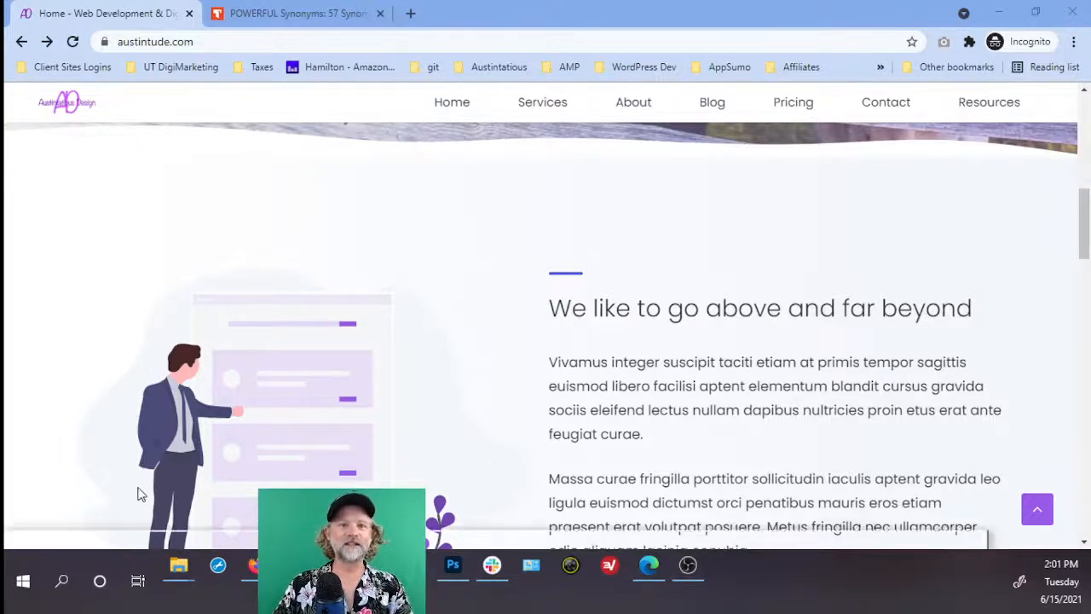
# Gather the separate browser windows into one, with the page editor, global style, home page, both Customizer and austintatiousdesign.co pages as tabs.
pyautogui.moveTo(139, 491); pyautogui.dragTo(328, 3)
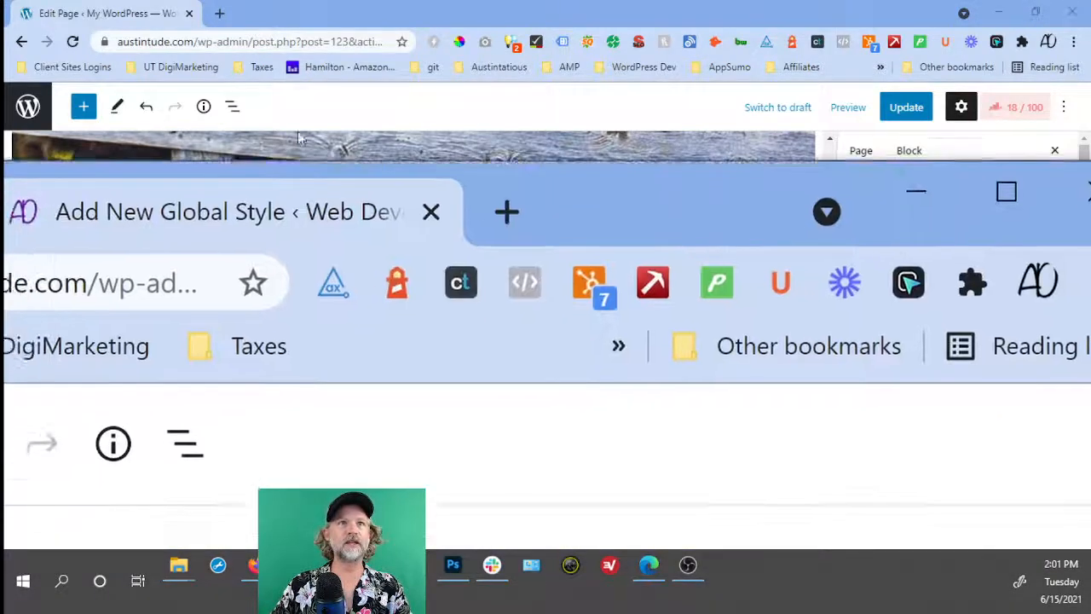
pyautogui.moveTo(297, 131); pyautogui.dragTo(320, 17)
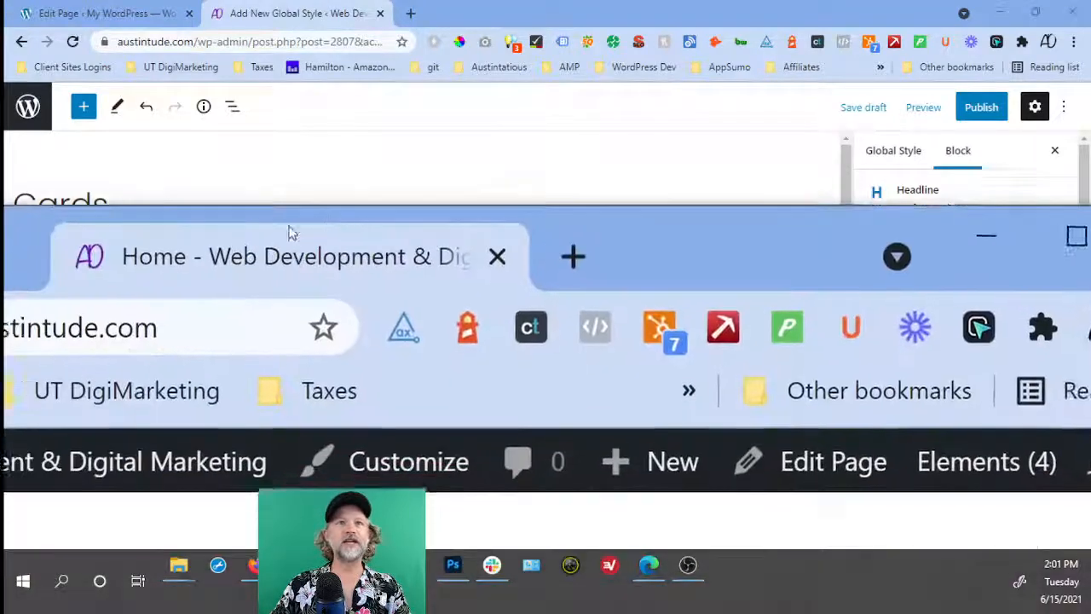
pyautogui.moveTo(287, 231); pyautogui.dragTo(492, 17)
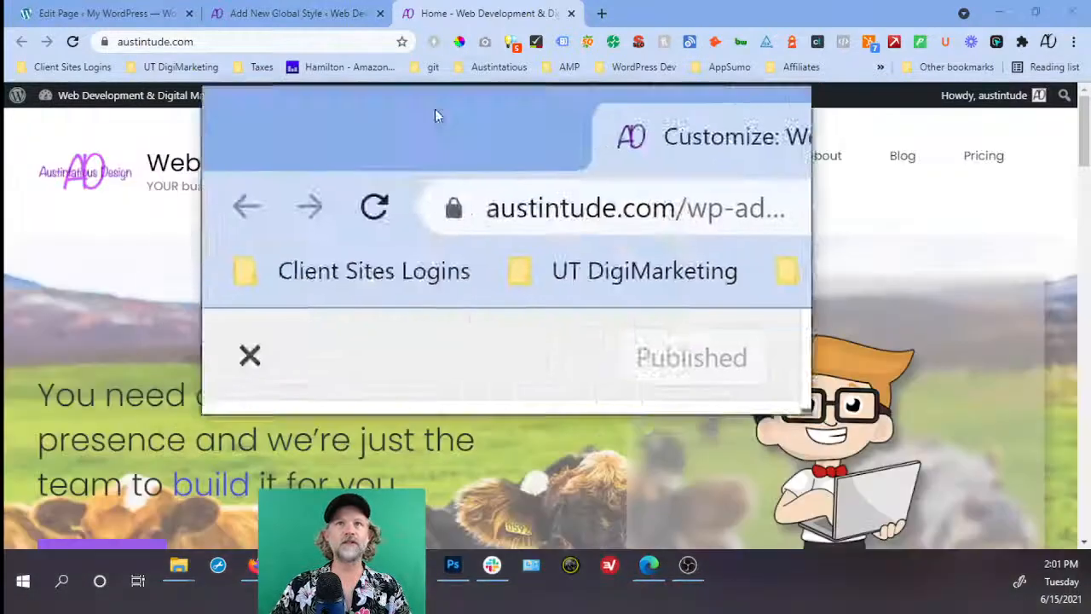
pyautogui.moveTo(435, 109); pyautogui.dragTo(673, 14)
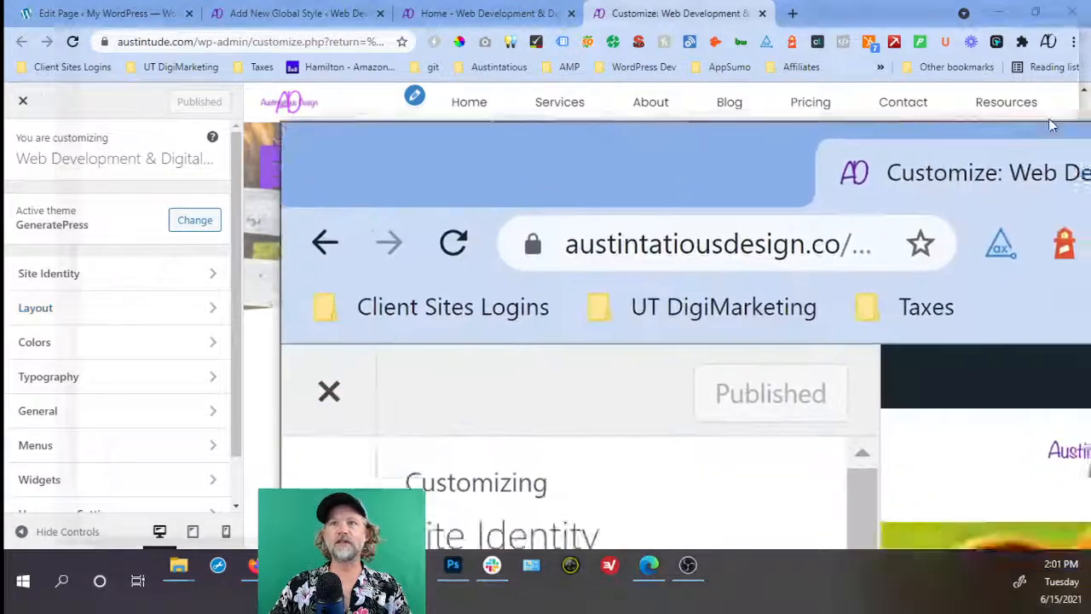
pyautogui.moveTo(963, 13); pyautogui.dragTo(847, 17)
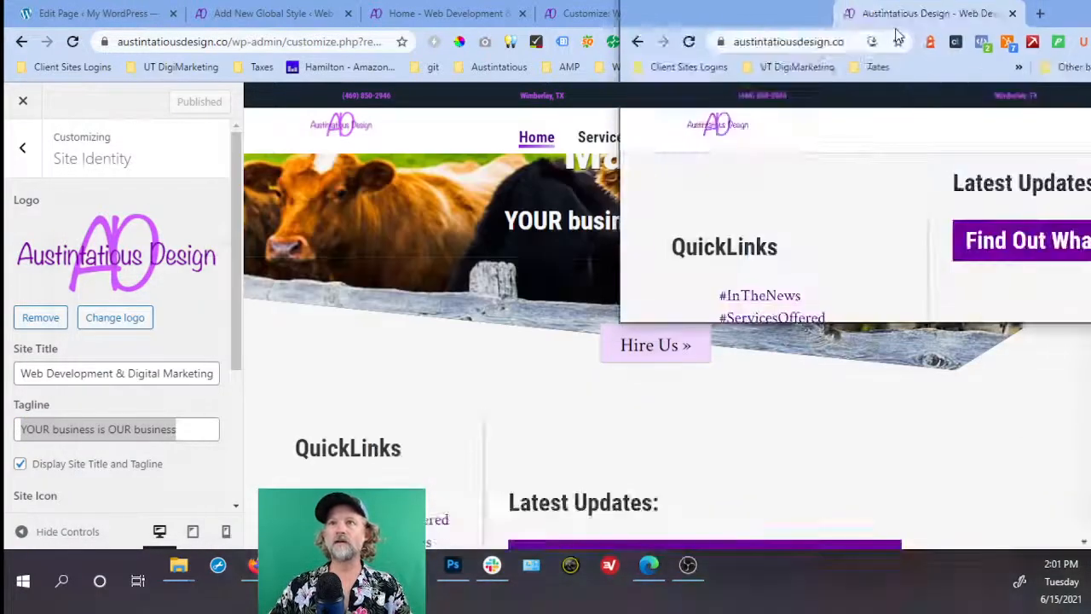
pyautogui.moveTo(897, 36)
pyautogui.mouseDown()
pyautogui.moveTo(894, 19)
pyautogui.moveTo(869, 46)
pyautogui.moveTo(887, 29)
pyautogui.mouseUp()
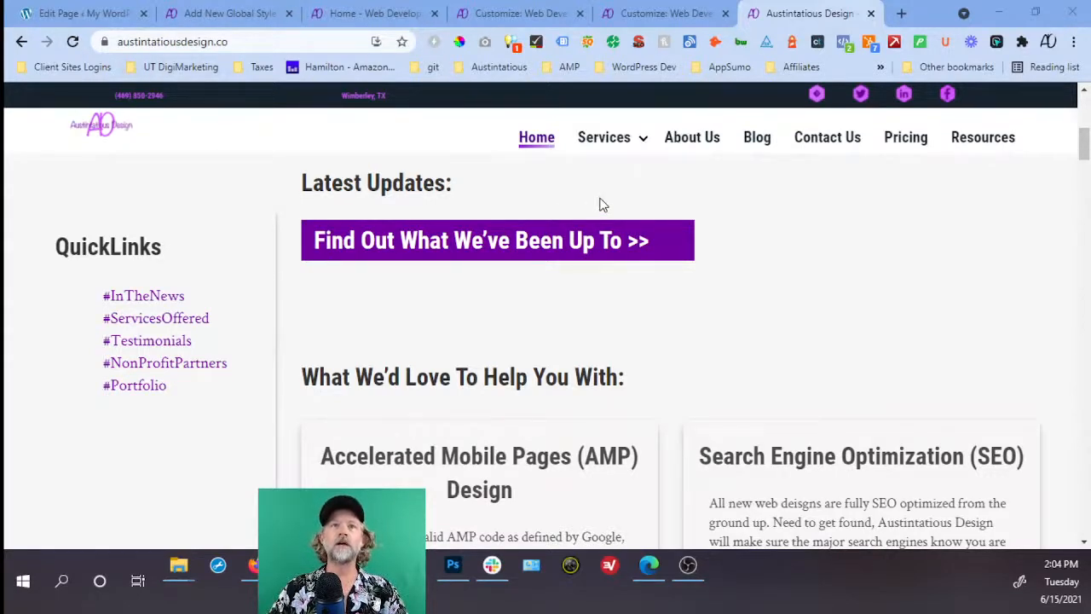
# Compare the austintatiousdesign.co home page with the reloaded austintude.com home page, from the hero down to the services section.
pyautogui.scroll(-2, 731, 257)
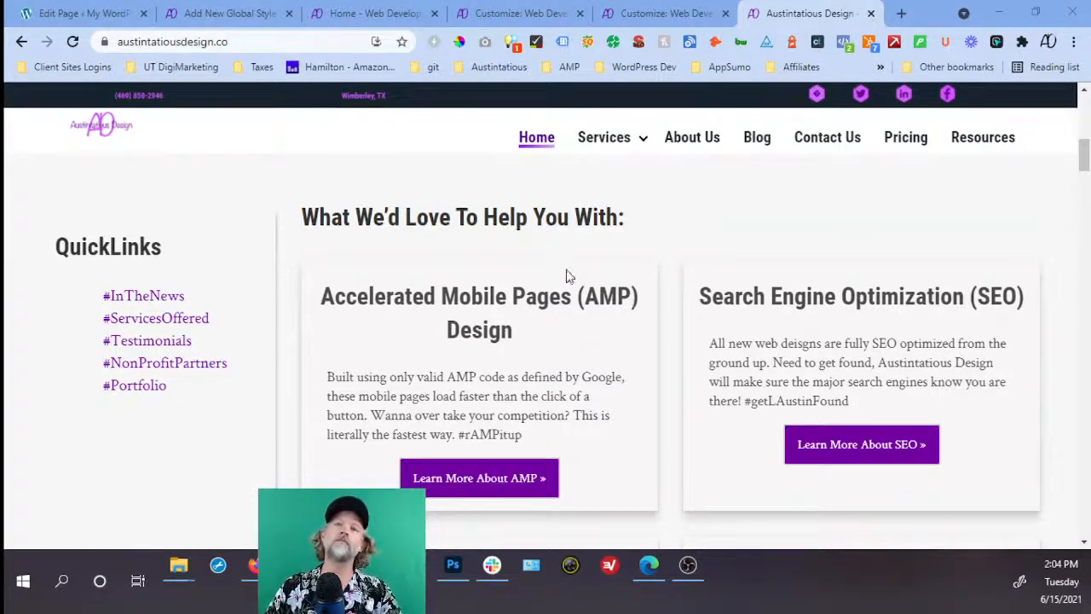
pyautogui.scroll(6, 567, 273)
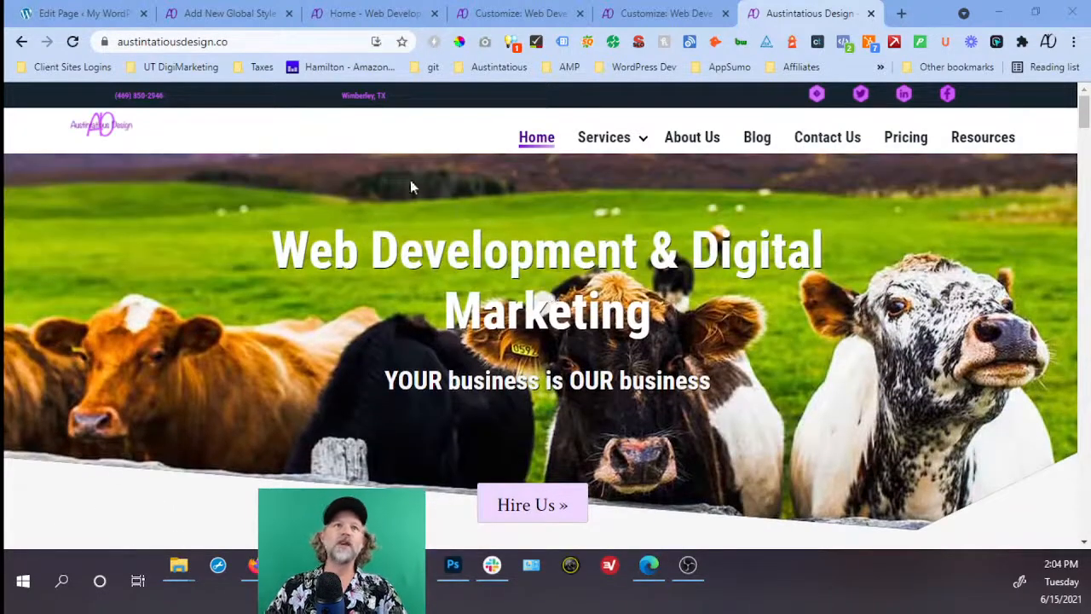
pyautogui.click(372, 21)
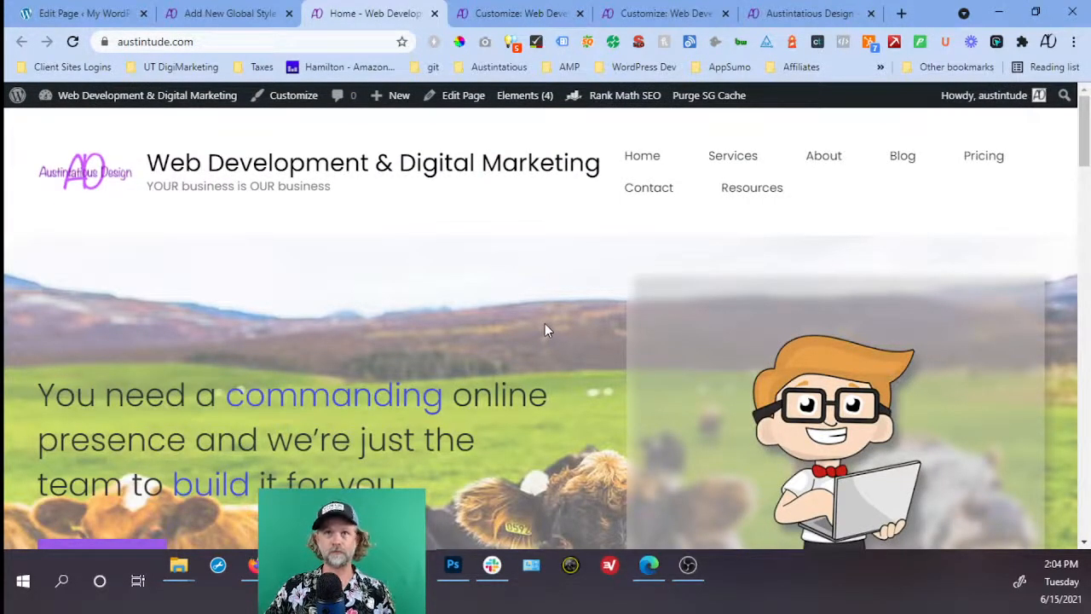
pyautogui.scroll(-3, 570, 292)
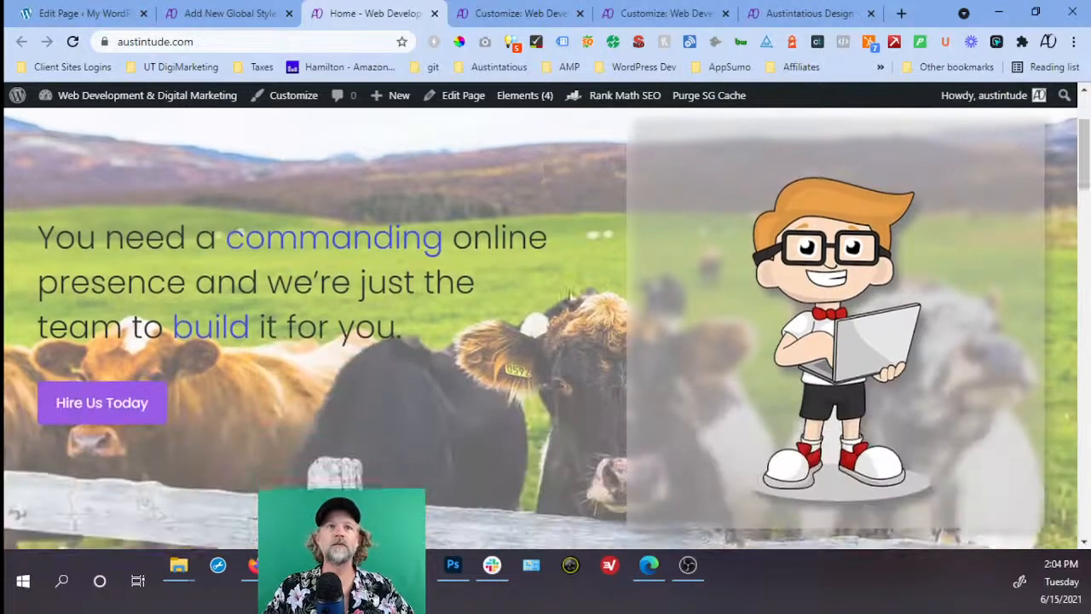
pyautogui.scroll(3, 570, 292)
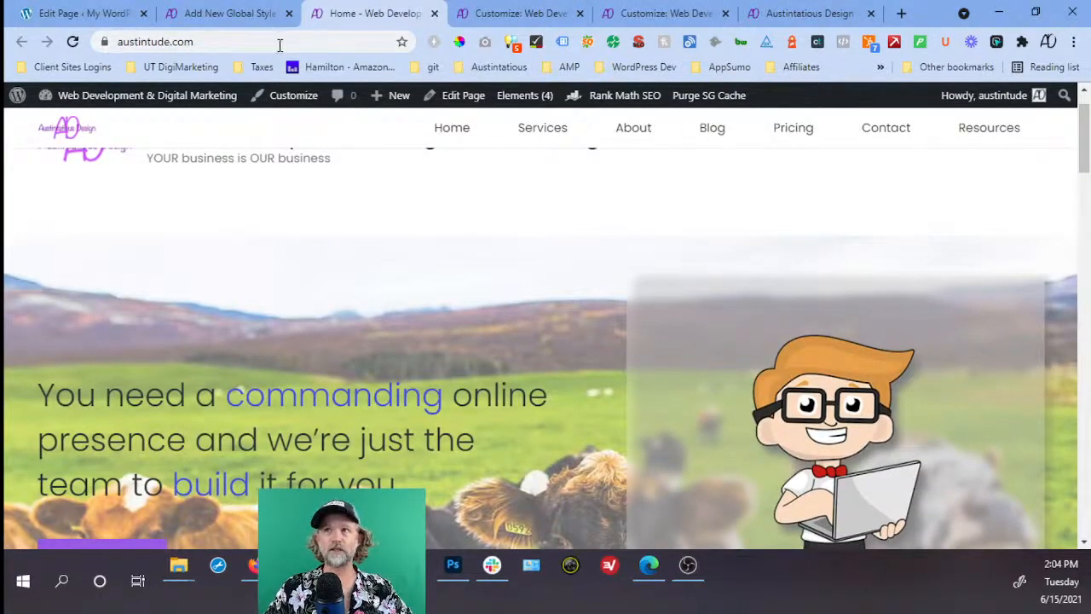
pyautogui.scroll(2, 550, 349)
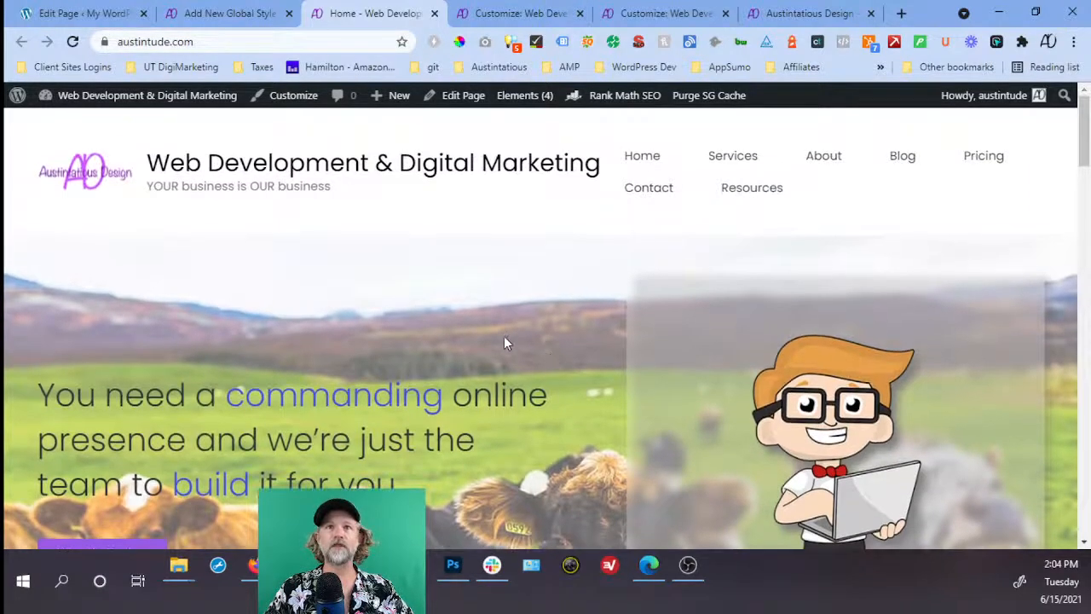
pyautogui.click(73, 42)
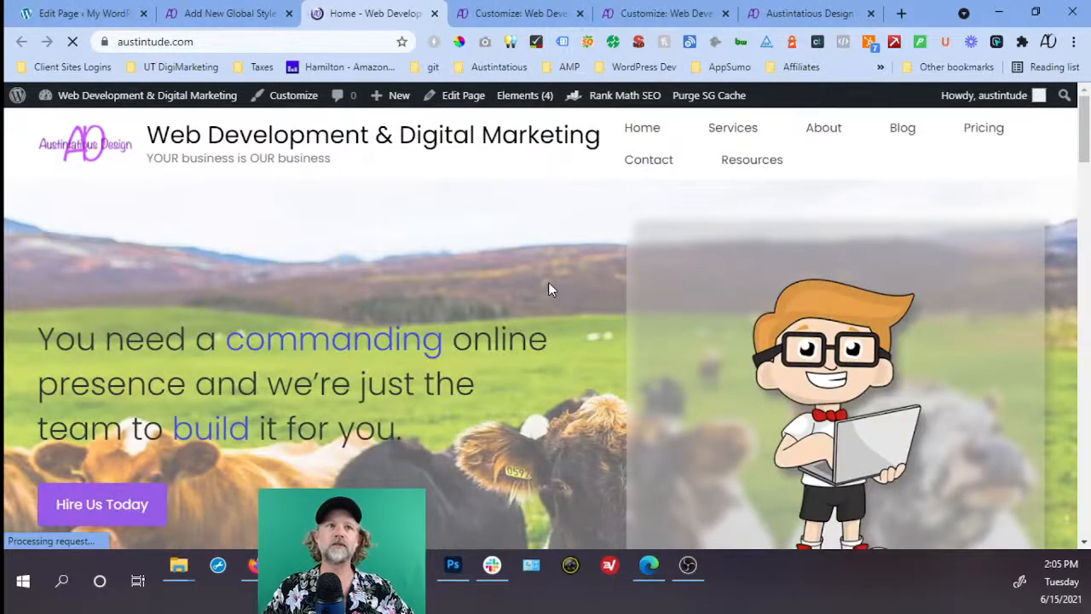
pyautogui.scroll(-1, 564, 272)
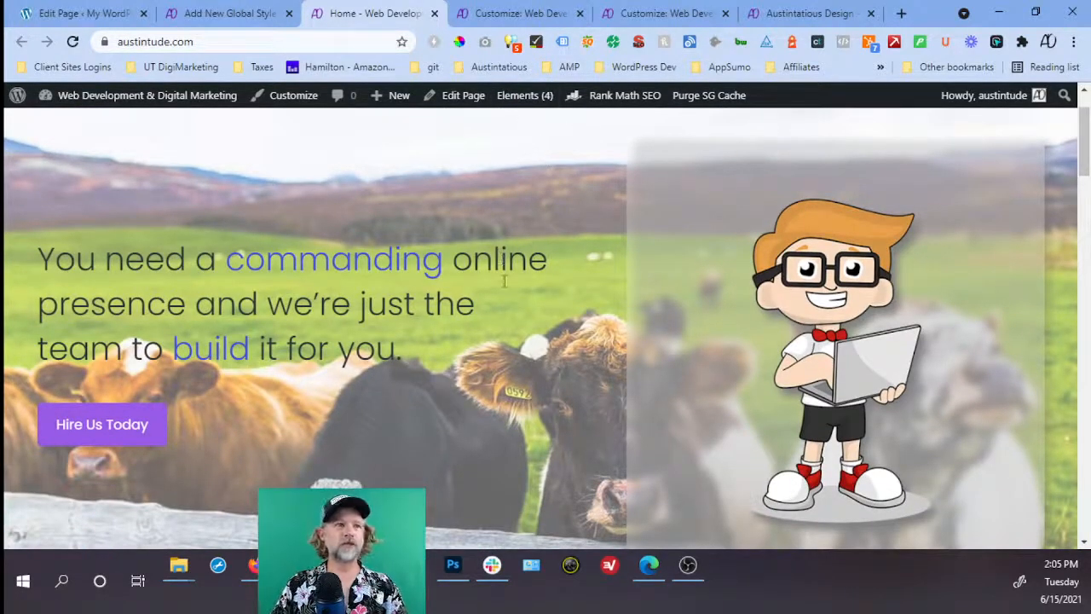
pyautogui.scroll(1, 504, 316)
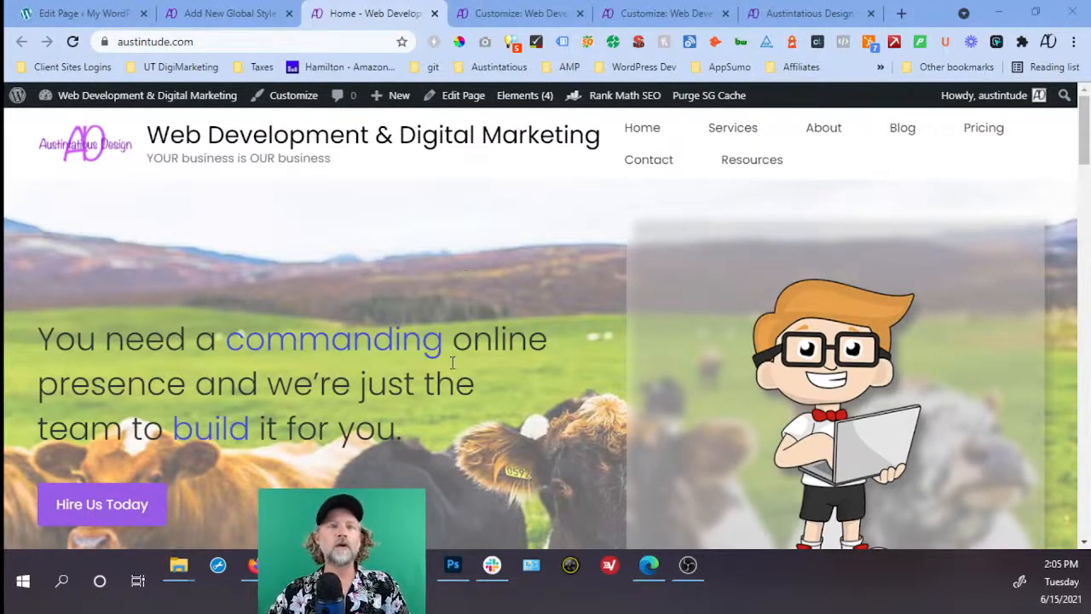
pyautogui.scroll(-5, 364, 244)
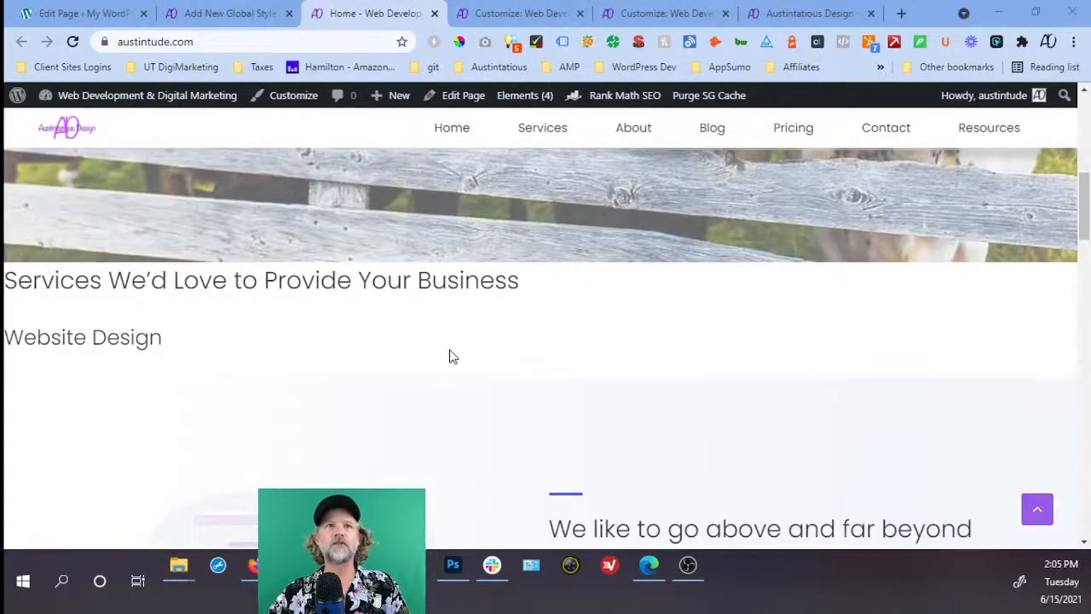
# Go to the Cards global style and select the container inside the grid that holds the Website Design headline.
pyautogui.click(78, 13)
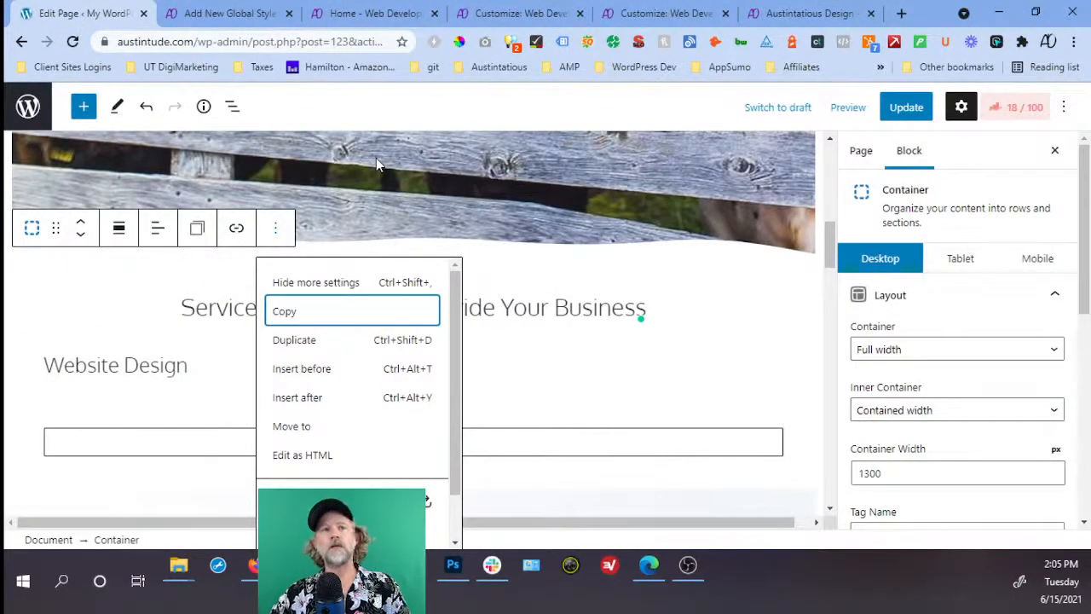
pyautogui.click(232, 17)
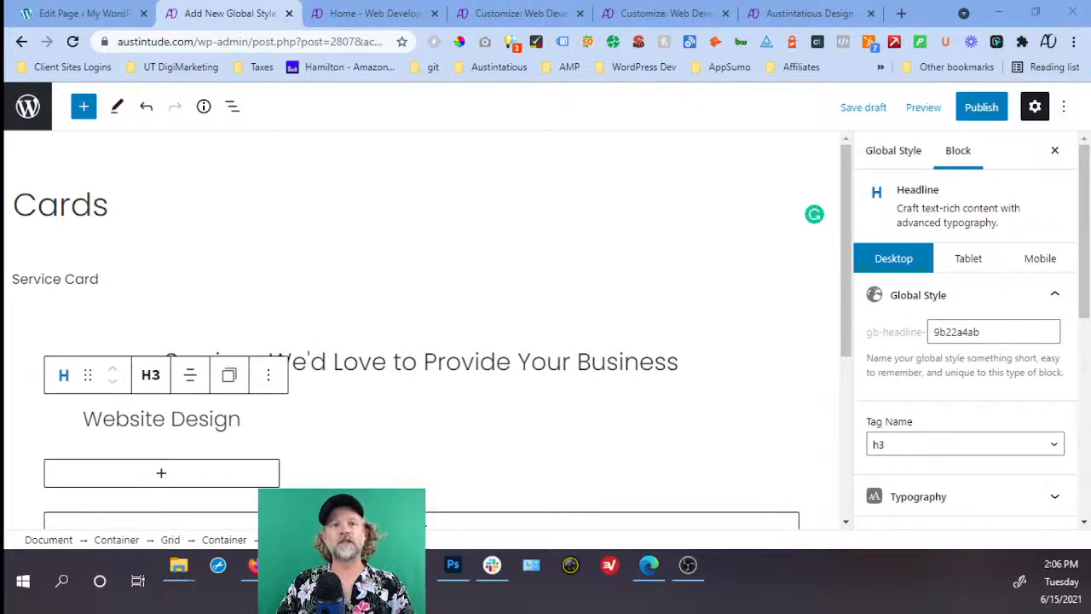
pyautogui.scroll(-1, 373, 373)
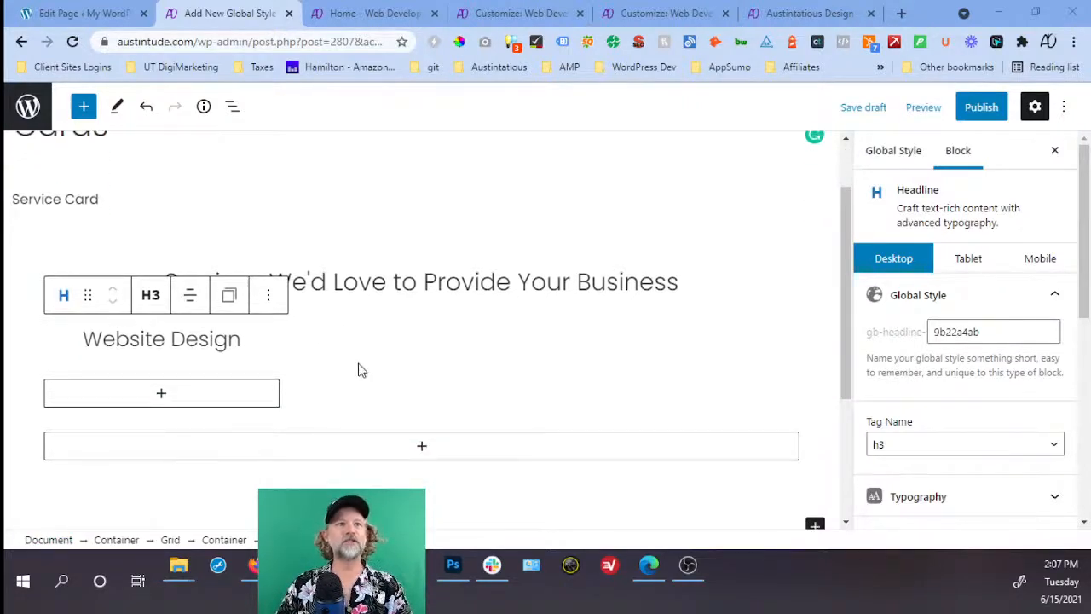
pyautogui.click(234, 107)
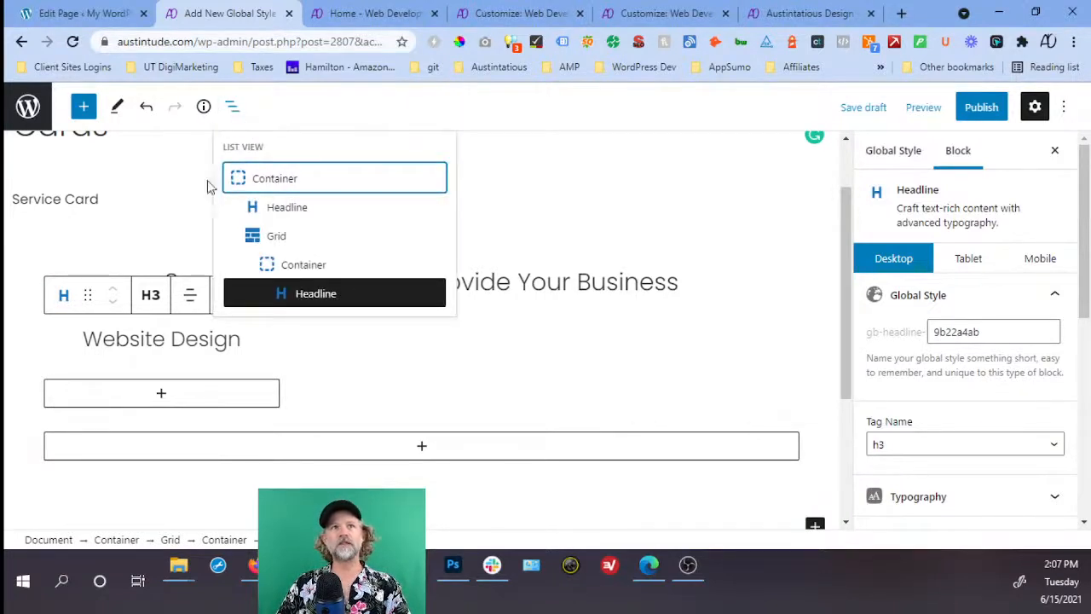
pyautogui.click(305, 271)
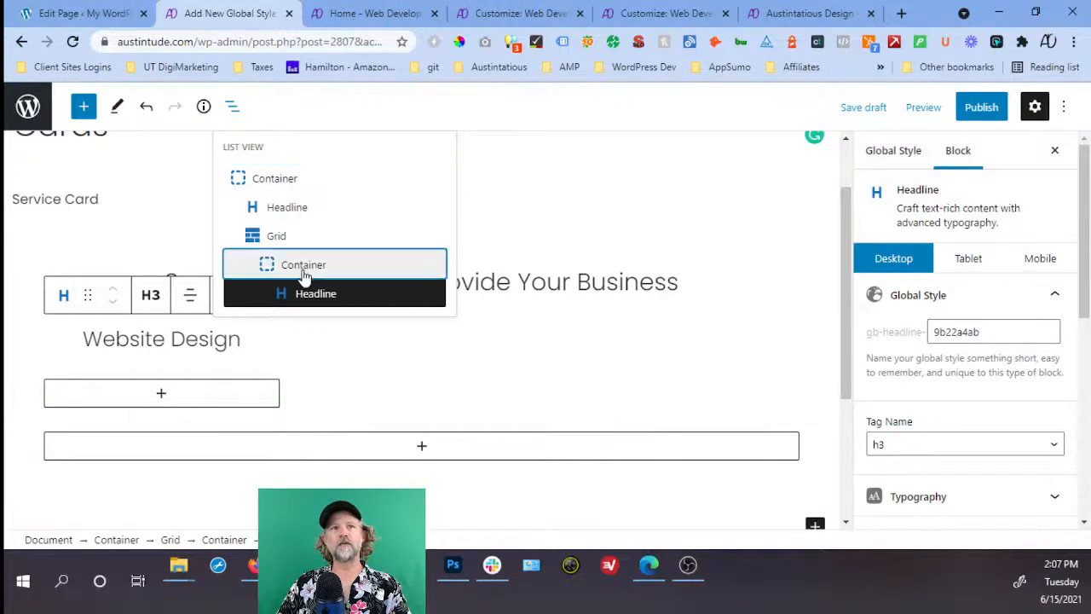
pyautogui.click(304, 271)
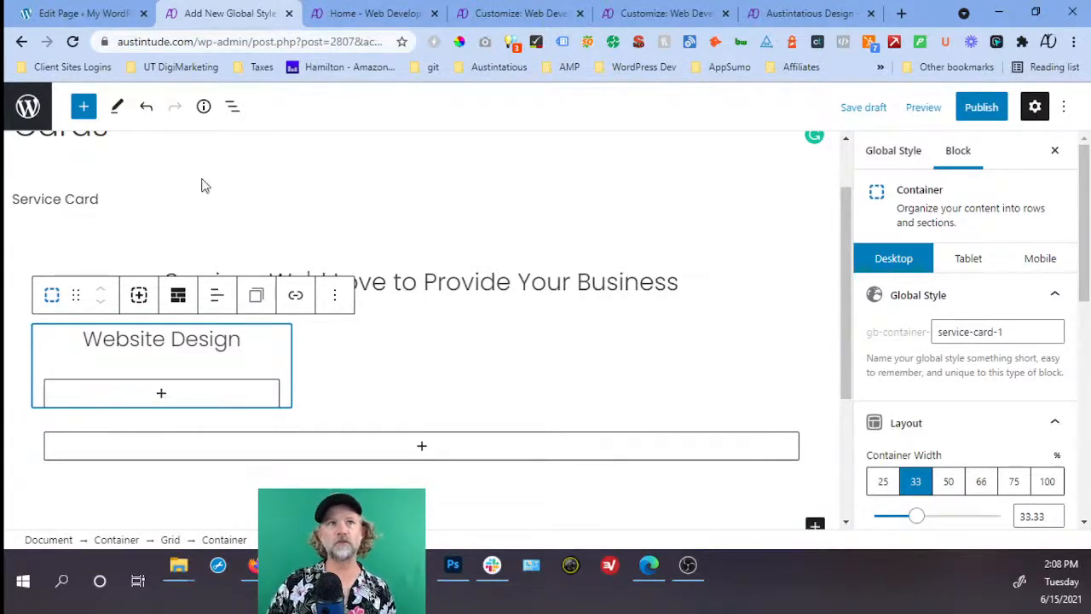
pyautogui.scroll(1, 202, 182)
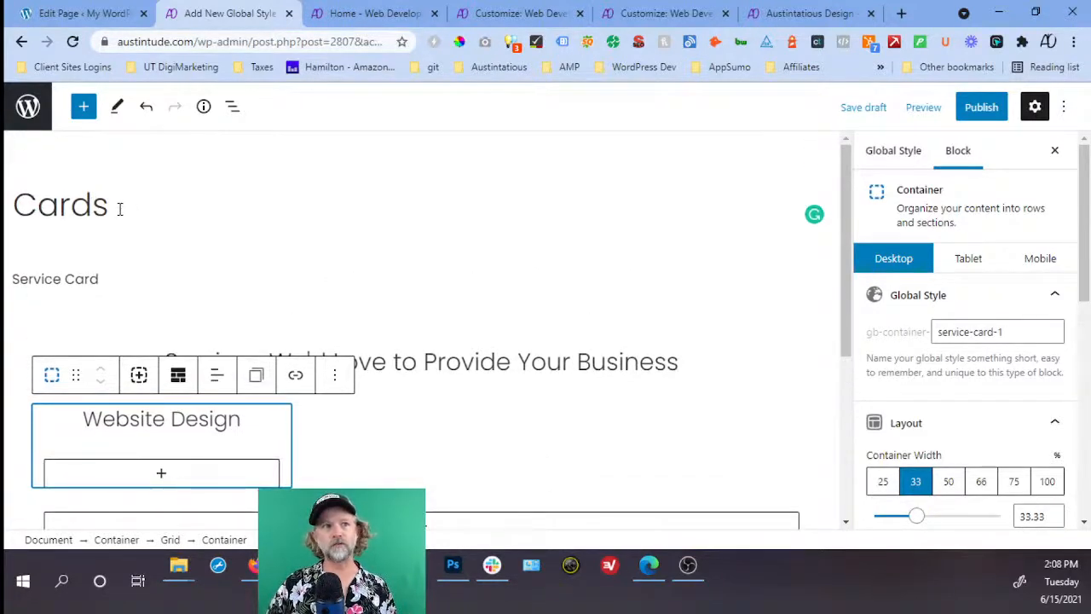
pyautogui.scroll(-1, 120, 209)
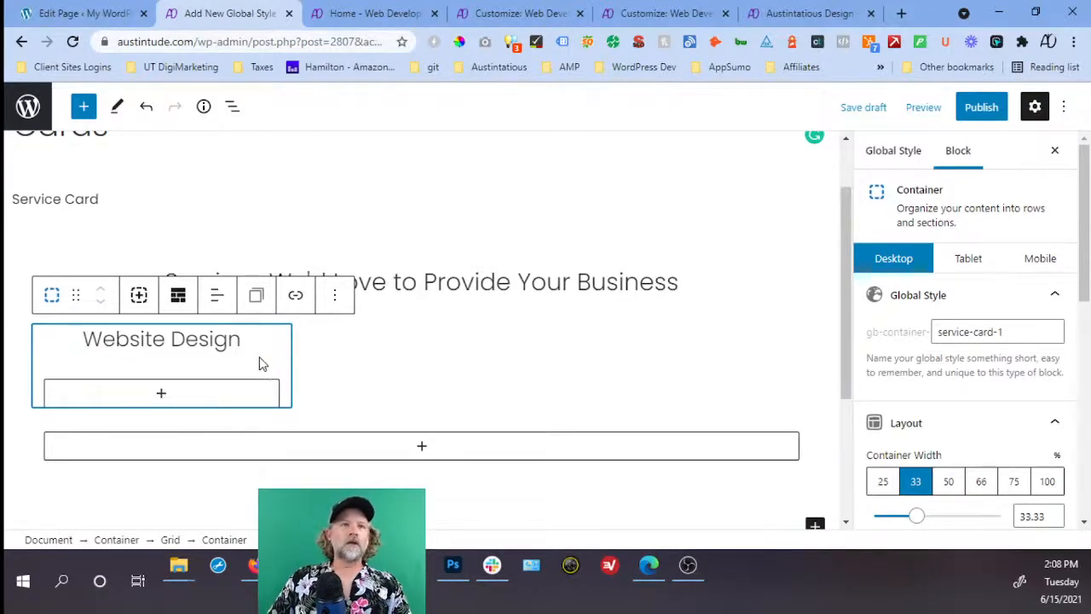
# Name the Website Design headline's global style card-title.
pyautogui.click(199, 338)
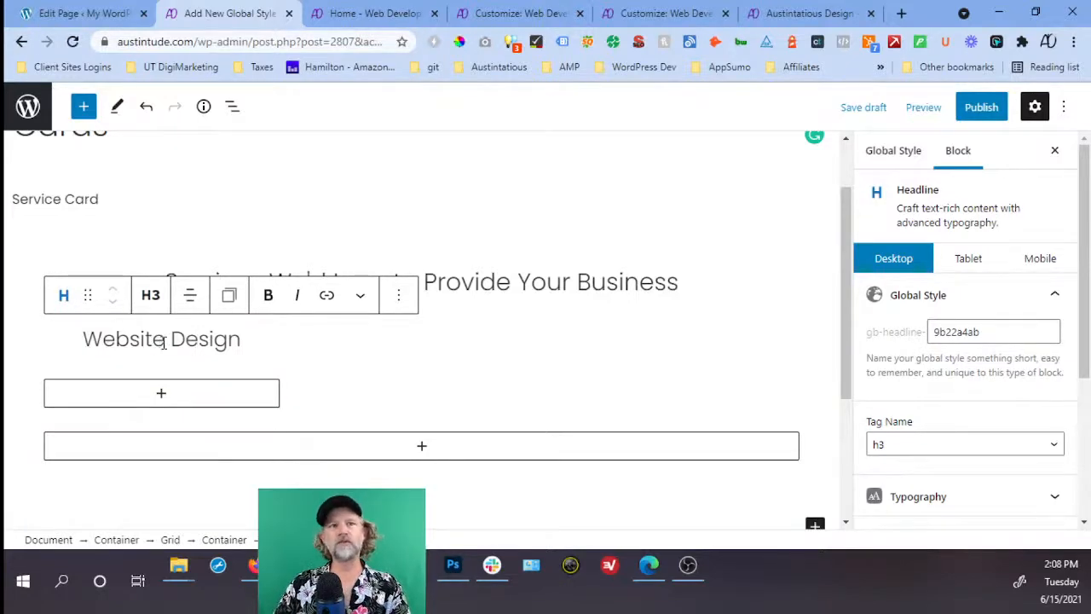
pyautogui.click(953, 334)
pyautogui.doubleClick(950, 334)
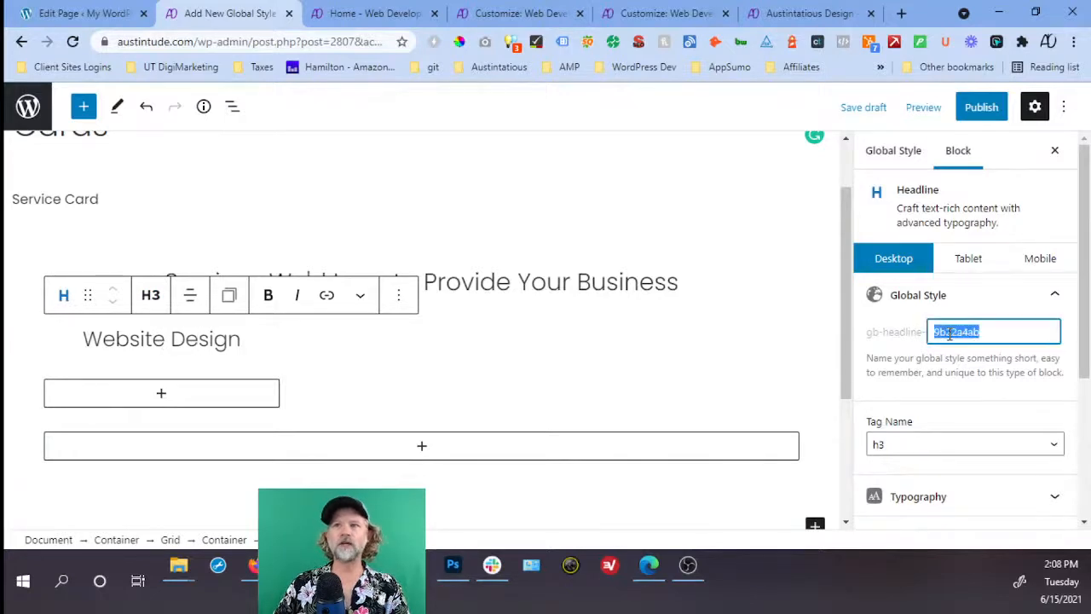
pyautogui.write('ca')
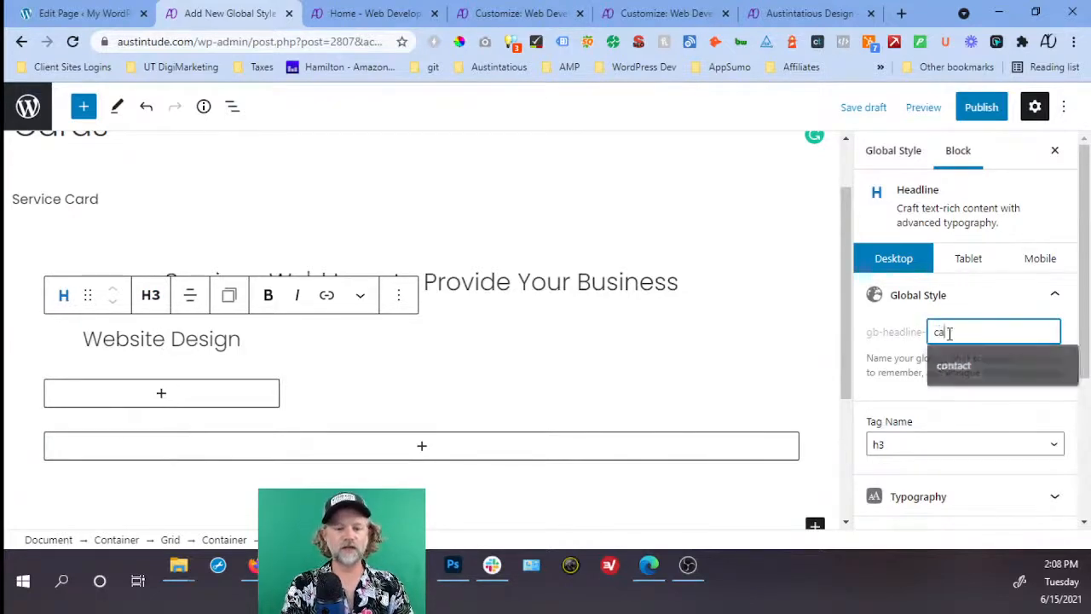
pyautogui.write('rd-title')
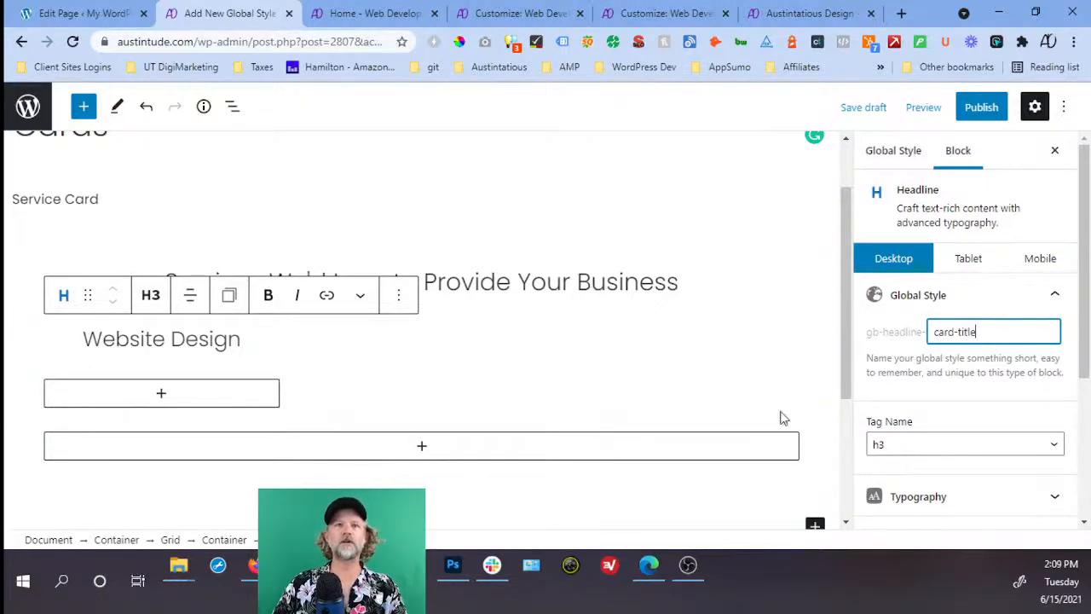
pyautogui.scroll(1, 90, 188)
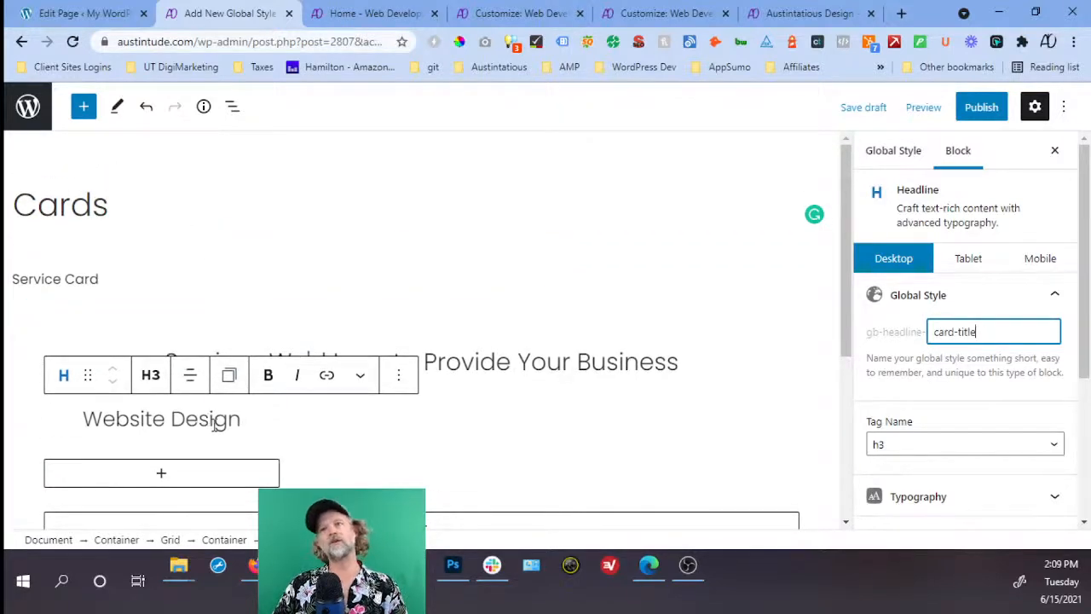
pyautogui.scroll(-1, 216, 424)
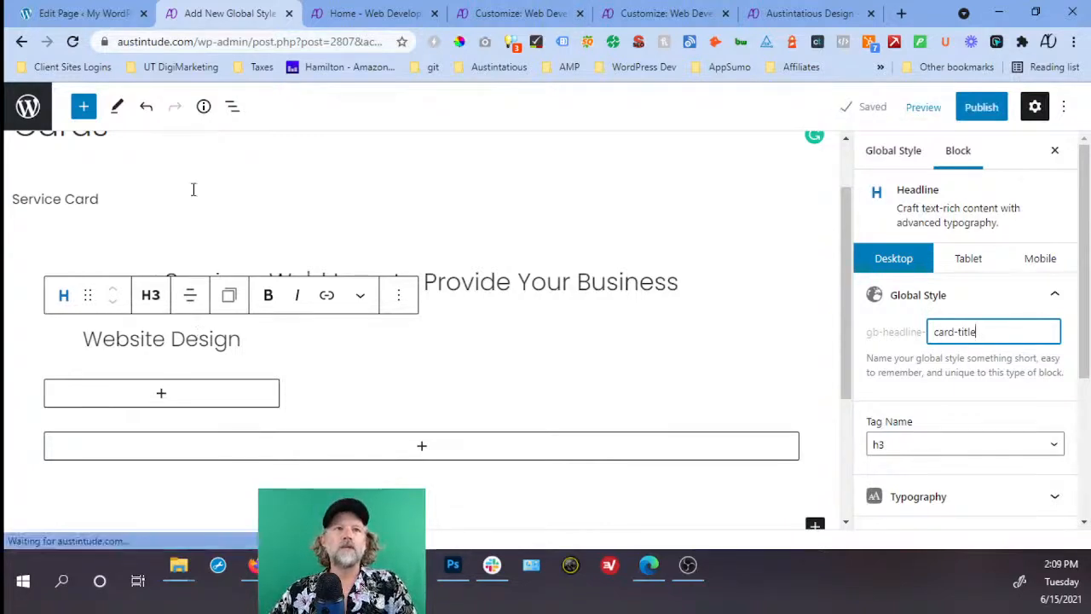
# Select the service-card-1 container that holds the Website Design headline.
pyautogui.scroll(-3, 1031, 417)
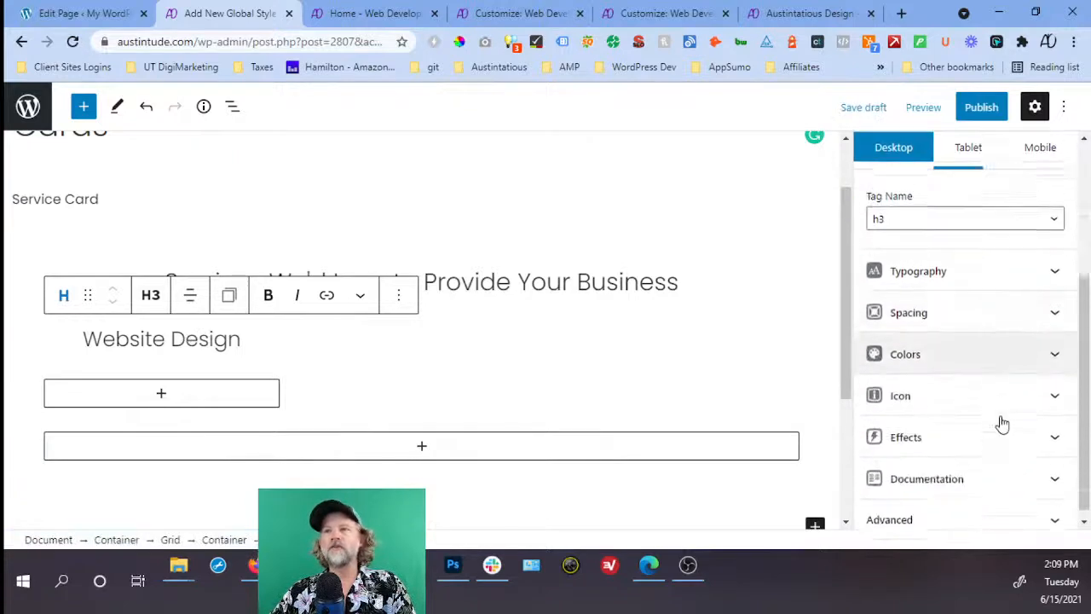
pyautogui.click(998, 426)
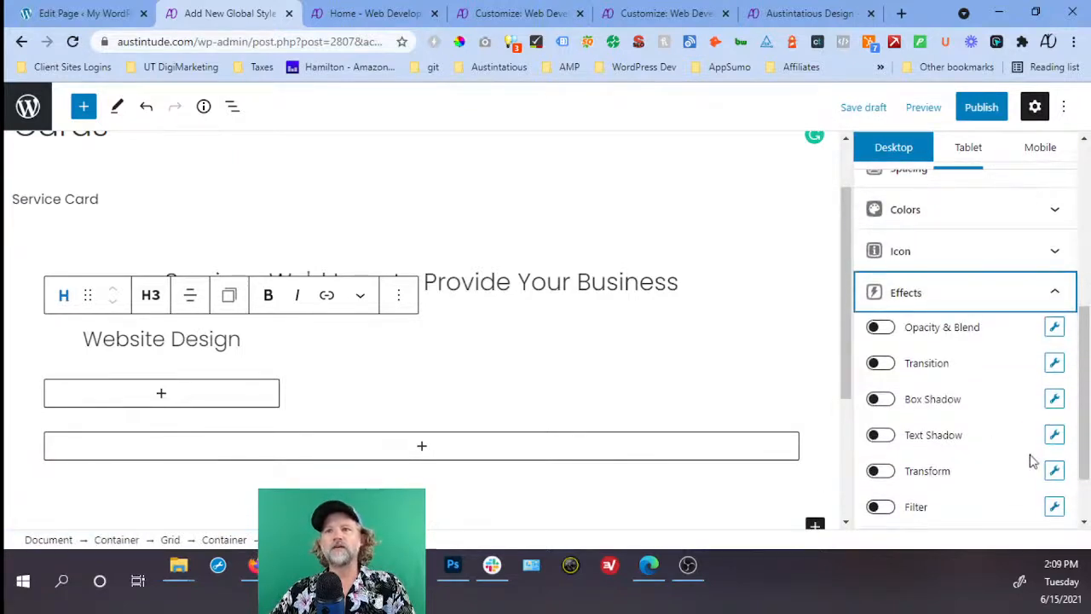
pyautogui.click(235, 119)
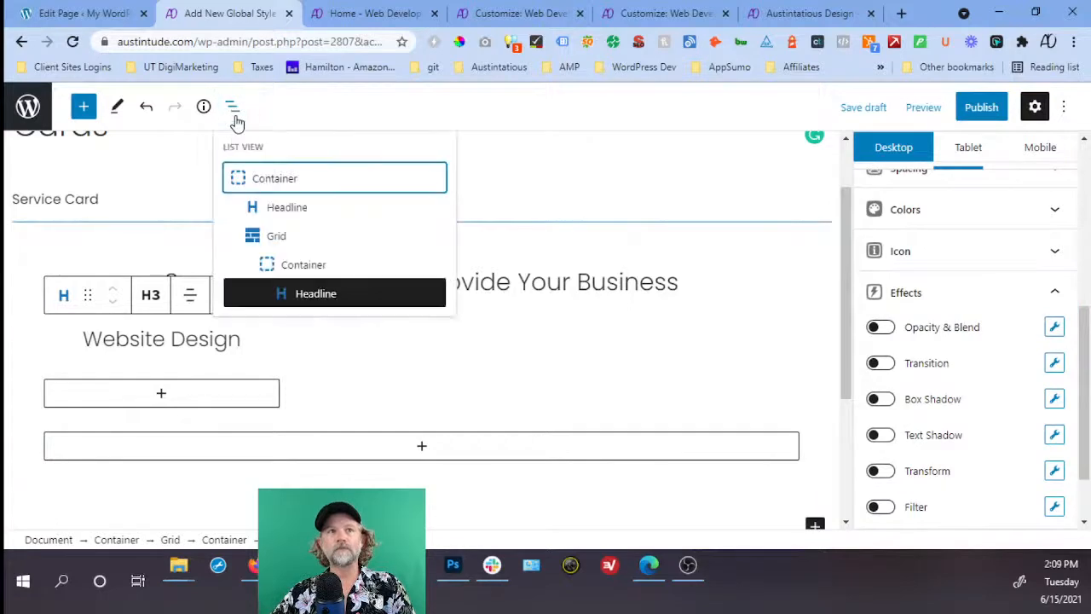
pyautogui.click(281, 268)
pyautogui.scroll(4, 957, 239)
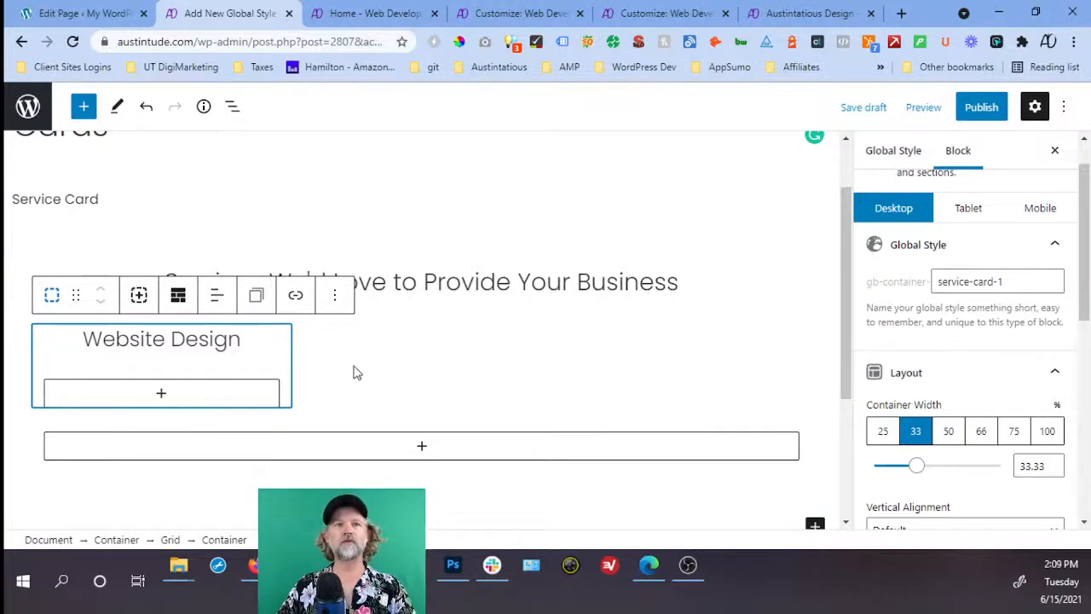
pyautogui.scroll(-1, 275, 360)
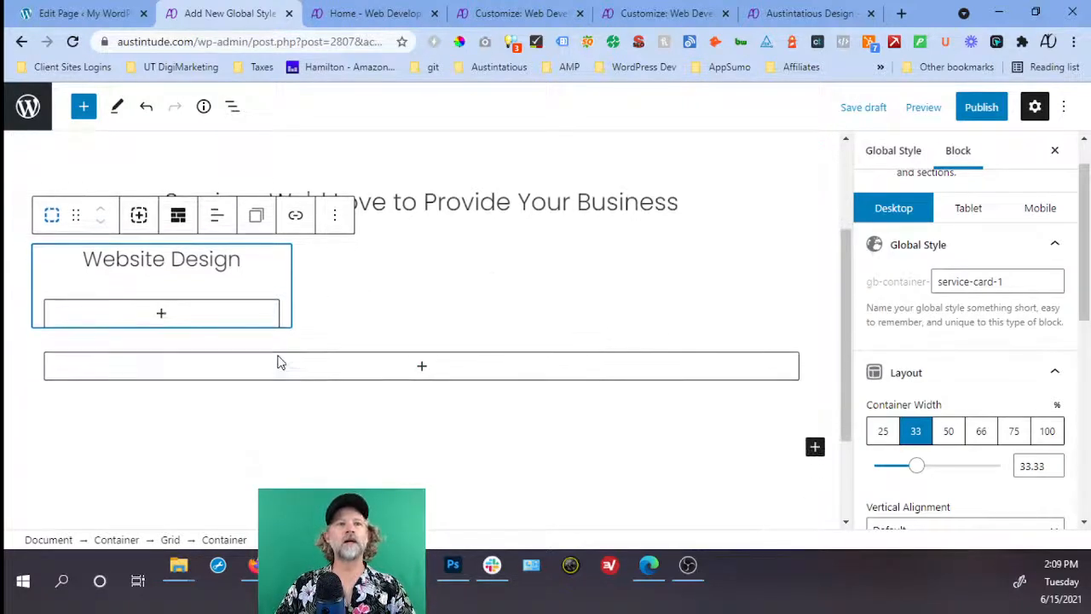
# Add a normal-state Box Shadow effect to the service-card-1 container for all devices.
pyautogui.scroll(-5, 1032, 451)
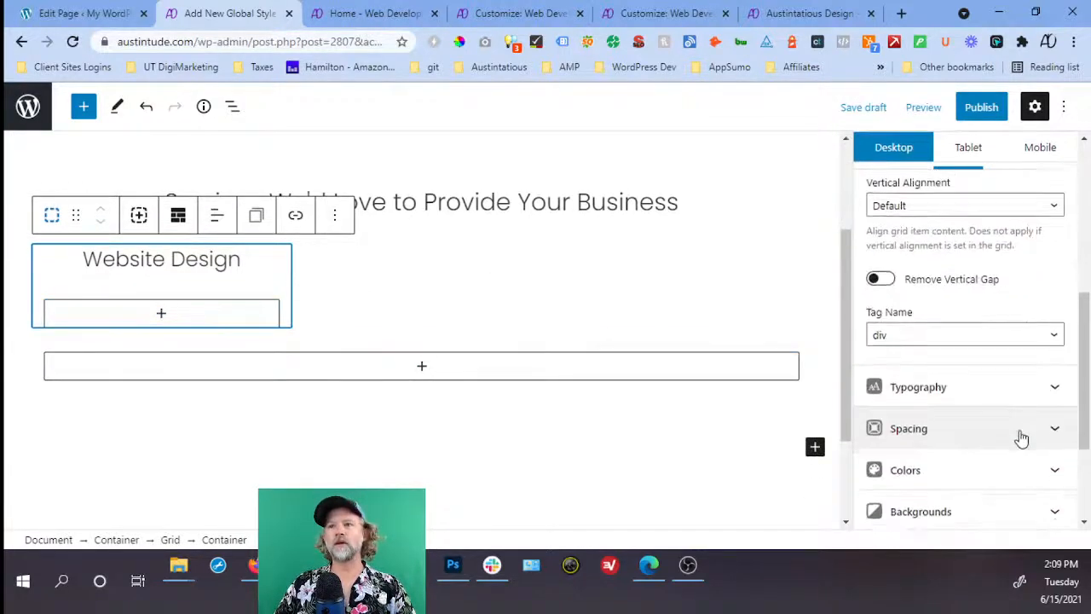
pyautogui.scroll(-1, 1020, 439)
pyautogui.click(1006, 438)
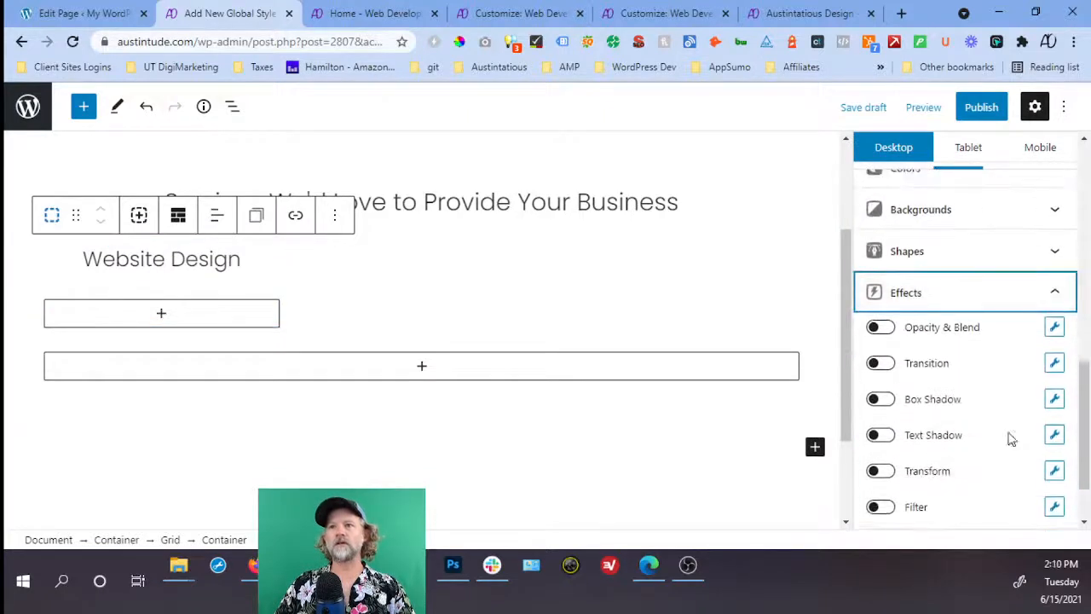
pyautogui.scroll(-1, 1013, 446)
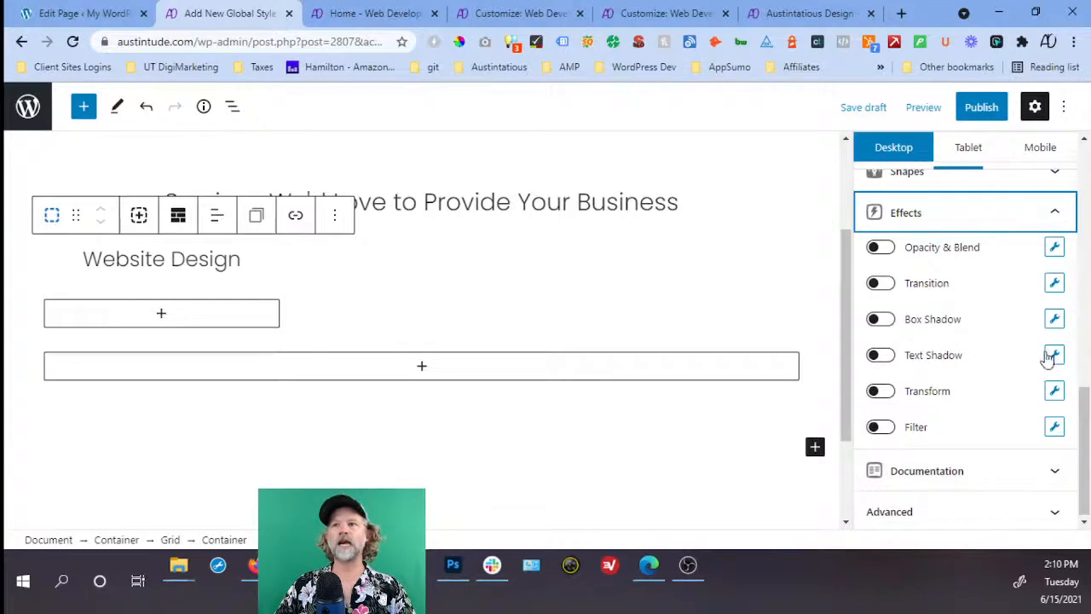
pyautogui.click(1054, 320)
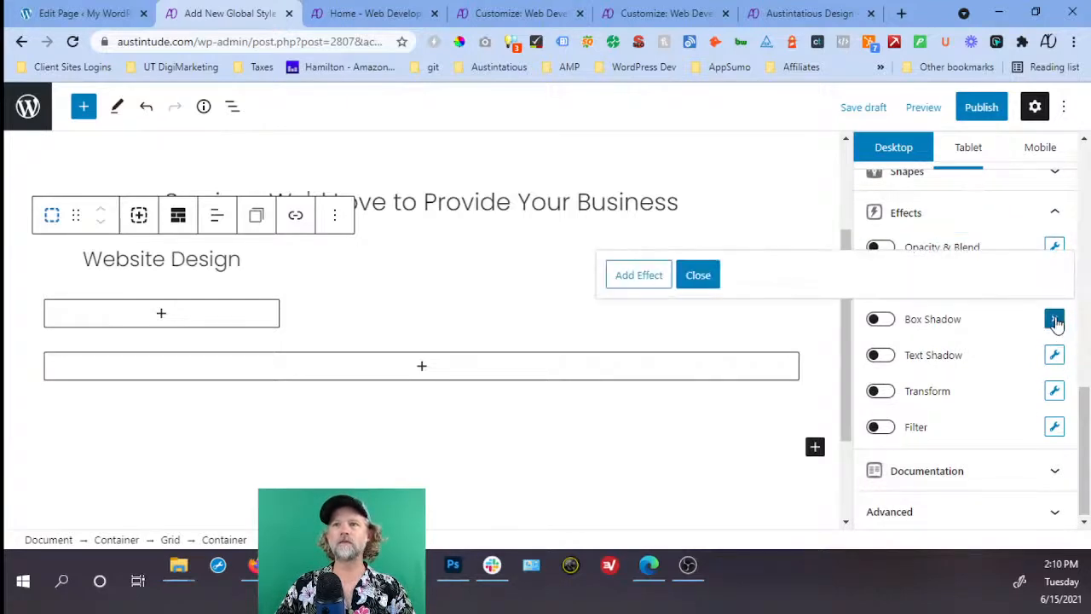
pyautogui.click(621, 274)
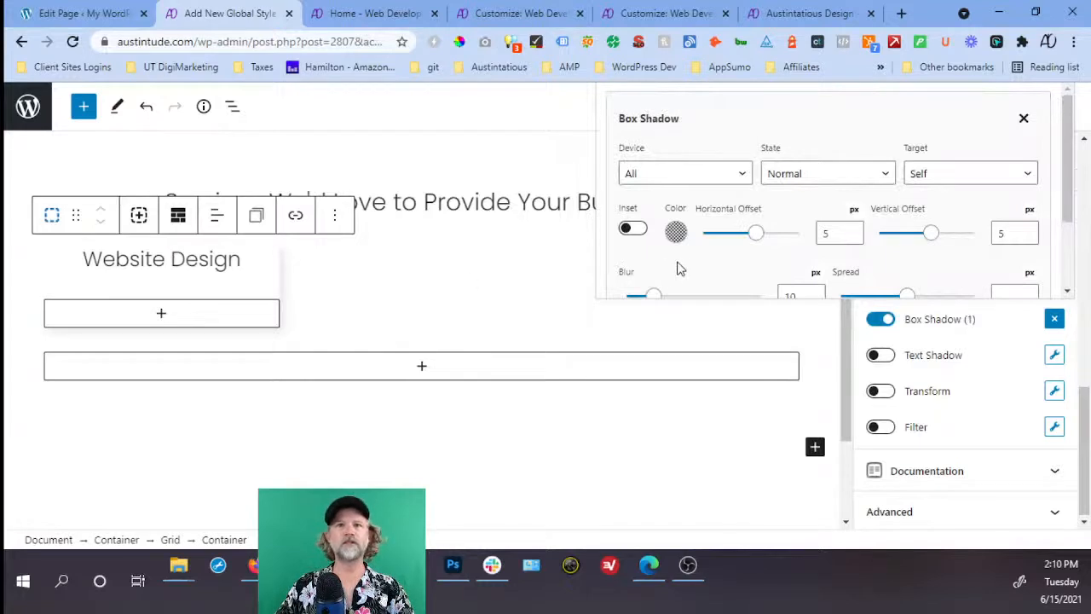
# Add a transition to the container's normal-state box shadow, keeping its offsets and blur.
pyautogui.scroll(-1, 684, 266)
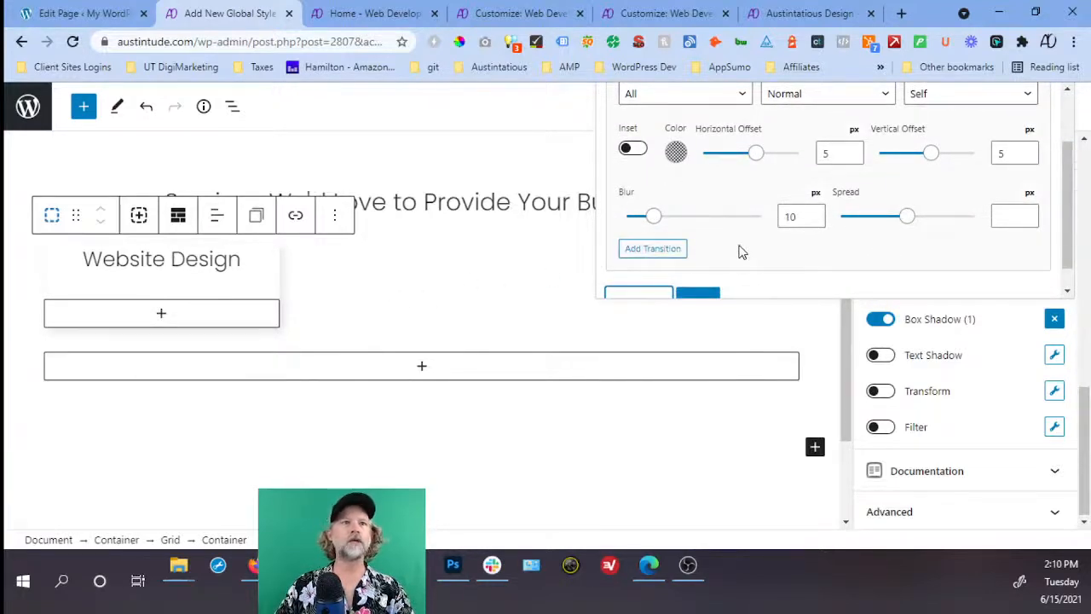
pyautogui.scroll(2, 740, 252)
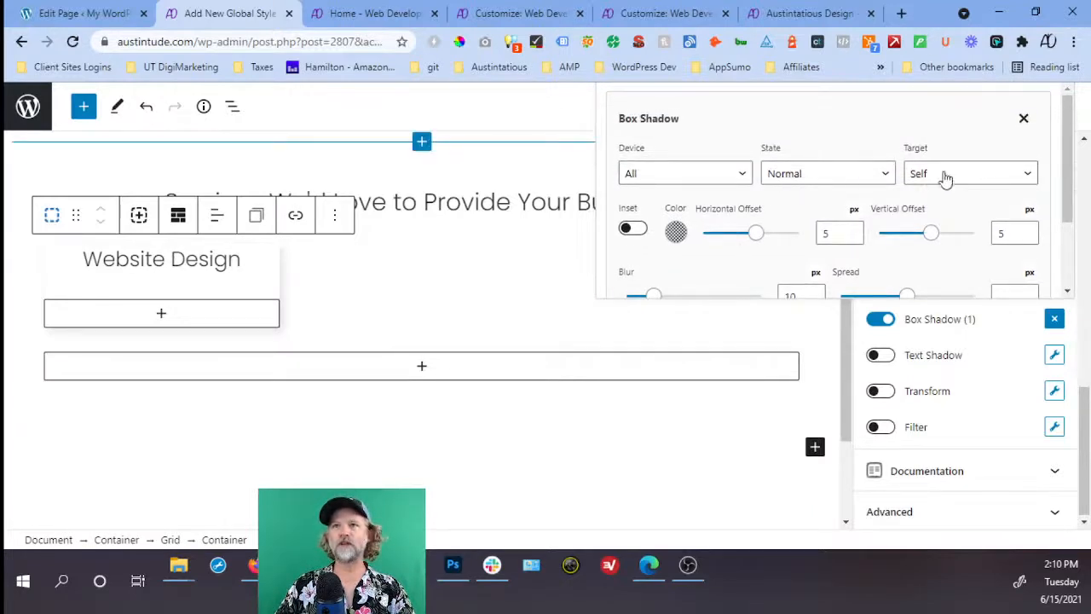
pyautogui.scroll(-3, 913, 182)
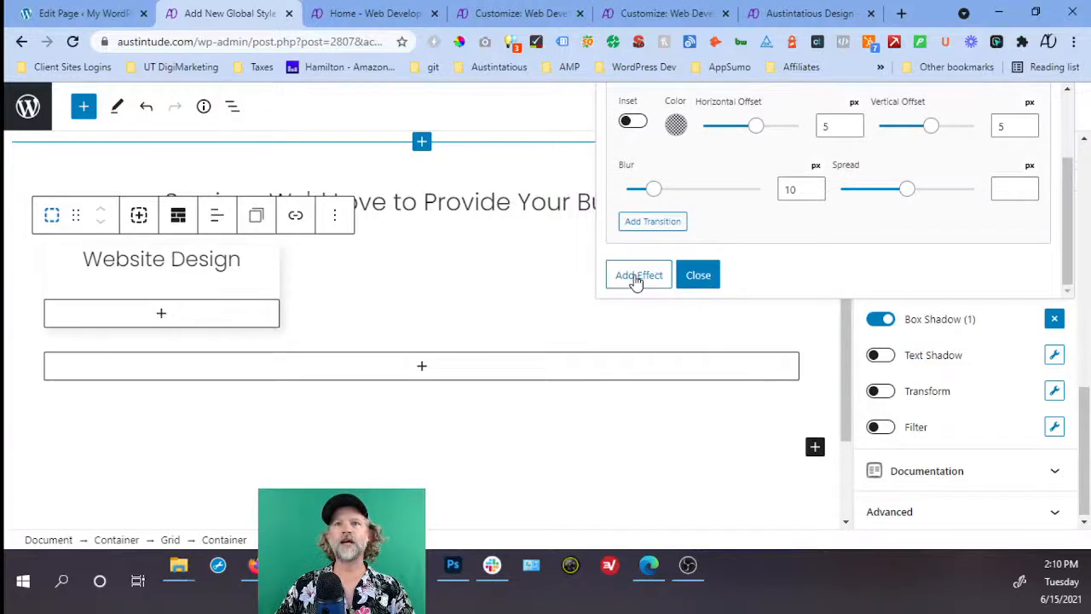
pyautogui.scroll(2, 660, 228)
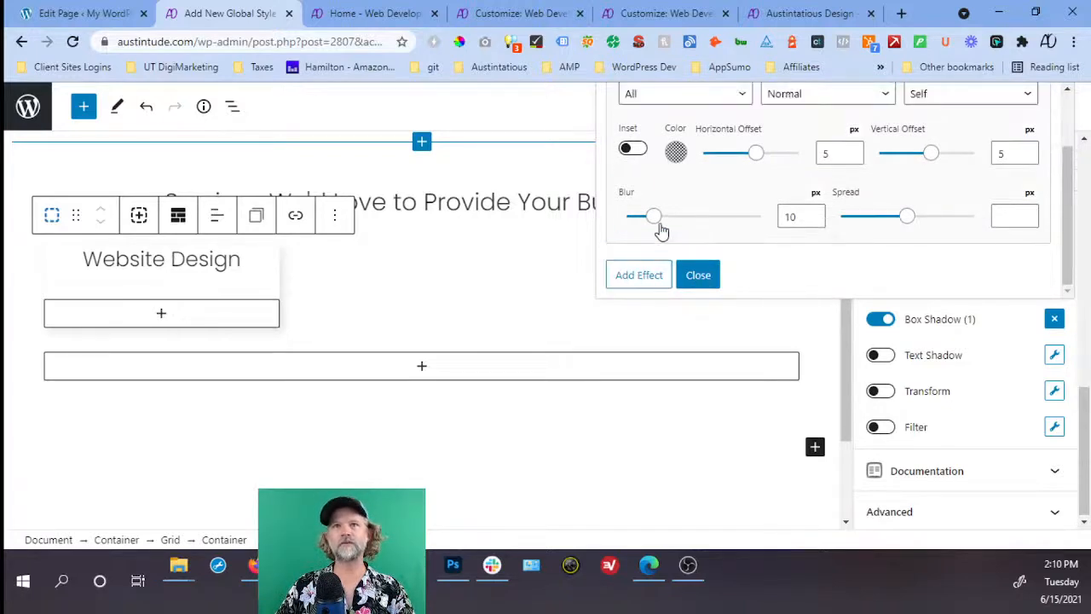
pyautogui.scroll(-1, 665, 247)
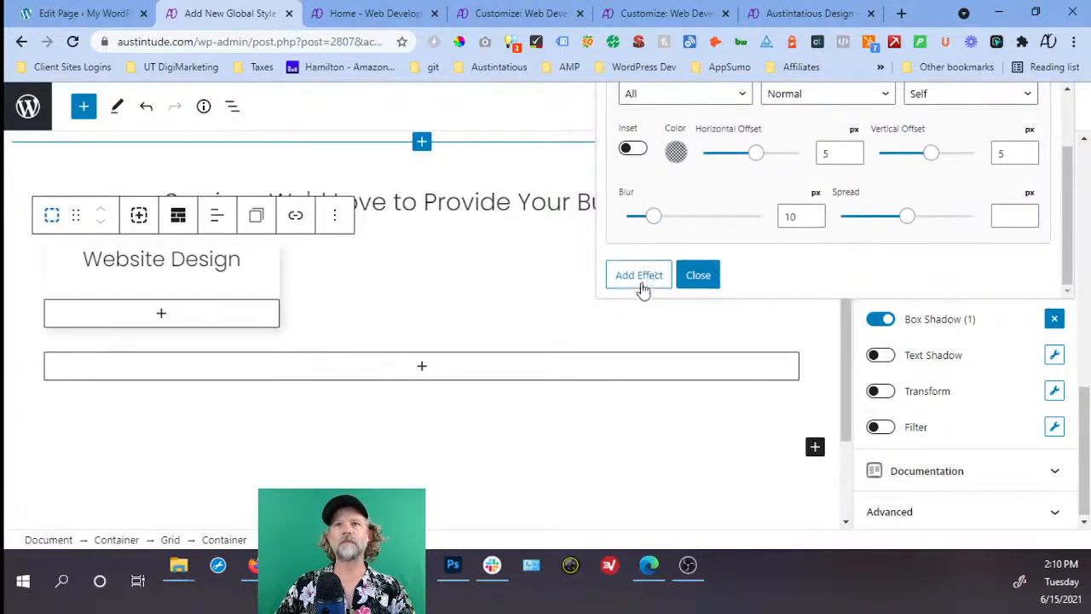
# Add a second Box Shadow effect to the container and set its state to Hover.
pyautogui.click(639, 276)
pyautogui.scroll(-2, 719, 270)
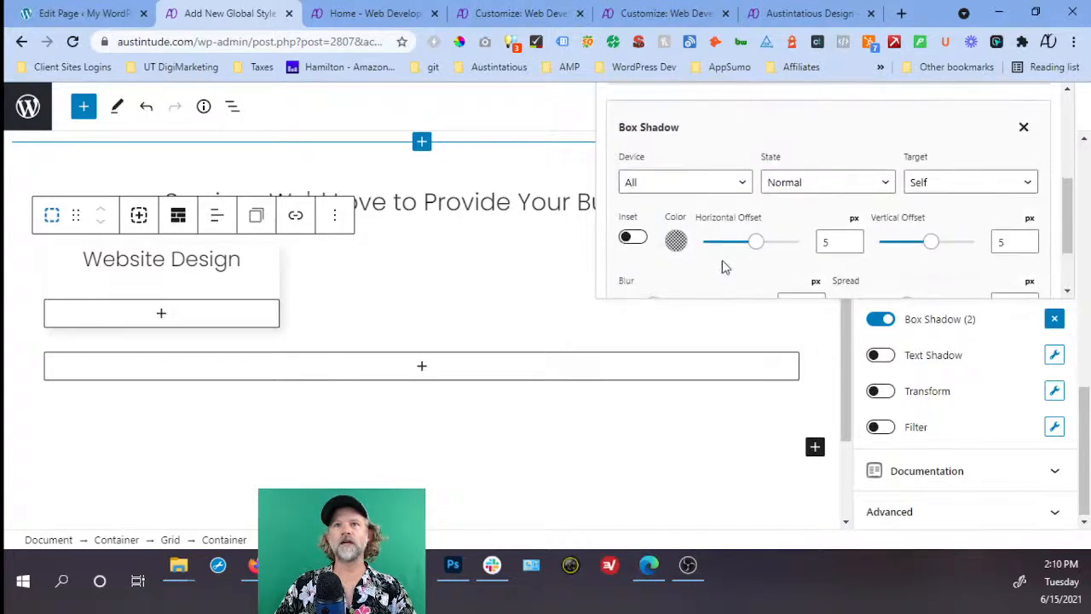
pyautogui.scroll(-1, 722, 264)
pyautogui.click(822, 108)
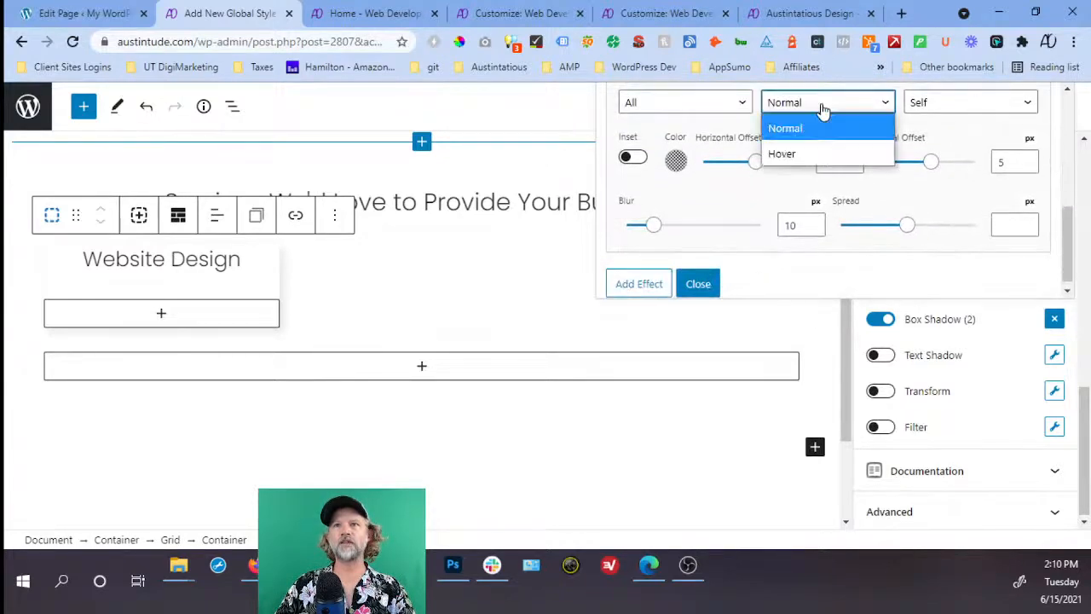
pyautogui.click(808, 155)
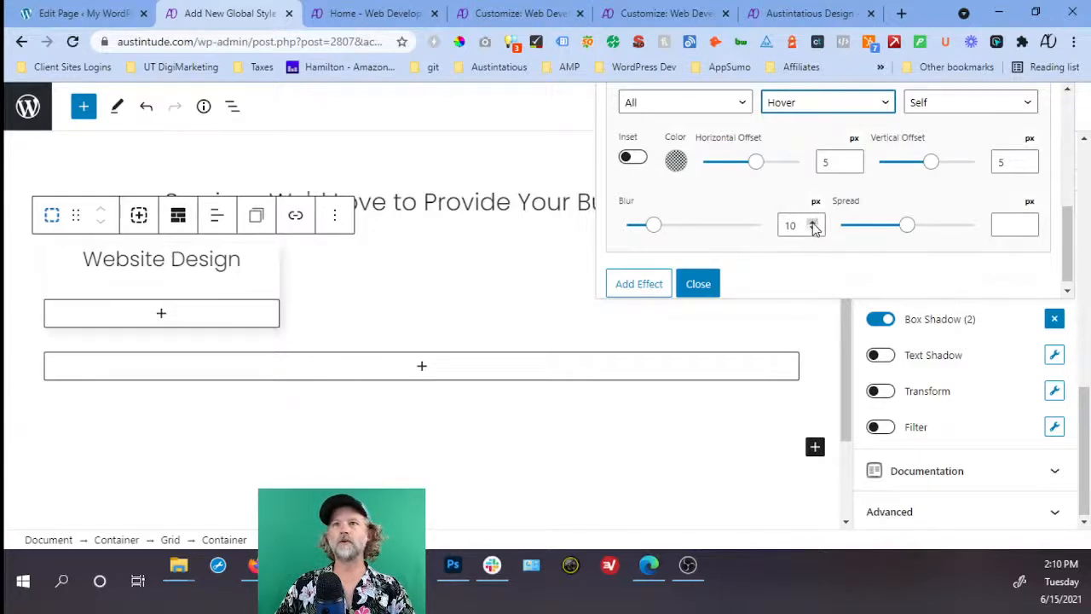
# Set the hover box shadow's vertical offset to 10 px and horizontal offset to 9 px.
pyautogui.click(1027, 158)
pyautogui.click(1027, 158)
pyautogui.click(1027, 159)
pyautogui.click(1027, 159)
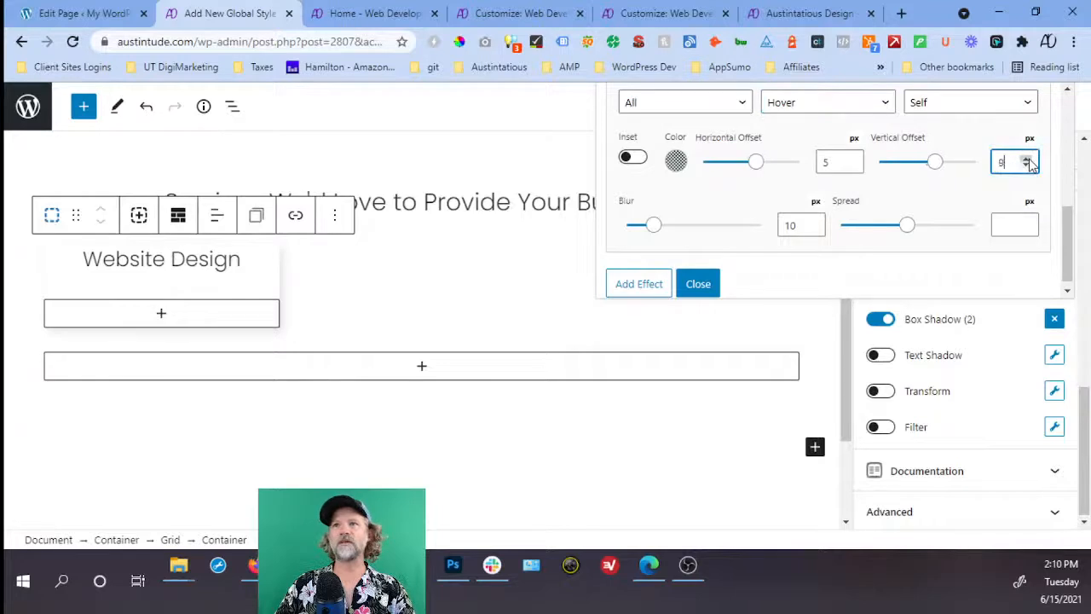
pyautogui.click(1027, 159)
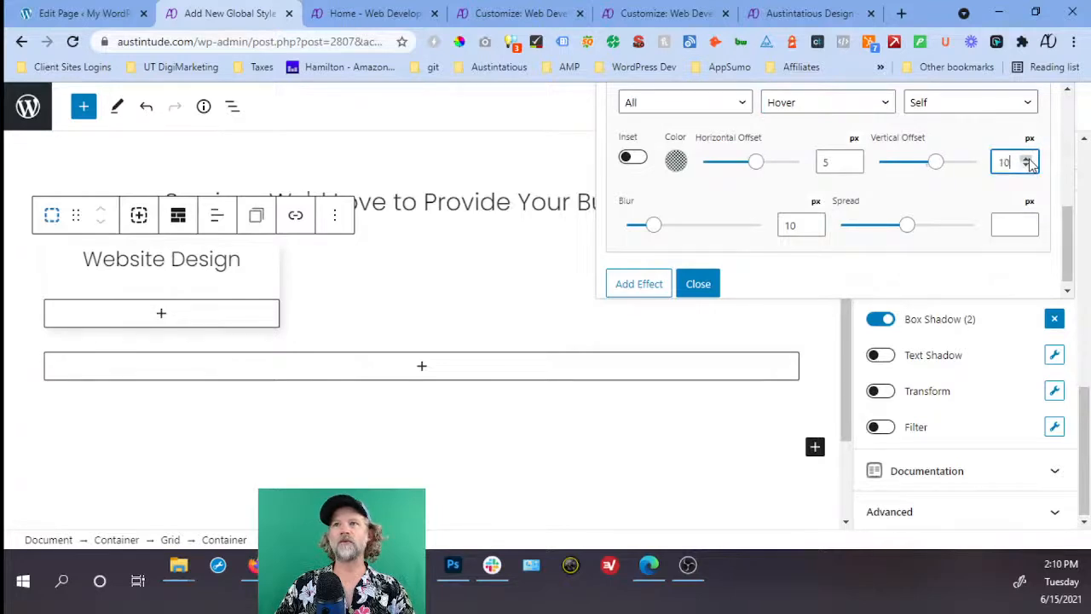
pyautogui.click(850, 159)
pyautogui.click(850, 159)
pyautogui.click(850, 159)
pyautogui.click(850, 160)
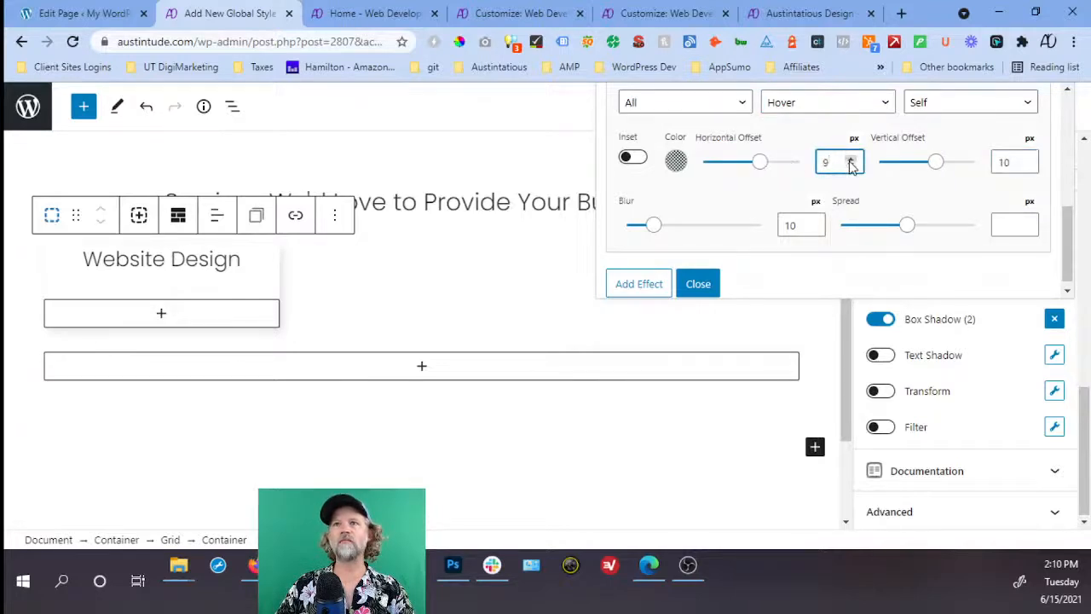
# Set the hover box shadow's spread to 1.1 px and close the box shadow settings.
pyautogui.click(1027, 223)
pyautogui.write('1.1')
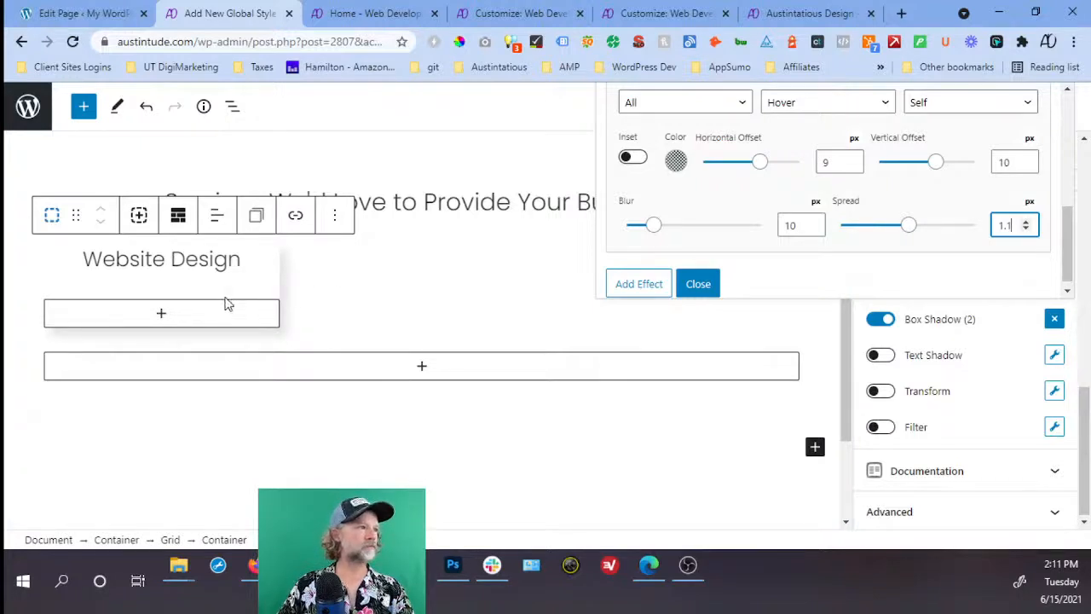
pyautogui.click(701, 284)
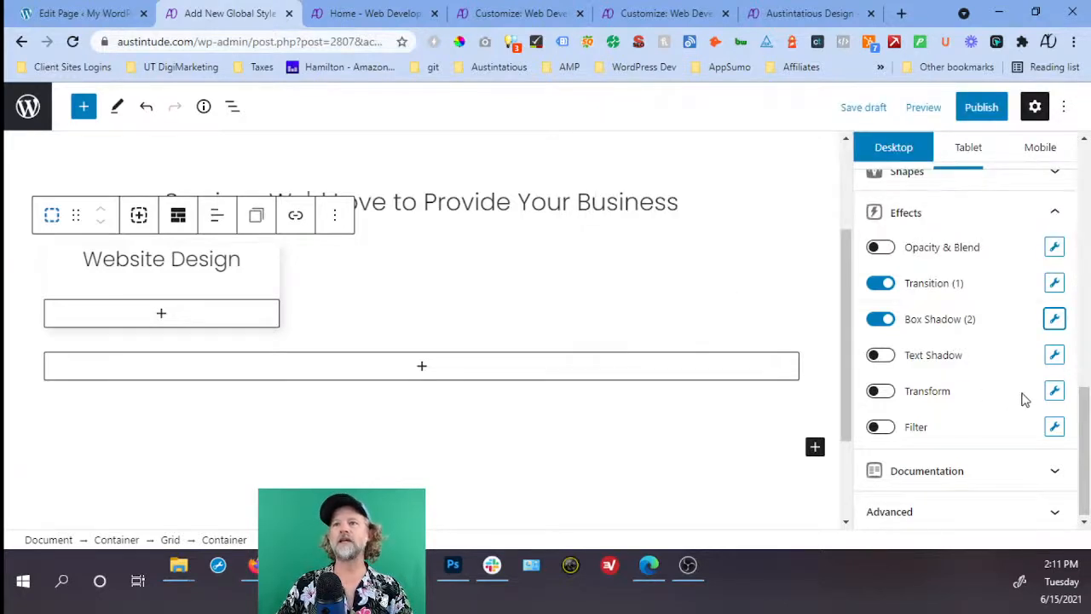
# Add a Scale transform of 1.1 to the card container for the Hover state and close the transform settings.
pyautogui.click(1053, 392)
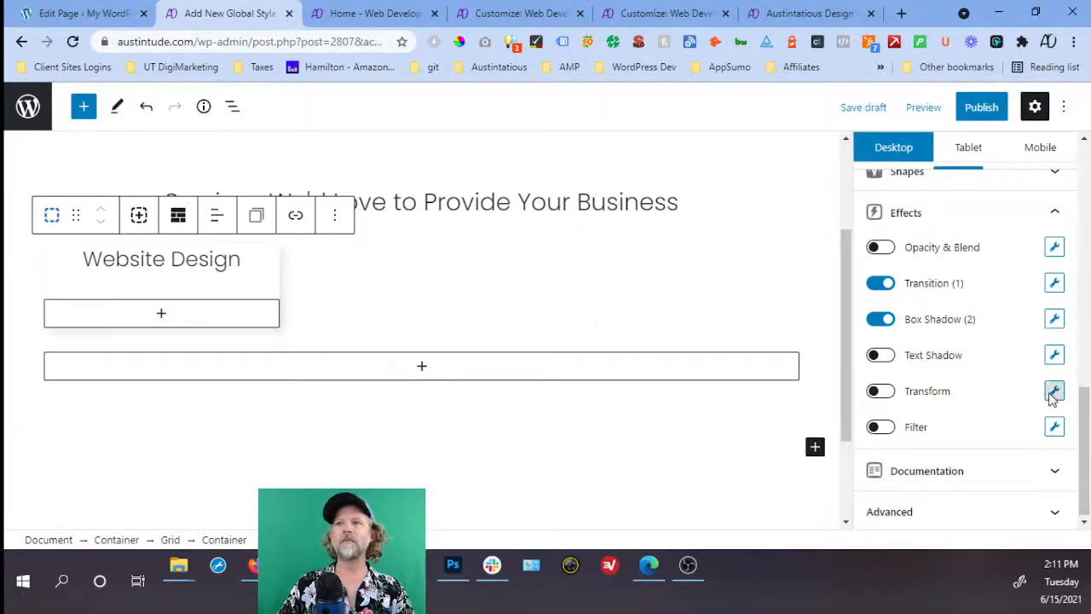
pyautogui.click(674, 348)
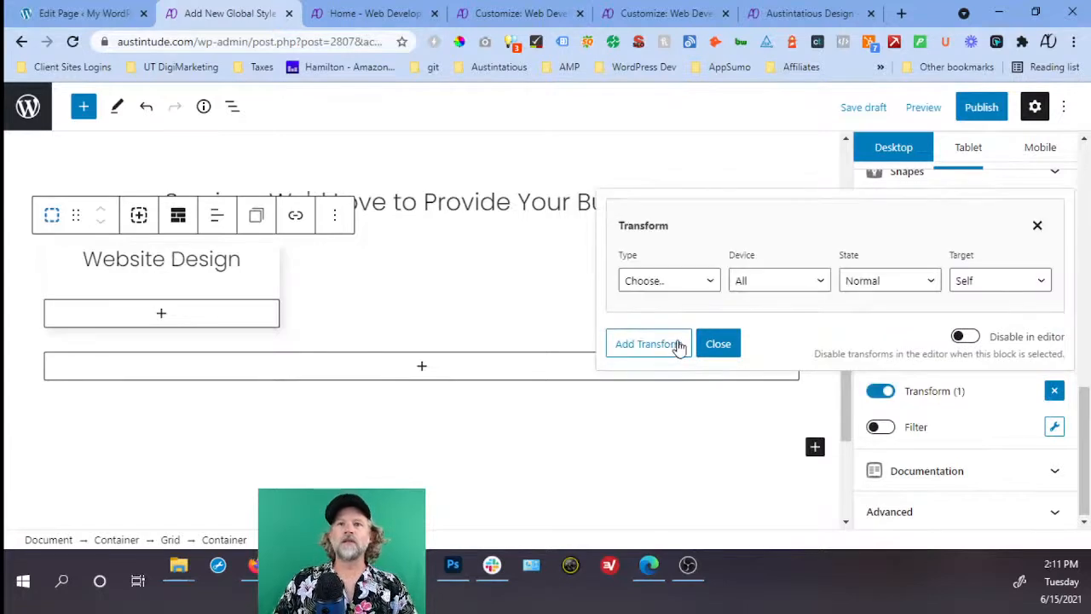
pyautogui.click(689, 280)
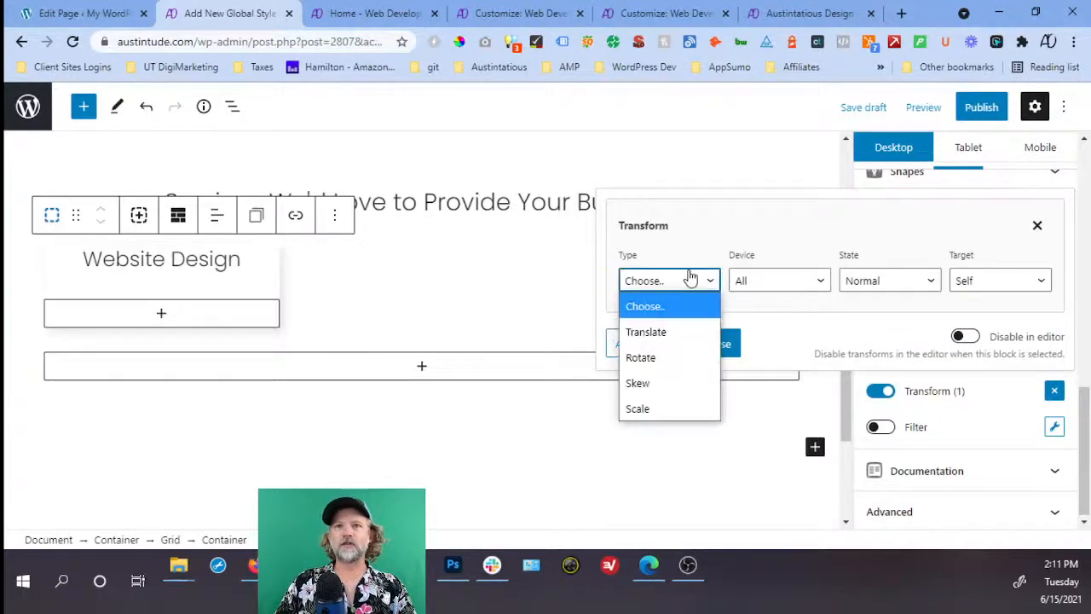
pyautogui.click(663, 410)
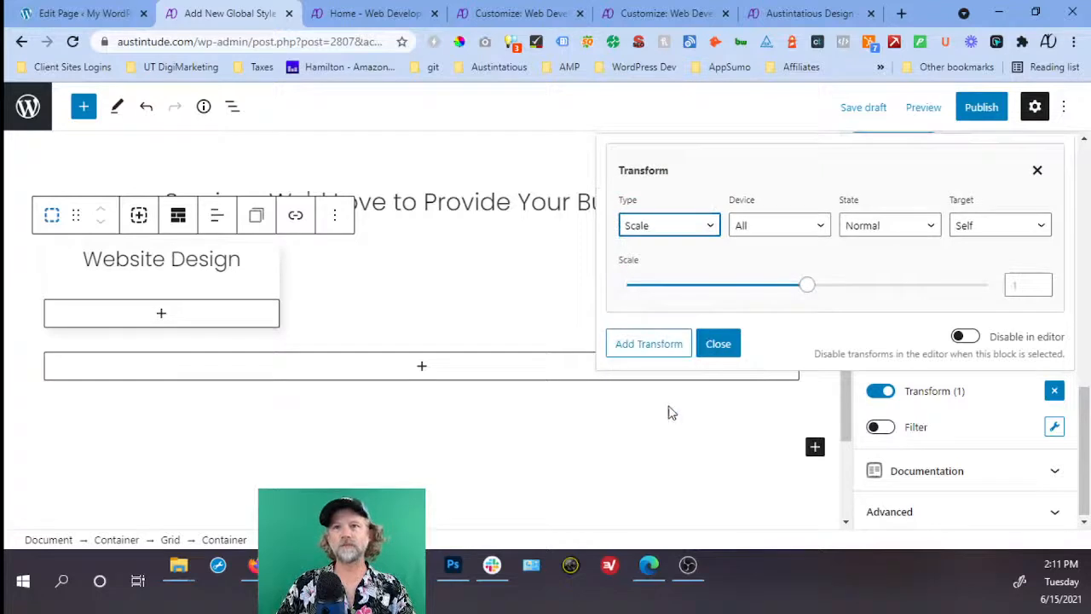
pyautogui.click(873, 234)
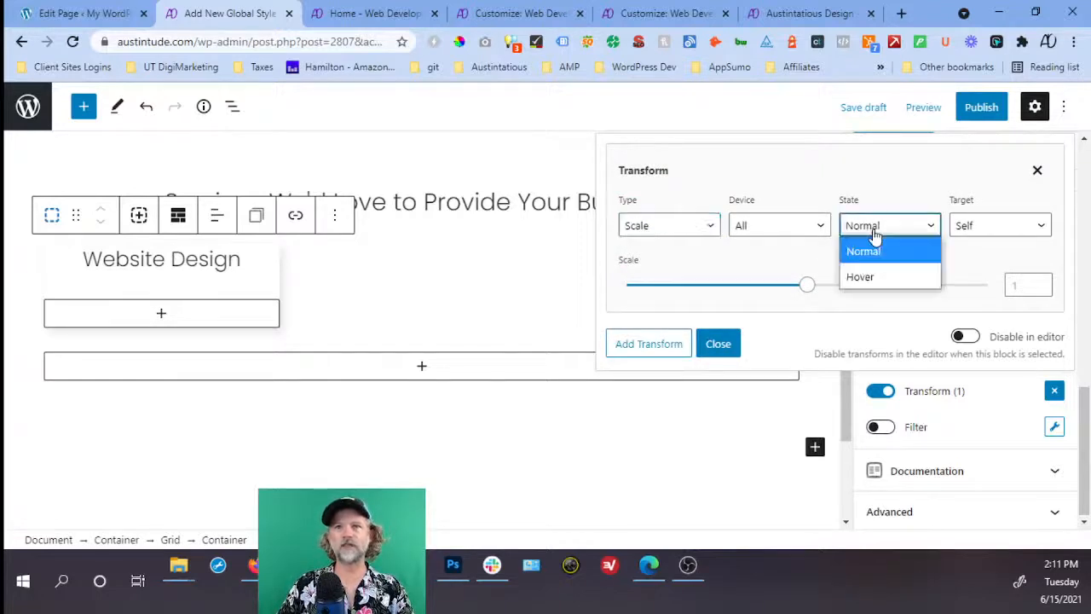
pyautogui.click(868, 284)
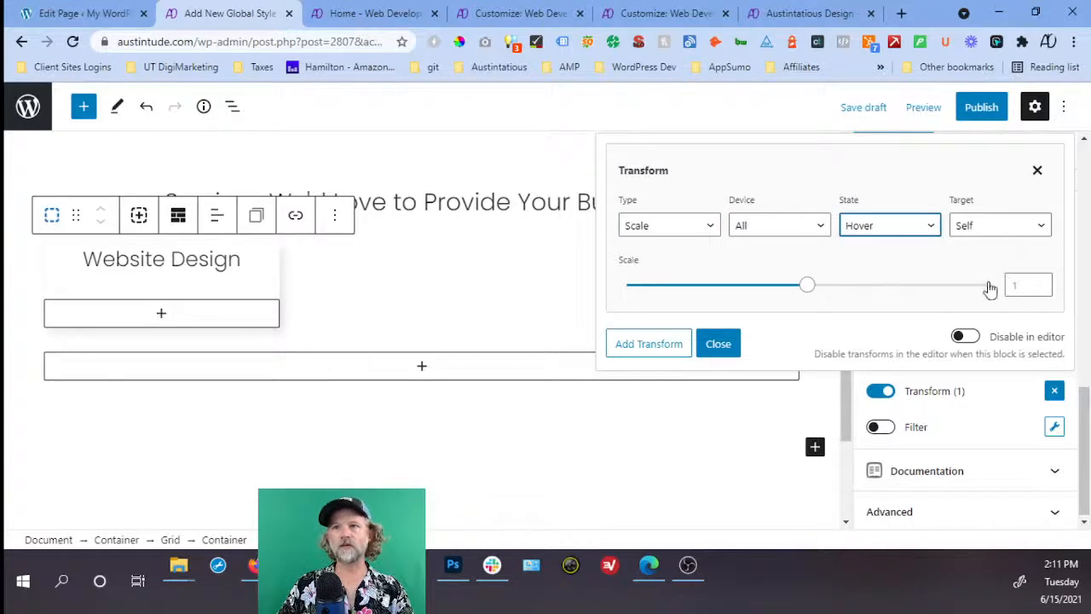
pyautogui.click(1014, 284)
pyautogui.write('.1')
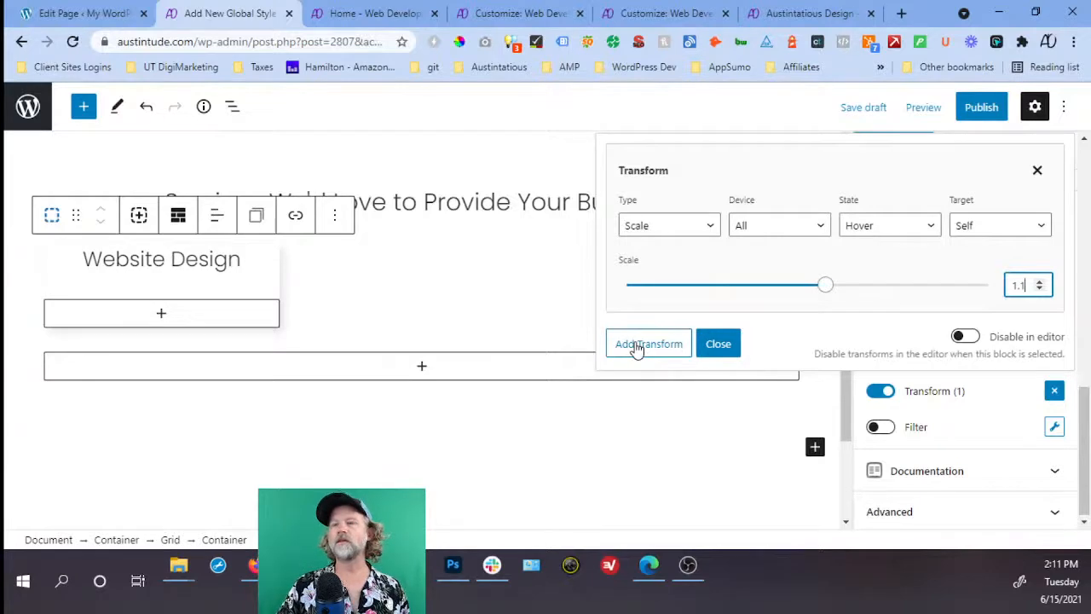
pyautogui.click(720, 344)
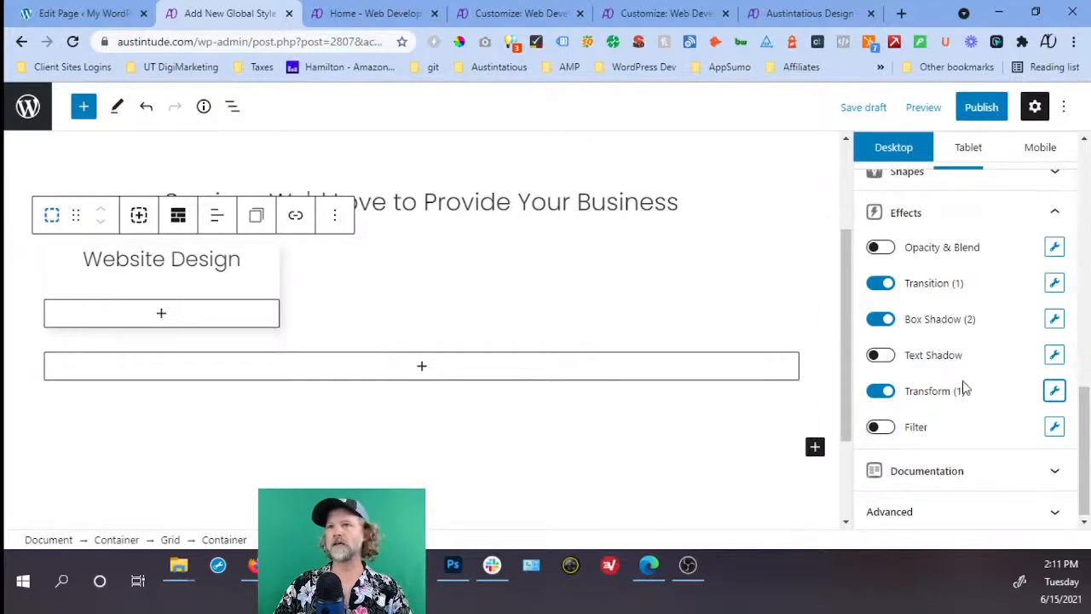
pyautogui.scroll(1, 963, 388)
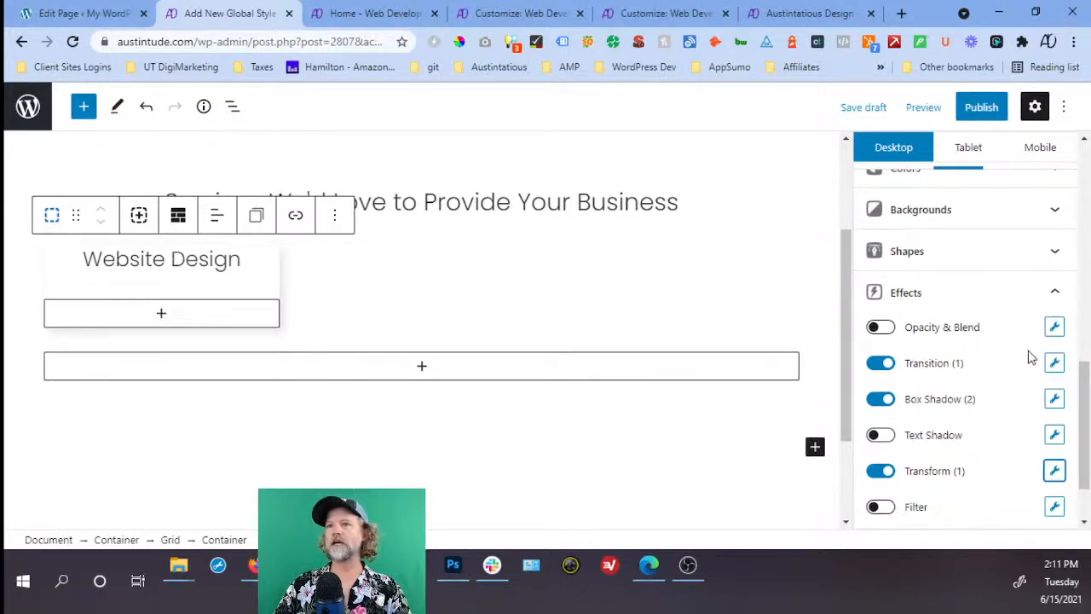
pyautogui.click(1054, 327)
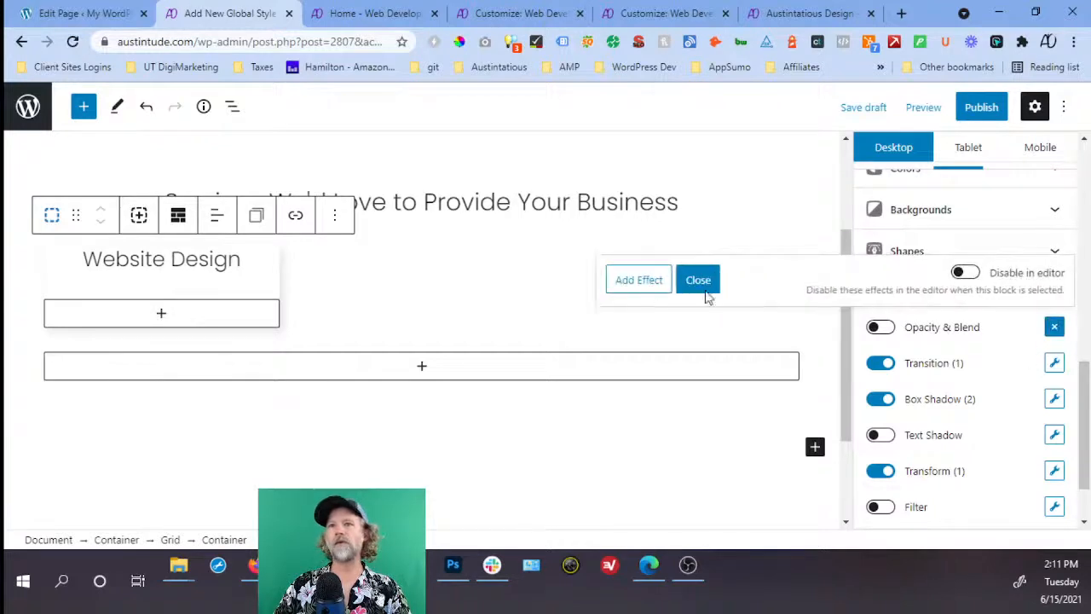
pyautogui.click(639, 284)
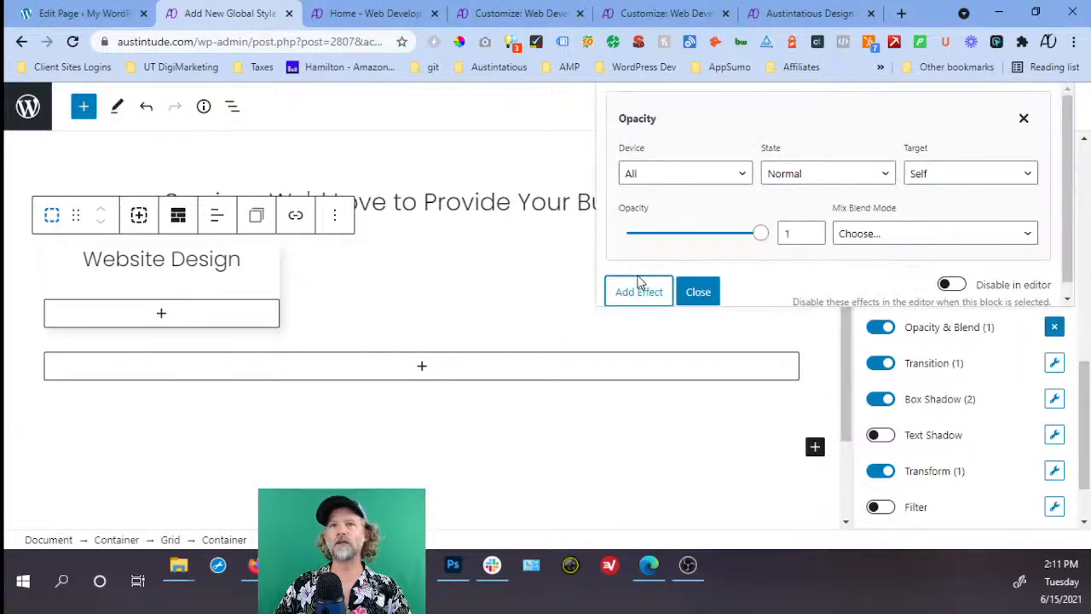
pyautogui.click(707, 175)
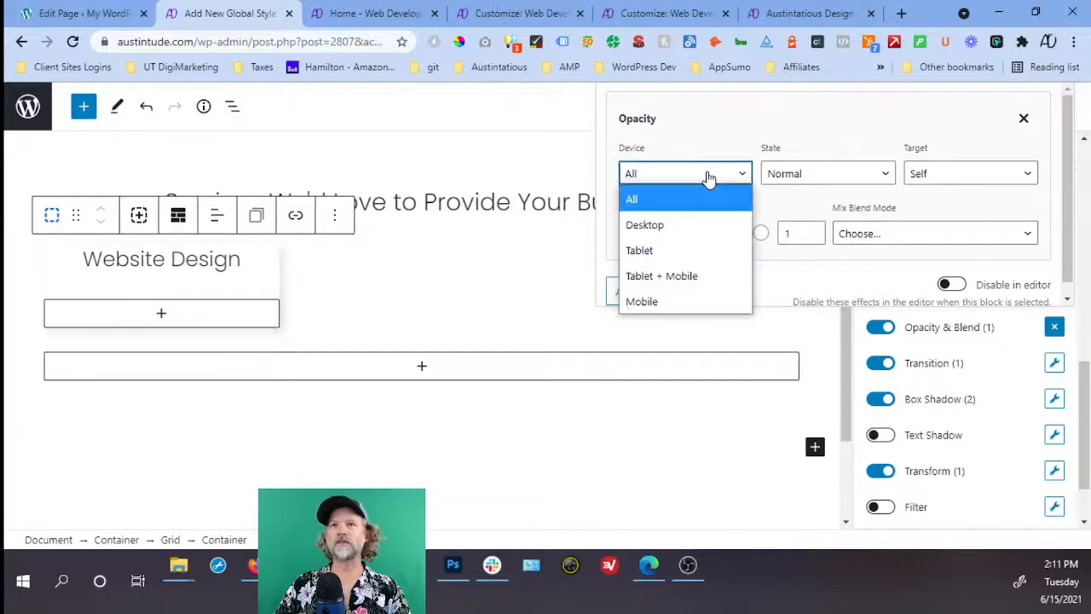
pyautogui.click(706, 145)
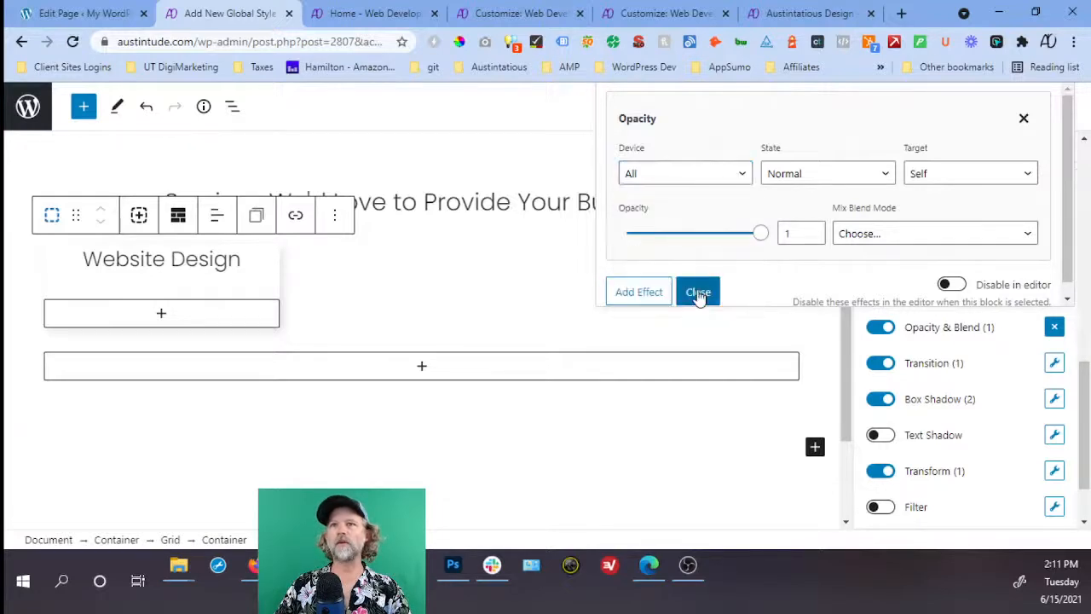
pyautogui.click(699, 292)
pyautogui.click(878, 328)
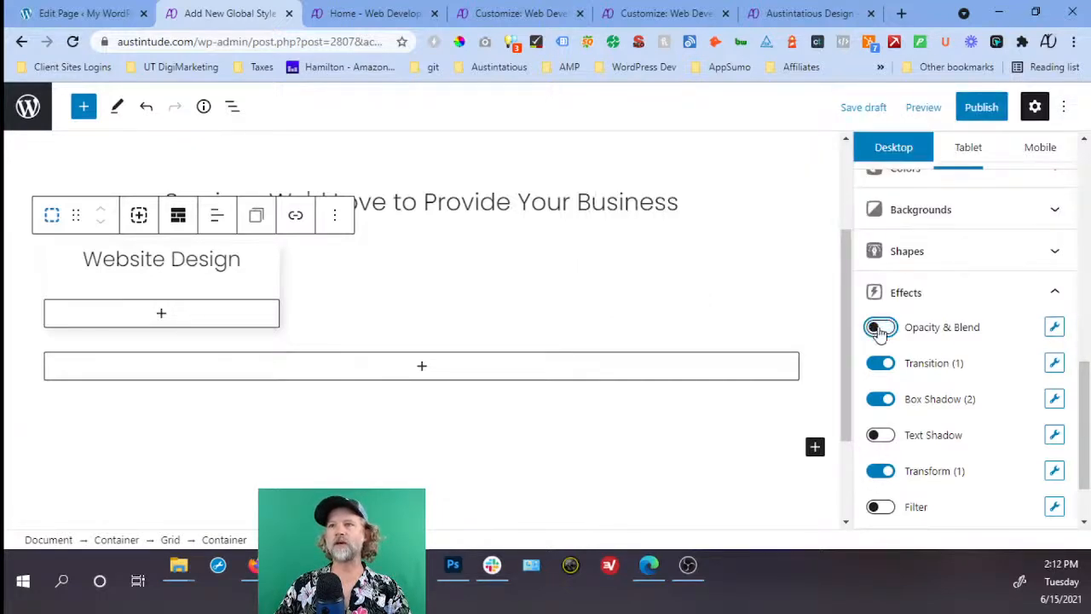
# Review the transform types available for the card container's hover transform and close its settings.
pyautogui.scroll(-1, 976, 353)
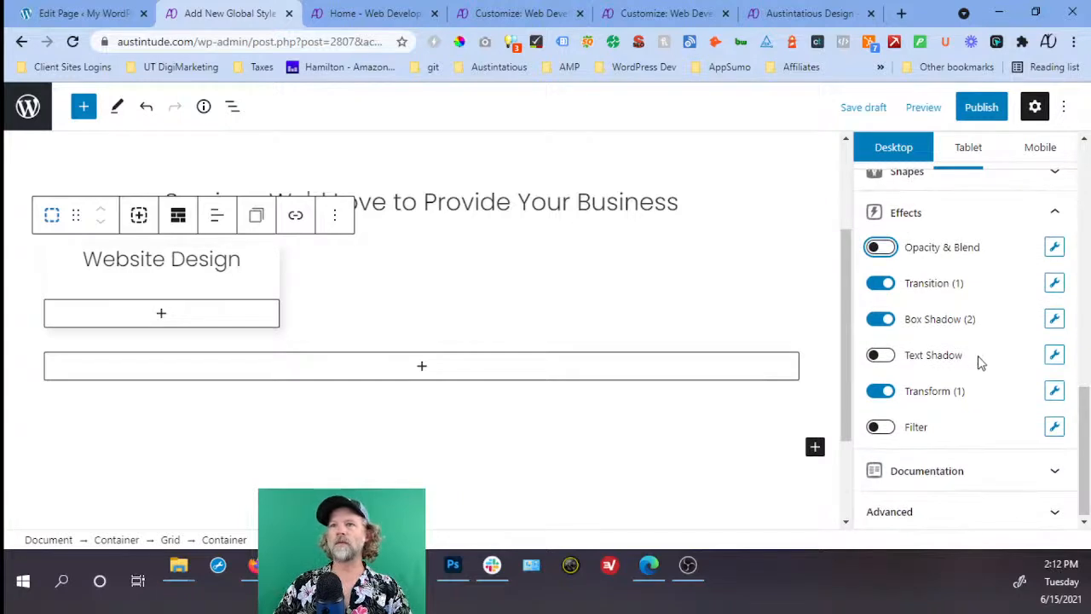
pyautogui.click(1054, 390)
pyautogui.click(669, 225)
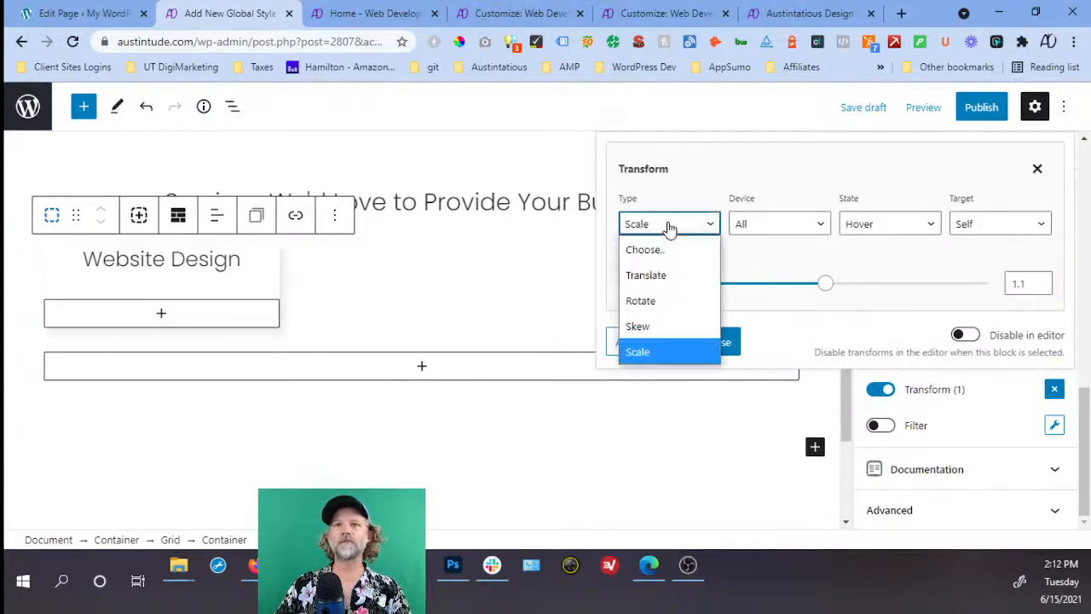
pyautogui.click(676, 189)
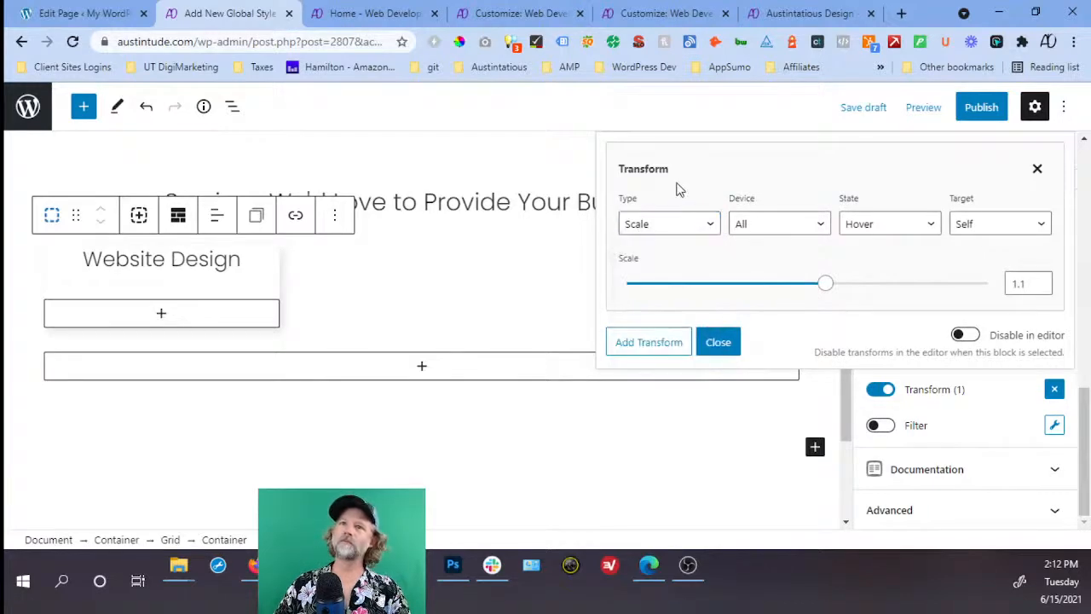
pyautogui.click(727, 348)
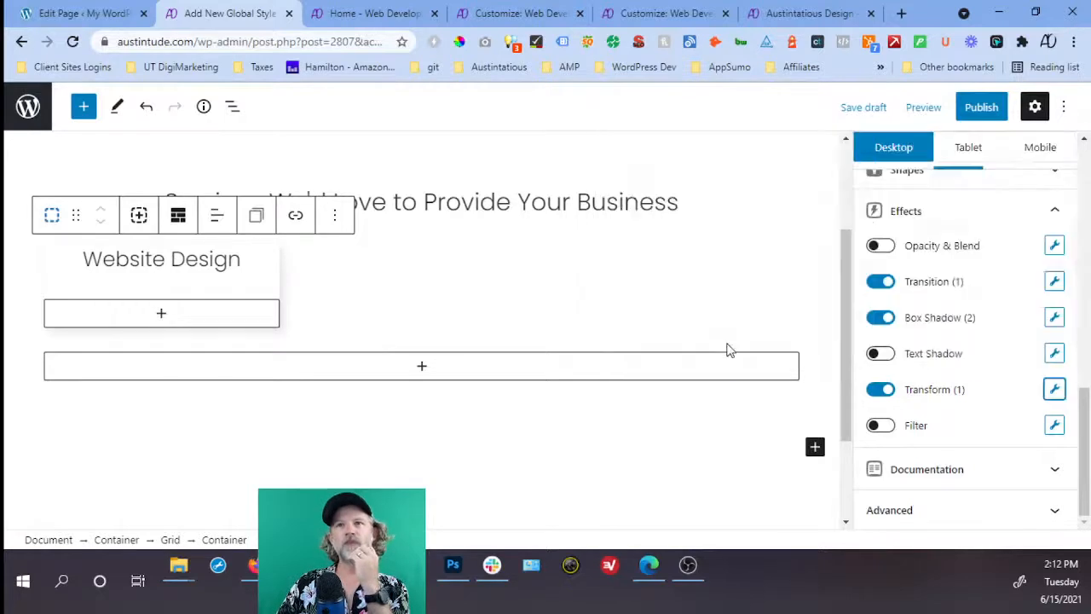
# Set the card container's border radius to 10 px on all four corners.
pyautogui.scroll(2, 967, 341)
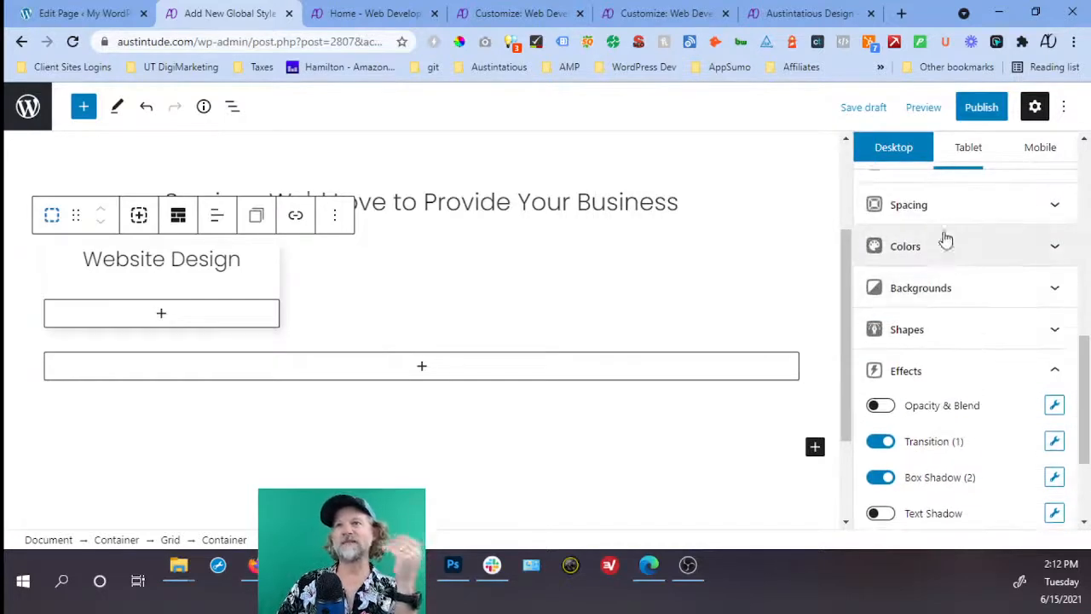
pyautogui.click(921, 204)
pyautogui.scroll(-2, 933, 290)
pyautogui.scroll(-1, 937, 337)
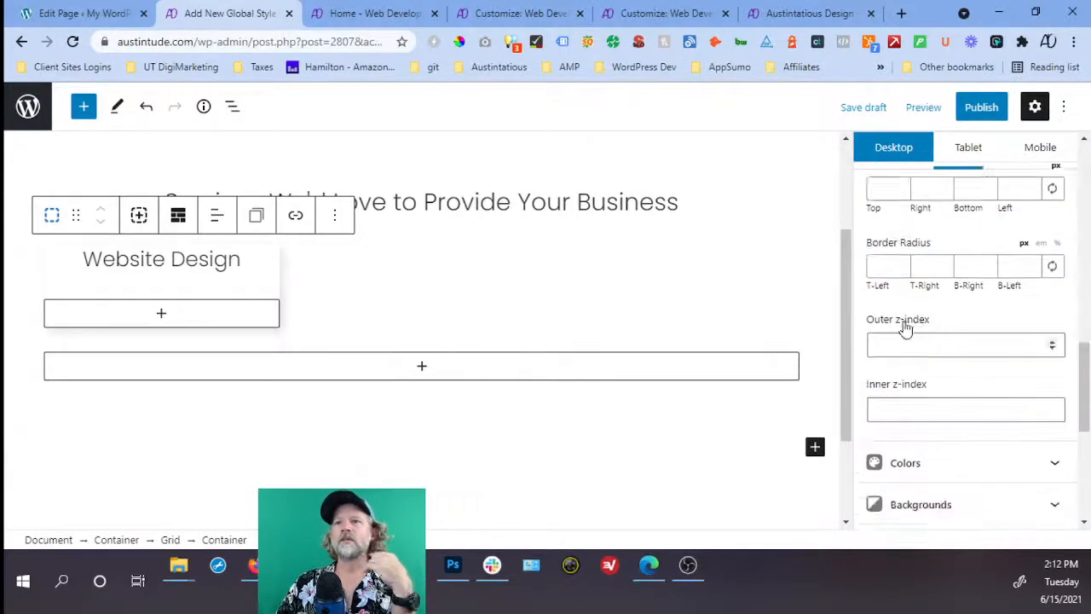
pyautogui.scroll(1, 906, 327)
pyautogui.click(883, 349)
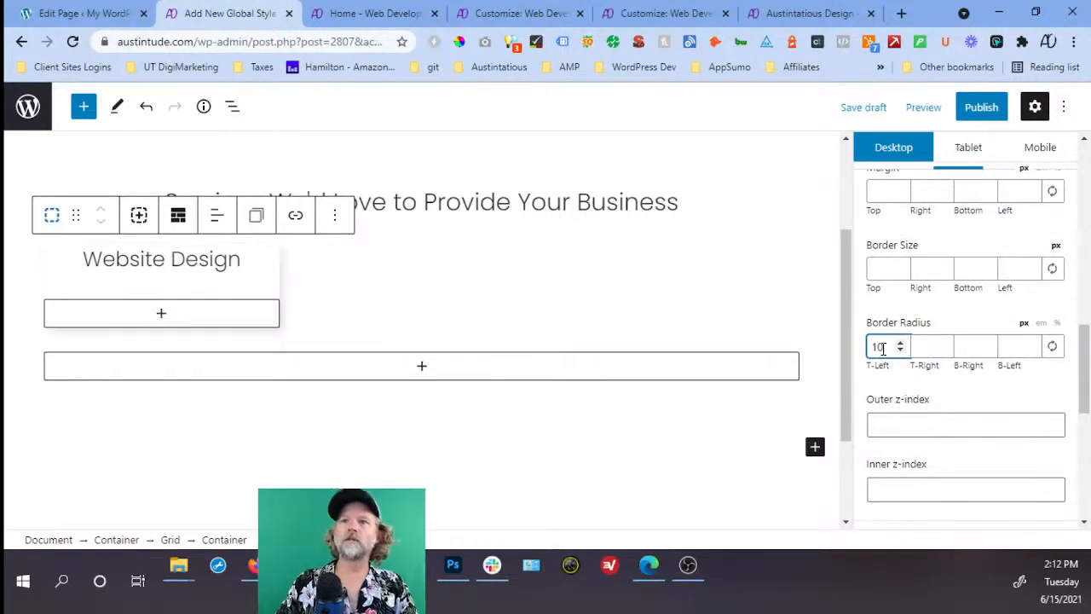
pyautogui.click(1052, 346)
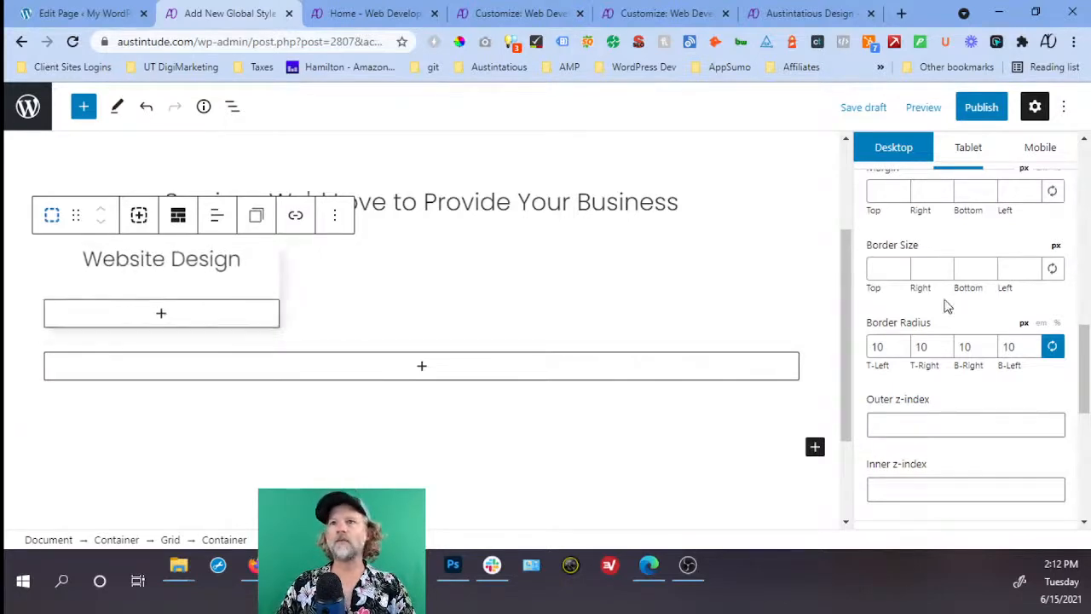
# Set the card container's padding to 5 px on all four sides.
pyautogui.scroll(3, 945, 304)
pyautogui.doubleClick(876, 355)
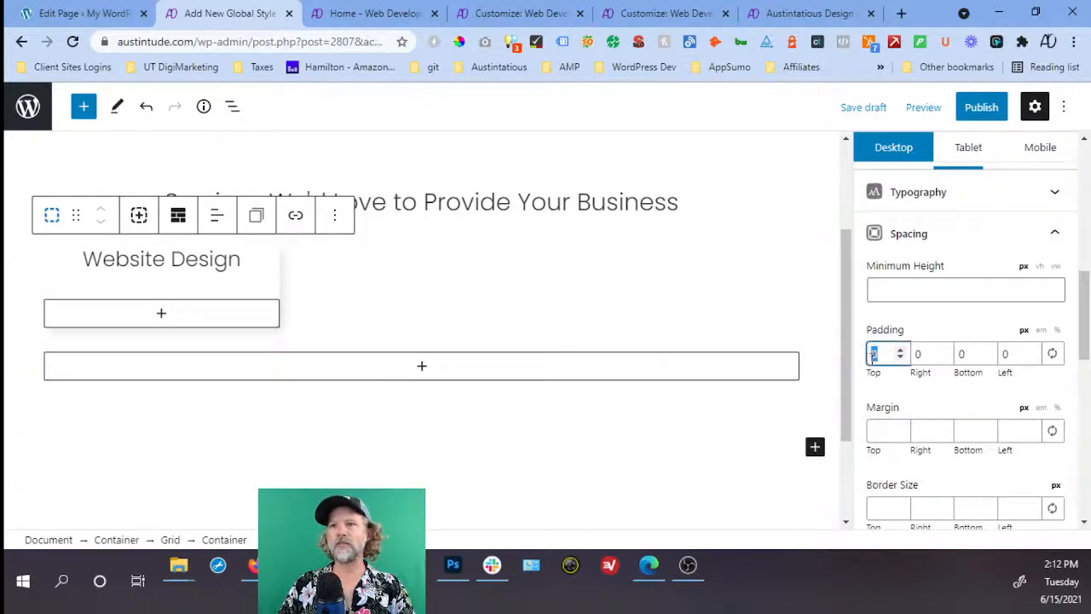
pyautogui.write('5')
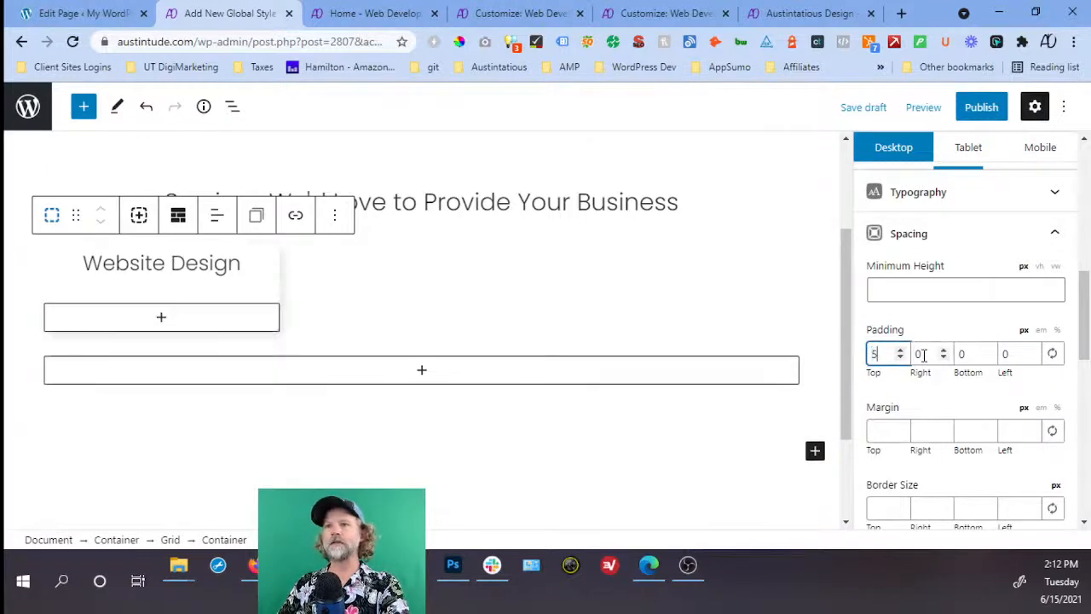
pyautogui.click(1055, 356)
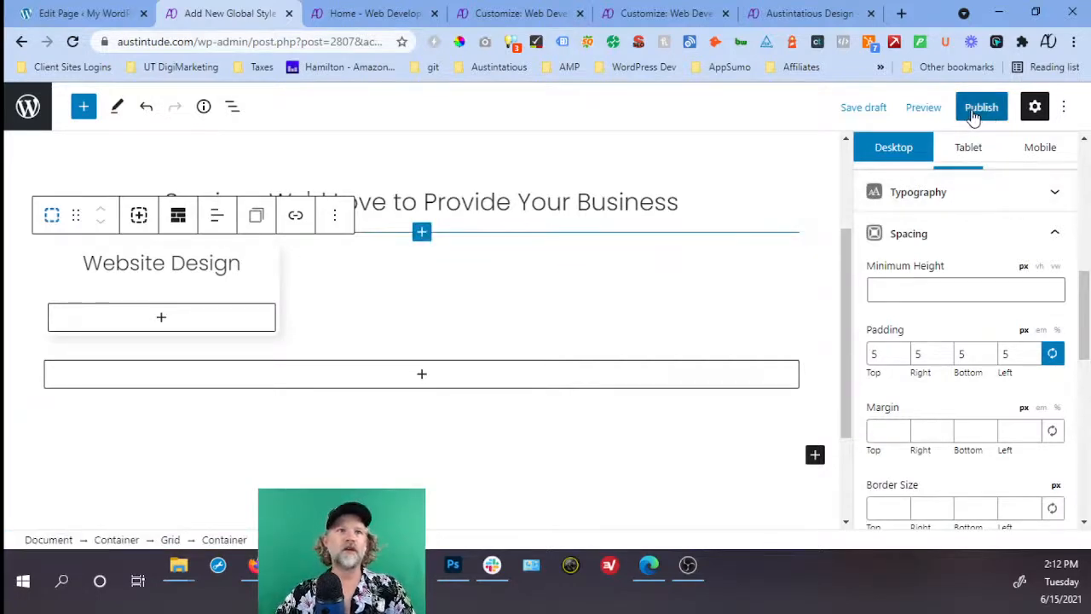
# Add the beer mug icon from the General icon set to the Website Design heading.
pyautogui.click(205, 259)
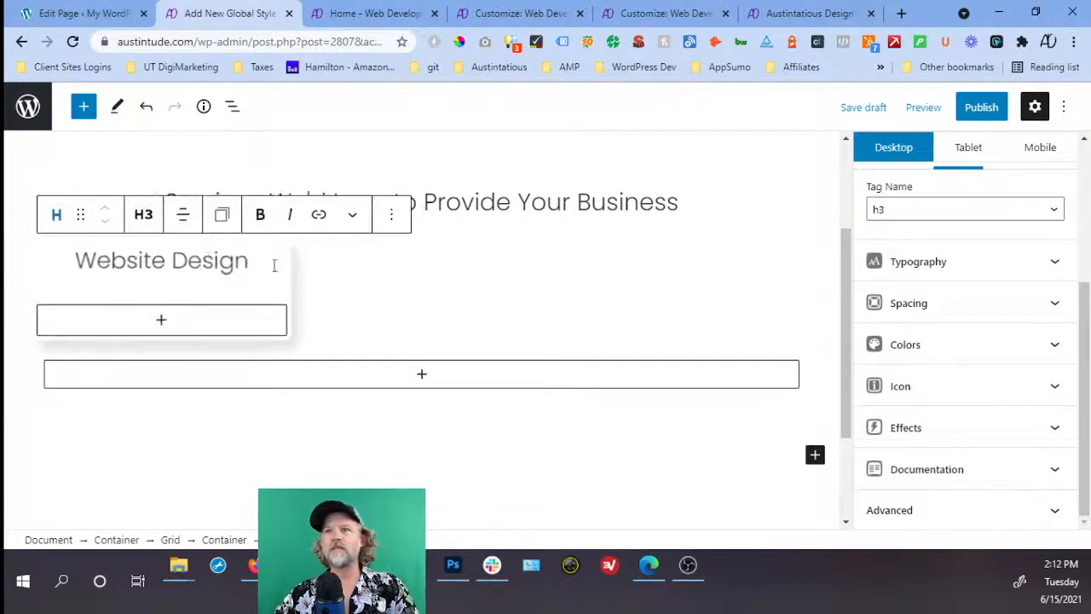
pyautogui.click(972, 396)
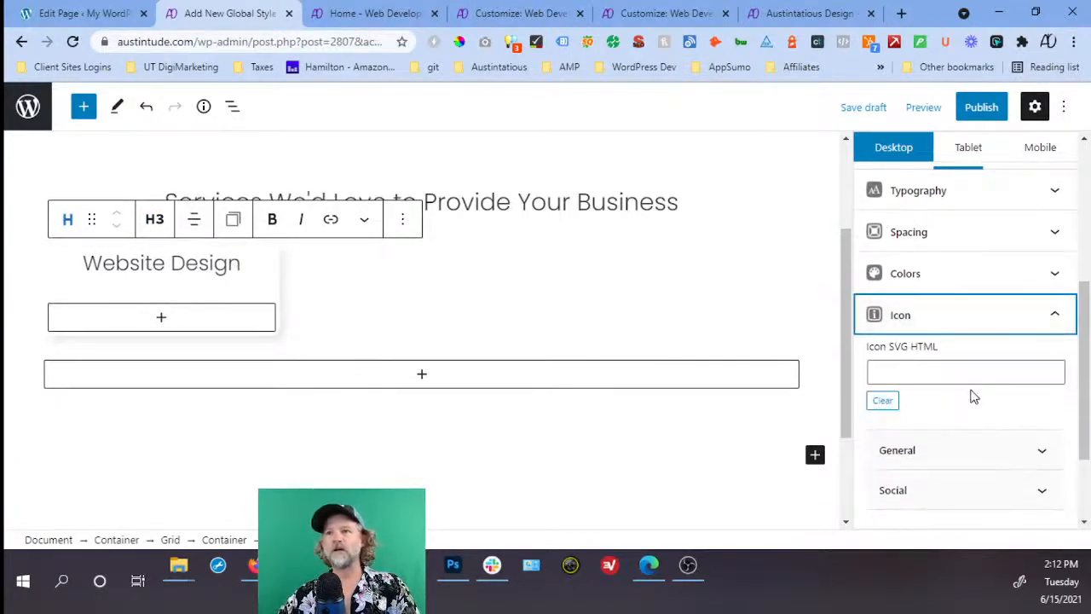
pyautogui.click(980, 370)
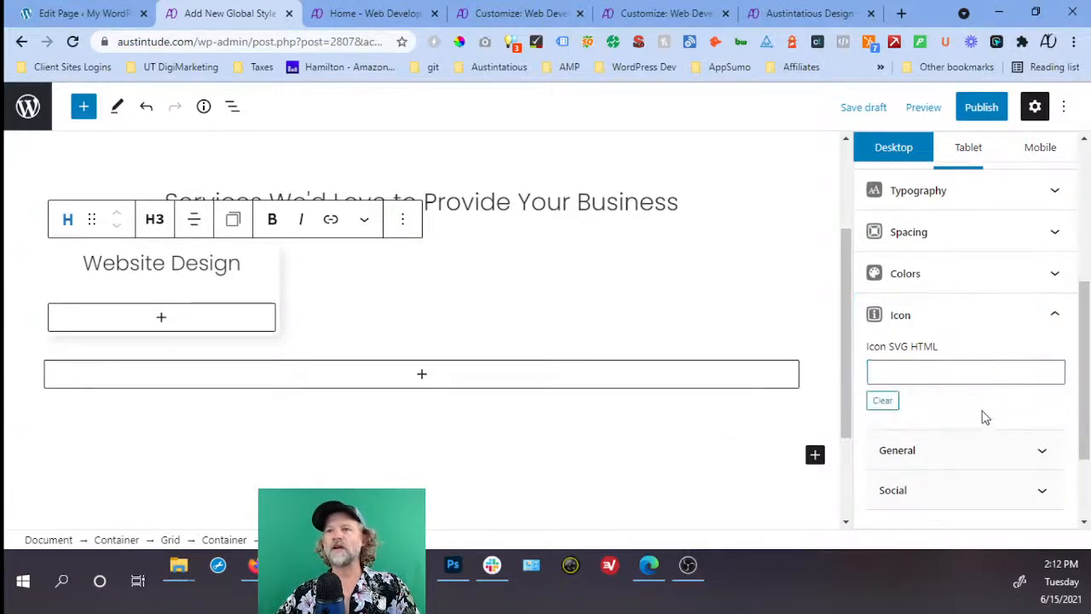
pyautogui.scroll(-3, 978, 405)
pyautogui.click(1002, 329)
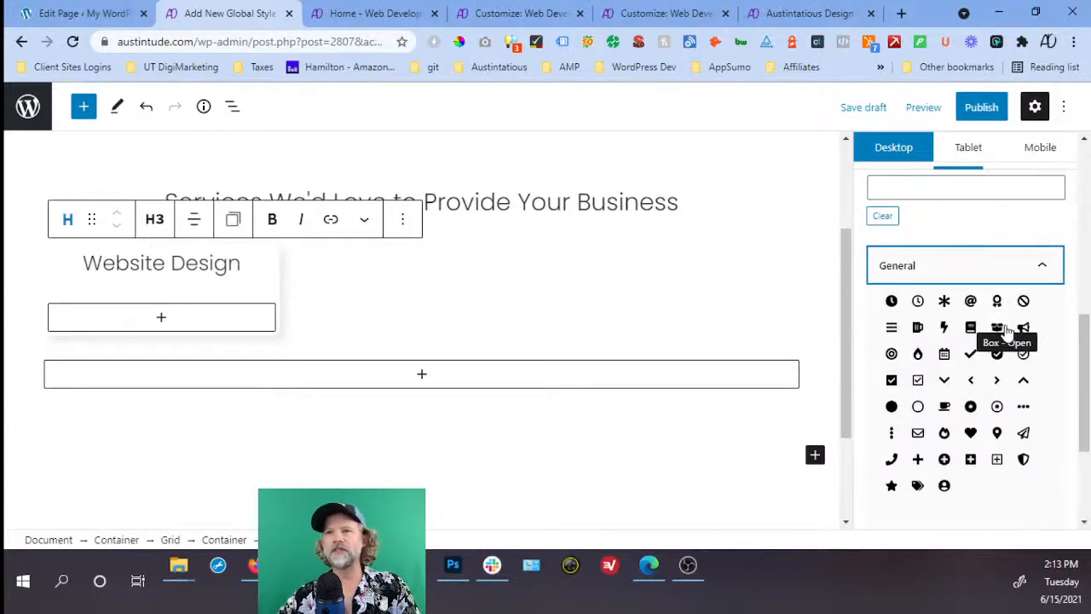
pyautogui.click(917, 328)
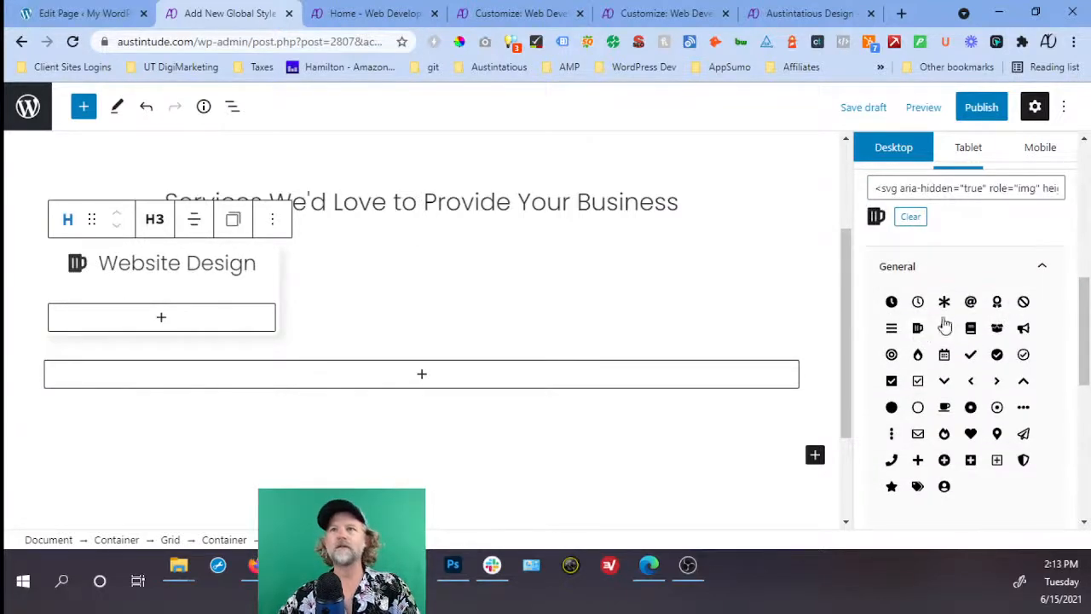
# Set the heading's icon location to Above.
pyautogui.scroll(2, 938, 320)
pyautogui.scroll(-5, 978, 318)
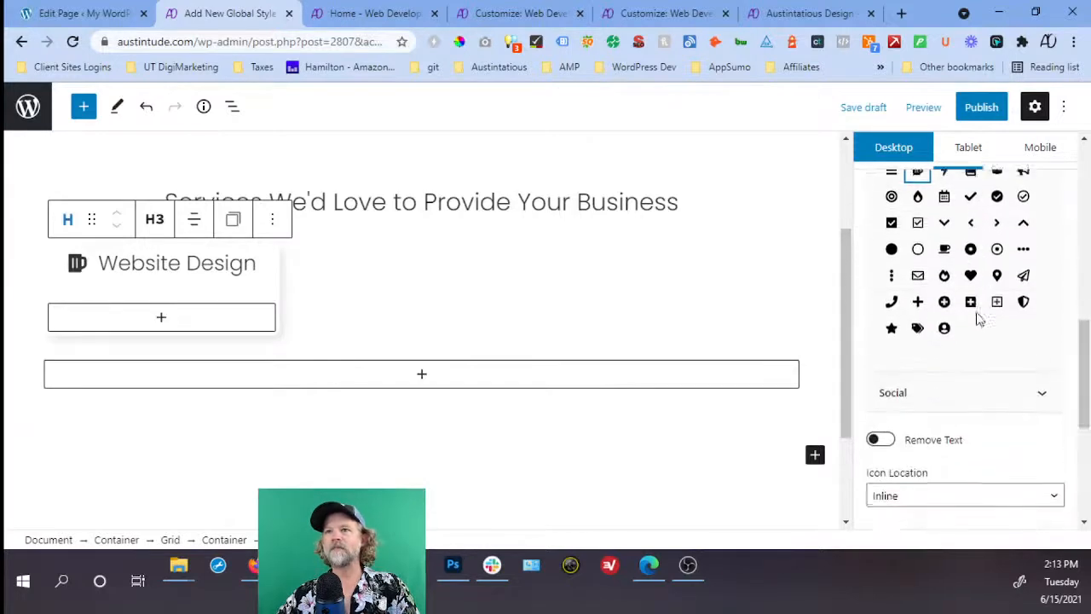
pyautogui.click(972, 337)
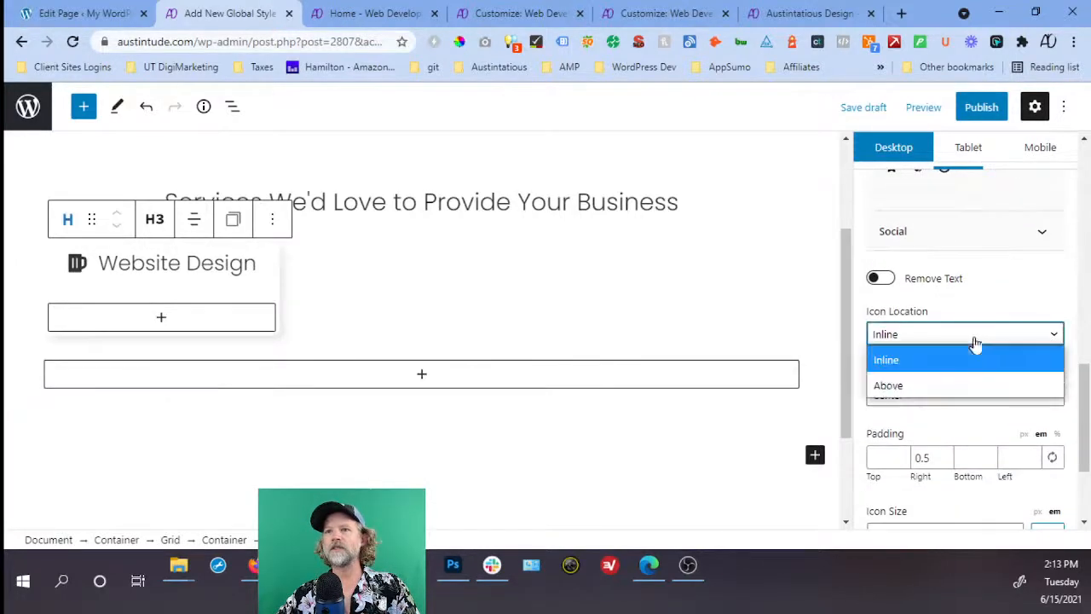
pyautogui.click(983, 380)
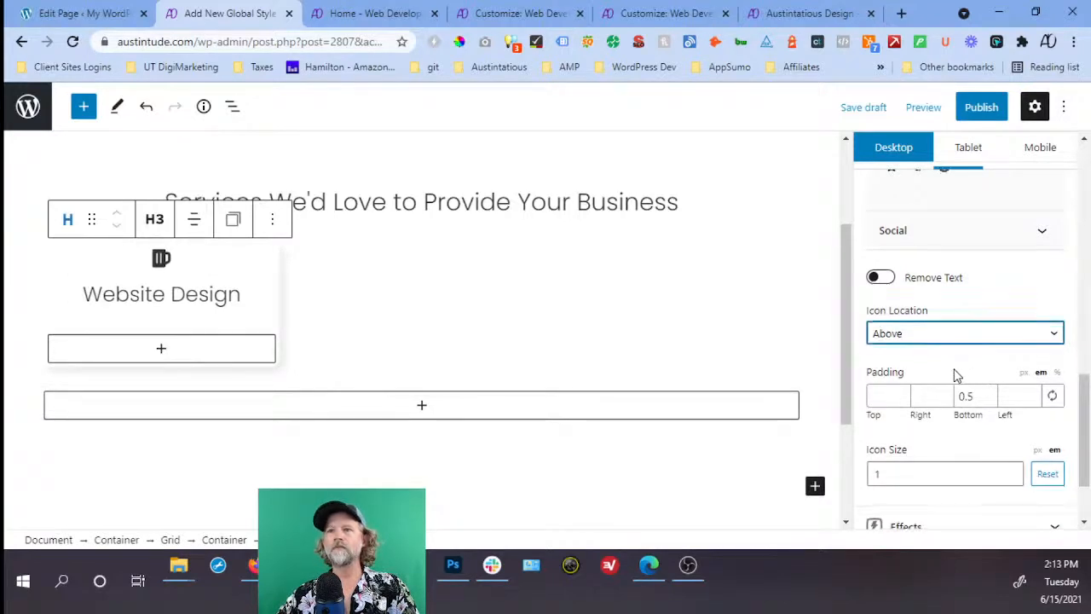
# Set the heading's icon size to 1.7 em.
pyautogui.scroll(-1, 955, 375)
pyautogui.scroll(2, 956, 373)
pyautogui.scroll(5, 956, 372)
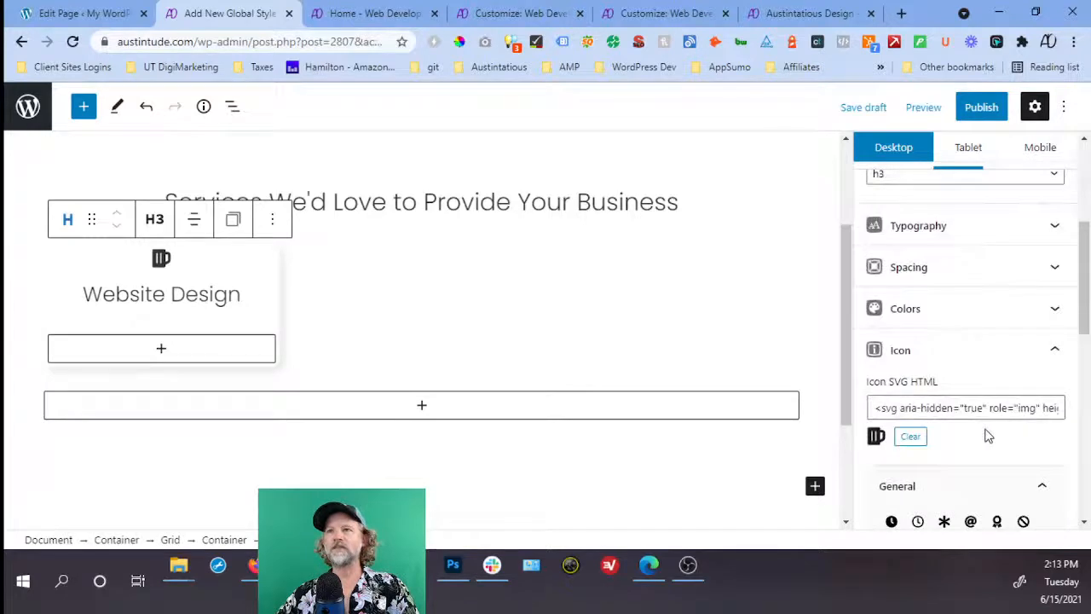
pyautogui.scroll(-5, 987, 435)
pyautogui.scroll(-2, 987, 435)
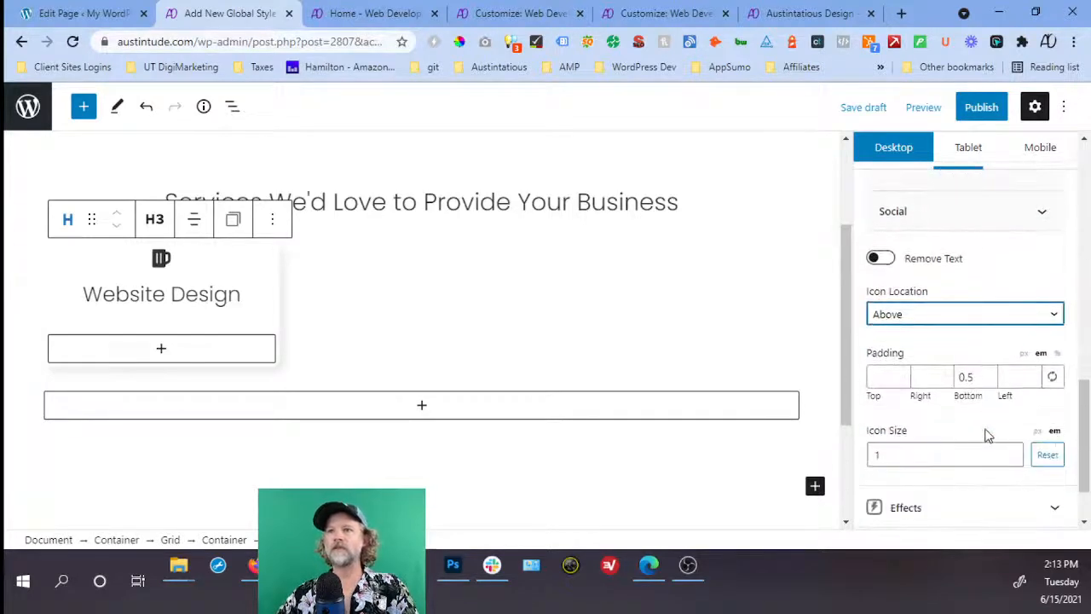
pyautogui.click(979, 457)
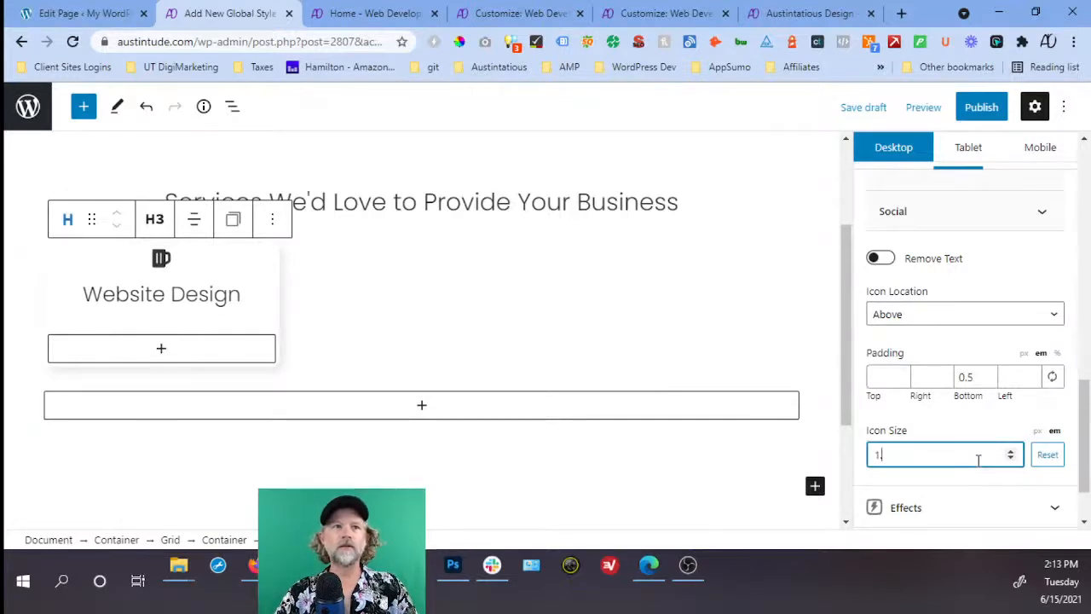
pyautogui.write('.3')
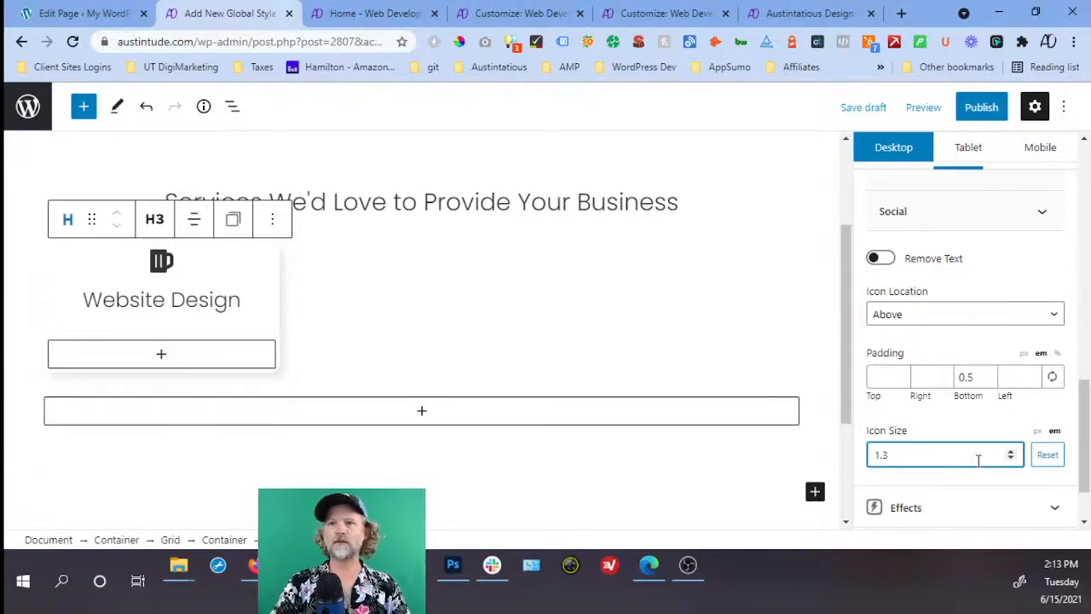
pyautogui.press('BackSpace')
pyautogui.write('7')
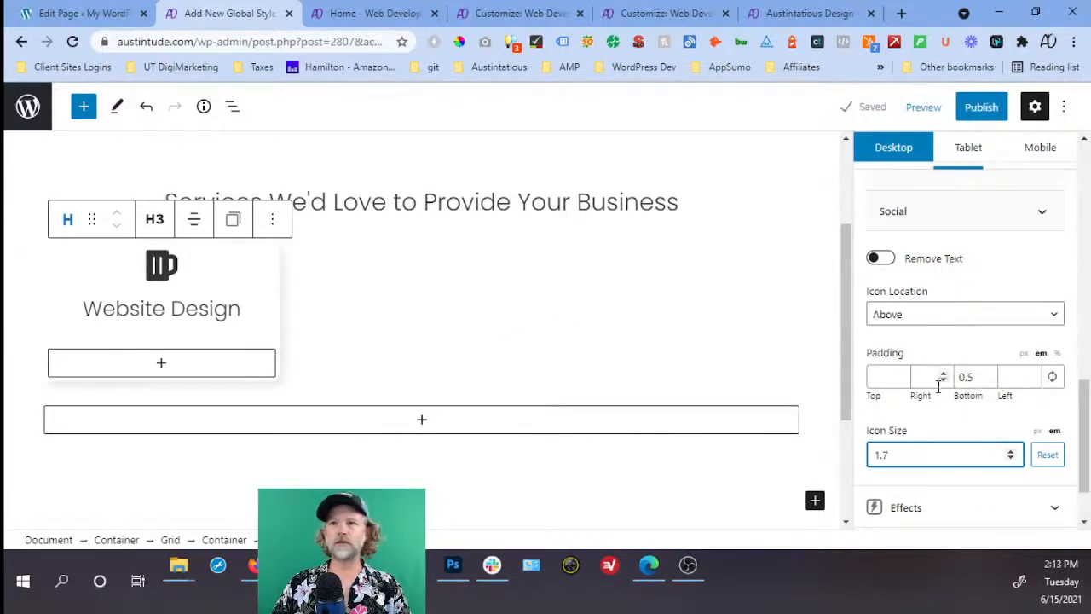
# Try top padding of 5 em and 0.5 em on the heading's icon, and clear the value.
pyautogui.click(881, 380)
pyautogui.write('5')
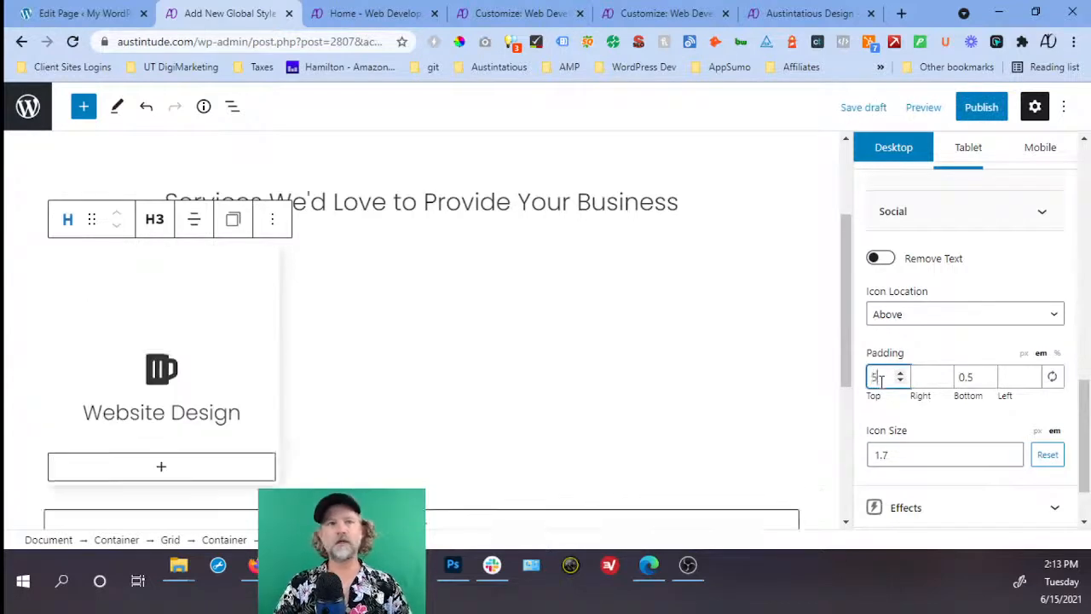
pyautogui.press('BackSpace')
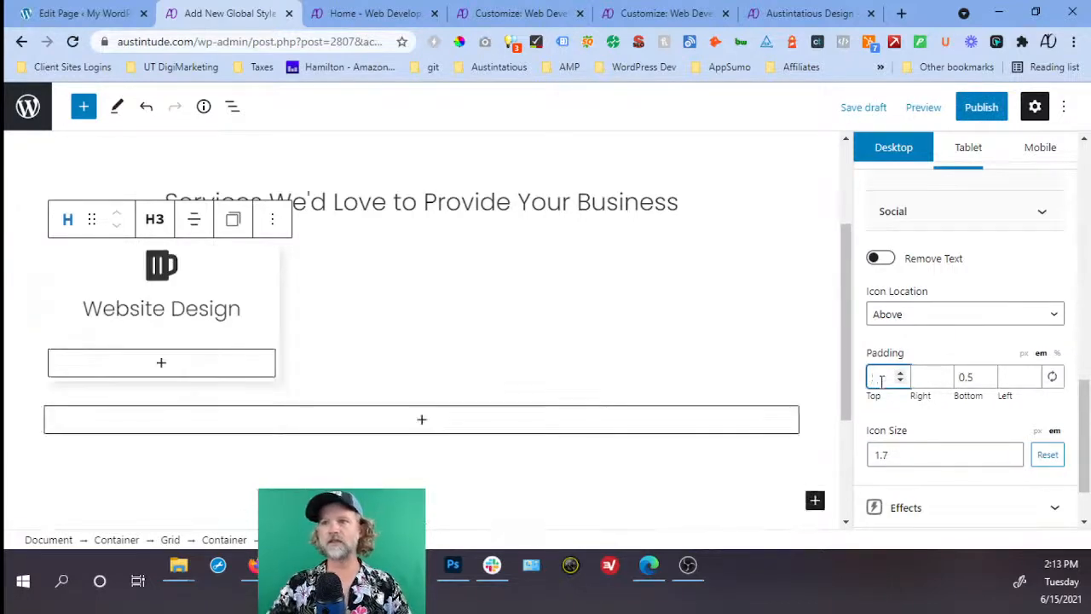
pyautogui.write('.5')
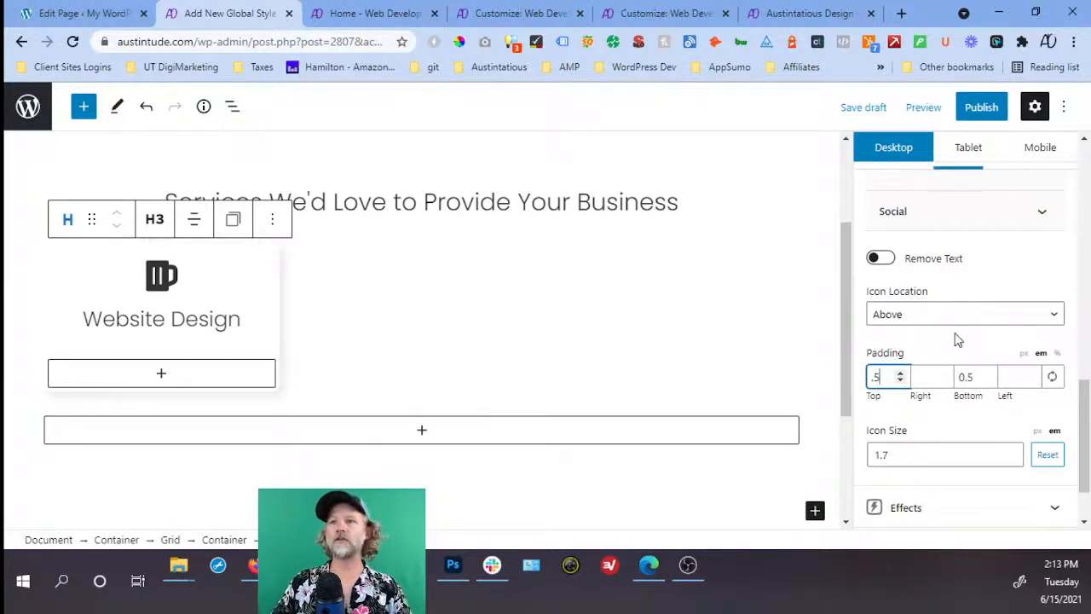
pyautogui.press('BackSpace')
pyautogui.press('BackSpace')
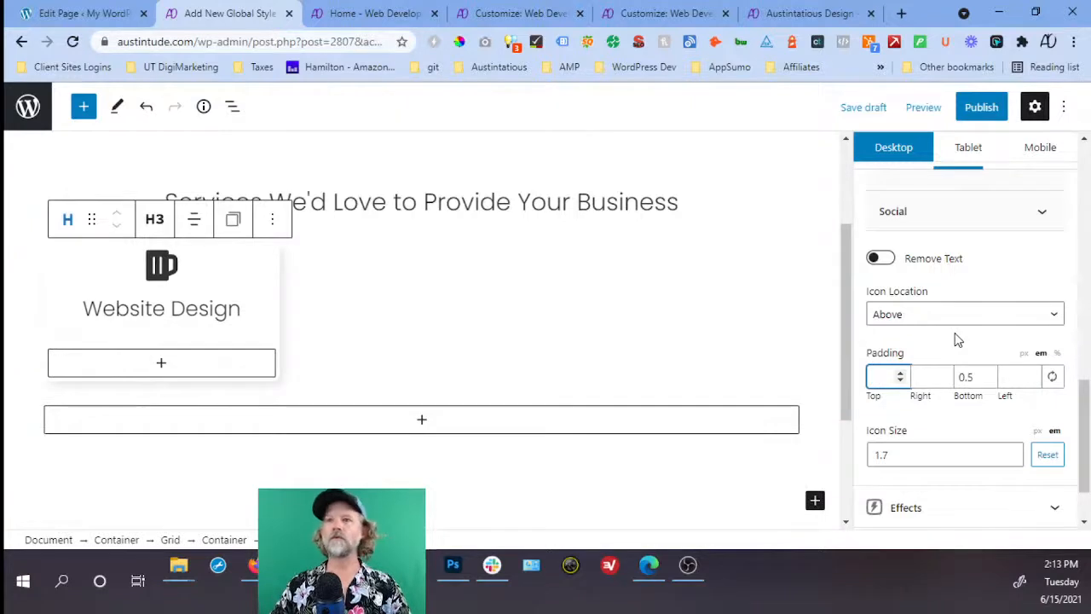
pyautogui.click(956, 339)
pyautogui.scroll(-1, 952, 342)
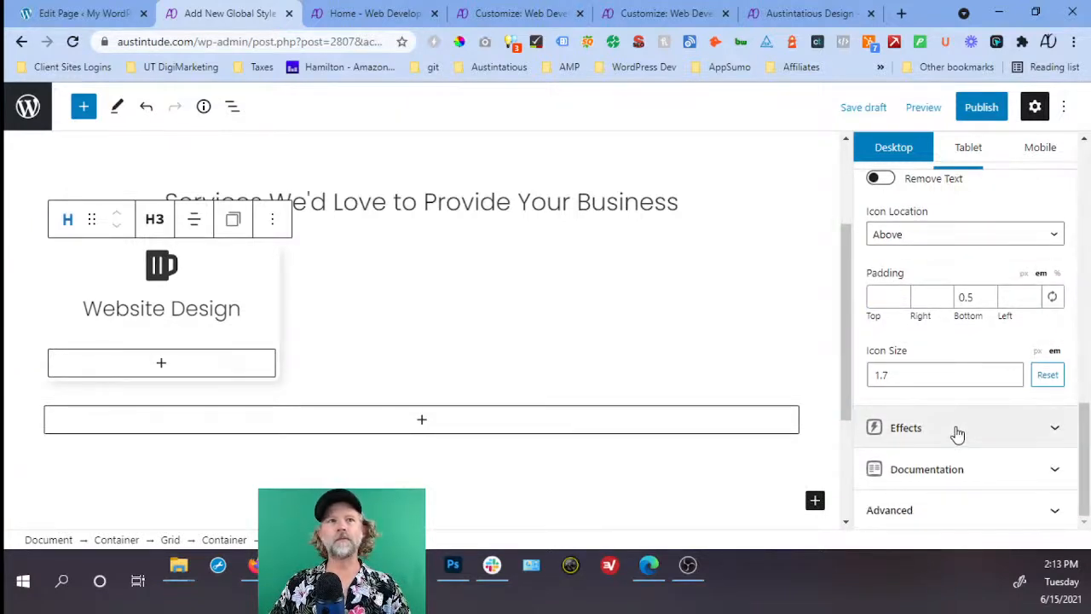
# Set the Website Design heading's top margin to -23 px.
pyautogui.scroll(3, 958, 430)
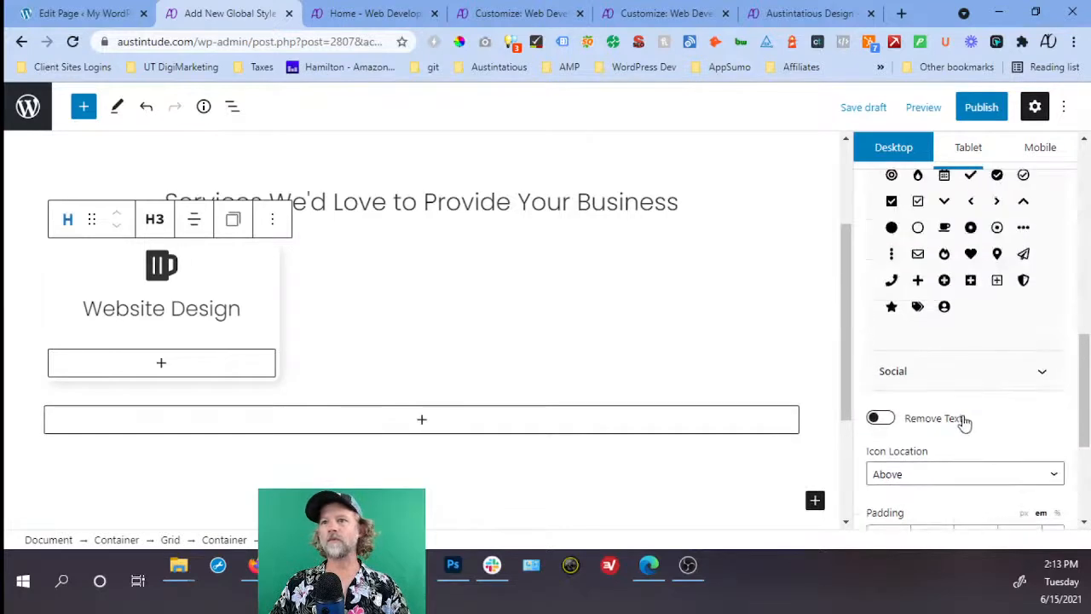
pyautogui.scroll(5, 993, 322)
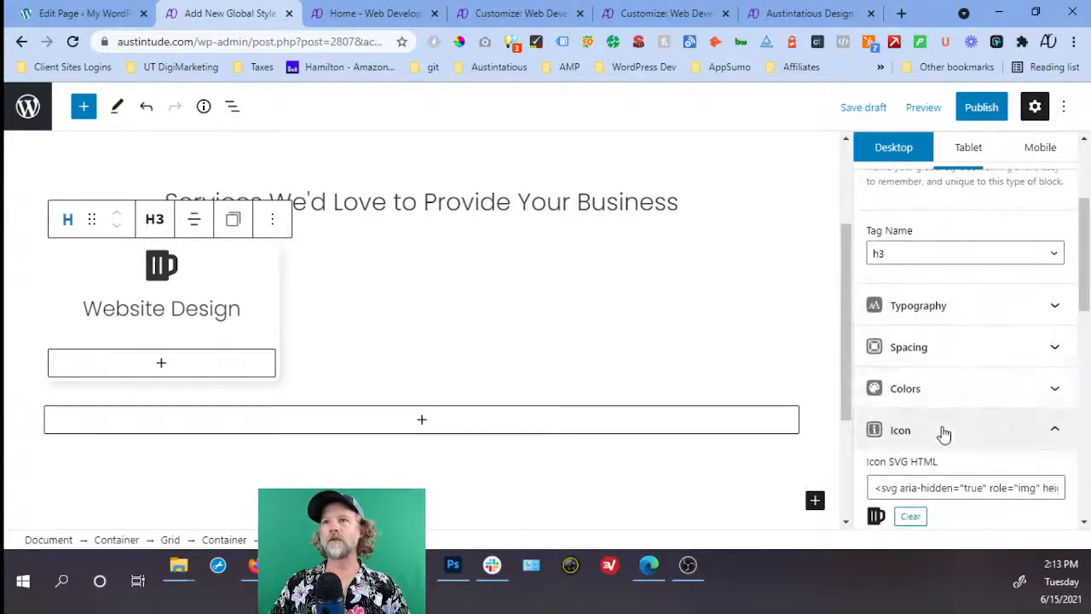
pyautogui.click(932, 349)
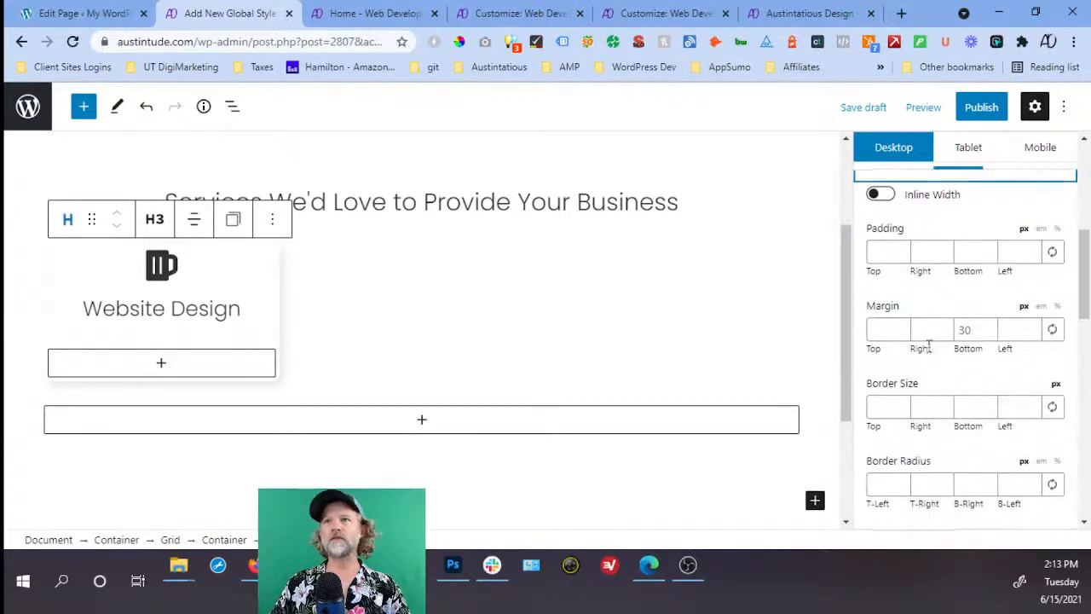
pyautogui.scroll(3, 929, 347)
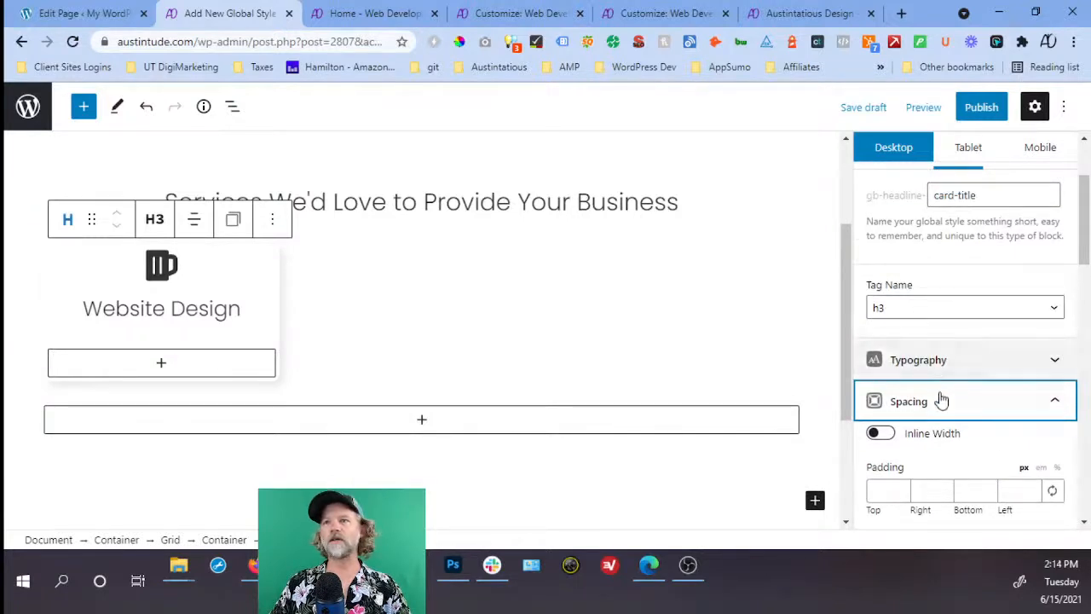
pyautogui.scroll(-2, 941, 401)
pyautogui.click(888, 411)
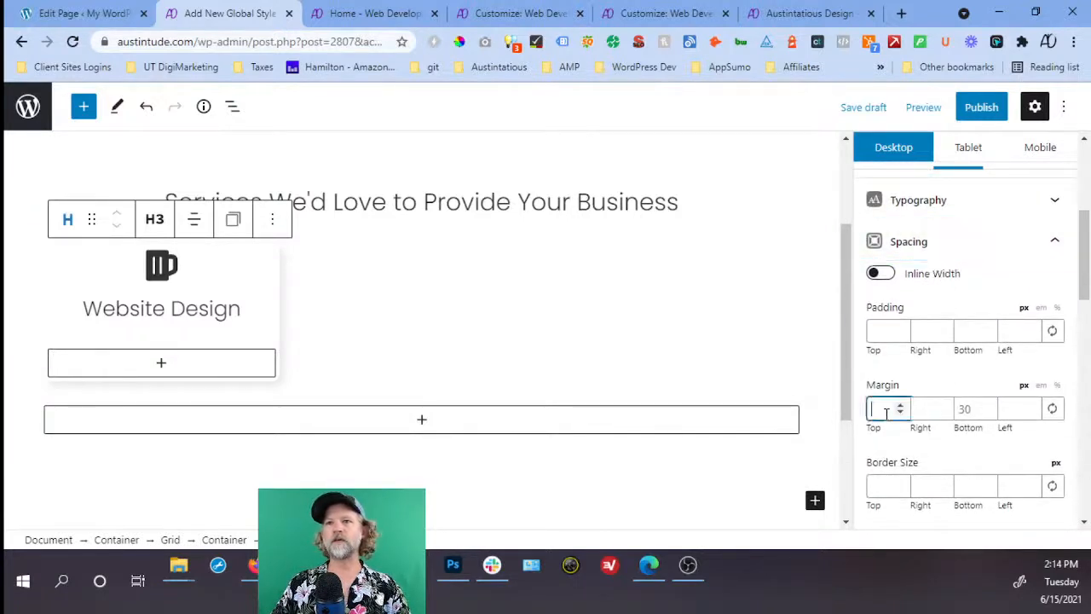
pyautogui.write('-')
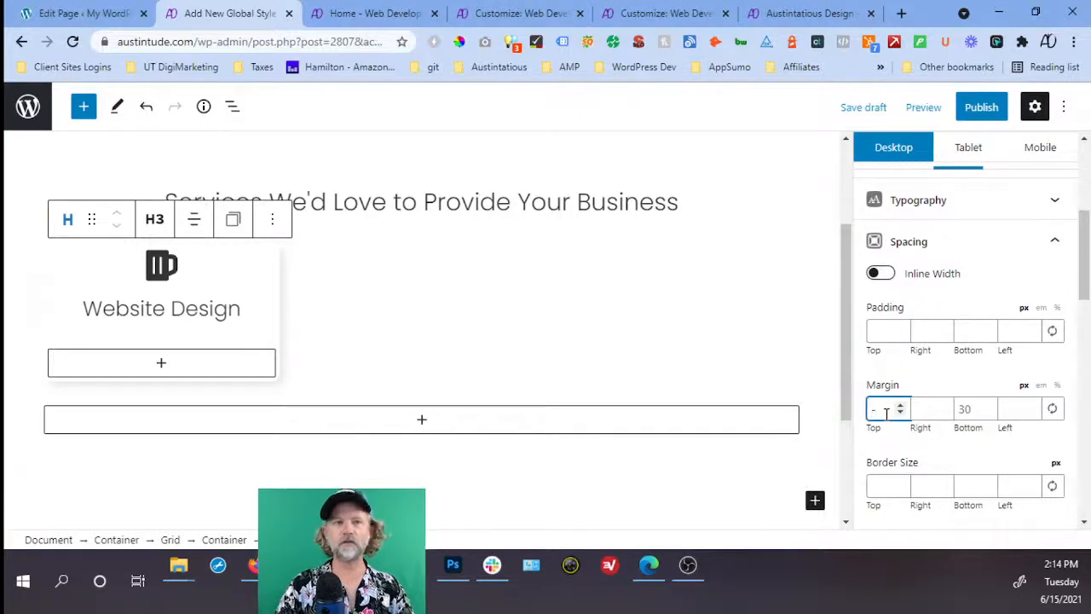
pyautogui.write('15')
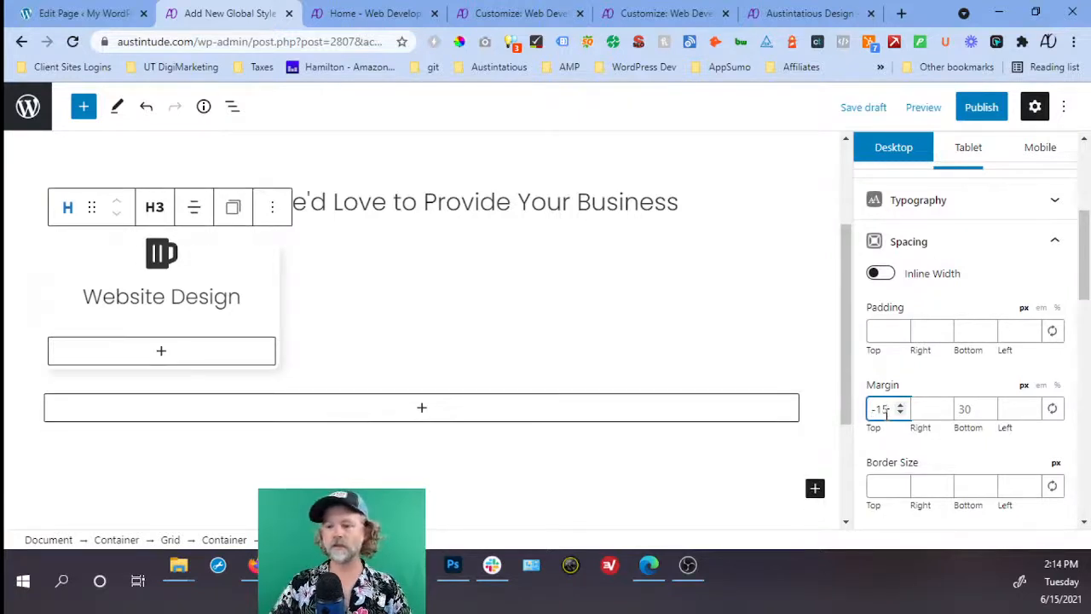
pyautogui.press('Down')
pyautogui.press('Down')
pyautogui.press('Down')
pyautogui.press('Down')
pyautogui.press('Down')
pyautogui.press('Down')
pyautogui.press('Down')
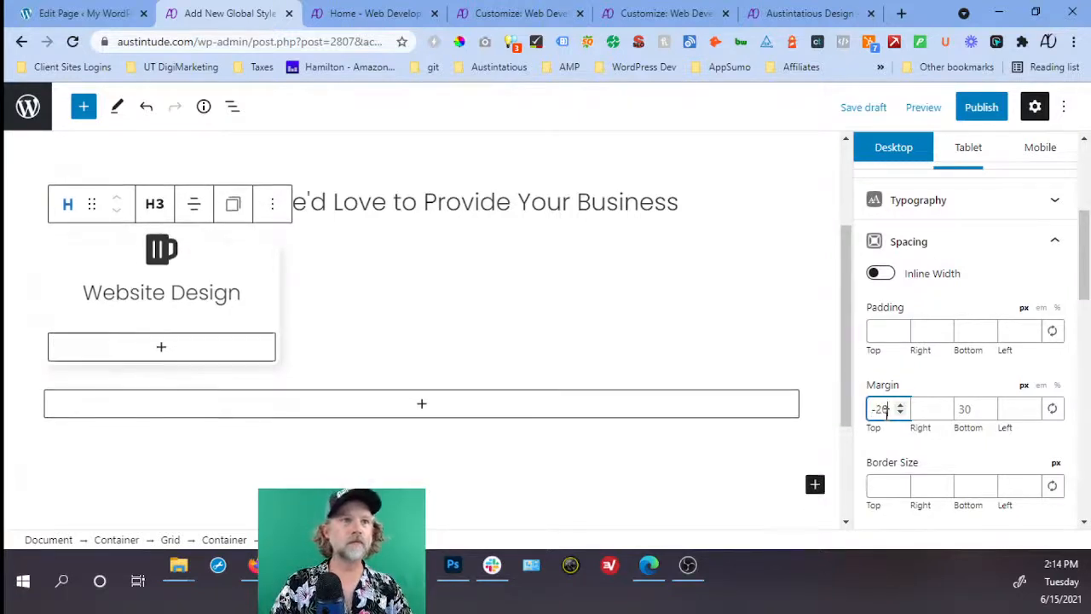
pyautogui.press('Down')
pyautogui.press('Down')
pyautogui.press('Down')
pyautogui.press('Down')
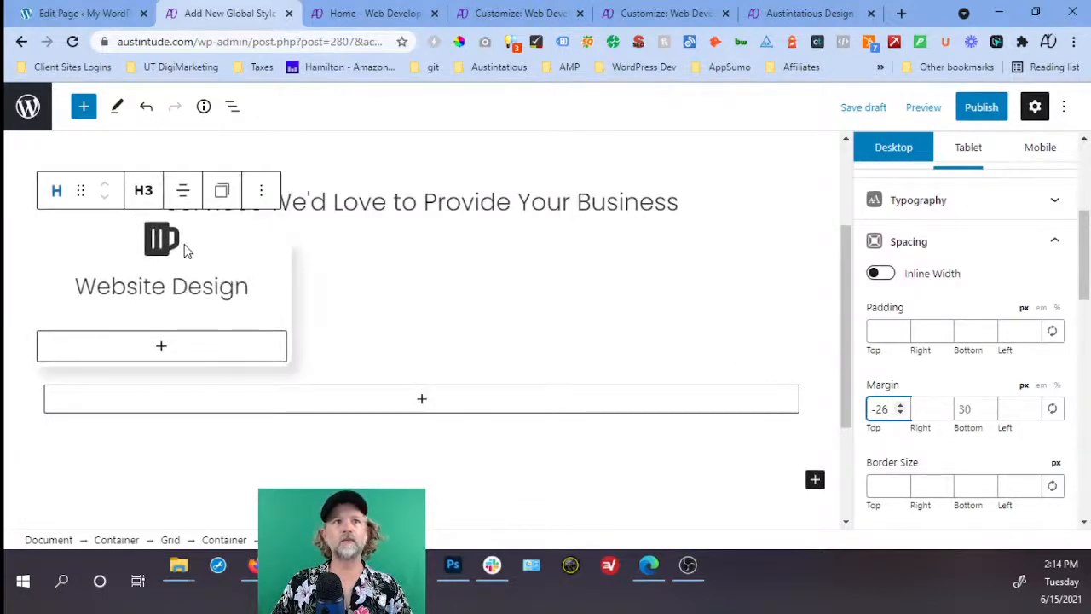
pyautogui.press('Up')
pyautogui.press('Up')
pyautogui.press('Up')
pyautogui.press('Up')
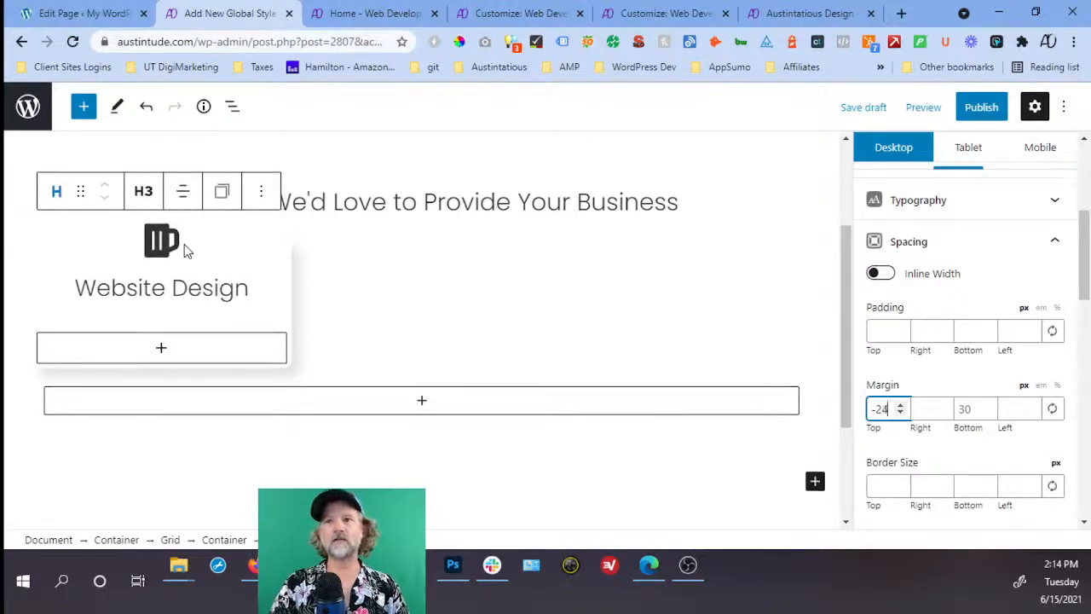
pyautogui.press('Down')
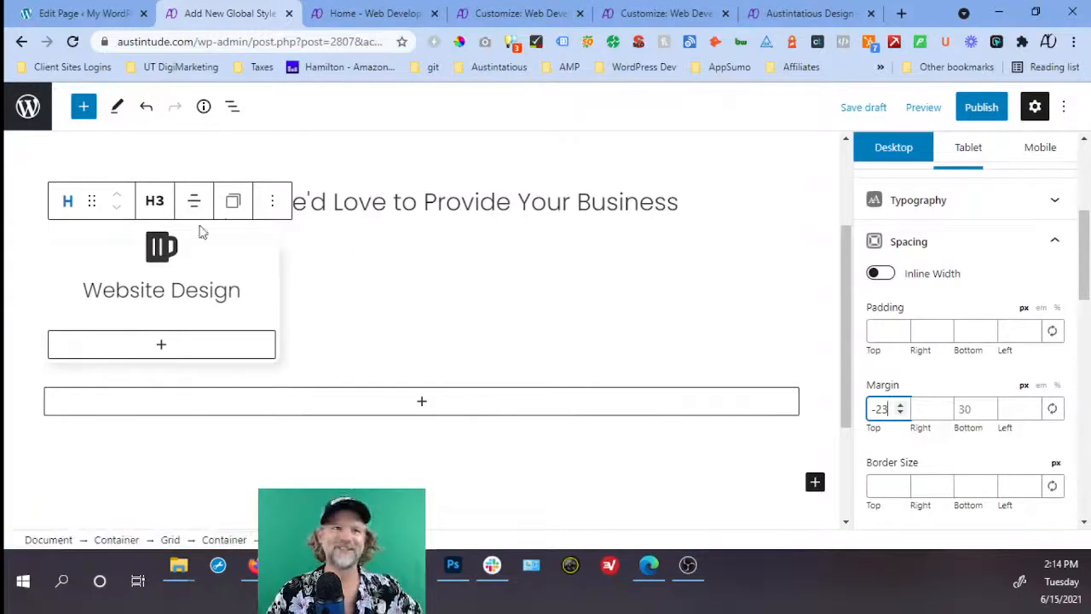
# Check the global style name assigned to the Website Design heading.
pyautogui.click(166, 247)
pyautogui.scroll(5, 915, 307)
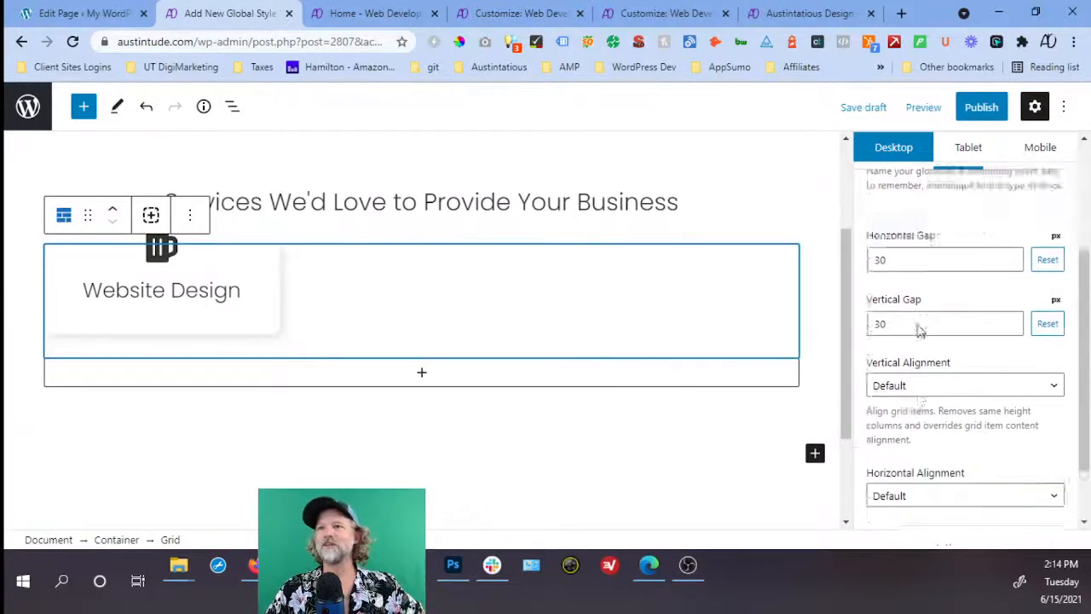
pyautogui.click(1001, 331)
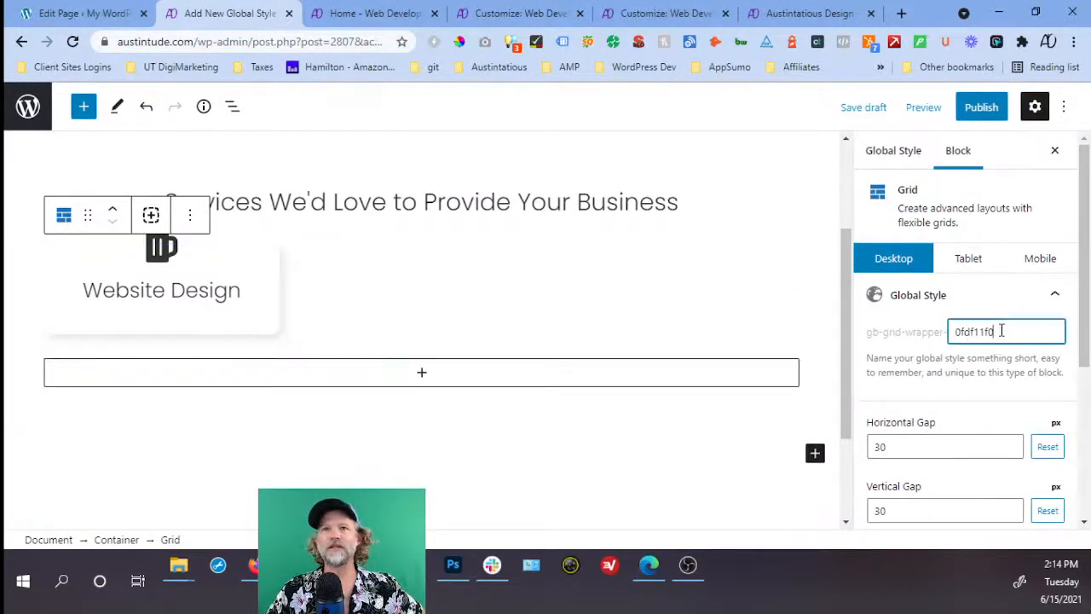
pyautogui.click(154, 246)
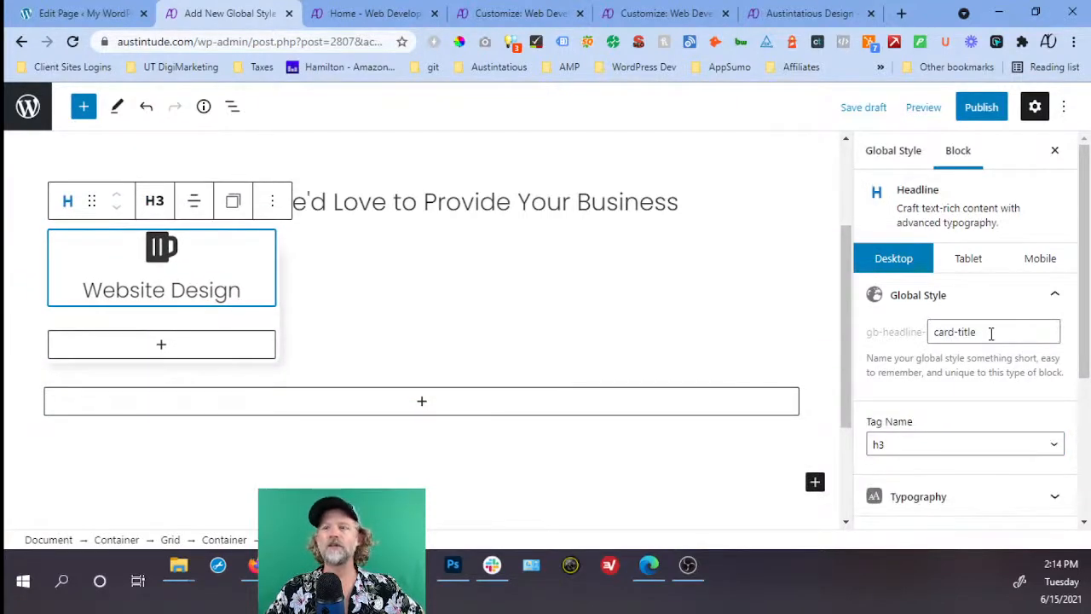
pyautogui.scroll(-2, 991, 337)
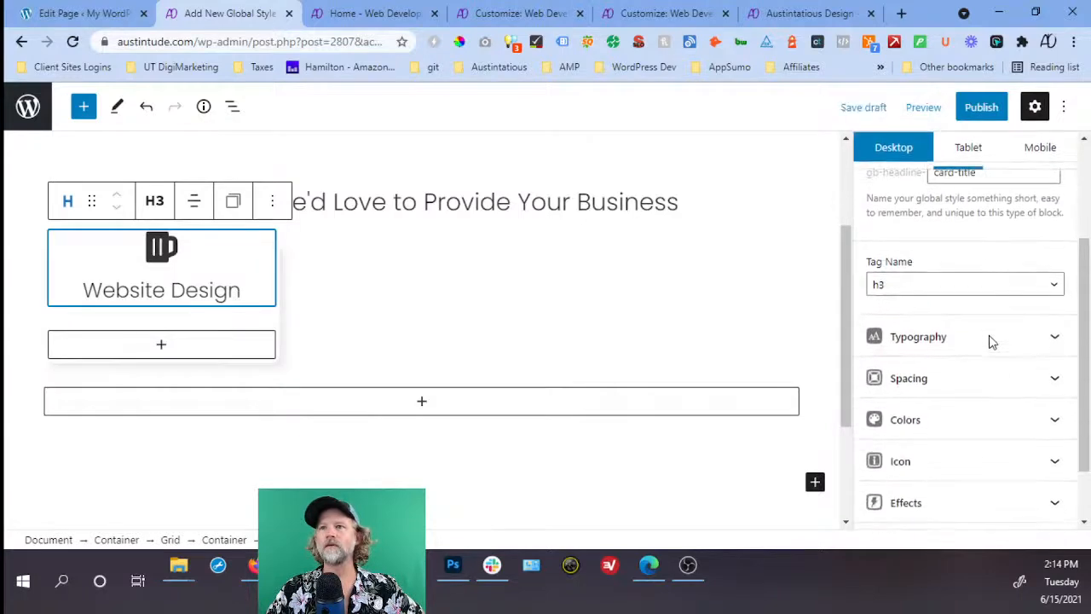
# Inspect the beer mug icon's markup and class names in the developer tools with device emulation turned off.
pyautogui.rightClick(764, 292)
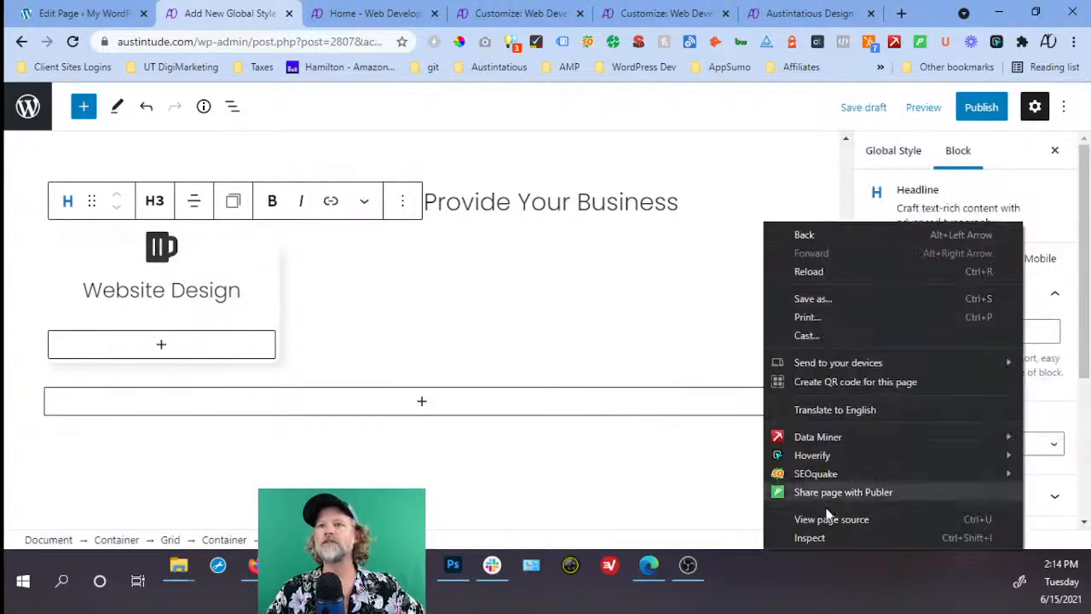
pyautogui.click(827, 538)
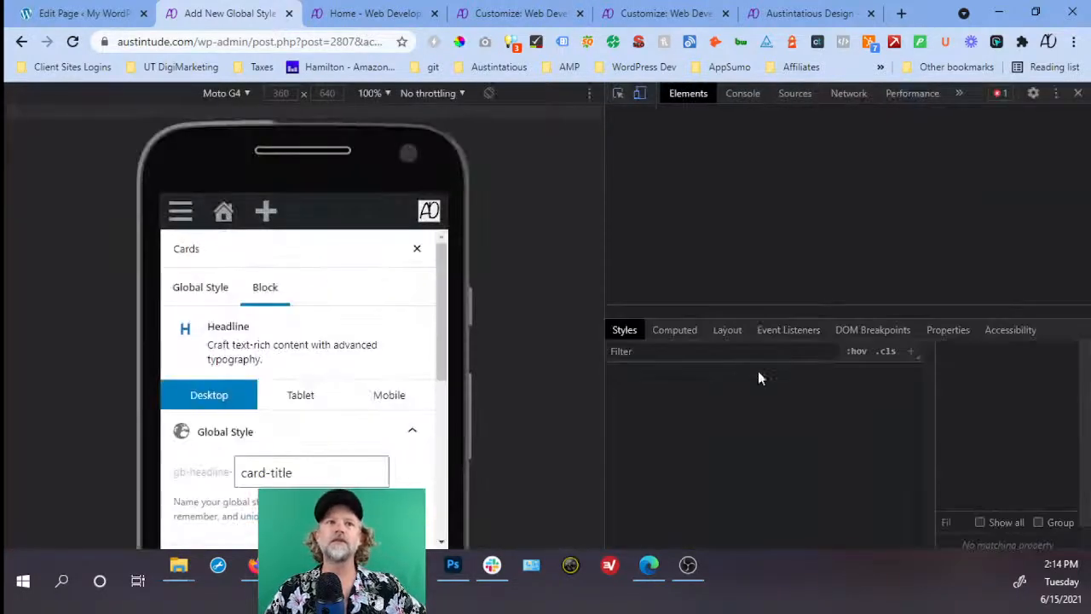
pyautogui.click(640, 94)
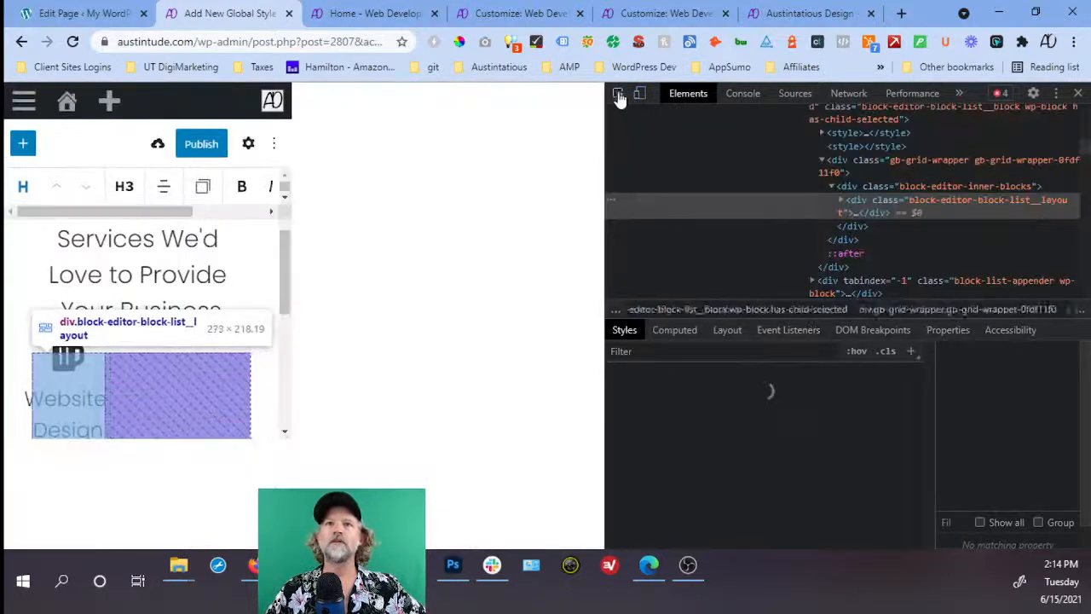
pyautogui.click(619, 93)
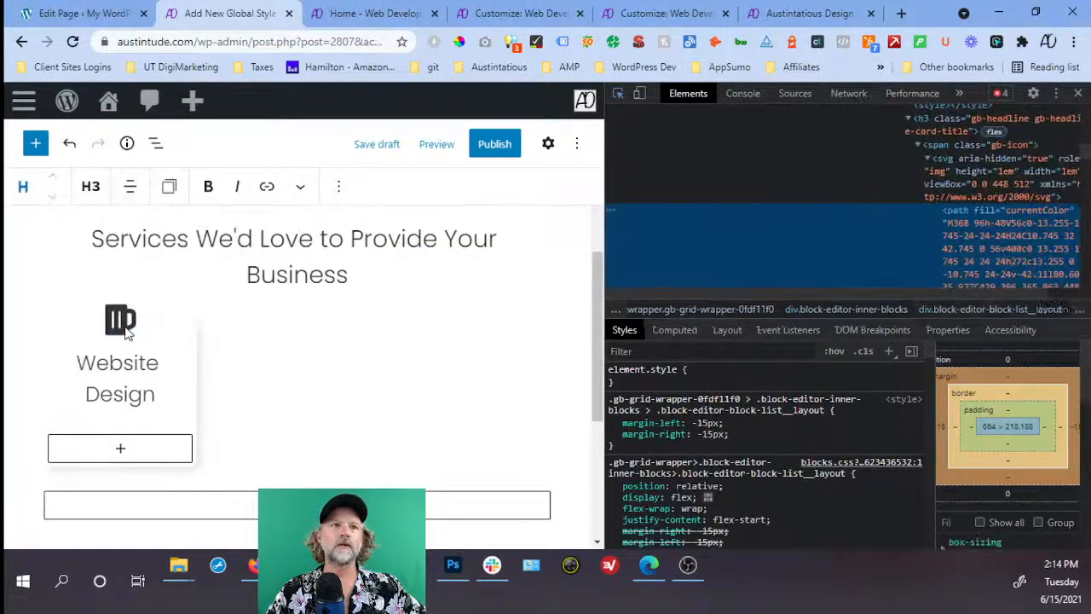
pyautogui.click(125, 331)
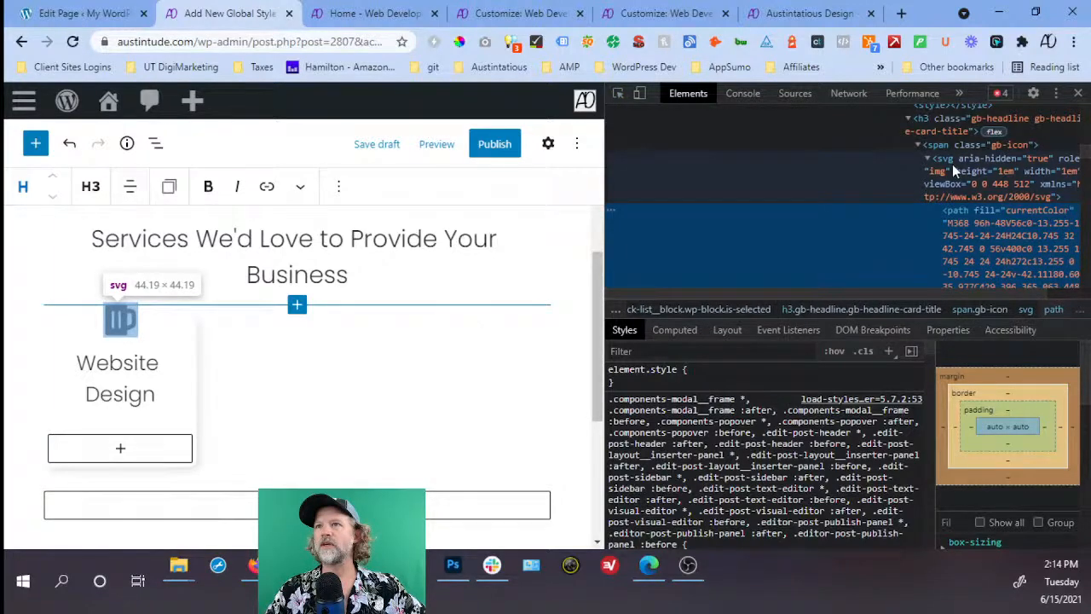
pyautogui.scroll(2, 952, 164)
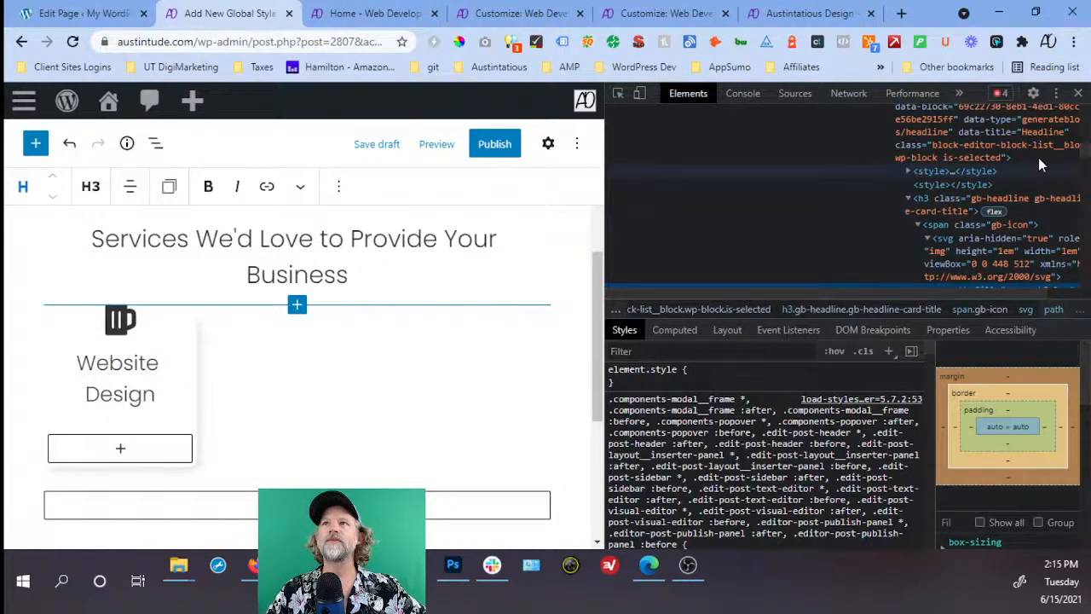
pyautogui.press('F12')
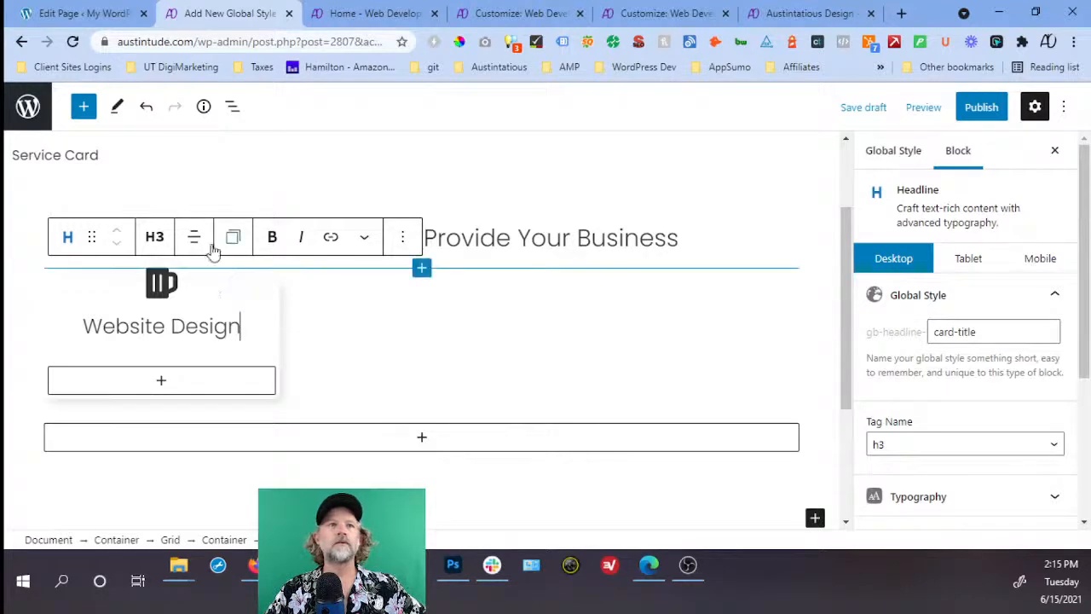
# Change the service card container's hover transform from Scale to Rotate with an angle of 360 degrees.
pyautogui.click(231, 105)
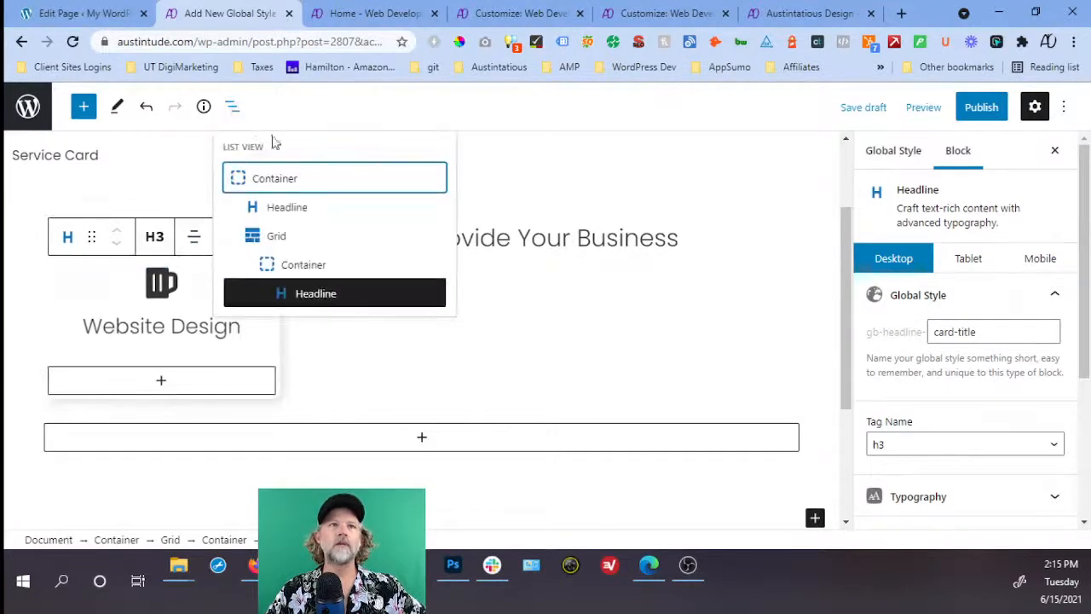
pyautogui.click(295, 262)
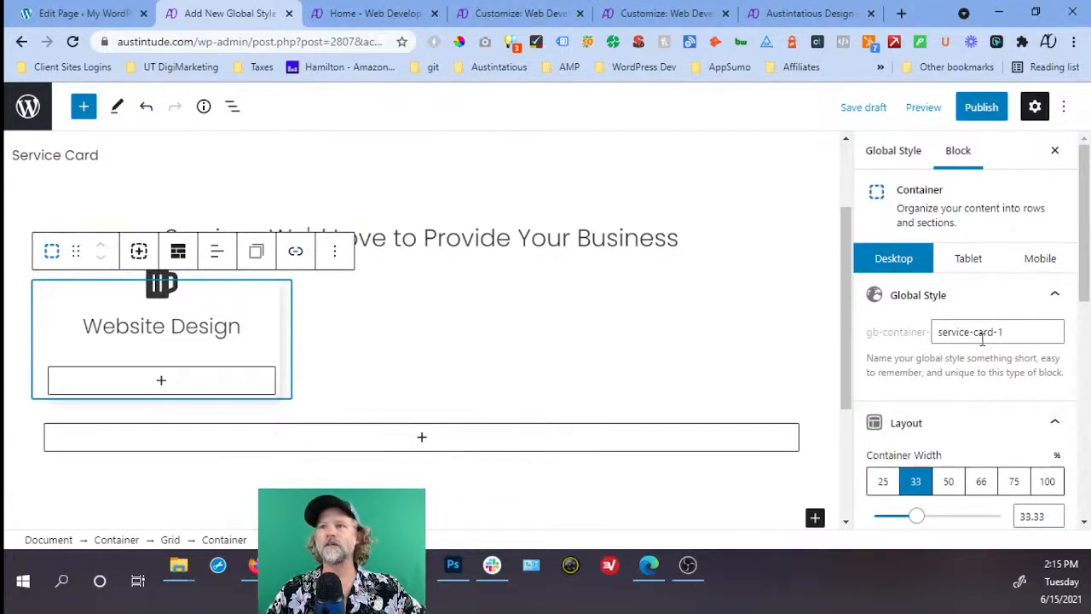
pyautogui.scroll(-6, 981, 338)
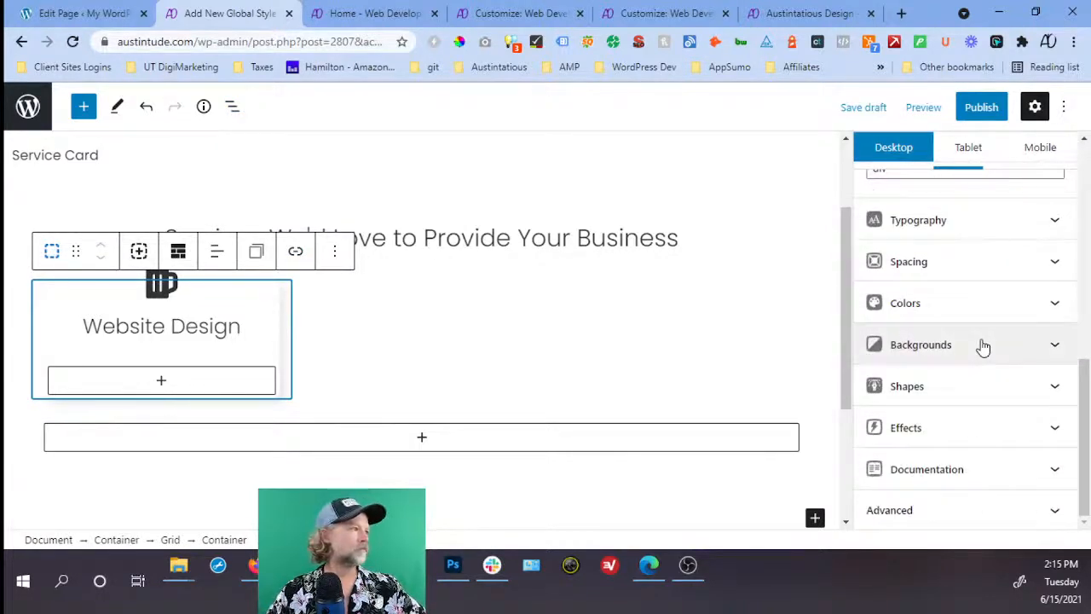
pyautogui.click(983, 433)
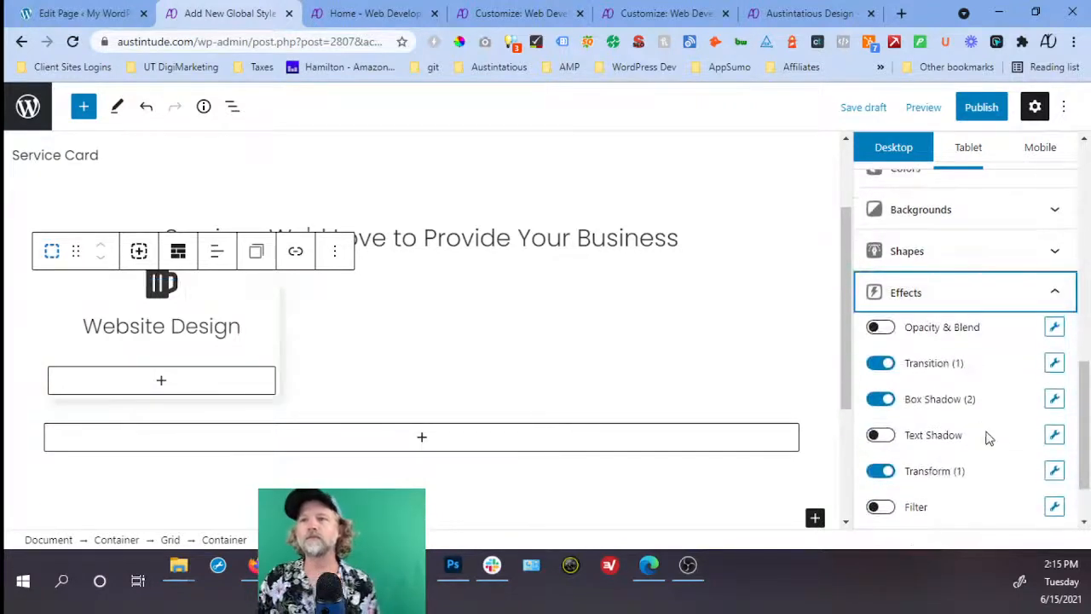
pyautogui.click(1053, 471)
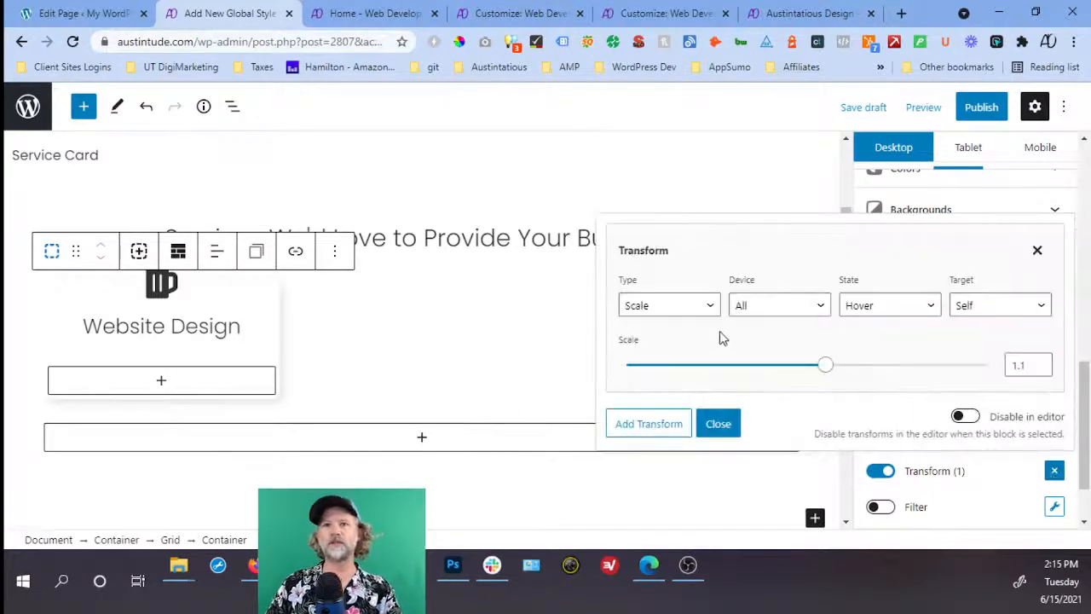
pyautogui.click(678, 308)
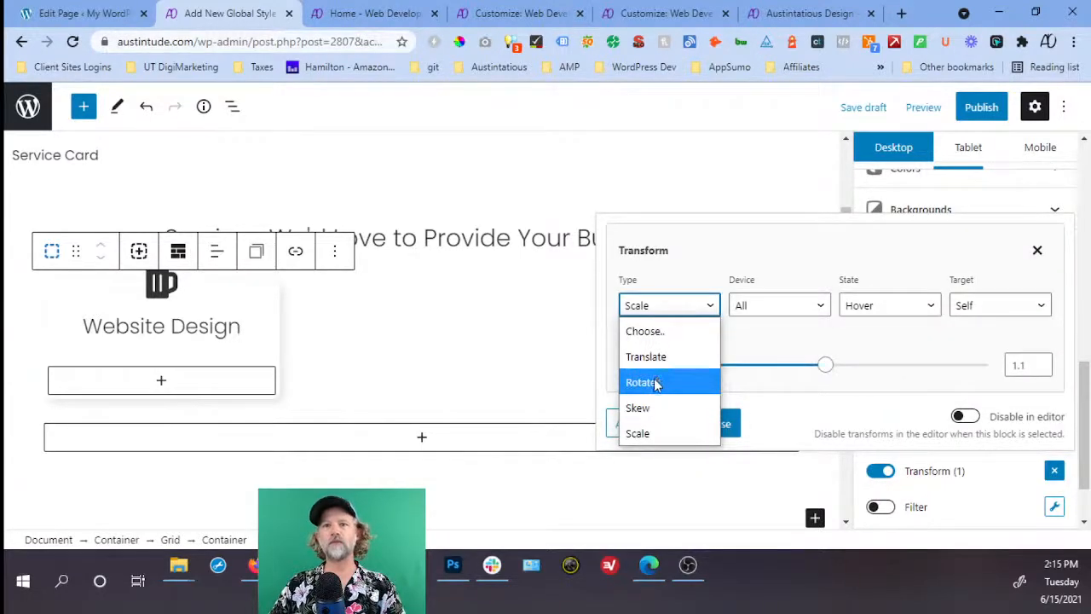
pyautogui.click(656, 384)
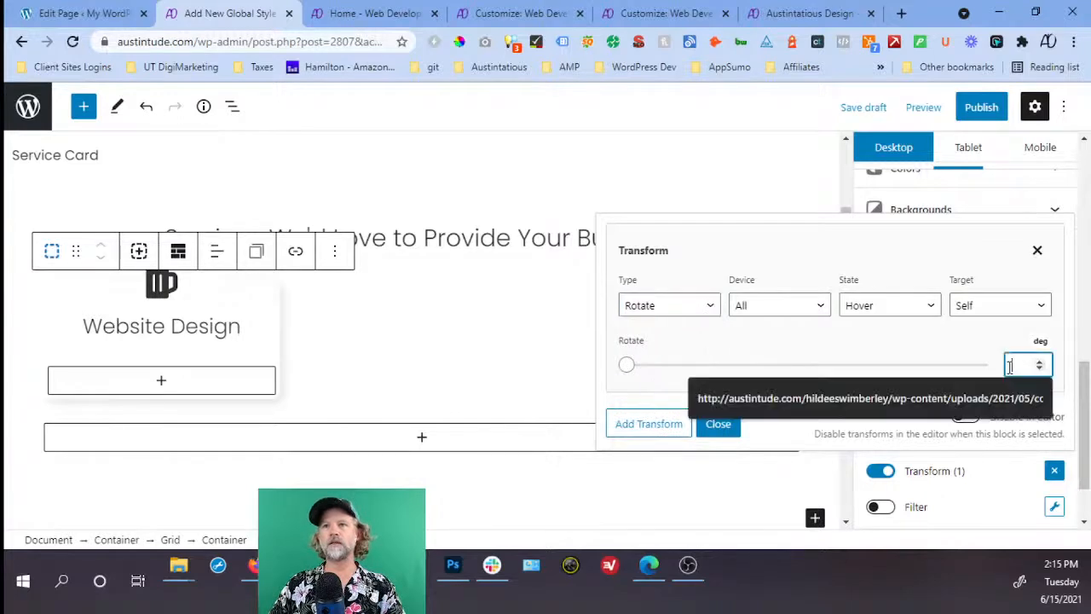
pyautogui.write('360')
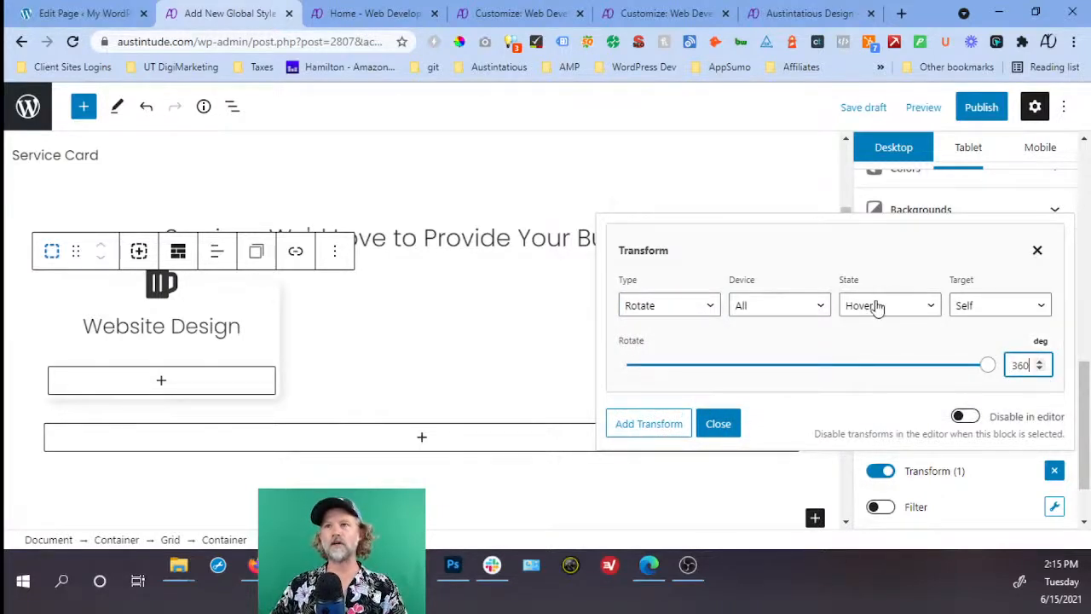
# Target the card container's Rotate transform at the custom selector .gb-headline-title .gb-icon and add a transition for it.
pyautogui.click(971, 310)
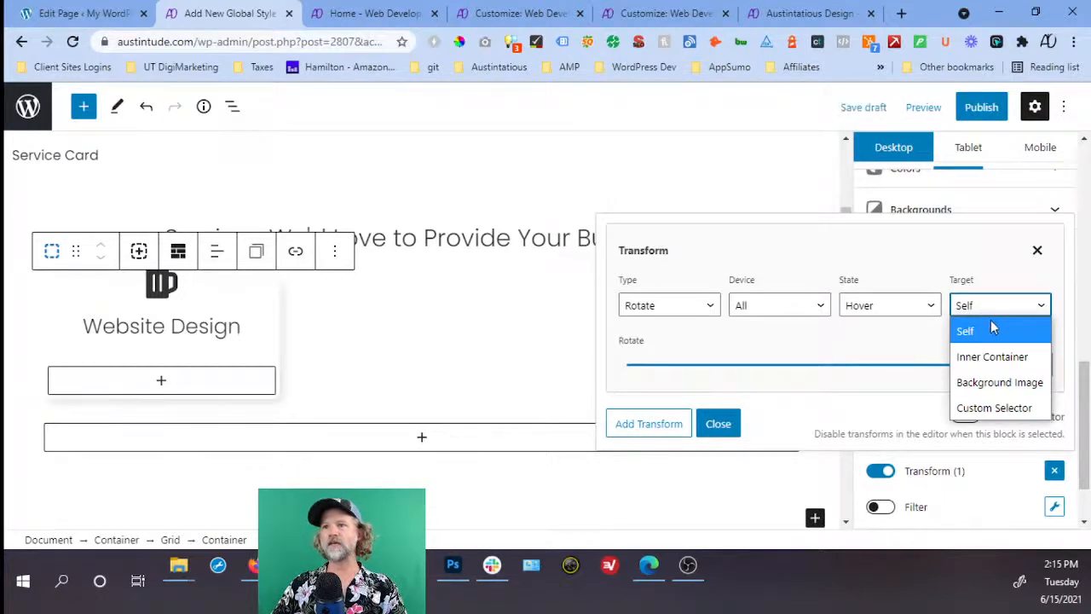
pyautogui.click(989, 407)
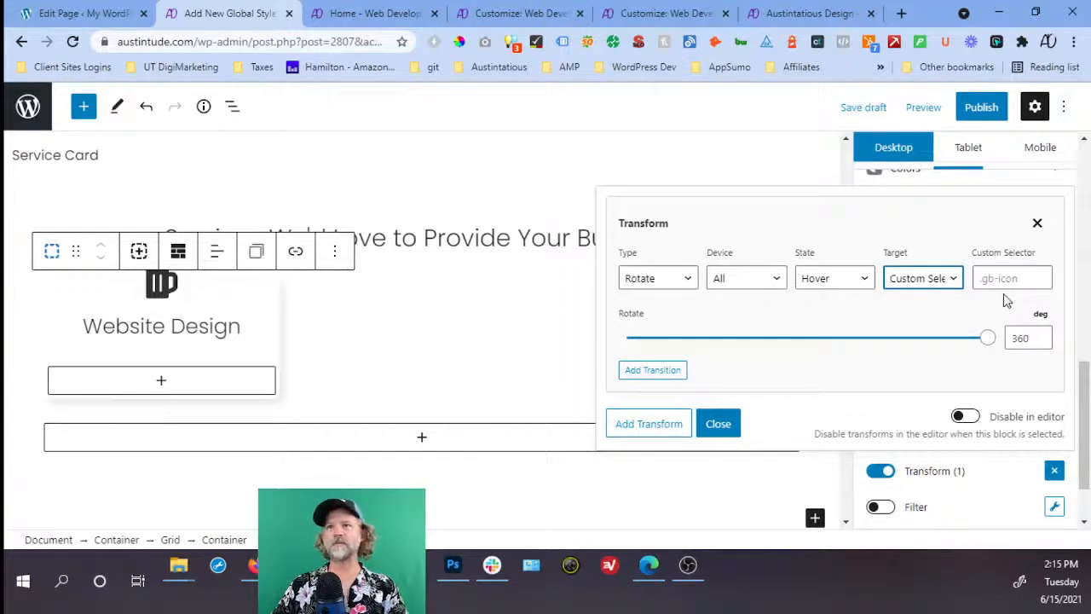
pyautogui.click(1011, 285)
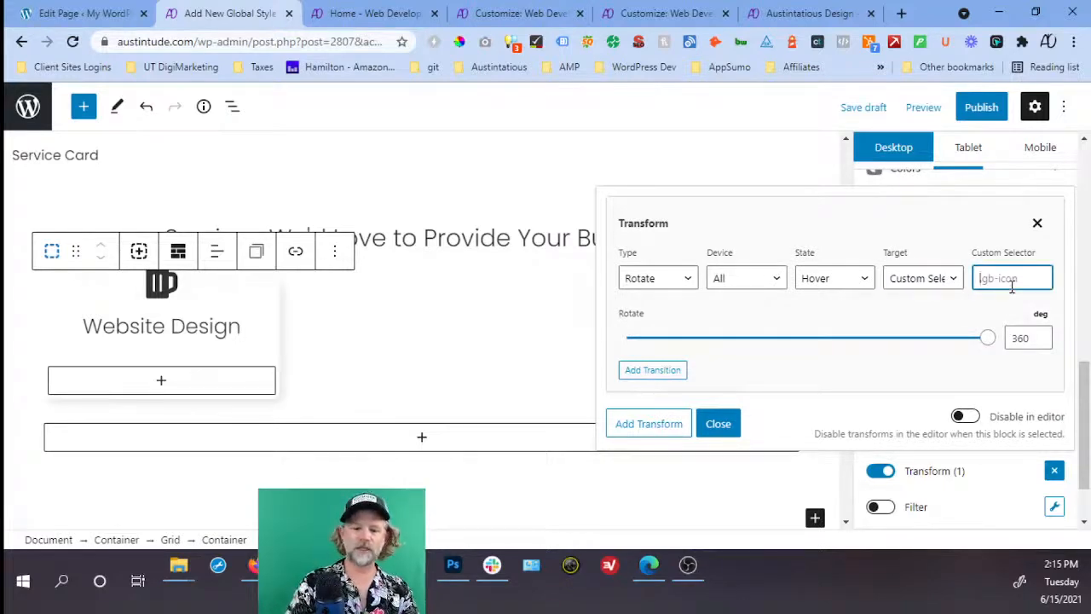
pyautogui.write('.gb-head')
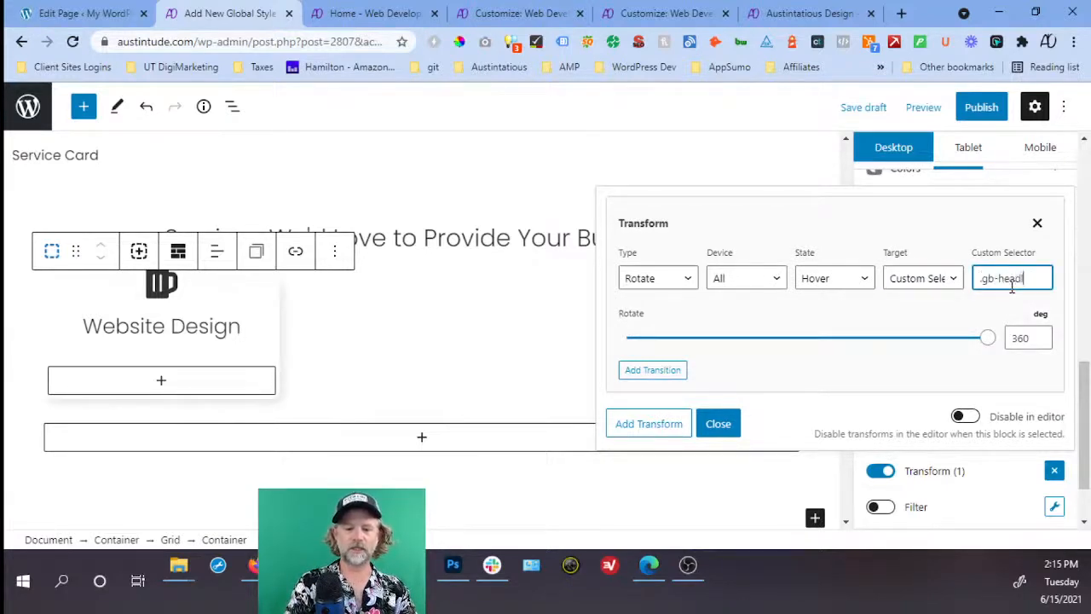
pyautogui.write('line-title')
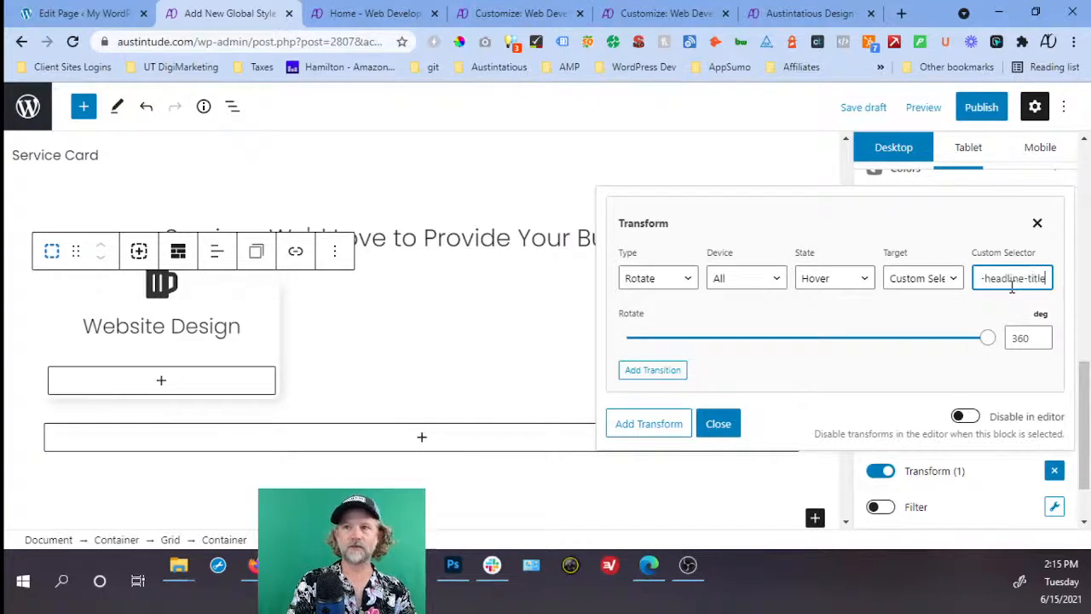
pyautogui.write(' .')
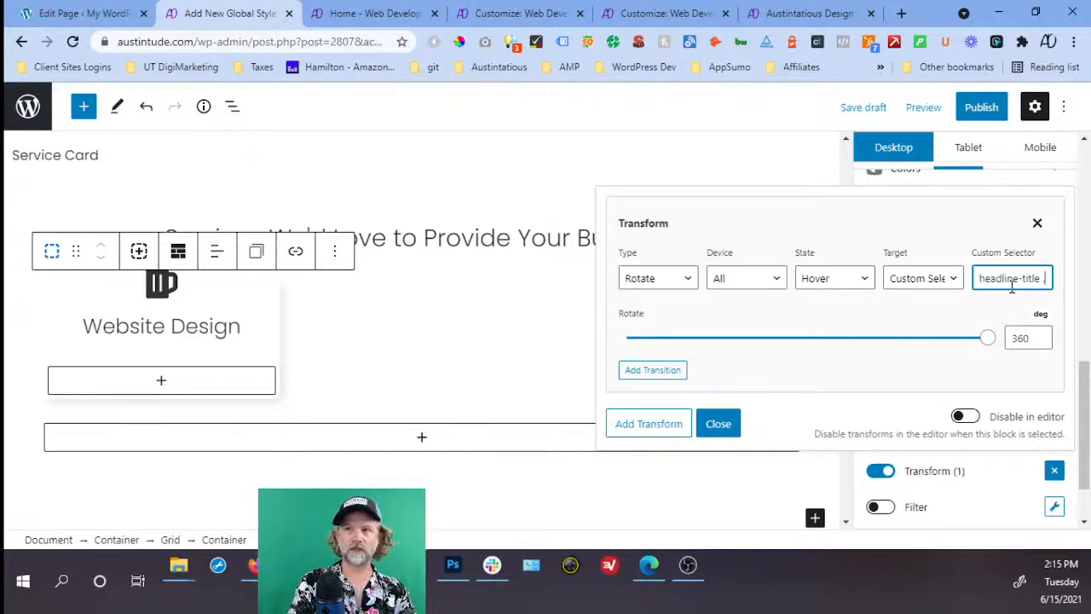
pyautogui.write('gb-icon')
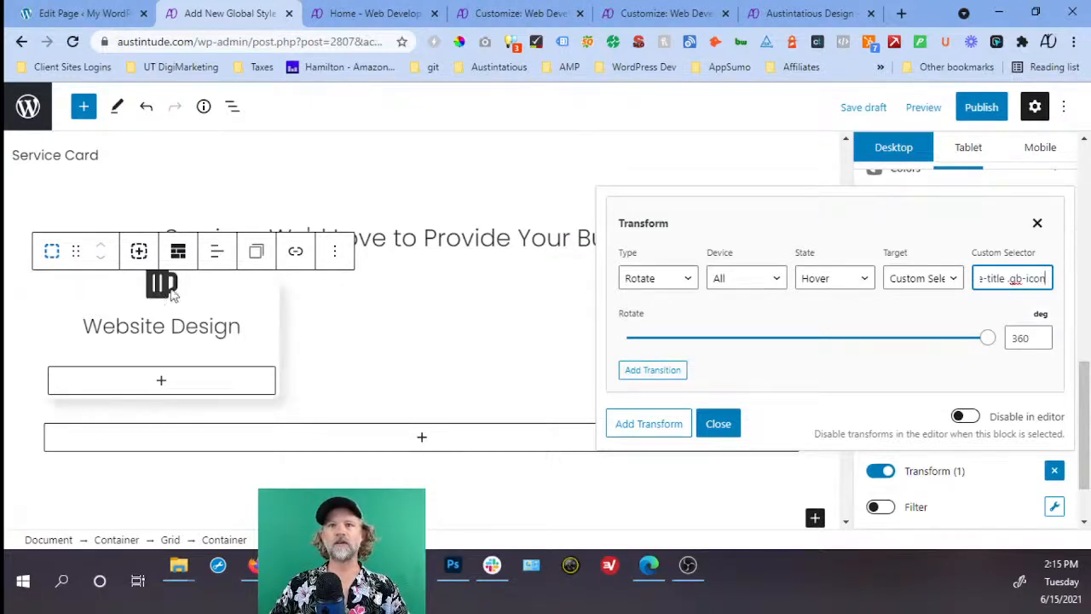
pyautogui.click(654, 371)
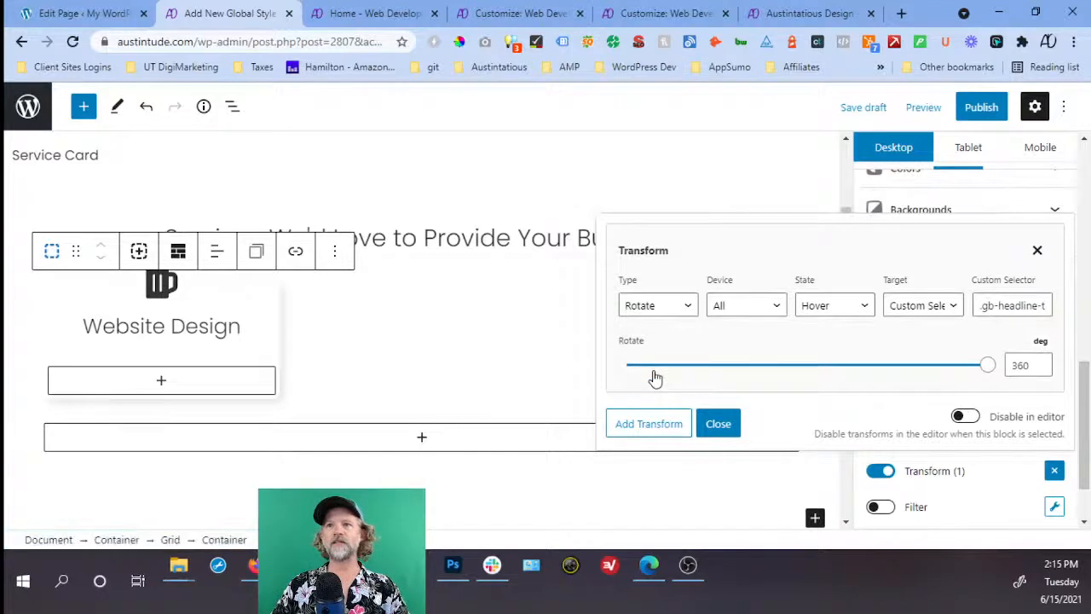
pyautogui.click(724, 426)
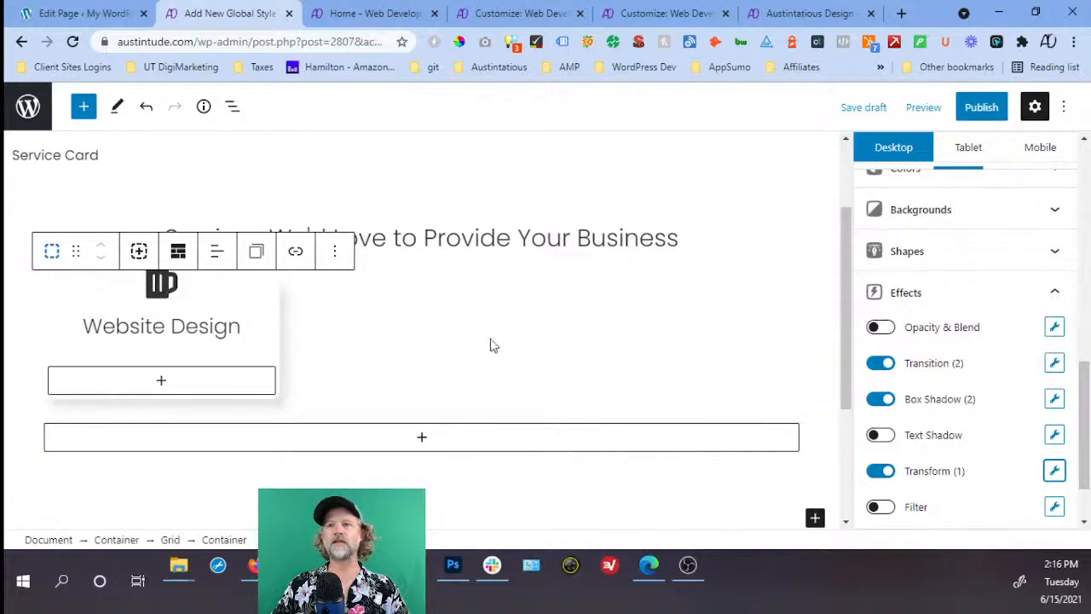
# Change the custom-selector transition to target .gb-icon and set its state to Hover.
pyautogui.click(1054, 362)
pyautogui.scroll(-3, 869, 241)
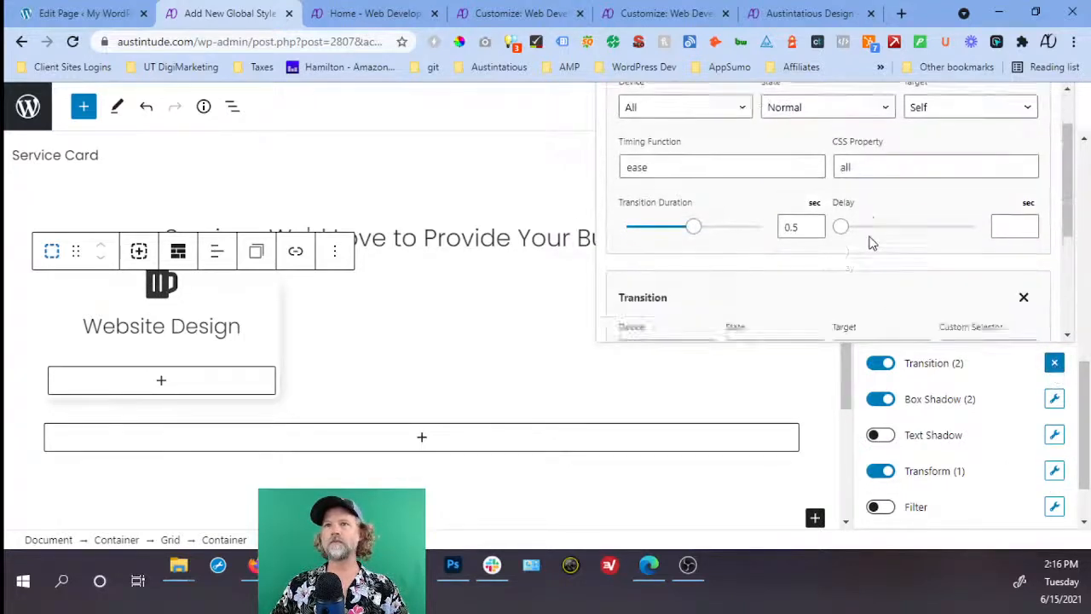
pyautogui.click(999, 142)
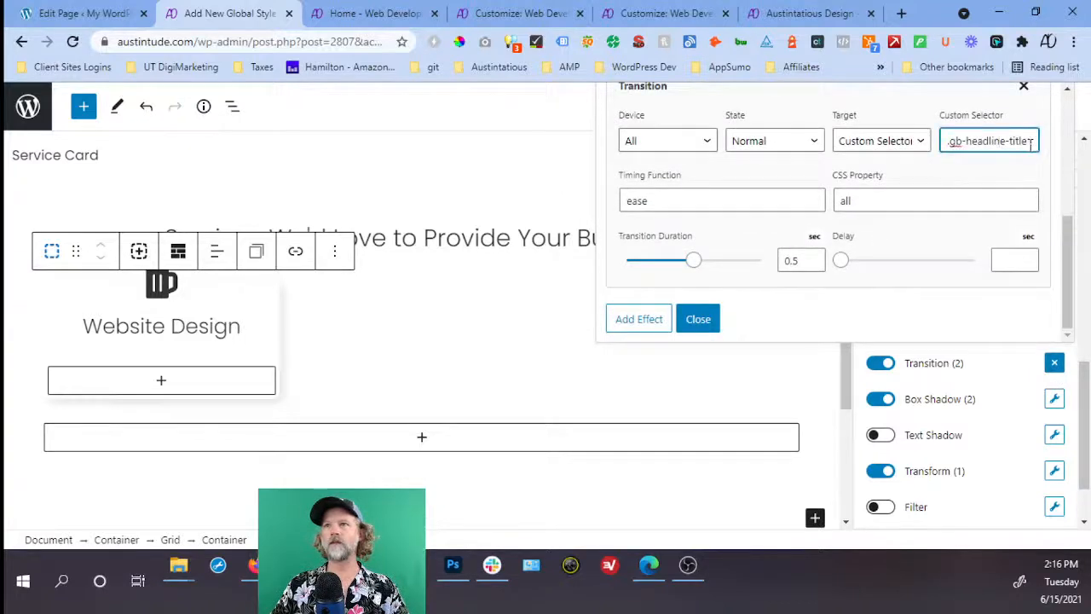
pyautogui.moveTo(1030, 143); pyautogui.dragTo(838, 147)
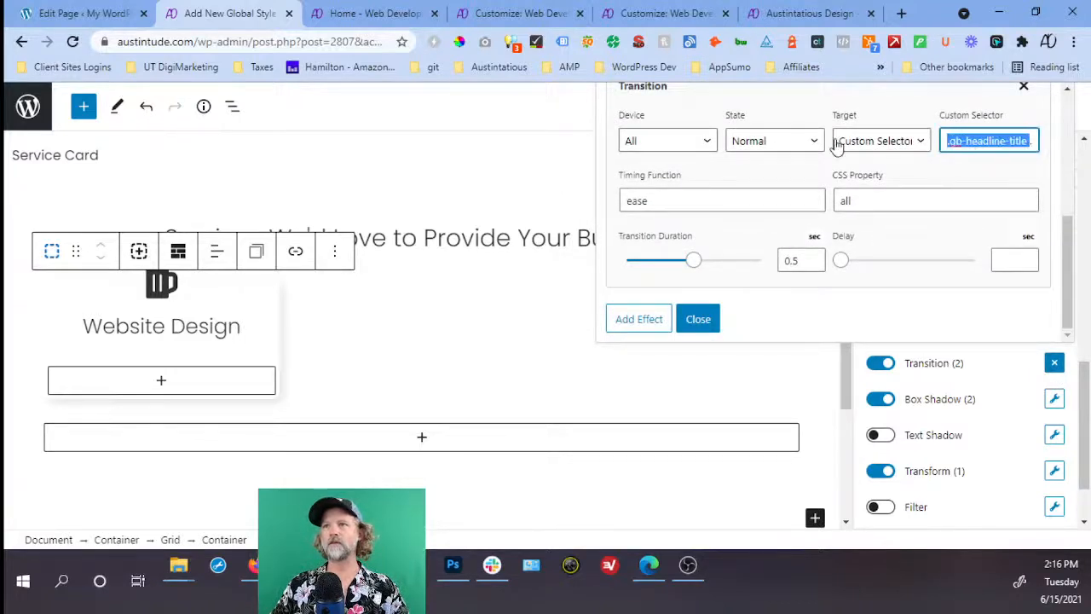
pyautogui.write('.gb-icon')
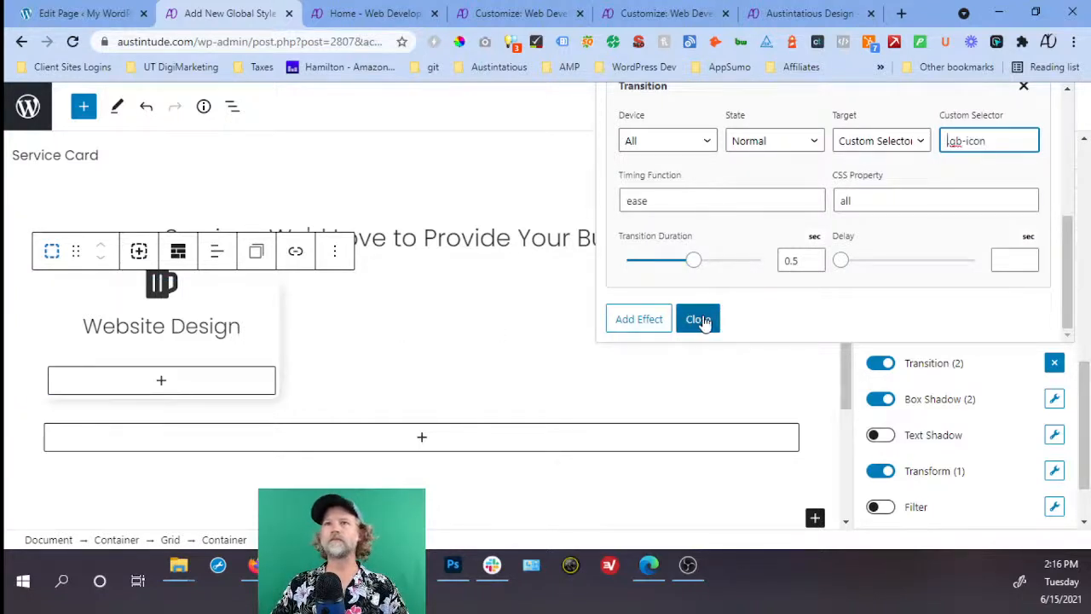
pyautogui.click(774, 144)
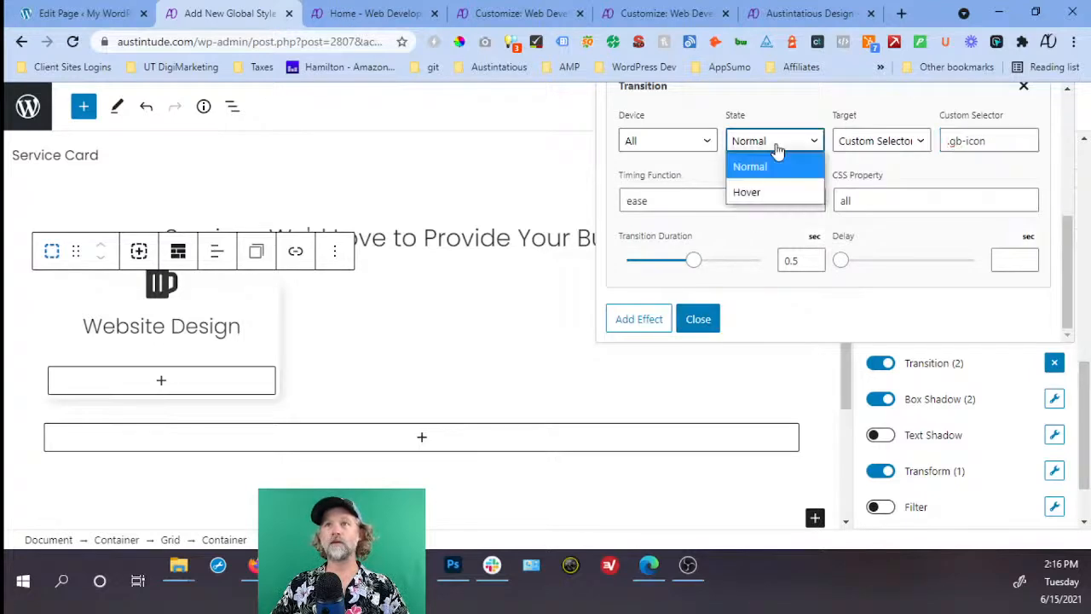
pyautogui.click(765, 191)
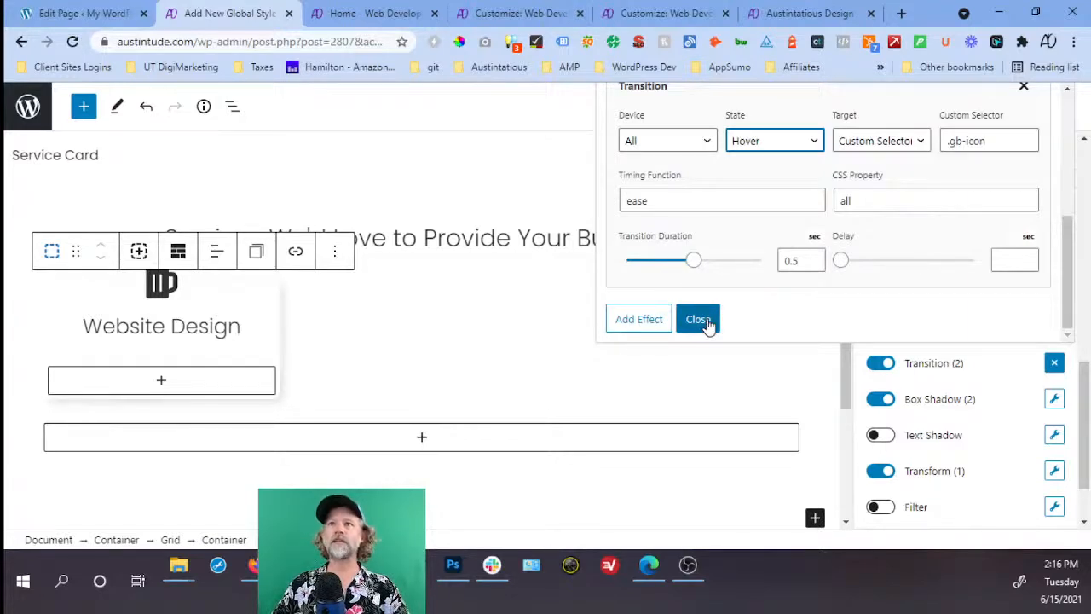
pyautogui.press('Escape')
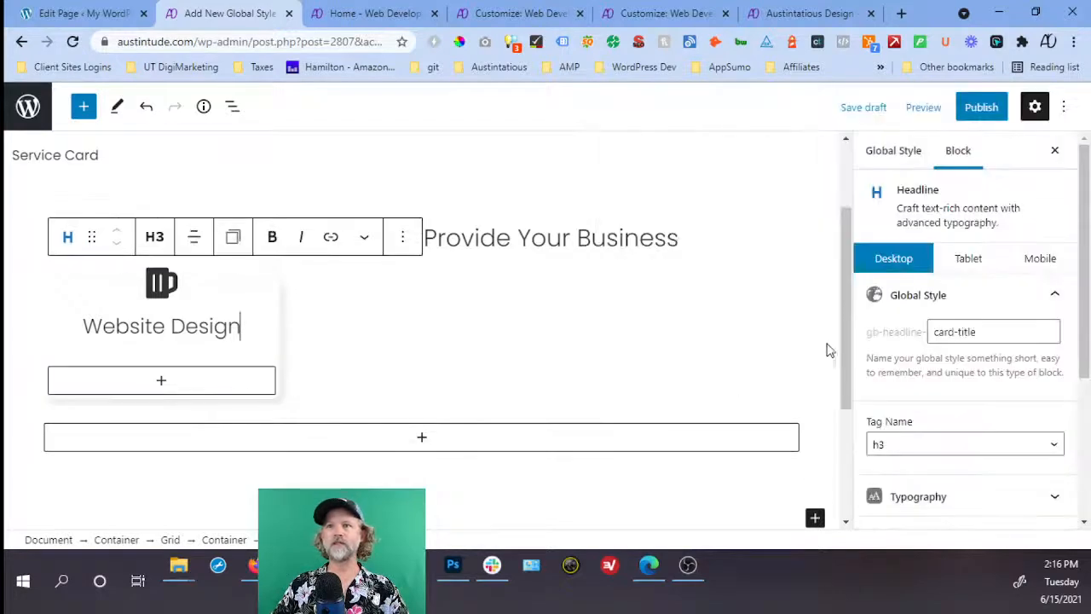
pyautogui.scroll(-2, 903, 390)
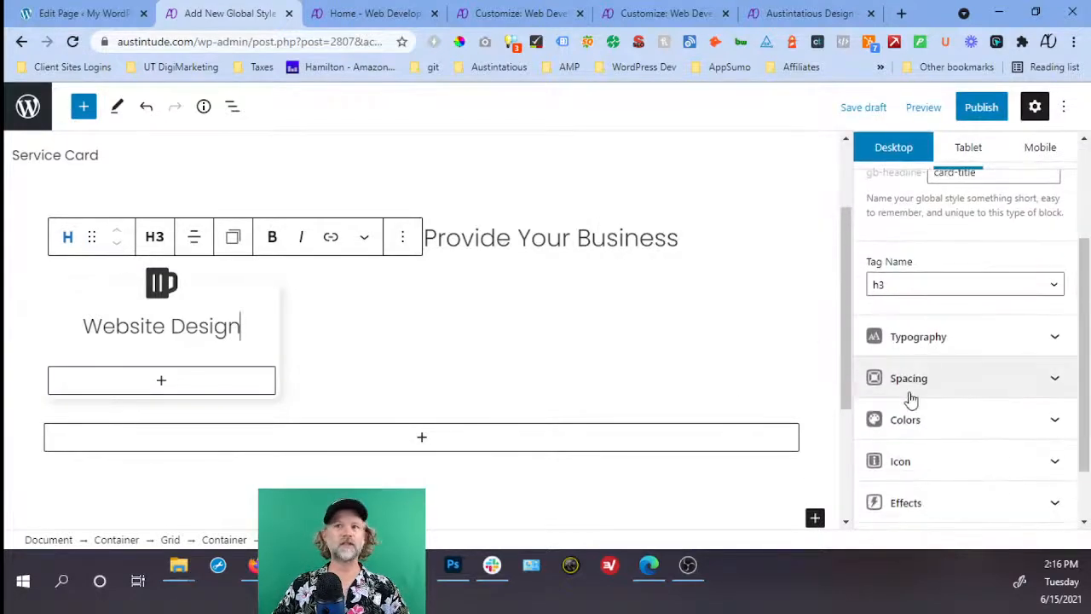
pyautogui.scroll(-1, 912, 401)
pyautogui.click(930, 433)
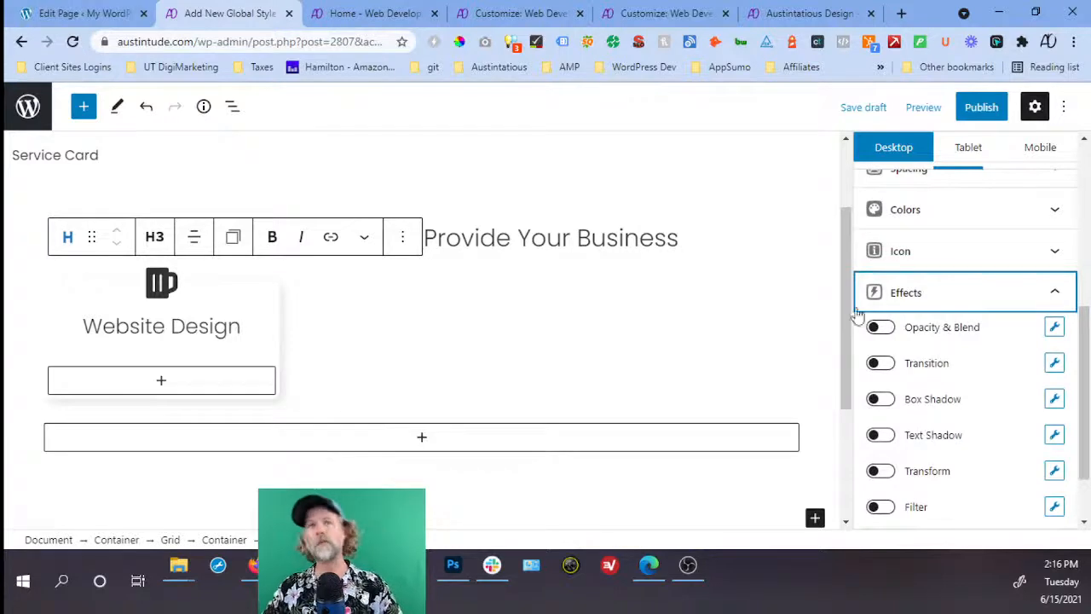
# Change the custom selector of the service card container's hover transition to .gb-headline-title .gb-icon.
pyautogui.click(232, 106)
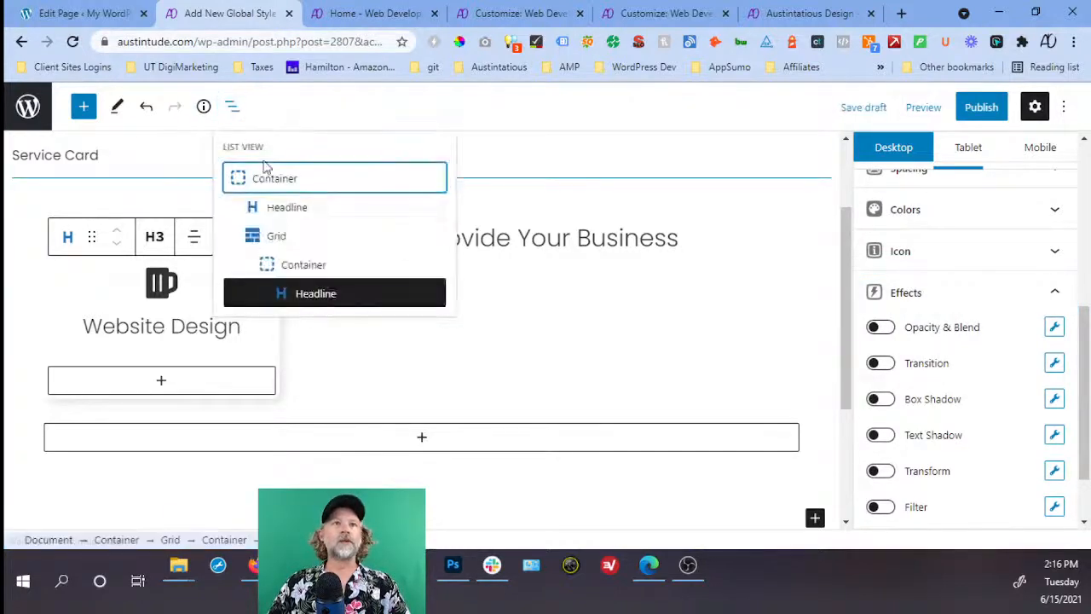
pyautogui.click(272, 265)
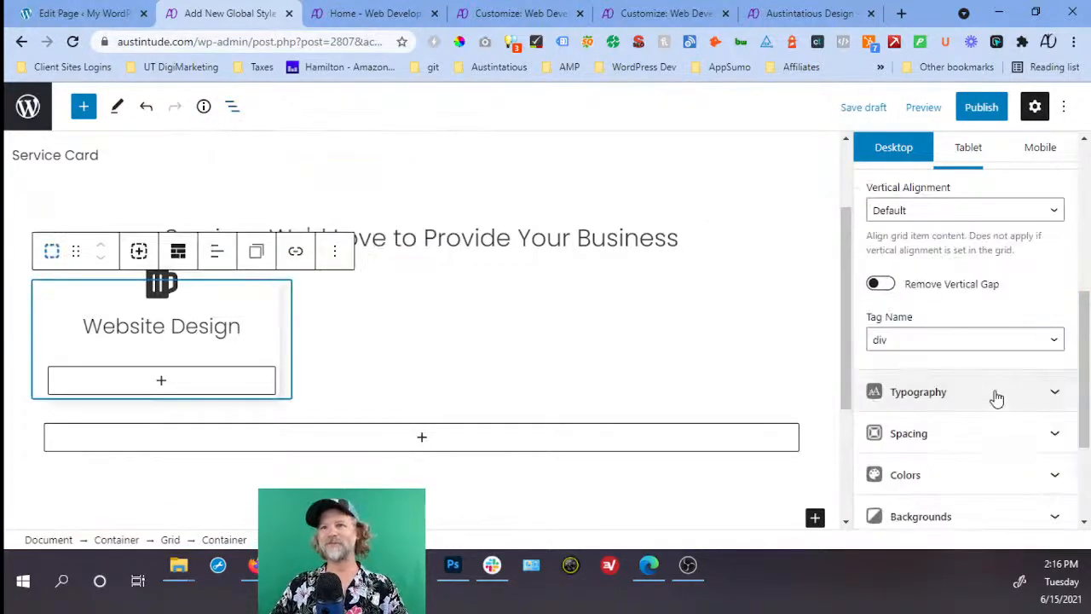
pyautogui.scroll(-1, 995, 398)
pyautogui.scroll(-1, 981, 402)
pyautogui.click(946, 429)
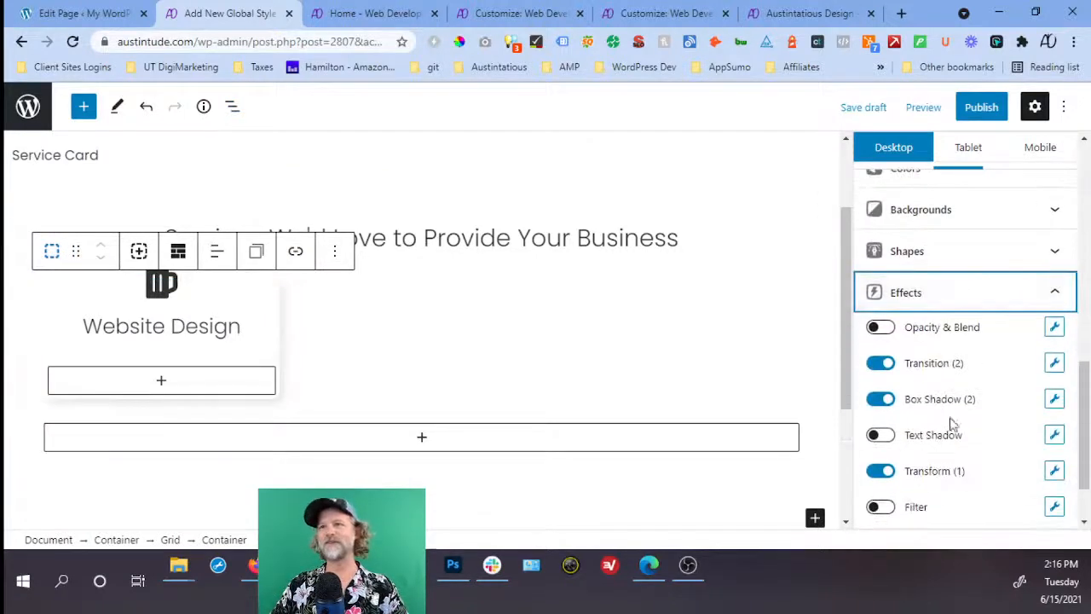
pyautogui.click(1055, 364)
pyautogui.scroll(-3, 934, 242)
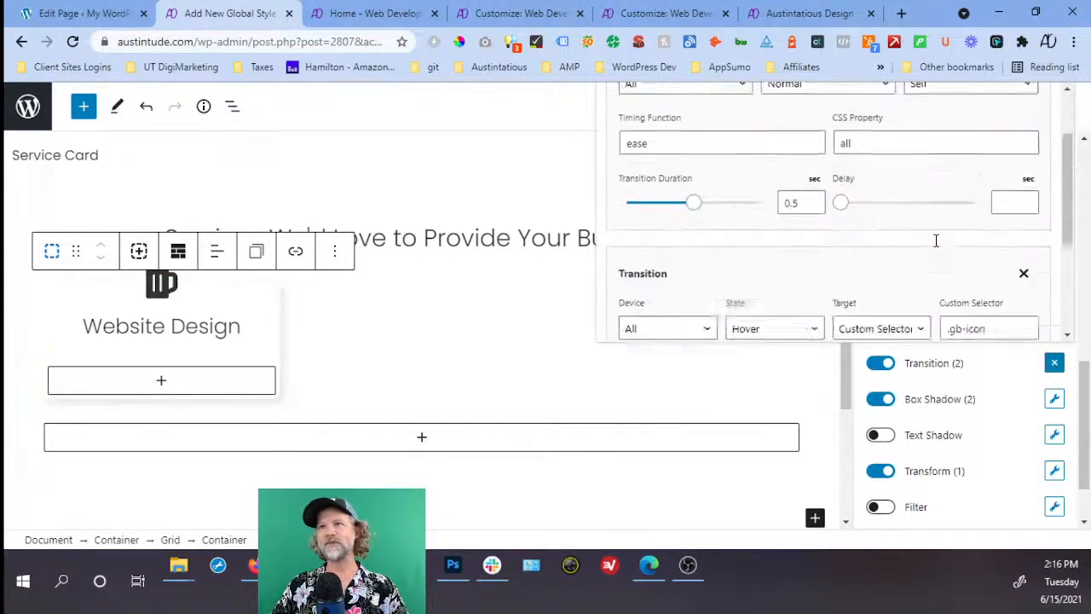
pyautogui.click(1014, 180)
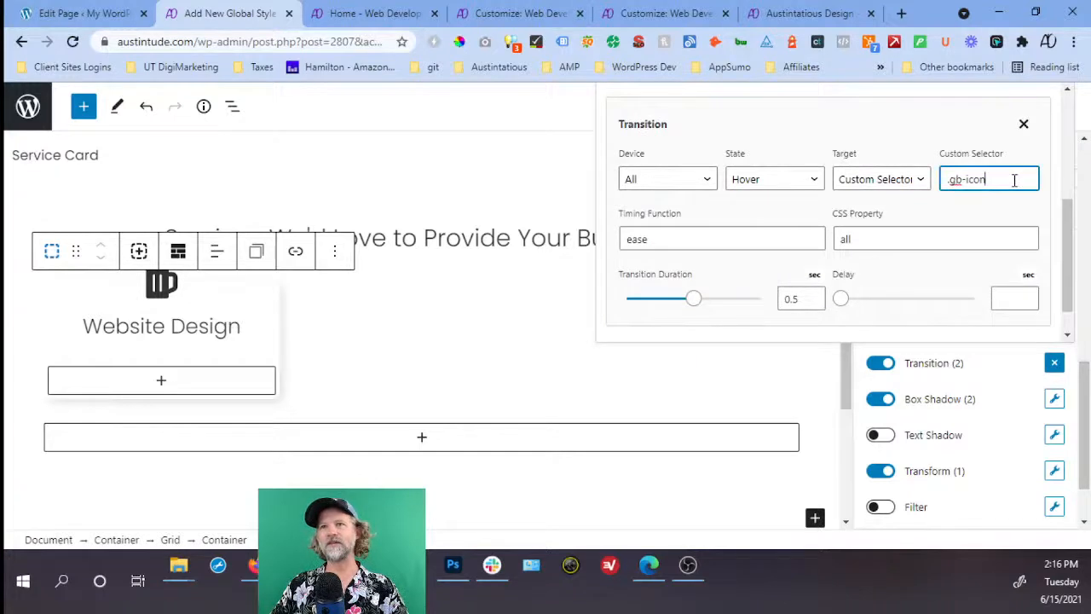
pyautogui.moveTo(1011, 180); pyautogui.dragTo(951, 185)
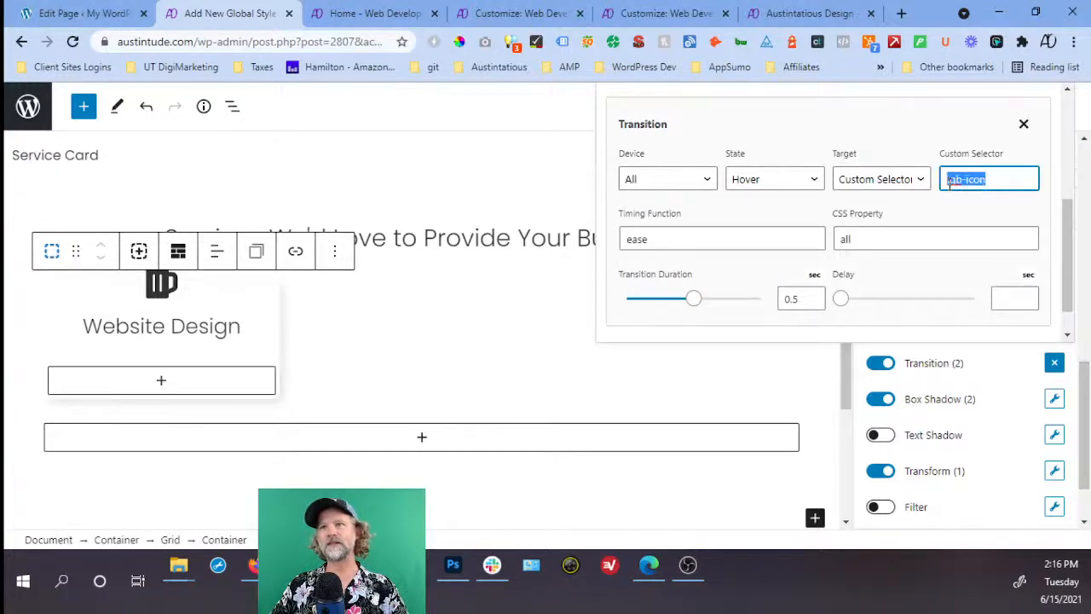
pyautogui.click(953, 182)
pyautogui.write('.gb-head')
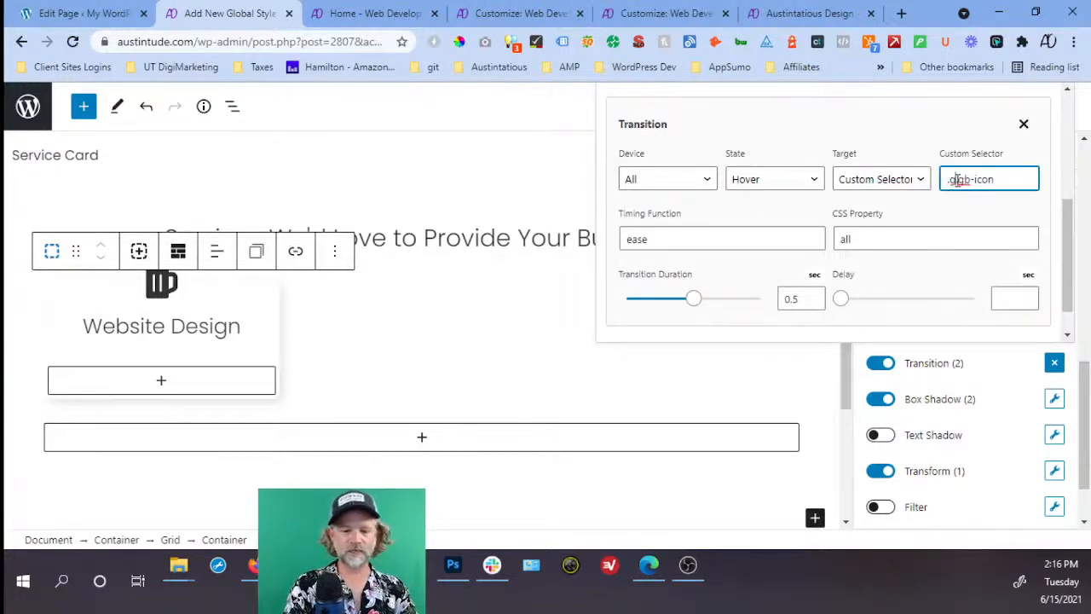
pyautogui.write('ing')
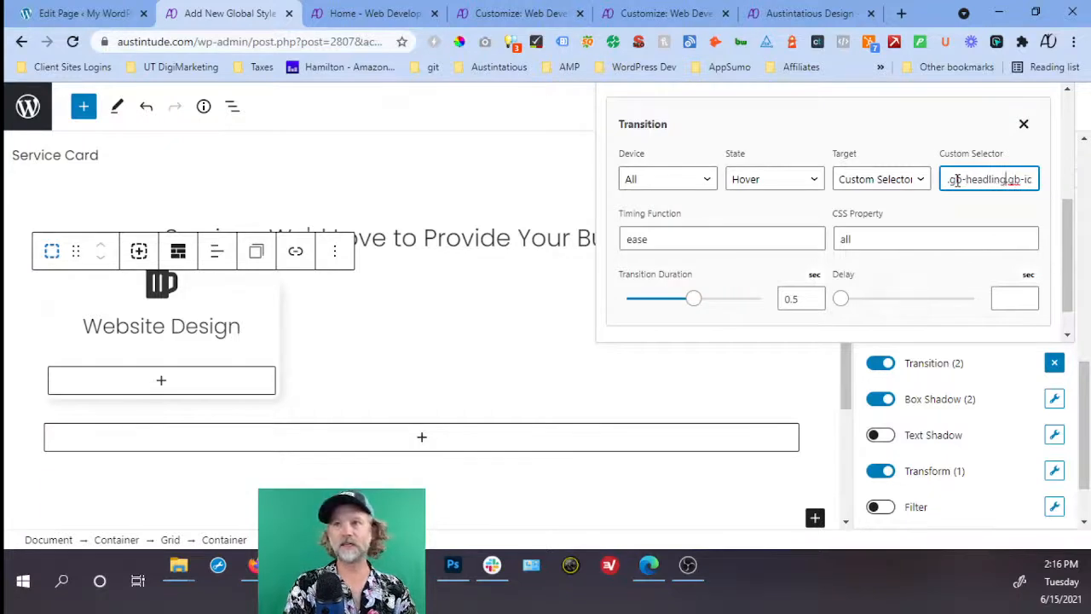
pyautogui.press('BackSpace')
pyautogui.write('e-title')
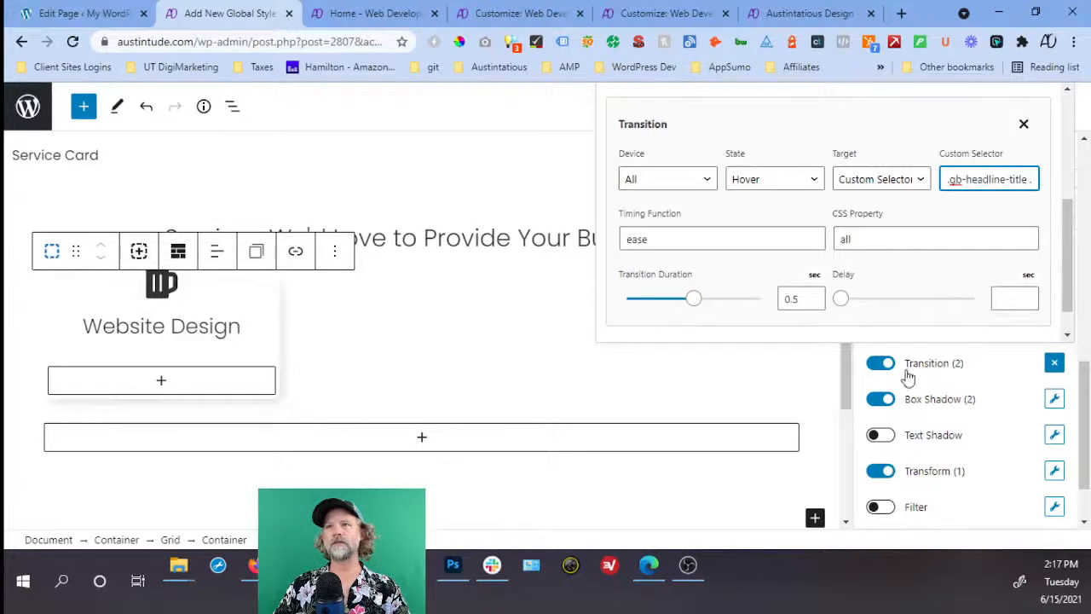
# Shorten the Rotate transform's custom selector to .gb-icon and add a matching transition.
pyautogui.click(1054, 474)
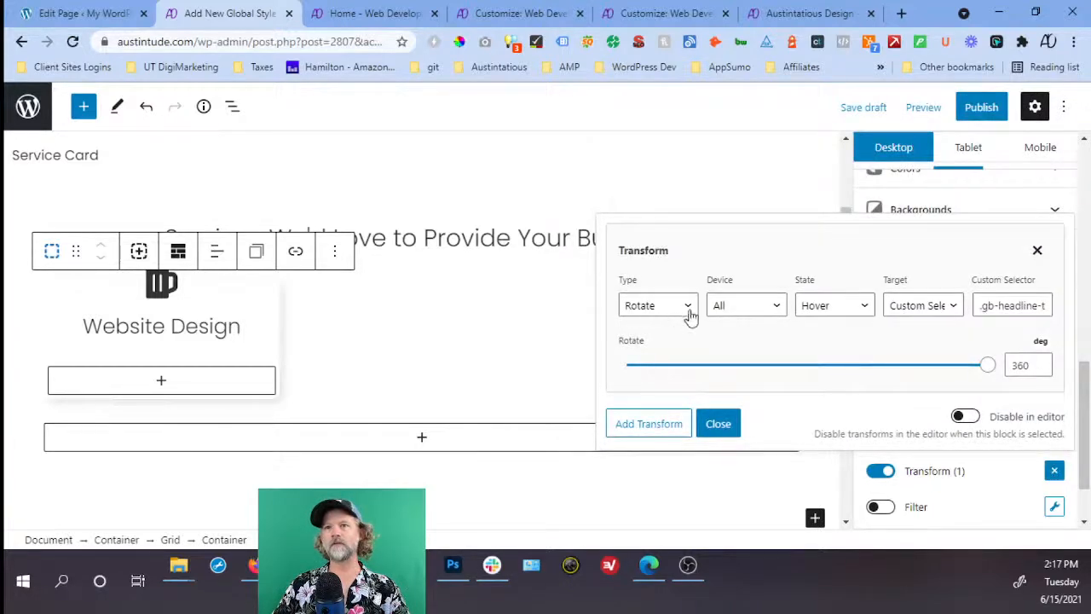
pyautogui.click(1043, 308)
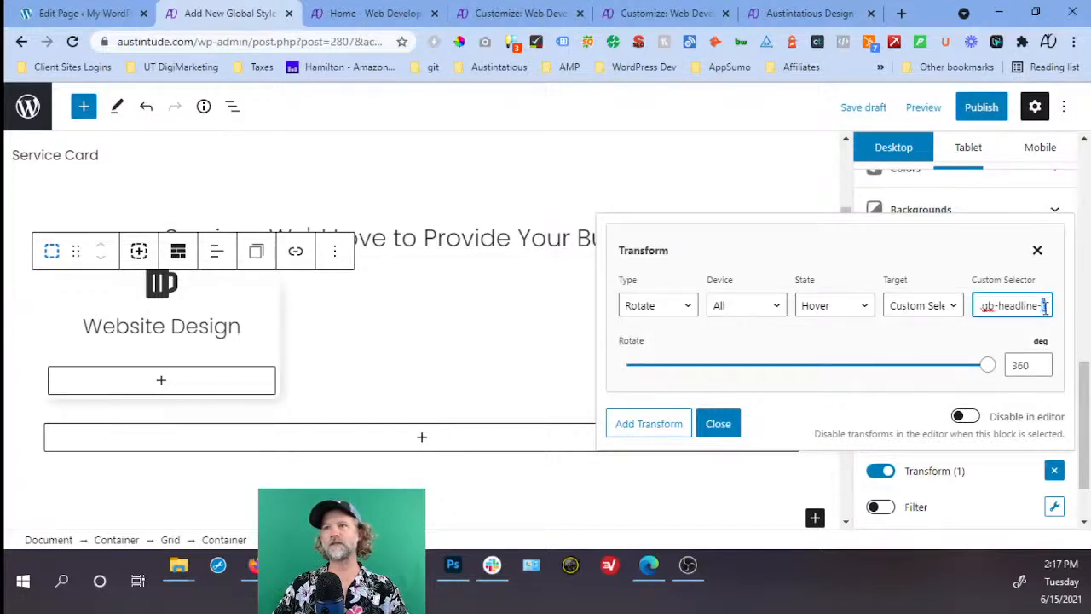
pyautogui.moveTo(992, 309); pyautogui.dragTo(1014, 309)
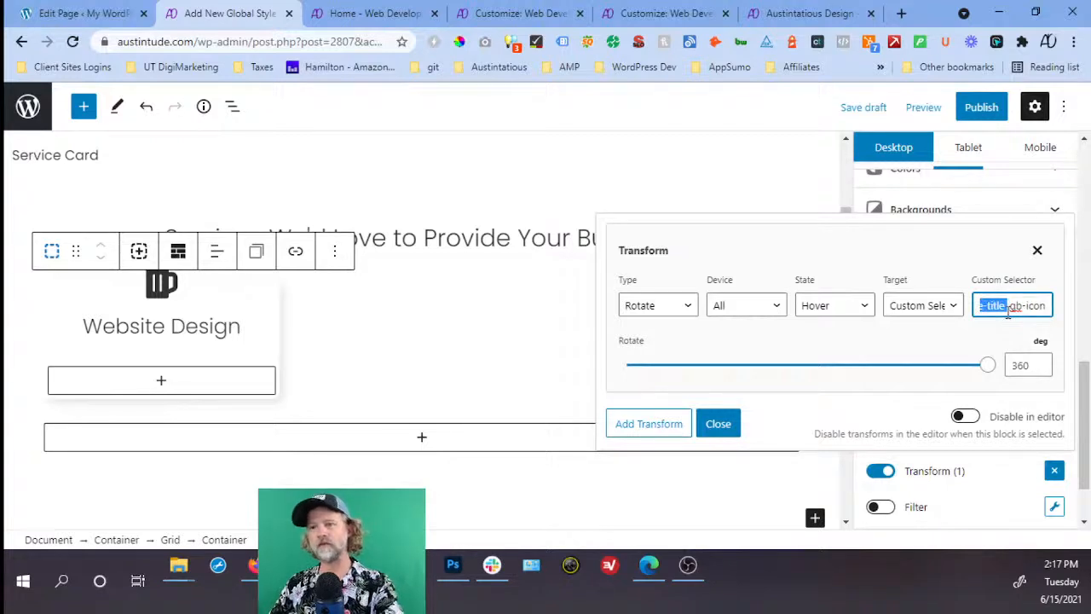
pyautogui.press('BackSpace')
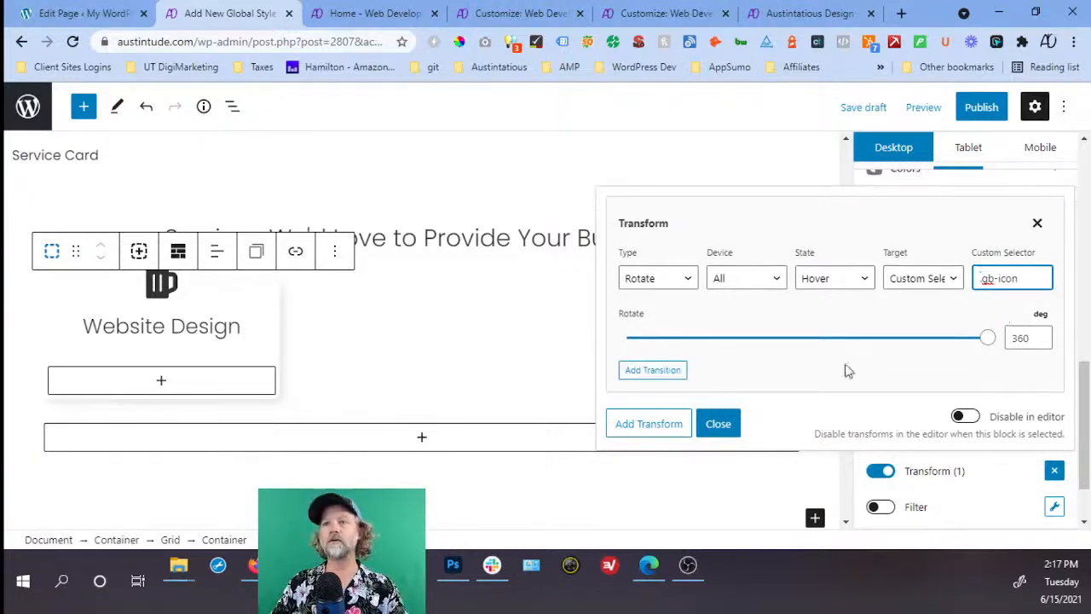
pyautogui.click(651, 370)
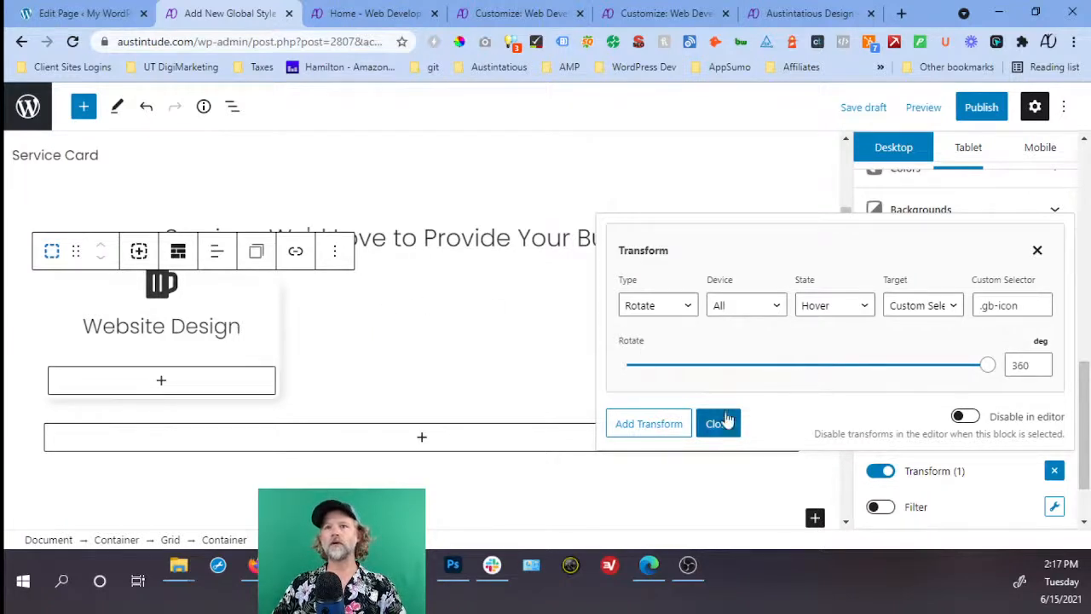
# Add a second transform of type Rotate at 0 degrees to the service card container.
pyautogui.click(664, 434)
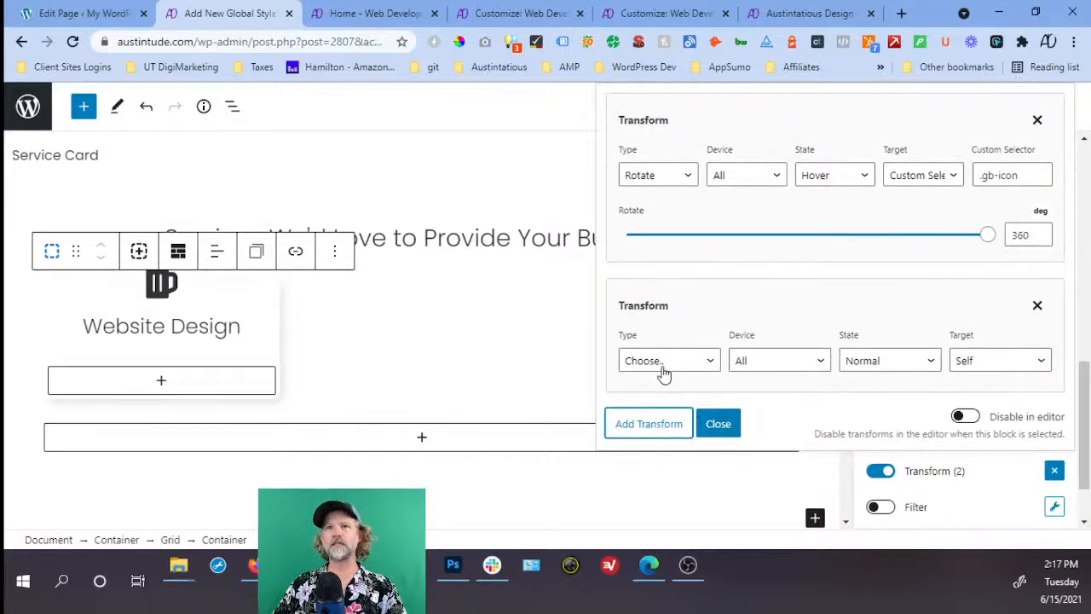
pyautogui.click(664, 360)
pyautogui.click(664, 439)
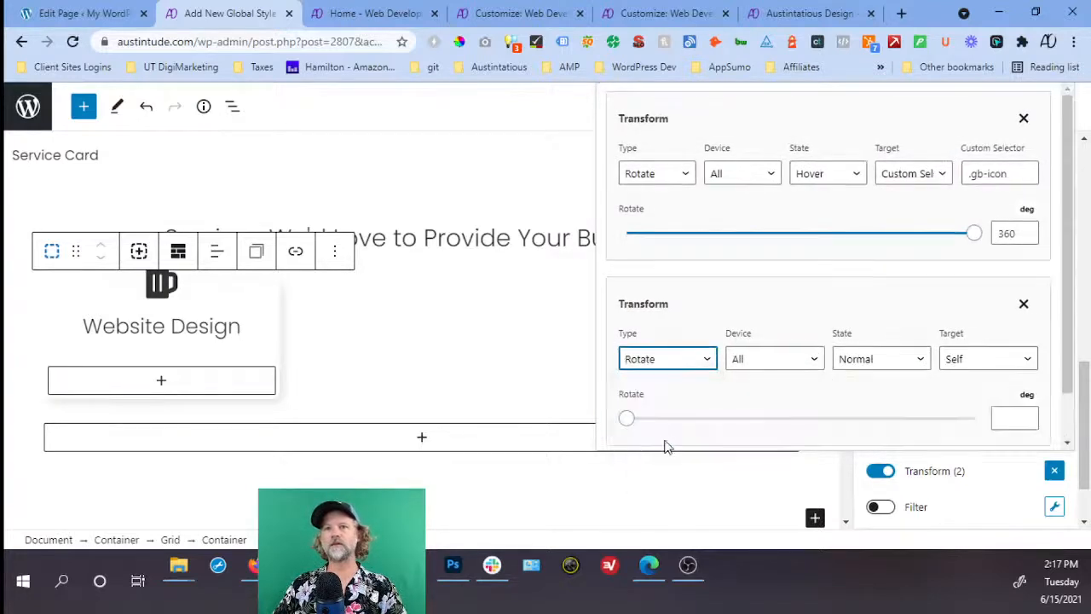
pyautogui.click(1009, 419)
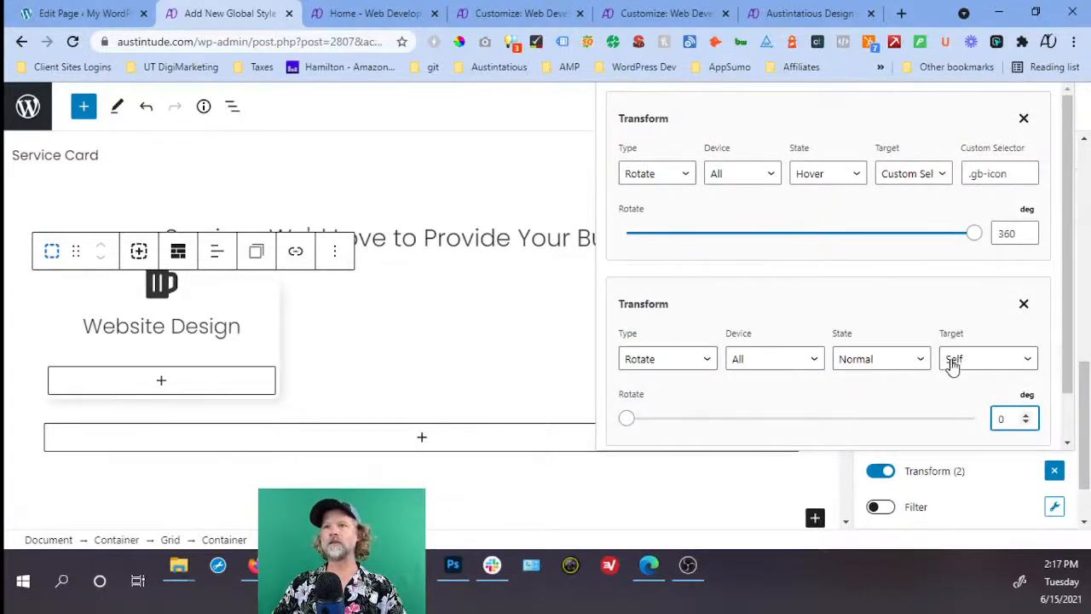
pyautogui.scroll(-1, 952, 364)
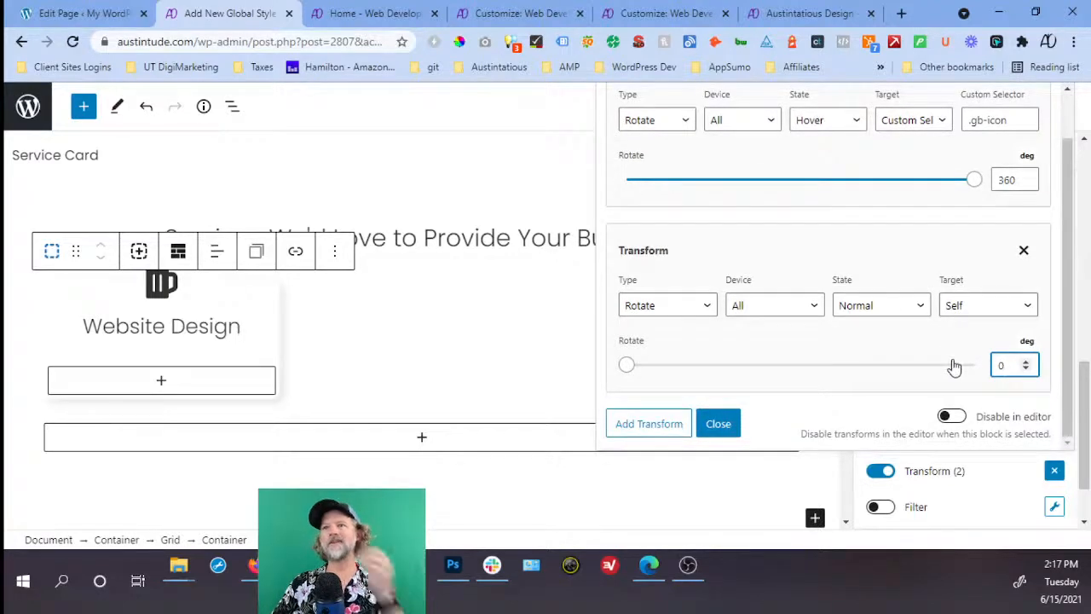
# Target the second Rotate transform at the custom selector .gb-icon.
pyautogui.click(980, 305)
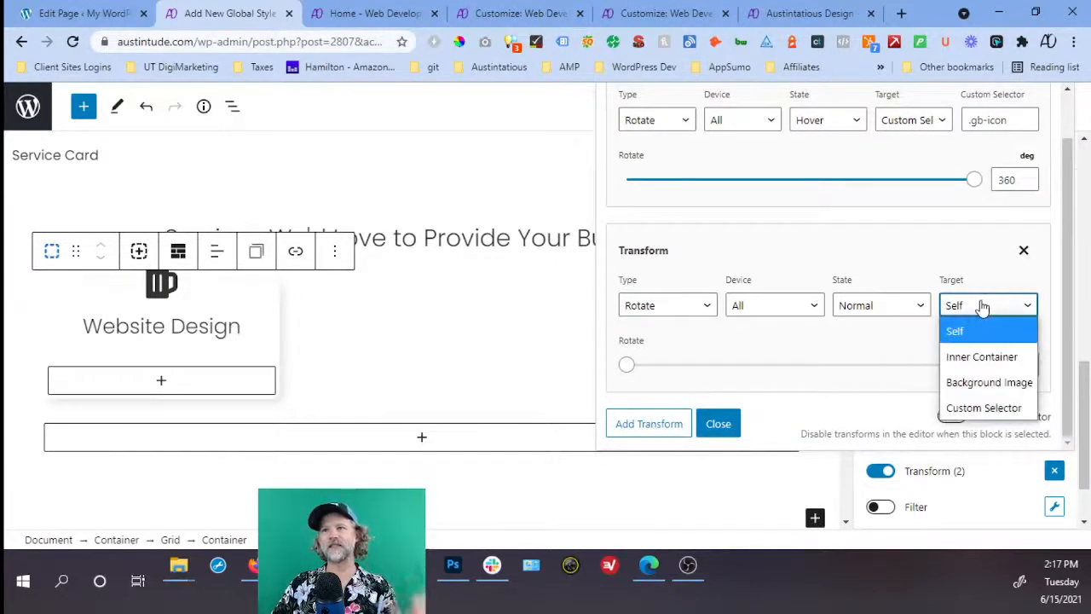
pyautogui.click(965, 413)
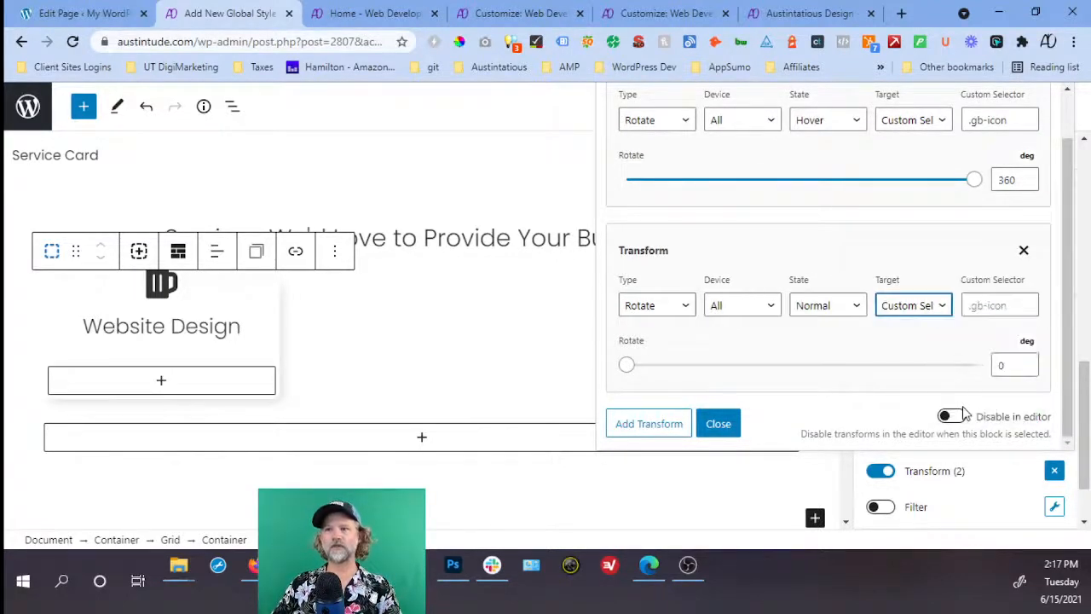
pyautogui.click(993, 307)
pyautogui.write('.gb')
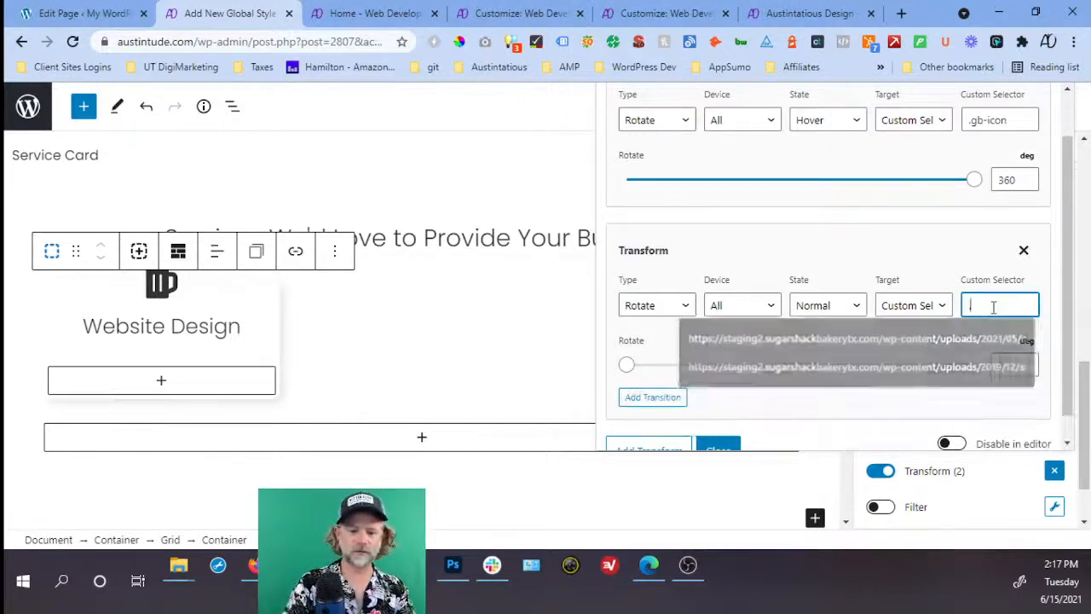
pyautogui.write('-icon')
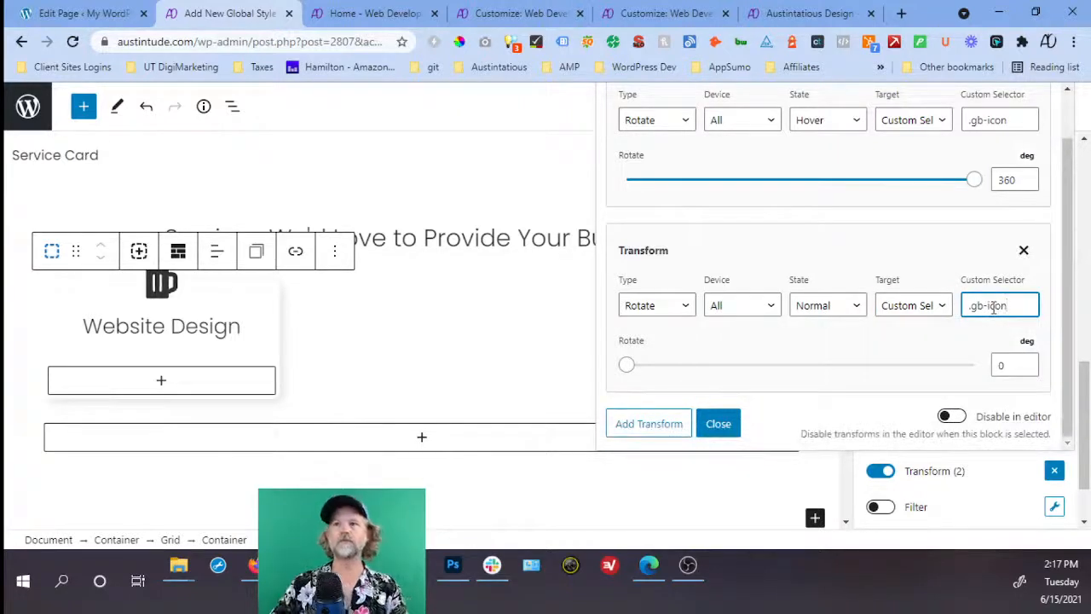
pyautogui.click(962, 335)
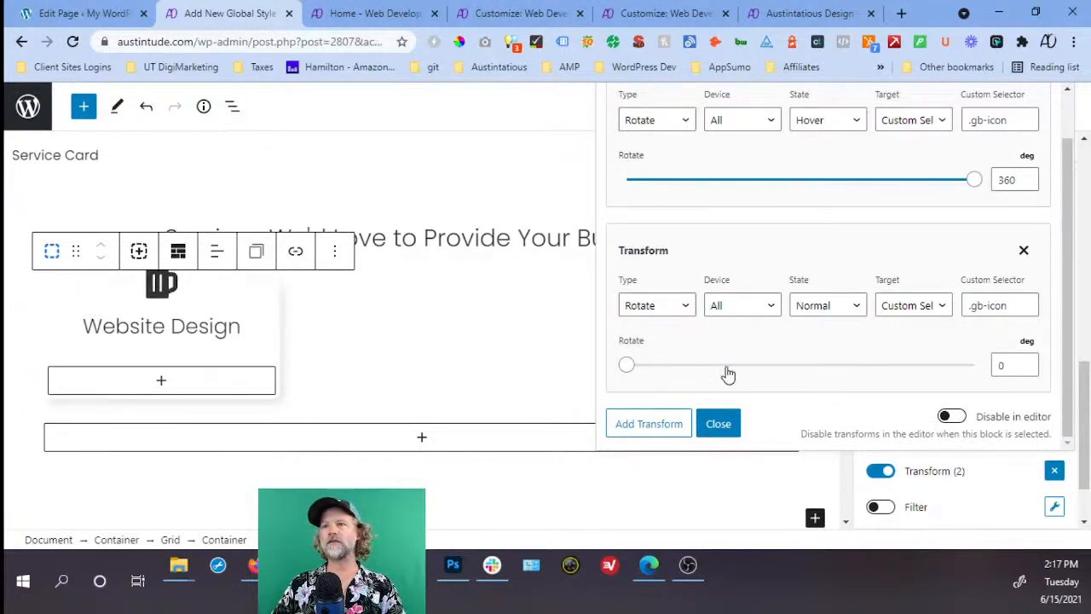
# Delete the second Rotate transform and close the transform settings.
pyautogui.click(1023, 250)
pyautogui.click(627, 135)
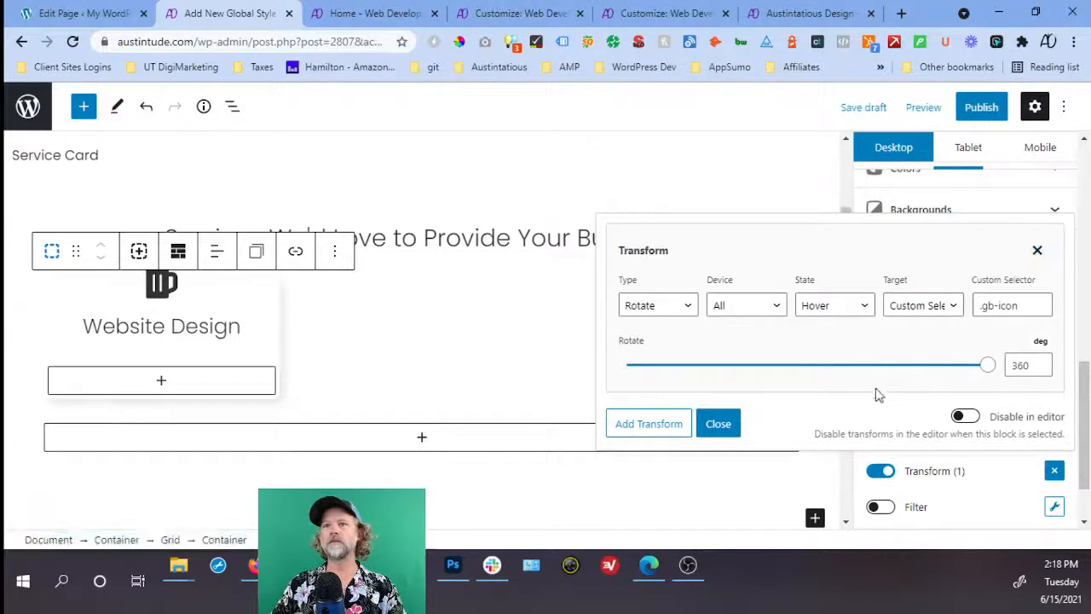
pyautogui.click(719, 424)
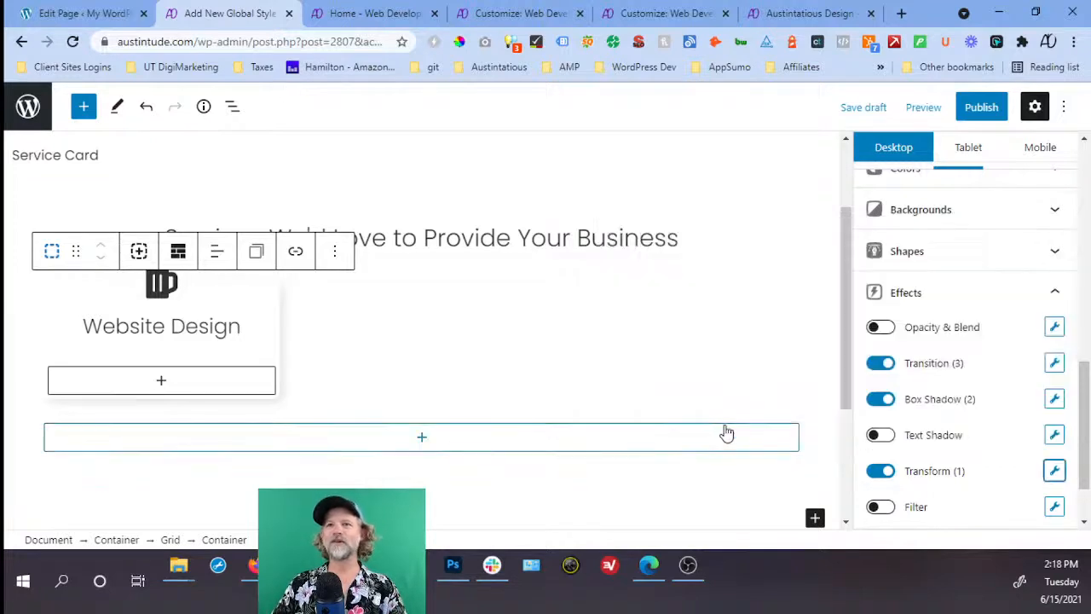
# Change the custom selector of the container's hover transition to .gb-icon.
pyautogui.click(1054, 362)
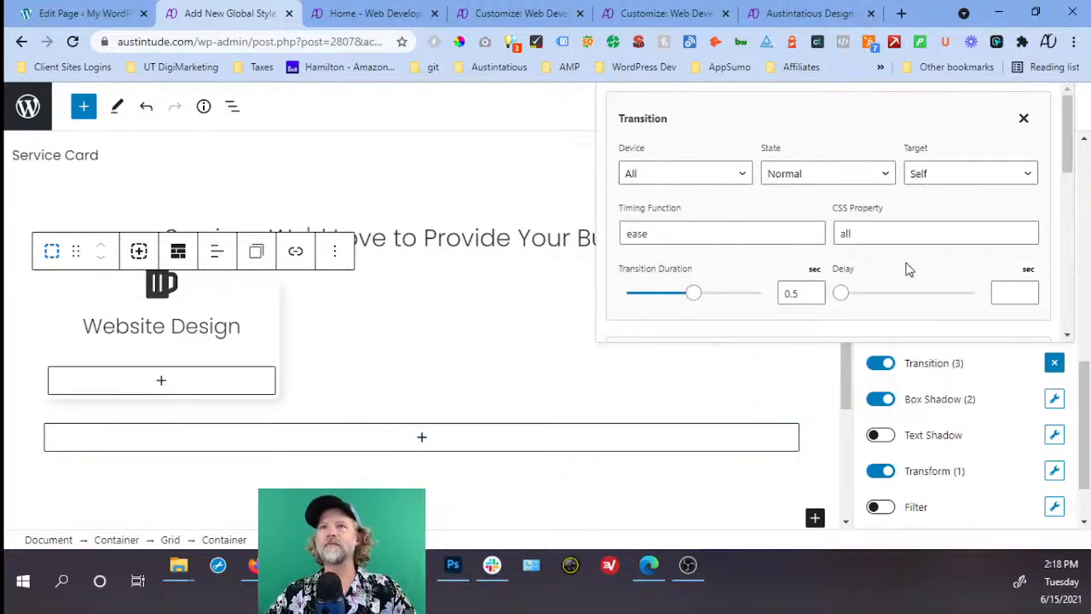
pyautogui.scroll(-1, 909, 269)
pyautogui.scroll(-2, 909, 269)
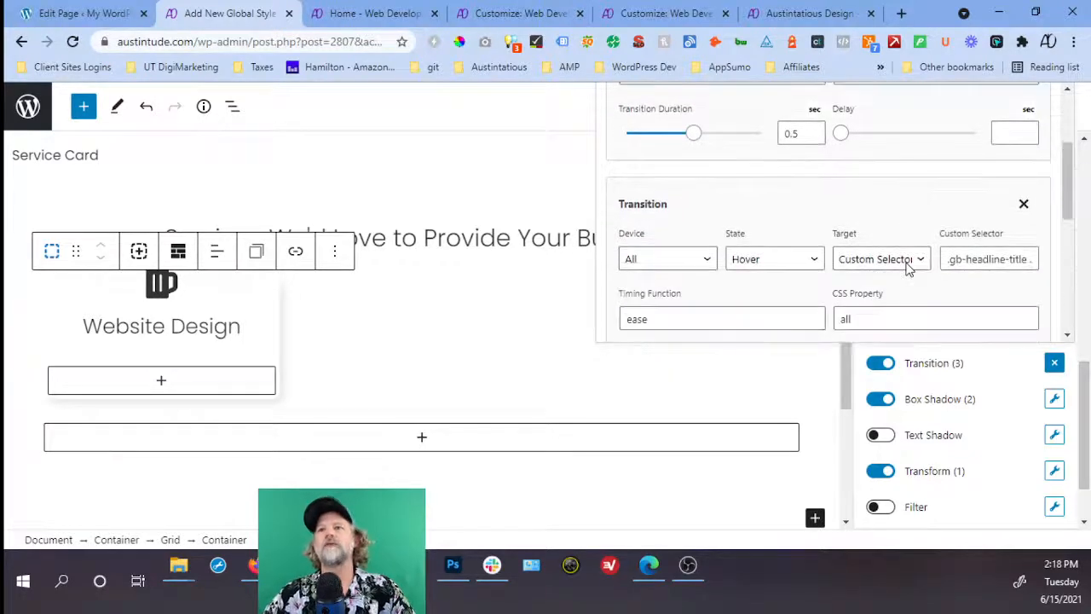
pyautogui.scroll(-2, 938, 231)
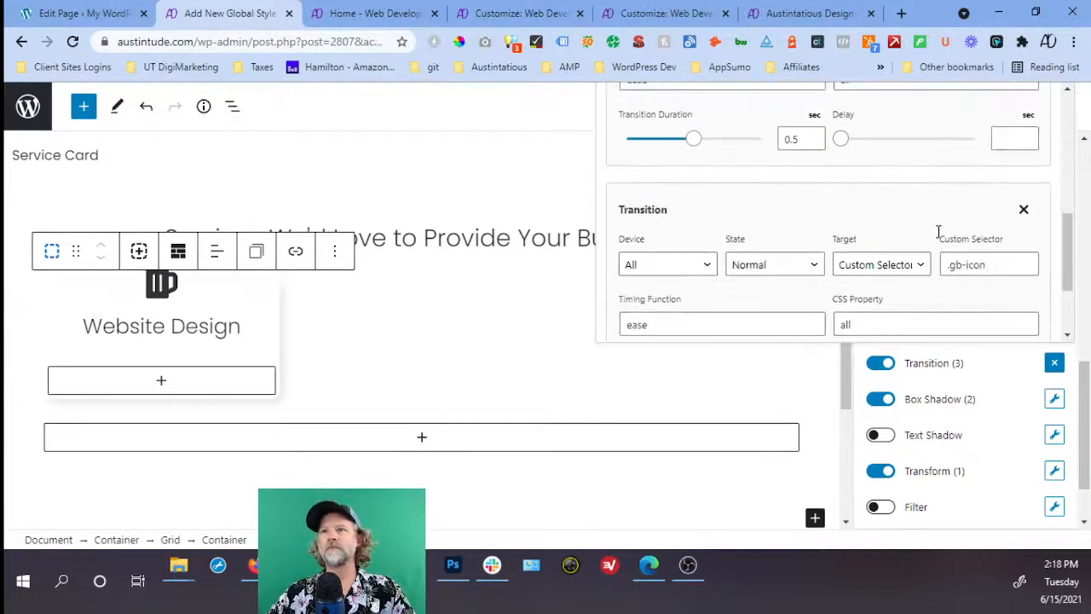
pyautogui.scroll(2, 941, 234)
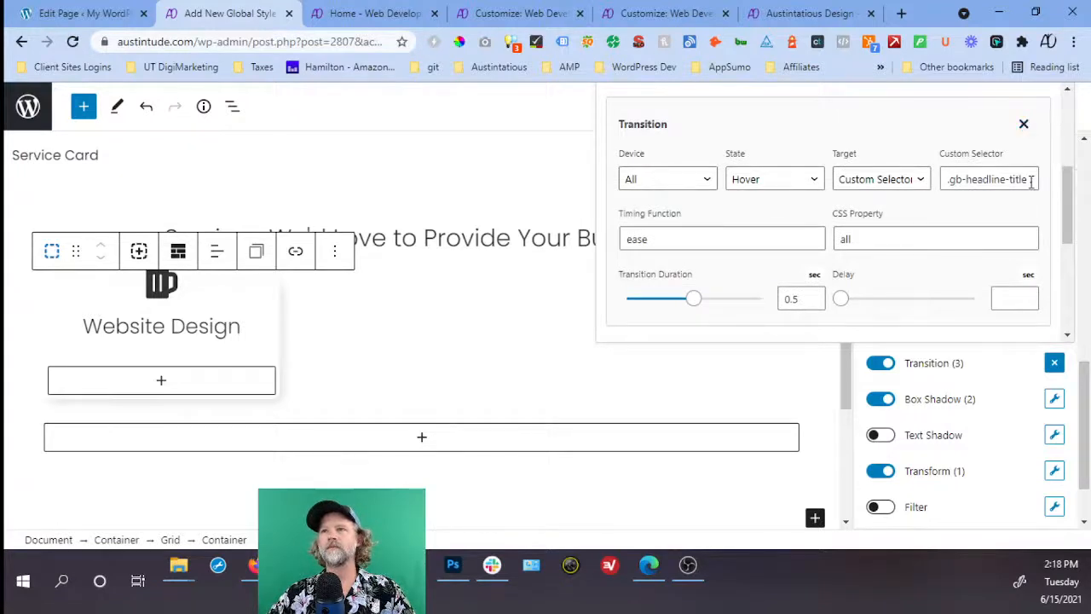
pyautogui.moveTo(1032, 181); pyautogui.dragTo(890, 181)
pyautogui.write('.gb-icon')
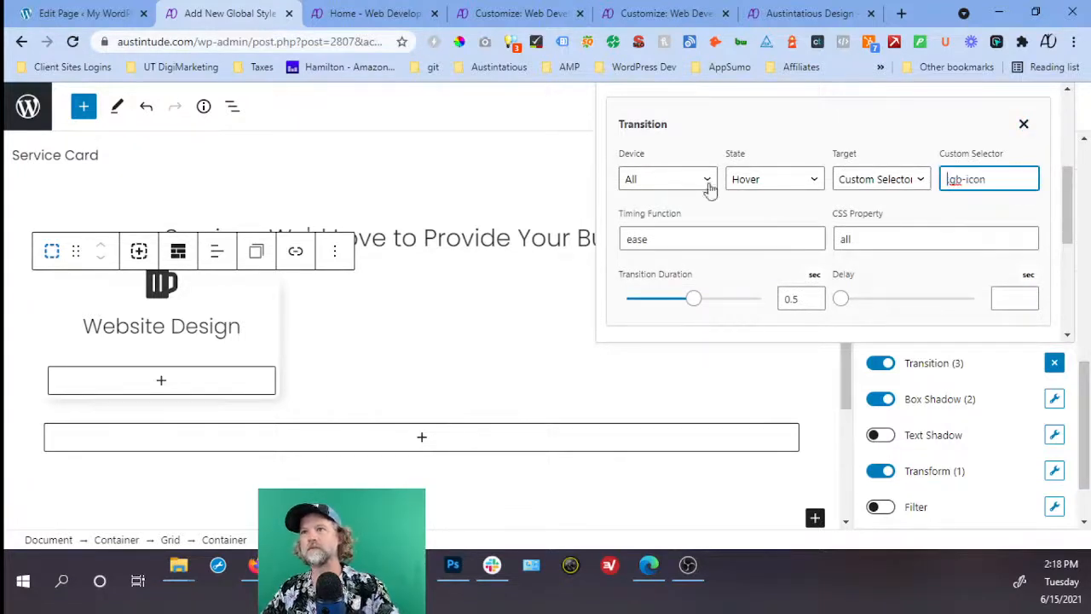
# Set the second transition's duration to 0 seconds and its state to Normal.
pyautogui.moveTo(806, 299); pyautogui.dragTo(697, 307)
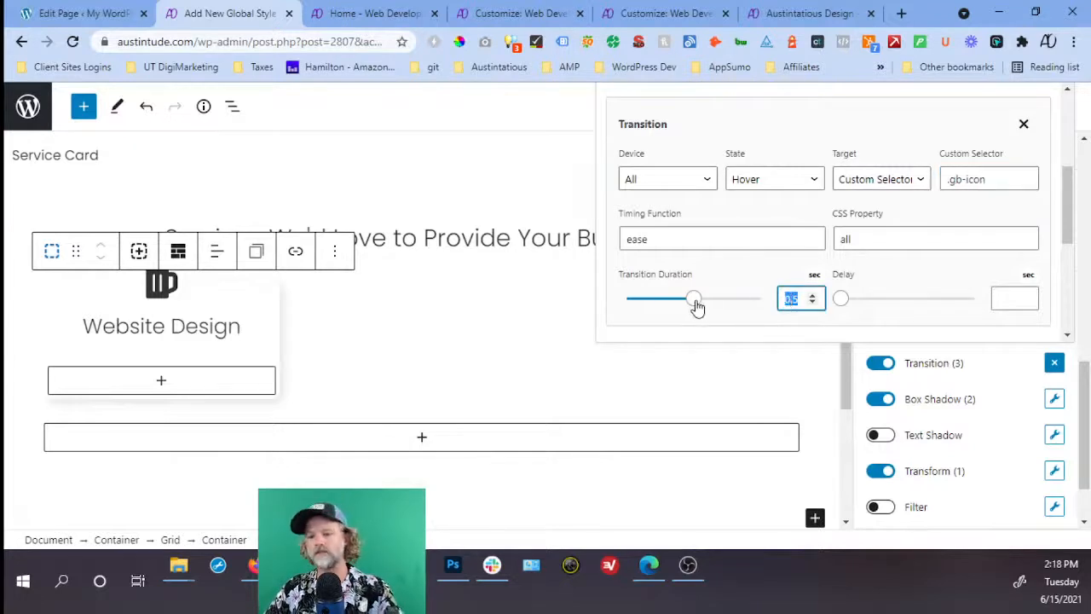
pyautogui.write('0')
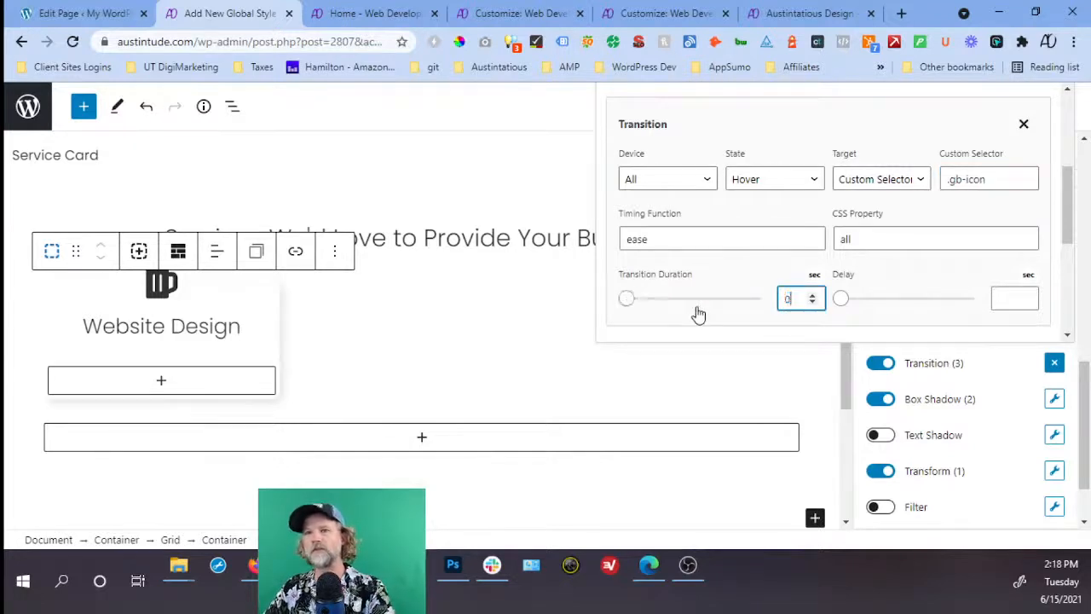
pyautogui.click(791, 189)
pyautogui.click(781, 205)
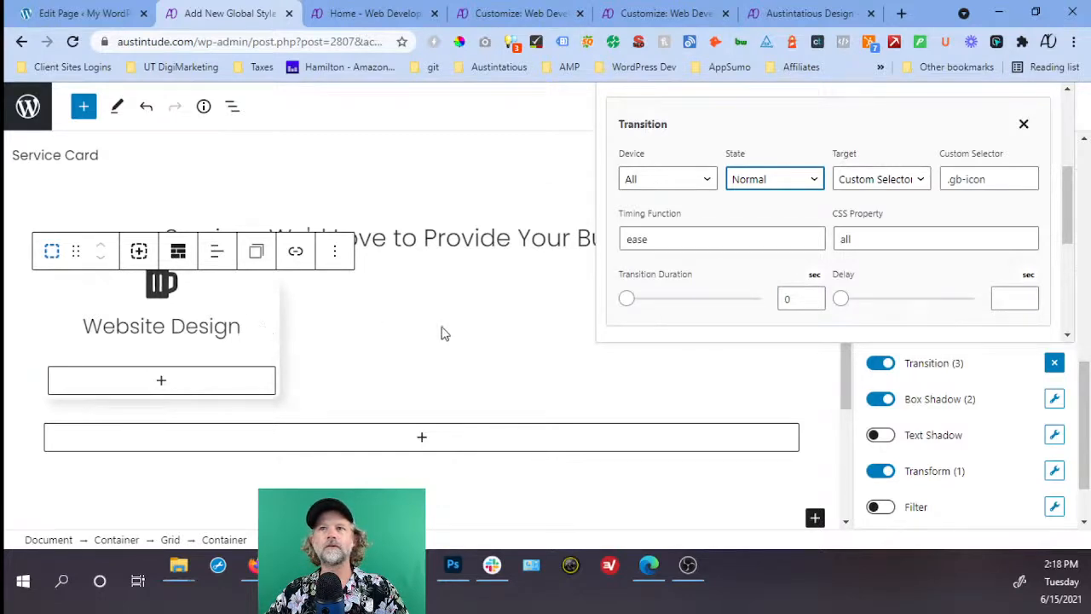
# Set the second .gb-icon transition's state to Hover and its duration to 0.4 seconds.
pyautogui.scroll(-3, 747, 234)
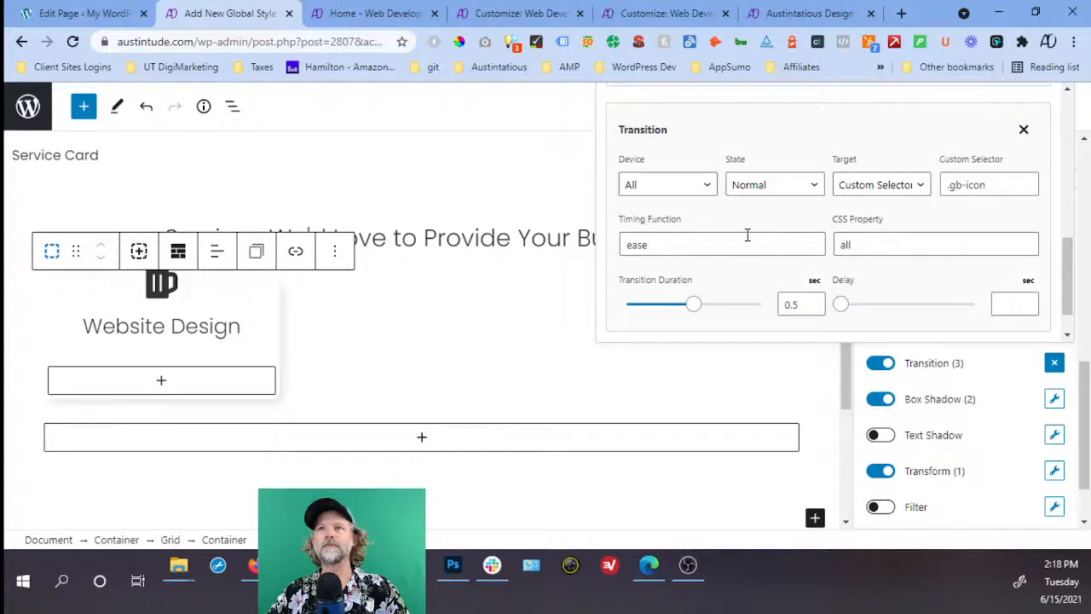
pyautogui.scroll(-1, 747, 235)
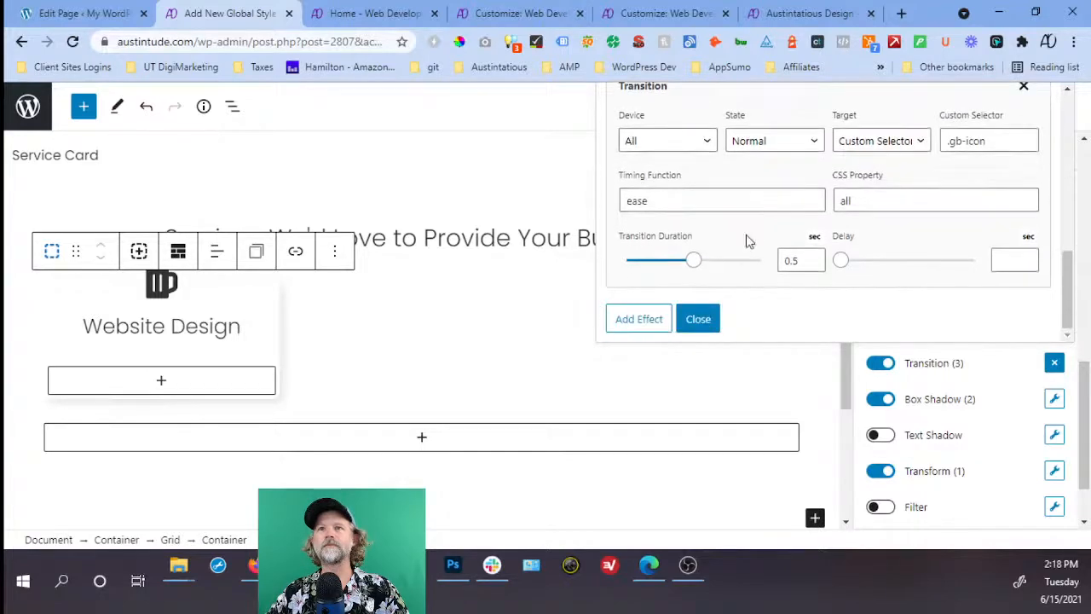
pyautogui.click(771, 224)
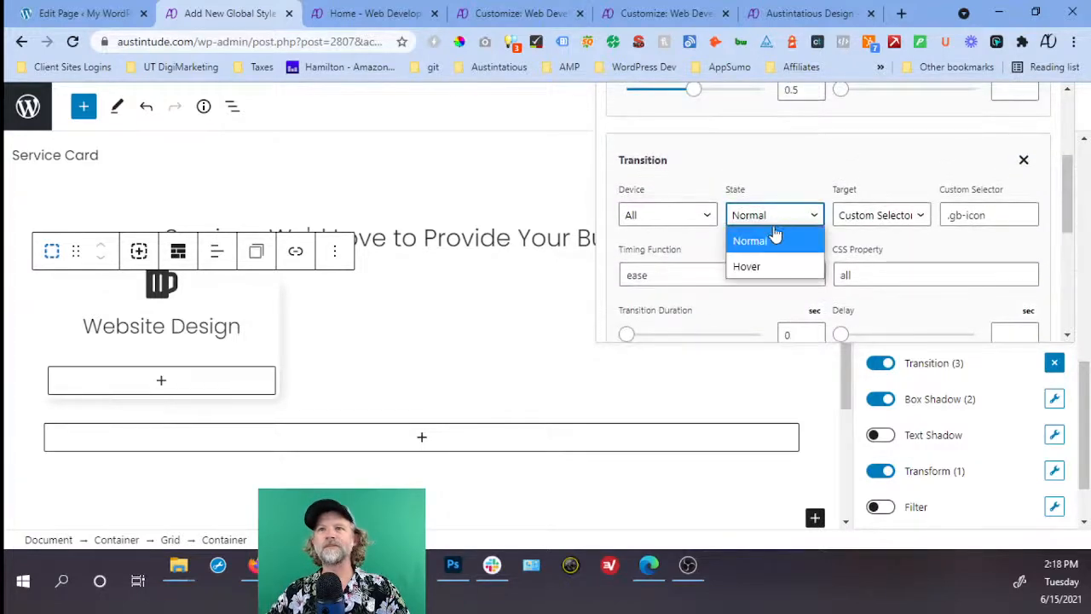
pyautogui.click(773, 266)
pyautogui.click(804, 337)
pyautogui.write('.1')
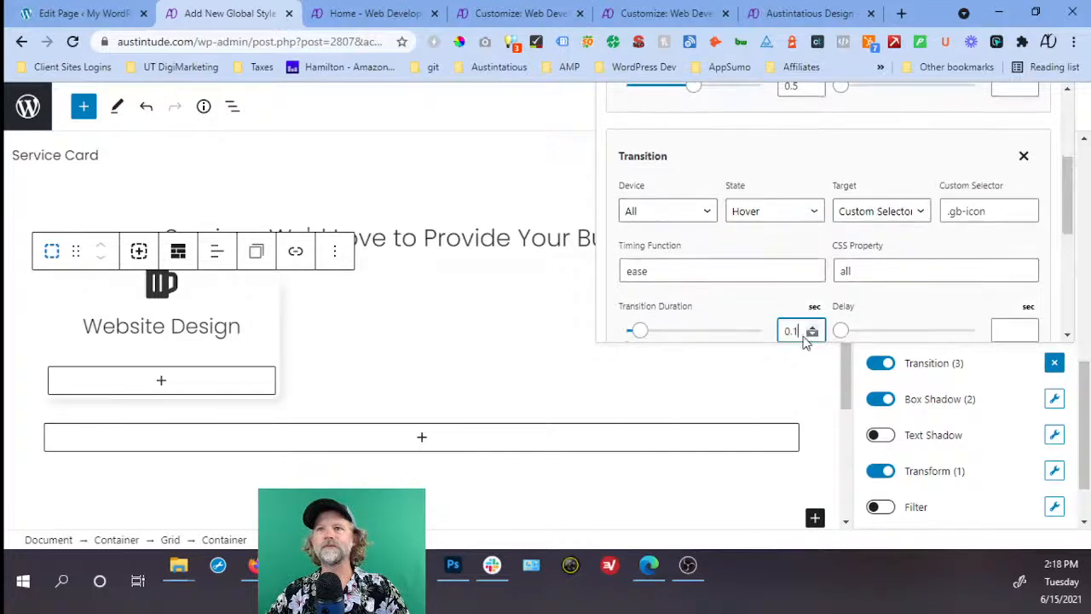
pyautogui.click(811, 328)
pyautogui.click(812, 329)
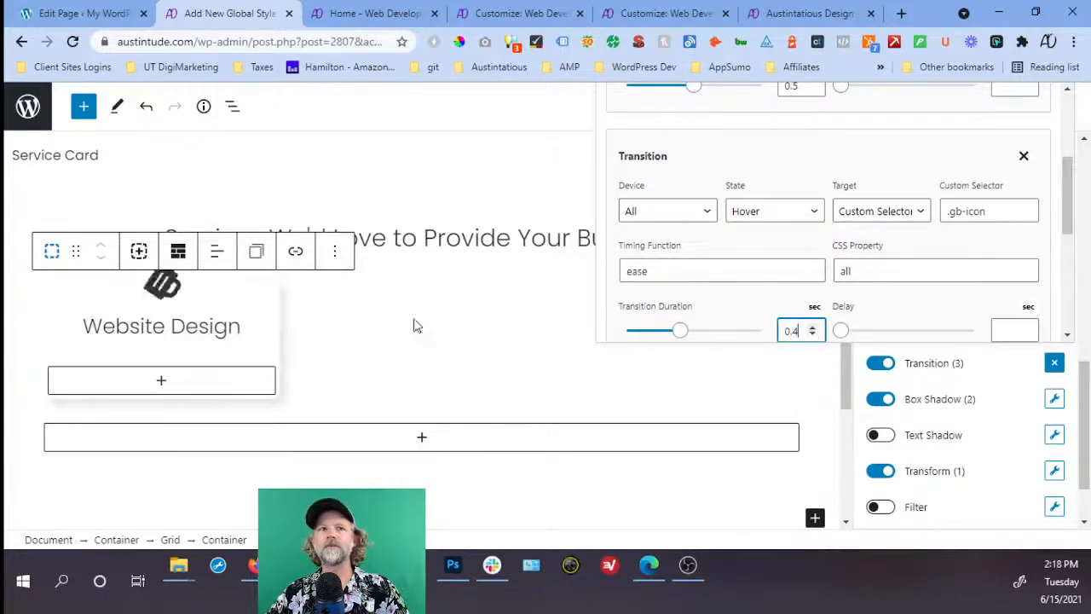
# Set the Normal-state .gb-icon transition's duration to 0 seconds and close the transition settings.
pyautogui.scroll(-1, 511, 307)
pyautogui.scroll(-4, 750, 260)
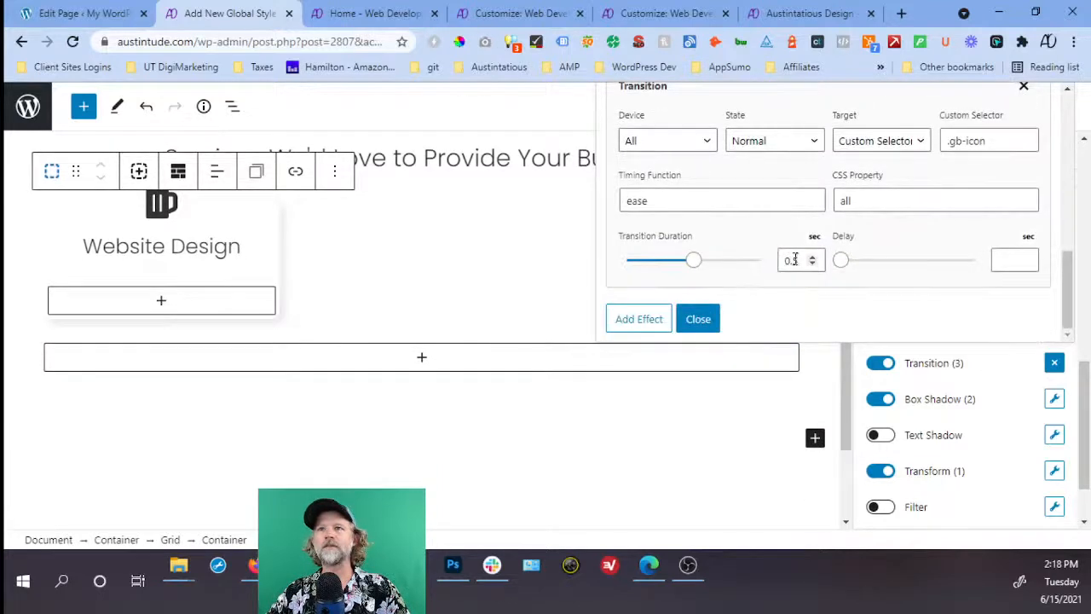
pyautogui.click(812, 264)
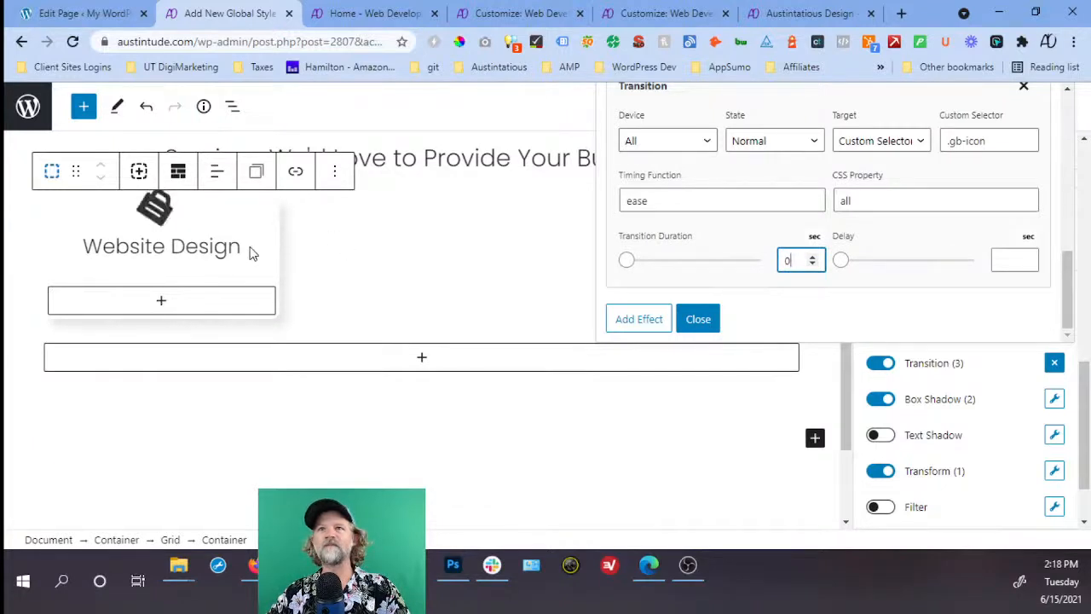
pyautogui.click(686, 204)
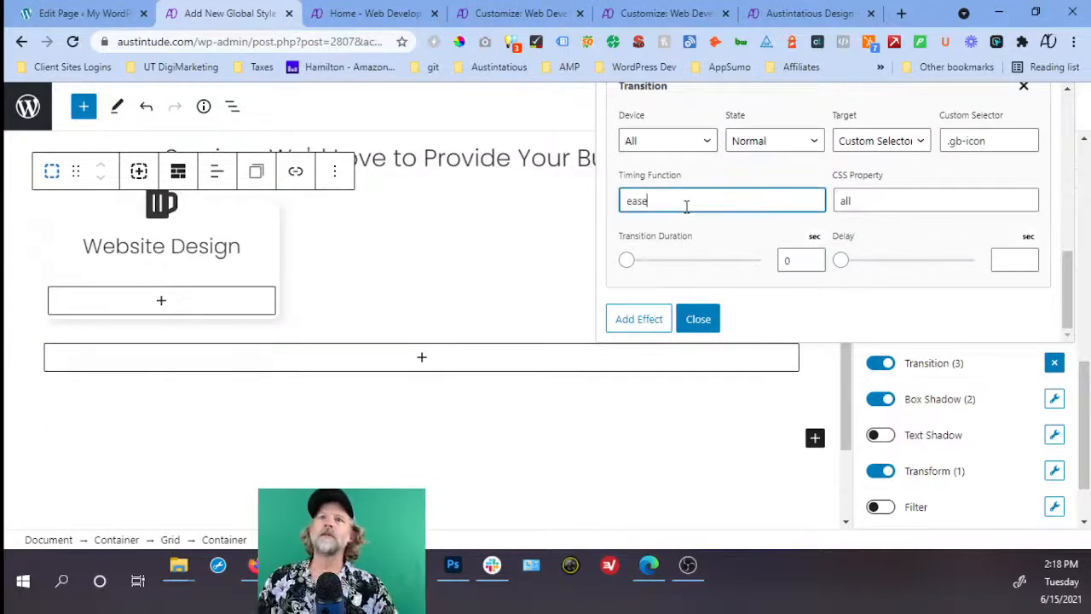
pyautogui.click(699, 320)
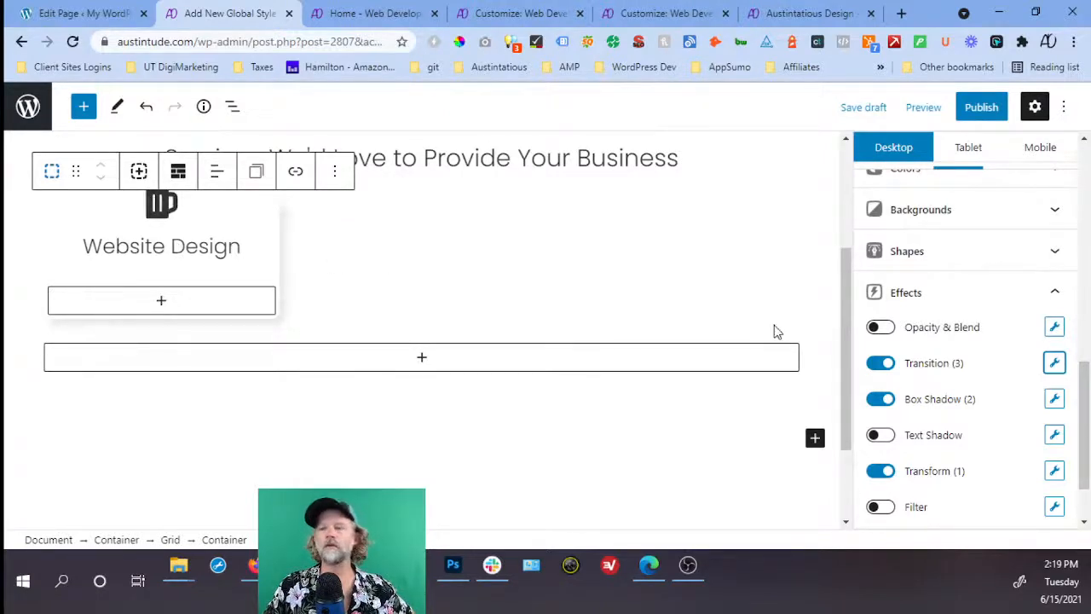
# Add a Scale transform of 1.1 to the service card container itself for the Hover state.
pyautogui.click(1056, 474)
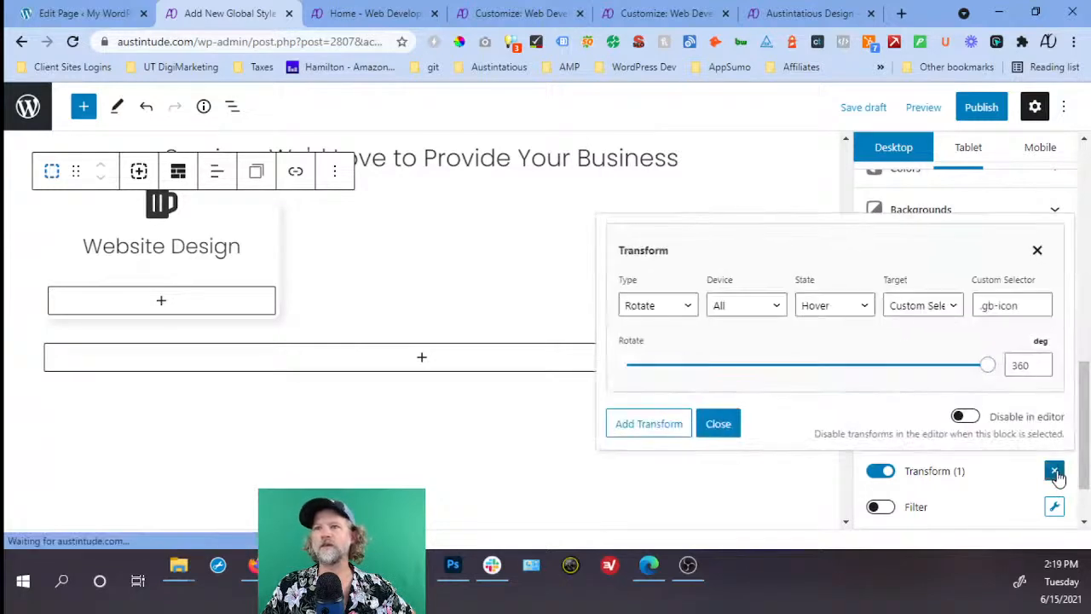
pyautogui.click(673, 434)
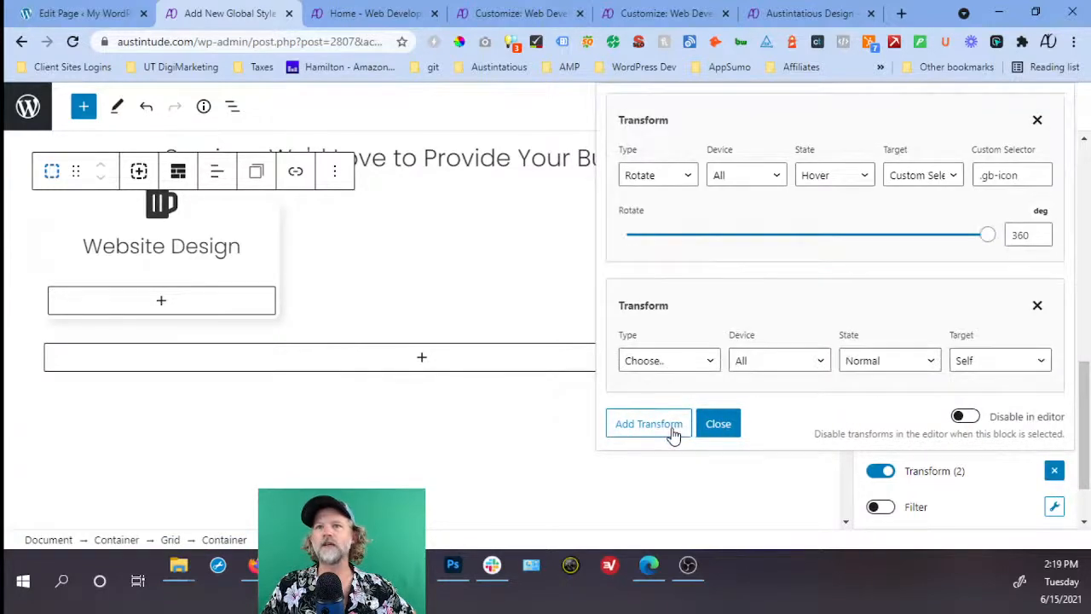
pyautogui.click(672, 365)
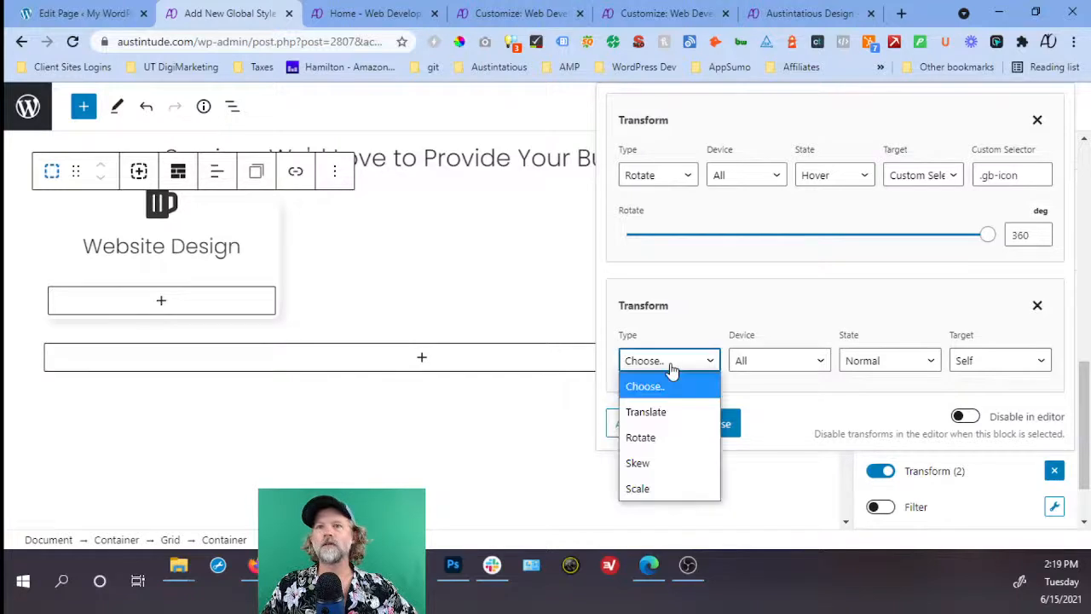
pyautogui.click(674, 487)
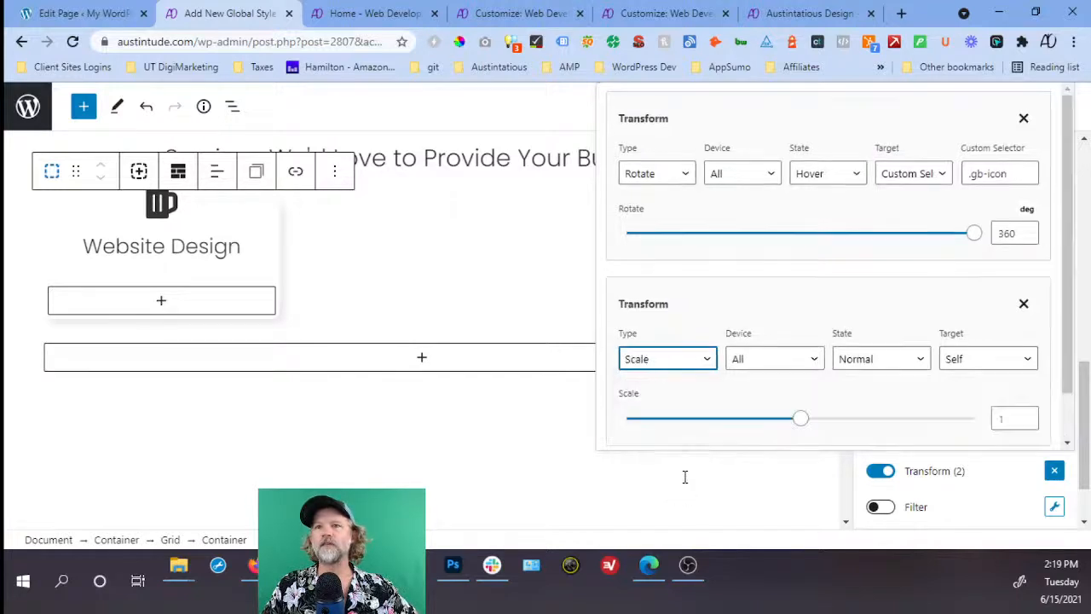
pyautogui.click(1004, 420)
pyautogui.write('.1')
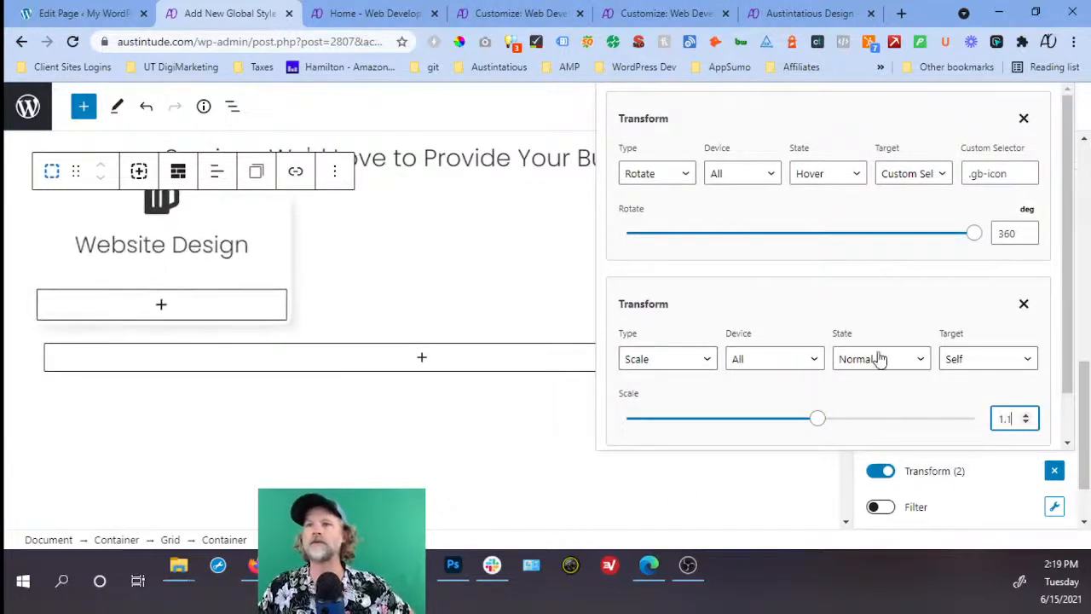
pyautogui.click(880, 359)
pyautogui.click(852, 409)
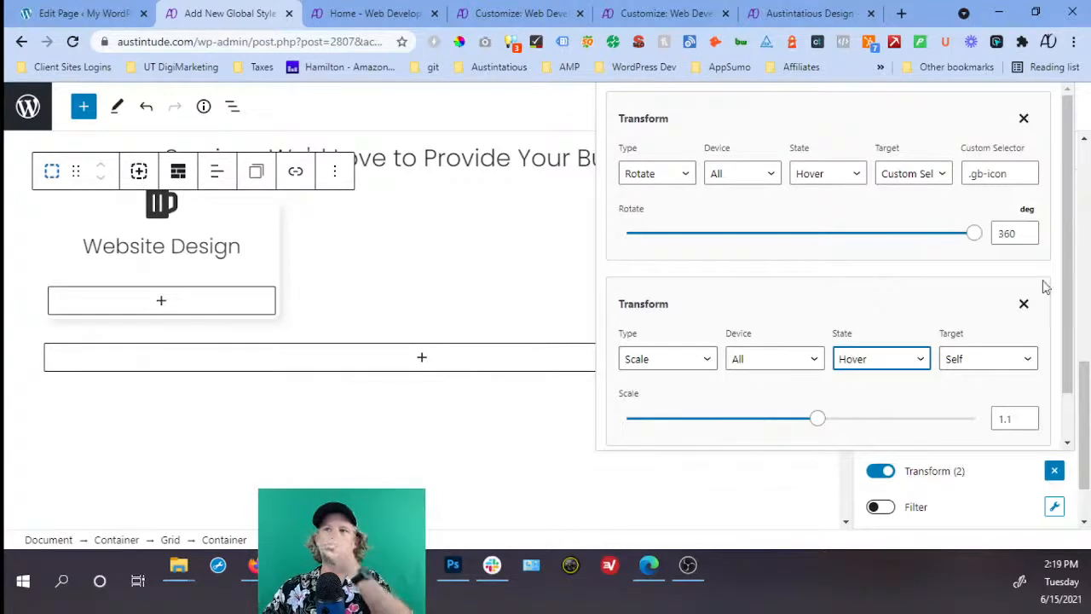
pyautogui.scroll(-1, 1023, 306)
pyautogui.click(718, 421)
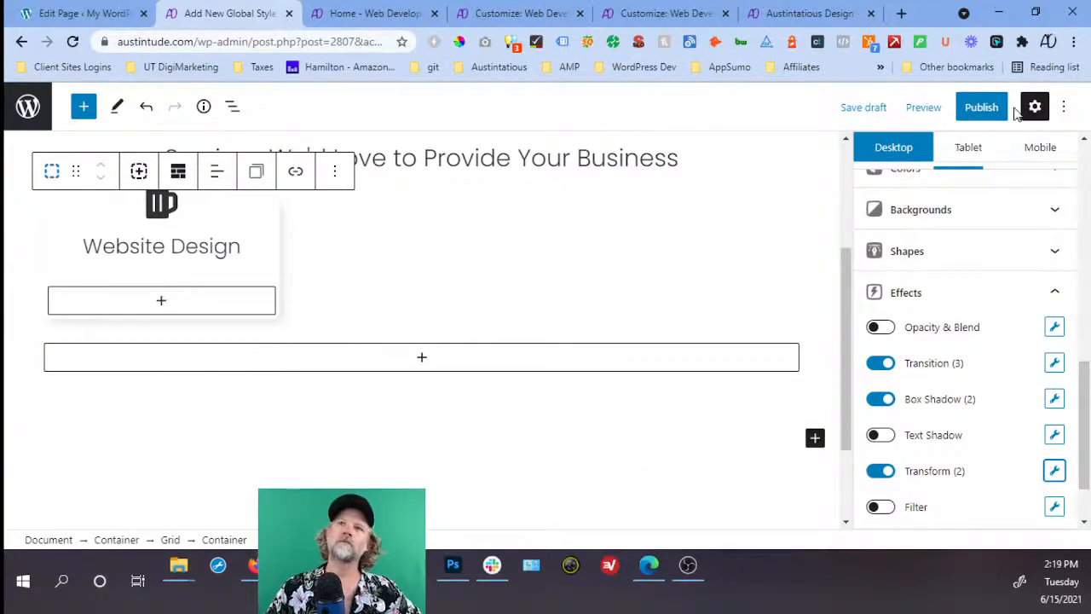
# Publish the service card global style and reload the home page in the page editor.
pyautogui.click(987, 113)
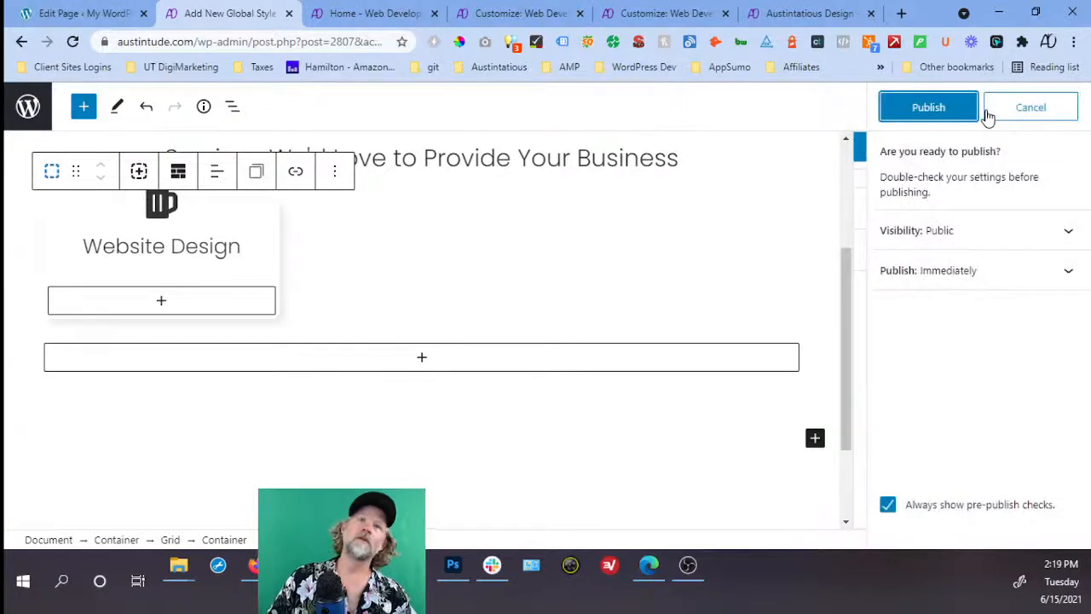
pyautogui.click(942, 111)
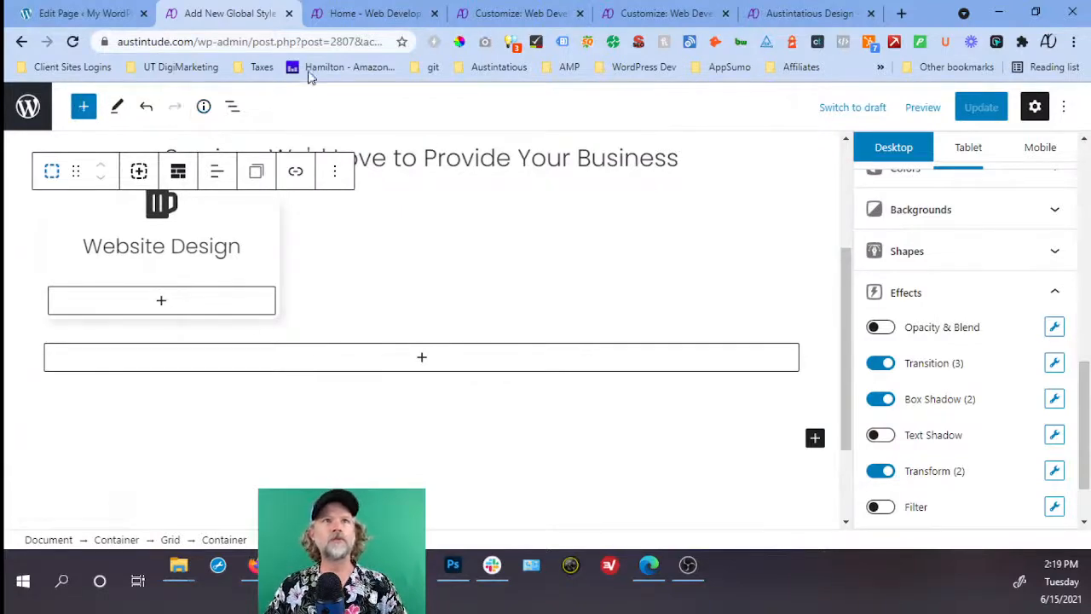
pyautogui.click(110, 26)
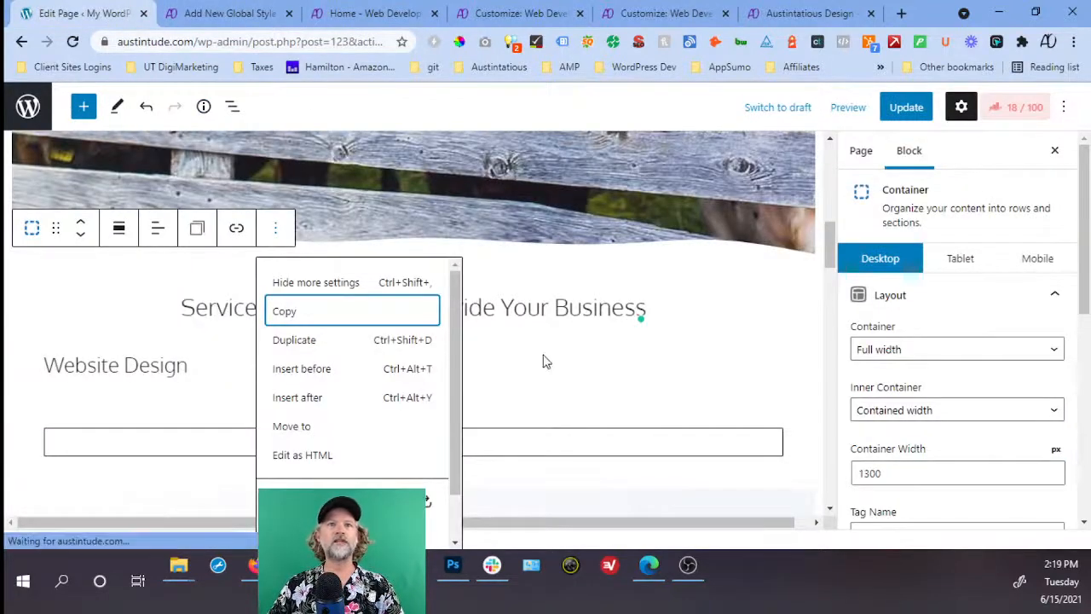
pyautogui.click(370, 364)
pyautogui.press('F5')
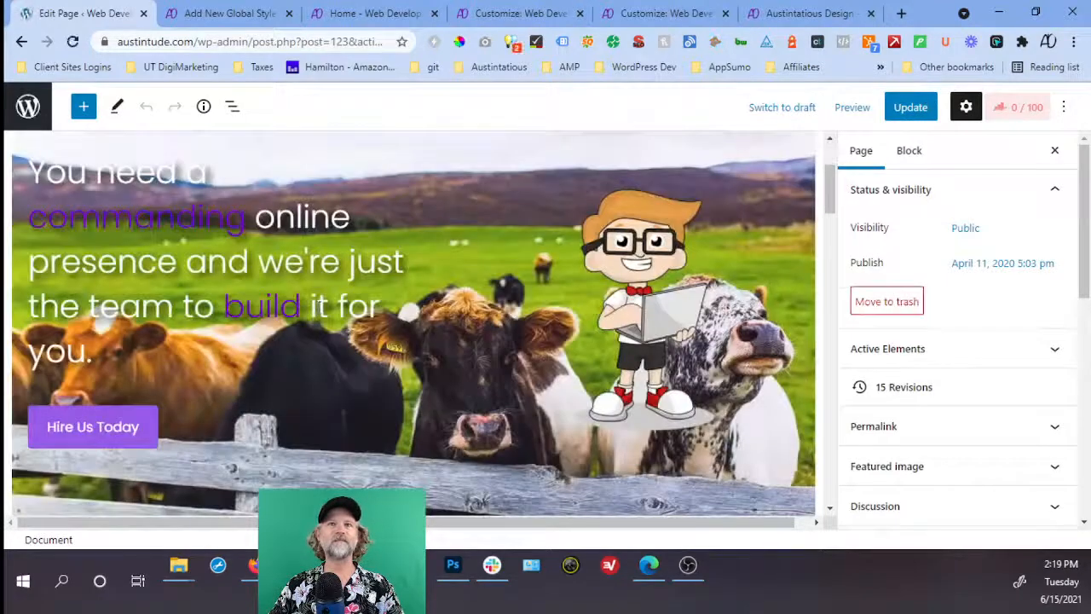
# Apply the service-card-1 global style to the grid container holding the Website Design headline and set its container width to 33%.
pyautogui.scroll(-3, 318, 307)
pyautogui.scroll(-3, 318, 307)
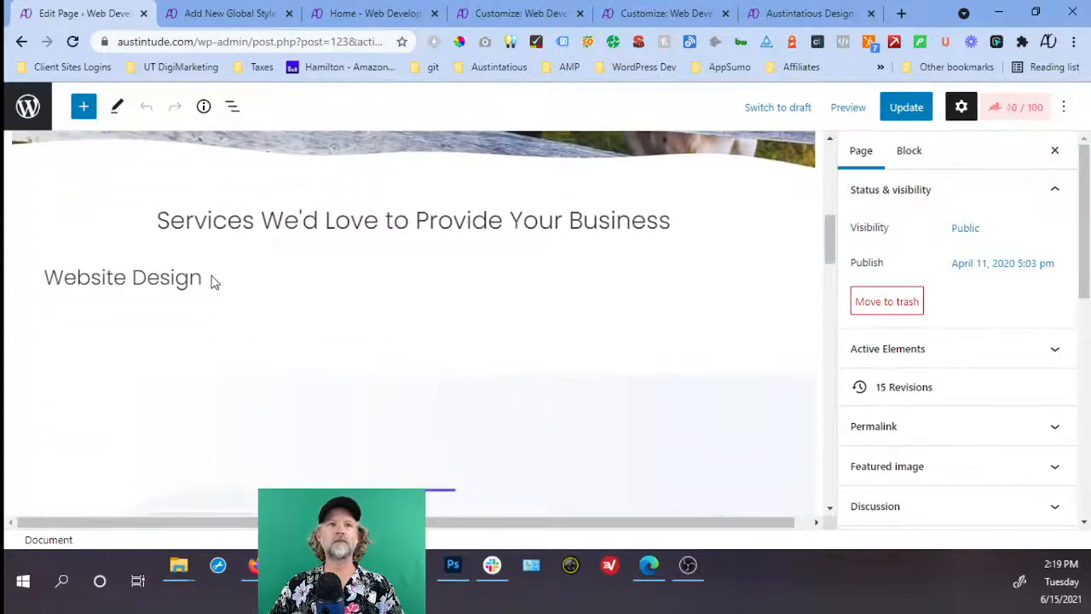
pyautogui.click(213, 282)
pyautogui.click(232, 105)
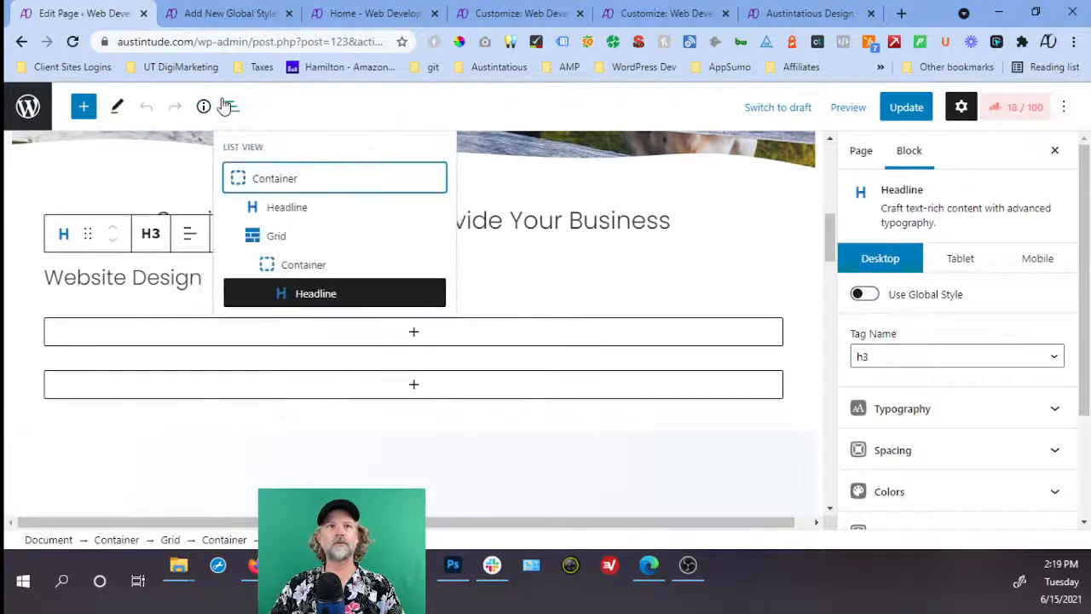
pyautogui.click(270, 265)
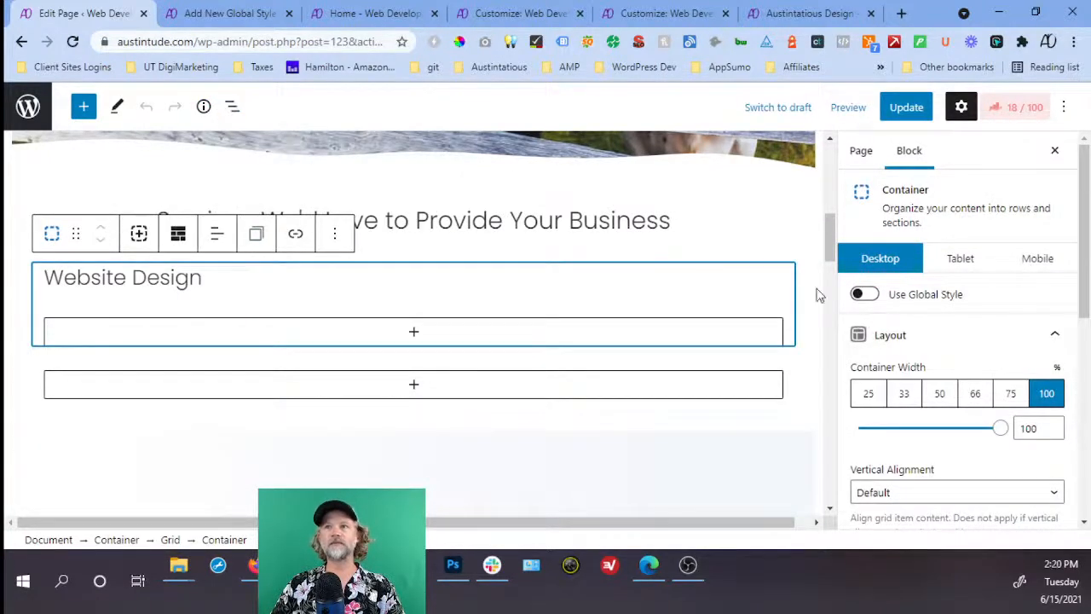
pyautogui.click(864, 295)
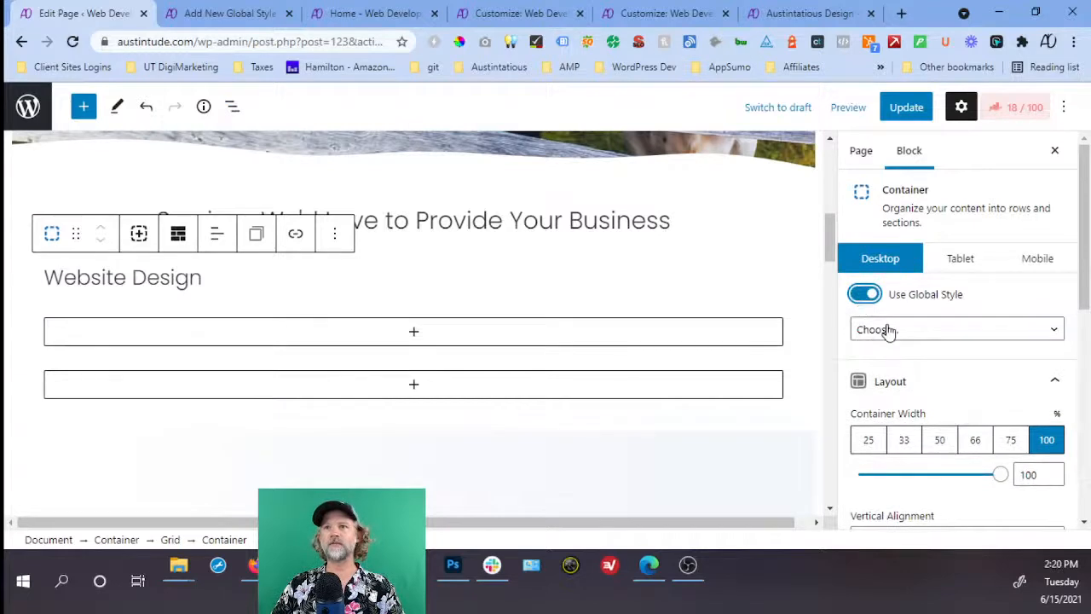
pyautogui.click(888, 331)
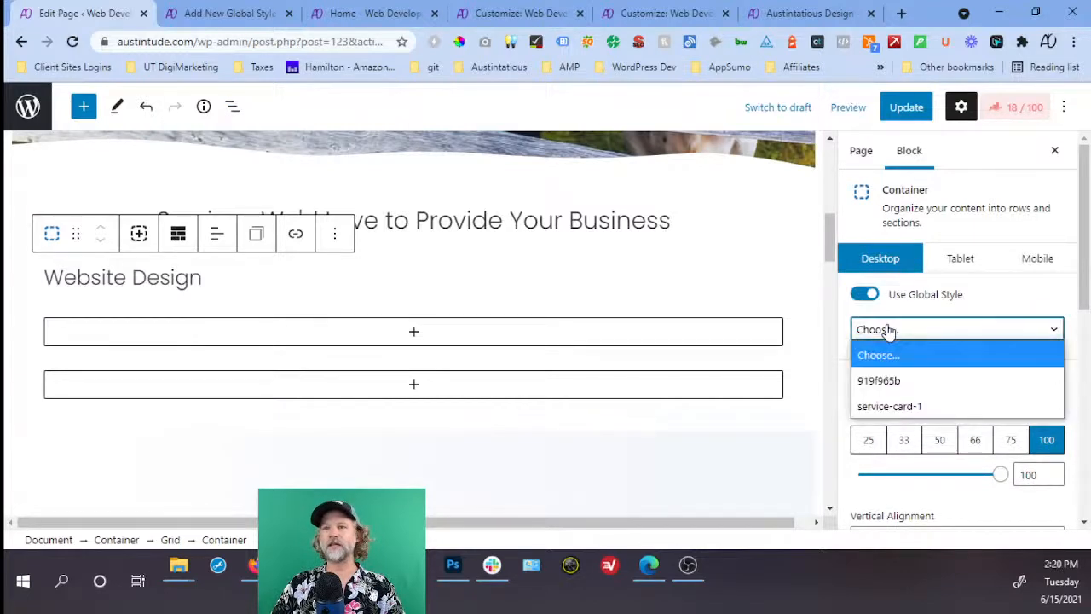
pyautogui.click(900, 409)
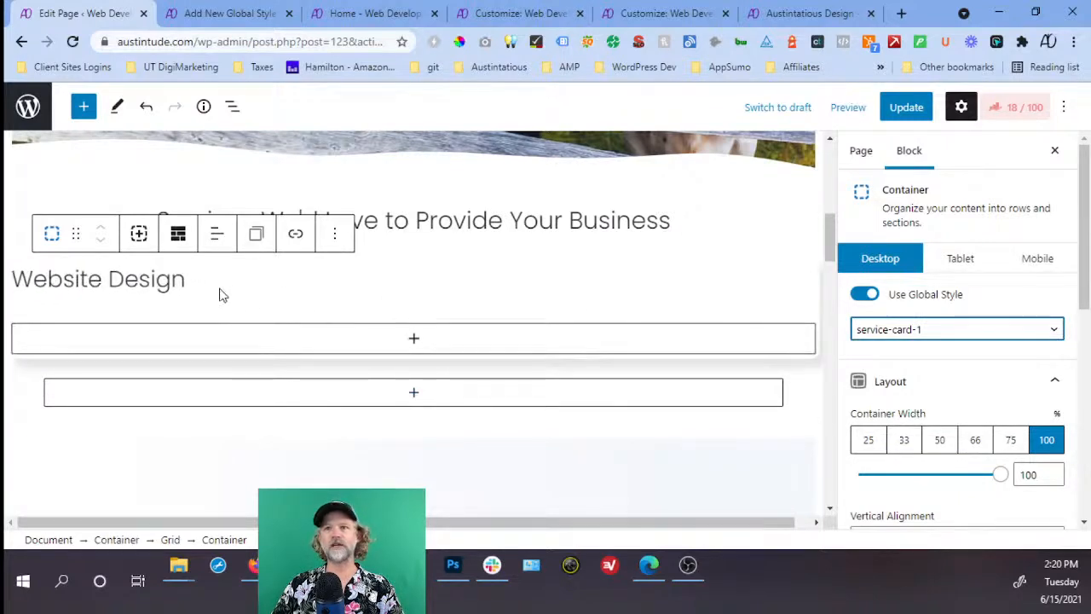
pyautogui.click(905, 441)
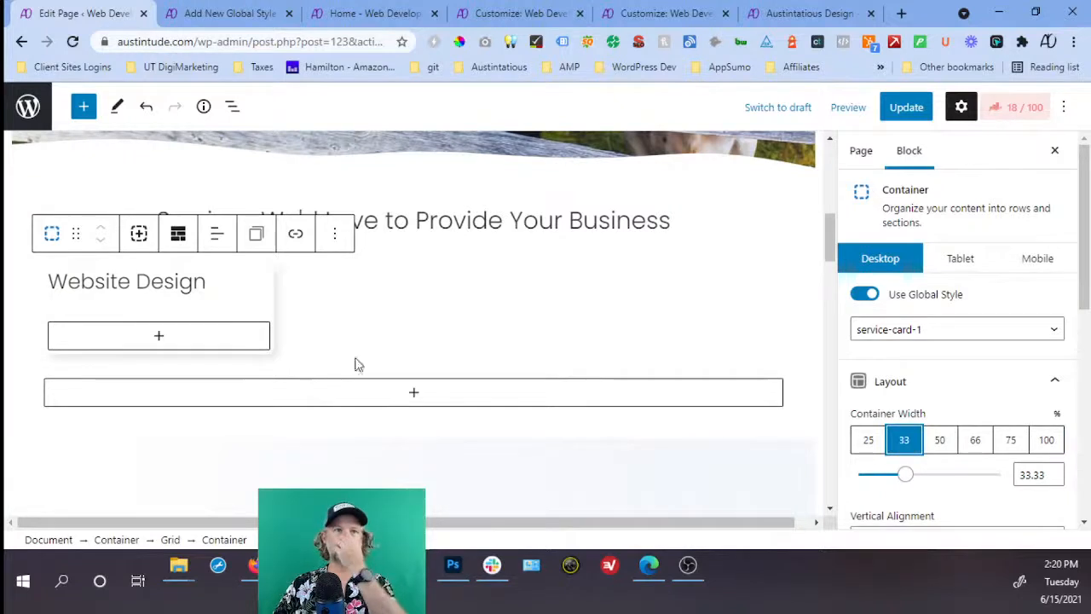
# Apply the card-title global style to the Website Design headline.
pyautogui.click(161, 274)
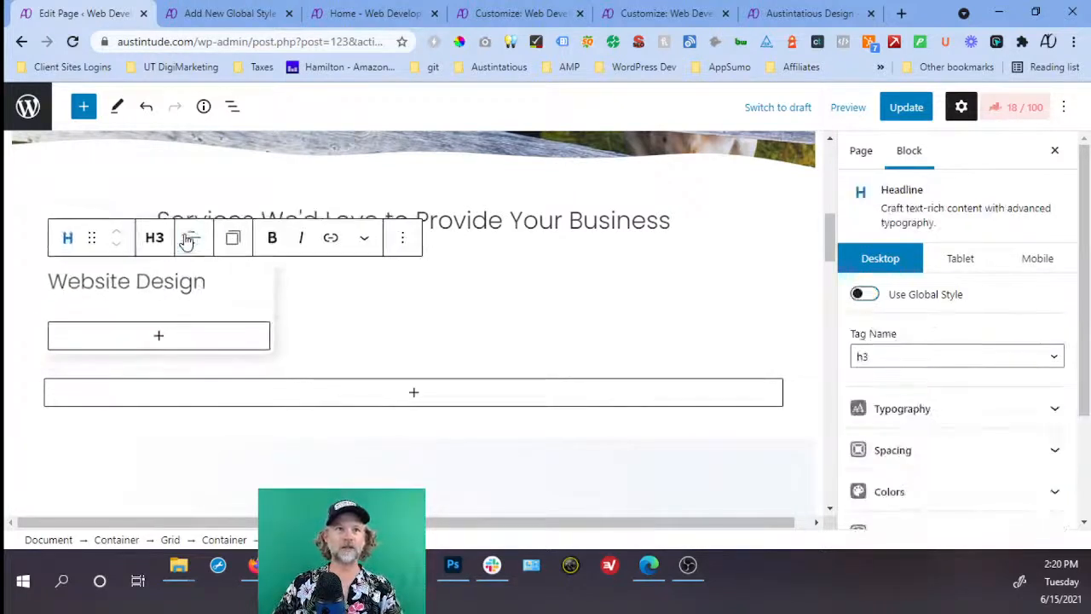
pyautogui.click(190, 239)
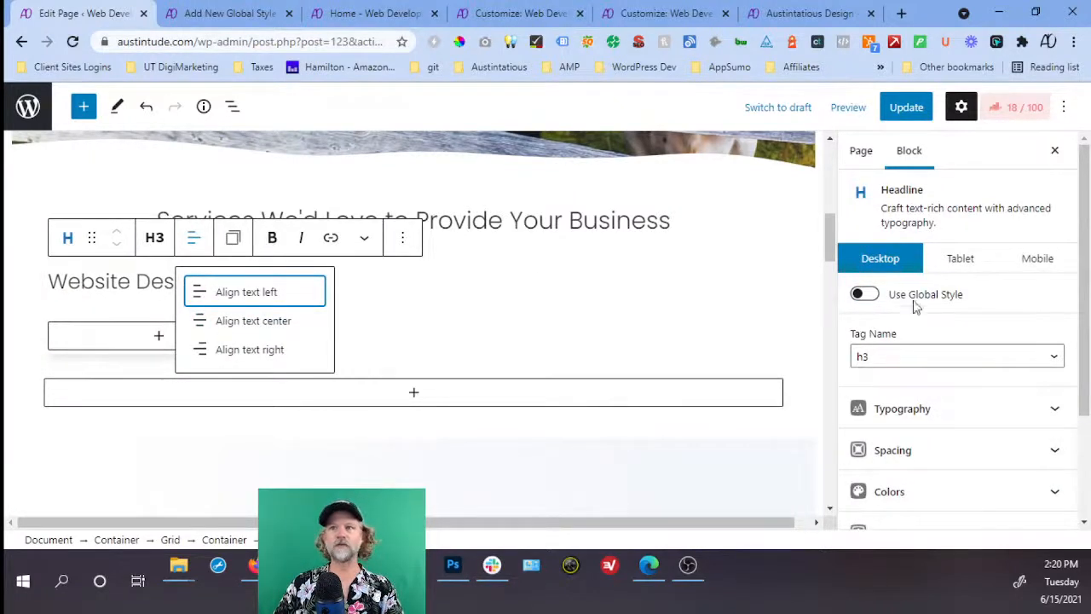
pyautogui.click(865, 294)
pyautogui.click(906, 329)
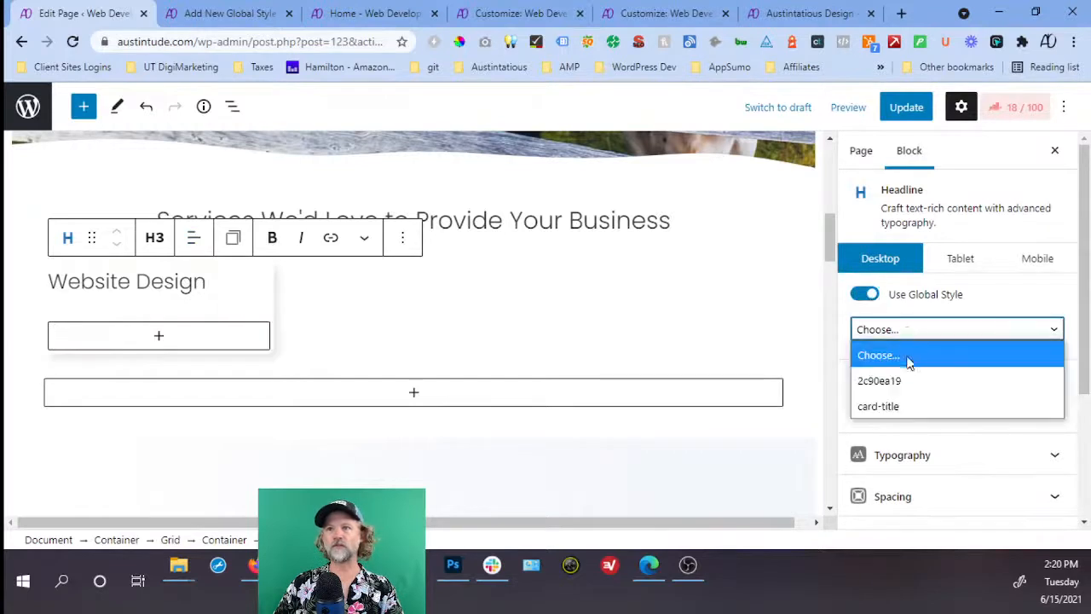
pyautogui.click(900, 406)
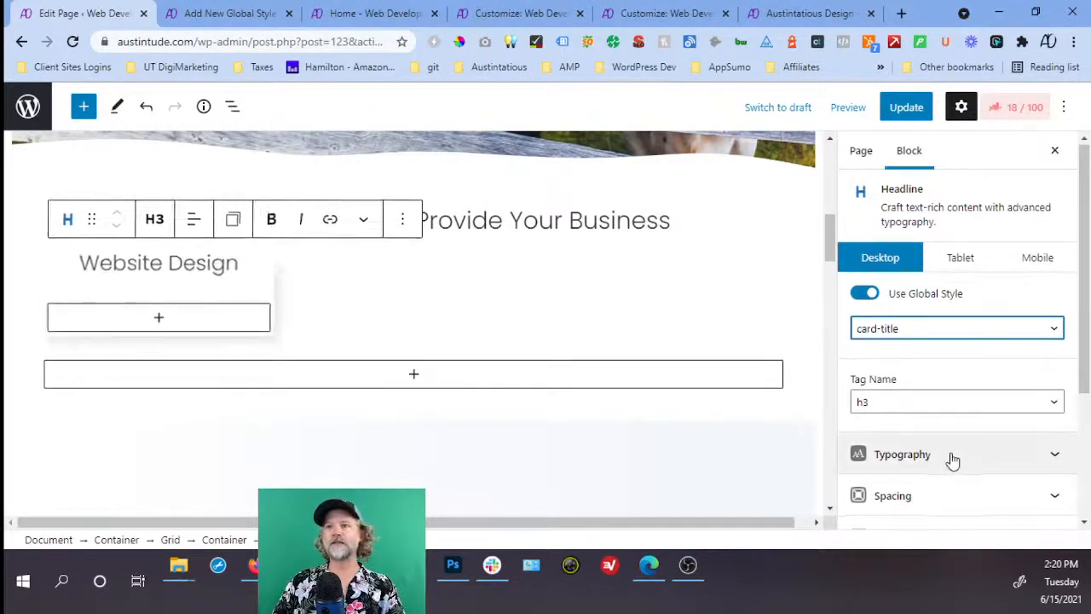
# Add the beer mug icon from the General set to the Website Design headline and update the page.
pyautogui.scroll(-2, 949, 458)
pyautogui.click(941, 430)
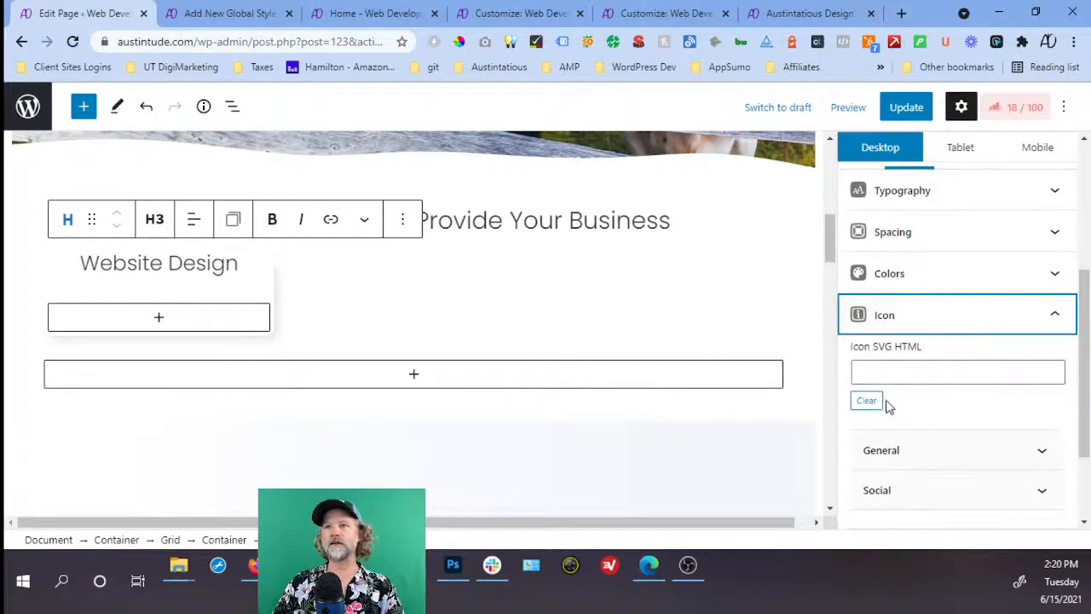
pyautogui.click(902, 458)
pyautogui.scroll(-2, 901, 458)
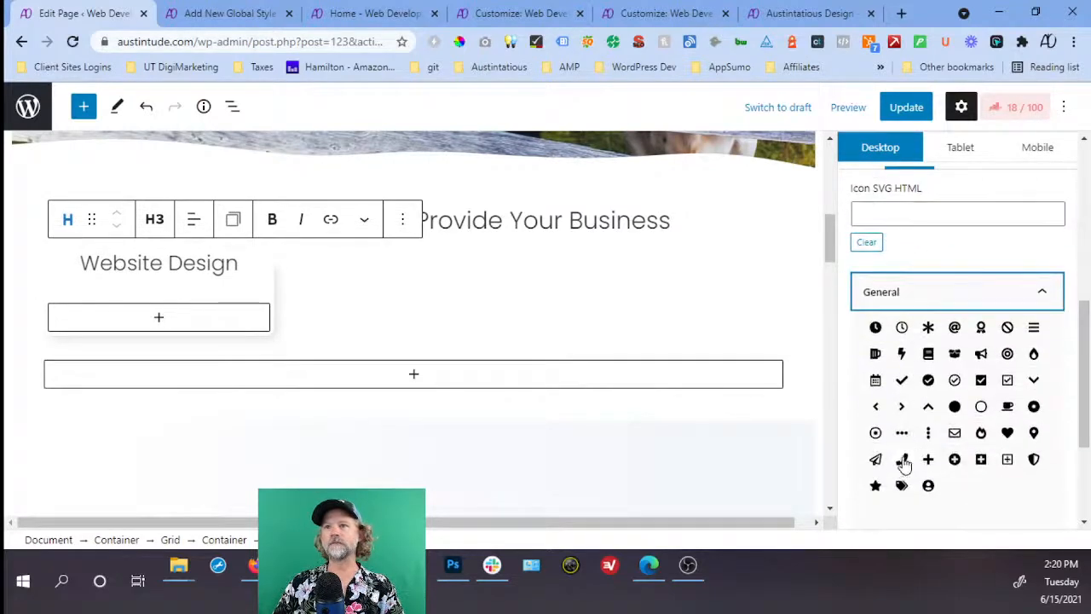
pyautogui.click(875, 354)
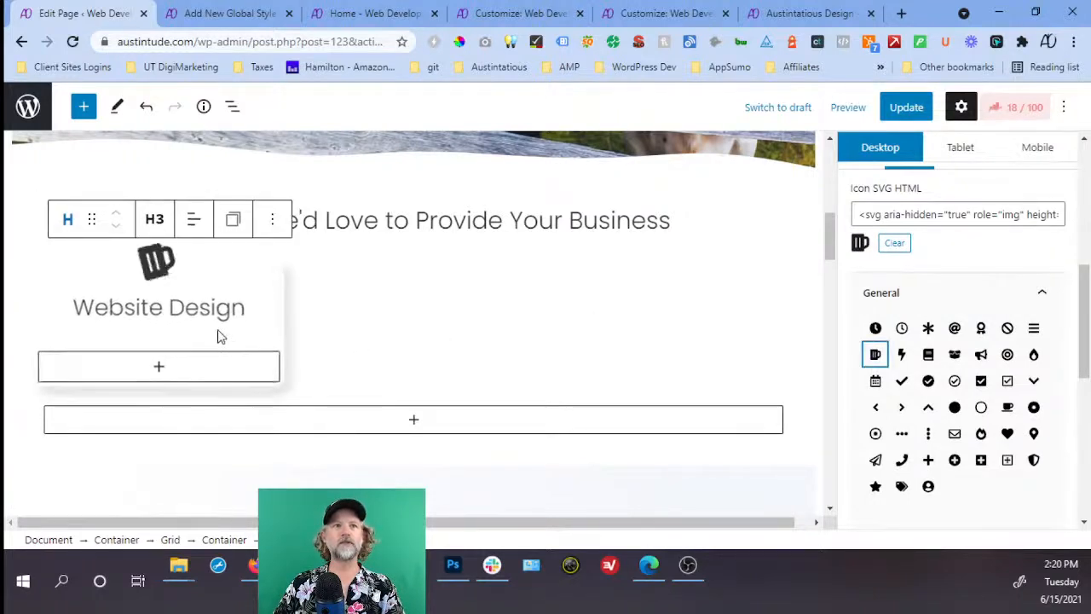
pyautogui.click(905, 108)
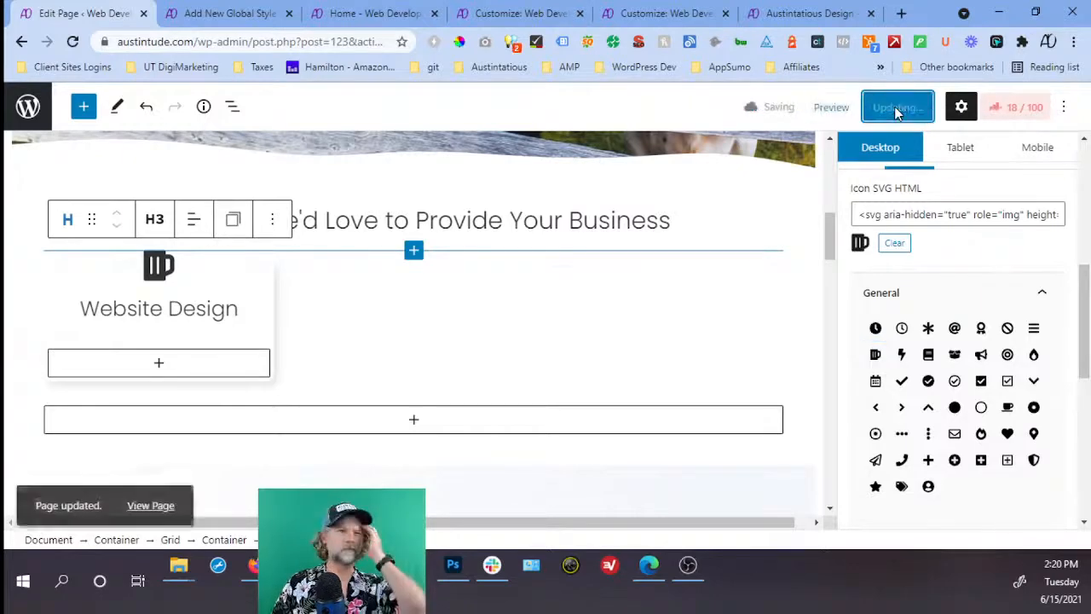
# Review the service cards on austintatiousdesign.co and highlight the title of the fully responsive Web Design card.
pyautogui.click(801, 17)
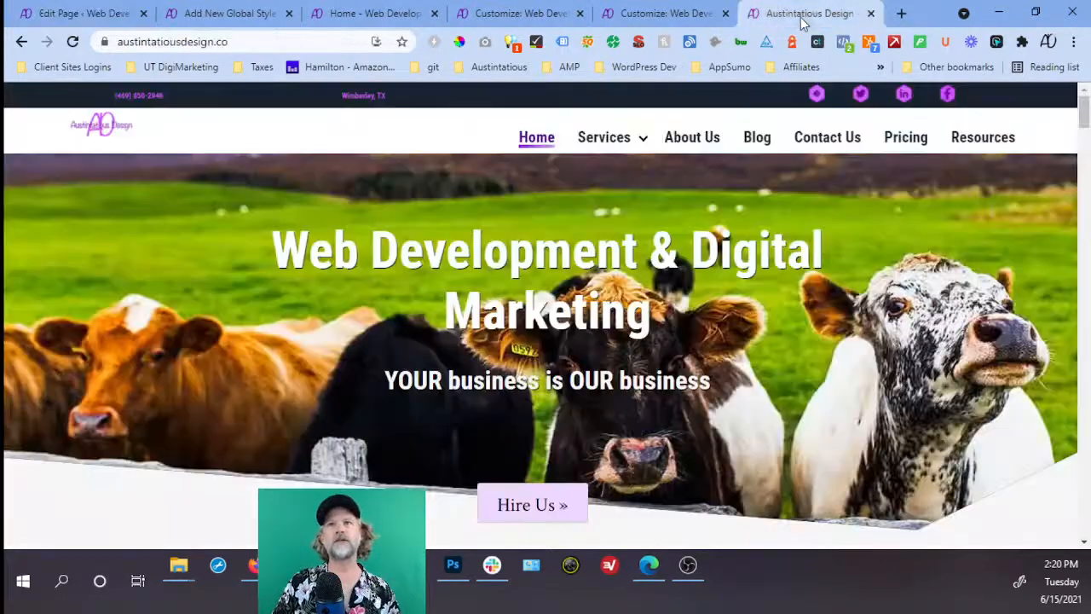
pyautogui.scroll(-8, 677, 289)
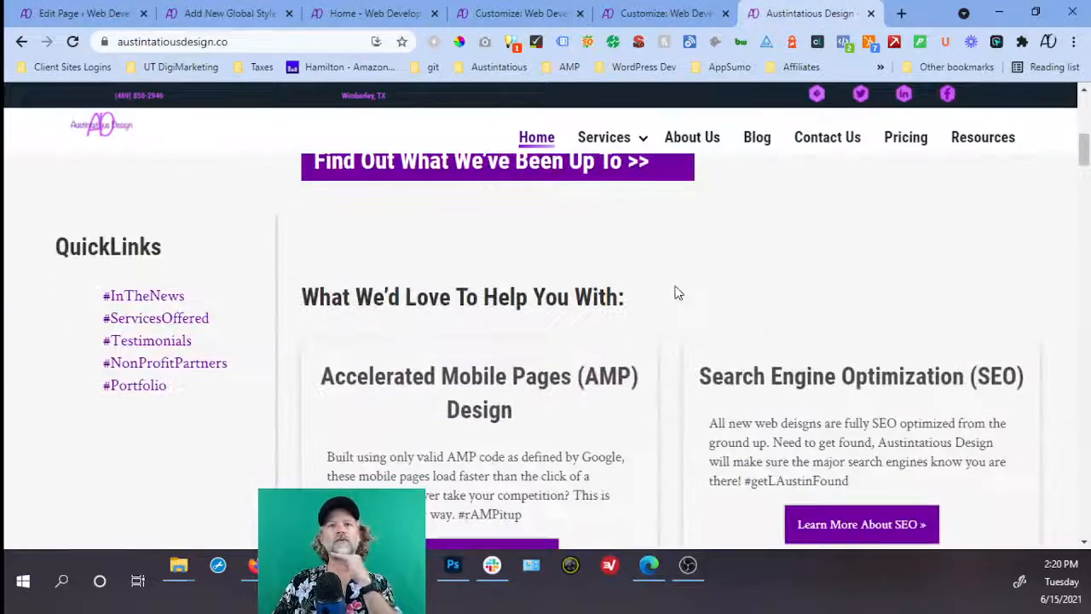
pyautogui.scroll(-4, 678, 294)
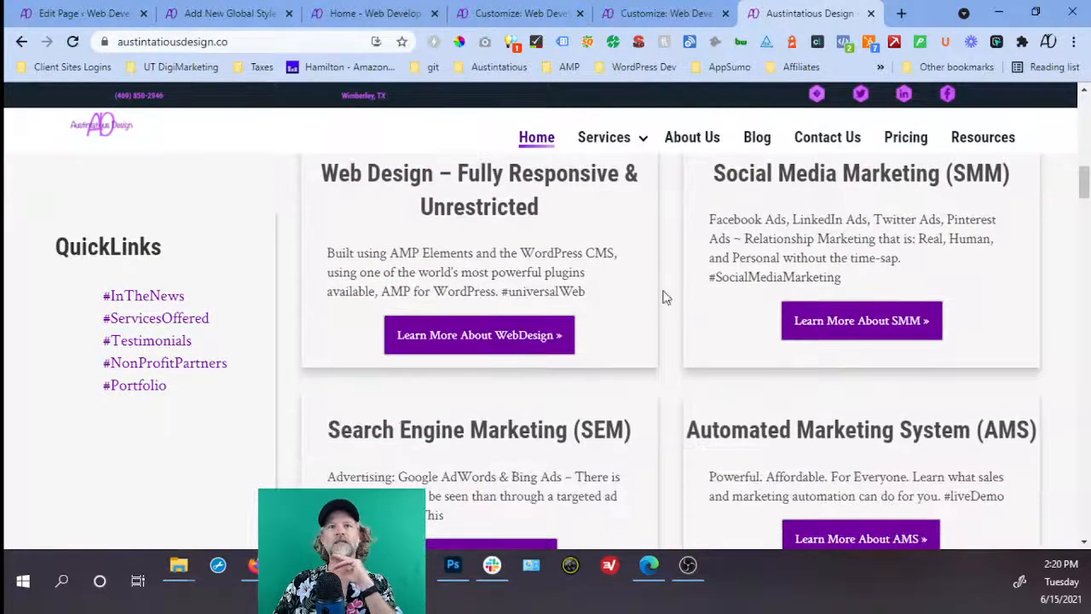
pyautogui.scroll(-4, 629, 292)
pyautogui.scroll(-4, 628, 292)
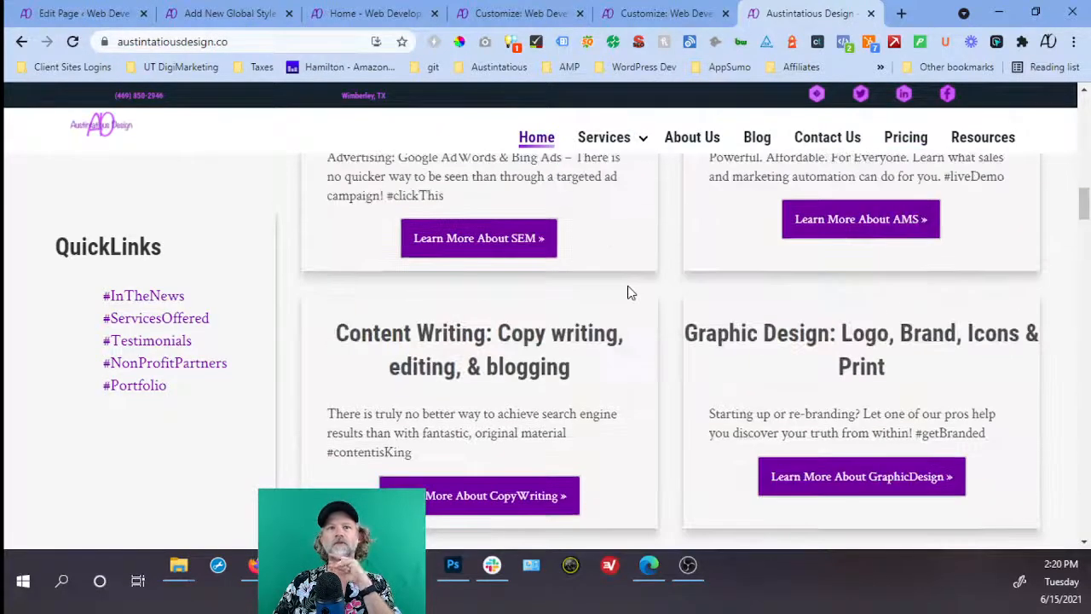
pyautogui.scroll(5, 629, 292)
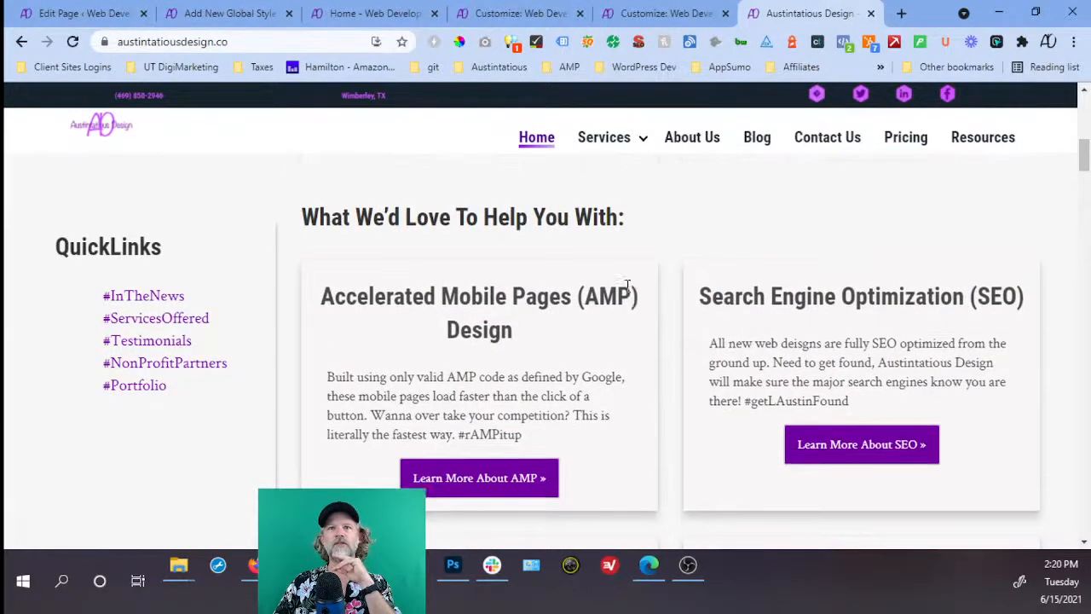
pyautogui.scroll(-4, 628, 293)
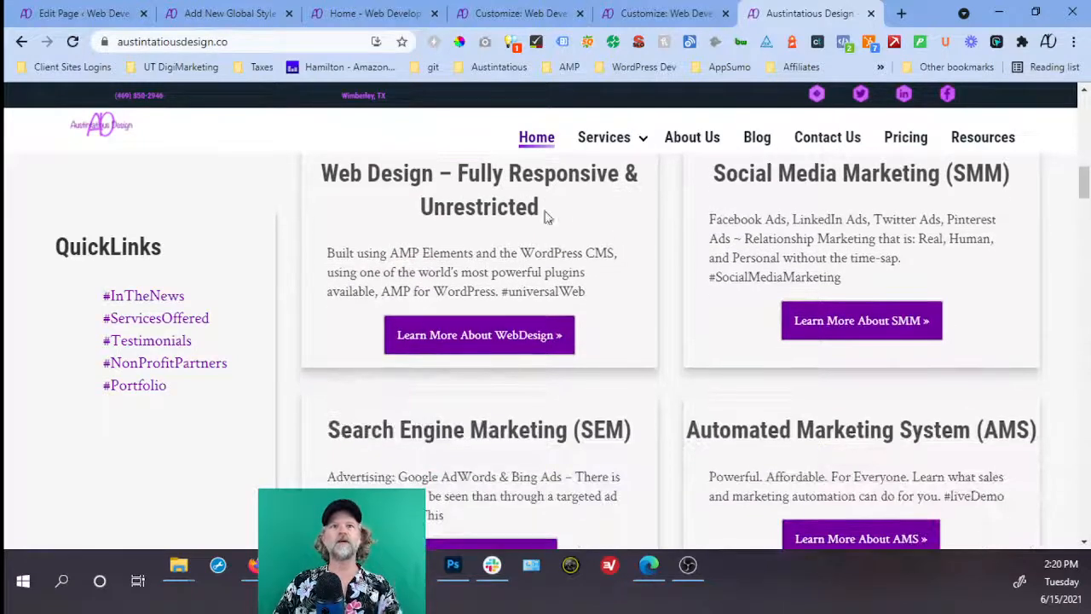
pyautogui.moveTo(547, 217); pyautogui.dragTo(315, 180)
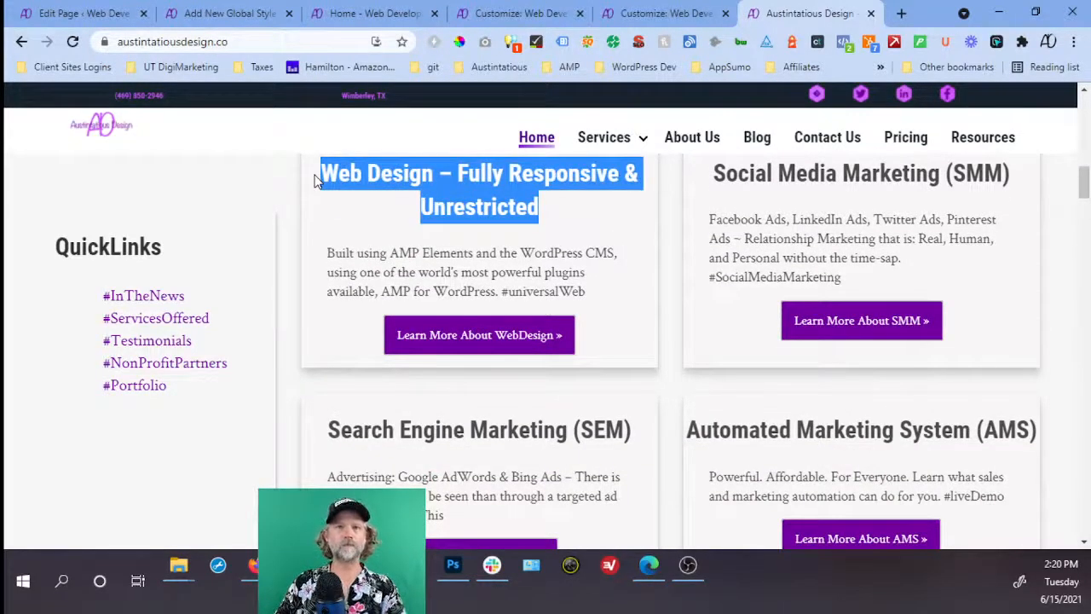
pyautogui.click(78, 13)
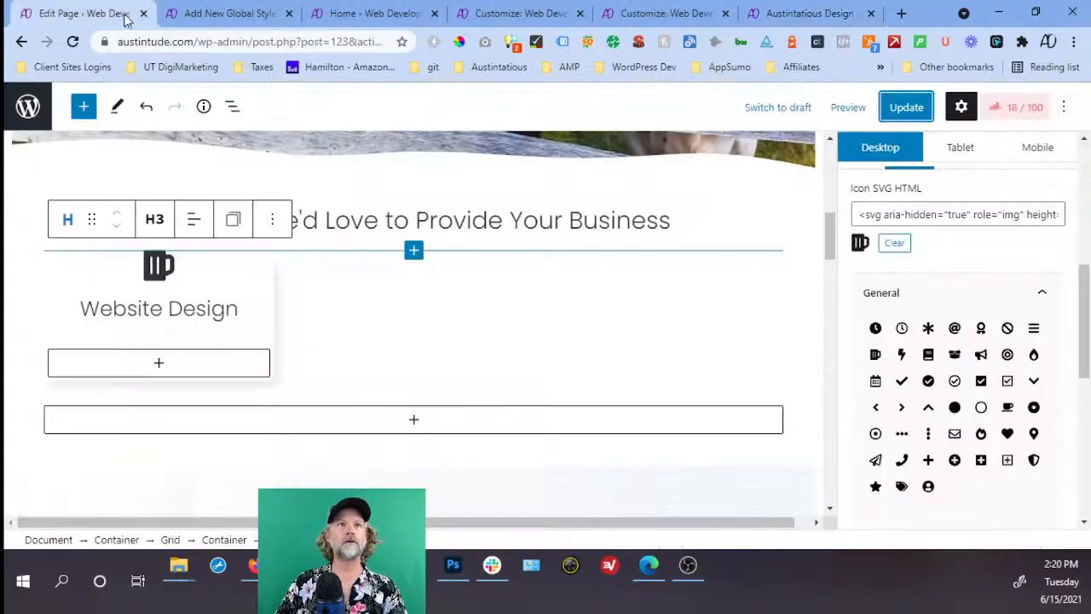
pyautogui.click(153, 316)
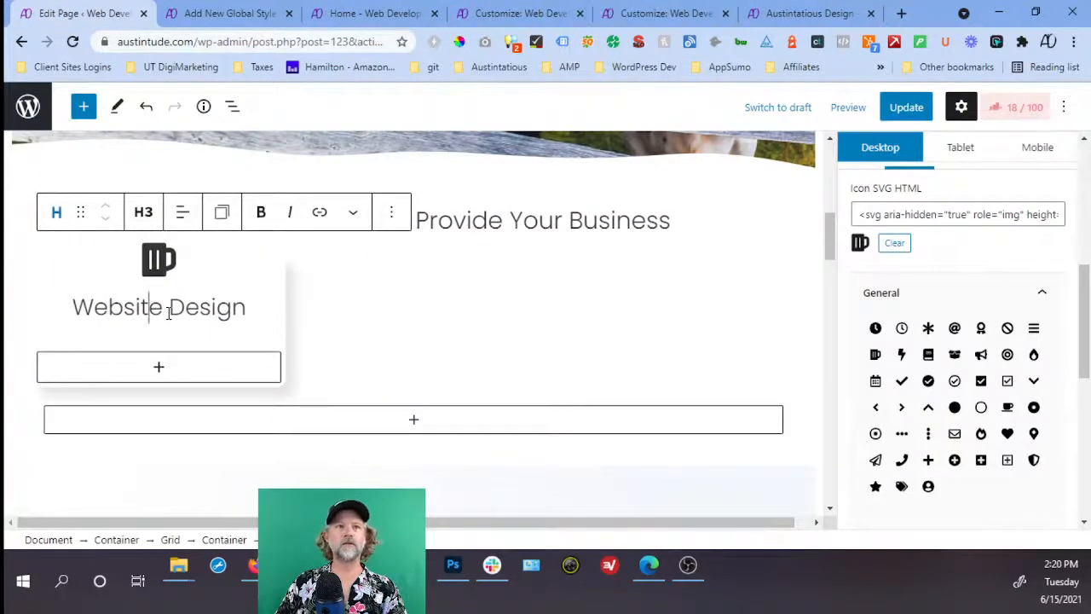
pyautogui.doubleClick(179, 309)
pyautogui.click(801, 13)
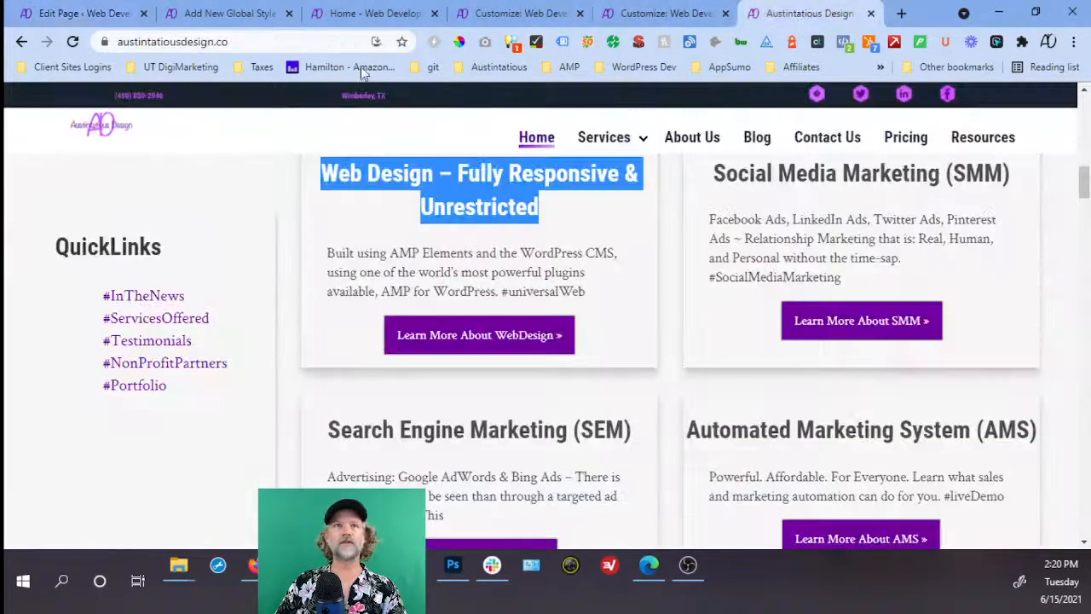
pyautogui.click(79, 13)
pyautogui.tripleClick(127, 310)
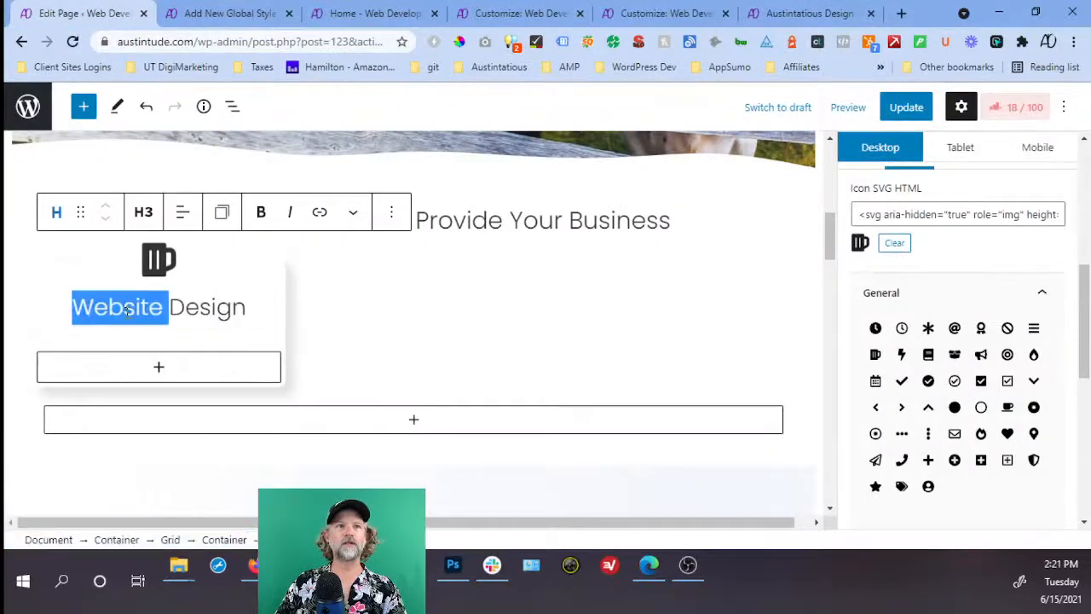
# Select the Web Design card's description on austintatiousdesign.co and insert an empty paragraph after the Website Design headline on the home page.
pyautogui.click(776, 19)
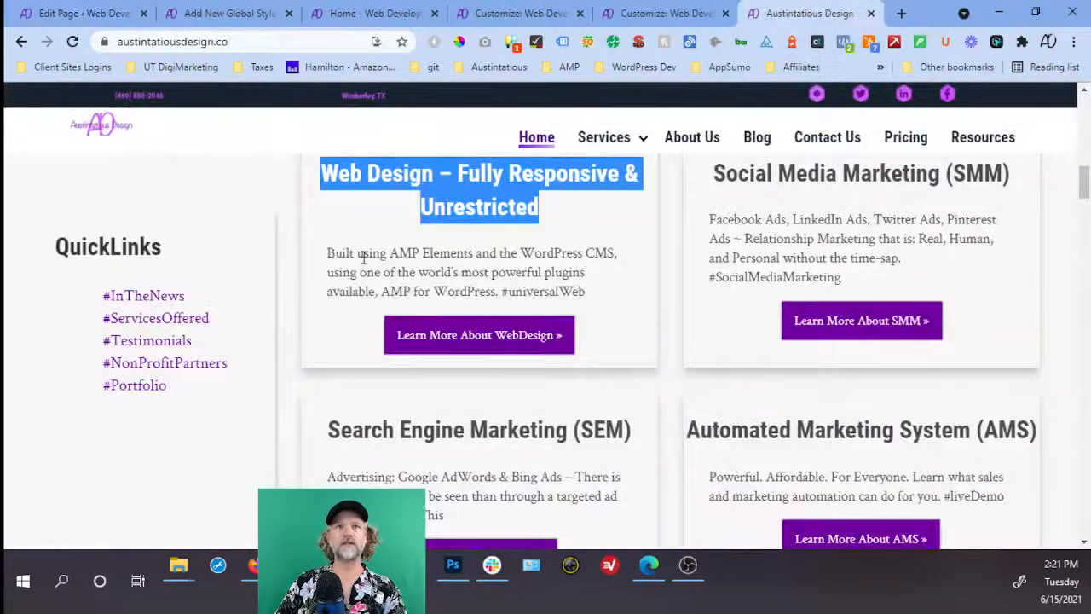
pyautogui.moveTo(332, 252); pyautogui.dragTo(585, 294)
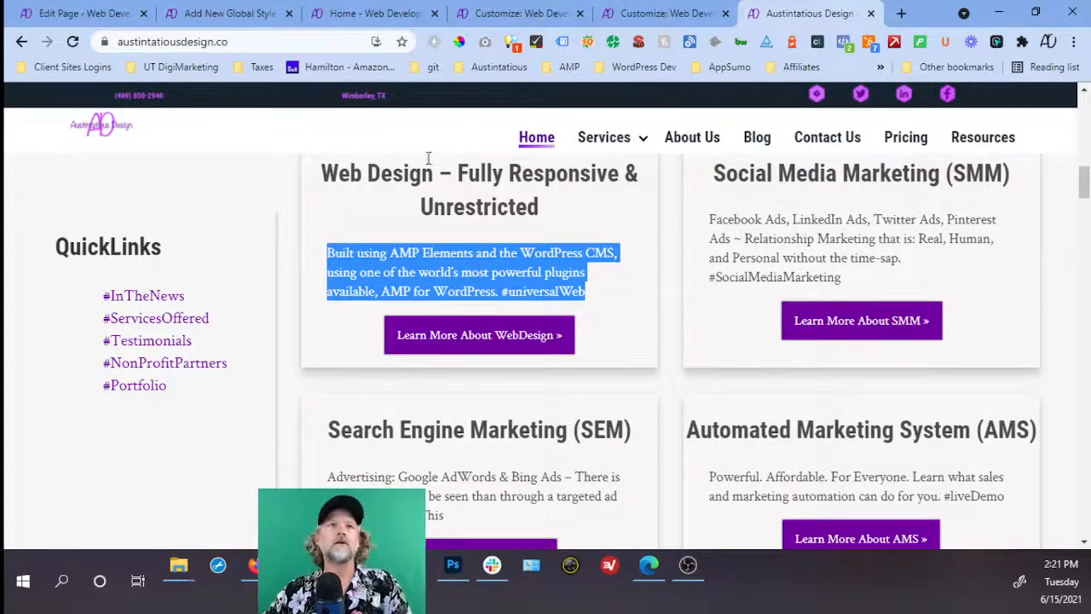
pyautogui.click(119, 19)
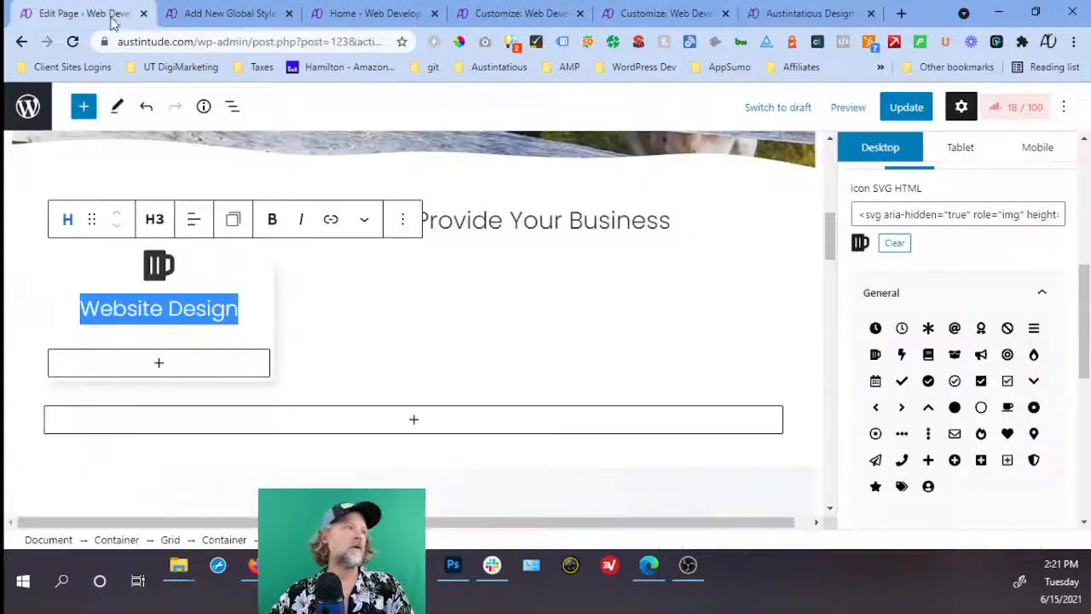
pyautogui.click(254, 308)
pyautogui.click(404, 220)
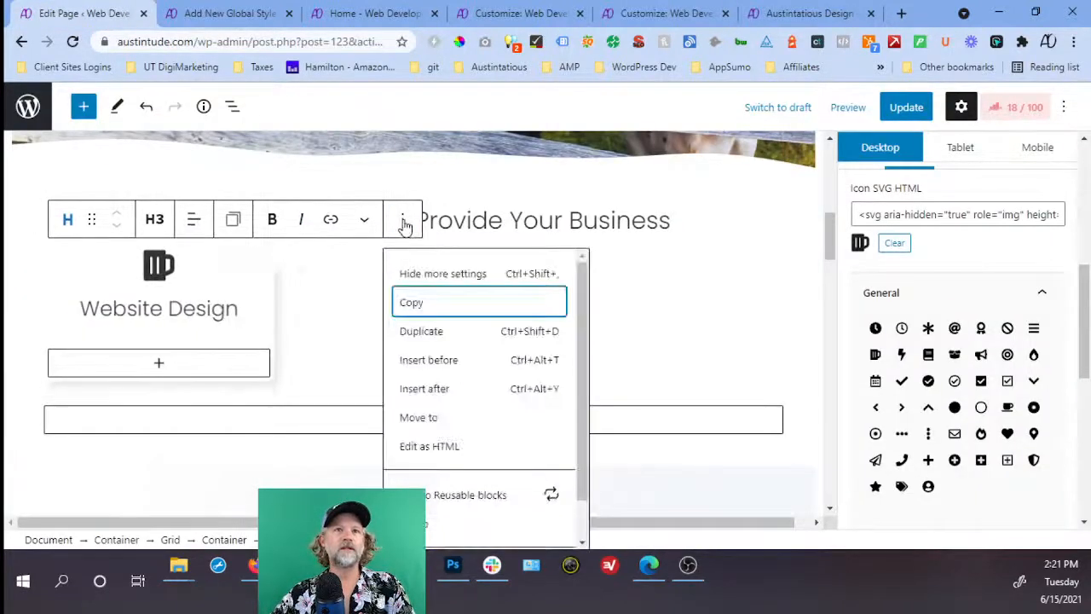
pyautogui.click(451, 392)
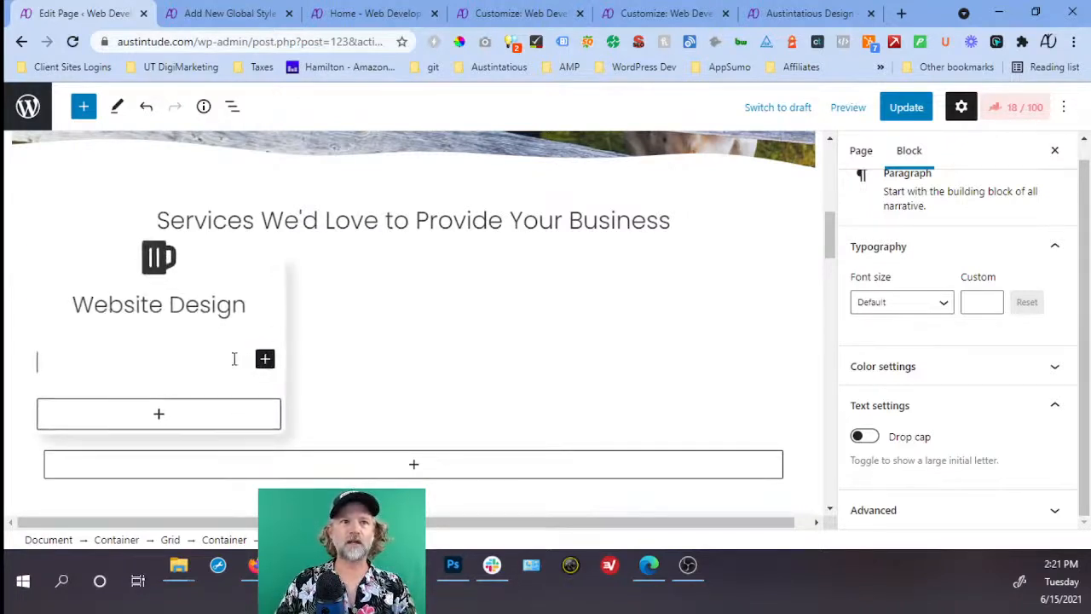
# Add a Headline block with the paragraph tag below the Website Design headline and fill it with the copied Web Design description.
pyautogui.write('/headl')
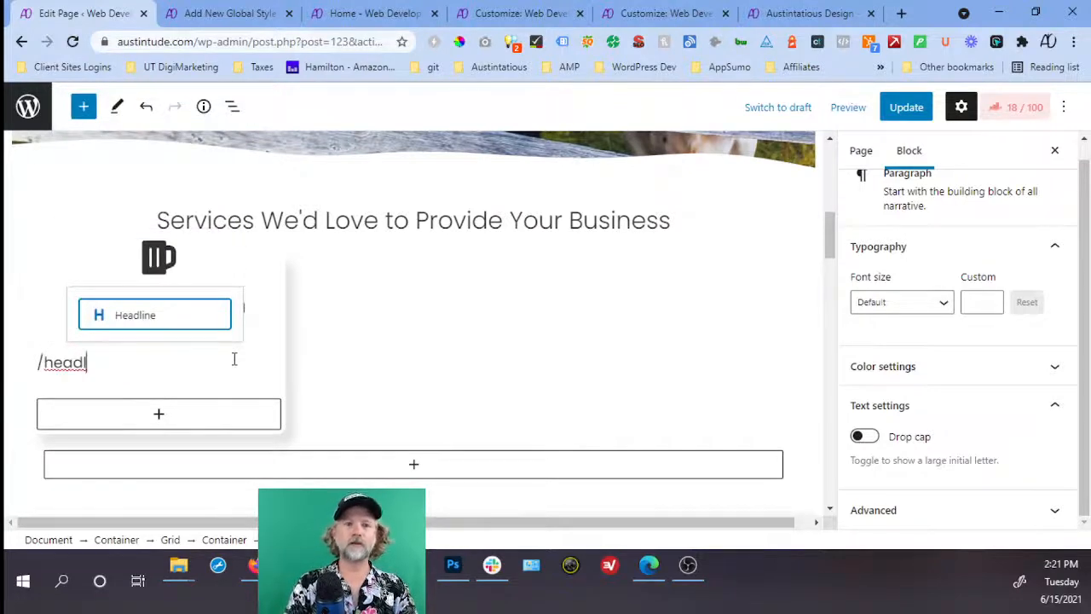
pyautogui.press('Return')
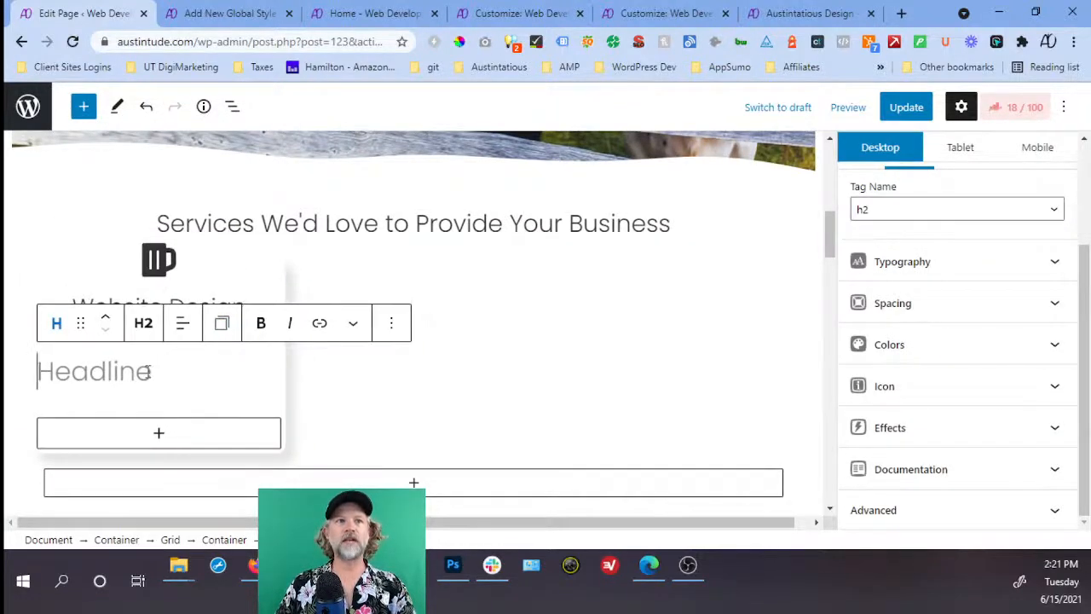
pyautogui.click(148, 330)
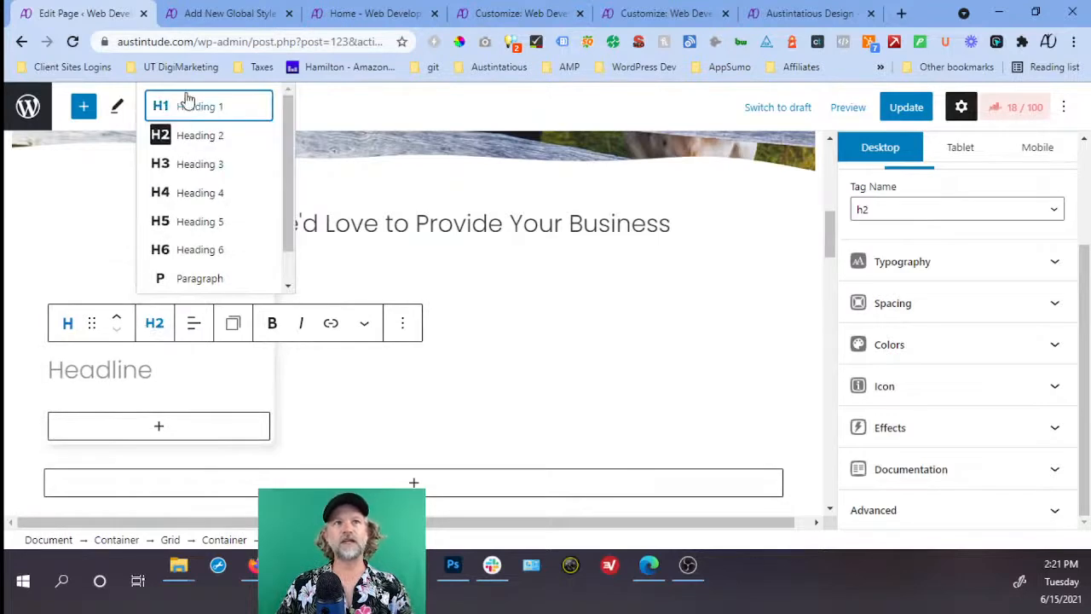
pyautogui.scroll(-1, 172, 281)
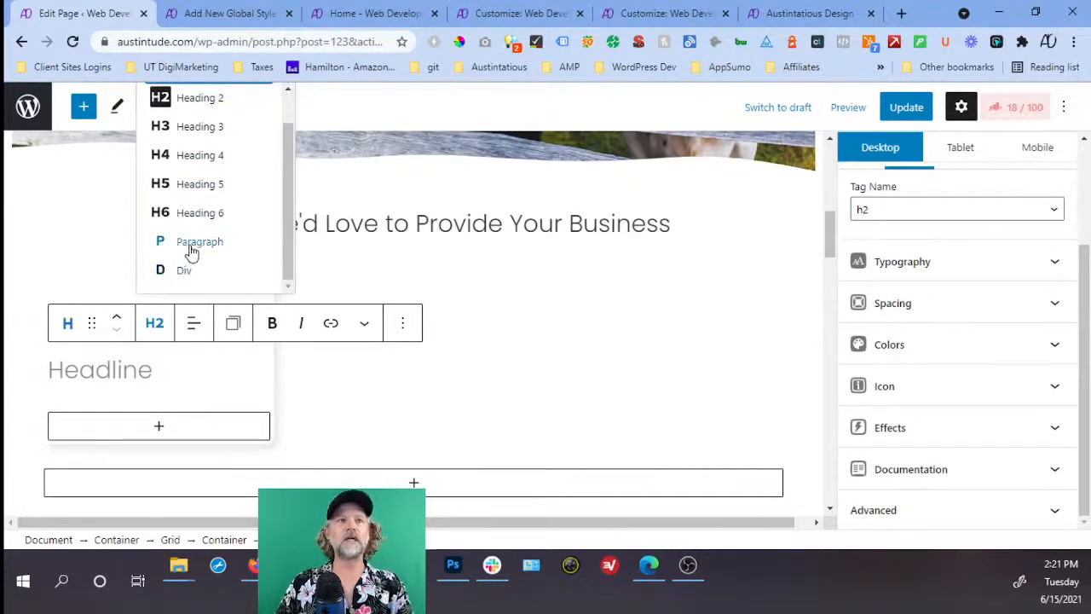
pyautogui.click(192, 246)
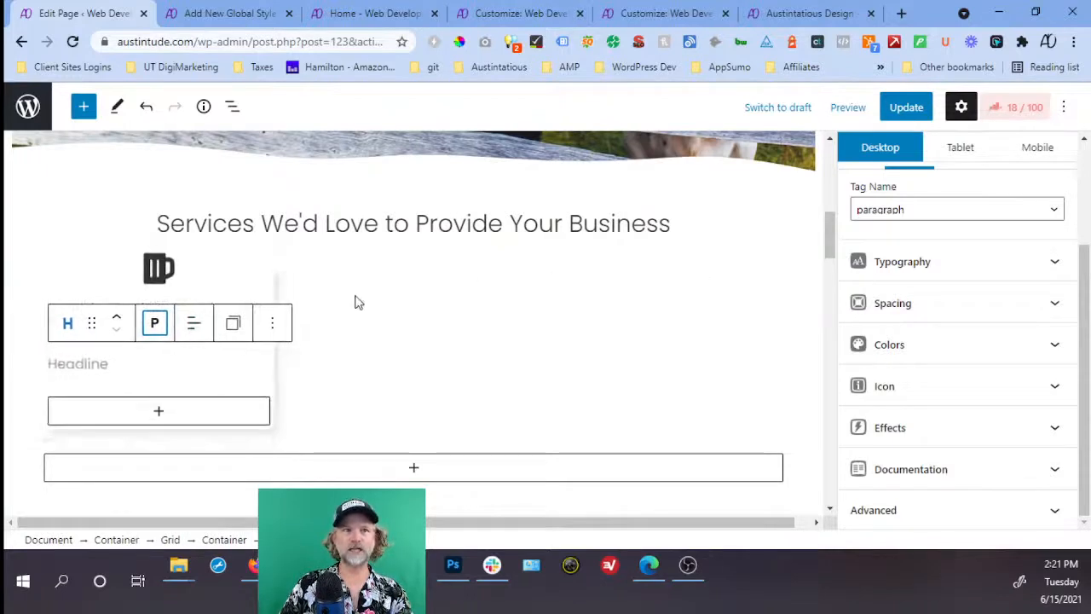
pyautogui.click(127, 373)
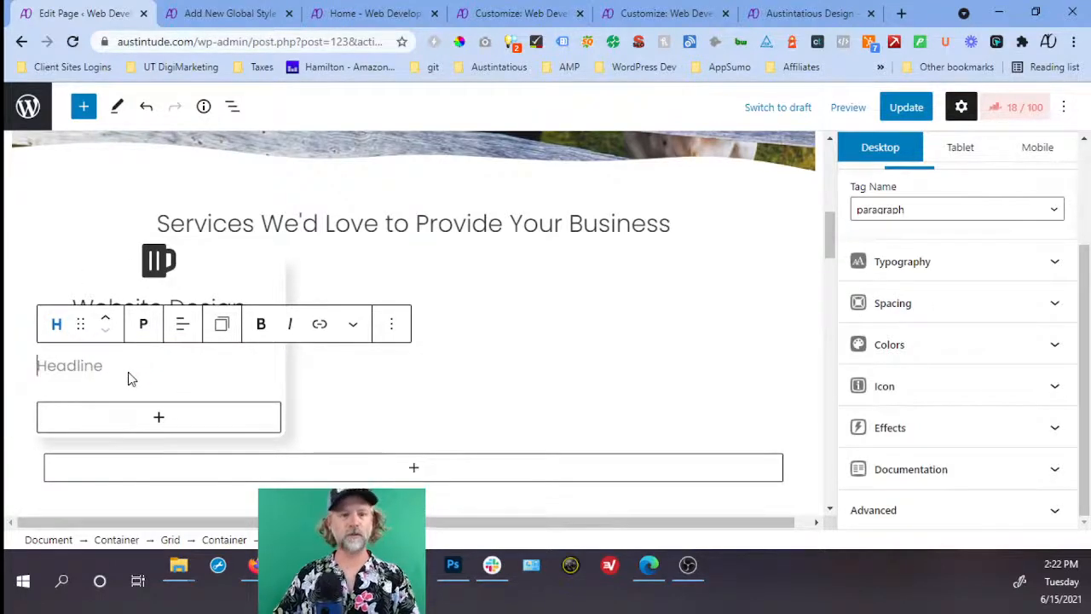
pyautogui.write('Built using AMP Elements and the WordPress CMS, using one of the world’s most powerful plugins available, AMP for WordPress. #UniversalWeb')
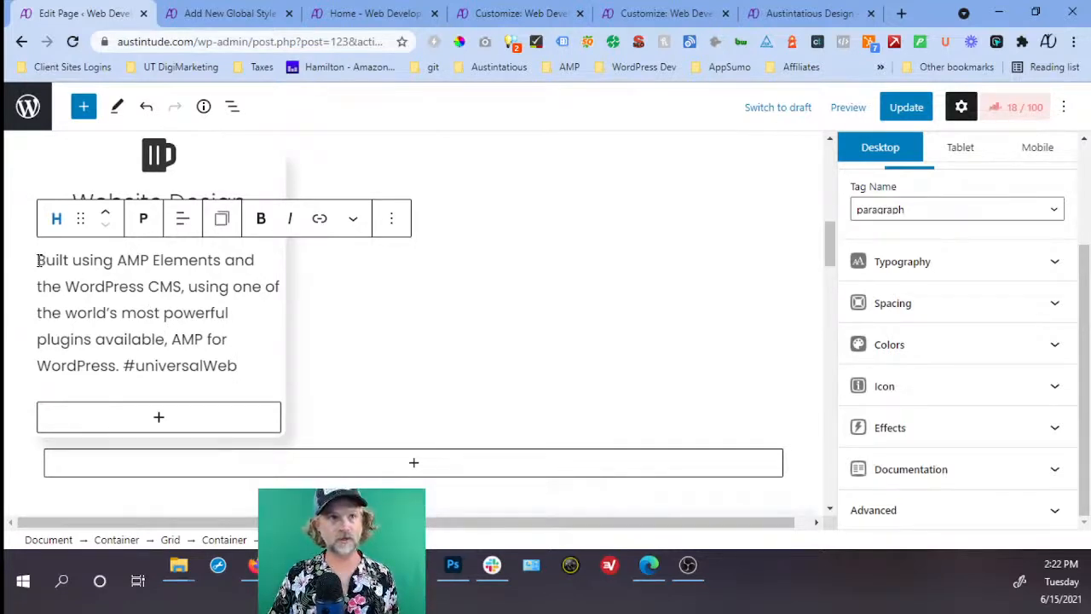
# Insert "either Generate Press or" before "AMP Elements" in the Website Design card's description.
pyautogui.click(116, 261)
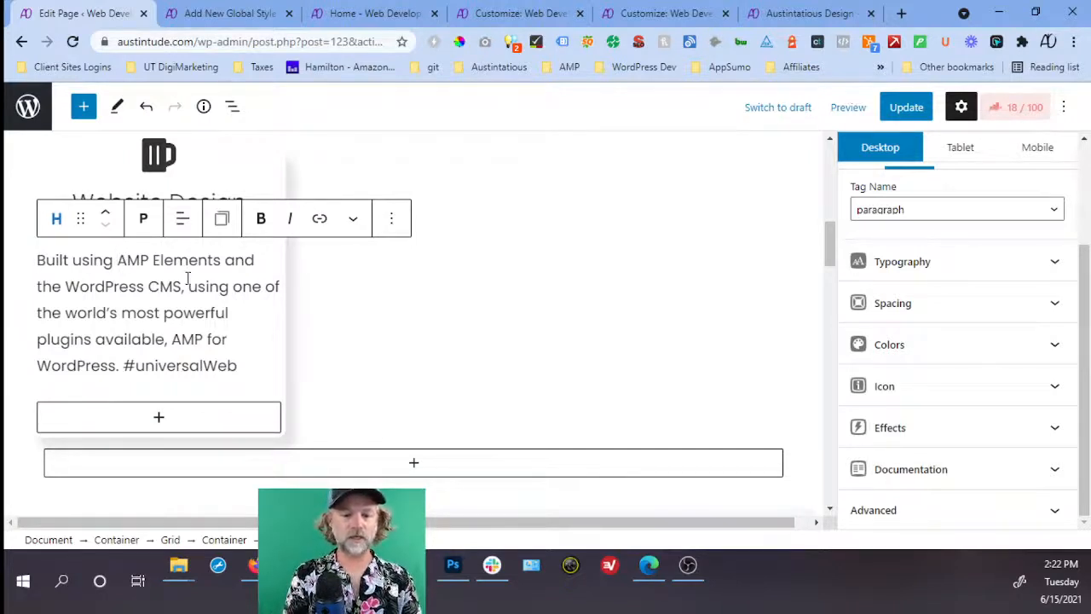
pyautogui.write('either ')
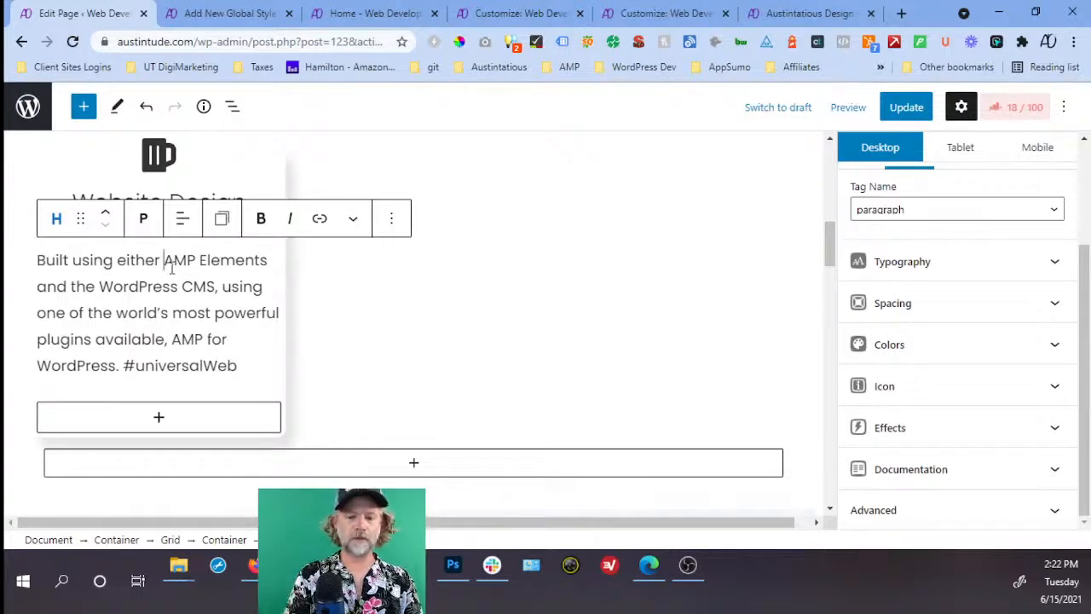
pyautogui.write('Generate ')
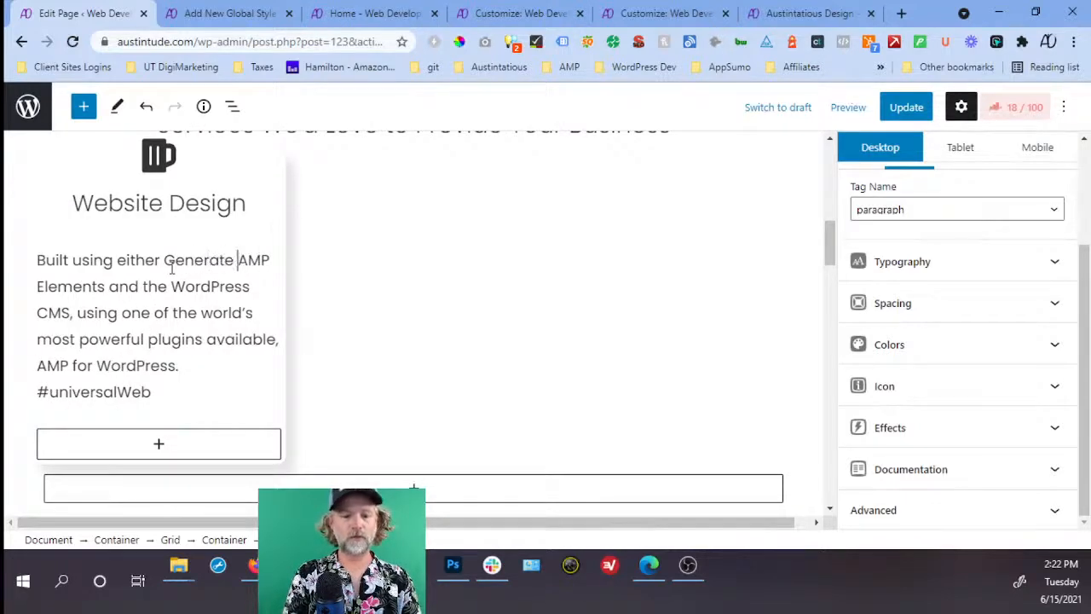
pyautogui.write('Press')
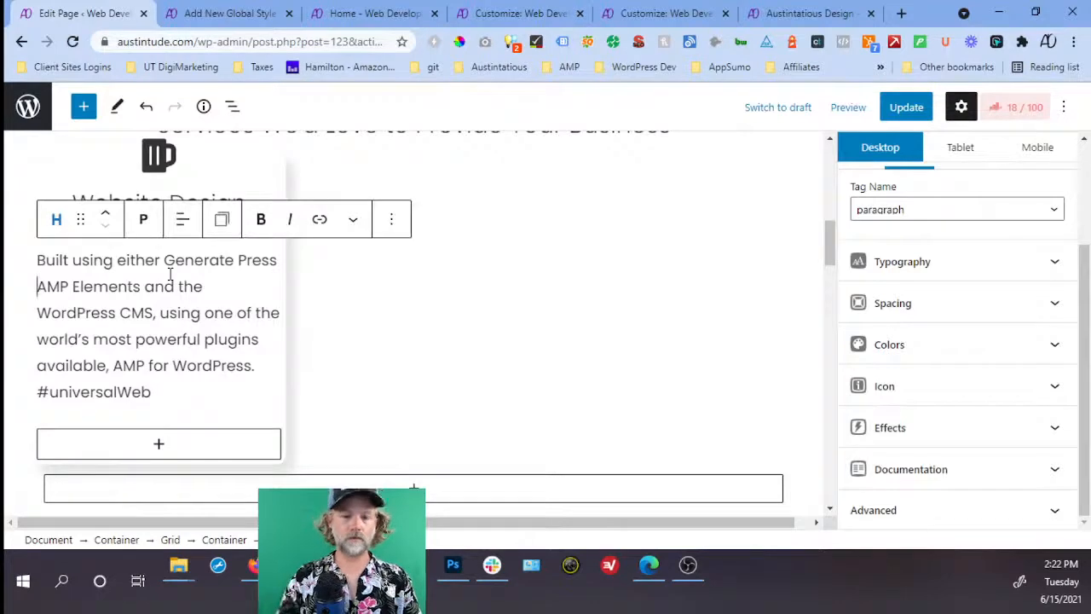
pyautogui.write('or')
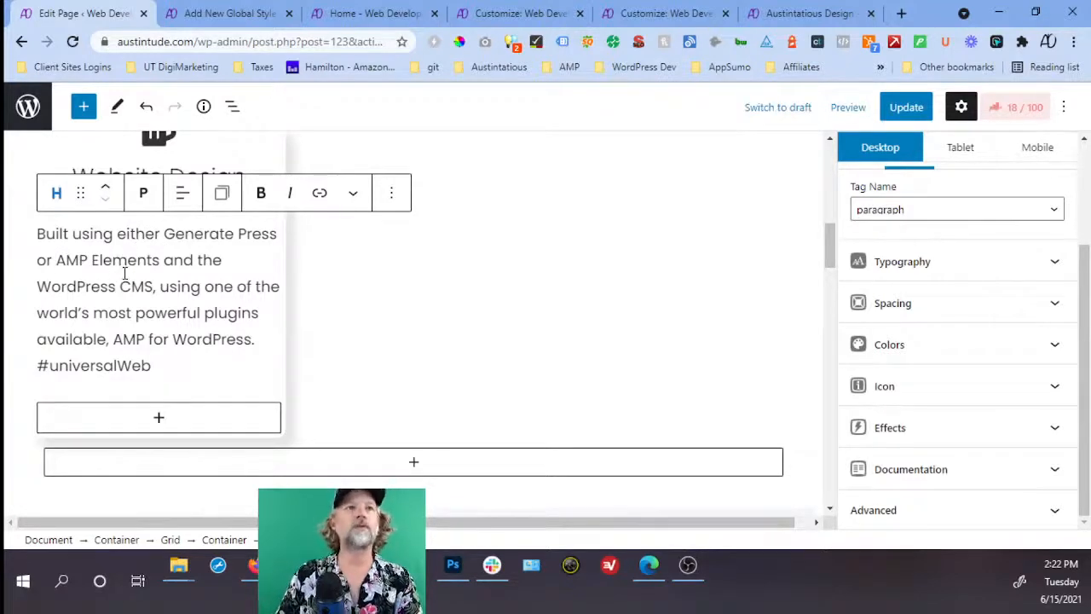
# Shorten the description's opening to "Built using the WordPress CMS", dropping the mention of Generate Press and AMP Elements.
pyautogui.doubleClick(134, 235)
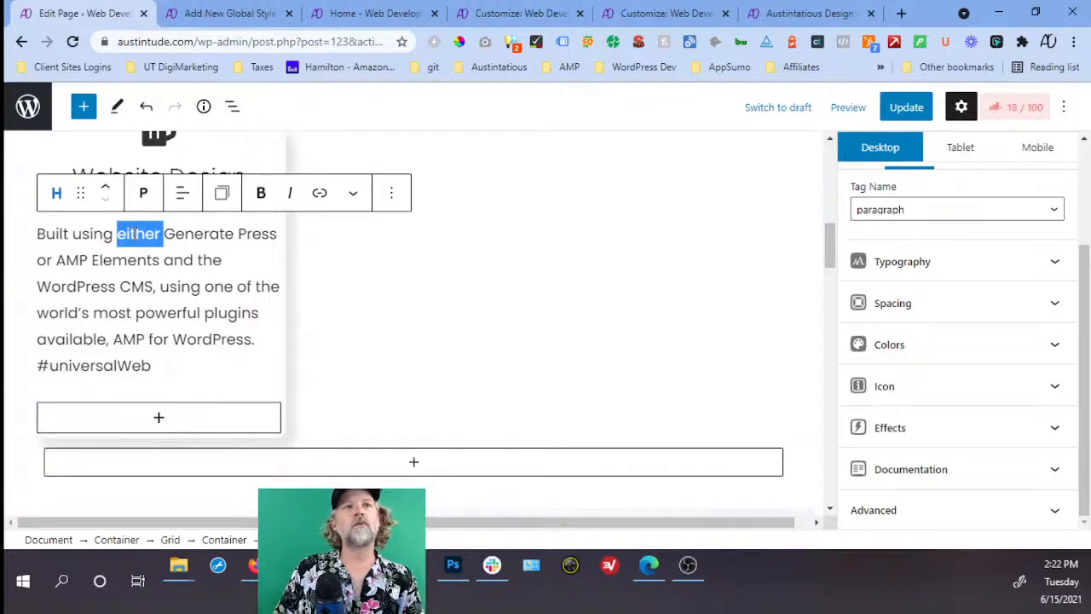
pyautogui.moveTo(137, 234); pyautogui.dragTo(218, 259)
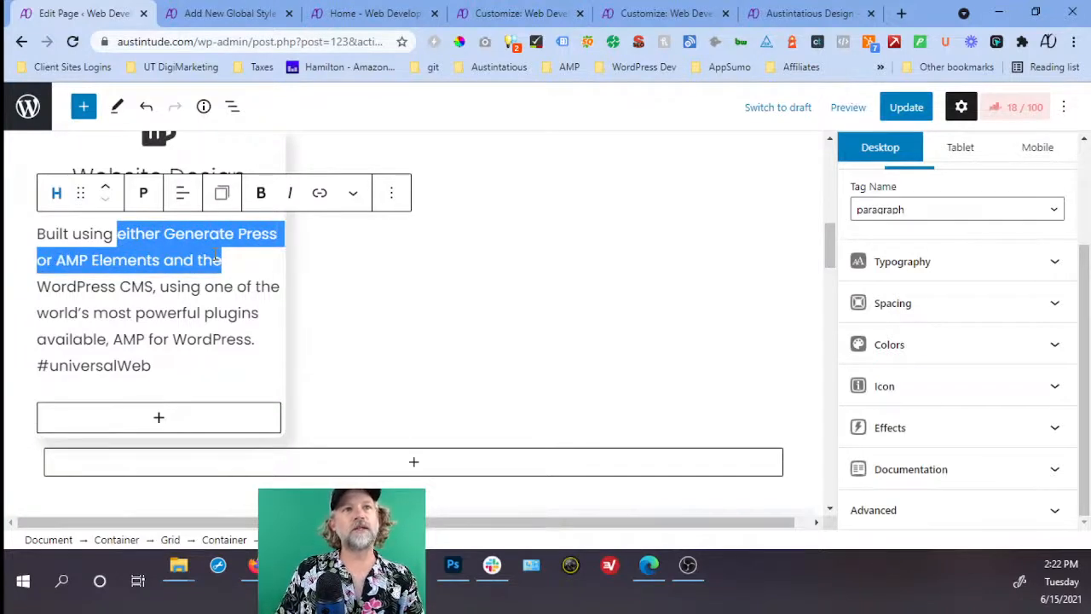
pyautogui.write('the')
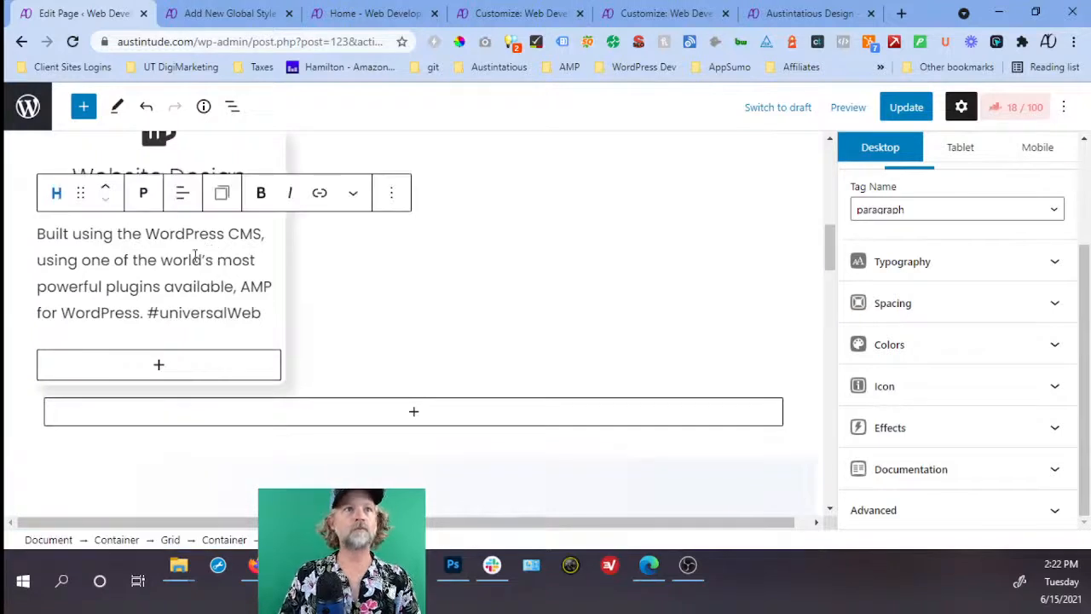
# Replace "using one" in the description with "and a judicious handful" before "of the world's most powerful plugins".
pyautogui.moveTo(37, 270); pyautogui.dragTo(213, 260)
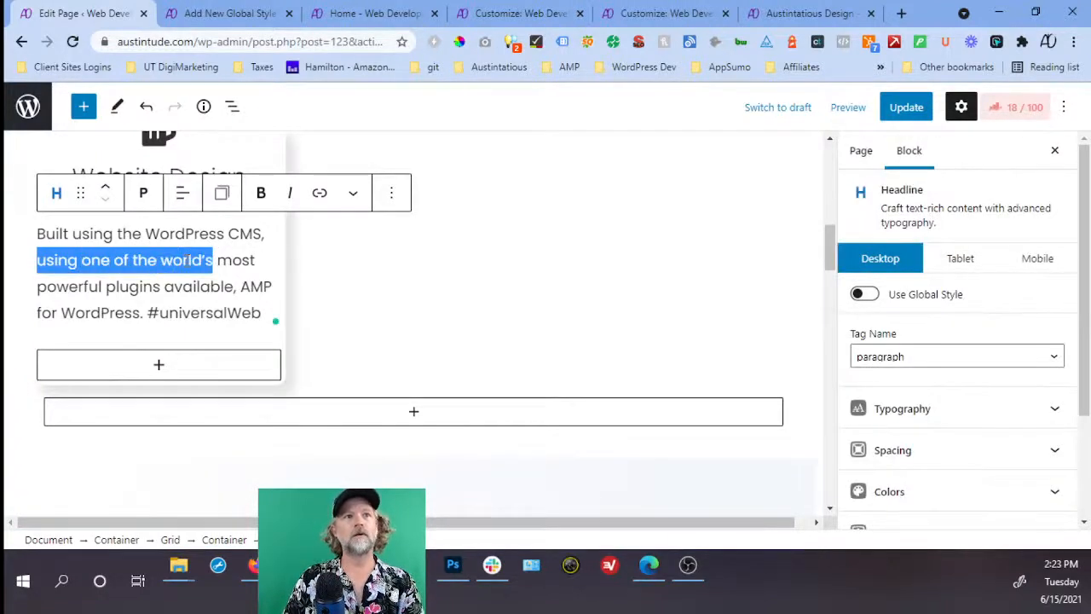
pyautogui.moveTo(75, 264); pyautogui.dragTo(110, 261)
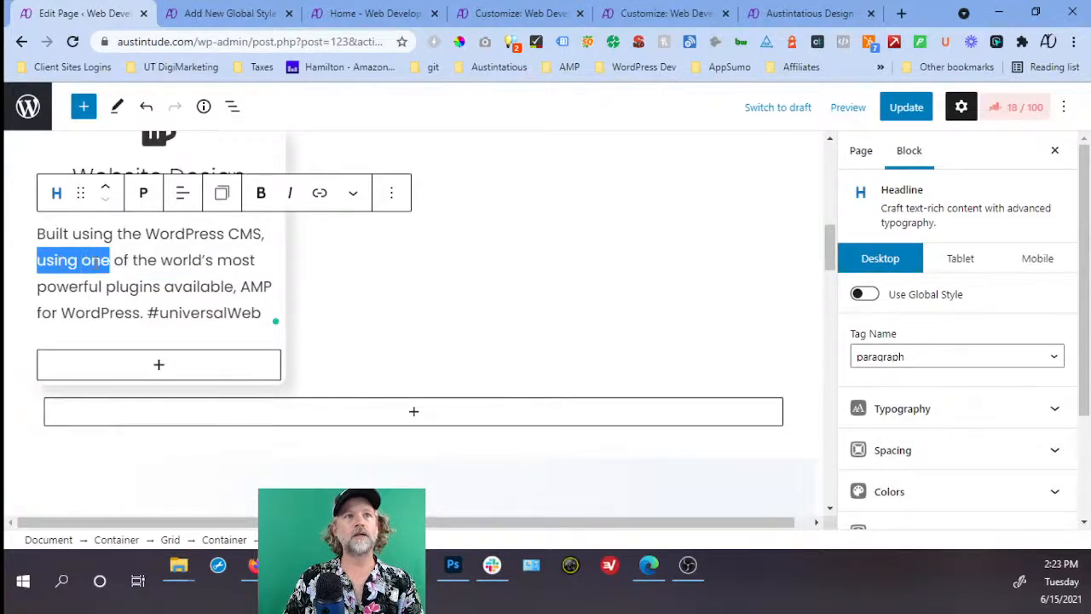
pyautogui.write('and a ')
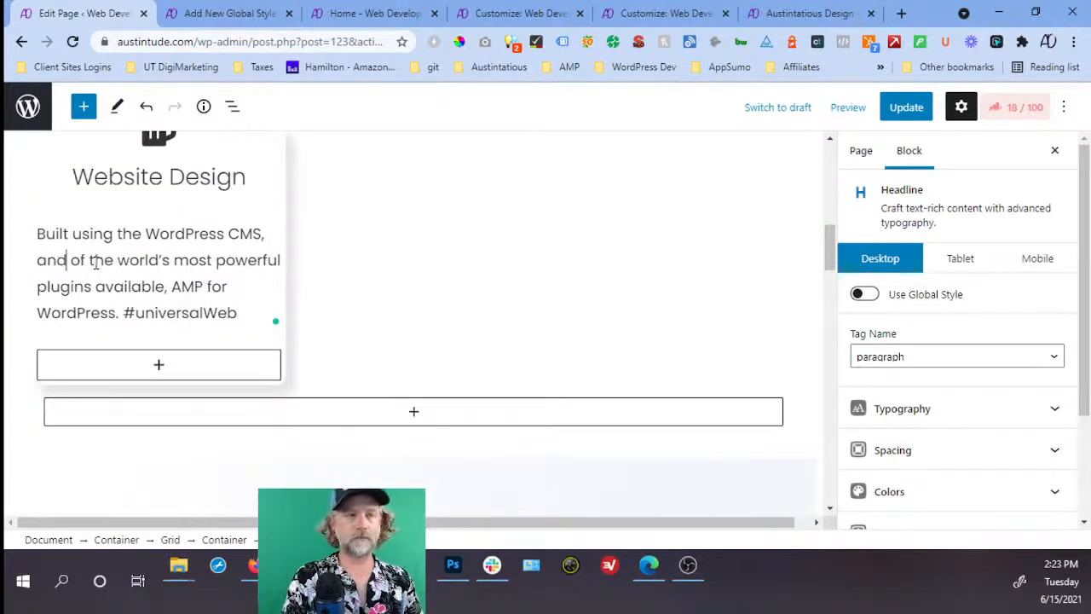
pyautogui.write('judiou')
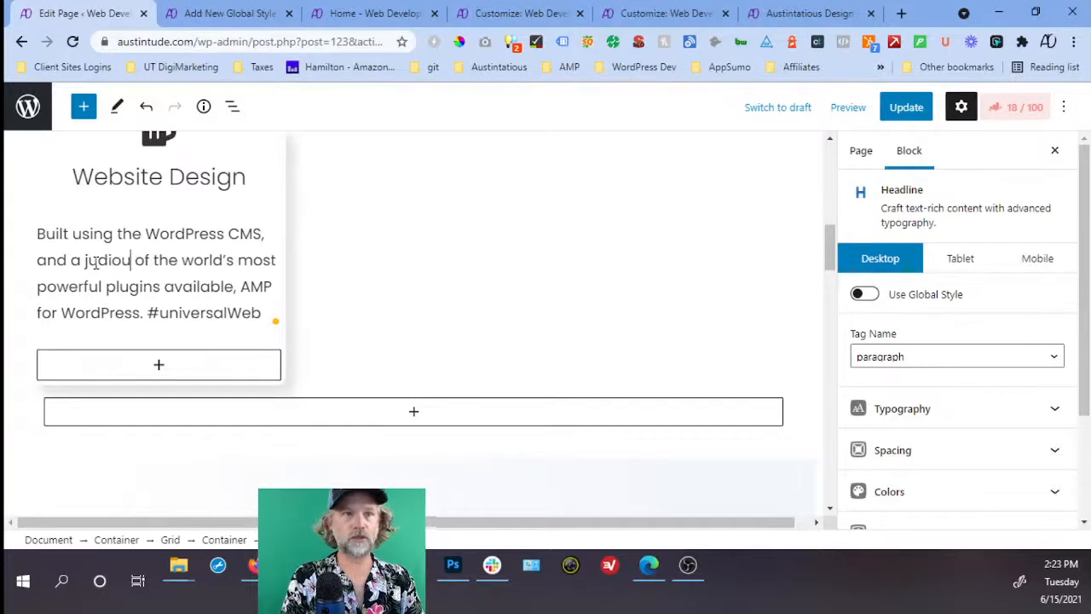
pyautogui.press('BackSpace')
pyautogui.press('BackSpace')
pyautogui.write('cious')
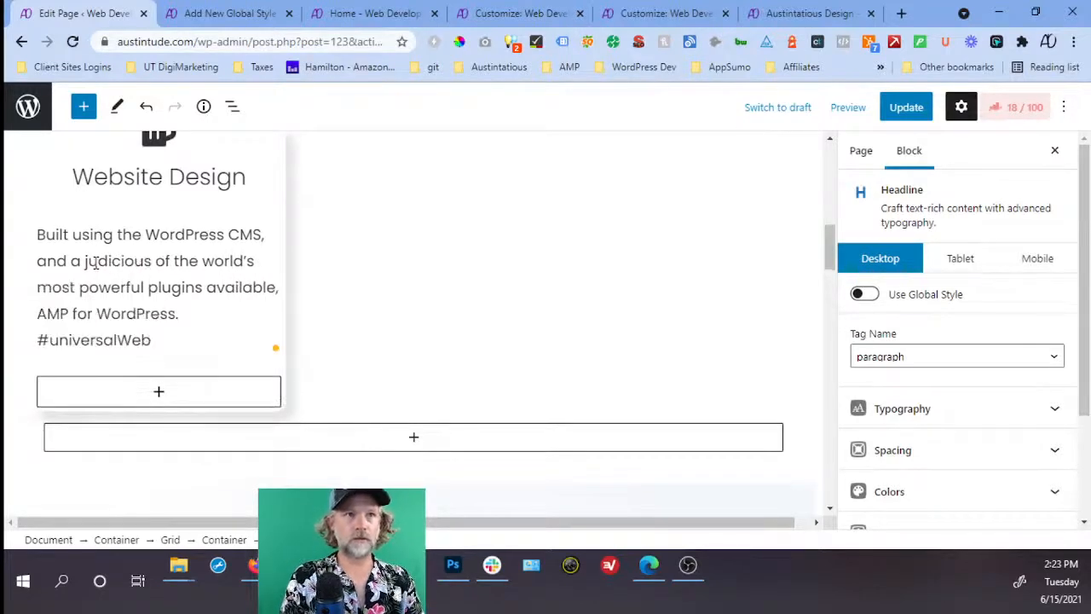
pyautogui.write(' handful')
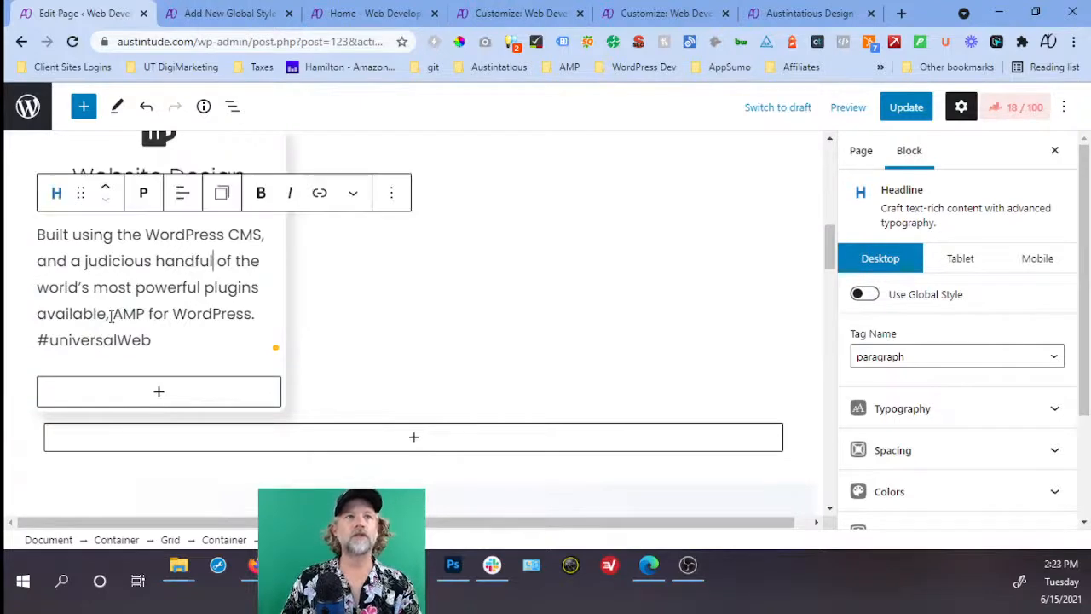
# Replace "AMP for WordPress" in the description with "we will build you one of the most performant websites in the world".
pyautogui.moveTo(115, 313); pyautogui.dragTo(253, 314)
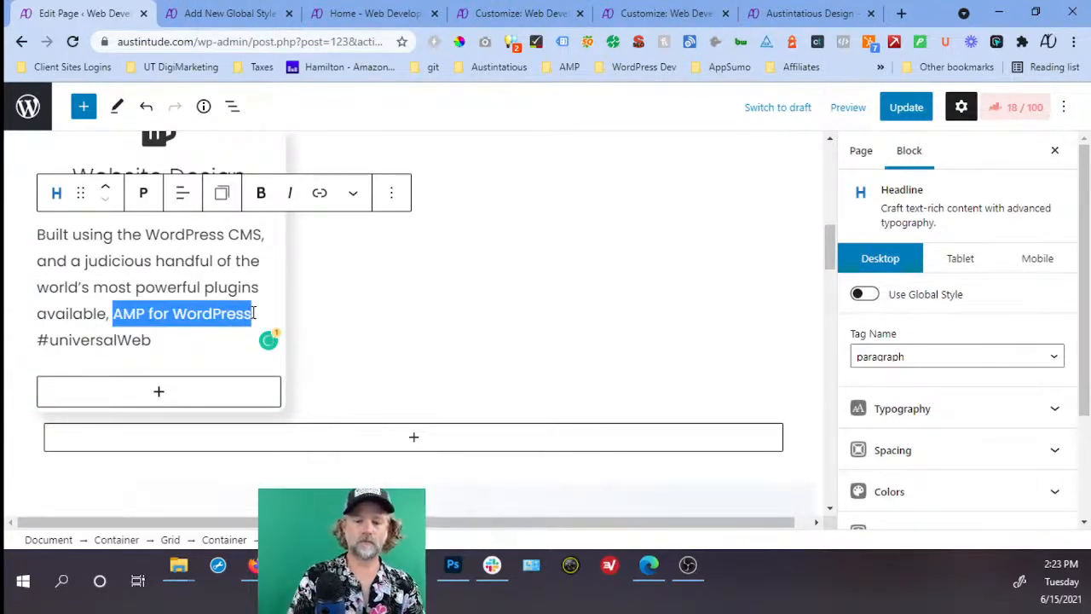
pyautogui.press('BackSpace')
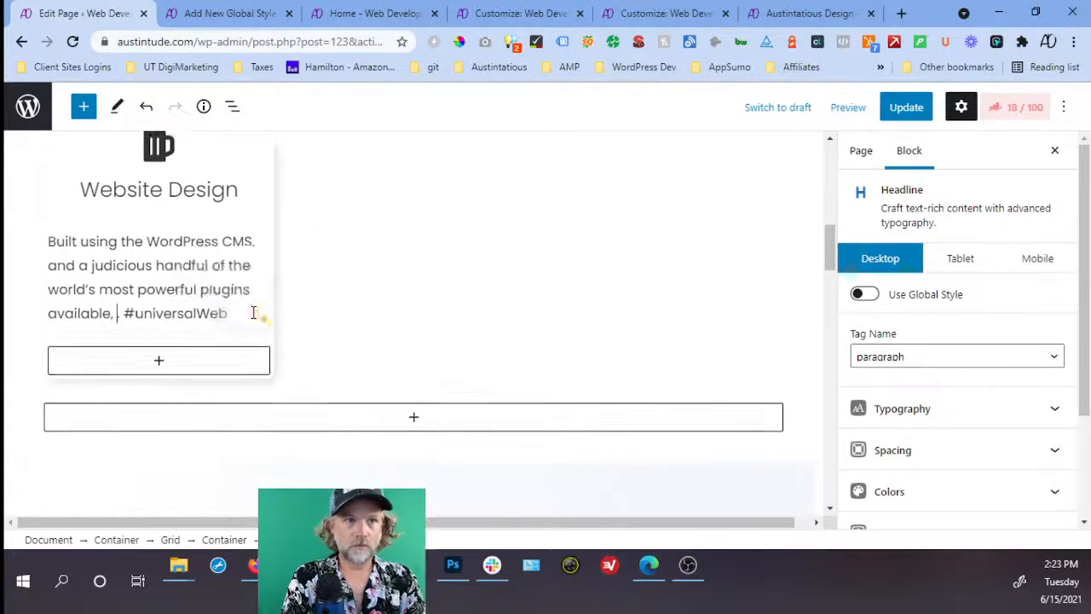
pyautogui.write('we will')
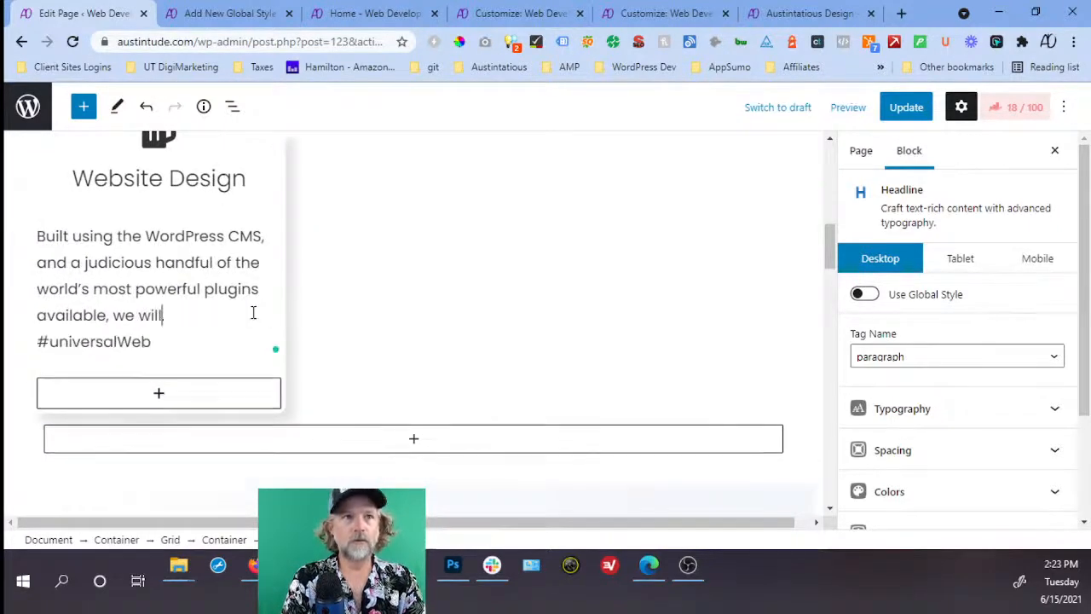
pyautogui.write(' build y')
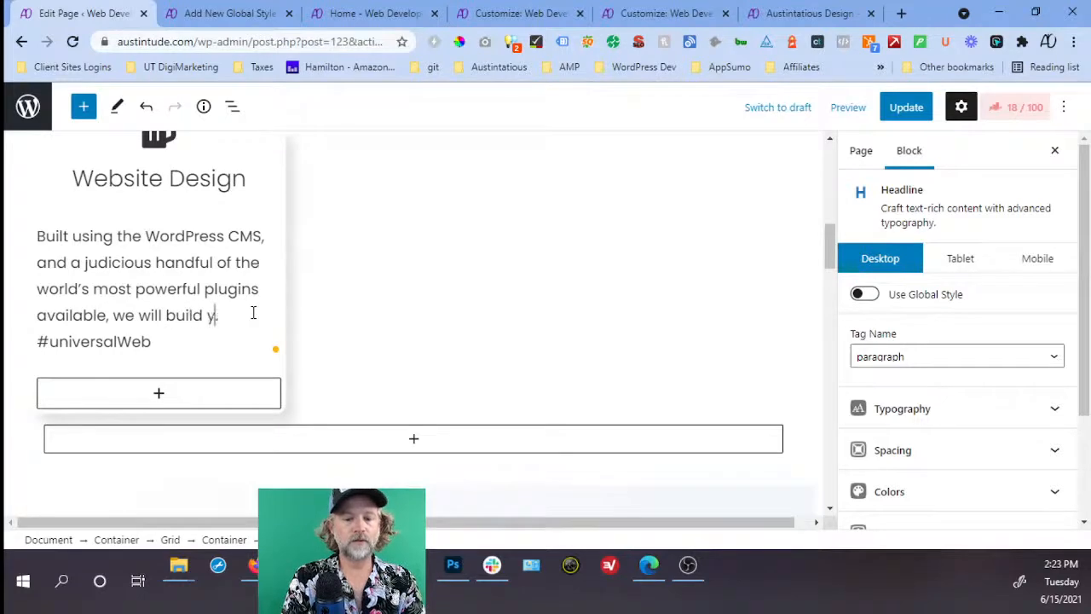
pyautogui.write('ou')
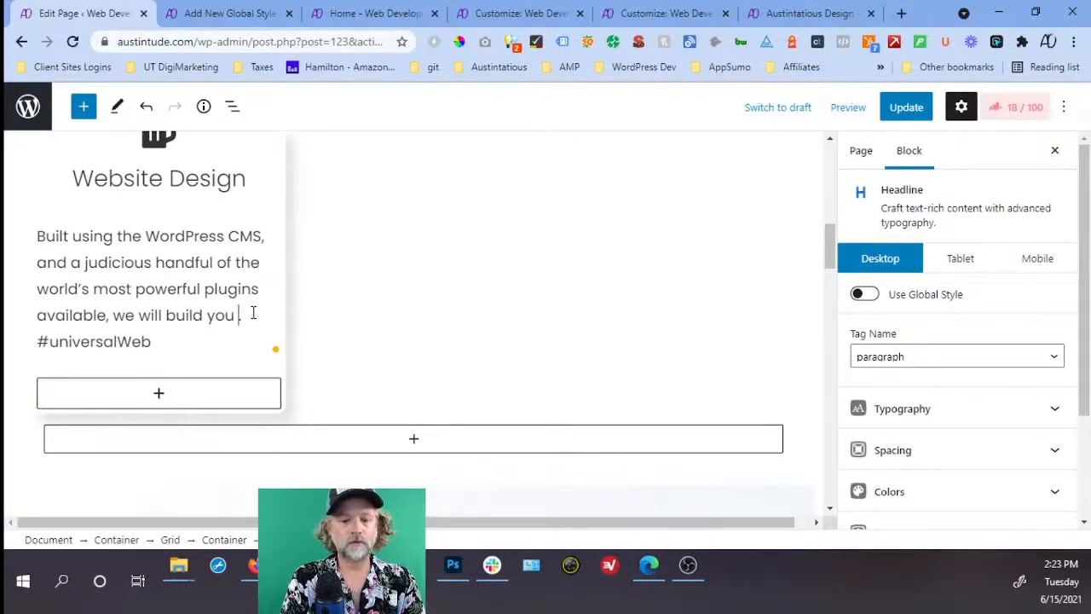
pyautogui.write(' .one of the ')
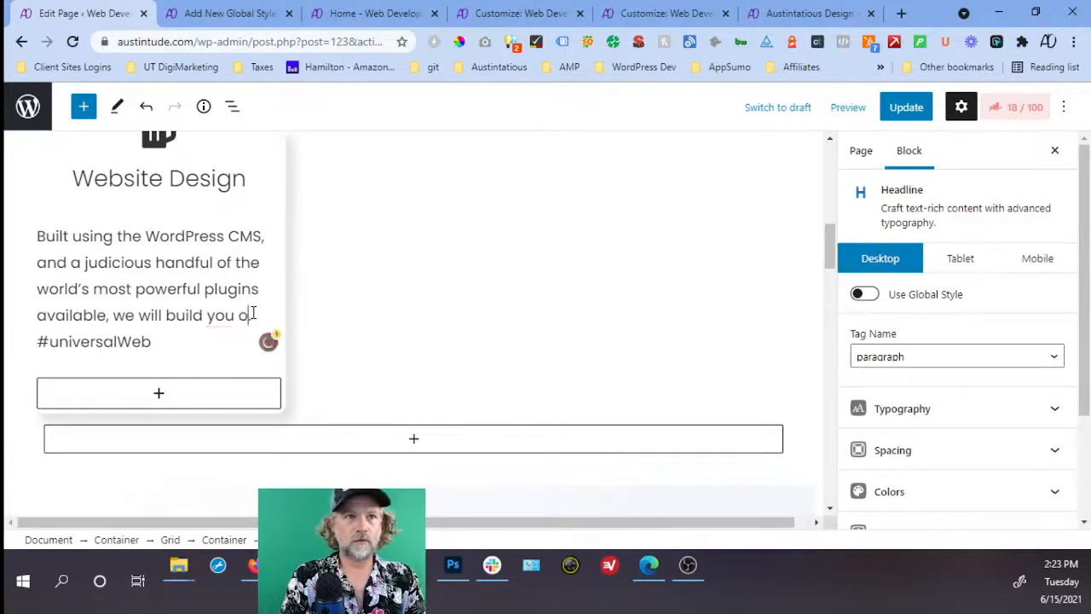
pyautogui.write('most per')
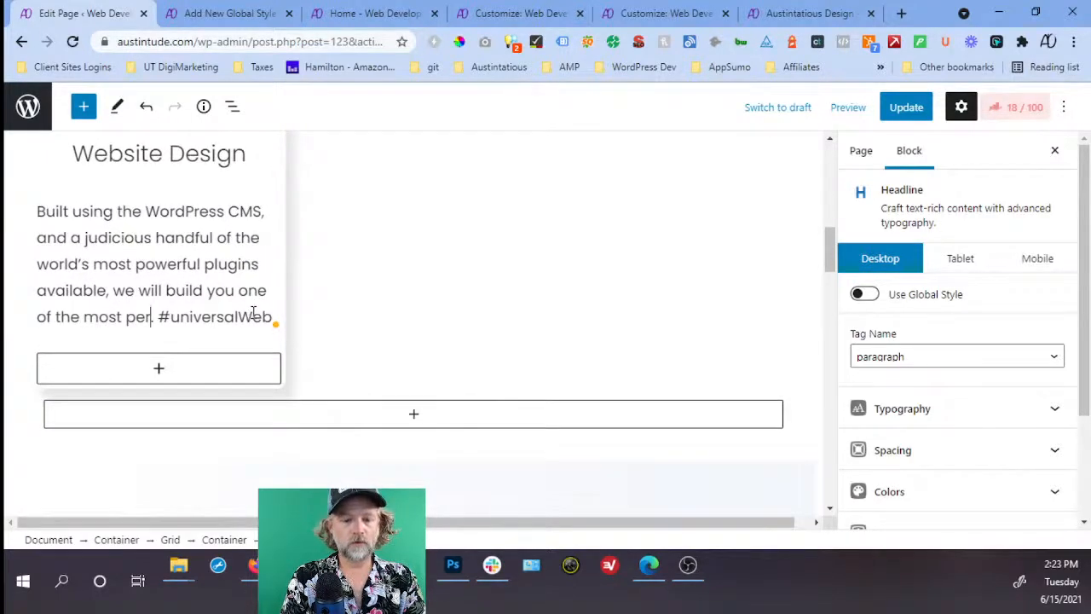
pyautogui.write('formant ')
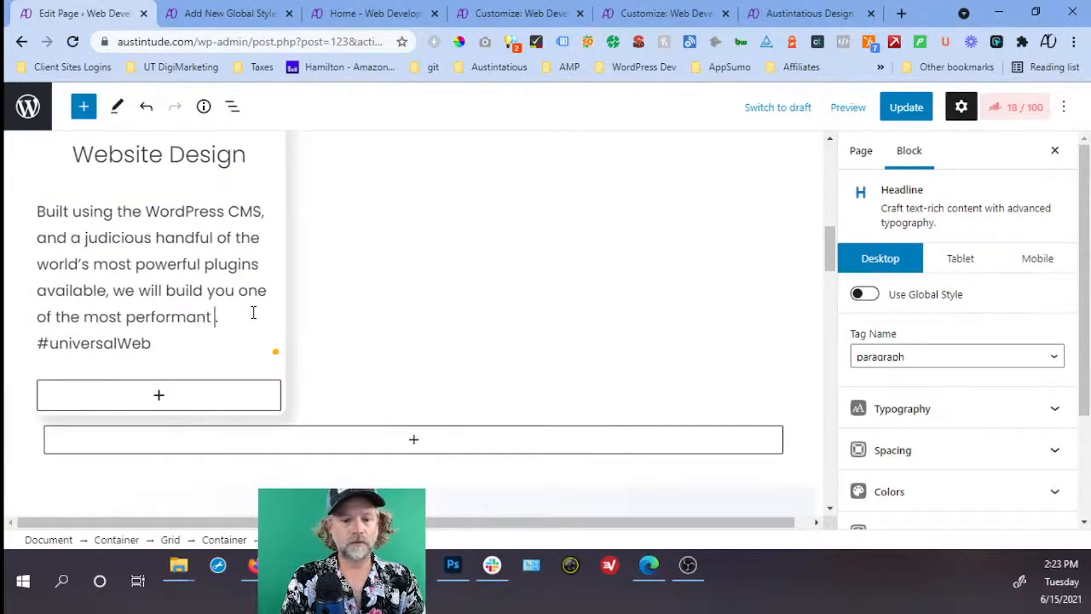
pyautogui.write('websites')
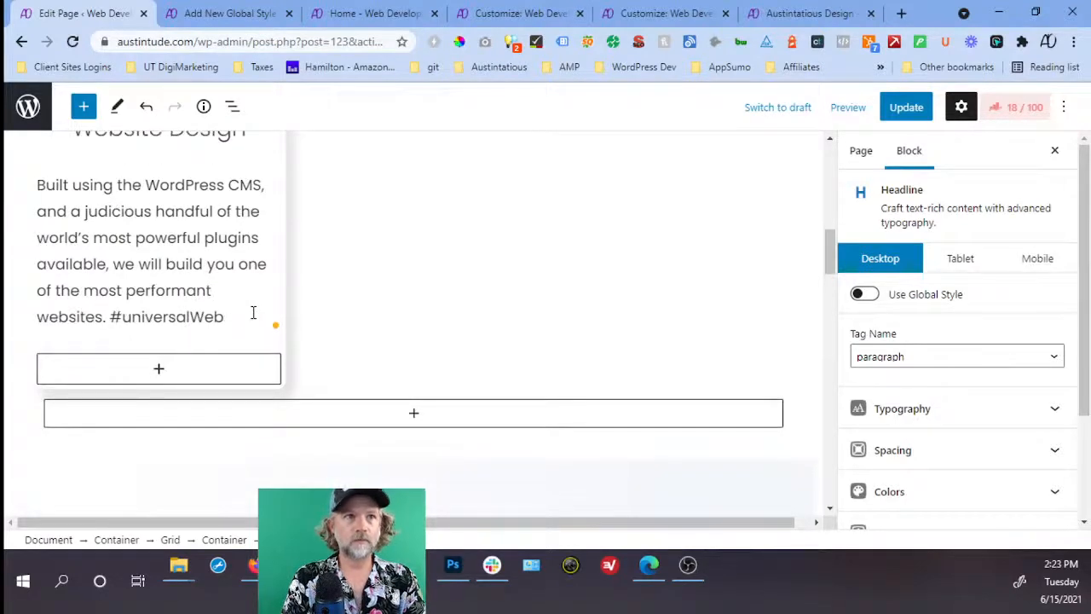
pyautogui.press('BackSpace')
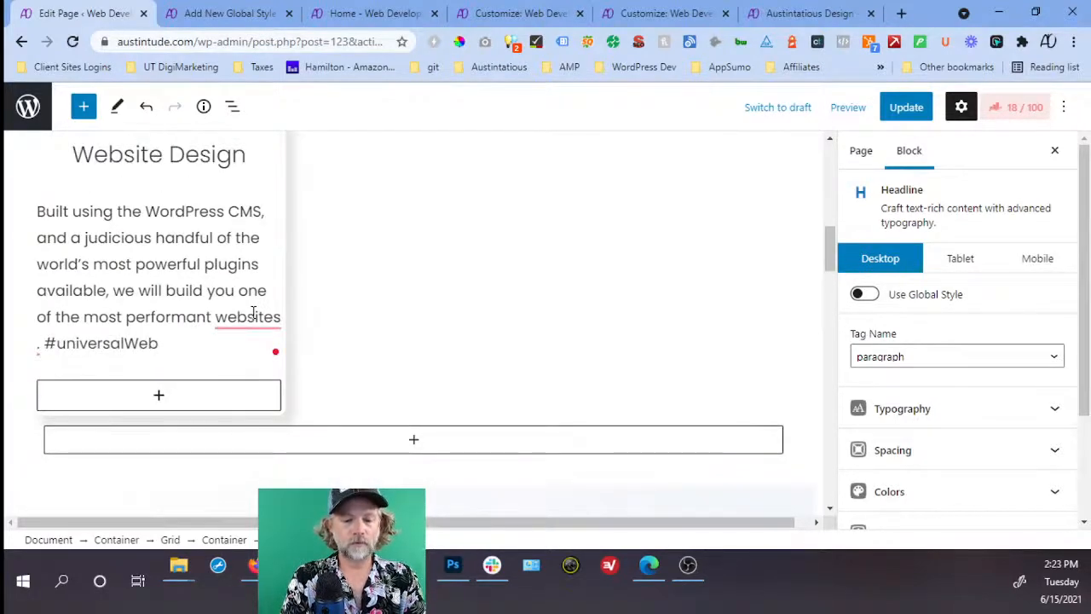
pyautogui.write('in the world')
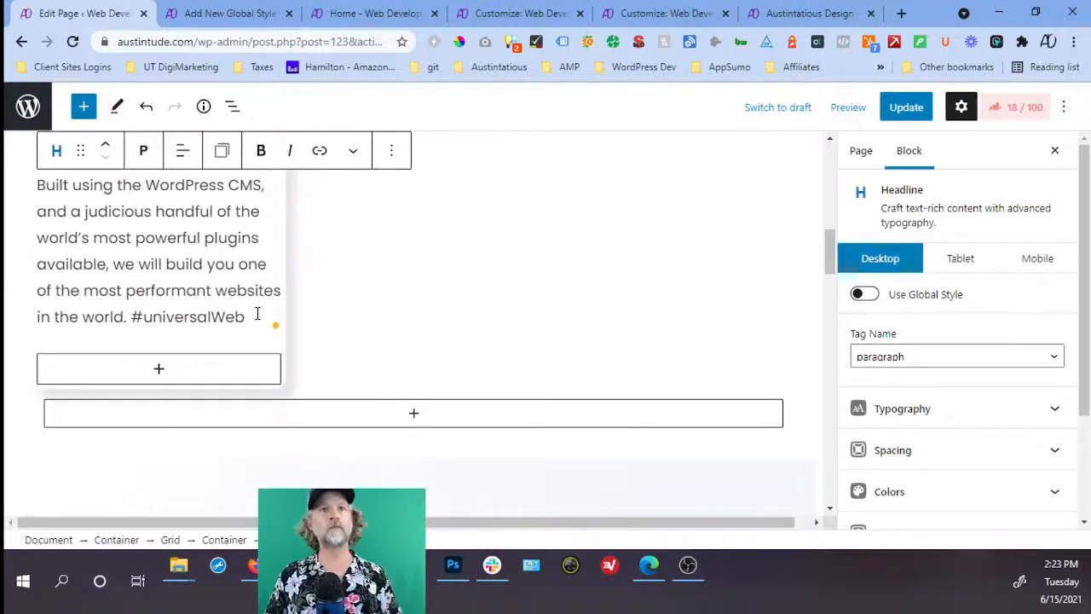
# Put the #universalWeb hashtag on its own line at the end of the Website Design description.
pyautogui.click(132, 318)
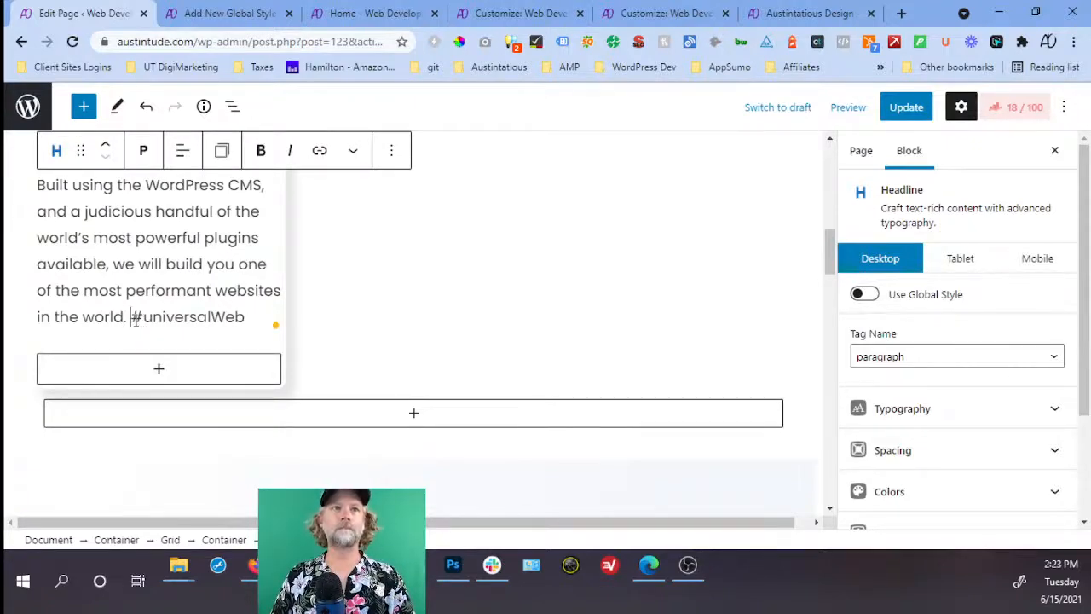
pyautogui.hotkey('shift', 'Return')
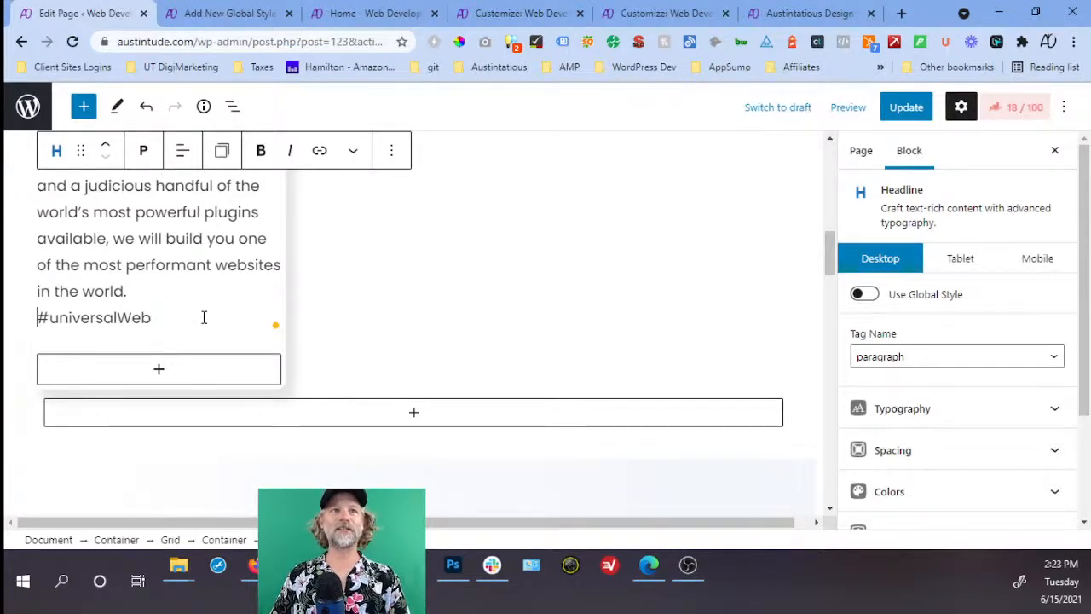
pyautogui.scroll(2, 204, 313)
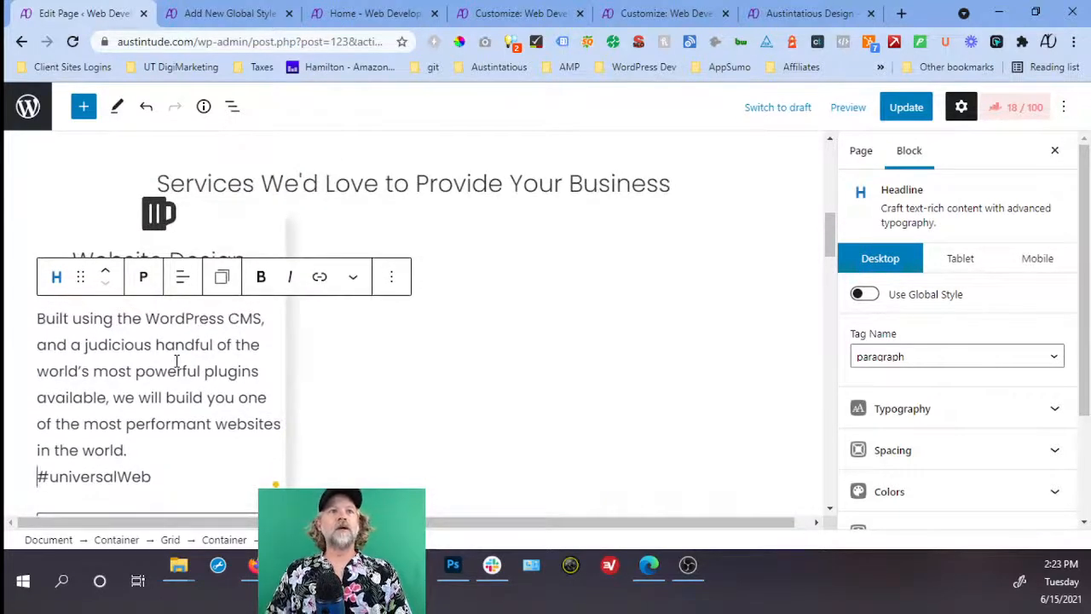
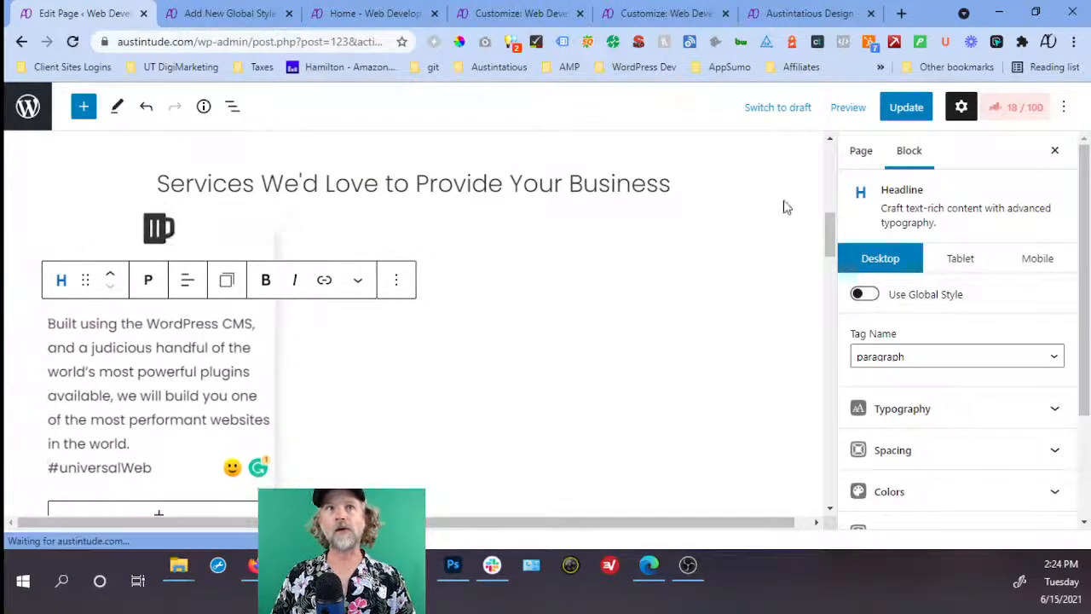
# Save the home page, and insert a Headline block below the Website Design title in the global style post.
pyautogui.click(899, 110)
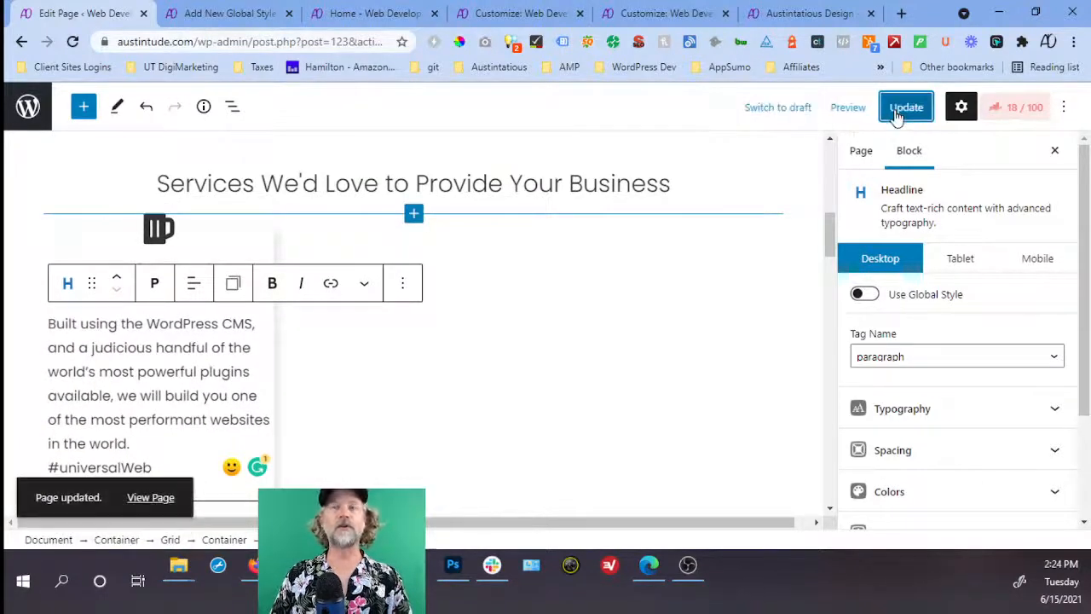
pyautogui.click(225, 20)
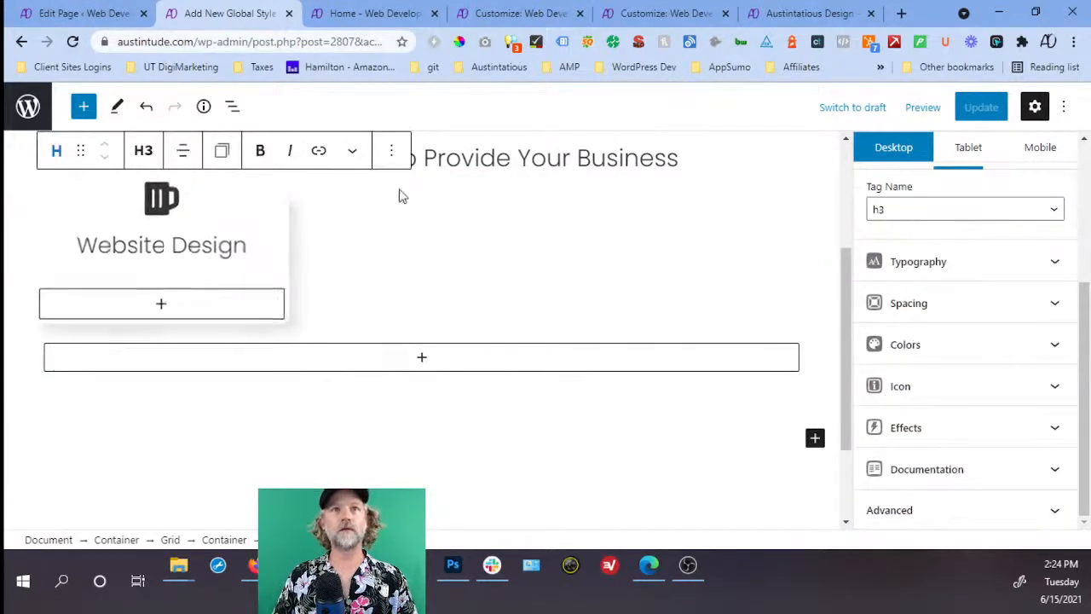
pyautogui.click(398, 158)
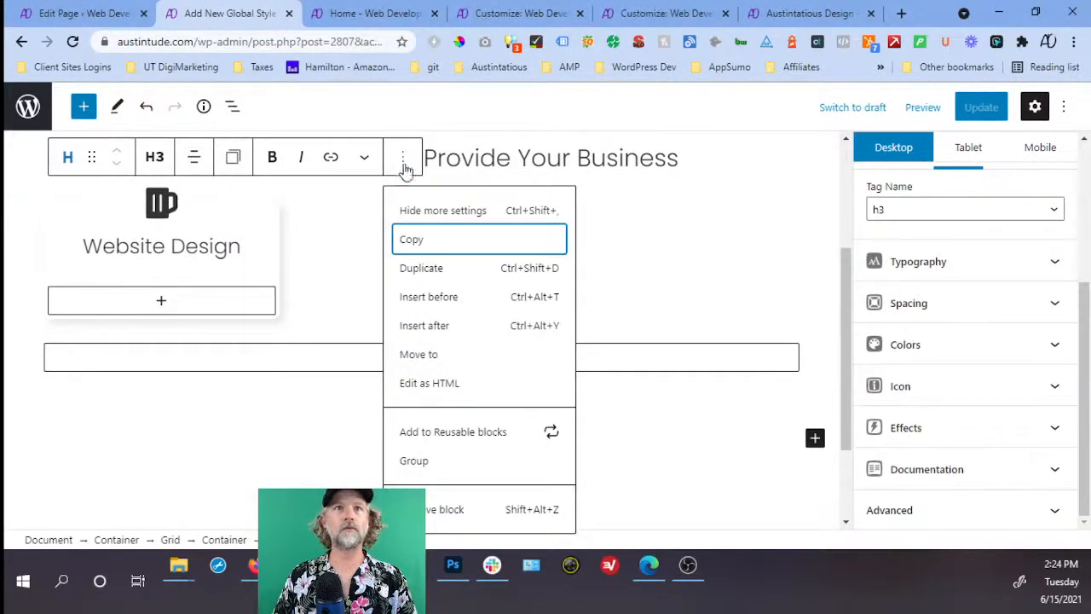
pyautogui.click(445, 326)
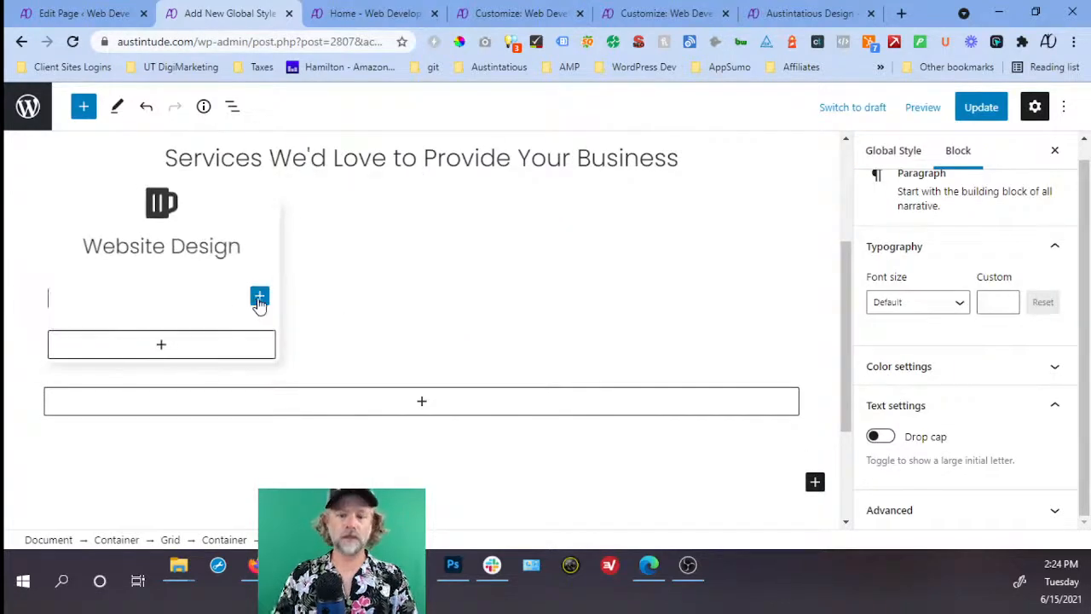
pyautogui.write('/head')
pyautogui.press('Down')
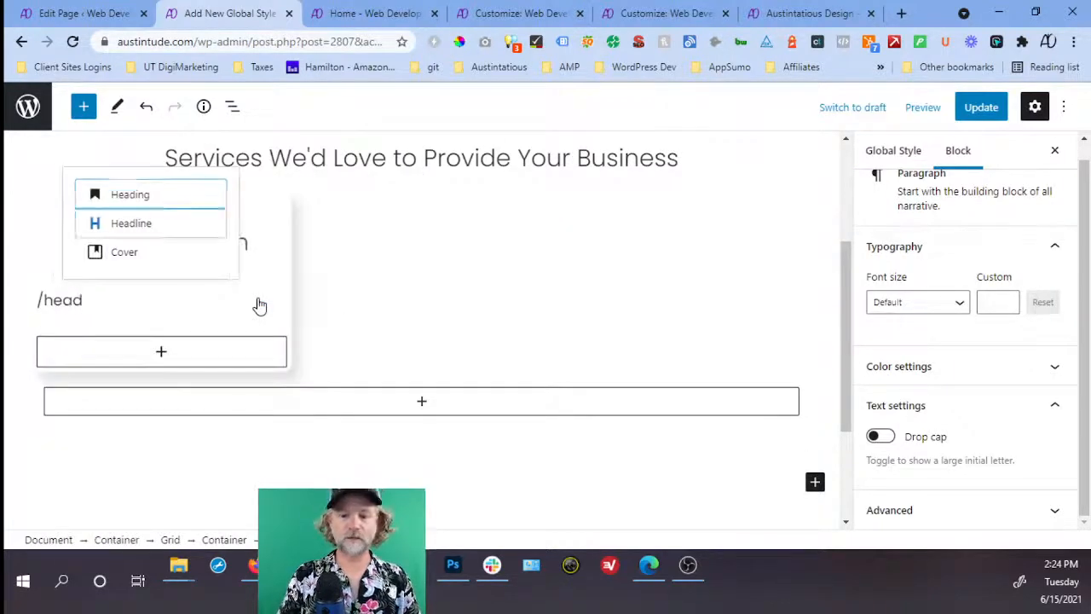
pyautogui.press('Return')
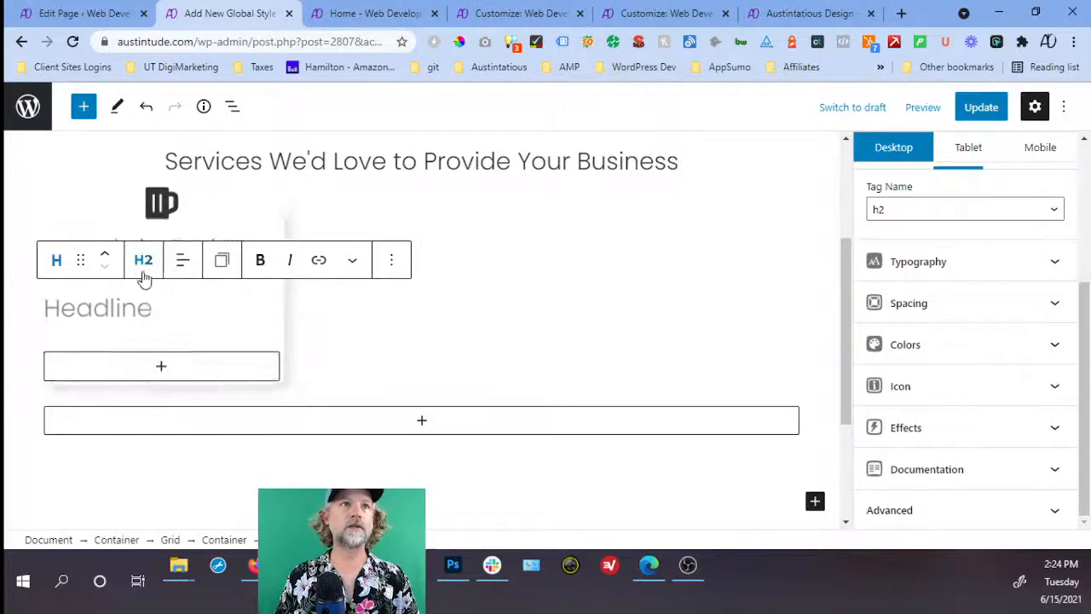
# Change the new headline's tag to paragraph and name its global style service-card-paragraph.
pyautogui.click(143, 260)
pyautogui.click(182, 485)
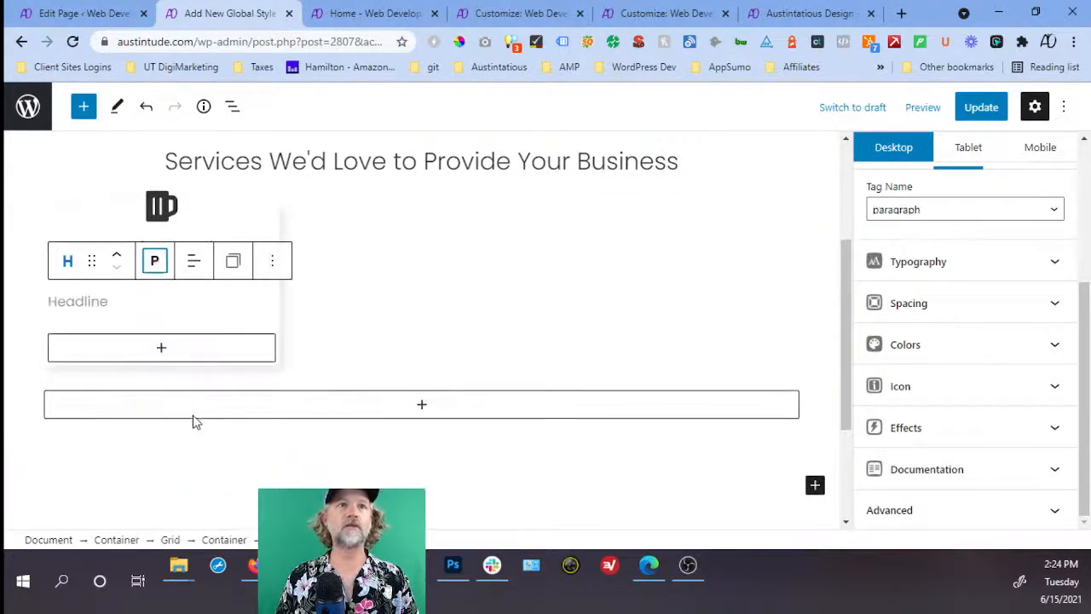
pyautogui.scroll(3, 972, 209)
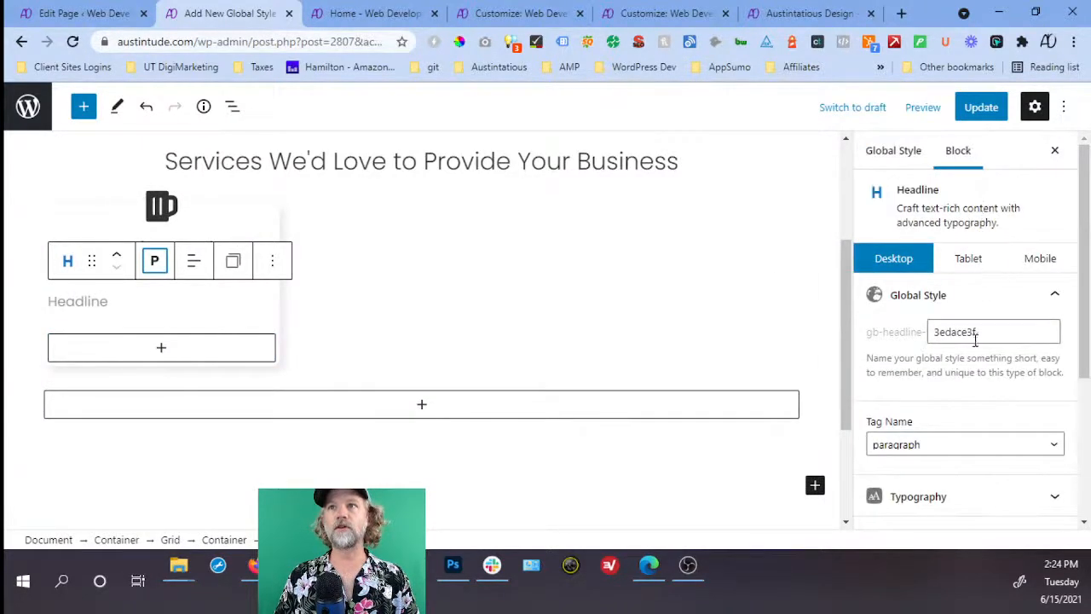
pyautogui.moveTo(977, 332); pyautogui.dragTo(924, 331)
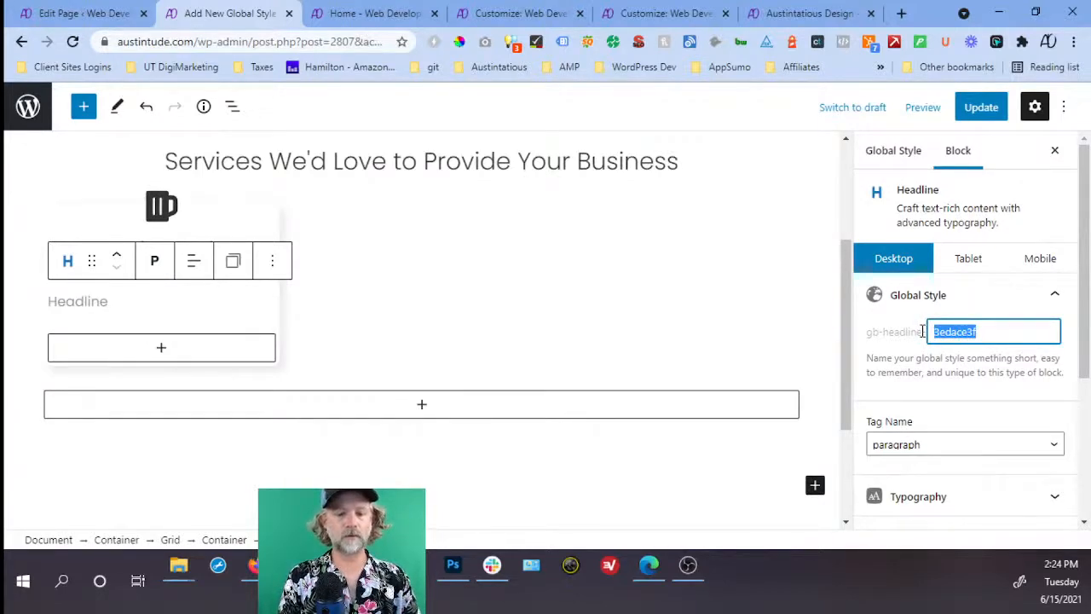
pyautogui.write('card-paragraph')
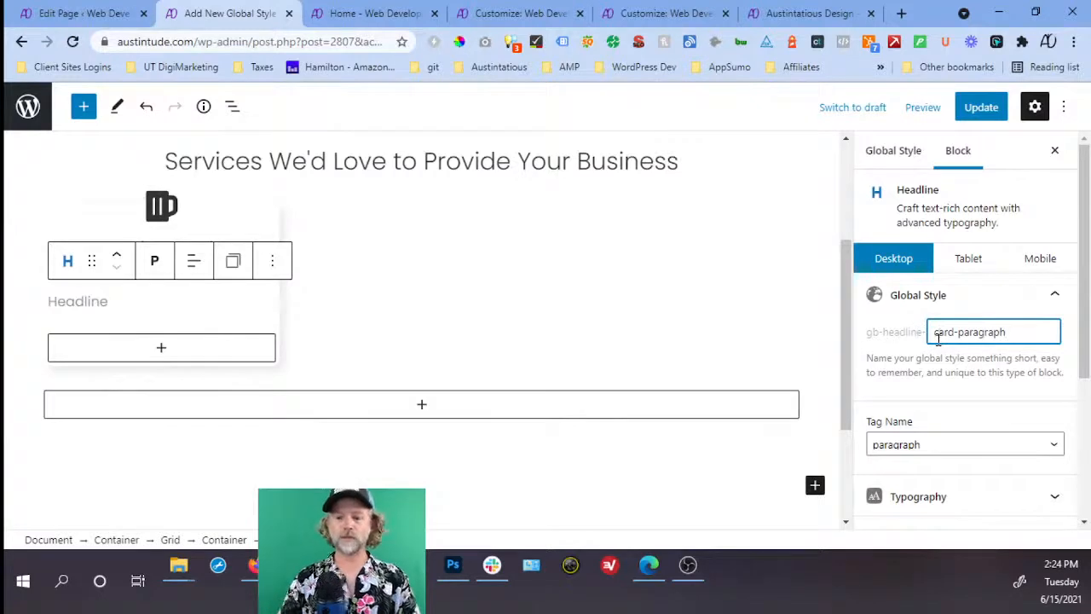
pyautogui.write('service')
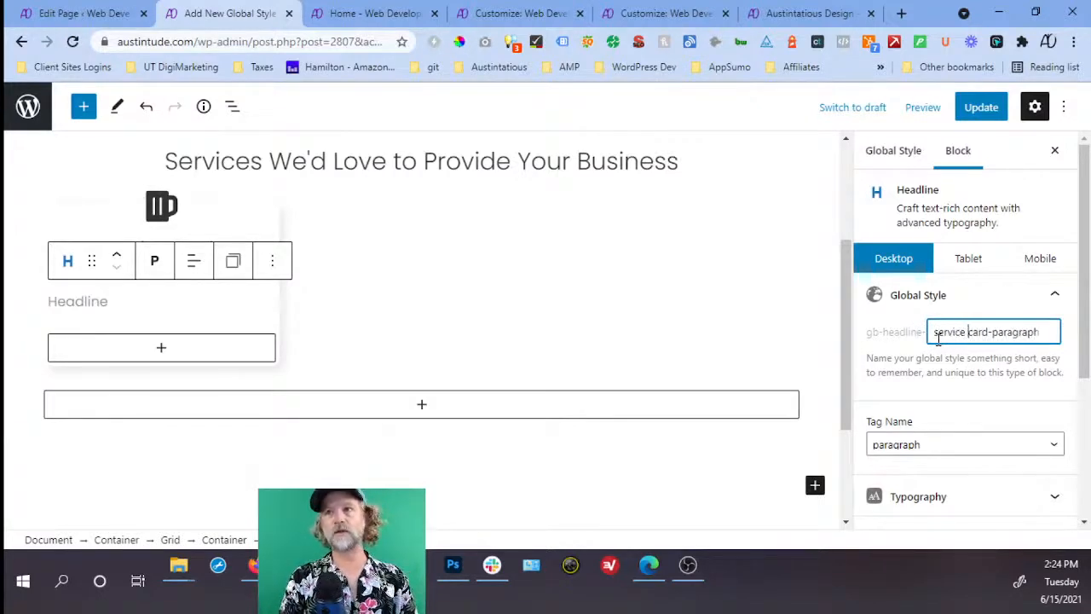
pyautogui.press('BackSpace')
pyautogui.write('-')
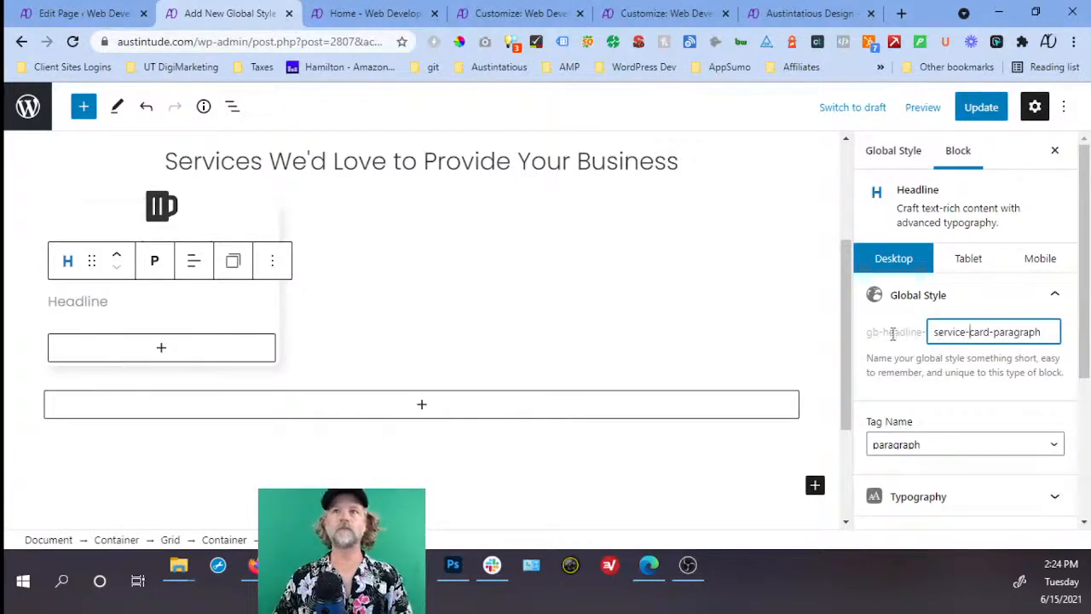
# Set the padding of the card's container to 15 px on all four sides.
pyautogui.click(653, 343)
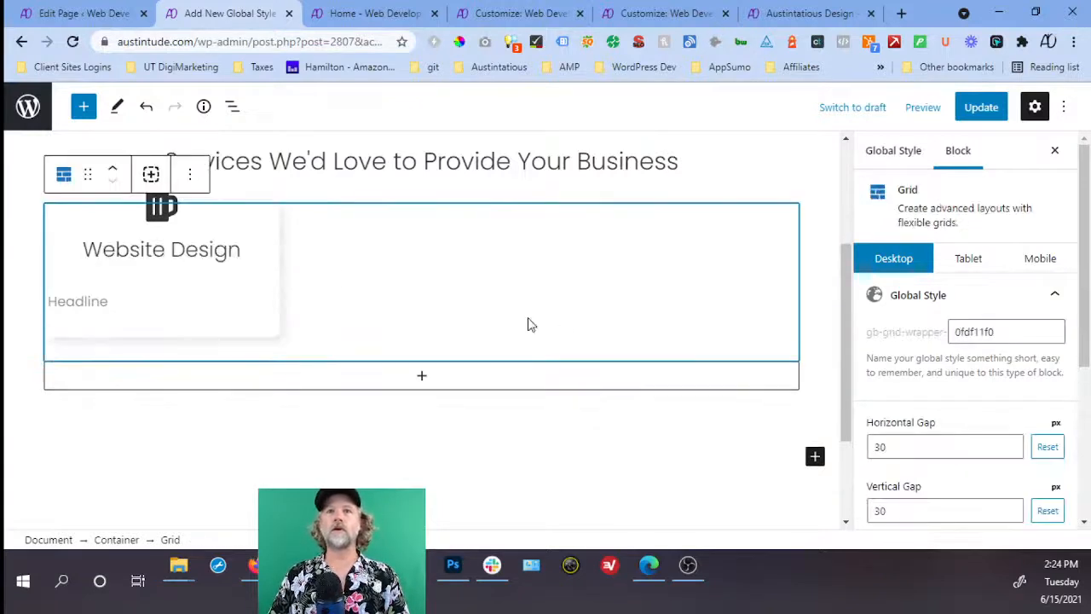
pyautogui.click(275, 267)
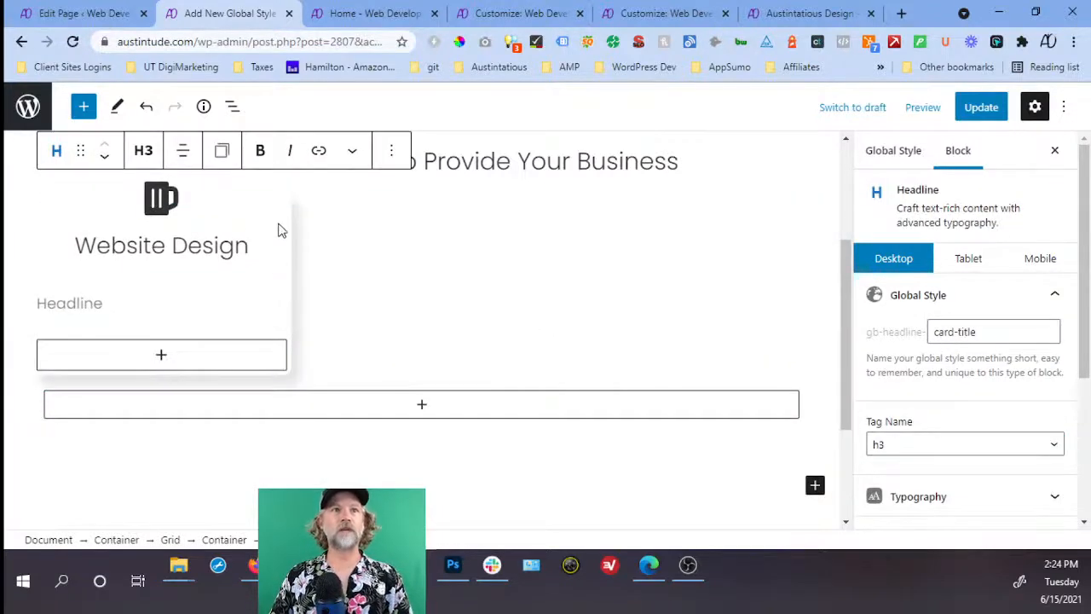
pyautogui.click(232, 106)
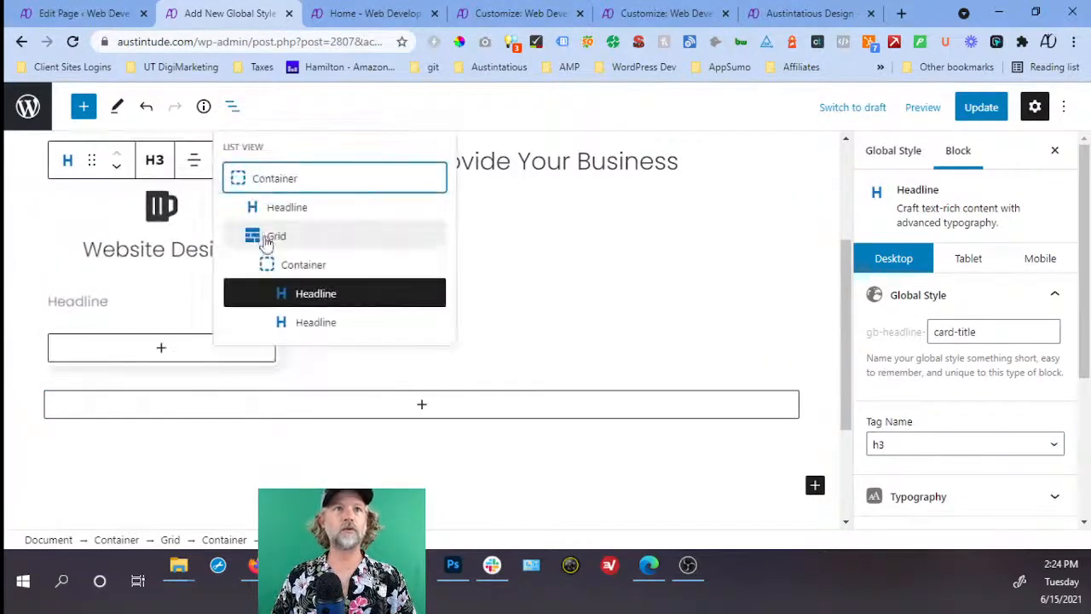
pyautogui.click(266, 263)
pyautogui.scroll(-4, 892, 332)
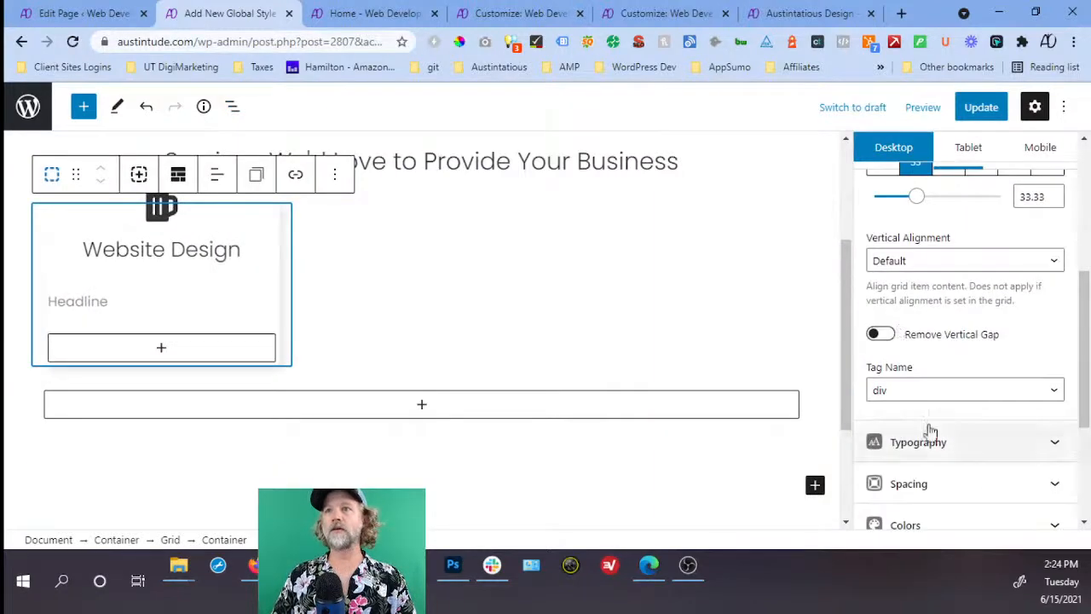
pyautogui.scroll(-3, 924, 392)
pyautogui.click(918, 321)
pyautogui.scroll(-3, 937, 332)
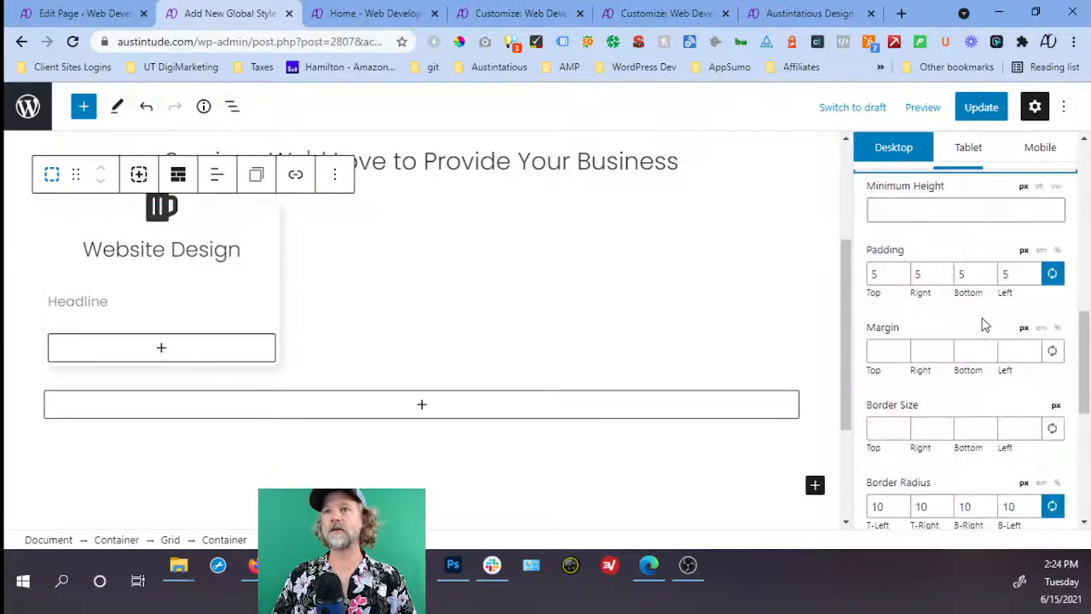
pyautogui.click(919, 274)
pyautogui.write('1')
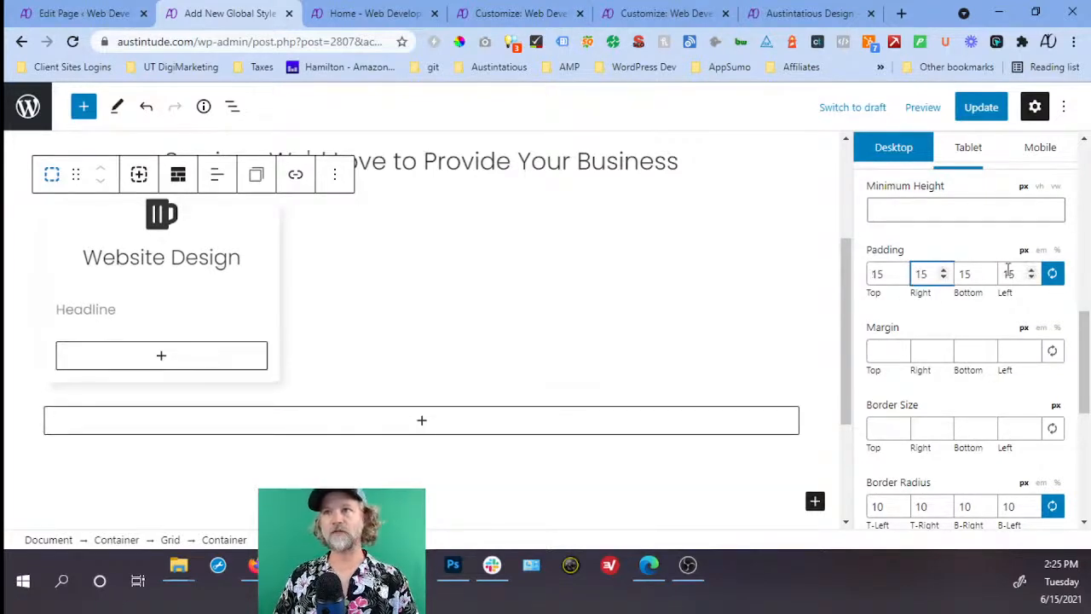
# Unlink the container's padding sides and set the top and bottom padding to 5 px.
pyautogui.click(1052, 274)
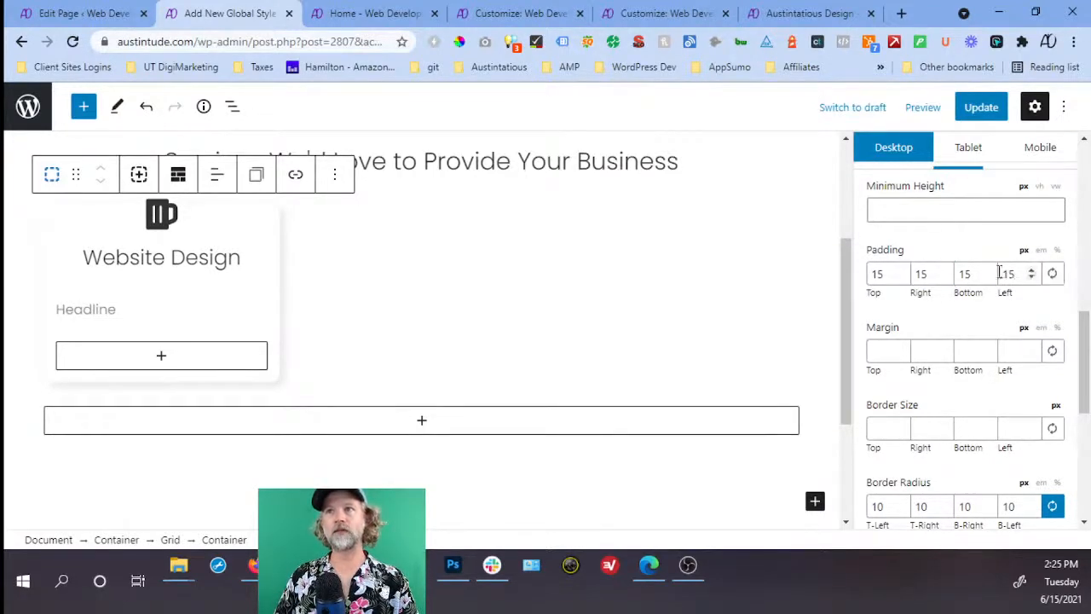
pyautogui.click(973, 274)
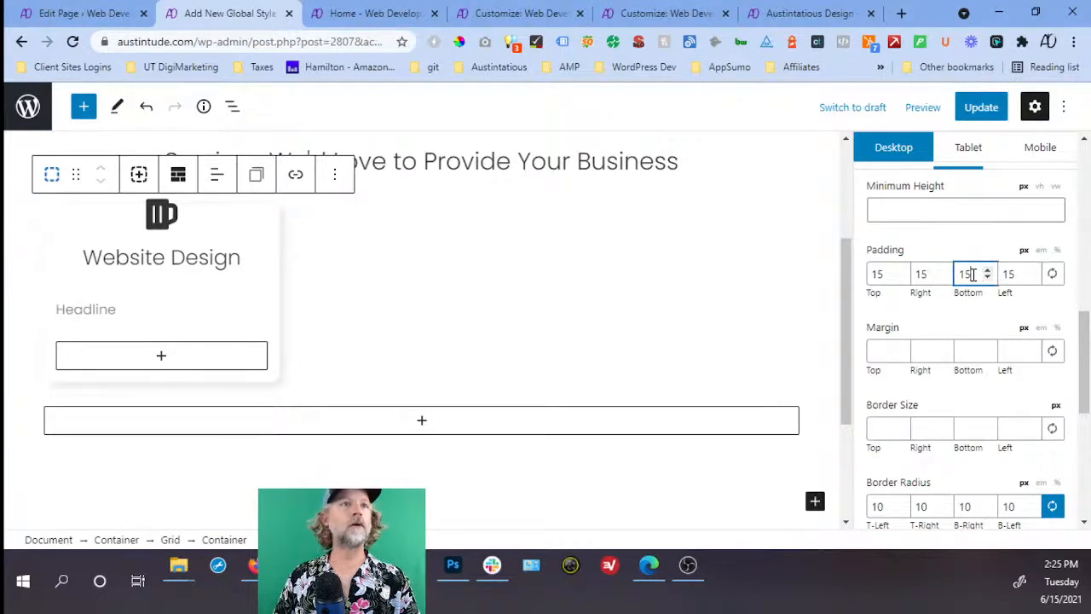
pyautogui.moveTo(972, 274); pyautogui.dragTo(957, 273)
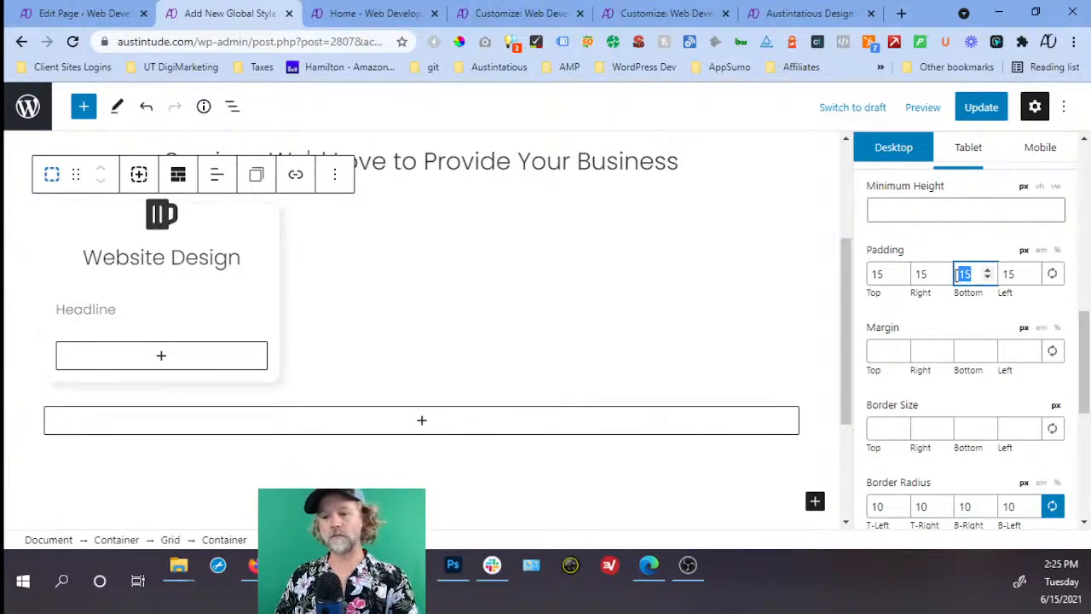
pyautogui.write('5')
pyautogui.moveTo(886, 274); pyautogui.dragTo(857, 273)
pyautogui.write('5')
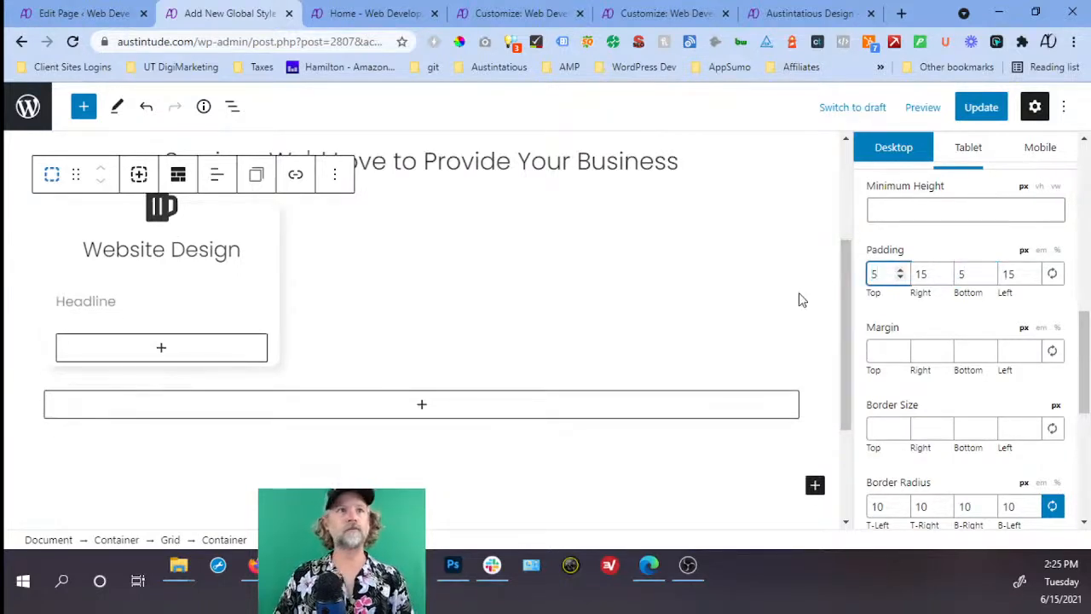
# Set the container's bottom padding to 15 px and save the global style post.
pyautogui.click(958, 273)
pyautogui.write('1')
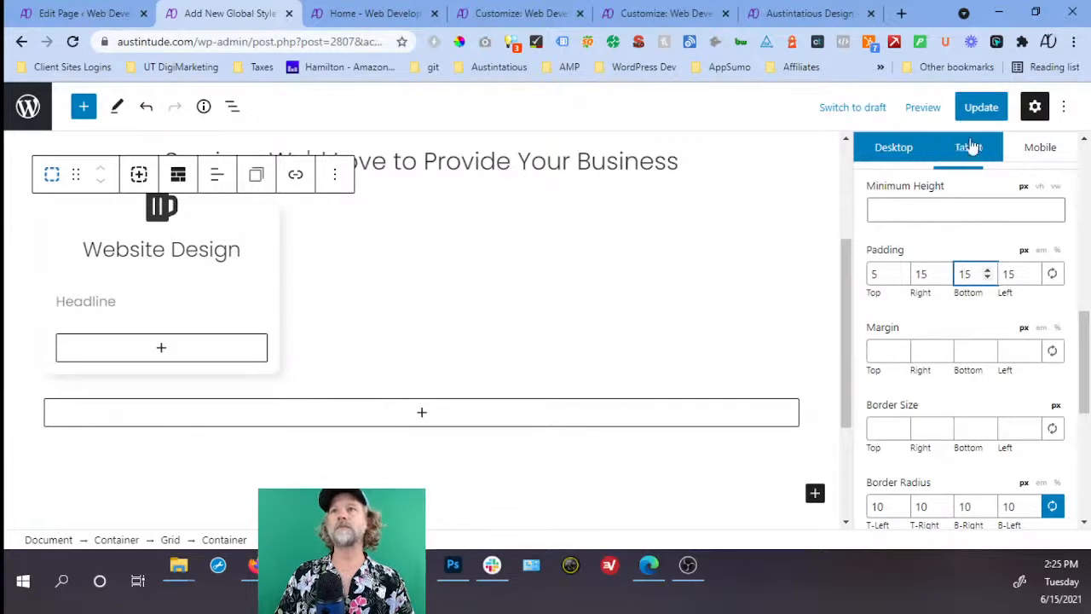
pyautogui.click(977, 109)
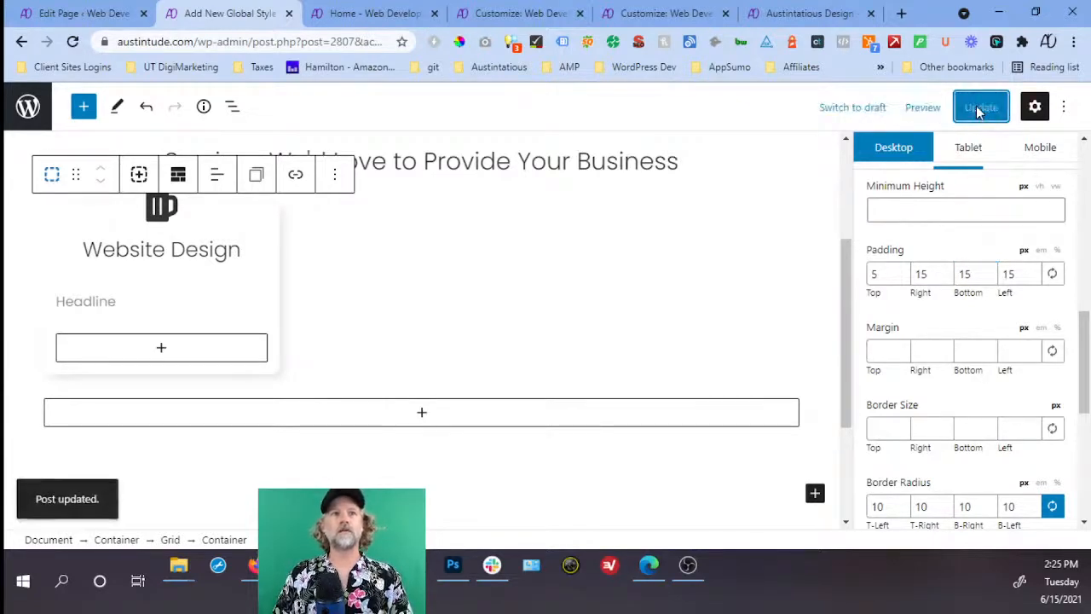
# Reload the home page editor and examine the spacing of the Website Design card.
pyautogui.click(105, 13)
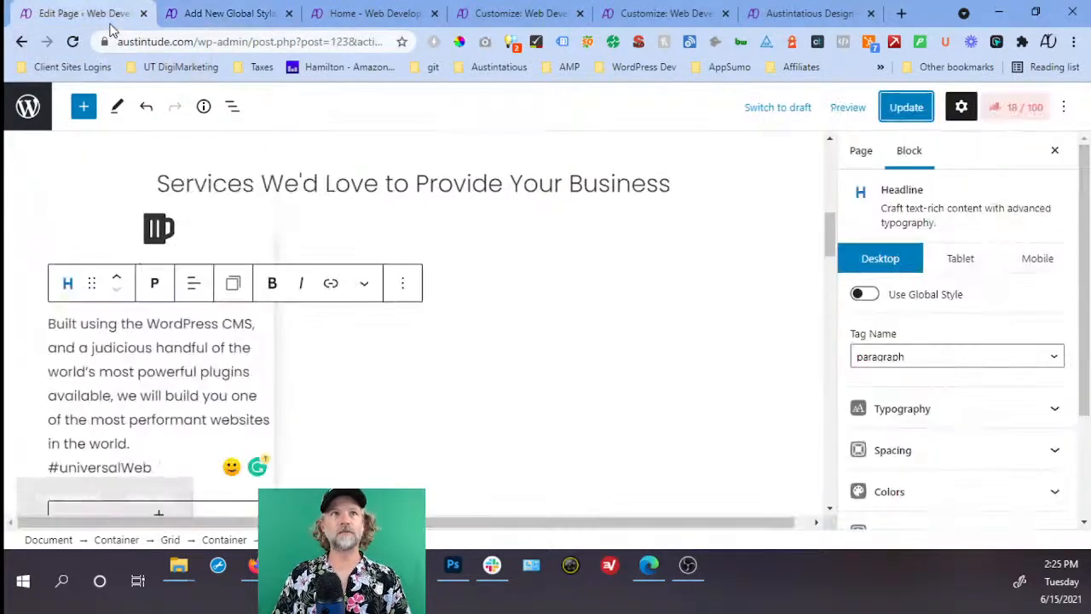
pyautogui.click(904, 108)
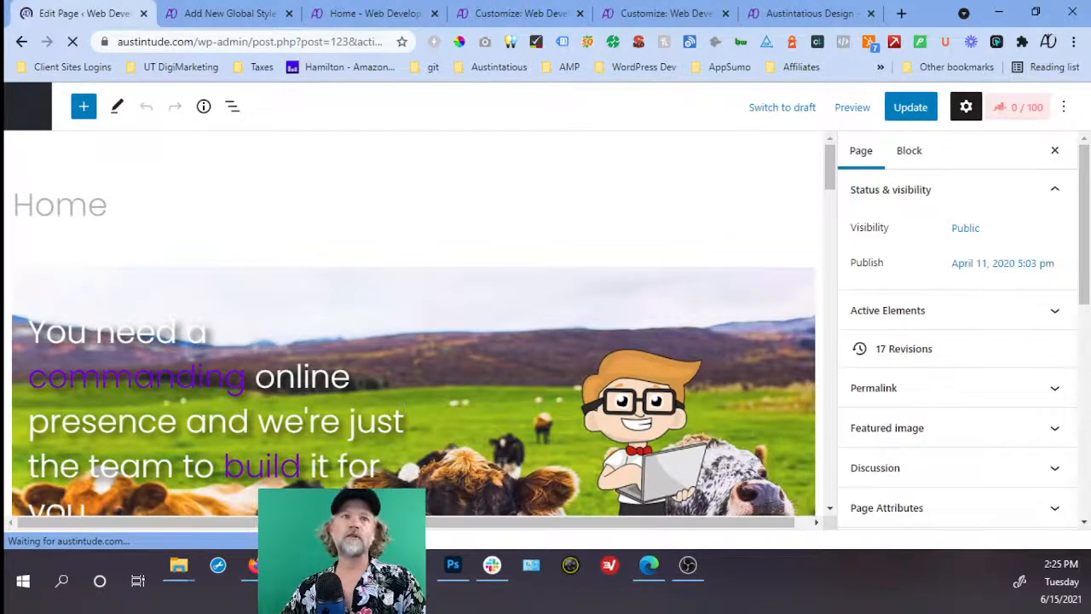
pyautogui.scroll(-6, 273, 330)
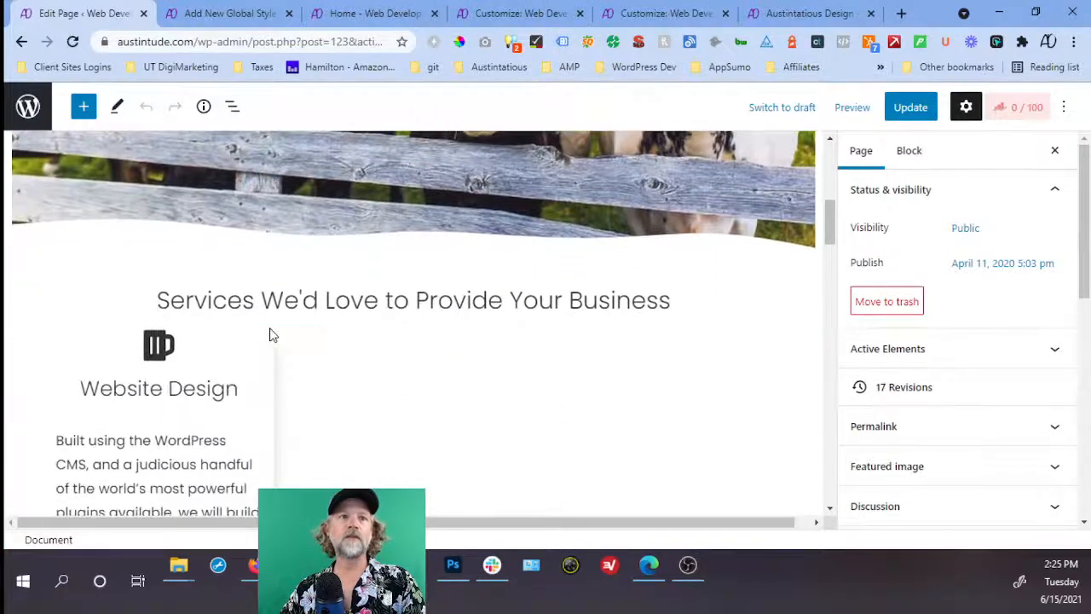
pyautogui.scroll(-2, 271, 334)
pyautogui.scroll(-3, 194, 434)
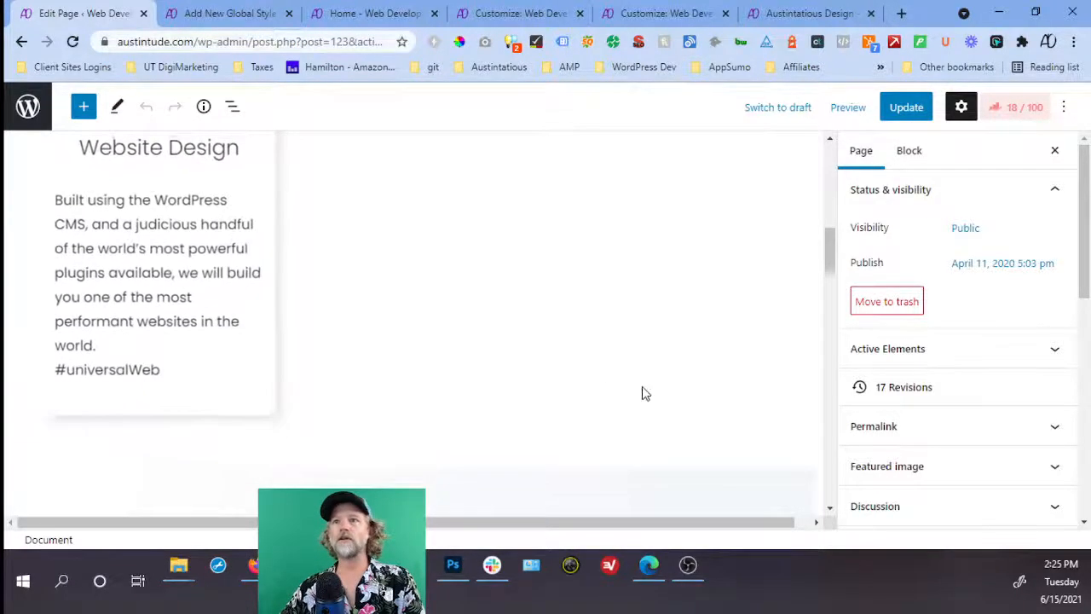
# In the Cards global style, set the card container's background color to black (#000000) with 0.1 opacity.
pyautogui.click(258, 16)
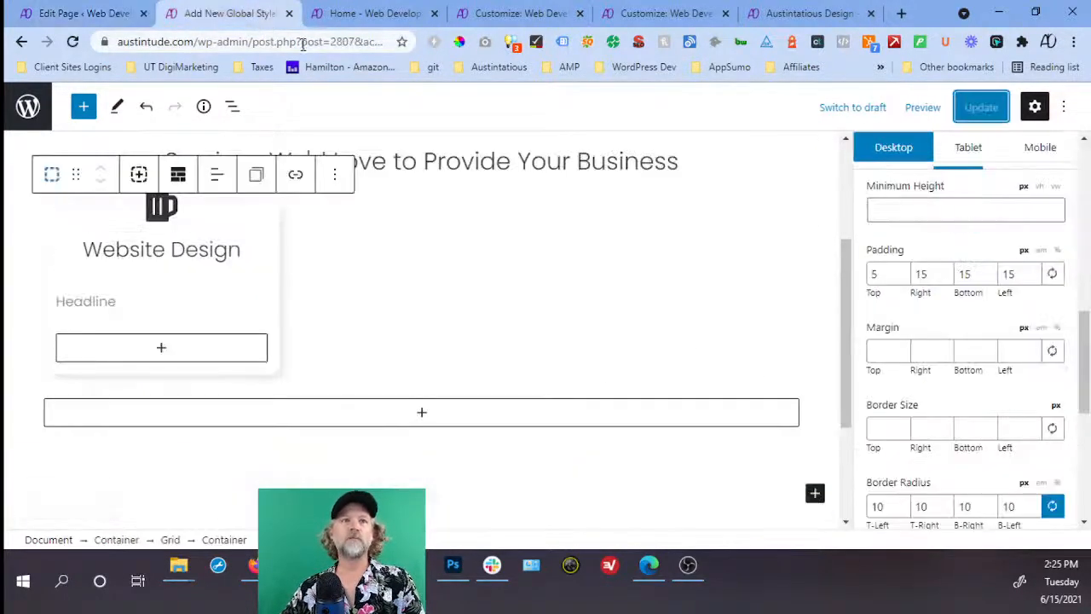
pyautogui.click(234, 107)
pyautogui.click(304, 266)
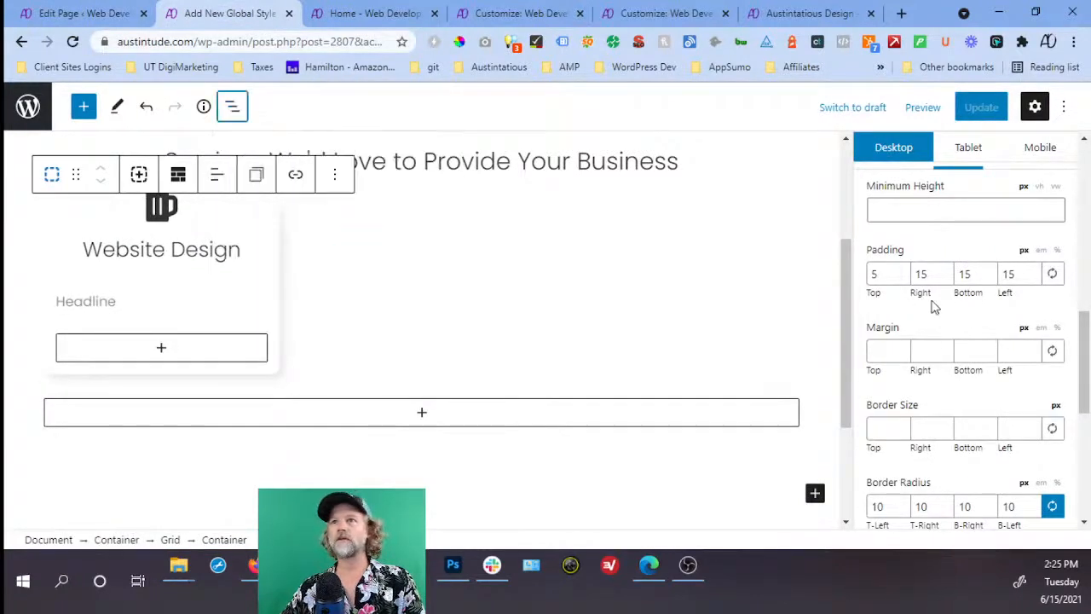
pyautogui.scroll(5, 938, 307)
pyautogui.scroll(1, 957, 311)
pyautogui.scroll(-5, 956, 311)
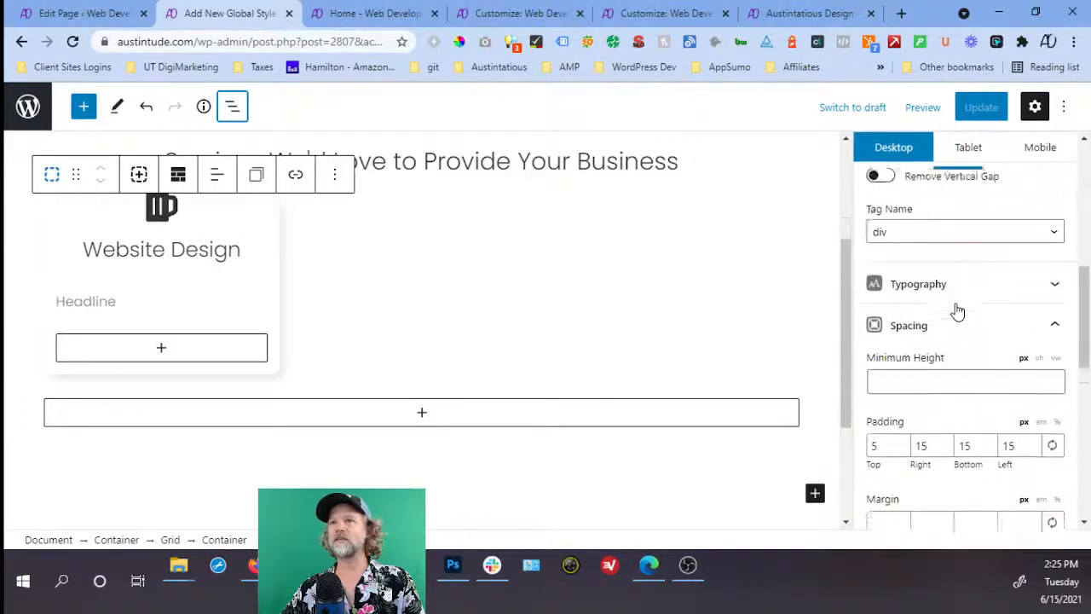
pyautogui.click(1055, 313)
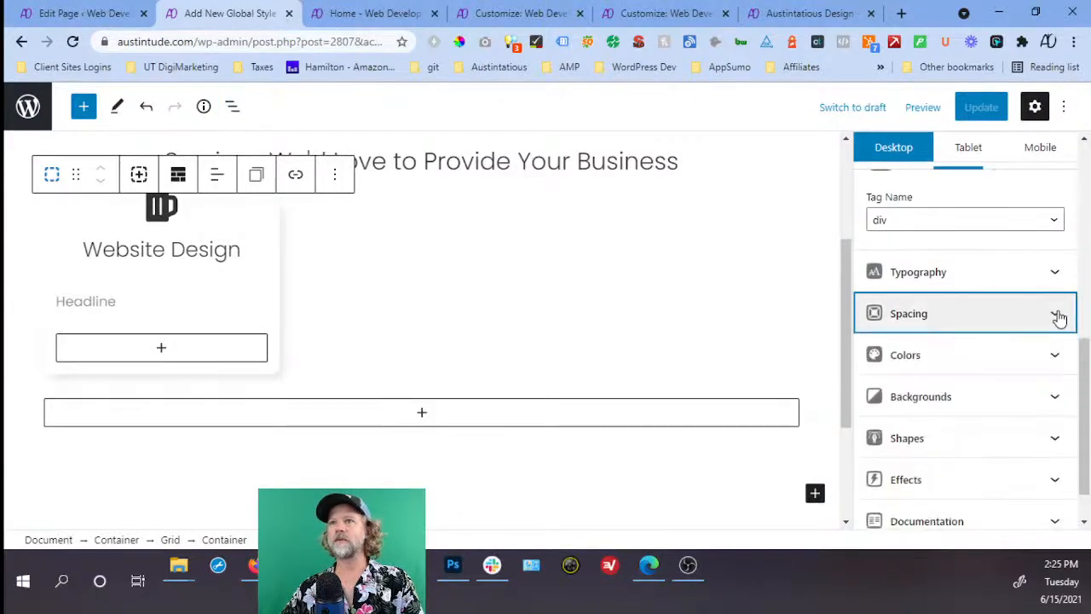
pyautogui.click(1051, 356)
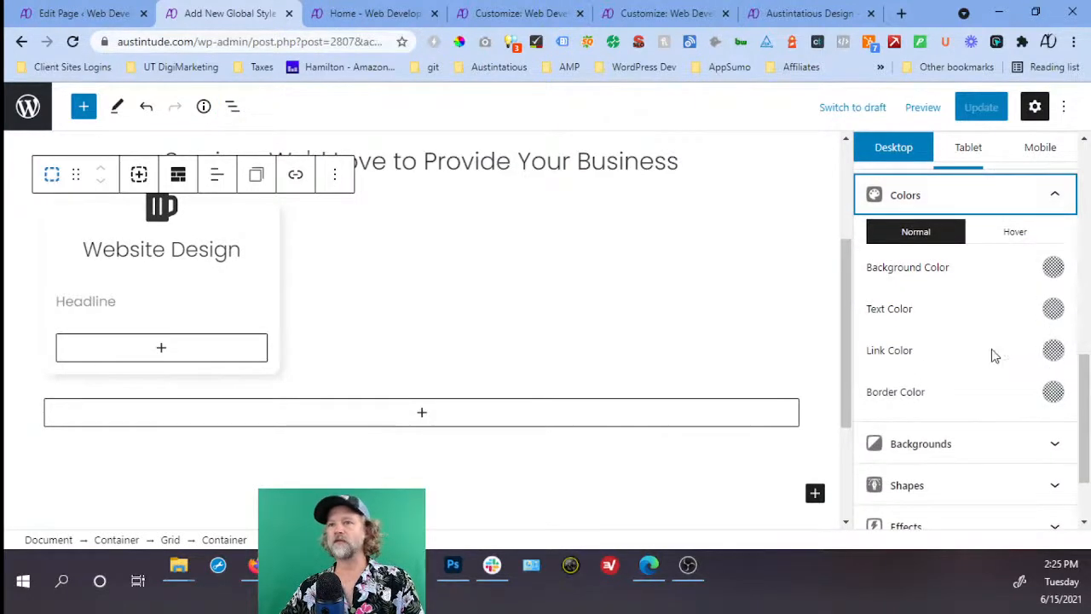
pyautogui.click(1053, 267)
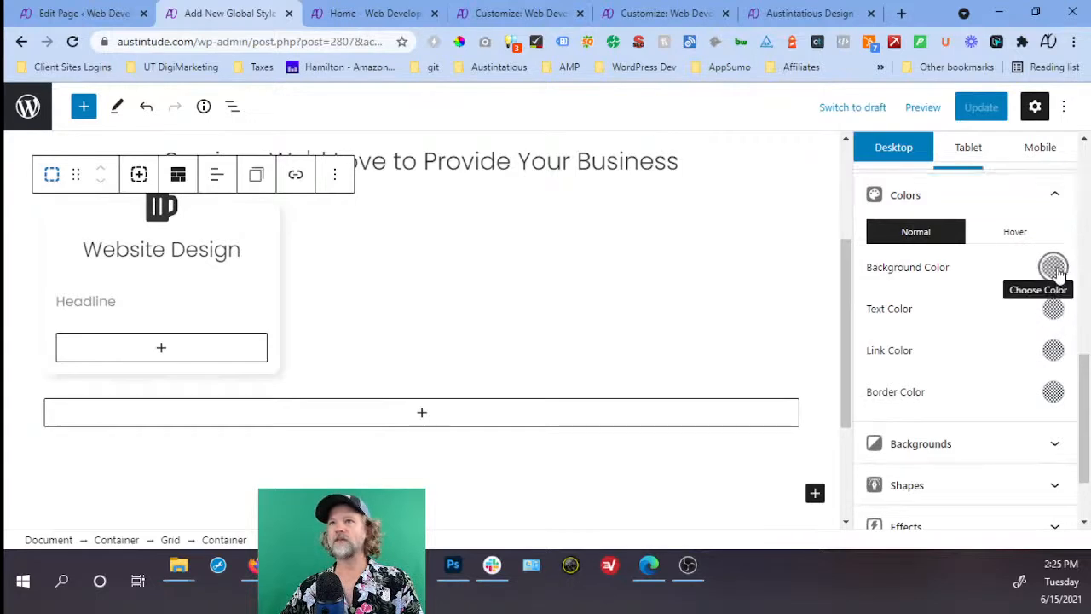
pyautogui.scroll(-1, 987, 372)
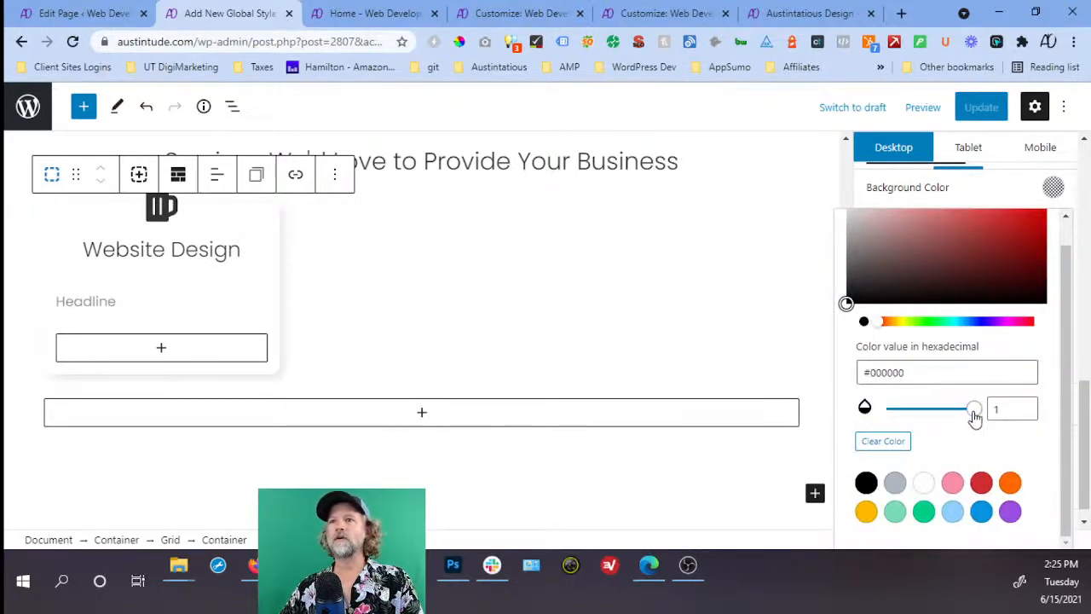
pyautogui.moveTo(974, 414); pyautogui.dragTo(896, 410)
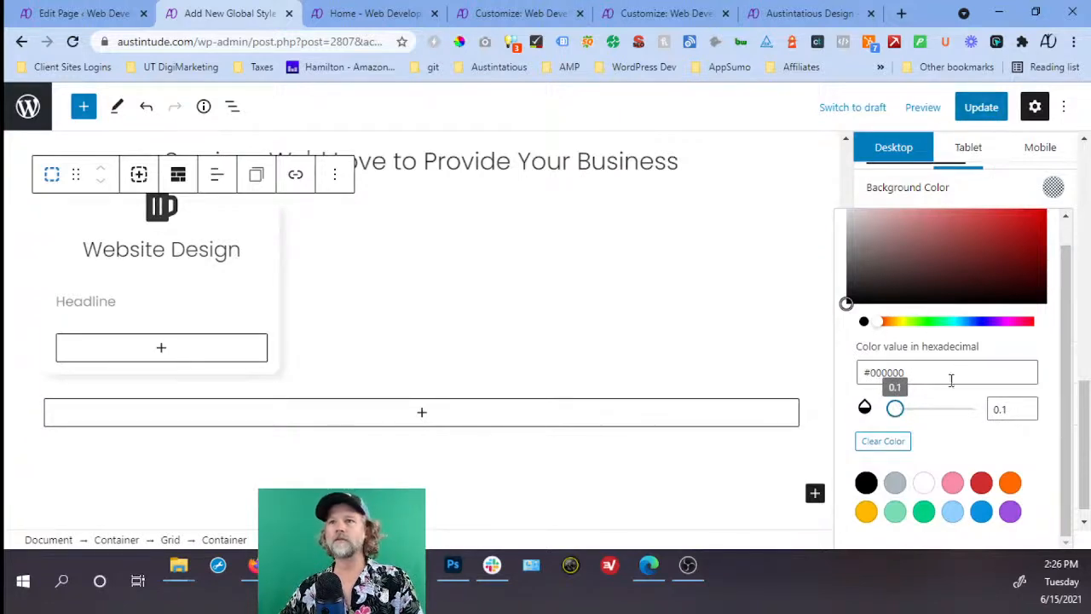
pyautogui.click(866, 484)
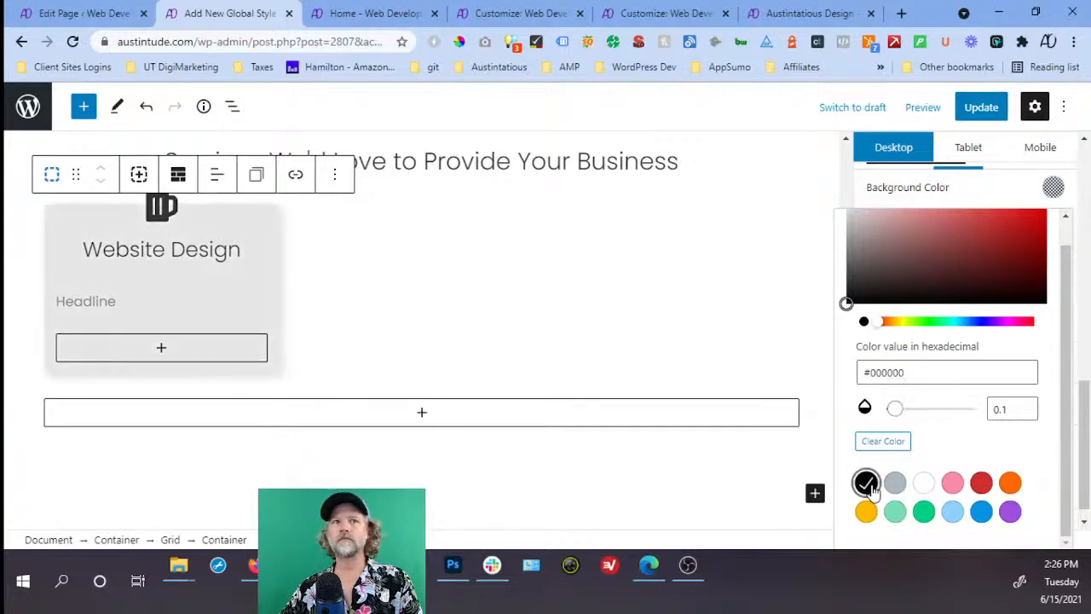
# Set the card background color's opacity to 0.04 and save the global style post.
pyautogui.click(1004, 409)
pyautogui.press('BackSpace')
pyautogui.write('01')
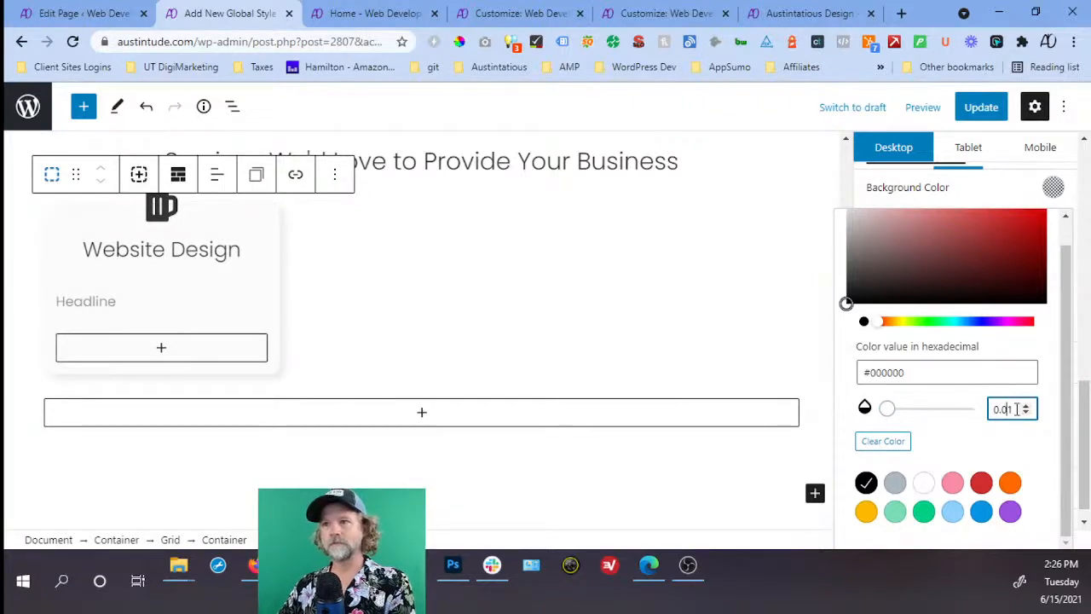
pyautogui.press('BackSpace')
pyautogui.write('5')
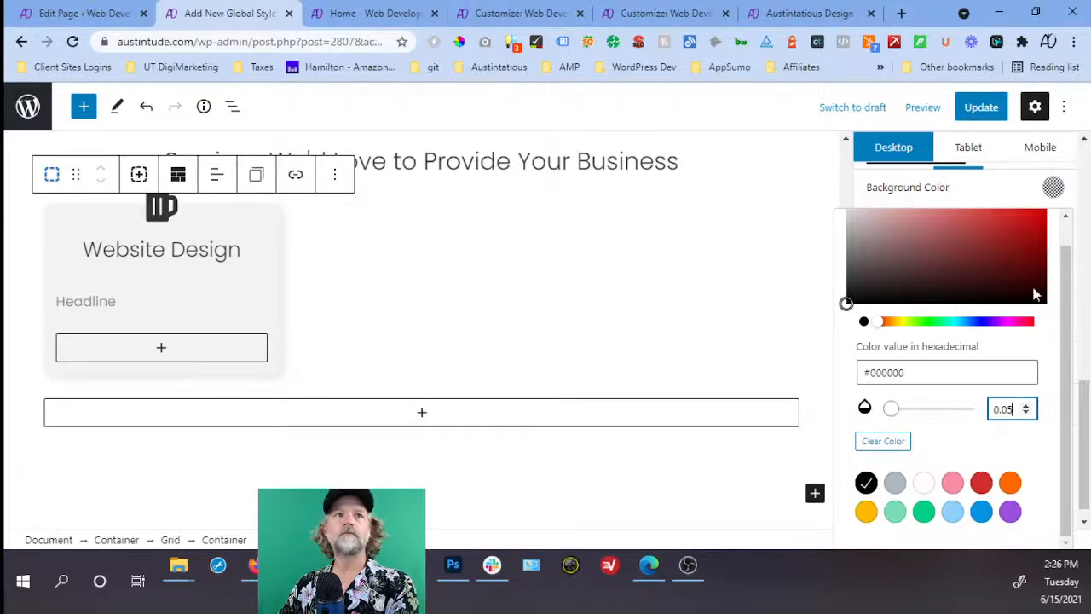
pyautogui.press('BackSpace')
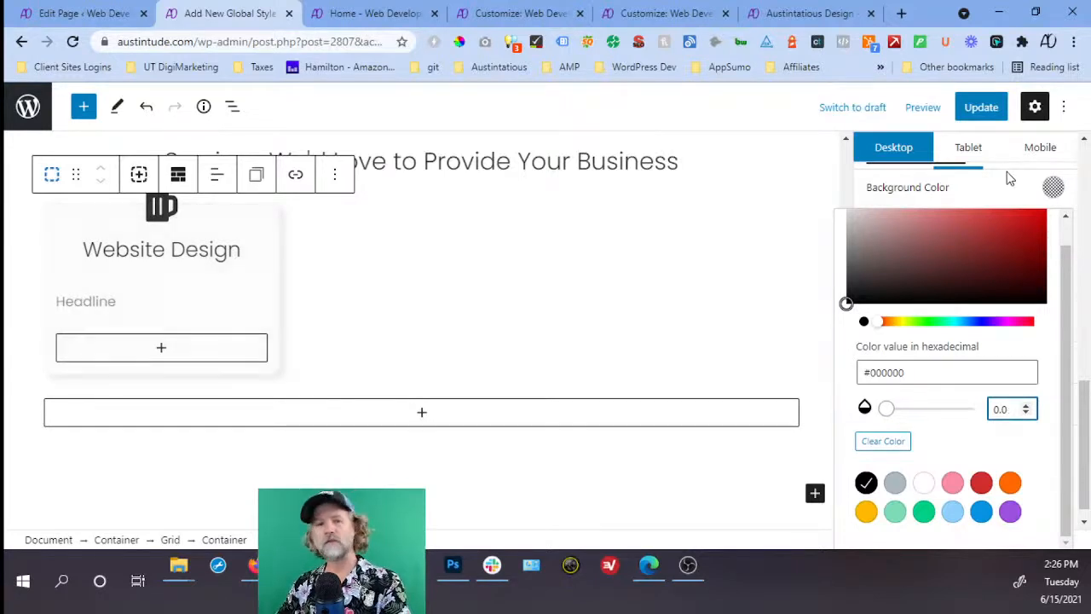
pyautogui.write('4')
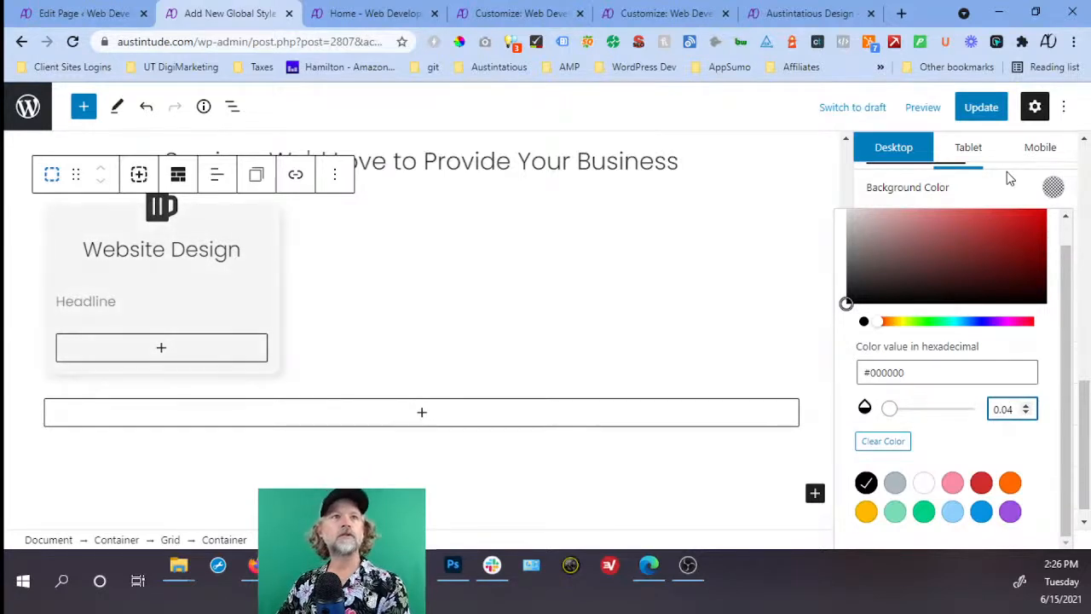
pyautogui.click(971, 109)
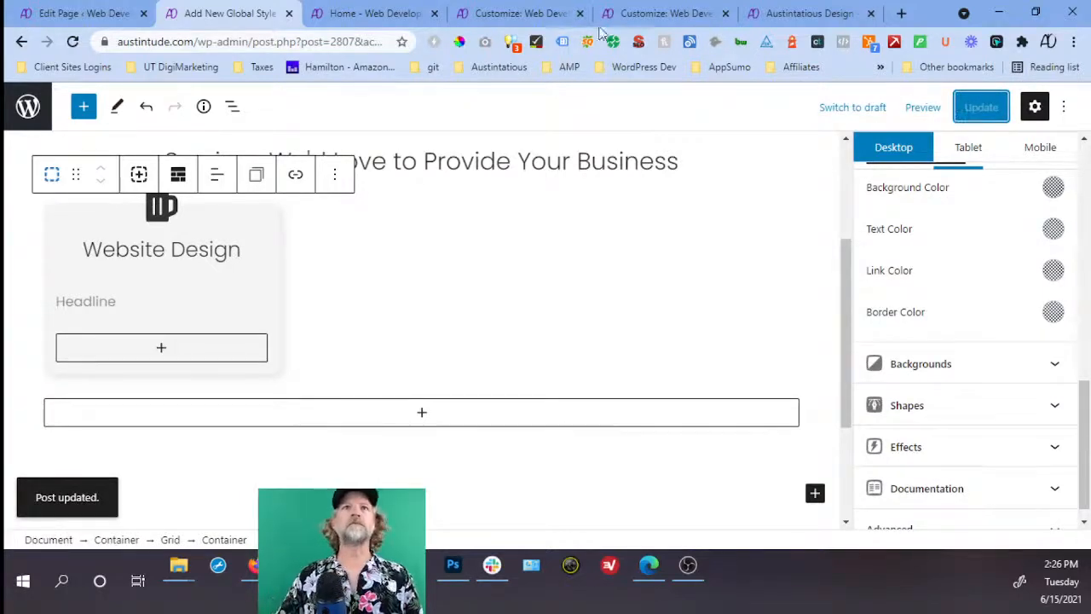
# Reload the home page editor and examine the background of the Website Design card.
pyautogui.click(118, 17)
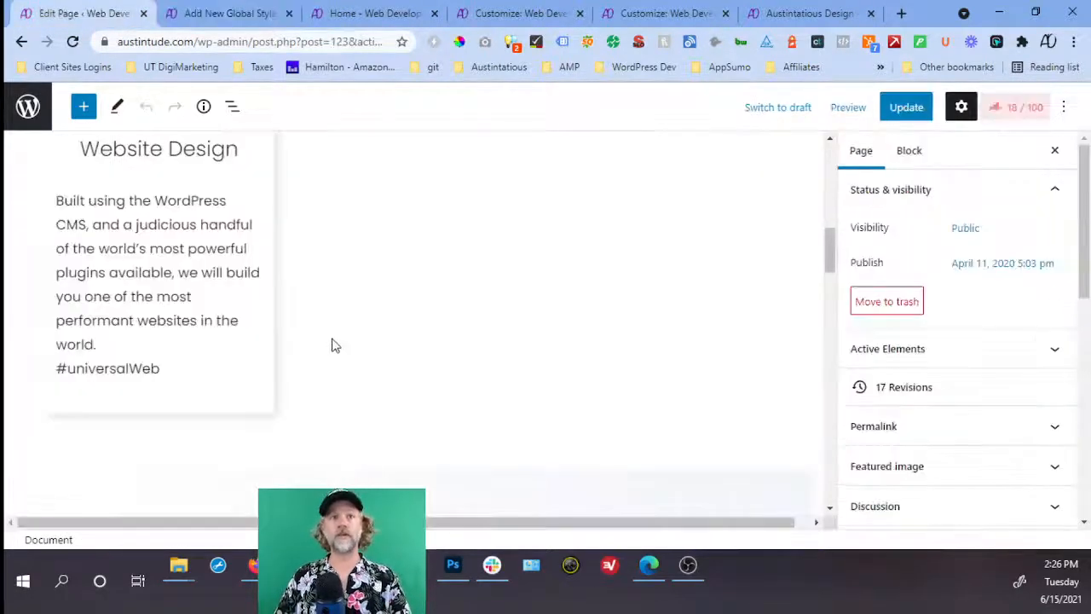
pyautogui.press('F5')
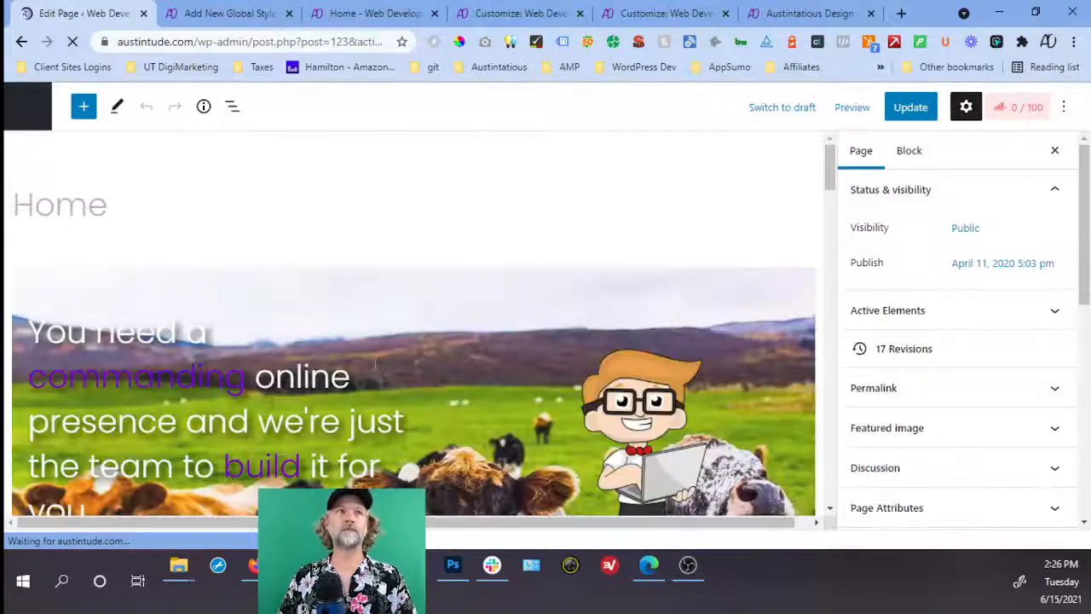
pyautogui.scroll(-8, 382, 375)
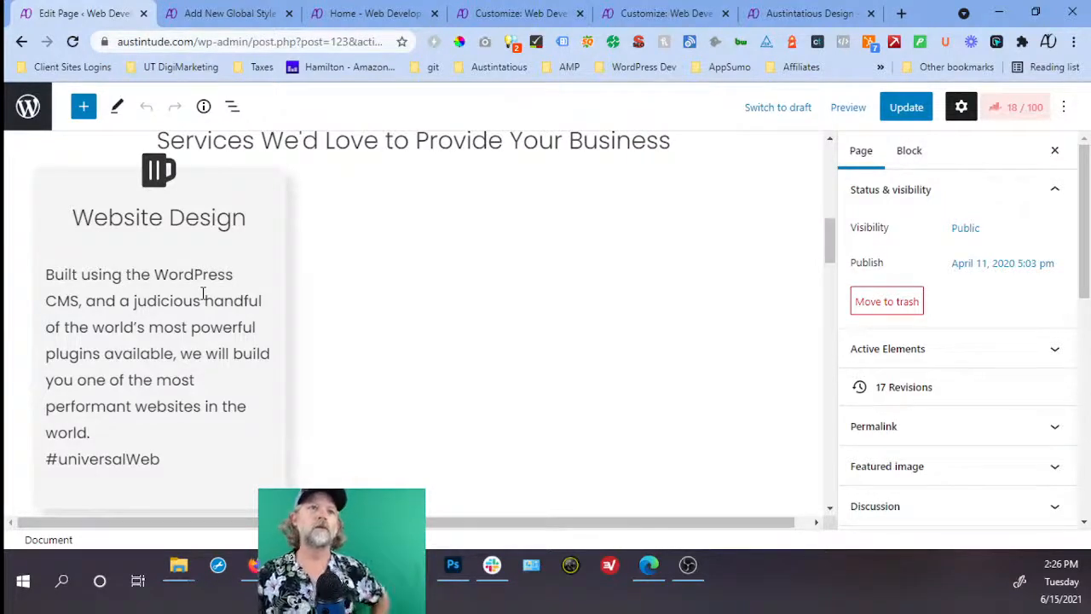
pyautogui.scroll(-1, 205, 291)
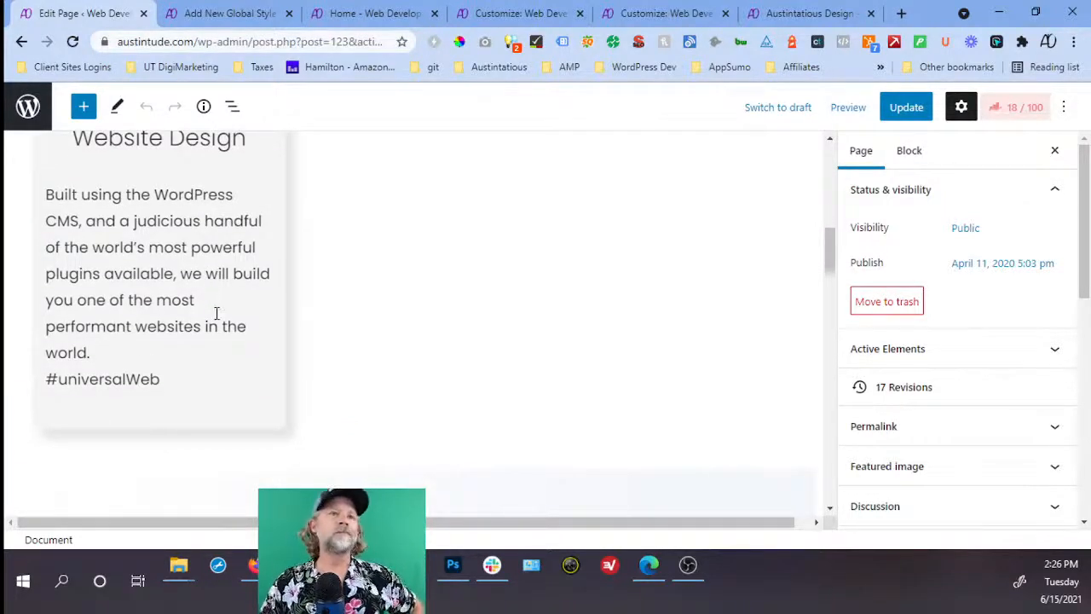
# Insert a GenerateBlocks Buttons block after the description paragraph in the home page's Website Design card.
pyautogui.click(190, 377)
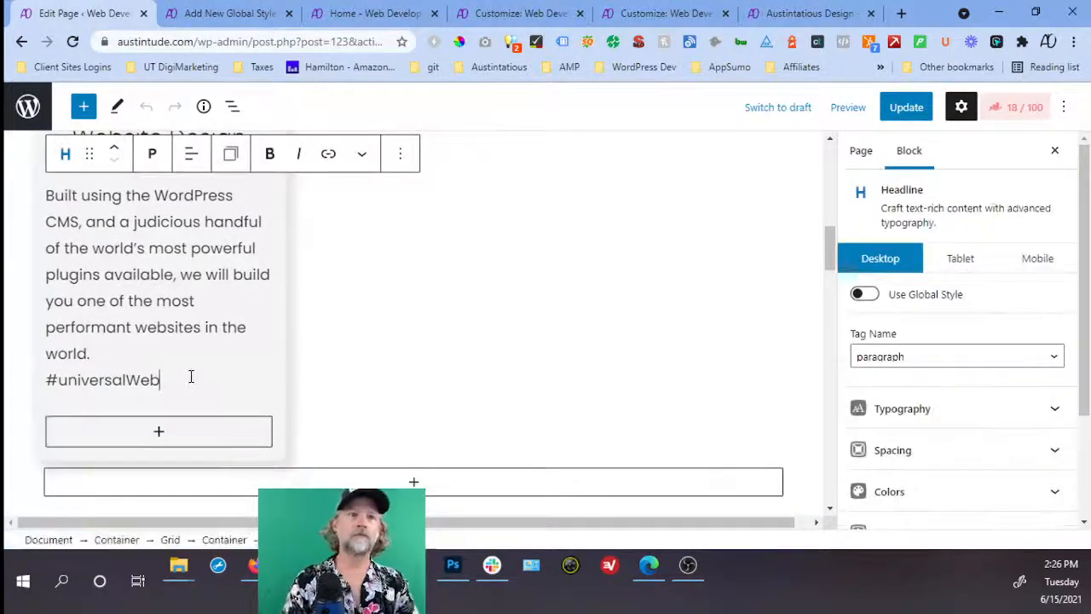
pyautogui.press('Return')
pyautogui.press('BackSpace')
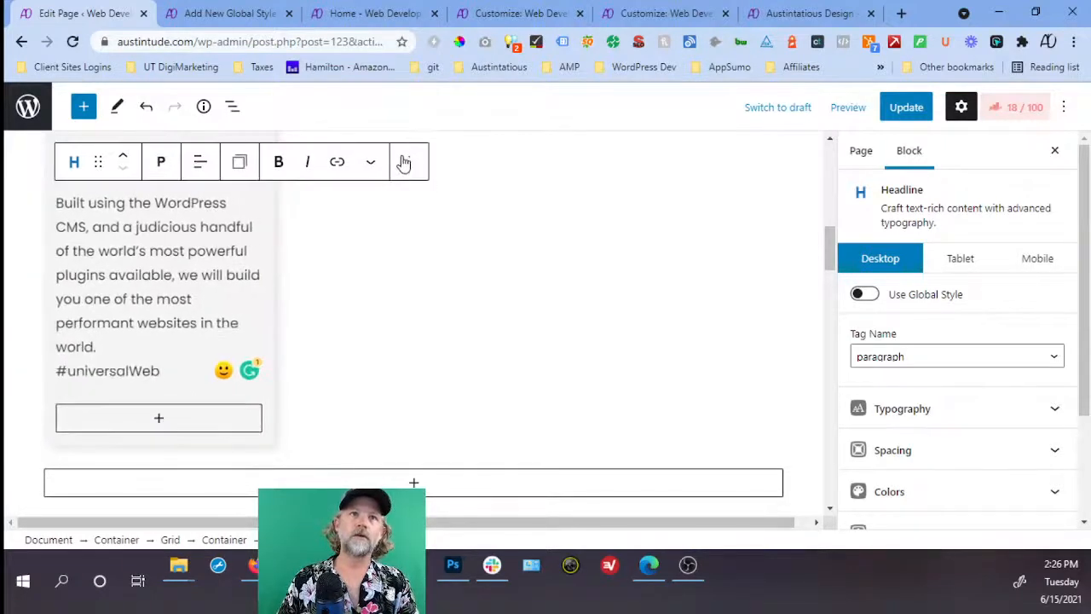
pyautogui.click(411, 162)
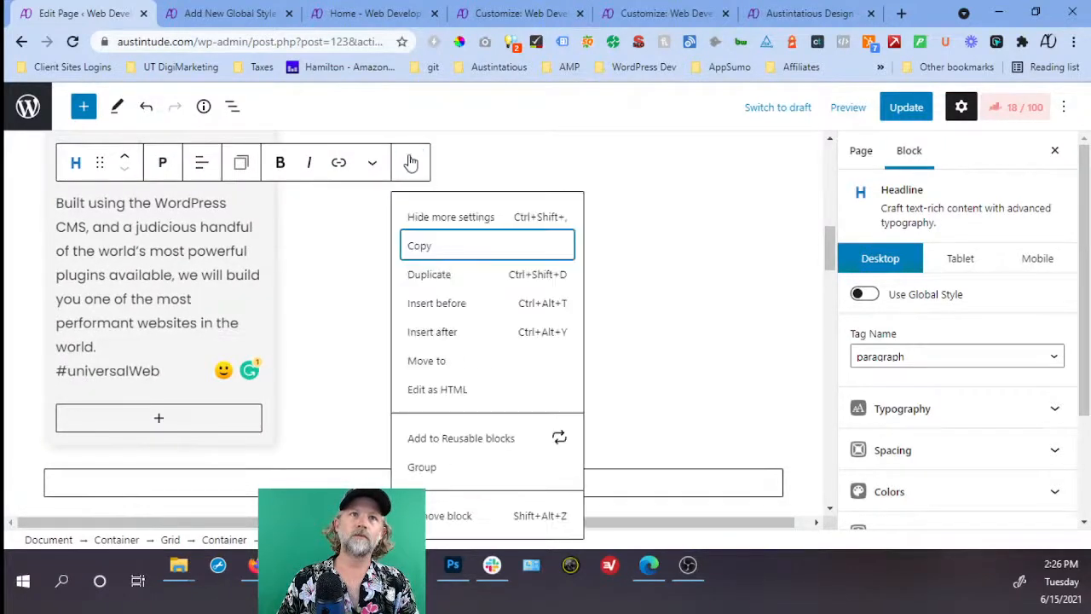
pyautogui.click(433, 332)
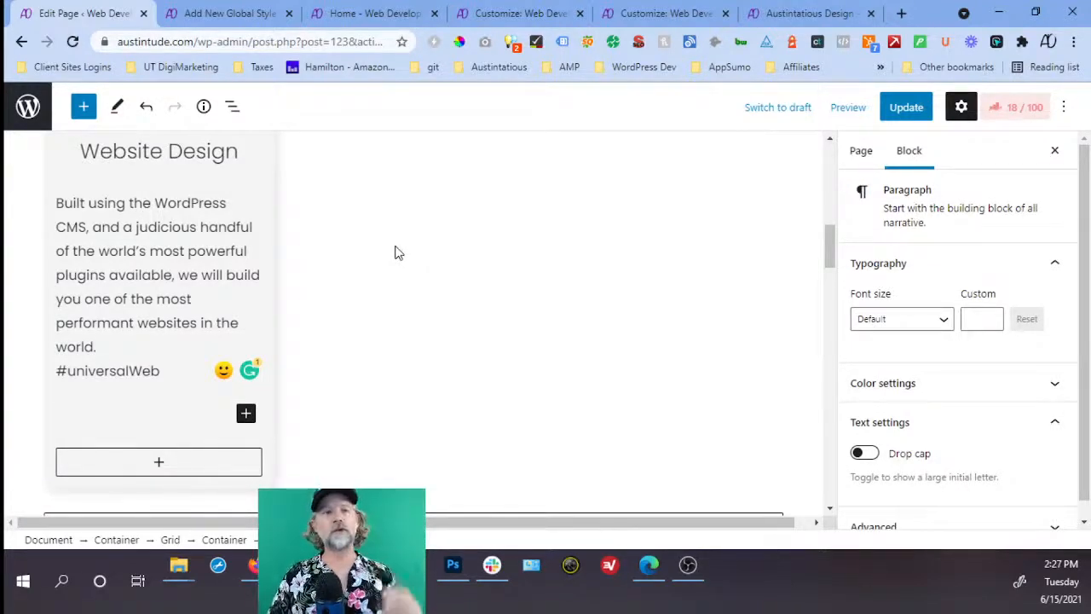
pyautogui.write('/button')
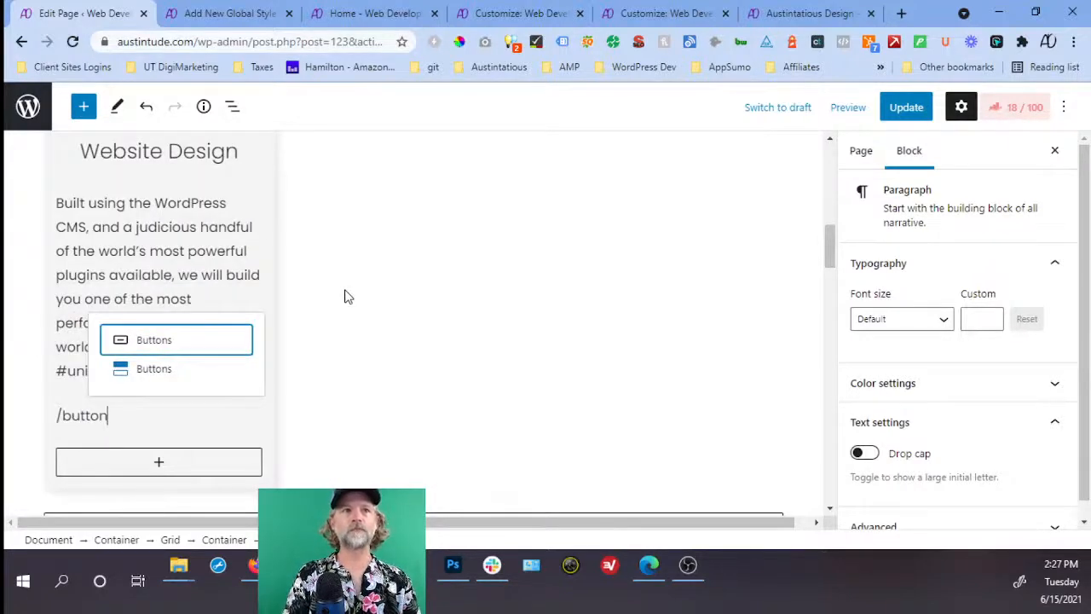
pyautogui.click(176, 371)
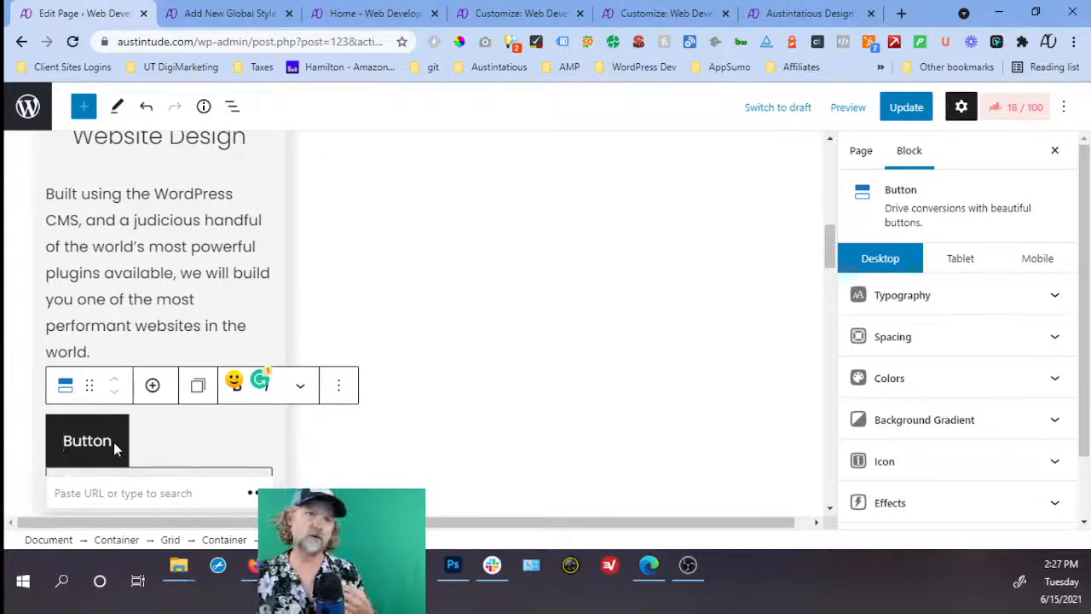
# Open the Global Styles list in a new browser tab and add a new global style titled "Buttons".
pyautogui.click(228, 15)
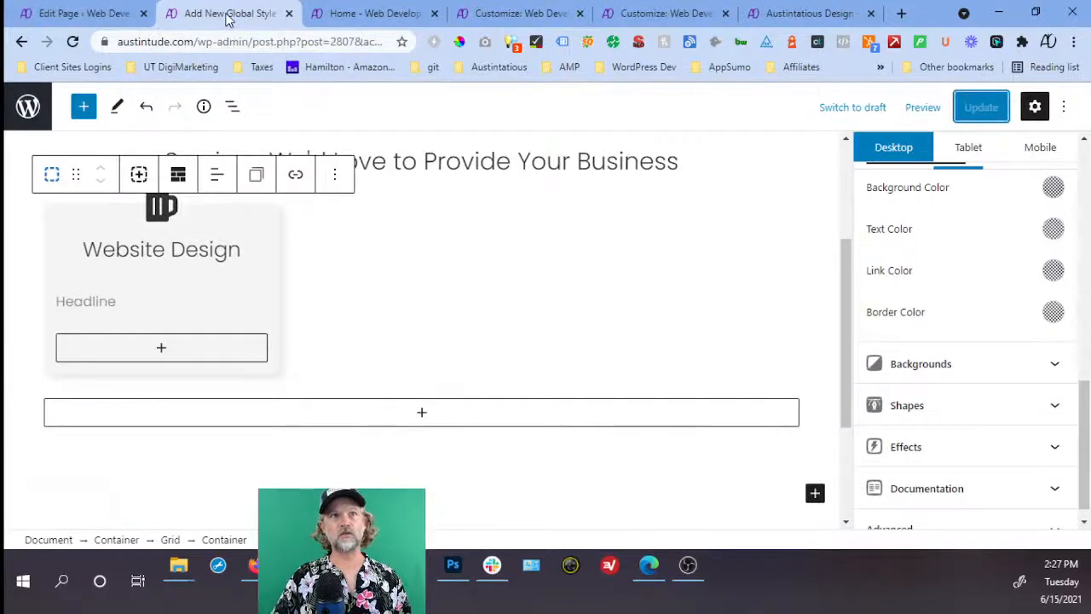
pyautogui.rightClick(21, 108)
pyautogui.click(57, 122)
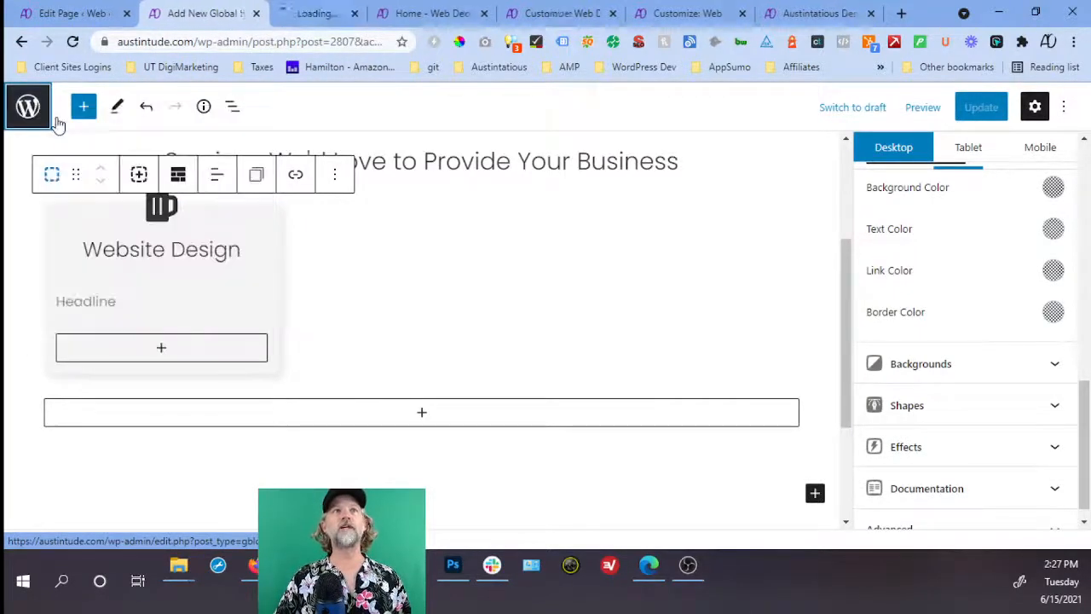
pyautogui.click(298, 23)
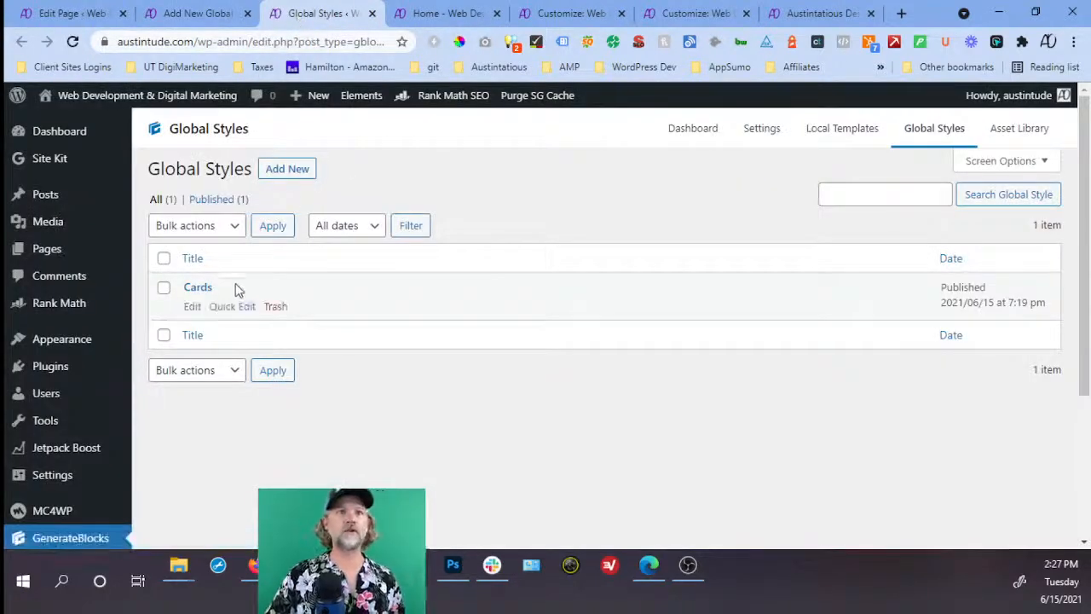
pyautogui.click(282, 177)
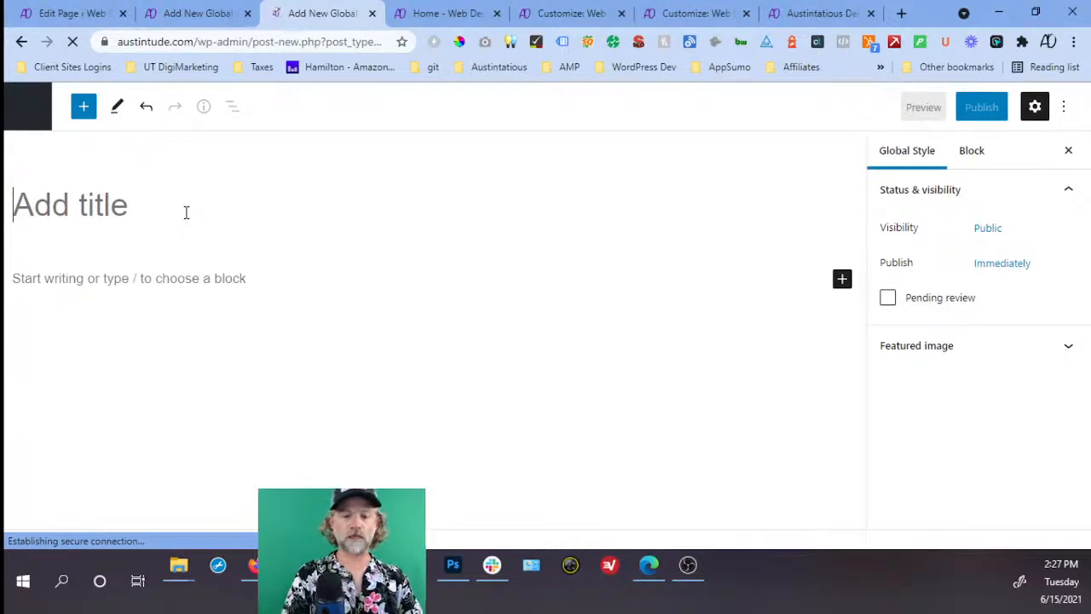
pyautogui.write('Buttons')
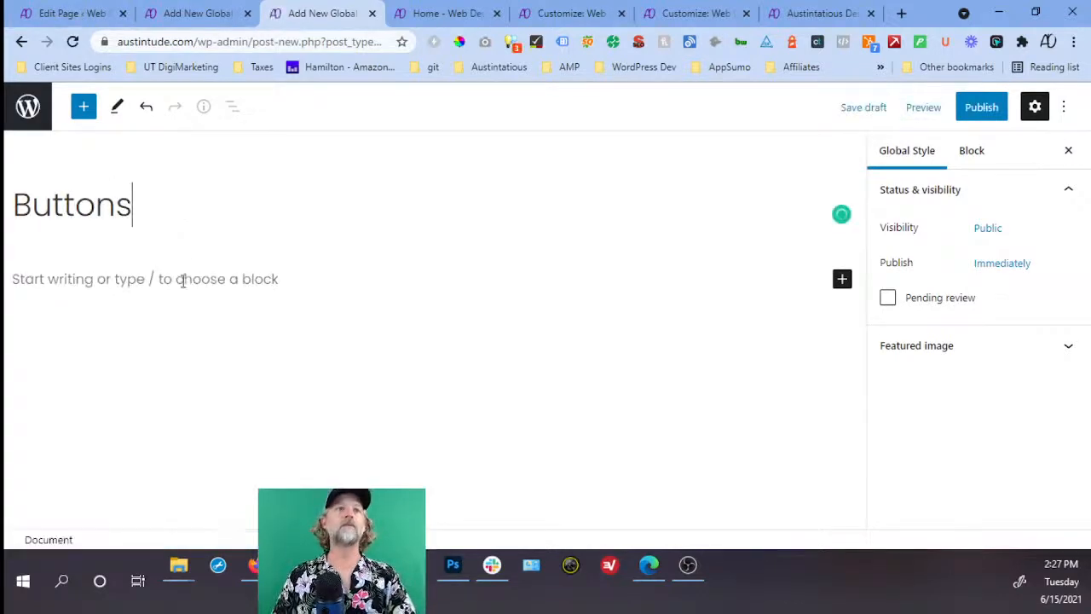
# Add a Container block to the Buttons global style and insert a GenerateBlocks Buttons block inside it.
pyautogui.click(185, 284)
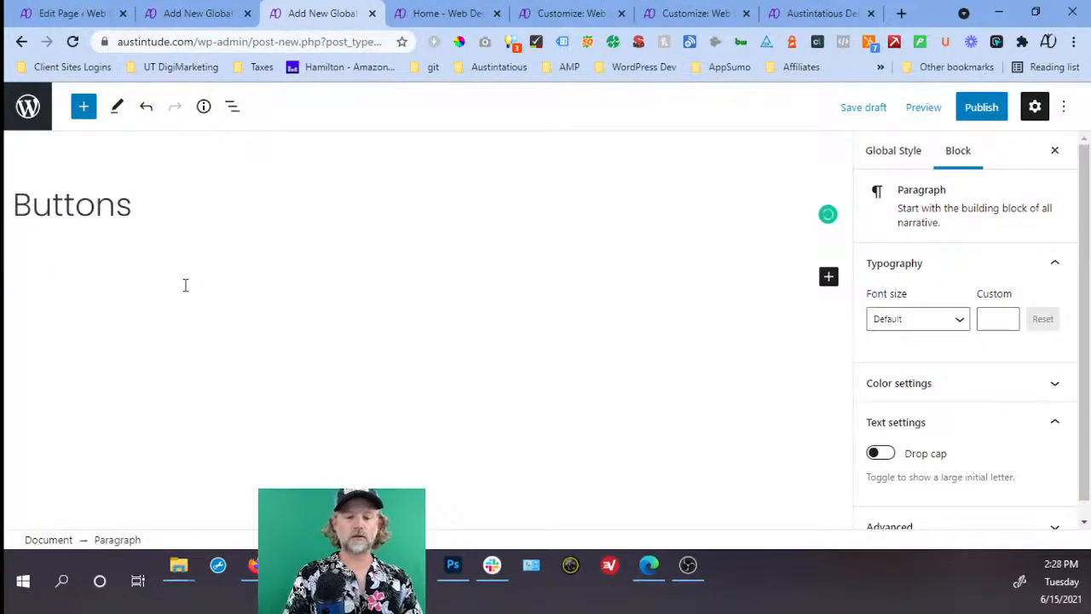
pyautogui.write('/')
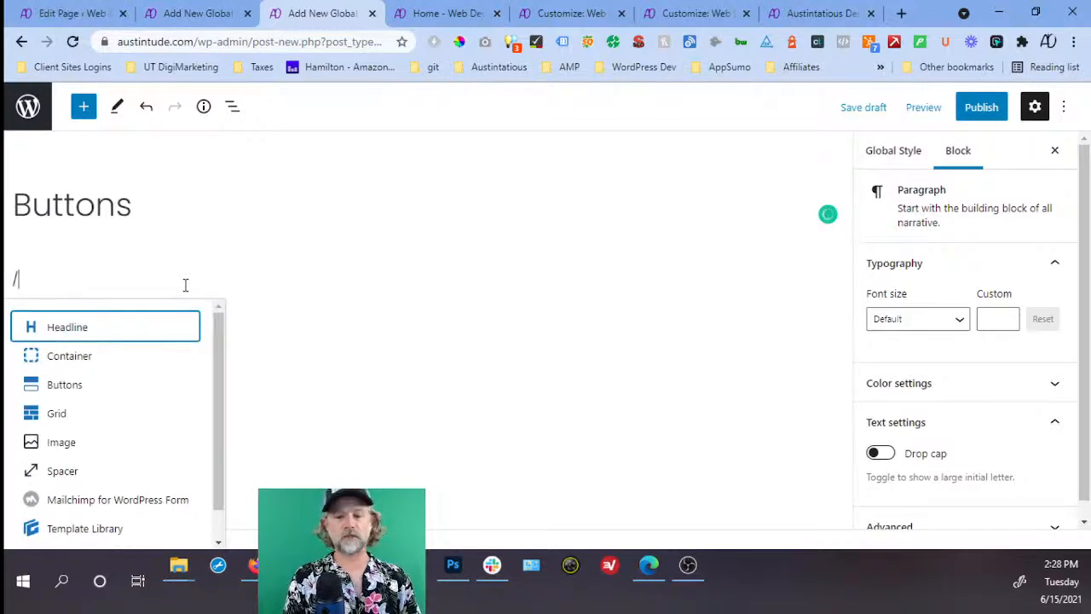
pyautogui.press('Down')
pyautogui.press('Return')
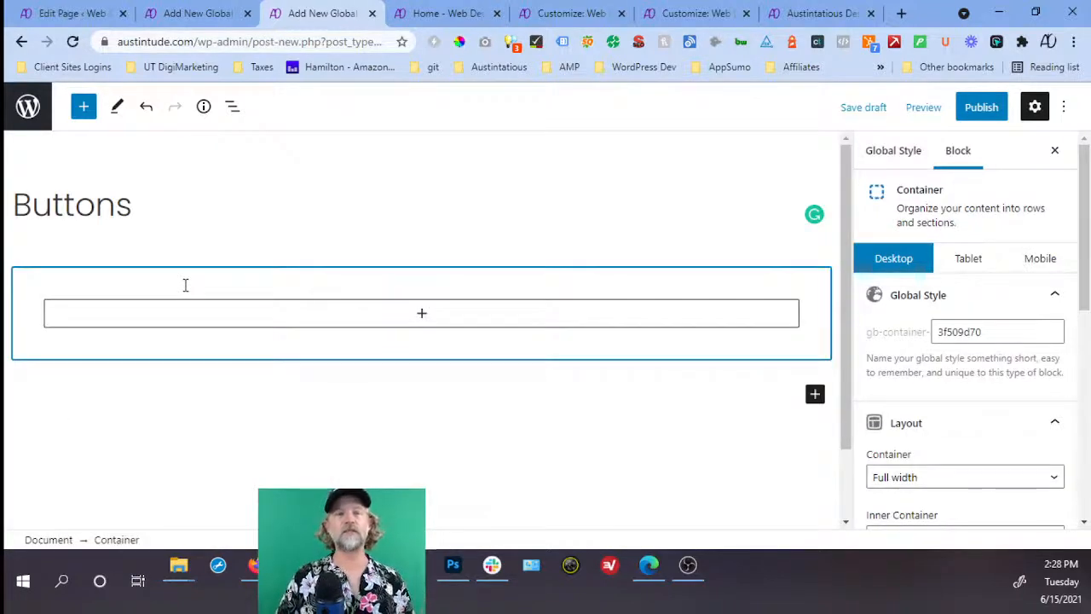
pyautogui.click(421, 315)
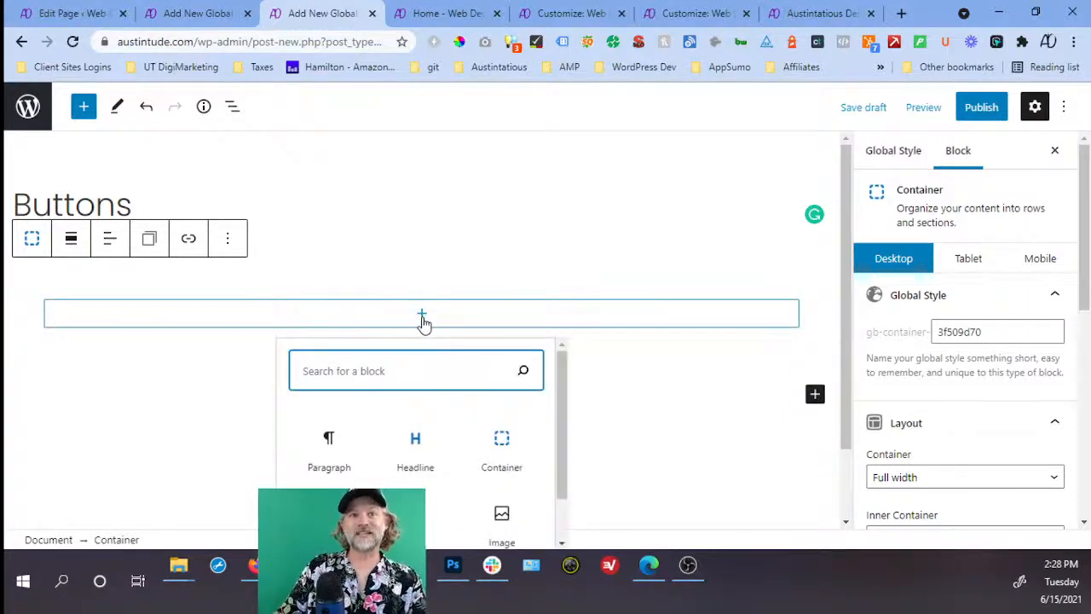
pyautogui.click(329, 511)
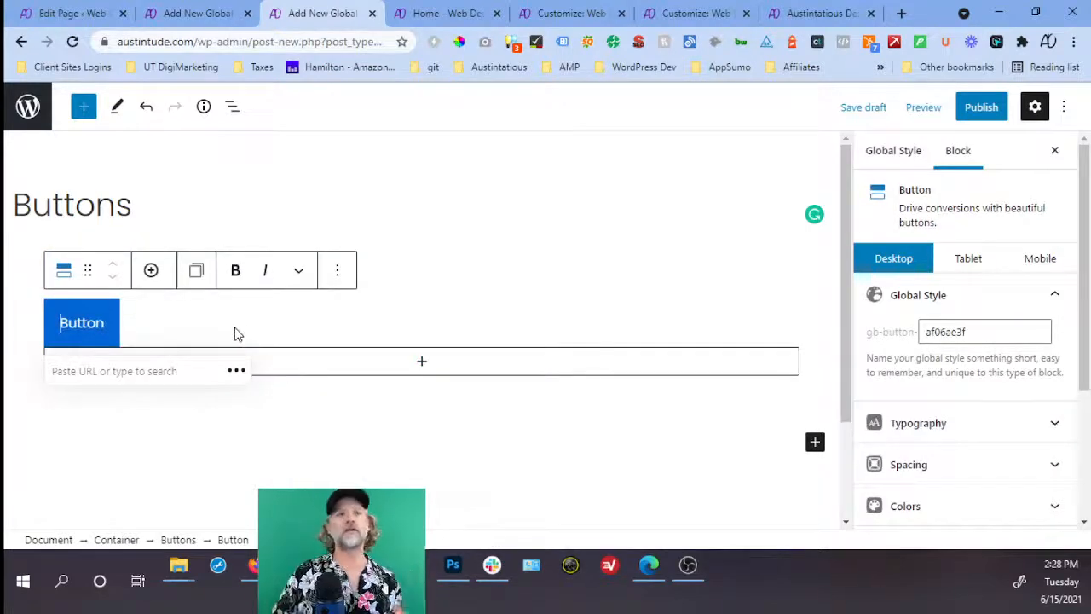
# Name the global style of the Buttons wrapper block inside the container "buttons".
pyautogui.doubleClick(950, 339)
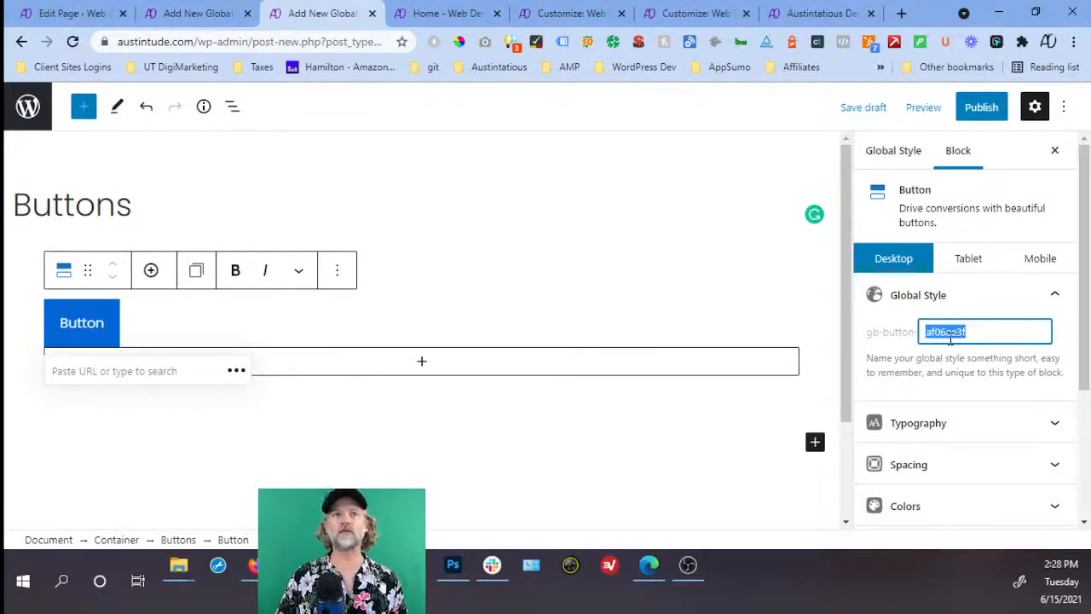
pyautogui.click(245, 108)
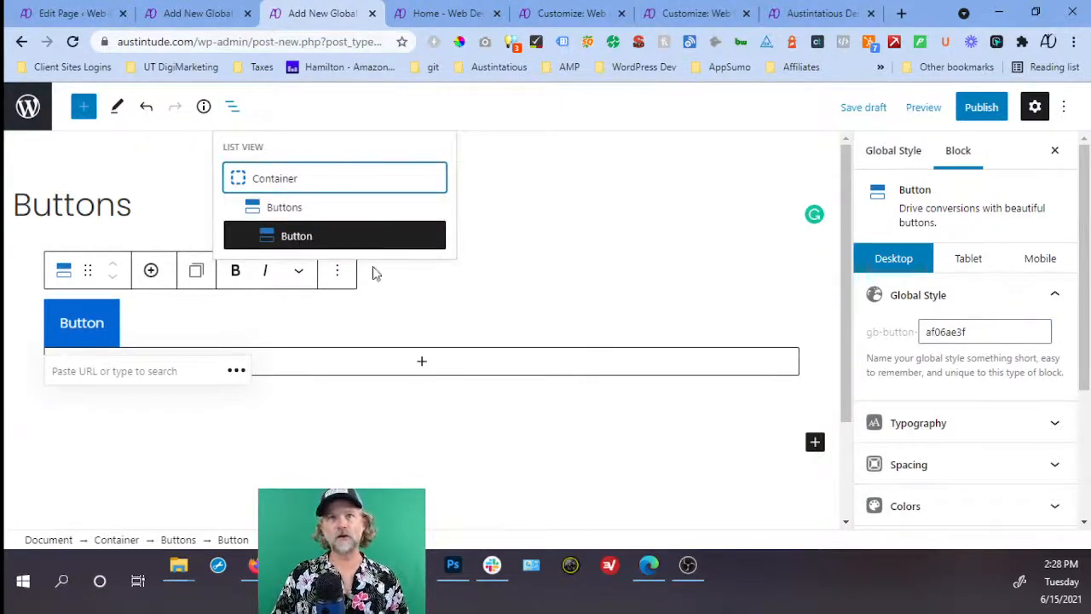
pyautogui.click(315, 209)
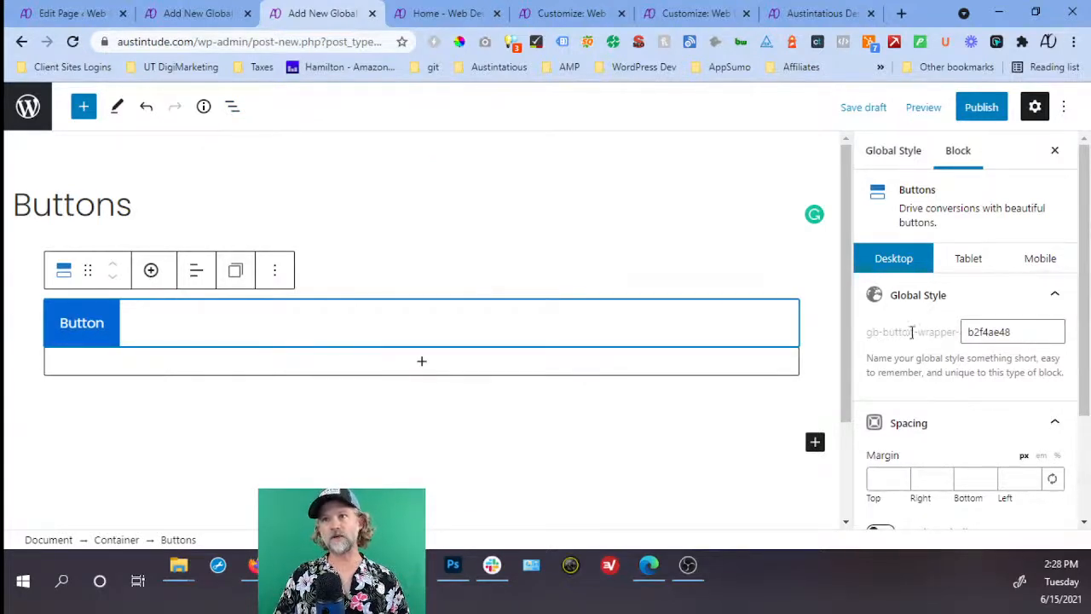
pyautogui.doubleClick(974, 332)
pyautogui.write('buttons')
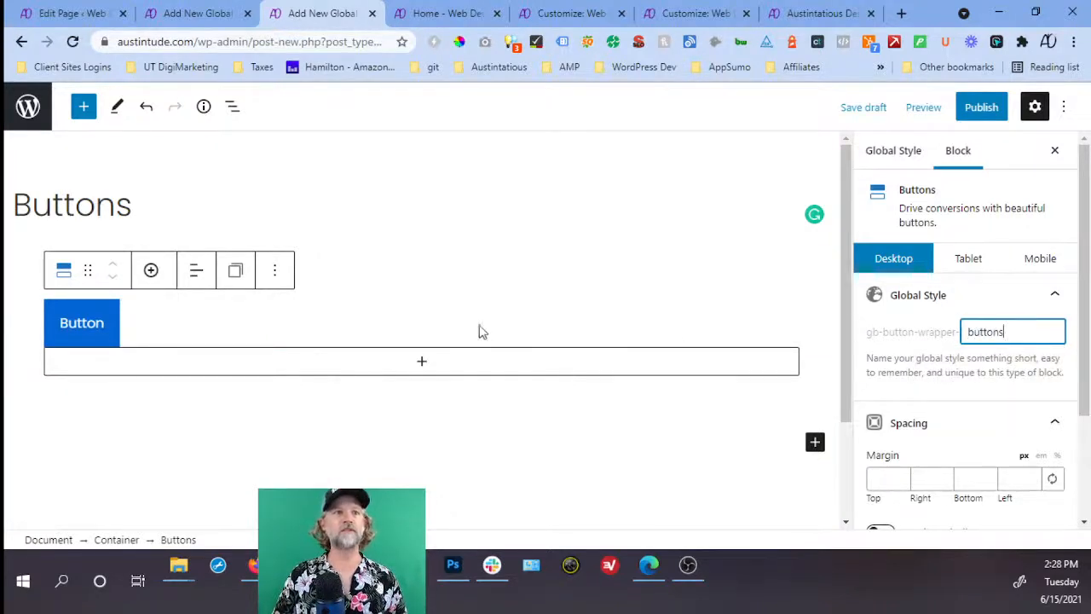
# Try to rename the inner Button block's global style to "button".
pyautogui.click(112, 342)
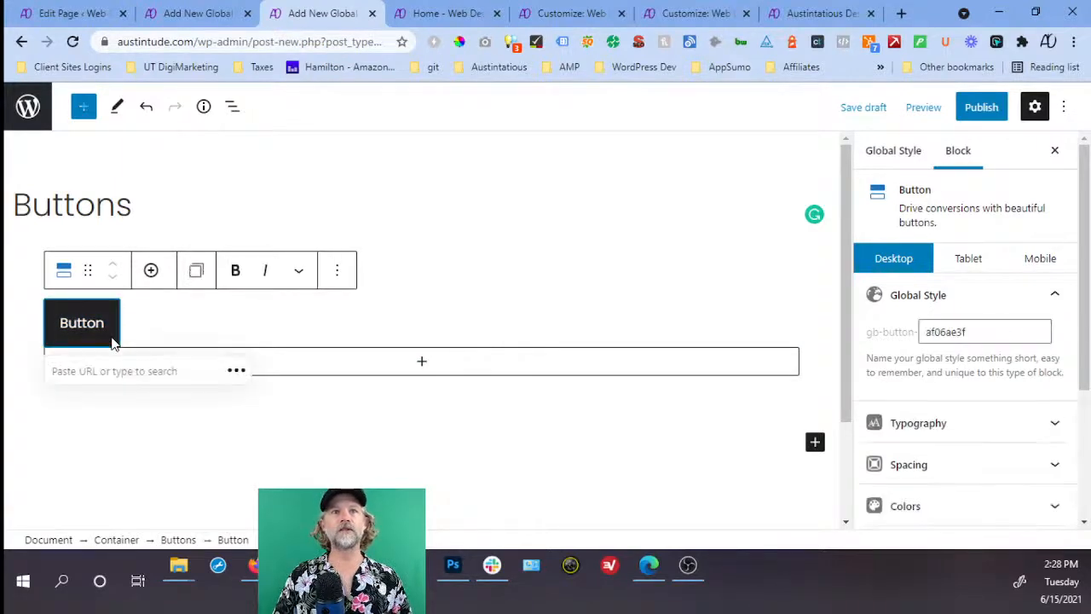
pyautogui.doubleClick(953, 331)
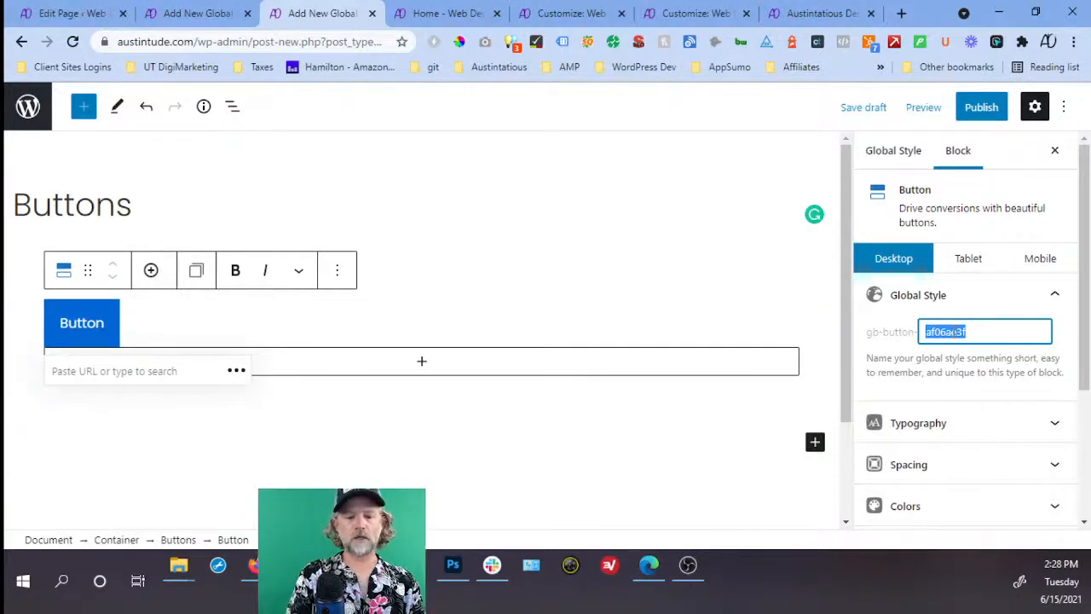
pyautogui.write('button')
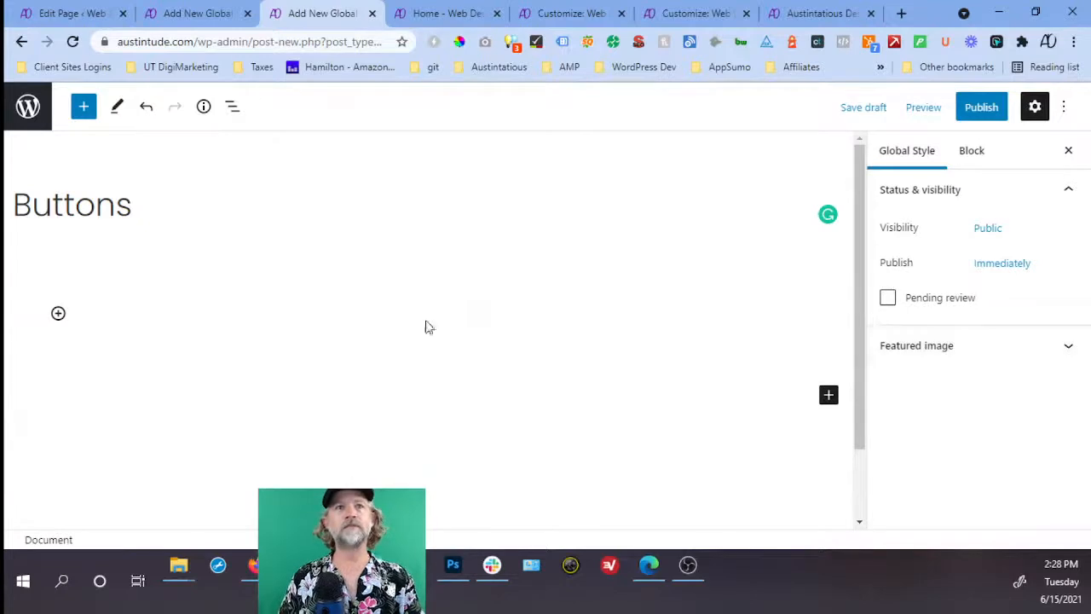
# Add a new Button to the empty Buttons block and name its global style "1".
pyautogui.click(426, 323)
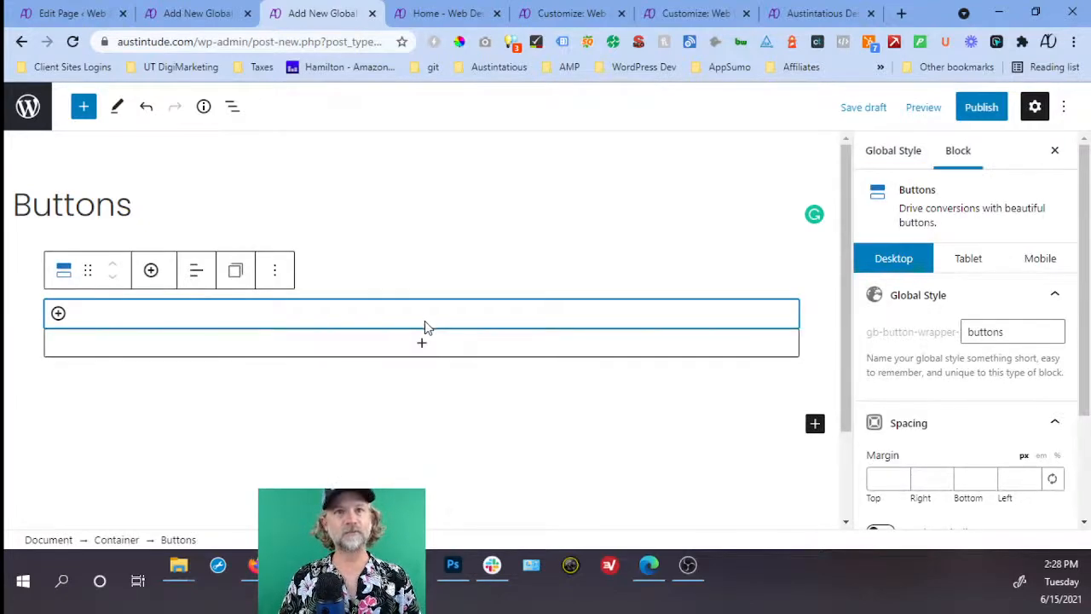
pyautogui.click(77, 318)
pyautogui.click(955, 332)
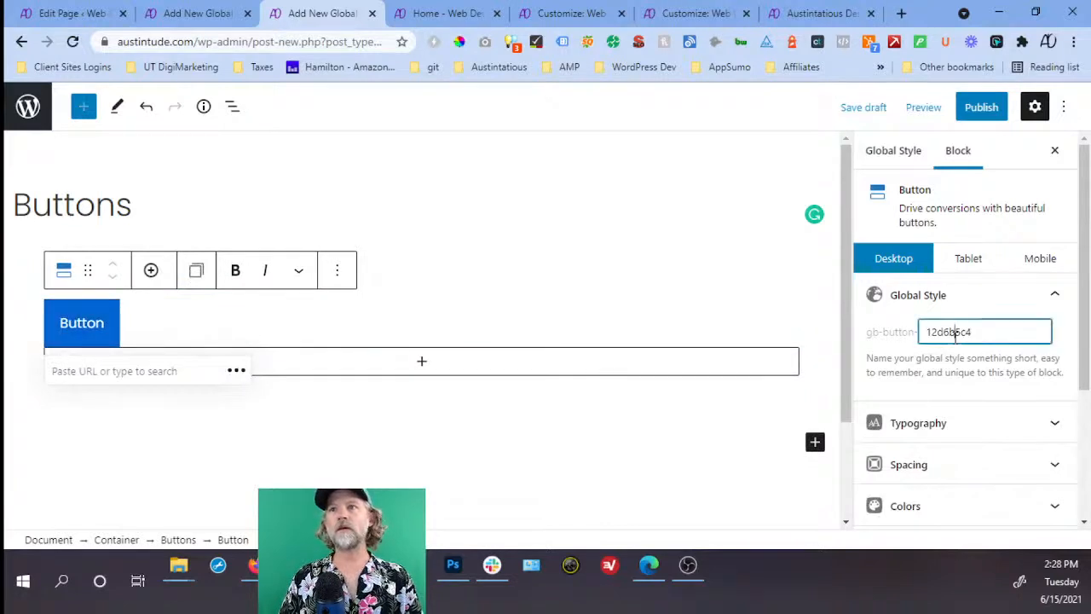
pyautogui.doubleClick(954, 333)
pyautogui.write('bu')
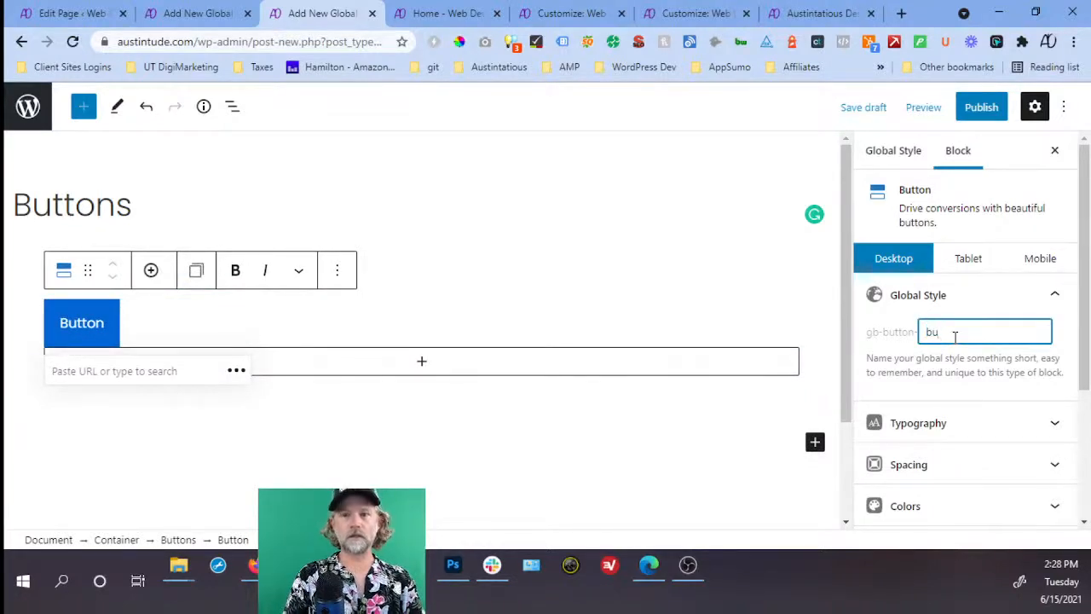
pyautogui.press('BackSpace')
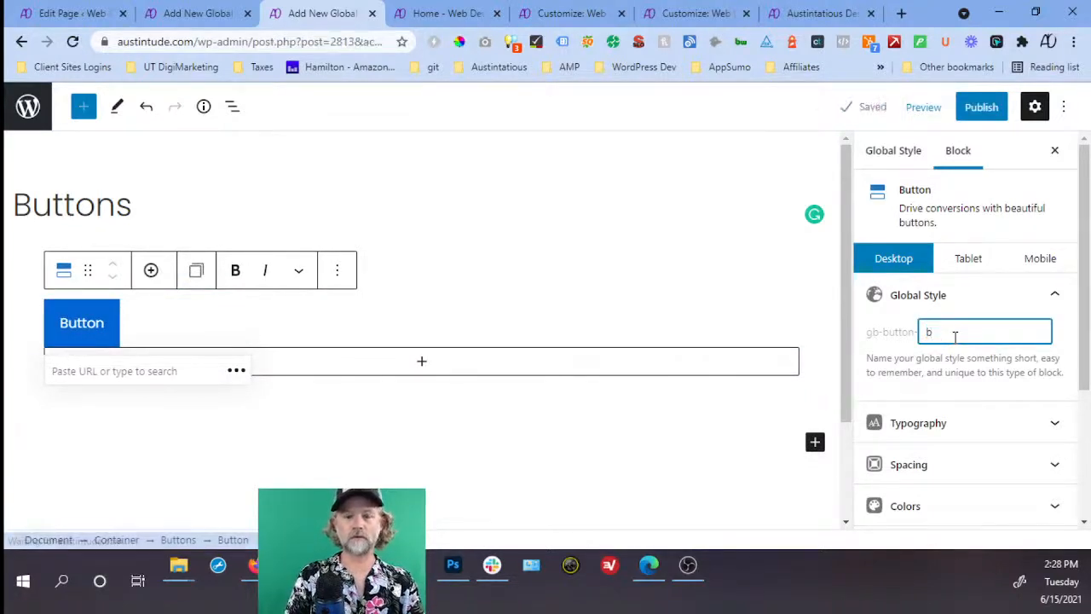
pyautogui.write('u')
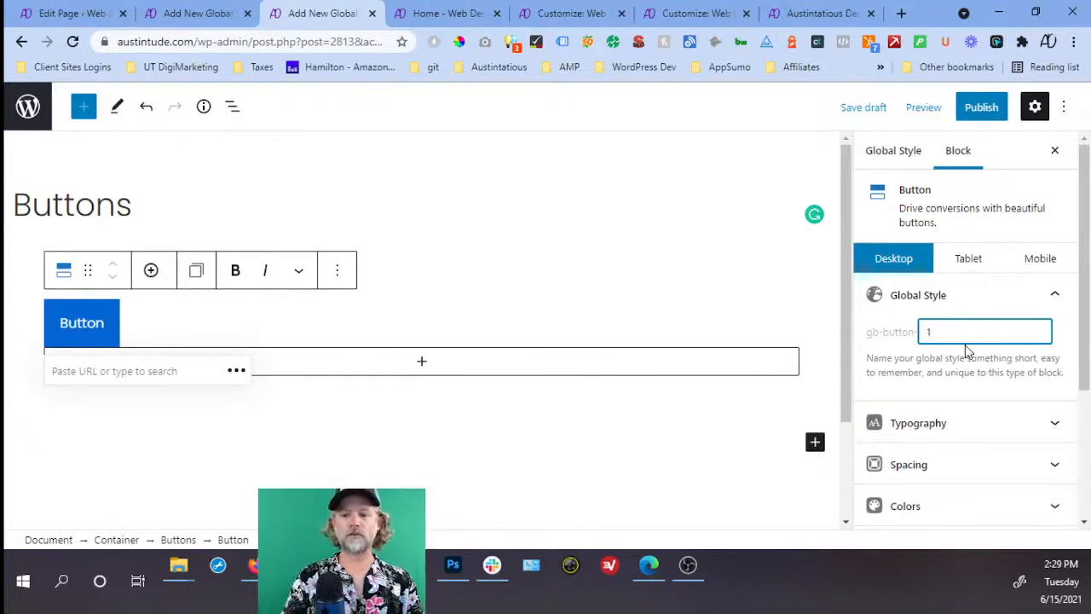
pyautogui.write('purple')
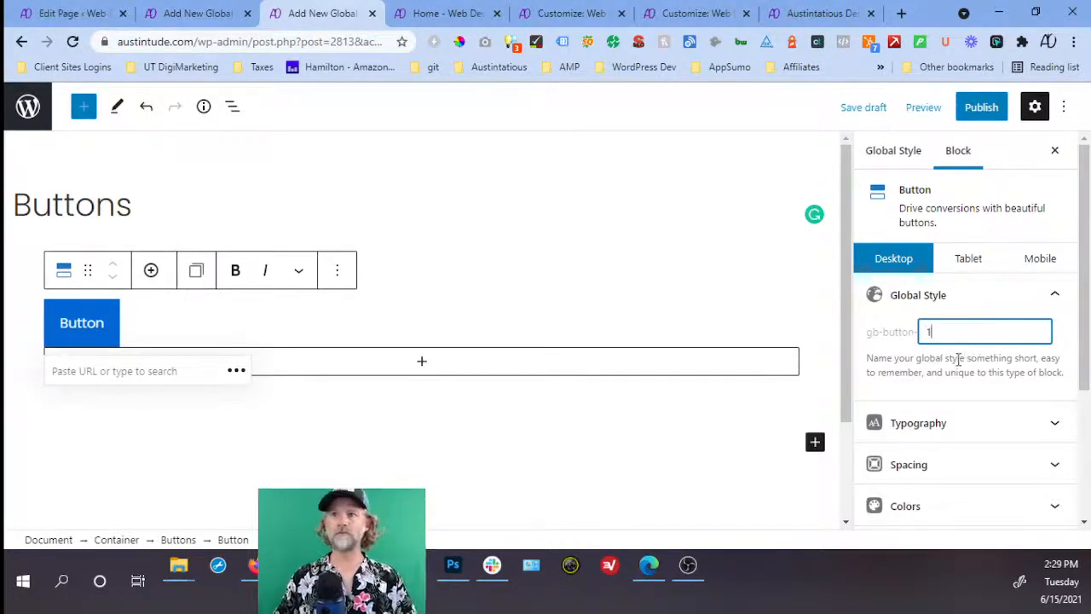
pyautogui.click(958, 359)
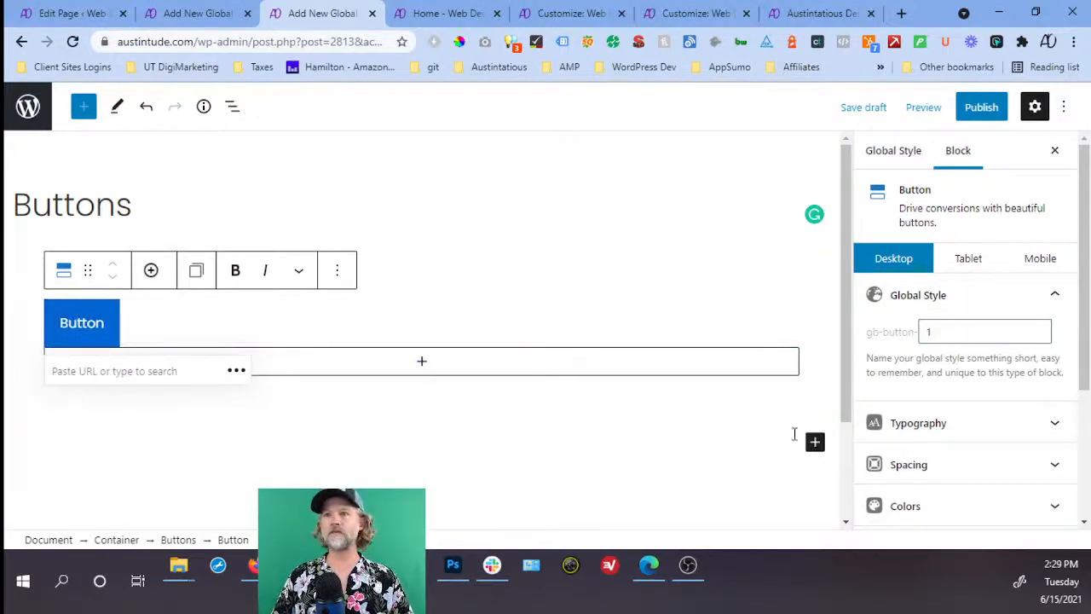
# Link the button's border radius values and set all four corners to 10 px.
pyautogui.scroll(-2, 962, 458)
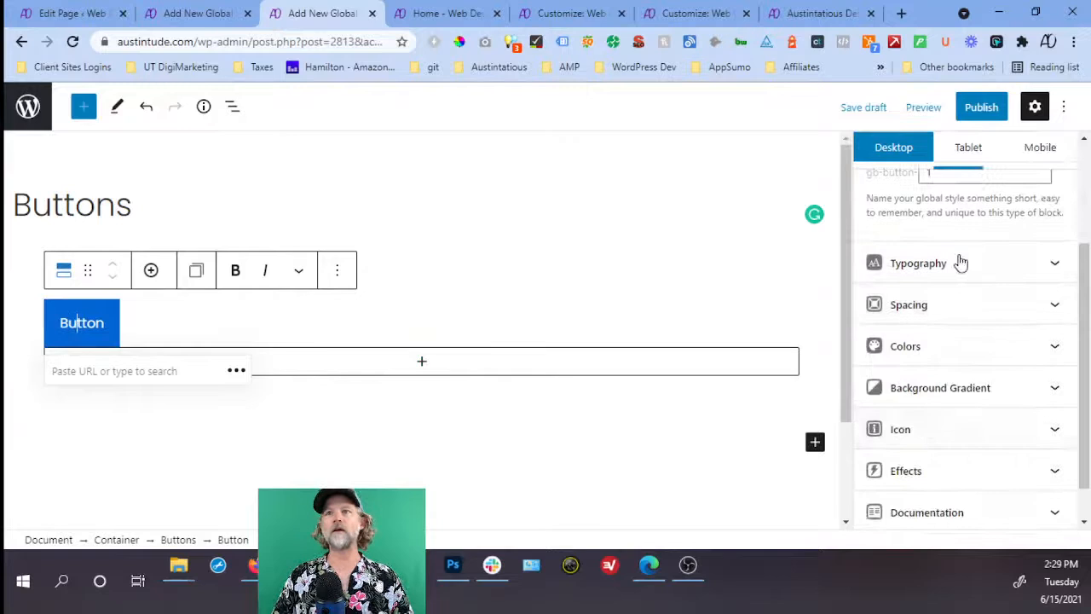
pyautogui.click(958, 307)
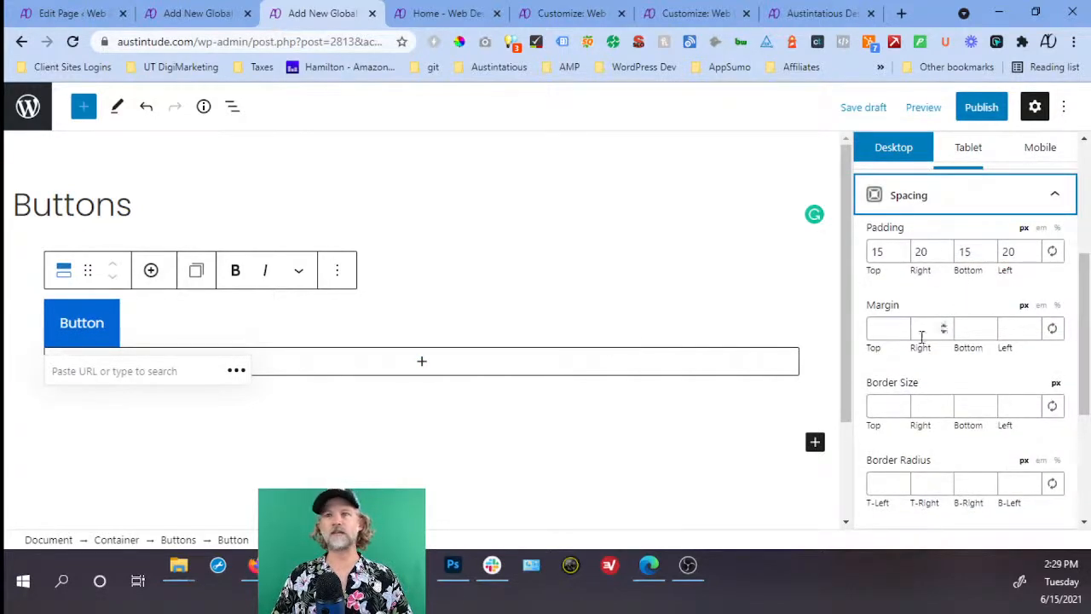
pyautogui.scroll(-2, 955, 405)
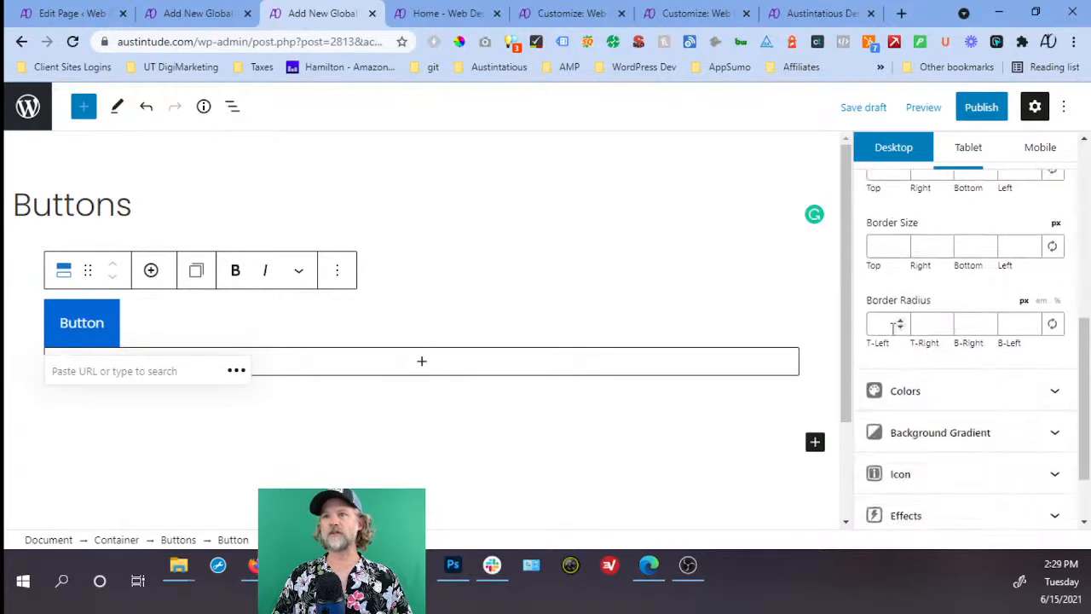
pyautogui.click(1053, 326)
pyautogui.click(886, 328)
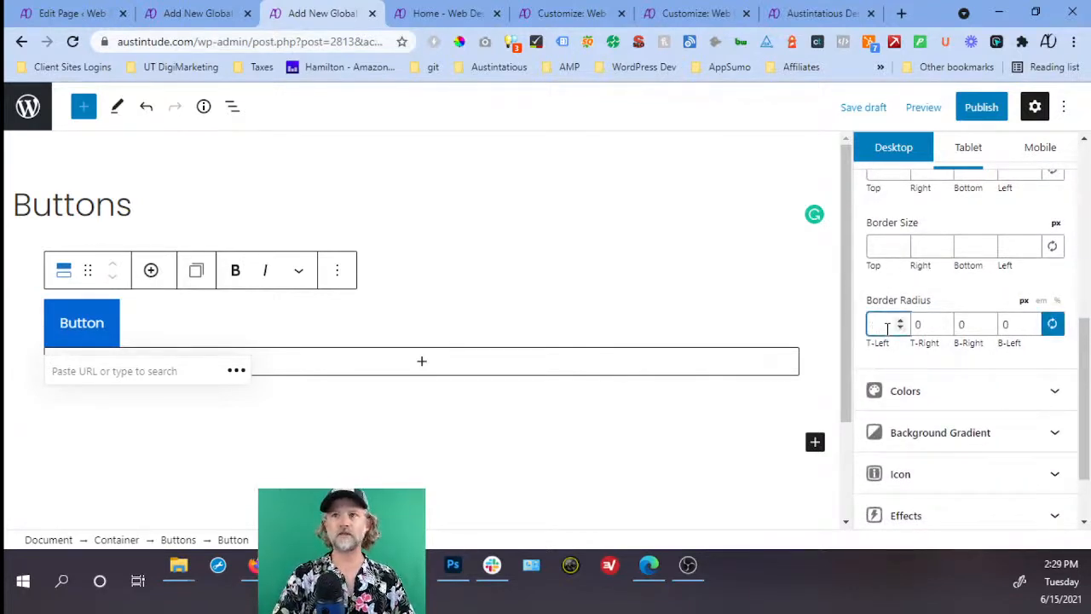
pyautogui.write('10')
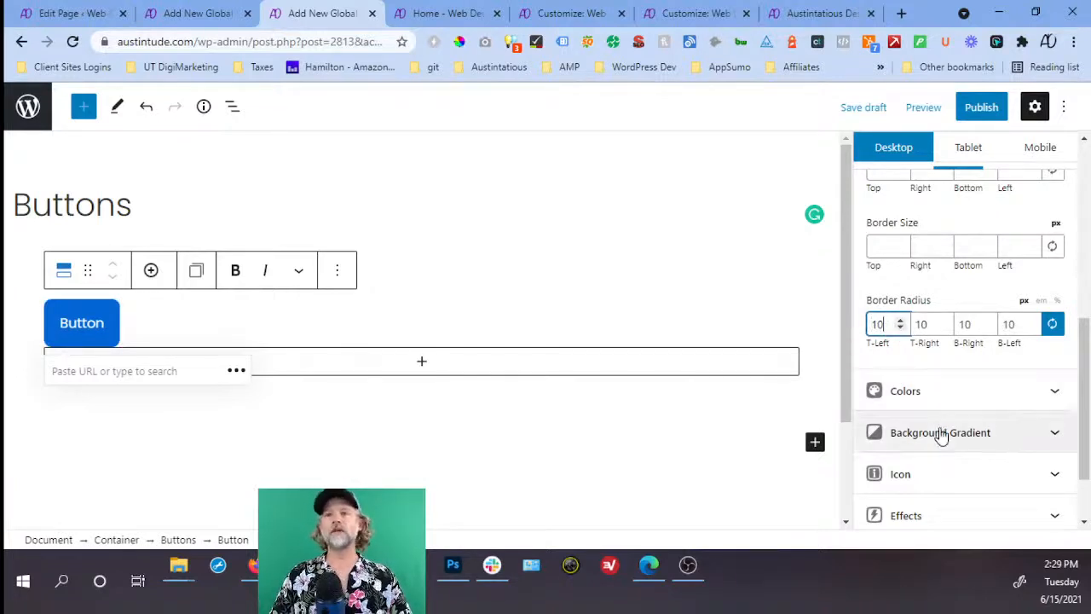
pyautogui.scroll(5, 964, 428)
pyautogui.scroll(-5, 968, 421)
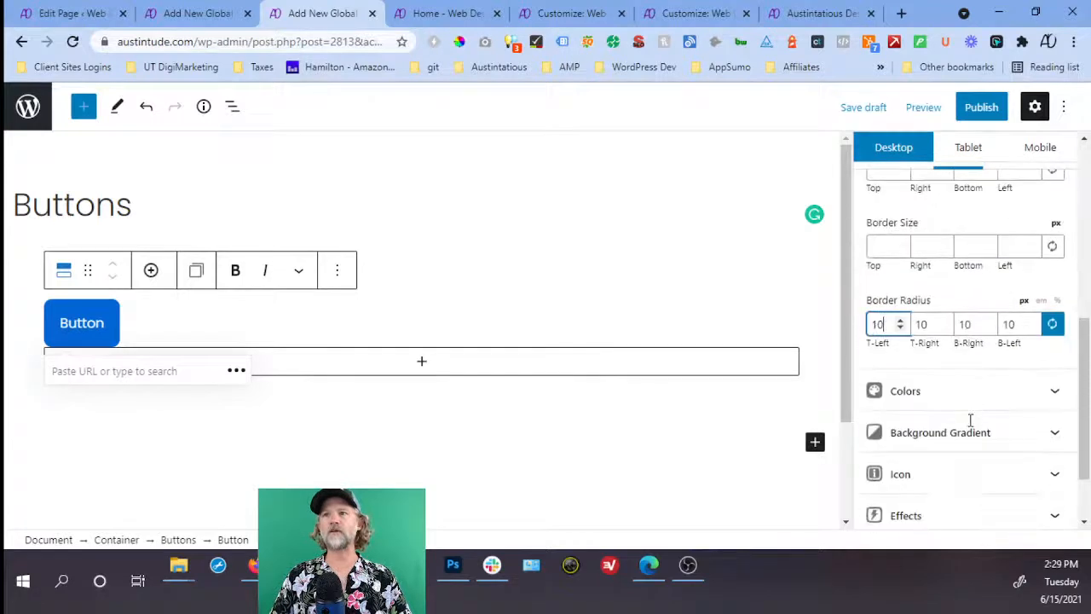
# Open the button's background color for editing and copy purple 7000a0 from Hoverify's recent eyedropper colors on the austintatiousdesign.co tab.
pyautogui.click(979, 401)
pyautogui.scroll(-2, 980, 417)
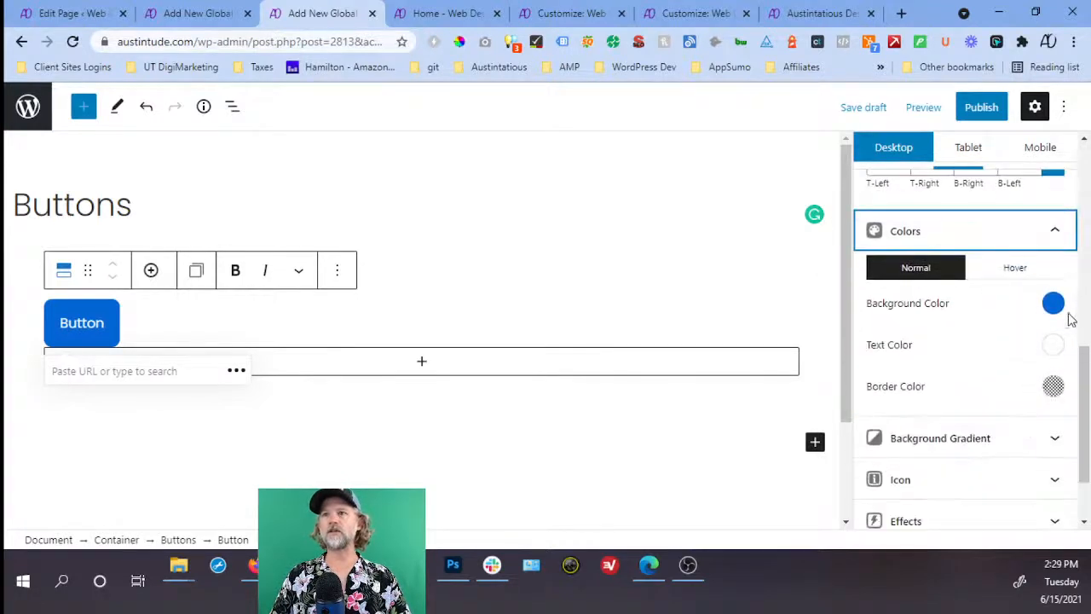
pyautogui.click(1054, 305)
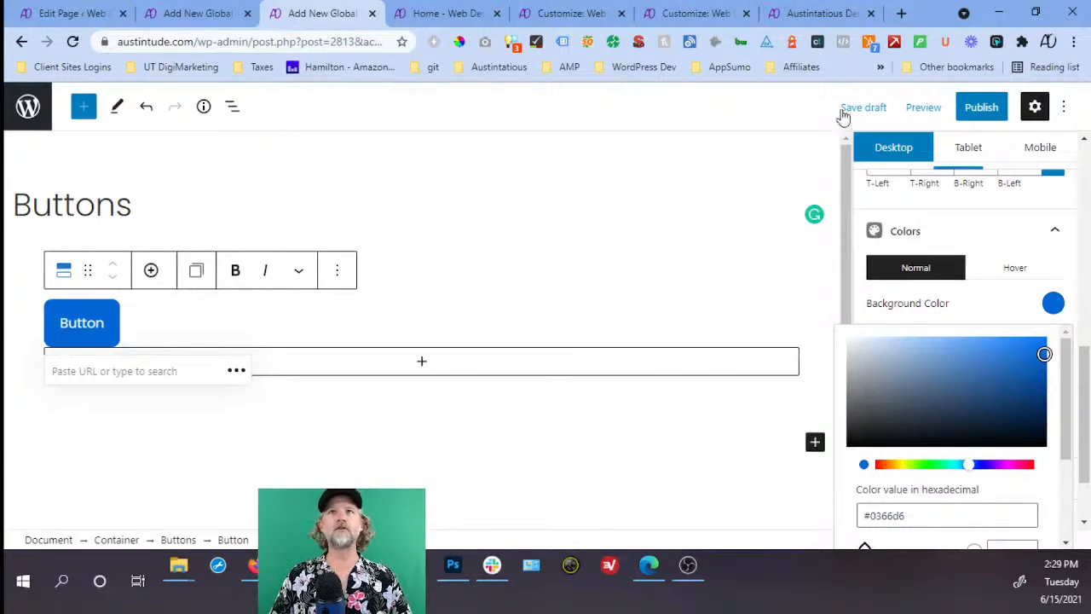
pyautogui.click(805, 13)
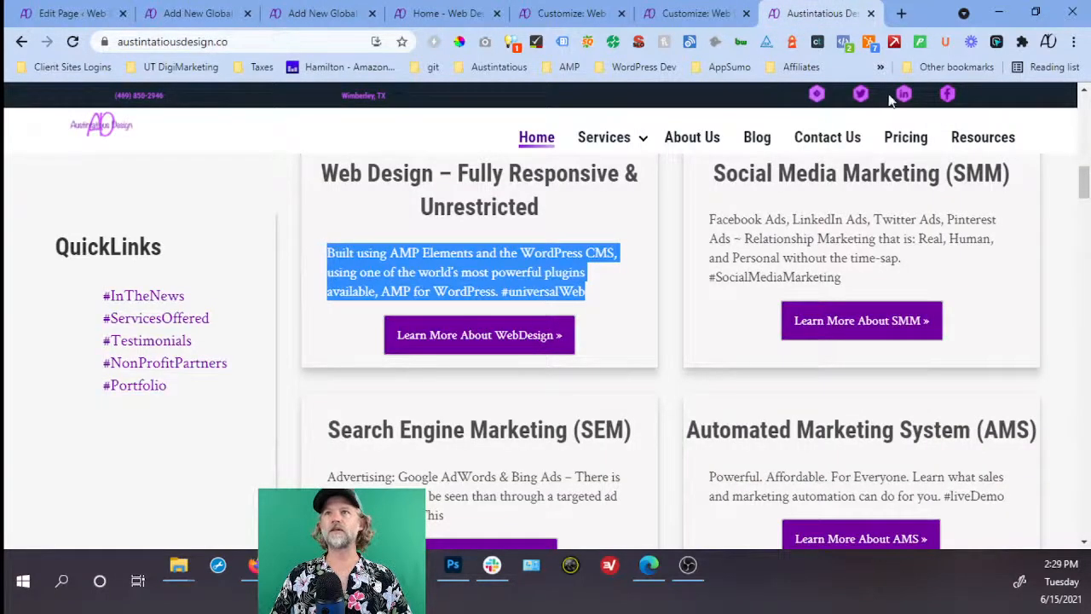
pyautogui.click(996, 42)
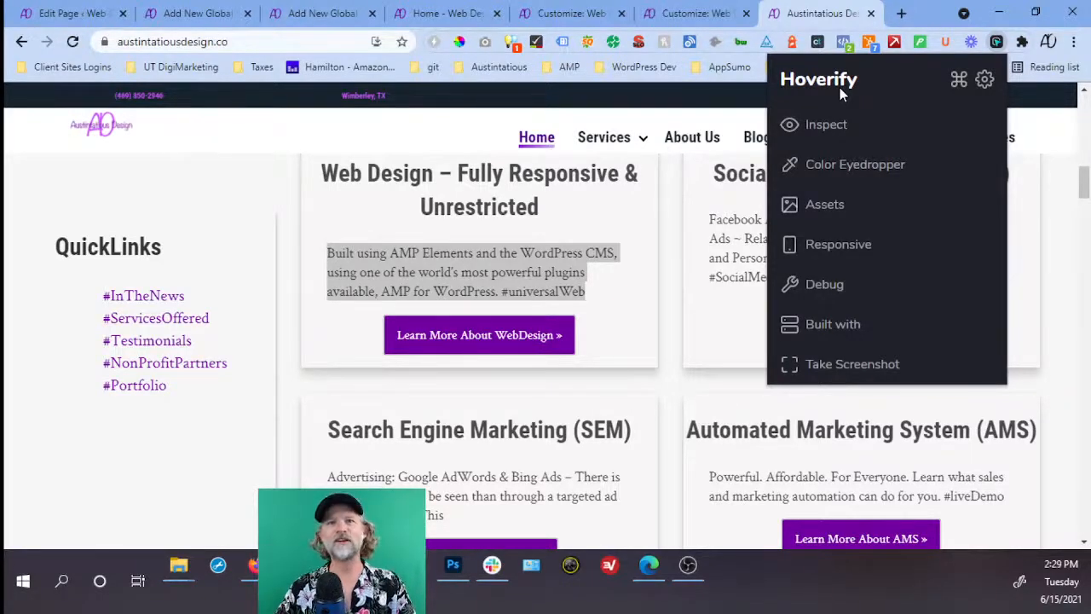
pyautogui.click(818, 168)
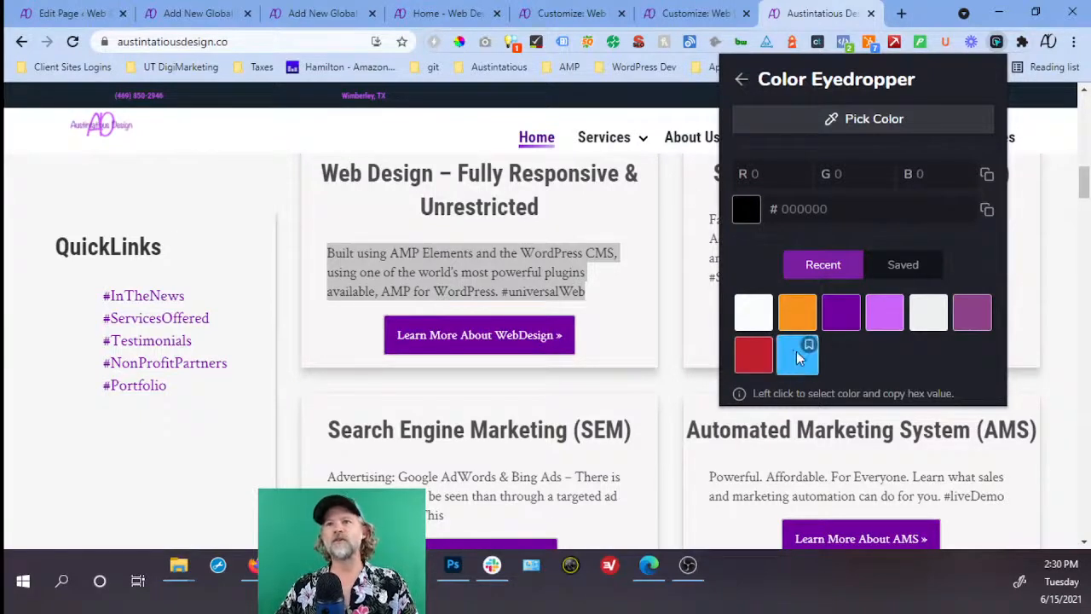
pyautogui.moveTo(842, 314)
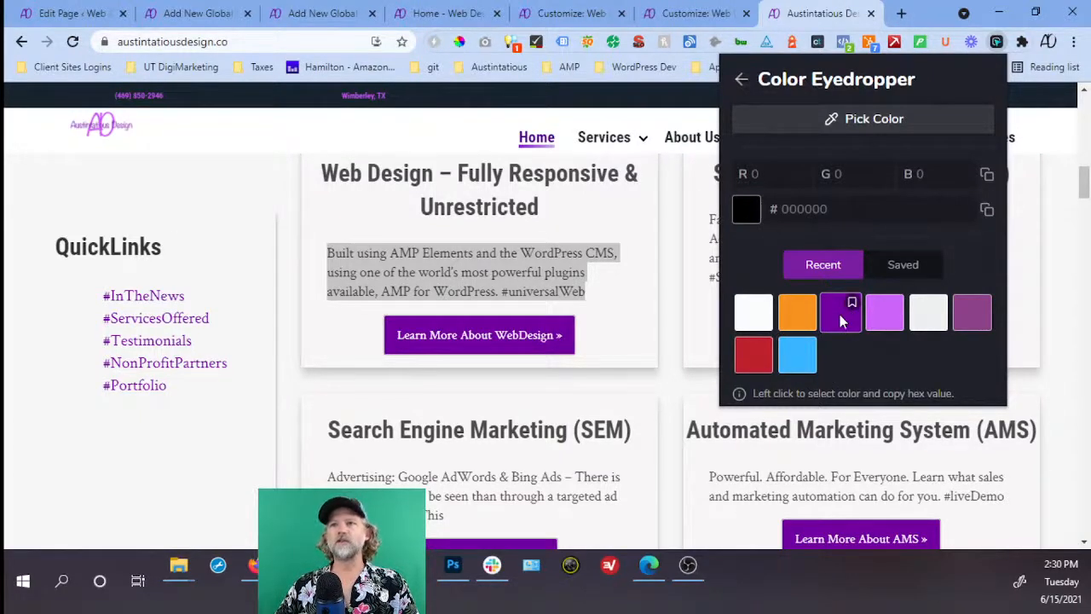
pyautogui.click(839, 315)
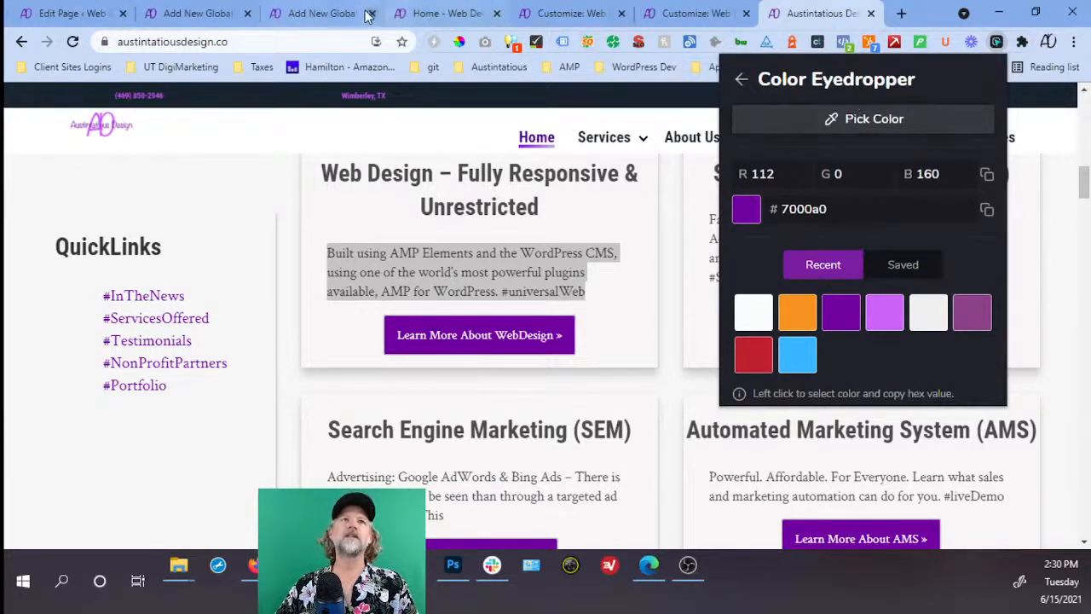
# Return to the Buttons global style and set the button's background color to #7000a0.
pyautogui.click(322, 13)
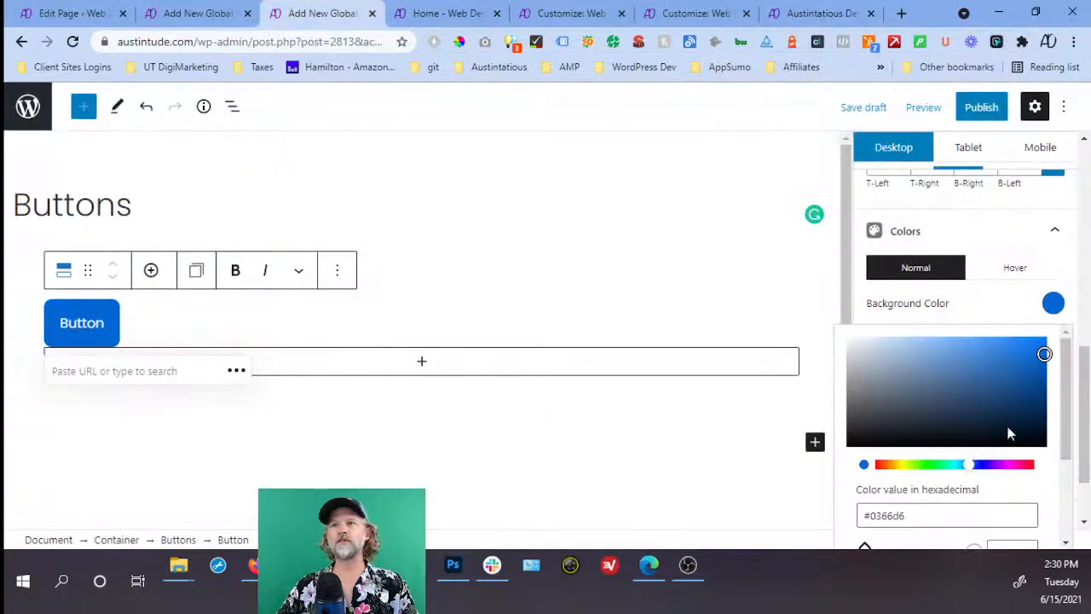
pyautogui.tripleClick(919, 512)
pyautogui.hotkey('ctrl', 'v')
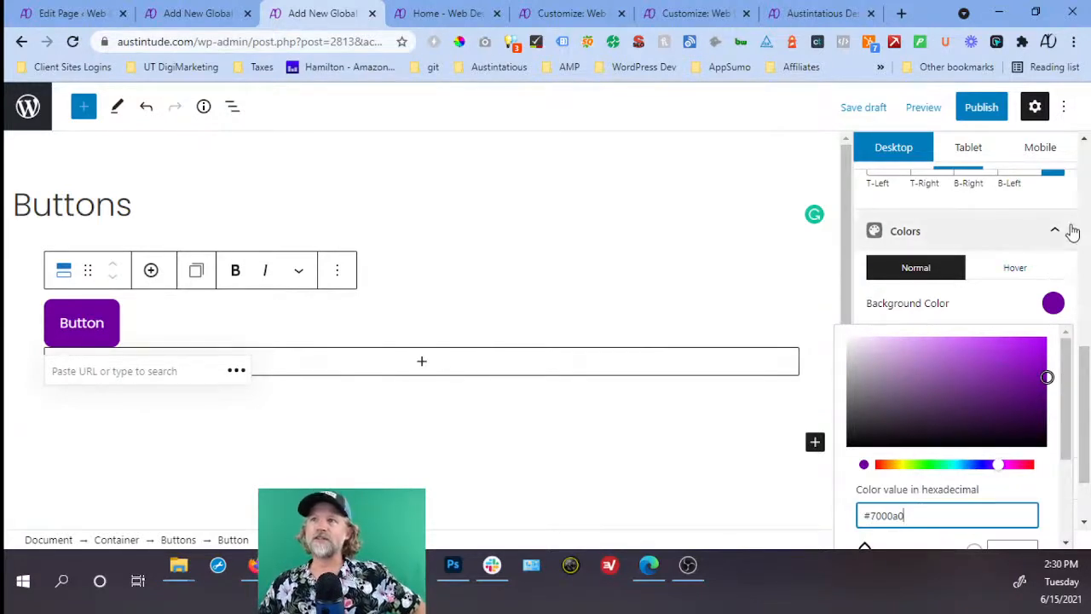
pyautogui.click(1054, 304)
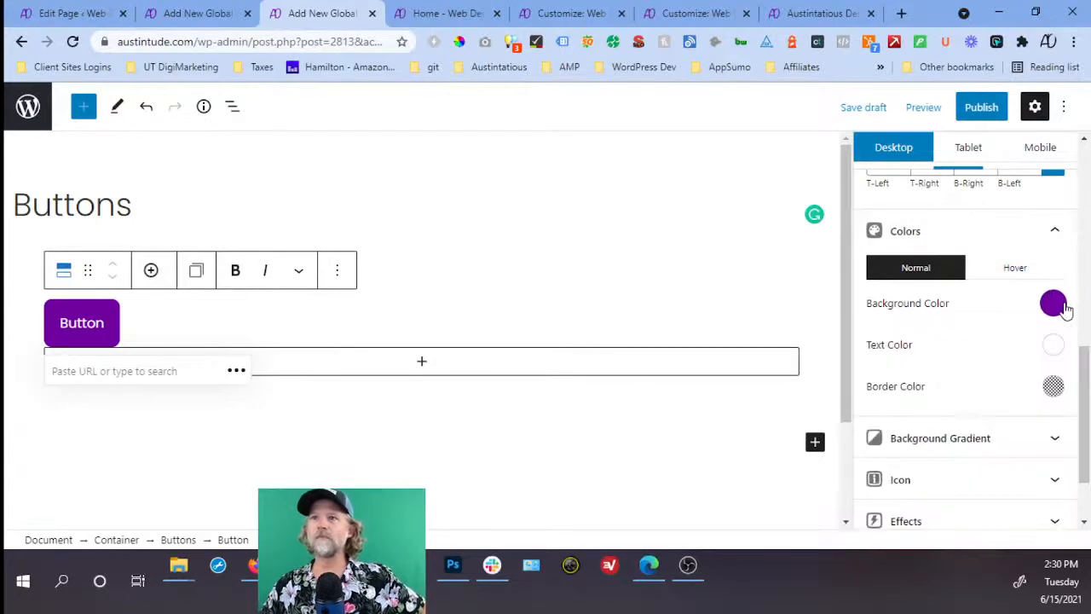
# Review the Button block's style settings and the spacing options of its Buttons wrapper.
pyautogui.scroll(-2, 958, 419)
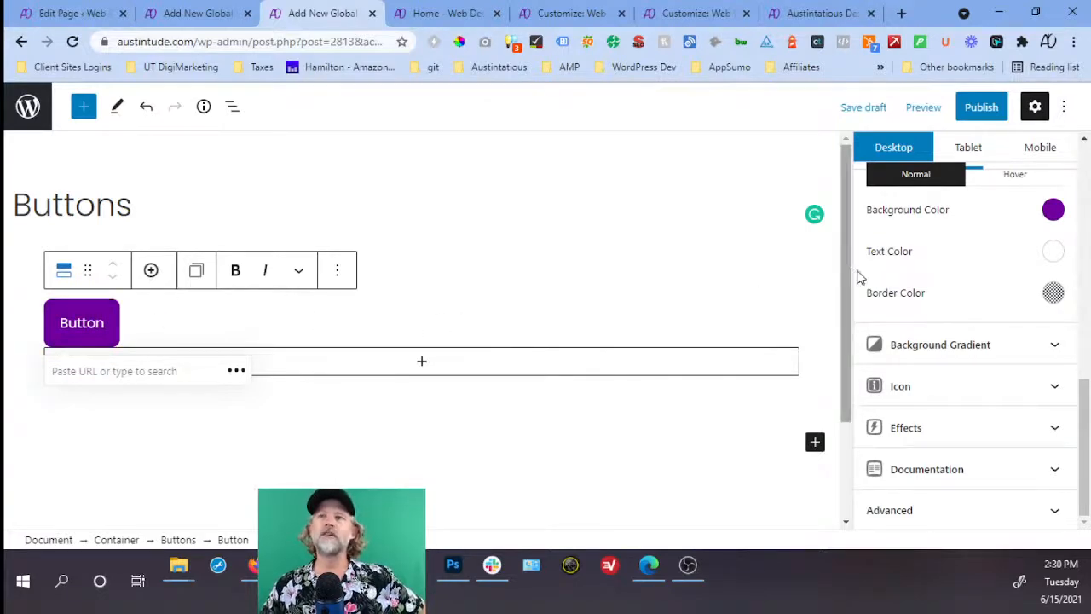
pyautogui.scroll(5, 994, 329)
pyautogui.scroll(5, 995, 328)
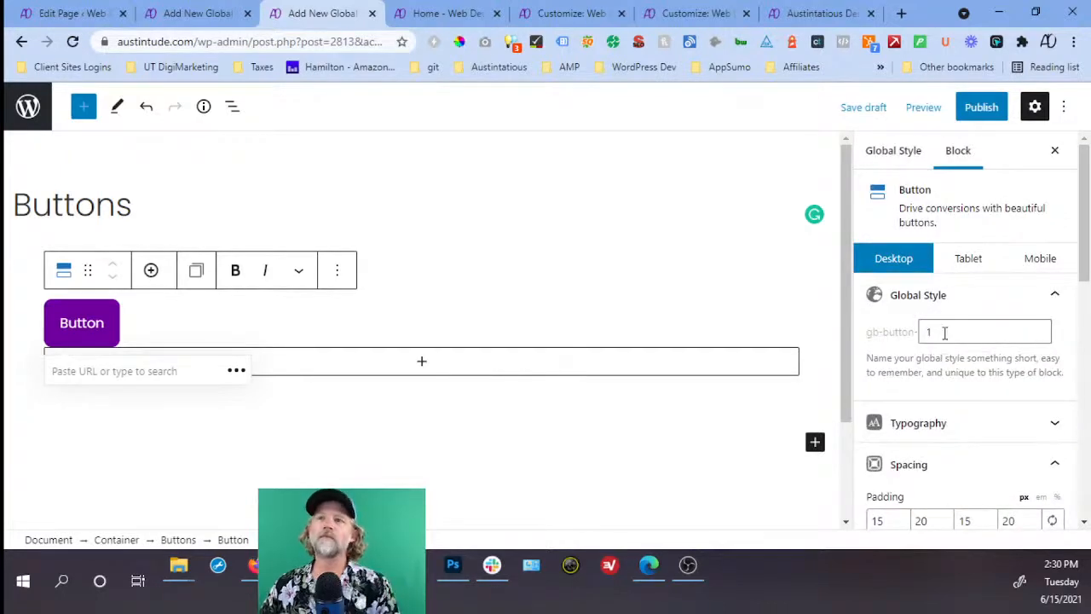
pyautogui.scroll(-8, 944, 332)
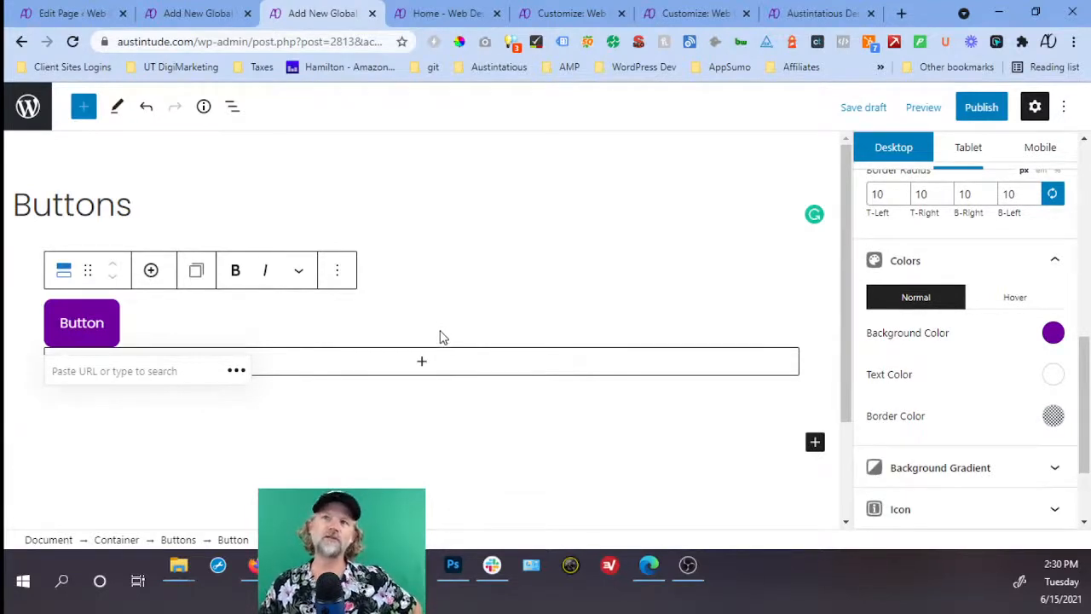
pyautogui.click(238, 112)
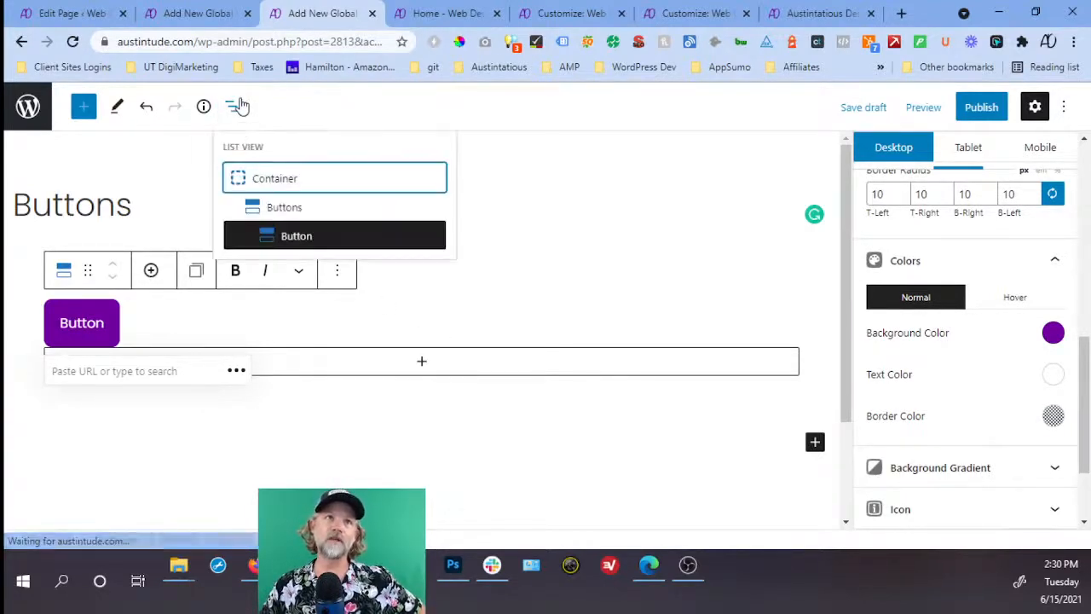
pyautogui.click(292, 212)
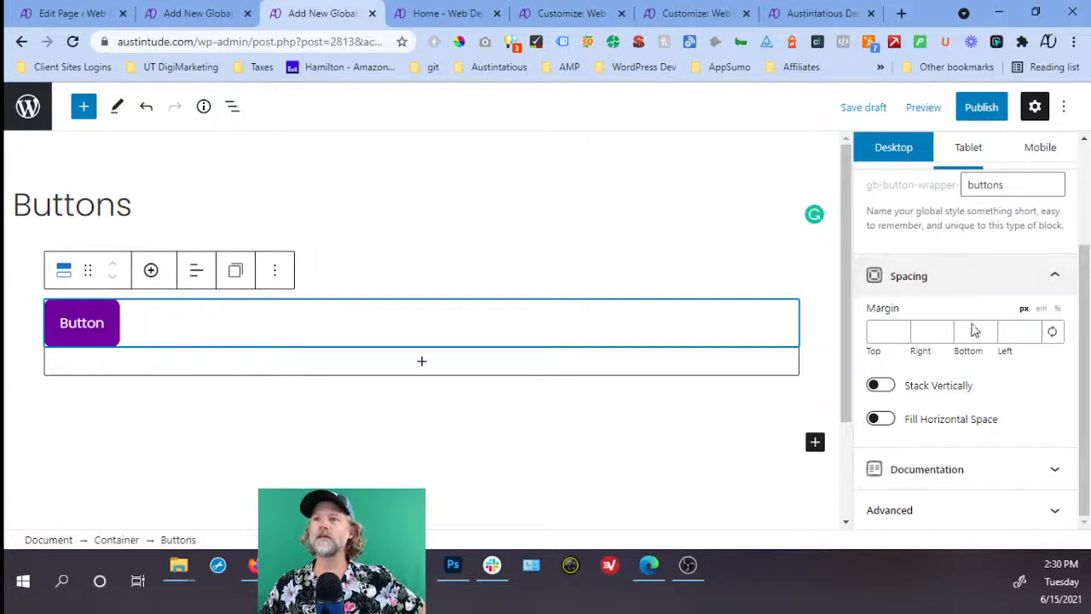
# Add a transform effect to the purple Button block.
pyautogui.click(98, 321)
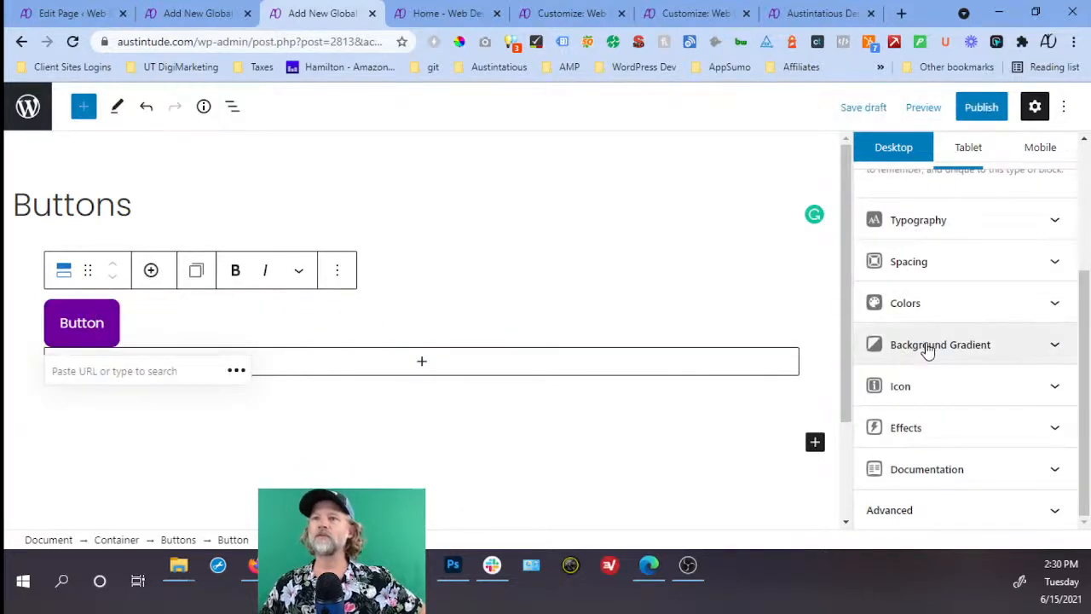
pyautogui.click(926, 429)
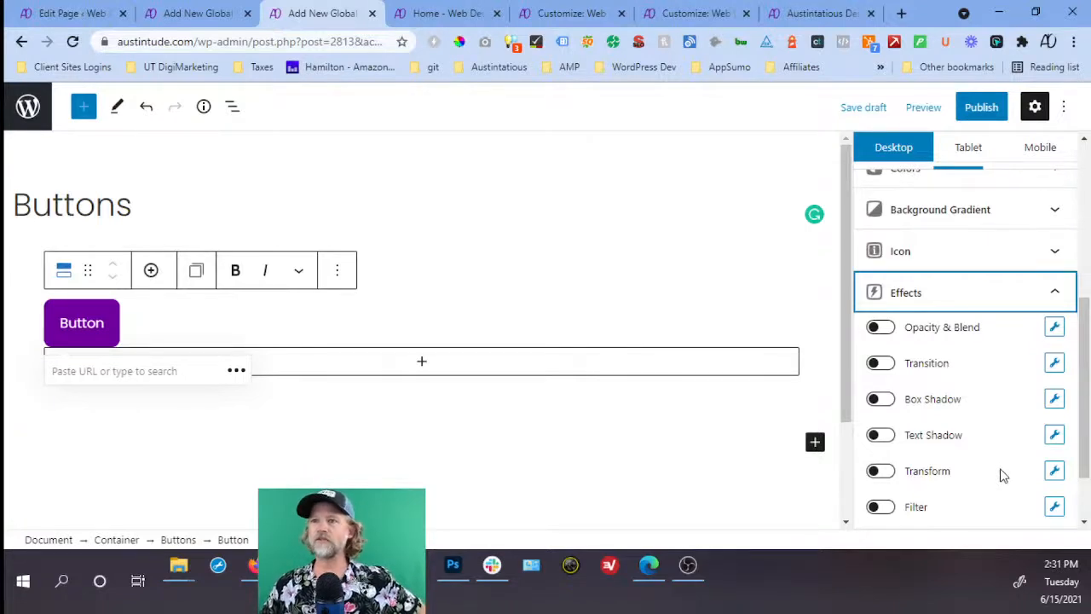
pyautogui.click(1054, 473)
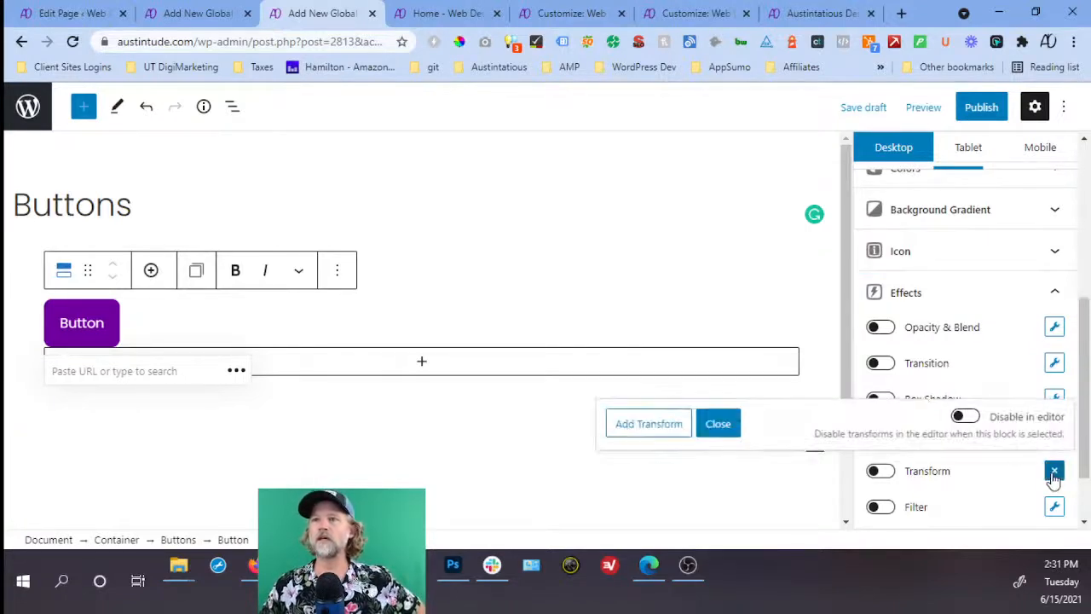
pyautogui.click(657, 439)
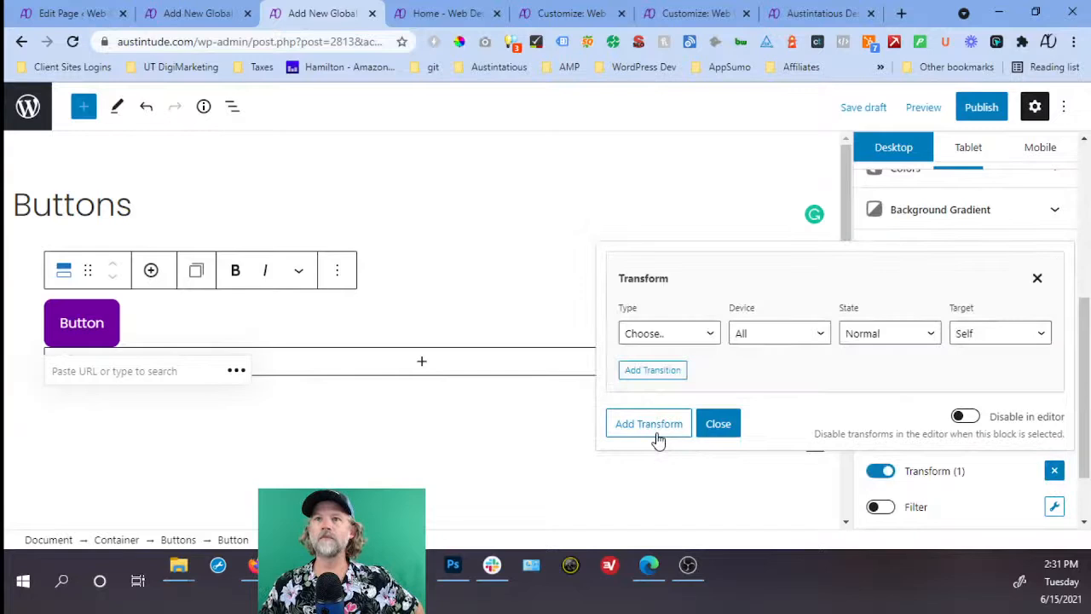
# Configure the button's new transform as Scale 1.1 in the Hover state and add a transition for it.
pyautogui.click(641, 335)
pyautogui.click(641, 461)
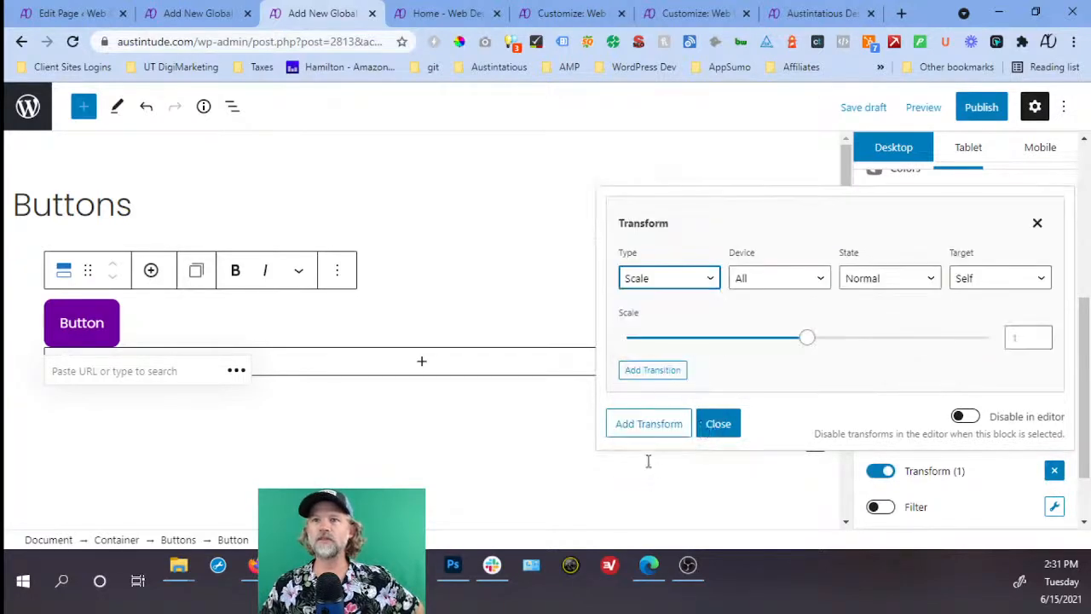
pyautogui.click(870, 288)
pyautogui.click(881, 328)
pyautogui.click(1015, 335)
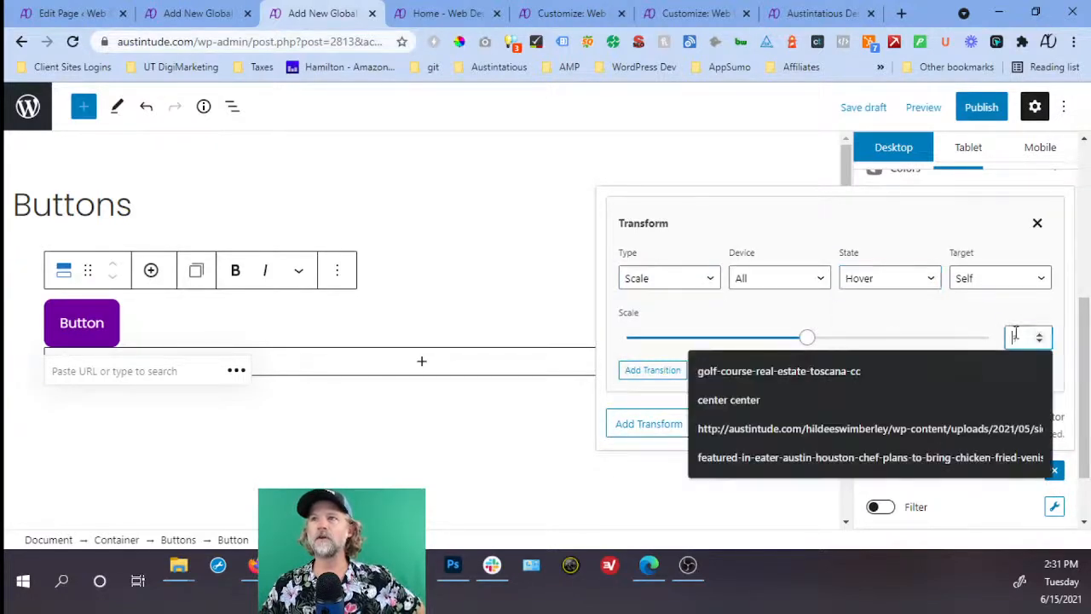
pyautogui.write('1.1')
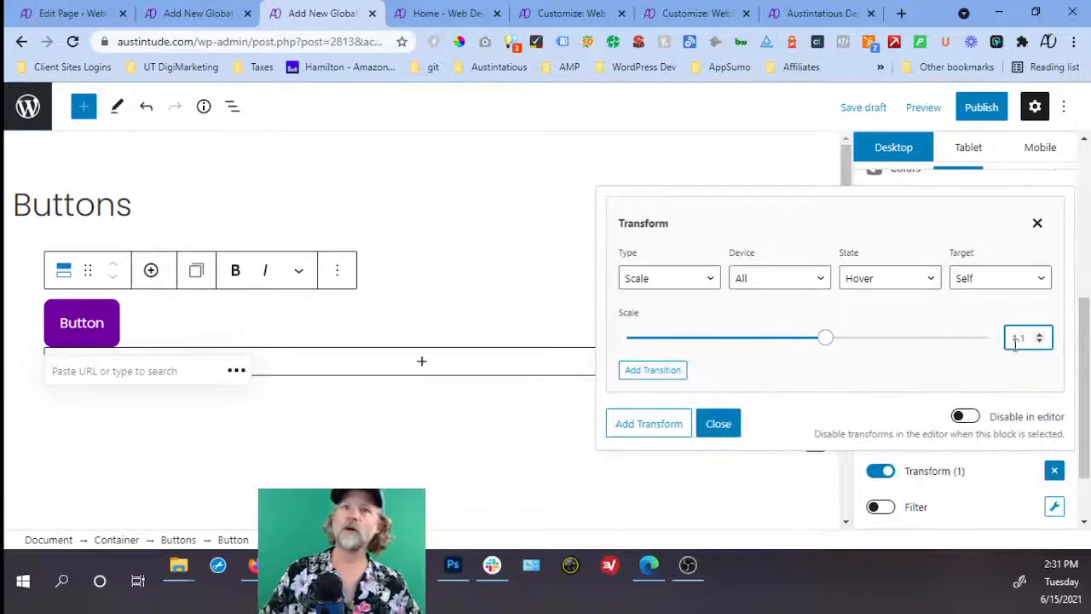
pyautogui.click(665, 372)
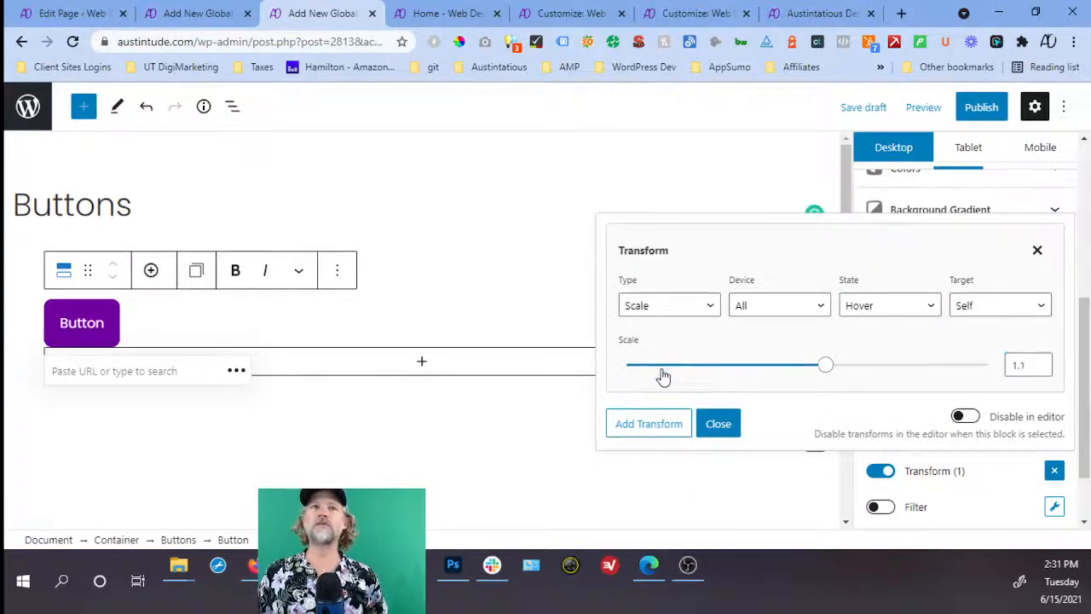
pyautogui.click(718, 424)
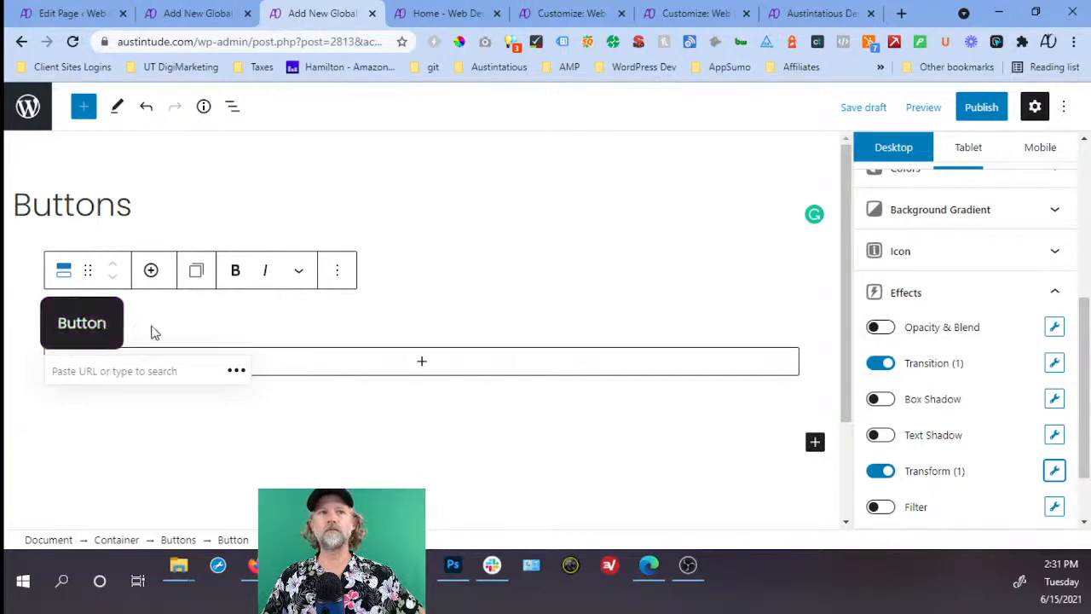
# Add a box shadow effect to the button for the Hover state.
pyautogui.click(1055, 399)
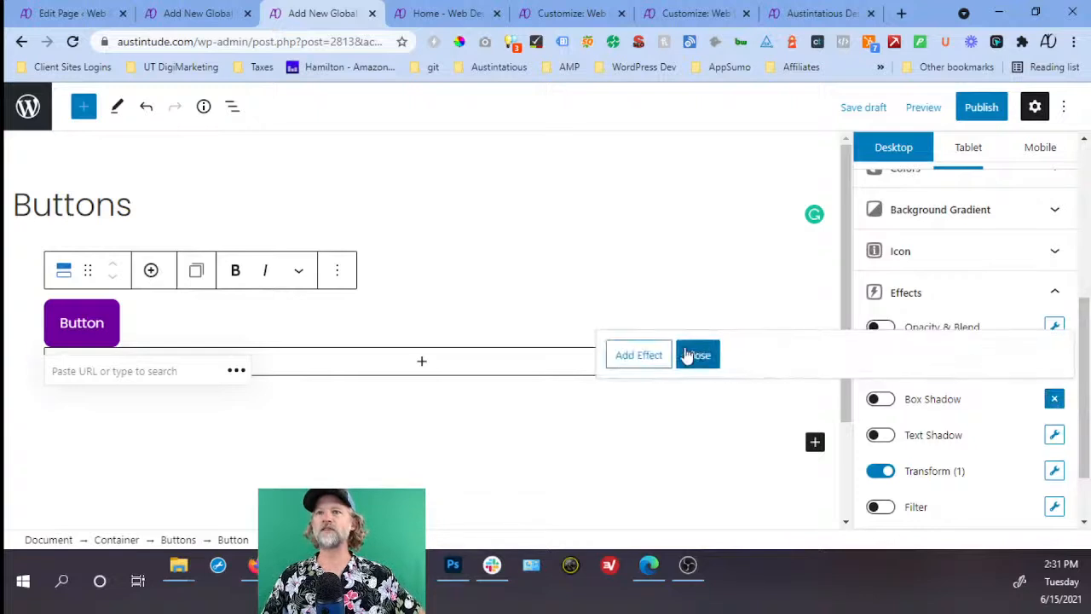
pyautogui.click(653, 358)
pyautogui.click(794, 175)
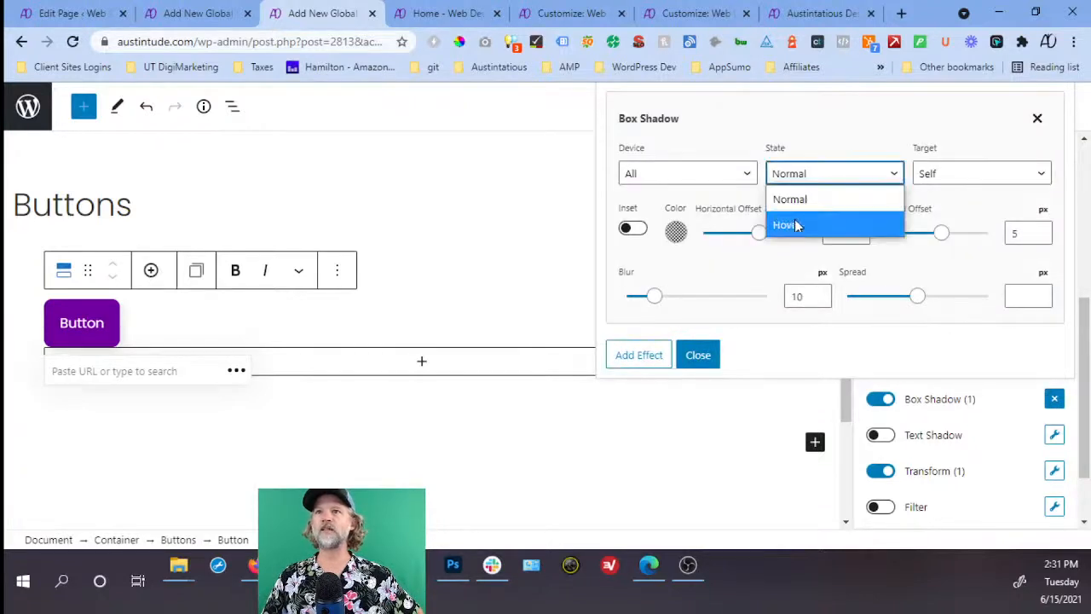
pyautogui.click(792, 224)
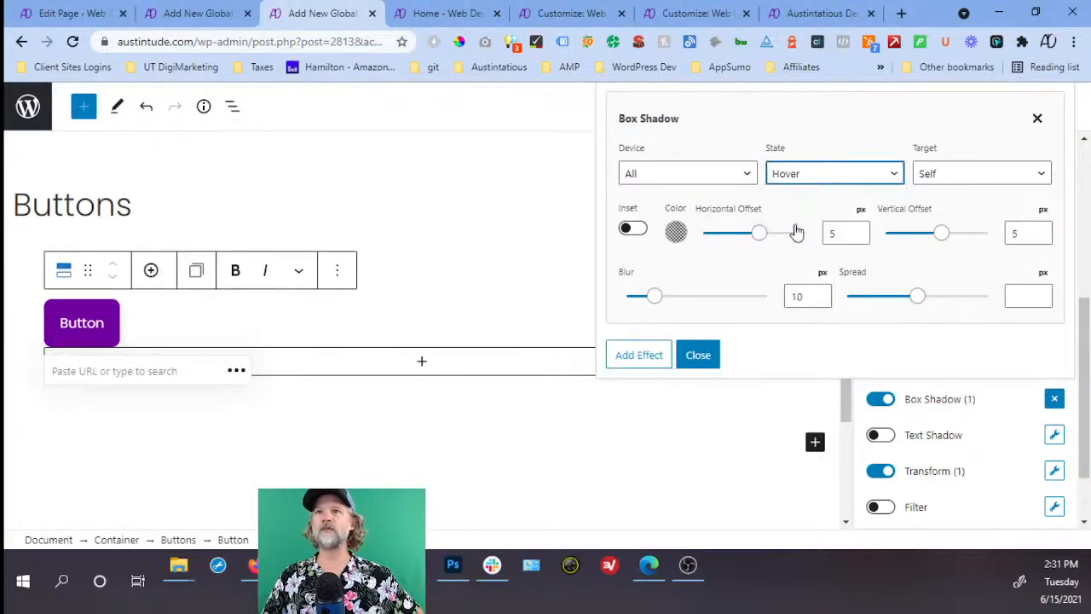
pyautogui.click(701, 356)
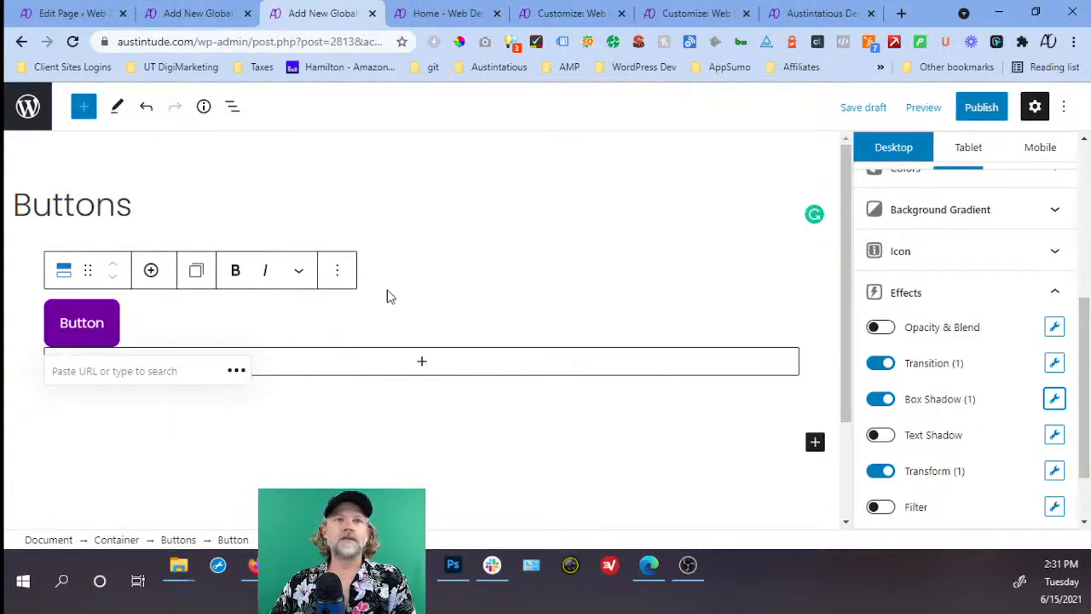
# Add the general right-chevron icon to the button with its location set to Right, and publish the Buttons global style.
pyautogui.click(921, 256)
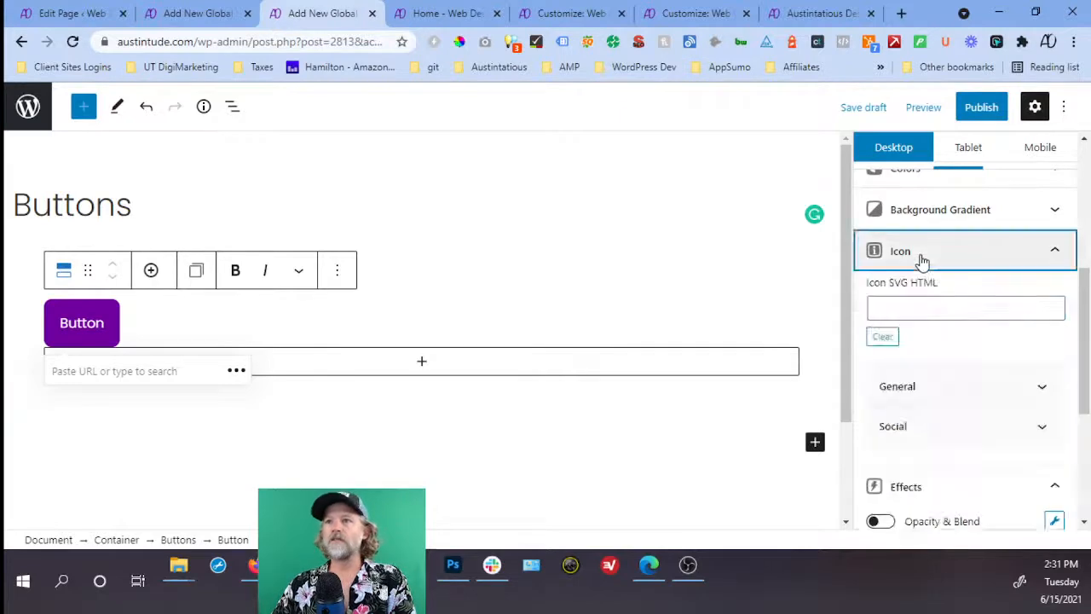
pyautogui.click(937, 391)
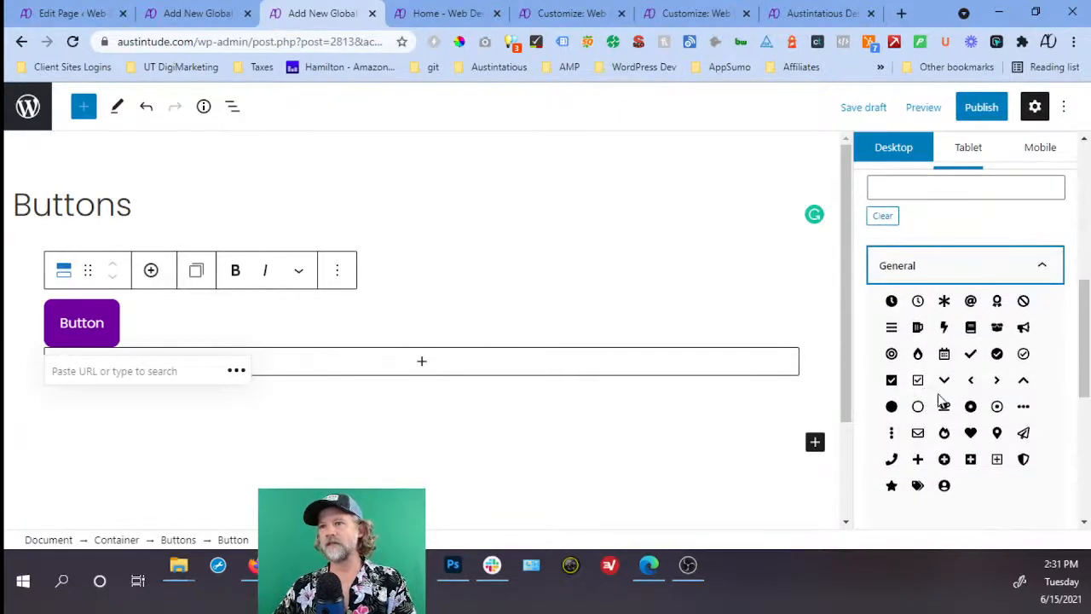
pyautogui.click(996, 381)
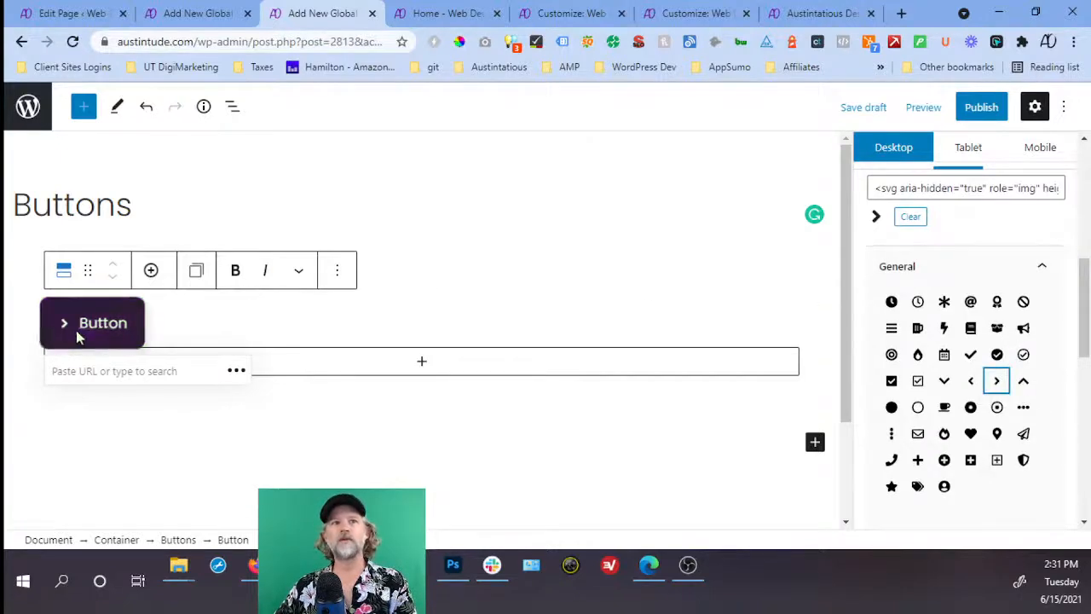
pyautogui.scroll(-4, 974, 250)
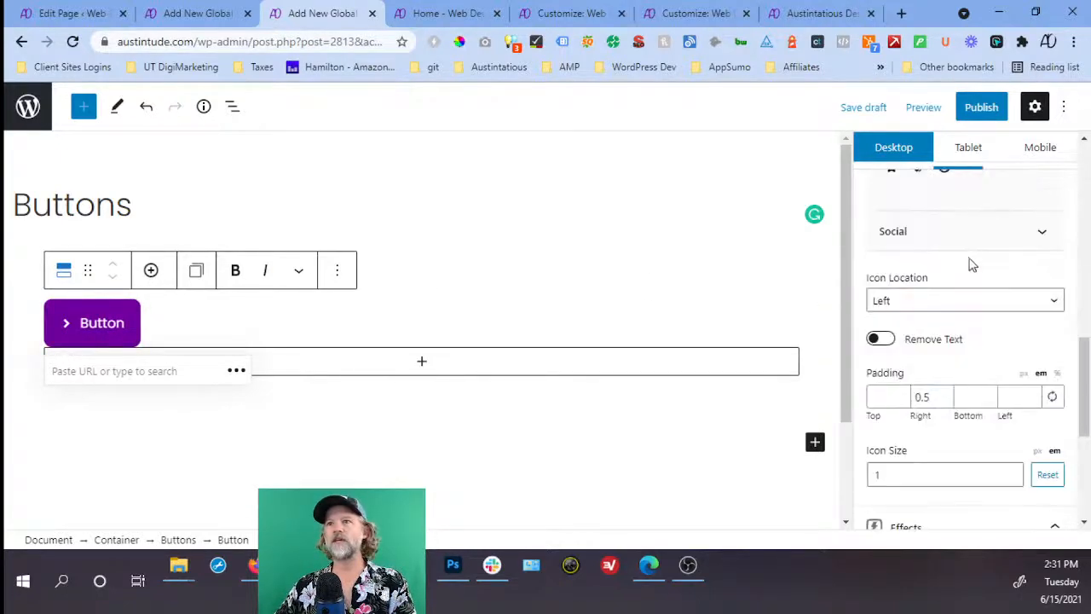
pyautogui.click(937, 302)
pyautogui.click(934, 354)
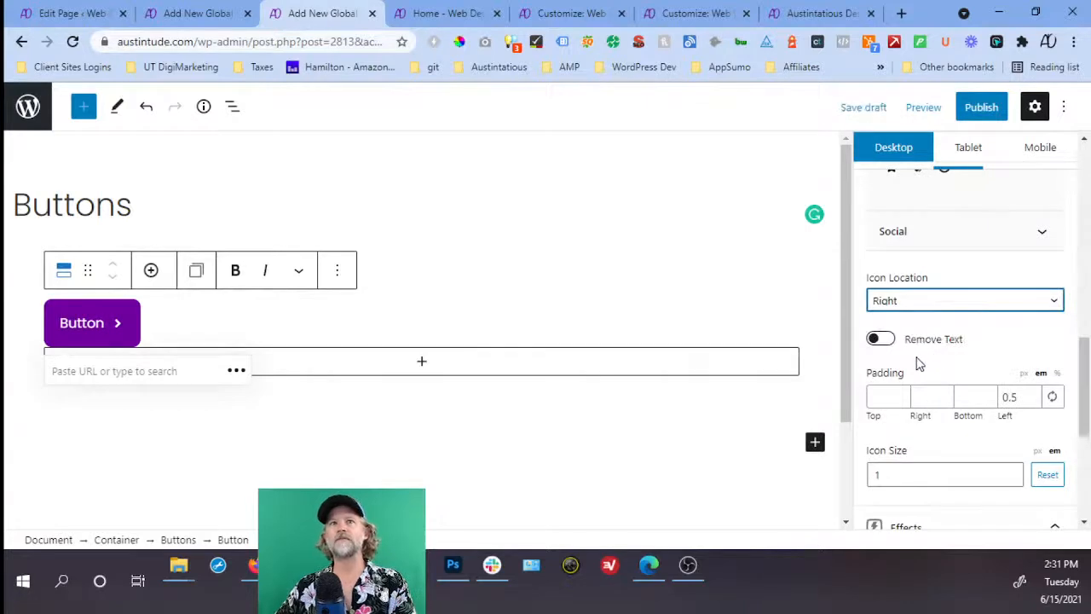
pyautogui.click(973, 109)
pyautogui.click(949, 109)
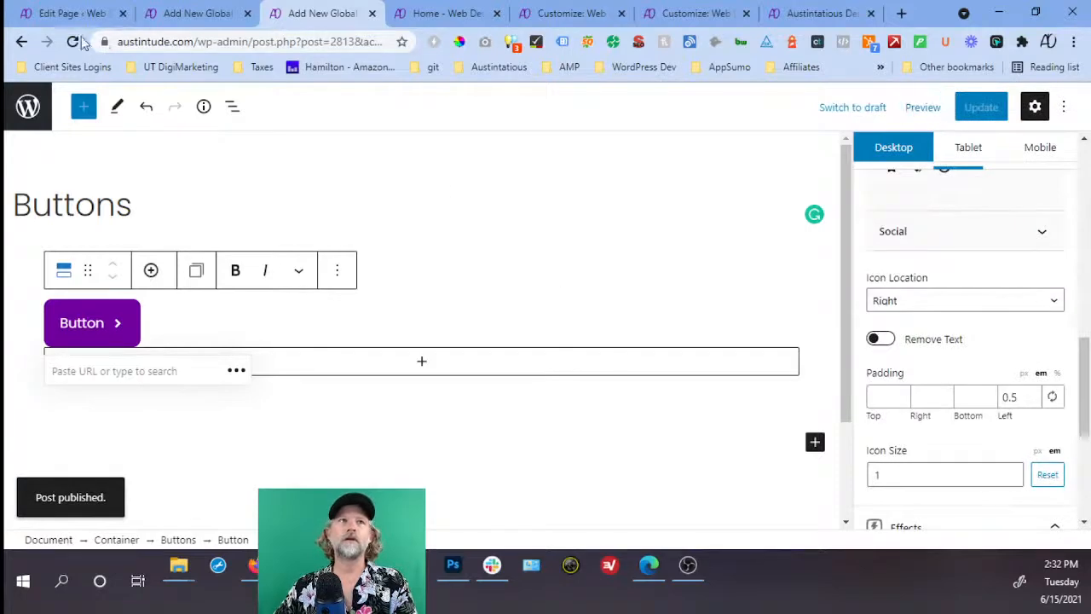
# Switch to the home page editor, save the page's pending changes and reload it.
pyautogui.click(72, 15)
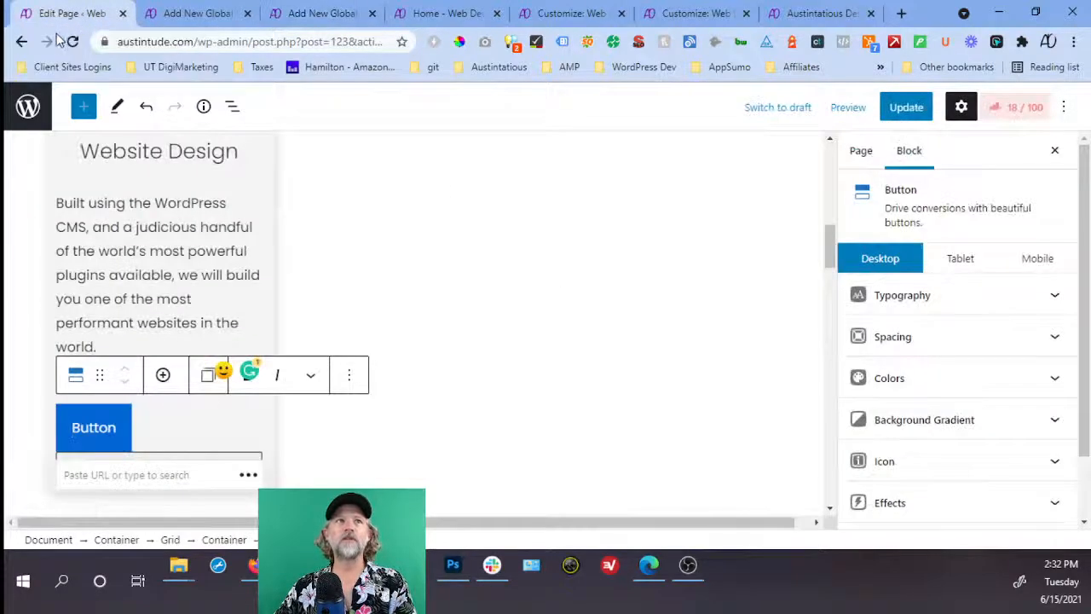
pyautogui.click(73, 43)
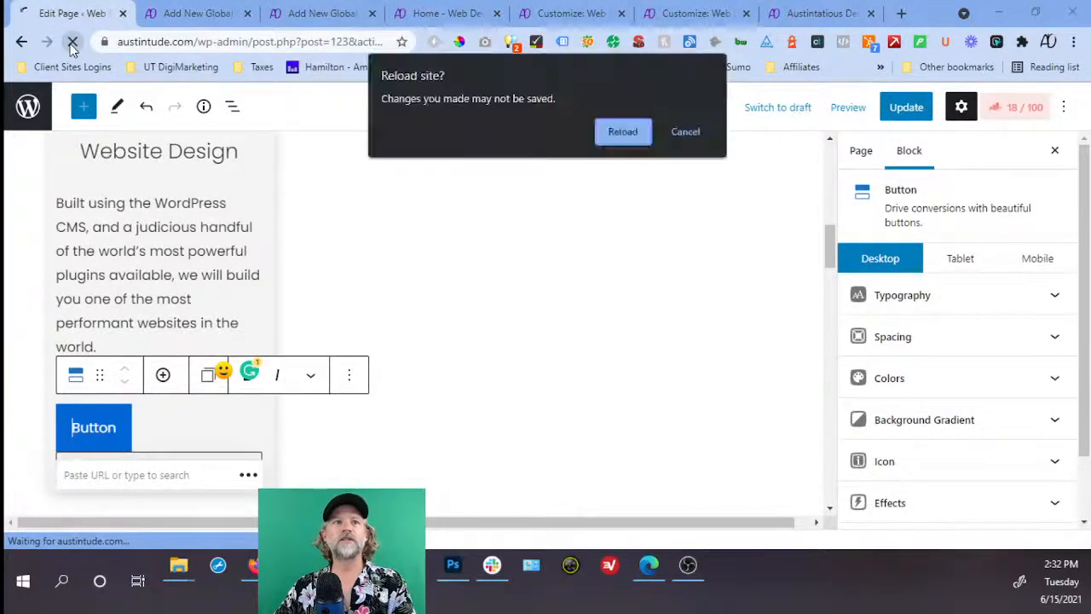
pyautogui.click(687, 133)
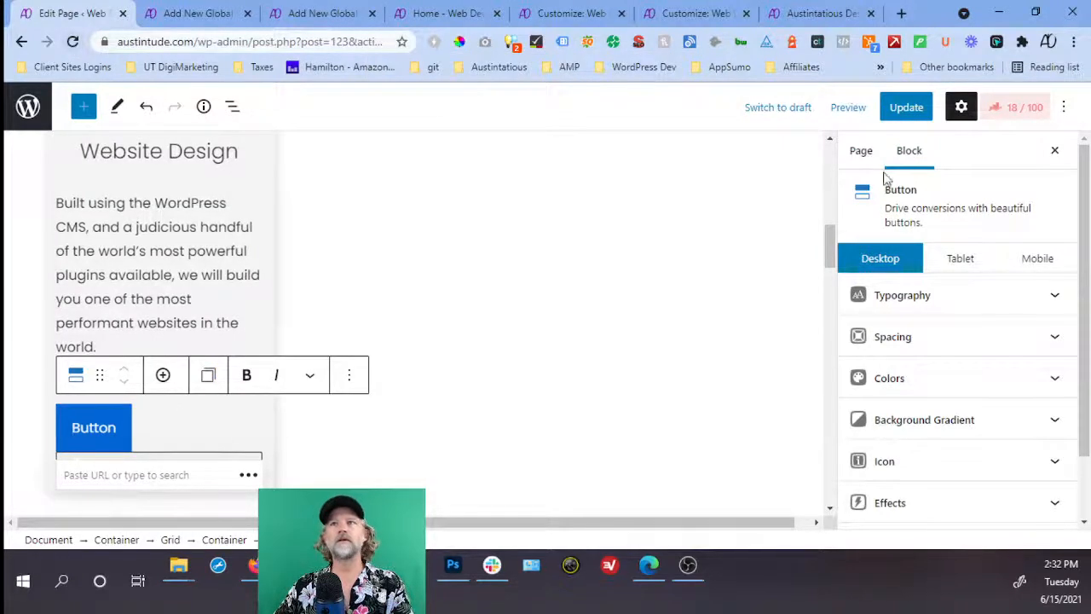
pyautogui.click(915, 106)
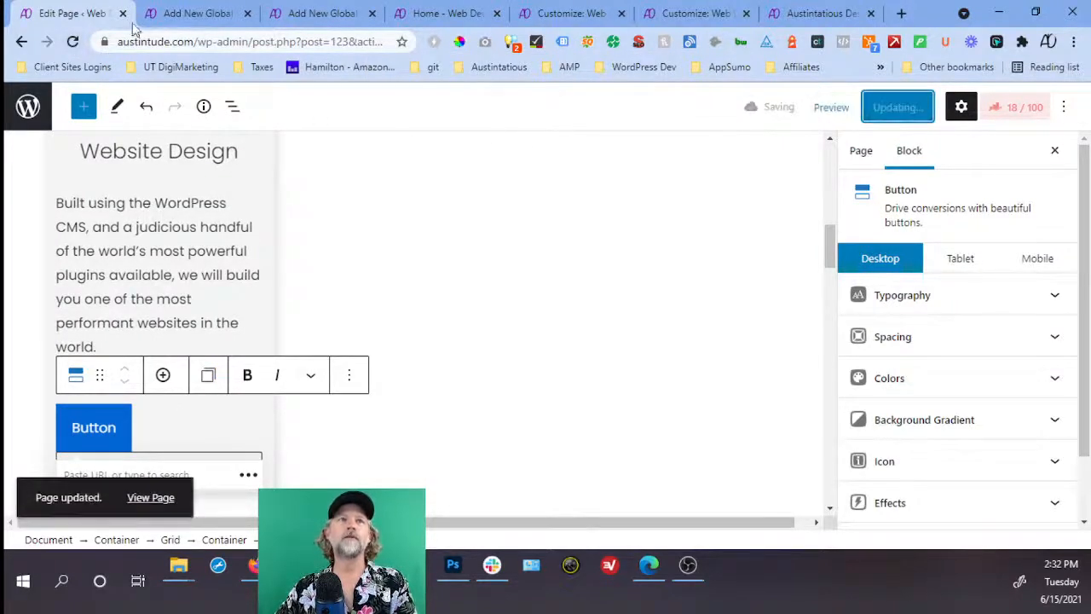
pyautogui.click(74, 43)
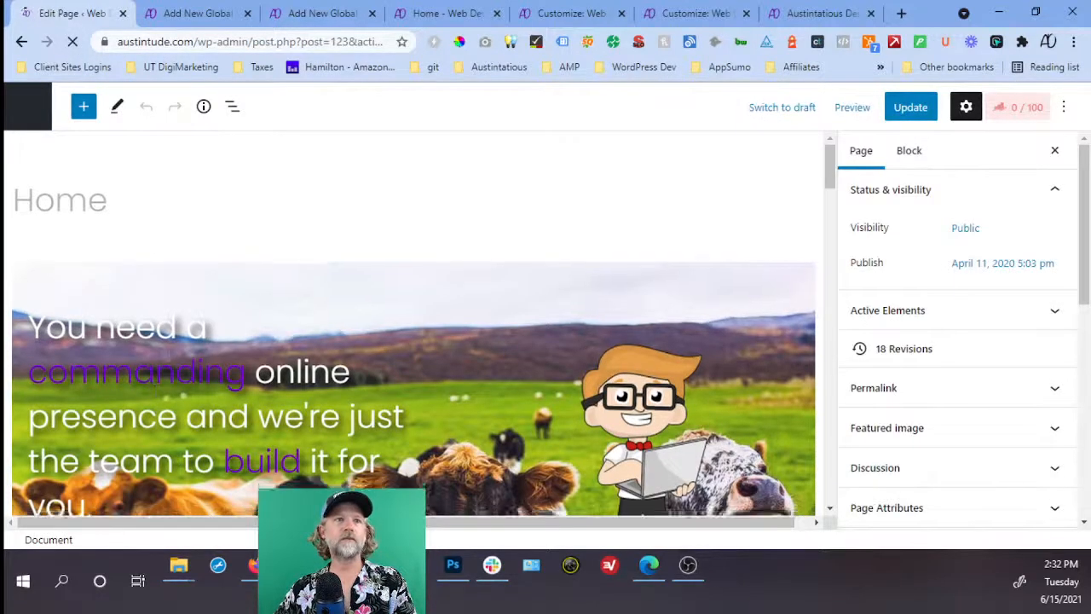
# Enable the global style on the hero section's Hire Us Today button and choose style 1.
pyautogui.scroll(-3, 162, 341)
pyautogui.scroll(-3, 168, 358)
pyautogui.scroll(3, 167, 357)
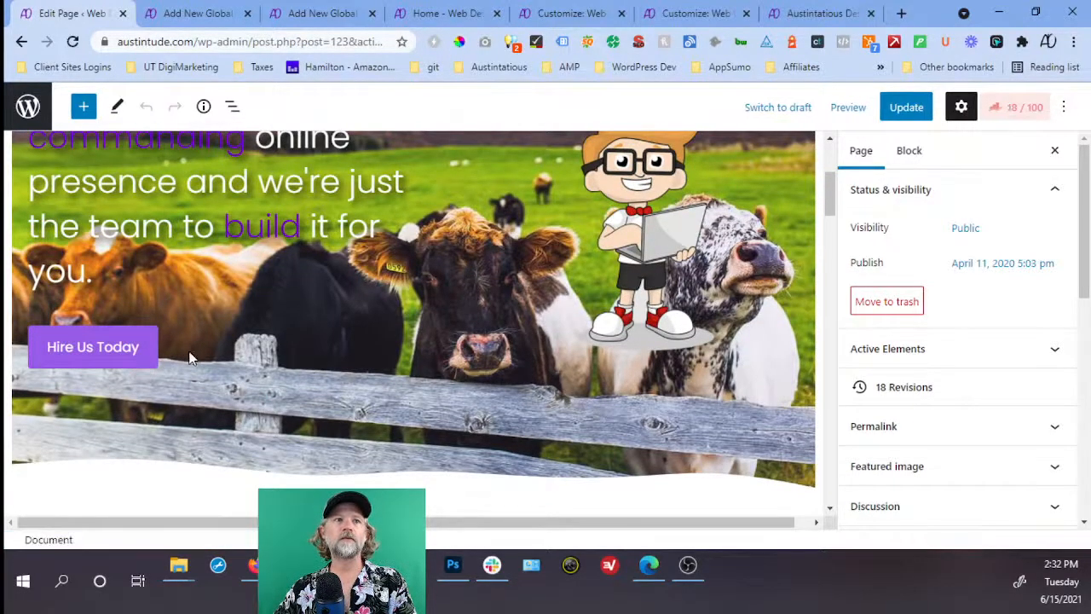
pyautogui.click(147, 345)
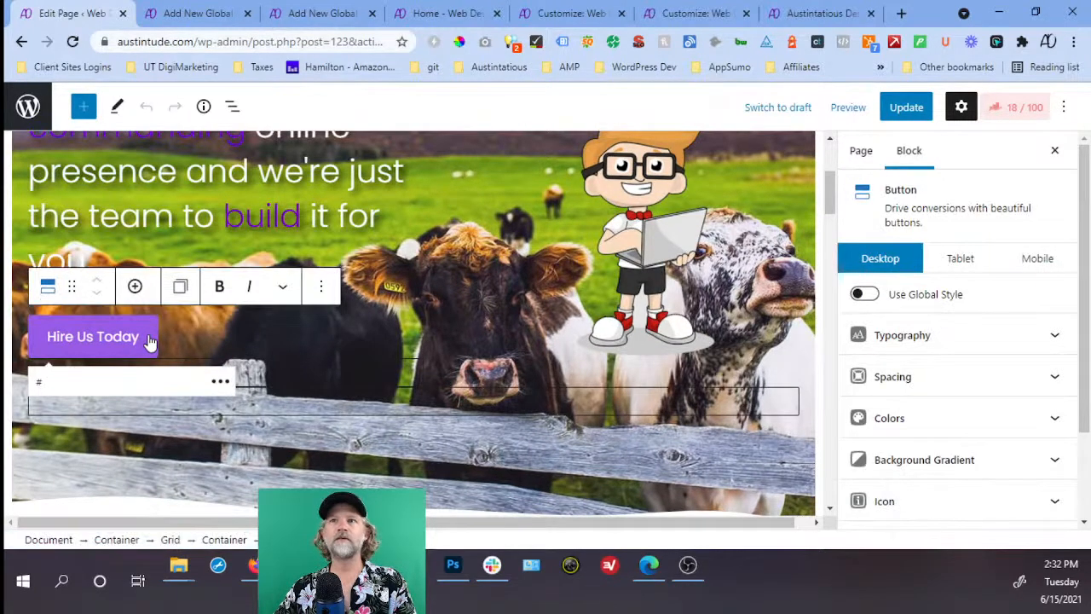
pyautogui.click(865, 298)
pyautogui.click(877, 330)
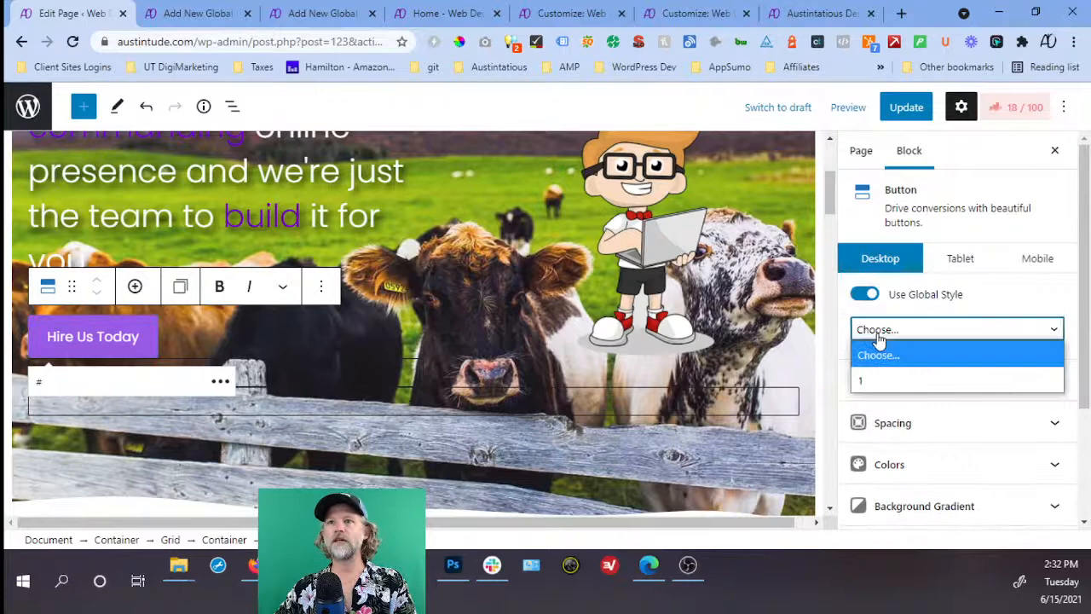
pyautogui.click(878, 377)
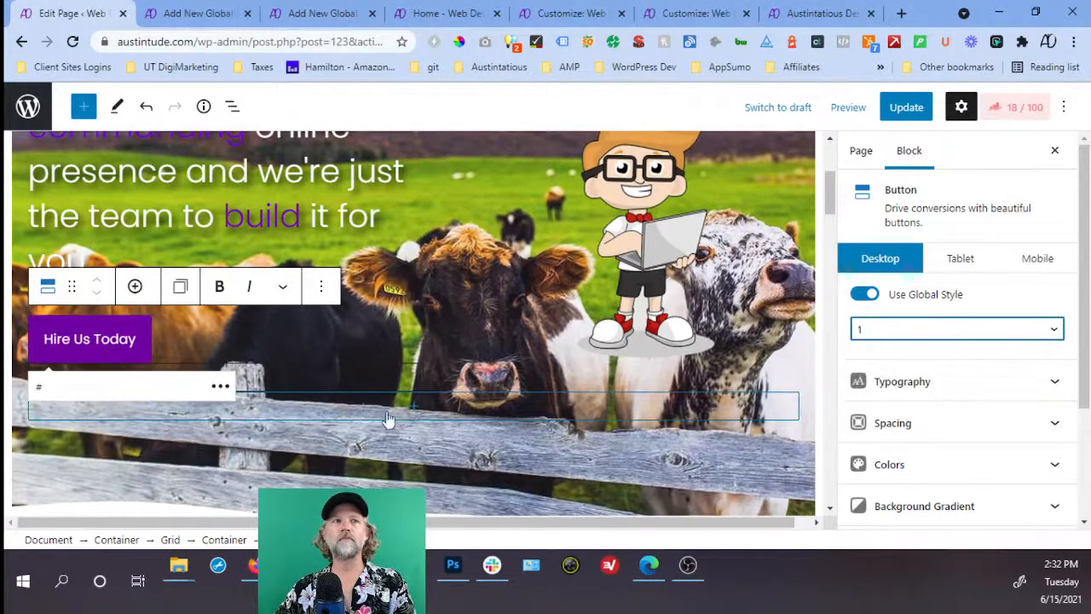
# Apply global style 1 to the button in the Website Design card and update the page.
pyautogui.scroll(-10, 278, 341)
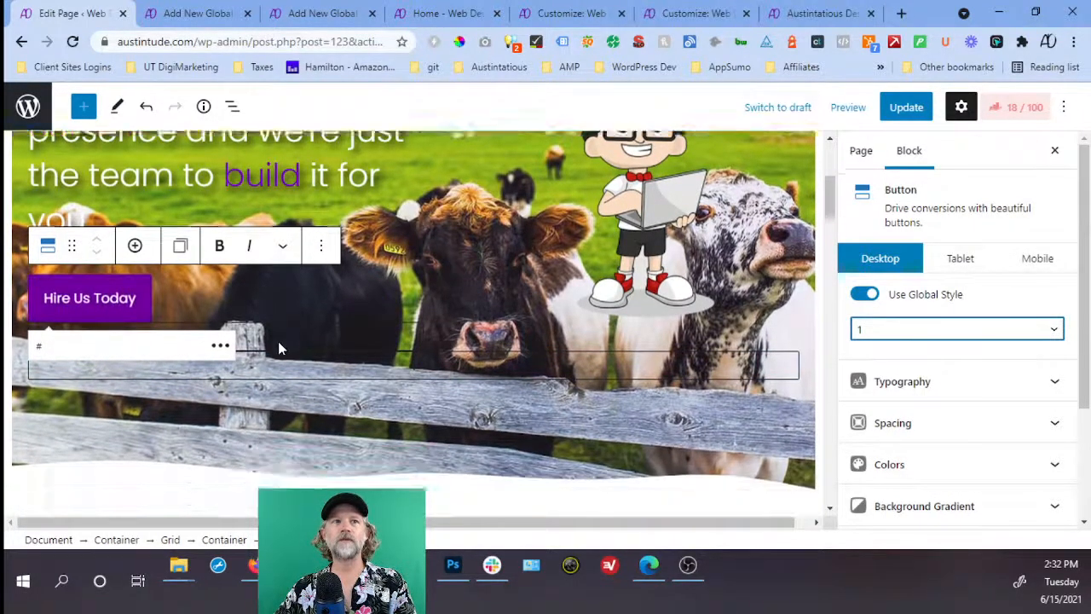
pyautogui.click(109, 388)
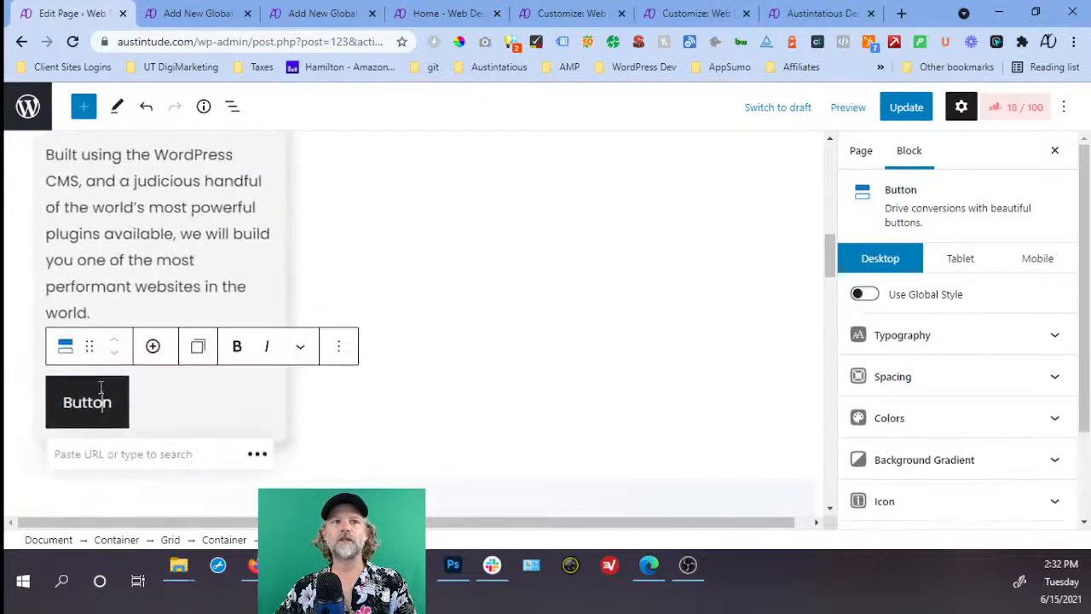
pyautogui.click(879, 296)
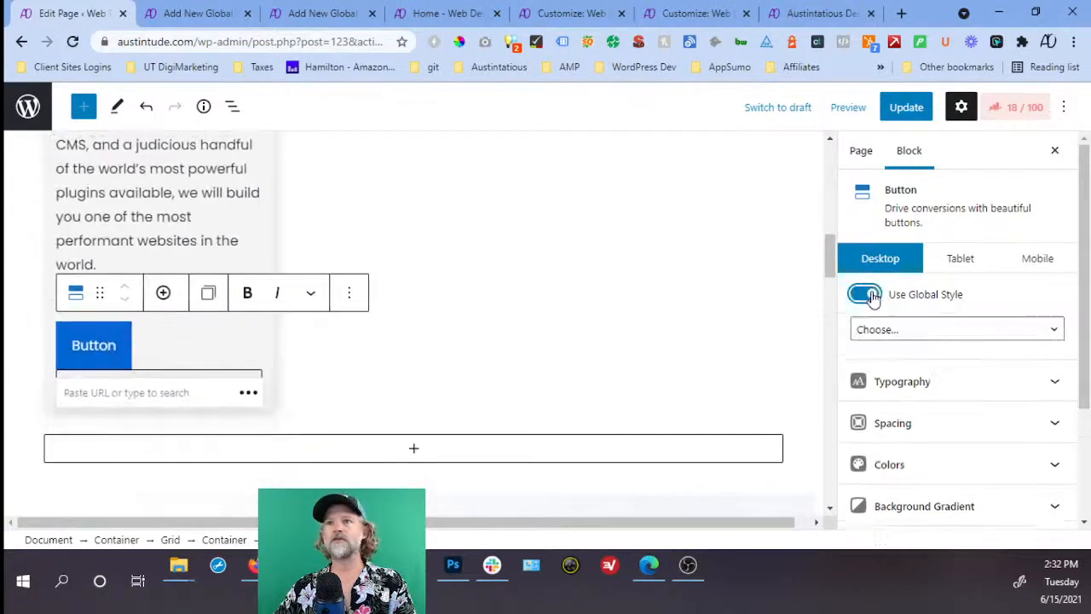
pyautogui.click(916, 332)
pyautogui.click(911, 380)
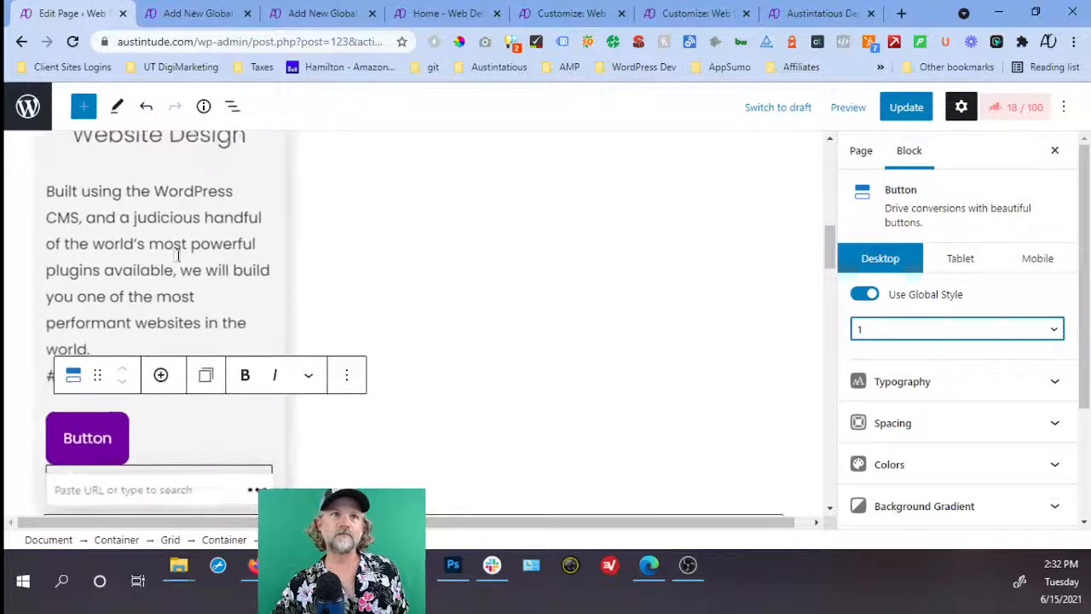
pyautogui.click(889, 113)
# In the global style containing the Website Design card, delete the card container's Scale hover transform.
pyautogui.click(207, 21)
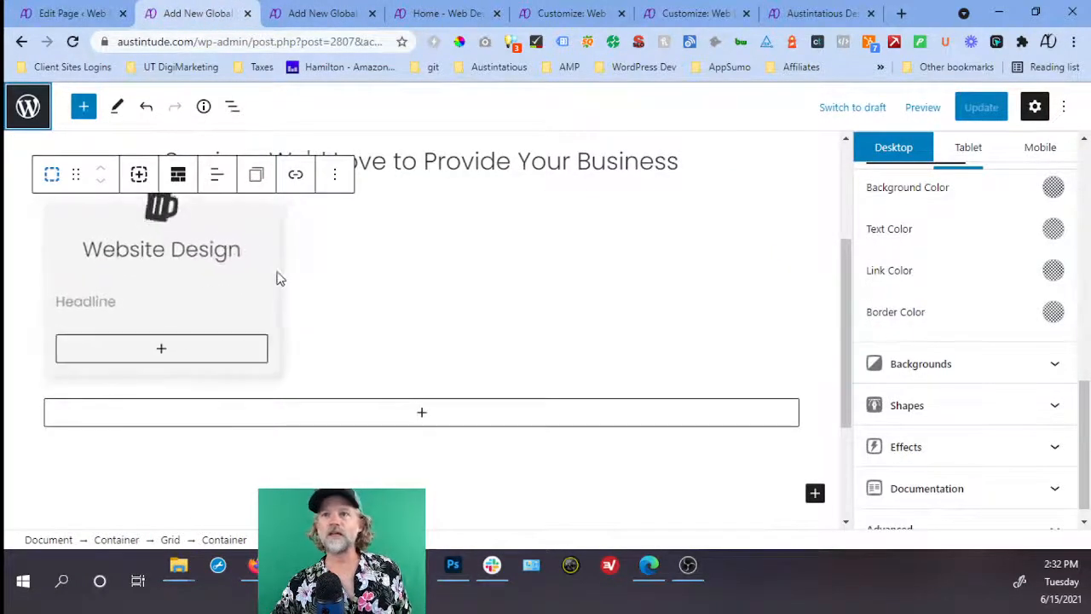
pyautogui.click(980, 450)
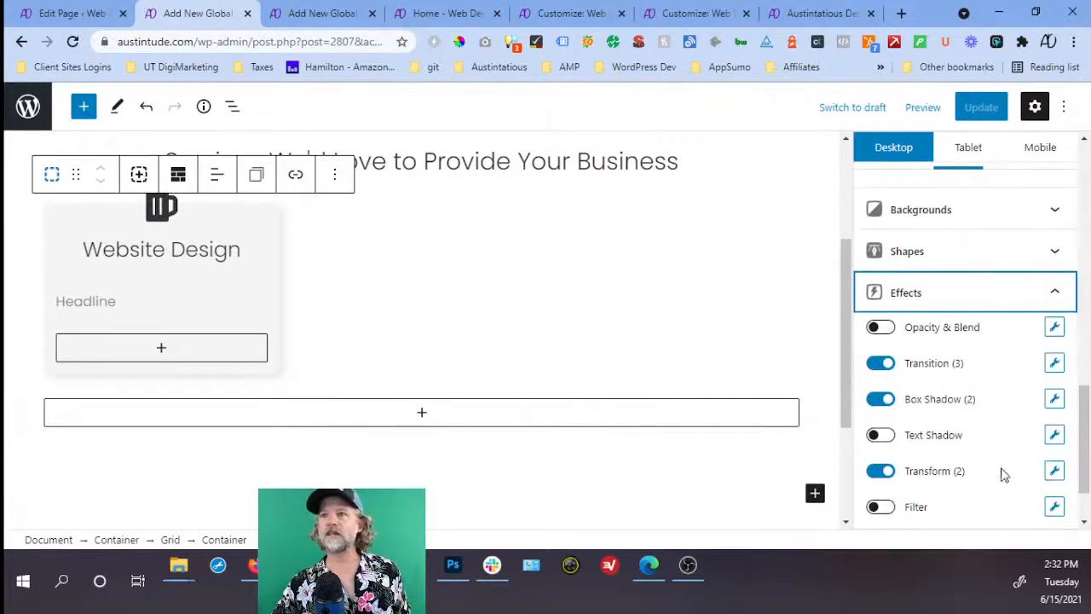
pyautogui.click(1056, 471)
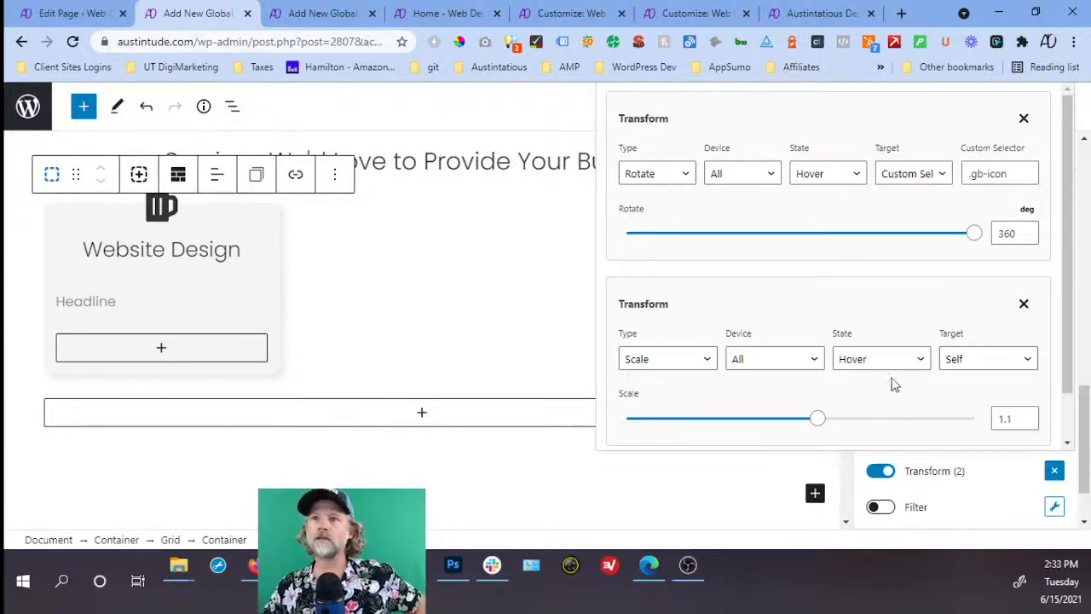
pyautogui.click(1023, 304)
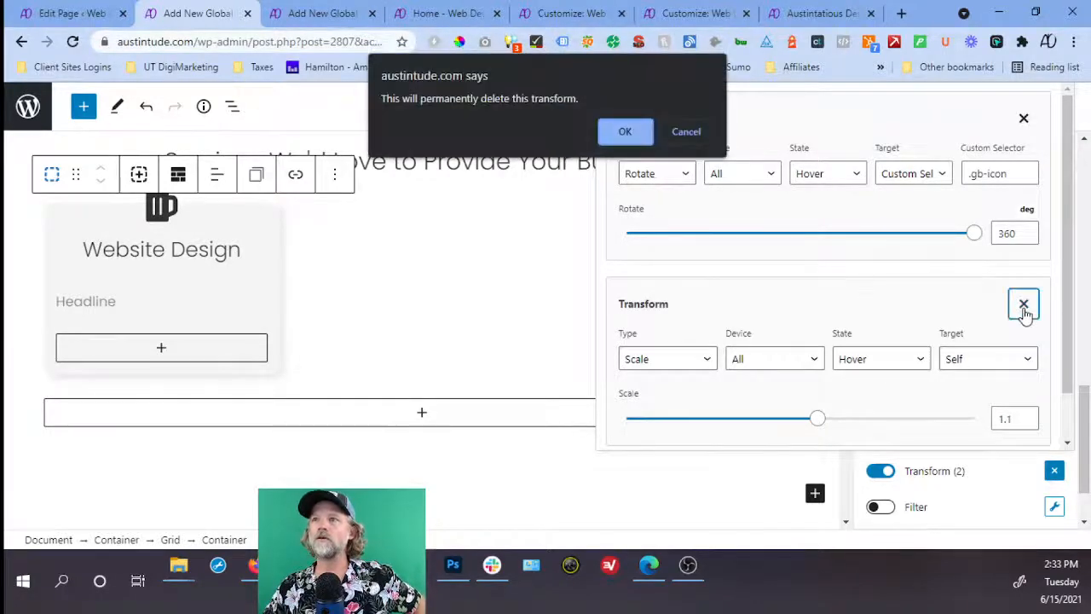
pyautogui.click(627, 134)
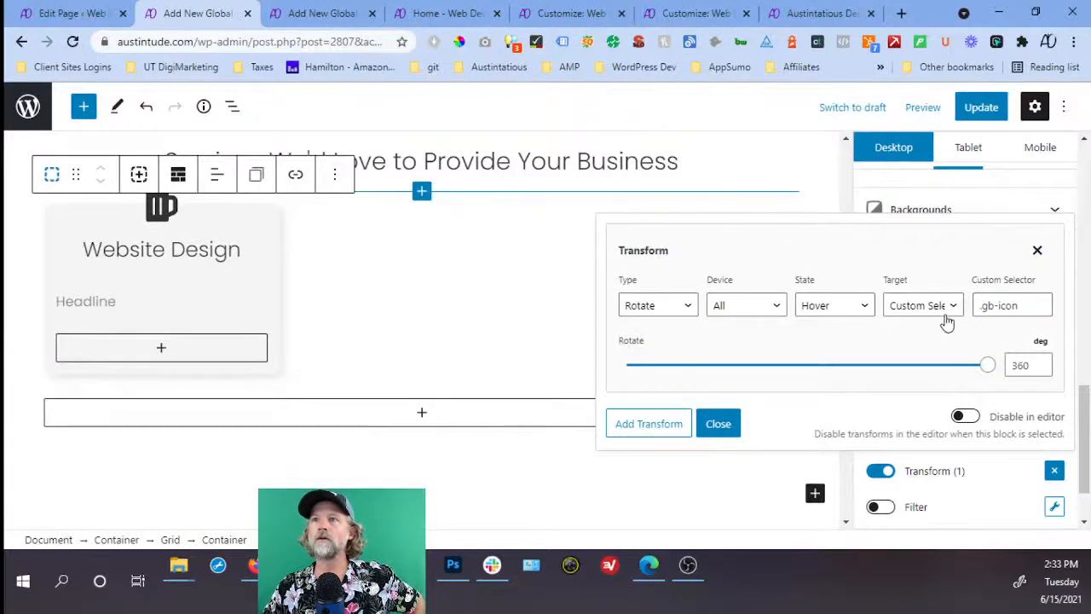
pyautogui.click(730, 426)
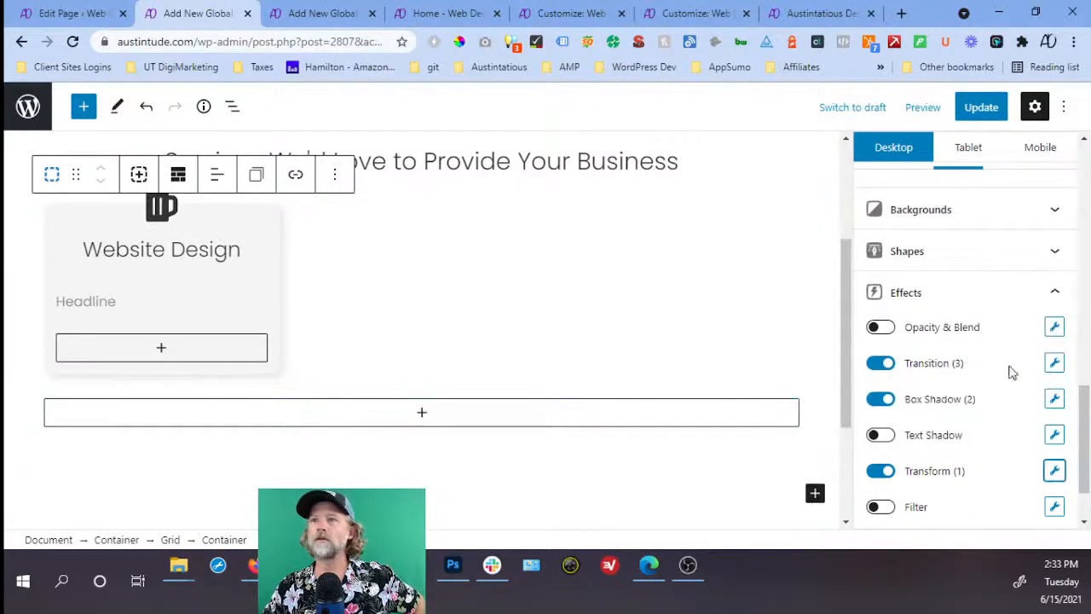
# Delete the card container's Normal-state transition targeting Self and update the global style.
pyautogui.click(1055, 363)
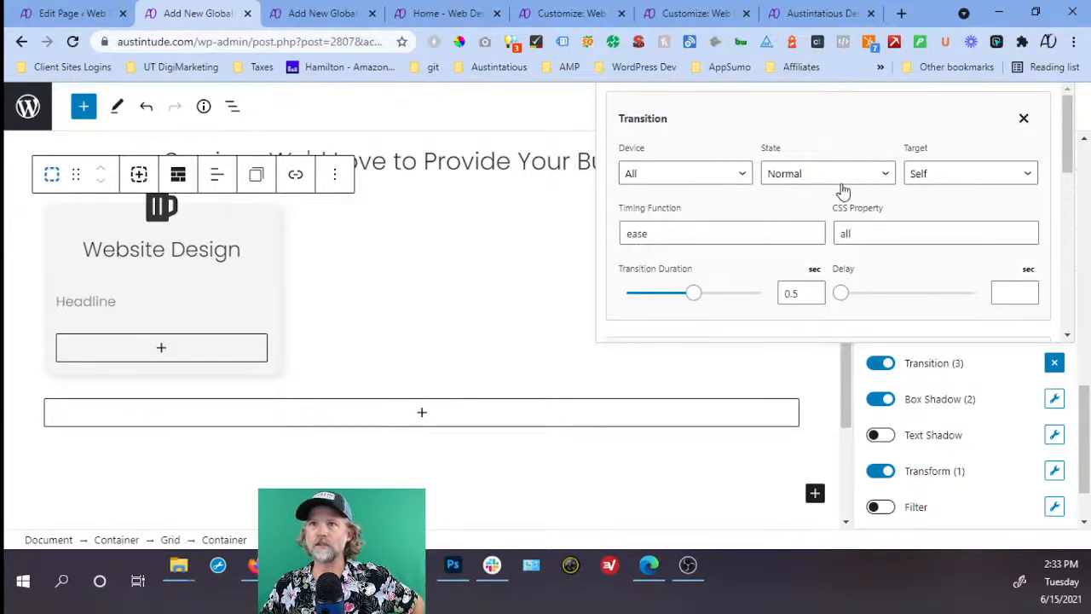
pyautogui.scroll(-2, 842, 189)
pyautogui.scroll(2, 878, 195)
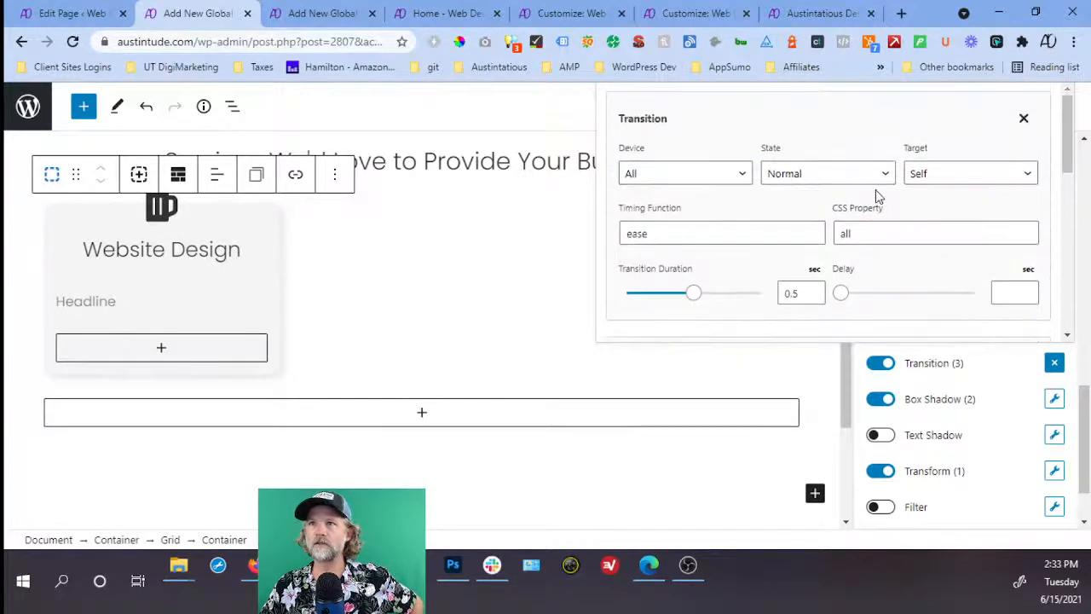
pyautogui.scroll(-7, 885, 195)
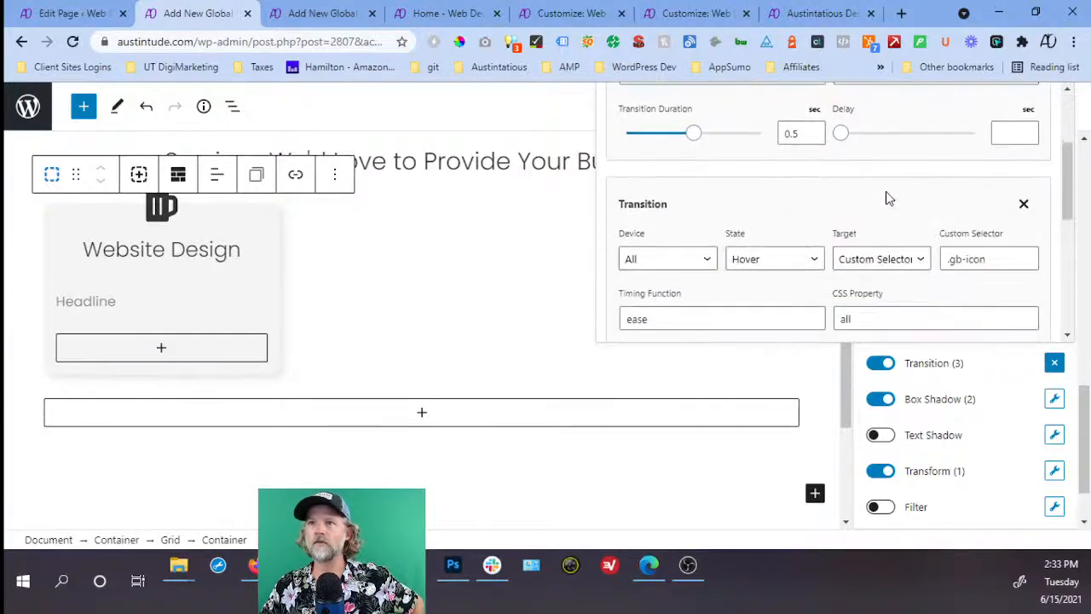
pyautogui.scroll(-3, 960, 204)
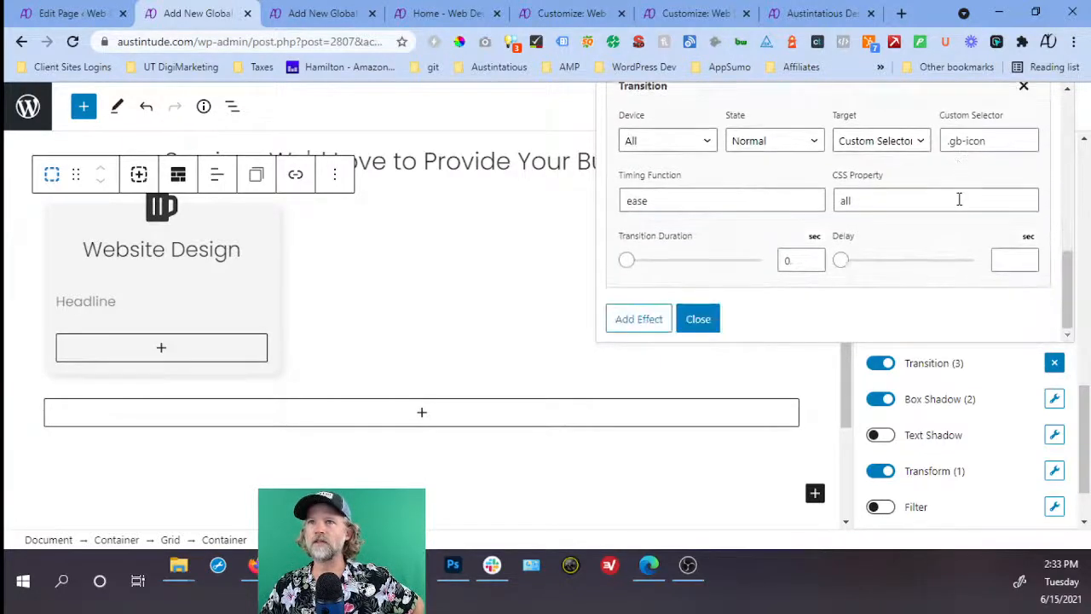
pyautogui.scroll(8, 959, 205)
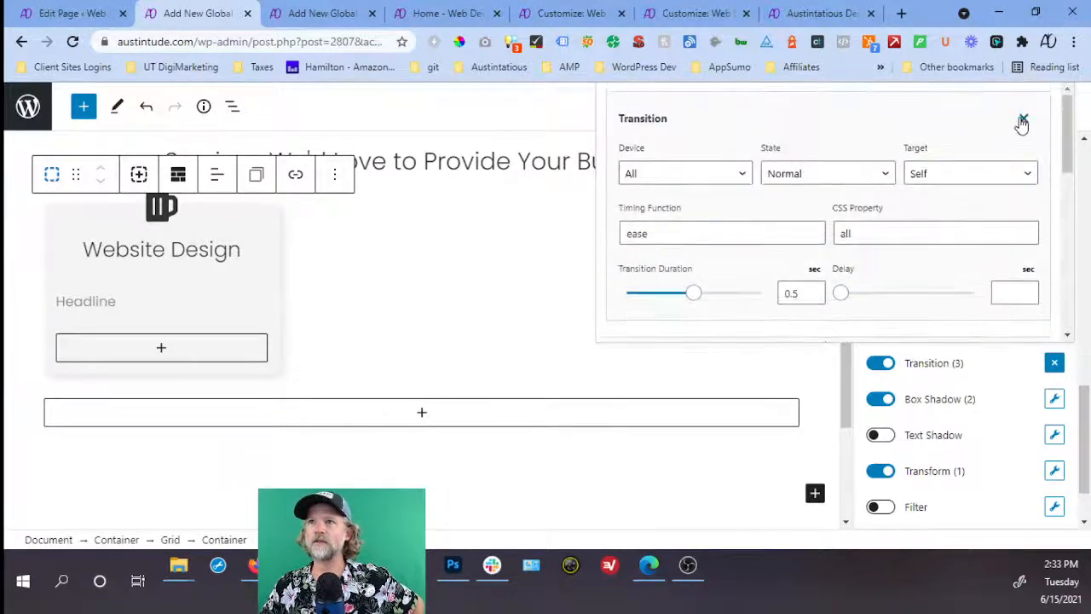
pyautogui.click(1022, 117)
pyautogui.click(650, 134)
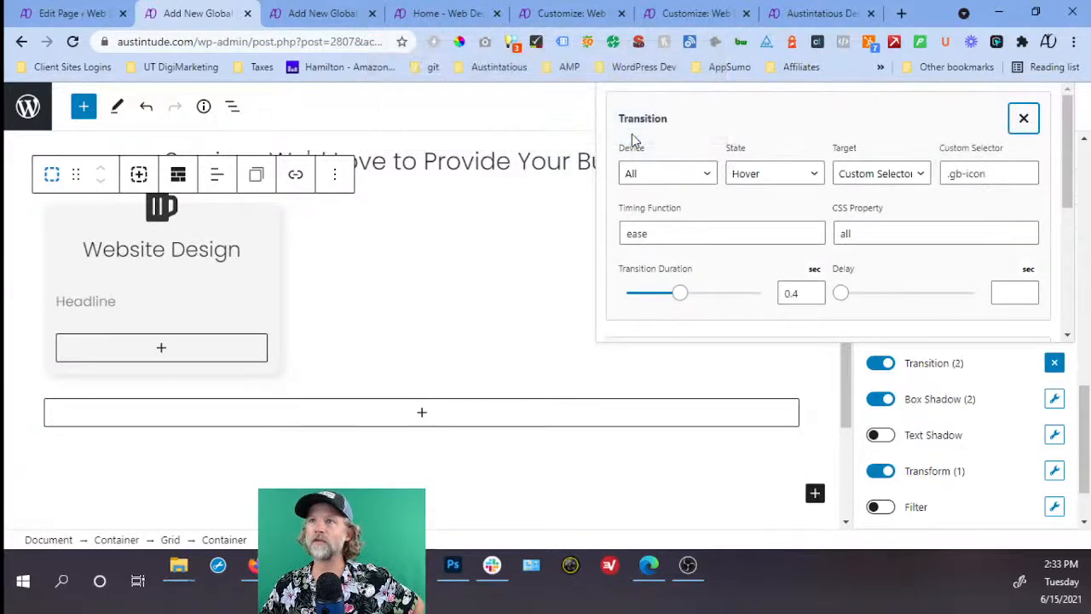
pyautogui.click(587, 254)
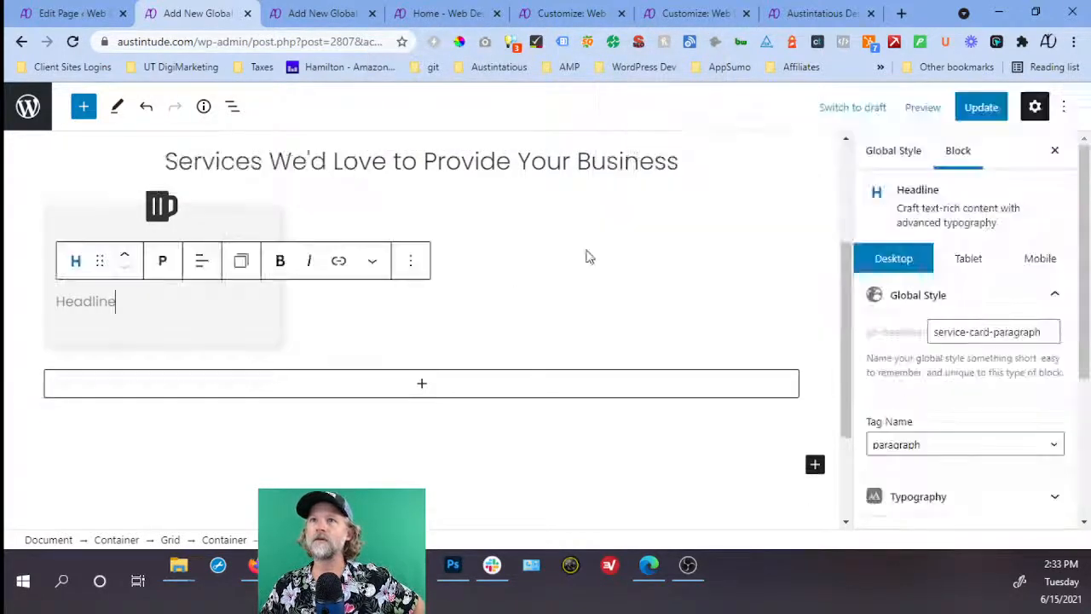
pyautogui.click(961, 118)
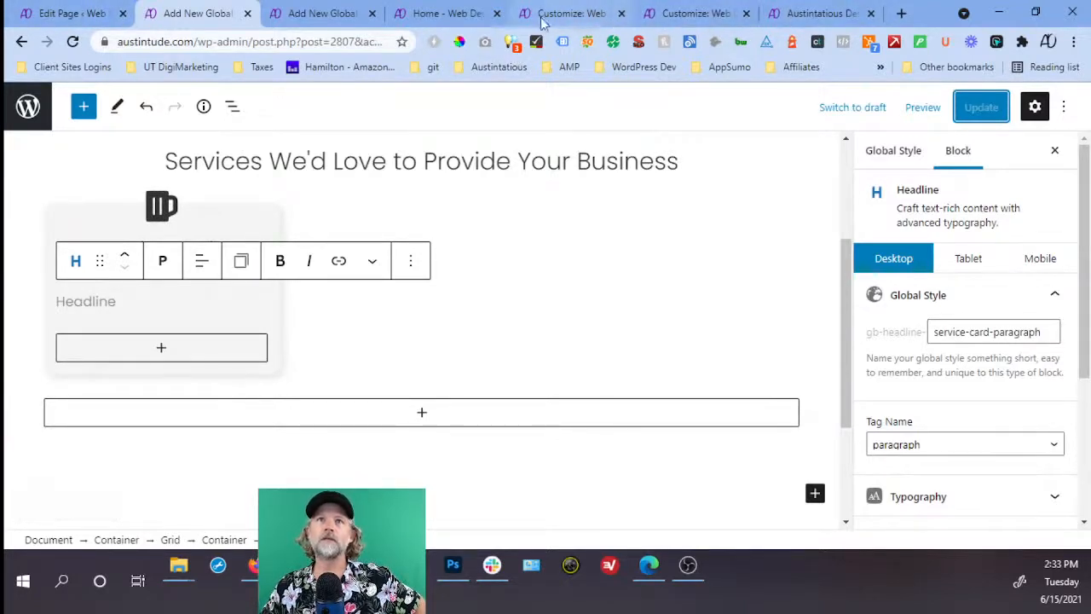
# Reload the live home page in the regular and incognito browser windows to check the services section's styling.
pyautogui.click(443, 14)
pyautogui.click(72, 41)
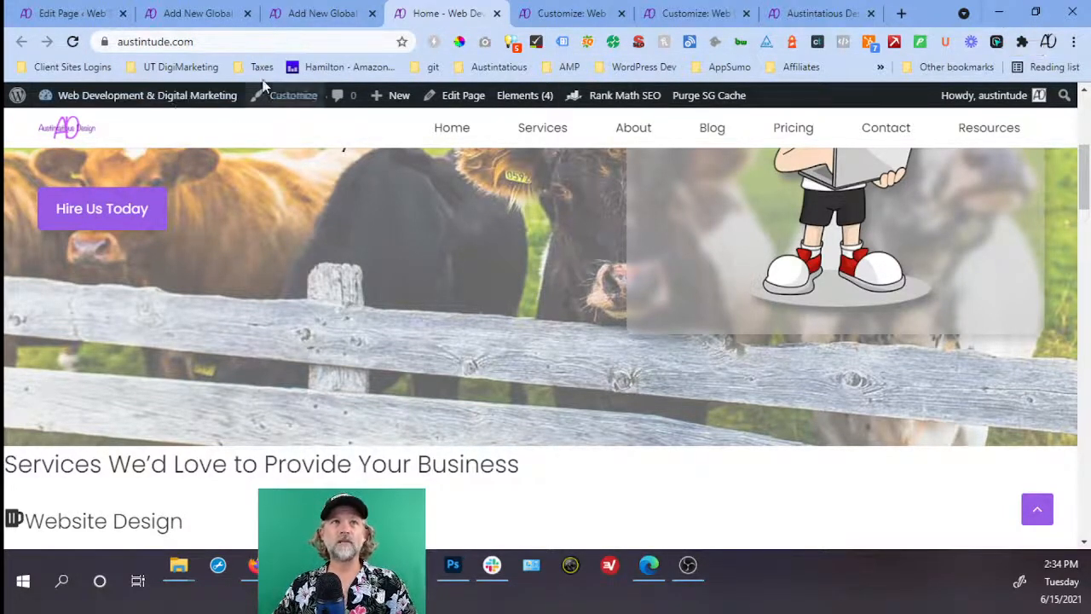
pyautogui.scroll(-3, 232, 247)
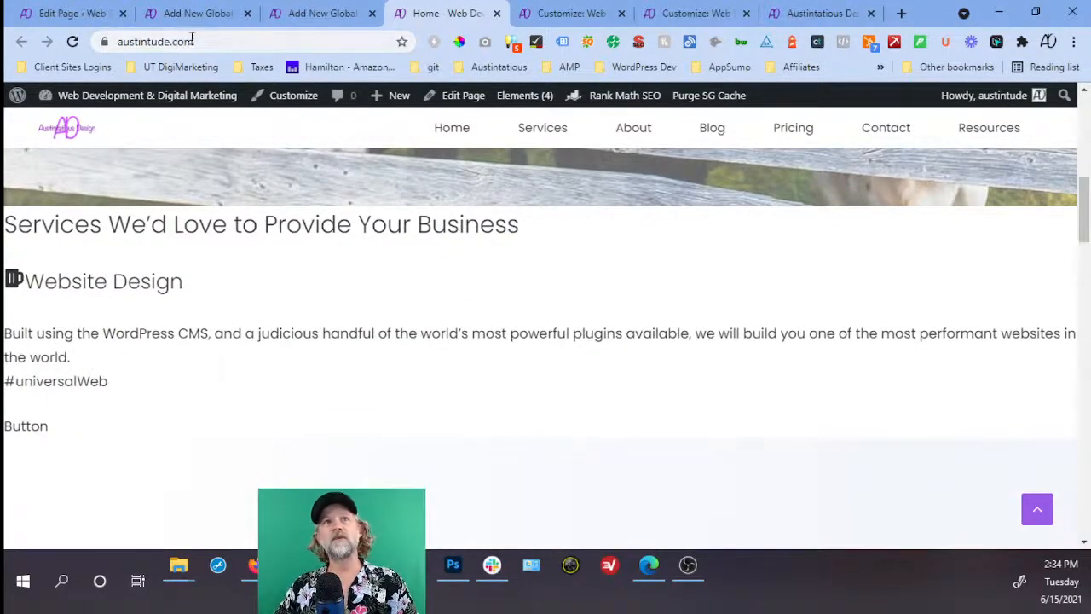
pyautogui.click(237, 47)
pyautogui.click(72, 43)
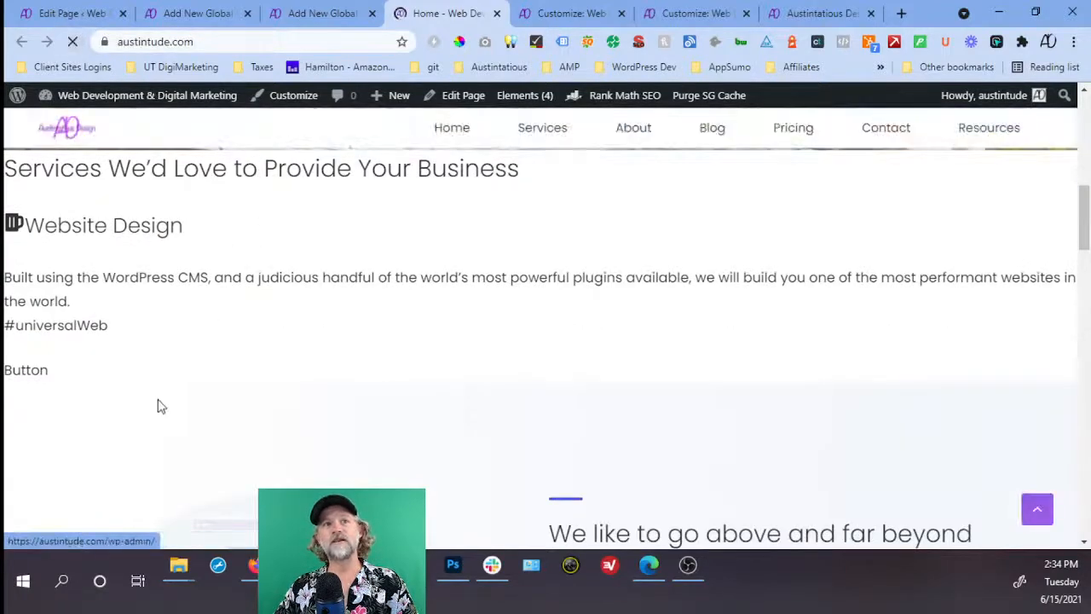
pyautogui.click(1002, 17)
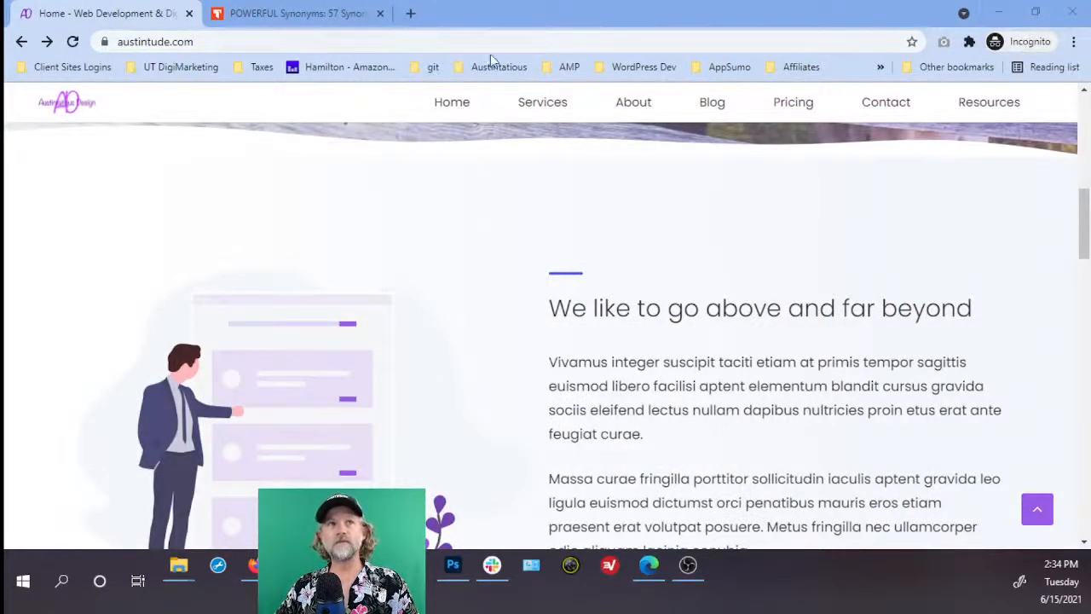
pyautogui.click(73, 43)
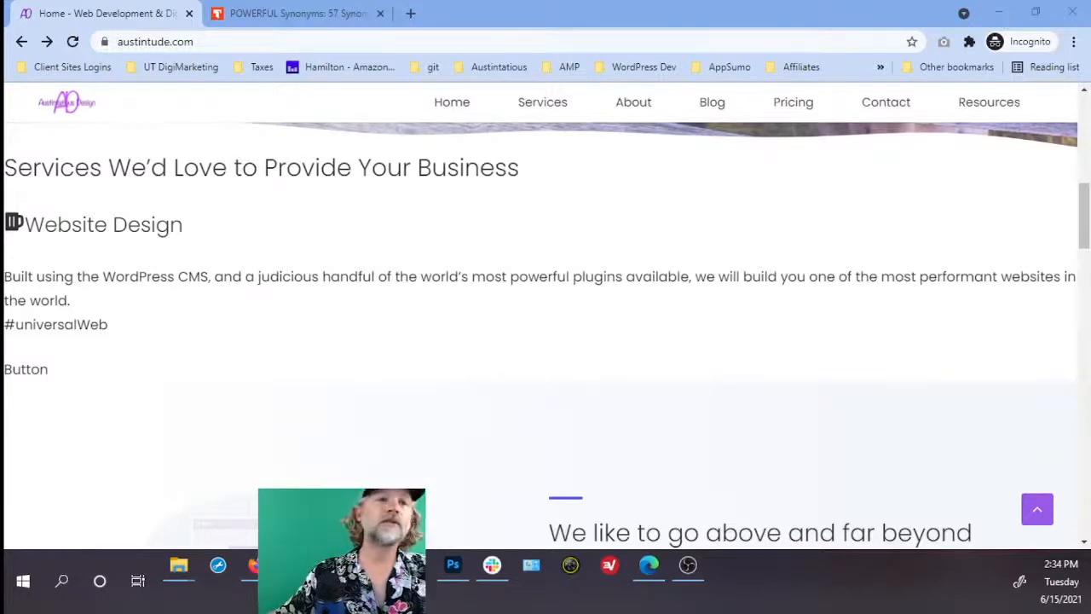
# In the regular browser window, clear the last hour's browsing history, cookies and cached images and files.
pyautogui.moveTo(339, 565)
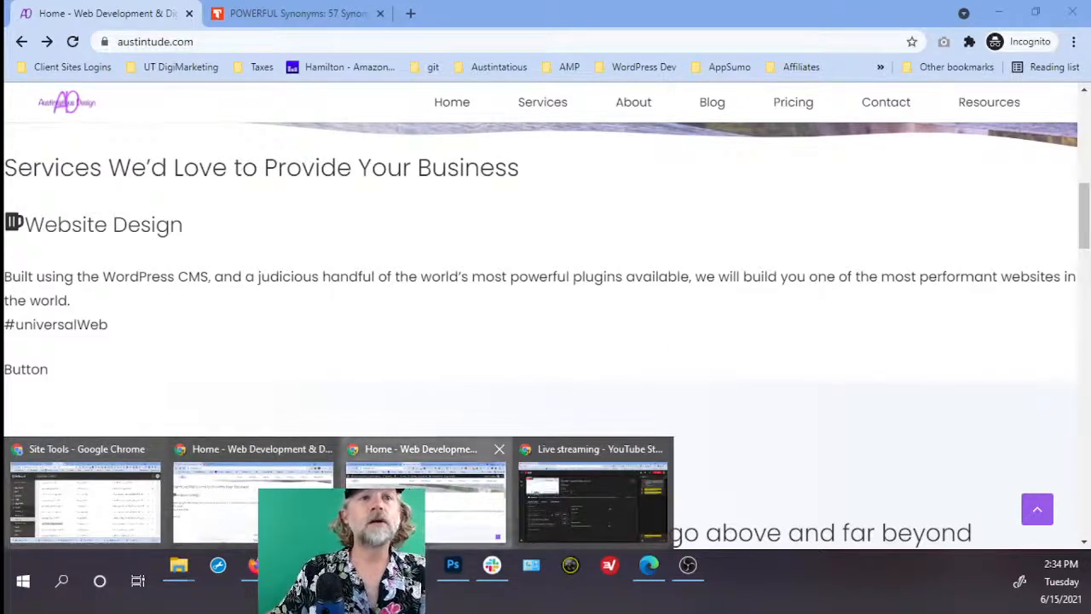
pyautogui.click(427, 503)
pyautogui.click(1074, 41)
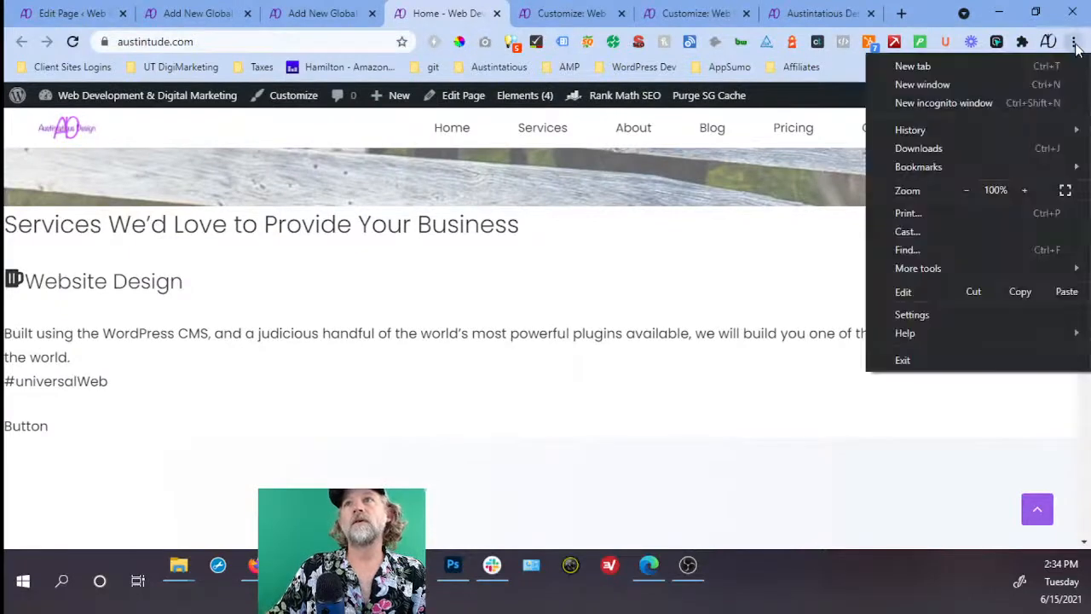
pyautogui.moveTo(969, 271)
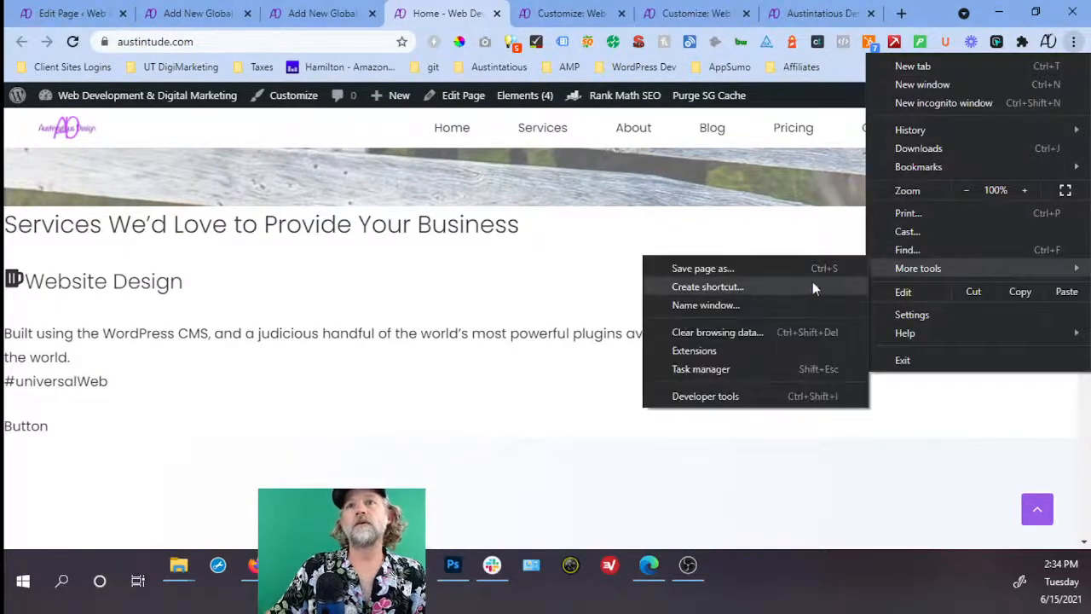
pyautogui.click(789, 332)
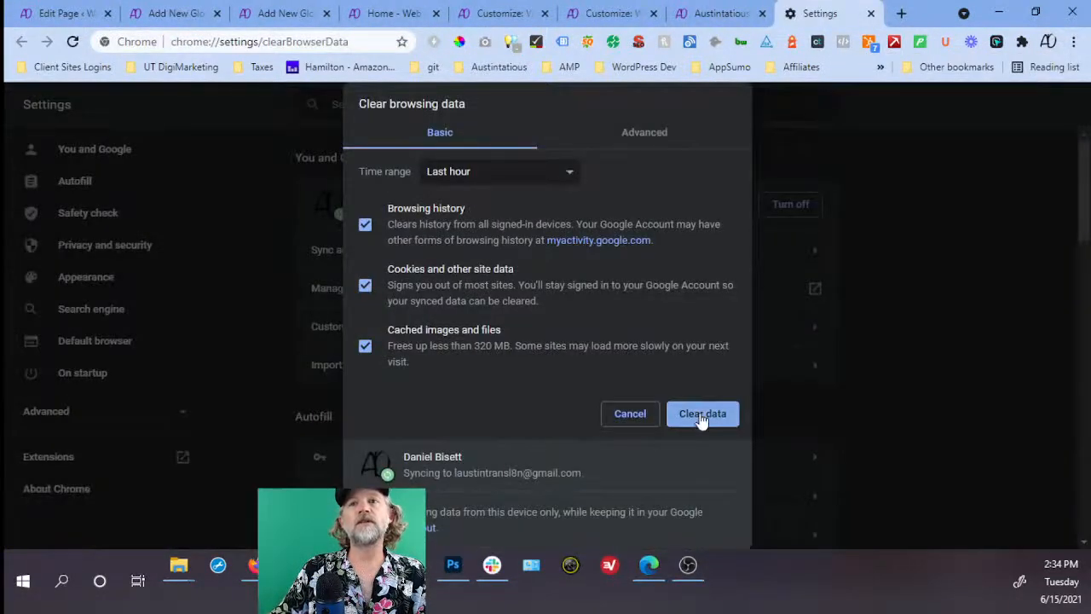
pyautogui.click(706, 413)
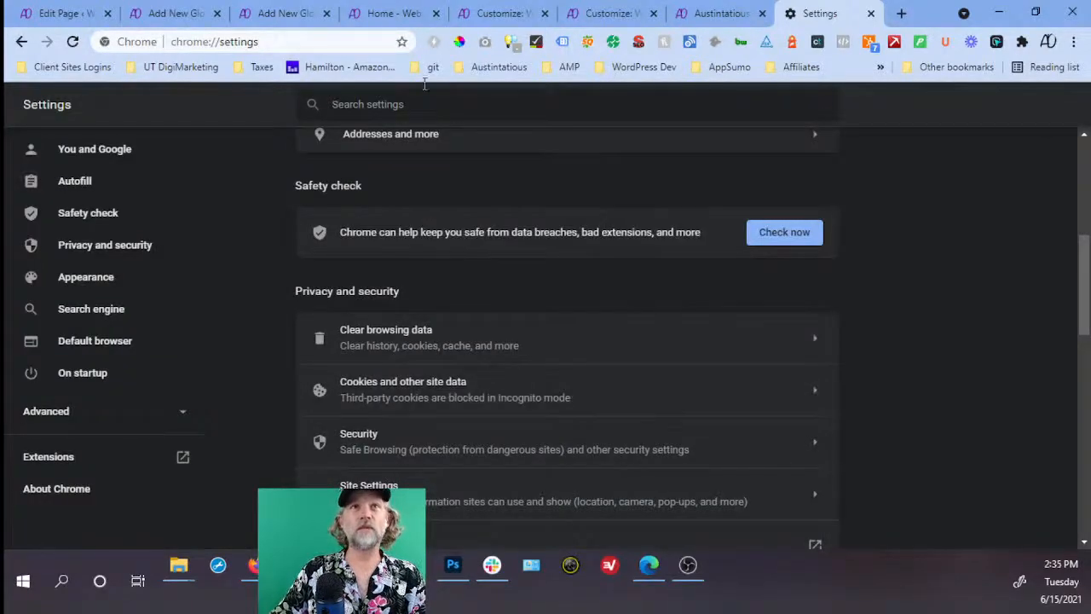
# Reload the live home page and examine the Website Design card's layout, icon and button.
pyautogui.click(399, 13)
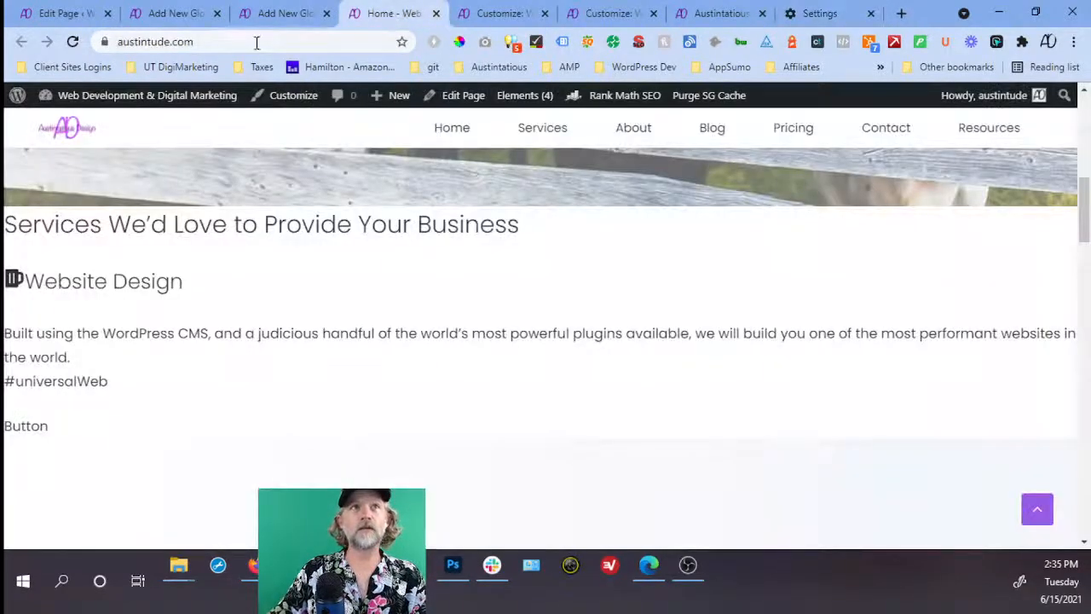
pyautogui.click(72, 42)
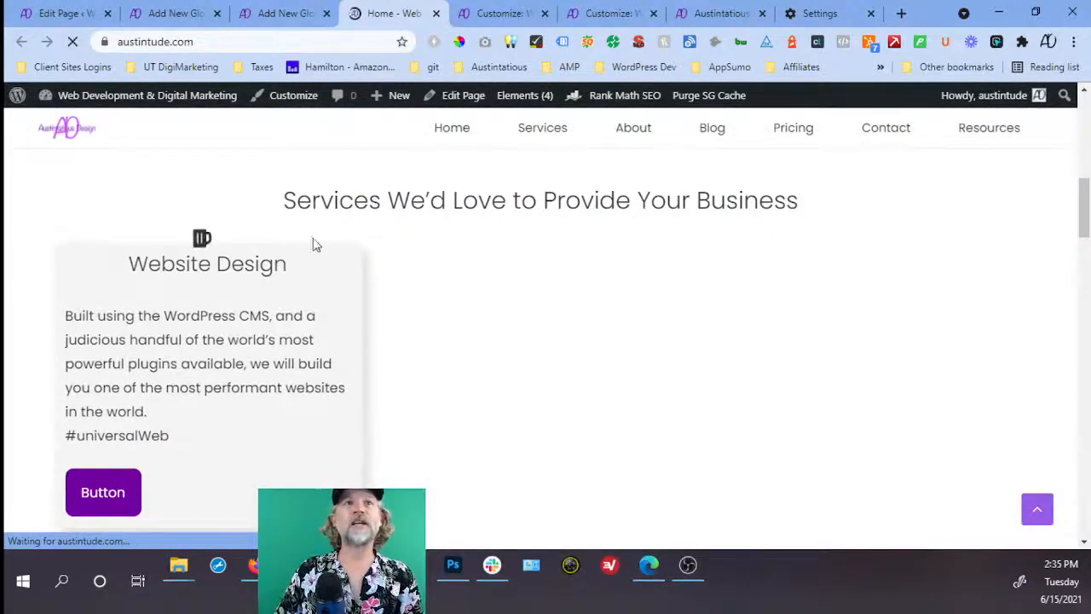
pyautogui.scroll(-1, 519, 365)
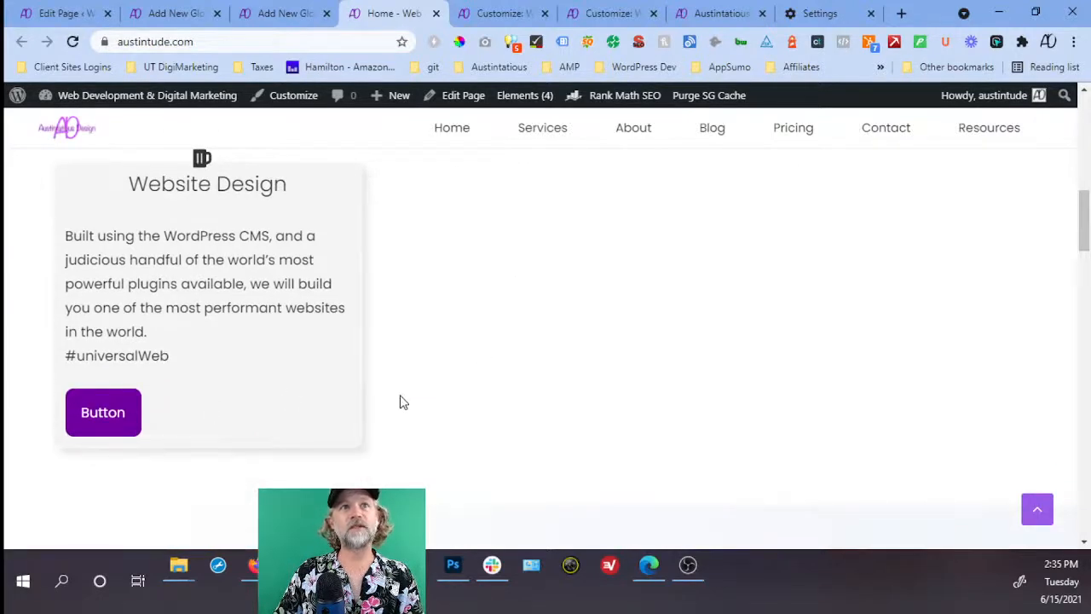
pyautogui.scroll(1, 403, 402)
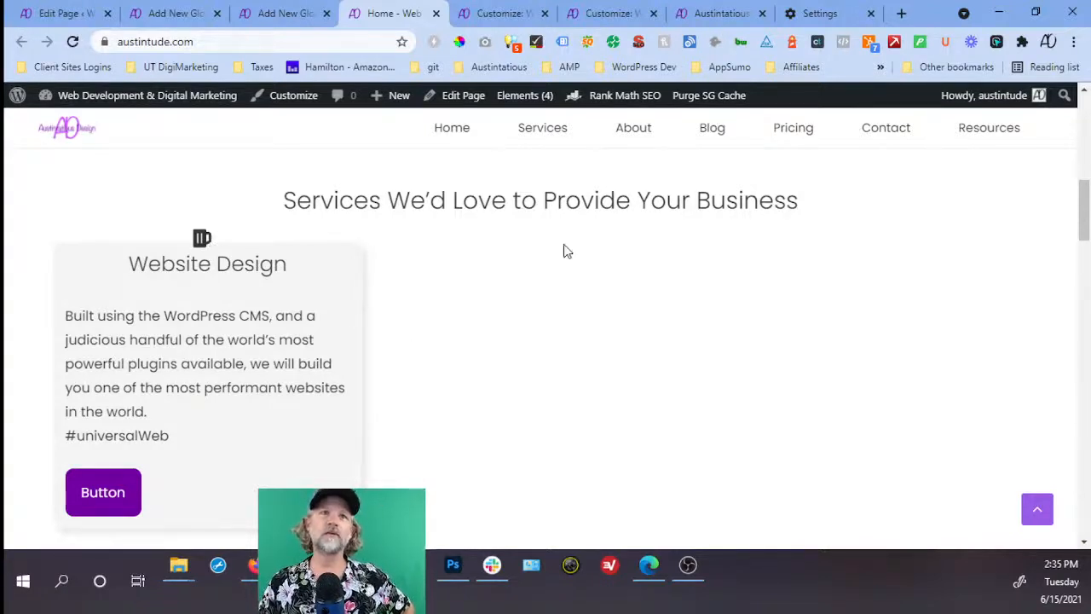
pyautogui.scroll(2, 639, 368)
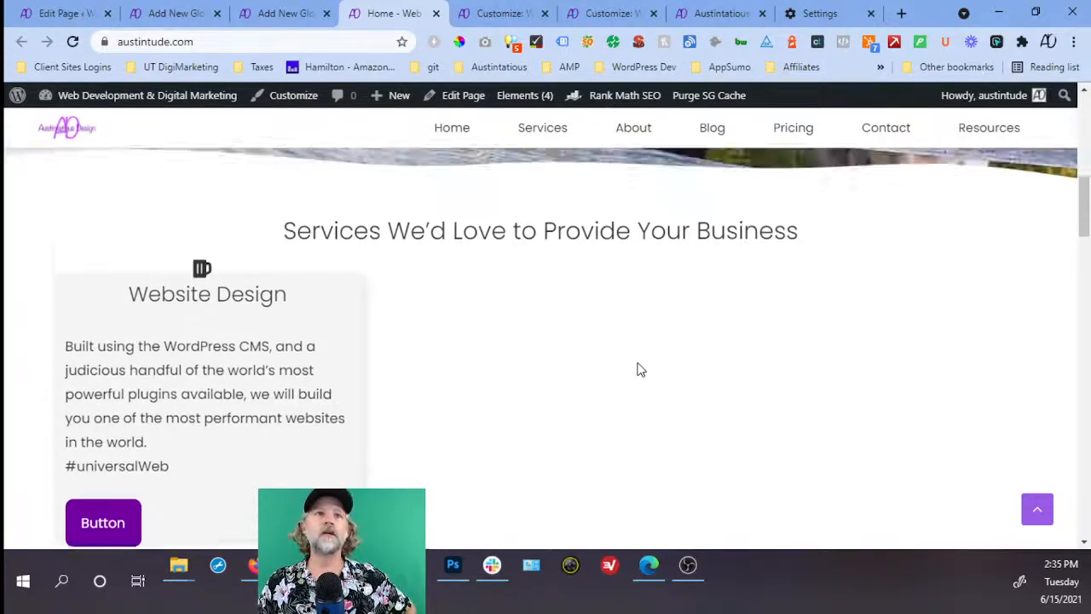
pyautogui.scroll(-2, 639, 366)
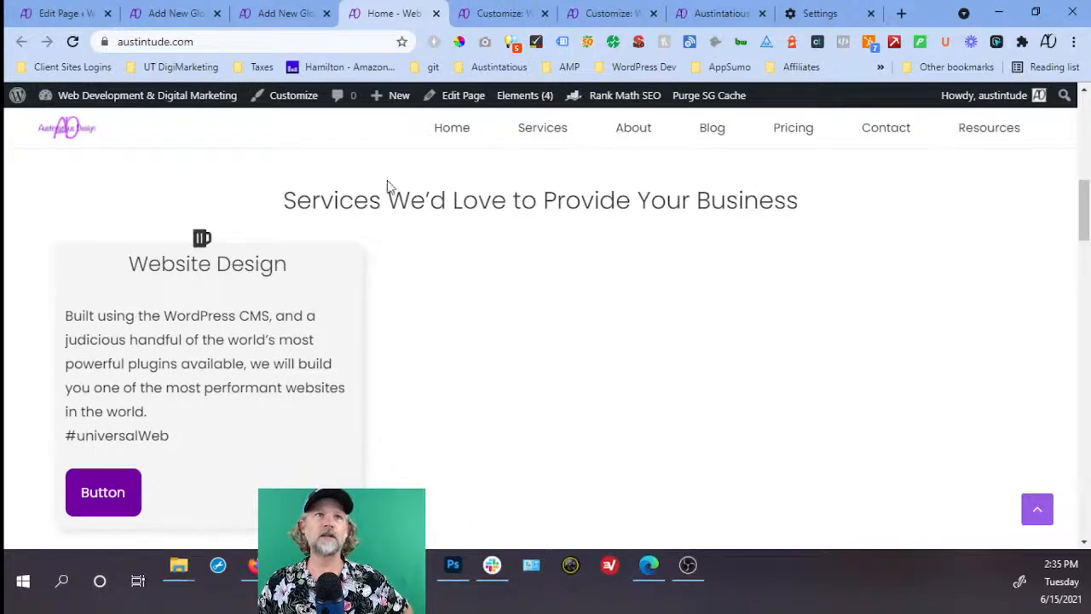
# Check the Website Design headline's style assignment in the page editor and its icon settings in the global style editor.
pyautogui.click(85, 16)
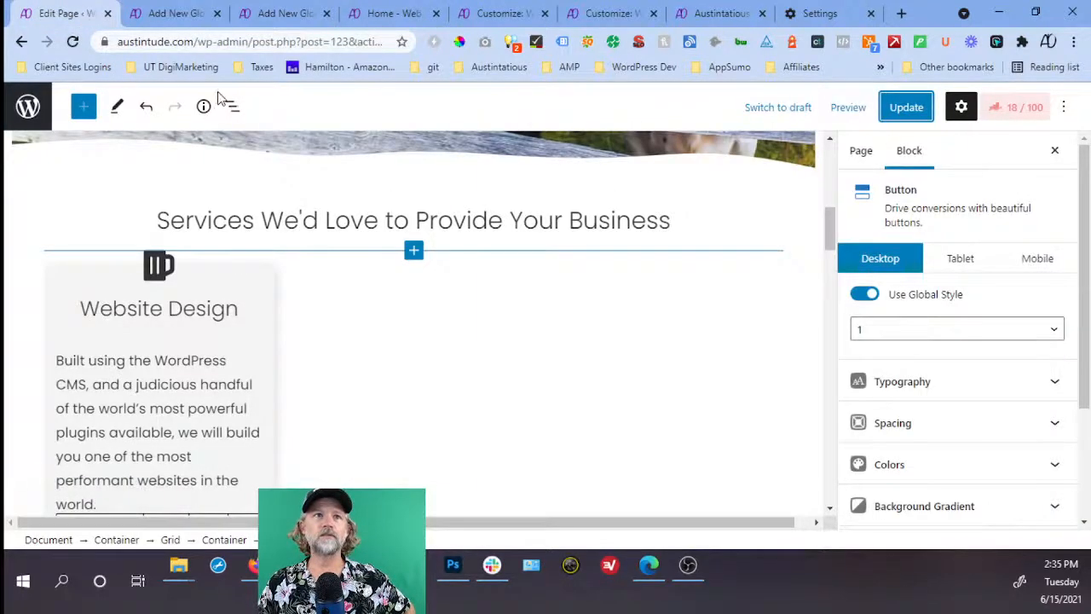
pyautogui.click(165, 262)
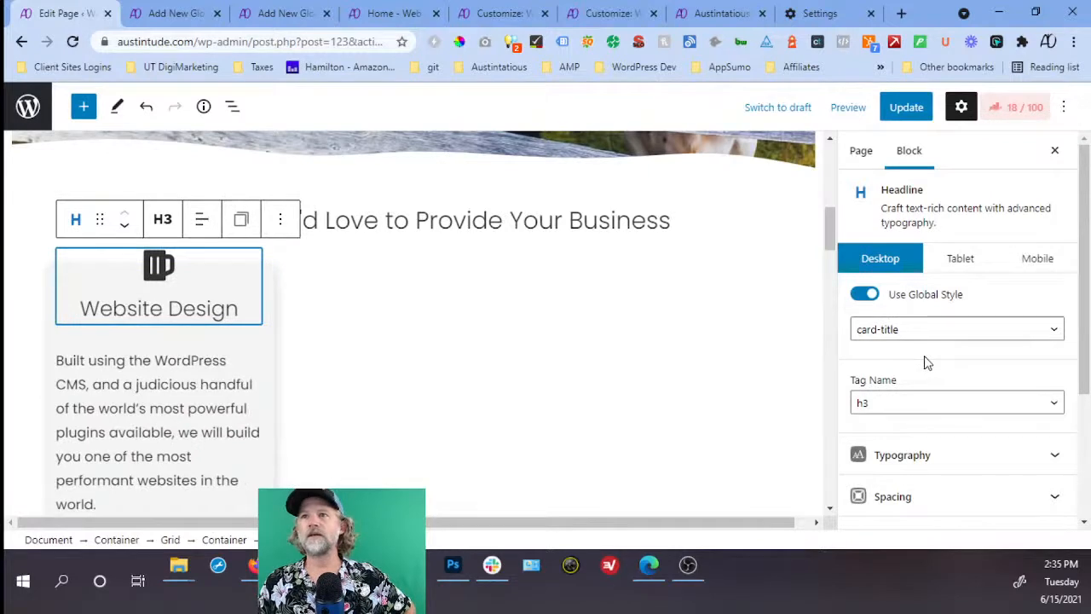
pyautogui.click(175, 13)
pyautogui.click(158, 216)
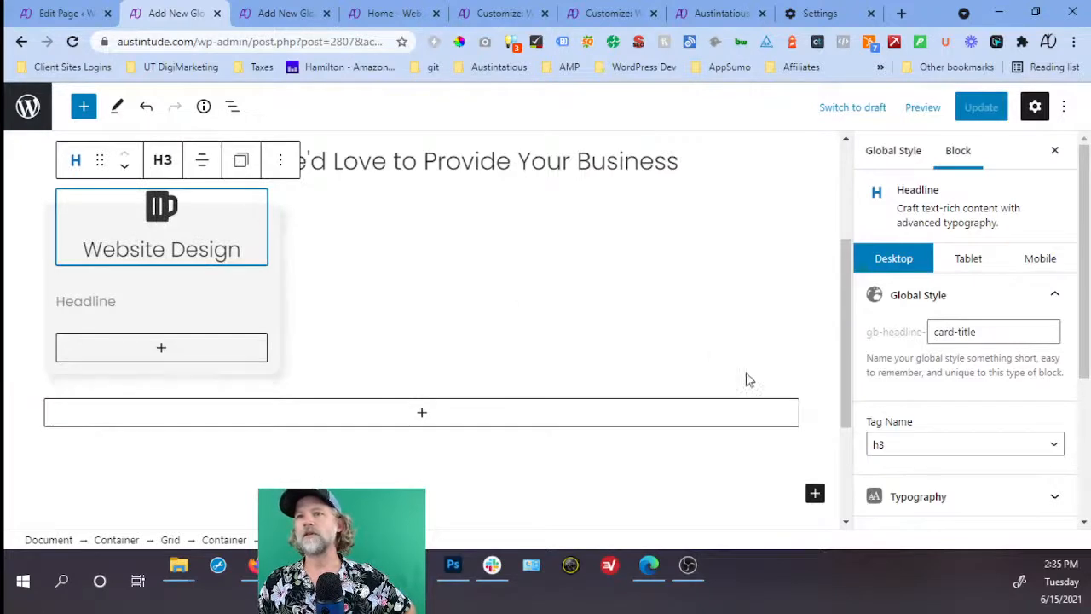
pyautogui.scroll(-3, 938, 424)
pyautogui.scroll(-3, 940, 426)
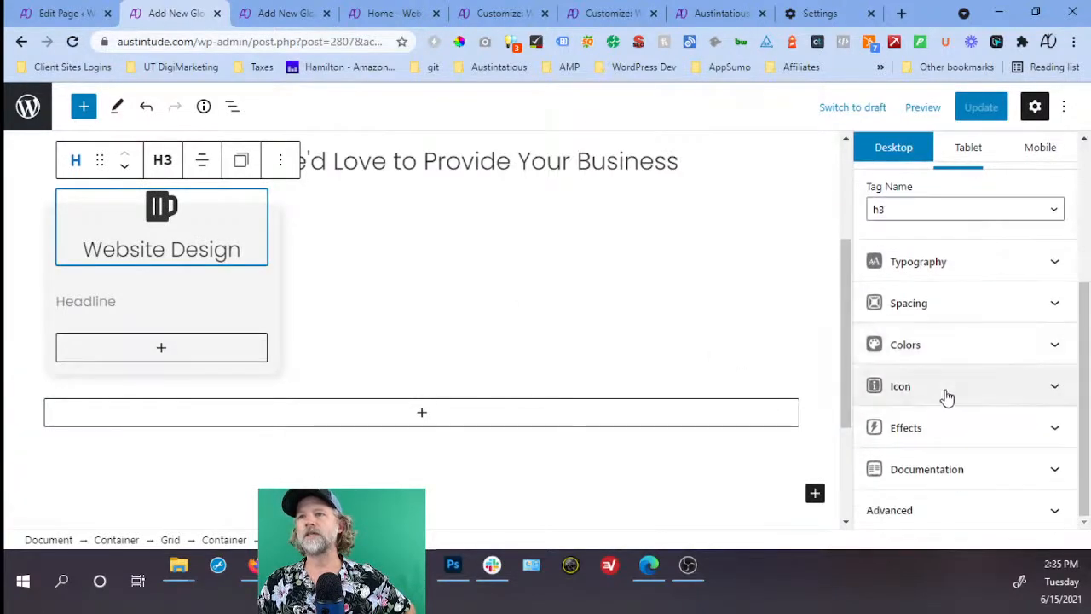
pyautogui.click(945, 392)
pyautogui.scroll(-3, 946, 392)
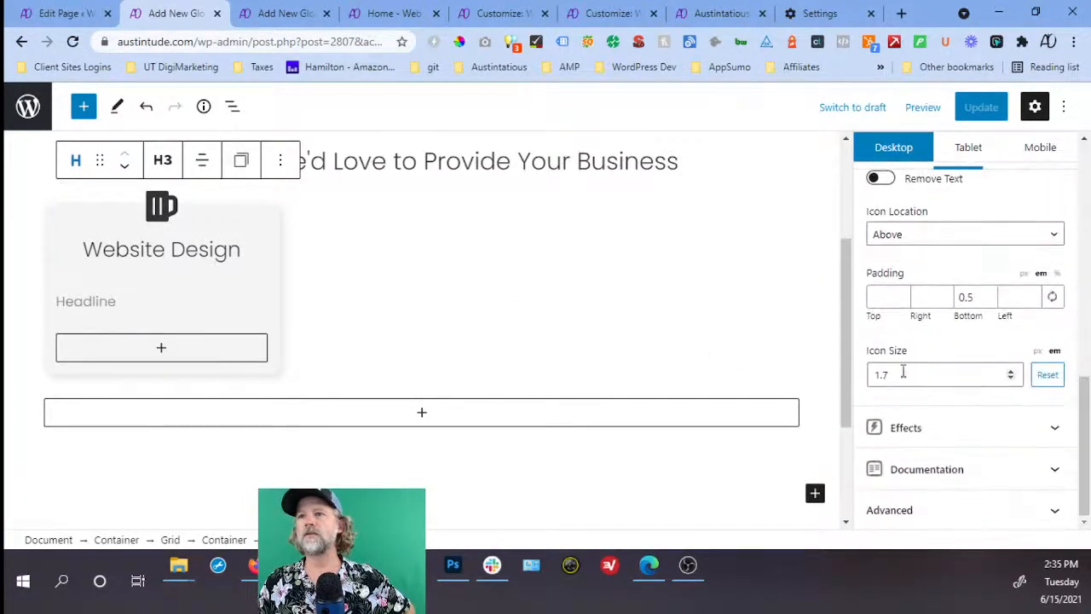
# Back in the home page editor, examine the Website Design headline's own icon location, alignment, padding and size settings.
pyautogui.click(61, 13)
pyautogui.click(155, 273)
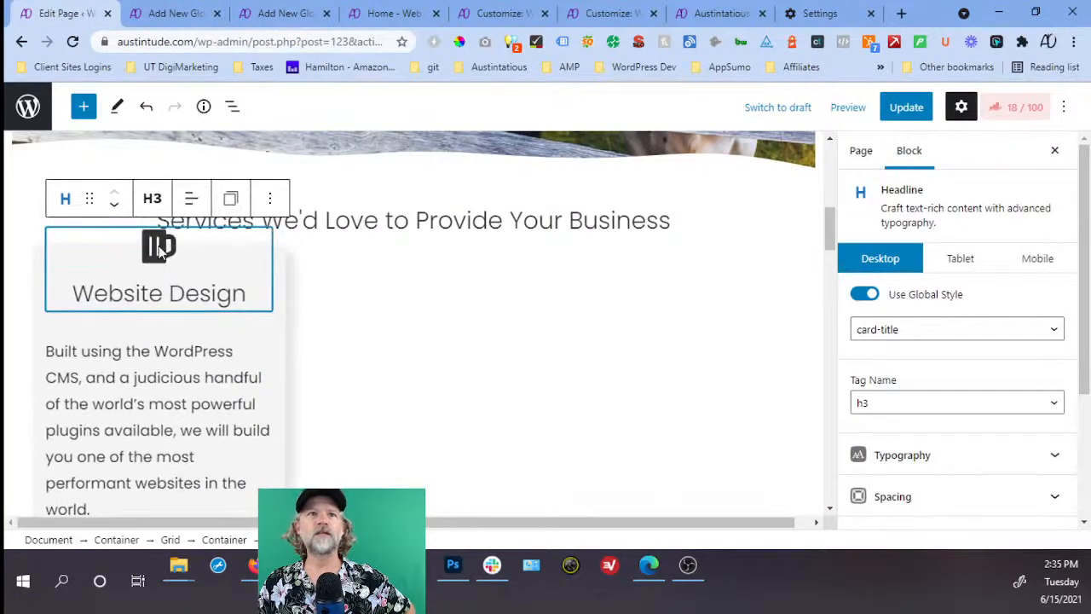
pyautogui.scroll(-4, 940, 363)
pyautogui.click(926, 416)
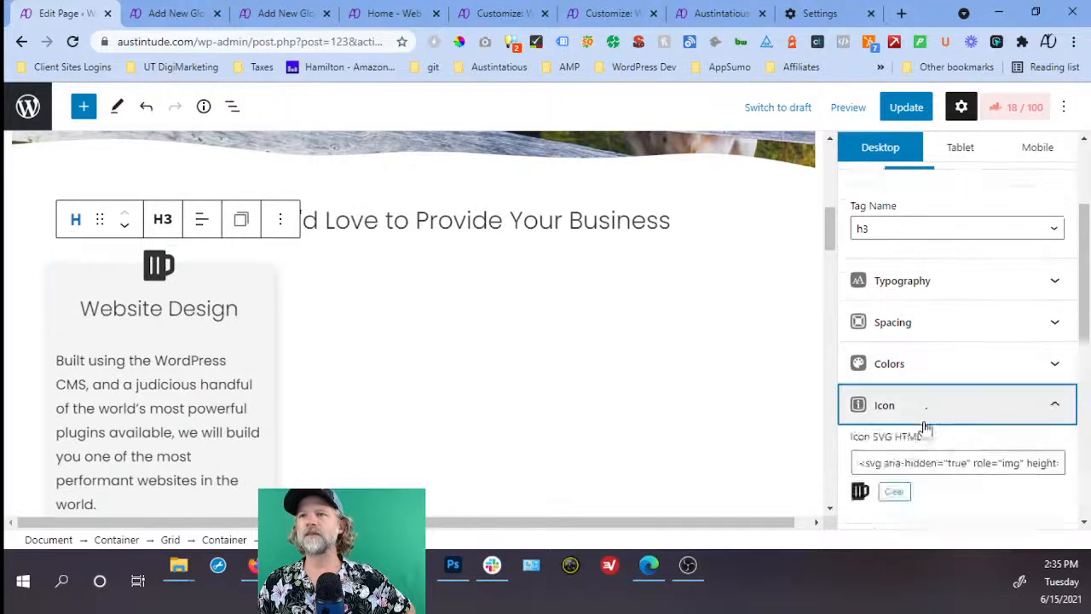
pyautogui.scroll(-3, 924, 428)
pyautogui.scroll(-1, 961, 390)
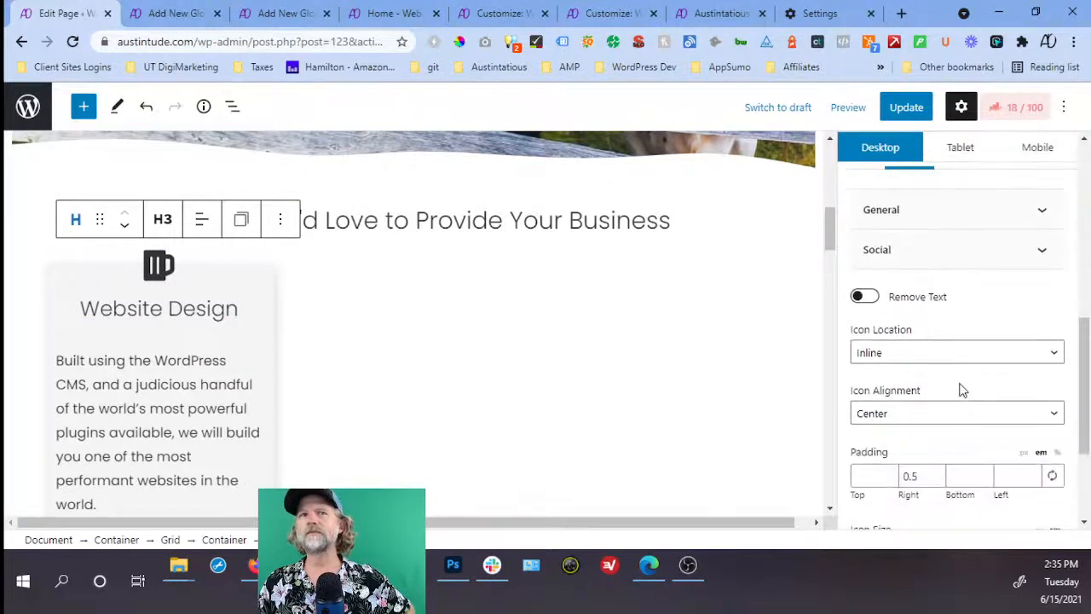
pyautogui.scroll(-3, 960, 390)
pyautogui.click(910, 393)
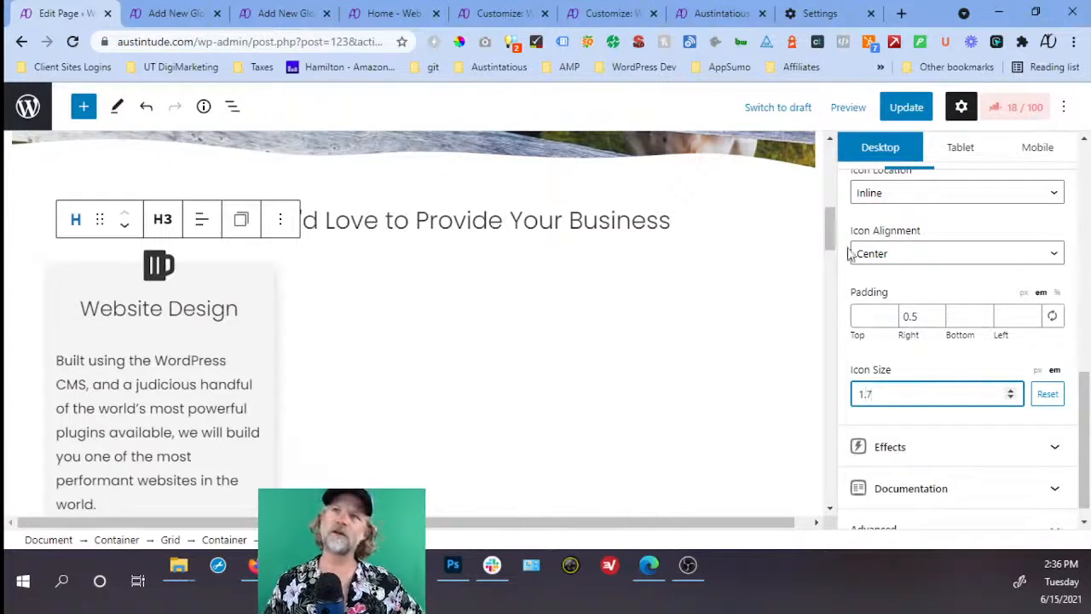
pyautogui.scroll(3, 929, 292)
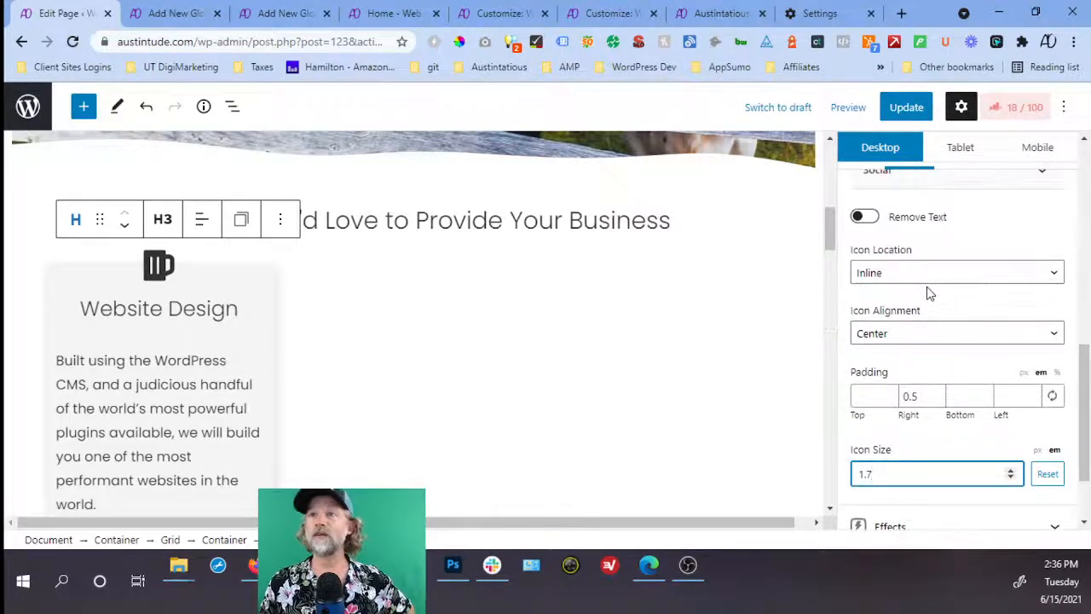
pyautogui.scroll(3, 927, 311)
pyautogui.scroll(5, 927, 322)
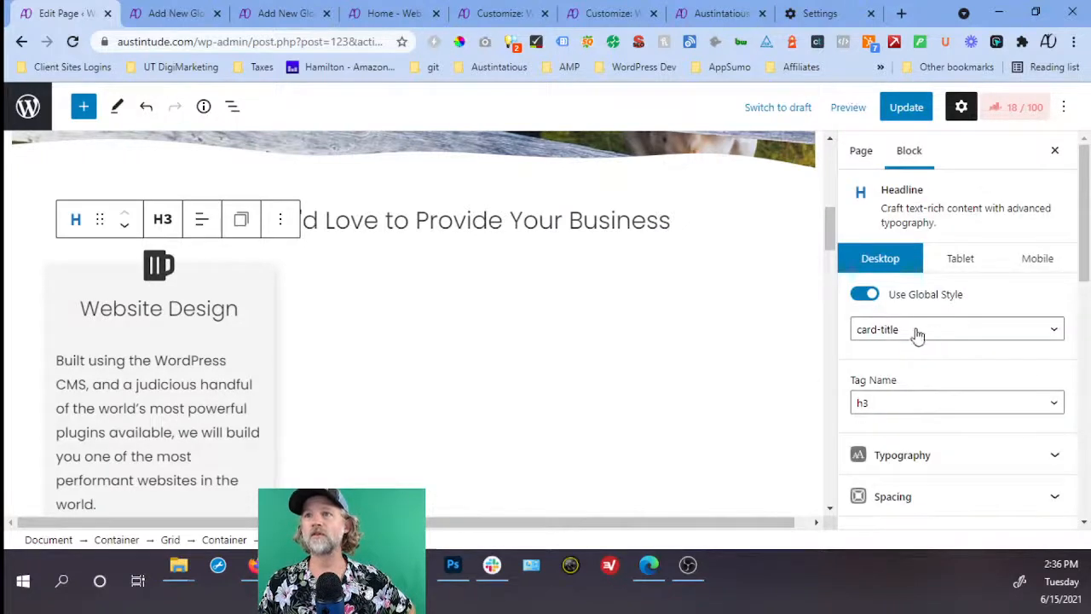
# Save the home page changes and reload the live home page to check the Website Design card.
pyautogui.click(907, 111)
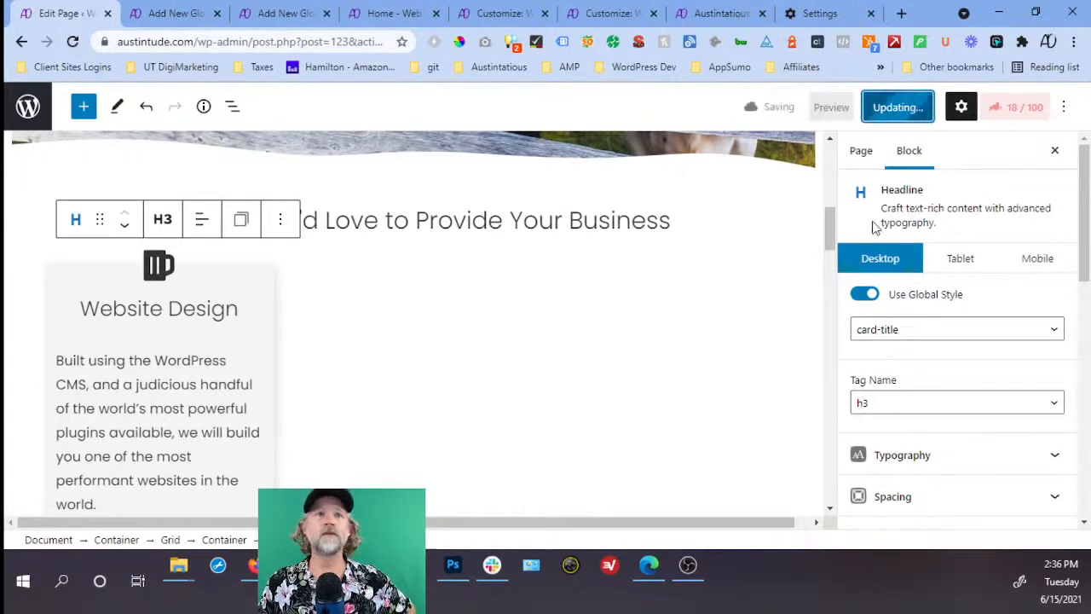
pyautogui.click(390, 13)
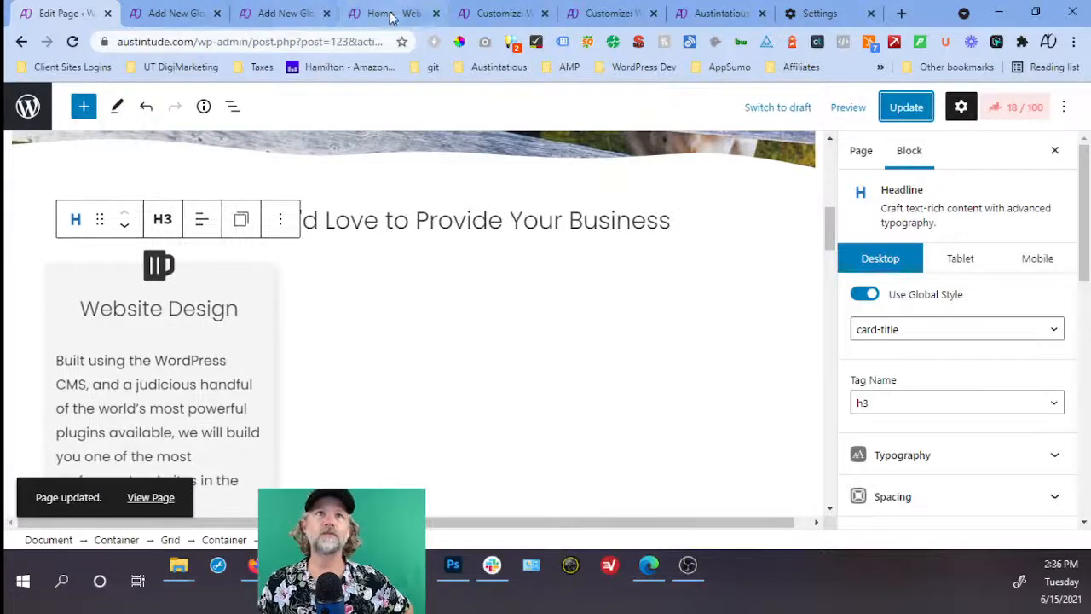
pyautogui.click(74, 42)
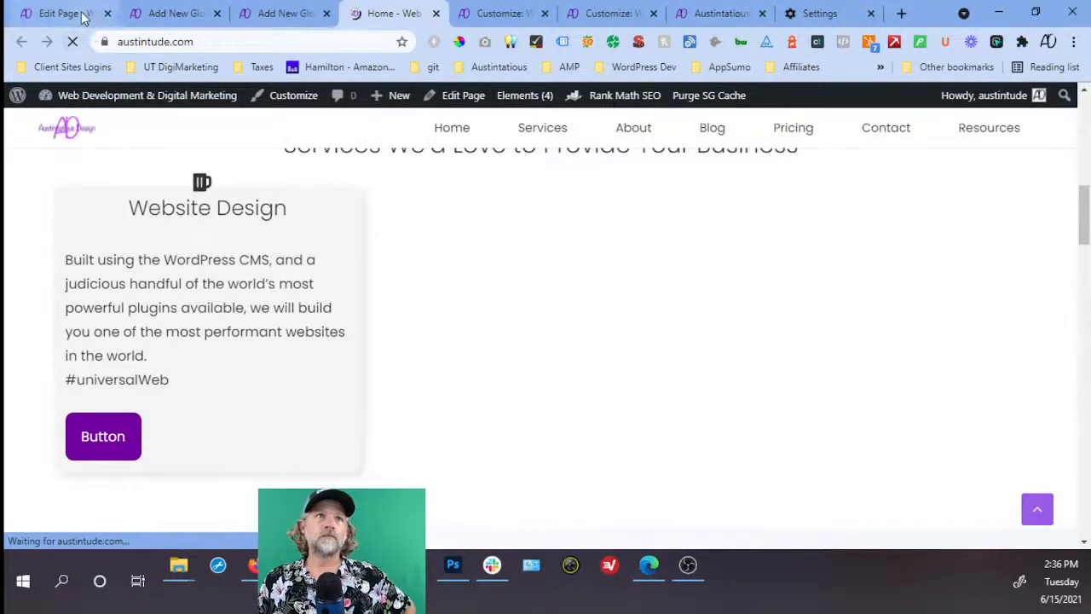
pyautogui.click(81, 13)
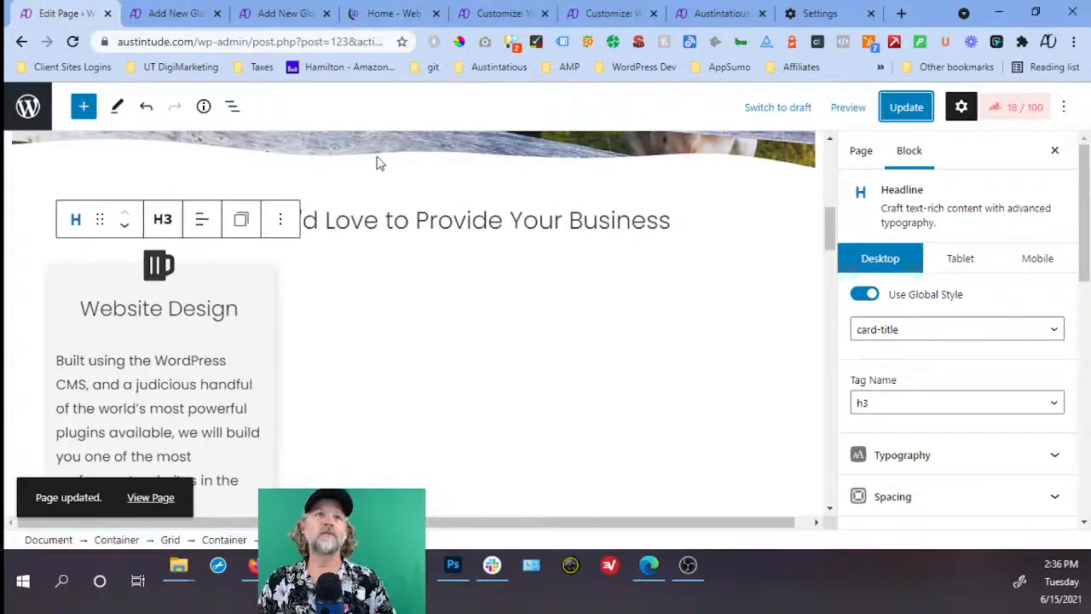
pyautogui.click(394, 26)
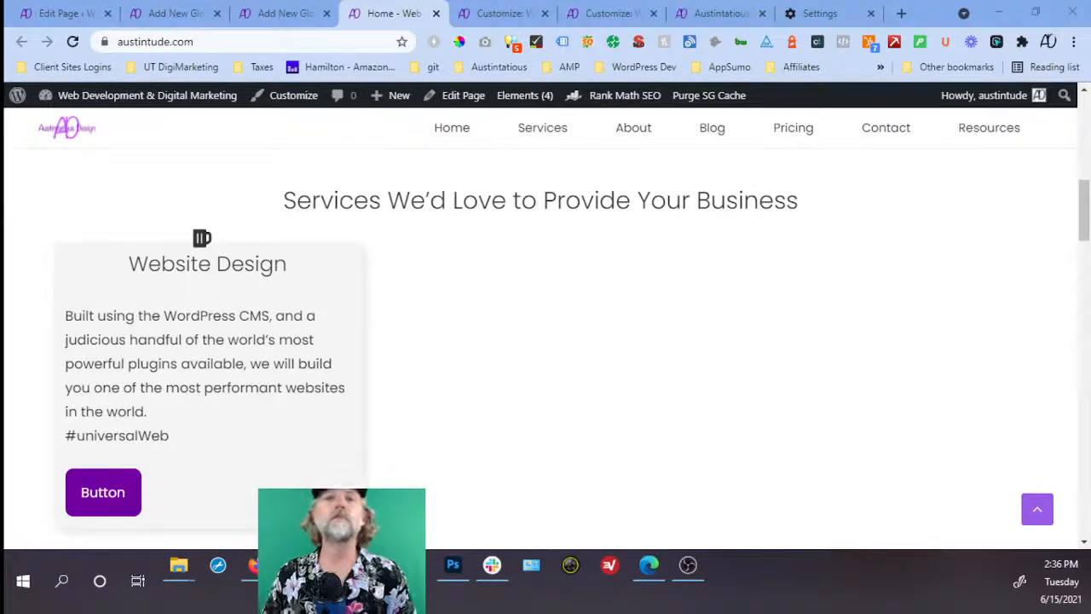
# Reload the home page in the incognito window, examine the services section as a logged-out visitor, and close that window.
pyautogui.moveTo(339, 565)
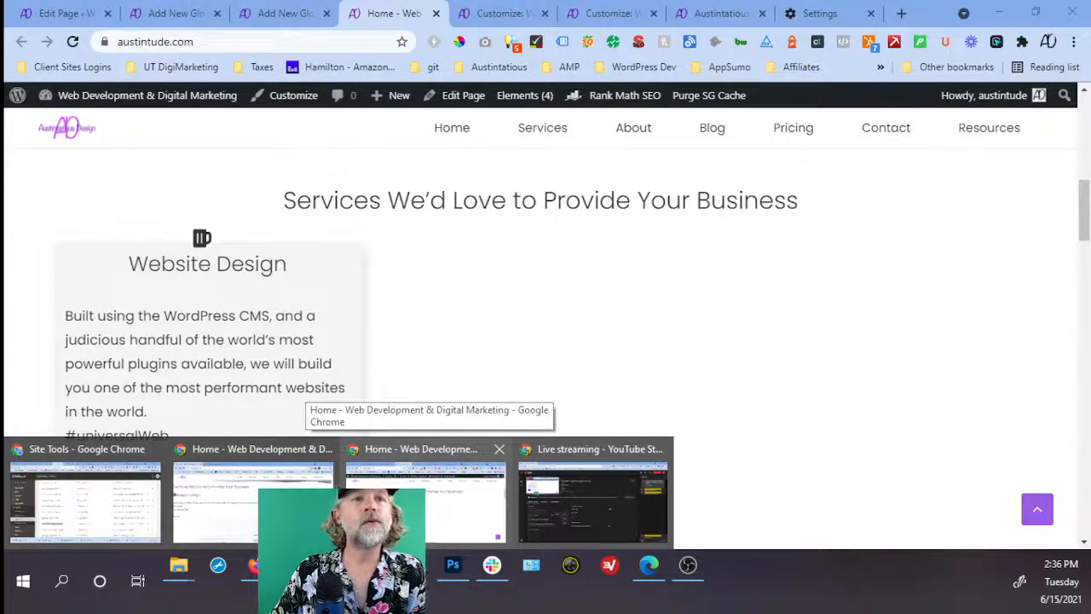
pyautogui.click(290, 507)
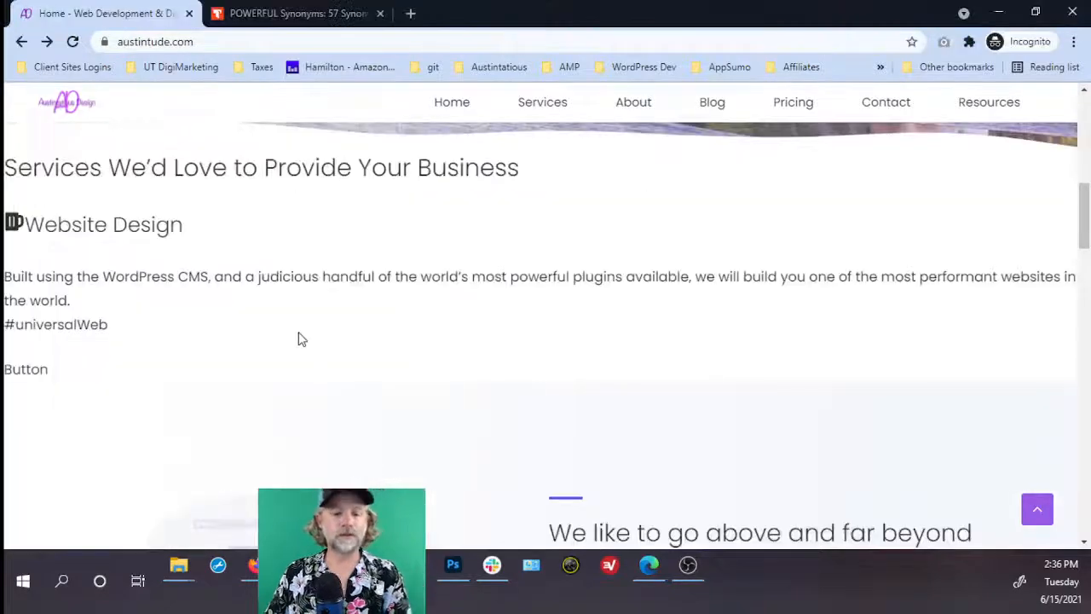
pyautogui.scroll(-1, 298, 338)
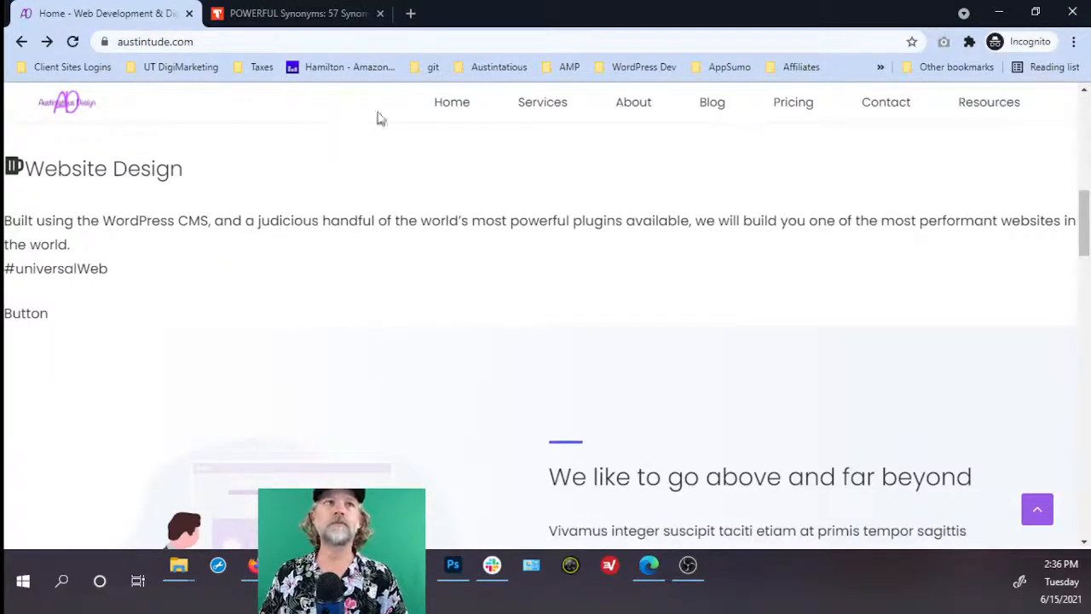
pyautogui.click(380, 13)
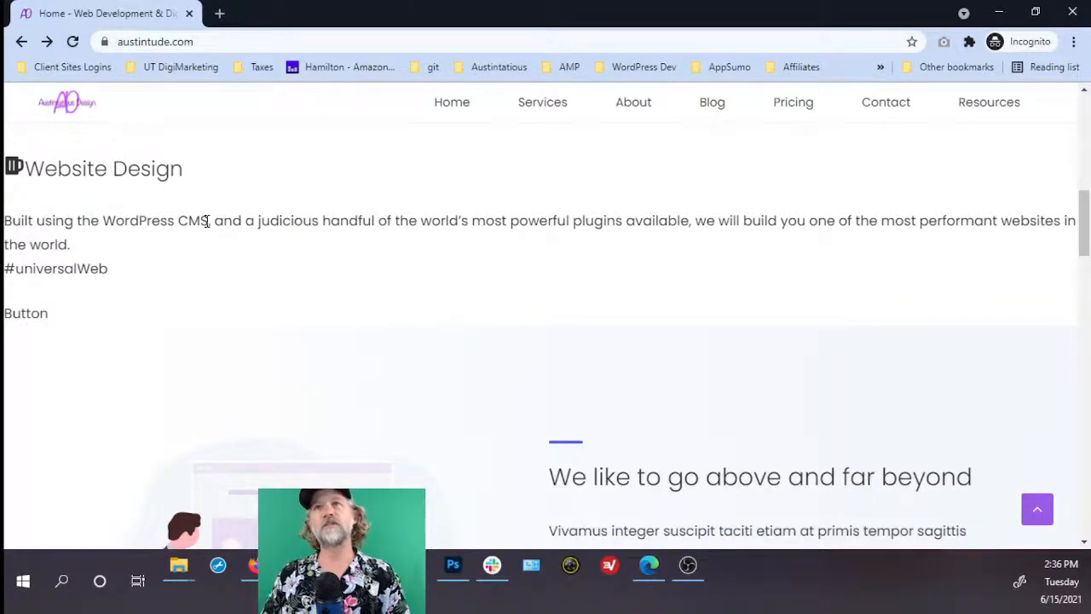
pyautogui.click(74, 43)
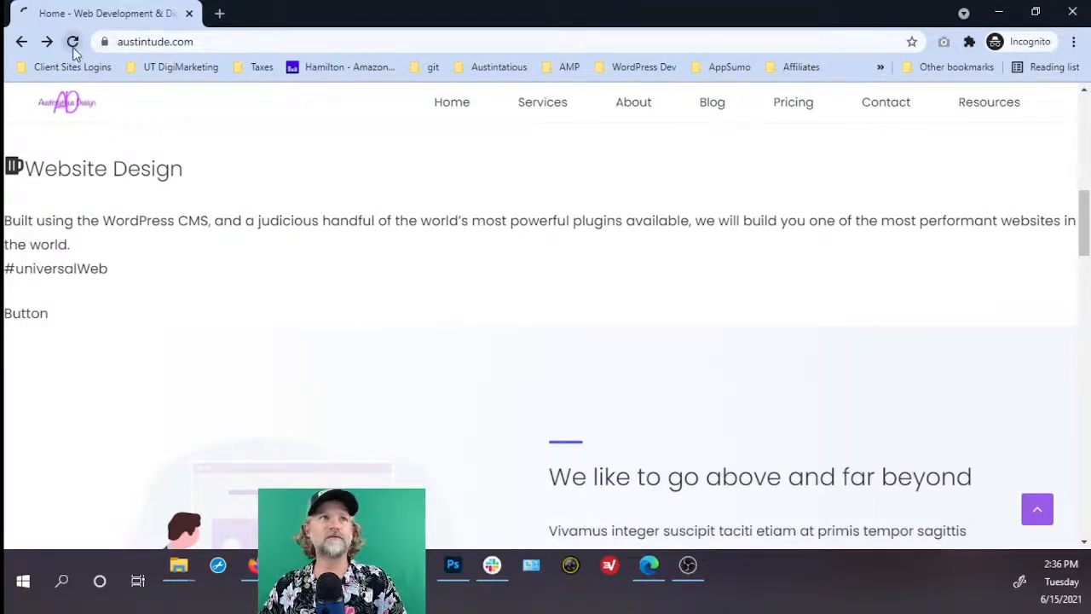
pyautogui.scroll(8, 148, 230)
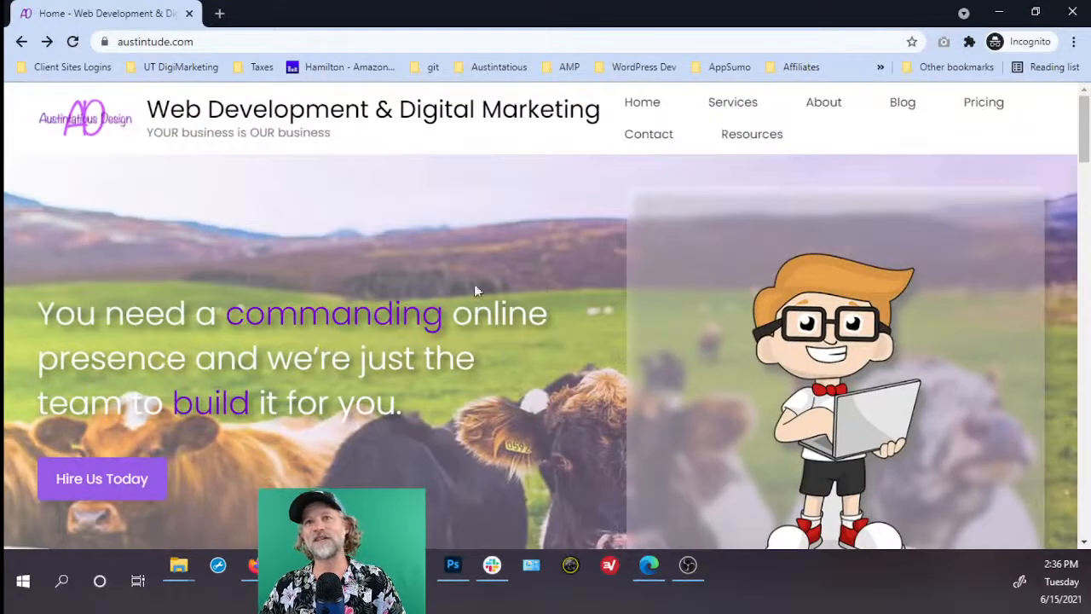
pyautogui.scroll(-4, 508, 259)
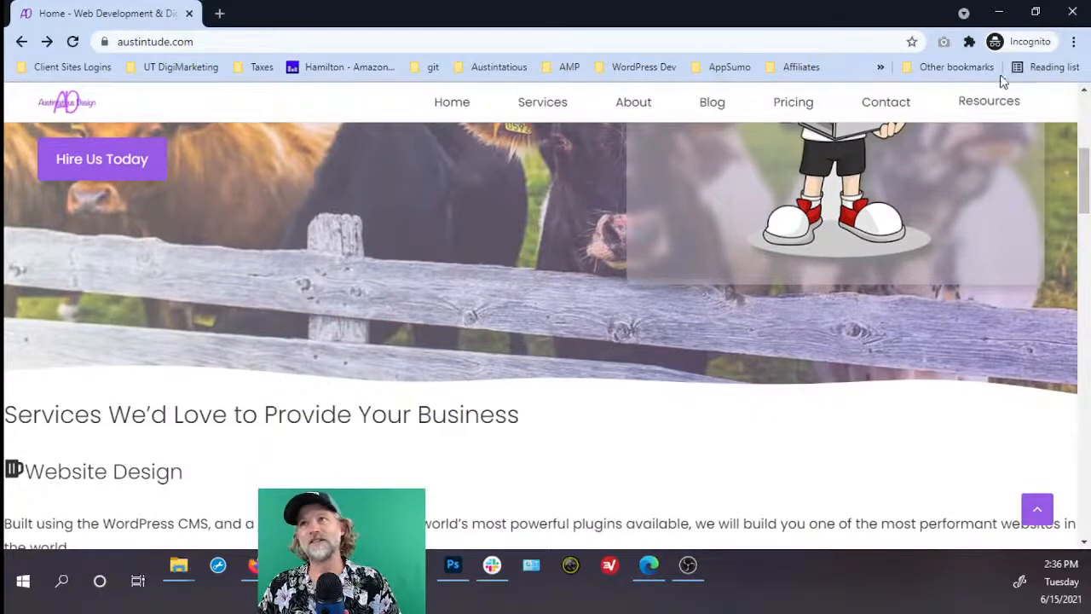
pyautogui.click(1072, 11)
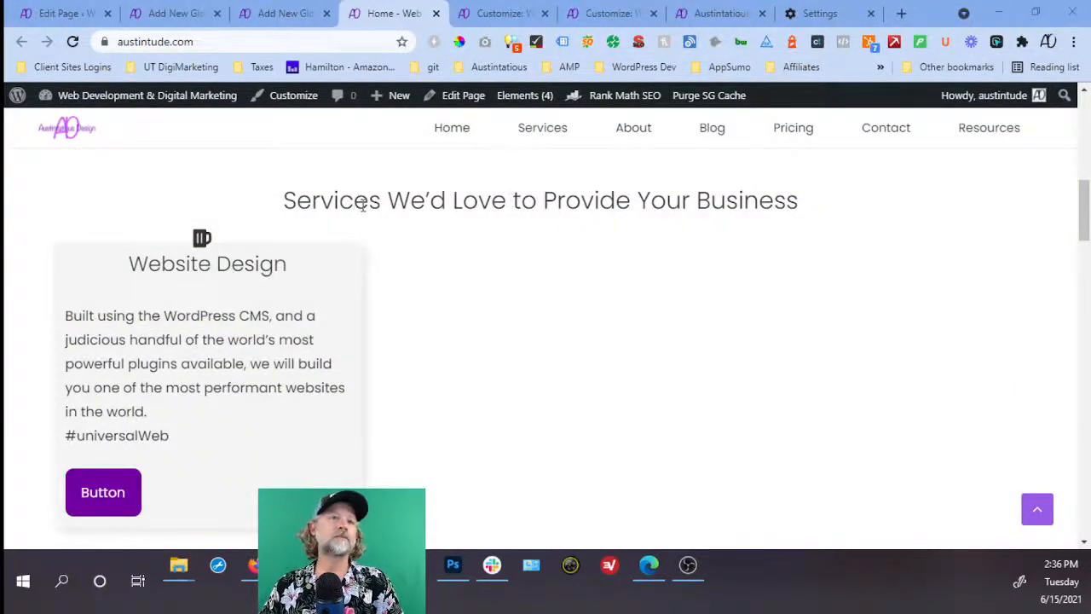
# Examine the Website Design card's button on the live page and in the page editor, plus the global button style's settings.
pyautogui.scroll(-2, 349, 196)
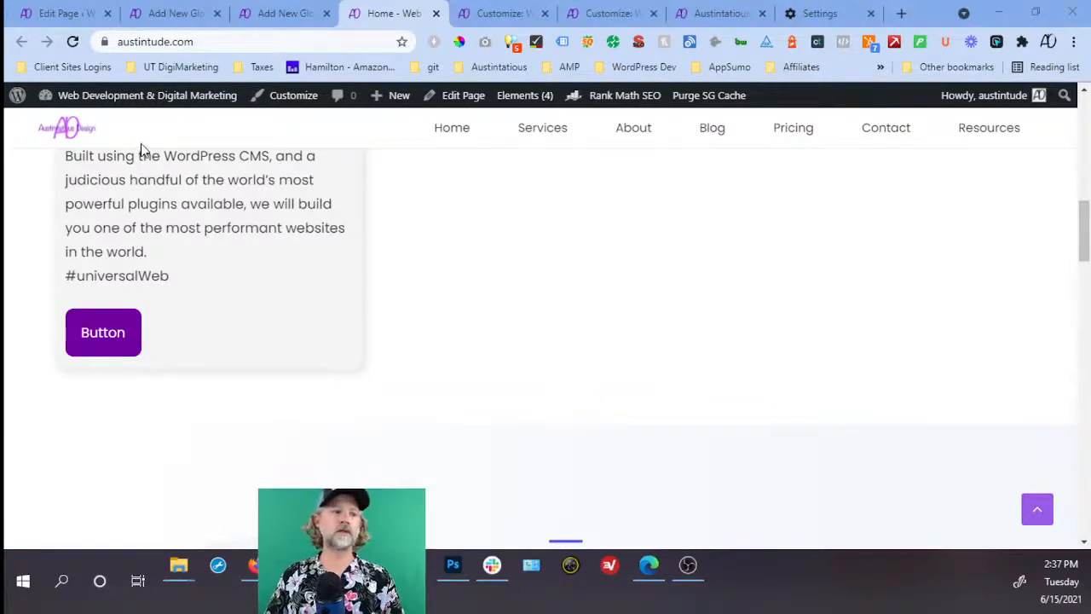
pyautogui.click(68, 15)
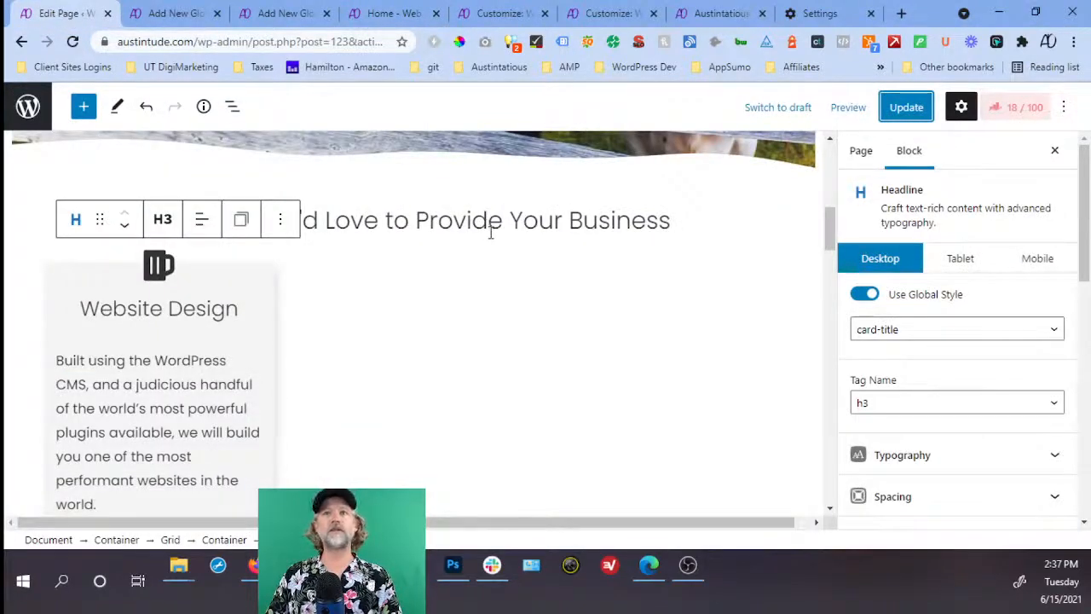
pyautogui.scroll(-2, 480, 251)
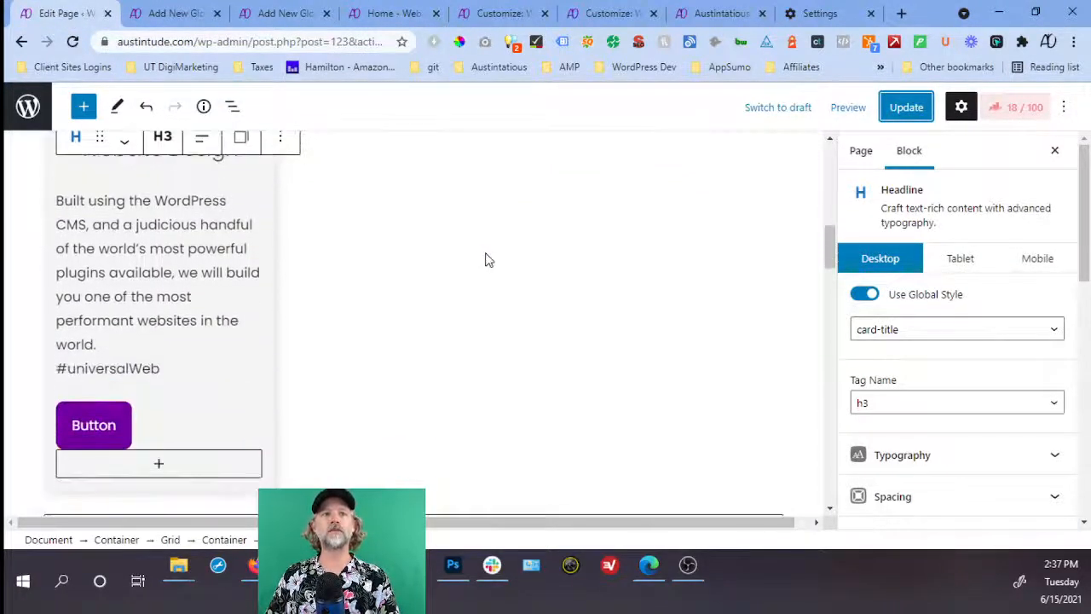
pyautogui.scroll(1, 486, 260)
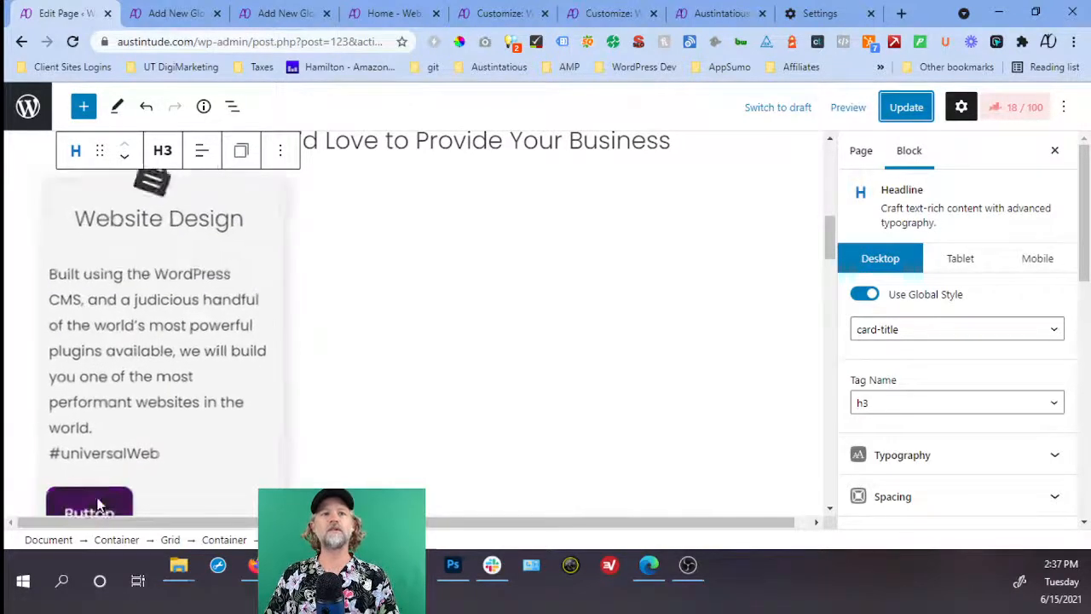
pyautogui.scroll(-1, 182, 419)
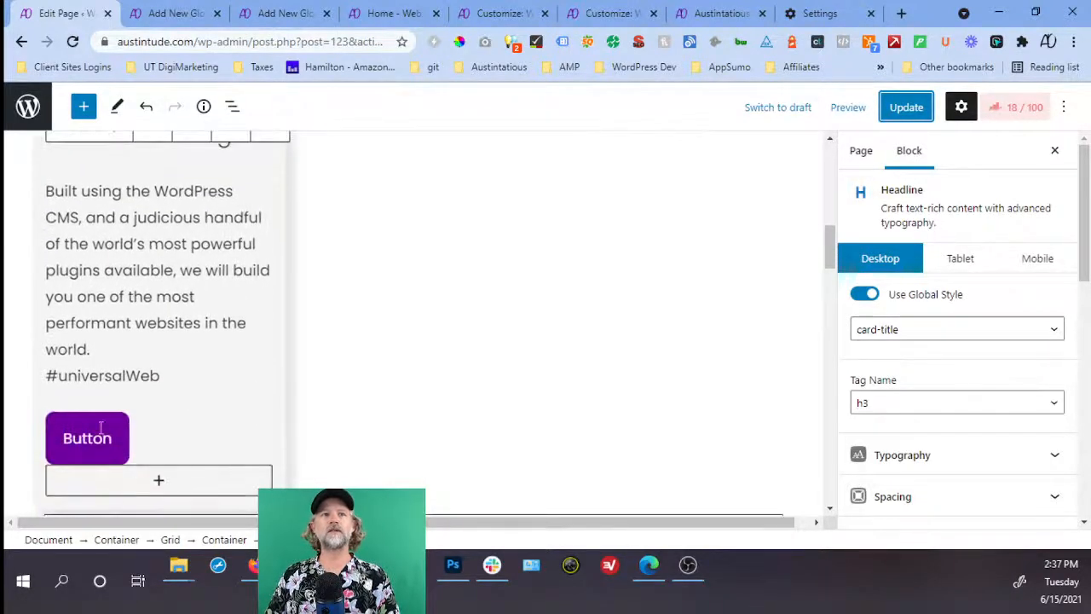
pyautogui.click(165, 15)
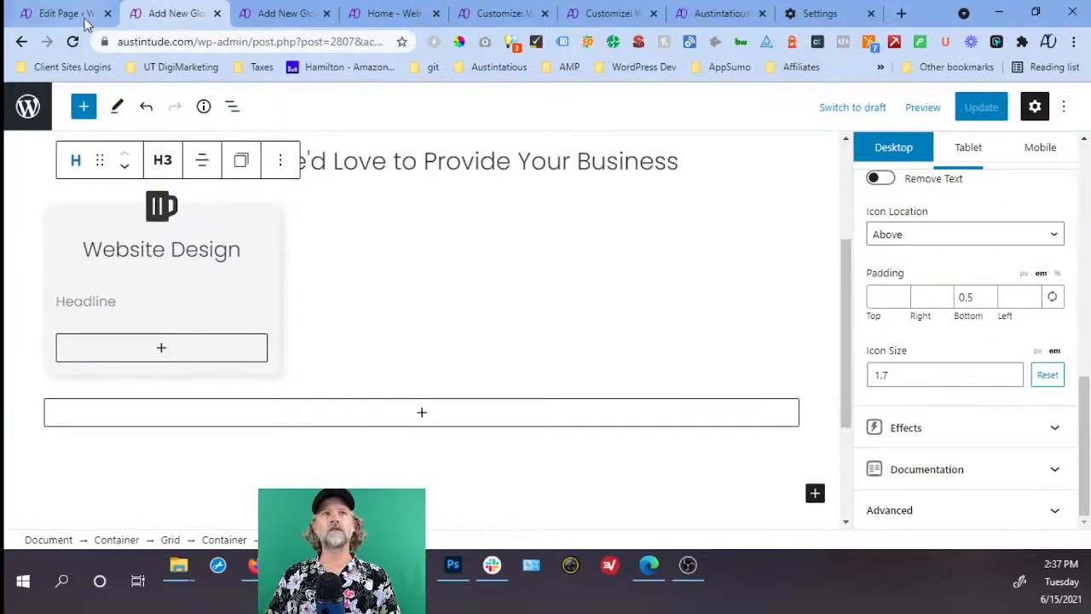
pyautogui.click(277, 14)
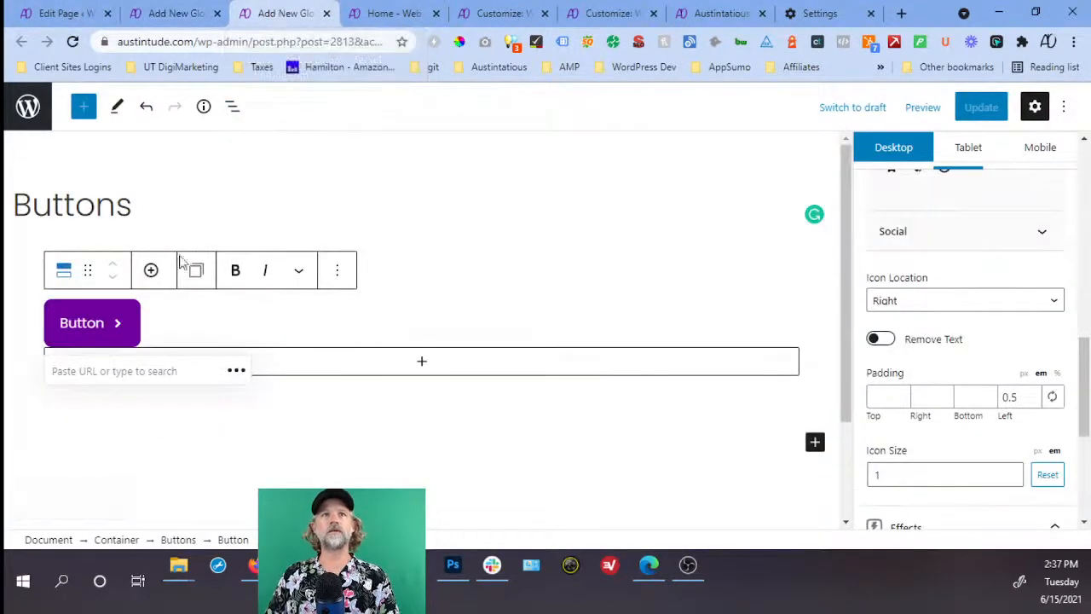
pyautogui.click(132, 335)
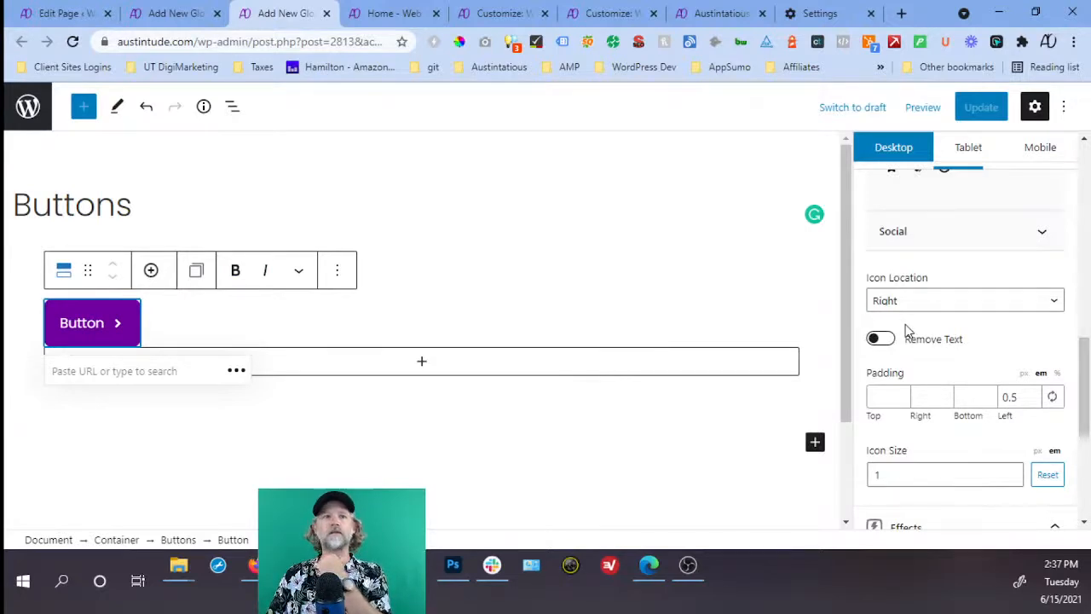
pyautogui.scroll(5, 907, 333)
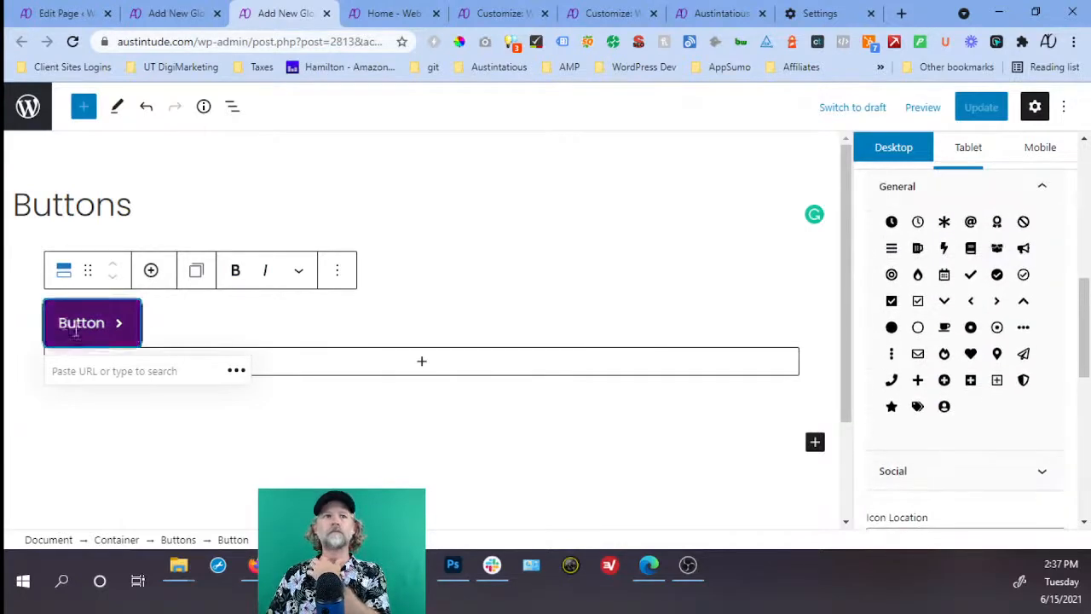
pyautogui.scroll(5, 1005, 365)
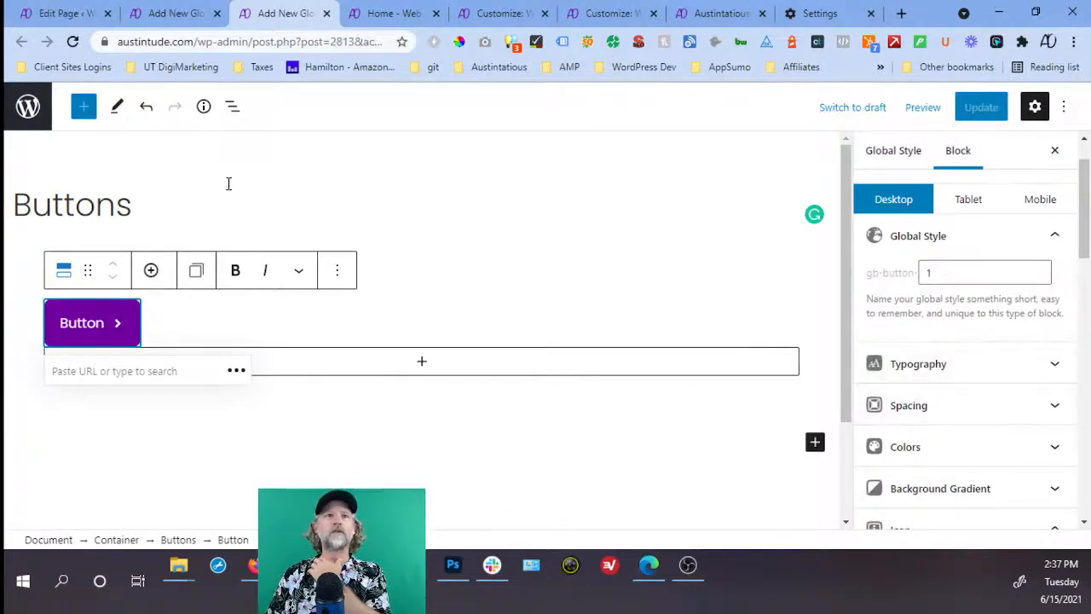
# Center-align the buttons wrapper in the Buttons global style and update the style.
pyautogui.click(231, 107)
pyautogui.click(274, 211)
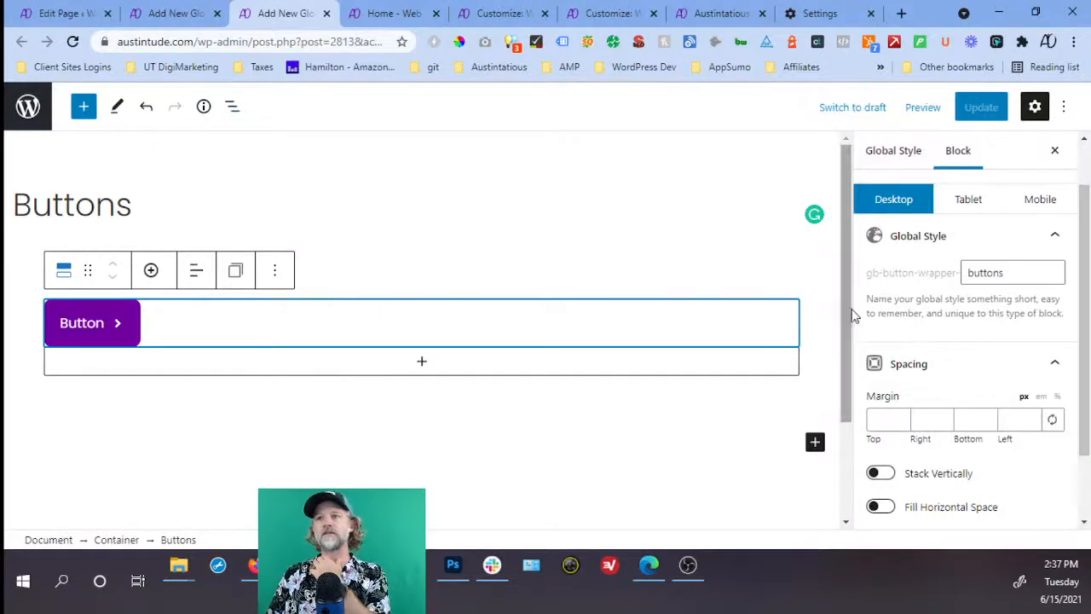
pyautogui.scroll(-1, 945, 341)
pyautogui.scroll(2, 944, 334)
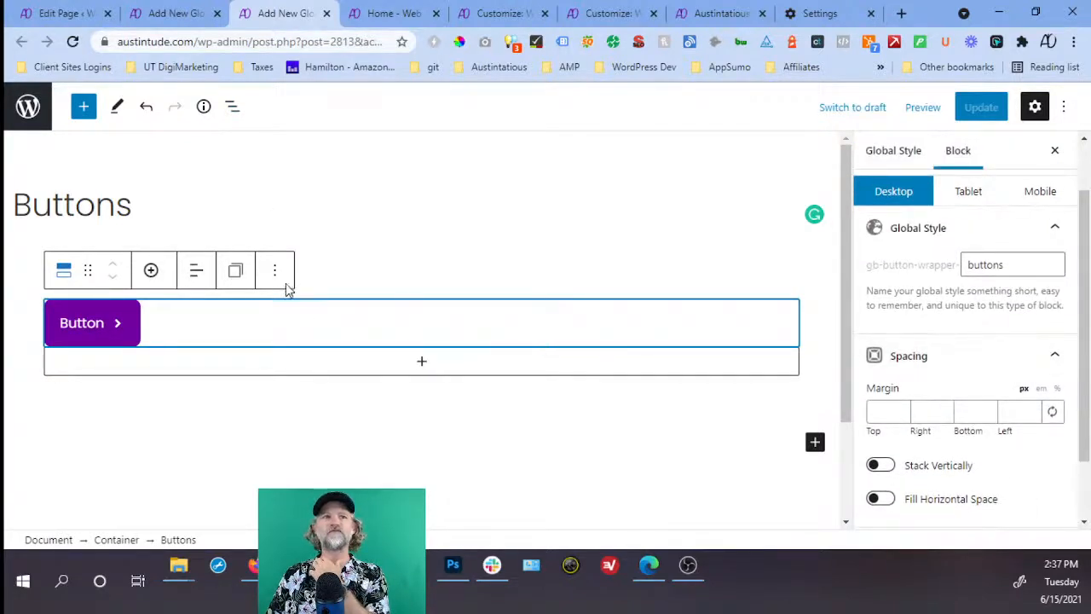
pyautogui.click(197, 278)
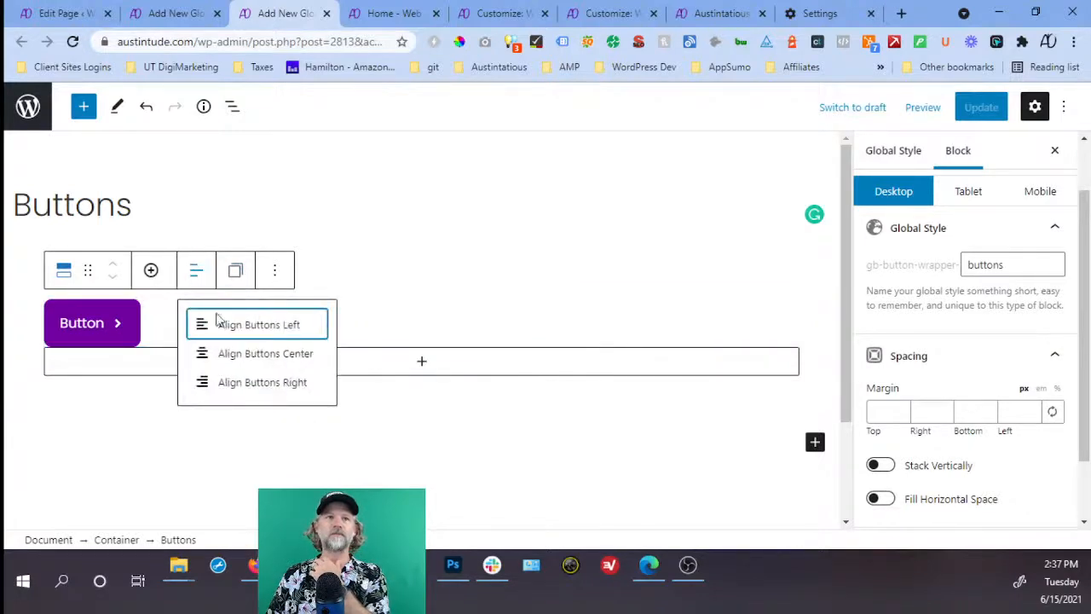
pyautogui.click(227, 356)
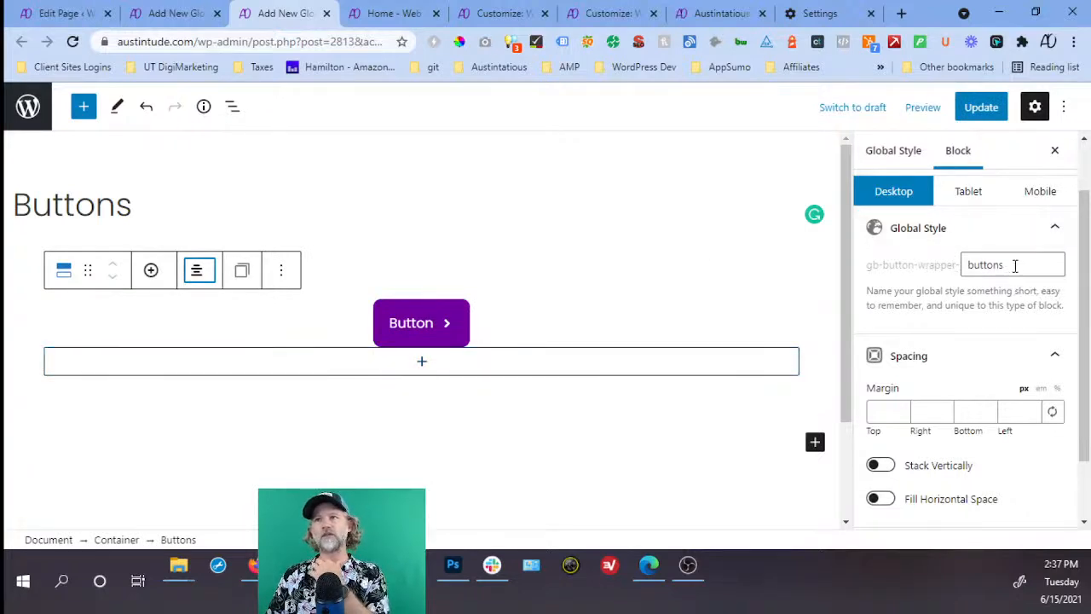
pyautogui.click(972, 107)
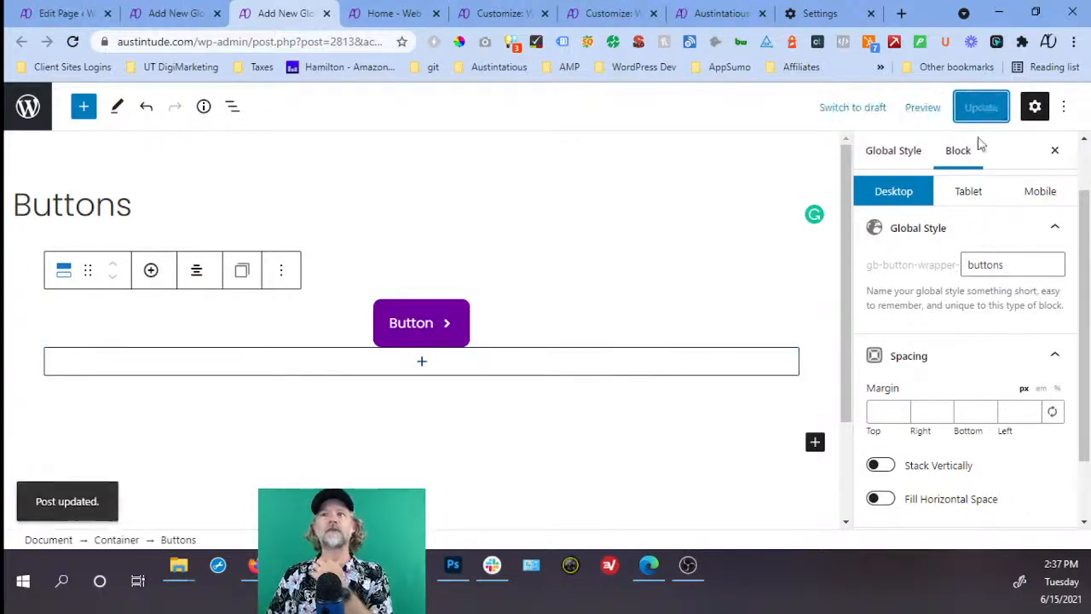
# Reload the home page editor and dismiss the block editor welcome guide.
pyautogui.click(80, 23)
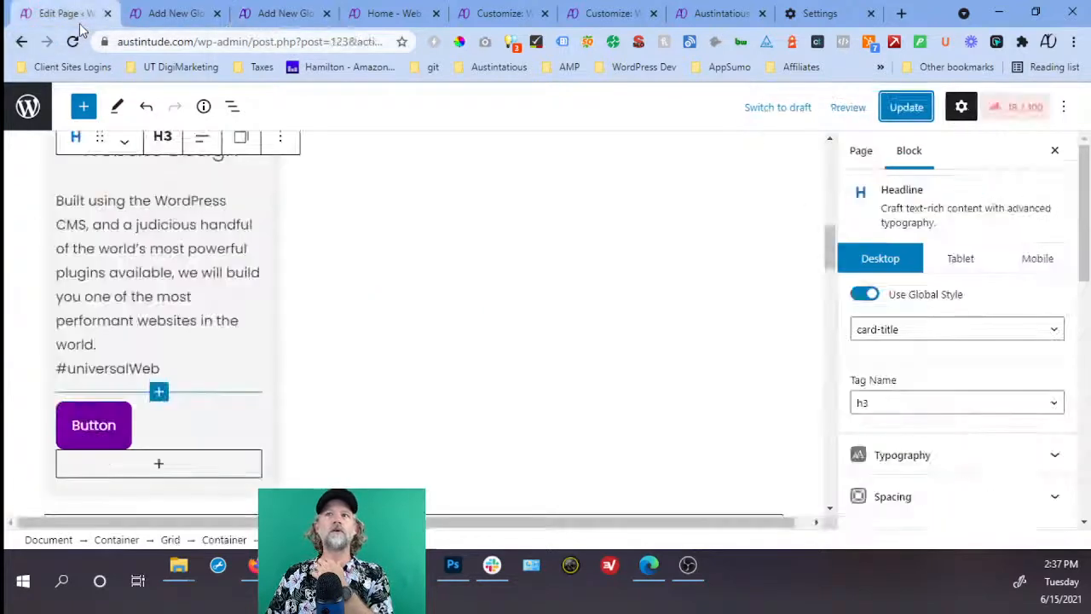
pyautogui.click(75, 49)
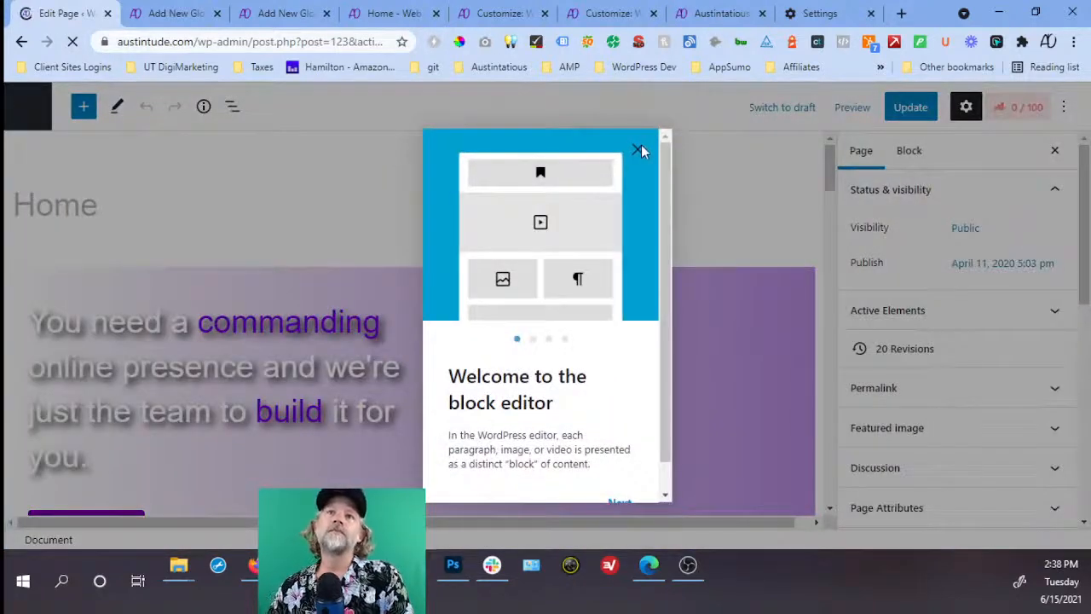
pyautogui.click(636, 150)
# Enable the global style on the Website Design card's Buttons block and assign it the buttons style.
pyautogui.scroll(-5, 254, 305)
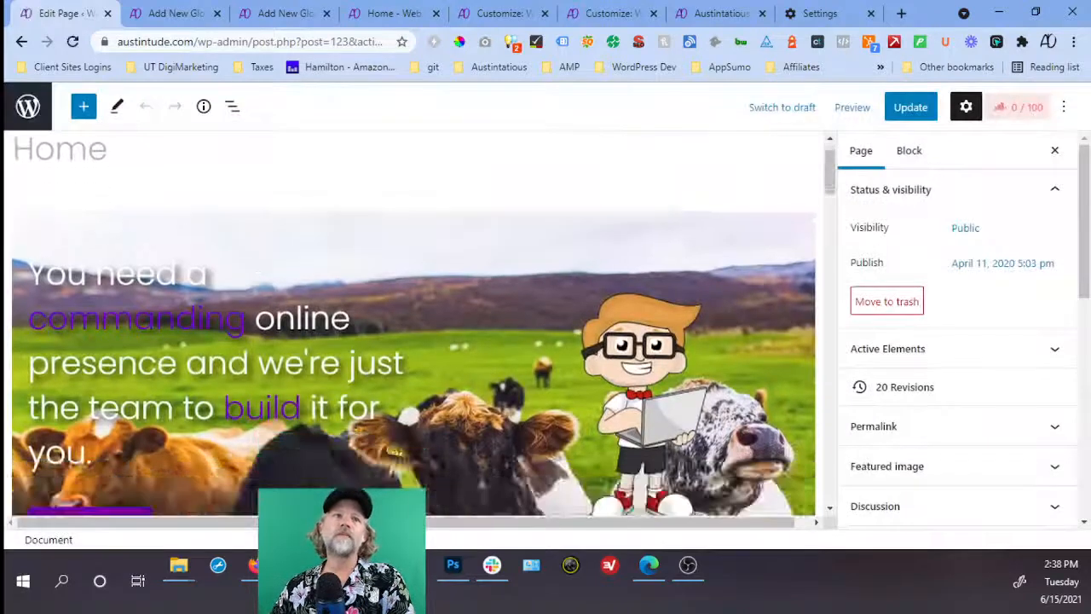
pyautogui.scroll(-4, 253, 304)
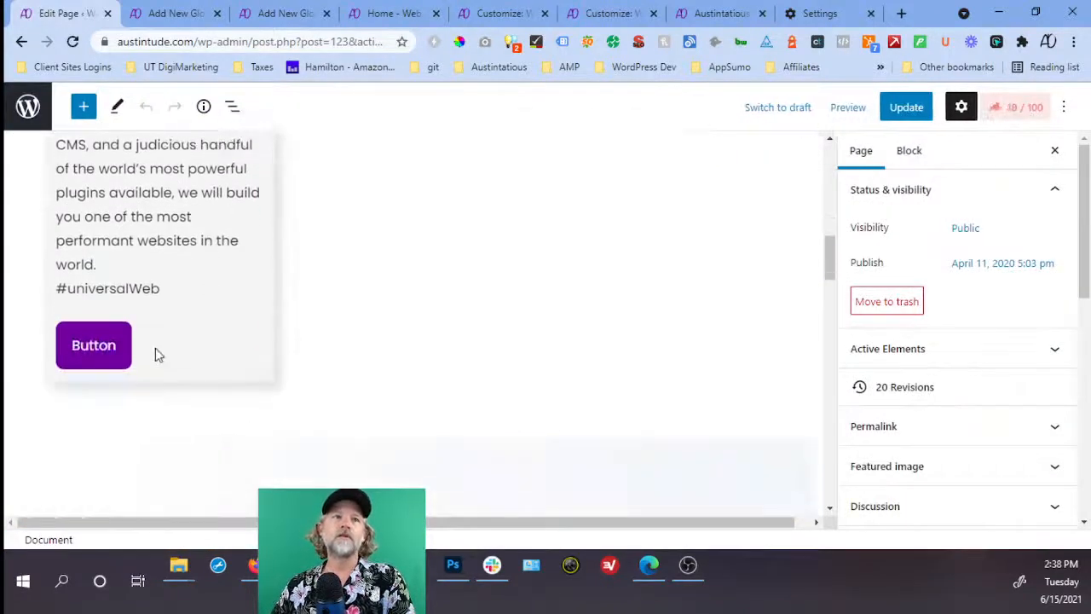
pyautogui.click(157, 354)
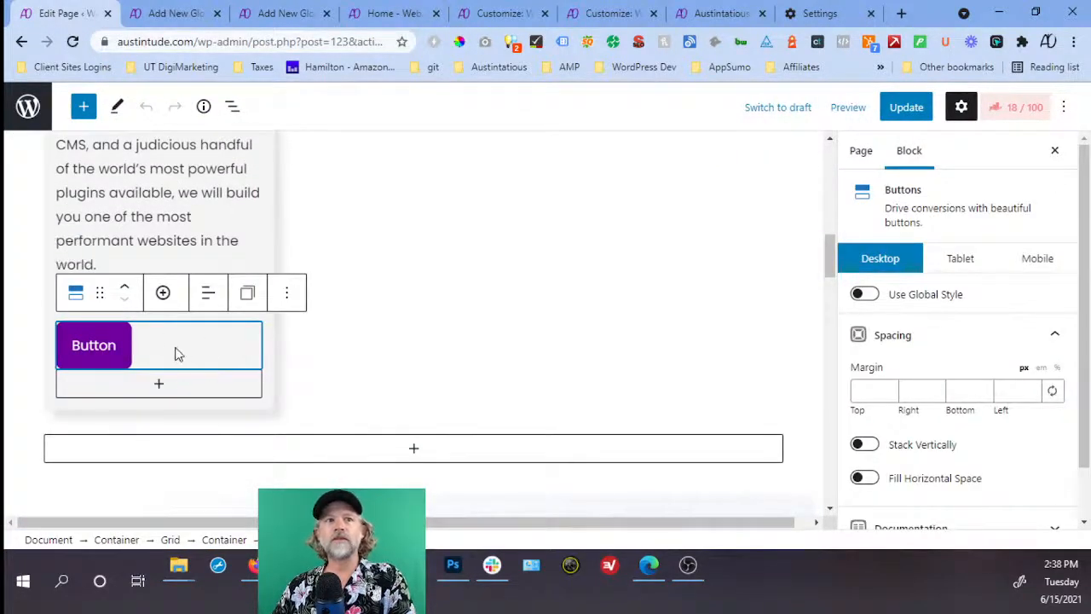
pyautogui.click(864, 293)
pyautogui.click(884, 329)
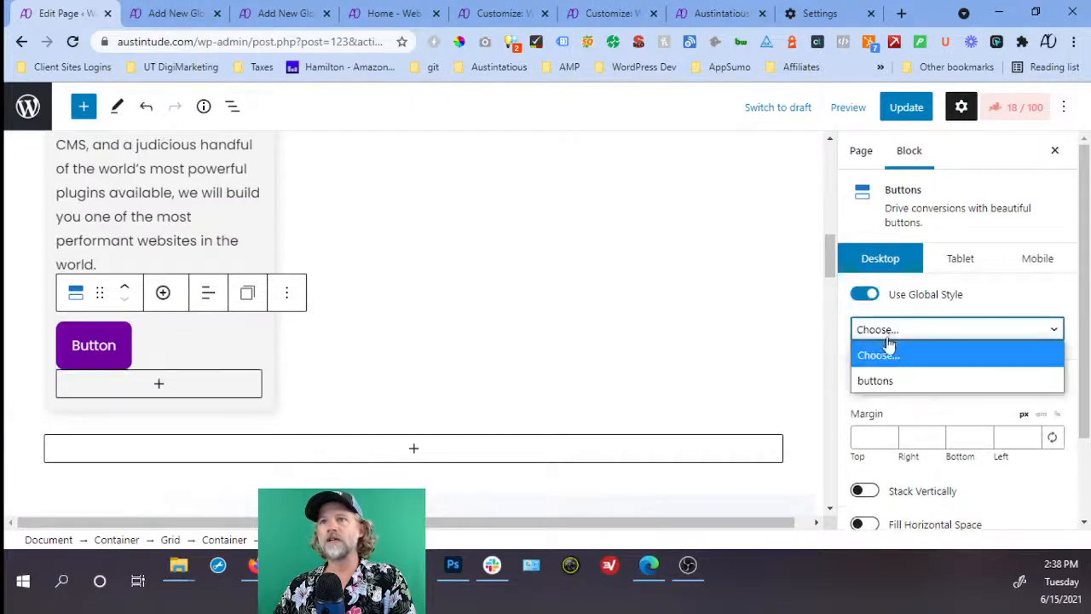
pyautogui.click(884, 380)
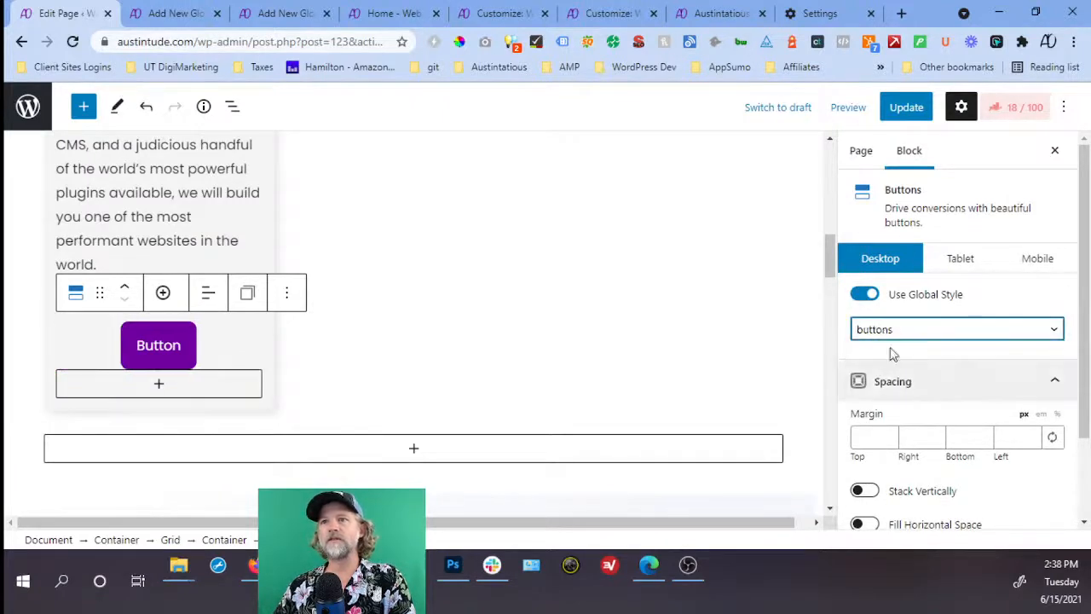
# Update the home page and reload the live site to check the alignment of the Website Design card's button.
pyautogui.click(903, 112)
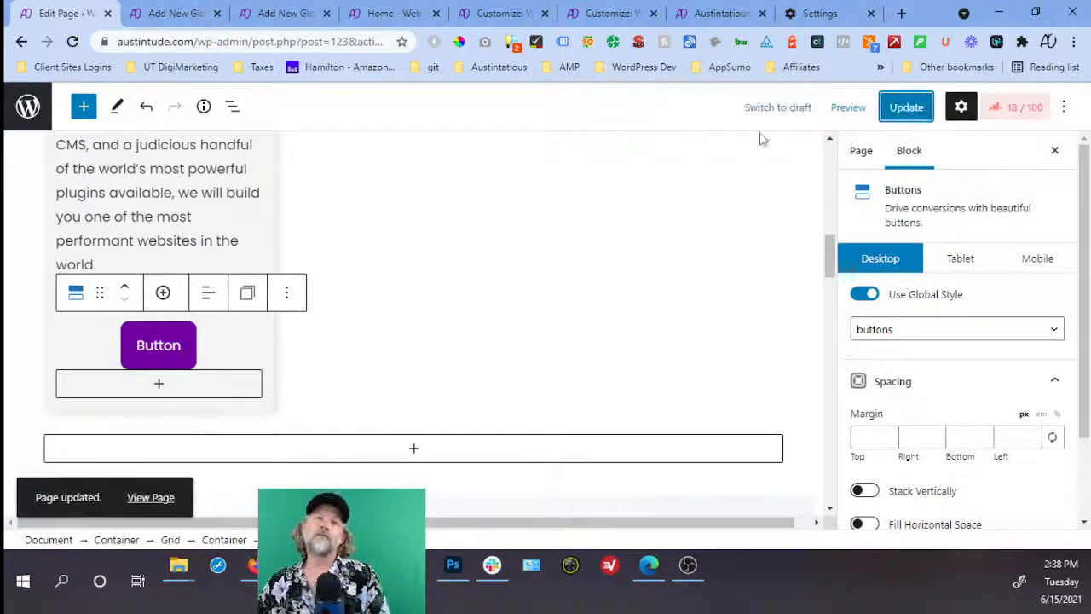
pyautogui.click(383, 13)
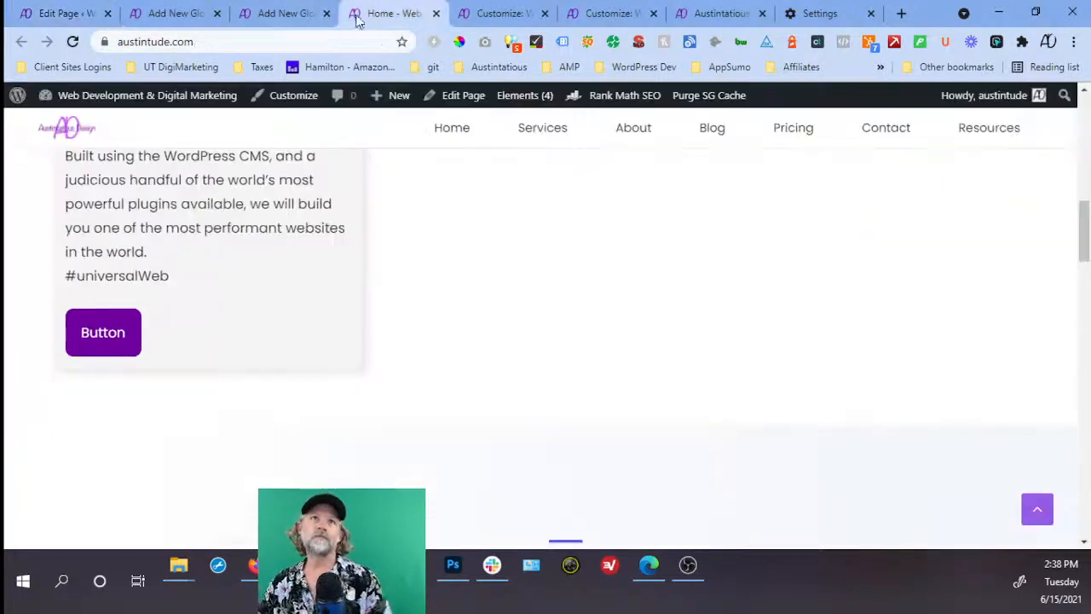
pyautogui.click(72, 41)
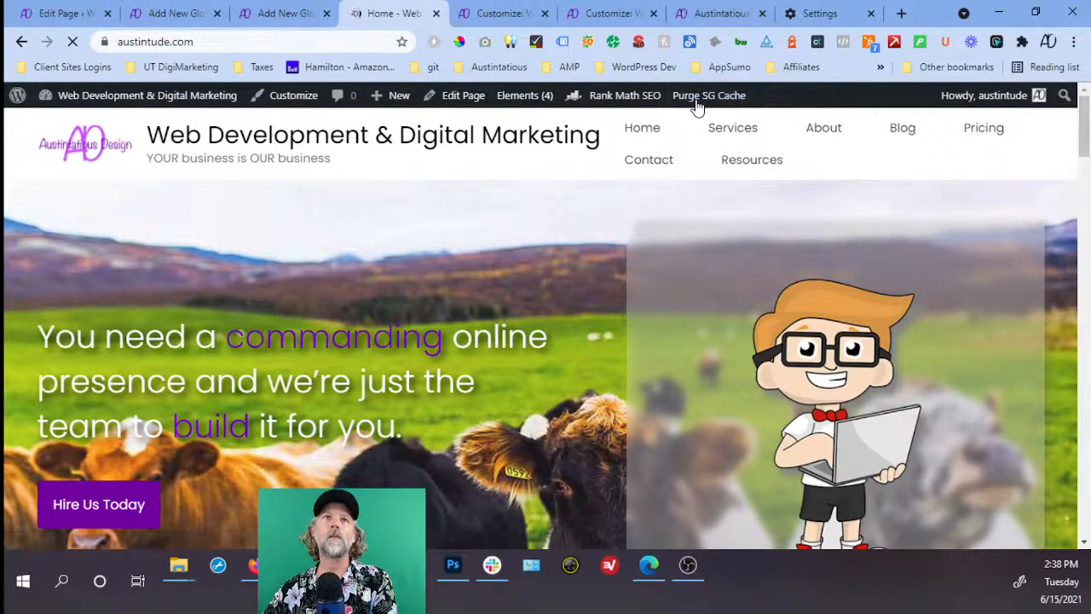
pyautogui.scroll(-10, 429, 243)
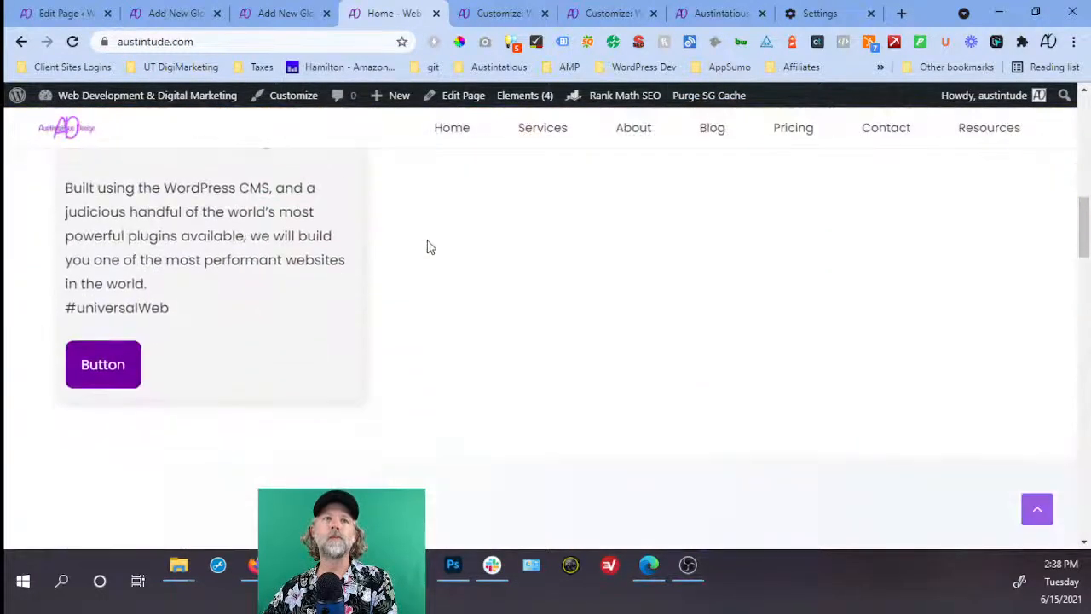
pyautogui.click(73, 43)
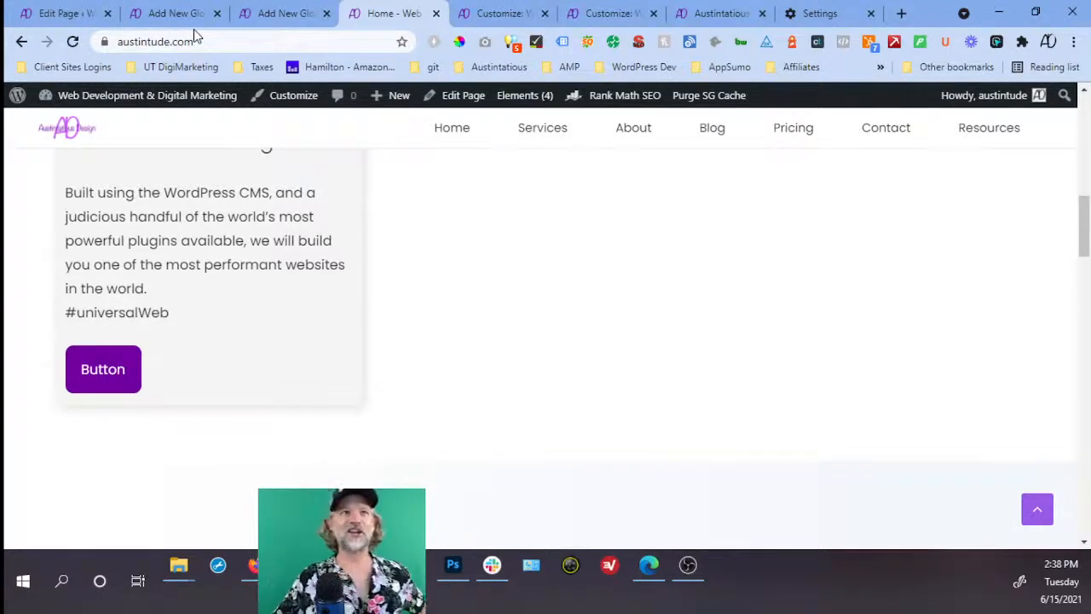
# Duplicate the Website Design card's container twice in the services grid of the home page editor.
pyautogui.click(53, 14)
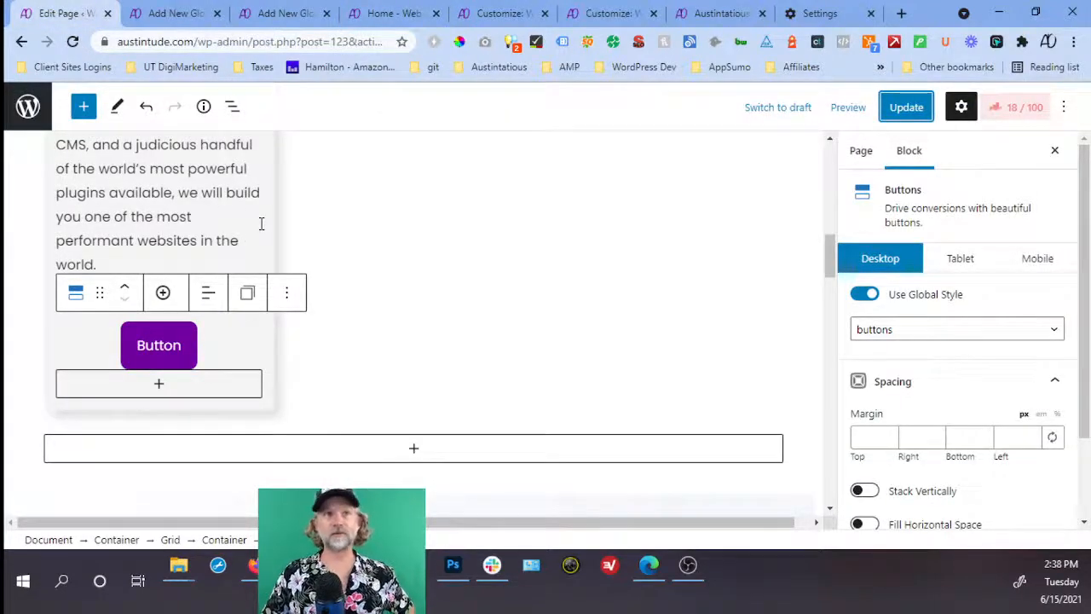
pyautogui.scroll(3, 261, 223)
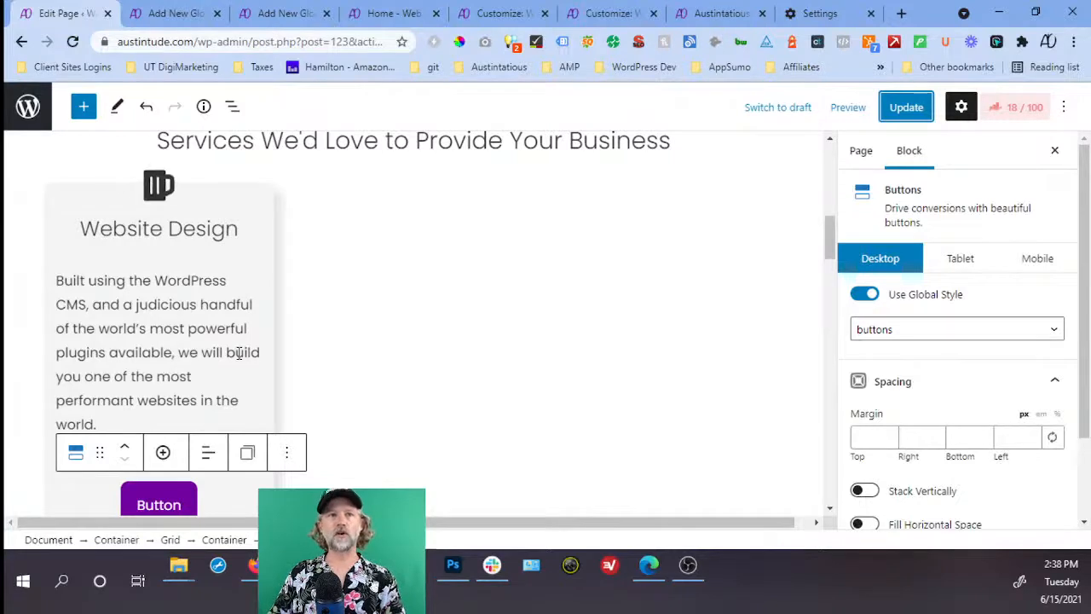
pyautogui.click(250, 212)
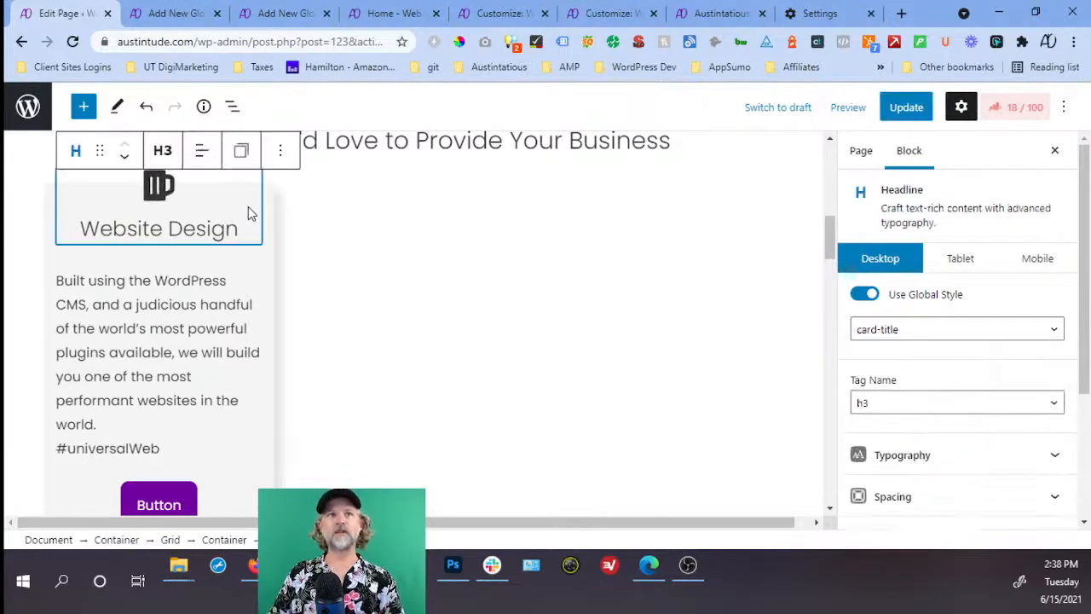
pyautogui.click(212, 352)
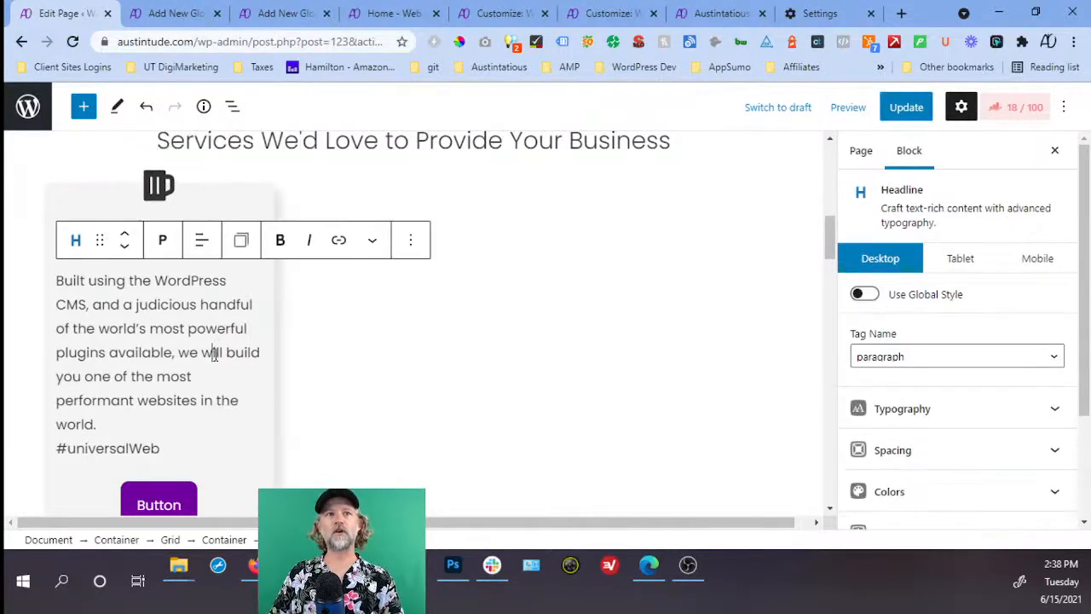
pyautogui.click(204, 188)
pyautogui.click(231, 106)
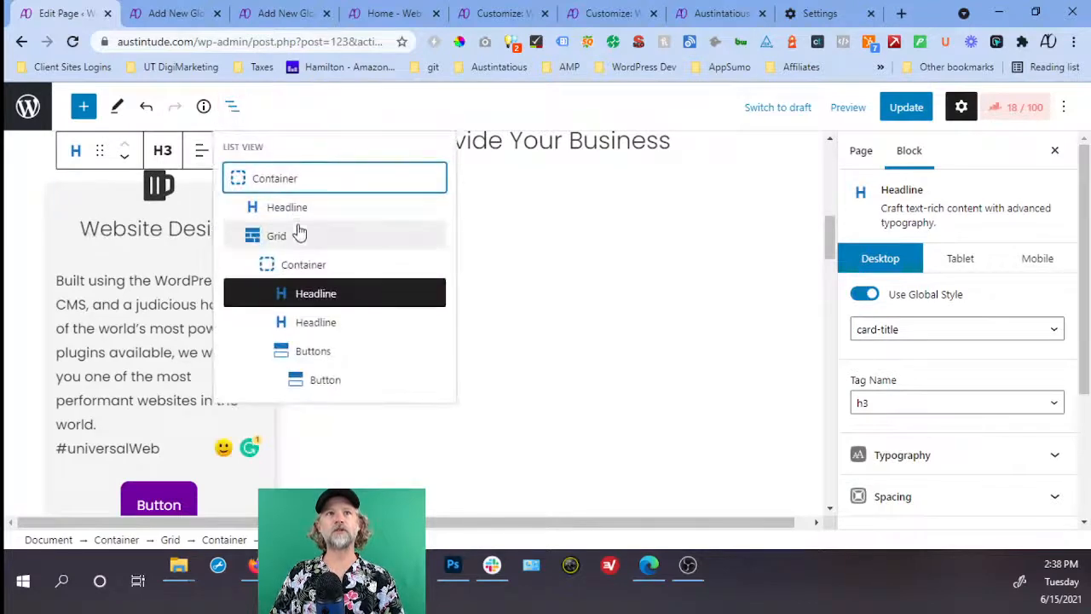
pyautogui.click(298, 265)
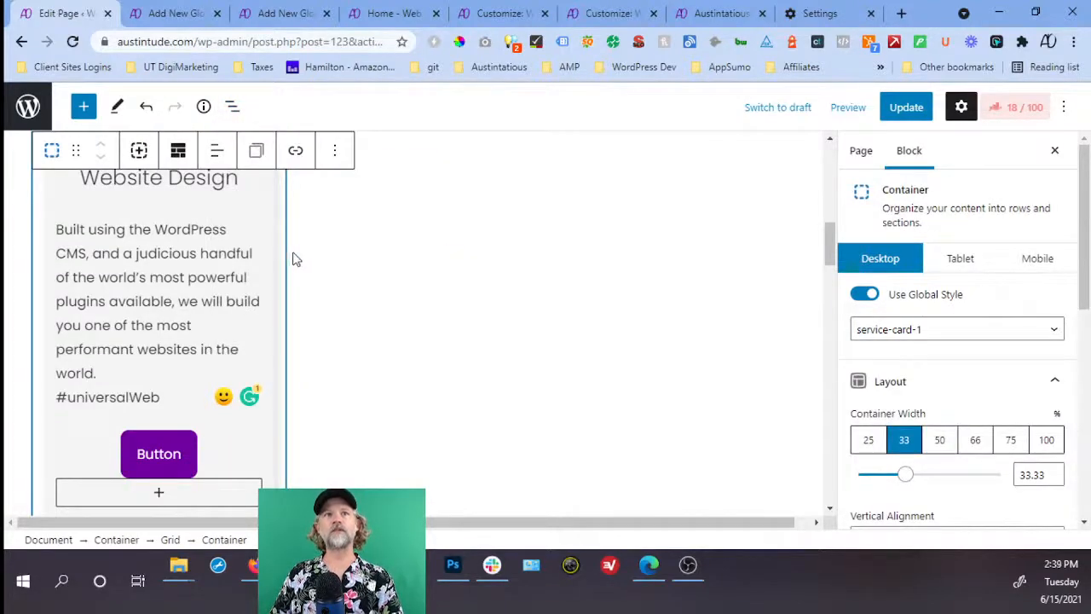
pyautogui.click(139, 152)
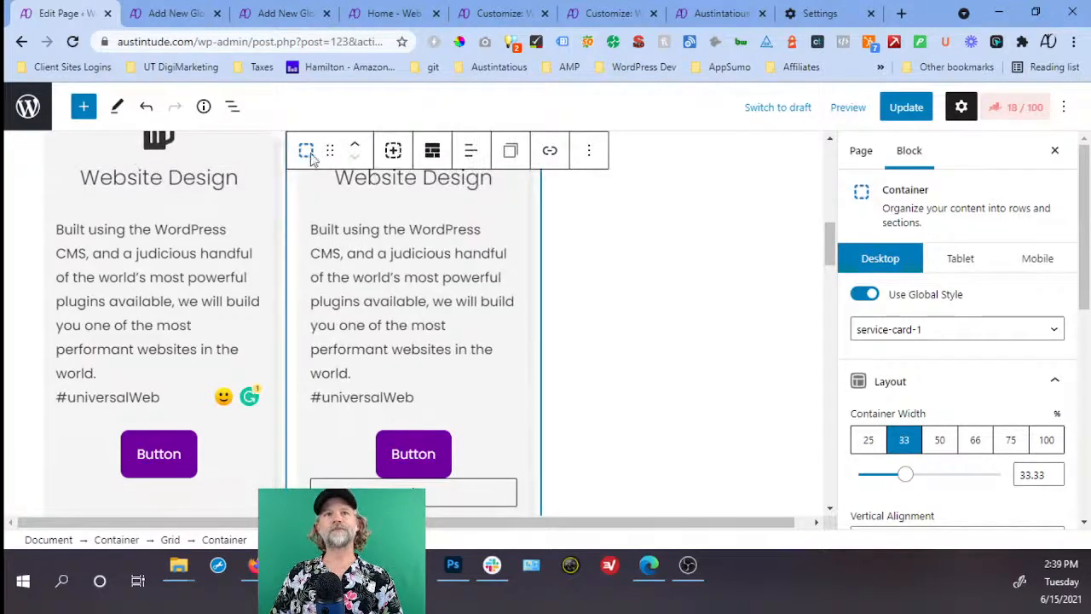
pyautogui.click(394, 151)
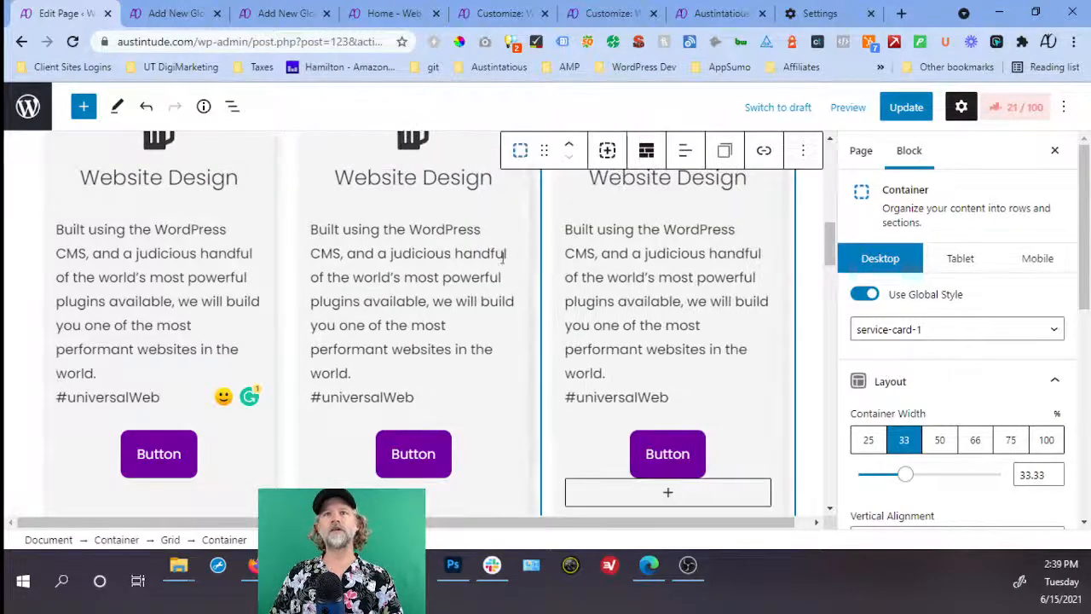
pyautogui.scroll(1, 526, 341)
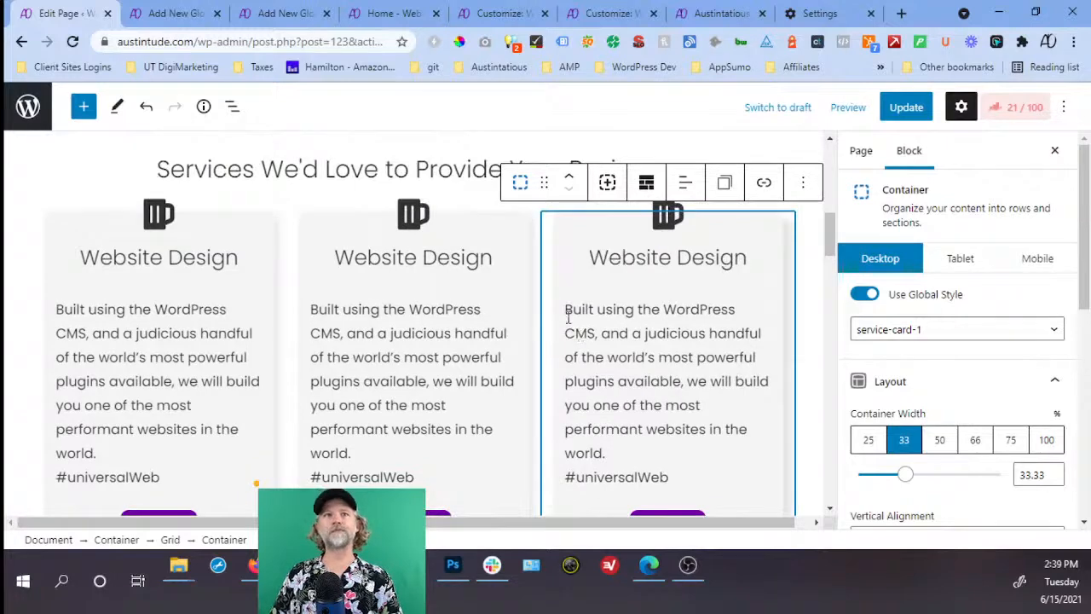
# Replace the second card's title with "Search Engine Marketing (SEM)", copied from the services section of austintatiousdesign.co.
pyautogui.click(723, 14)
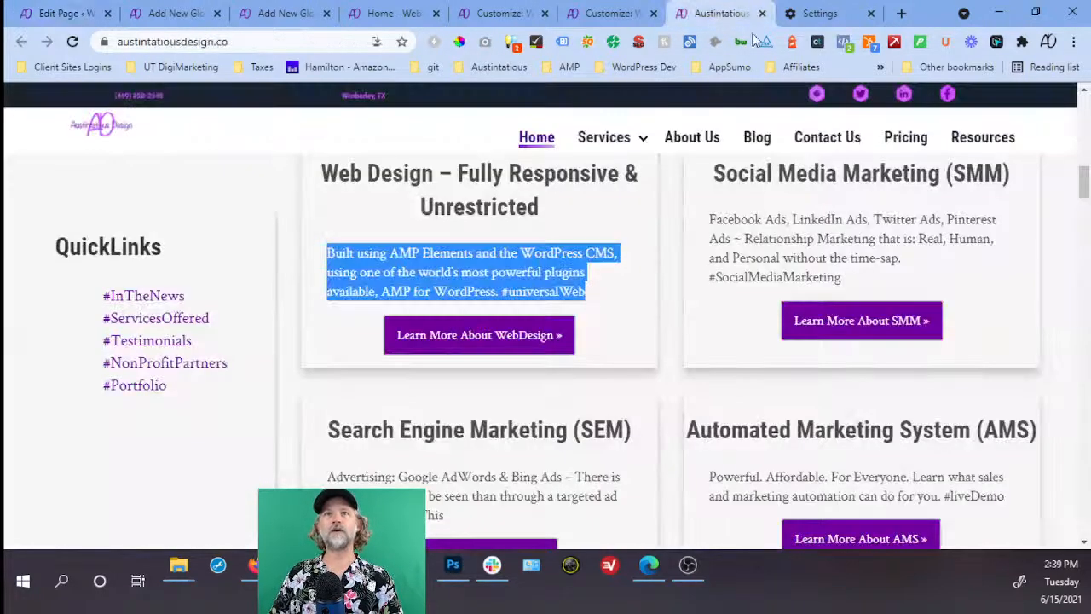
pyautogui.scroll(-3, 803, 251)
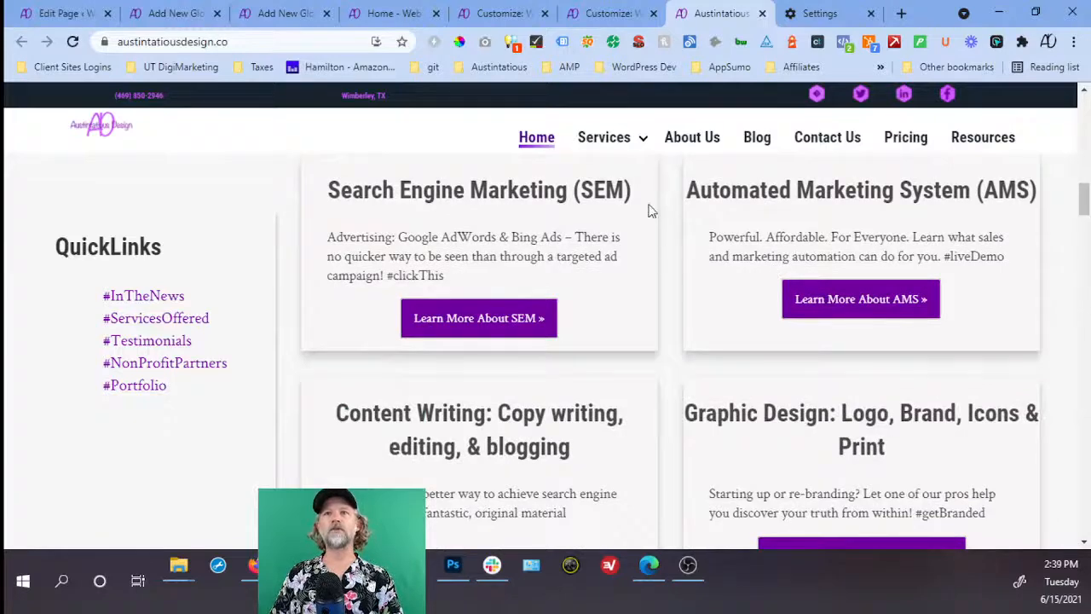
pyautogui.moveTo(646, 195); pyautogui.dragTo(320, 196)
pyautogui.hotkey('ctrl', 'c')
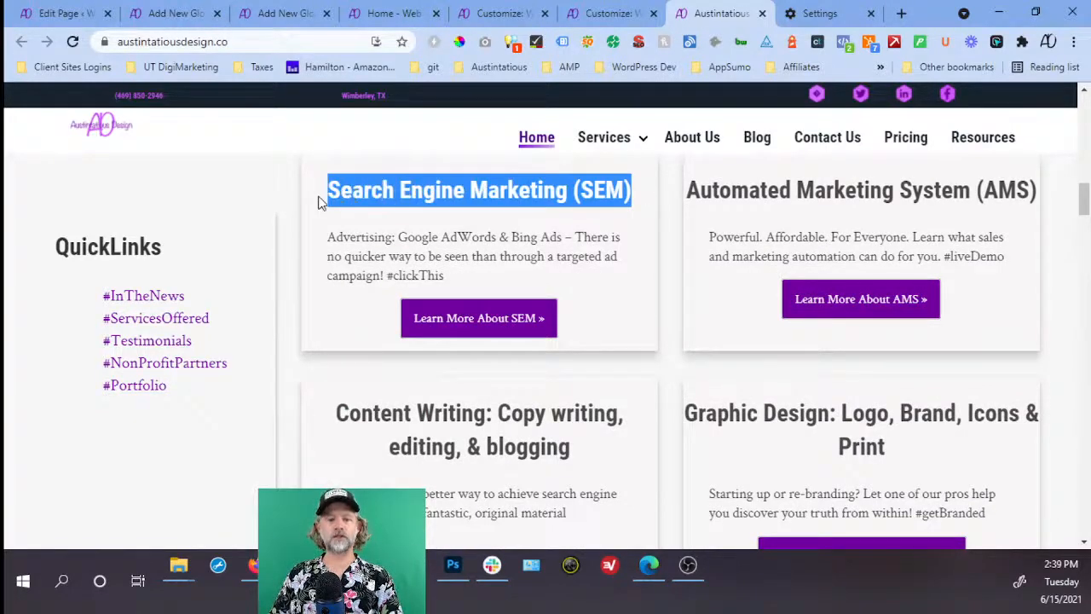
pyautogui.click(179, 15)
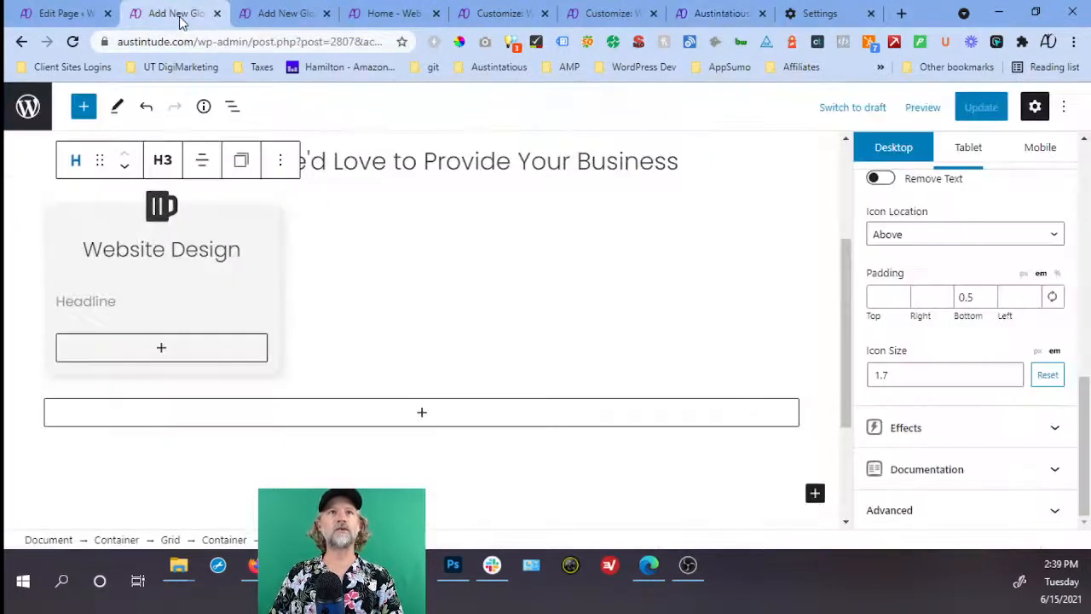
pyautogui.click(108, 24)
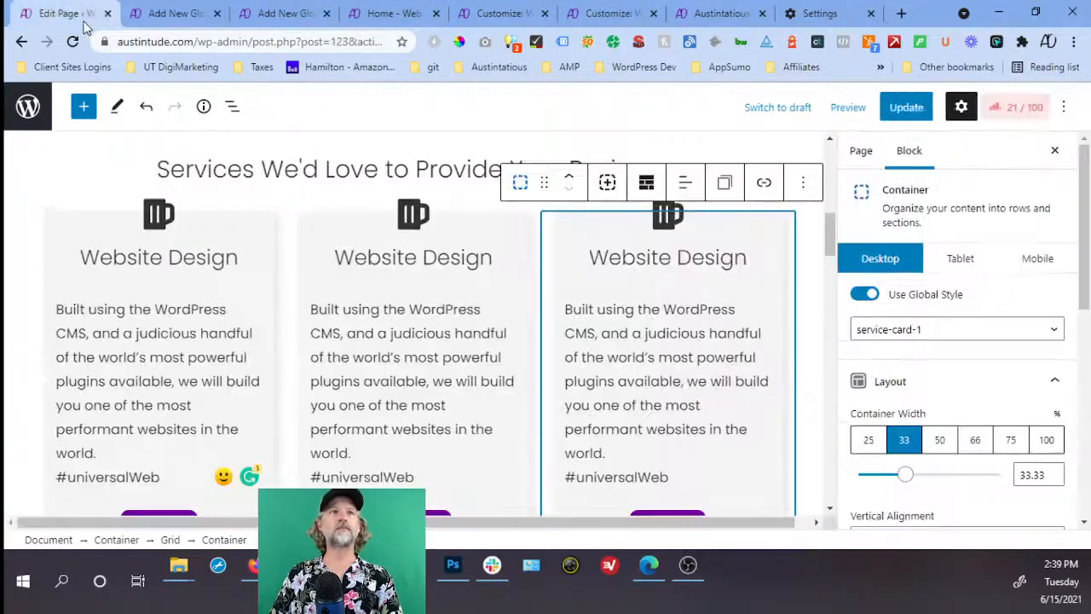
pyautogui.tripleClick(394, 267)
pyautogui.hotkey('ctrl', 'v')
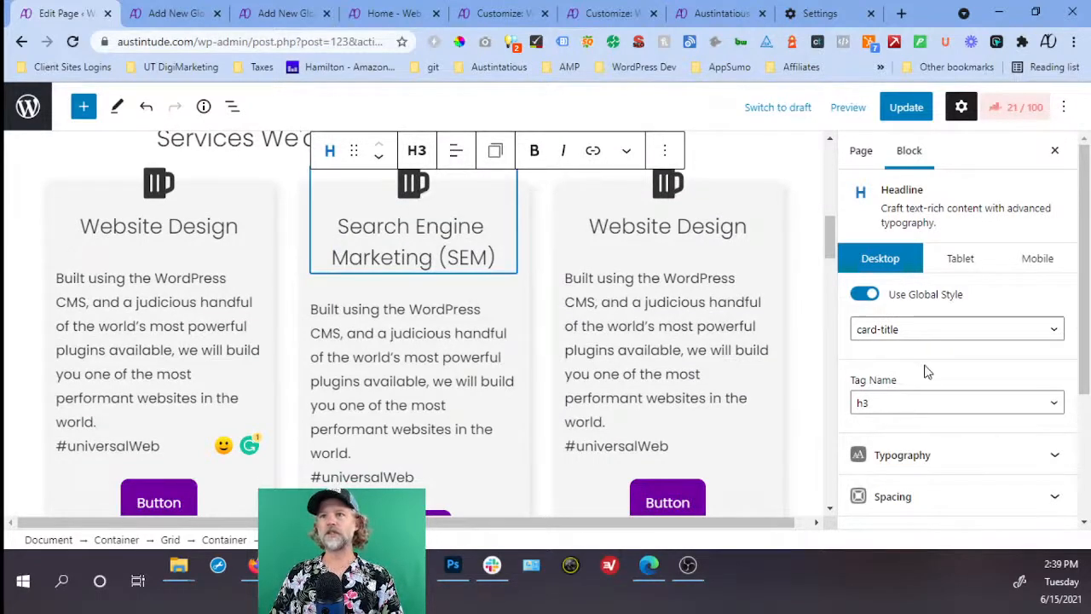
# Change the second card's headline icon to the Bullhorn from the General icon set.
pyautogui.scroll(-2, 926, 375)
pyautogui.click(915, 432)
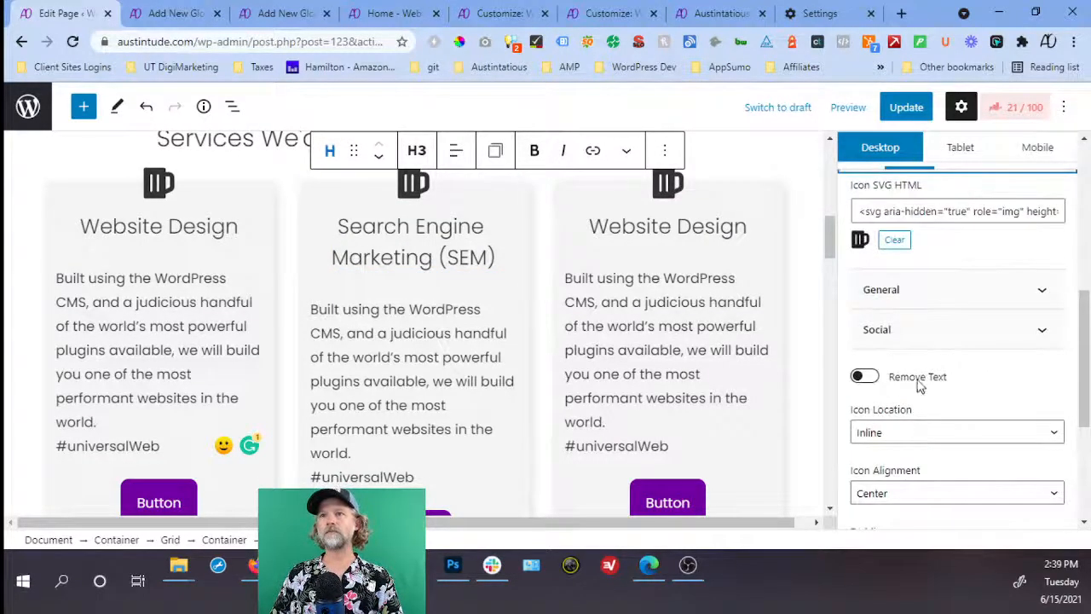
pyautogui.click(918, 289)
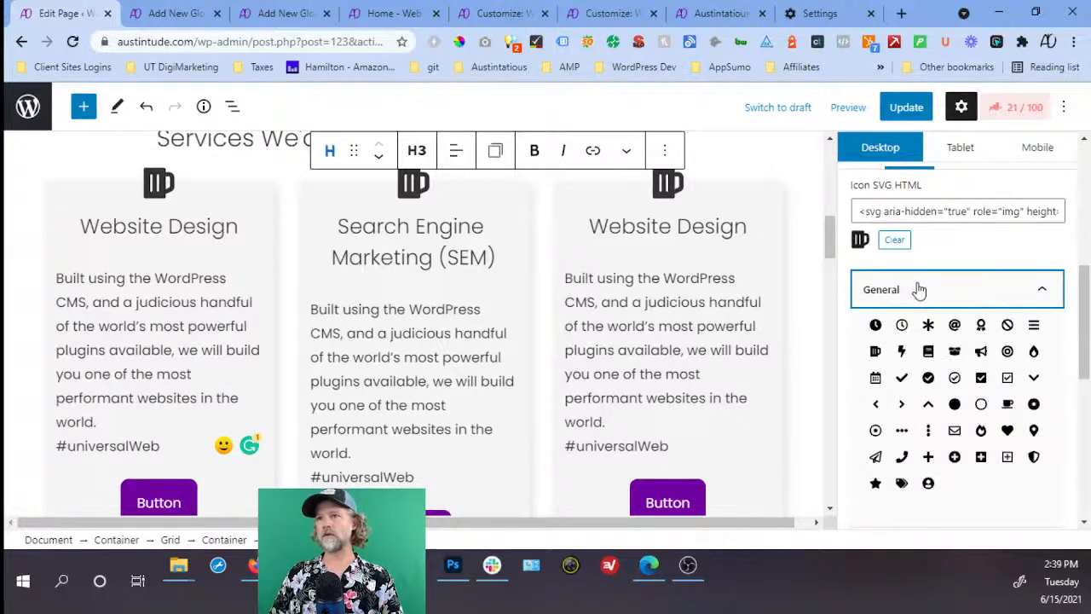
pyautogui.click(981, 350)
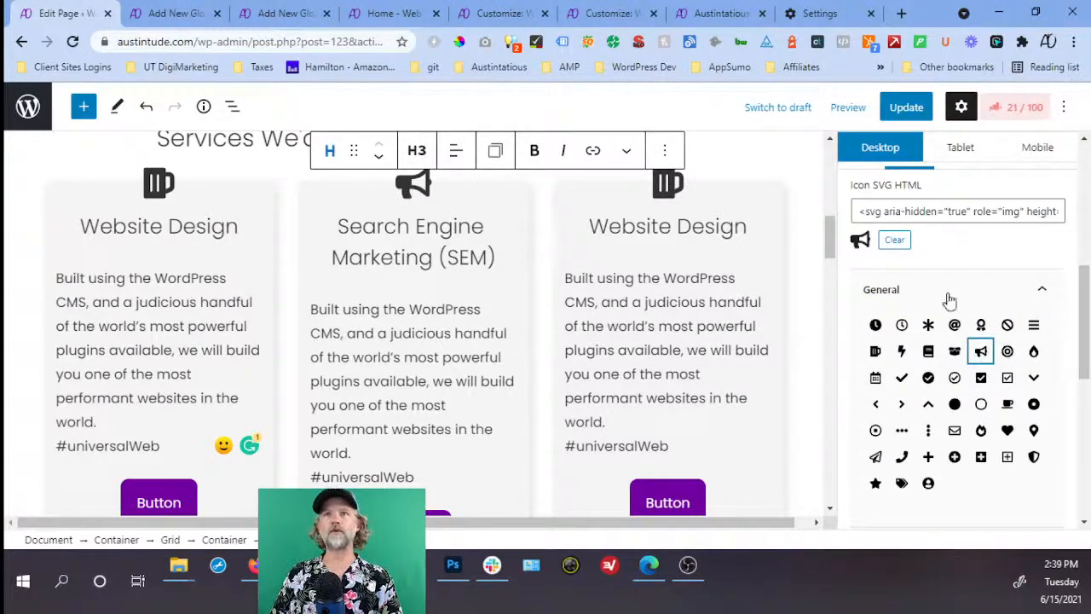
# Try to replace the second card's description with the Search Engine Marketing text copied from austintatiousdesign.co.
pyautogui.click(716, 13)
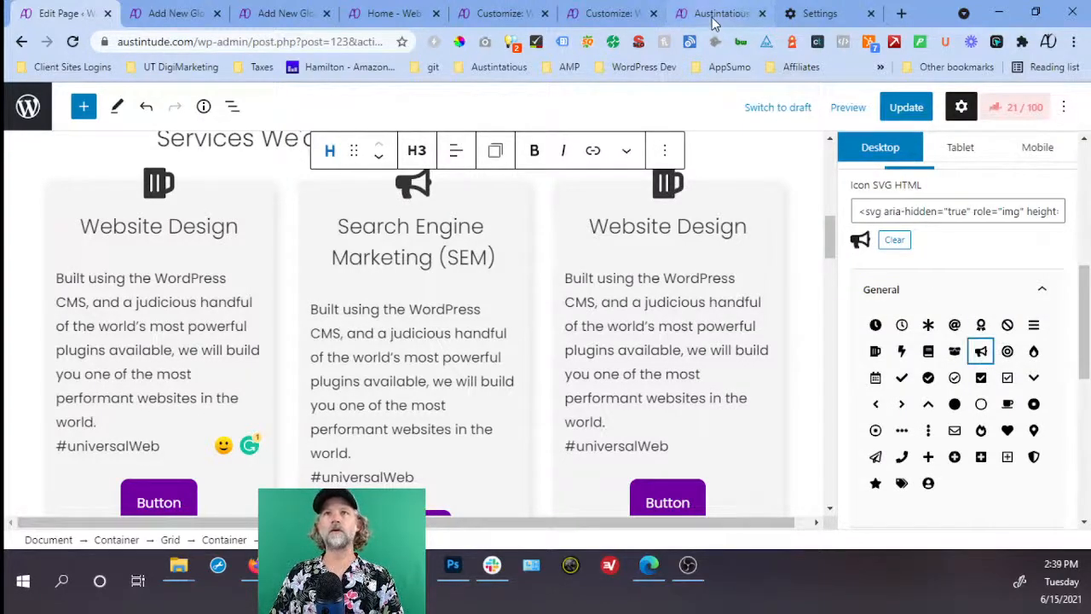
pyautogui.moveTo(463, 284); pyautogui.dragTo(324, 241)
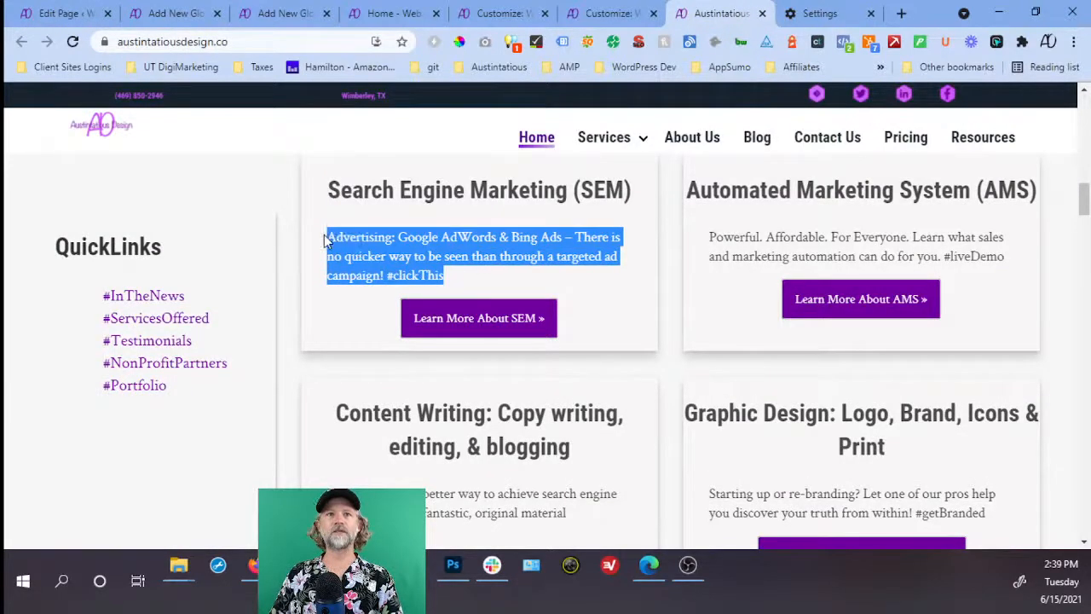
pyautogui.click(60, 12)
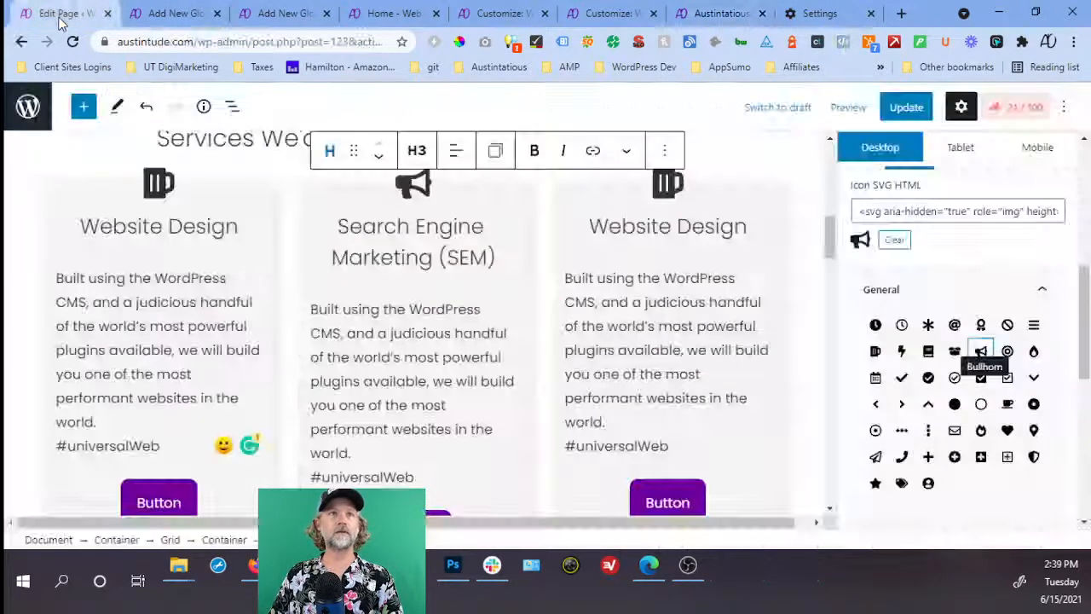
pyautogui.tripleClick(335, 323)
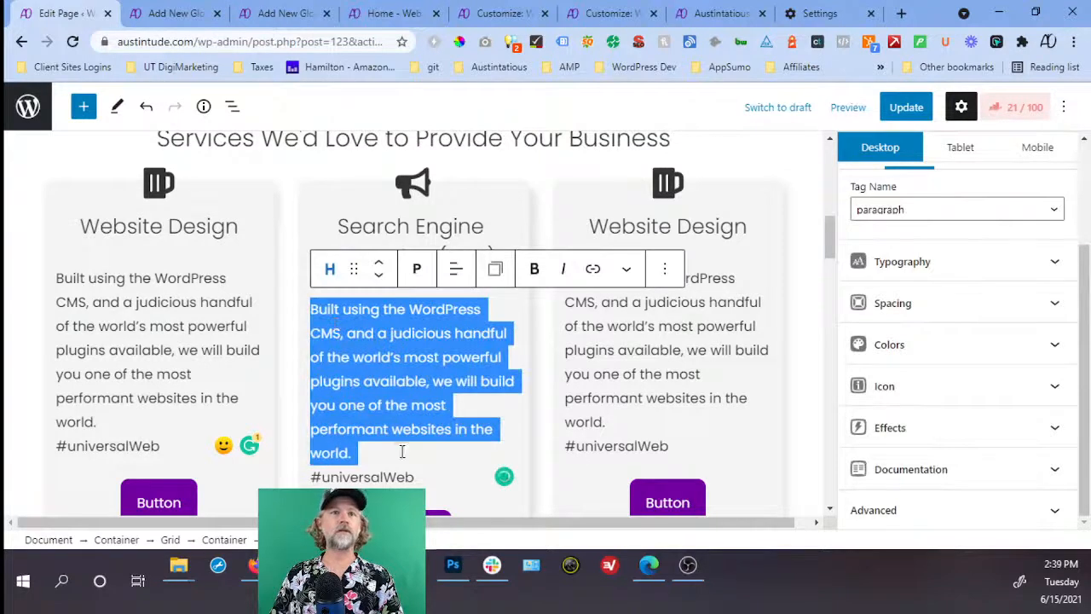
pyautogui.hotkey('ctrl', 'v')
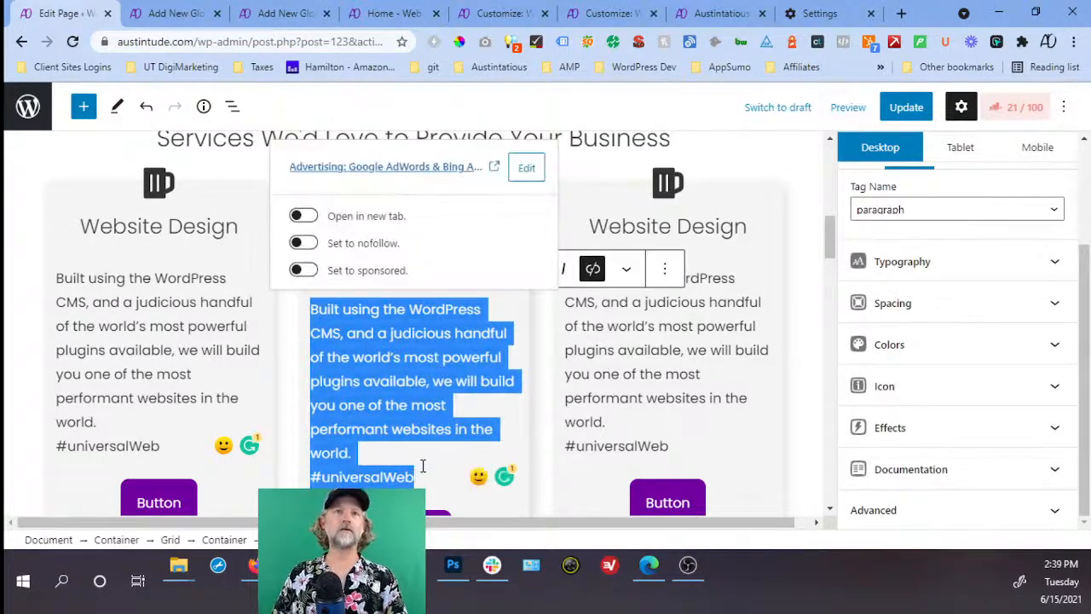
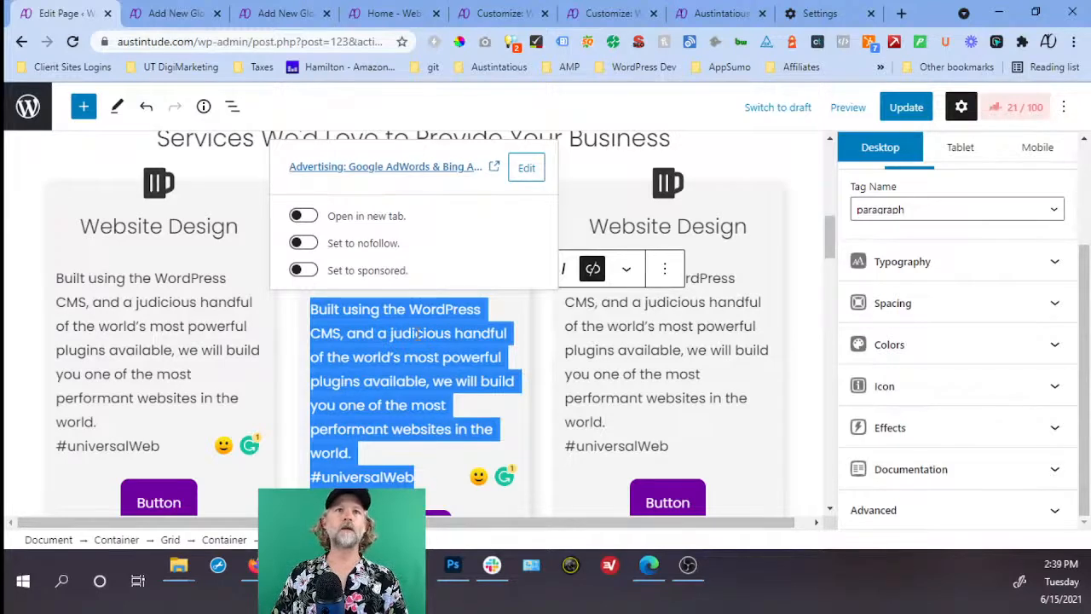
# Copy the Search Engine Marketing description again from austintatiousdesign.co and open the link attached to the second card's description.
pyautogui.click(715, 22)
pyautogui.moveTo(501, 267); pyautogui.dragTo(327, 239)
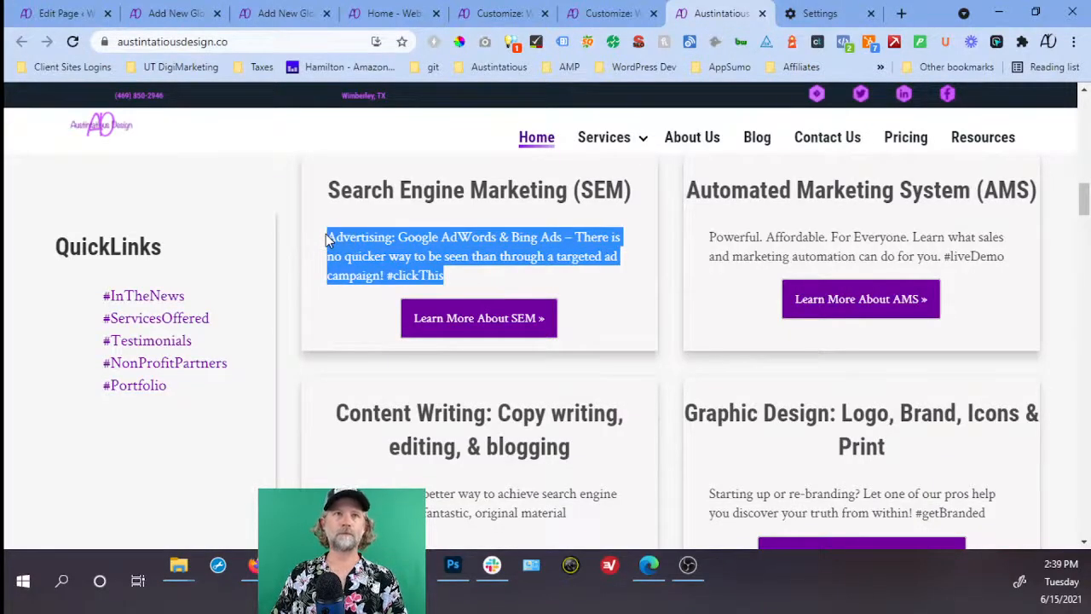
pyautogui.click(72, 13)
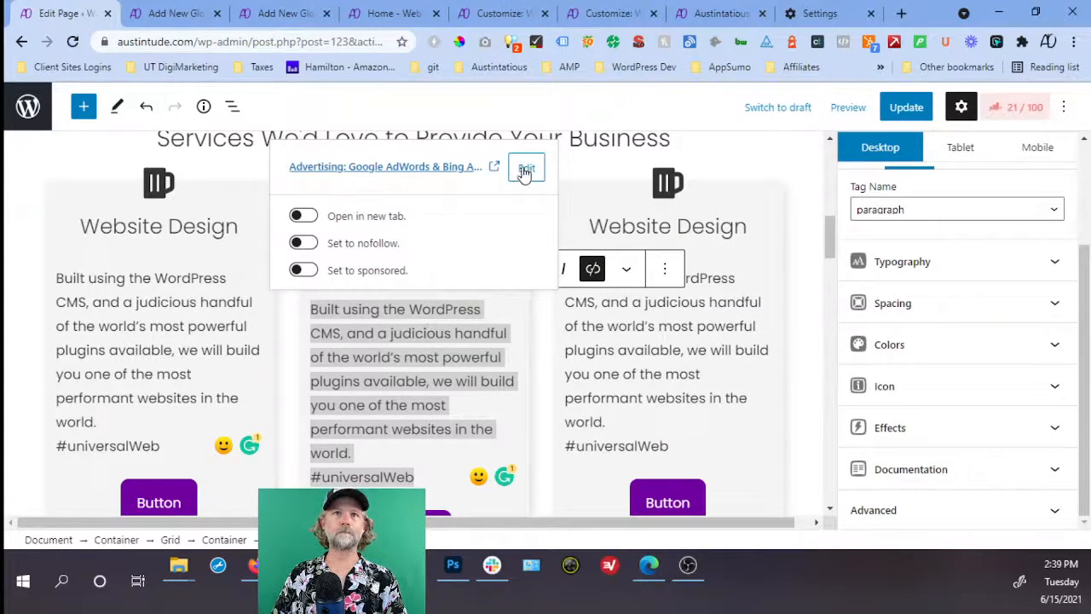
pyautogui.click(452, 168)
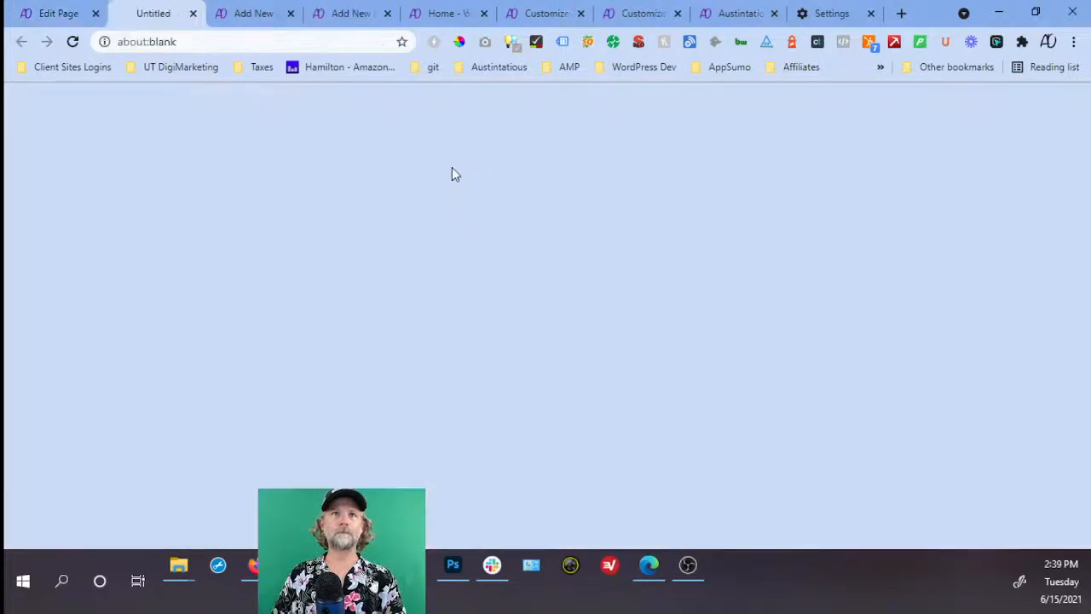
pyautogui.click(193, 15)
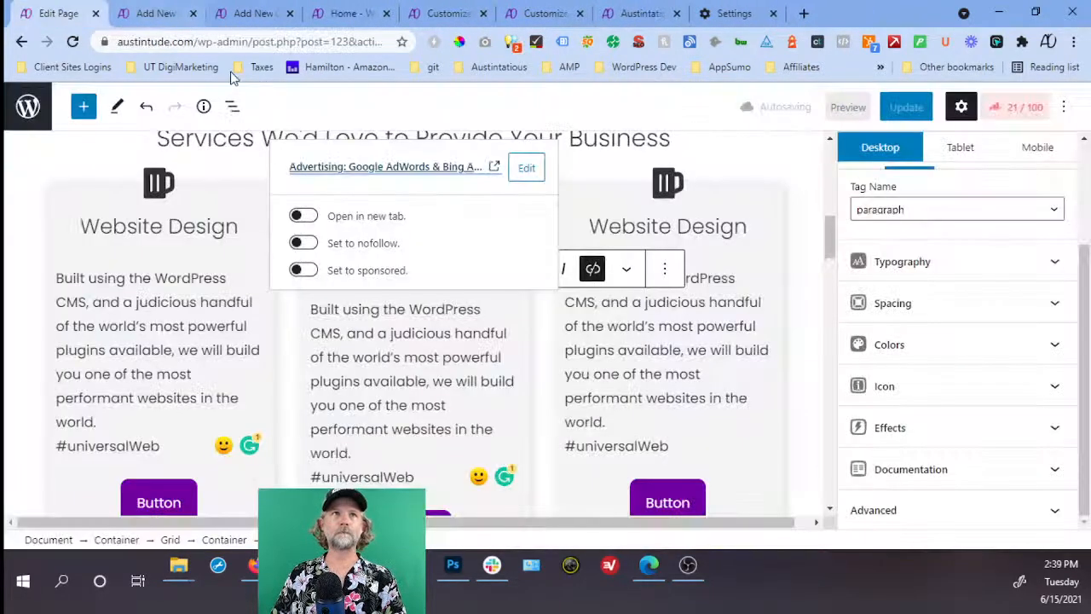
# Remove the link from the second card's description in the home page editor.
pyautogui.click(515, 174)
pyautogui.click(487, 180)
pyautogui.scroll(-1, 426, 298)
pyautogui.click(417, 145)
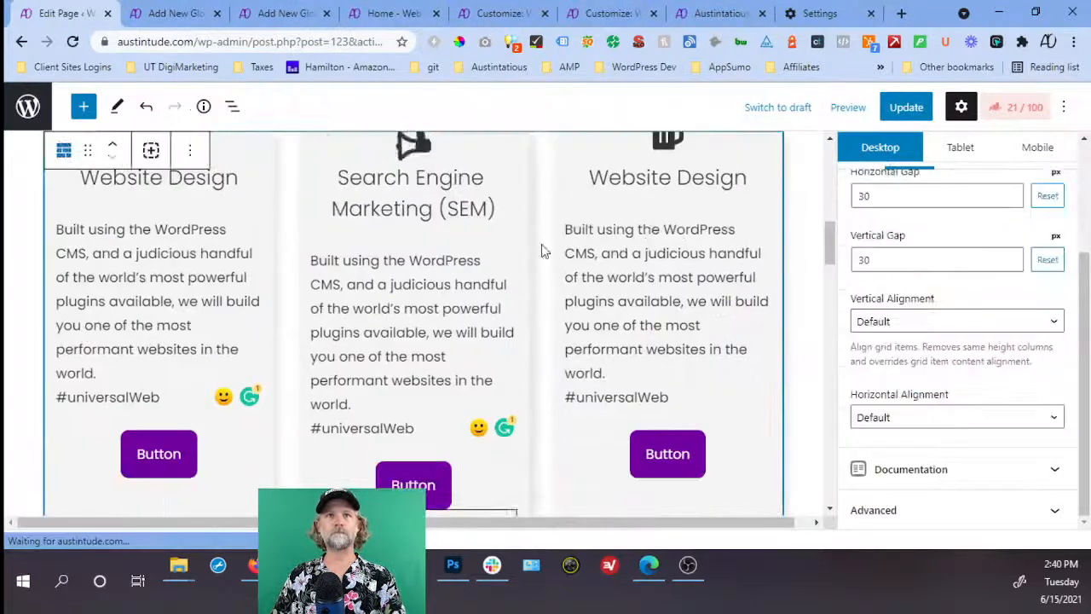
pyautogui.click(416, 332)
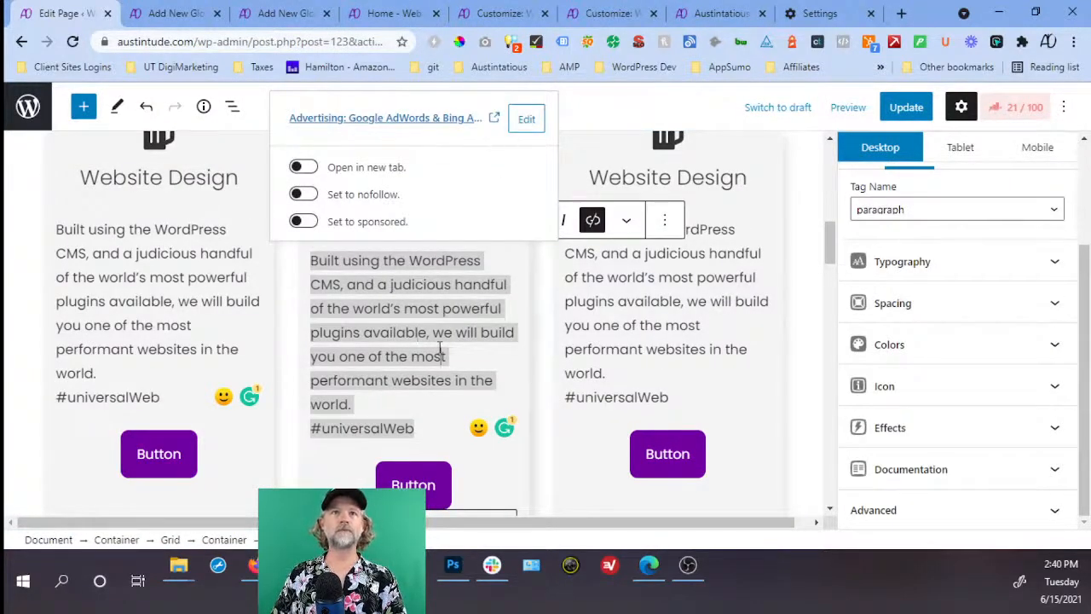
pyautogui.click(336, 460)
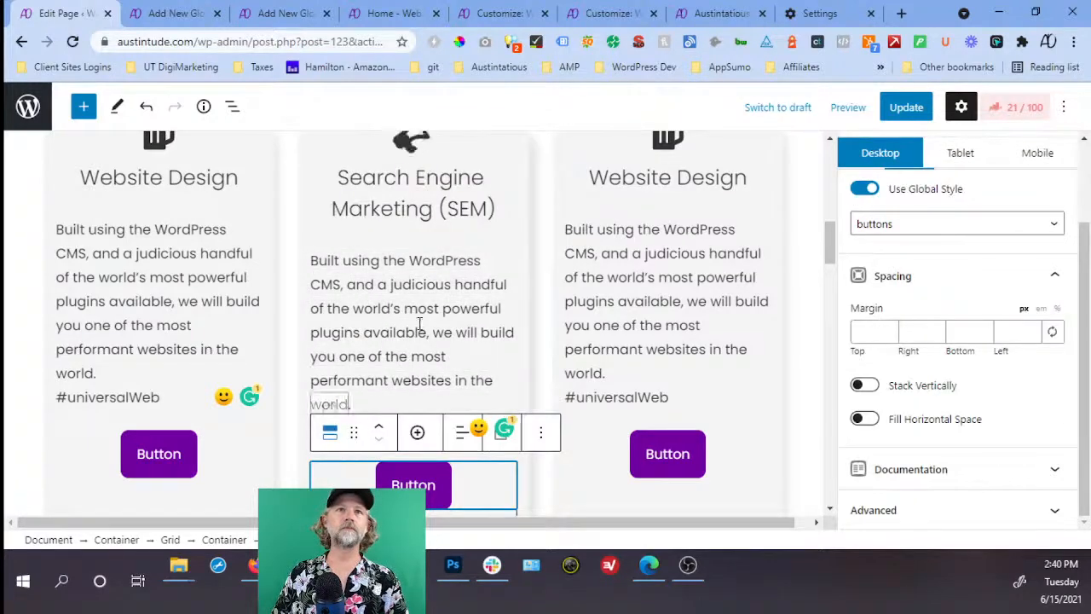
pyautogui.scroll(-1, 428, 315)
pyautogui.click(437, 241)
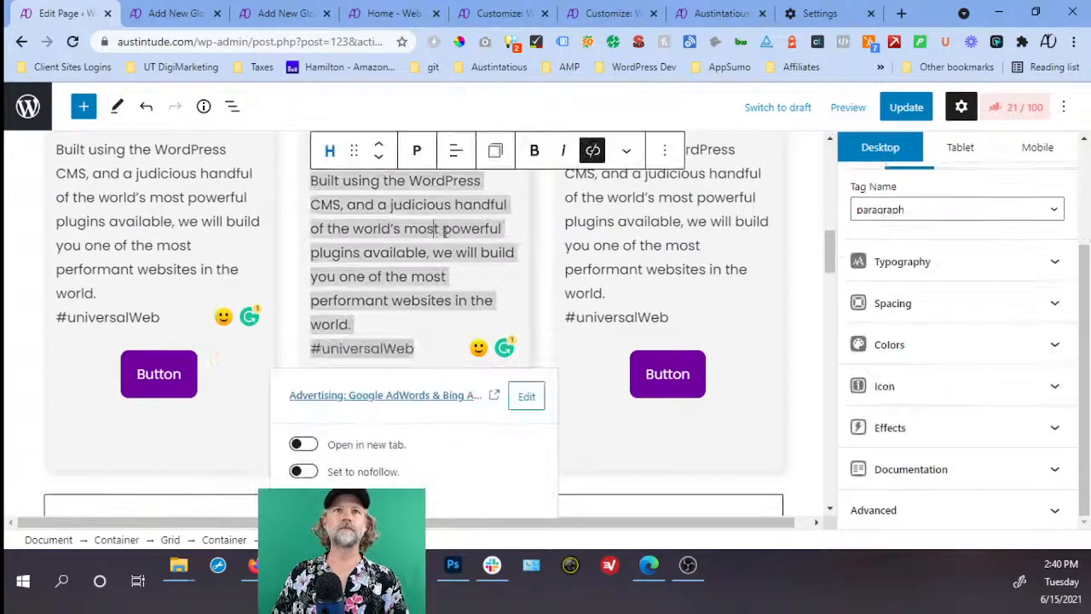
pyautogui.click(590, 151)
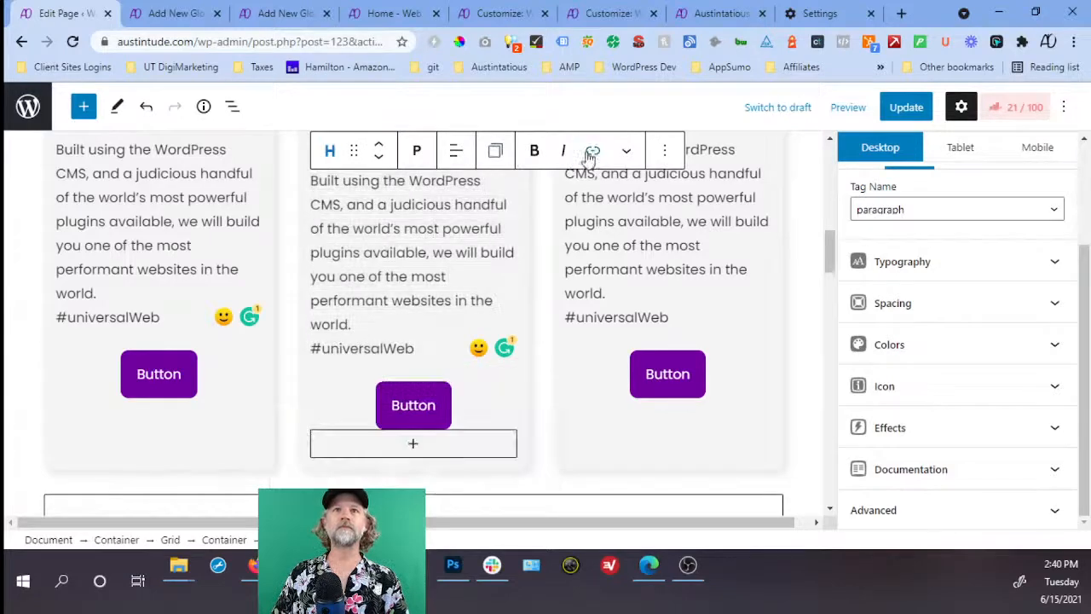
# Try to replace the second card's whole description with the copied Search Engine Marketing text and remove the link it applies.
pyautogui.moveTo(416, 347); pyautogui.dragTo(314, 191)
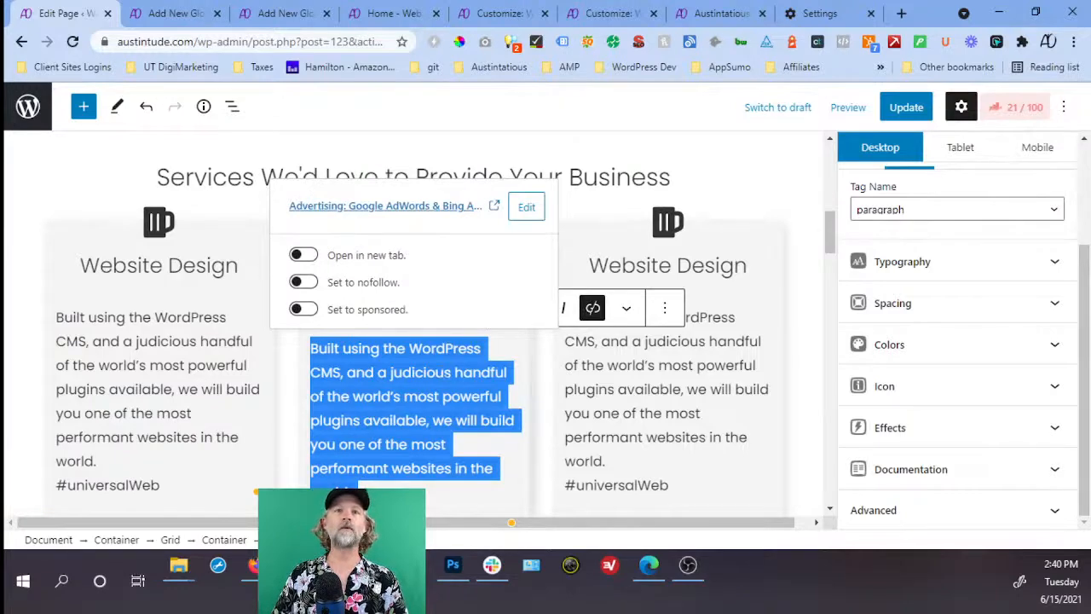
pyautogui.scroll(-3, 456, 367)
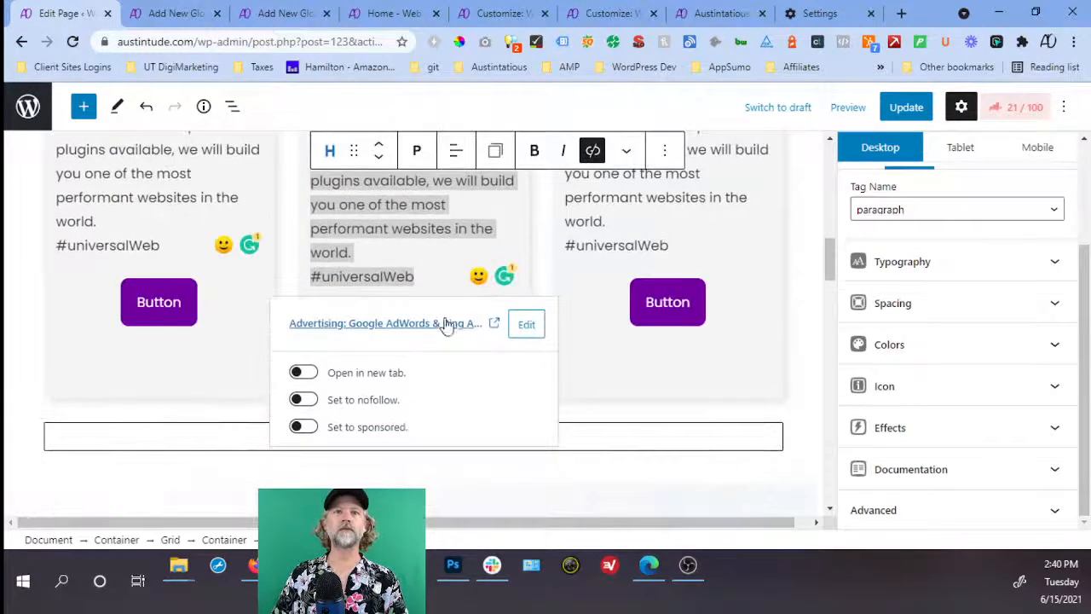
pyautogui.click(592, 151)
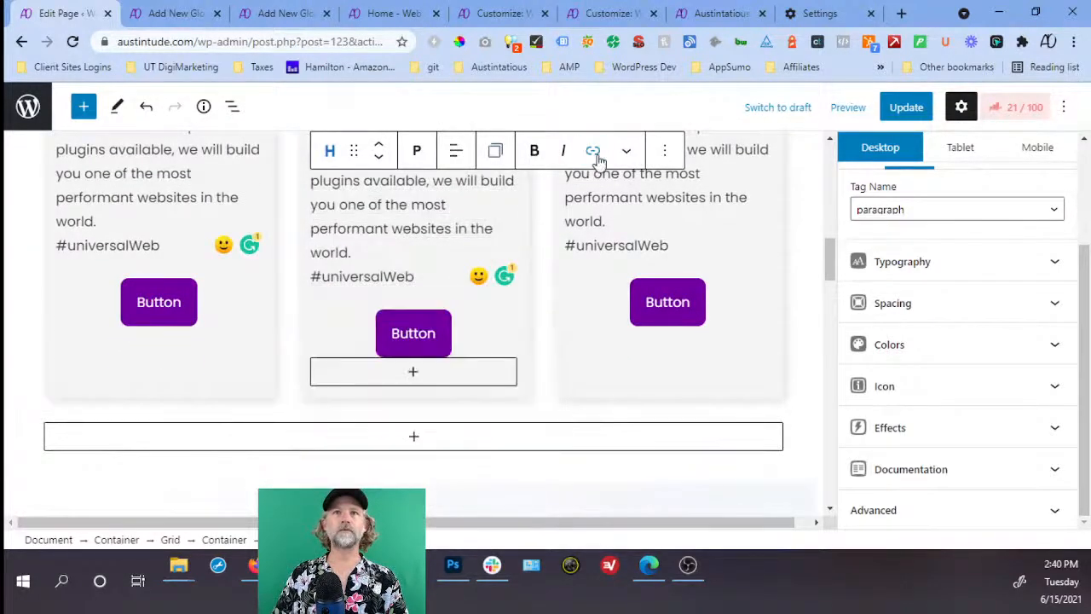
# Recopy the SEM description from austintatiousdesign.co, try to paste it over the second card's description, and remove the applied link.
pyautogui.scroll(2, 401, 270)
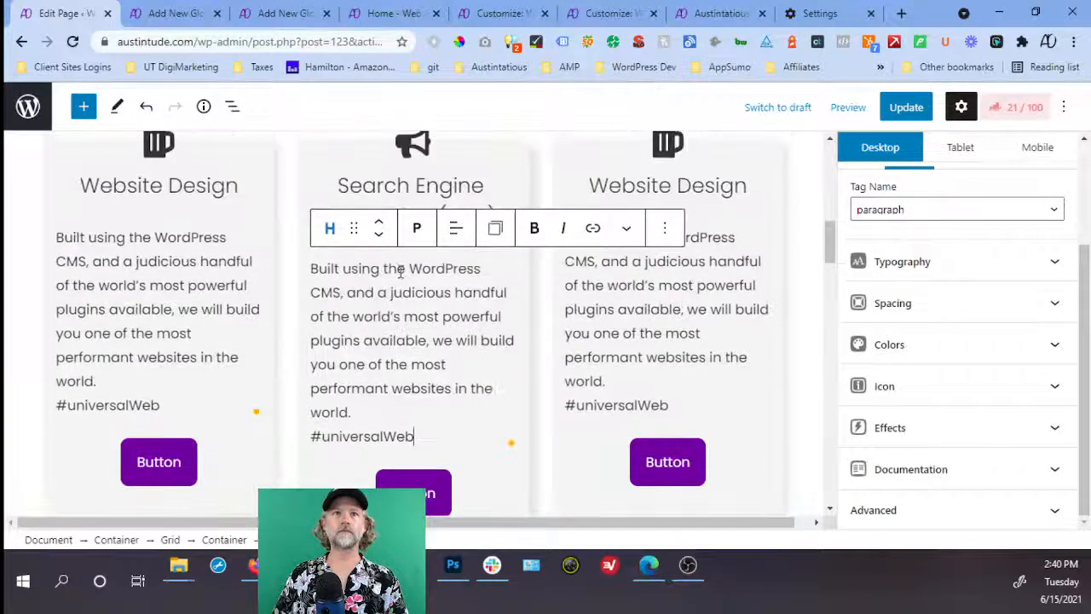
pyautogui.tripleClick(314, 260)
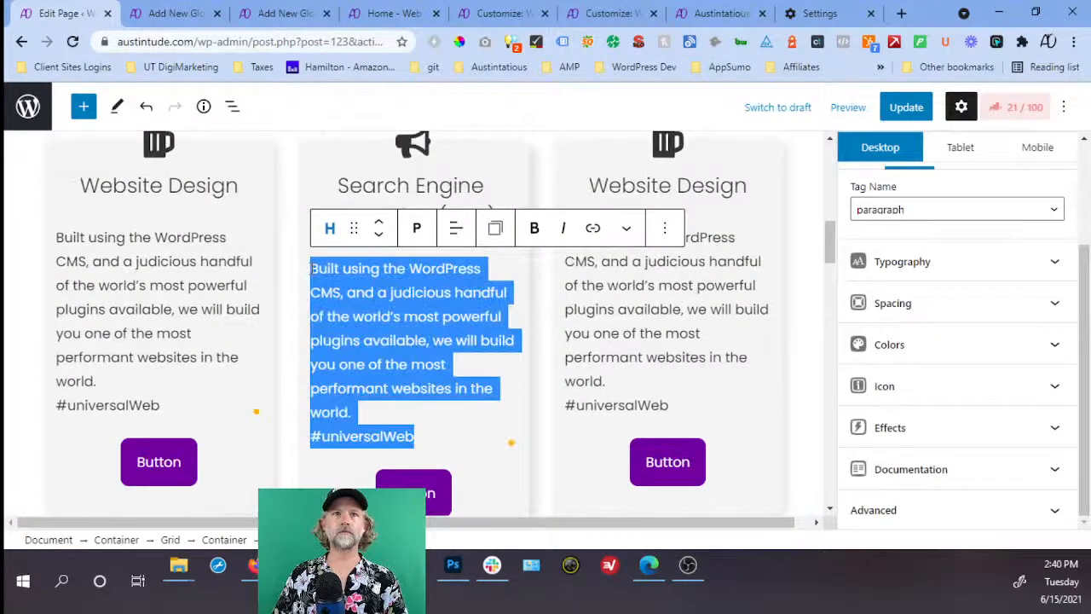
pyautogui.click(721, 14)
pyautogui.rightClick(506, 253)
pyautogui.click(529, 264)
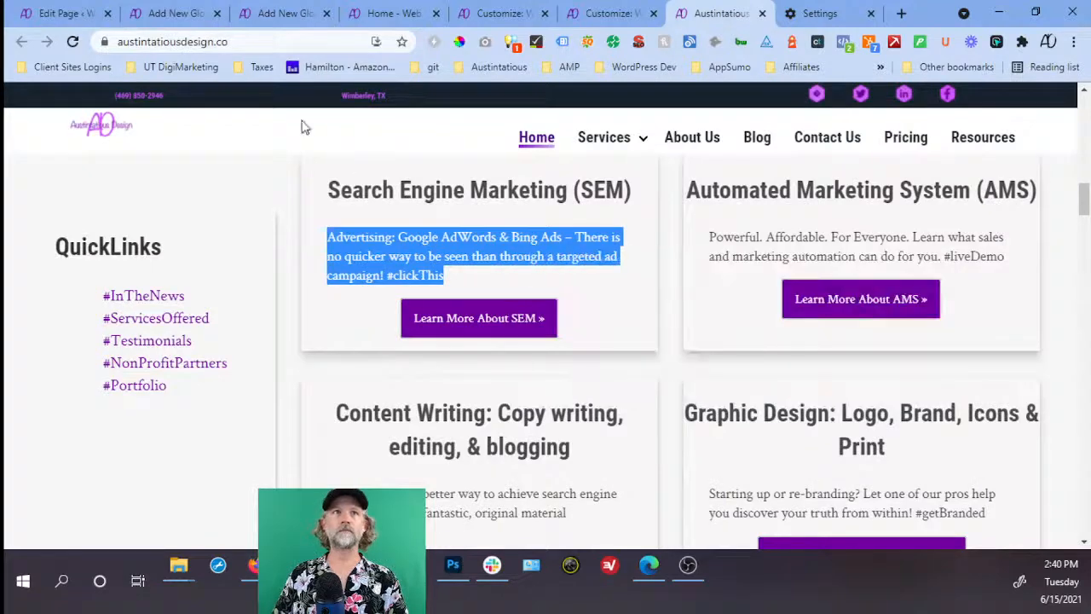
pyautogui.click(77, 14)
pyautogui.rightClick(364, 281)
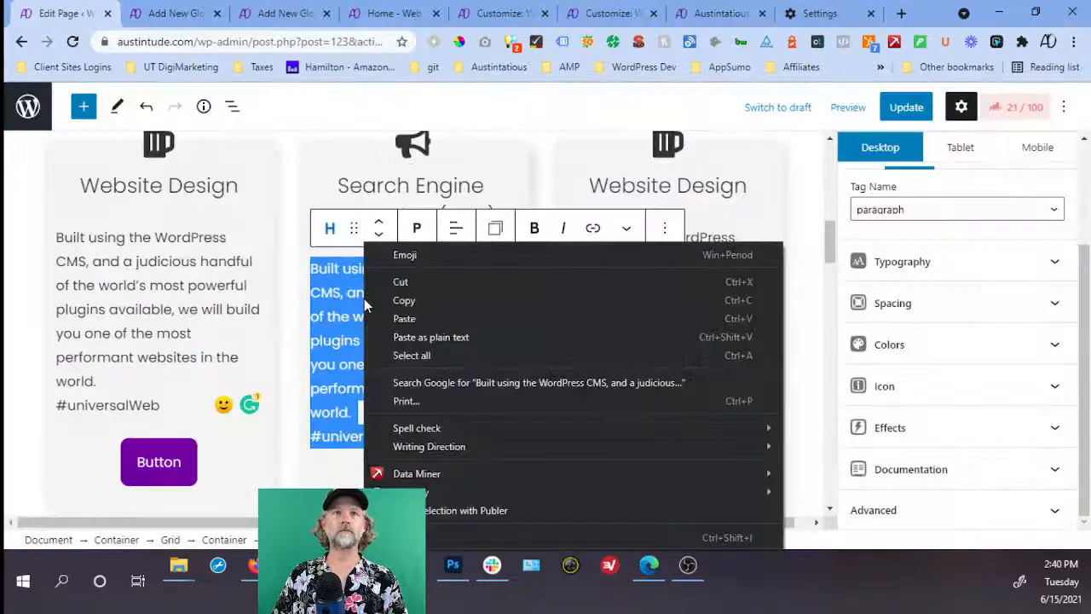
pyautogui.click(397, 321)
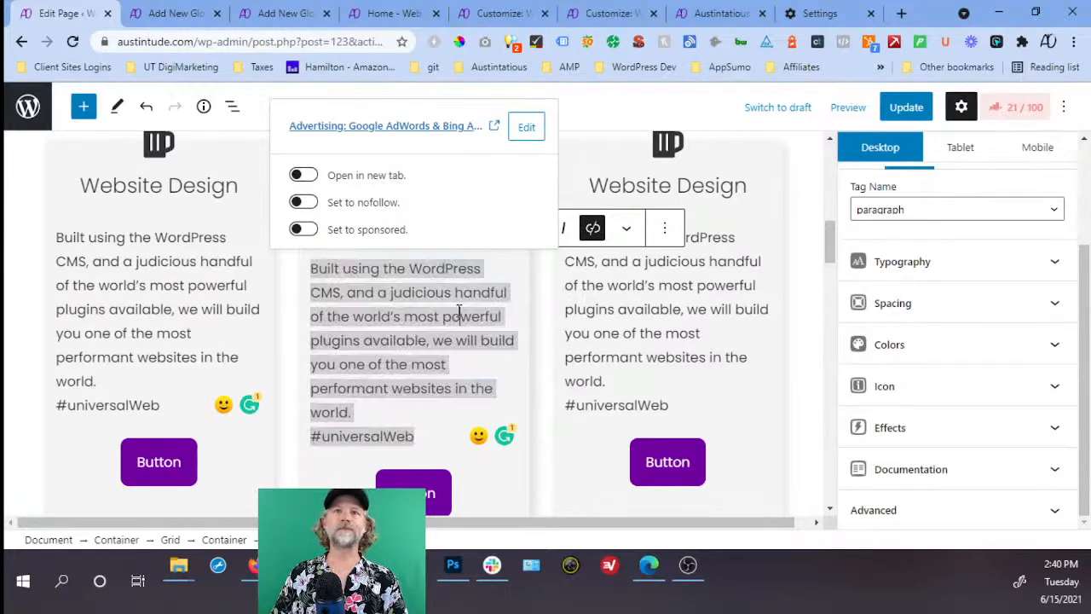
pyautogui.scroll(-2, 464, 324)
pyautogui.click(592, 151)
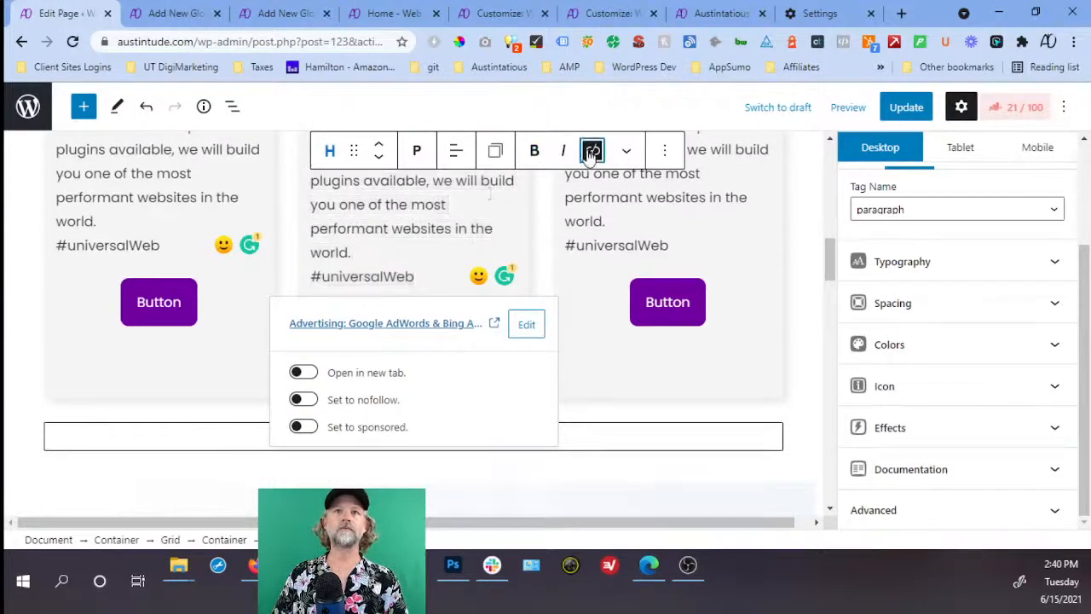
# Try to paste the copied text as plain text over the second card's description and remove the link it applies.
pyautogui.scroll(2, 418, 286)
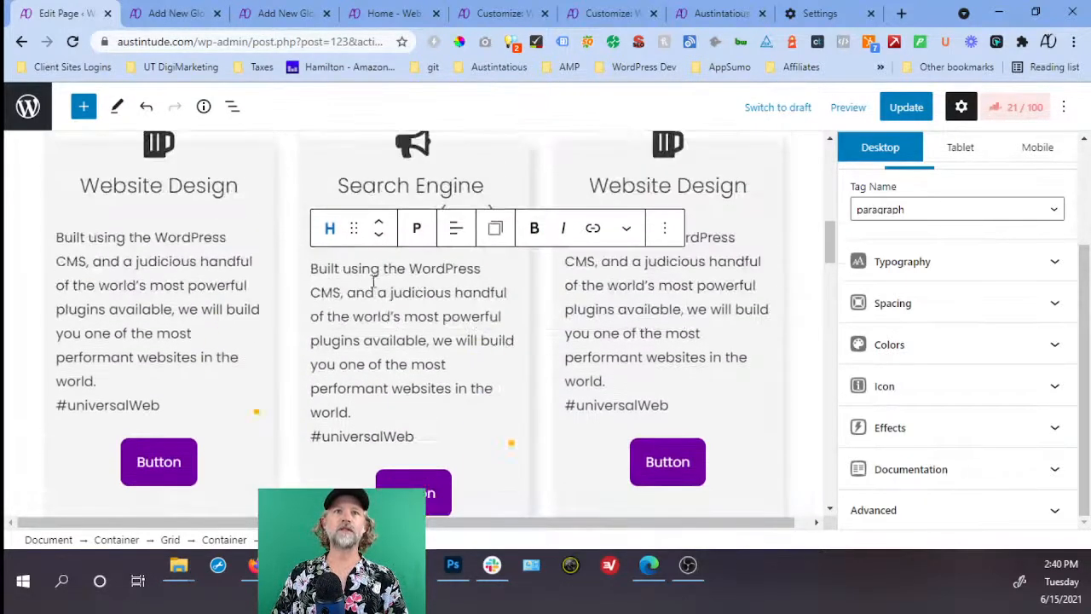
pyautogui.tripleClick(314, 269)
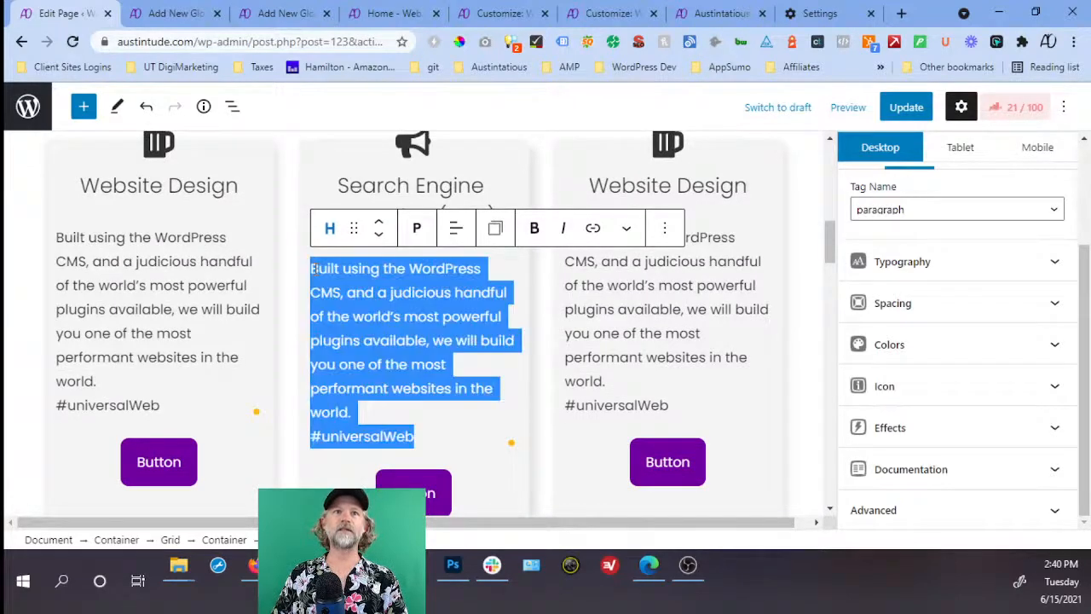
pyautogui.rightClick(315, 269)
pyautogui.click(356, 337)
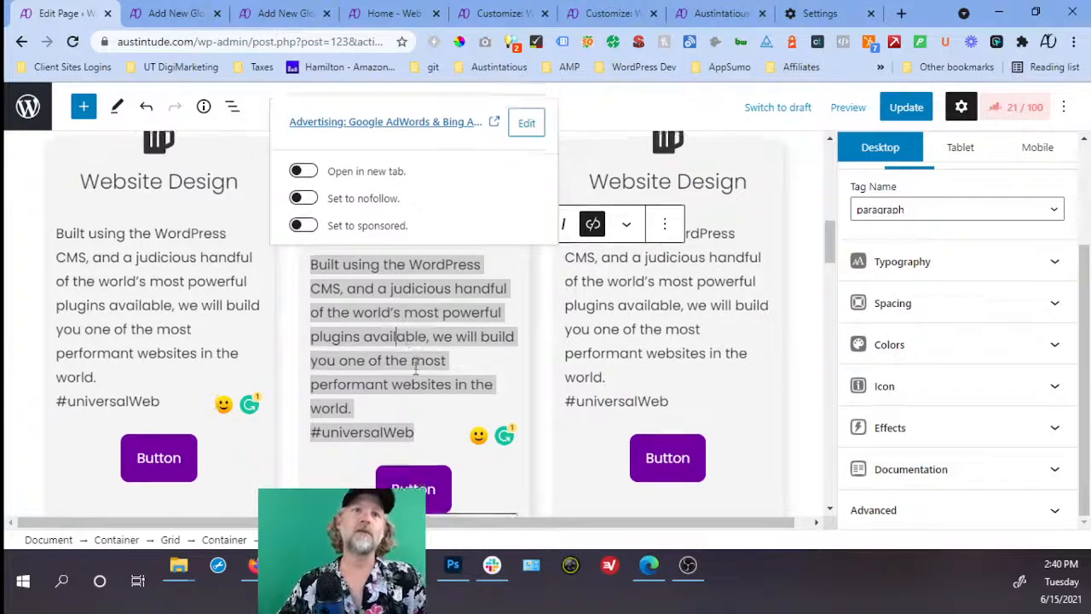
pyautogui.scroll(-2, 404, 339)
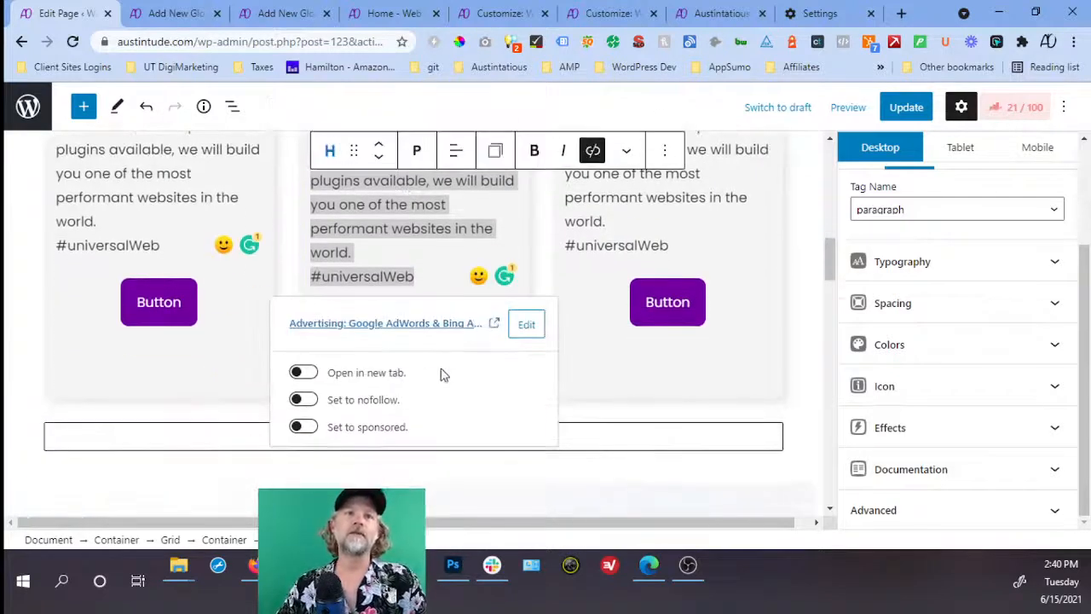
pyautogui.click(595, 151)
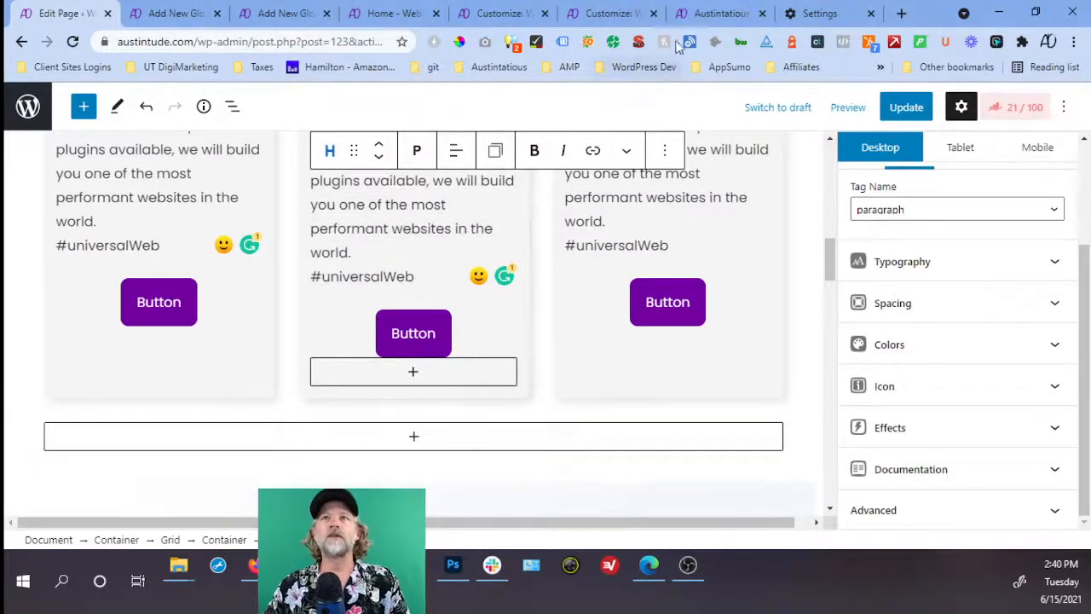
# Try to replace the second card's description with the SEM text recopied from a new browser tab's address bar, and remove the applied link.
pyautogui.click(901, 12)
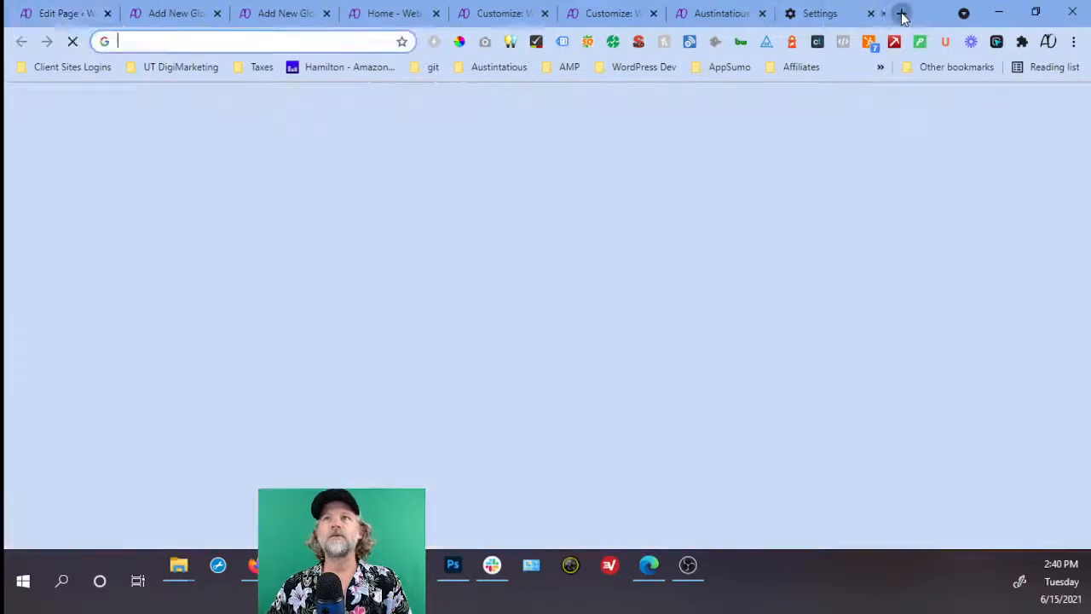
pyautogui.hotkey('ctrl', 'v')
pyautogui.hotkey('ctrl', 'a')
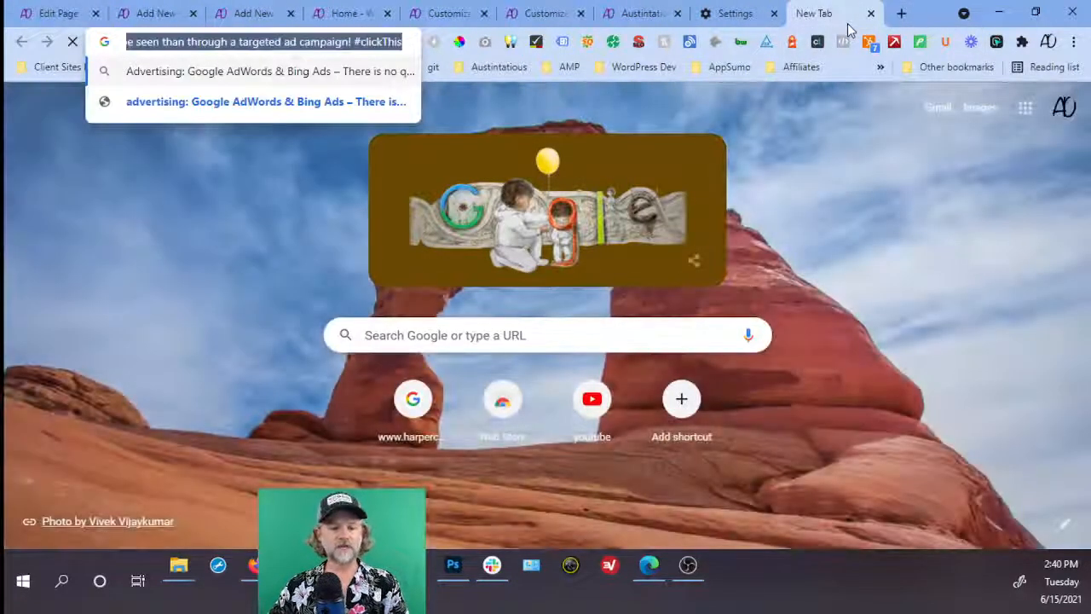
pyautogui.click(58, 13)
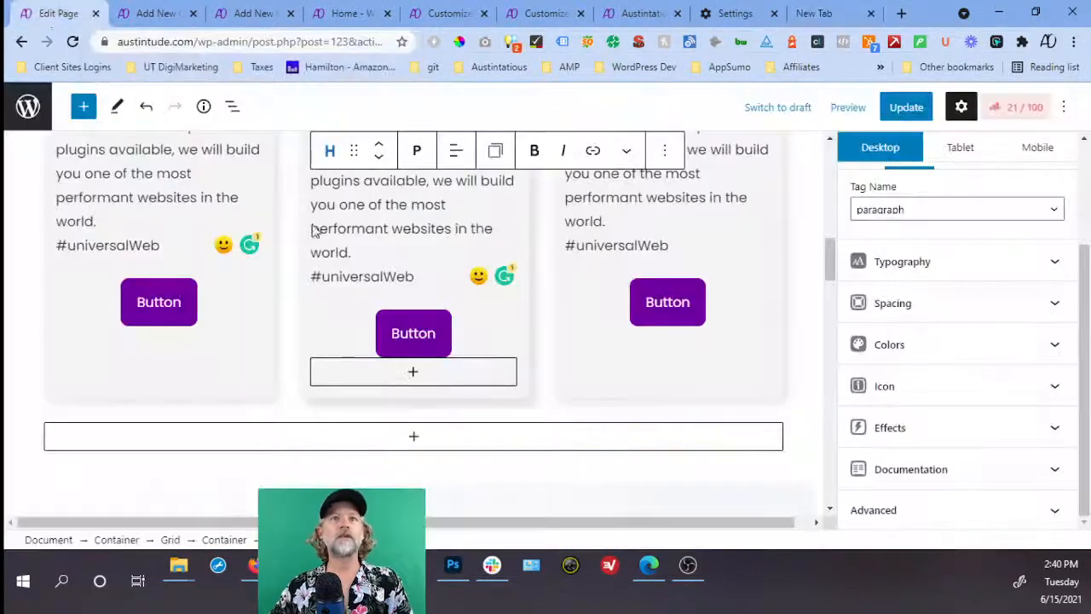
pyautogui.scroll(3, 417, 278)
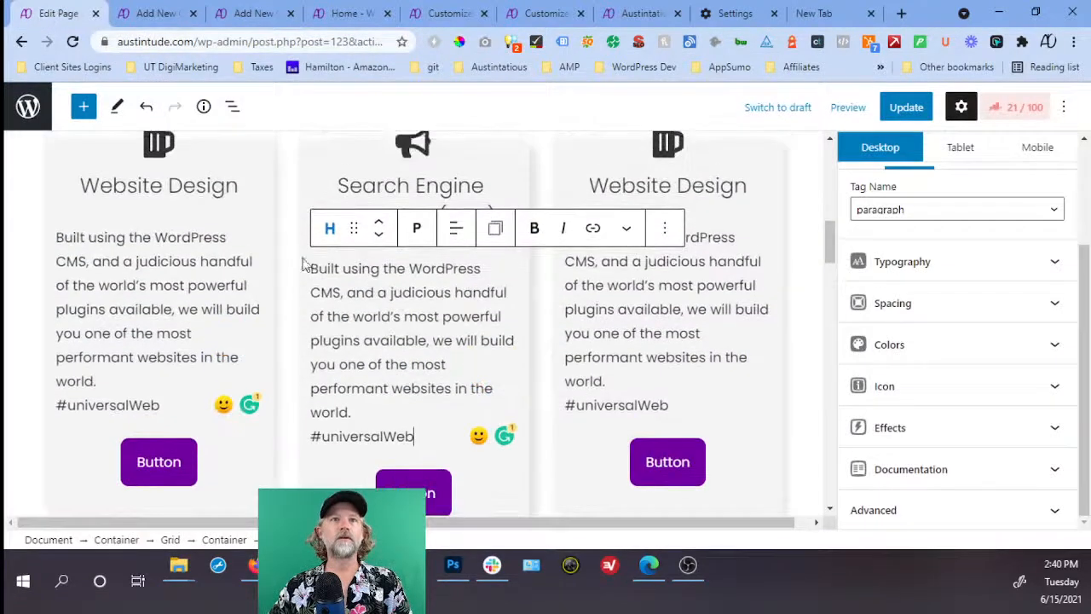
pyautogui.tripleClick(309, 271)
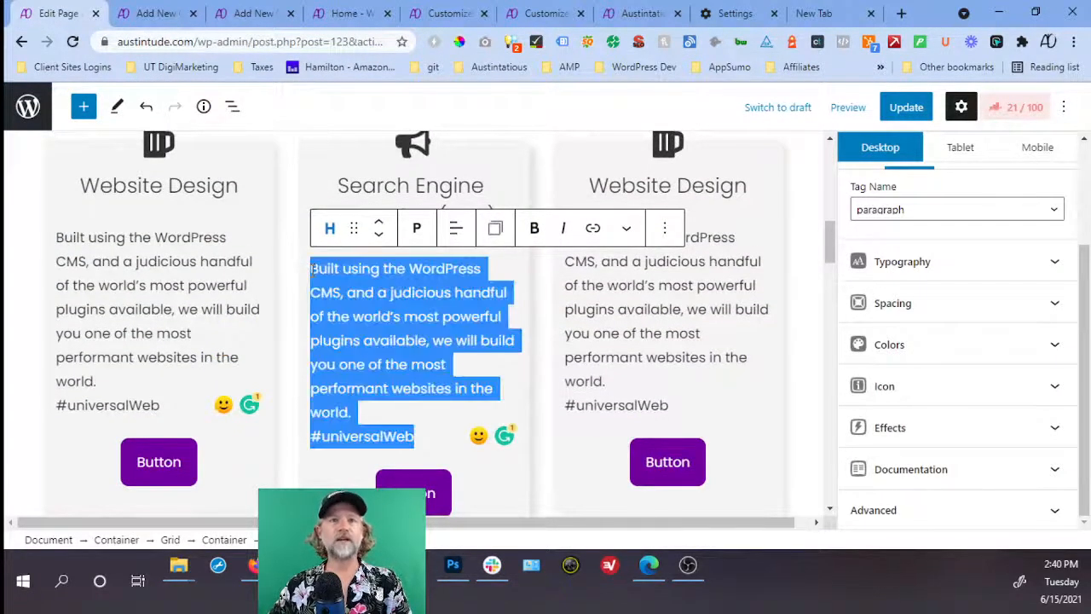
pyautogui.hotkey('ctrl', 'v')
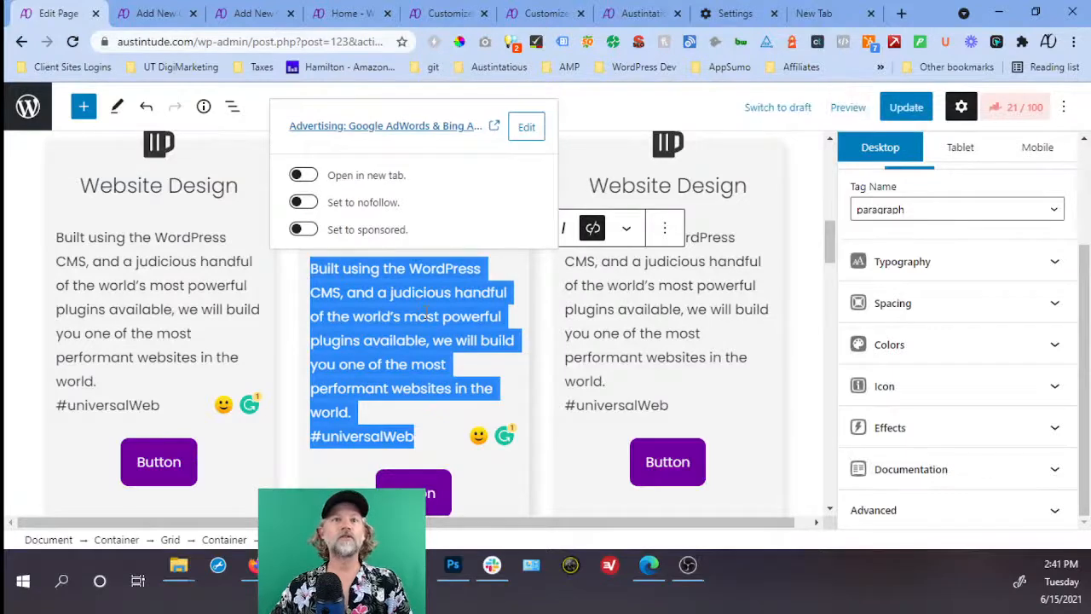
pyautogui.scroll(-2, 426, 313)
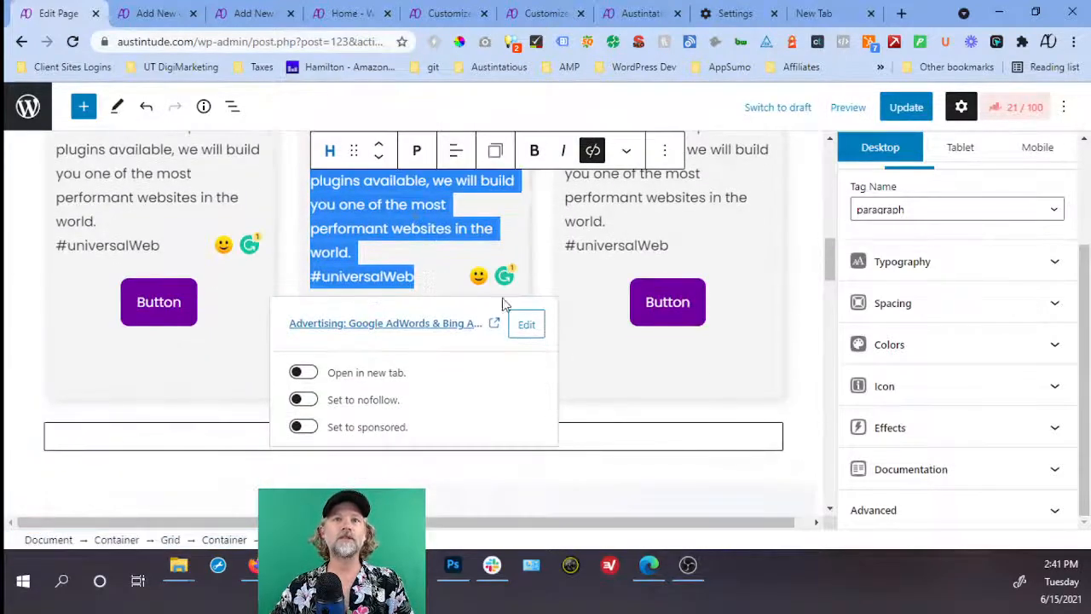
pyautogui.click(594, 158)
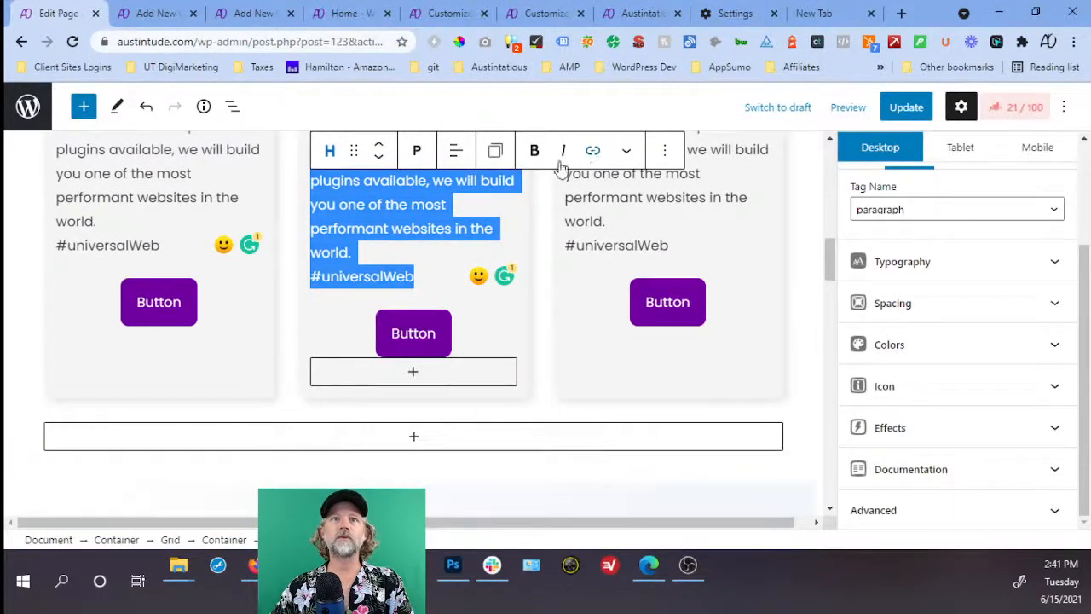
pyautogui.click(453, 224)
# Run a Google search for the SEM description from austintatiousdesign.co and select the whole query text in the search box for copying.
pyautogui.click(635, 13)
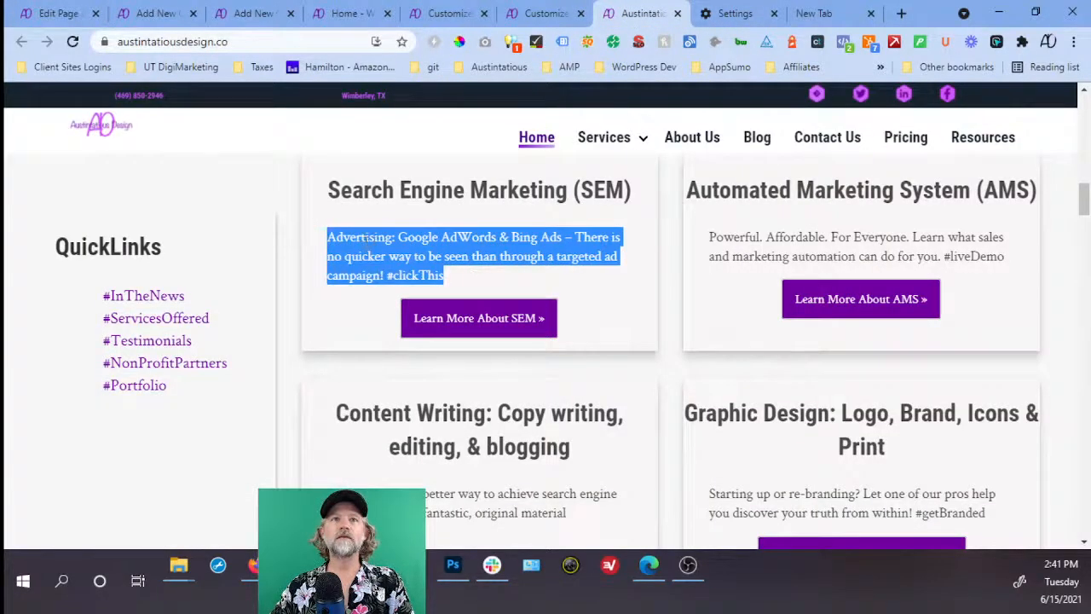
pyautogui.doubleClick(358, 237)
pyautogui.moveTo(358, 237); pyautogui.dragTo(428, 271)
pyautogui.rightClick(428, 271)
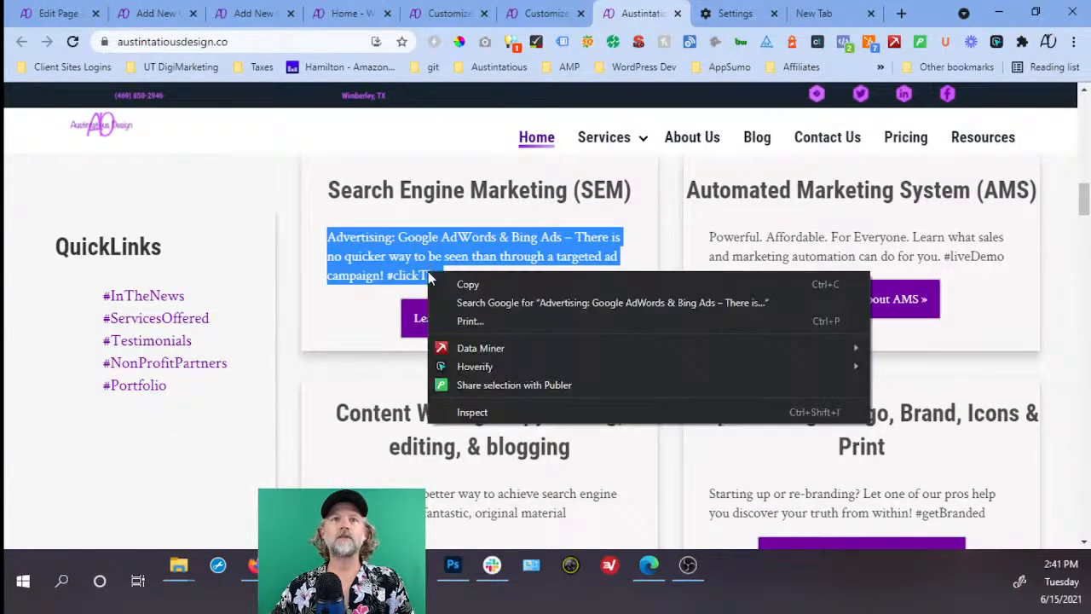
pyautogui.click(465, 303)
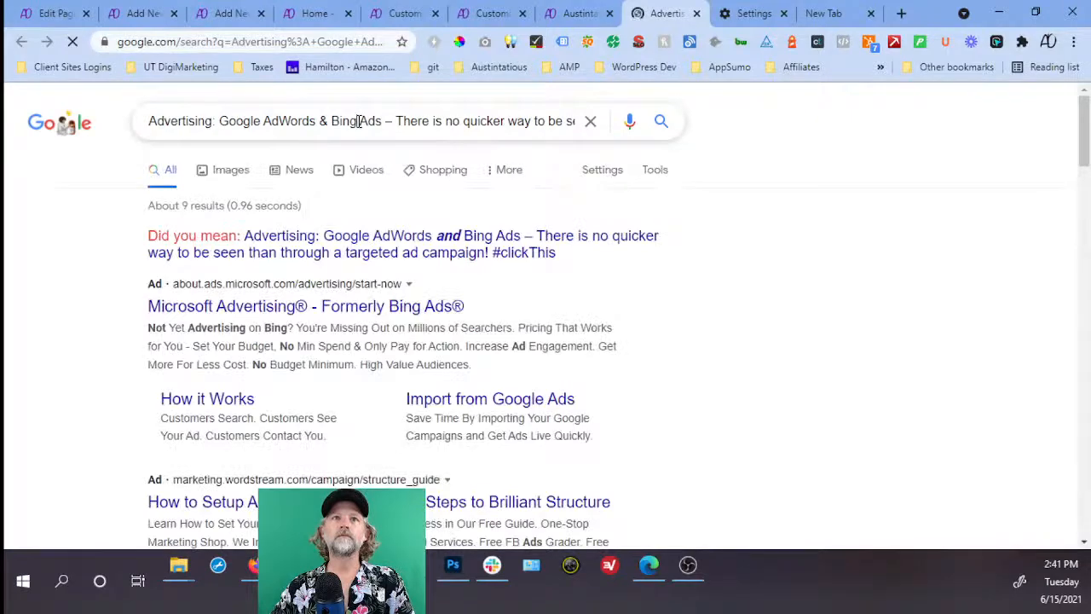
pyautogui.tripleClick(358, 120)
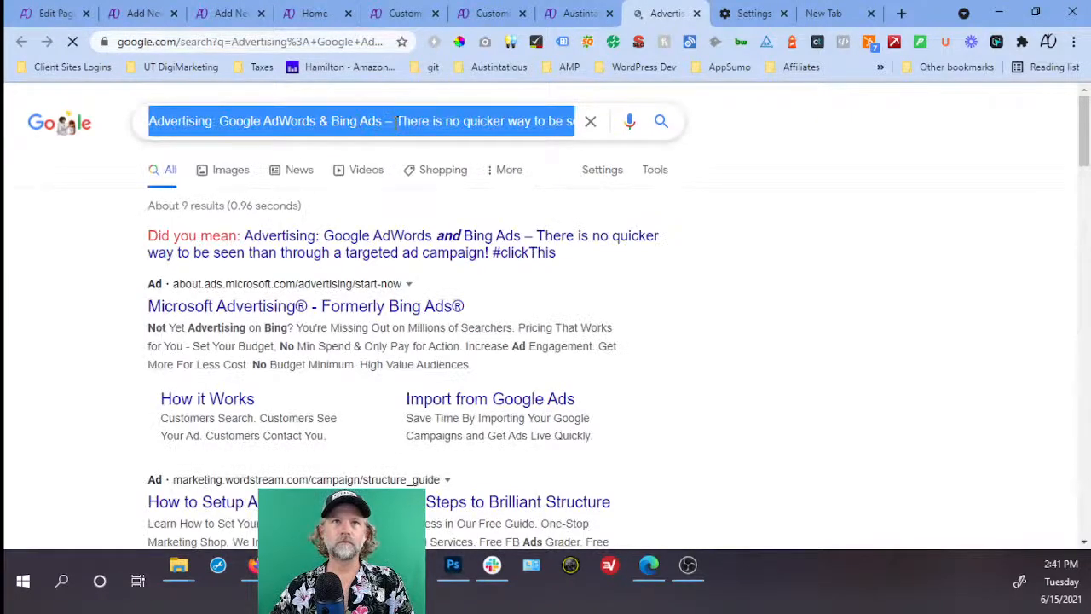
pyautogui.tripleClick(207, 121)
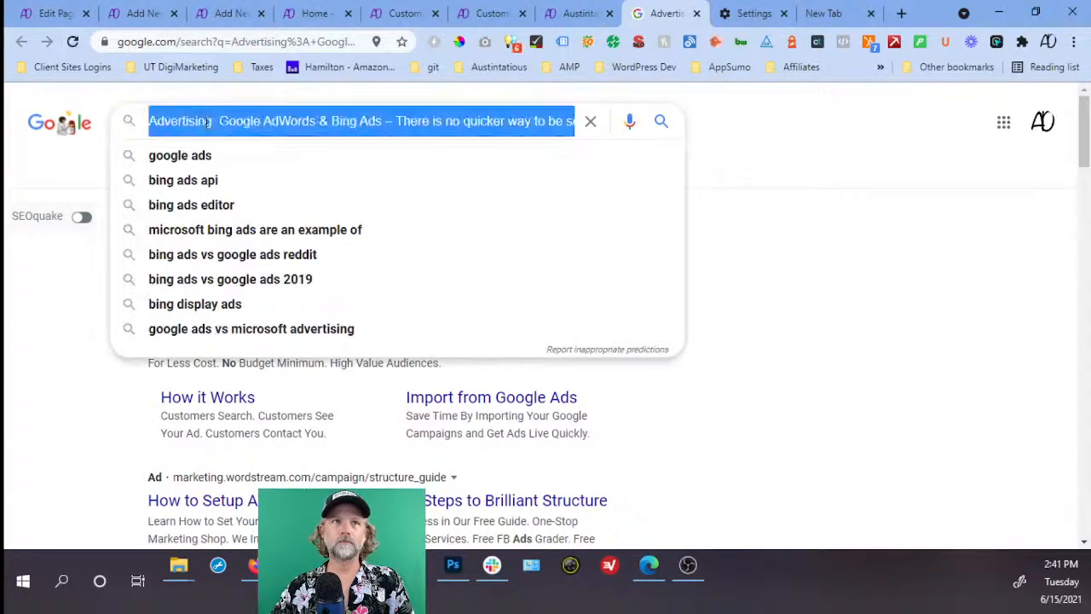
# Try to paste the description text from the Google search box over the second card's description in the page editor, and remove the applied link.
pyautogui.click(53, 13)
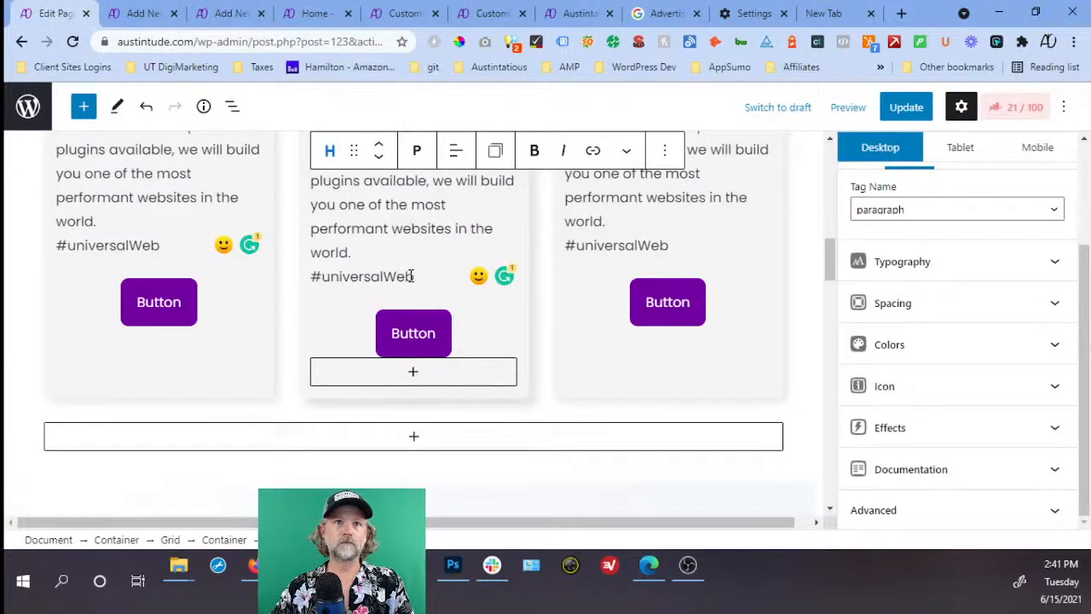
pyautogui.moveTo(413, 276); pyautogui.dragTo(307, 191)
pyautogui.hotkey('ctrl', 'v')
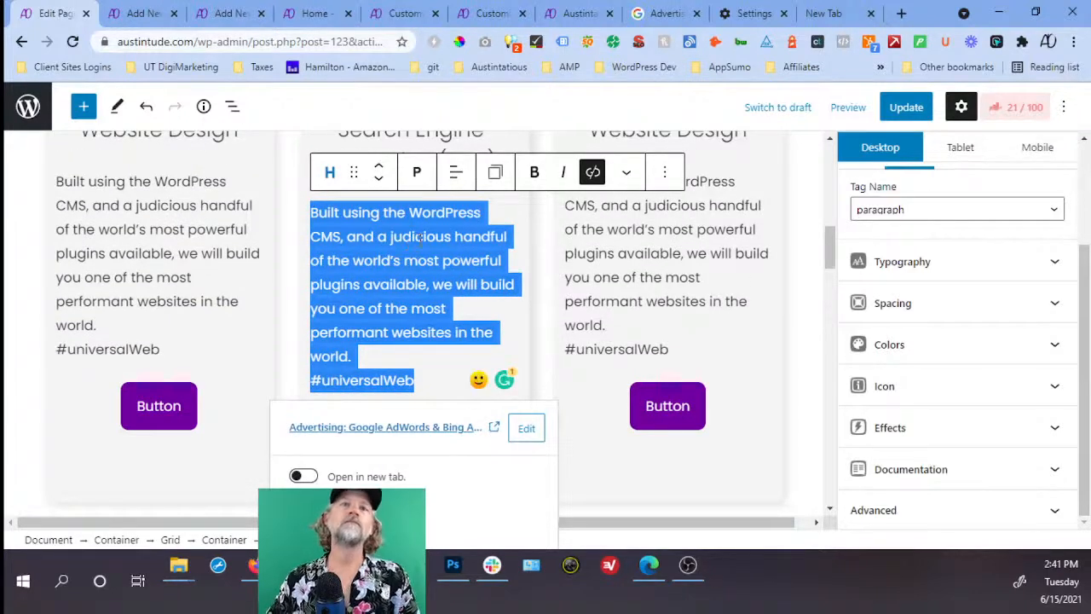
pyautogui.click(587, 171)
pyautogui.click(459, 232)
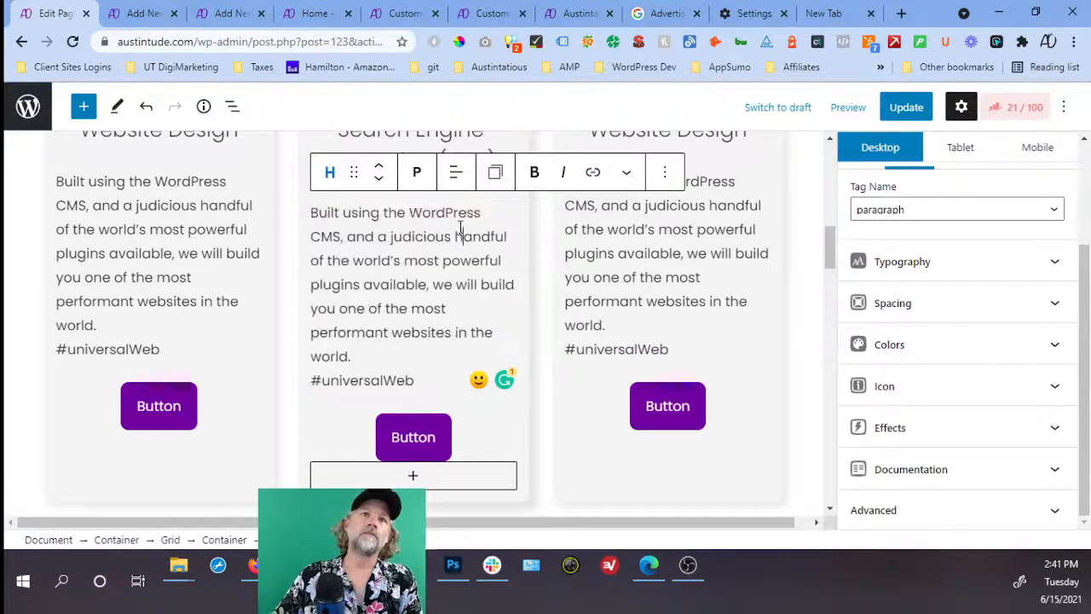
# Delete the beginning of the second card's description, up to the words "world's most powerful plugins".
pyautogui.doubleClick(426, 215)
pyautogui.moveTo(320, 220); pyautogui.dragTo(347, 273)
pyautogui.press('BackSpace')
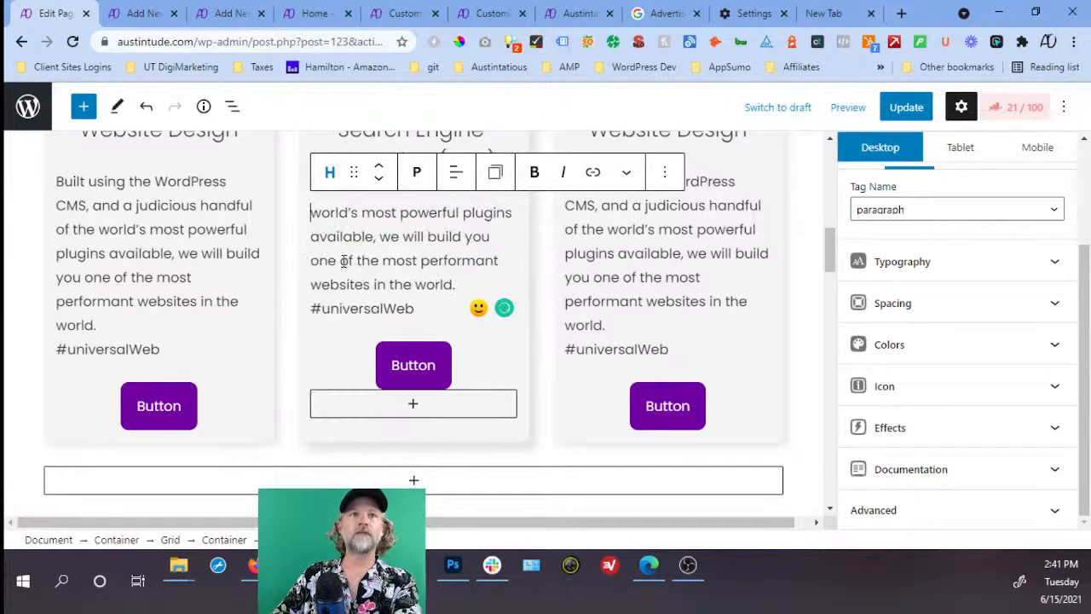
# Try to paste the copied SEM text over the rest of the second card's description, and remove the applied link.
pyautogui.moveTo(415, 309); pyautogui.dragTo(327, 222)
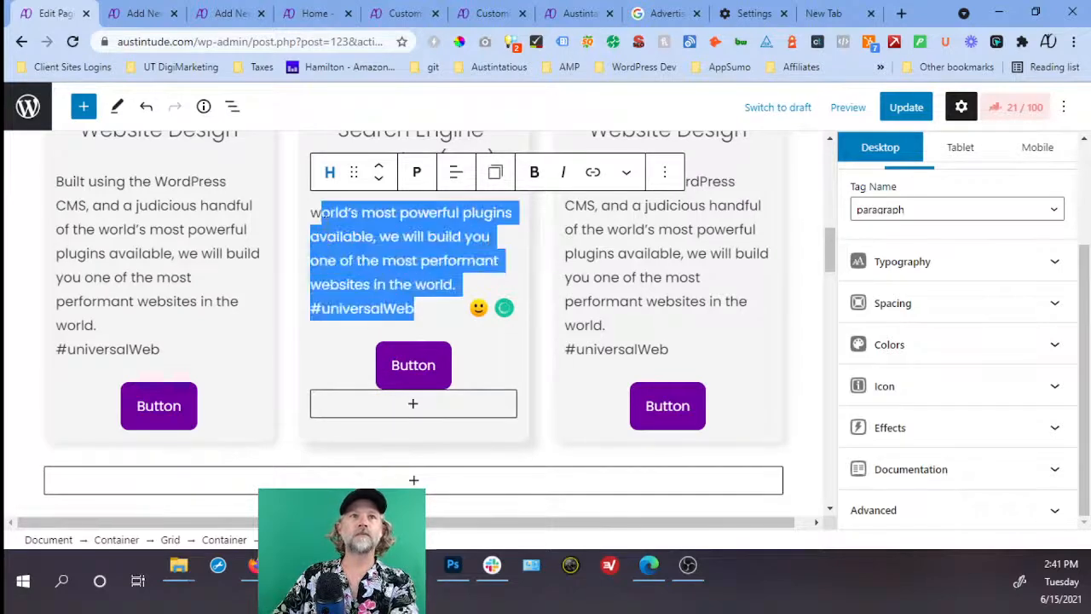
pyautogui.scroll(1, 326, 223)
pyautogui.hotkey('ctrl', 'v')
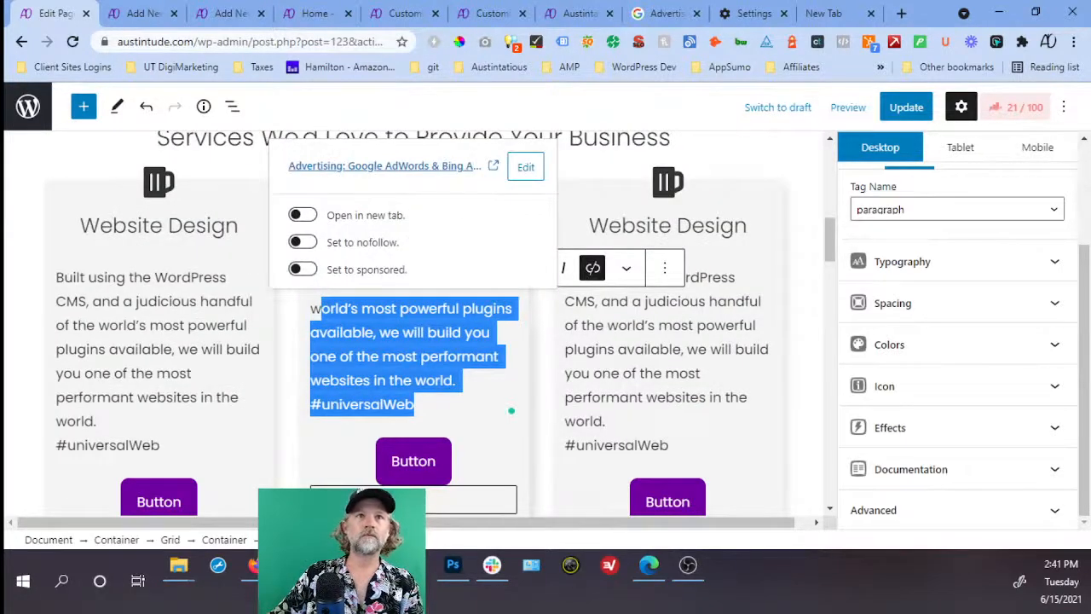
pyautogui.scroll(-1, 412, 460)
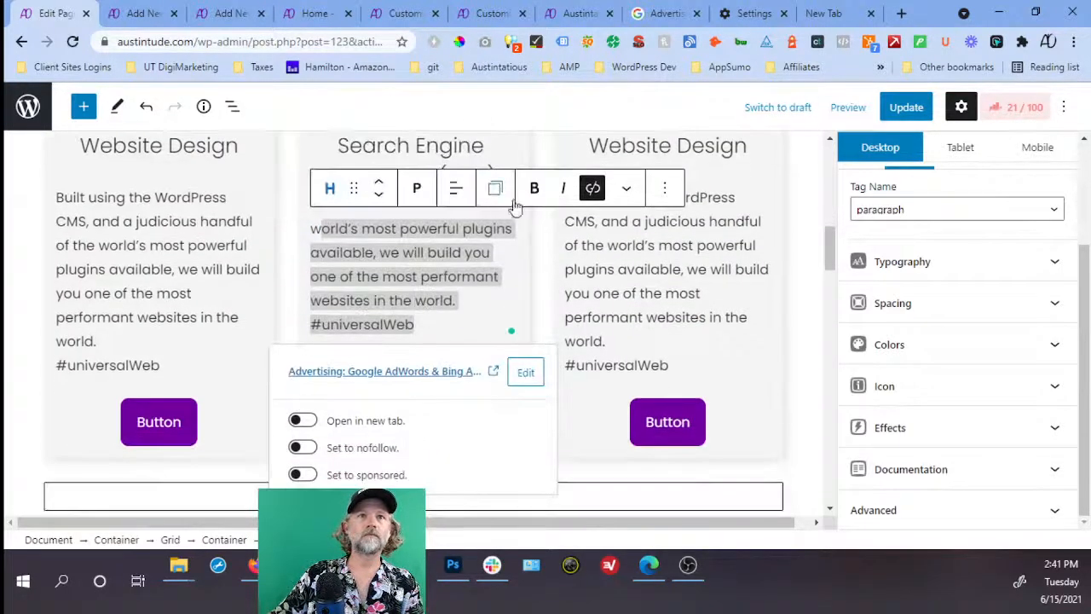
pyautogui.click(592, 187)
pyautogui.click(413, 324)
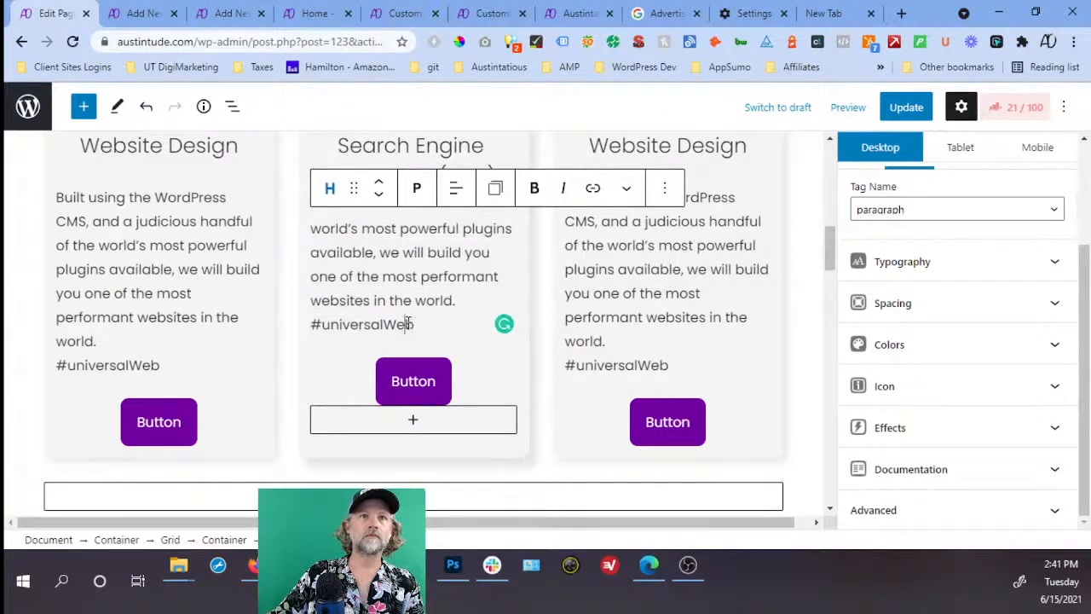
# Try to paste the SEM text as plain text over the second card's remaining description, and remove the applied link.
pyautogui.moveTo(412, 324); pyautogui.dragTo(313, 241)
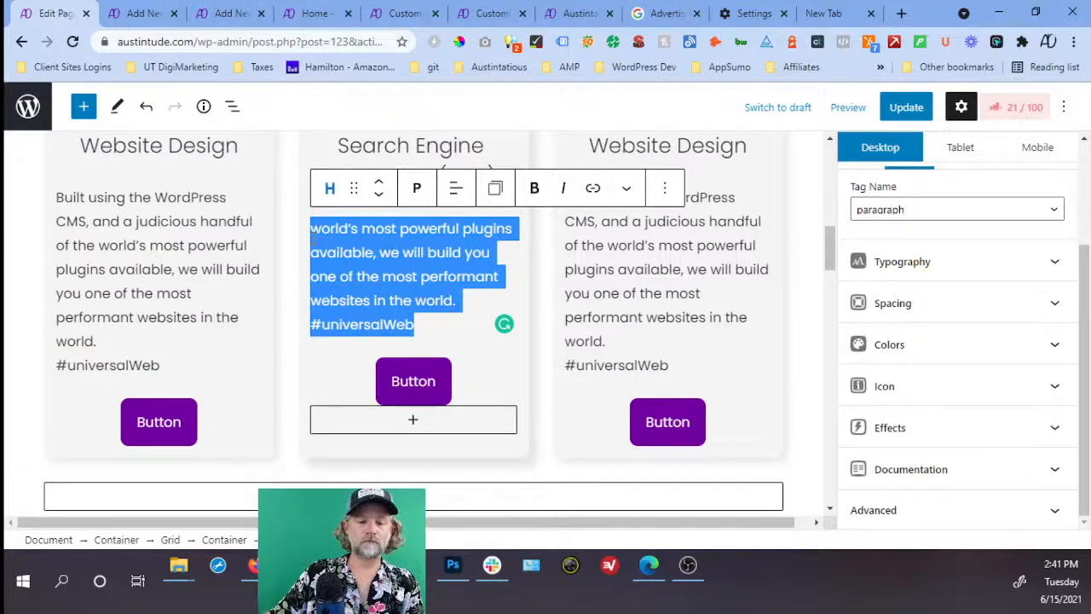
pyautogui.rightClick(316, 238)
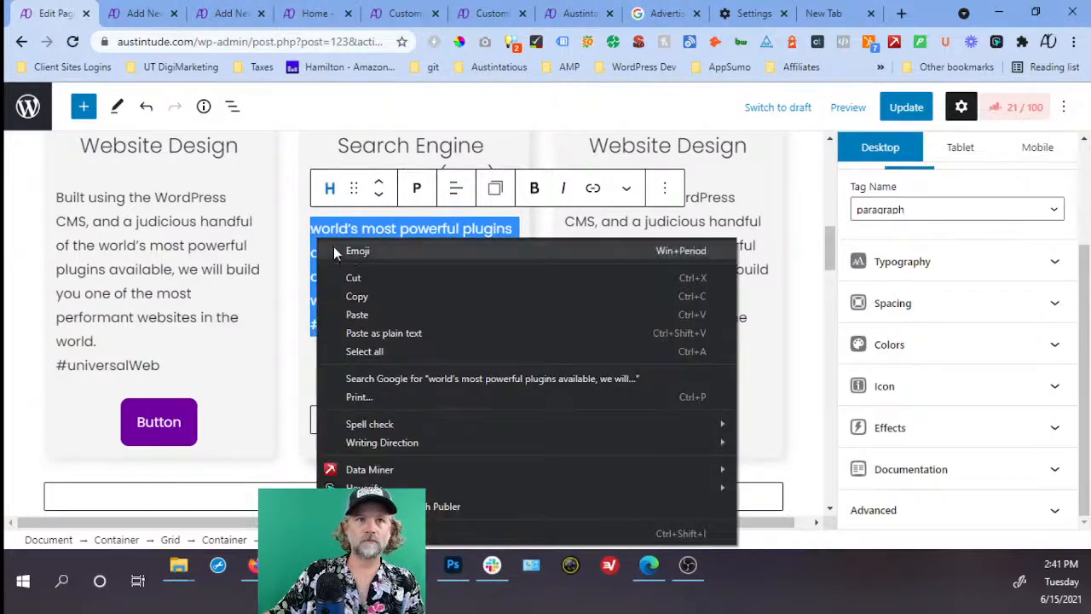
pyautogui.click(371, 333)
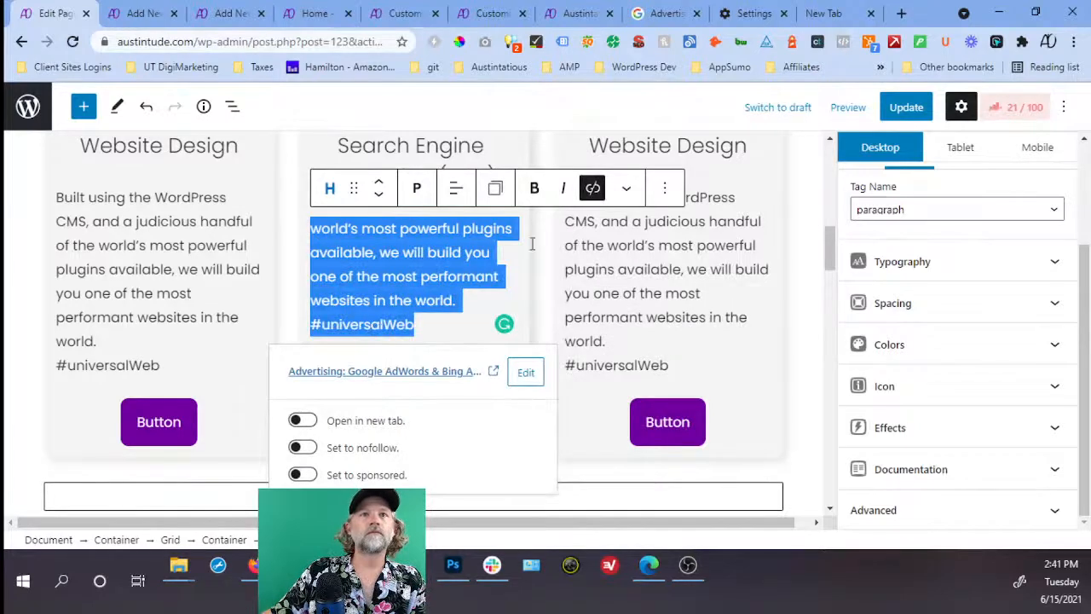
pyautogui.click(592, 188)
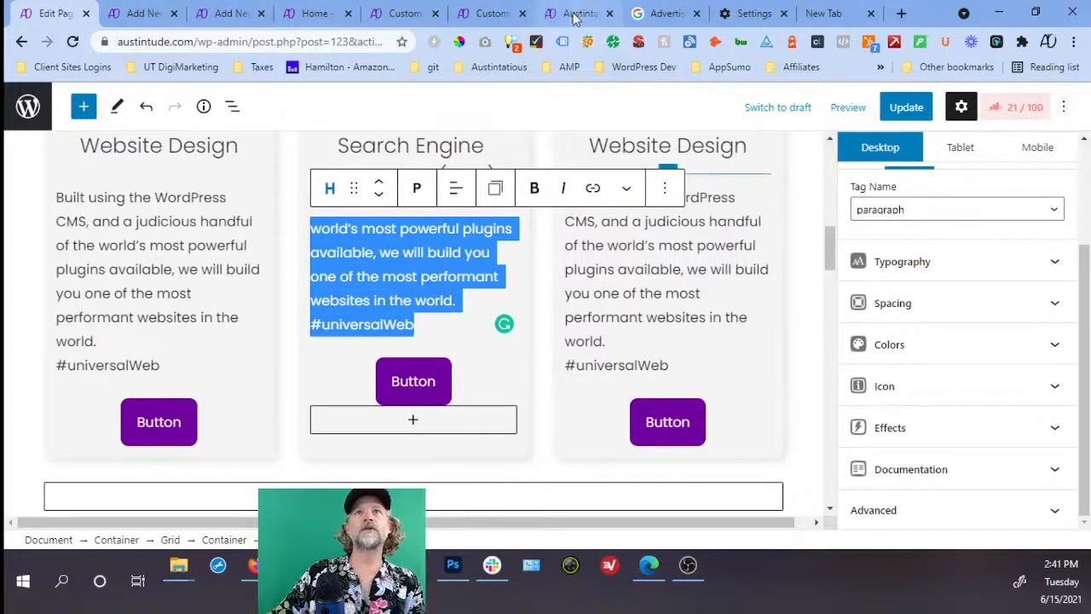
# Recopy the full SEM description from the new browser tab's address bar and return to the page editor.
pyautogui.click(573, 16)
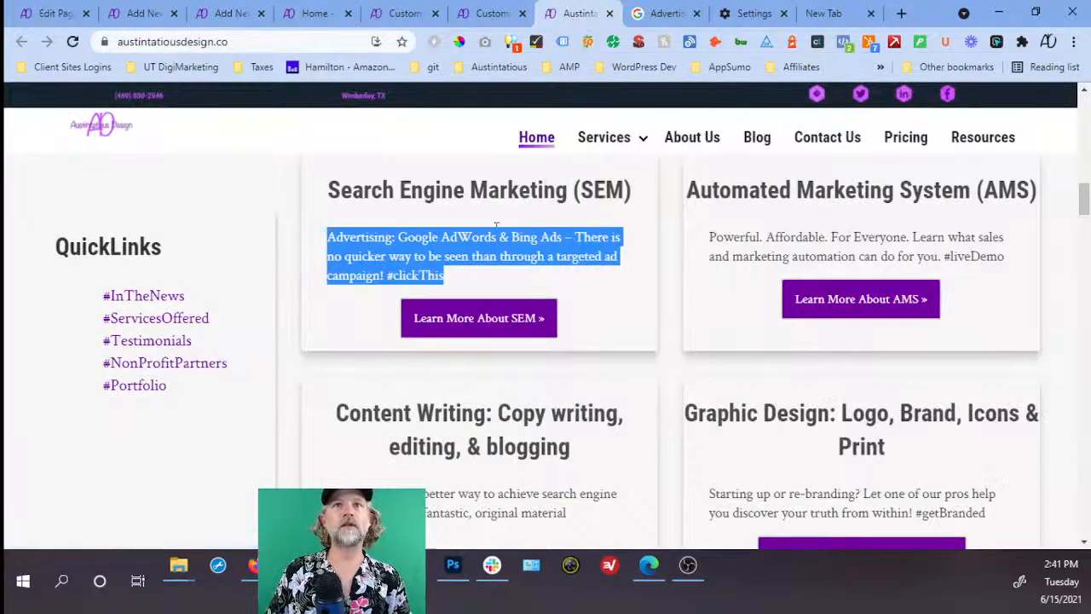
pyautogui.click(823, 13)
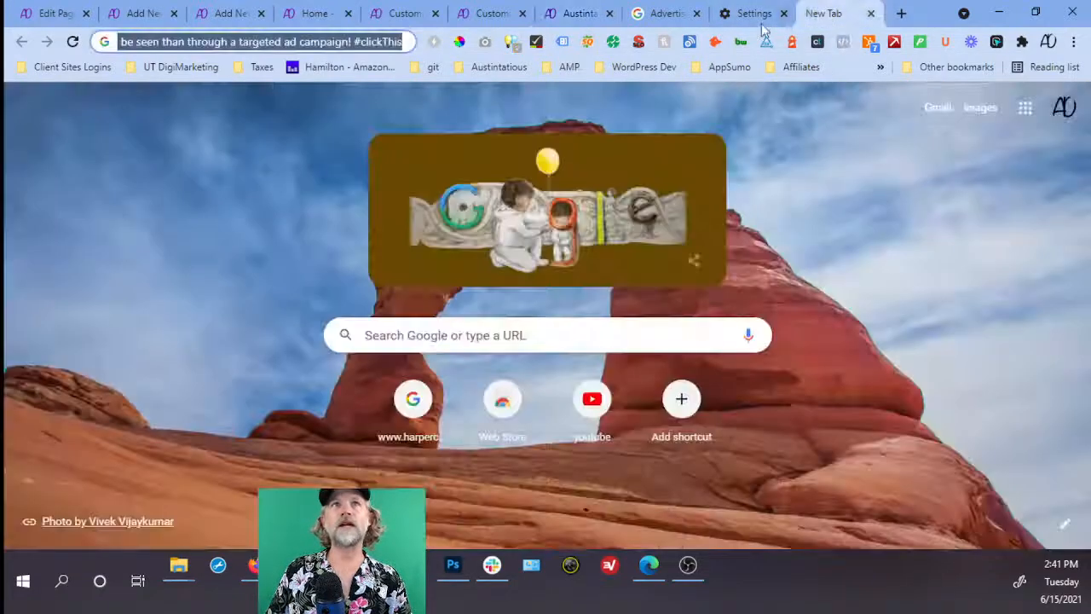
pyautogui.click(334, 41)
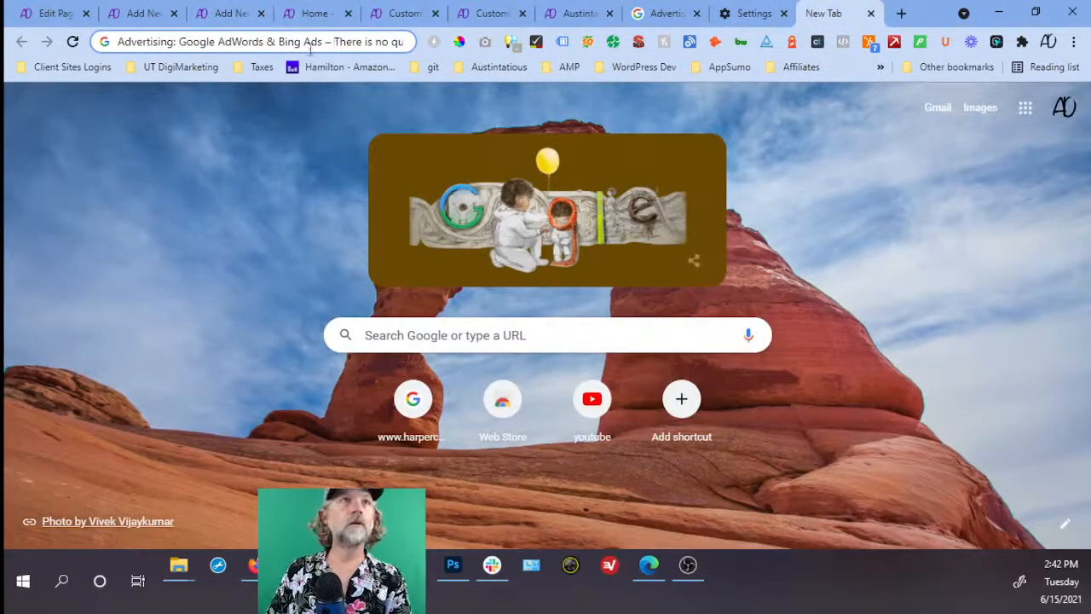
pyautogui.moveTo(119, 45); pyautogui.dragTo(619, 43)
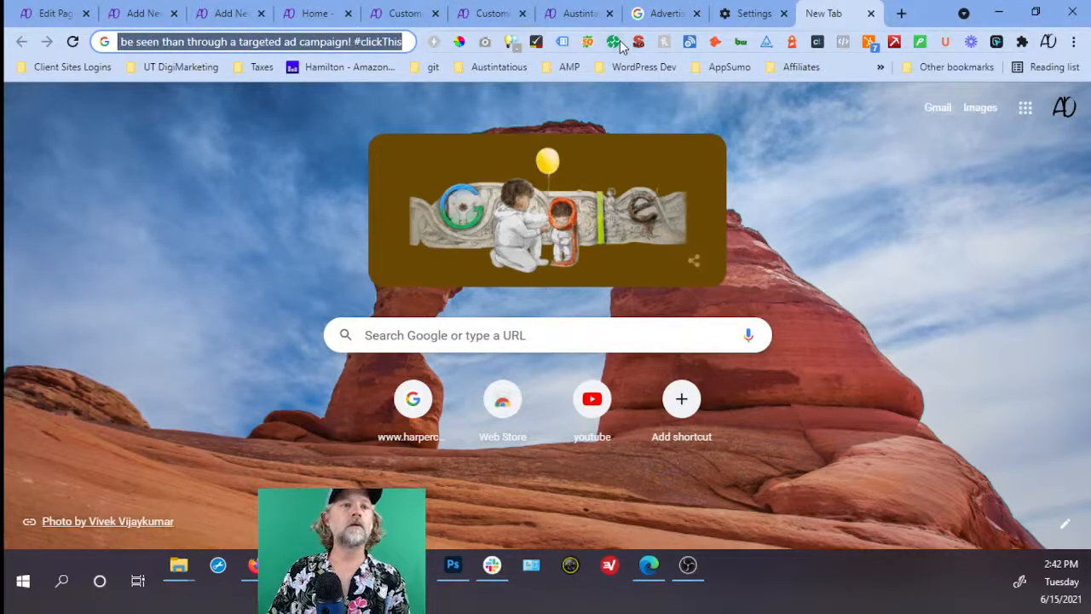
pyautogui.rightClick(300, 41)
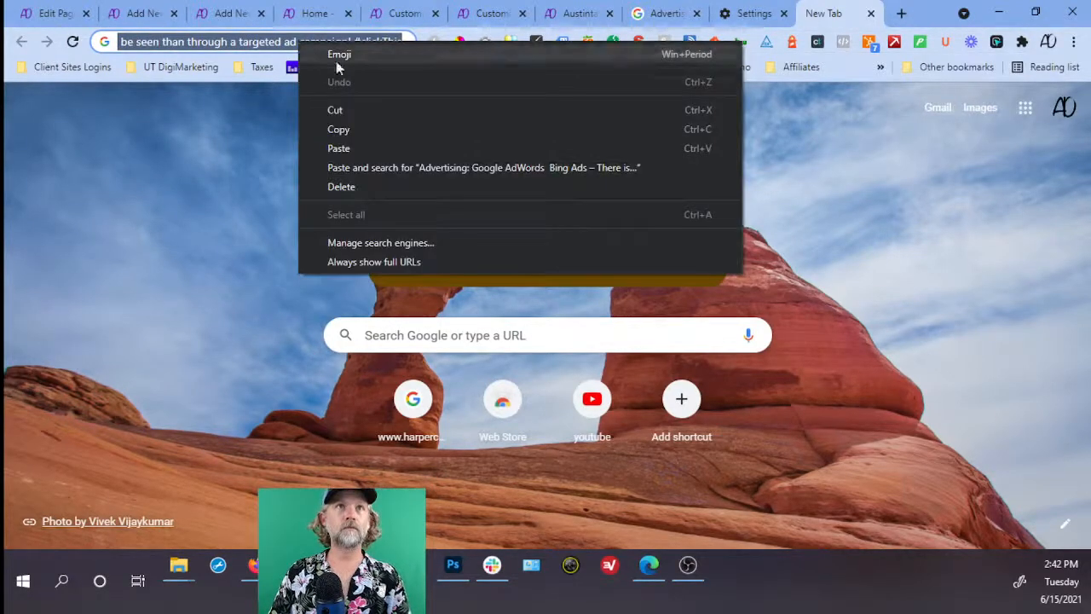
pyautogui.click(340, 129)
pyautogui.click(48, 19)
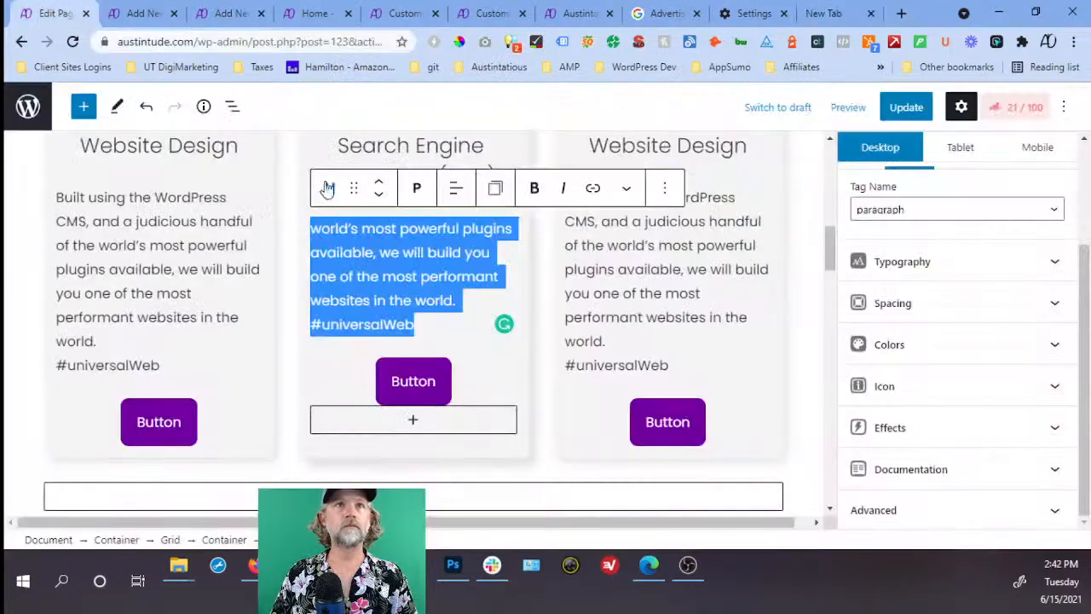
# Try to replace the second card's remaining description with the recopied text as plain text, remove the applied link, and reselect the description.
pyautogui.rightClick(358, 249)
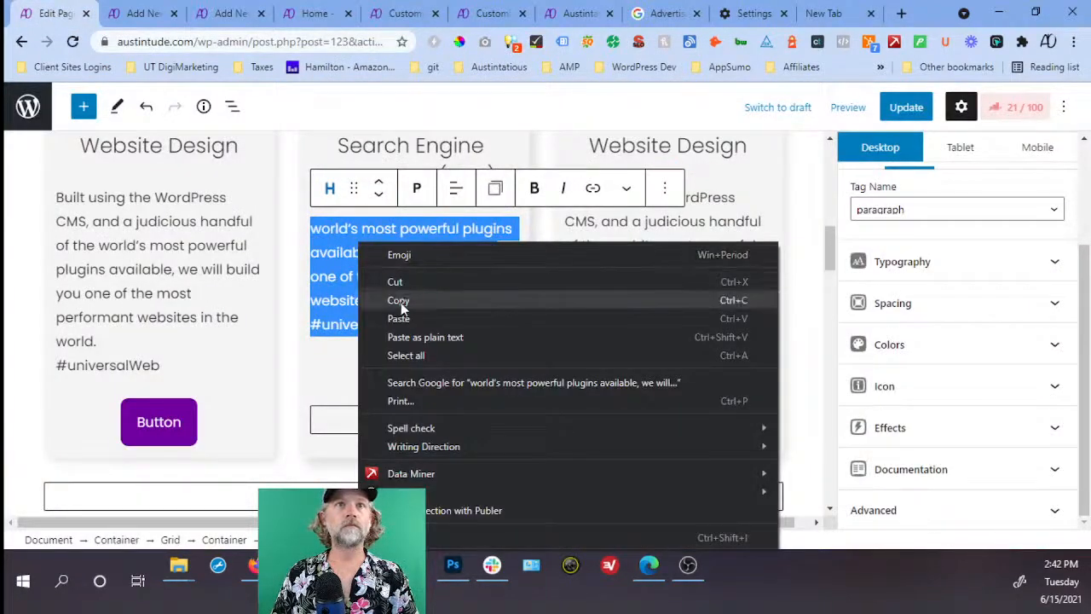
pyautogui.click(409, 337)
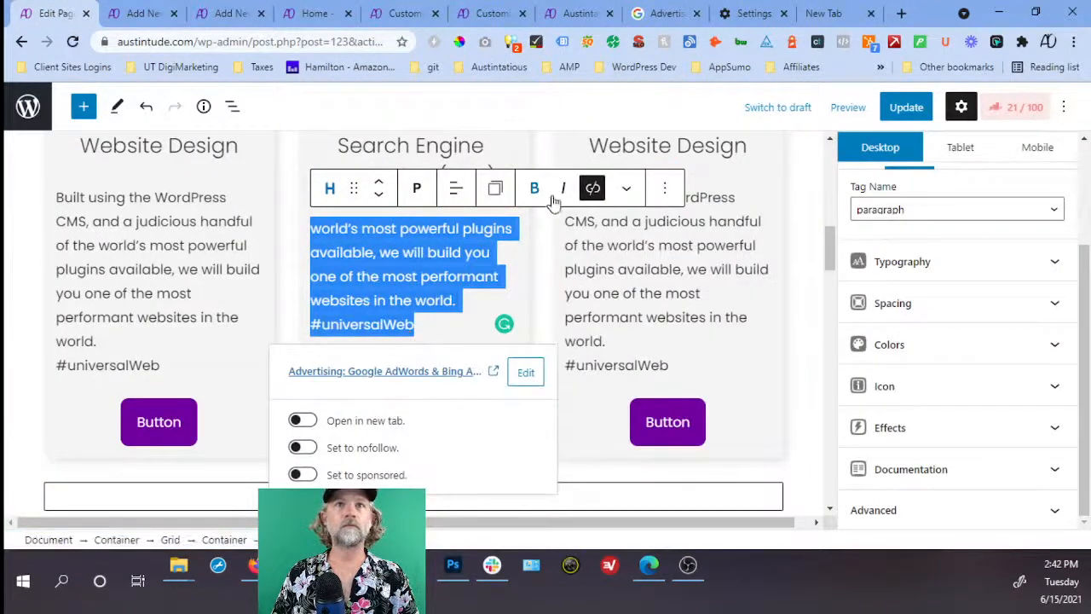
pyautogui.click(592, 187)
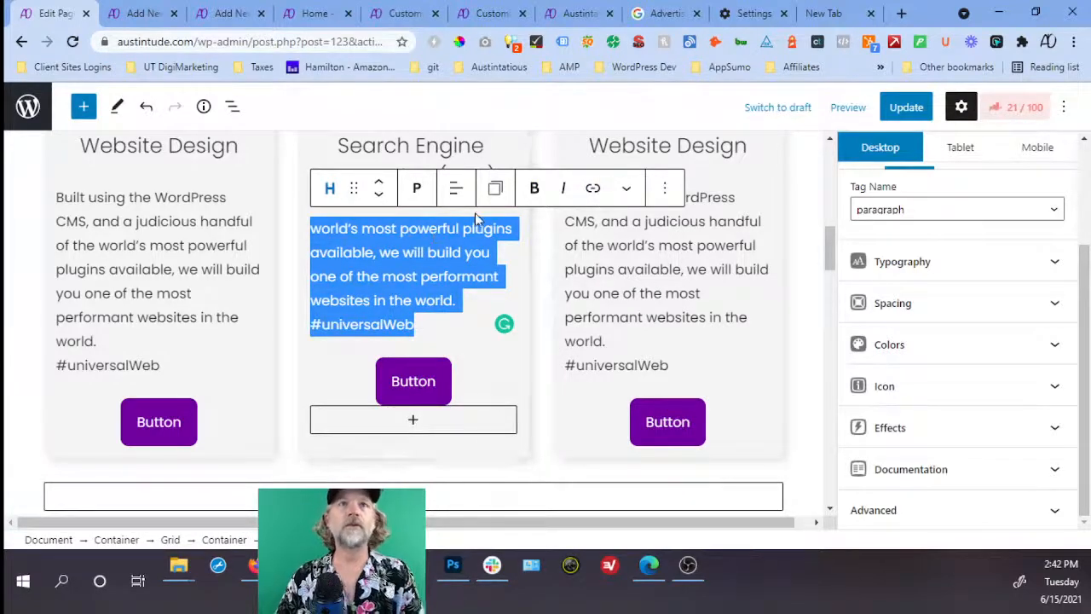
pyautogui.moveTo(310, 228); pyautogui.dragTo(415, 326)
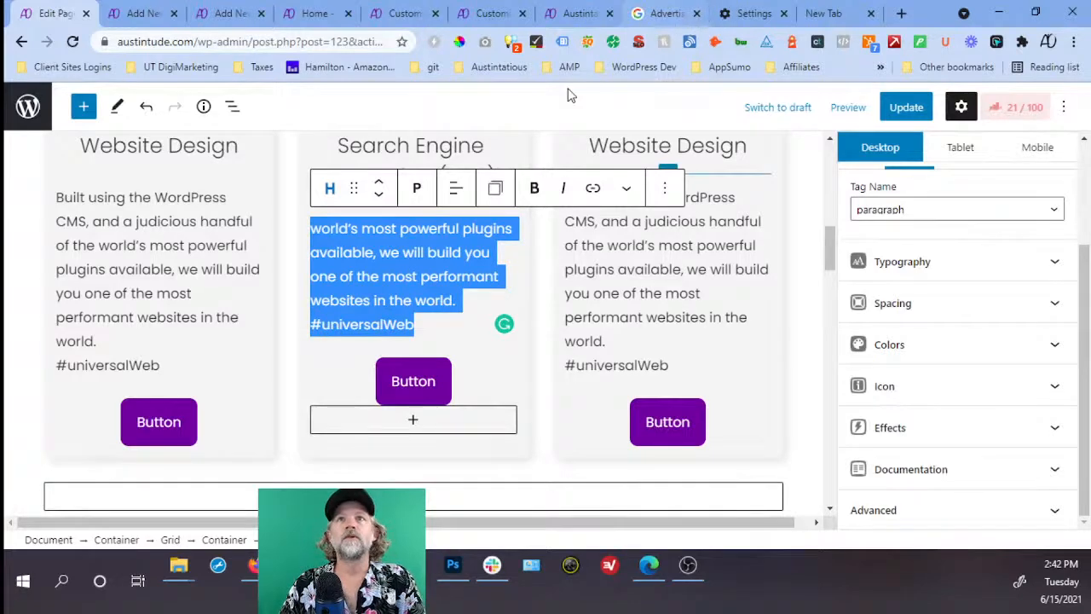
# Move the austintatiousdesign.co page into its own browser window and arrange it side by side with the page editor.
pyautogui.press('super+Left')
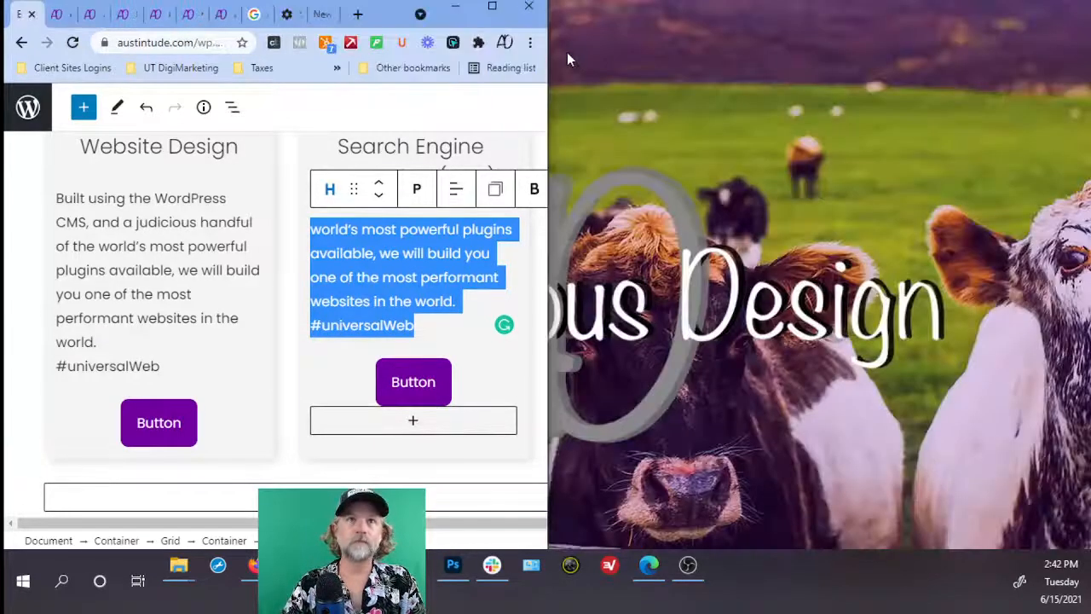
pyautogui.click(221, 15)
pyautogui.moveTo(316, 14); pyautogui.dragTo(1082, 255)
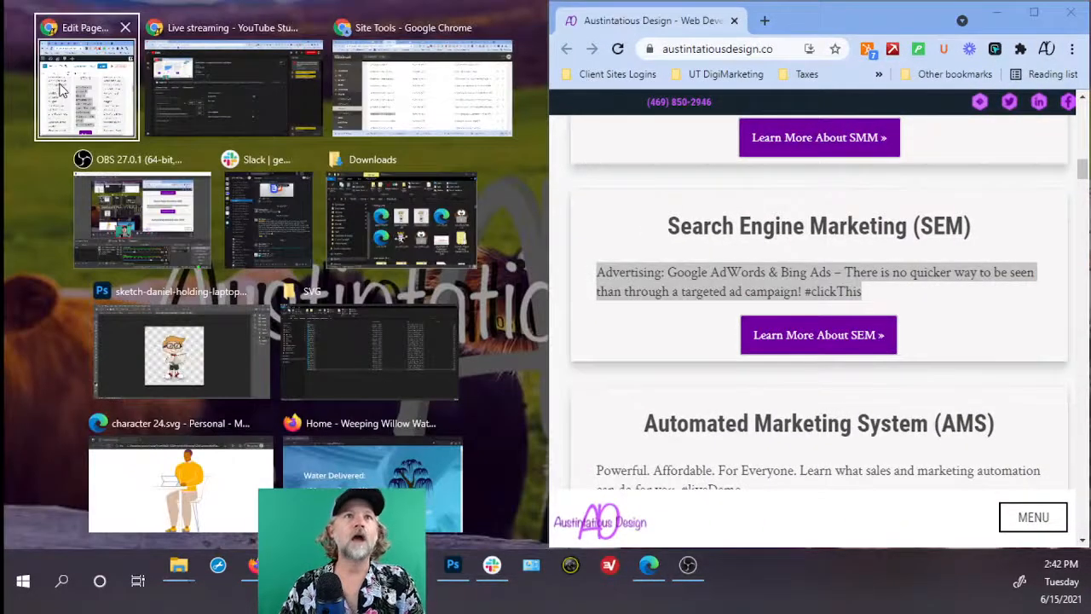
pyautogui.click(61, 91)
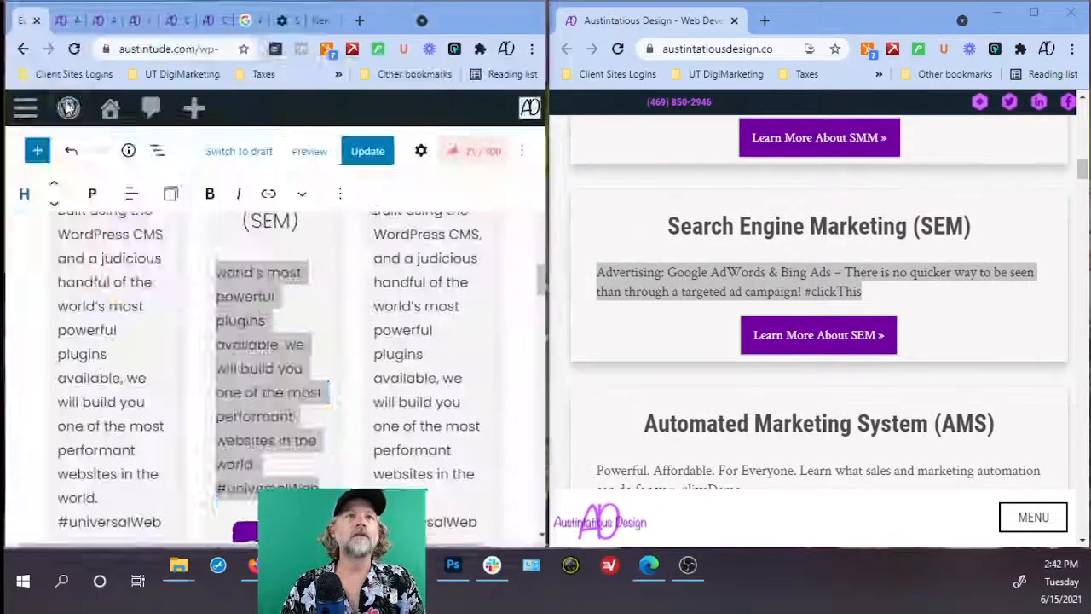
# Replace the second card's remaining description with the text "Online Advertising: Google Ads".
pyautogui.tripleClick(247, 294)
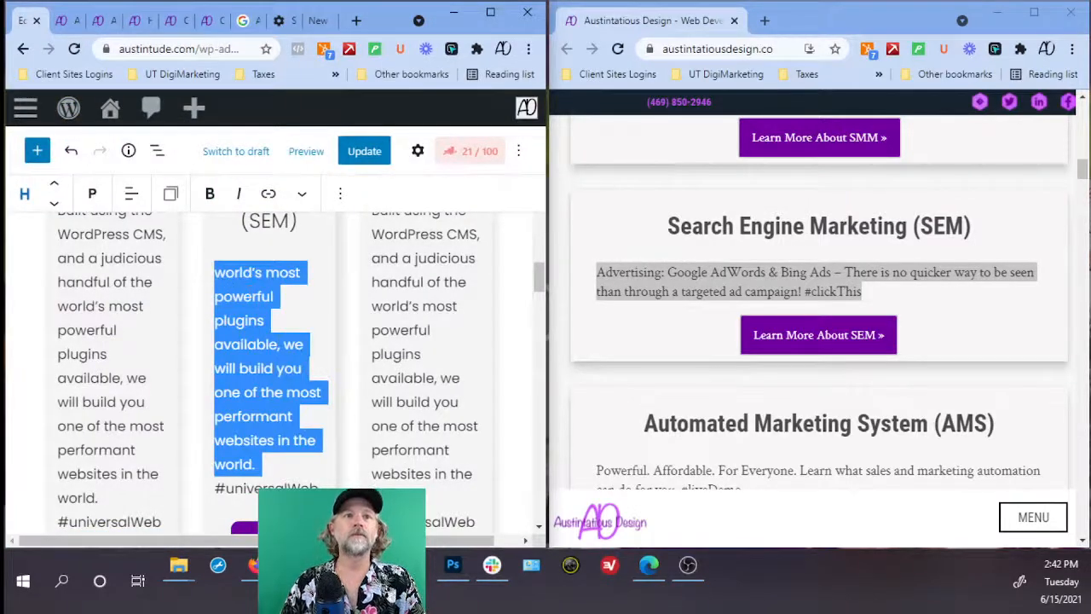
pyautogui.moveTo(318, 483); pyautogui.dragTo(319, 488)
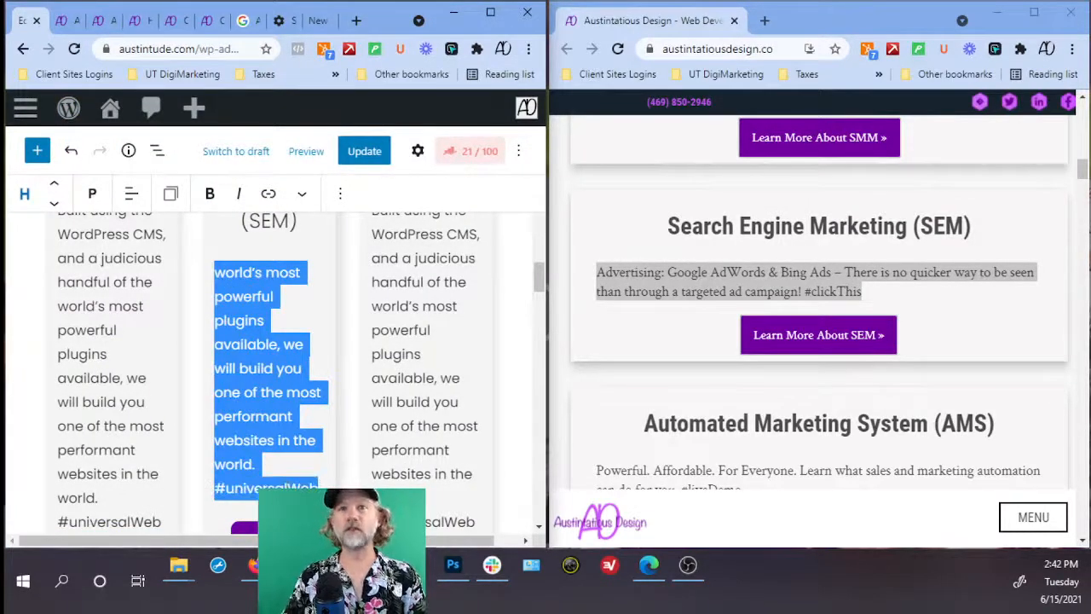
pyautogui.write('Advers')
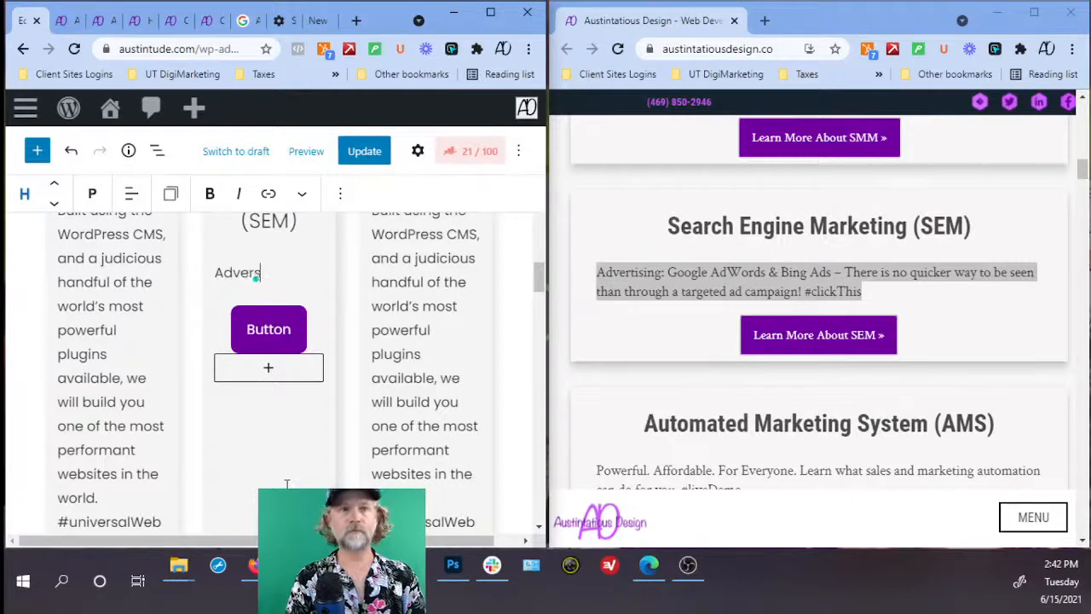
pyautogui.press('BackSpace')
pyautogui.press('BackSpace')
pyautogui.press('BackSpace')
pyautogui.press('BackSpace')
pyautogui.press('BackSpace')
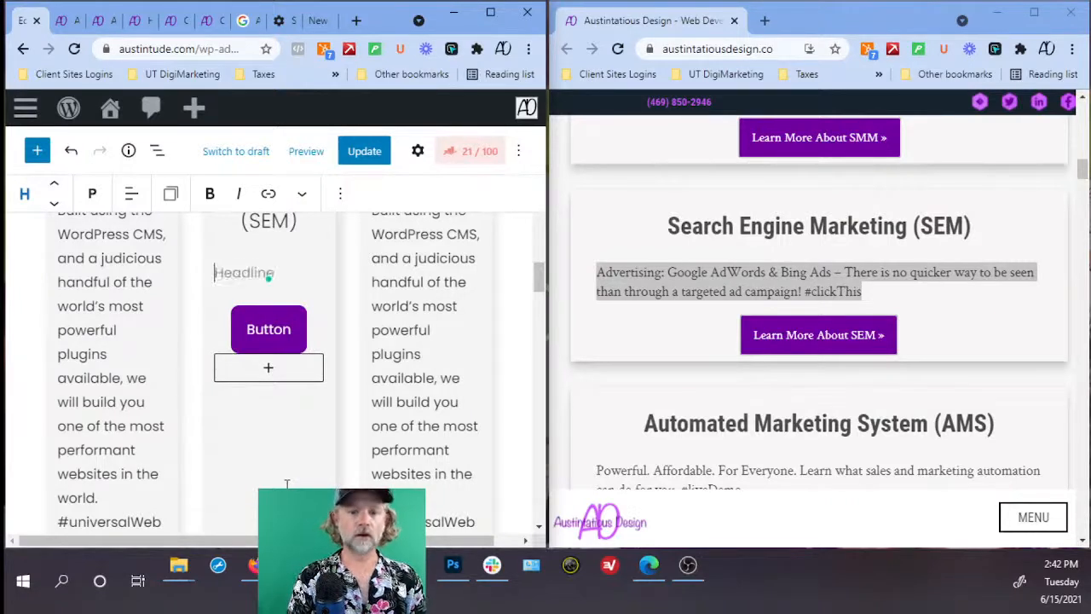
pyautogui.write('Online Advertising')
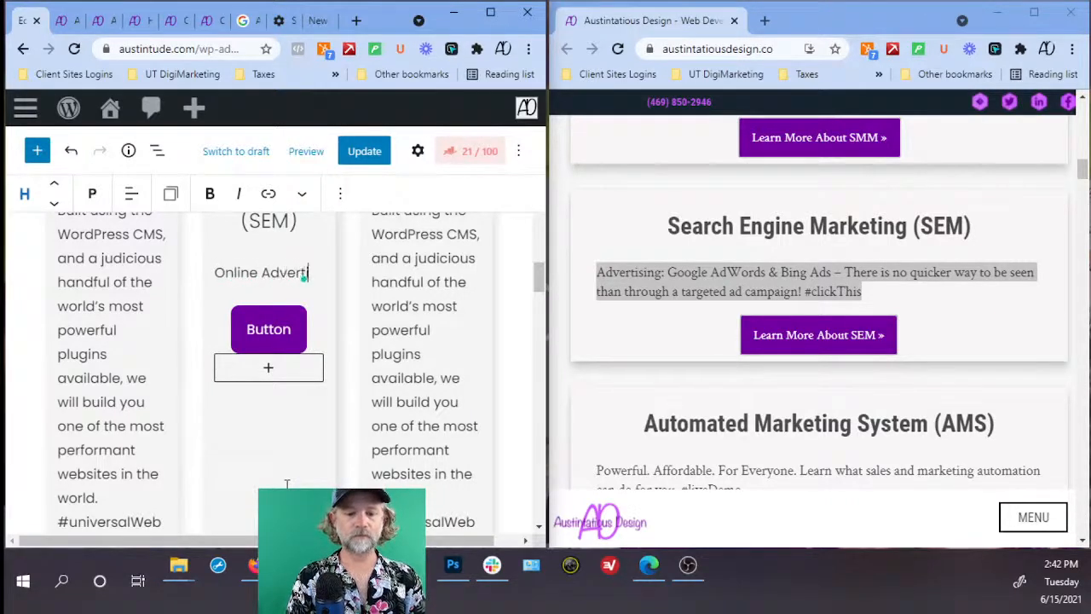
pyautogui.write(': Google')
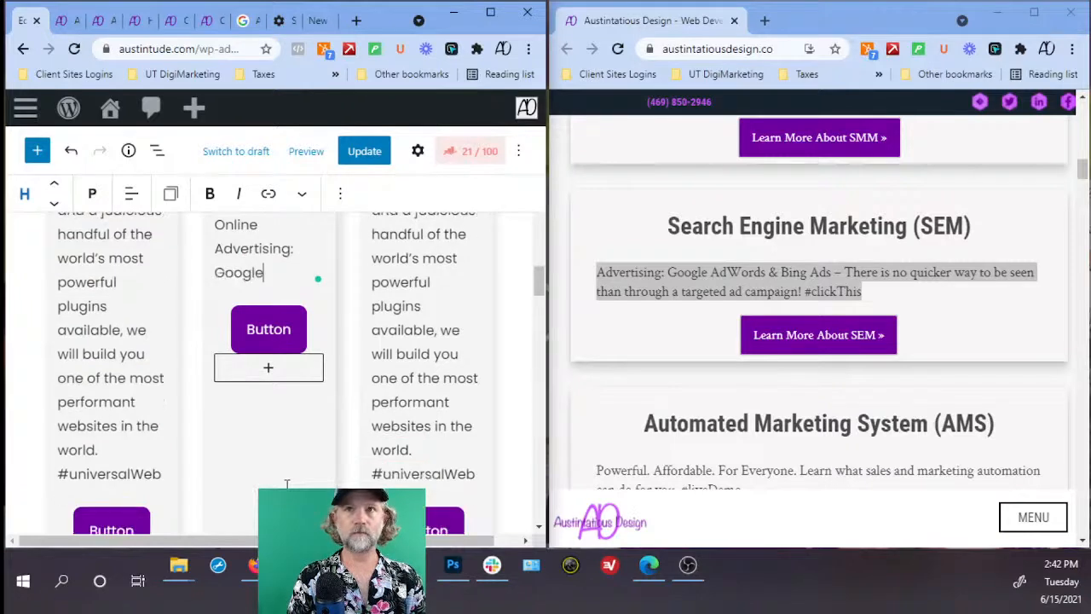
pyautogui.write(' Ads')
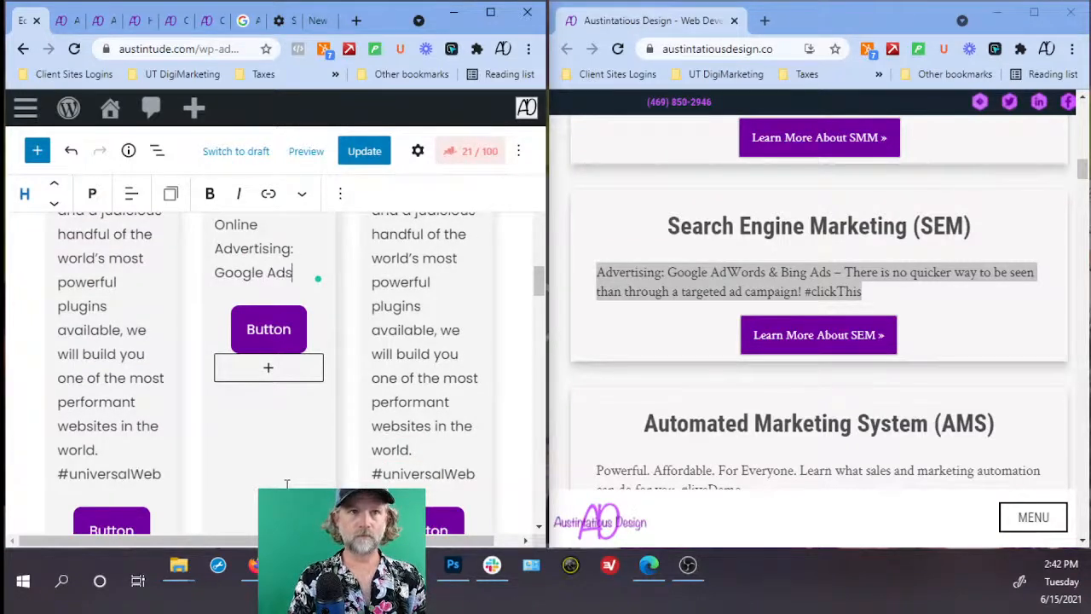
# Continue the second card's description with "& Bing Ads".
pyautogui.write(', Bi')
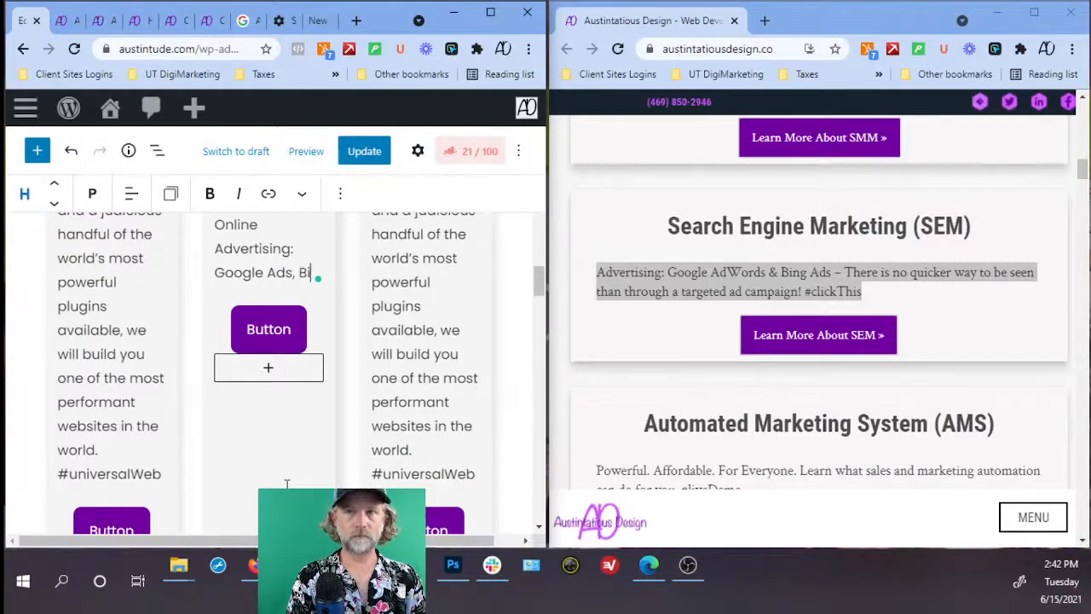
pyautogui.press('BackSpace')
pyautogui.press('BackSpace')
pyautogui.press('BackSpace')
pyautogui.press('BackSpace')
pyautogui.press('BackSpace')
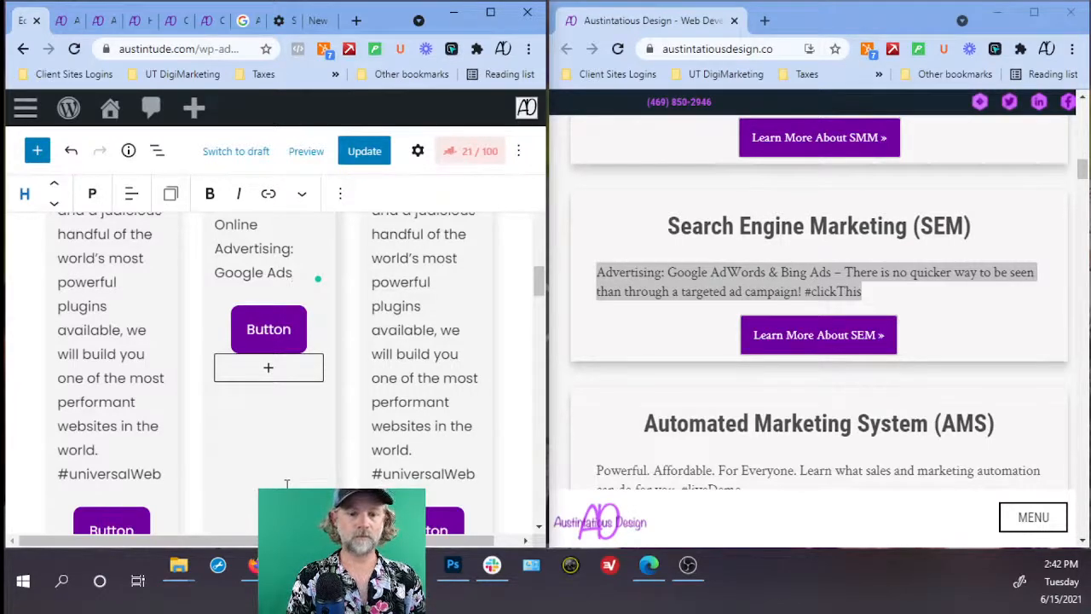
pyautogui.write('& Bing')
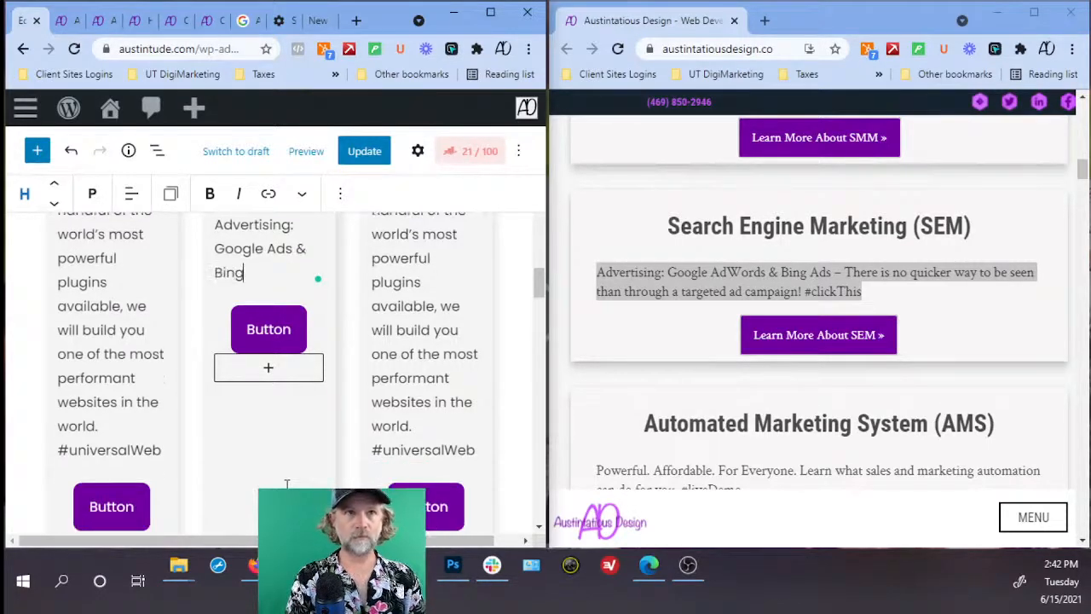
pyautogui.write(' Ads')
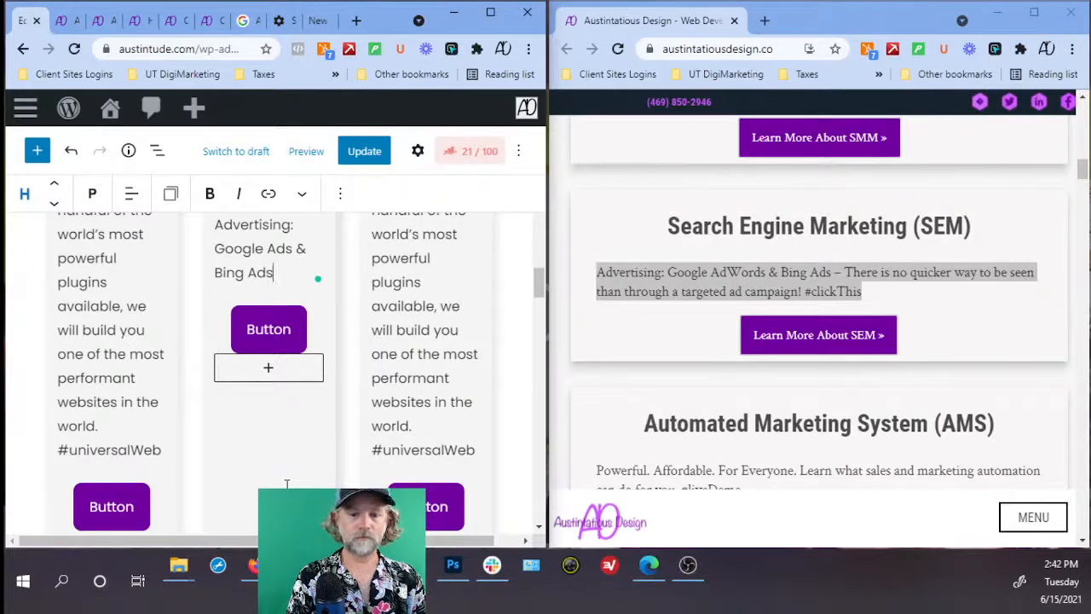
# Add "~ There is no quicker way to be seen than through a targeted ad campaign!" to the second card's description.
pyautogui.write(' ~ Ther')
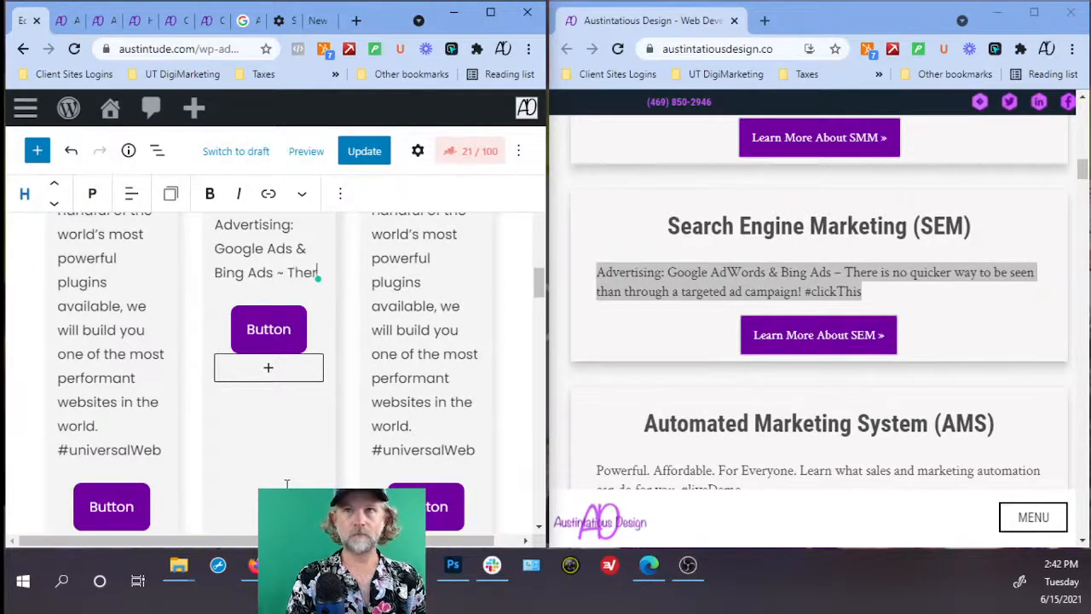
pyautogui.write('e is no quicker ')
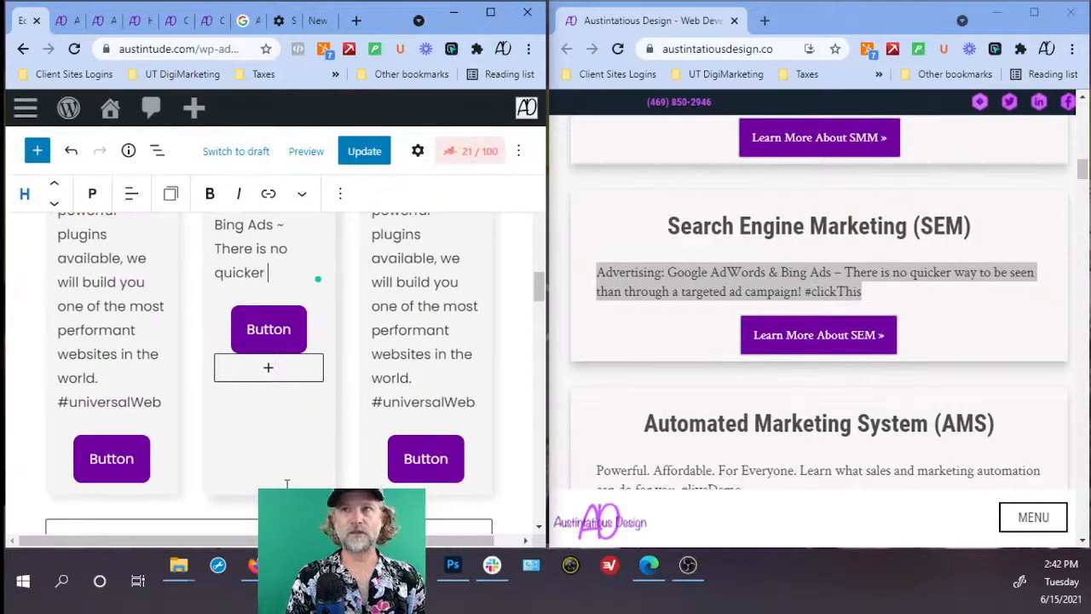
pyautogui.write('way to')
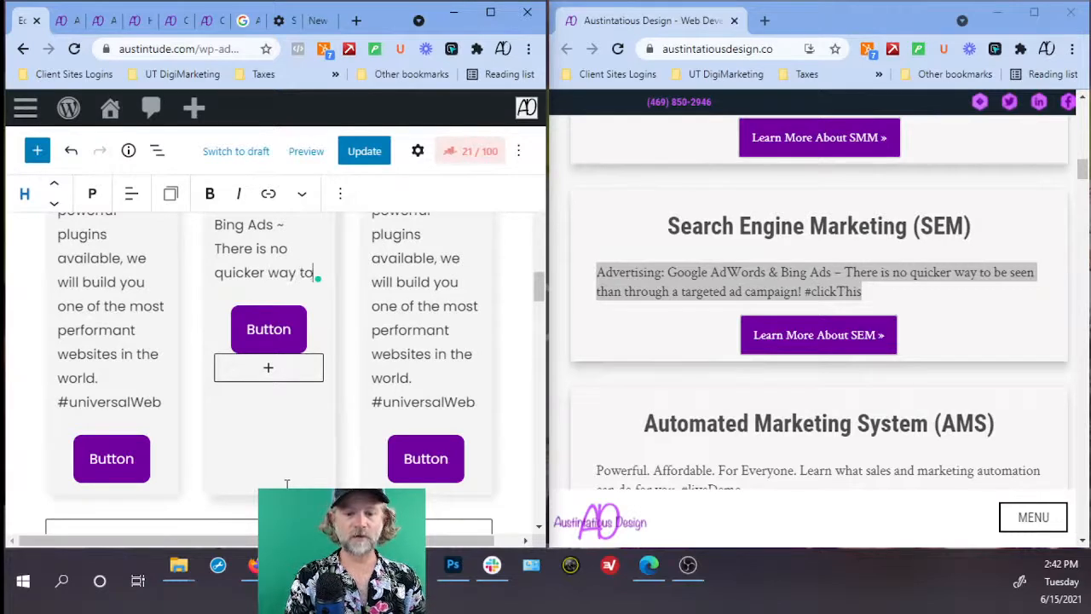
pyautogui.write(' be')
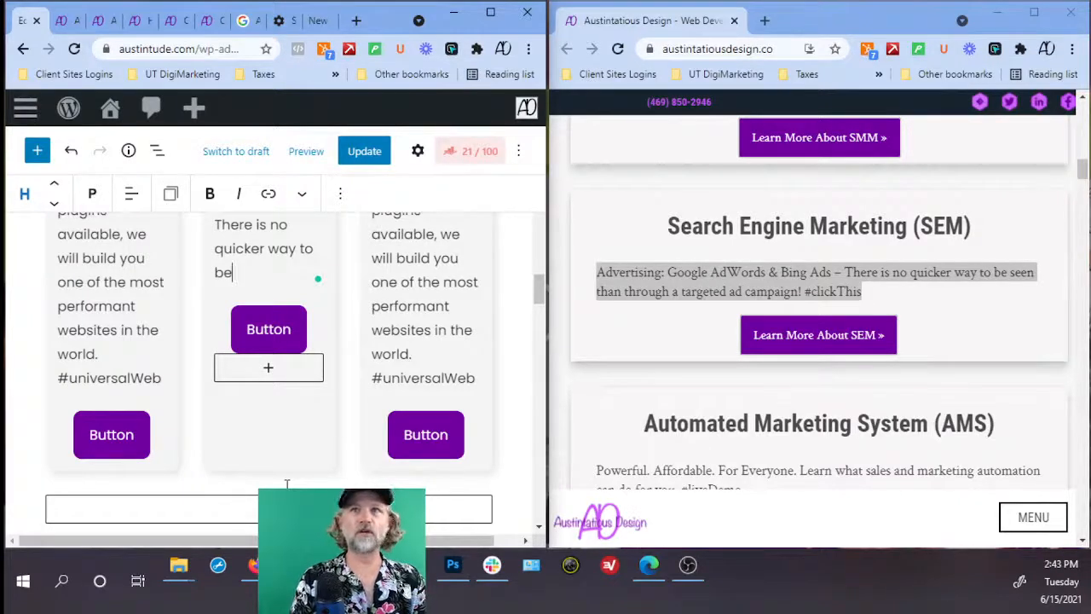
pyautogui.write('seen')
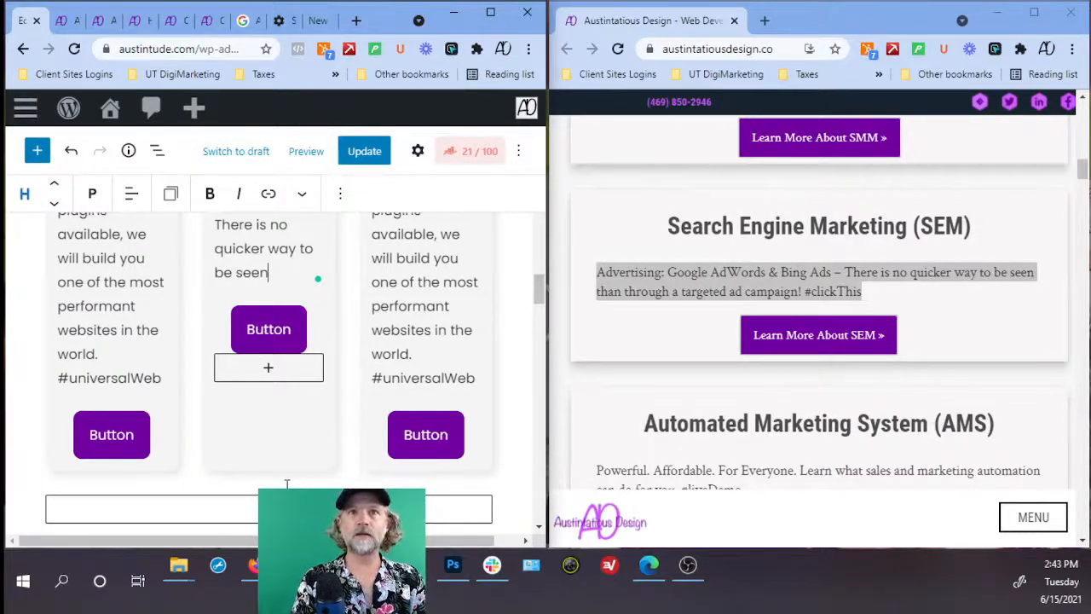
pyautogui.write(' than through ')
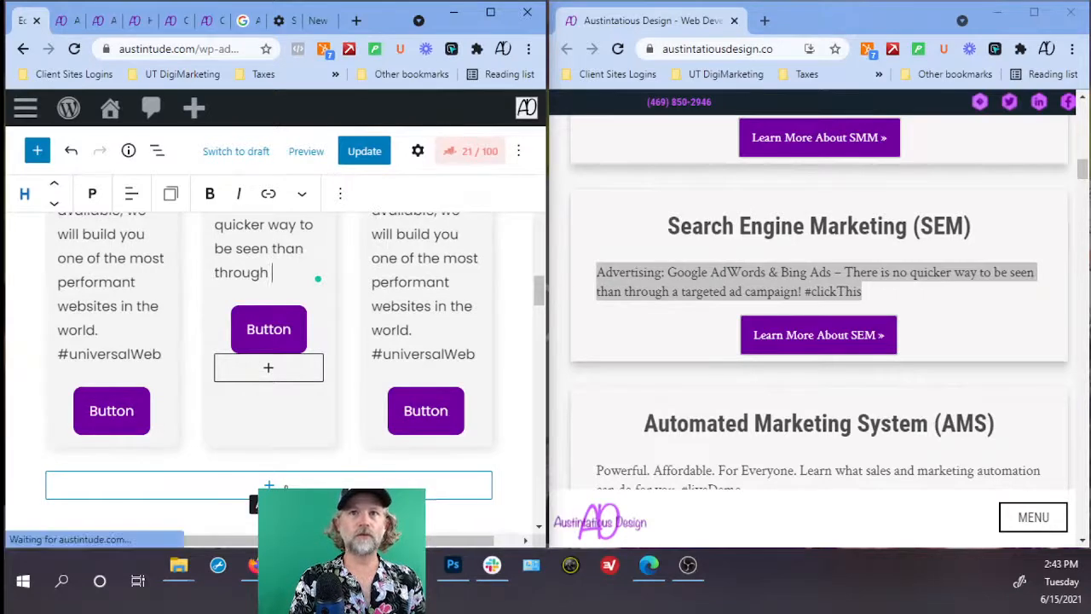
pyautogui.write('a targeted ')
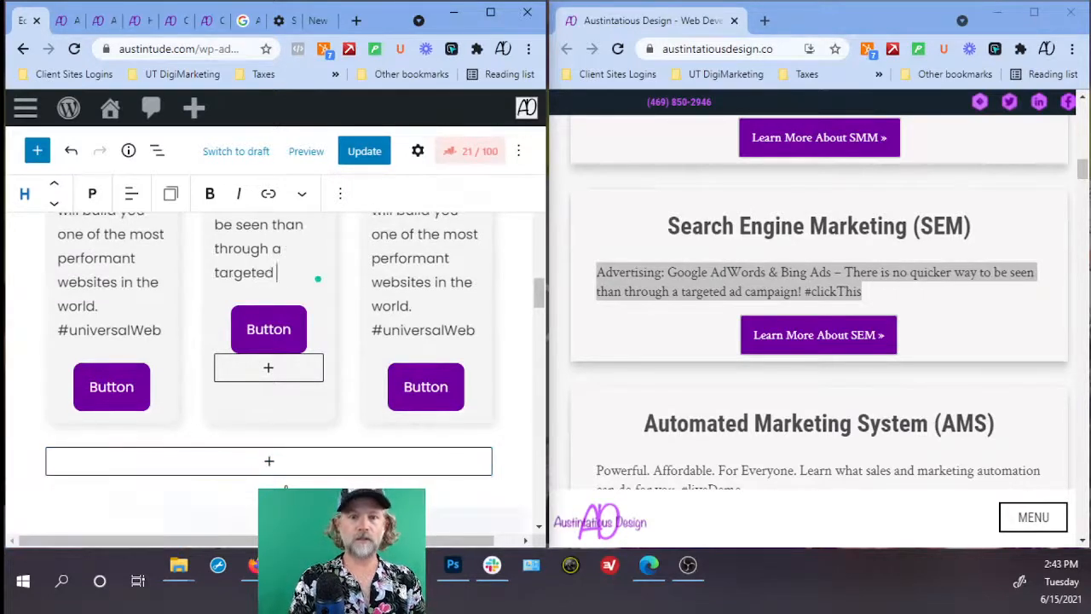
pyautogui.write('ad campaign')
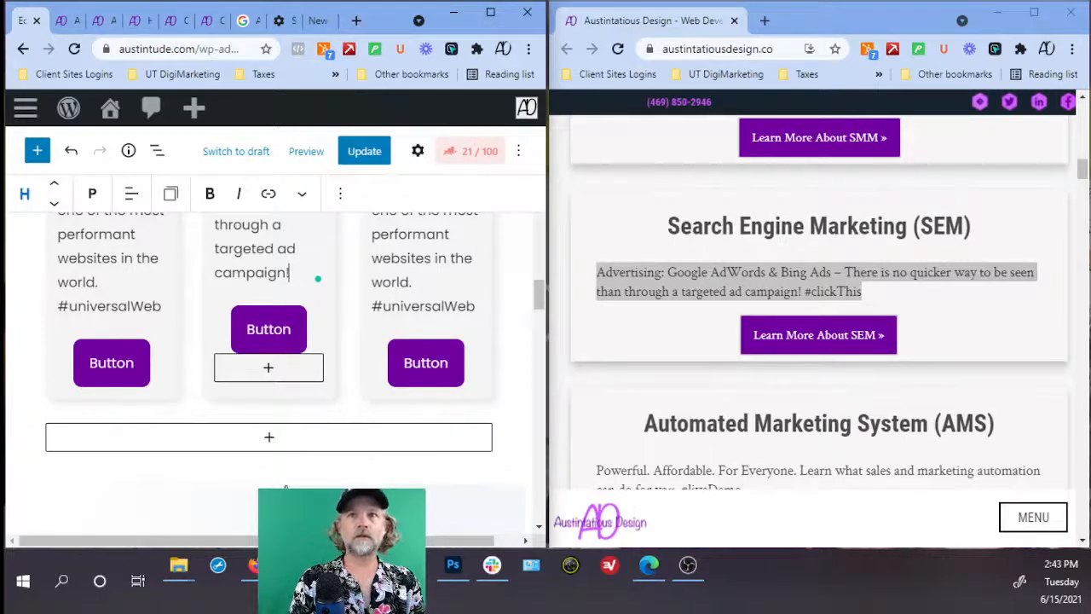
pyautogui.write('!')
# Add the hashtag "#clickThis" on a new line of the second card's description and leave the text.
pyautogui.press('Return')
pyautogui.write('#')
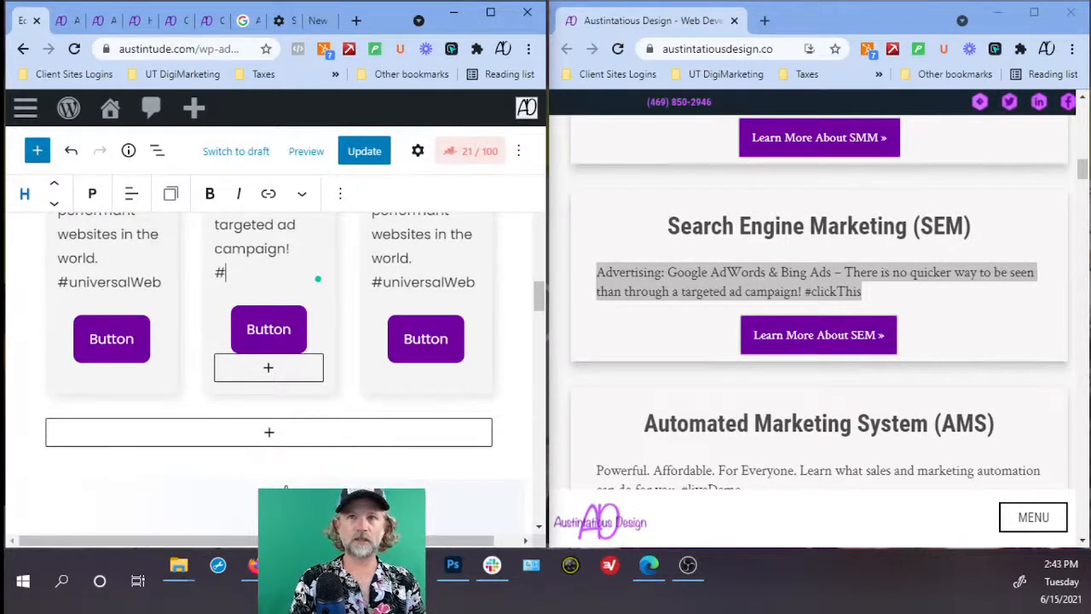
pyautogui.write('clickThis')
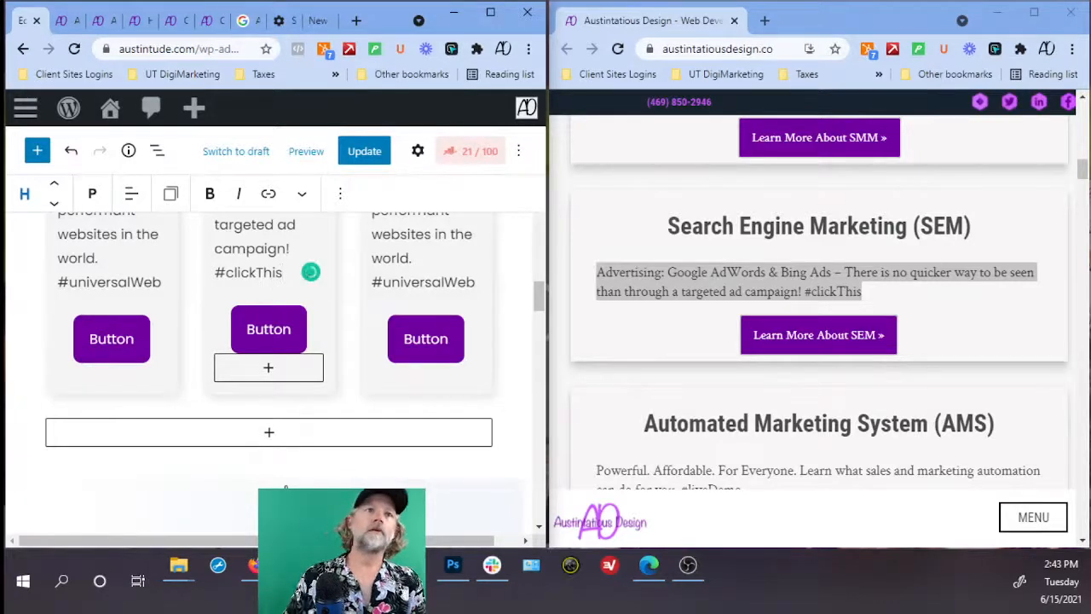
pyautogui.click(353, 408)
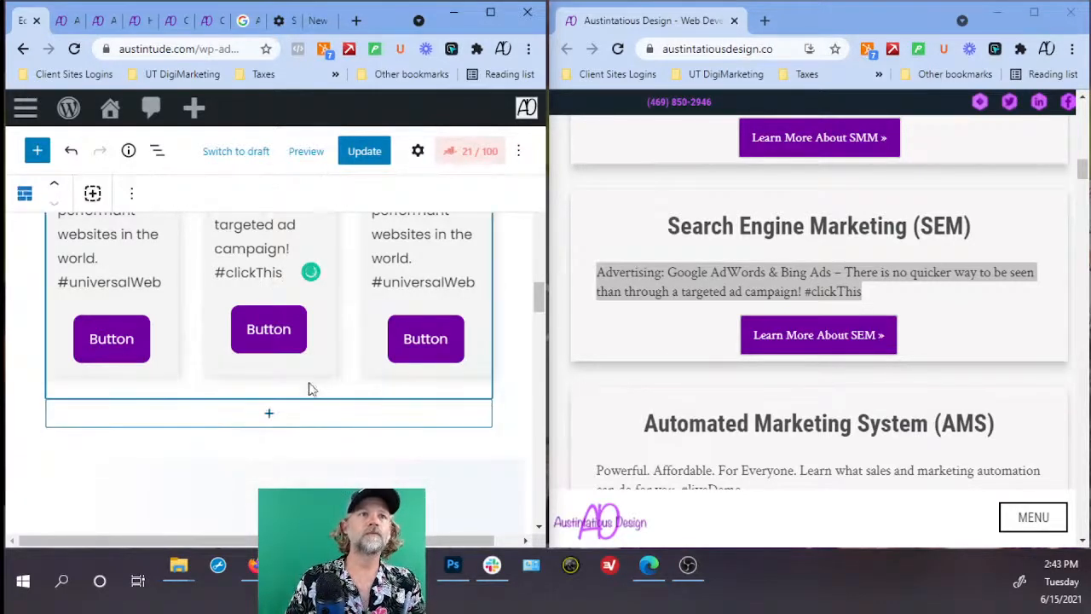
# Maximize the page editor's browser window with the service cards in view.
pyautogui.scroll(5, 298, 380)
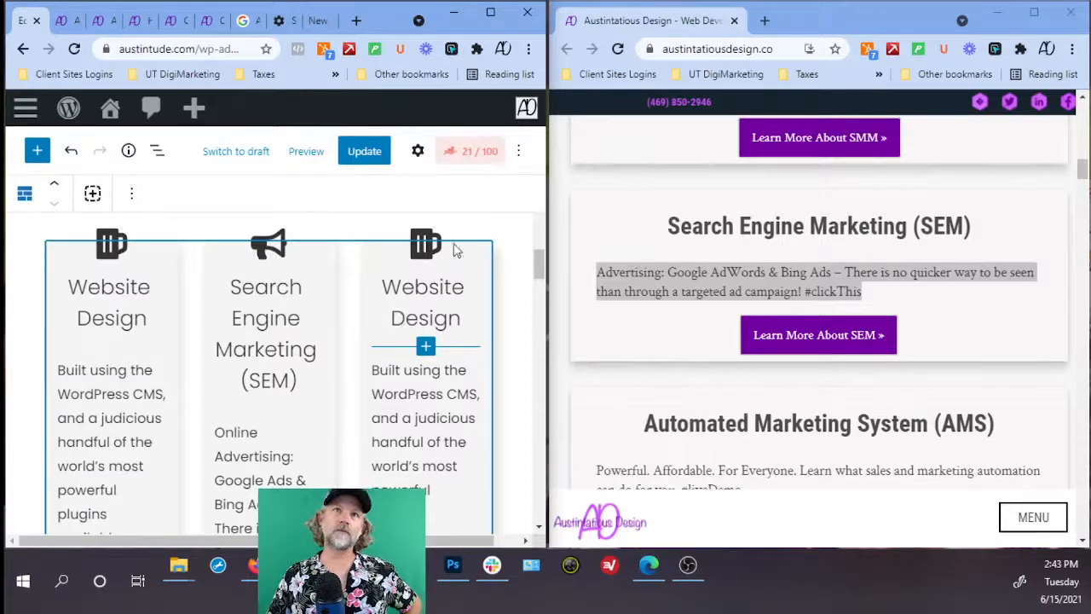
pyautogui.click(490, 12)
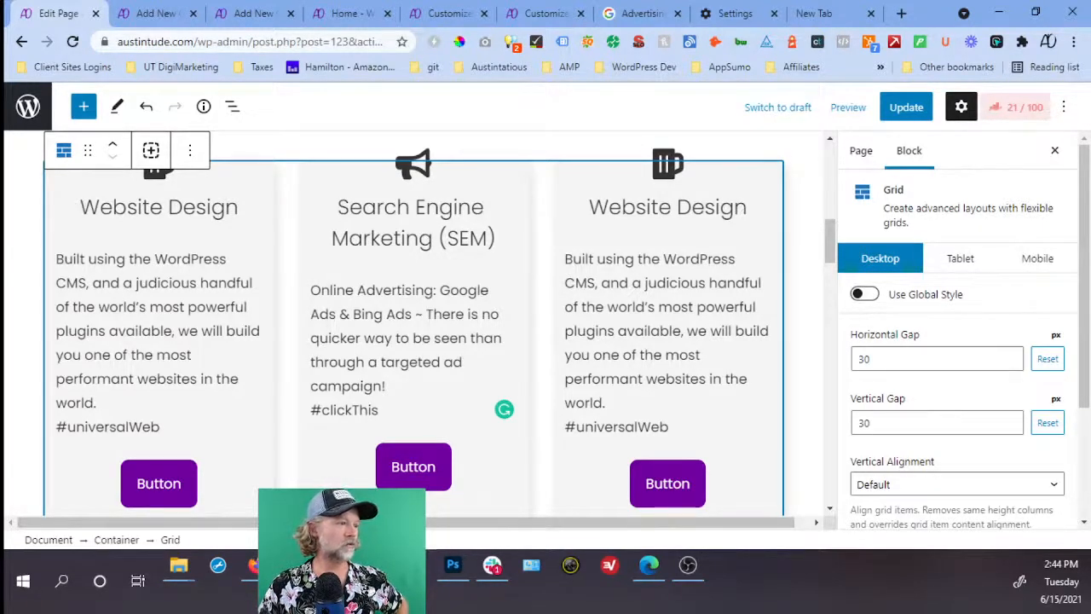
pyautogui.click(688, 564)
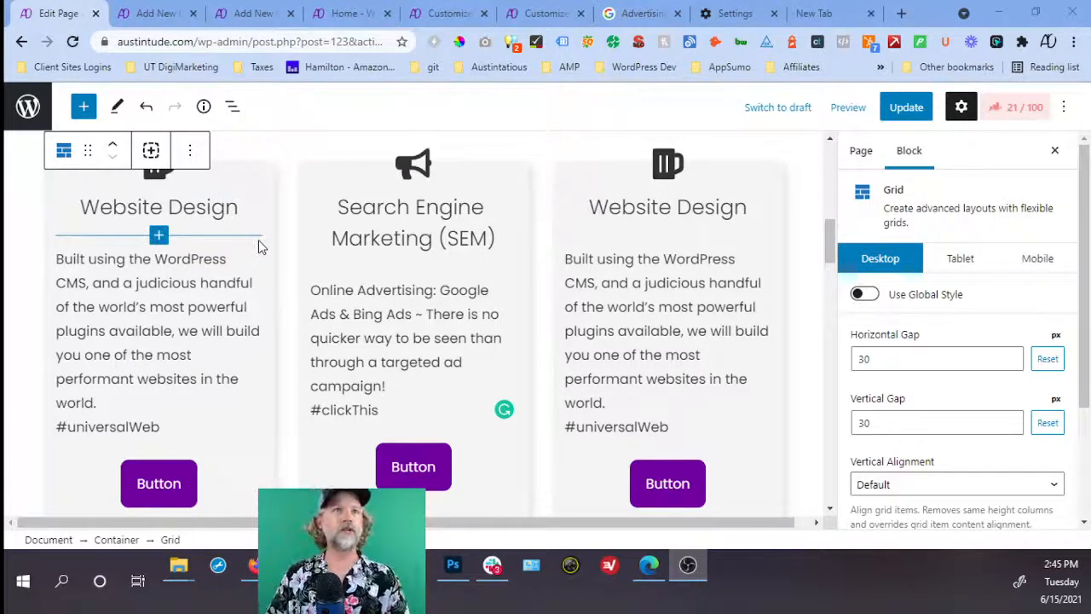
# Switch to the editor tab holding the single Website Design card and select that card's container block.
pyautogui.click(162, 14)
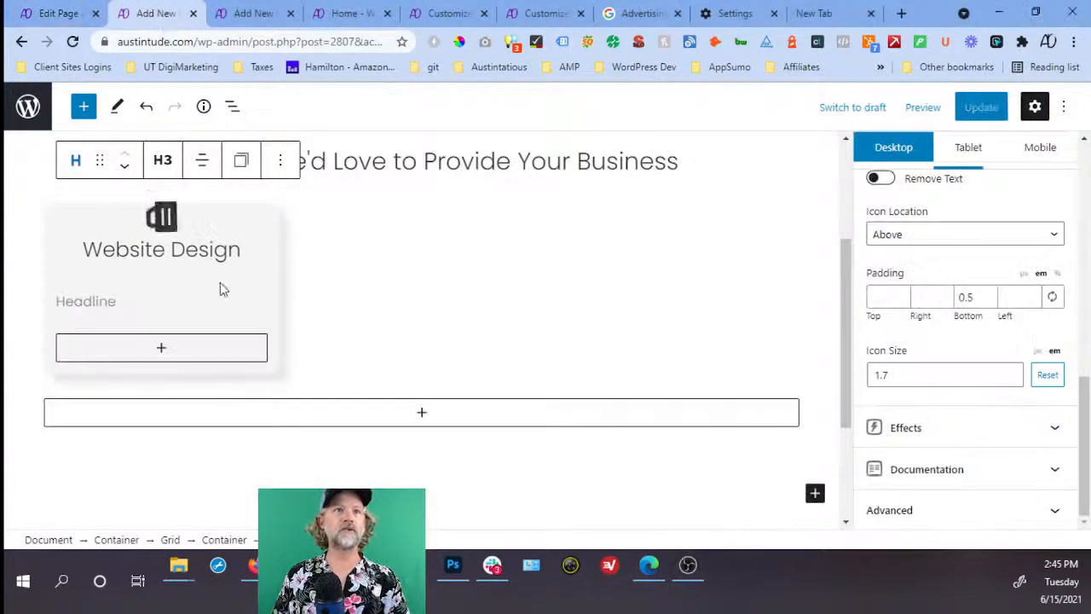
pyautogui.click(233, 236)
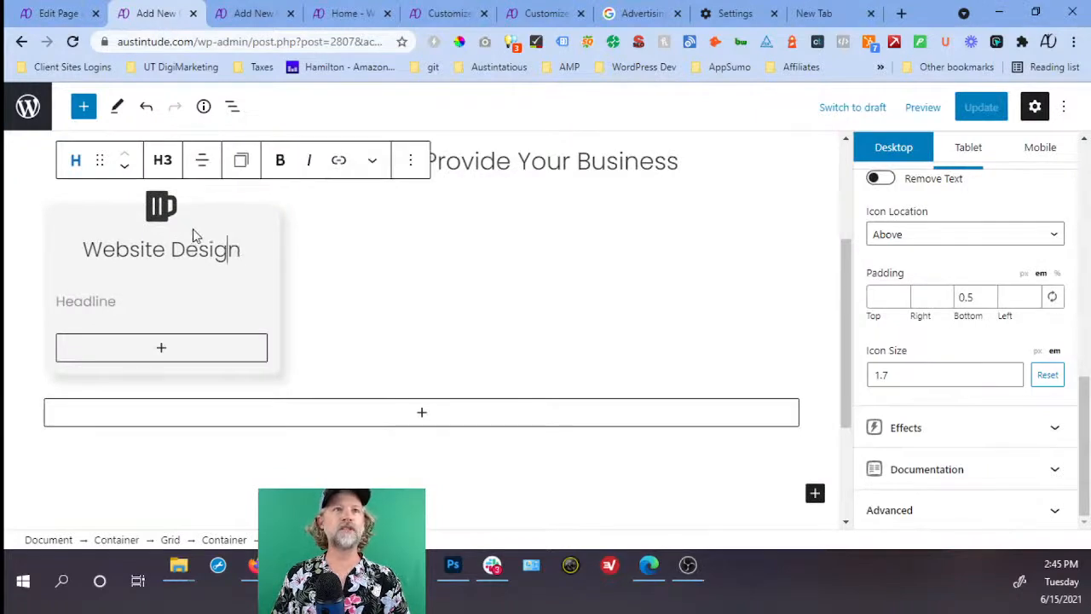
pyautogui.click(232, 105)
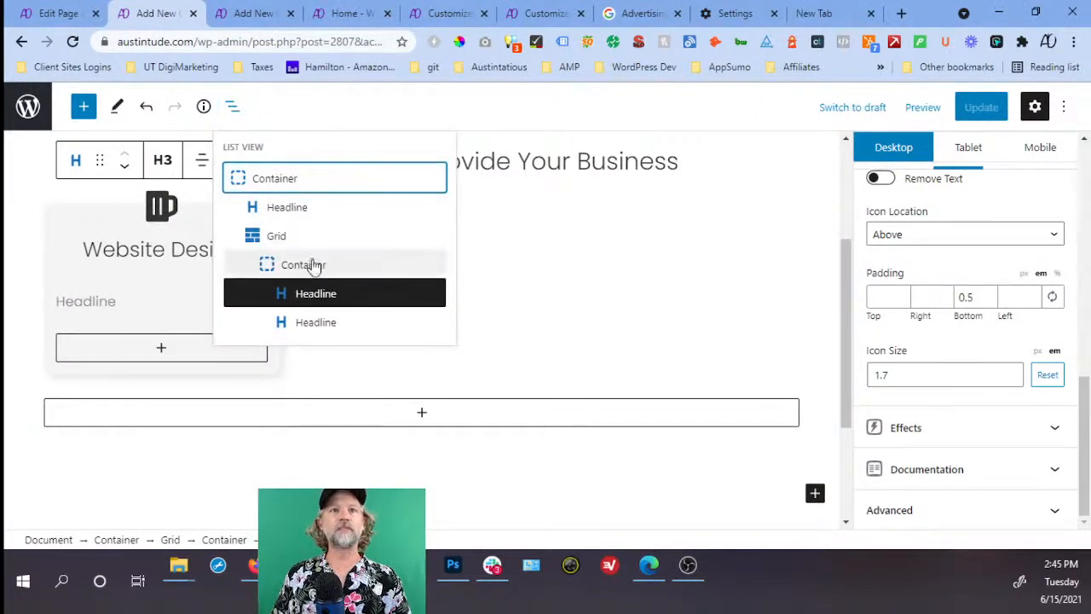
pyautogui.click(314, 265)
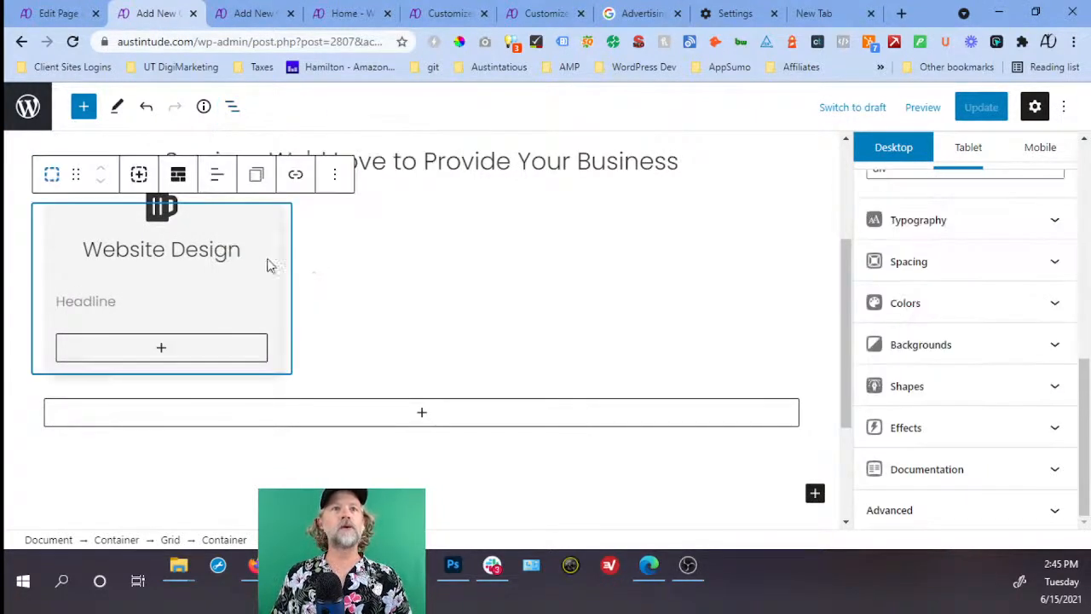
pyautogui.click(154, 300)
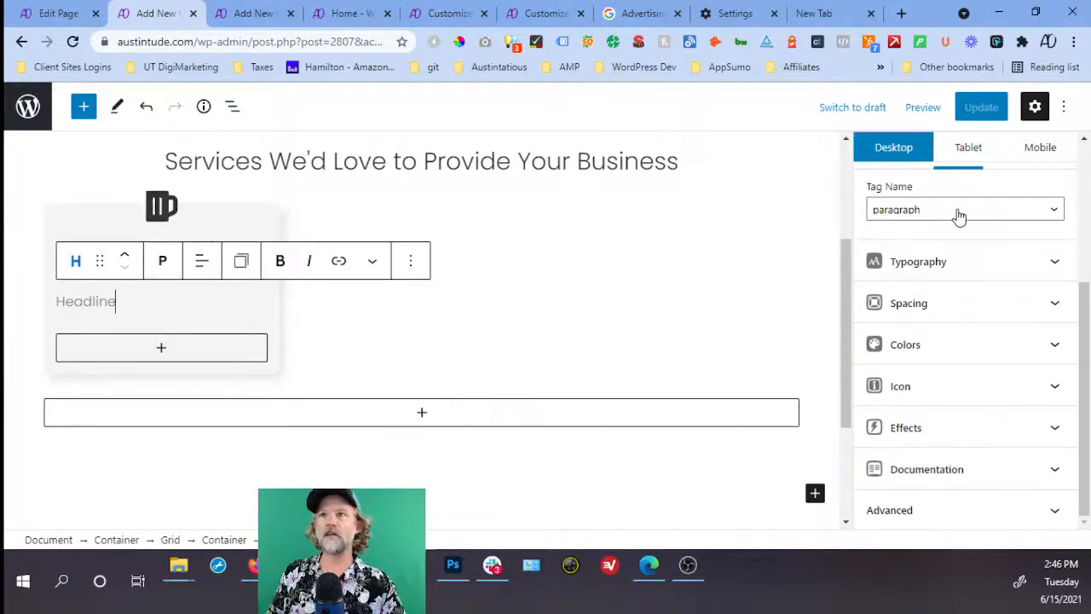
pyautogui.click(233, 108)
pyautogui.click(310, 265)
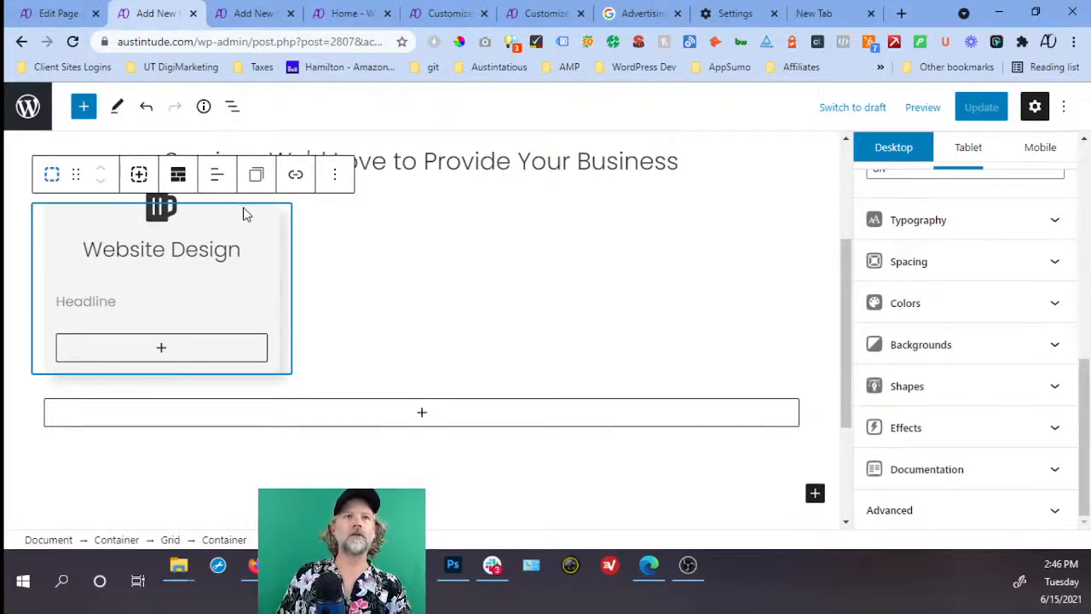
pyautogui.click(335, 174)
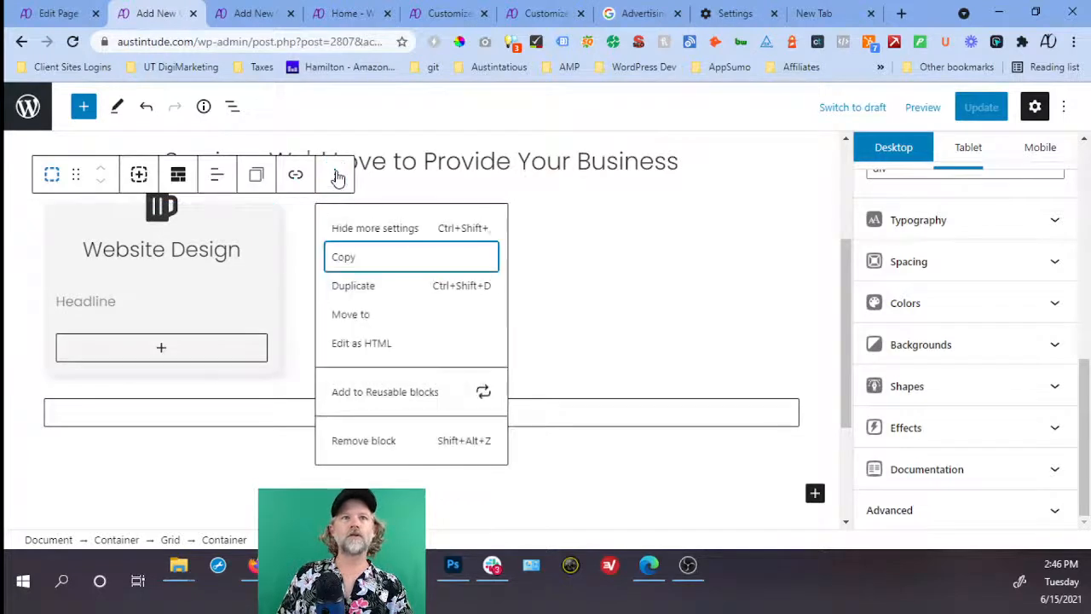
pyautogui.click(232, 106)
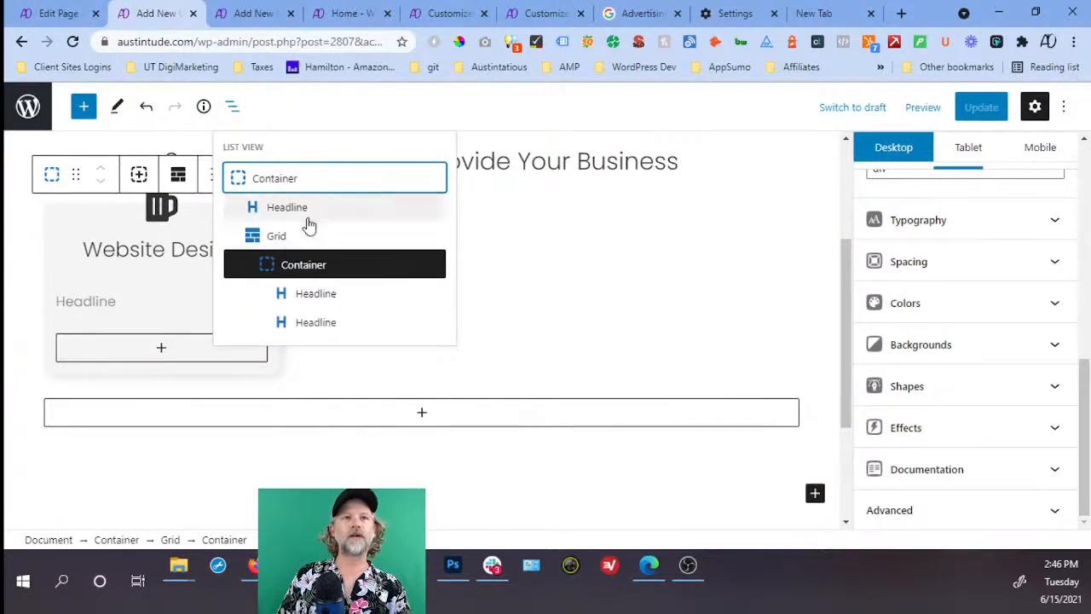
pyautogui.click(307, 269)
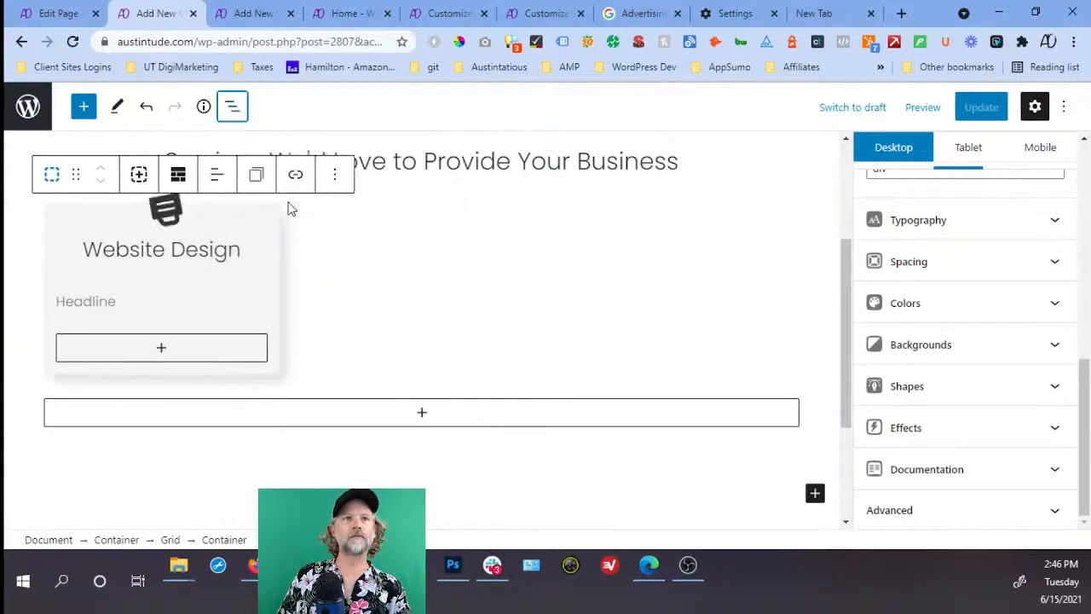
pyautogui.click(334, 173)
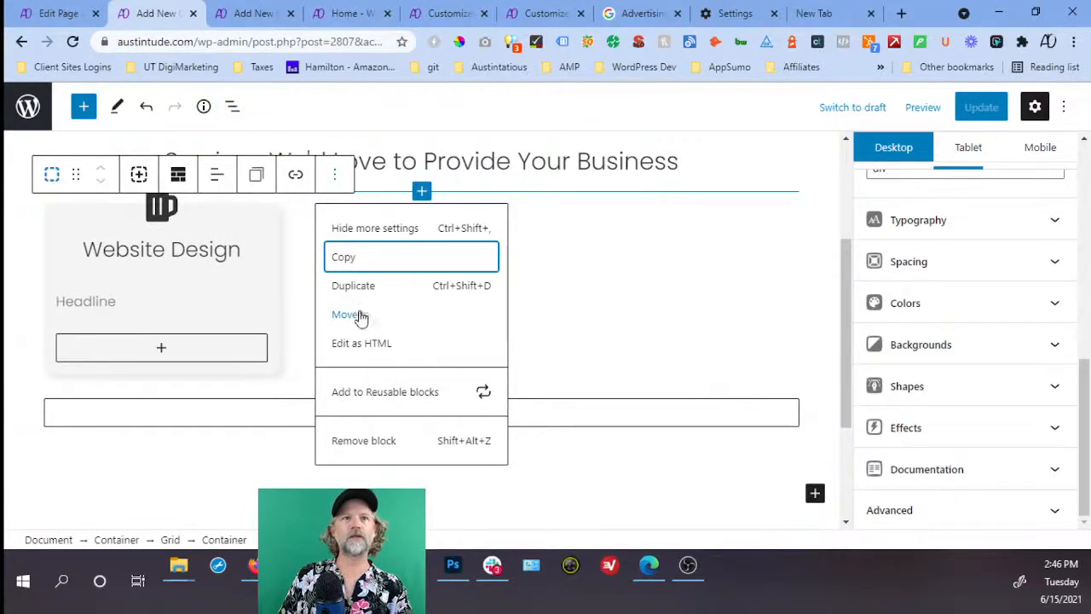
# Insert an empty block before the Website Design title inside the card.
pyautogui.click(239, 234)
pyautogui.click(289, 167)
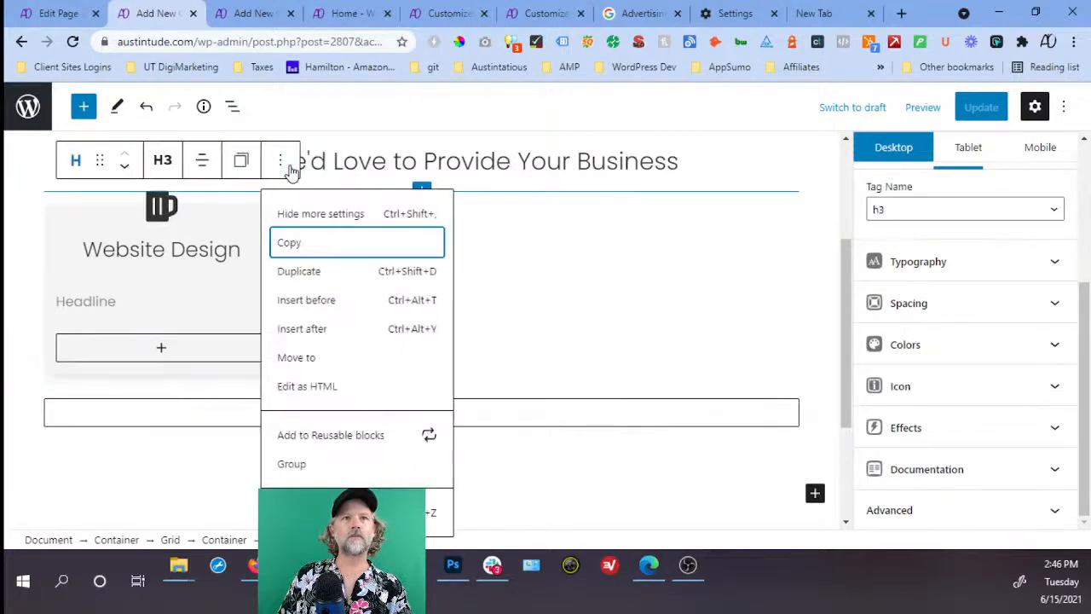
pyautogui.click(345, 300)
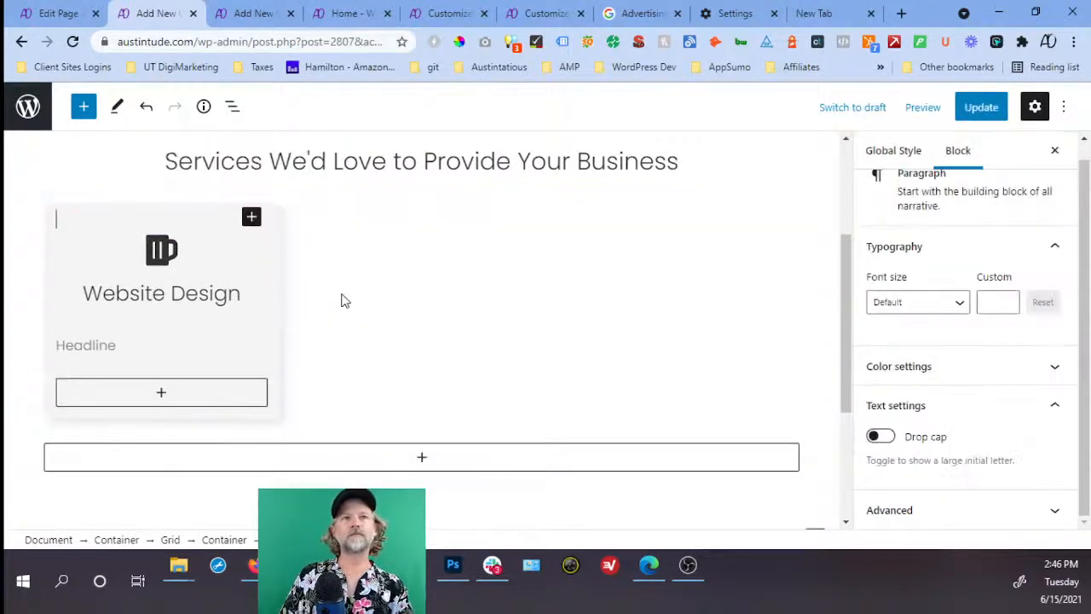
# Turn the empty block above the card title into a Grid block with a single-column layout.
pyautogui.write('/contain')
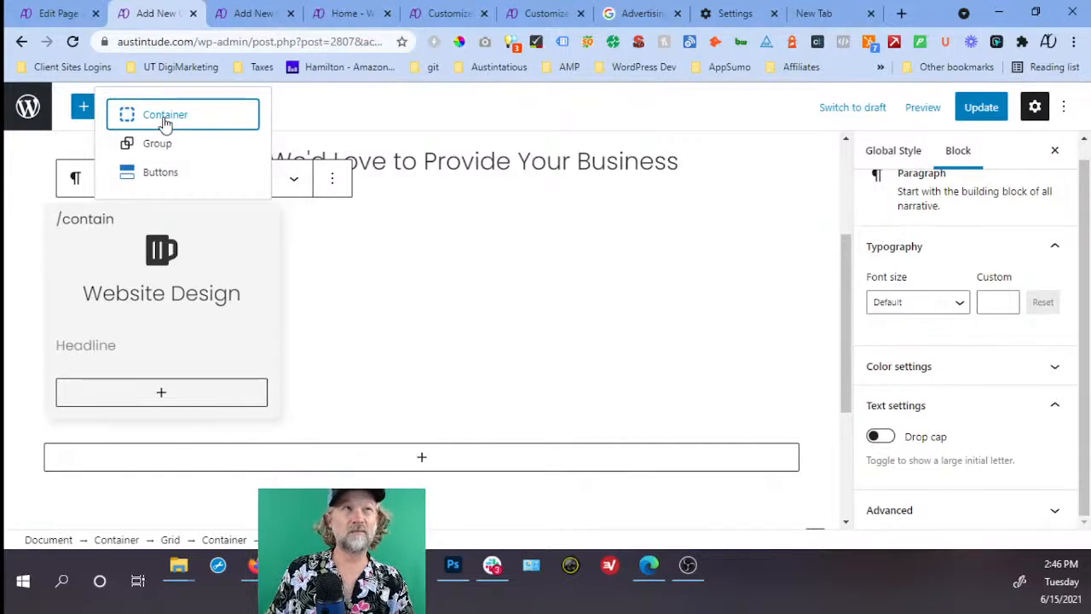
pyautogui.press('BackSpace')
pyautogui.press('BackSpace')
pyautogui.press('BackSpace')
pyautogui.press('BackSpace')
pyautogui.press('BackSpace')
pyautogui.press('BackSpace')
pyautogui.press('BackSpace')
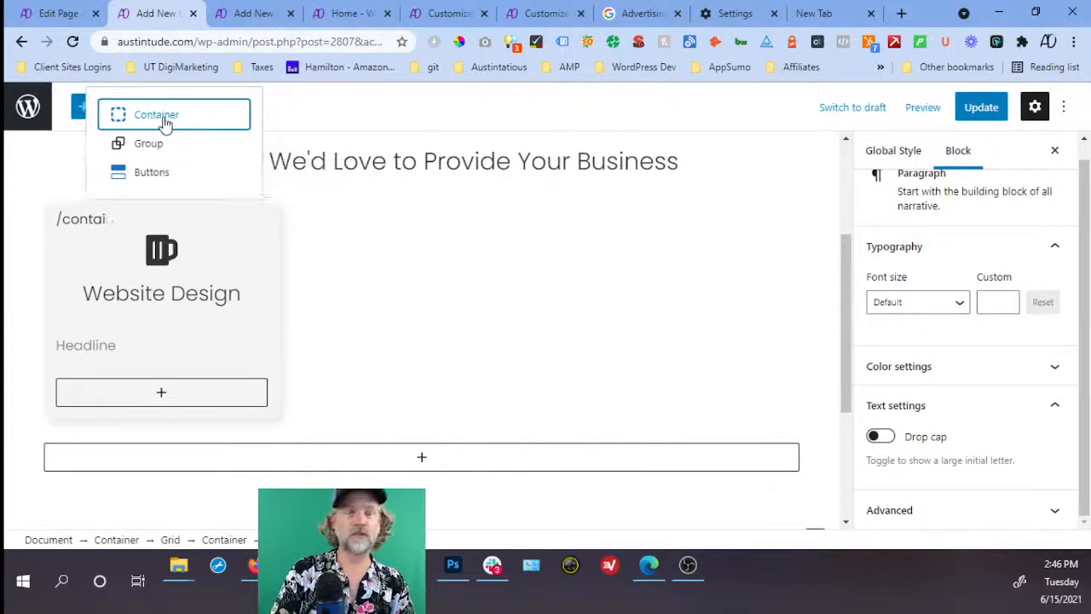
pyautogui.write('grid')
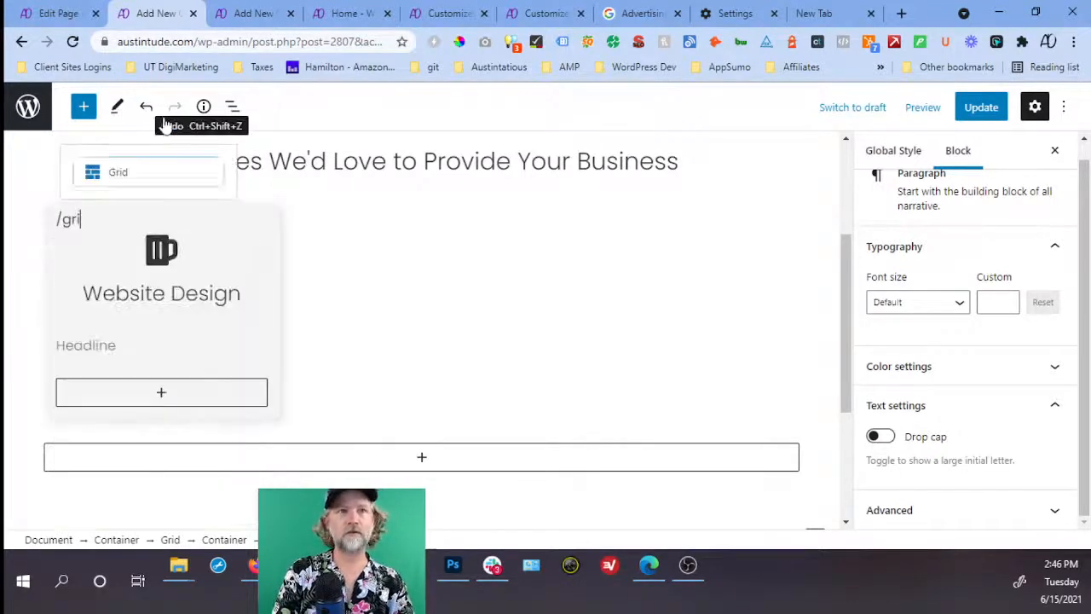
pyautogui.click(194, 177)
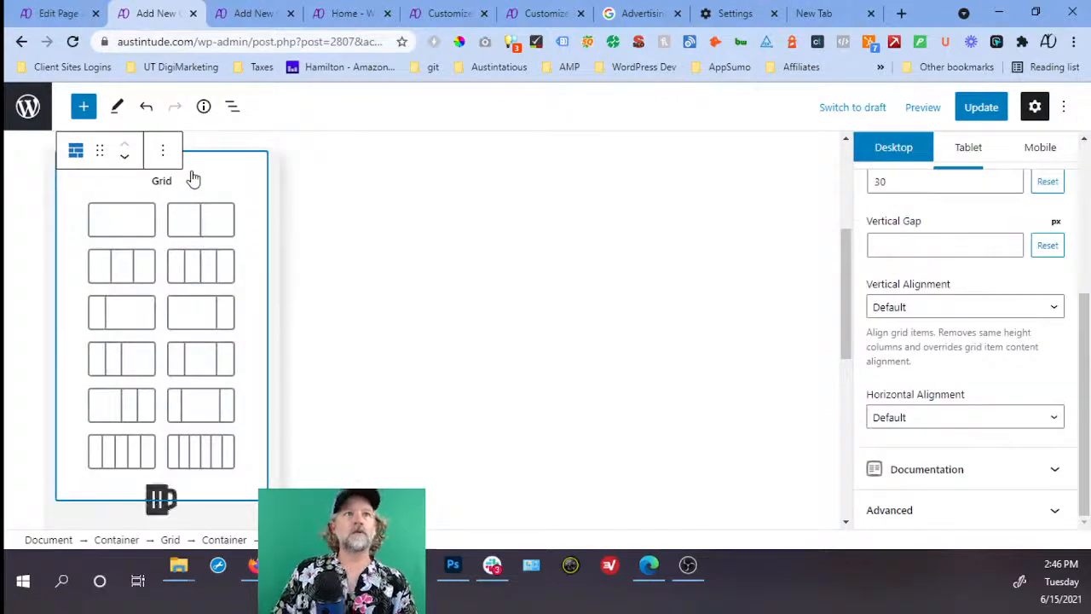
pyautogui.click(135, 237)
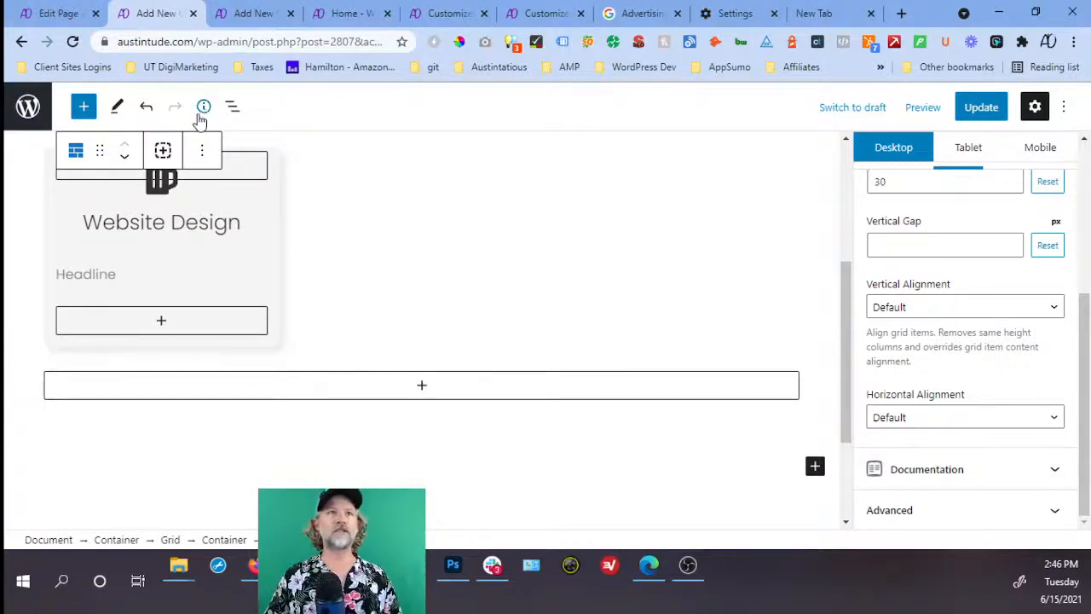
# Copy the card's Website Design headline block and select the empty container inside the nested grid.
pyautogui.click(231, 107)
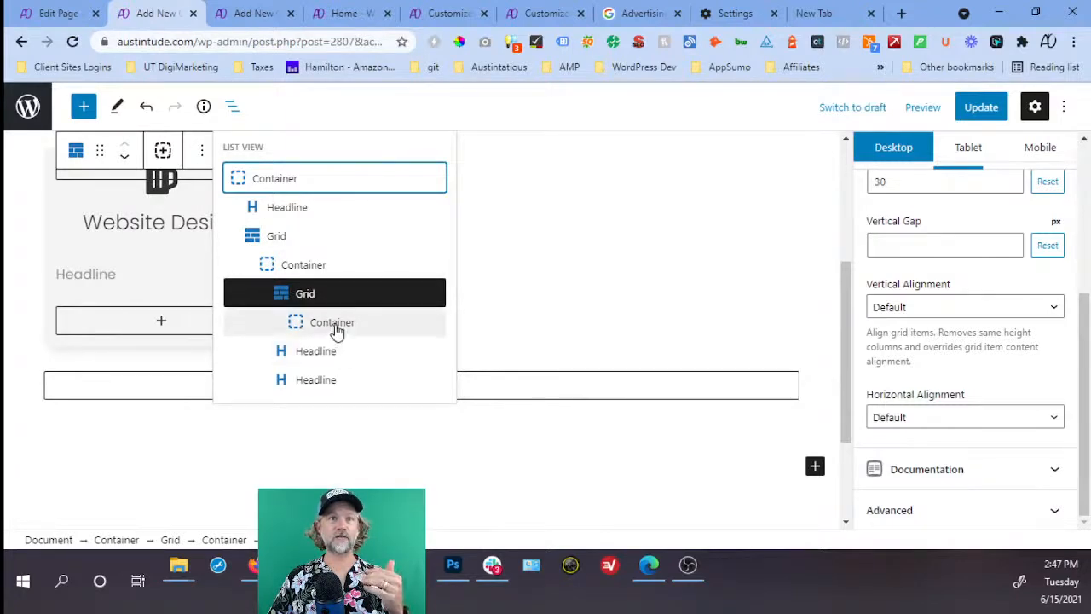
pyautogui.click(166, 222)
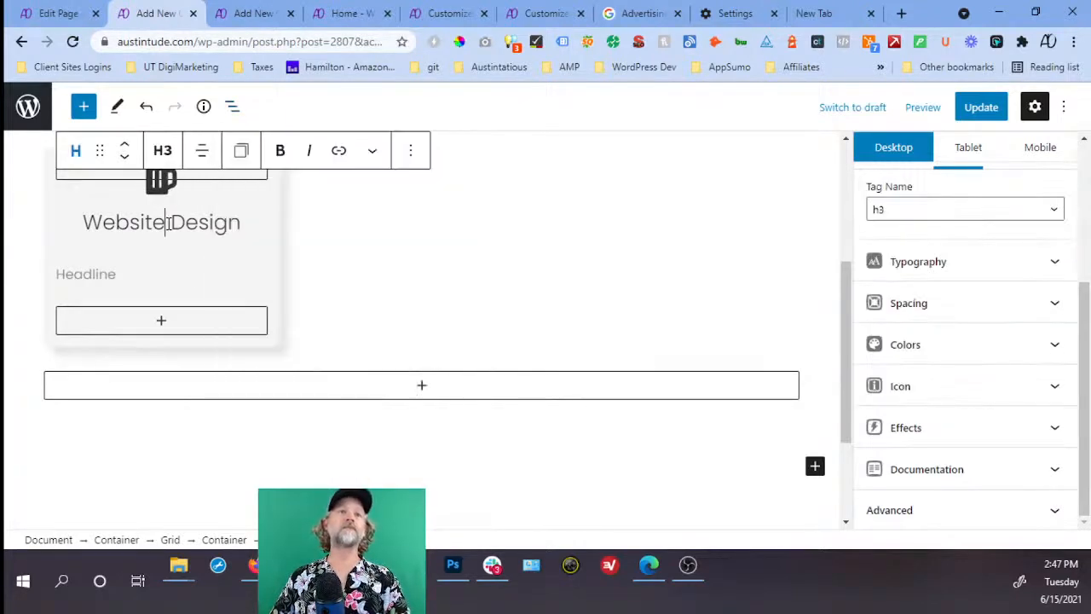
pyautogui.click(411, 151)
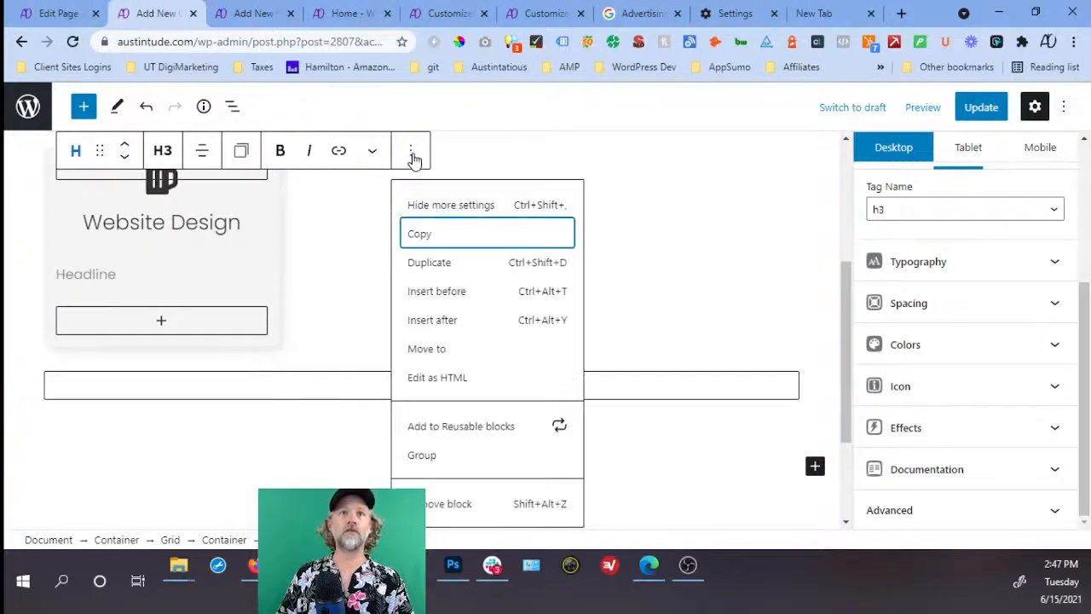
pyautogui.click(444, 237)
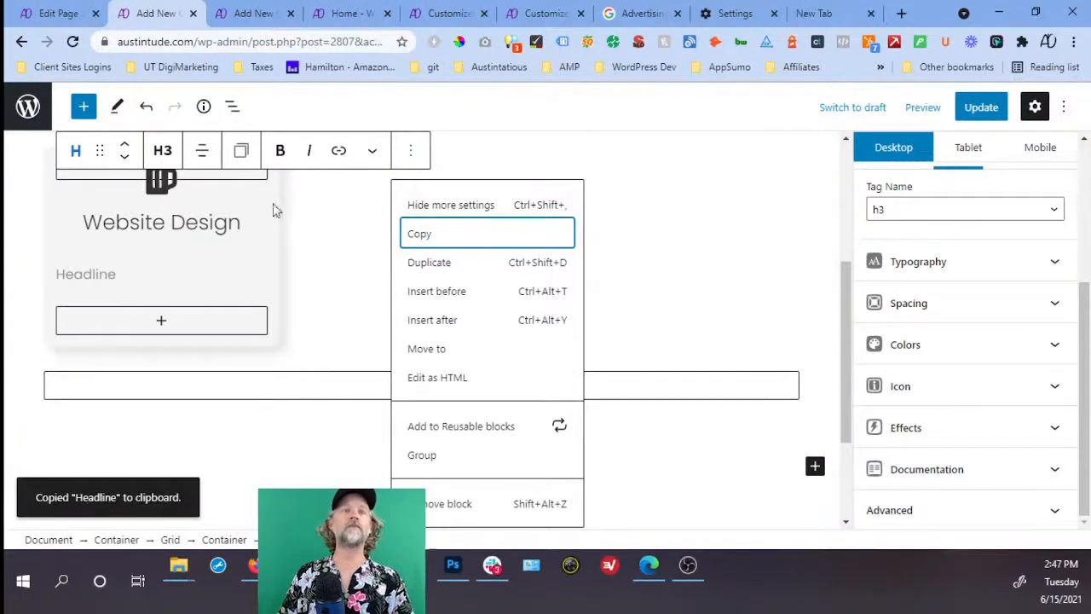
pyautogui.click(234, 108)
pyautogui.click(332, 323)
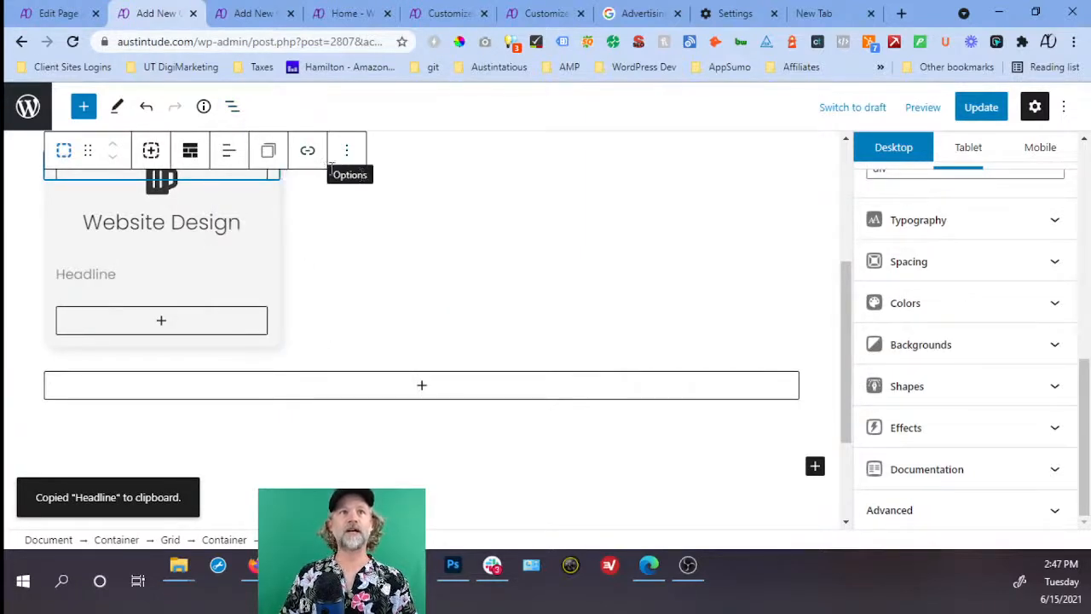
pyautogui.click(84, 107)
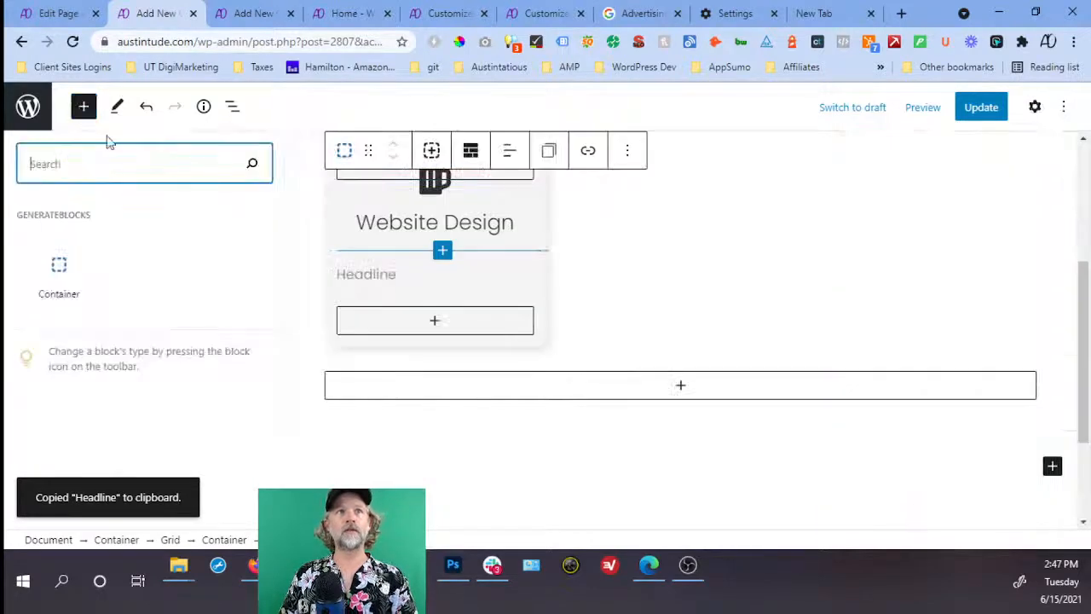
pyautogui.write('pa')
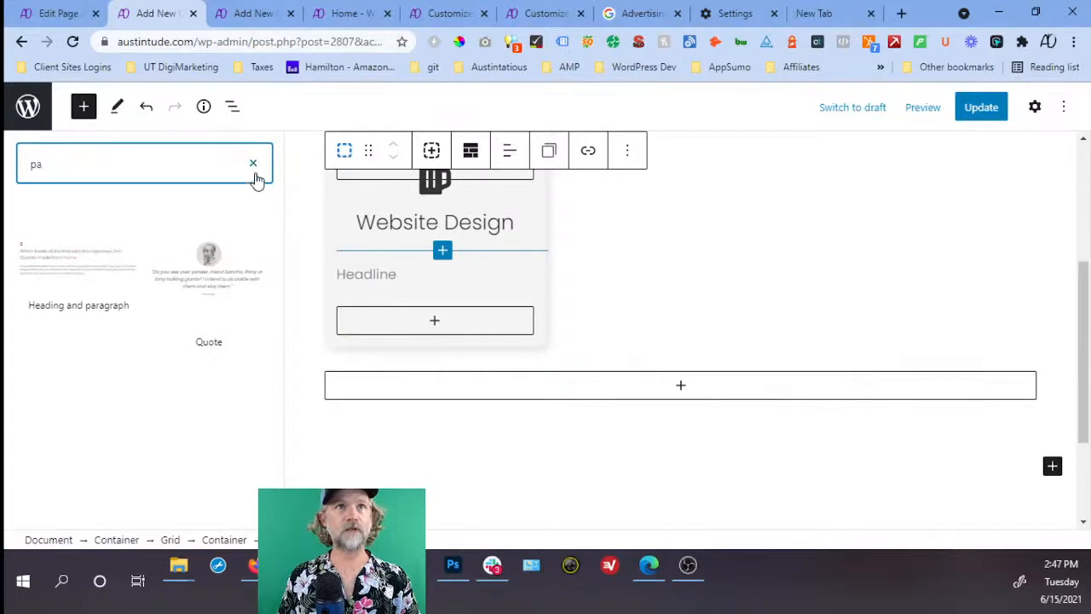
pyautogui.click(255, 177)
pyautogui.scroll(3, 473, 223)
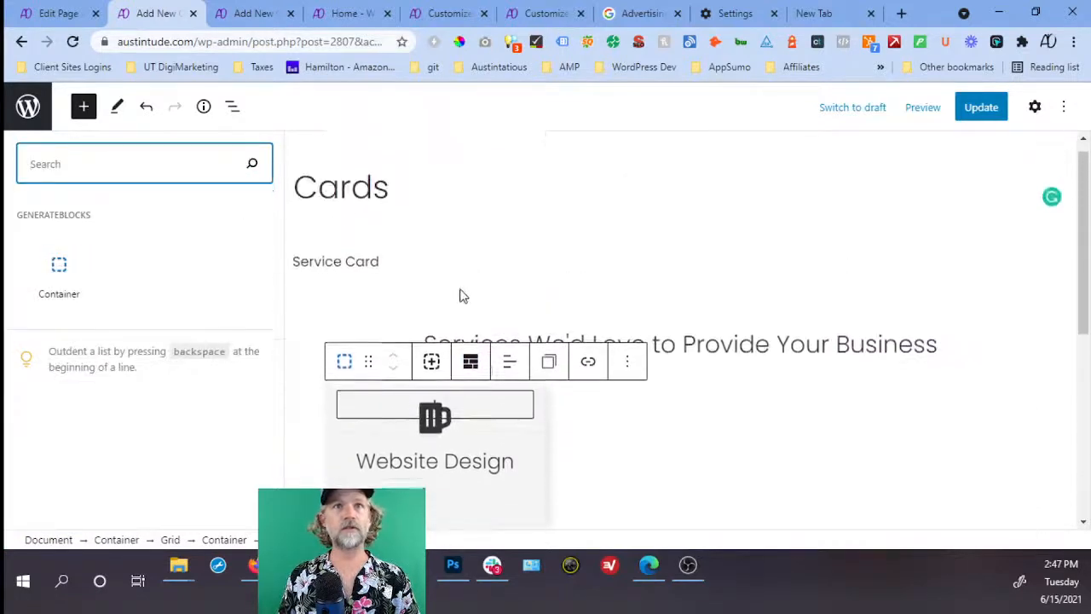
pyautogui.click(444, 404)
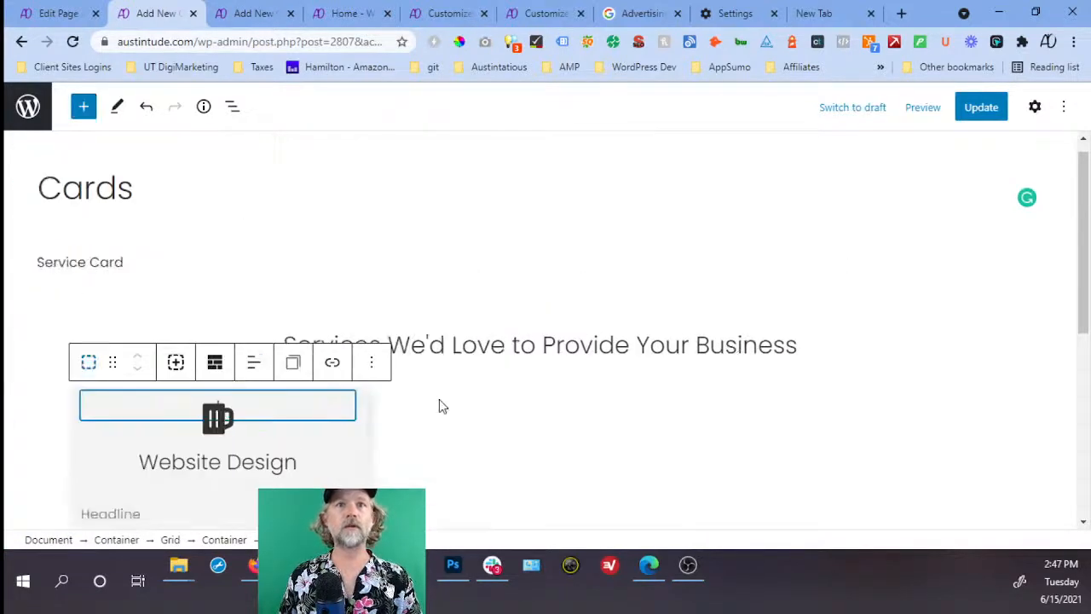
# Paste the copied Website Design headline into the nested grid's container and delete the original headline below it.
pyautogui.click(223, 407)
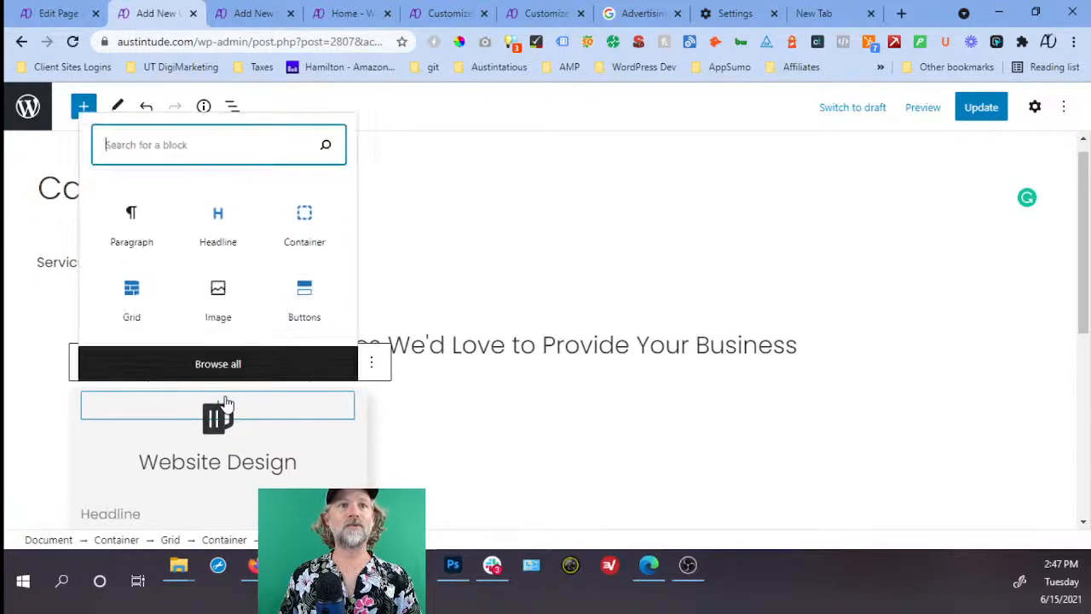
pyautogui.click(150, 236)
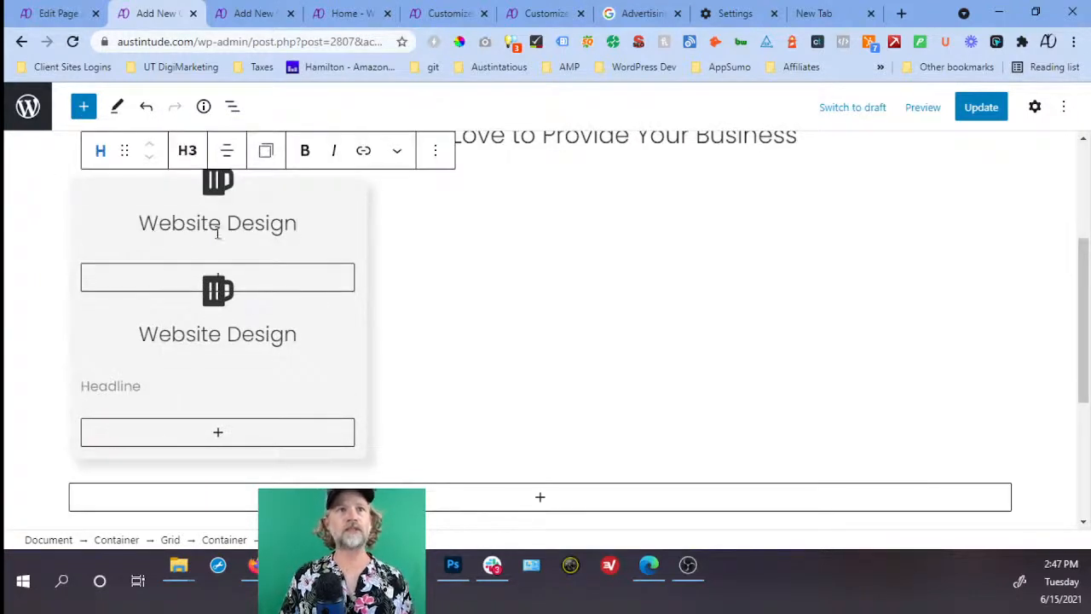
pyautogui.click(277, 324)
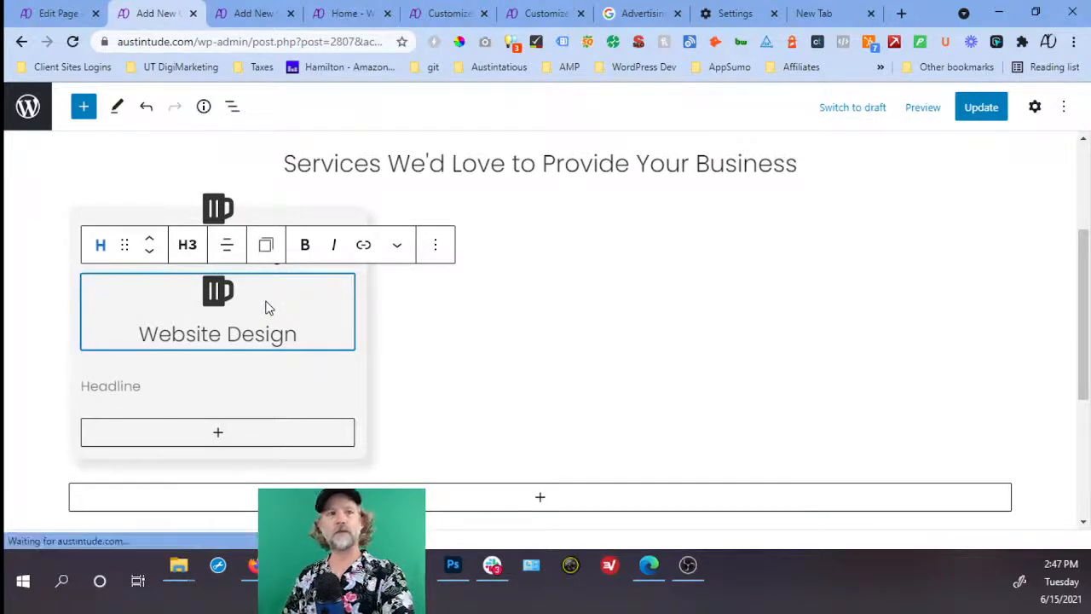
pyautogui.press('Delete')
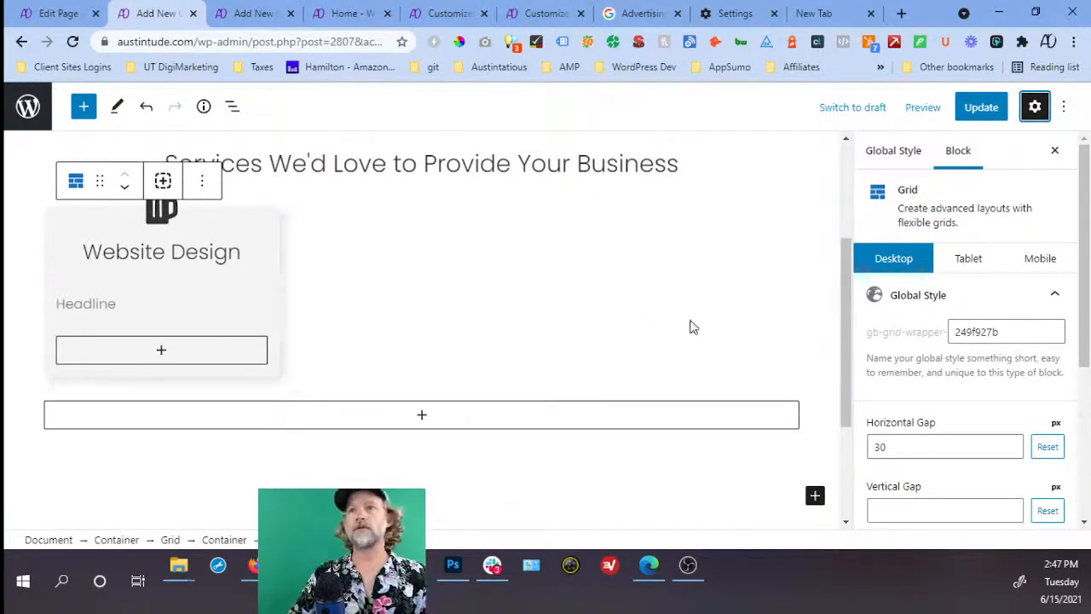
# Duplicate the nested grid's container that holds the Website Design title.
pyautogui.click(171, 245)
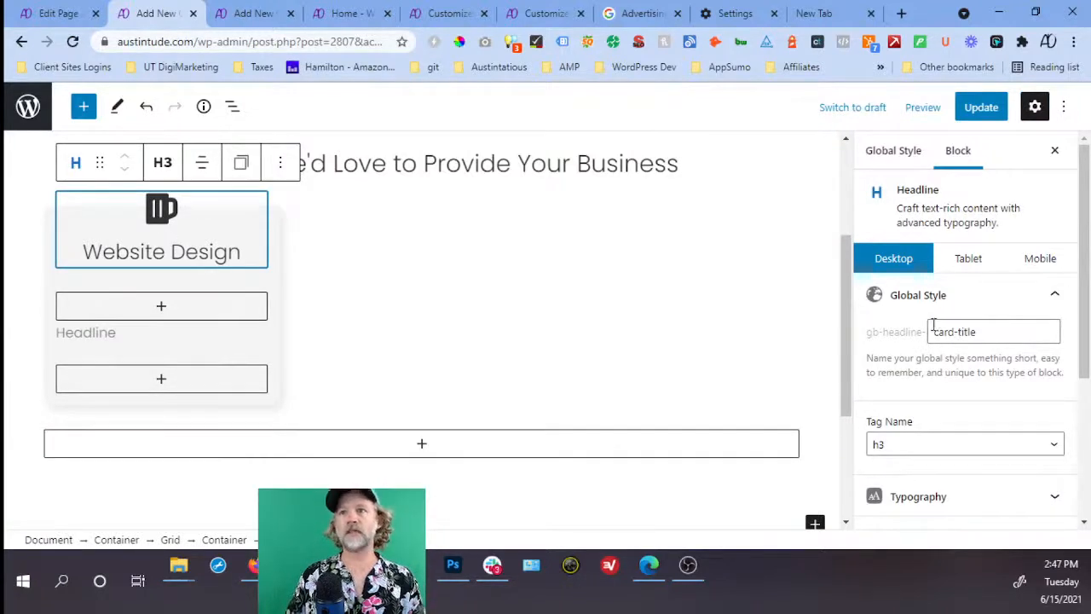
pyautogui.click(107, 340)
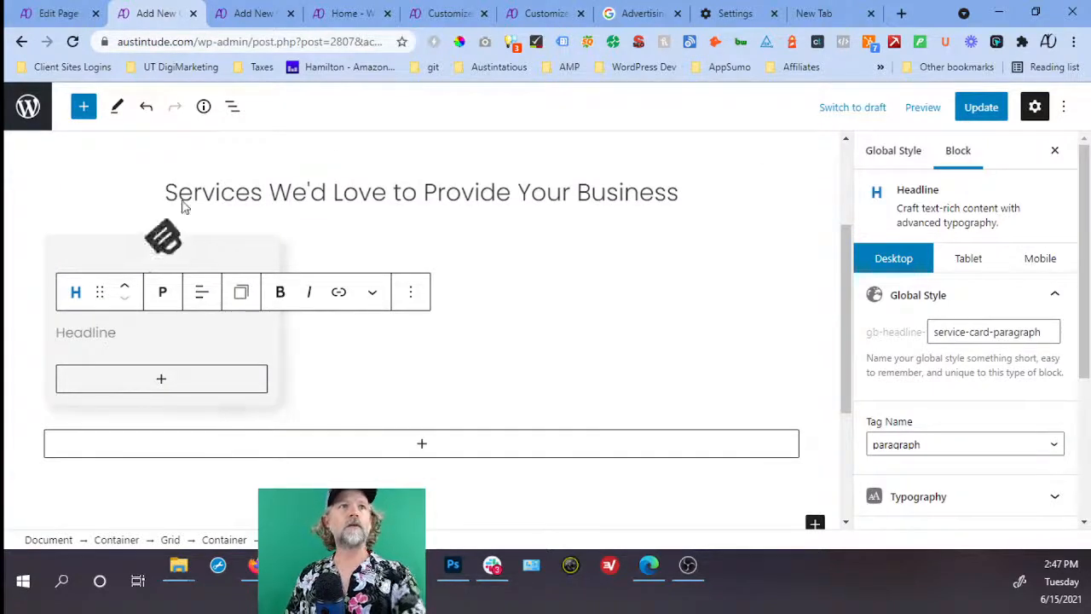
pyautogui.click(232, 106)
pyautogui.click(318, 322)
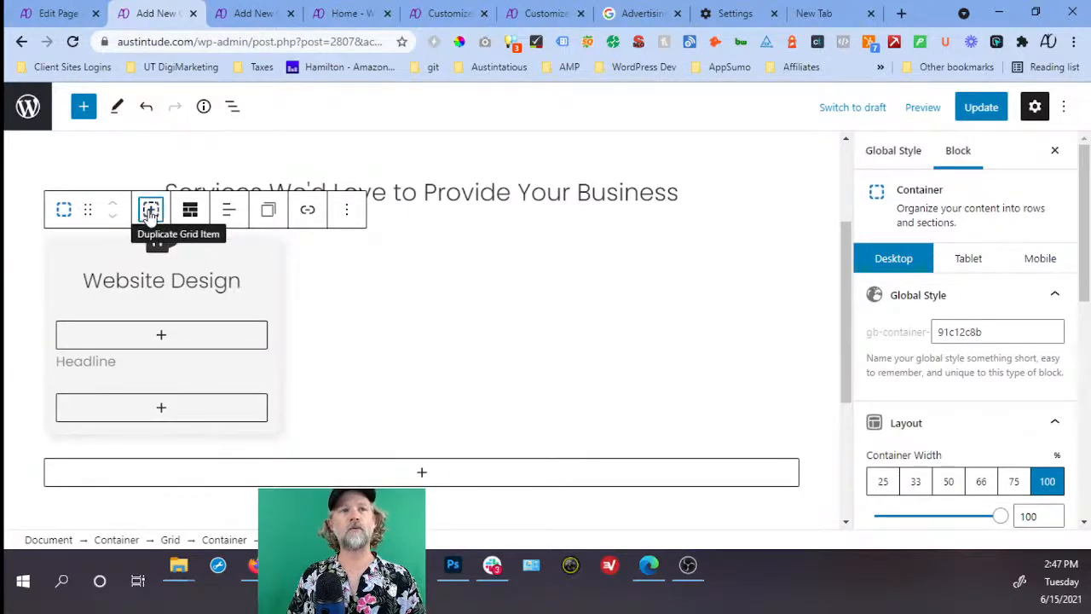
pyautogui.click(150, 211)
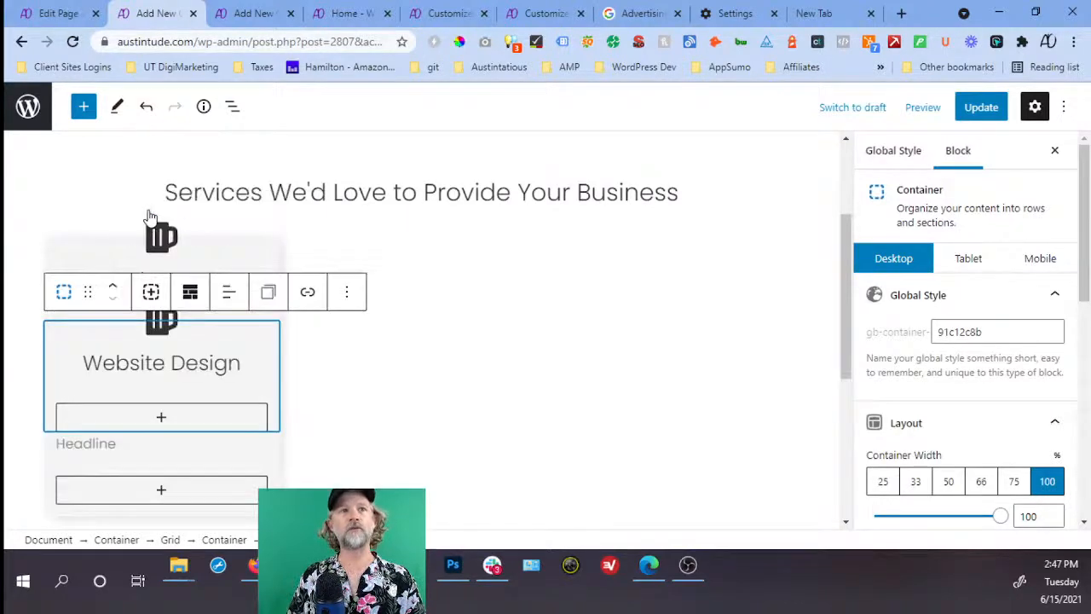
# Change the duplicated headline's tag to paragraph and name its global style "card-paragraph".
pyautogui.click(167, 343)
pyautogui.click(163, 273)
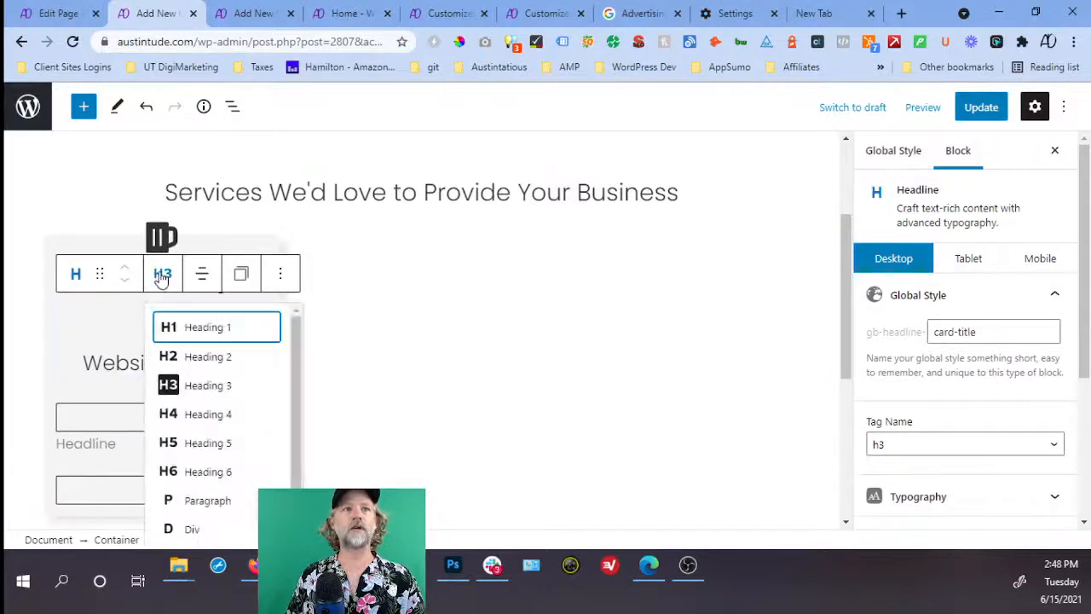
pyautogui.click(195, 497)
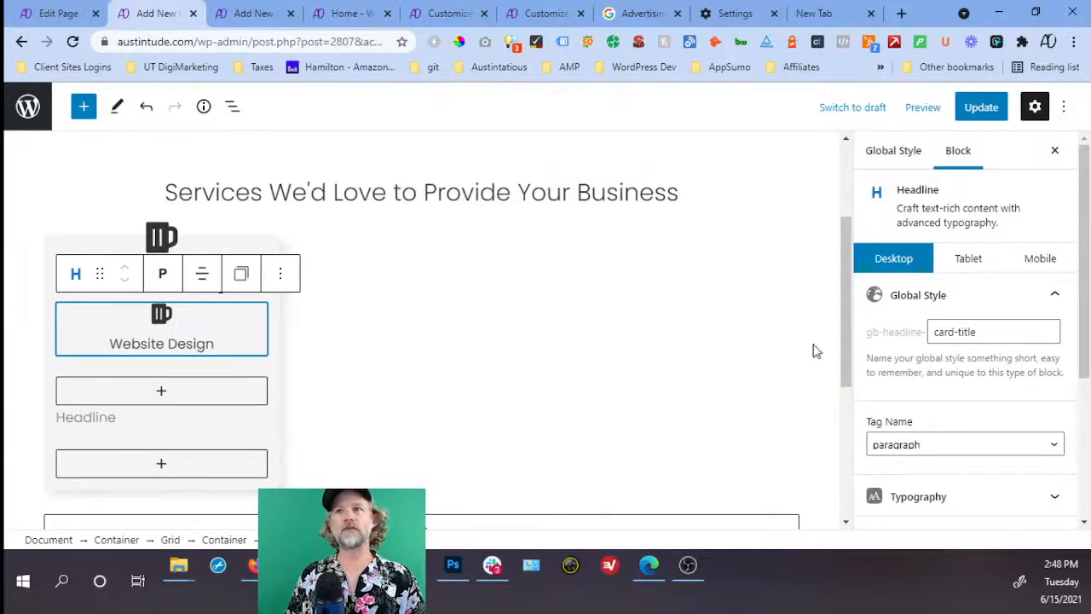
pyautogui.tripleClick(990, 331)
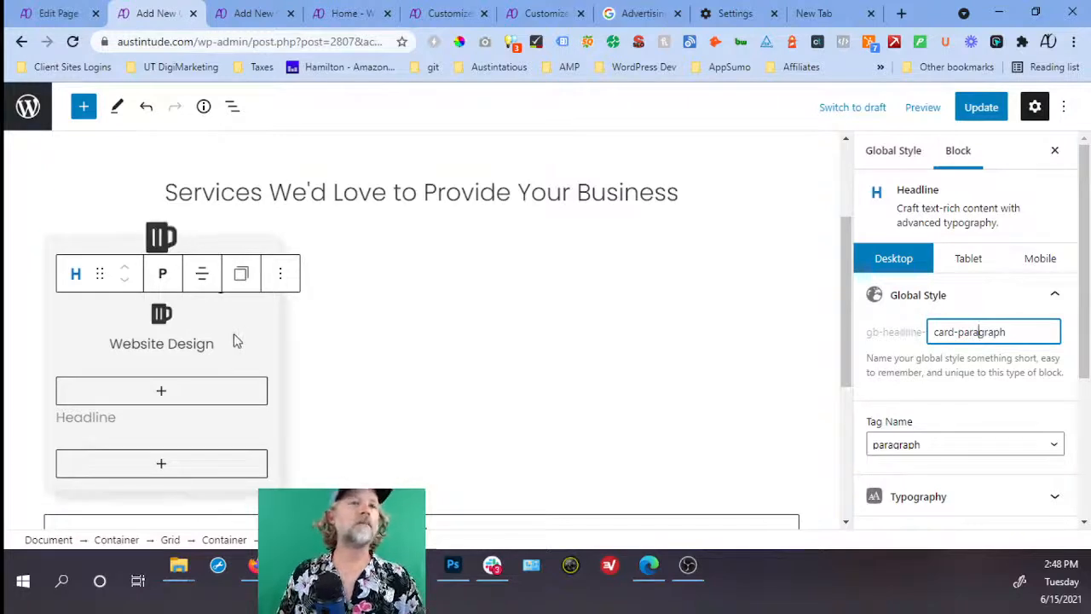
# Clear the mug icon from the card-paragraph headline and select the word "Design" in its text.
pyautogui.scroll(-2, 986, 379)
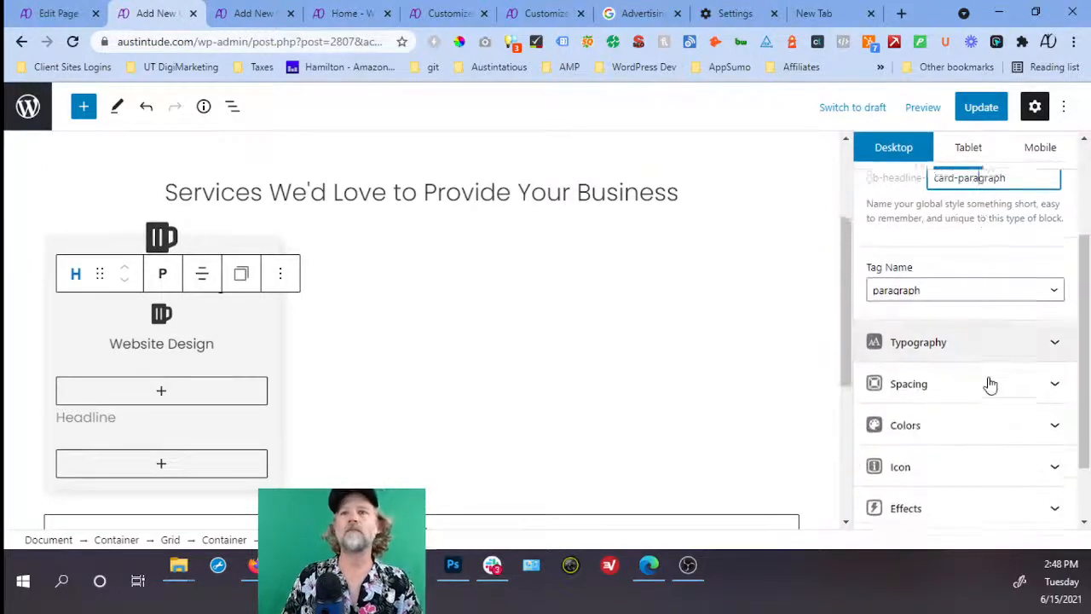
pyautogui.click(981, 460)
pyautogui.scroll(-4, 972, 435)
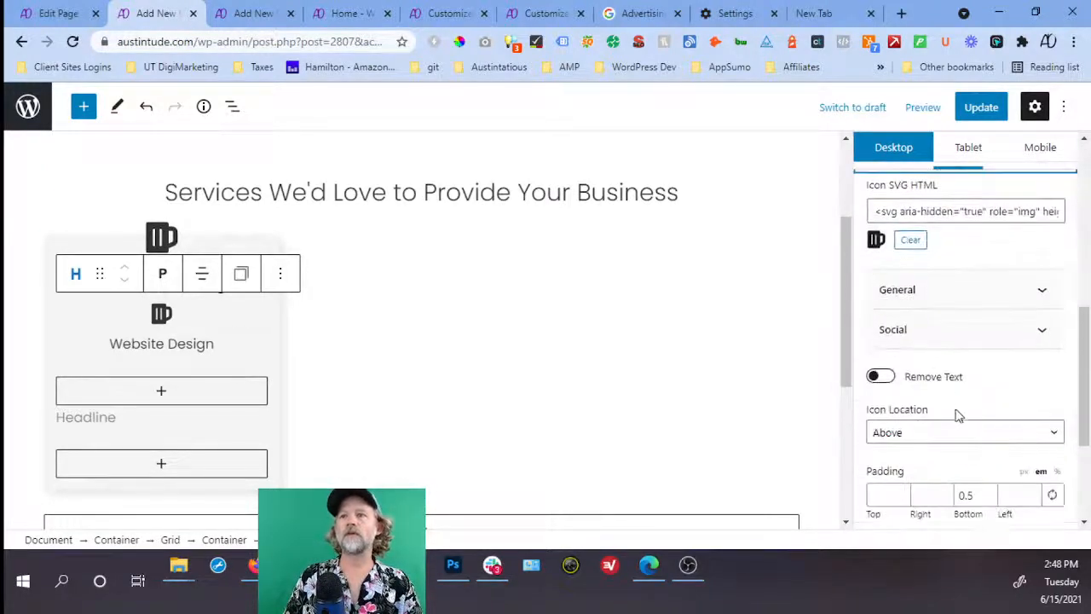
pyautogui.click(910, 239)
pyautogui.click(186, 315)
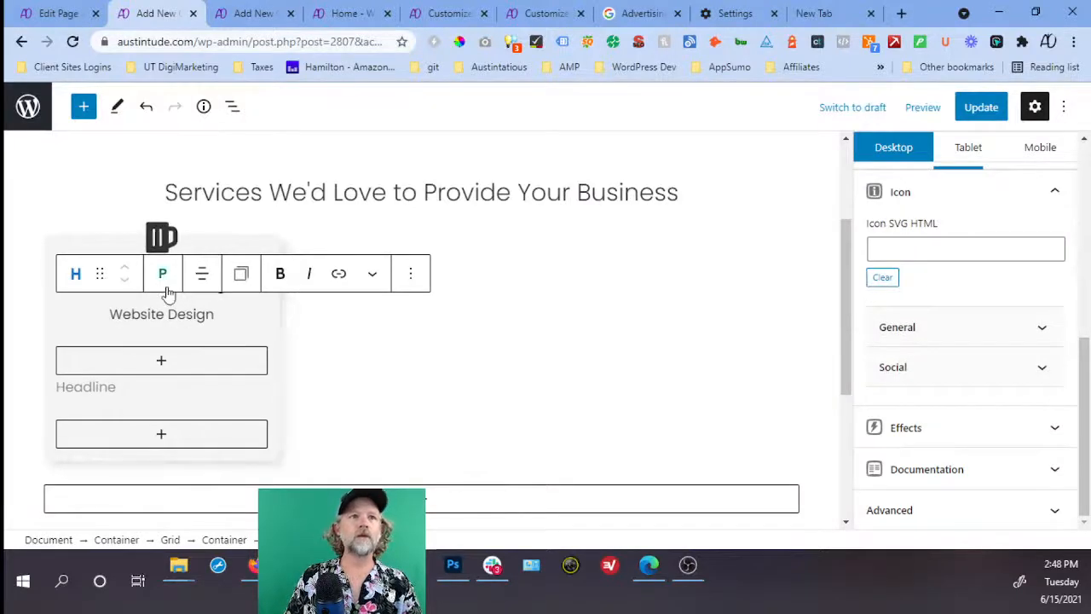
pyautogui.doubleClick(202, 314)
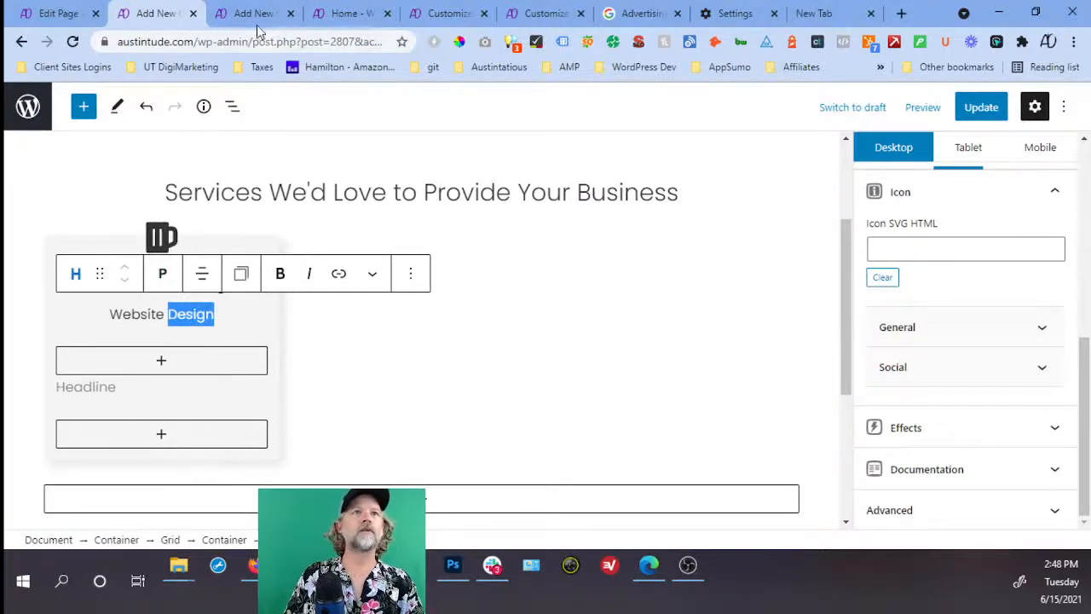
# Copy the first card's Website Design description from the home page into the card-paragraph headline and add "#" before "universalWeb".
pyautogui.click(54, 13)
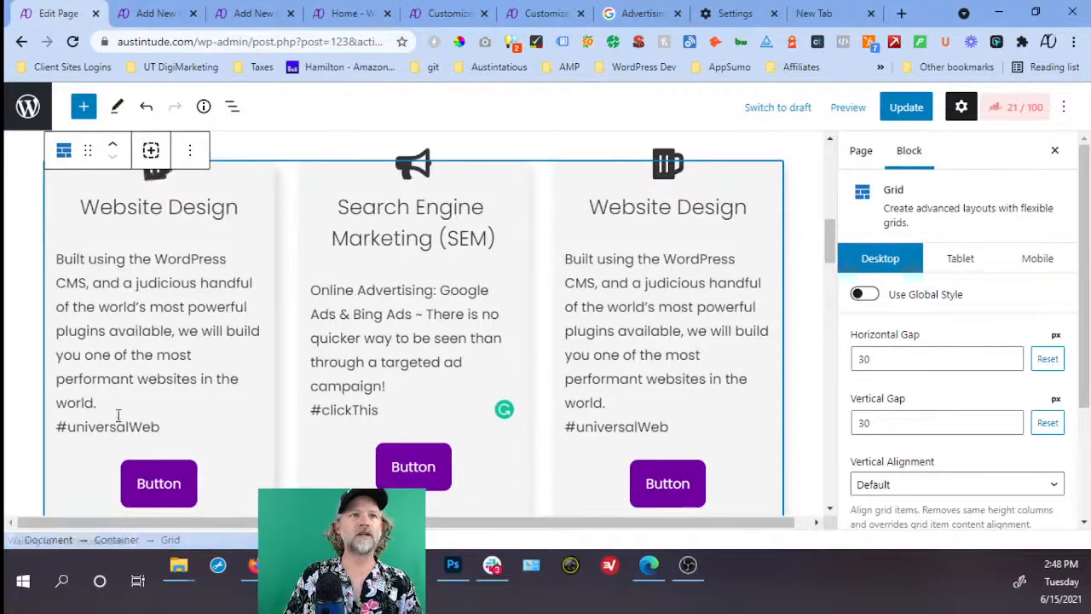
pyautogui.moveTo(150, 426); pyautogui.dragTo(199, 430)
pyautogui.click(54, 255)
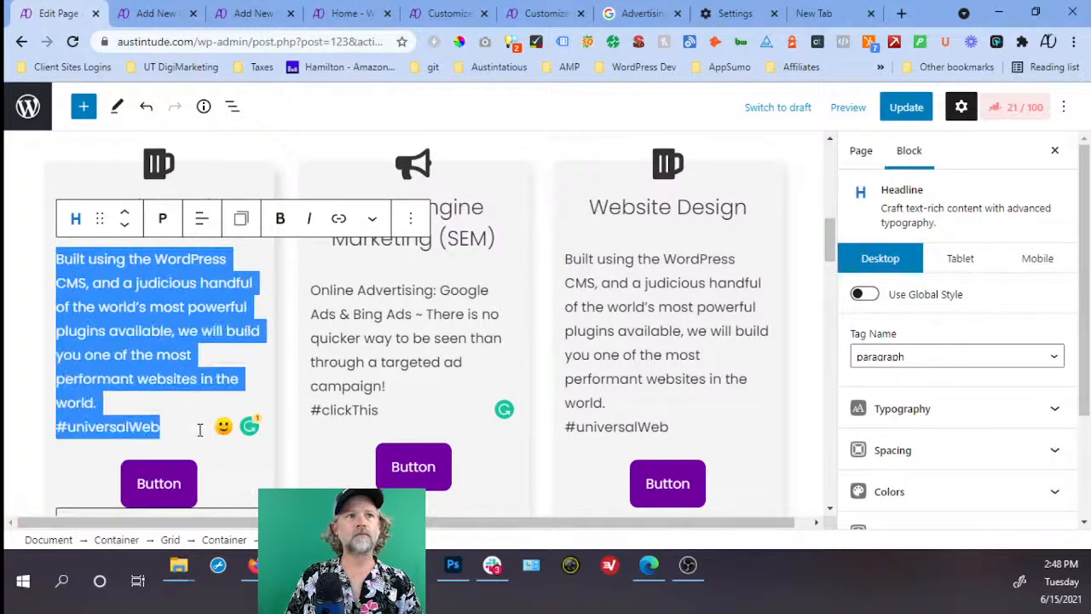
pyautogui.click(153, 14)
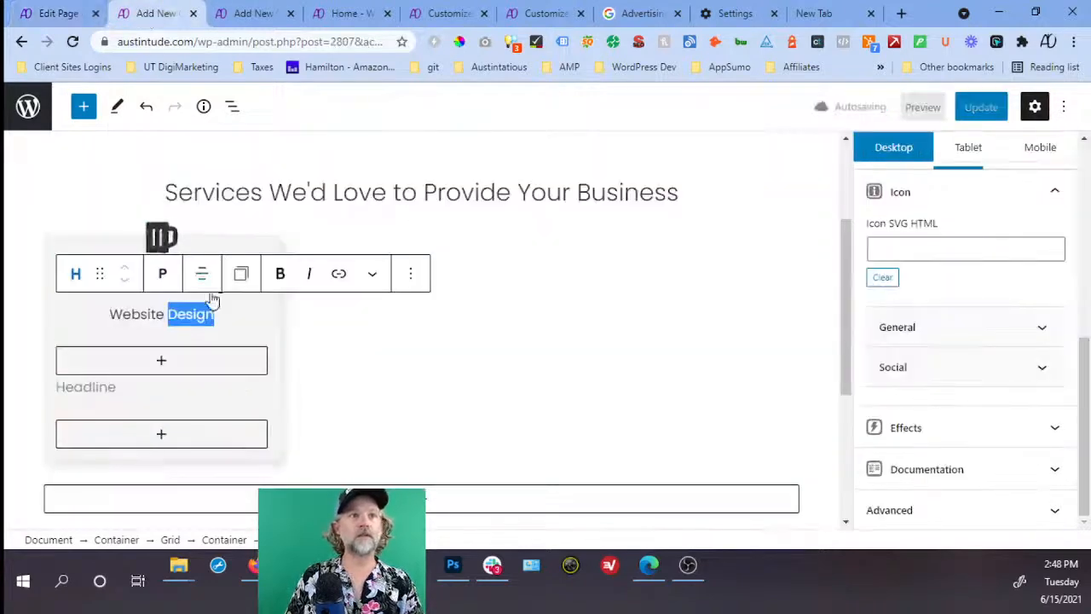
pyautogui.tripleClick(158, 314)
pyautogui.write("Built using the WordPress CMS, and a judicious handful of the world's most powerful plugins available, we will build you one of the most performant websites in the world. universalWeb")
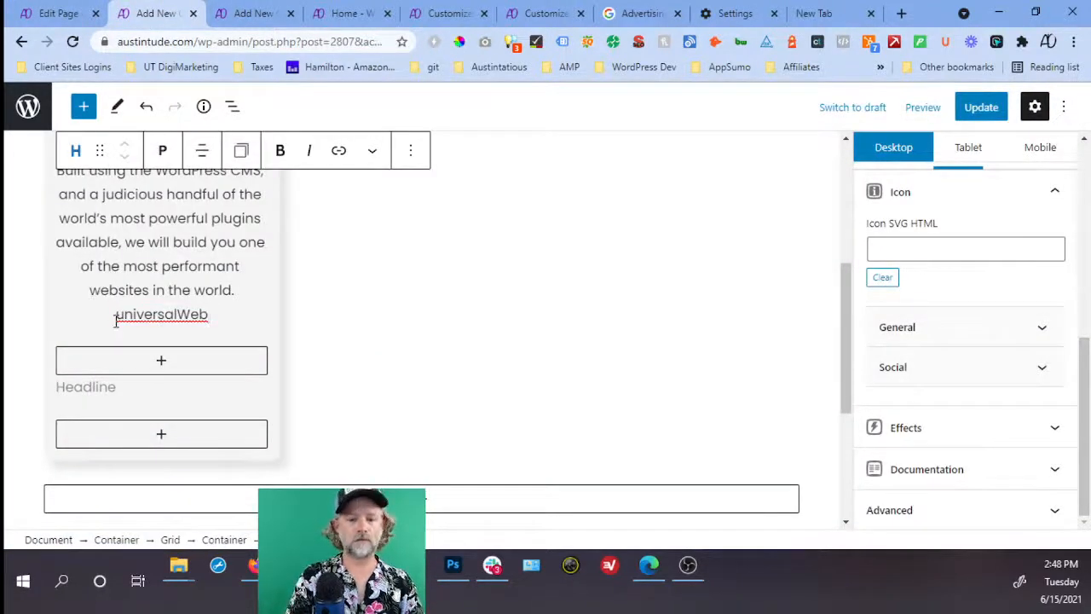
pyautogui.write('#')
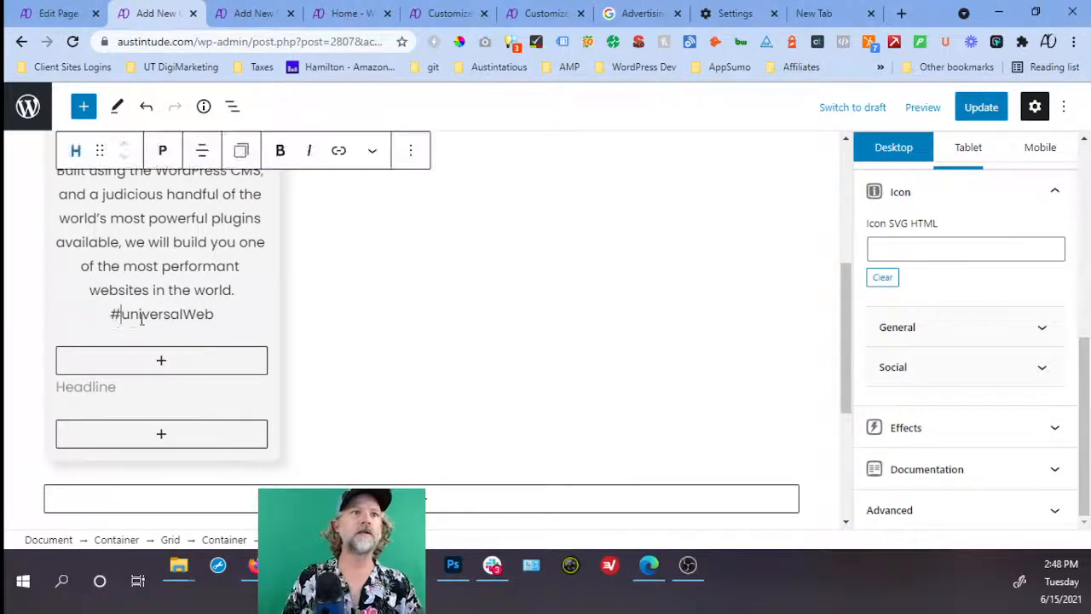
pyautogui.scroll(1, 139, 317)
pyautogui.scroll(-1, 141, 315)
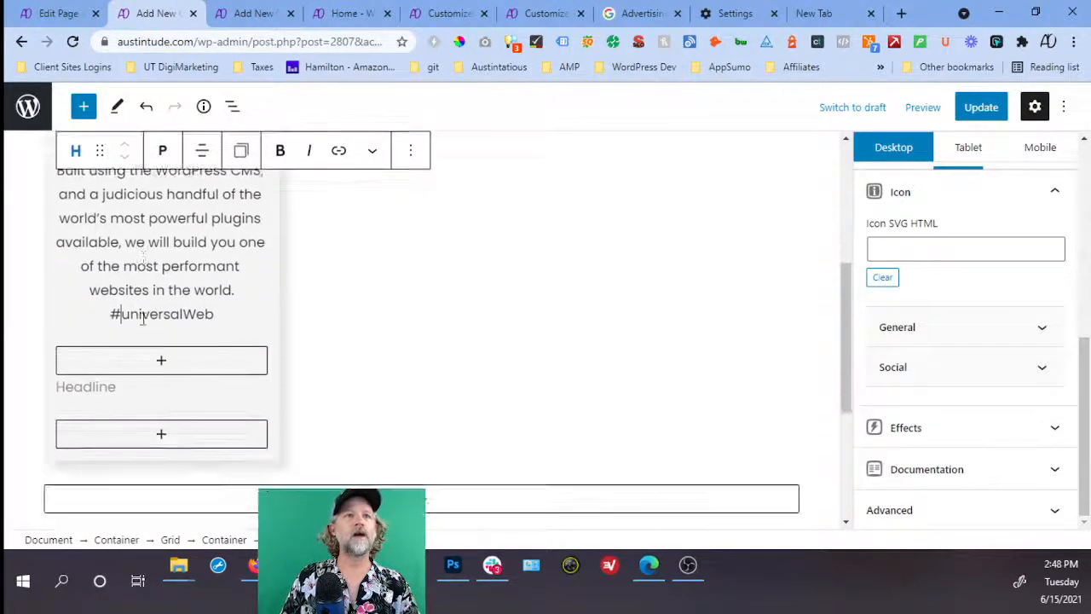
# Remove the leftover empty service-card-paragraph headline below the nested grid.
pyautogui.click(177, 390)
pyautogui.click(427, 350)
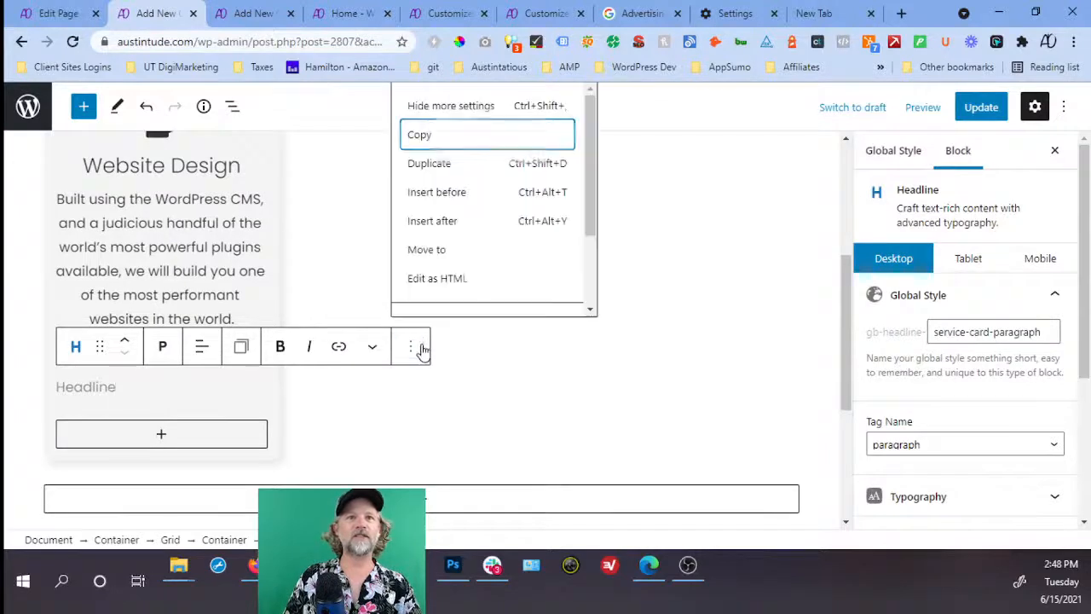
pyautogui.scroll(-2, 456, 271)
pyautogui.click(472, 302)
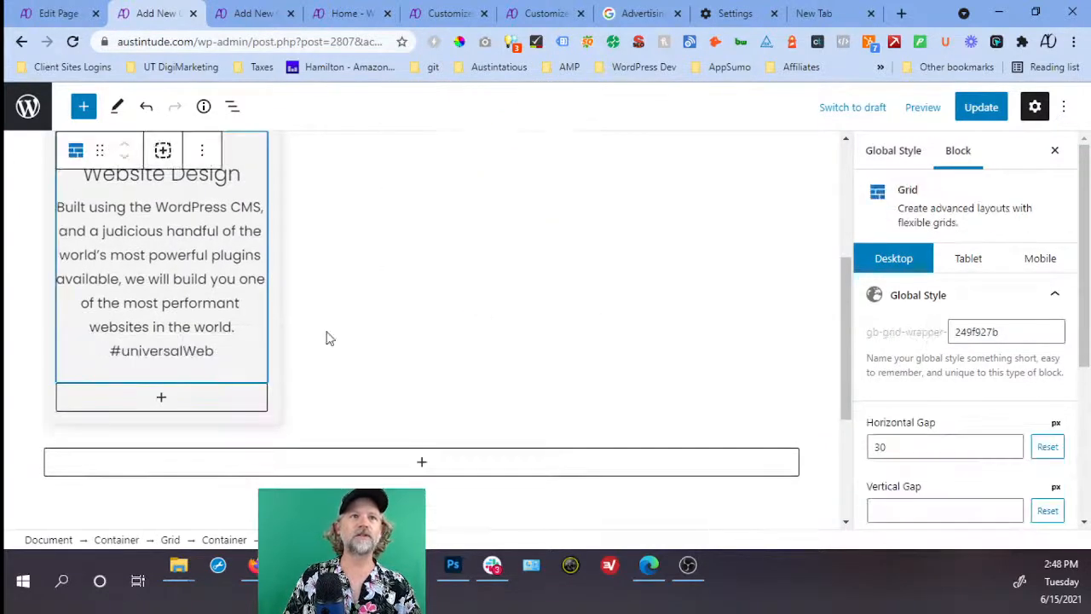
# Duplicate the nested grid's container that holds the description paragraph.
pyautogui.click(232, 105)
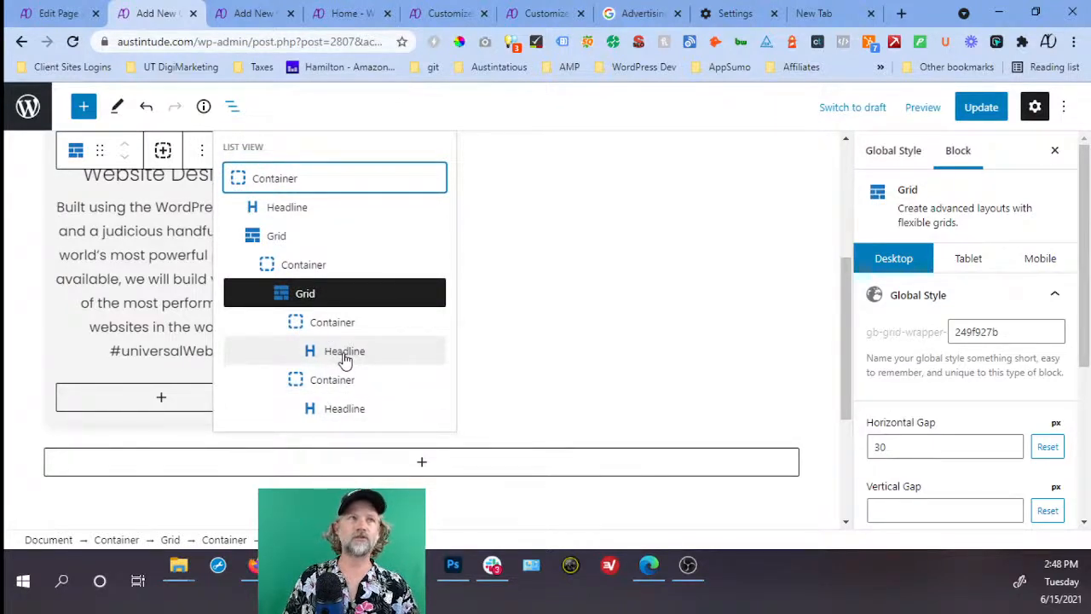
pyautogui.scroll(1, 149, 254)
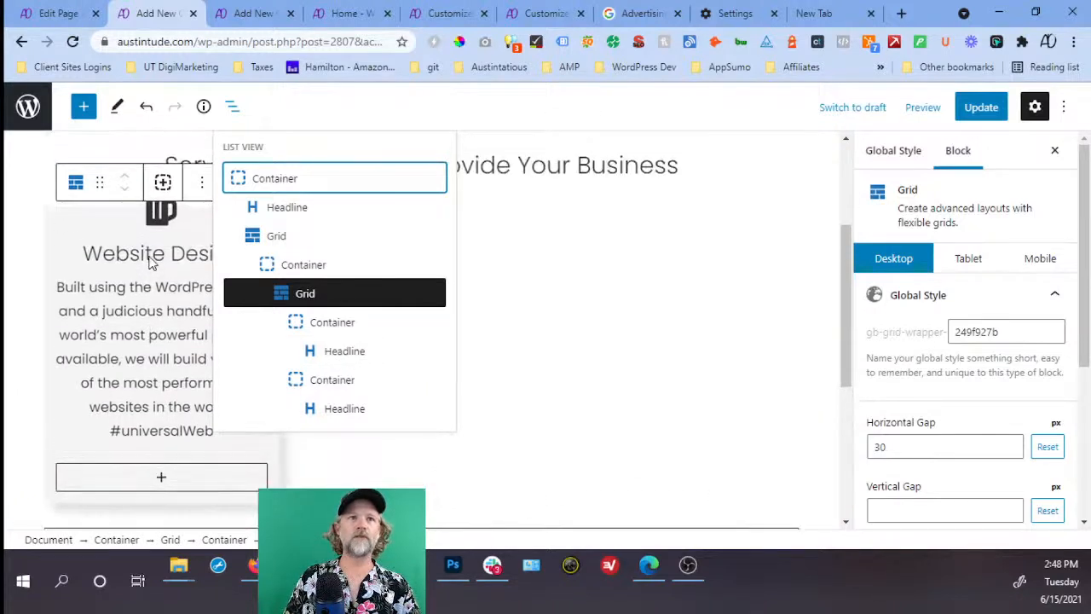
pyautogui.click(333, 384)
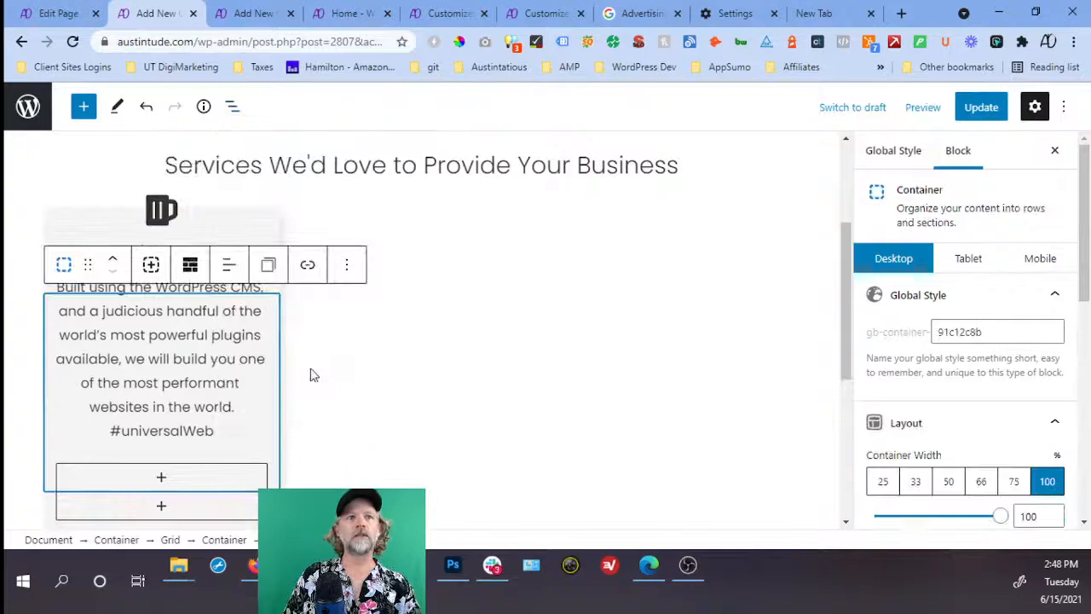
pyautogui.click(149, 264)
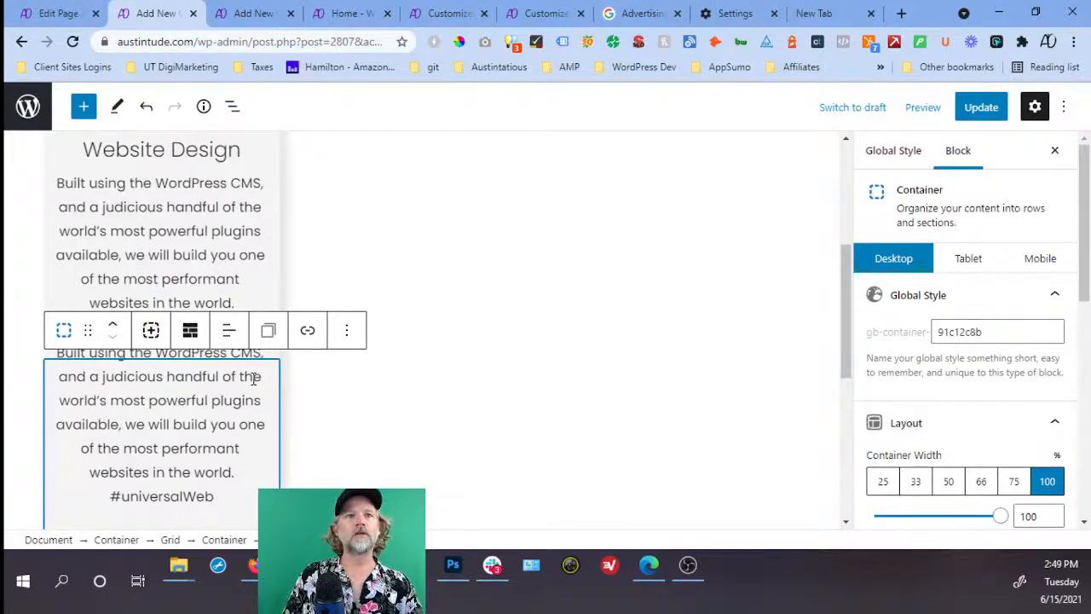
# Clear all the text from the headline in the duplicated paragraph container.
pyautogui.tripleClick(132, 385)
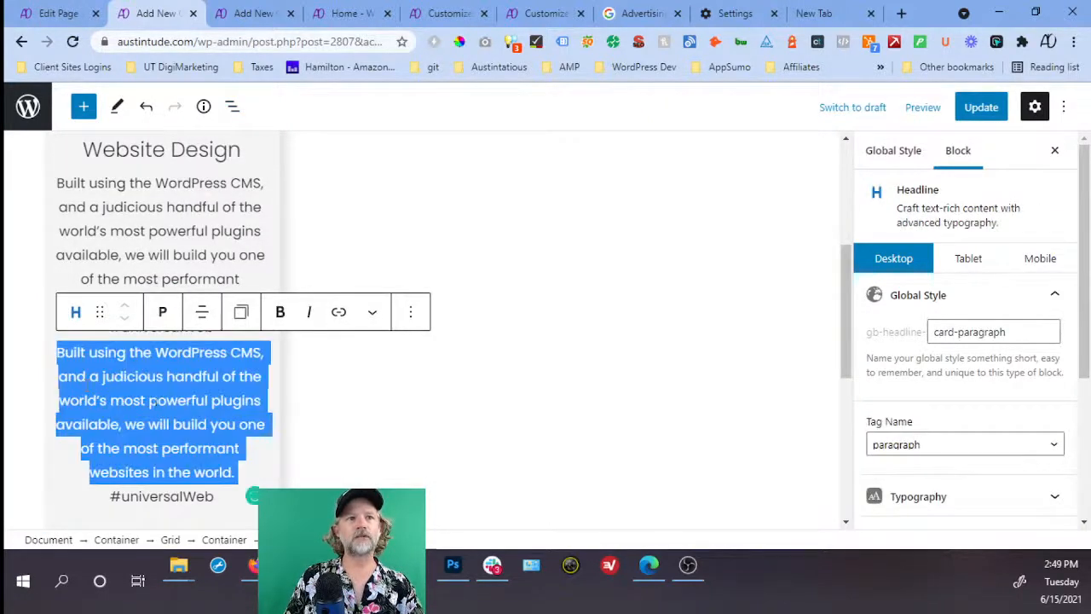
pyautogui.press('Delete')
pyautogui.press('Delete')
pyautogui.press('Delete')
pyautogui.press('Delete')
pyautogui.press('Delete')
pyautogui.press('Delete')
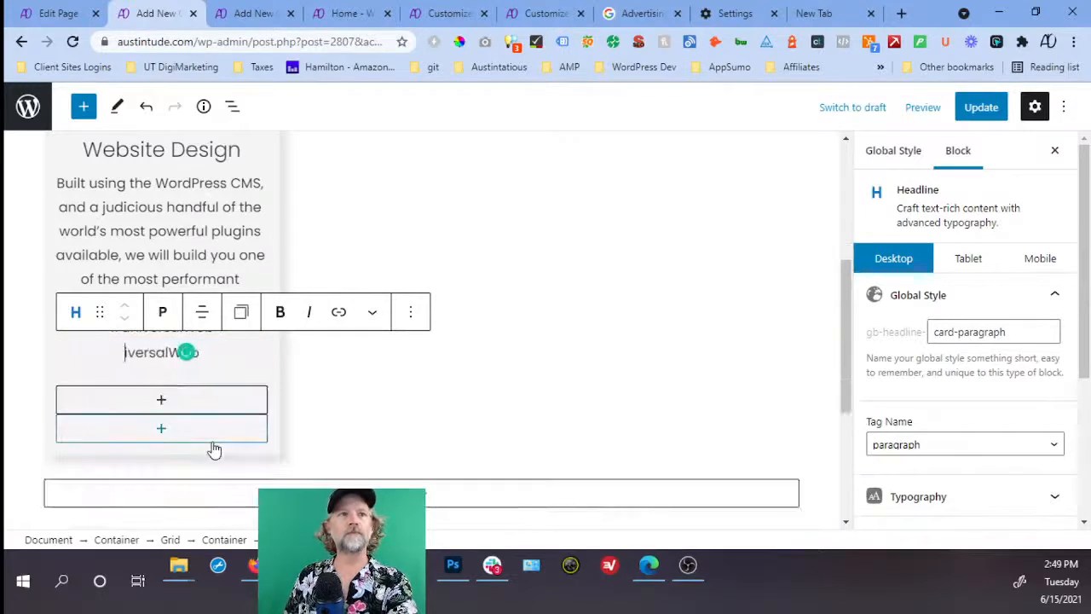
pyautogui.press('Delete')
pyautogui.press('Delete')
pyautogui.press('Delete')
pyautogui.press('Delete')
pyautogui.press('Delete')
pyautogui.press('Delete')
pyautogui.press('Delete')
pyautogui.press('Delete')
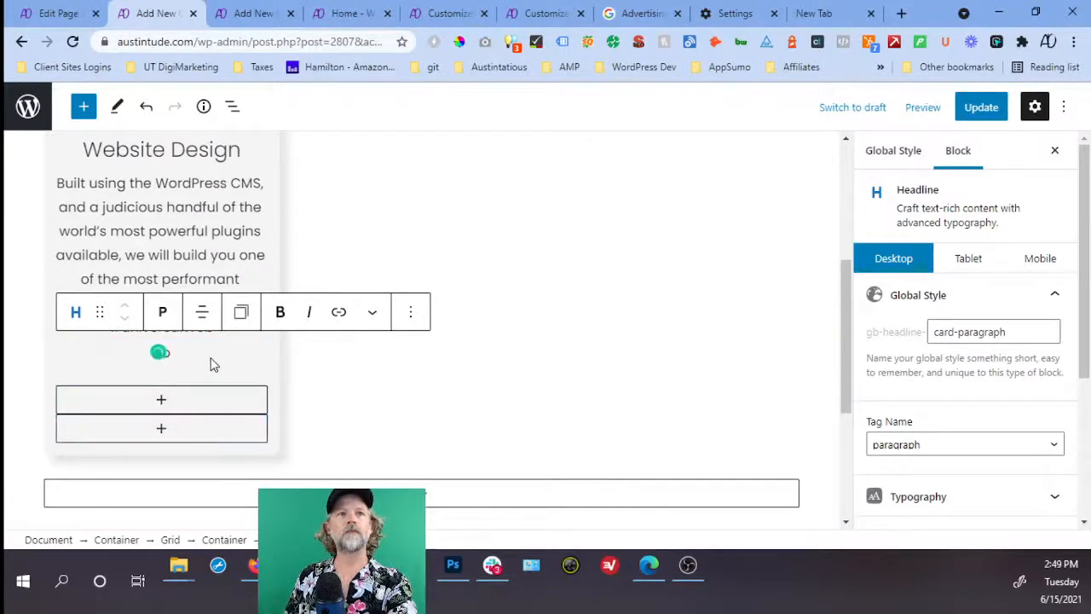
pyautogui.click(76, 312)
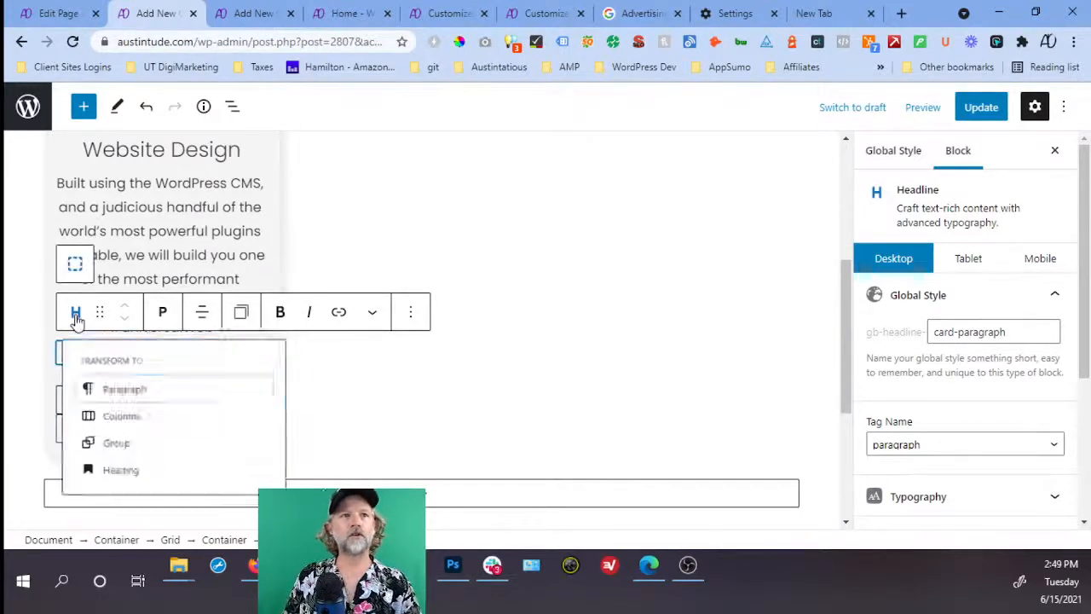
pyautogui.click(60, 361)
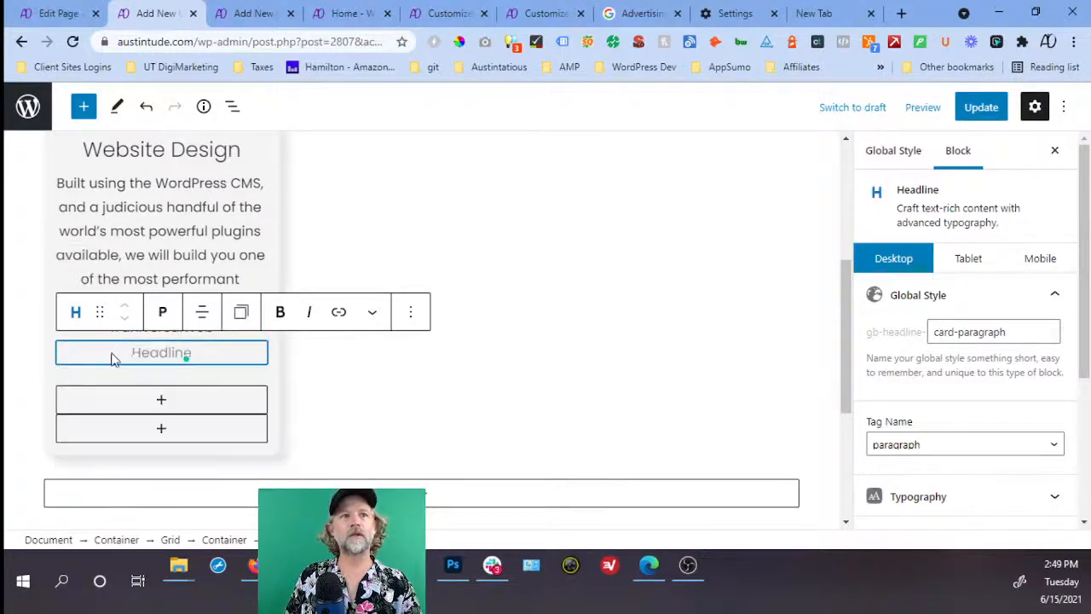
# Insert a GenerateBlocks Buttons block after the emptied headline and align its button to the center.
pyautogui.click(410, 312)
pyautogui.click(441, 479)
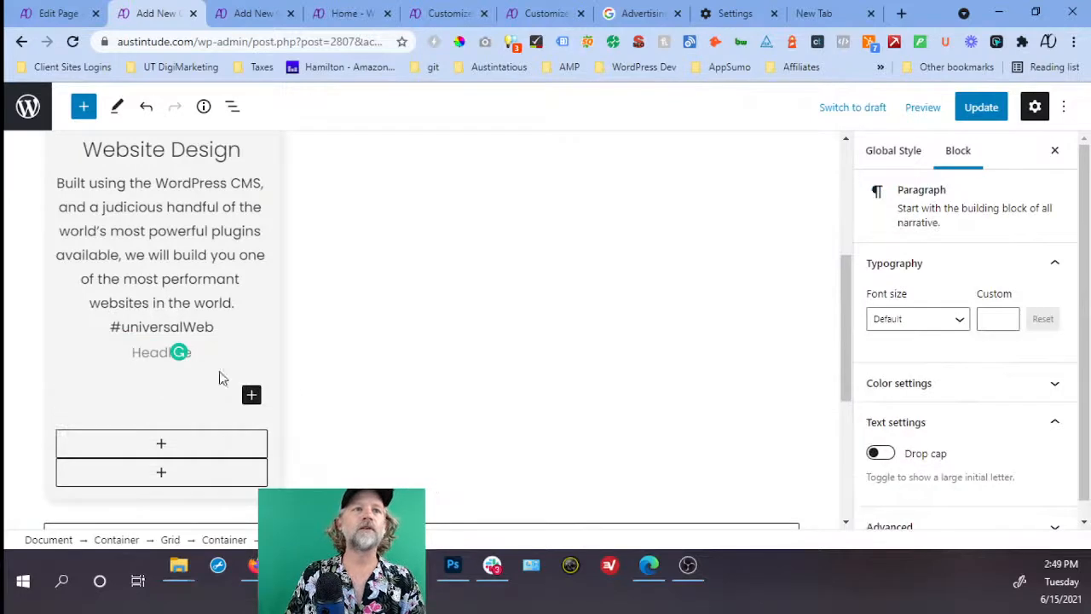
pyautogui.write('/but')
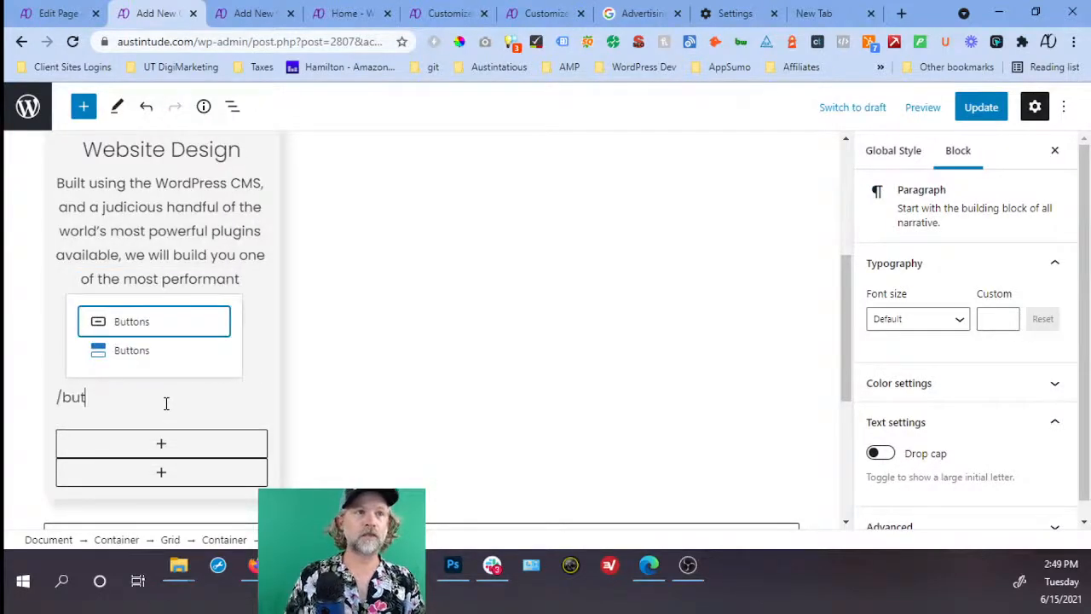
pyautogui.click(146, 350)
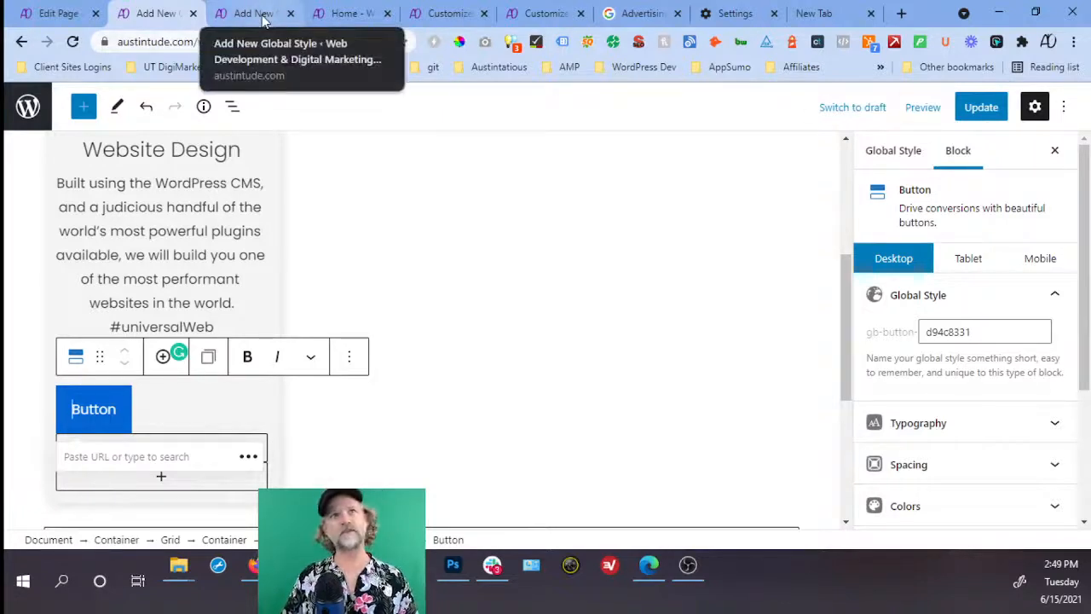
pyautogui.click(143, 410)
pyautogui.click(208, 358)
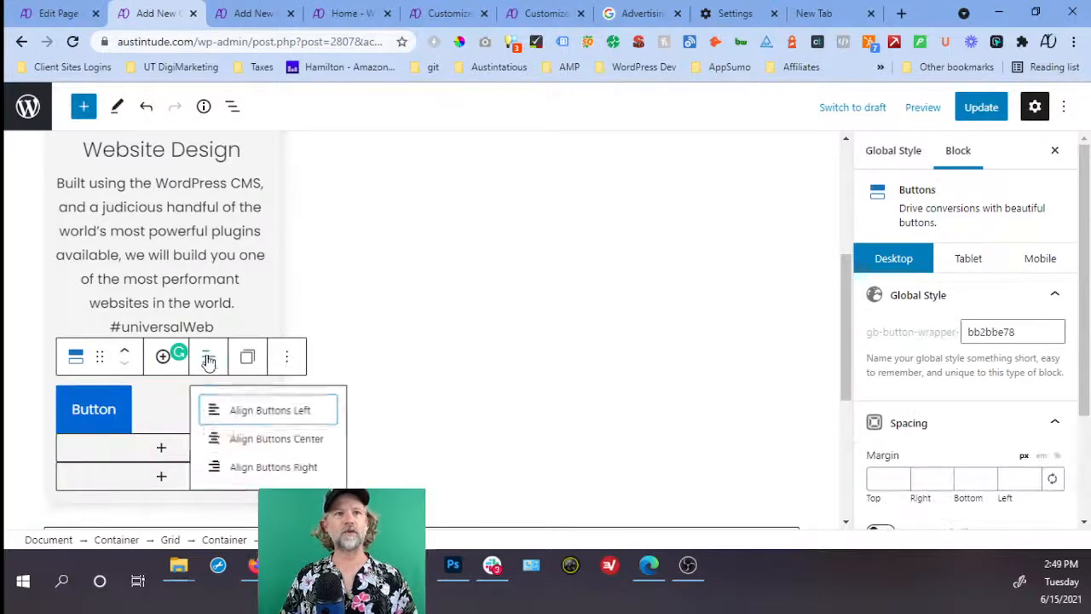
pyautogui.click(249, 440)
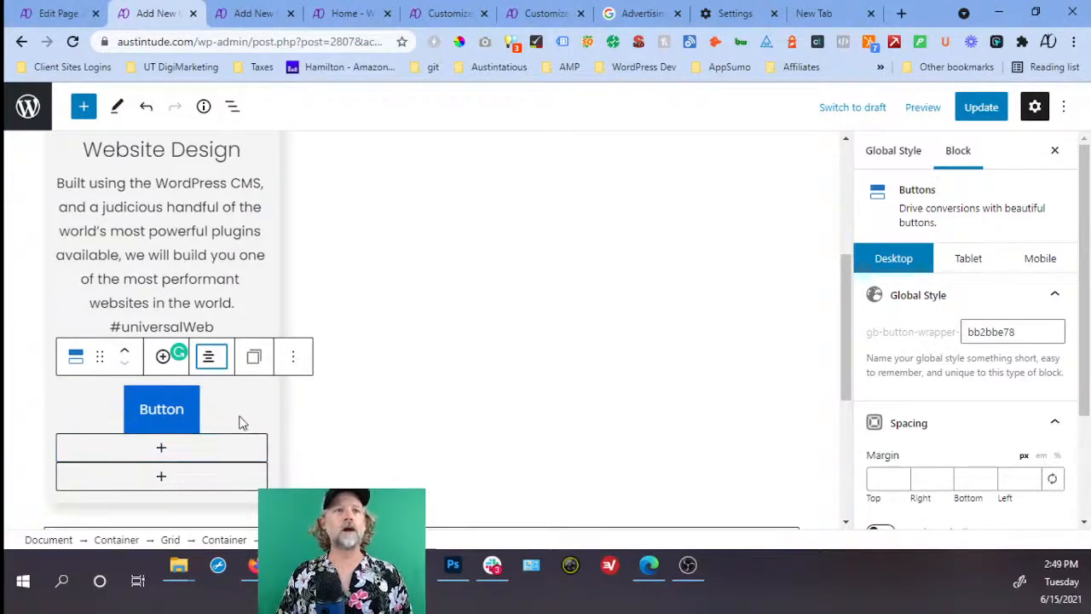
# Remove the empty headline above the button in the third nested container.
pyautogui.click(241, 419)
pyautogui.click(232, 106)
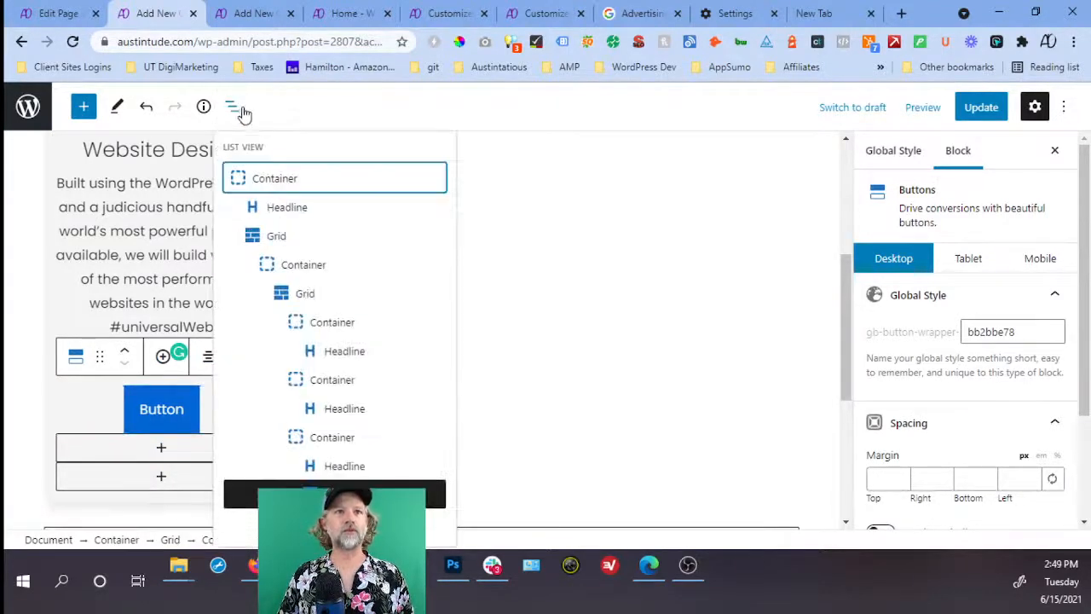
pyautogui.click(345, 466)
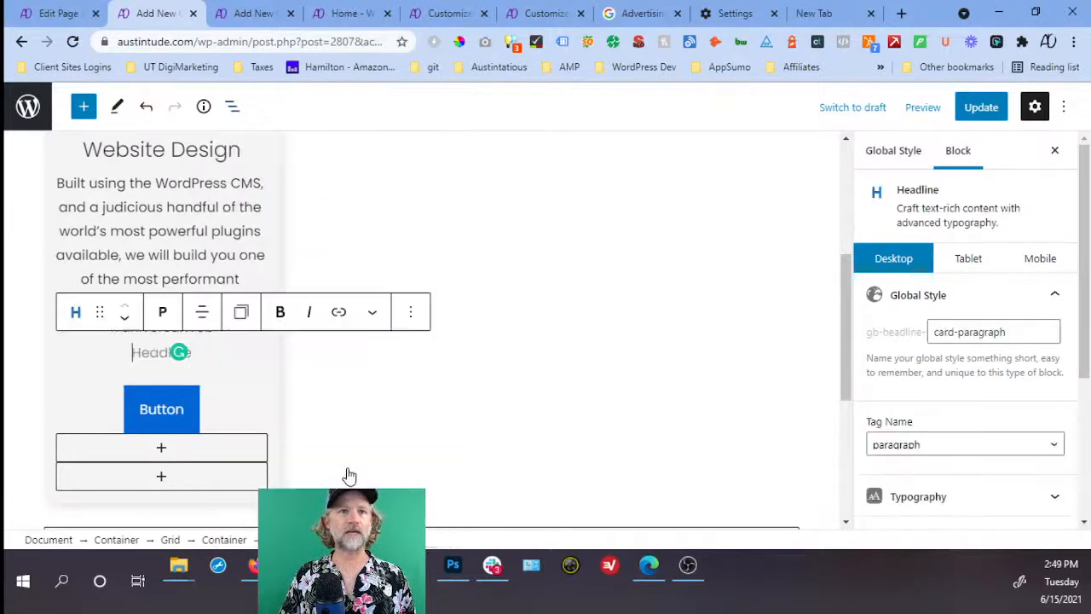
pyautogui.click(409, 312)
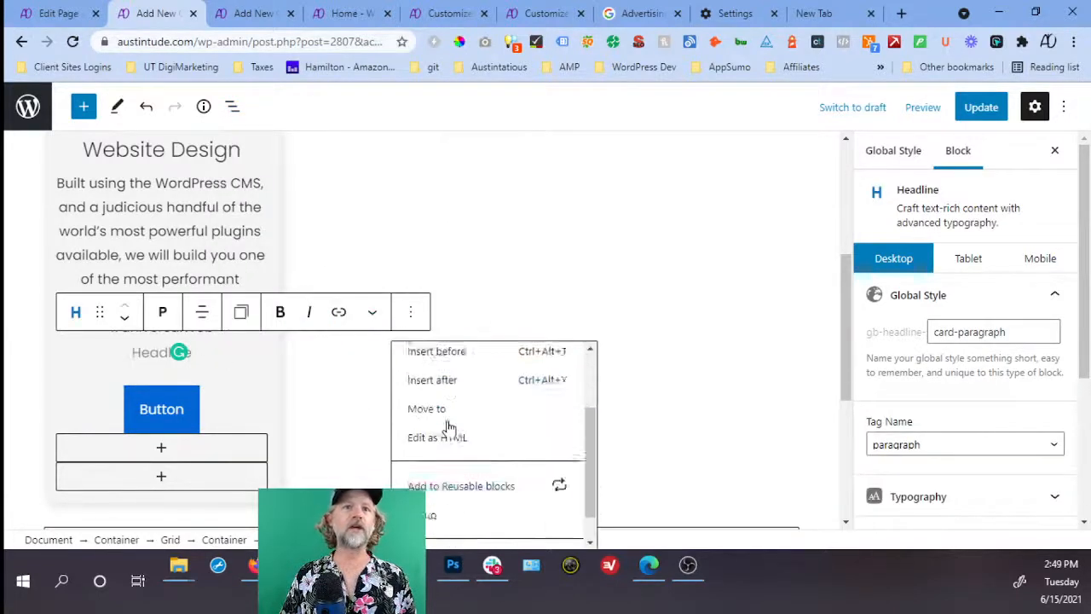
pyautogui.scroll(-3, 446, 426)
pyautogui.click(434, 526)
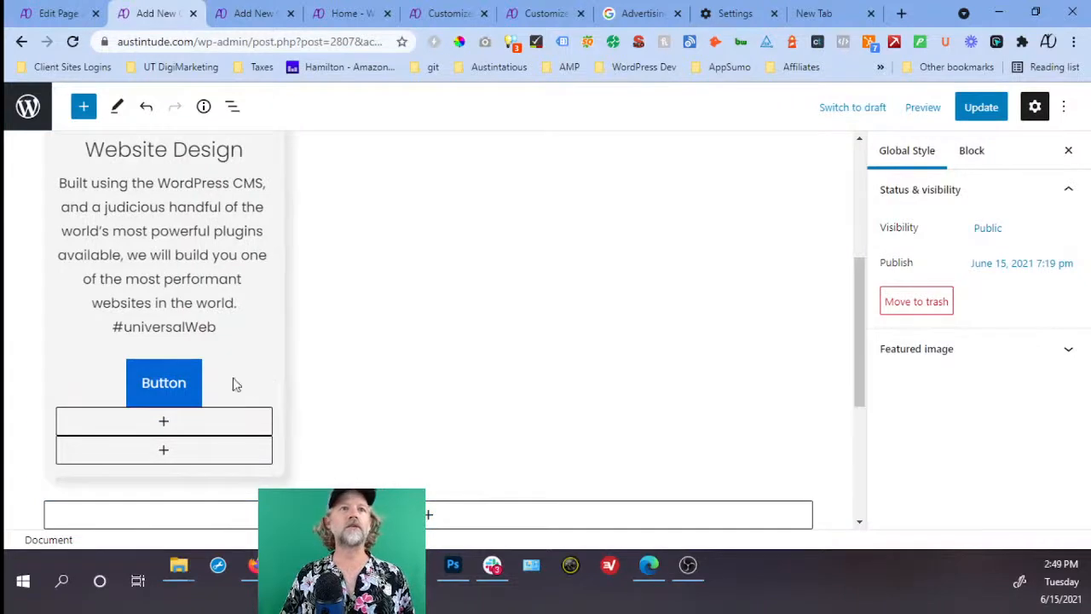
# Check the vertical alignment options of the card's nested grid.
pyautogui.click(233, 108)
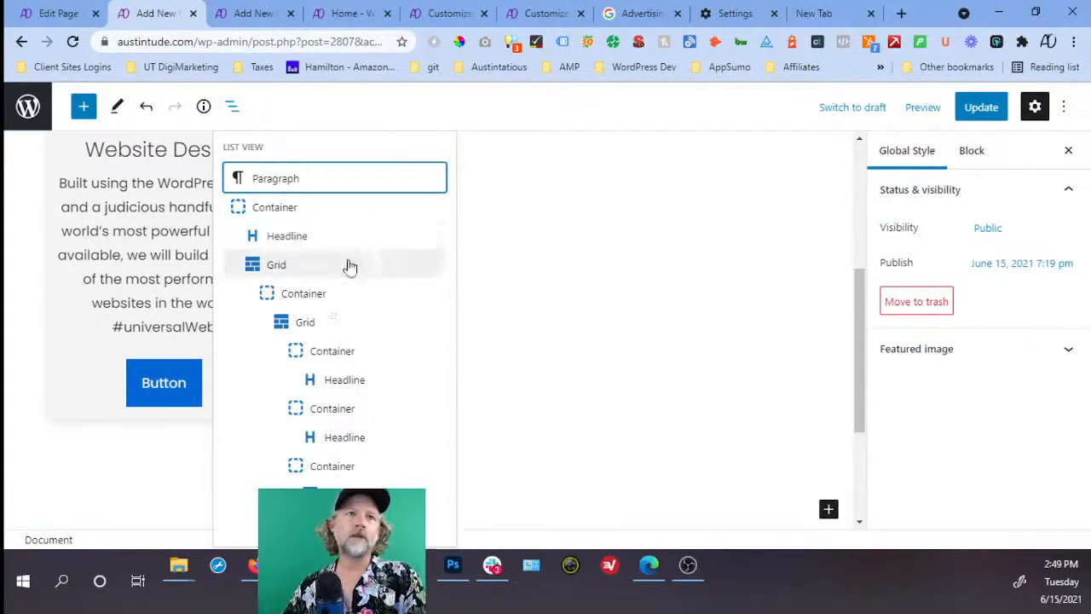
pyautogui.click(324, 321)
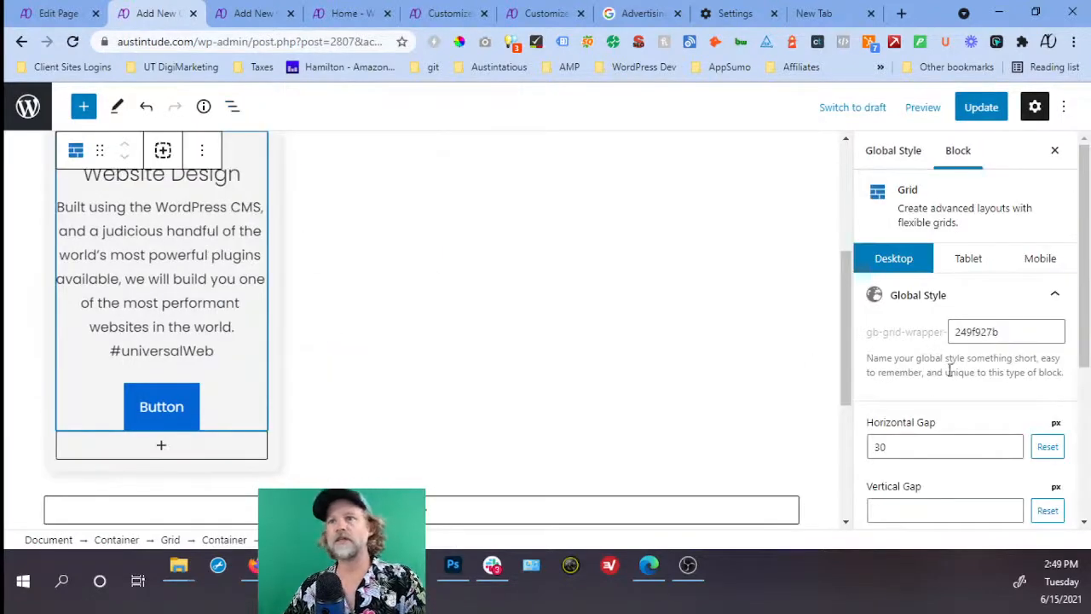
pyautogui.scroll(-3, 938, 379)
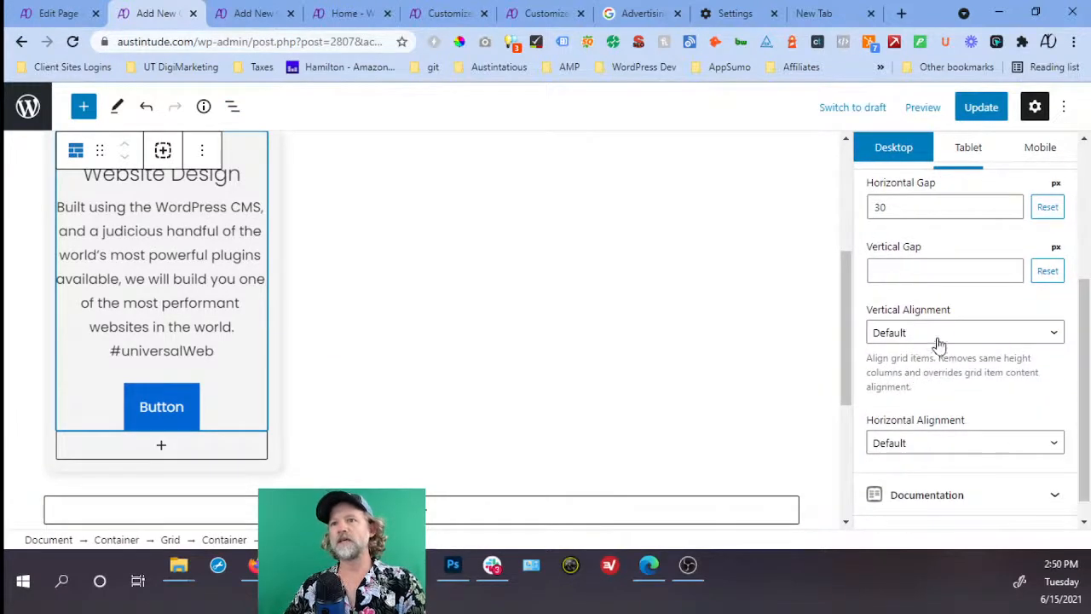
pyautogui.click(938, 339)
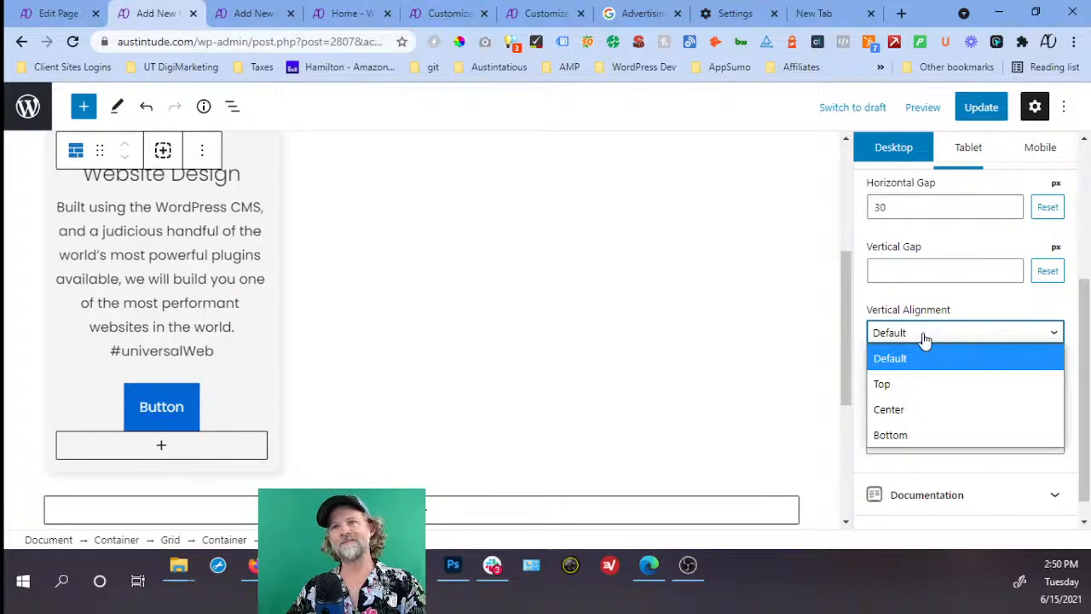
pyautogui.click(689, 326)
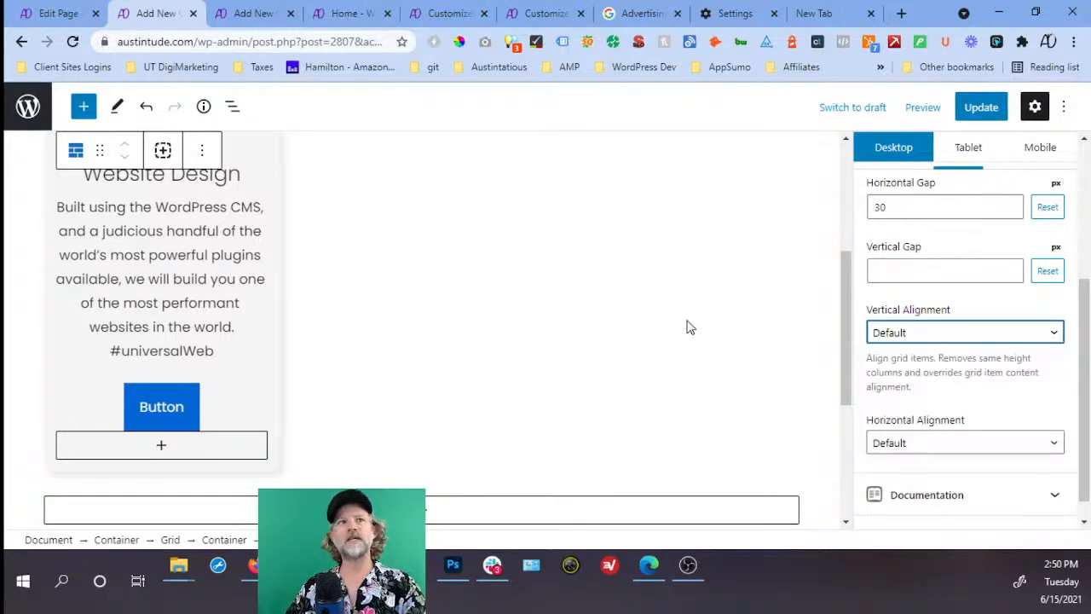
# Duplicate the nested grid's container that holds the Website Design title and mug icon.
pyautogui.click(215, 350)
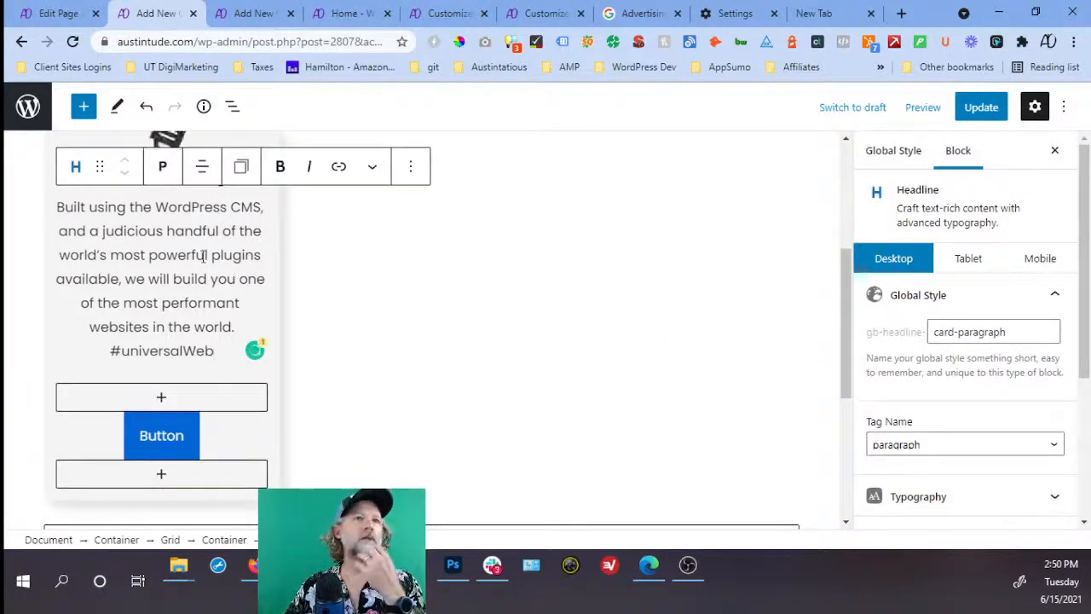
pyautogui.scroll(3, 246, 409)
pyautogui.click(245, 413)
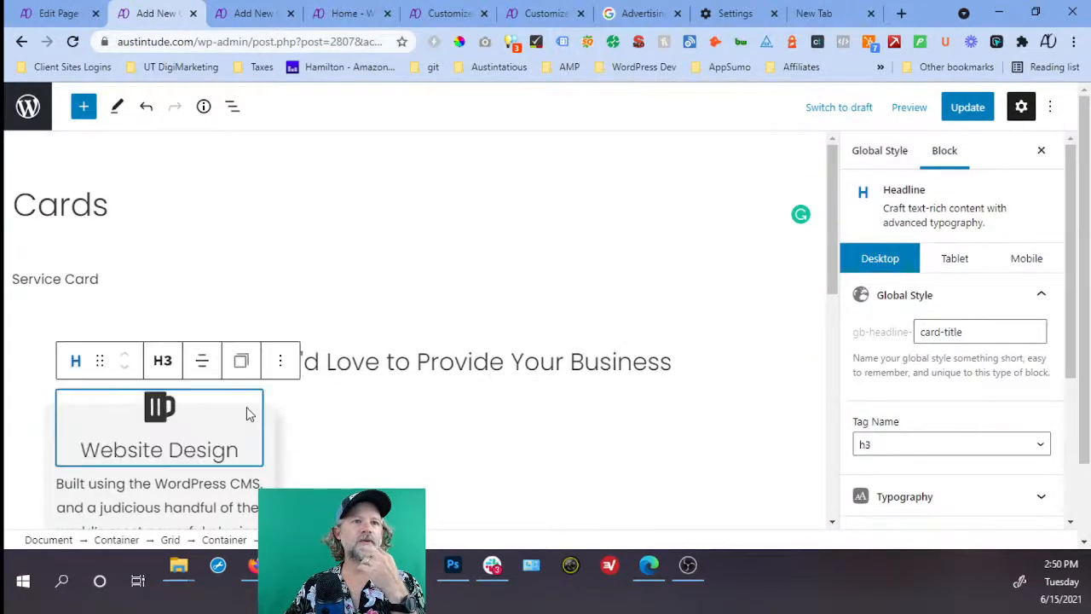
pyautogui.click(232, 106)
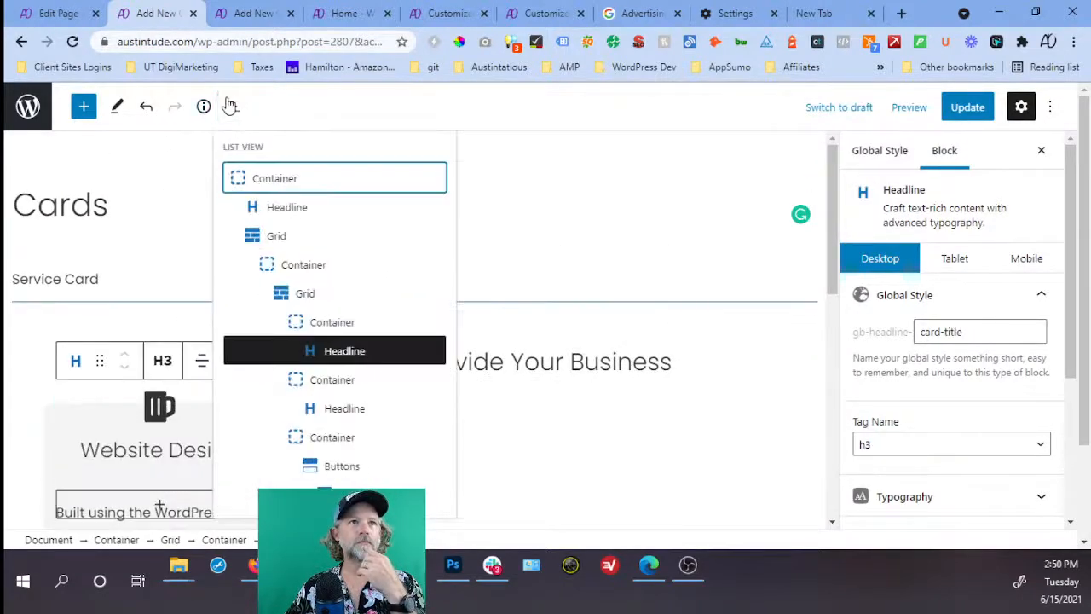
pyautogui.click(306, 322)
pyautogui.click(150, 383)
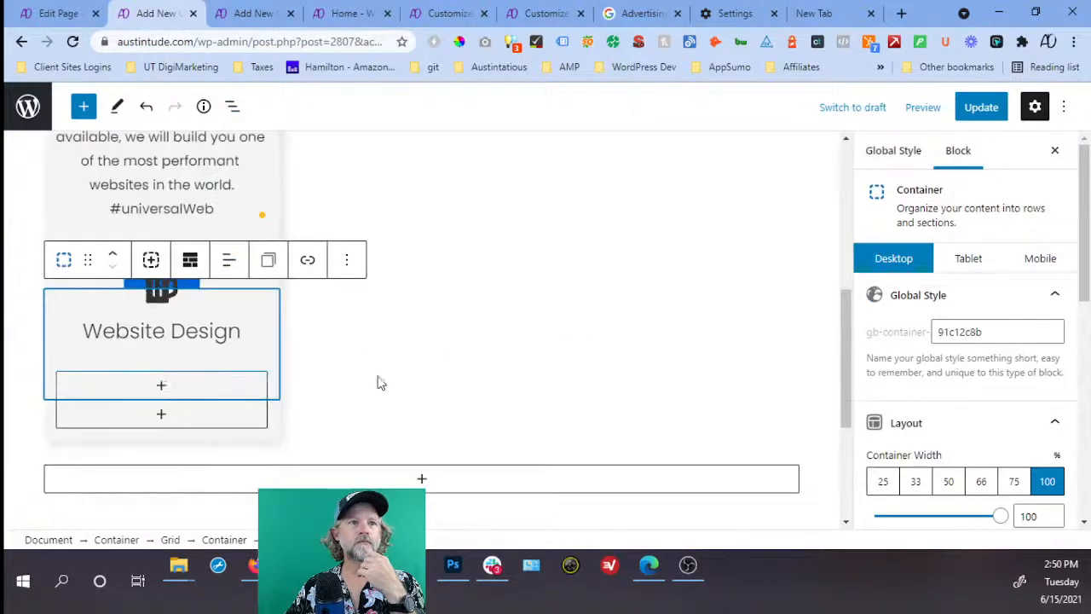
# Undo the duplication of the nested container that holds the Website Design title and mug icon.
pyautogui.scroll(3, 384, 370)
pyautogui.scroll(2, 388, 364)
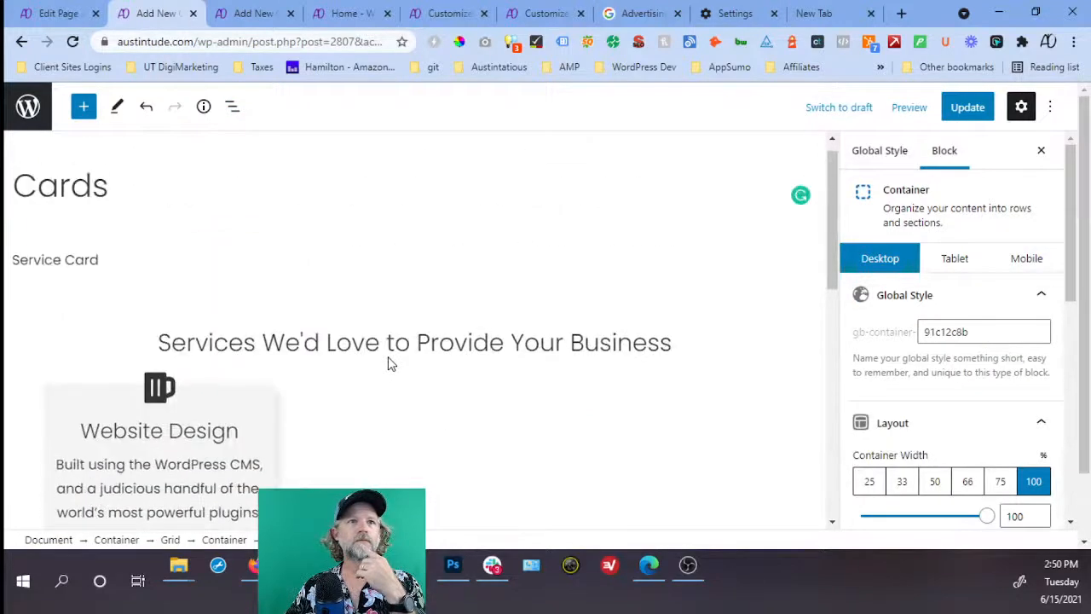
pyautogui.scroll(-2, 388, 364)
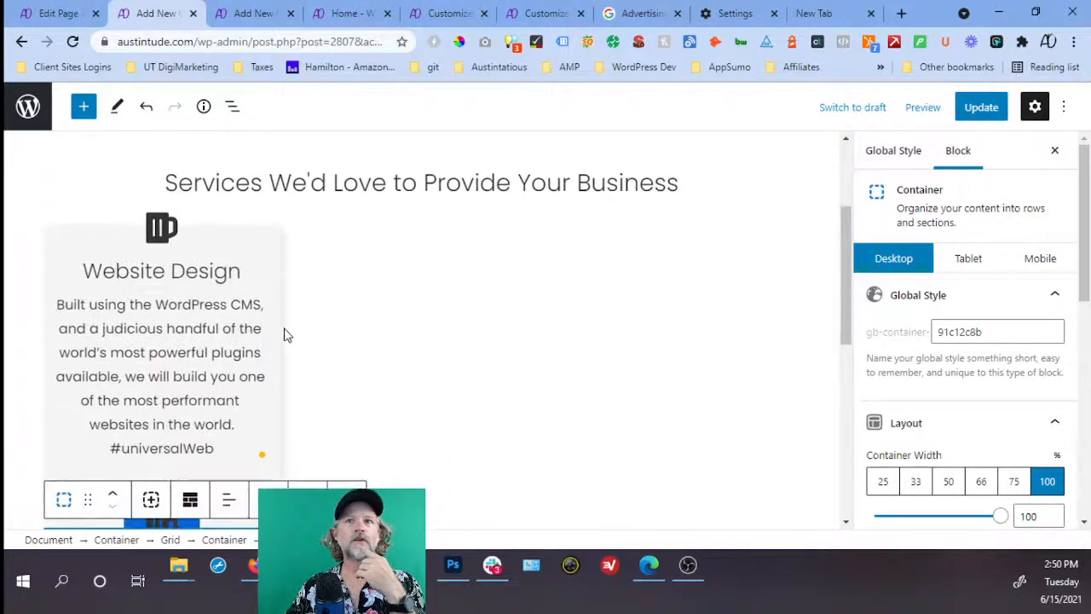
pyautogui.click(249, 282)
pyautogui.scroll(1, 247, 282)
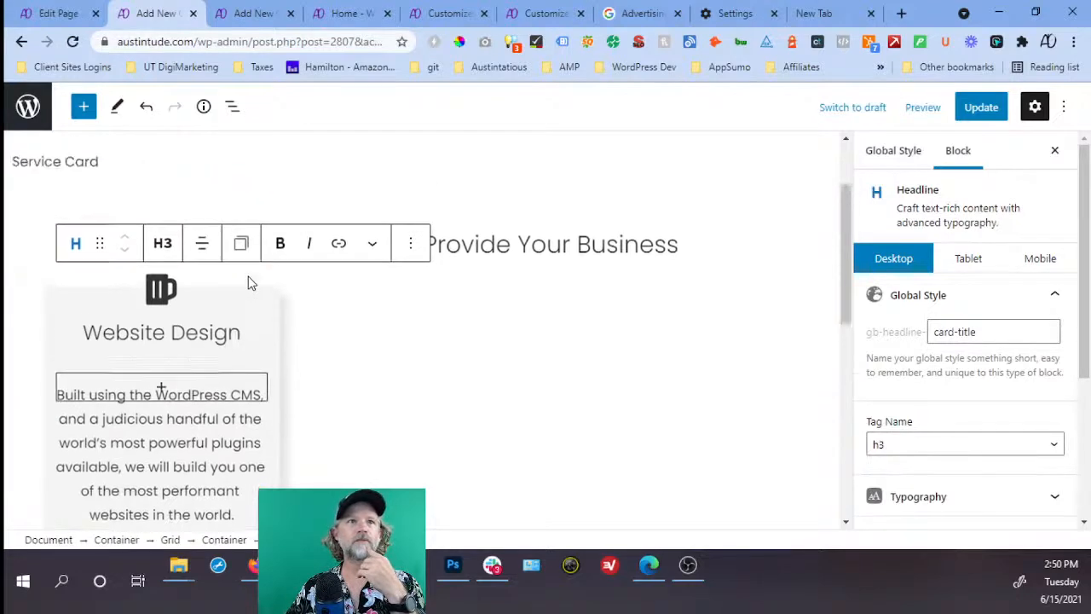
pyautogui.click(233, 108)
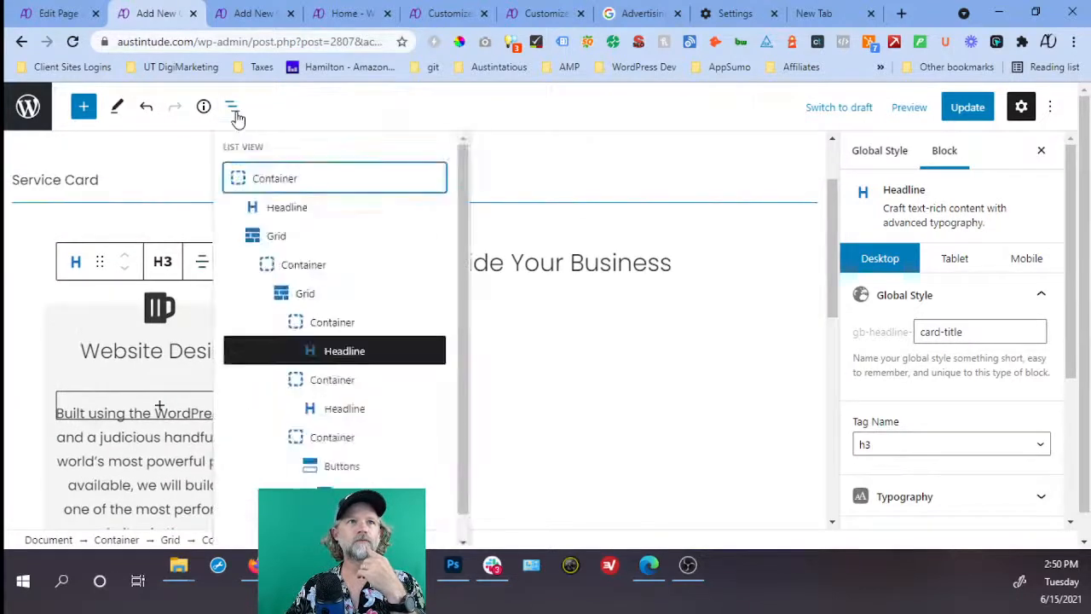
pyautogui.click(329, 324)
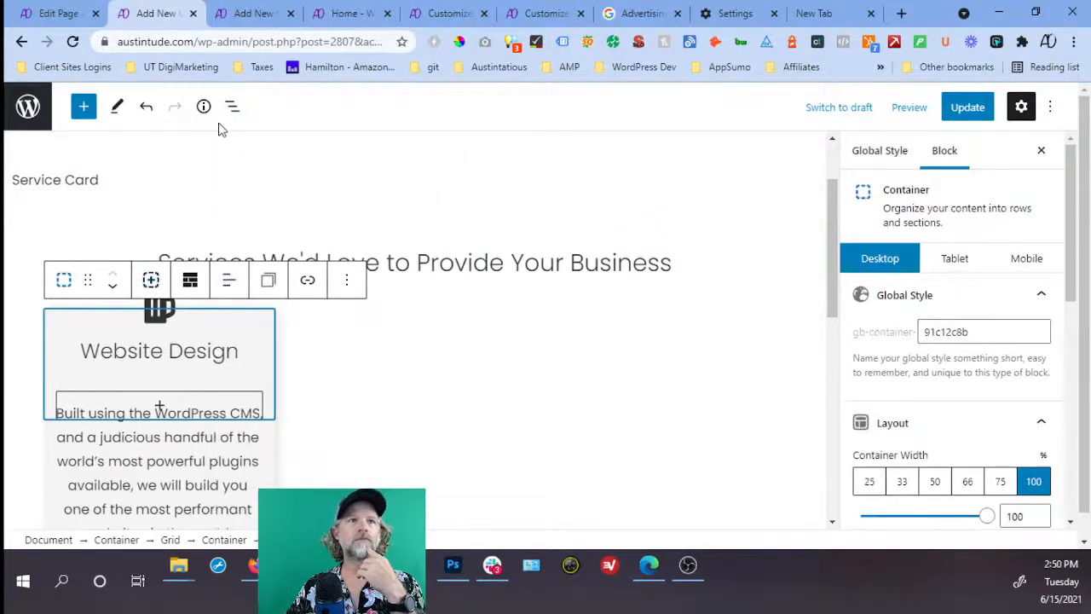
pyautogui.scroll(-4, 204, 324)
pyautogui.scroll(-3, 213, 329)
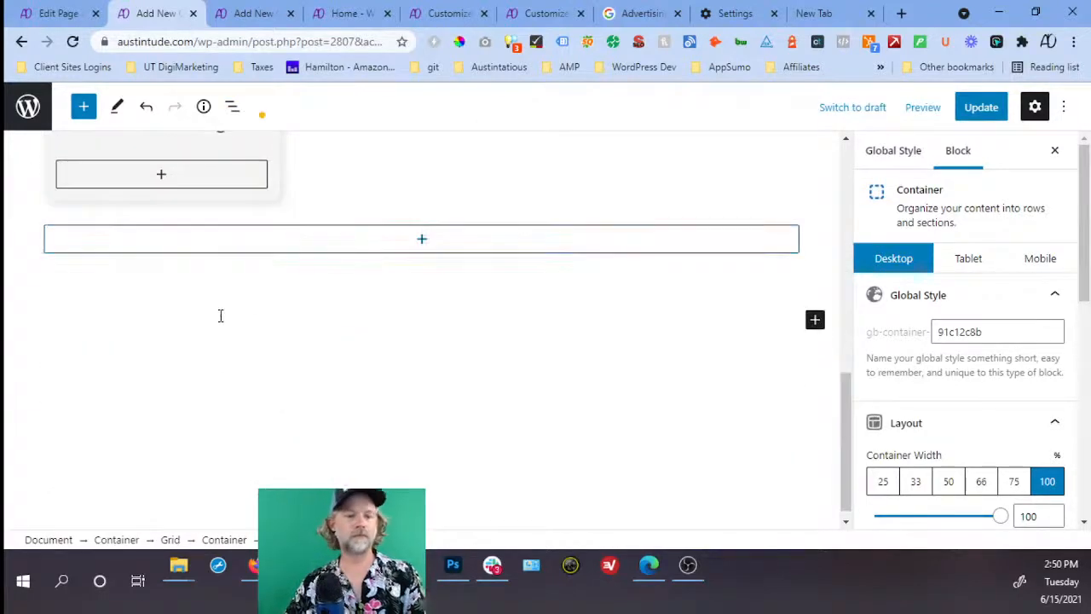
pyautogui.hotkey('ctrl', 'z')
pyautogui.scroll(3, 223, 309)
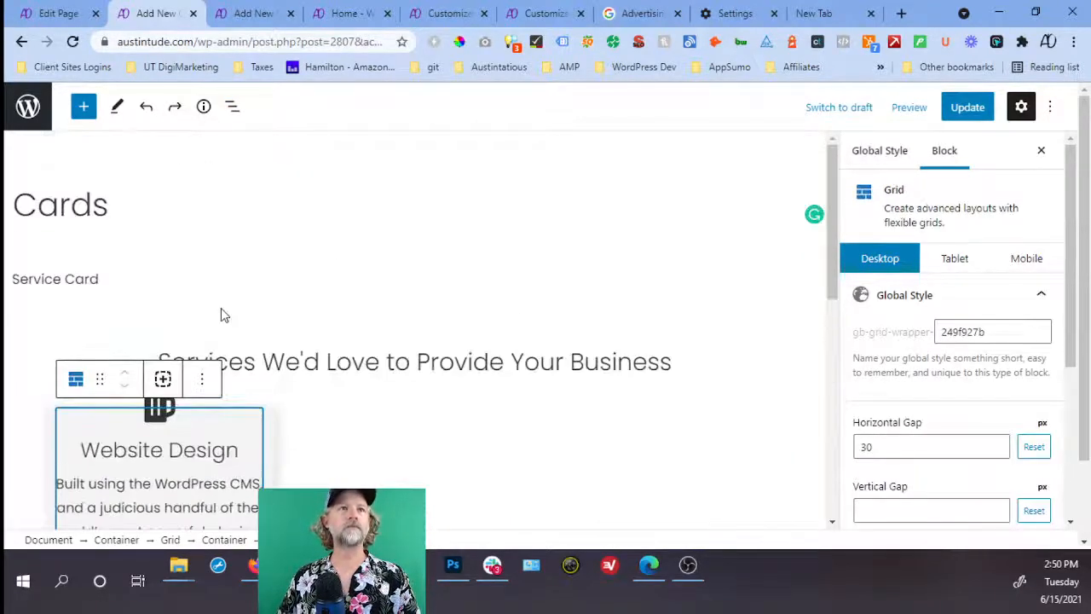
# Duplicate the whole service-card-1 container within the services grid.
pyautogui.click(232, 106)
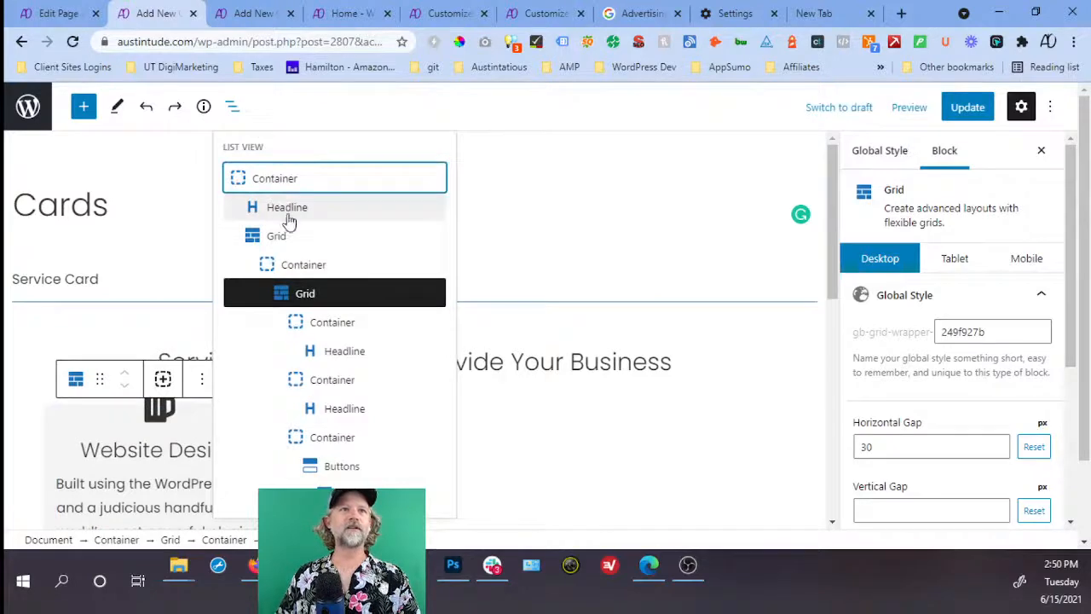
pyautogui.click(312, 271)
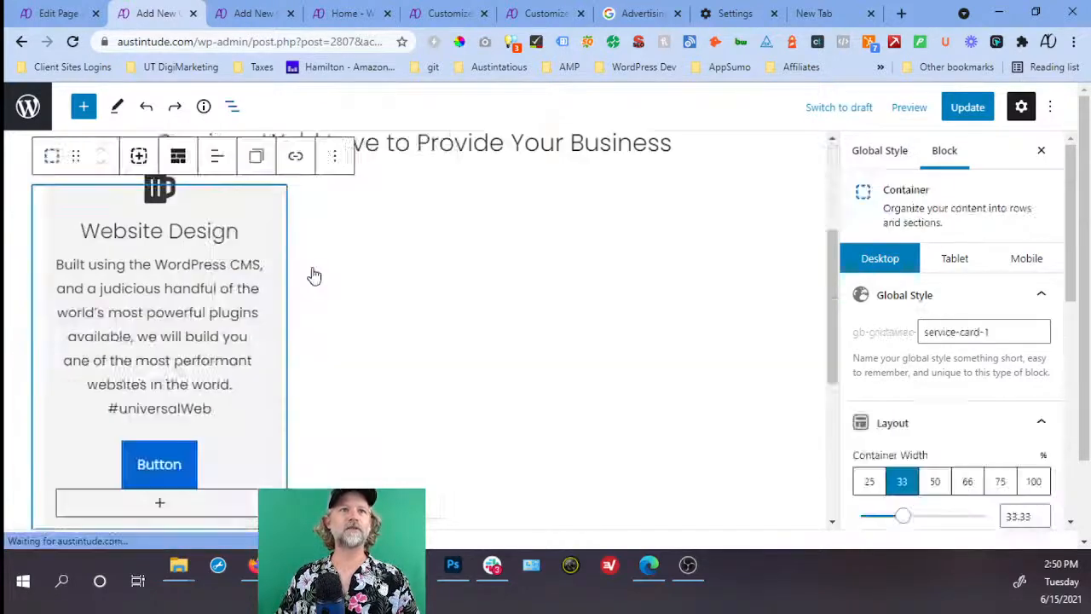
pyautogui.click(140, 157)
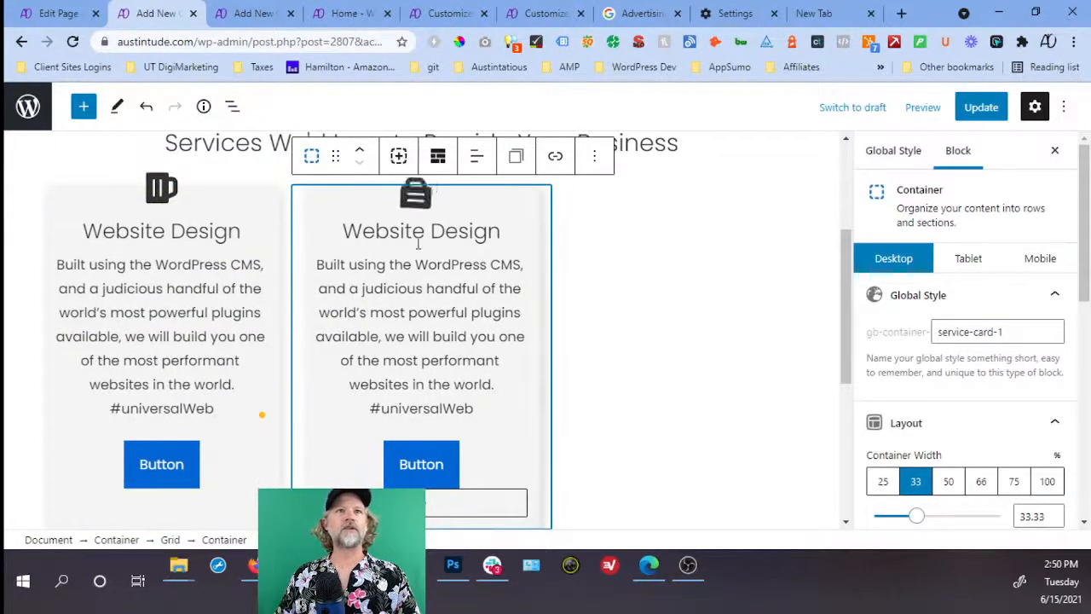
# Replace the duplicated card's title with "Search Engine Marketing (SEM)", copied from the middle card on the home page.
pyautogui.click(59, 13)
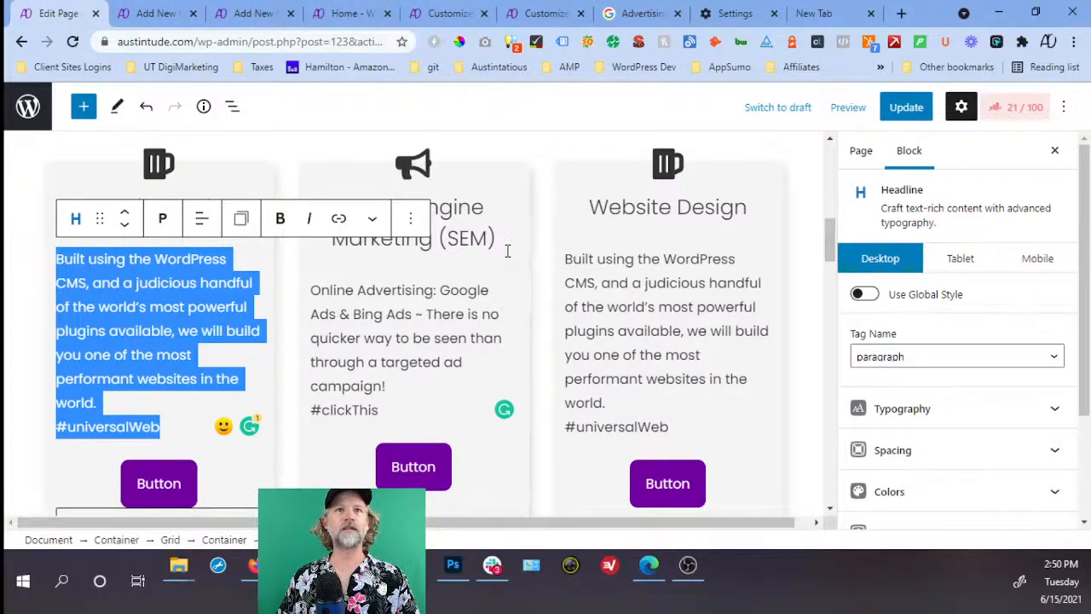
pyautogui.moveTo(496, 239); pyautogui.dragTo(335, 210)
pyautogui.hotkey('ctrl', 'c')
pyautogui.scroll(1, 335, 210)
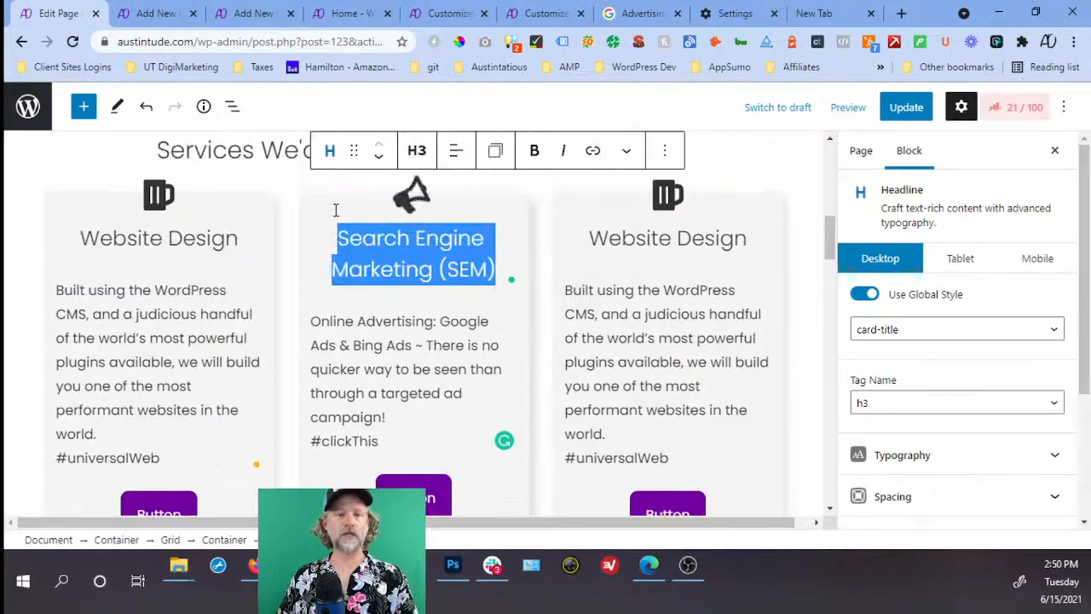
pyautogui.click(153, 13)
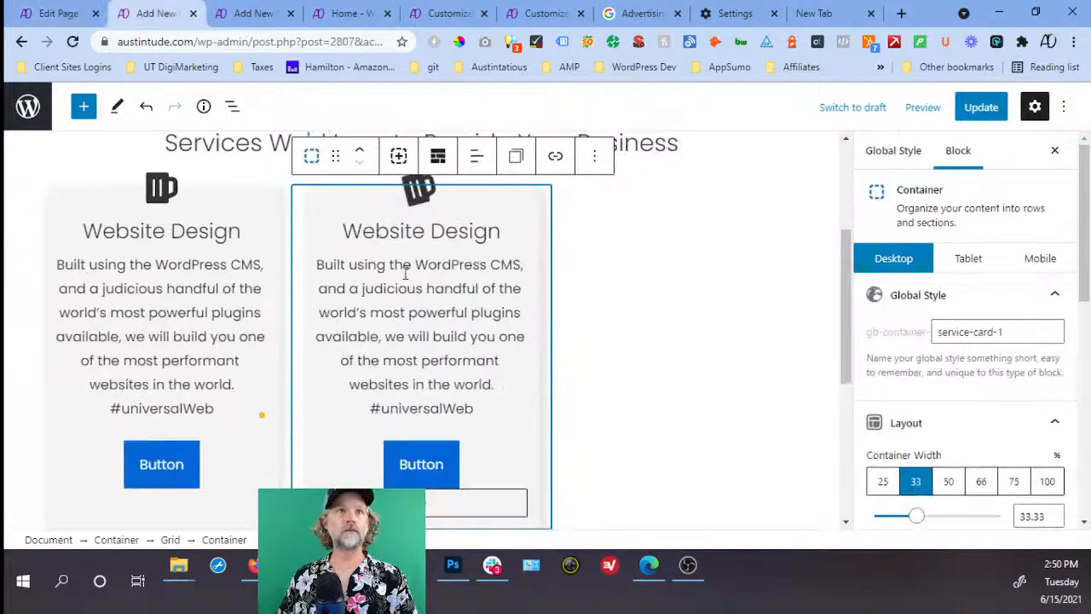
pyautogui.tripleClick(388, 227)
pyautogui.hotkey('ctrl', 'v')
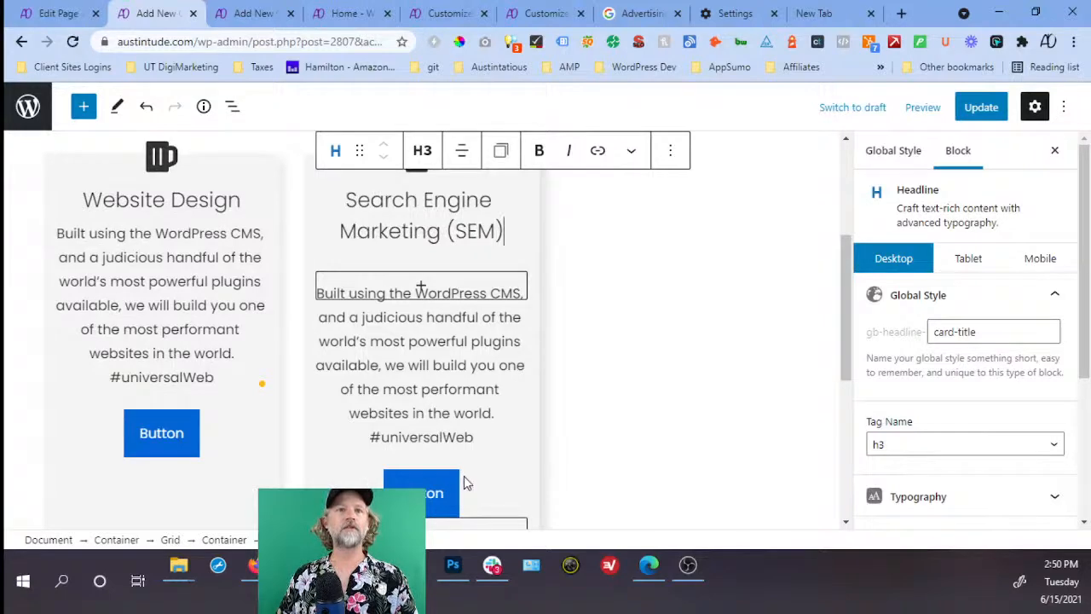
# Compare the two source cards with the home page's cards and inspect the outer grid that holds them.
pyautogui.scroll(-1, 464, 478)
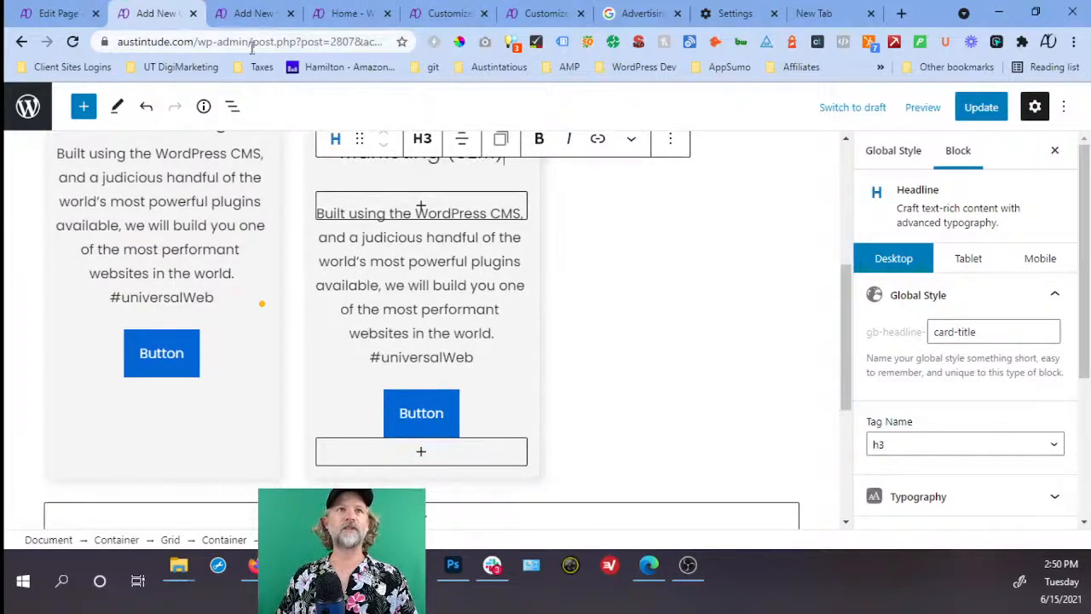
pyautogui.click(59, 13)
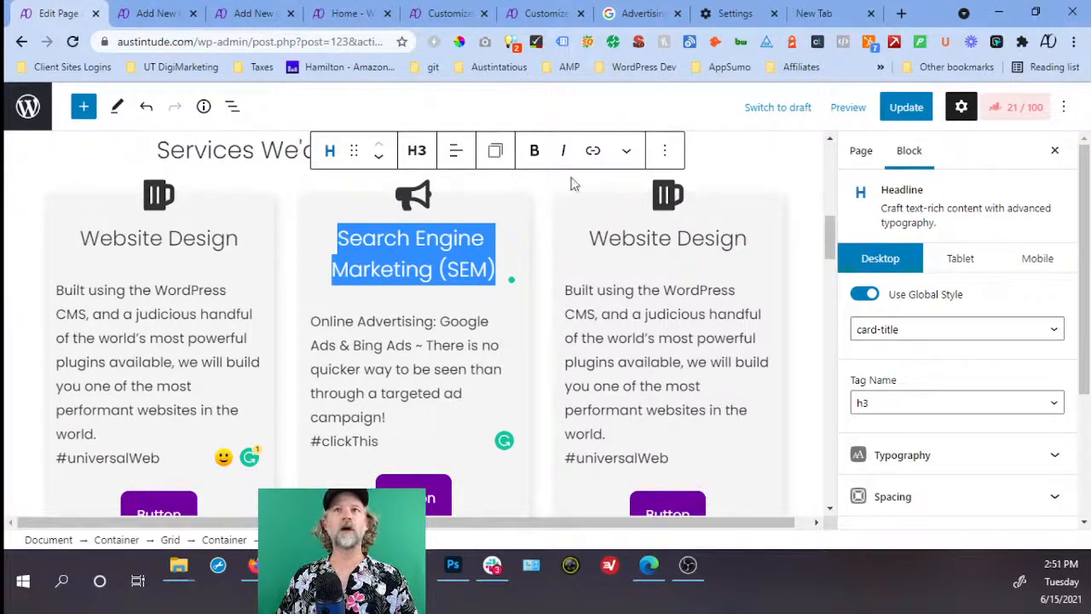
pyautogui.click(156, 13)
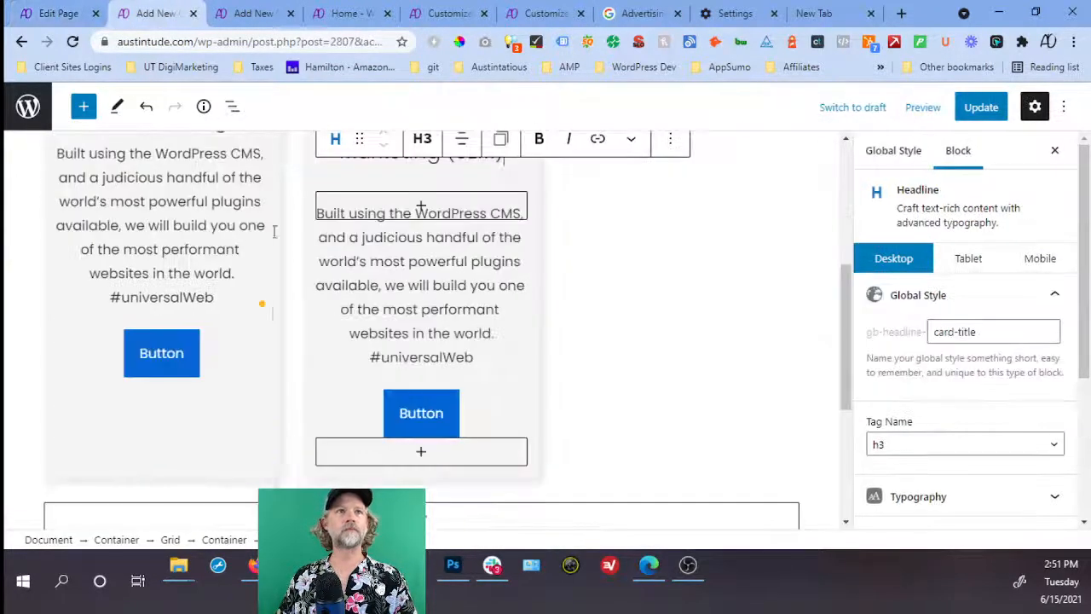
pyautogui.click(216, 348)
pyautogui.click(230, 109)
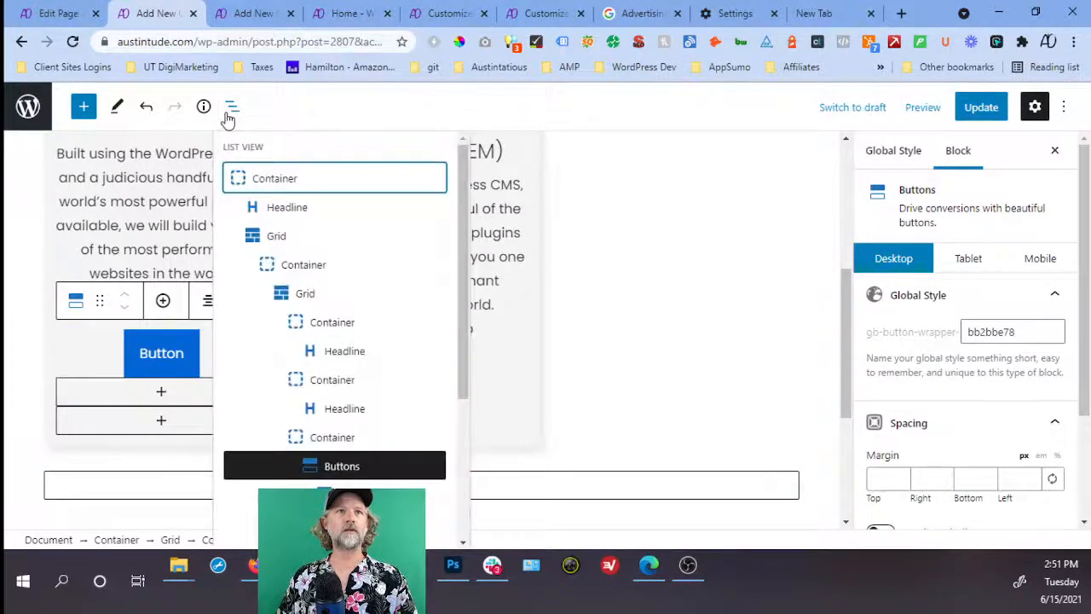
pyautogui.click(280, 244)
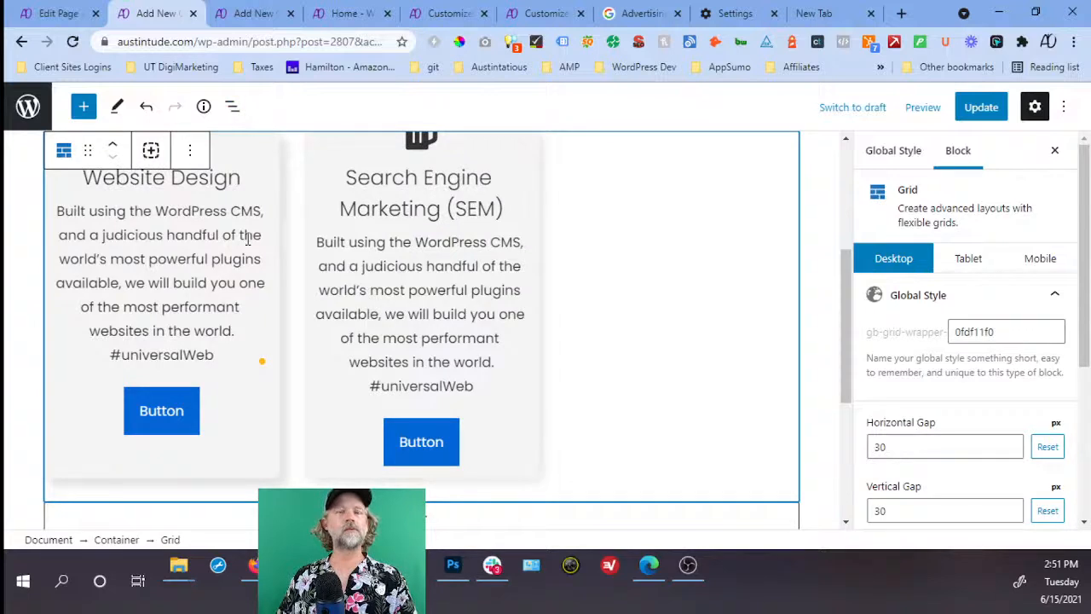
pyautogui.scroll(1, 238, 188)
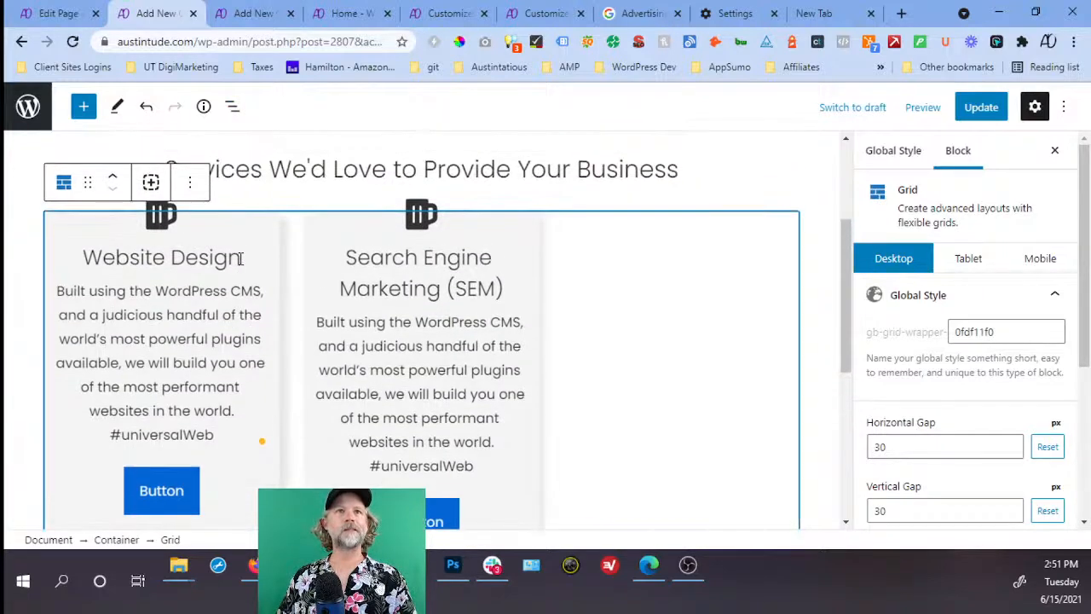
# Copy the nested grid inside the first Website Design source card.
pyautogui.click(231, 107)
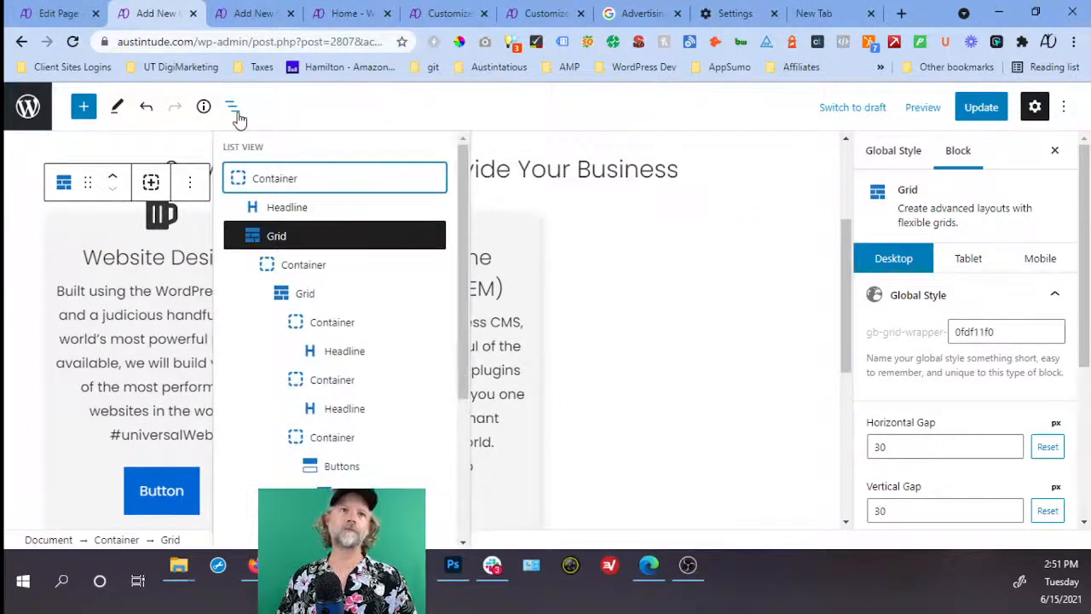
pyautogui.click(326, 298)
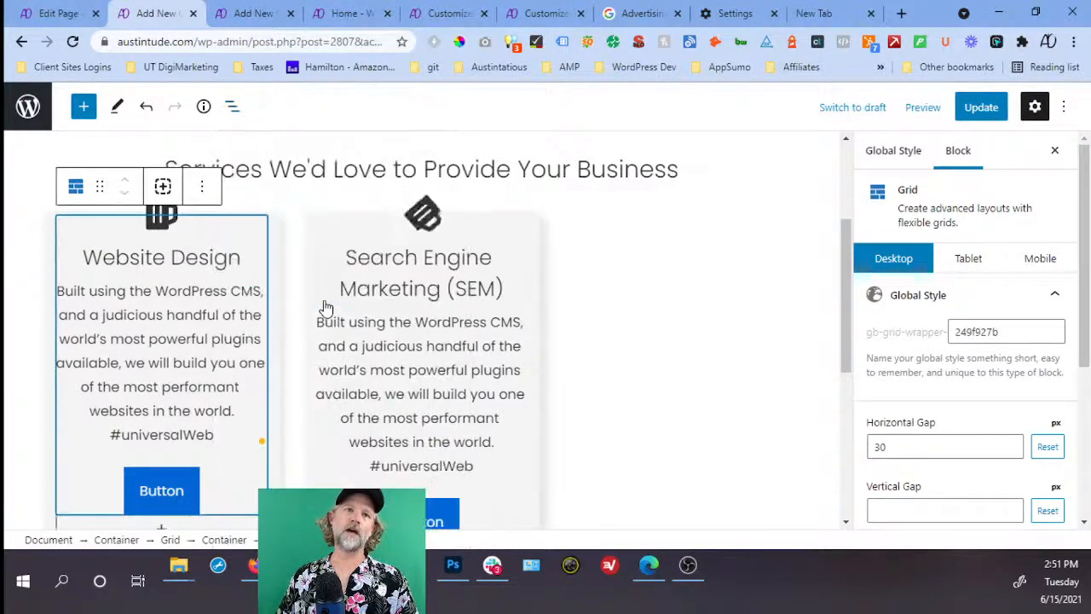
pyautogui.click(205, 189)
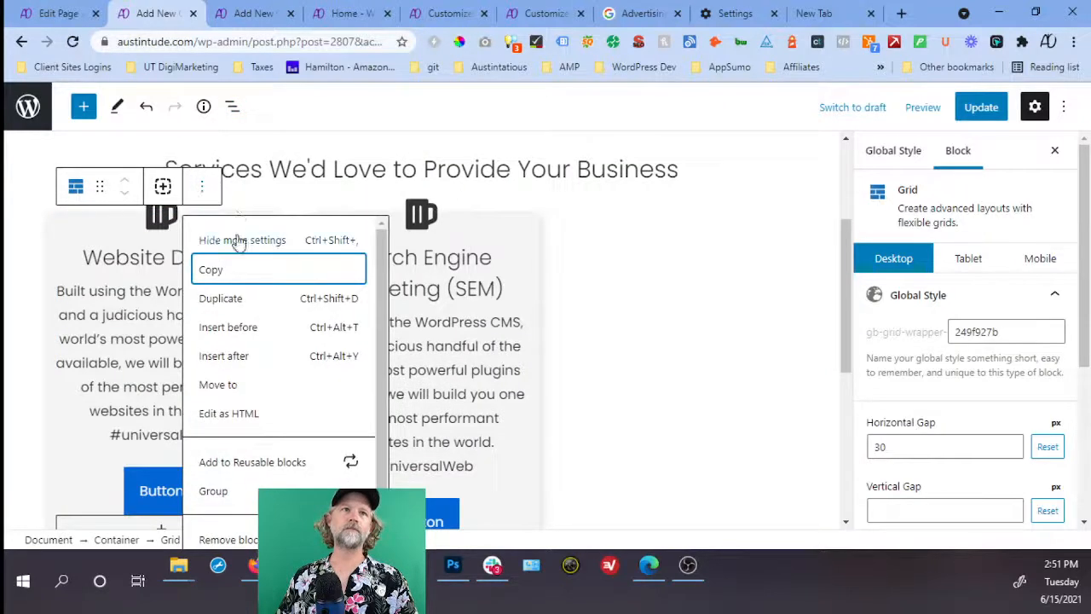
pyautogui.click(234, 271)
# Switch to the home page editor and paste the copied grid above the title in the first Website Design card.
pyautogui.click(53, 26)
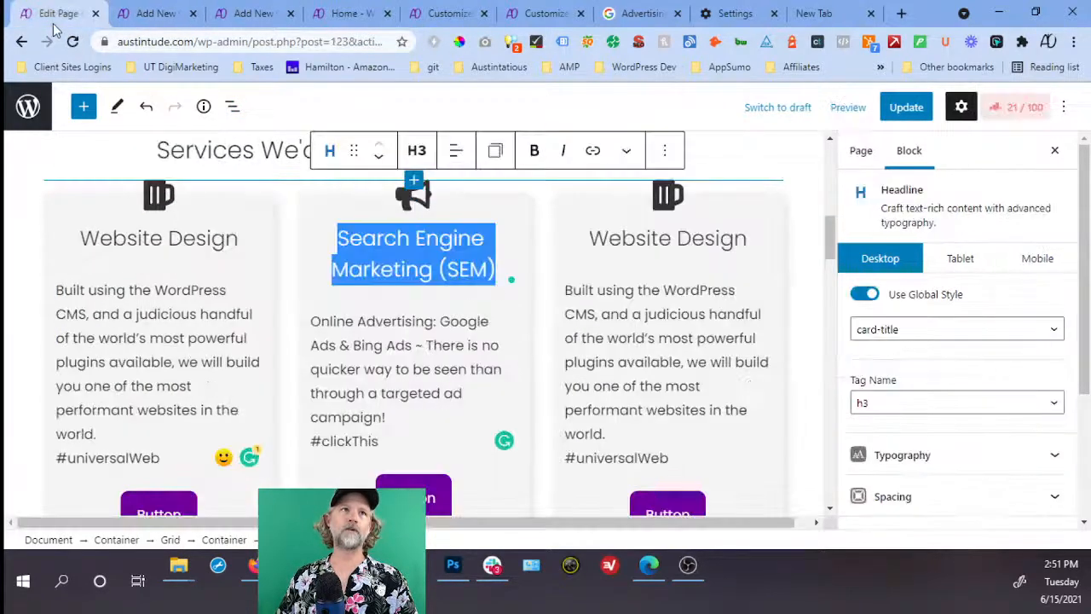
pyautogui.click(230, 220)
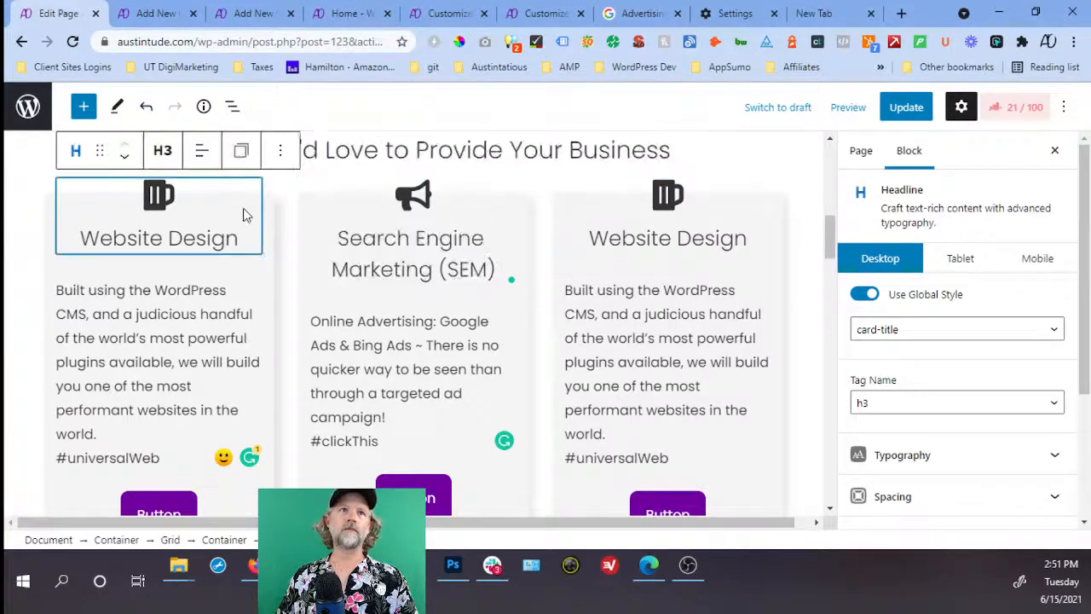
pyautogui.click(279, 151)
pyautogui.click(339, 294)
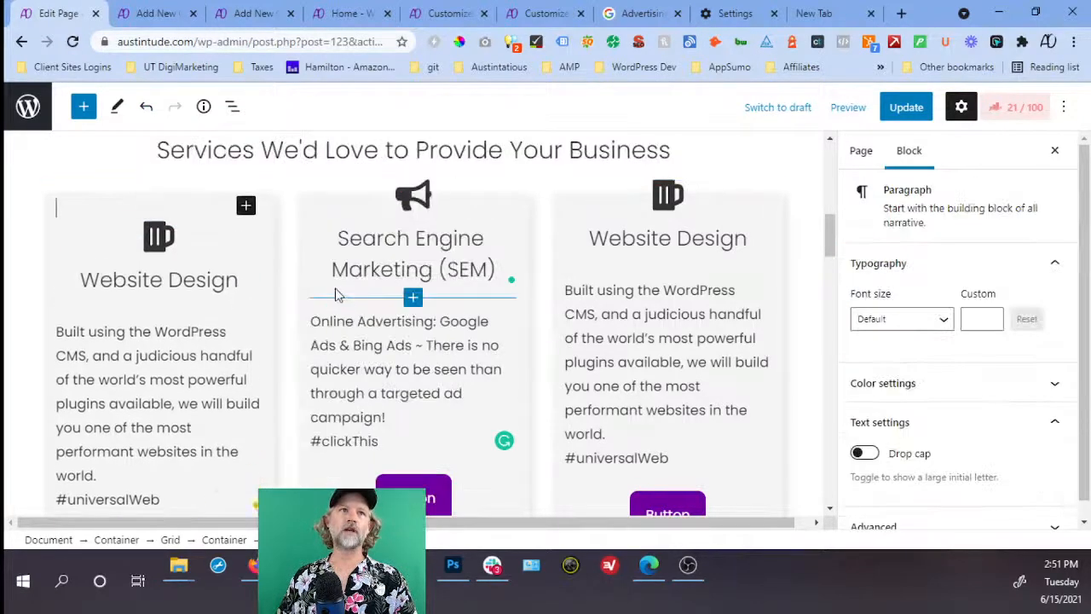
pyautogui.scroll(1, 220, 201)
pyautogui.click(220, 202)
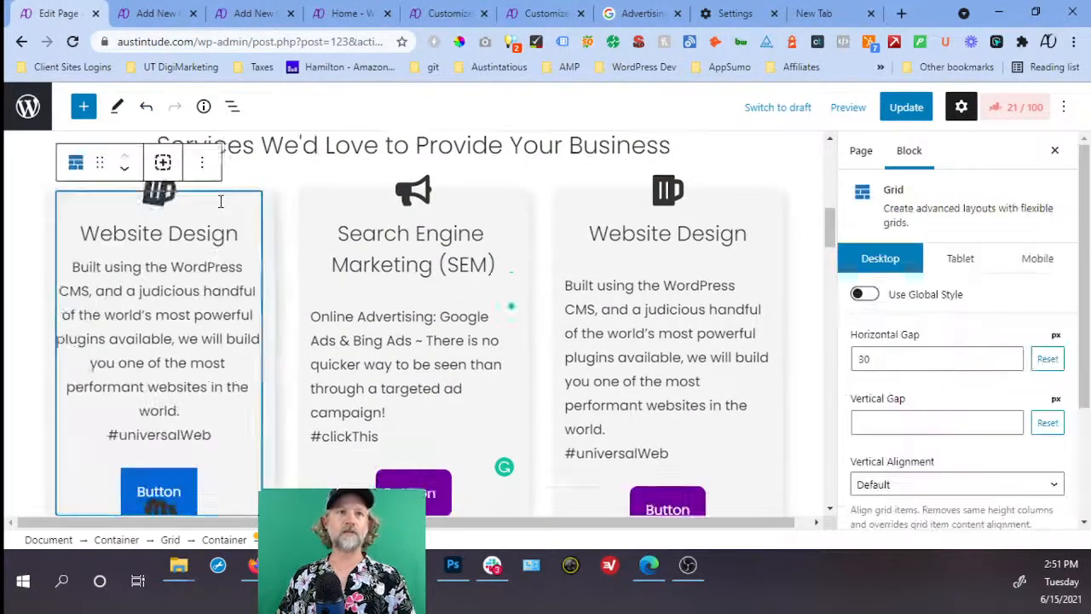
# Remove the old Website Design headline and paragraph below the pasted grid in the first card.
pyautogui.scroll(-3, 219, 207)
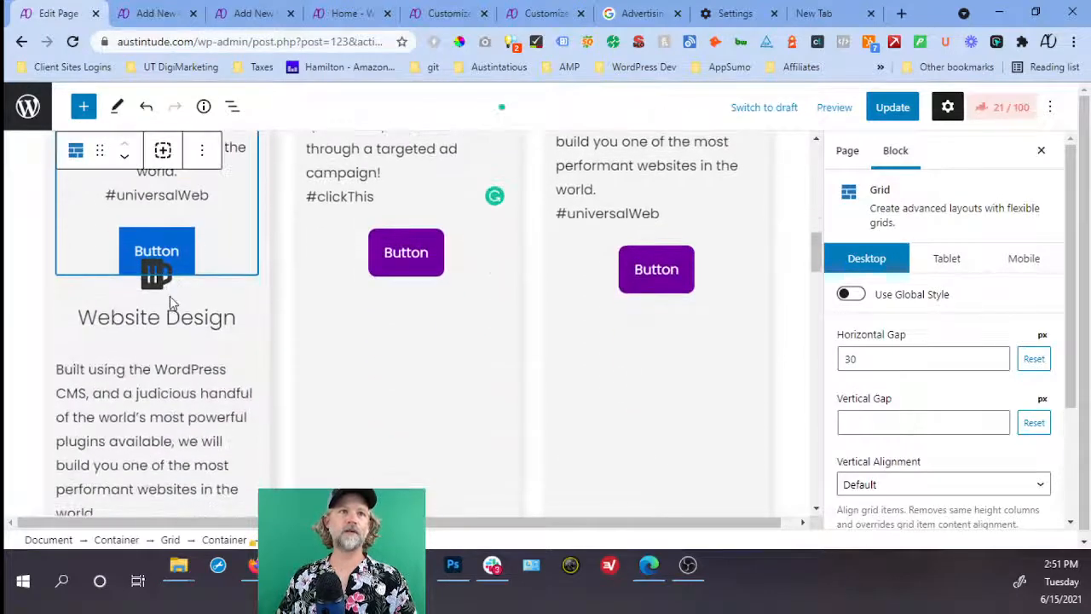
pyautogui.click(169, 295)
pyautogui.scroll(-3, 196, 324)
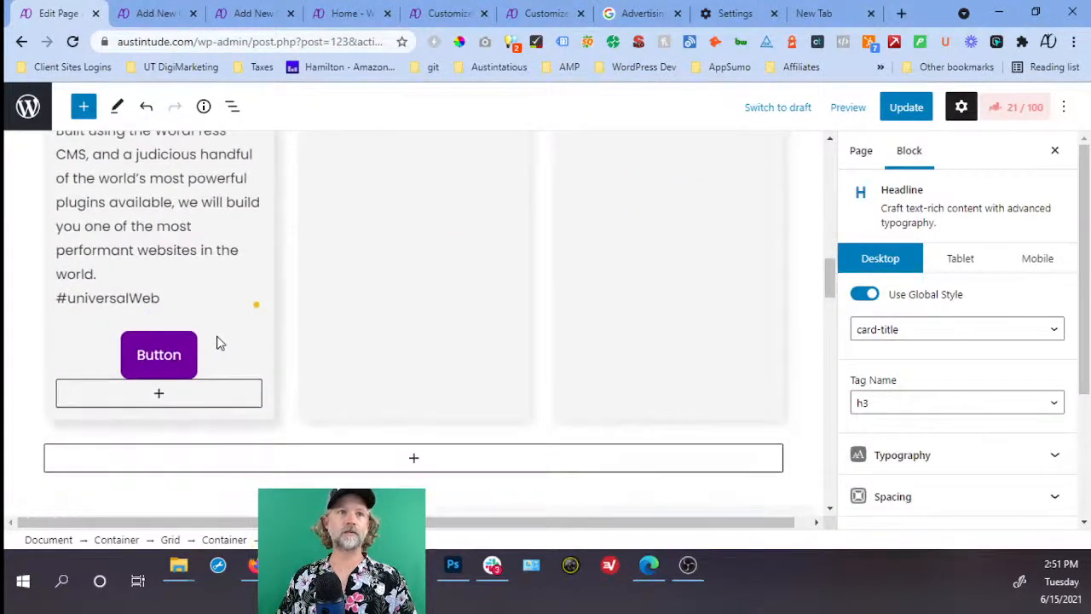
pyautogui.keyDown('shift'); pyautogui.click(213, 295); pyautogui.keyUp('shift')
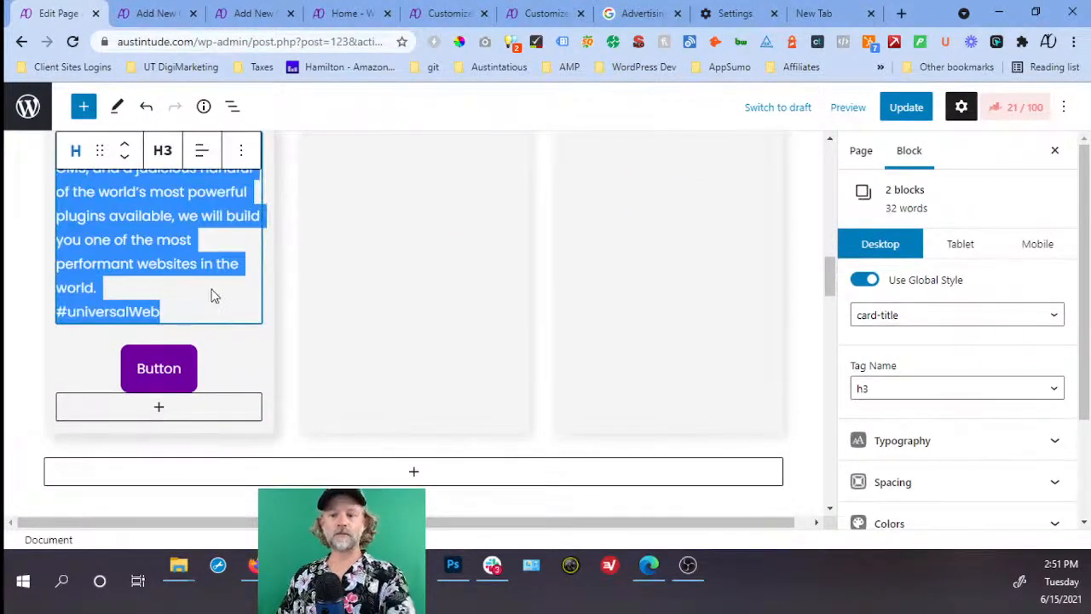
pyautogui.click(213, 296)
# Copy the first card's original purple Buttons block below the pasted grid.
pyautogui.scroll(-2, 210, 305)
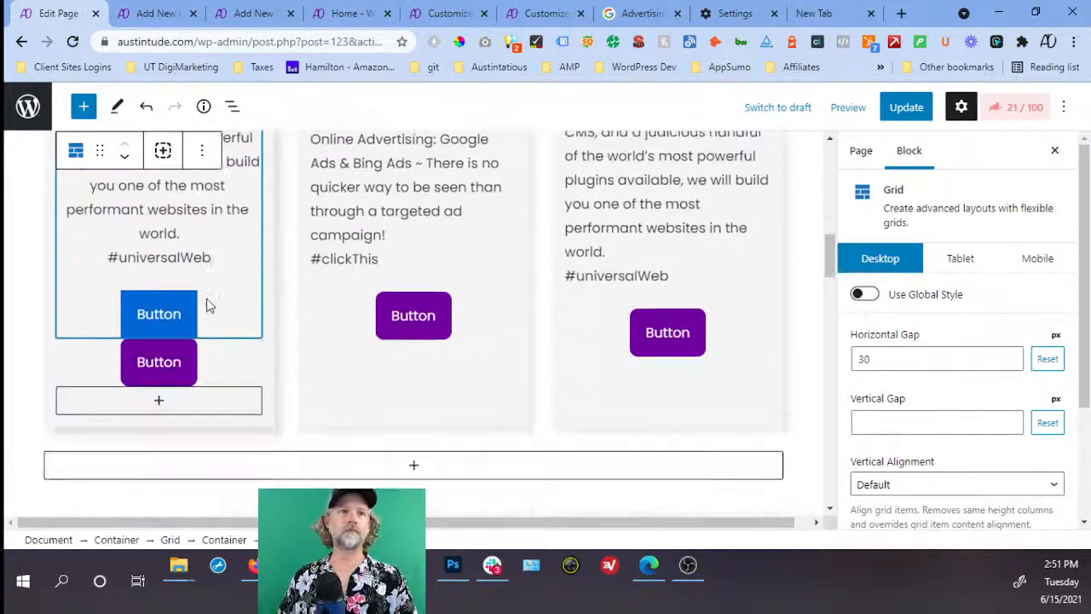
pyautogui.click(207, 381)
pyautogui.click(283, 312)
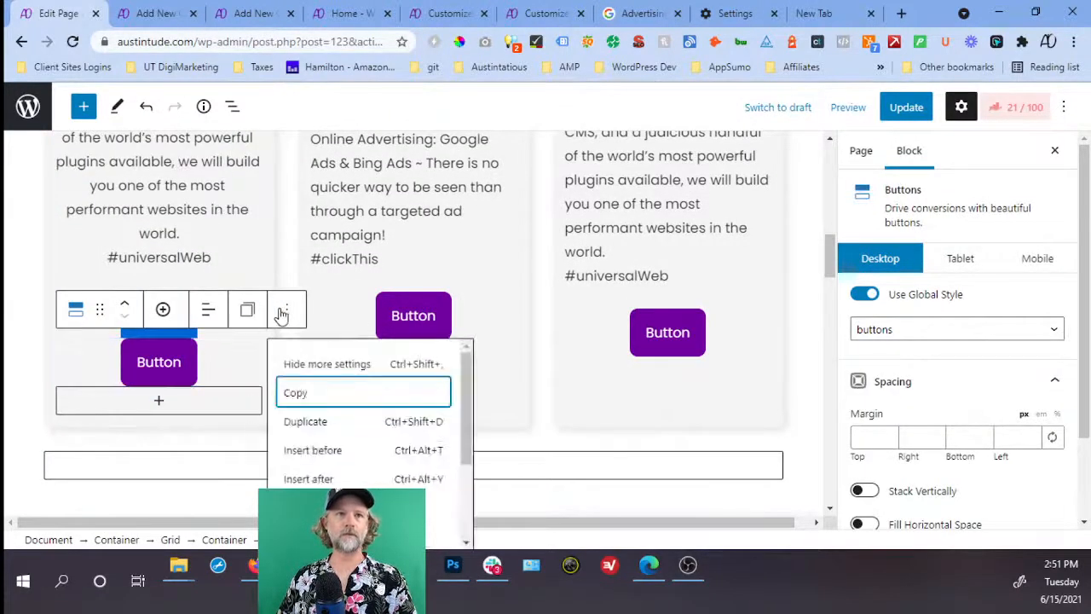
pyautogui.click(291, 384)
# Delete the blue Buttons block from the pasted grid's third container in the first card.
pyautogui.click(246, 254)
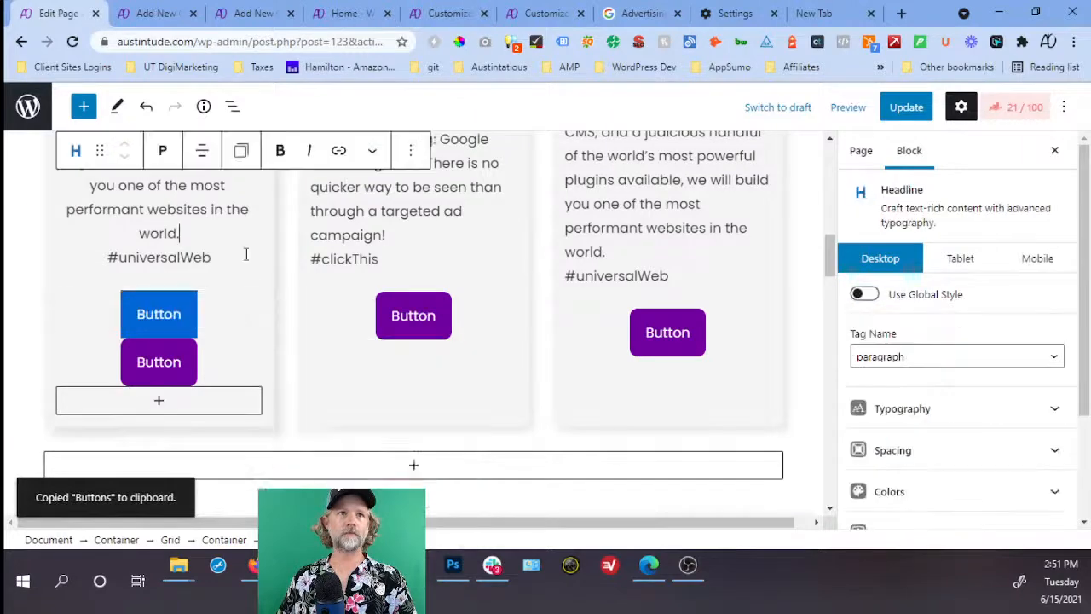
pyautogui.click(231, 328)
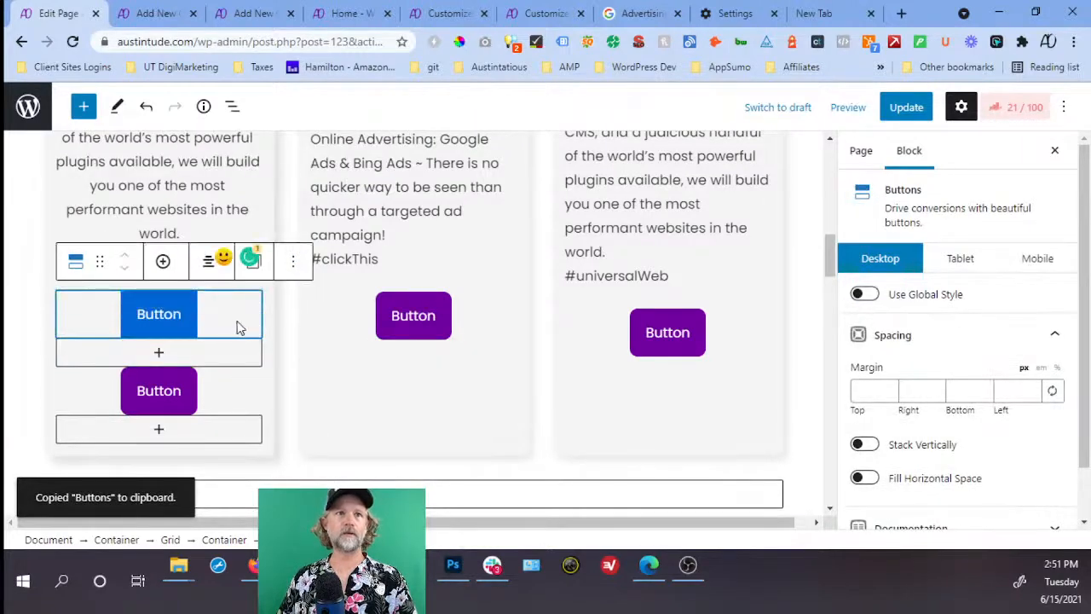
pyautogui.press('Delete')
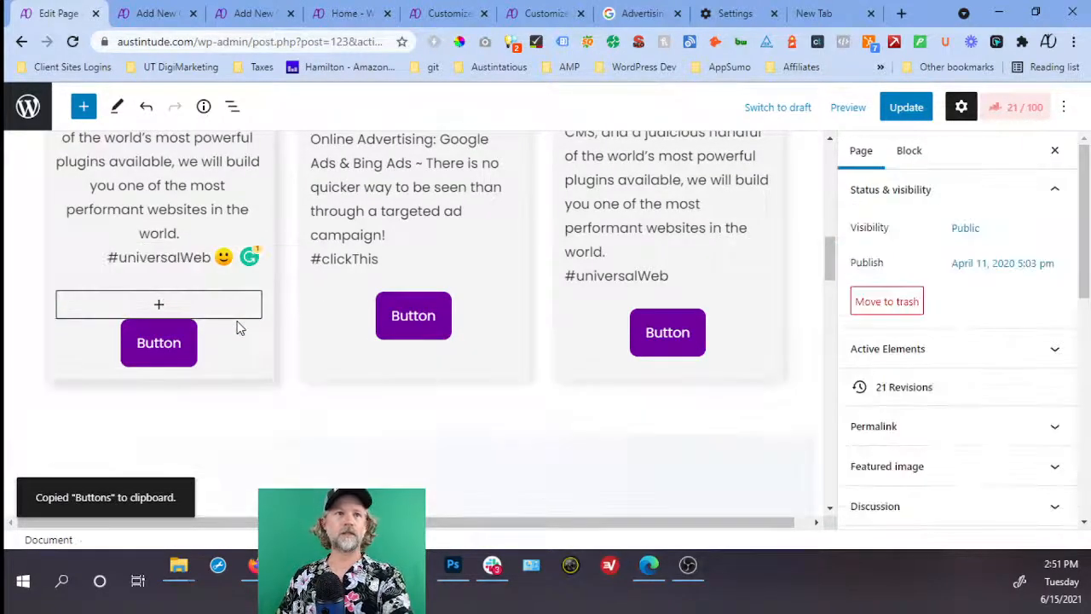
# Paste the copied purple Buttons block into the pasted grid's empty third container and delete the original Buttons block below the grid.
pyautogui.click(184, 308)
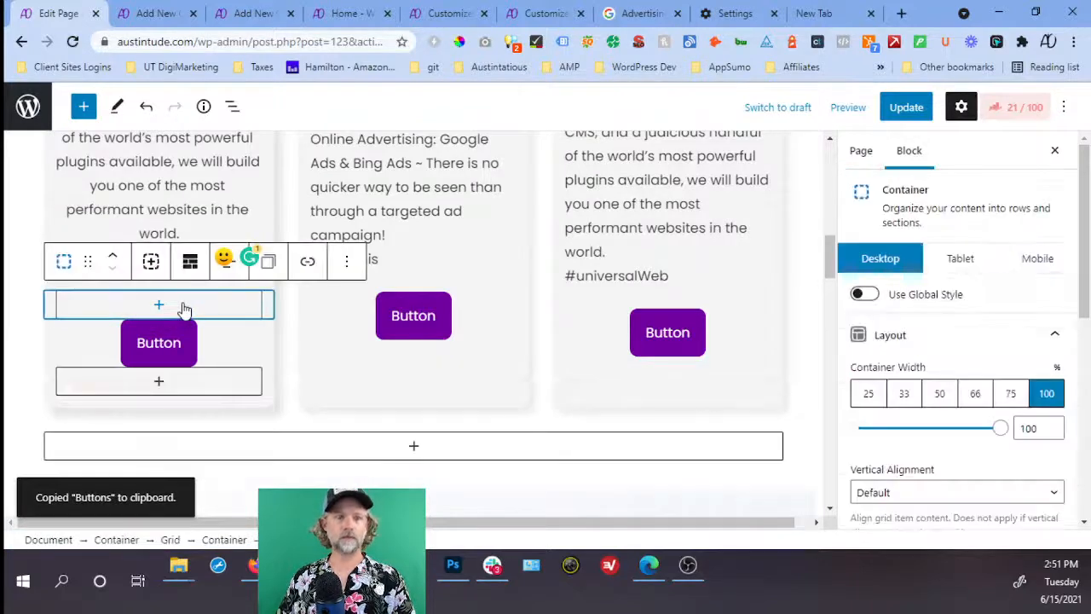
pyautogui.click(158, 305)
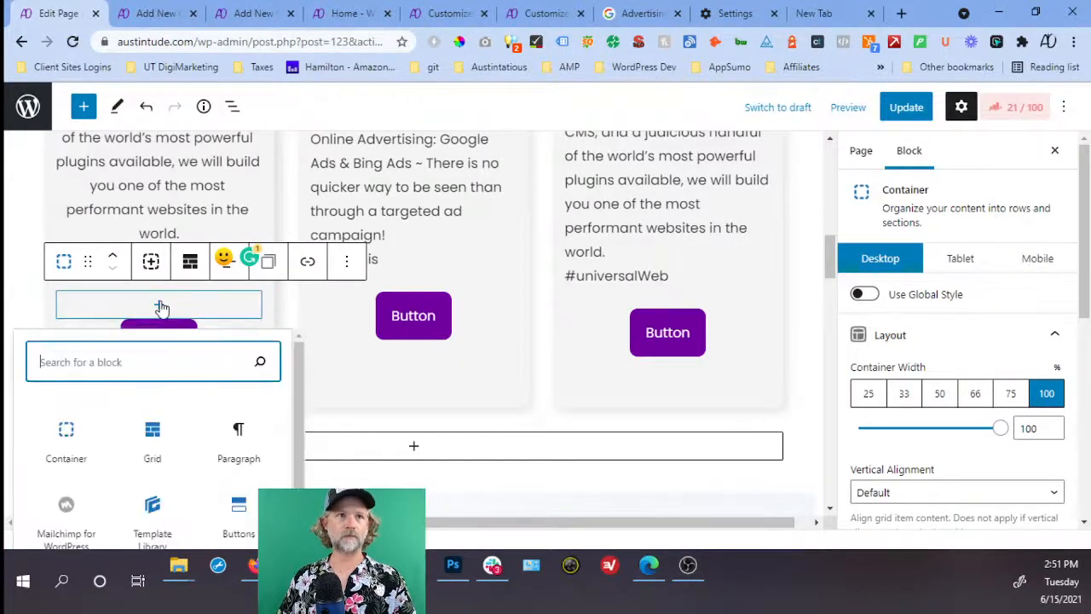
pyautogui.click(238, 435)
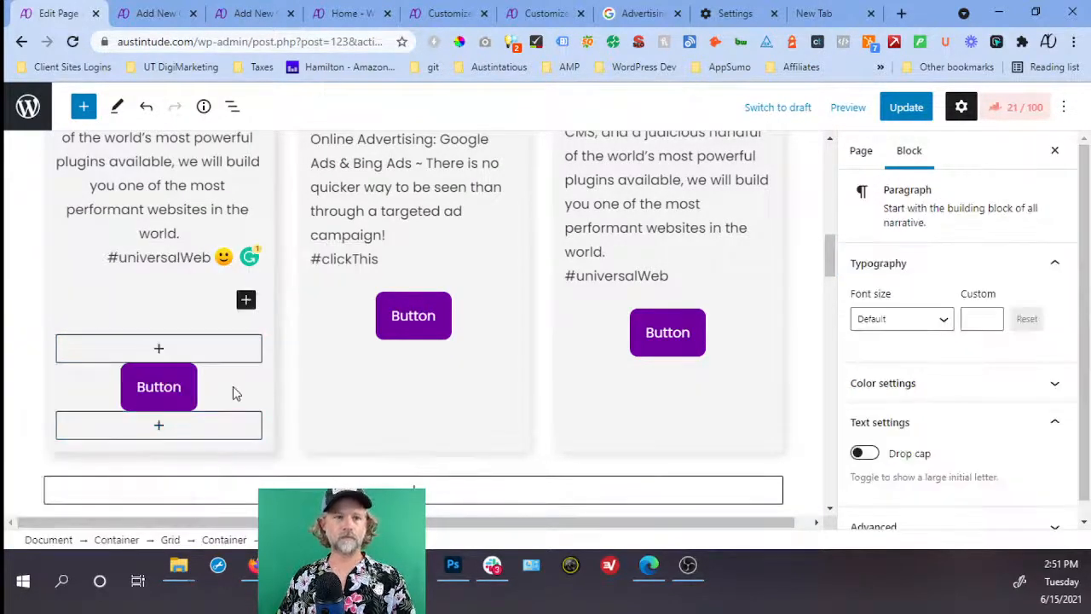
pyautogui.click(233, 386)
pyautogui.press('Delete')
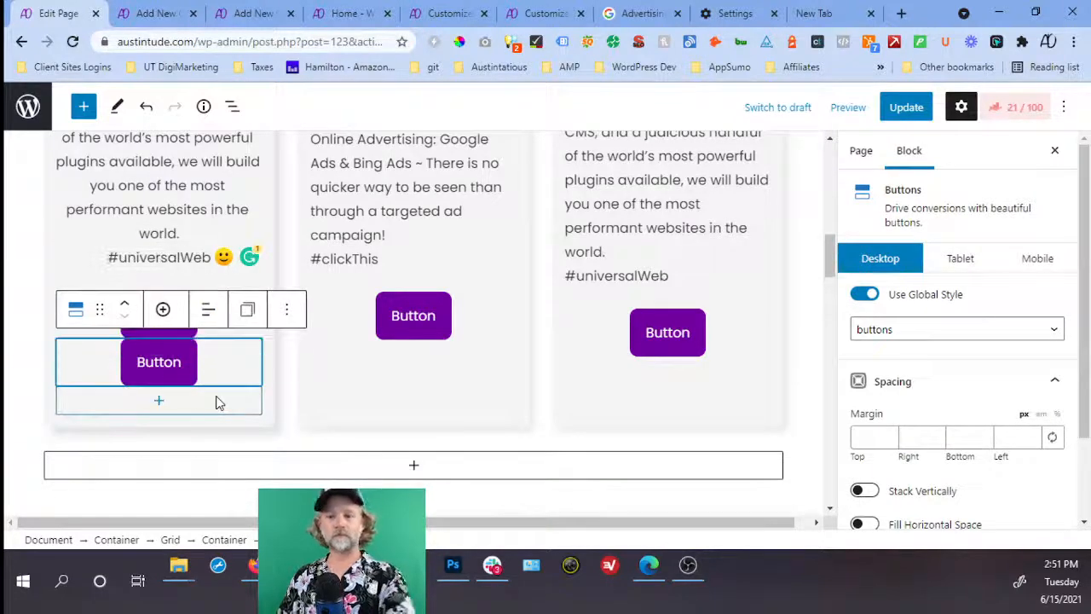
pyautogui.click(215, 398)
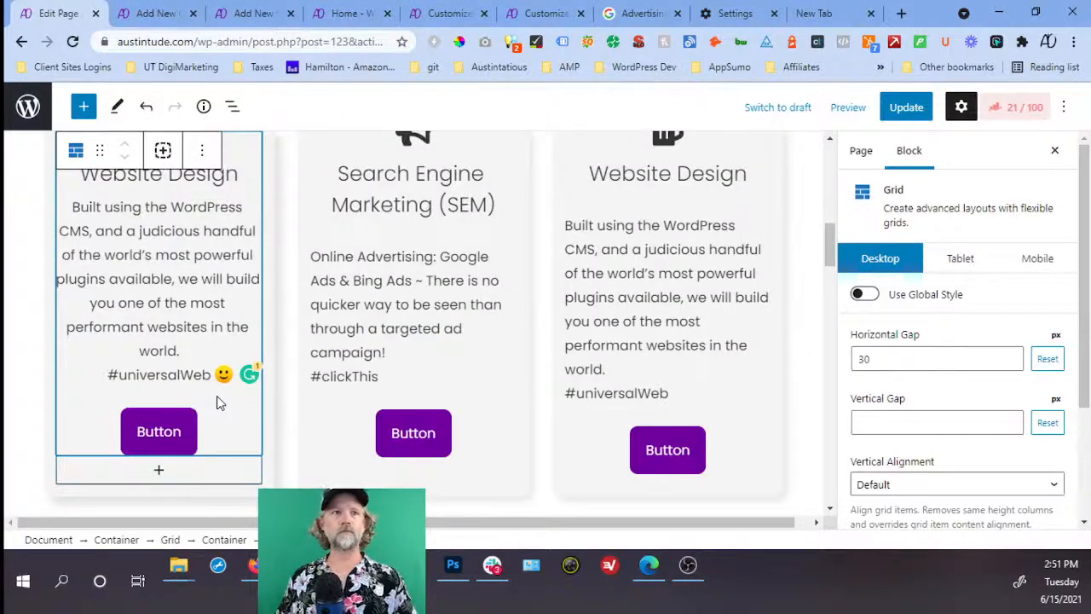
# Select the completed nested grid in the first Website Design card and copy the whole block.
pyautogui.click(232, 105)
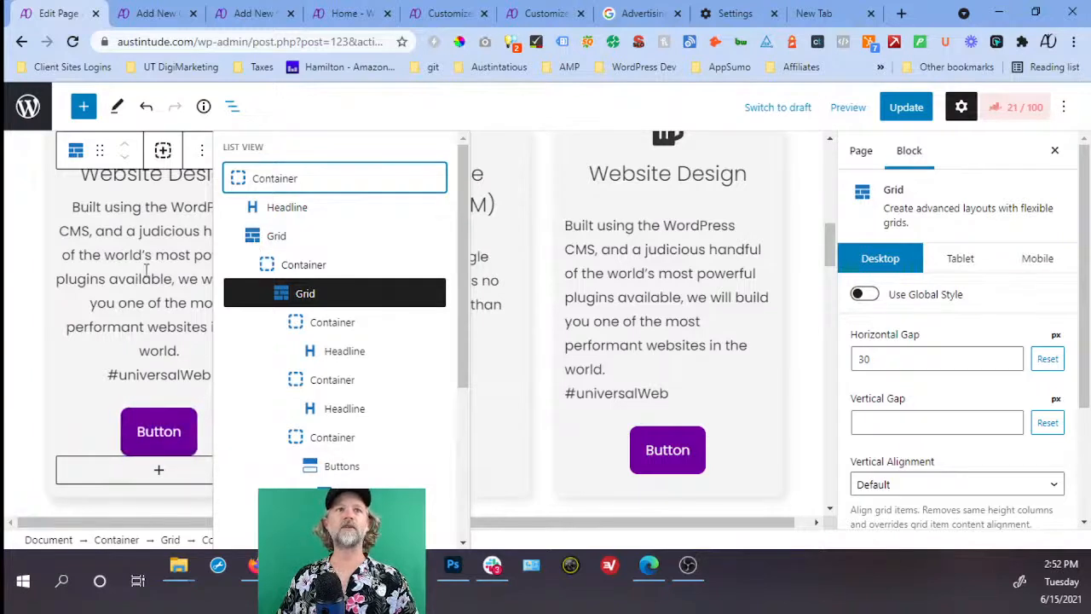
pyautogui.click(212, 285)
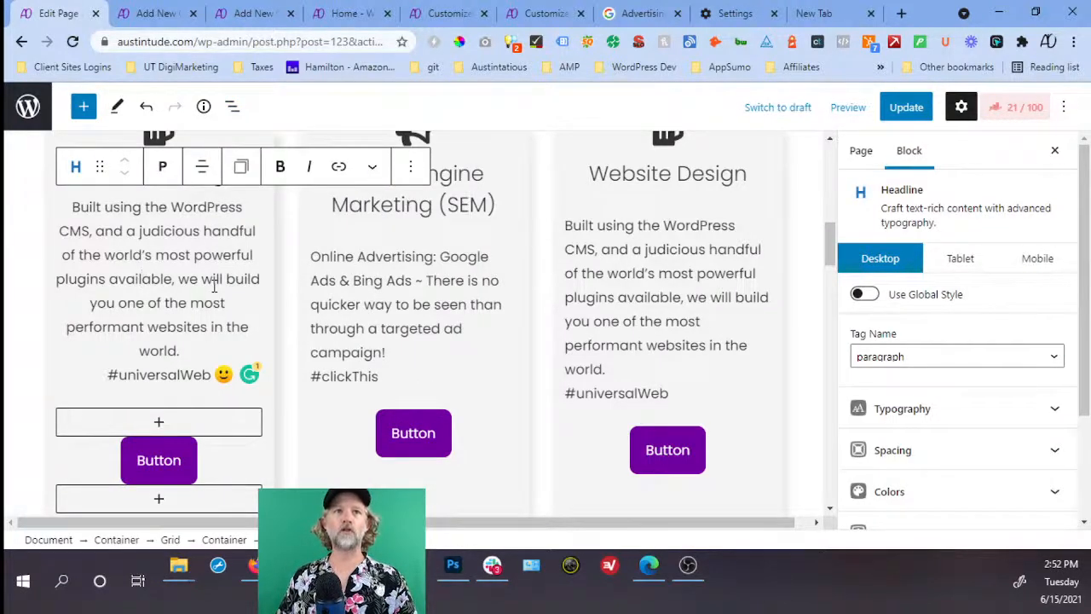
pyautogui.click(240, 472)
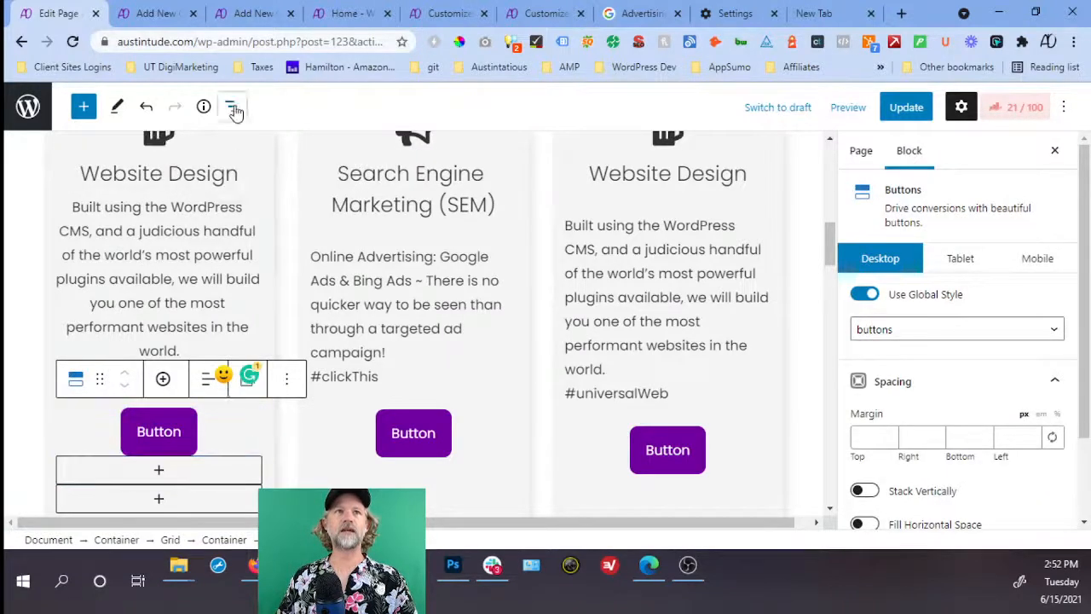
pyautogui.click(232, 107)
pyautogui.click(329, 295)
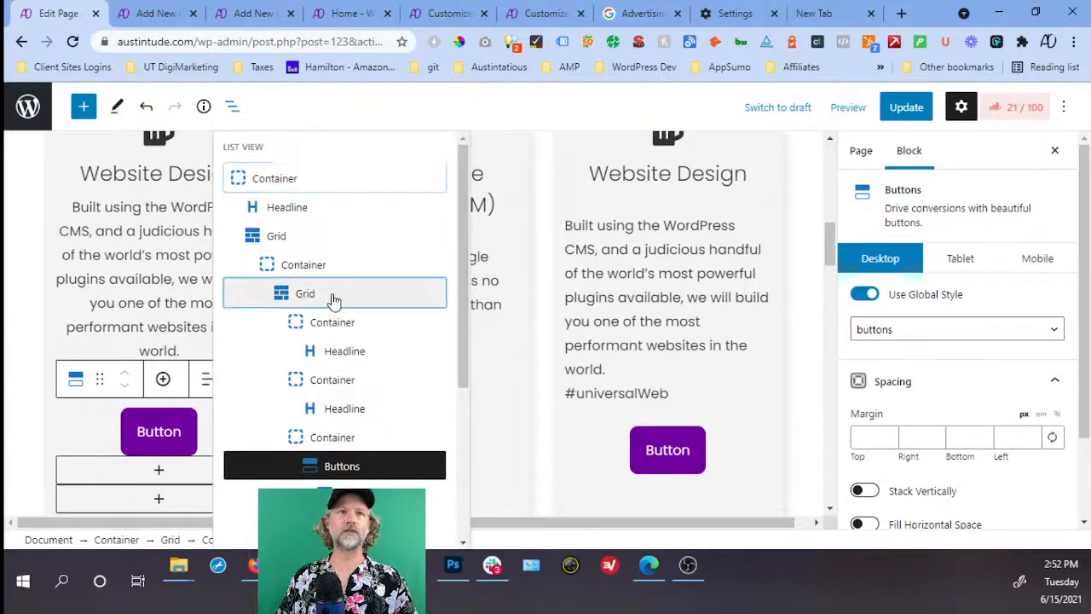
pyautogui.click(203, 150)
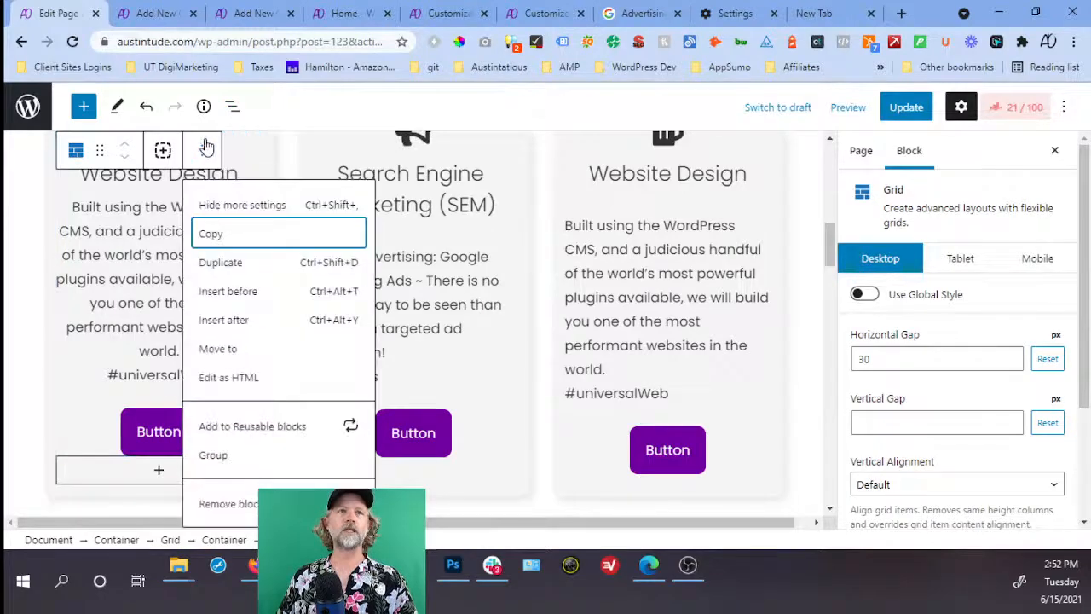
pyautogui.click(222, 233)
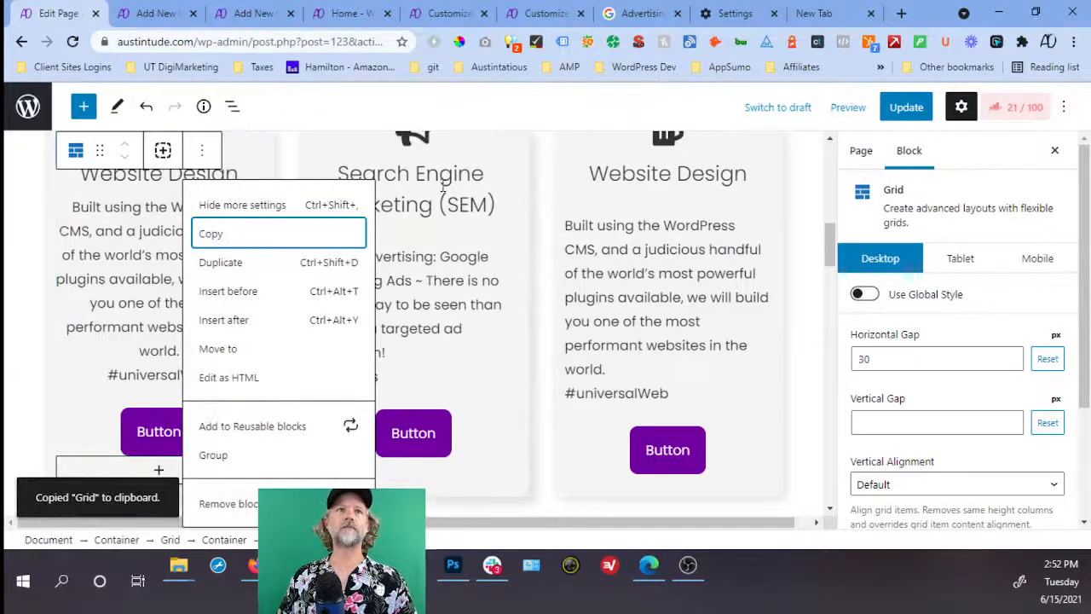
# Insert the copied grid above the Search Engine Marketing (SEM) headline in the second card.
pyautogui.click(442, 179)
pyautogui.scroll(1, 554, 204)
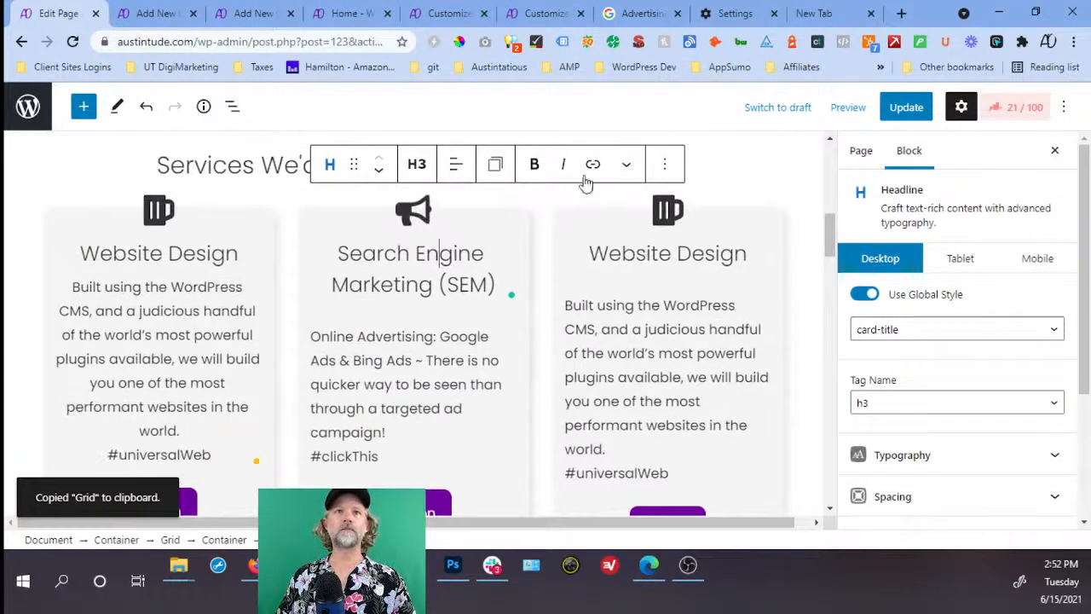
pyautogui.click(672, 163)
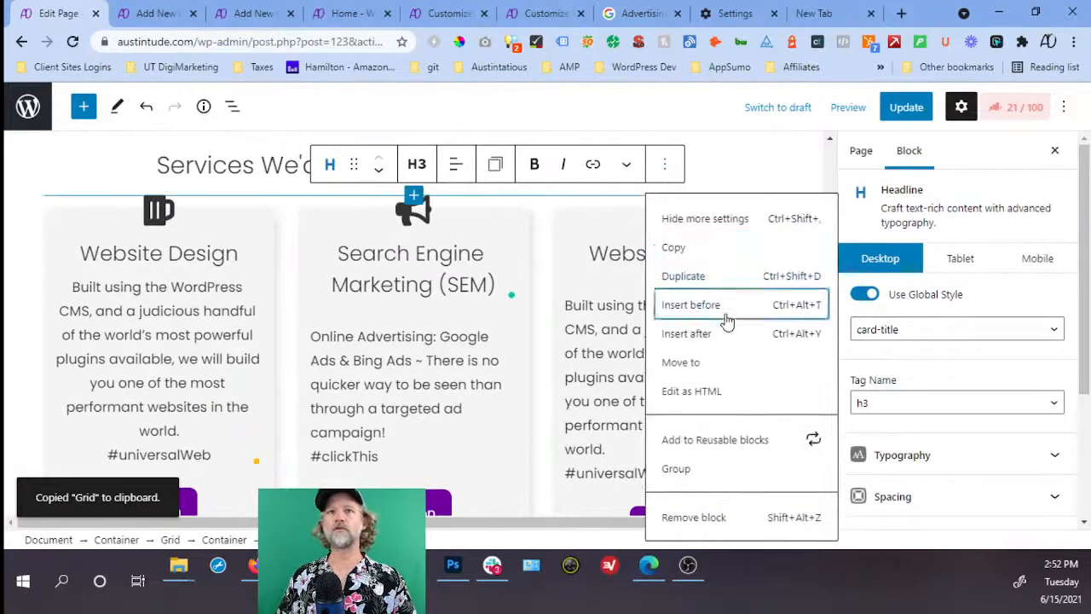
pyautogui.click(725, 312)
pyautogui.hotkey('ctrl', 'v')
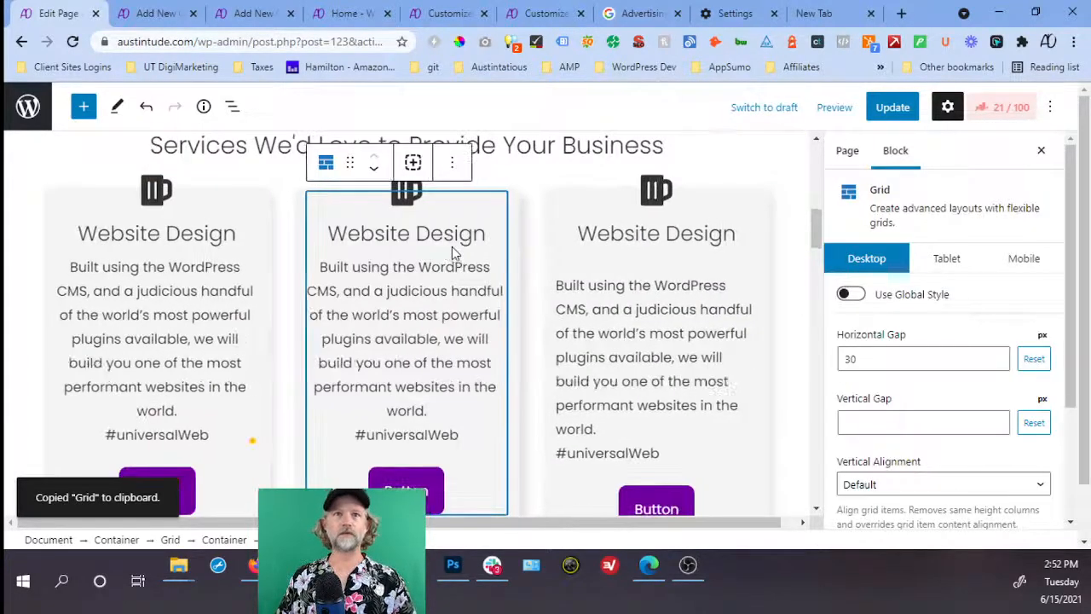
# Replace the Website Design title in the second card's pasted grid with the original "Search Engine Marketing (SEM)" text.
pyautogui.scroll(-2, 454, 247)
pyautogui.click(508, 354)
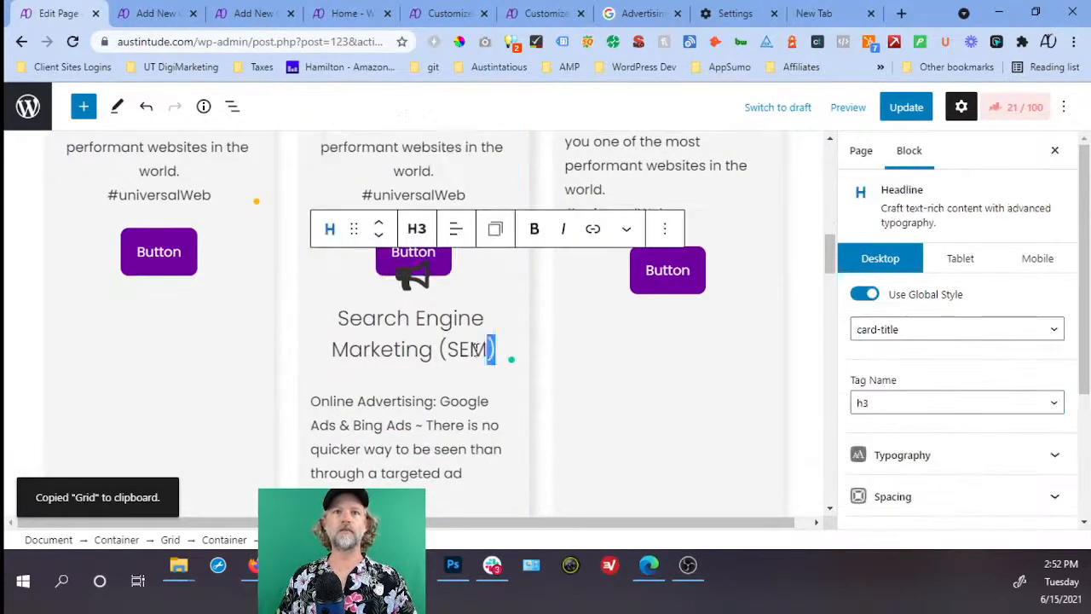
pyautogui.moveTo(509, 354); pyautogui.dragTo(398, 298)
pyautogui.scroll(5, 398, 299)
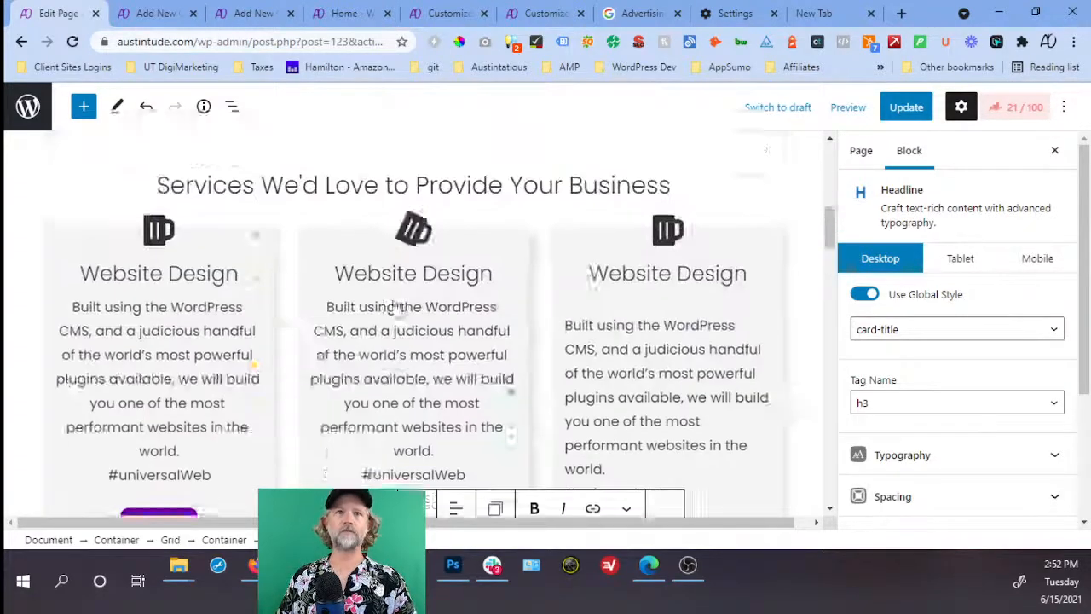
pyautogui.tripleClick(466, 345)
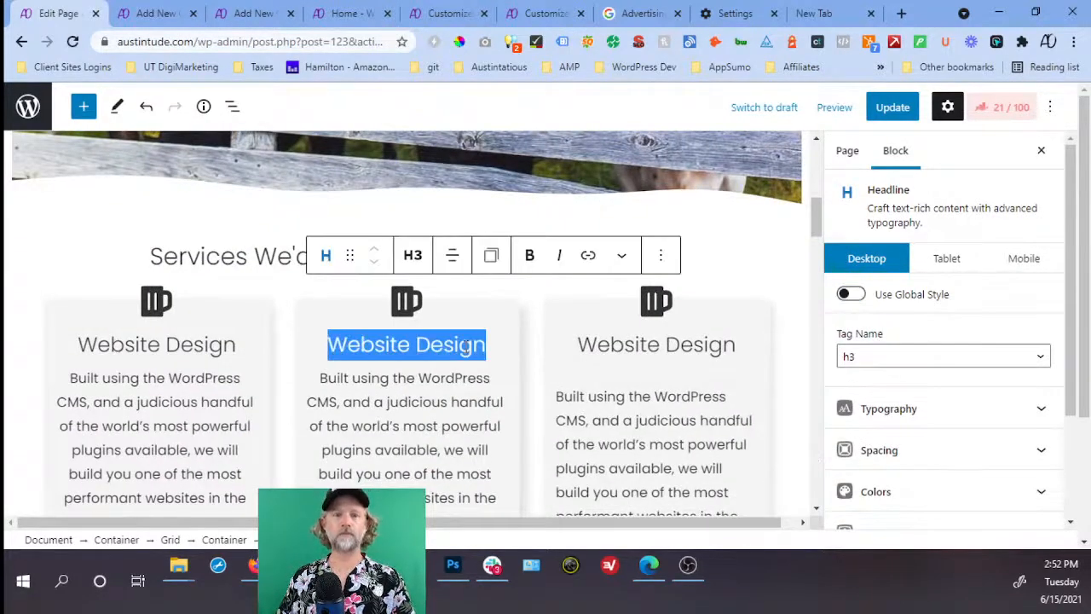
pyautogui.hotkey('ctrl', 'v')
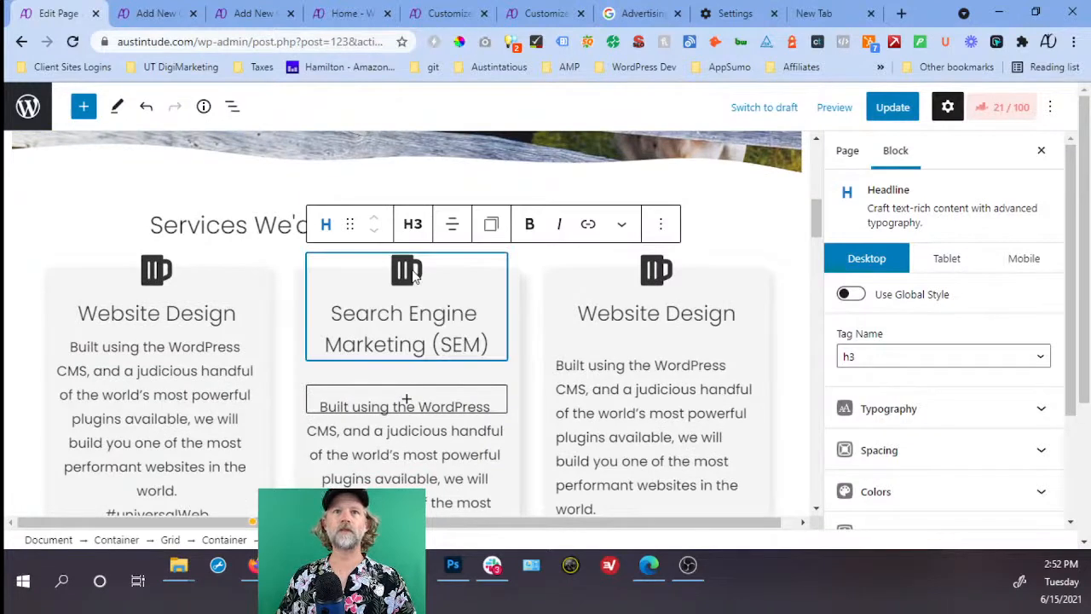
# Change the second card's new headline icon to the megaphone from the General icon set.
pyautogui.scroll(-4, 932, 477)
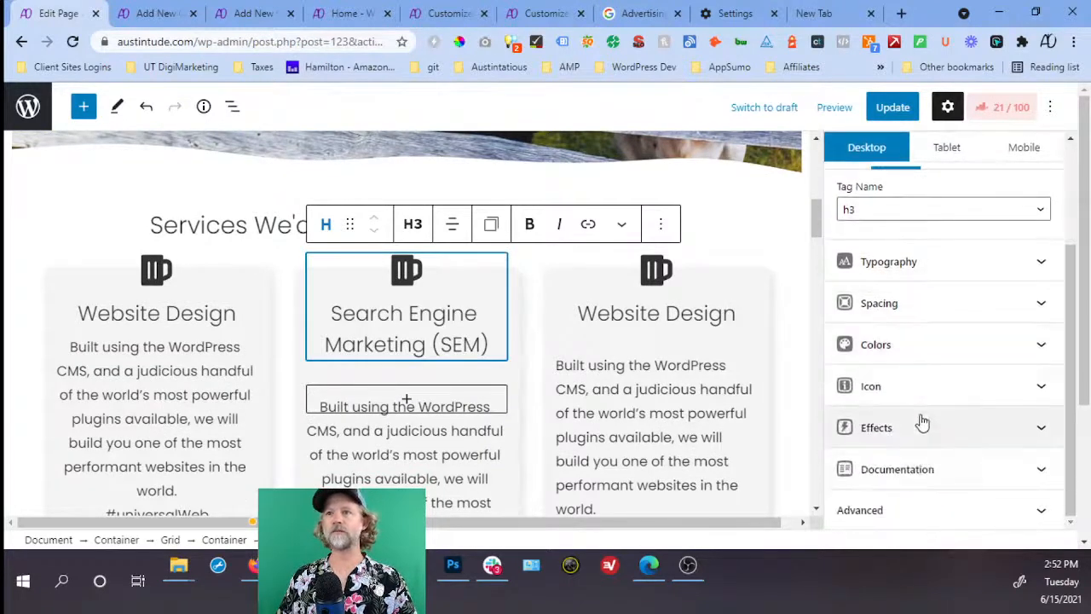
pyautogui.click(923, 392)
pyautogui.scroll(-3, 923, 397)
pyautogui.click(927, 300)
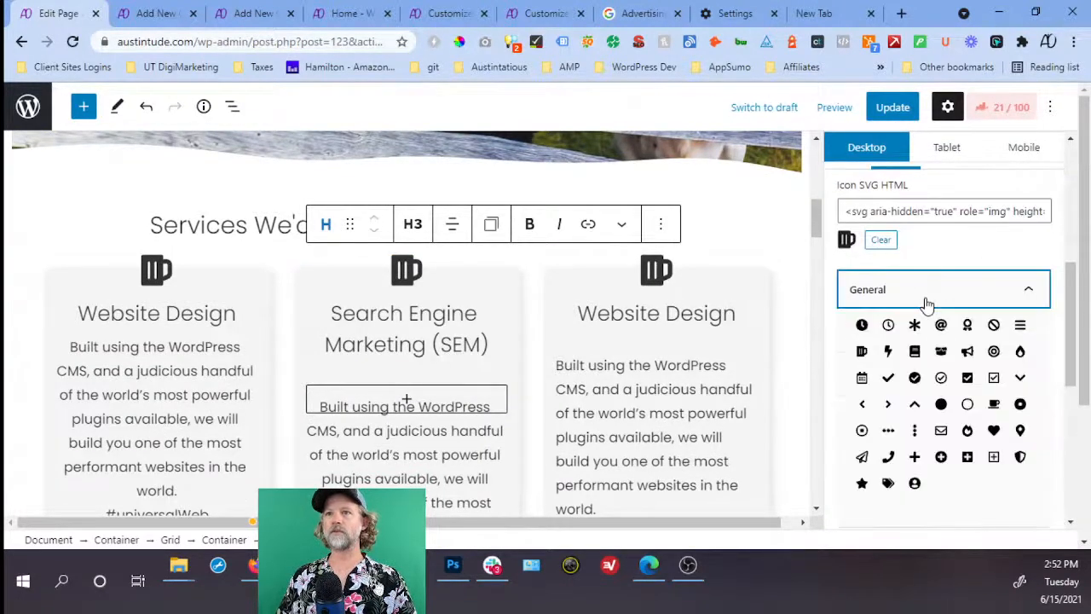
pyautogui.click(967, 350)
# Replace the paragraph in the second card's pasted grid with the original Online Advertising text ending in #clickThis.
pyautogui.scroll(-3, 460, 350)
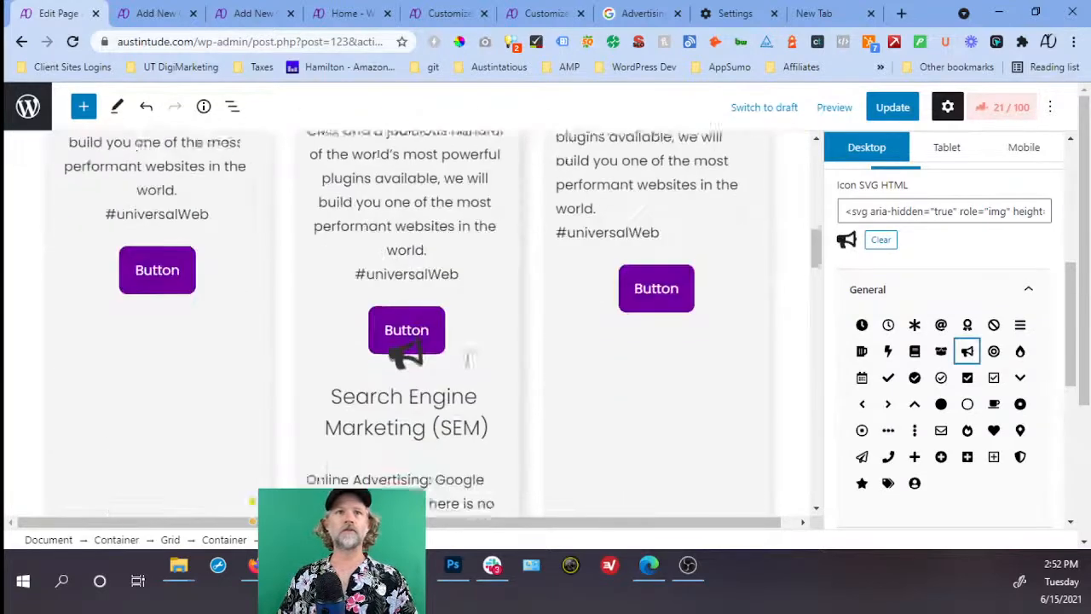
pyautogui.scroll(-3, 464, 335)
pyautogui.moveTo(388, 343); pyautogui.dragTo(310, 220)
pyautogui.scroll(1, 341, 239)
pyautogui.hotkey('ctrl', 'v')
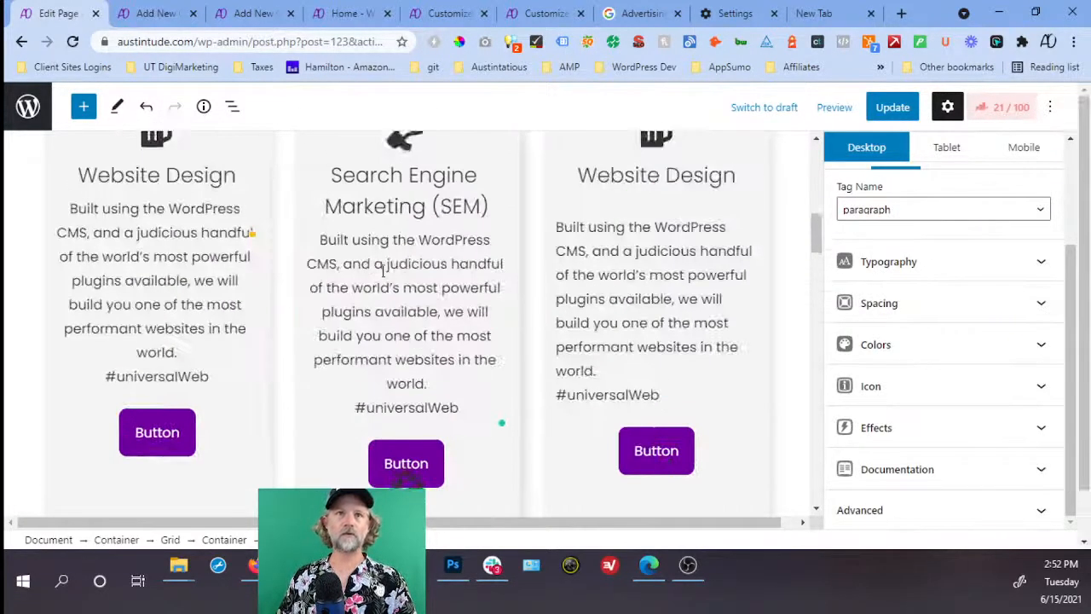
pyautogui.moveTo(463, 406); pyautogui.dragTo(325, 240)
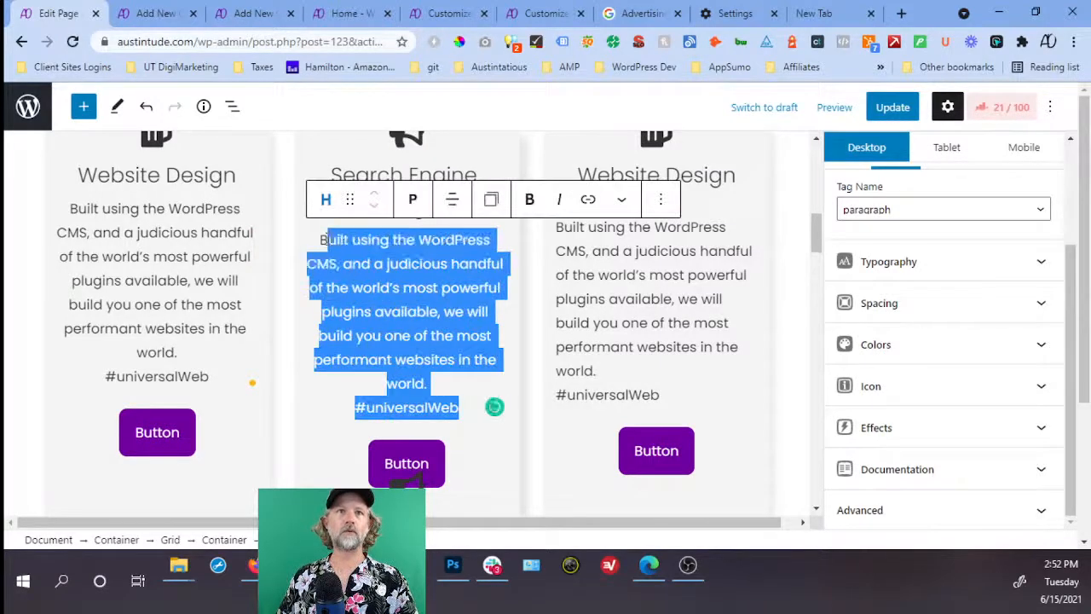
pyautogui.scroll(2, 323, 242)
pyautogui.hotkey('ctrl', 'z')
# Delete the old SEM headline, paragraph and Buttons block below the pasted grid in the second card.
pyautogui.scroll(-4, 422, 332)
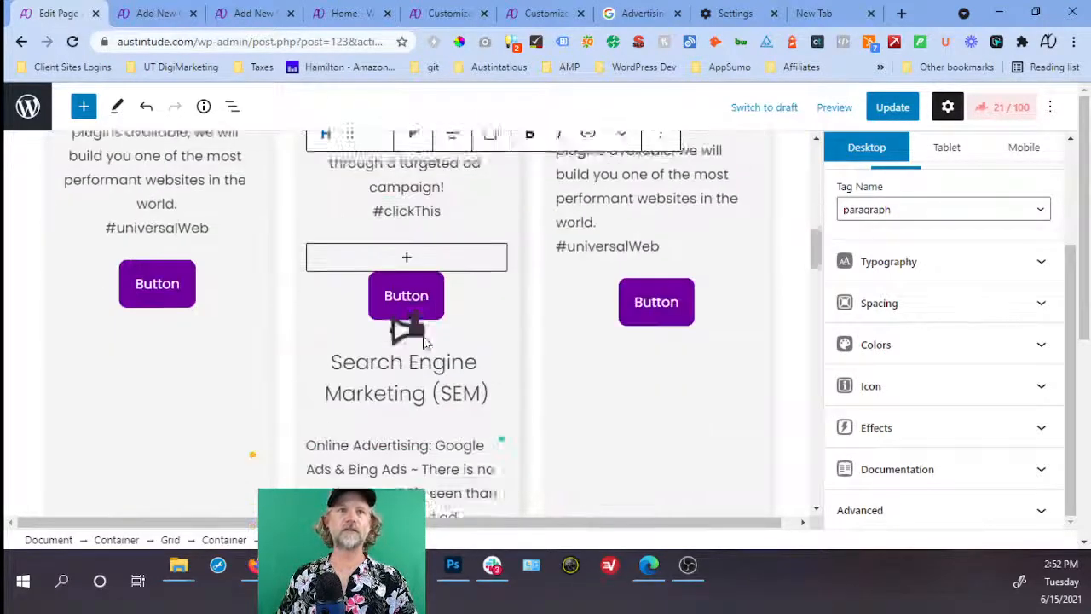
pyautogui.click(403, 341)
pyautogui.scroll(-3, 407, 341)
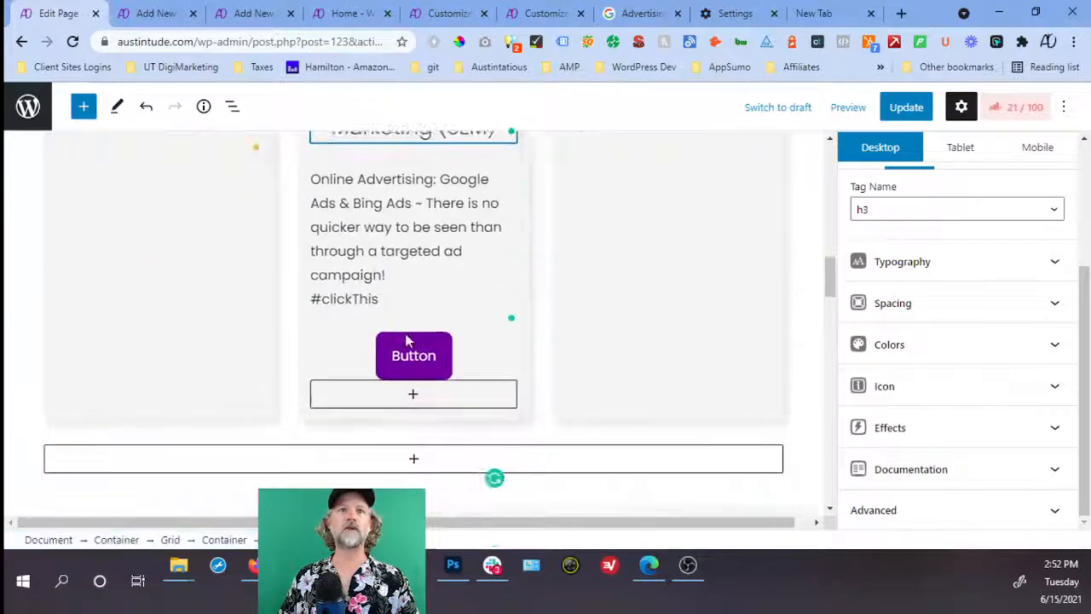
pyautogui.keyDown('shift'); pyautogui.click(486, 344); pyautogui.keyUp('shift')
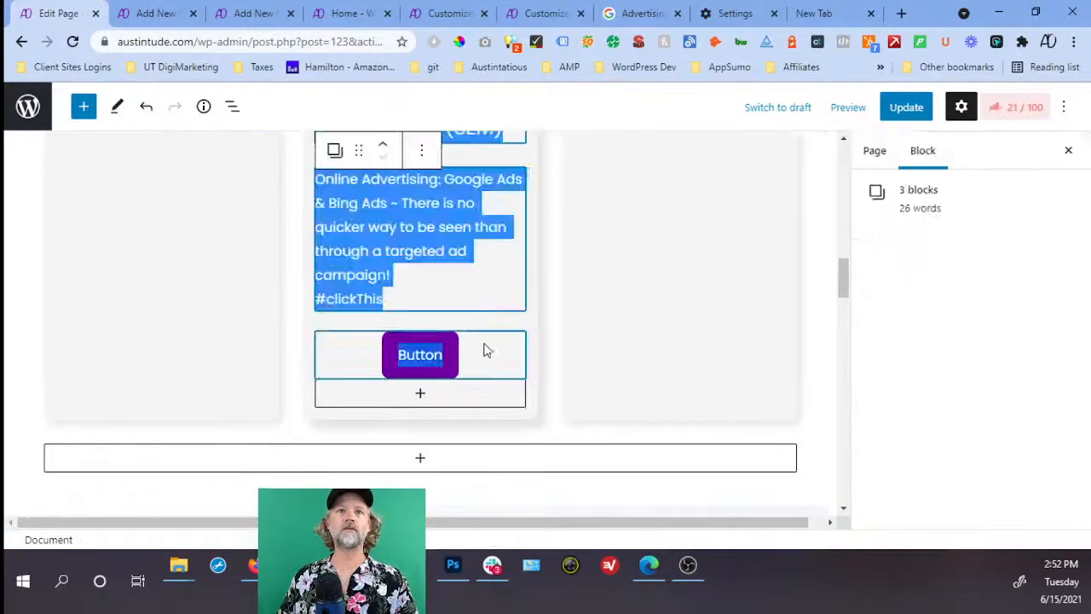
pyautogui.click(483, 352)
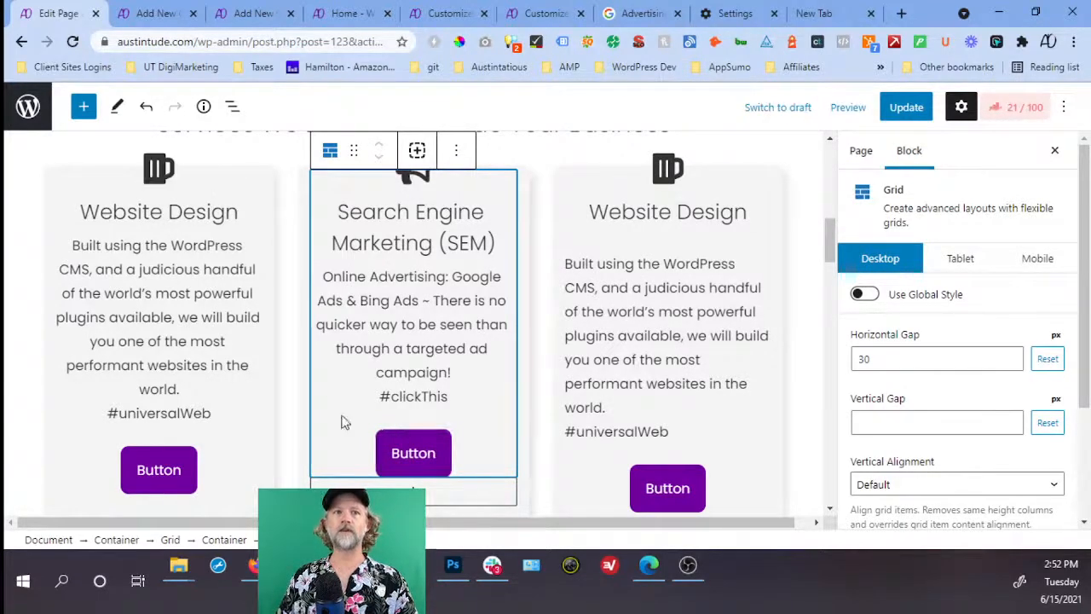
# Update the home page and switch to its live view.
pyautogui.click(905, 109)
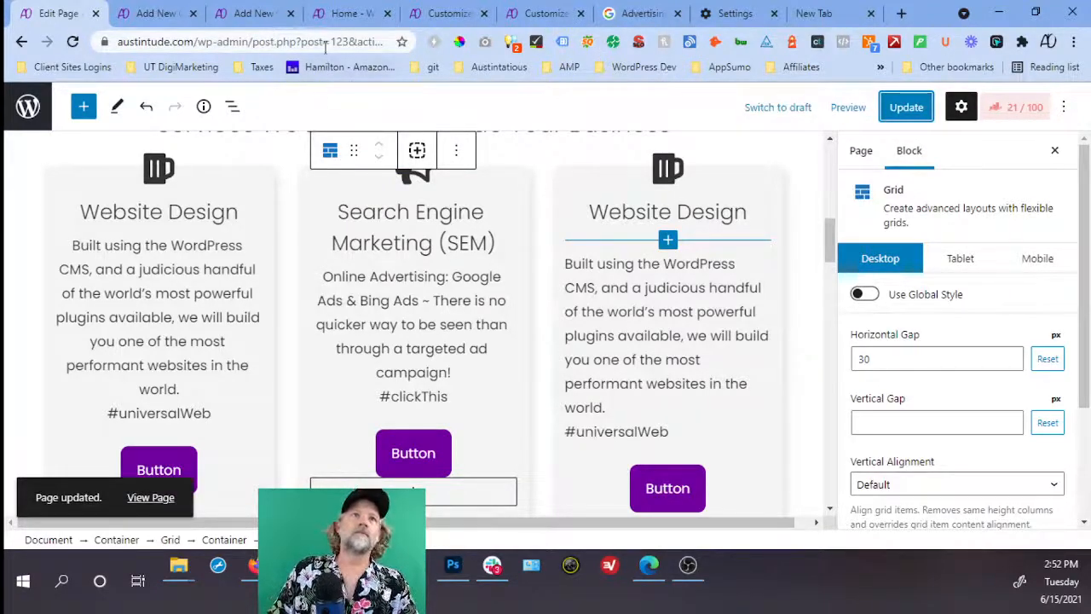
pyautogui.click(341, 17)
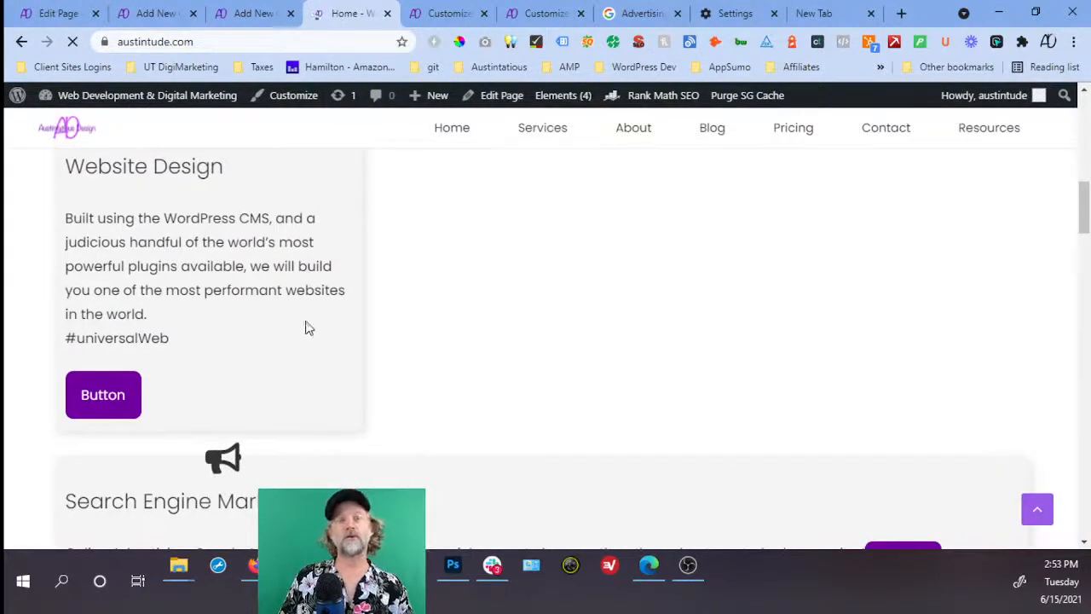
# Clear the last hour's browsing history, cookies and cached files, and reload the live home page to check the cards.
pyautogui.click(1072, 42)
pyautogui.moveTo(1018, 269)
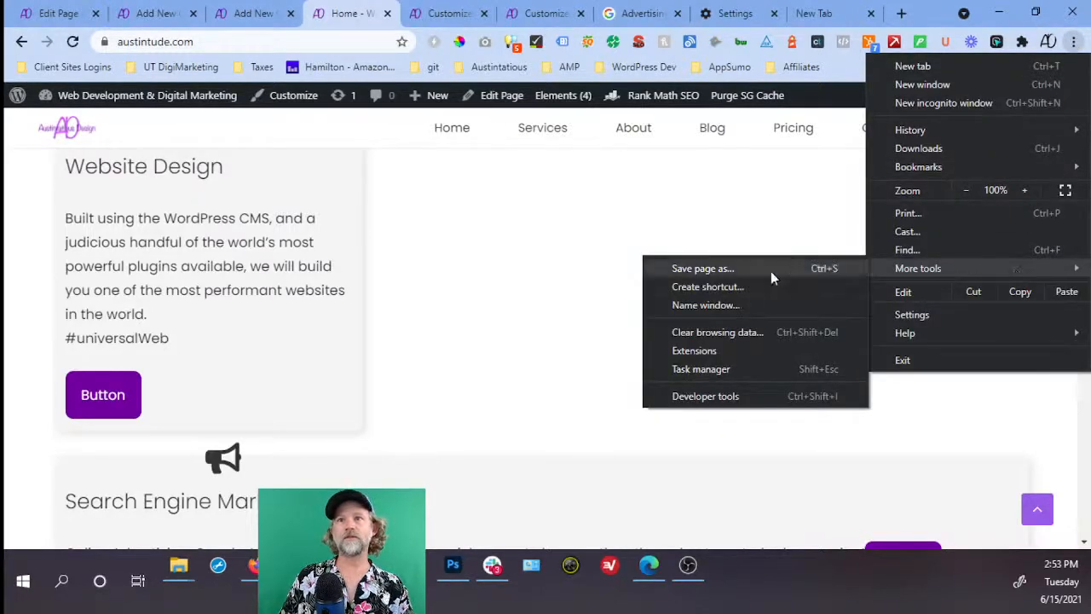
pyautogui.click(729, 334)
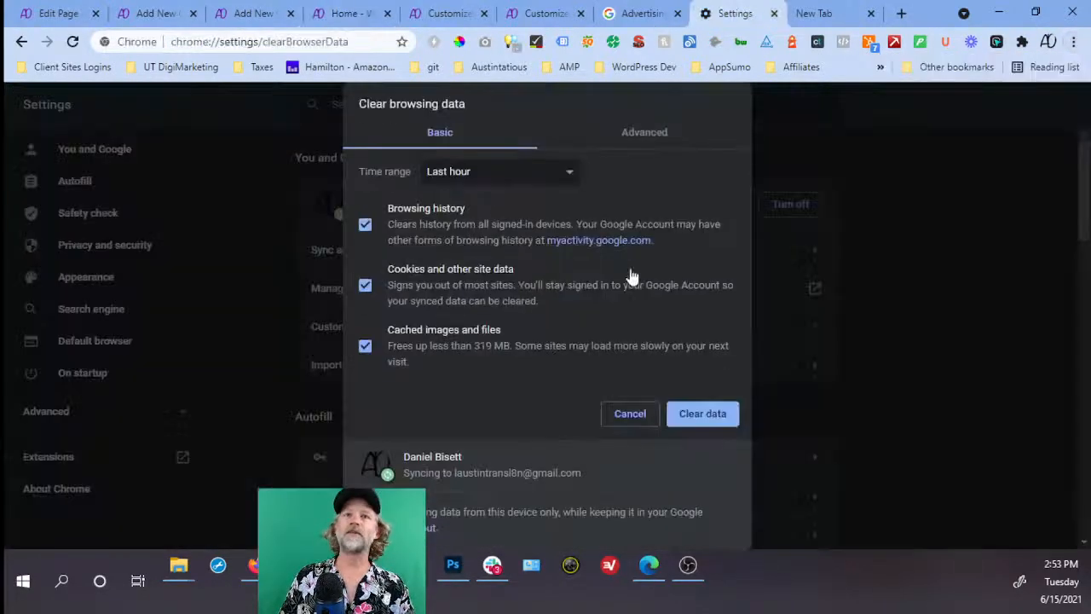
pyautogui.click(701, 411)
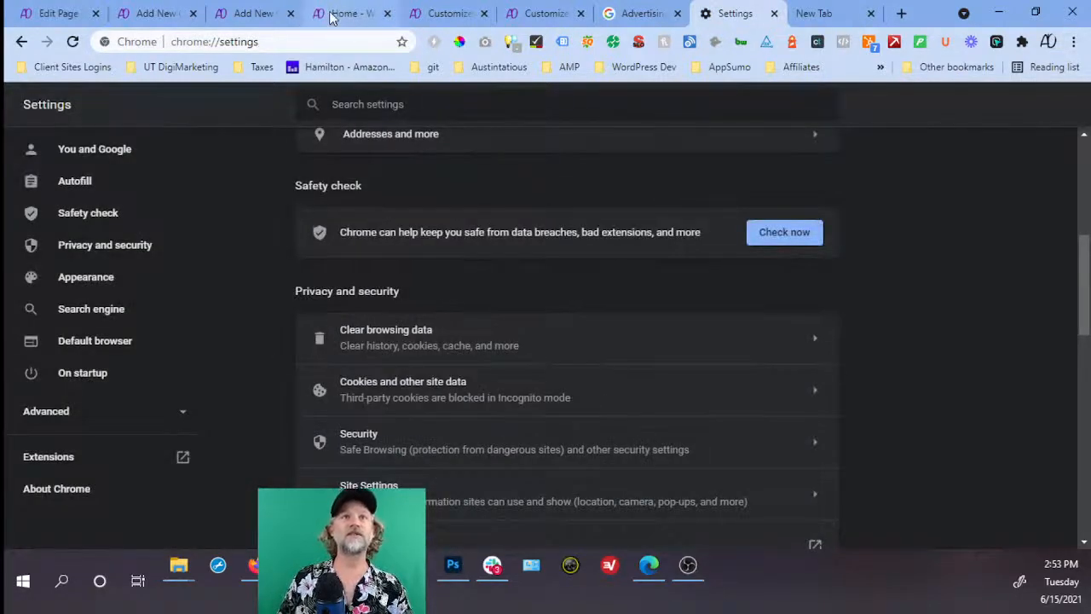
pyautogui.click(336, 17)
pyautogui.press('F5')
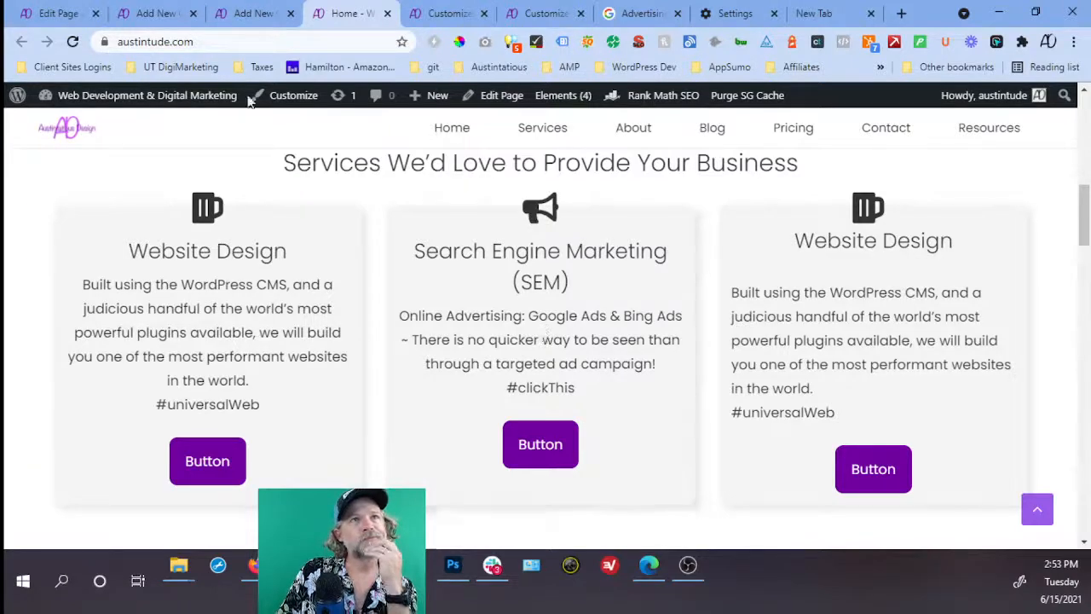
# Return to the home page editor to check the first card's text blocks, and switch to the global style editor with the source cards.
pyautogui.click(38, 19)
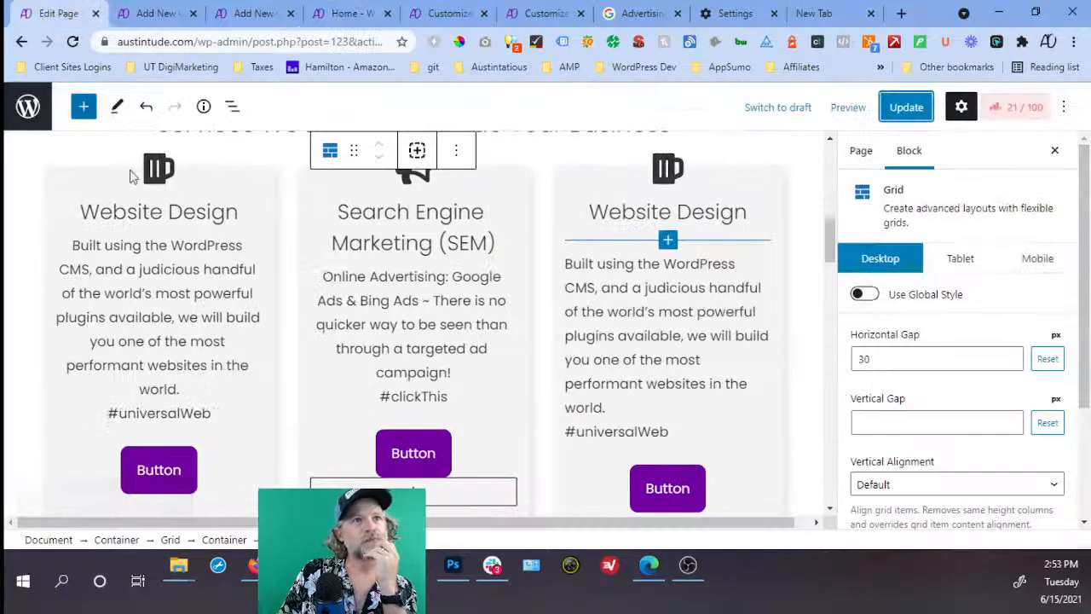
pyautogui.click(136, 317)
pyautogui.click(209, 218)
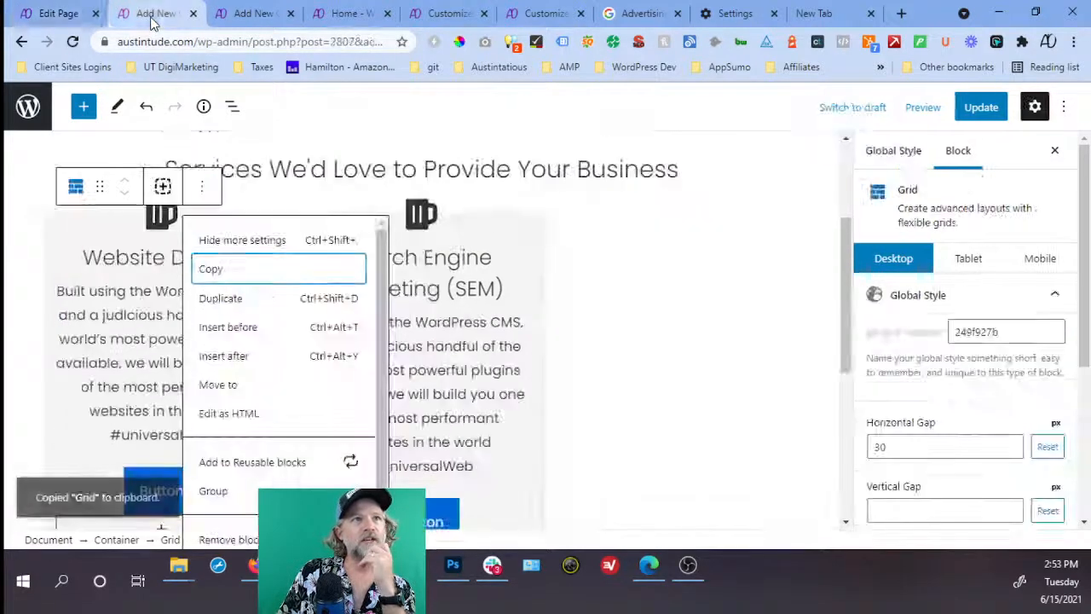
# Return to the global style editor and align the Website Design card's paragraph text to the left.
pyautogui.click(150, 17)
pyautogui.click(125, 336)
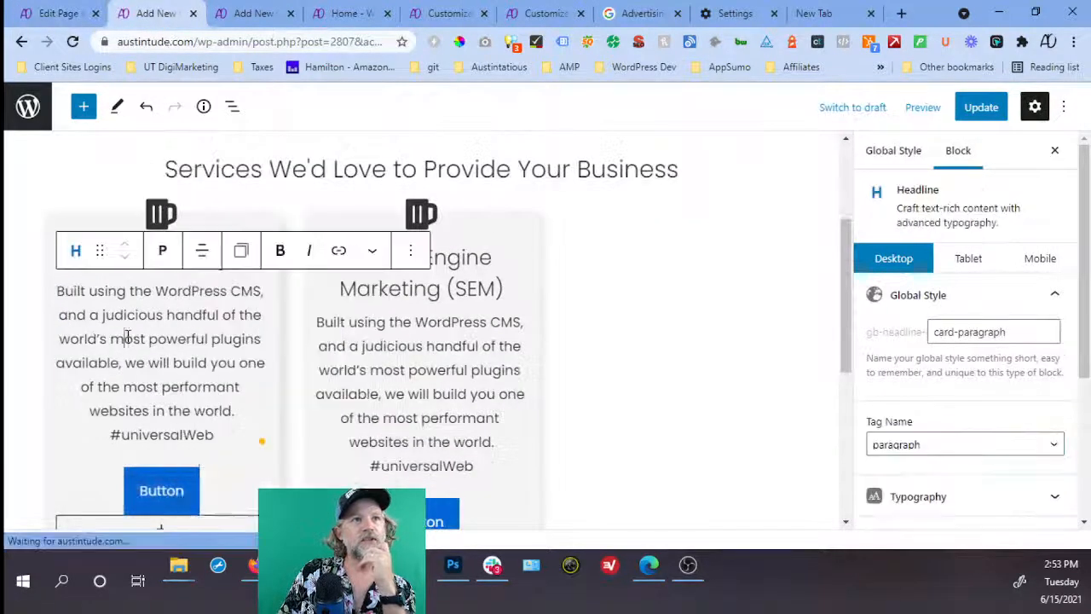
pyautogui.click(202, 250)
pyautogui.click(228, 305)
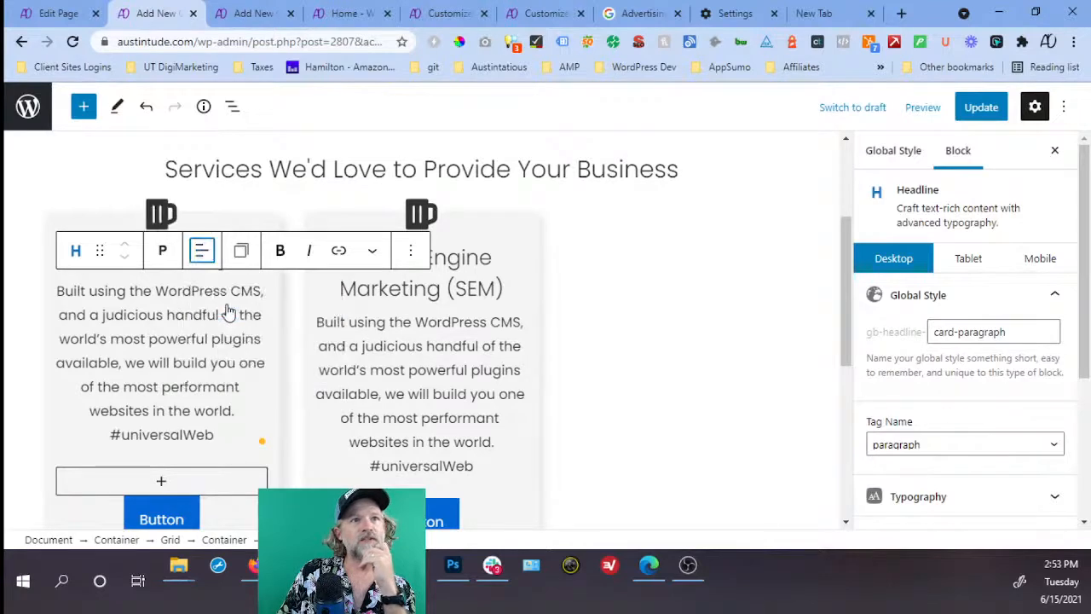
pyautogui.click(165, 316)
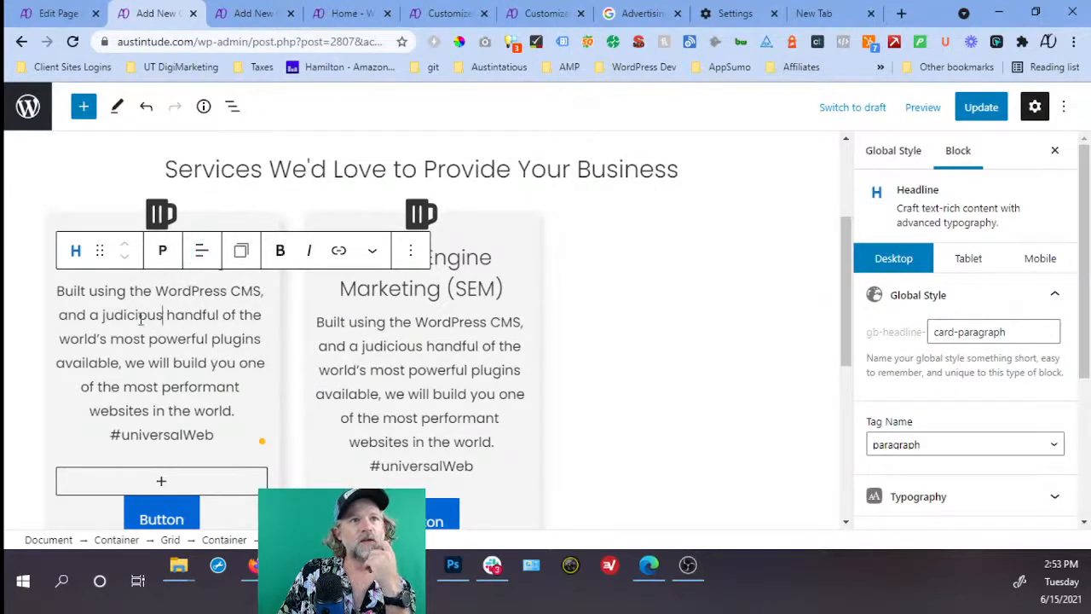
pyautogui.click(208, 339)
pyautogui.click(201, 254)
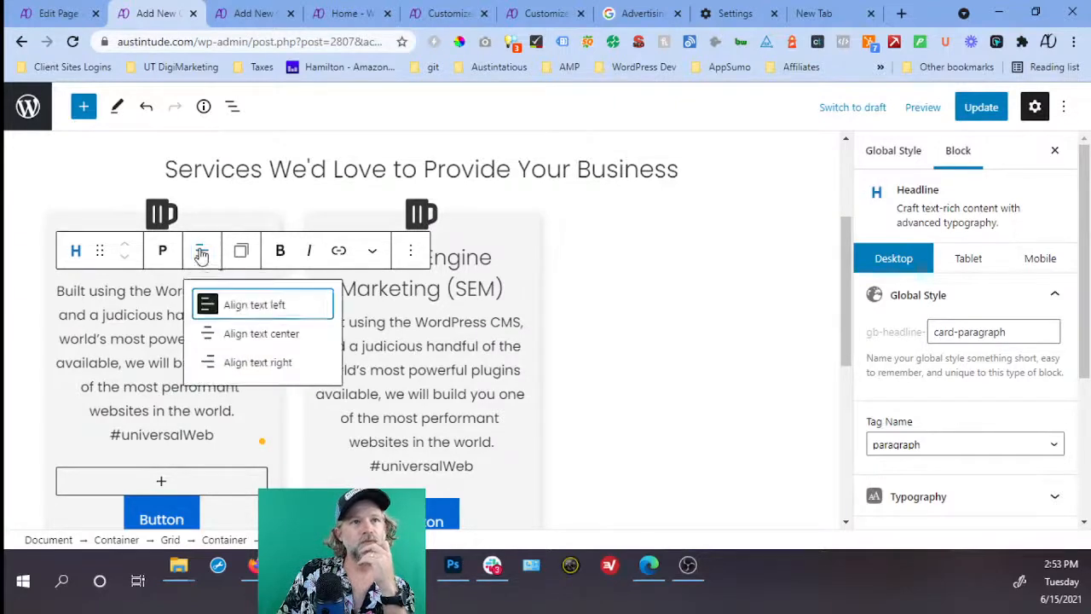
pyautogui.click(158, 318)
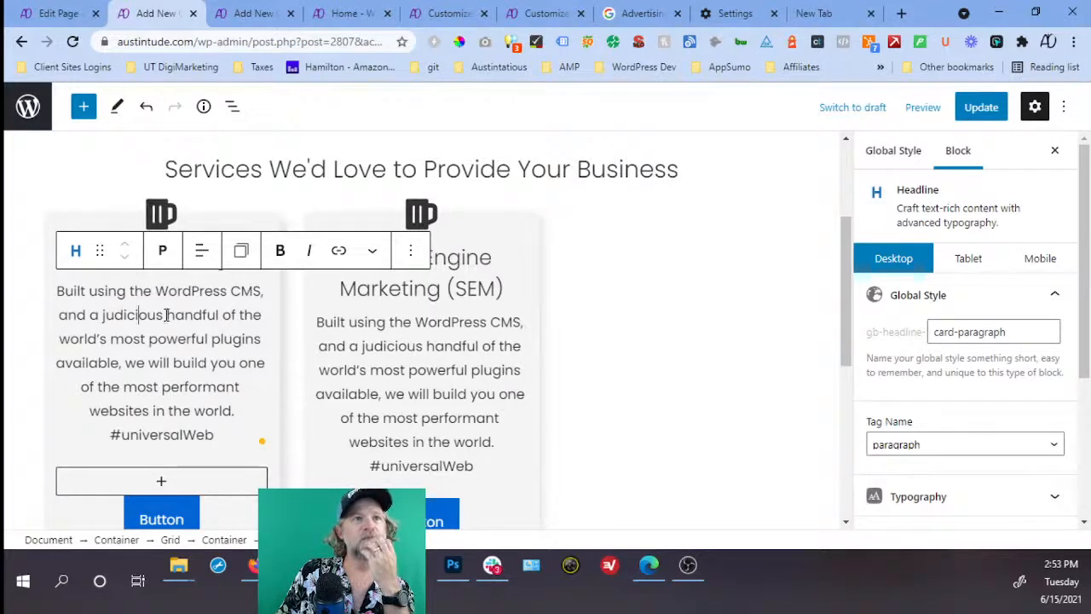
pyautogui.click(183, 220)
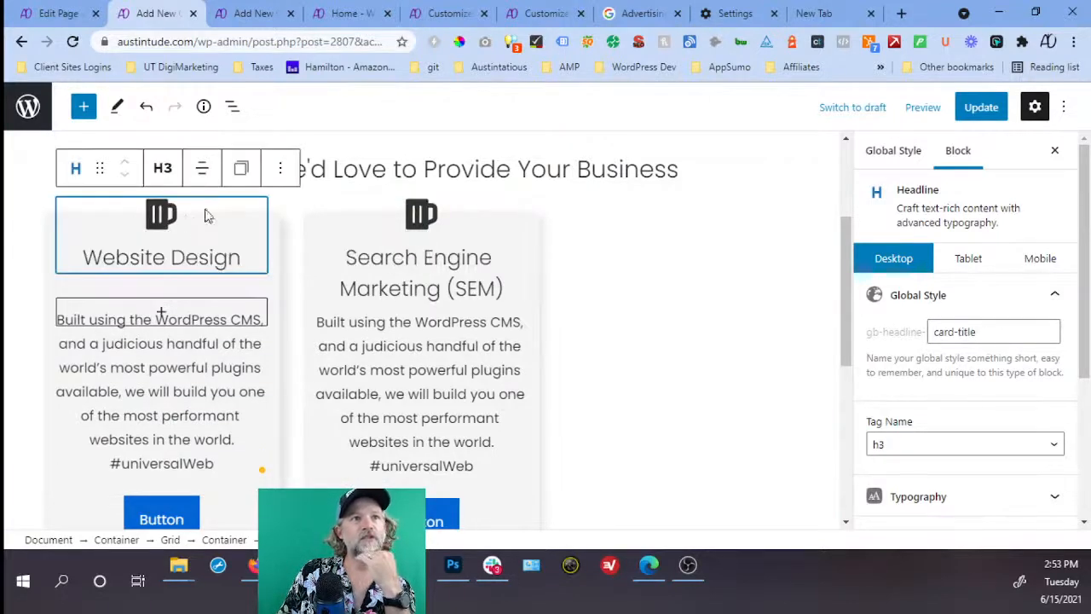
pyautogui.click(192, 368)
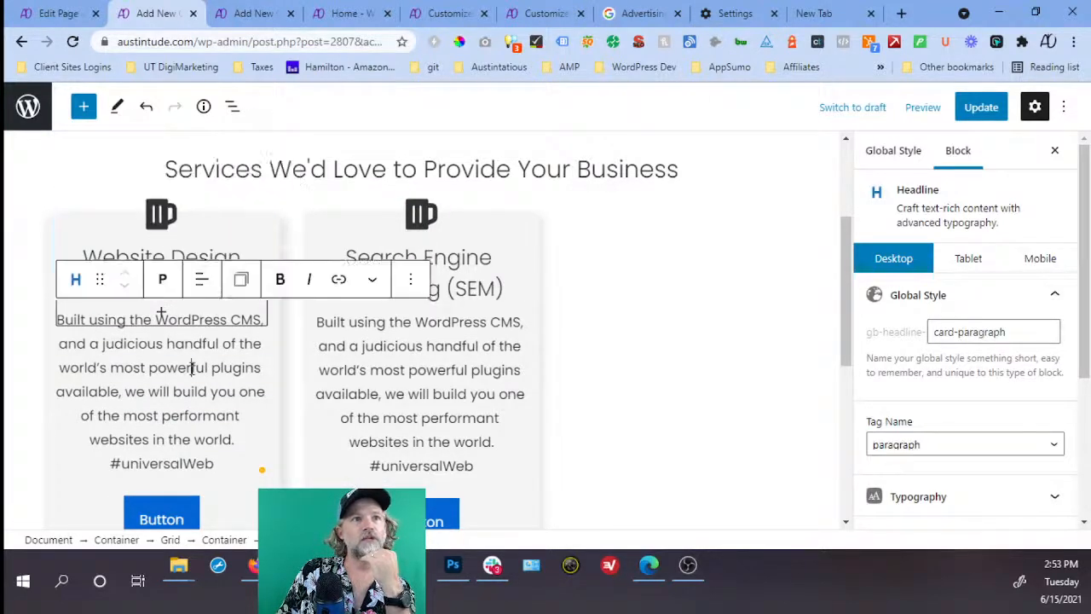
# Select the grid nested inside the Website Design card and name its global style grid-inside-card.
pyautogui.click(232, 107)
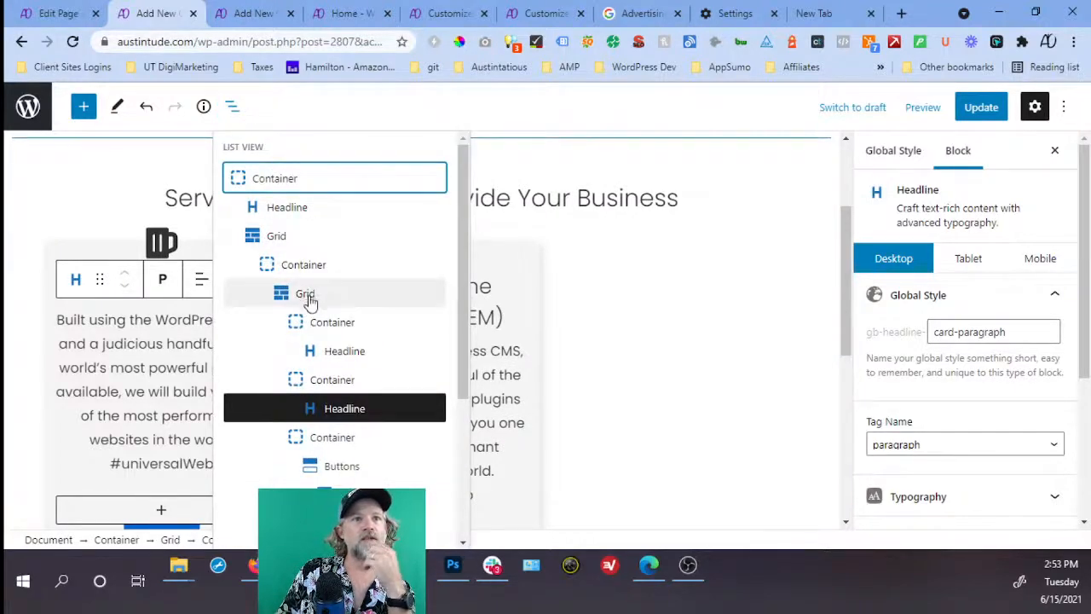
pyautogui.click(307, 295)
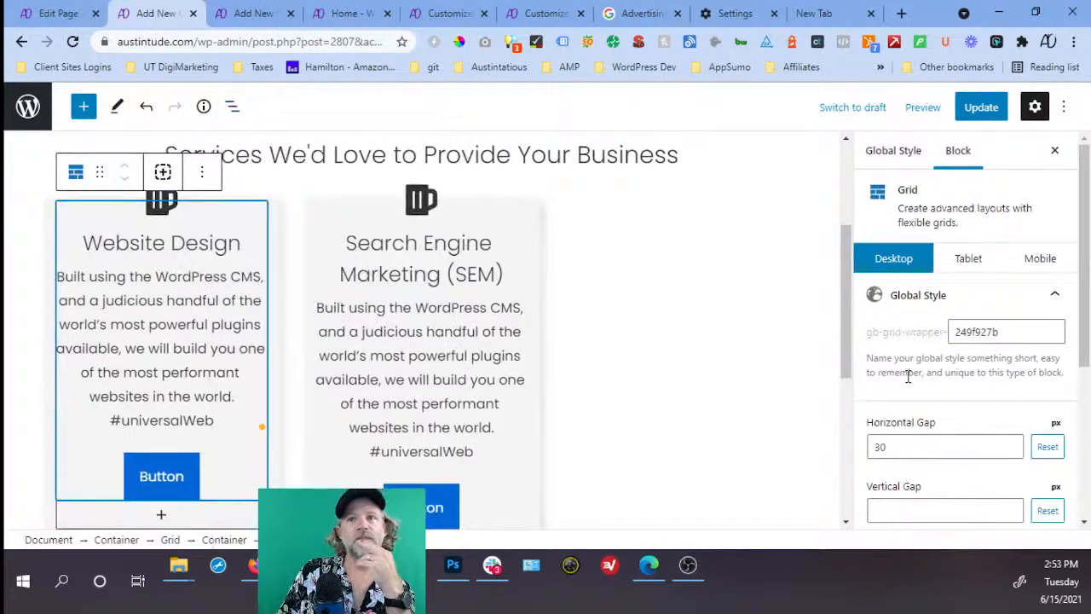
pyautogui.scroll(-3, 908, 375)
pyautogui.scroll(-1, 922, 378)
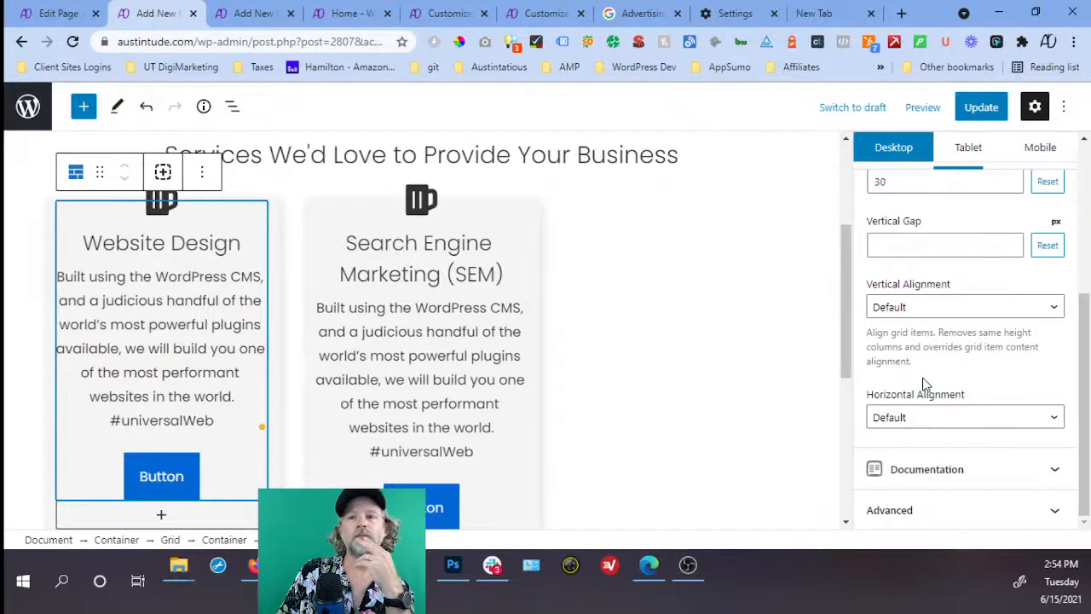
pyautogui.scroll(3, 926, 366)
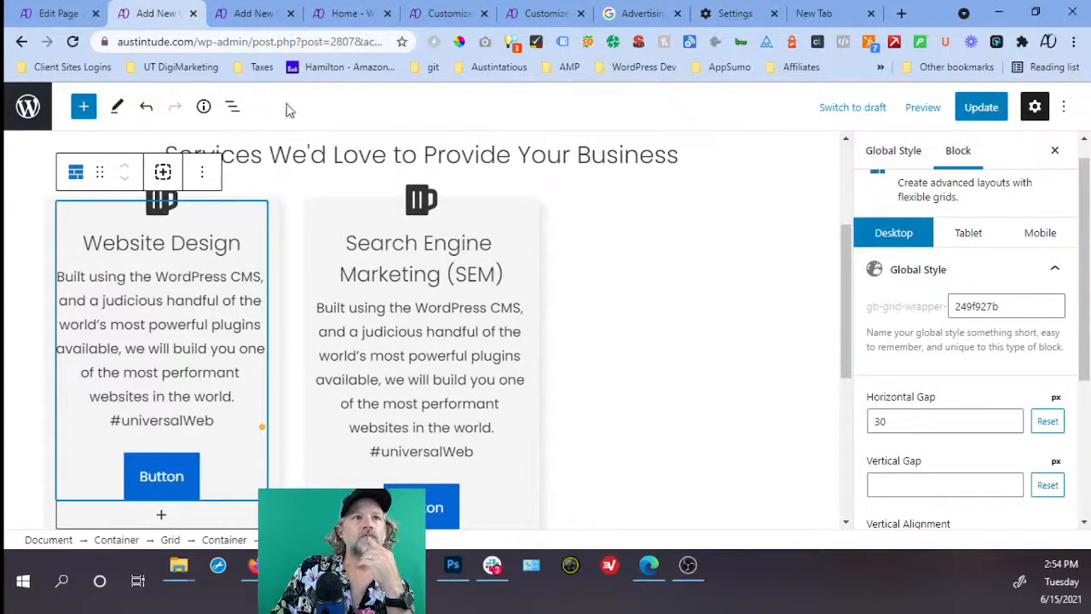
pyautogui.doubleClick(1019, 311)
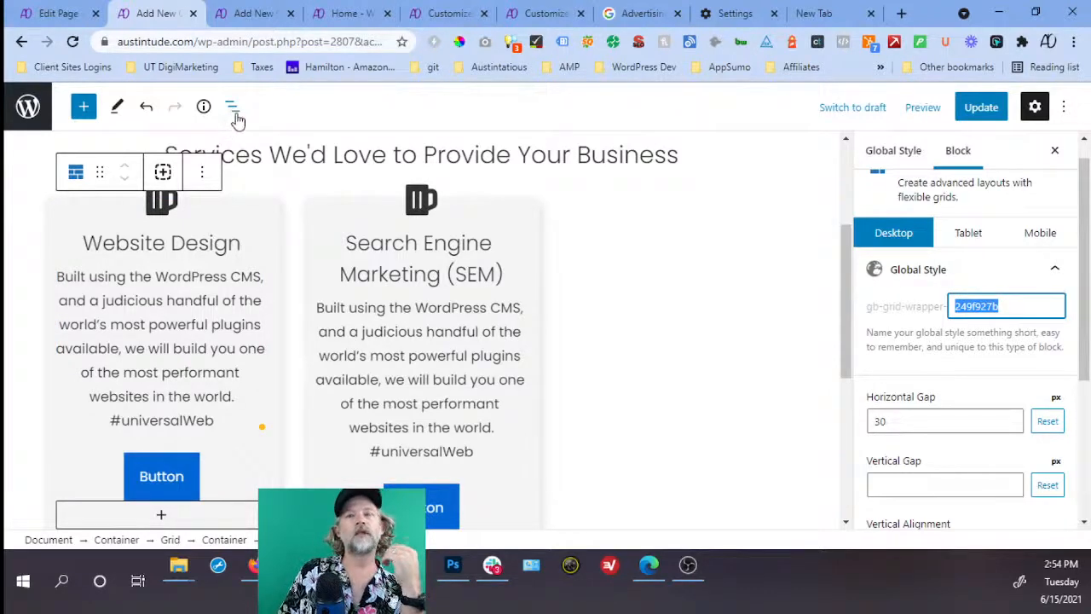
pyautogui.write('card')
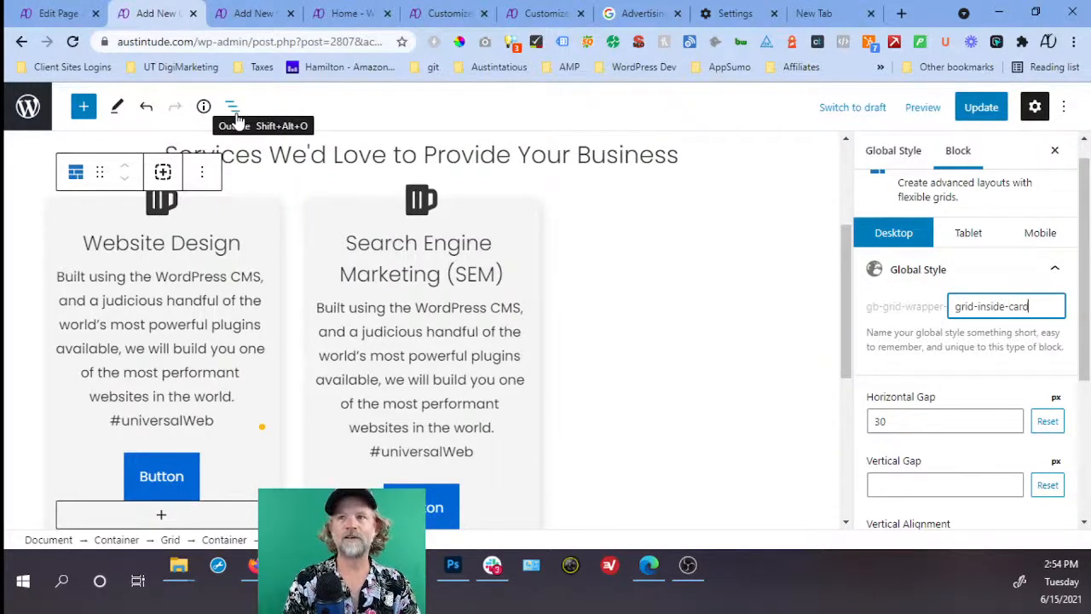
# Align the text of the service-card-1 container to the left and update the global style post.
pyautogui.click(171, 277)
pyautogui.click(231, 106)
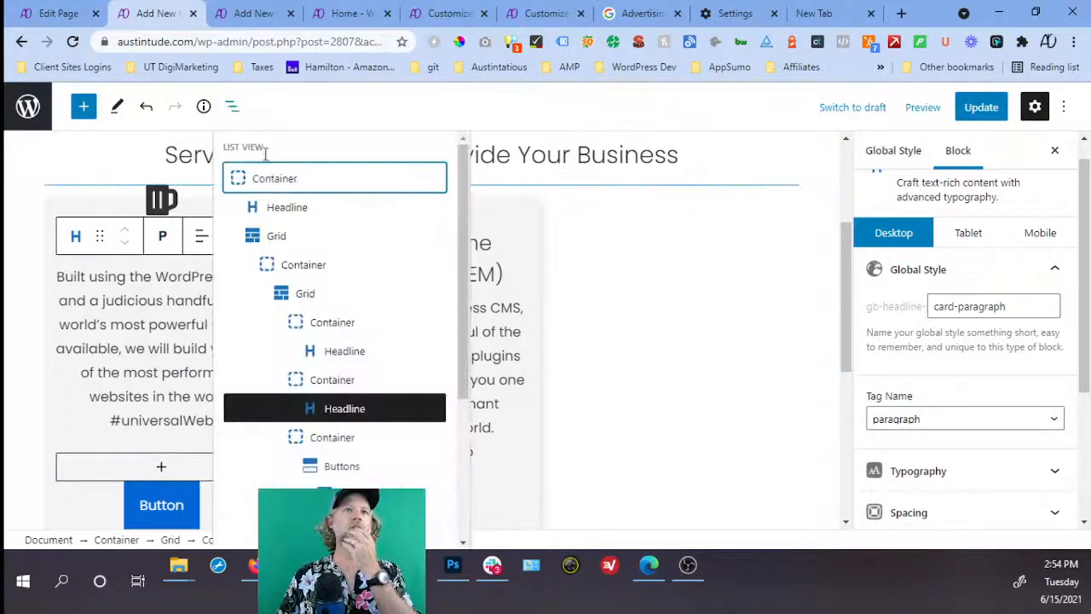
pyautogui.click(301, 264)
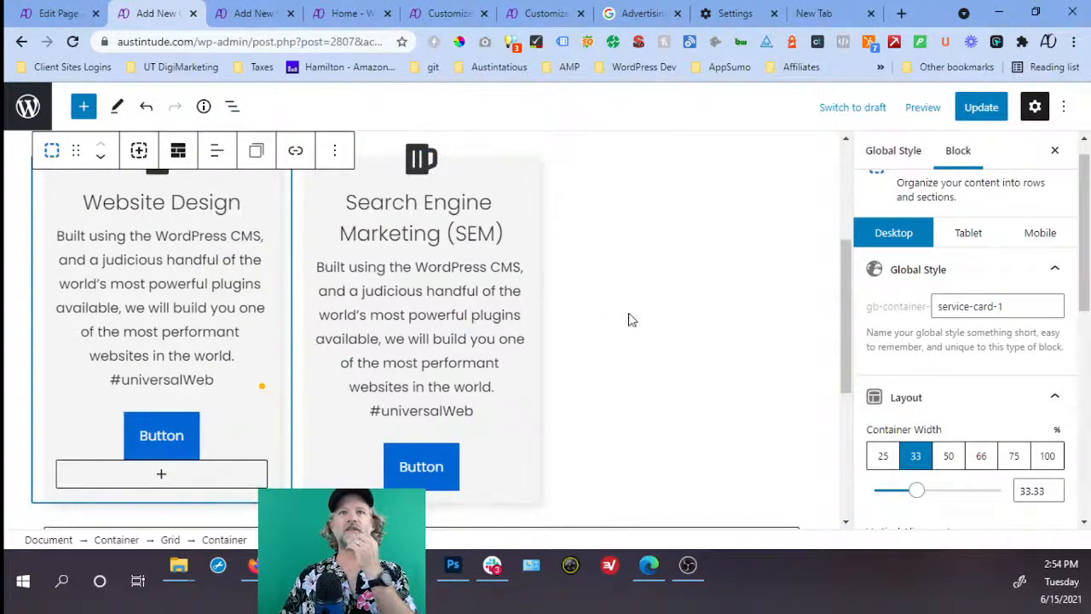
pyautogui.scroll(-5, 935, 347)
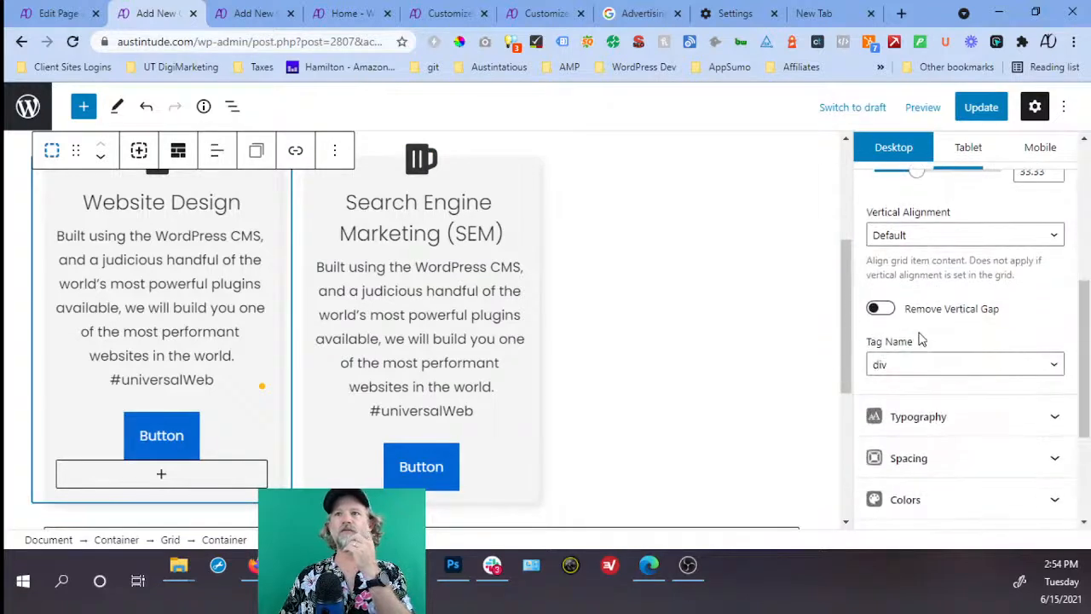
pyautogui.scroll(-3, 919, 336)
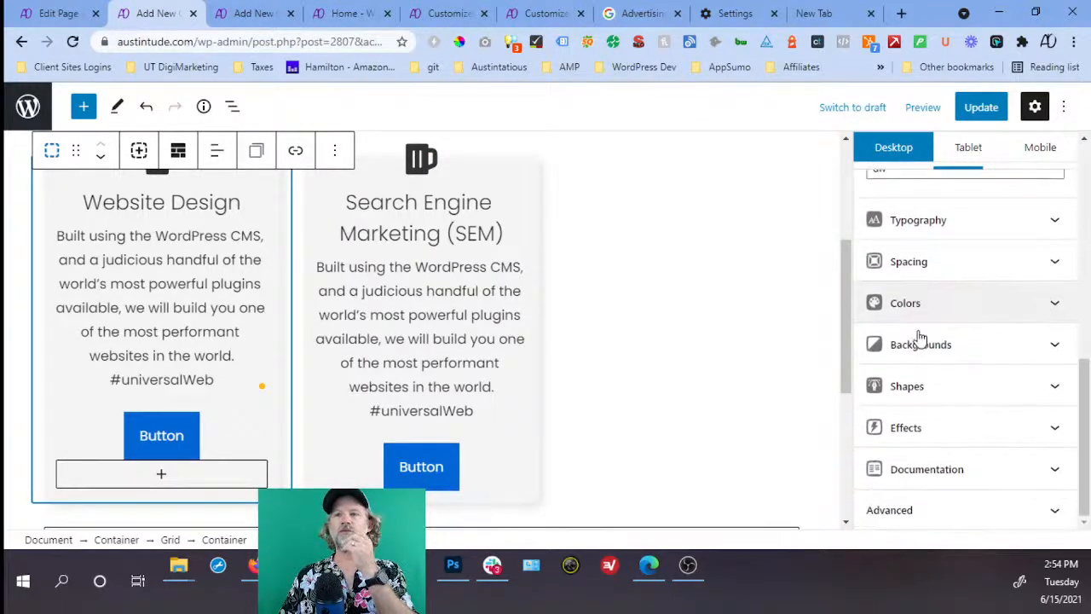
pyautogui.click(216, 150)
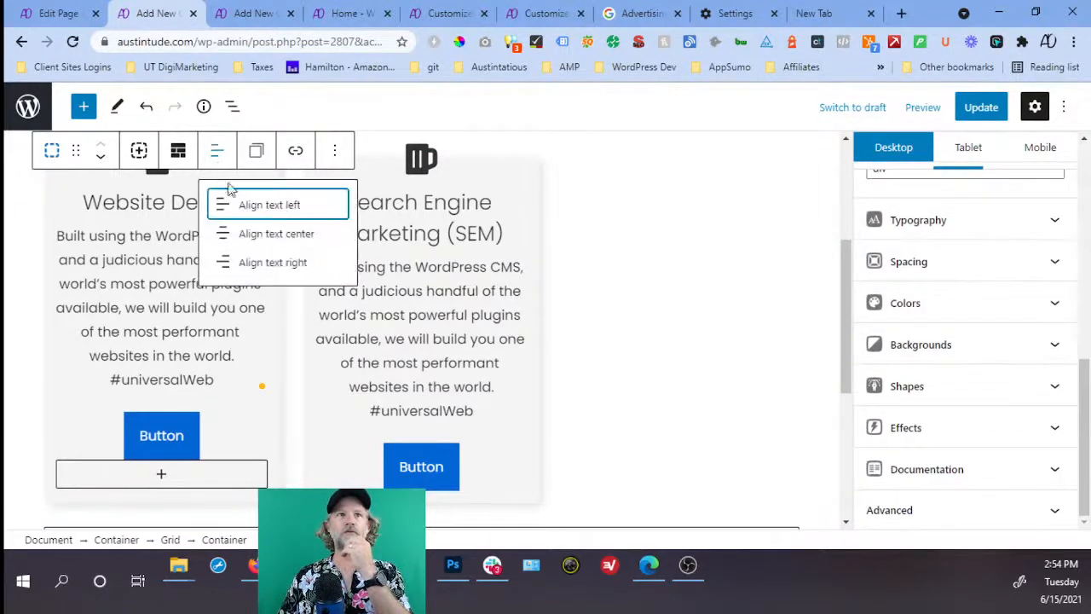
pyautogui.click(256, 206)
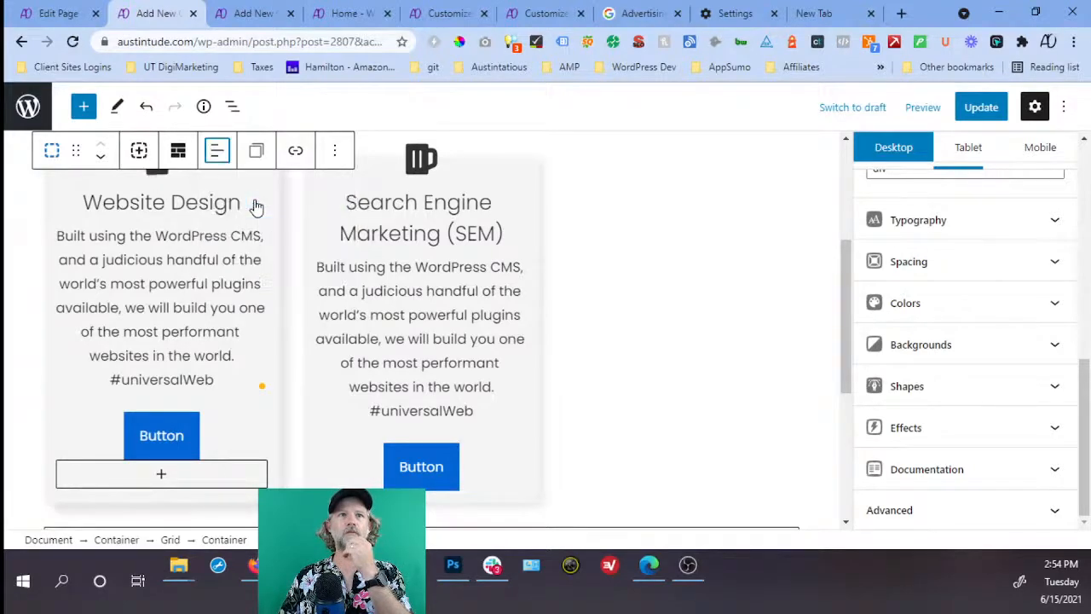
pyautogui.click(980, 108)
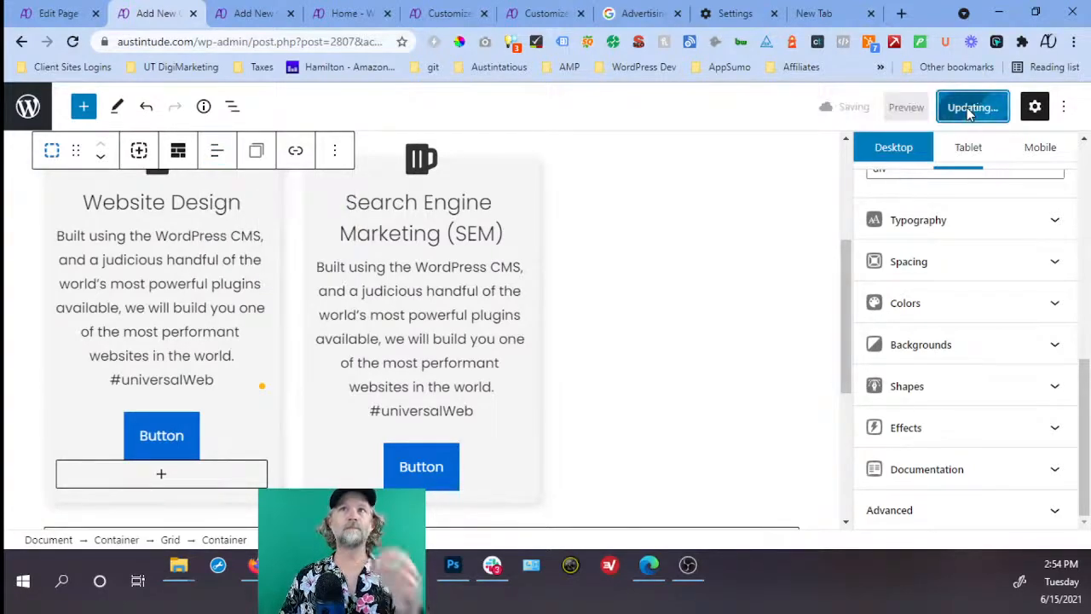
# Reload the live home page and compare the text alignment and spacing of the three service cards.
pyautogui.click(344, 14)
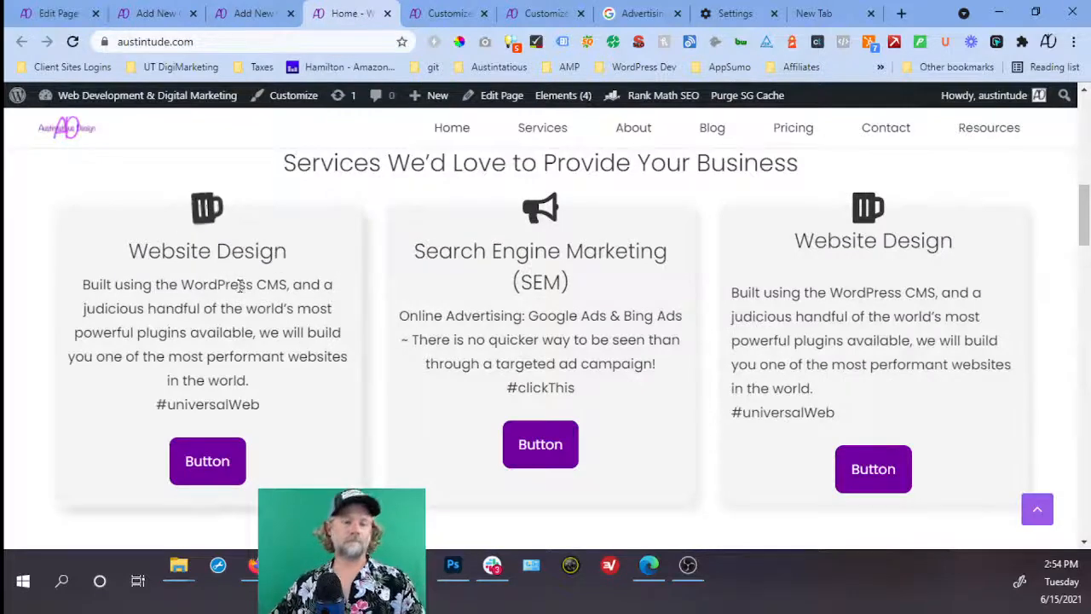
pyautogui.press('F5')
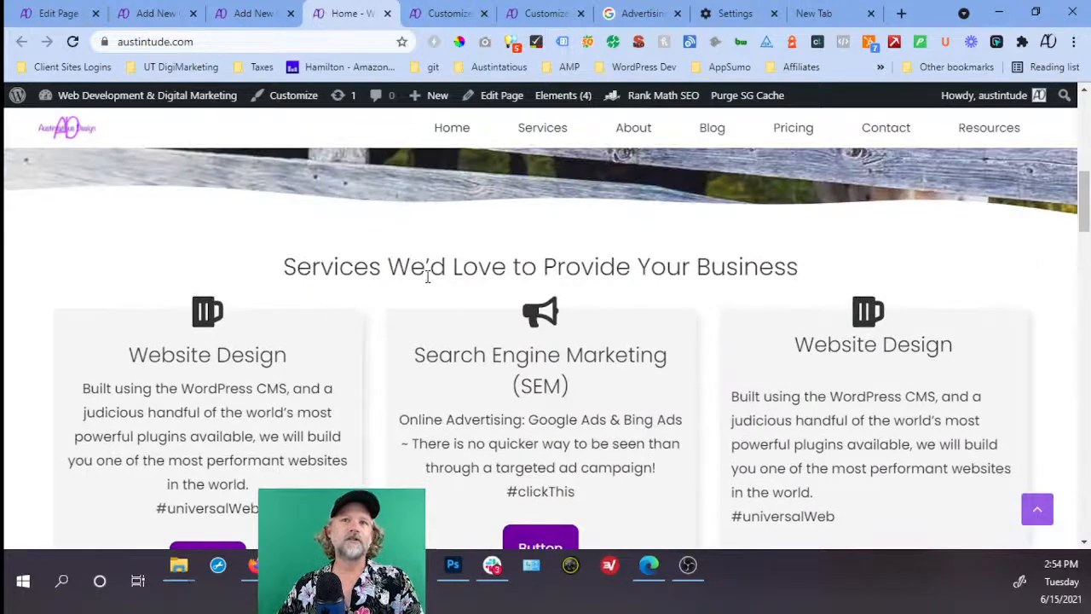
pyautogui.scroll(-1, 740, 343)
pyautogui.scroll(-1, 740, 343)
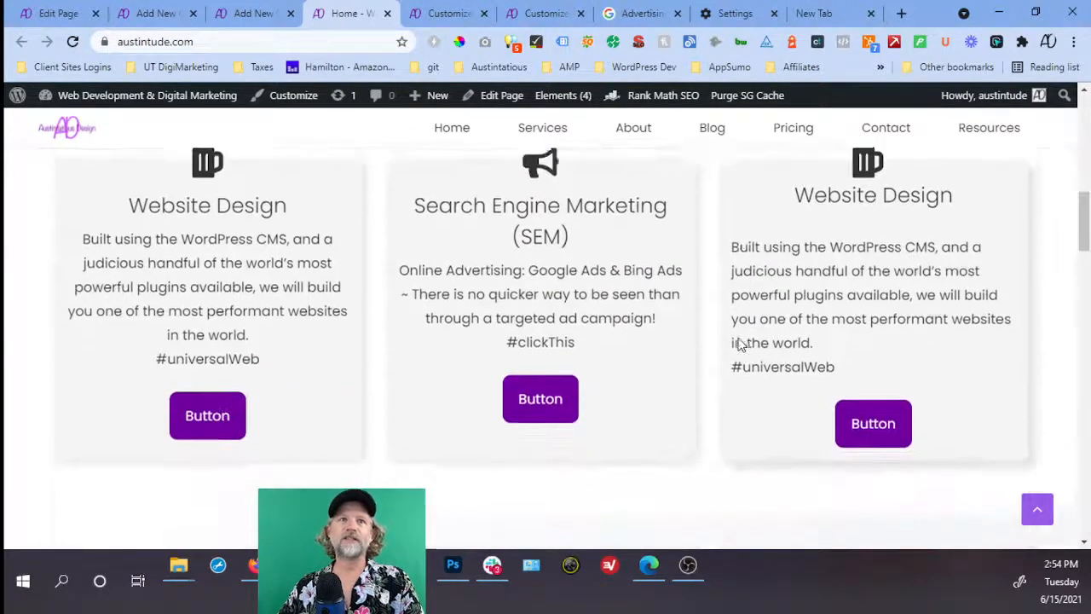
pyautogui.scroll(2, 738, 341)
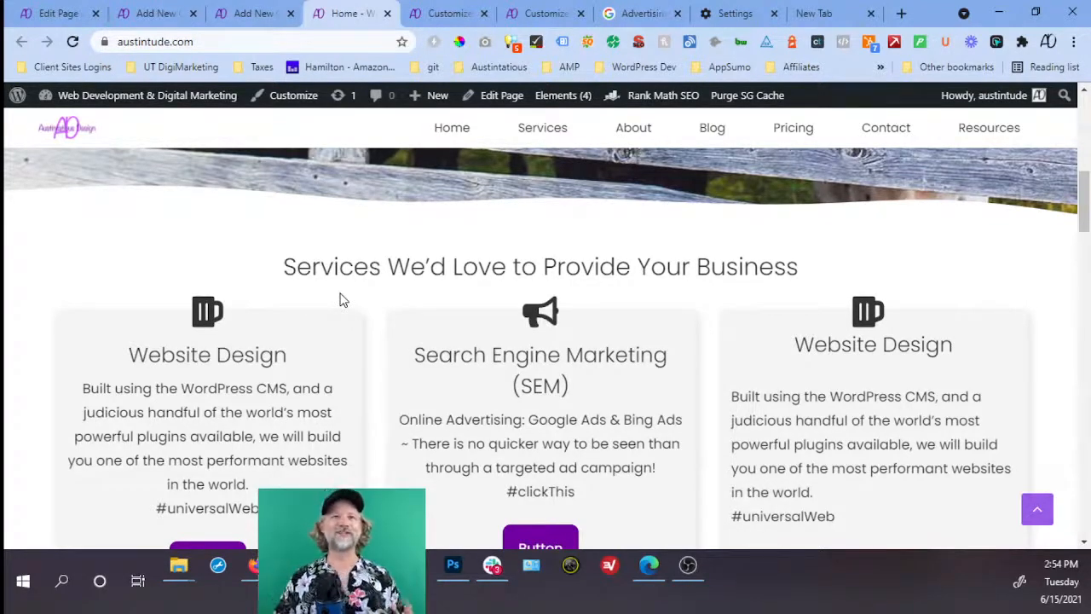
pyautogui.scroll(-2, 348, 303)
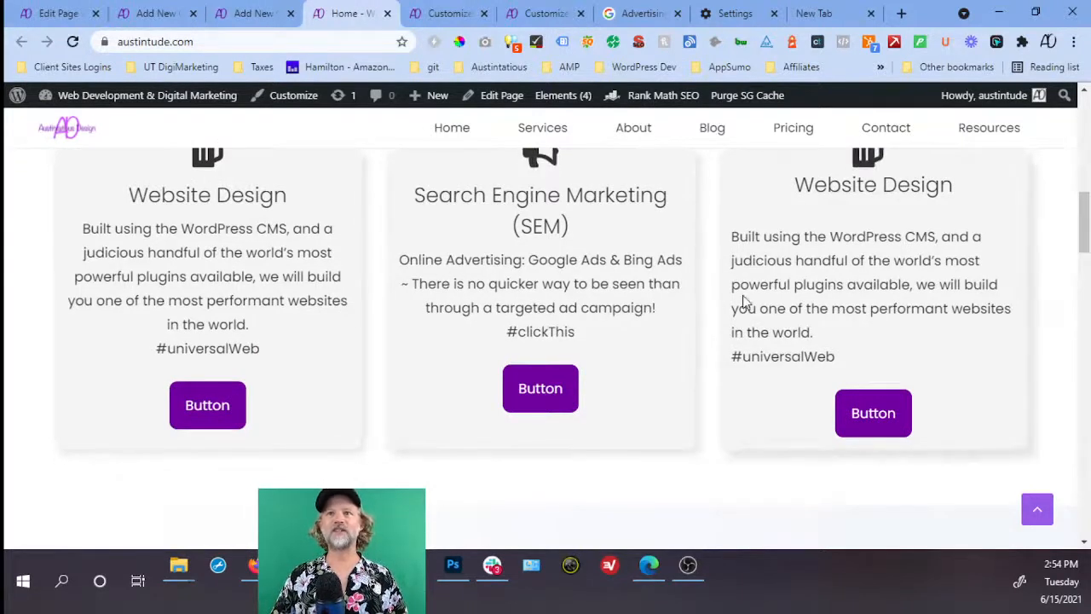
pyautogui.scroll(1, 743, 300)
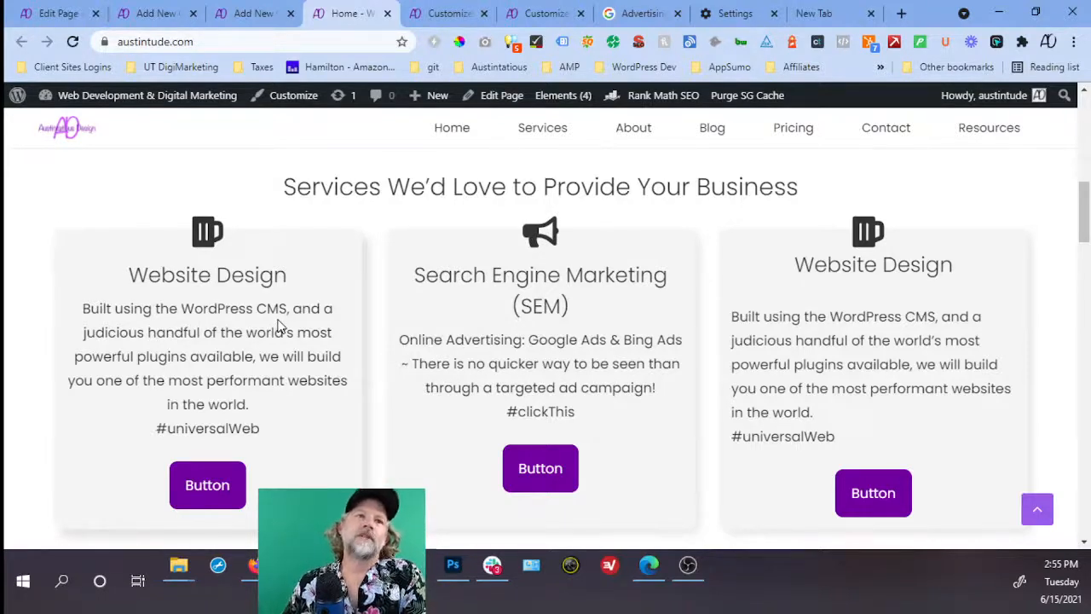
# Return to the global style editor and name the global style of the Website Design title's container container-grid-inside-container-grid.
pyautogui.click(152, 13)
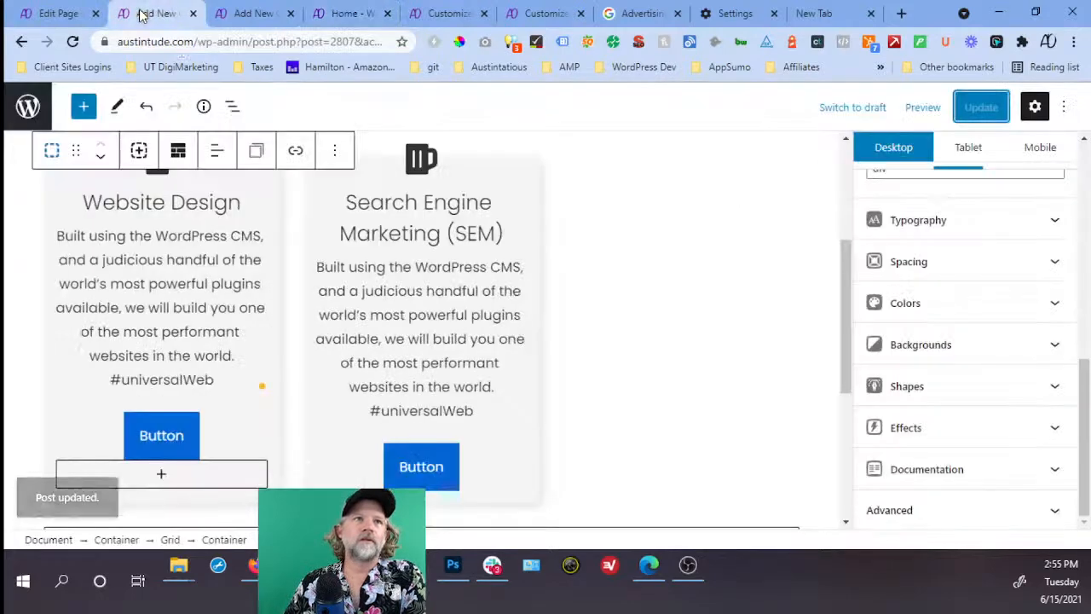
pyautogui.click(229, 206)
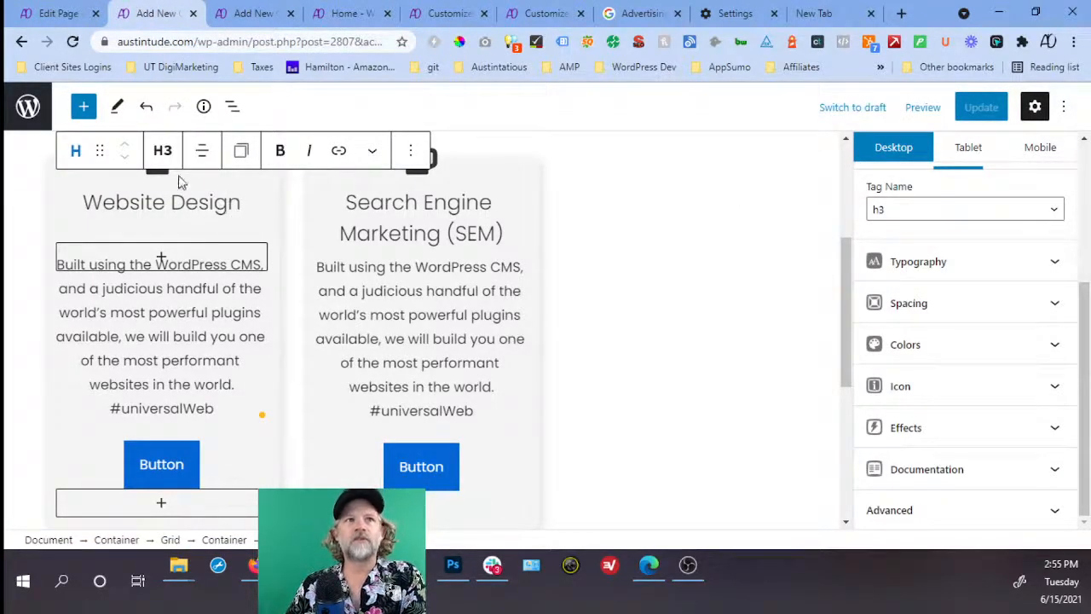
pyautogui.scroll(3, 929, 259)
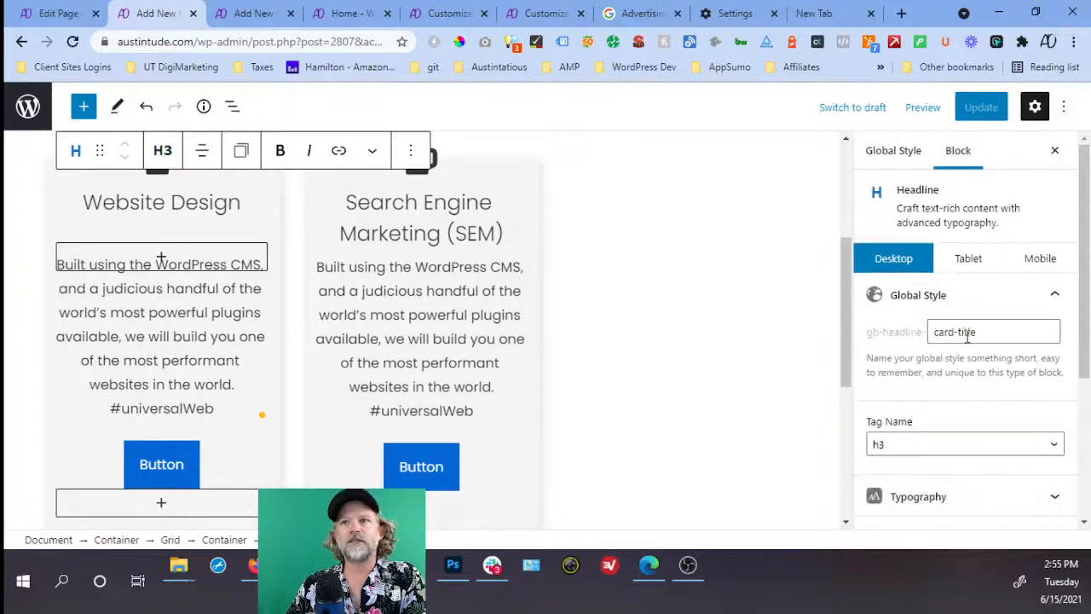
pyautogui.click(233, 106)
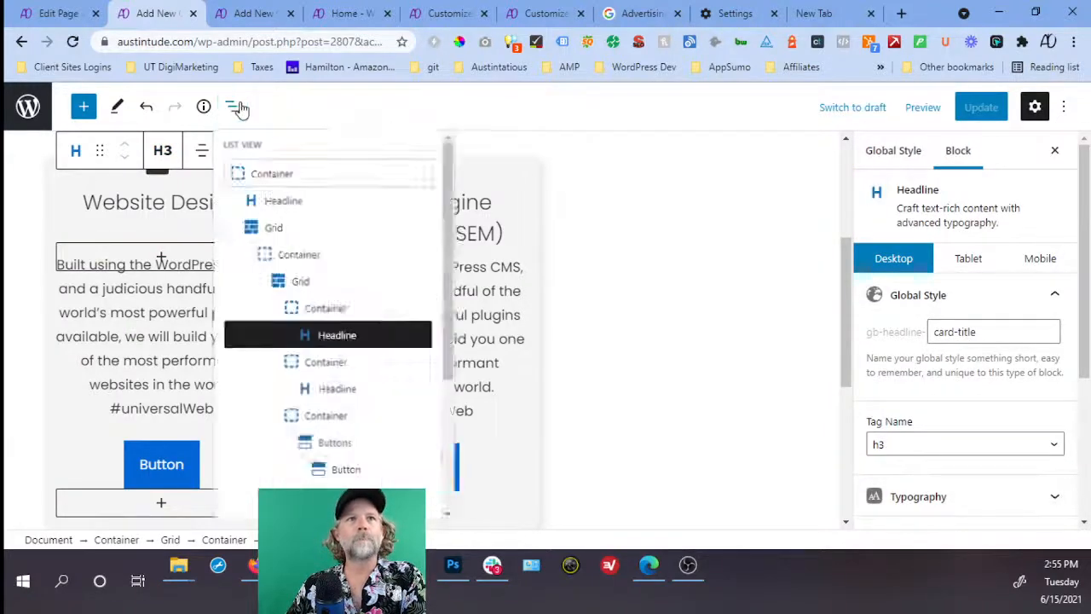
pyautogui.click(333, 325)
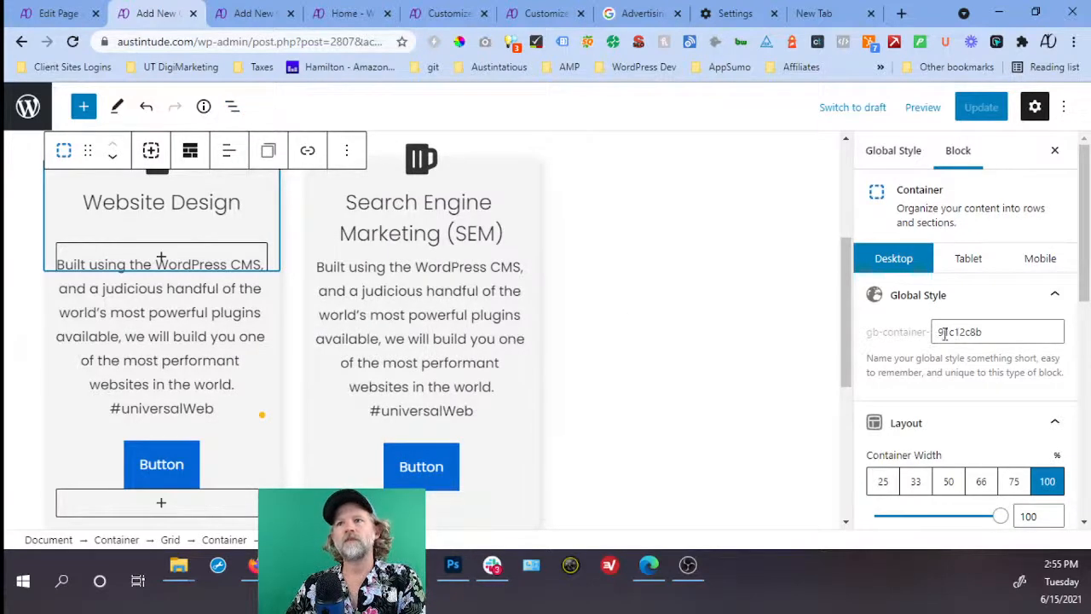
pyautogui.moveTo(941, 332); pyautogui.dragTo(996, 333)
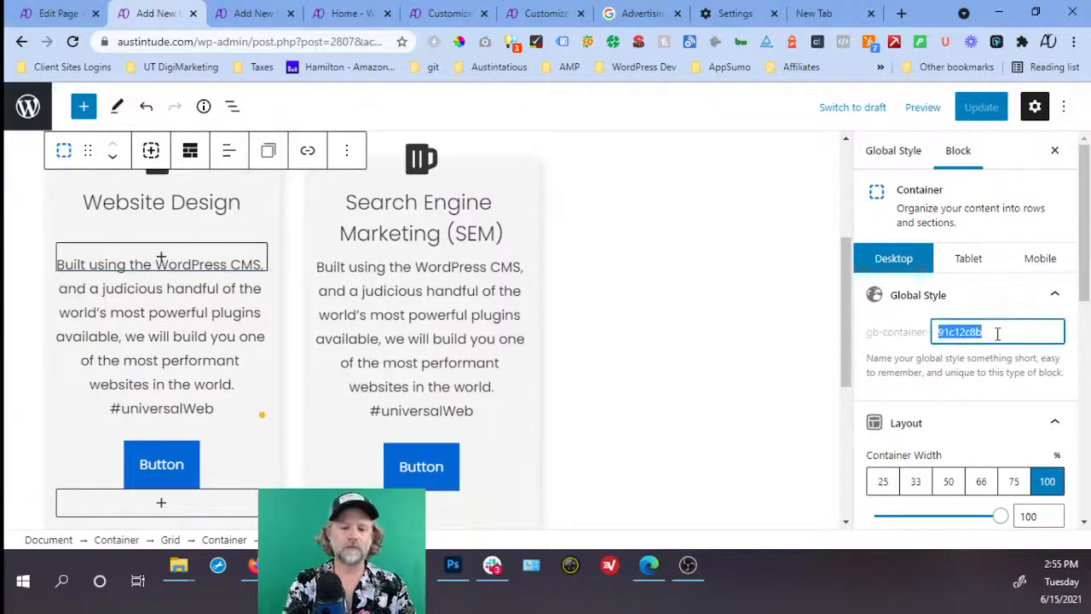
pyautogui.write('grid-inside-')
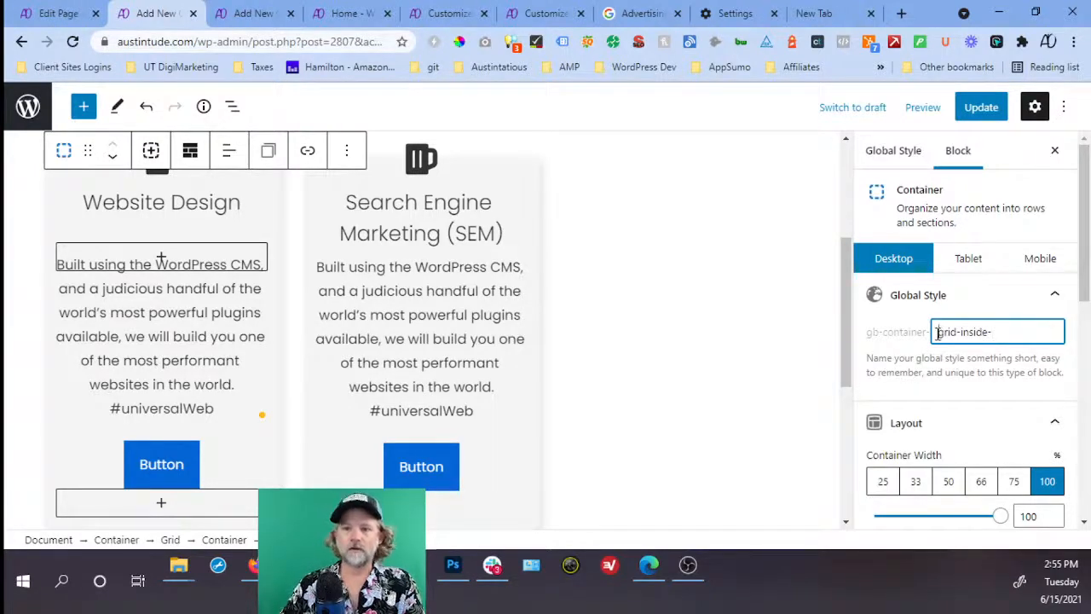
pyautogui.write('container-')
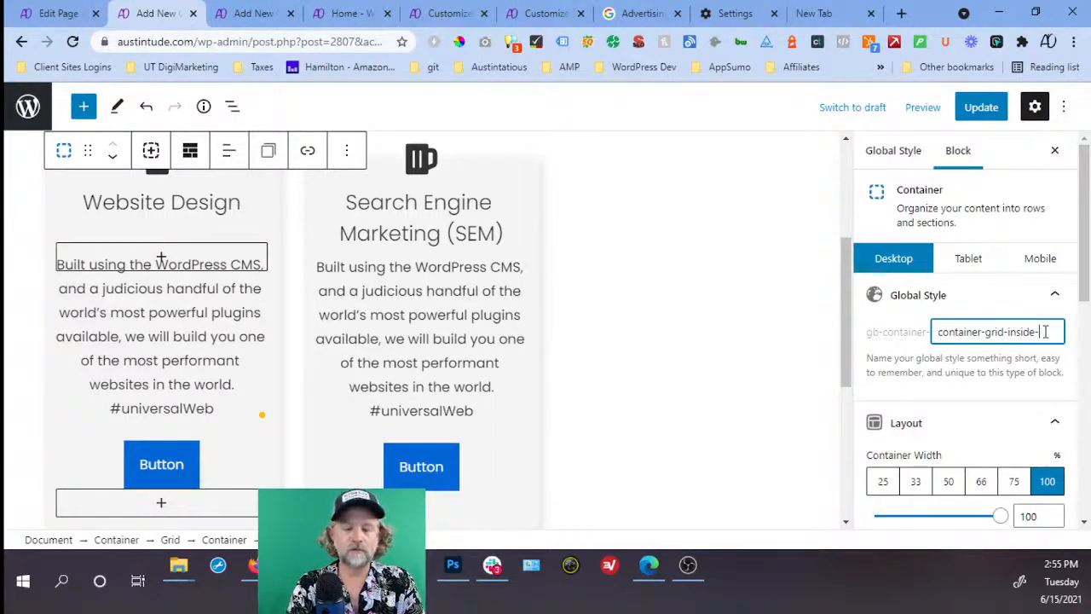
pyautogui.write('grid-inside-')
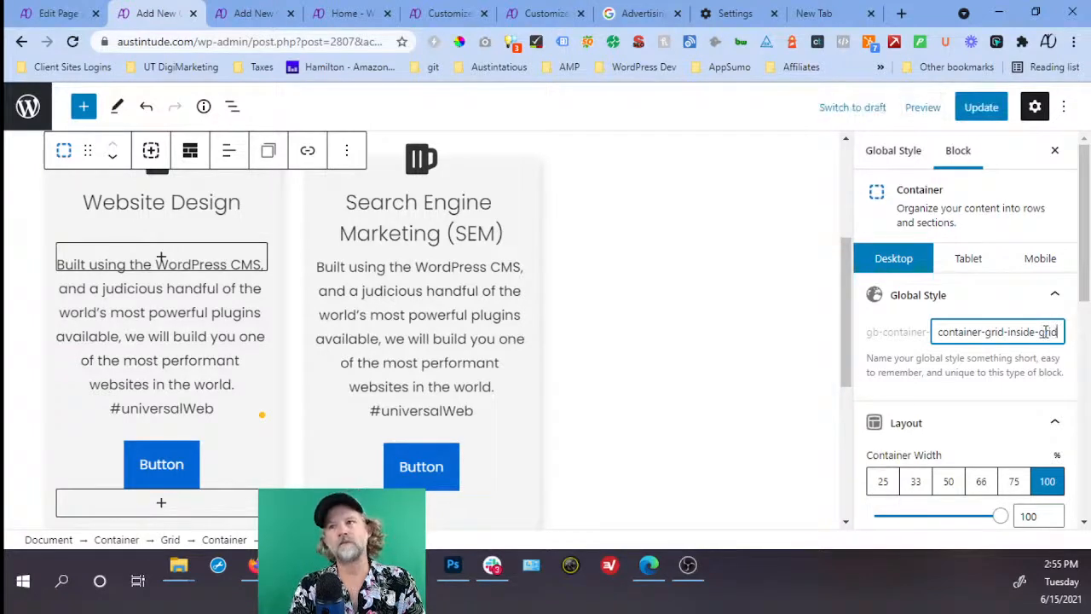
pyautogui.write('container-grid')
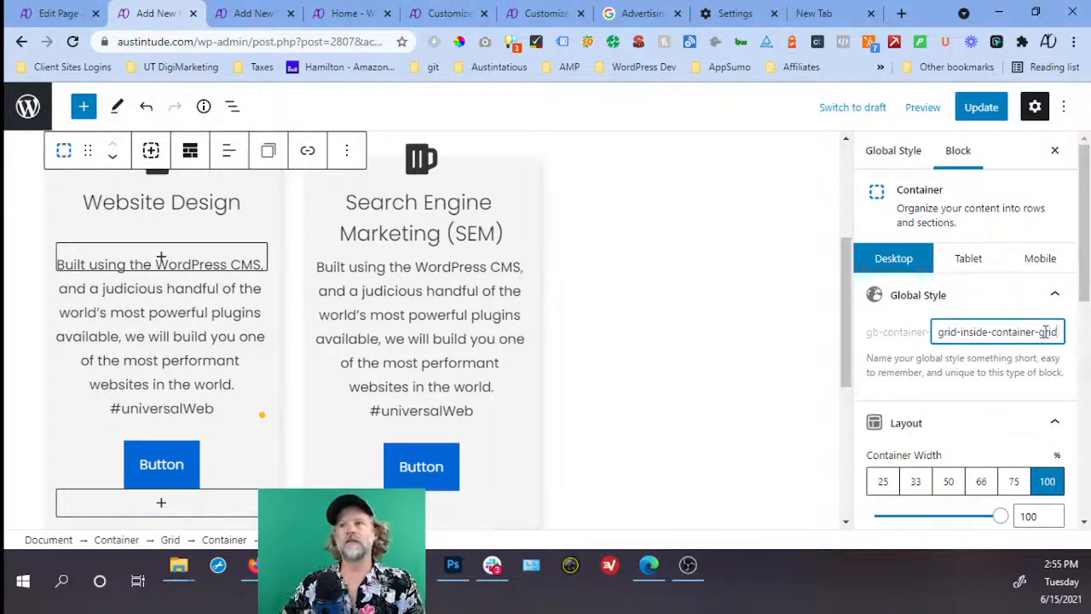
pyautogui.click(995, 362)
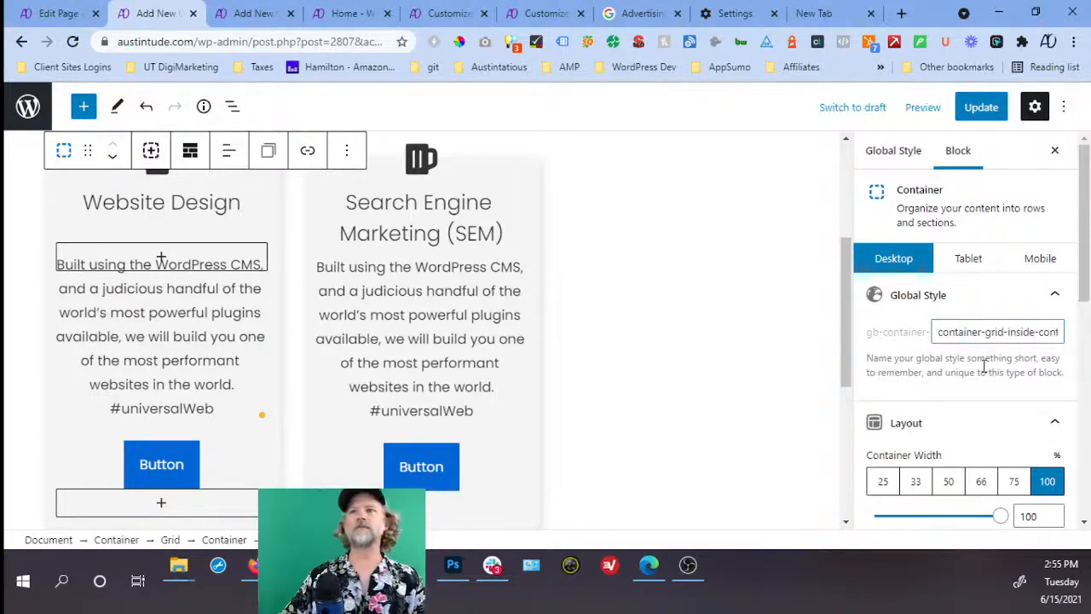
# Set the minimum height of the container around the Website Design title to 40 px.
pyautogui.scroll(-1, 982, 361)
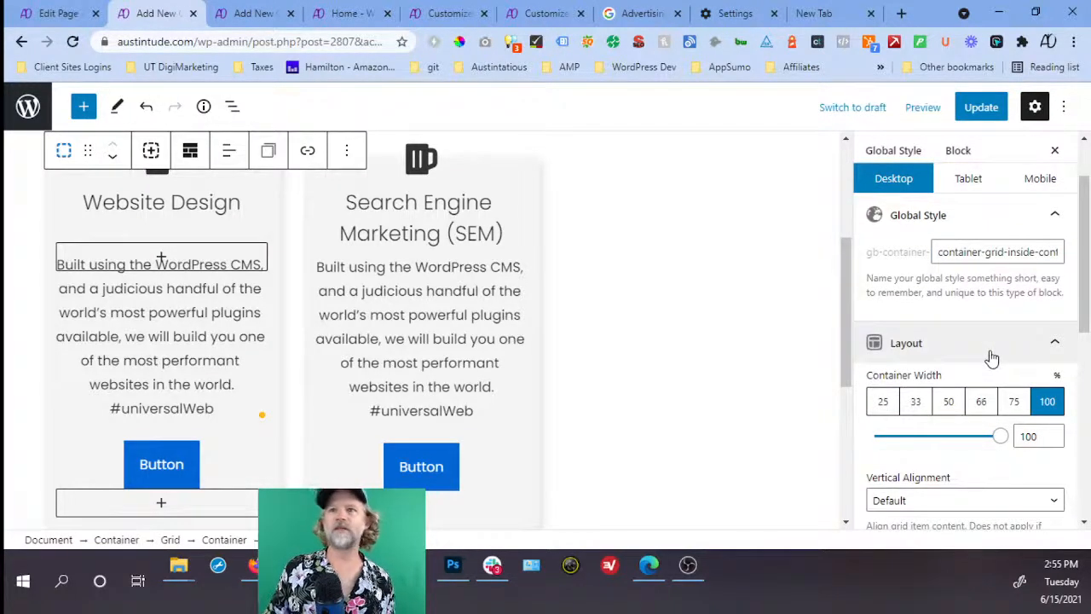
pyautogui.scroll(-2, 991, 358)
pyautogui.scroll(-1, 977, 393)
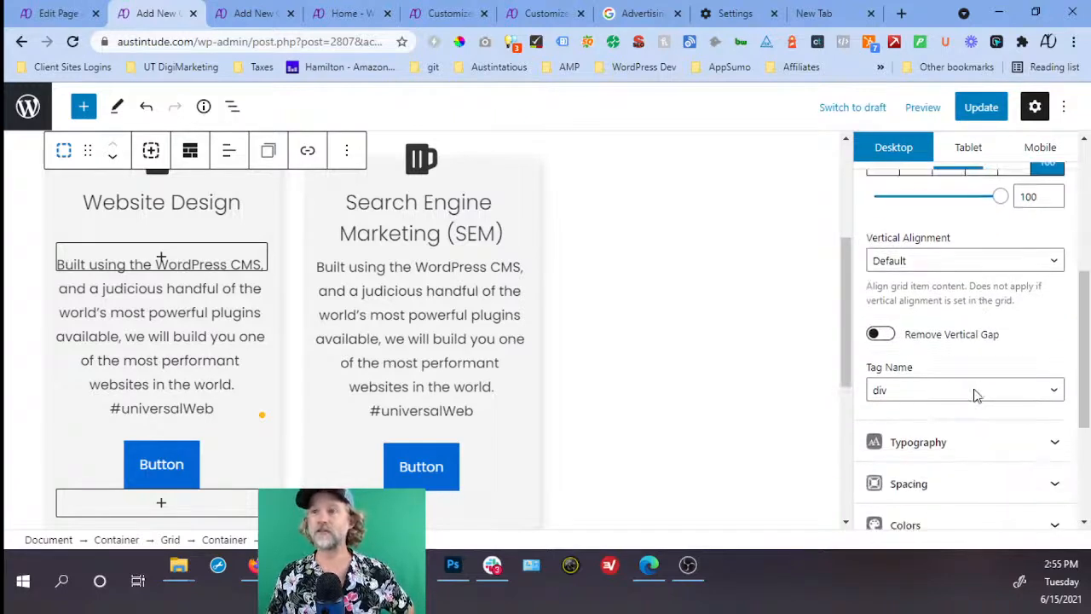
pyautogui.scroll(-3, 982, 370)
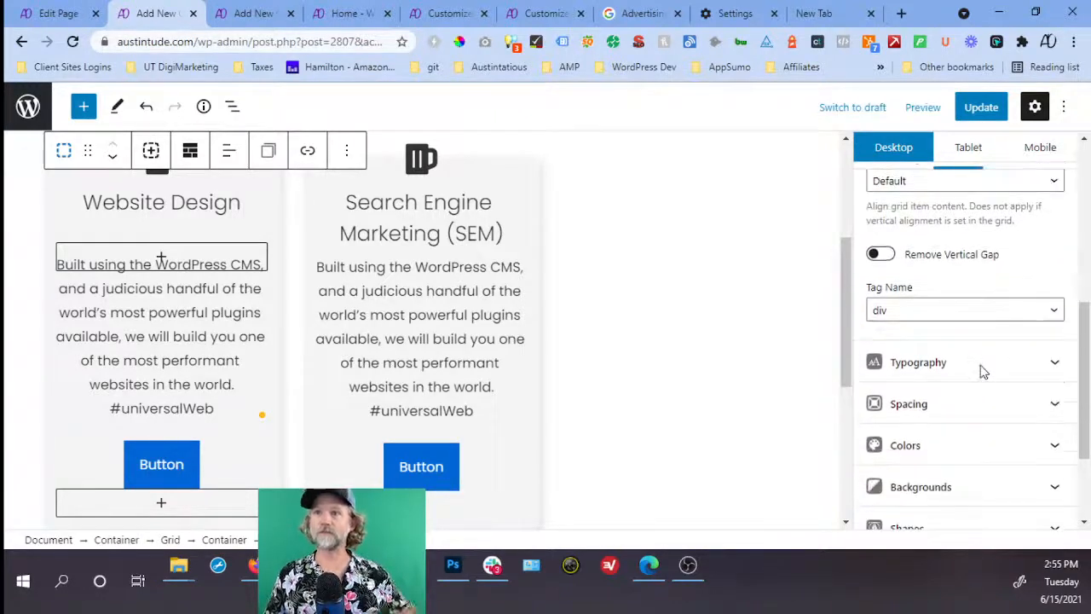
pyautogui.scroll(2, 982, 373)
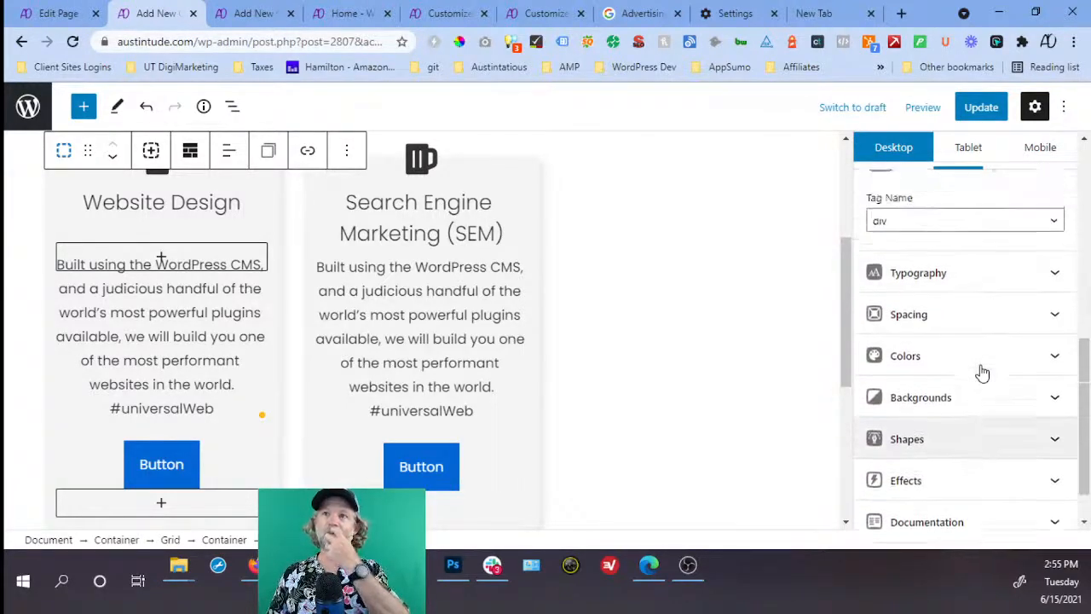
pyautogui.click(961, 421)
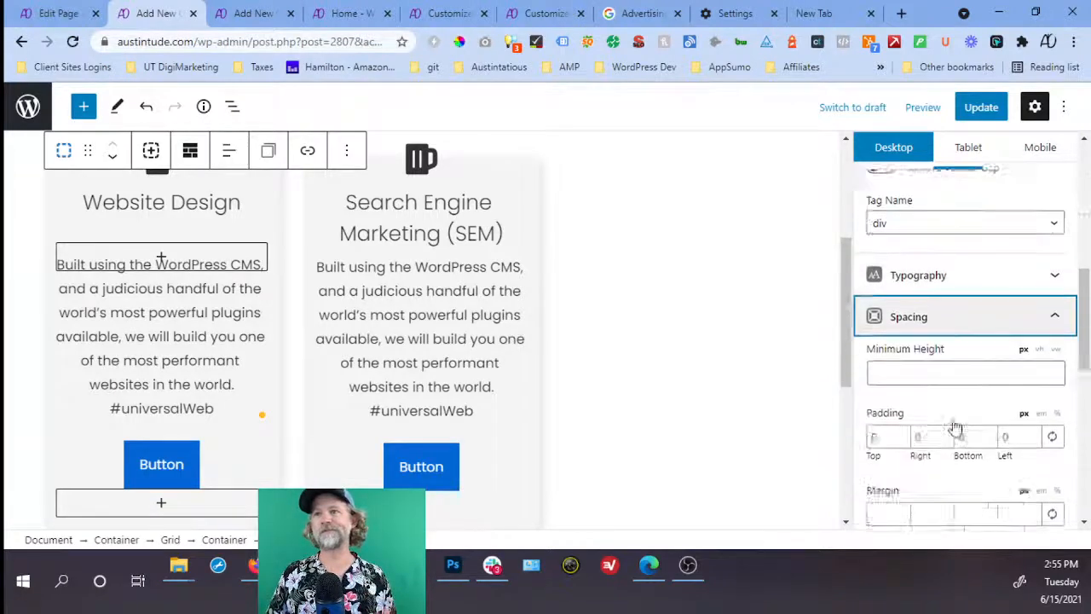
pyautogui.click(946, 215)
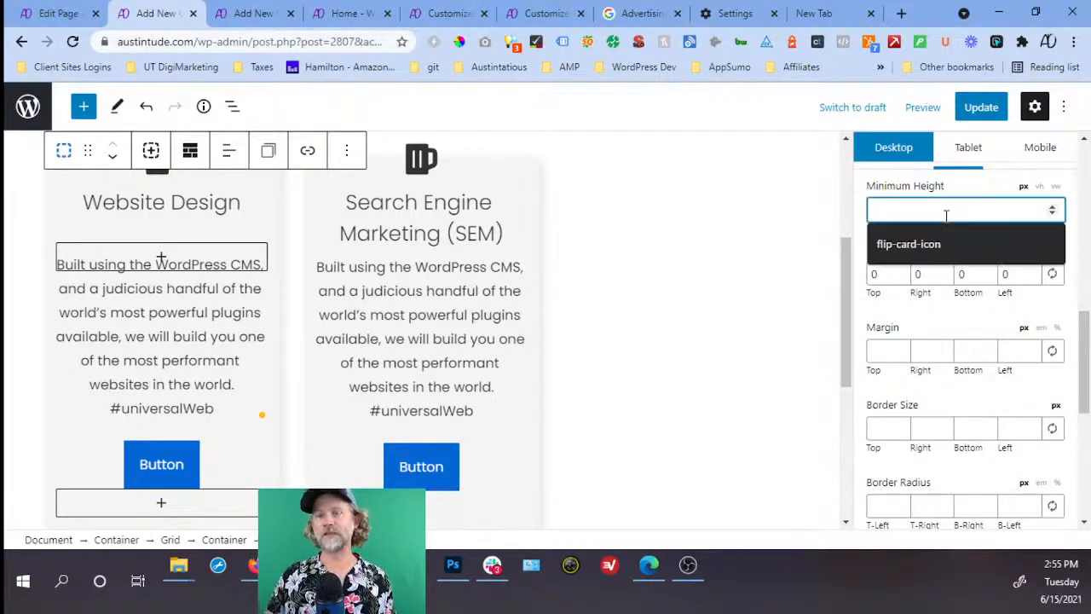
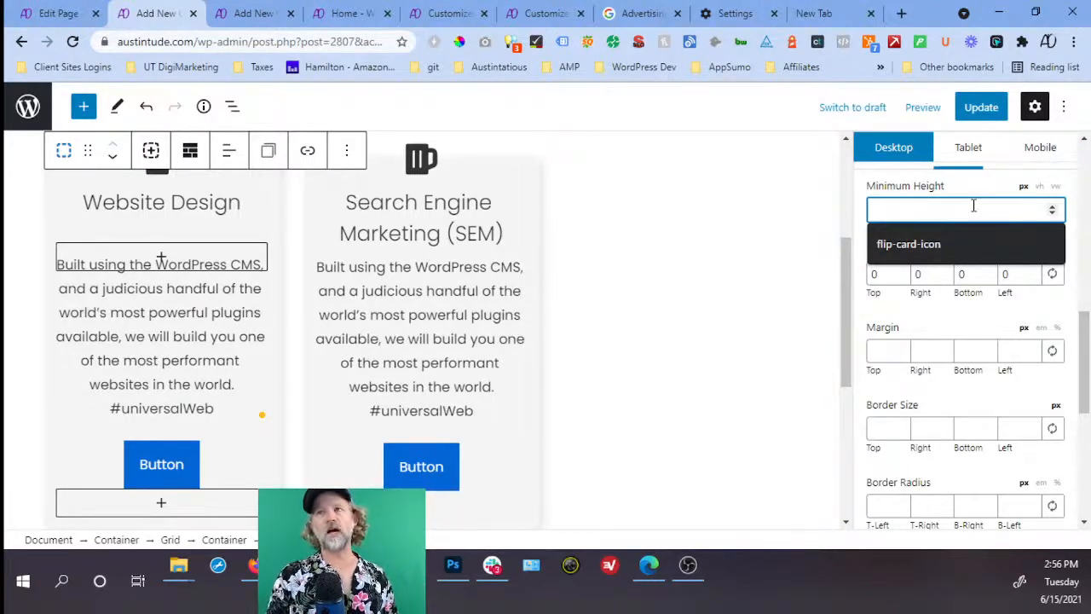
pyautogui.write('40')
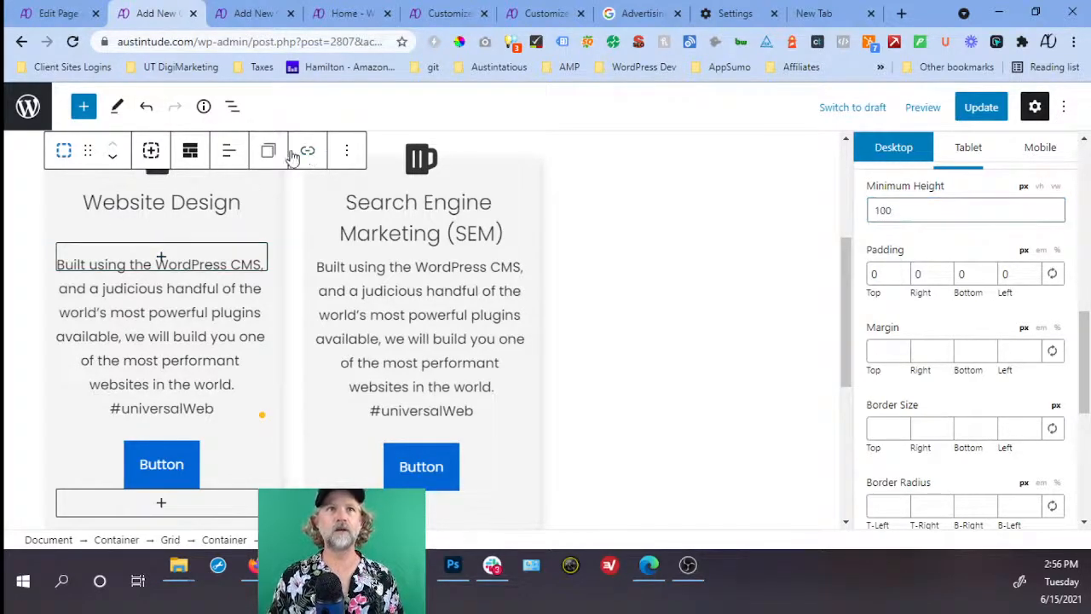
pyautogui.click(238, 107)
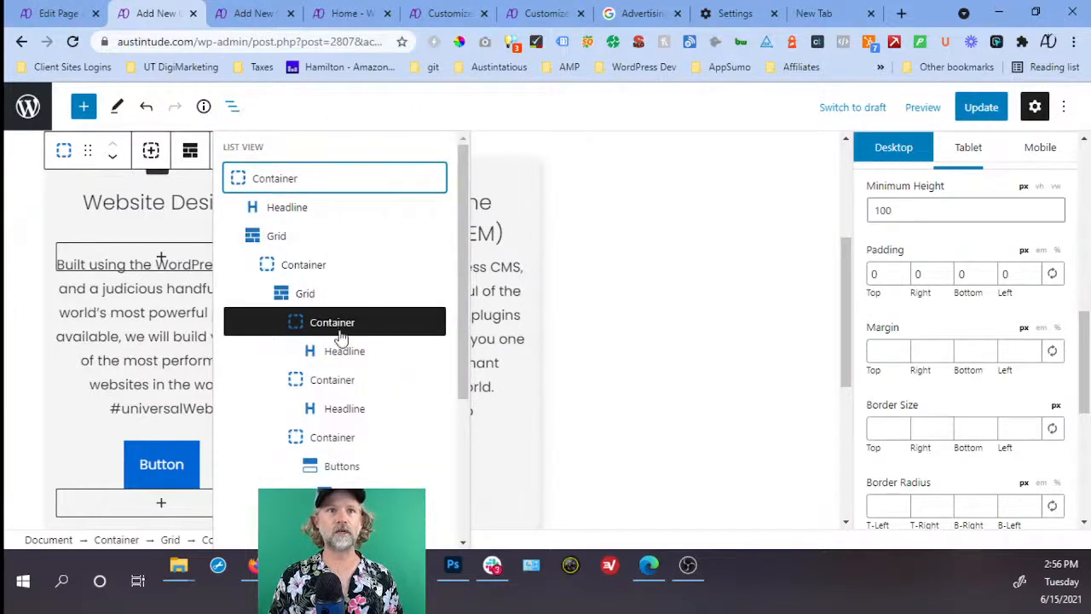
pyautogui.moveTo(920, 211); pyautogui.dragTo(811, 217)
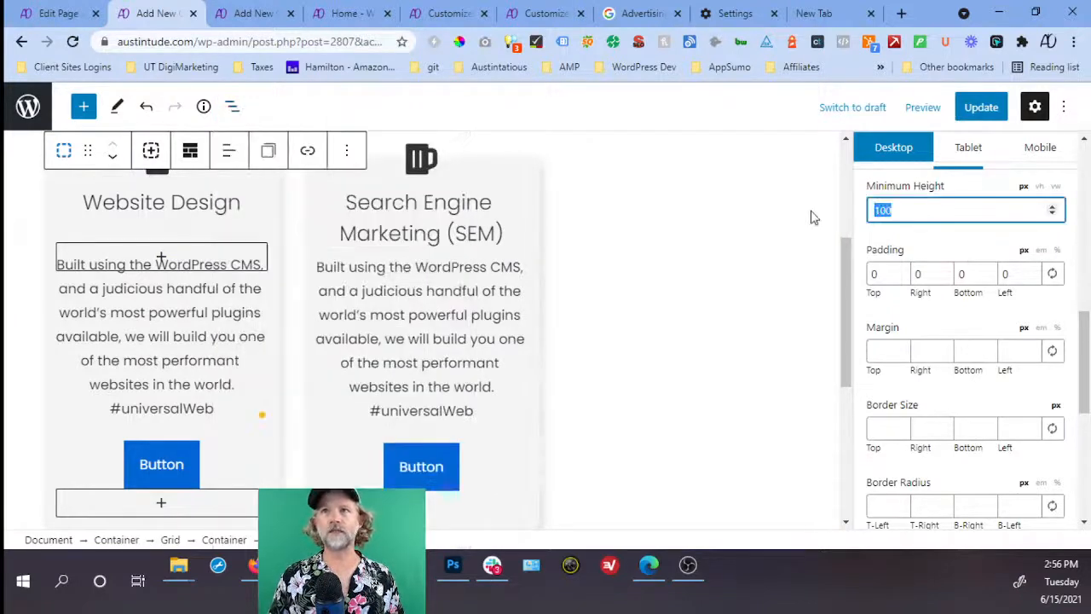
pyautogui.write('40')
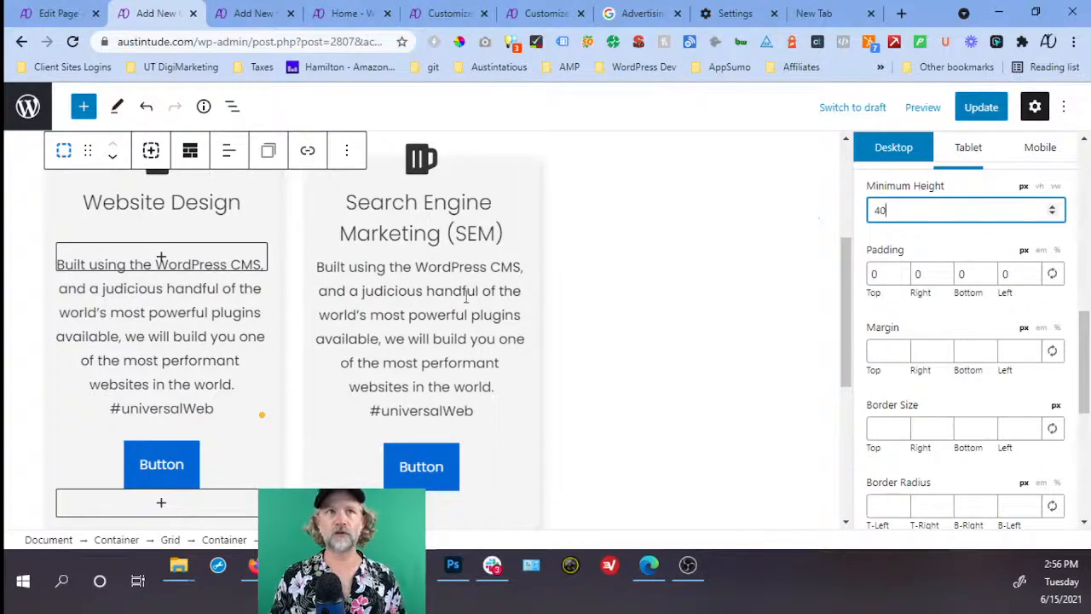
# Select the container around the Website Design card's paragraph and set its minimum height to 200 px.
pyautogui.click(230, 309)
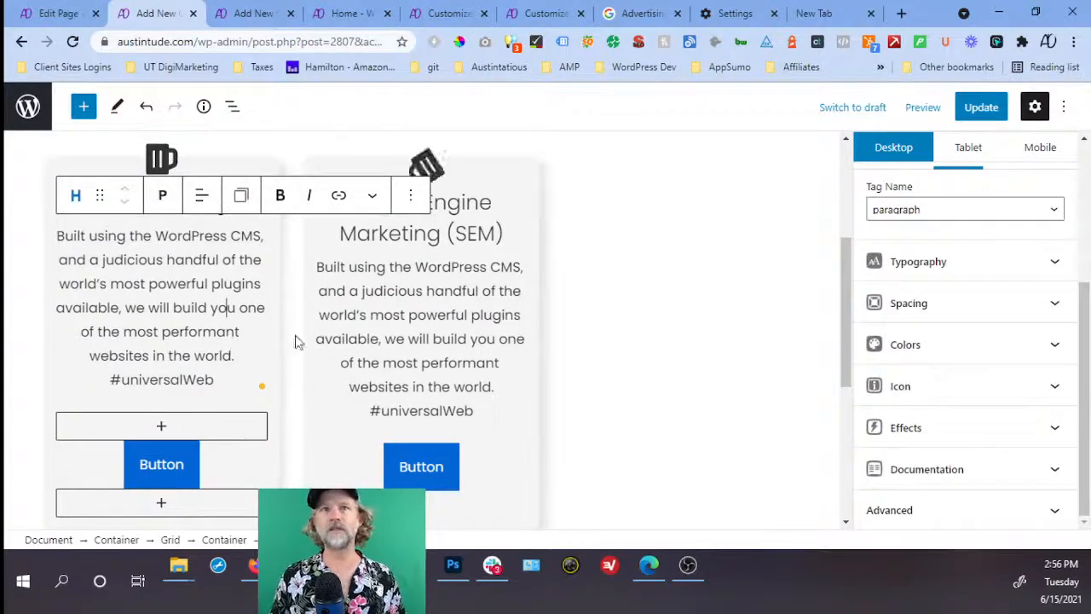
pyautogui.click(232, 105)
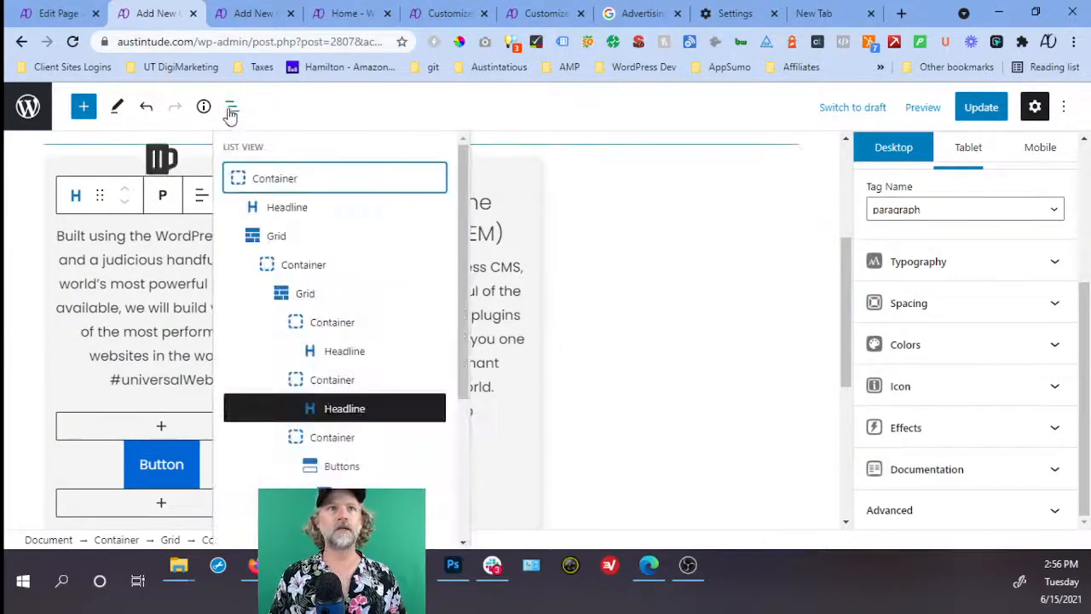
pyautogui.click(343, 385)
pyautogui.click(940, 266)
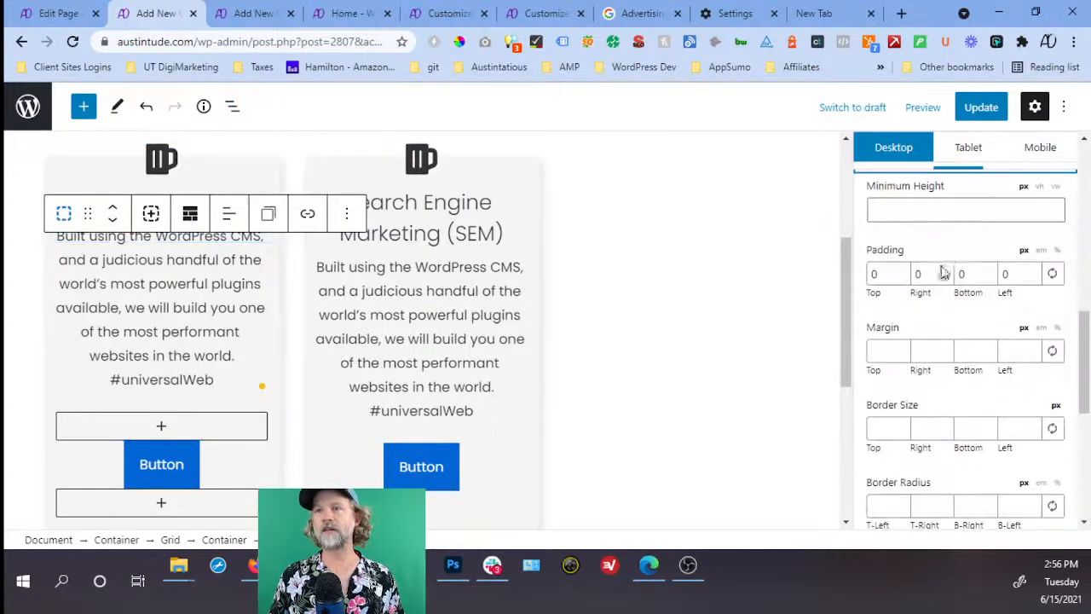
pyautogui.click(947, 216)
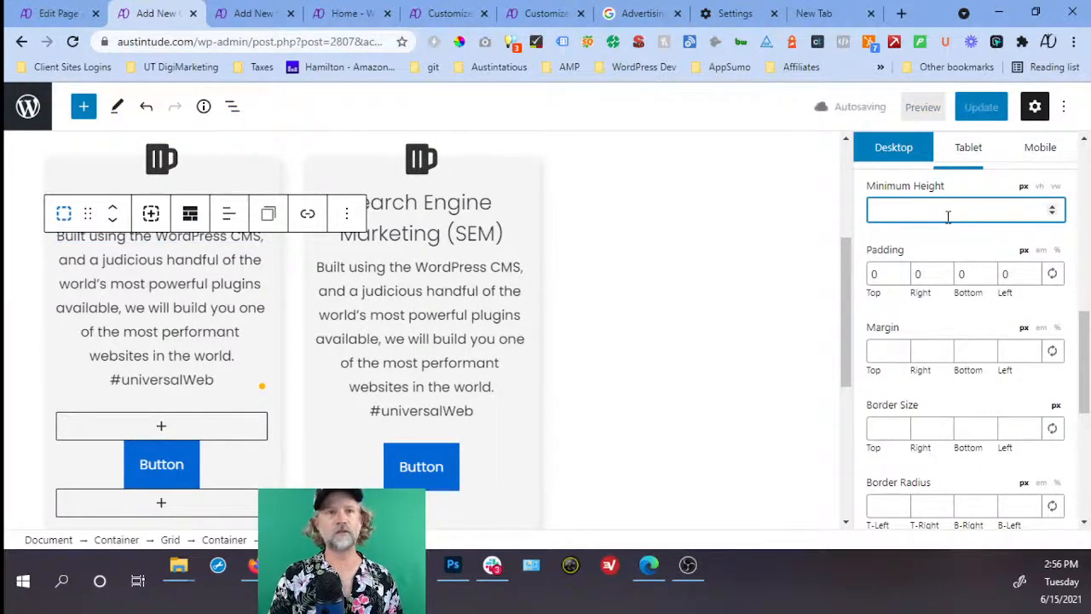
pyautogui.write('200')
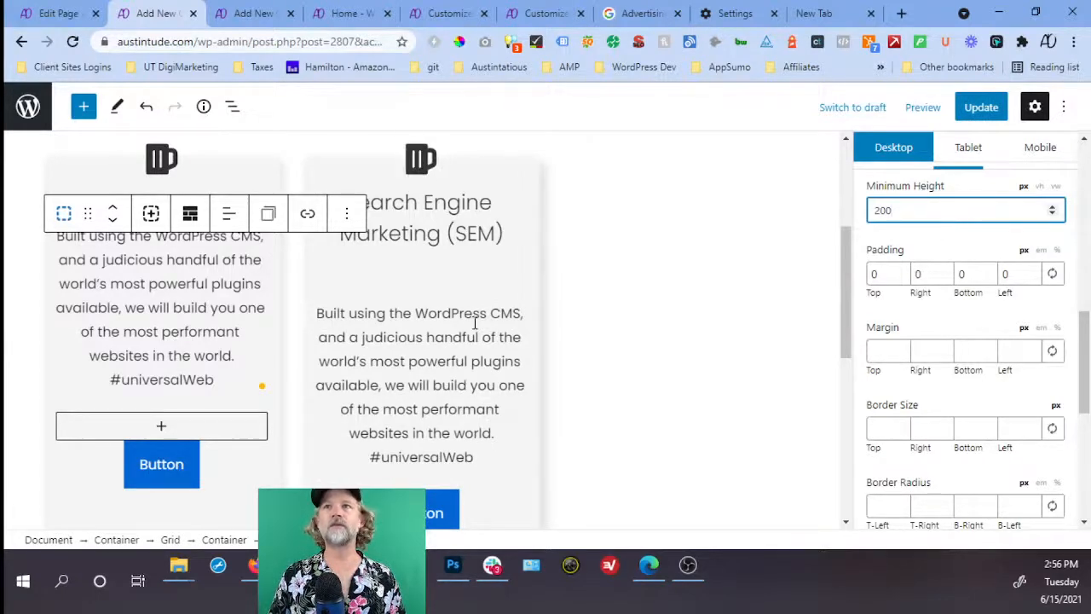
pyautogui.scroll(2, 473, 324)
pyautogui.scroll(-1, 473, 324)
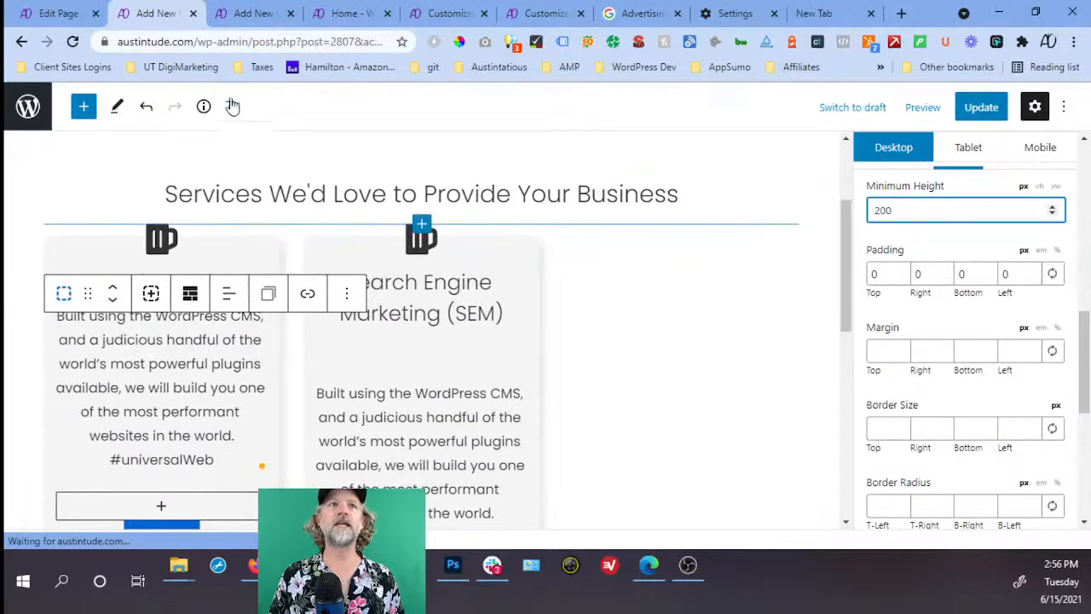
# Check the global style names of the Website Design card's button wrapper, the container around it, and the title headline.
pyautogui.click(233, 106)
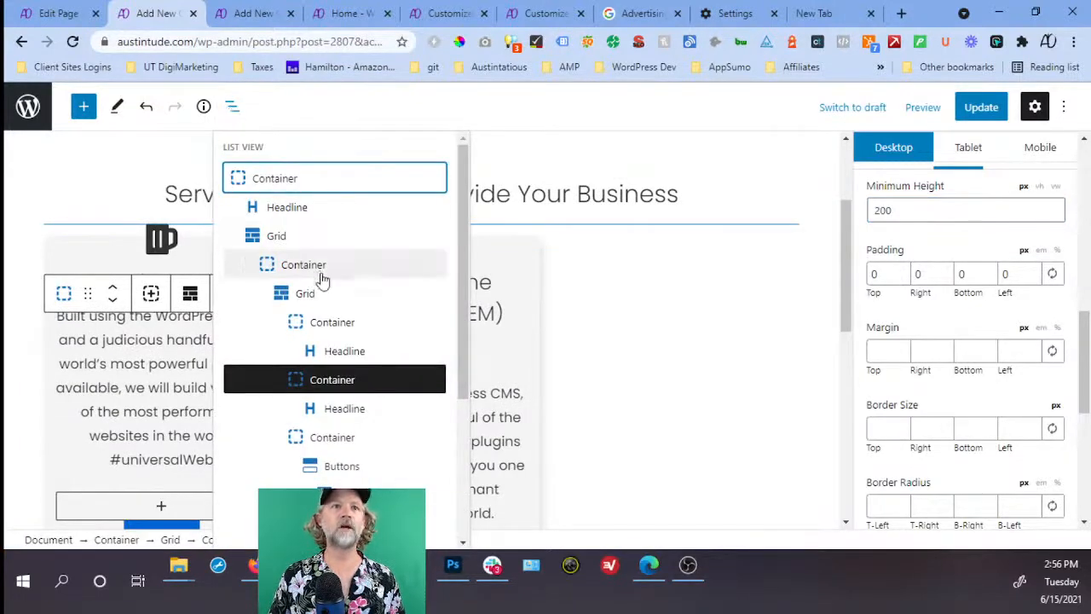
pyautogui.scroll(-4, 324, 286)
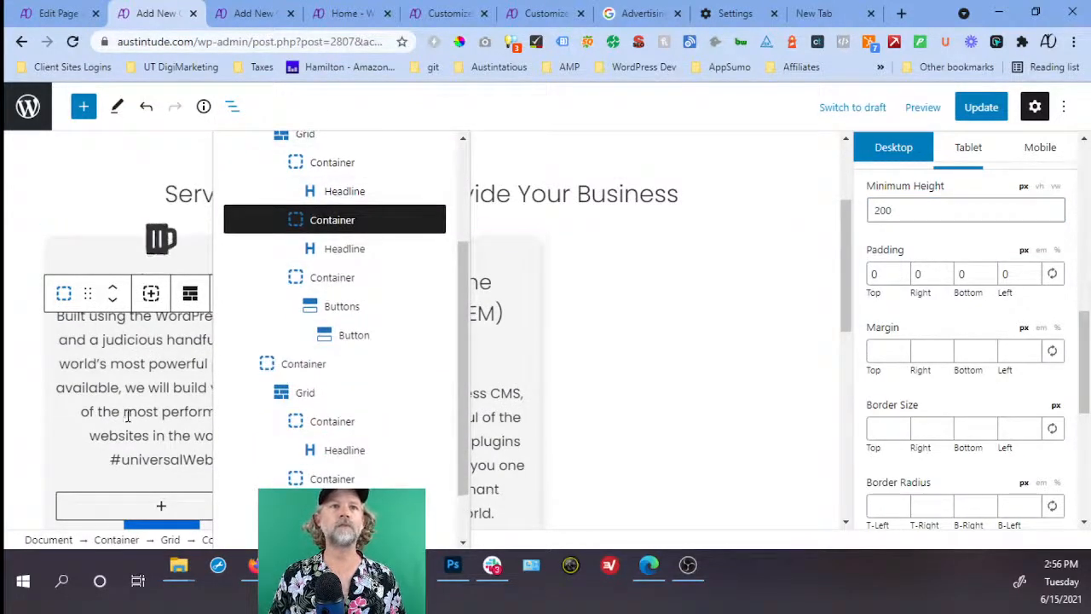
pyautogui.click(127, 415)
pyautogui.scroll(-2, 208, 445)
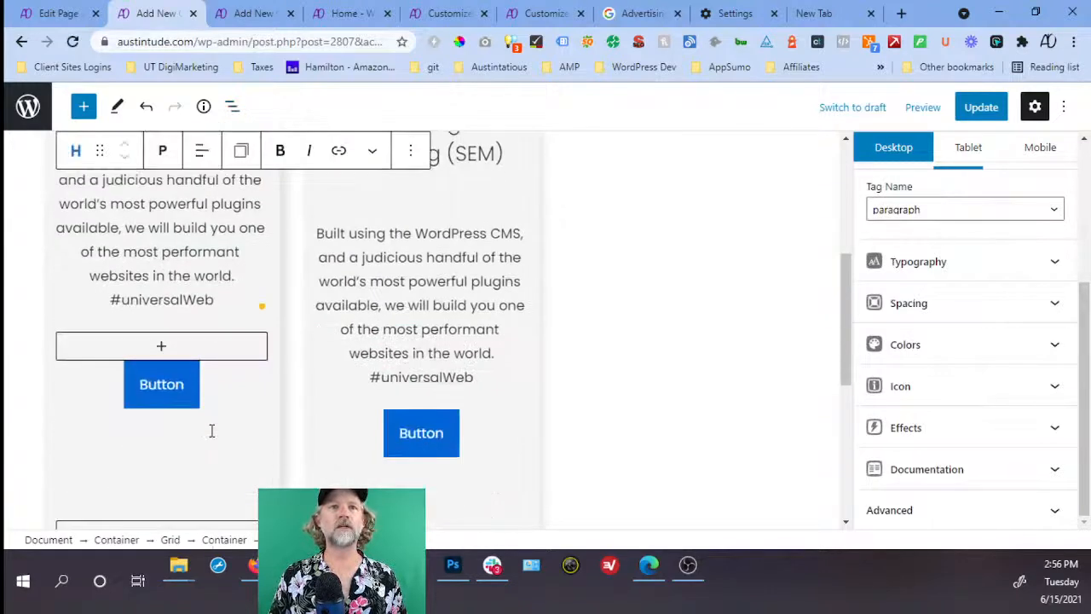
pyautogui.click(234, 390)
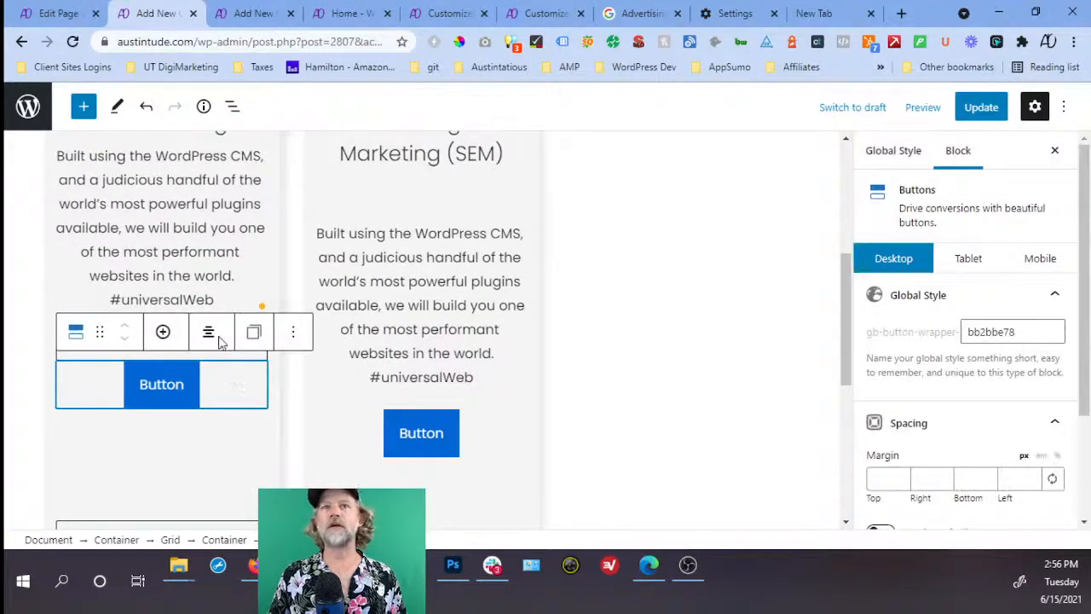
pyautogui.click(232, 108)
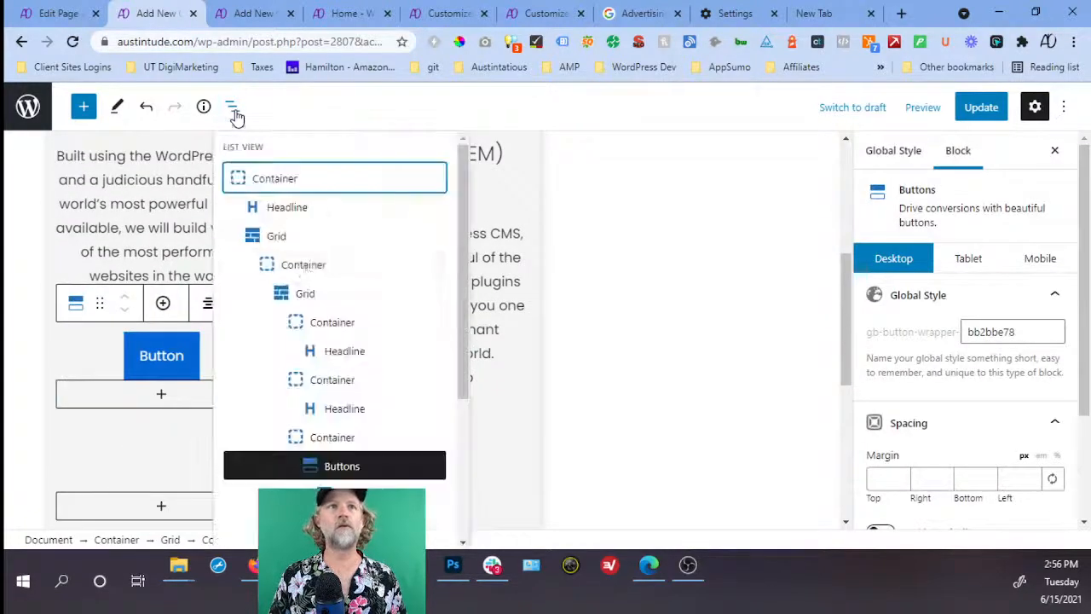
pyautogui.click(339, 437)
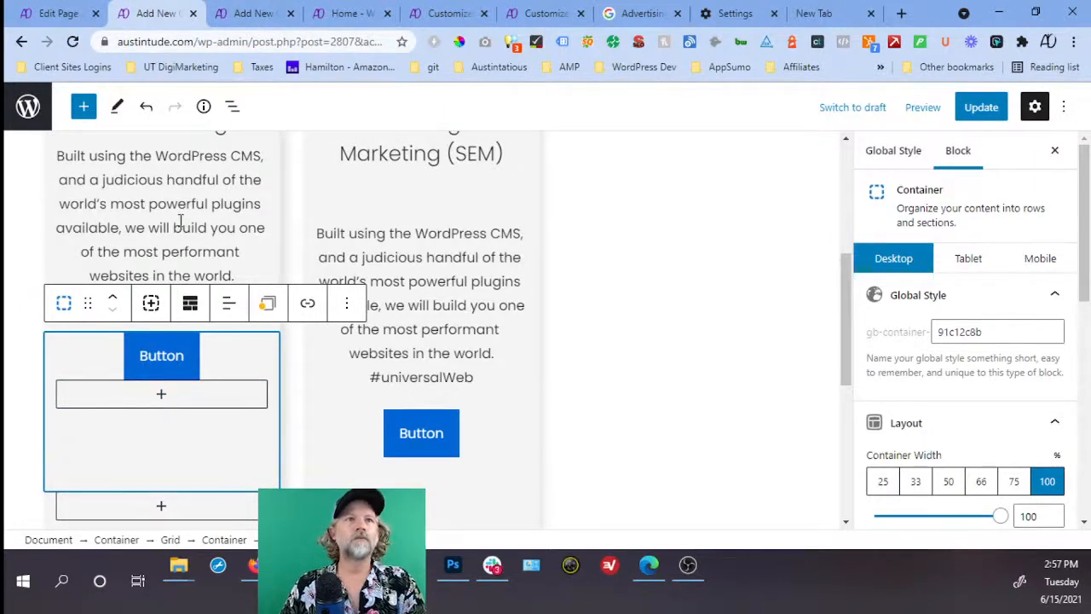
pyautogui.scroll(1, 201, 256)
pyautogui.click(200, 202)
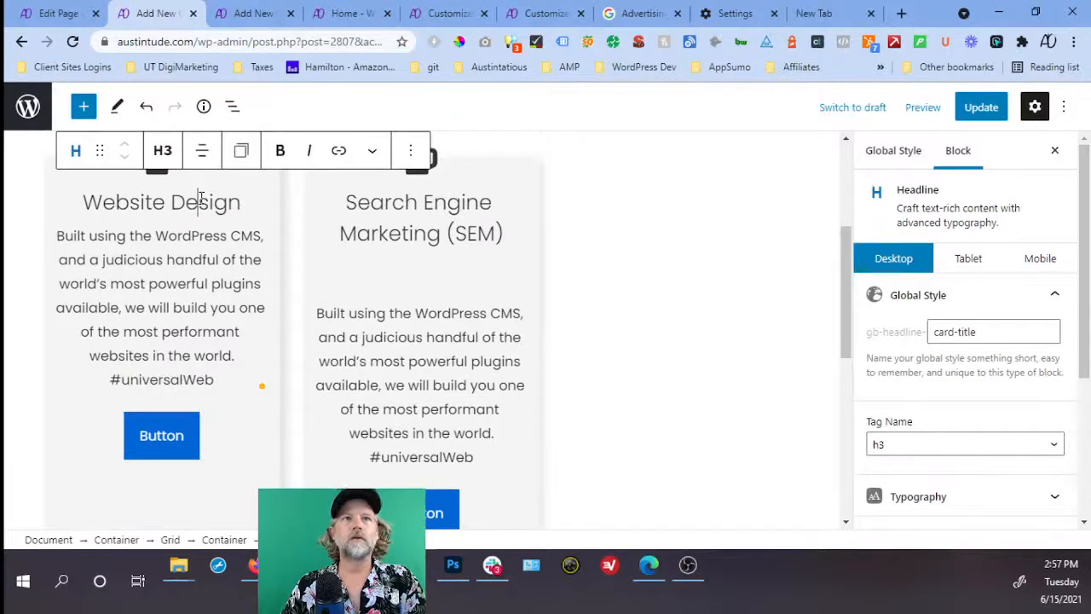
# Name the global style of the container around the Website Design card's button card-button and update the global style.
pyautogui.click(170, 274)
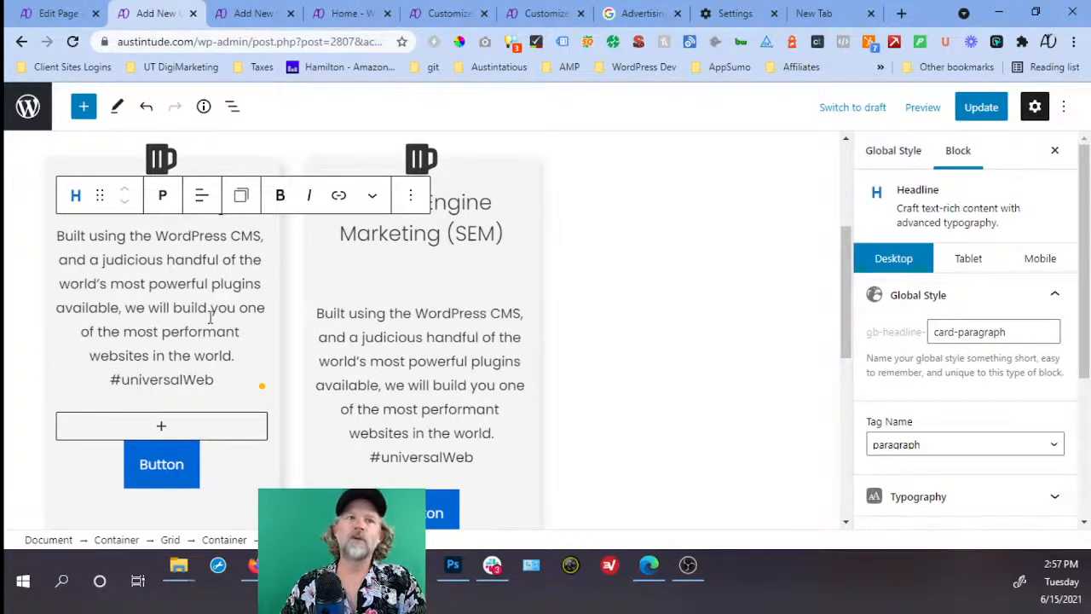
pyautogui.click(225, 462)
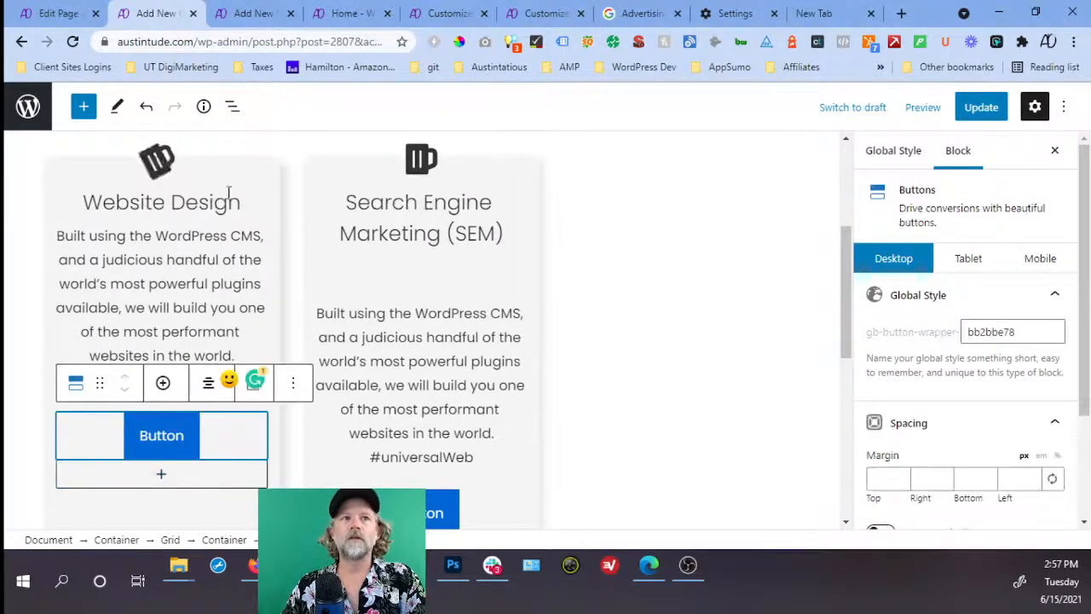
pyautogui.click(232, 106)
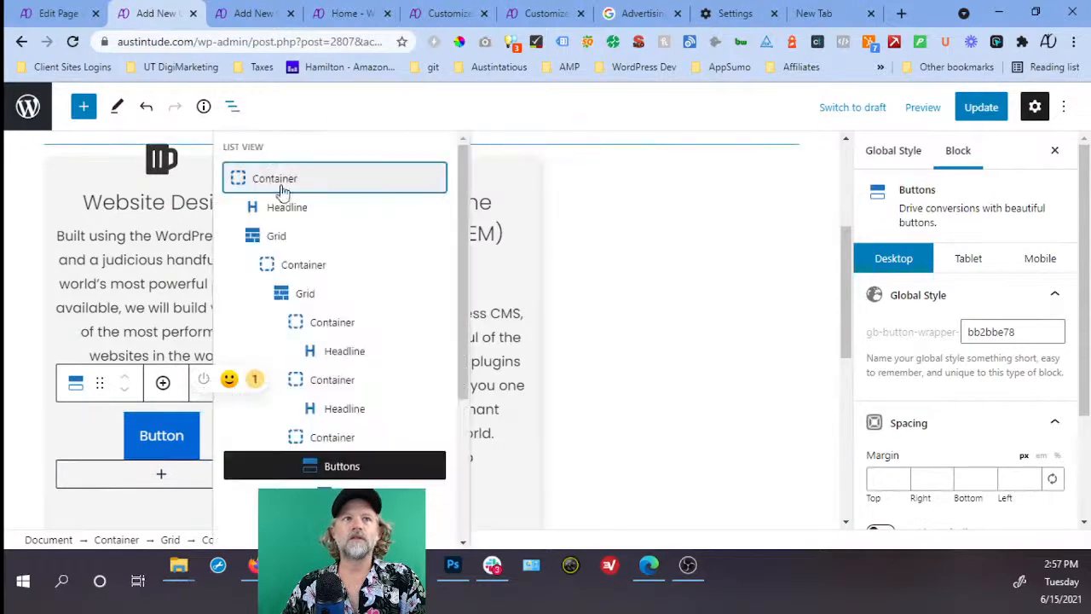
pyautogui.click(338, 434)
pyautogui.moveTo(1012, 338); pyautogui.dragTo(934, 328)
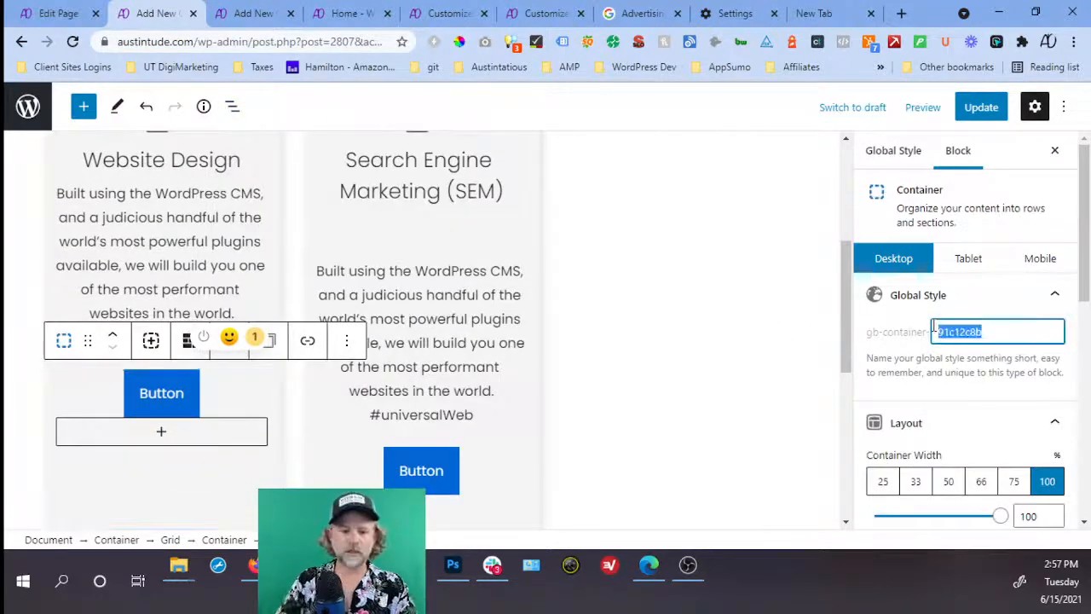
pyautogui.write('card-button')
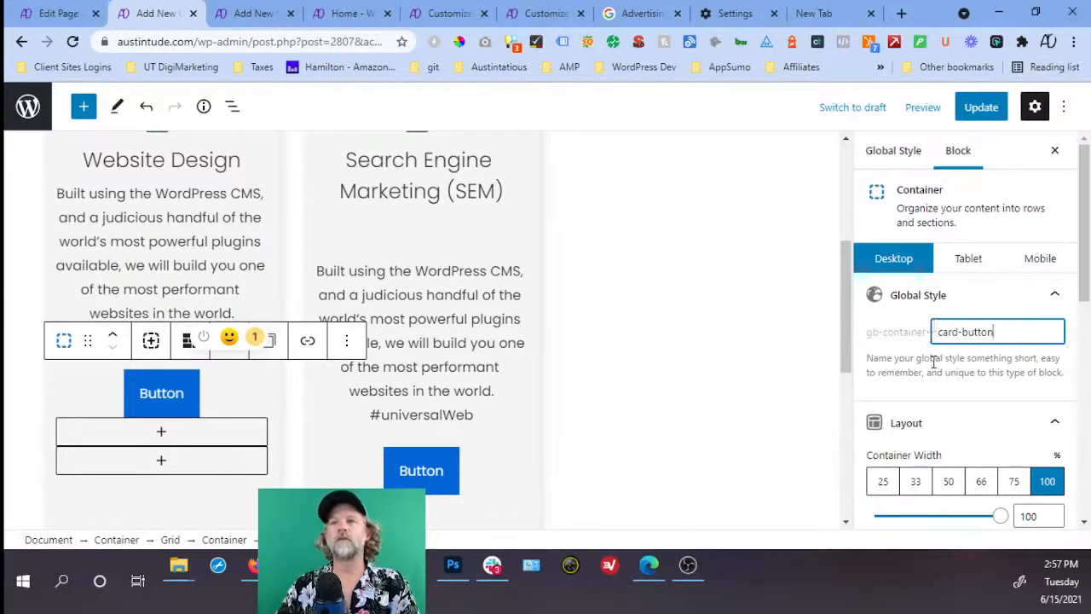
pyautogui.click(934, 362)
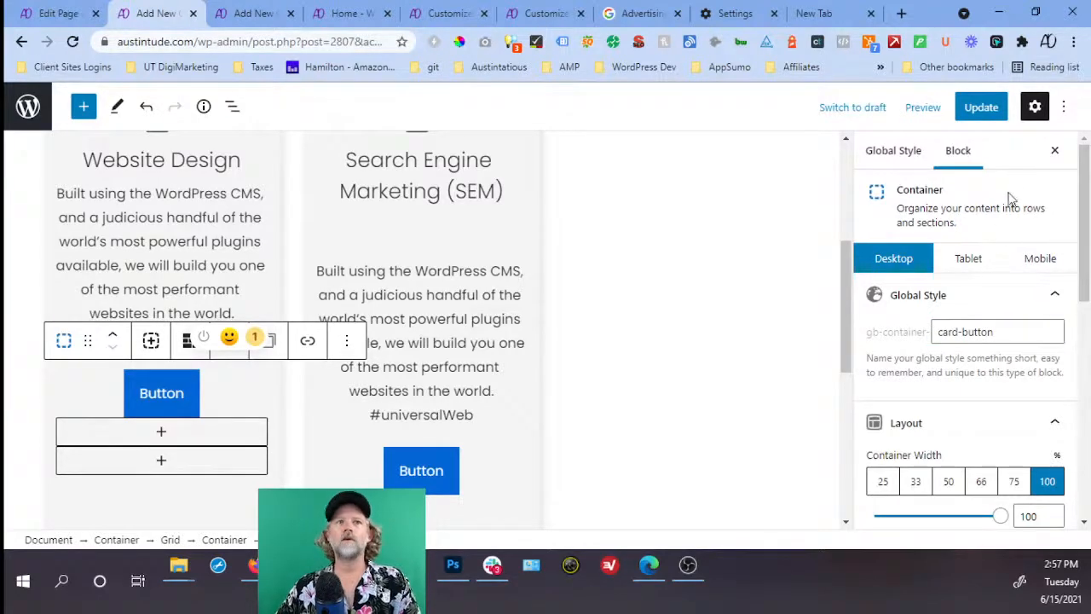
pyautogui.click(980, 119)
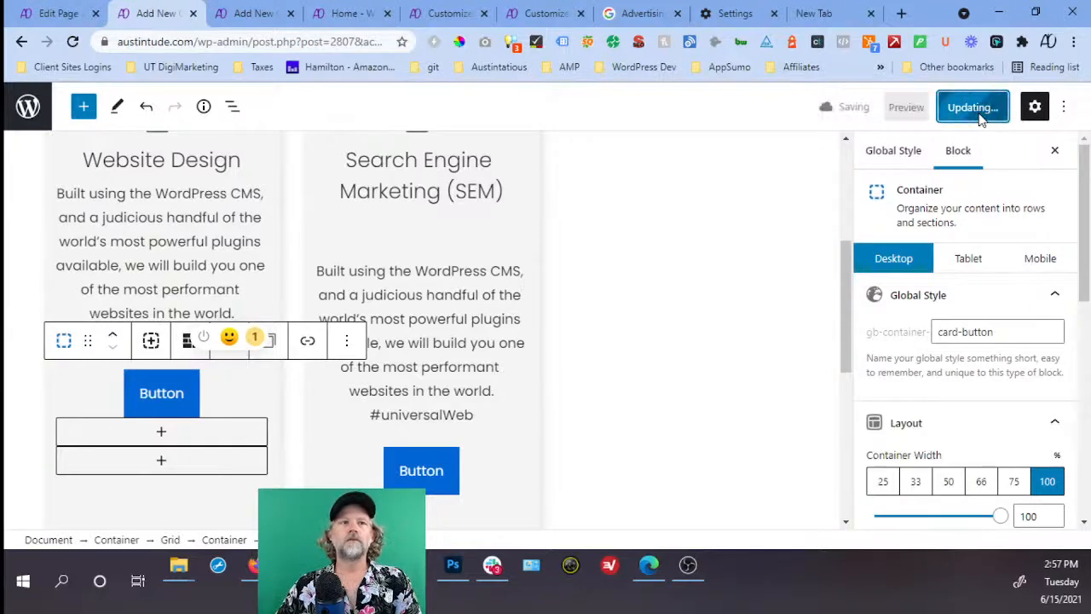
# Switch to the home page editor, reload it, dismiss the welcome guide, and go to the service cards section.
pyautogui.click(53, 13)
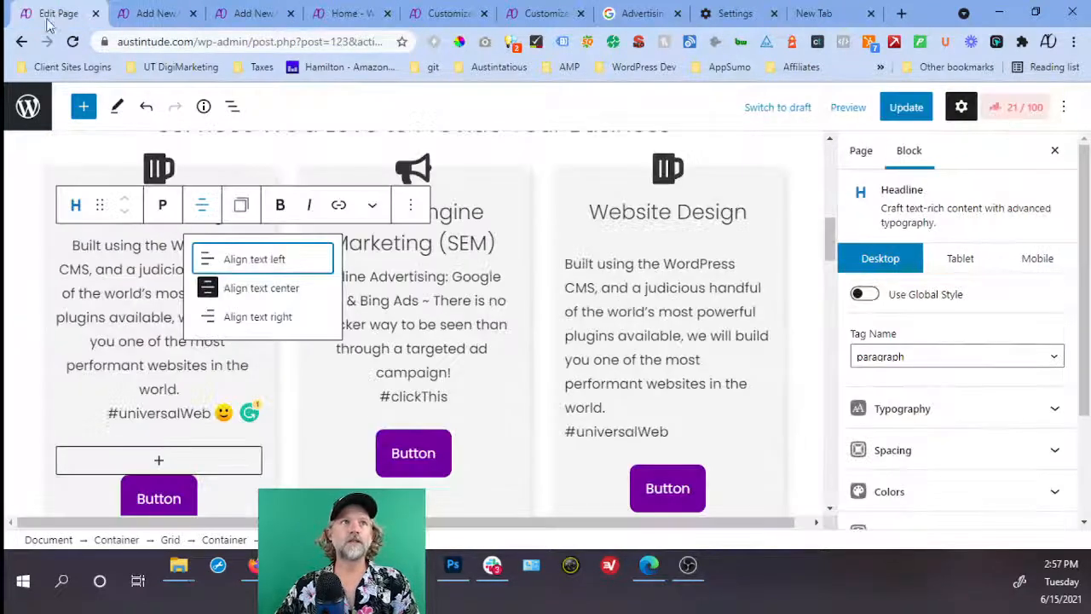
pyautogui.click(73, 43)
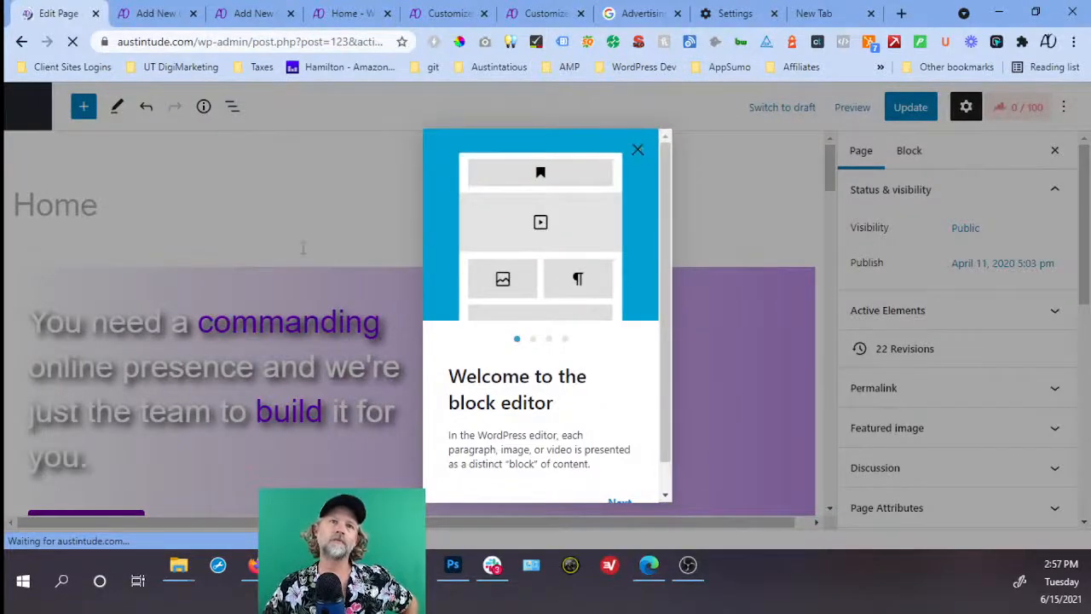
pyautogui.click(640, 149)
pyautogui.scroll(15, 347, 385)
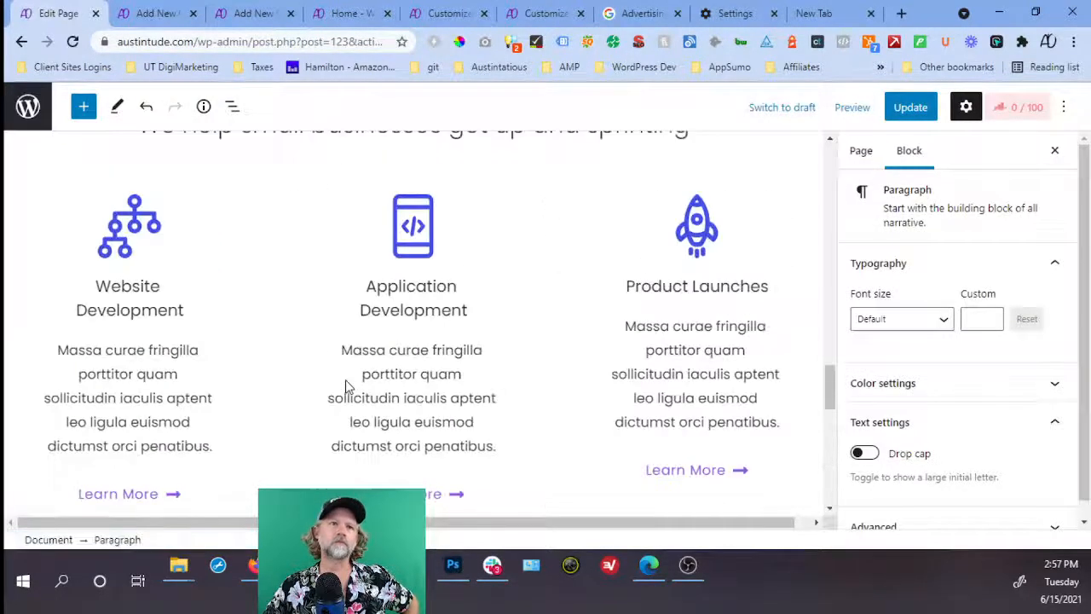
pyautogui.scroll(3, 347, 385)
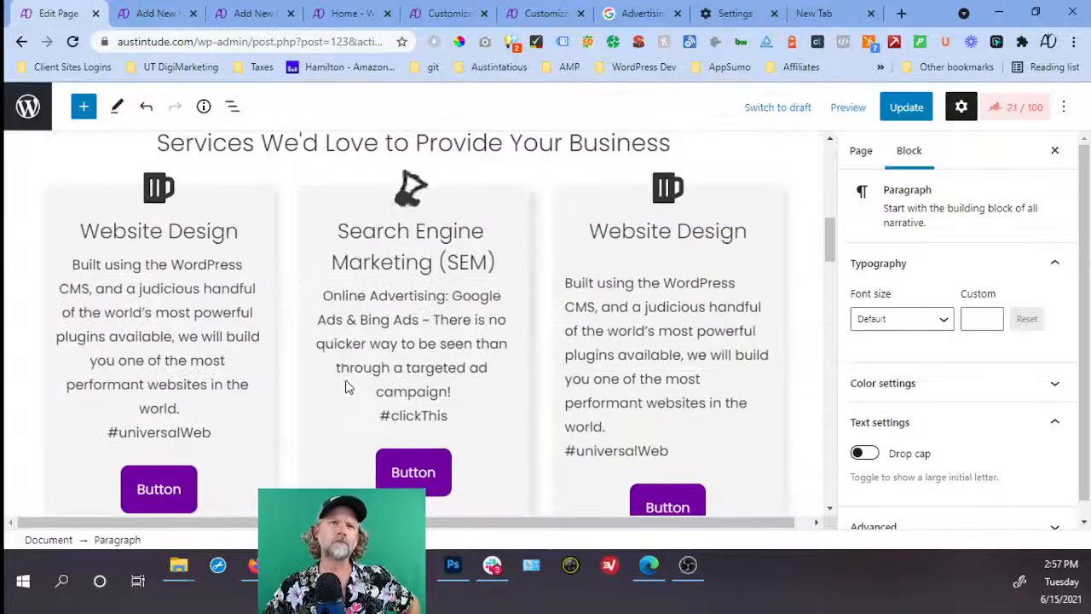
# Apply the container-grid-inside-container-grid global style to the container around the first Website Design card's title.
pyautogui.click(195, 196)
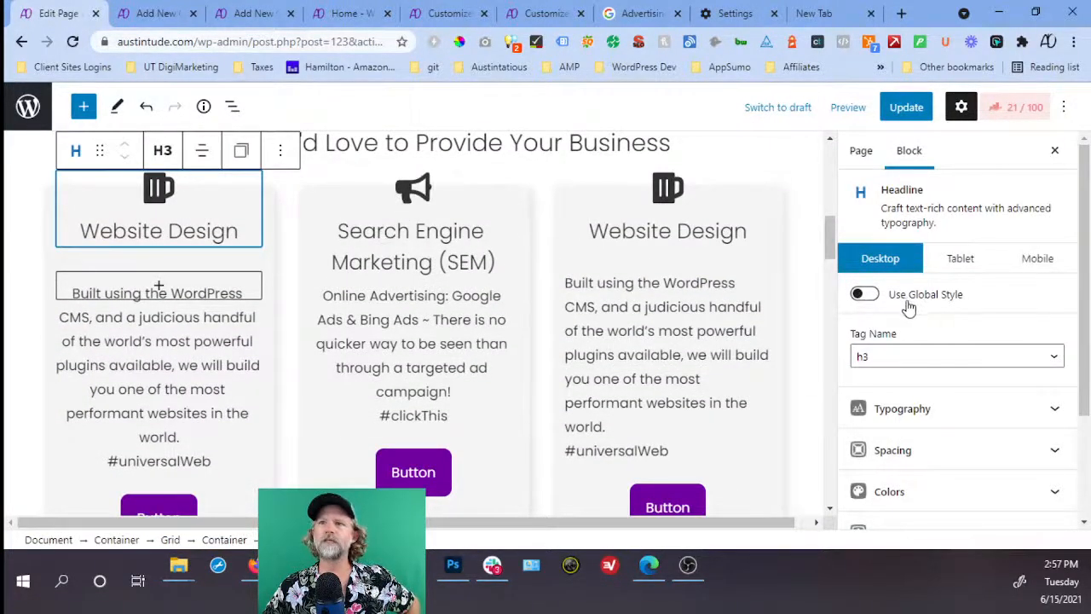
pyautogui.click(233, 106)
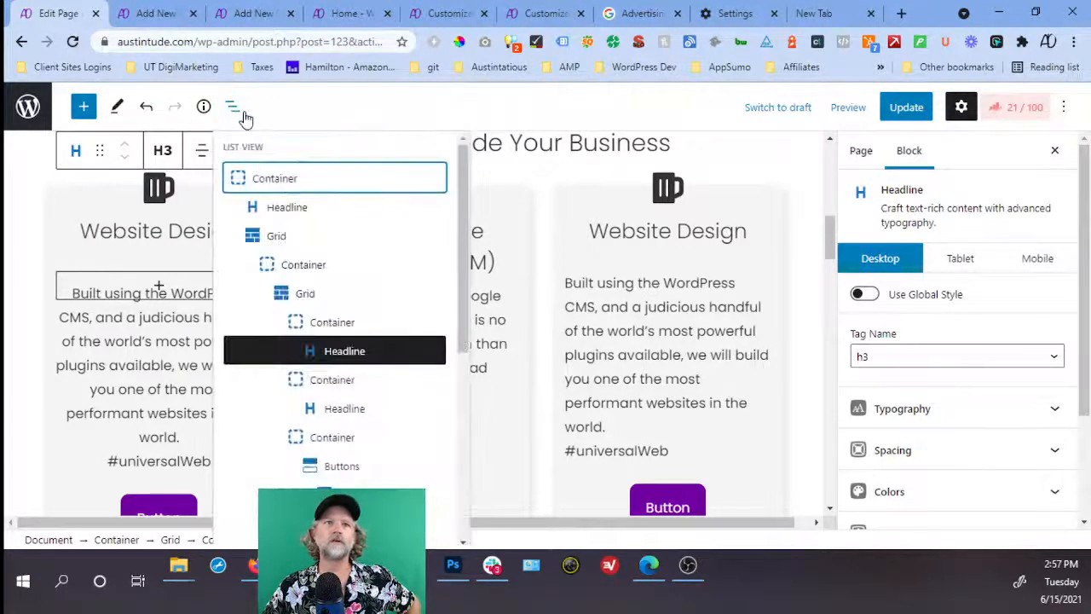
pyautogui.click(345, 322)
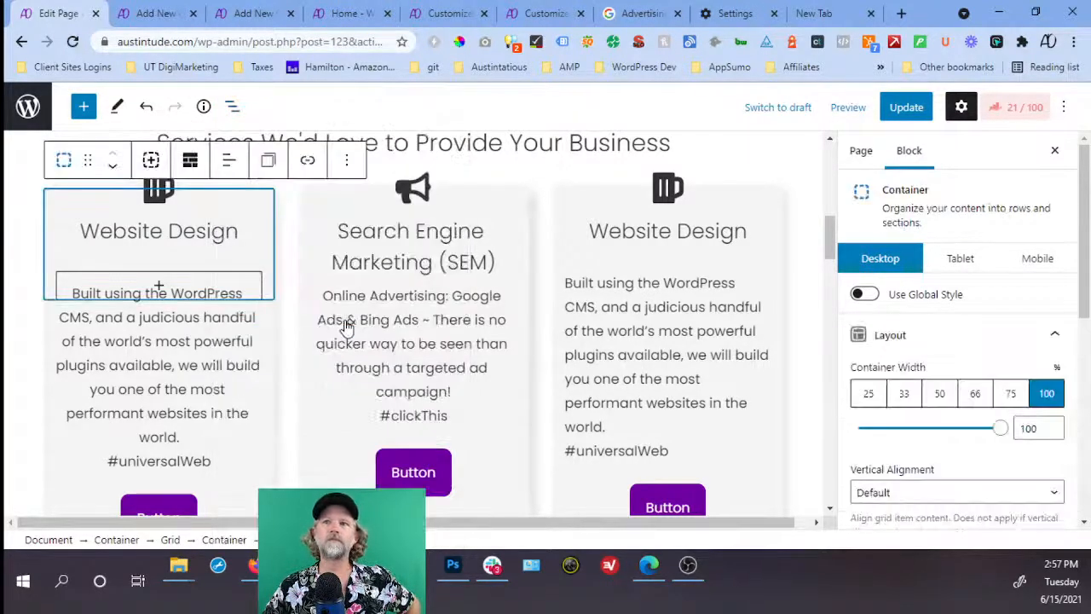
pyautogui.click(862, 295)
pyautogui.click(892, 329)
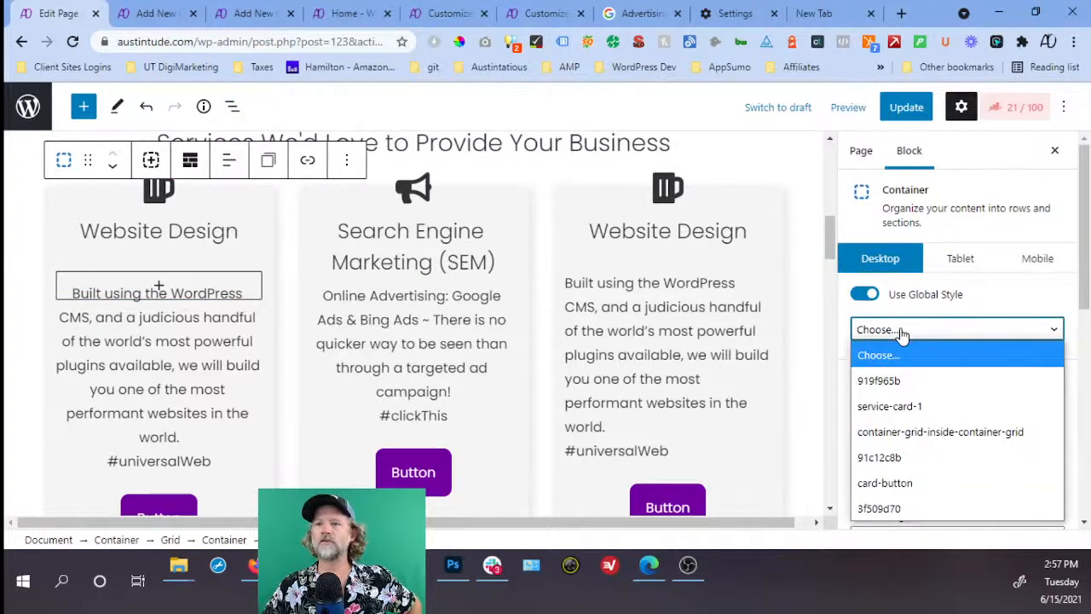
pyautogui.click(927, 432)
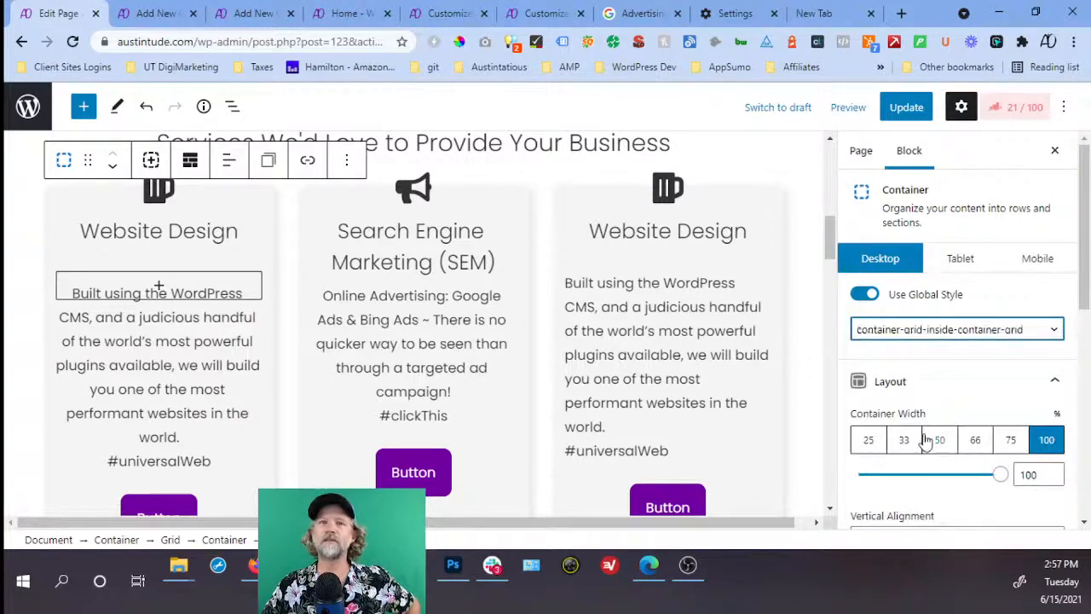
# Apply the card-title global style to the first Website Design card's title headline.
pyautogui.click(230, 228)
pyautogui.click(865, 294)
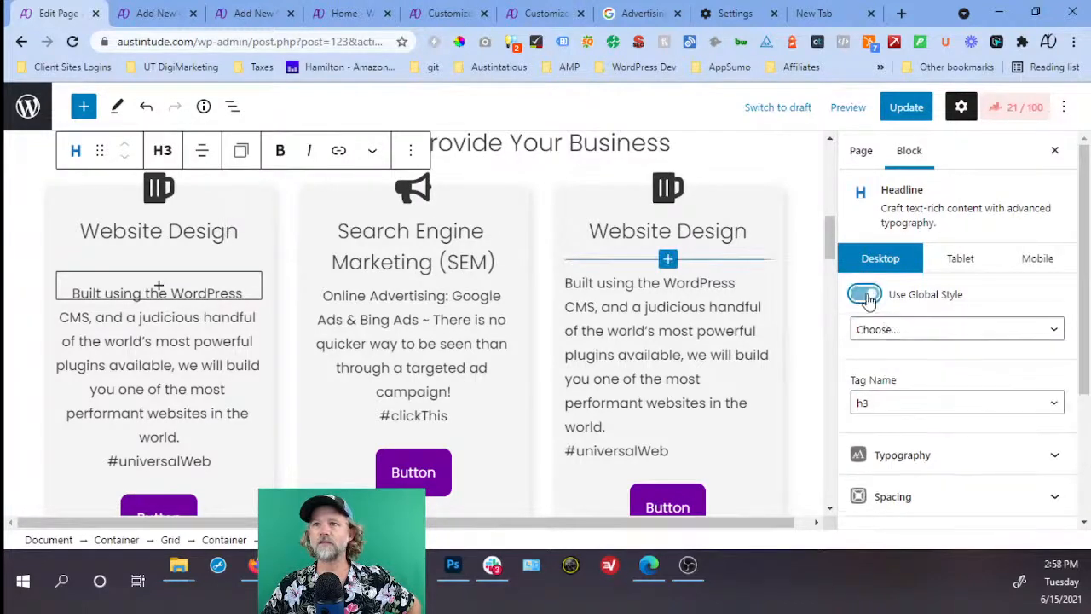
pyautogui.click(883, 332)
pyautogui.click(887, 406)
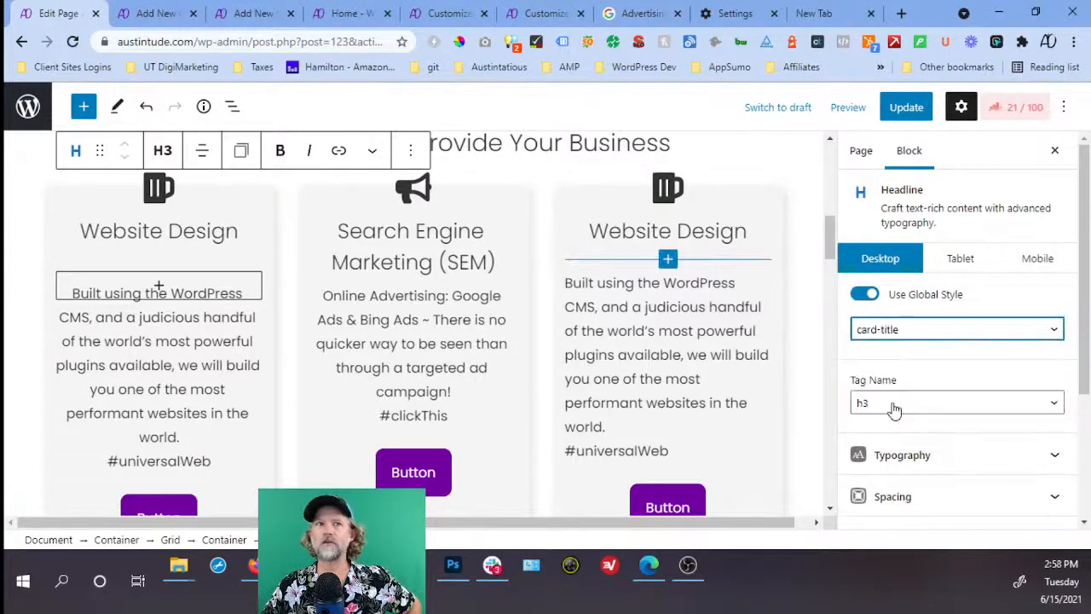
# Return to the global style editor and name the style of the Website Design paragraph's container card-paragraph-container.
pyautogui.click(178, 339)
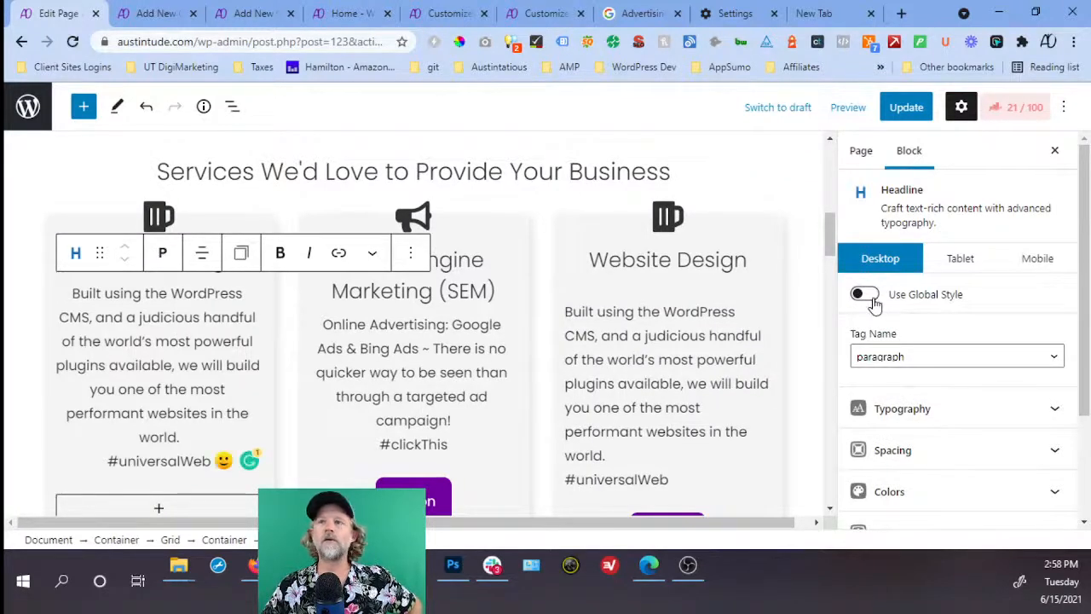
pyautogui.click(136, 13)
pyautogui.click(233, 109)
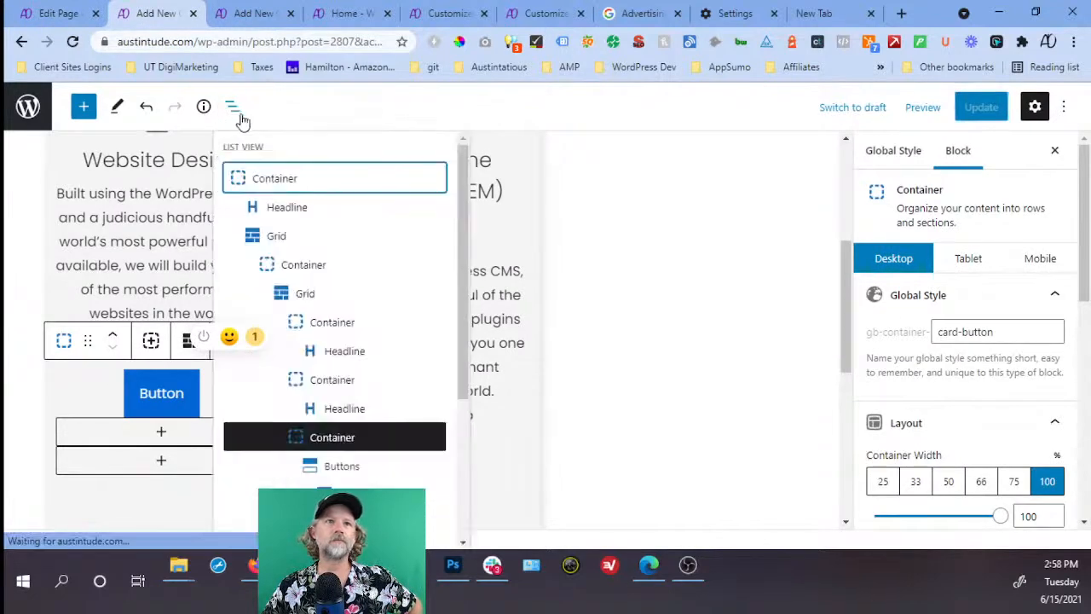
pyautogui.click(354, 381)
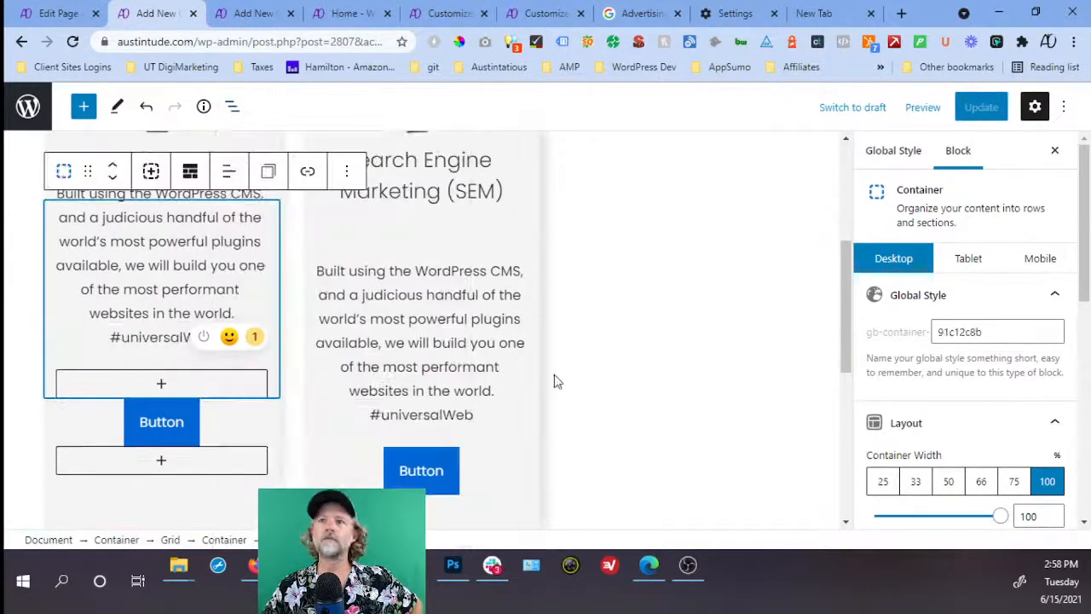
pyautogui.click(941, 331)
pyautogui.moveTo(942, 332); pyautogui.dragTo(1000, 332)
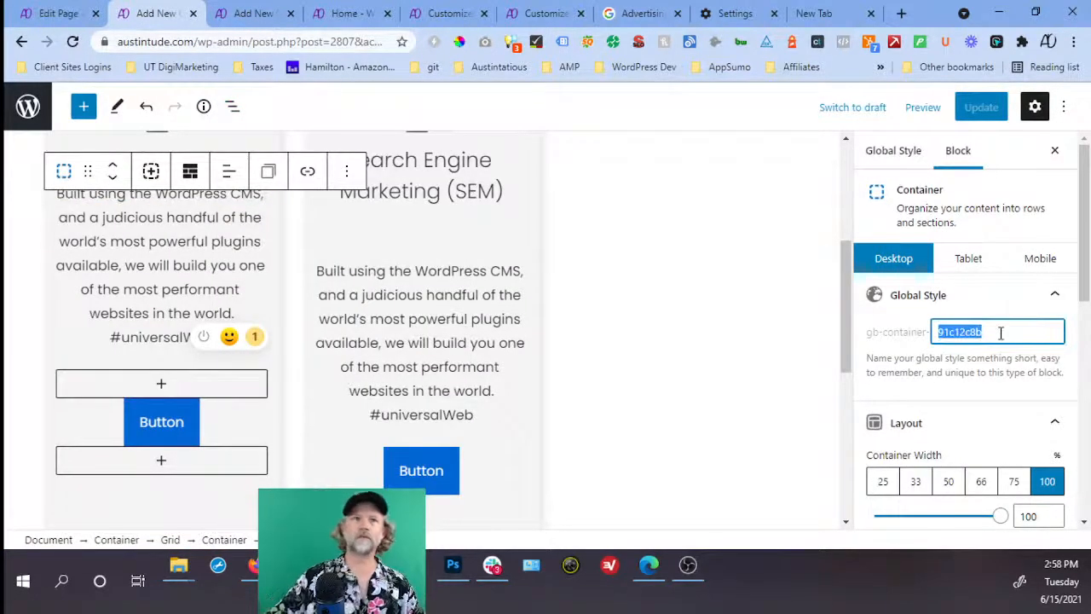
pyautogui.write('card-paragraph-container')
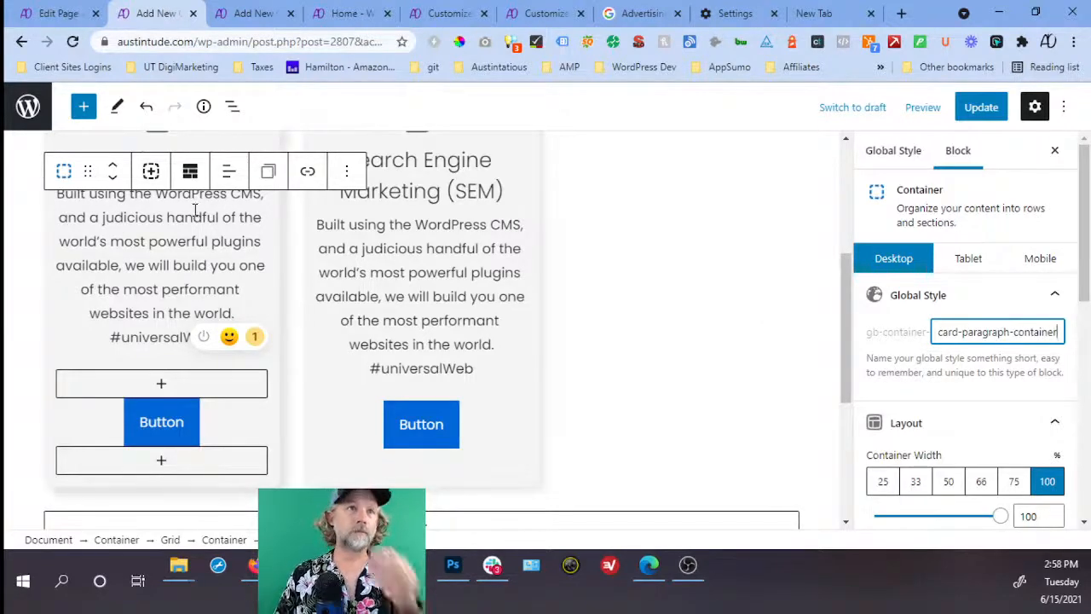
# Rename the global style of the Website Design title's container as card-title-container and update the global style.
pyautogui.click(229, 143)
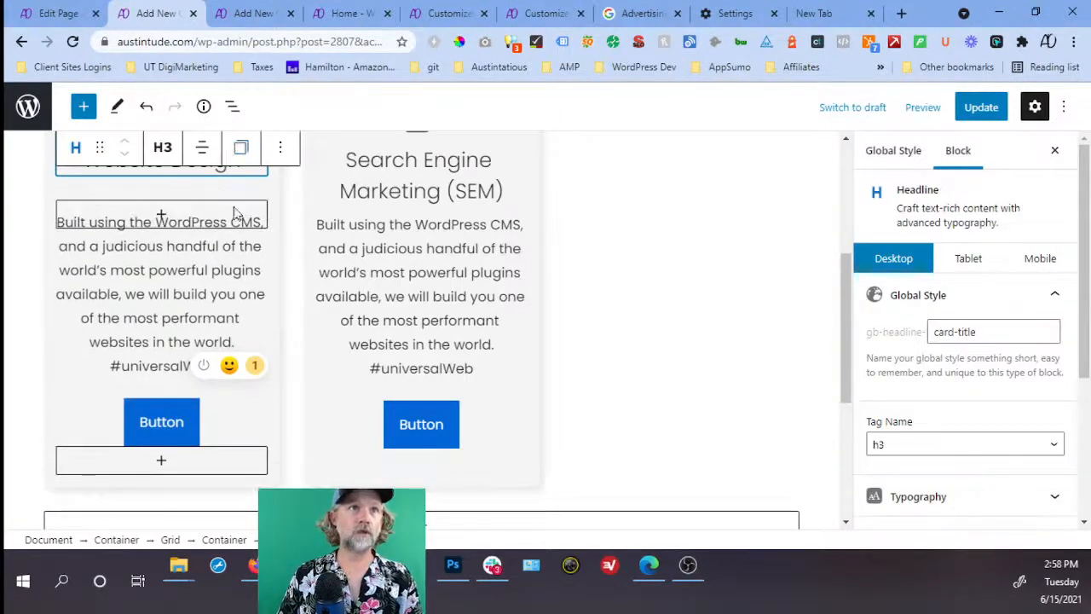
pyautogui.scroll(2, 237, 256)
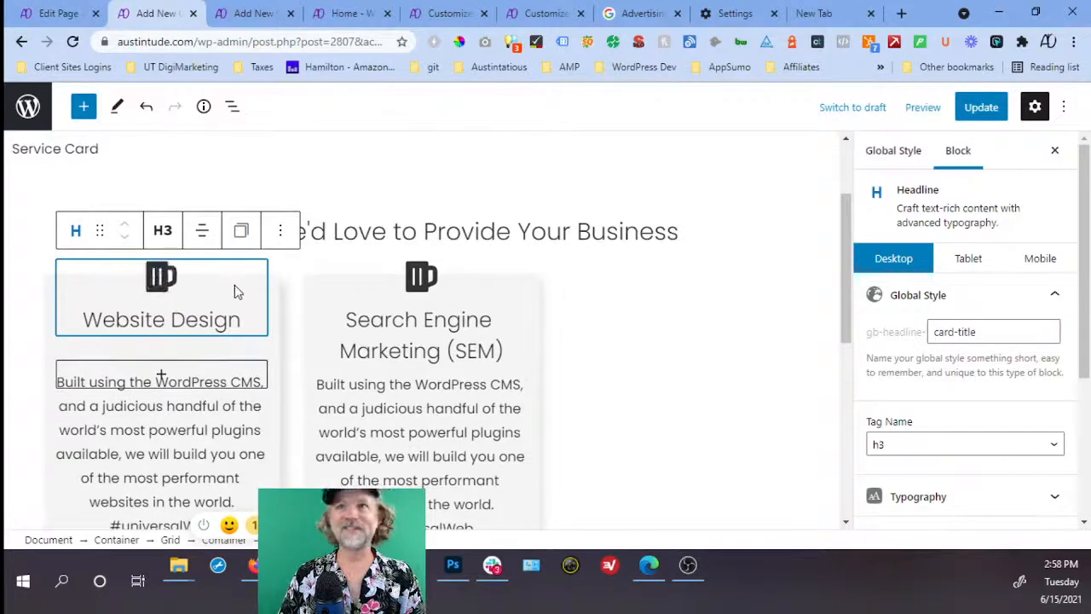
pyautogui.click(231, 107)
pyautogui.click(351, 324)
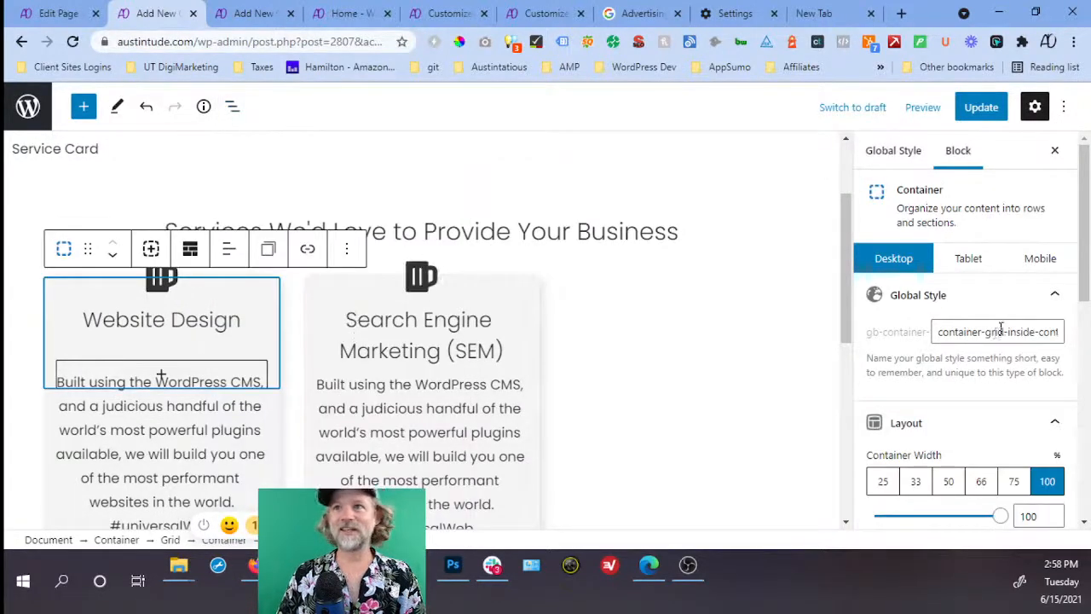
pyautogui.click(989, 333)
pyautogui.hotkey('ctrl', 'a')
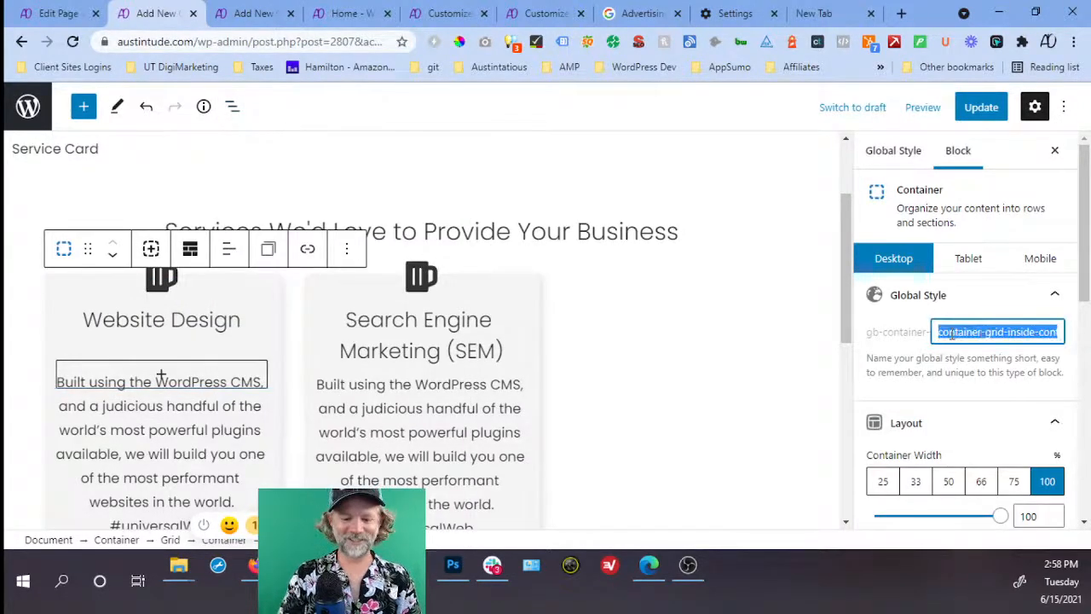
pyautogui.write('card-title-container')
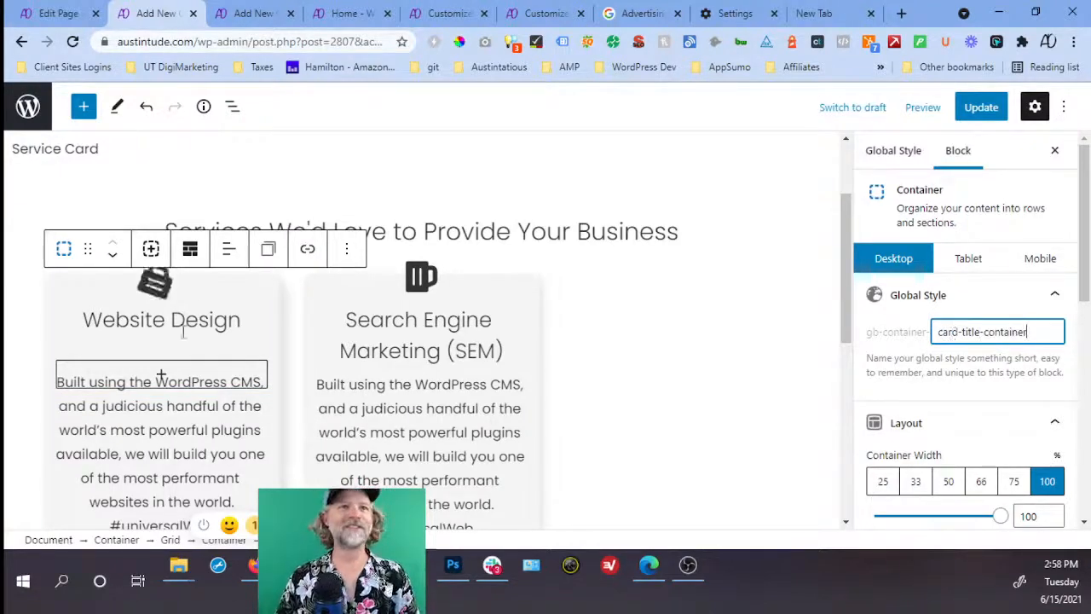
pyautogui.scroll(-2, 495, 255)
pyautogui.click(974, 112)
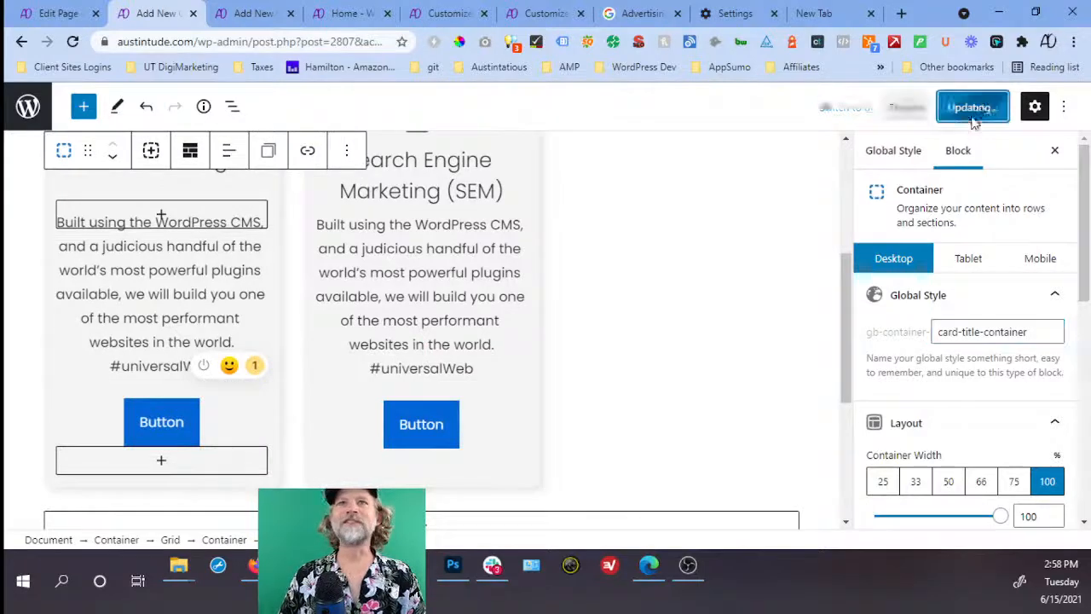
# Reload the home page editor without keeping its unsaved changes, dismiss the autosave notice, and return to the service cards.
pyautogui.click(60, 22)
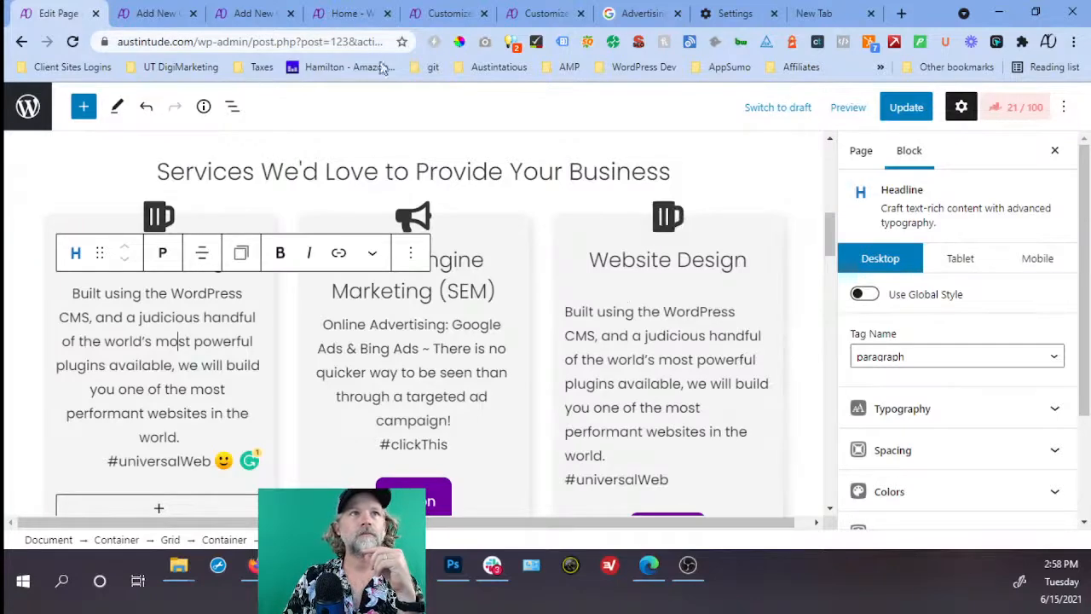
pyautogui.click(69, 43)
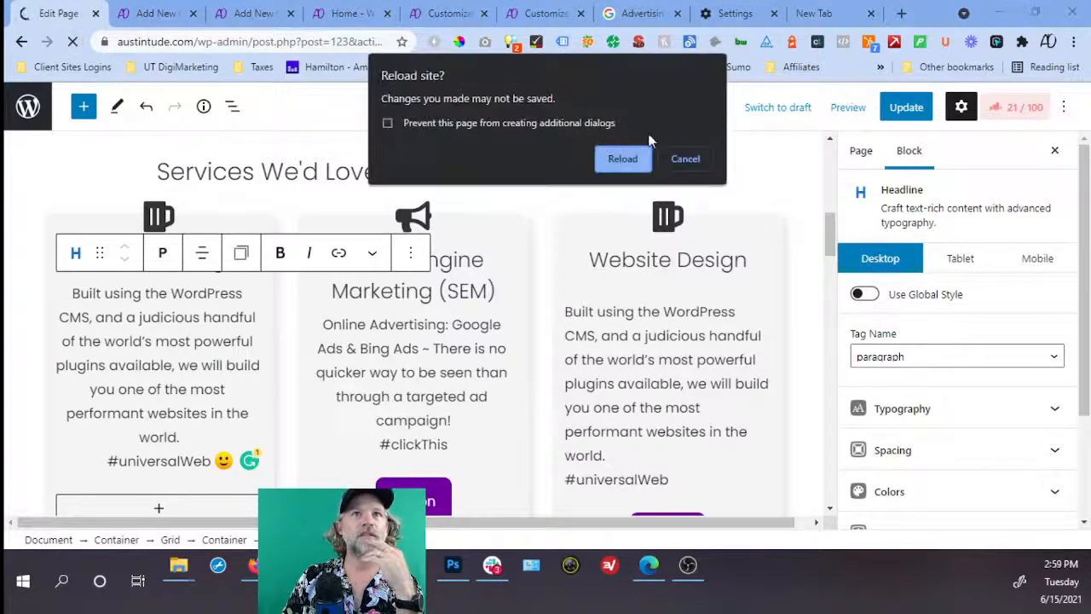
pyautogui.click(634, 159)
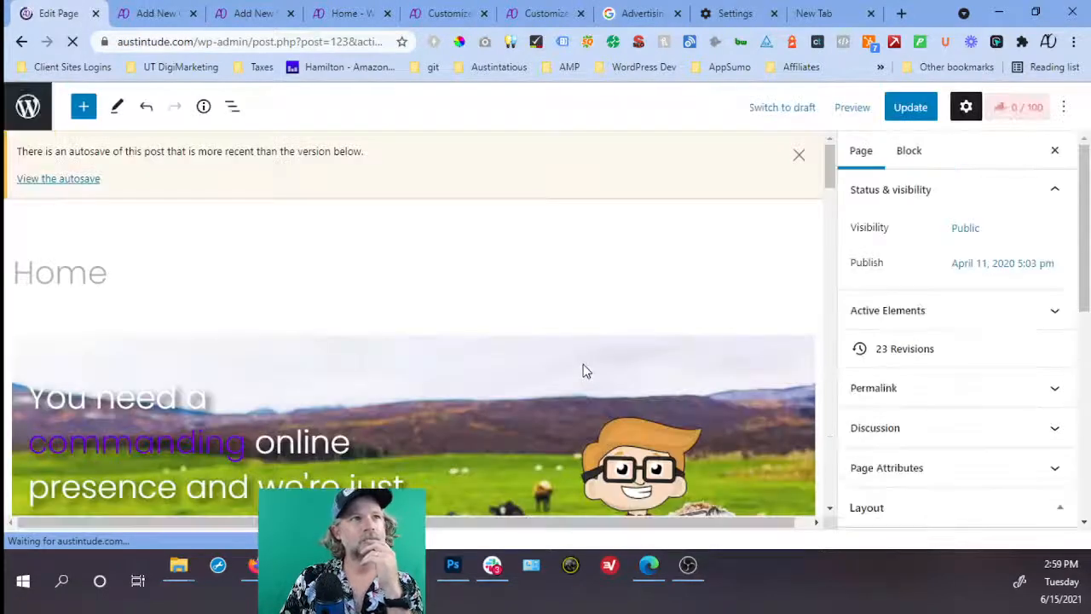
pyautogui.click(799, 152)
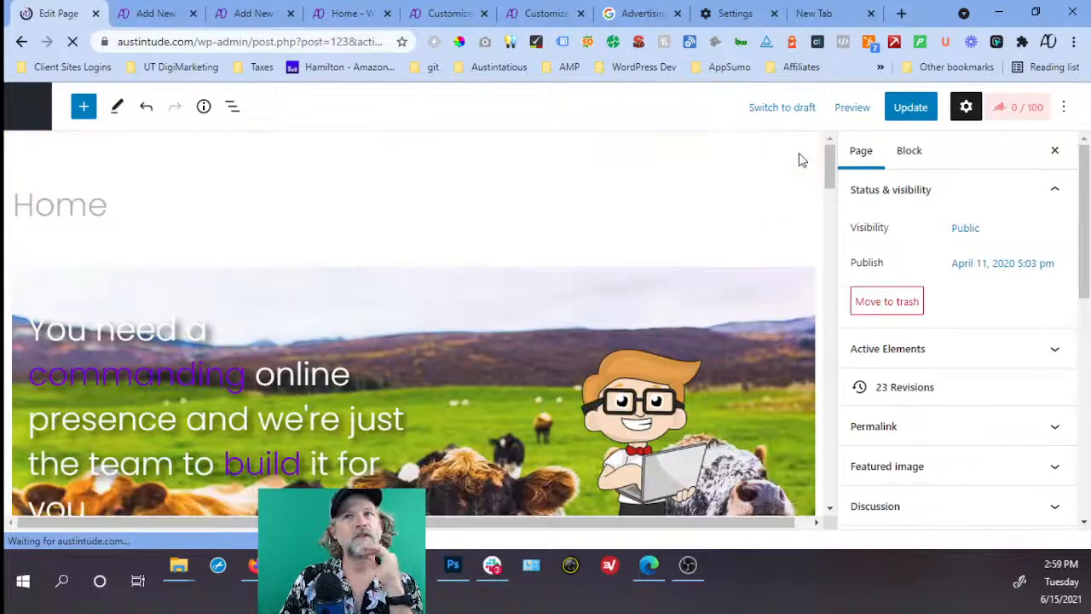
pyautogui.scroll(-8, 565, 227)
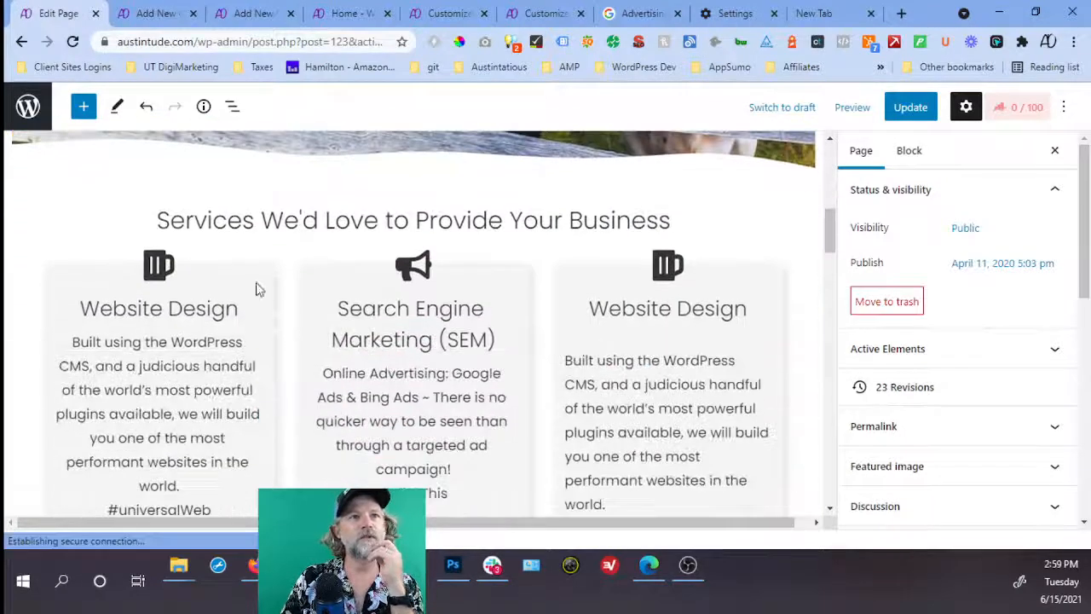
# Apply the card-title-container global style to the container of the first Website Design card's title.
pyautogui.click(206, 284)
pyautogui.click(231, 106)
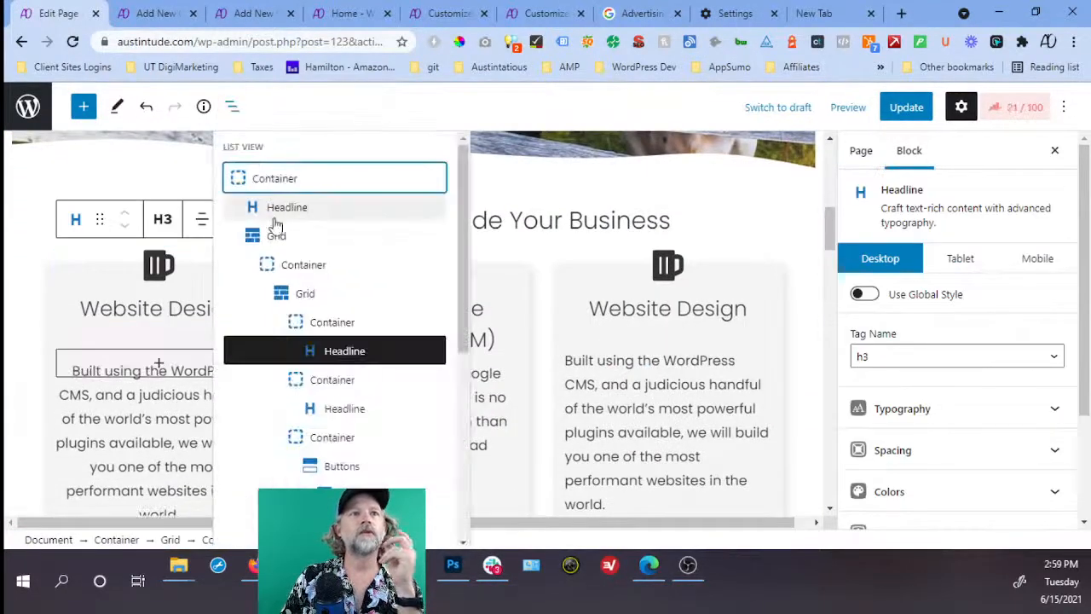
pyautogui.click(319, 322)
pyautogui.click(865, 294)
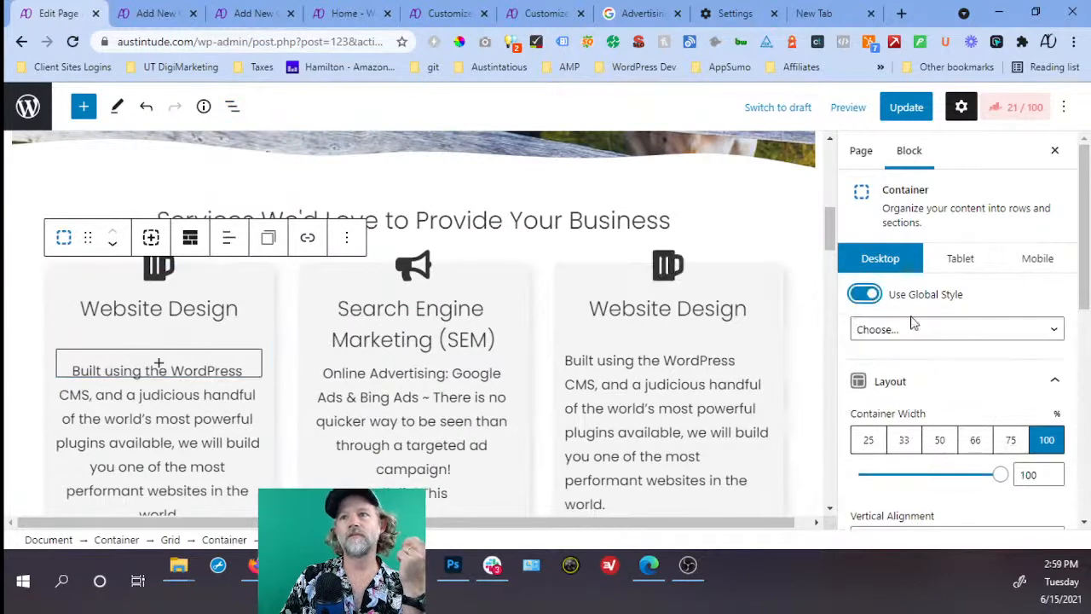
pyautogui.click(915, 329)
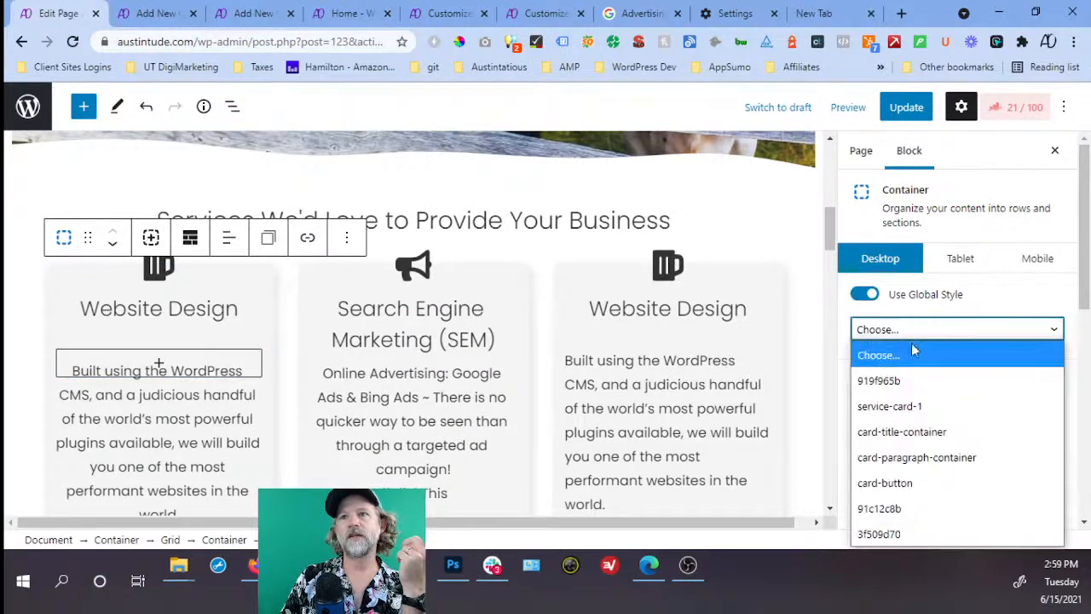
pyautogui.click(909, 432)
# Apply the card-title global style to the first Website Design card's title headline.
pyautogui.click(248, 308)
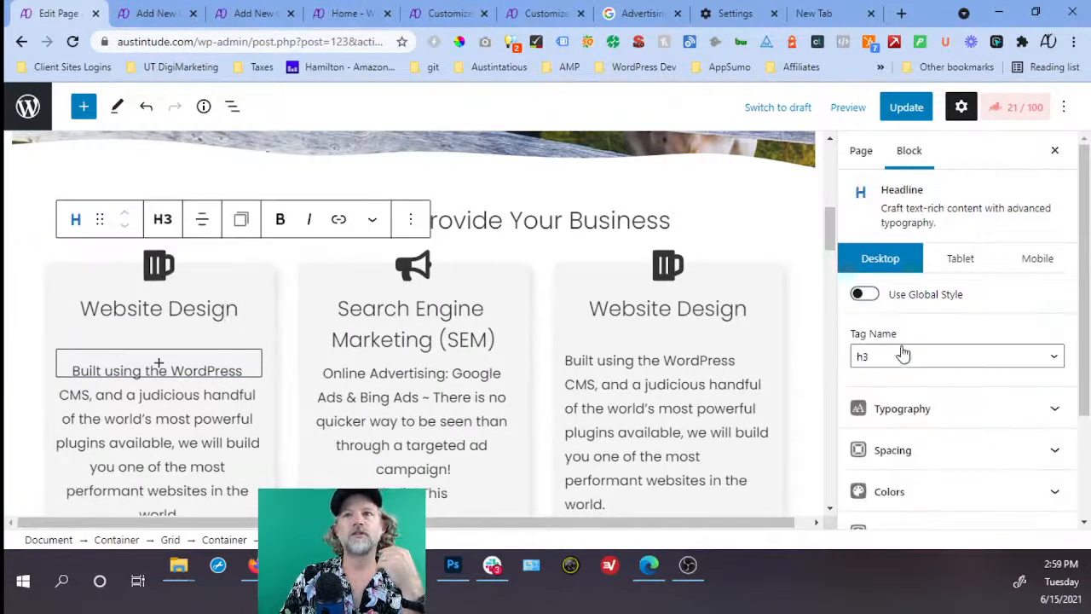
pyautogui.click(864, 296)
pyautogui.click(909, 329)
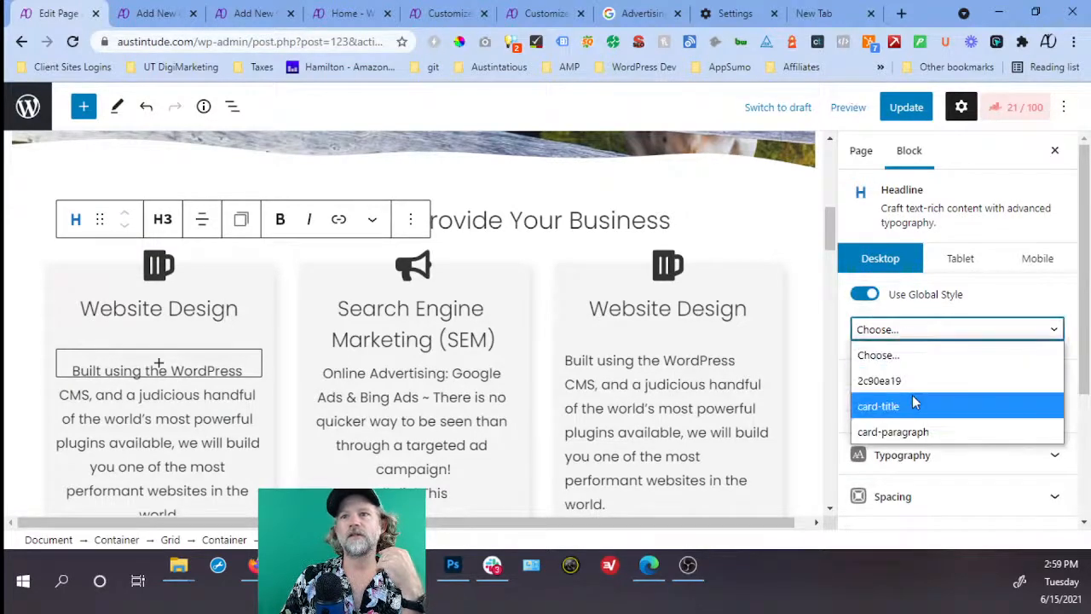
pyautogui.click(918, 403)
# Apply the card-paragraph-container global style to the container of the first Website Design card's paragraph.
pyautogui.scroll(-1, 234, 354)
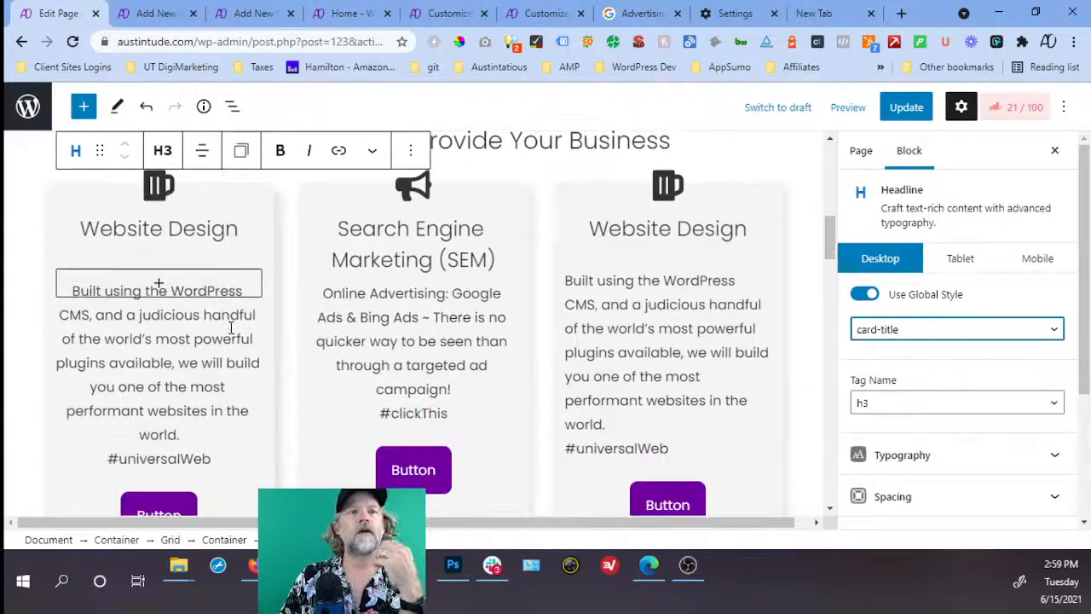
pyautogui.click(228, 319)
pyautogui.click(233, 106)
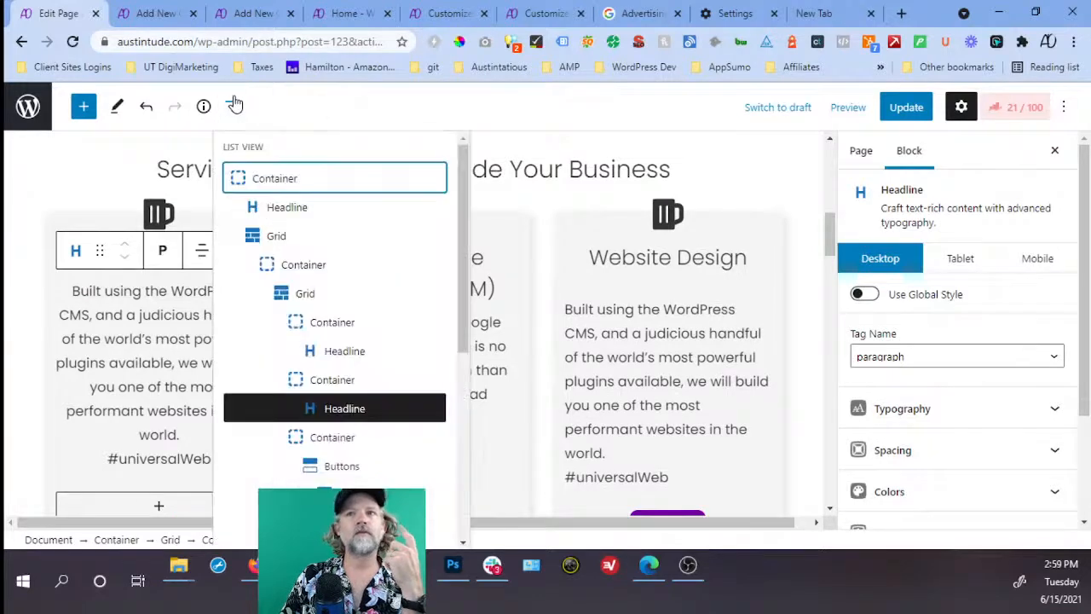
pyautogui.click(343, 381)
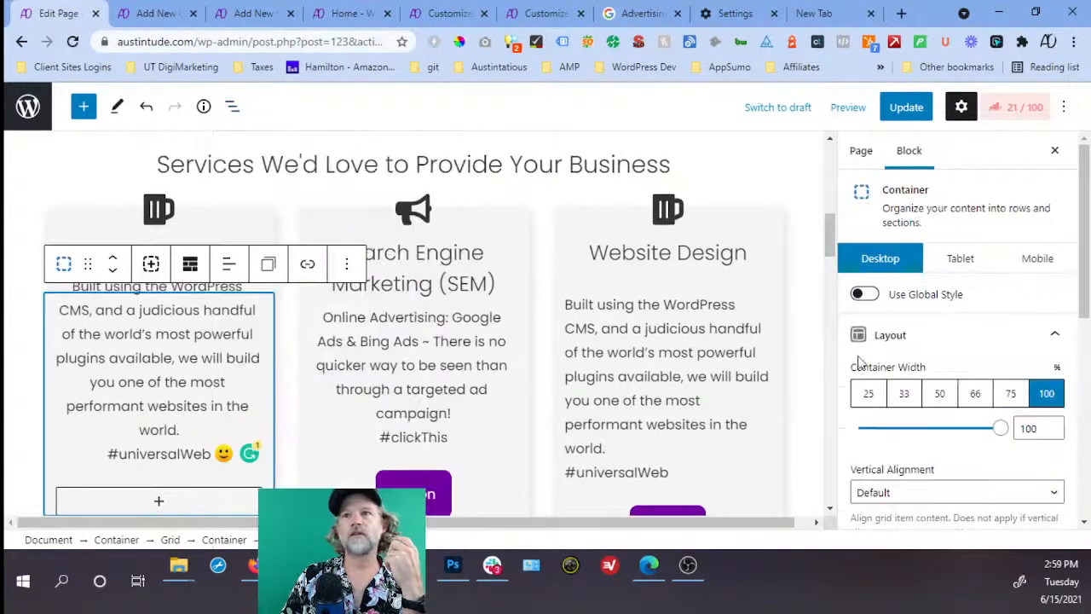
pyautogui.click(927, 296)
pyautogui.click(937, 326)
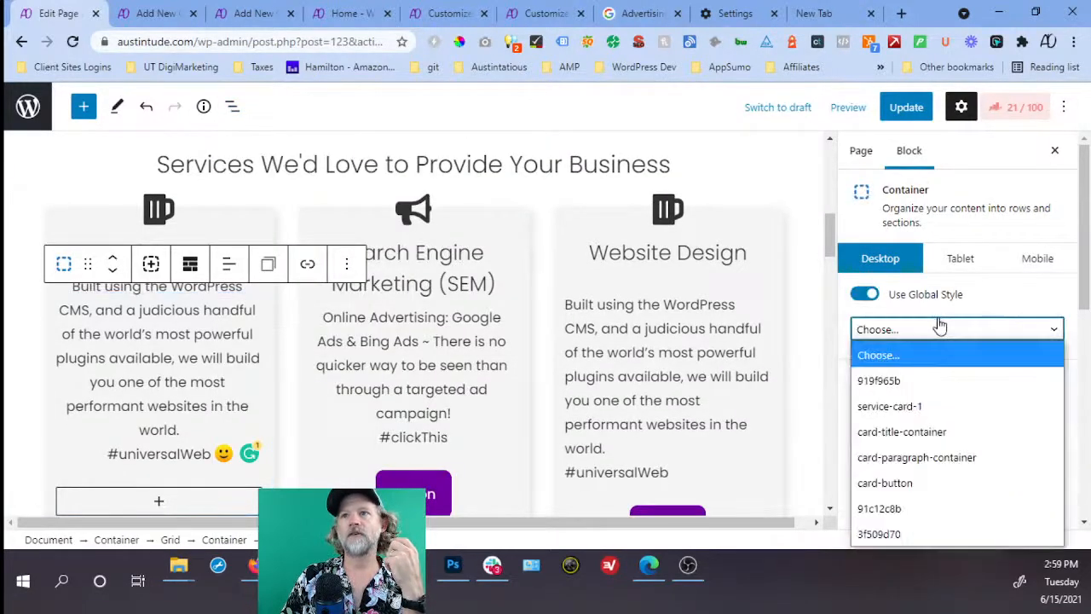
pyautogui.click(938, 458)
# Enable global style use on the first Website Design card's button container and update the page.
pyautogui.scroll(-3, 245, 426)
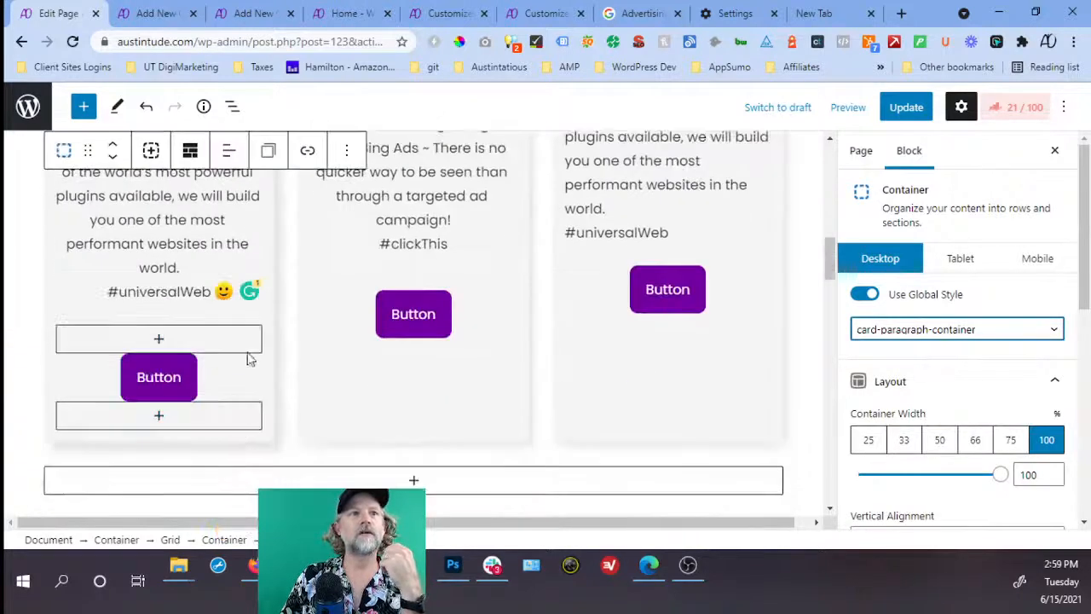
pyautogui.click(226, 383)
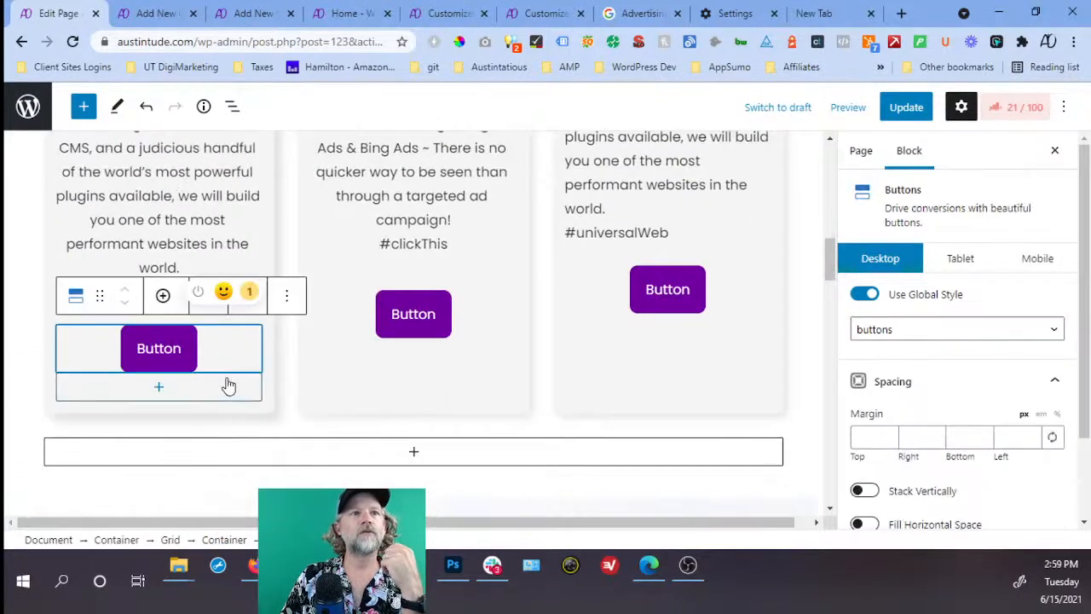
pyautogui.click(231, 106)
pyautogui.click(294, 192)
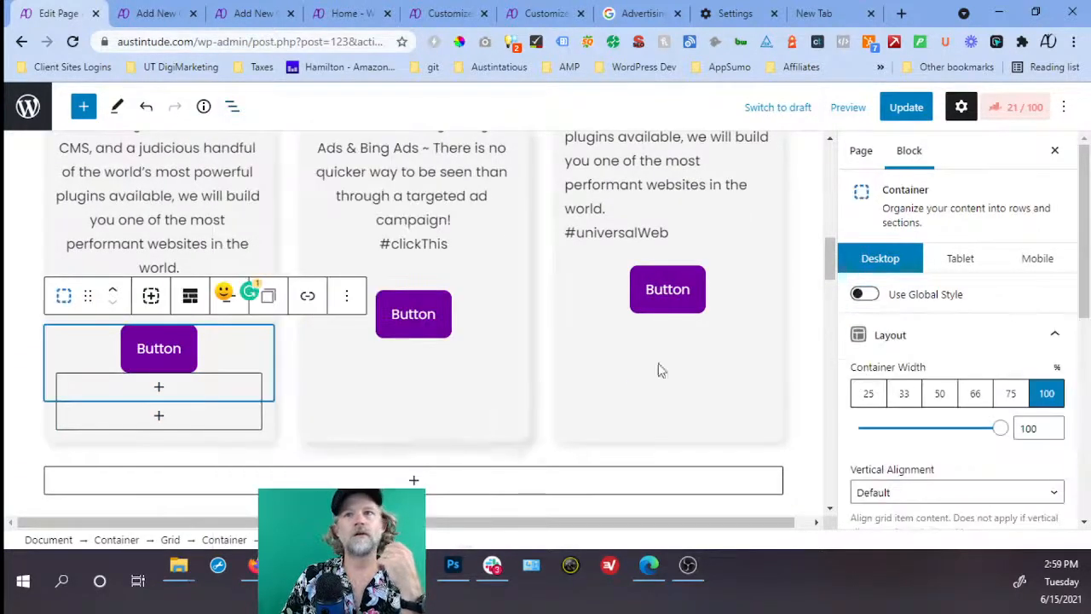
pyautogui.click(871, 295)
pyautogui.click(924, 327)
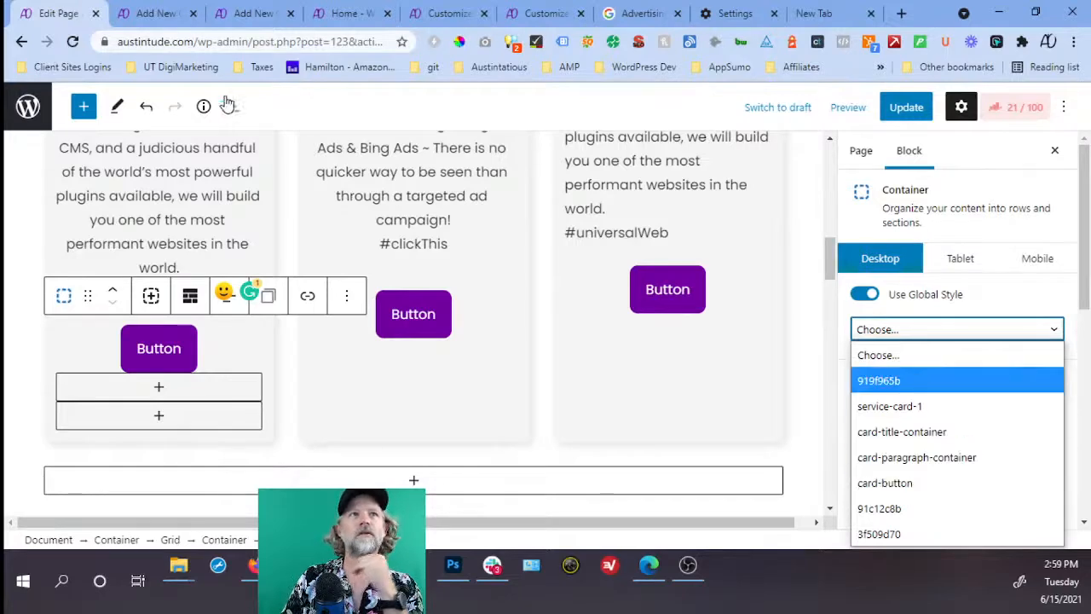
pyautogui.click(906, 106)
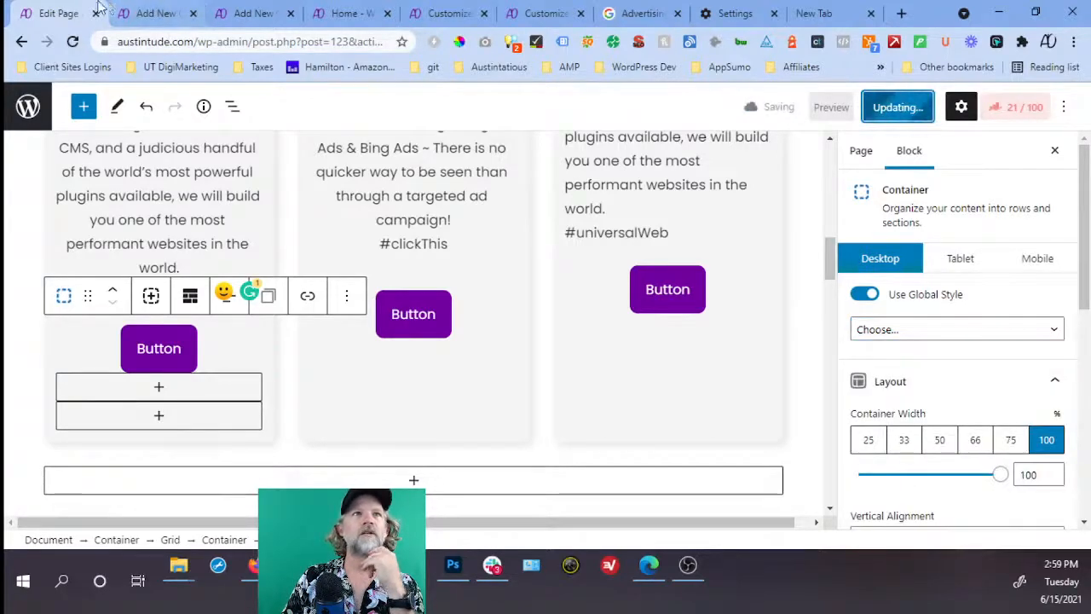
# In the service card global style editor, rename the Website Design button container's style as card-button-container and update the post.
pyautogui.click(156, 23)
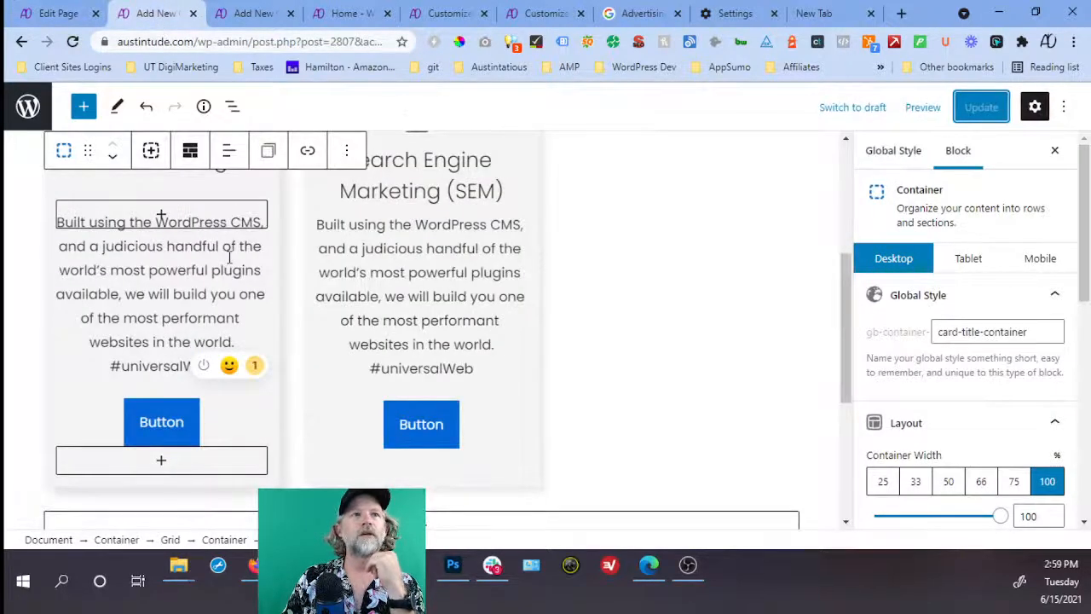
pyautogui.click(224, 426)
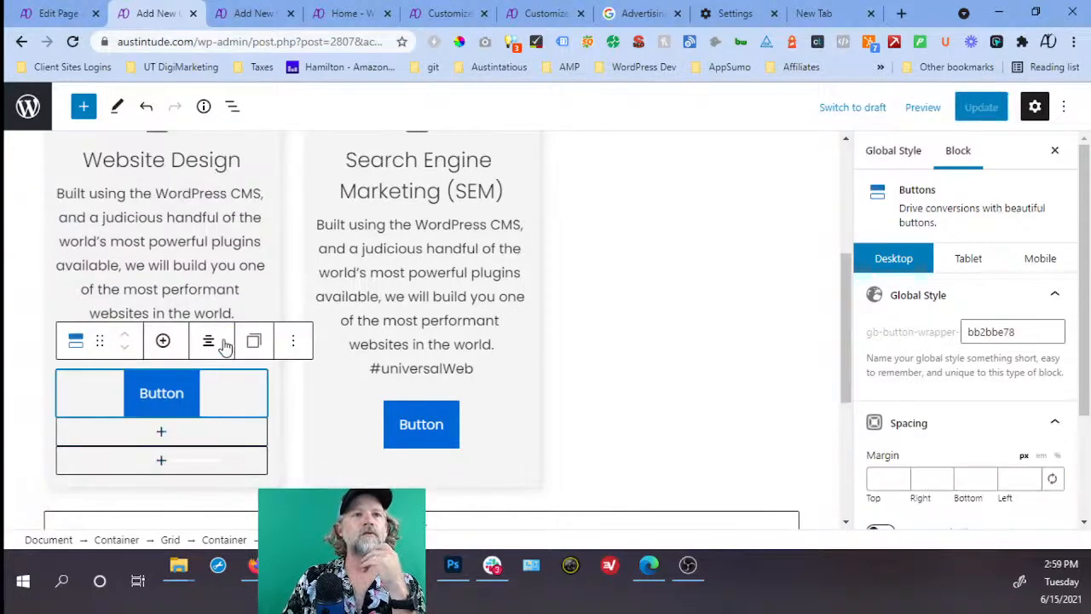
pyautogui.click(236, 111)
pyautogui.click(348, 438)
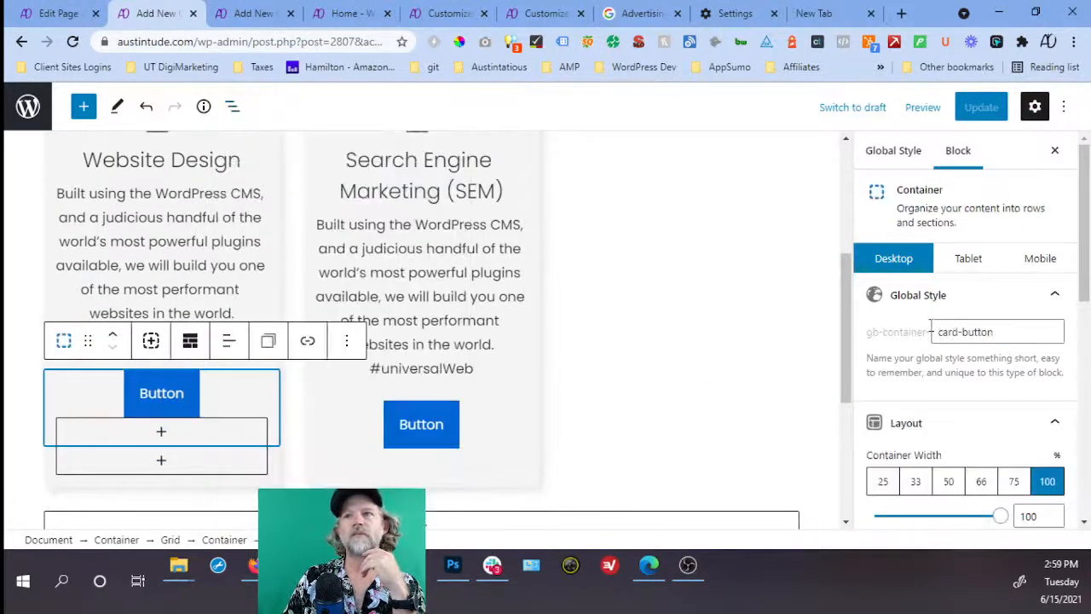
pyautogui.click(1005, 330)
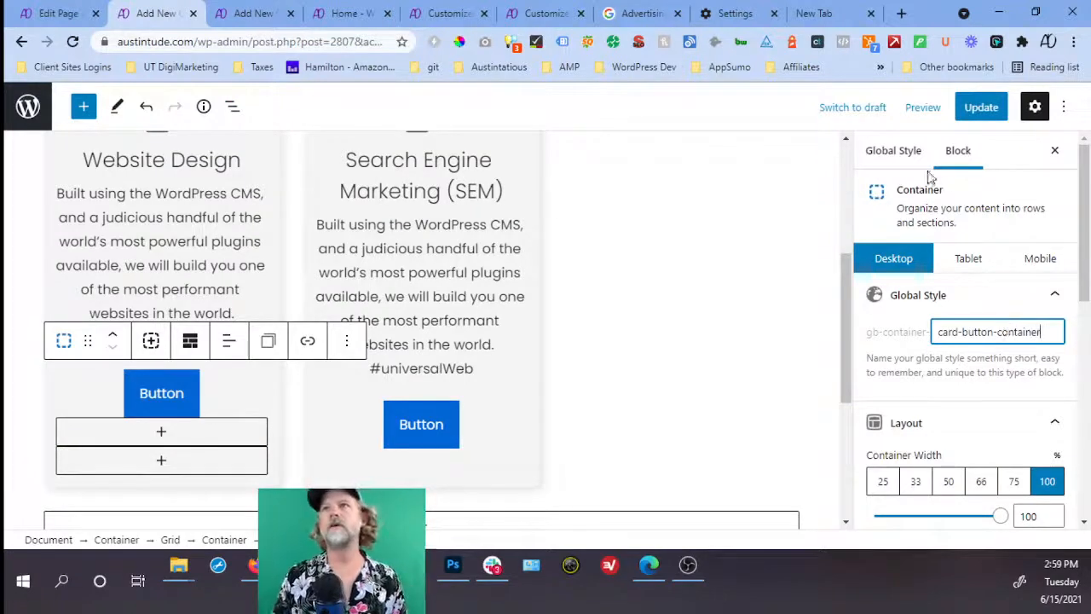
pyautogui.write('-container')
pyautogui.click(976, 107)
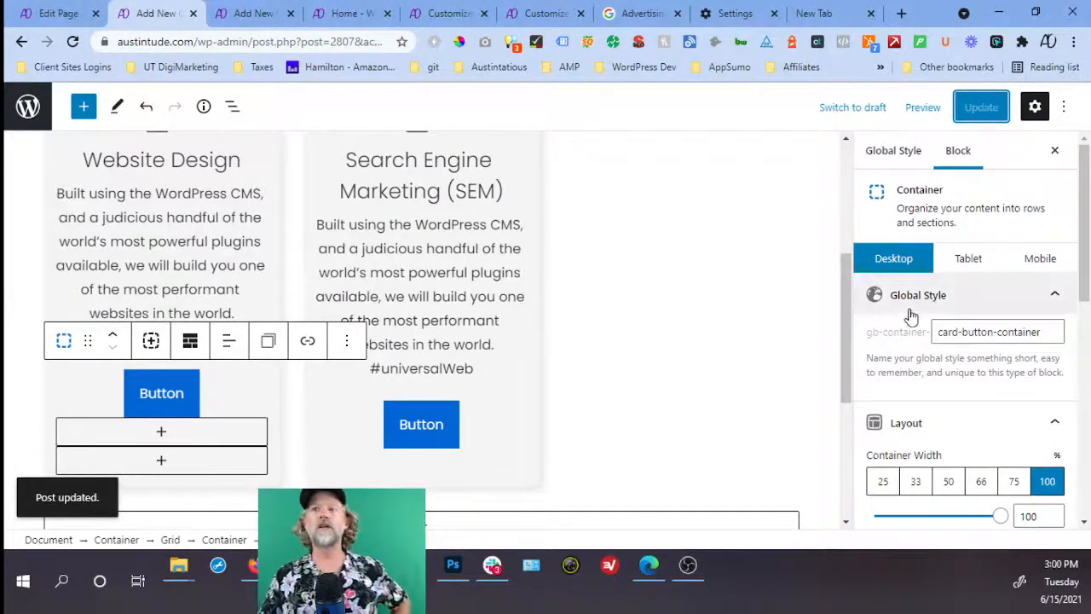
# Return to the home page editor and reload it so the renamed global styles can be chosen.
pyautogui.click(253, 13)
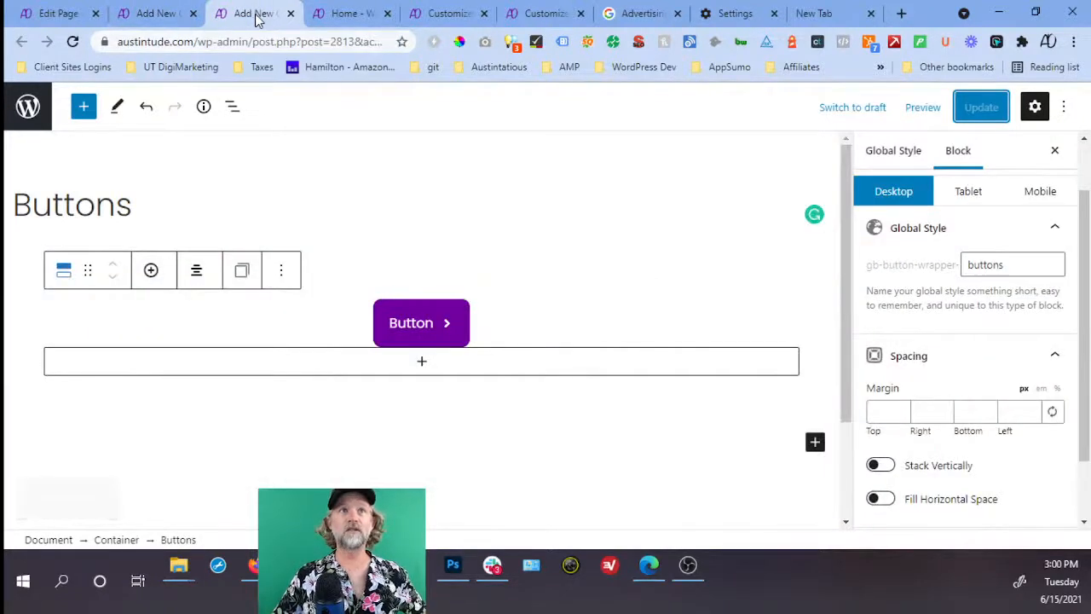
pyautogui.click(160, 15)
pyautogui.click(66, 19)
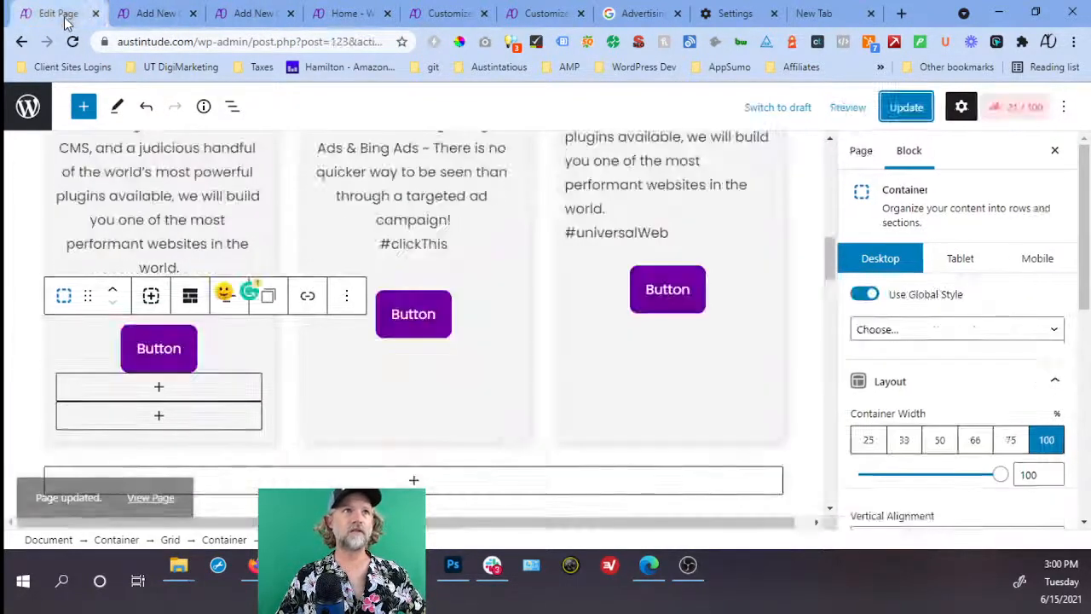
pyautogui.click(75, 42)
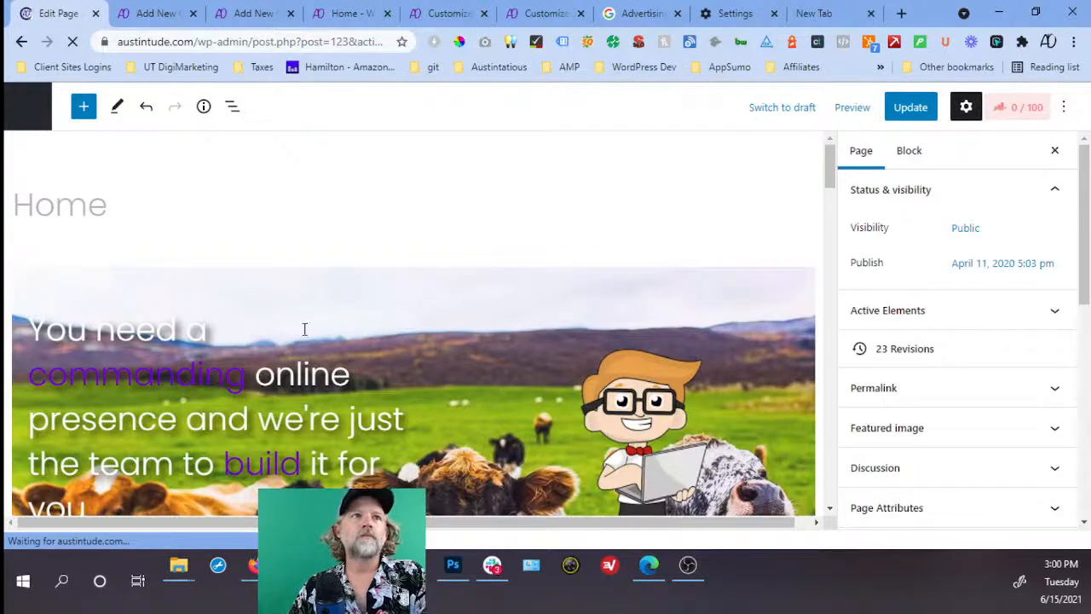
# Apply the card-button-container global style to the first Website Design card's button container and update the page.
pyautogui.scroll(-10, 304, 329)
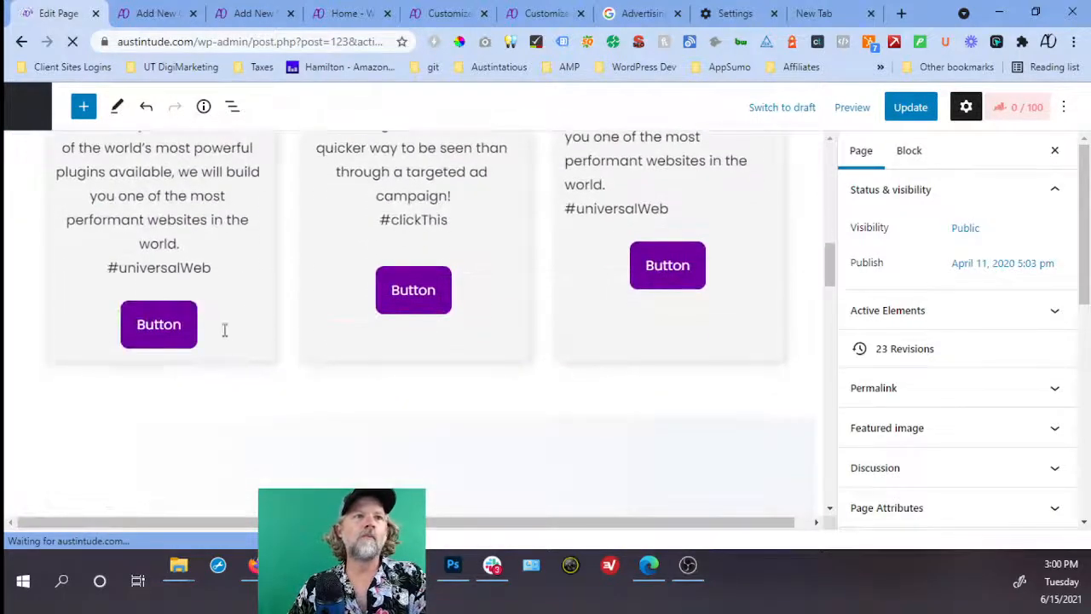
pyautogui.click(224, 330)
pyautogui.click(242, 114)
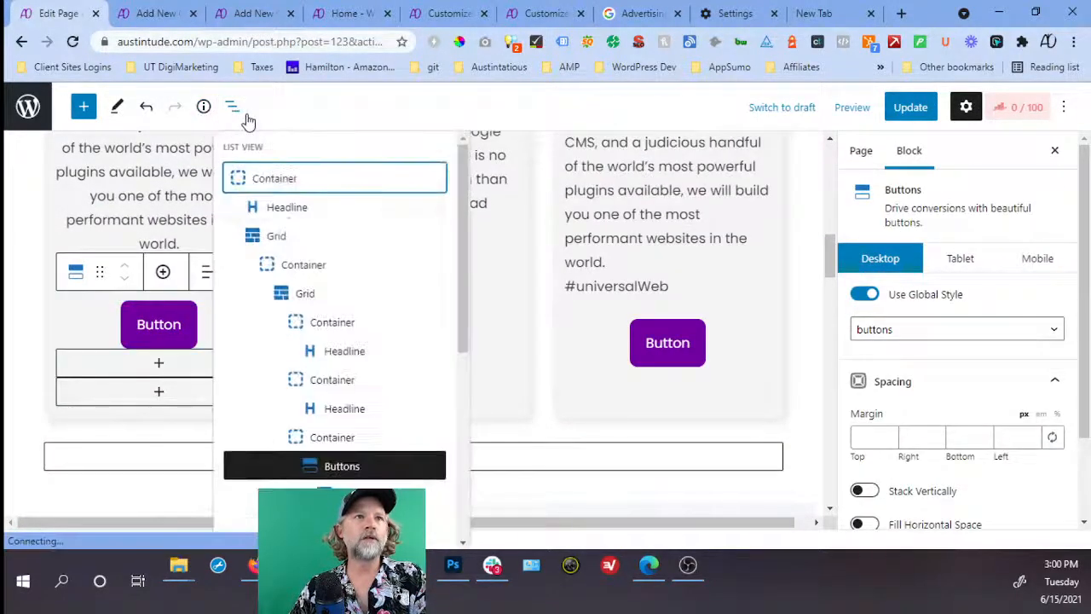
pyautogui.click(345, 439)
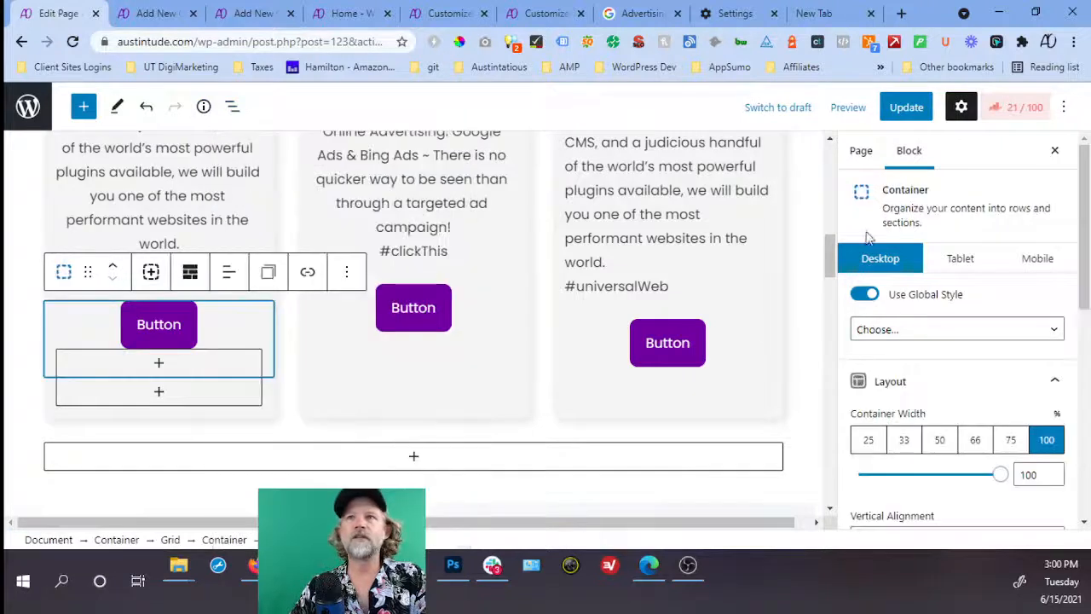
pyautogui.click(905, 112)
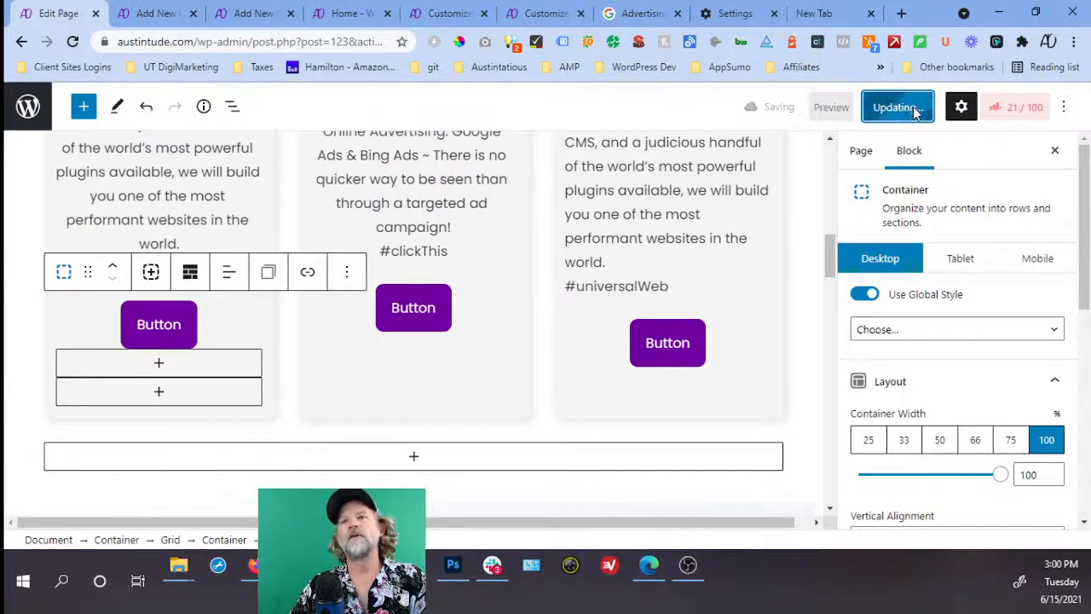
pyautogui.click(940, 328)
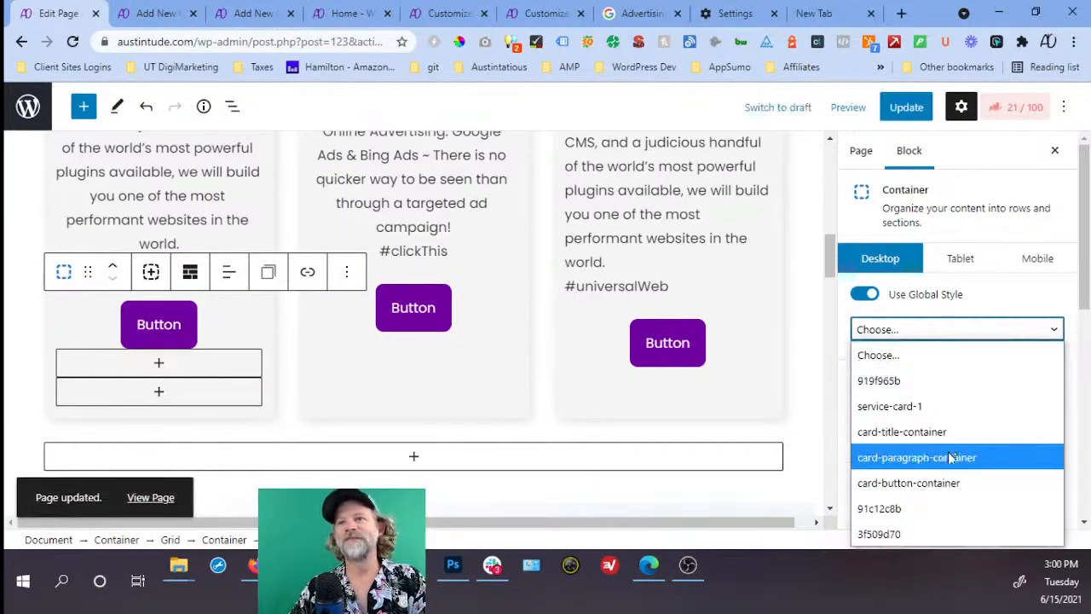
pyautogui.click(949, 483)
pyautogui.click(916, 109)
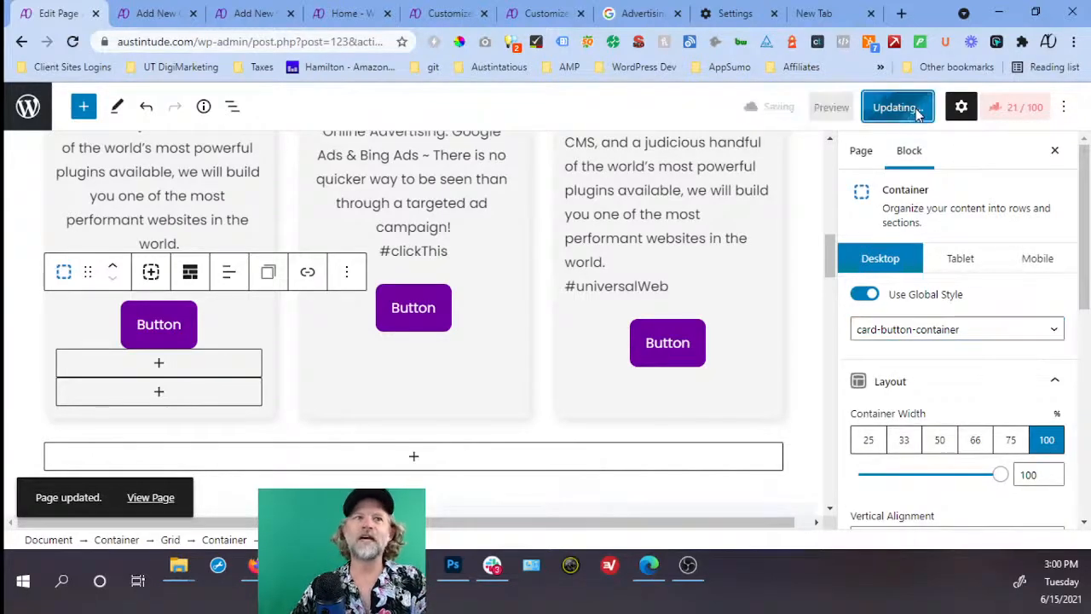
# Apply the card-title global style to the Search Engine Marketing (SEM) card's title headline.
pyautogui.scroll(3, 548, 319)
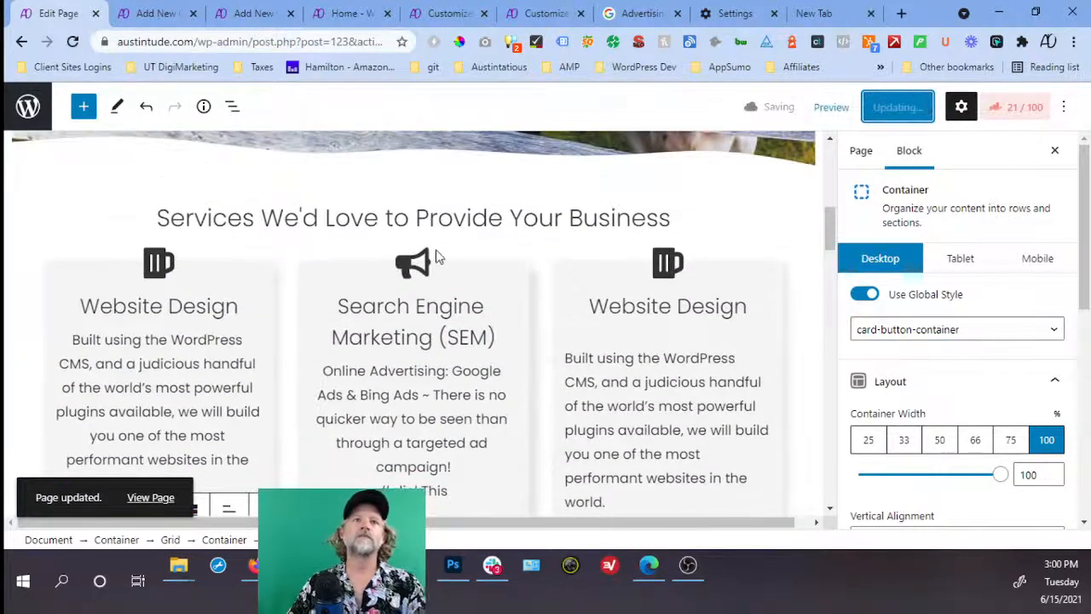
pyautogui.click(438, 282)
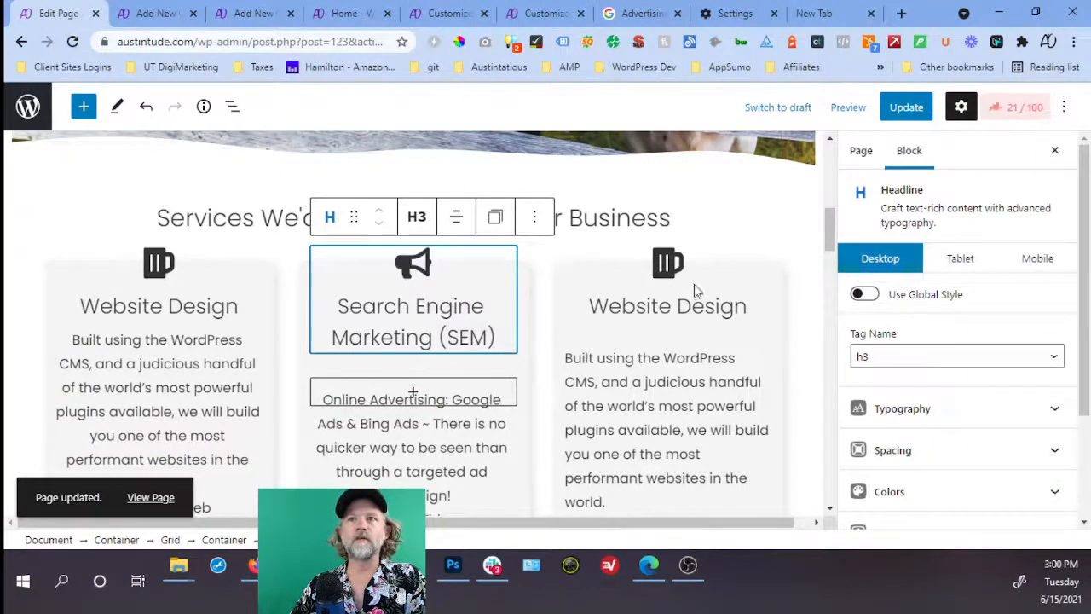
pyautogui.click(864, 298)
pyautogui.click(889, 329)
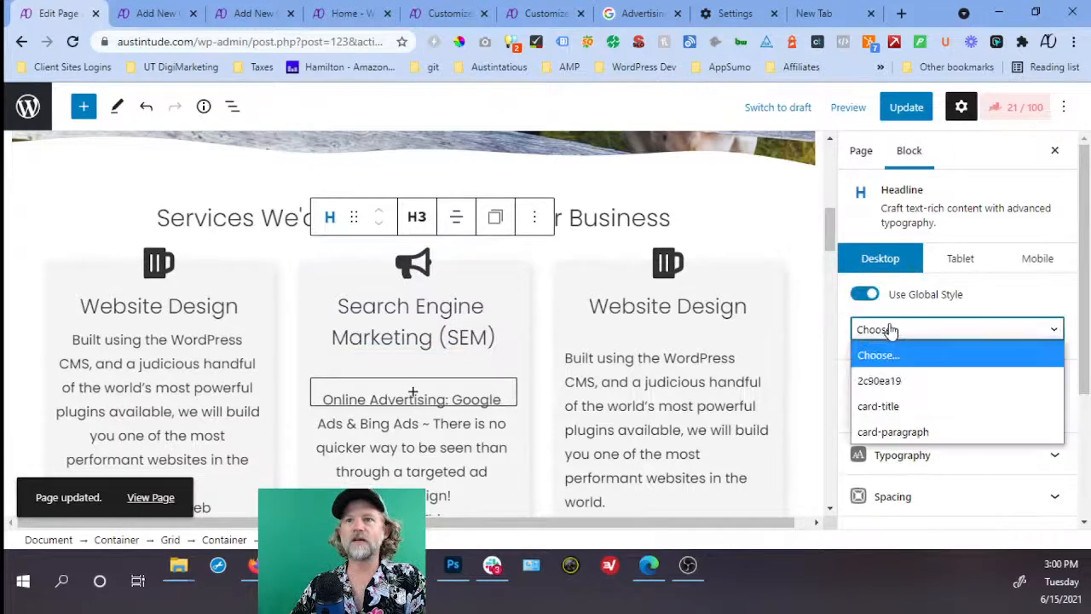
pyautogui.click(895, 406)
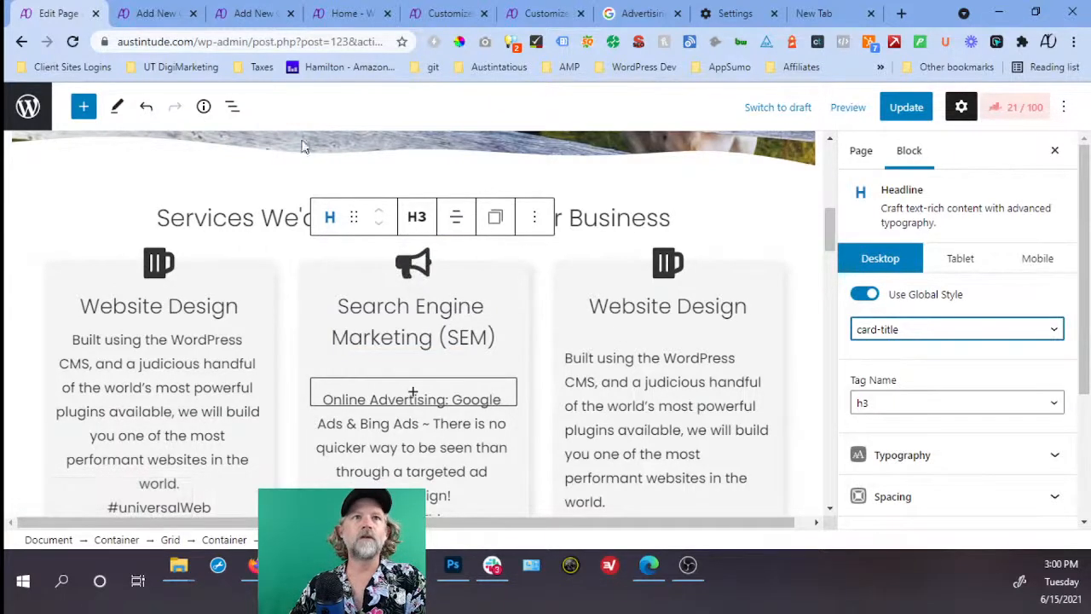
# Apply the card-title-container global style to the container around the Search Engine Marketing (SEM) card's title.
pyautogui.click(232, 109)
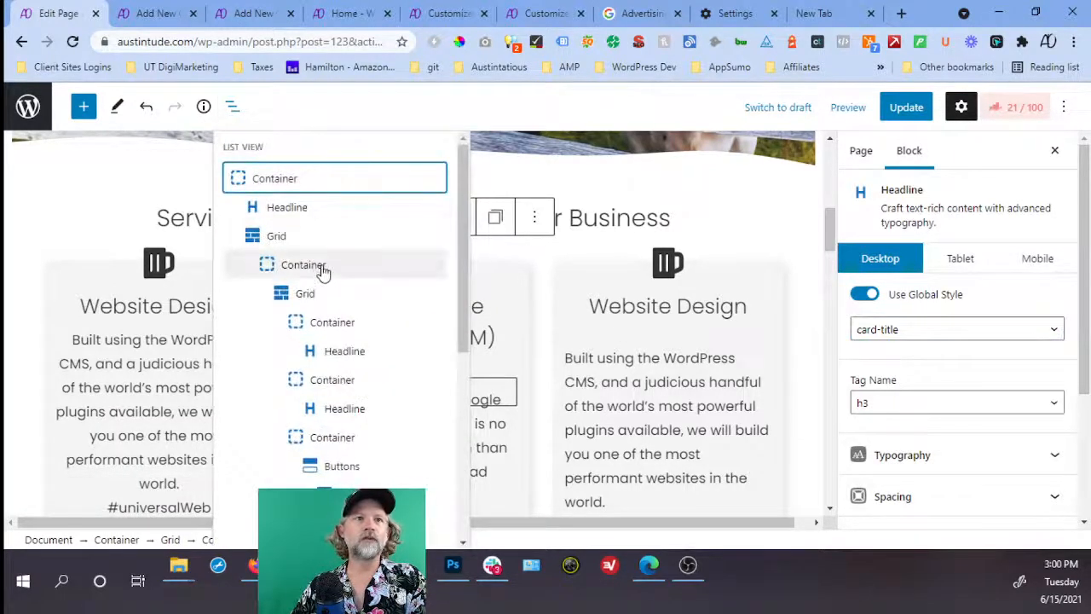
pyautogui.click(334, 208)
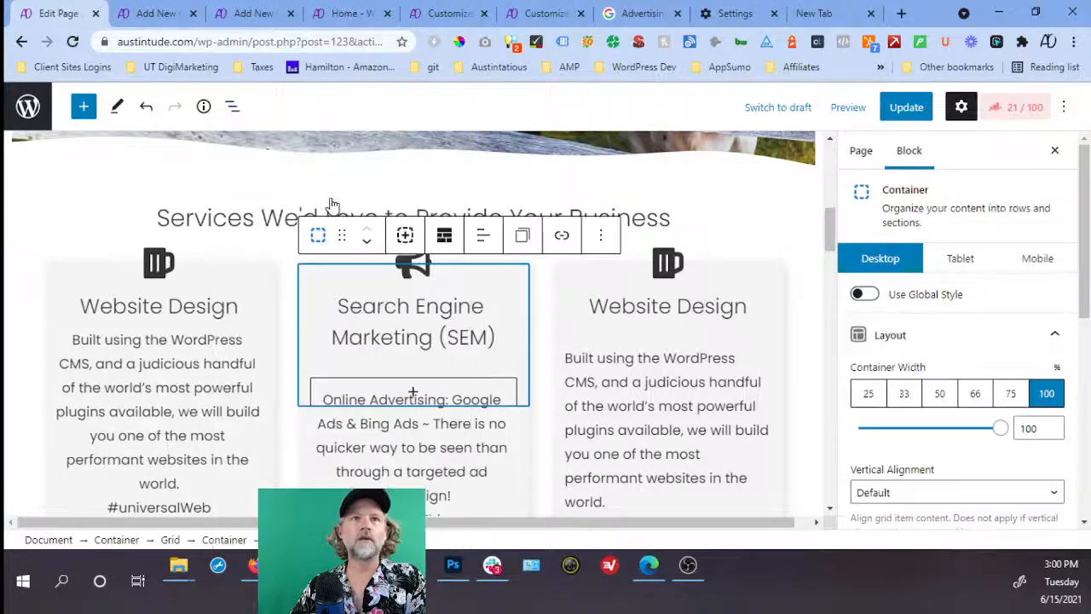
pyautogui.click(911, 302)
pyautogui.click(925, 331)
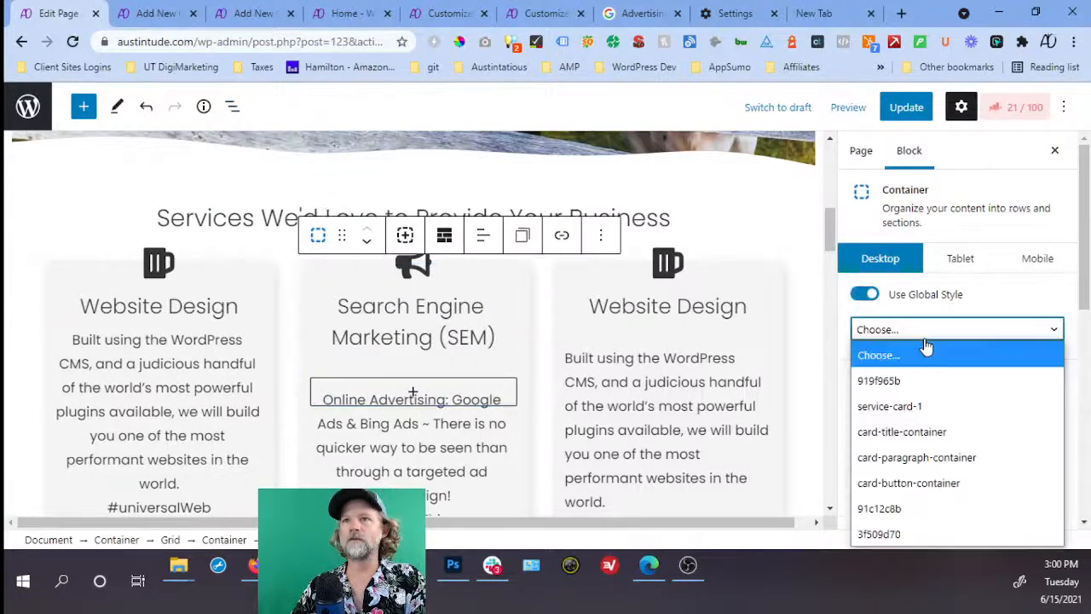
pyautogui.click(903, 431)
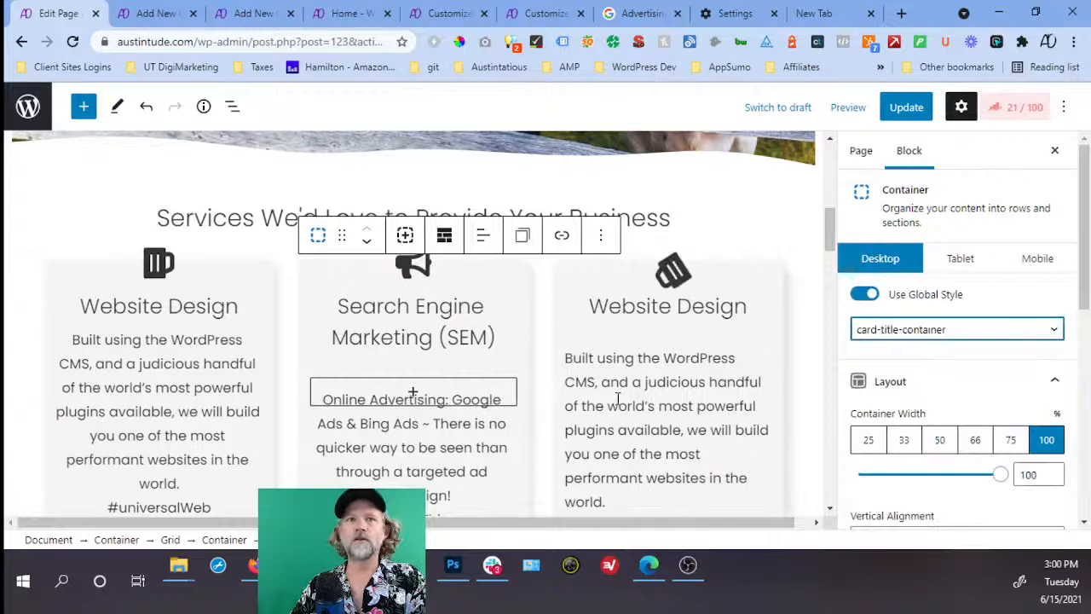
# Apply the card-paragraph global style to the Search Engine Marketing (SEM) card's description text.
pyautogui.click(486, 432)
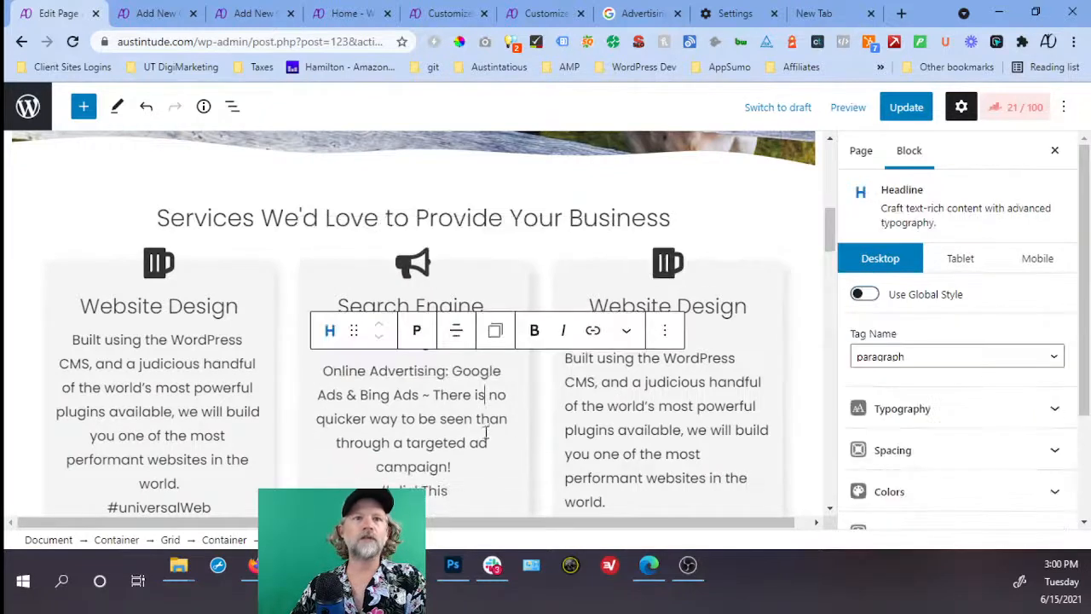
pyautogui.click(882, 303)
pyautogui.click(910, 332)
pyautogui.click(895, 432)
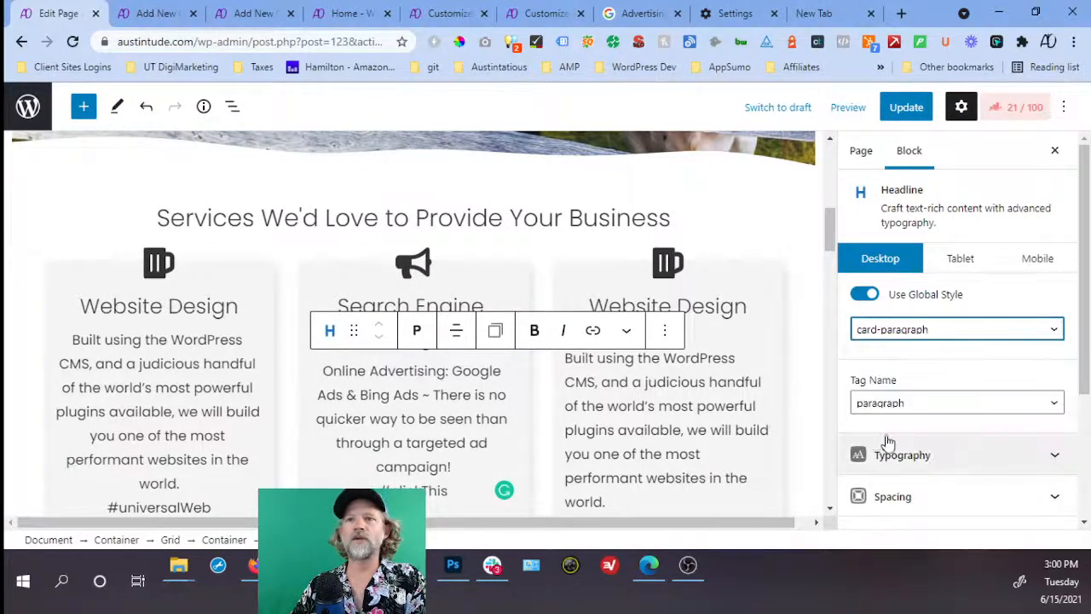
# Apply the card-paragraph-container global style to the container around the Search Engine Marketing (SEM) card's description.
pyautogui.click(232, 106)
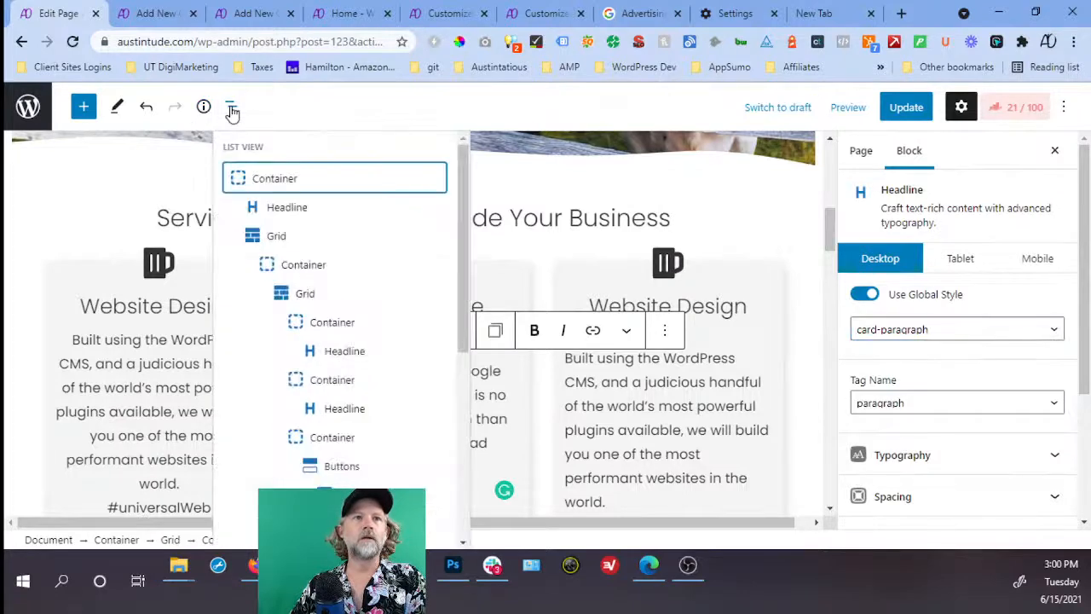
pyautogui.scroll(-3, 341, 402)
pyautogui.click(334, 268)
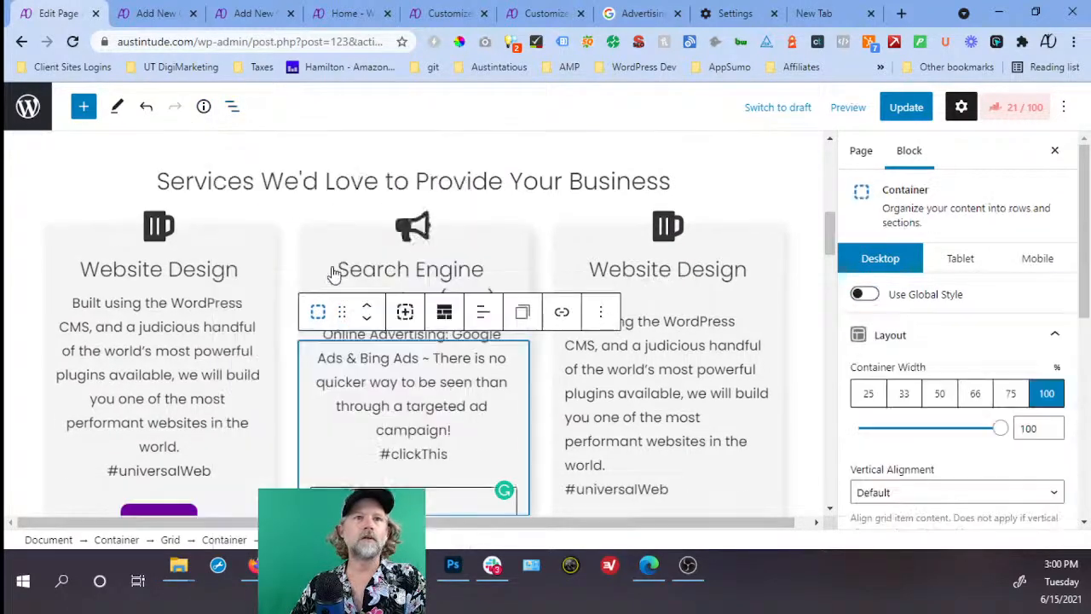
pyautogui.click(866, 297)
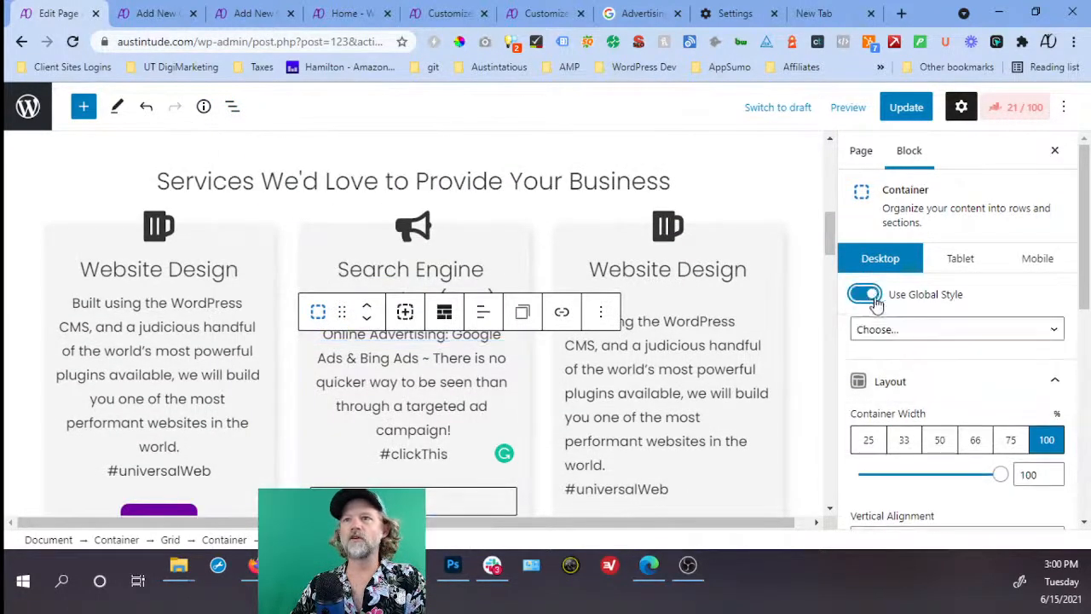
pyautogui.click(903, 328)
pyautogui.click(935, 457)
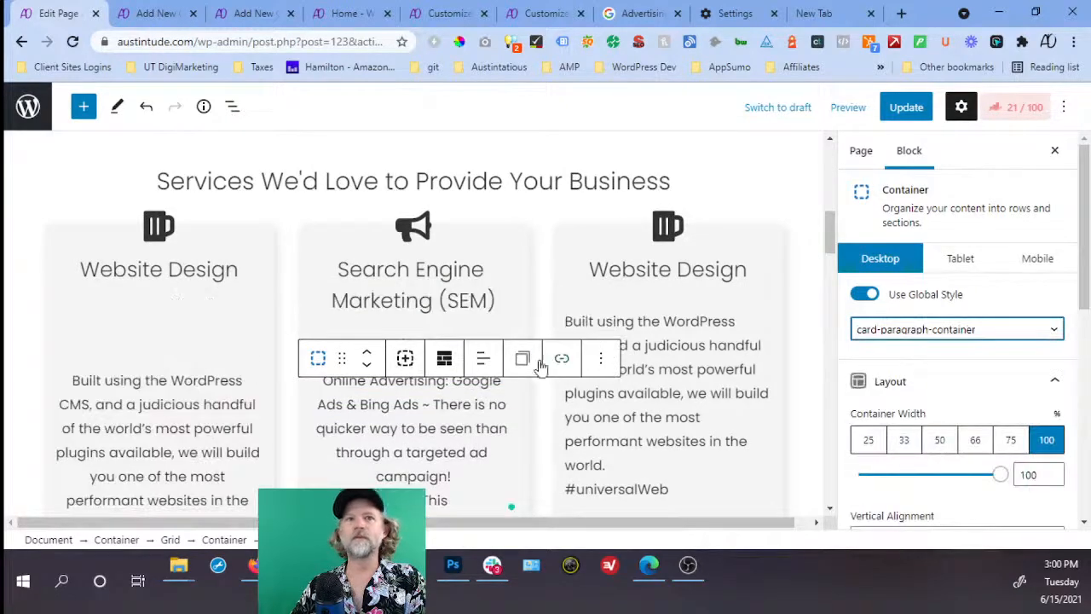
# Apply the card-button-container global style to the Search Engine Marketing (SEM) card's button container and update the page.
pyautogui.scroll(-4, 485, 358)
pyautogui.click(486, 189)
pyautogui.scroll(2, 485, 222)
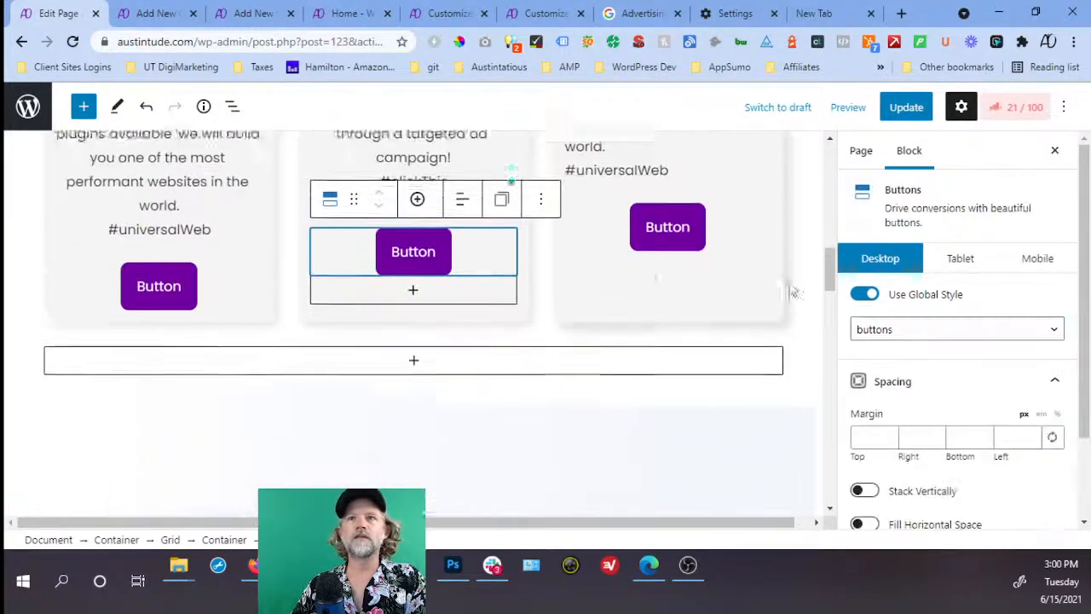
pyautogui.click(232, 106)
pyautogui.scroll(-2, 353, 433)
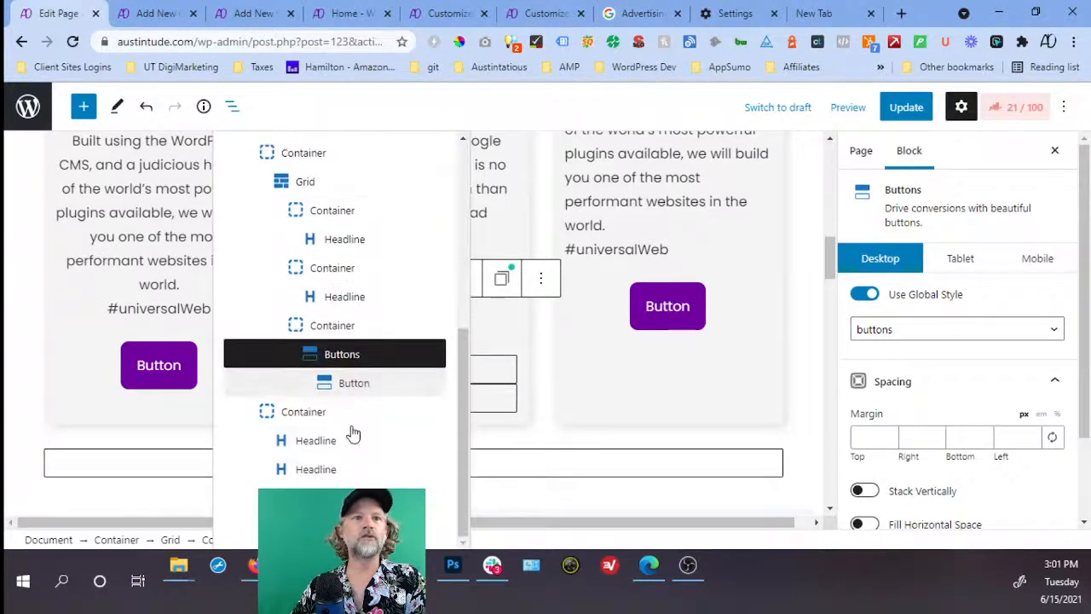
pyautogui.click(324, 325)
pyautogui.click(866, 295)
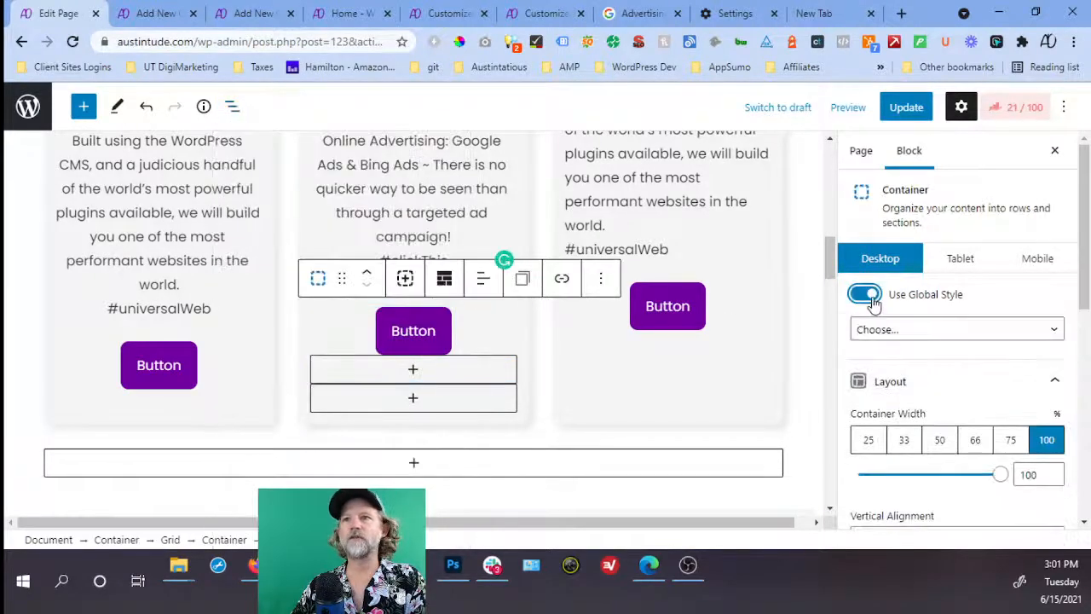
pyautogui.click(943, 332)
pyautogui.click(955, 482)
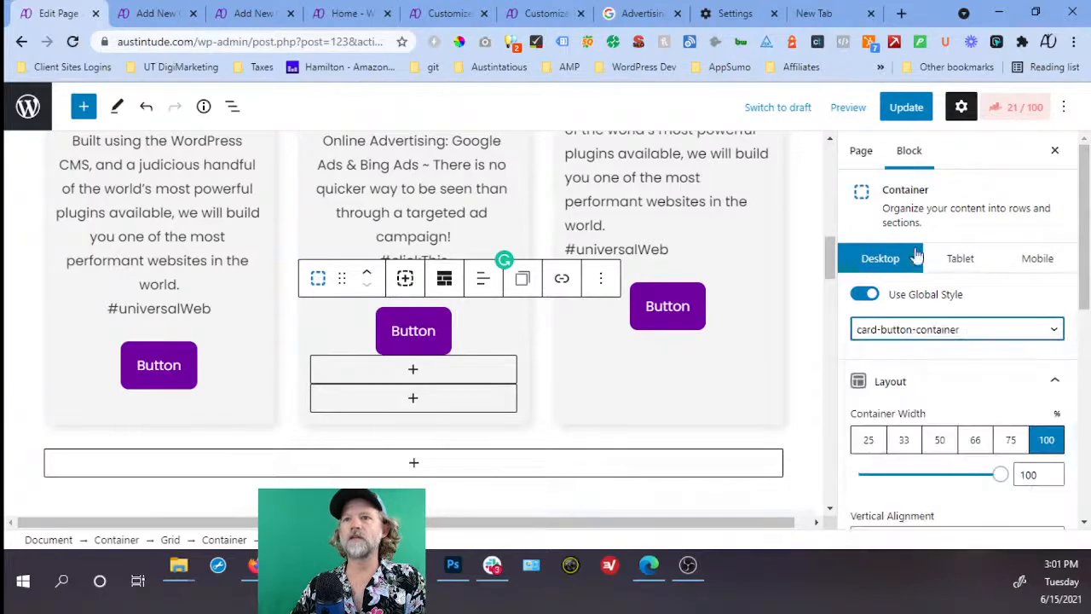
pyautogui.click(904, 109)
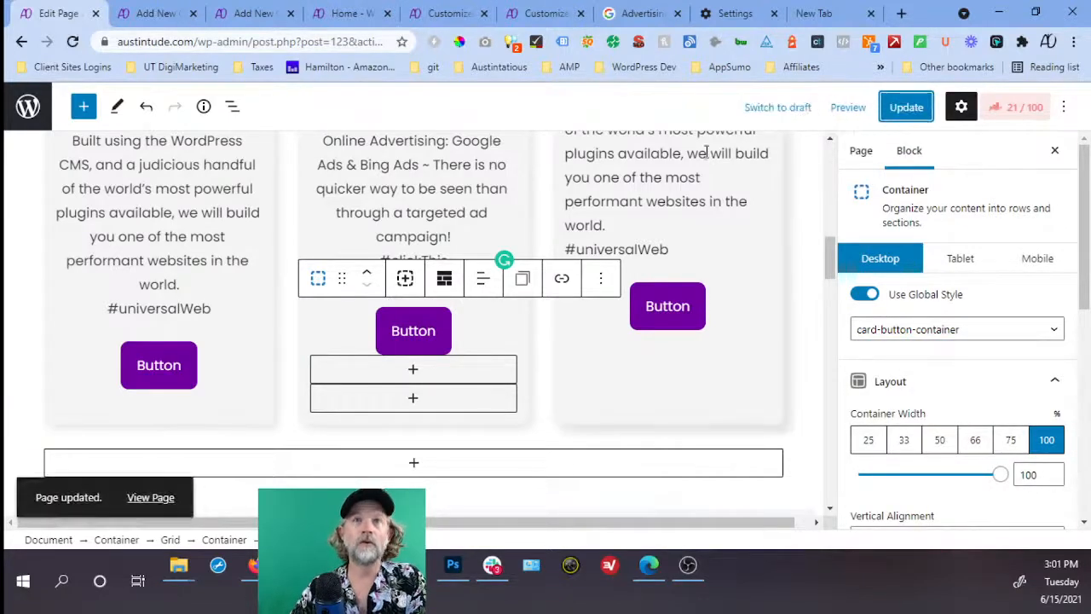
# Reload the live home page and compare the layout of the three service cards.
pyautogui.click(347, 14)
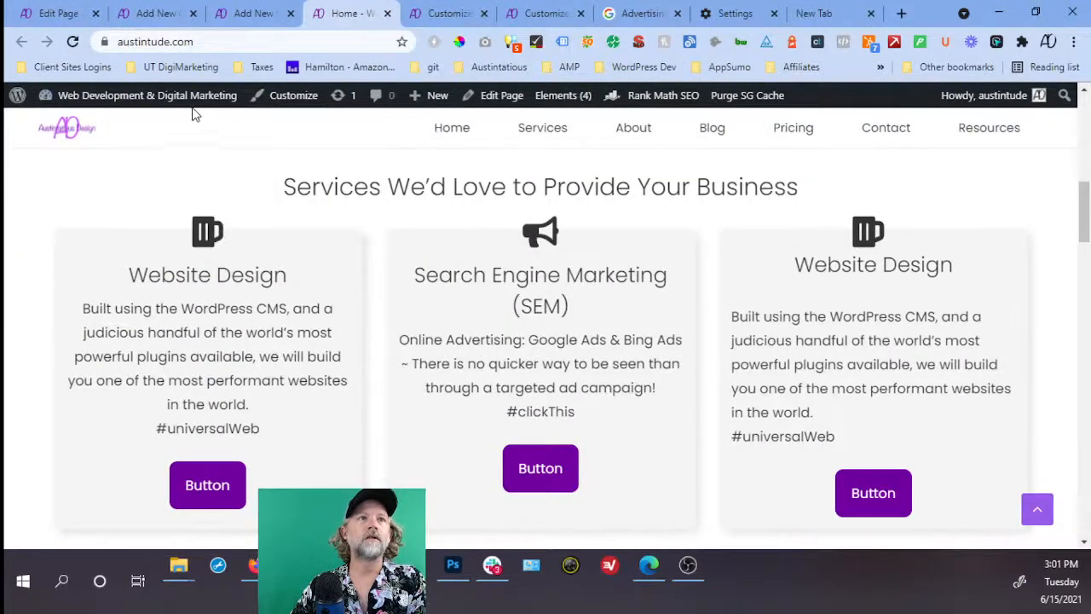
pyautogui.click(73, 42)
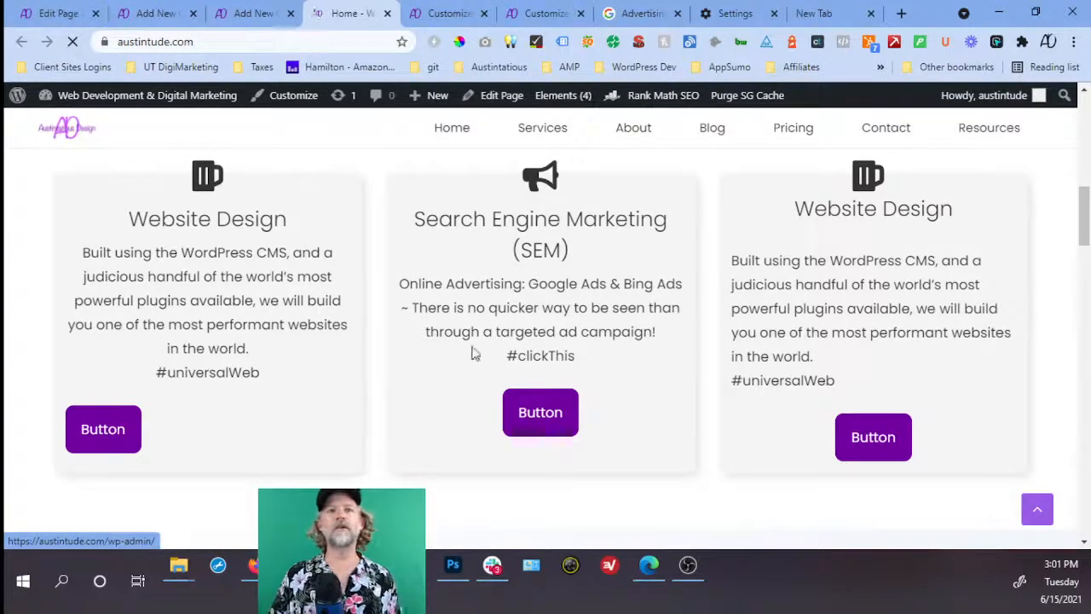
pyautogui.scroll(1, 490, 341)
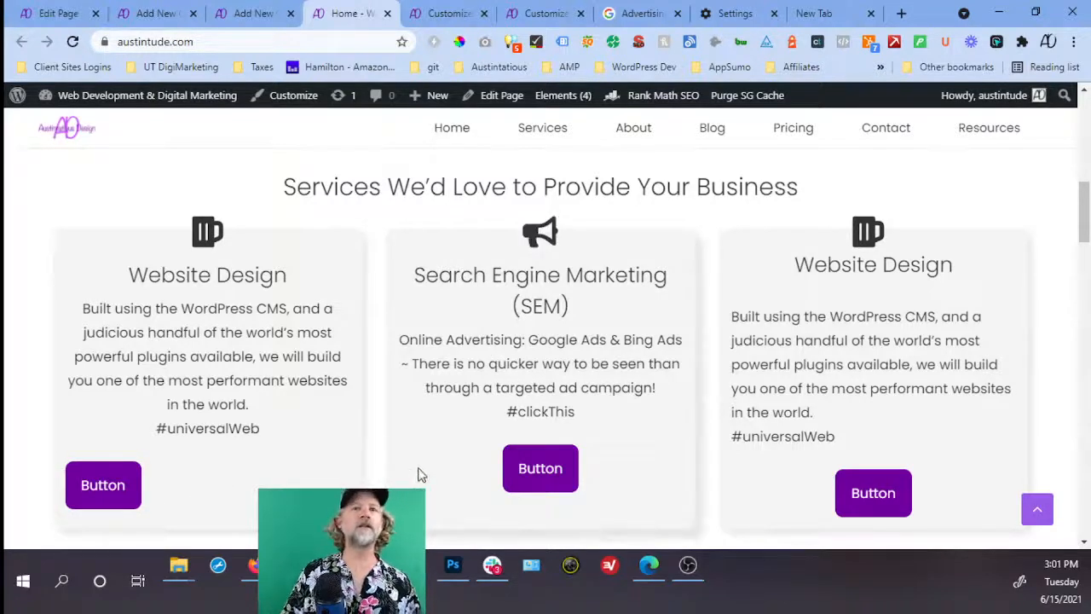
# Open the browser's element inspector on the first service card and widen the page area until the cards sit side by side.
pyautogui.rightClick(359, 397)
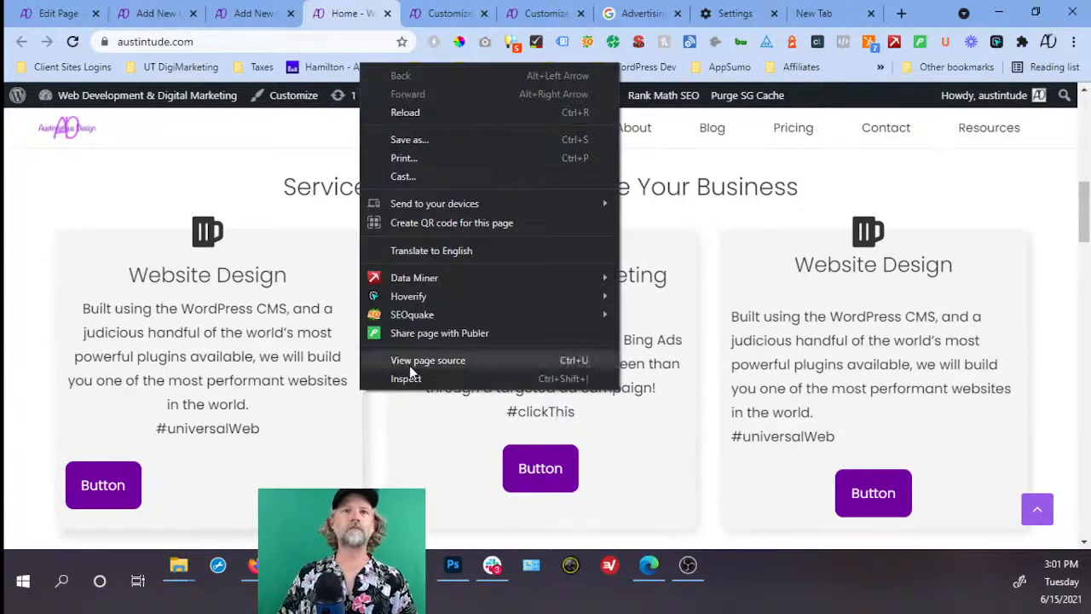
pyautogui.press('Escape')
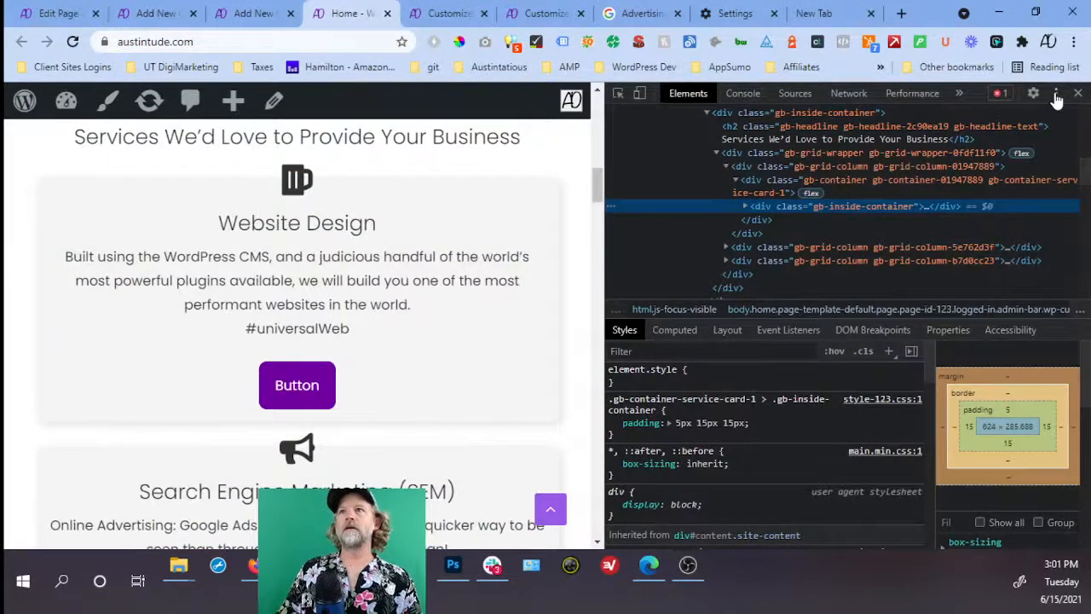
pyautogui.click(1056, 94)
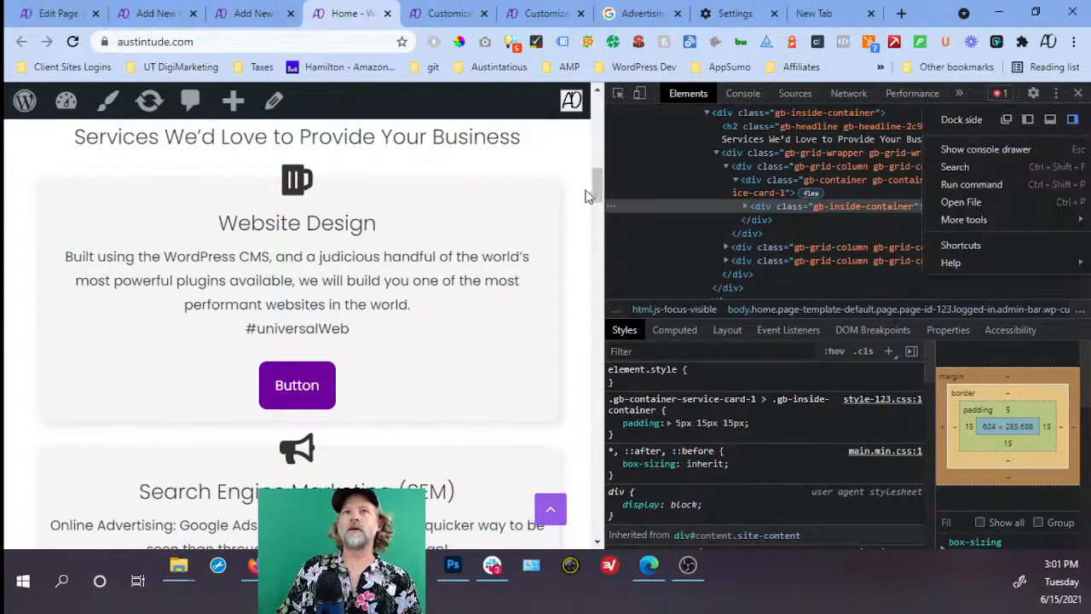
pyautogui.click(606, 219)
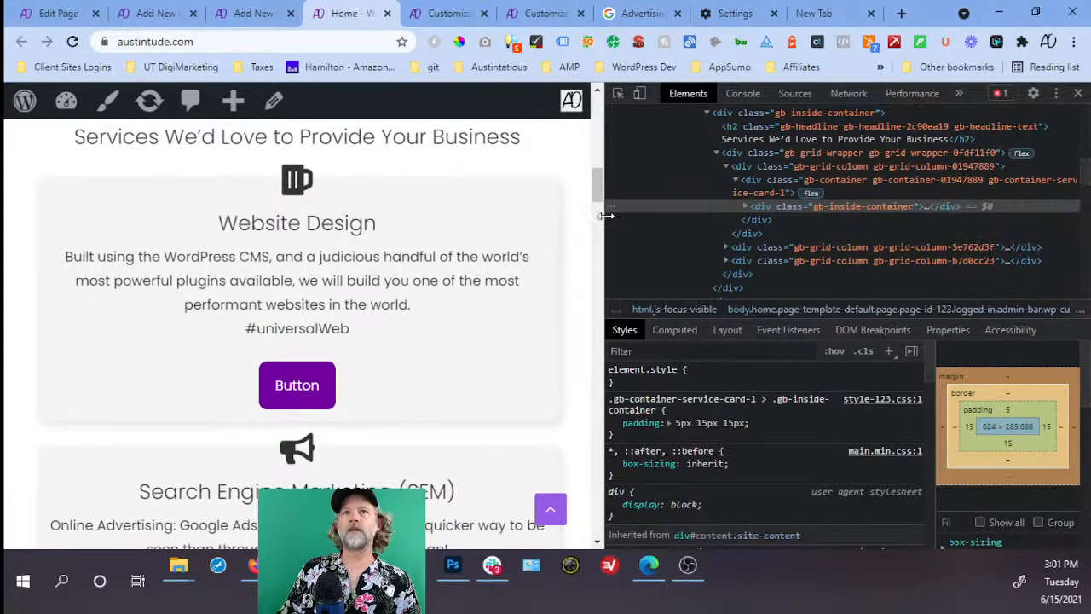
pyautogui.moveTo(605, 216); pyautogui.dragTo(776, 227)
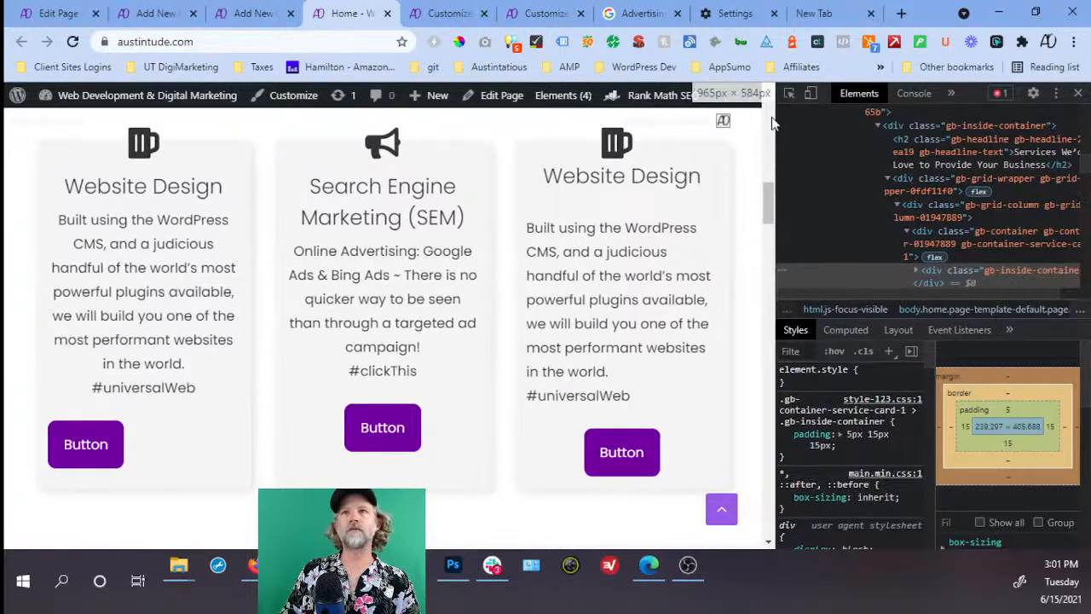
# Inspect the first Website Design card's title, its h3 headline, the inside container and the outer card-title-container element.
pyautogui.click(790, 93)
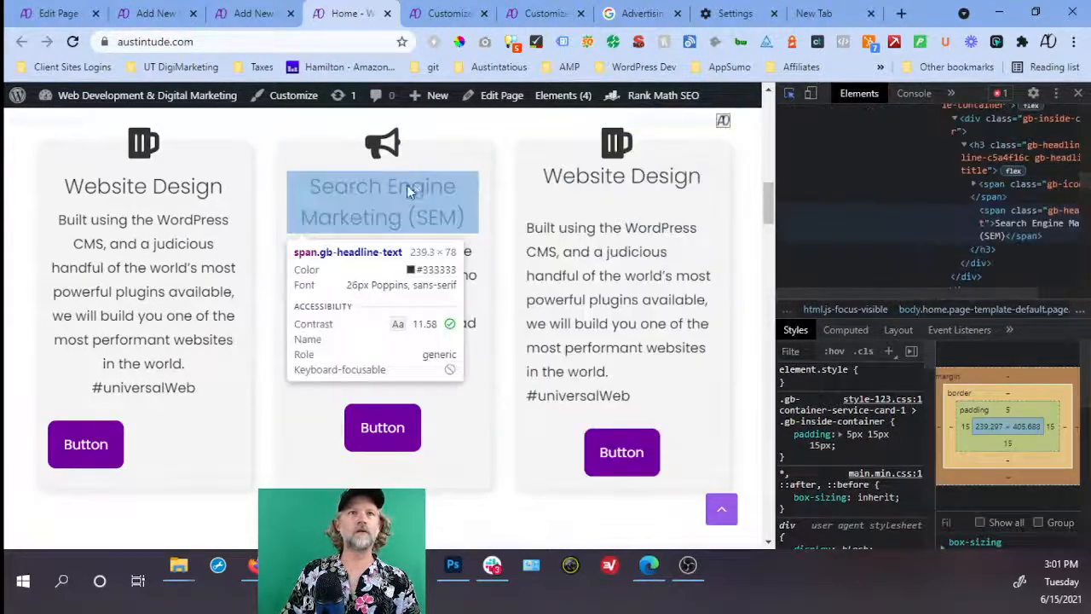
pyautogui.click(215, 189)
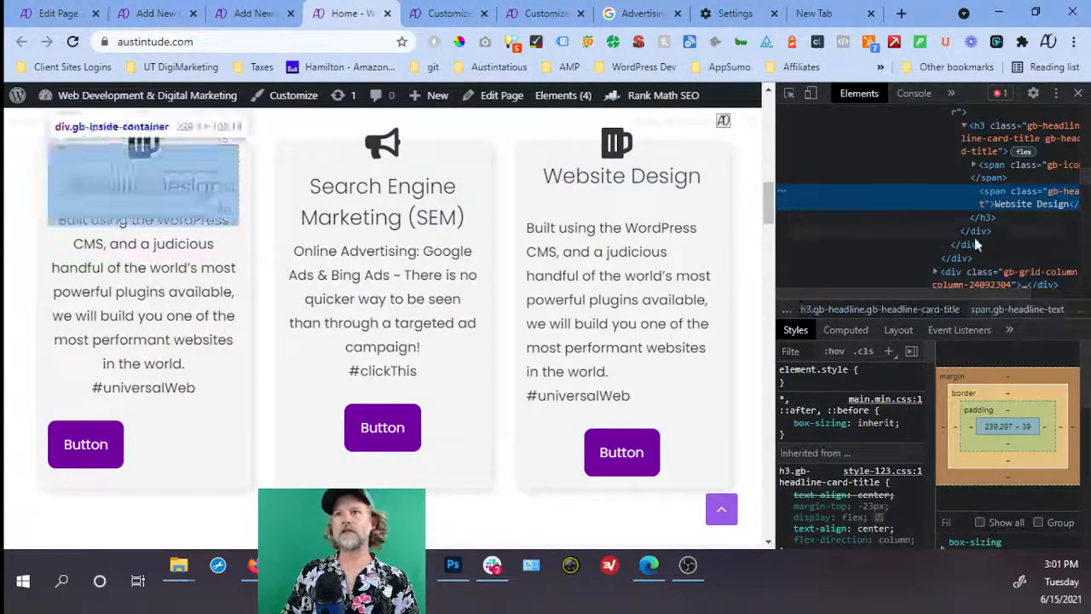
pyautogui.scroll(2, 1023, 213)
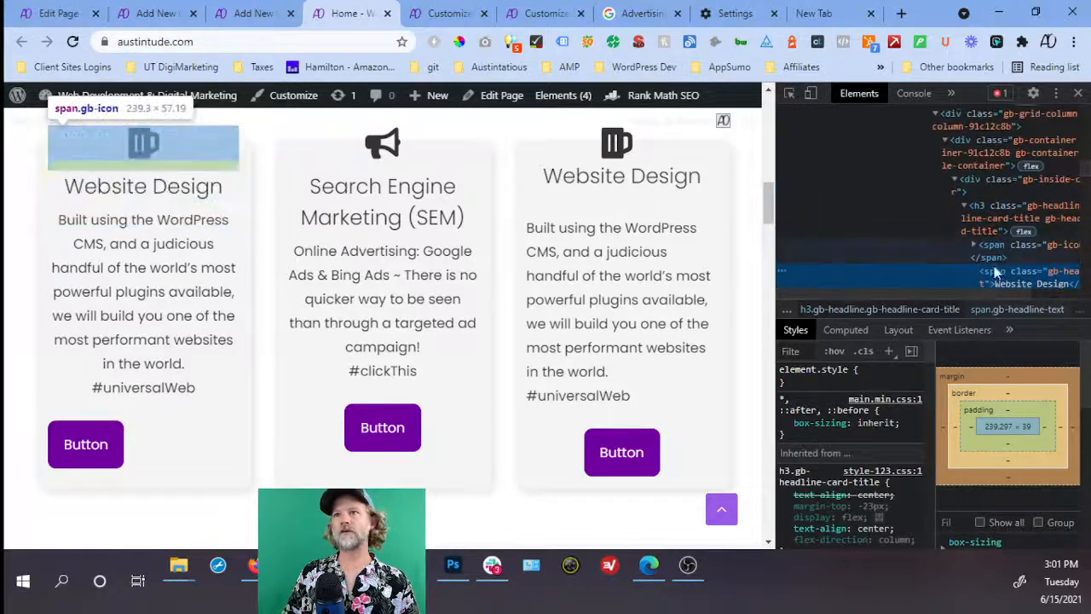
pyautogui.click(1009, 218)
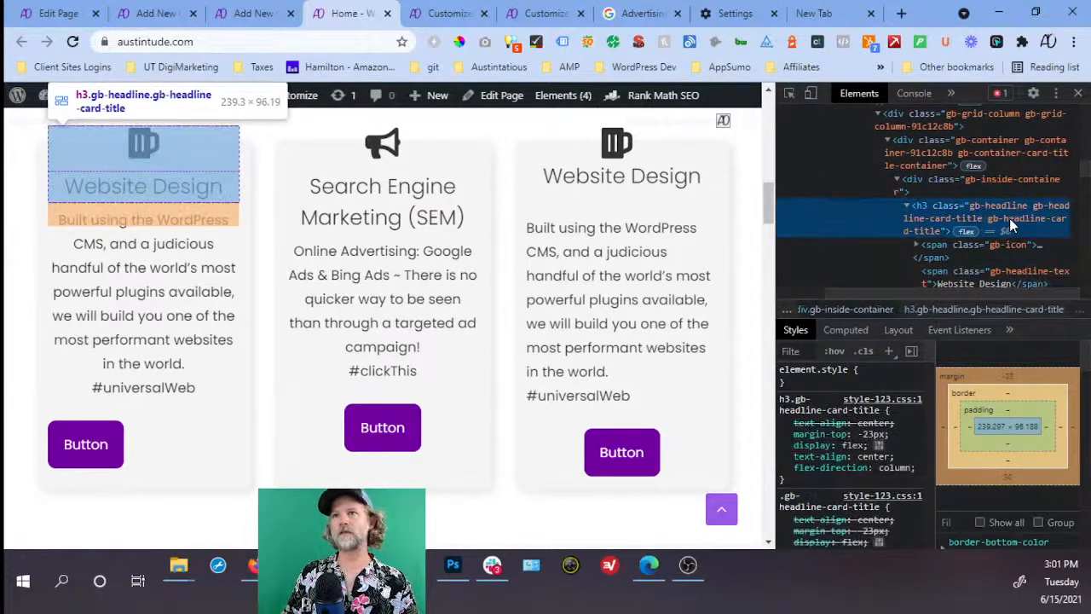
pyautogui.click(1015, 179)
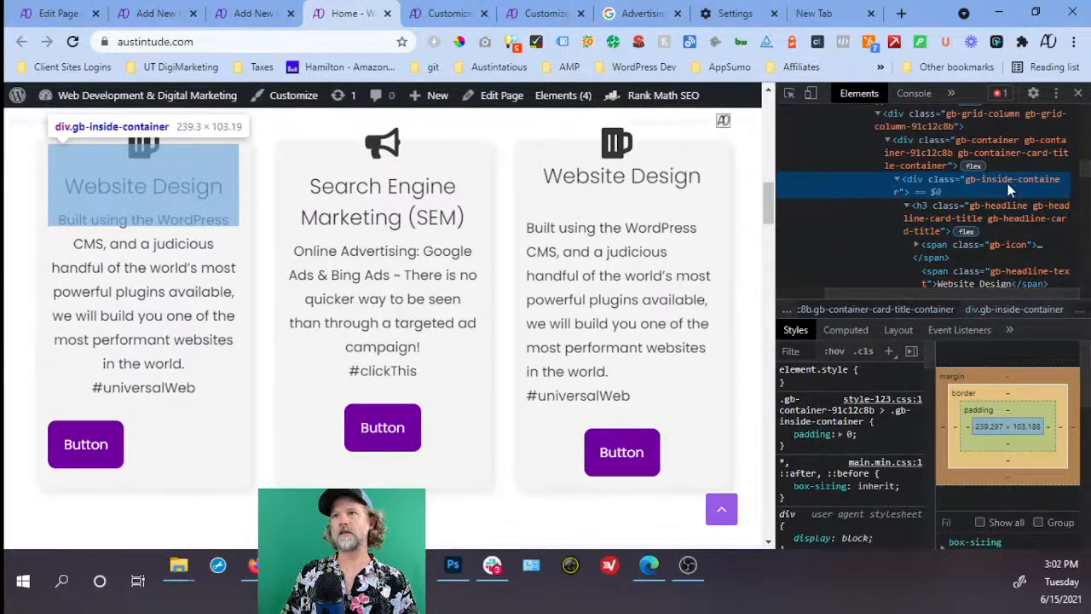
pyautogui.click(1007, 158)
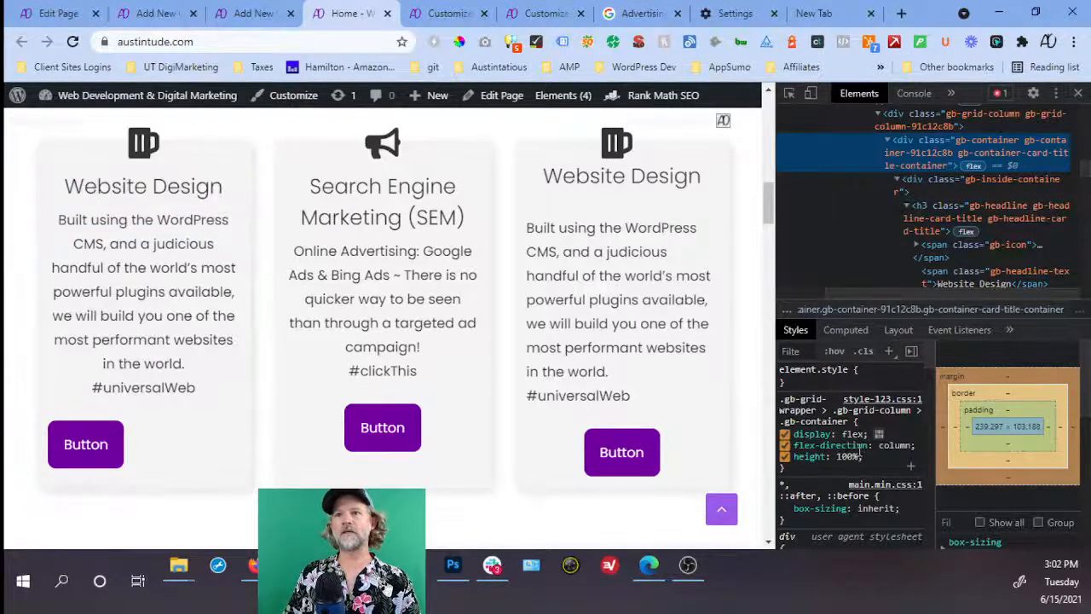
# Examine the CSS rules on the first card's card-title-container element, including its height declaration.
pyautogui.scroll(-10, 848, 436)
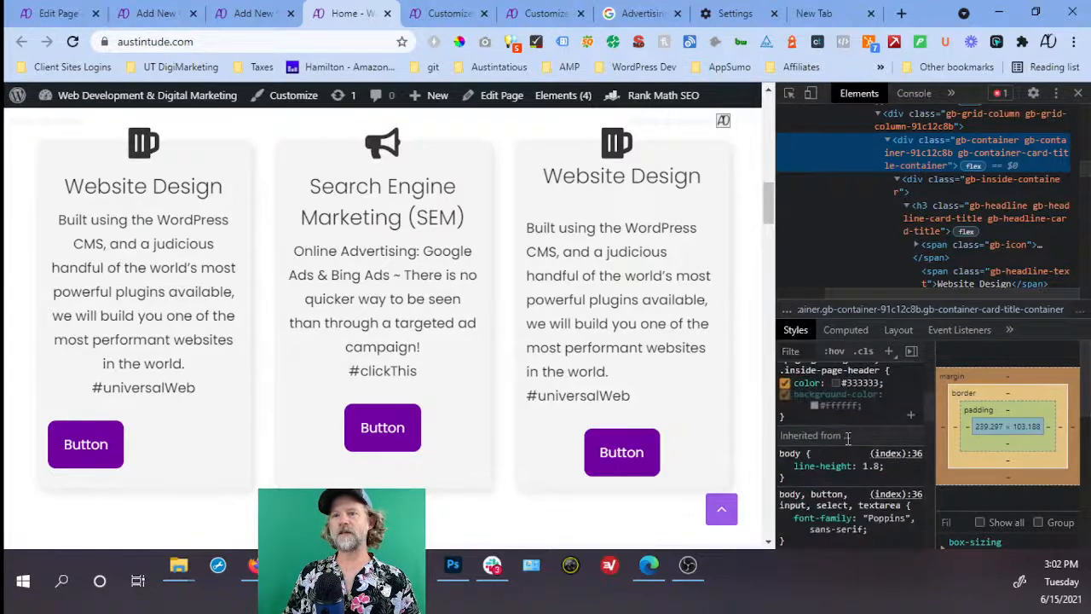
pyautogui.scroll(-2, 848, 436)
pyautogui.scroll(-2, 848, 443)
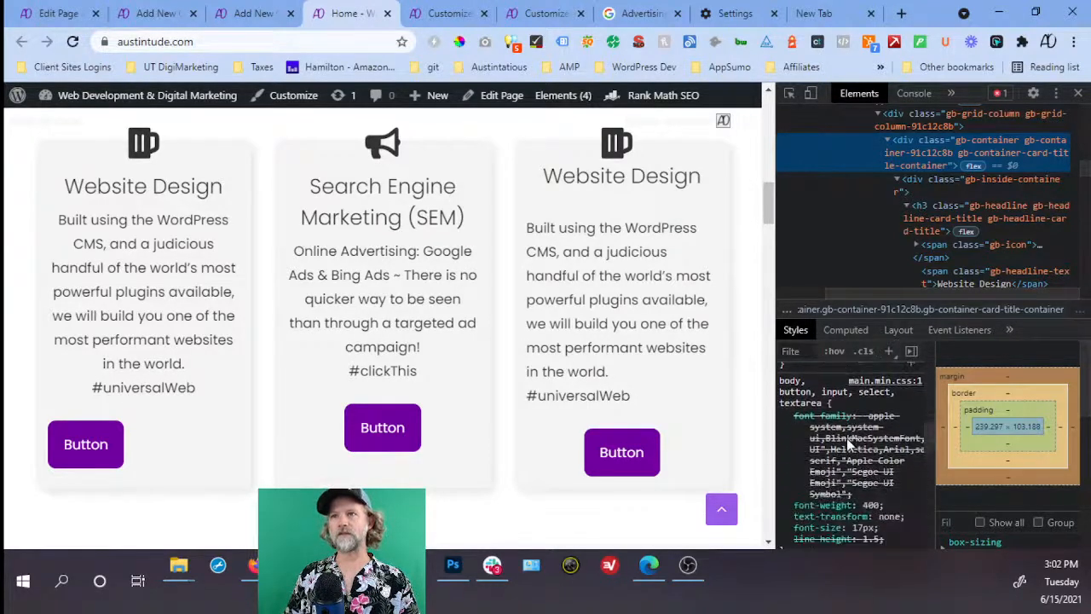
pyautogui.scroll(12, 848, 443)
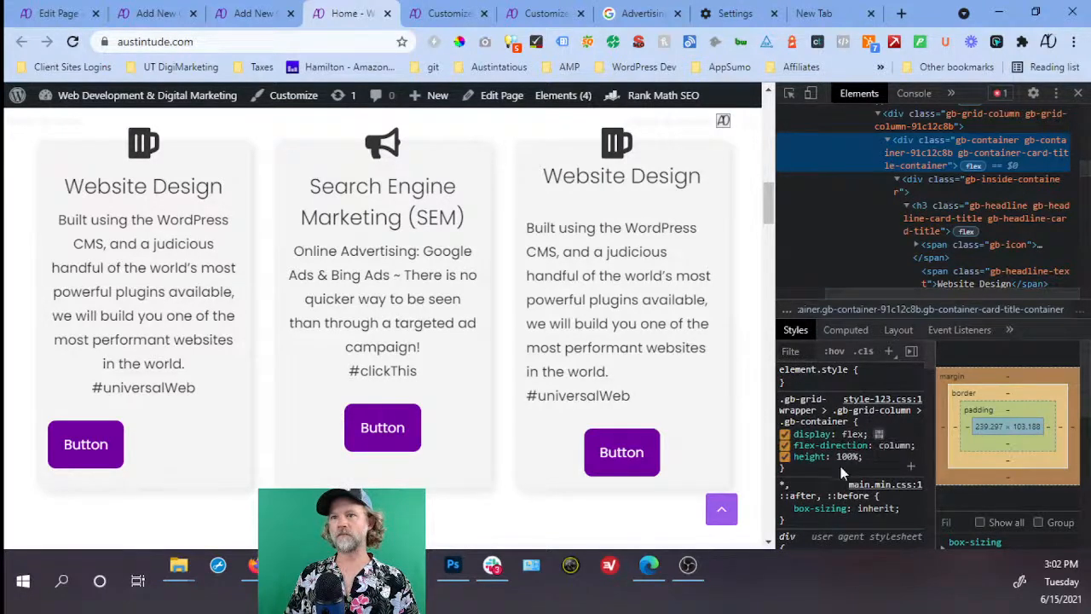
pyautogui.click(856, 459)
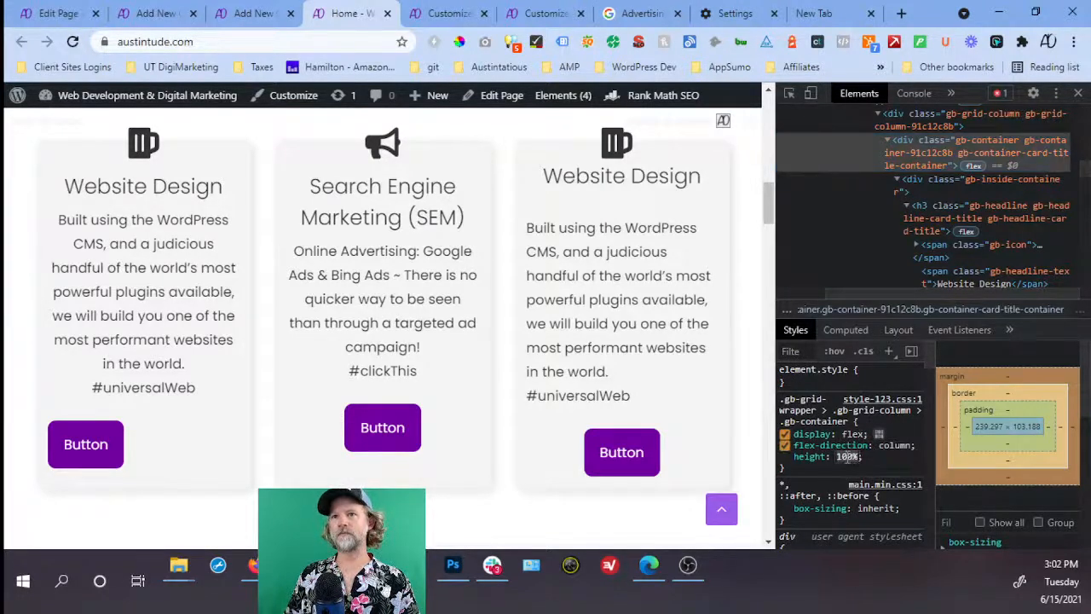
# In the global style editor, set the minimum height of the Website Design card's card-title-container to 150 px.
pyautogui.click(155, 14)
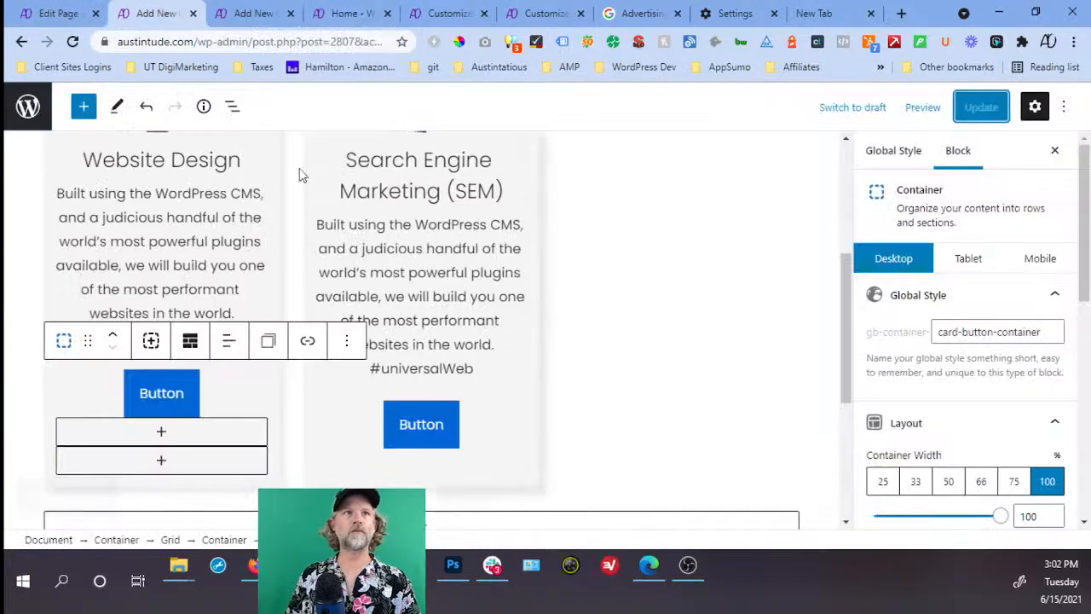
pyautogui.scroll(1, 213, 221)
pyautogui.click(239, 239)
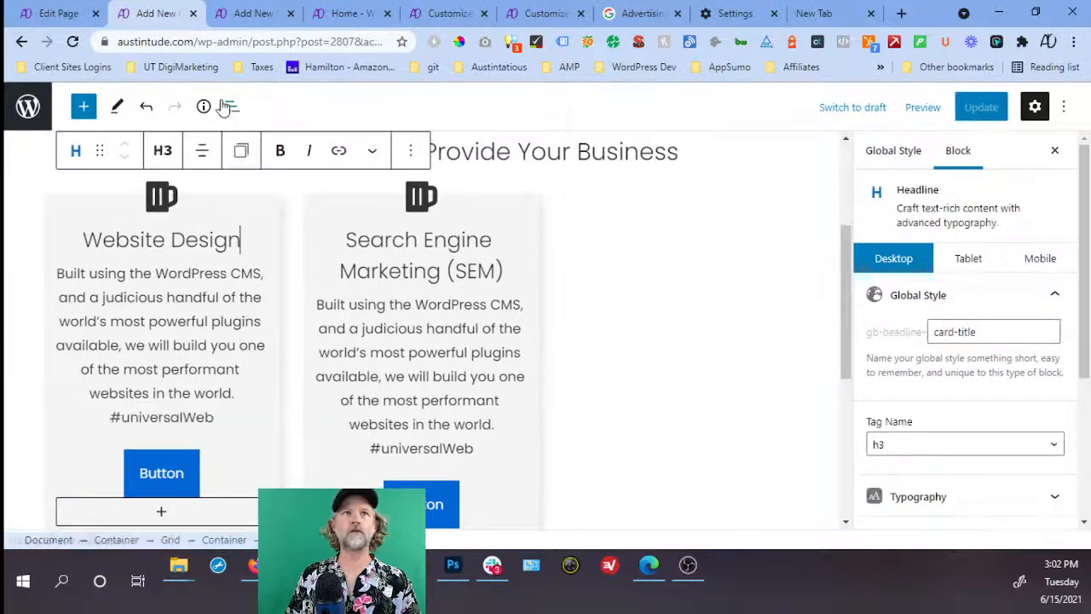
pyautogui.click(231, 106)
pyautogui.click(313, 319)
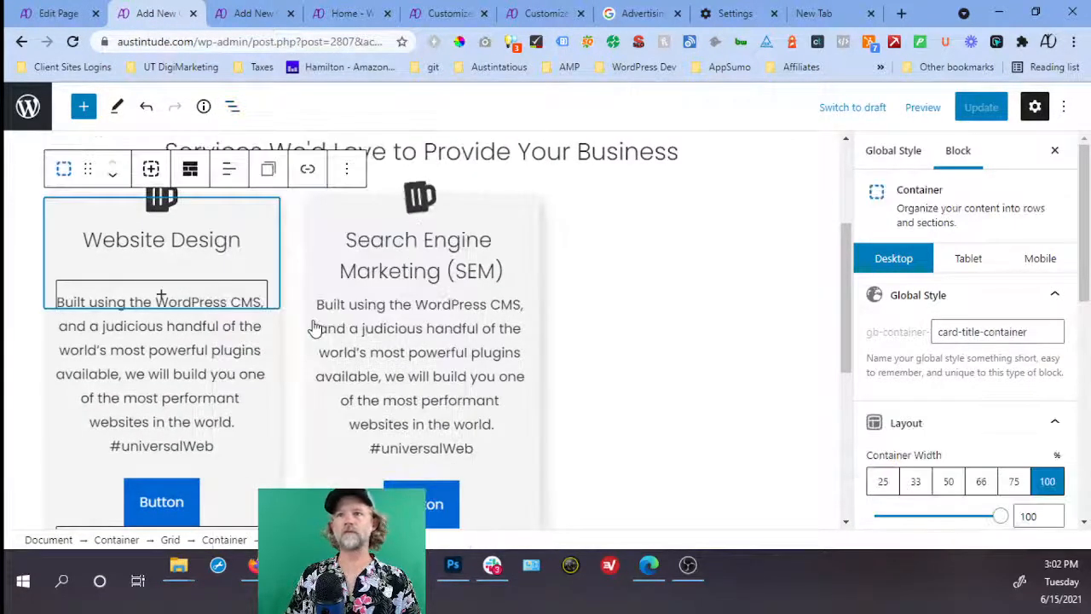
pyautogui.scroll(-5, 952, 336)
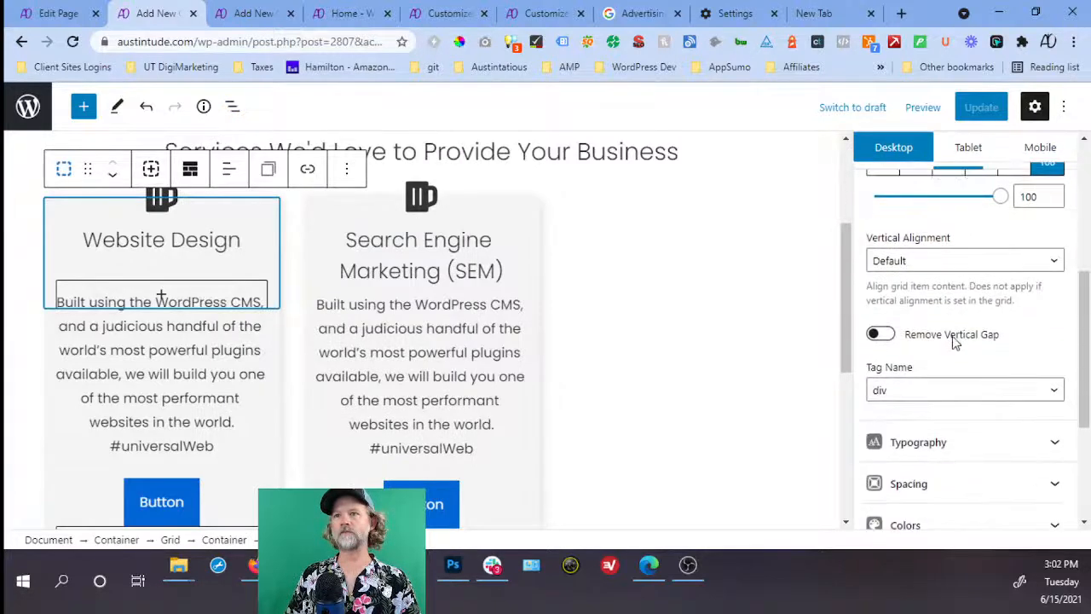
pyautogui.click(932, 399)
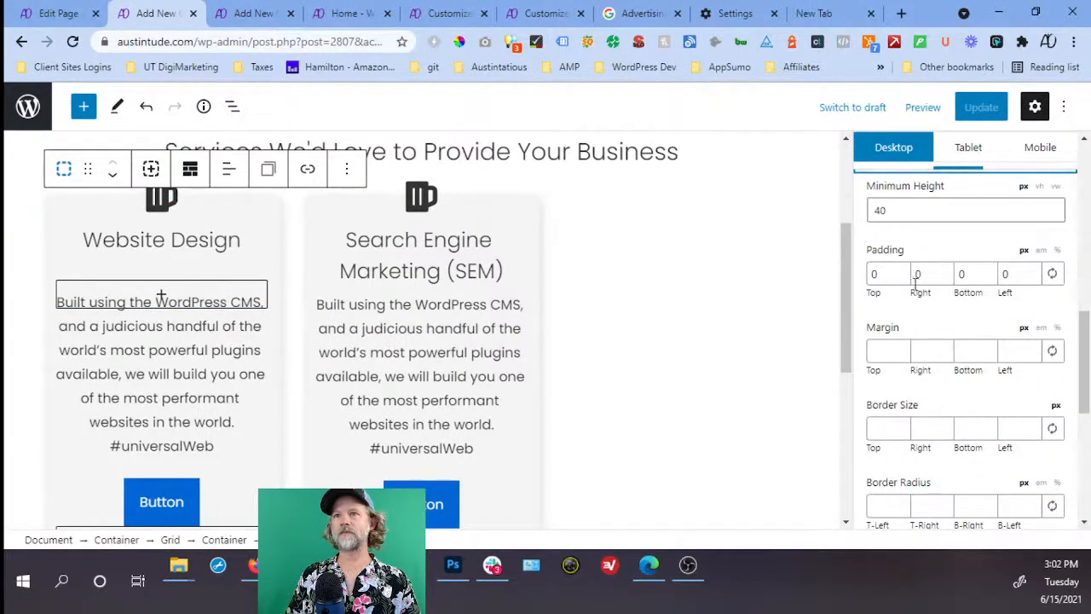
pyautogui.click(899, 209)
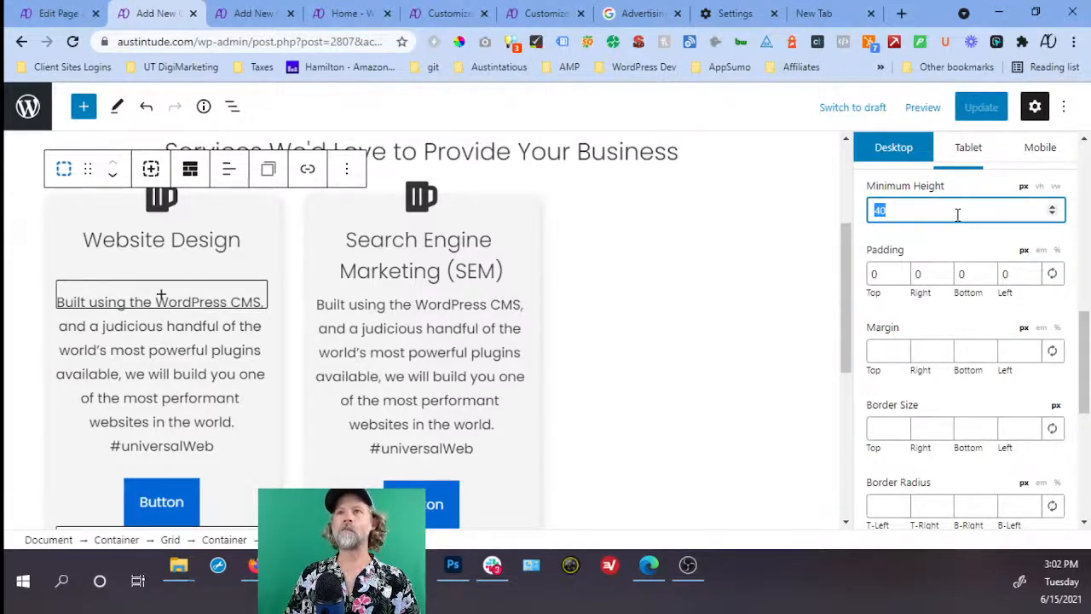
pyautogui.scroll(2, 955, 246)
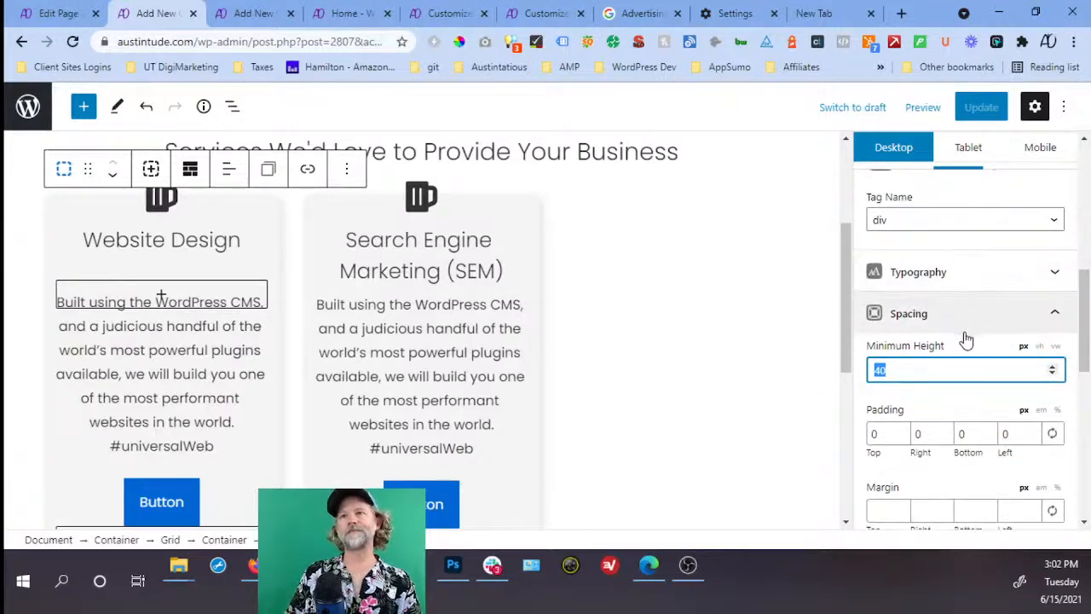
pyautogui.write('00')
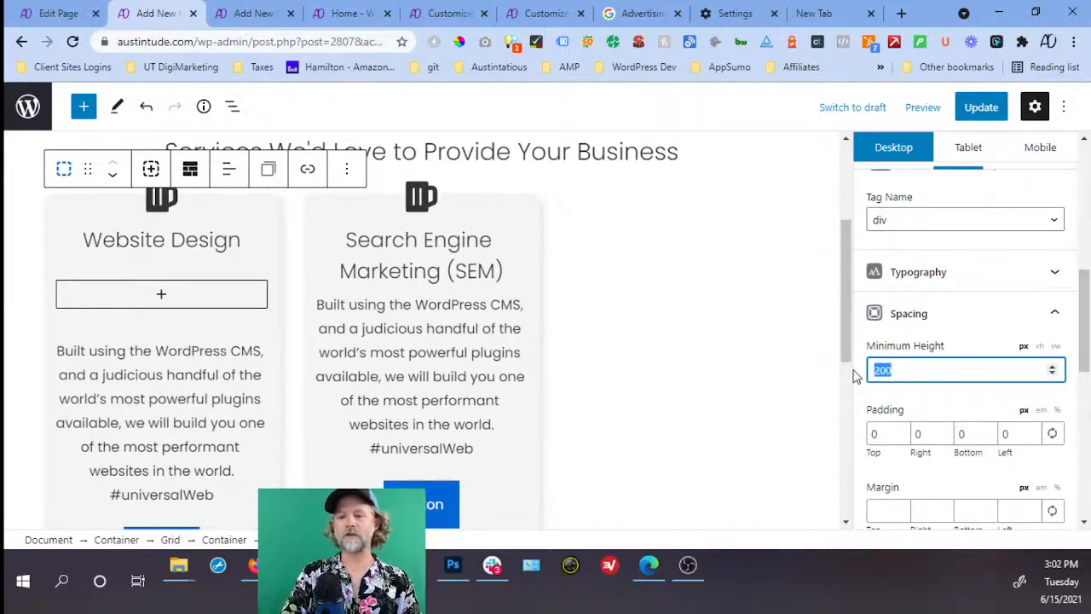
pyautogui.write('150')
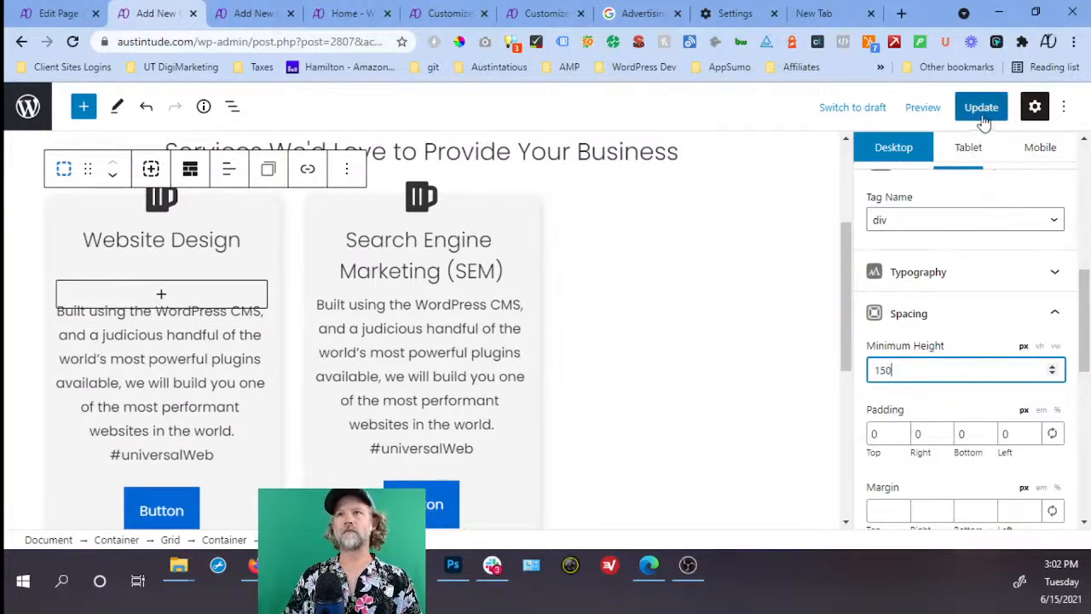
# Set the minimum height of the container around the first card's paragraph to 250 px and update the global style post.
pyautogui.click(261, 370)
pyautogui.click(232, 106)
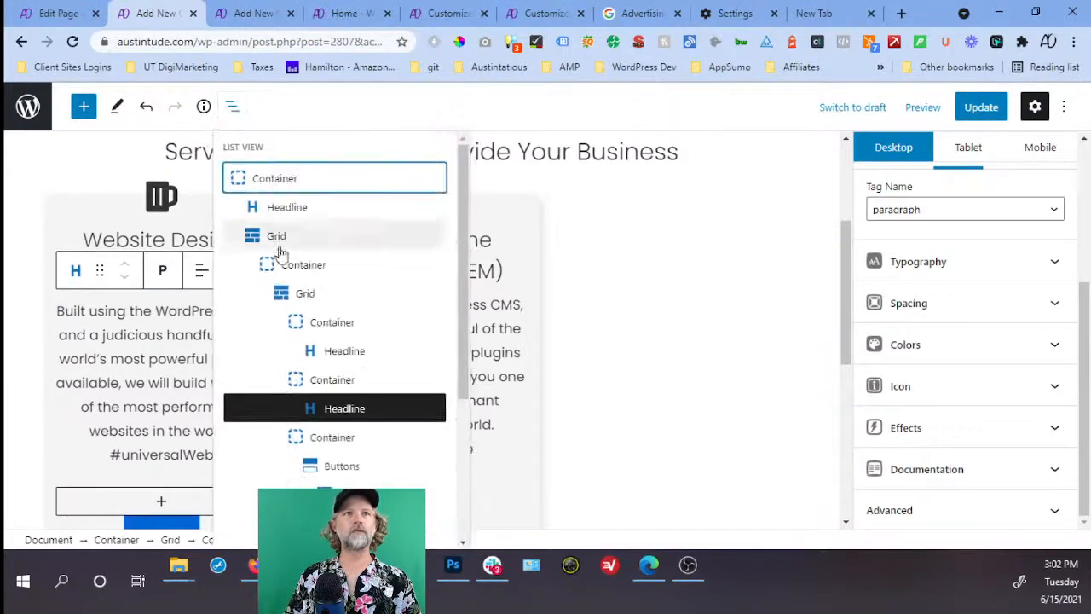
pyautogui.click(324, 378)
pyautogui.click(916, 311)
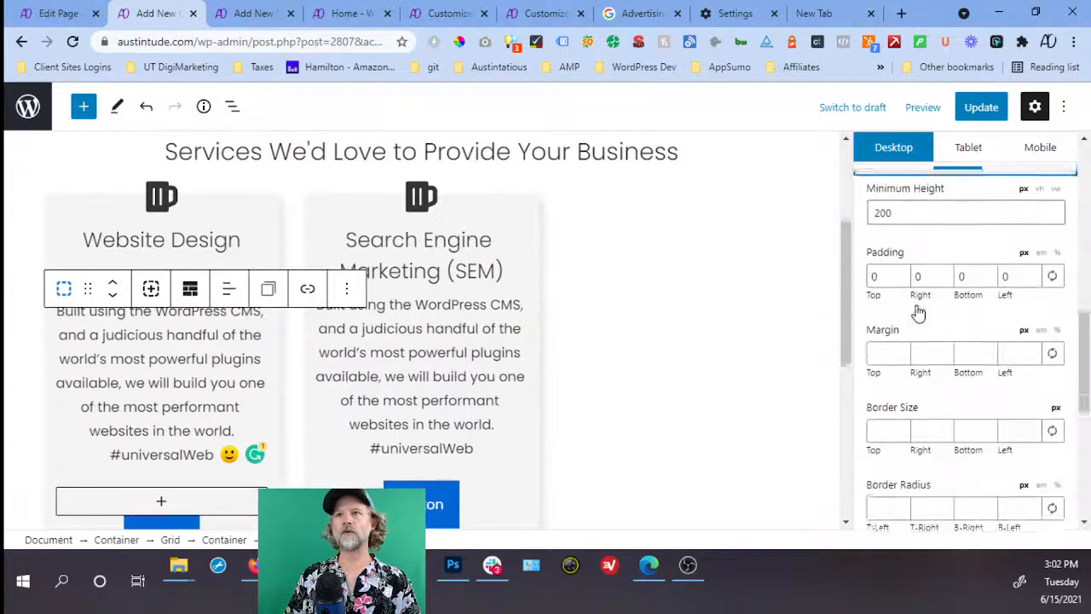
pyautogui.moveTo(906, 213); pyautogui.dragTo(867, 213)
pyautogui.write('3')
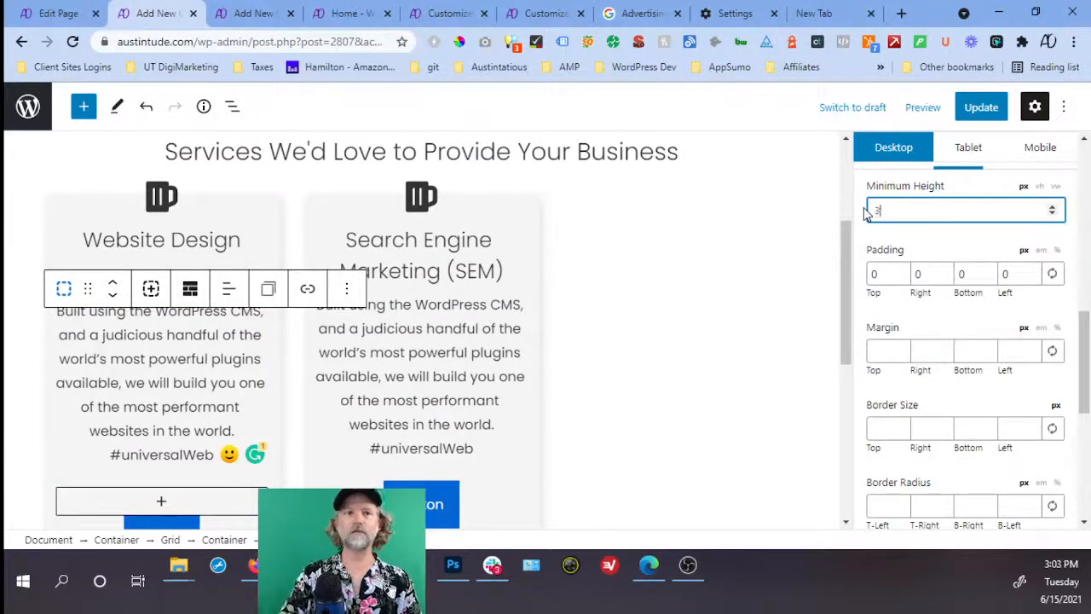
pyautogui.write('00')
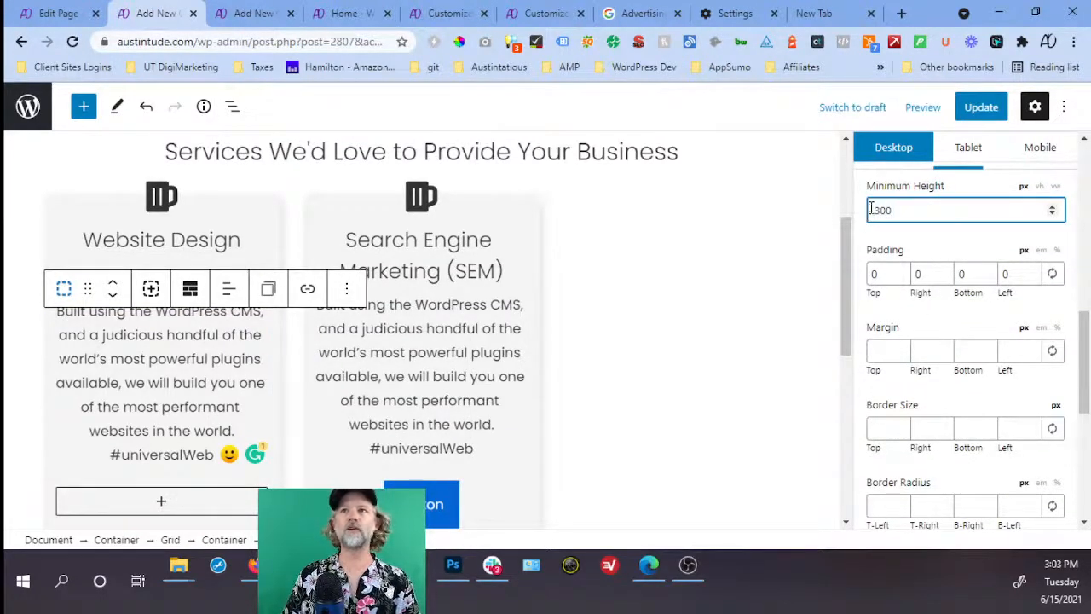
pyautogui.write('250')
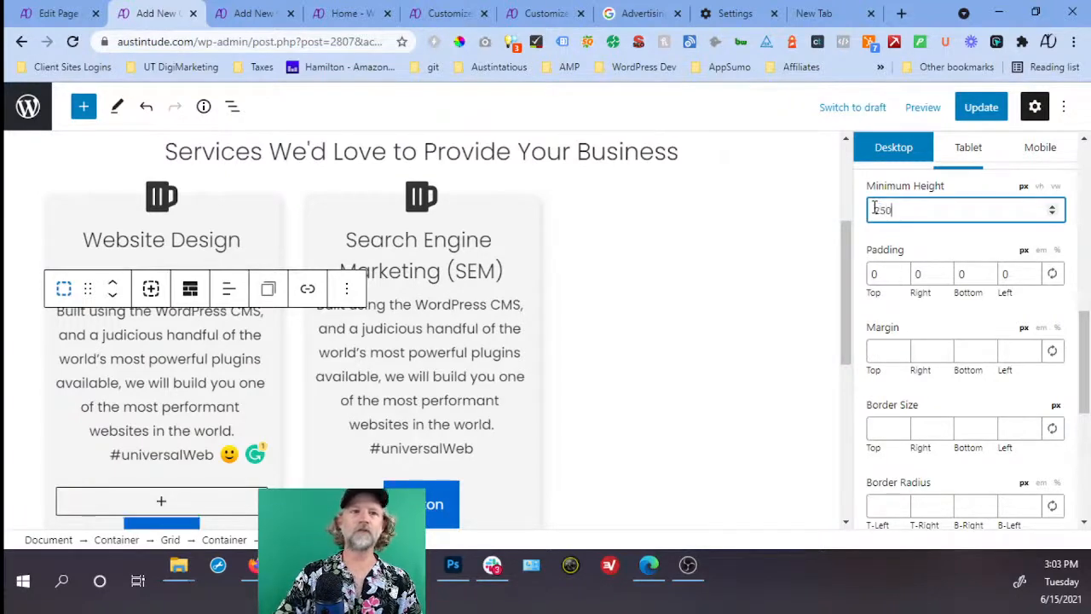
pyautogui.click(975, 106)
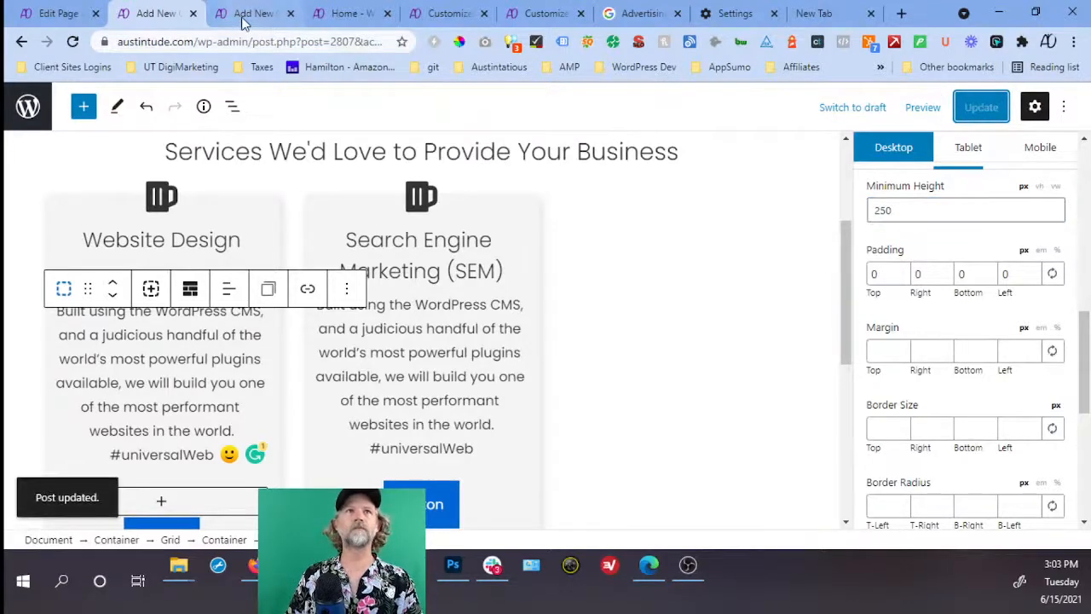
# Clear the browser's history, cookies and cache for the last hour and reload the live home page to check the new card heights.
pyautogui.click(327, 17)
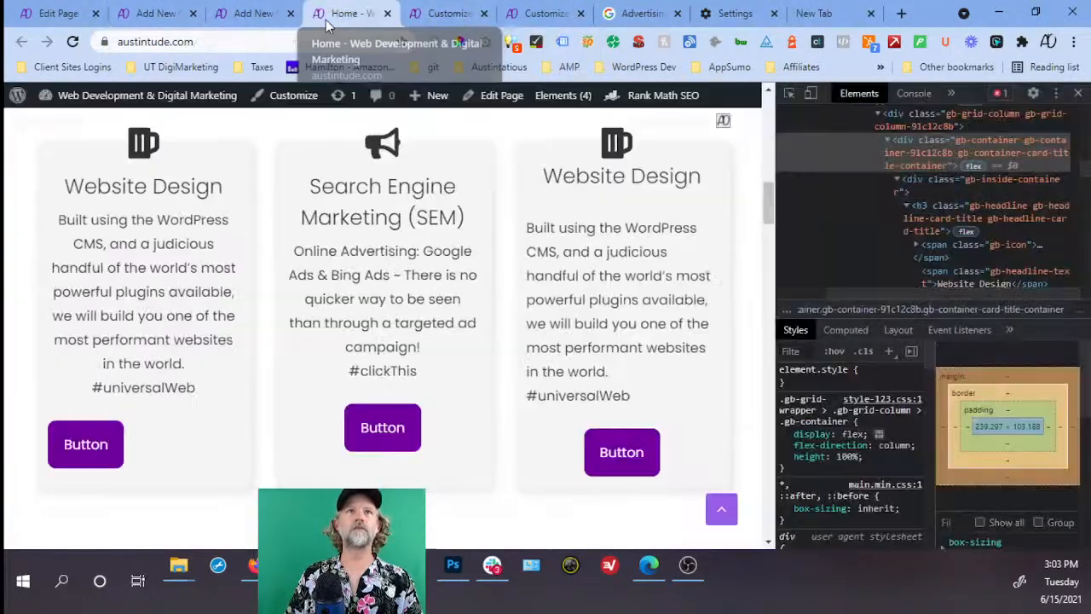
pyautogui.press('F5')
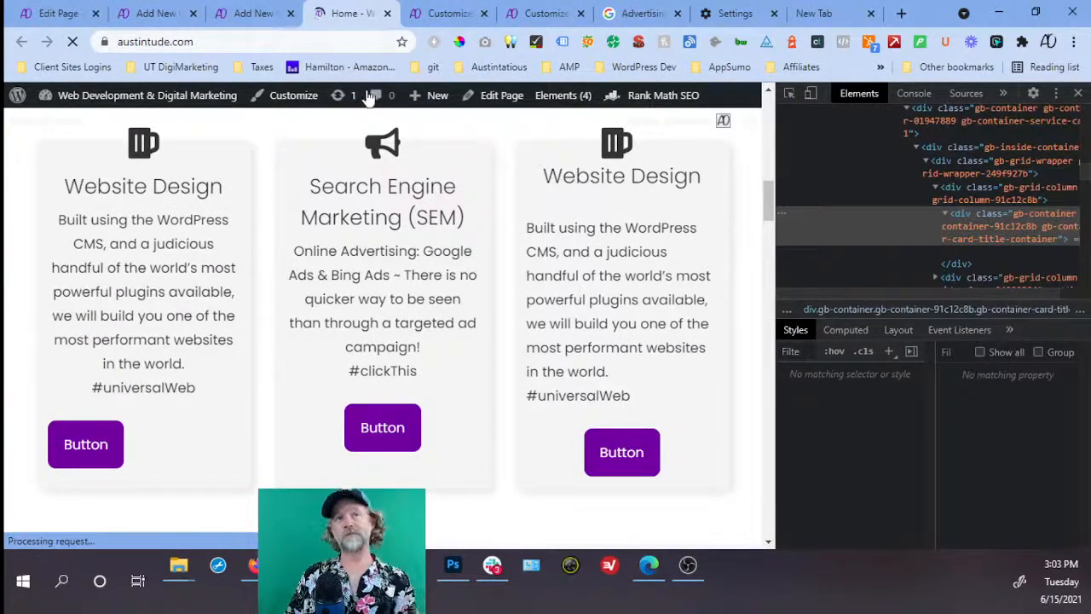
pyautogui.click(712, 15)
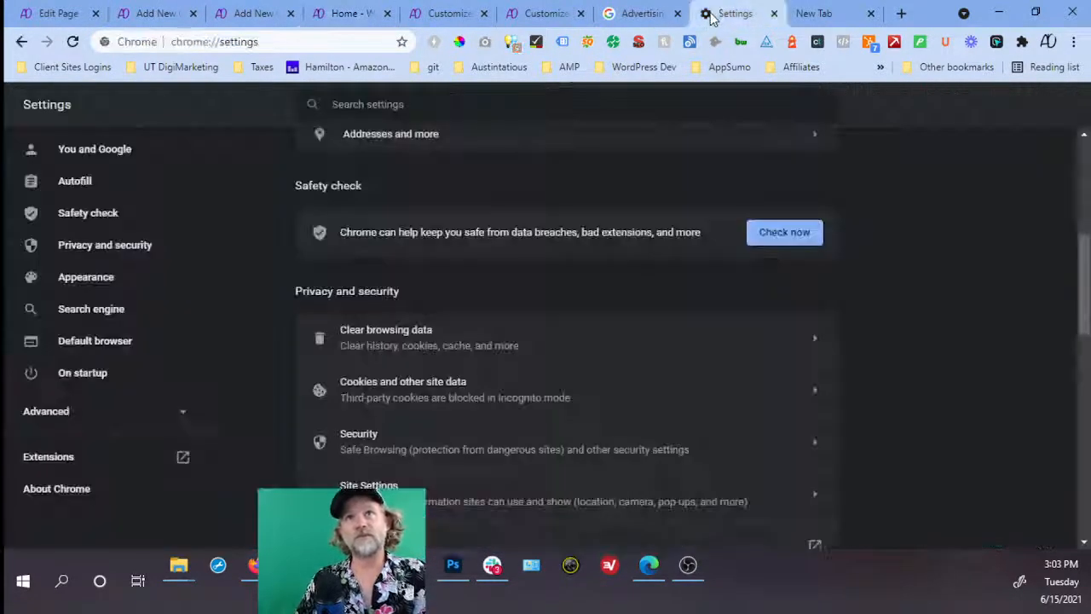
pyautogui.click(755, 334)
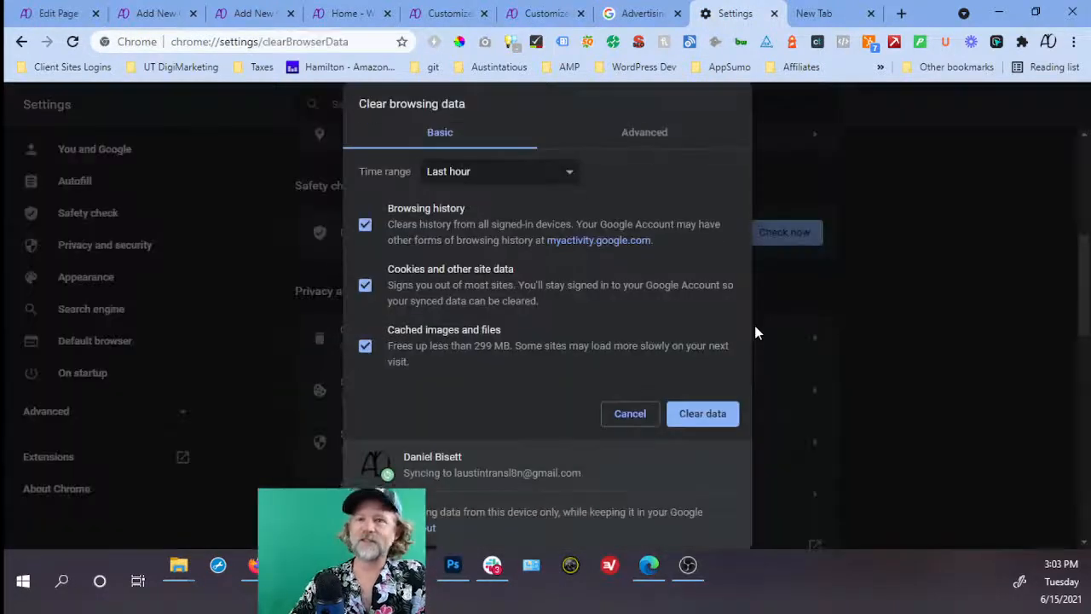
pyautogui.click(730, 415)
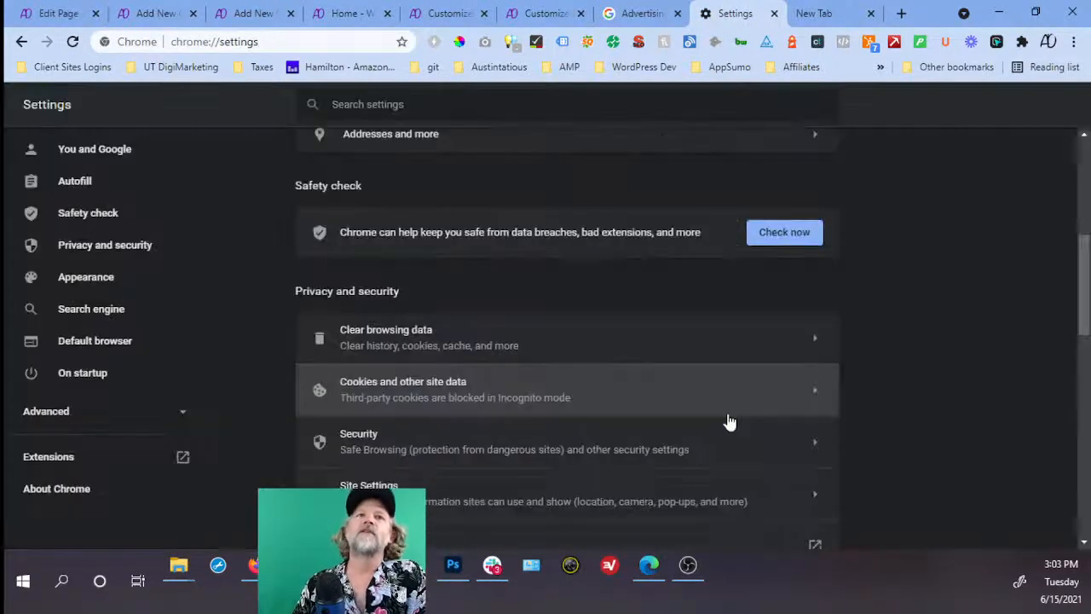
pyautogui.click(349, 14)
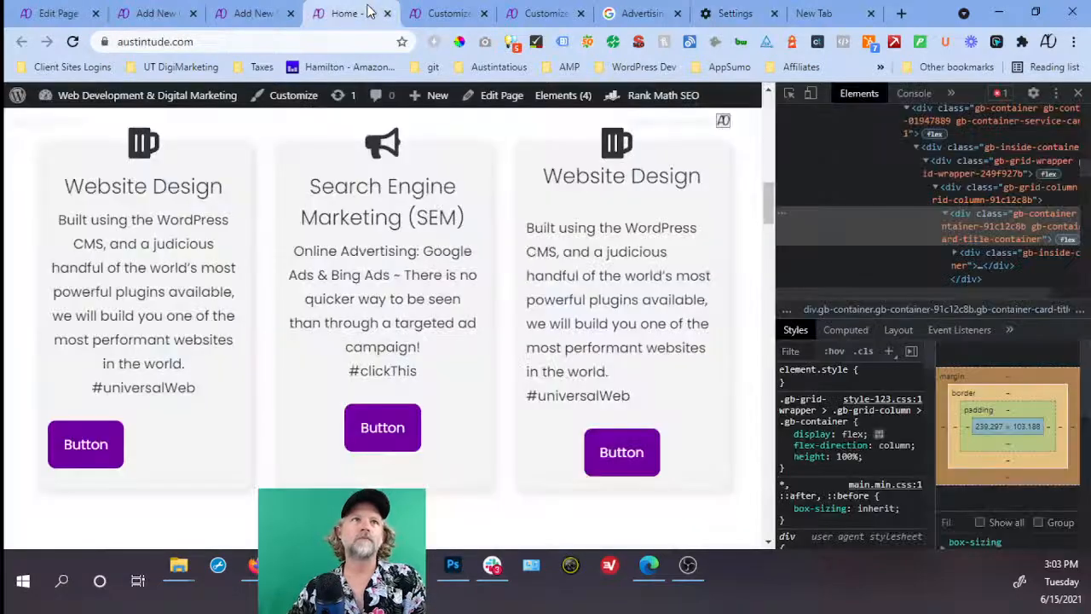
pyautogui.click(72, 40)
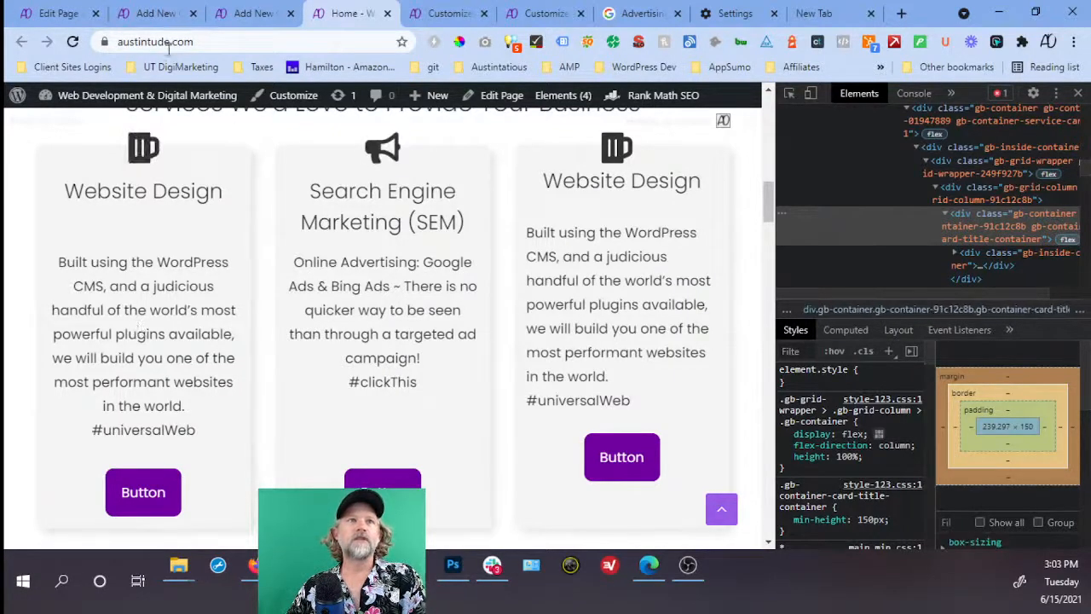
# In the home page editor, left-align the paragraphs of the first Website Design and Search Engine Marketing cards and update the page.
pyautogui.click(85, 14)
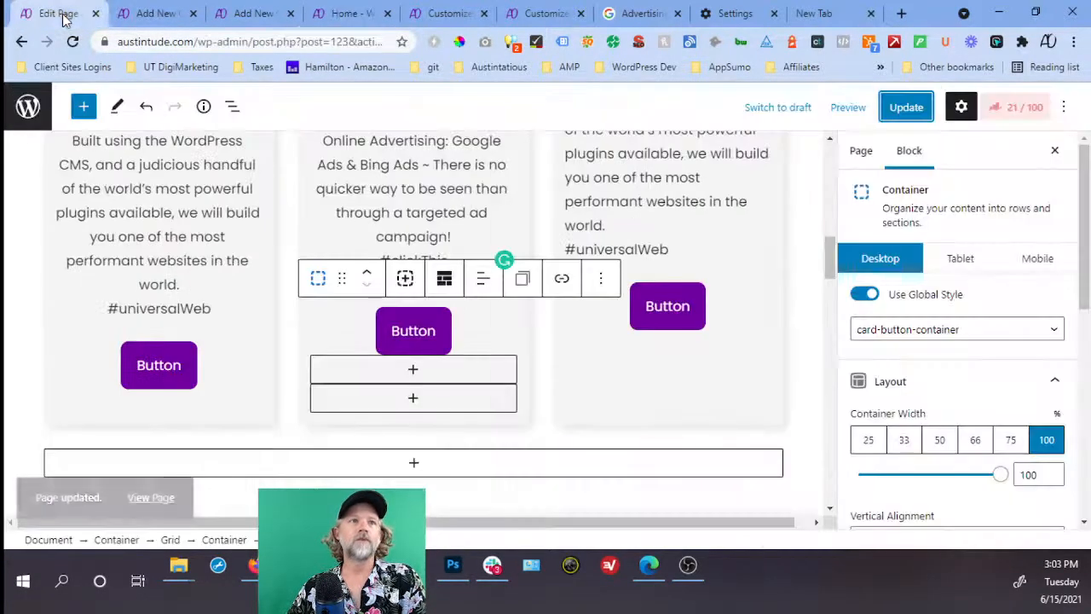
pyautogui.click(169, 260)
pyautogui.click(202, 153)
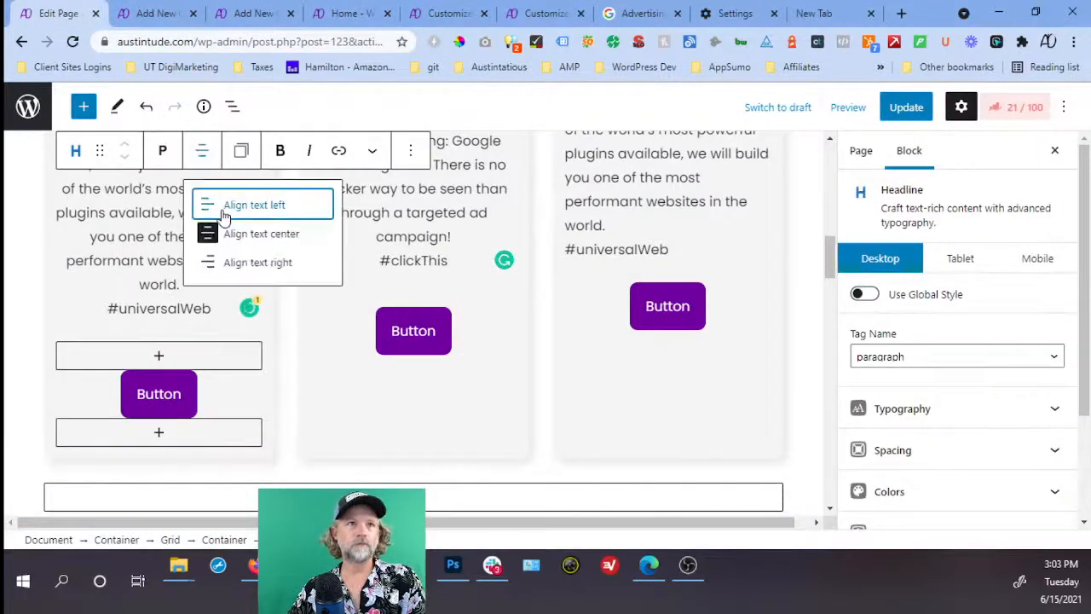
pyautogui.click(223, 213)
pyautogui.click(377, 212)
pyautogui.click(453, 151)
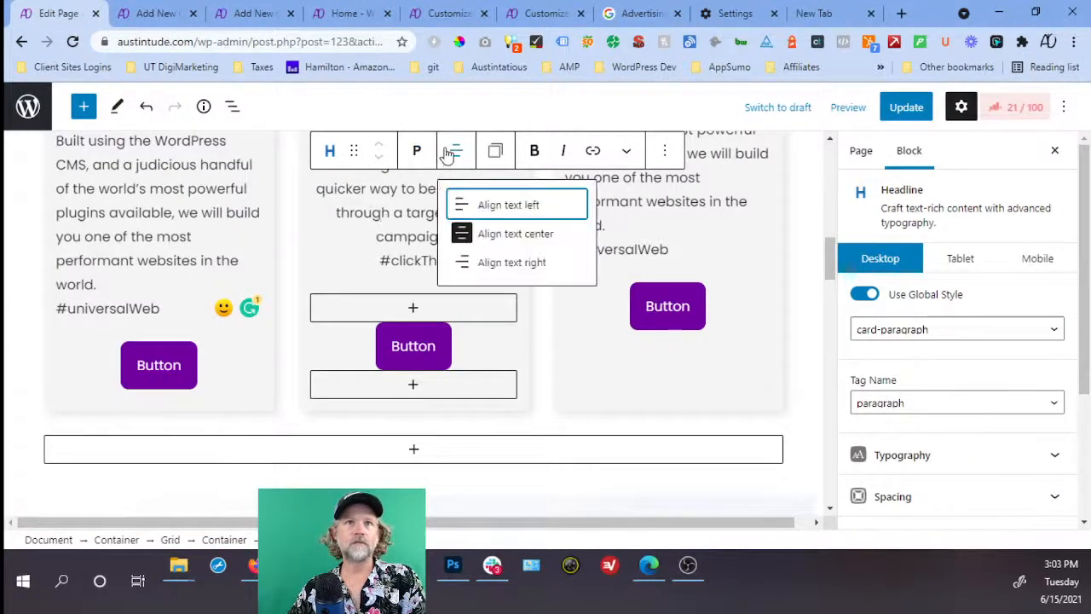
pyautogui.click(460, 208)
pyautogui.scroll(2, 457, 221)
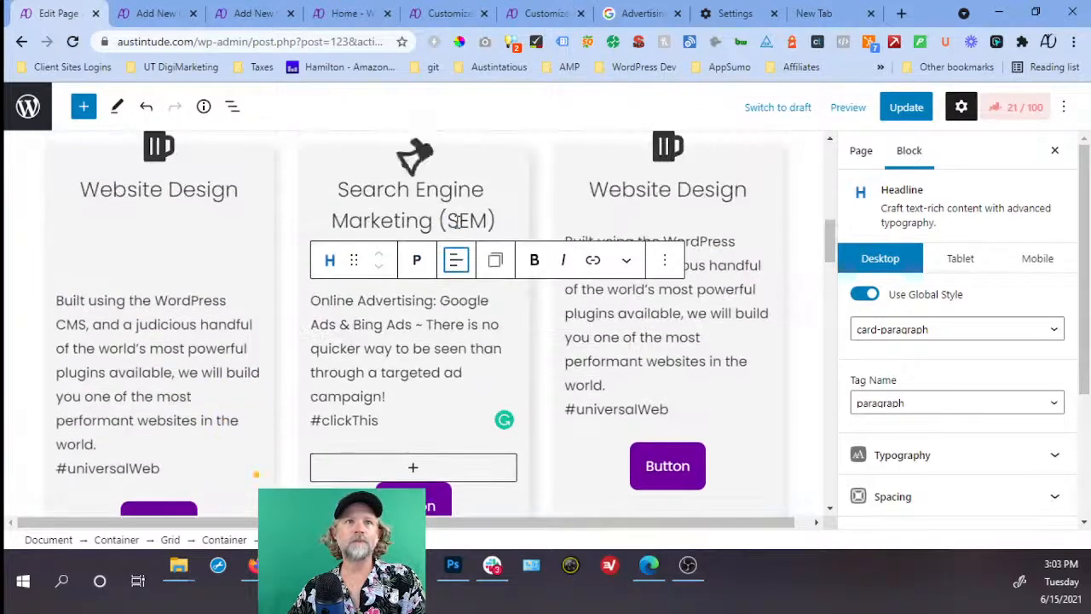
pyautogui.click(906, 106)
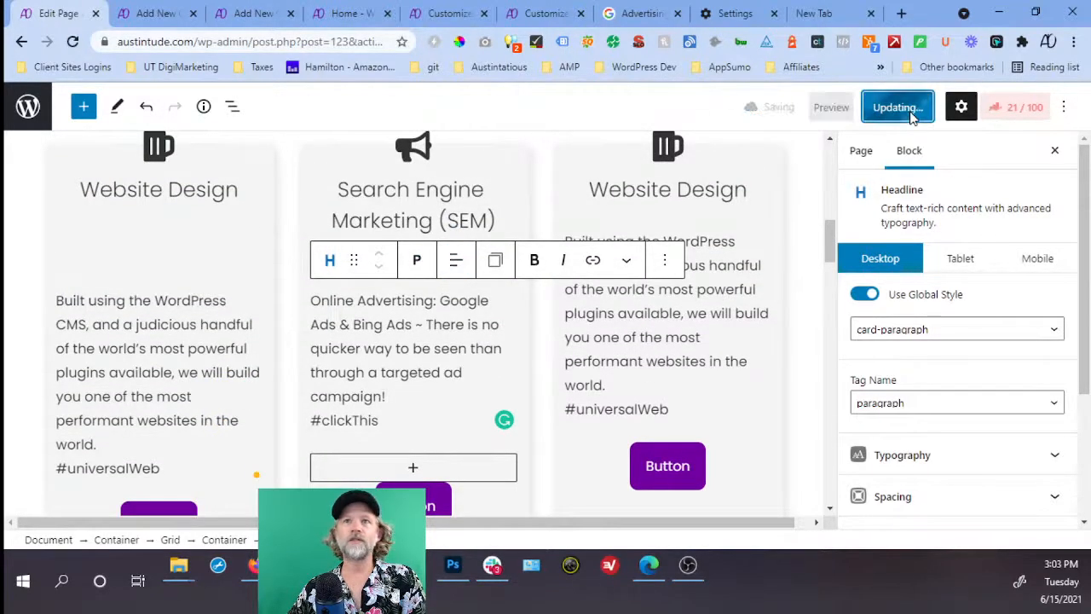
# Clear the last hour of browsing data again and reload the live home page to check the left-aligned paragraphs and button positions.
pyautogui.click(347, 13)
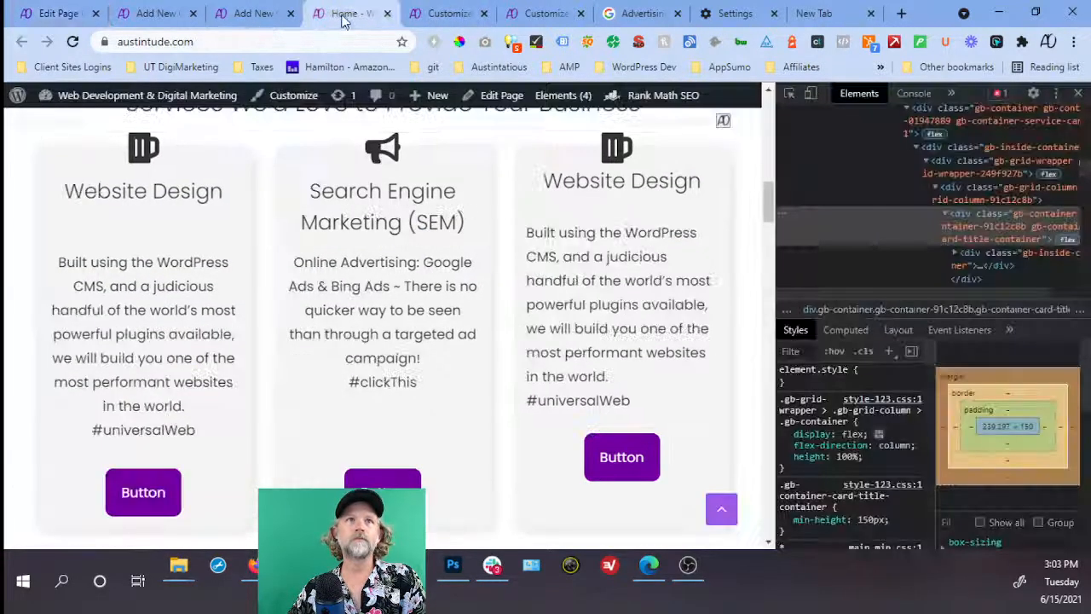
pyautogui.click(74, 41)
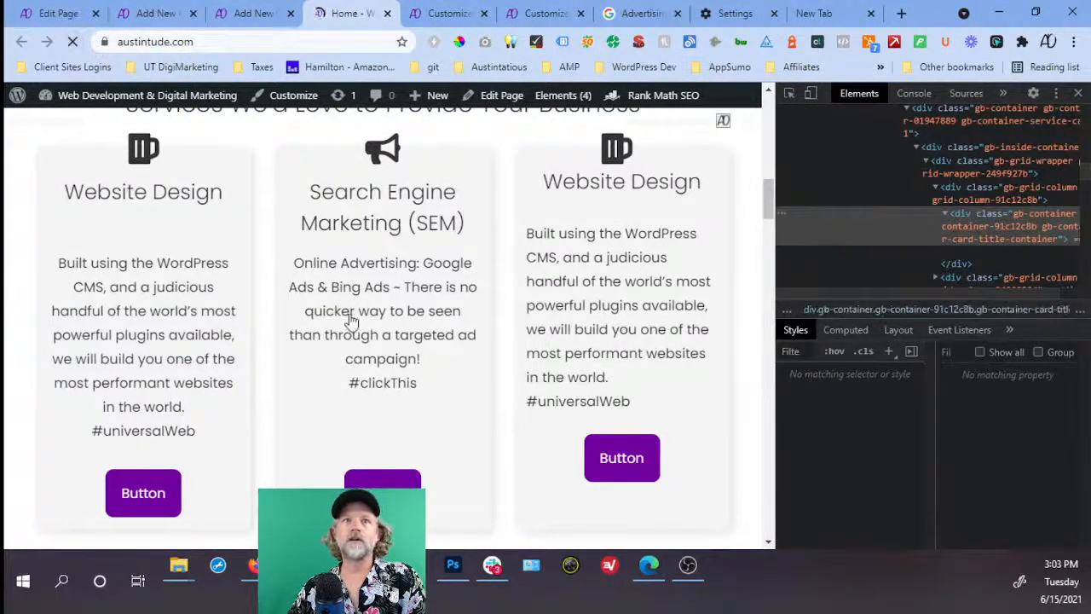
pyautogui.click(724, 15)
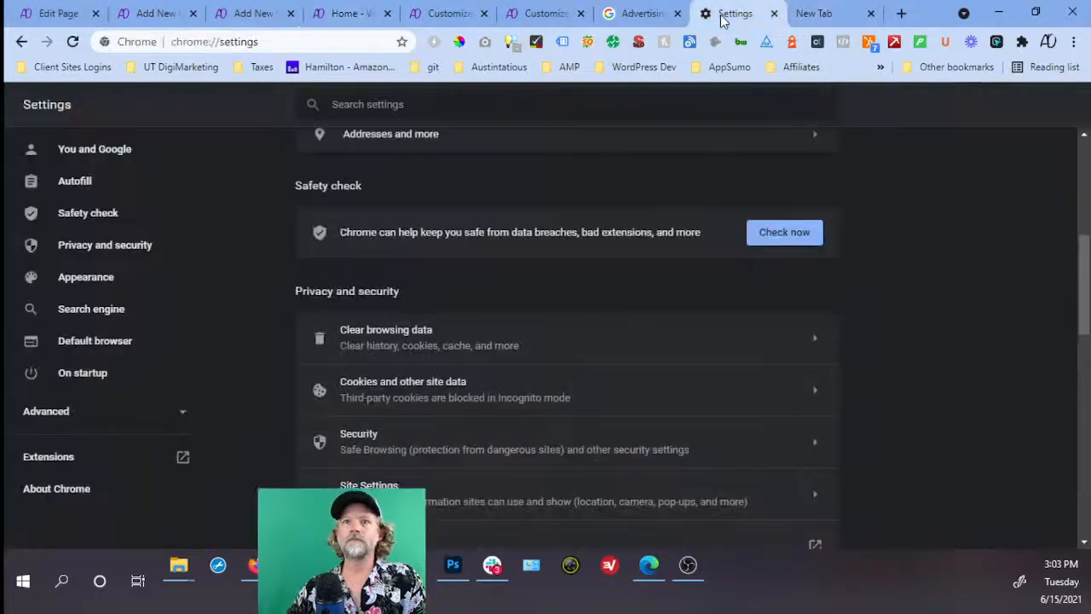
pyautogui.hotkey('ctrl', 'shift', 'Delete')
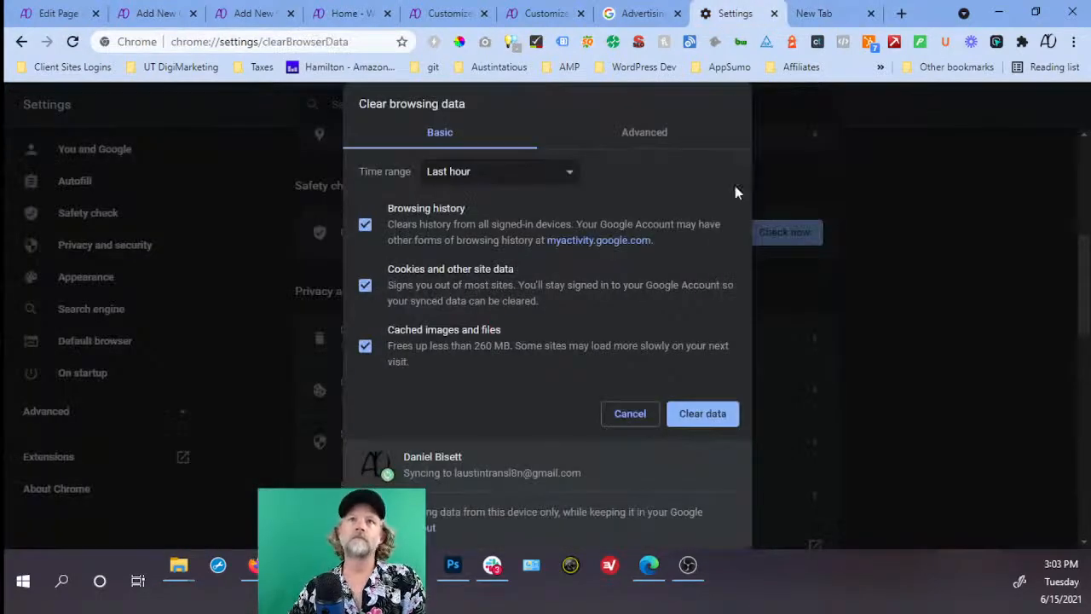
pyautogui.click(704, 414)
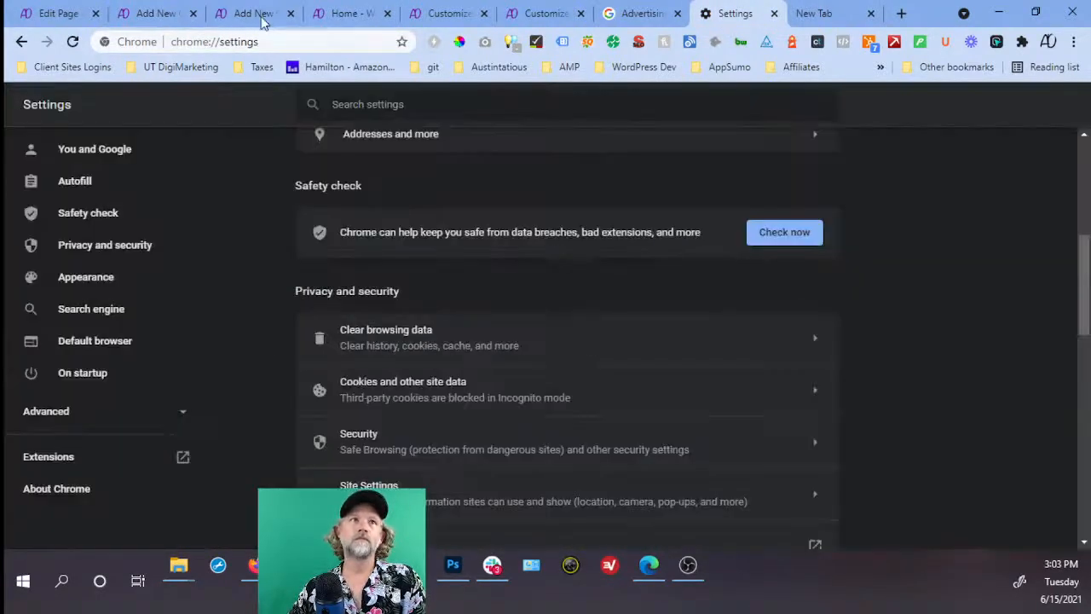
pyautogui.click(344, 15)
pyautogui.click(73, 41)
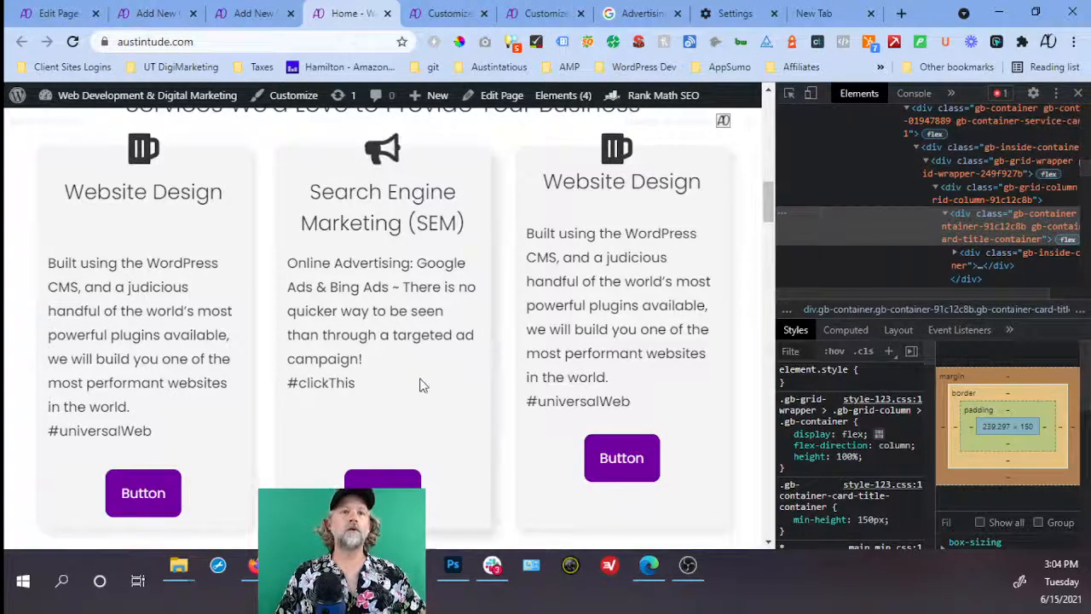
pyautogui.scroll(-2, 418, 383)
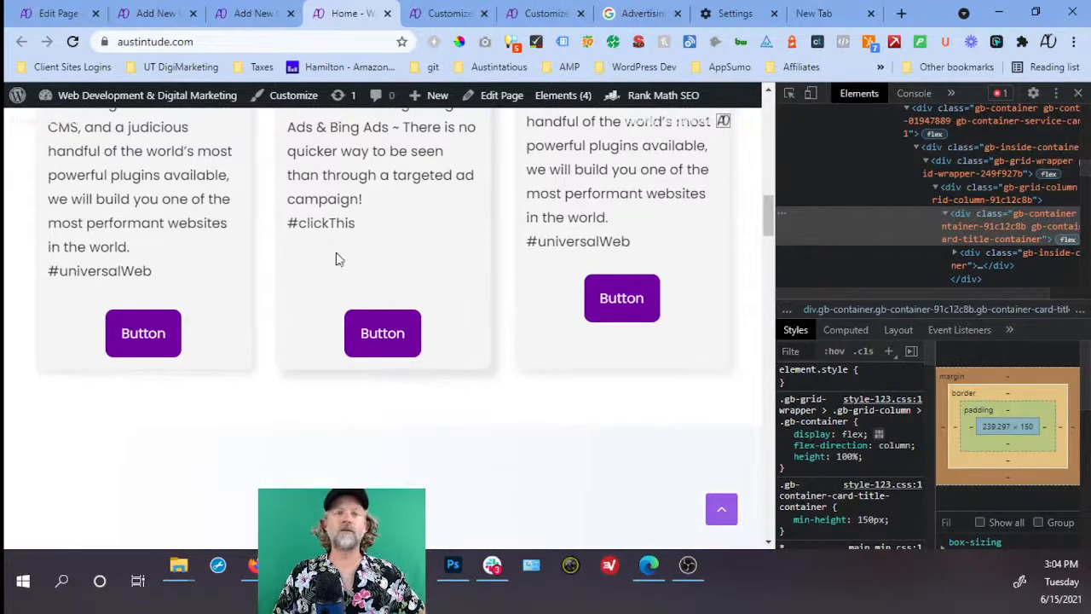
pyautogui.scroll(2, 294, 273)
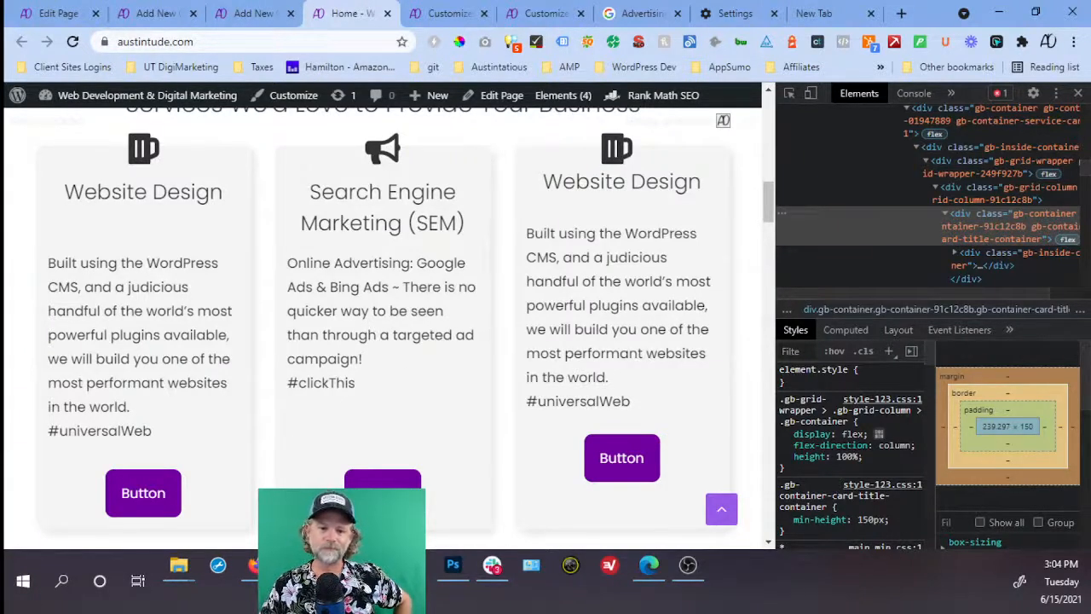
# Load austintatiousdesign.co in the empty browser tab.
pyautogui.click(493, 565)
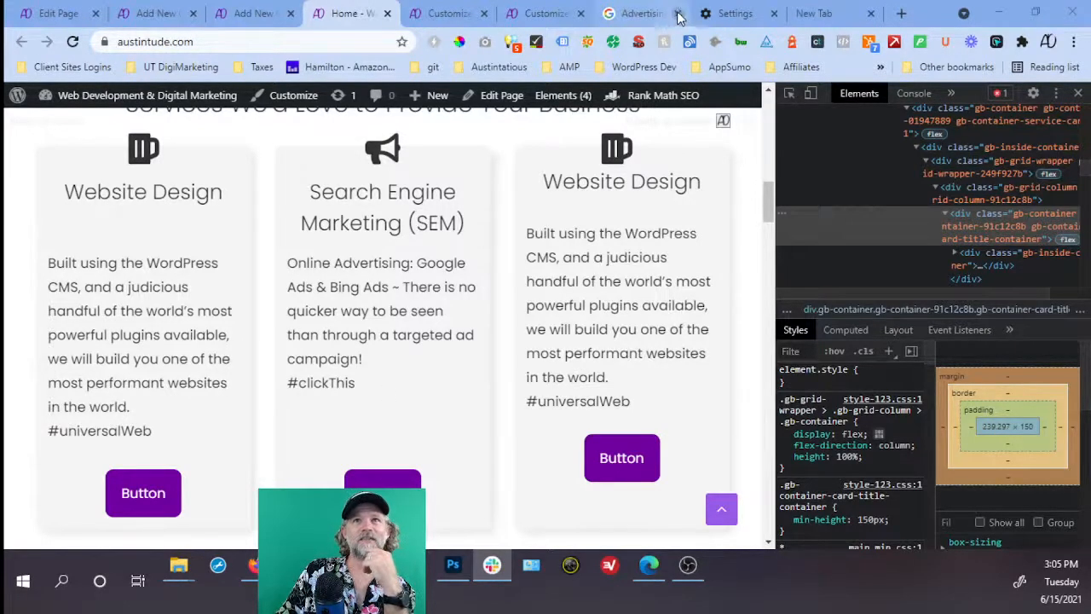
pyautogui.click(550, 16)
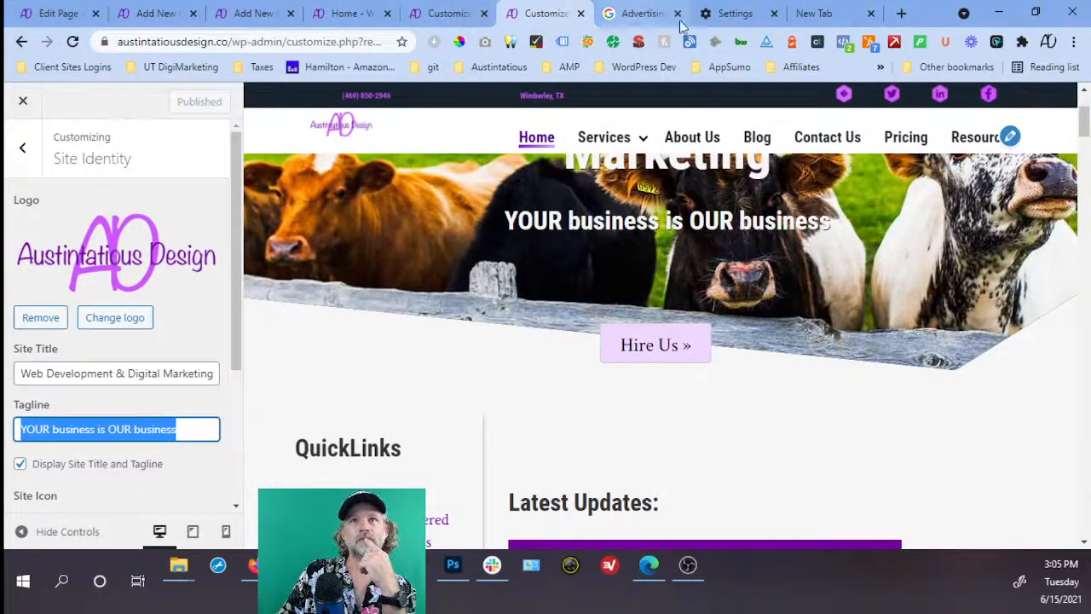
pyautogui.click(740, 17)
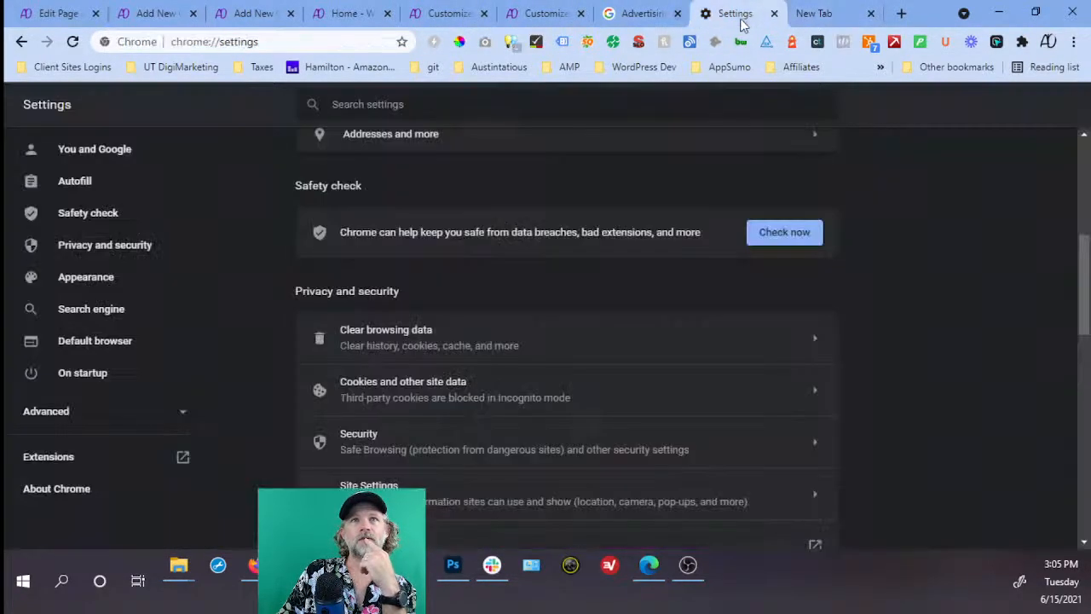
pyautogui.click(827, 14)
pyautogui.write('aus')
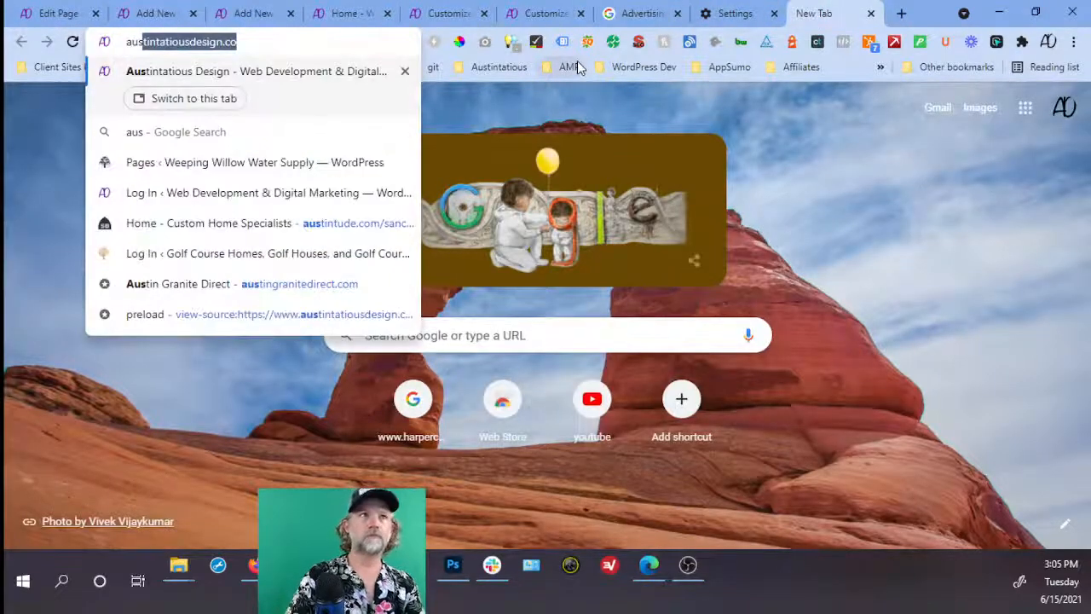
pyautogui.press('Return')
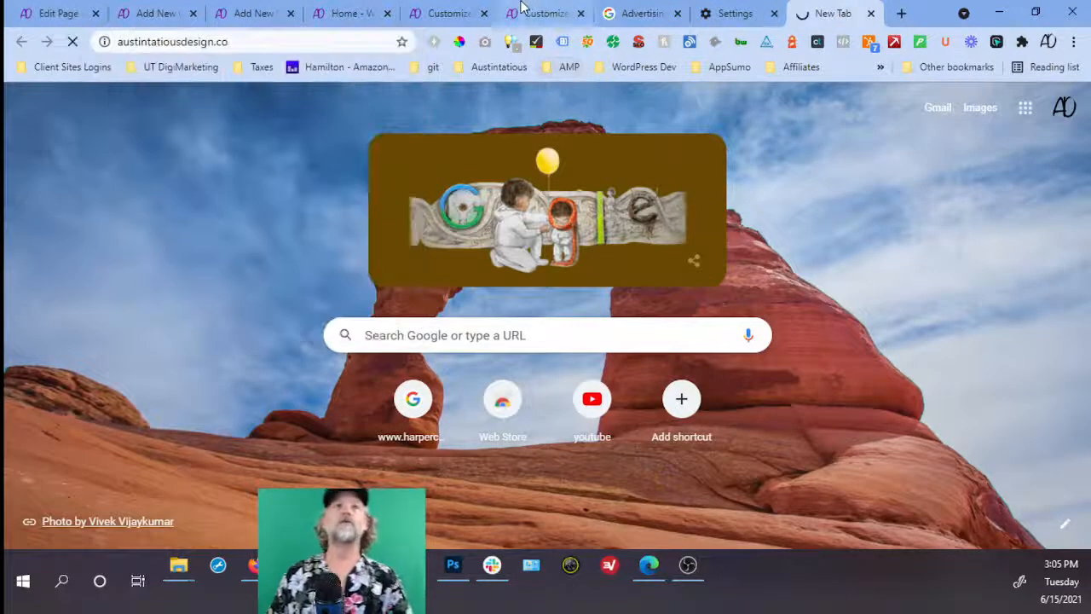
# In the home page editor, delete the third Website Design card and duplicate the Search Engine Marketing (SEM) card in its place.
pyautogui.click(66, 17)
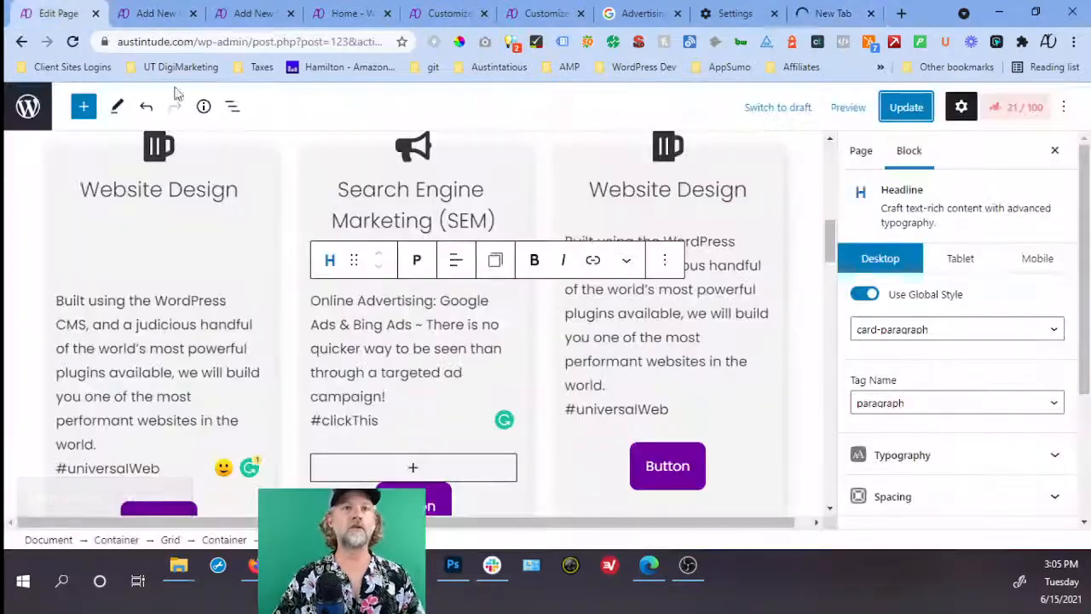
pyautogui.click(631, 183)
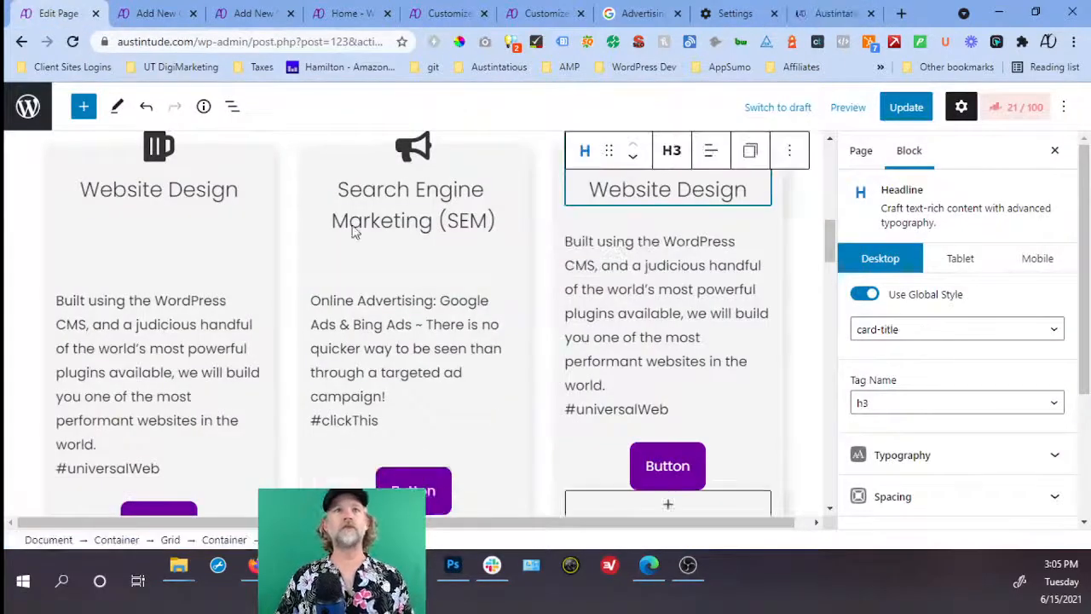
pyautogui.scroll(1, 353, 226)
pyautogui.click(230, 107)
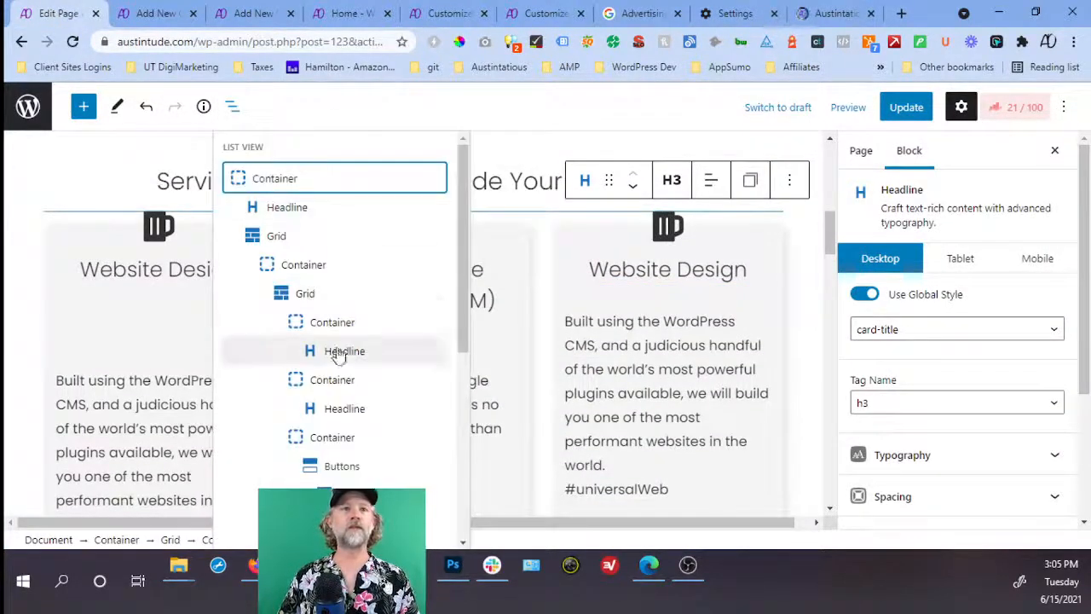
pyautogui.scroll(-2, 335, 400)
pyautogui.click(329, 414)
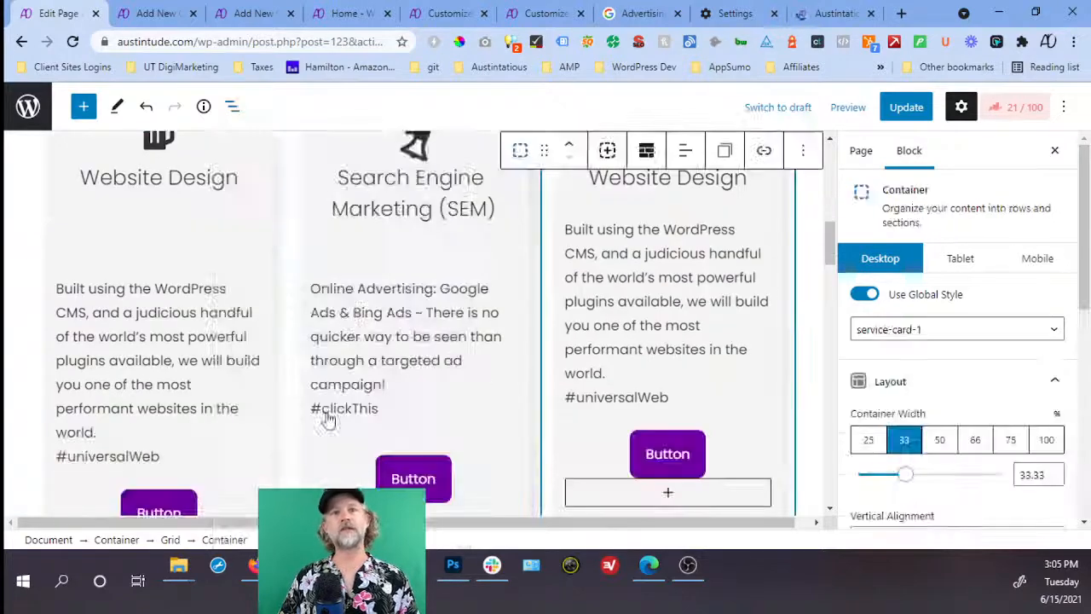
pyautogui.press('Delete')
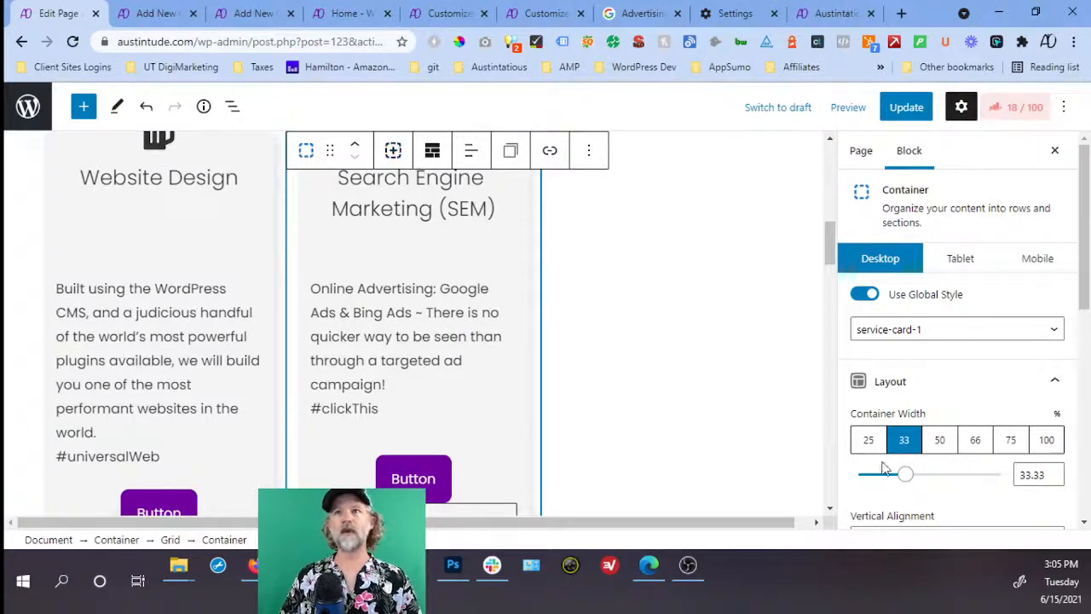
pyautogui.click(393, 150)
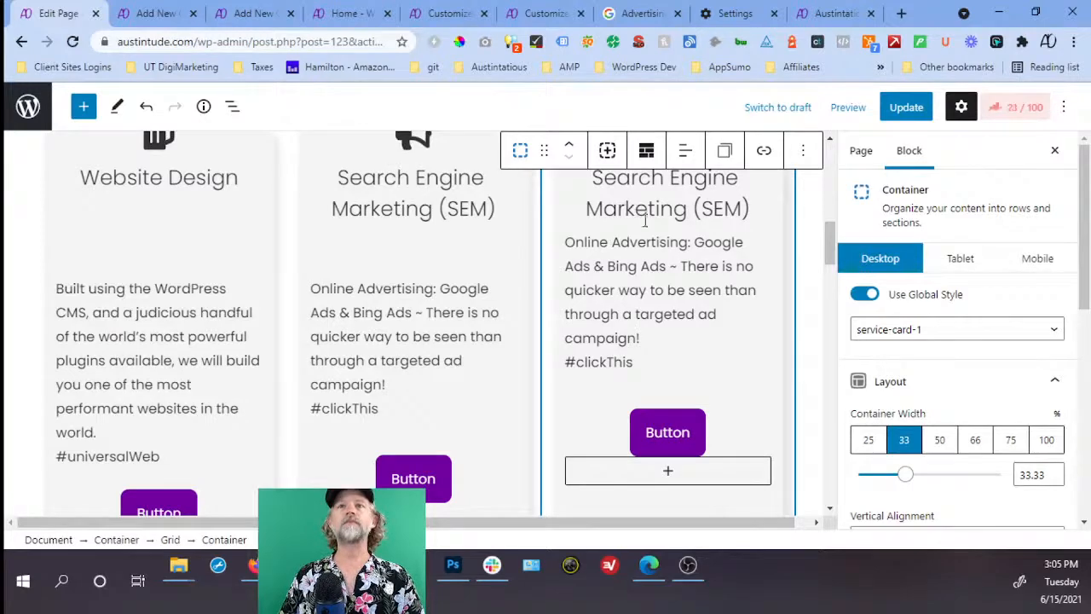
# Look through the service cards on austintatiousdesign.co for content to use in the third card.
pyautogui.scroll(2, 645, 221)
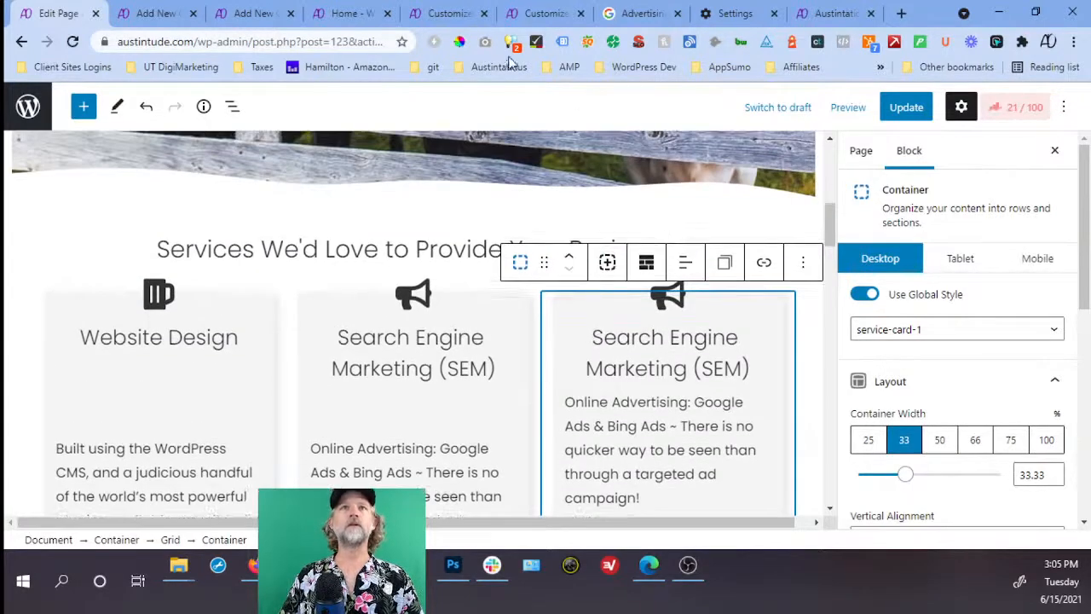
pyautogui.click(824, 16)
pyautogui.scroll(-5, 722, 315)
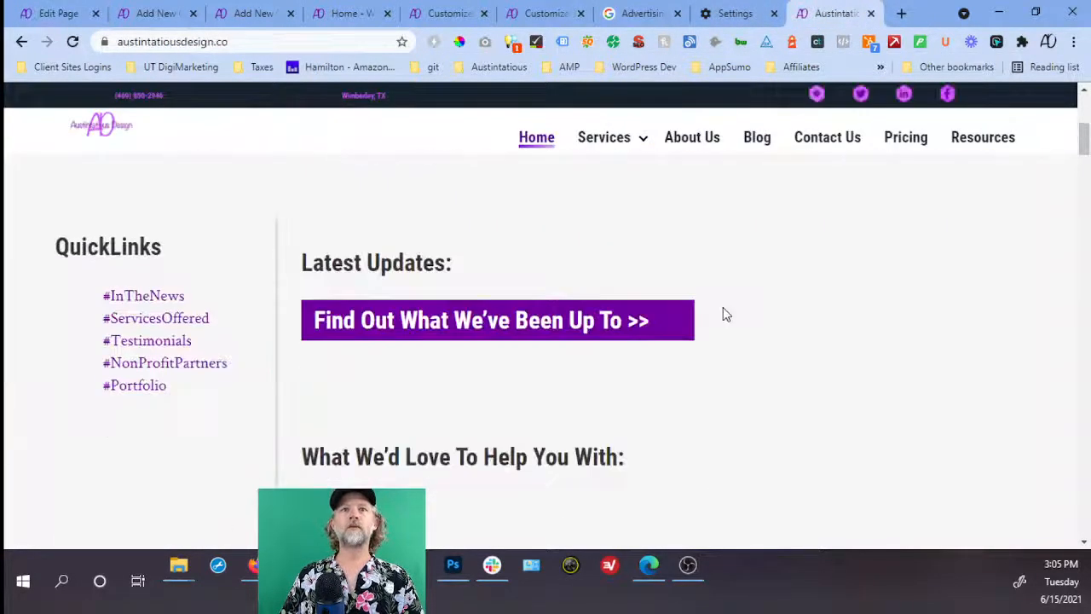
pyautogui.scroll(-5, 725, 314)
pyautogui.scroll(-4, 726, 314)
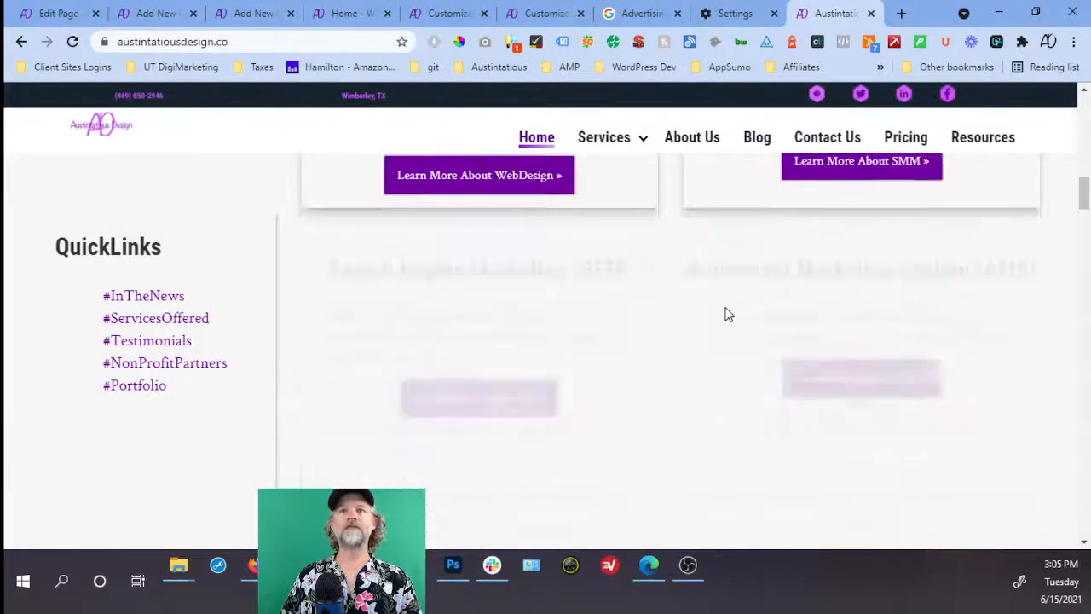
pyautogui.scroll(-2, 601, 329)
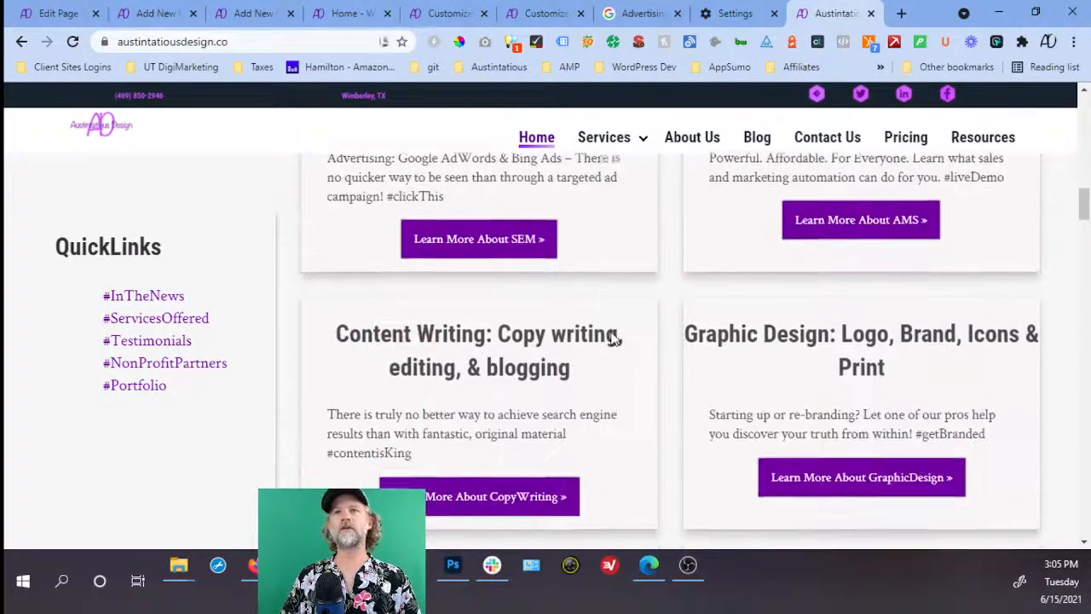
pyautogui.scroll(-1, 612, 332)
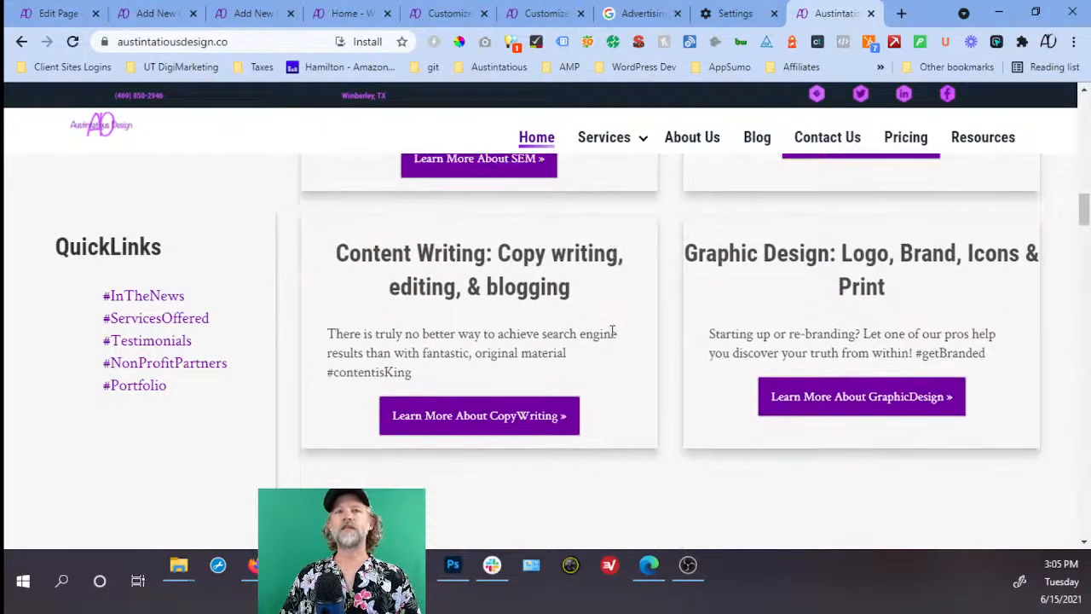
pyautogui.scroll(5, 653, 341)
pyautogui.scroll(2, 653, 340)
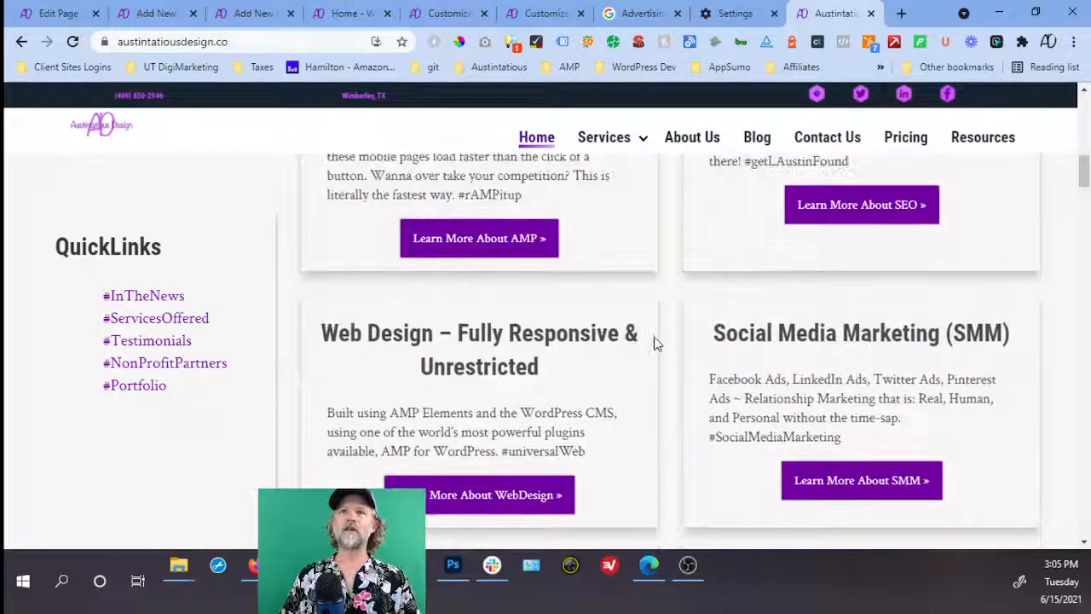
pyautogui.scroll(2, 658, 342)
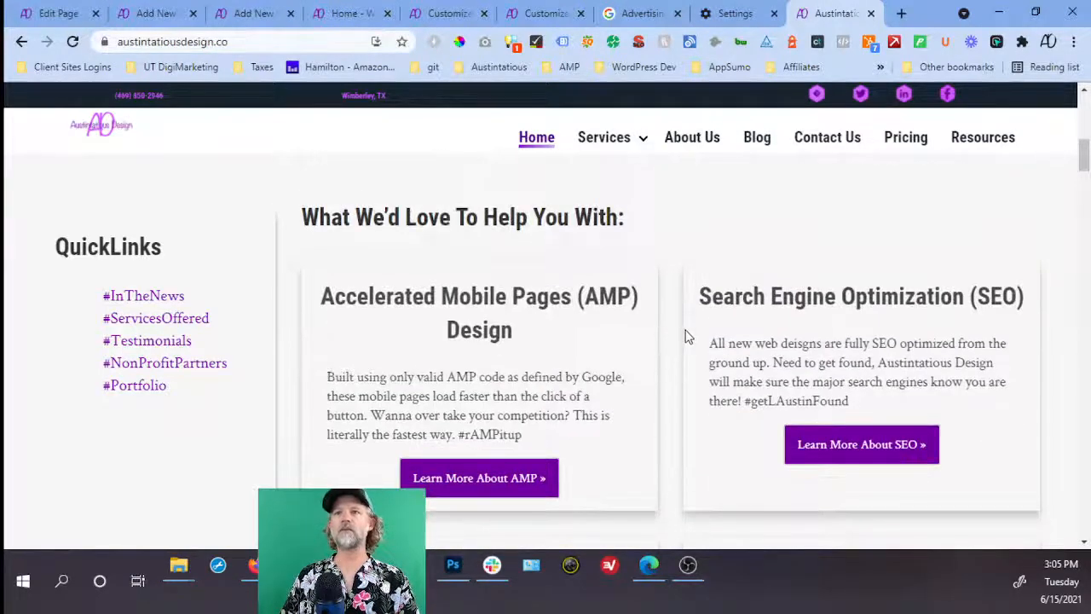
# Copy the heading "Search Engine Optimization (SEO)" from austintatiousdesign.co and replace the third card's title with it in the home page editor.
pyautogui.moveTo(701, 296); pyautogui.dragTo(917, 385)
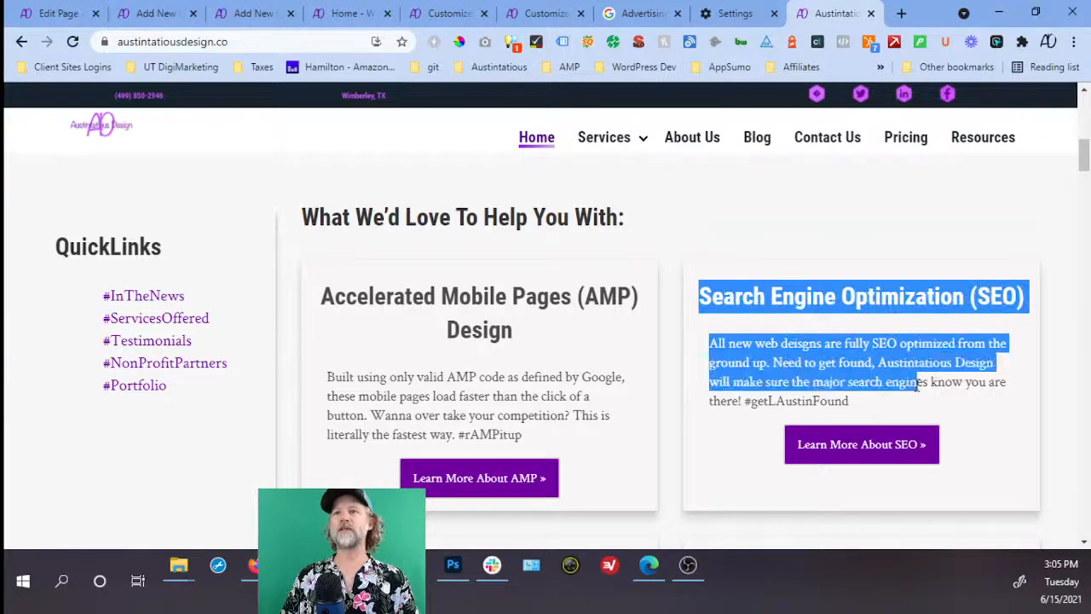
pyautogui.tripleClick(764, 294)
pyautogui.hotkey('ctrl', 'c')
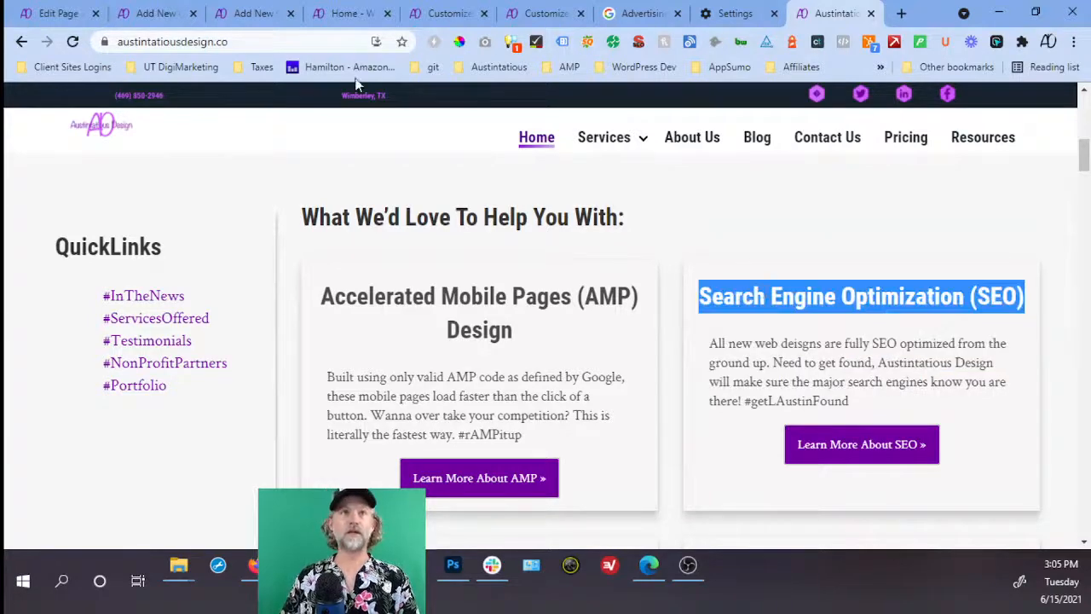
pyautogui.click(57, 14)
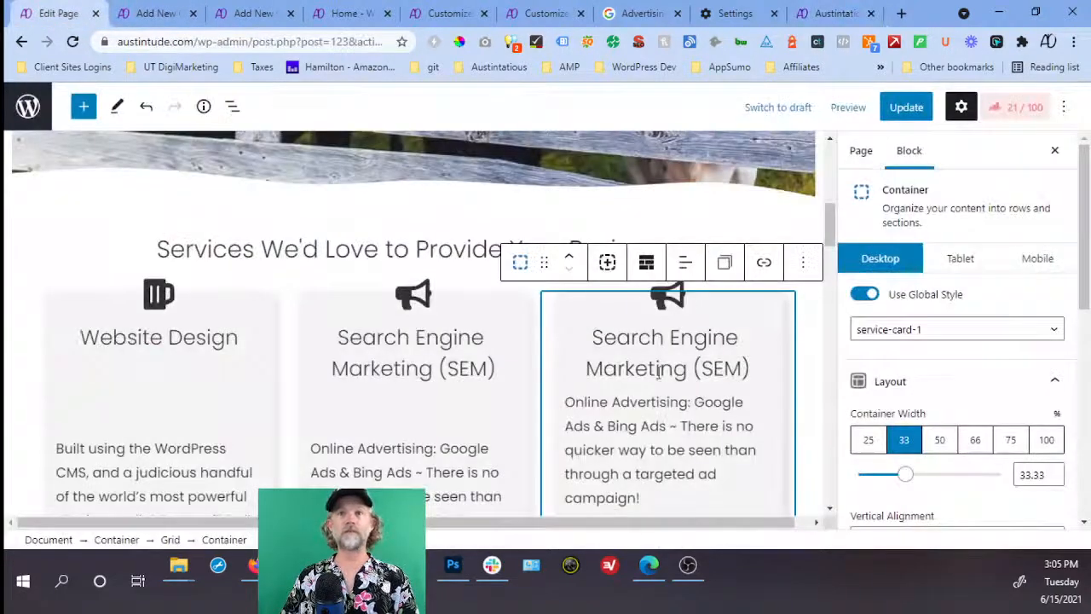
pyautogui.doubleClick(637, 344)
pyautogui.moveTo(637, 345); pyautogui.dragTo(751, 372)
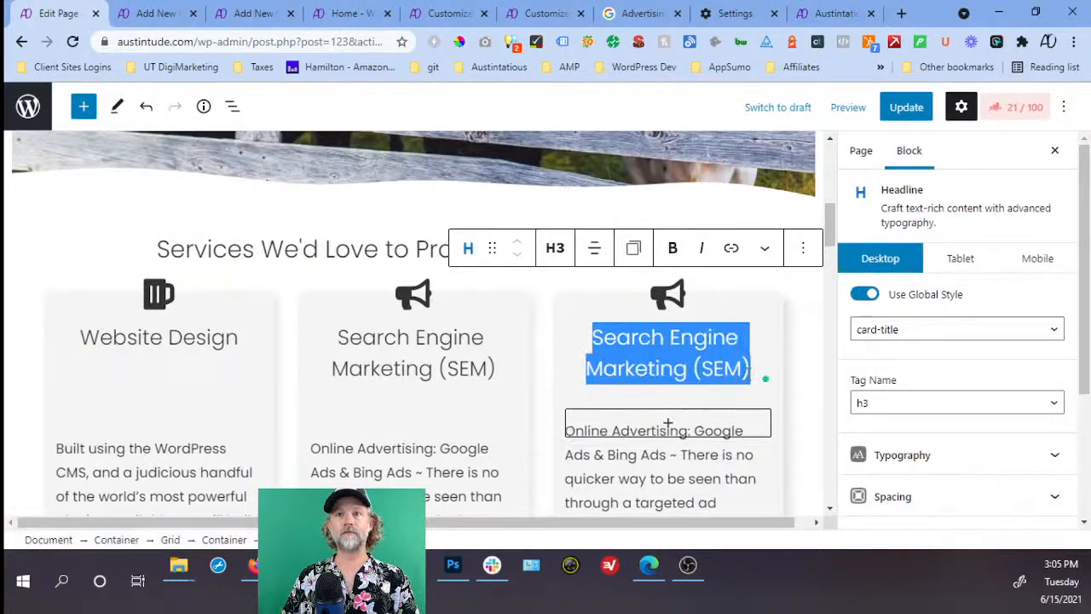
pyautogui.hotkey('ctrl', 'v')
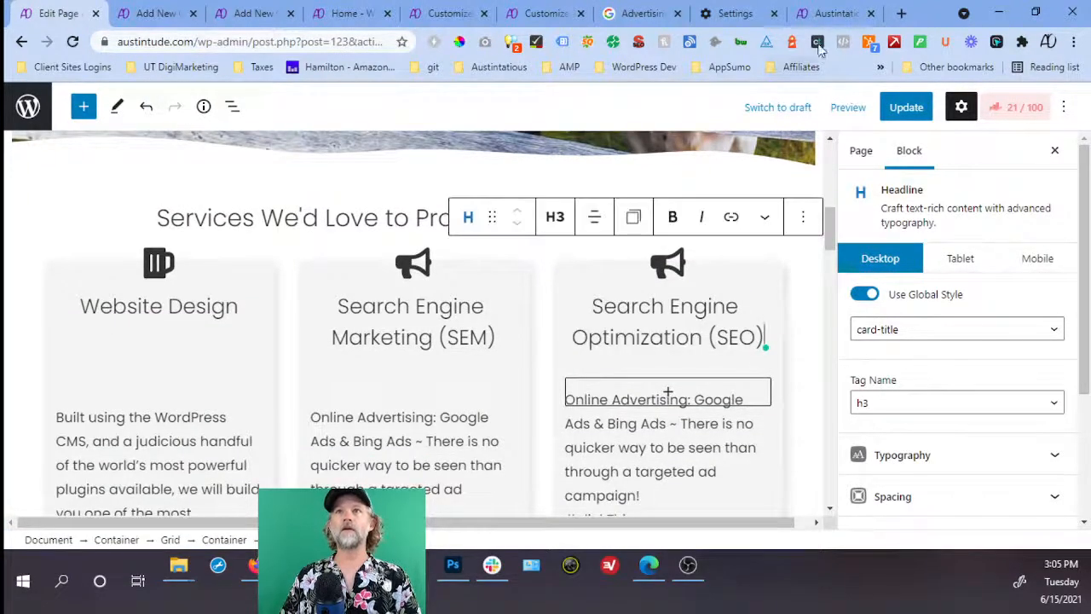
# Replace the third card's paragraph with the SEO description copied from austintatiousdesign.co and remove the leftover #clickThis.
pyautogui.click(822, 14)
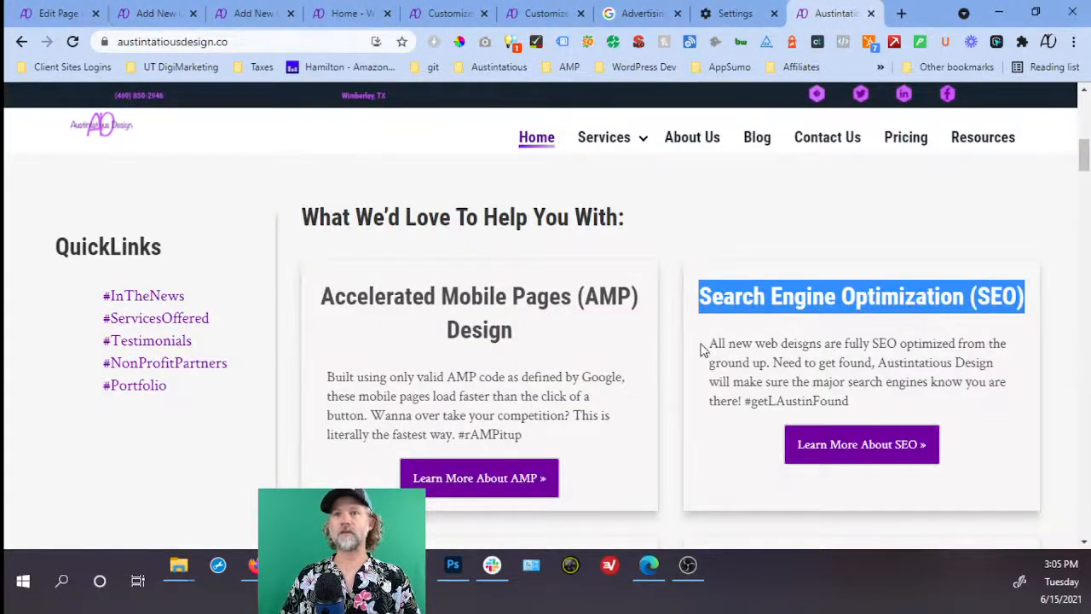
pyautogui.moveTo(860, 401); pyautogui.dragTo(716, 345)
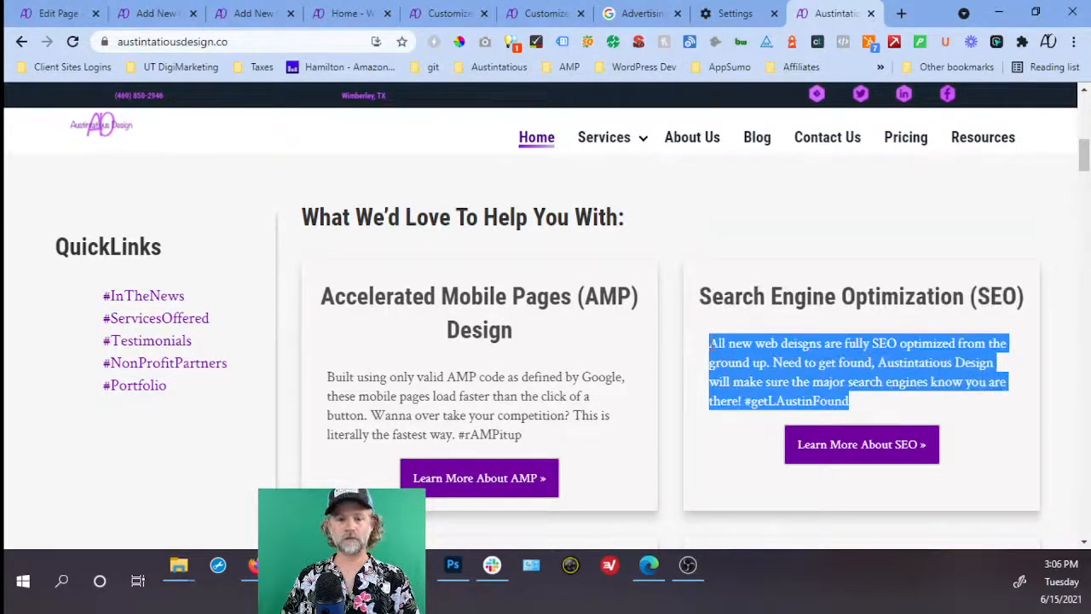
pyautogui.click(44, 15)
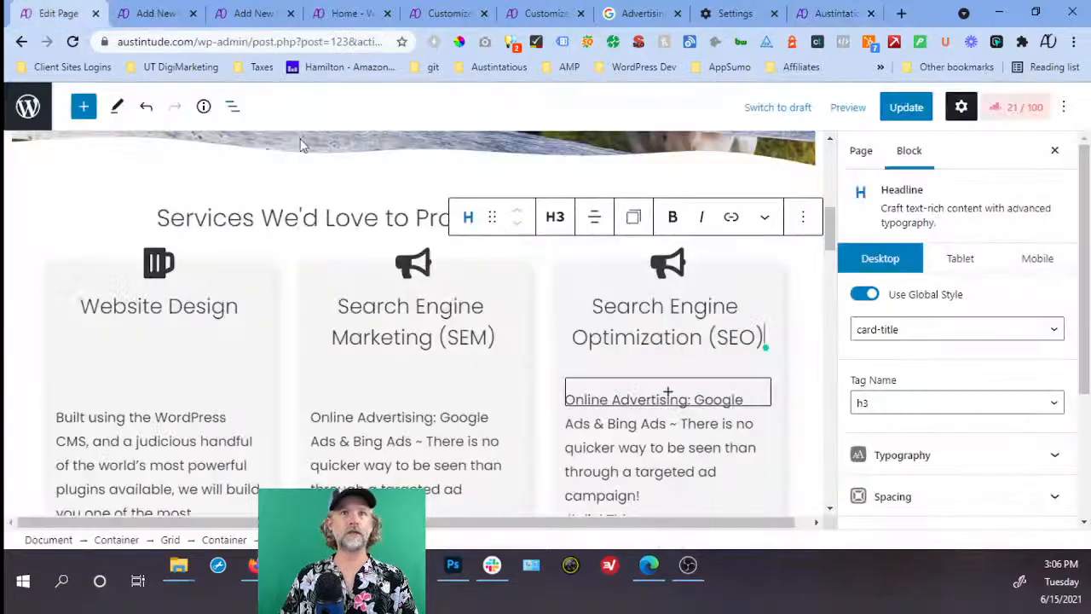
pyautogui.scroll(-2, 619, 322)
pyautogui.tripleClick(620, 324)
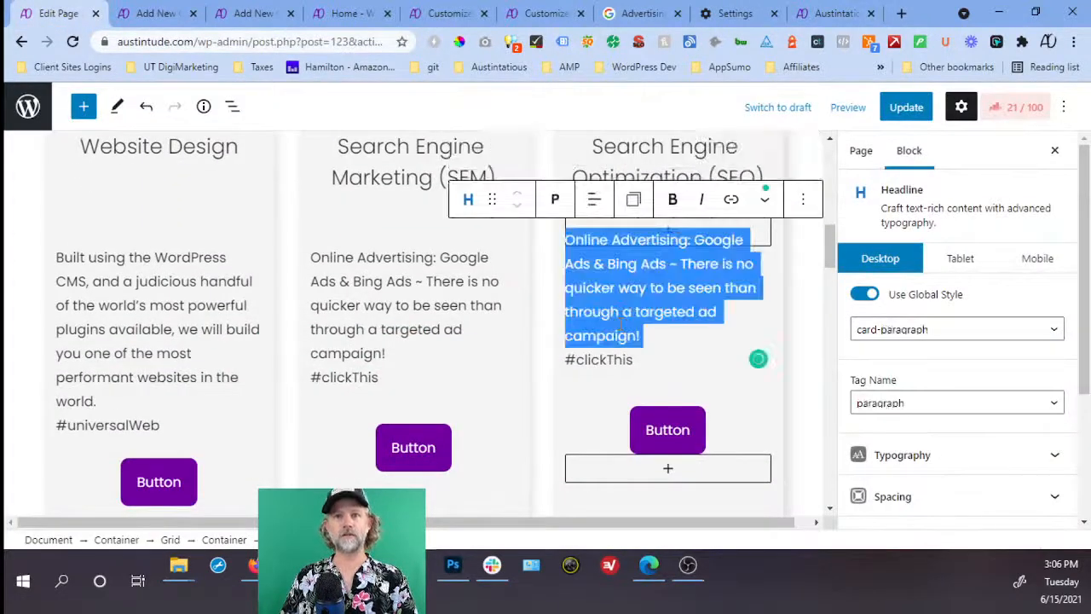
pyautogui.hotkey('ctrl', 'v')
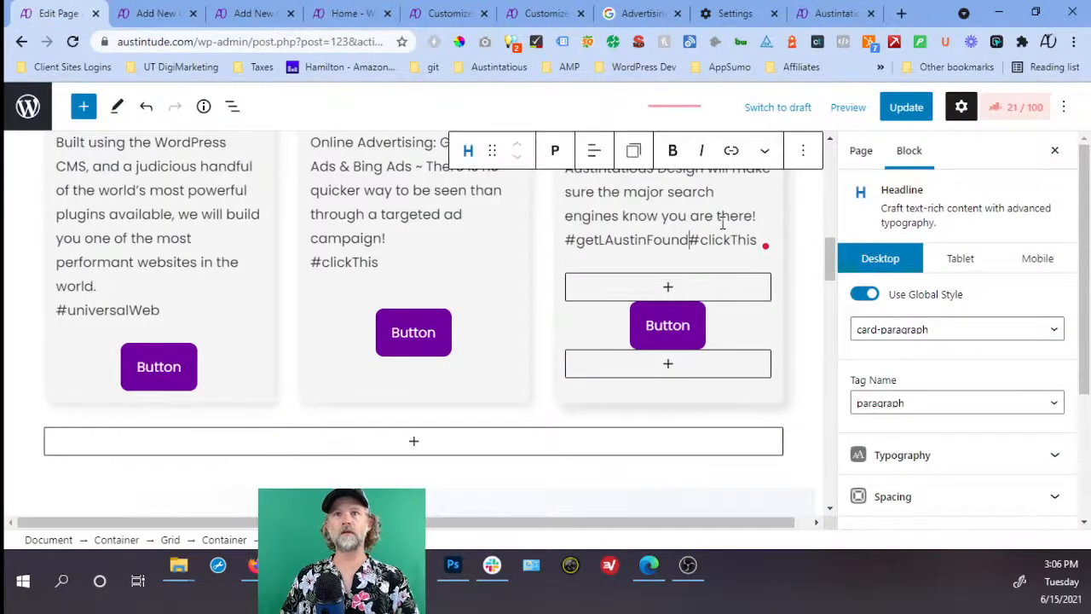
pyautogui.doubleClick(755, 245)
pyautogui.press('BackSpace')
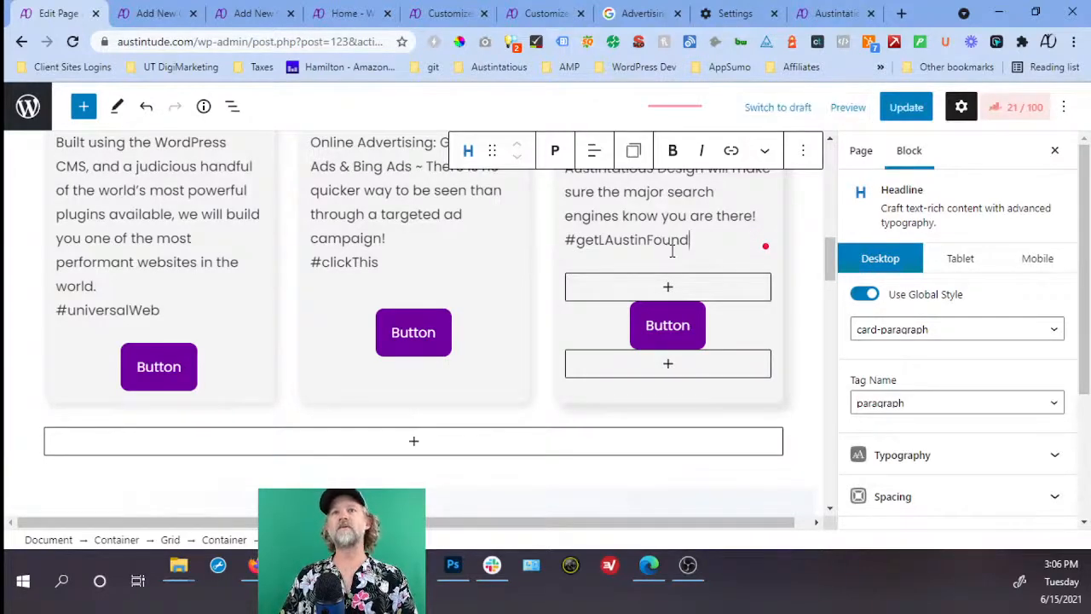
# Correct the misspelled "deisgns" to "designs" in the third card's paragraph using the Grammarly suggestion.
pyautogui.scroll(1, 694, 241)
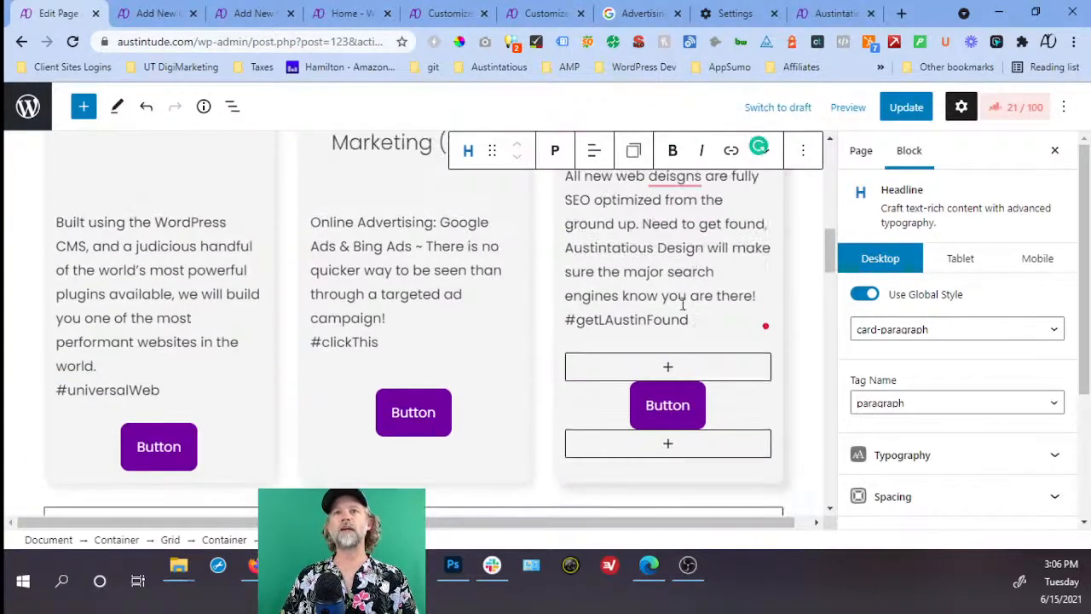
pyautogui.moveTo(697, 320); pyautogui.dragTo(670, 320)
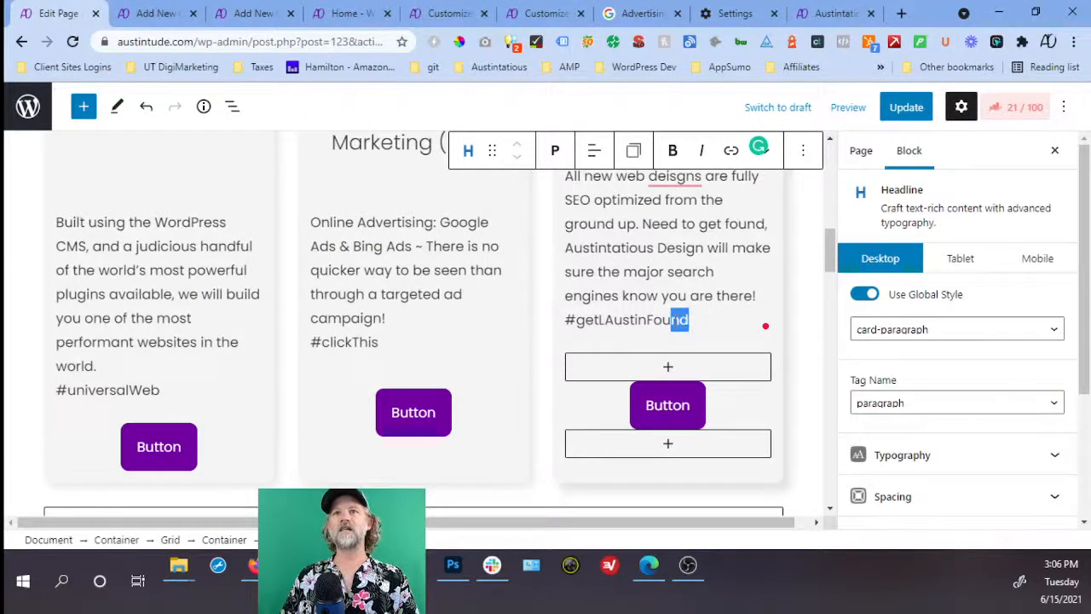
pyautogui.moveTo(679, 181)
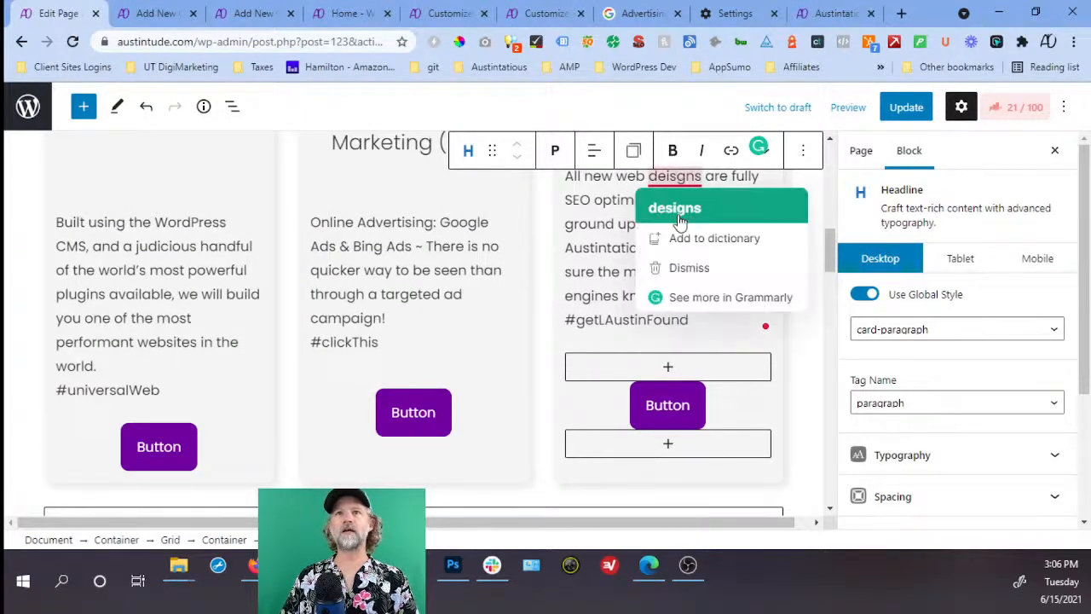
pyautogui.click(674, 207)
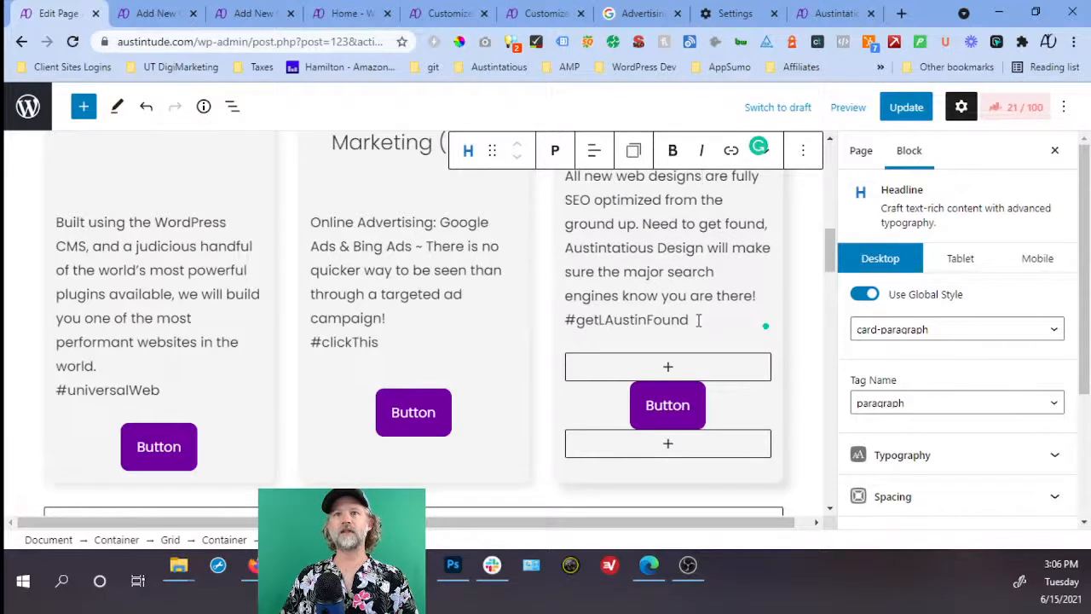
# Shorten the hashtag at the end of the third card's paragraph to #getFound.
pyautogui.moveTo(692, 319); pyautogui.dragTo(579, 325)
pyautogui.scroll(1, 580, 322)
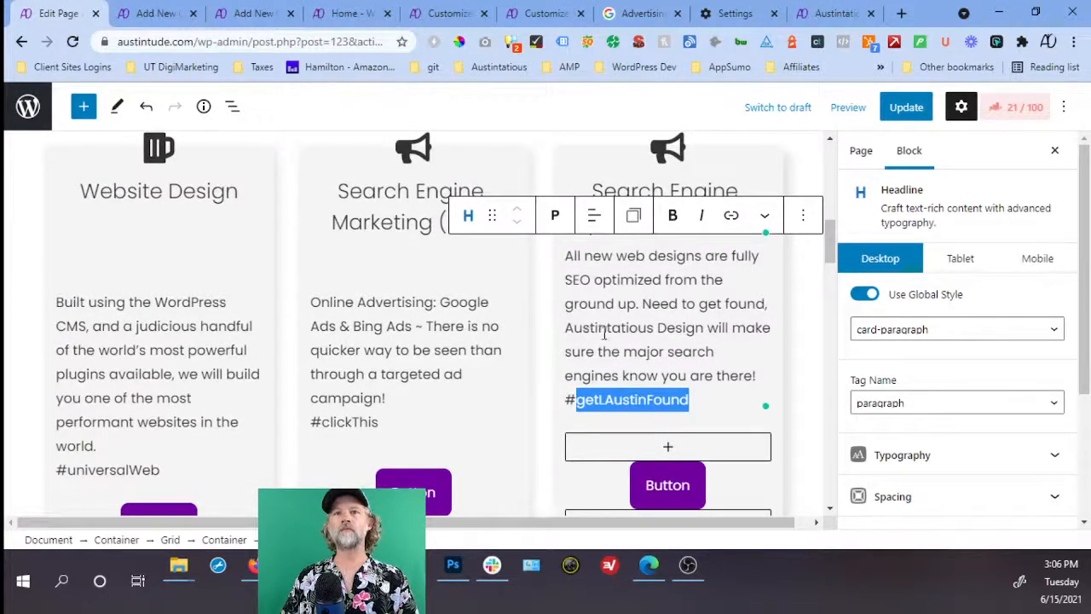
pyautogui.click(600, 400)
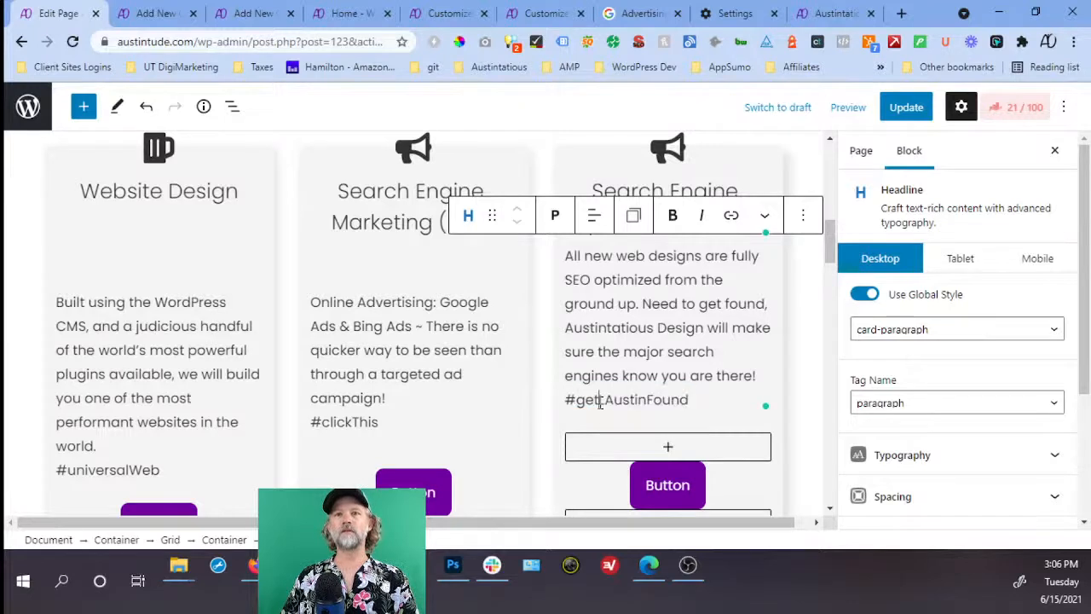
pyautogui.keyDown('shift'); pyautogui.click(646, 404); pyautogui.keyUp('shift')
pyautogui.press('BackSpace')
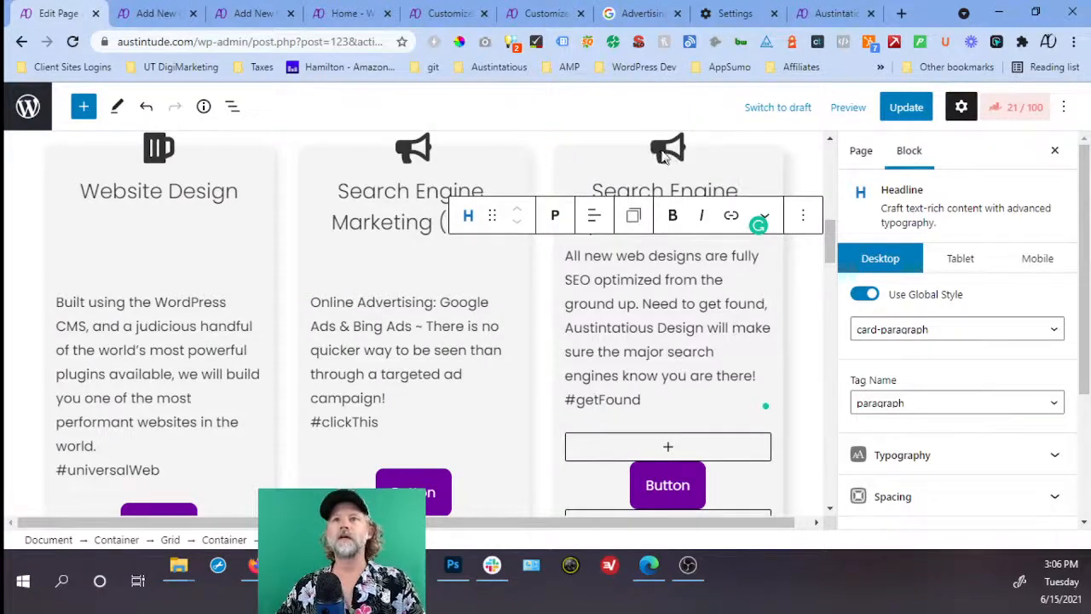
# Change the icon of the third card's Search Engine Optimization (SEO) title to the Book icon and update the page.
pyautogui.click(731, 173)
pyautogui.scroll(-3, 963, 358)
pyautogui.click(936, 392)
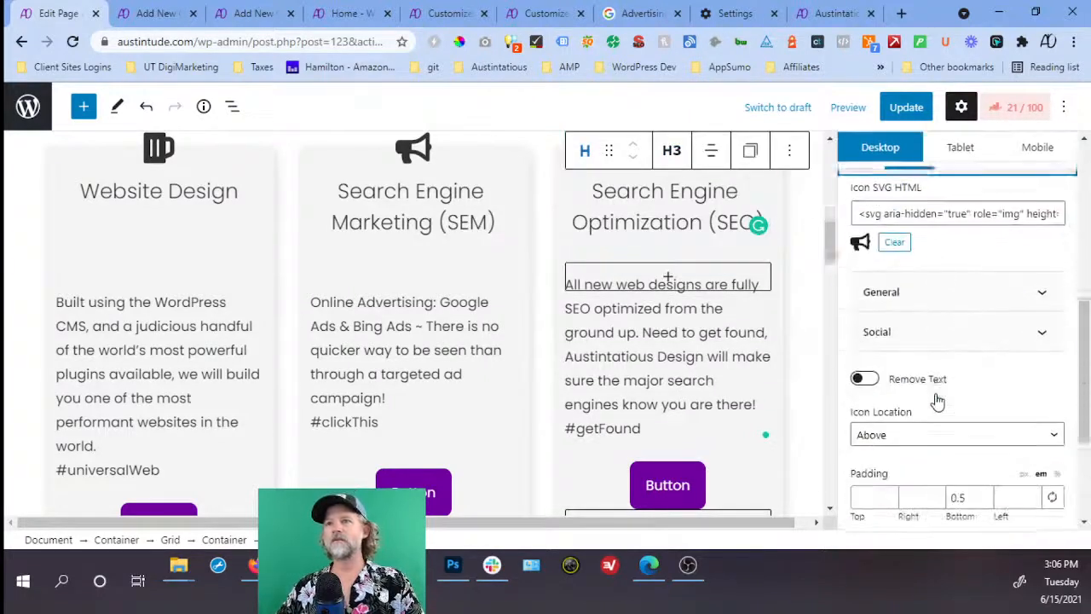
pyautogui.click(931, 294)
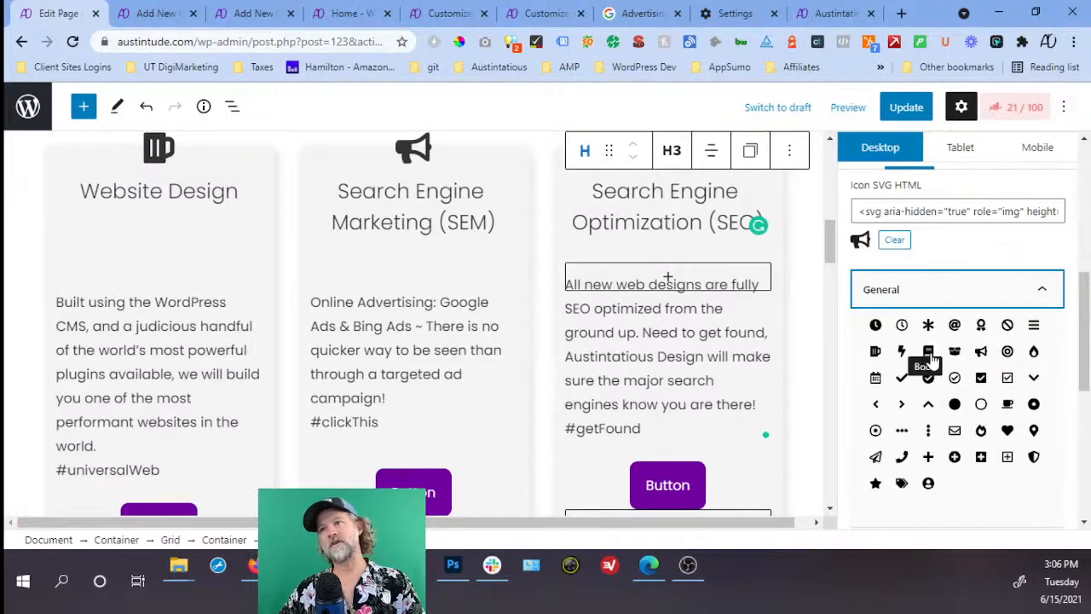
pyautogui.click(928, 352)
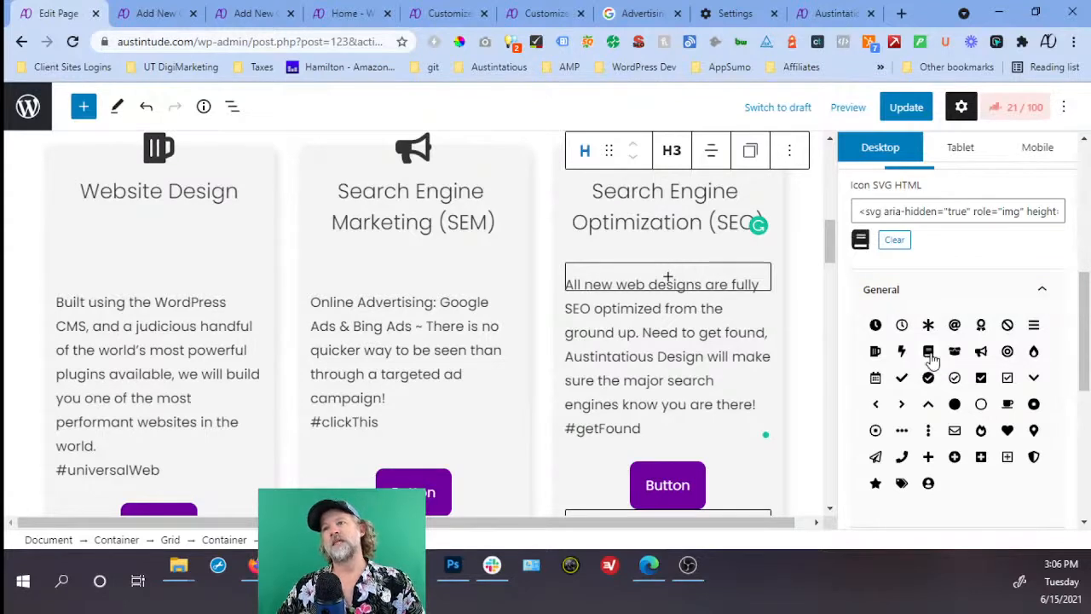
pyautogui.click(903, 106)
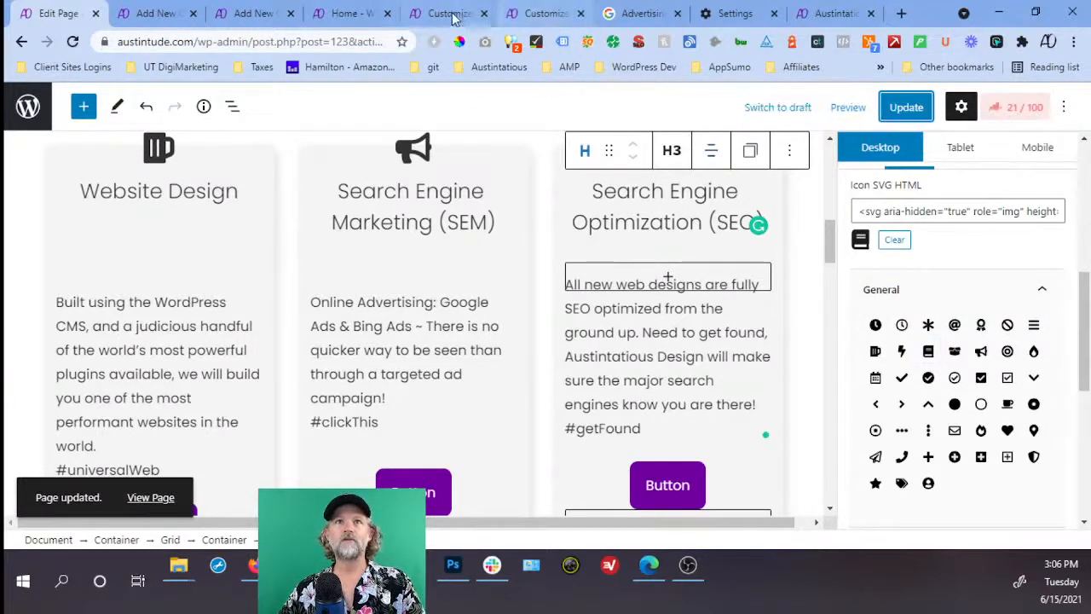
# Reload the live home page, and clear the last hour of browsing history, cookies and cached files in the browser.
pyautogui.click(350, 14)
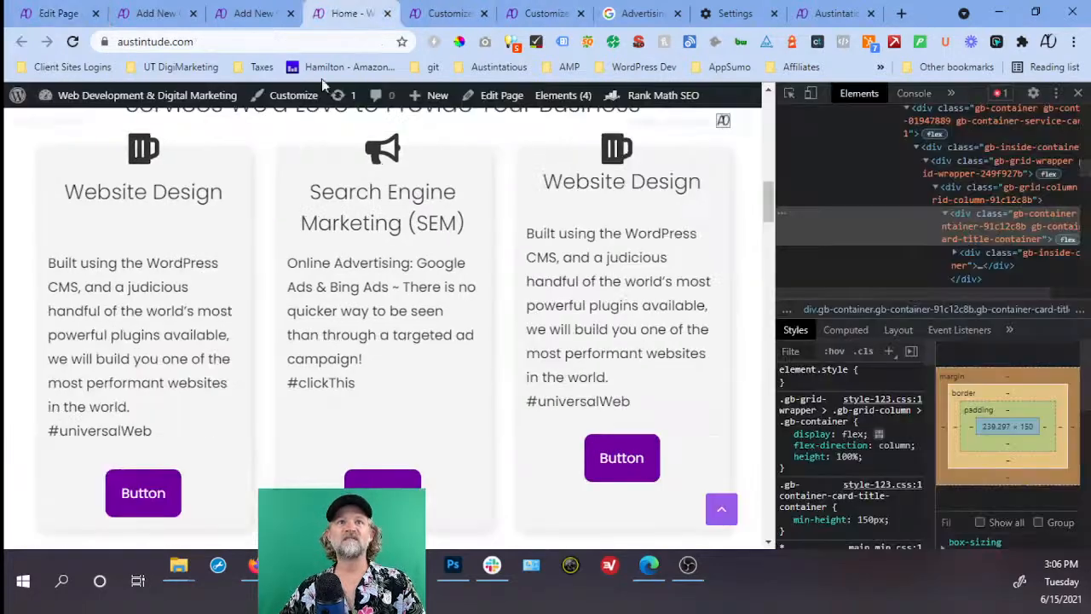
pyautogui.click(75, 43)
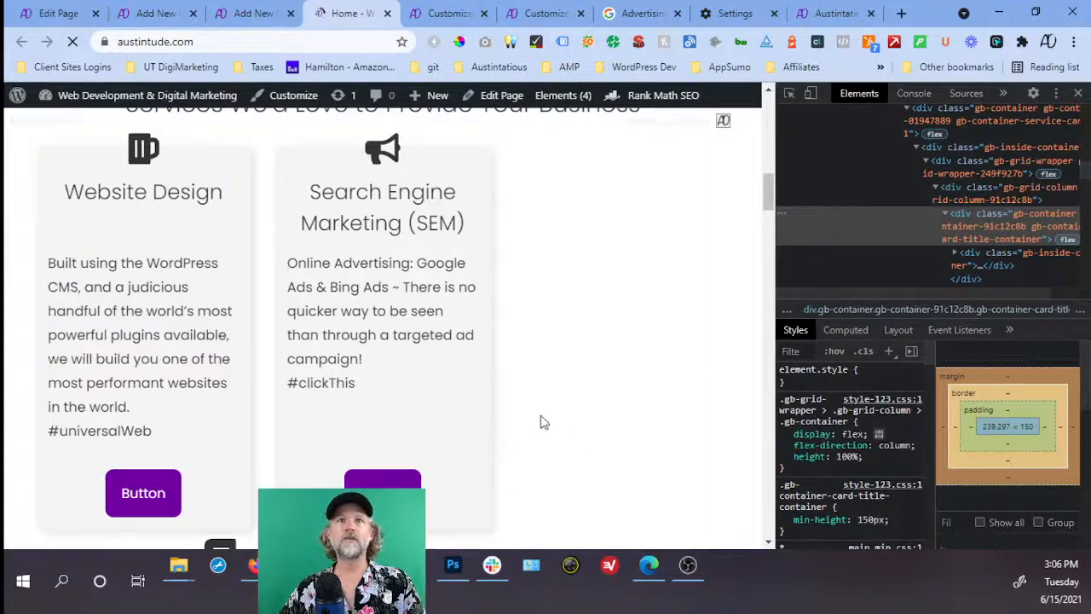
pyautogui.click(731, 17)
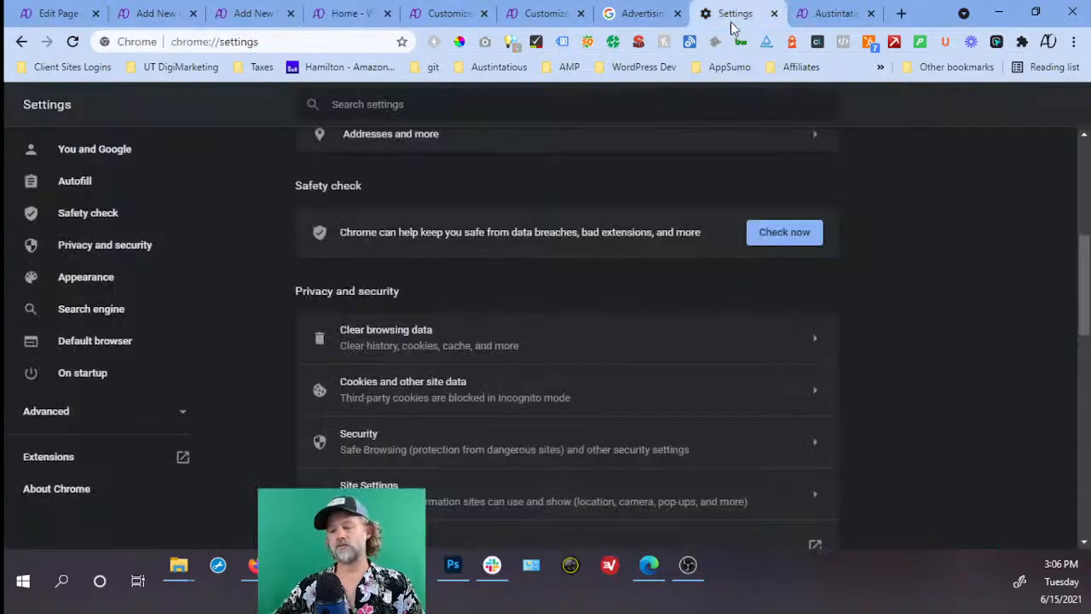
pyautogui.hotkey('ctrl', 'shift', 'Delete')
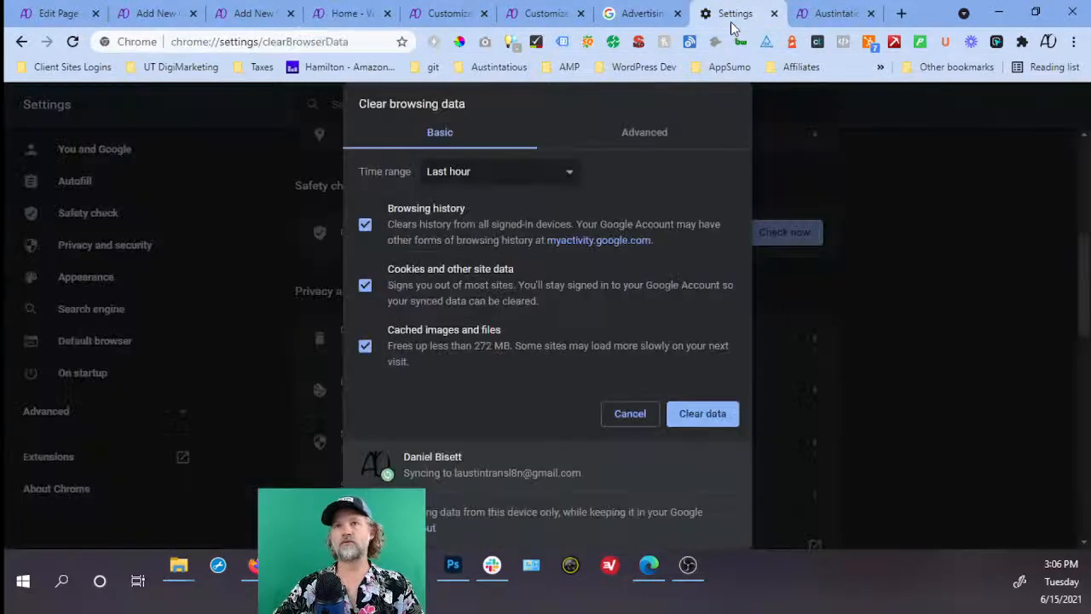
pyautogui.click(700, 404)
# Reload the live home page and compare the title, text and button alignment across the three service cards.
pyautogui.click(356, 14)
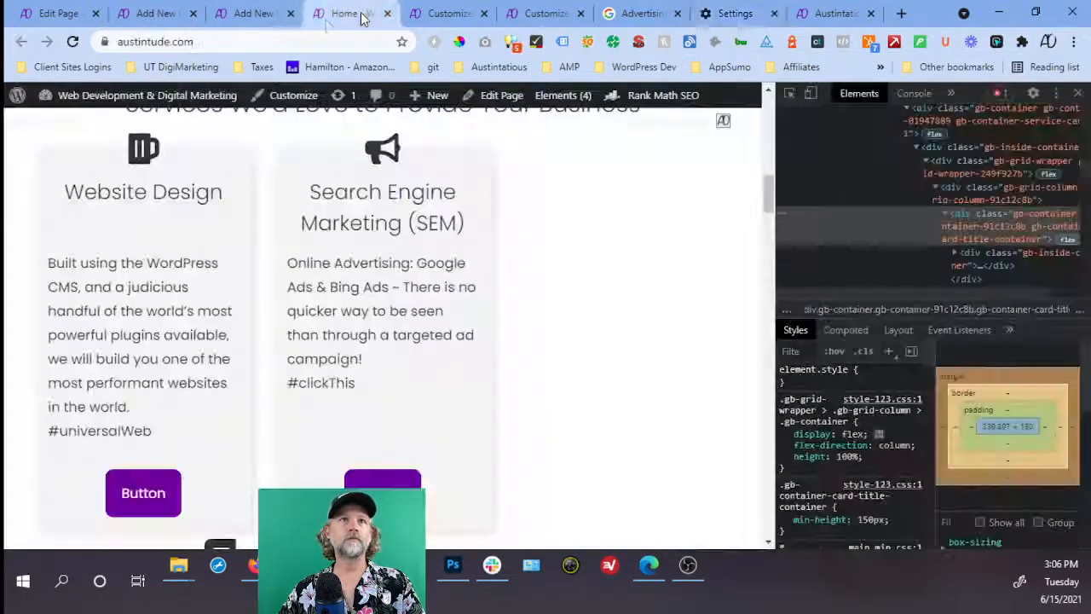
pyautogui.click(73, 41)
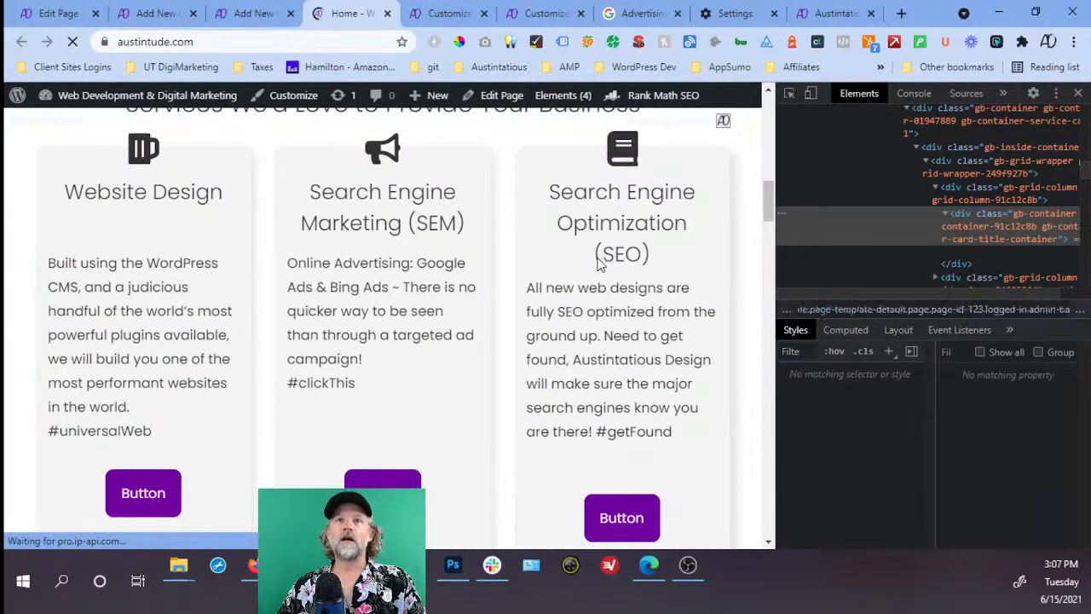
pyautogui.scroll(-1, 588, 263)
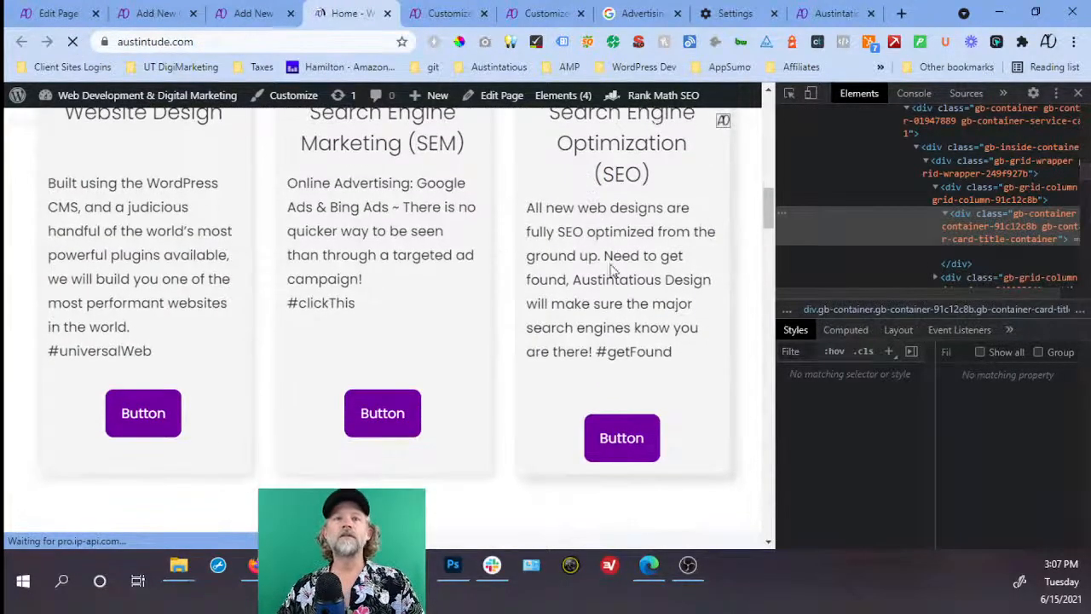
pyautogui.scroll(1, 631, 170)
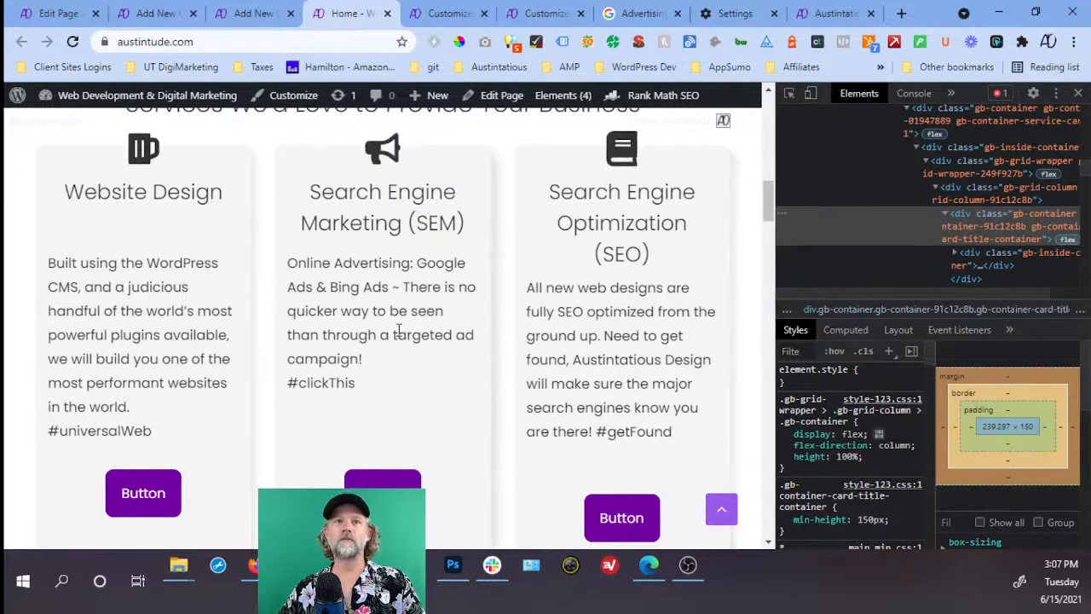
pyautogui.scroll(-1, 601, 314)
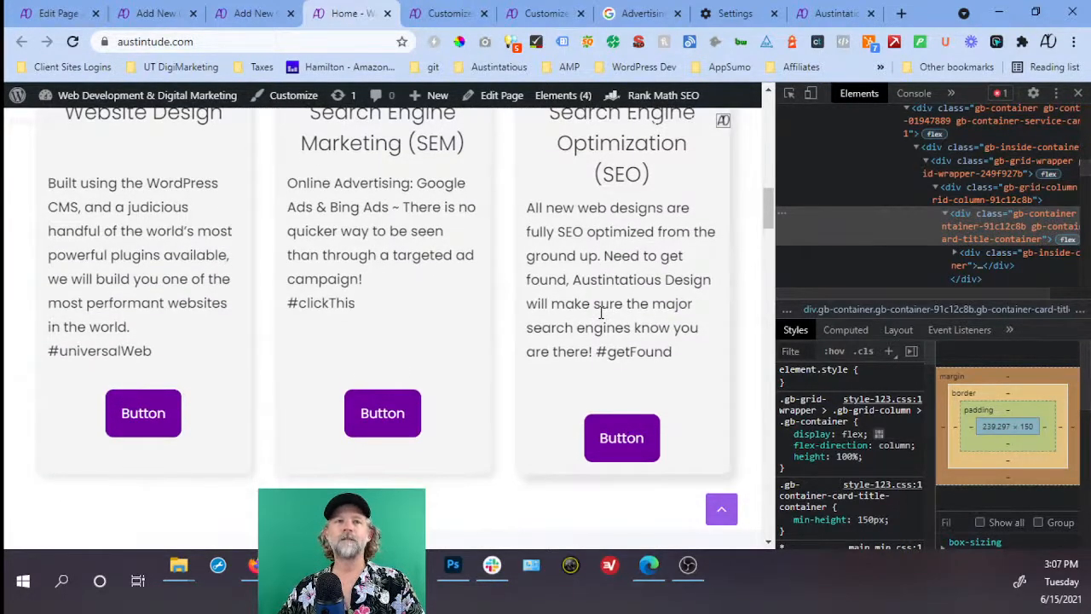
# In the Service Card global style, clear the minimum height of the Website Design card's card-title-container.
pyautogui.click(152, 17)
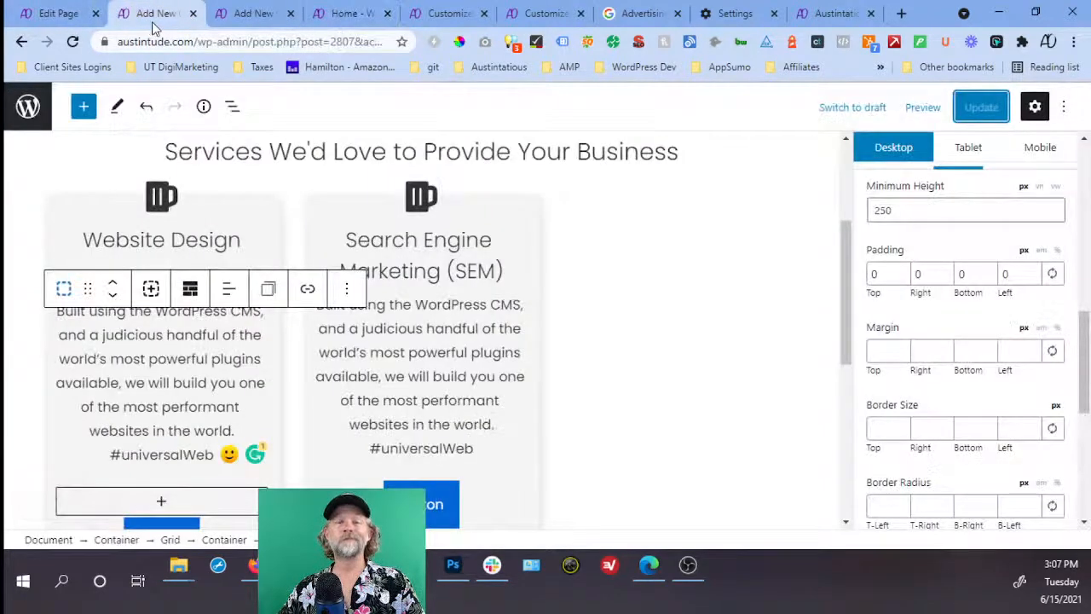
pyautogui.click(256, 239)
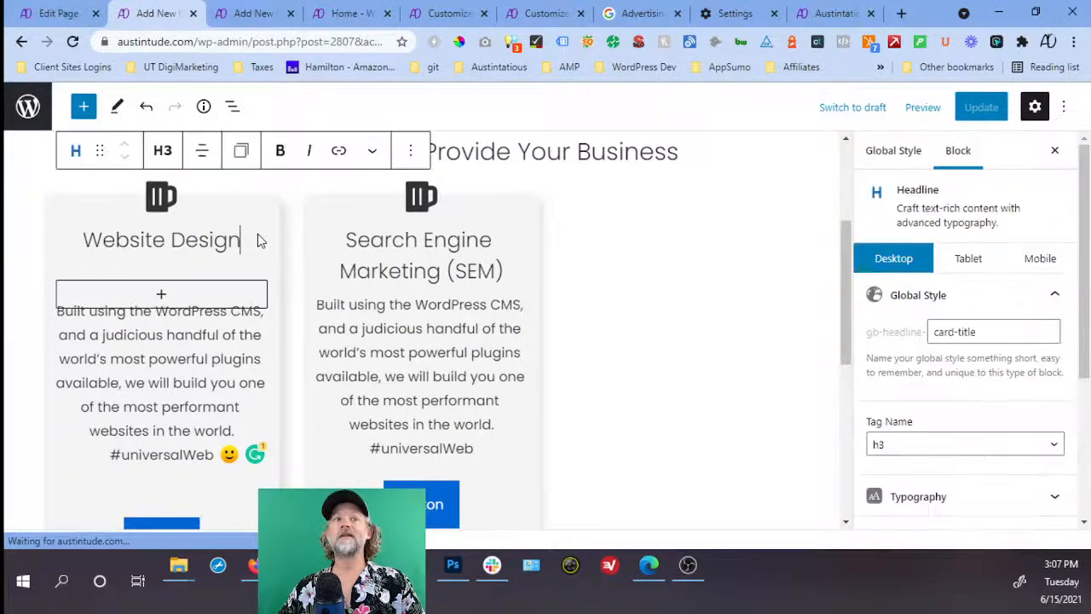
pyautogui.click(229, 108)
pyautogui.click(329, 319)
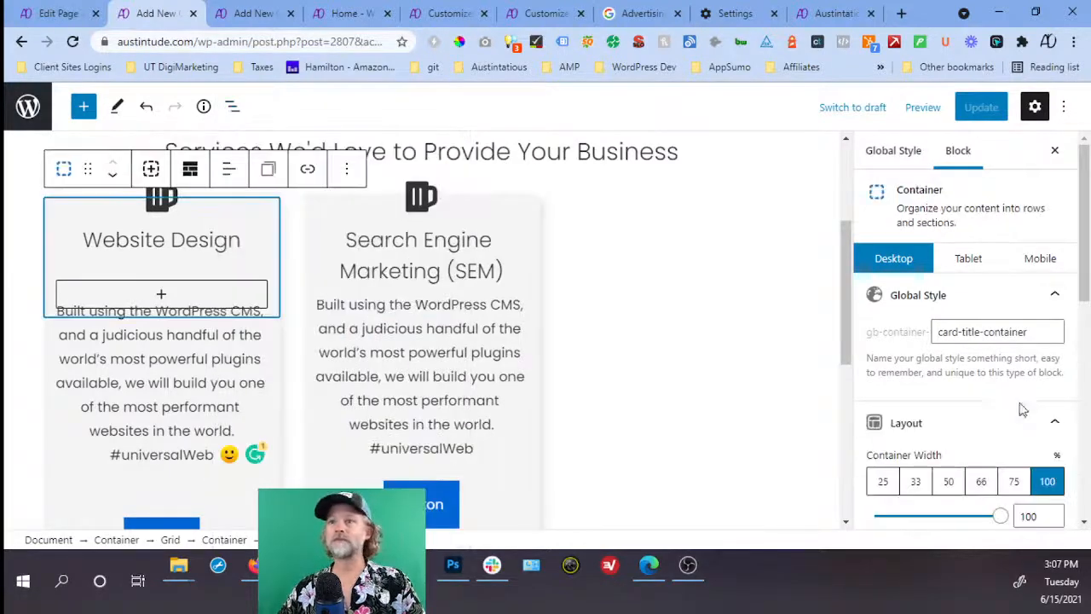
pyautogui.scroll(-4, 1023, 409)
pyautogui.scroll(1, 920, 268)
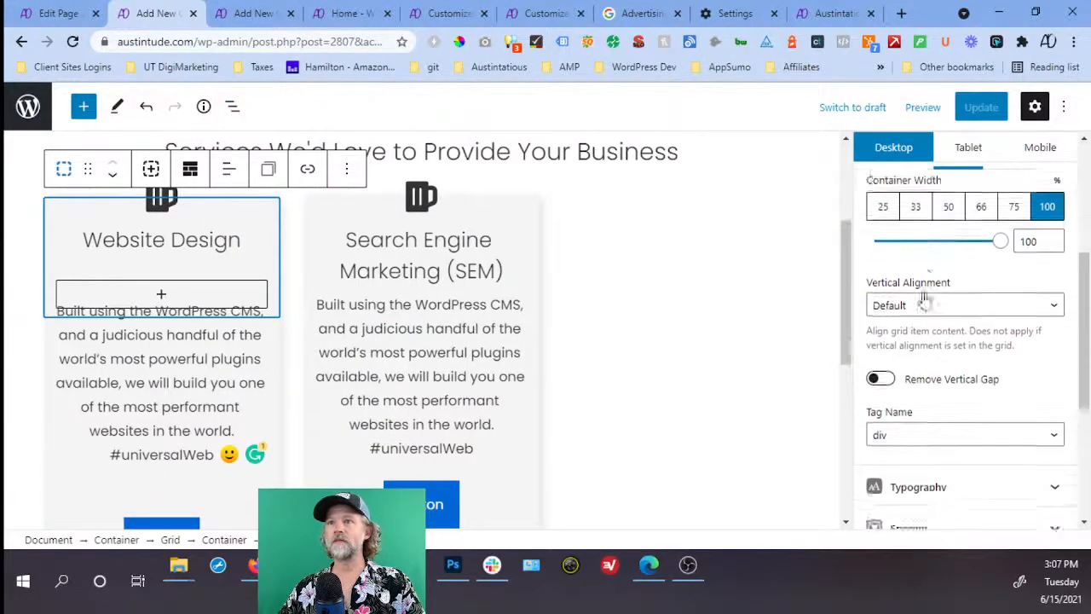
pyautogui.scroll(-3, 925, 298)
pyautogui.scroll(4, 927, 293)
pyautogui.scroll(-4, 951, 400)
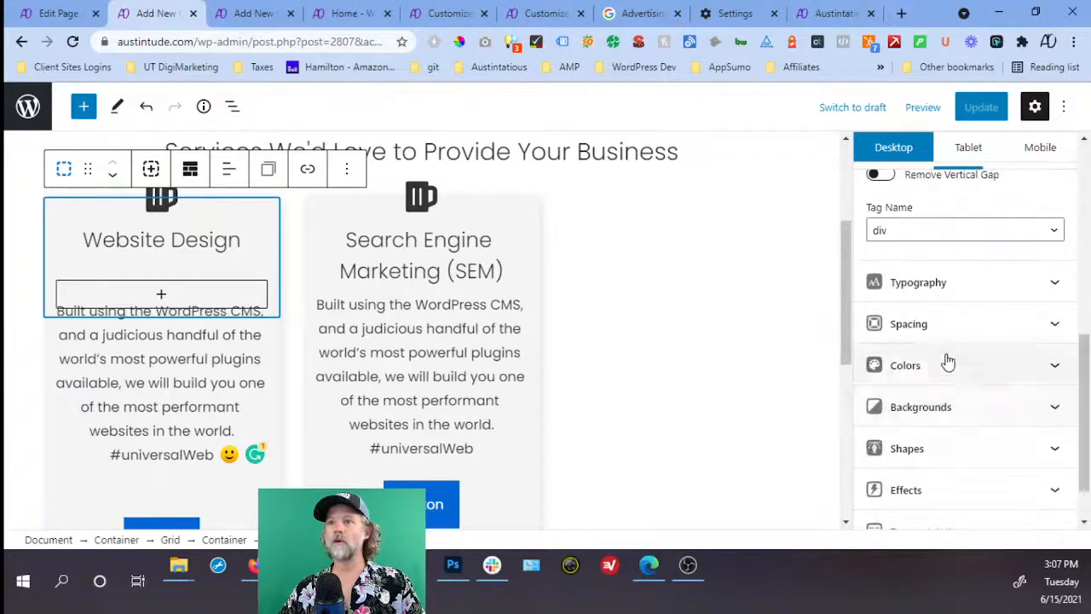
pyautogui.click(938, 323)
pyautogui.scroll(-2, 933, 281)
pyautogui.doubleClick(906, 204)
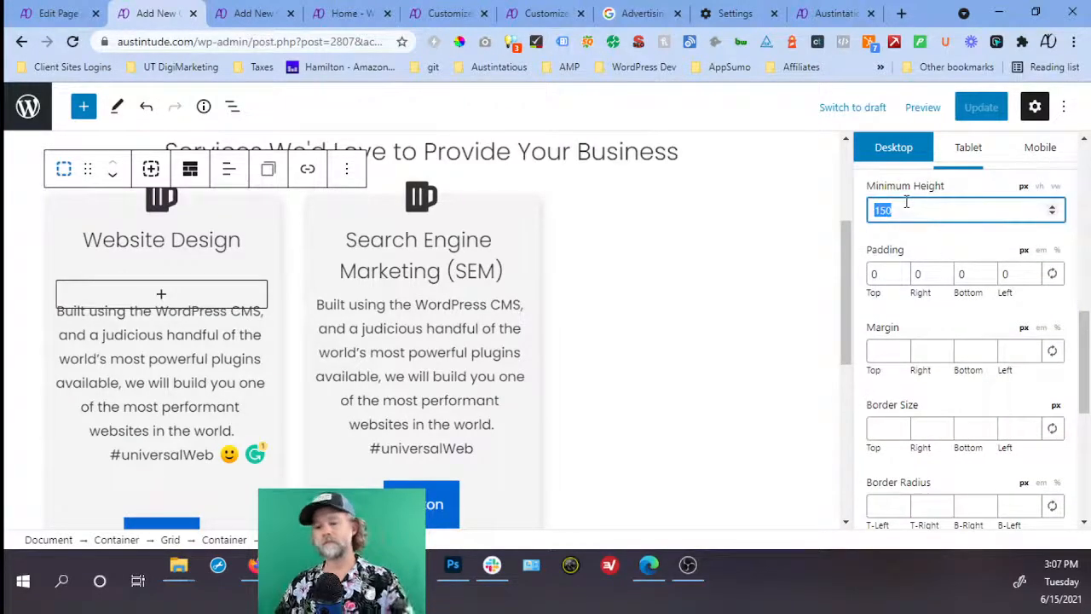
pyautogui.press('BackSpace')
# Clear the minimum height of the container around the Website Design card's paragraph.
pyautogui.click(169, 375)
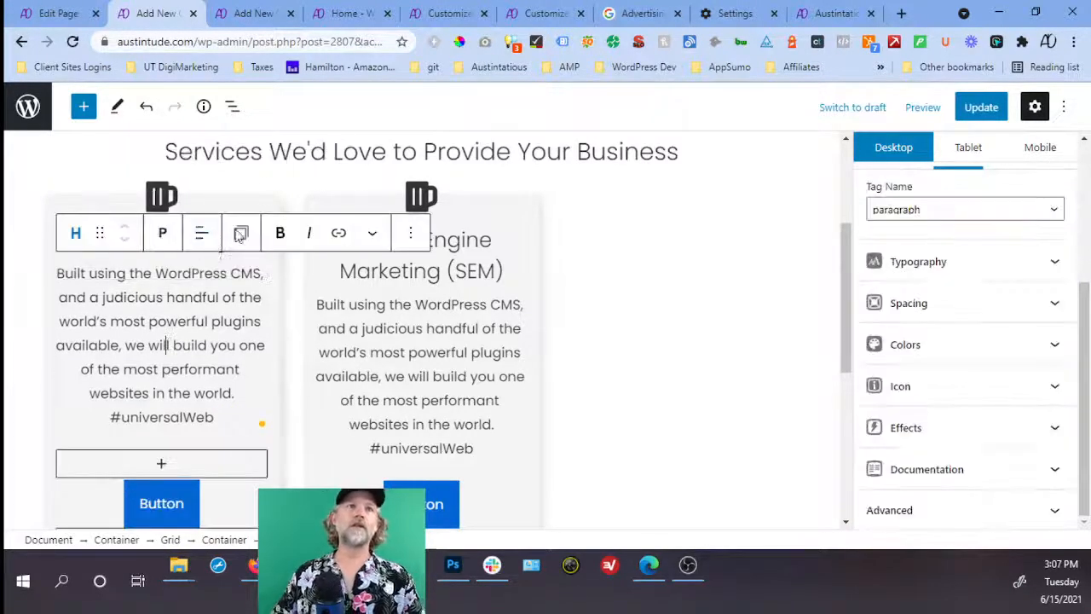
pyautogui.click(232, 105)
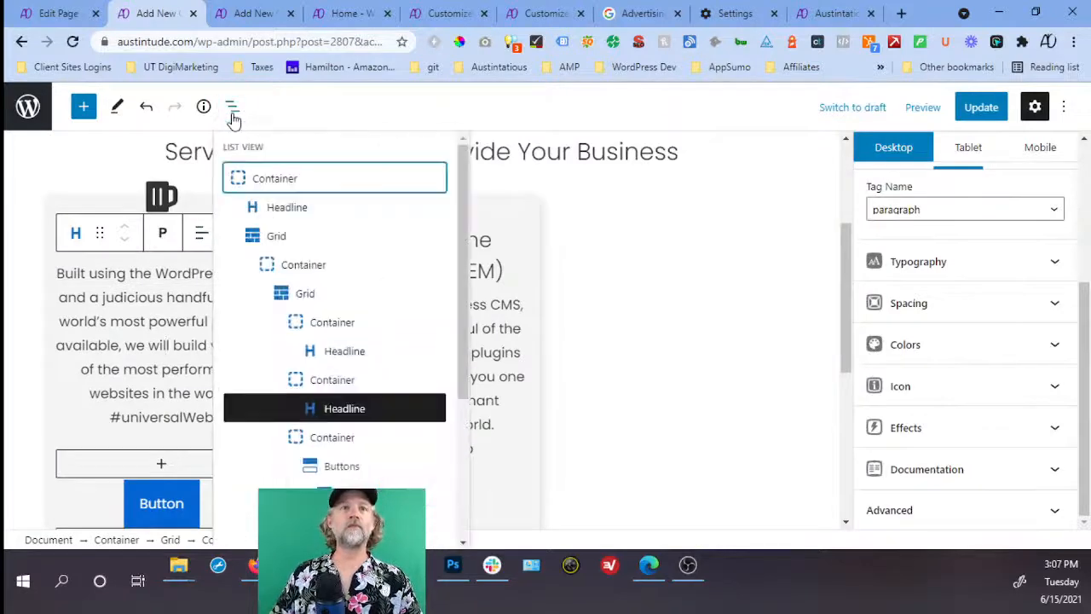
pyautogui.click(354, 381)
pyautogui.click(909, 260)
pyautogui.scroll(-2, 914, 239)
pyautogui.click(901, 209)
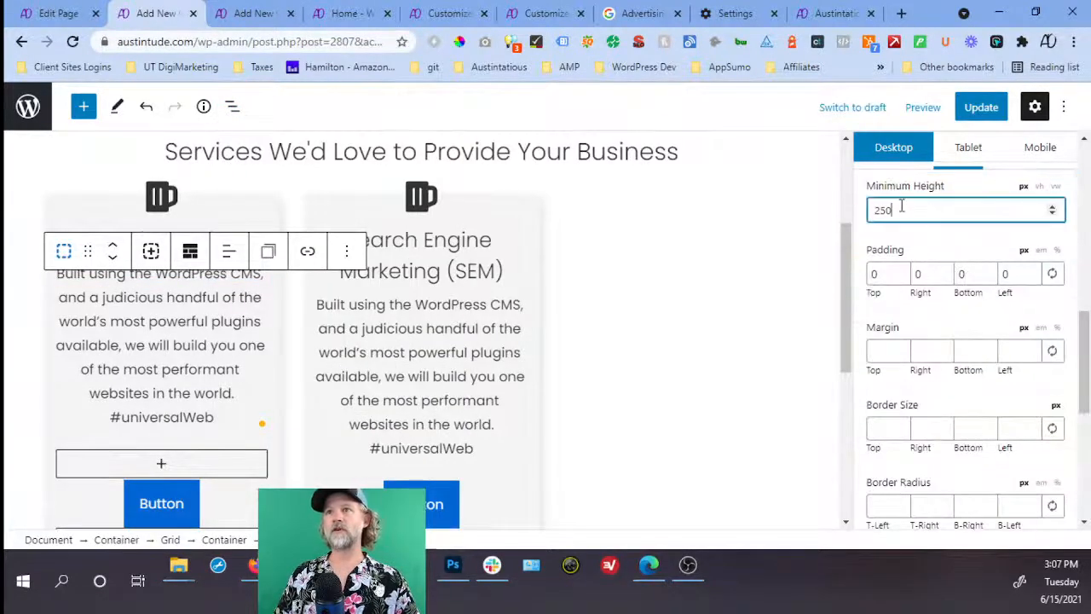
pyautogui.doubleClick(901, 208)
pyautogui.press('BackSpace')
# Check the spacing settings of the Website Design card's card-button-container for a minimum height.
pyautogui.scroll(-2, 196, 359)
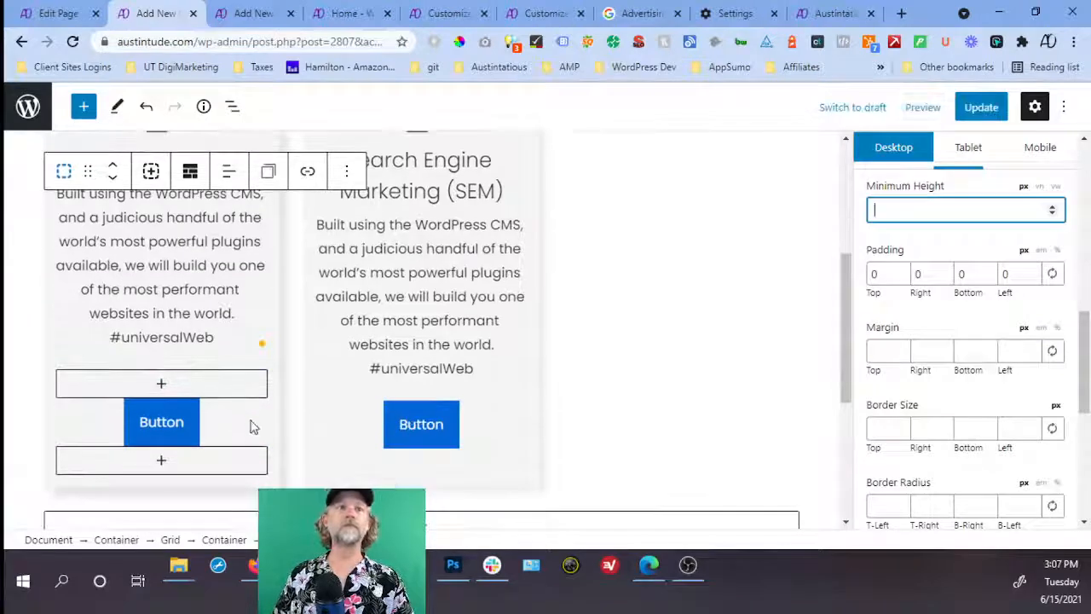
pyautogui.click(248, 426)
pyautogui.click(234, 109)
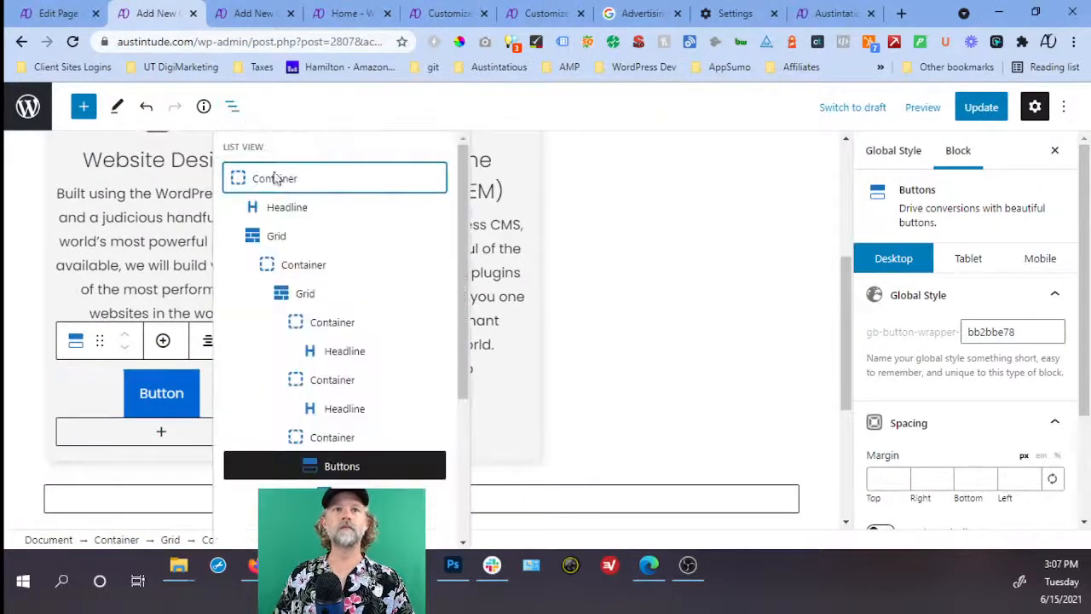
pyautogui.click(335, 438)
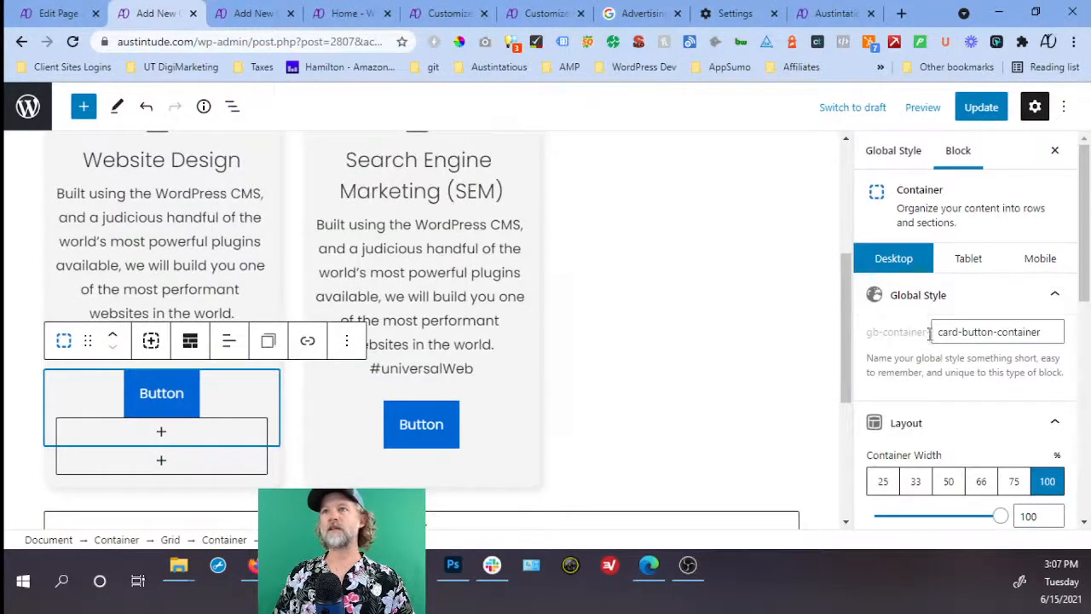
pyautogui.scroll(-5, 975, 415)
pyautogui.scroll(-2, 941, 441)
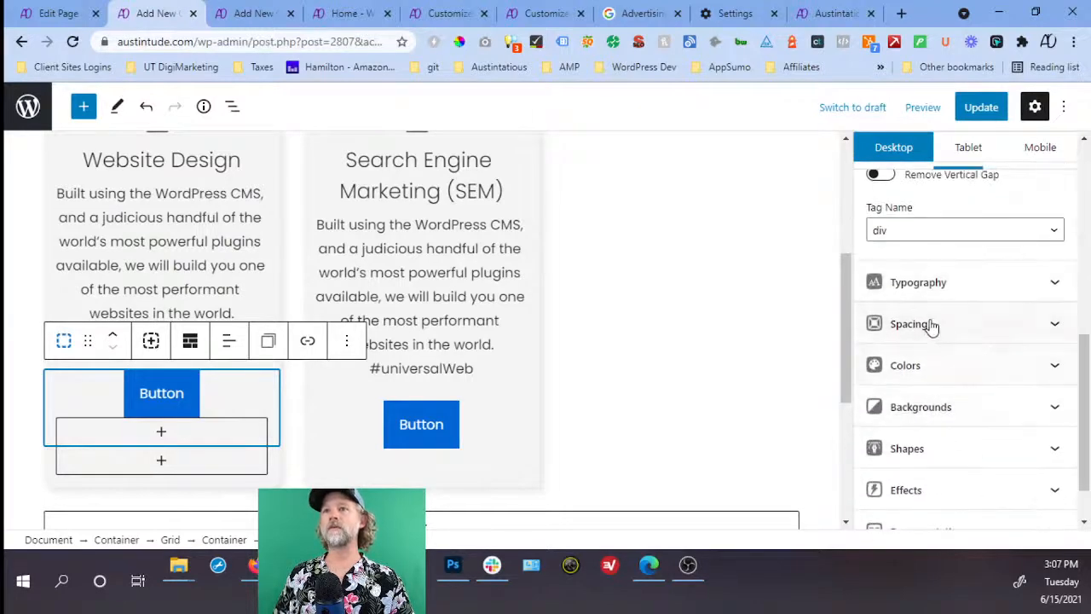
pyautogui.click(929, 326)
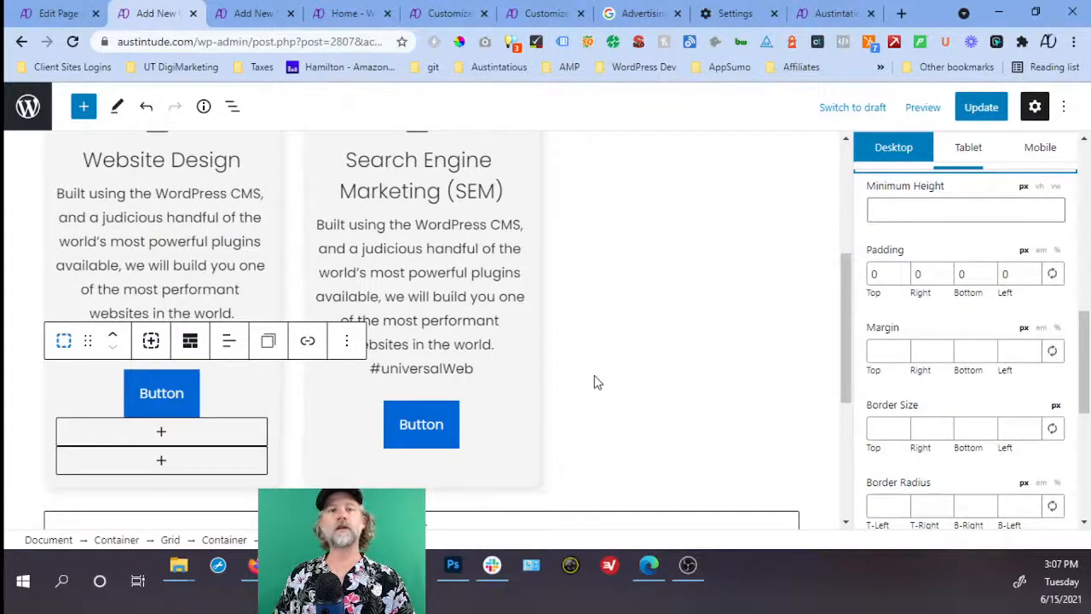
# Set the vertical alignment of the outer grid holding the service cards to Top.
pyautogui.scroll(2, 220, 271)
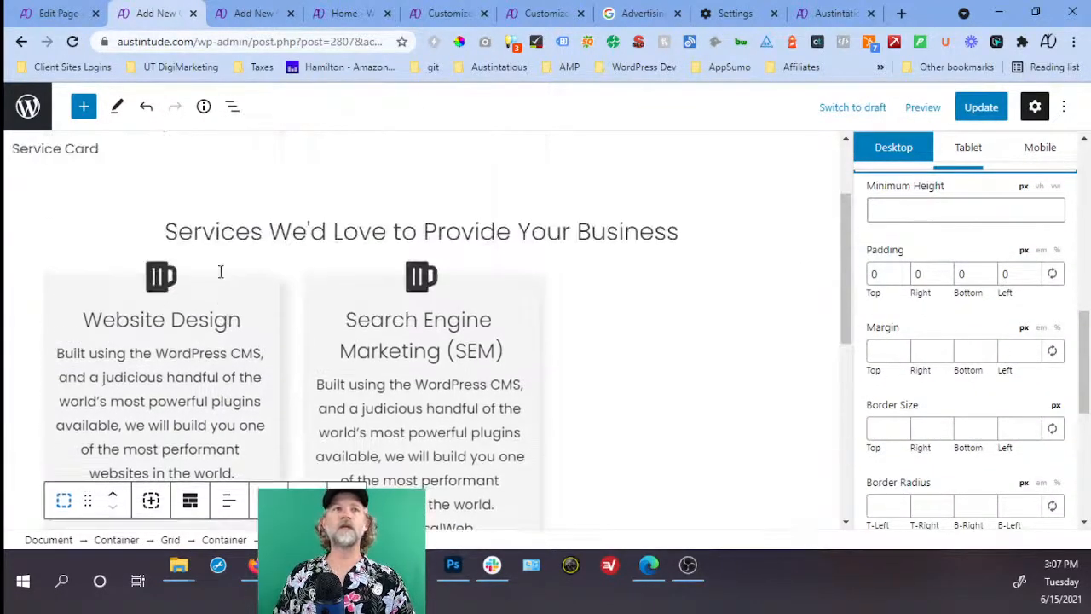
pyautogui.click(231, 107)
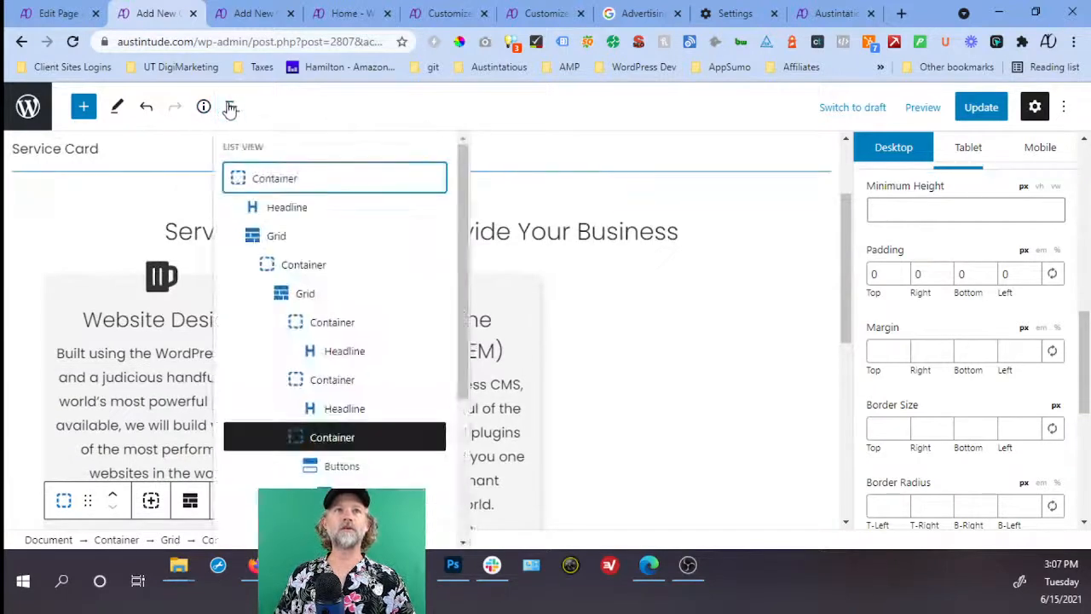
pyautogui.click(278, 236)
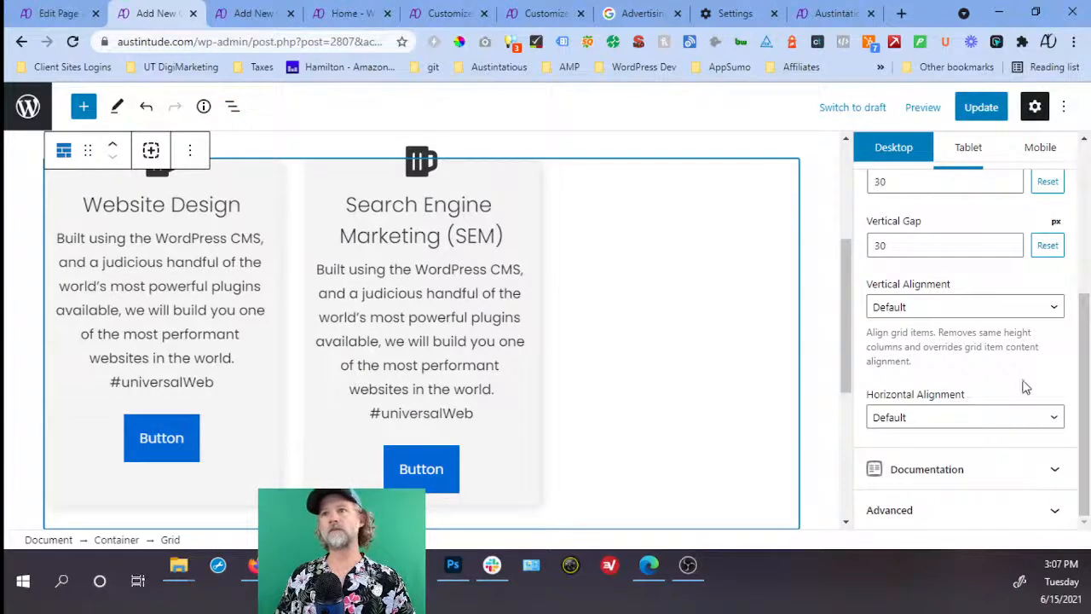
pyautogui.click(959, 310)
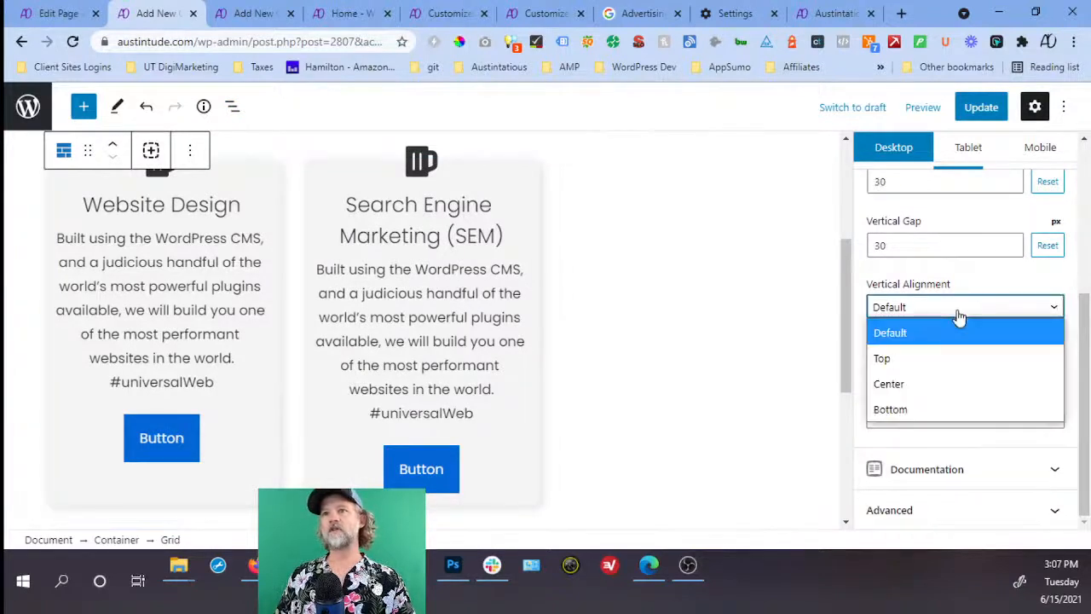
pyautogui.click(946, 367)
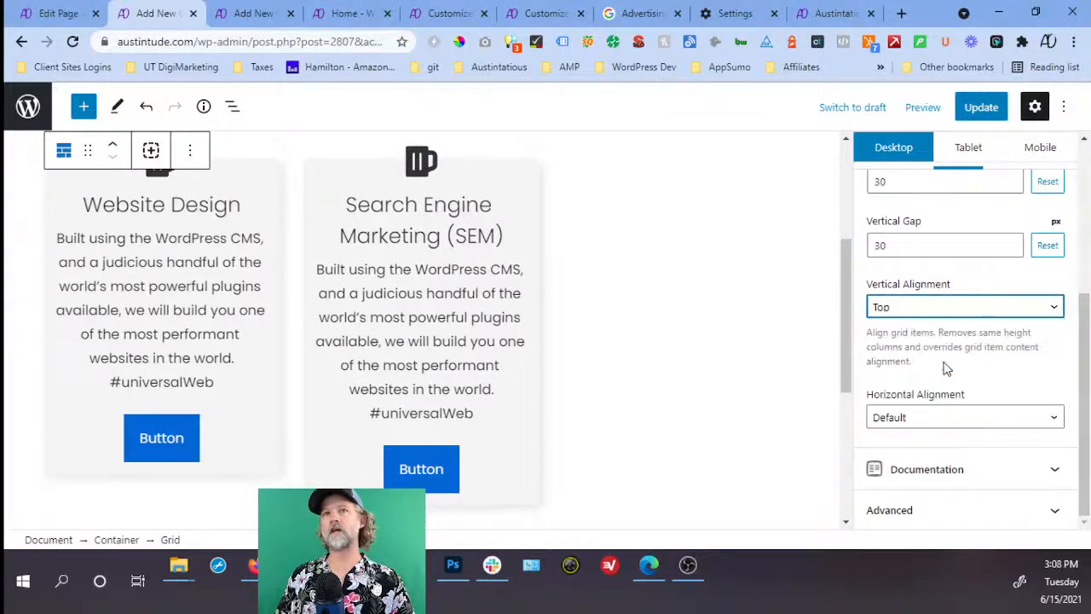
# Save the global style and clear the last hour's browsing history, cookies and cached files in Chrome.
pyautogui.click(984, 110)
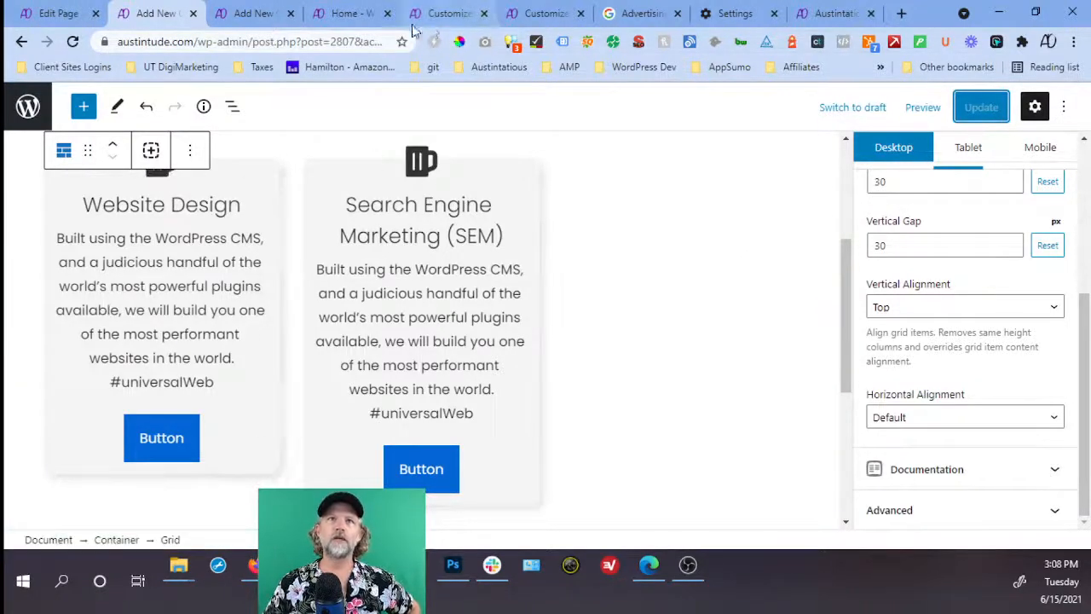
pyautogui.click(362, 16)
pyautogui.click(738, 17)
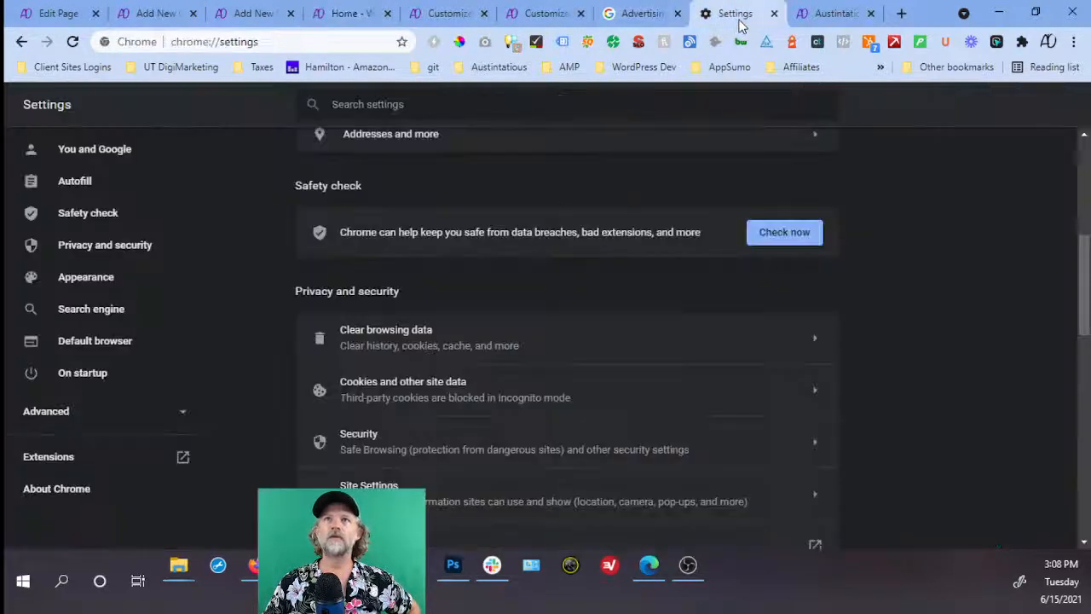
pyautogui.hotkey('ctrl', 'shift', 'Delete')
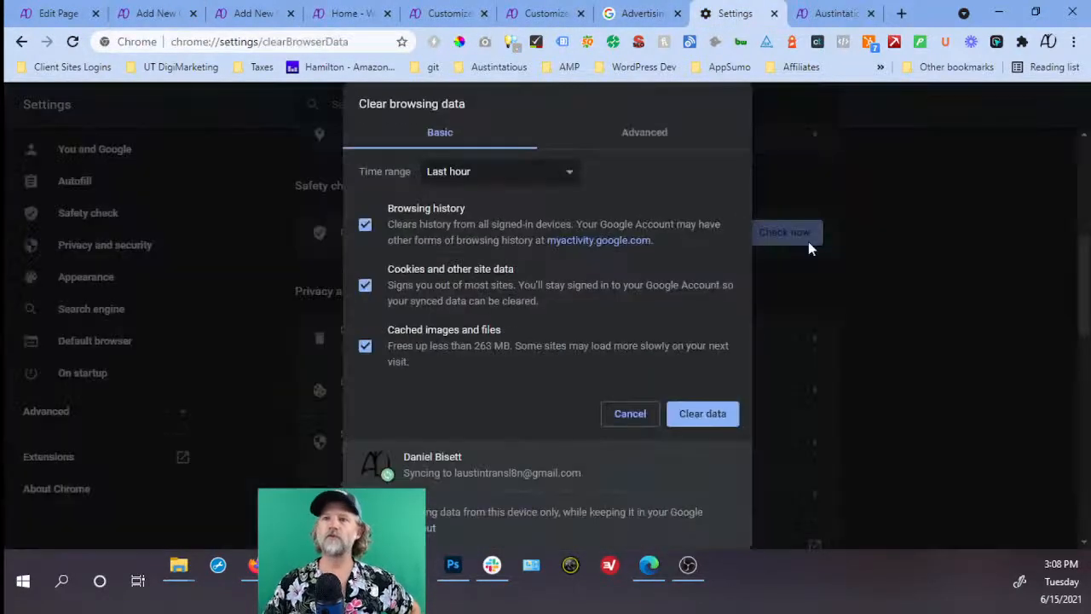
pyautogui.click(727, 418)
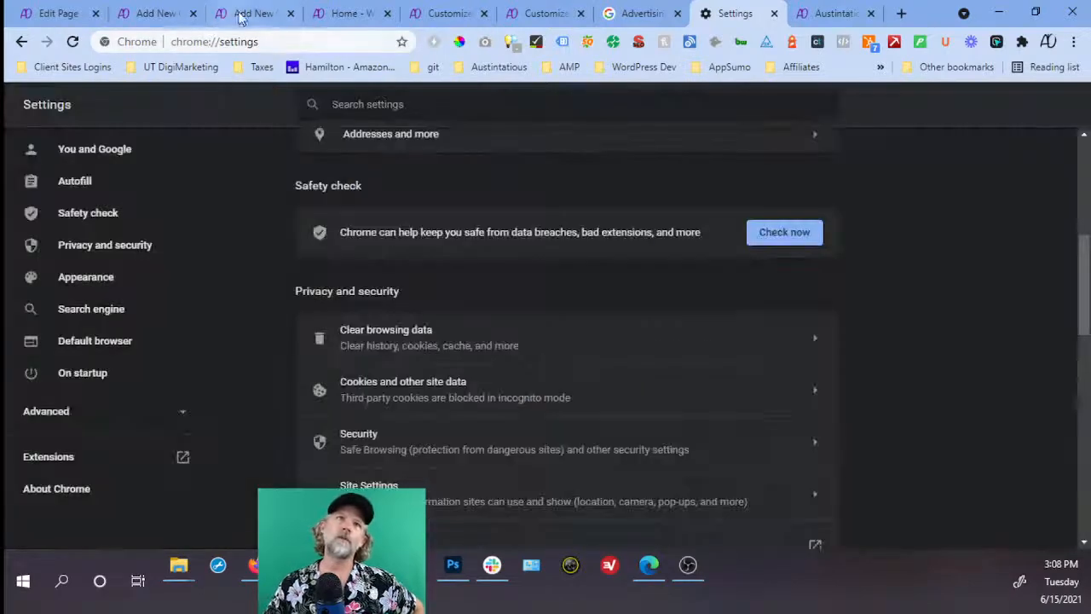
# Reload the live home page, close the developer tools and review the three service cards at full width.
pyautogui.click(332, 13)
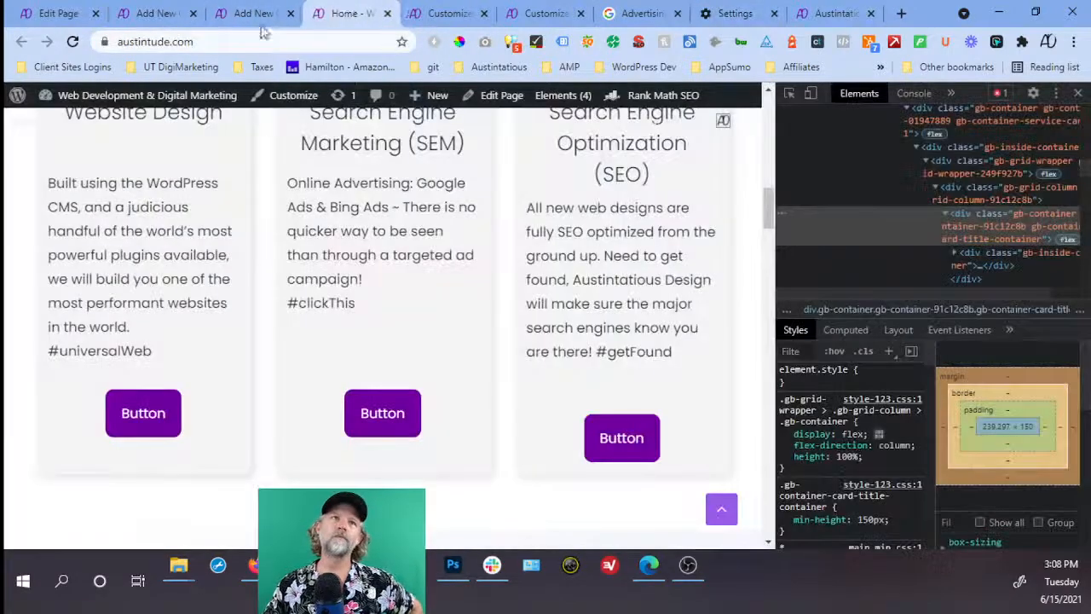
pyautogui.click(75, 41)
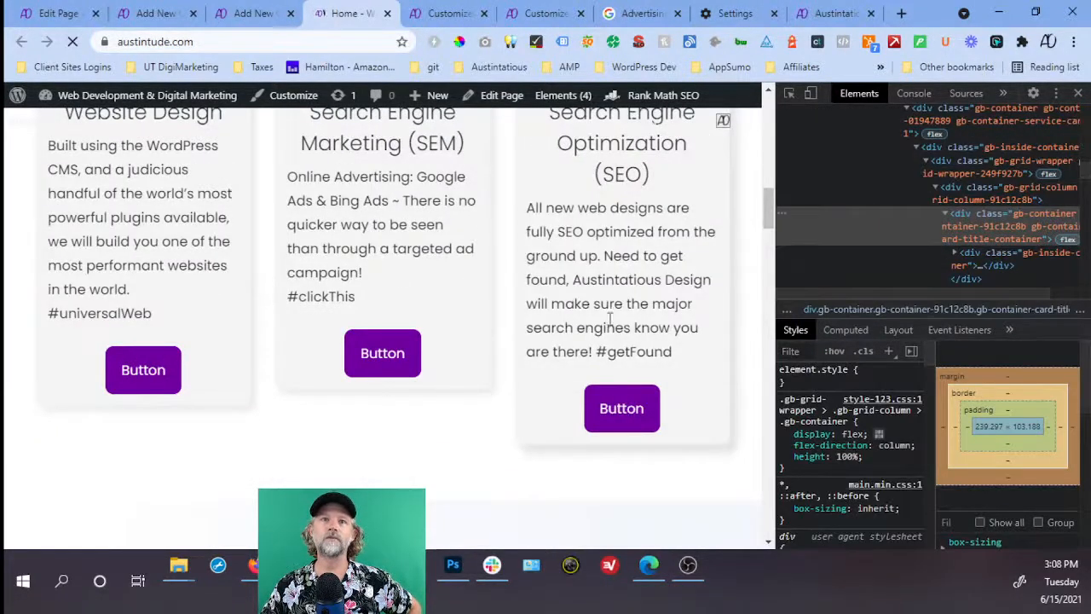
pyautogui.click(1078, 93)
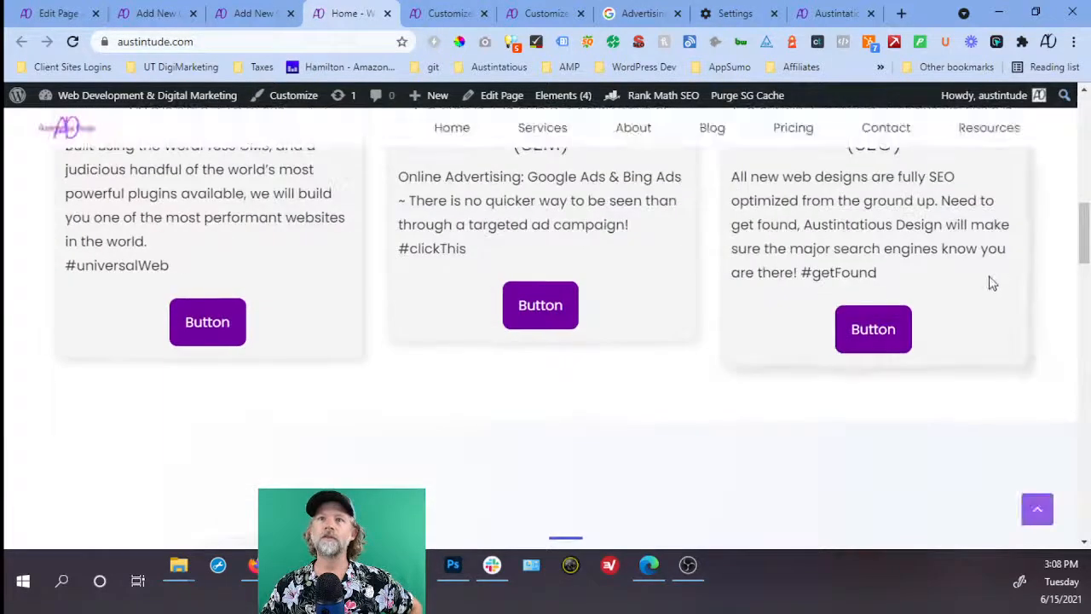
pyautogui.scroll(3, 992, 283)
pyautogui.scroll(-1, 989, 299)
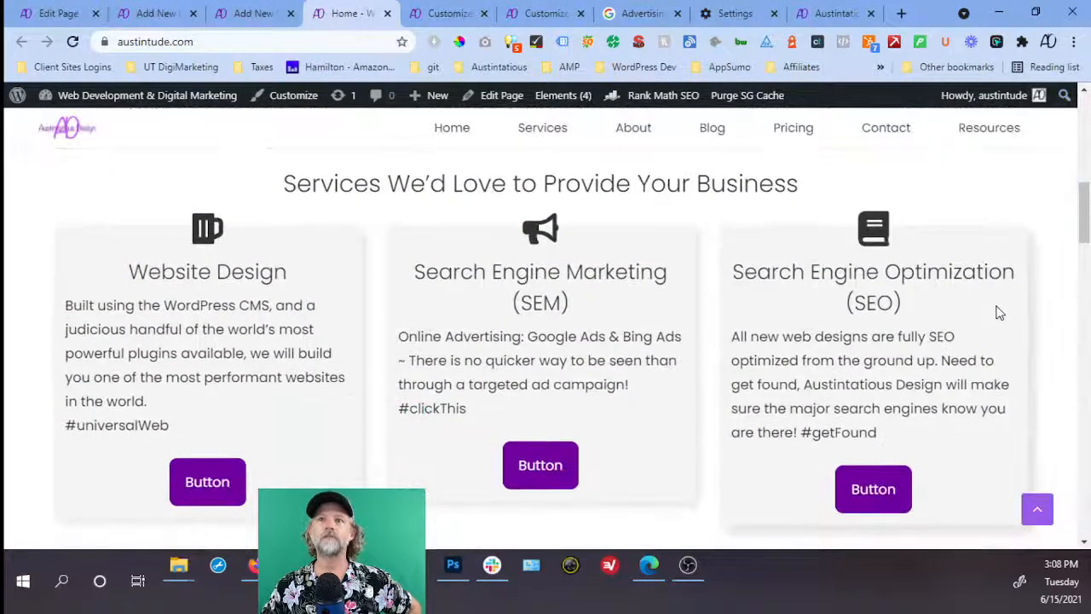
pyautogui.scroll(-1, 1000, 316)
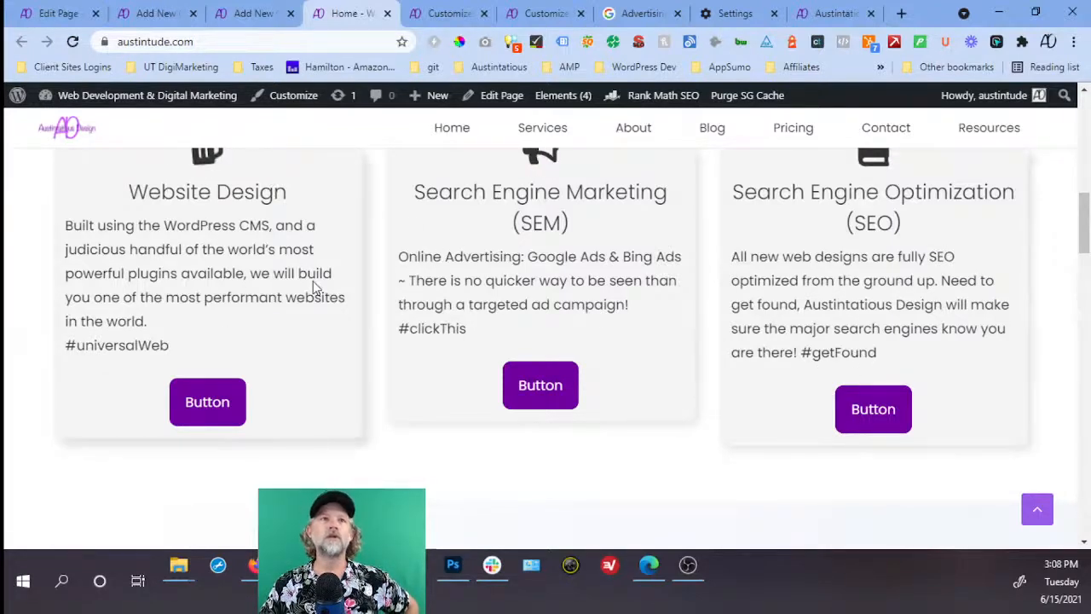
# In the home page editor, set the bottom margin of the Website Design card's title container to 20 px and update the page.
pyautogui.click(52, 14)
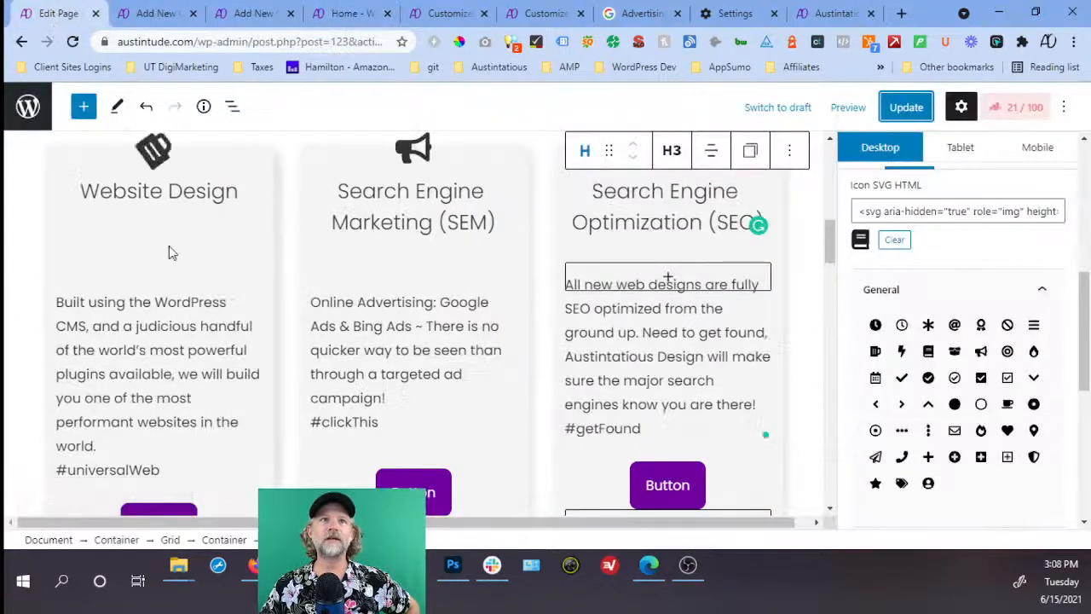
pyautogui.click(193, 231)
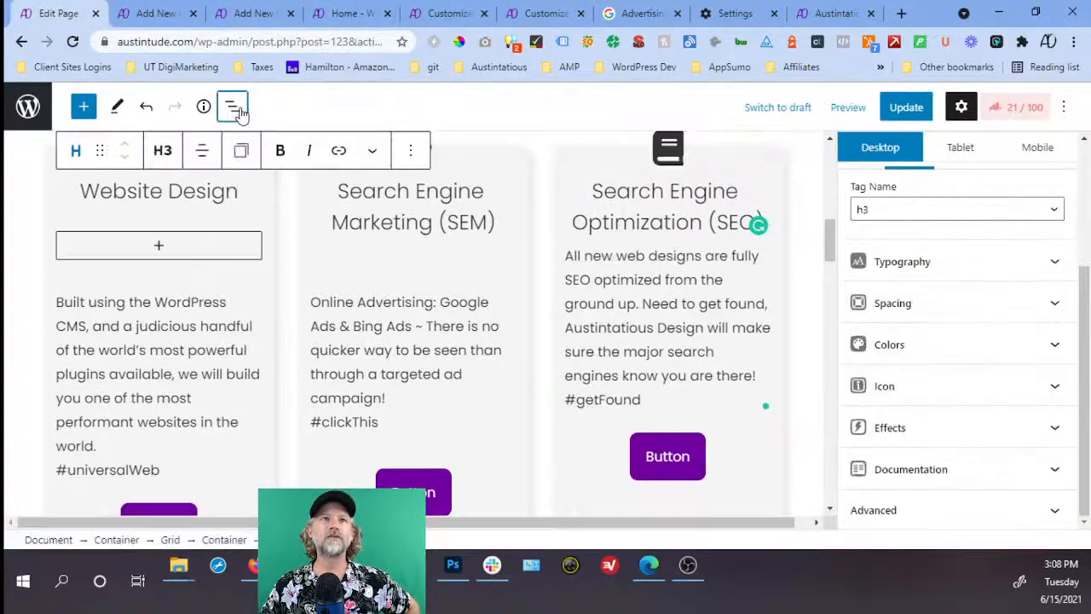
pyautogui.click(232, 106)
pyautogui.click(327, 321)
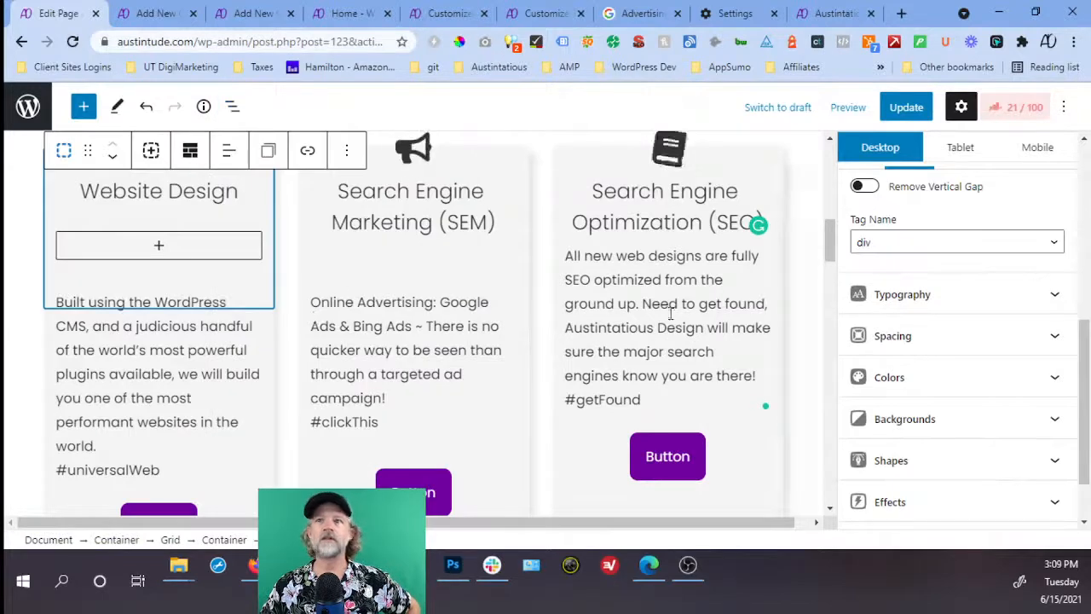
pyautogui.click(891, 339)
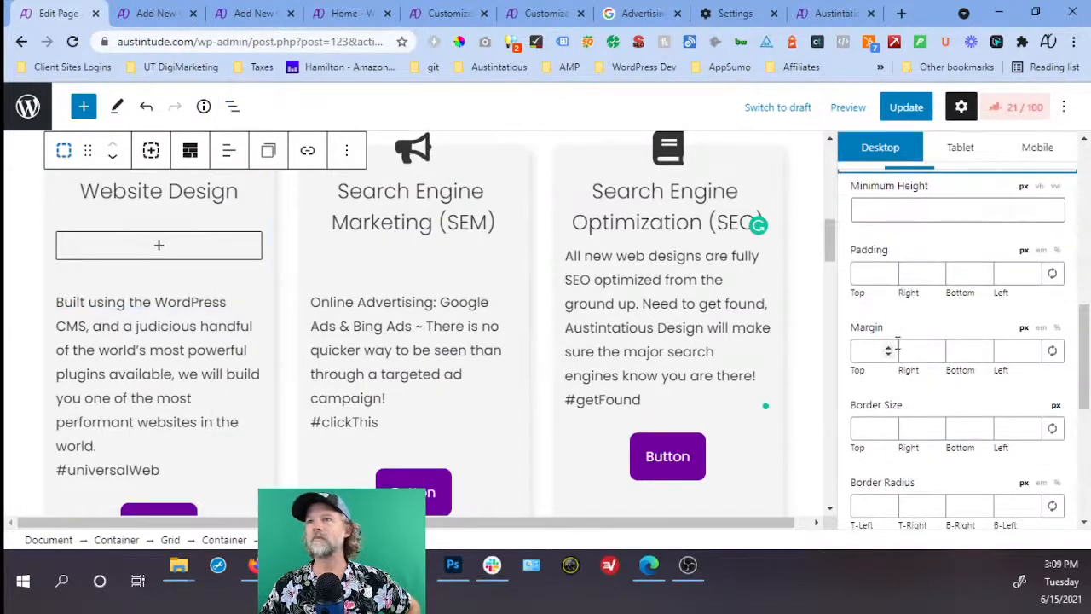
pyautogui.click(967, 356)
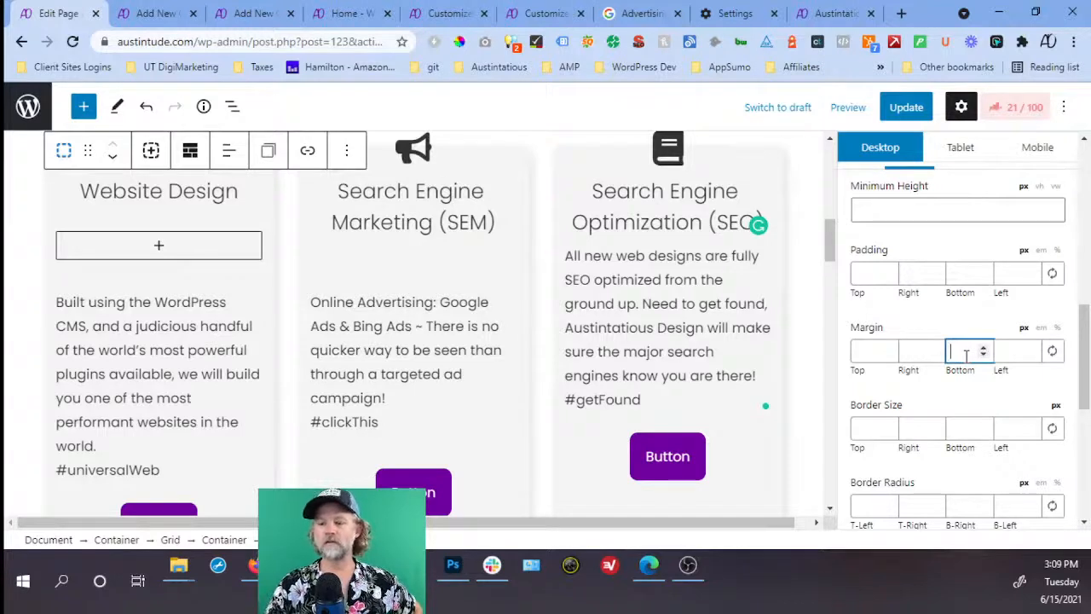
pyautogui.write('20')
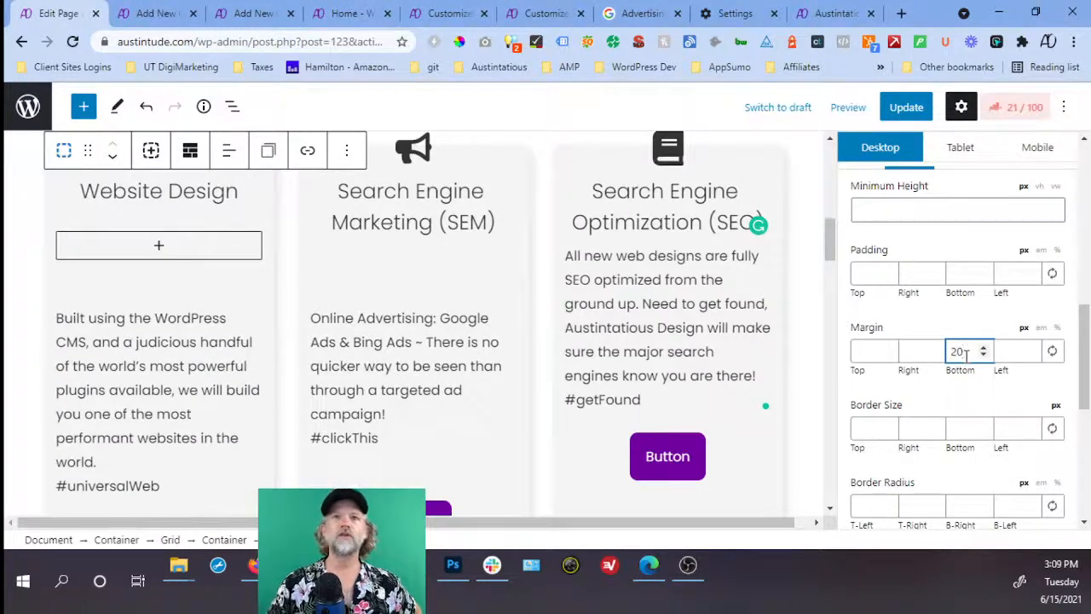
pyautogui.click(896, 113)
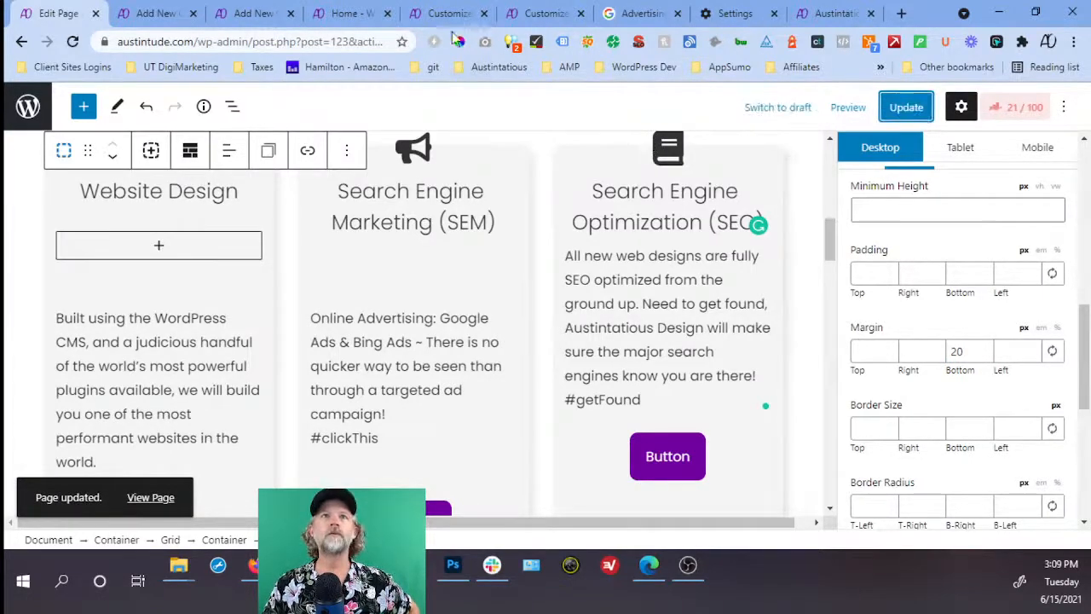
# Clear the last hour's browsing data again and reload the live home page to check the card title spacing.
pyautogui.click(350, 13)
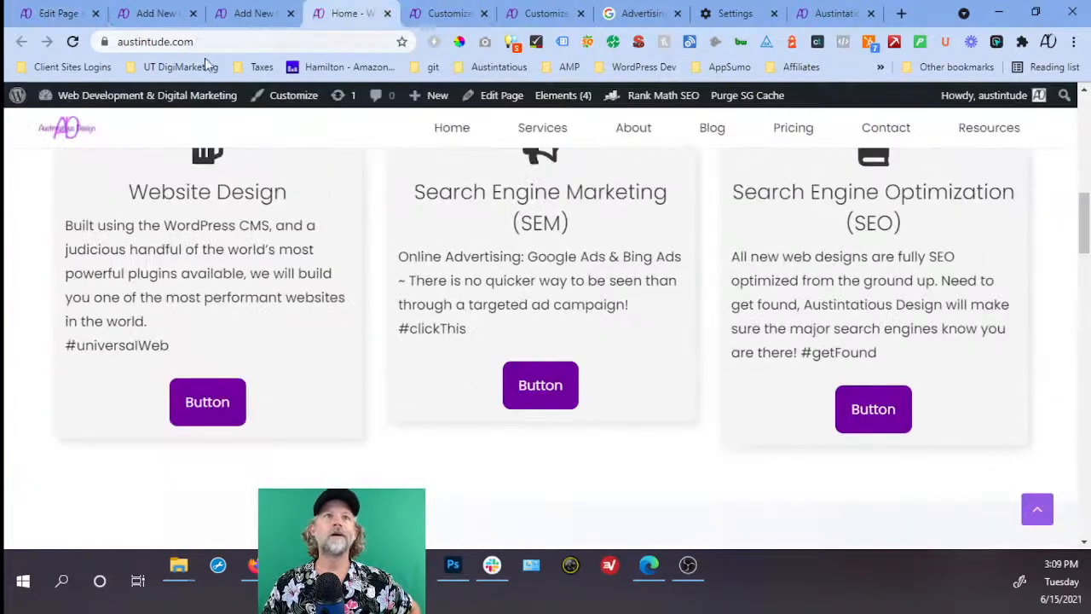
pyautogui.click(73, 41)
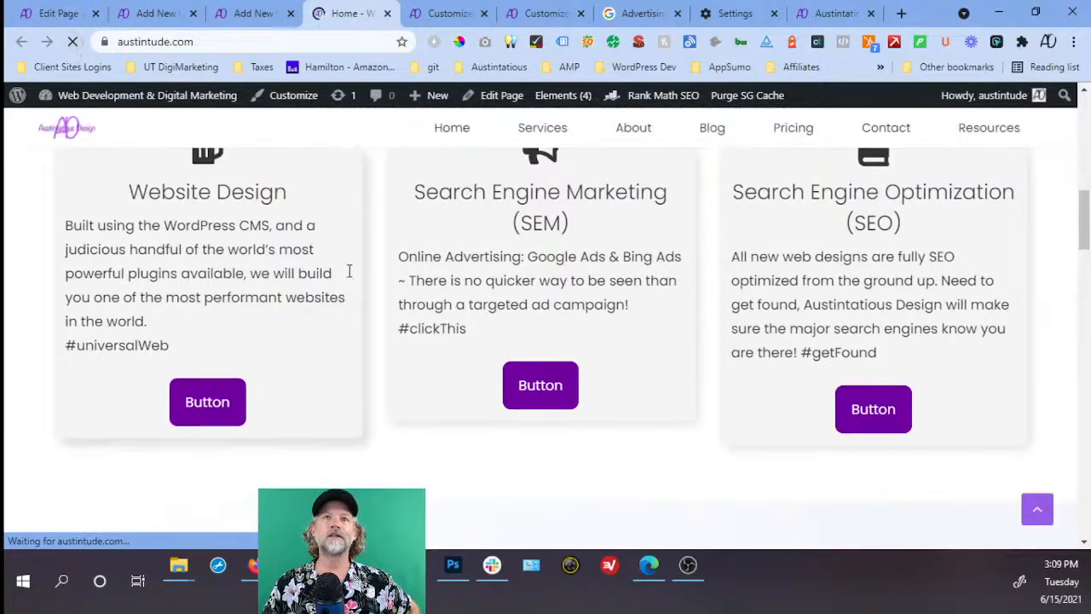
pyautogui.click(734, 14)
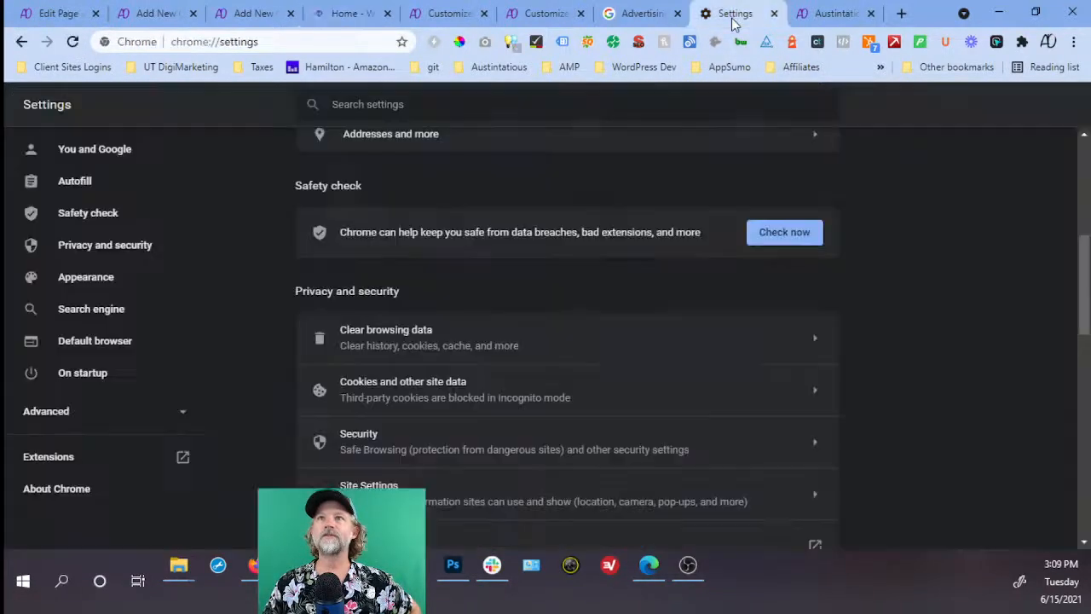
pyautogui.hotkey('ctrl', 'shift', 'Delete')
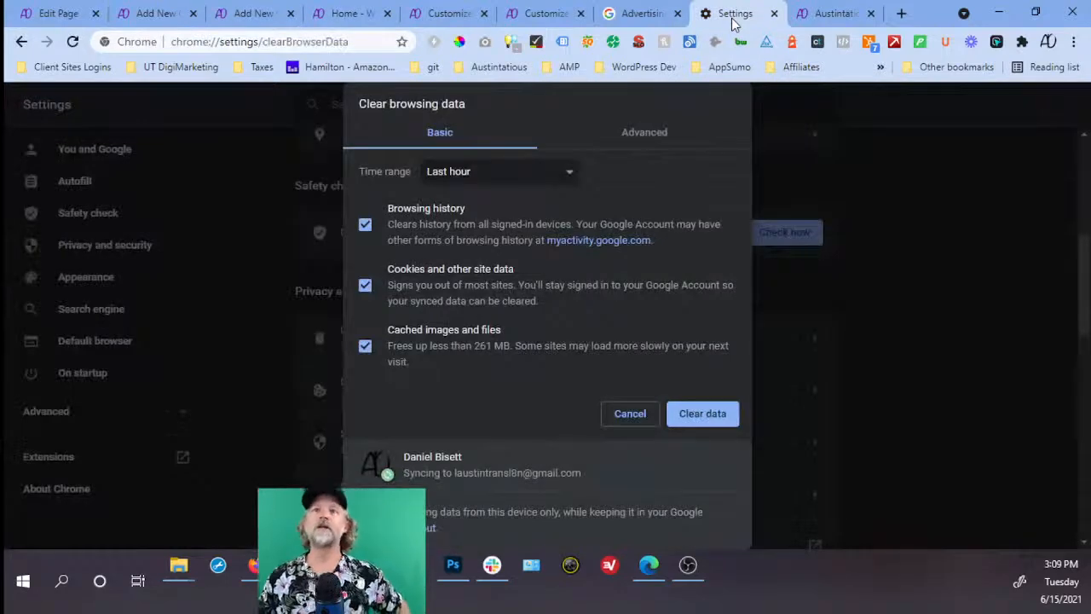
pyautogui.click(704, 416)
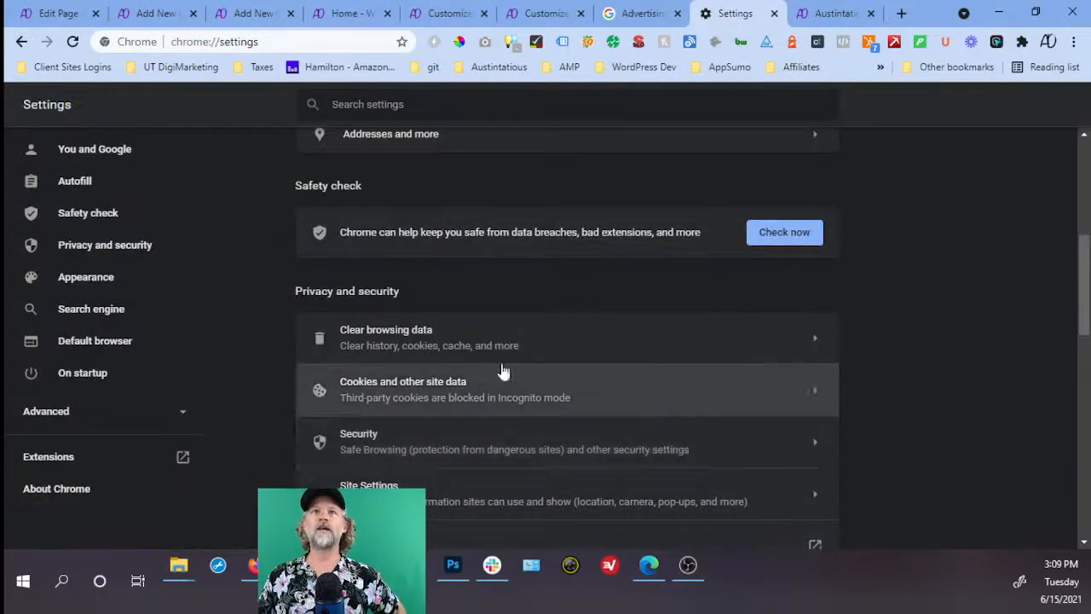
pyautogui.click(342, 17)
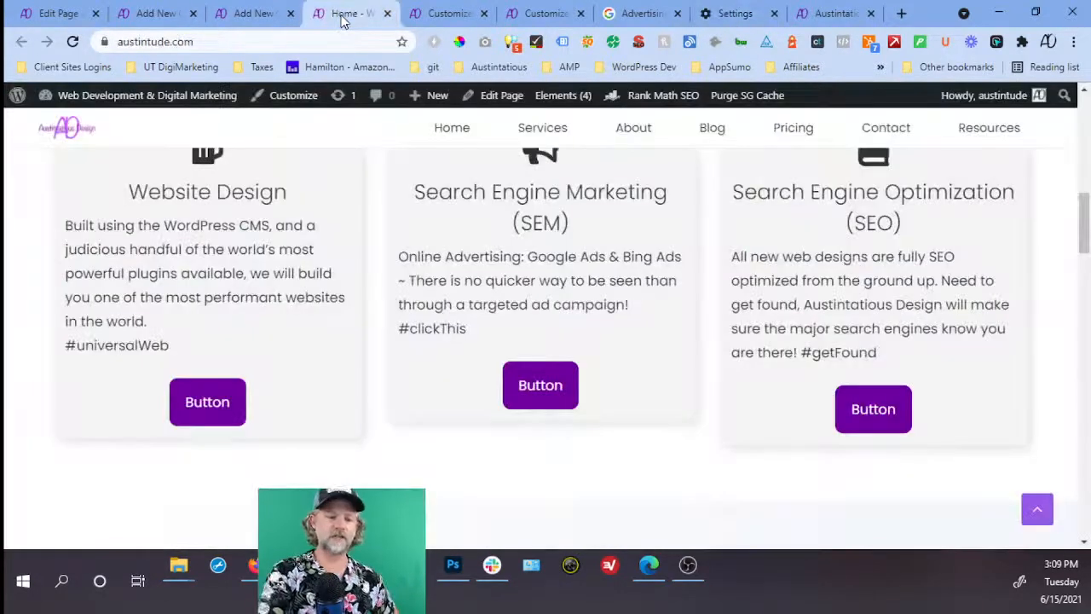
pyautogui.press('F5')
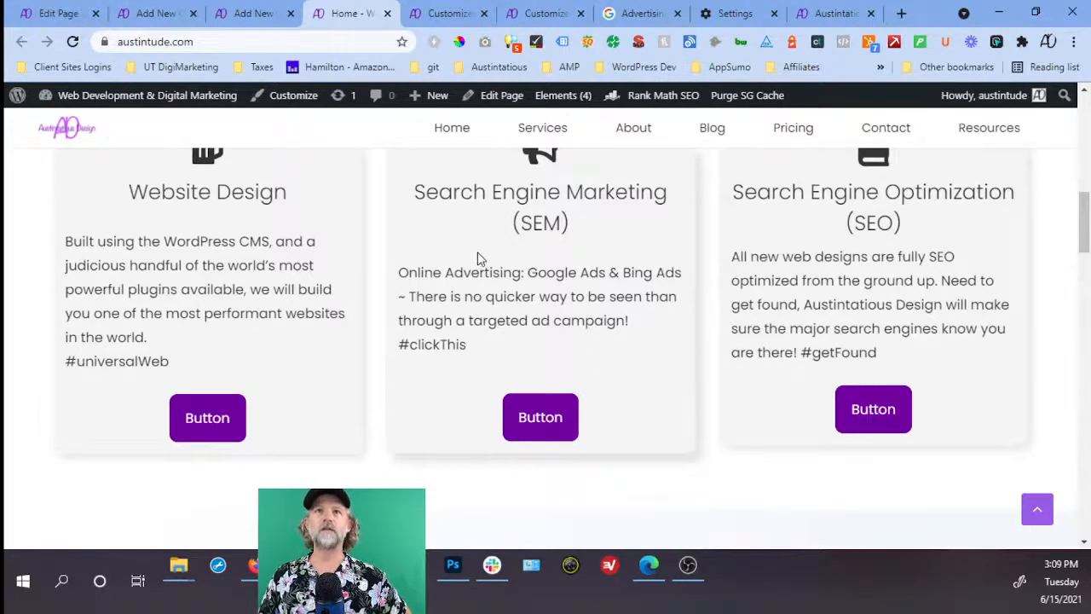
# Open the austintude.com home page in a new incognito window.
pyautogui.click(323, 47)
pyautogui.hotkey('ctrl', 'c')
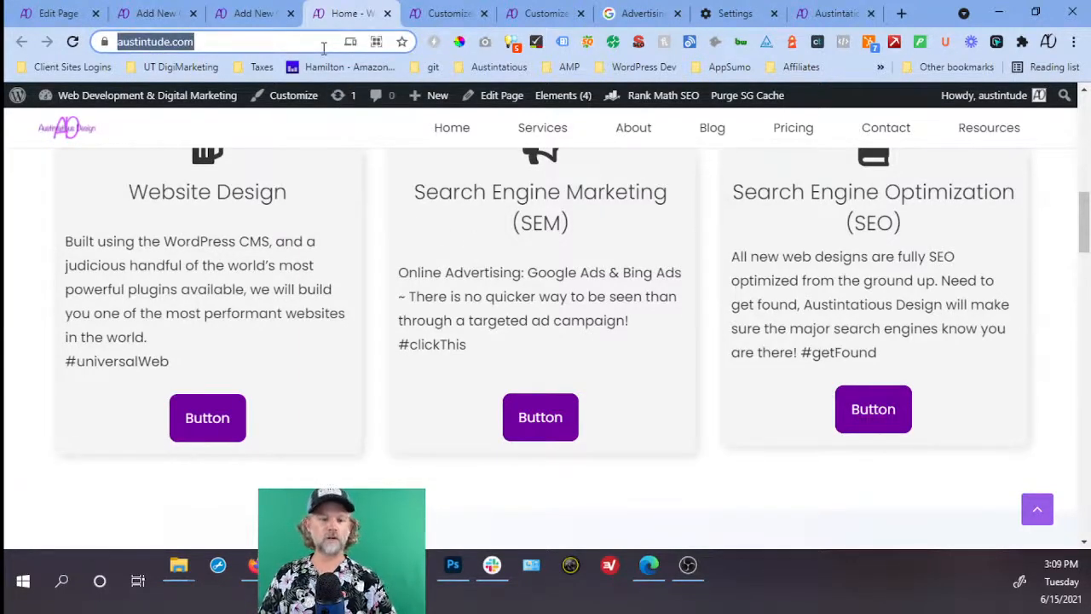
pyautogui.click(1073, 42)
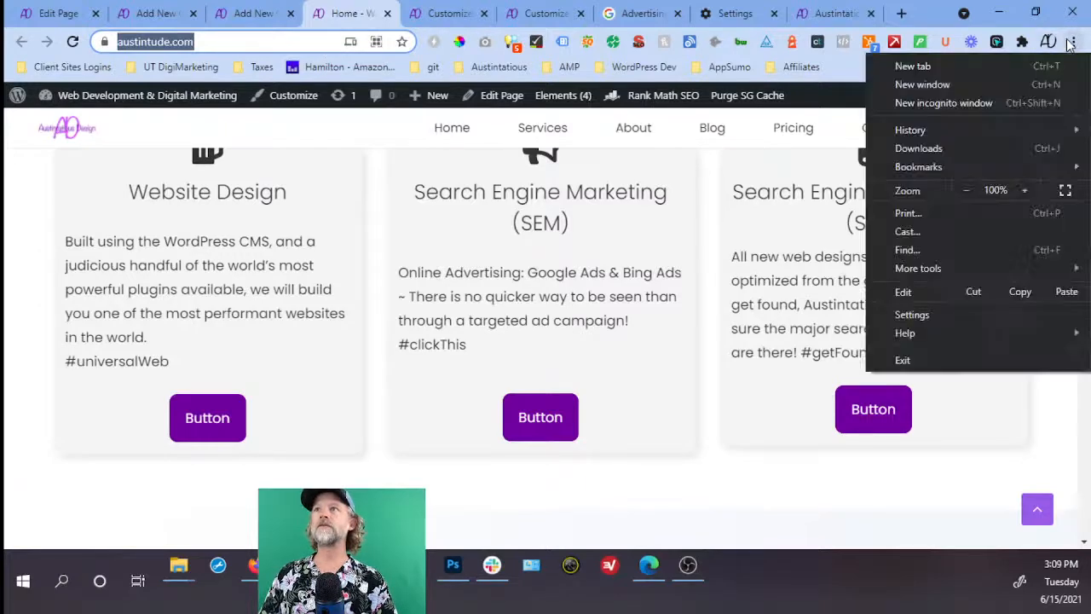
pyautogui.click(1024, 101)
pyautogui.hotkey('ctrl', 'v')
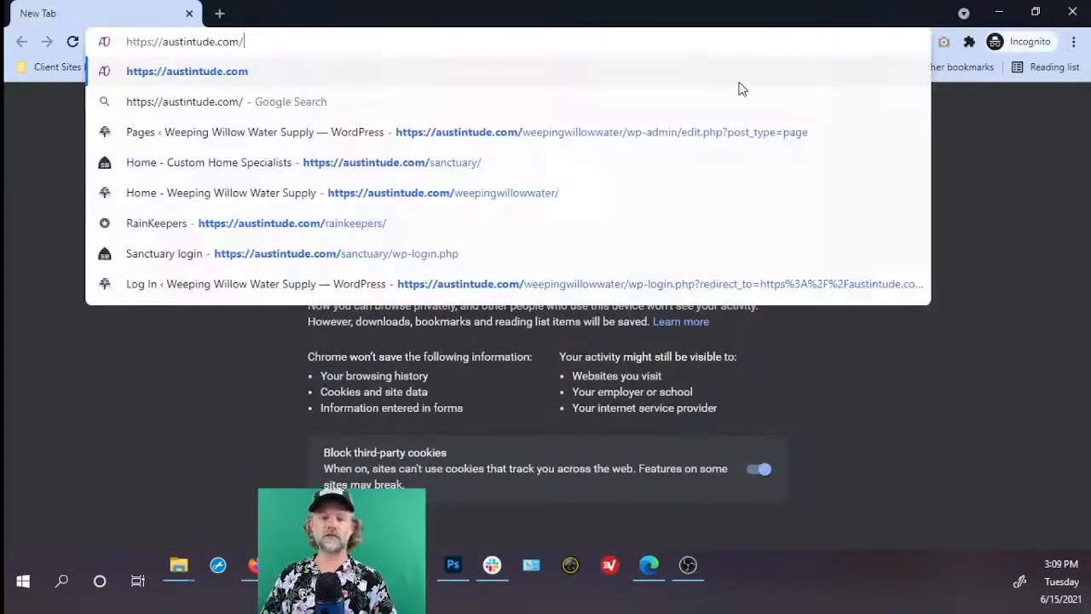
pyautogui.press('Return')
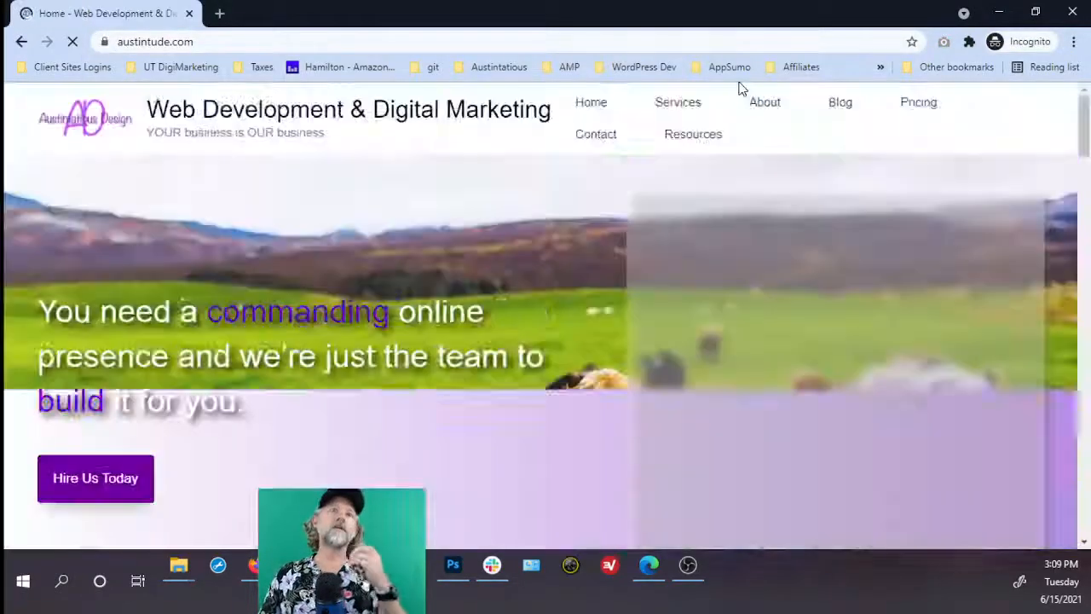
# Generate a mobile Lighthouse report for the home page covering Performance, Best practices, Accessibility and SEO.
pyautogui.rightClick(601, 192)
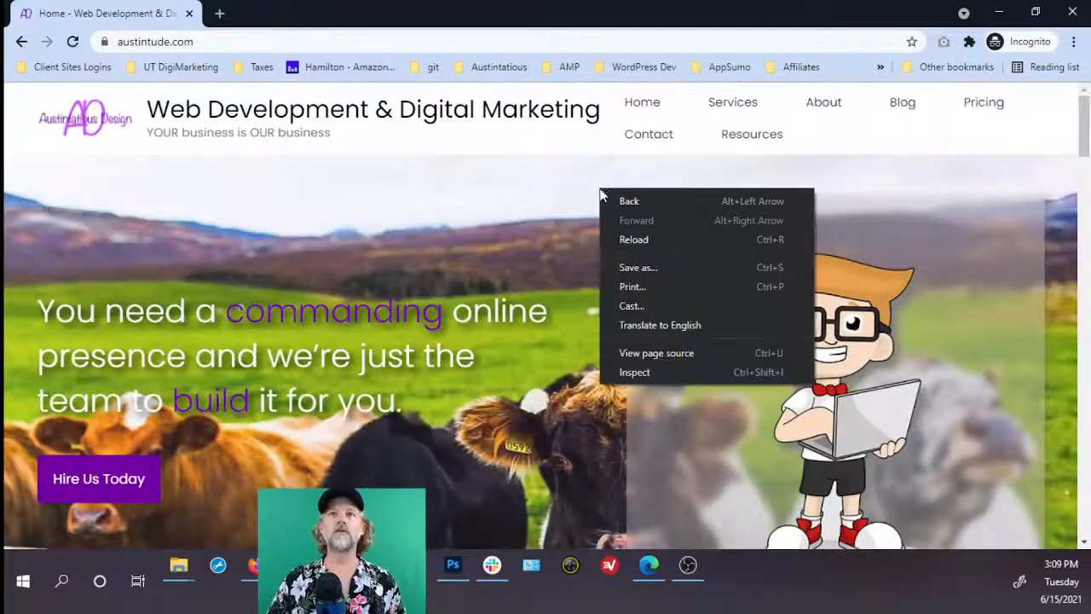
pyautogui.click(632, 367)
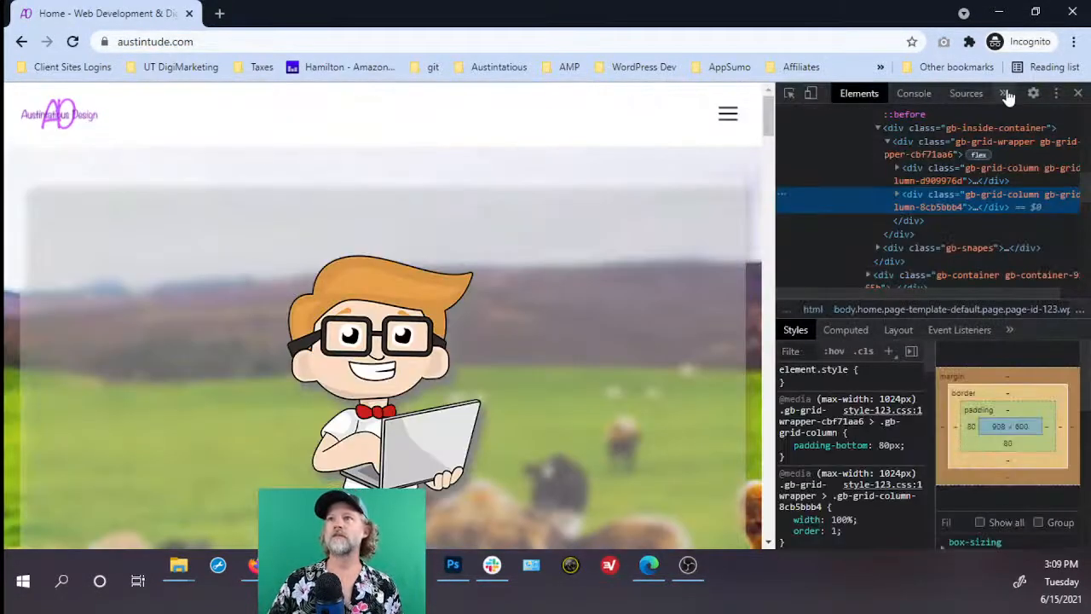
pyautogui.click(1002, 93)
pyautogui.click(1025, 217)
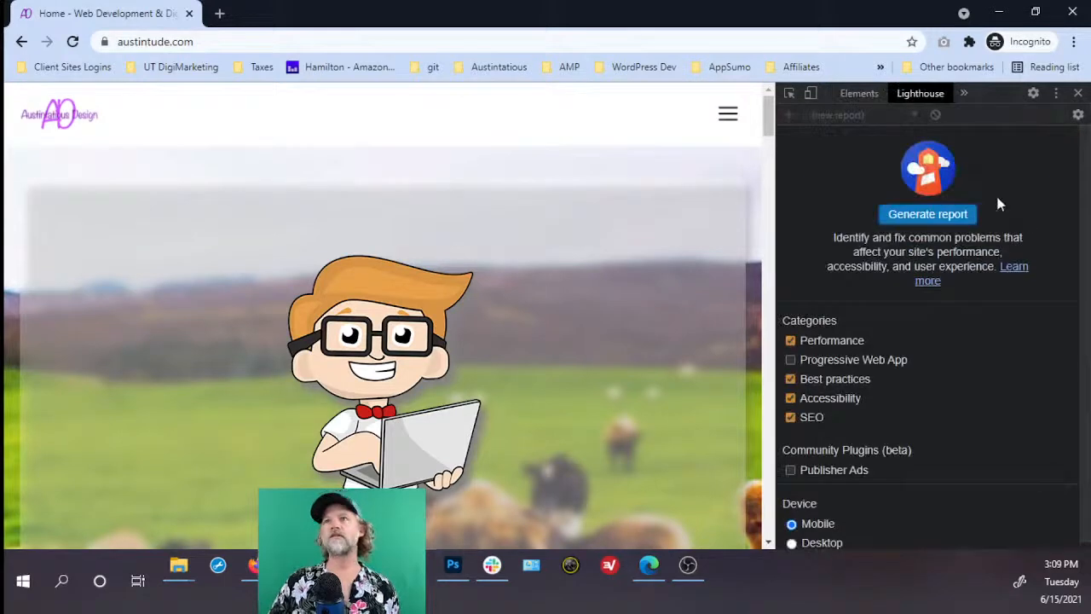
pyautogui.click(947, 216)
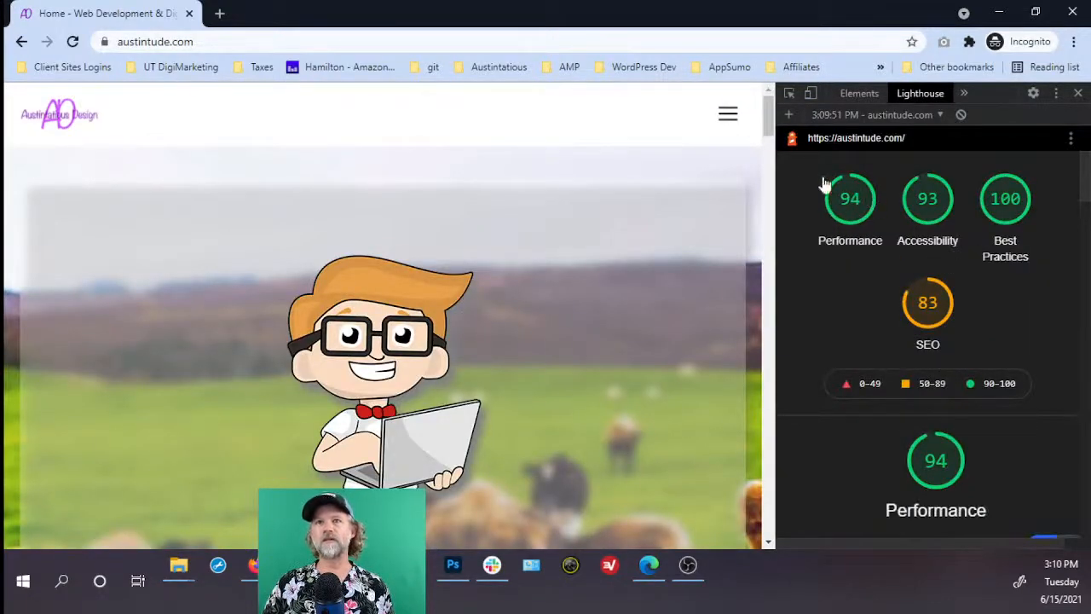
# Start a new Lighthouse report and rerun the mobile audit of the home page with the same categories.
pyautogui.click(885, 115)
pyautogui.click(861, 161)
pyautogui.click(893, 217)
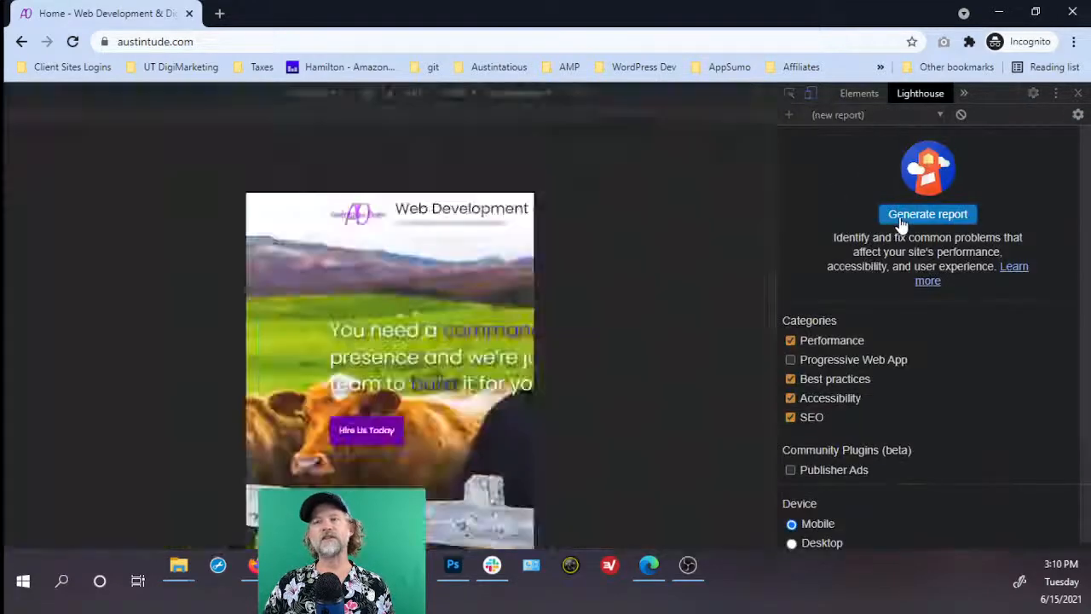
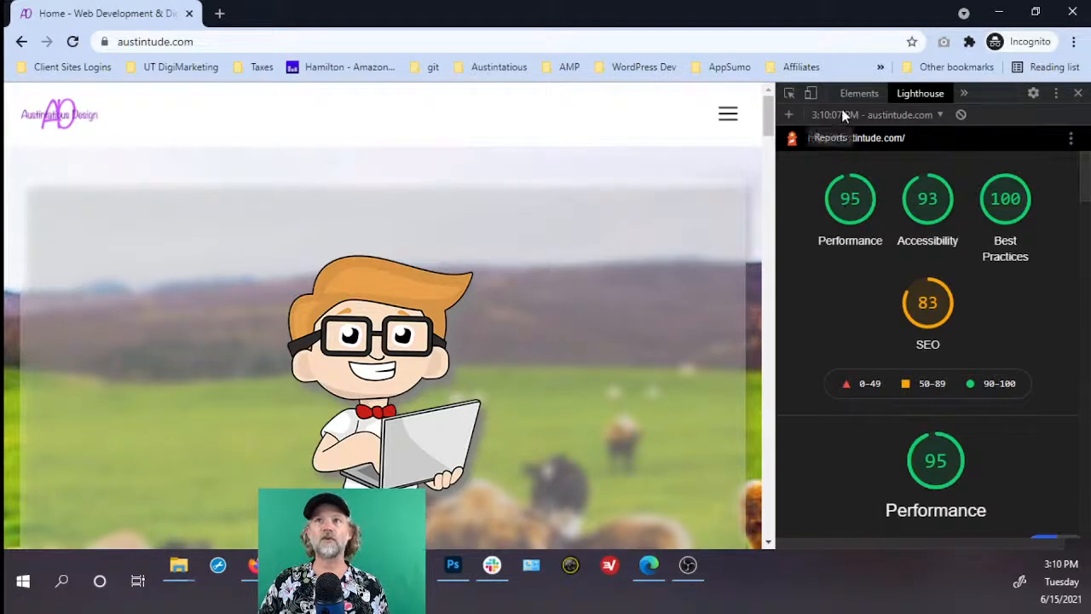
# Preview the live home page in the Moto G4 mobile view and examine the stacking of the hero image and headline.
pyautogui.click(810, 95)
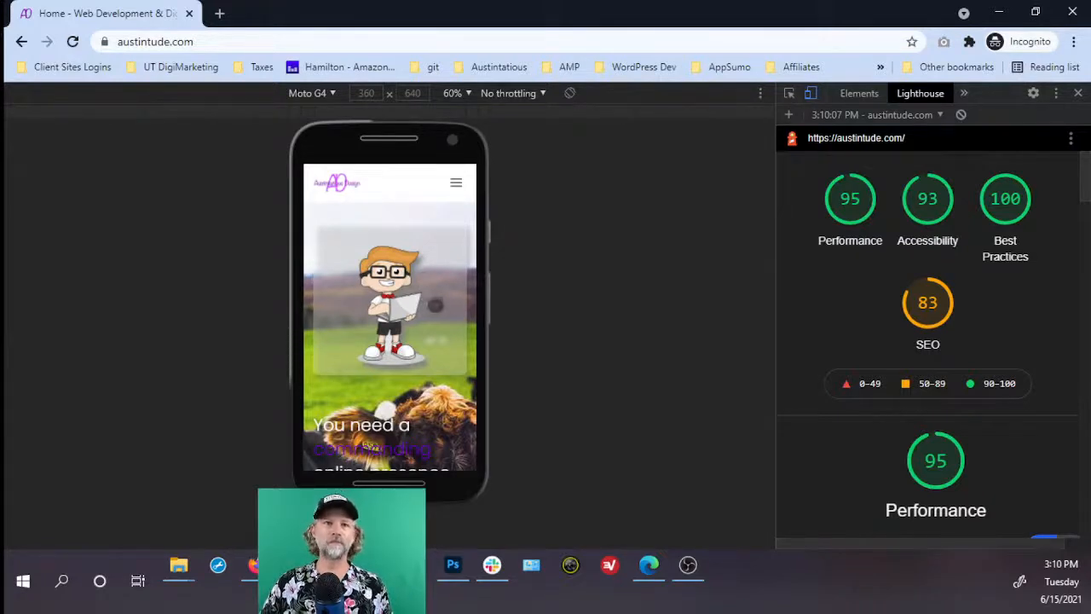
pyautogui.scroll(-4, 435, 305)
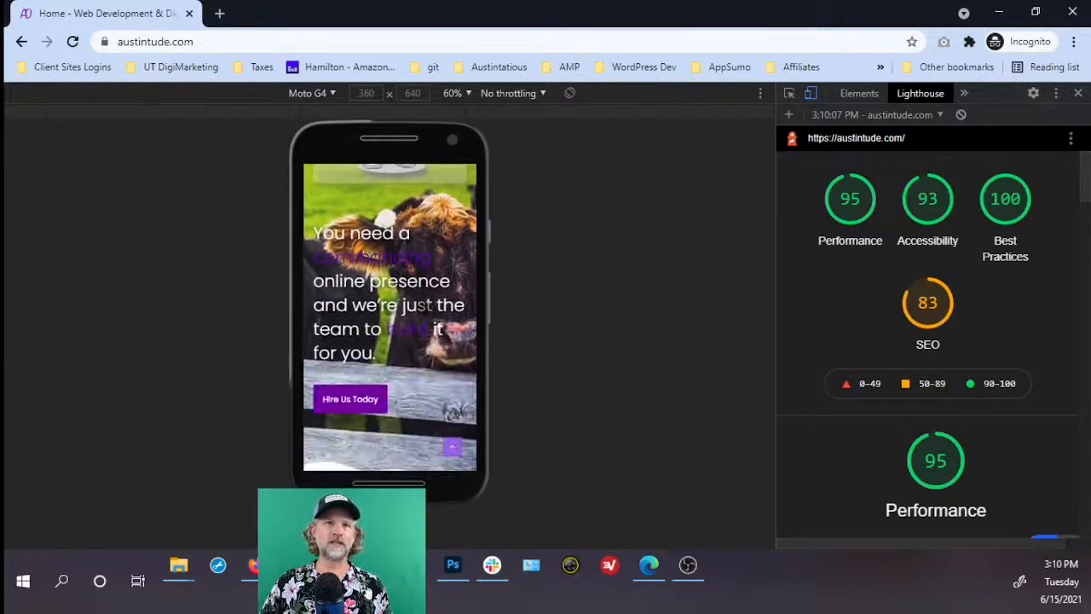
pyautogui.scroll(4, 425, 304)
pyautogui.scroll(-4, 433, 286)
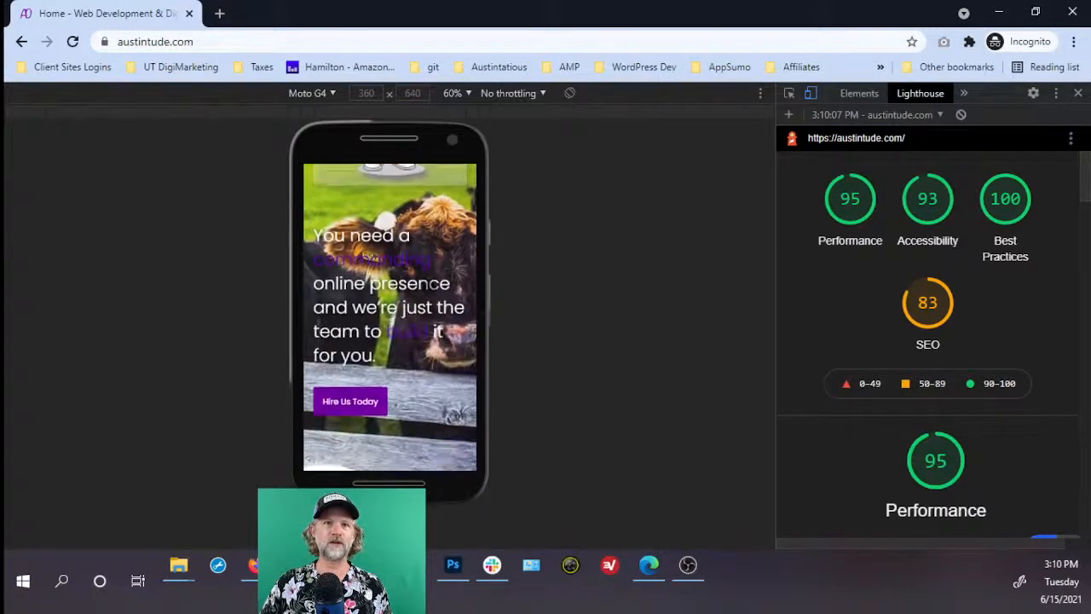
pyautogui.scroll(-1, 430, 287)
pyautogui.scroll(5, 429, 287)
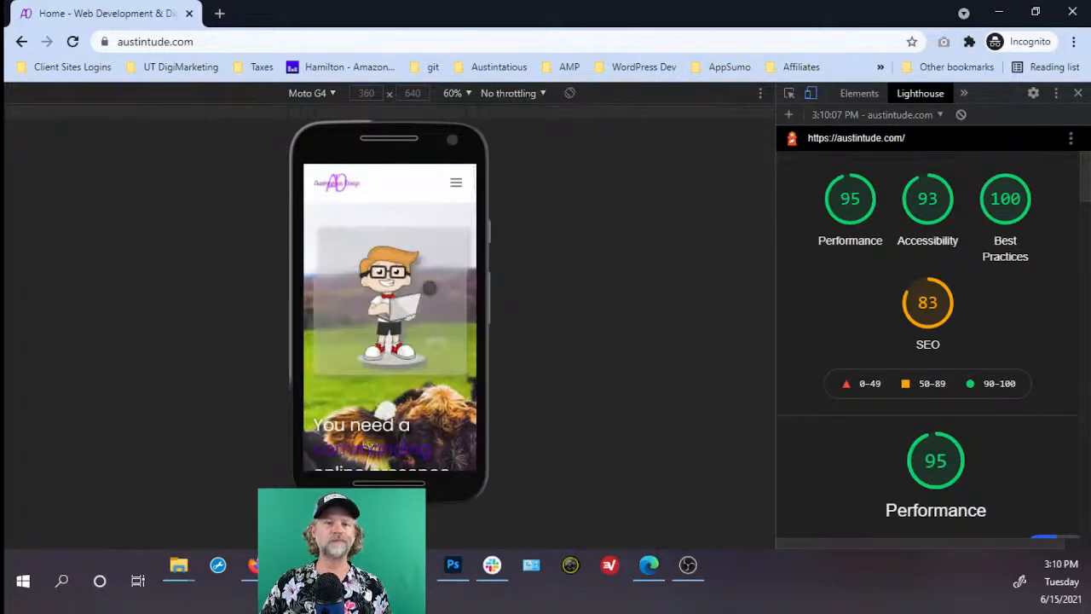
pyautogui.scroll(-5, 429, 287)
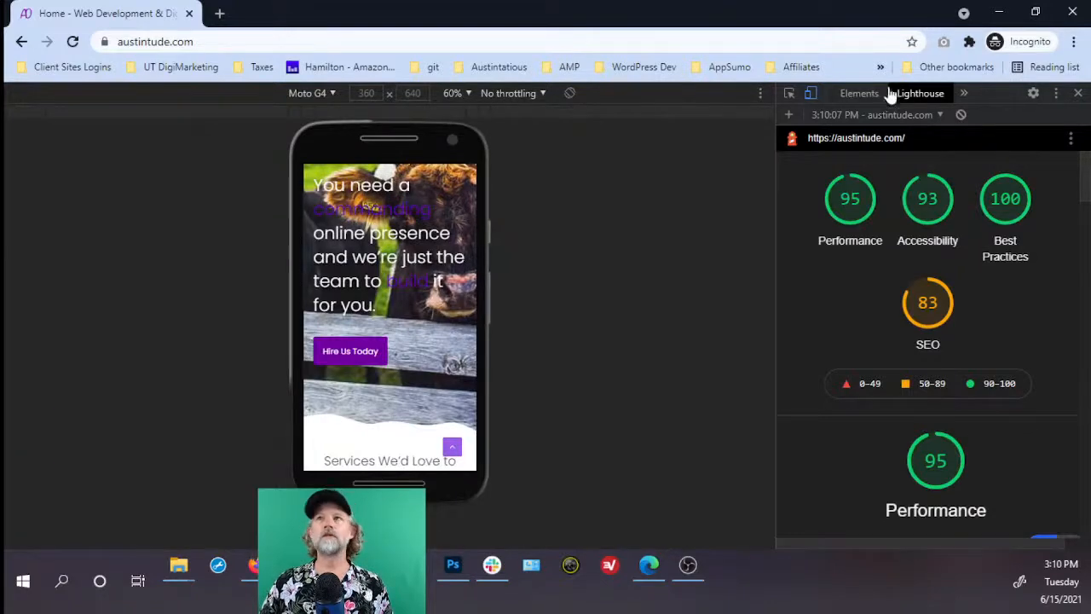
# Return to the home page editor and set the mobile order of the hero container holding the headline and button to 1.
pyautogui.click(998, 13)
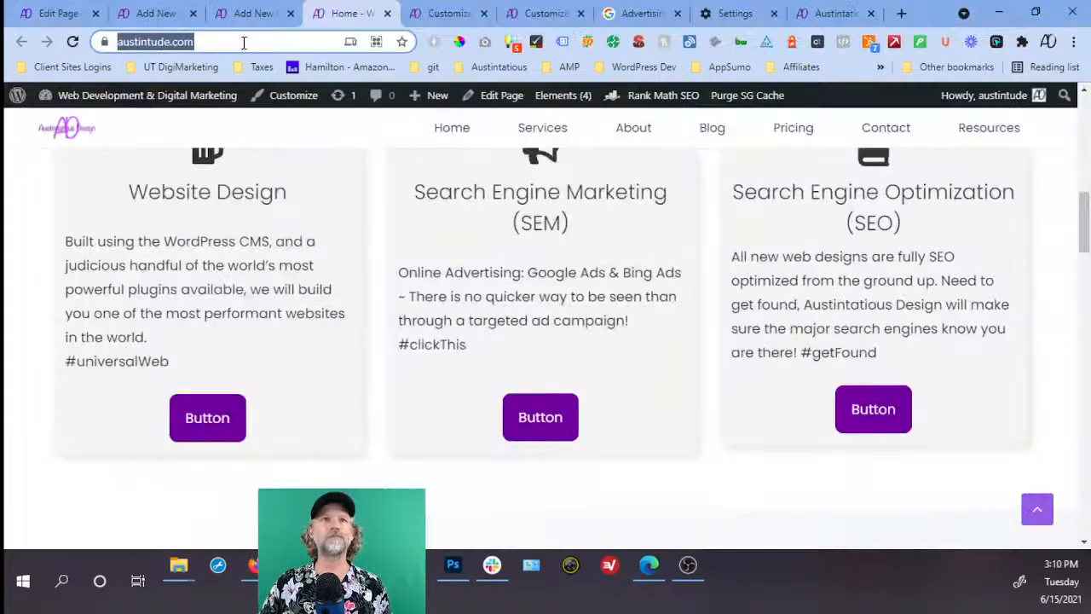
pyautogui.click(59, 13)
pyautogui.scroll(8, 486, 287)
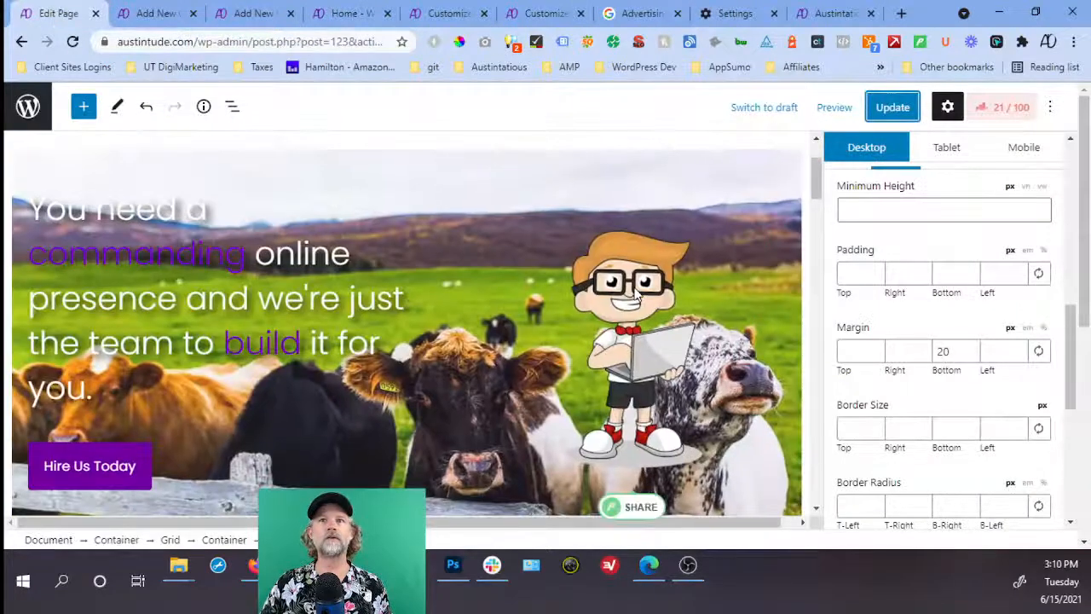
pyautogui.click(486, 286)
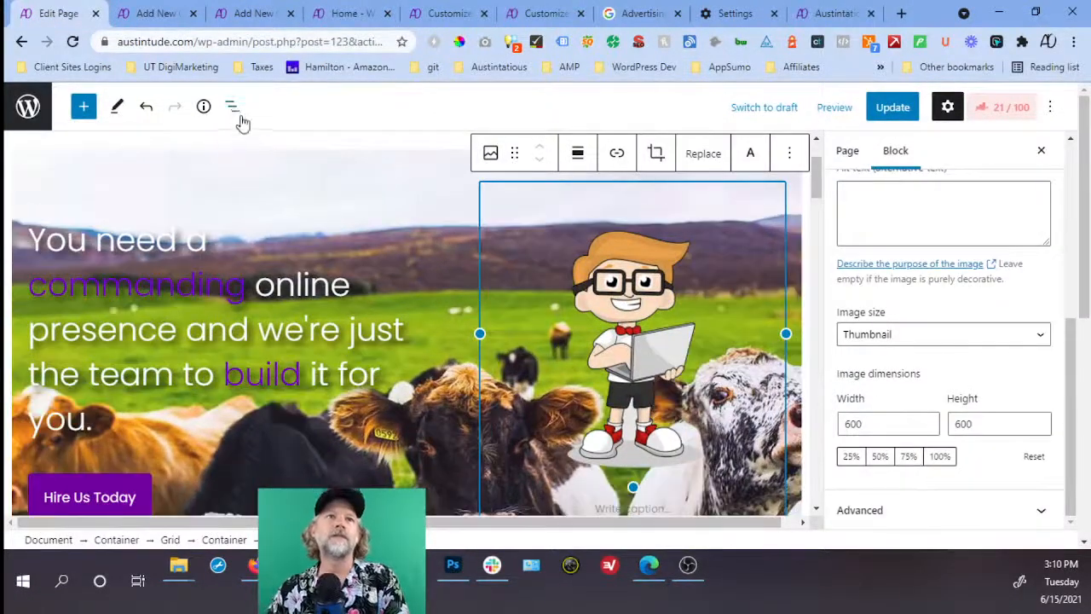
pyautogui.click(232, 106)
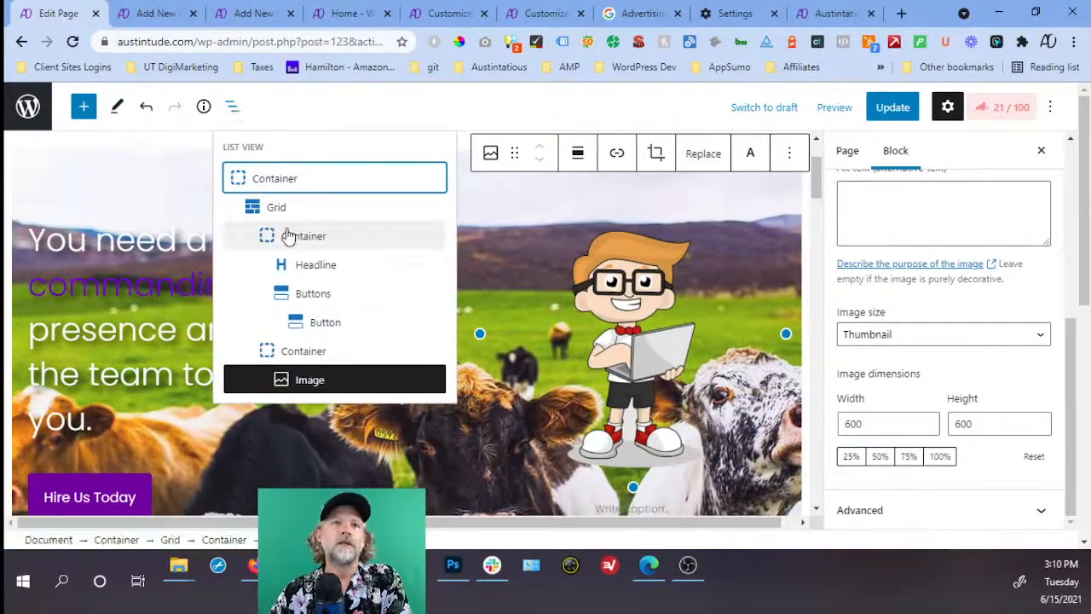
pyautogui.click(287, 234)
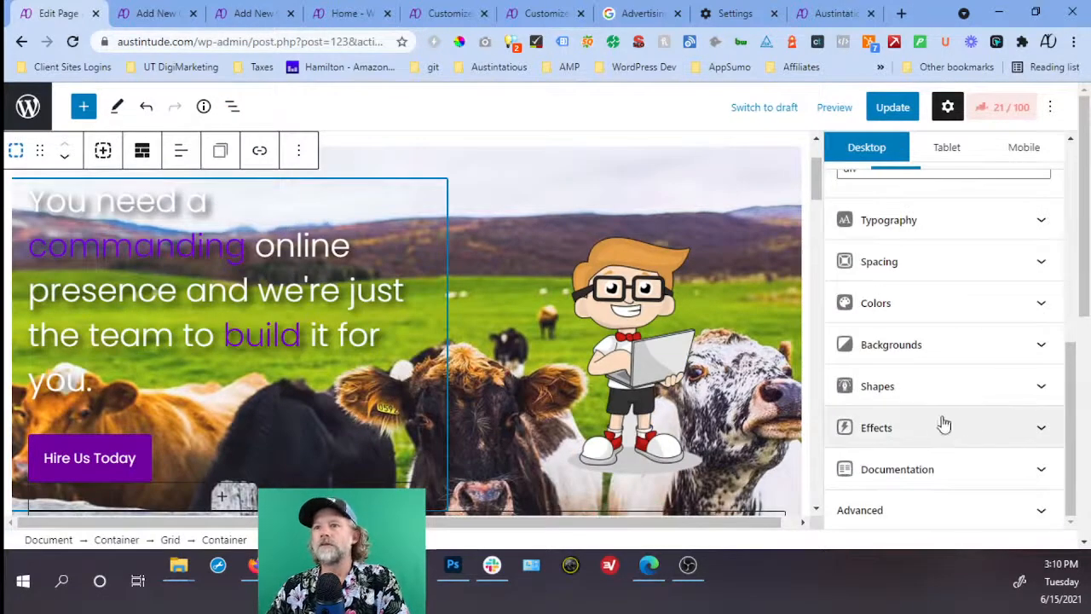
pyautogui.scroll(8, 957, 416)
pyautogui.scroll(-3, 957, 417)
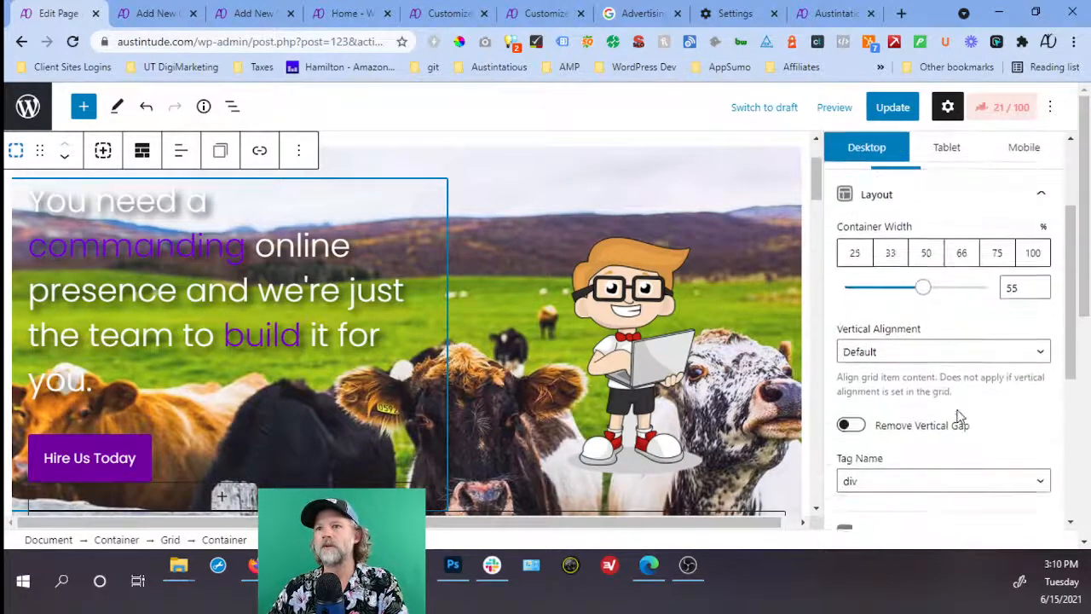
pyautogui.scroll(3, 935, 367)
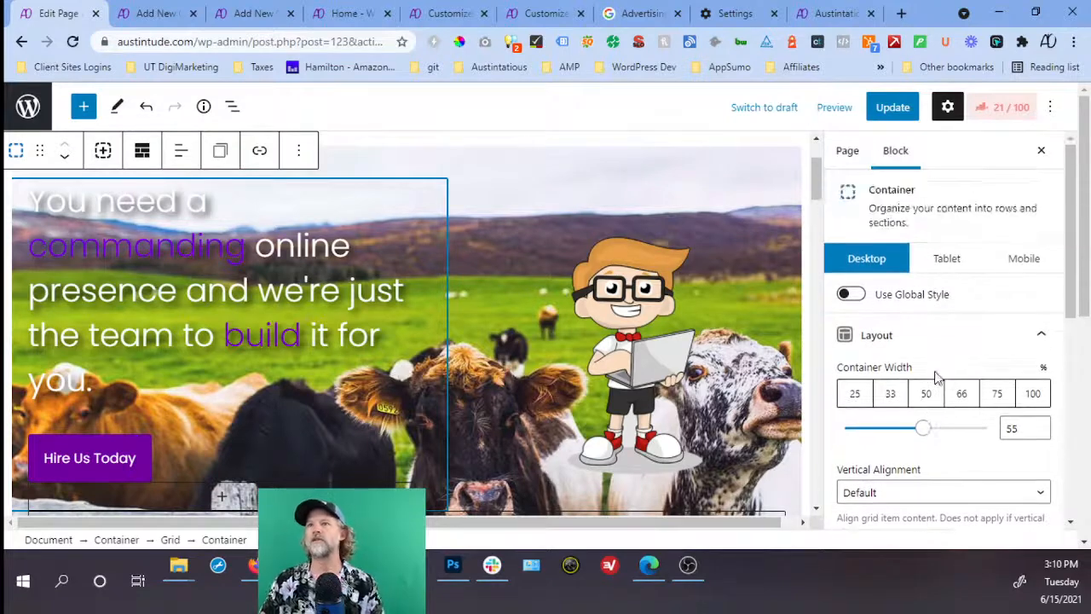
pyautogui.click(1032, 271)
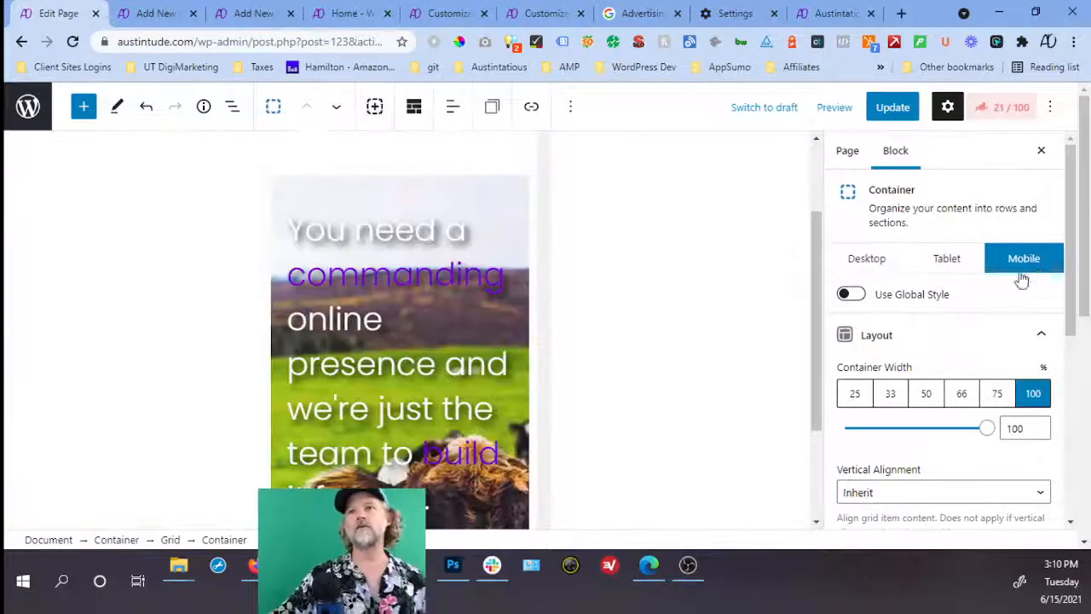
pyautogui.scroll(-5, 996, 295)
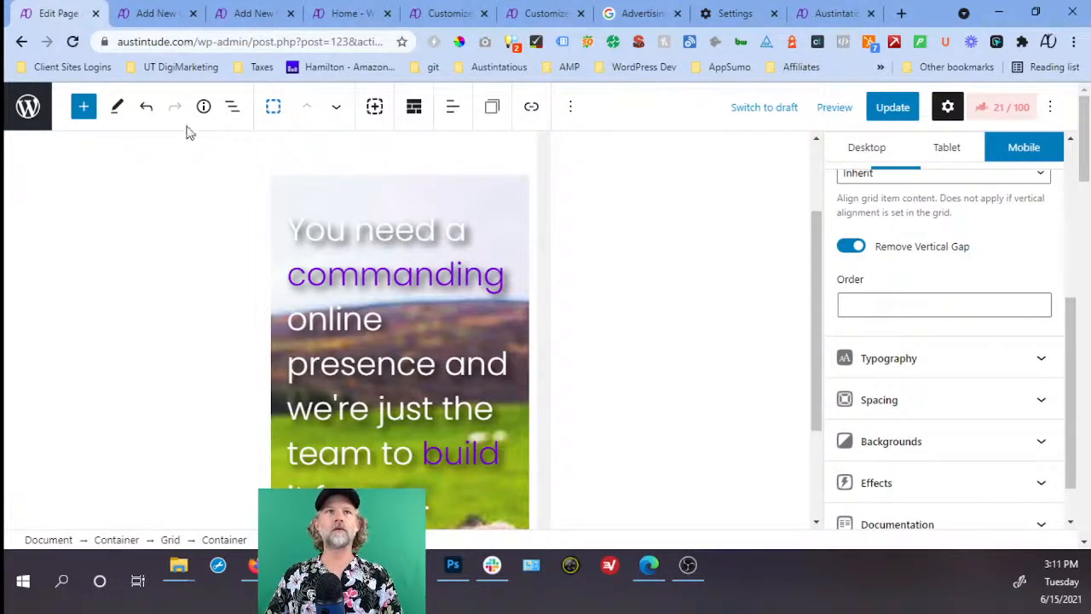
pyautogui.click(232, 106)
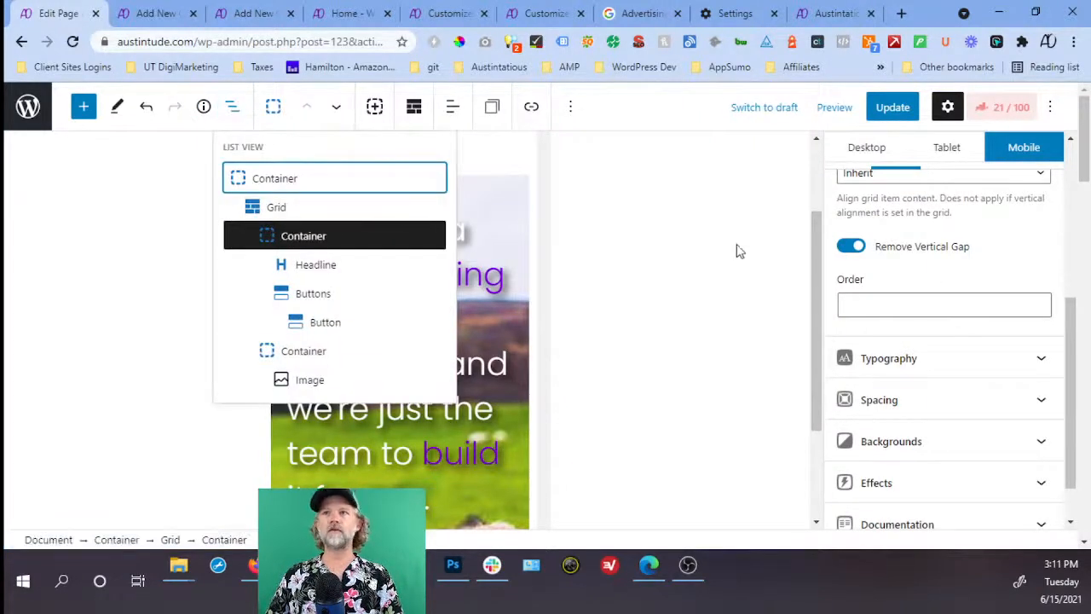
pyautogui.click(870, 310)
pyautogui.write('1')
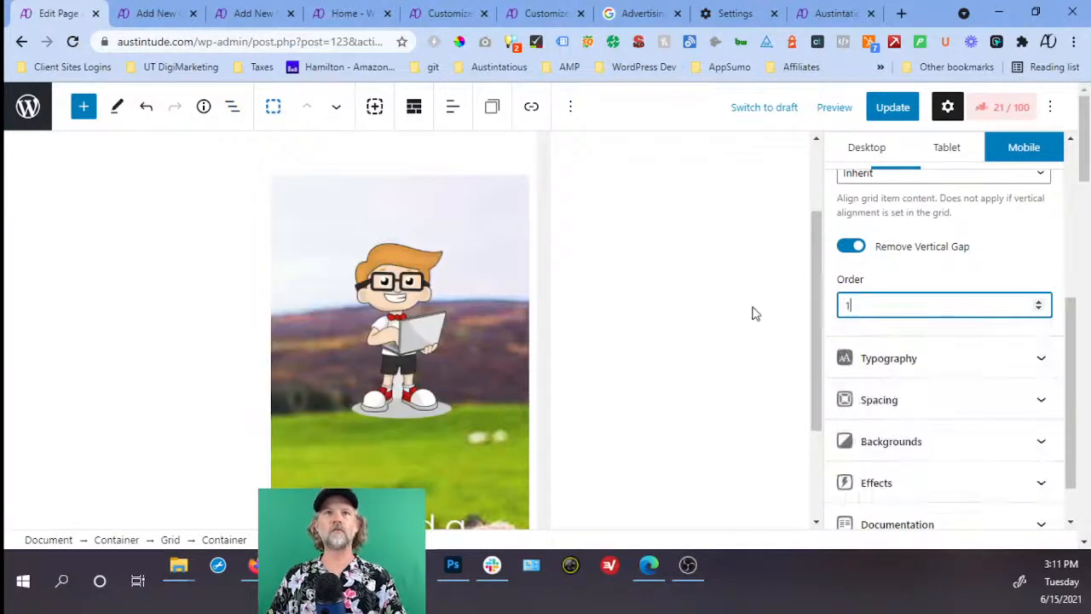
# Set the mobile order of the hero image's container to 2 and update the page.
pyautogui.click(449, 289)
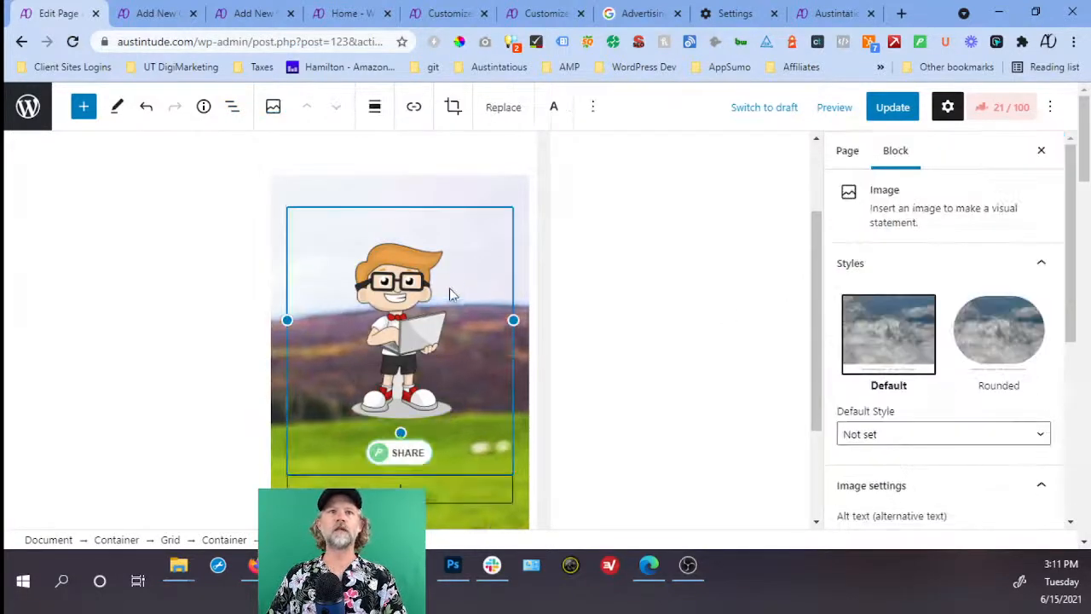
pyautogui.click(232, 106)
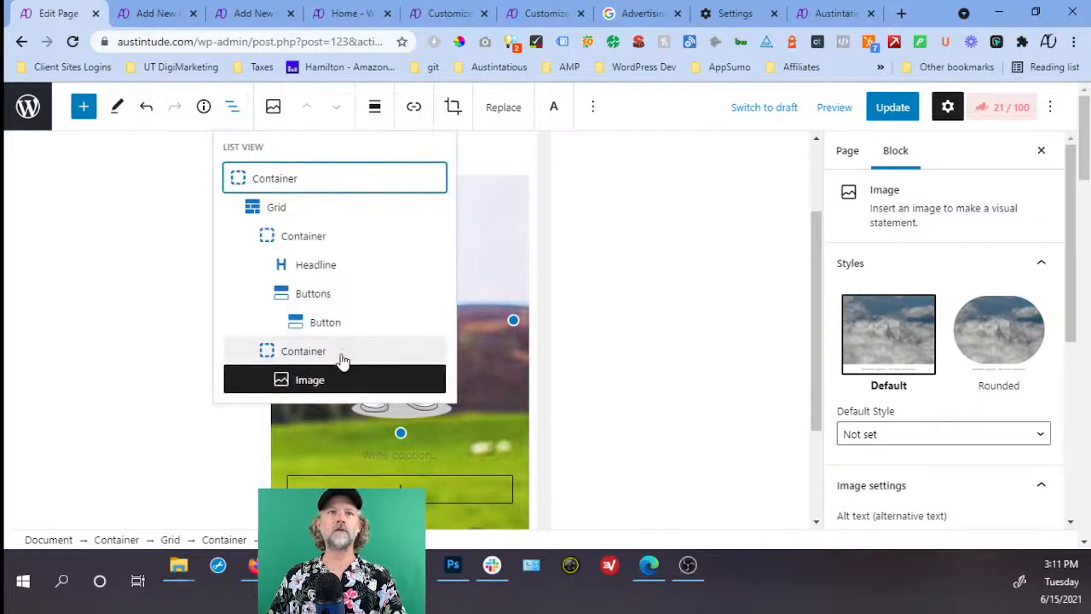
pyautogui.click(341, 352)
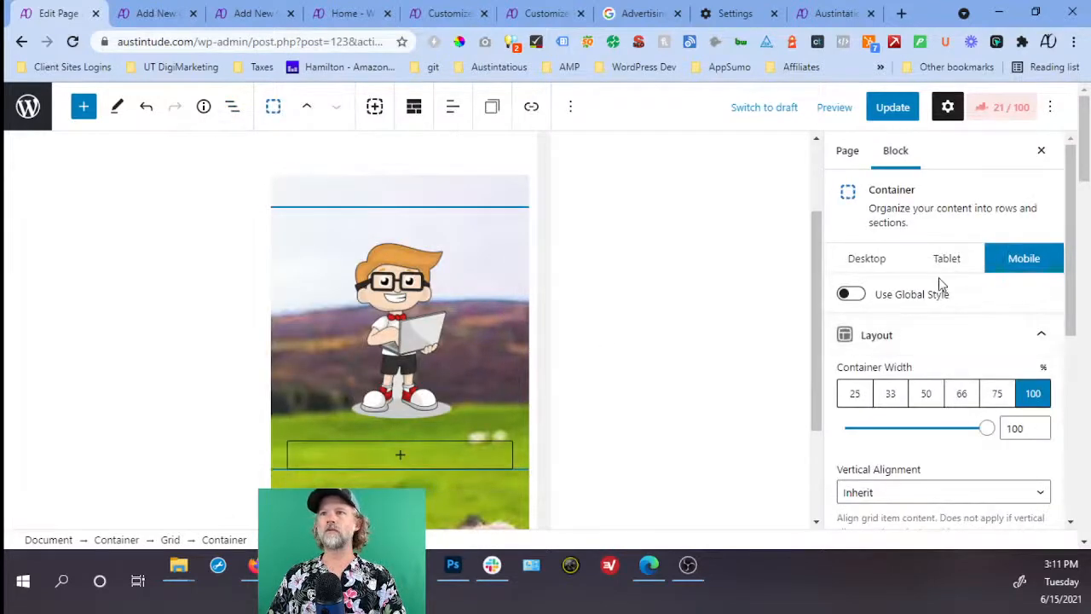
pyautogui.scroll(-2, 942, 295)
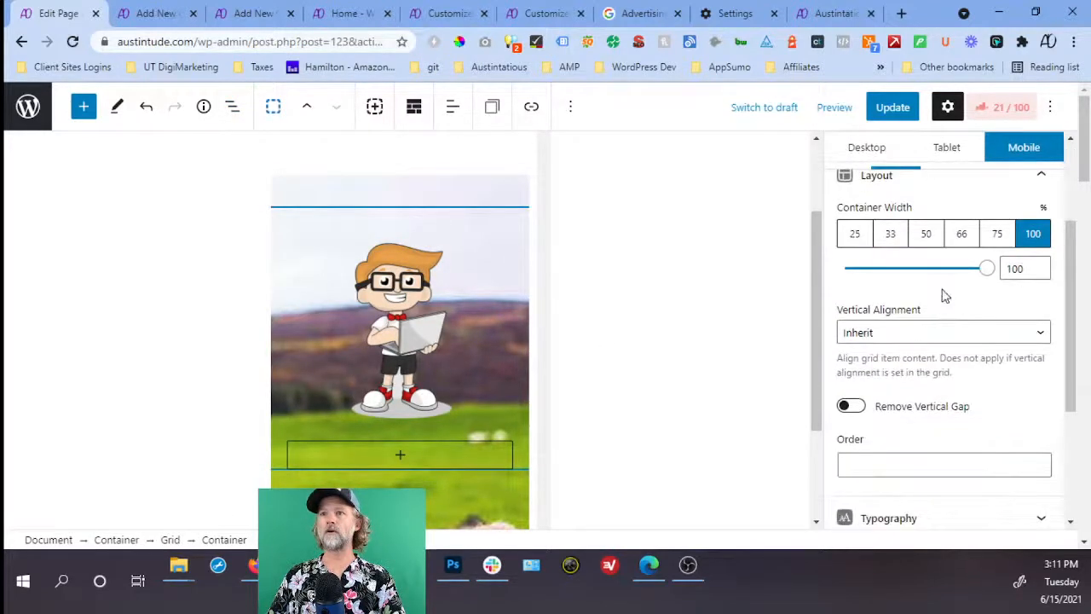
pyautogui.scroll(-2, 894, 401)
pyautogui.click(902, 310)
pyautogui.write('2')
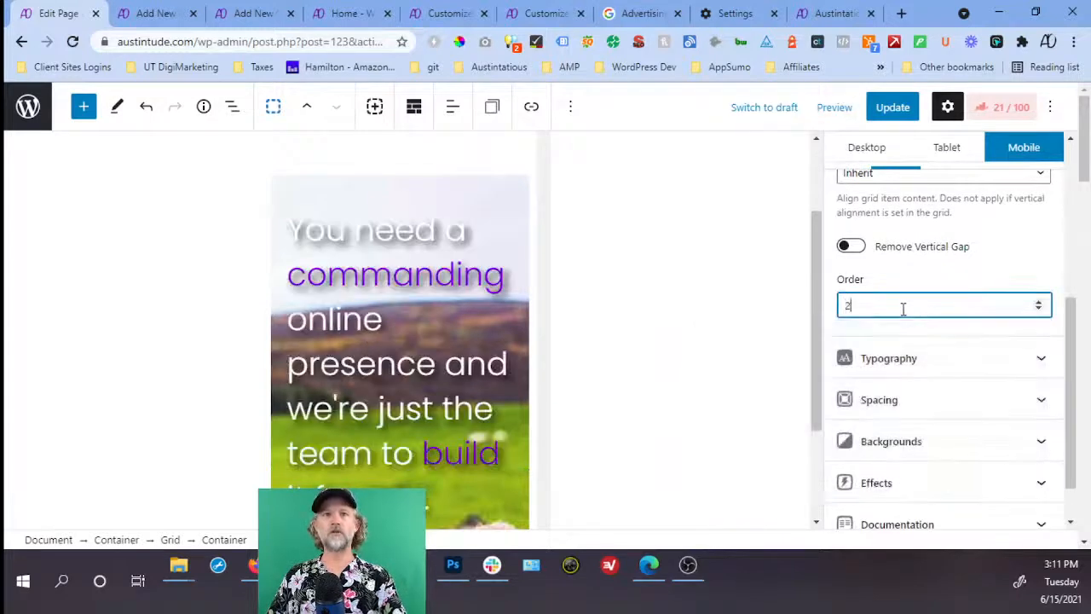
pyautogui.click(890, 110)
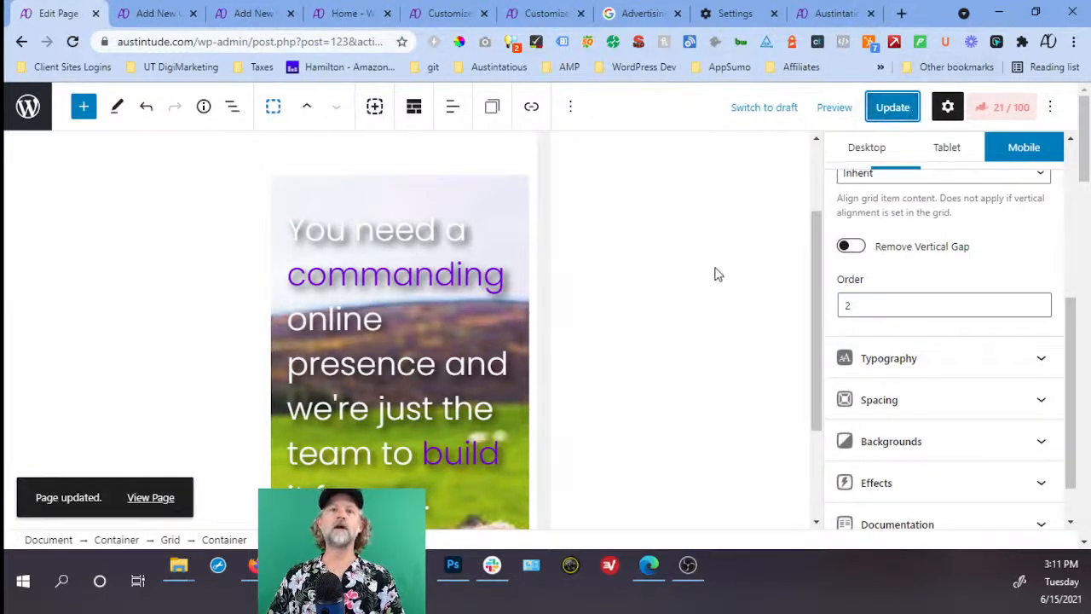
# Bring up the incognito window with the Lighthouse report and close it.
pyautogui.moveTo(384, 564)
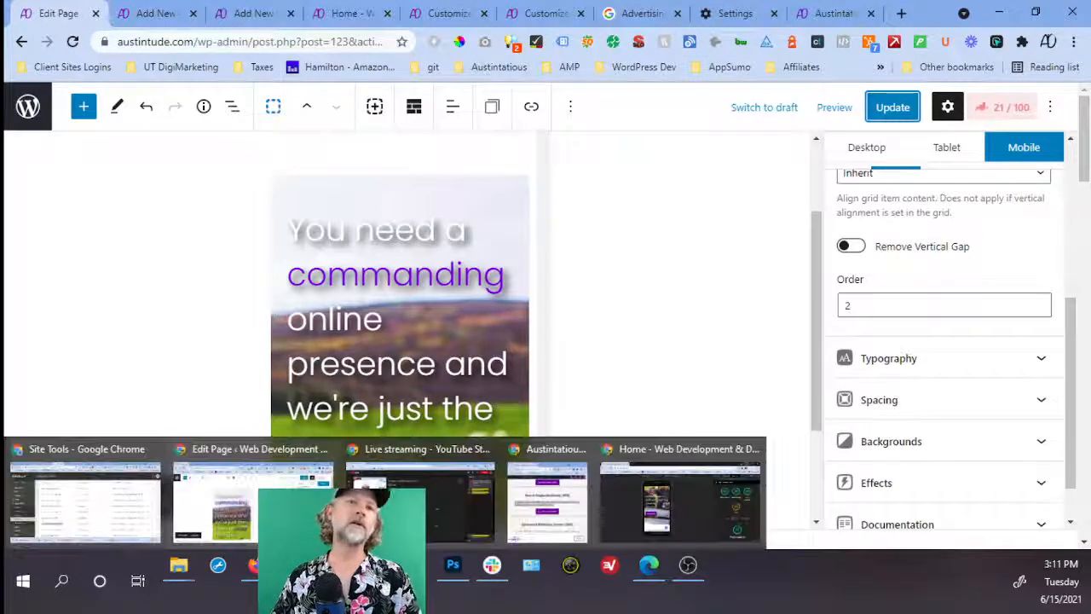
pyautogui.click(605, 495)
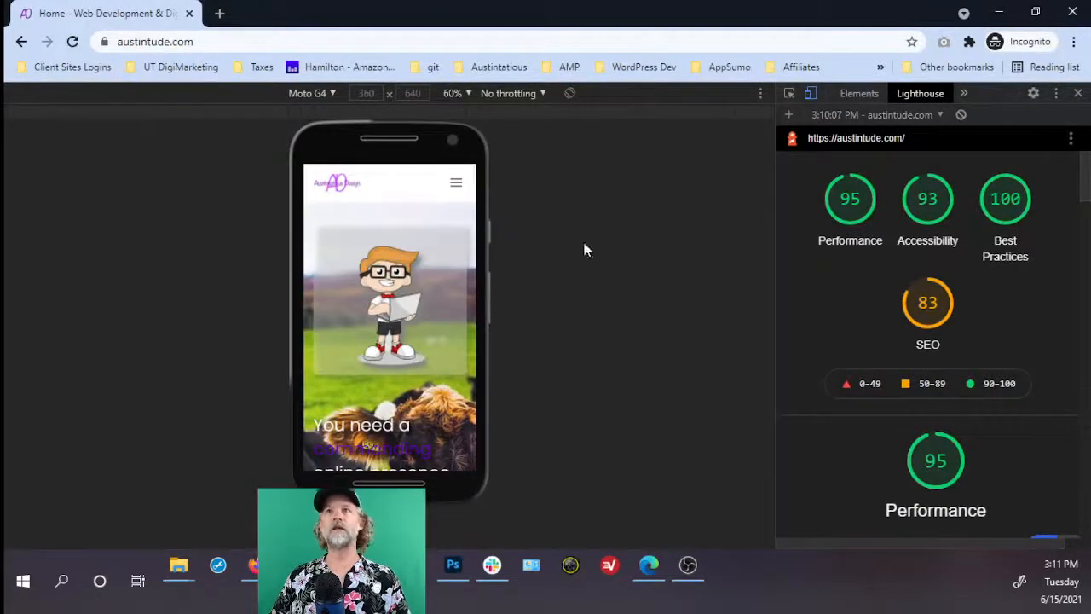
pyautogui.click(1076, 17)
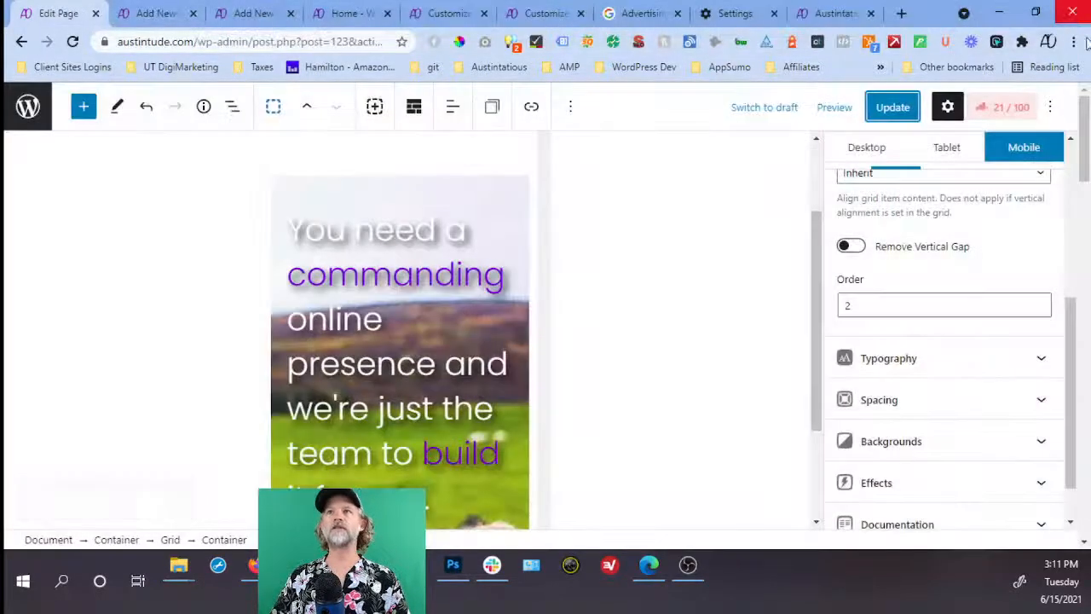
# Clear the last hour's browsing data, including history, cookies and cached files, and reload the live home page.
pyautogui.click(728, 12)
pyautogui.hotkey('ctrl', 'shift', 'Delete')
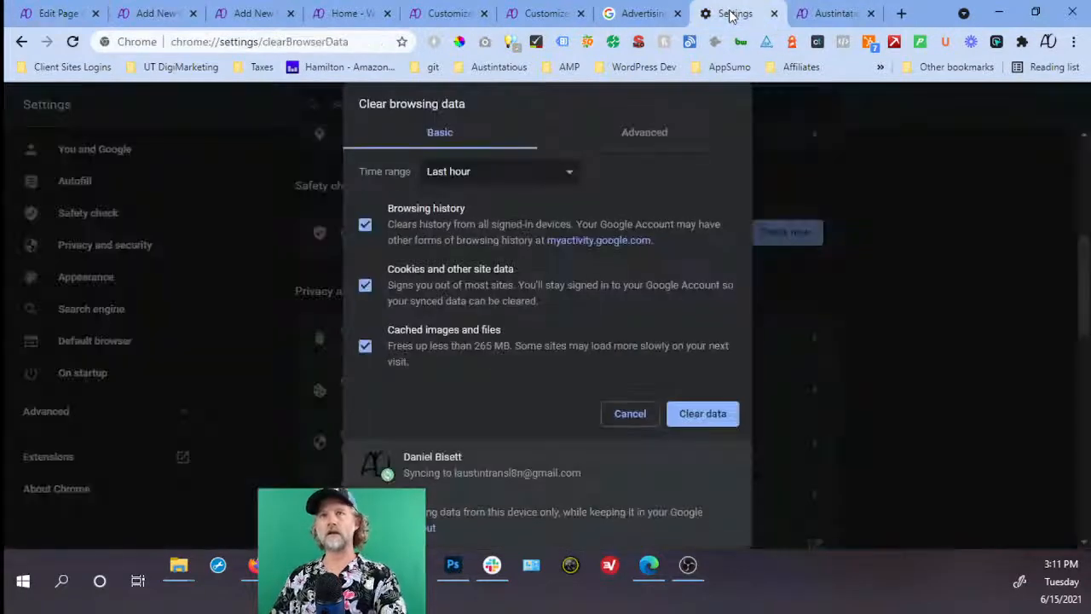
pyautogui.click(721, 416)
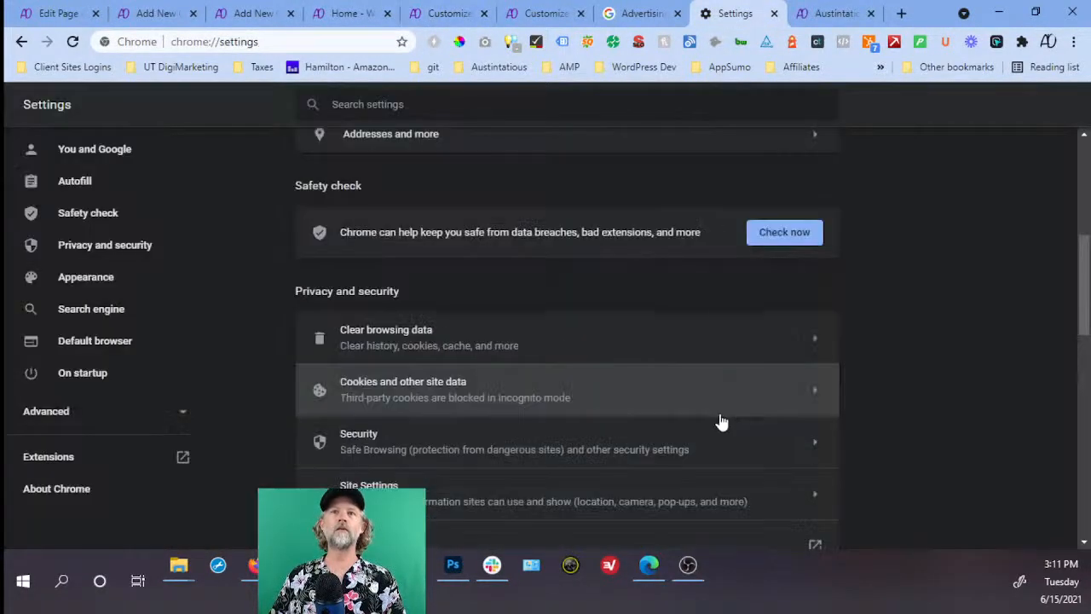
pyautogui.click(341, 15)
pyautogui.press('F5')
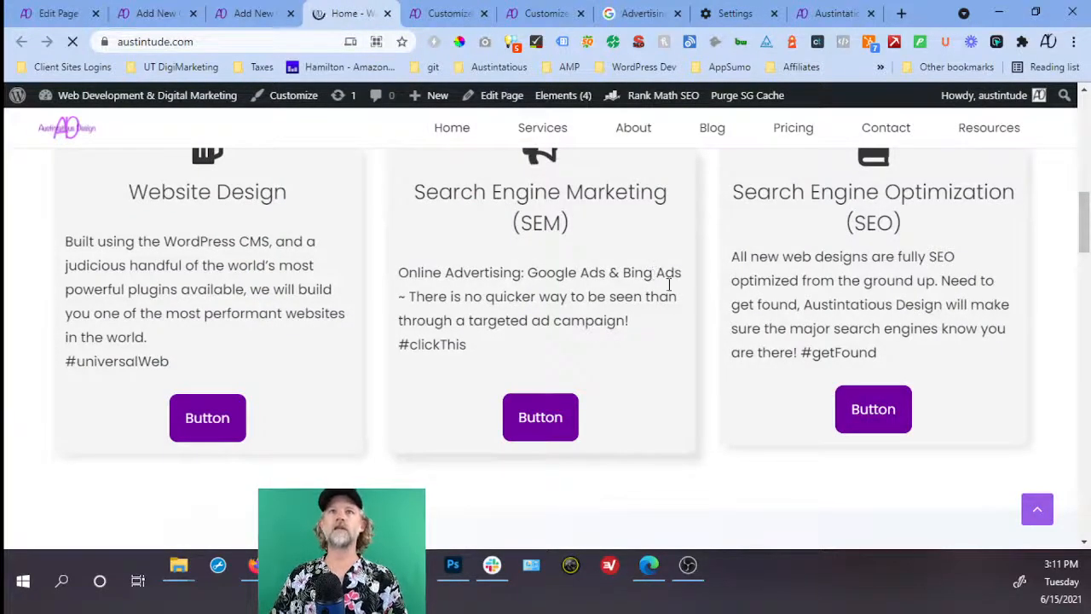
# Copy the live home page address and open austintude.com in a new incognito window.
pyautogui.click(246, 44)
pyautogui.hotkey('ctrl', 'c')
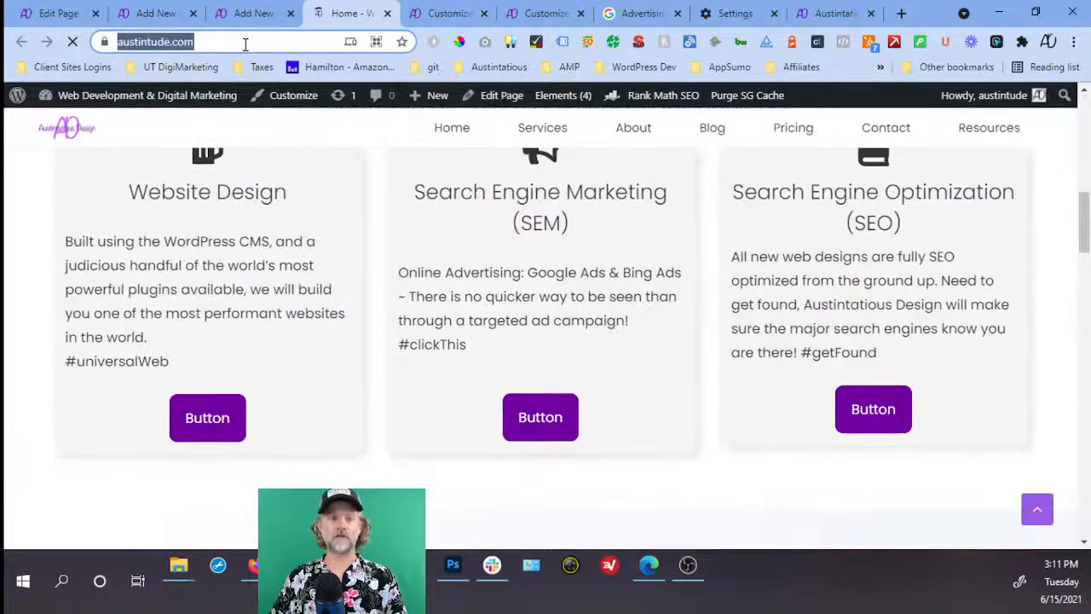
pyautogui.click(1071, 43)
pyautogui.click(1000, 102)
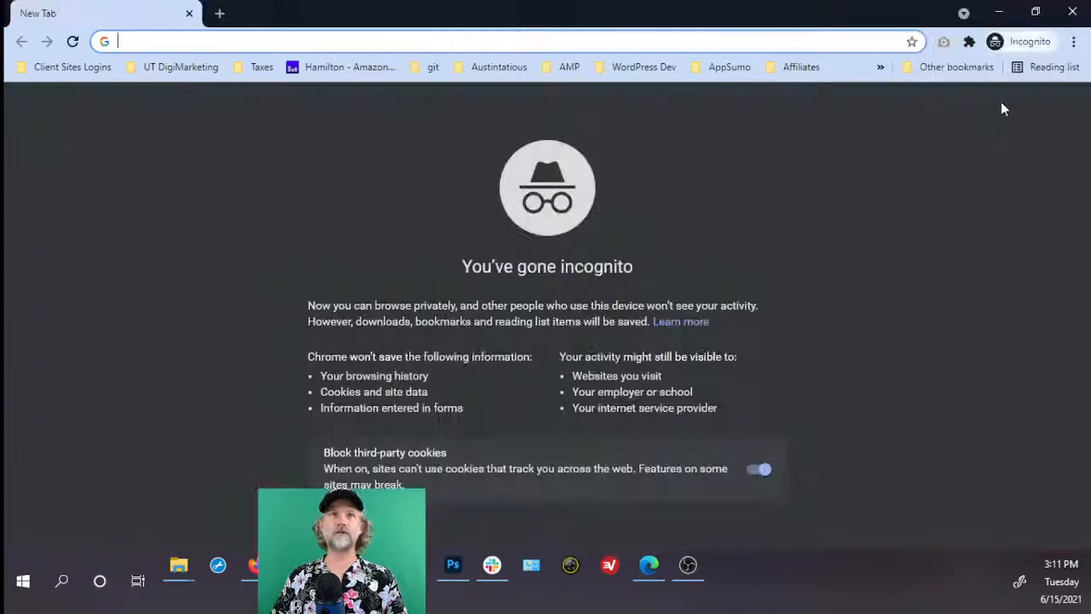
pyautogui.hotkey('ctrl', 'v')
pyautogui.press('Return')
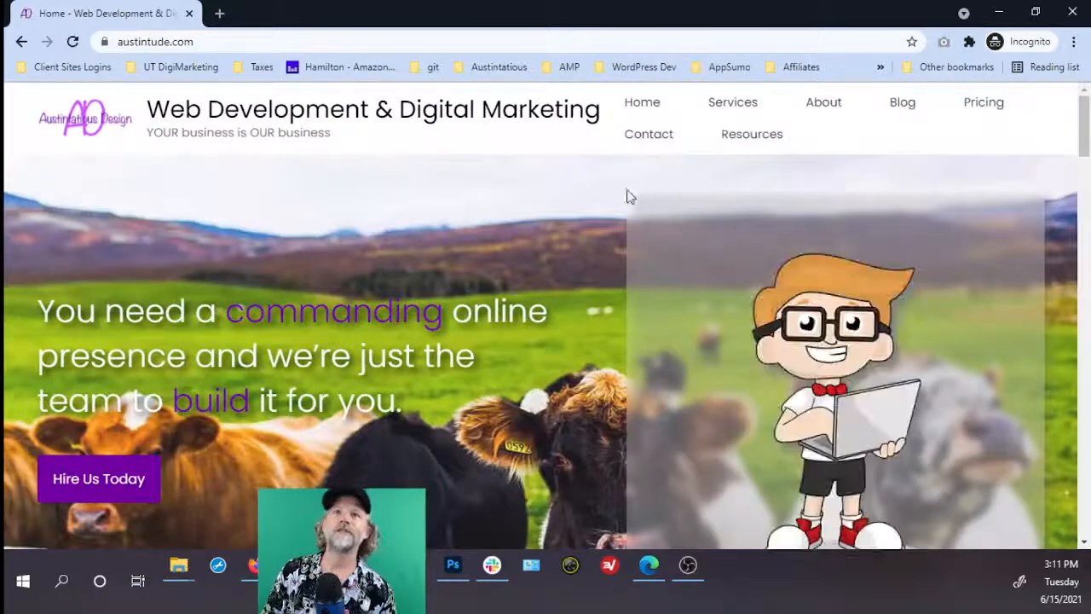
# Inspect the live home page, reload it in the Moto G4 view to check the hero order, and turn off device emulation.
pyautogui.rightClick(570, 217)
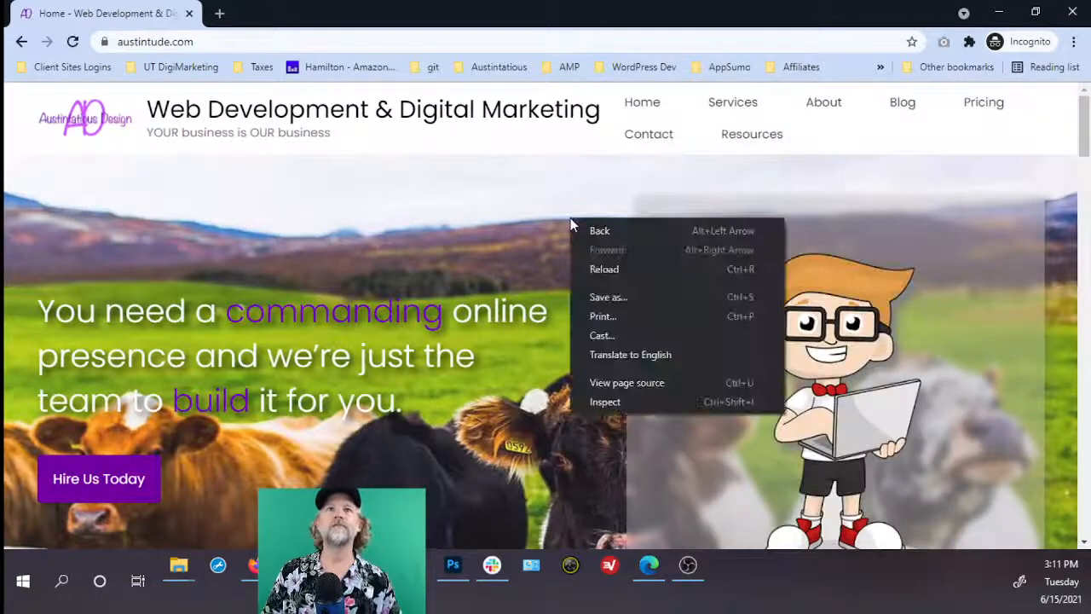
pyautogui.click(606, 393)
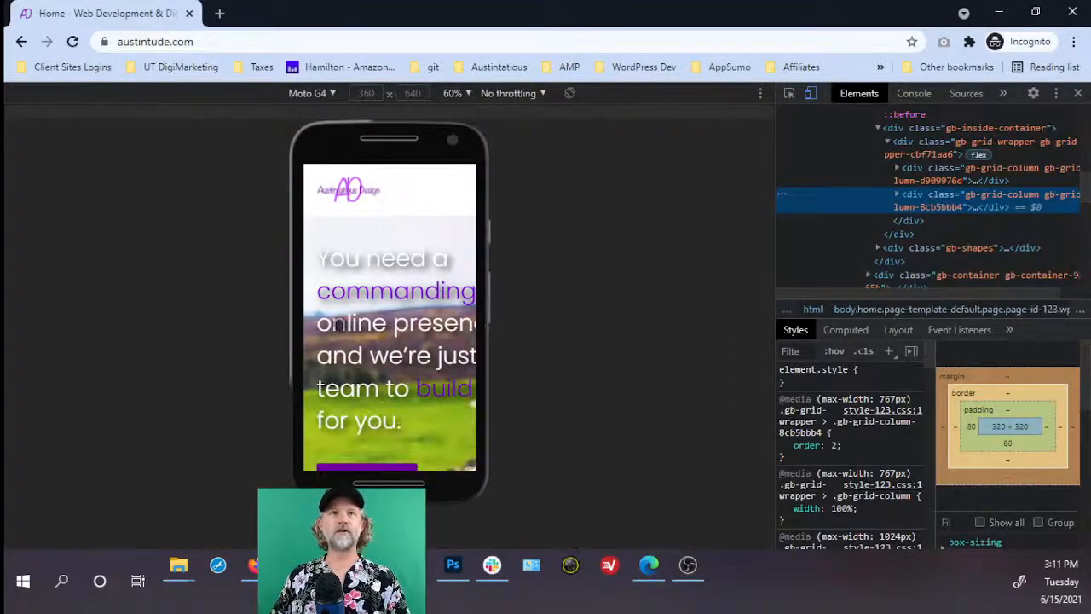
pyautogui.click(75, 42)
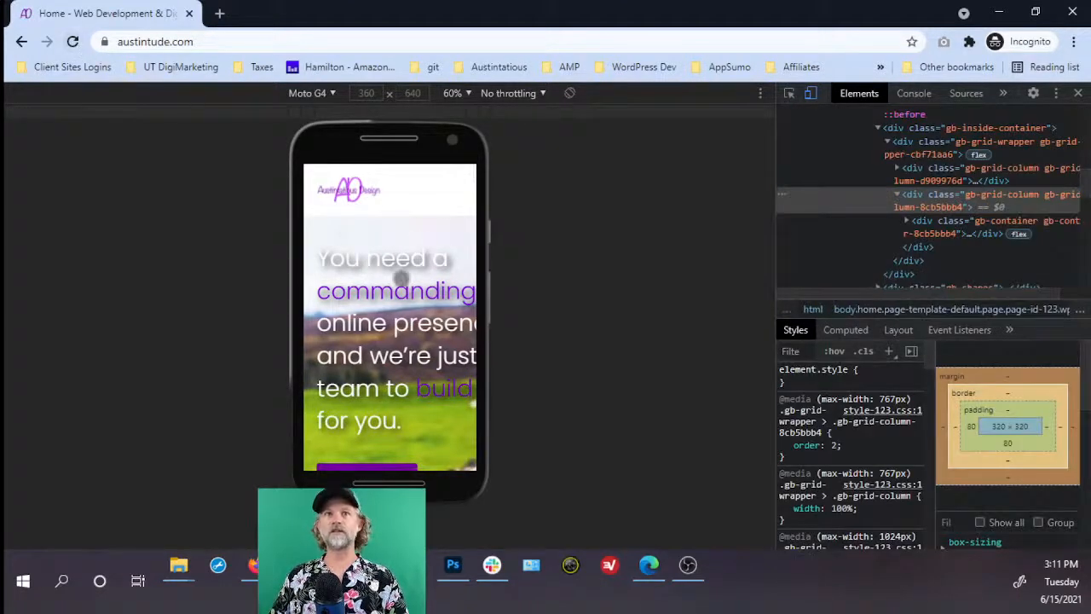
pyautogui.click(813, 99)
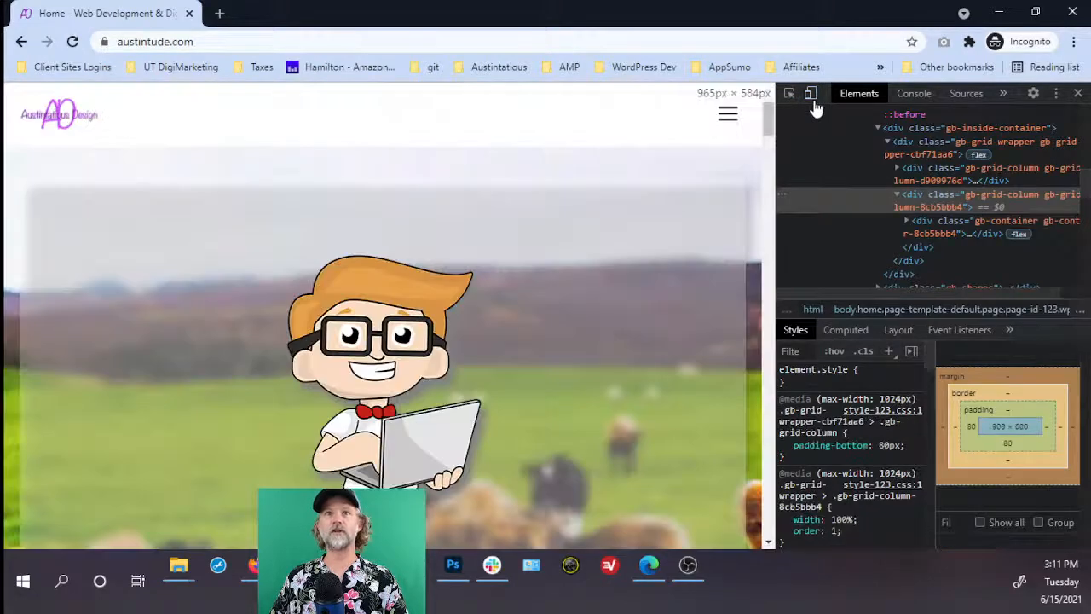
# Check the live hero section's stacking order in the Moto G4 view and return to the home page editor.
pyautogui.click(813, 99)
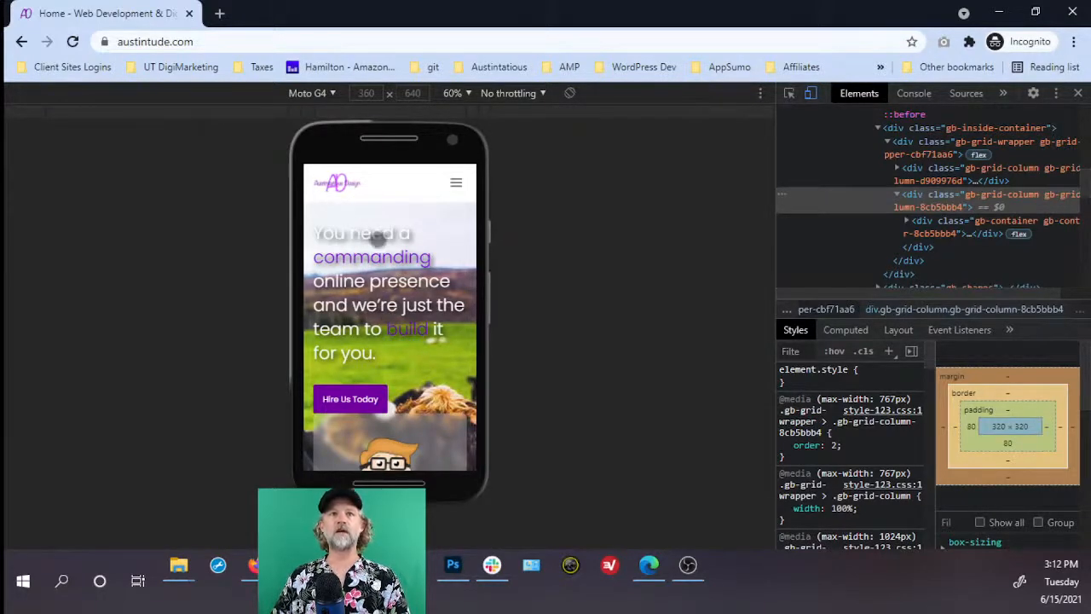
pyautogui.scroll(-3, 357, 245)
pyautogui.scroll(-2, 389, 315)
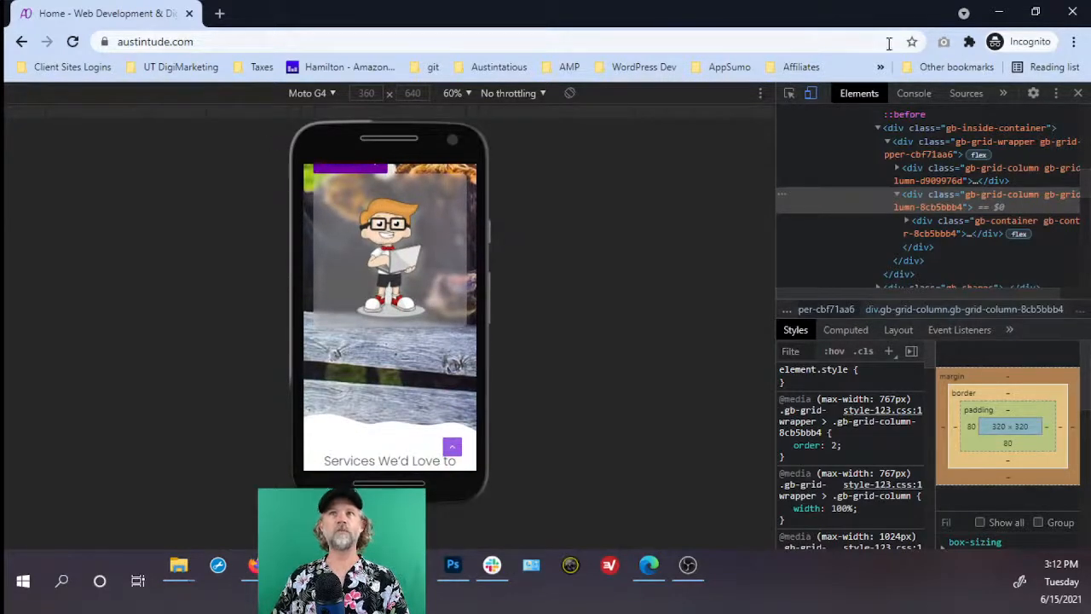
pyautogui.click(999, 12)
pyautogui.press('F5')
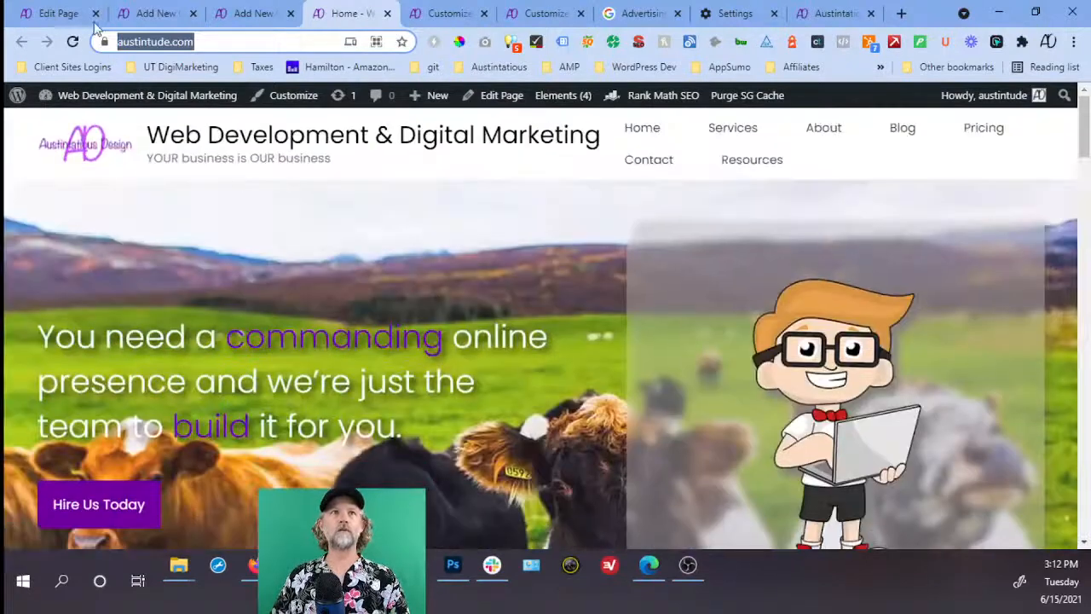
pyautogui.click(51, 14)
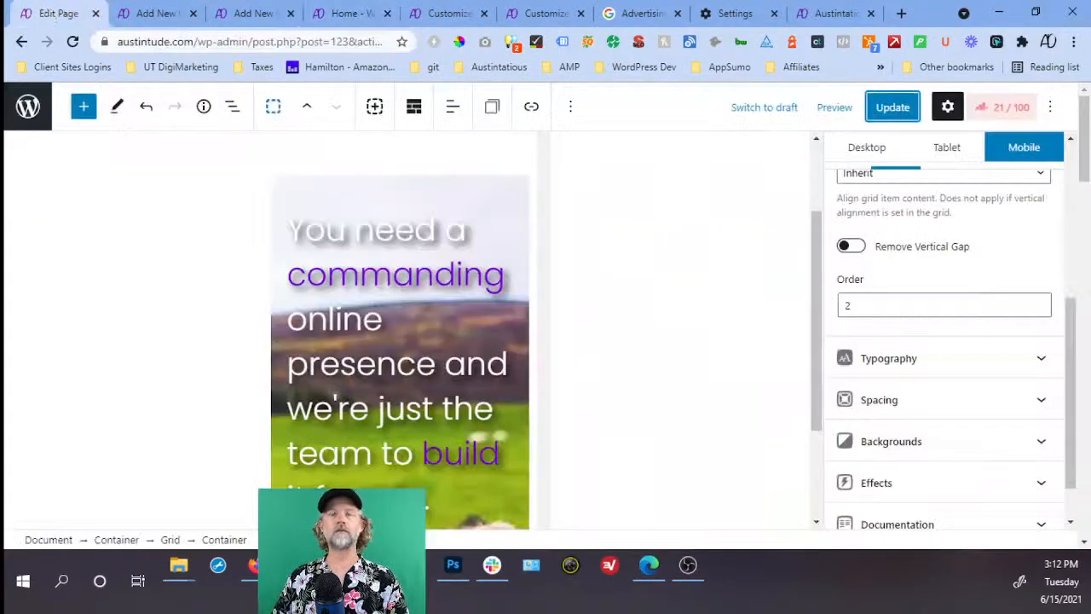
# Select the container holding the hero headline and button, and examine its mobile order and background settings.
pyautogui.click(512, 185)
pyautogui.click(229, 109)
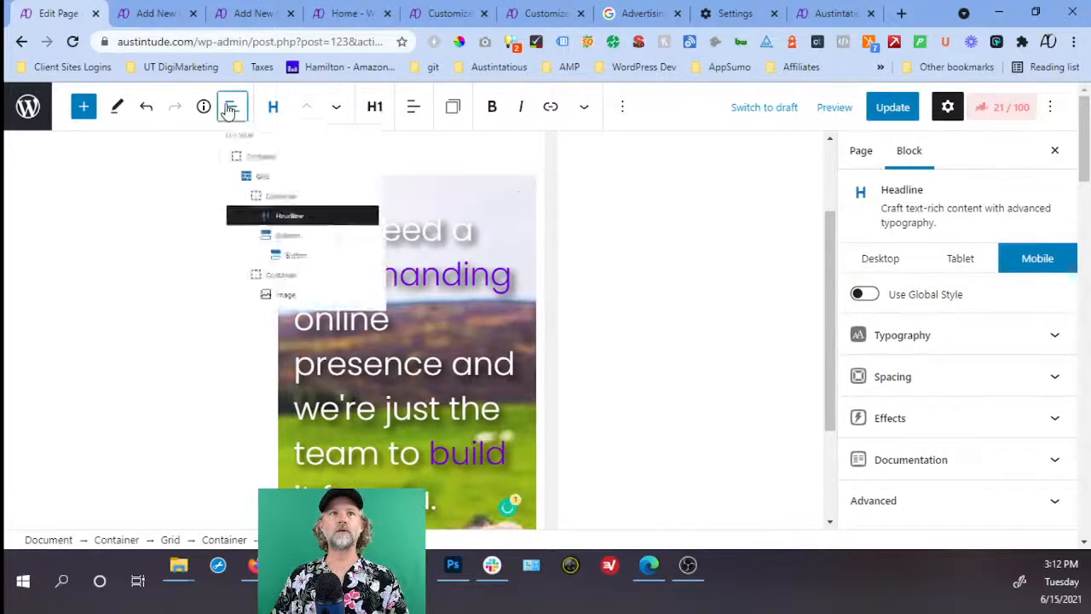
pyautogui.click(300, 232)
pyautogui.scroll(-5, 909, 332)
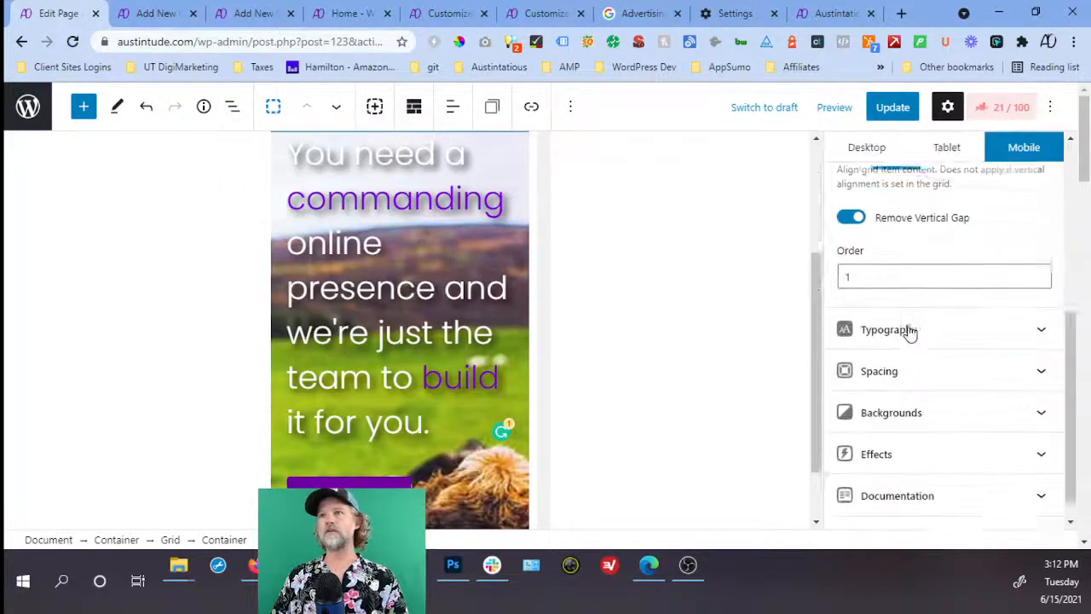
pyautogui.click(927, 406)
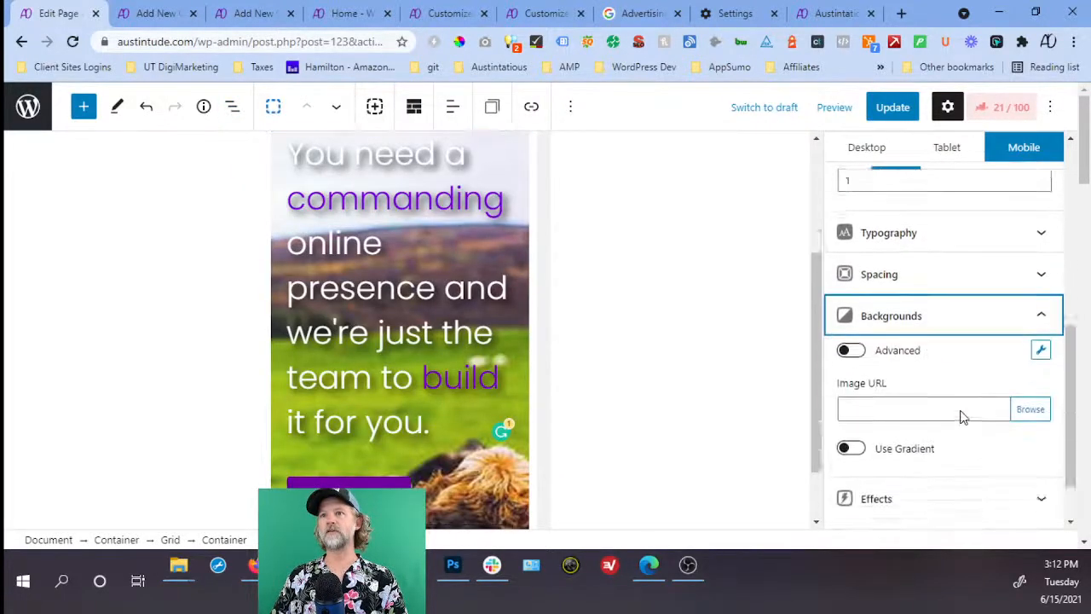
pyautogui.scroll(-1, 962, 416)
pyautogui.scroll(3, 961, 417)
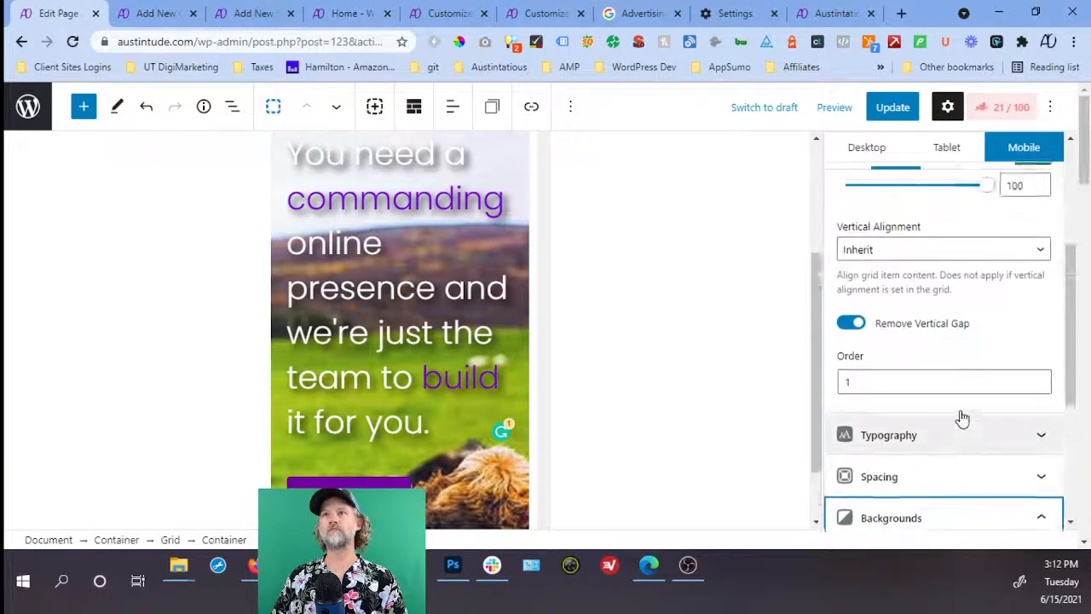
pyautogui.scroll(3, 961, 417)
# Examine the background settings of the hero's text container in the desktop view.
pyautogui.click(874, 229)
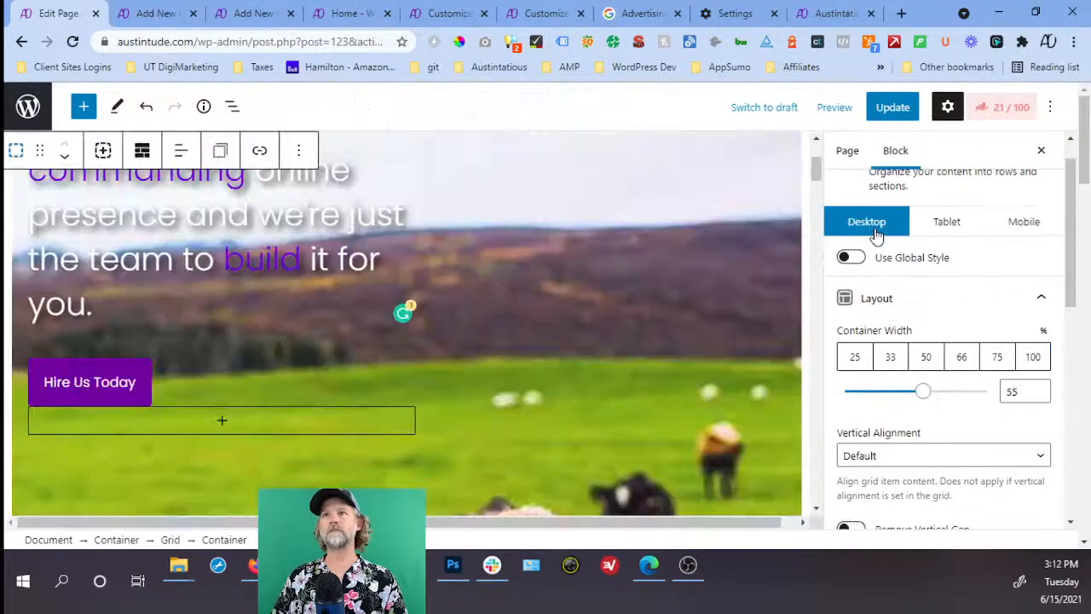
pyautogui.scroll(-3, 914, 321)
pyautogui.scroll(-2, 927, 348)
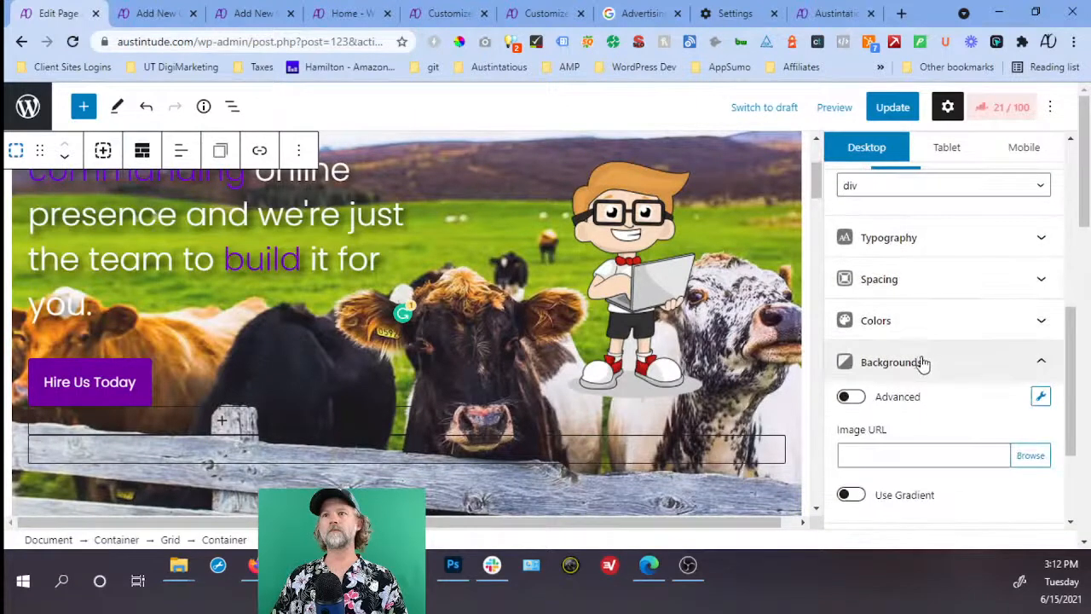
pyautogui.click(920, 362)
pyautogui.click(920, 362)
pyautogui.scroll(-2, 926, 439)
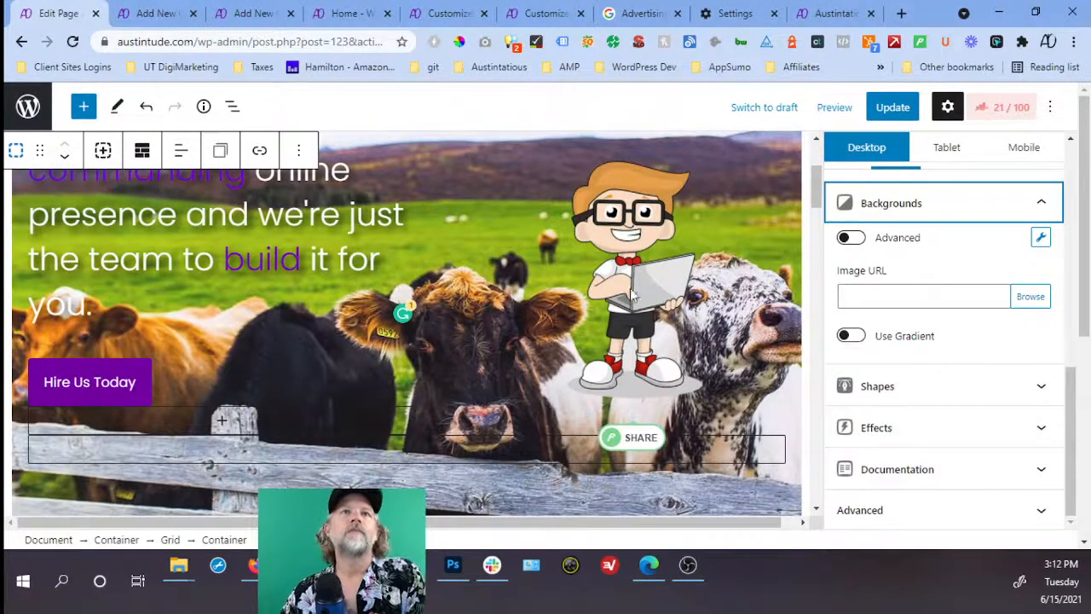
# Set the outer hero container's background image position to center bottom in the mobile view and check the preview.
pyautogui.click(233, 106)
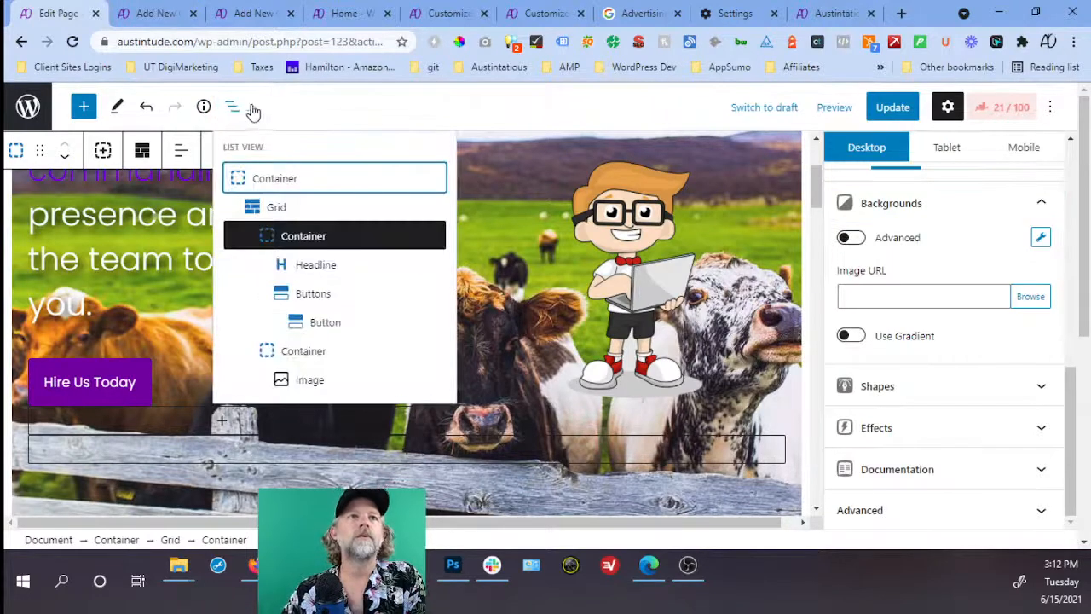
pyautogui.click(301, 181)
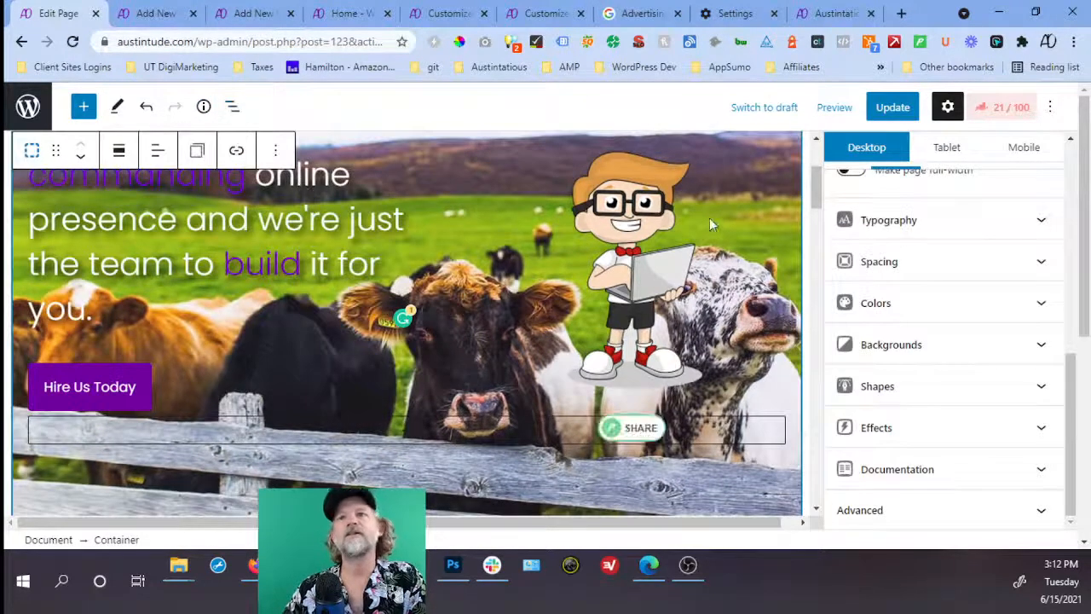
pyautogui.click(893, 342)
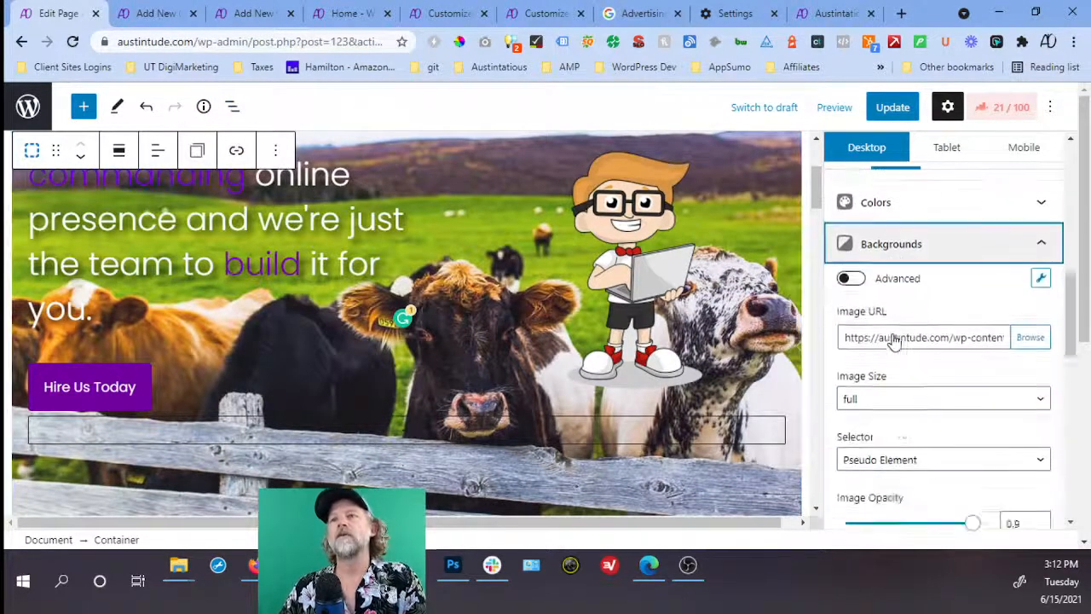
pyautogui.scroll(-1, 893, 339)
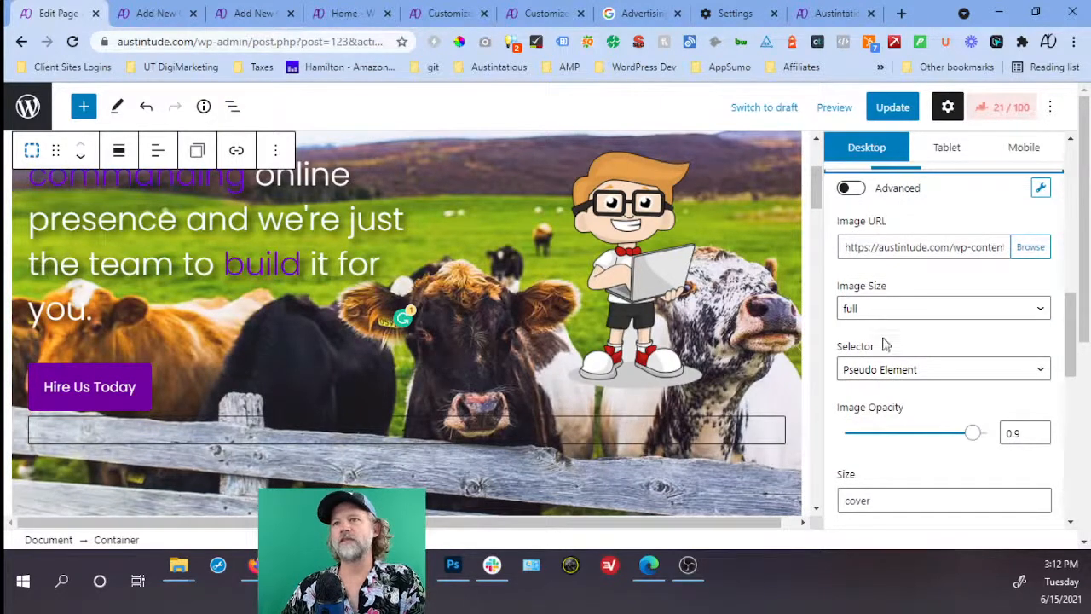
pyautogui.scroll(-1, 916, 396)
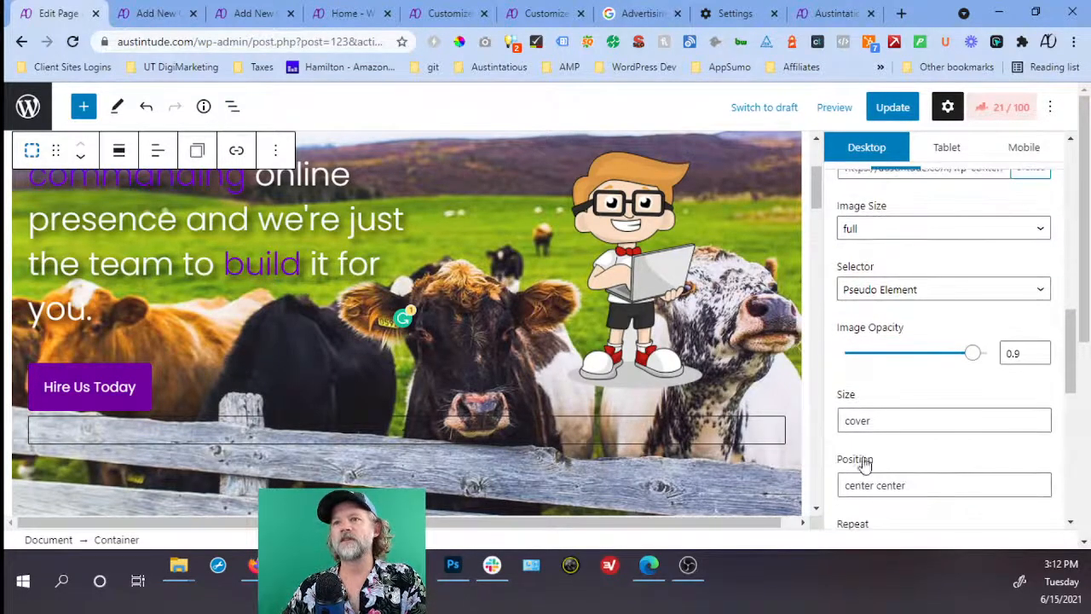
pyautogui.click(1024, 151)
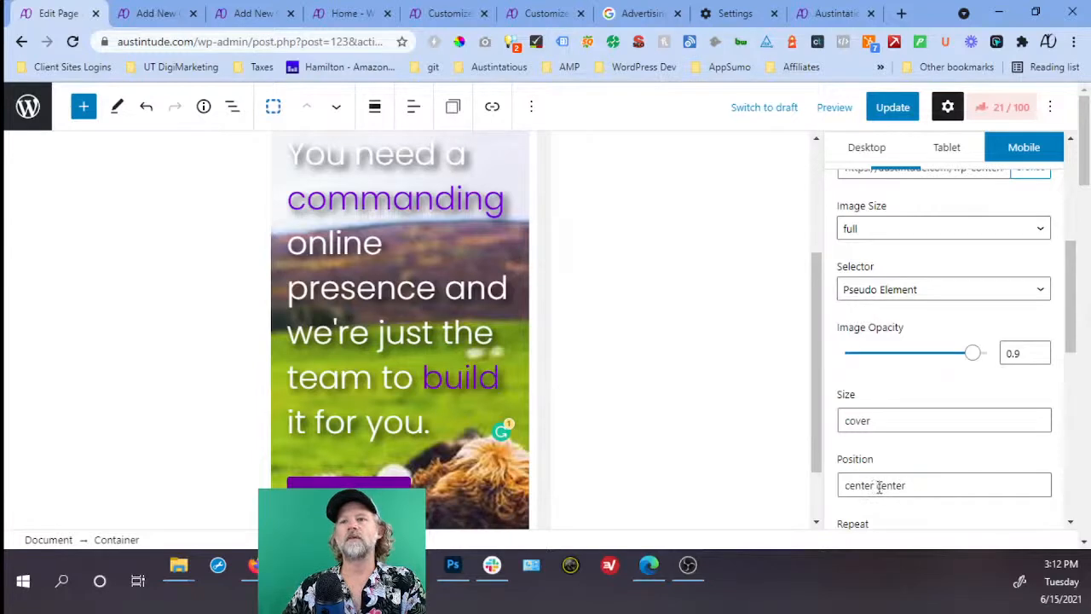
pyautogui.moveTo(878, 486); pyautogui.dragTo(904, 486)
pyautogui.write('bottom')
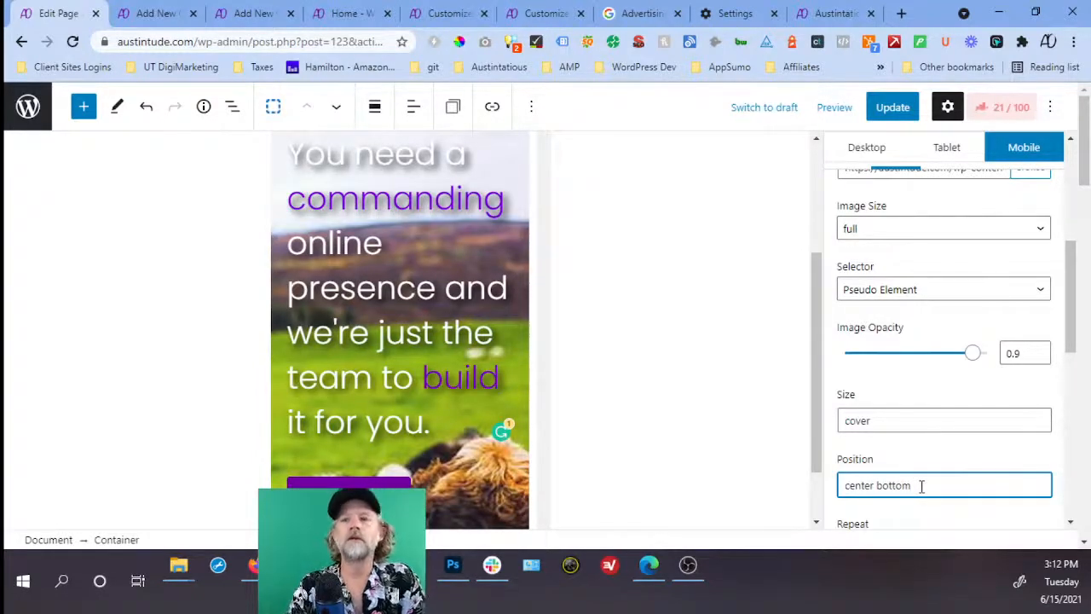
pyautogui.scroll(-3, 512, 392)
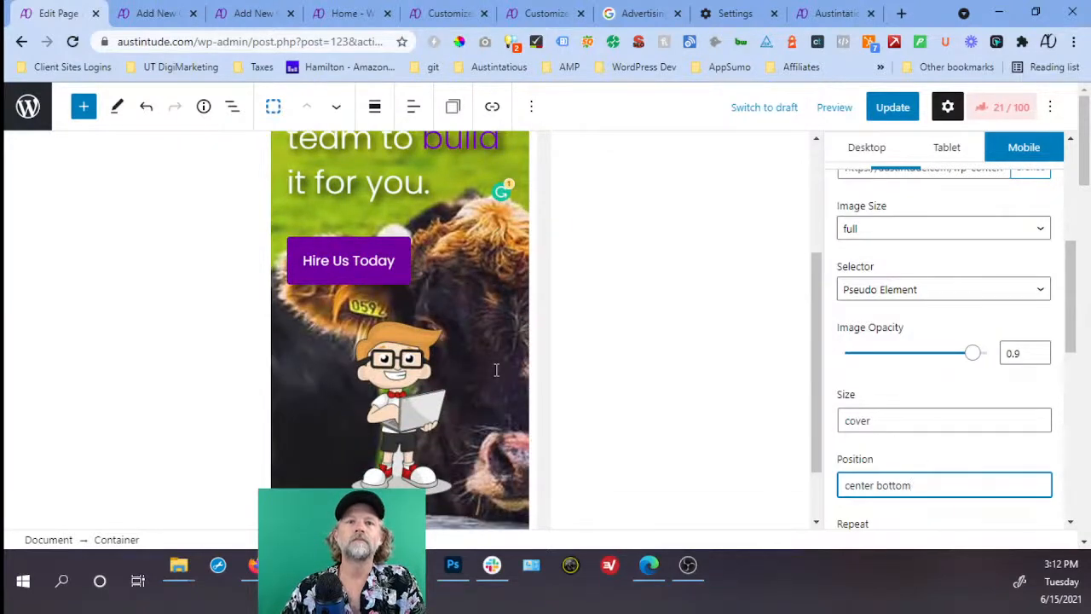
# Set the hero container's background image position to bottom center and look over the section in the mobile preview.
pyautogui.doubleClick(855, 482)
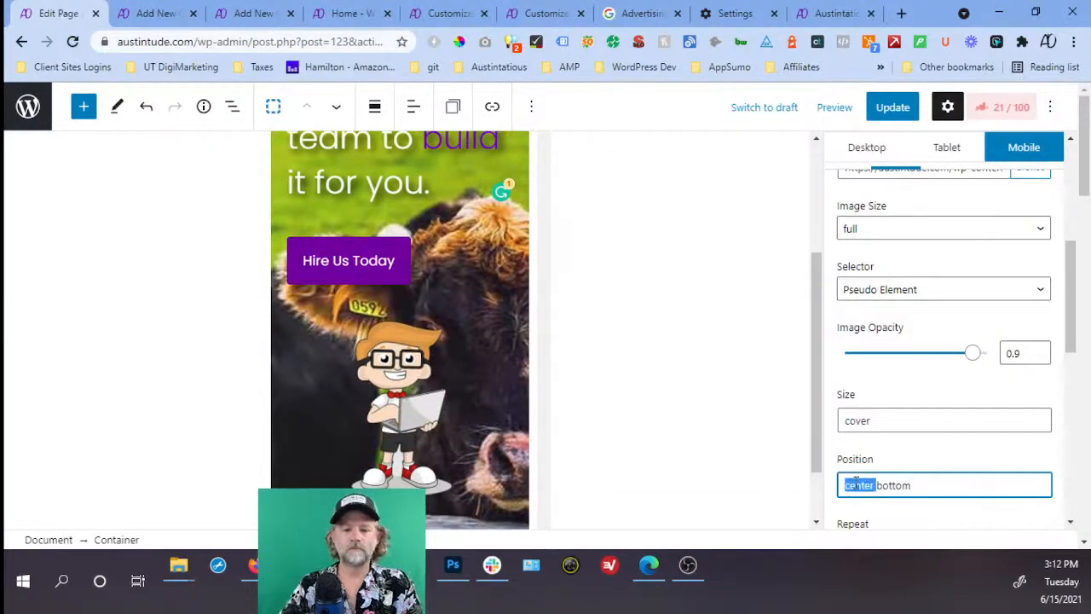
pyautogui.write('bottom')
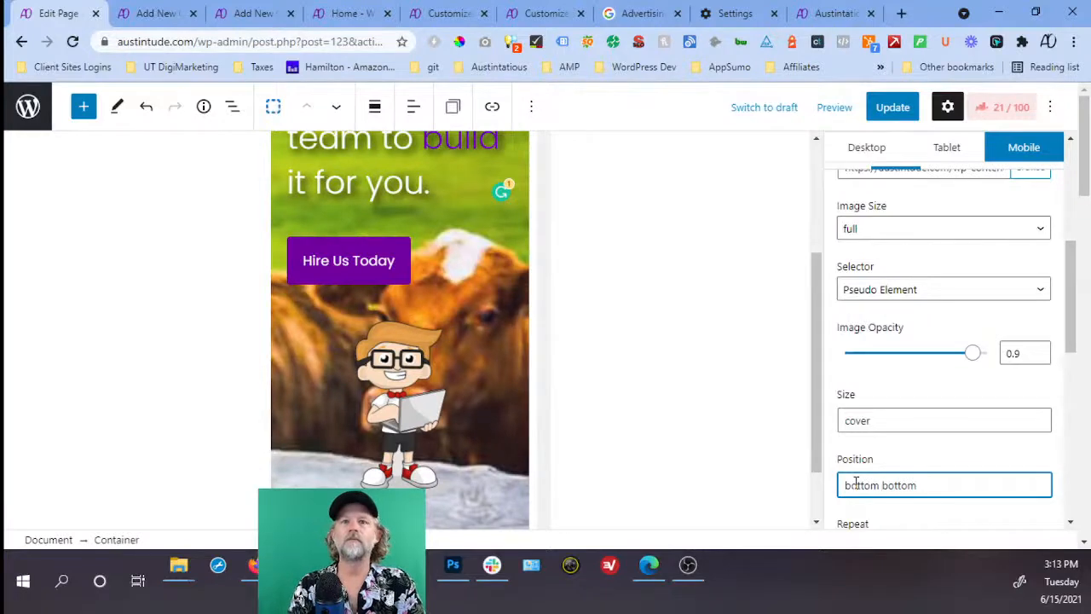
pyautogui.doubleClick(900, 486)
pyautogui.write('c')
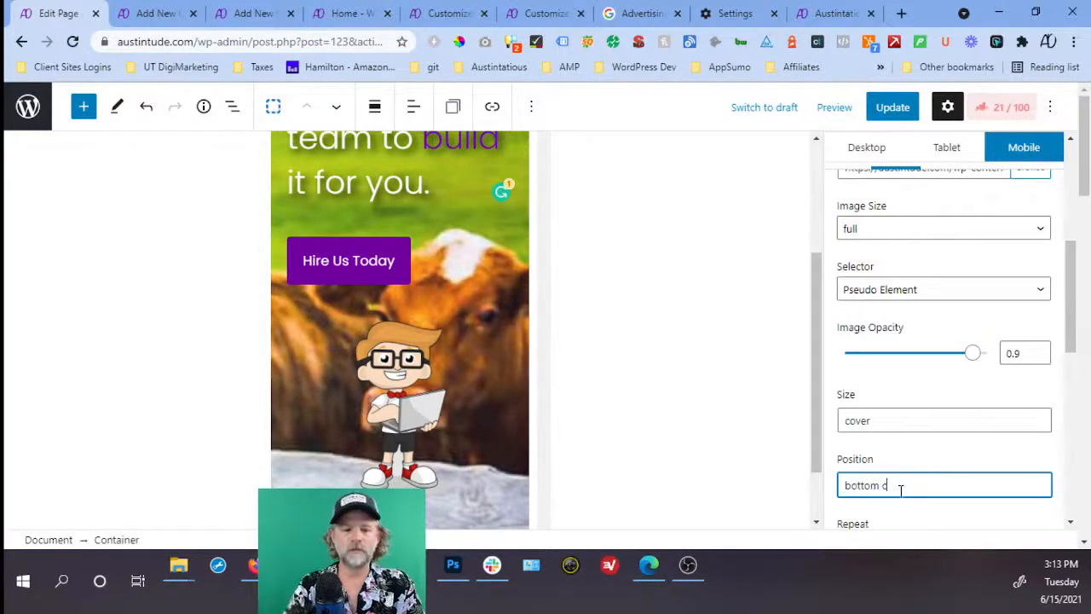
pyautogui.write('enter')
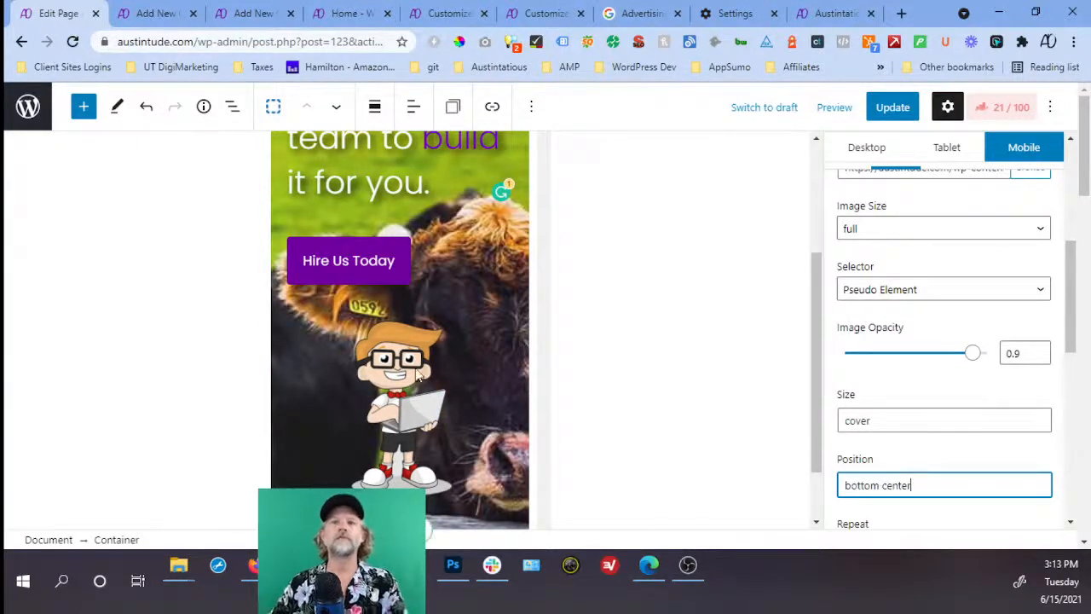
pyautogui.scroll(3, 422, 379)
pyautogui.scroll(3, 443, 375)
pyautogui.scroll(-9, 443, 371)
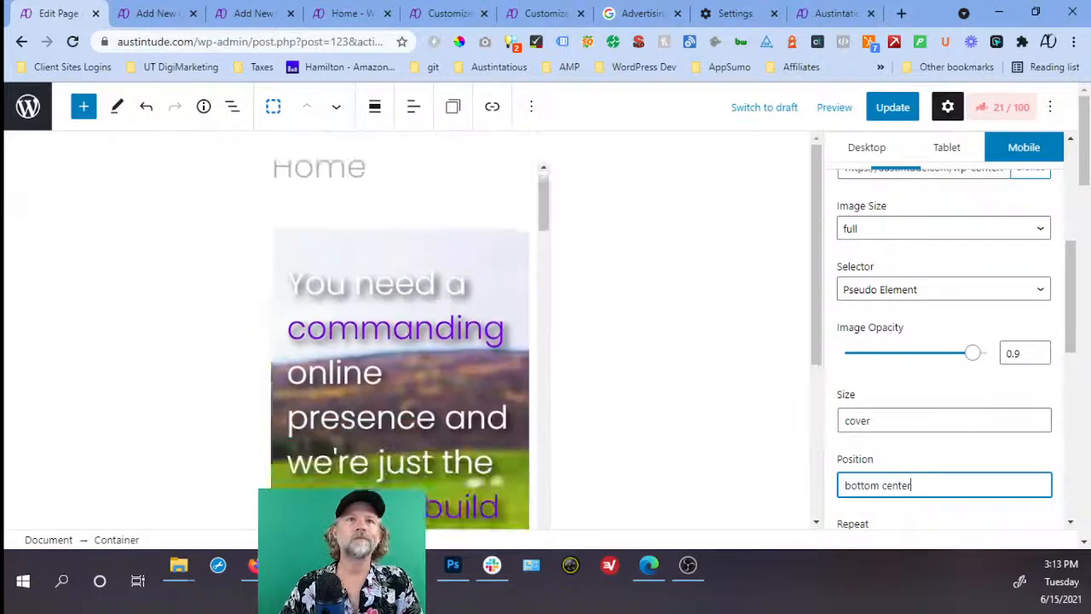
pyautogui.scroll(-4, 445, 364)
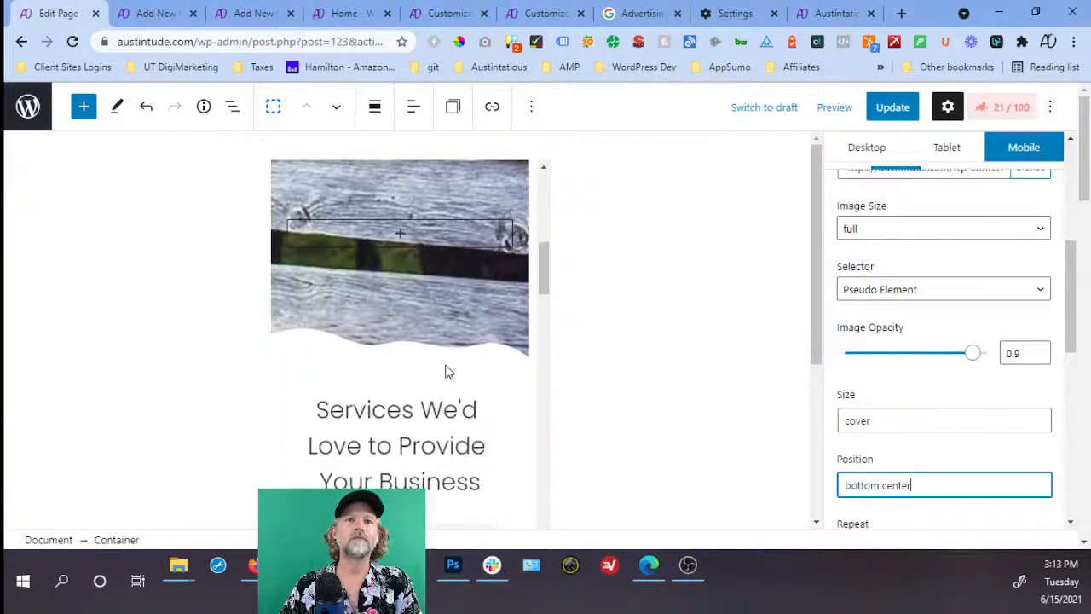
pyautogui.scroll(5, 445, 364)
pyautogui.scroll(5, 446, 352)
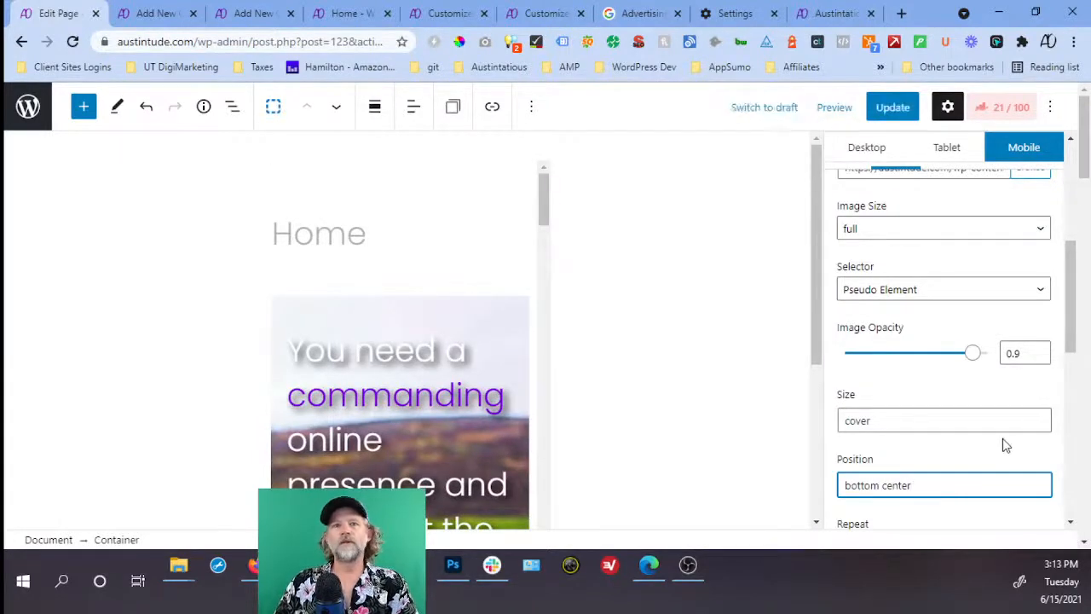
# Look through the hero background's image size options, try an image opacity of 1, and lower the opacity again.
pyautogui.doubleClick(938, 421)
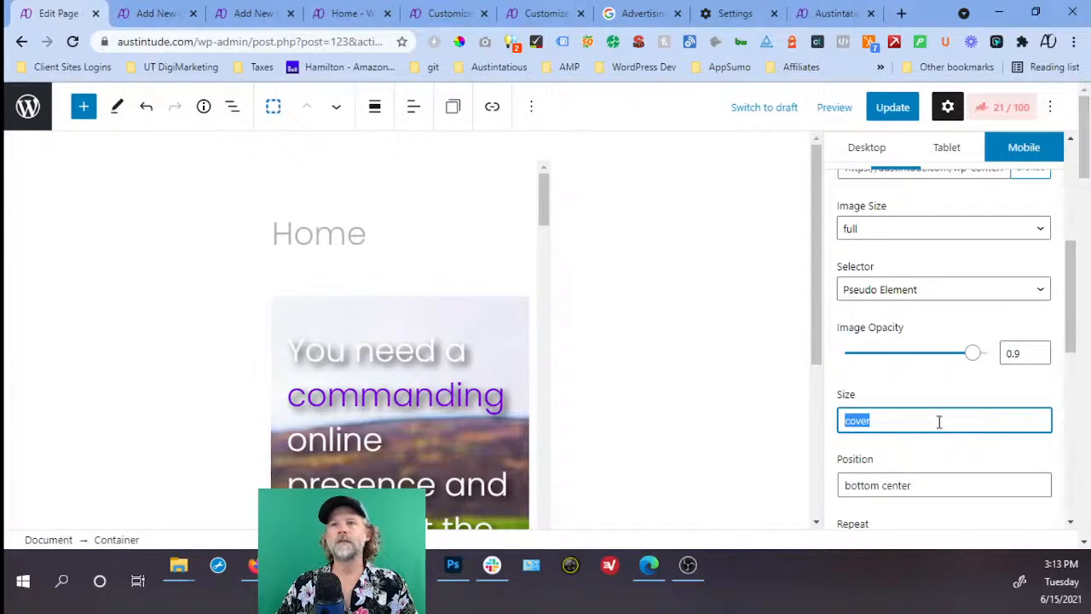
pyautogui.click(920, 230)
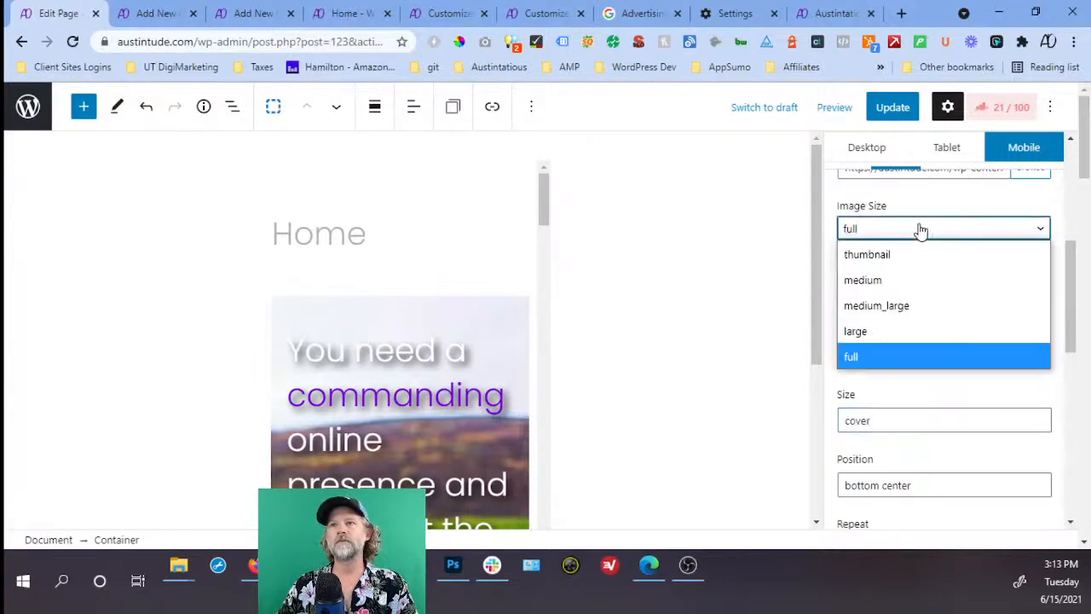
pyautogui.click(783, 222)
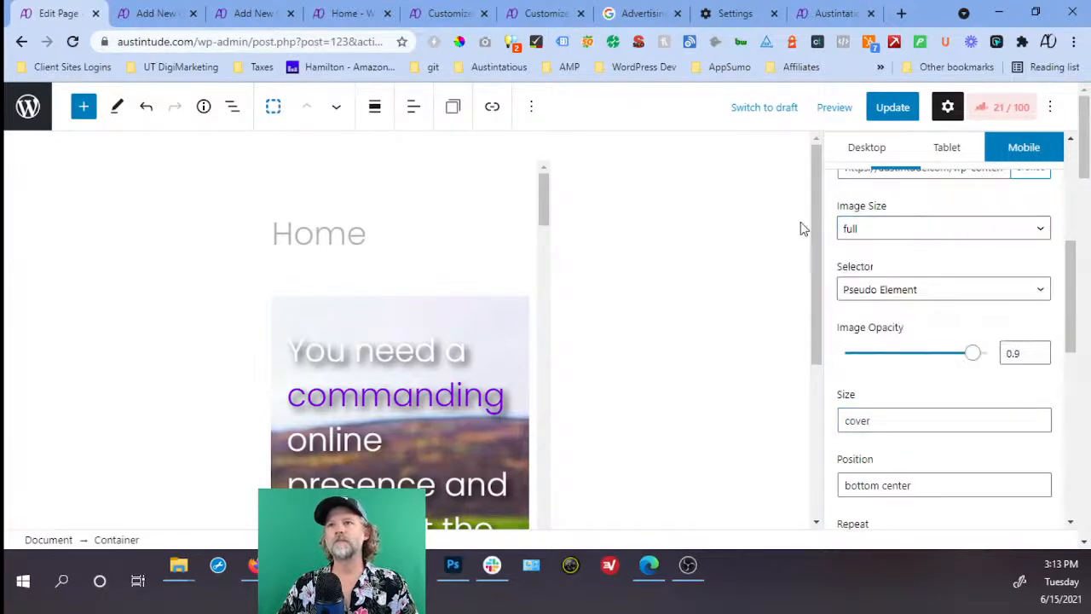
pyautogui.moveTo(973, 353)
pyautogui.mouseDown()
pyautogui.moveTo(945, 354)
pyautogui.moveTo(988, 357)
pyautogui.mouseUp()
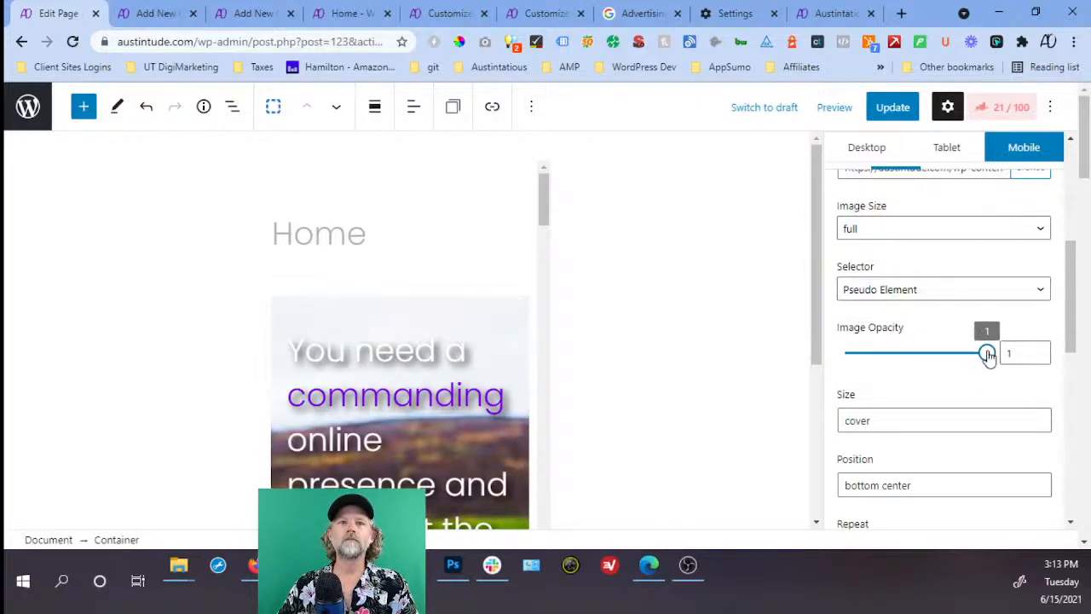
pyautogui.moveTo(986, 357)
pyautogui.mouseDown()
pyautogui.moveTo(963, 356)
pyautogui.moveTo(976, 357)
pyautogui.mouseUp()
# Examine the hero container's gradient and background attachment settings in the mobile and desktop views.
pyautogui.scroll(-5, 926, 366)
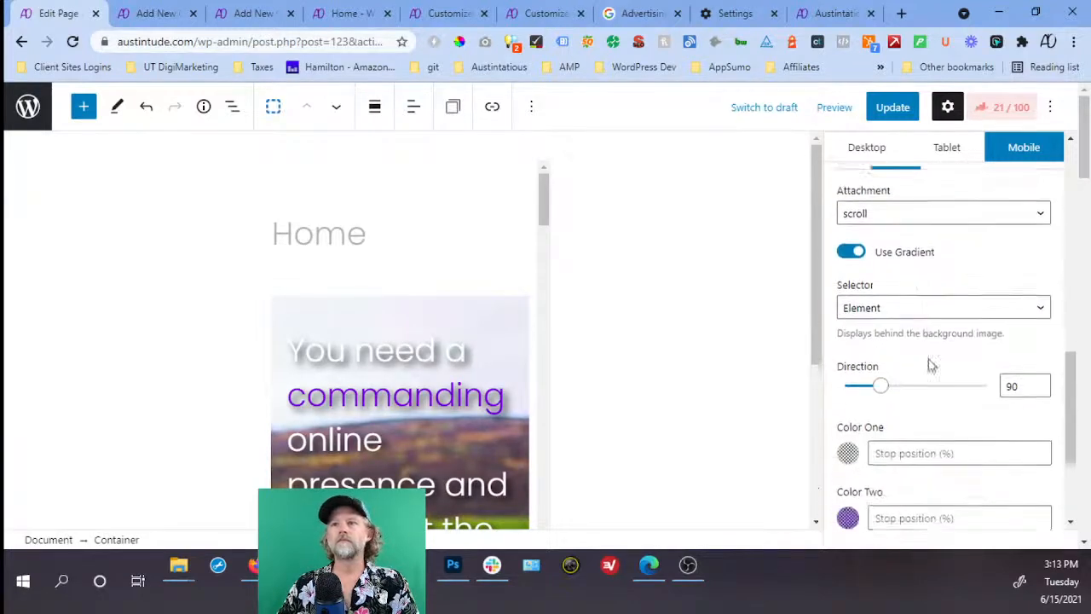
pyautogui.scroll(-1, 932, 365)
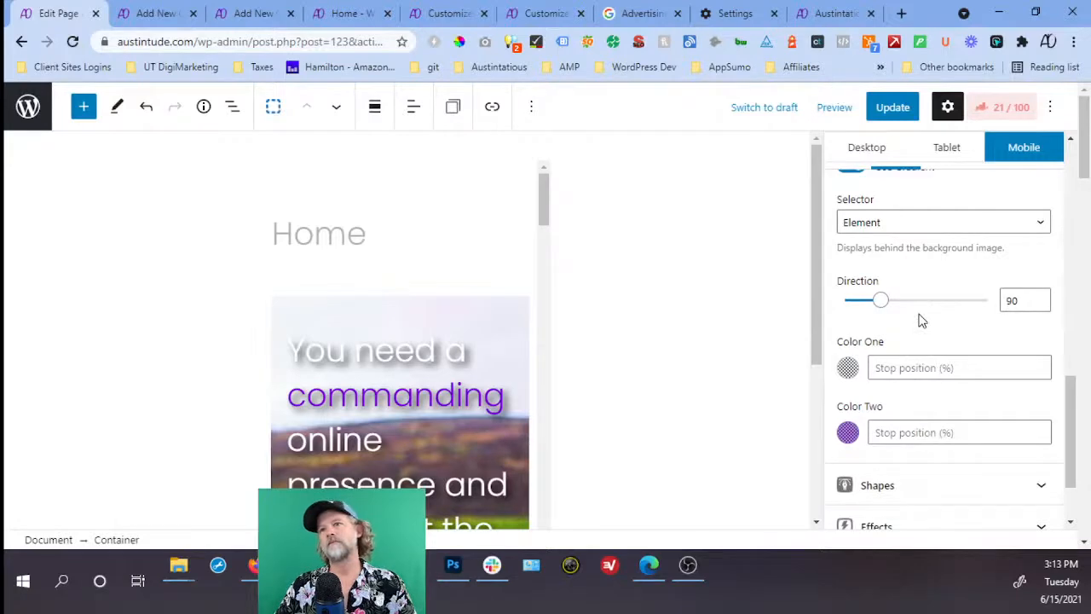
pyautogui.click(899, 149)
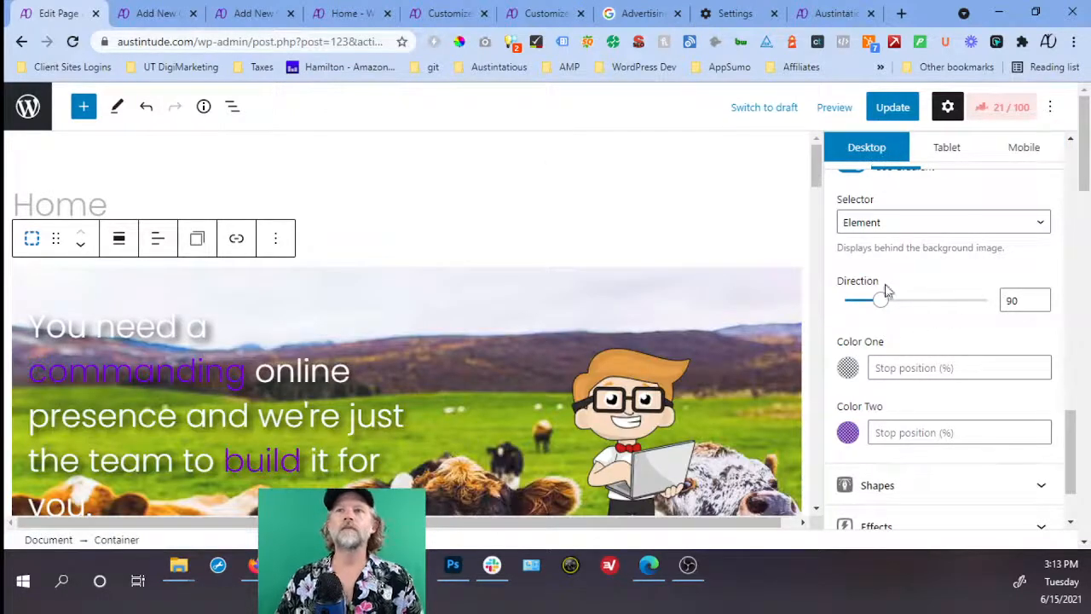
pyautogui.scroll(2, 923, 354)
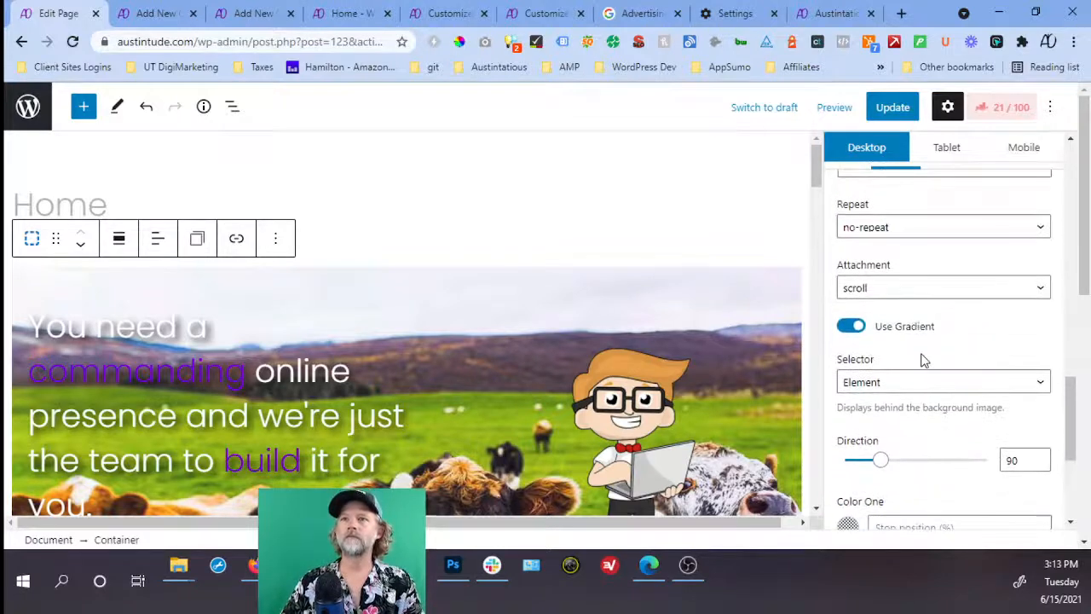
# Clear the Position value of the hero container's background image and compare how the cow photo is placed.
pyautogui.scroll(2, 920, 362)
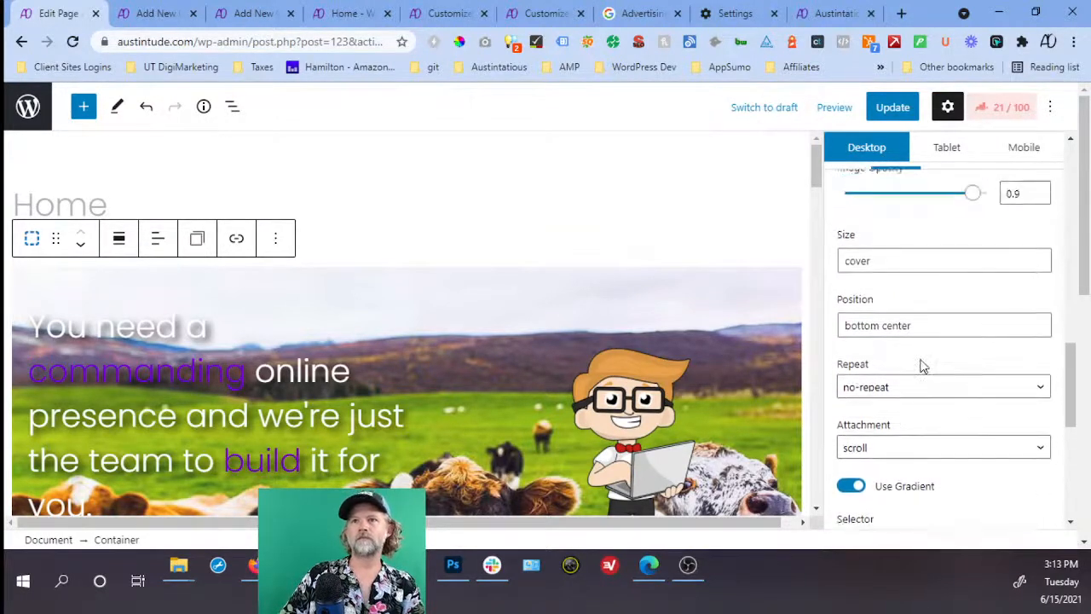
pyautogui.scroll(1, 923, 366)
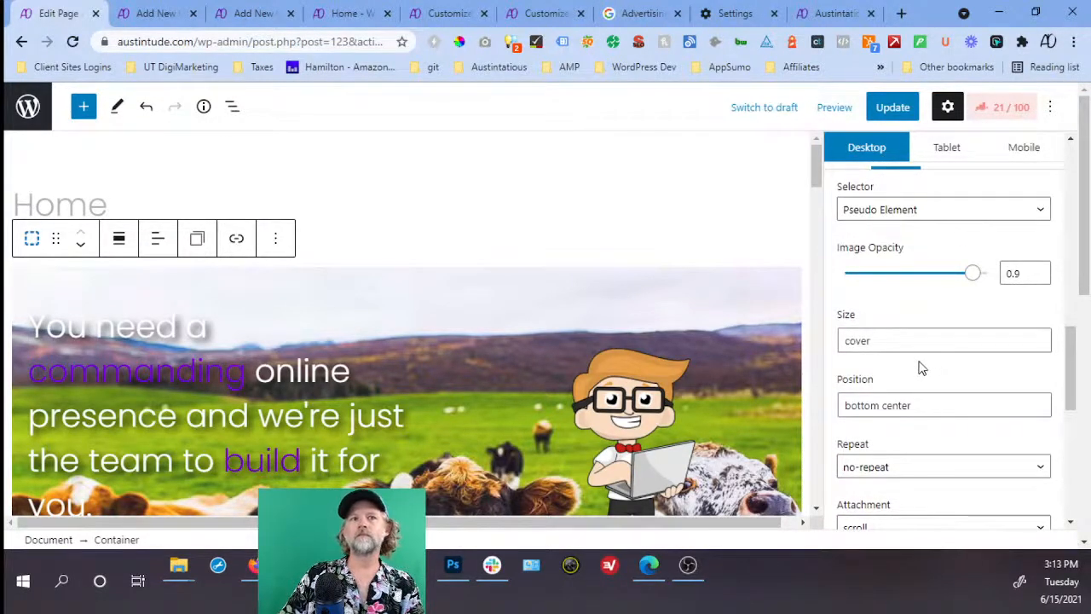
pyautogui.scroll(-2, 629, 375)
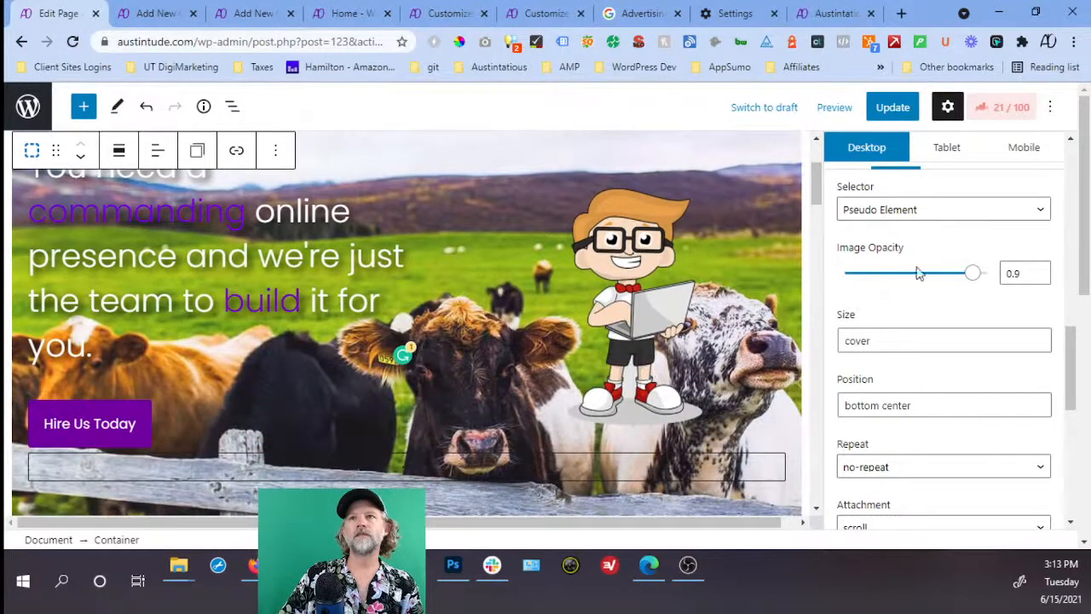
pyautogui.scroll(-1, 911, 324)
pyautogui.click(970, 324)
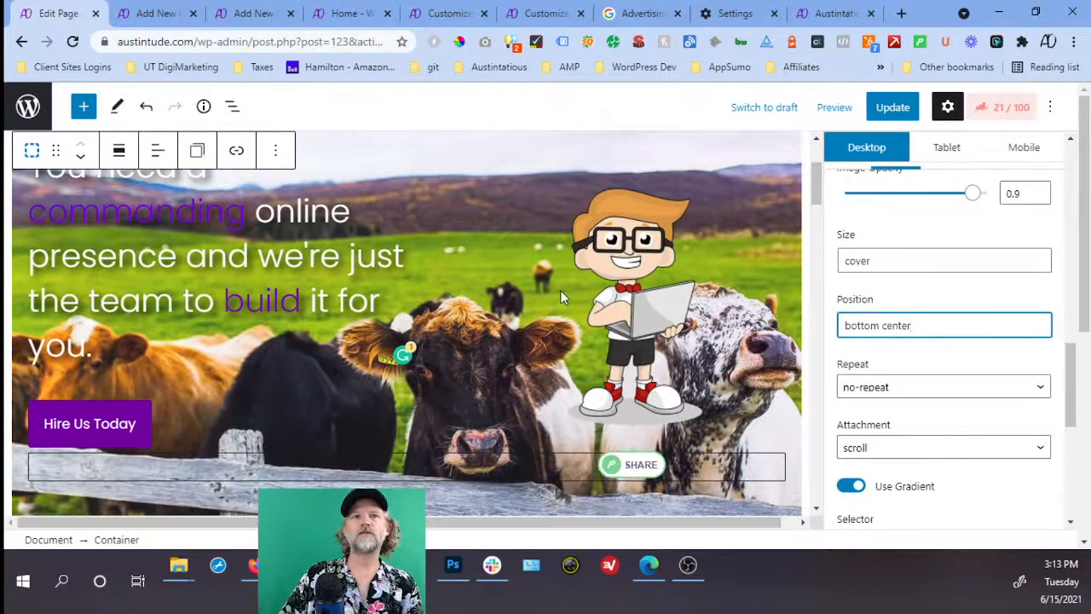
pyautogui.scroll(-3, 560, 294)
pyautogui.scroll(5, 561, 298)
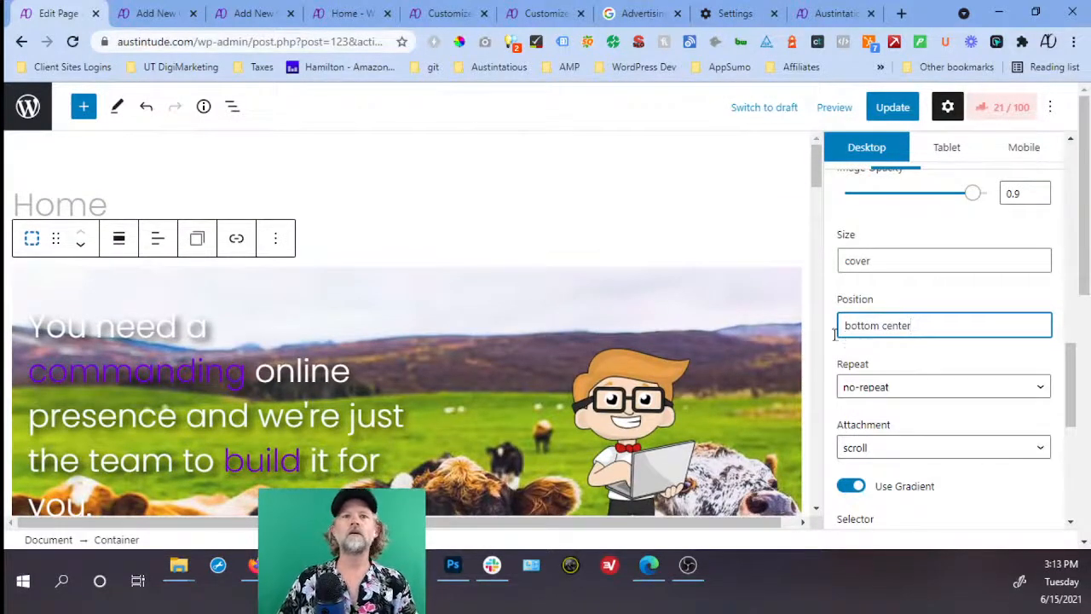
pyautogui.scroll(-2, 569, 356)
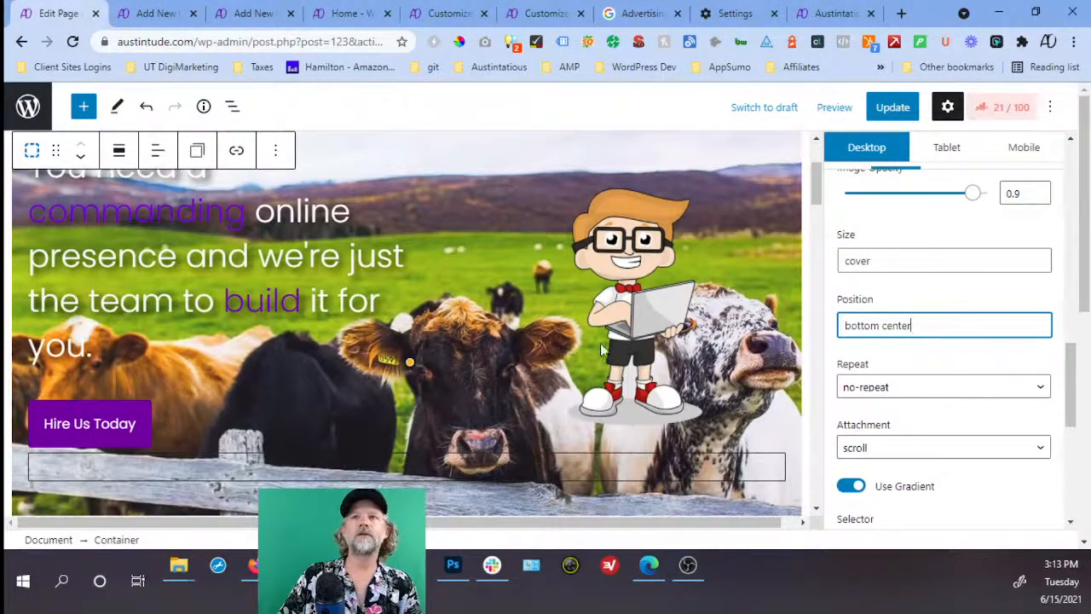
pyautogui.tripleClick(845, 322)
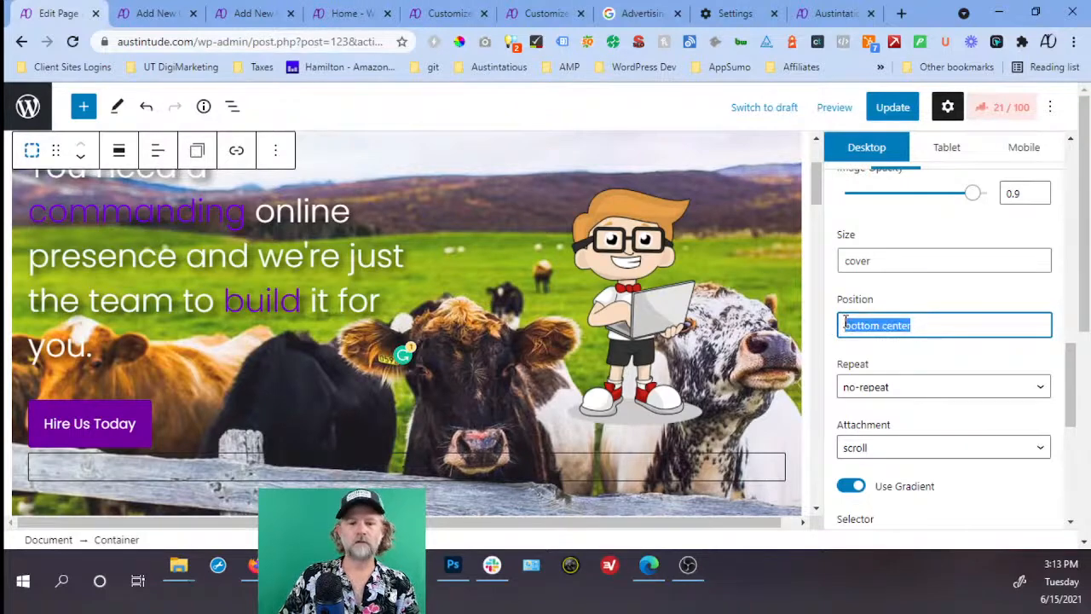
pyautogui.press('BackSpace')
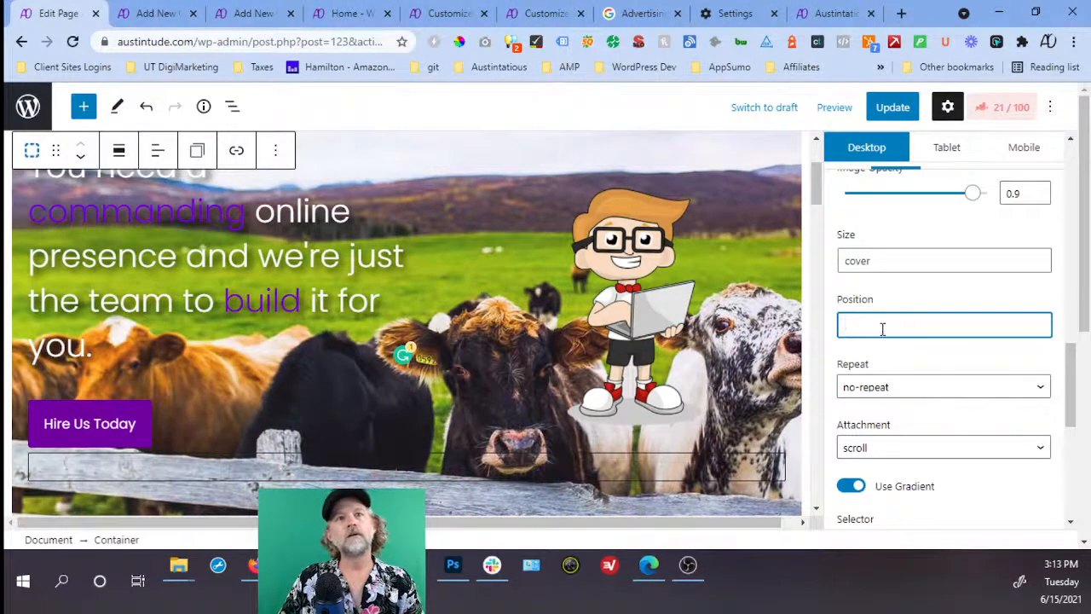
pyautogui.scroll(-2, 690, 309)
pyautogui.scroll(3, 690, 309)
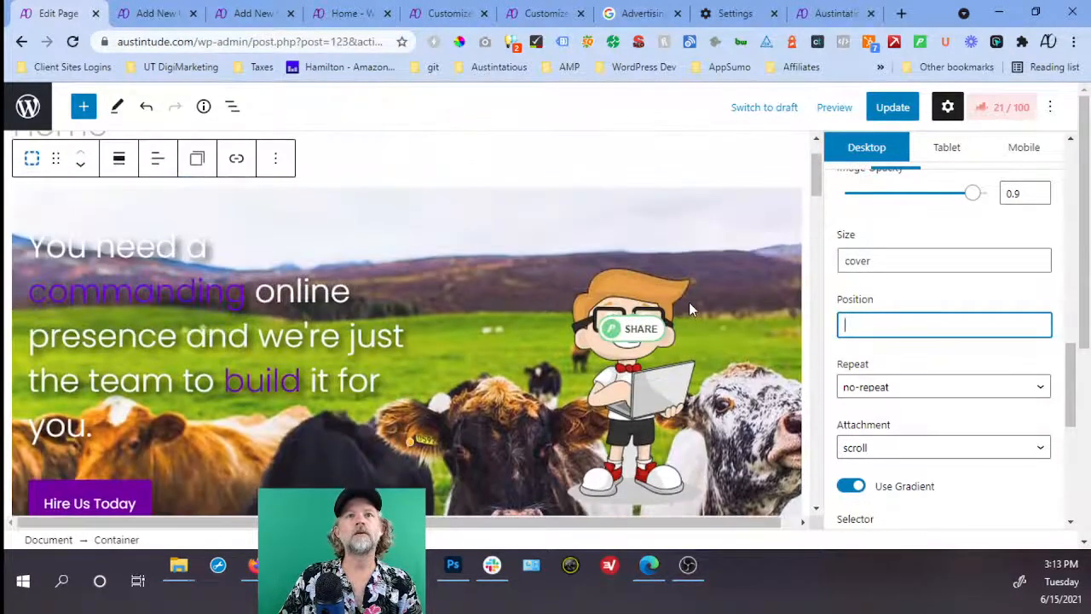
# Try "bottom" and "center" as the background image's position, clearing the value after each.
pyautogui.write('bottom')
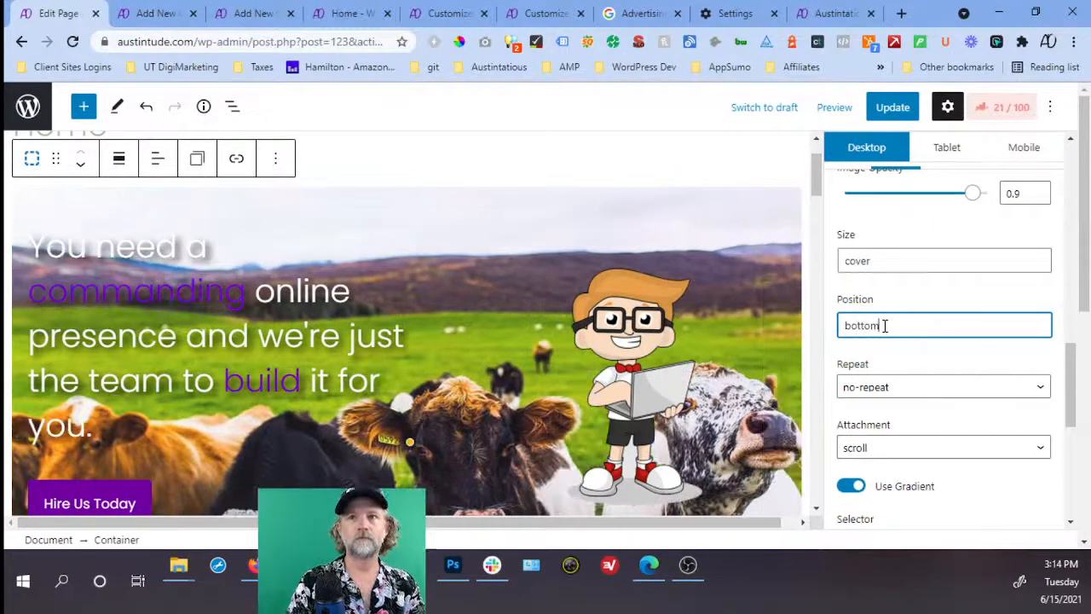
pyautogui.press('BackSpace')
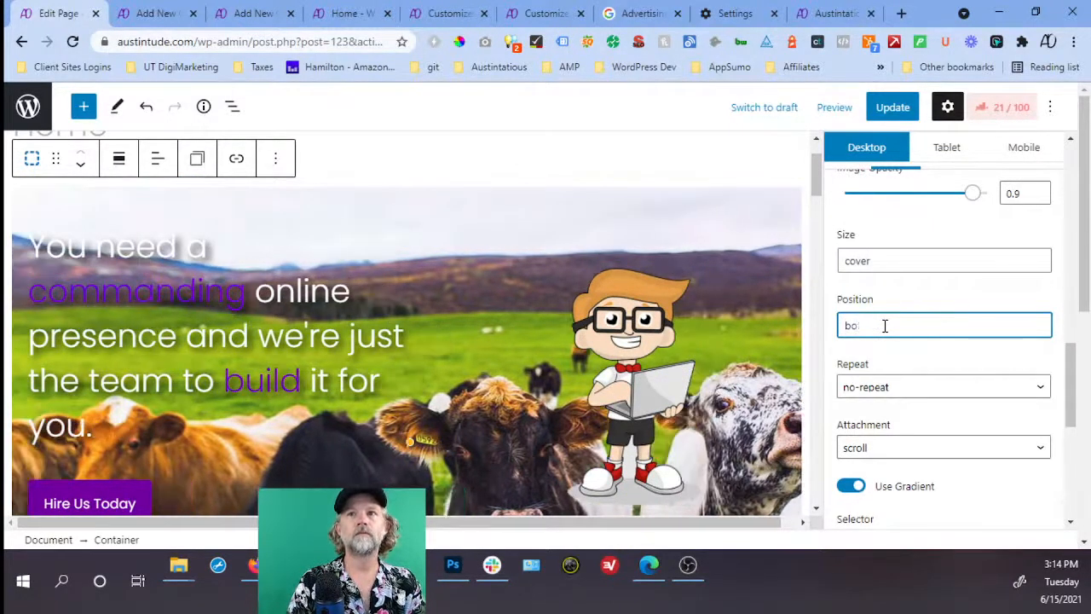
pyautogui.write('center')
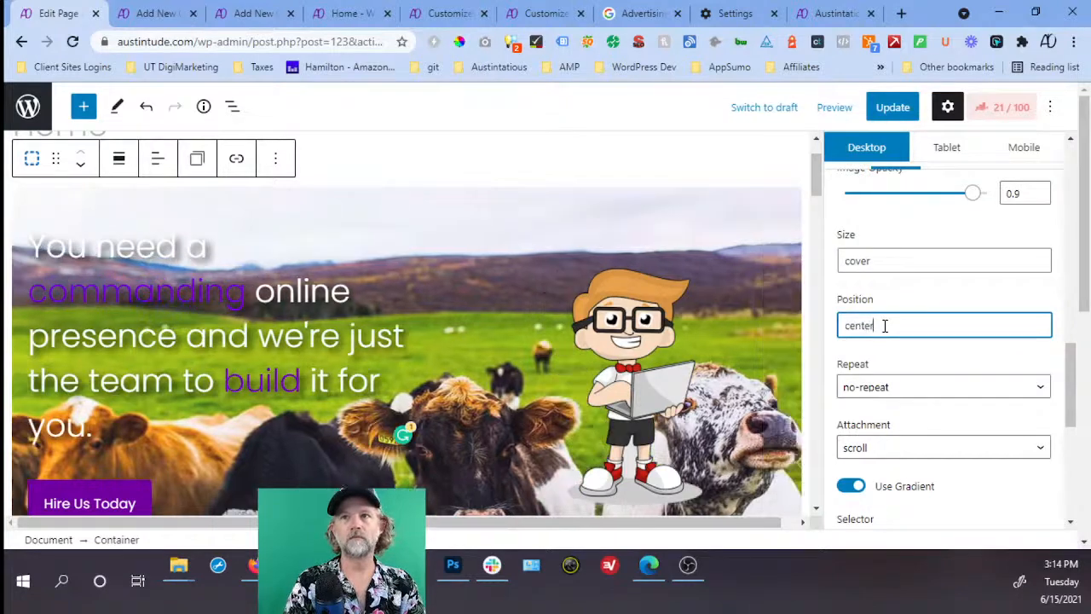
pyautogui.press('BackSpace')
pyautogui.press('BackSpace')
pyautogui.press('BackSpace')
pyautogui.press('BackSpace')
pyautogui.press('BackSpace')
pyautogui.press('BackSpace')
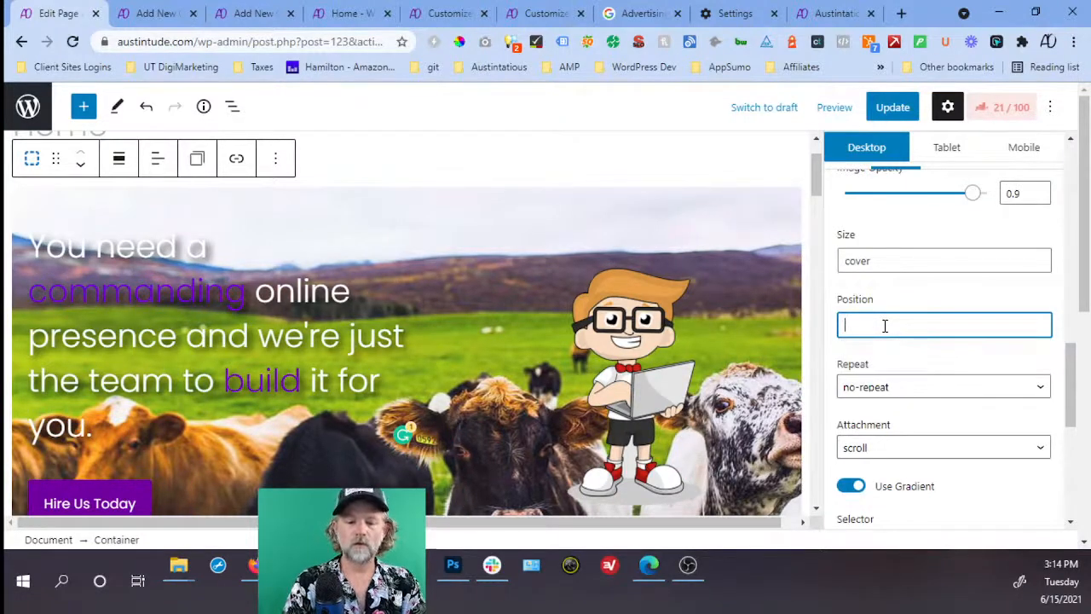
# Try "top" as the background image's position and set the value back to "bottom center".
pyautogui.write('l')
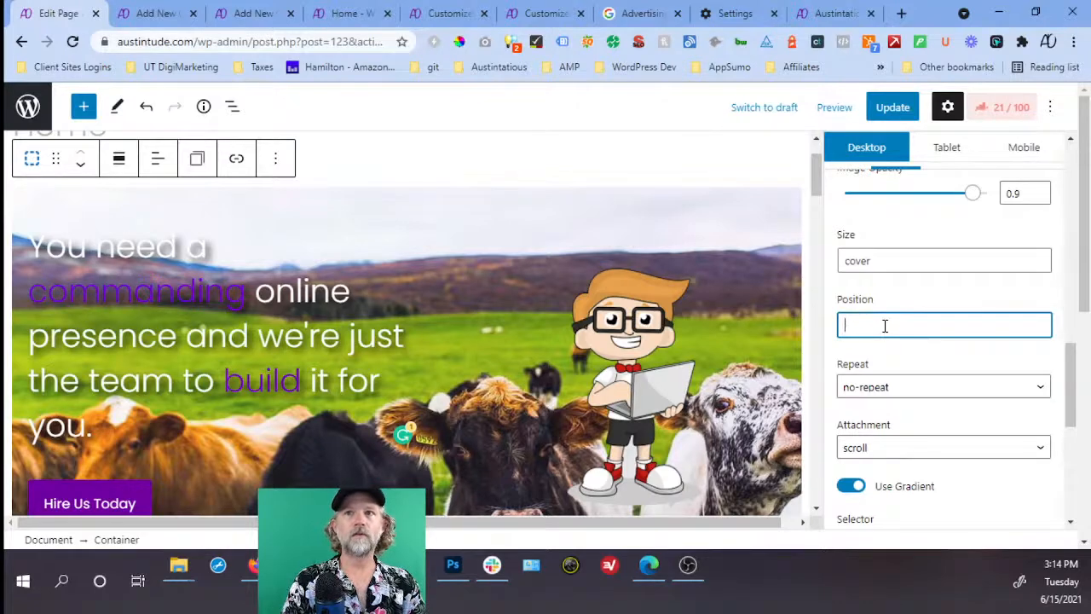
pyautogui.write('top')
pyautogui.press('BackSpace')
pyautogui.press('BackSpace')
pyautogui.press('BackSpace')
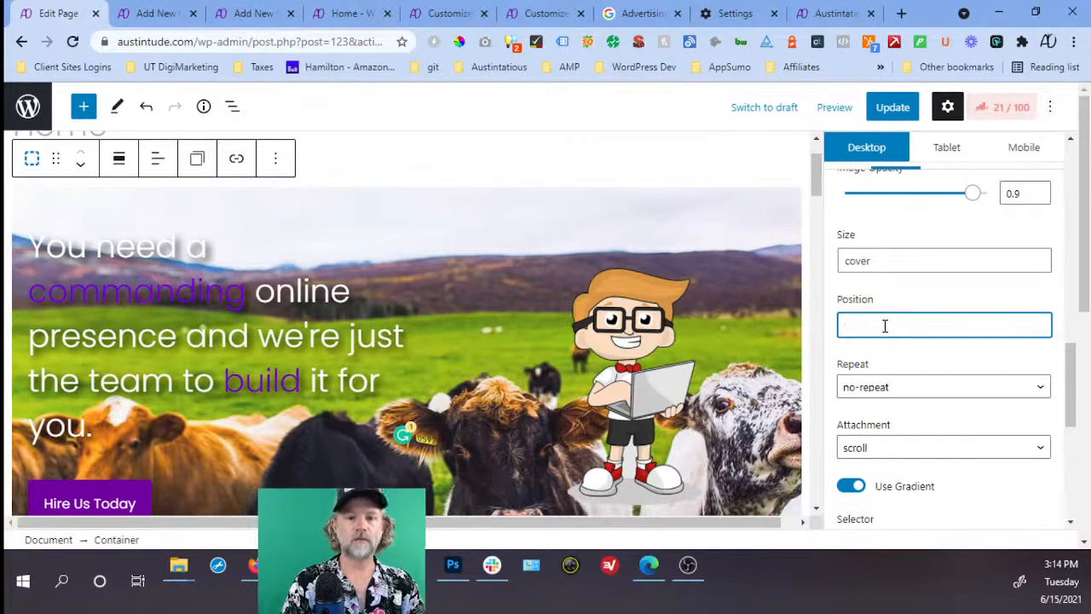
pyautogui.write('bottom center')
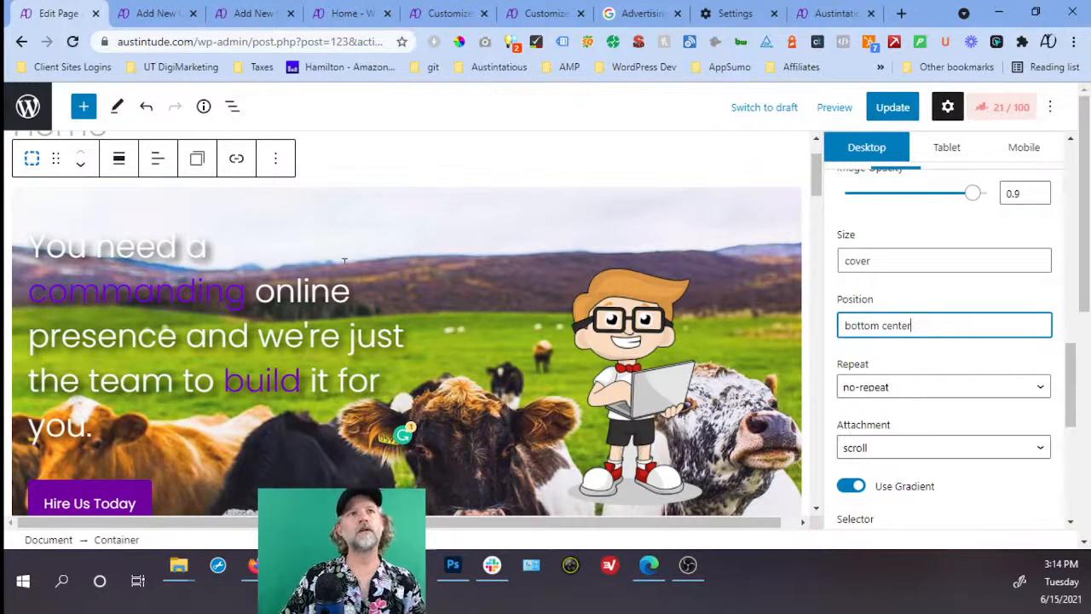
# Select the Grid block inside the hero container and bring up its gap settings.
pyautogui.click(236, 106)
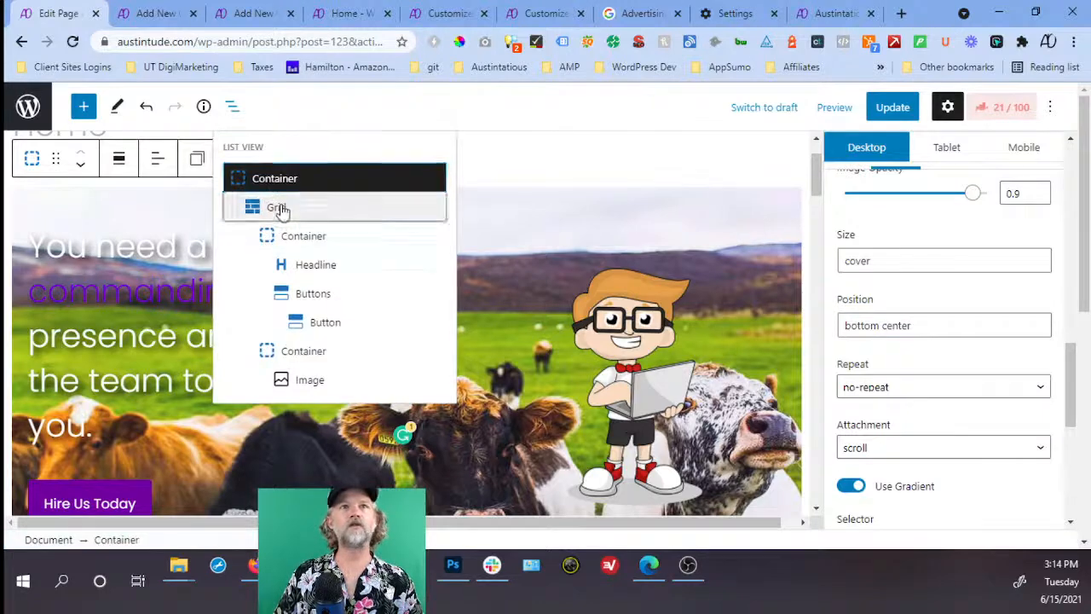
pyautogui.click(280, 209)
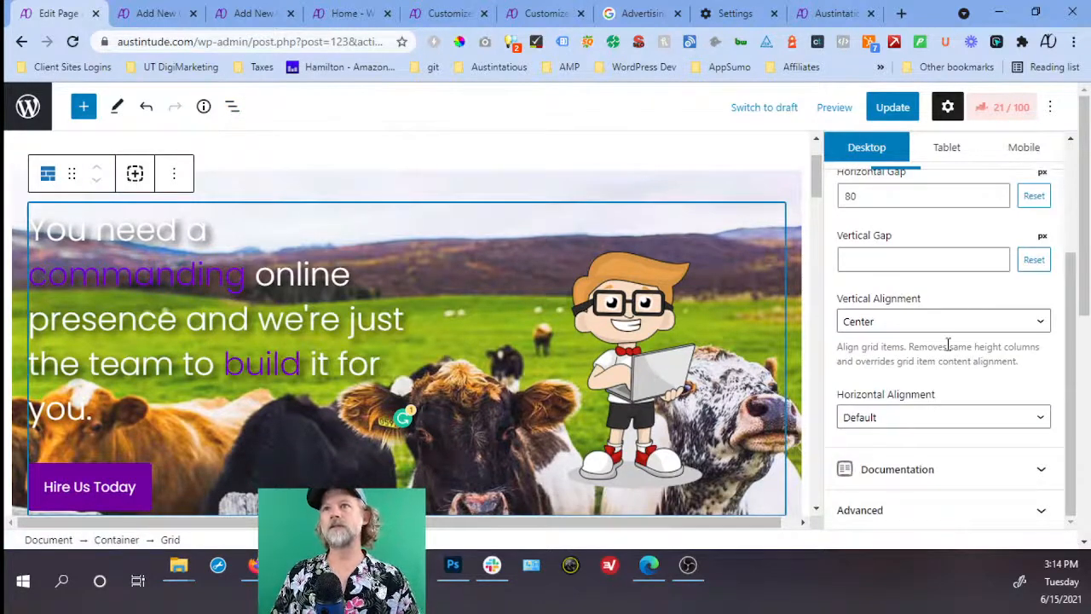
pyautogui.scroll(2, 930, 362)
# Try a desktop vertical gap of 40 px on the hero grid and clear it again.
pyautogui.click(906, 339)
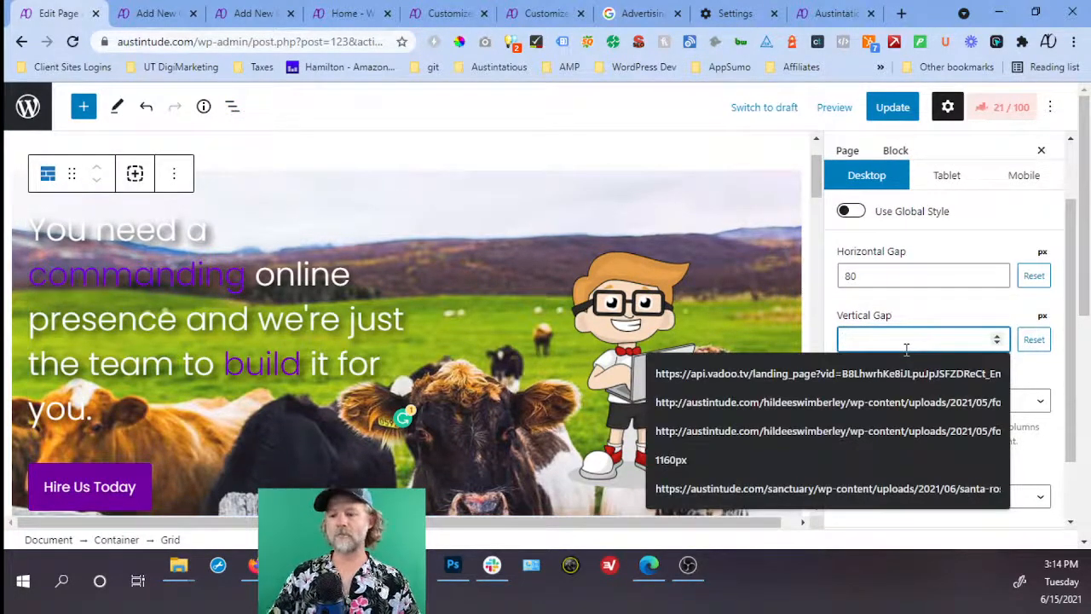
pyautogui.write('40')
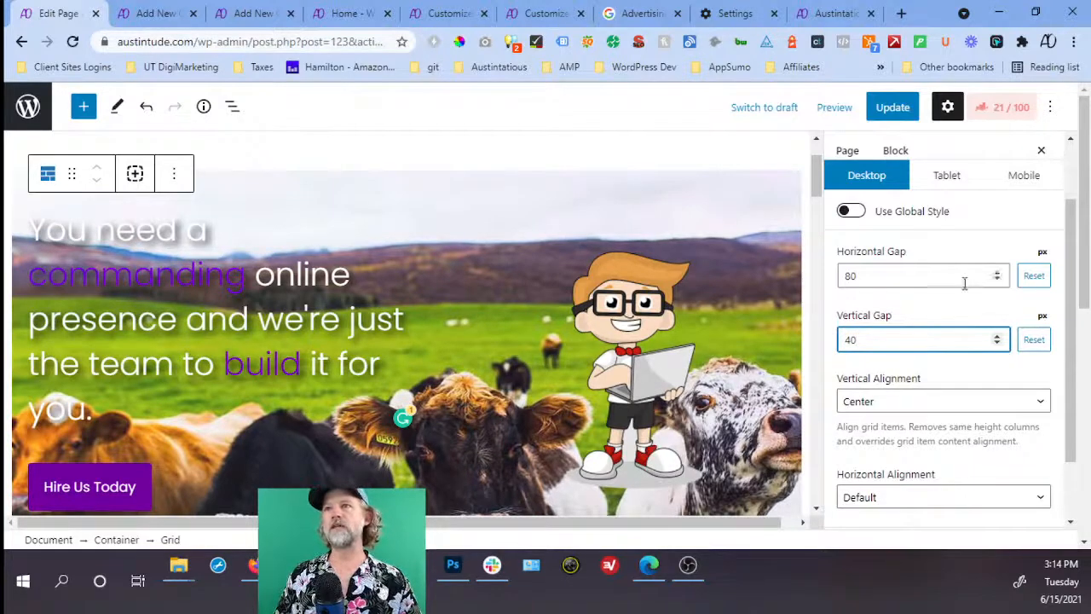
pyautogui.moveTo(920, 339); pyautogui.dragTo(760, 336)
pyautogui.press('BackSpace')
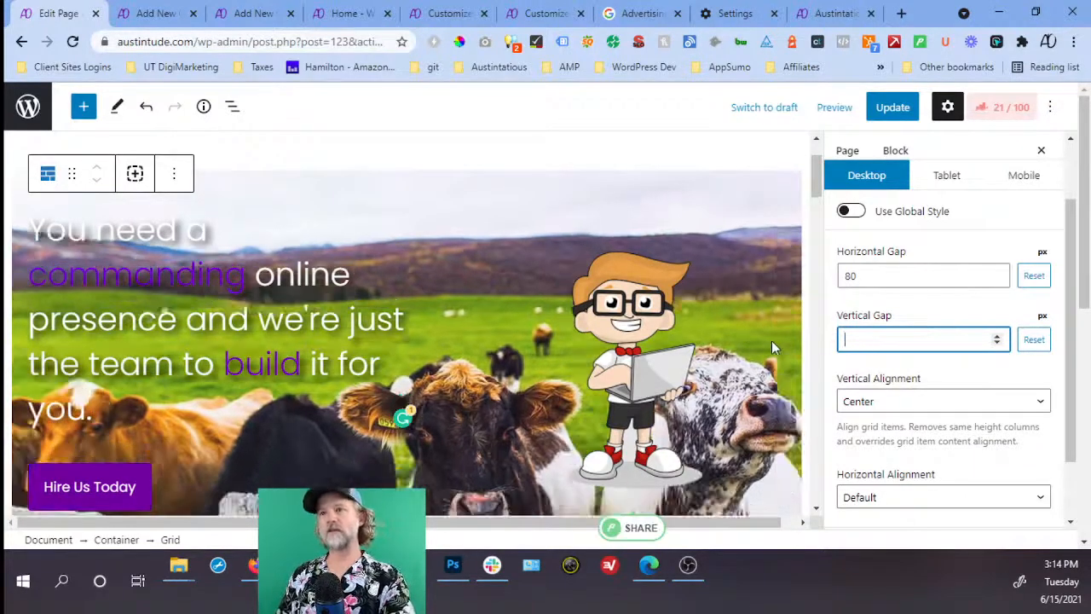
# Set the hero grid's vertical gap to 40 px for mobile and update the page.
pyautogui.click(1038, 187)
pyautogui.click(911, 348)
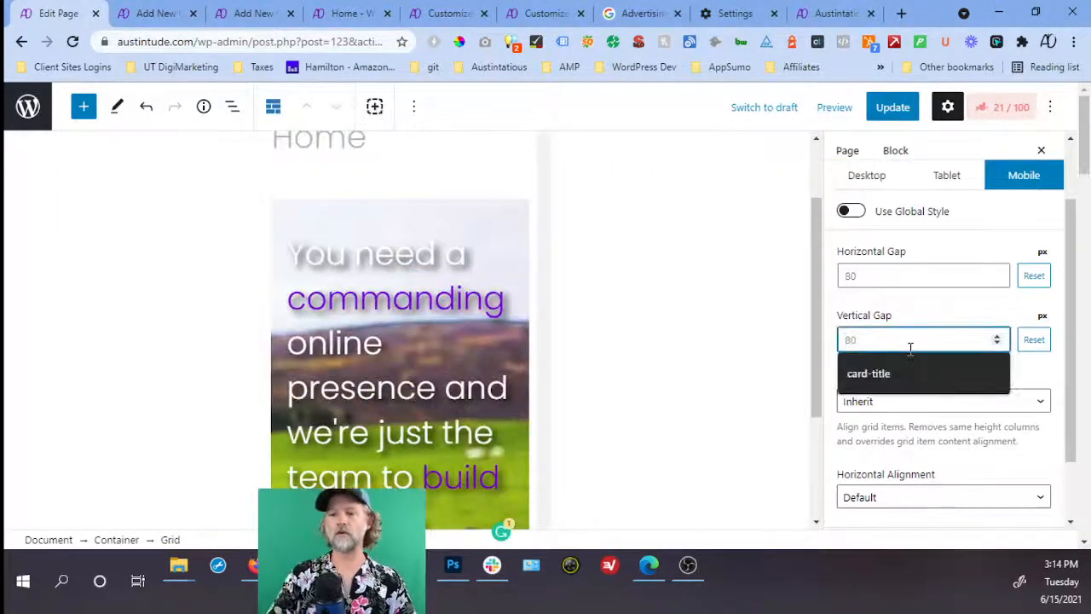
pyautogui.write('40')
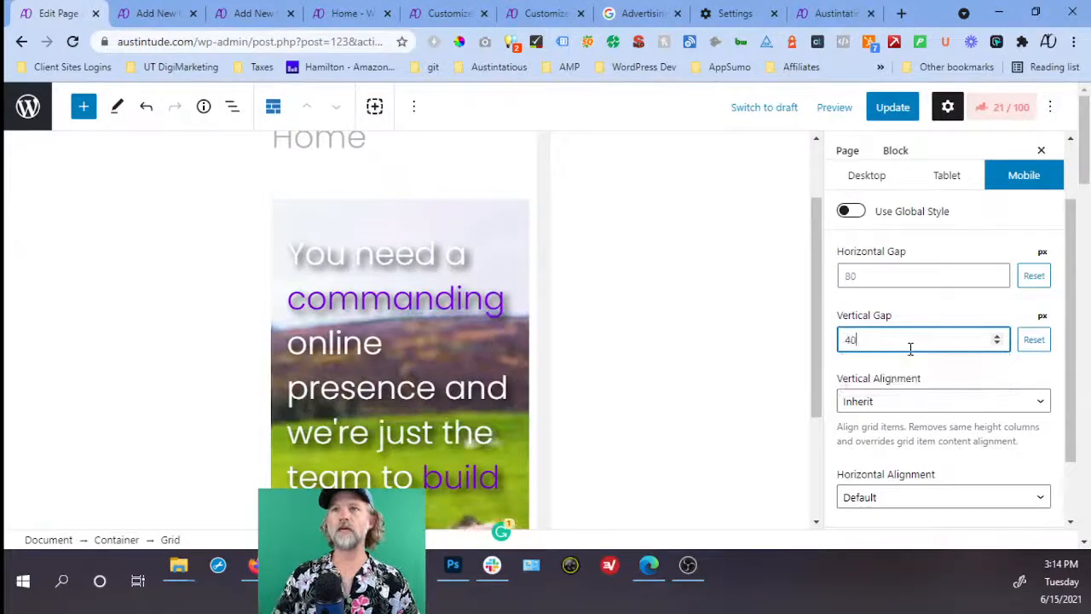
pyautogui.click(897, 113)
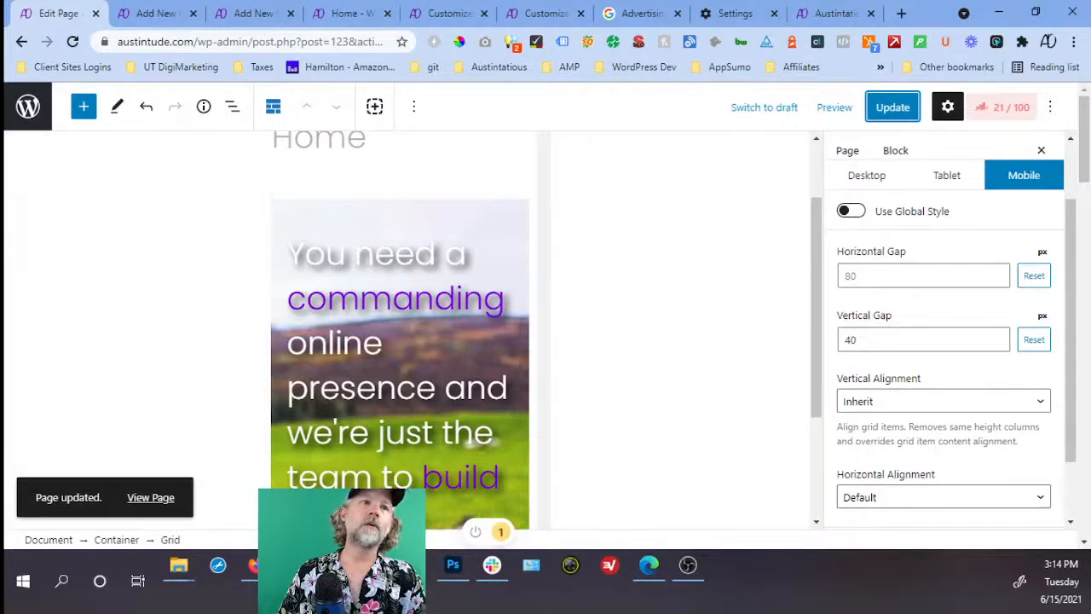
# Switch to the incognito window and reload the home page in its phone preview to check the hero spacing.
pyautogui.moveTo(256, 565)
pyautogui.click(682, 488)
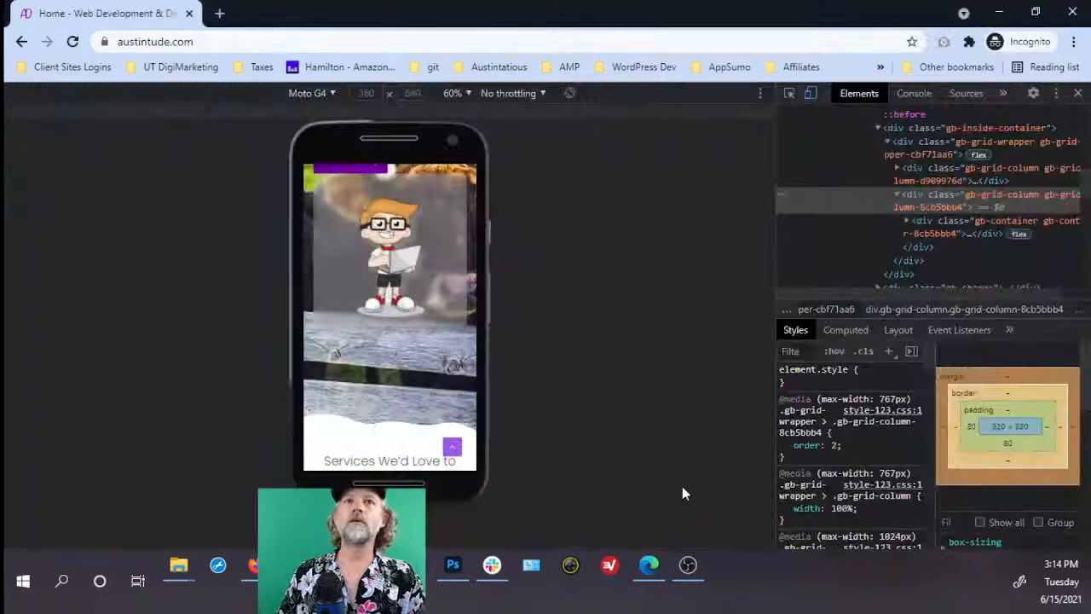
pyautogui.press('F5')
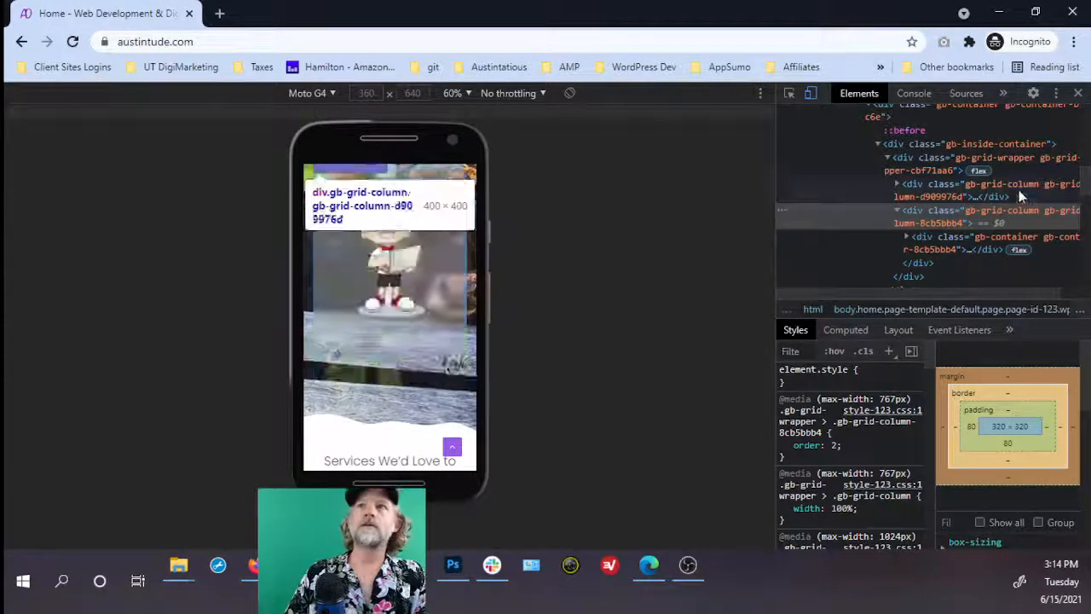
pyautogui.click(1073, 41)
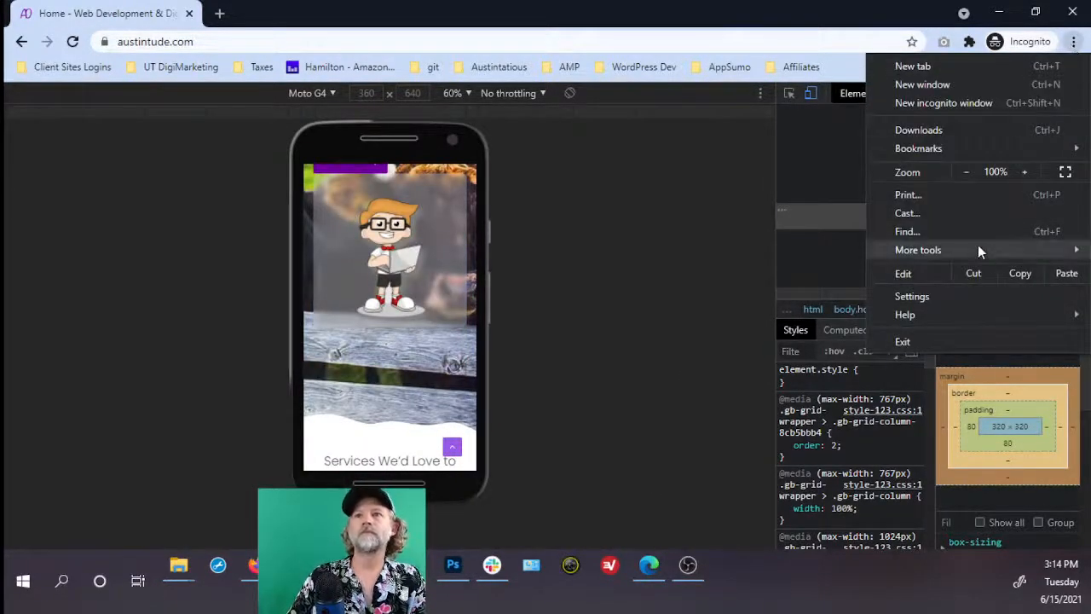
pyautogui.moveTo(936, 251)
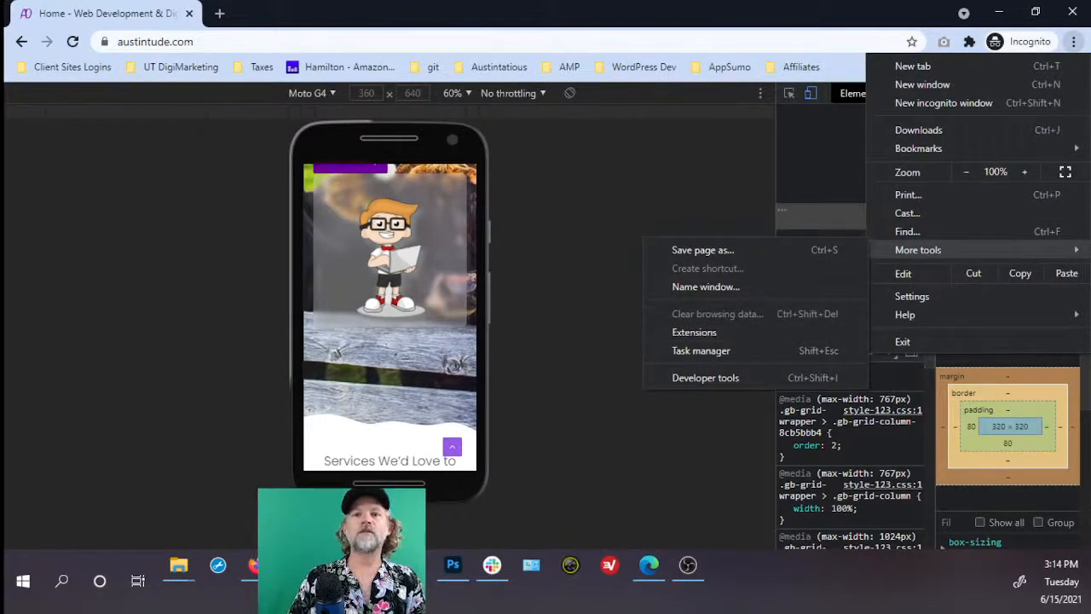
pyautogui.click(568, 360)
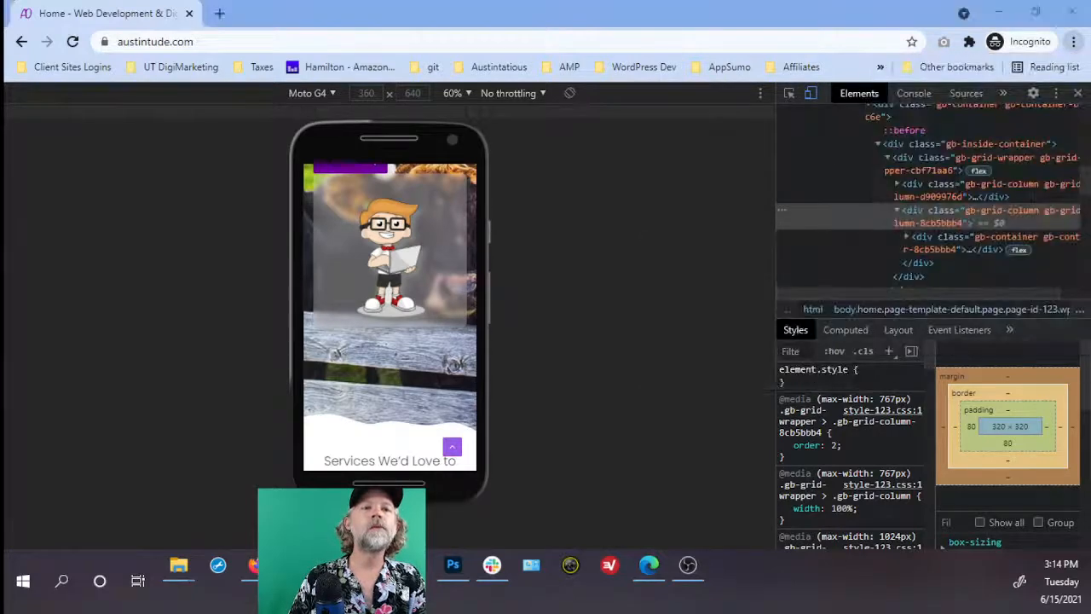
# Clear the last hour's browsing history, cookies and cached files in the main Chrome window's settings.
pyautogui.hotkey('alt', 'Tab')
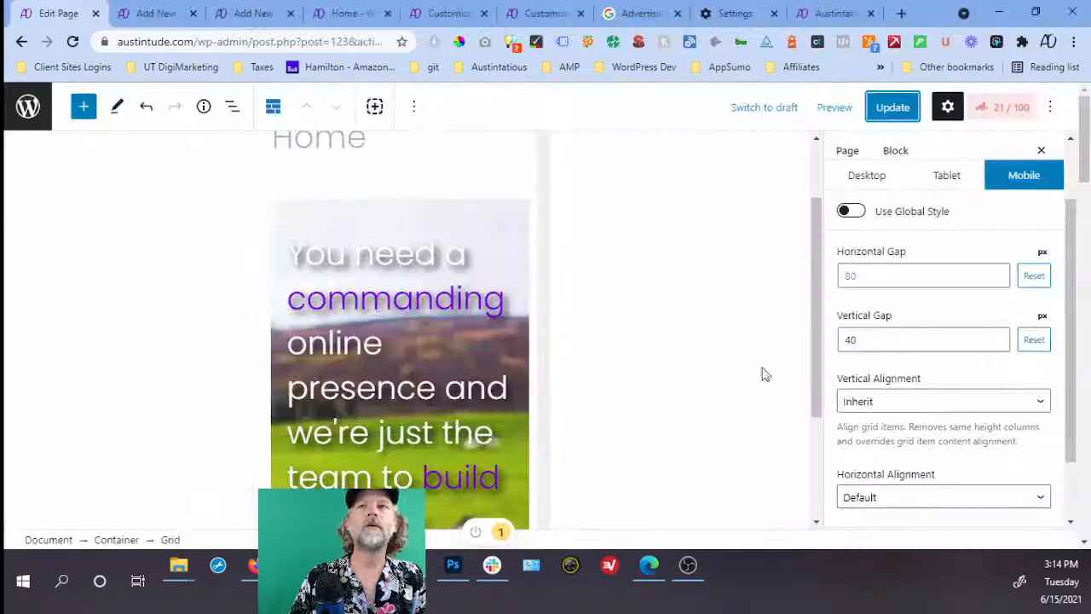
pyautogui.click(730, 14)
pyautogui.click(814, 329)
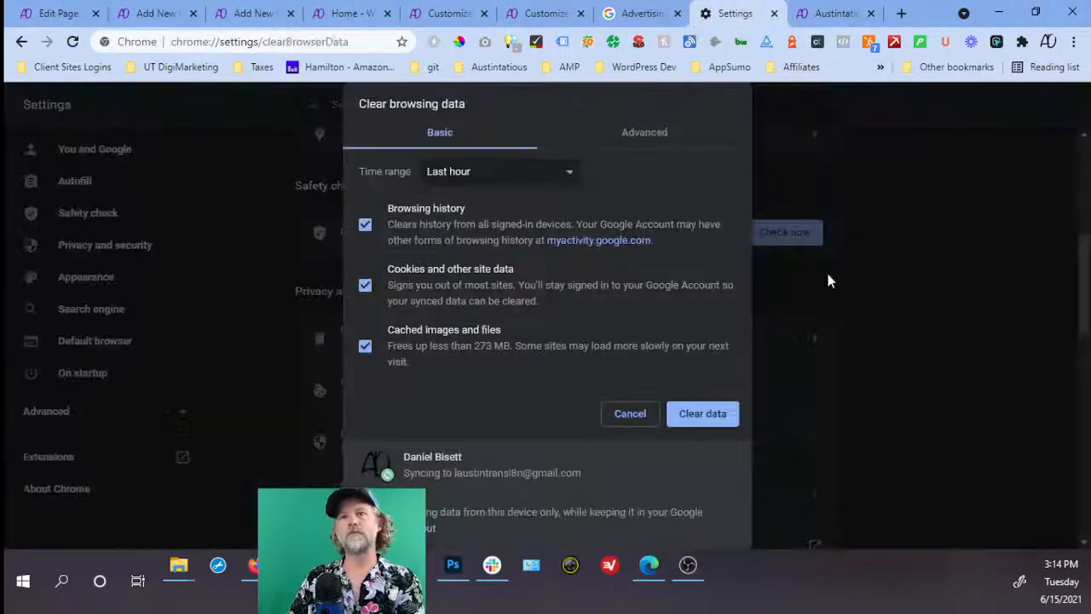
pyautogui.click(702, 414)
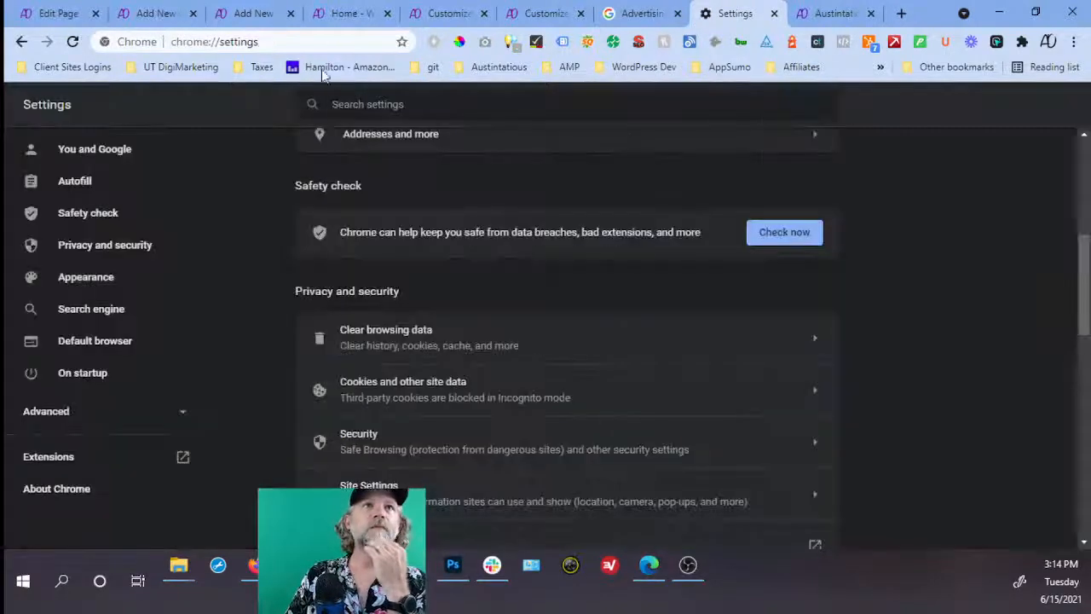
# Reload the live austintude.com home page in the main browser window.
pyautogui.click(345, 13)
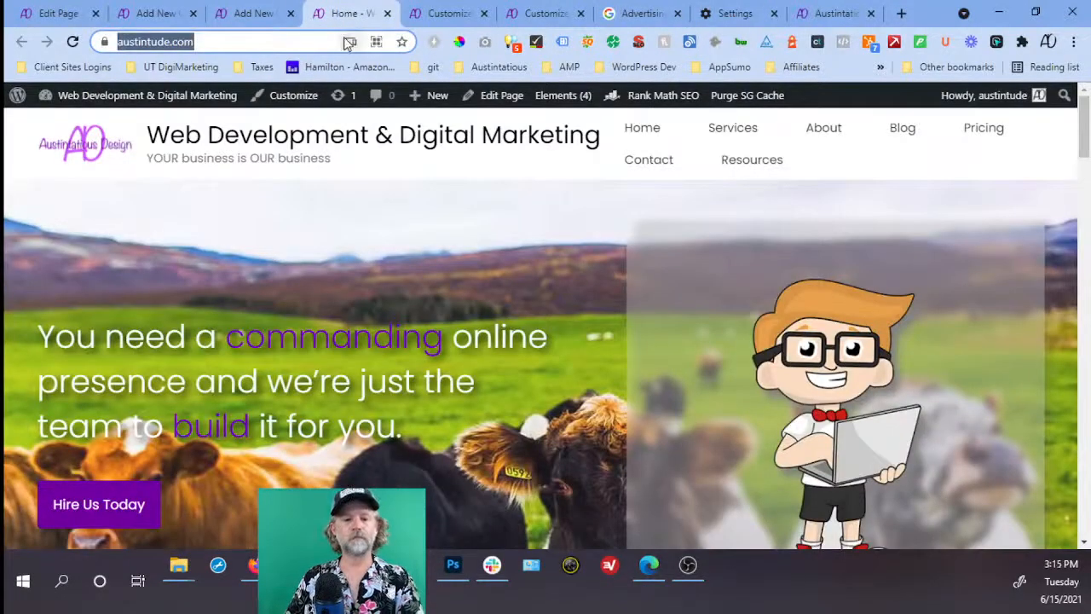
pyautogui.press('Return')
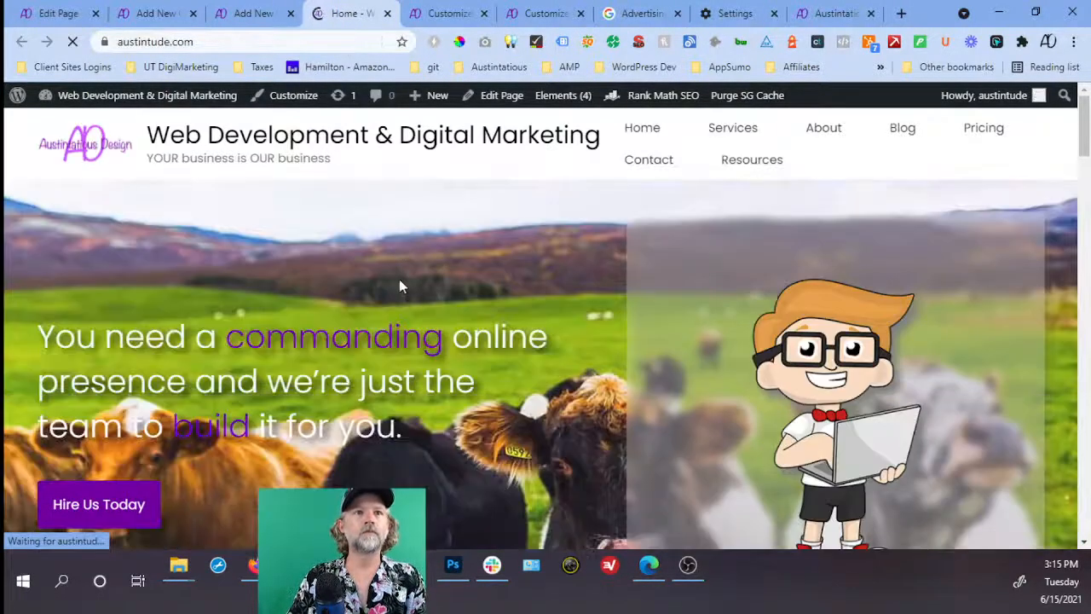
pyautogui.moveTo(253, 565)
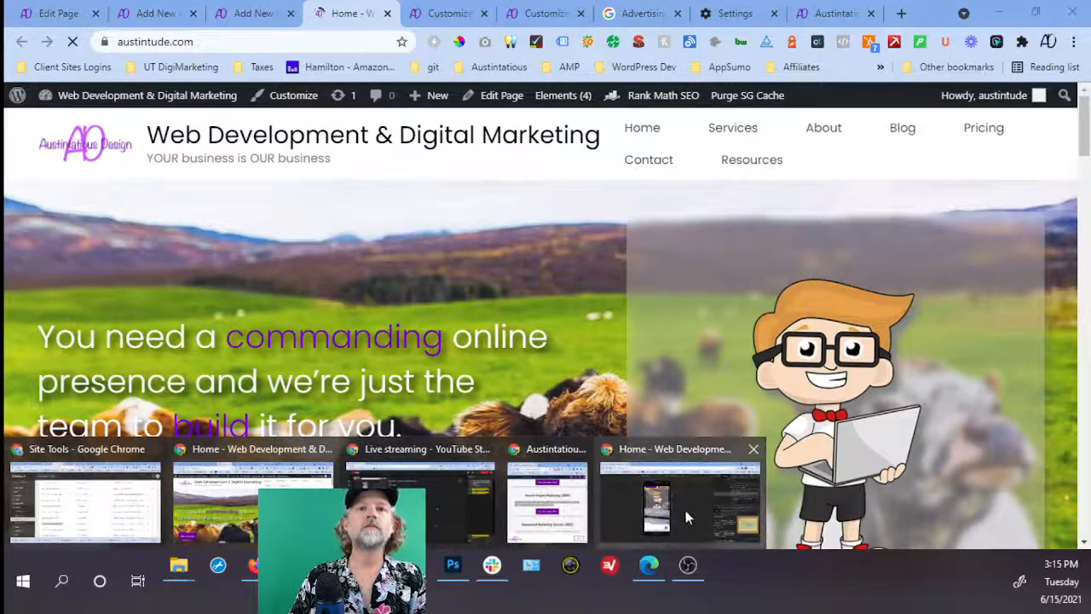
# Switch to the incognito window, reload the home page's phone preview and check the hero grid spacing, then minimize that window.
pyautogui.click(699, 483)
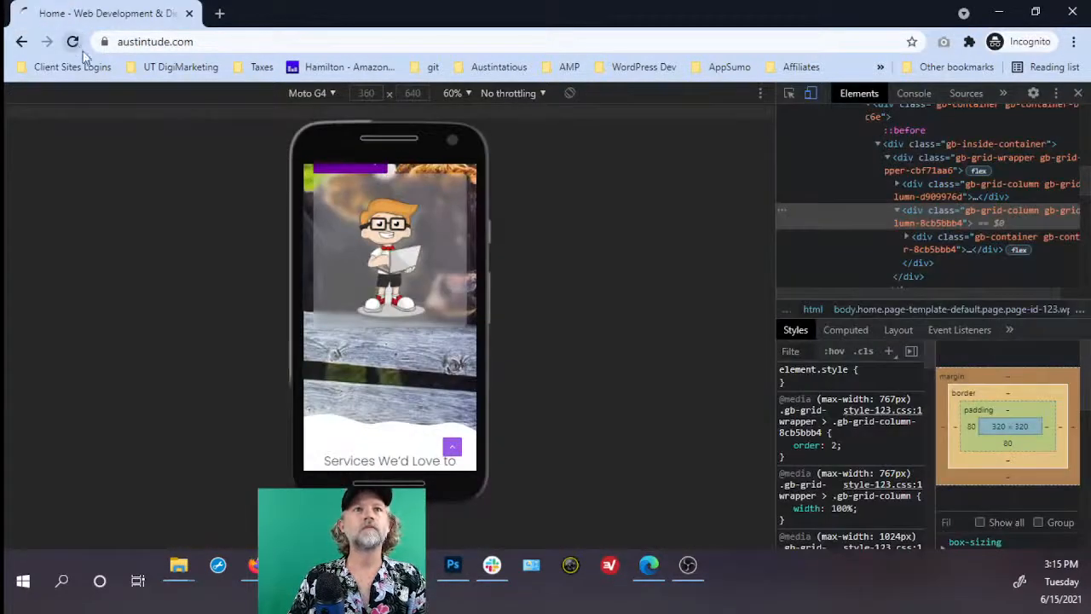
pyautogui.click(73, 42)
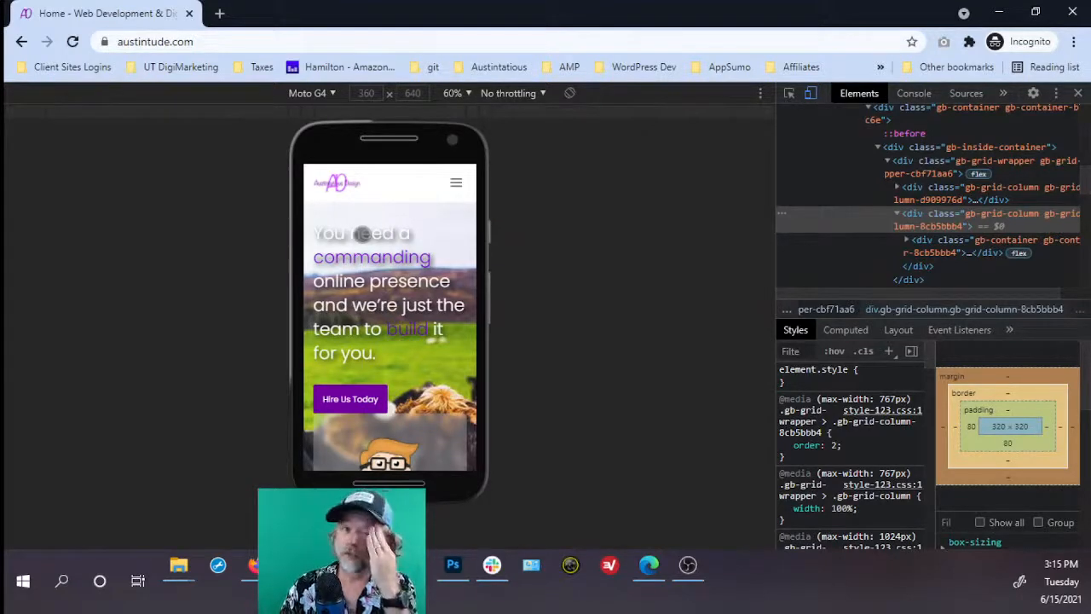
pyautogui.scroll(-2, 376, 236)
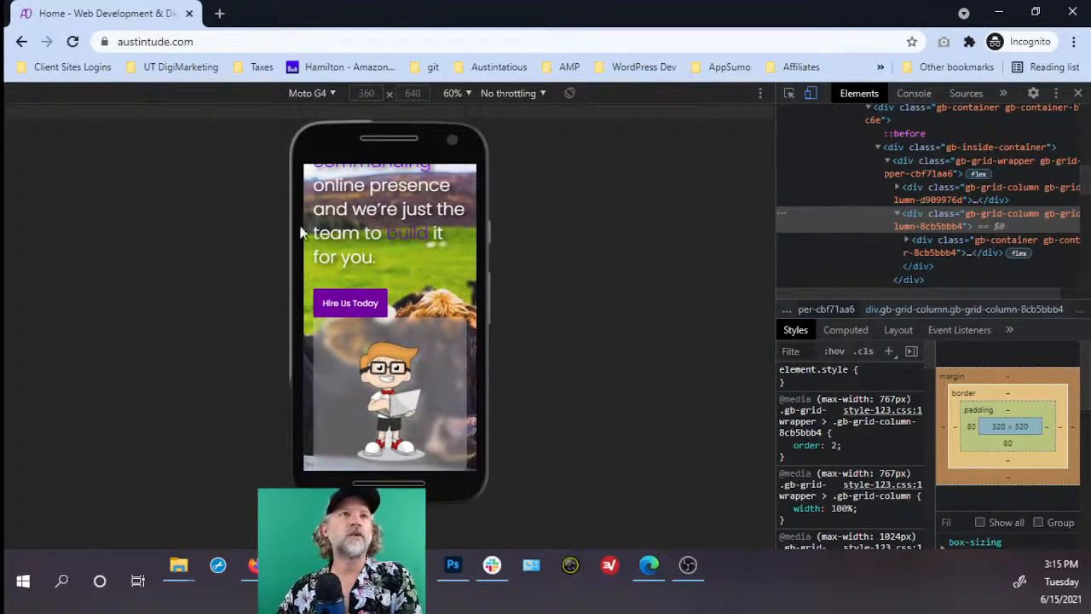
pyautogui.click(999, 15)
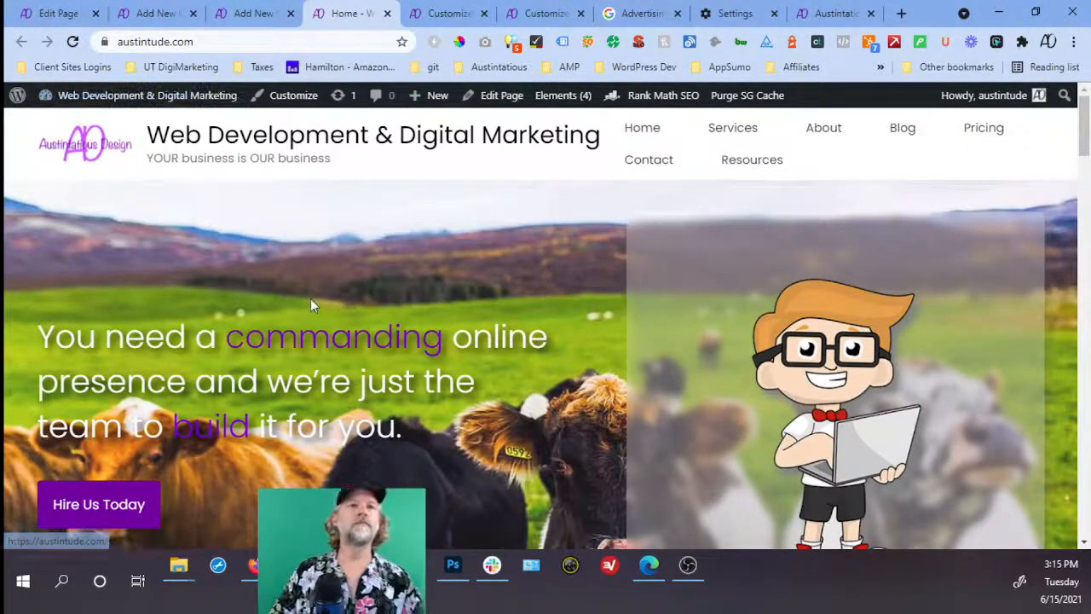
# Return to the home page editor and update the page again with the hero grid's mobile vertical gap at 40 px.
pyautogui.click(58, 13)
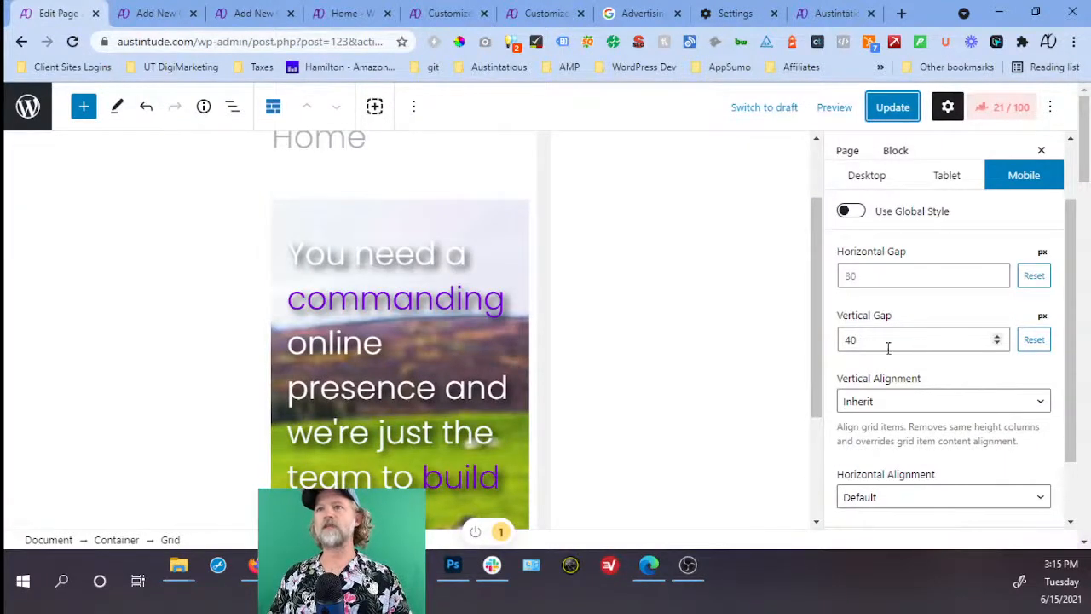
pyautogui.moveTo(887, 341); pyautogui.dragTo(842, 341)
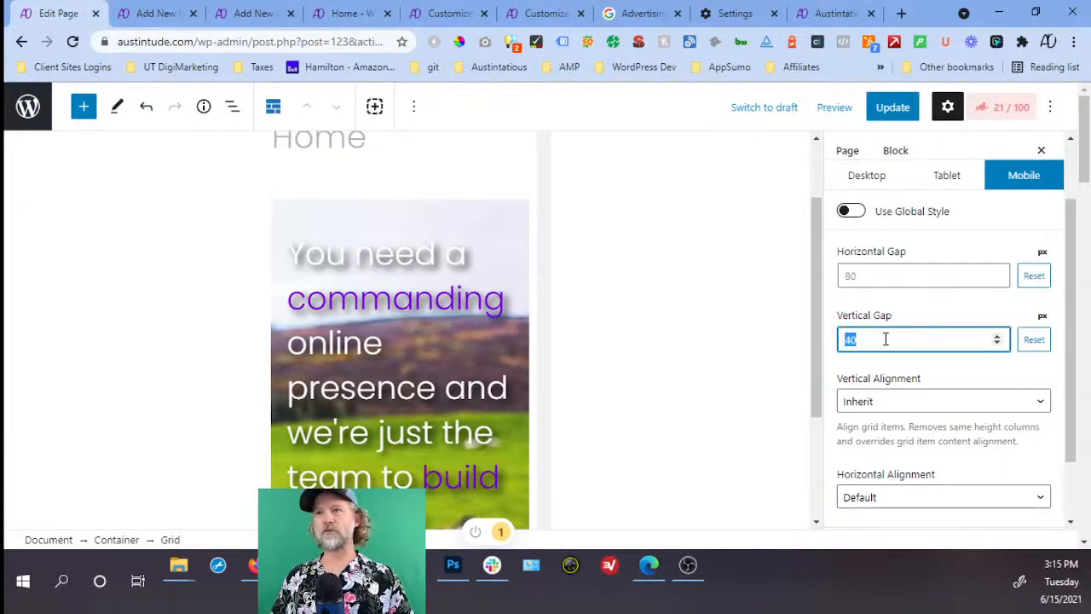
pyautogui.click(888, 108)
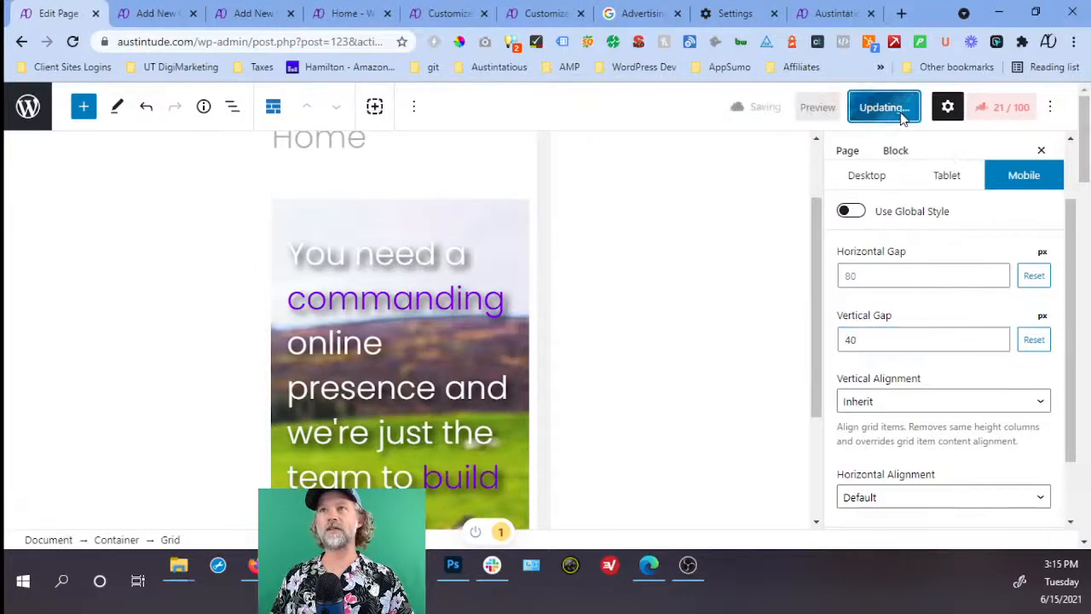
# Switch the editor to desktop view and duplicate the Search Engine Optimization (SEO) service card's container in the services grid.
pyautogui.click(867, 175)
pyautogui.scroll(-10, 323, 335)
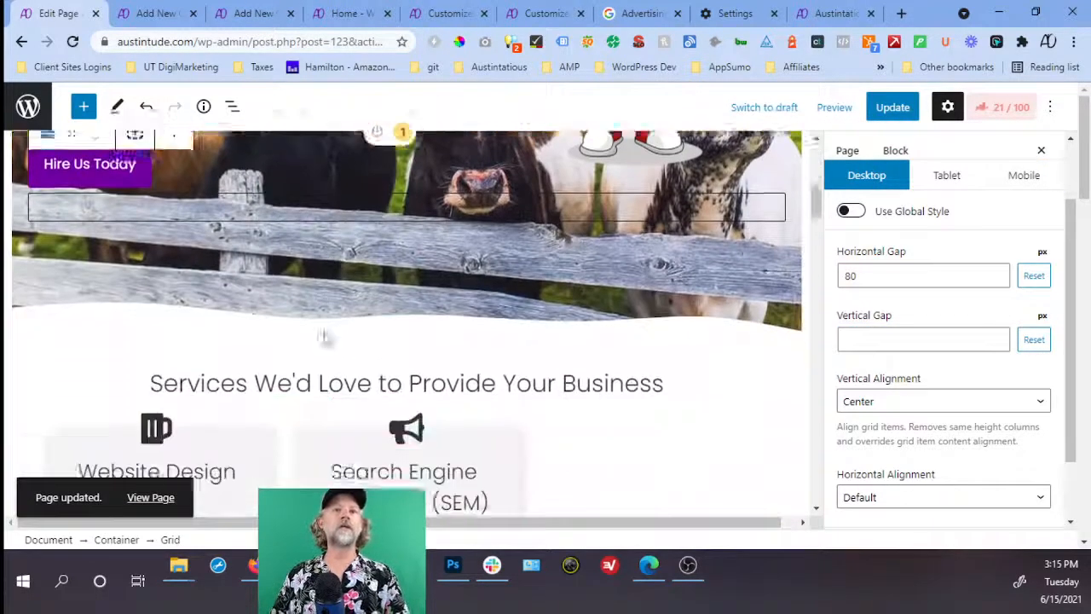
pyautogui.scroll(-4, 358, 324)
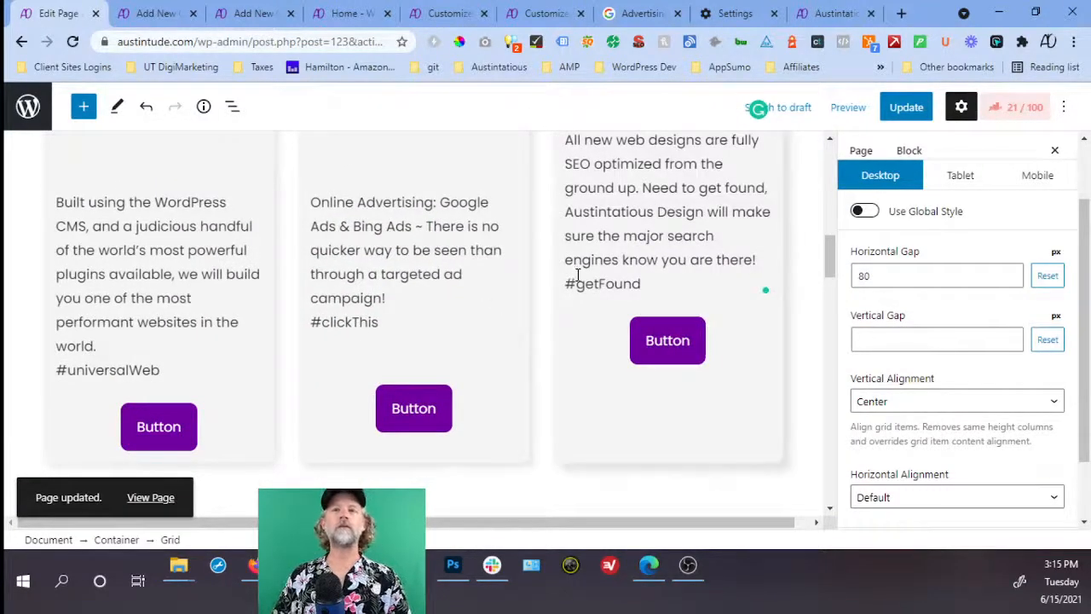
pyautogui.scroll(3, 620, 278)
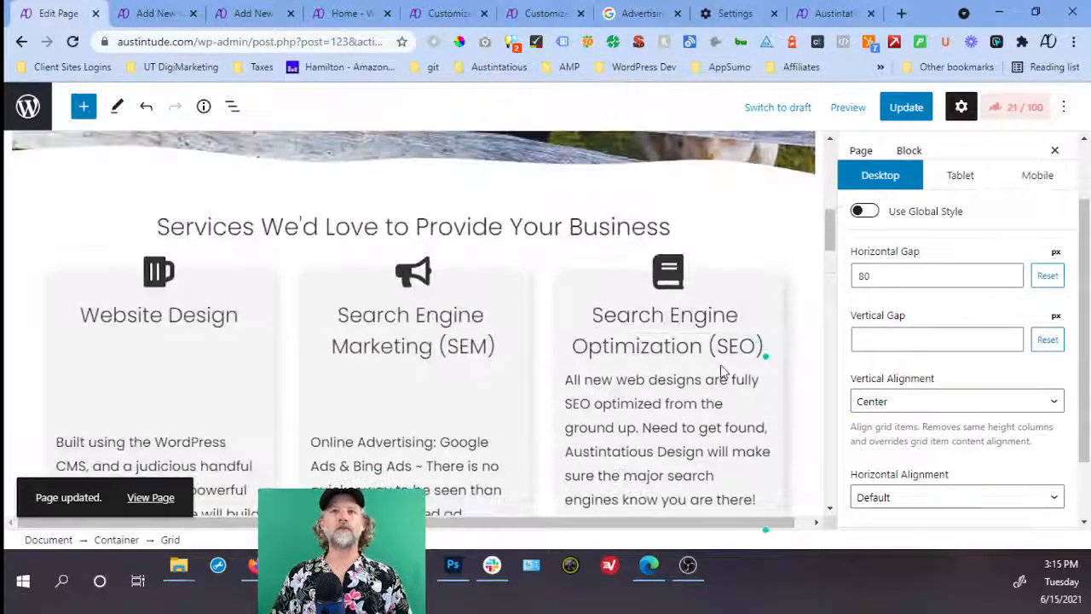
pyautogui.click(666, 356)
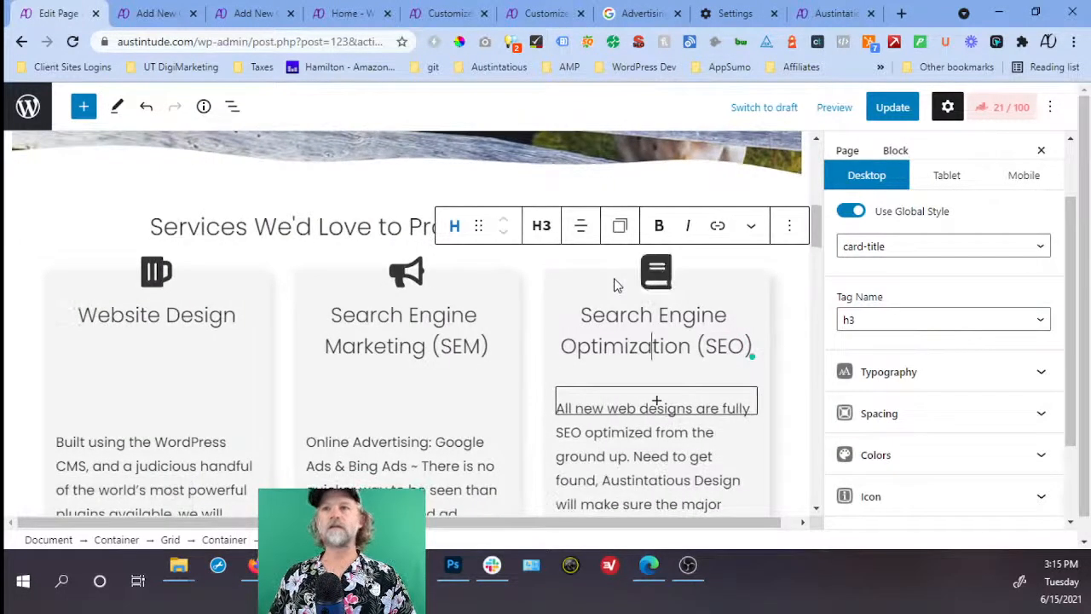
pyautogui.click(231, 106)
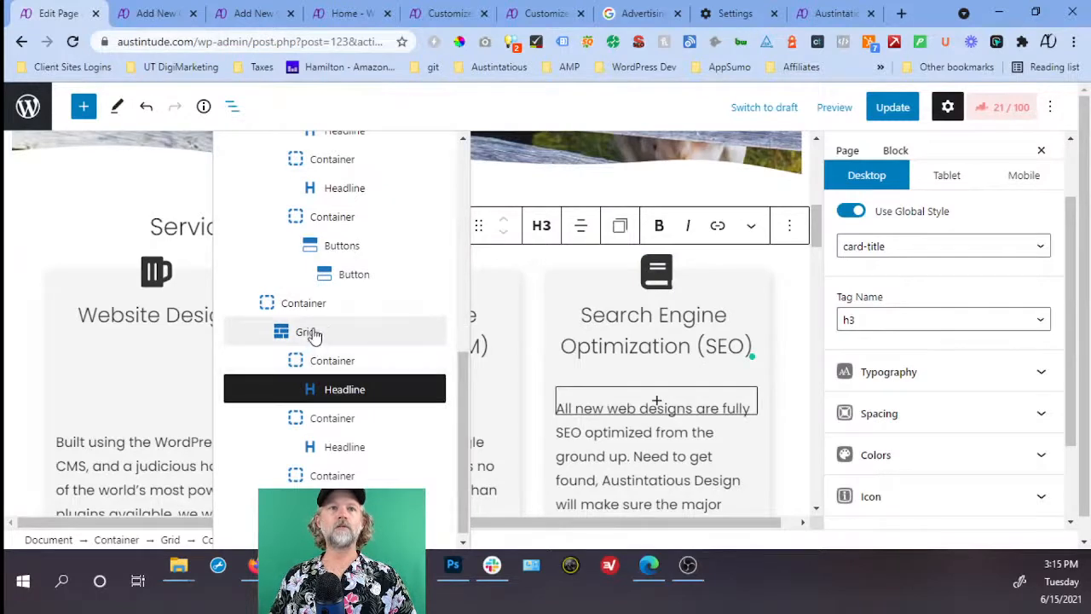
pyautogui.click(285, 305)
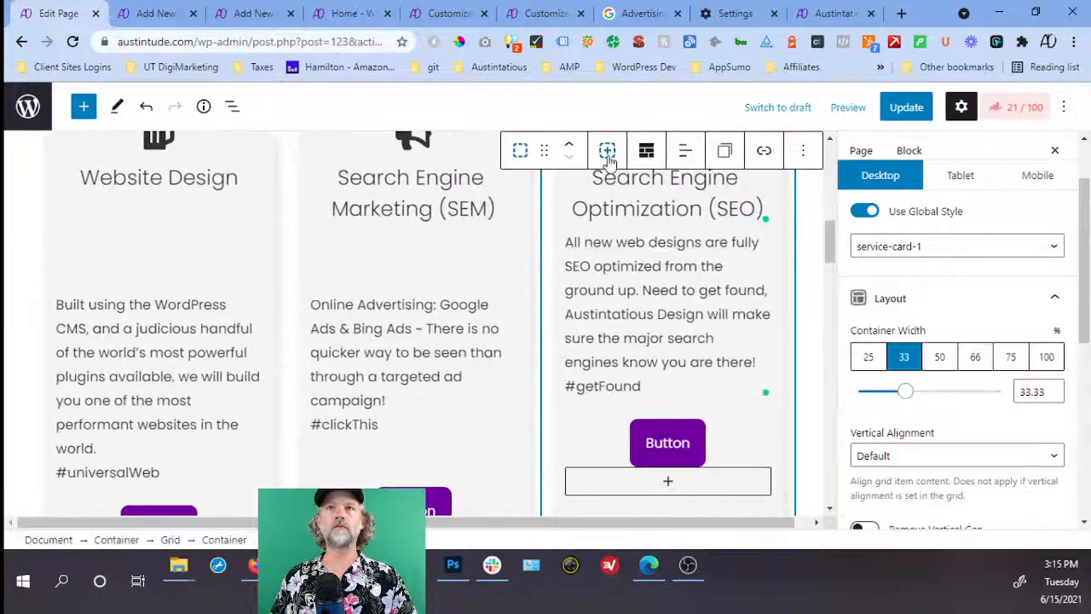
pyautogui.click(607, 153)
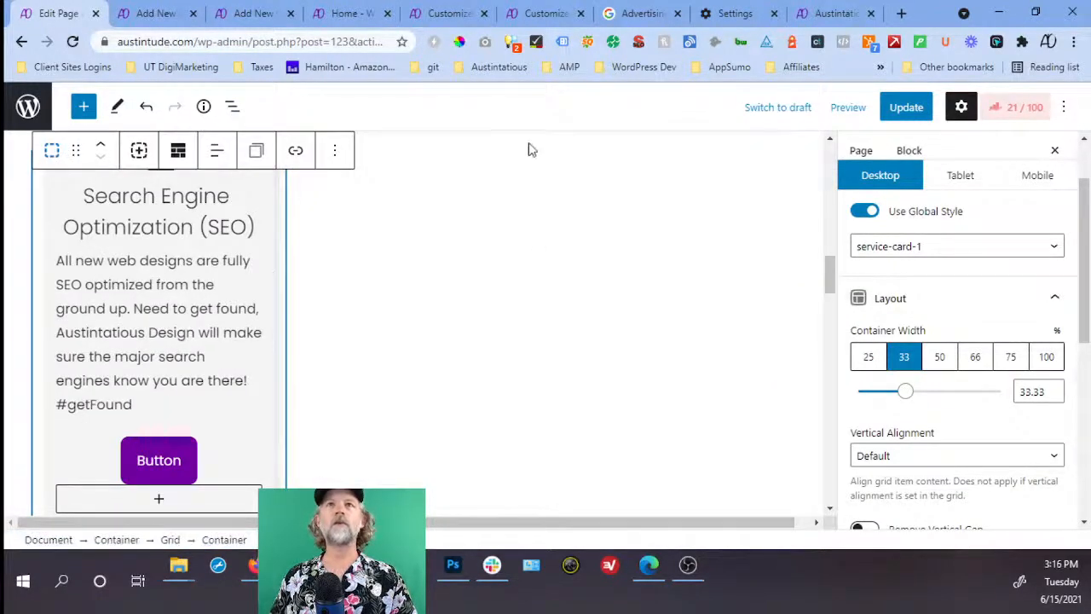
# Replace the duplicated card's heading with "Automated Marketing System (AMS)", copied from the services section of austintatiousdesign.co.
pyautogui.click(805, 19)
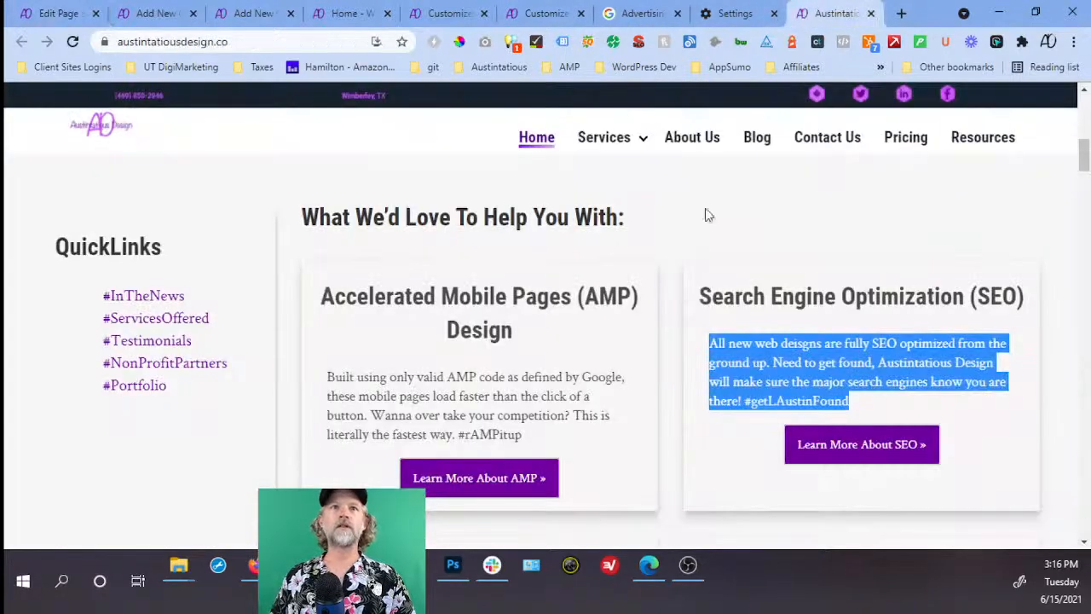
pyautogui.scroll(-4, 426, 264)
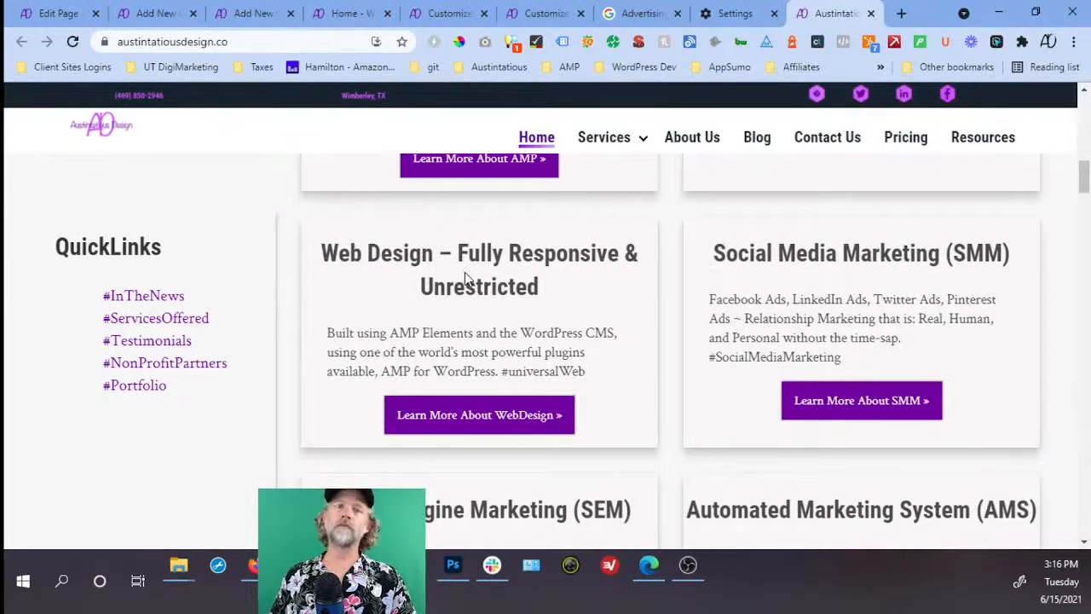
pyautogui.scroll(-2, 546, 267)
pyautogui.scroll(2, 563, 270)
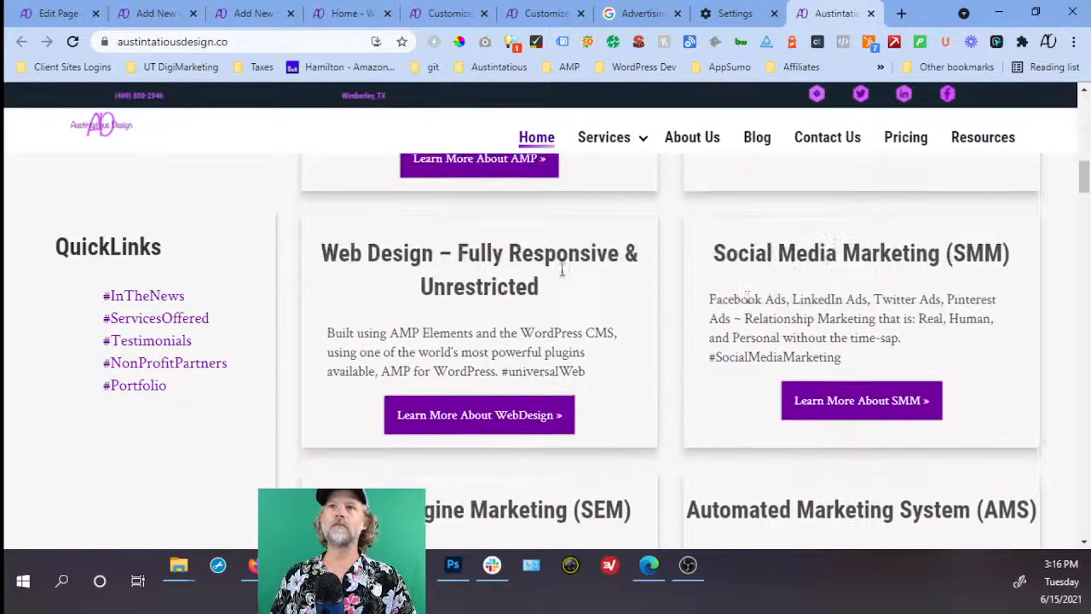
pyautogui.scroll(-2, 720, 259)
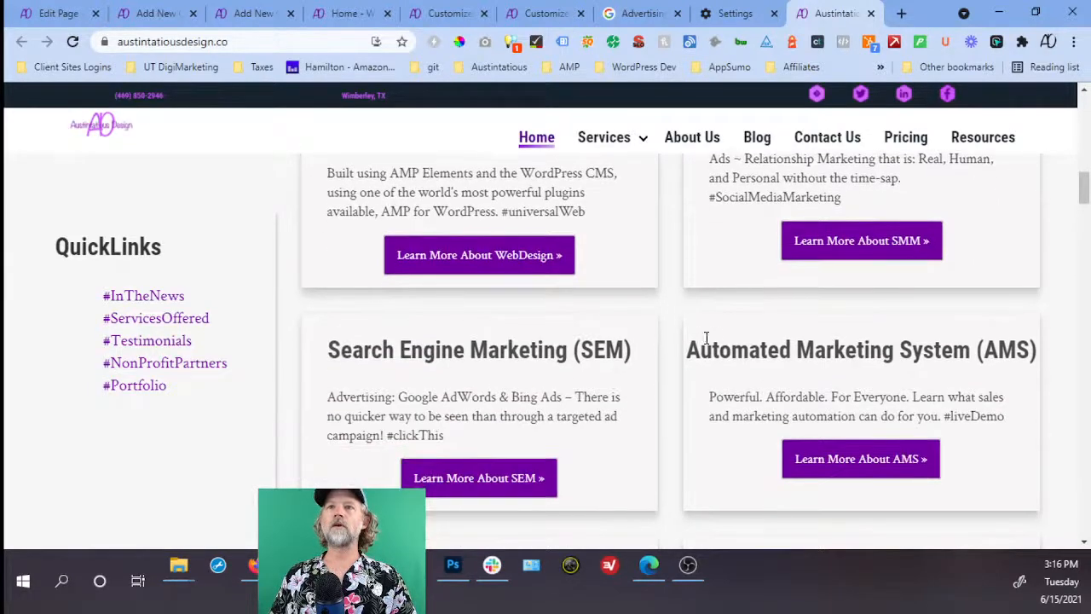
pyautogui.moveTo(693, 349); pyautogui.dragTo(1033, 348)
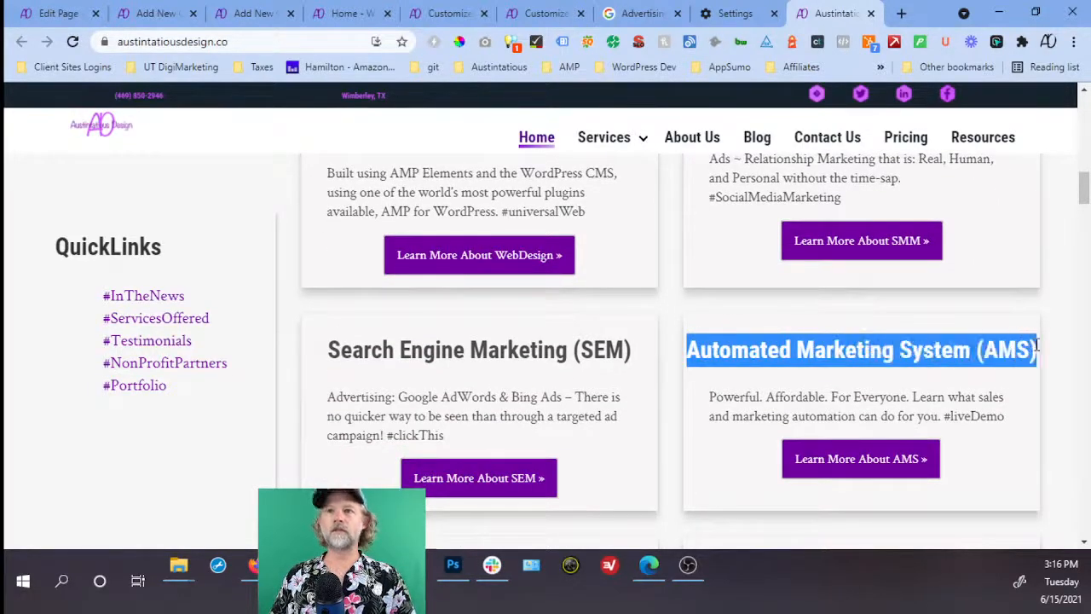
pyautogui.click(85, 14)
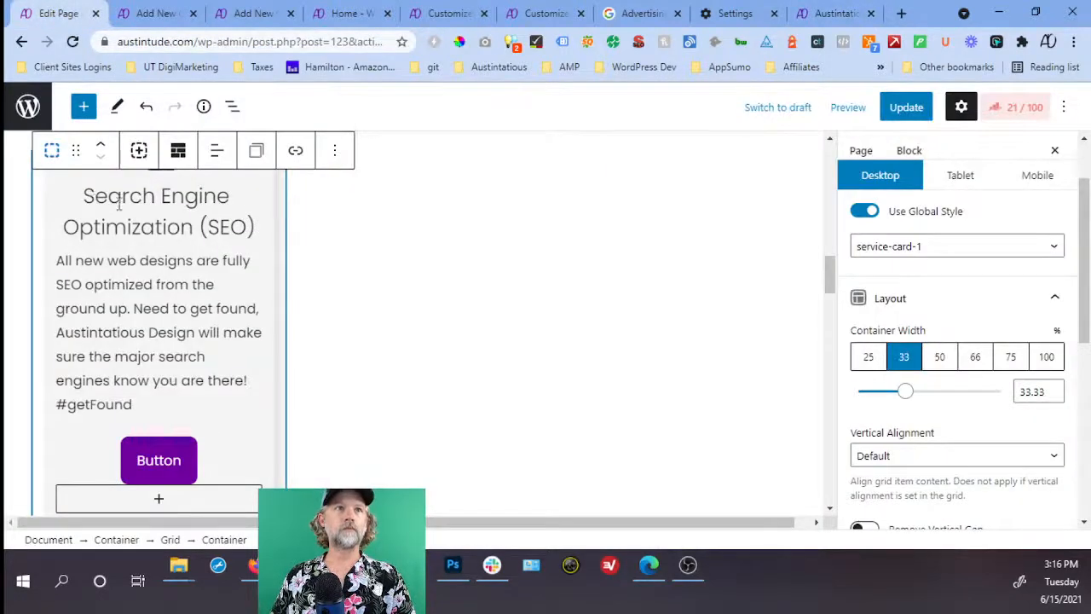
pyautogui.moveTo(83, 195); pyautogui.dragTo(253, 226)
pyautogui.write('Automated Marketing System (AMS)')
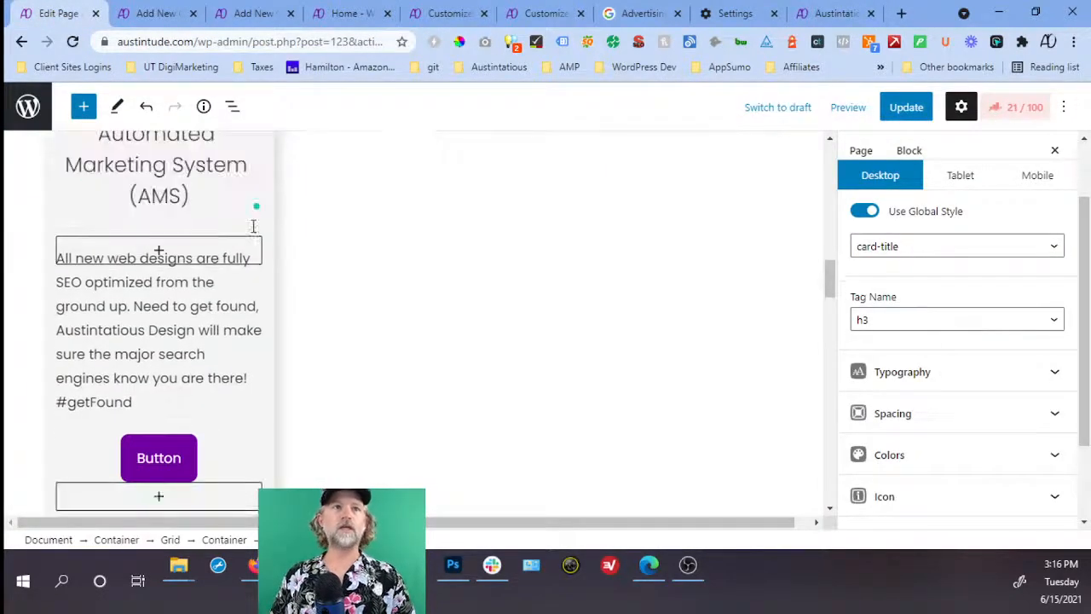
# Replace the AMS card's paragraph with the AMS description copied from austintatiousdesign.co, putting #liveDemo on its own line.
pyautogui.click(831, 12)
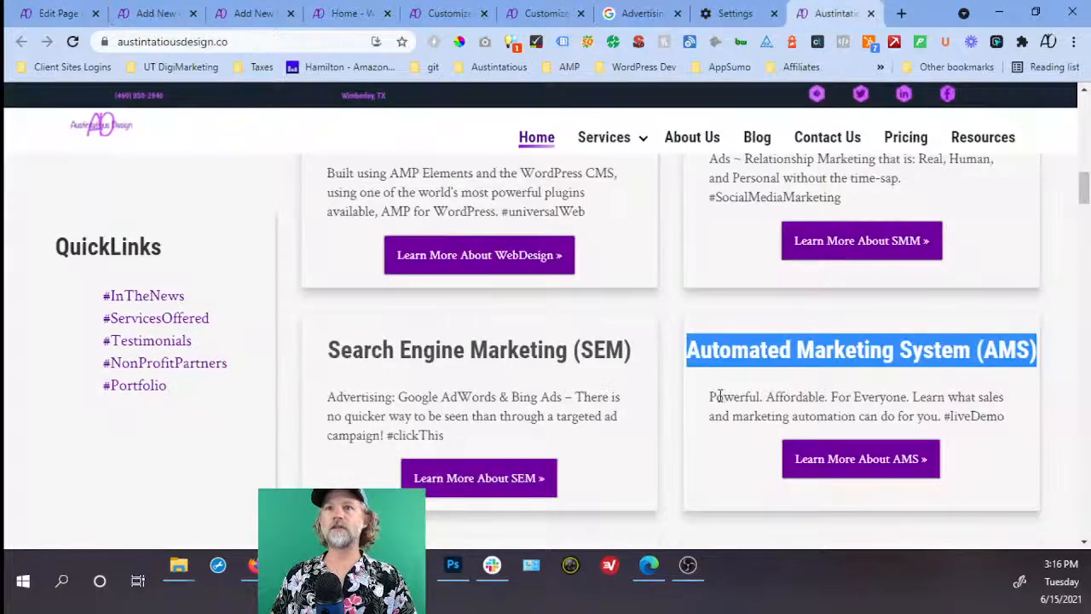
pyautogui.moveTo(710, 396); pyautogui.dragTo(1011, 417)
pyautogui.hotkey('ctrl', 'c')
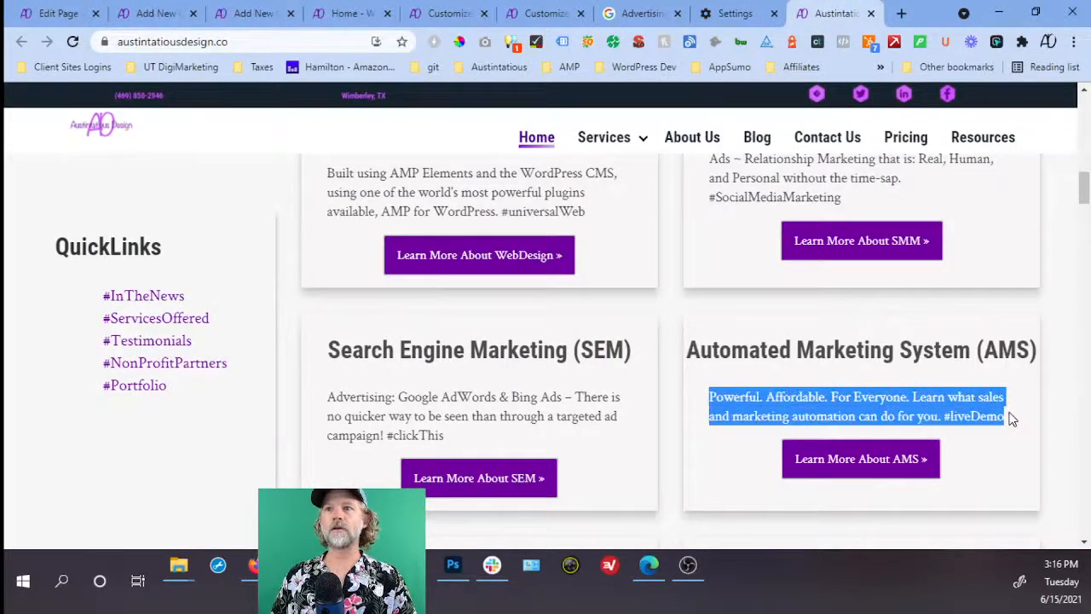
pyautogui.click(53, 12)
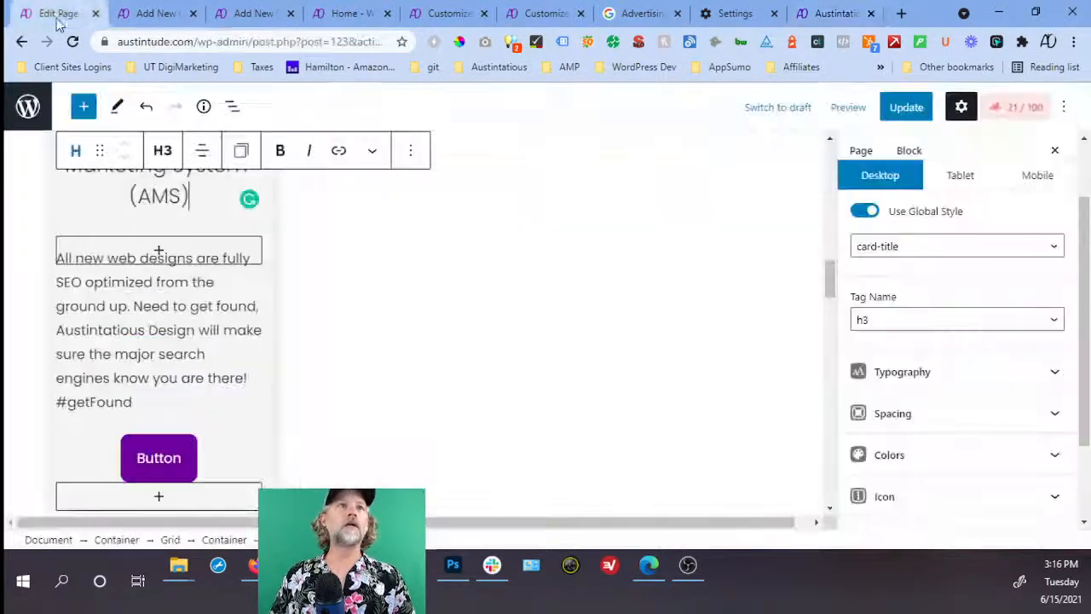
pyautogui.moveTo(146, 393); pyautogui.dragTo(58, 268)
pyautogui.scroll(2, 58, 269)
pyautogui.hotkey('ctrl', 'v')
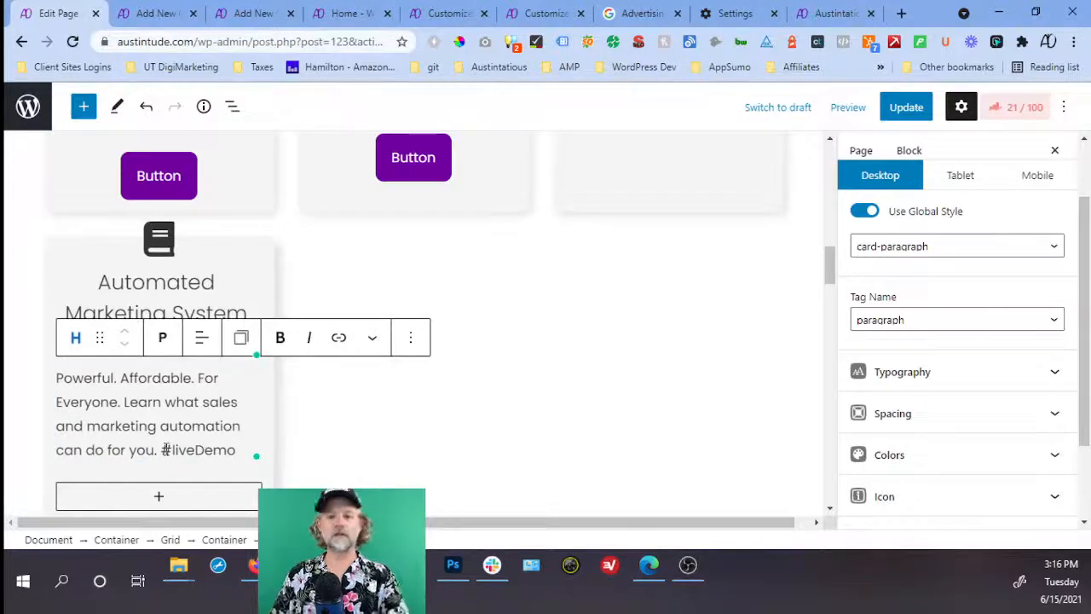
pyautogui.hotkey('shift', 'Return')
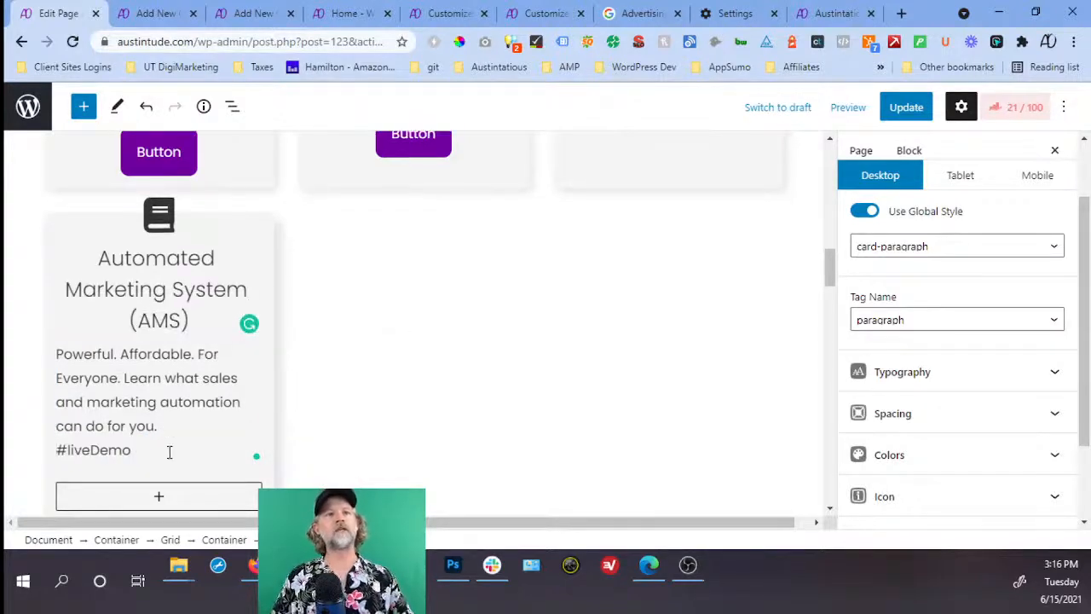
# Copy the link address of the "Learn More About SEO" button on austintatiousdesign.co.
pyautogui.click(831, 19)
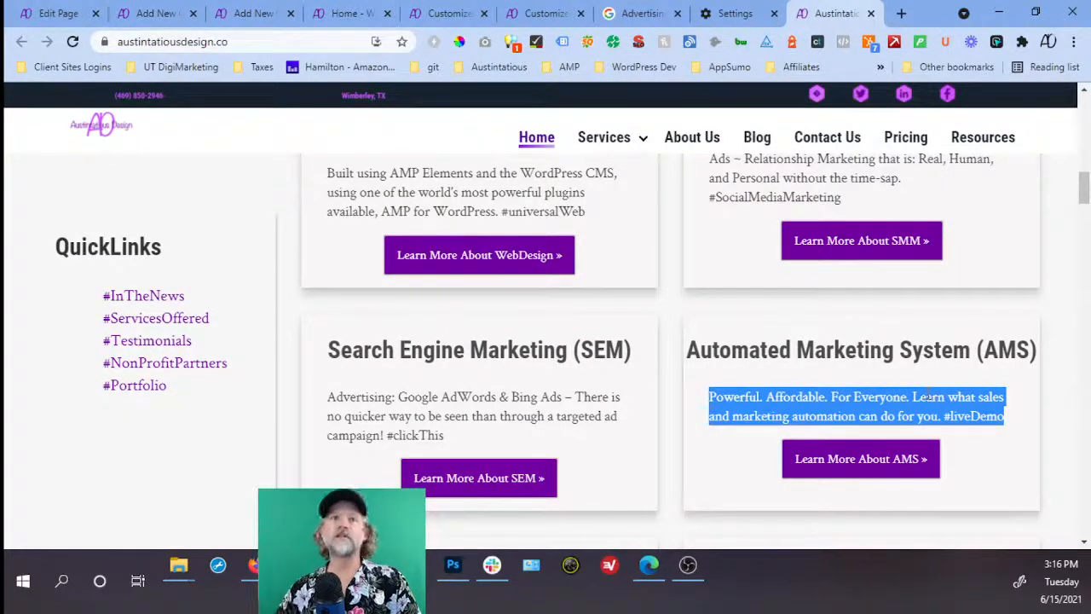
pyautogui.scroll(5, 538, 325)
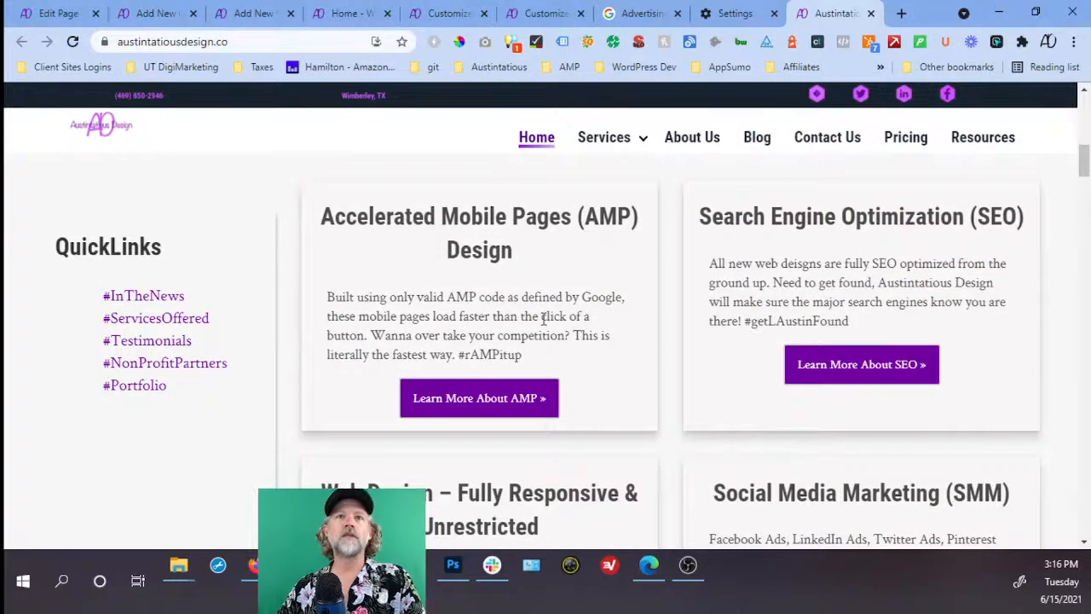
pyautogui.scroll(3, 543, 318)
pyautogui.scroll(-4, 544, 321)
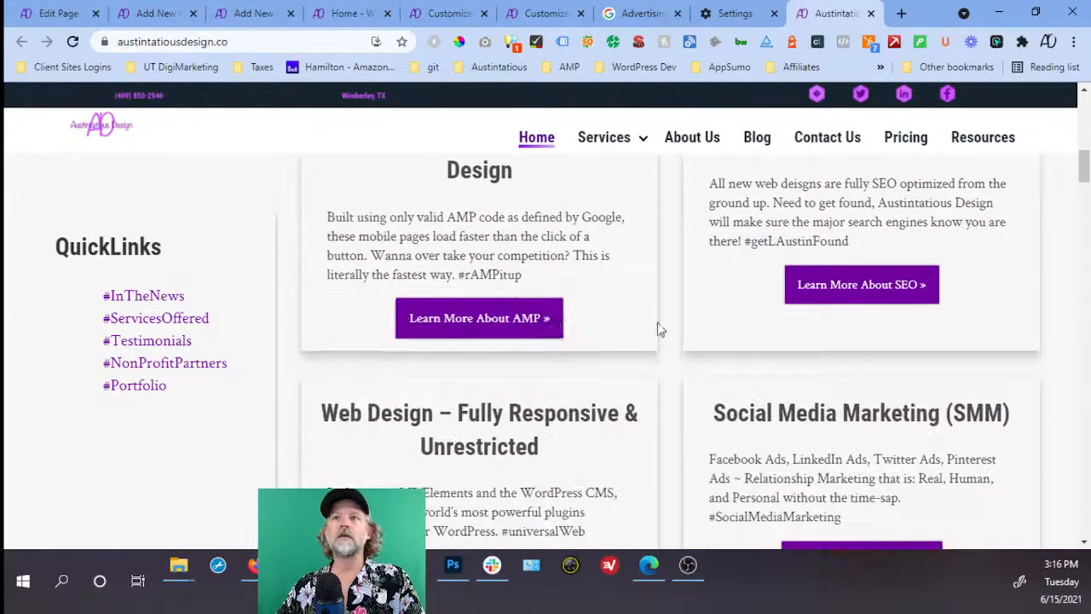
pyautogui.rightClick(842, 282)
pyautogui.click(903, 398)
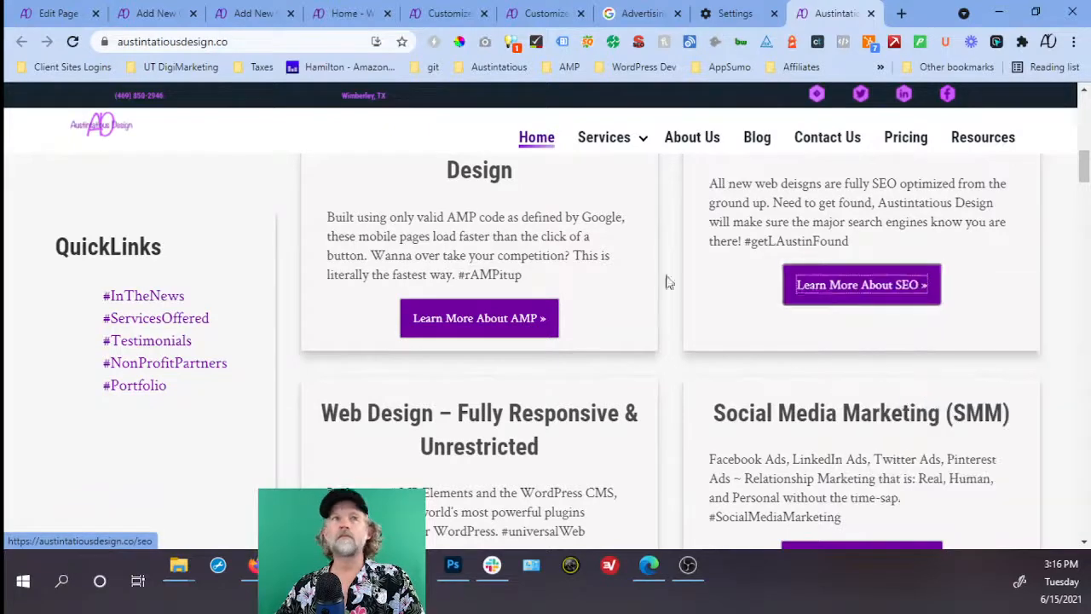
pyautogui.click(172, 21)
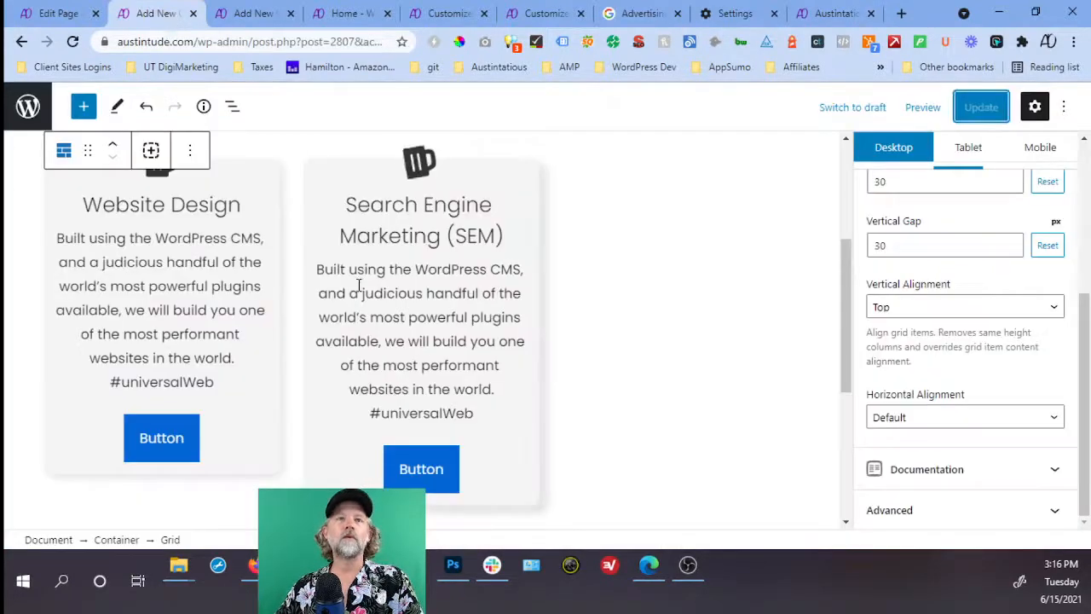
pyautogui.scroll(2, 358, 285)
pyautogui.scroll(-2, 361, 282)
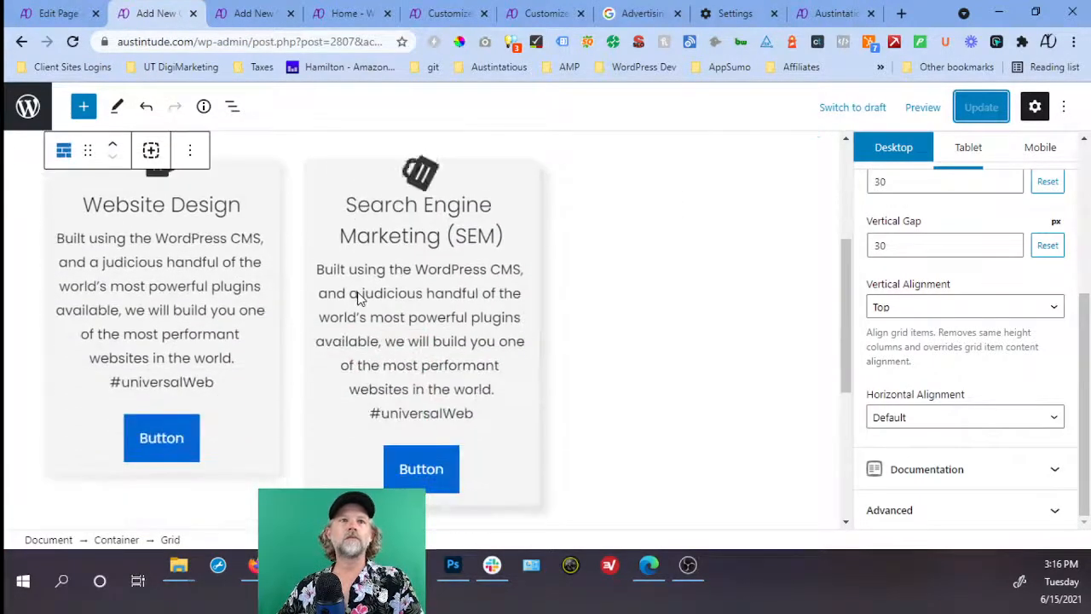
pyautogui.click(55, 14)
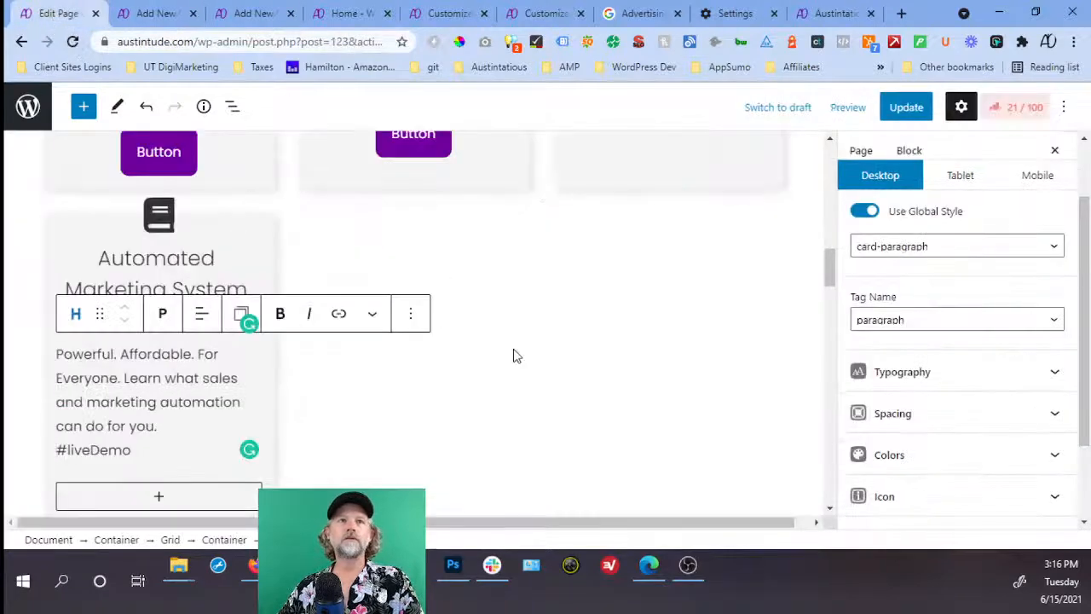
pyautogui.scroll(5, 511, 353)
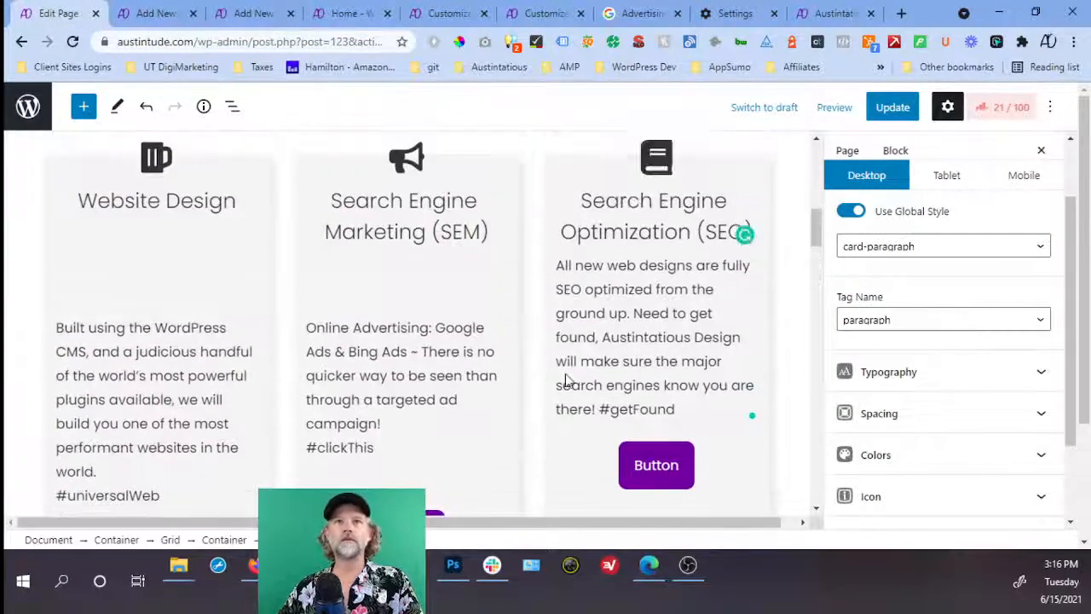
pyautogui.click(663, 465)
pyautogui.scroll(-2, 662, 465)
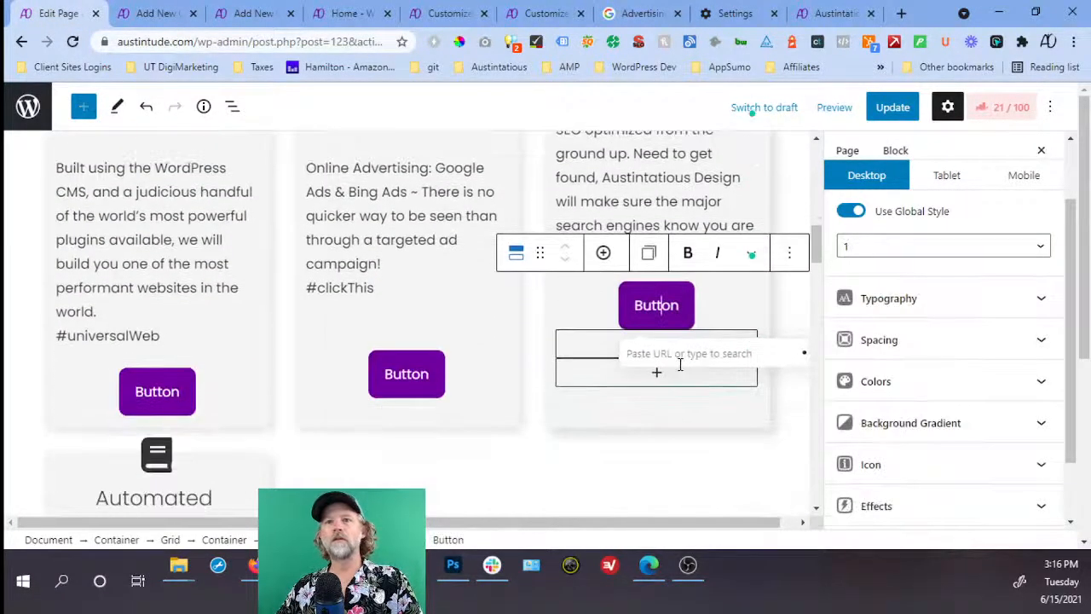
pyautogui.hotkey('ctrl', 'v')
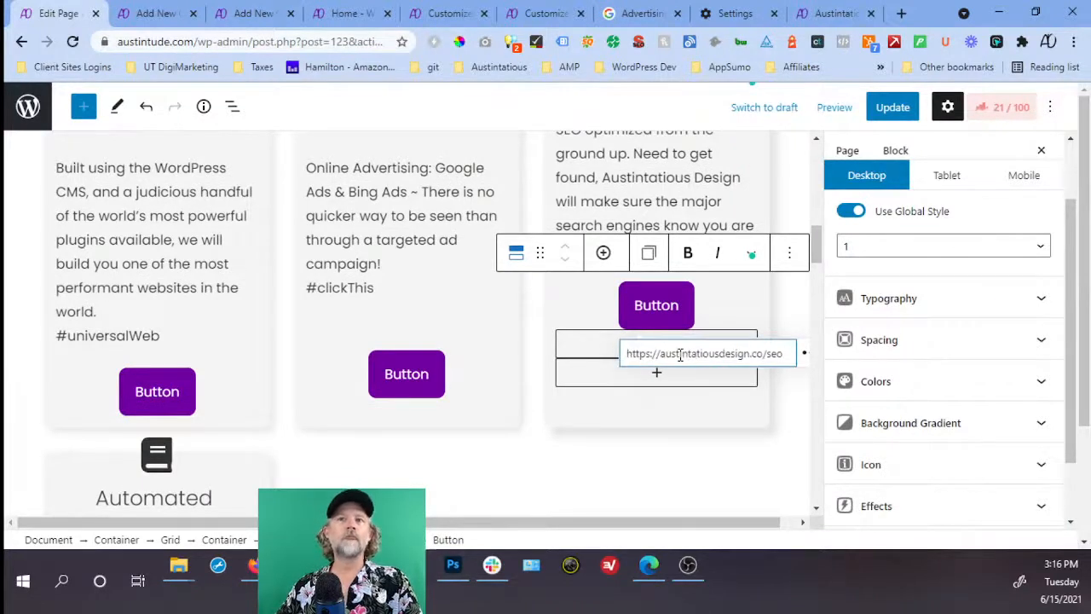
pyautogui.press('Return')
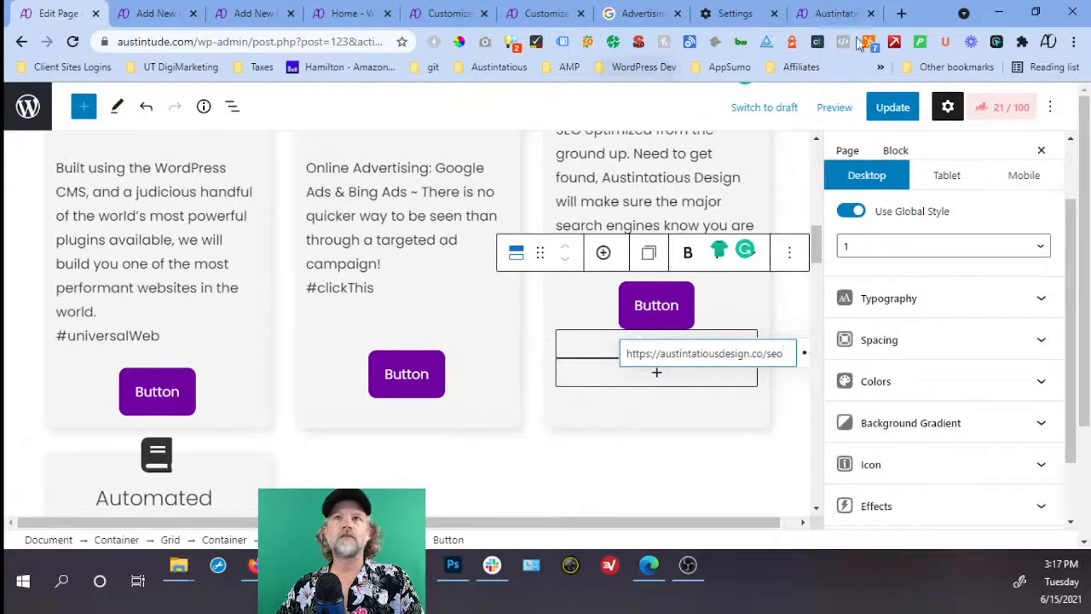
# Copy the link address of the "Learn More About SEM" button on austintatiousdesign.co.
pyautogui.scroll(3, 401, 247)
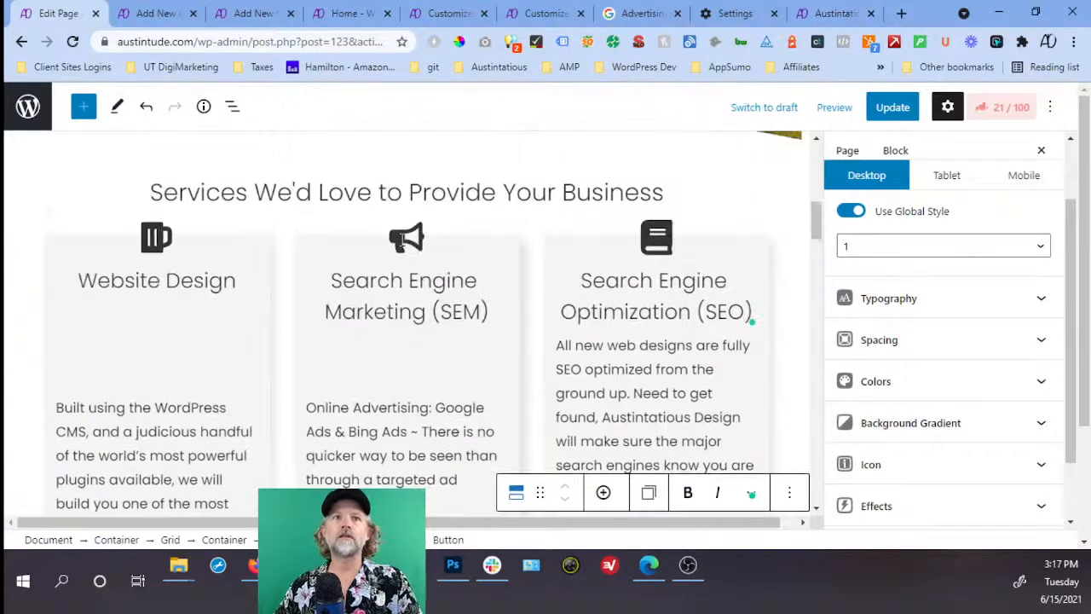
pyautogui.click(831, 12)
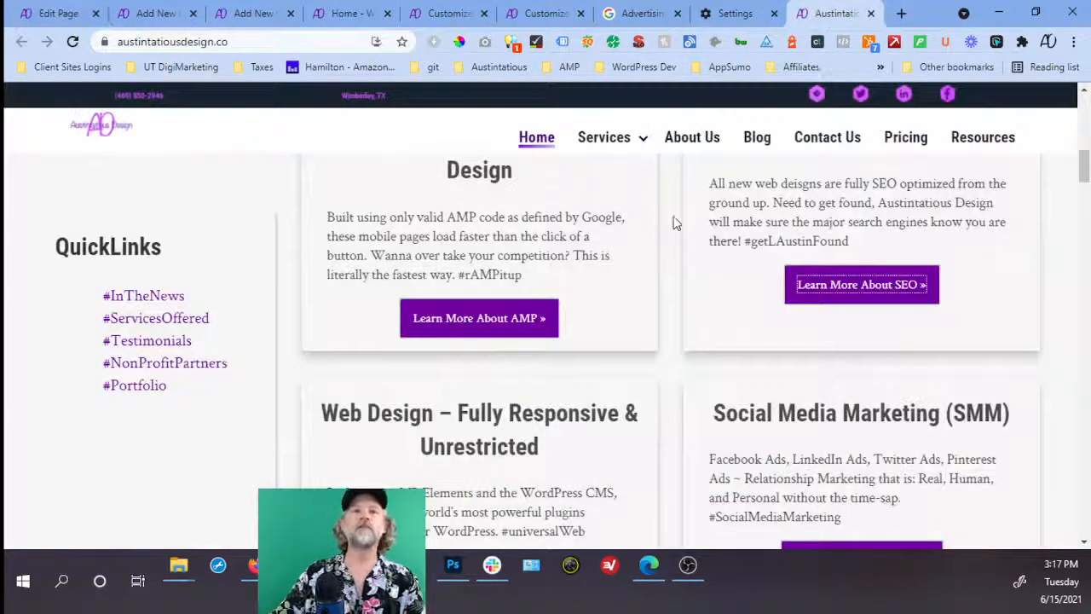
pyautogui.scroll(-2, 669, 226)
pyautogui.scroll(-4, 658, 230)
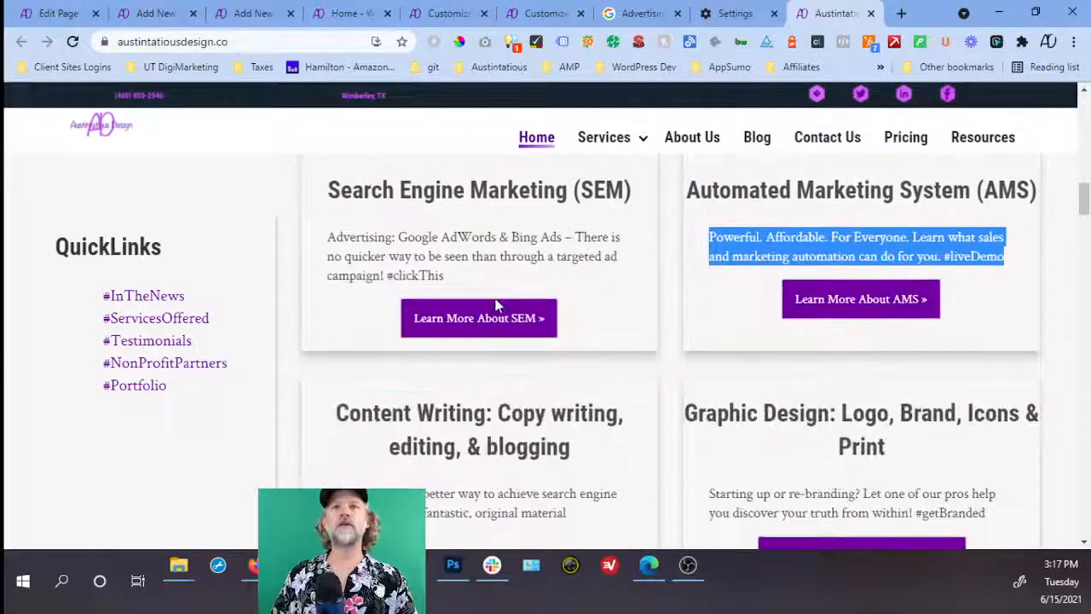
pyautogui.rightClick(490, 317)
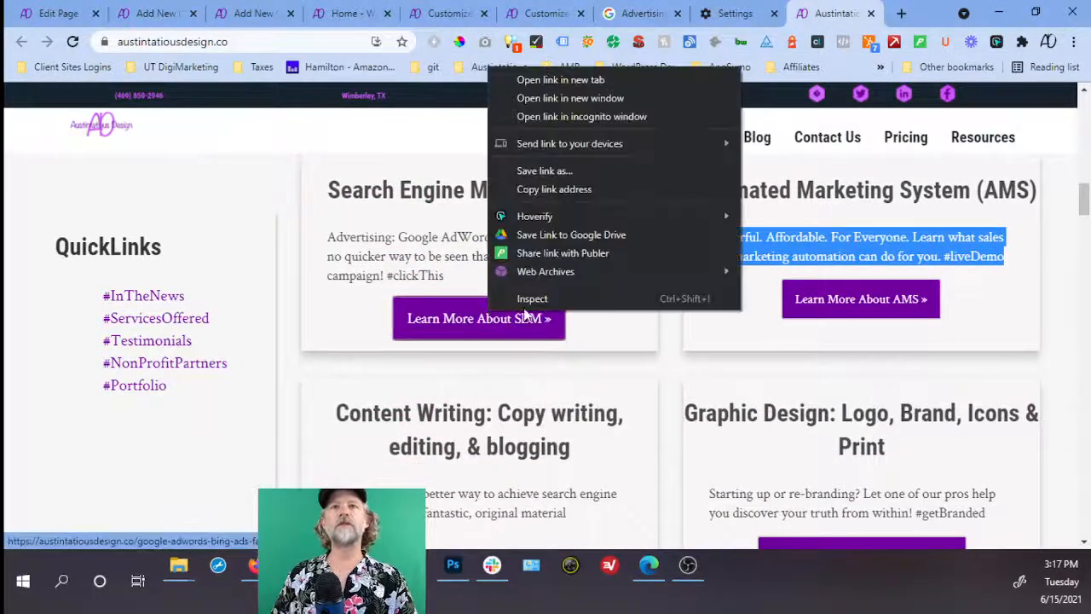
pyautogui.click(548, 182)
pyautogui.click(51, 13)
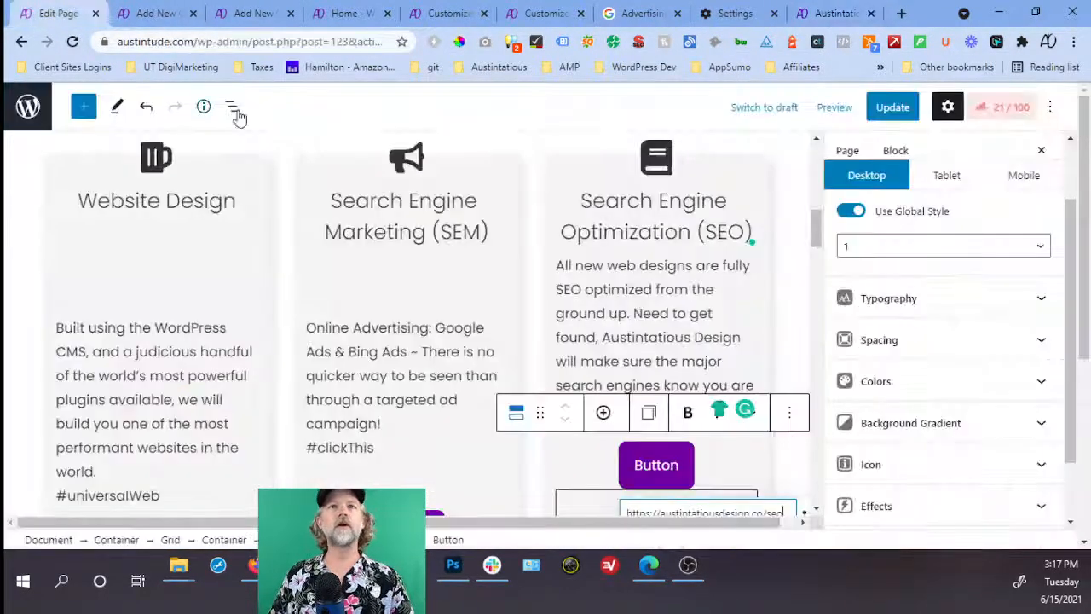
pyautogui.scroll(-1, 395, 333)
pyautogui.click(399, 372)
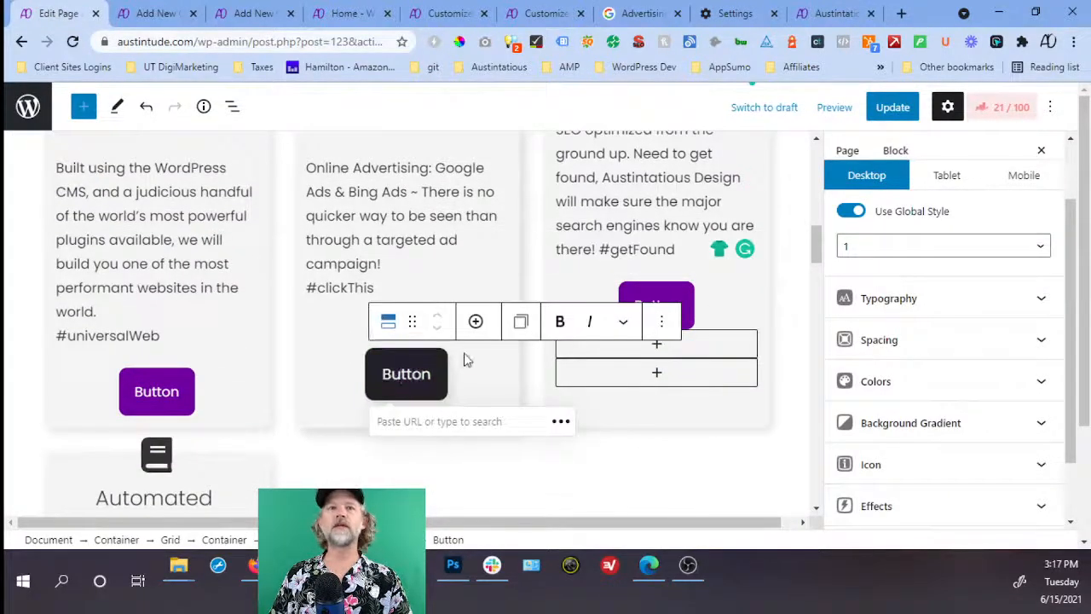
pyautogui.click(449, 418)
pyautogui.hotkey('ctrl', 'v')
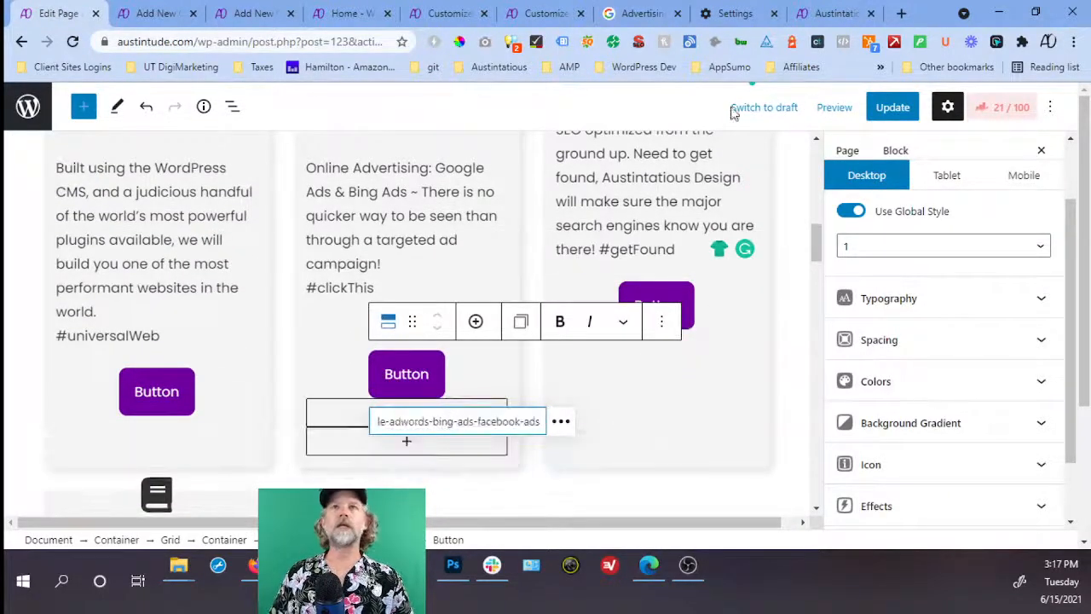
# Copy the link address of the "Learn More About WebDesign" button on austintatiousdesign.co.
pyautogui.click(825, 14)
pyautogui.scroll(-1, 607, 274)
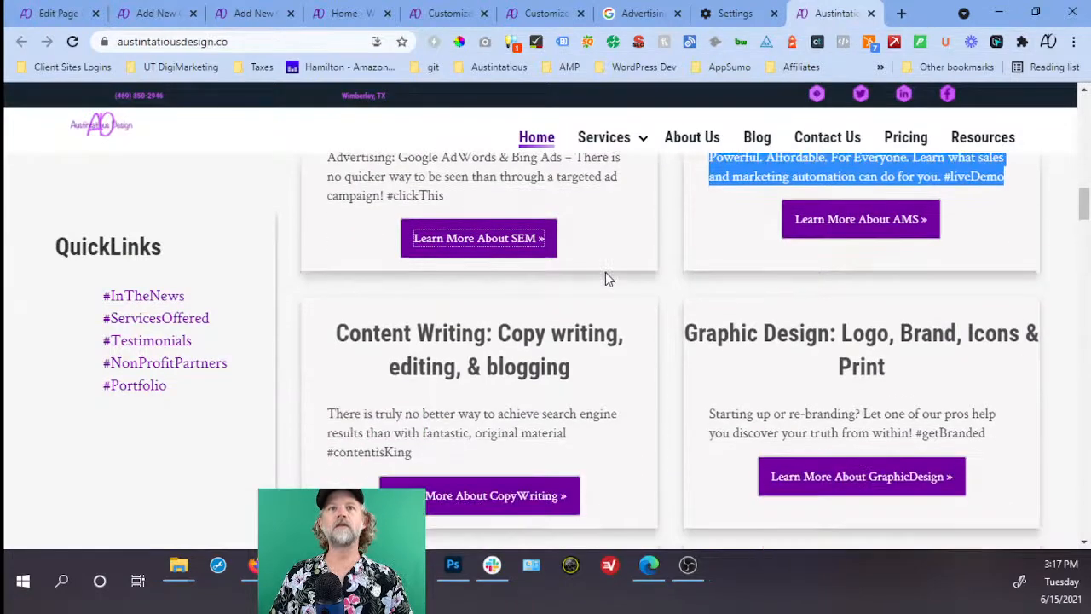
pyautogui.scroll(4, 607, 277)
pyautogui.scroll(2, 740, 318)
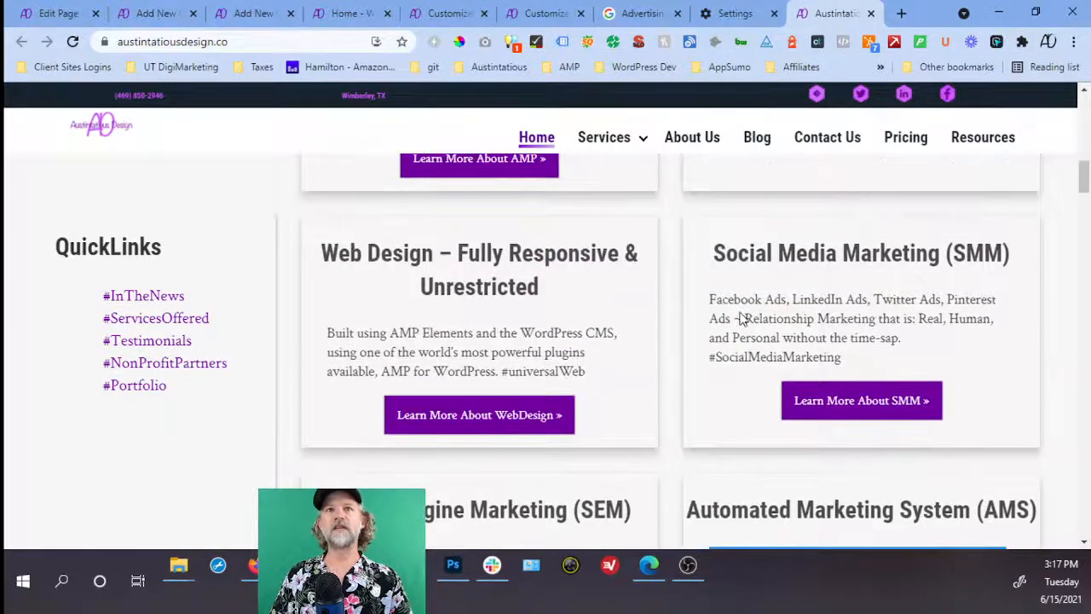
pyautogui.scroll(-1, 739, 316)
pyautogui.rightClick(524, 422)
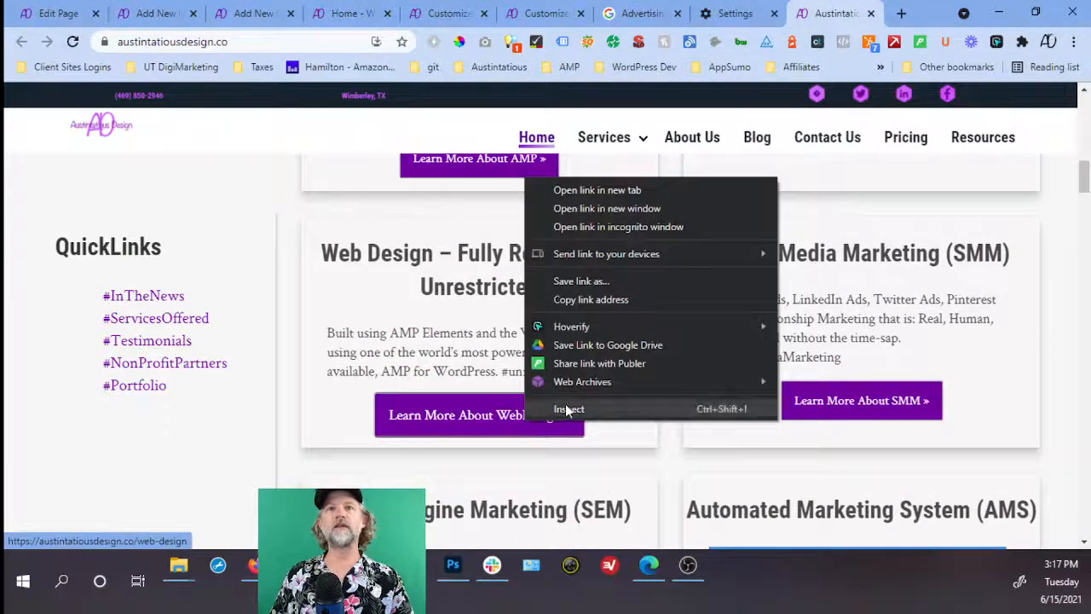
pyautogui.click(603, 299)
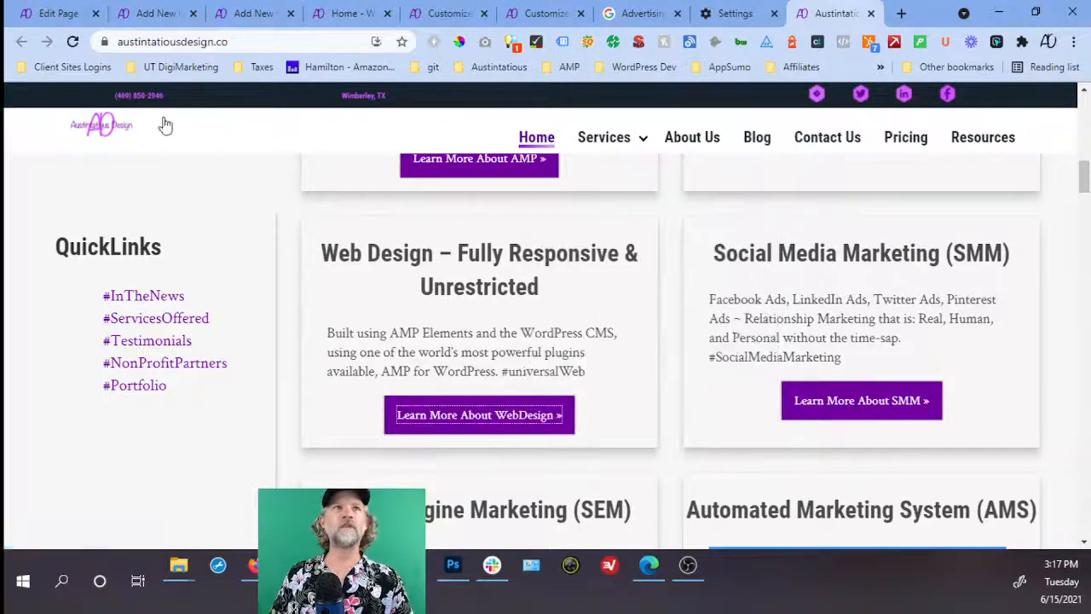
pyautogui.click(68, 13)
pyautogui.click(154, 392)
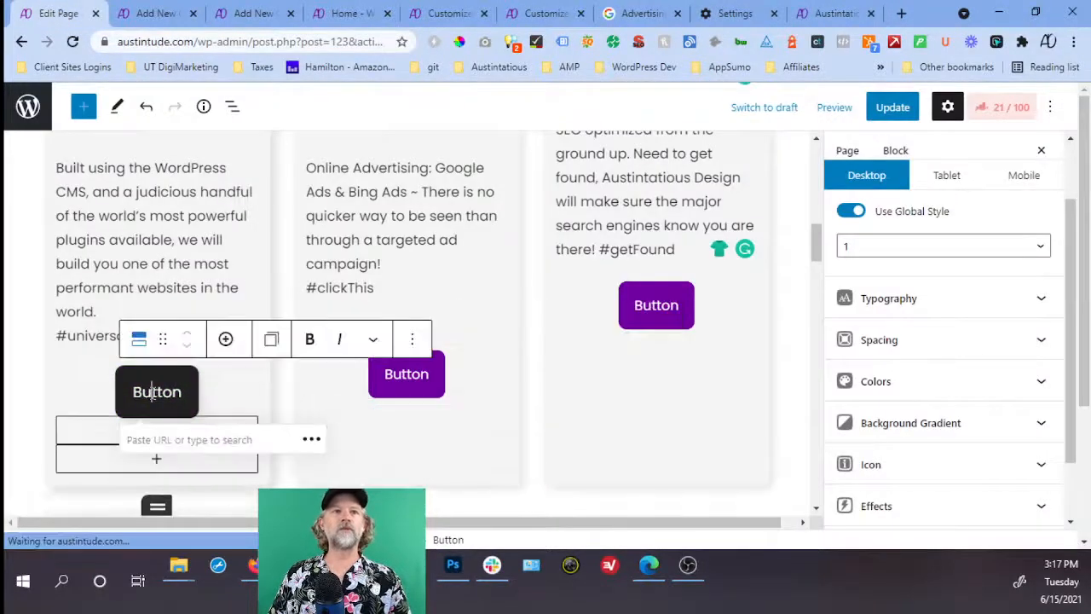
pyautogui.click(164, 438)
pyautogui.hotkey('ctrl', 'v')
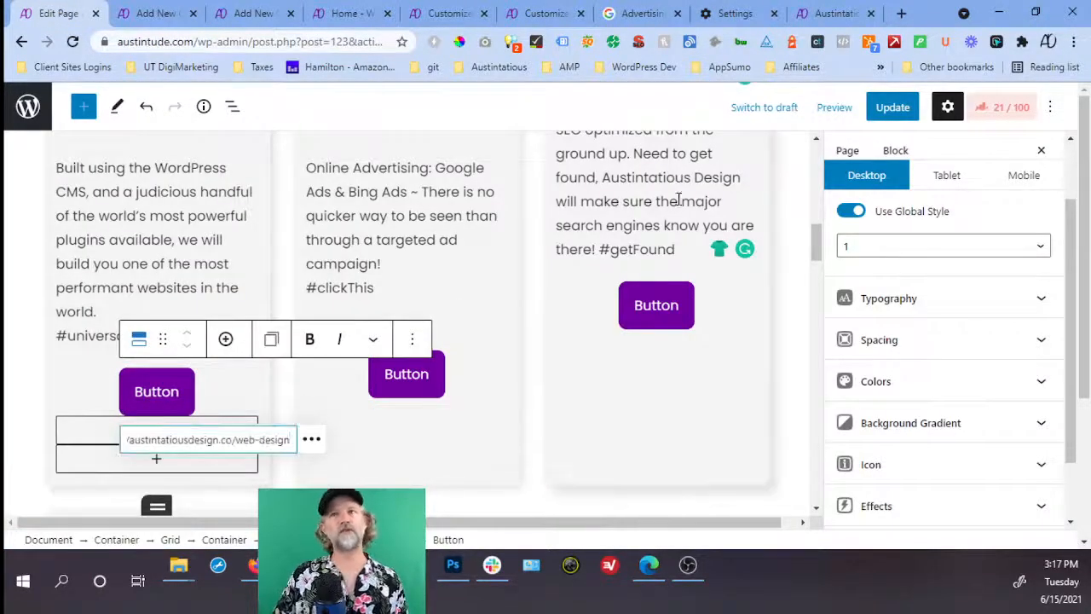
pyautogui.click(900, 113)
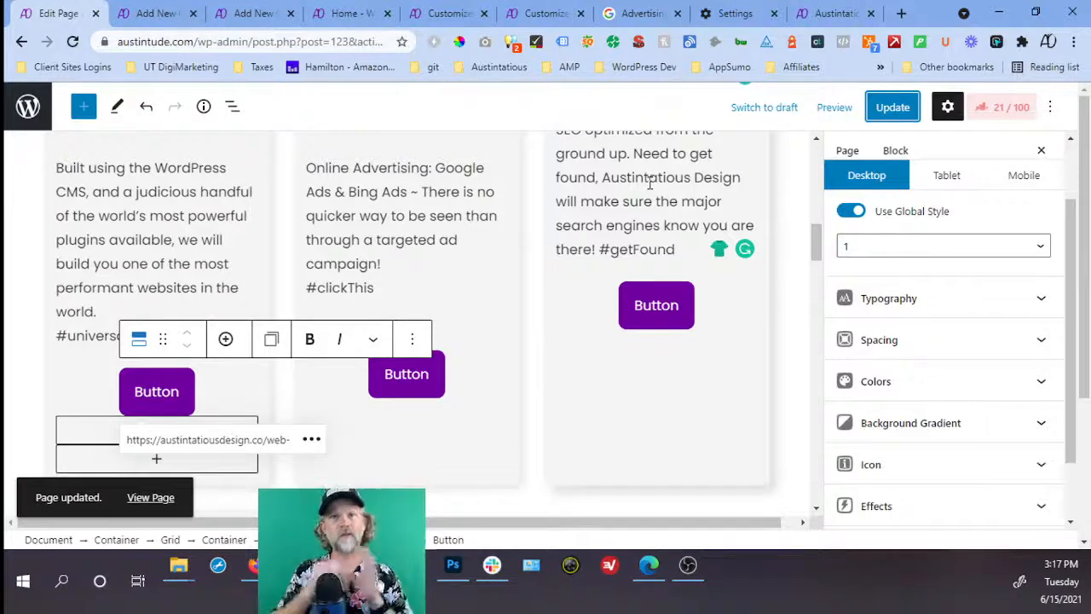
# Put #getFound on its own line in the SEO card's paragraph and update the page.
pyautogui.click(601, 248)
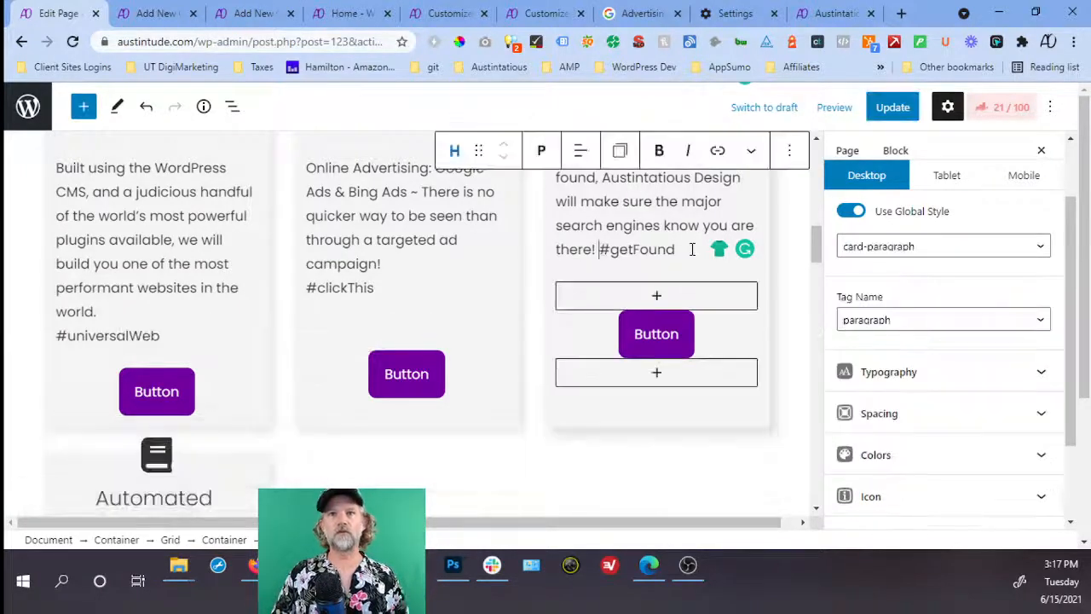
pyautogui.hotkey('shift', 'Return')
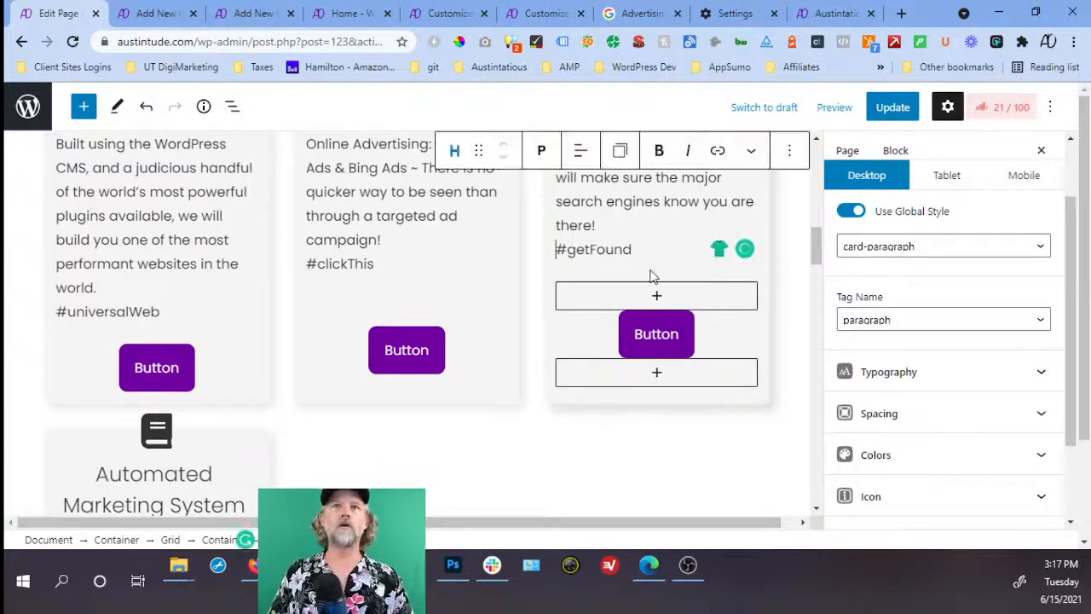
pyautogui.click(900, 116)
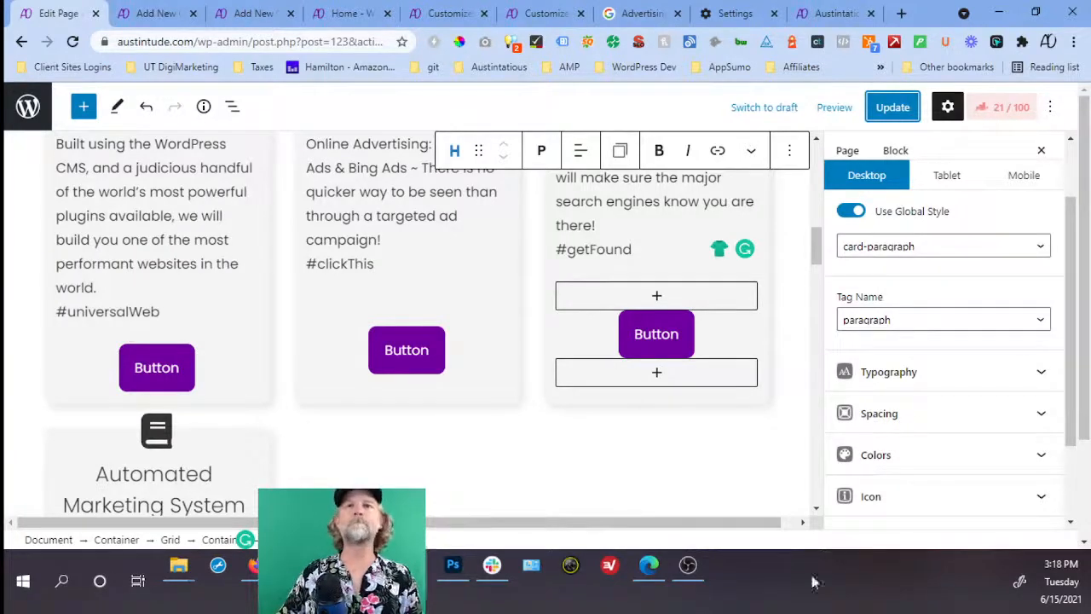
# Apply the bolt icon from the General icon set to the SEO card's selected paragraph.
pyautogui.scroll(-2, 247, 383)
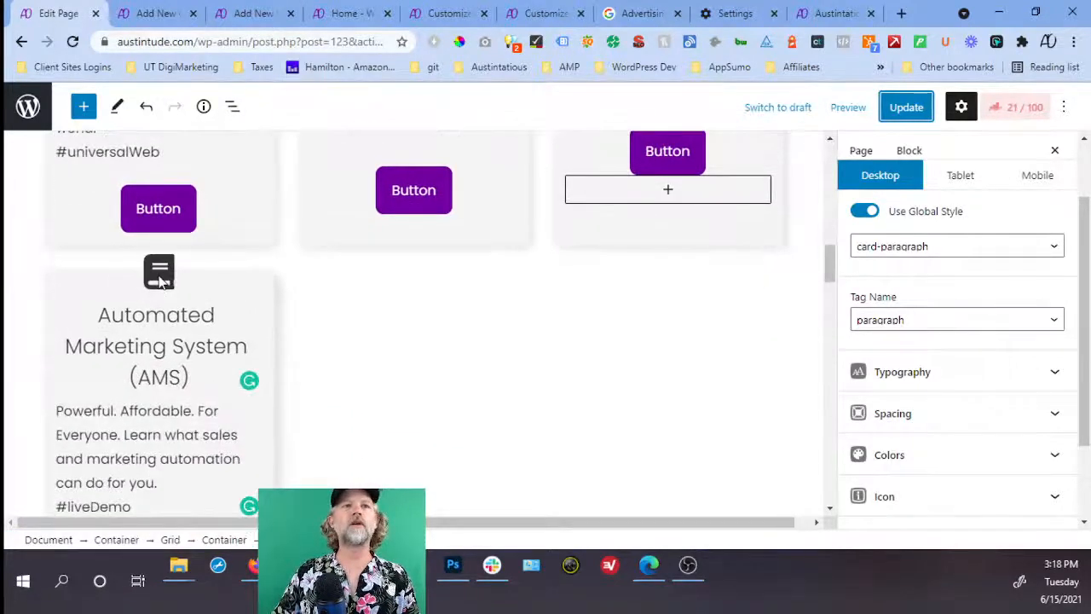
pyautogui.click(891, 492)
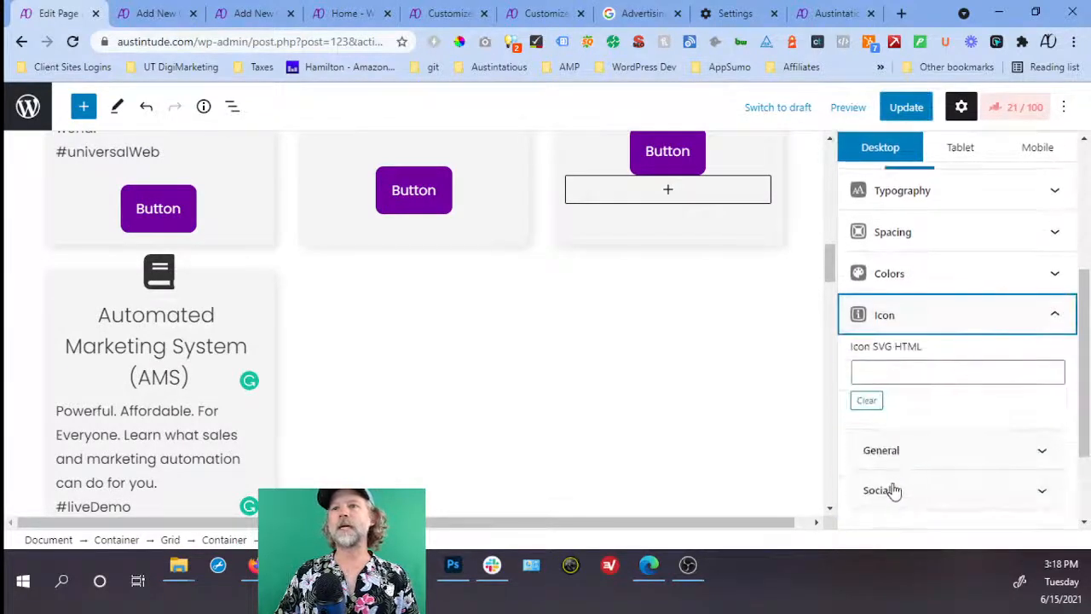
pyautogui.click(881, 452)
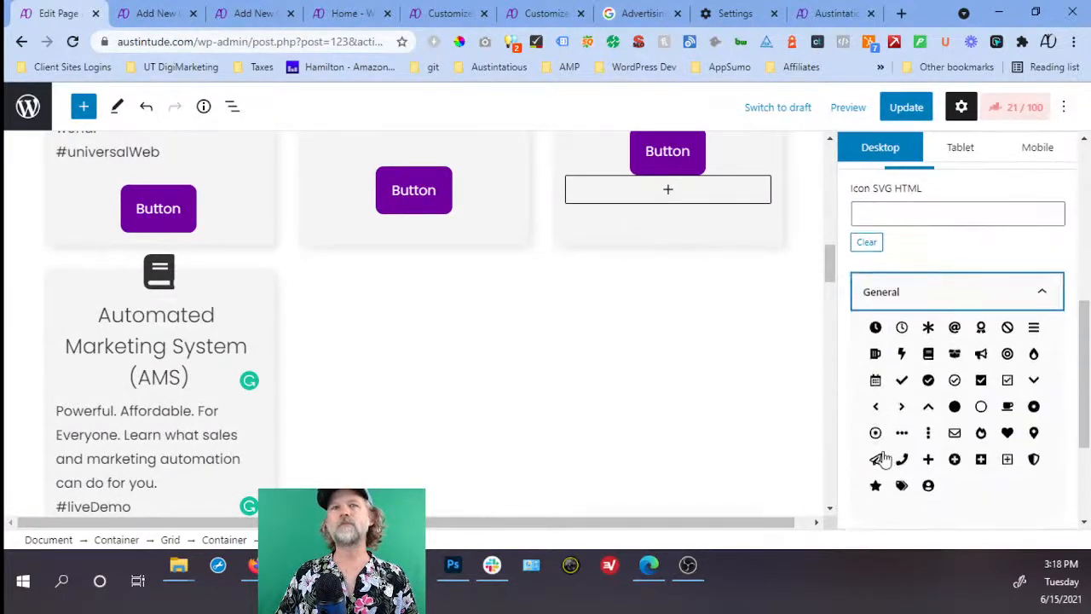
pyautogui.click(903, 354)
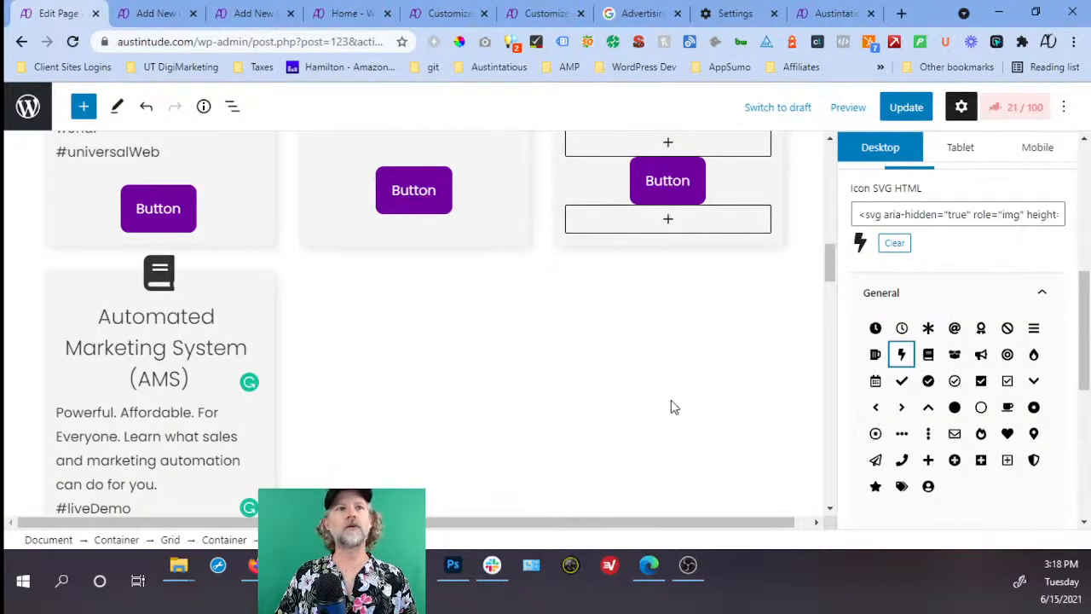
pyautogui.click(929, 356)
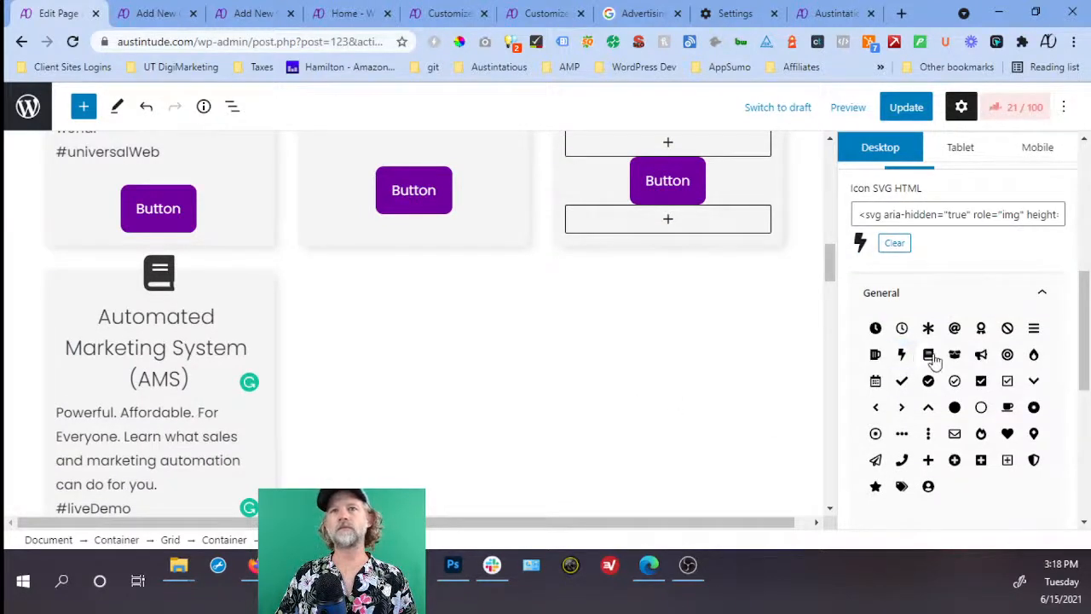
# Change the icon of the "Automated Marketing System (AMS)" card heading to the bolt from the General icon set.
pyautogui.click(159, 284)
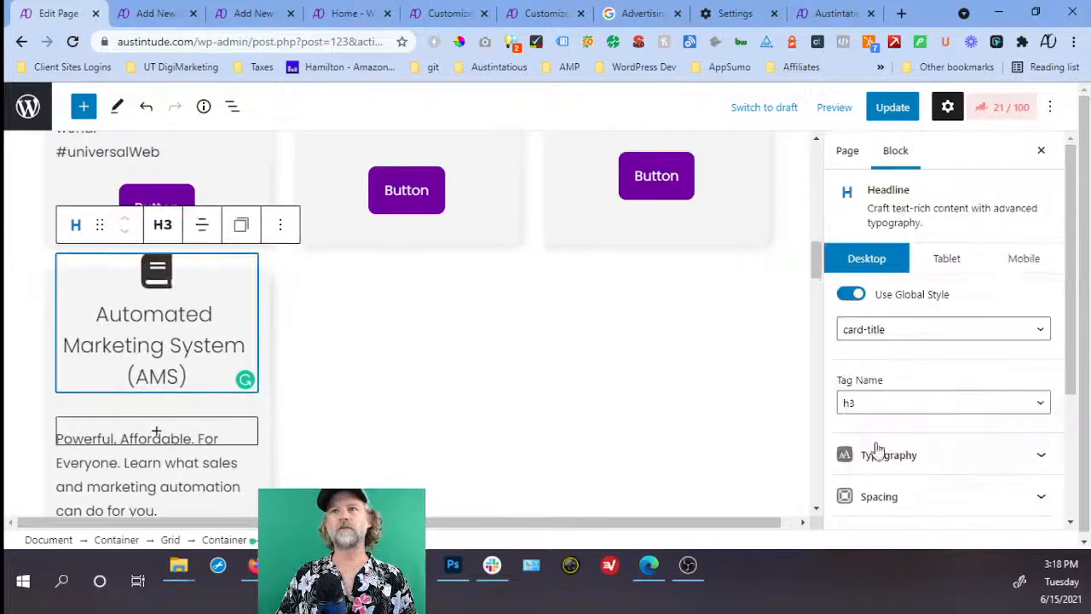
pyautogui.scroll(-3, 878, 443)
pyautogui.click(886, 383)
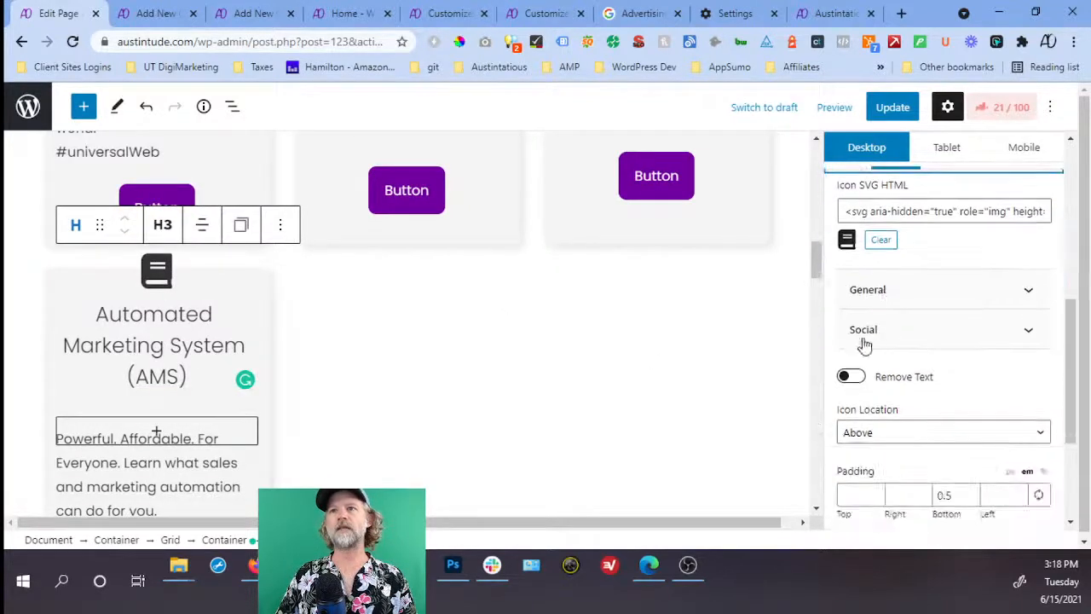
pyautogui.click(882, 302)
pyautogui.click(889, 353)
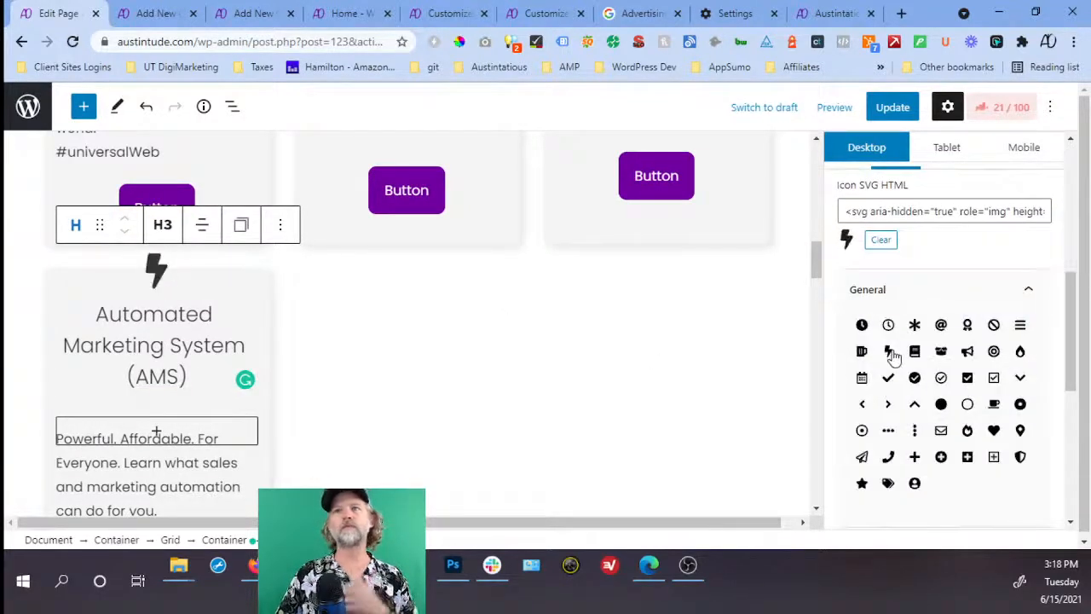
# Look over the AMS card and the matching service cards on the existing austintatiousdesign.co site.
pyautogui.scroll(-1, 246, 299)
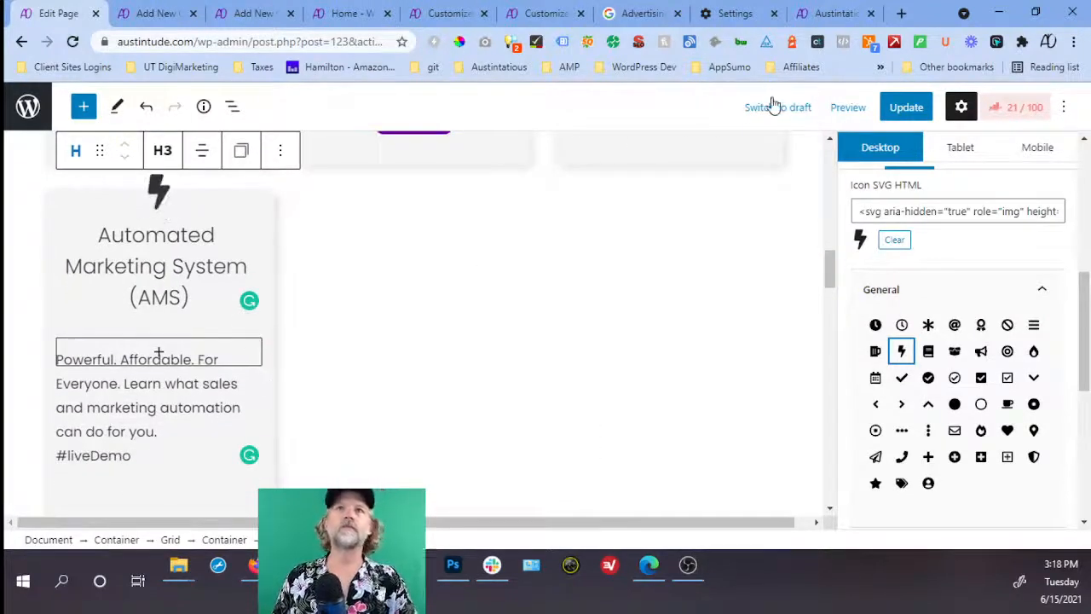
pyautogui.scroll(-3, 233, 336)
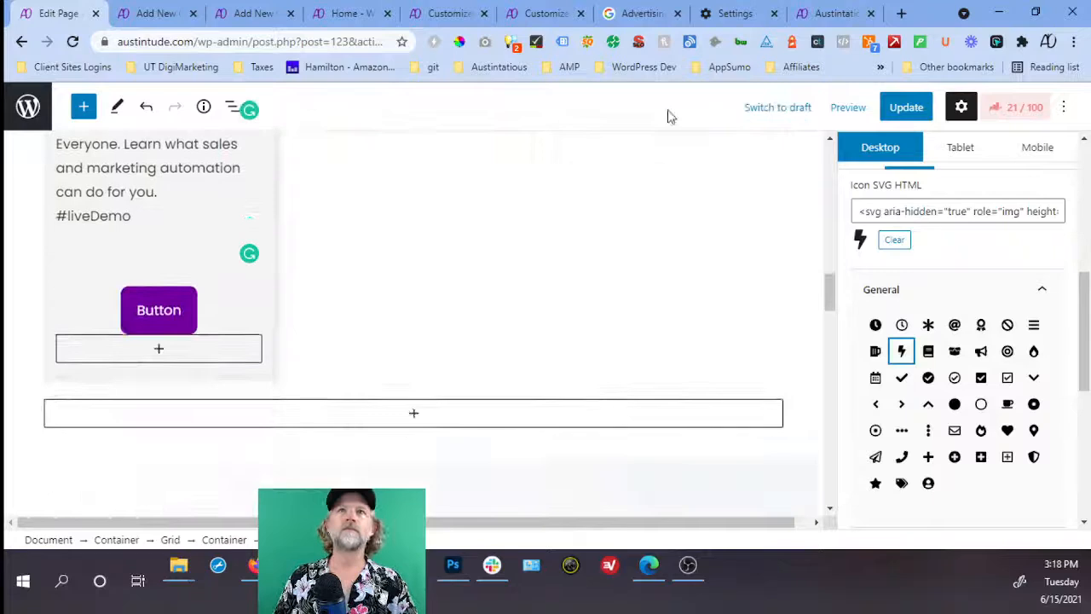
pyautogui.click(835, 14)
pyautogui.scroll(-2, 759, 219)
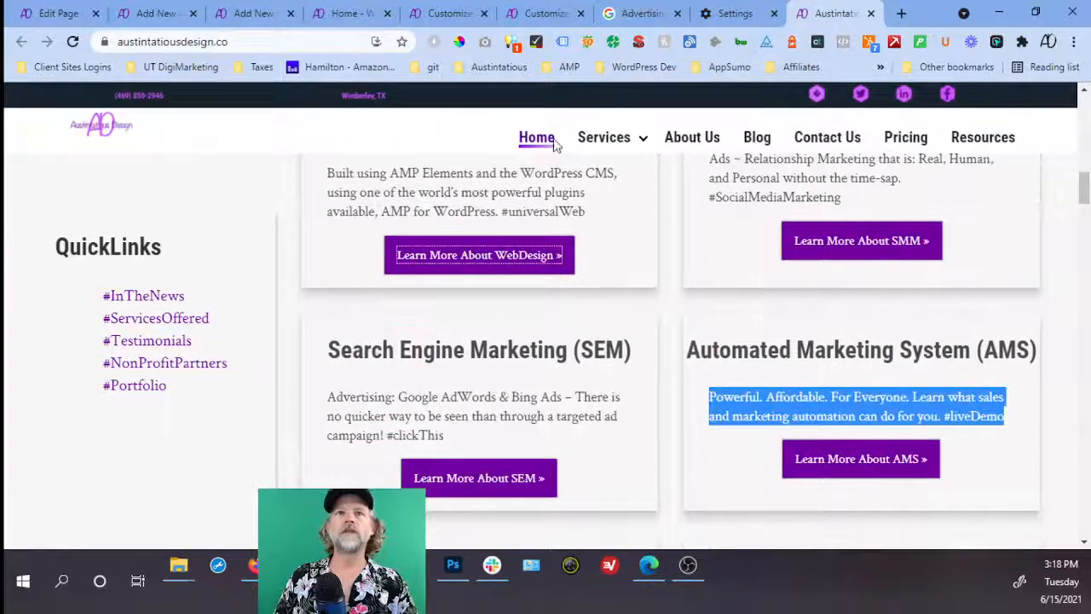
pyautogui.click(60, 12)
pyautogui.scroll(2, 213, 286)
pyautogui.scroll(2, 213, 286)
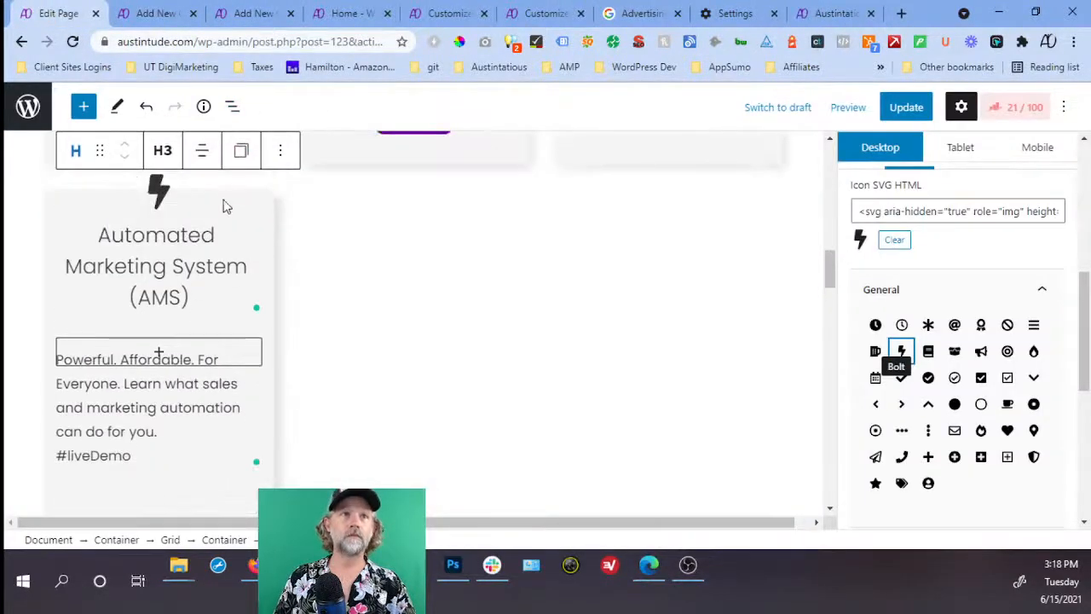
# Select the whole Automated Marketing System (AMS) card container in the services grid and duplicate it.
pyautogui.click(233, 107)
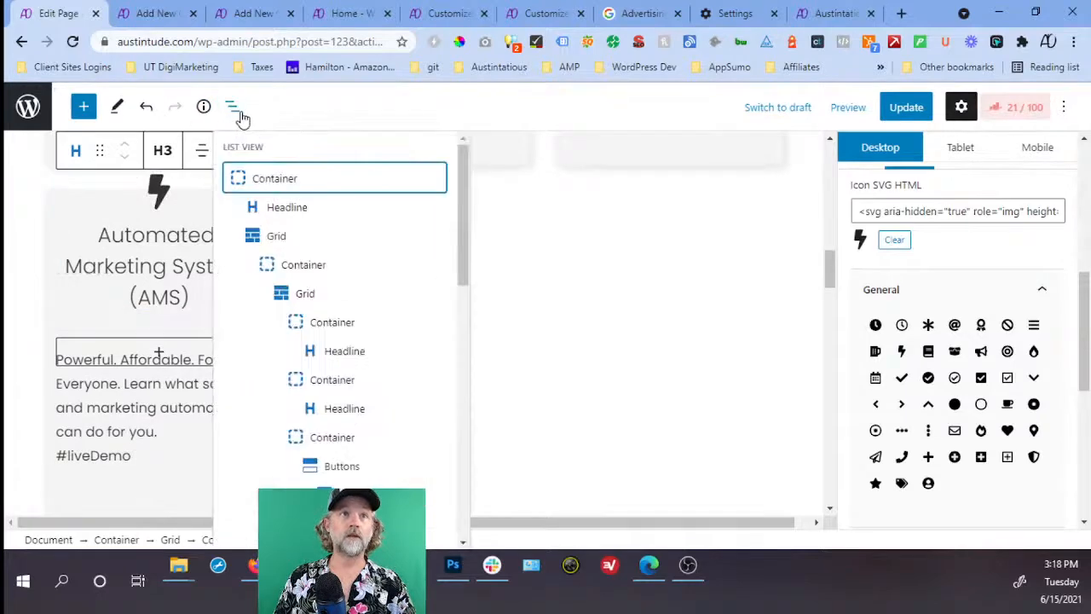
pyautogui.click(304, 266)
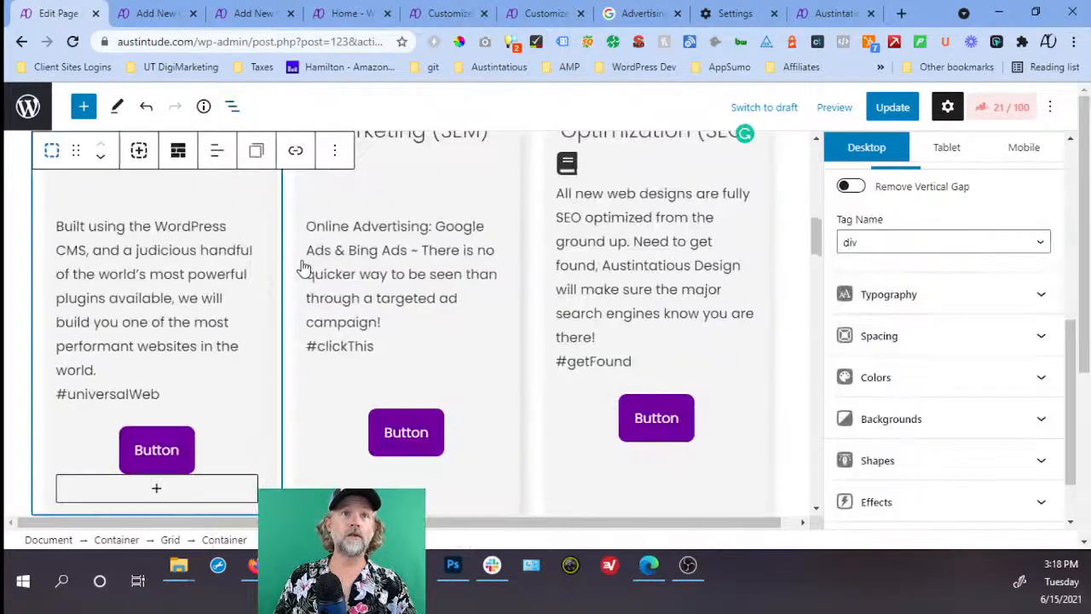
pyautogui.scroll(-4, 285, 223)
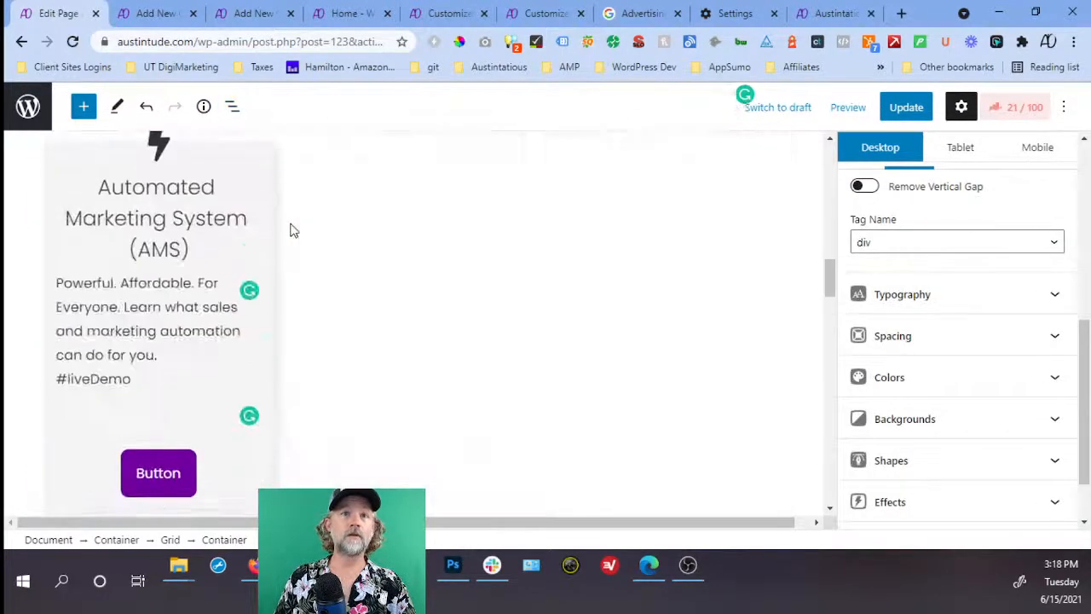
pyautogui.scroll(1, 280, 233)
pyautogui.click(247, 230)
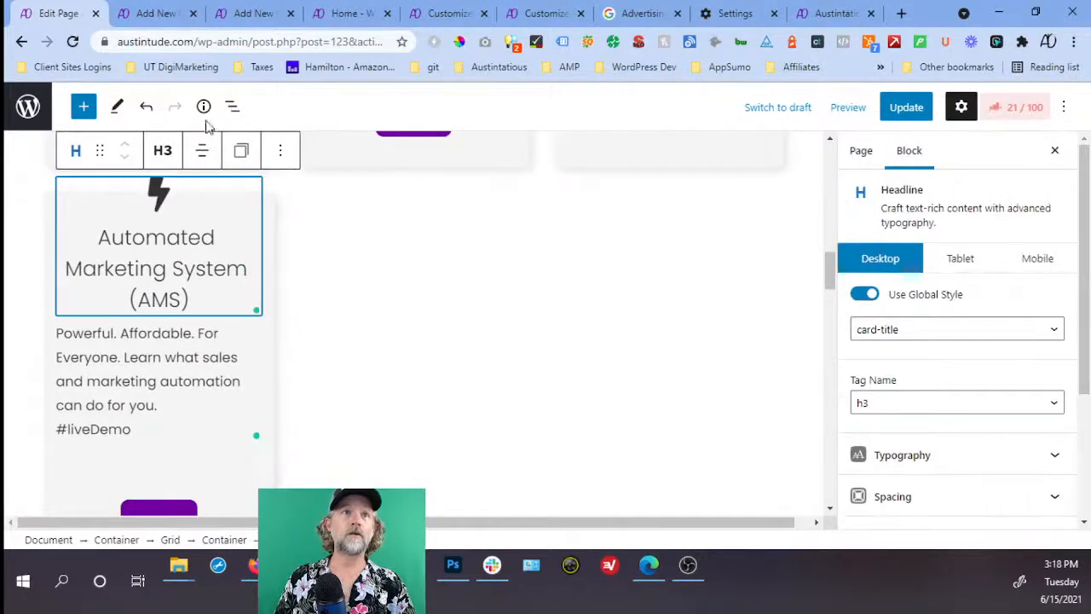
pyautogui.click(232, 106)
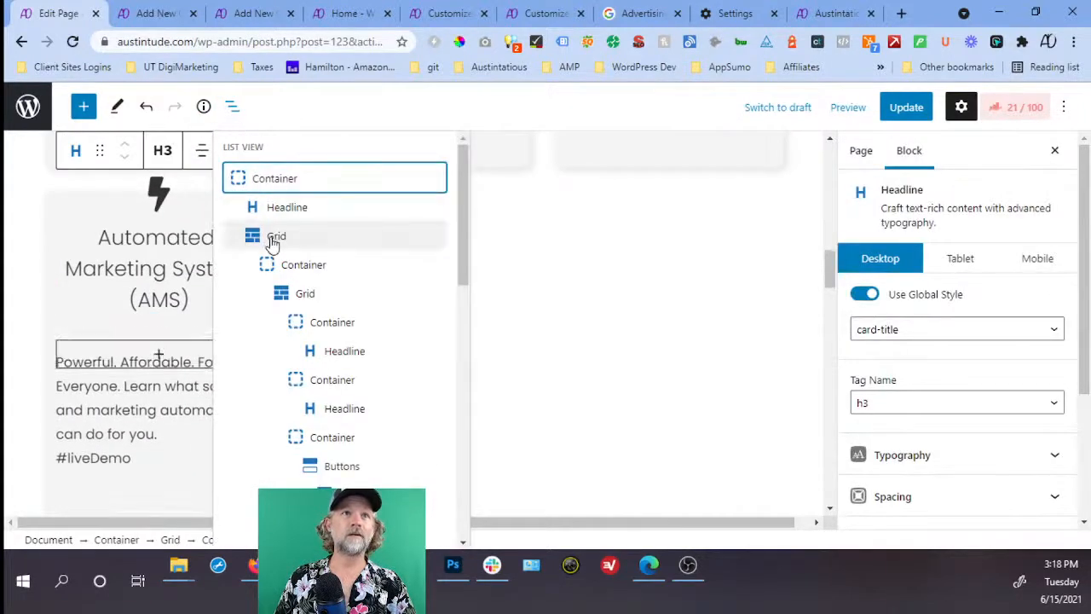
pyautogui.click(287, 264)
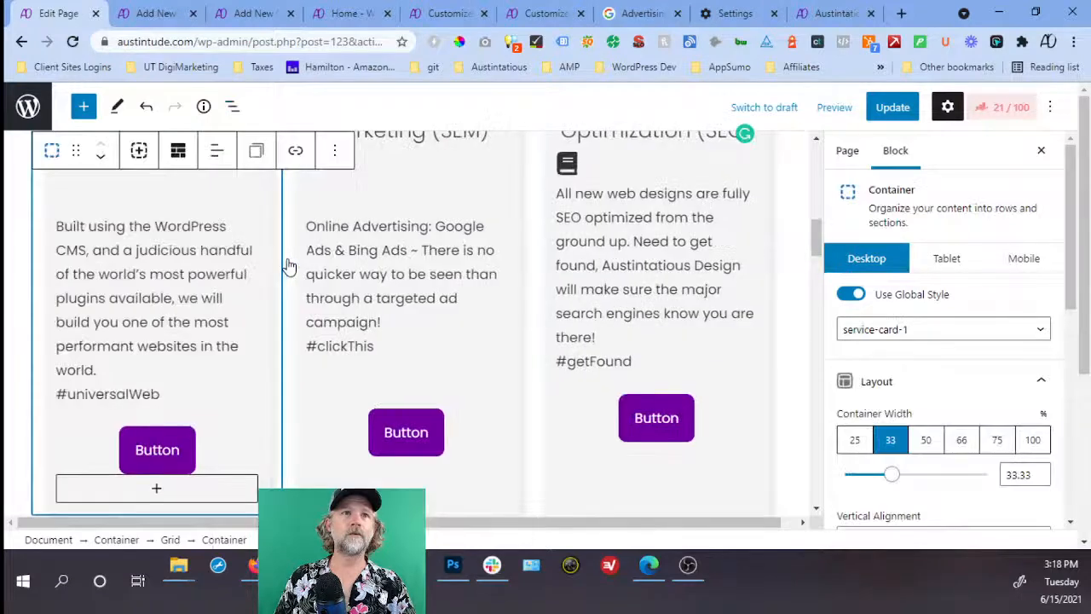
pyautogui.click(231, 106)
pyautogui.scroll(-1, 279, 254)
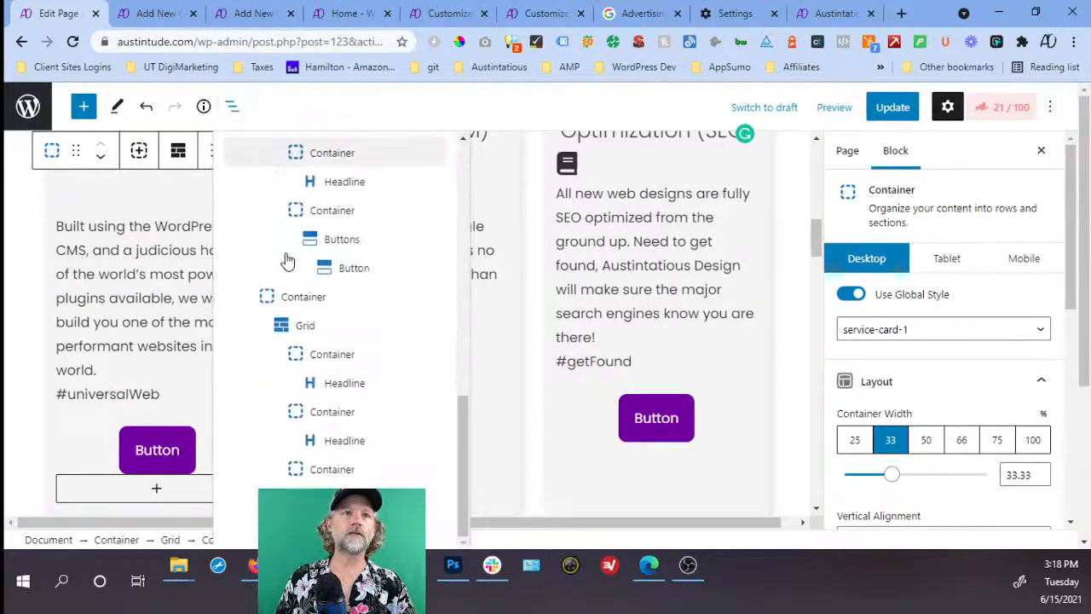
pyautogui.click(324, 298)
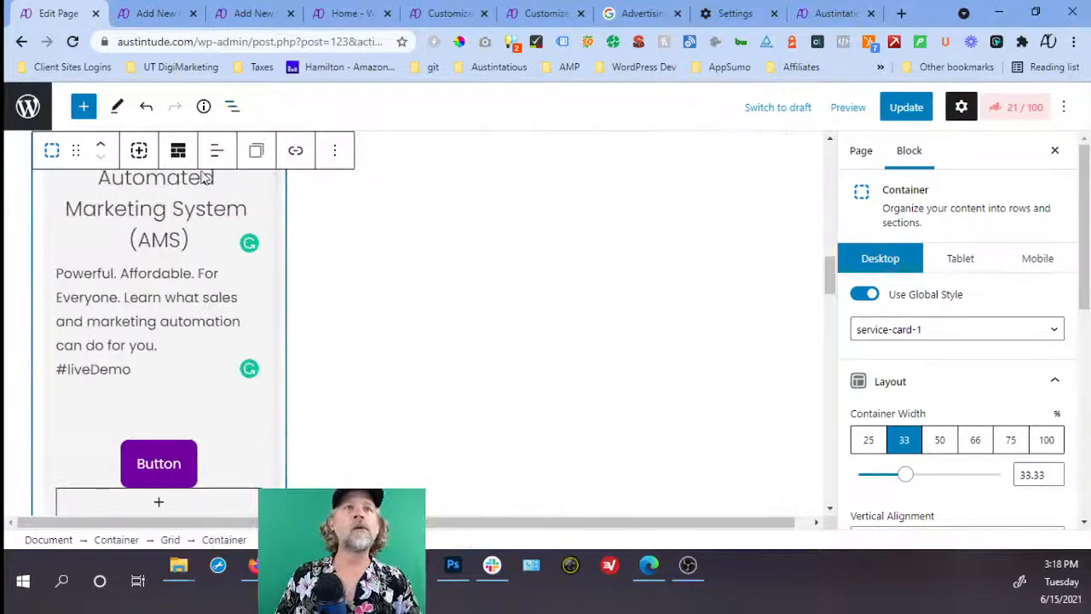
pyautogui.click(139, 150)
# Replace the duplicated card's heading with "Social Media Marketing (SMM)", copied from the existing austintatiousdesign.co site.
pyautogui.click(851, 14)
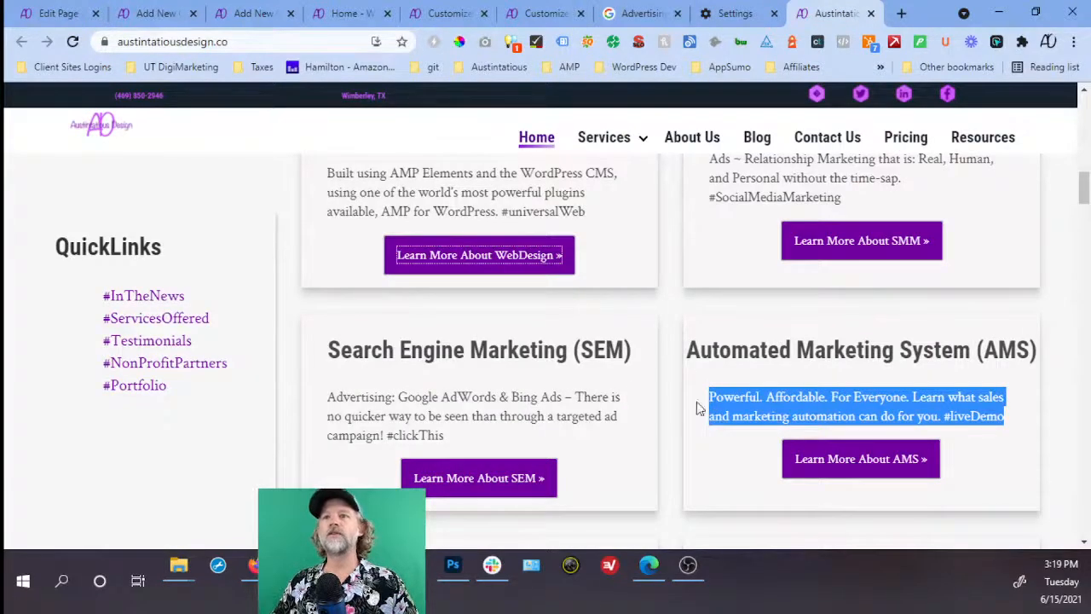
pyautogui.scroll(-1, 714, 383)
pyautogui.scroll(4, 715, 384)
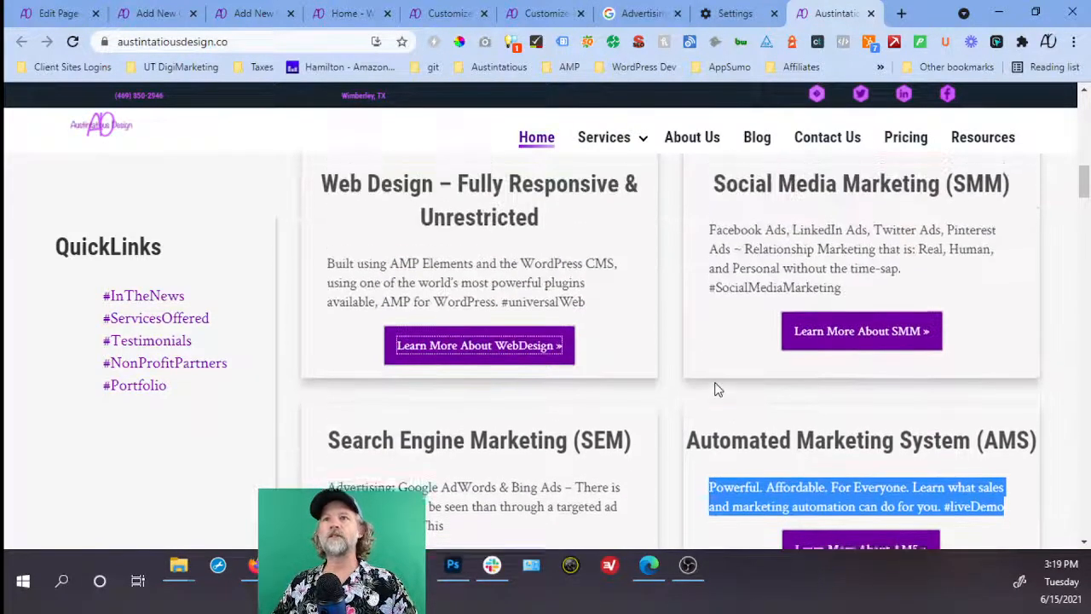
pyautogui.moveTo(711, 341); pyautogui.dragTo(1012, 343)
pyautogui.hotkey('ctrl', 'c')
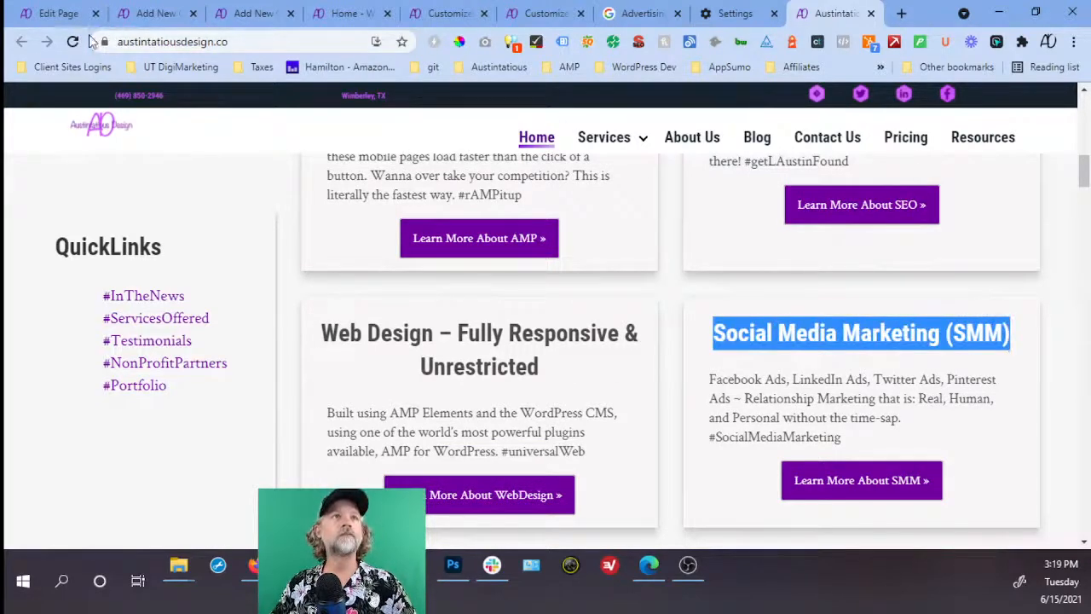
pyautogui.click(59, 13)
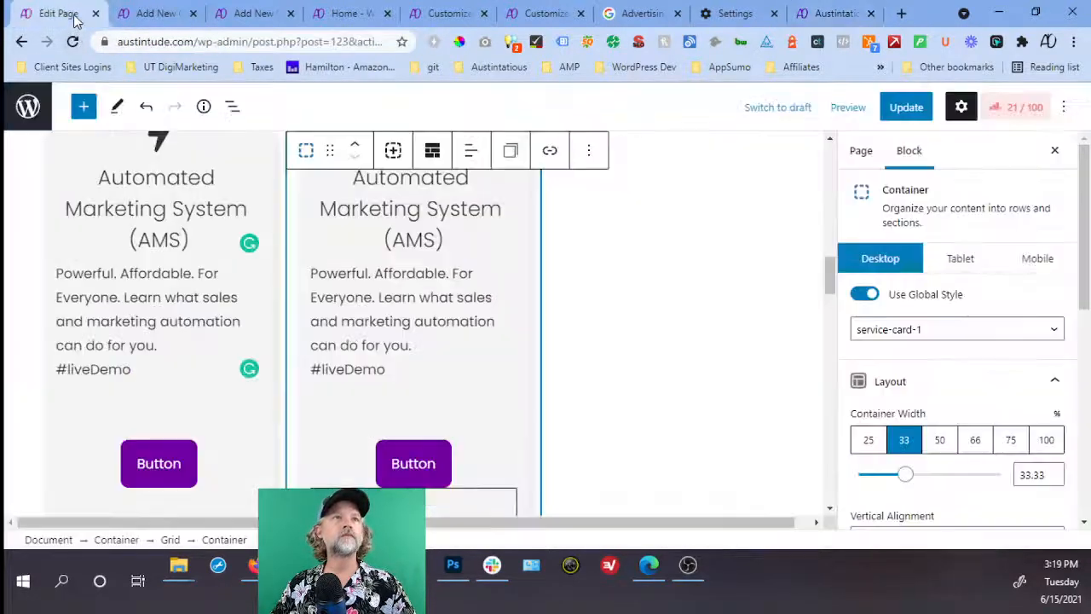
pyautogui.click(442, 240)
pyautogui.hotkey('ctrl', 'a')
pyautogui.hotkey('ctrl', 'v')
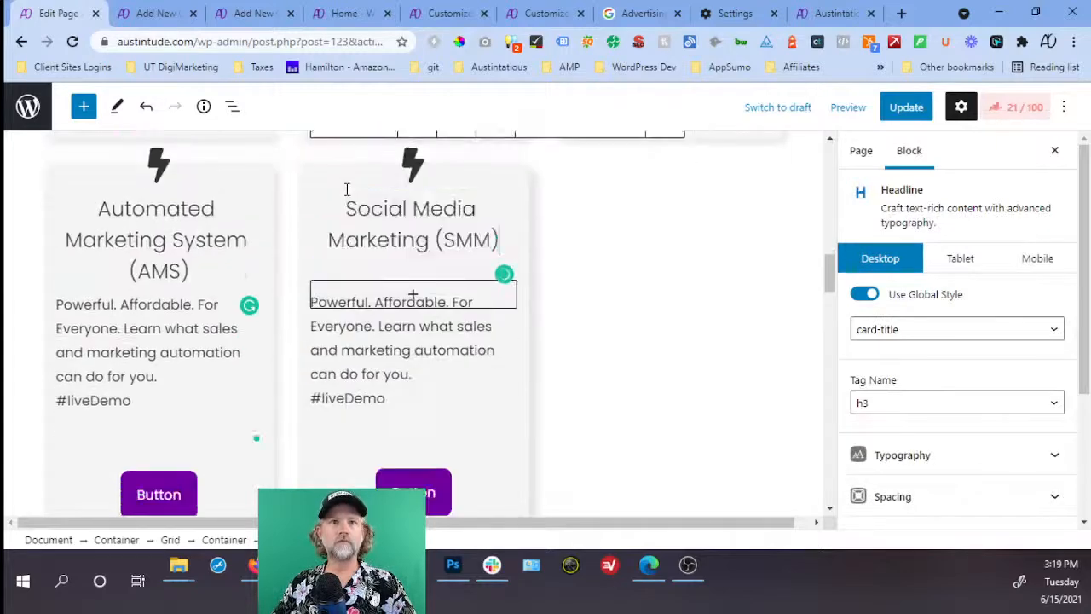
# Change the icon of the "Social Media Marketing (SMM)" card heading to the circled user from the General icon set.
pyautogui.scroll(-2, 918, 417)
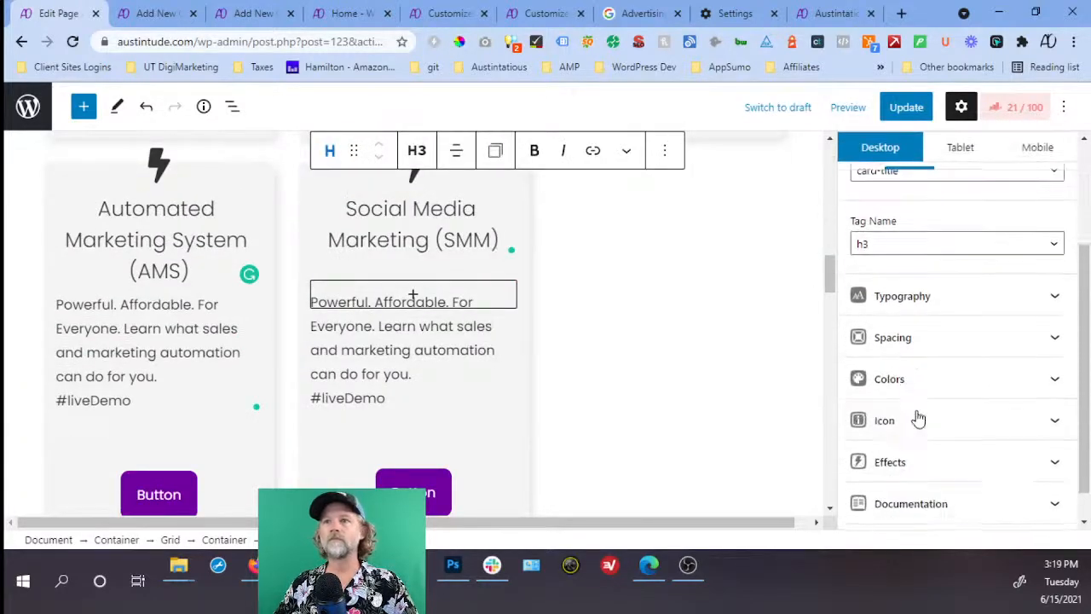
pyautogui.click(926, 415)
pyautogui.click(881, 295)
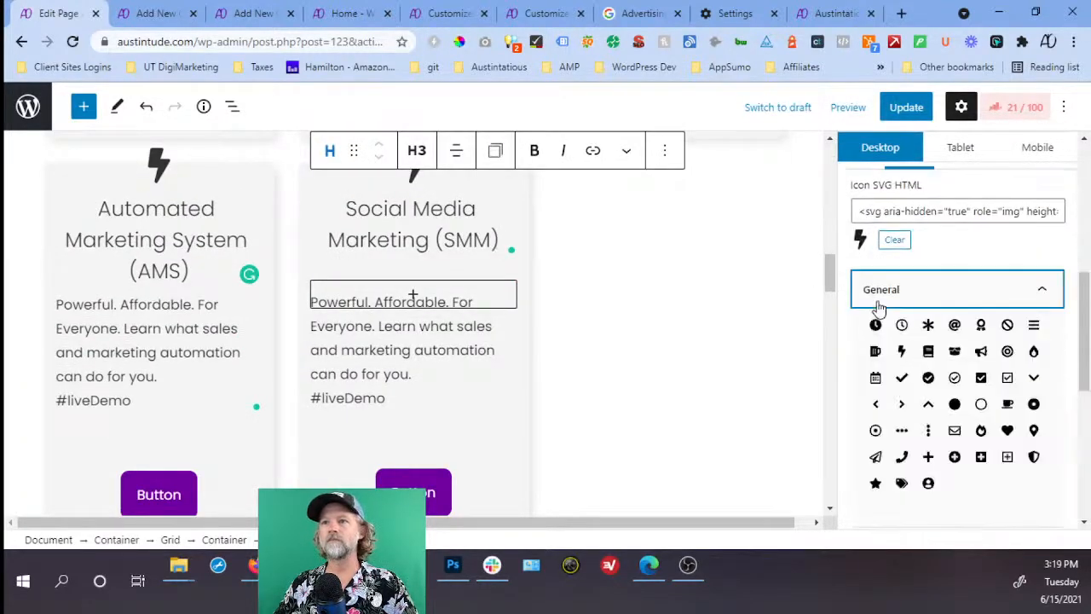
pyautogui.click(879, 302)
pyautogui.click(889, 339)
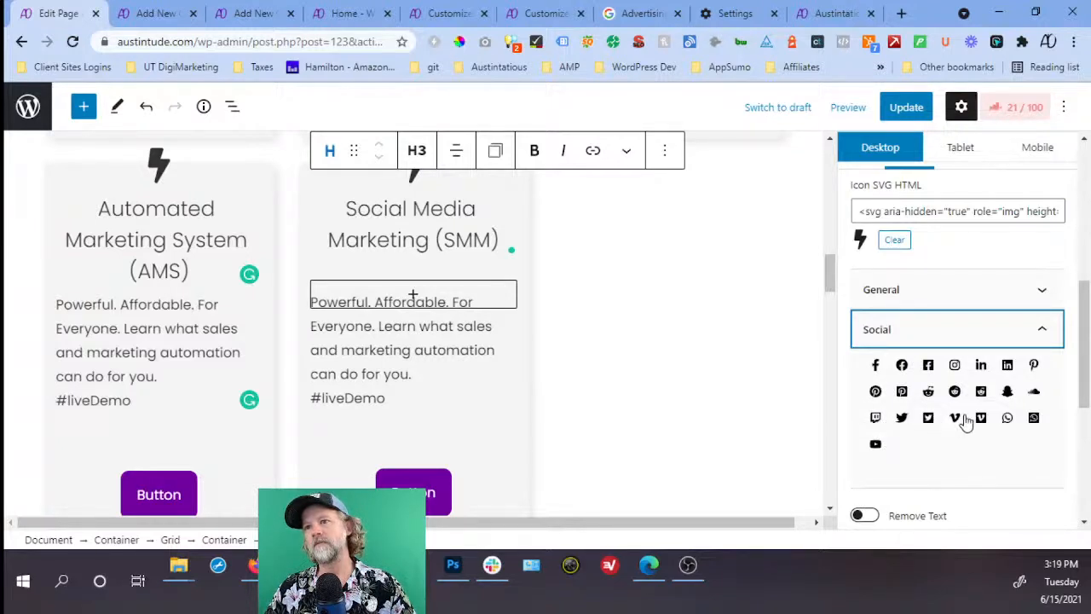
pyautogui.click(974, 294)
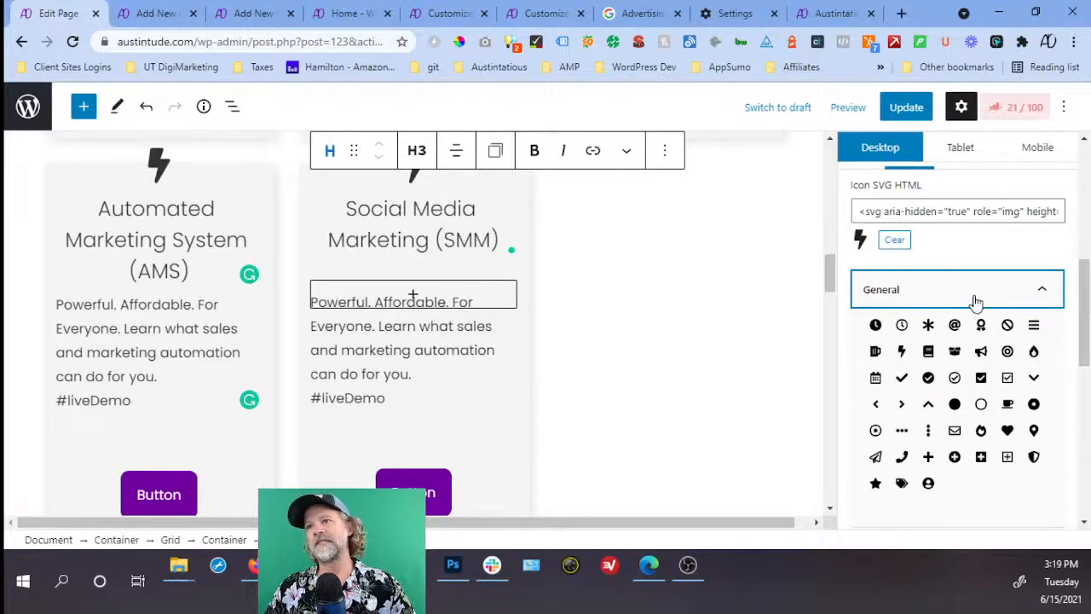
pyautogui.click(928, 484)
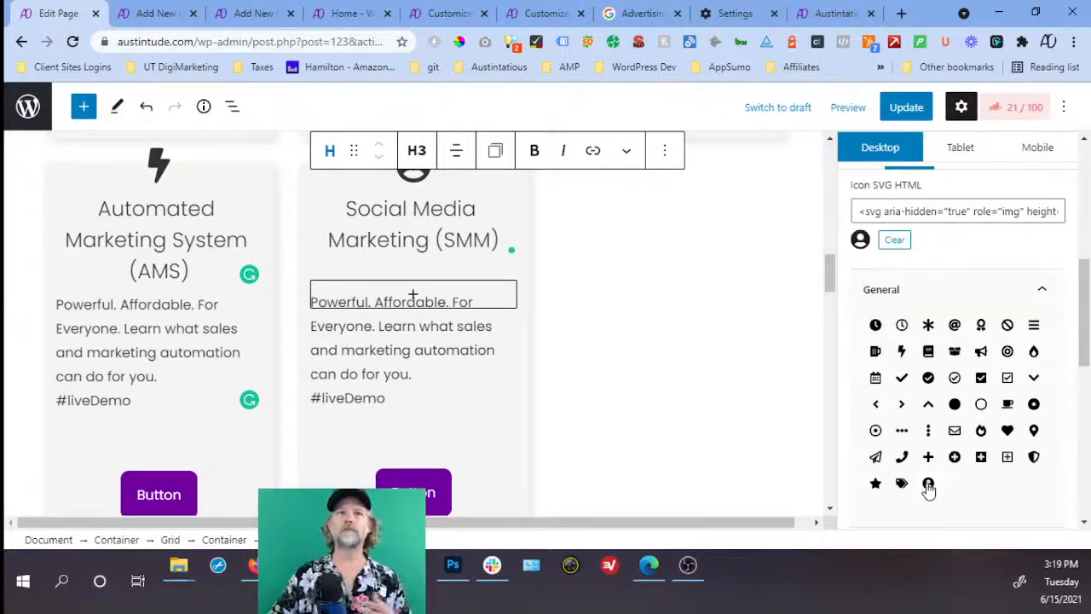
# Replace the SMM card's paragraph with the existing site's Social Media Marketing text, from "Facebook Ads, LinkedIn Ads" through #SocialMediaMarketing.
pyautogui.click(826, 13)
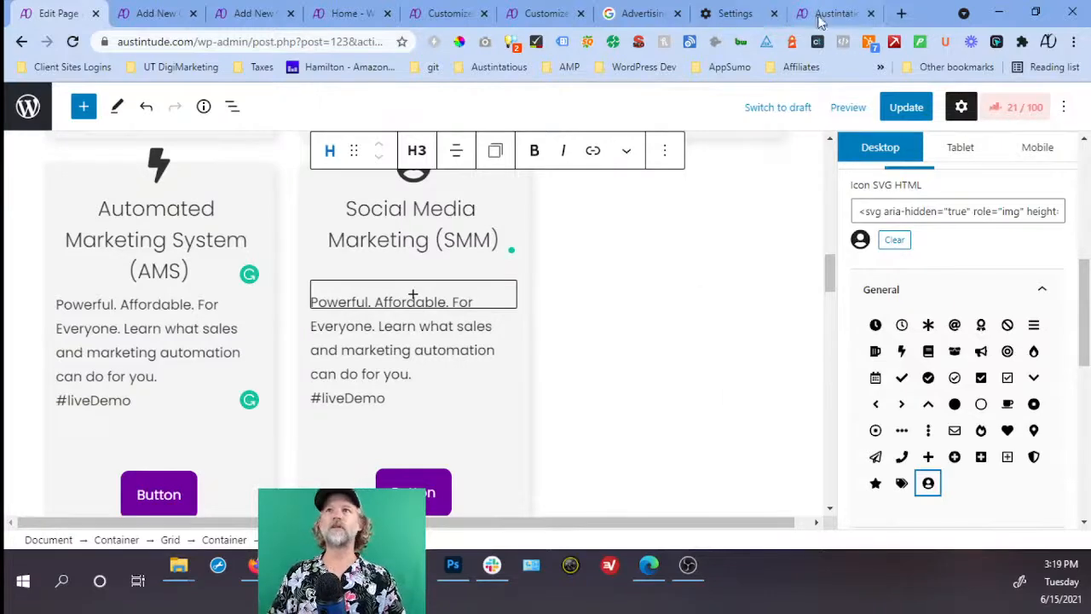
pyautogui.moveTo(713, 378); pyautogui.dragTo(852, 436)
pyautogui.hotkey('ctrl', 'c')
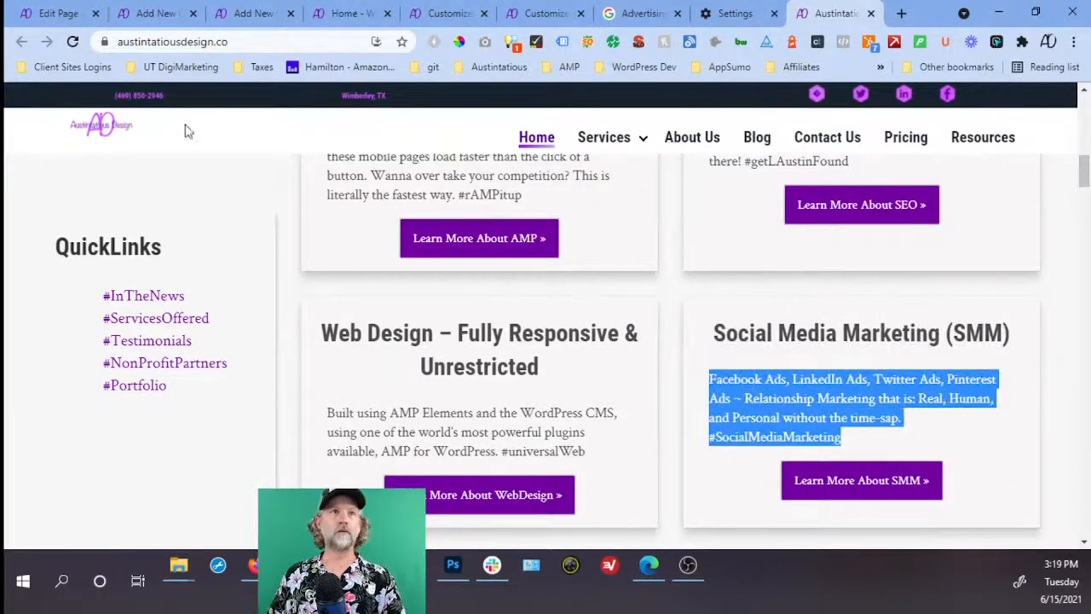
pyautogui.click(77, 14)
pyautogui.click(319, 322)
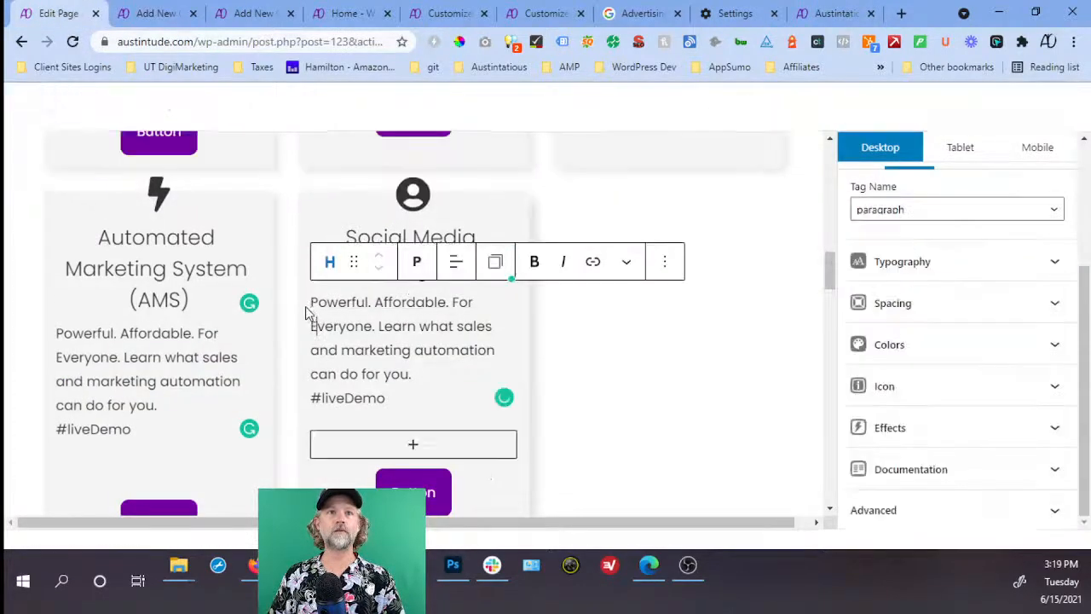
pyautogui.moveTo(311, 300); pyautogui.dragTo(396, 388)
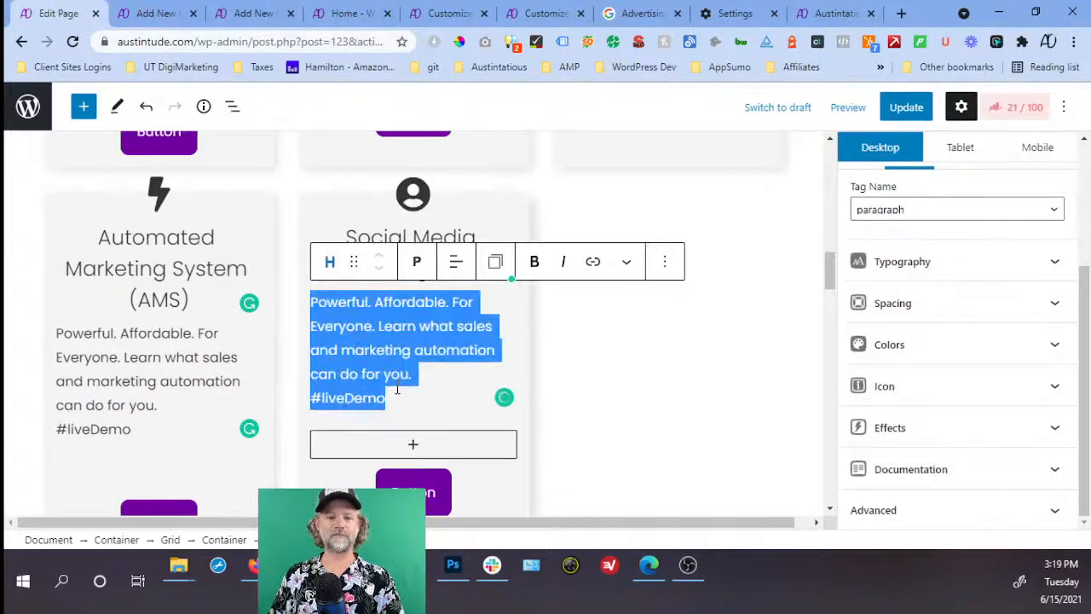
pyautogui.hotkey('ctrl', 'v')
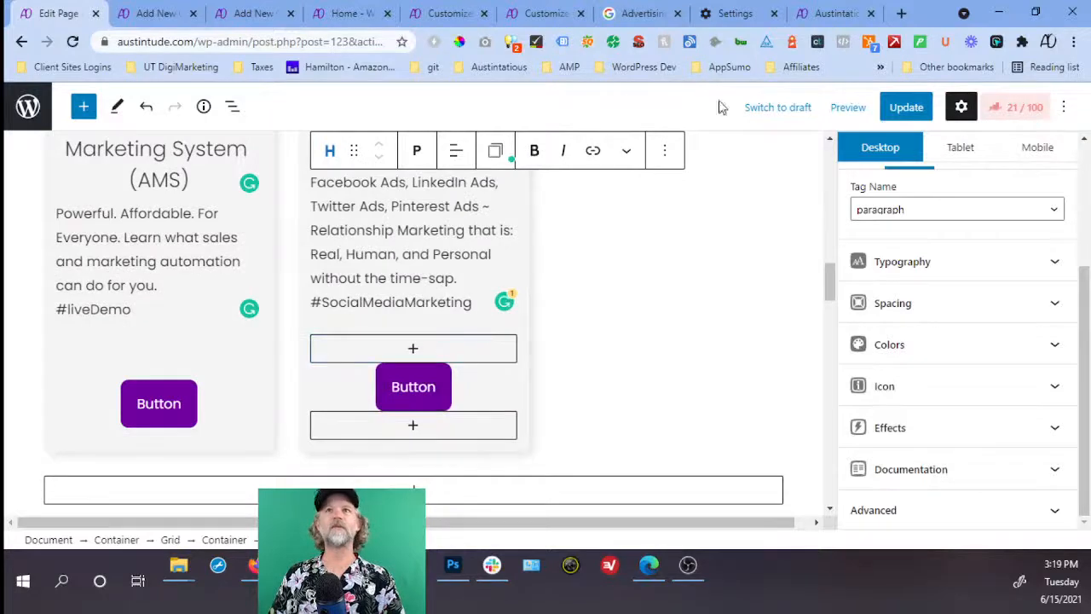
# Copy the address of the existing site's "Learn More About SMM" link and set it as the SMM card's button link (austintatiousdesign.co/social-marketing).
pyautogui.click(832, 13)
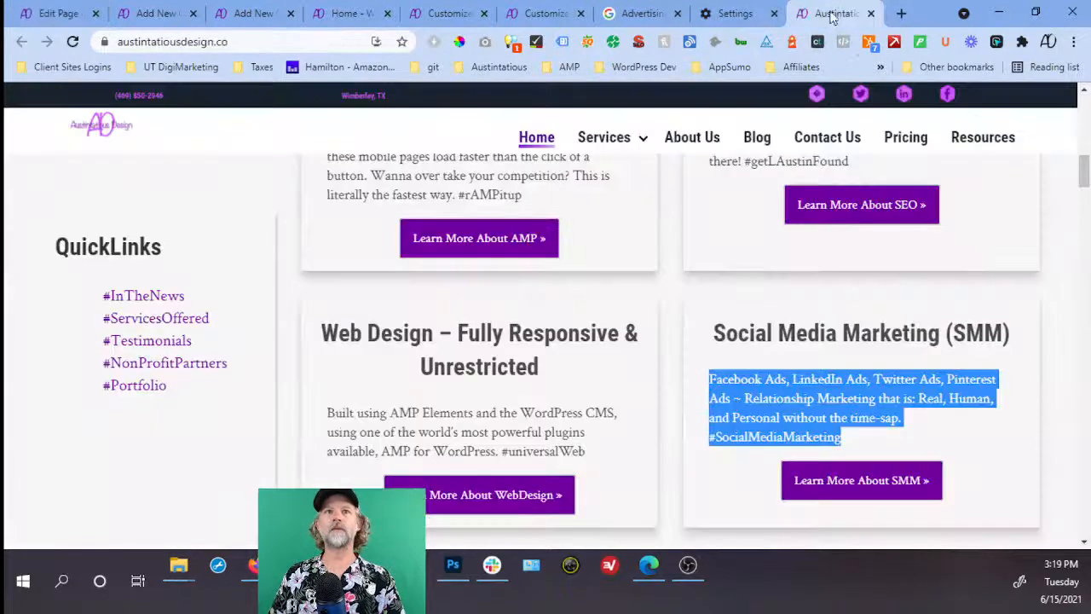
pyautogui.rightClick(904, 479)
pyautogui.click(912, 361)
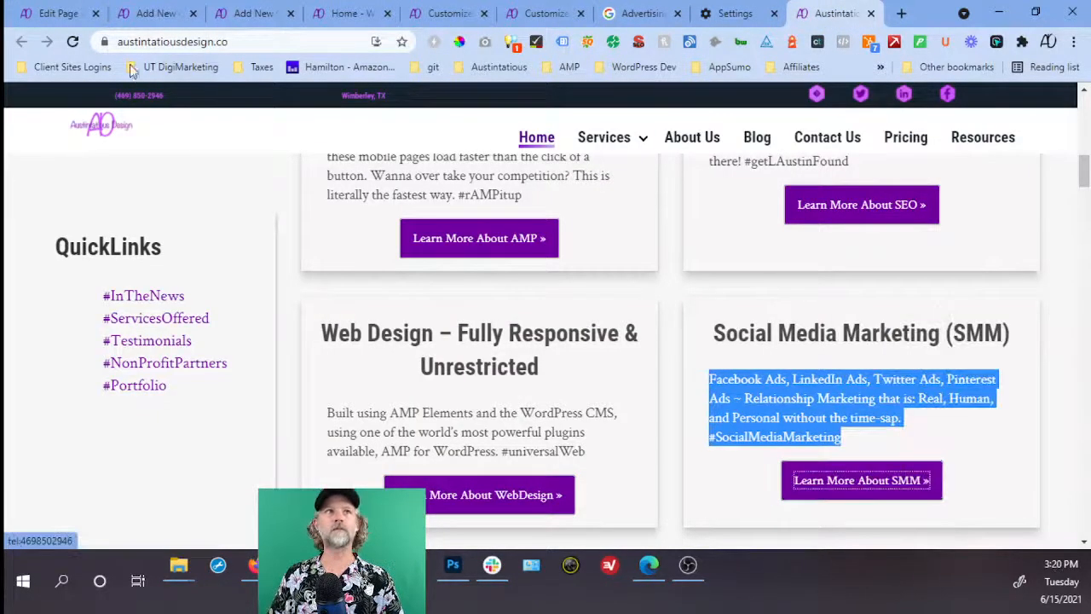
pyautogui.click(75, 17)
pyautogui.click(421, 391)
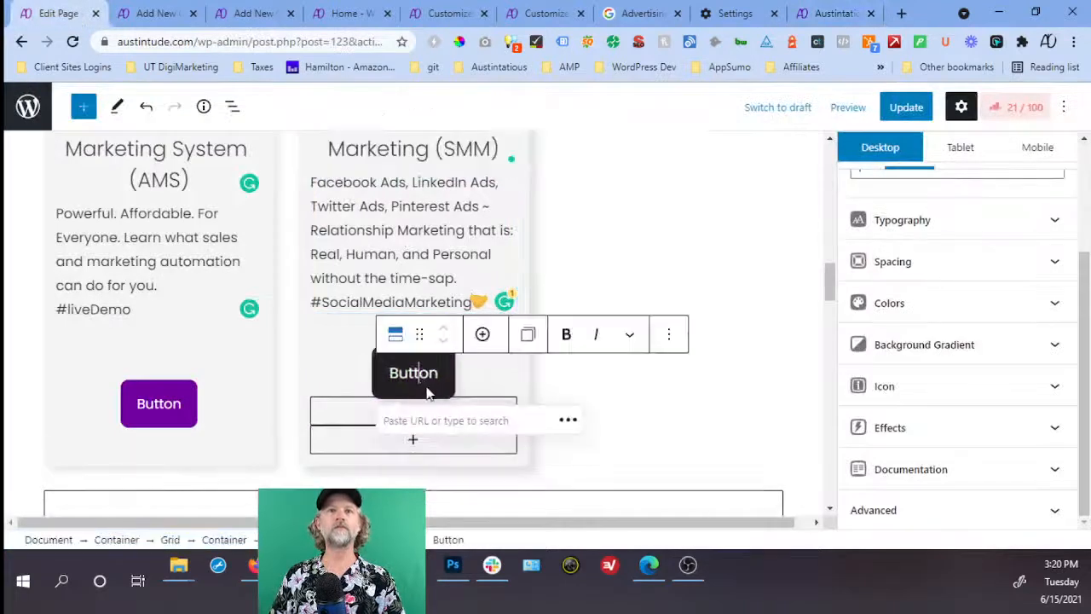
pyautogui.click(436, 418)
pyautogui.hotkey('ctrl', 'v')
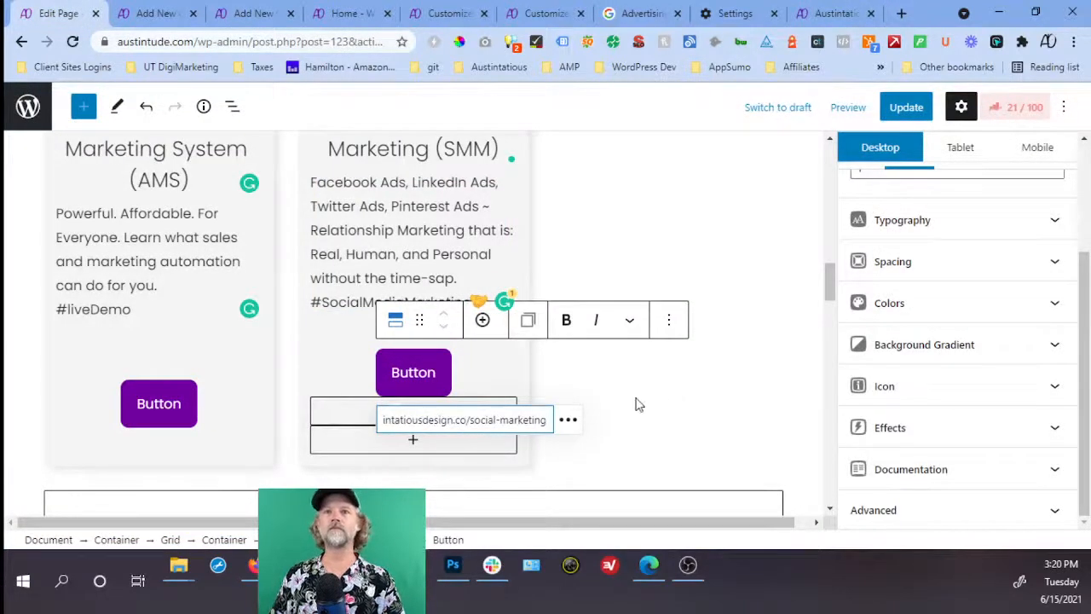
pyautogui.click(685, 388)
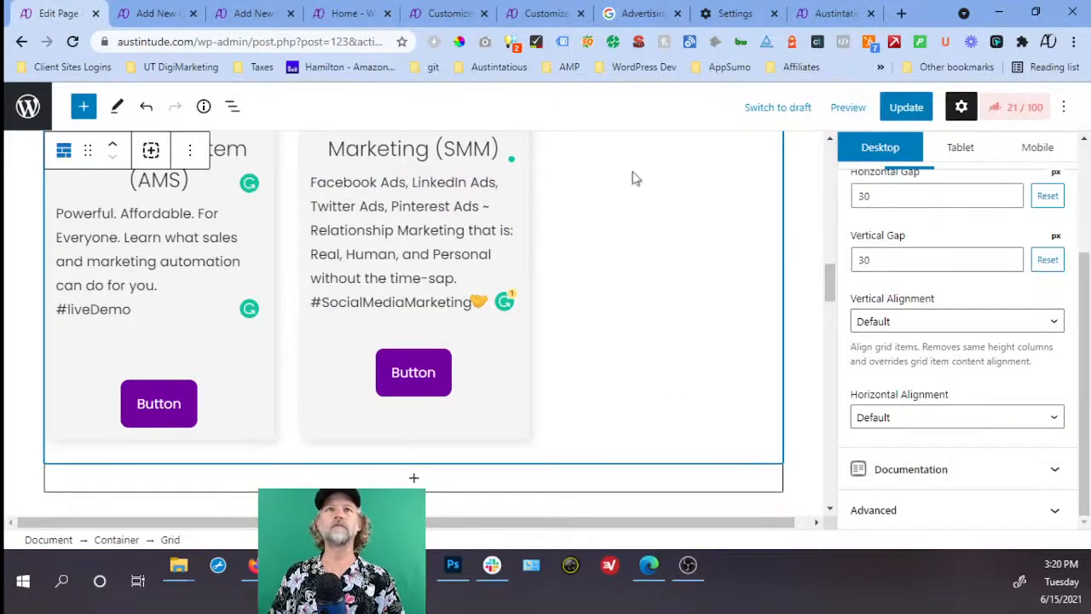
# Duplicate the whole Social Media Marketing (SMM) card container within the services grid.
pyautogui.click(496, 230)
pyautogui.scroll(2, 512, 213)
pyautogui.click(519, 183)
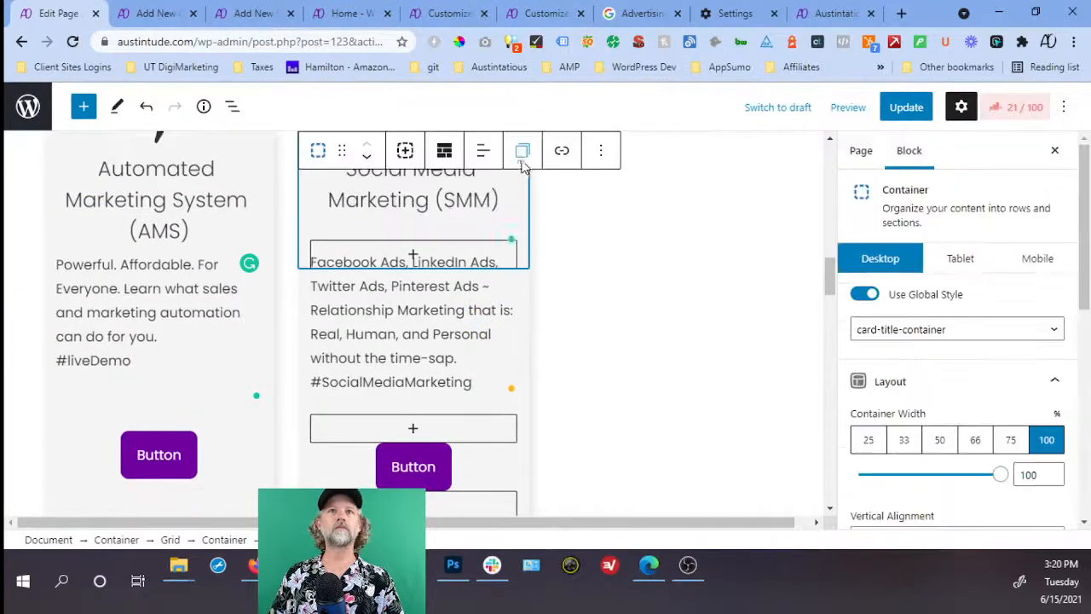
pyautogui.click(444, 150)
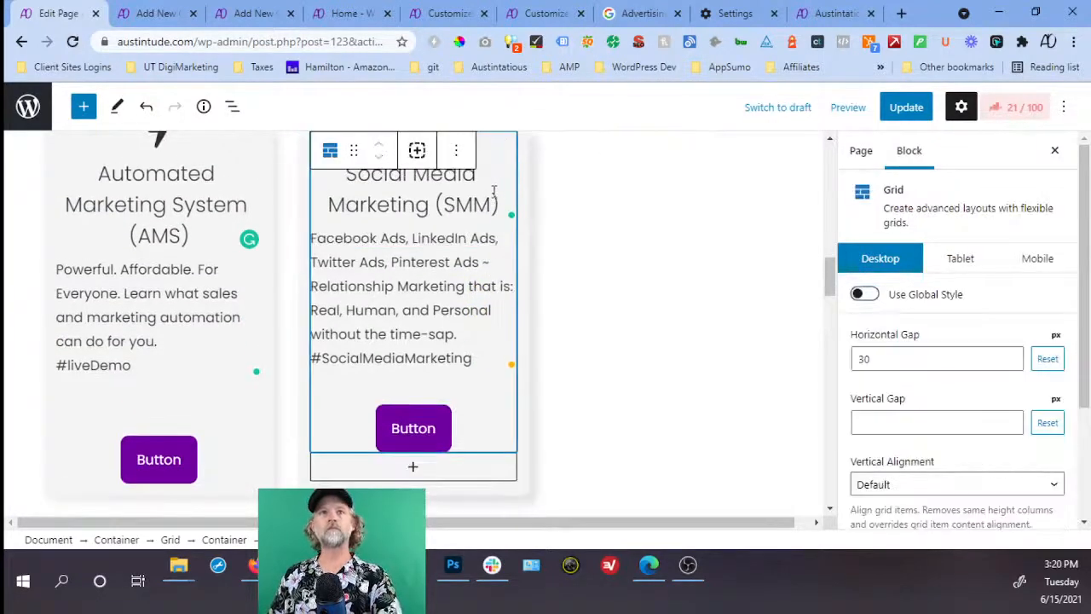
pyautogui.click(419, 156)
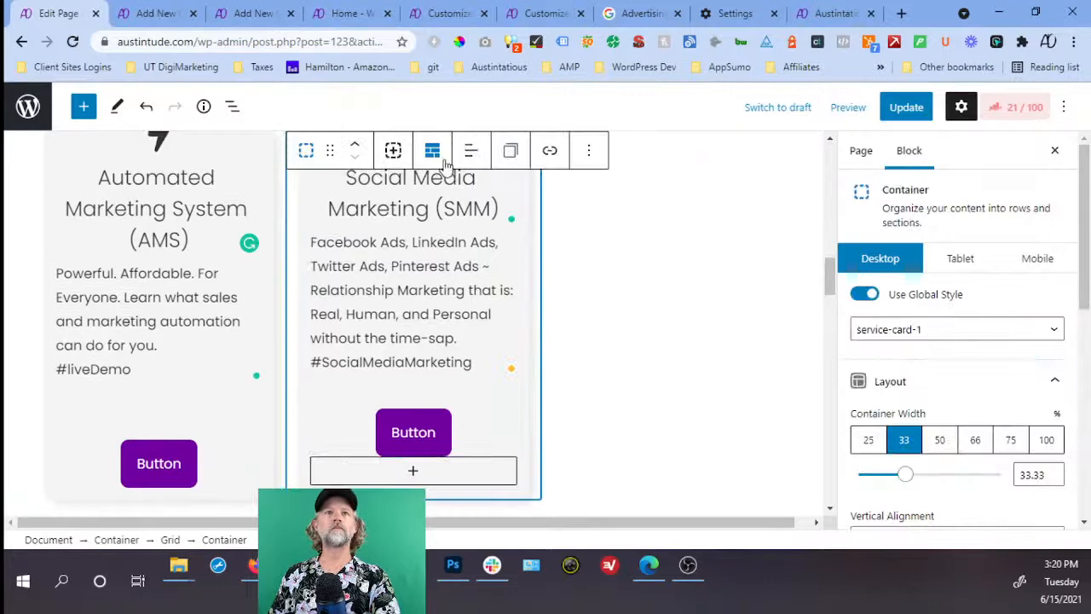
pyautogui.click(394, 149)
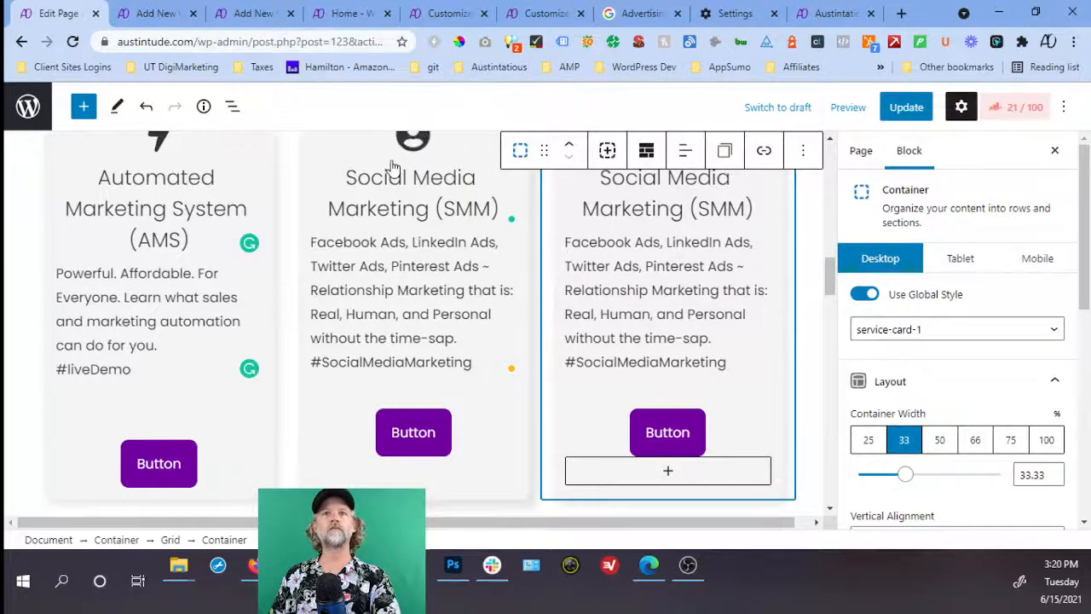
# Replace the new third card's heading with "Content Writing: Copy writing, editing, & blogging", copied from the existing austintatiousdesign.co site.
pyautogui.click(831, 13)
pyautogui.scroll(-5, 718, 366)
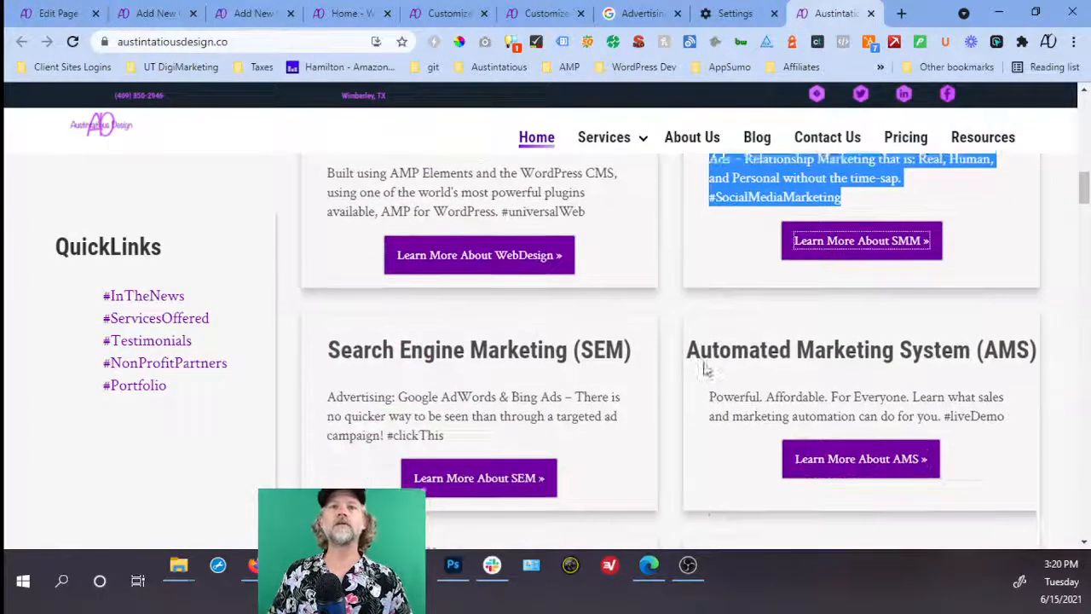
pyautogui.scroll(9, 704, 368)
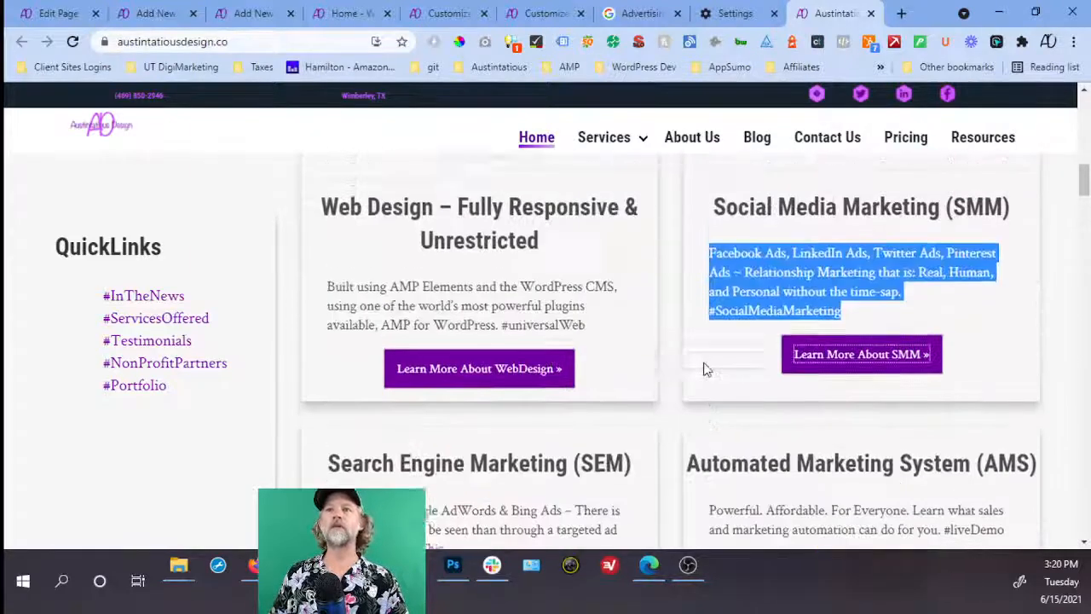
pyautogui.scroll(-4, 704, 368)
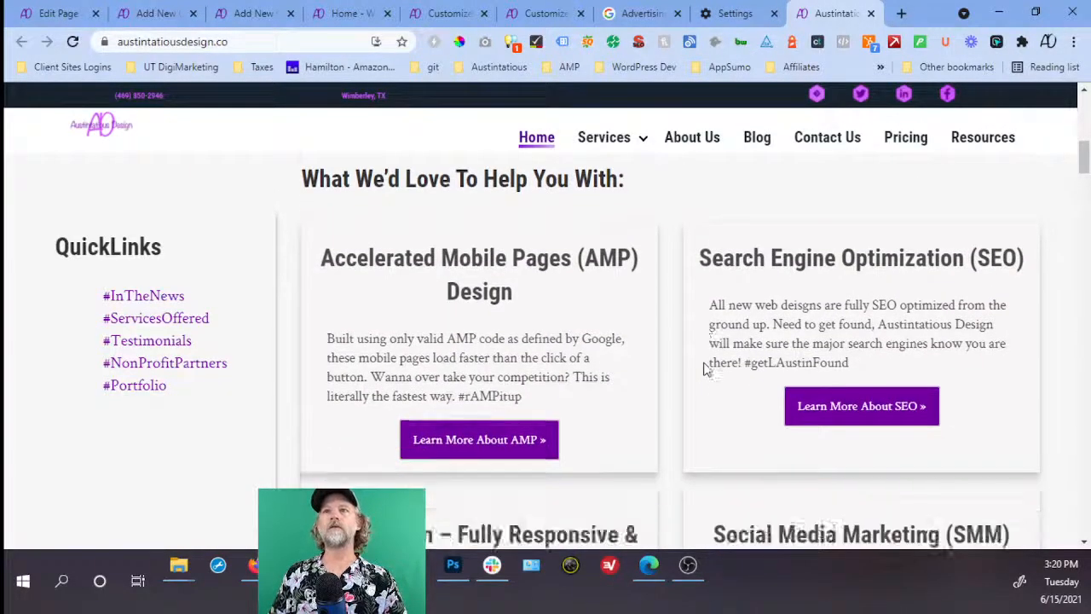
pyautogui.scroll(-6, 645, 366)
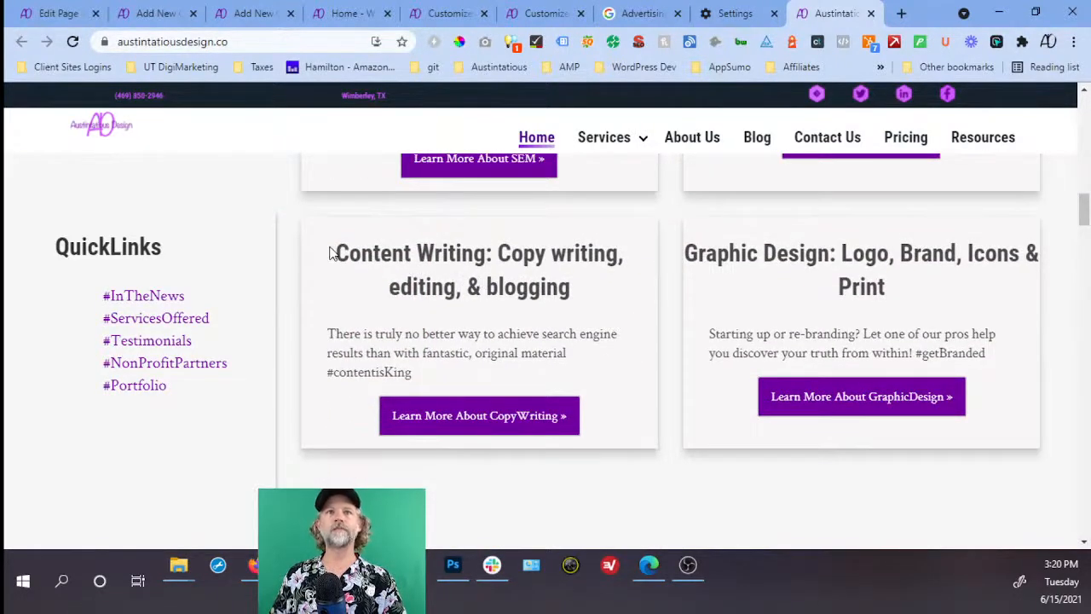
pyautogui.moveTo(339, 252); pyautogui.dragTo(597, 289)
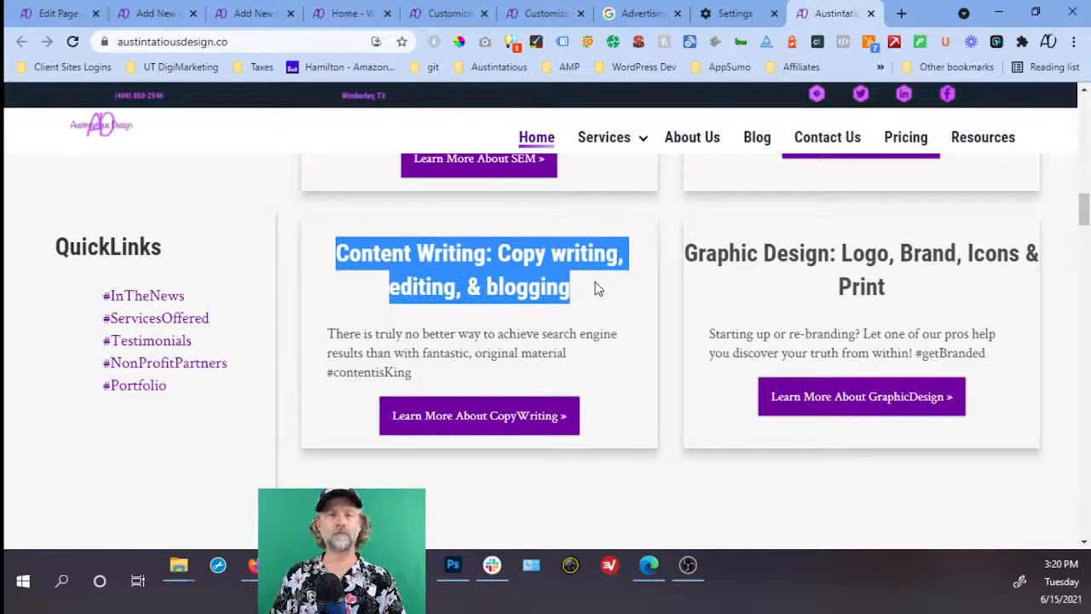
pyautogui.click(53, 13)
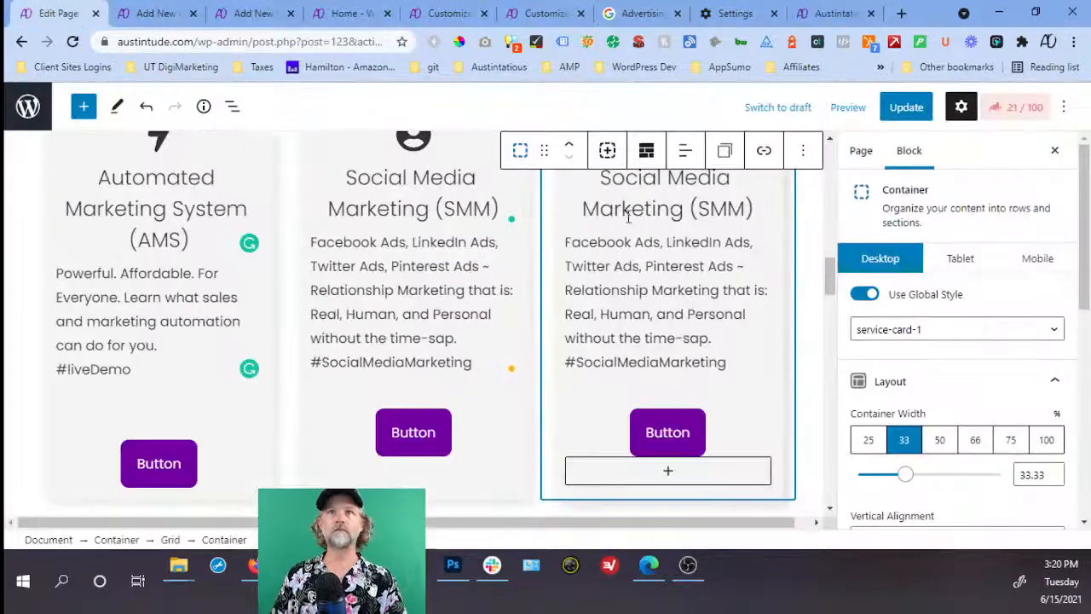
pyautogui.moveTo(603, 179); pyautogui.dragTo(742, 202)
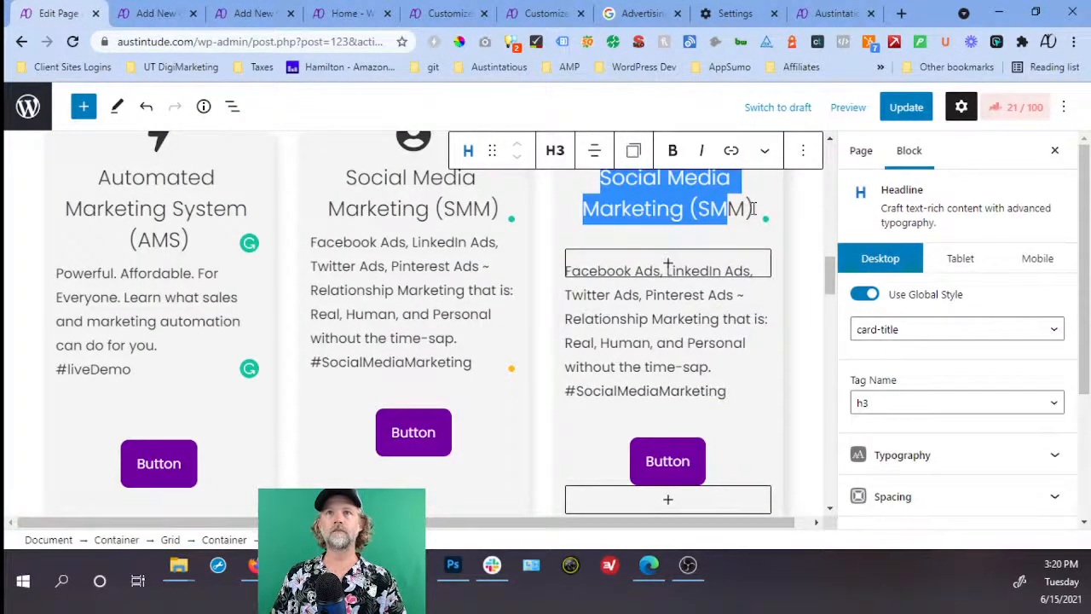
pyautogui.hotkey('ctrl', 'v')
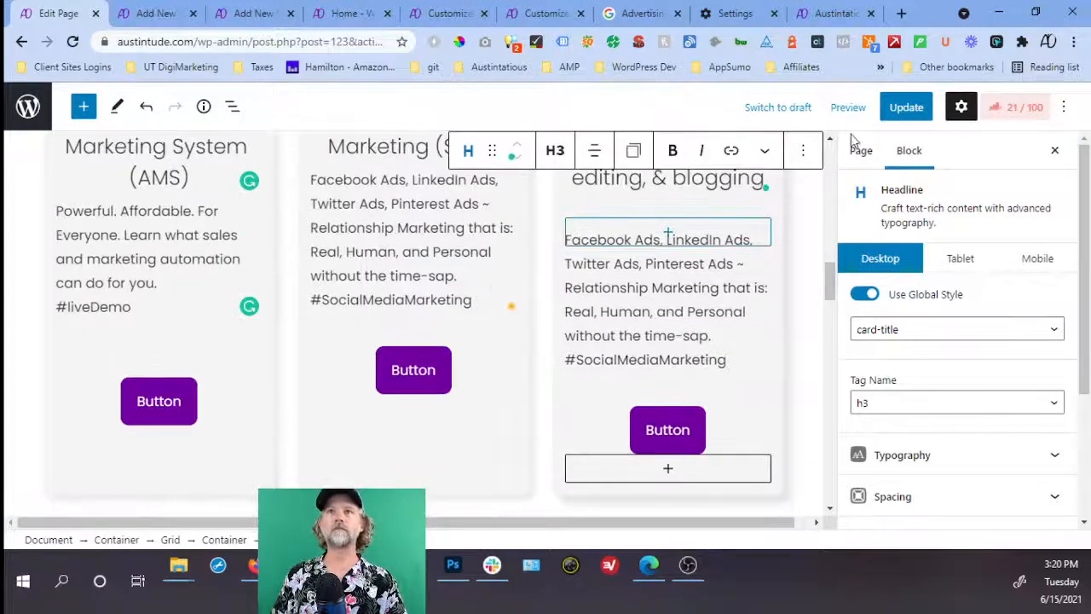
# Replace the Content Writing card's paragraph with the existing site's text, from "There is truly no better way" through #contentisKing.
pyautogui.click(831, 13)
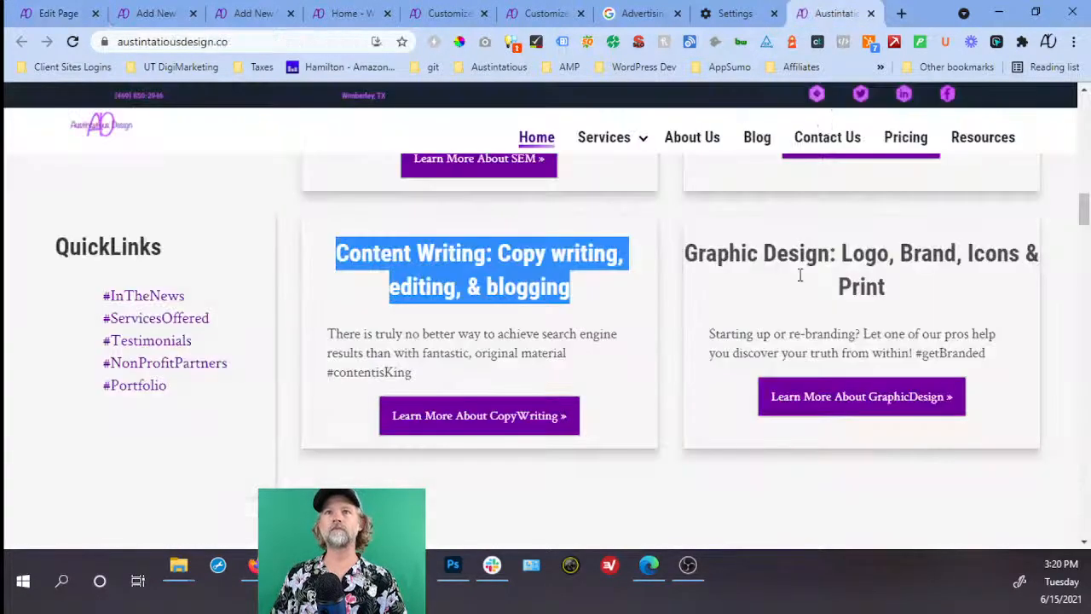
pyautogui.moveTo(433, 378); pyautogui.dragTo(329, 333)
pyautogui.hotkey('ctrl', 'c')
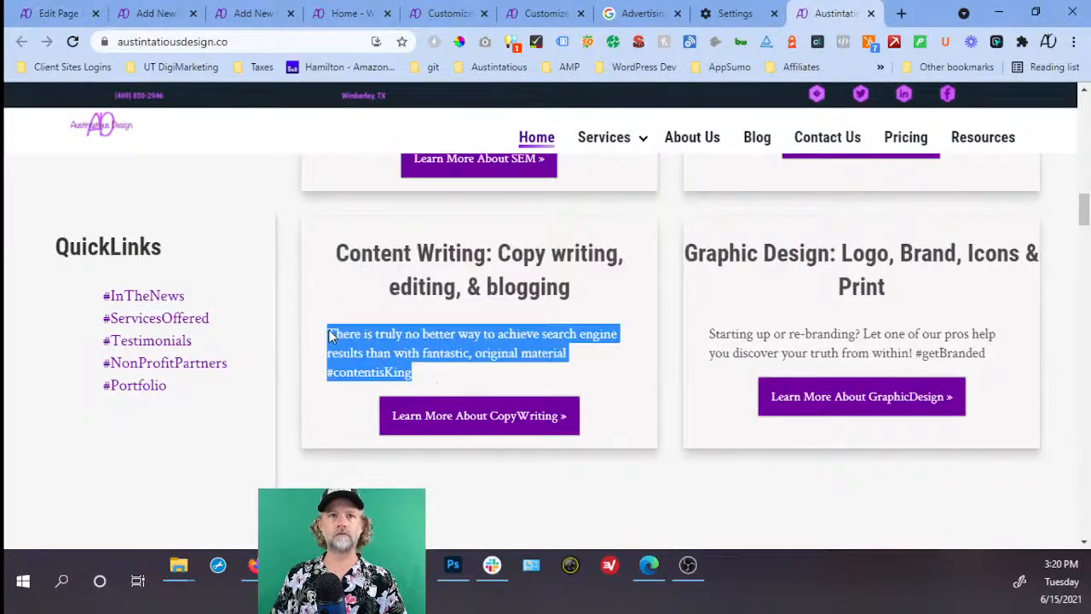
pyautogui.click(60, 13)
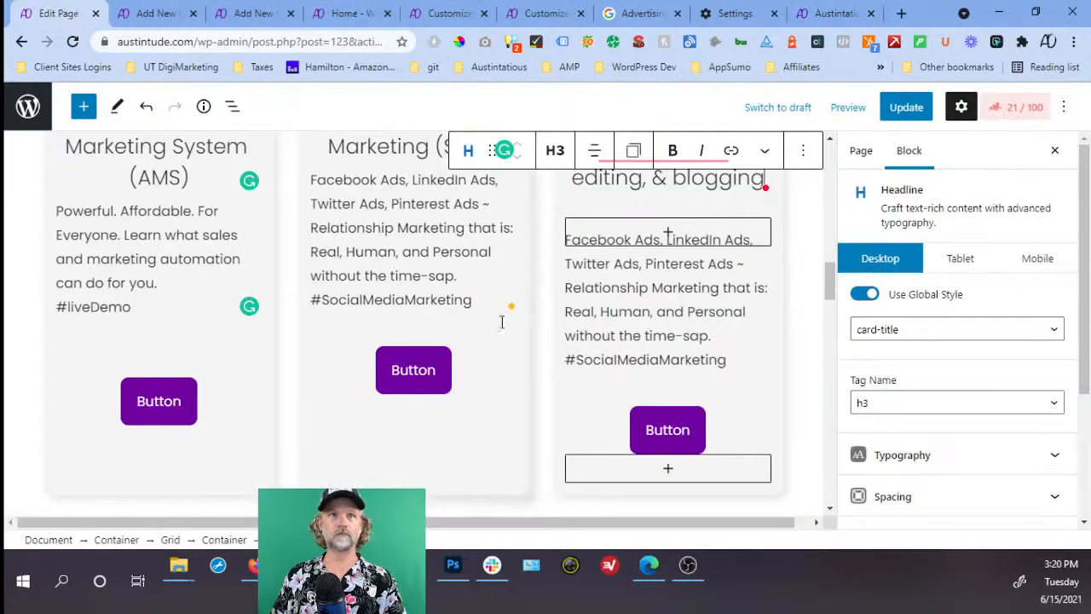
pyautogui.moveTo(731, 368); pyautogui.dragTo(565, 239)
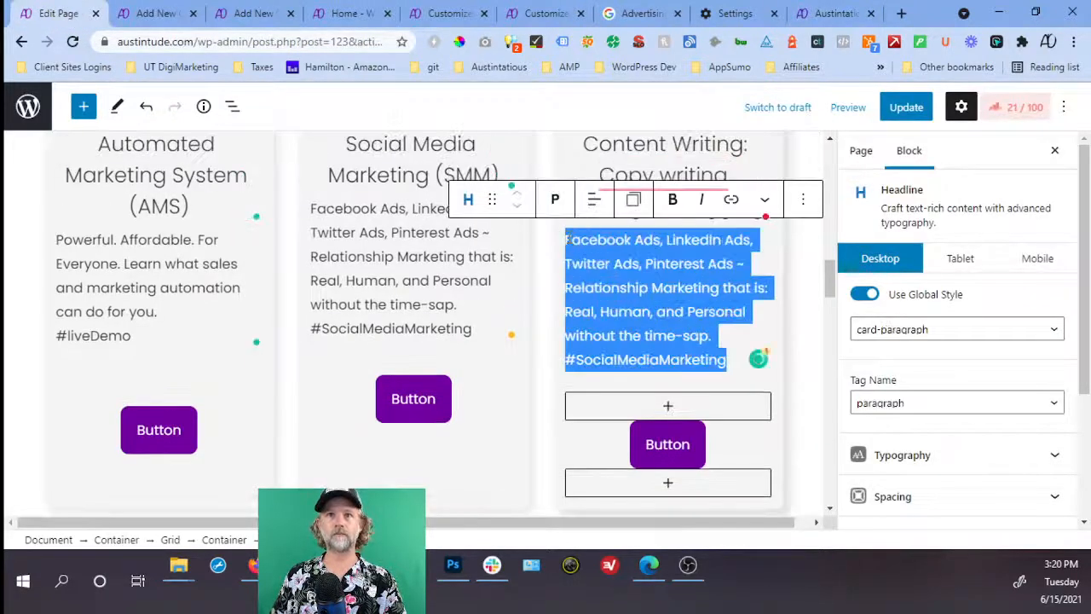
pyautogui.hotkey('ctrl', 'v')
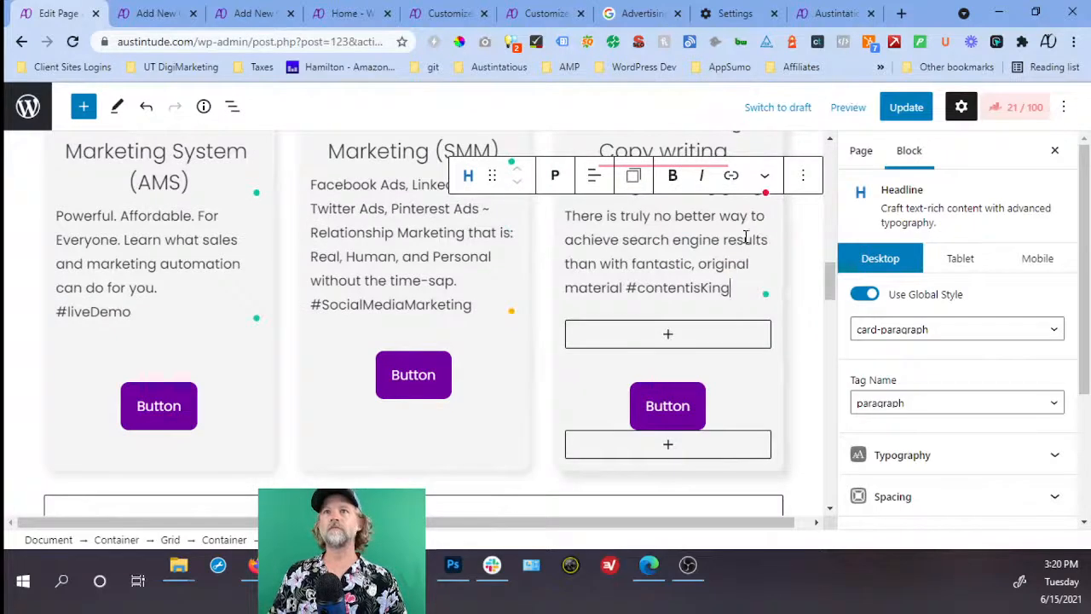
# Change the icon of the Content Writing card heading to the book from the General icon set.
pyautogui.scroll(1, 746, 237)
pyautogui.click(746, 237)
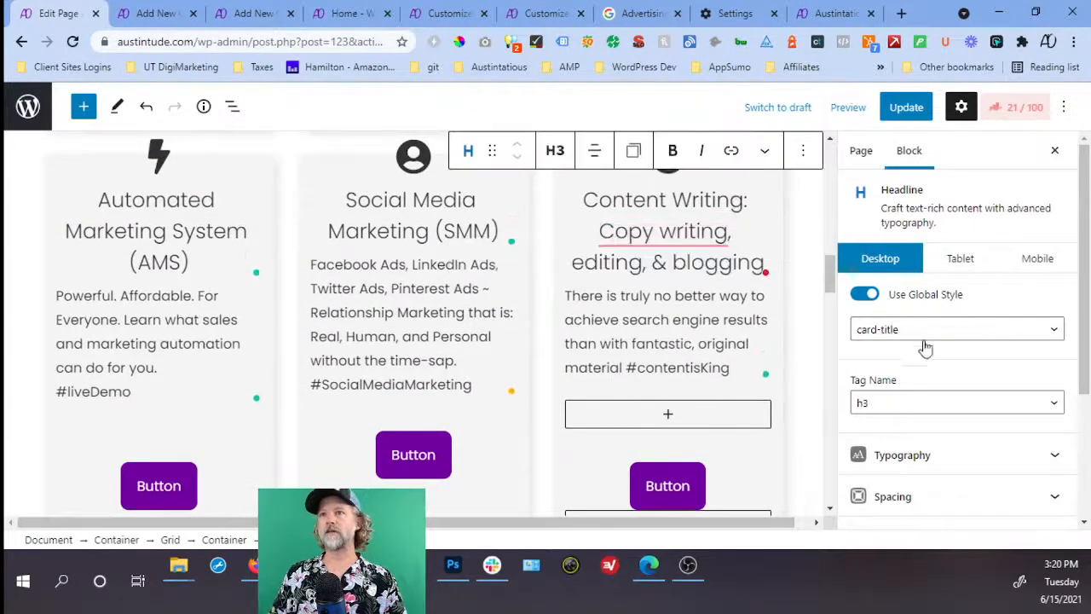
pyautogui.scroll(-3, 916, 478)
pyautogui.click(925, 419)
pyautogui.scroll(-2, 928, 409)
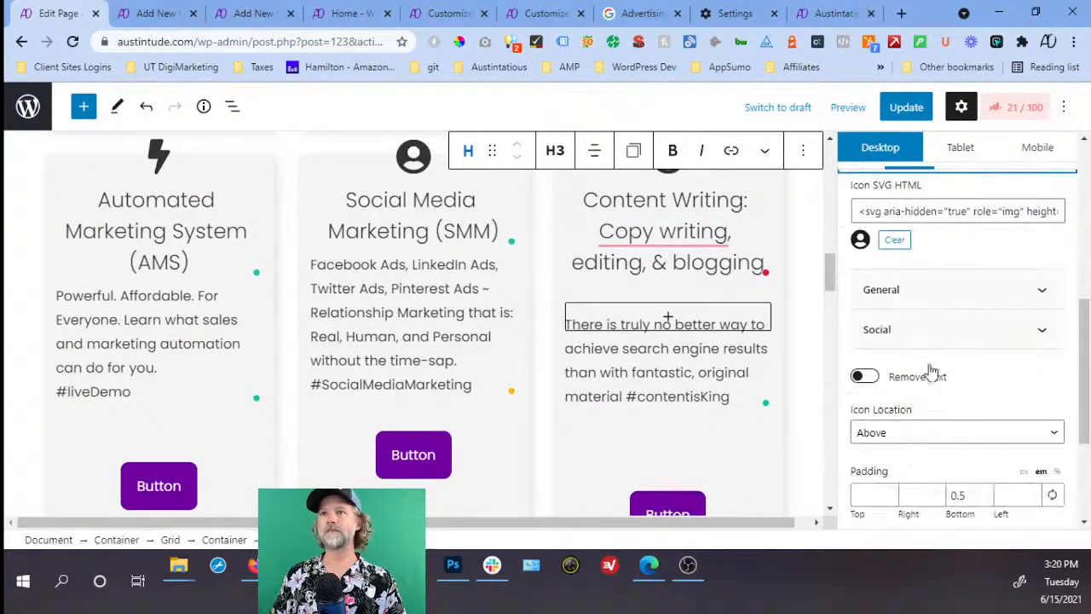
pyautogui.click(935, 292)
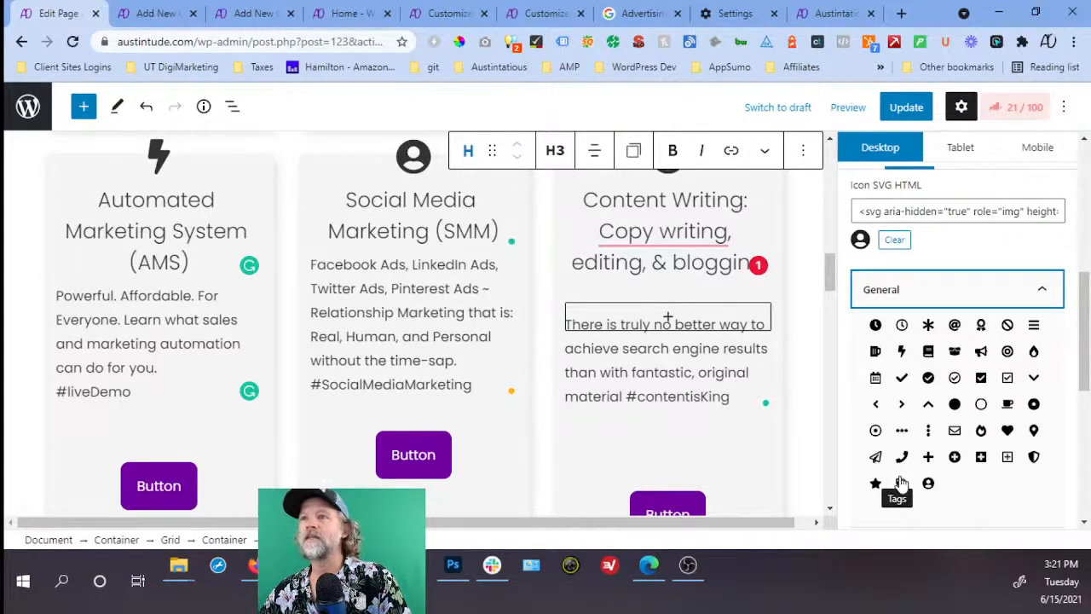
pyautogui.scroll(4, 673, 320)
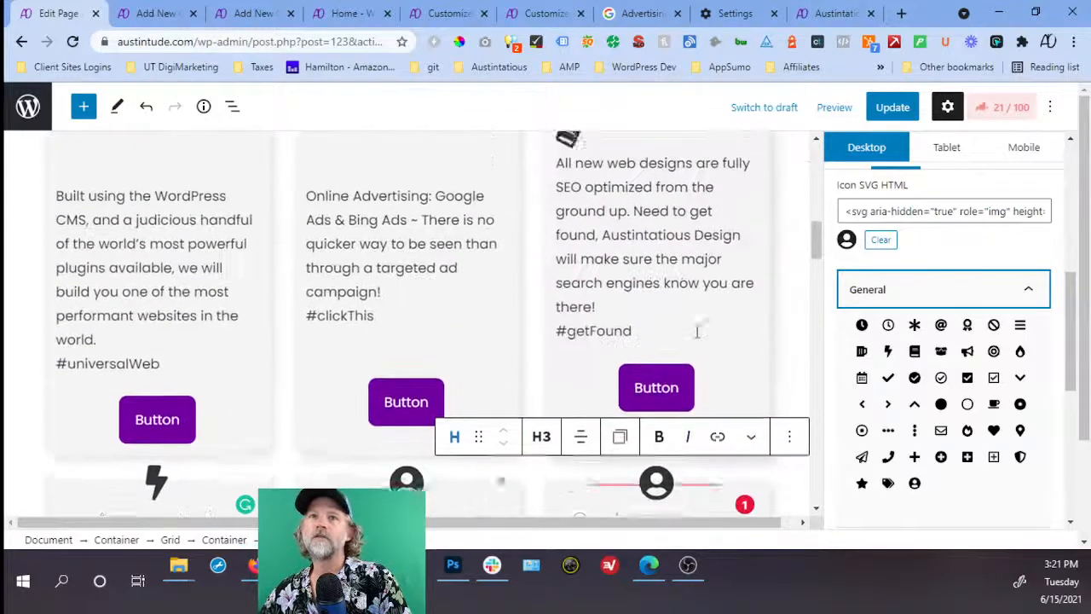
pyautogui.scroll(2, 696, 332)
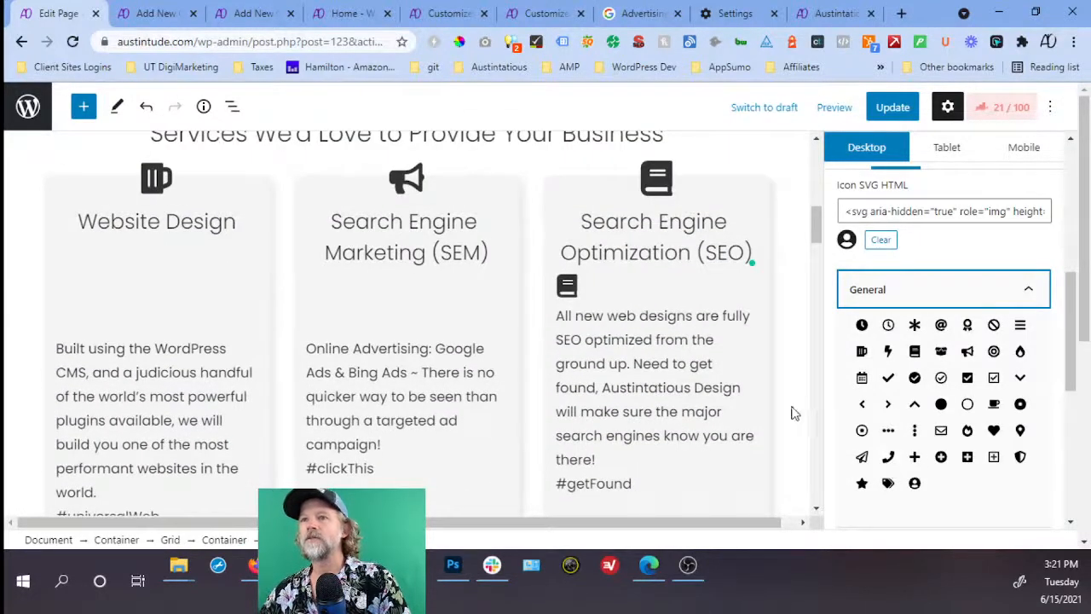
pyautogui.click(911, 348)
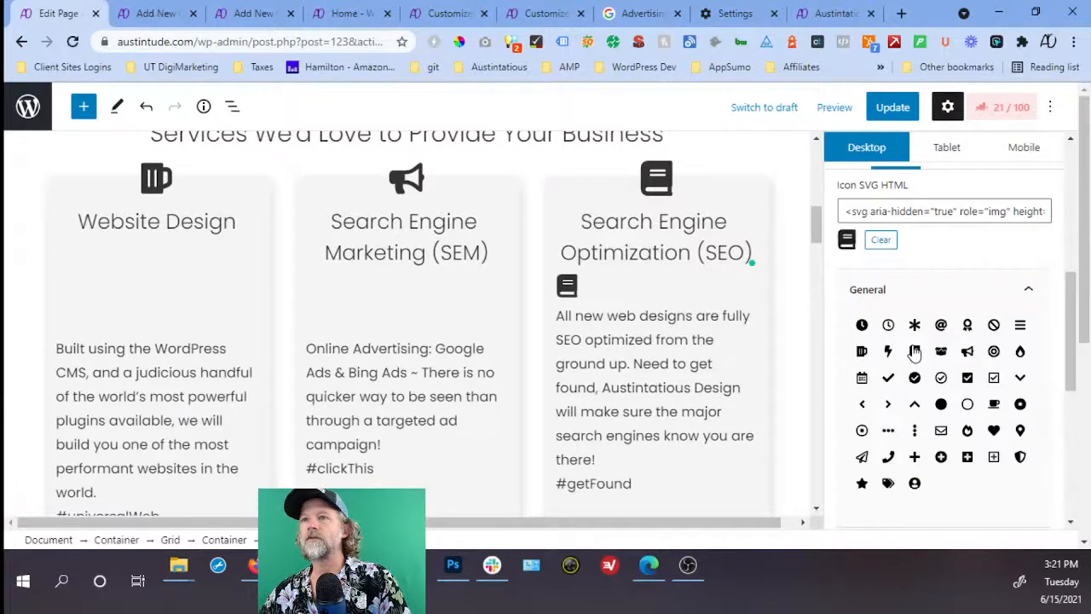
# Change the icon of the "Search Engine Optimization (SEO)" card heading to the award ribbon from the General icon set.
pyautogui.click(652, 182)
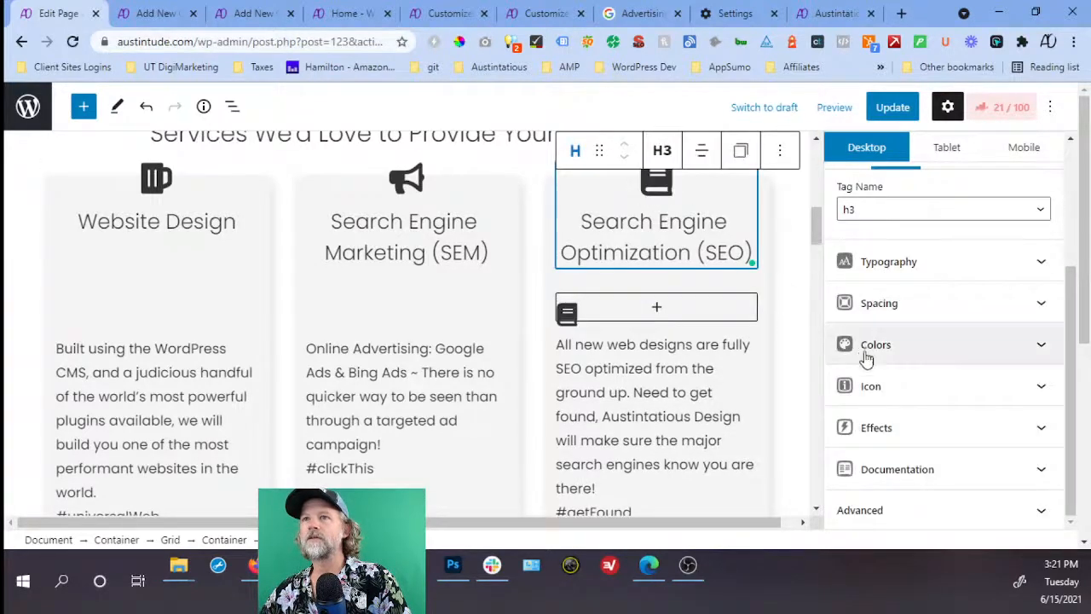
pyautogui.click(870, 386)
pyautogui.click(924, 291)
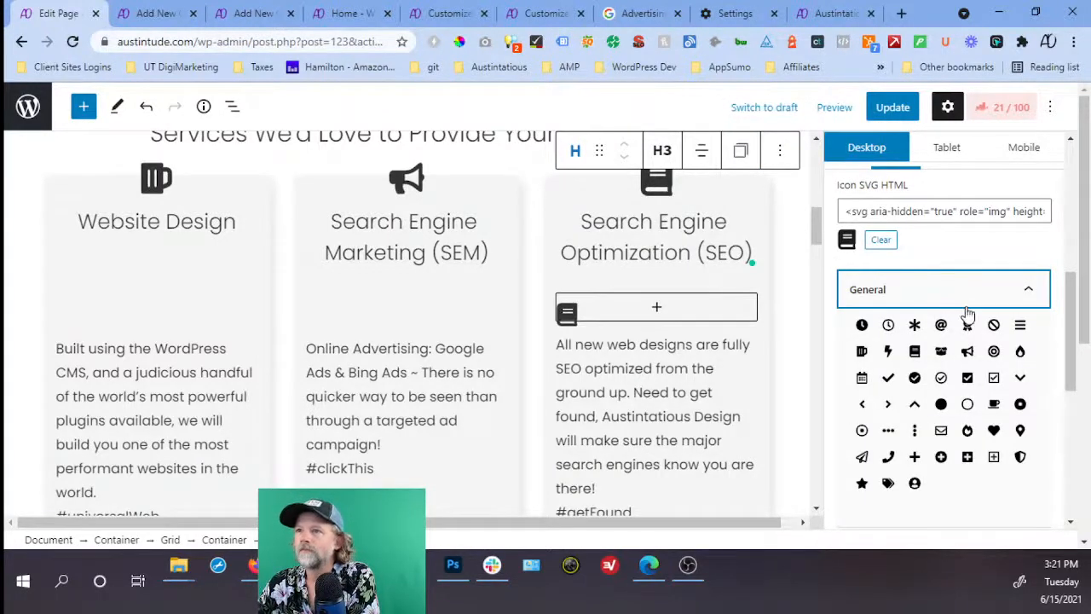
pyautogui.click(967, 325)
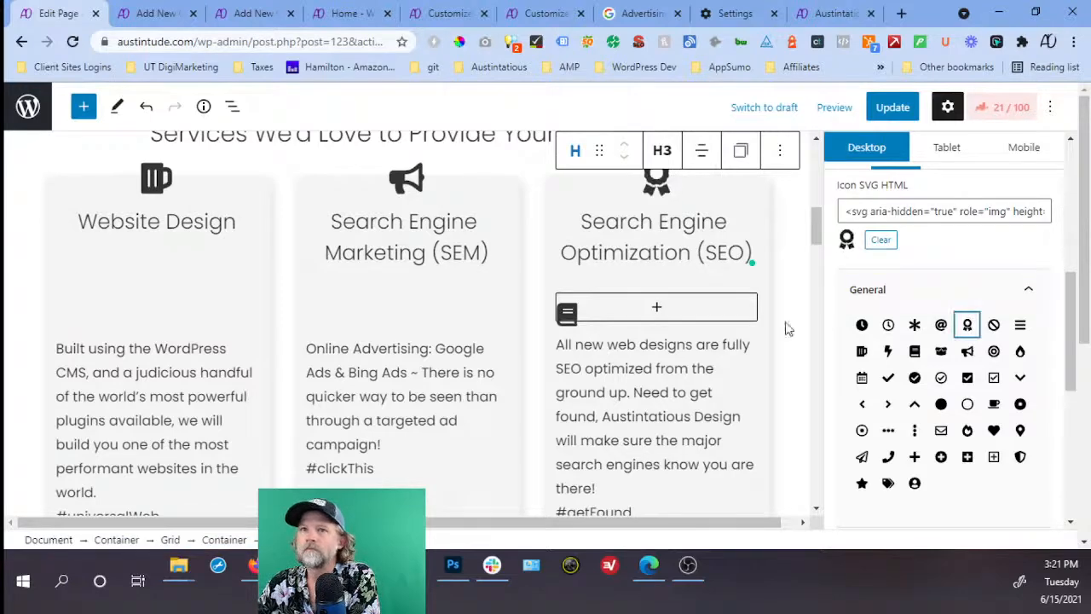
# Clear the stray book icon from the SEO card's paragraph.
pyautogui.click(621, 330)
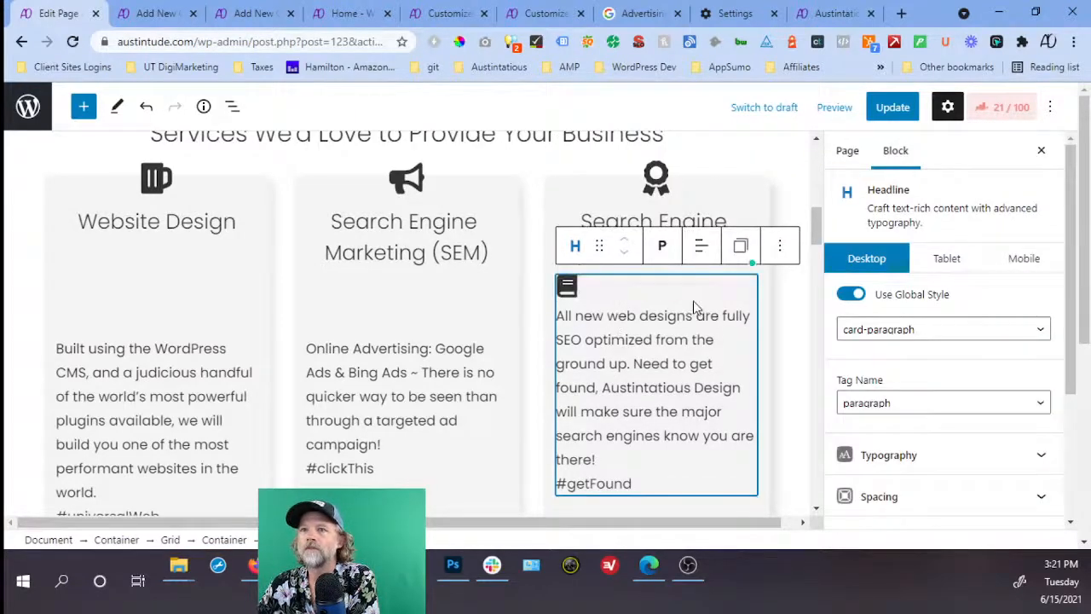
pyautogui.scroll(-2, 897, 385)
pyautogui.click(902, 420)
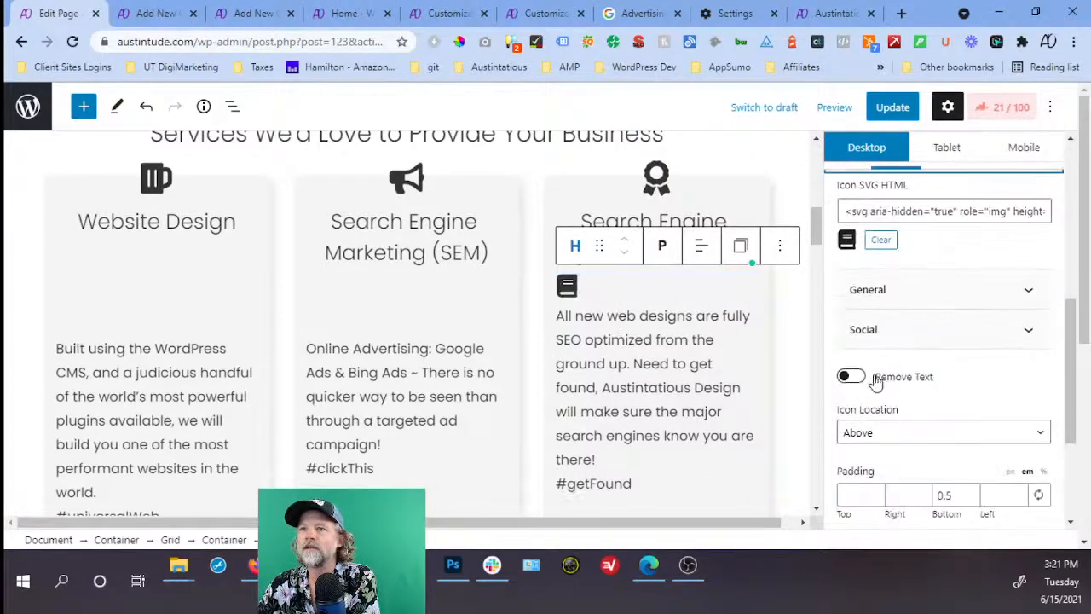
pyautogui.click(854, 237)
# Correct the third card's heading to "Content Writing: Copywriting, Editing, & Blogging" and update the page.
pyautogui.scroll(-6, 704, 331)
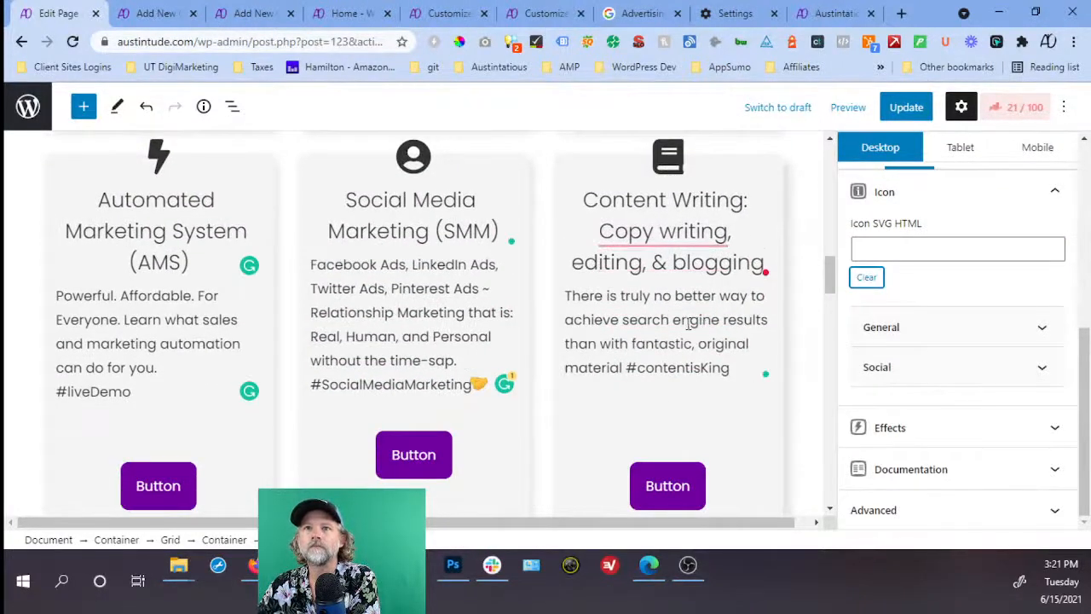
pyautogui.moveTo(707, 229)
pyautogui.click(649, 283)
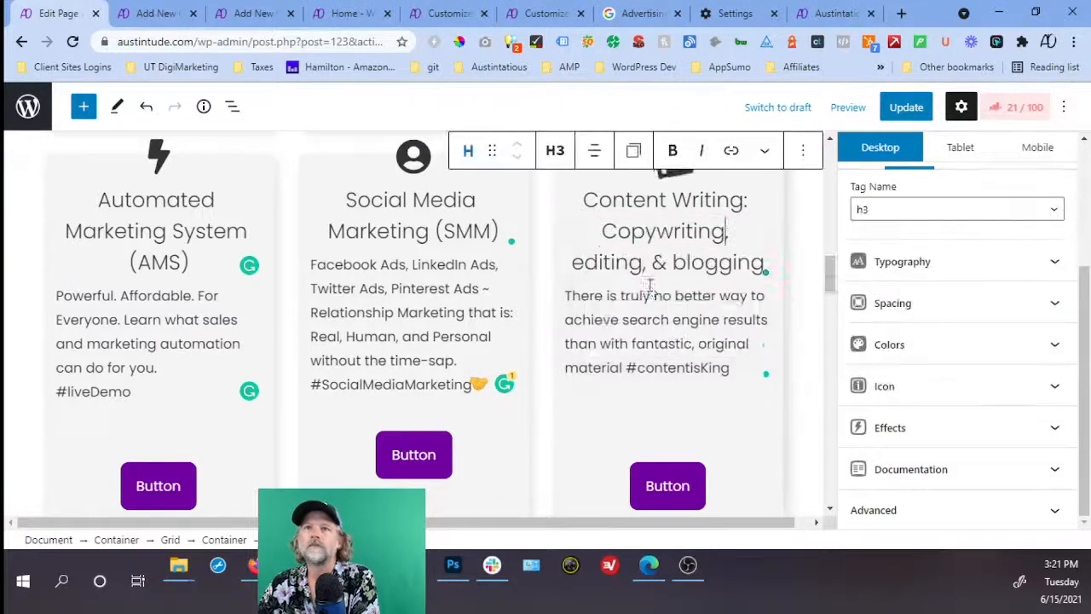
pyautogui.moveTo(631, 266)
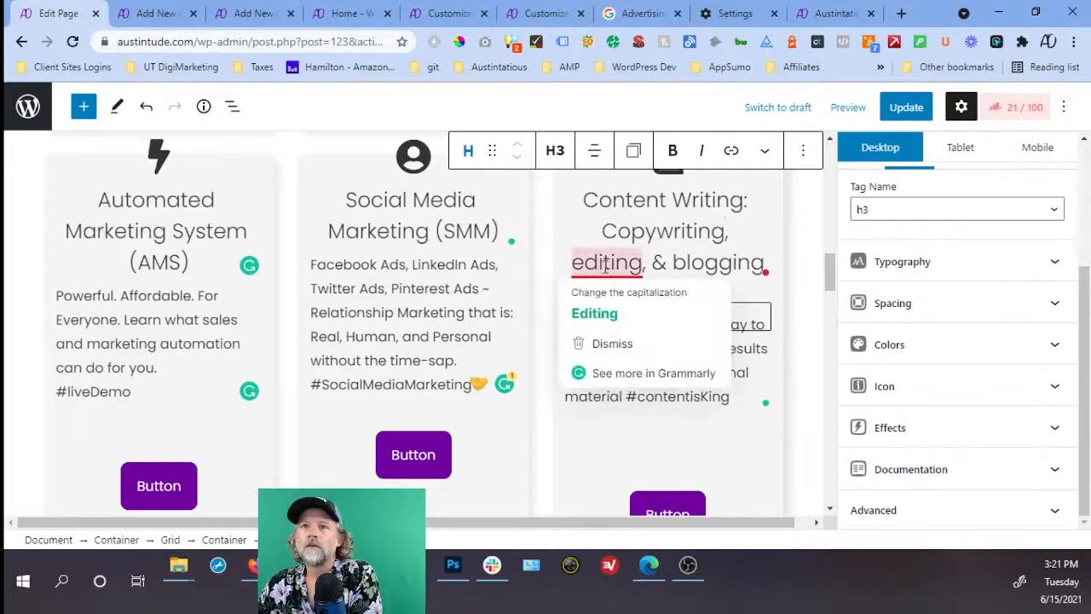
pyautogui.click(599, 315)
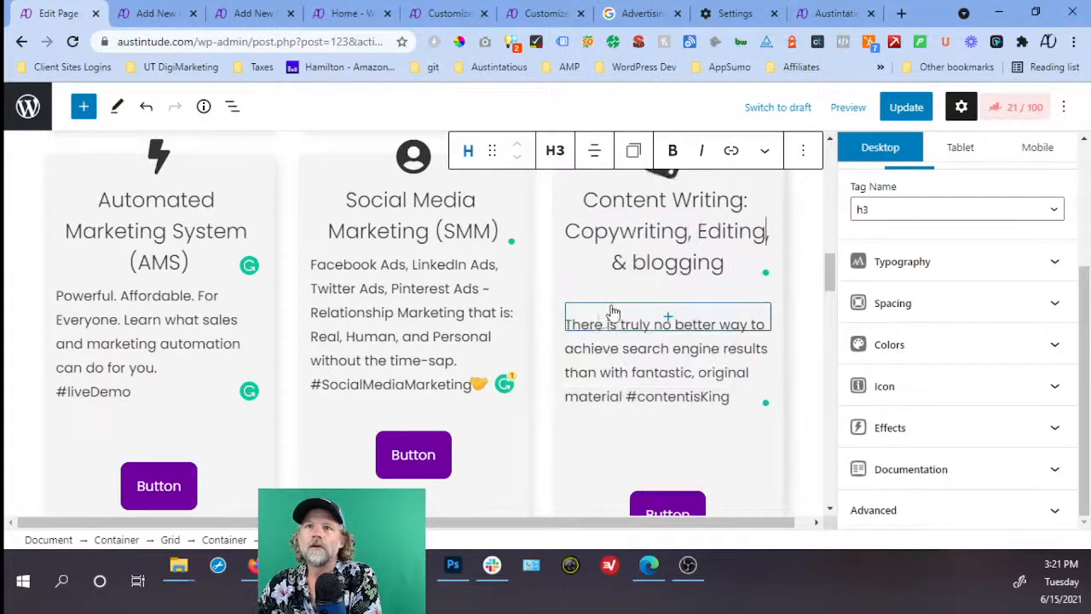
pyautogui.click(638, 263)
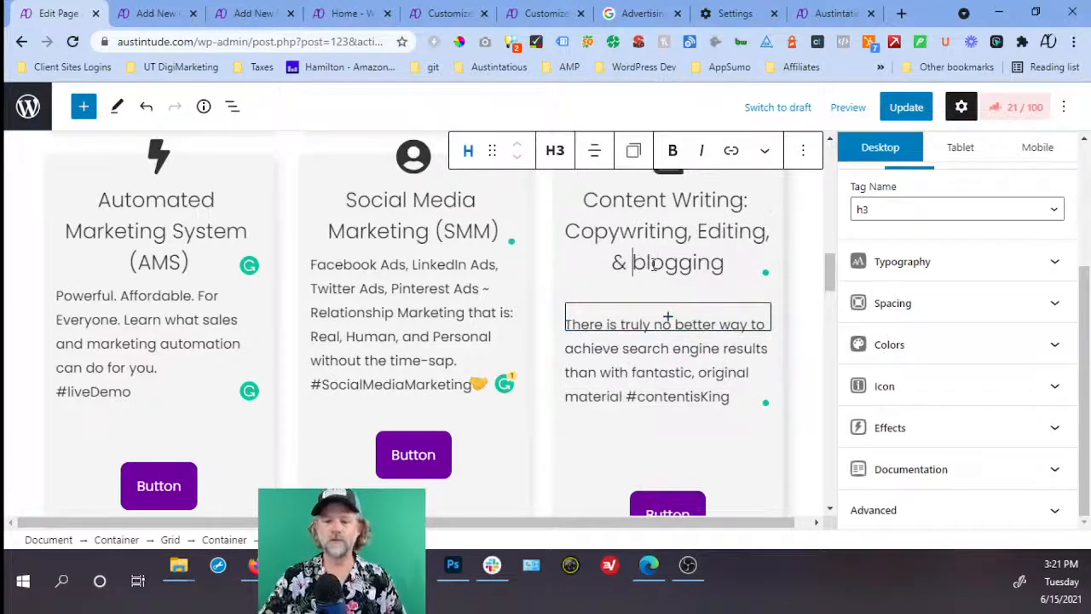
pyautogui.press('Delete')
pyautogui.write('B')
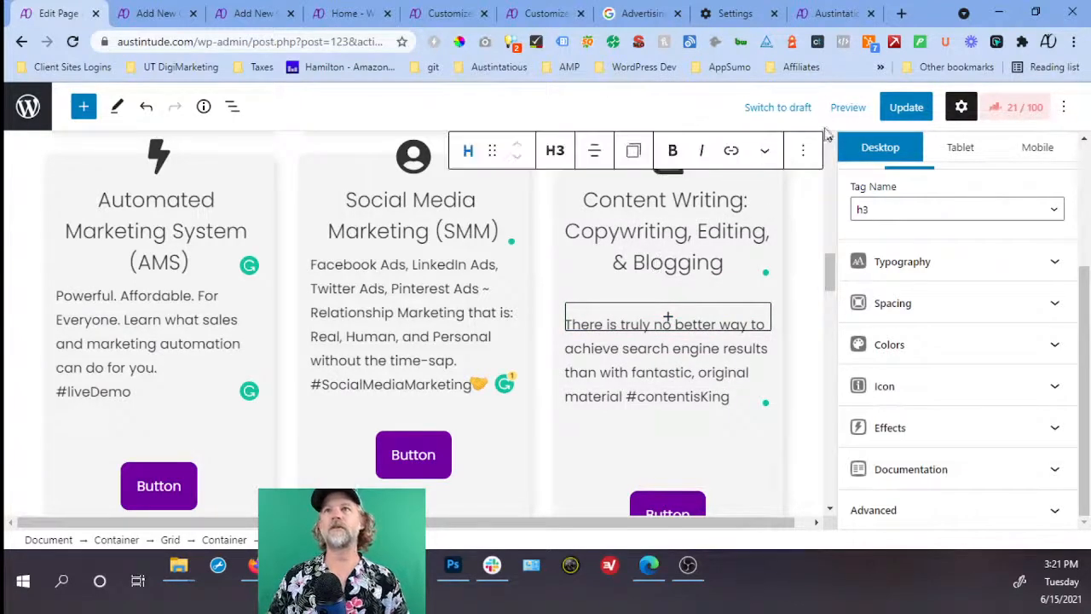
pyautogui.click(901, 115)
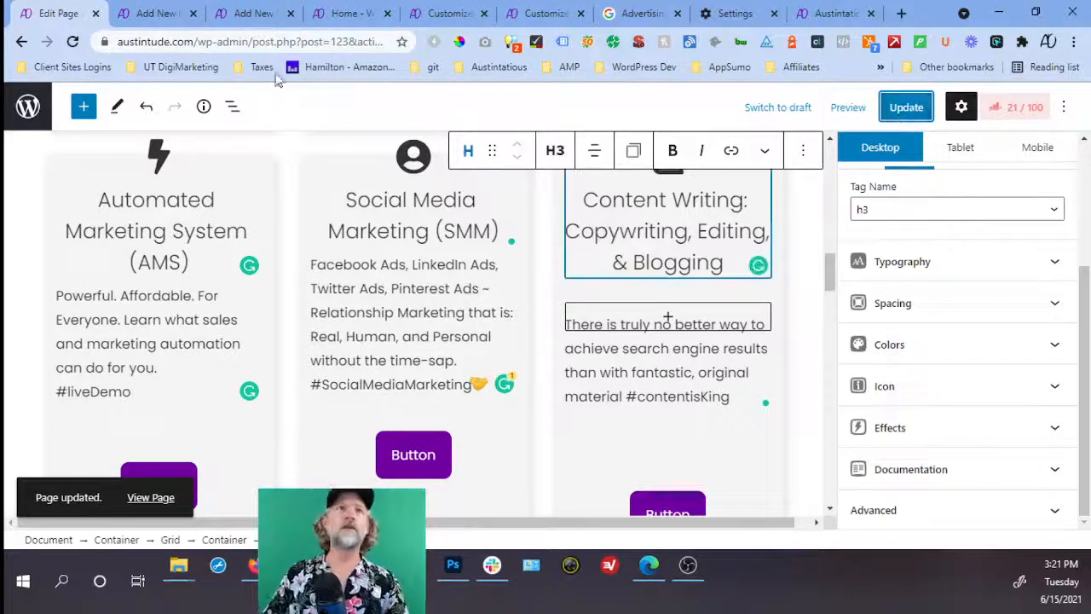
# In the other post with the Website Design card, set the card heading's text transform to Capitalize and update the post.
pyautogui.click(161, 19)
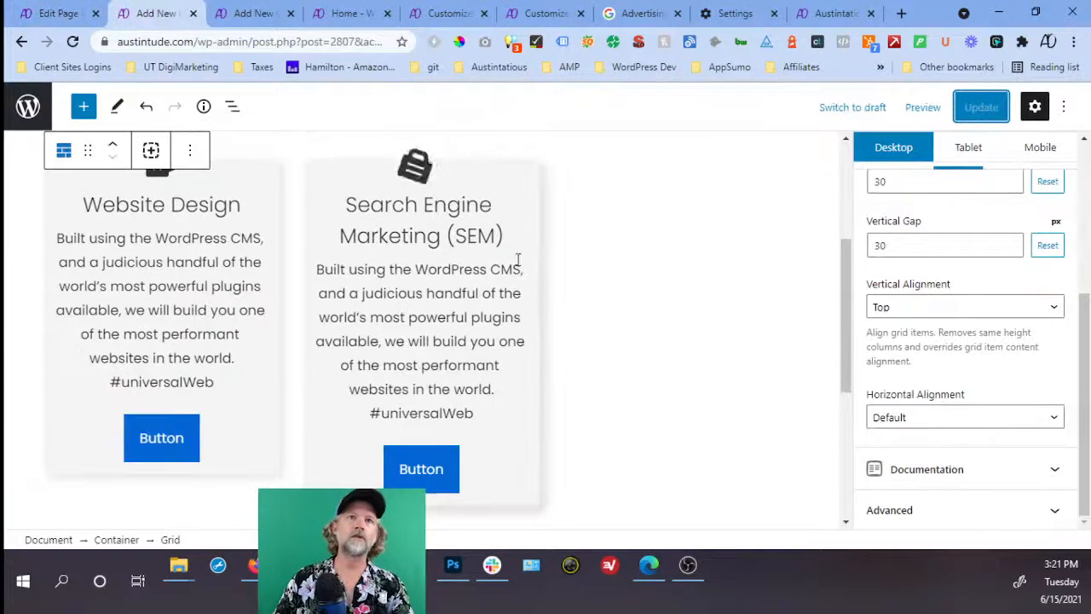
pyautogui.click(470, 237)
pyautogui.click(228, 203)
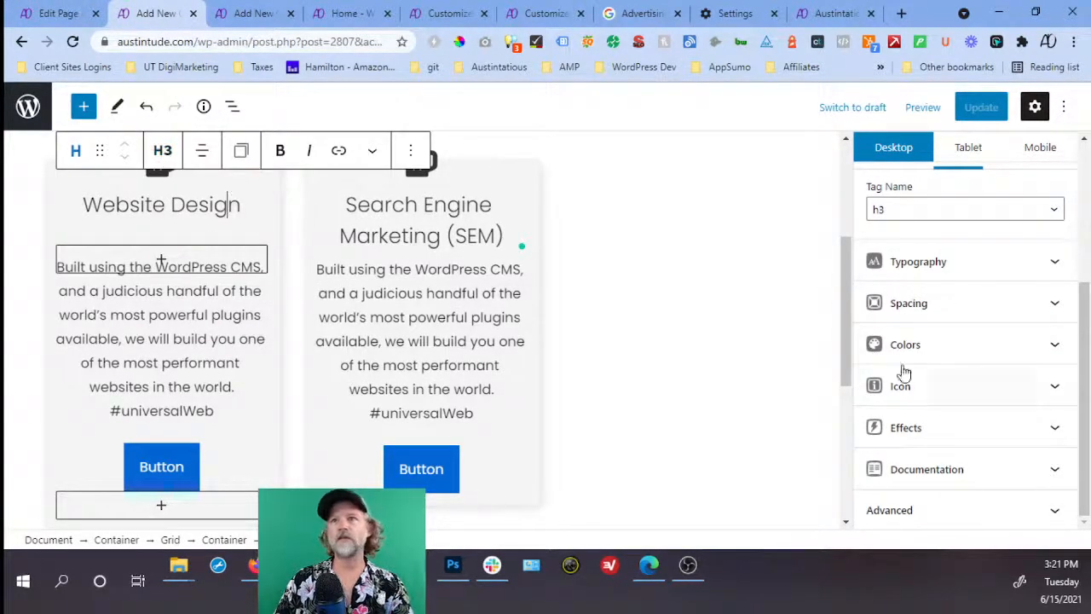
pyautogui.click(964, 264)
pyautogui.click(981, 315)
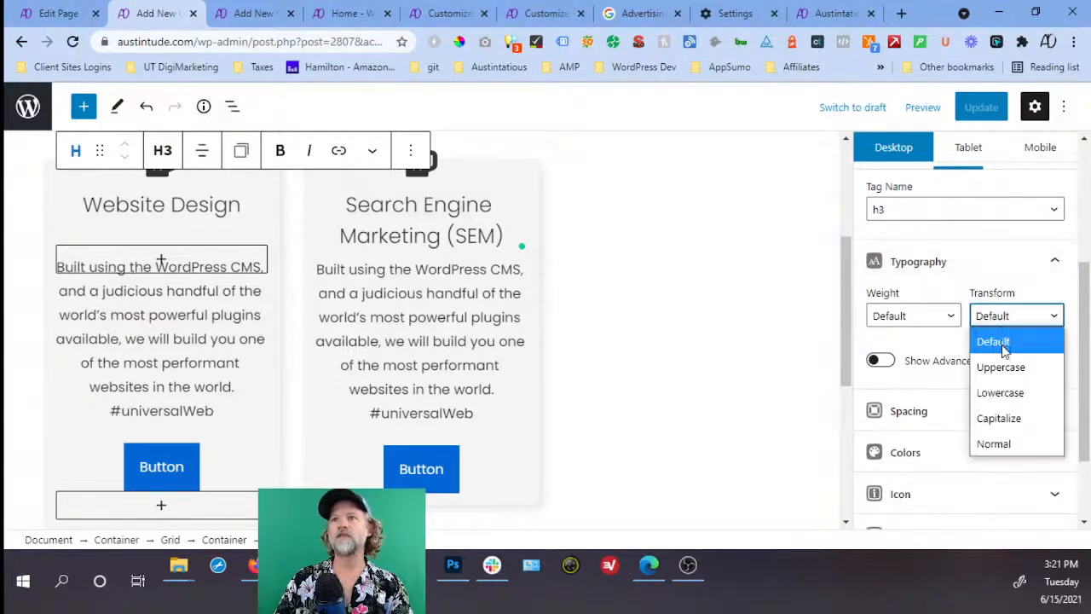
pyautogui.click(998, 418)
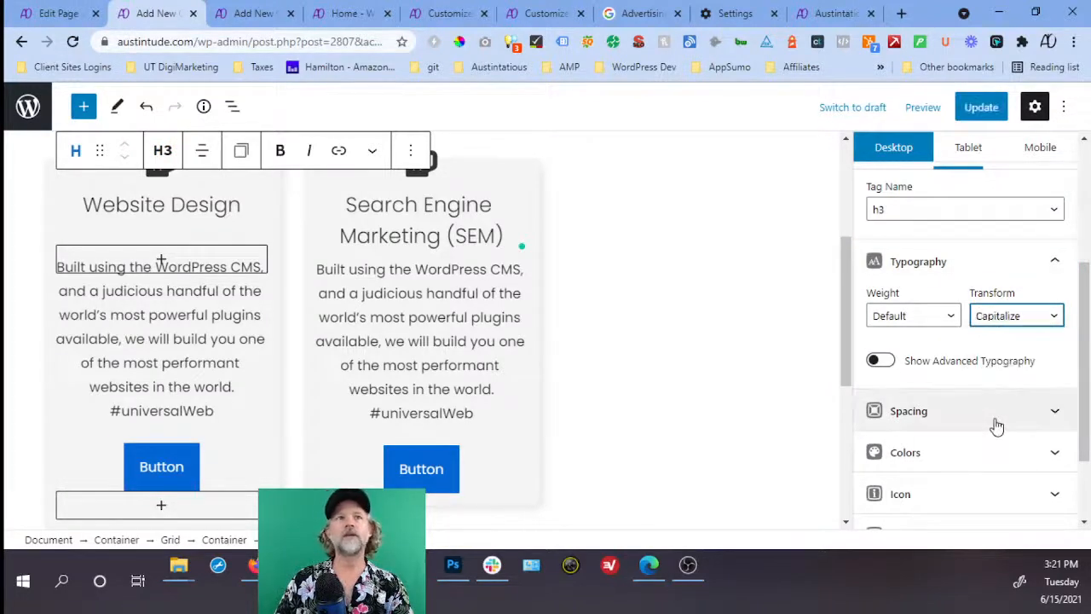
pyautogui.click(981, 109)
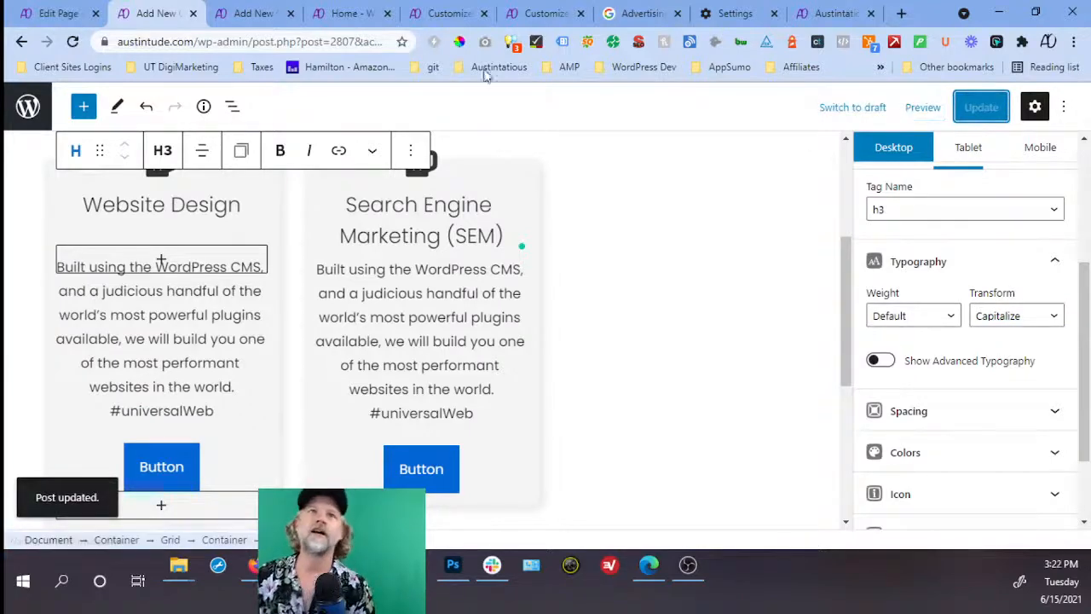
# Return to the home page editor and update the page.
pyautogui.click(65, 21)
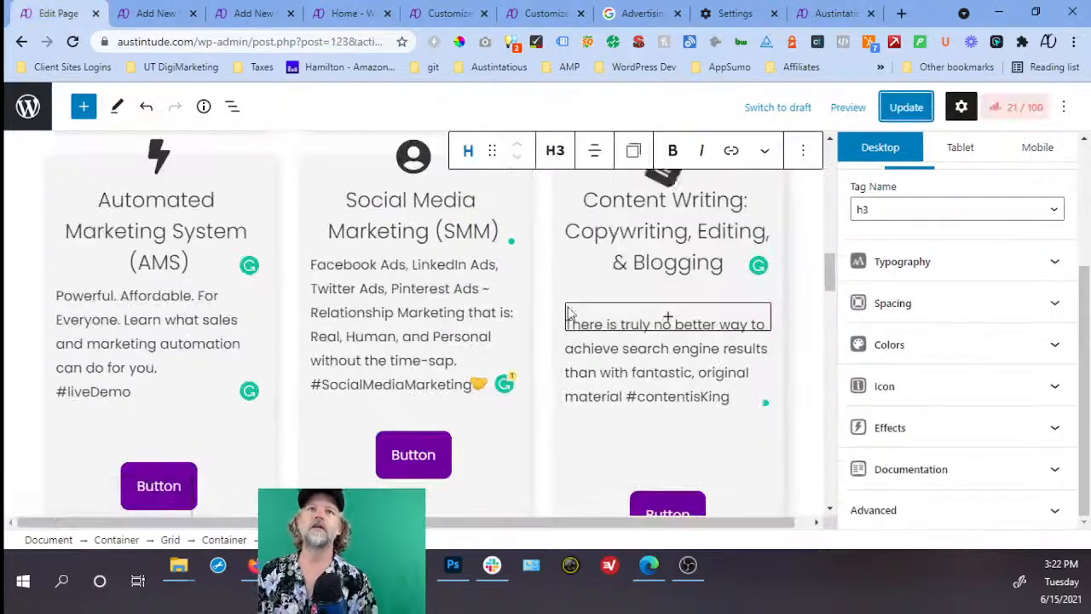
pyautogui.scroll(6, 563, 354)
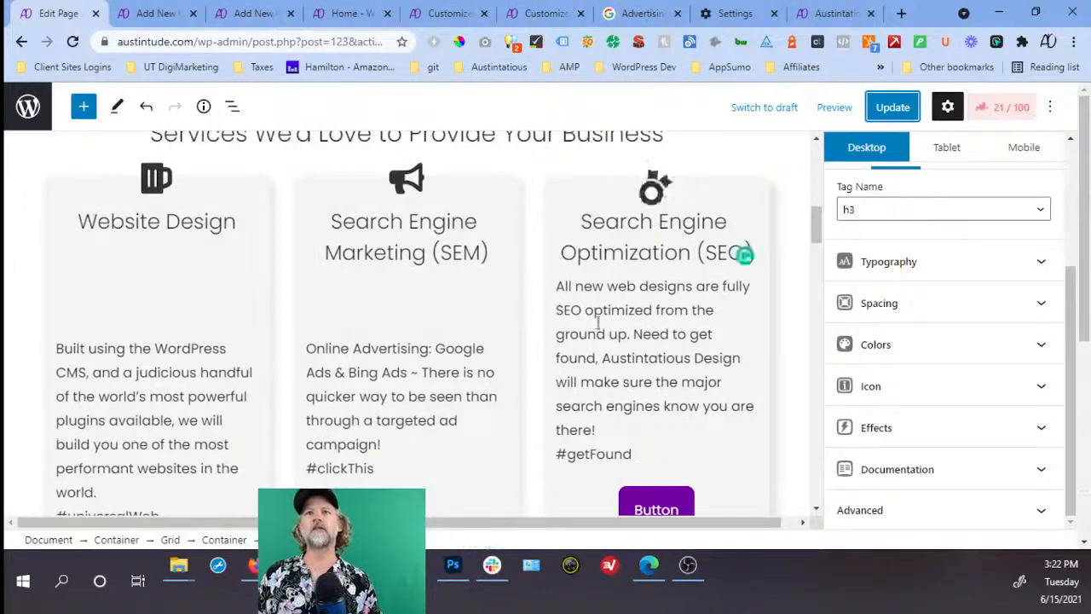
pyautogui.click(884, 109)
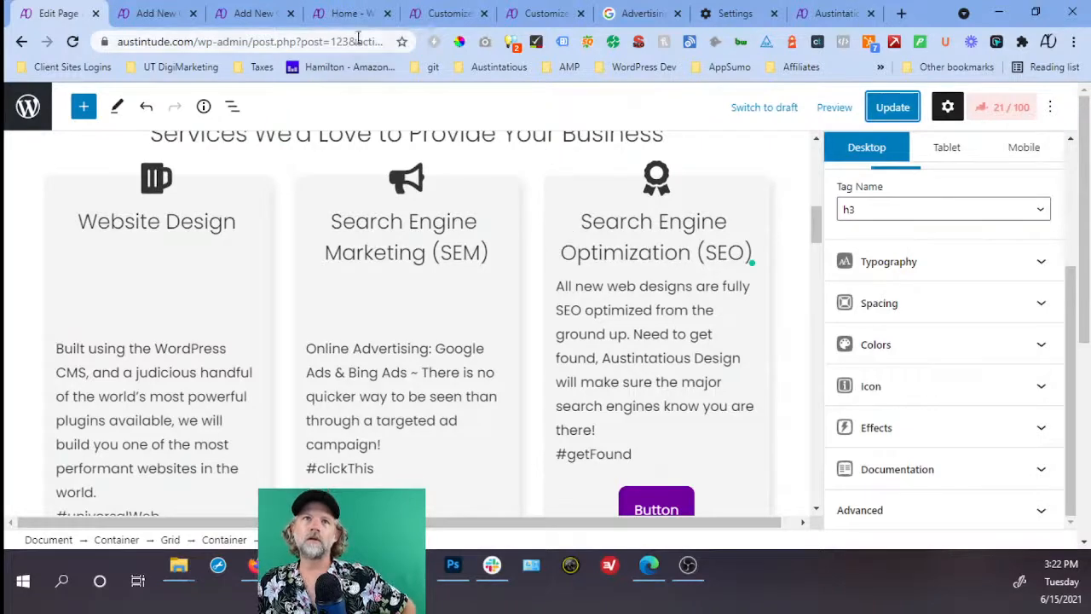
# Clear the last hour of browsing history, cookies and cached images and files in the Chrome settings.
pyautogui.click(739, 24)
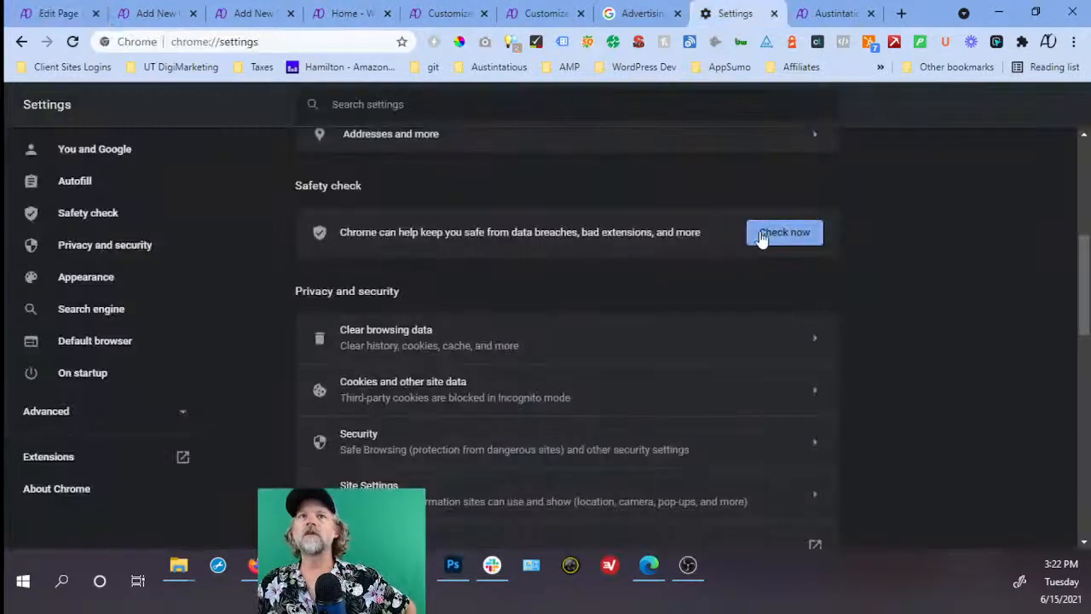
pyautogui.hotkey('ctrl', 'shift', 'Delete')
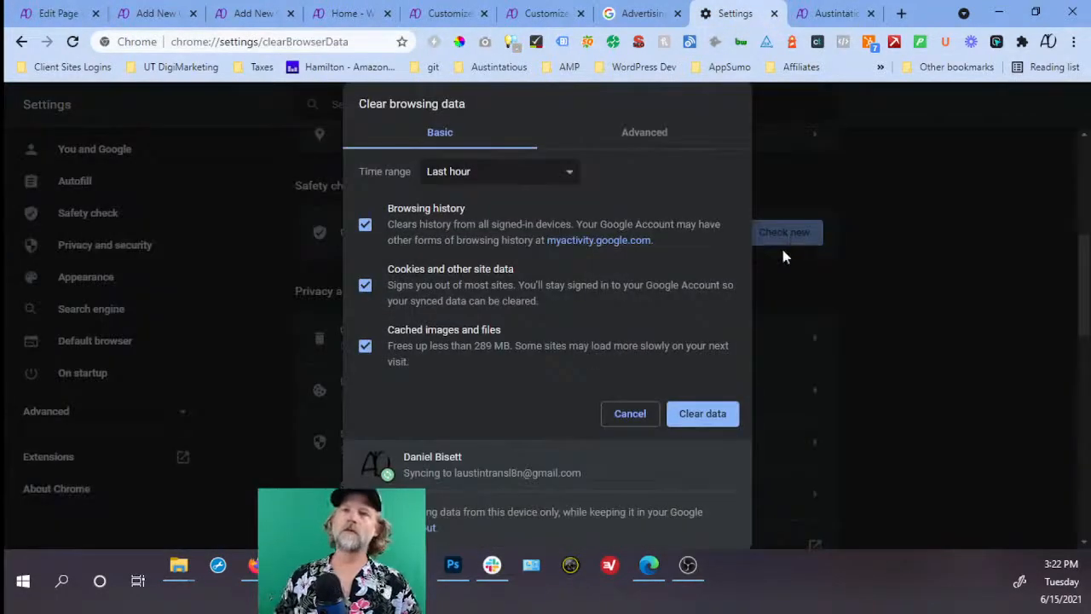
pyautogui.click(727, 414)
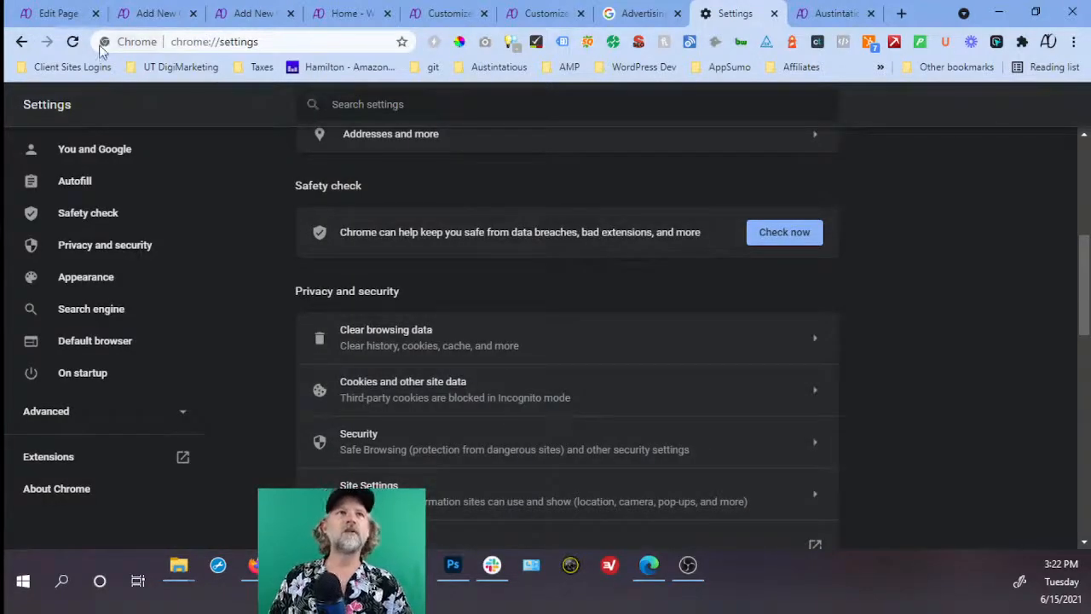
# Reload the live austintude.com home page and compare its service cards and buttons with those on austintatiousdesign.co.
pyautogui.click(320, 16)
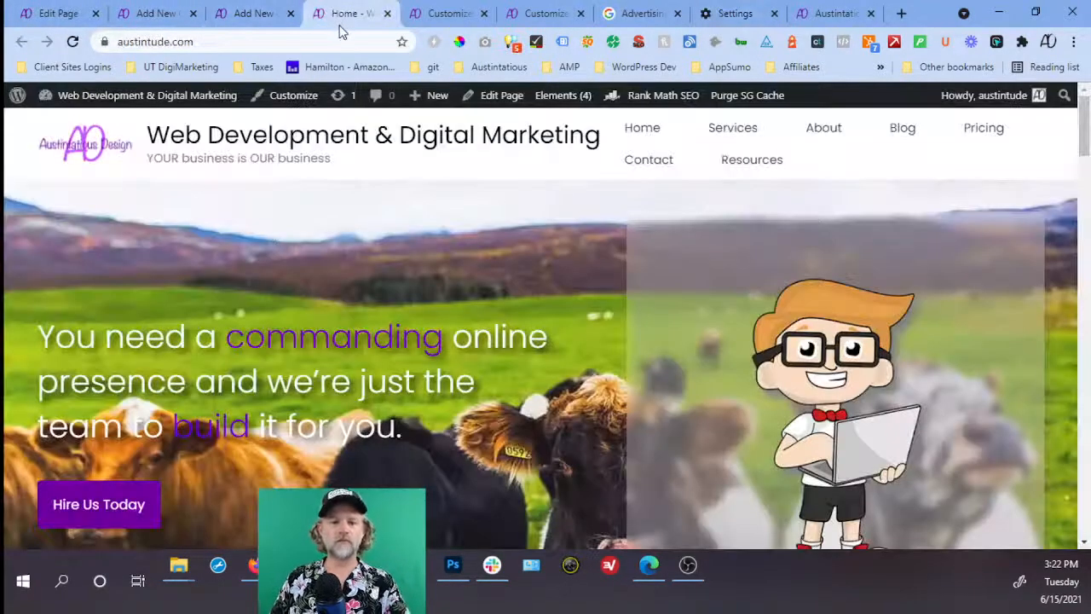
pyautogui.press('F5')
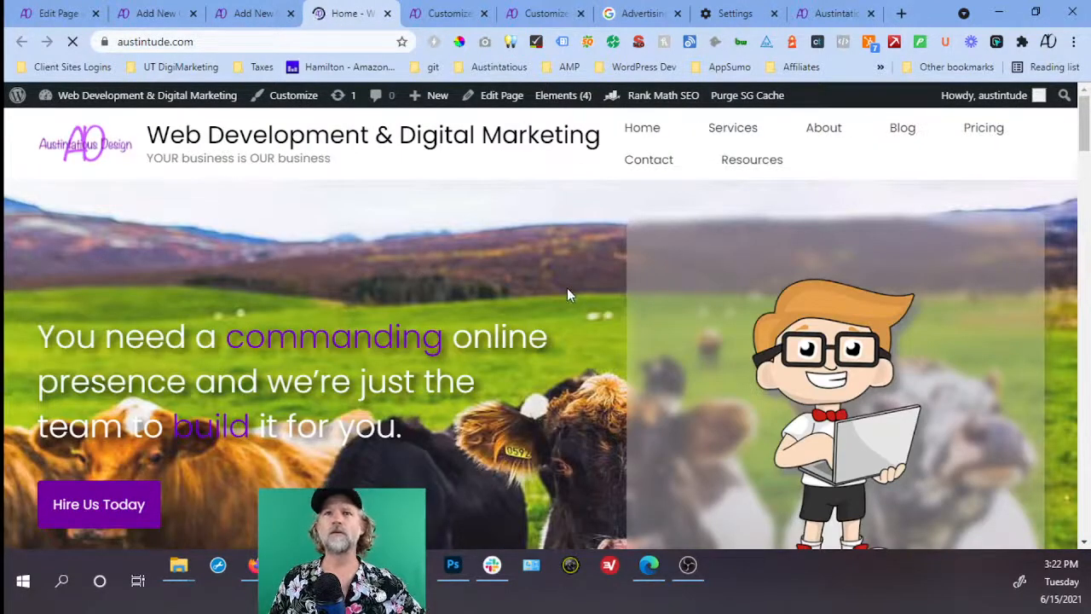
pyautogui.scroll(-4, 567, 287)
pyautogui.scroll(-3, 566, 287)
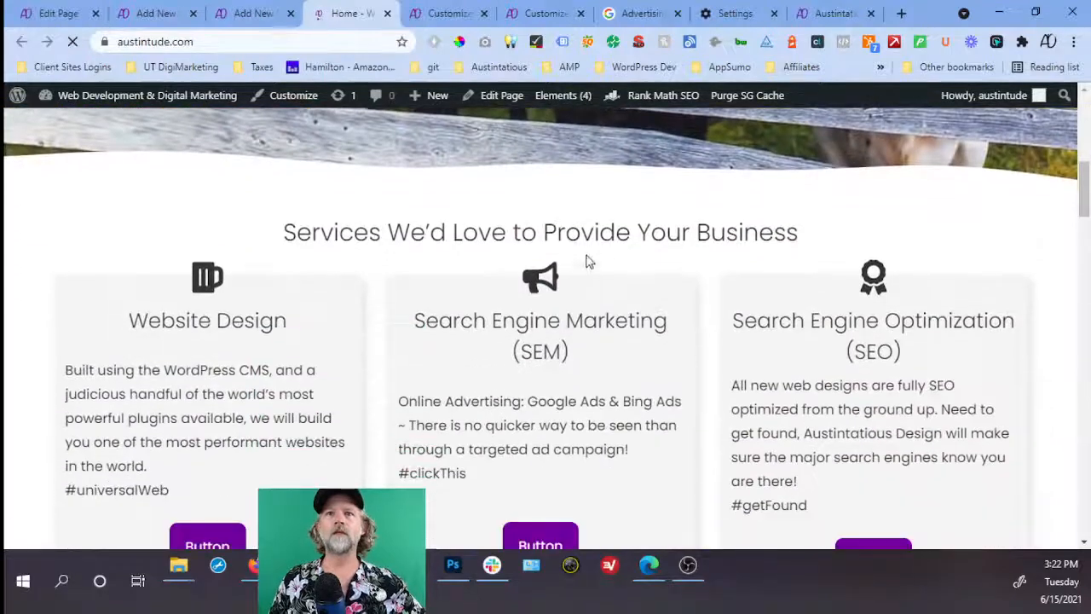
pyautogui.scroll(-4, 697, 231)
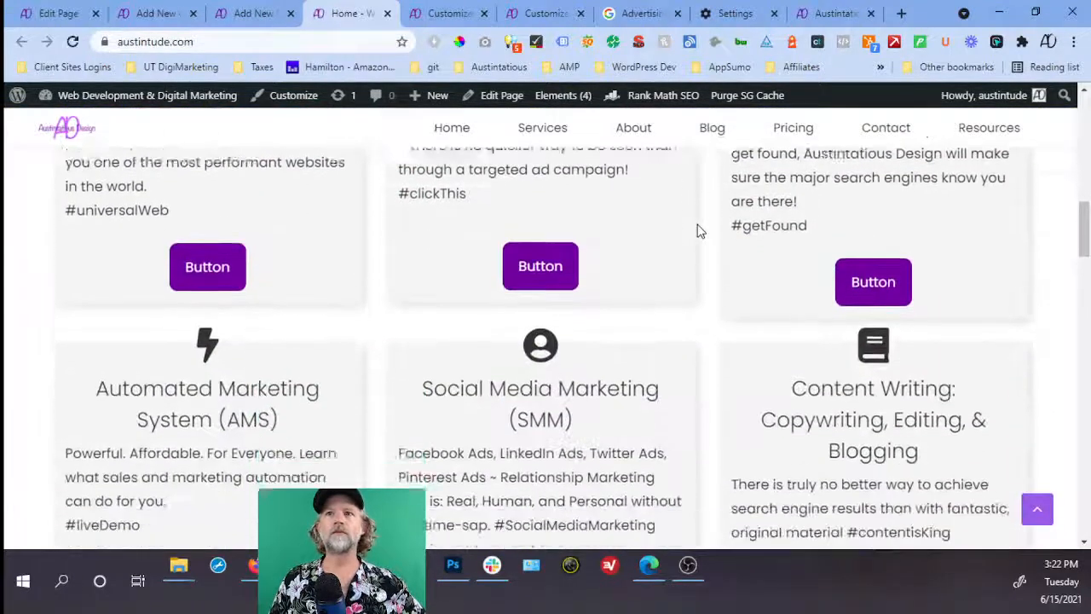
pyautogui.scroll(-1, 665, 243)
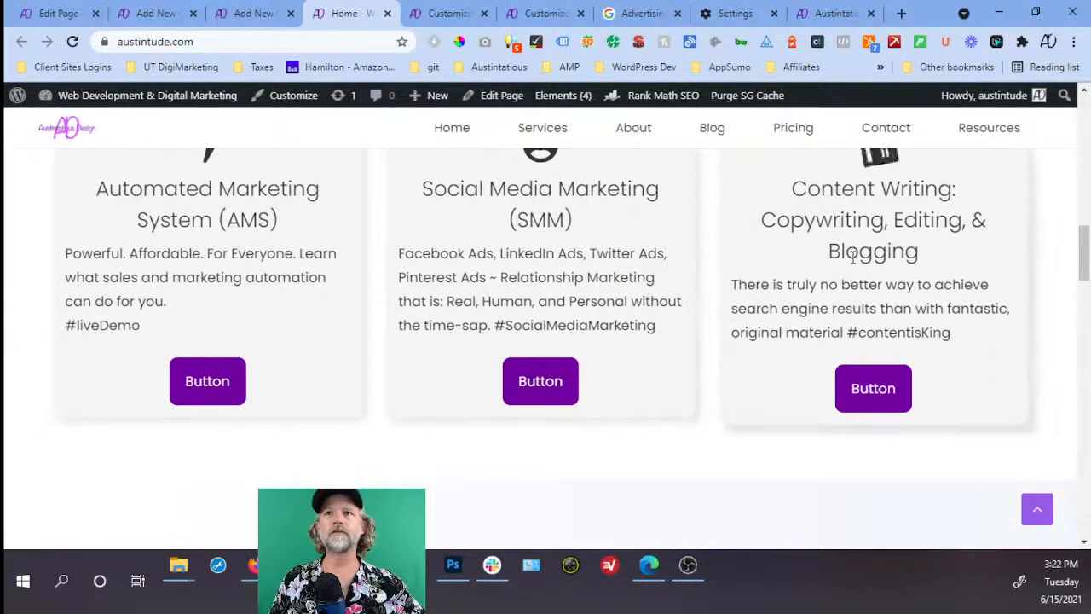
pyautogui.scroll(2, 861, 258)
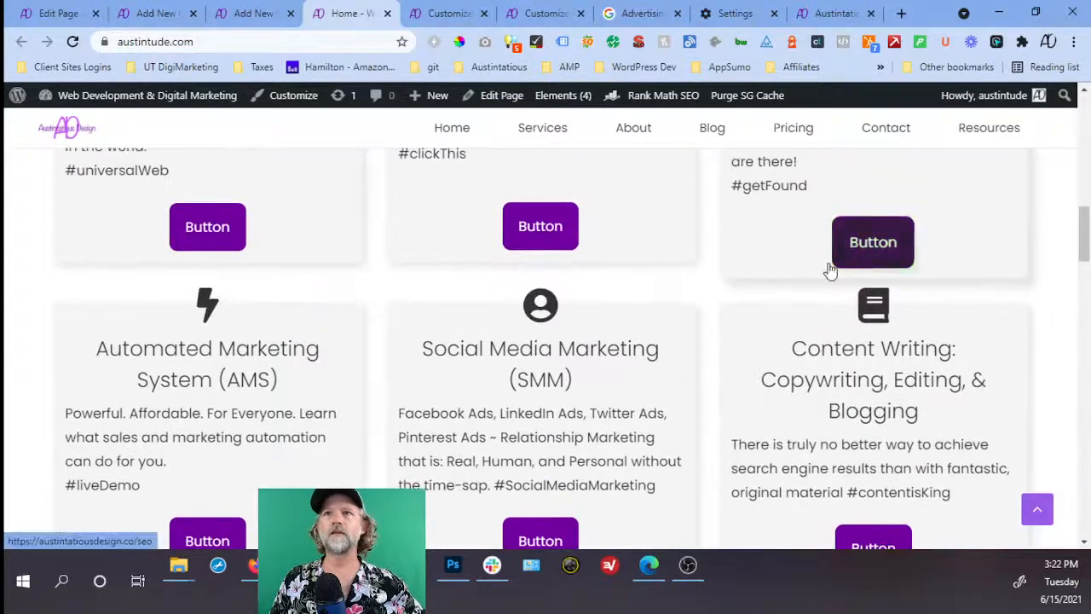
pyautogui.scroll(-2, 779, 254)
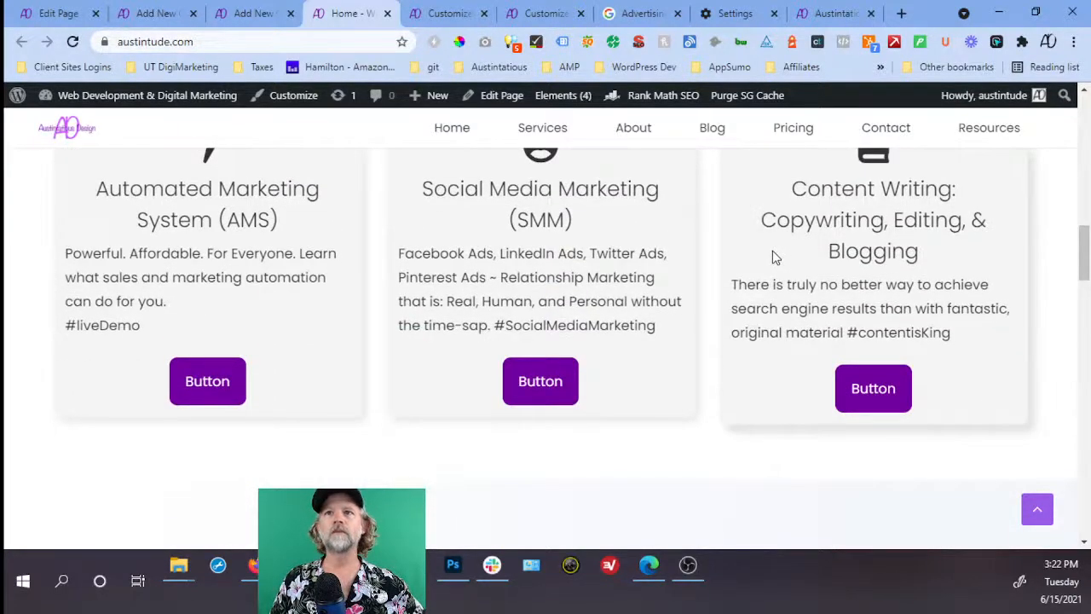
pyautogui.scroll(5, 761, 260)
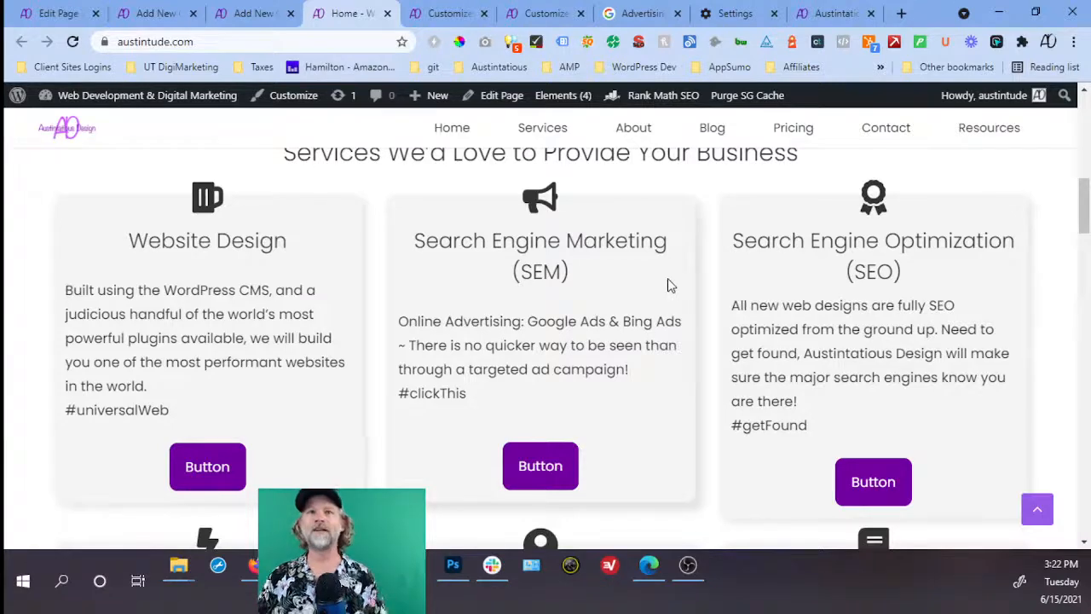
pyautogui.click(833, 13)
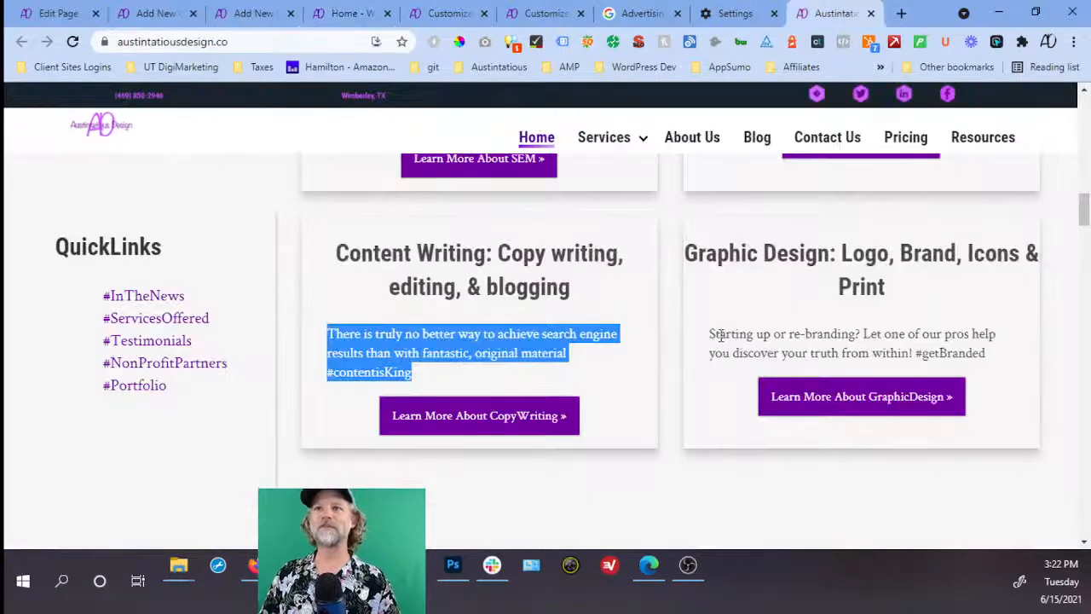
pyautogui.scroll(6, 723, 335)
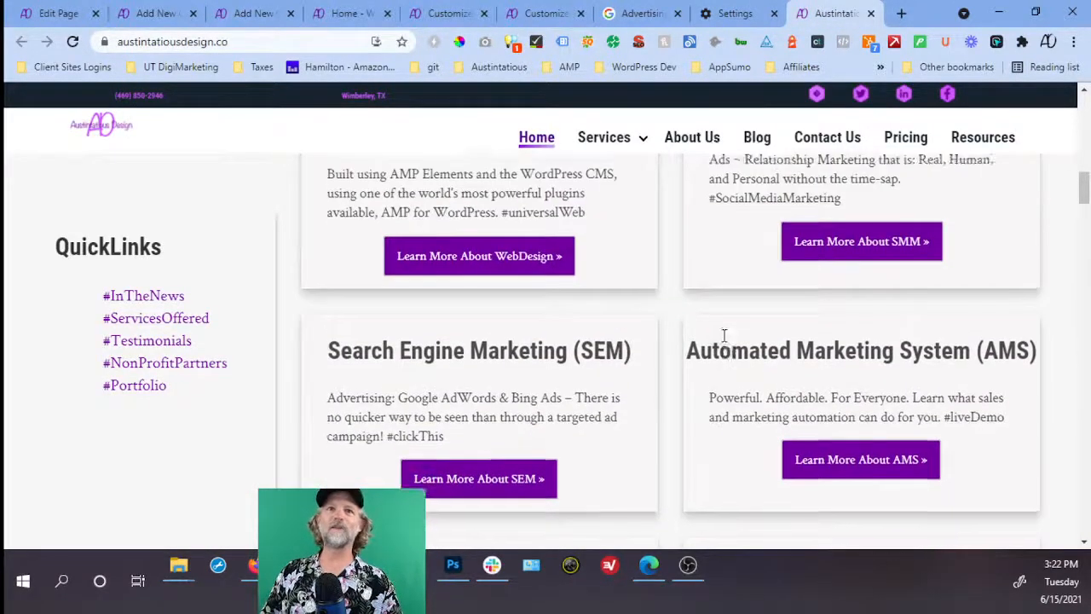
pyautogui.scroll(3, 723, 335)
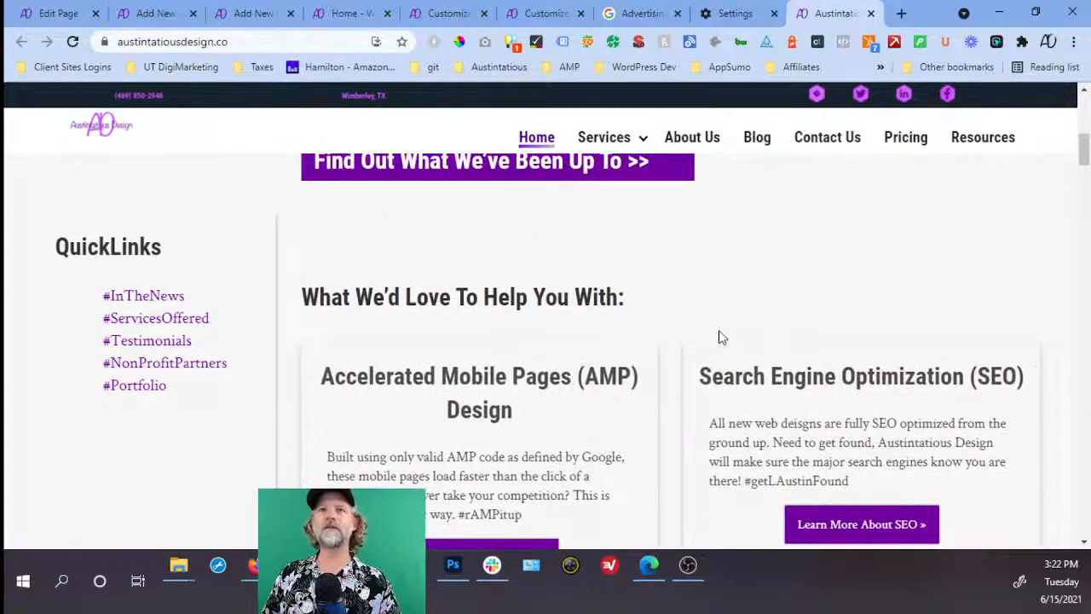
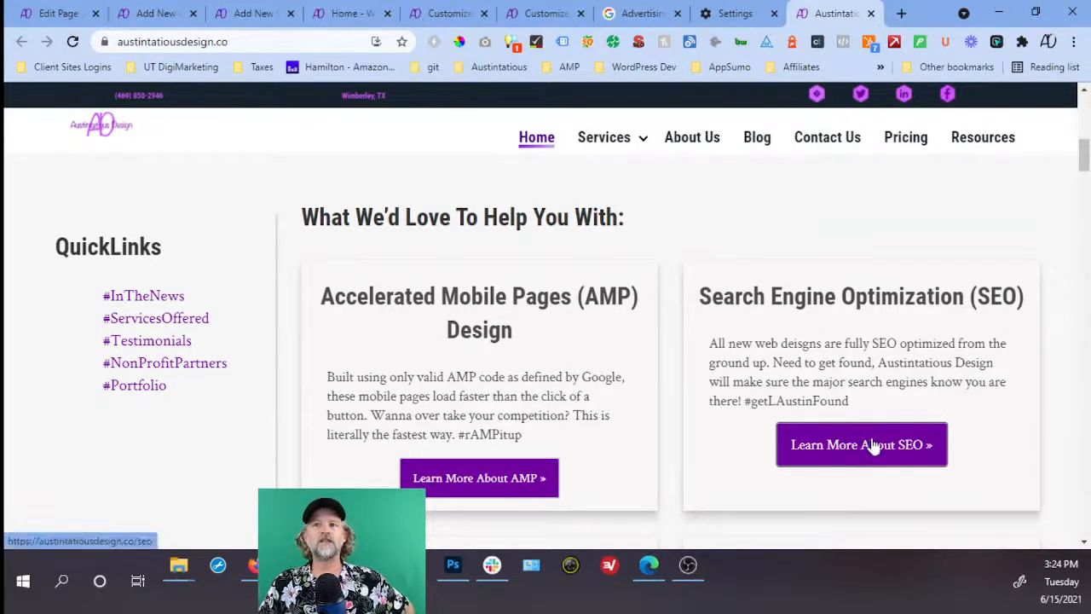
# In the home page editor, label the Website Design card's button "WebDev ~ Learn More".
pyautogui.click(38, 14)
pyautogui.scroll(-2, 472, 263)
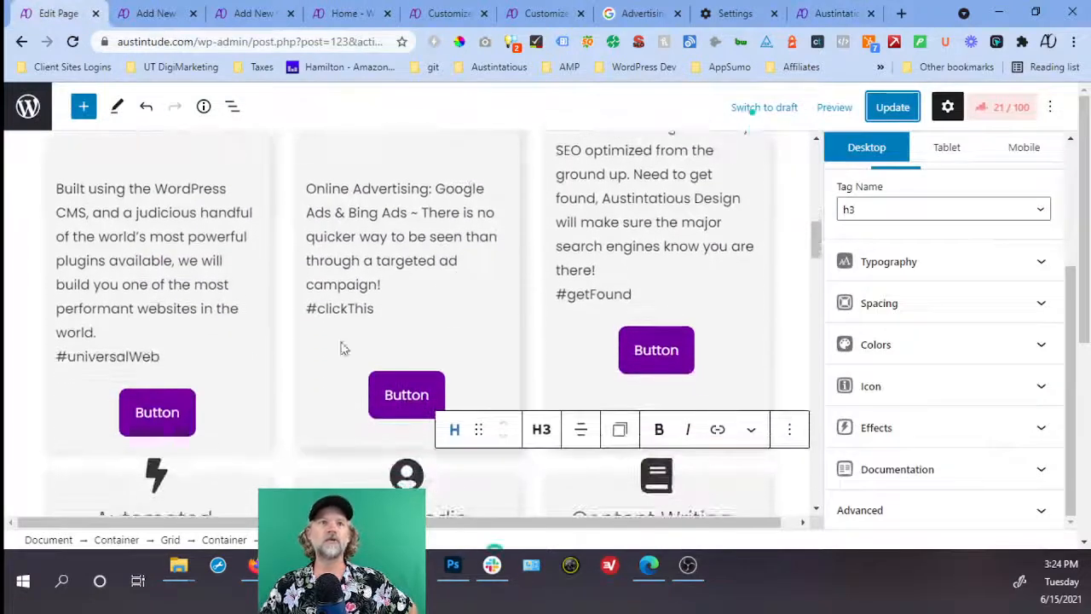
pyautogui.doubleClick(153, 410)
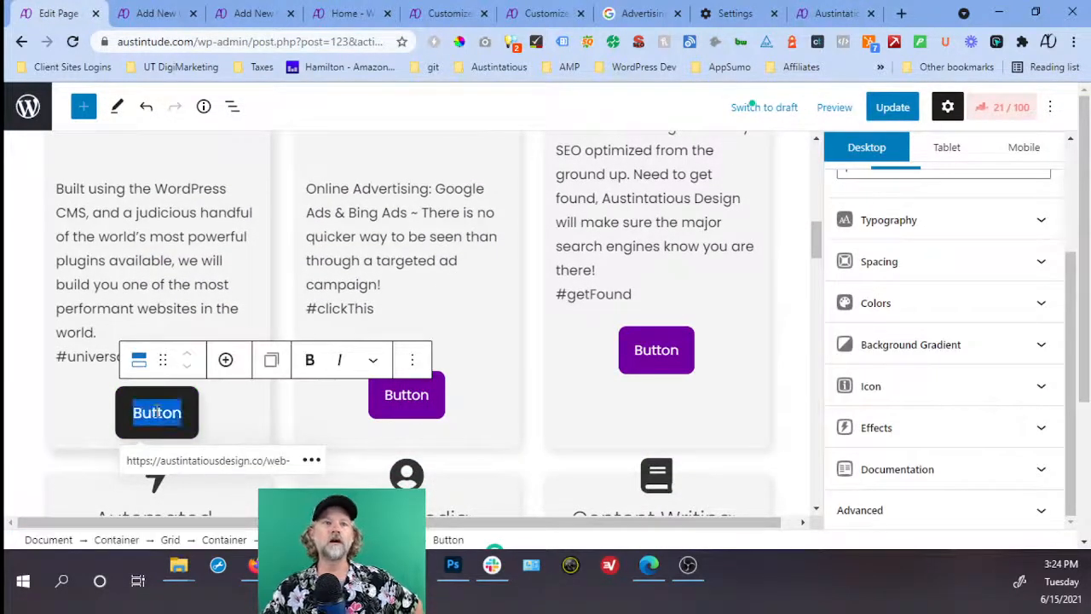
pyautogui.write('Web')
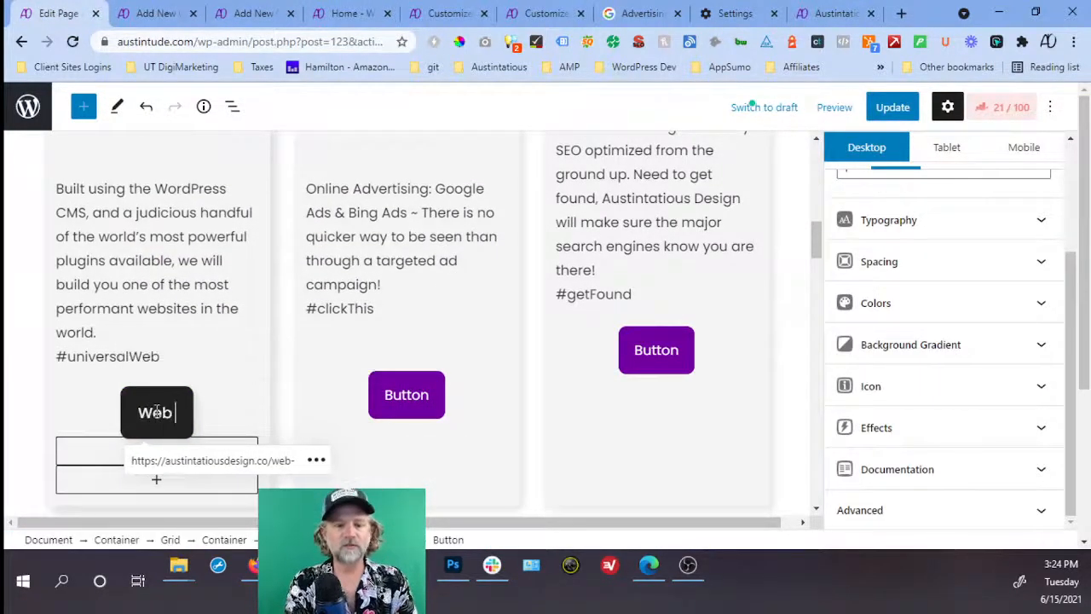
pyautogui.write('Dev')
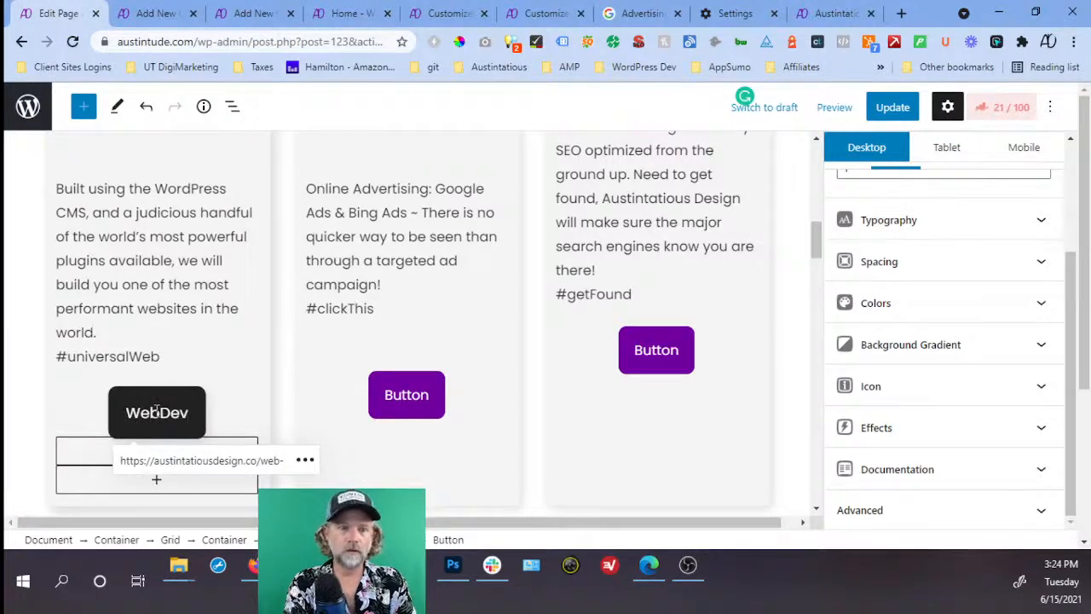
pyautogui.write(' L')
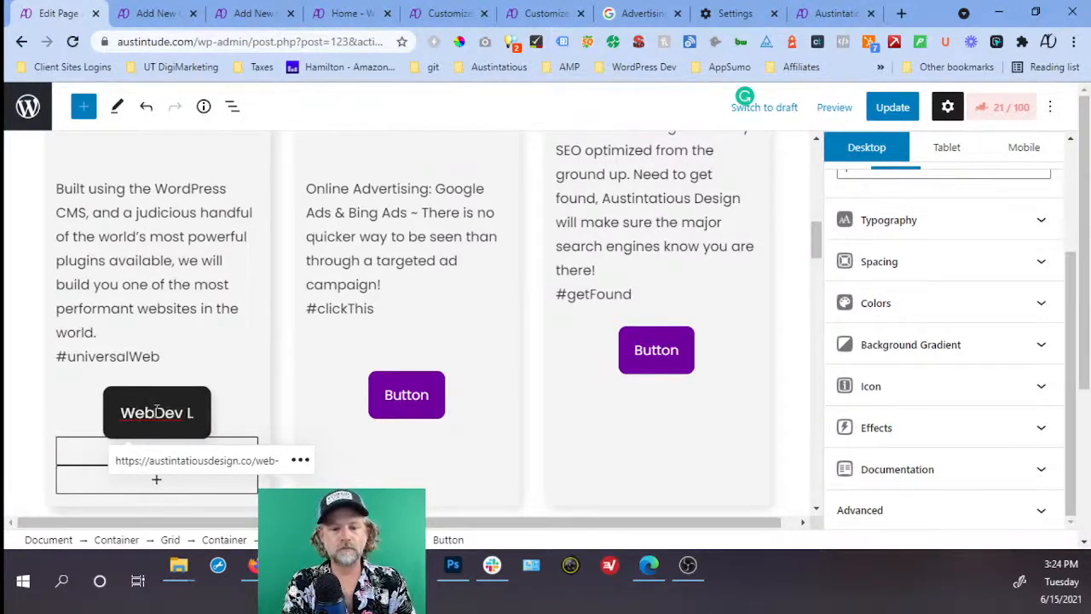
pyautogui.press('BackSpace')
pyautogui.write('~ Learn ')
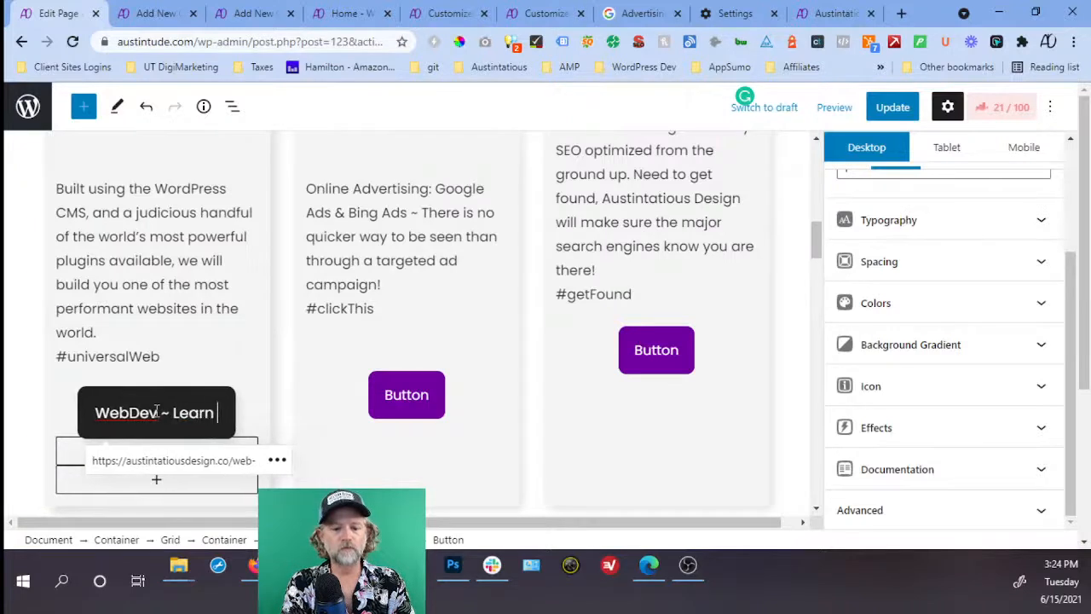
pyautogui.write('More')
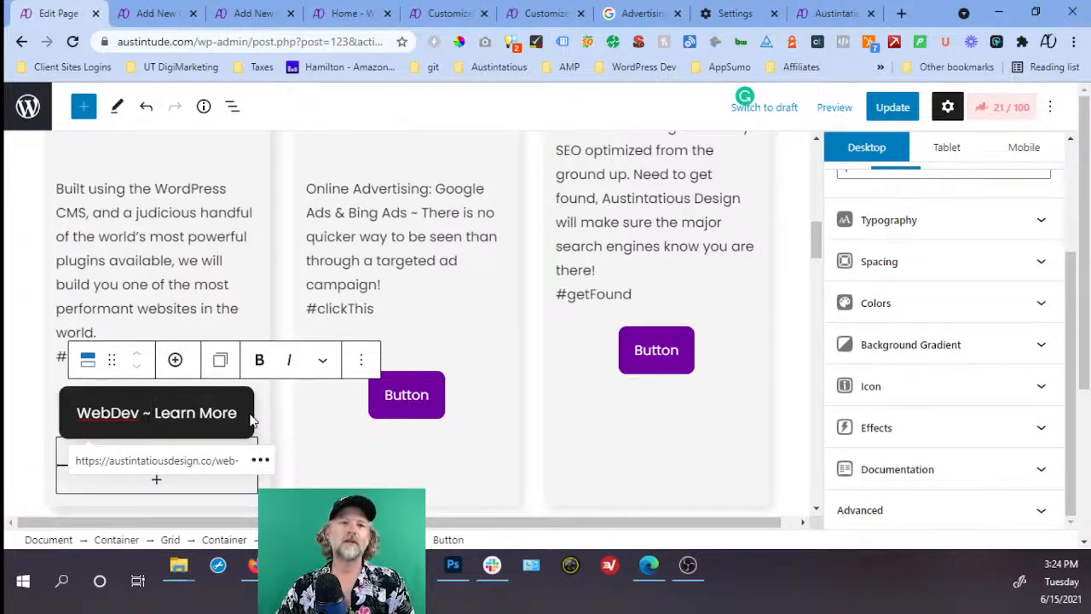
# Reword the Website Design card's button label to "Learn More ~ WebDev".
pyautogui.press('BackSpace')
pyautogui.press('BackSpace')
pyautogui.press('BackSpace')
pyautogui.press('BackSpace')
pyautogui.press('BackSpace')
pyautogui.press('BackSpace')
pyautogui.press('BackSpace')
pyautogui.press('BackSpace')
pyautogui.press('BackSpace')
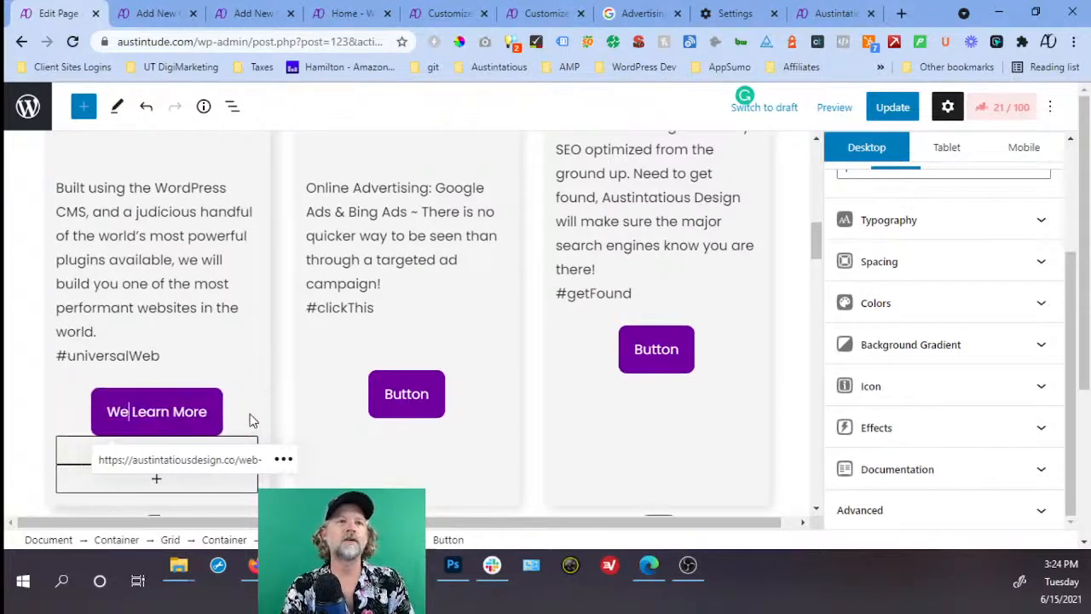
pyautogui.press('BackSpace')
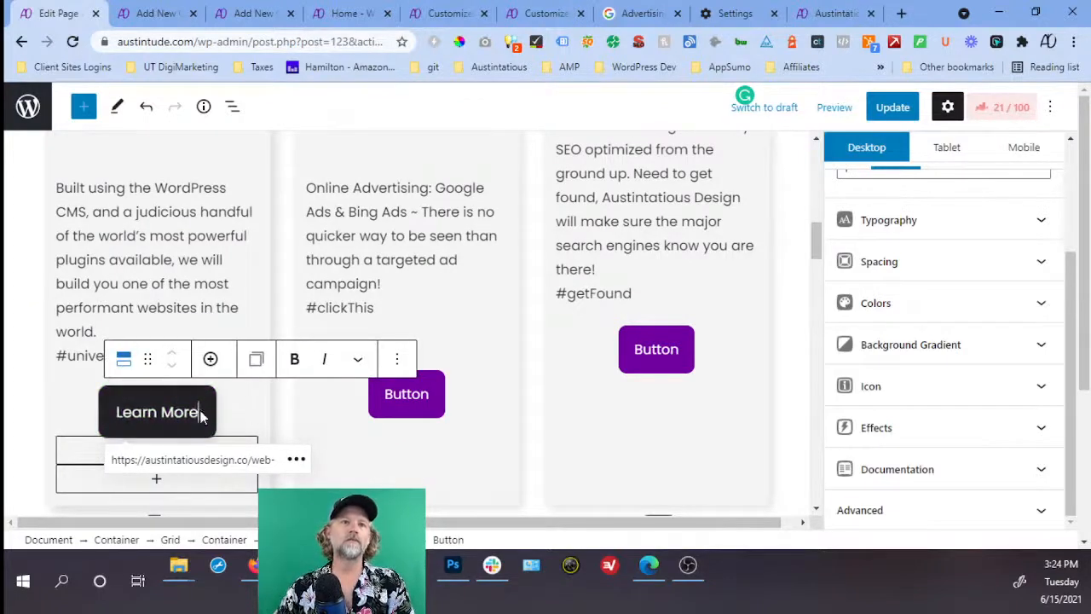
pyautogui.press('End')
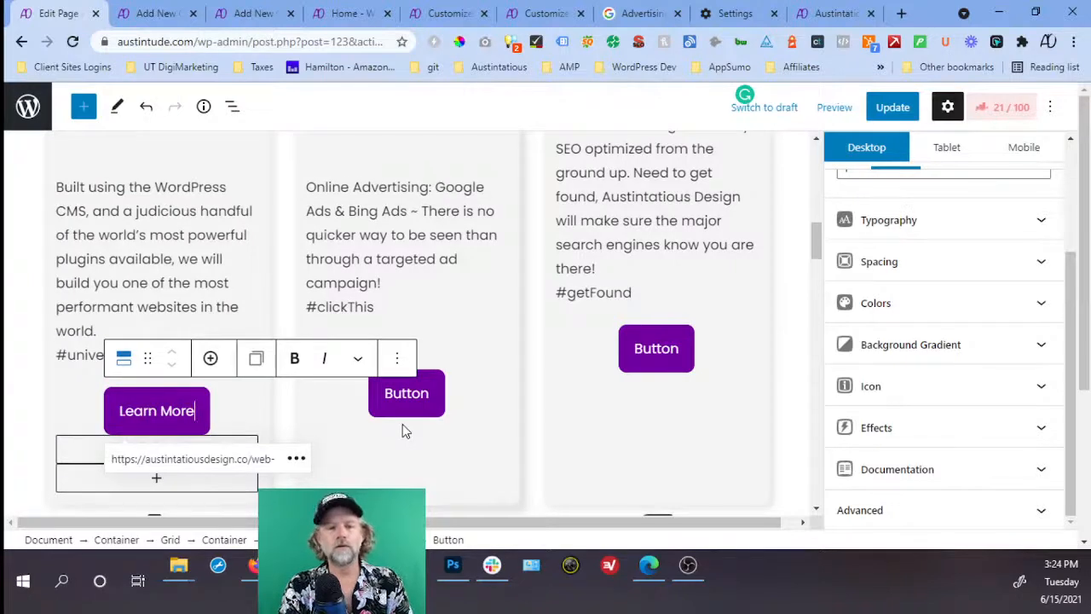
pyautogui.write('-')
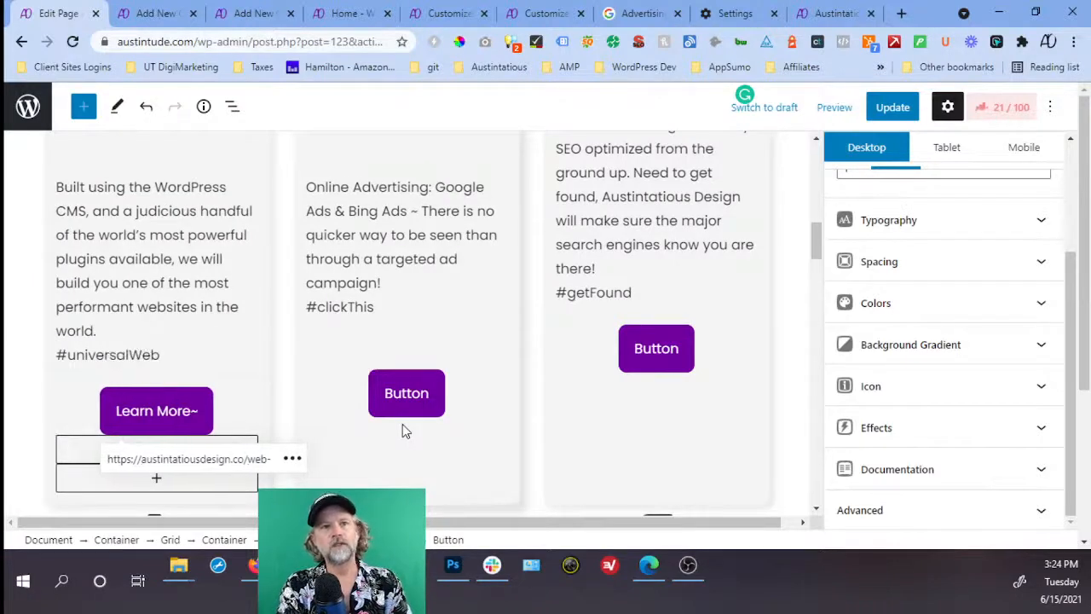
pyautogui.press('Left')
pyautogui.write('~')
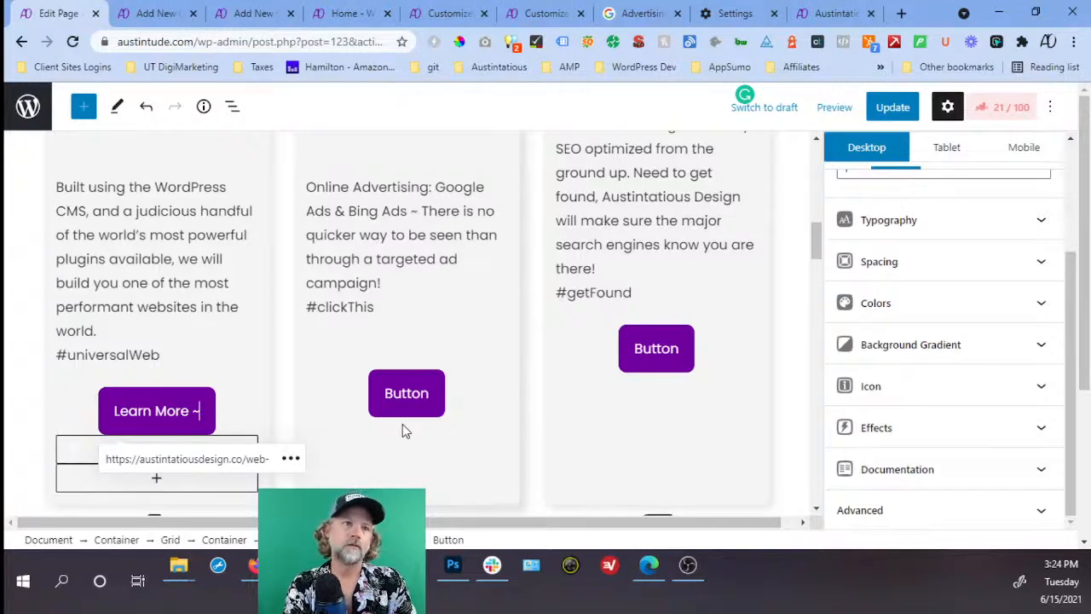
pyautogui.write(' WebDev')
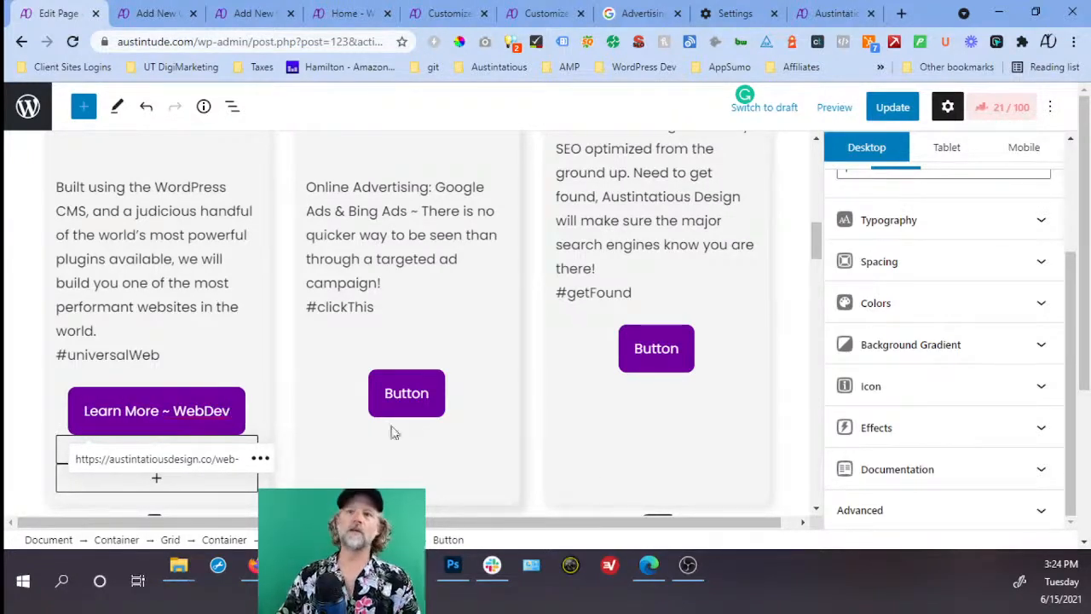
# Add the general right-pointing chevron icon to the WebDev button and set its icon location to Right.
pyautogui.click(913, 390)
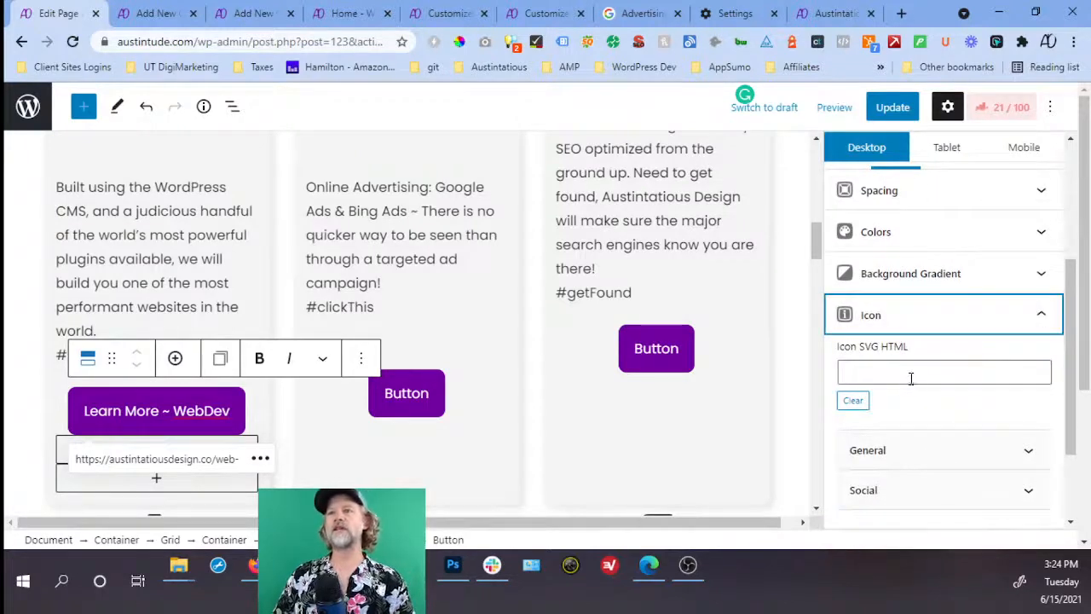
pyautogui.click(908, 450)
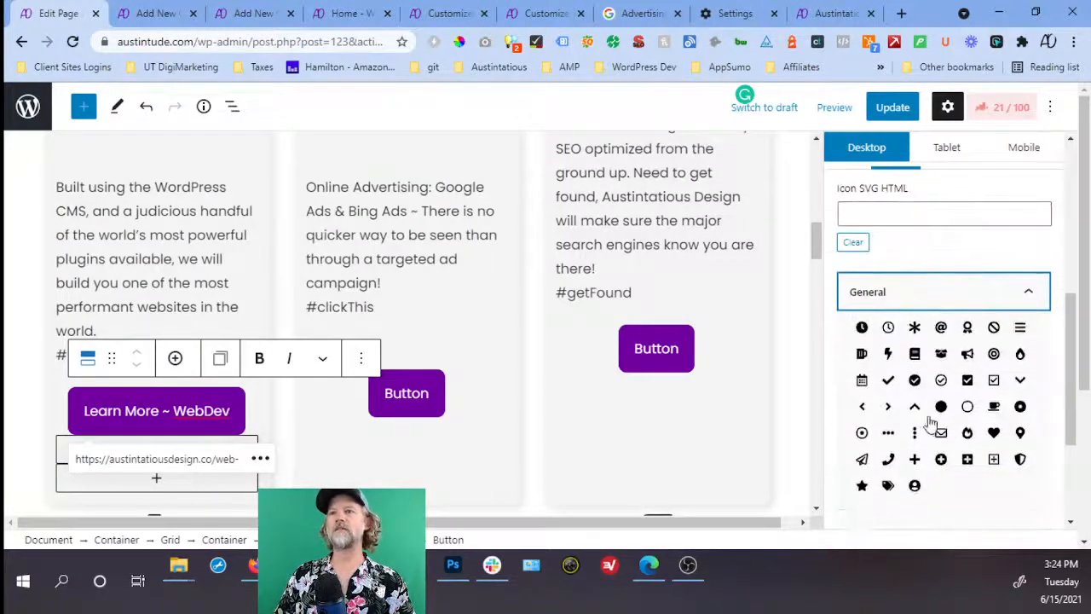
pyautogui.click(888, 410)
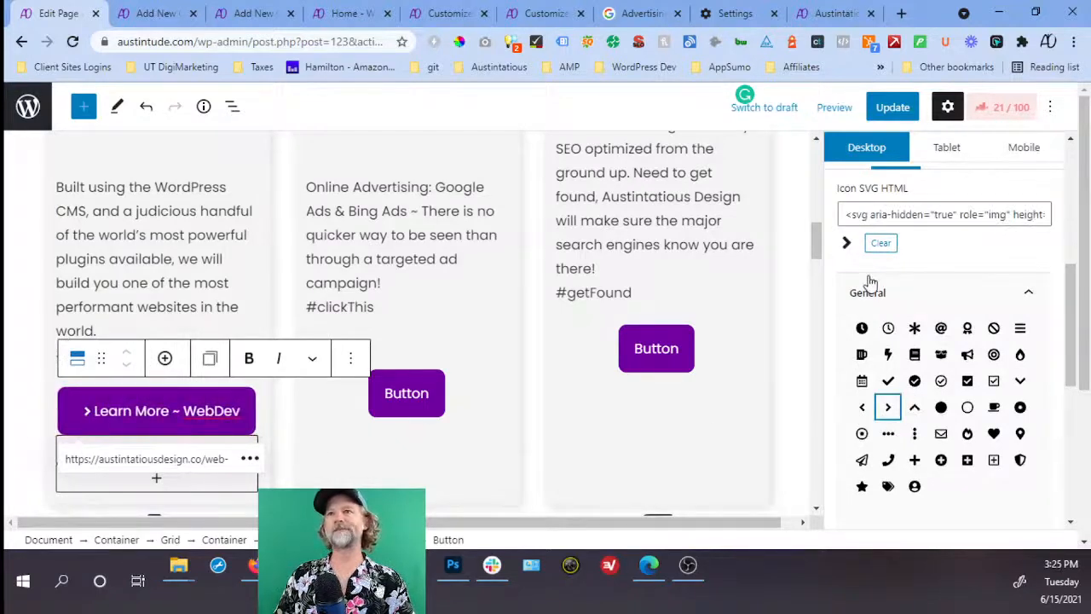
pyautogui.scroll(-3, 868, 282)
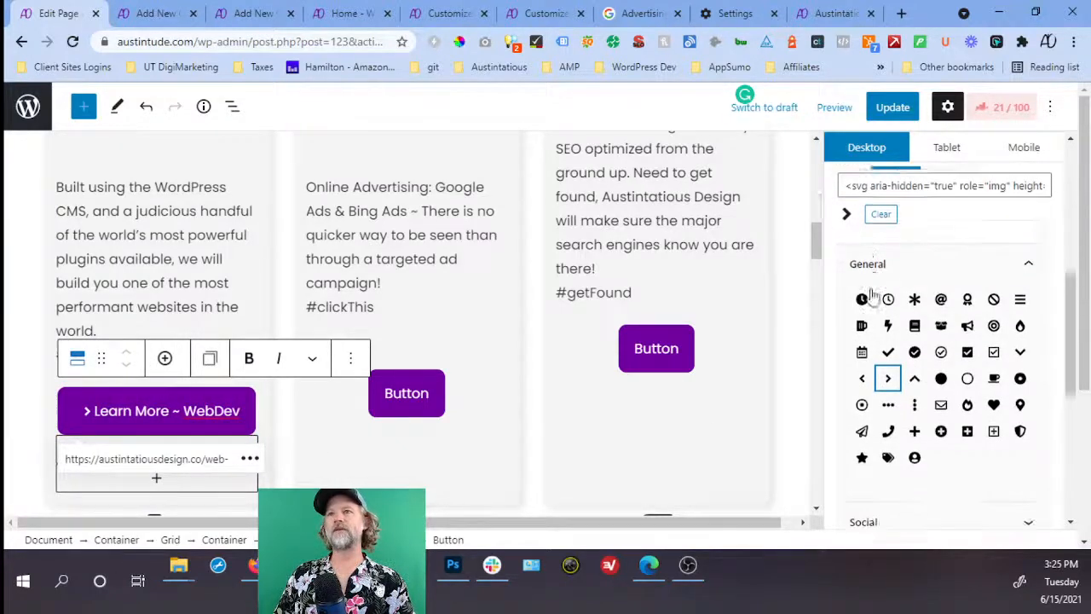
pyautogui.click(890, 383)
pyautogui.click(892, 431)
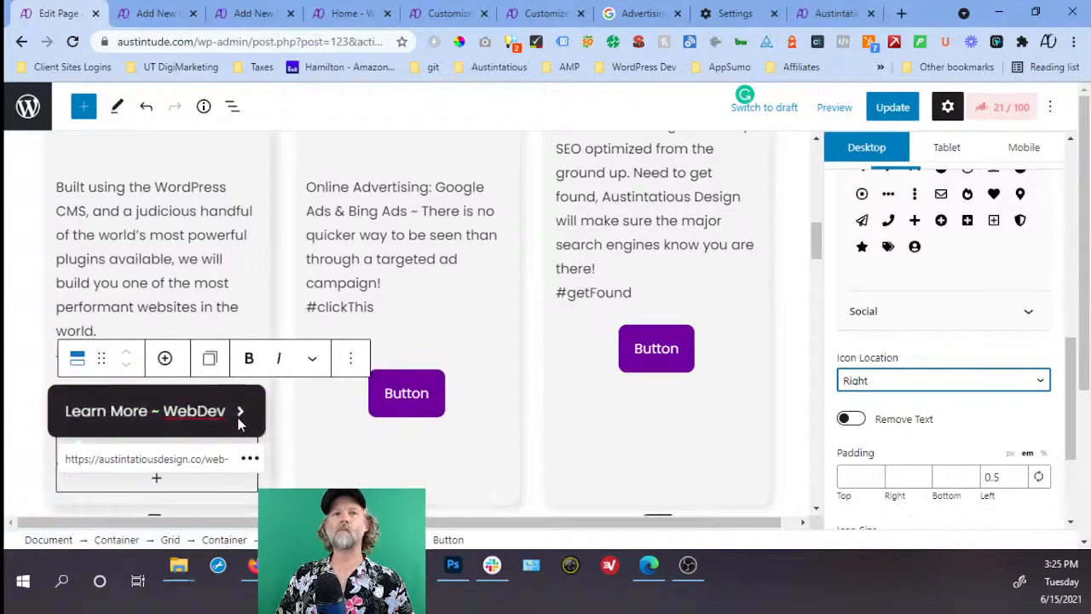
pyautogui.click(210, 358)
# Label the Search Engine Marketing card's button "Learn More ~ SEM".
pyautogui.click(409, 393)
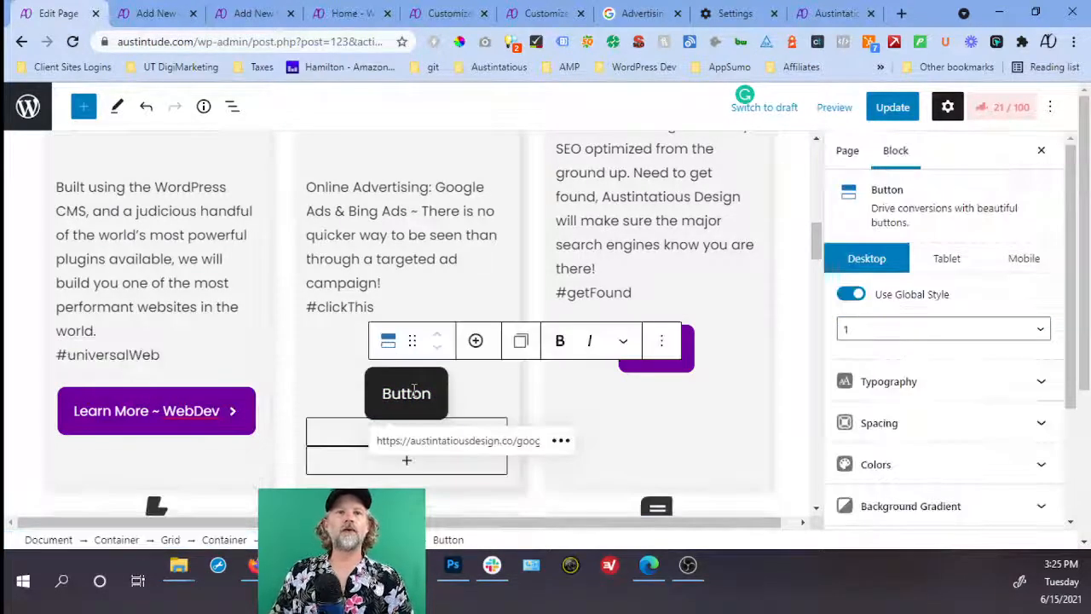
pyautogui.doubleClick(414, 391)
pyautogui.write('LE')
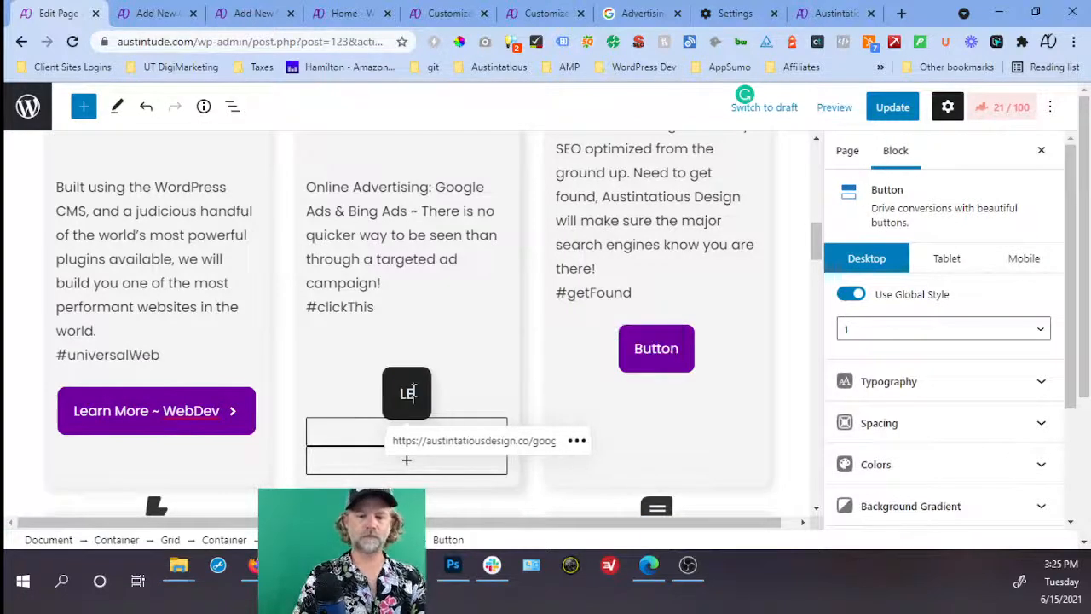
pyautogui.press('BackSpace')
pyautogui.write('earn More')
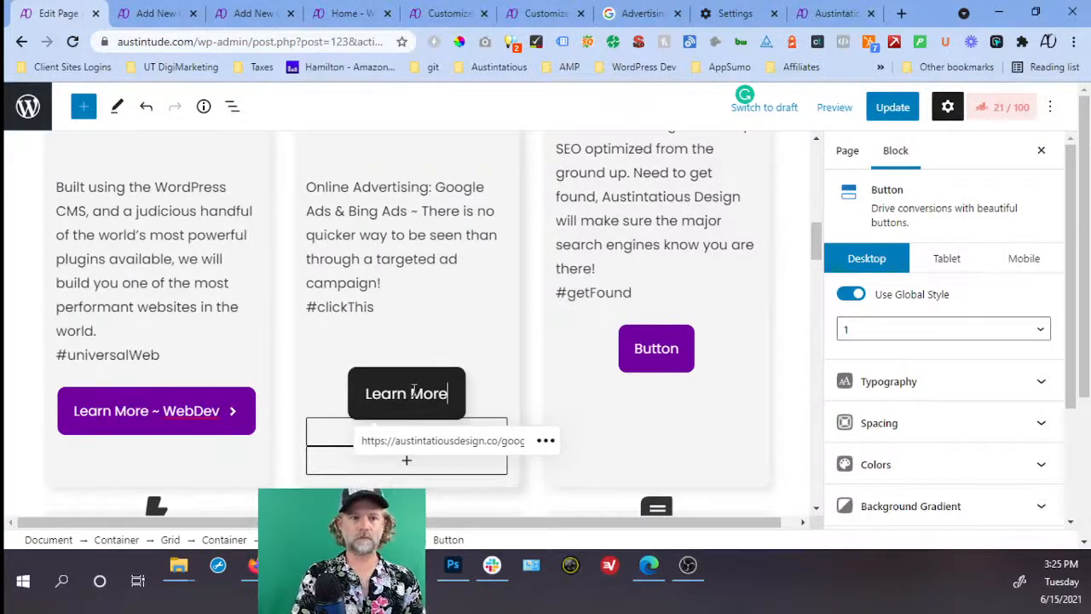
pyautogui.write(' ~')
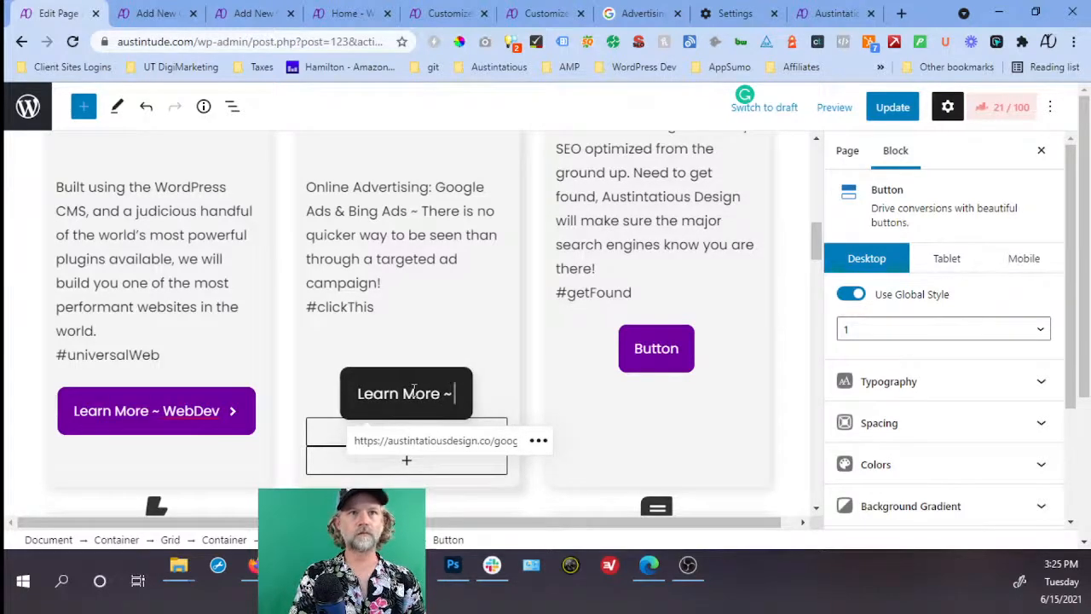
pyautogui.scroll(1, 375, 369)
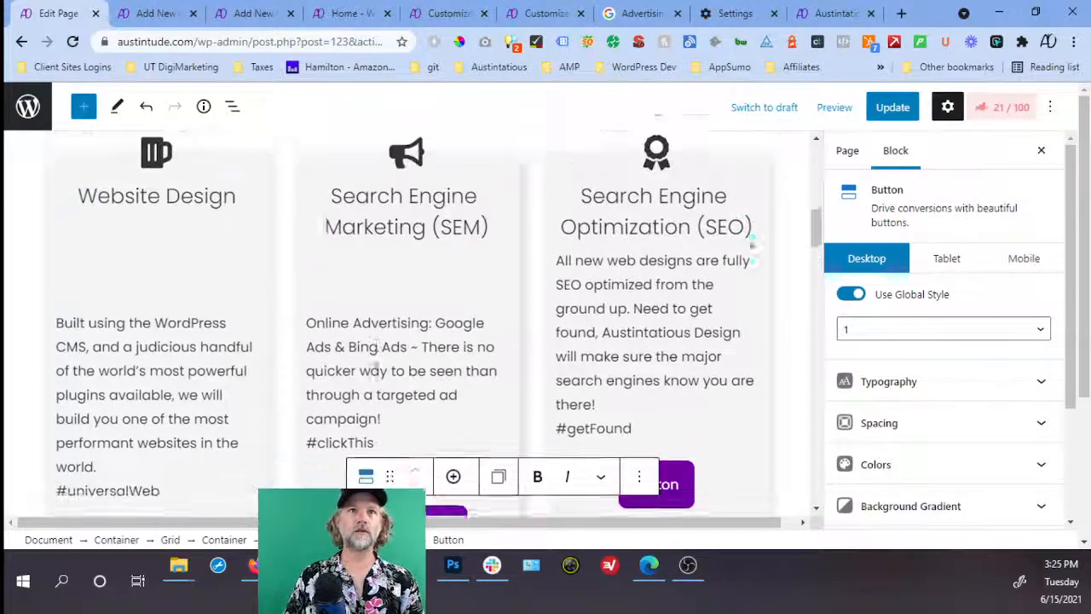
pyautogui.scroll(-1, 374, 368)
pyautogui.write('SEM')
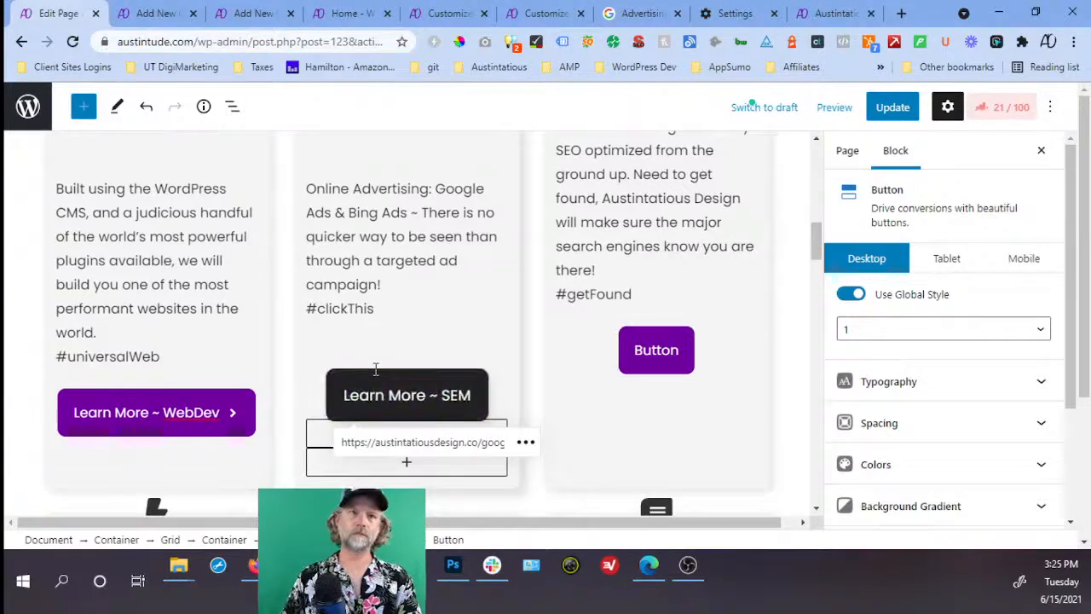
# Give the SEM button the general right-pointing chevron icon with its location set to Right.
pyautogui.scroll(-2, 925, 426)
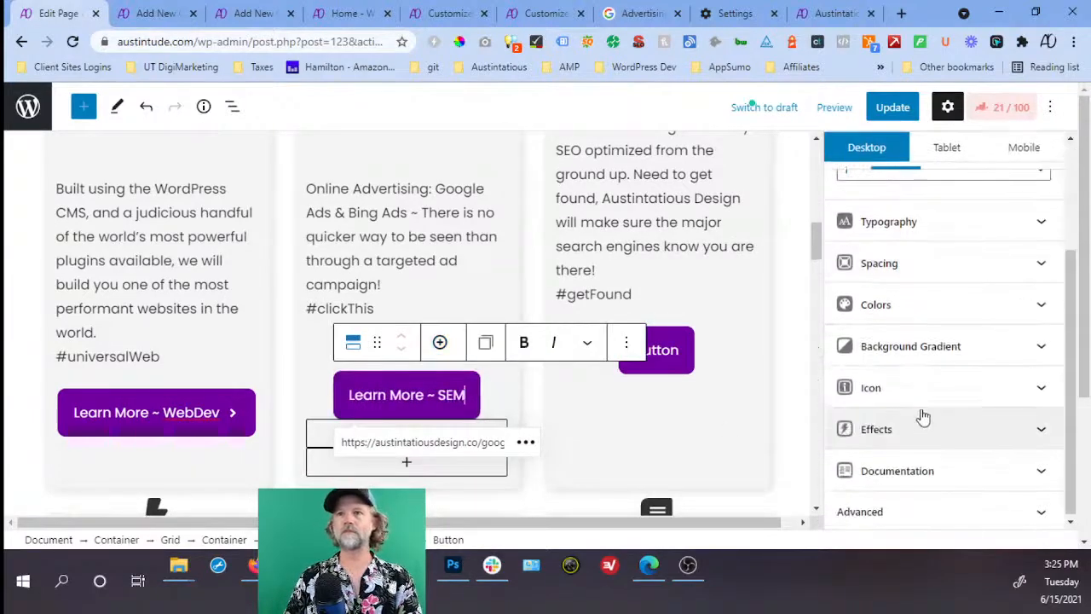
pyautogui.click(922, 388)
pyautogui.scroll(-1, 916, 392)
pyautogui.click(888, 456)
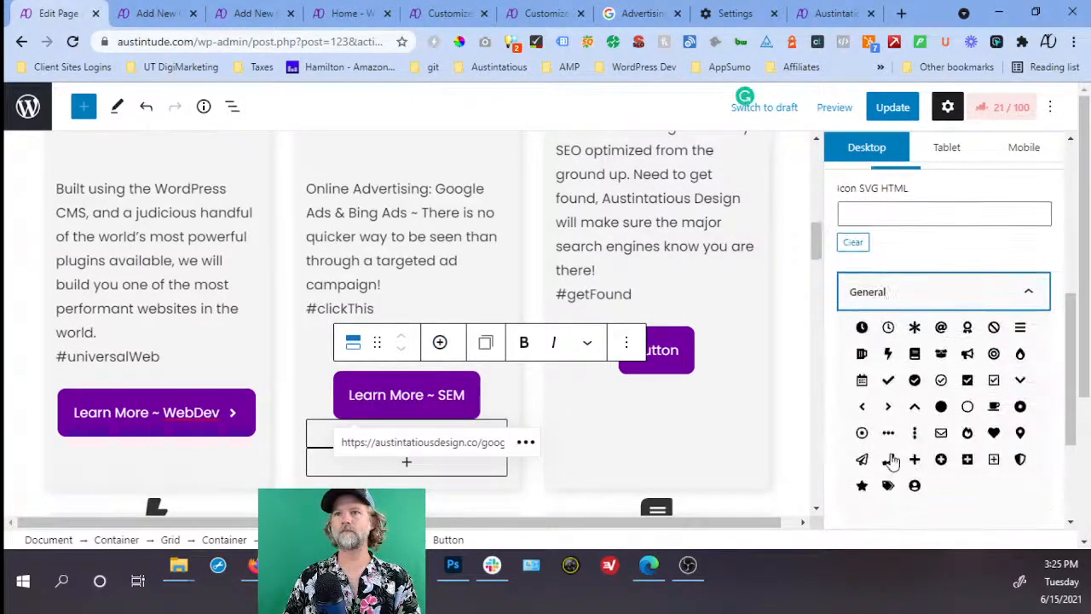
pyautogui.click(888, 407)
pyautogui.scroll(-3, 893, 404)
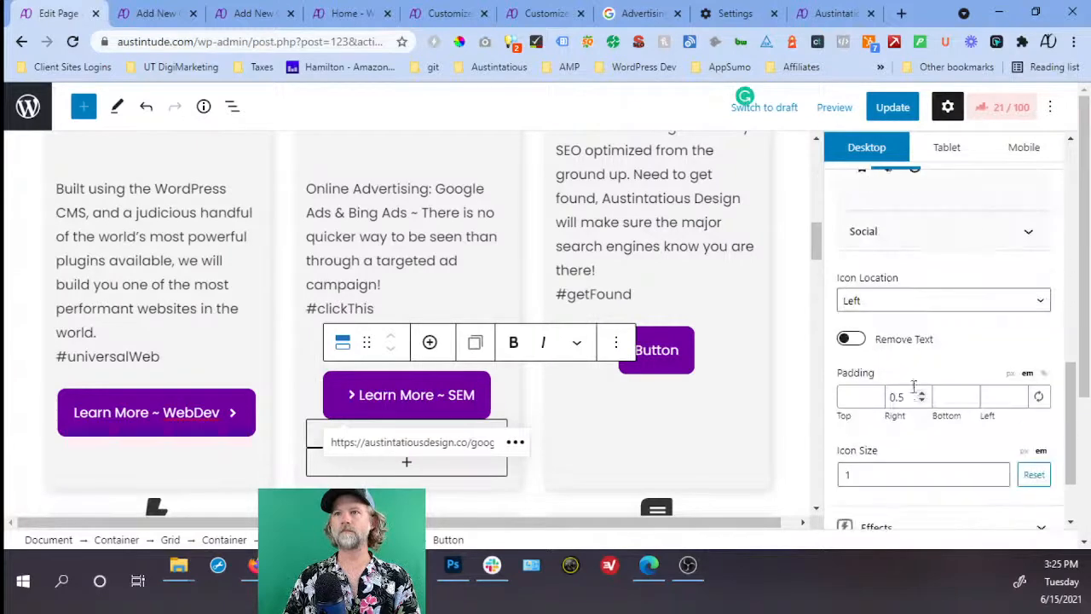
pyautogui.click(914, 305)
pyautogui.click(910, 350)
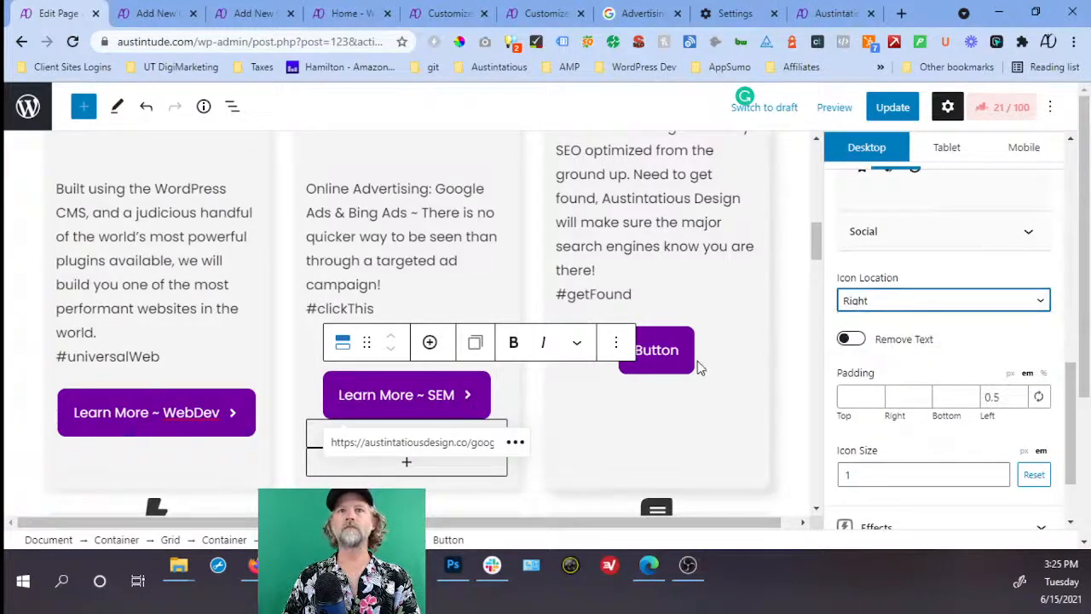
# Label the Search Engine Optimization card's button "Learn More ~ SEO".
pyautogui.click(670, 358)
pyautogui.doubleClick(670, 358)
pyautogui.scroll(2, 669, 340)
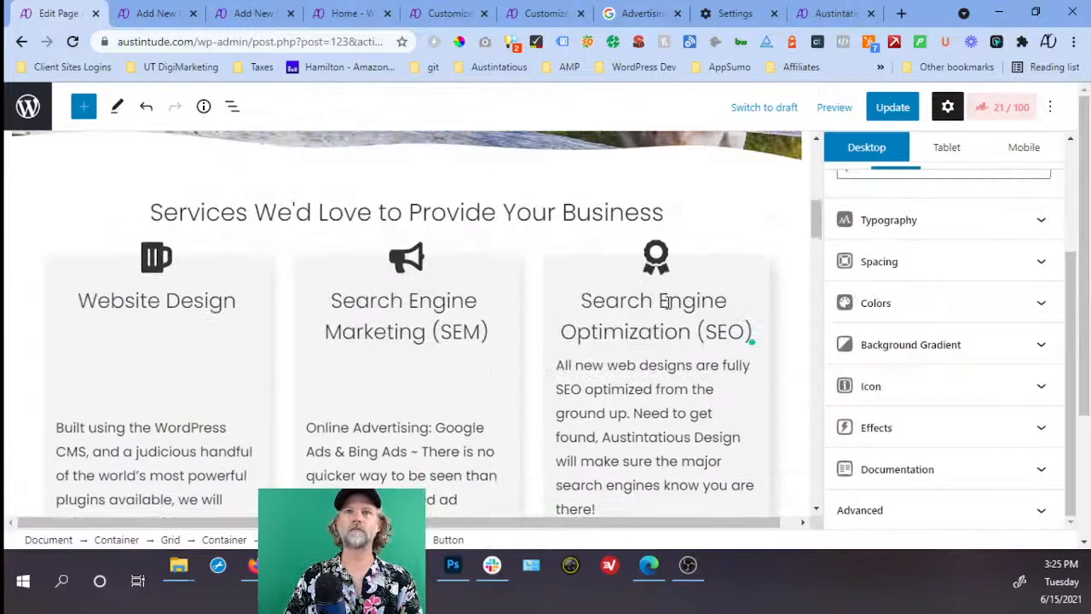
pyautogui.write('Learn Mo')
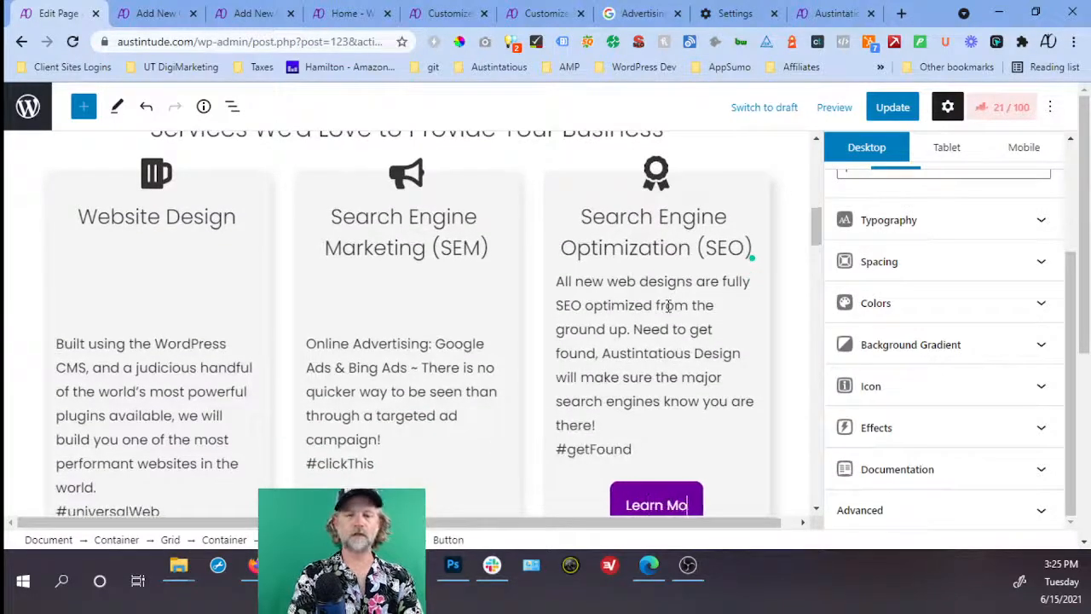
pyautogui.write('re ~ SEO')
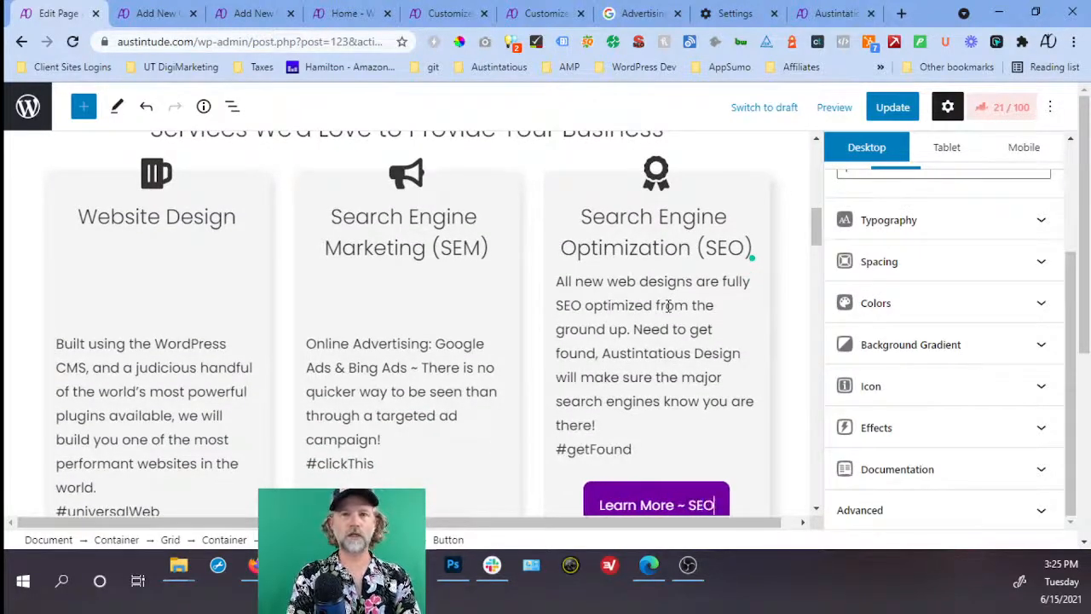
# Give the SEO button the general right-pointing chevron icon with its location set to Right.
pyautogui.click(871, 384)
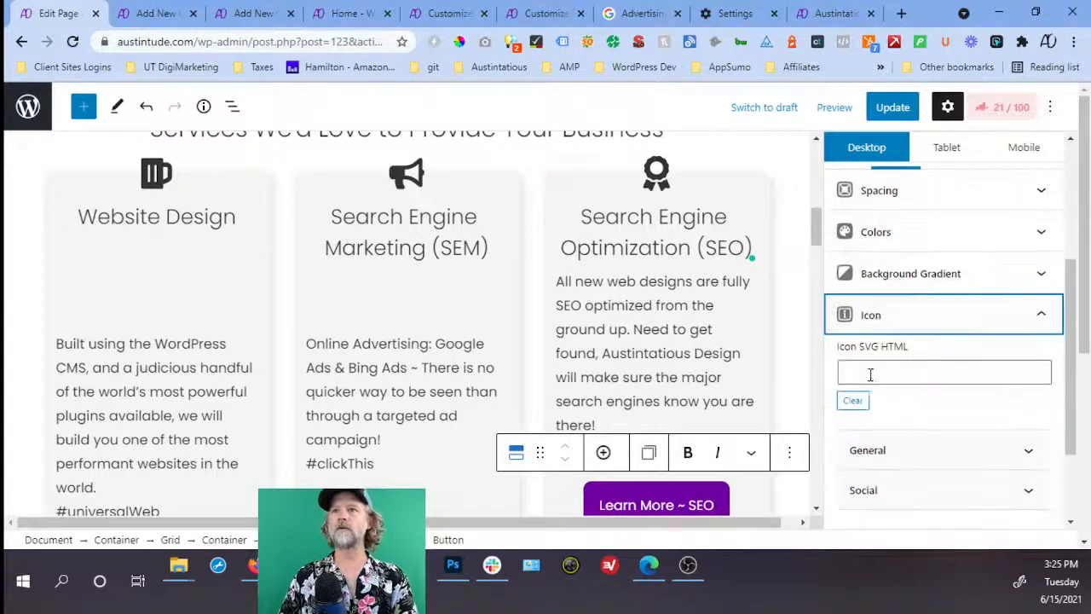
pyautogui.click(861, 330)
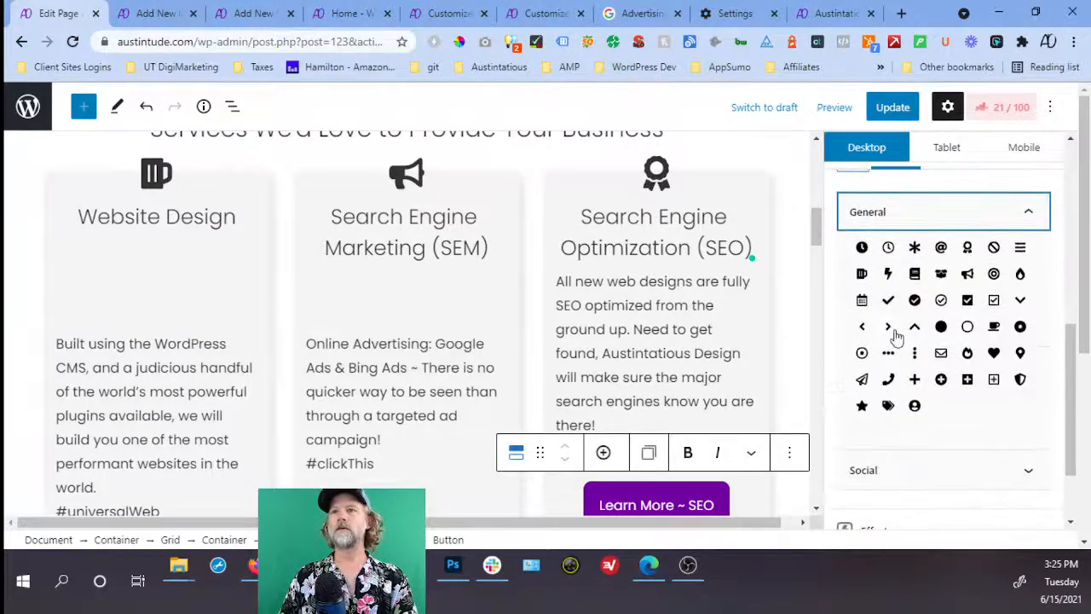
pyautogui.click(887, 328)
pyautogui.scroll(-3, 953, 402)
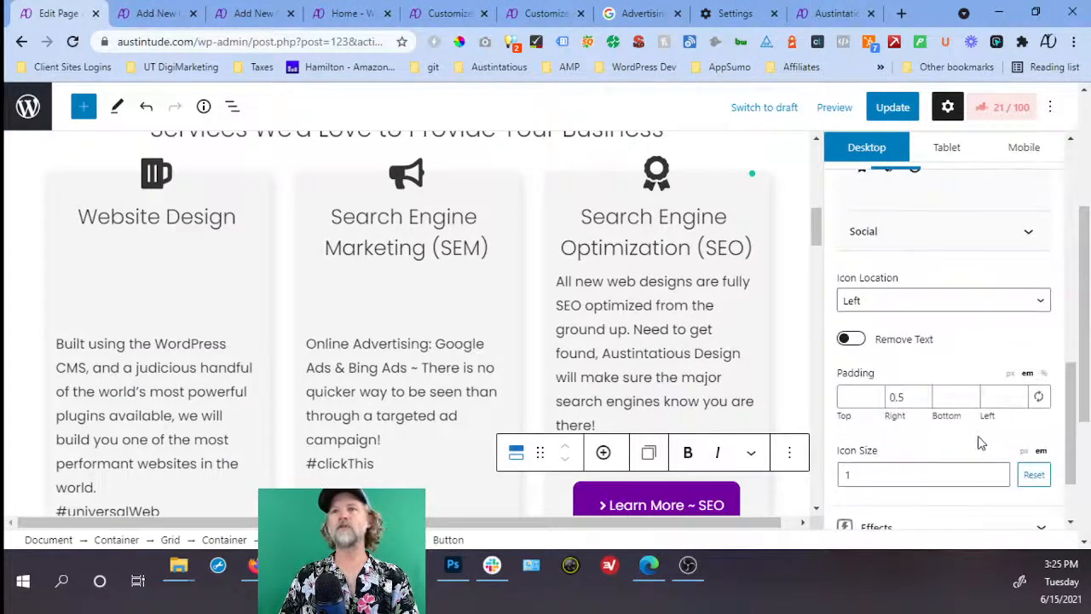
pyautogui.click(945, 303)
pyautogui.click(931, 349)
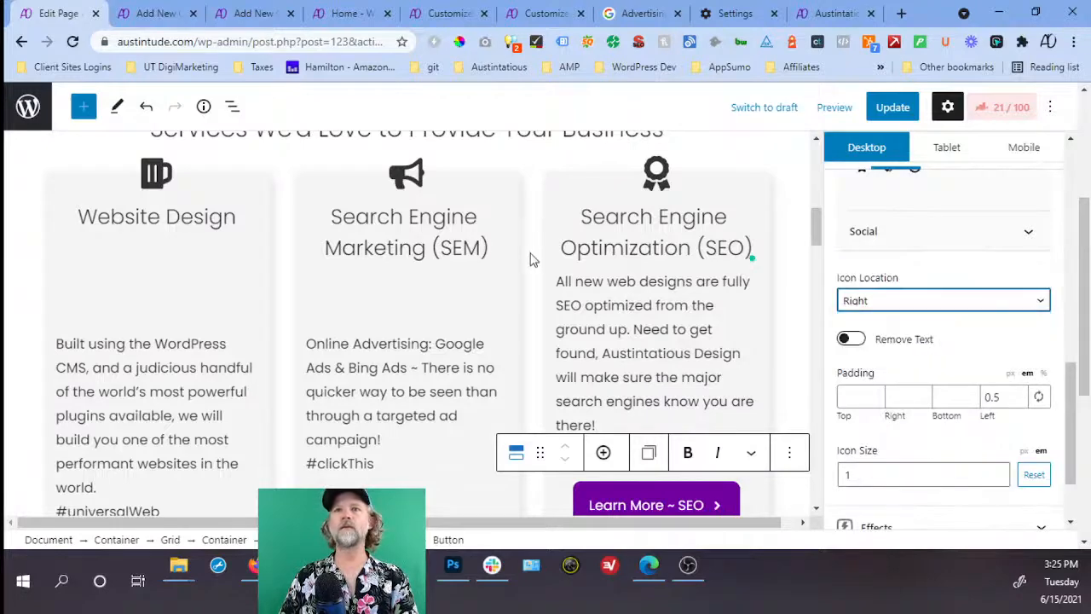
# Label the Automated Marketing System card's button "Learn More ~ AMS".
pyautogui.scroll(-4, 482, 263)
pyautogui.scroll(-4, 481, 263)
pyautogui.doubleClick(159, 319)
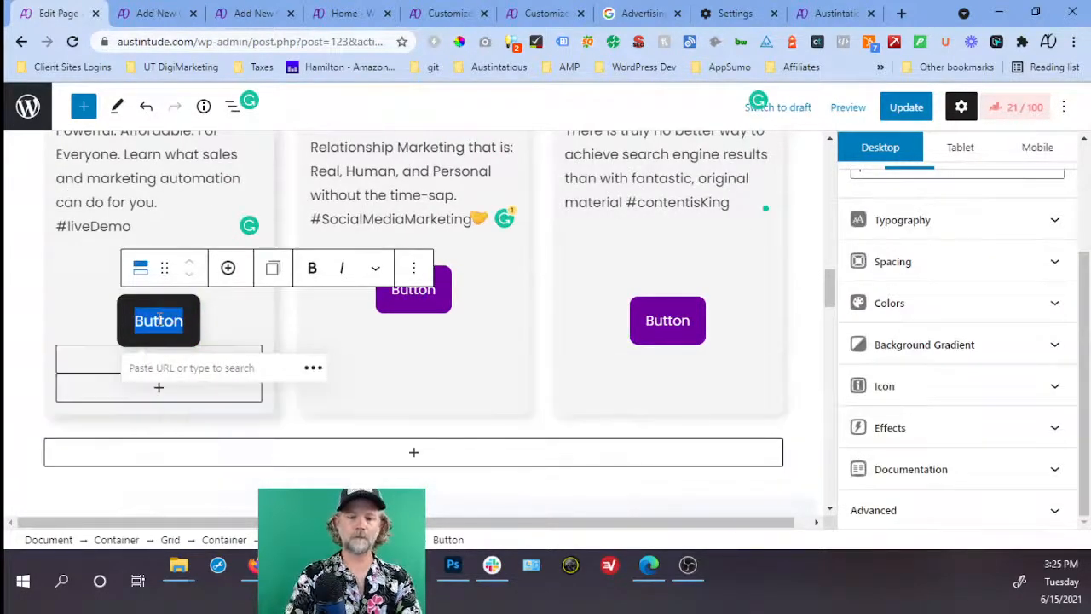
pyautogui.write('Learn More')
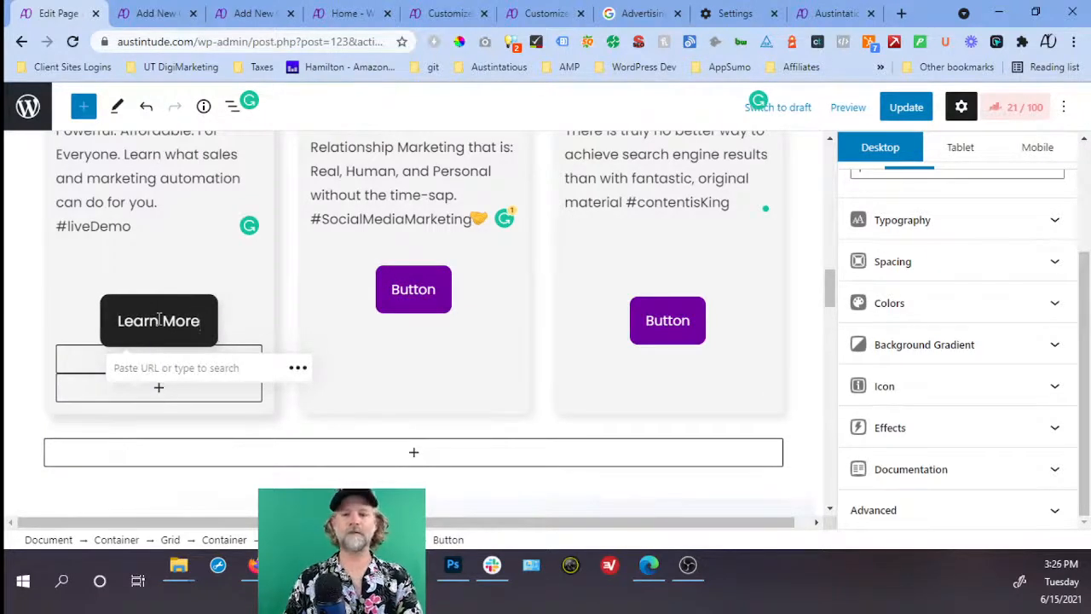
pyautogui.write(' ~')
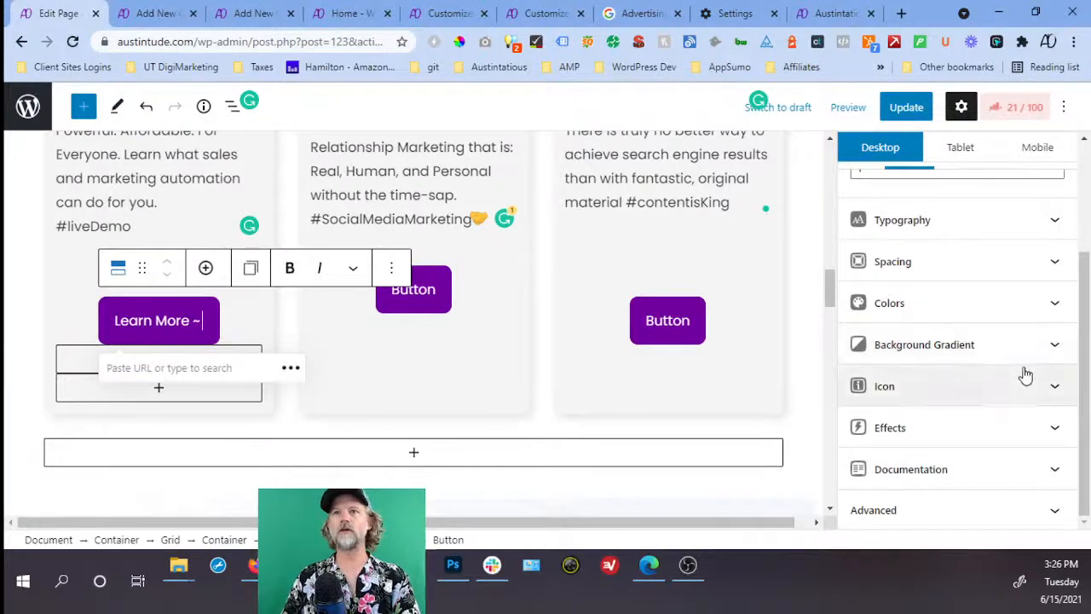
pyautogui.scroll(2, 236, 255)
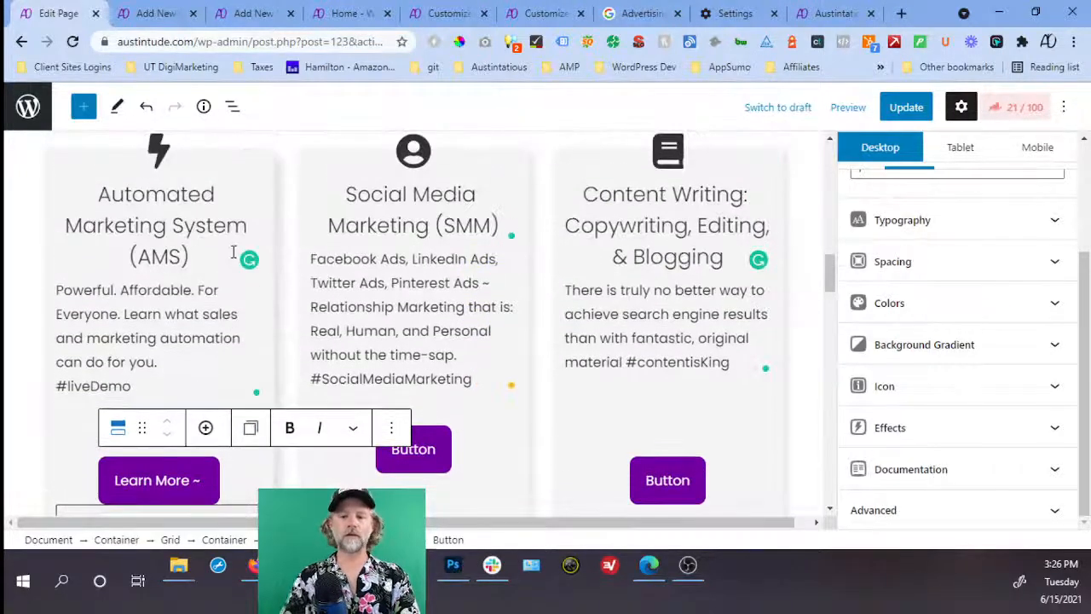
pyautogui.write('AMS')
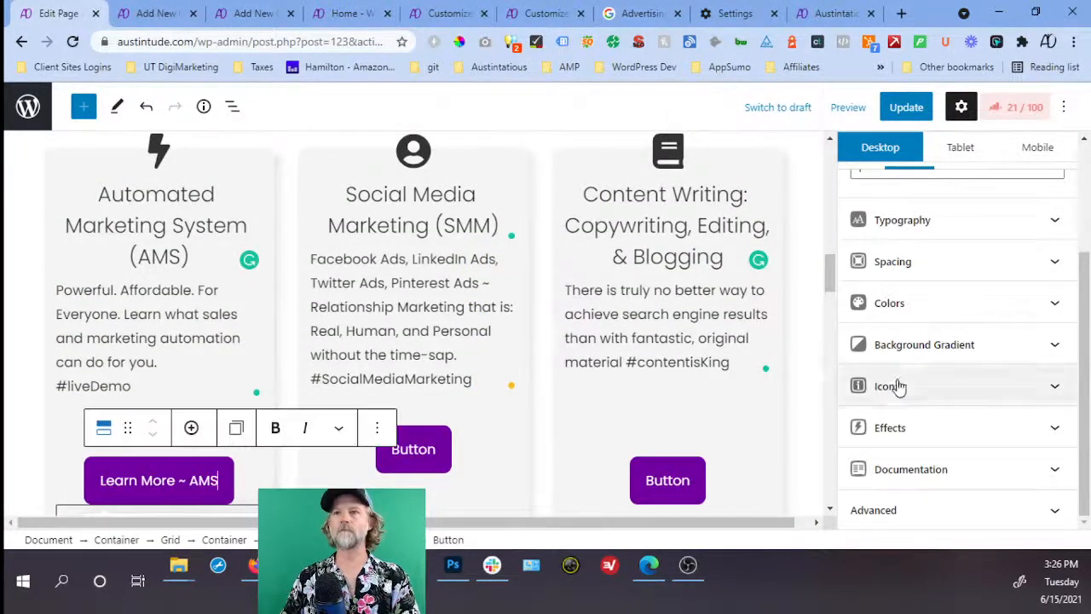
# Give the AMS button the general right-pointing chevron icon with its location set to Right.
pyautogui.click(896, 385)
pyautogui.click(901, 456)
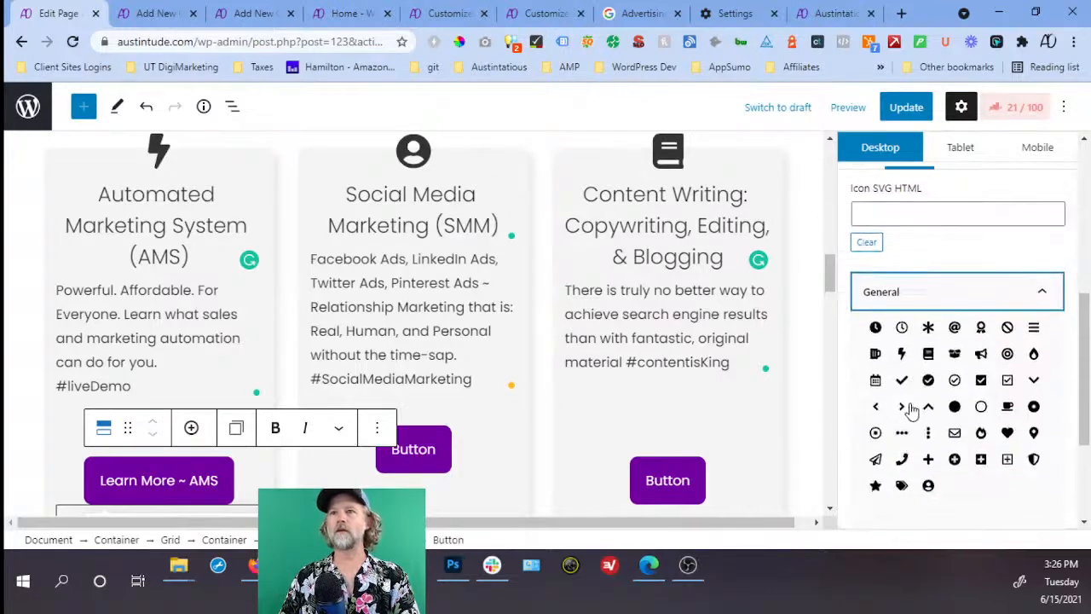
pyautogui.click(907, 413)
pyautogui.scroll(-3, 967, 407)
pyautogui.click(961, 383)
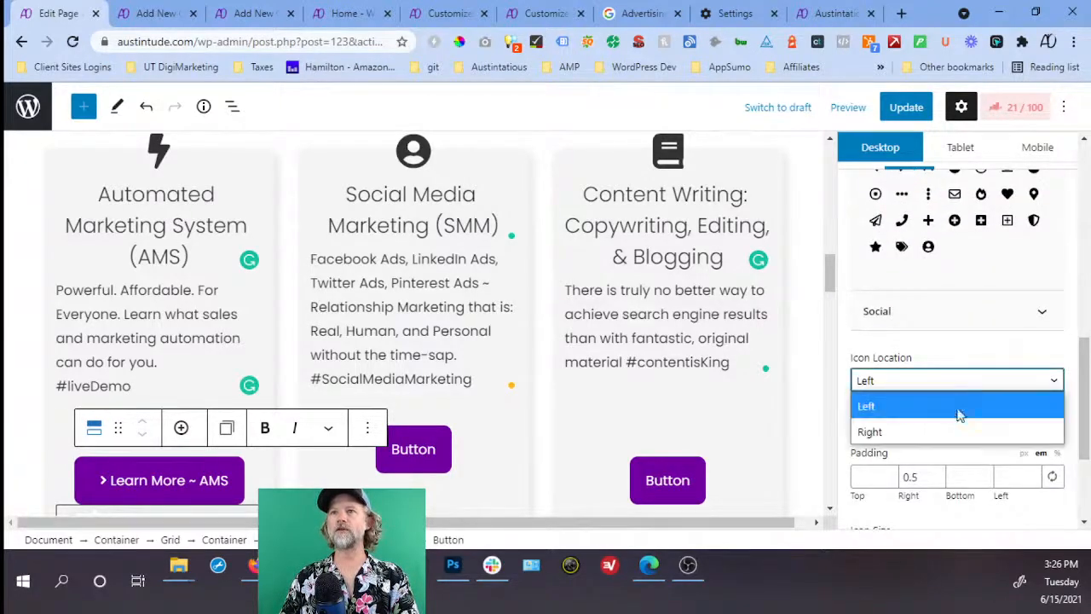
pyautogui.click(957, 431)
# Label the Social Media Marketing card's button "Learn More ~ SMM".
pyautogui.click(435, 450)
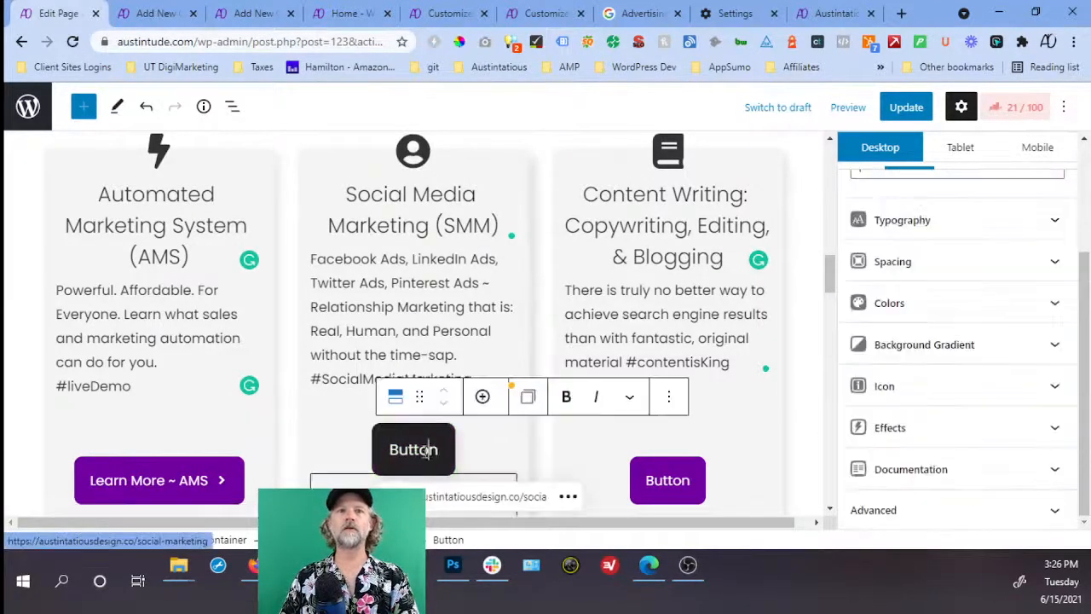
pyautogui.doubleClick(424, 452)
pyautogui.write('Learn ')
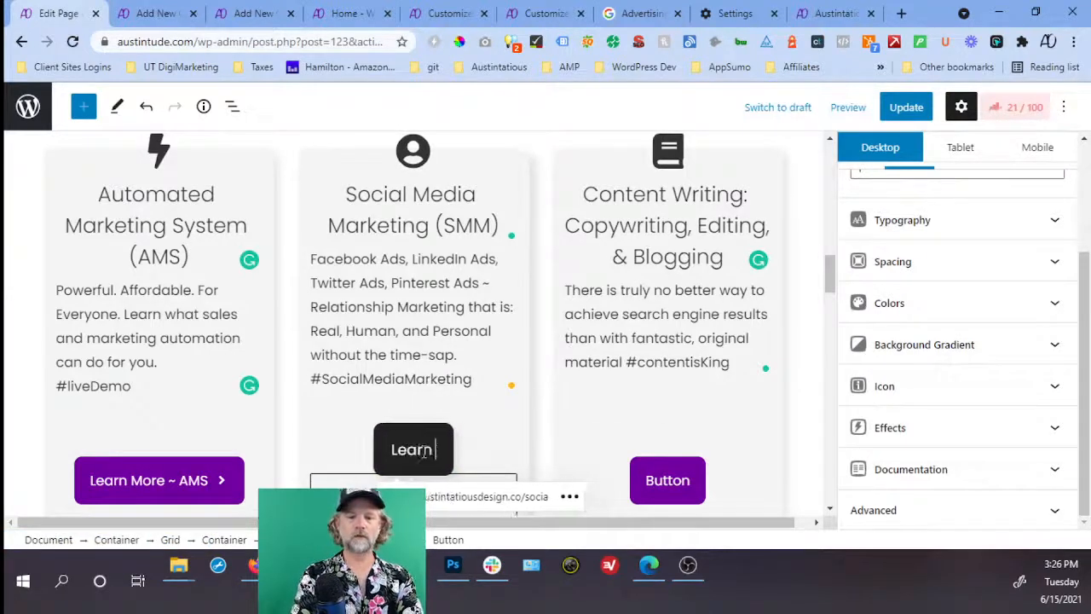
pyautogui.write('More ~ SMM')
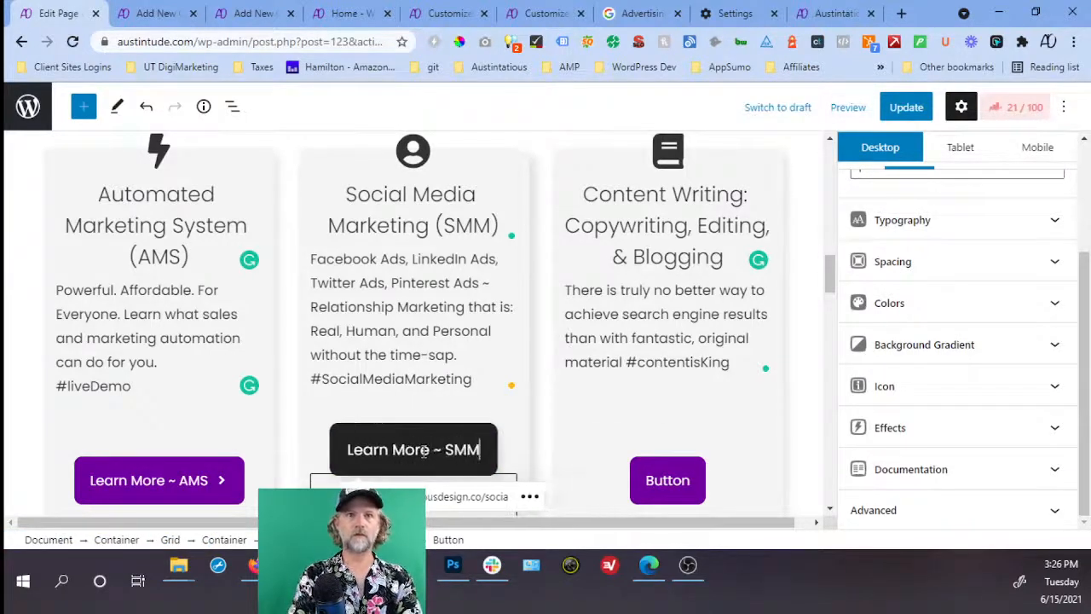
# Give the SMM button the general right-pointing chevron icon with its location set to Right.
pyautogui.click(946, 385)
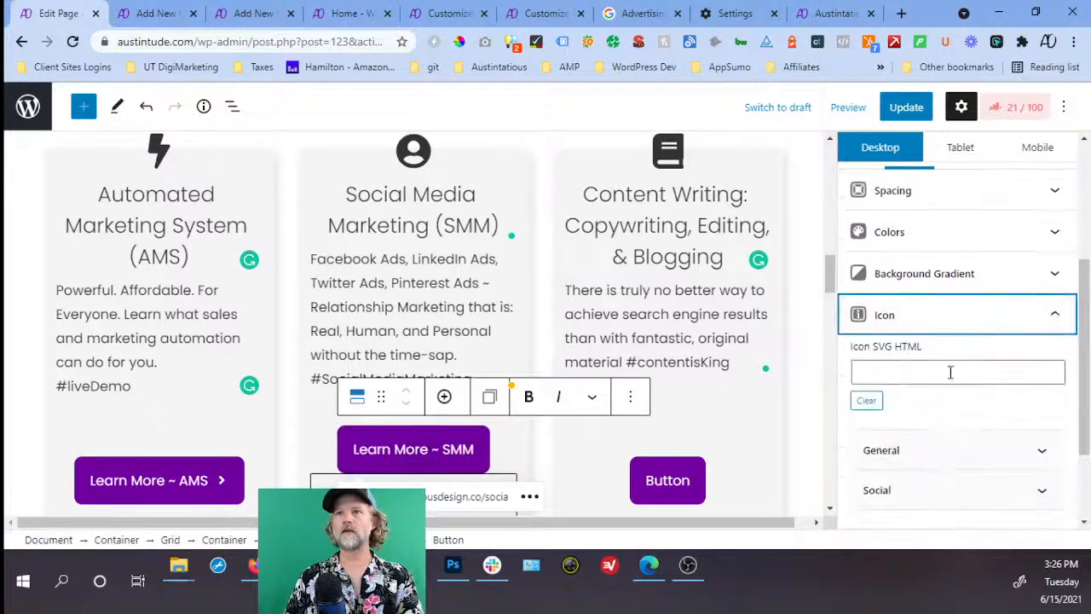
pyautogui.scroll(-1, 938, 450)
pyautogui.click(938, 377)
pyautogui.scroll(-1, 937, 377)
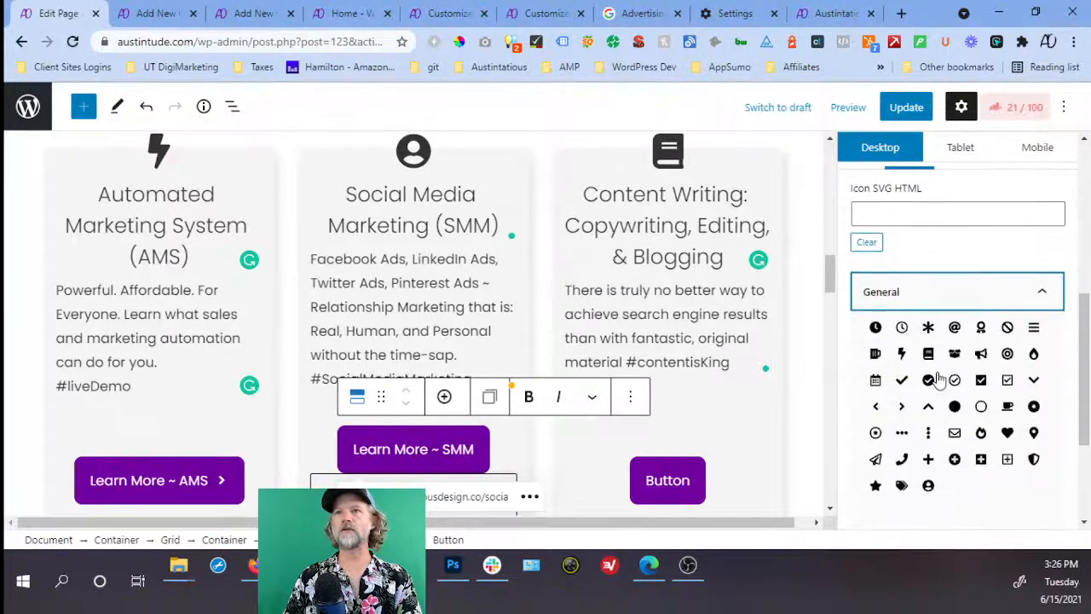
pyautogui.click(902, 407)
pyautogui.scroll(-2, 951, 416)
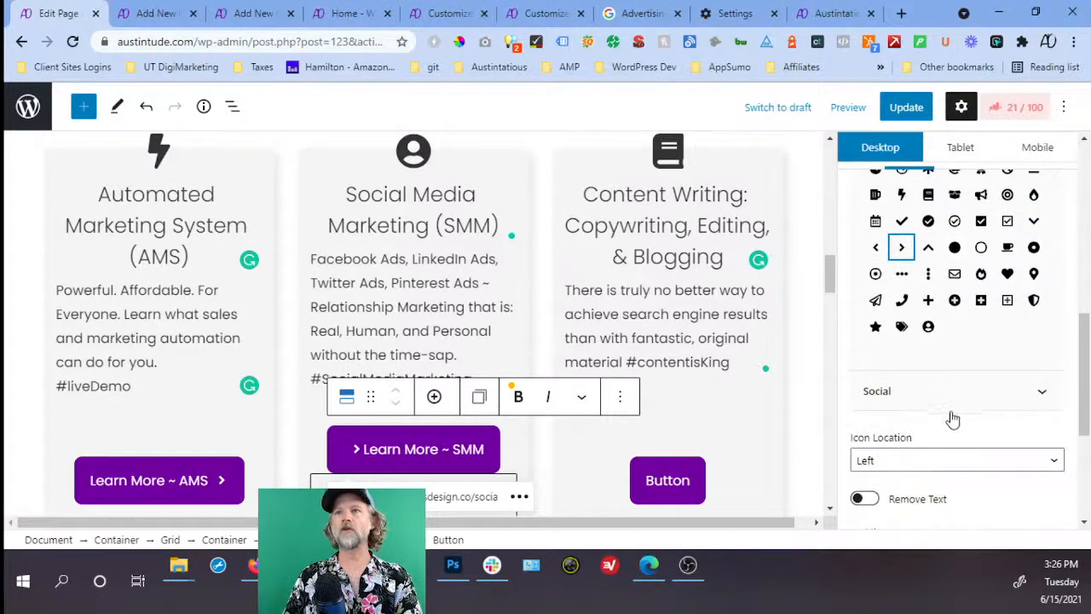
pyautogui.click(917, 458)
pyautogui.click(914, 511)
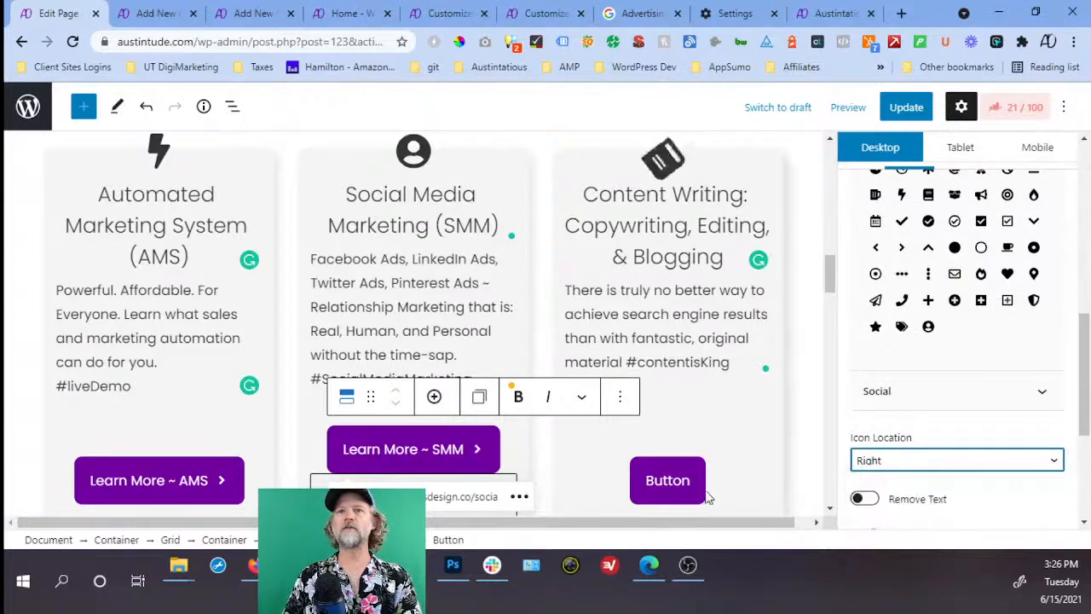
# Label the Content Writing card's button "Learn More ~ Copy".
pyautogui.click(682, 481)
pyautogui.write('Learn Mor')
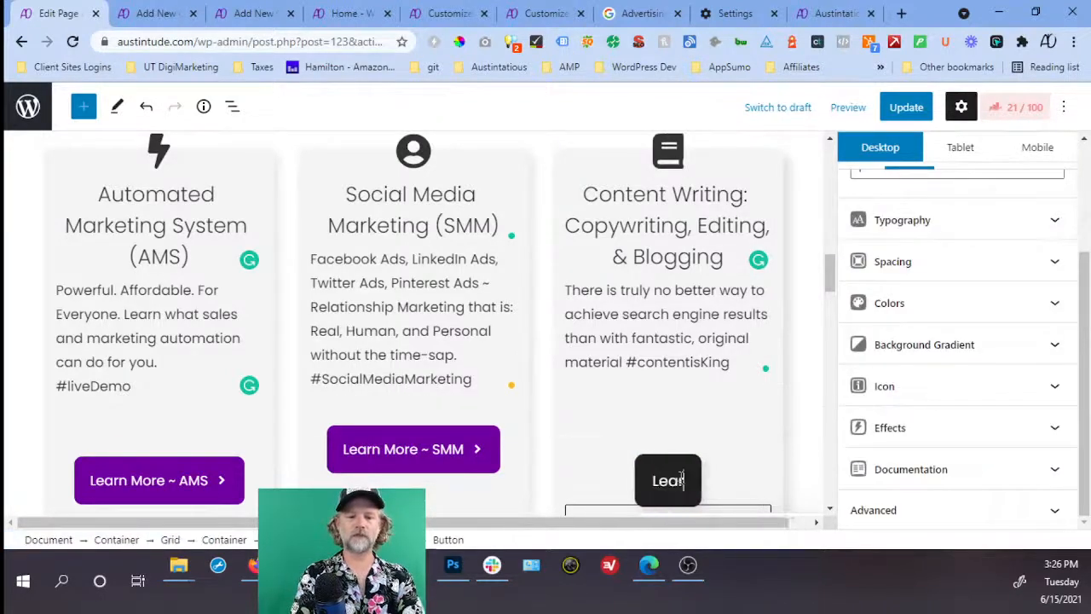
pyautogui.write('e ~ ')
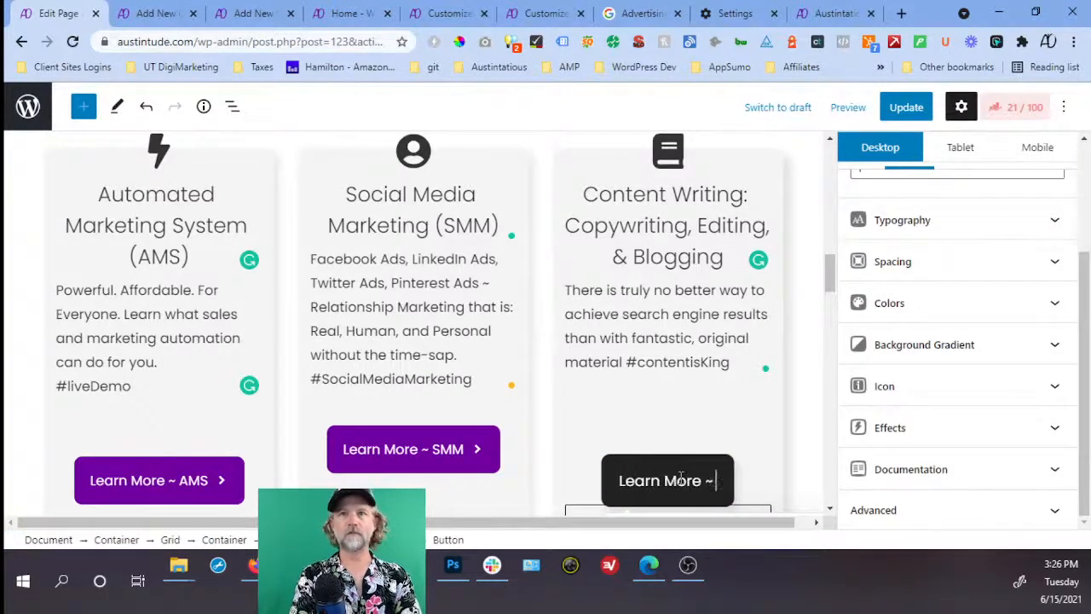
pyautogui.write('Copy')
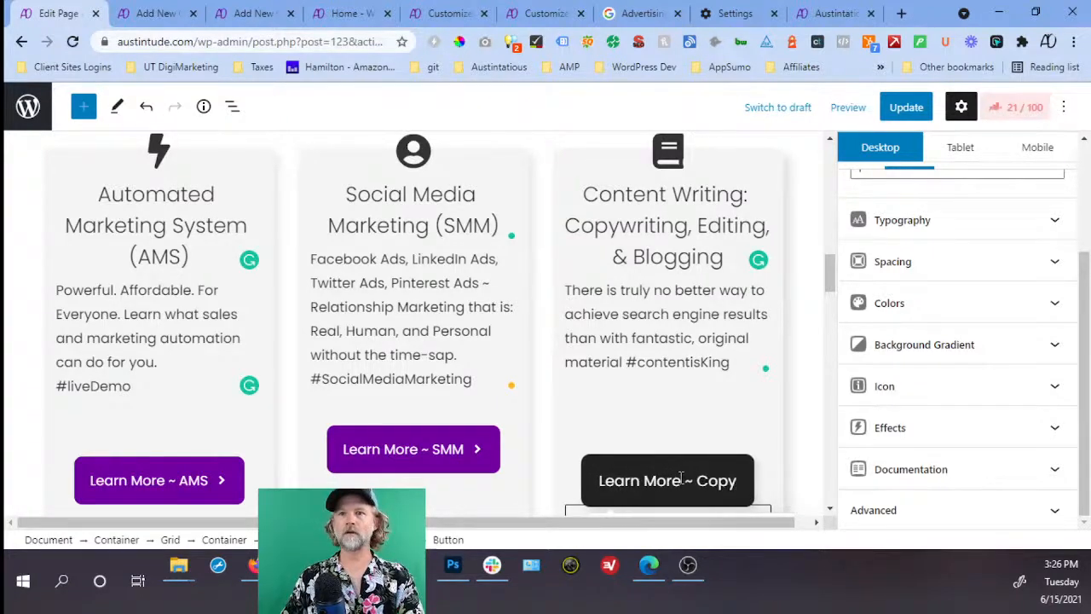
# Give the Copy button the general right-pointing chevron icon with its location set to Right, and update the page.
pyautogui.click(942, 397)
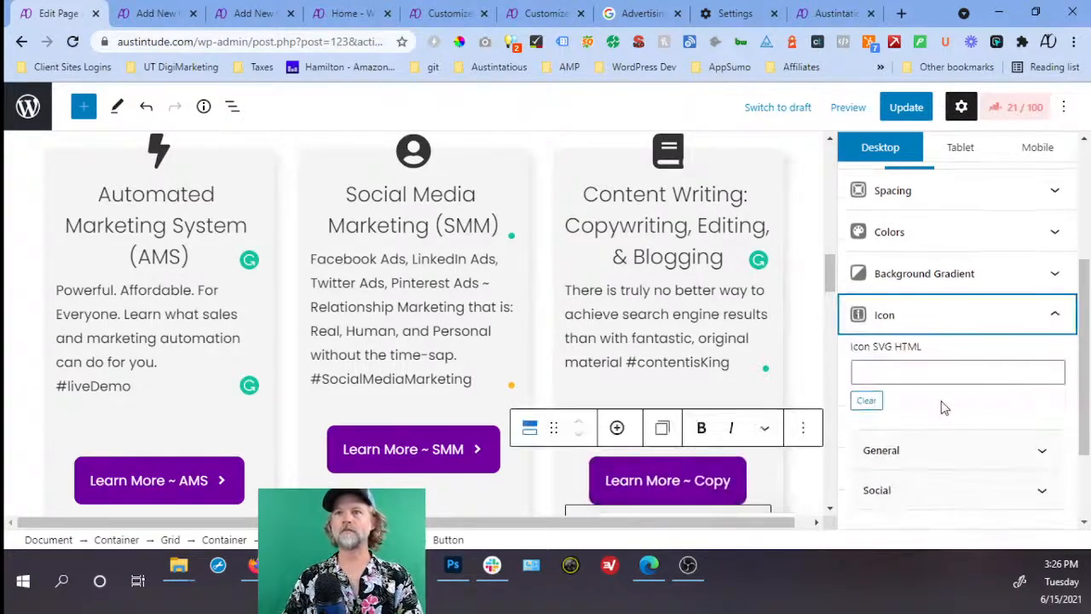
pyautogui.click(952, 459)
pyautogui.scroll(-2, 938, 443)
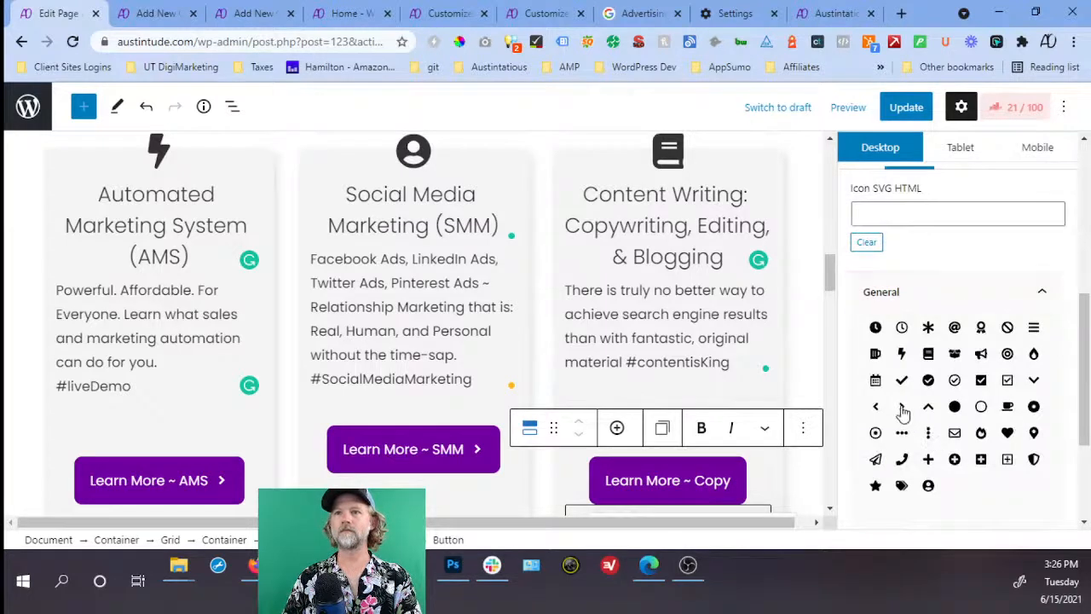
pyautogui.click(902, 407)
pyautogui.scroll(-3, 906, 358)
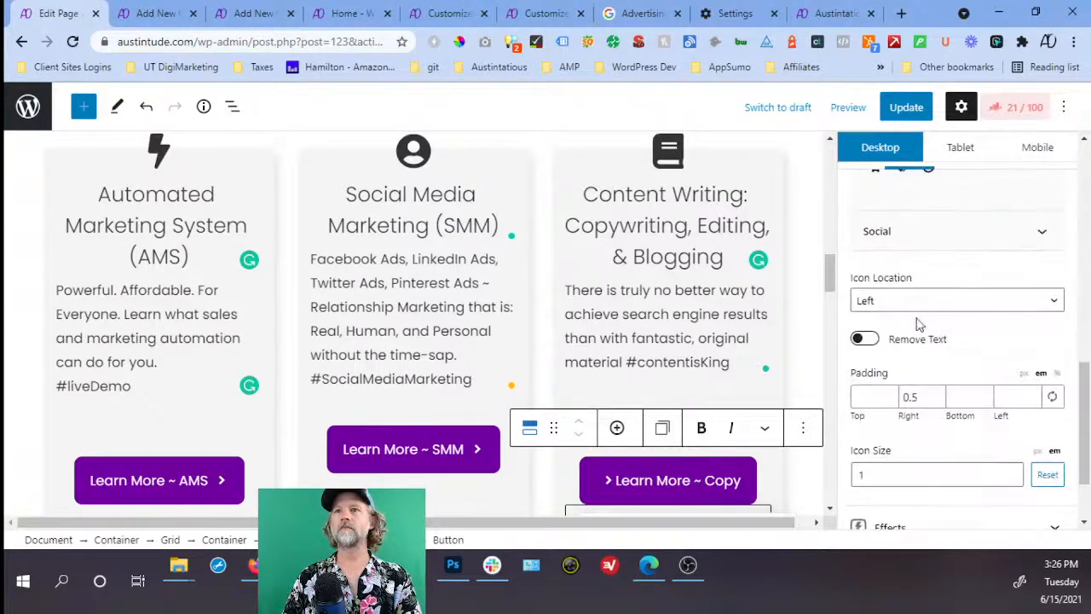
pyautogui.click(916, 304)
pyautogui.click(917, 324)
pyautogui.click(906, 107)
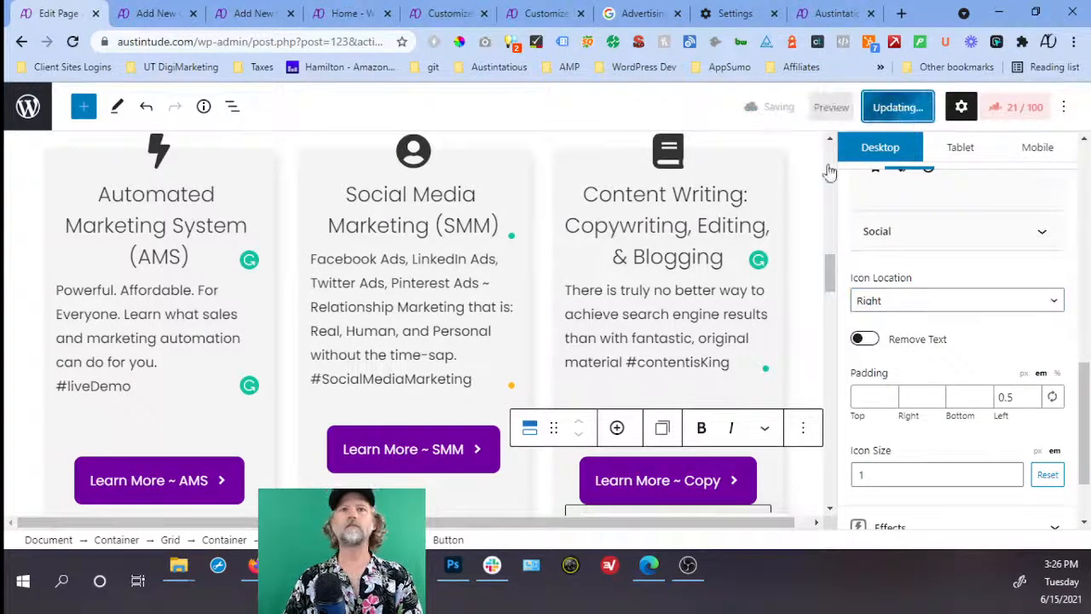
# In the Buttons global style, copy the hex value of the button's normal background color.
pyautogui.click(245, 15)
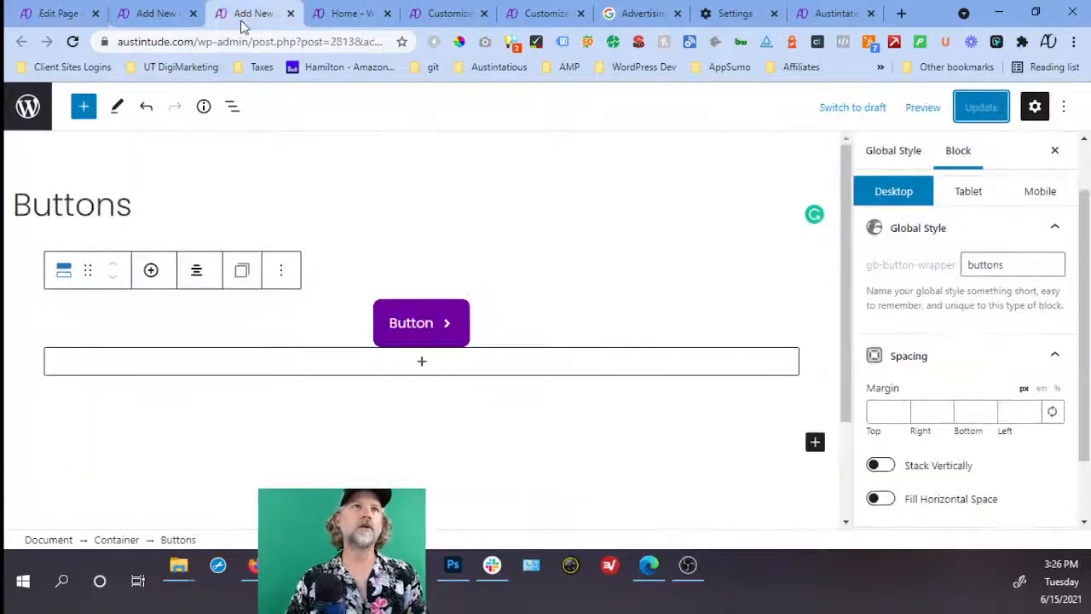
pyautogui.click(421, 314)
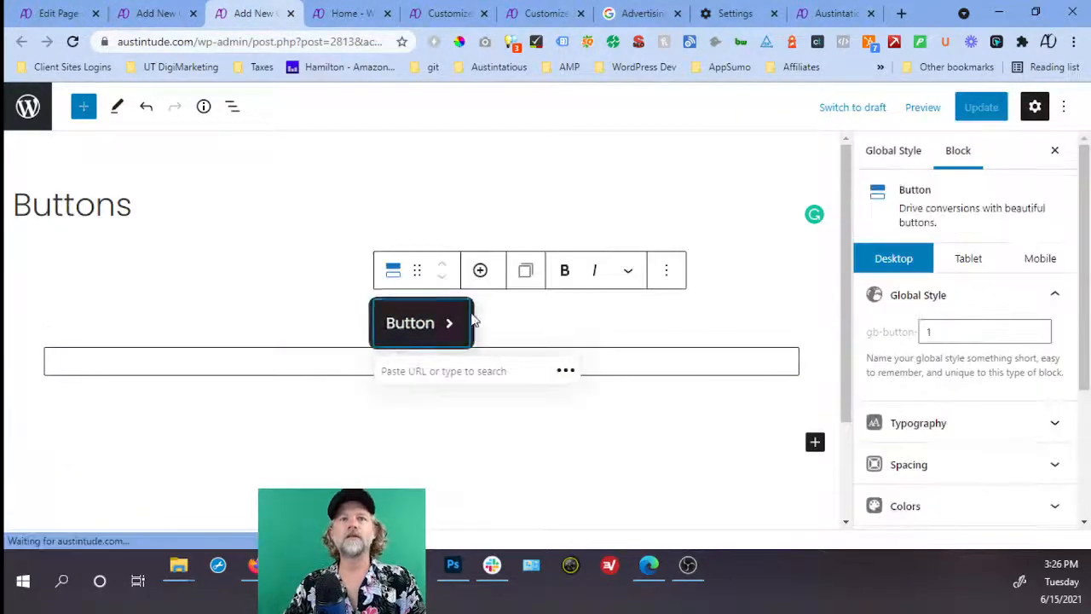
pyautogui.scroll(-1, 1016, 456)
pyautogui.click(985, 435)
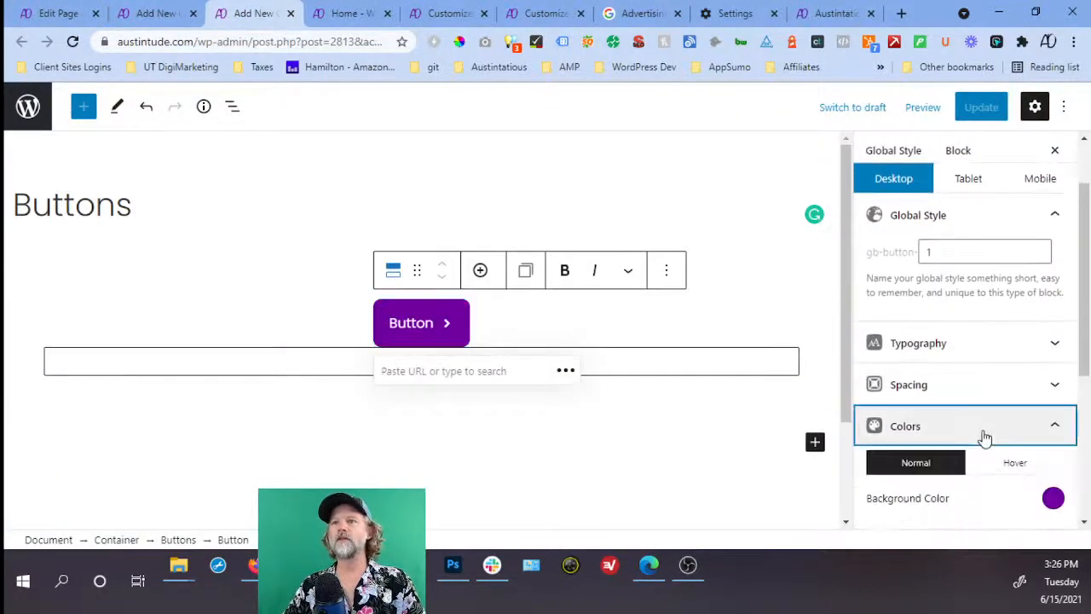
pyautogui.scroll(-2, 1050, 501)
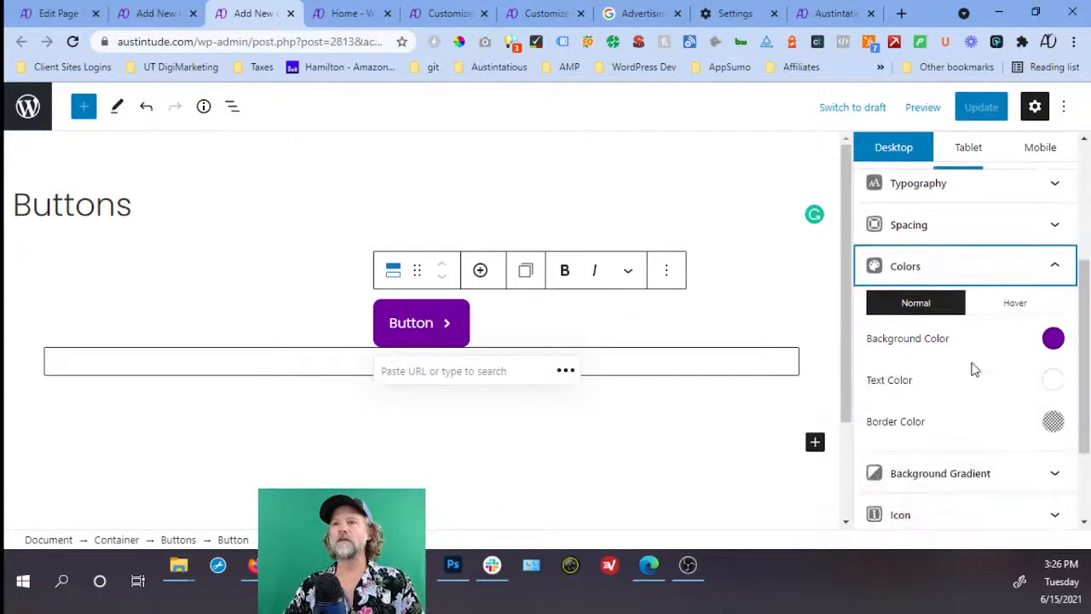
pyautogui.click(1027, 312)
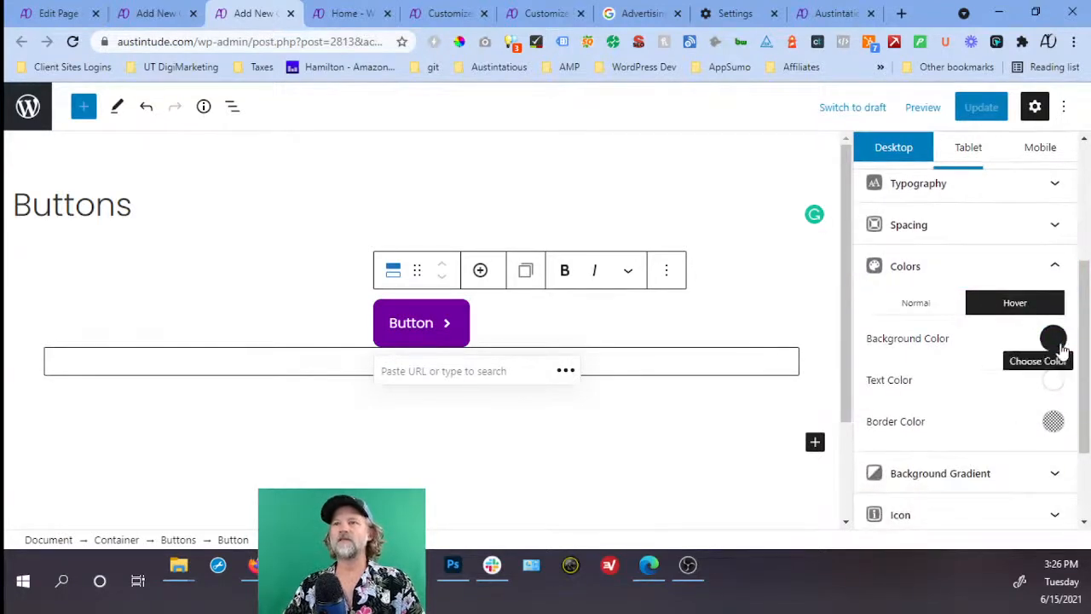
pyautogui.click(915, 305)
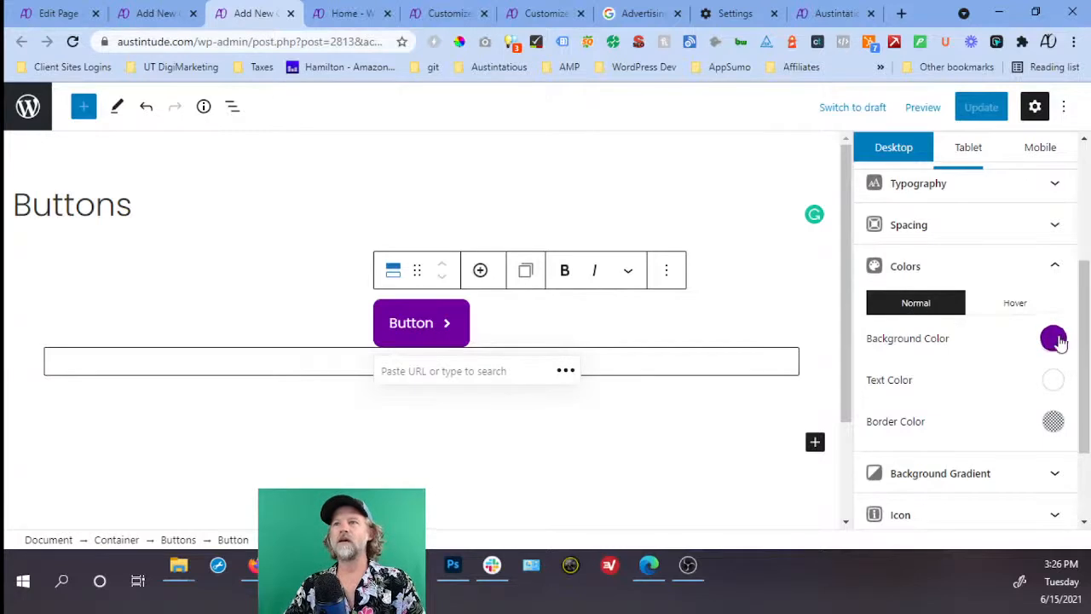
pyautogui.click(1057, 340)
pyautogui.click(933, 278)
pyautogui.hotkey('ctrl', 'c')
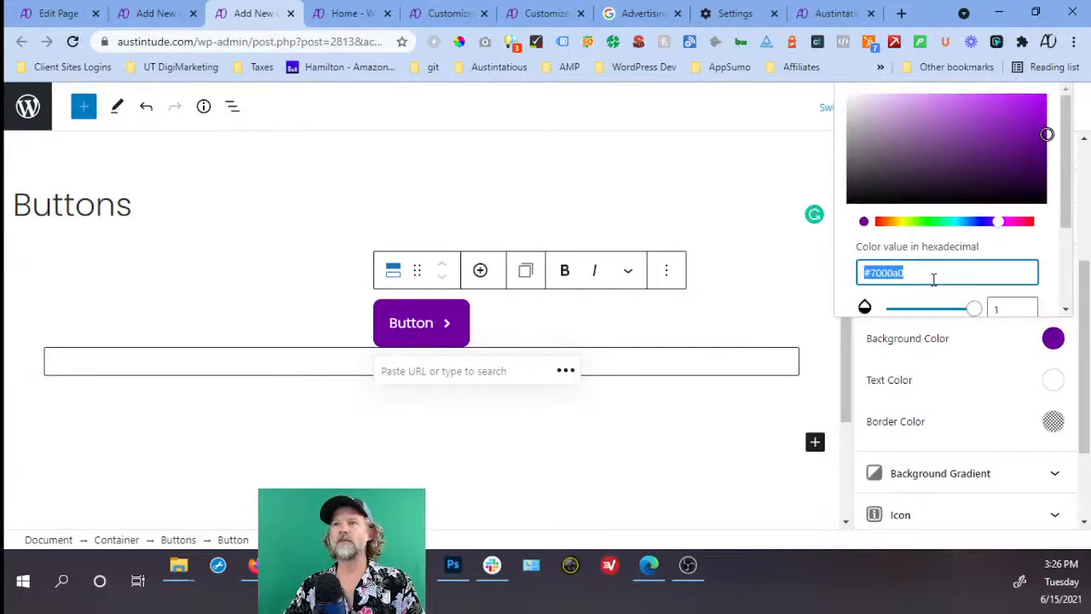
pyautogui.click(938, 352)
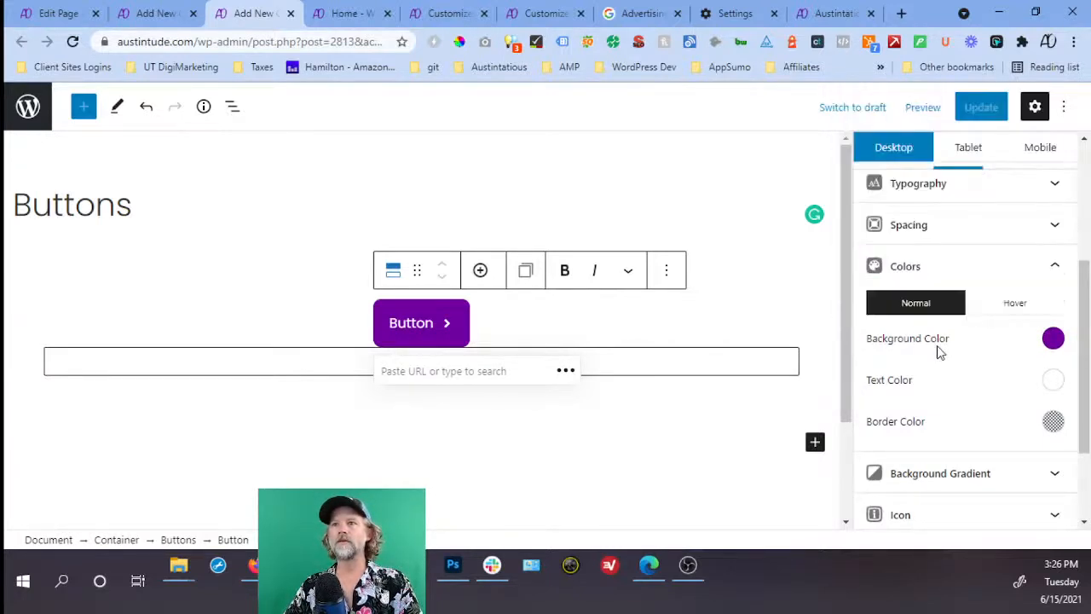
# Set the global button's hover background color to the copied purple darkened to #3e0059, and update the Buttons style.
pyautogui.click(1010, 307)
pyautogui.click(1052, 339)
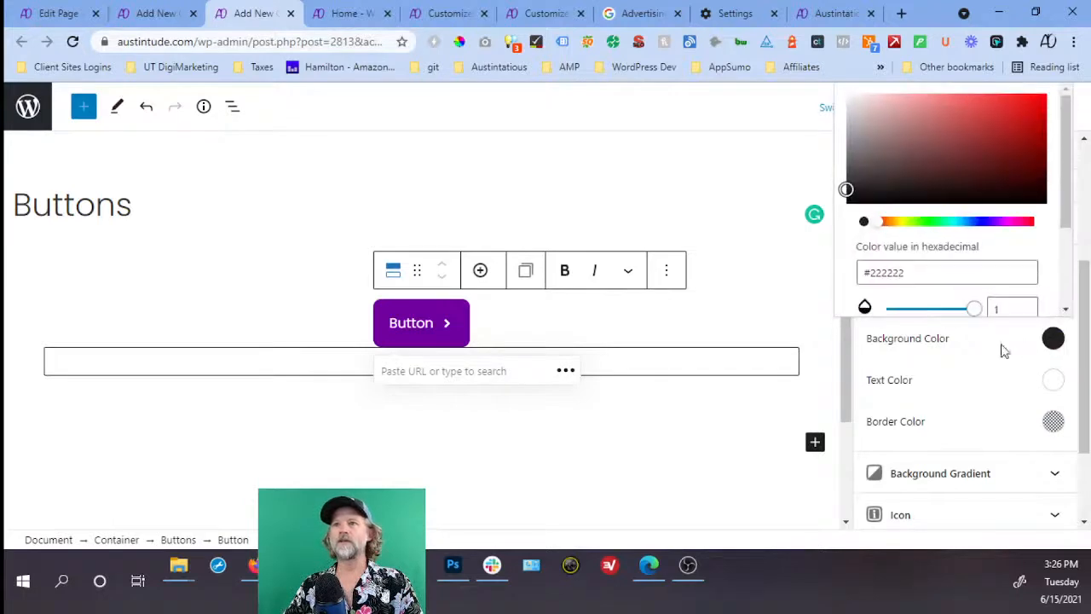
pyautogui.click(916, 275)
pyautogui.hotkey('ctrl', 'v')
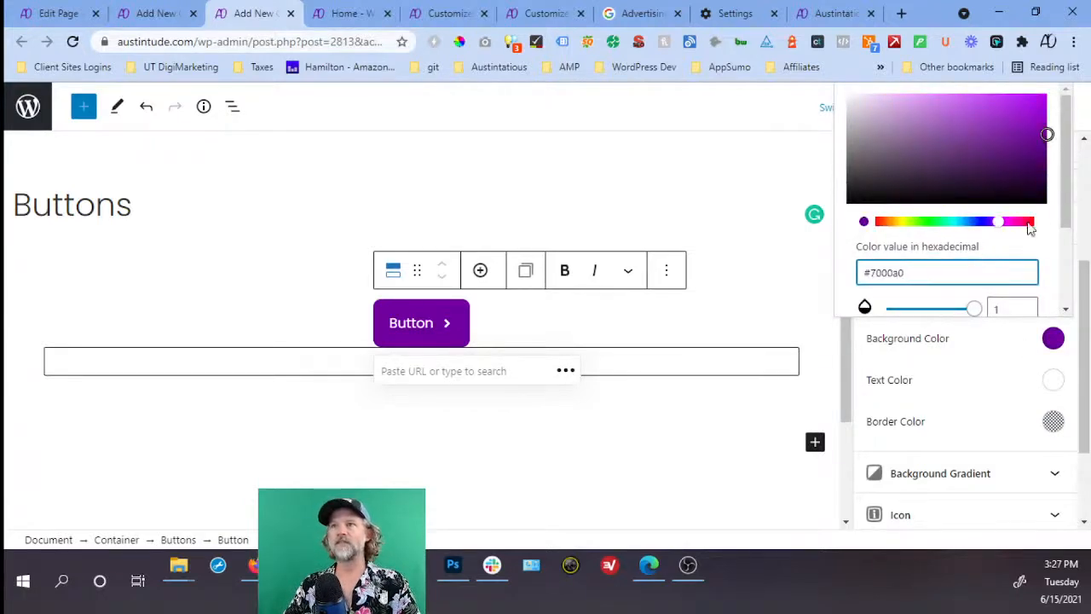
pyautogui.moveTo(1047, 135); pyautogui.dragTo(1048, 164)
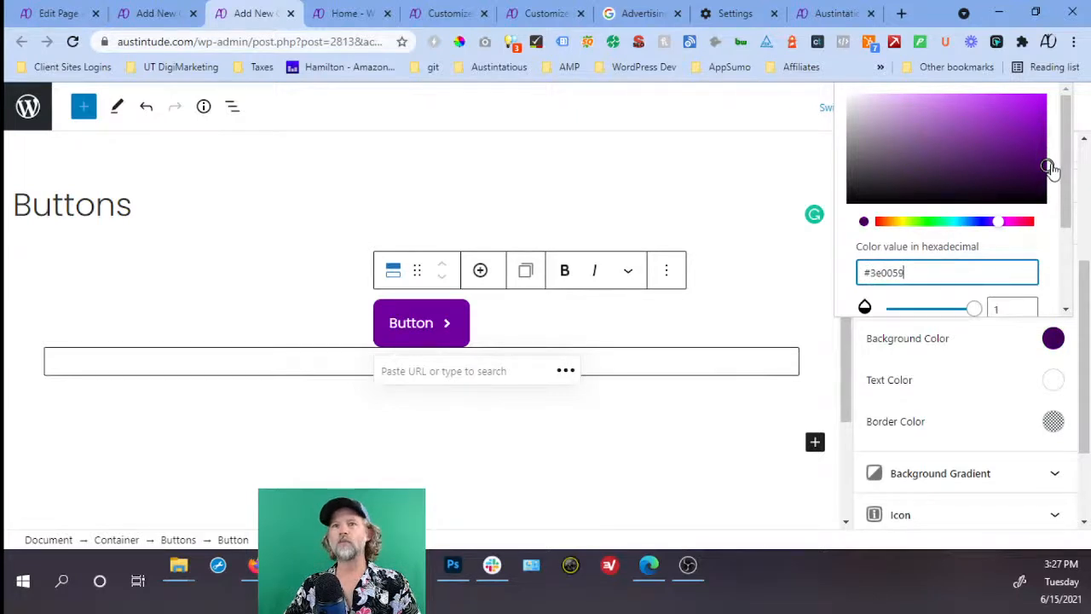
pyautogui.click(966, 341)
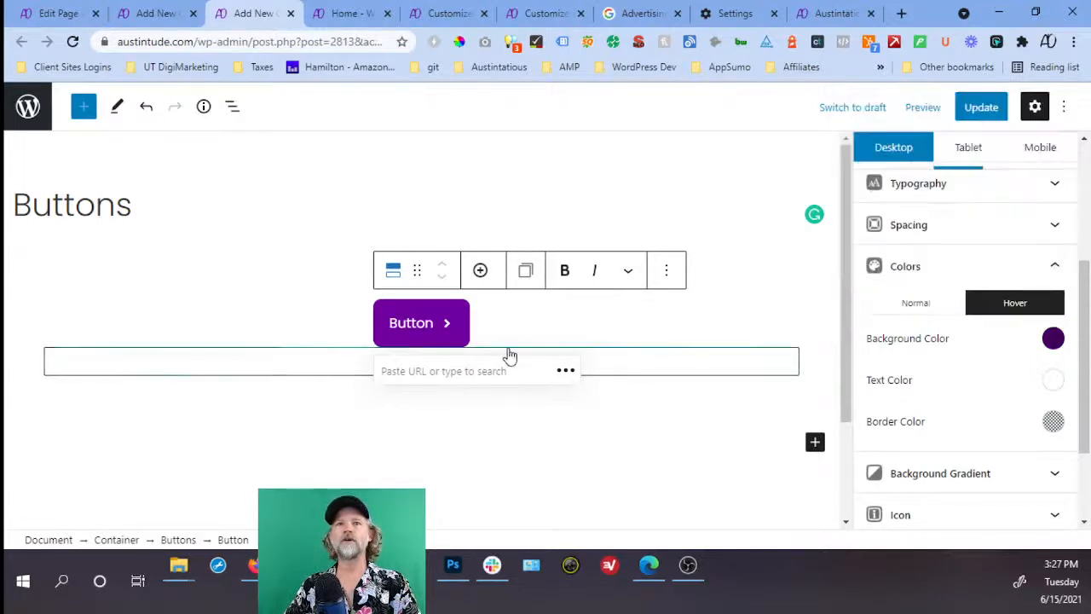
pyautogui.click(982, 111)
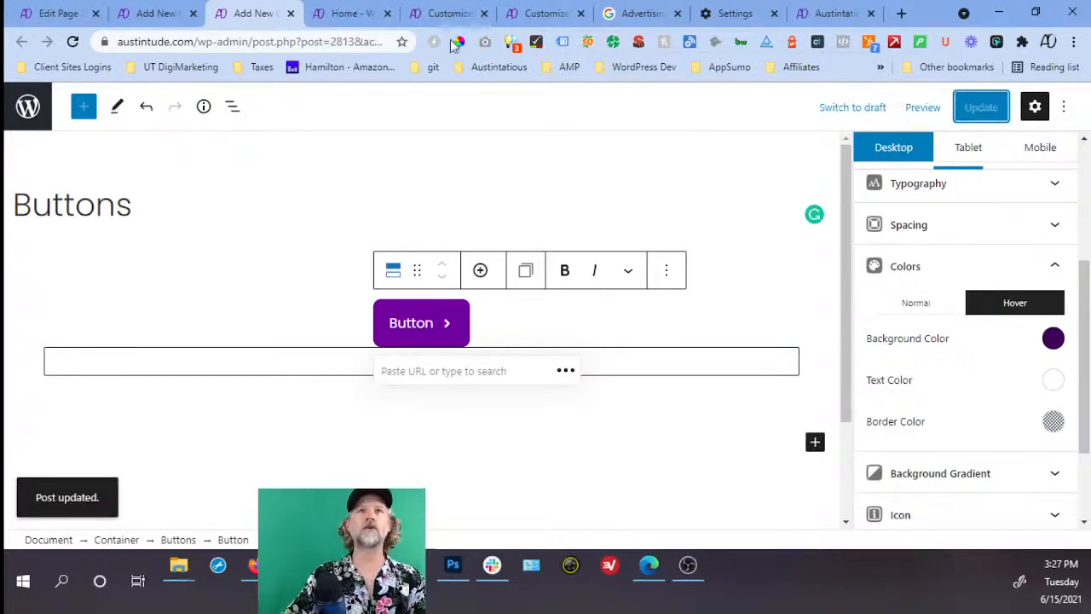
# Reload the live home page and examine the service cards' buttons and their hover color.
pyautogui.click(364, 15)
pyautogui.press('F5')
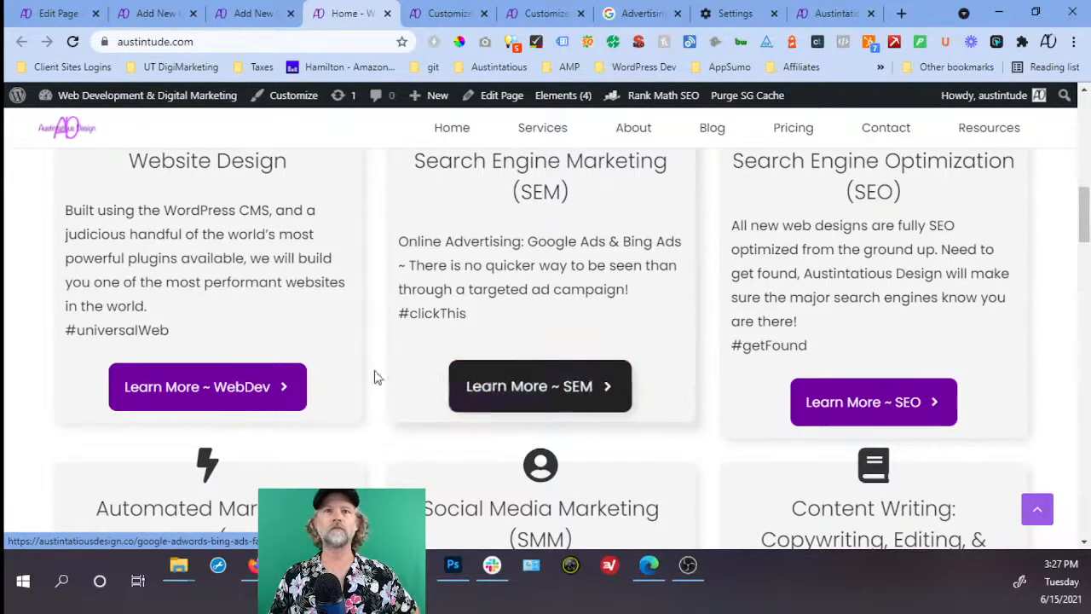
pyautogui.scroll(-2, 198, 378)
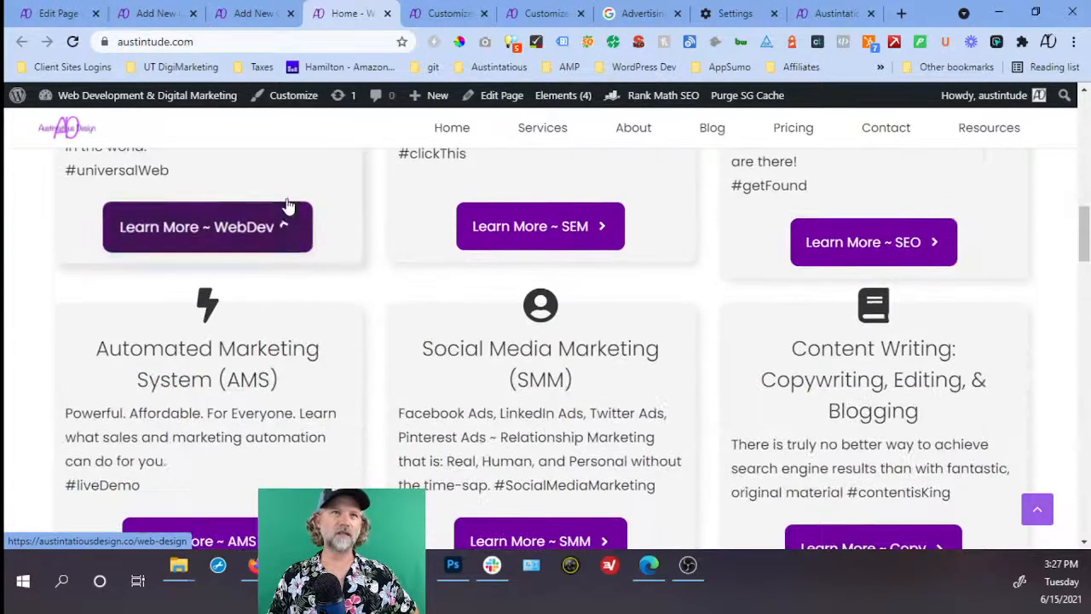
pyautogui.scroll(-2, 284, 229)
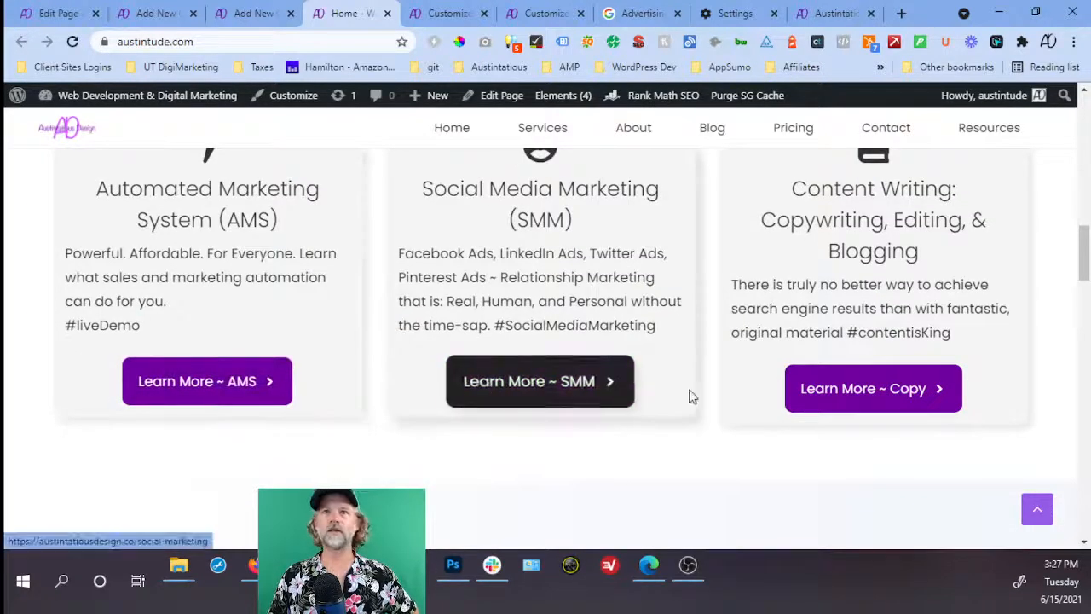
pyautogui.scroll(-3, 813, 285)
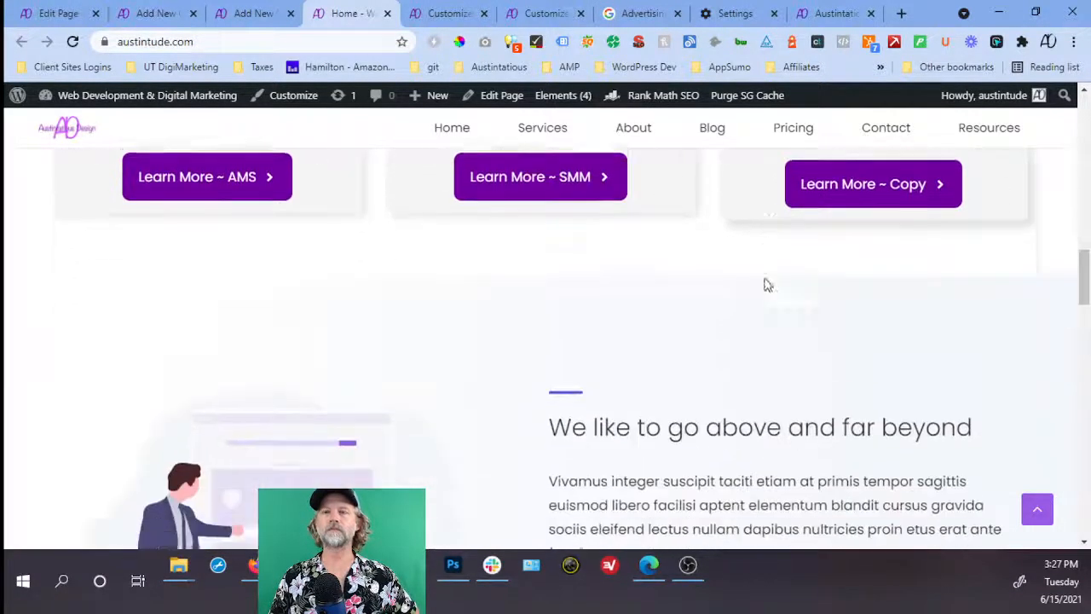
pyautogui.scroll(2, 758, 289)
pyautogui.scroll(7, 724, 307)
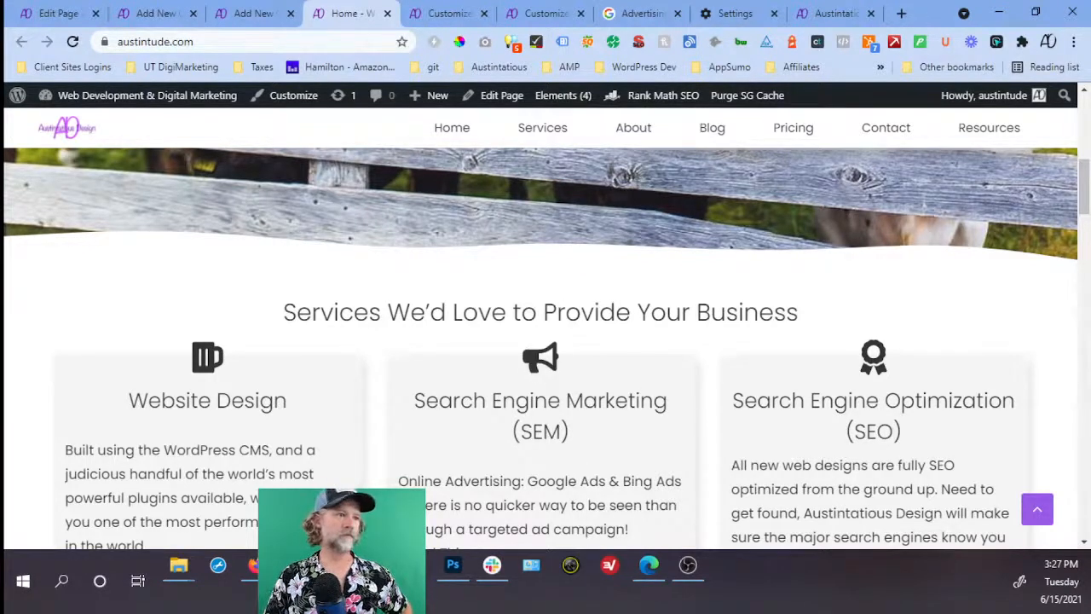
pyautogui.click(492, 564)
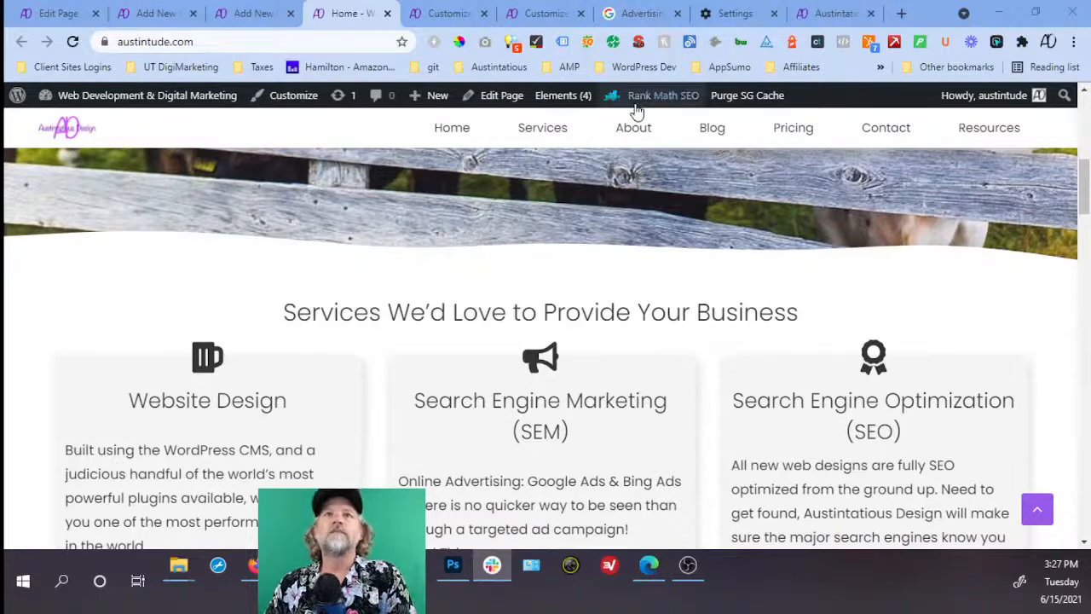
# Review the service cards on the existing austintatiousdesign.co home page for services still missing from the new page.
pyautogui.click(828, 13)
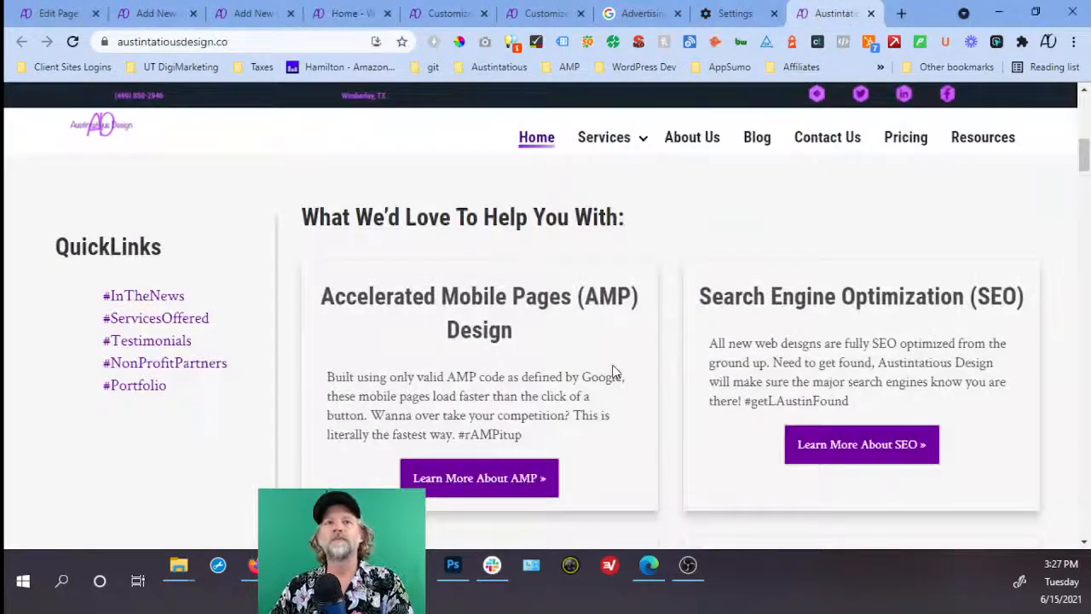
pyautogui.scroll(-6, 613, 372)
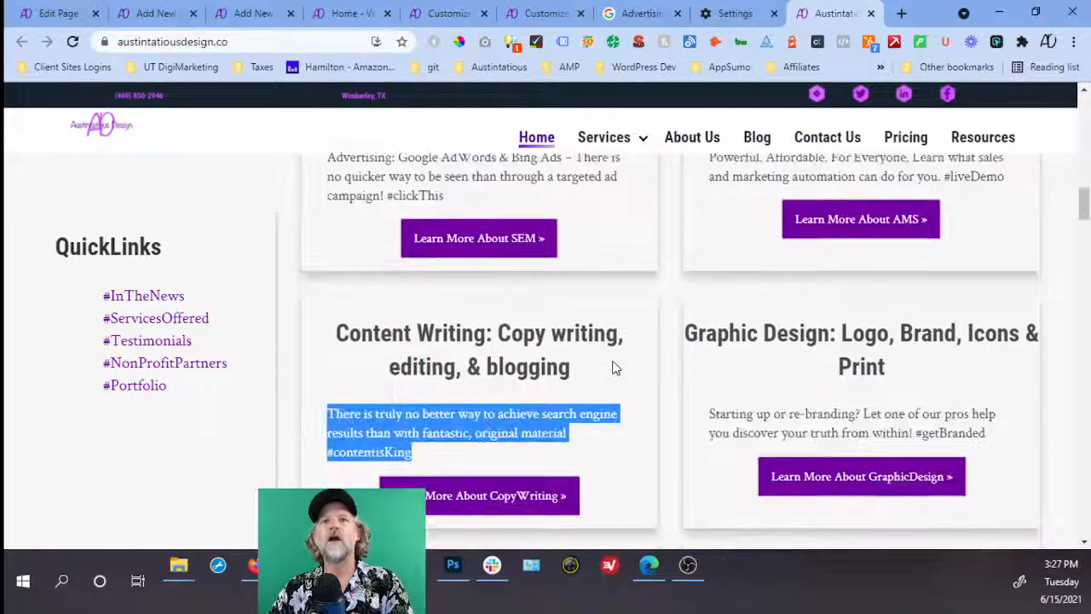
pyautogui.scroll(-1, 615, 368)
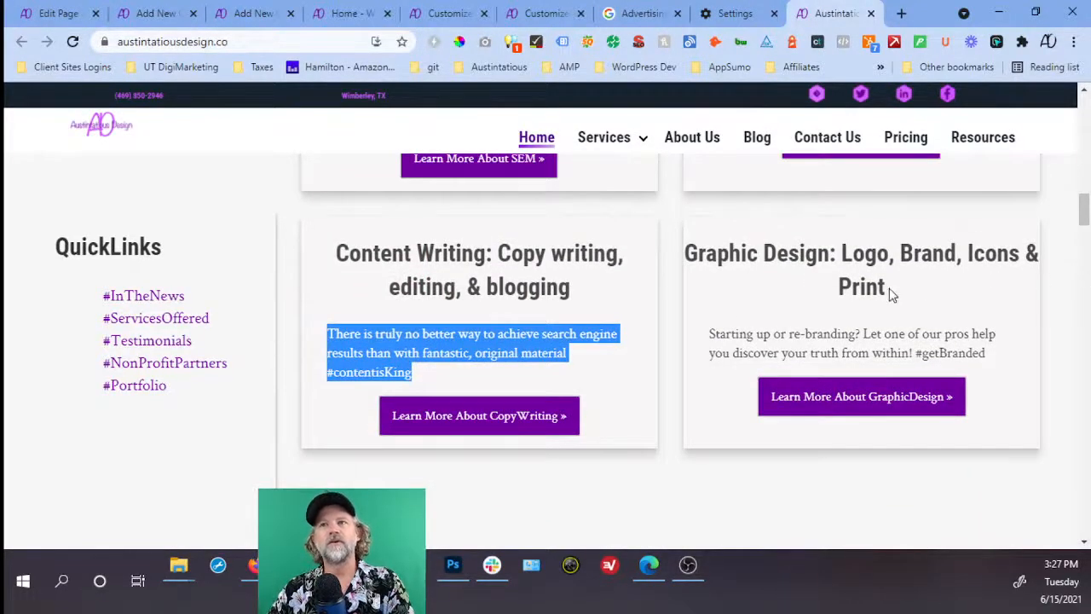
pyautogui.moveTo(882, 290); pyautogui.dragTo(781, 286)
pyautogui.click(772, 286)
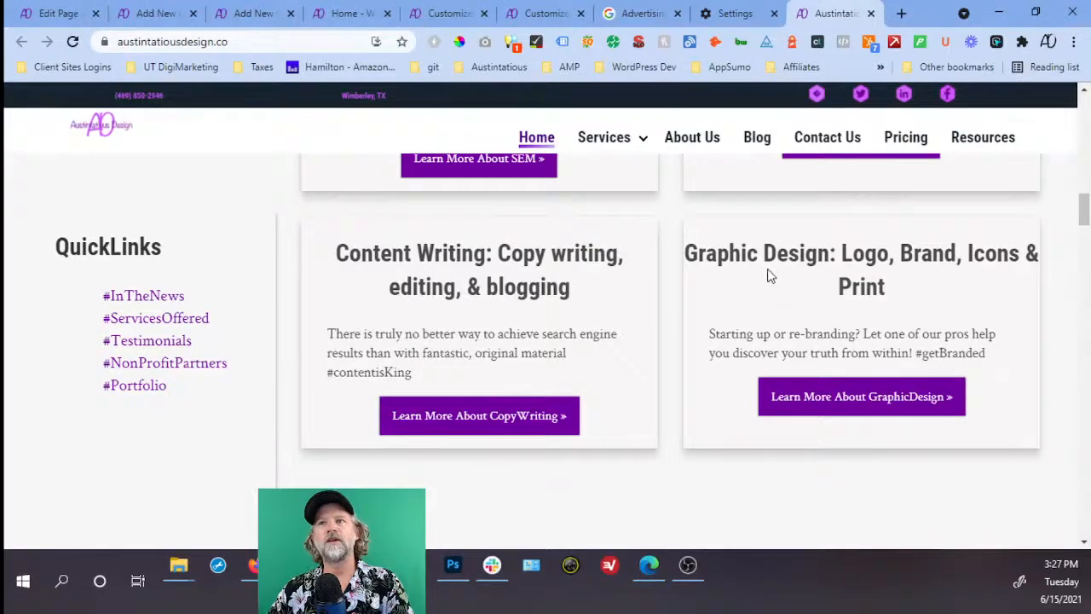
pyautogui.scroll(9, 759, 255)
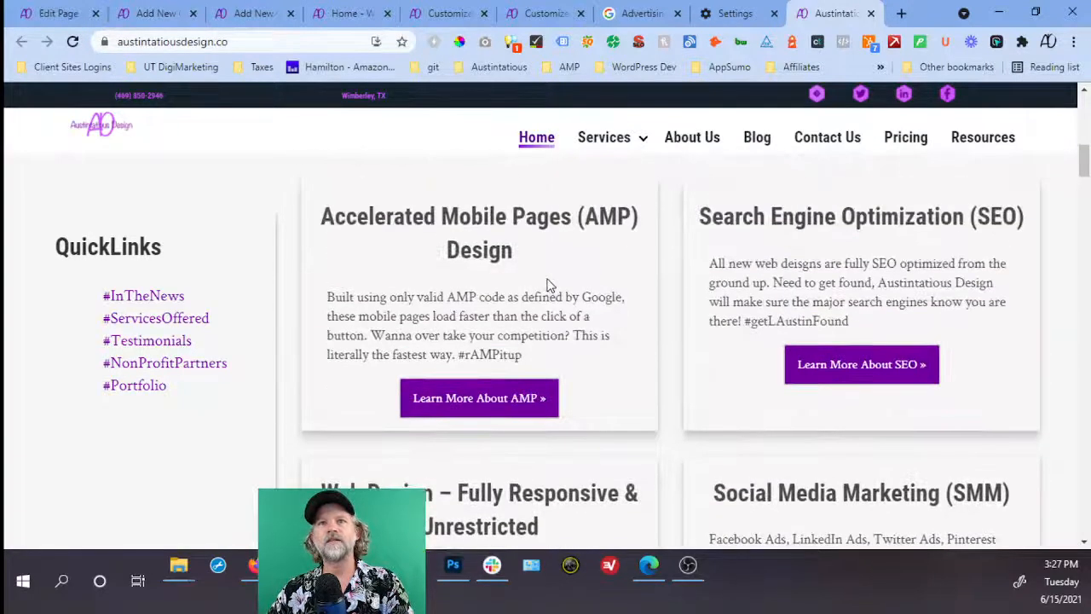
pyautogui.moveTo(526, 254); pyautogui.dragTo(341, 222)
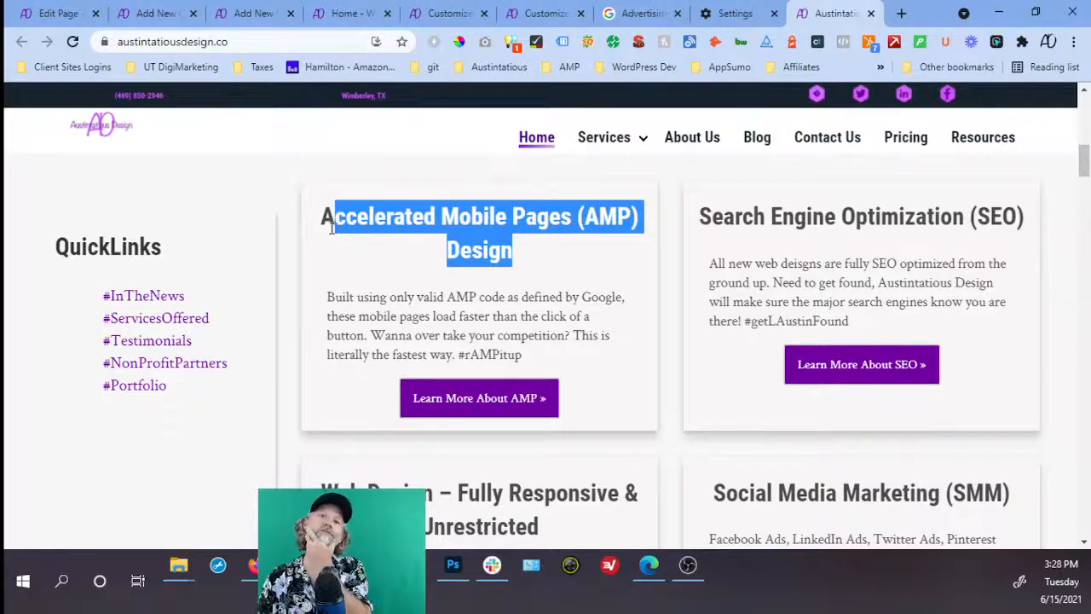
# In the home page editor, duplicate the Content Writing card's container twice to start a third row of service cards.
pyautogui.click(70, 14)
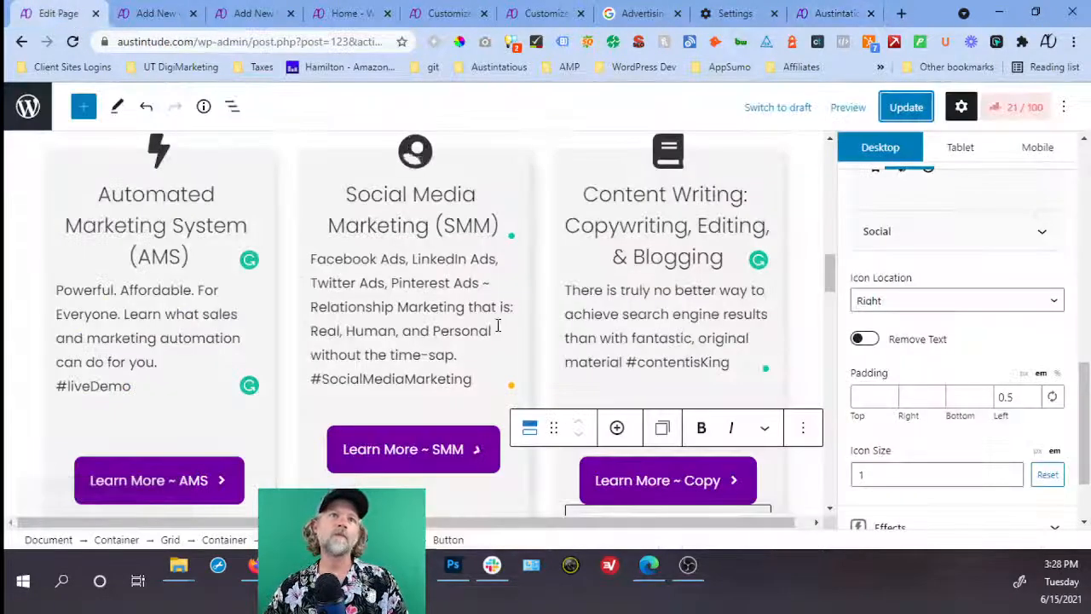
pyautogui.scroll(-2, 494, 345)
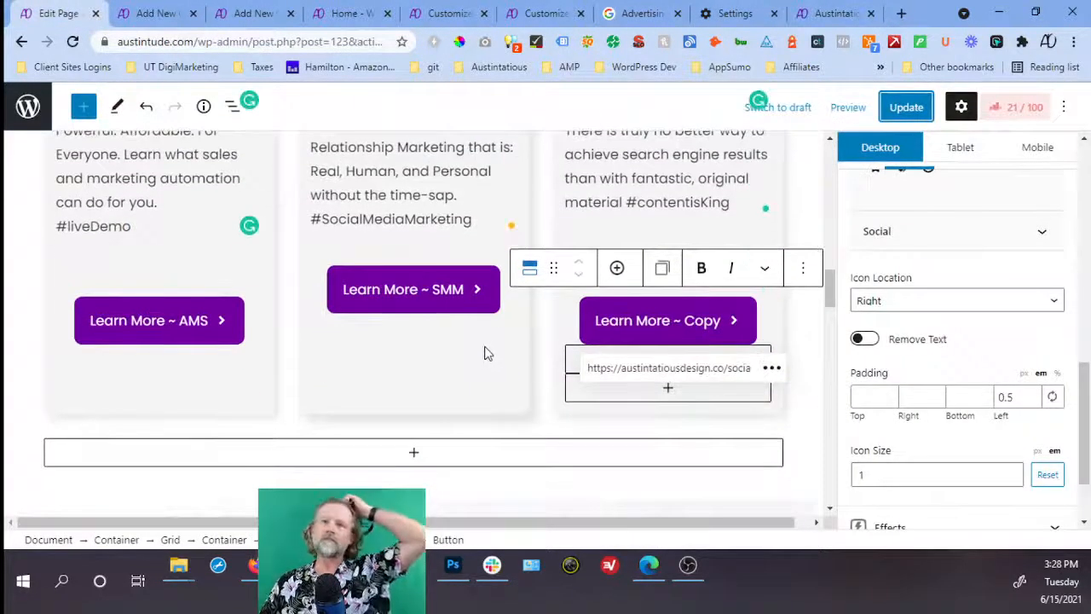
pyautogui.click(619, 179)
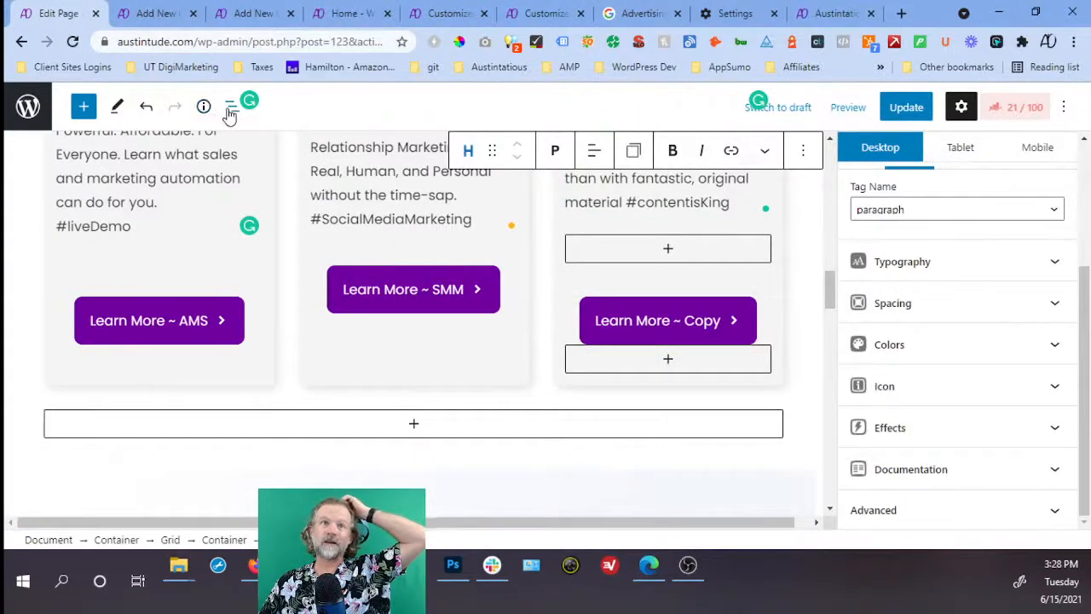
pyautogui.scroll(4, 663, 236)
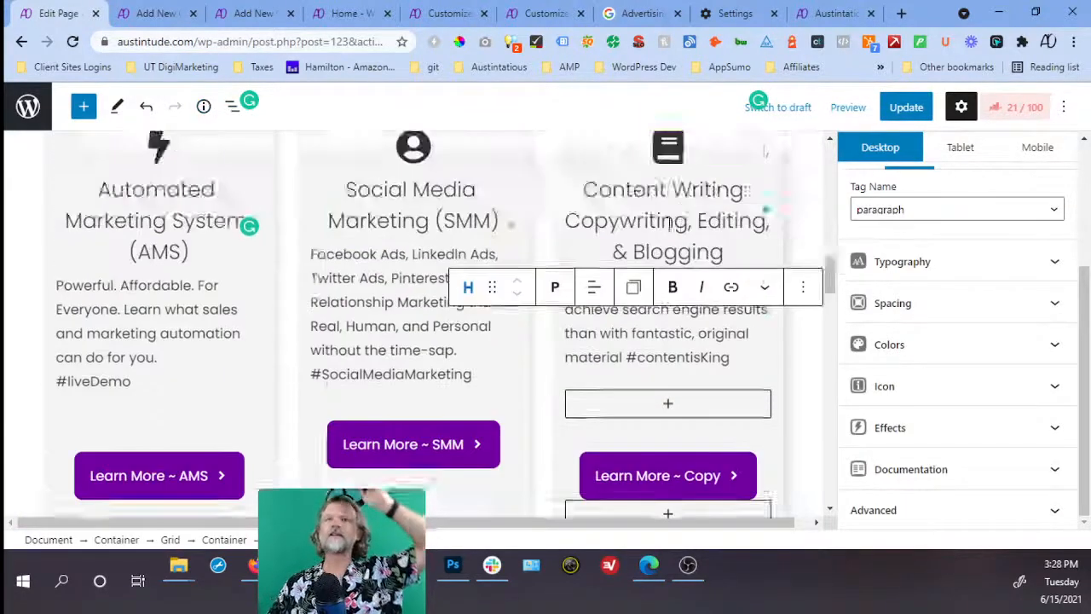
pyautogui.click(697, 312)
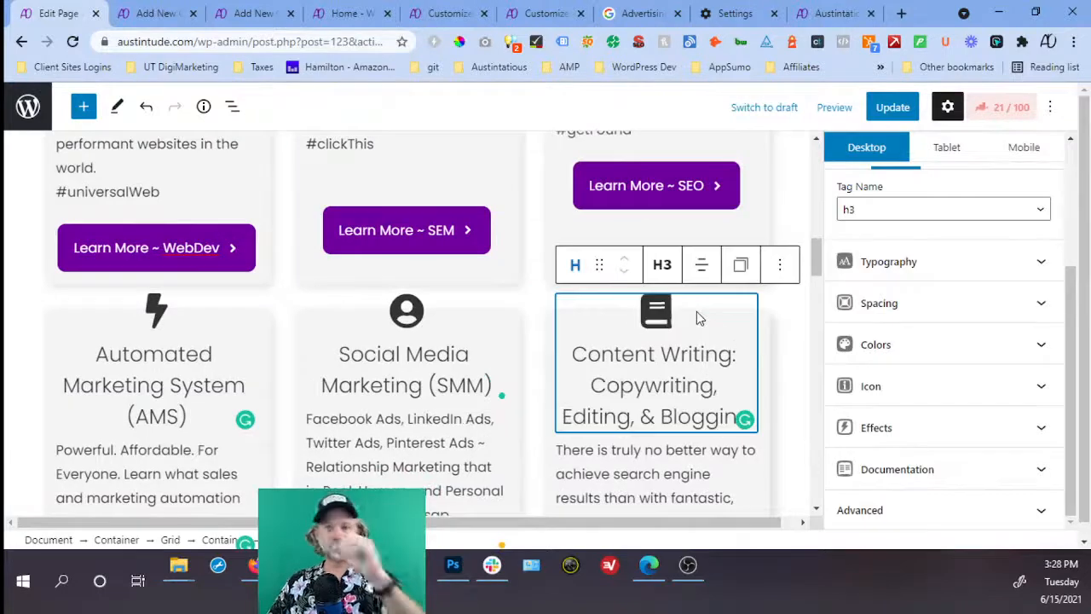
pyautogui.click(695, 312)
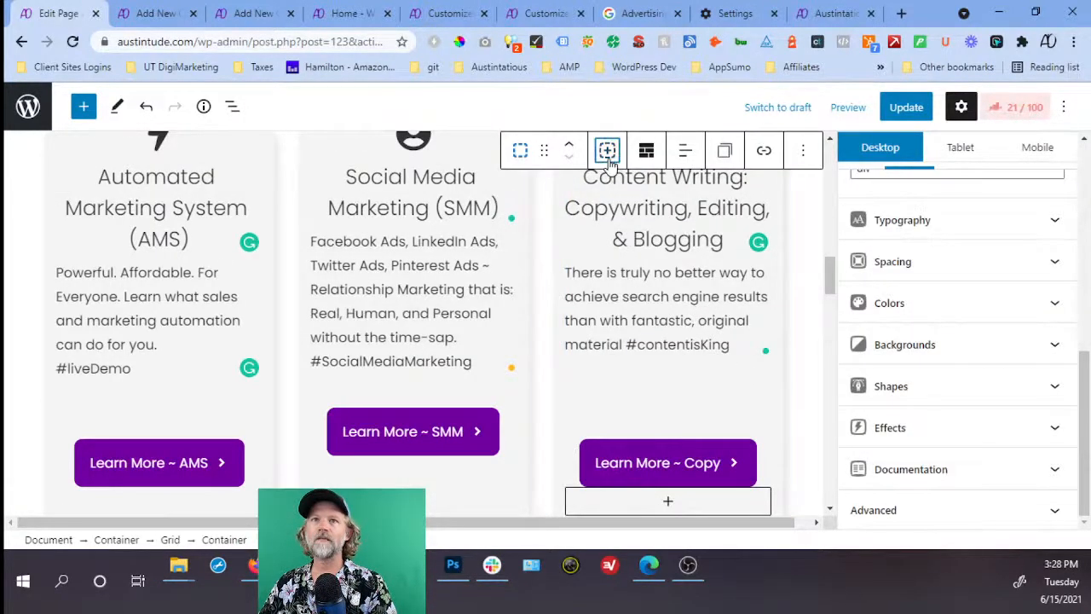
pyautogui.click(607, 151)
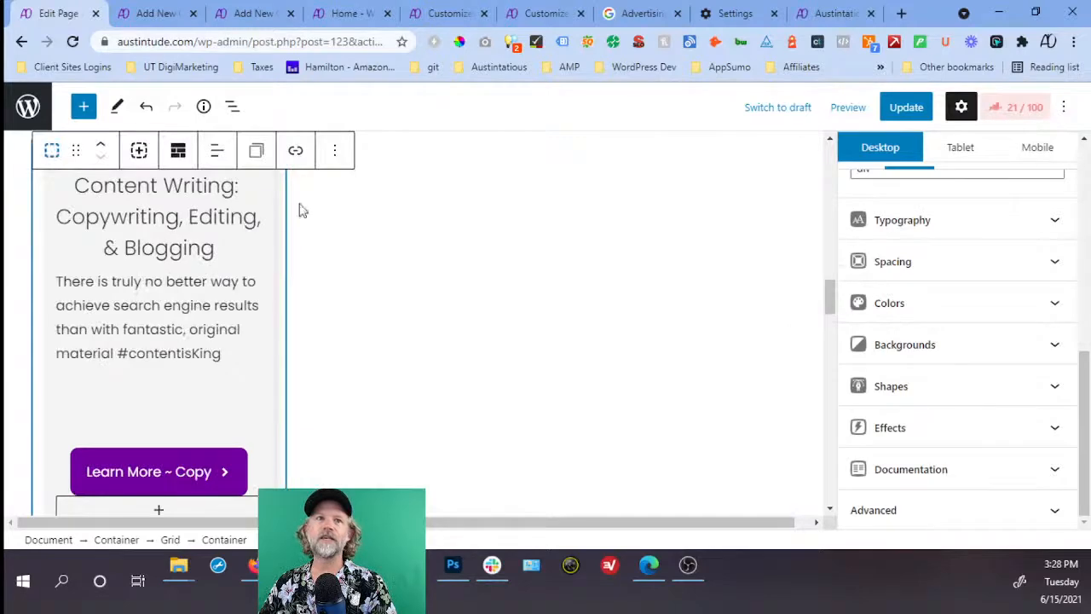
pyautogui.click(138, 150)
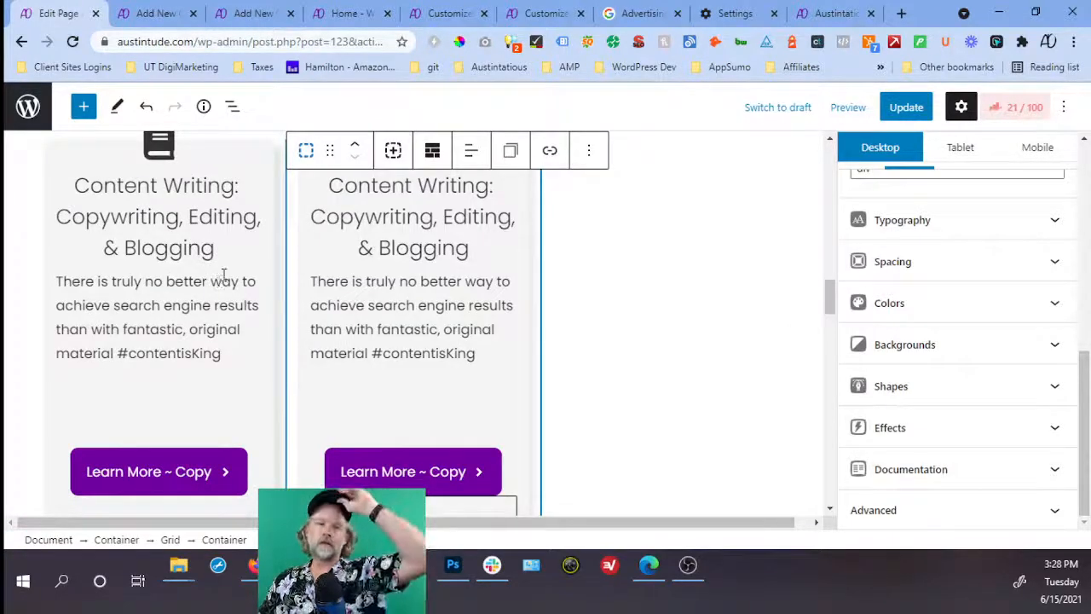
# Replace the first duplicated card's heading with "Accelerated Mobile Pages (AMP) Design" copied from the existing site.
pyautogui.click(820, 14)
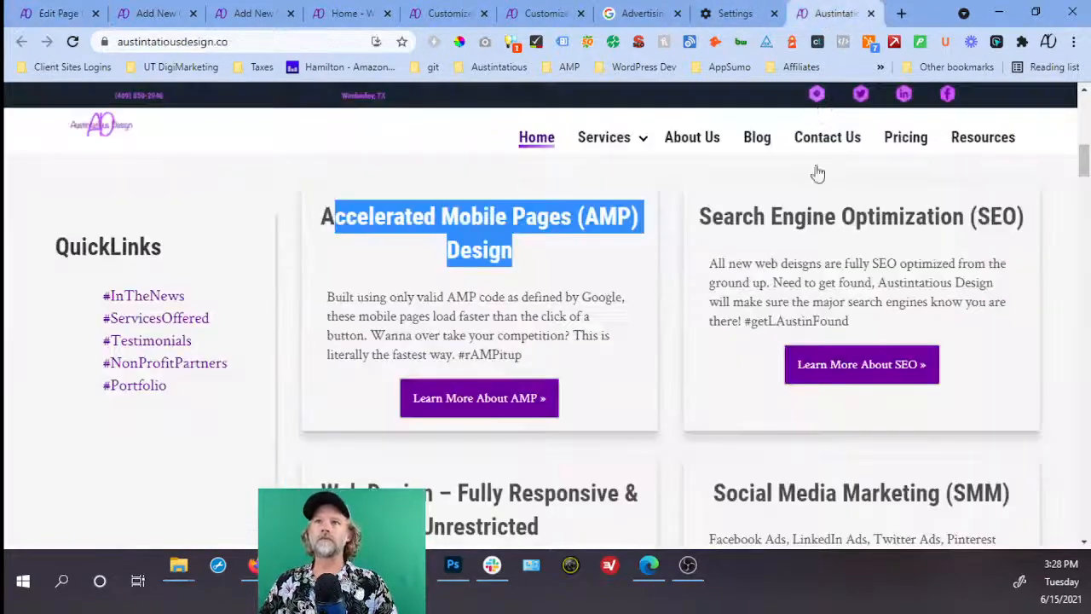
pyautogui.scroll(5, 582, 256)
pyautogui.scroll(-4, 582, 253)
pyautogui.click(527, 345)
pyautogui.moveTo(527, 345); pyautogui.dragTo(340, 307)
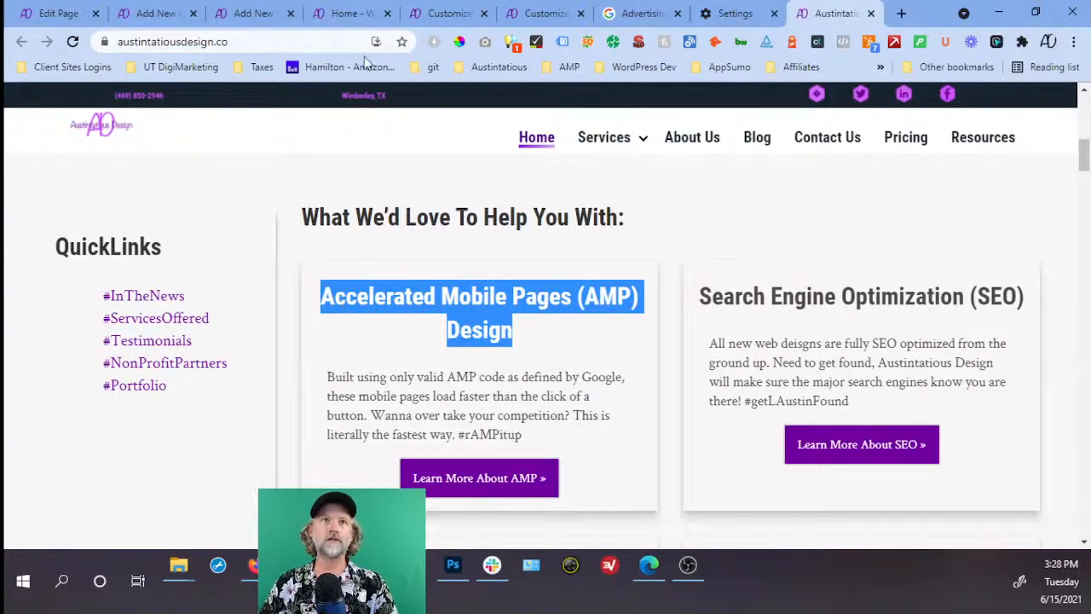
pyautogui.click(56, 14)
pyautogui.moveTo(78, 185); pyautogui.dragTo(216, 248)
pyautogui.hotkey('ctrl', 'v')
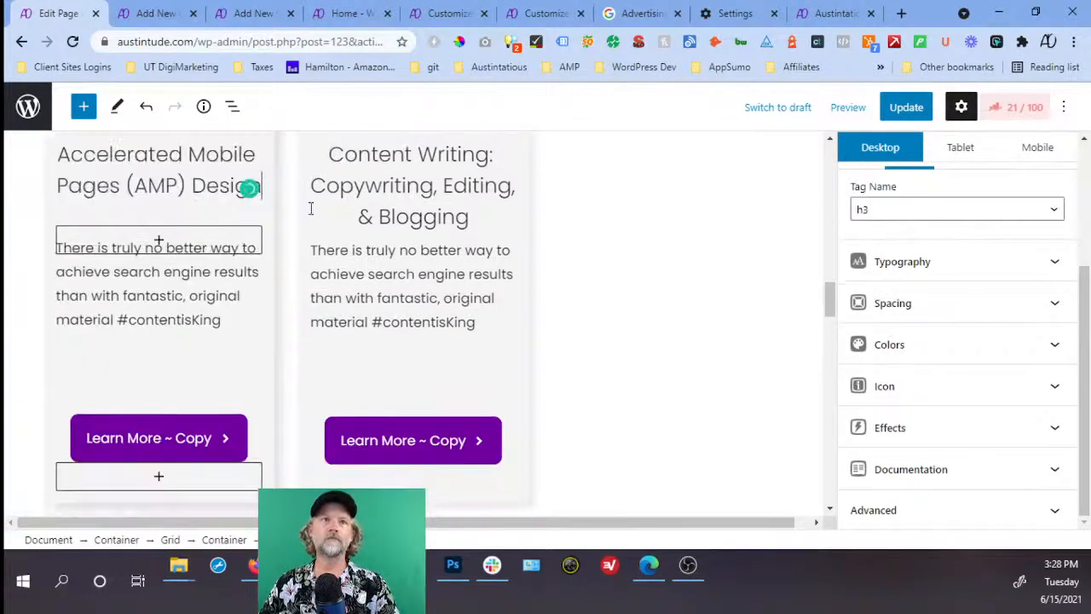
# Replace the AMP card's paragraph with the existing site's AMP description, and put #rAMPitup on its own line.
pyautogui.click(823, 17)
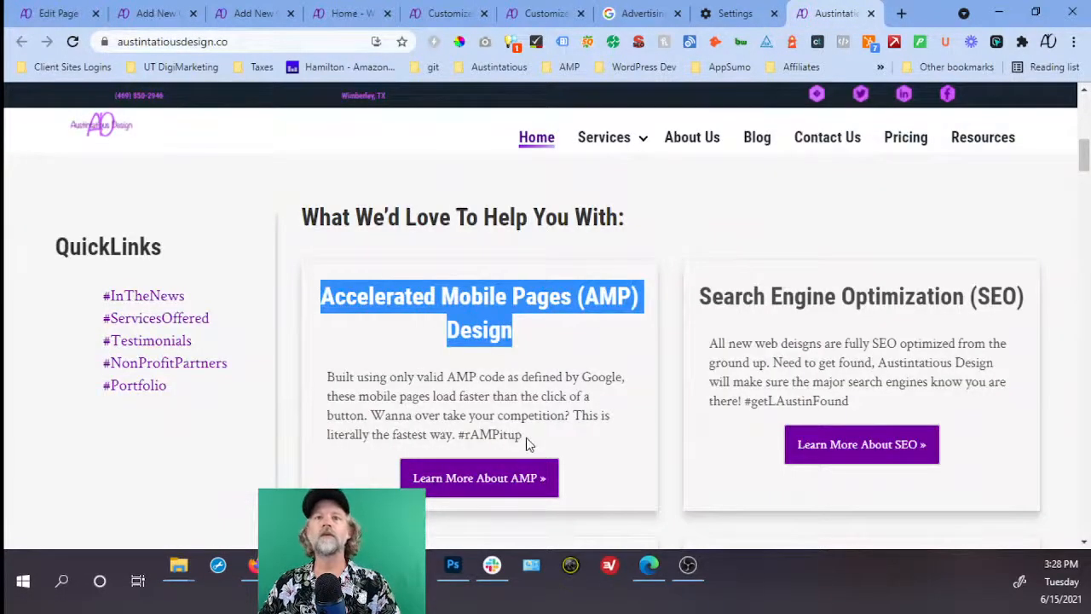
pyautogui.moveTo(526, 437); pyautogui.dragTo(316, 379)
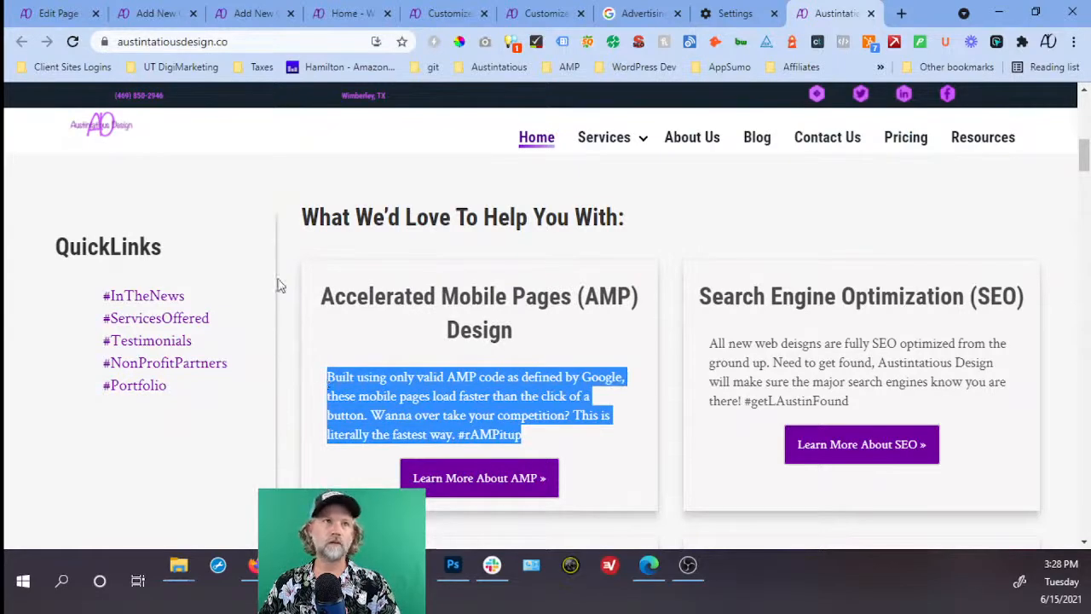
pyautogui.click(53, 13)
pyautogui.click(190, 298)
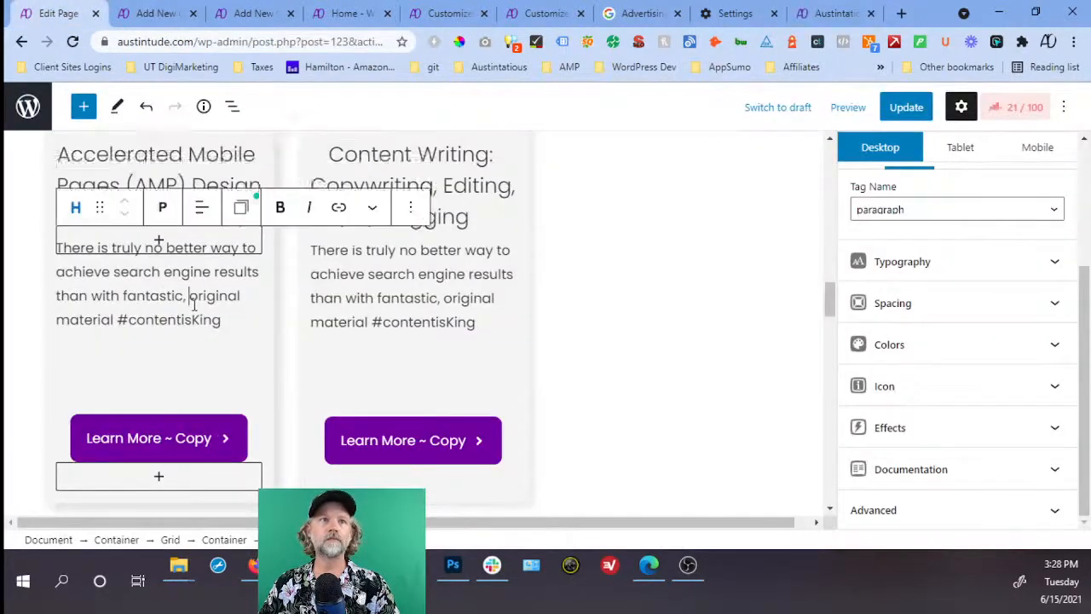
pyautogui.moveTo(236, 324); pyautogui.dragTo(62, 247)
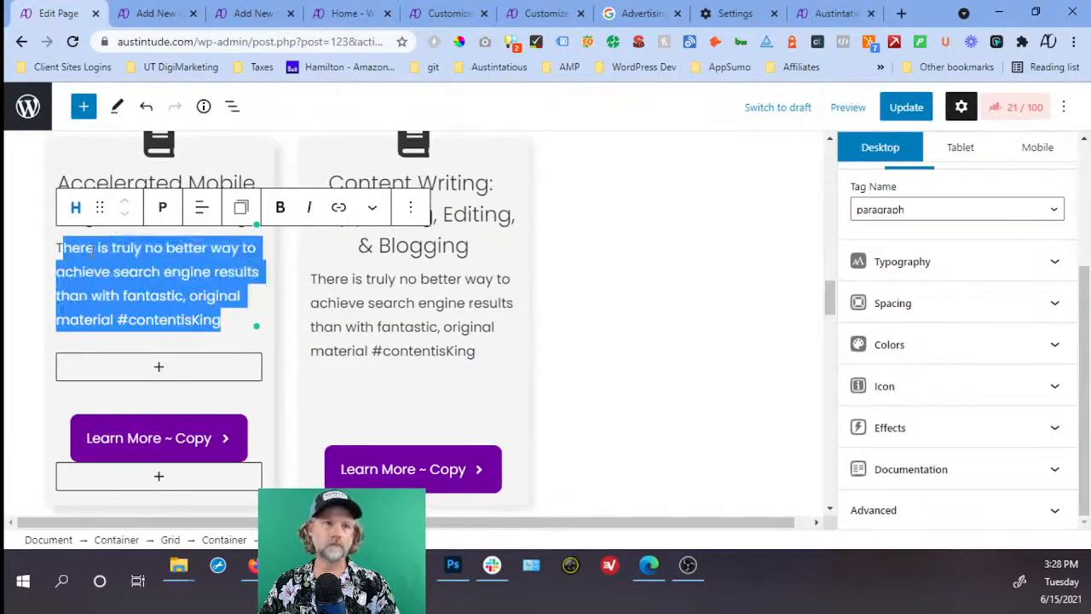
pyautogui.press('BackSpace')
pyautogui.hotkey('ctrl', 'v')
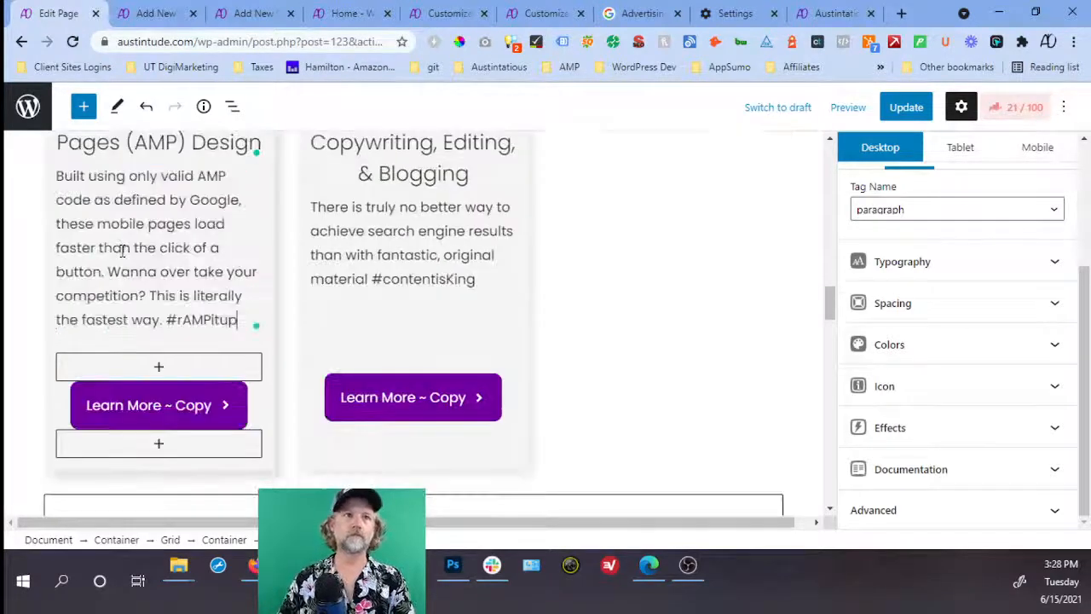
pyautogui.click(167, 319)
pyautogui.hotkey('shift', 'Return')
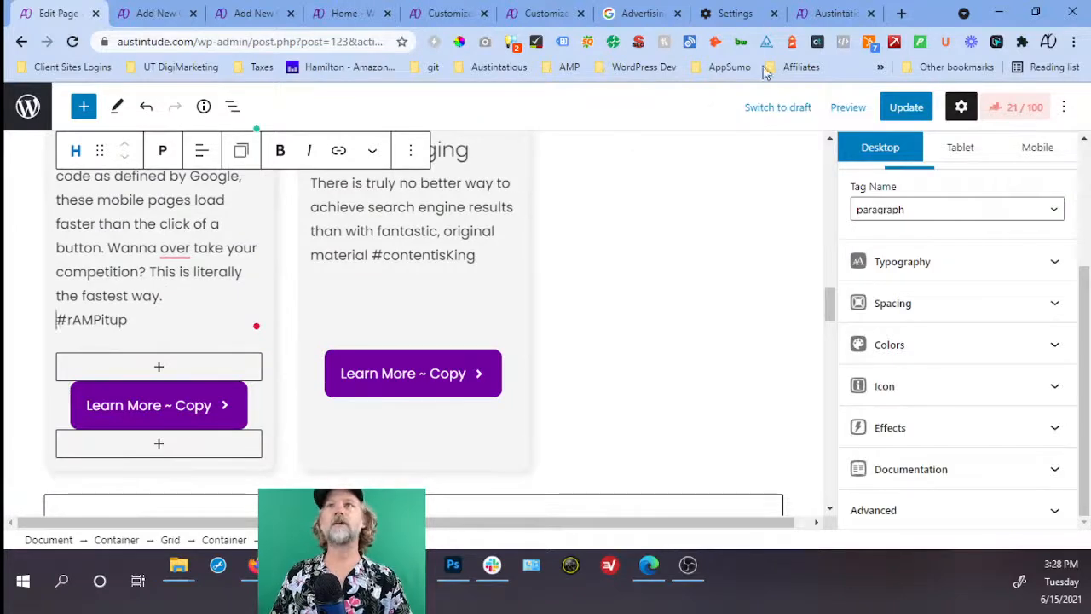
# Relabel the AMP card's button "Learn More ~ AMP" and link it to the existing site's accelerated-mobile-pages-amp address.
pyautogui.doubleClick(196, 404)
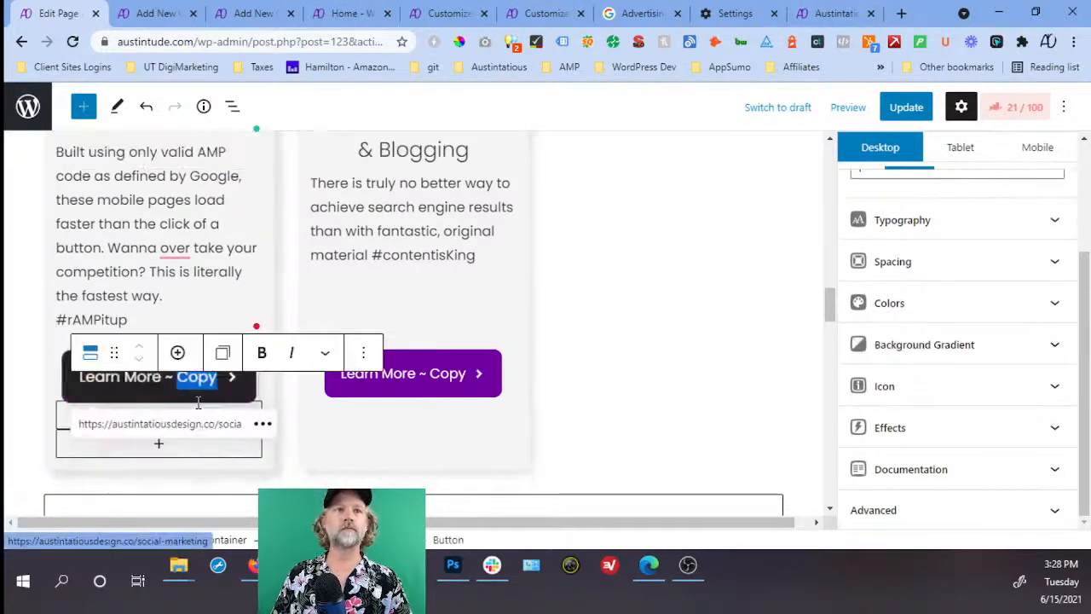
pyautogui.write('AMP')
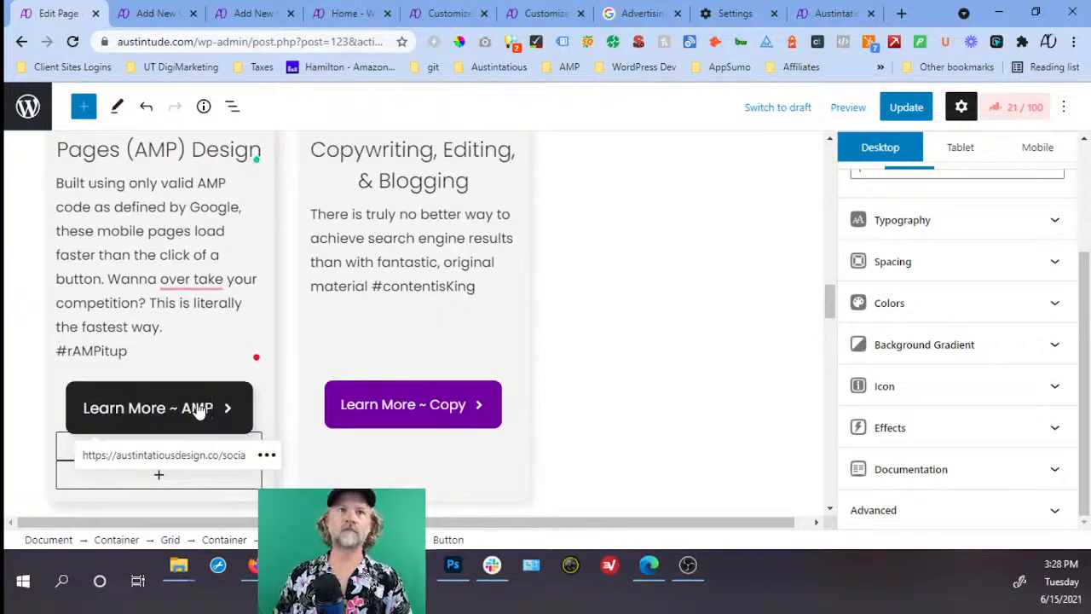
pyautogui.click(833, 22)
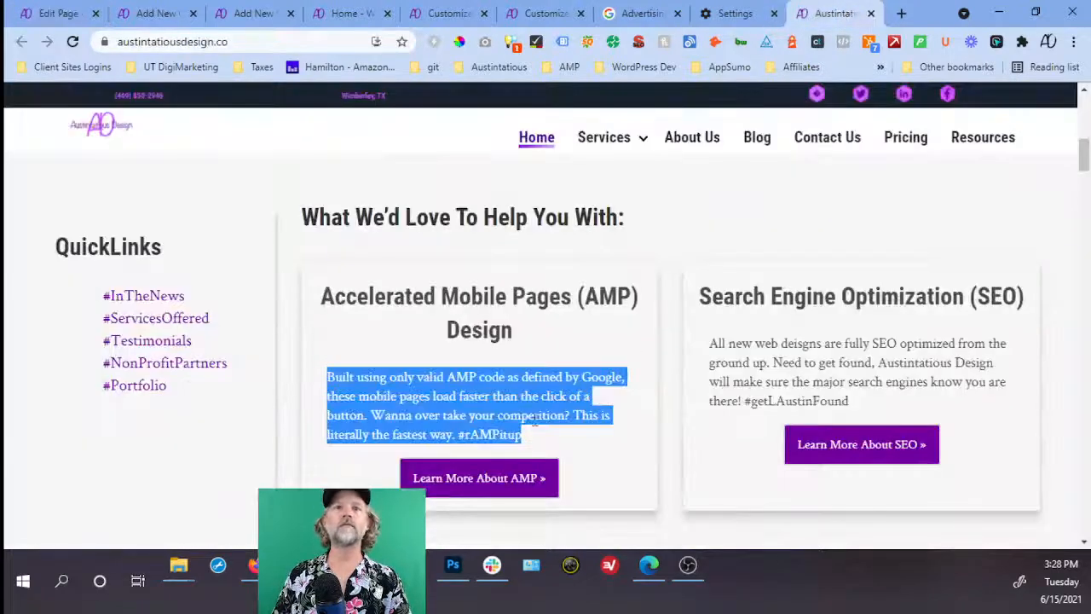
pyautogui.rightClick(498, 476)
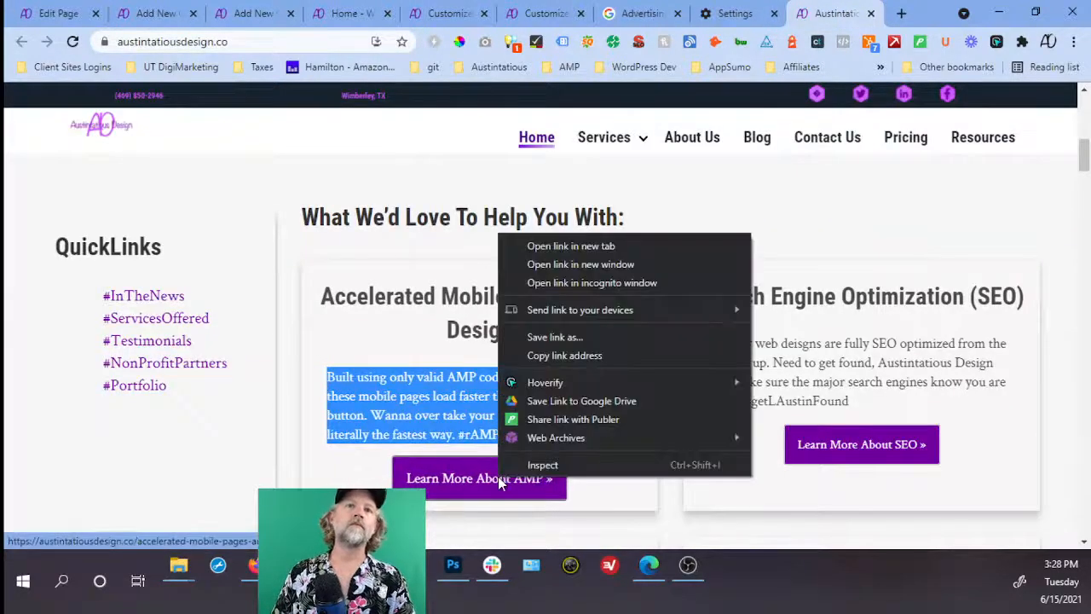
pyautogui.click(560, 355)
pyautogui.click(60, 13)
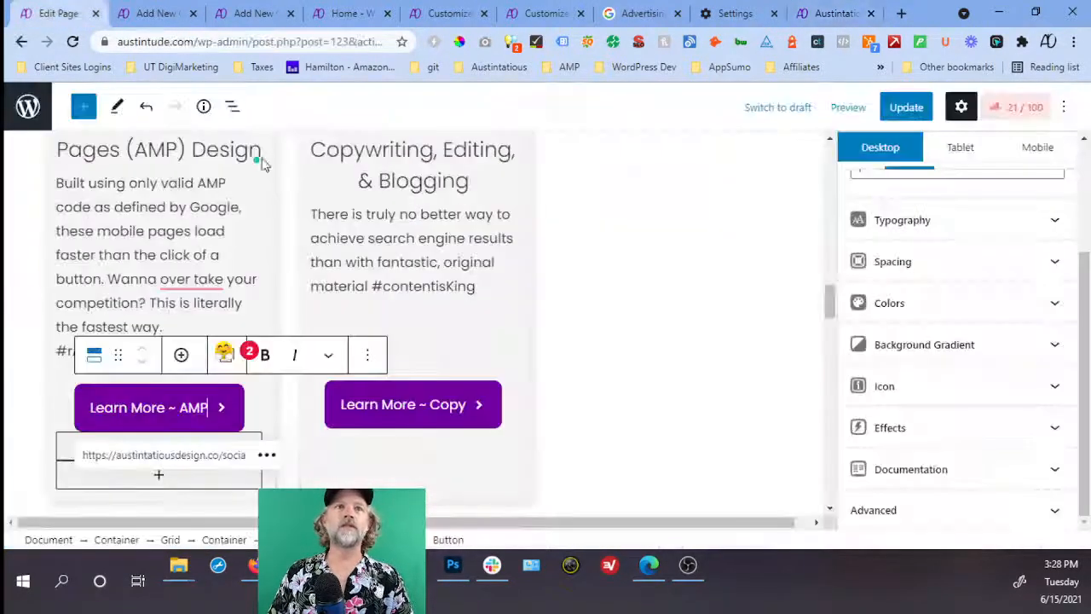
pyautogui.click(225, 455)
pyautogui.tripleClick(225, 455)
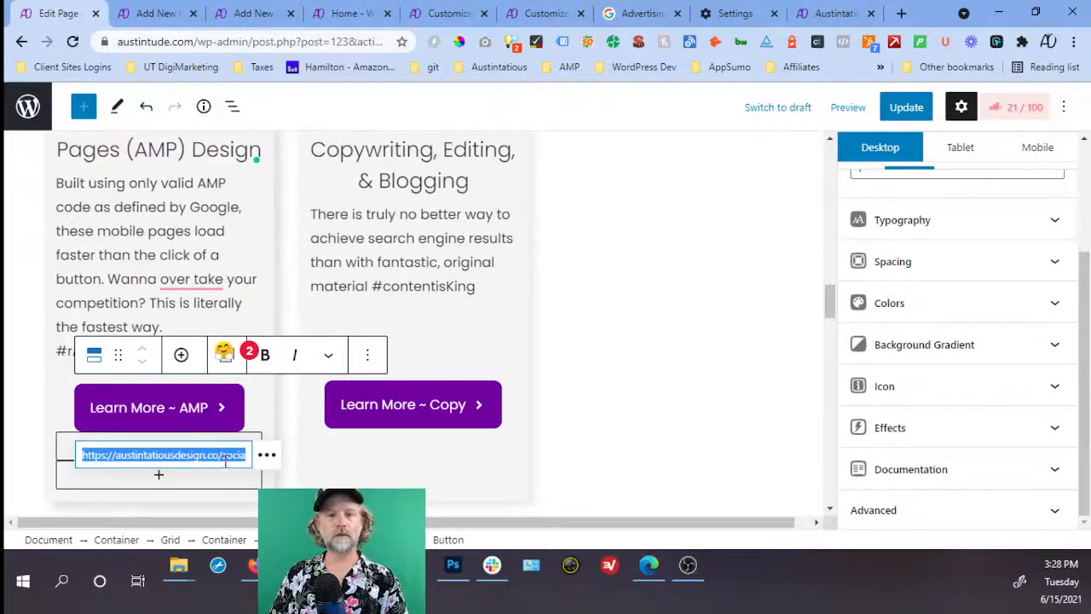
pyautogui.hotkey('ctrl', 'v')
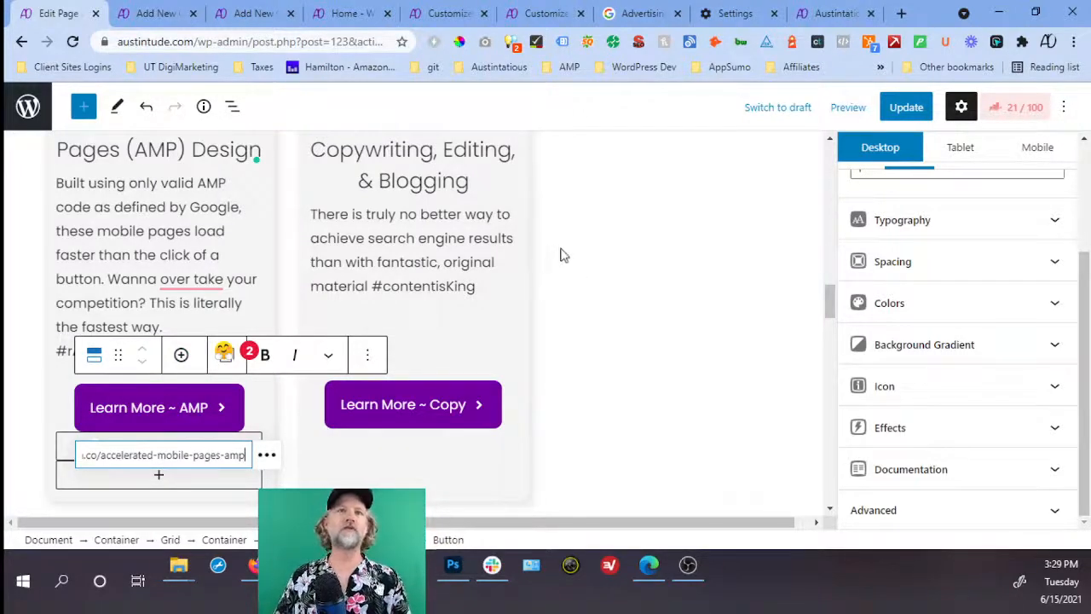
# Change the AMP card heading's icon to the general lightning bolt and compare it with the cards above.
pyautogui.scroll(1, 479, 289)
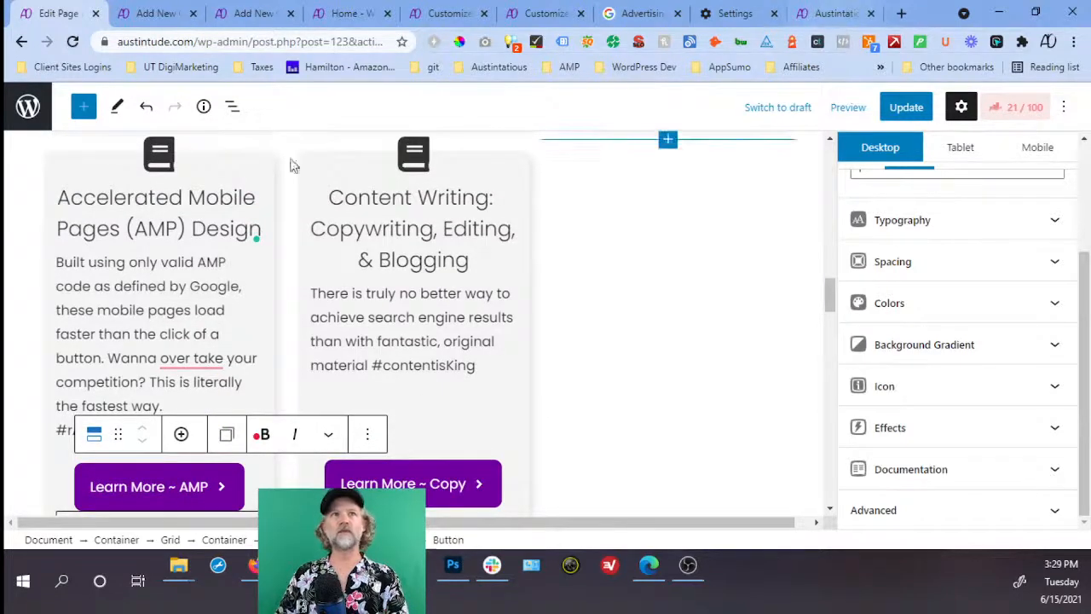
pyautogui.click(170, 157)
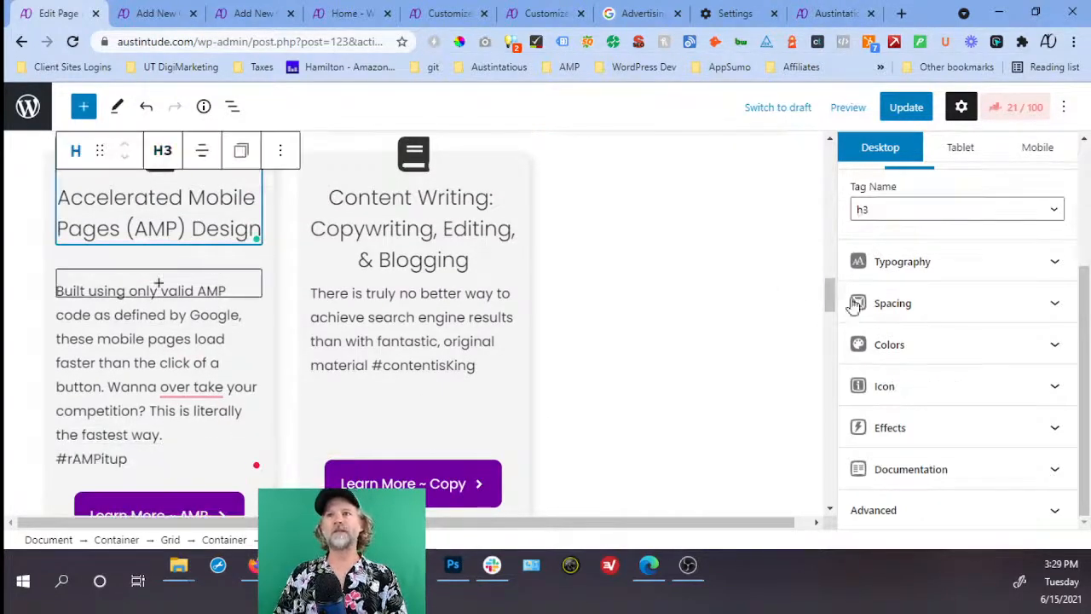
pyautogui.click(906, 388)
pyautogui.click(896, 294)
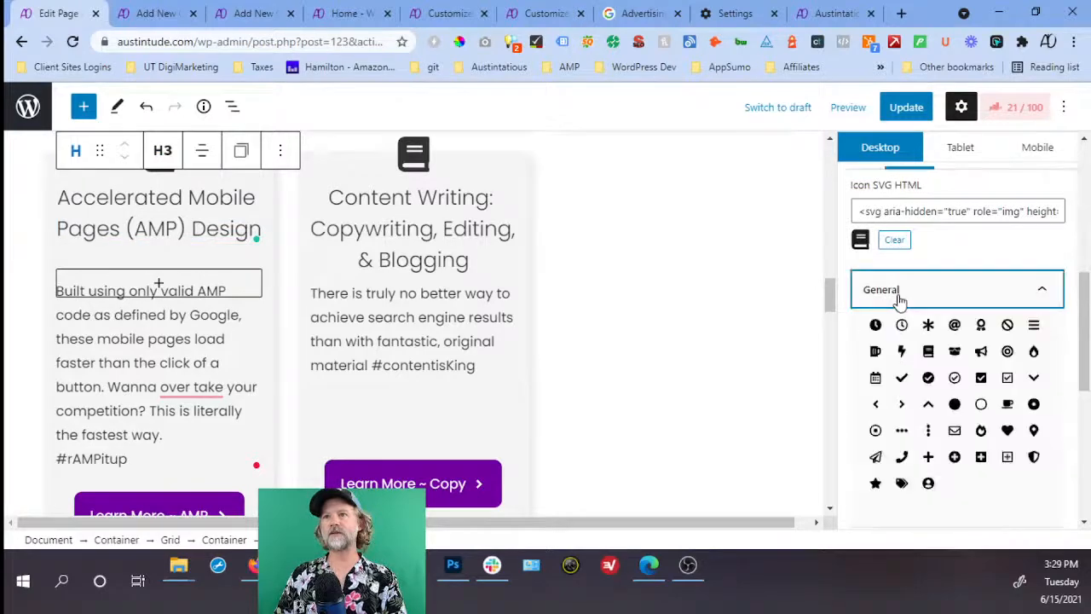
pyautogui.click(907, 355)
pyautogui.scroll(4, 526, 349)
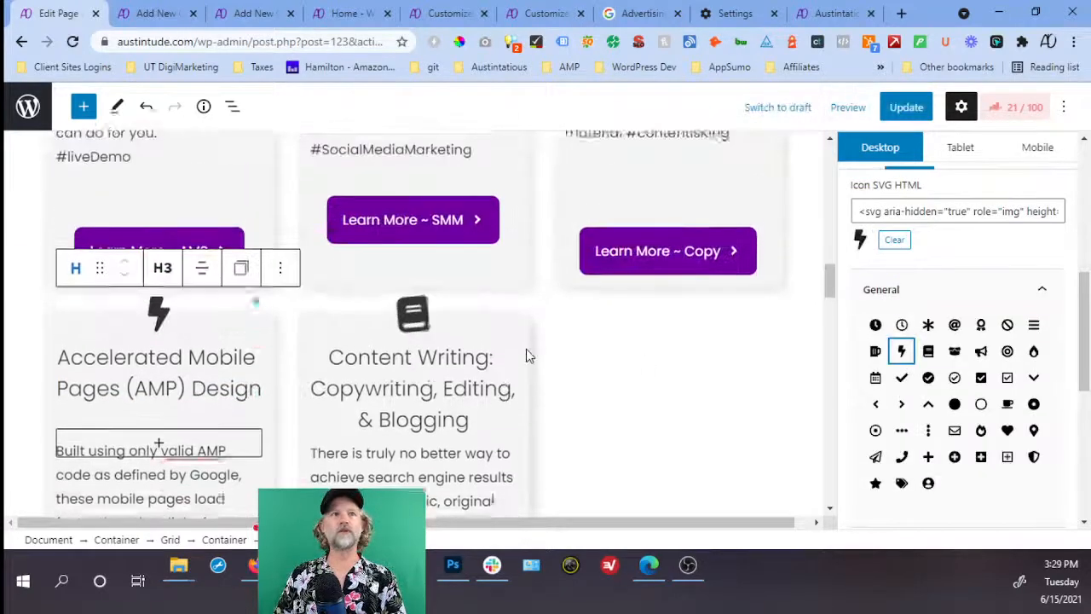
pyautogui.scroll(1, 526, 354)
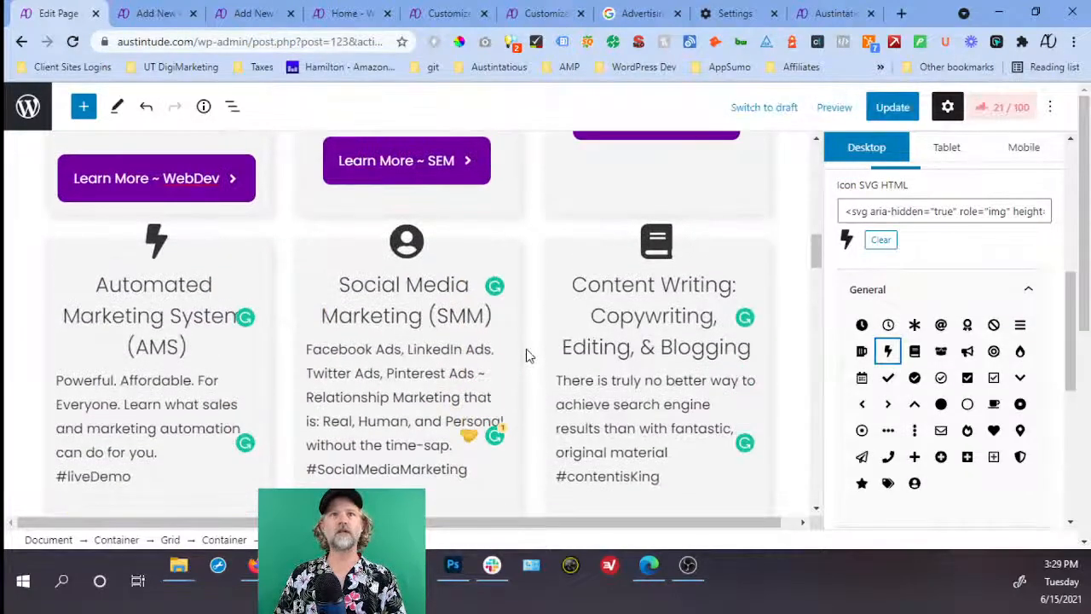
# Change the Automated Marketing System (AMS) card heading's icon to the general Fire icon.
pyautogui.click(154, 260)
pyautogui.click(891, 388)
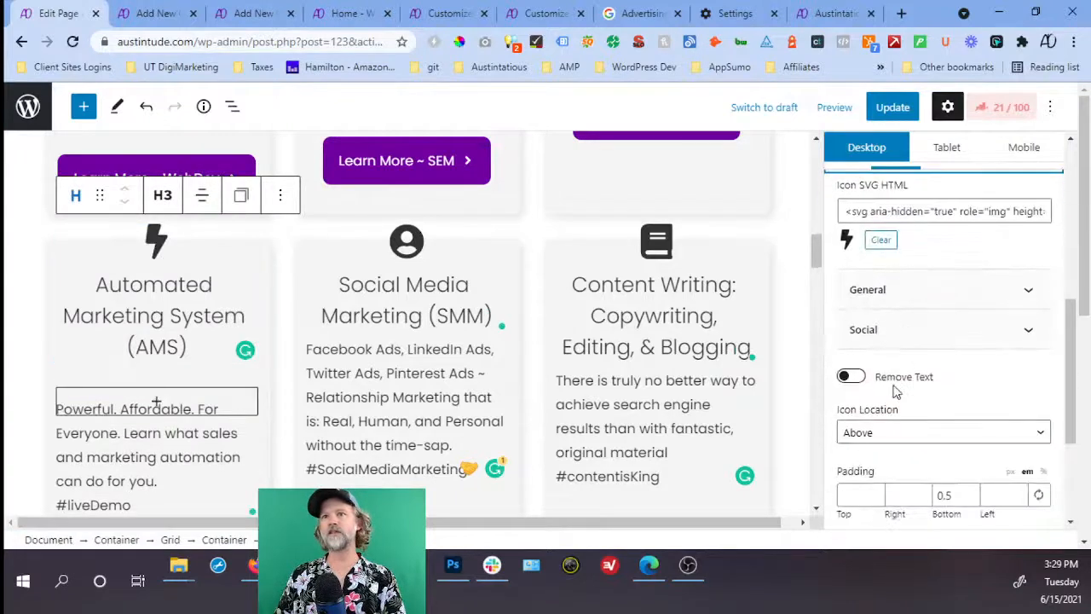
pyautogui.click(896, 291)
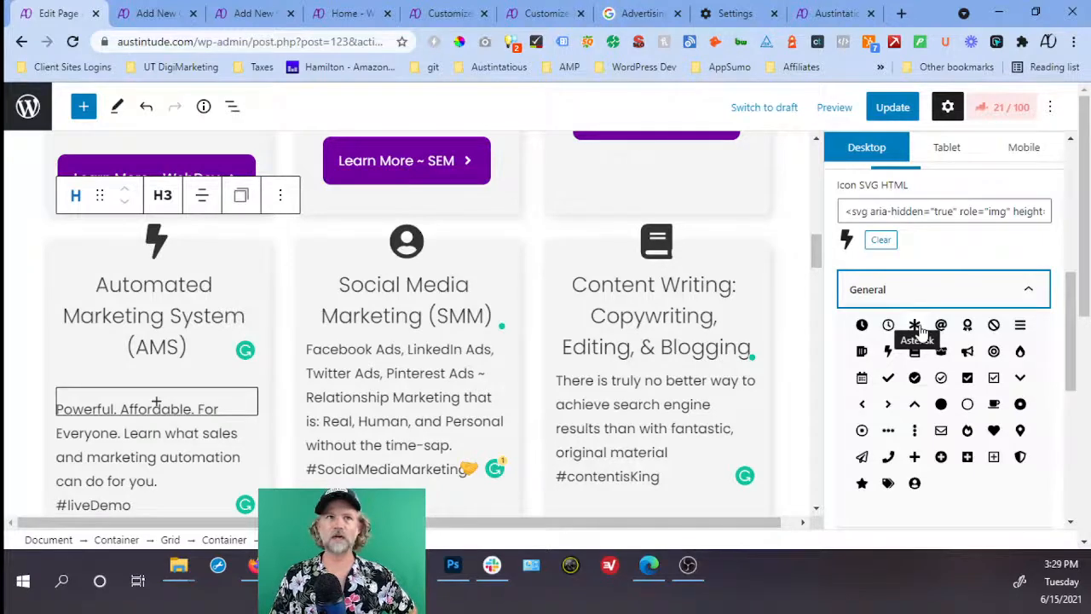
pyautogui.click(968, 431)
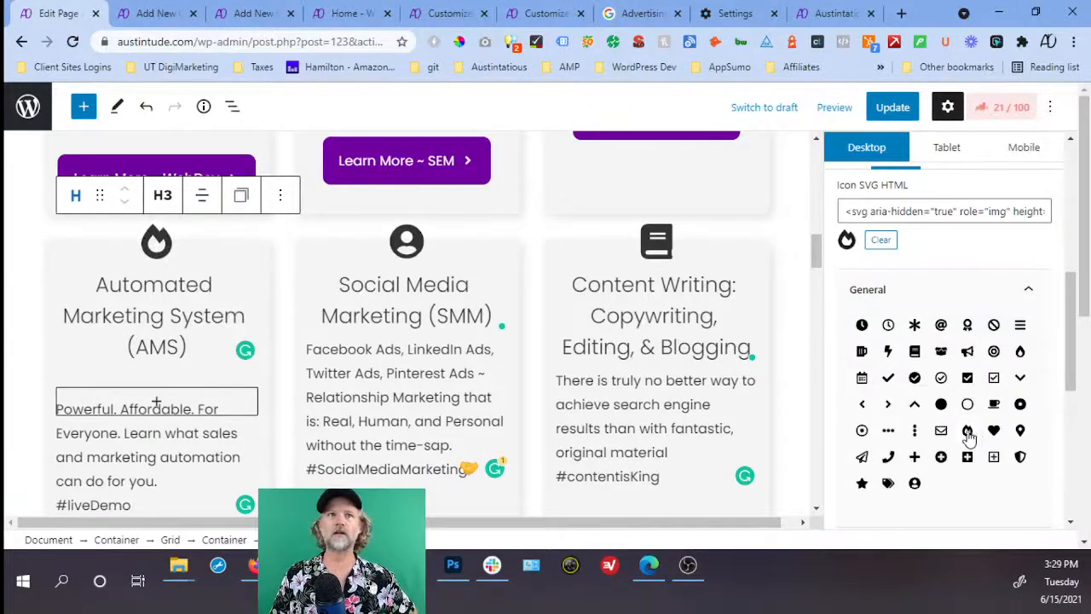
# Replace the second duplicated Content Writing card's heading with "Graphic Design: Logo, Brand, Icons & Print" copied from the existing site.
pyautogui.scroll(-5, 680, 381)
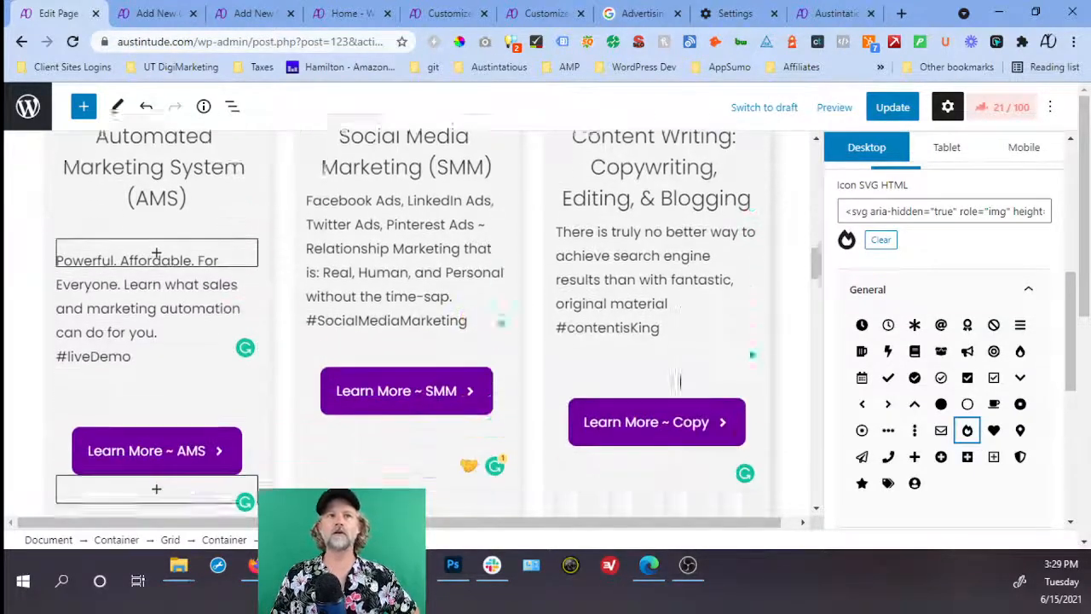
pyautogui.click(820, 14)
pyautogui.scroll(-10, 747, 290)
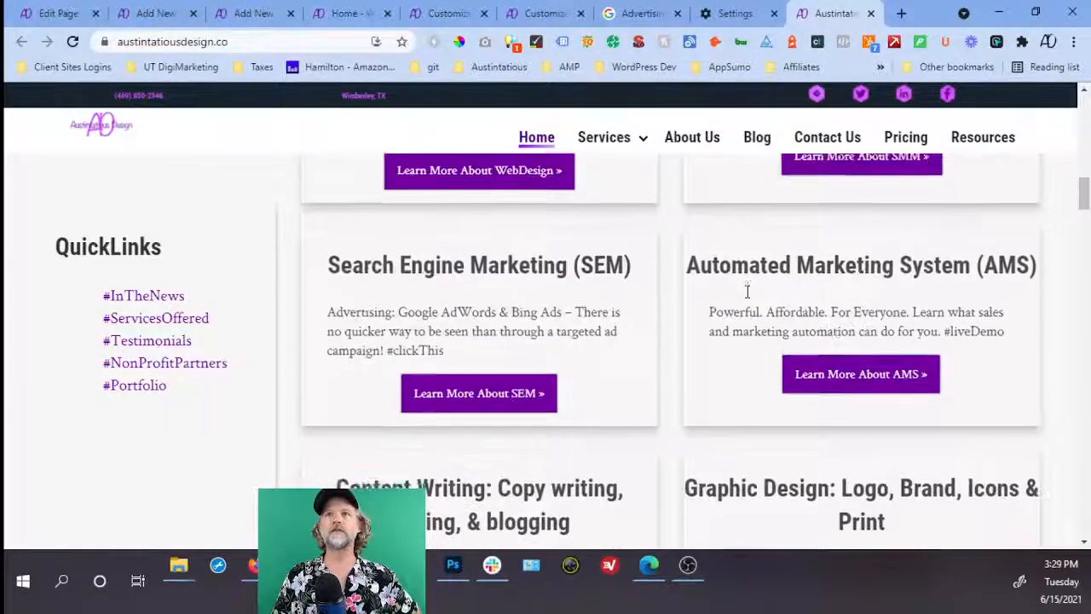
pyautogui.moveTo(689, 173); pyautogui.dragTo(912, 209)
pyautogui.hotkey('ctrl', 'c')
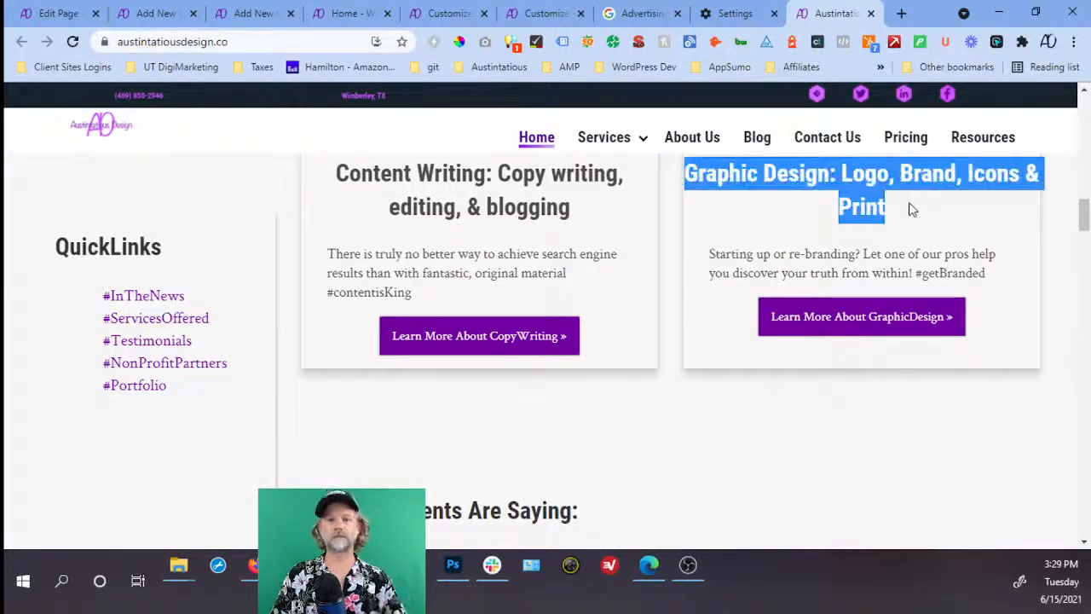
pyautogui.click(56, 13)
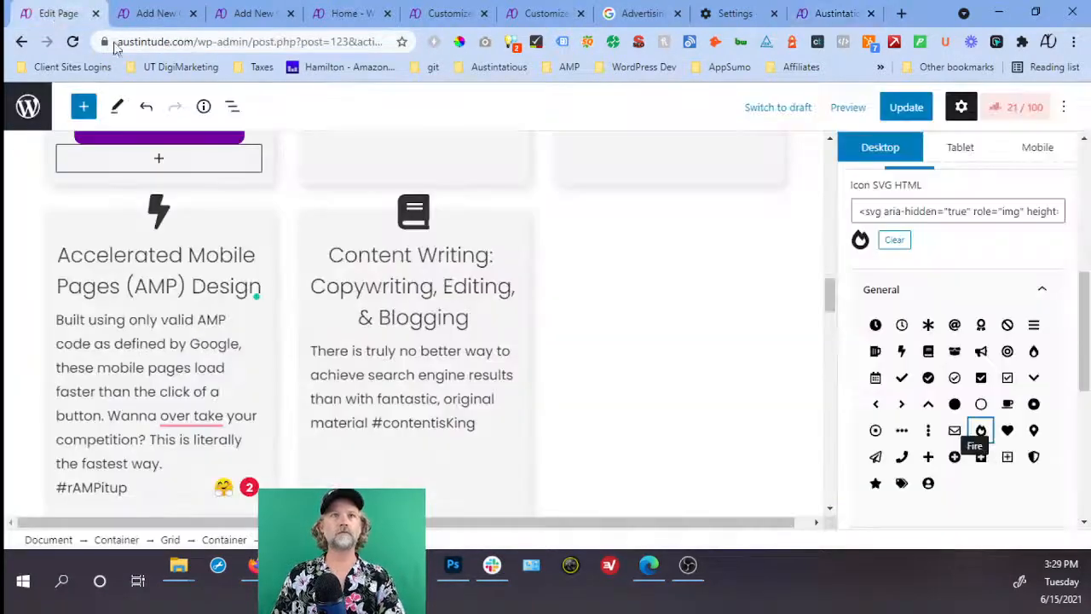
pyautogui.moveTo(329, 254); pyautogui.dragTo(480, 317)
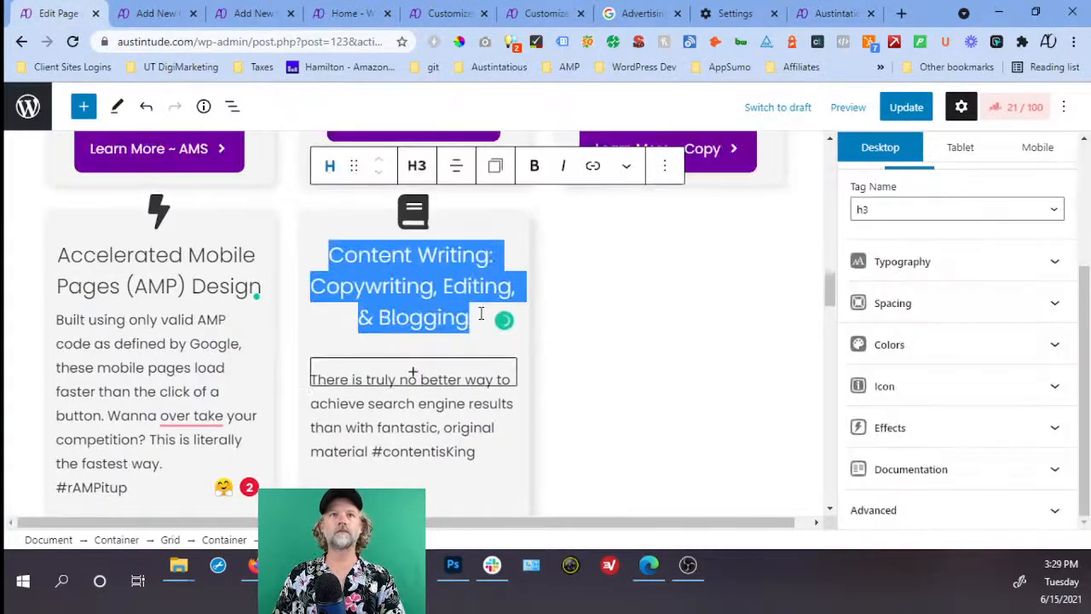
pyautogui.hotkey('ctrl', 'v')
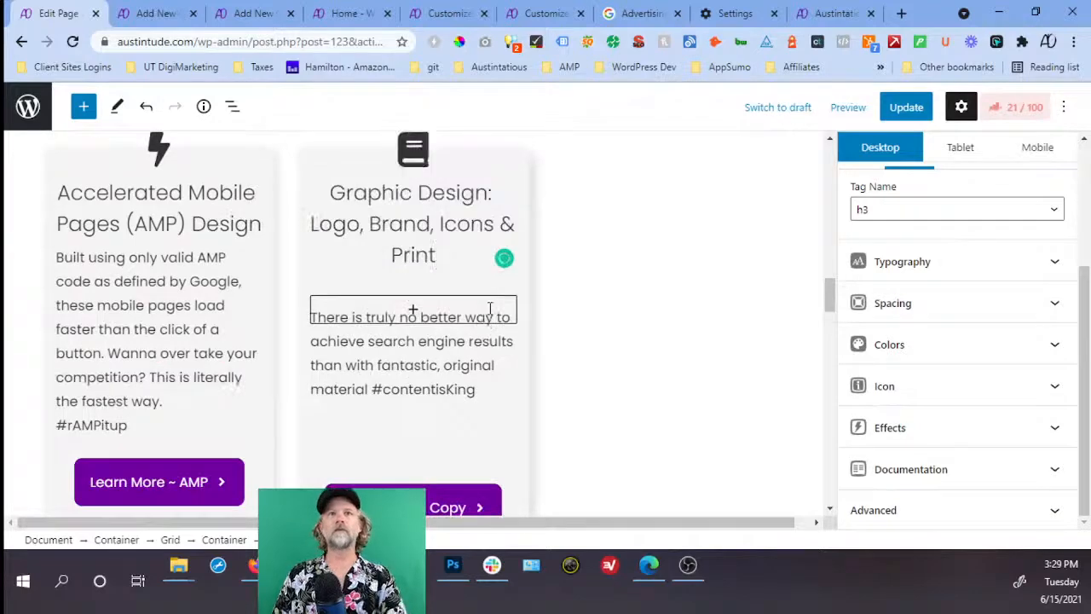
# Replace the Graphic Design card's paragraph with the existing site's graphic design description, and put #getBranded on its own line.
pyautogui.click(818, 14)
pyautogui.moveTo(711, 253); pyautogui.dragTo(994, 281)
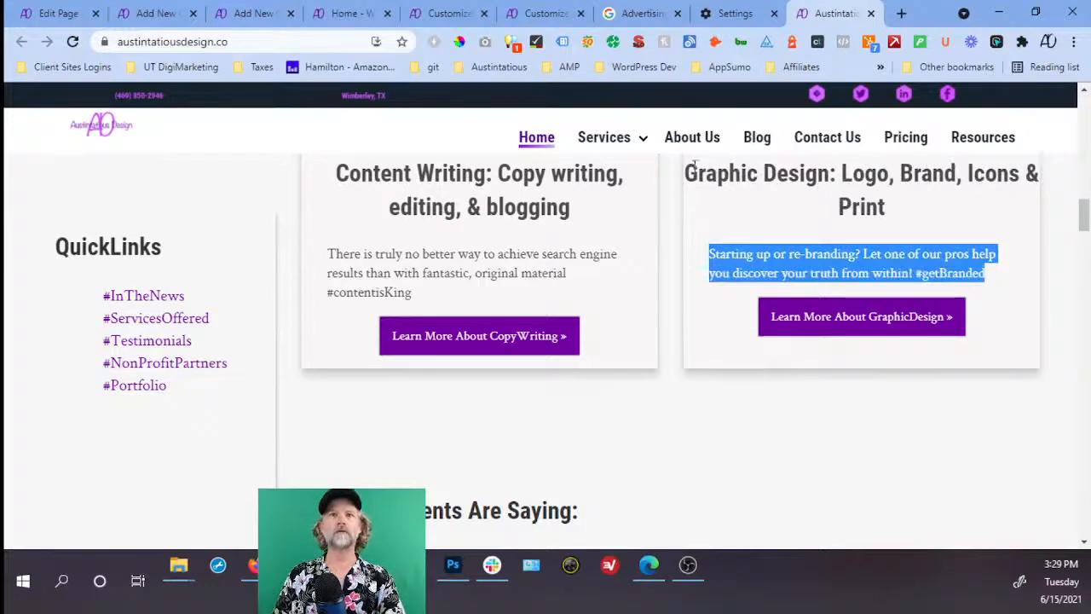
pyautogui.click(58, 14)
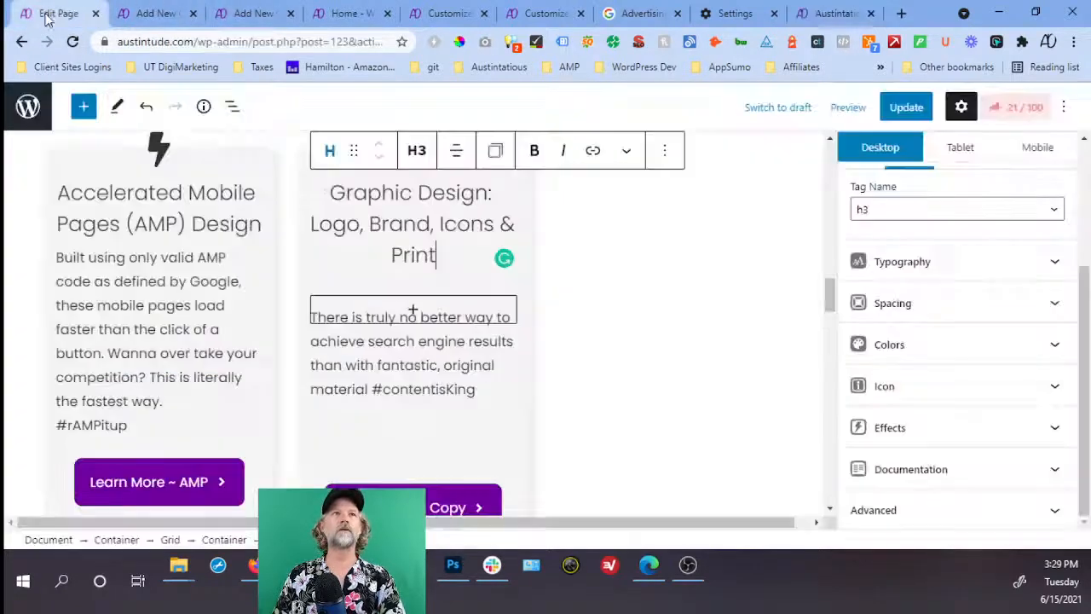
pyautogui.click(317, 317)
pyautogui.moveTo(311, 317); pyautogui.dragTo(483, 397)
pyautogui.hotkey('ctrl', 'v')
pyautogui.scroll(-1, 458, 389)
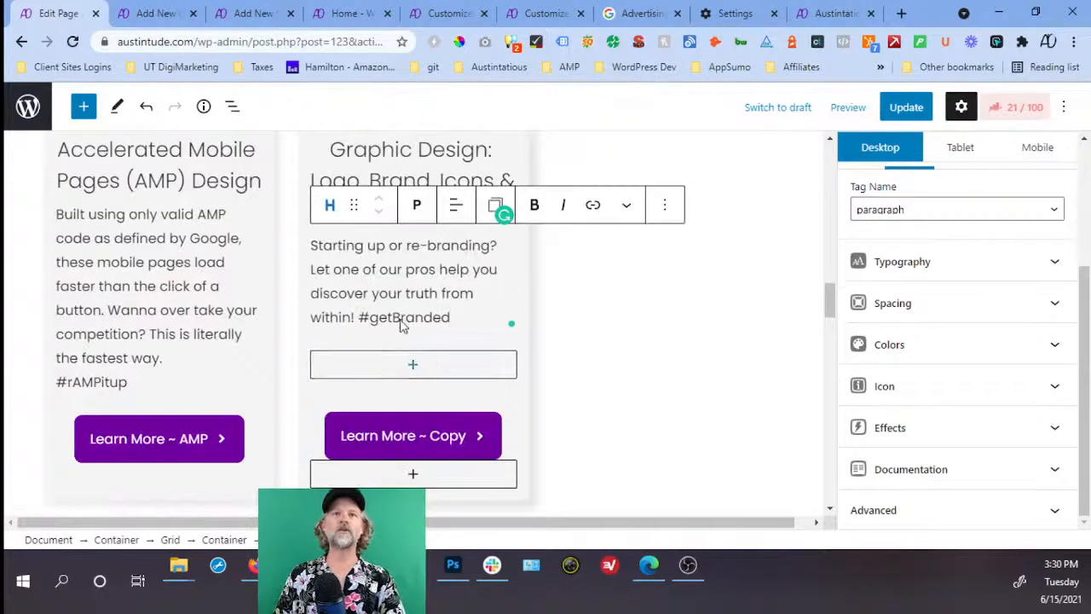
pyautogui.hotkey('shift', 'Return')
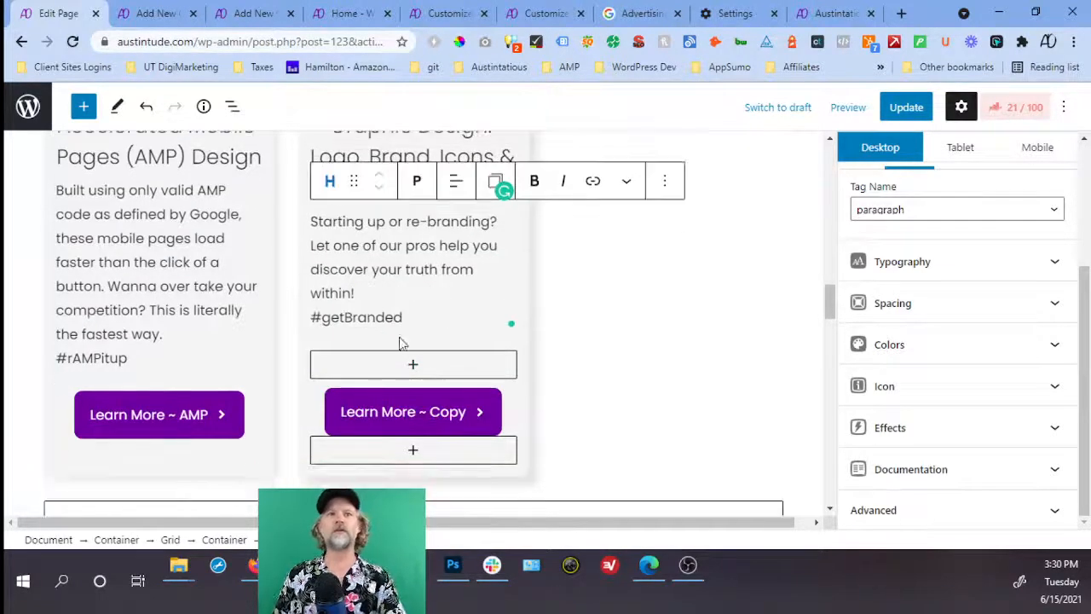
# Link the Graphic Design card's button to the graphic-design address copied from the existing site's matching button.
pyautogui.click(818, 14)
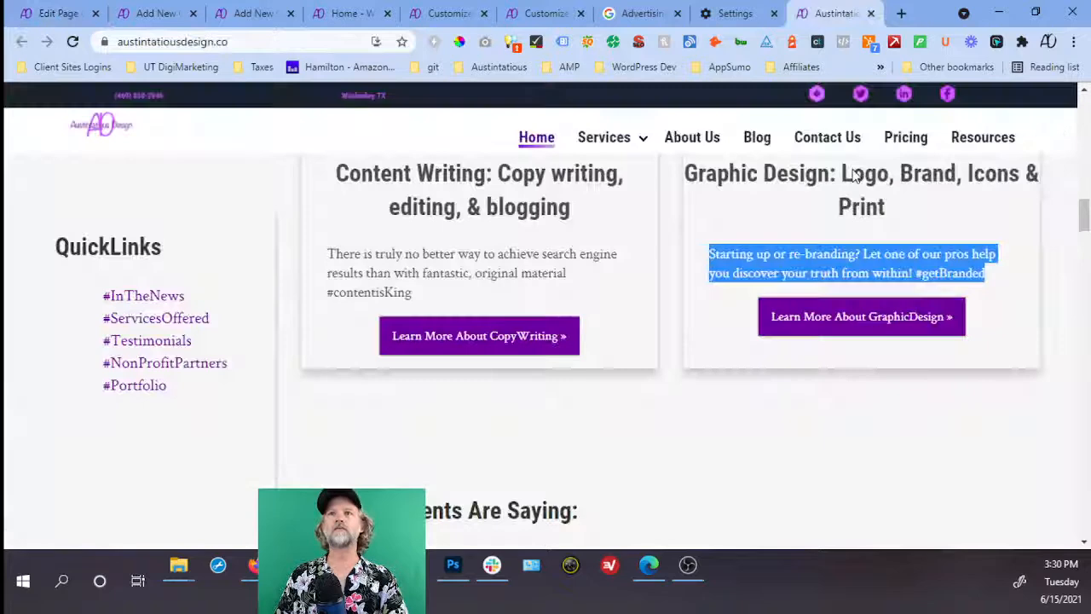
pyautogui.rightClick(841, 321)
pyautogui.click(888, 195)
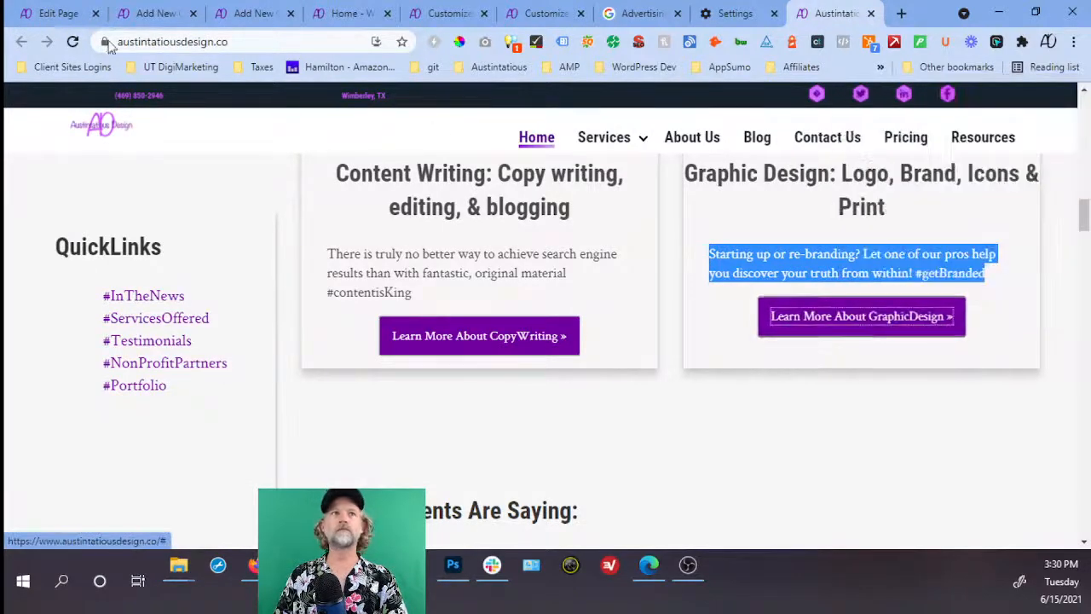
pyautogui.click(56, 14)
pyautogui.click(405, 415)
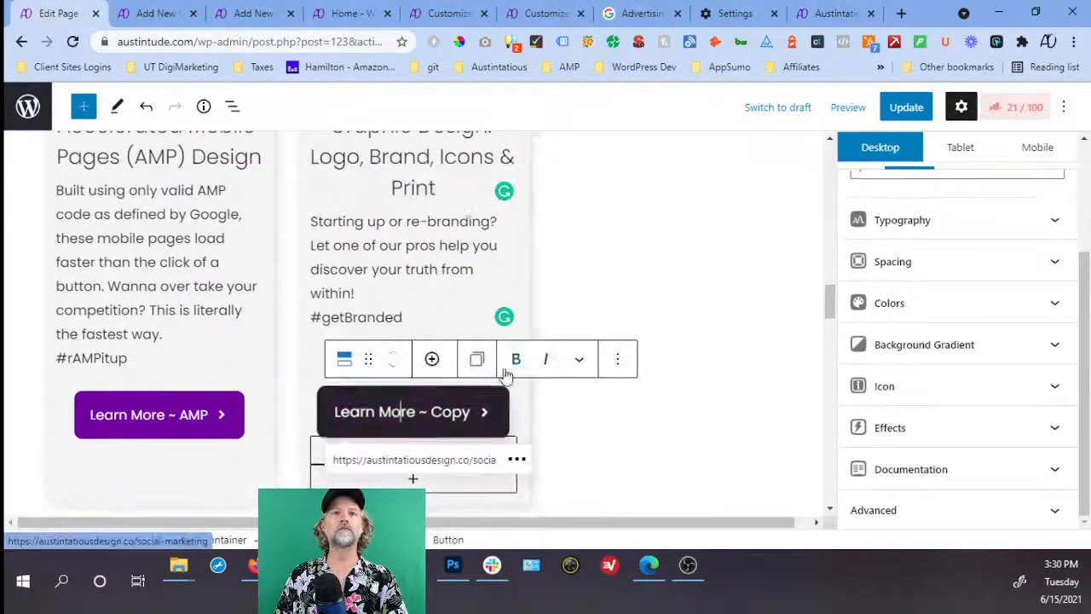
pyautogui.tripleClick(431, 460)
pyautogui.hotkey('ctrl', 'v')
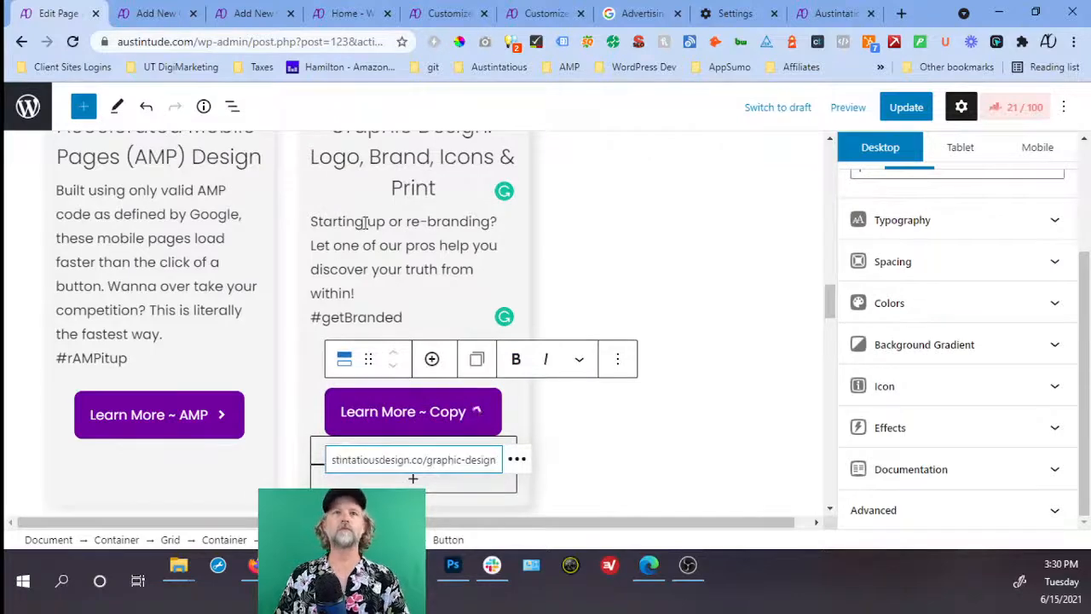
# Change the Graphic Design card heading's icon to the general paper plane.
pyautogui.scroll(2, 418, 260)
pyautogui.click(418, 260)
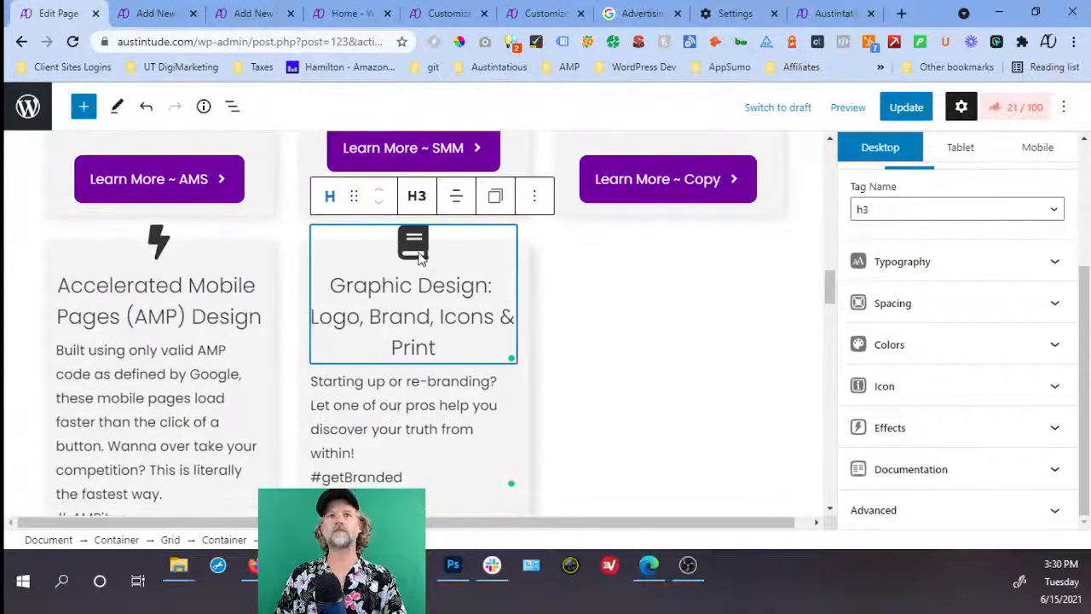
pyautogui.click(891, 380)
pyautogui.scroll(-1, 910, 382)
pyautogui.click(911, 294)
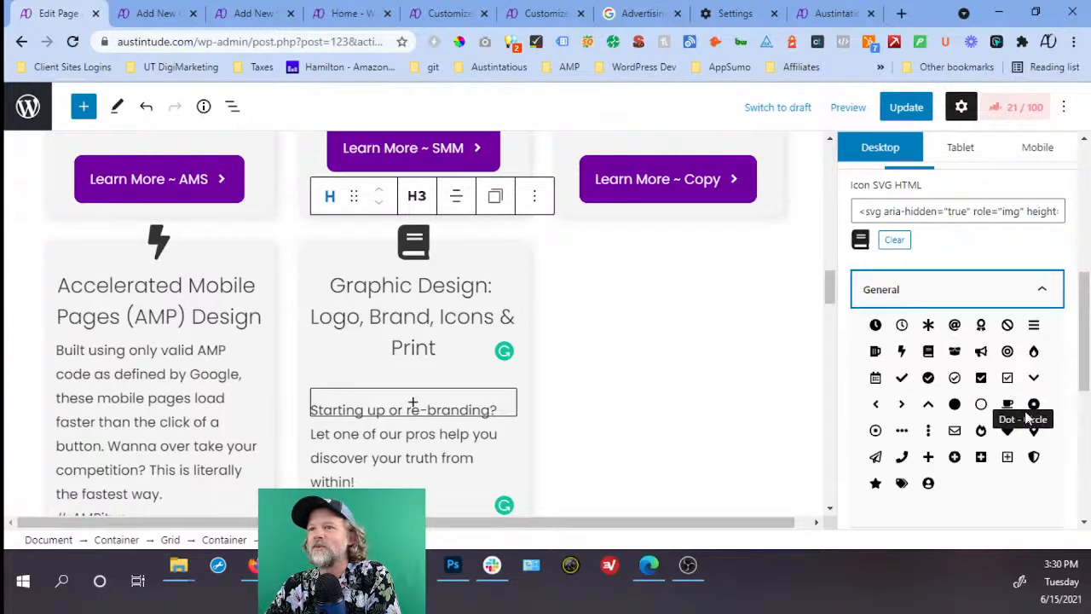
pyautogui.click(875, 458)
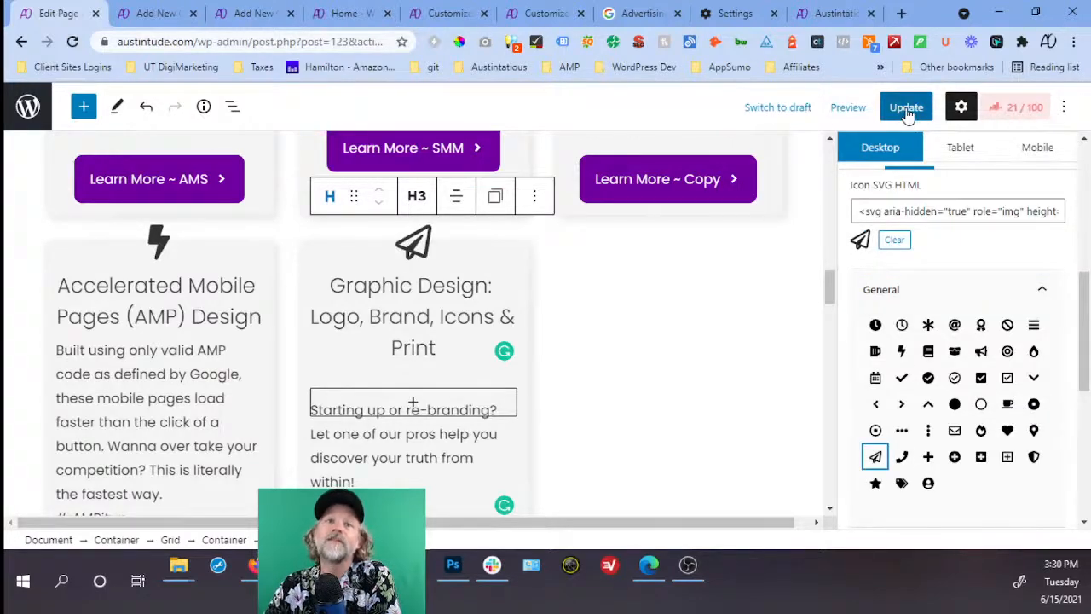
# Relabel the Graphic Design card's button "Learn More ~ gDesign".
pyautogui.scroll(-3, 463, 366)
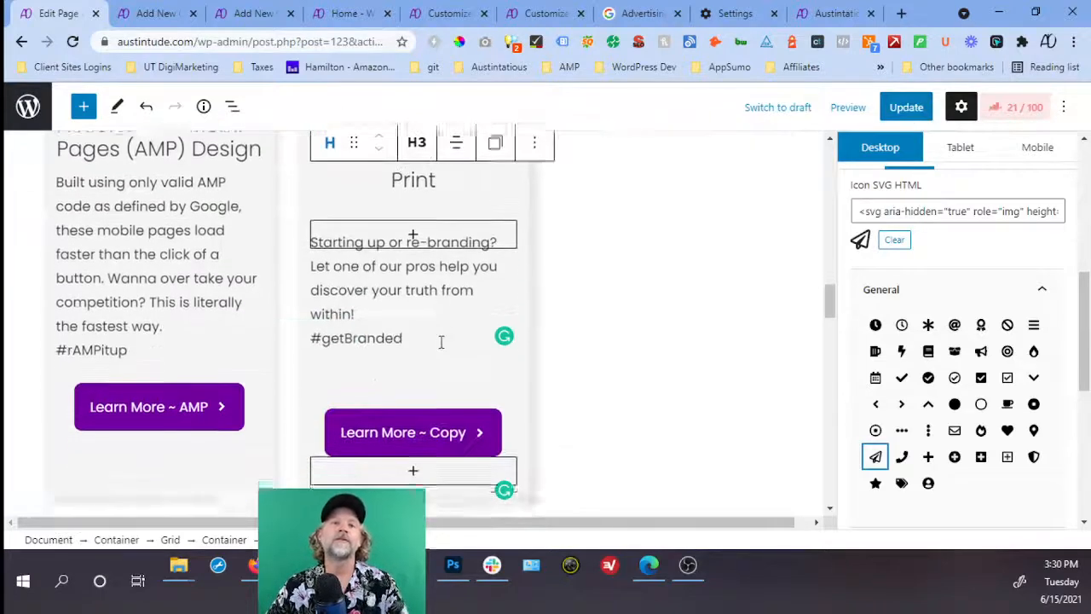
pyautogui.doubleClick(463, 366)
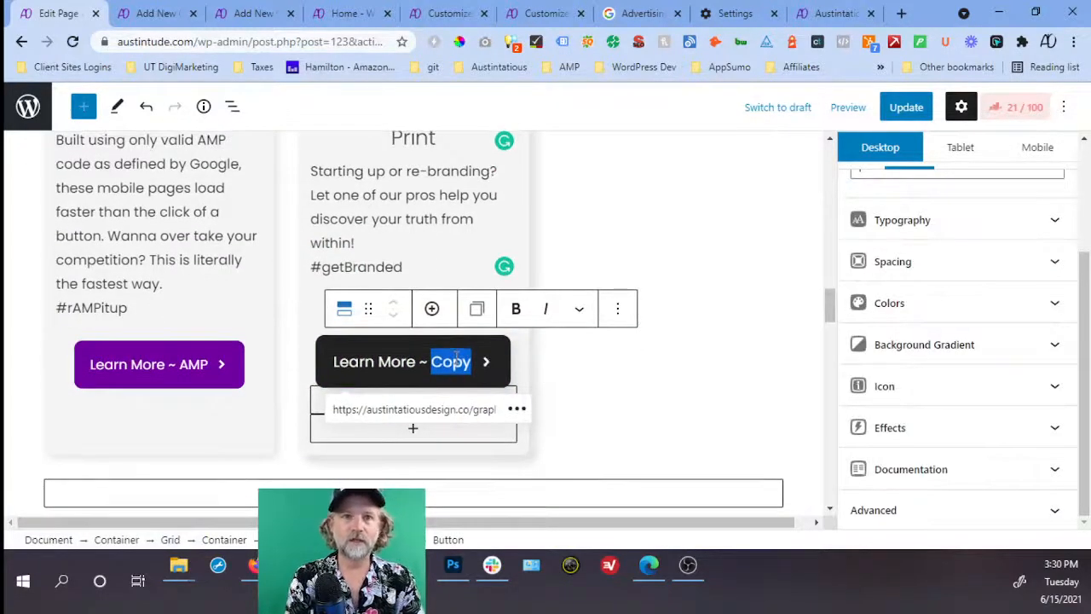
pyautogui.write('Graphic')
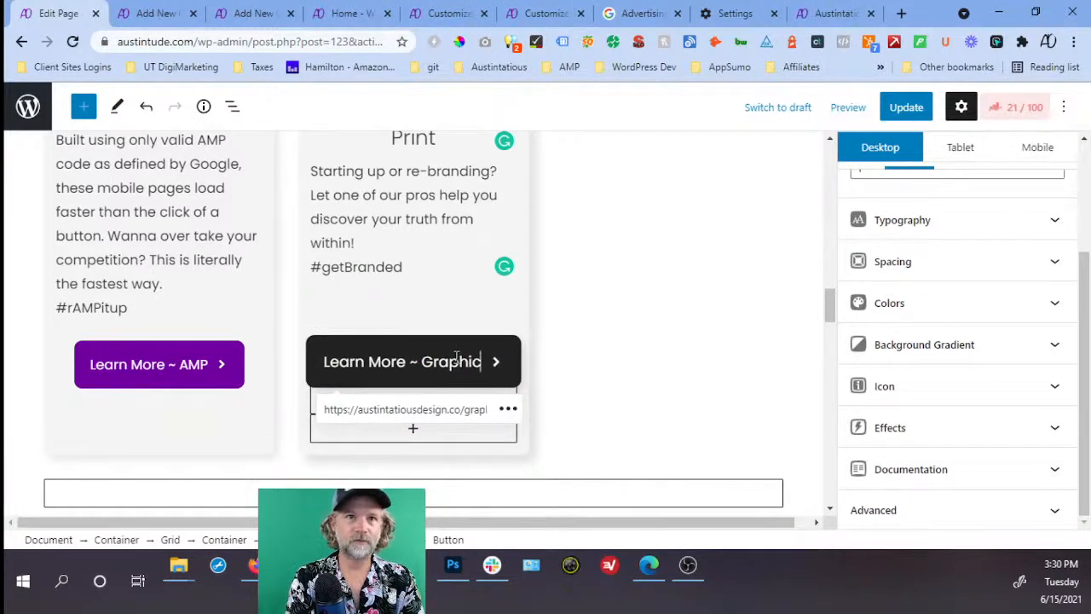
pyautogui.press('BackSpace')
pyautogui.press('BackSpace')
pyautogui.press('BackSpace')
pyautogui.press('BackSpace')
pyautogui.press('BackSpace')
pyautogui.press('BackSpace')
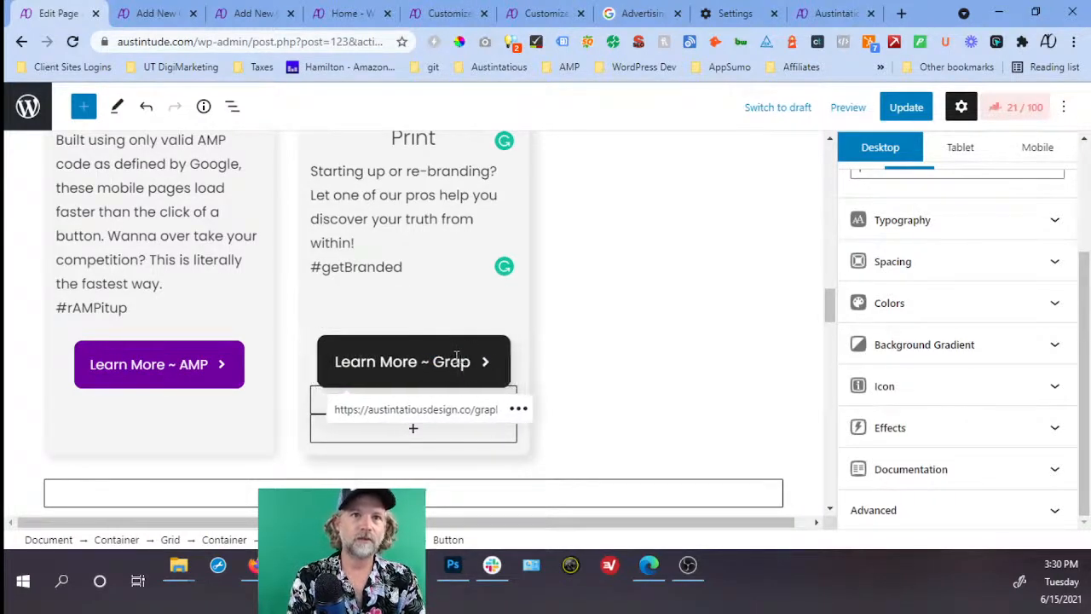
pyautogui.press('BackSpace')
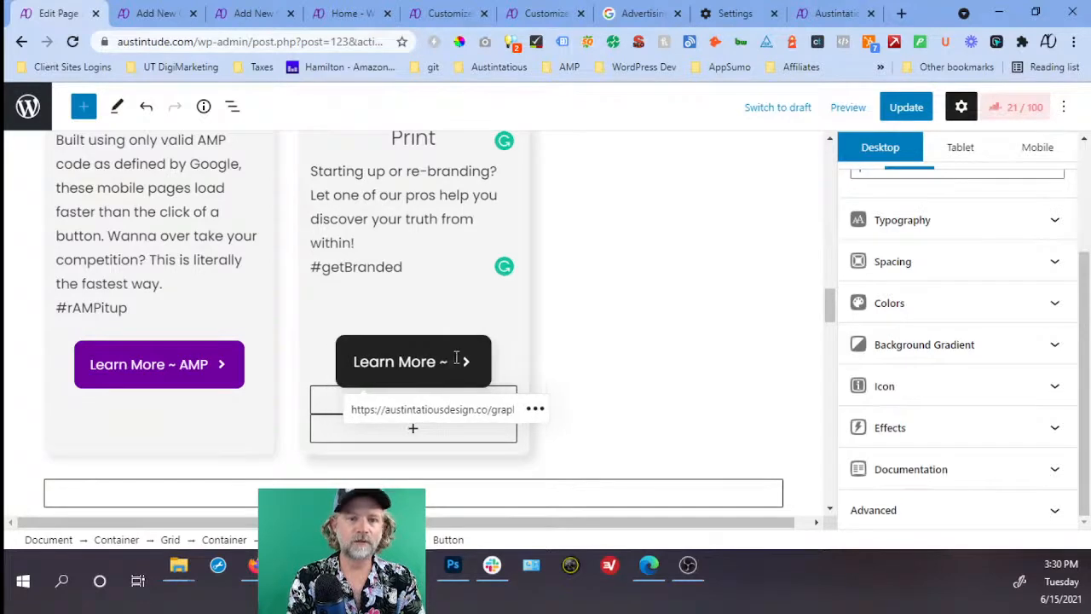
pyautogui.write('gDesign')
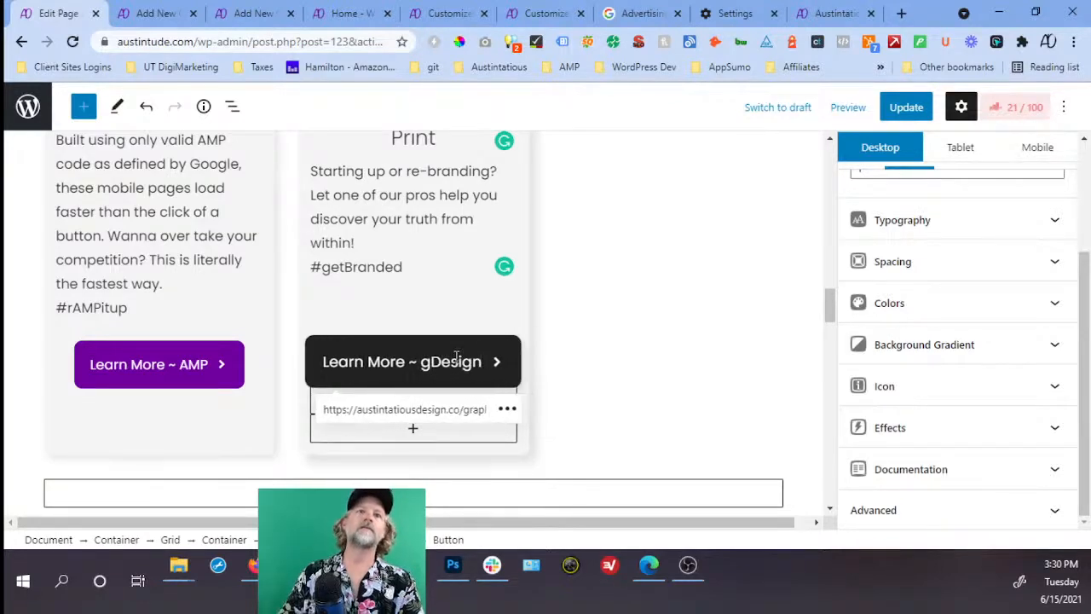
# Update the page, reload the live home page and check the new service cards.
pyautogui.click(908, 109)
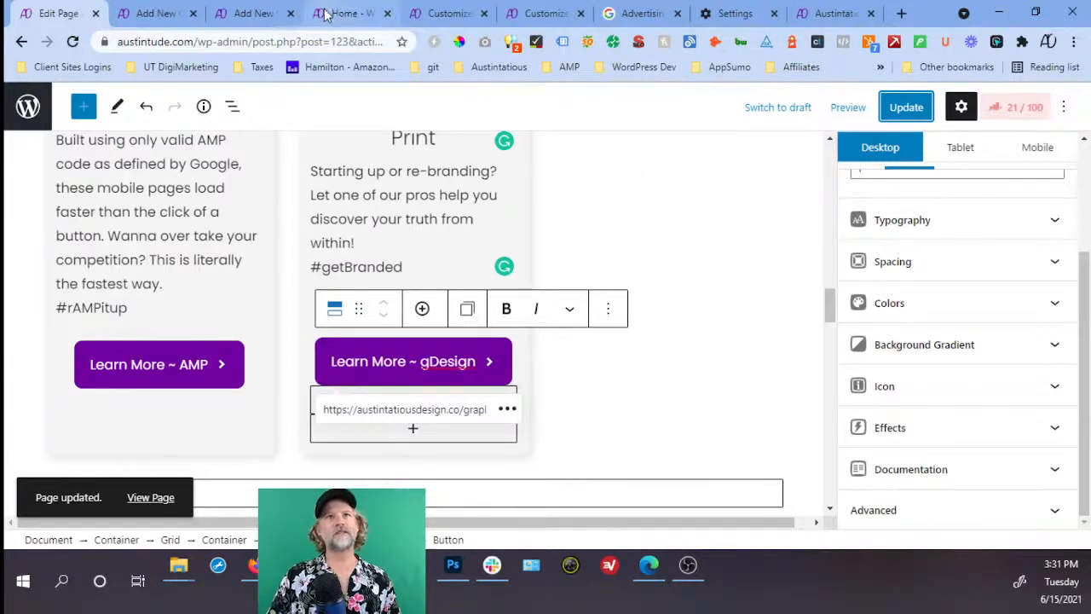
pyautogui.click(349, 14)
pyautogui.click(74, 42)
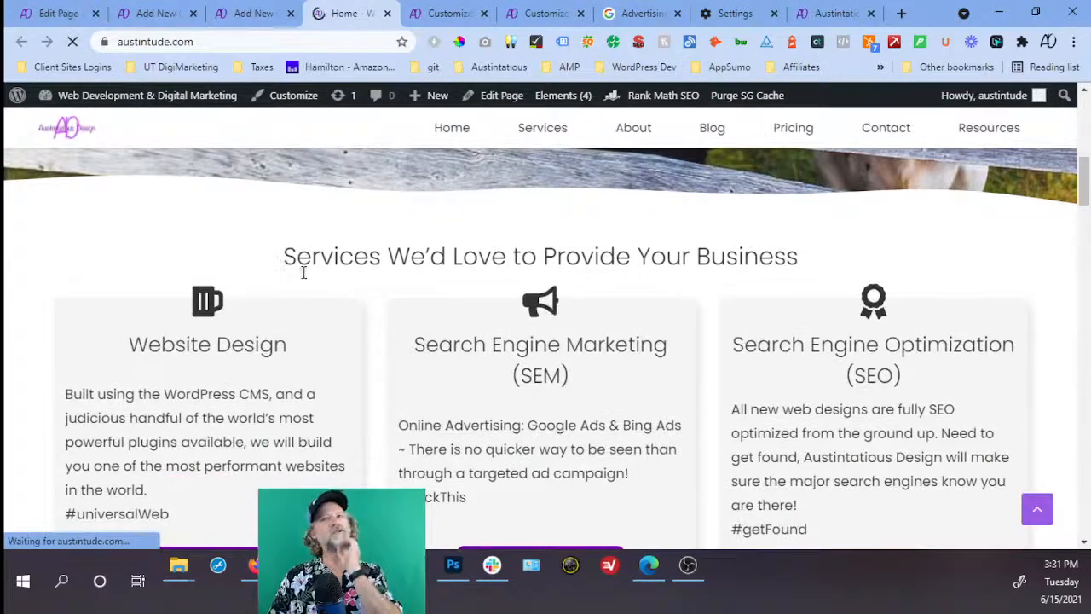
pyautogui.scroll(-2, 305, 271)
pyautogui.scroll(-5, 304, 273)
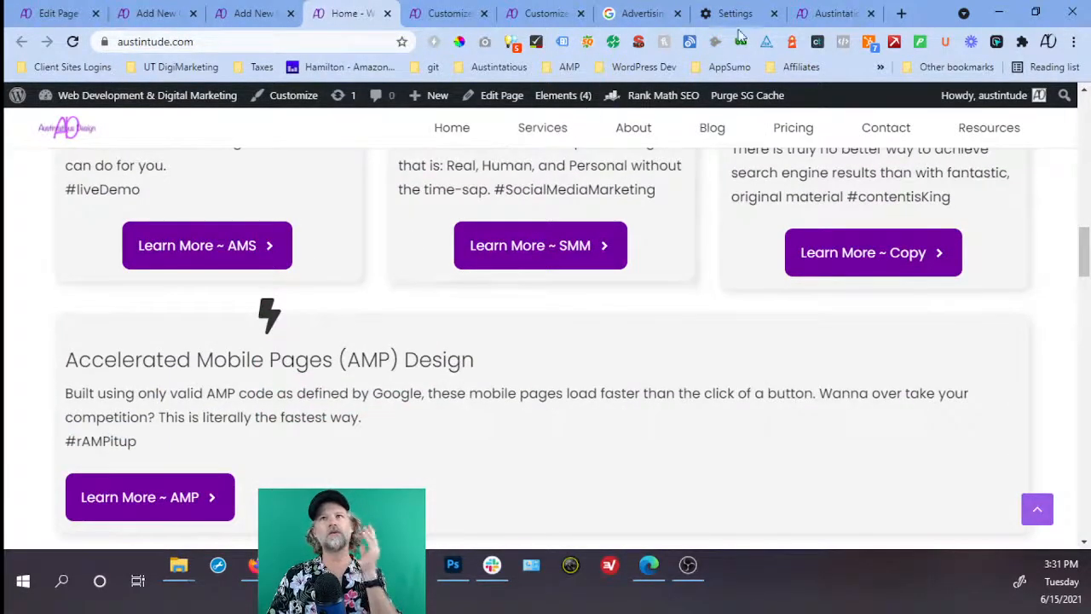
# Clear the browser's history, cookies and cached files for the last hour.
pyautogui.click(758, 15)
pyautogui.hotkey('ctrl', 'shift', 'Delete')
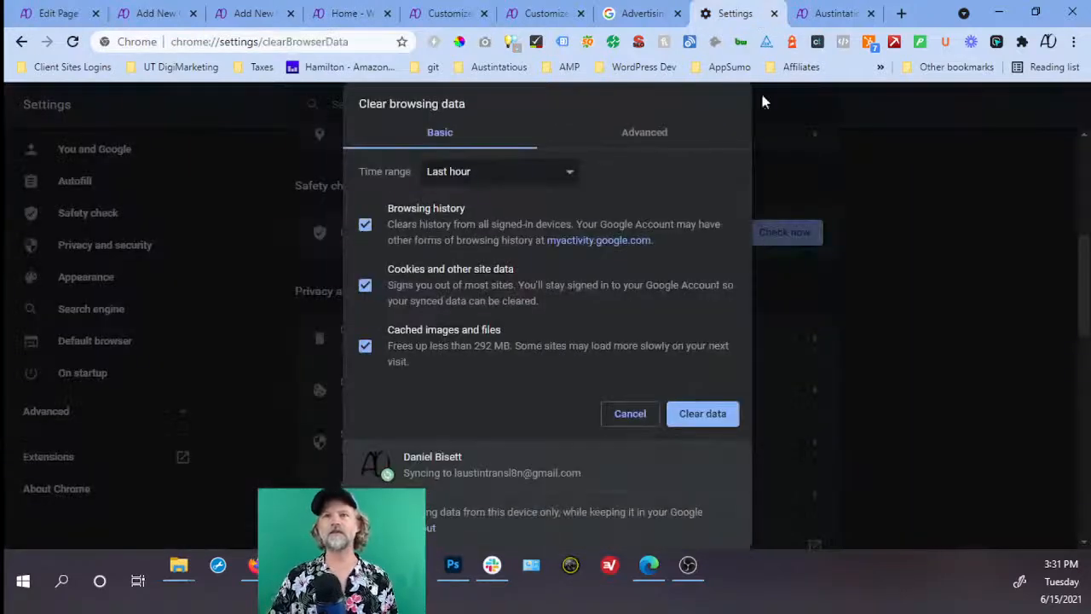
pyautogui.click(699, 418)
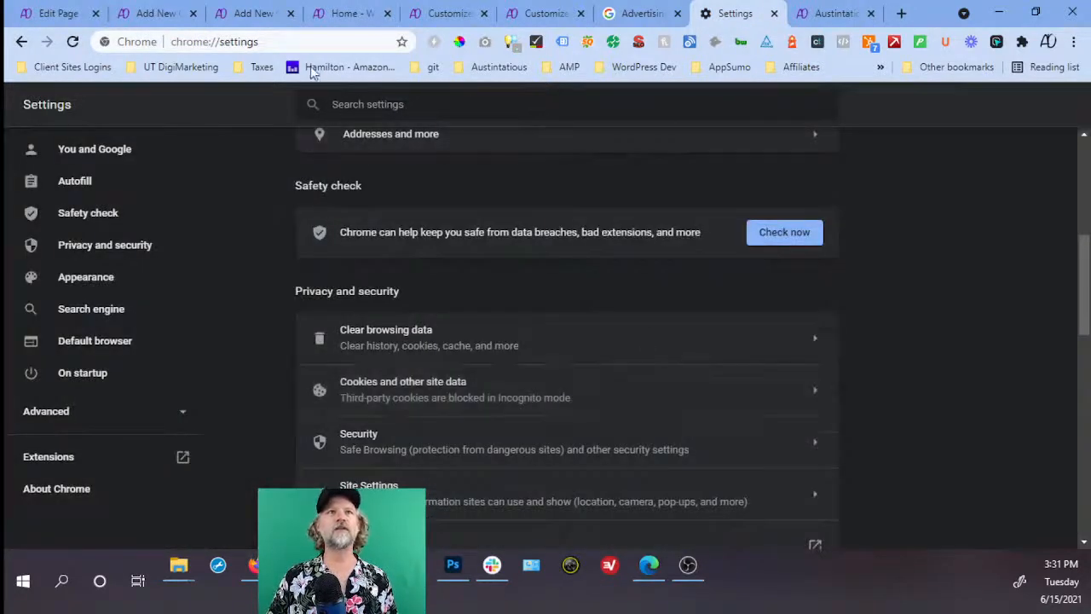
# Reload the live home page and review the layout, icons and buttons of all the service cards.
pyautogui.click(345, 14)
pyautogui.click(73, 42)
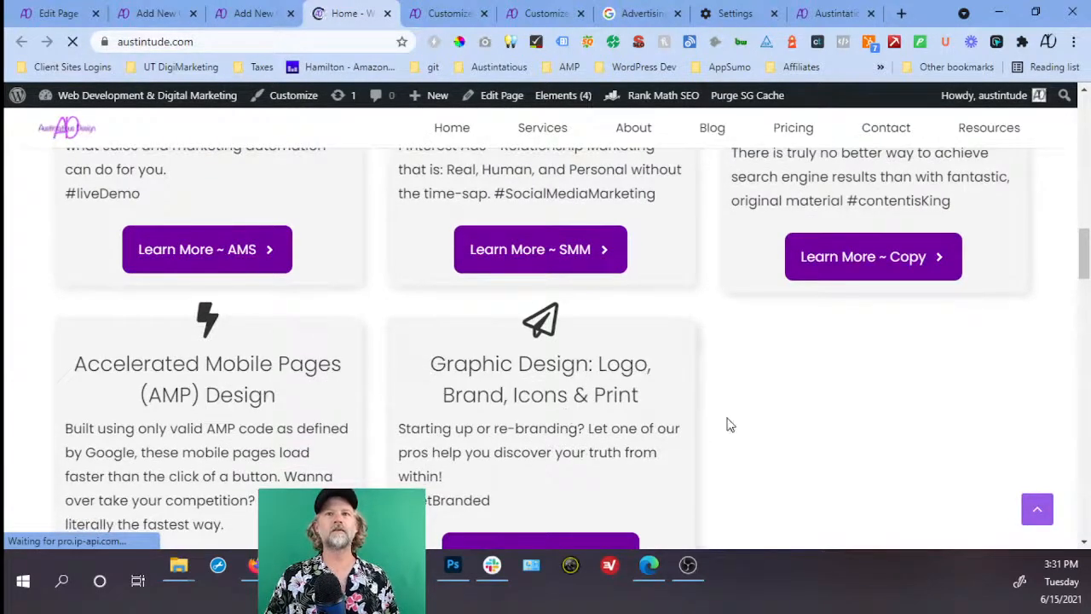
pyautogui.scroll(-2, 725, 424)
pyautogui.scroll(1, 725, 358)
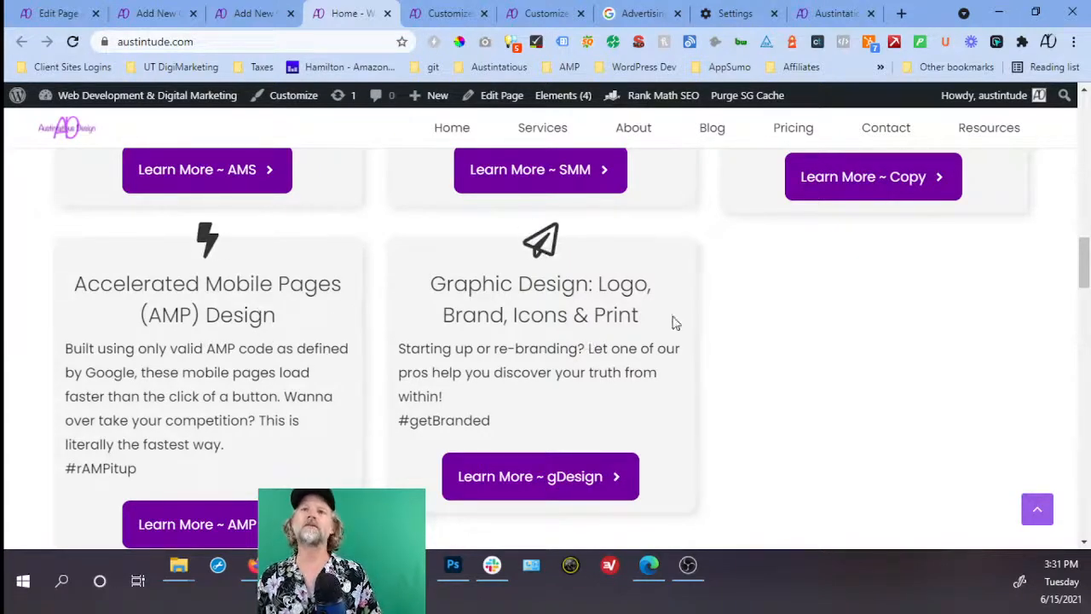
pyautogui.scroll(5, 664, 368)
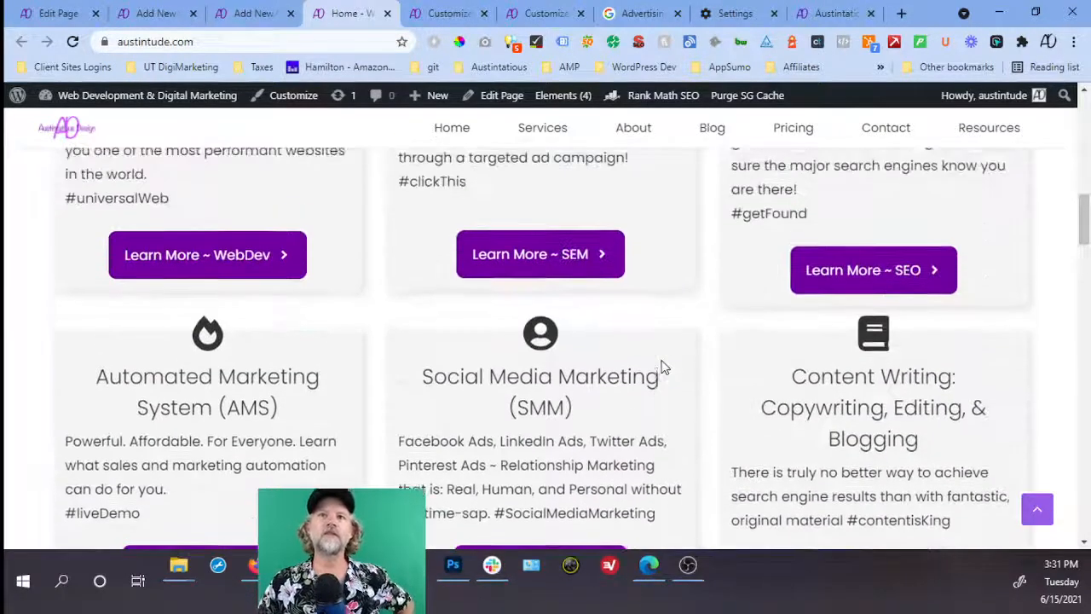
pyautogui.scroll(1, 659, 365)
pyautogui.scroll(2, 660, 362)
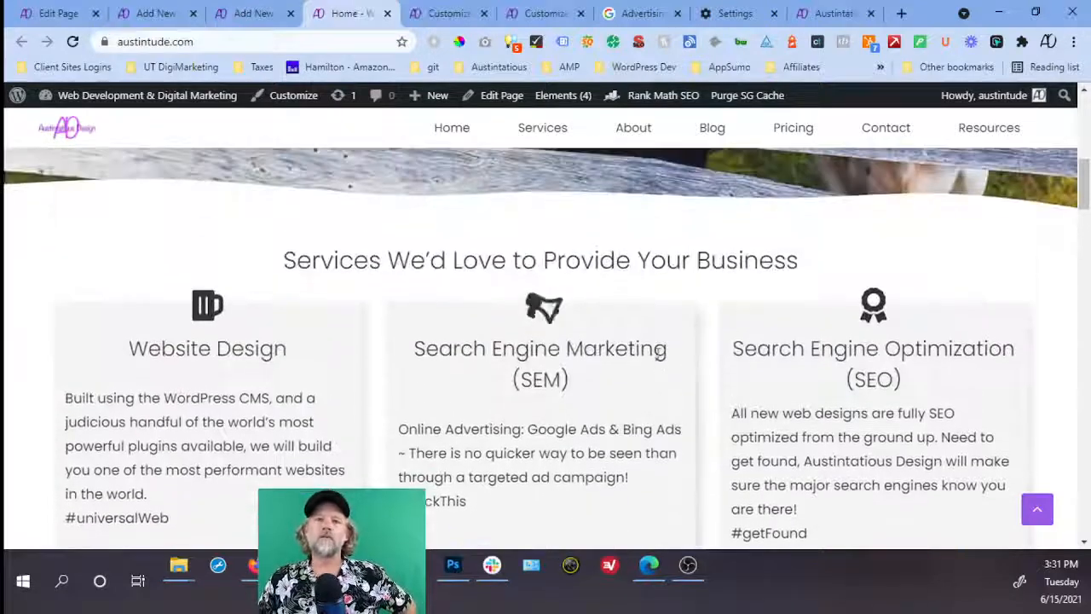
# Set the container width of the Accelerated Mobile Pages (AMP) Design service card to 50%.
pyautogui.click(64, 14)
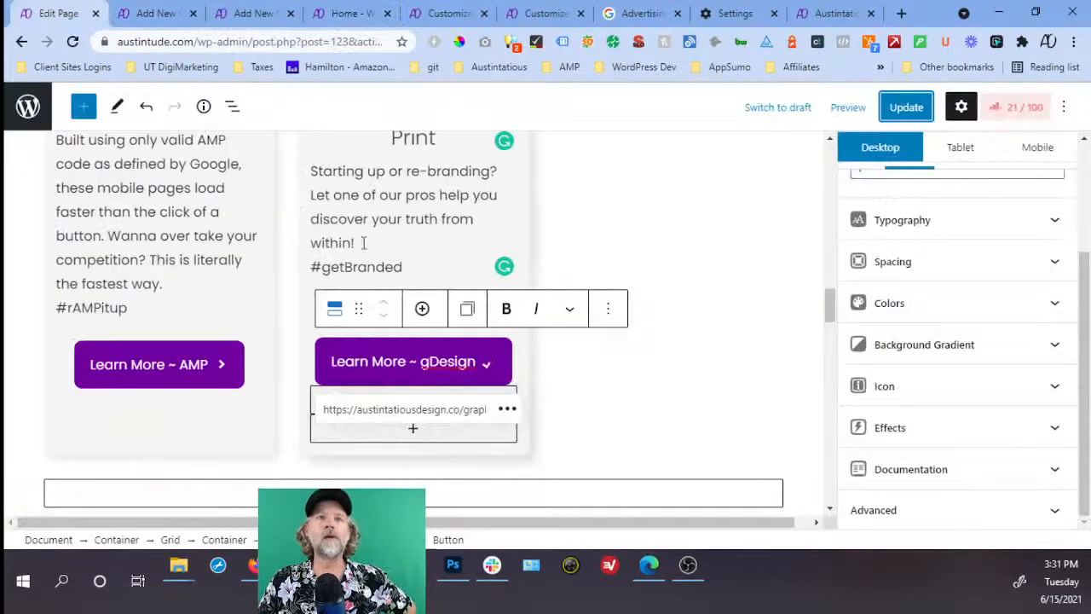
pyautogui.scroll(1, 265, 239)
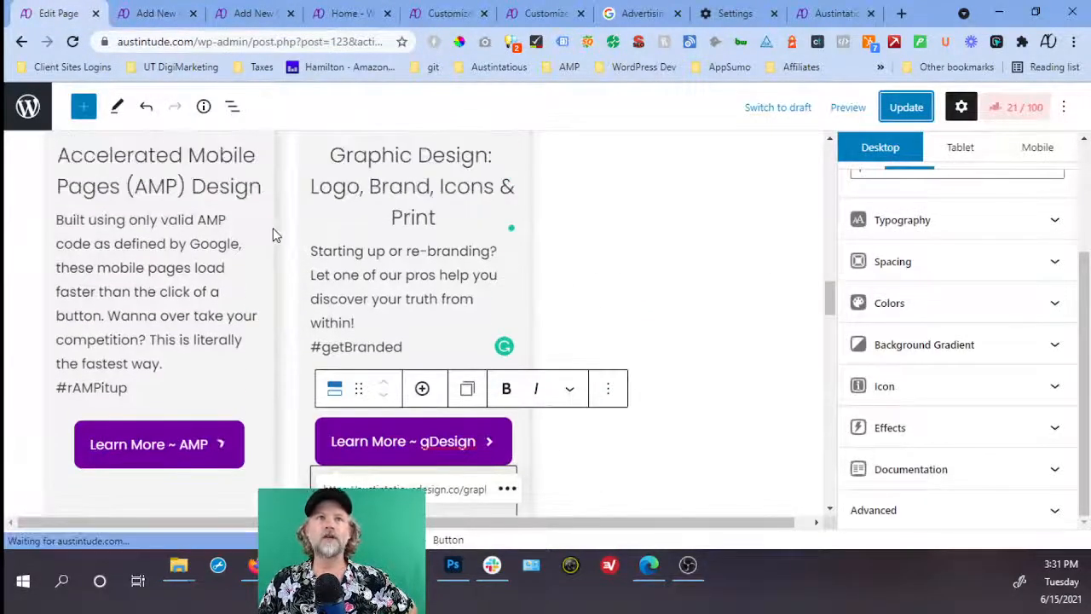
pyautogui.click(273, 230)
pyautogui.scroll(3, 260, 256)
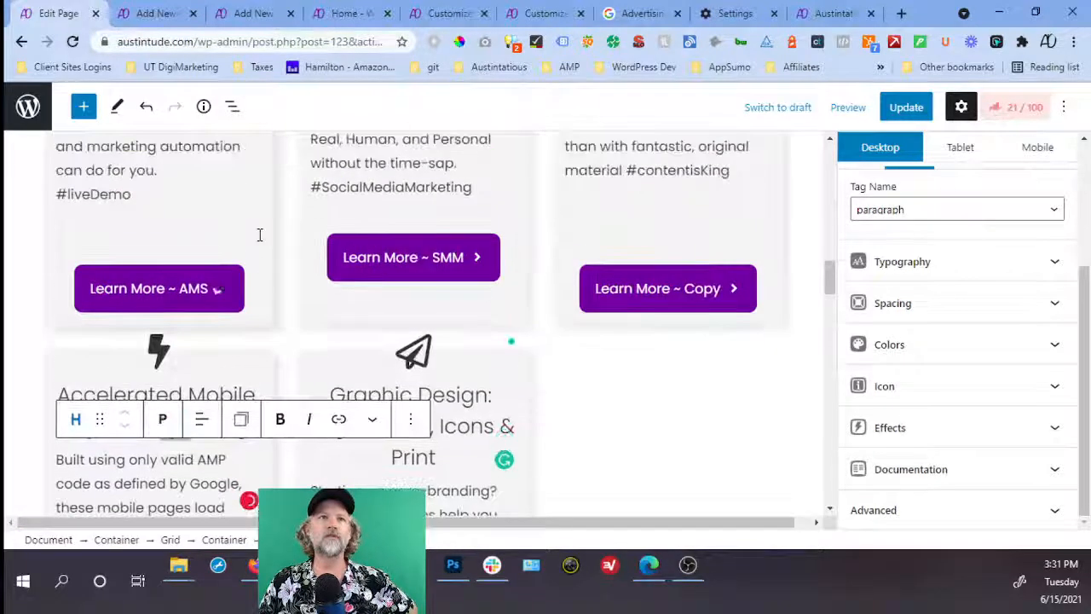
pyautogui.click(263, 318)
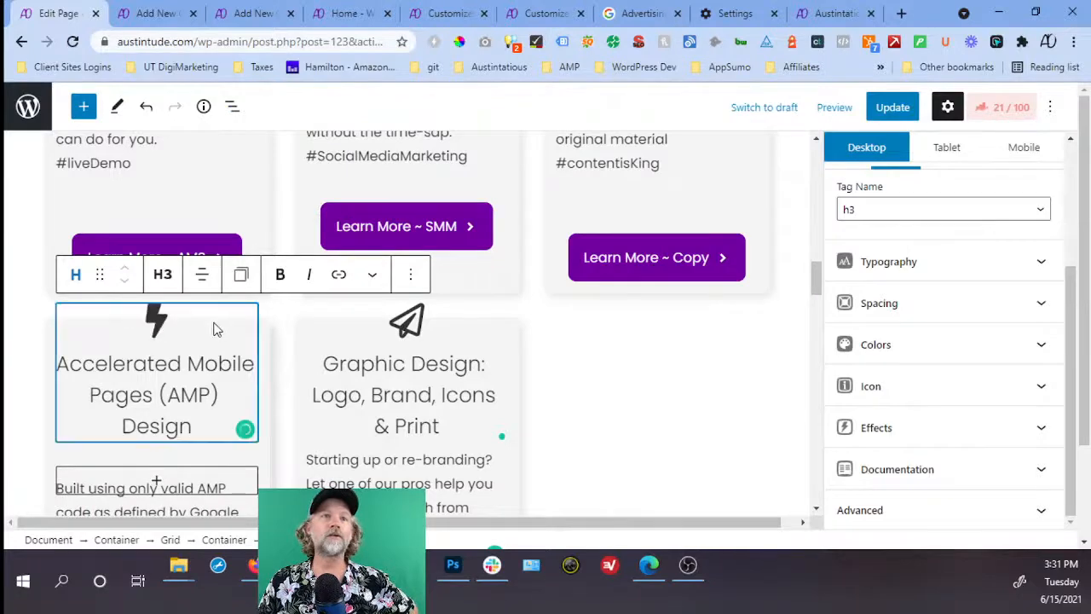
pyautogui.click(243, 294)
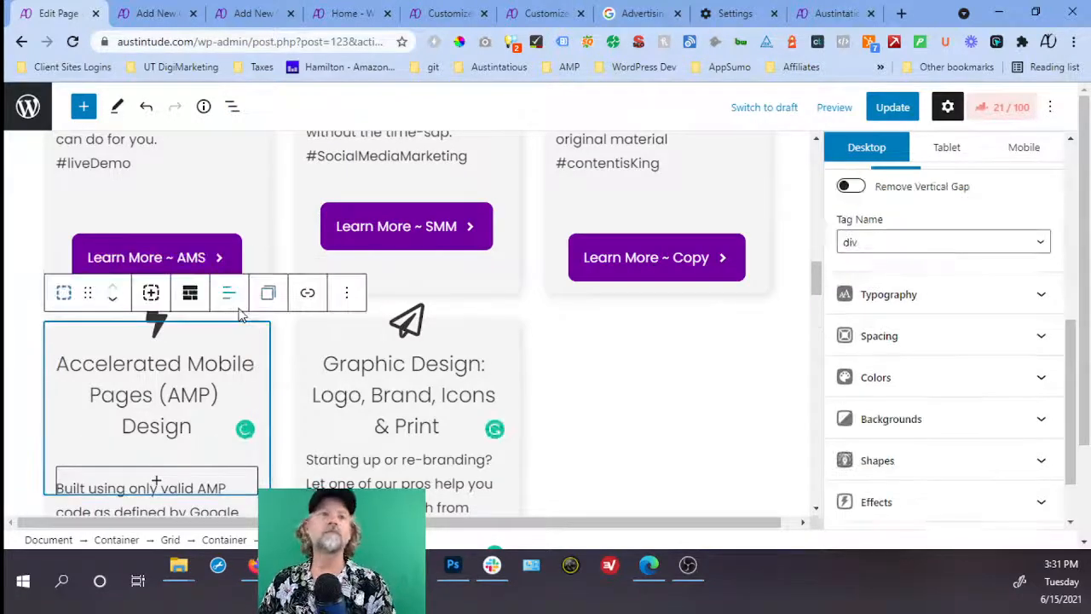
pyautogui.scroll(-2, 238, 315)
pyautogui.click(239, 295)
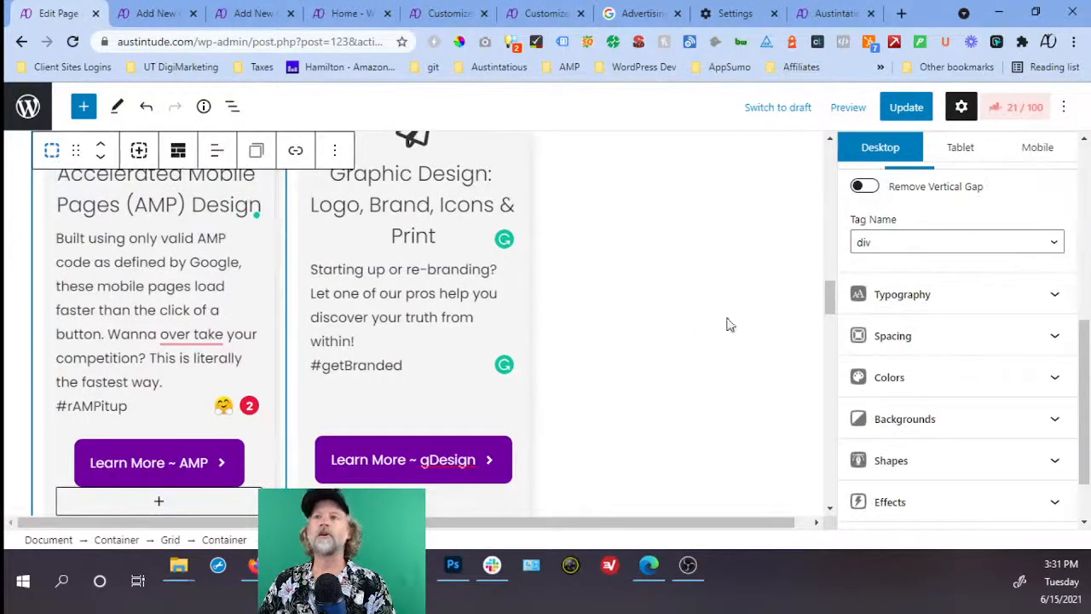
pyautogui.scroll(5, 932, 287)
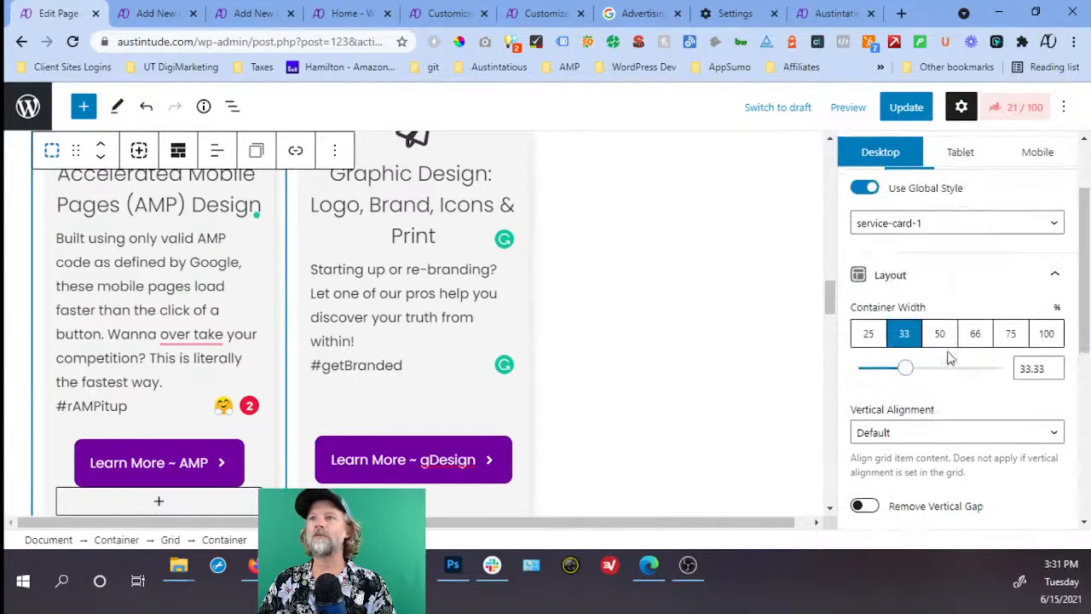
pyautogui.click(940, 335)
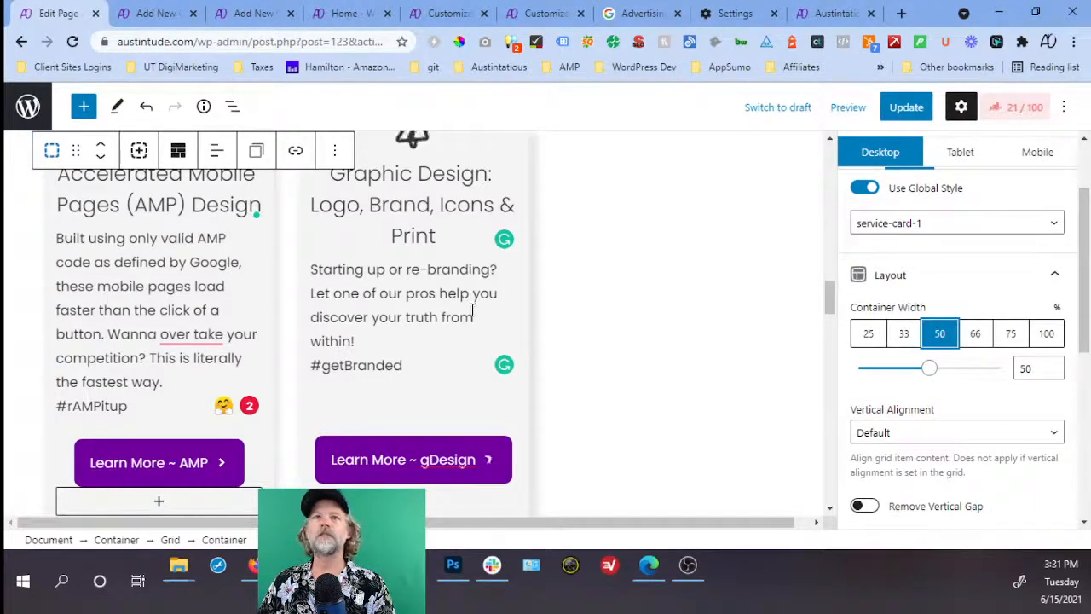
# Set the container width of the Graphic Design service card to 50%.
pyautogui.click(513, 310)
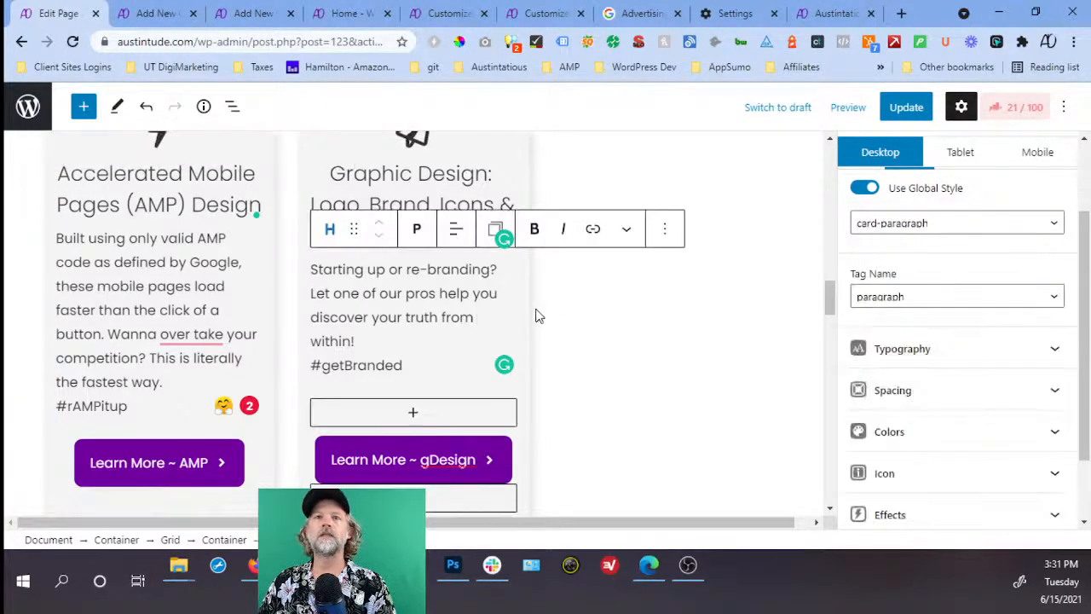
pyautogui.scroll(2, 536, 312)
pyautogui.click(515, 306)
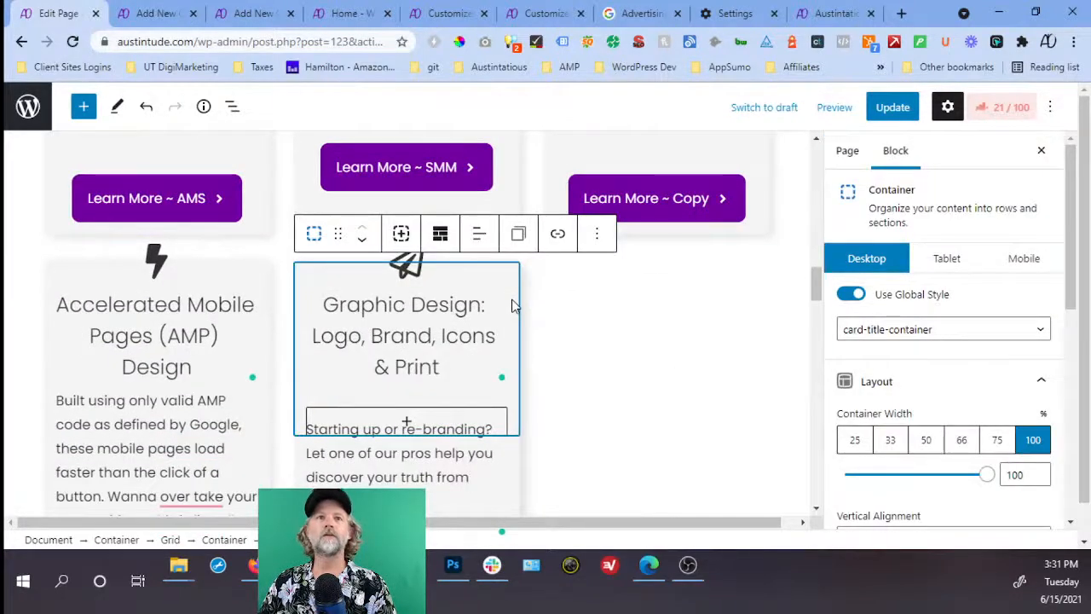
pyautogui.scroll(-2, 513, 305)
pyautogui.click(512, 306)
pyautogui.click(513, 306)
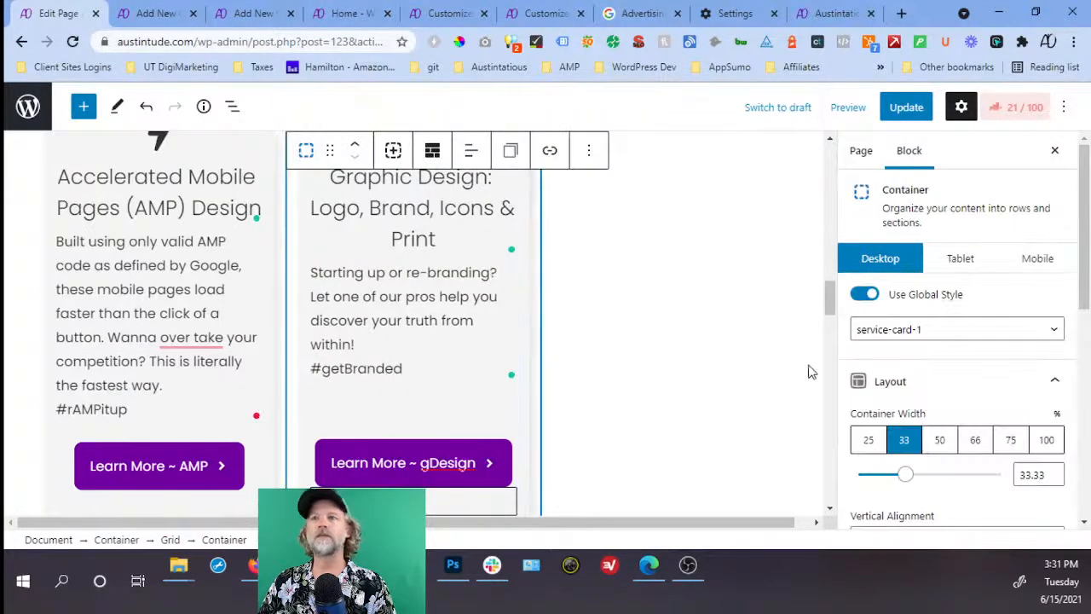
pyautogui.click(939, 439)
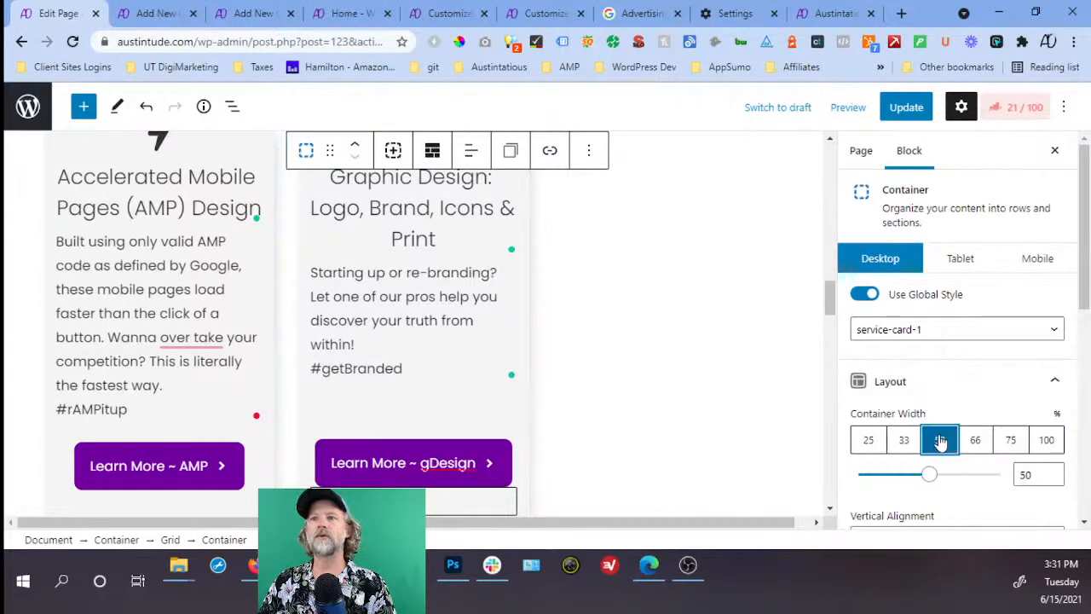
# Update the page and clear the browser's history, cookies and cached files for the last hour.
pyautogui.click(906, 106)
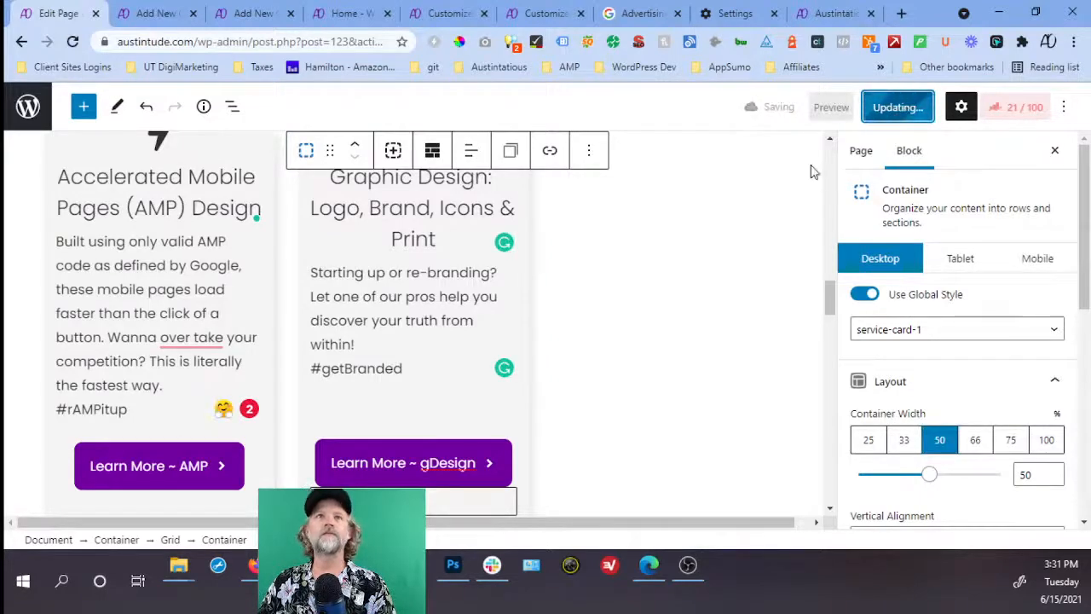
pyautogui.click(731, 13)
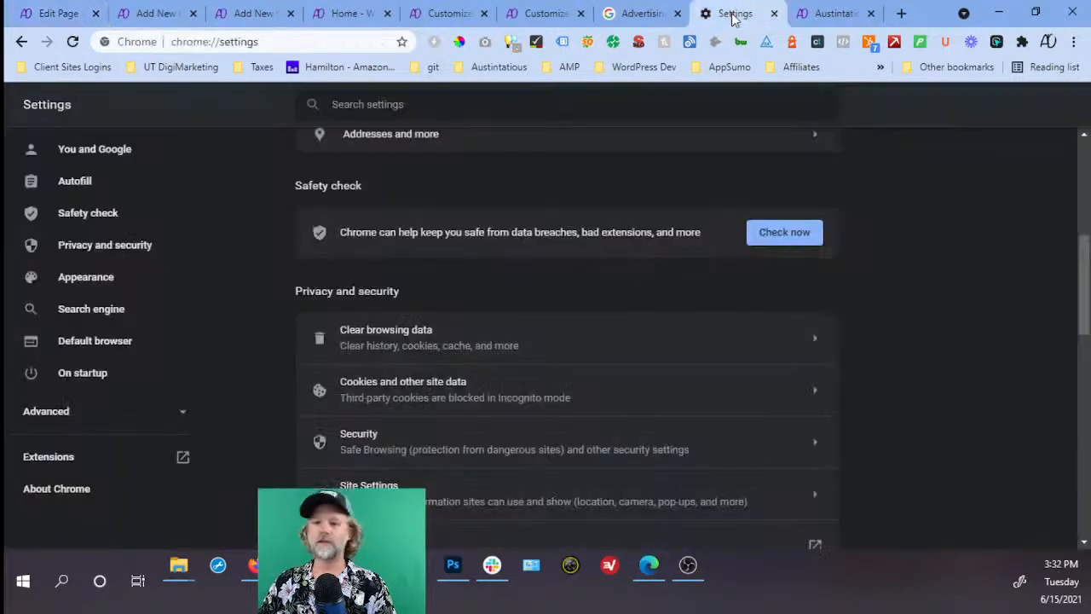
pyautogui.hotkey('ctrl', 'shift', 'Delete')
pyautogui.click(692, 411)
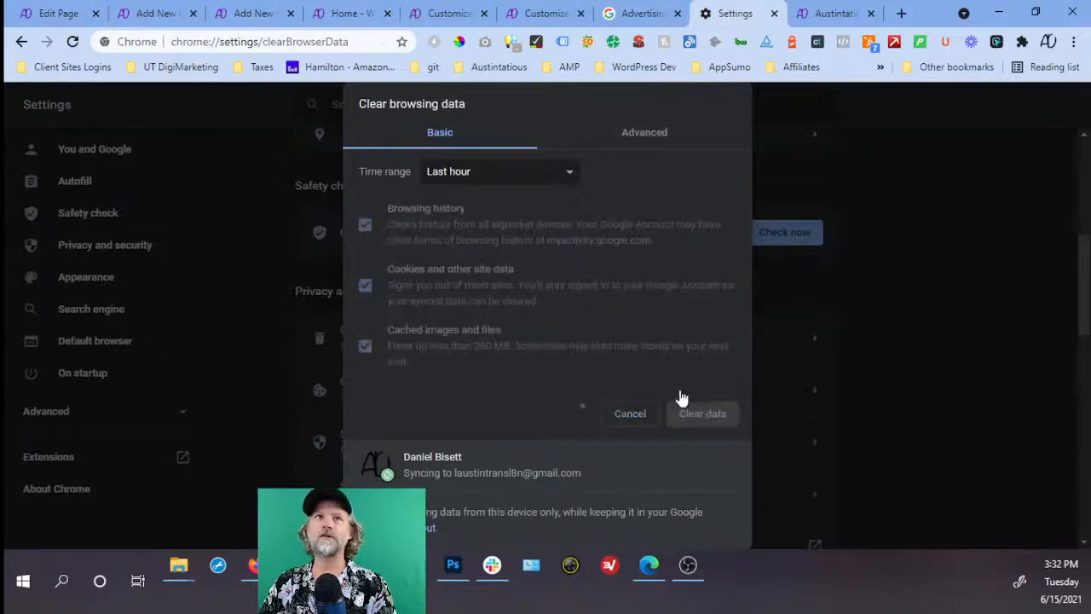
# Reload the live home page and check how the widened AMP and Graphic Design cards look.
pyautogui.click(325, 15)
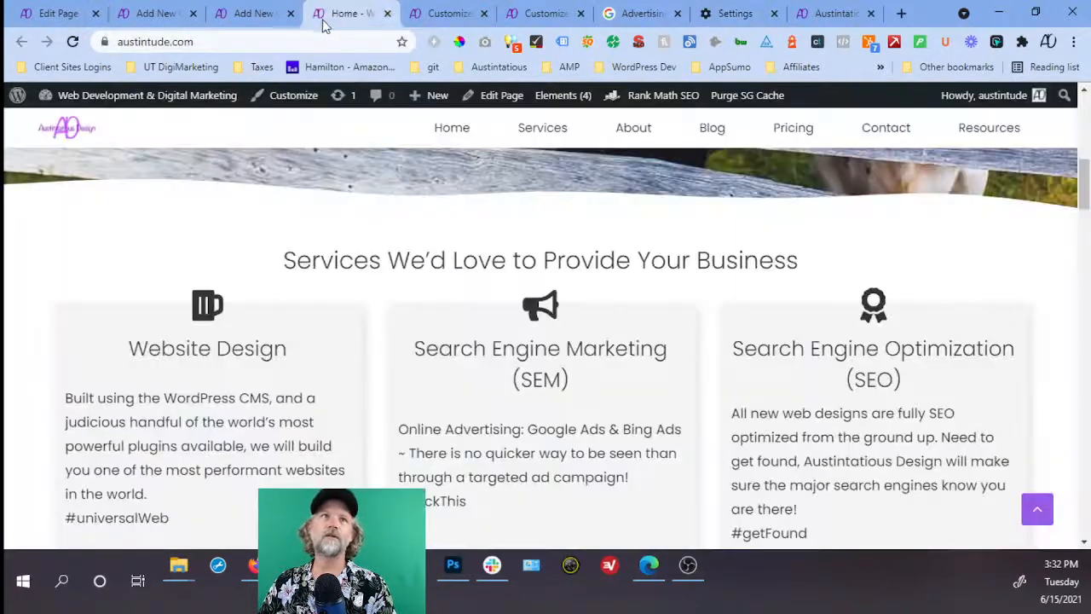
pyautogui.click(73, 41)
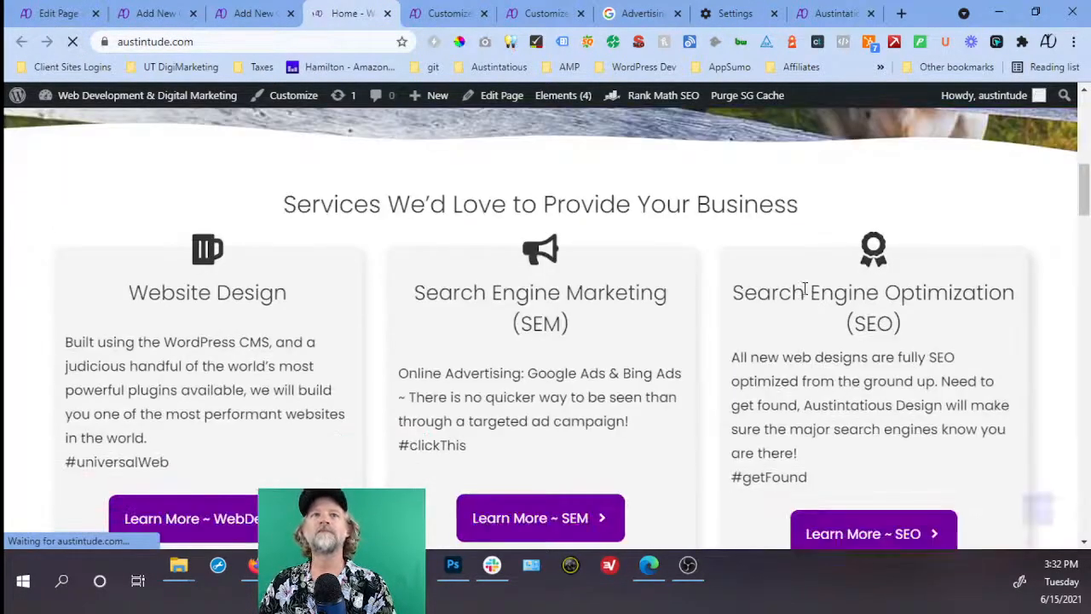
pyautogui.scroll(-4, 721, 237)
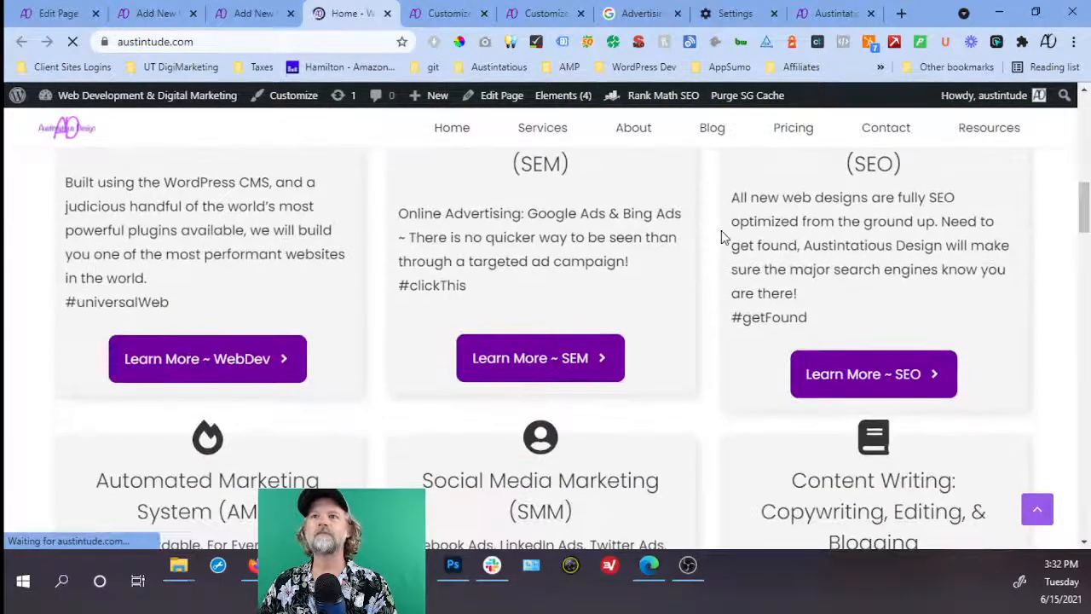
pyautogui.scroll(-4, 721, 237)
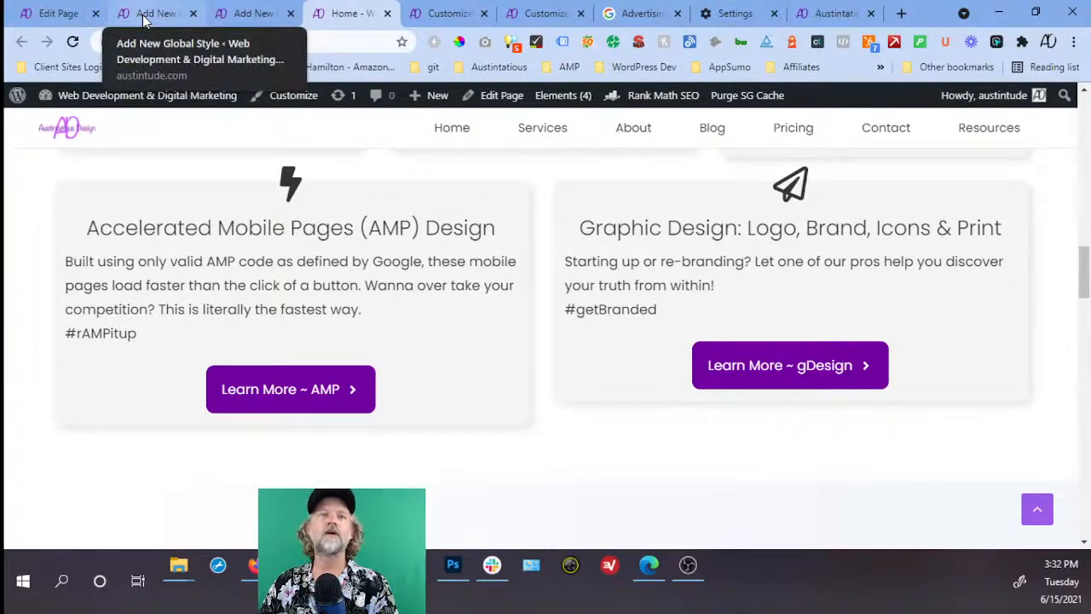
# Set the container widths of the Graphic Design and AMP service cards back to 33%.
pyautogui.click(51, 13)
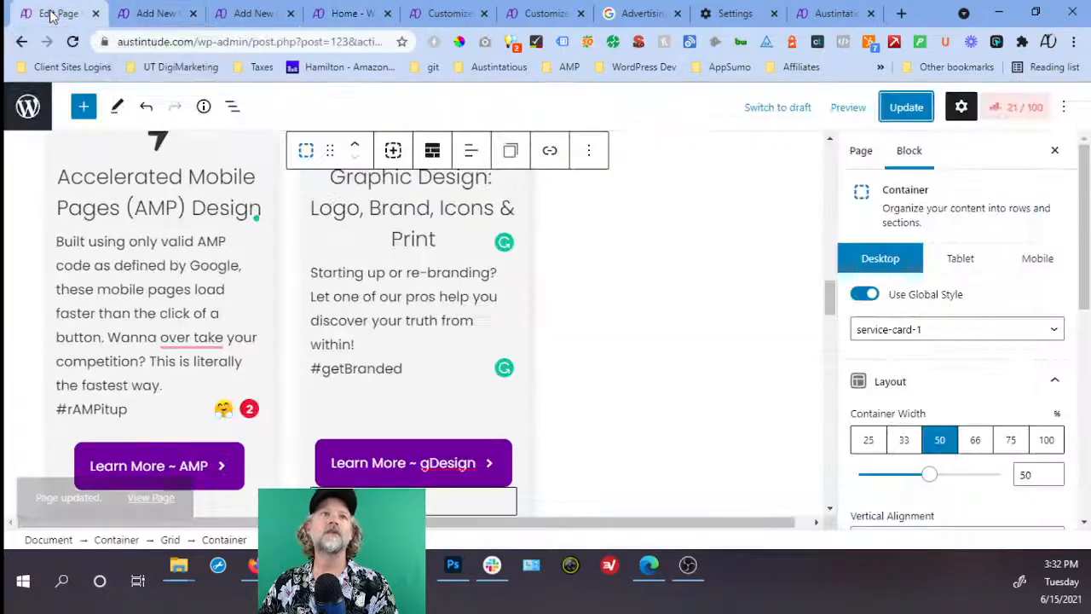
pyautogui.click(904, 439)
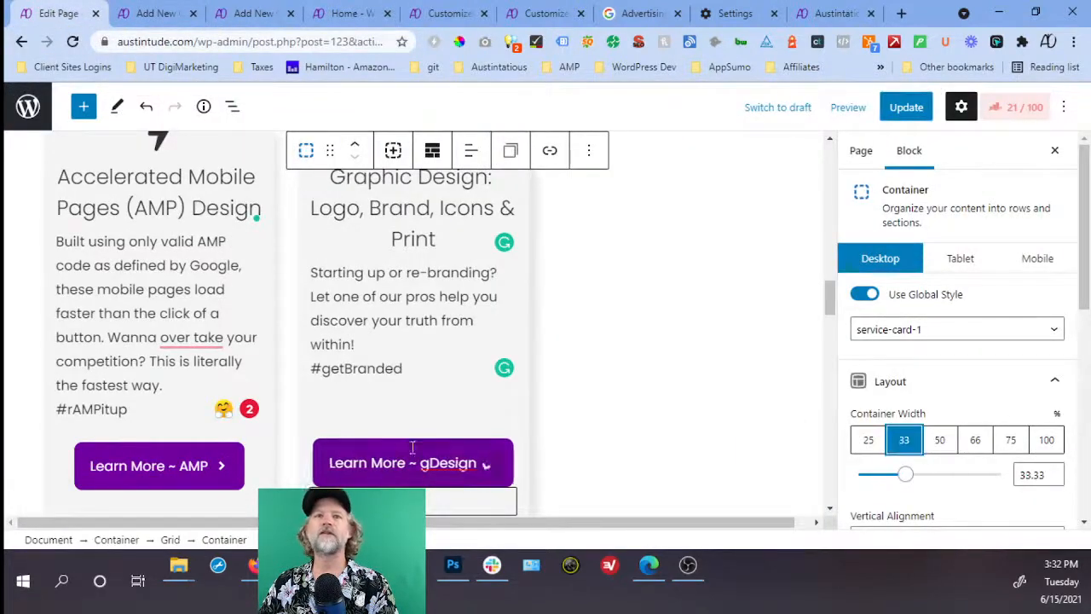
pyautogui.click(240, 336)
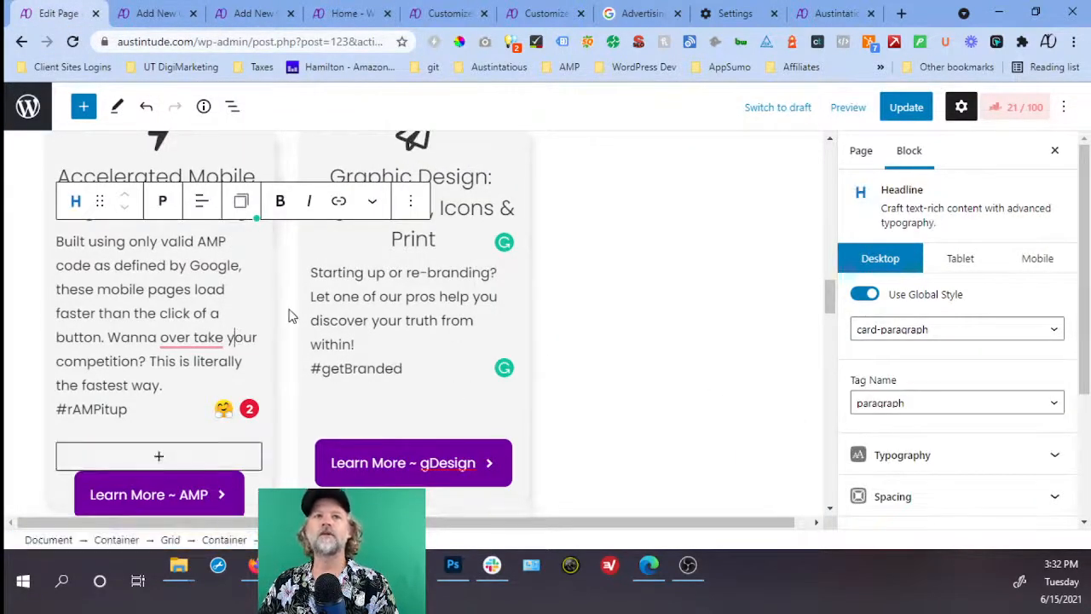
pyautogui.scroll(3, 282, 317)
pyautogui.click(206, 385)
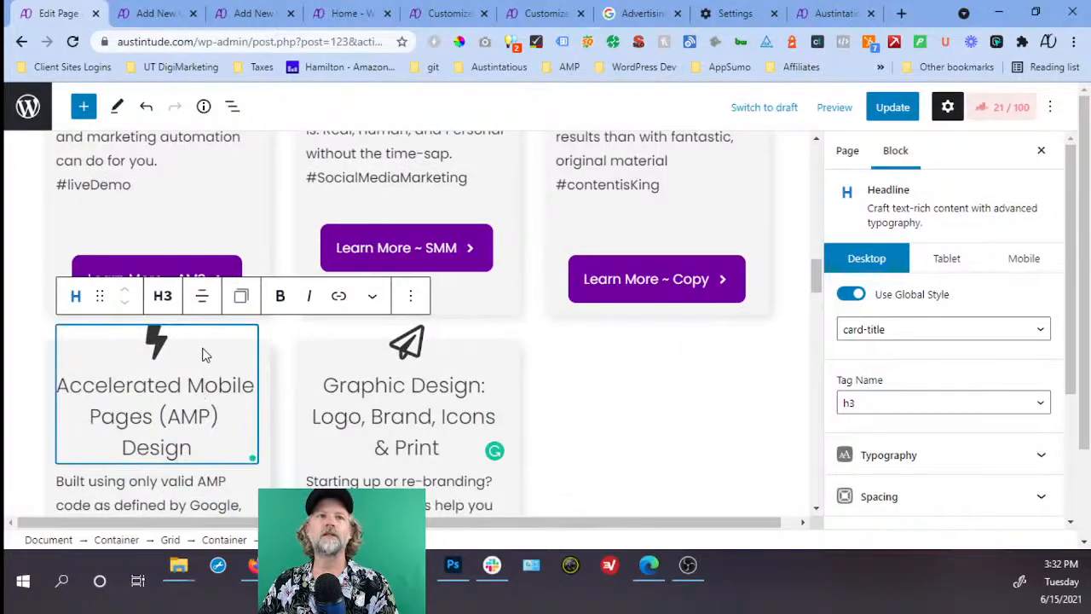
pyautogui.scroll(-3, 203, 354)
pyautogui.click(203, 356)
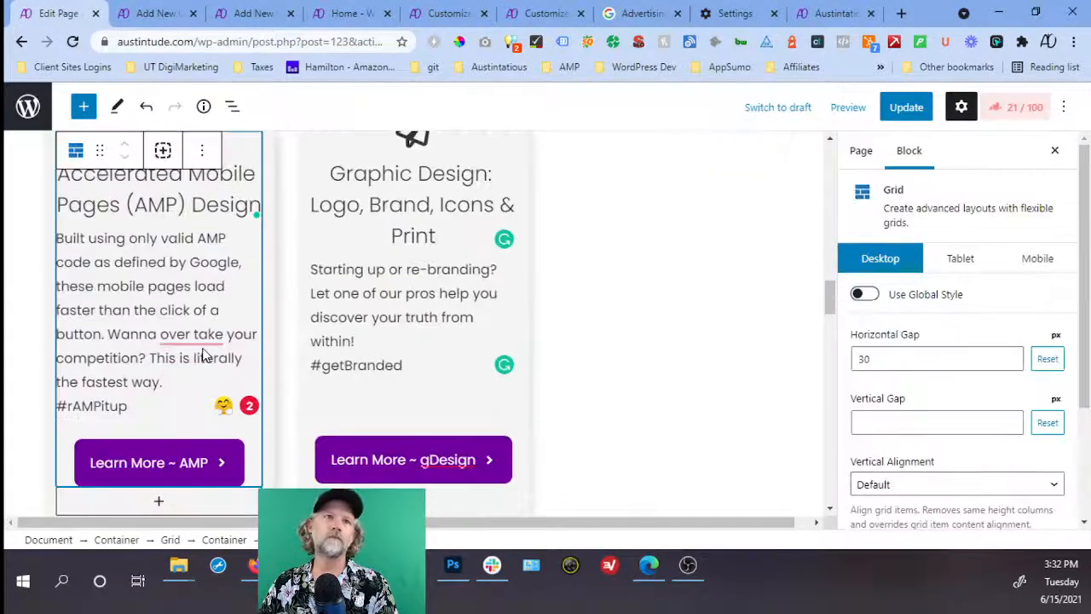
pyautogui.click(203, 357)
pyautogui.click(900, 447)
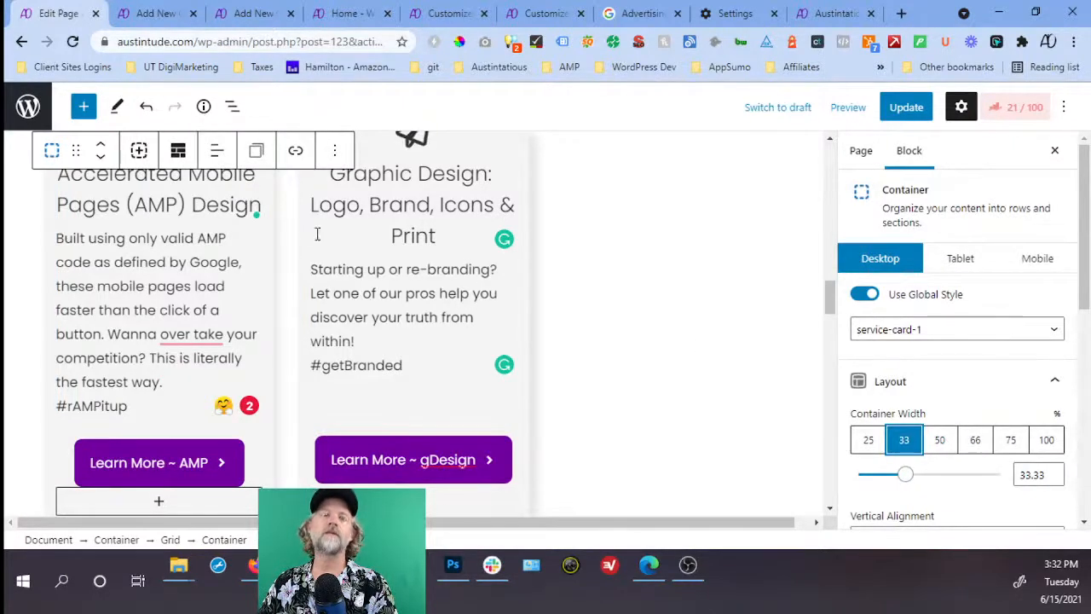
# Duplicate the AMP service card's container to add a third card after the Graphic Design card.
pyautogui.click(541, 234)
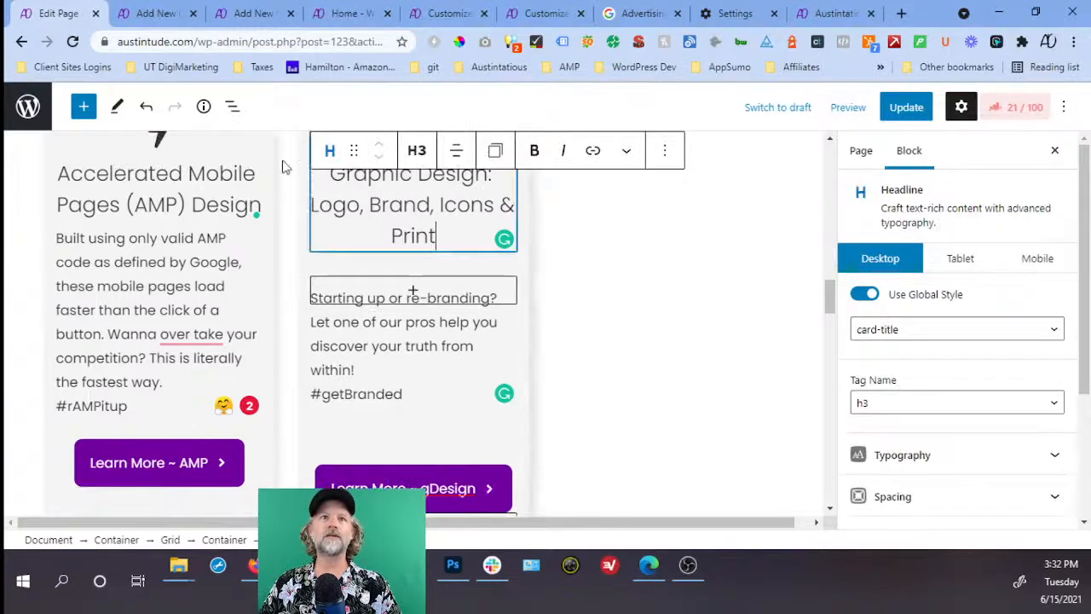
pyautogui.scroll(2, 241, 180)
pyautogui.click(207, 313)
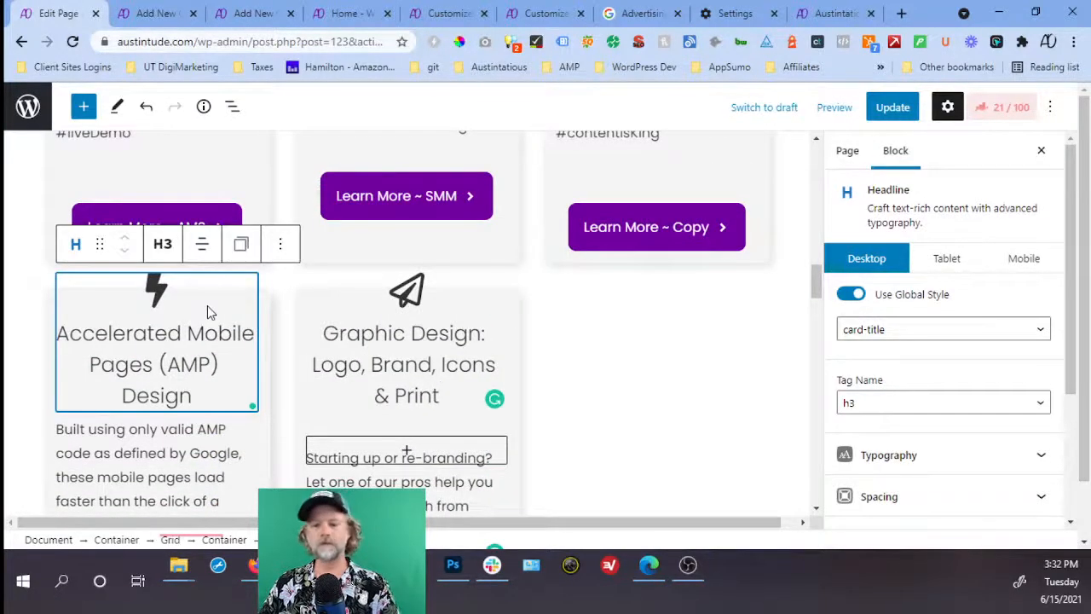
pyautogui.click(207, 305)
pyautogui.scroll(-2, 207, 306)
pyautogui.click(208, 310)
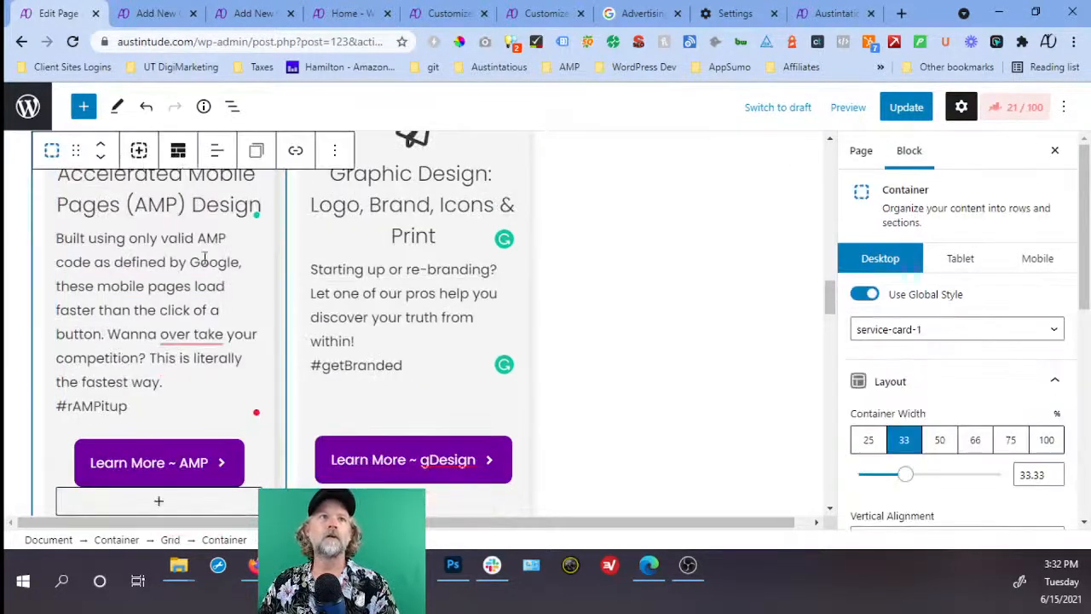
pyautogui.click(138, 150)
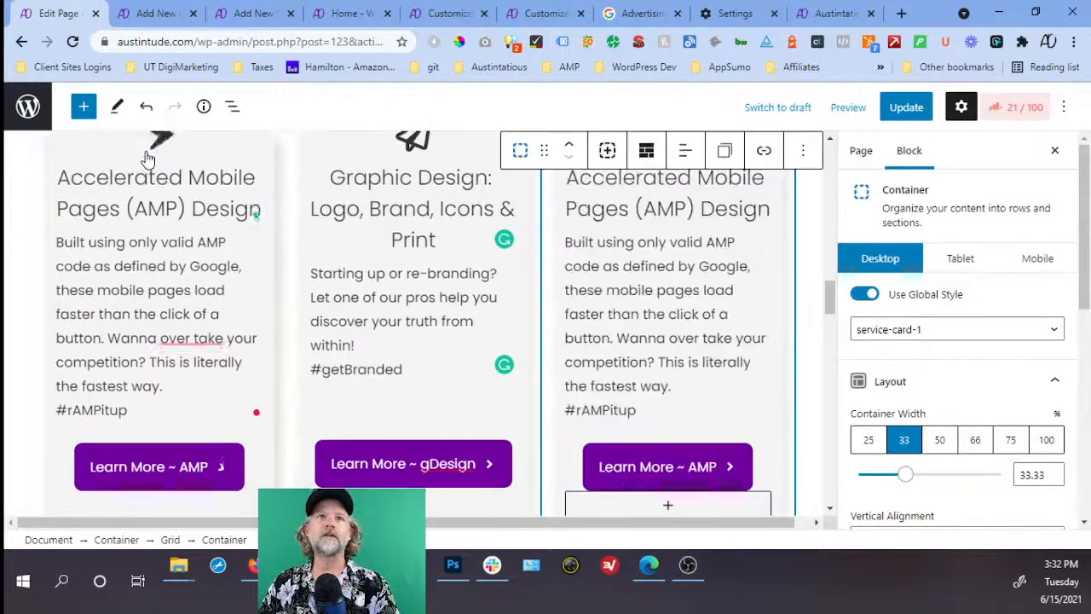
# Look through the page's block structure for the container of the duplicated AMP card.
pyautogui.click(695, 232)
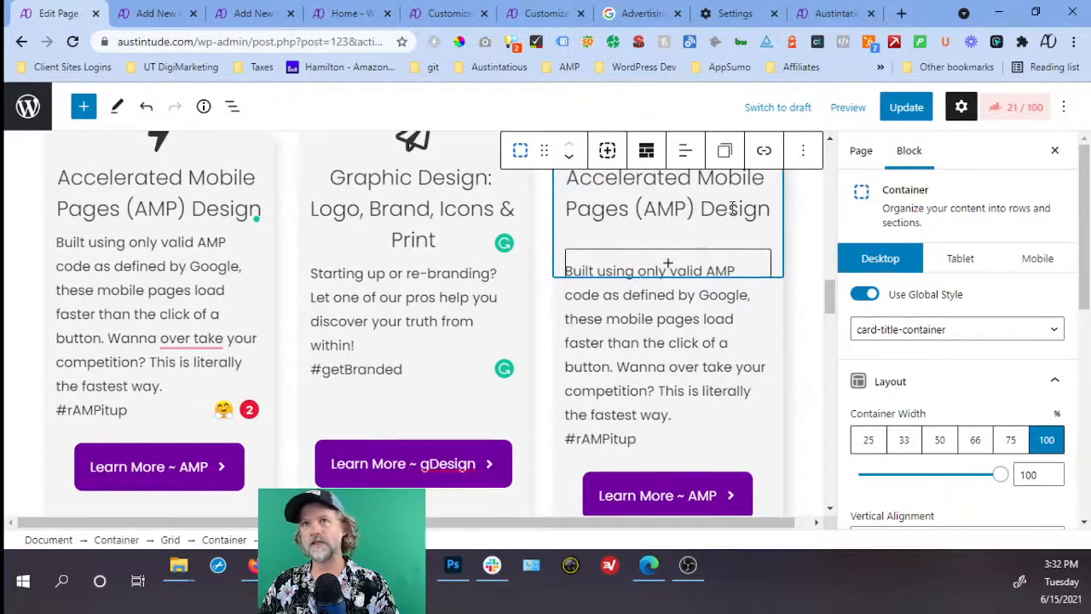
pyautogui.click(233, 106)
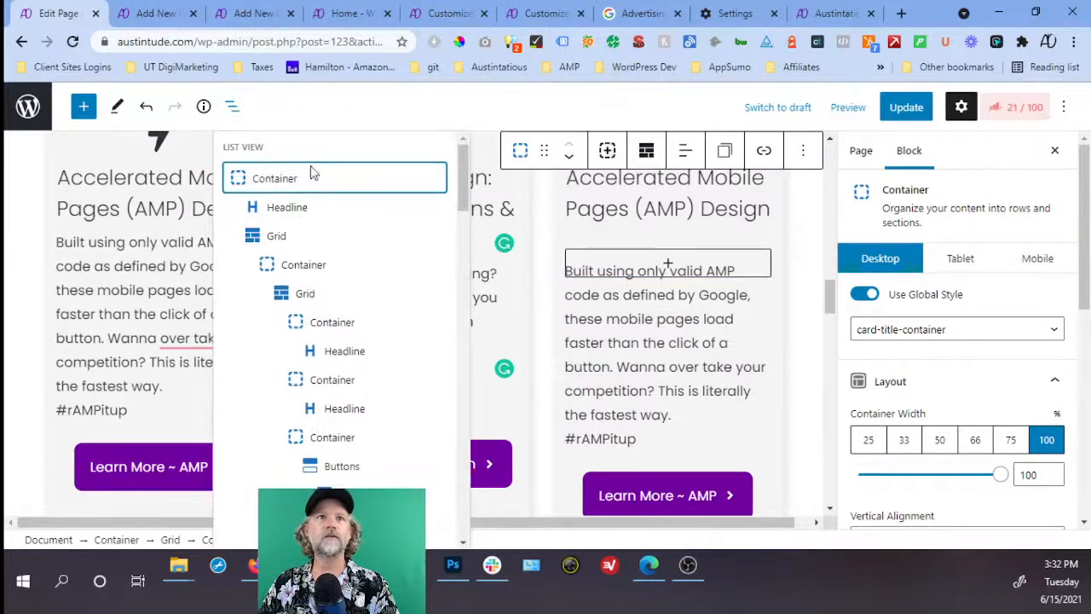
pyautogui.click(305, 212)
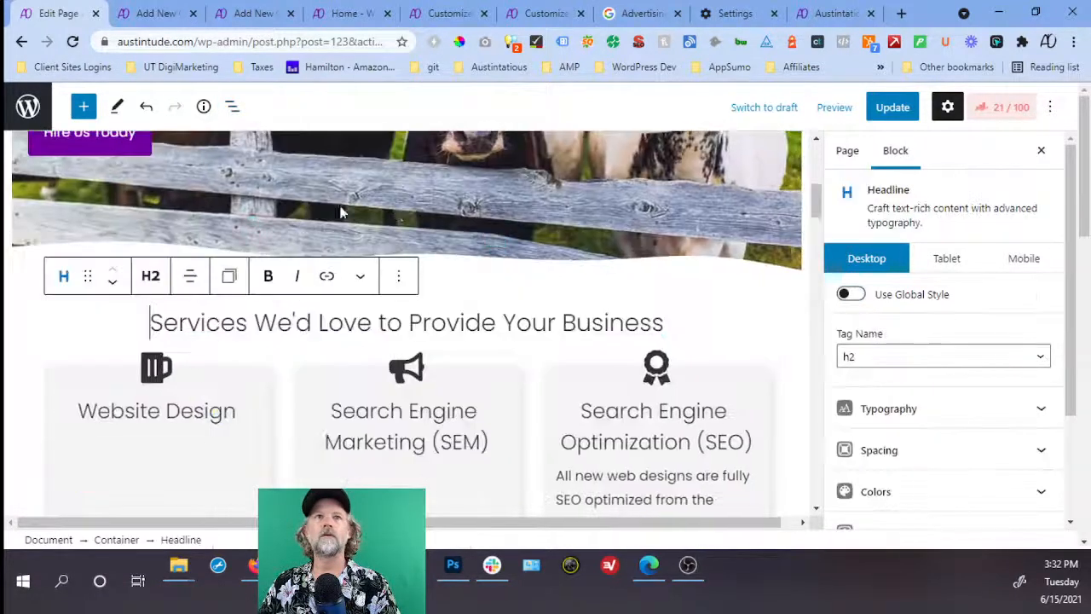
pyautogui.click(230, 107)
pyautogui.scroll(-5, 341, 252)
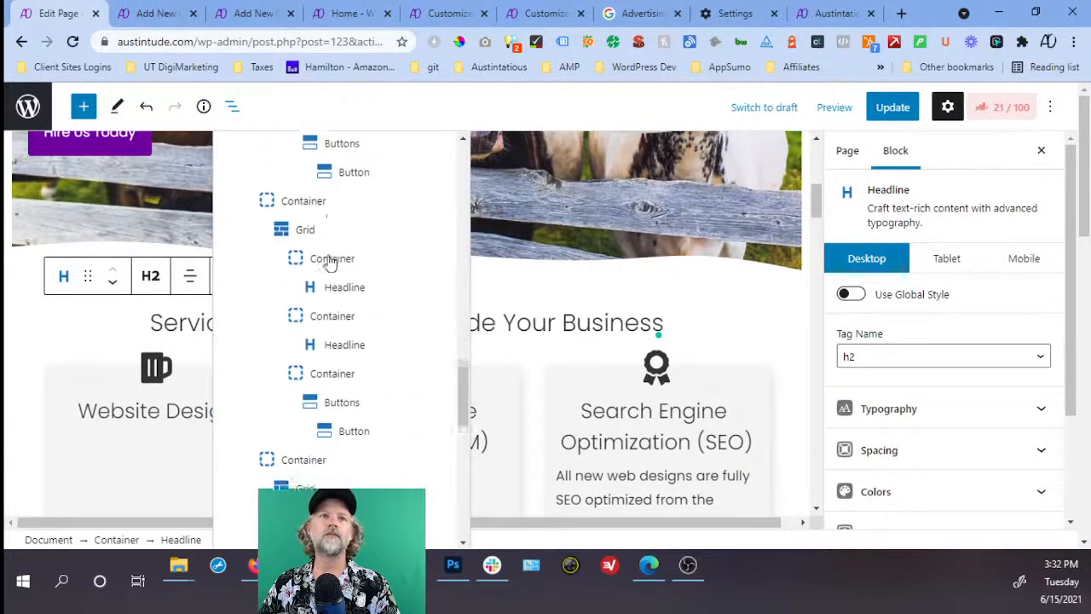
# Remove the nested grid holding the duplicated AMP content from the third card of the last services row.
pyautogui.scroll(-1, 330, 264)
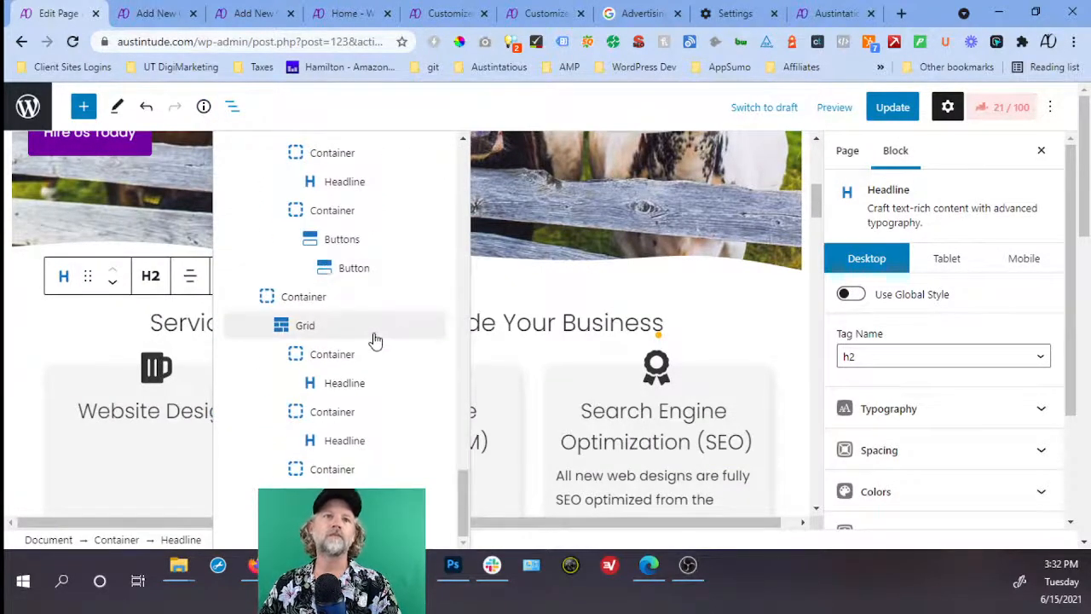
pyautogui.click(348, 329)
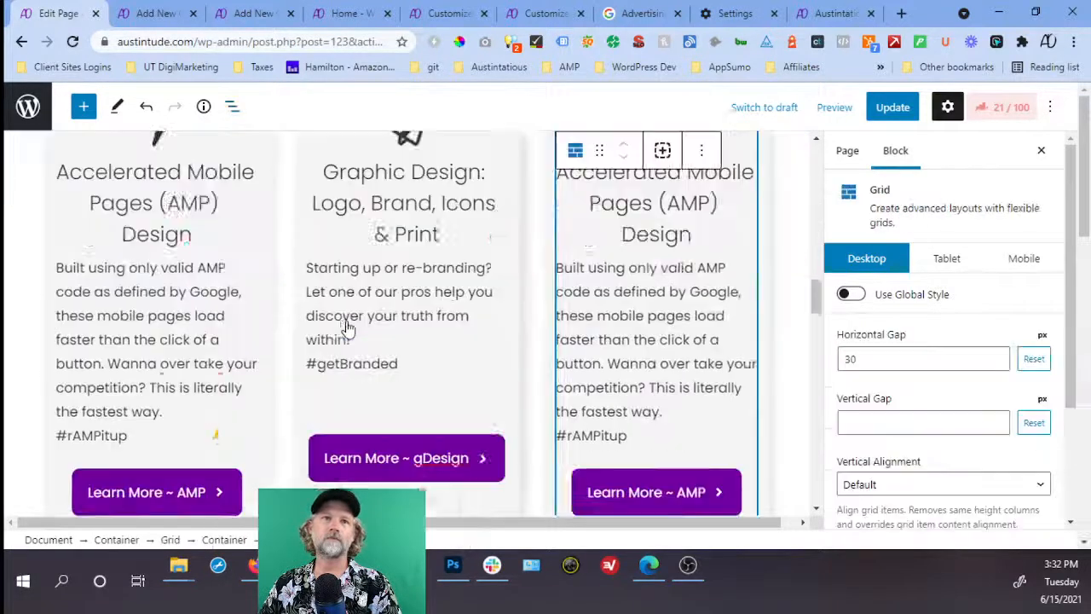
pyautogui.click(711, 152)
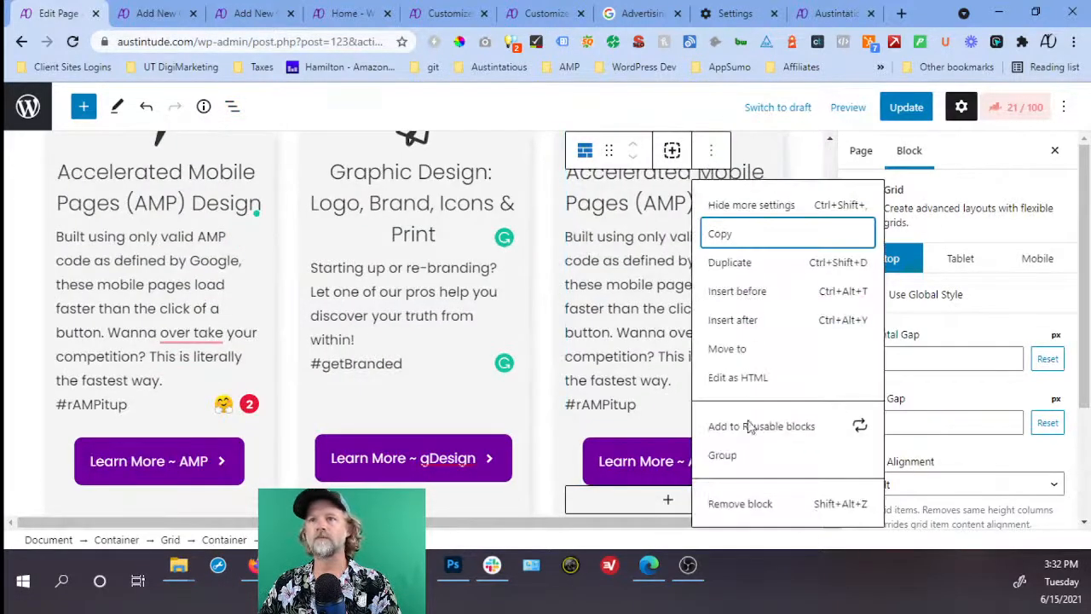
pyautogui.click(740, 504)
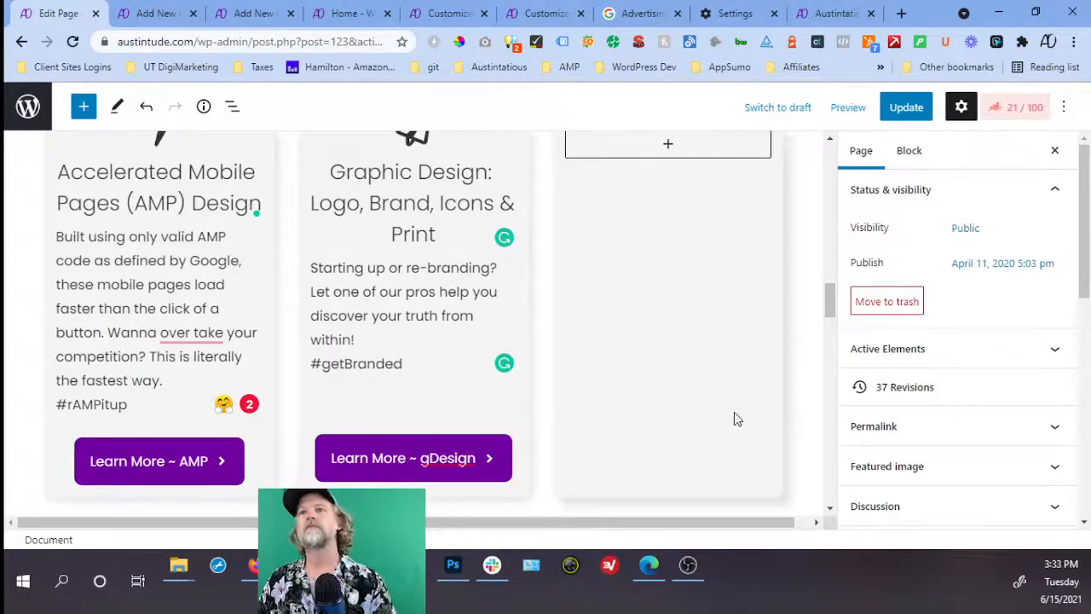
# Turn off the global style on the emptied container and move it to the start of its row, before the AMP card.
pyautogui.scroll(2, 735, 411)
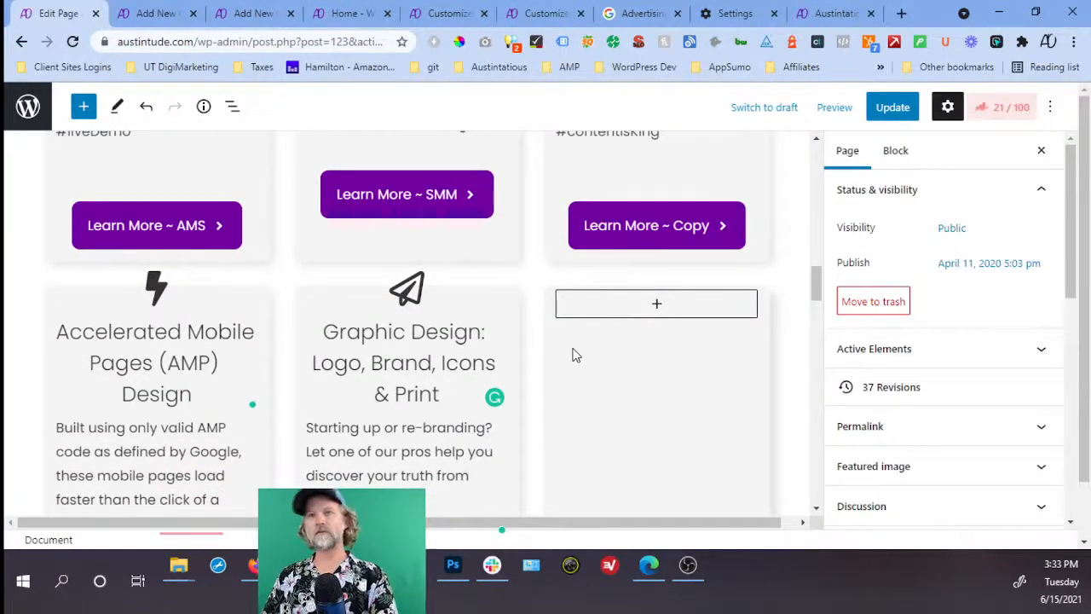
pyautogui.click(639, 349)
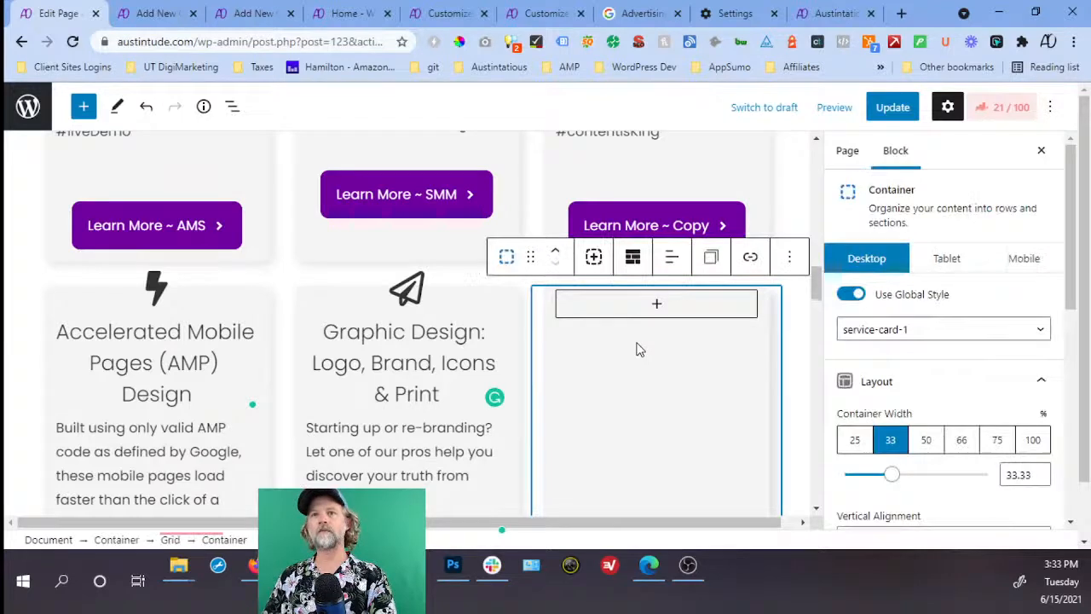
pyautogui.click(853, 296)
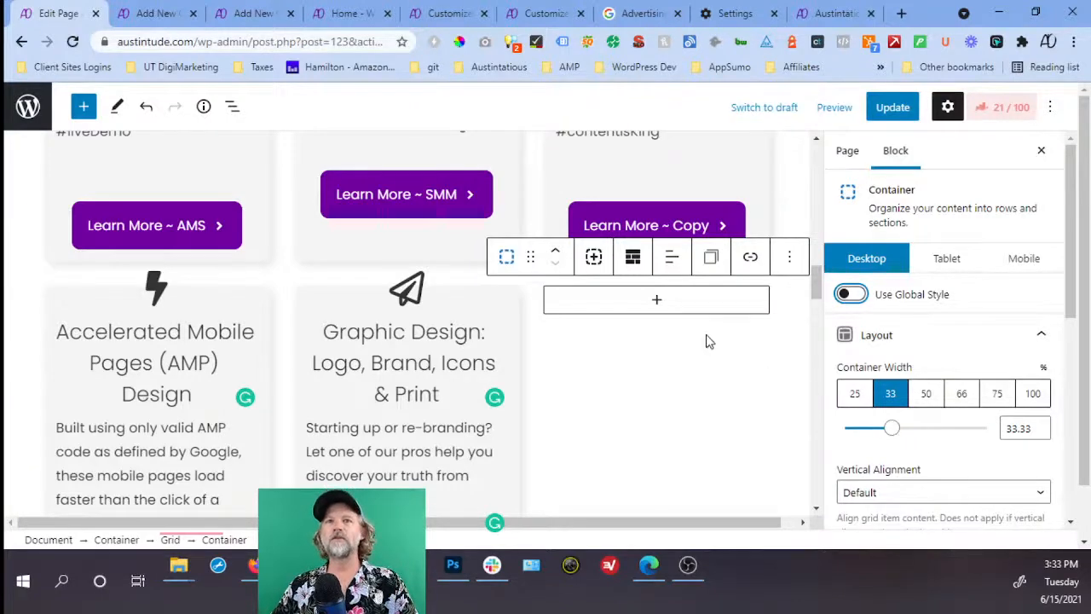
pyautogui.click(555, 253)
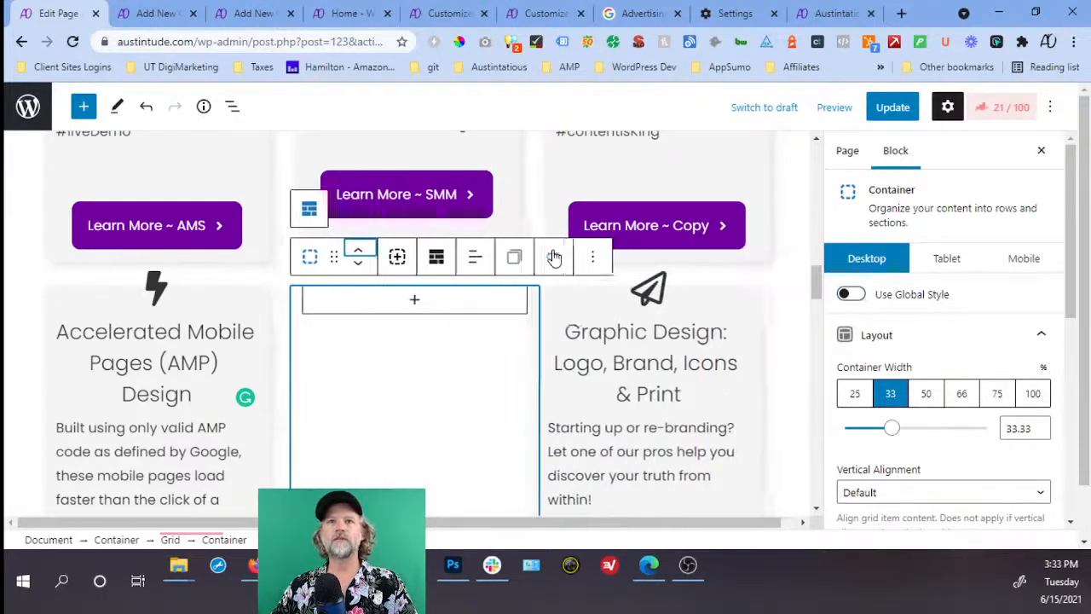
pyautogui.click(354, 255)
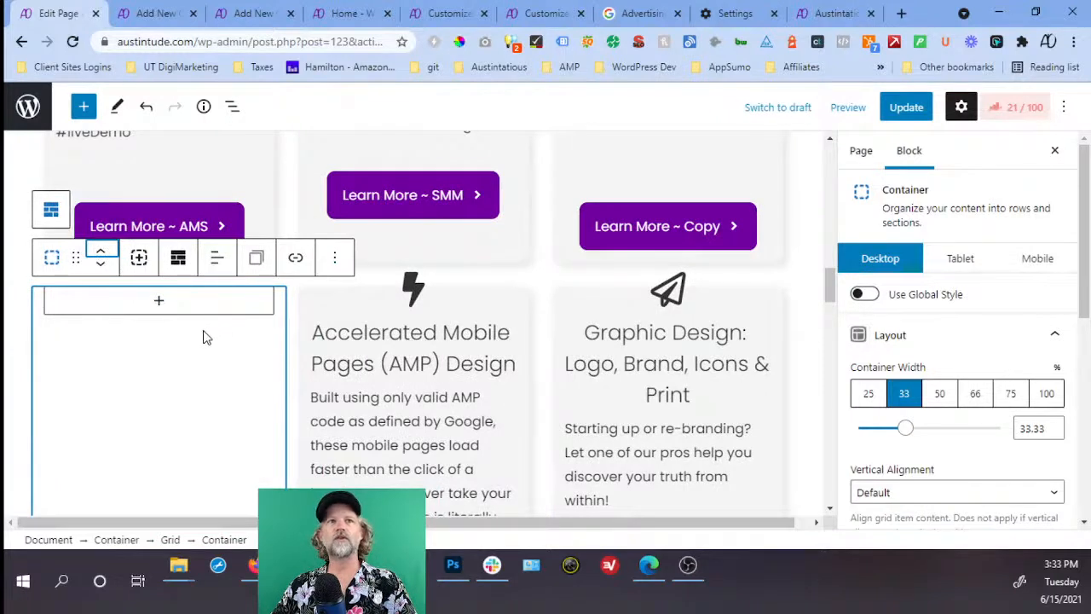
# Set the empty container's width to 16.66% and place a duplicate of it at the end of the row, after the Graphic Design card.
pyautogui.doubleClick(1033, 429)
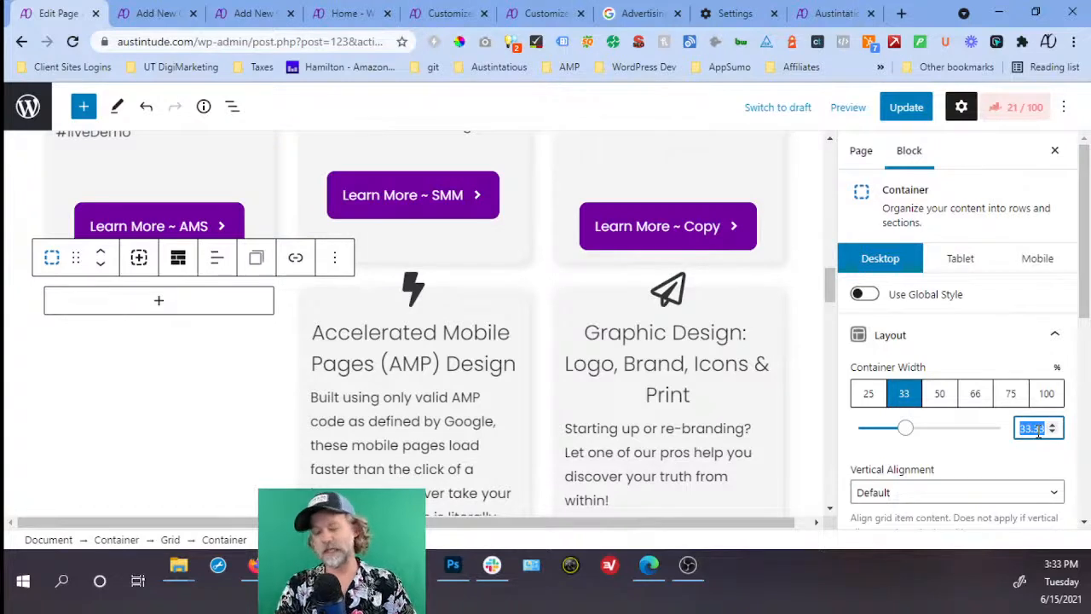
pyautogui.write('16.66')
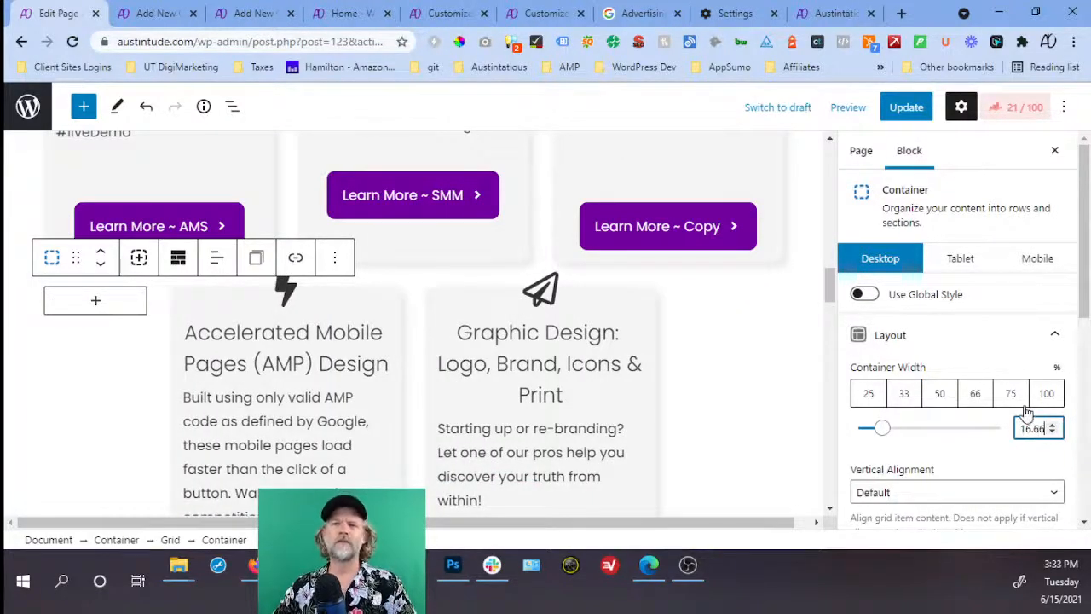
pyautogui.click(126, 312)
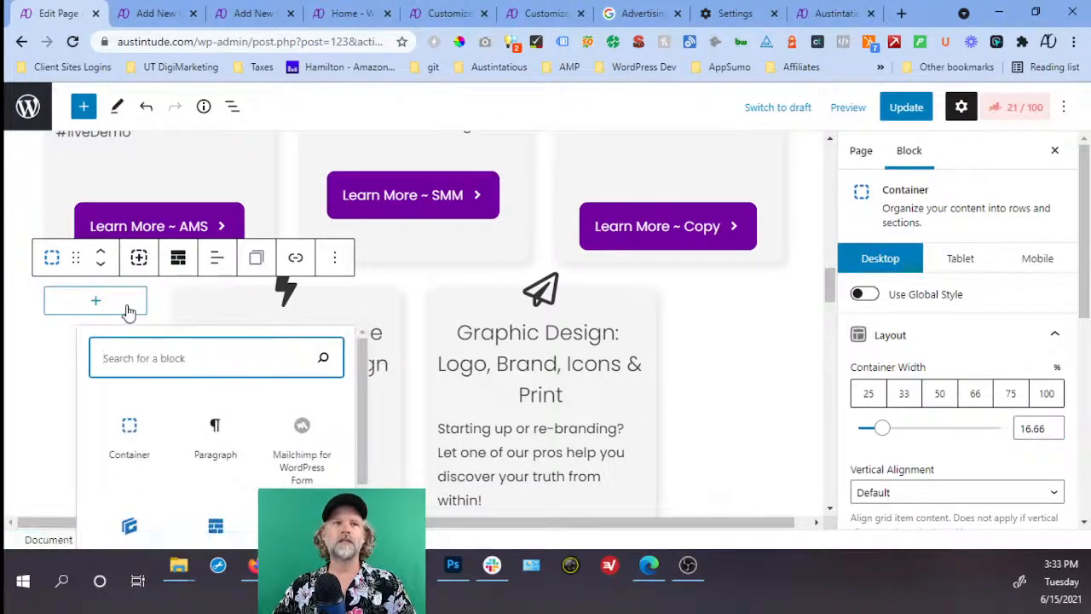
pyautogui.click(127, 312)
pyautogui.click(139, 258)
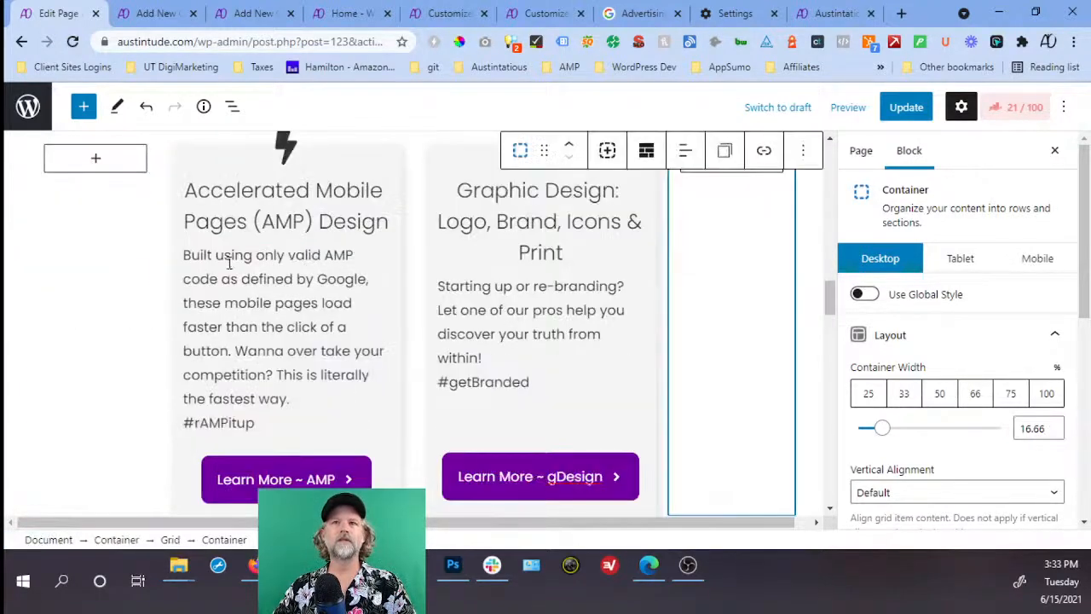
# Update the page and clear the browser's history, cookies and cached files for the last hour.
pyautogui.click(914, 117)
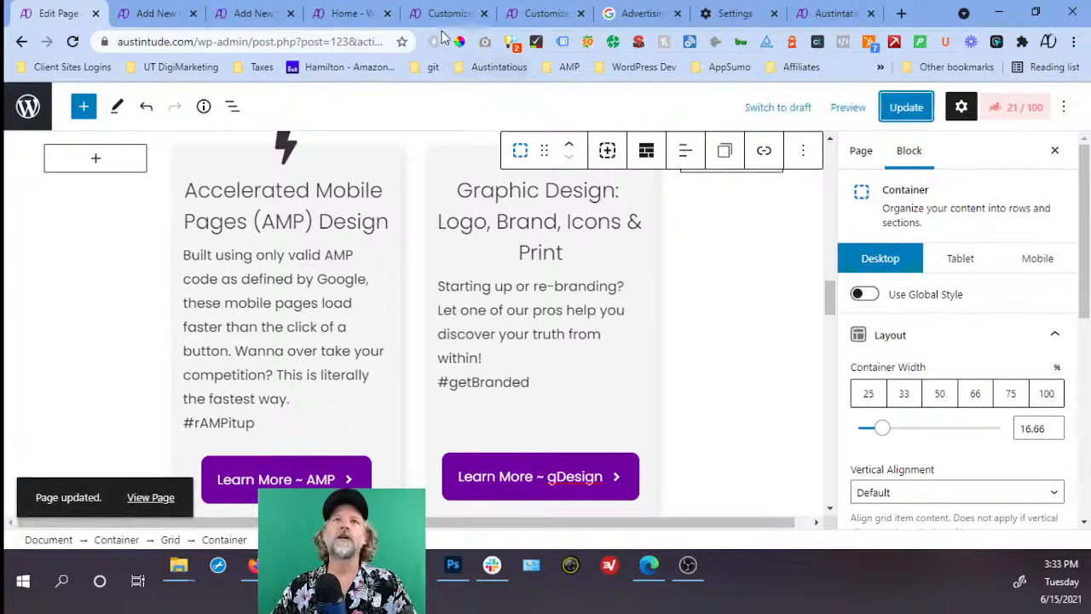
pyautogui.click(731, 13)
pyautogui.hotkey('ctrl', 'shift', 'Delete')
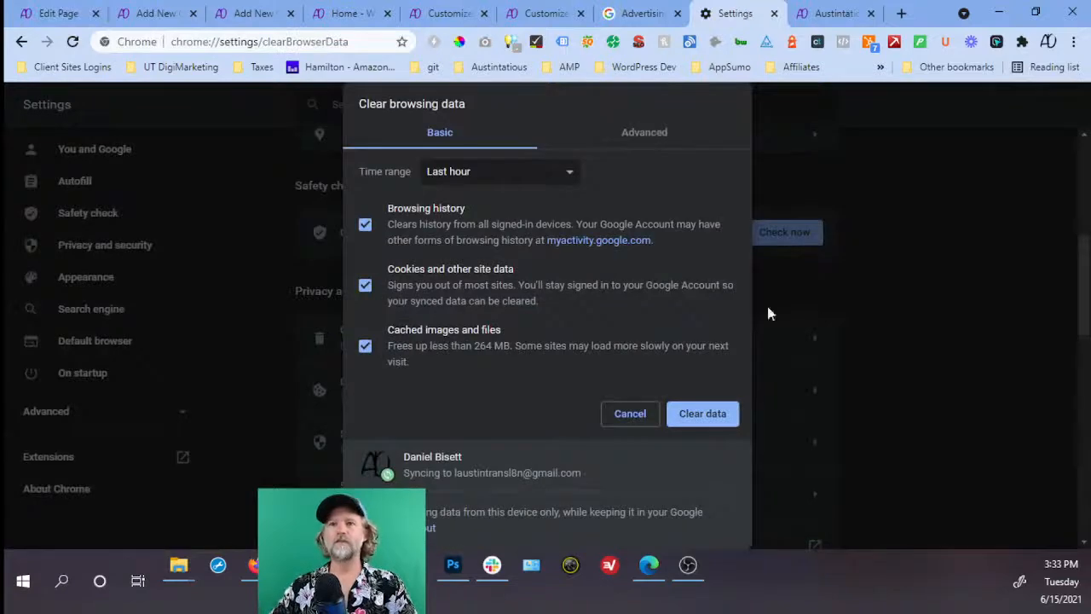
pyautogui.click(687, 418)
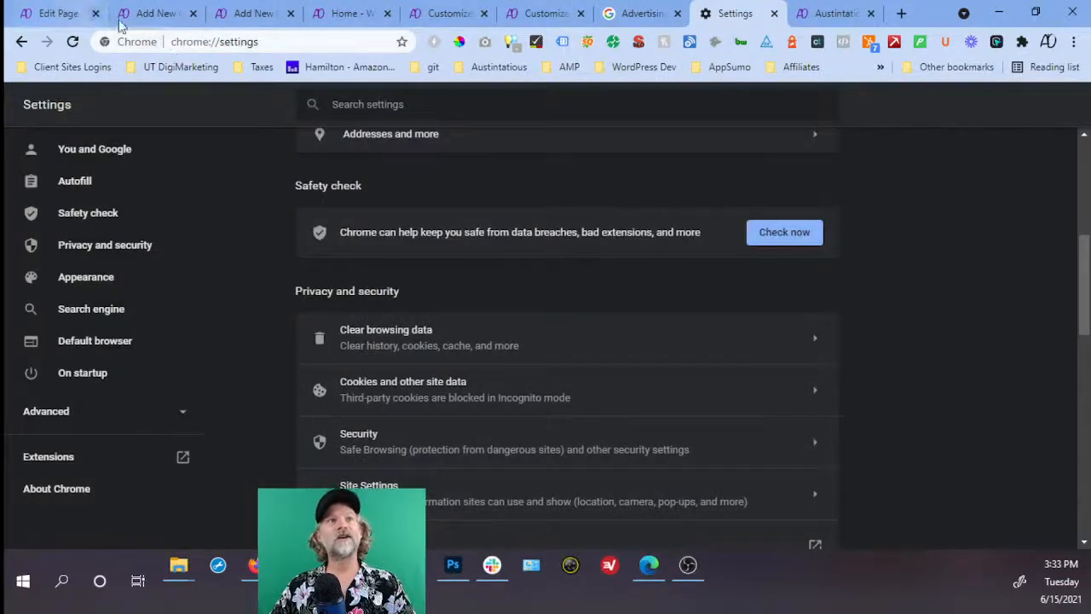
# Reload the live home page and check the layout of the AMP and Graphic Design cards.
pyautogui.click(351, 17)
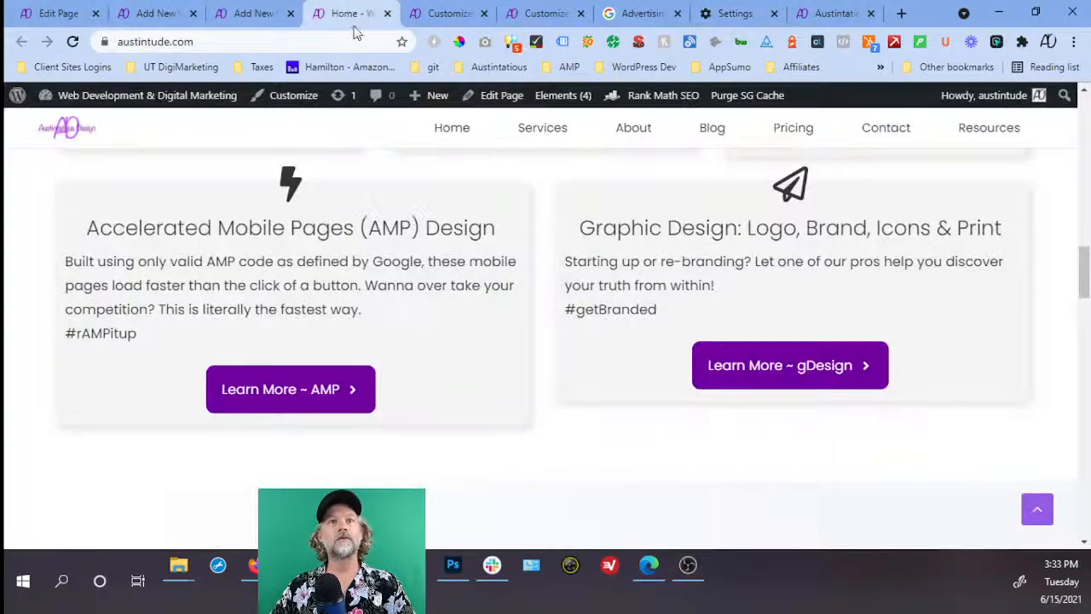
pyautogui.click(72, 42)
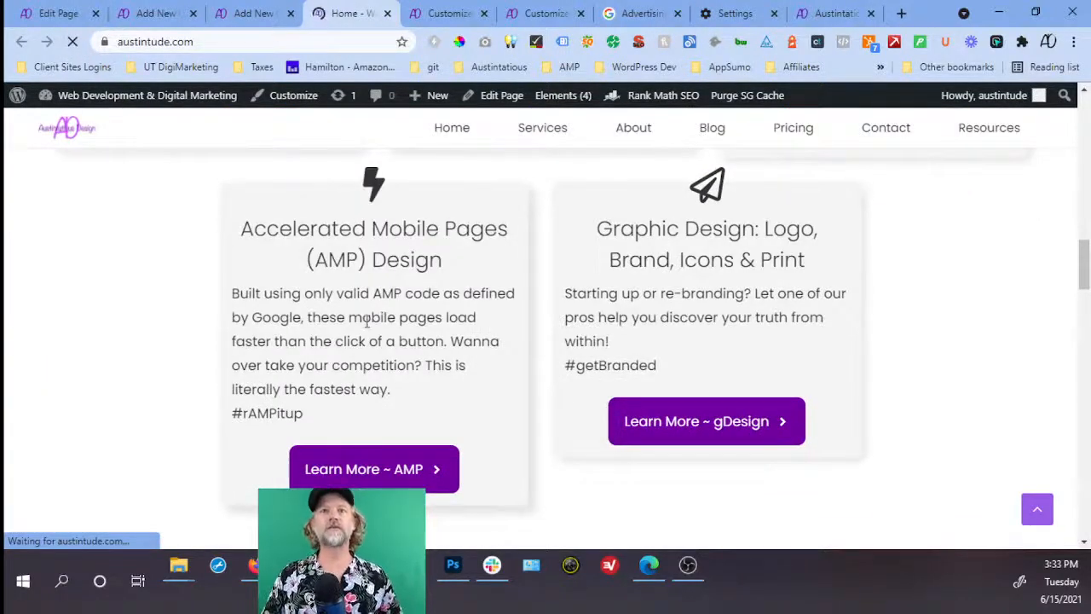
# Set the empty spacer container before the AMP card to be hidden on mobile.
pyautogui.click(55, 14)
pyautogui.click(122, 170)
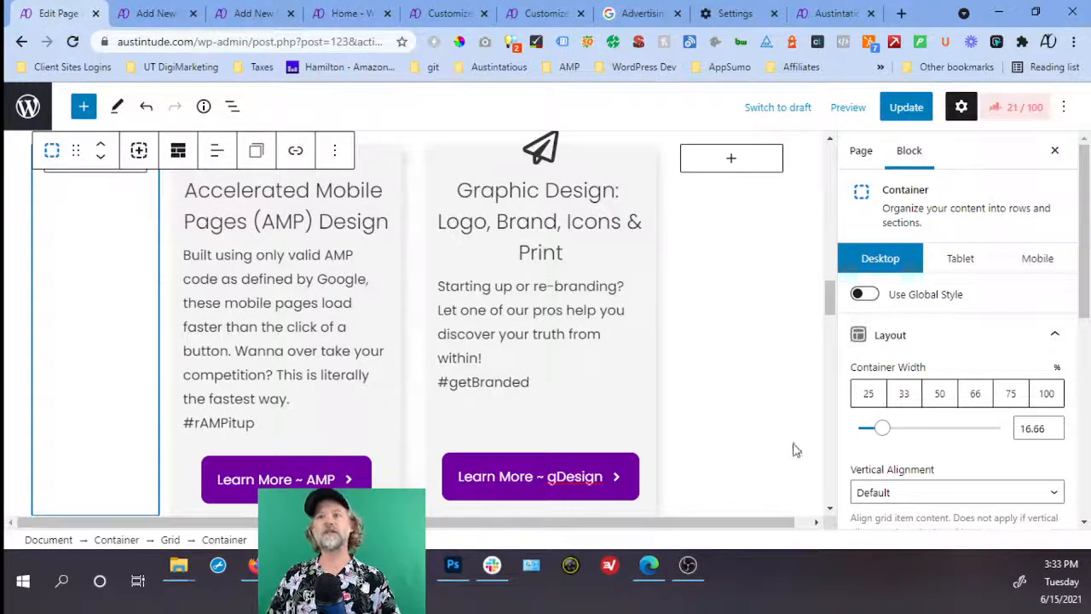
pyautogui.scroll(-3, 890, 431)
pyautogui.scroll(3, 980, 400)
pyautogui.click(1061, 269)
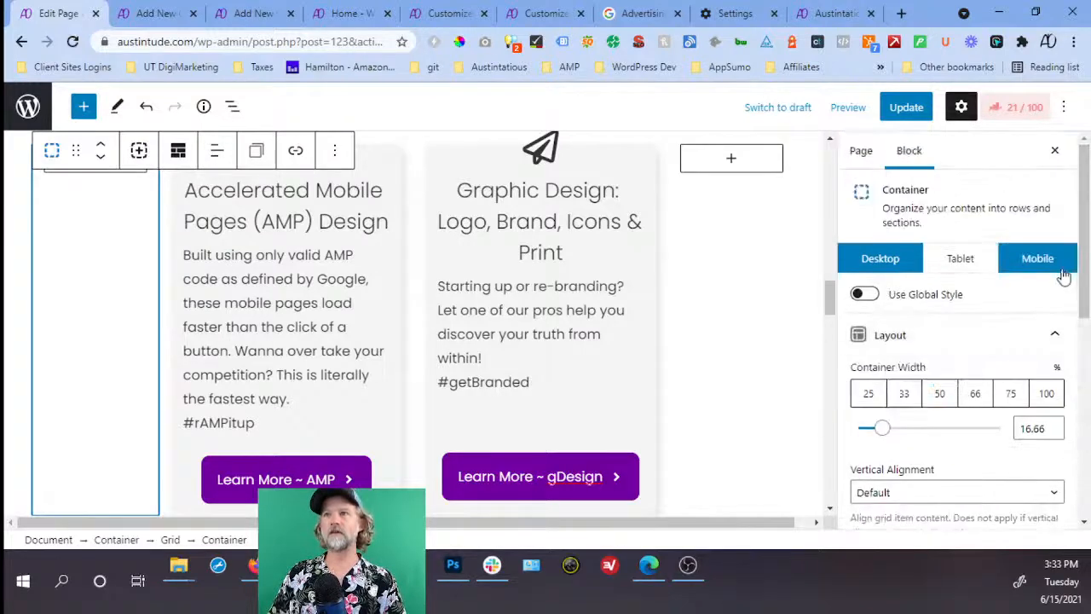
pyautogui.scroll(-3, 903, 348)
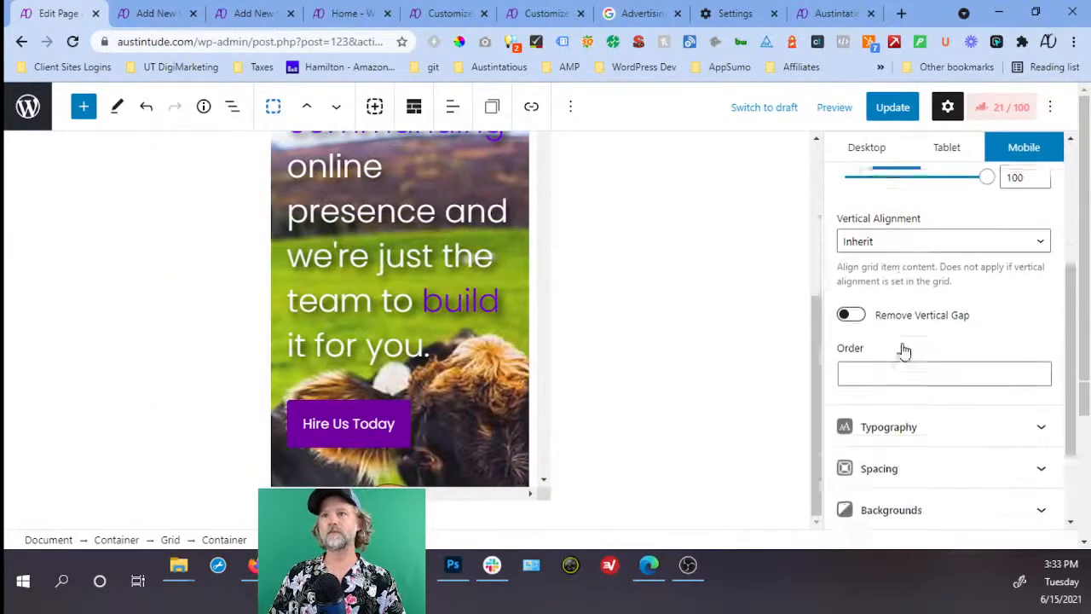
pyautogui.scroll(-1, 904, 350)
pyautogui.scroll(-1, 906, 347)
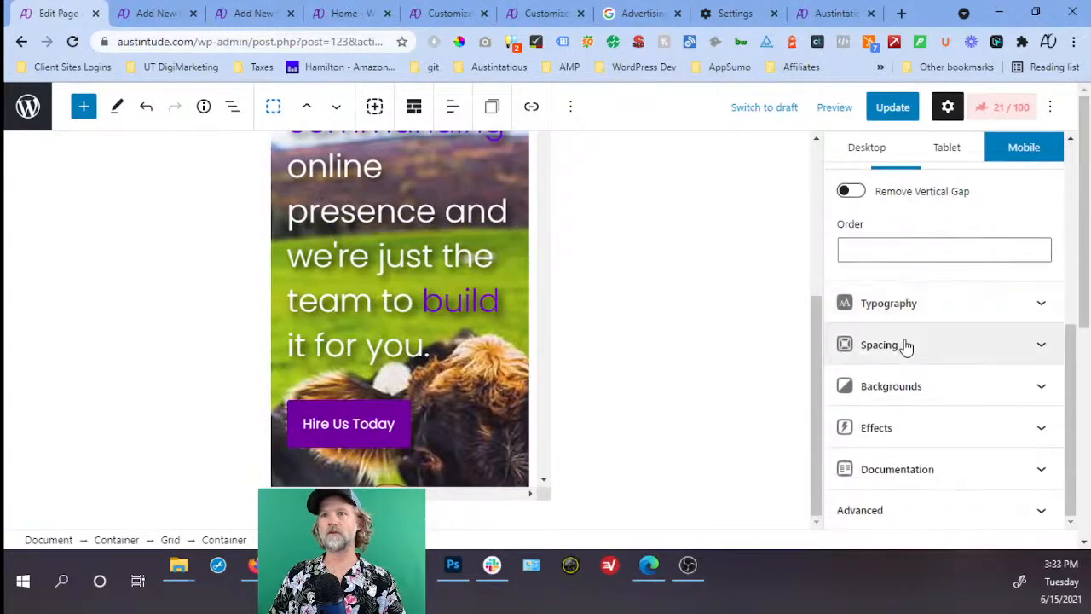
pyautogui.click(954, 509)
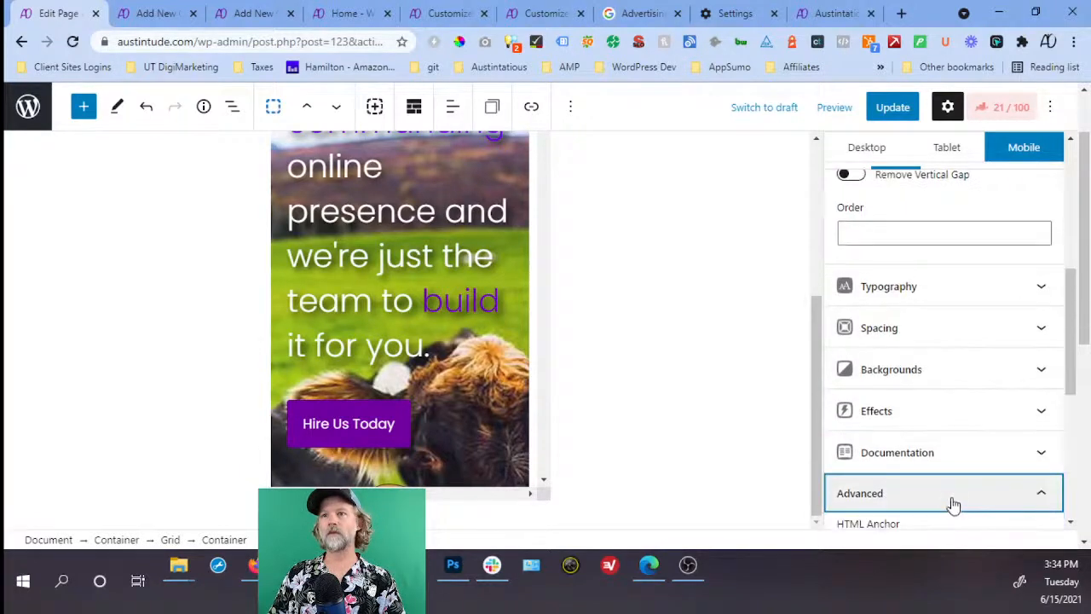
pyautogui.scroll(-5, 955, 462)
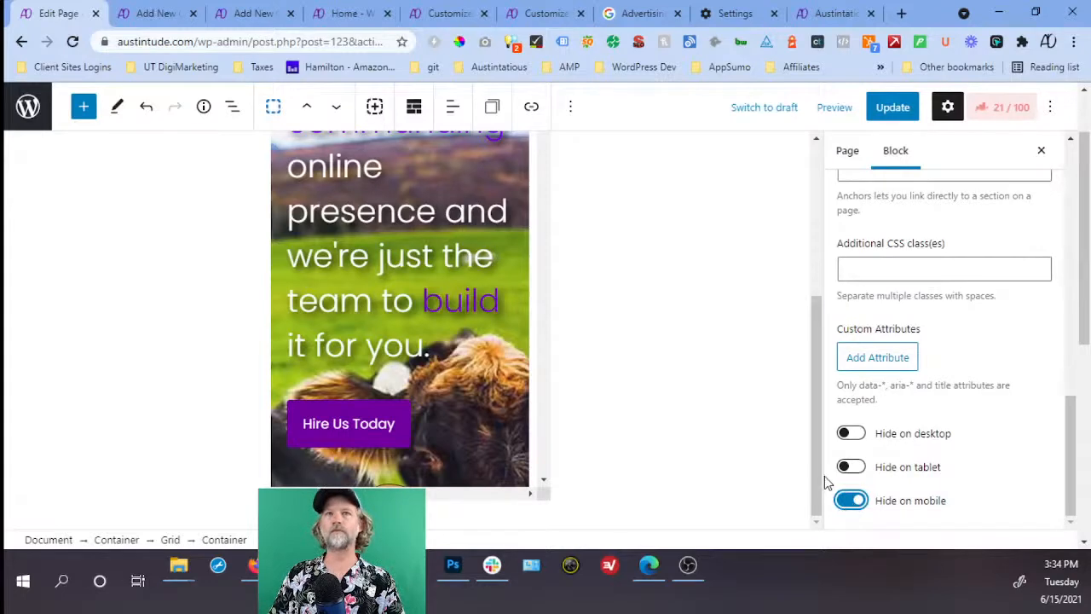
# Return to the desktop view and set the empty spacer container after the Graphic Design card to be hidden on mobile.
pyautogui.scroll(10, 912, 290)
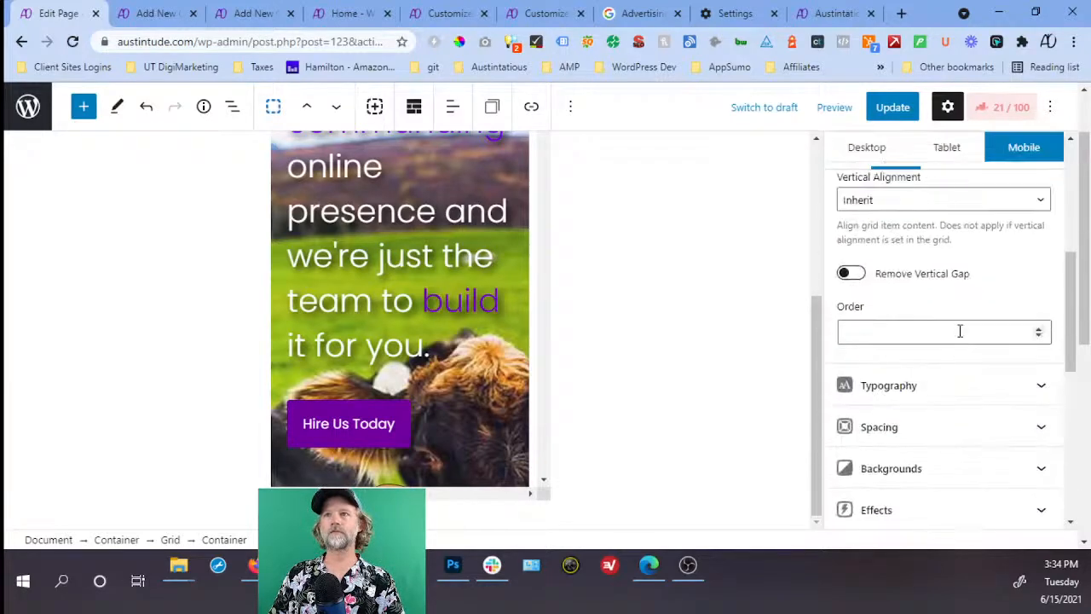
pyautogui.click(860, 270)
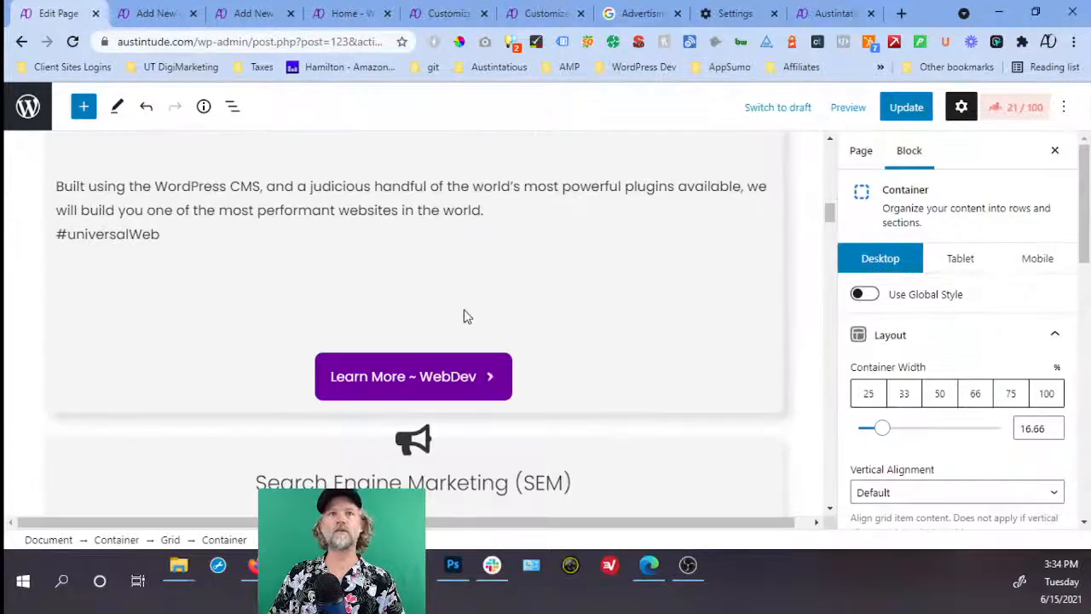
pyautogui.scroll(-5, 565, 358)
pyautogui.scroll(-2, 568, 355)
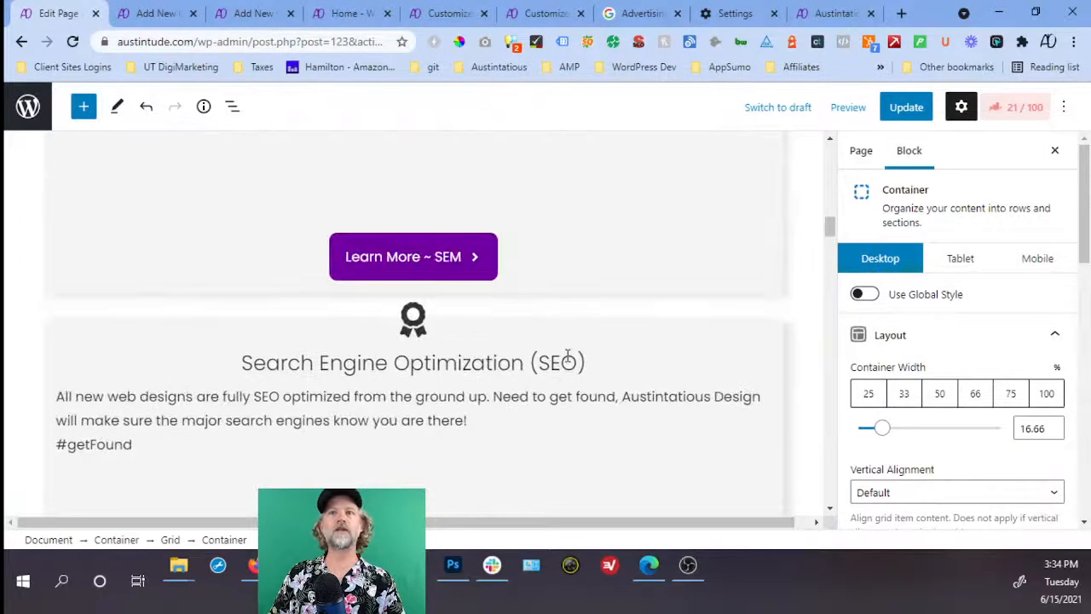
pyautogui.scroll(-8, 569, 357)
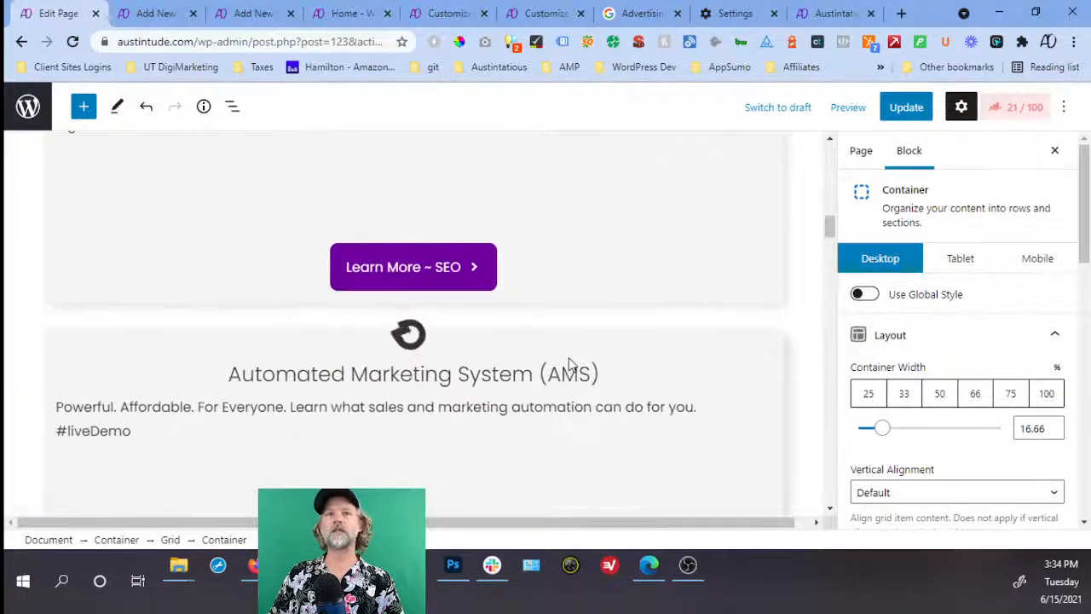
pyautogui.scroll(-3, 920, 358)
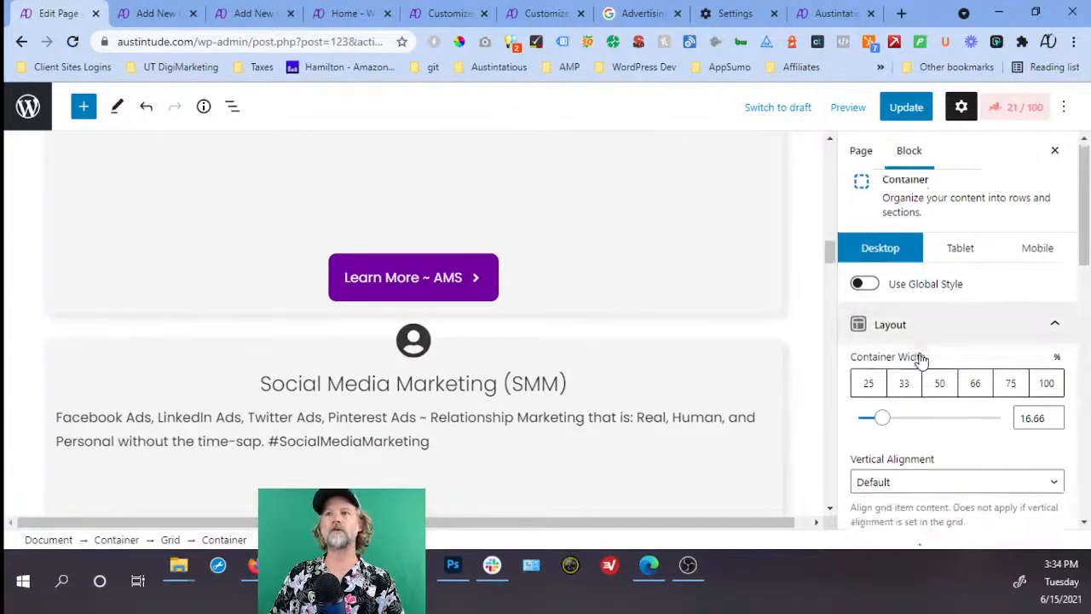
pyautogui.scroll(-10, 684, 352)
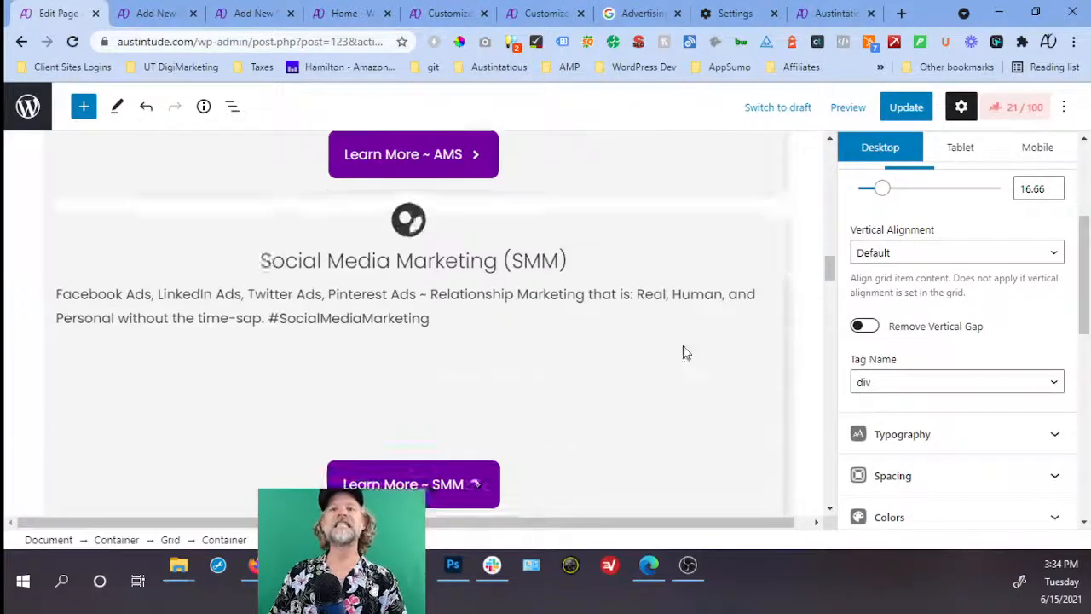
pyautogui.scroll(-5, 683, 348)
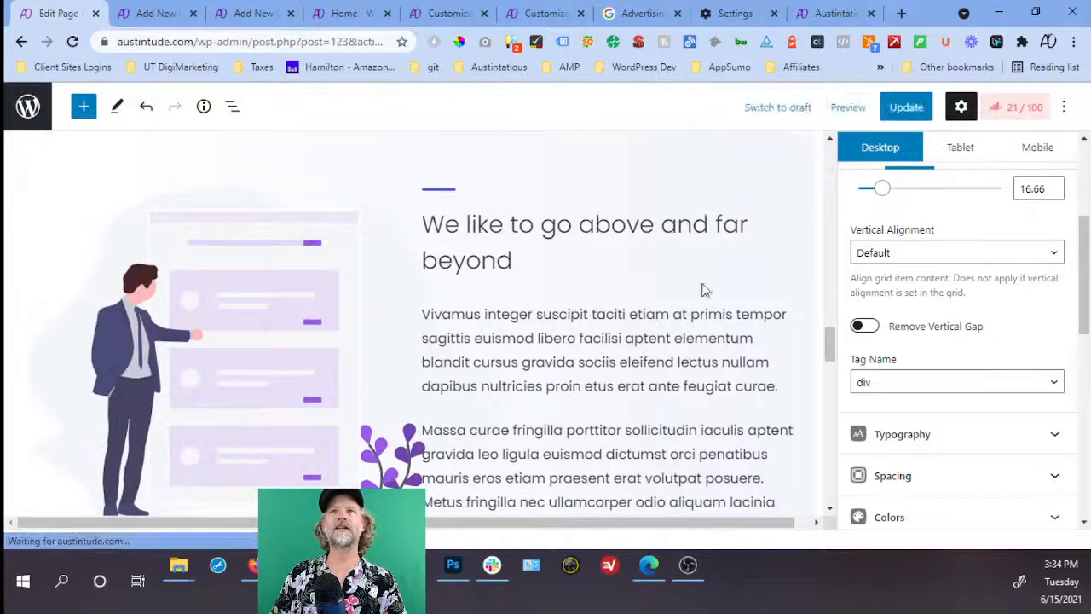
pyautogui.scroll(-10, 704, 290)
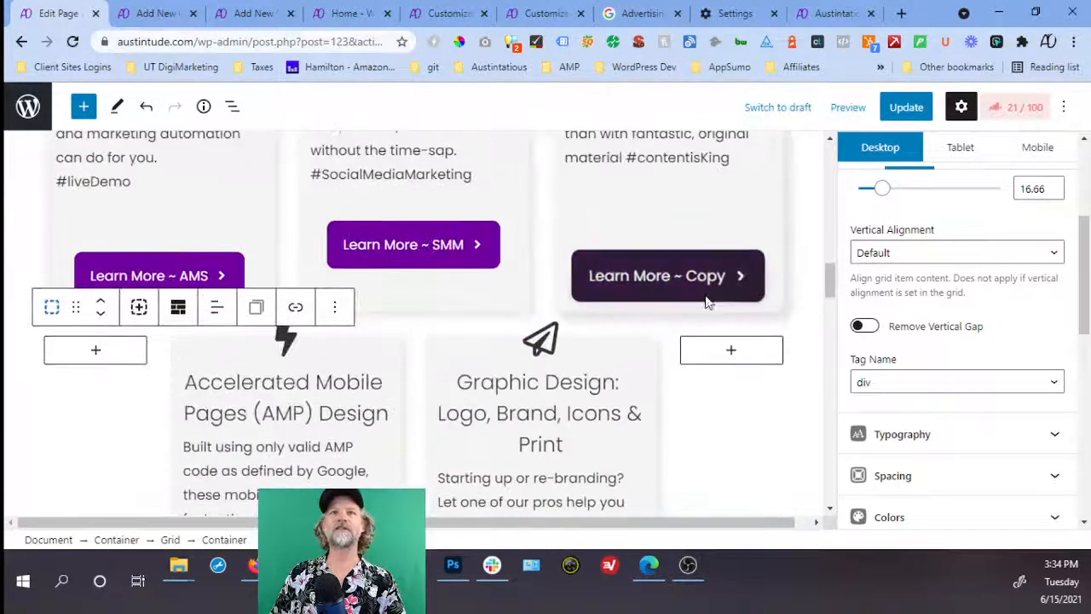
pyautogui.click(708, 347)
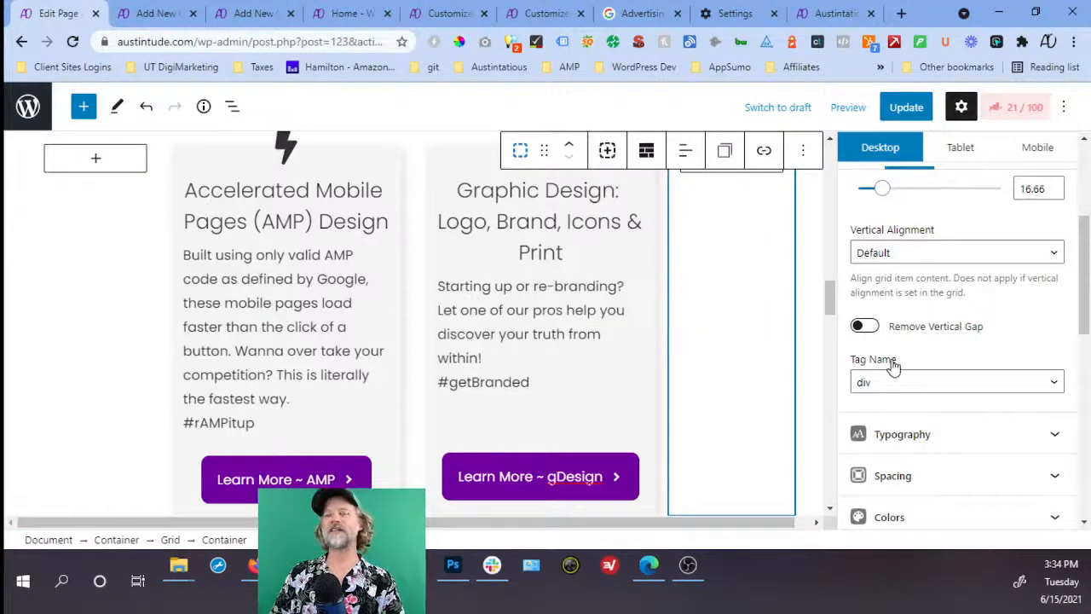
pyautogui.scroll(-8, 892, 364)
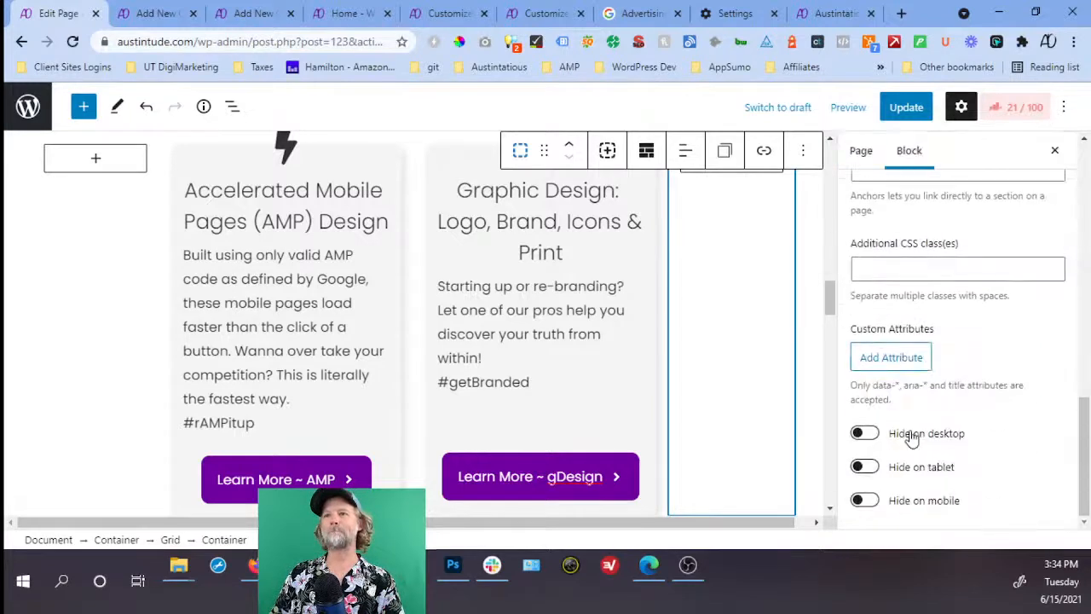
pyautogui.click(864, 501)
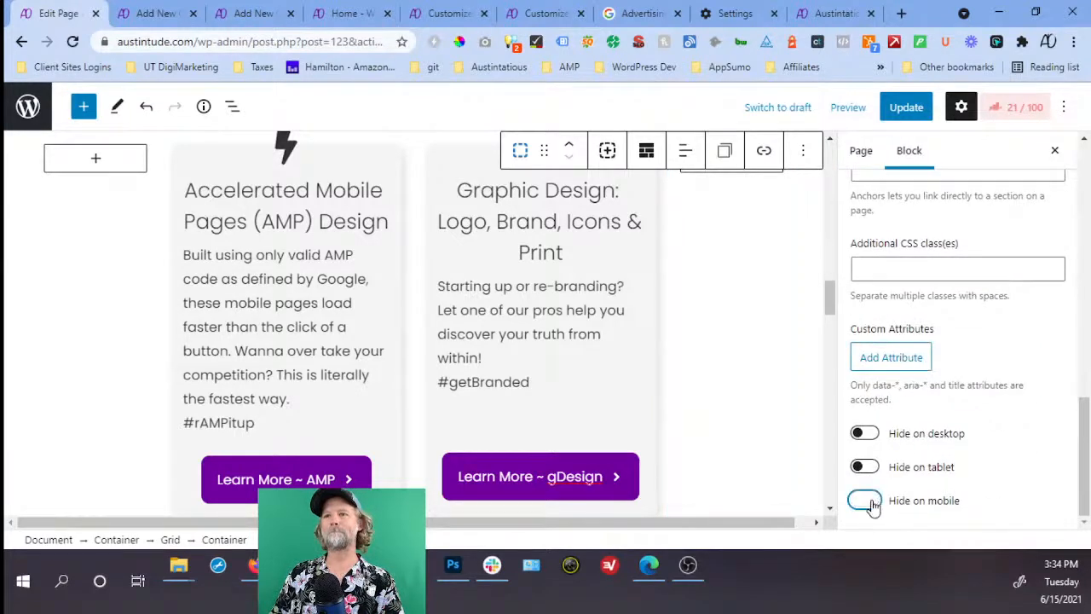
# Update the page and clear the last hour of browsing history, cookies and cached files in the browser.
pyautogui.click(902, 109)
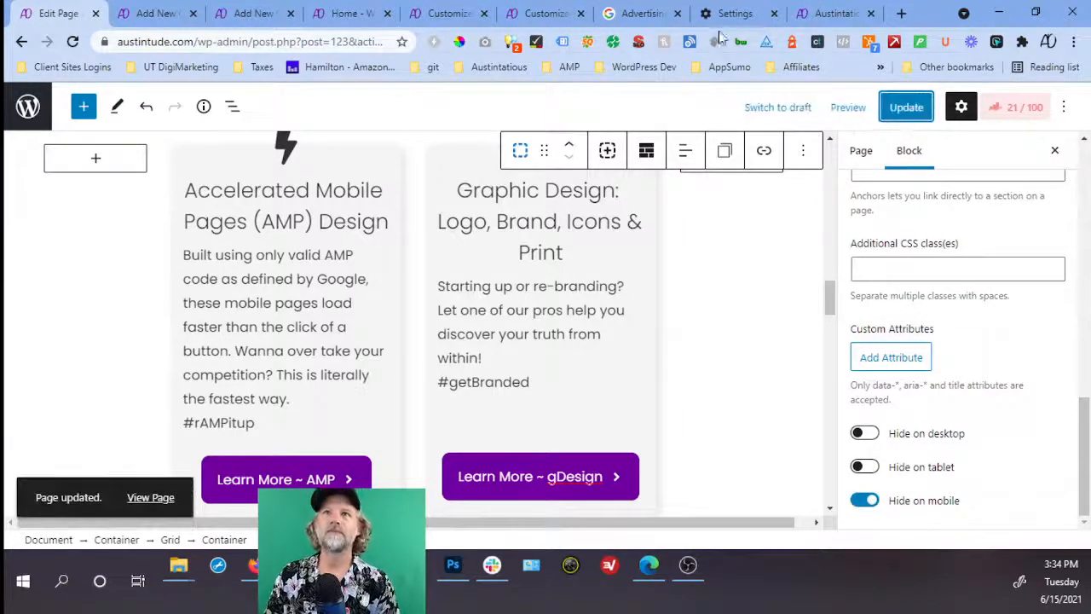
pyautogui.click(733, 17)
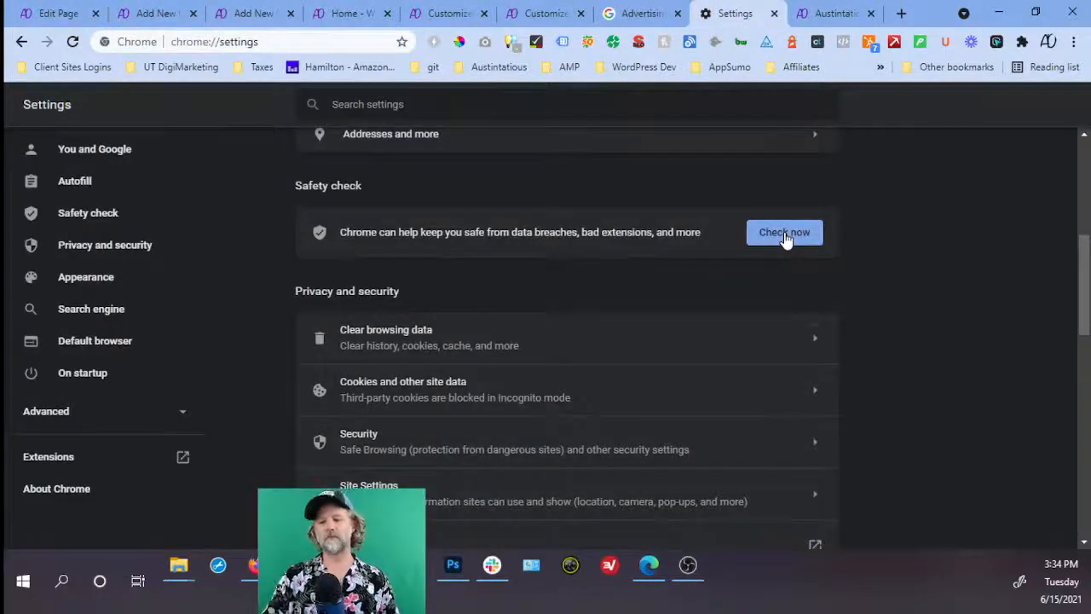
pyautogui.hotkey('ctrl', 'shift', 'Delete')
pyautogui.click(704, 416)
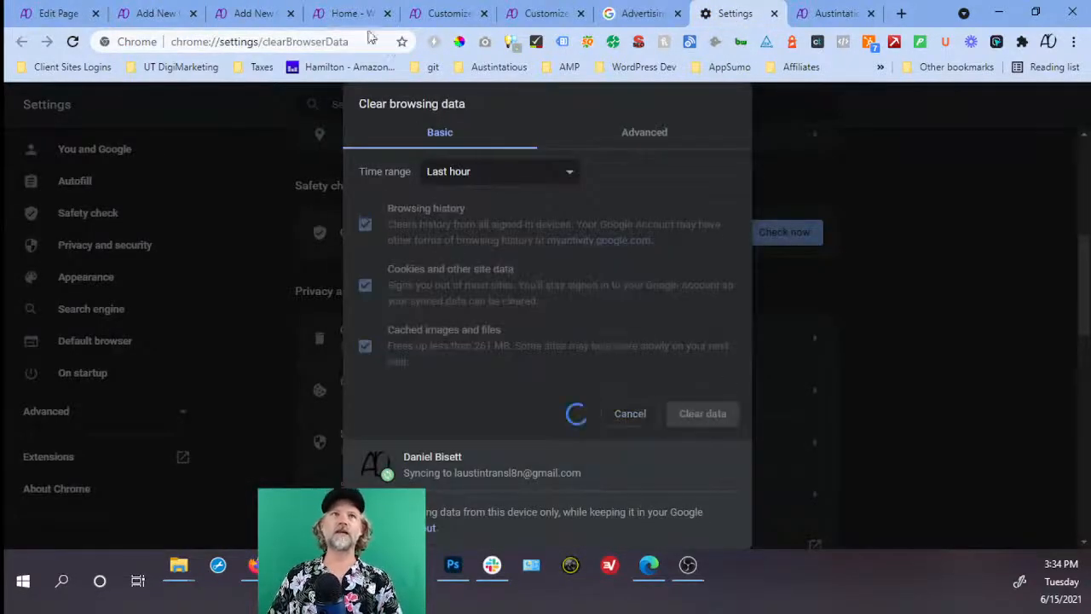
# Reload the live home page and examine the spacing between the stacked service cards in the Moto G4 mobile preview.
pyautogui.click(347, 17)
pyautogui.press('F5')
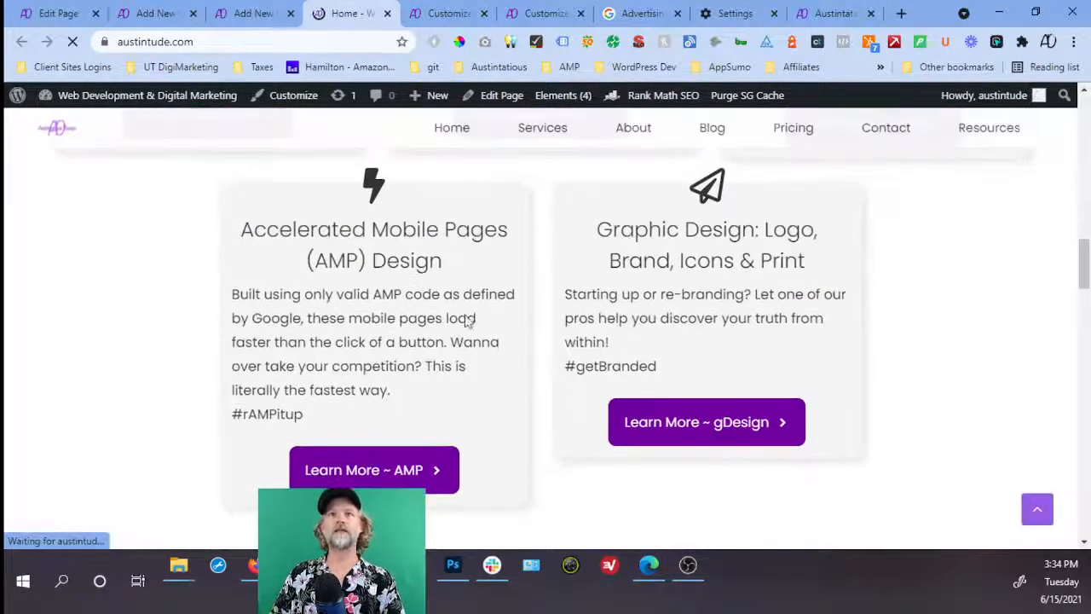
pyautogui.rightClick(937, 300)
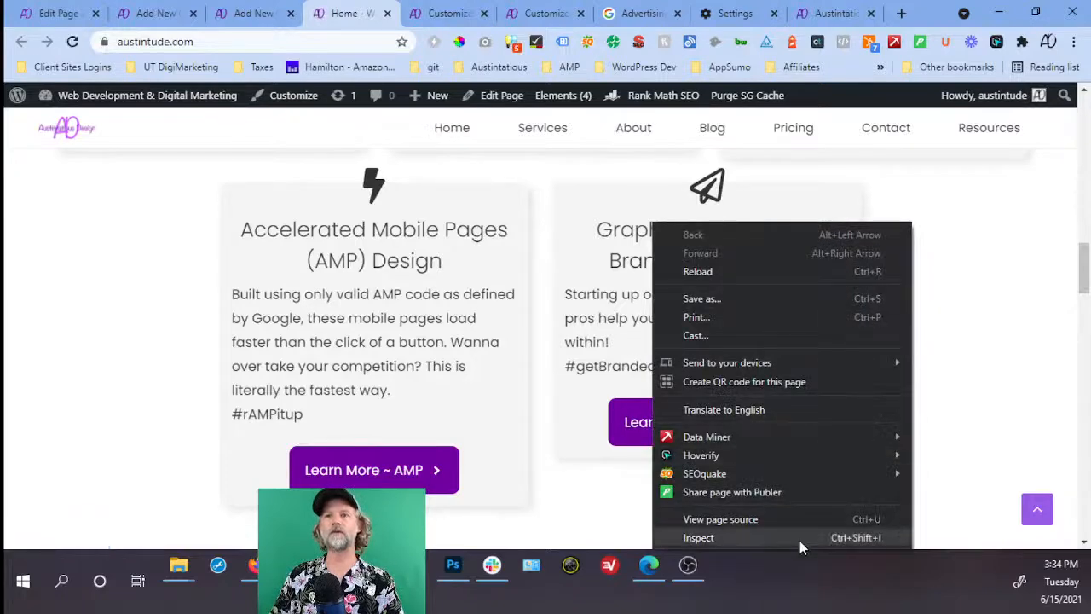
pyautogui.click(799, 541)
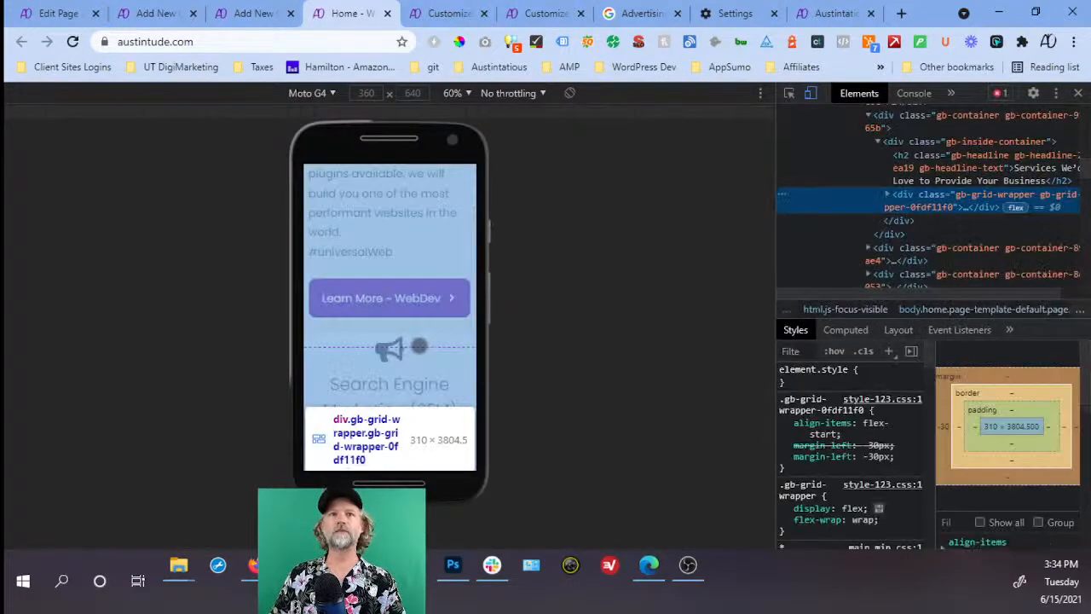
pyautogui.scroll(-5, 425, 231)
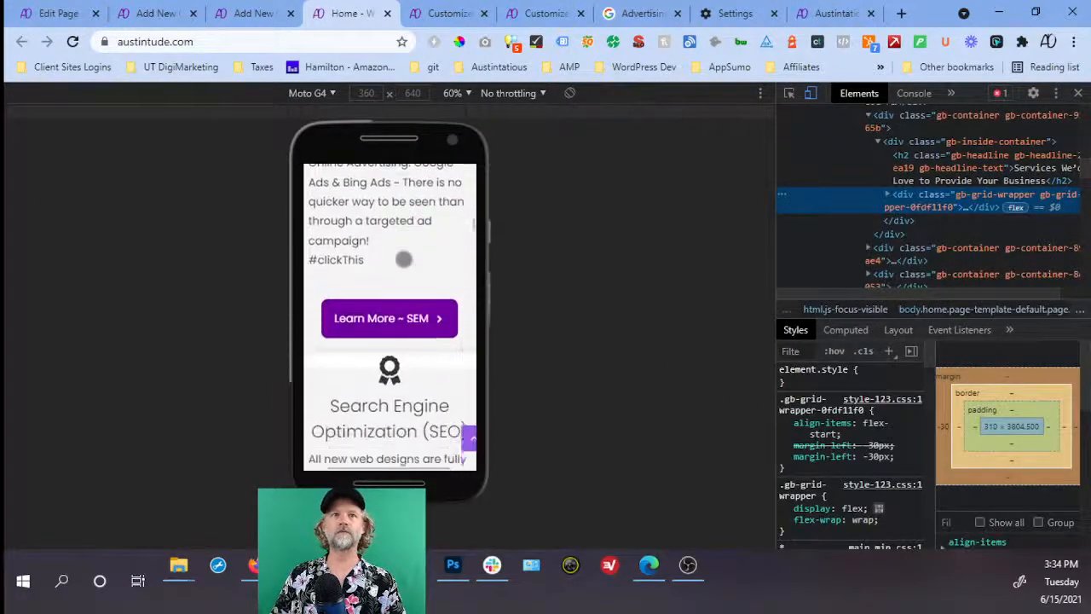
pyautogui.scroll(-5, 406, 260)
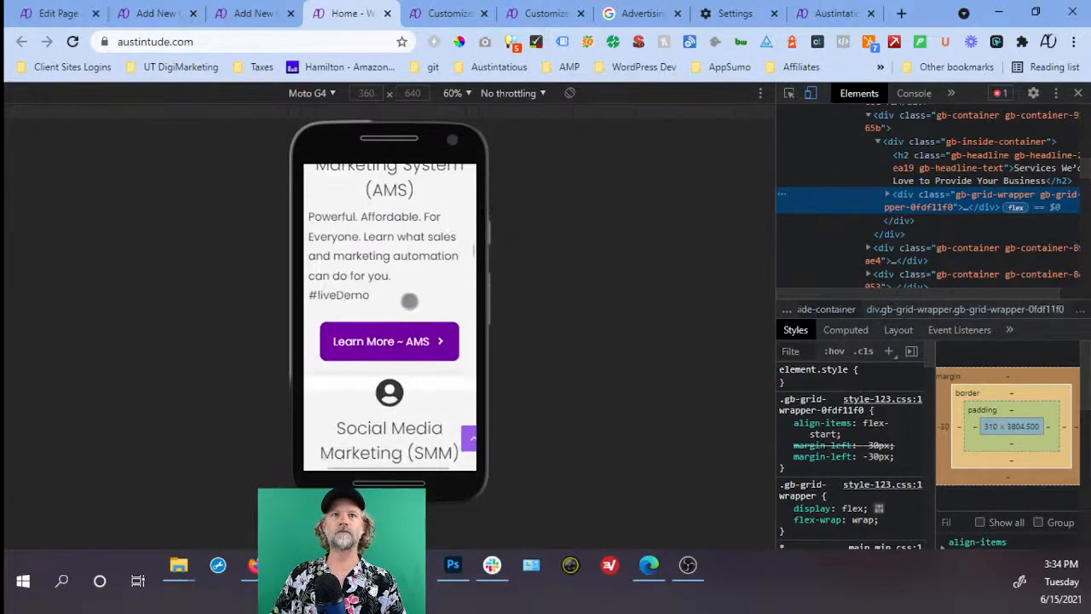
pyautogui.scroll(-5, 409, 300)
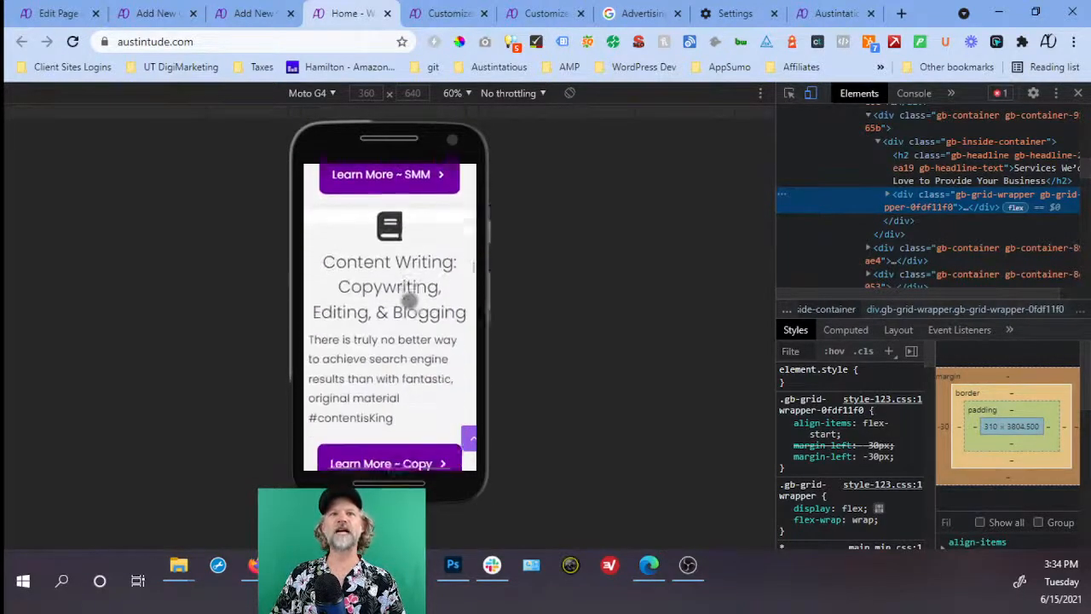
pyautogui.scroll(-5, 409, 303)
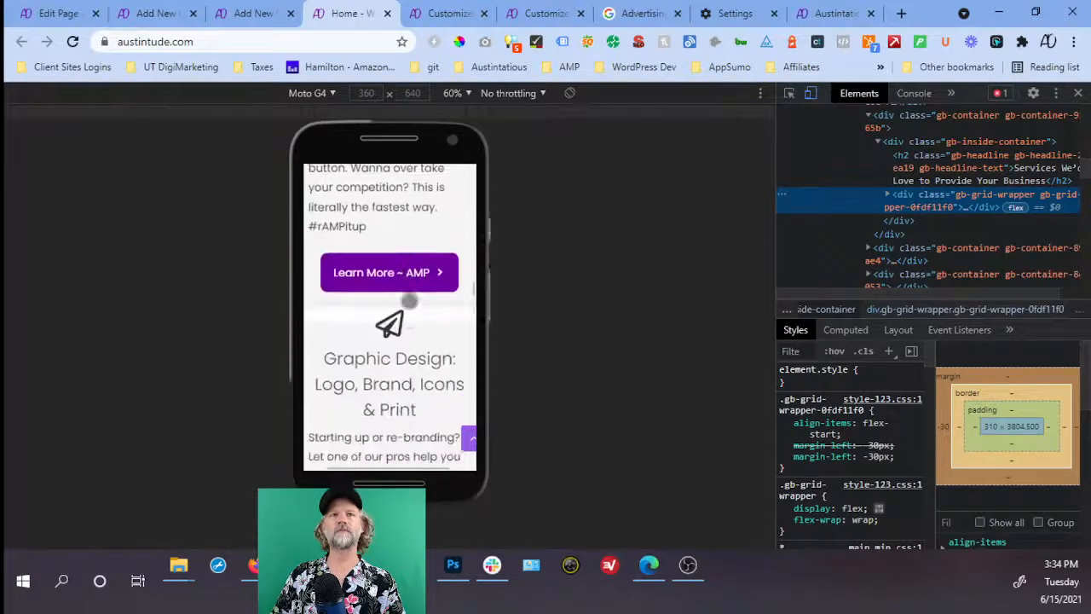
pyautogui.scroll(-3, 409, 300)
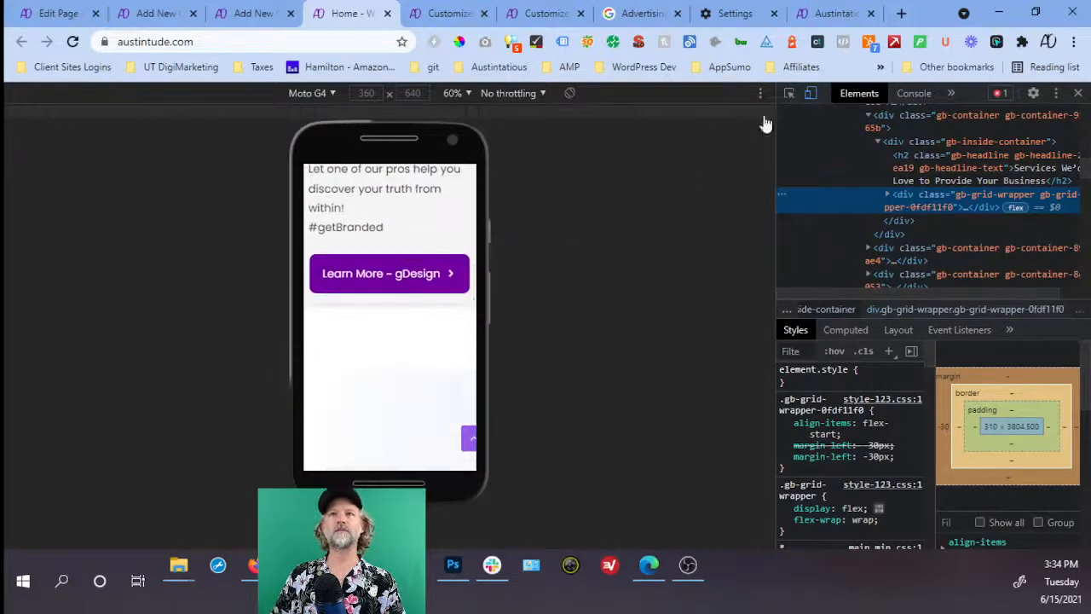
pyautogui.scroll(10, 392, 256)
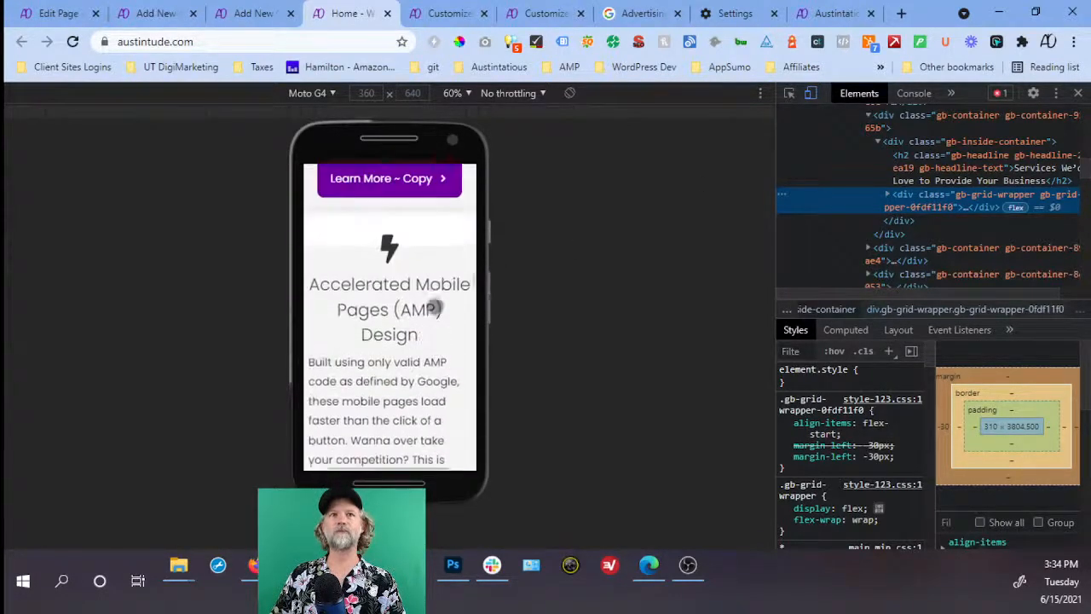
# Inspect the element that fills the gap above the AMP card, expanding its markup and reading its style rules.
pyautogui.click(788, 94)
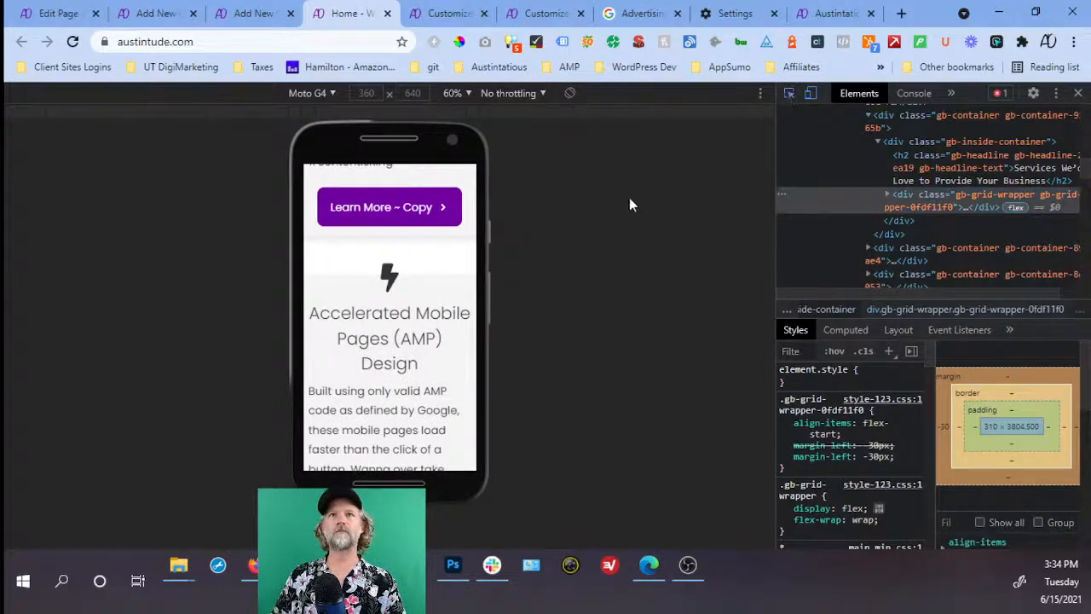
pyautogui.click(402, 259)
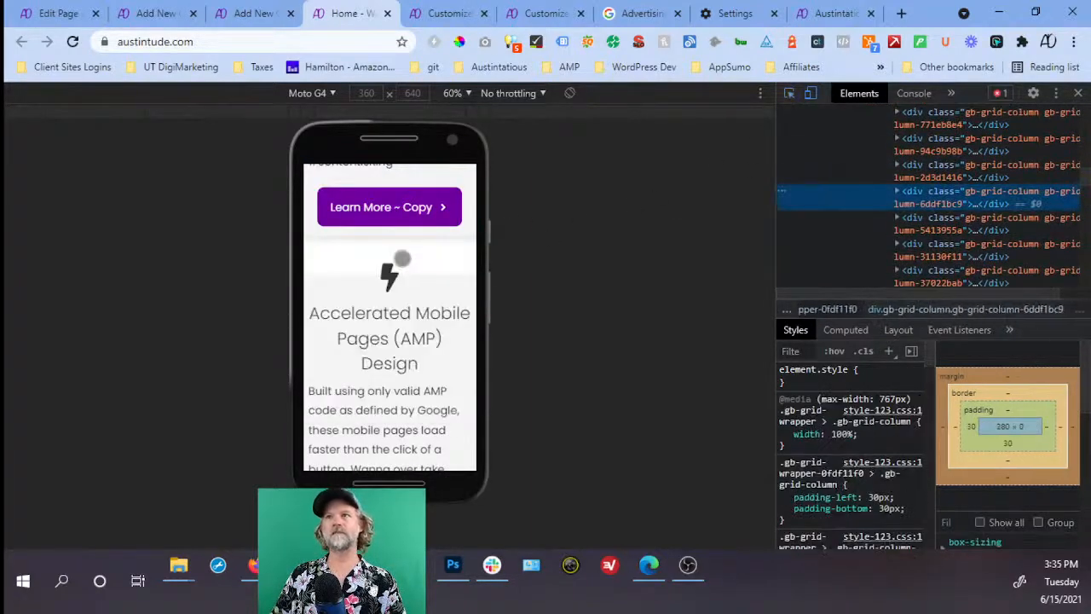
pyautogui.click(896, 191)
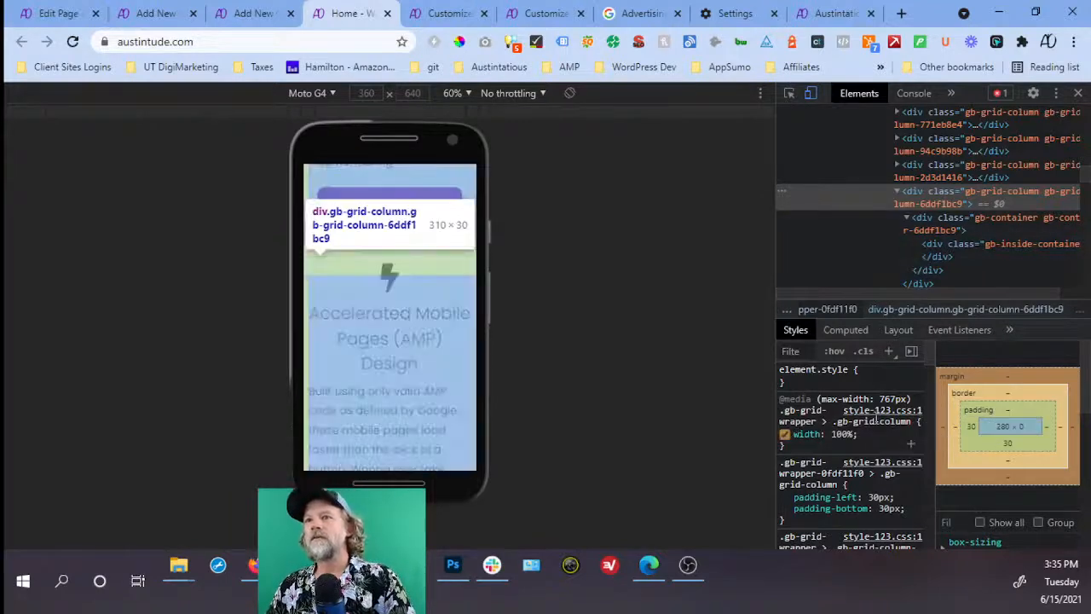
pyautogui.scroll(-5, 874, 419)
pyautogui.scroll(-3, 874, 419)
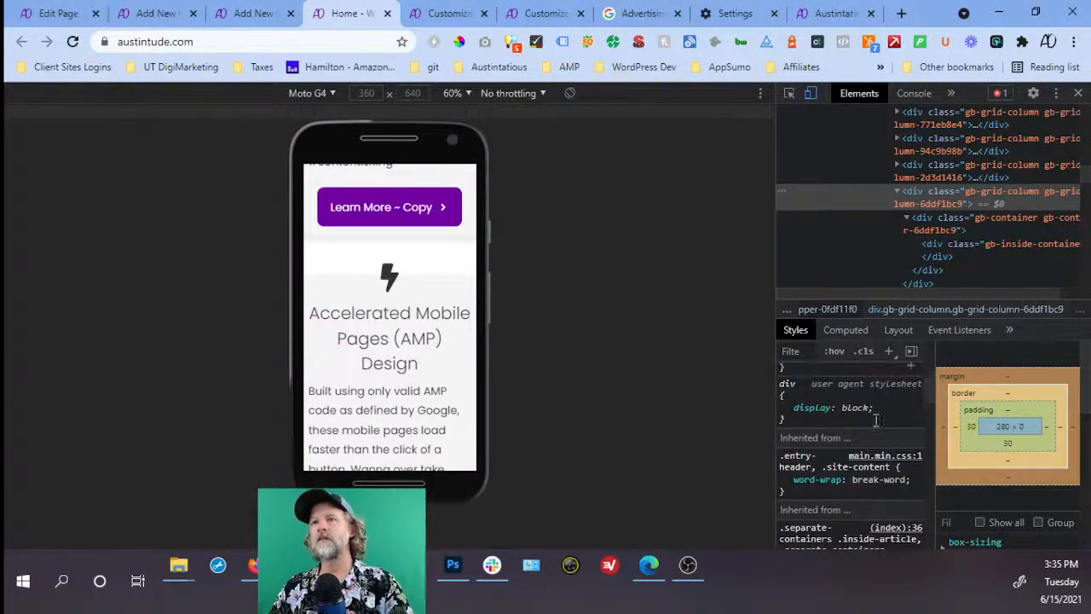
# Return to the page editor, check the mobile visibility of the empty container before the AMP card and update the page.
pyautogui.click(61, 14)
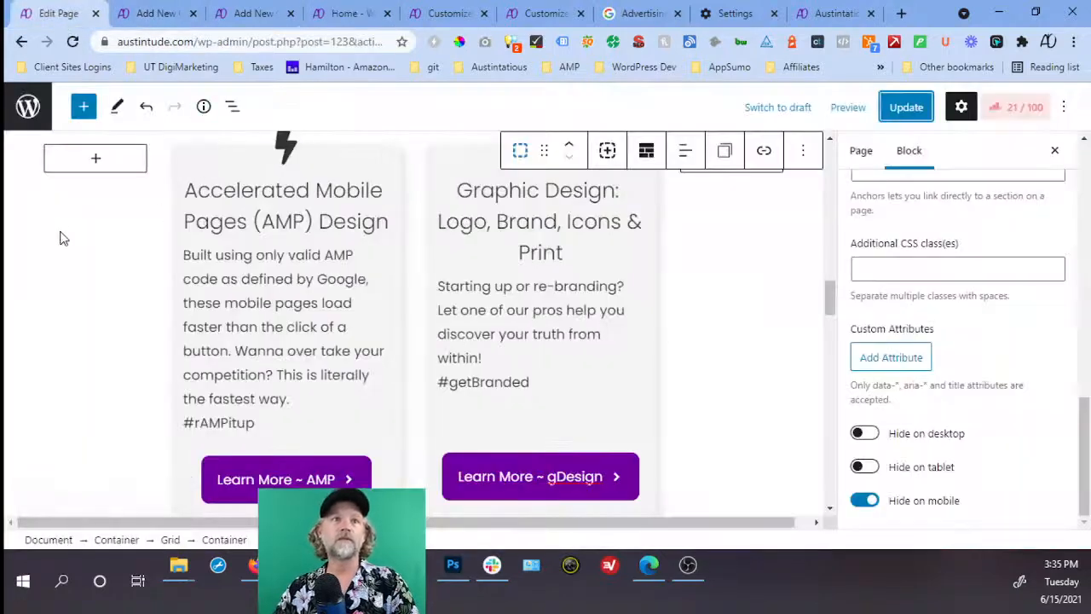
pyautogui.click(137, 169)
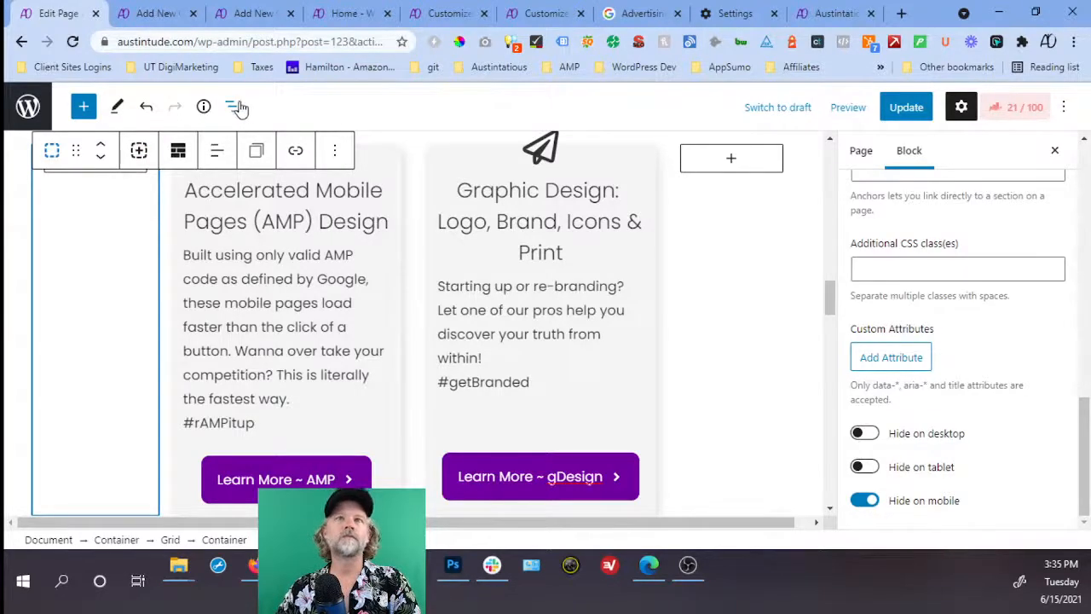
pyautogui.click(904, 109)
pyautogui.scroll(-3, 650, 308)
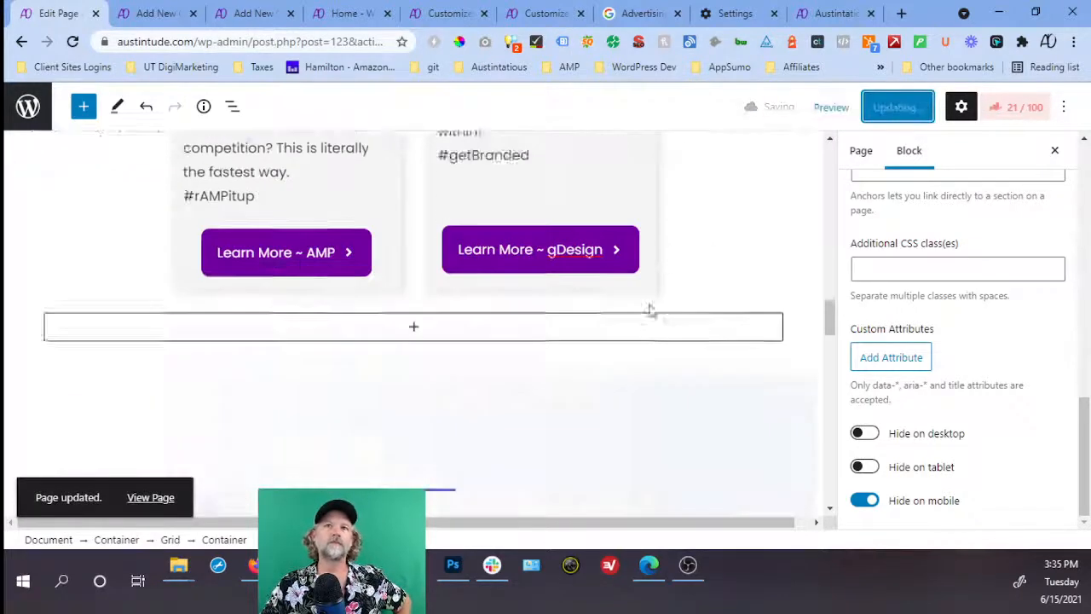
pyautogui.scroll(-1, 649, 309)
pyautogui.scroll(4, 657, 292)
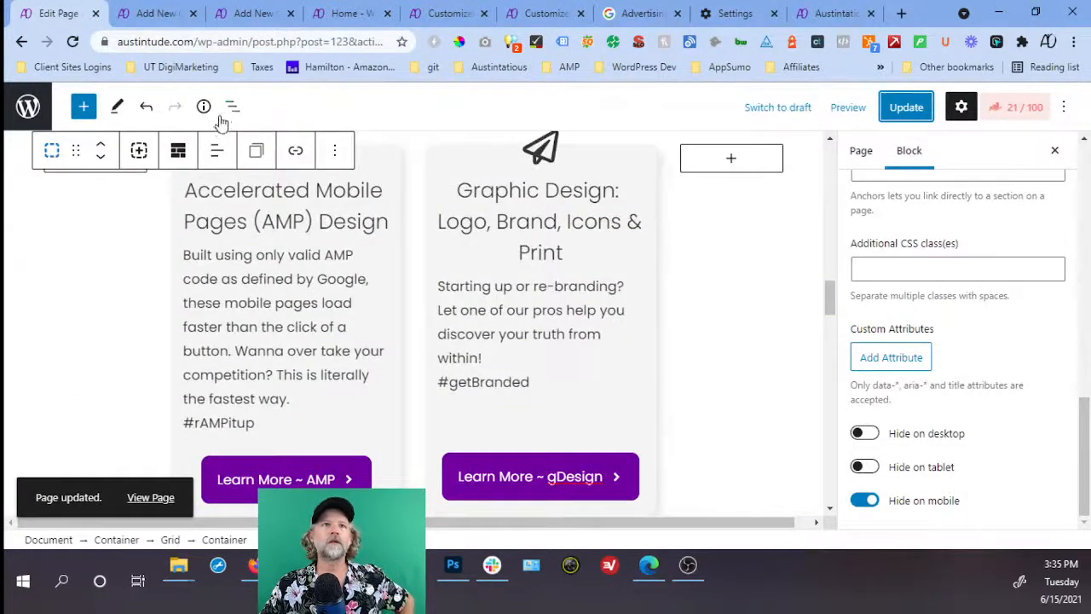
# Select the grid holding the service cards and set its desktop horizontal gap and vertical gap to 50 px each.
pyautogui.click(227, 109)
pyautogui.click(245, 234)
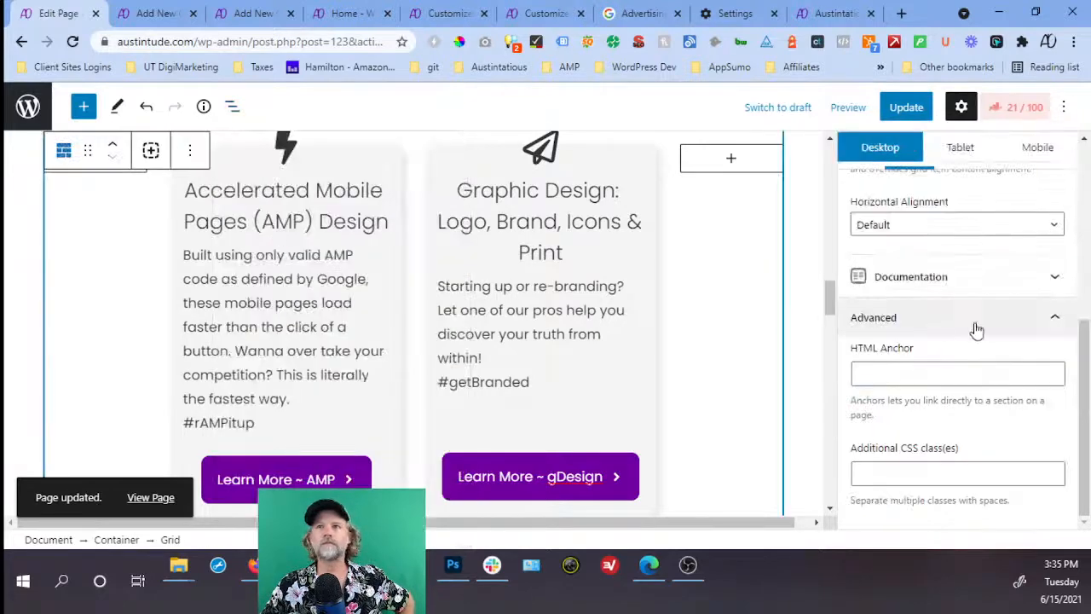
pyautogui.scroll(5, 930, 325)
pyautogui.doubleClick(891, 422)
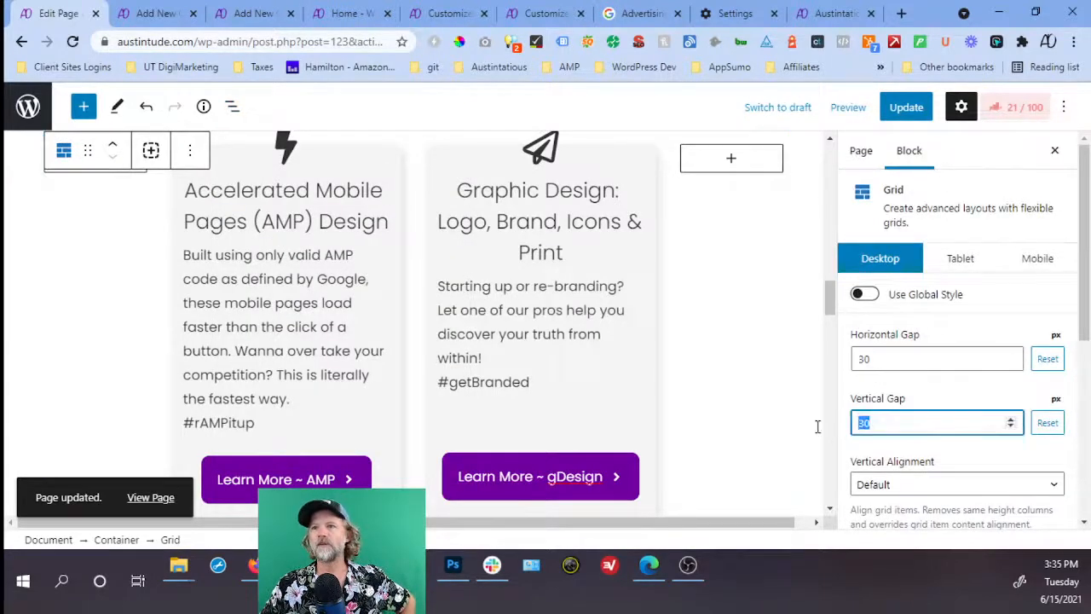
pyautogui.doubleClick(891, 360)
pyautogui.write('5')
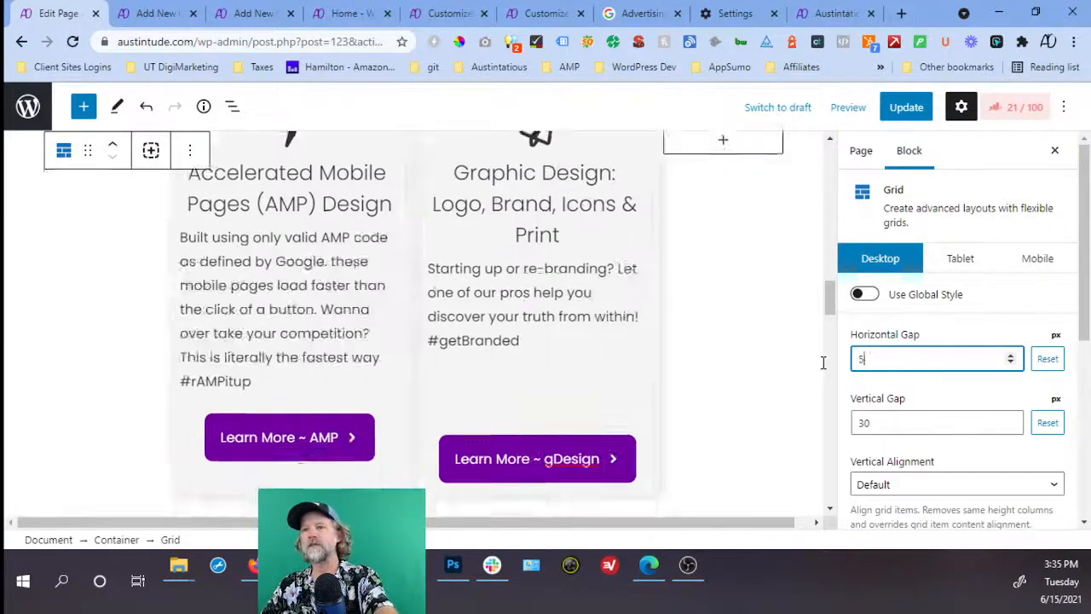
pyautogui.write('0')
pyautogui.doubleClick(857, 421)
pyautogui.write('50')
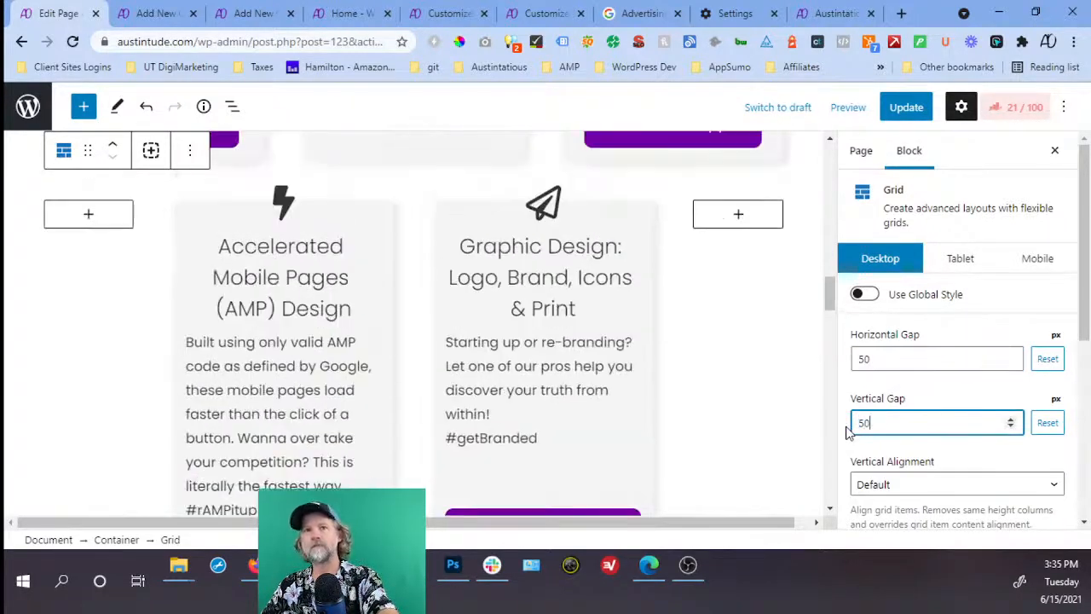
pyautogui.scroll(5, 771, 354)
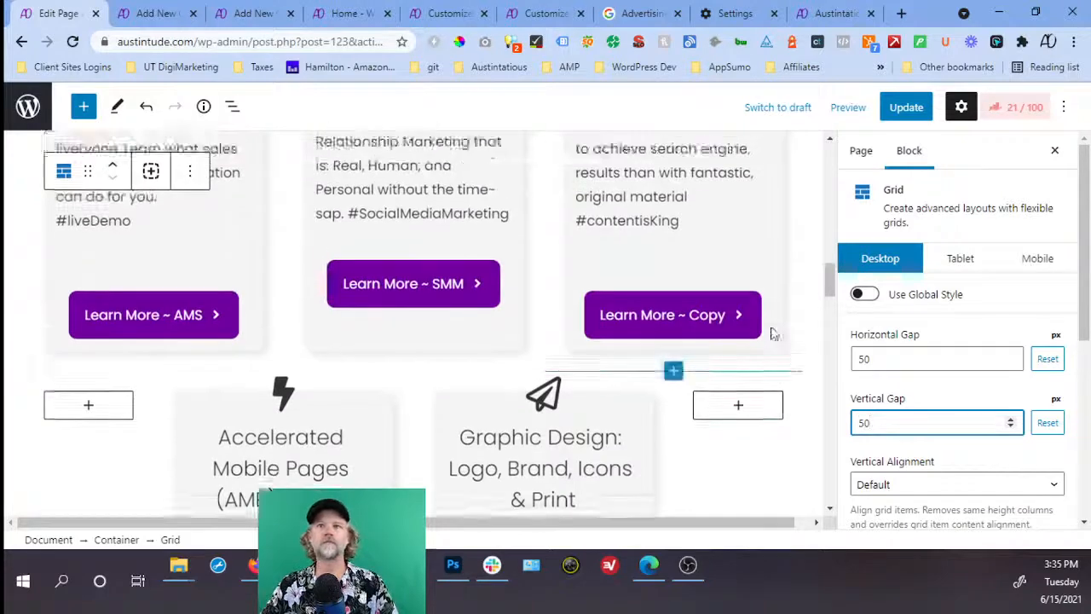
# Update the page with the new grid gaps and clear the browser's browsing data.
pyautogui.click(905, 107)
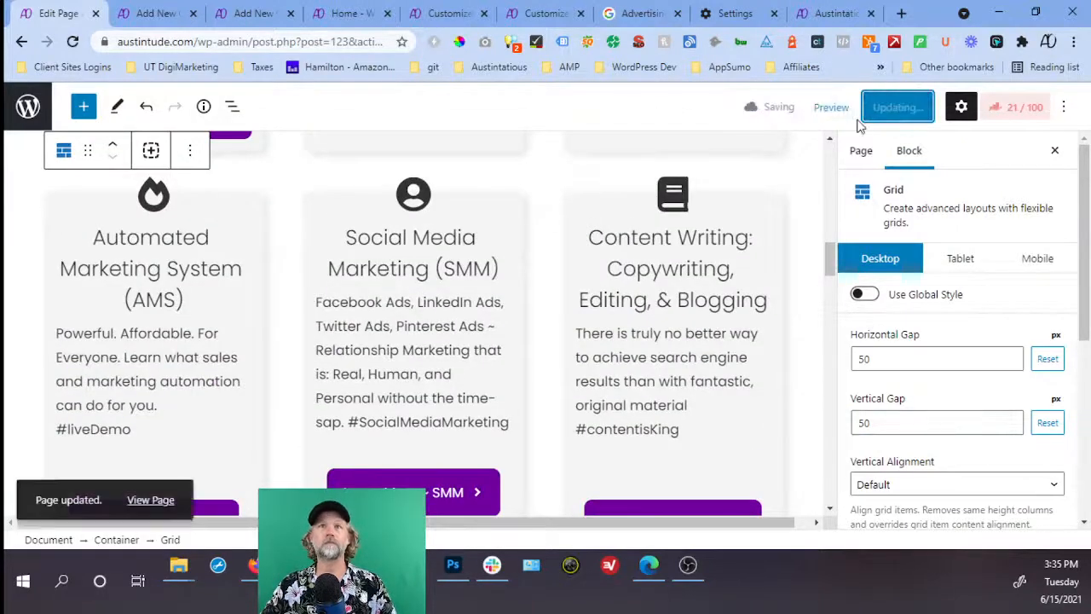
pyautogui.click(733, 17)
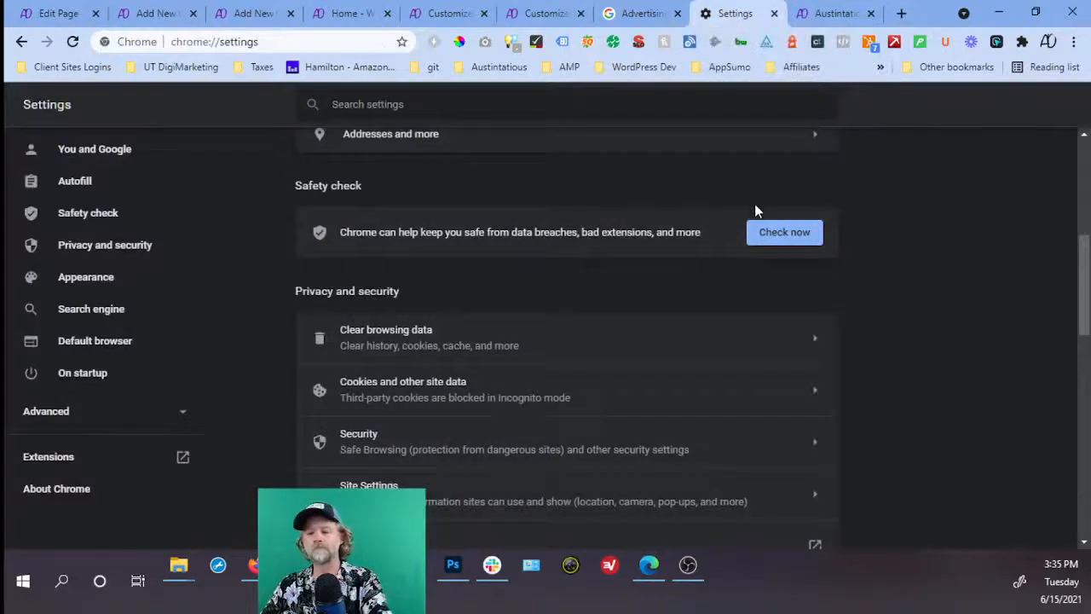
pyautogui.click(744, 339)
pyautogui.click(704, 414)
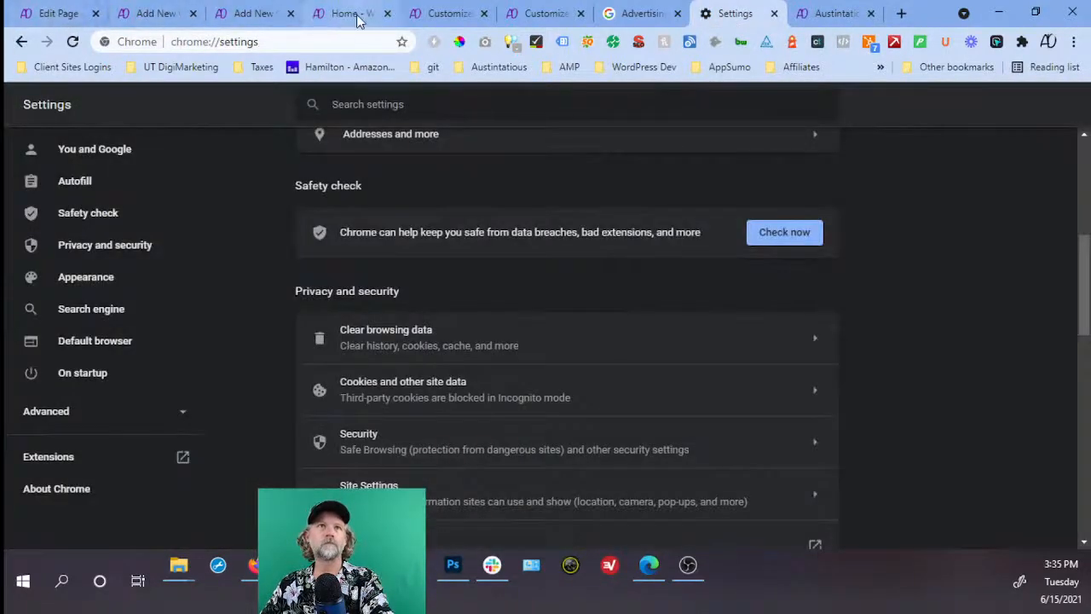
# Reload the live home page and check the spacing around the AMP and Graphic Design cards in the mobile preview.
pyautogui.click(356, 20)
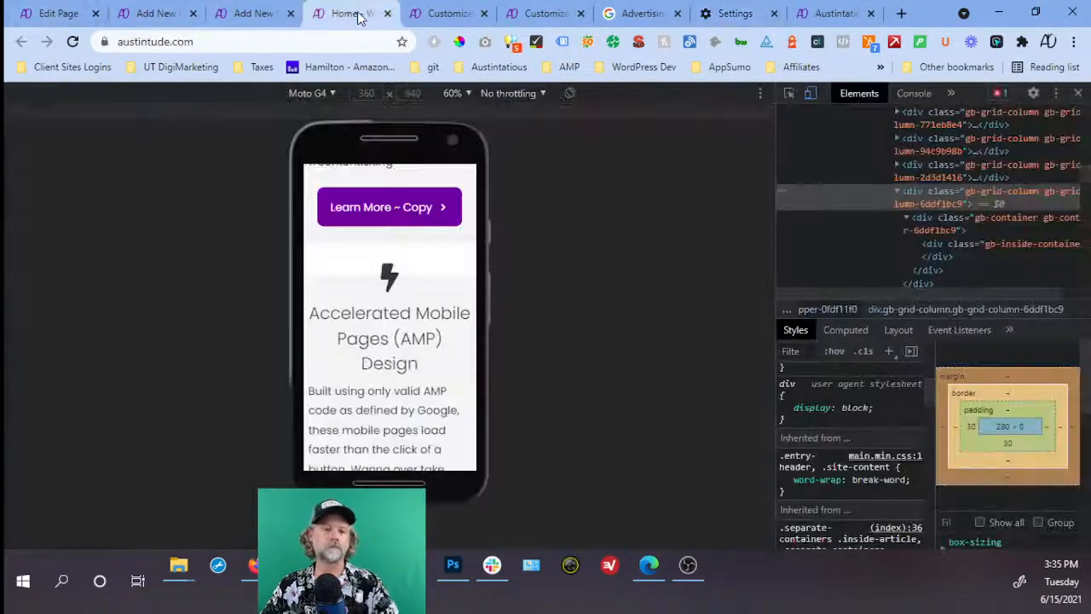
pyautogui.press('F5')
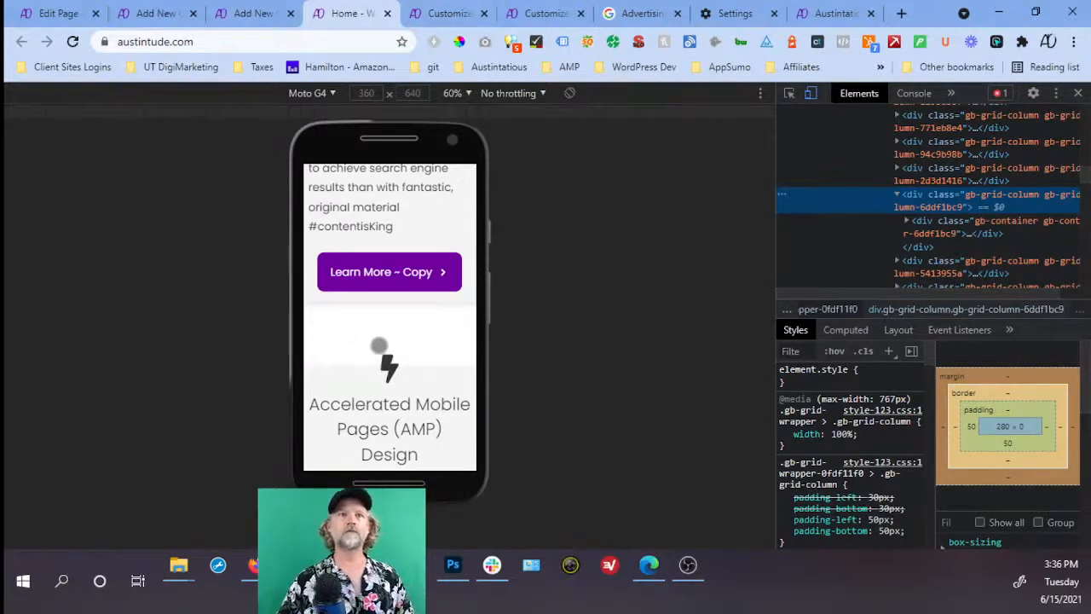
pyautogui.scroll(-2, 380, 345)
pyautogui.scroll(-4, 379, 344)
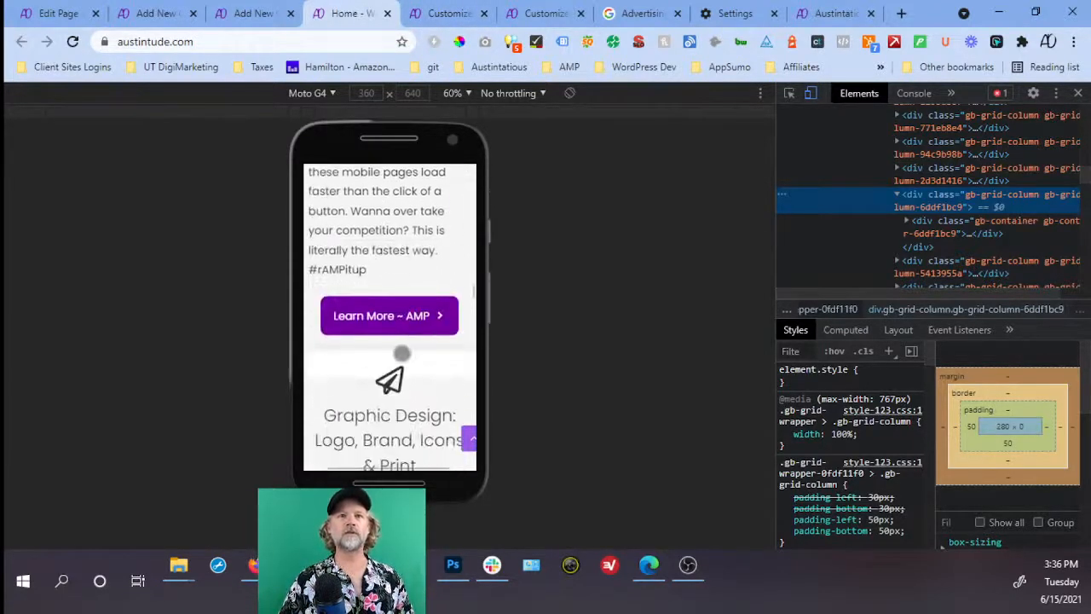
pyautogui.scroll(-3, 384, 362)
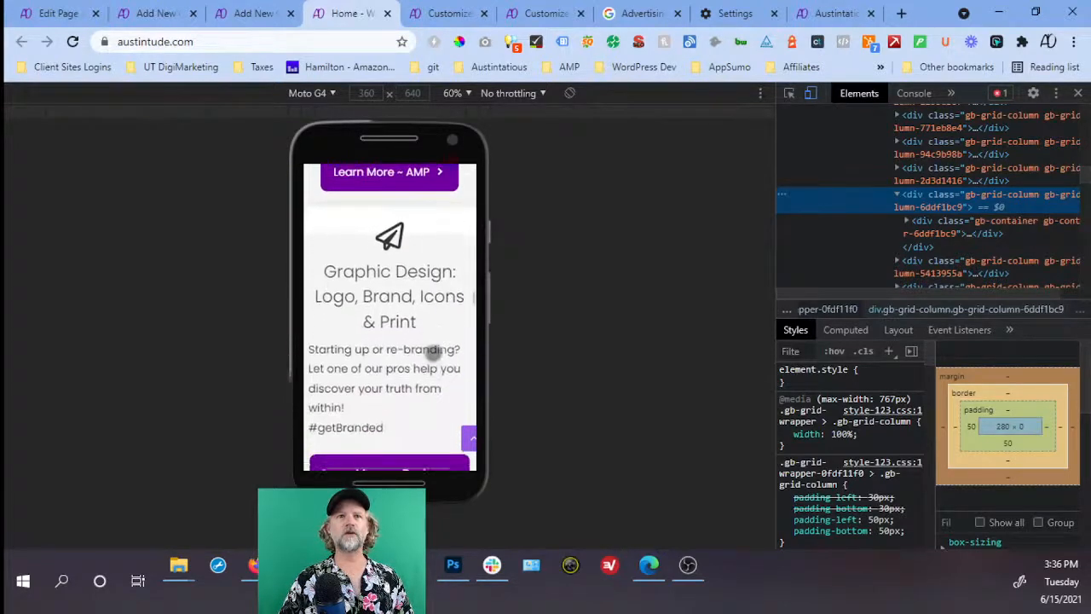
pyautogui.scroll(-1, 420, 339)
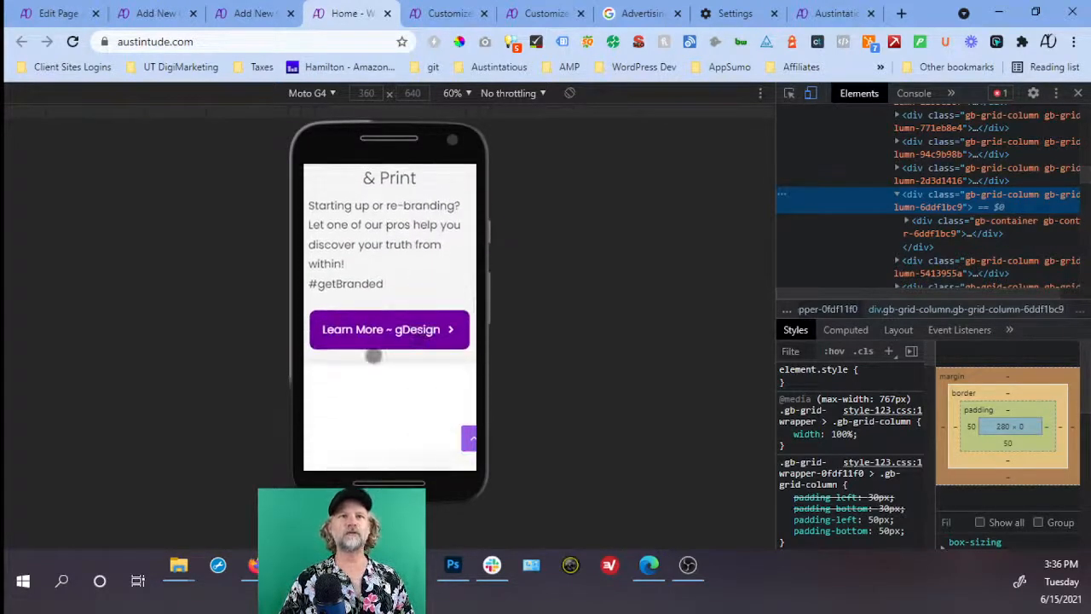
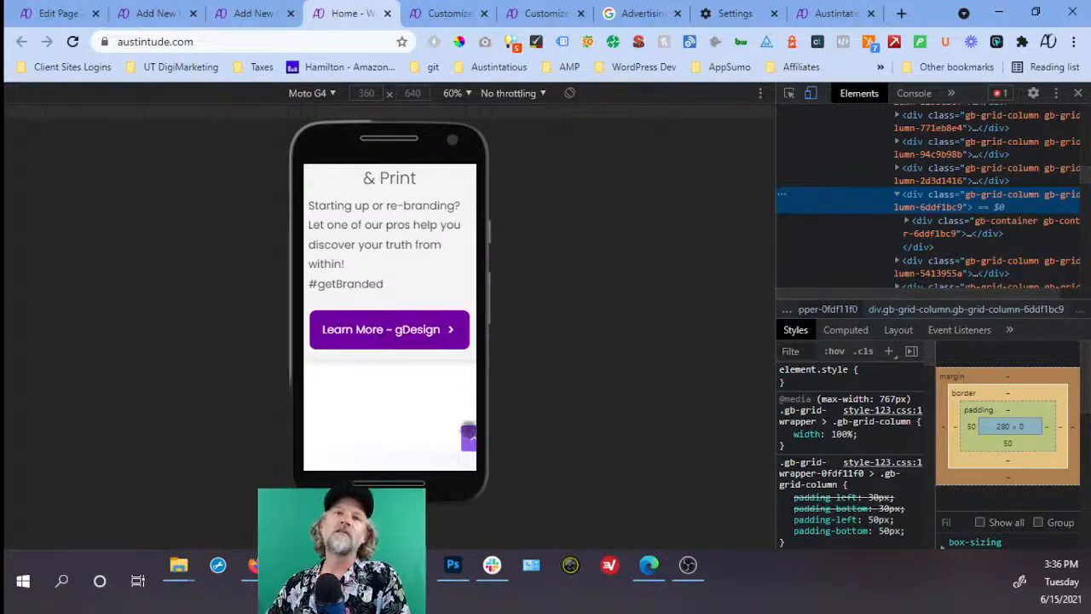
# Switch the live home page's device preview to iPhone 6/7/8 and re-render it by leaving and re-entering mobile view.
pyautogui.click(329, 93)
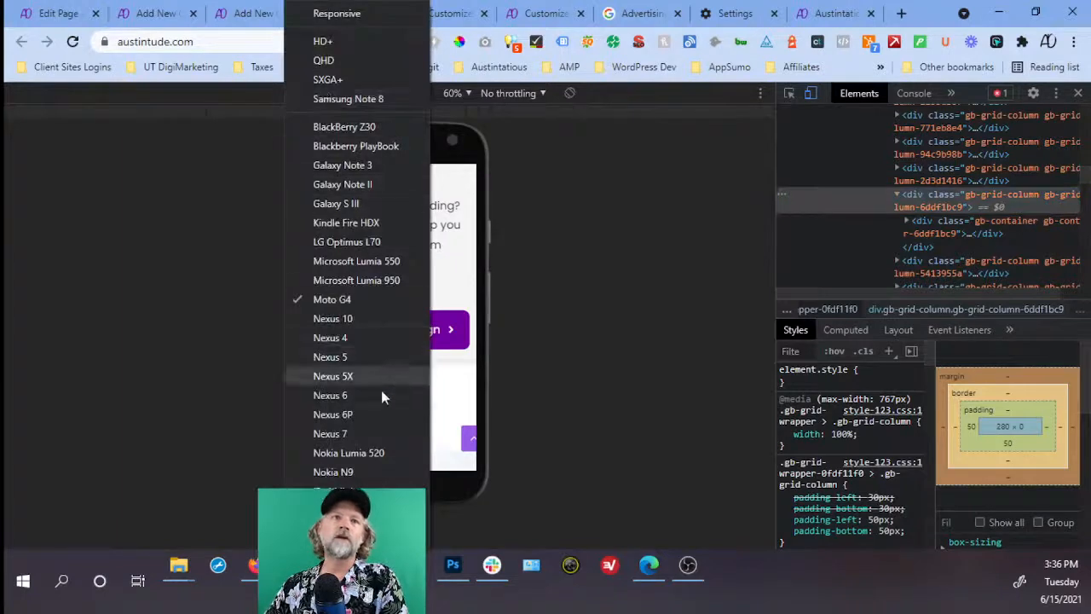
pyautogui.scroll(-2, 375, 409)
pyautogui.scroll(-2, 362, 461)
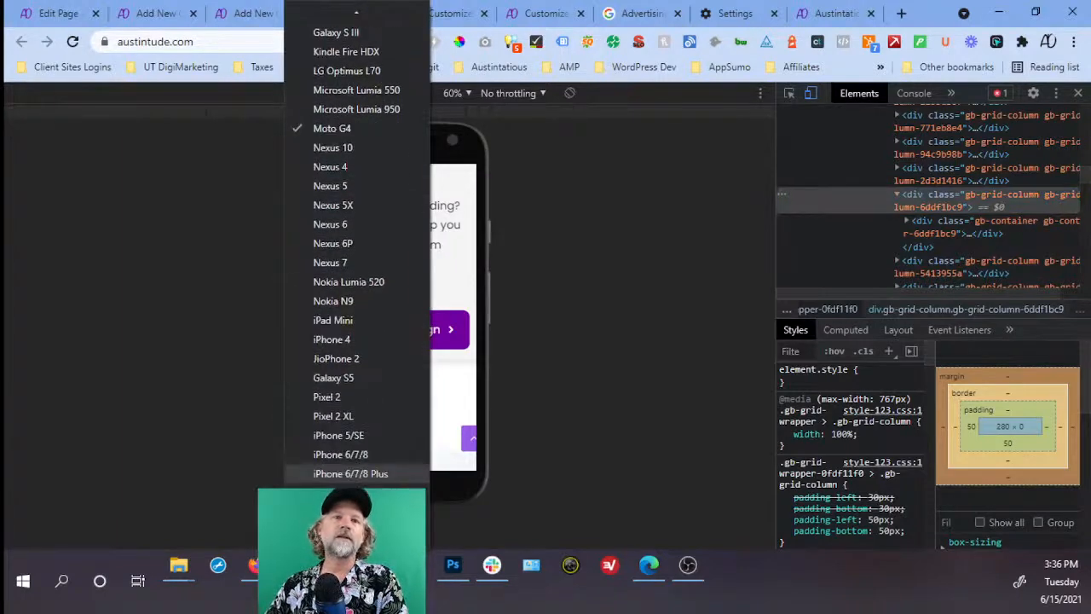
pyautogui.click(353, 454)
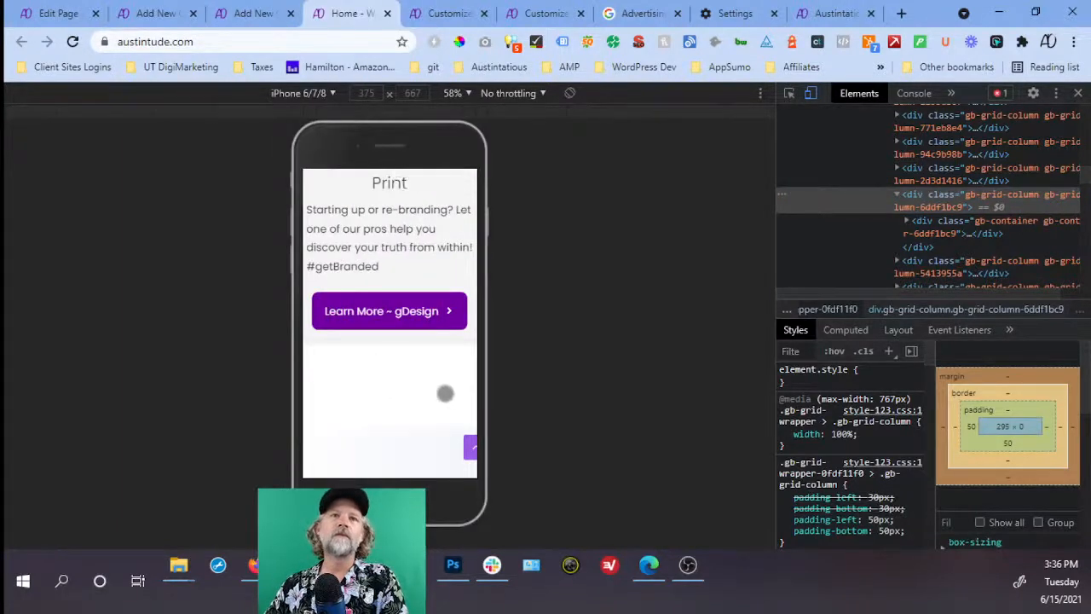
pyautogui.scroll(1, 445, 393)
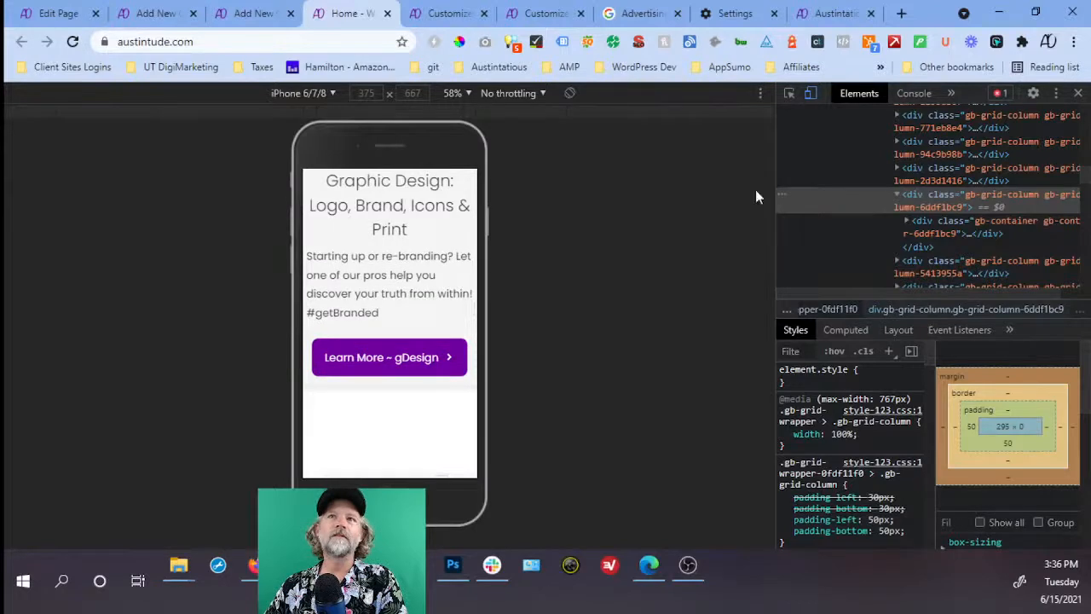
pyautogui.click(810, 95)
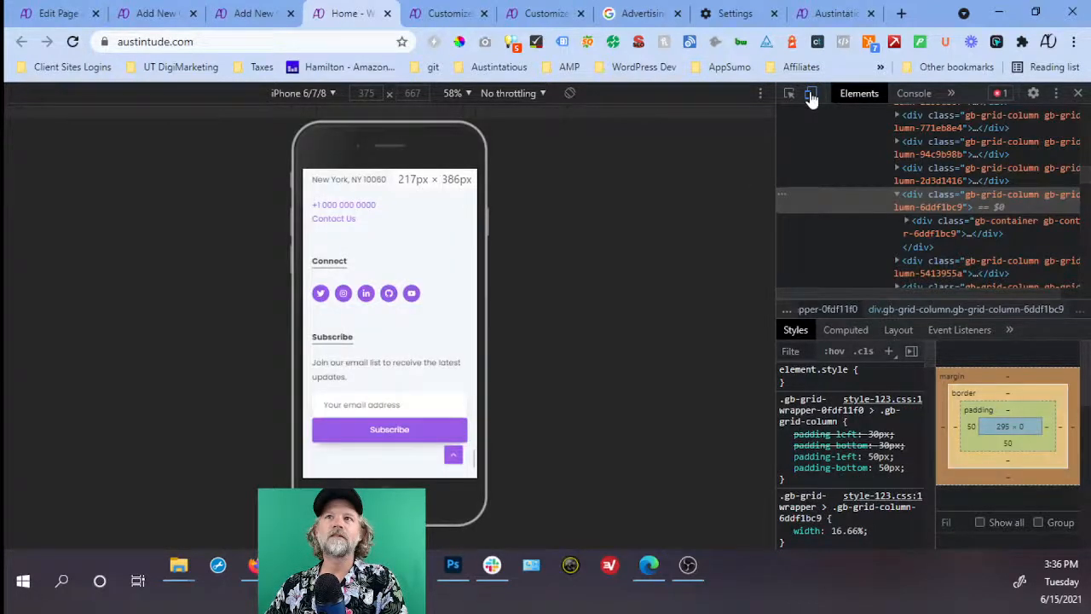
pyautogui.click(810, 95)
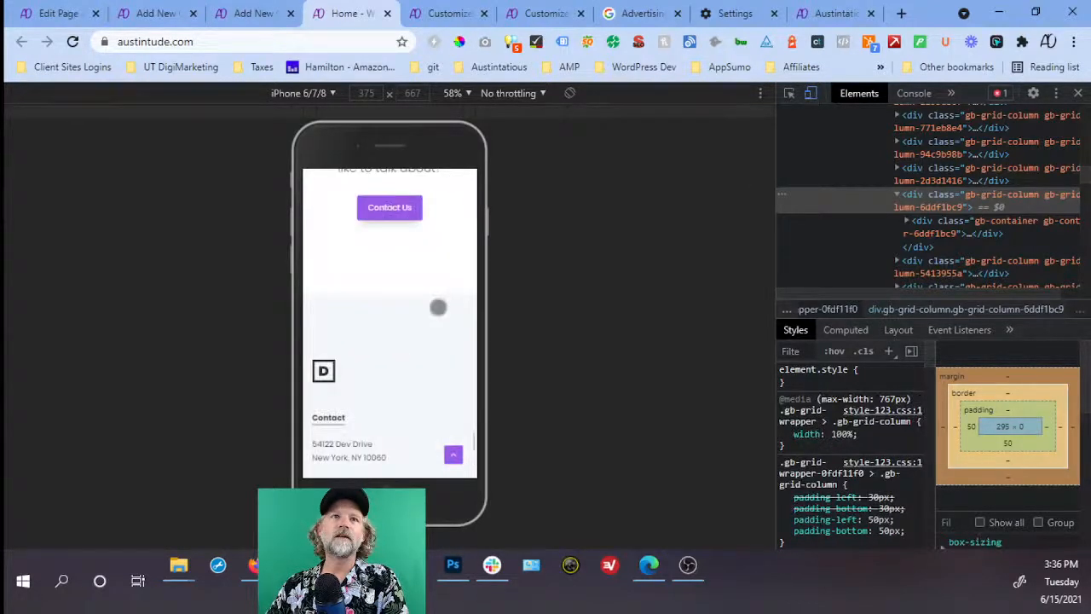
# Examine the width and spacing of all service cards on the live home page in the iPhone preview.
pyautogui.scroll(5, 437, 306)
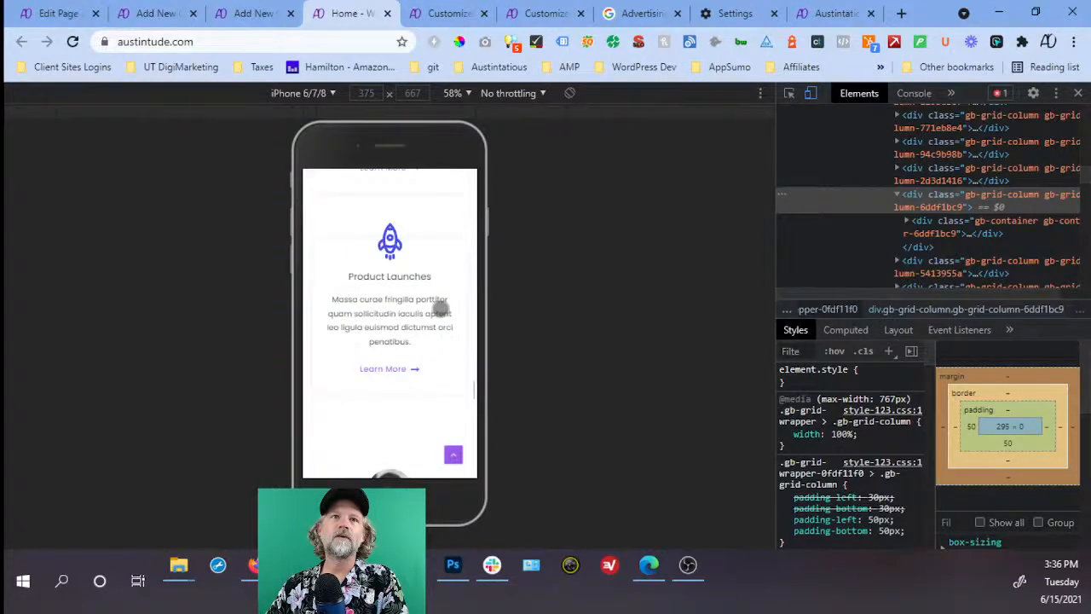
pyautogui.scroll(5, 439, 309)
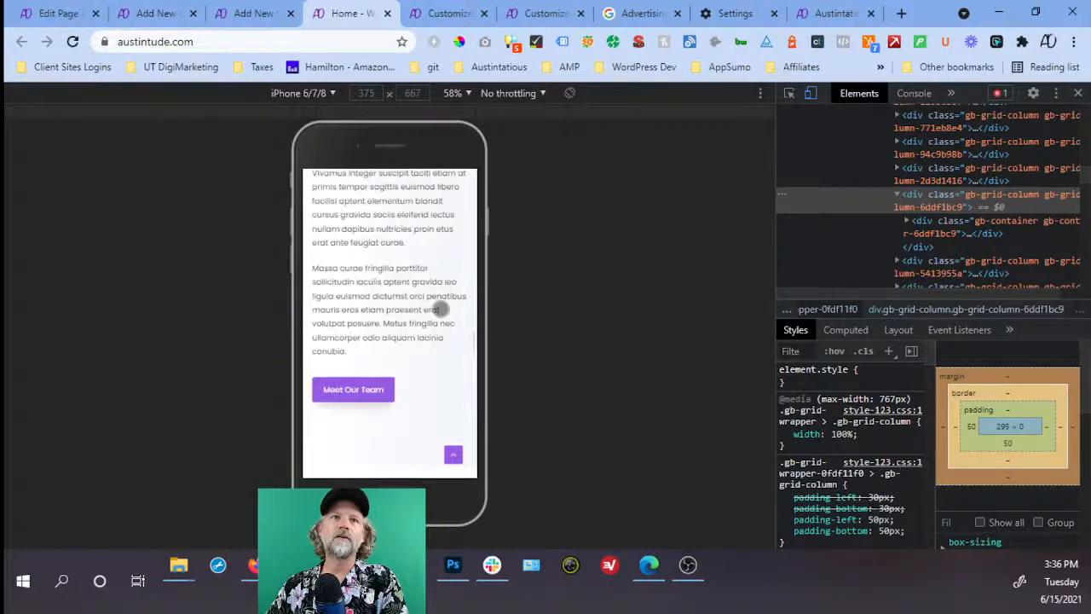
pyautogui.scroll(5, 439, 309)
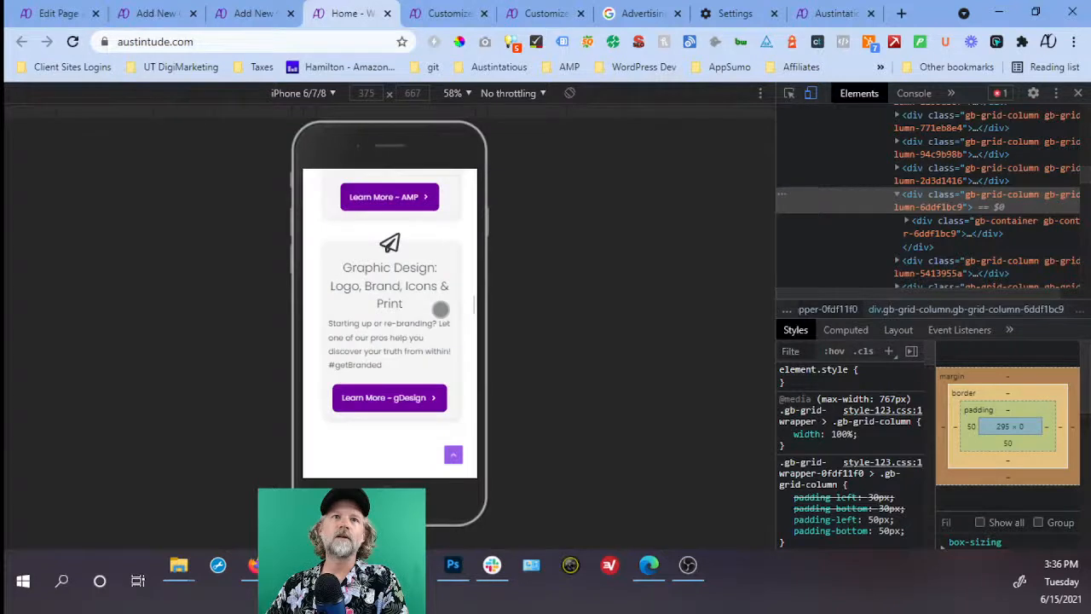
pyautogui.scroll(5, 439, 309)
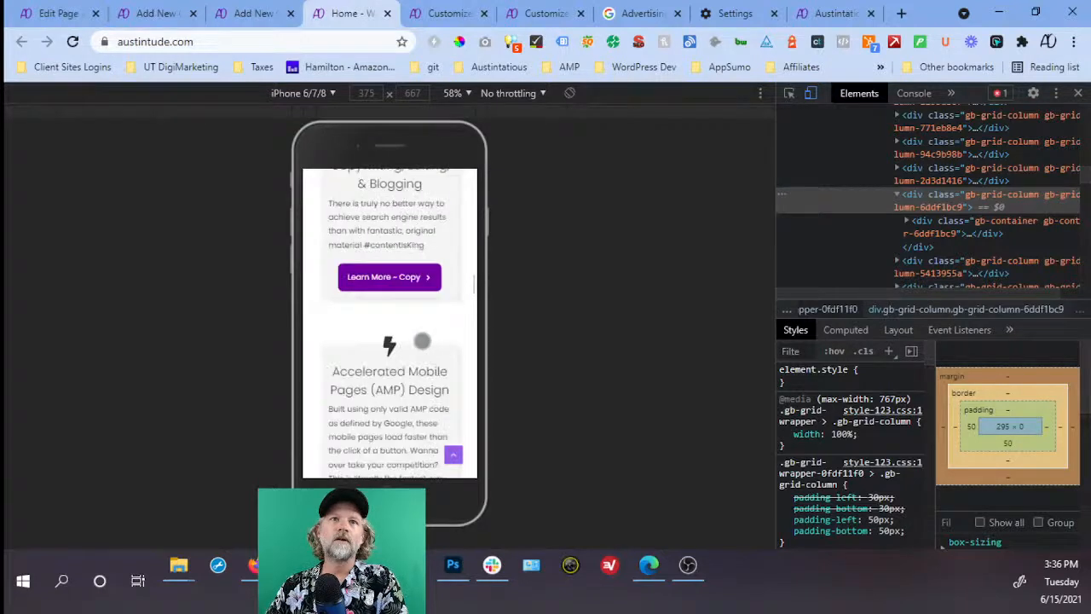
pyautogui.scroll(5, 422, 341)
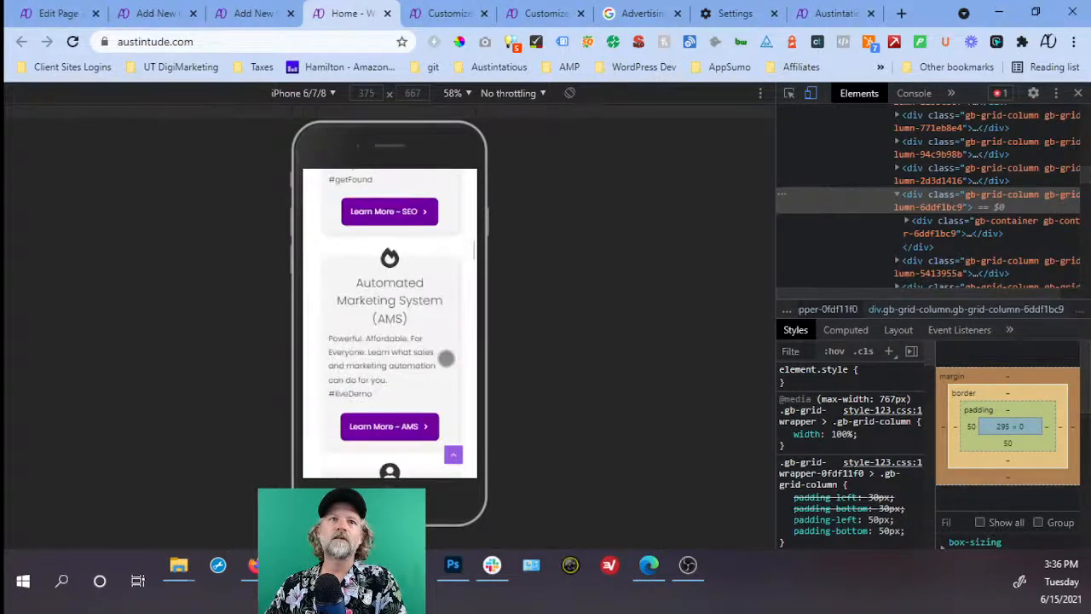
pyautogui.scroll(5, 446, 358)
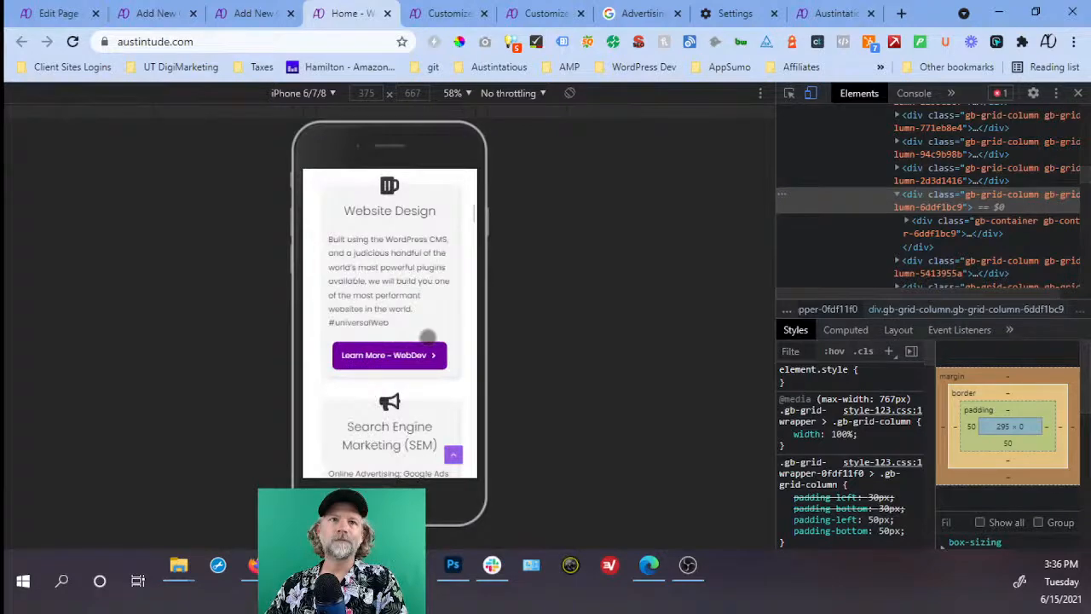
pyautogui.scroll(3, 427, 337)
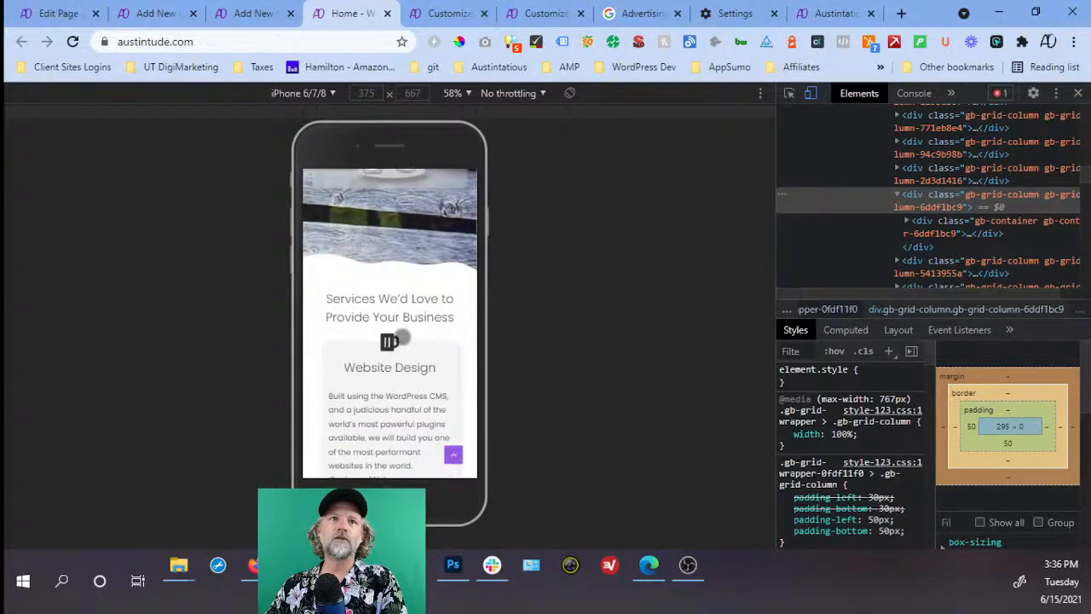
# Return to the page editor and review the service grid's desktop gap and alignment settings.
pyautogui.hotkey('ctrl', '1')
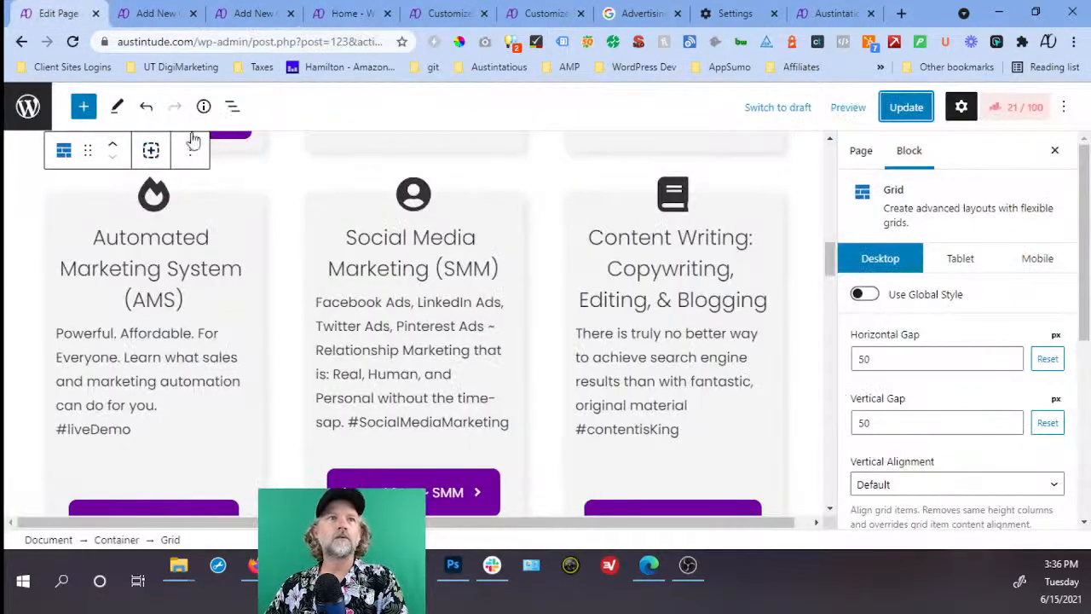
pyautogui.scroll(-1, 940, 349)
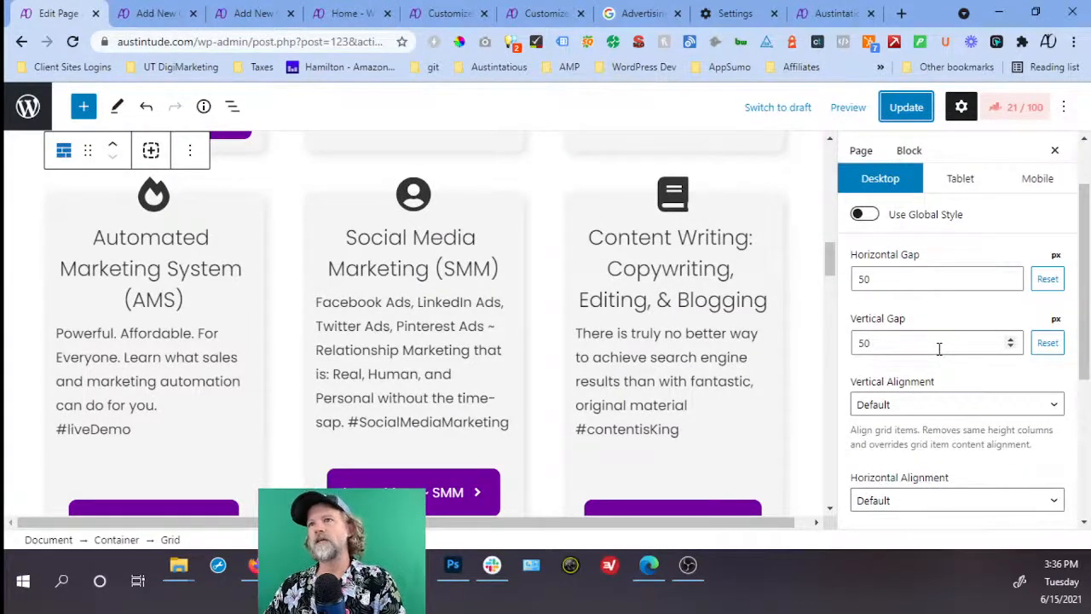
pyautogui.scroll(-2, 939, 348)
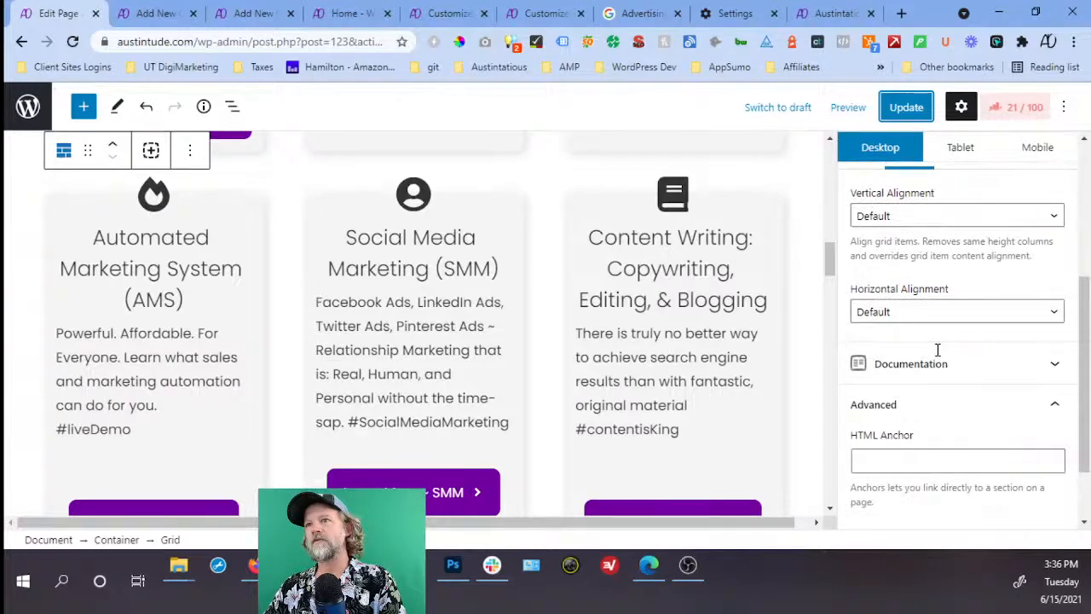
pyautogui.scroll(3, 937, 349)
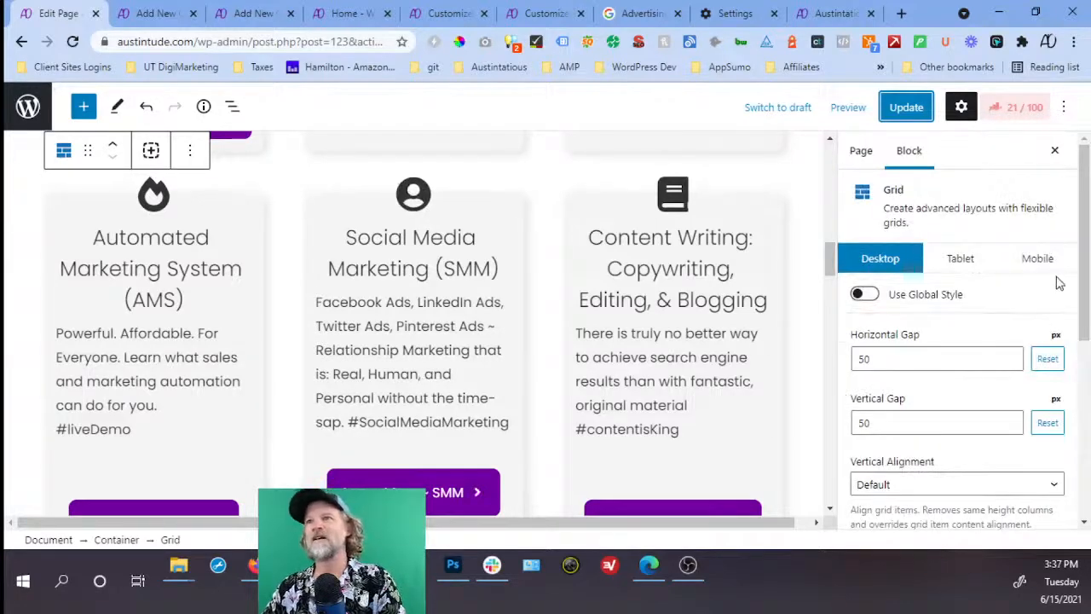
pyautogui.scroll(-2, 971, 315)
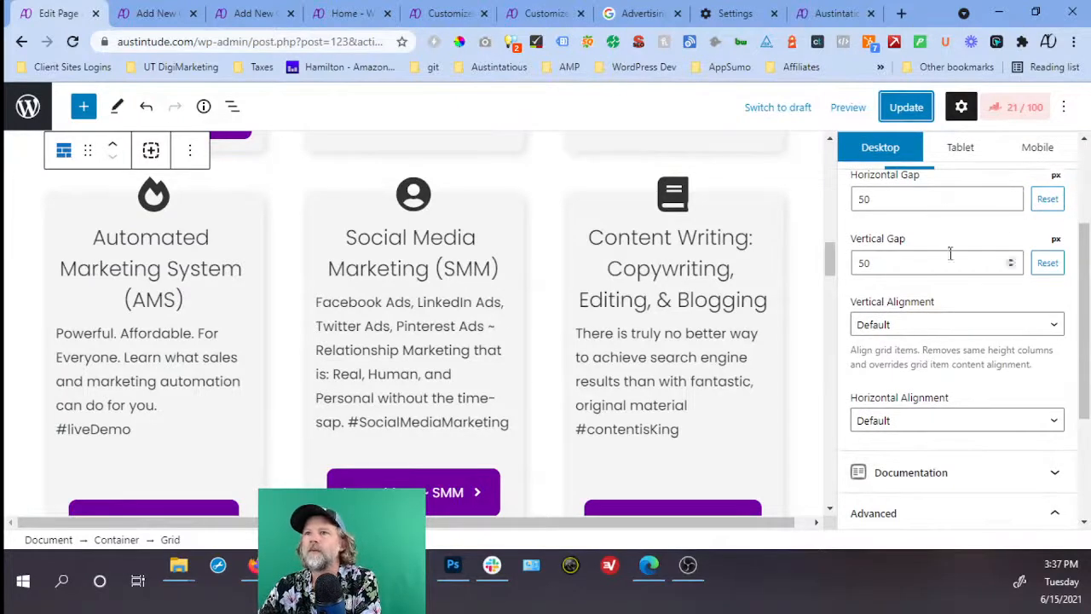
pyautogui.scroll(-3, 946, 314)
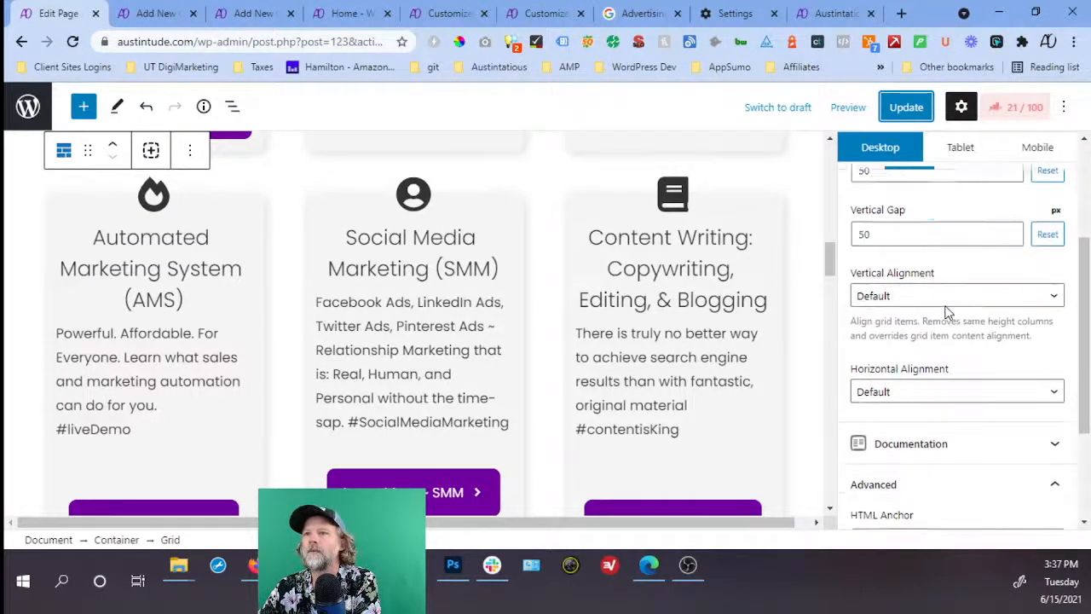
pyautogui.scroll(5, 946, 313)
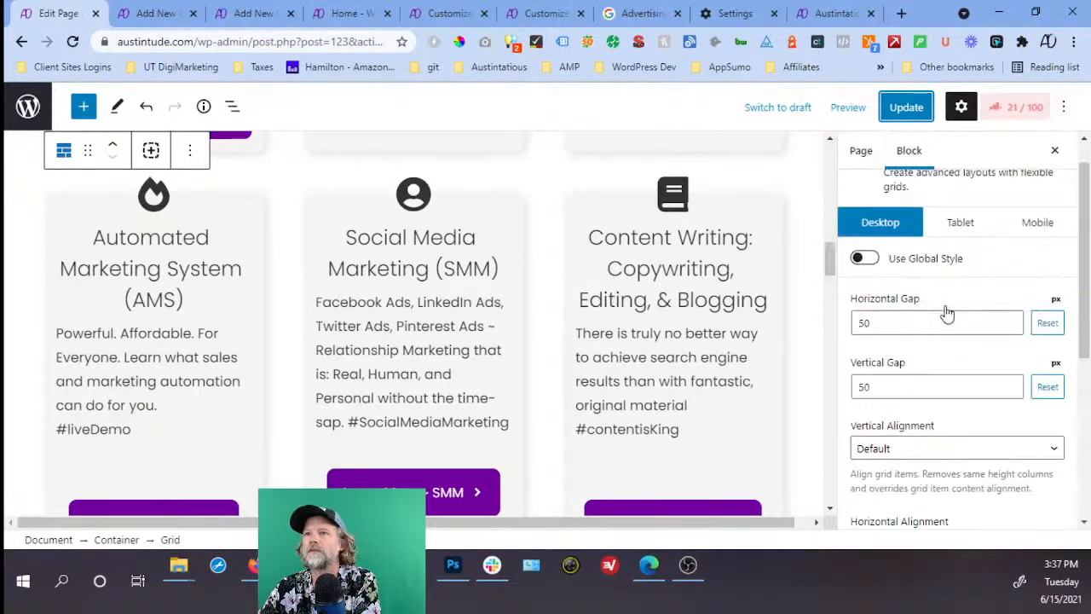
# Select the Website Design card's container in the service grid and review its layout settings.
pyautogui.click(232, 107)
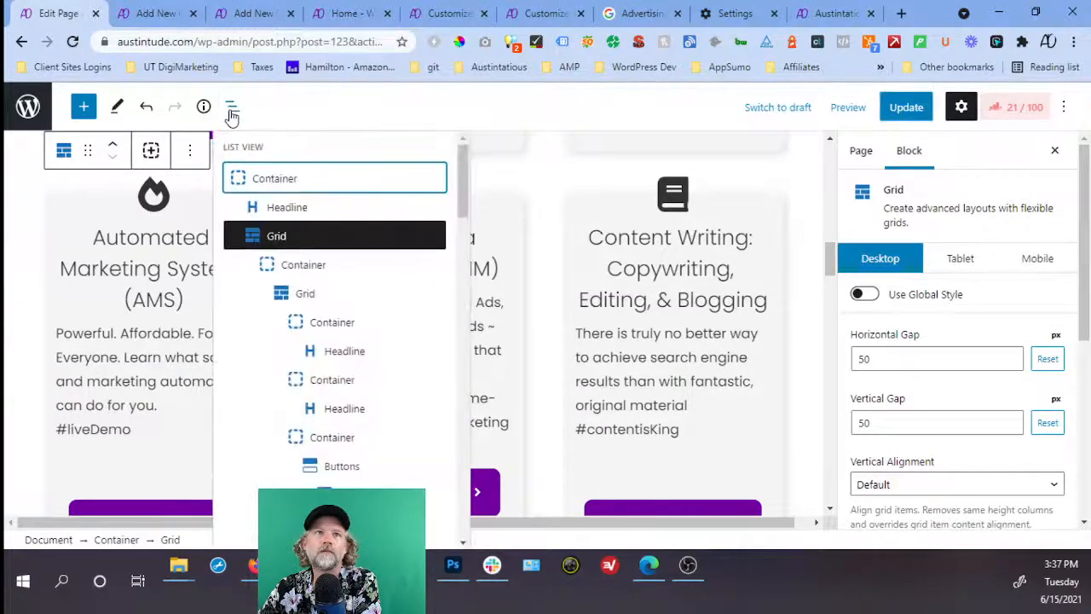
pyautogui.click(300, 265)
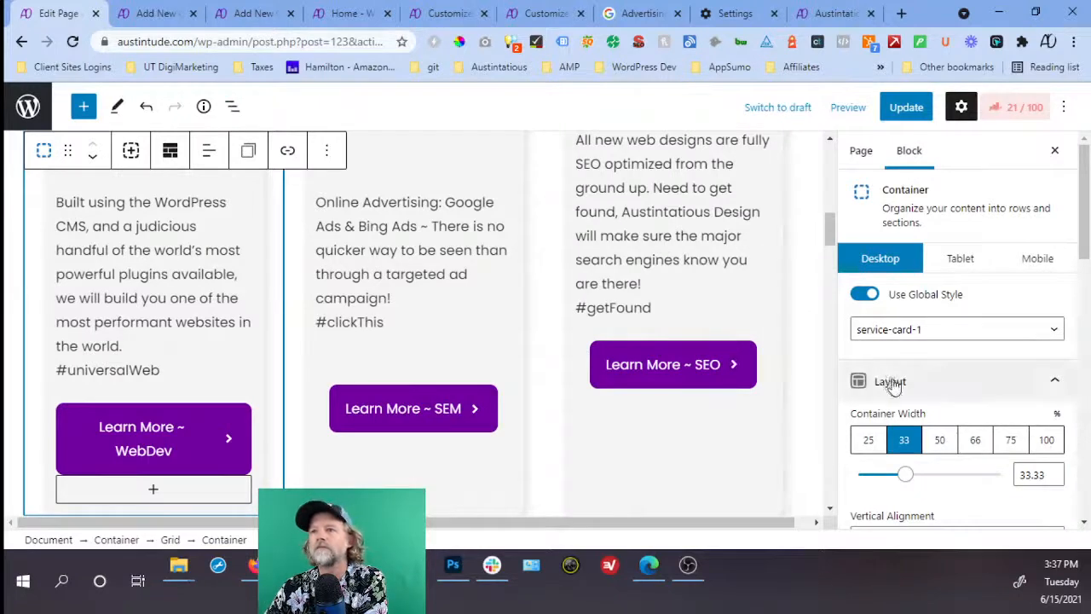
pyautogui.scroll(-4, 891, 358)
pyautogui.scroll(-2, 919, 386)
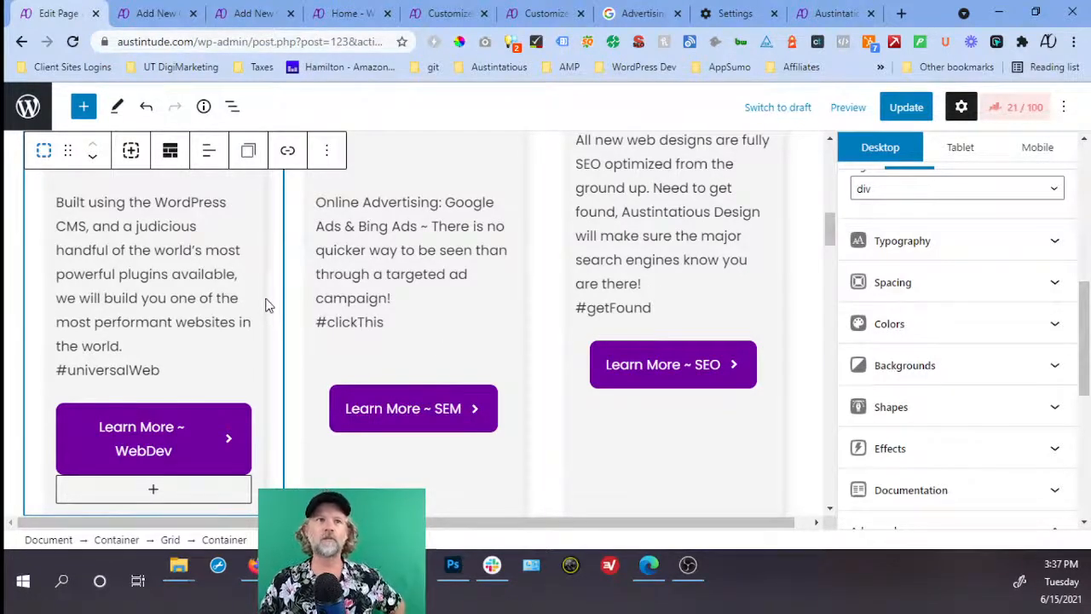
# In the post with the two sample service cards, set the Website Design container's mobile right and left padding to 2 px and update the post.
pyautogui.click(165, 13)
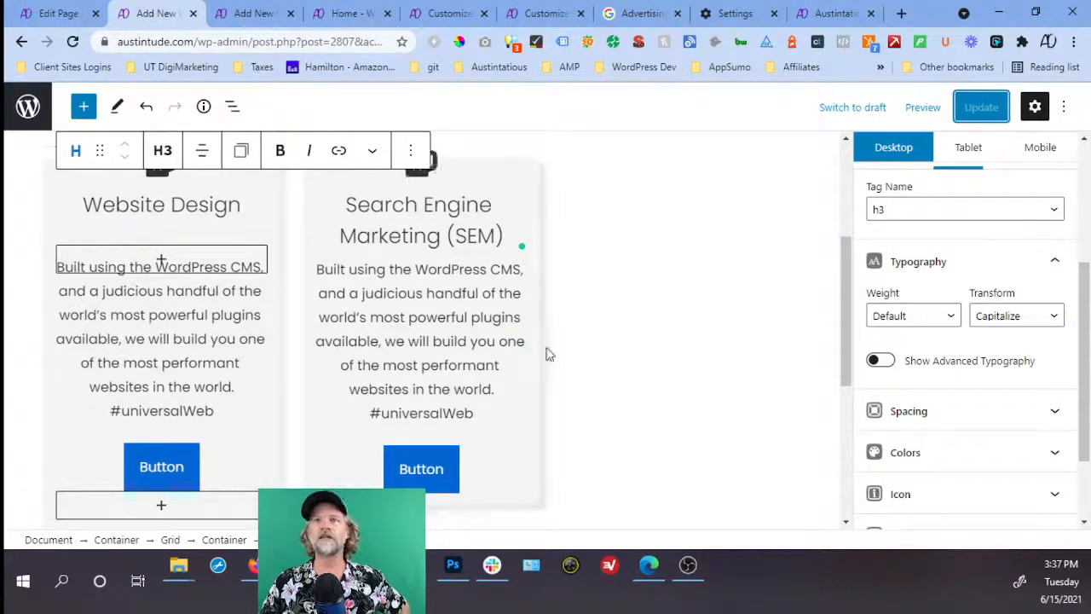
pyautogui.click(255, 410)
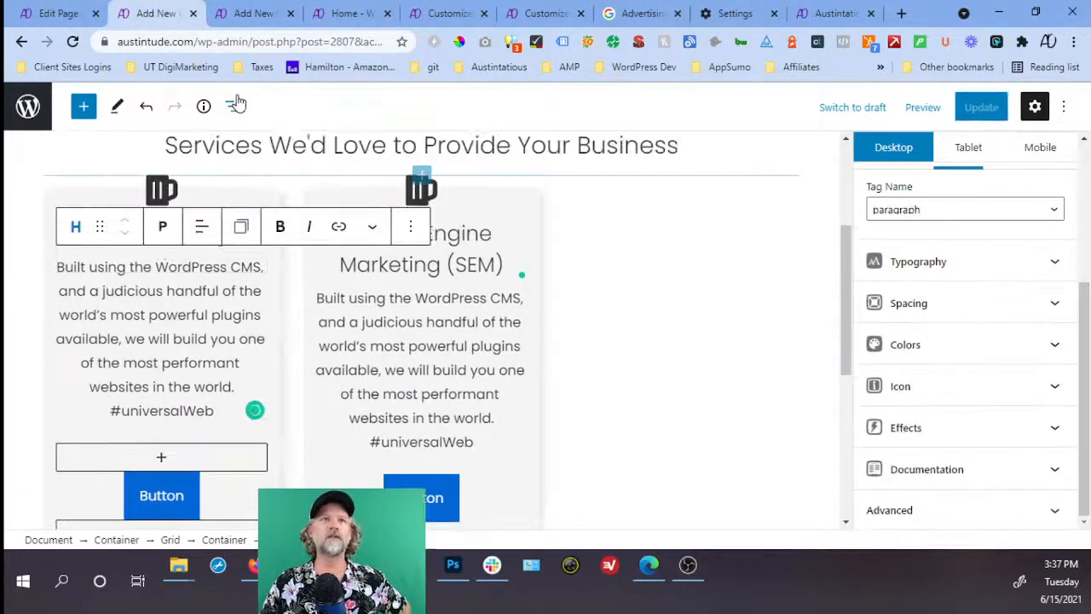
pyautogui.click(235, 104)
pyautogui.click(268, 262)
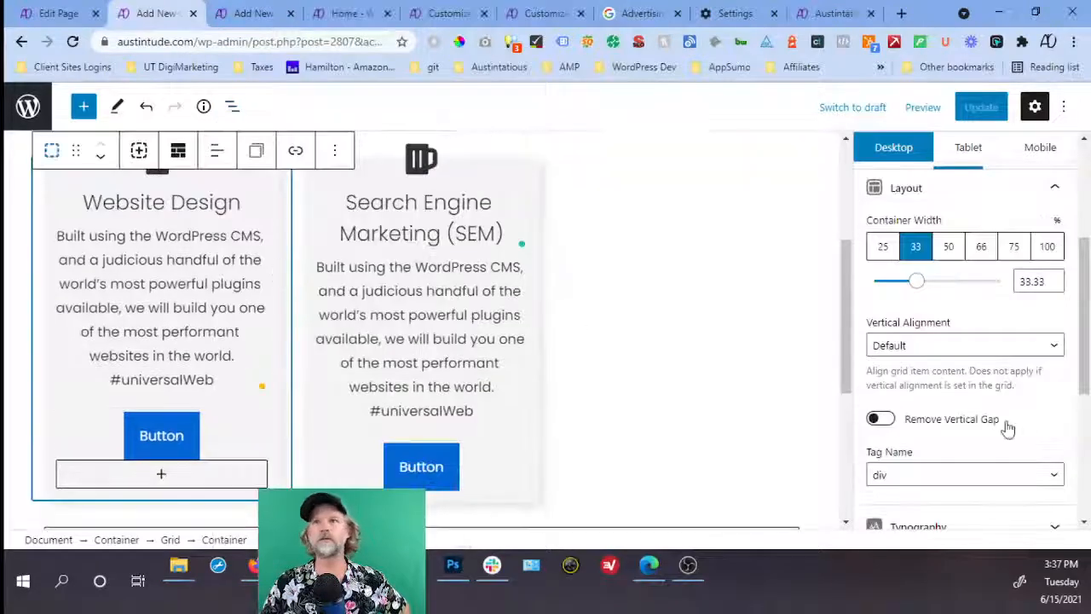
pyautogui.scroll(-3, 1005, 430)
pyautogui.click(984, 333)
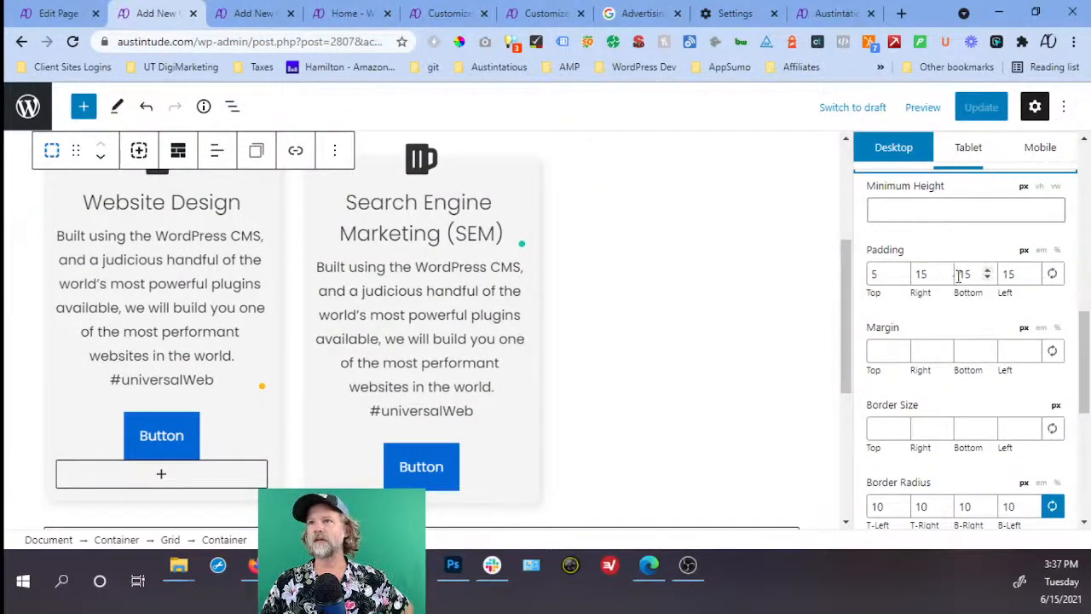
pyautogui.click(1053, 160)
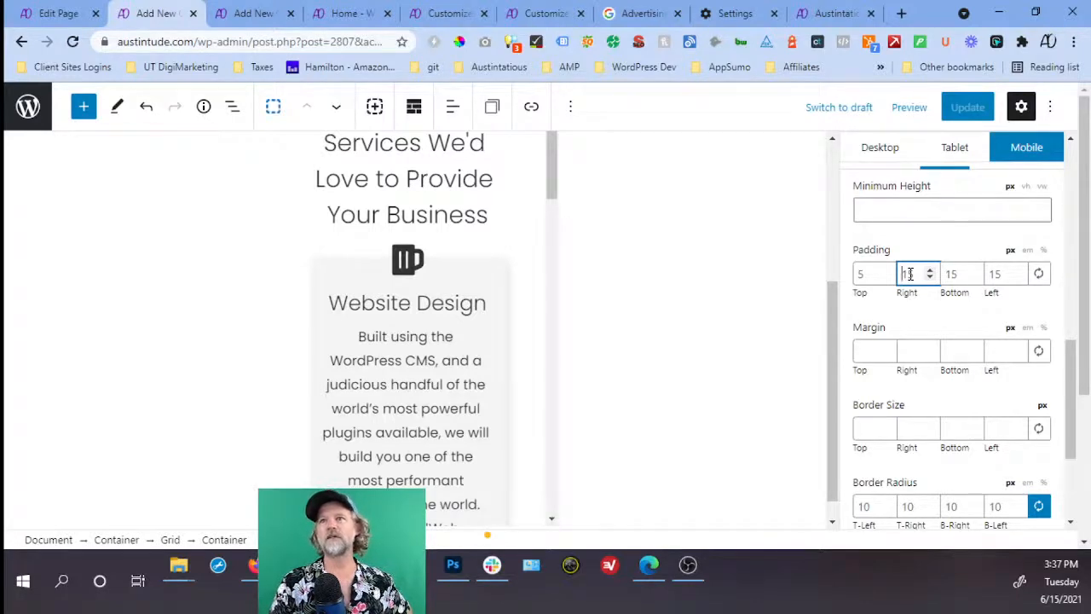
pyautogui.click(952, 272)
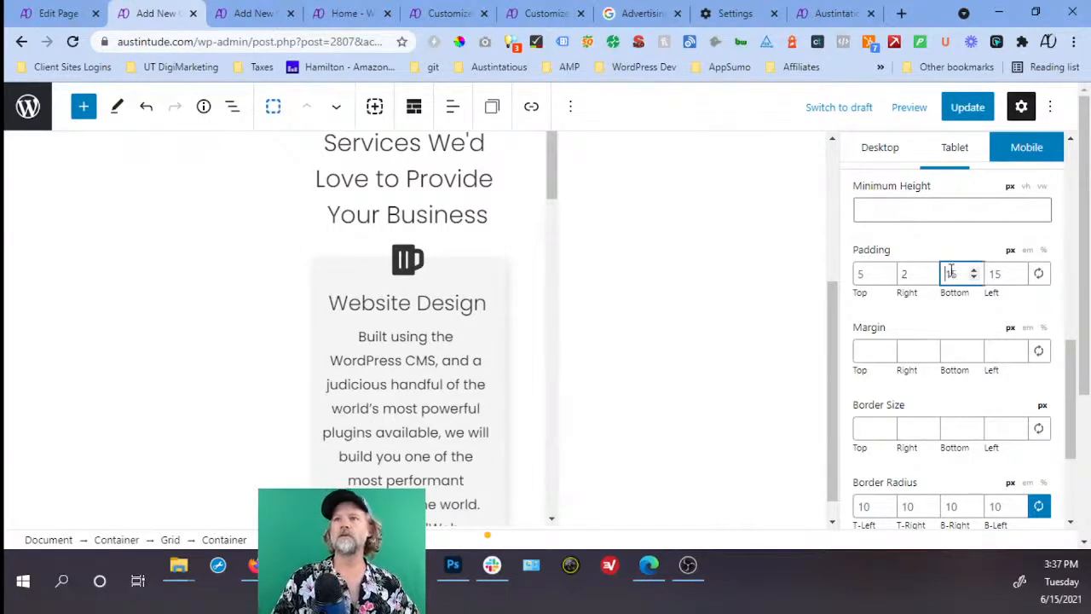
pyautogui.click(995, 275)
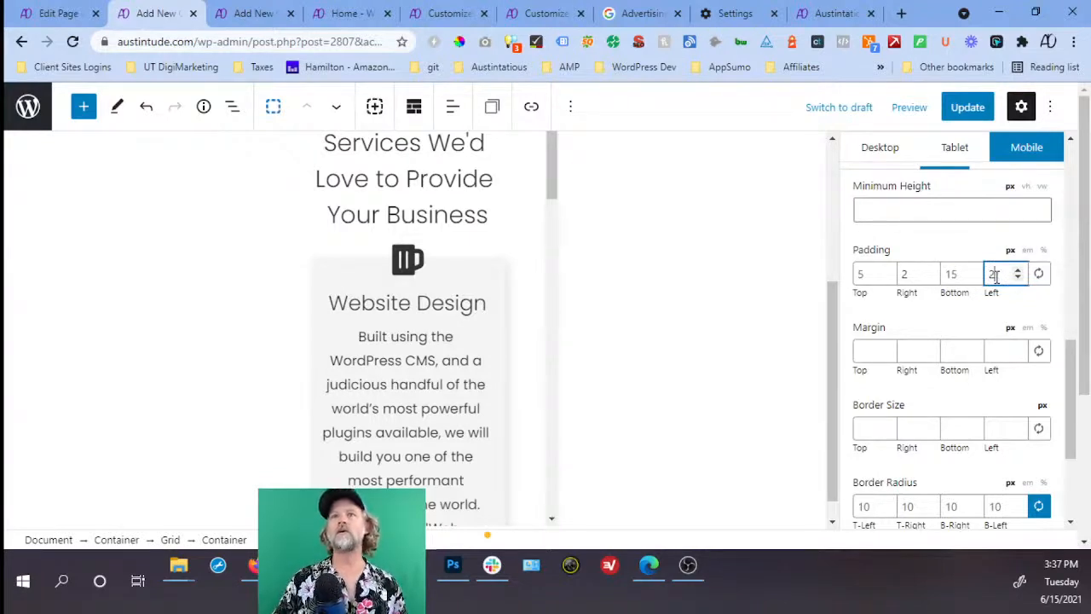
pyautogui.write('2')
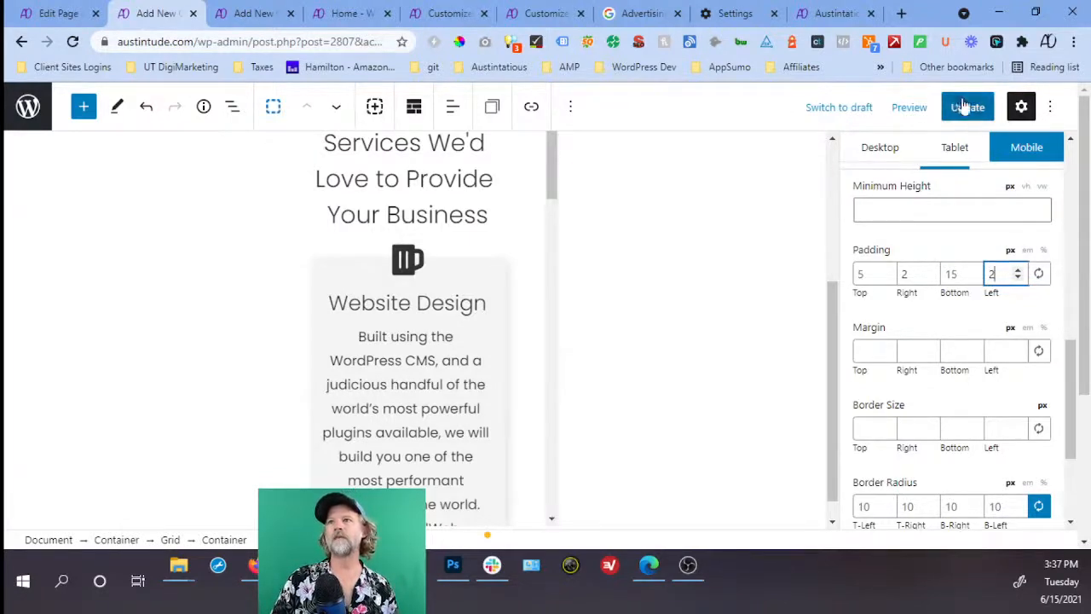
pyautogui.click(963, 105)
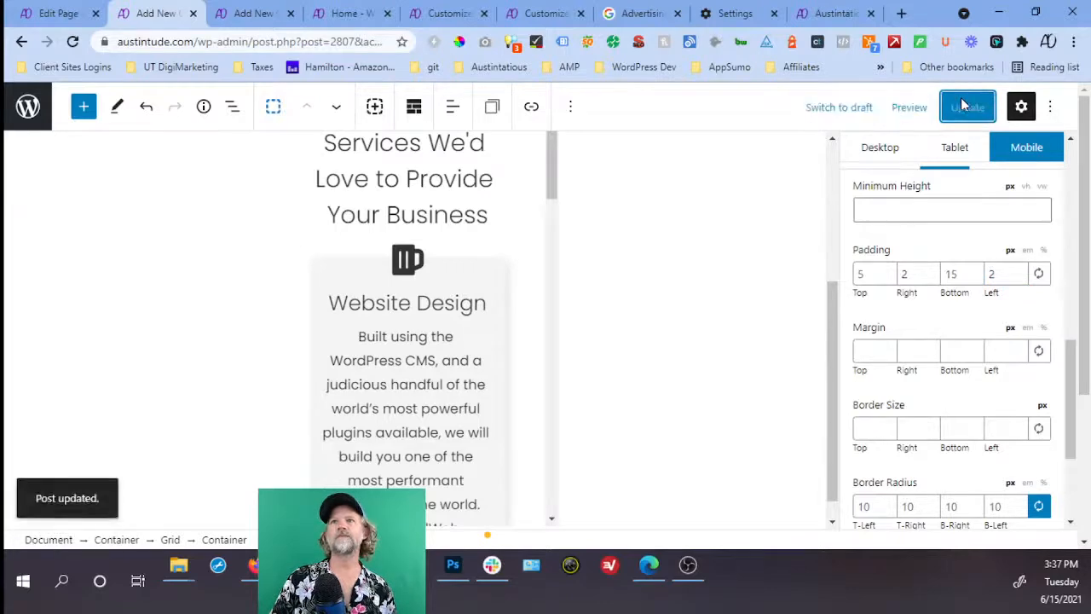
# Clear the last hour's browsing history, cookies and cached files, and return to the live home page preview.
pyautogui.click(750, 15)
pyautogui.hotkey('ctrl', 'shift', 'Delete')
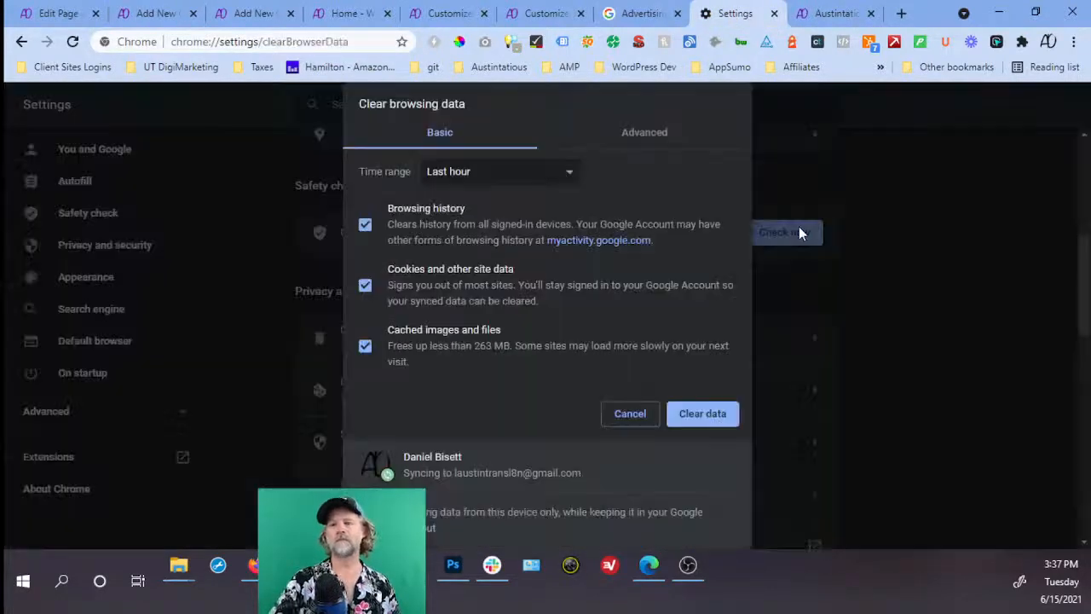
pyautogui.click(716, 414)
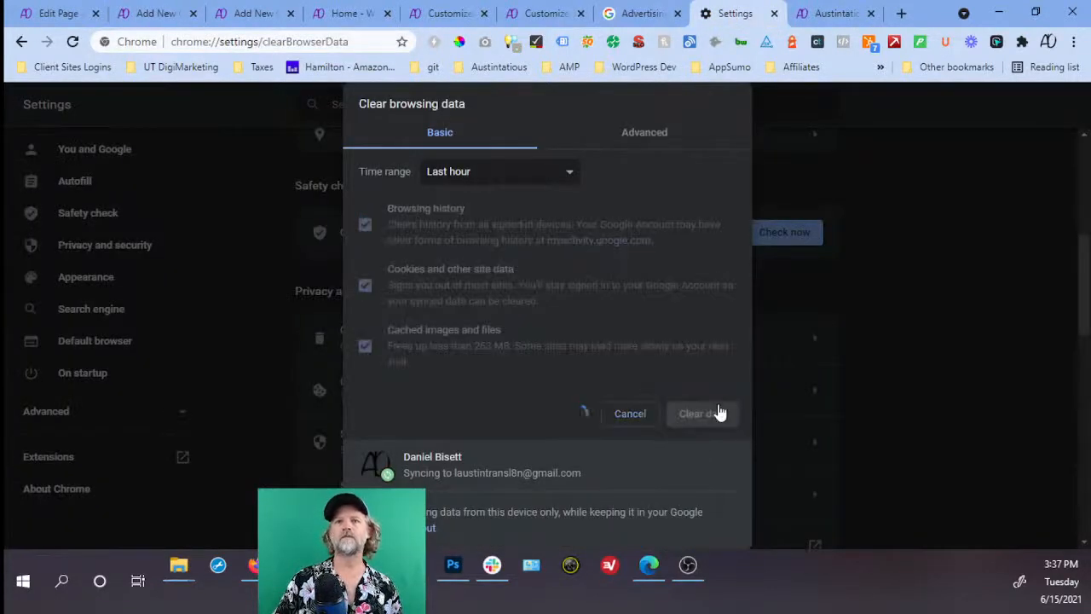
pyautogui.click(342, 17)
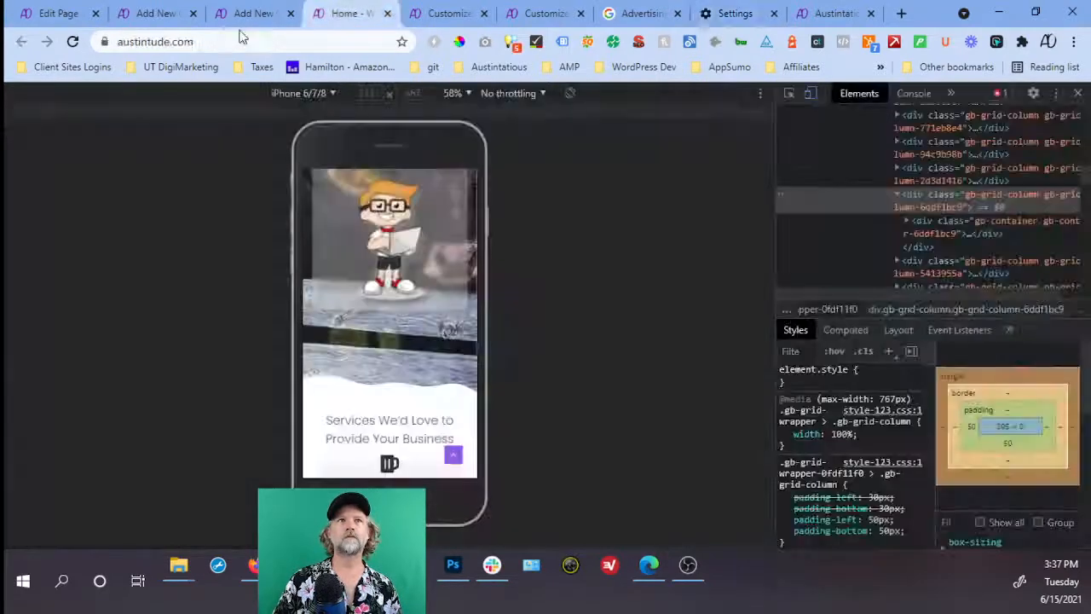
# Reload the live home page and review the service cards' side spacing in the iPhone preview.
pyautogui.click(72, 42)
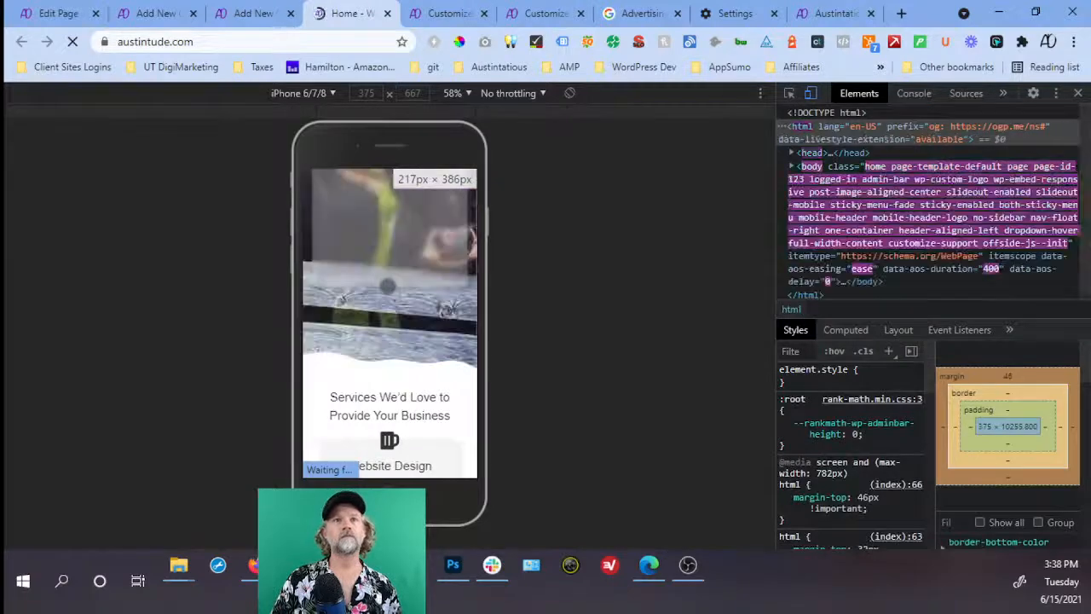
pyautogui.scroll(-4, 387, 286)
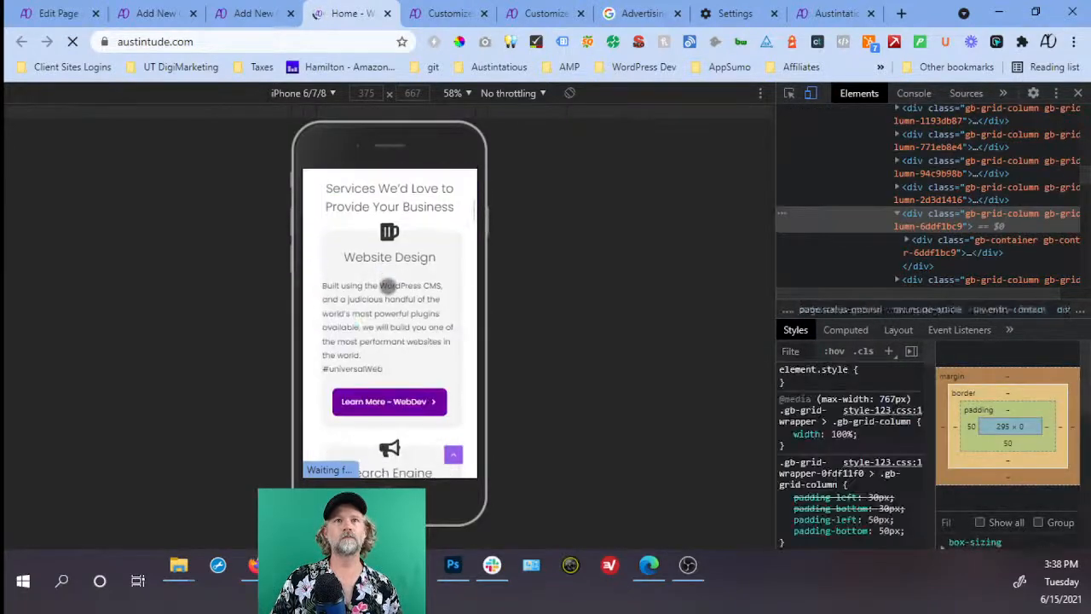
pyautogui.scroll(-3, 360, 285)
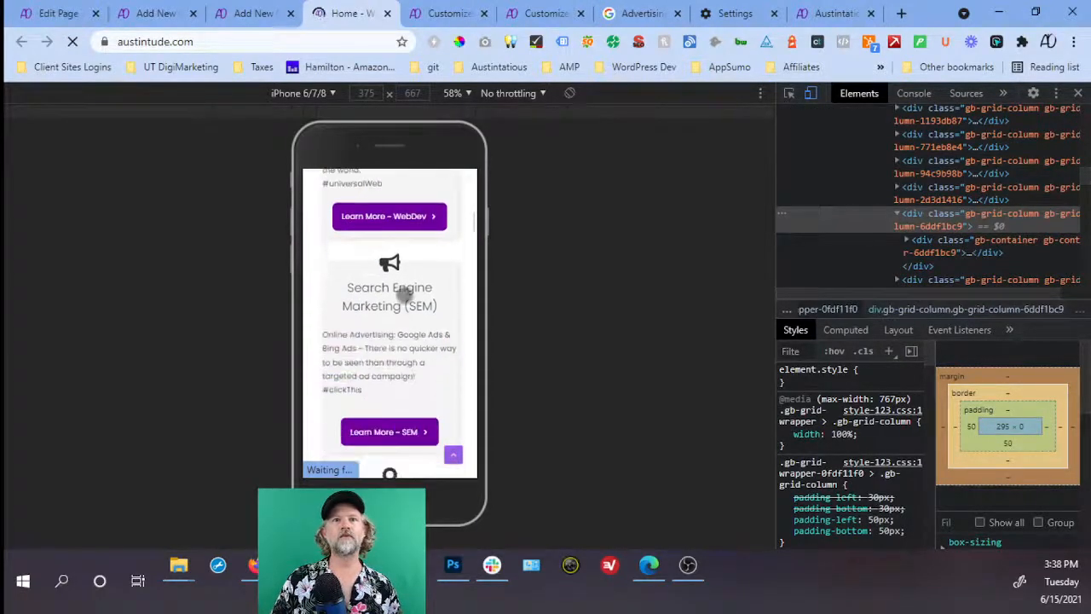
pyautogui.scroll(-4, 360, 391)
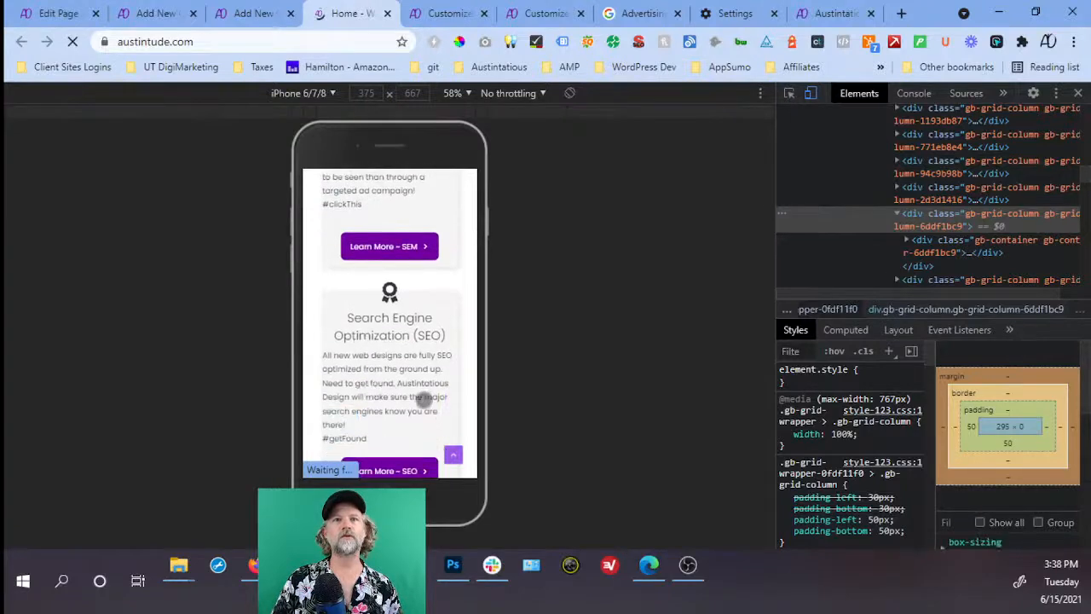
# Return to the page editor and select the Website Design card's container within the service grid.
pyautogui.click(72, 18)
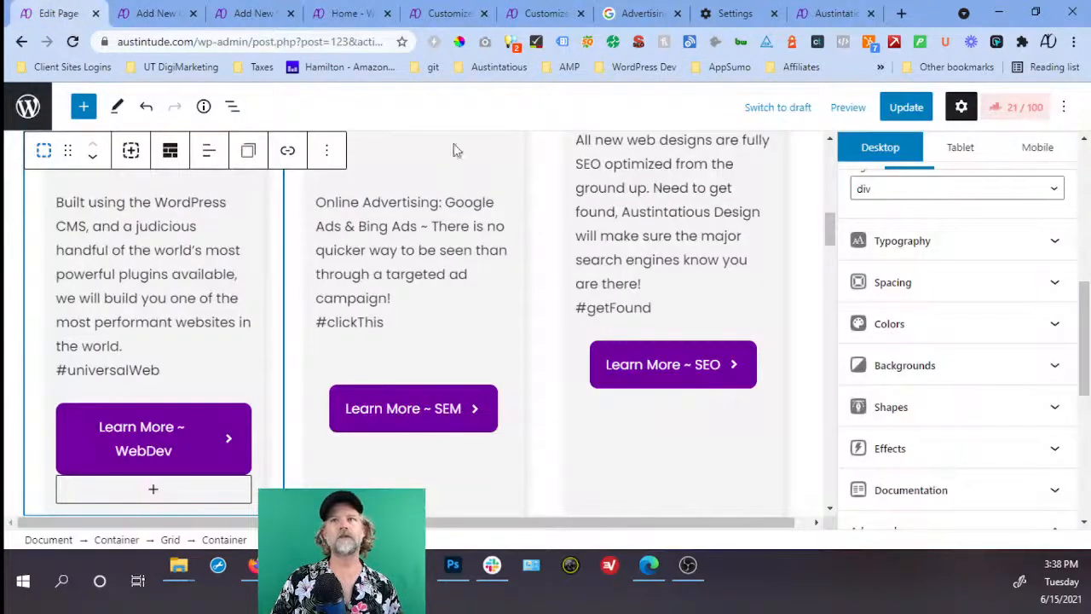
pyautogui.click(888, 282)
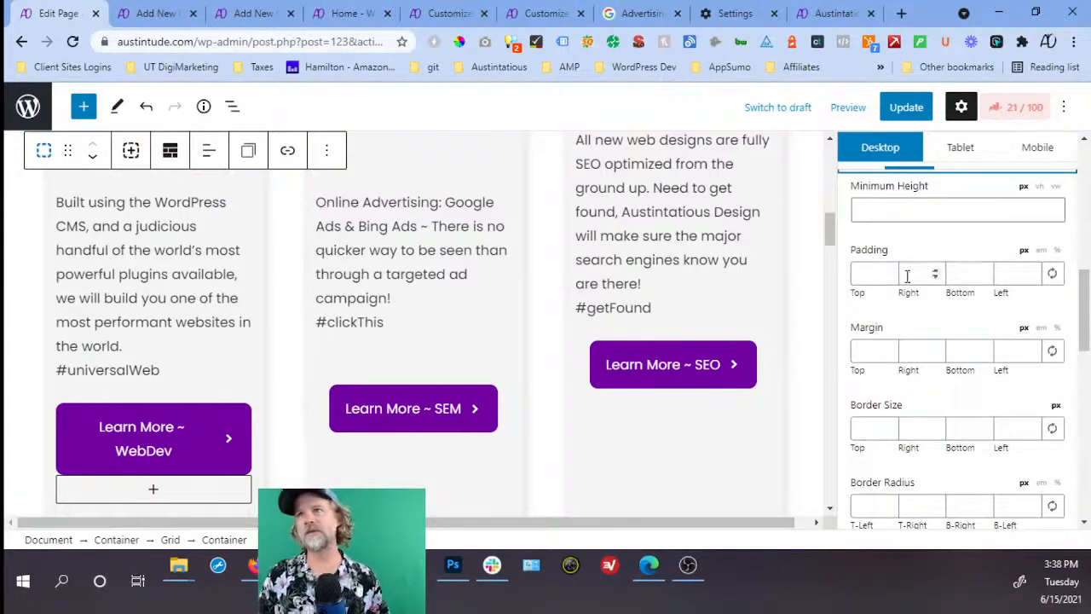
pyautogui.click(271, 267)
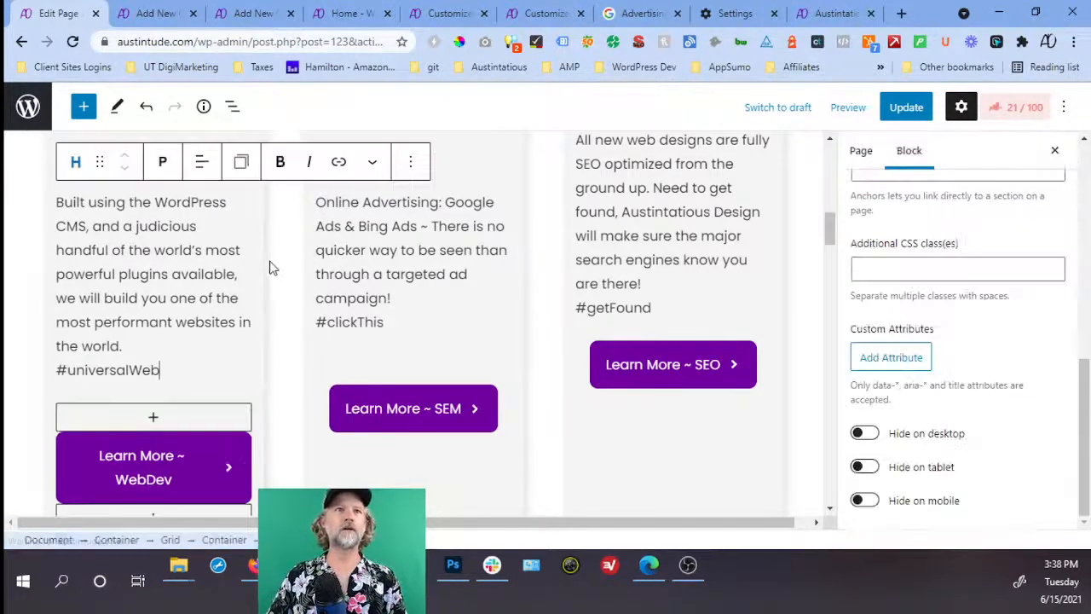
pyautogui.click(232, 106)
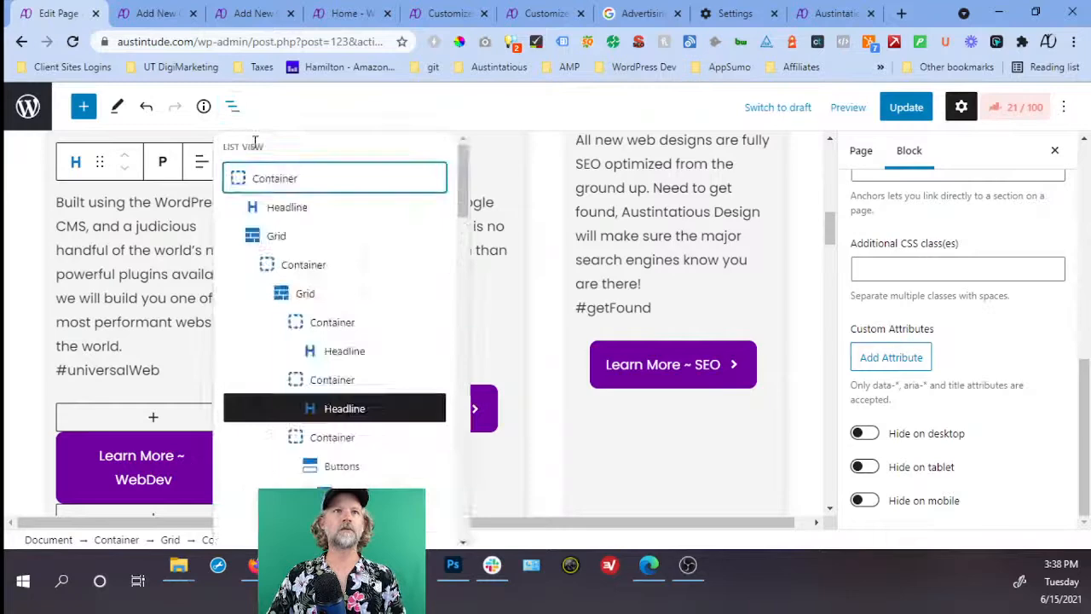
pyautogui.click(289, 266)
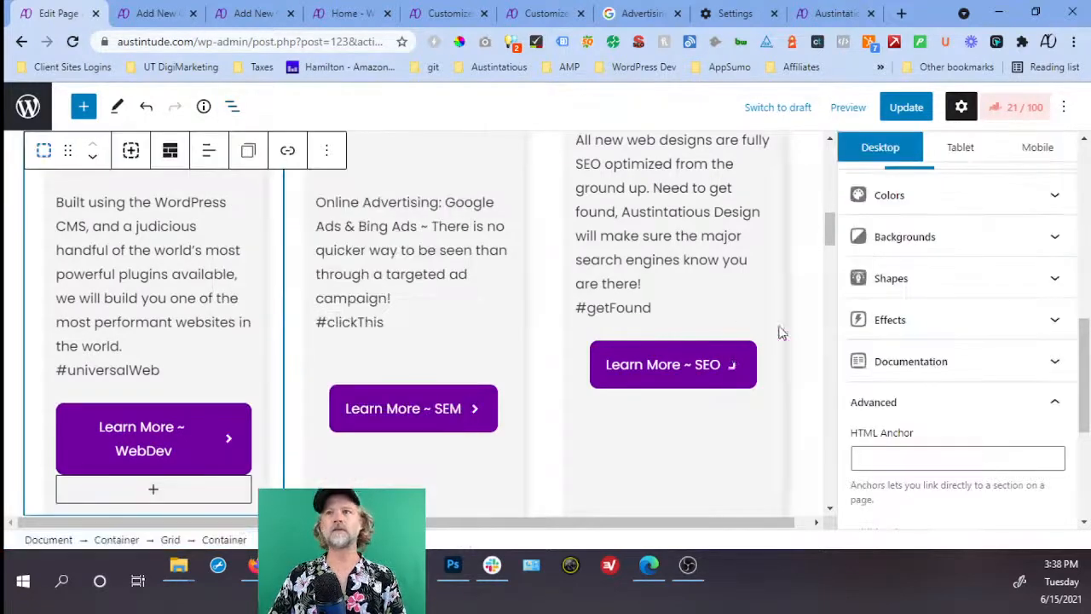
# Review the Website Design container's padding and margin settings for desktop and mobile.
pyautogui.click(919, 290)
pyautogui.click(921, 282)
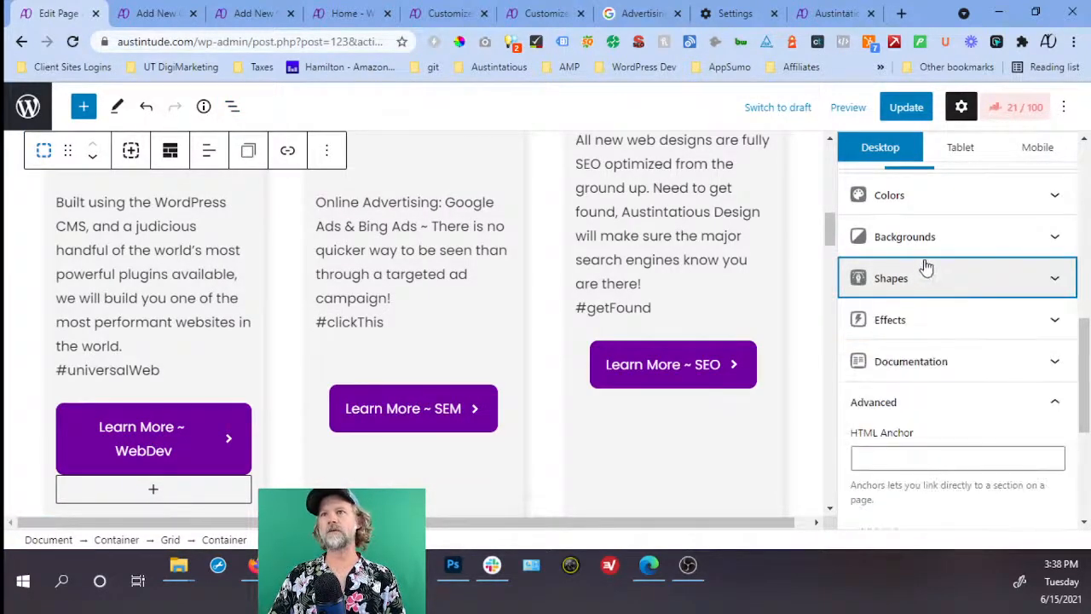
pyautogui.scroll(5, 927, 299)
pyautogui.scroll(-3, 920, 426)
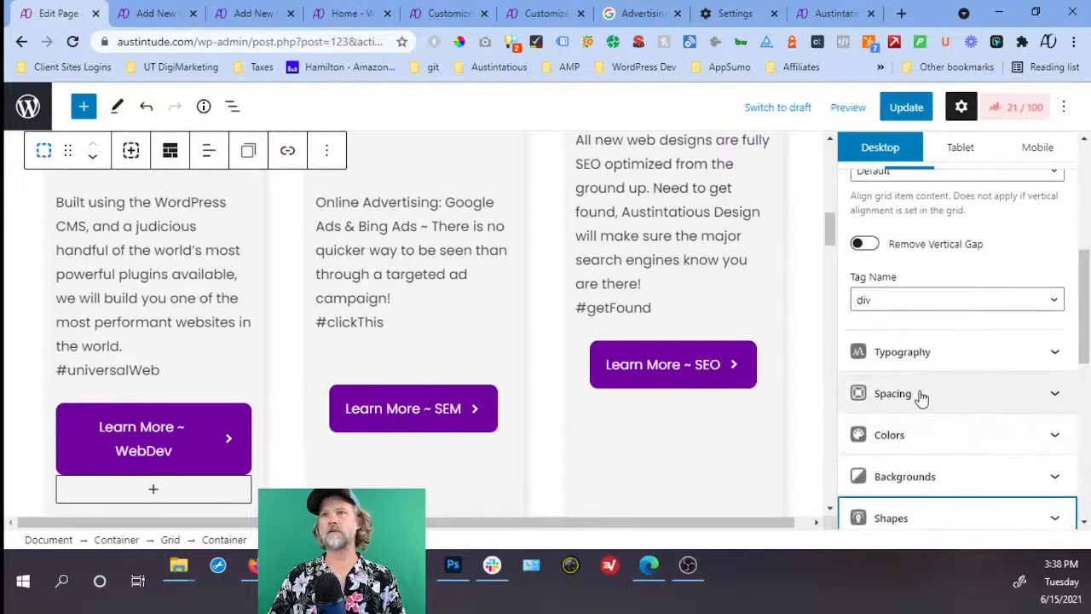
pyautogui.click(918, 395)
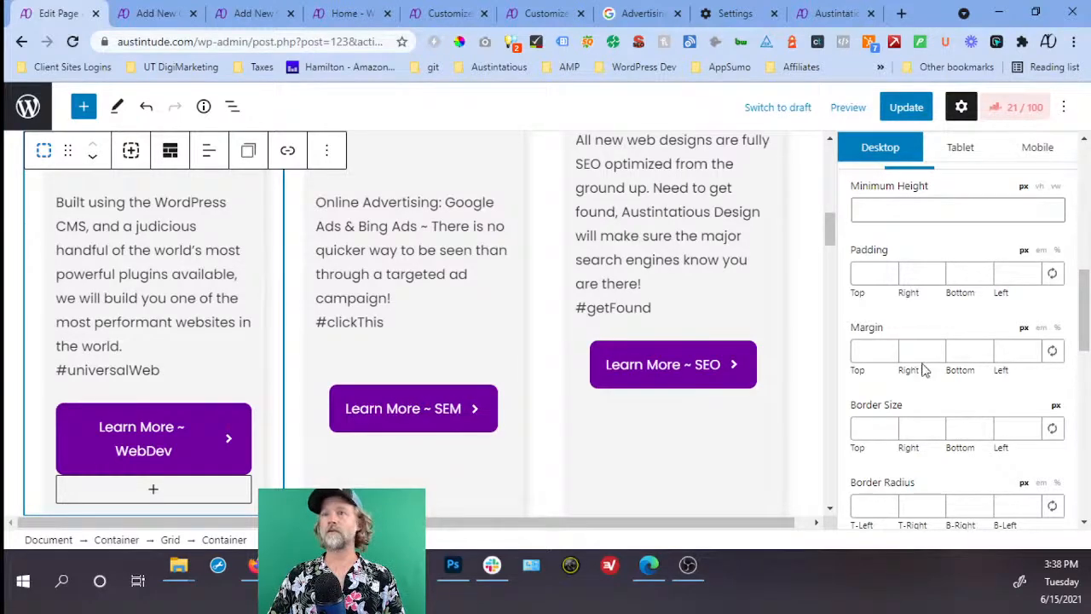
pyautogui.scroll(2, 925, 372)
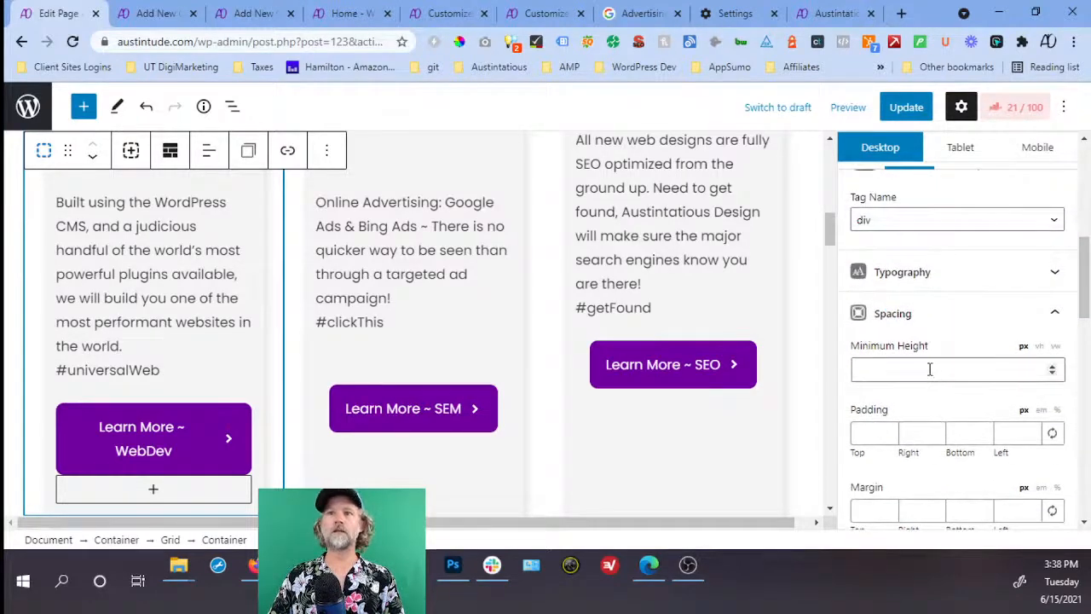
pyautogui.click(1037, 147)
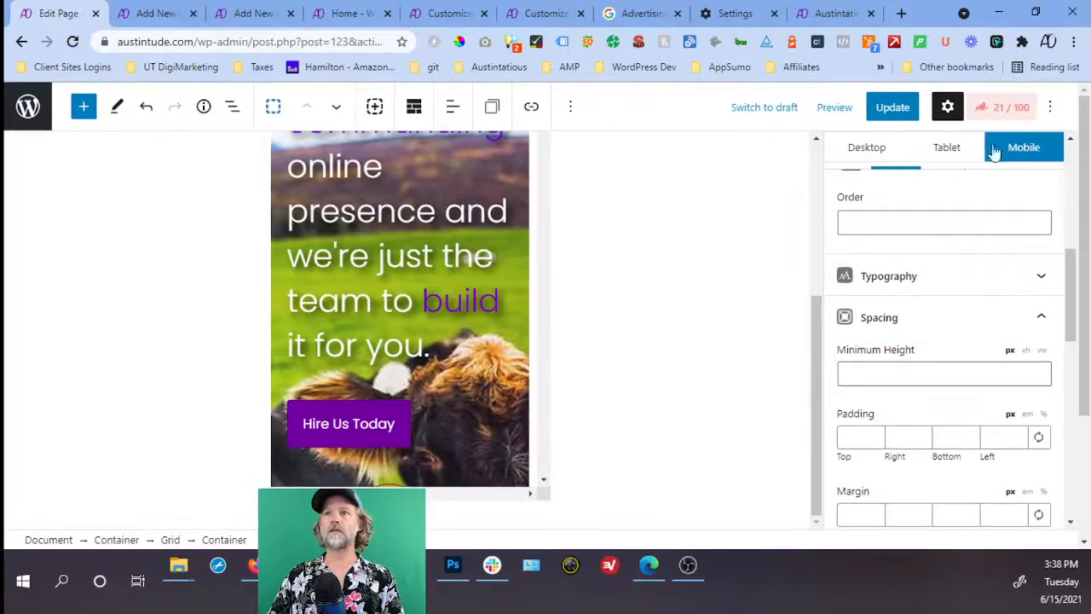
pyautogui.click(871, 148)
pyautogui.click(228, 108)
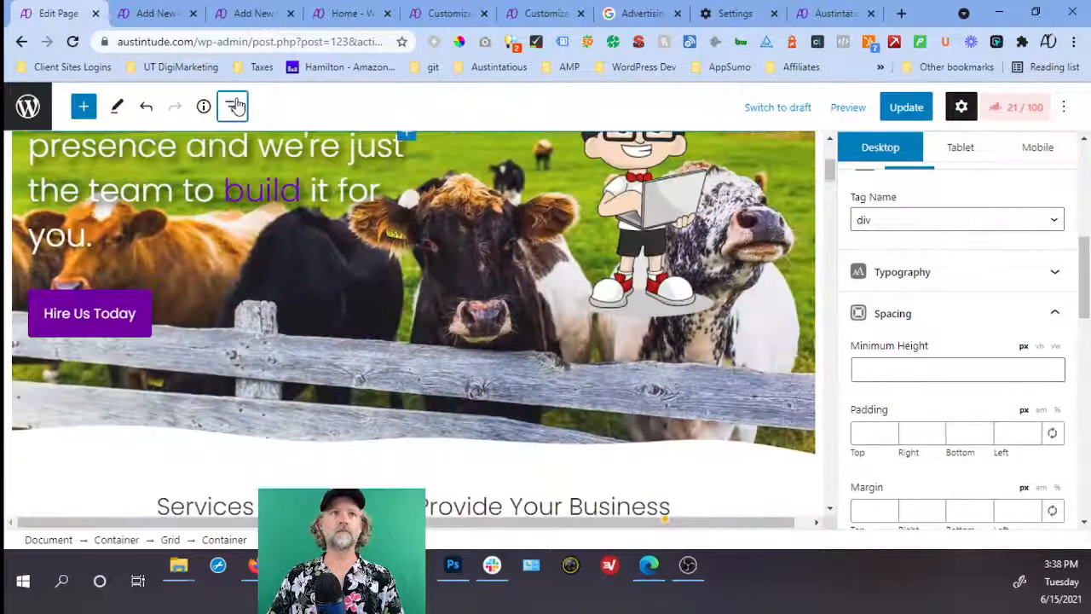
# In the post with the two sample service cards, set the Website Design container's mobile right and left padding to 15 px.
pyautogui.click(162, 17)
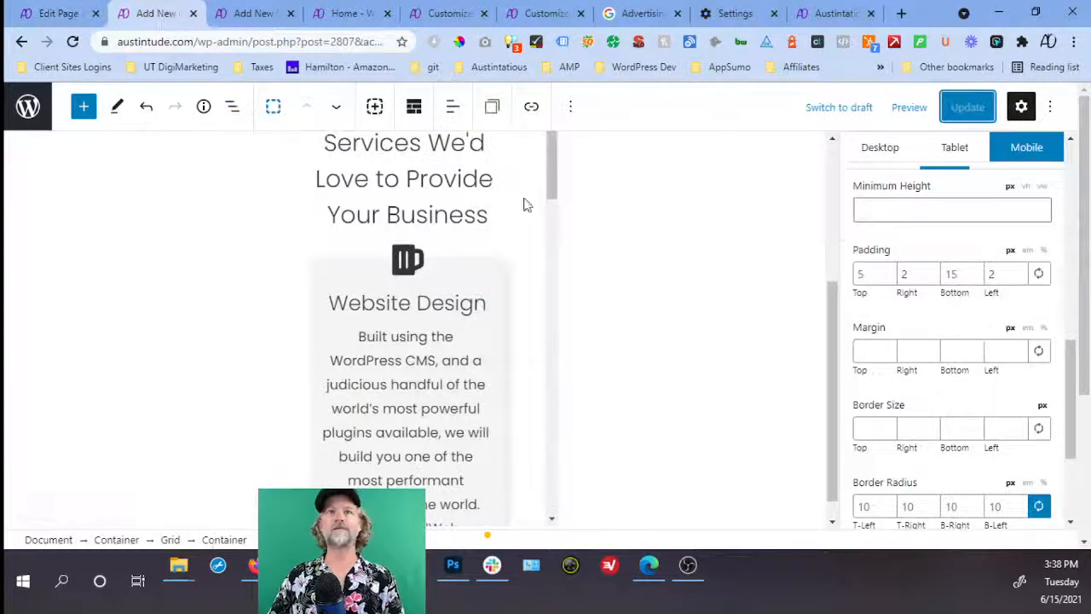
pyautogui.doubleClick(904, 274)
pyautogui.write('15')
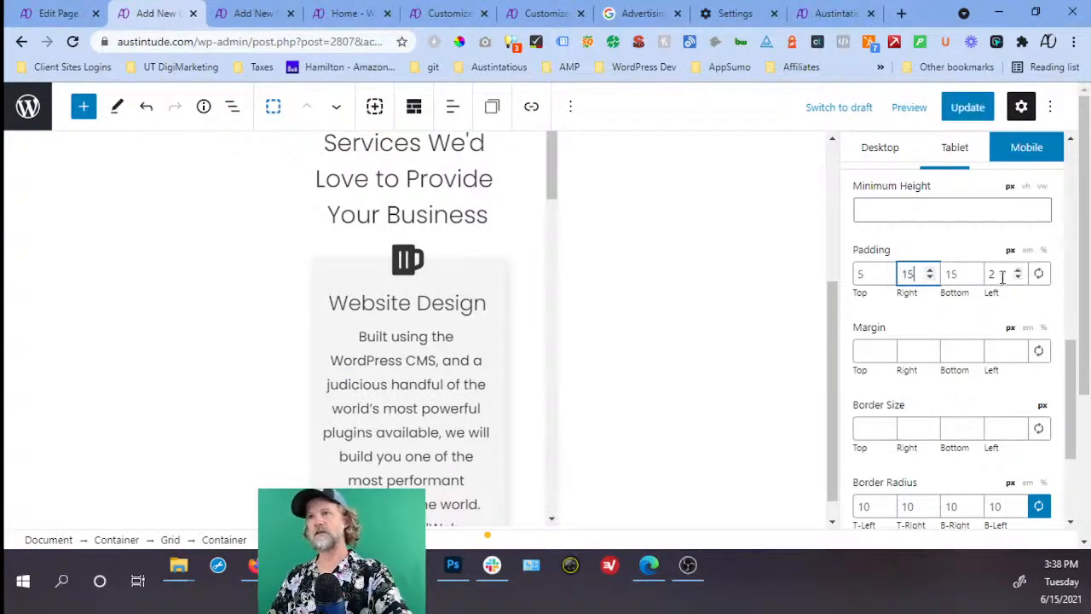
pyautogui.doubleClick(990, 273)
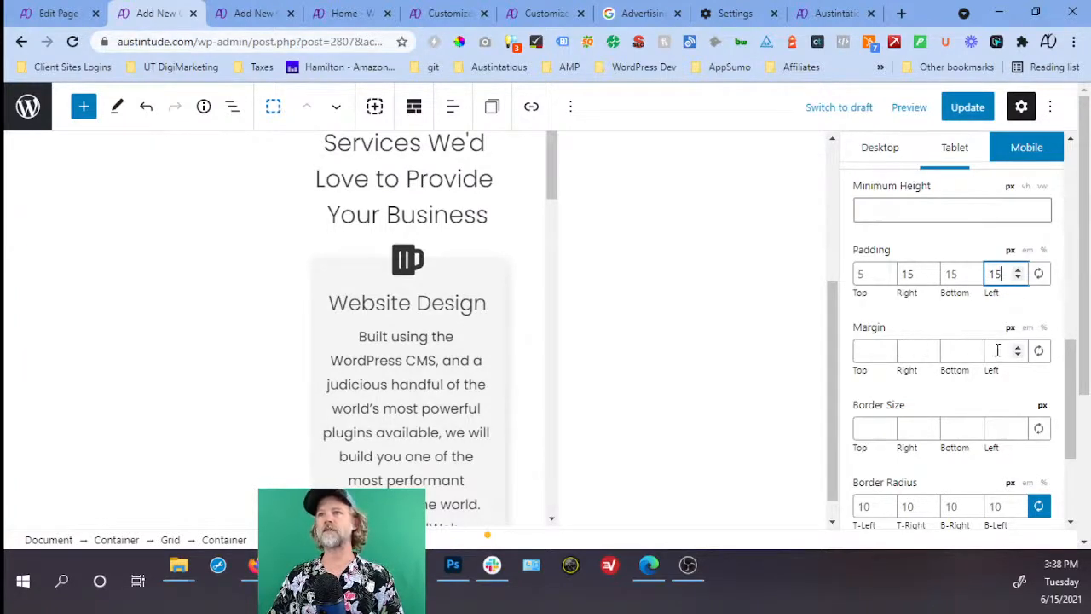
pyautogui.scroll(-2, 976, 401)
pyautogui.scroll(3, 974, 401)
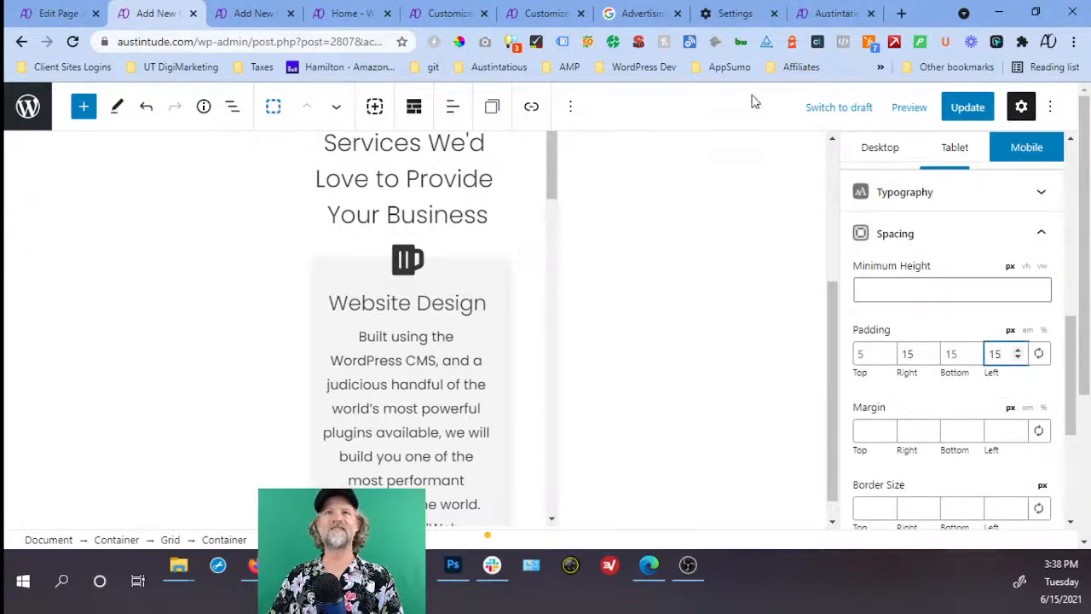
# Inspect the element beside the service cards on the live home page to find which container adds the side padding.
pyautogui.click(361, 16)
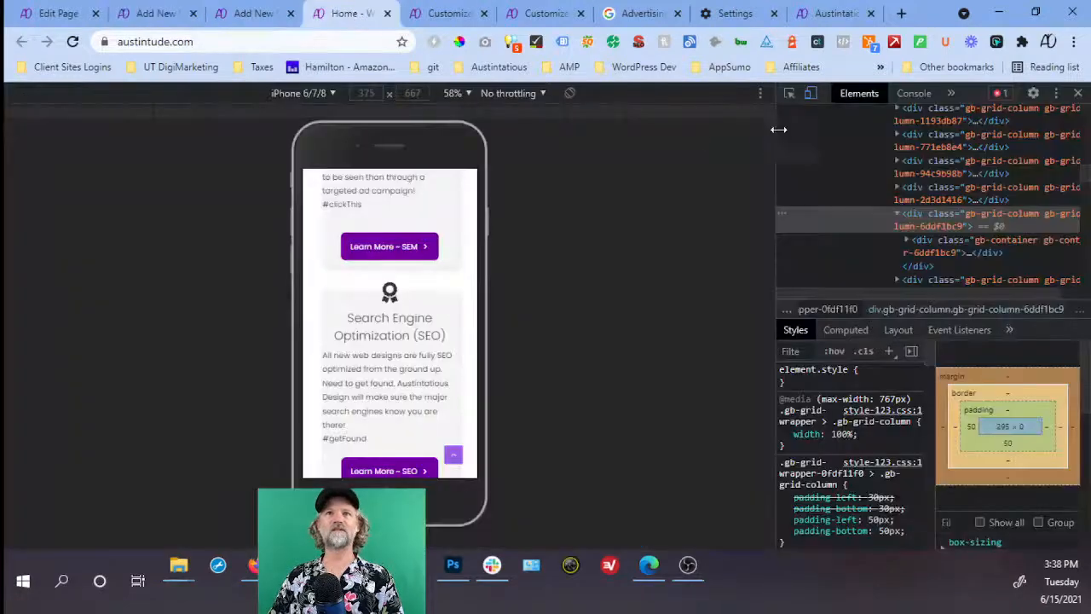
pyautogui.click(789, 93)
pyautogui.click(468, 189)
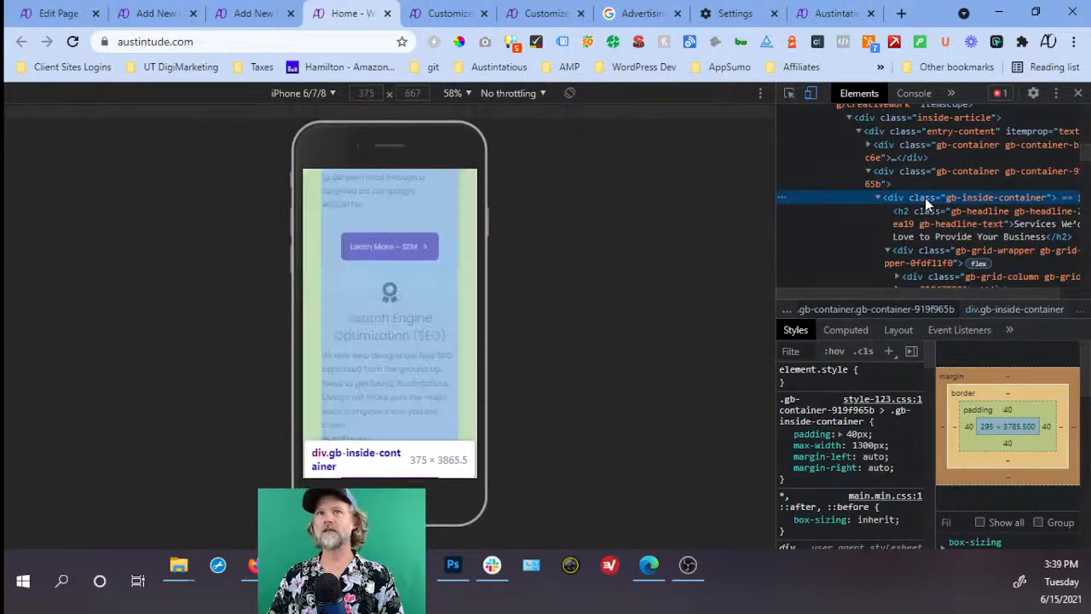
pyautogui.scroll(3, 461, 229)
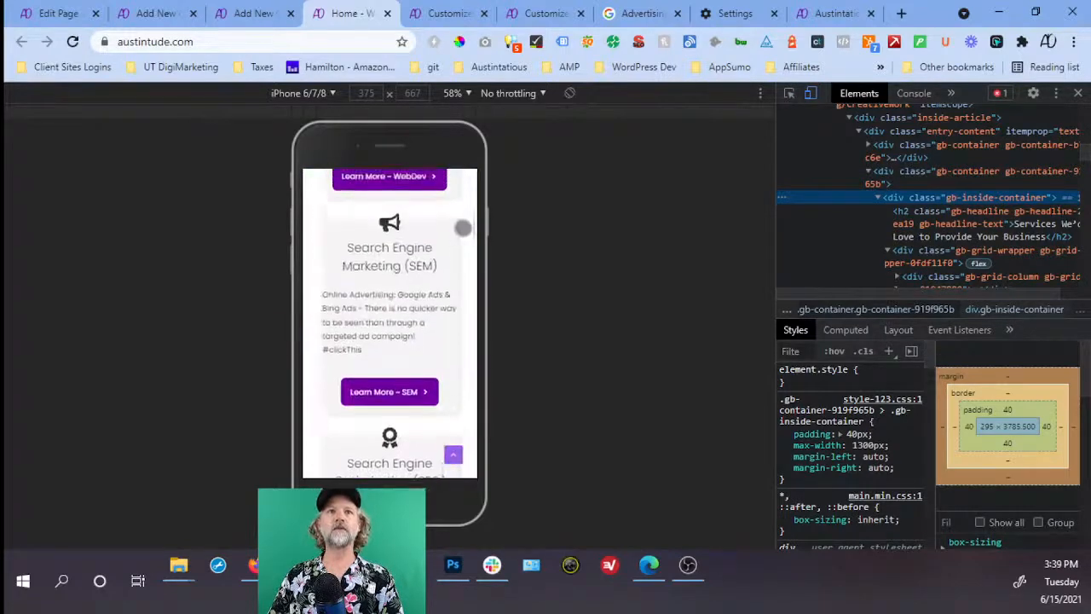
pyautogui.scroll(3, 461, 229)
pyautogui.scroll(-3, 477, 230)
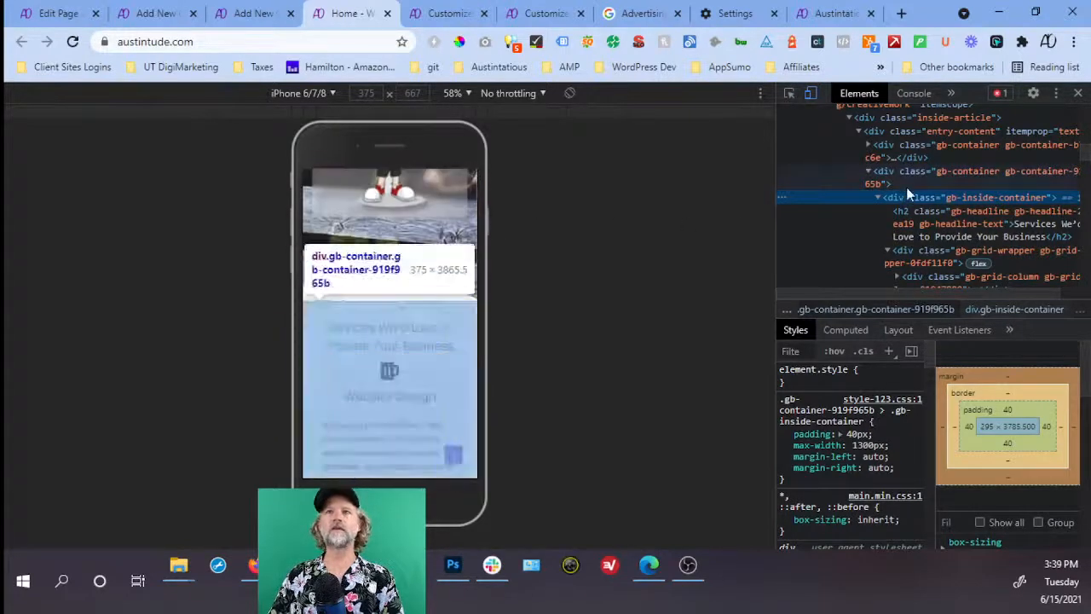
# In the page editor, set the outer services section container's mobile right and left padding to 5 px and update the page.
pyautogui.click(68, 13)
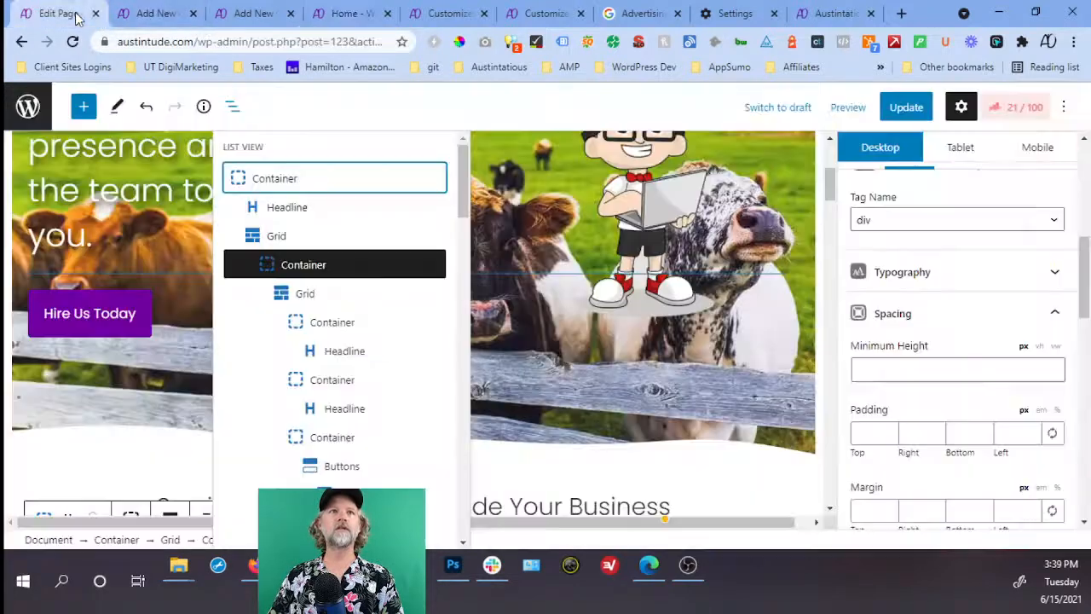
pyautogui.click(385, 180)
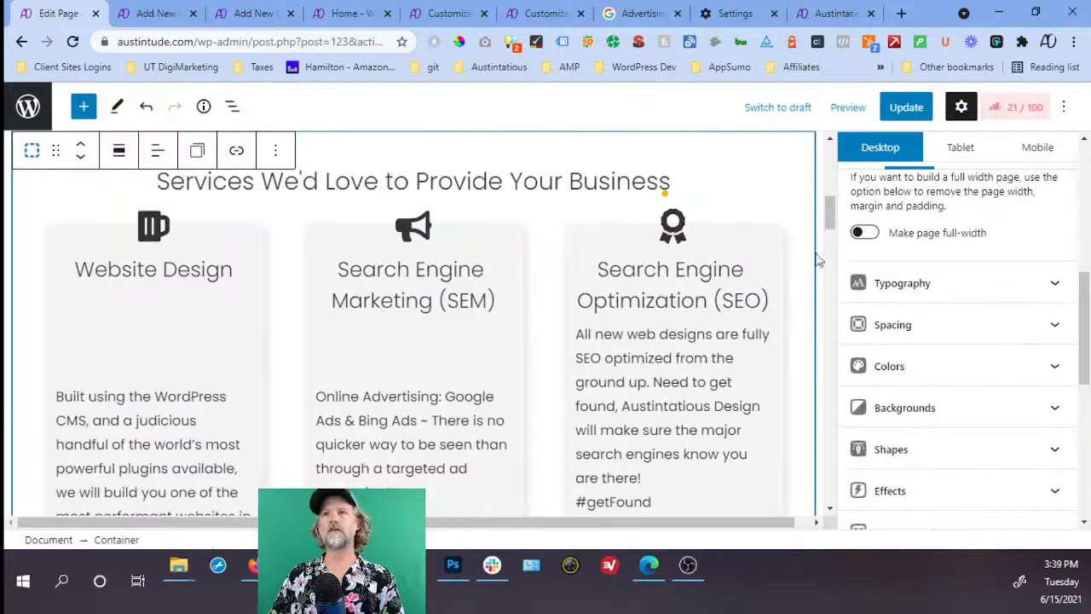
pyautogui.click(928, 324)
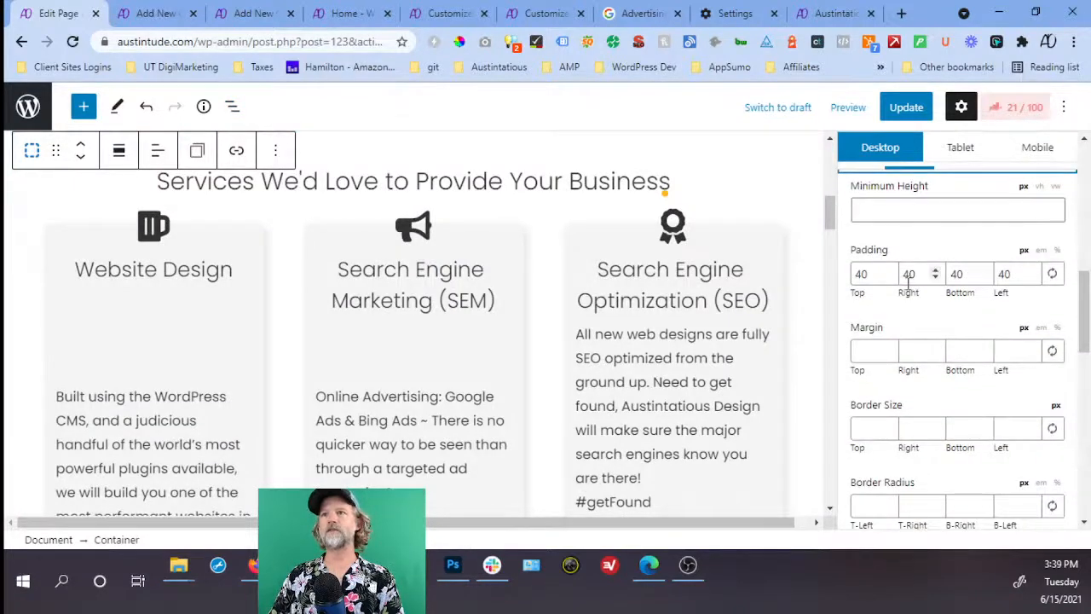
pyautogui.click(1038, 147)
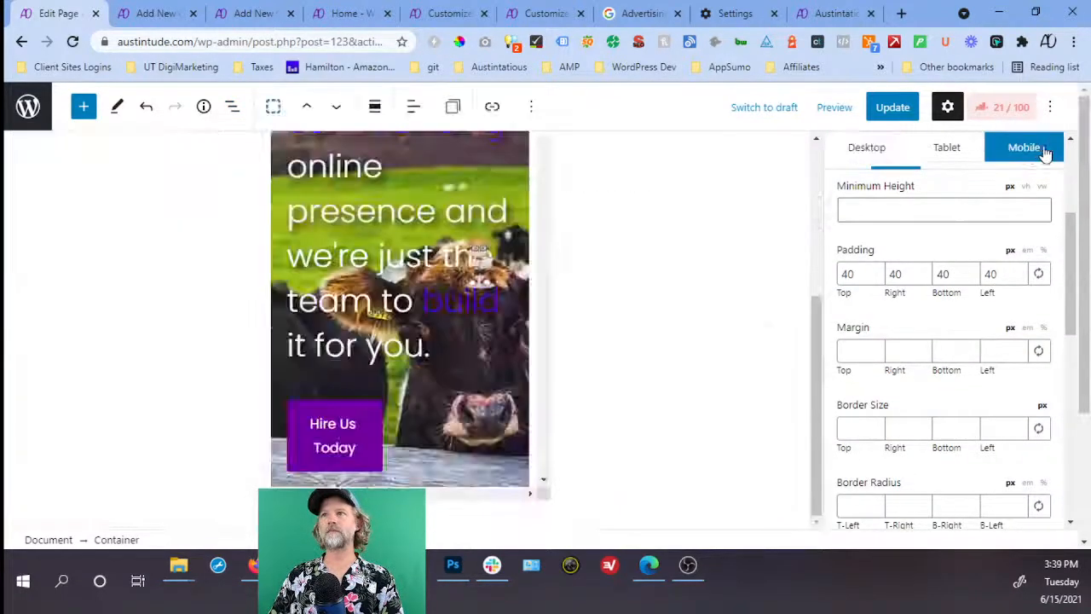
pyautogui.click(898, 273)
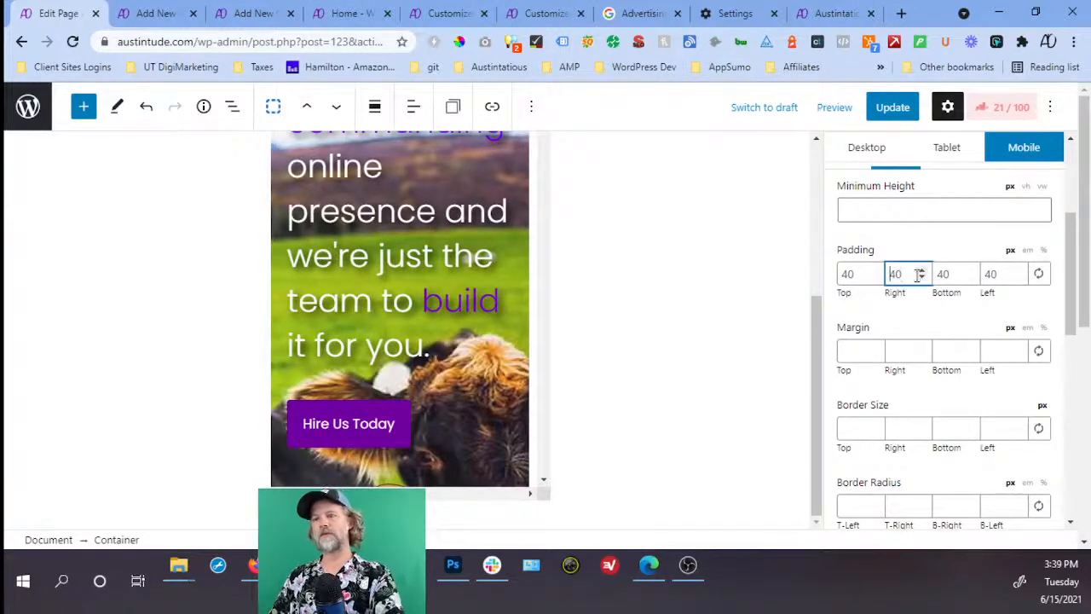
pyautogui.doubleClick(895, 273)
pyautogui.write('5')
pyautogui.doubleClick(990, 273)
pyautogui.write('5')
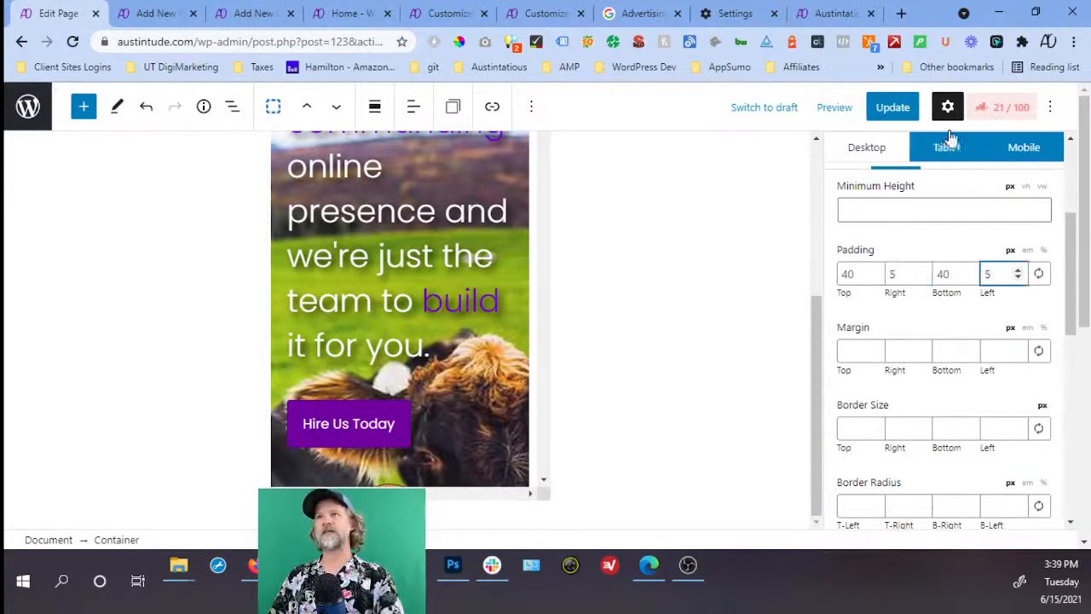
pyautogui.click(893, 112)
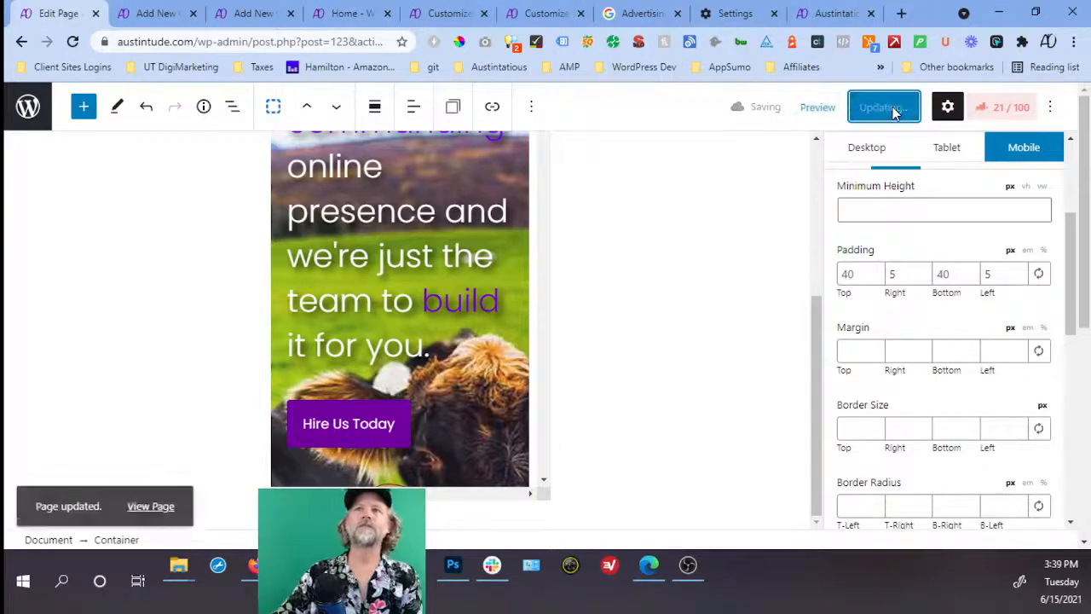
# Clear the last hour's browsing history, cookies and cached files from the browser.
pyautogui.click(733, 13)
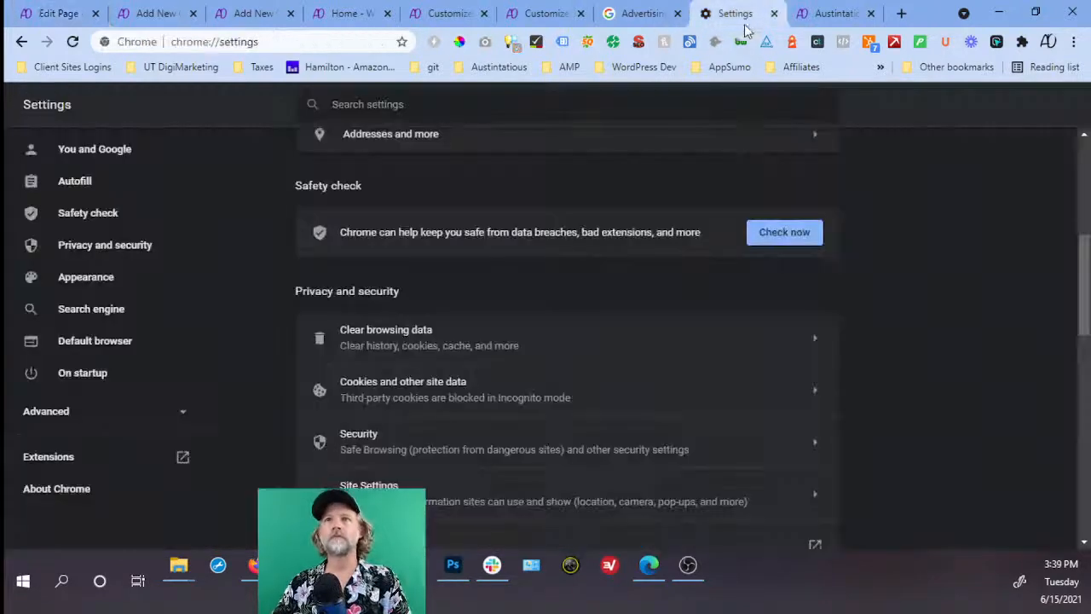
pyautogui.click(765, 239)
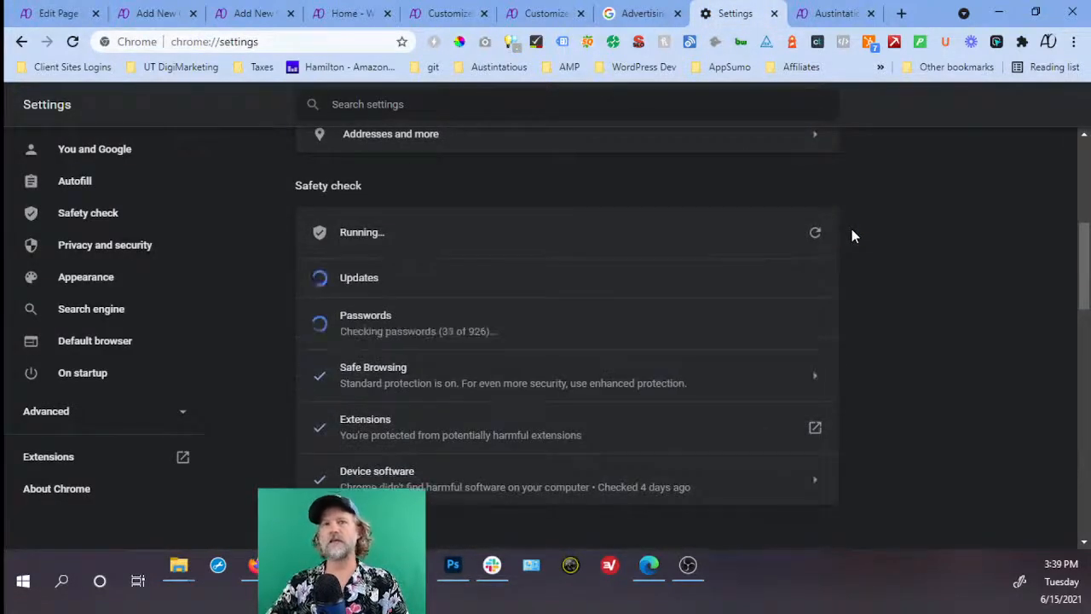
pyautogui.click(1073, 40)
pyautogui.moveTo(965, 266)
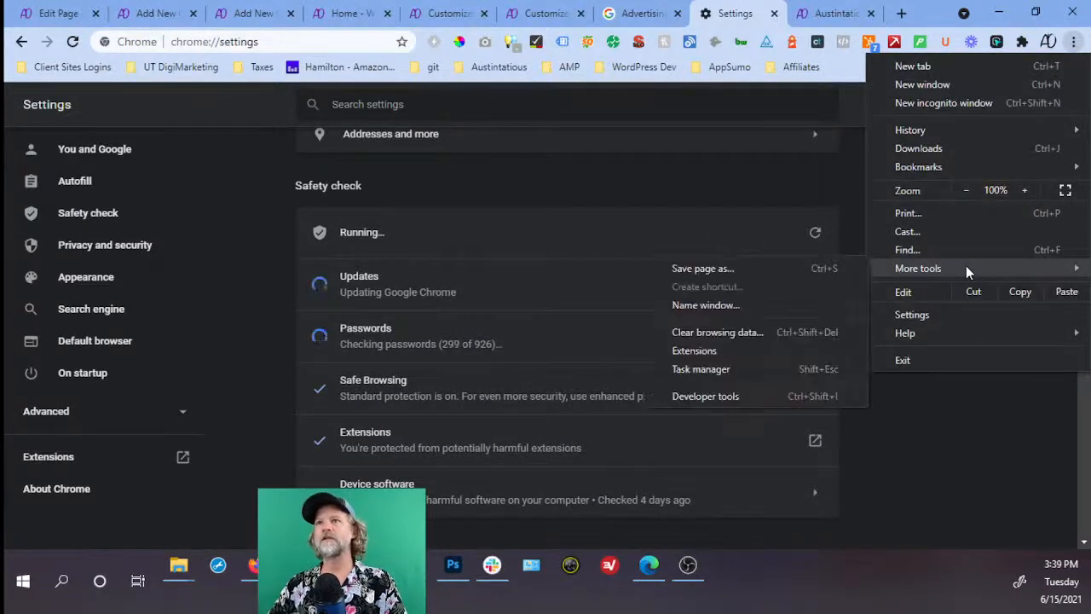
pyautogui.click(784, 332)
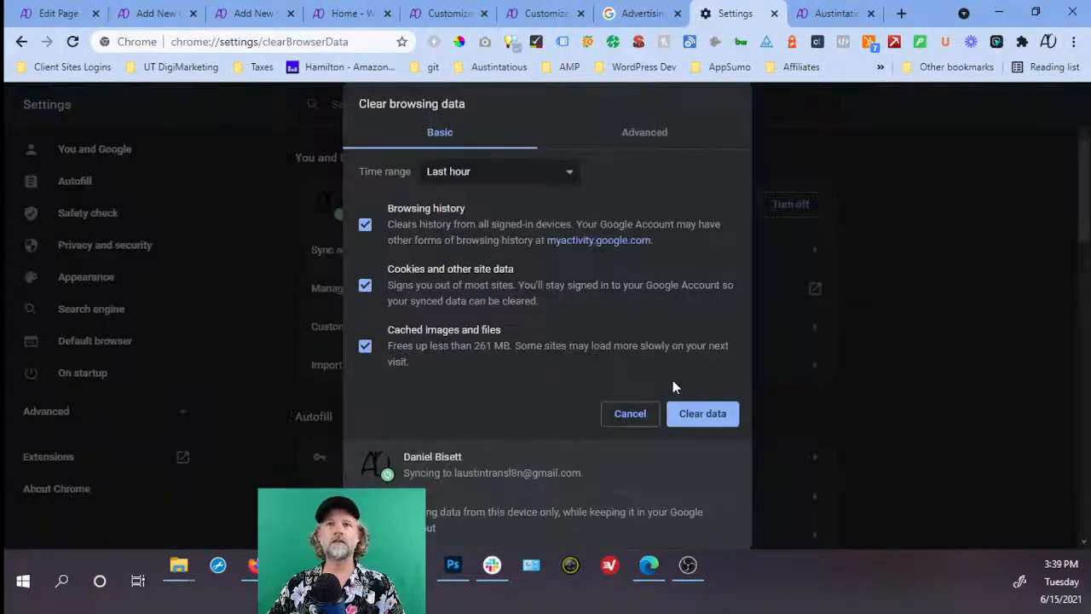
pyautogui.click(717, 419)
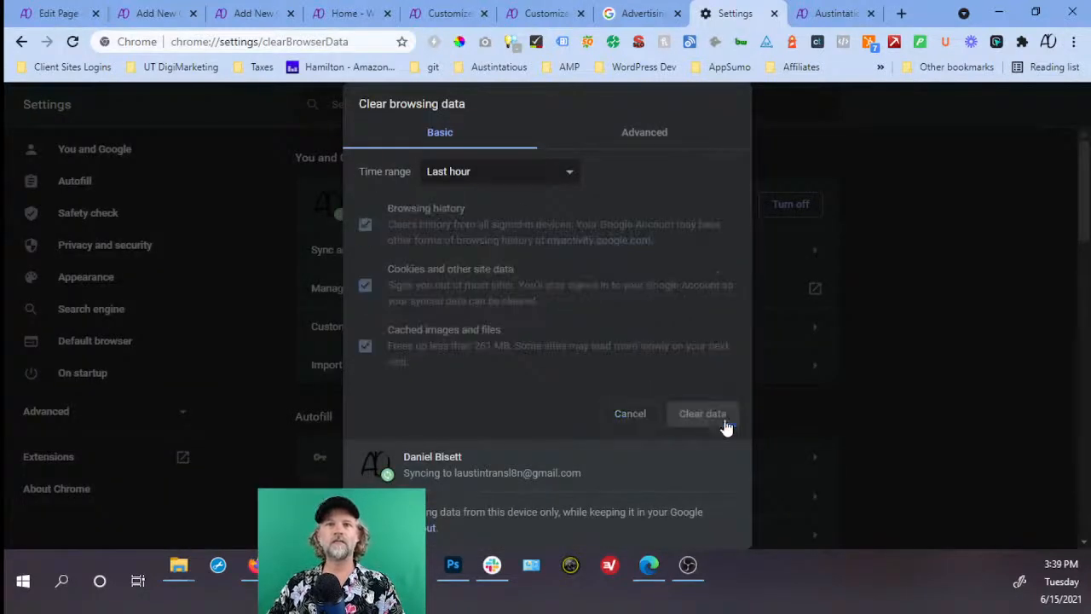
# Reload the live home page in the iPhone preview and check the side spacing of the Website Design and Search Engine Marketing cards.
pyautogui.click(332, 21)
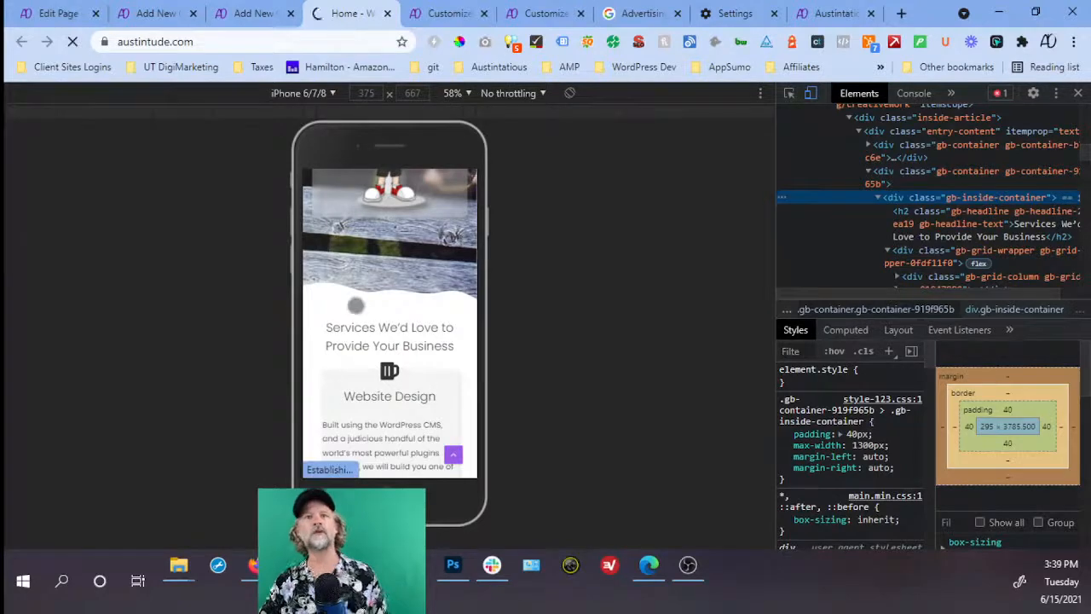
pyautogui.hotkey('ctrl', 'r')
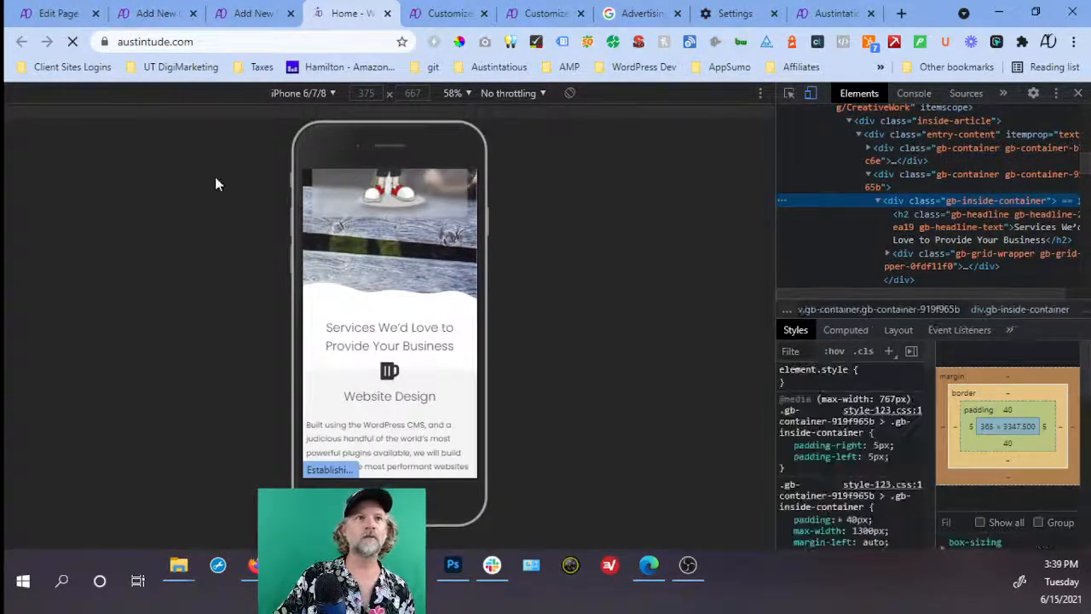
pyautogui.scroll(-3, 405, 326)
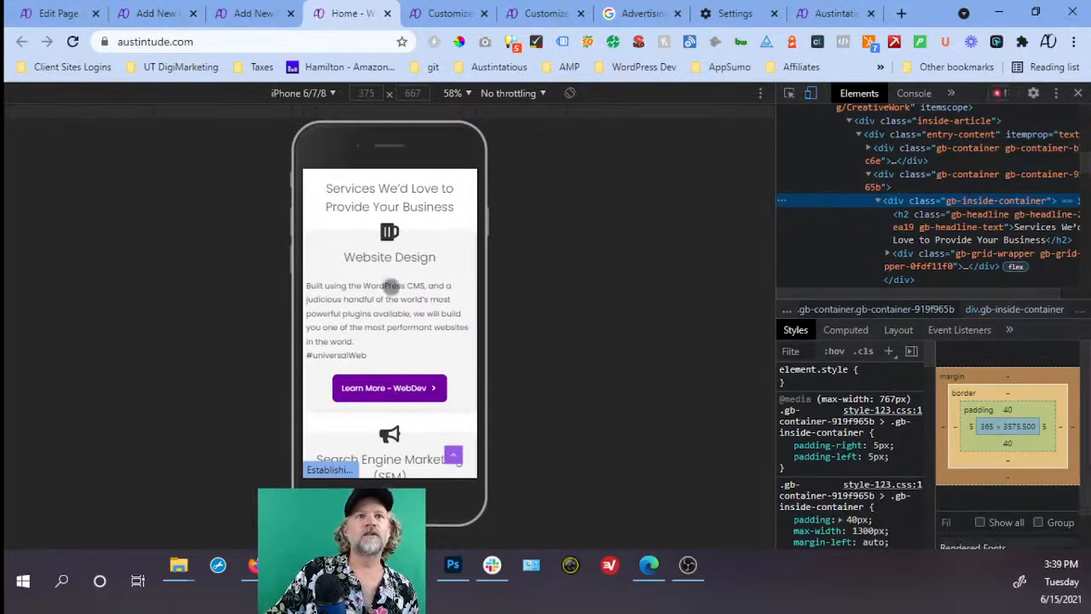
pyautogui.scroll(-2, 414, 273)
pyautogui.scroll(-2, 412, 299)
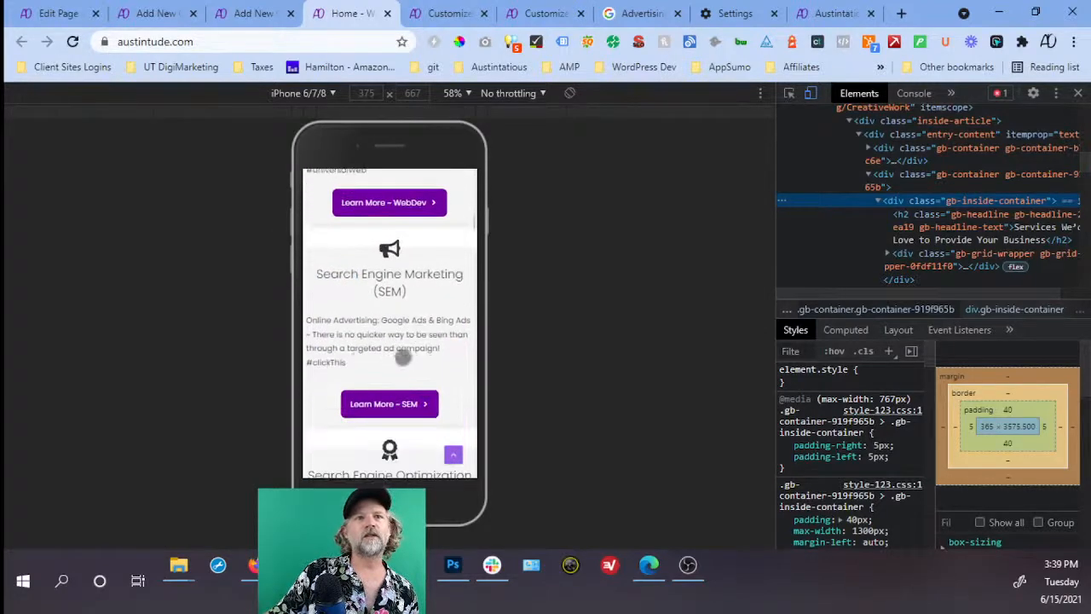
# Save the home page and the sample service cards post, and bring up the browser's Clear browsing data dialog.
pyautogui.click(58, 14)
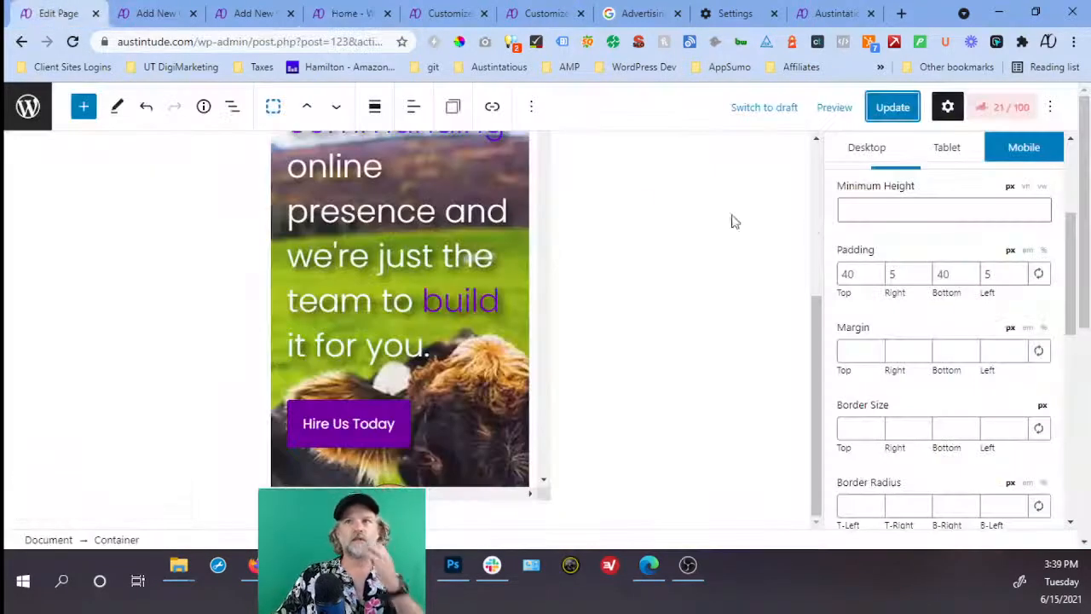
pyautogui.click(899, 277)
pyautogui.scroll(1, 900, 280)
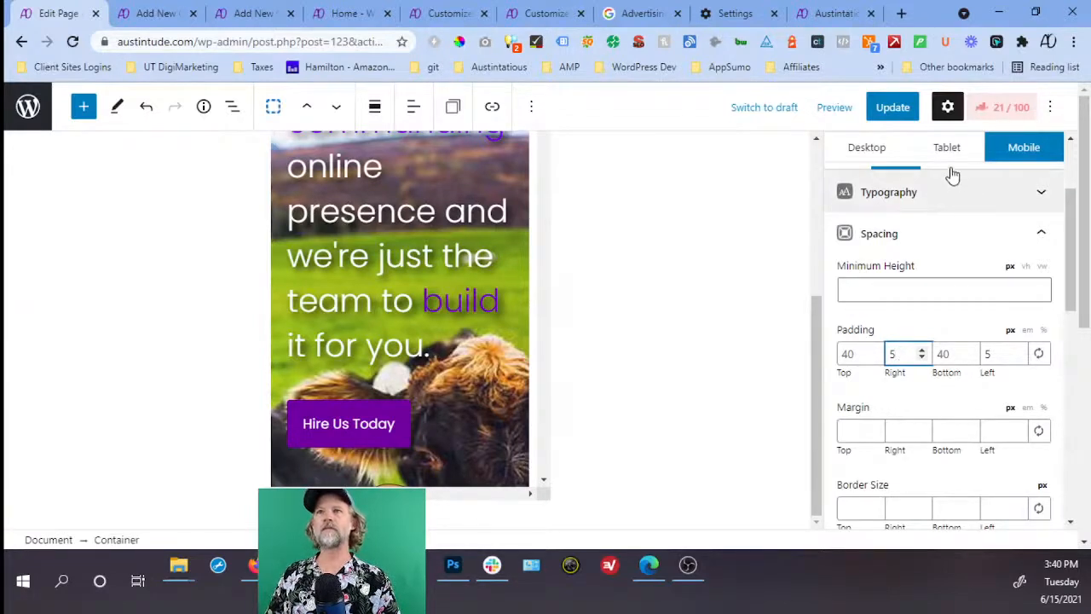
pyautogui.click(893, 110)
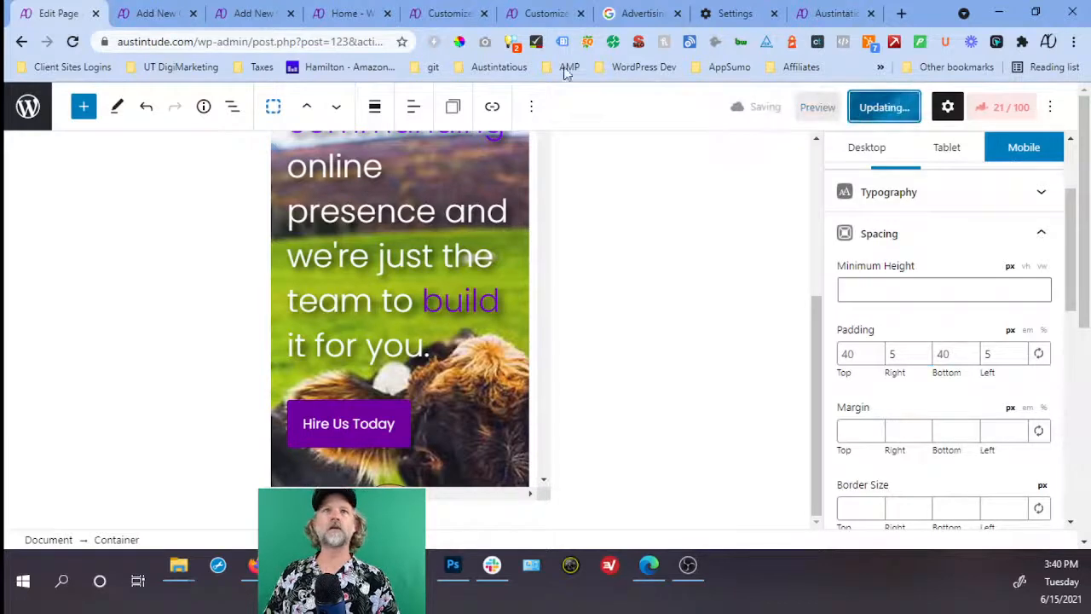
pyautogui.click(145, 14)
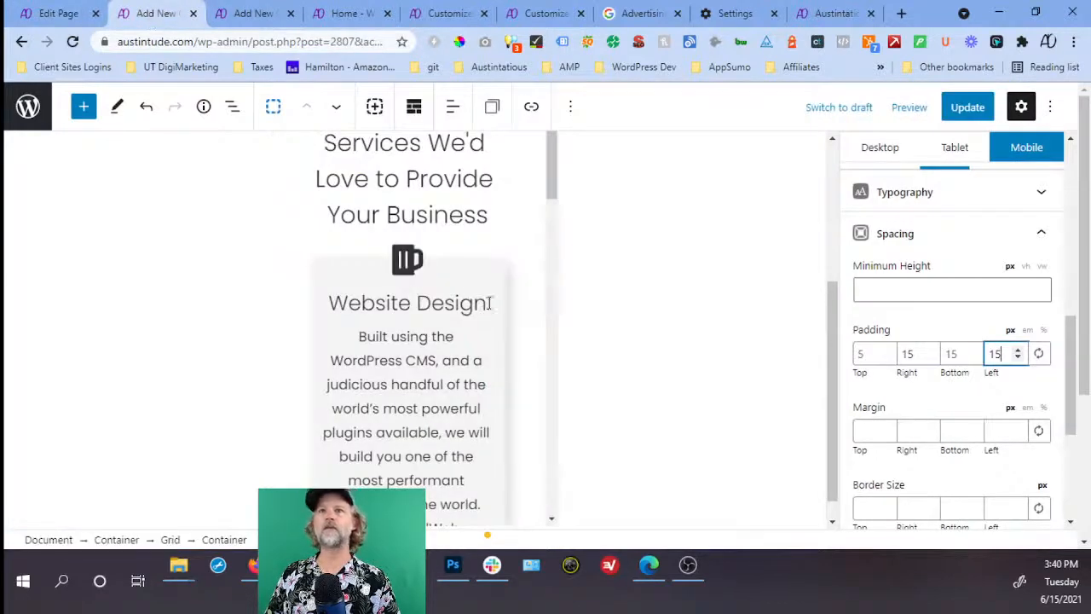
pyautogui.click(956, 112)
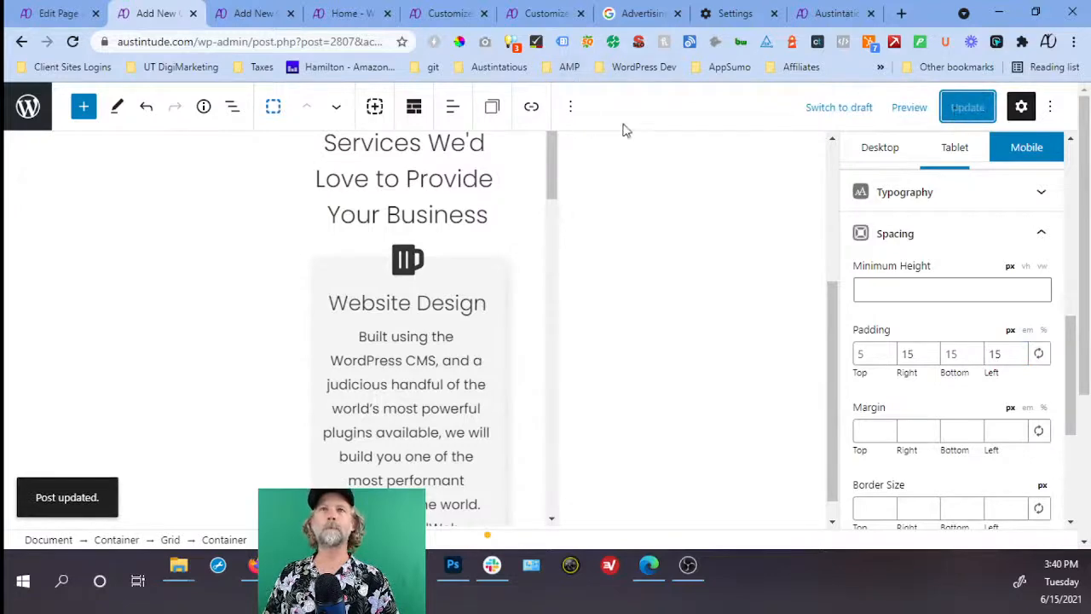
pyautogui.click(729, 15)
pyautogui.hotkey('ctrl', 'shift', 'Delete')
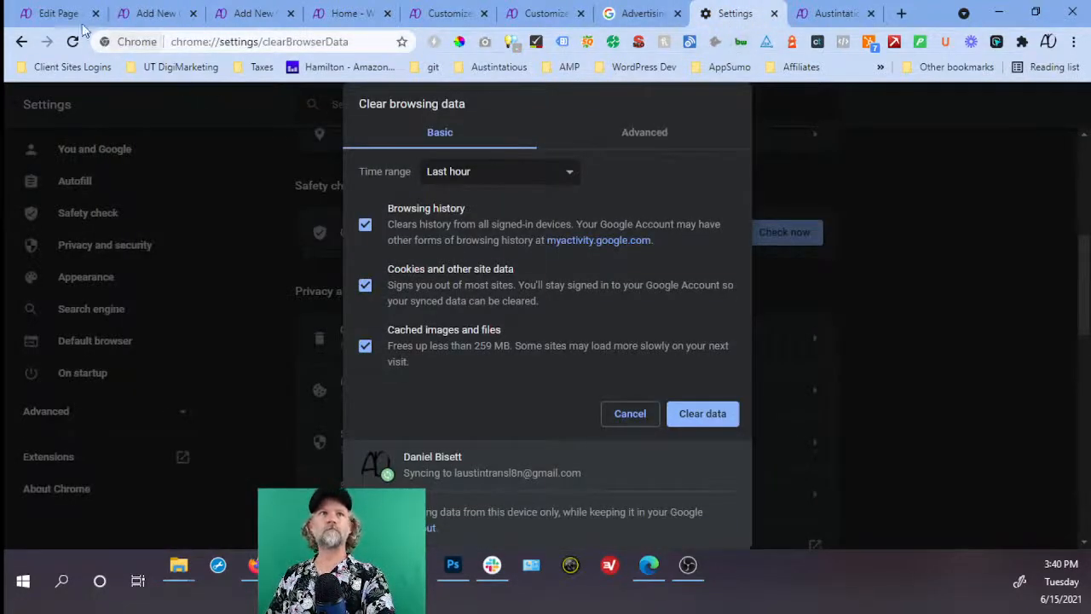
# In the page editor, set the outer services section container's mobile right and left padding to 15 px and update the page.
pyautogui.click(42, 15)
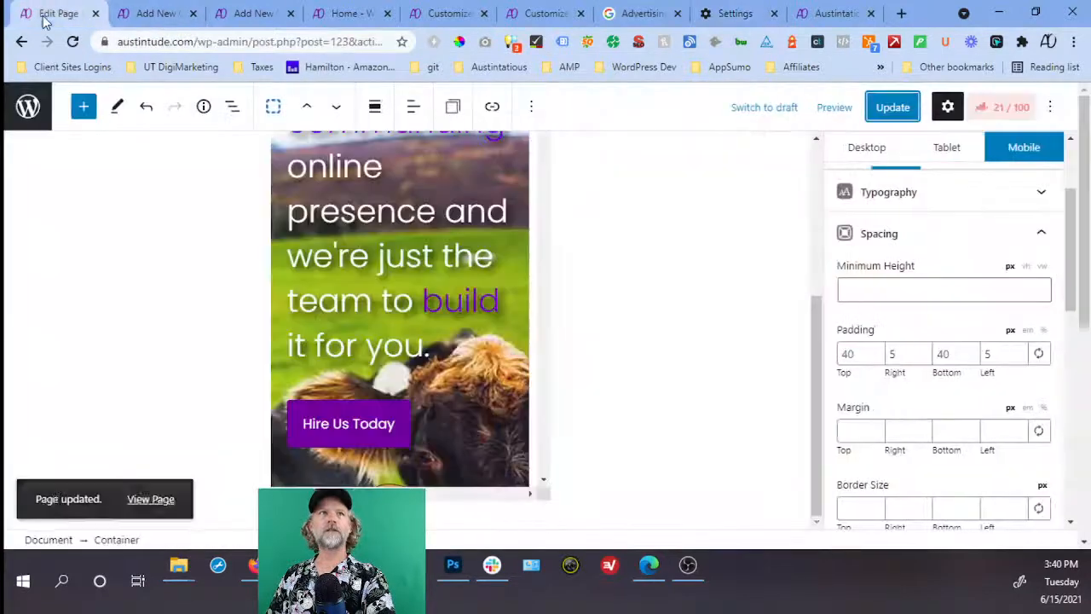
pyautogui.click(891, 353)
pyautogui.write('1')
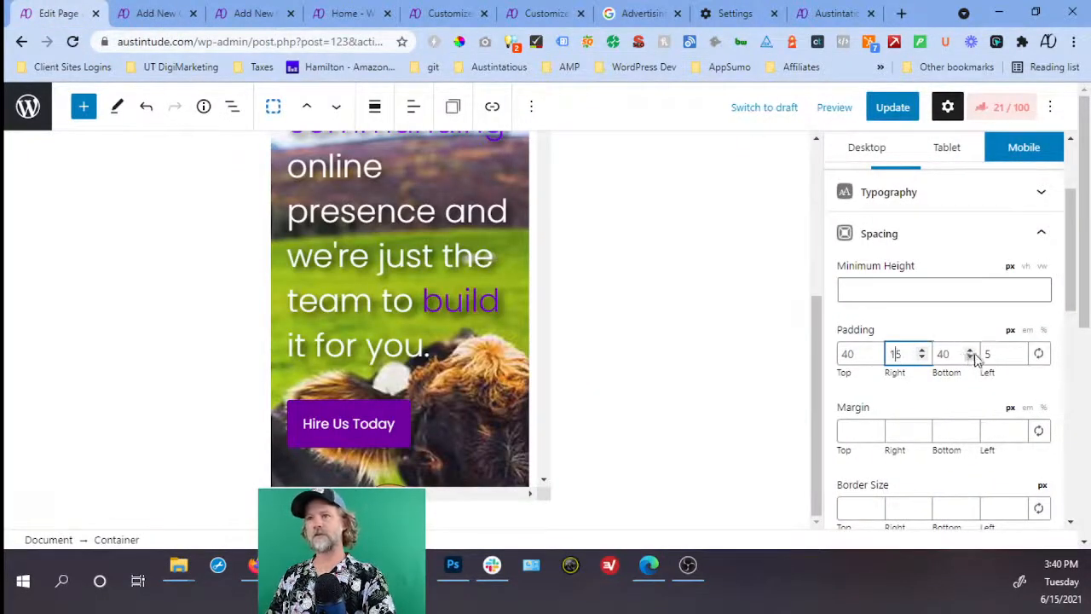
pyautogui.click(986, 354)
pyautogui.write('1')
pyautogui.click(896, 107)
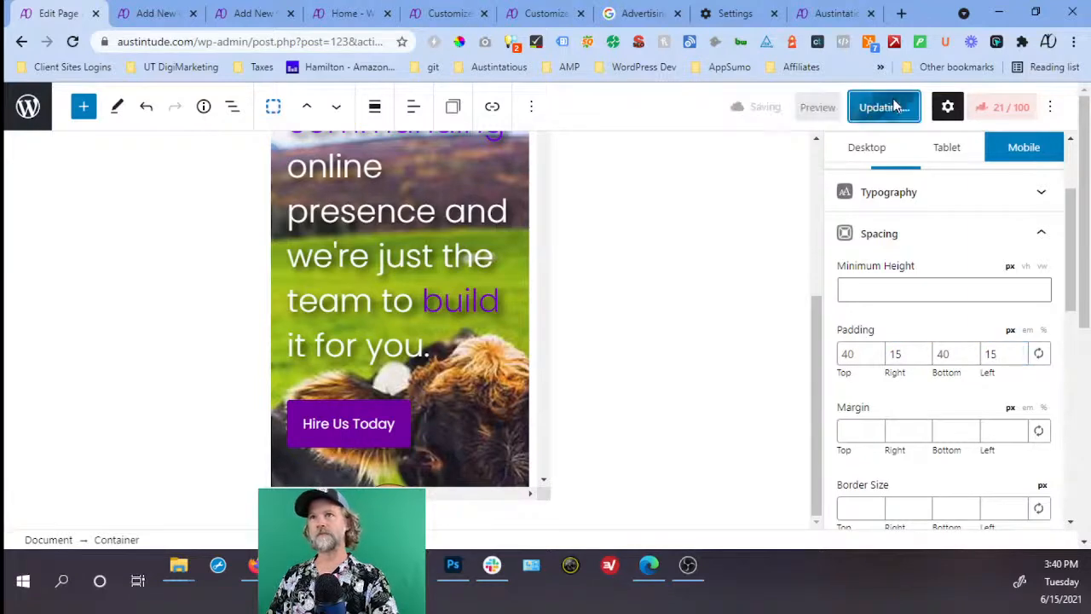
# Clear the last hour's browsing history, cookies and cached files, and reload the live home page.
pyautogui.click(726, 19)
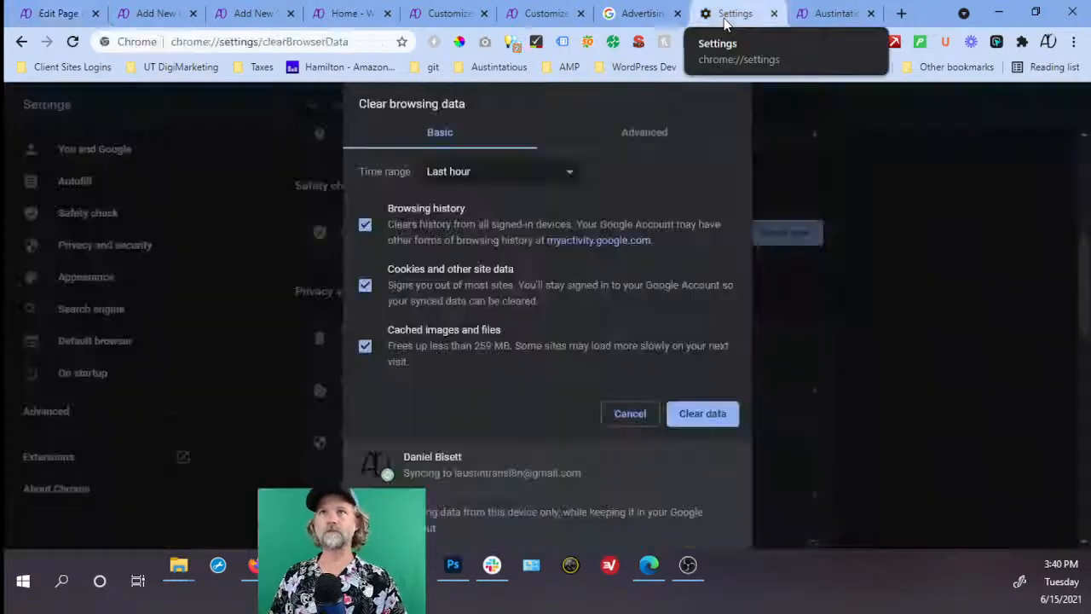
pyautogui.click(714, 417)
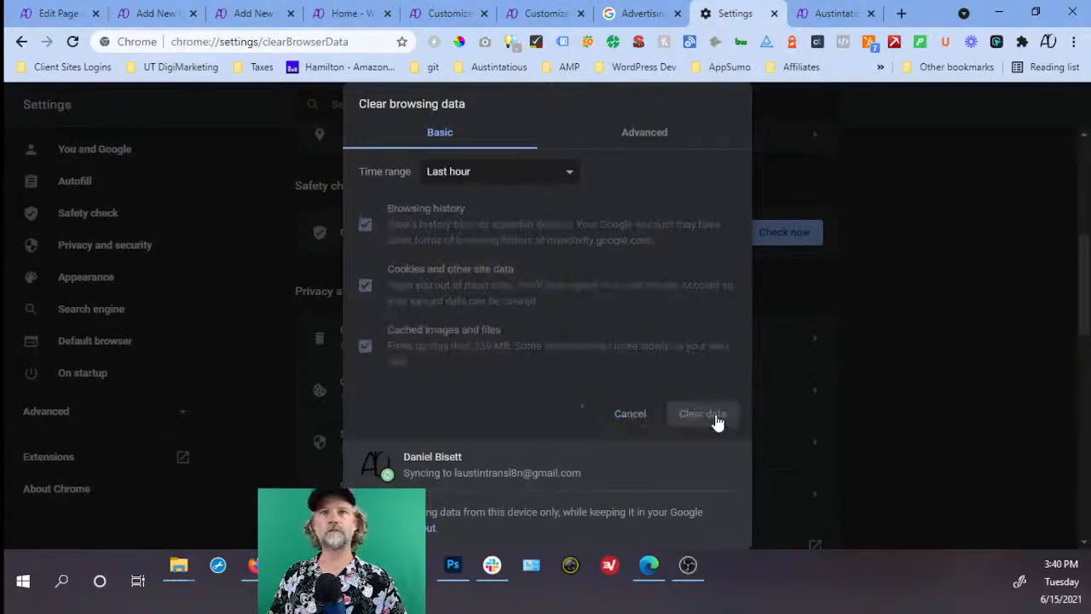
pyautogui.click(345, 23)
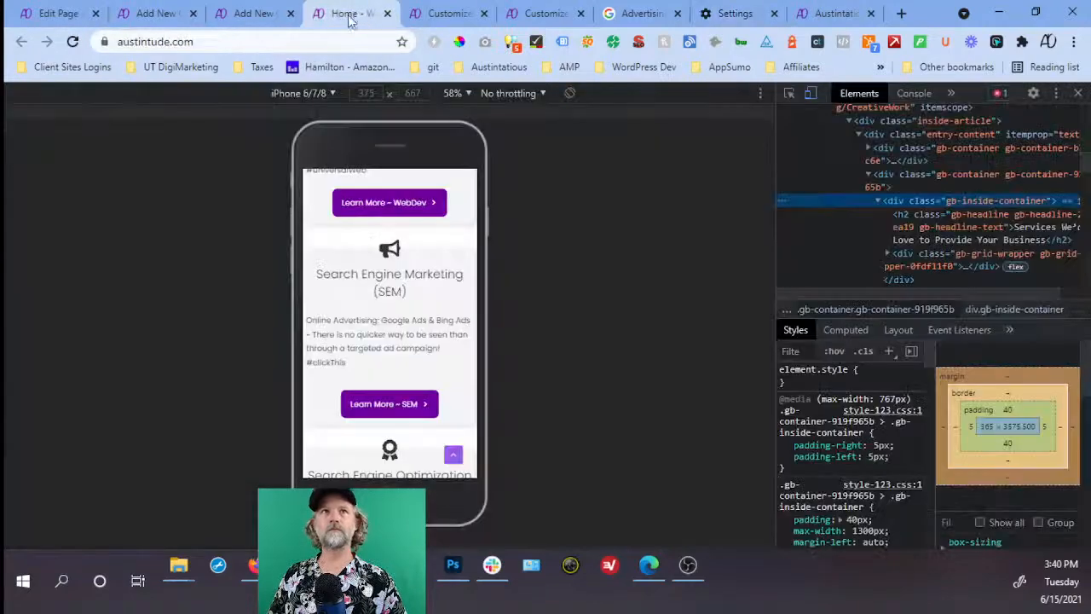
pyautogui.click(72, 42)
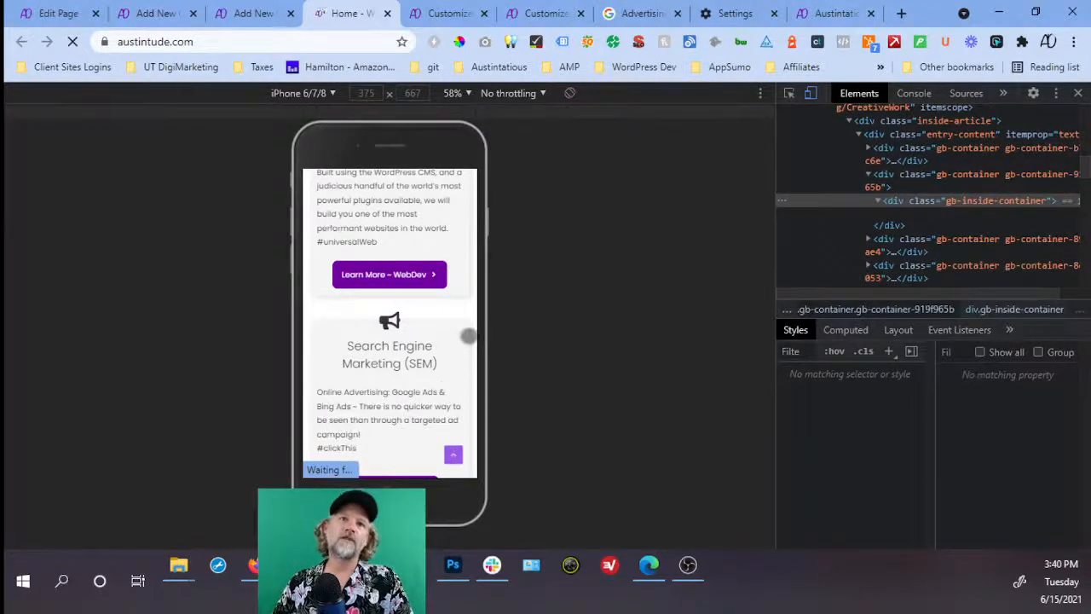
# Examine the spacing of the service cards in the iPhone preview, from Website Design through Social Media Marketing.
pyautogui.scroll(4, 468, 333)
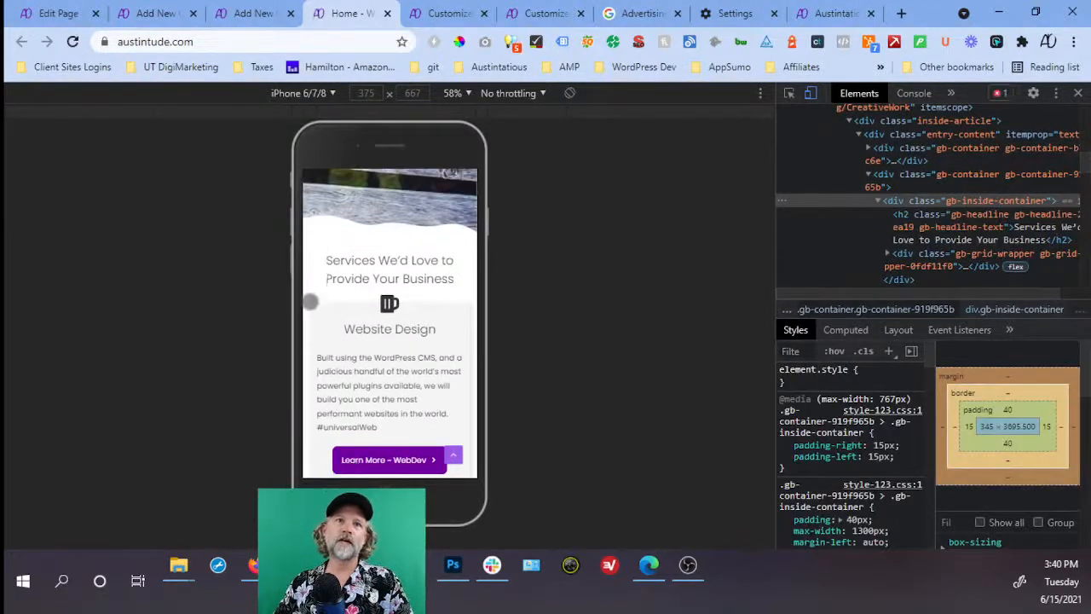
pyautogui.scroll(-2, 311, 303)
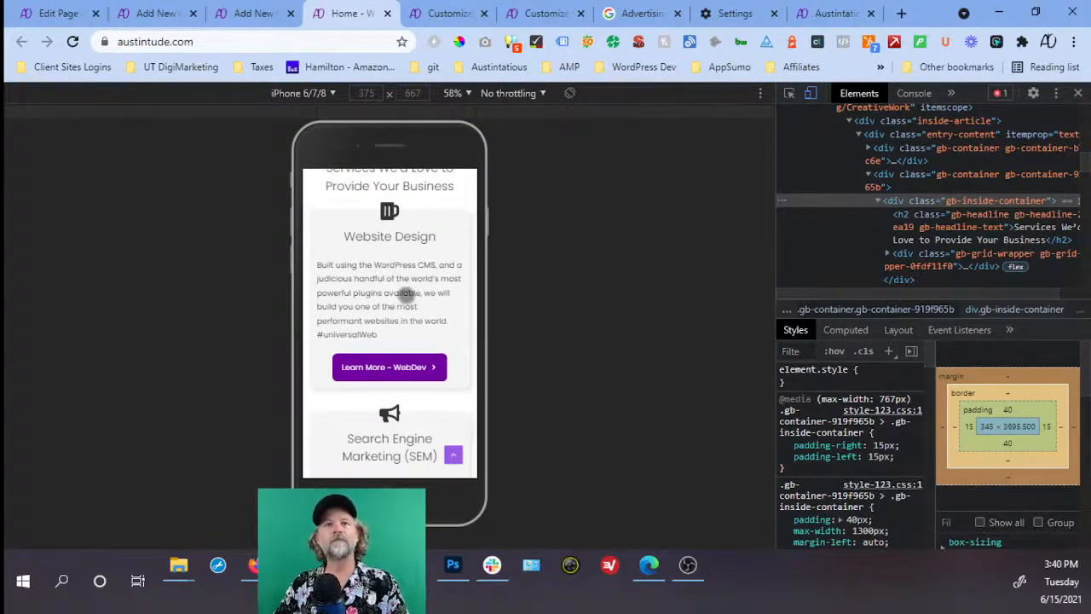
pyautogui.scroll(-4, 406, 292)
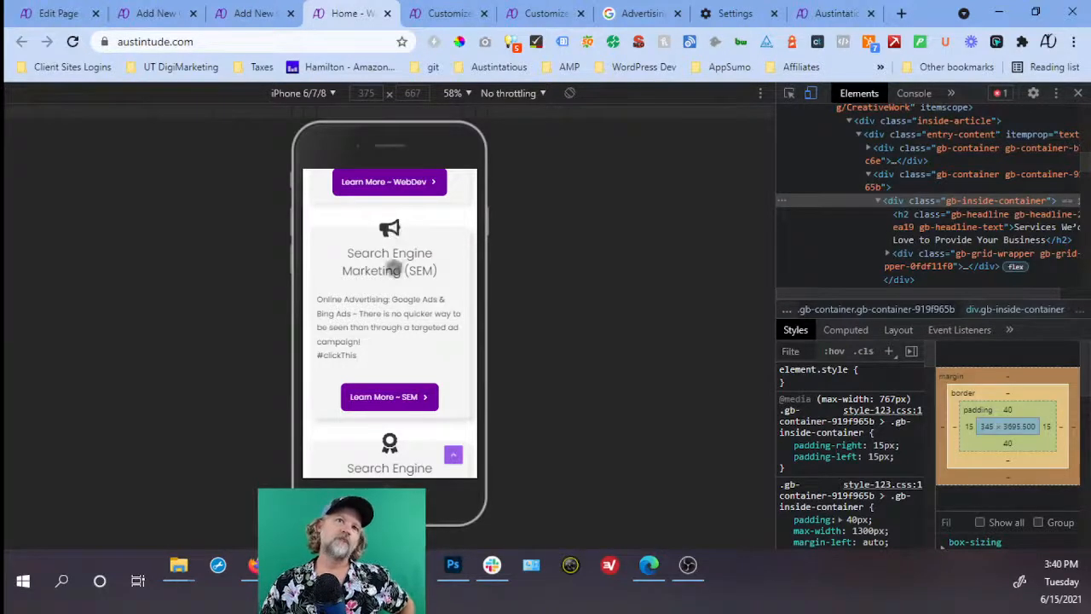
pyautogui.scroll(-2, 394, 292)
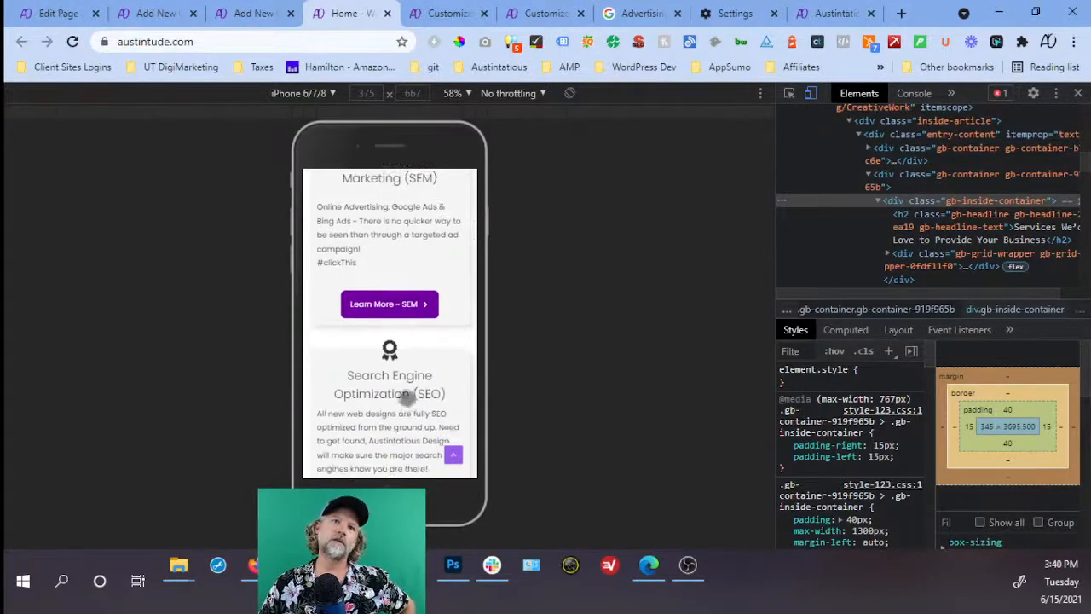
pyautogui.scroll(-4, 409, 362)
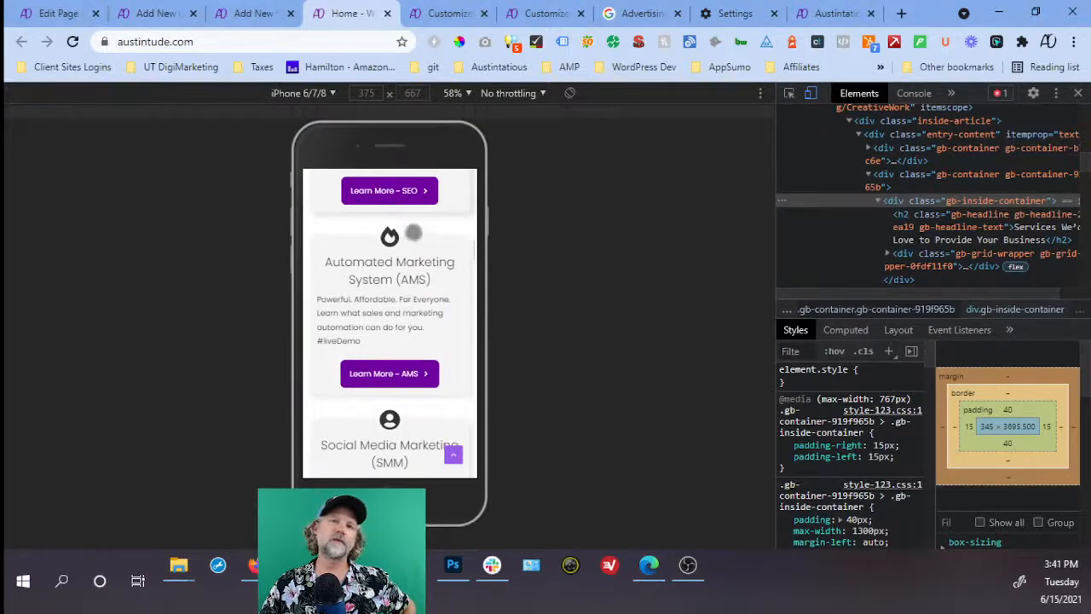
pyautogui.scroll(-2, 404, 222)
pyautogui.scroll(-2, 413, 230)
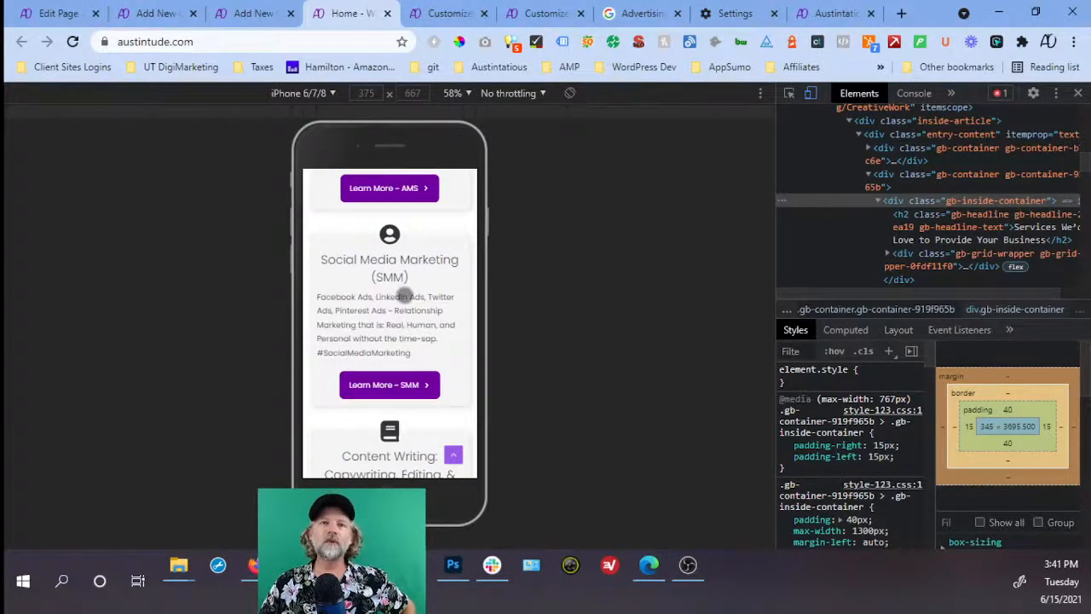
pyautogui.scroll(6, 404, 291)
pyautogui.scroll(6, 404, 294)
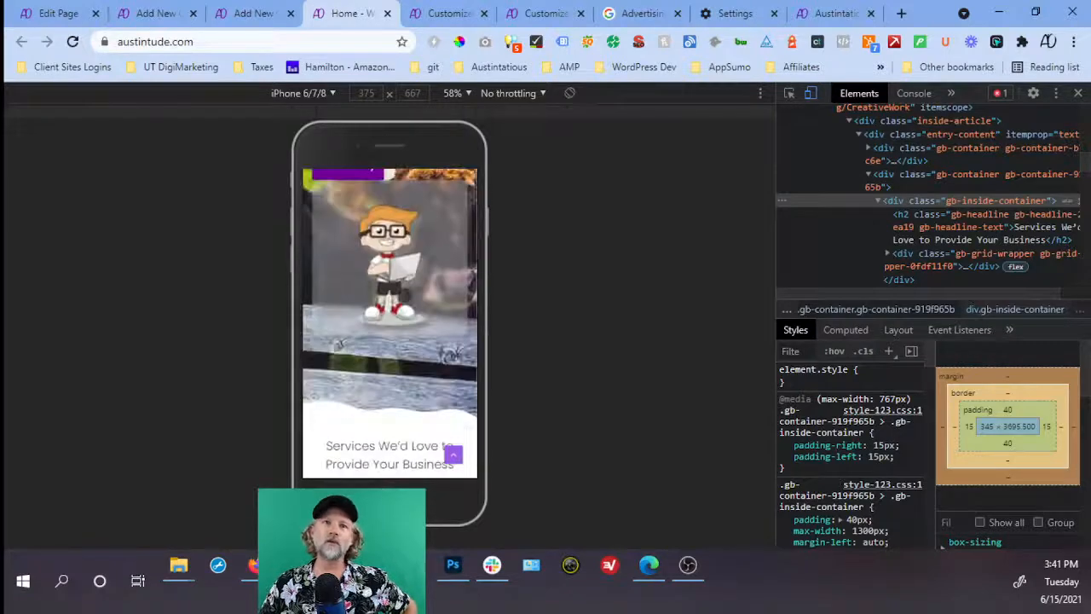
pyautogui.scroll(-4, 399, 367)
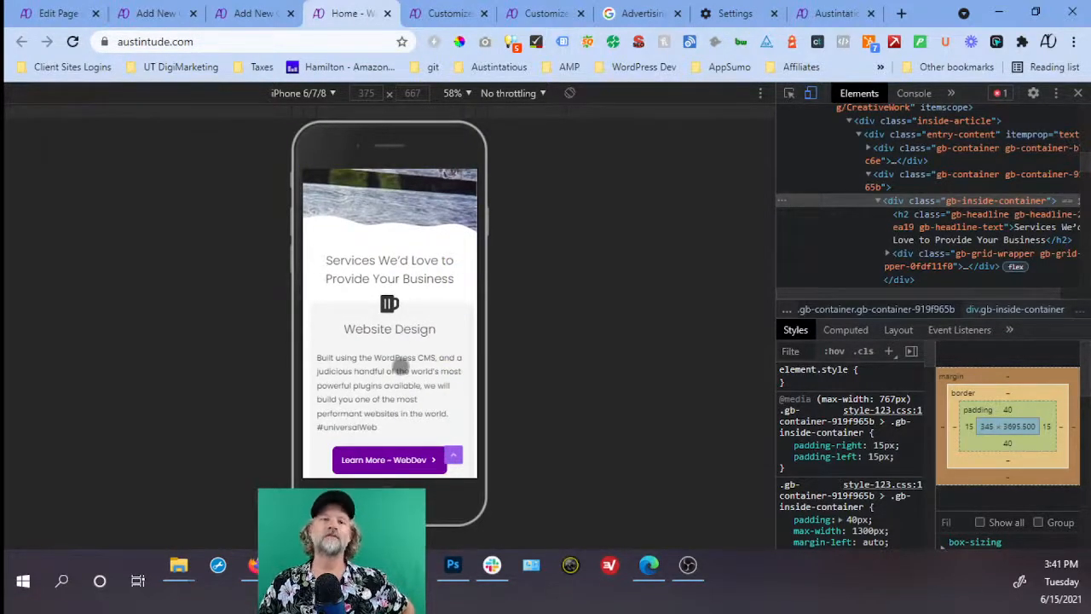
pyautogui.scroll(-2, 423, 368)
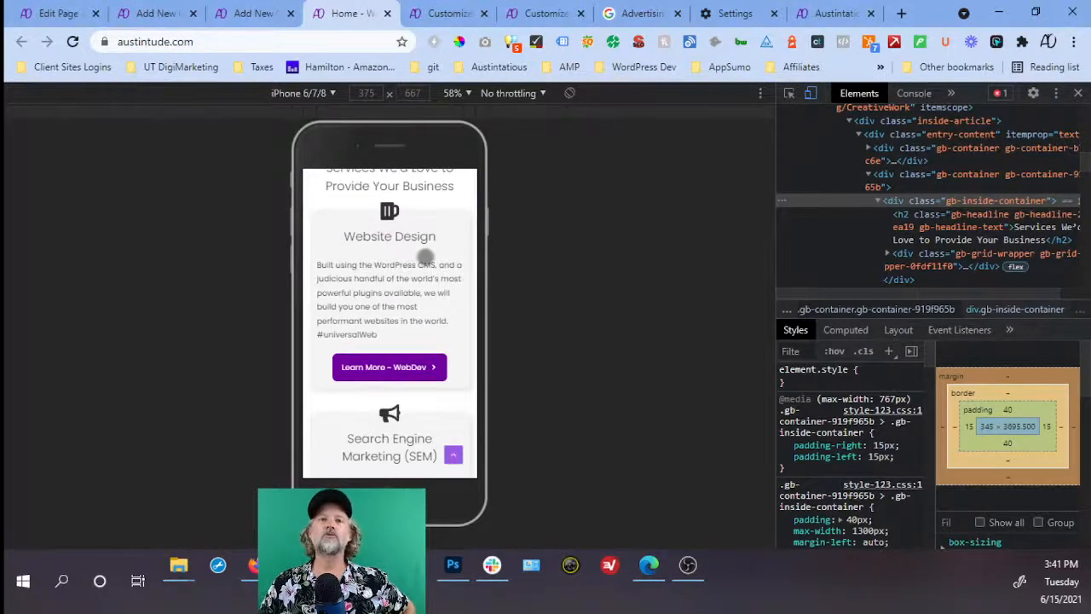
# Leave the site Customizer and go to the WordPress dashboard.
pyautogui.click(245, 13)
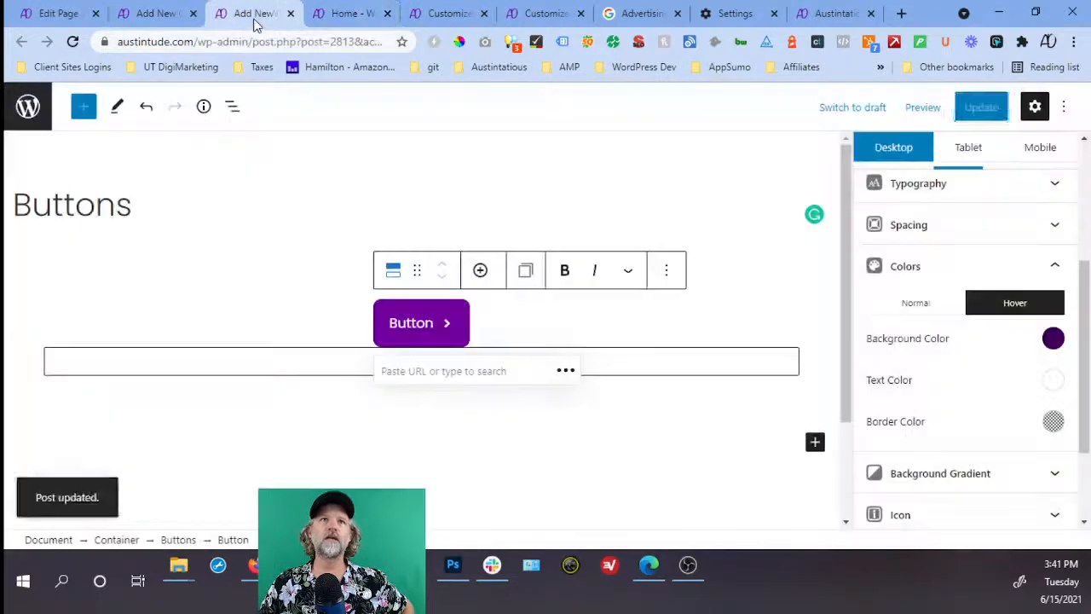
pyautogui.click(452, 21)
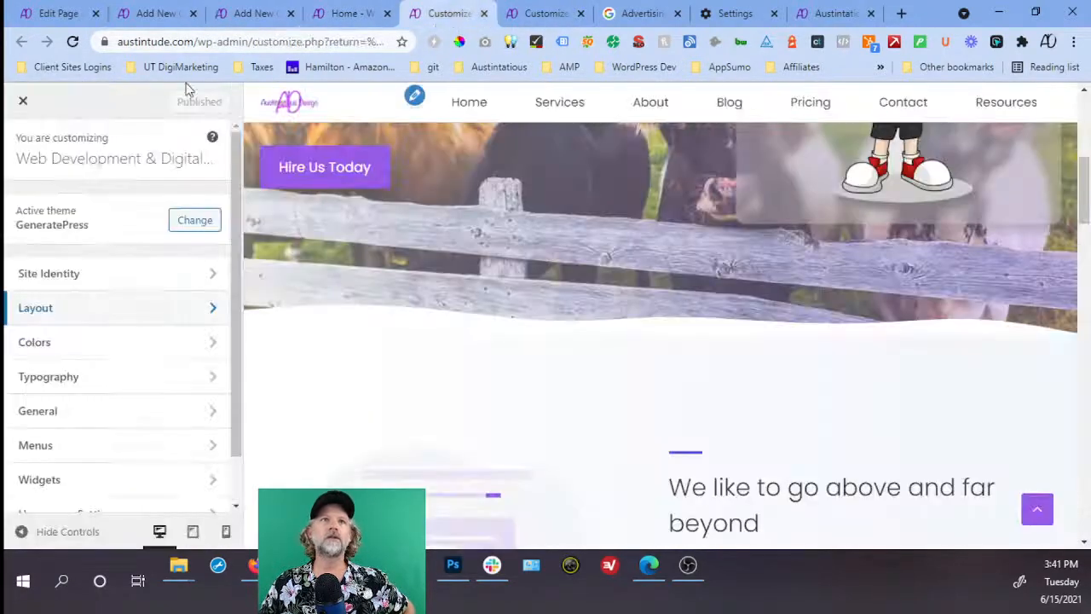
pyautogui.click(25, 102)
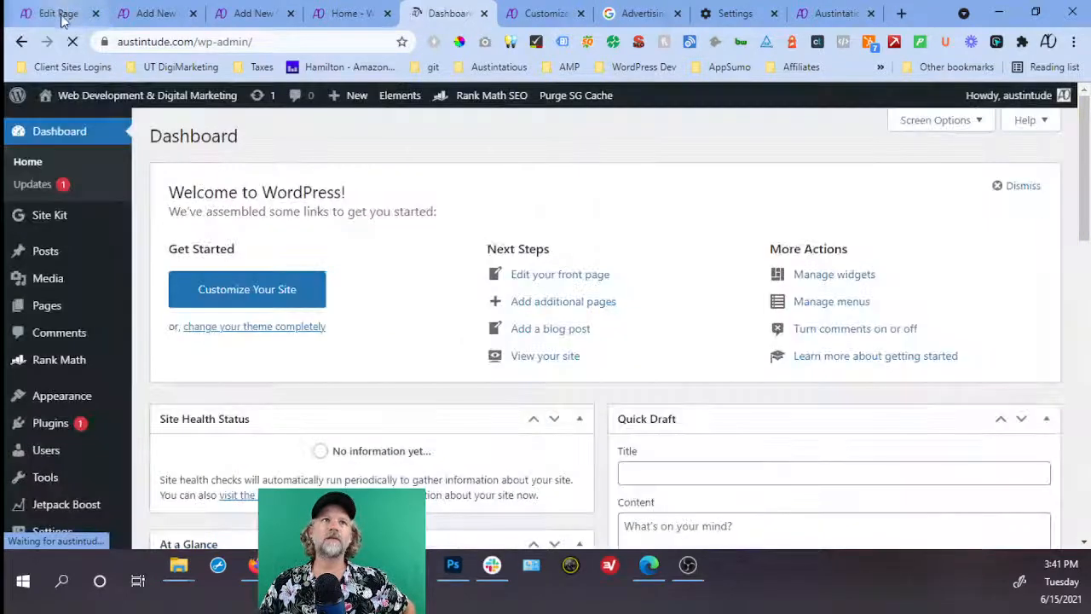
pyautogui.click(63, 15)
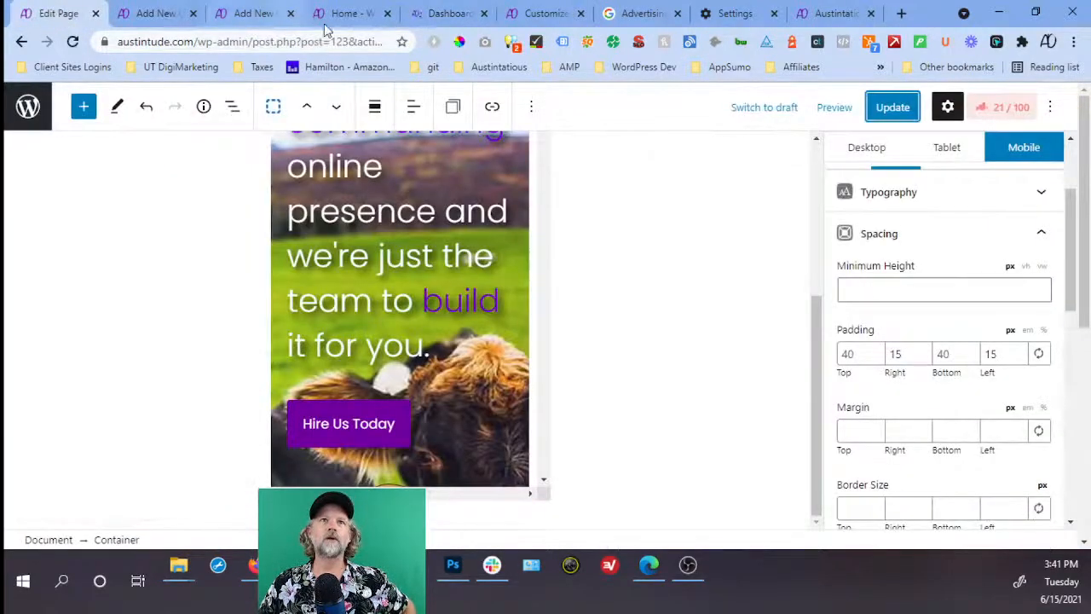
pyautogui.click(448, 13)
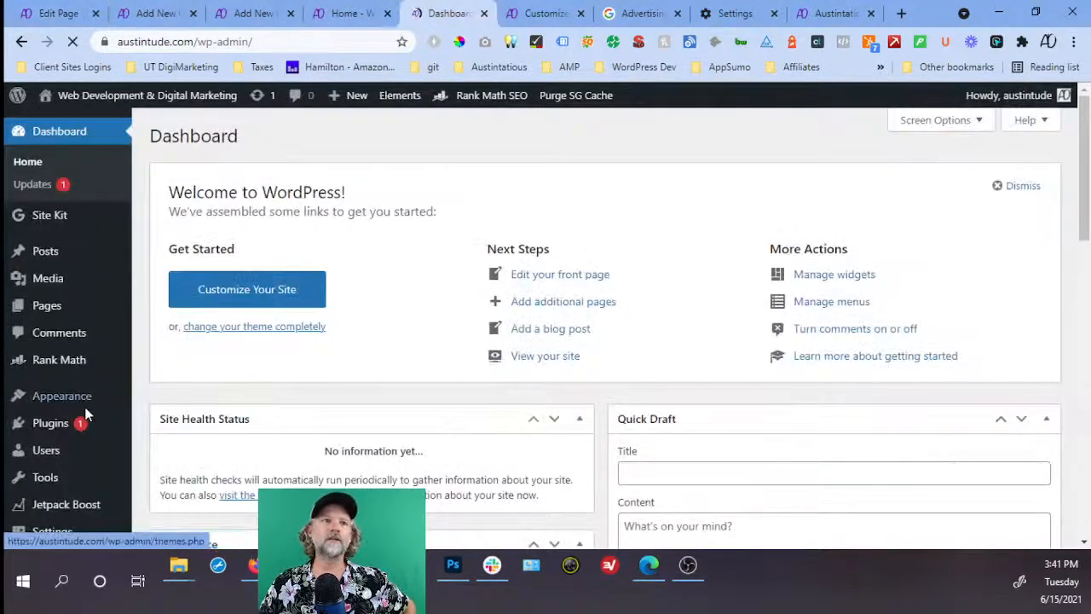
# Open the aos.css hook from the theme's Elements list and select its stylesheet link line.
pyautogui.scroll(-3, 84, 408)
pyautogui.scroll(2, 84, 400)
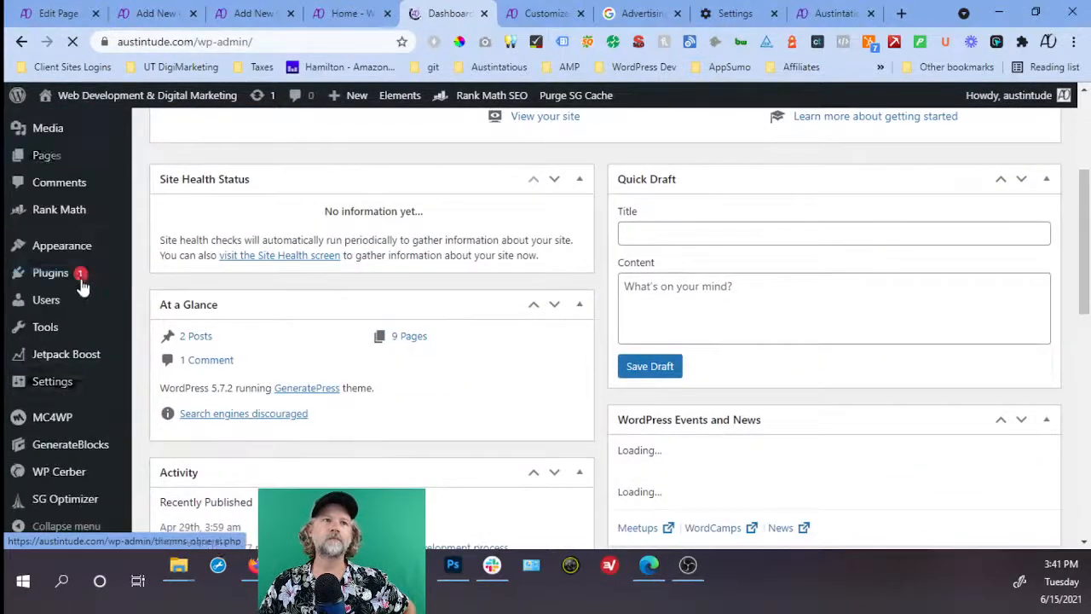
pyautogui.moveTo(80, 248)
pyautogui.click(175, 360)
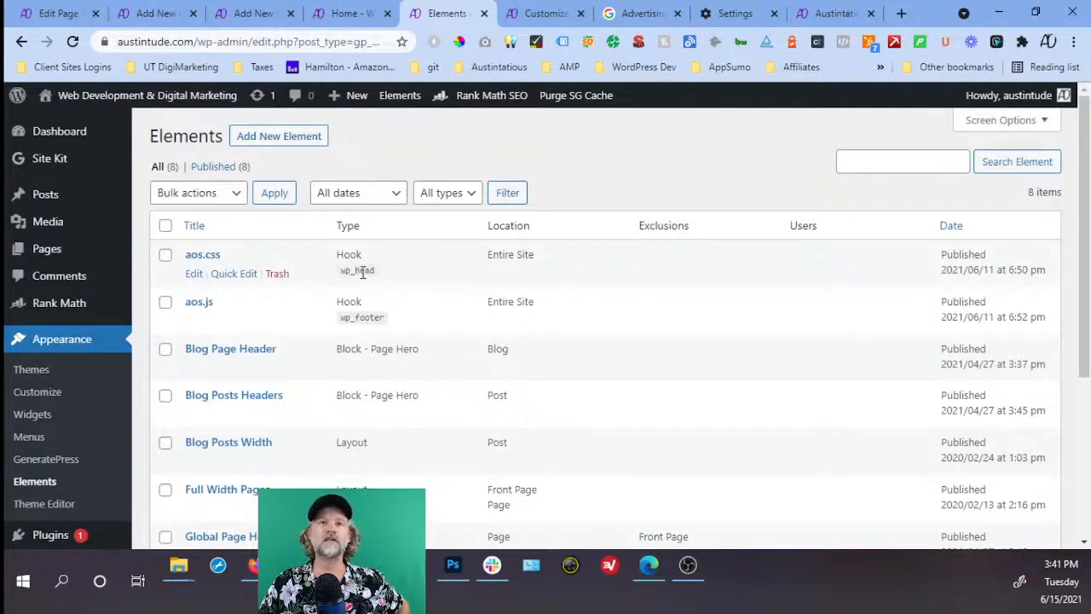
pyautogui.click(196, 276)
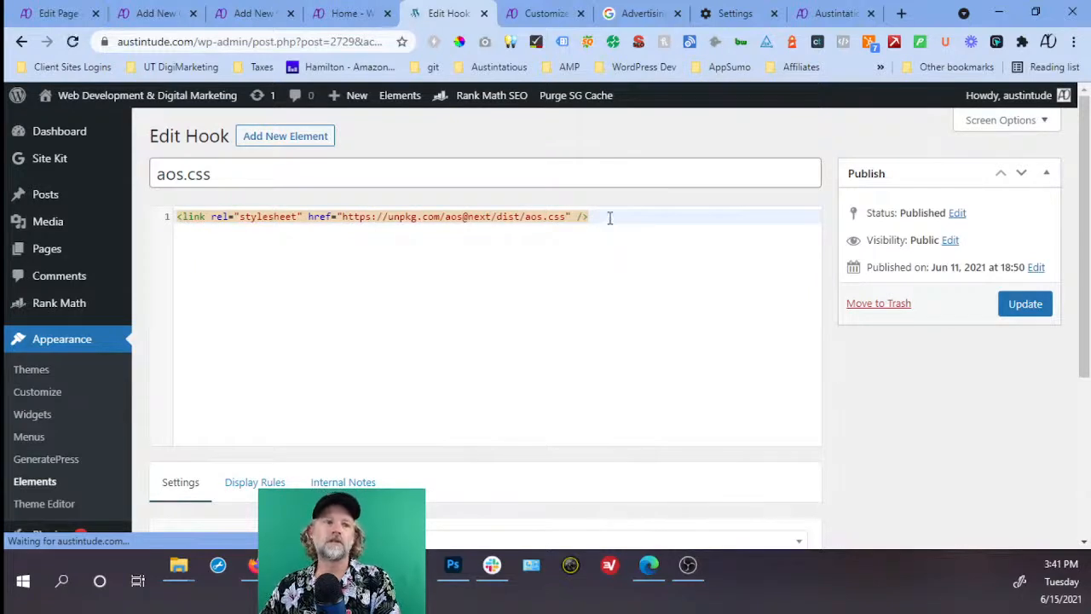
pyautogui.moveTo(609, 218); pyautogui.dragTo(171, 220)
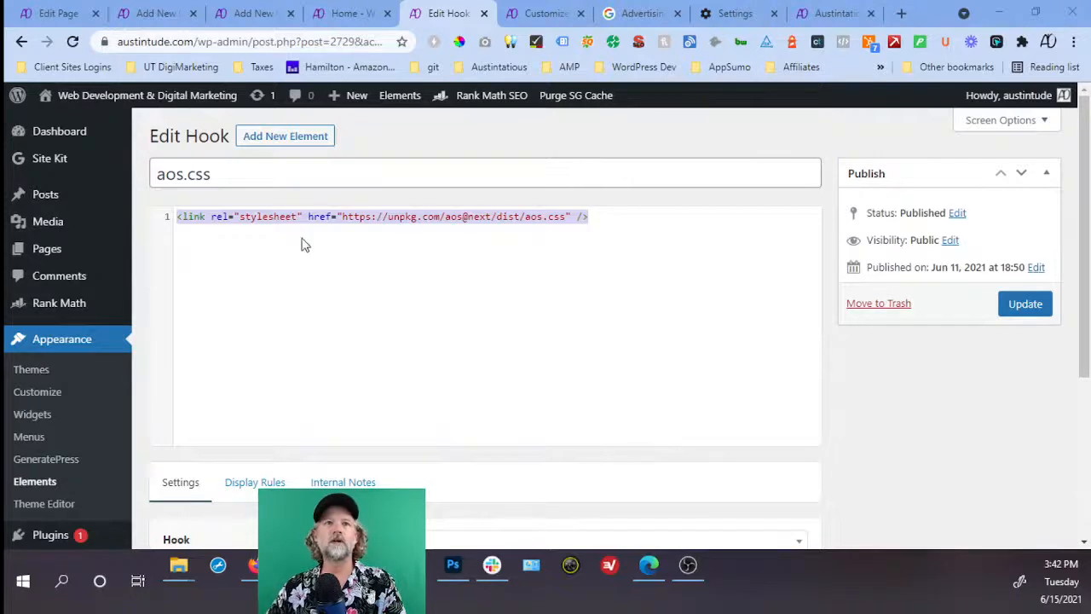
# Review the aos.css hook's code and its hook location, shortcode, PHP and priority settings.
pyautogui.scroll(-1, 302, 244)
pyautogui.scroll(1, 302, 243)
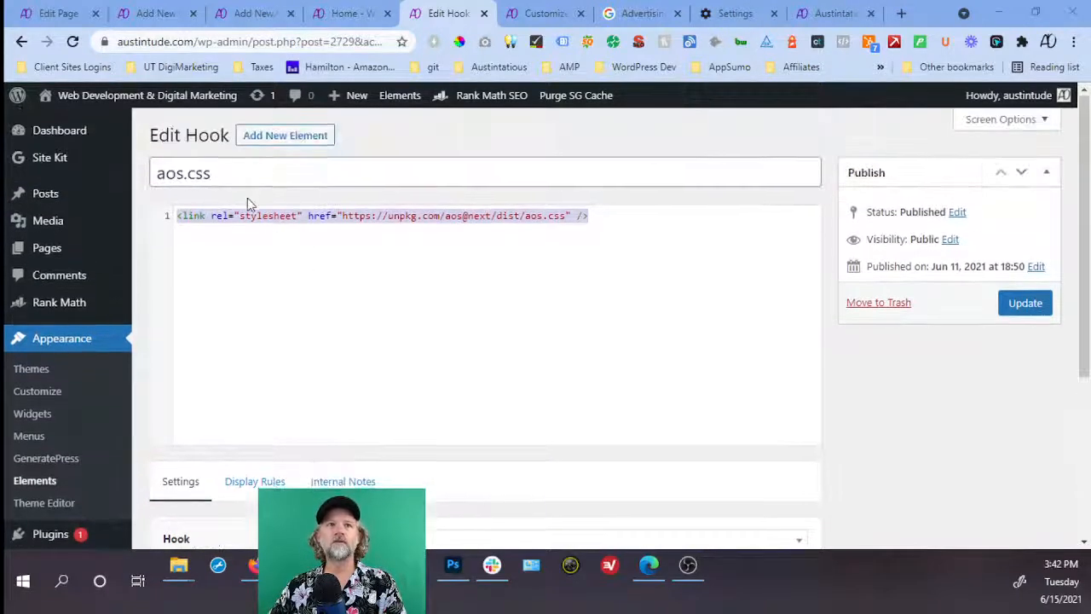
pyautogui.scroll(-3, 252, 213)
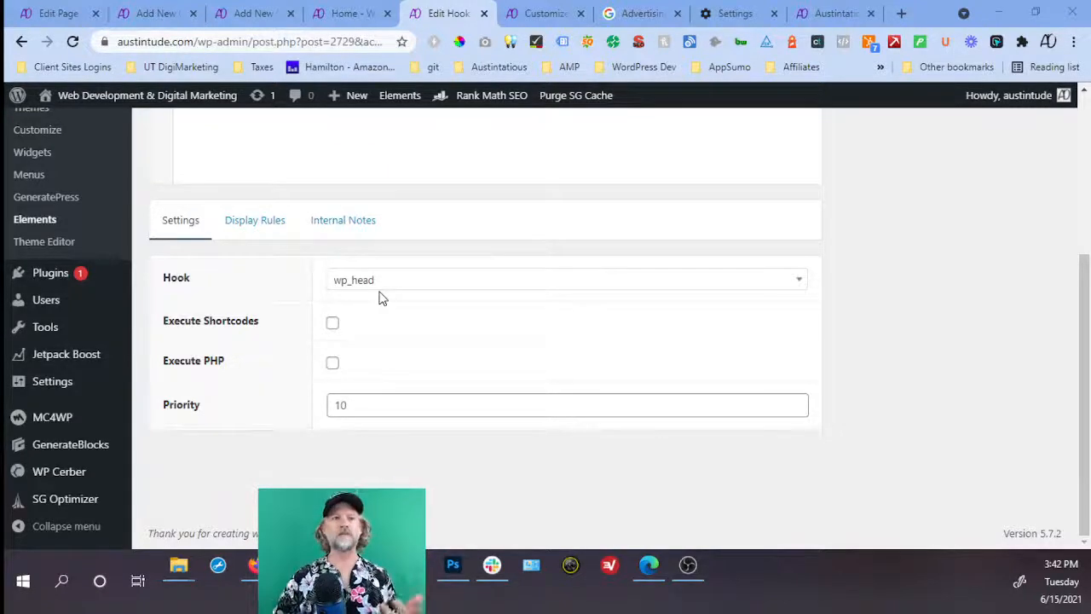
# Open the aos.js hook from the theme's Elements list and select its entire script code.
pyautogui.click(28, 227)
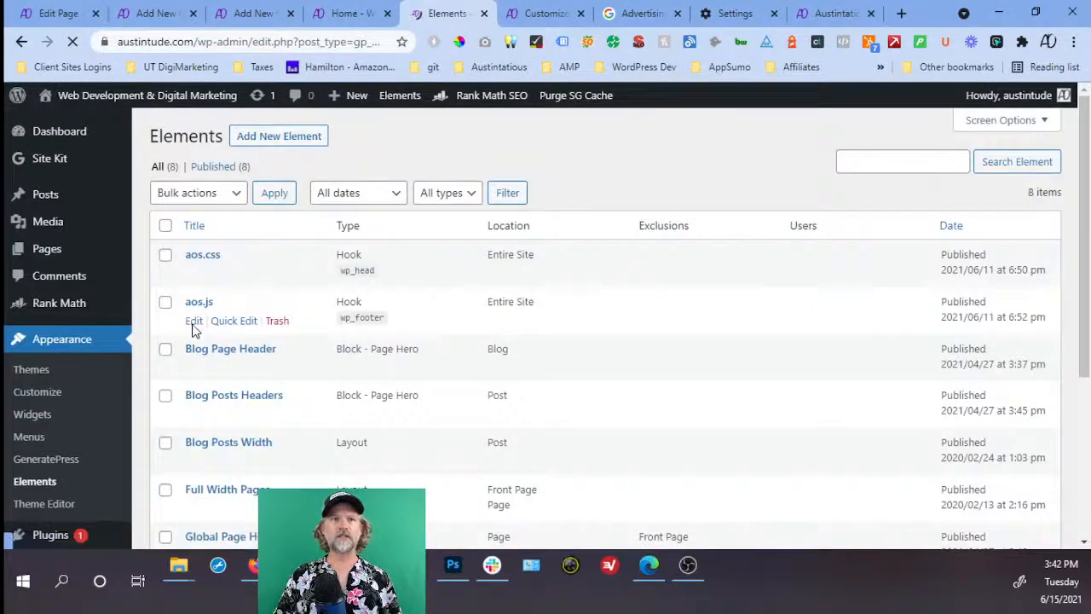
pyautogui.click(195, 323)
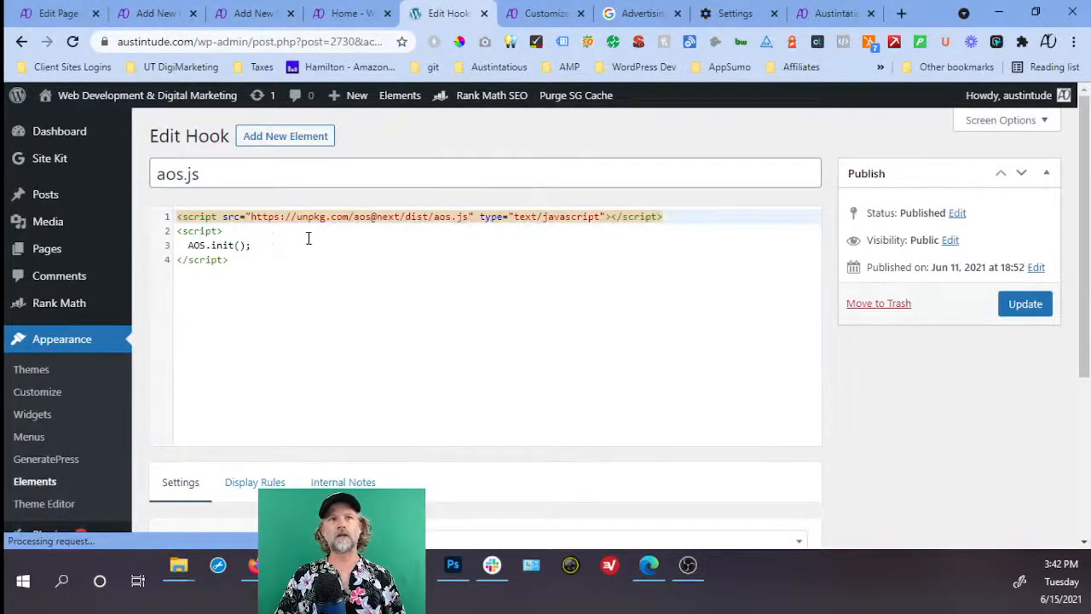
pyautogui.click(274, 260)
pyautogui.moveTo(273, 260); pyautogui.dragTo(180, 217)
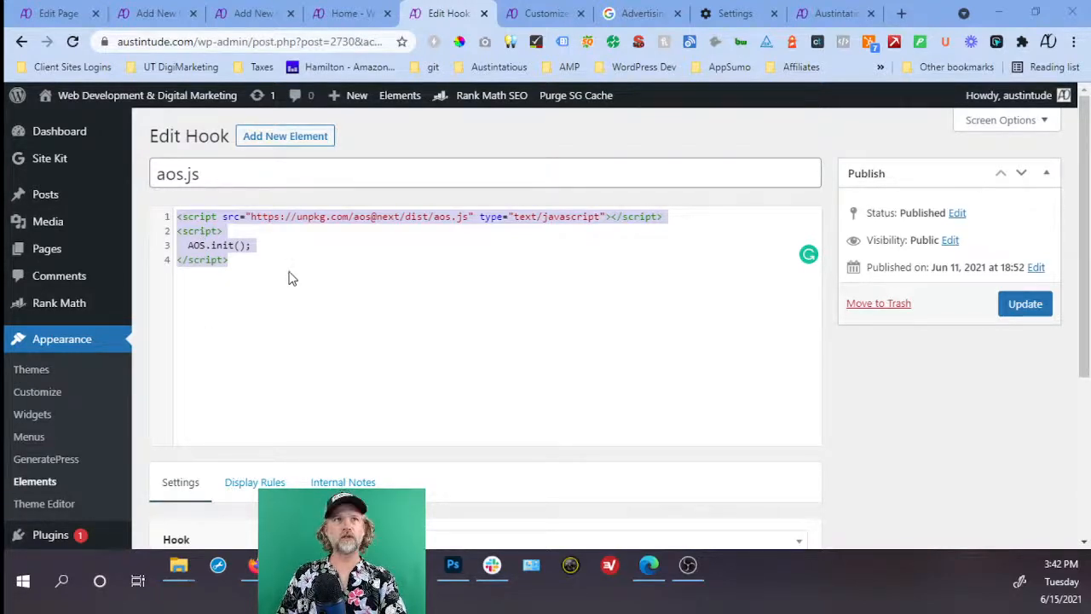
# In the home page editor, copy the data-aos attribute name from the Meet Our Team button's custom attributes.
pyautogui.hotkey('ctrl', '1')
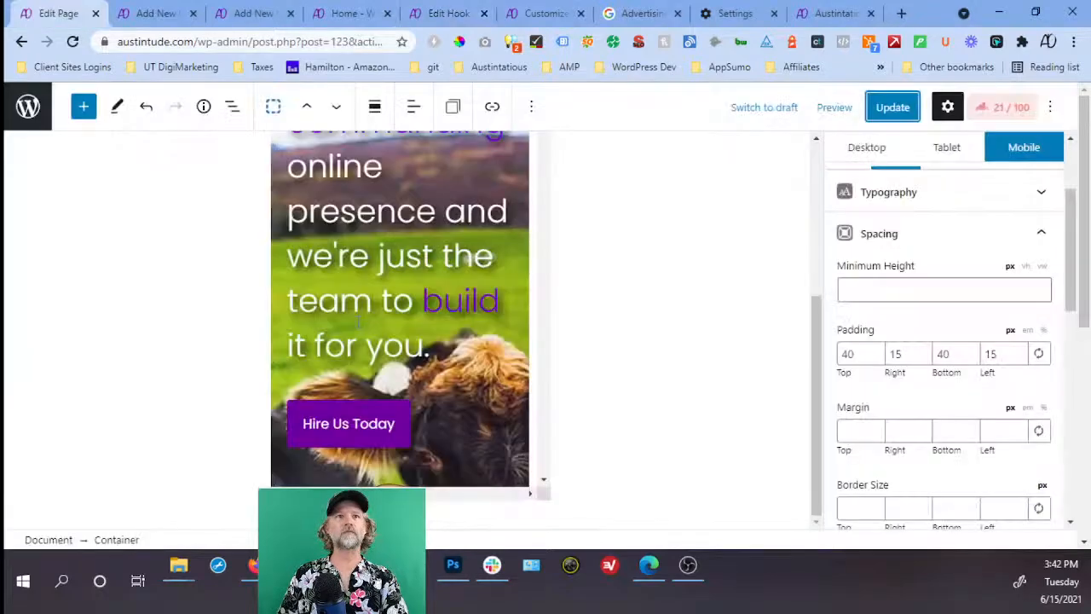
pyautogui.scroll(-10, 429, 339)
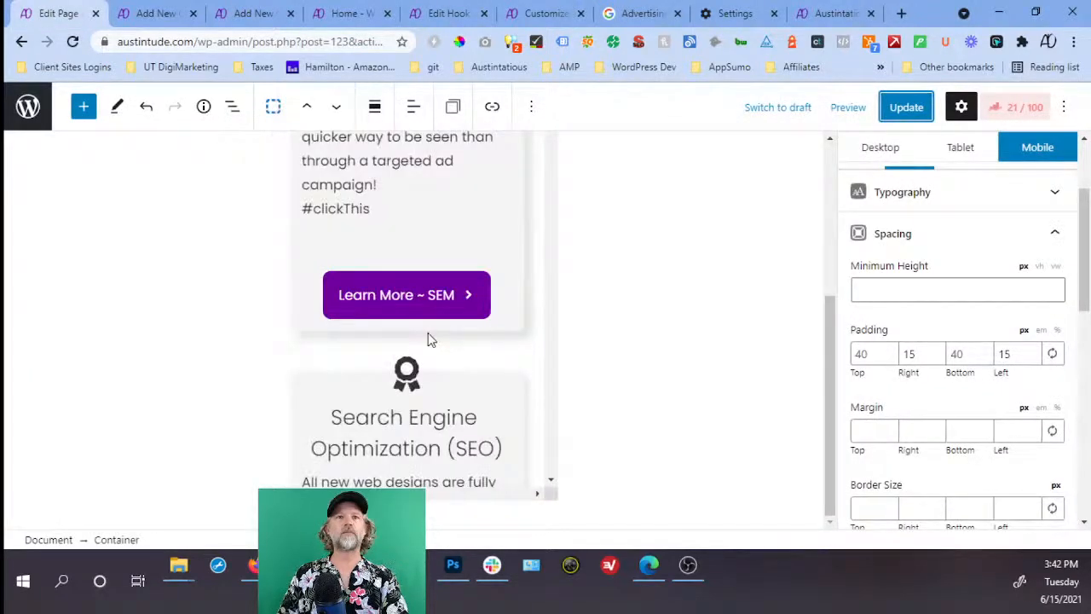
pyautogui.scroll(5, 429, 340)
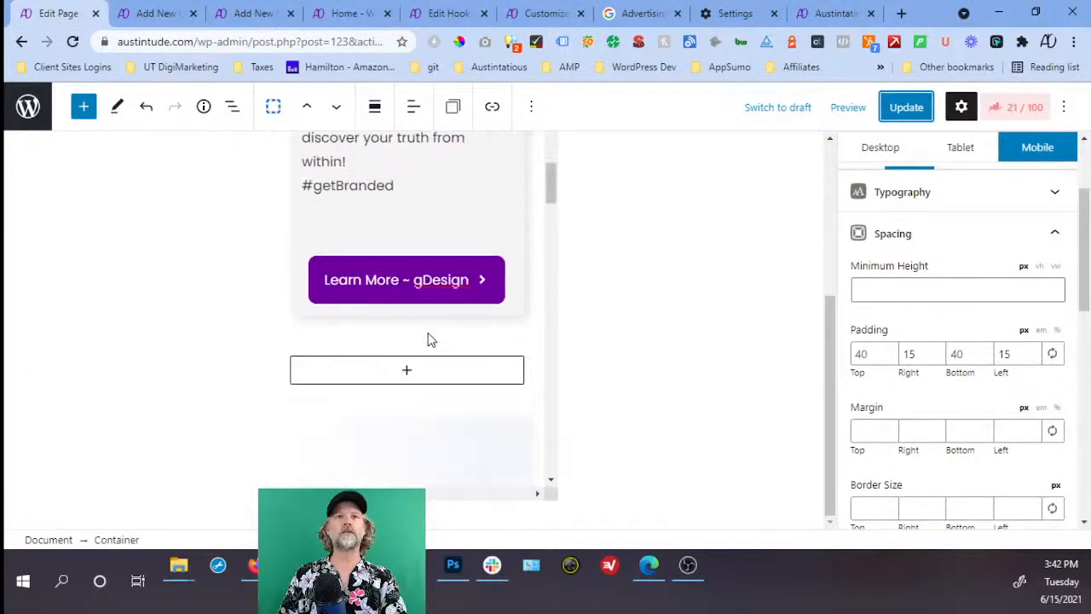
pyautogui.scroll(-5, 437, 257)
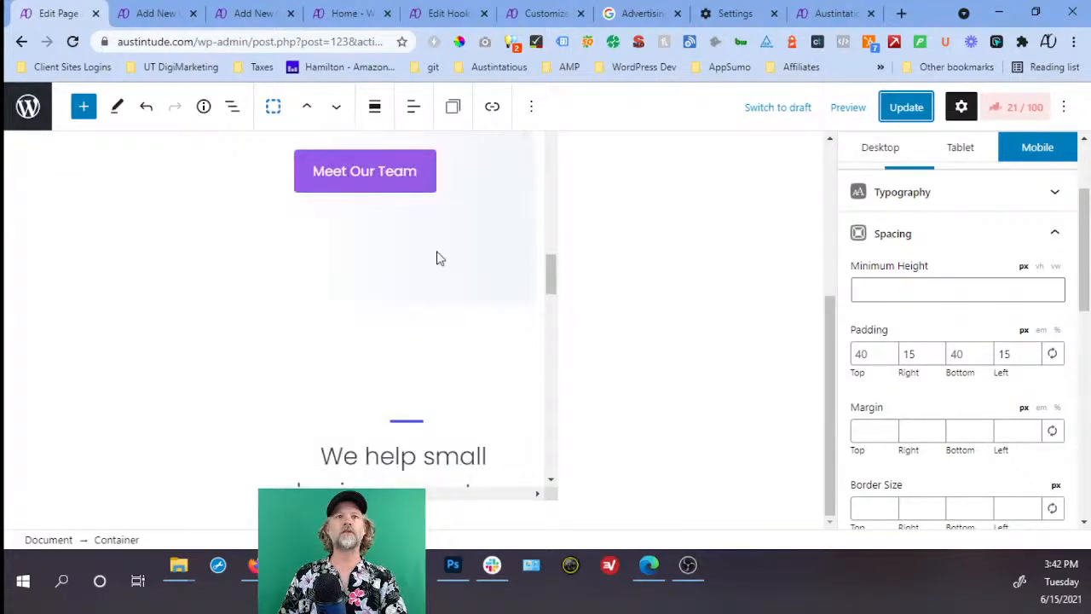
pyautogui.click(474, 189)
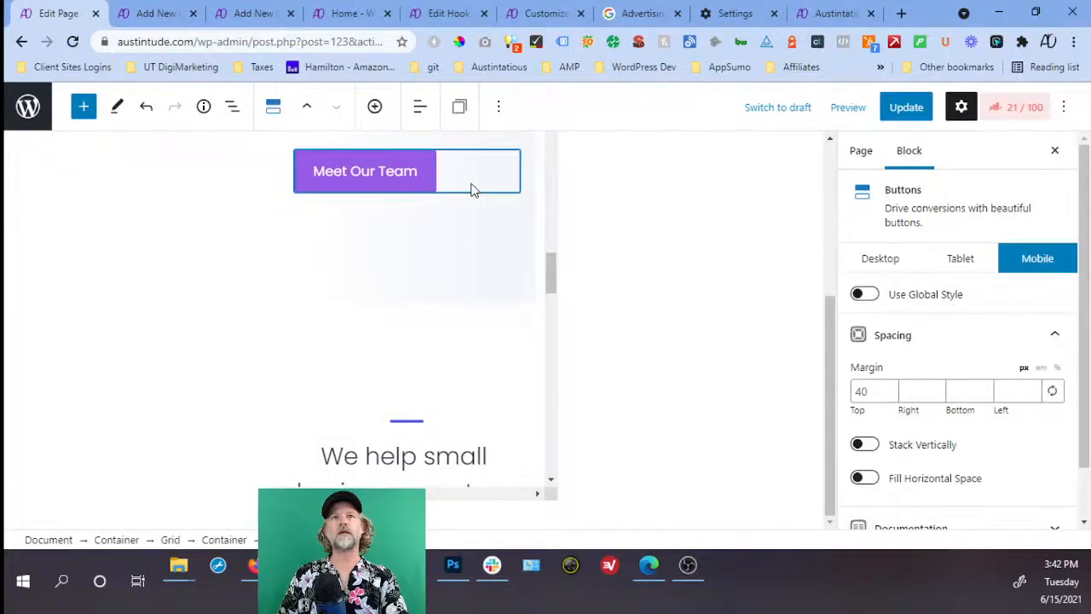
pyautogui.scroll(-1, 918, 508)
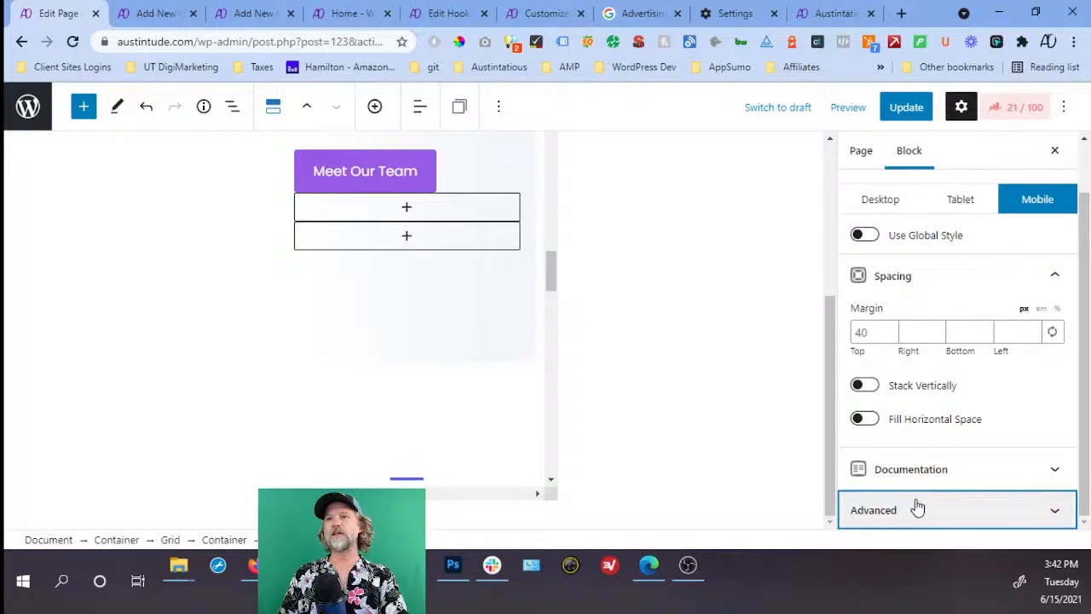
pyautogui.click(918, 509)
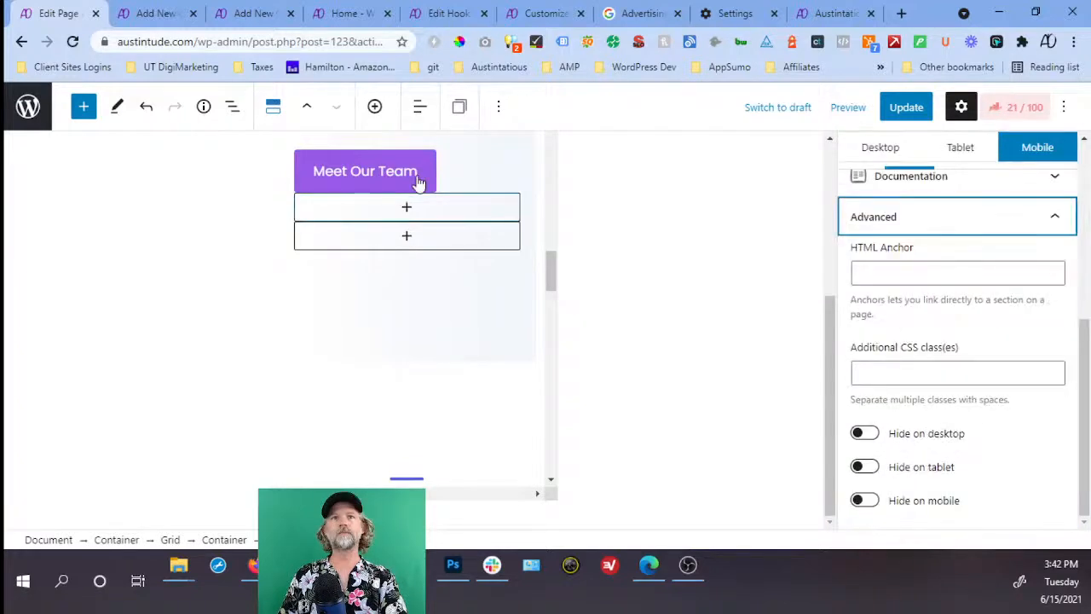
pyautogui.click(417, 177)
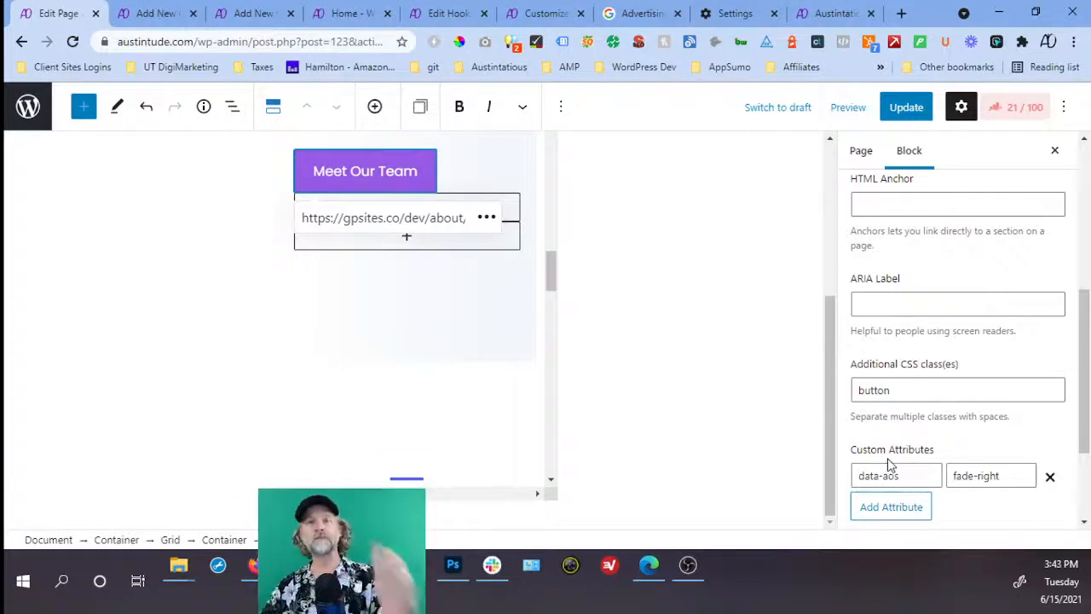
pyautogui.click(909, 475)
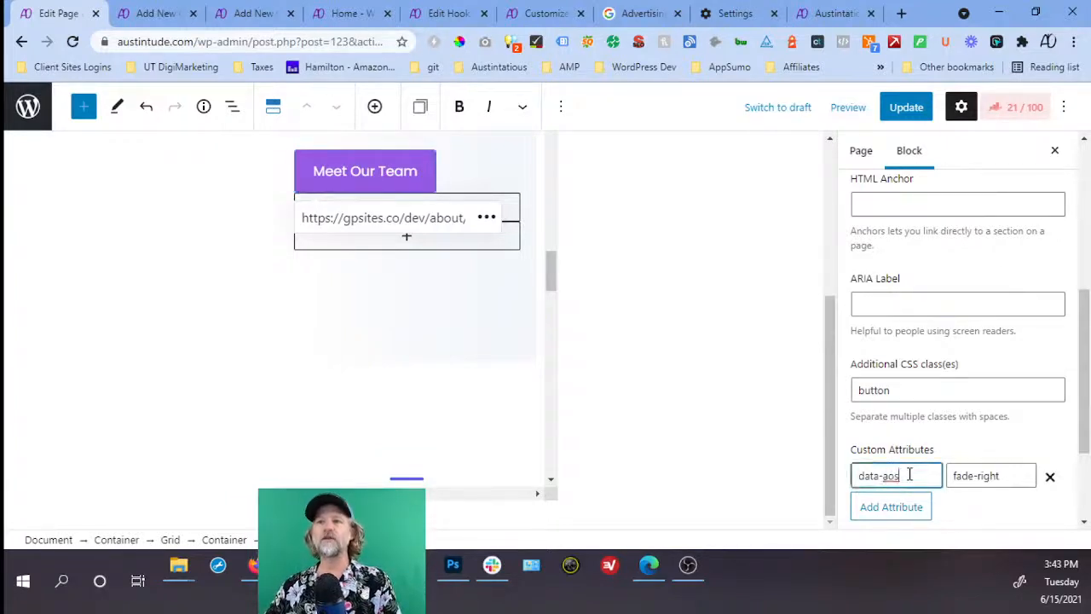
pyautogui.moveTo(910, 475); pyautogui.dragTo(855, 483)
pyautogui.hotkey('ctrl', 'c')
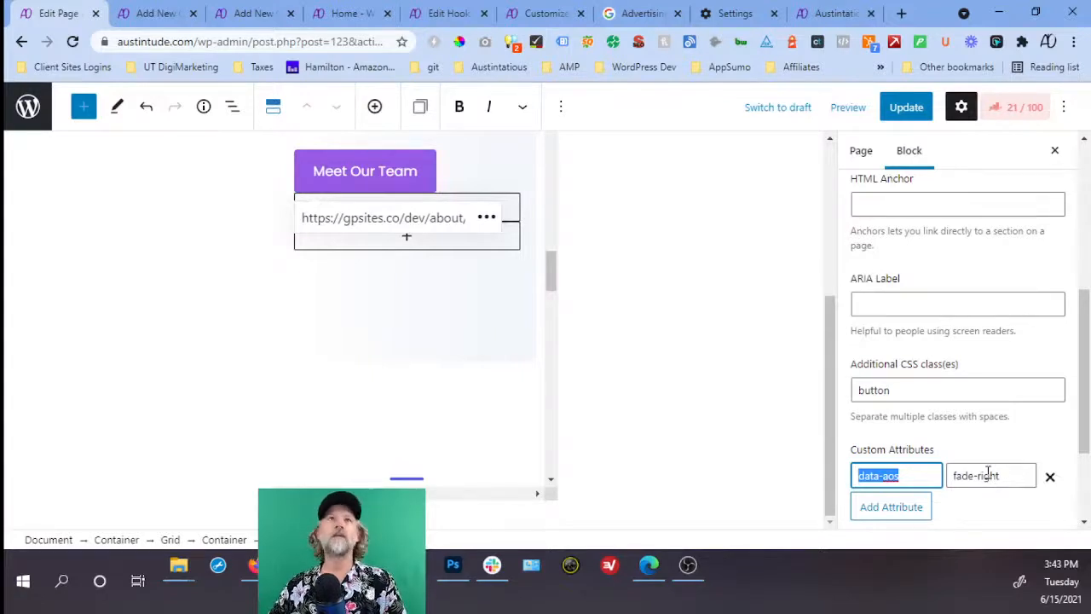
# Go to the service cards' global style and select the Website Design card container named service-card-1.
pyautogui.scroll(4, 986, 471)
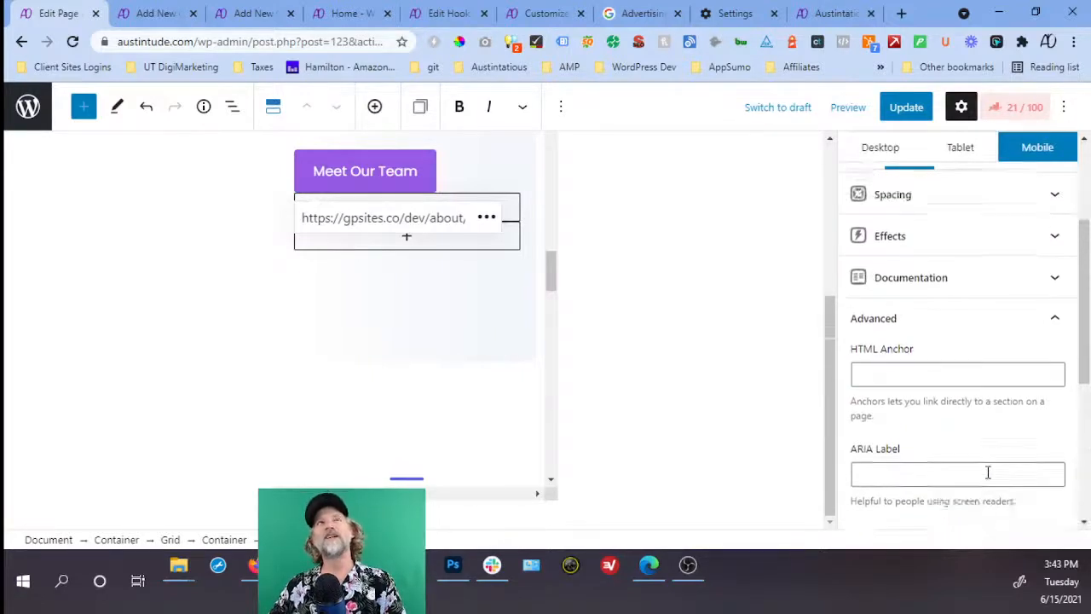
pyautogui.scroll(10, 438, 314)
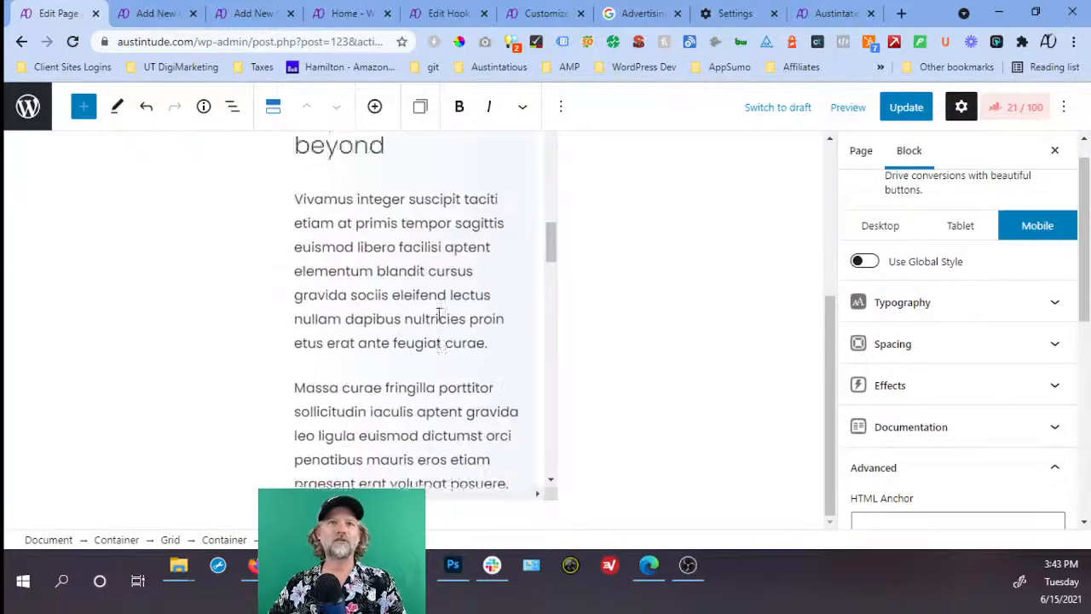
pyautogui.scroll(12, 438, 314)
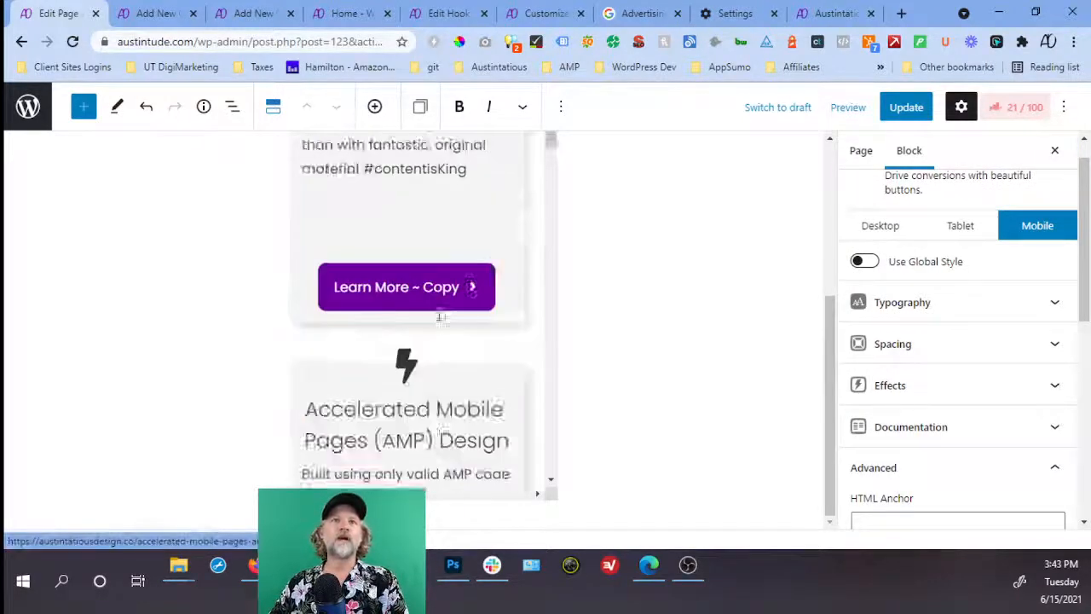
pyautogui.scroll(4, 438, 316)
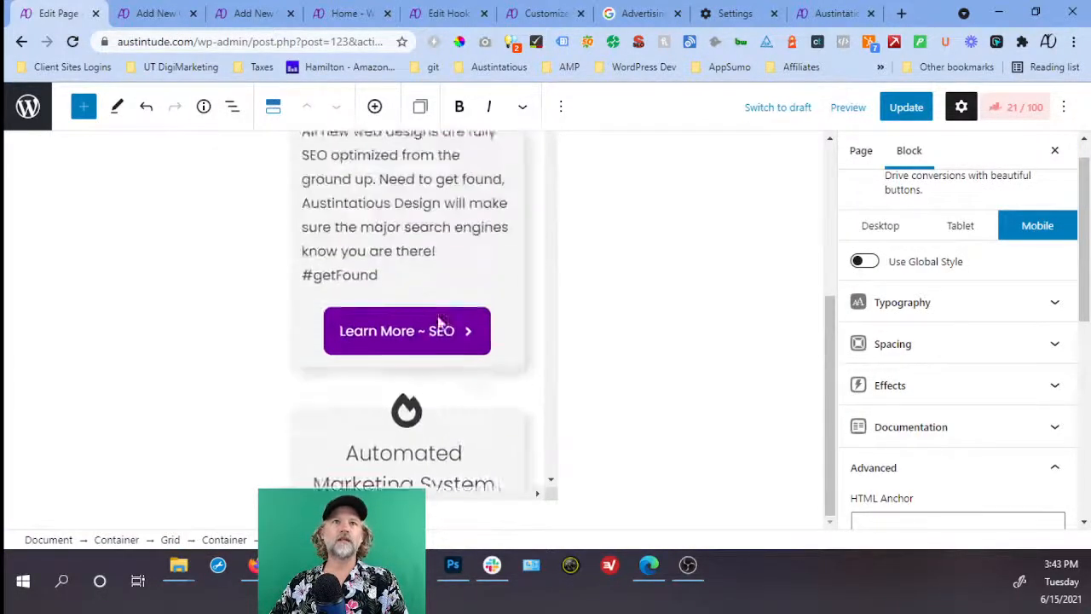
pyautogui.click(135, 17)
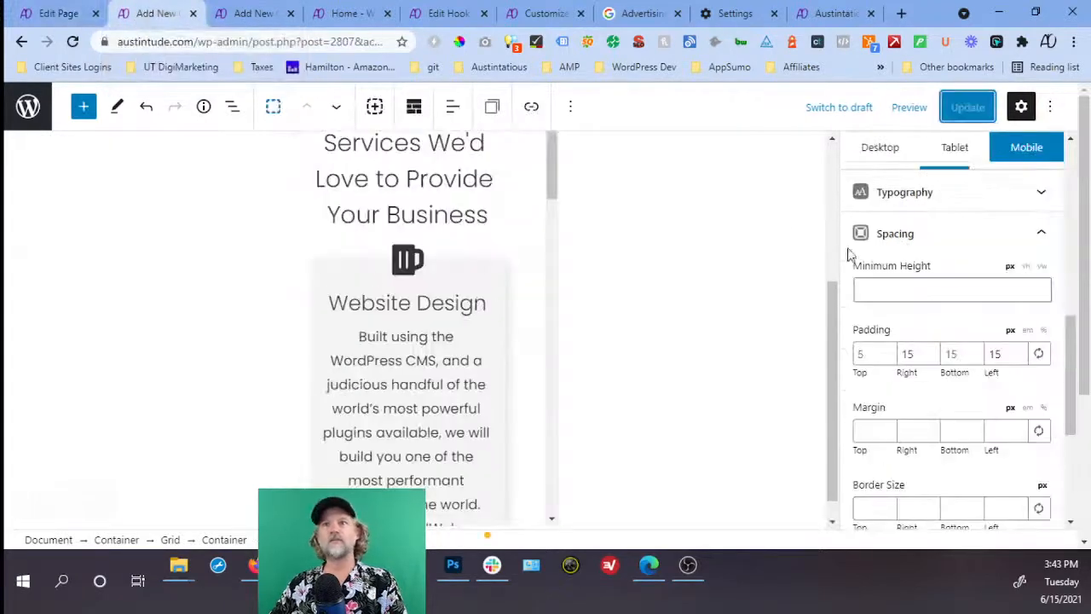
pyautogui.click(506, 278)
pyautogui.click(232, 106)
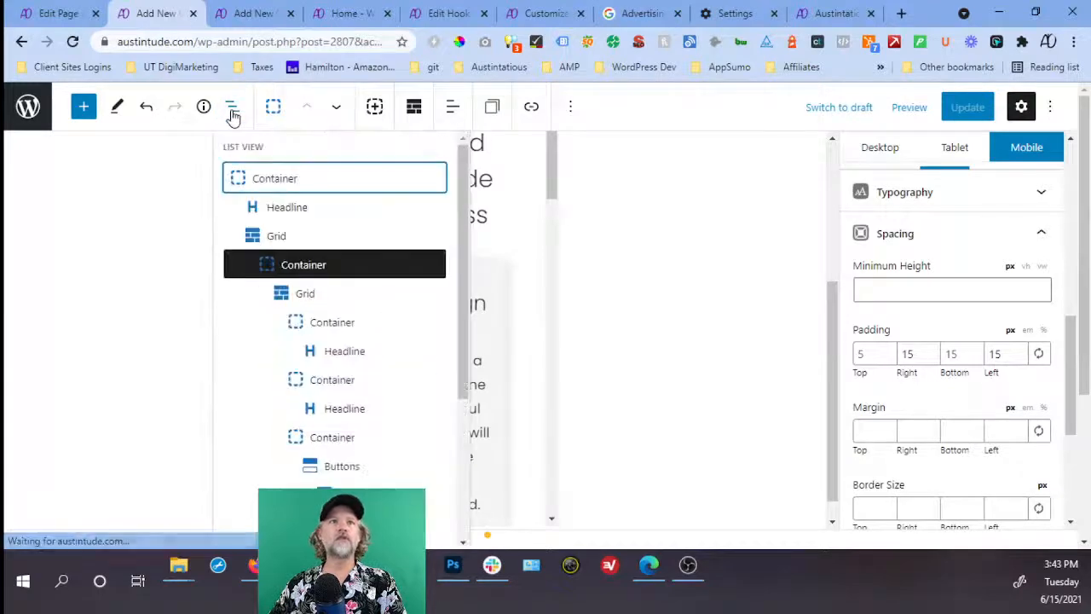
pyautogui.click(317, 271)
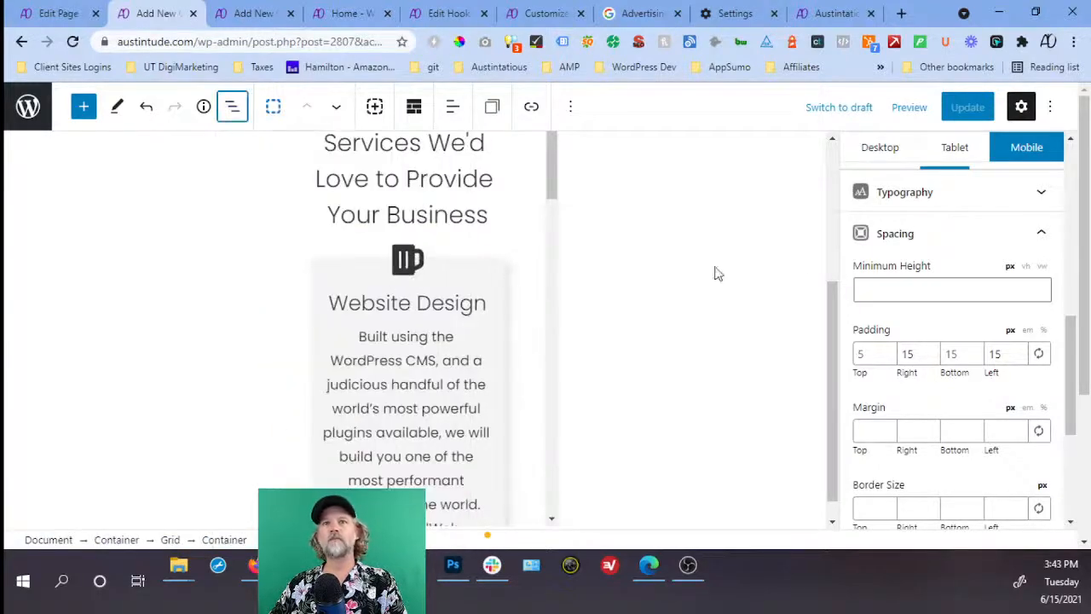
pyautogui.scroll(4, 920, 286)
pyautogui.scroll(5, 923, 299)
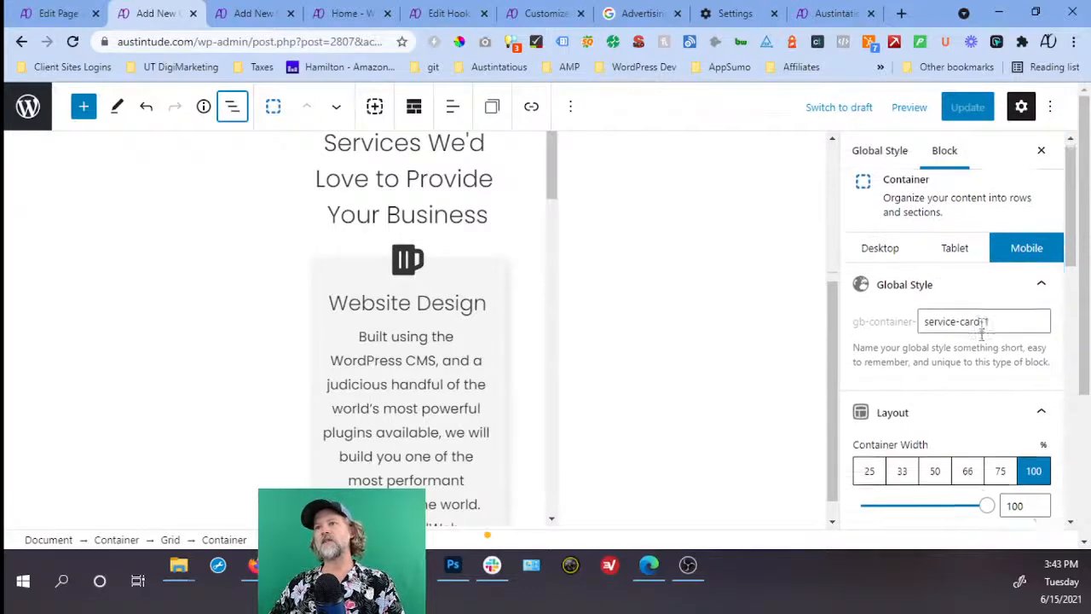
pyautogui.scroll(-8, 980, 341)
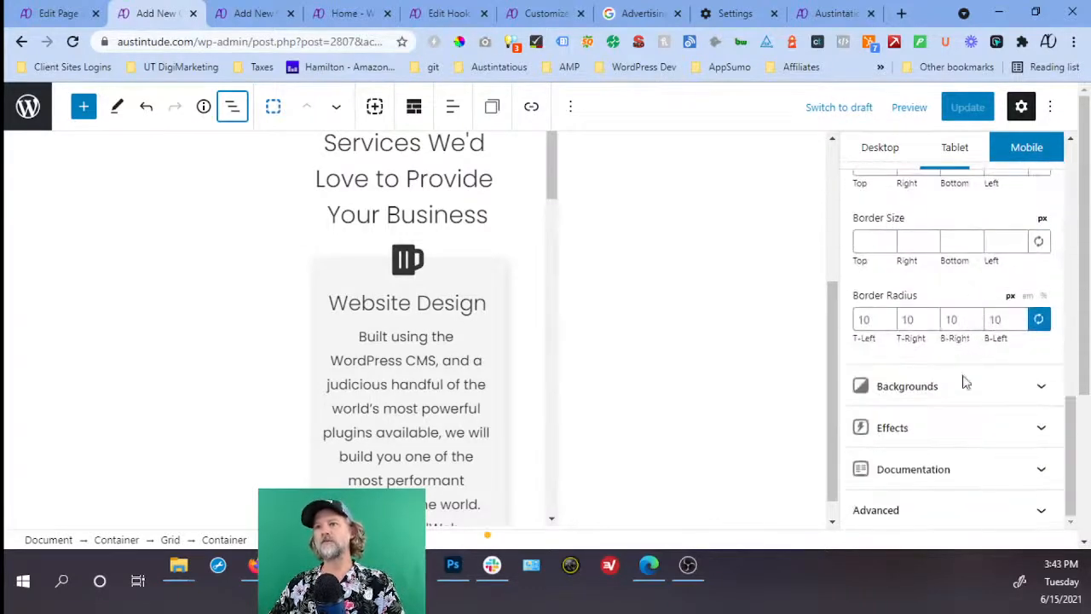
# Add the custom attribute data-aos with the value fade-left to the service card container and update the global style.
pyautogui.click(926, 510)
pyautogui.click(893, 424)
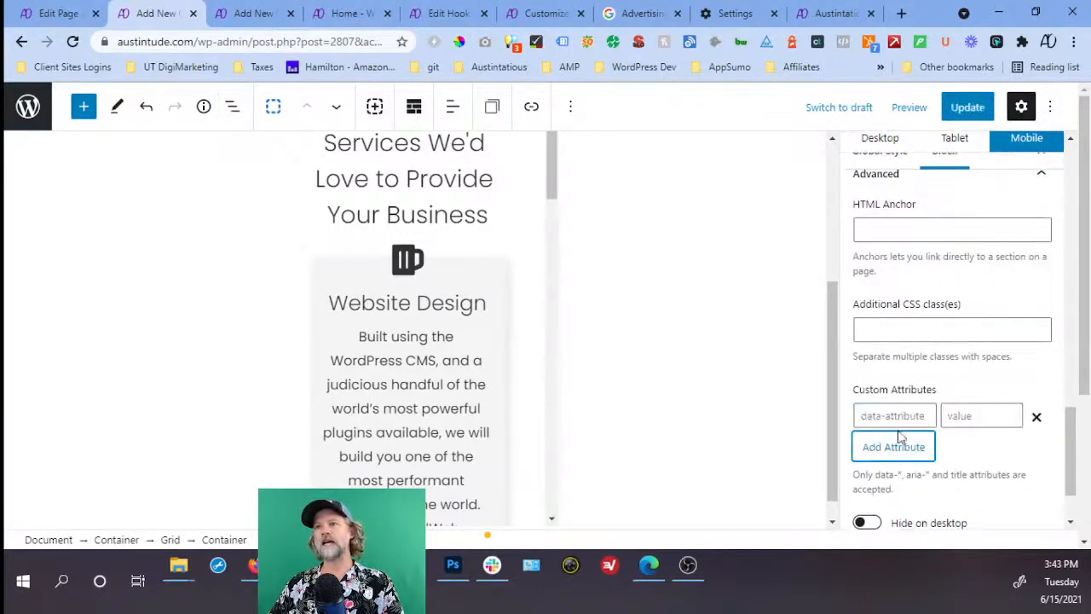
pyautogui.click(891, 415)
pyautogui.hotkey('ctrl', 'v')
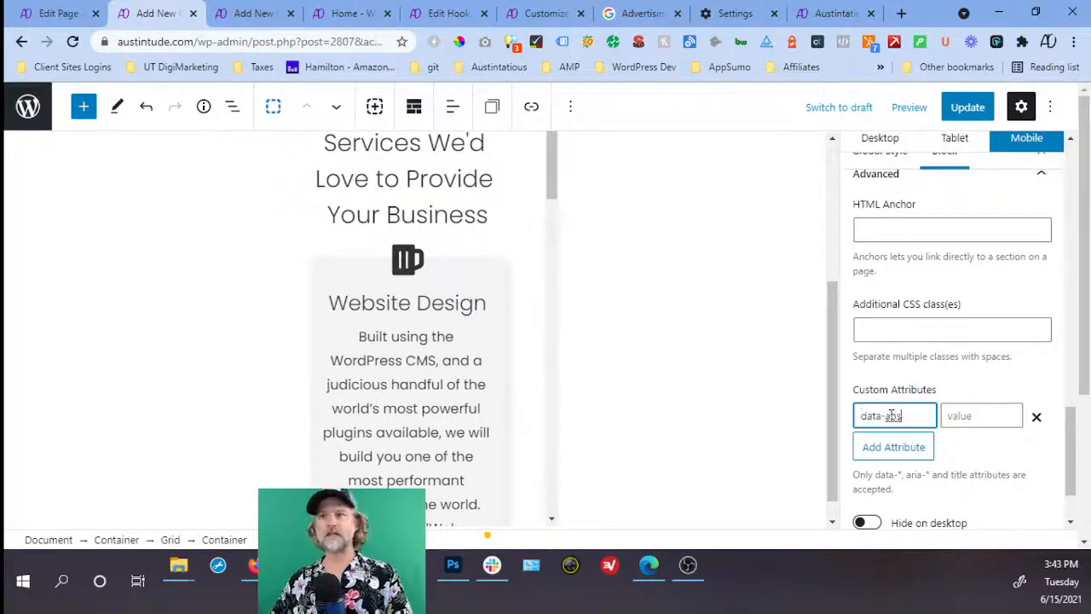
pyautogui.click(952, 416)
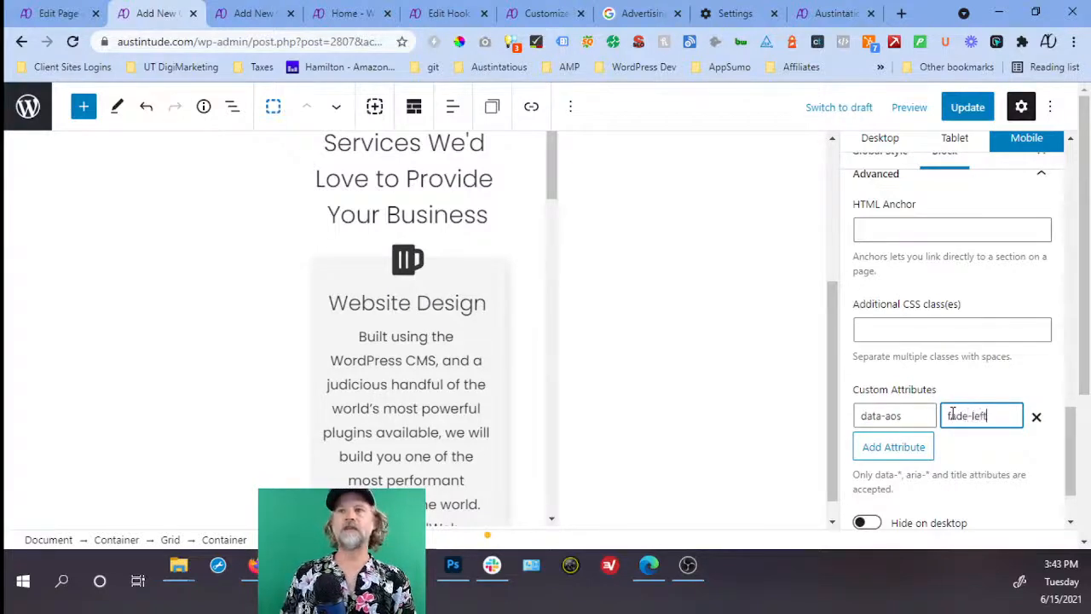
pyautogui.click(963, 109)
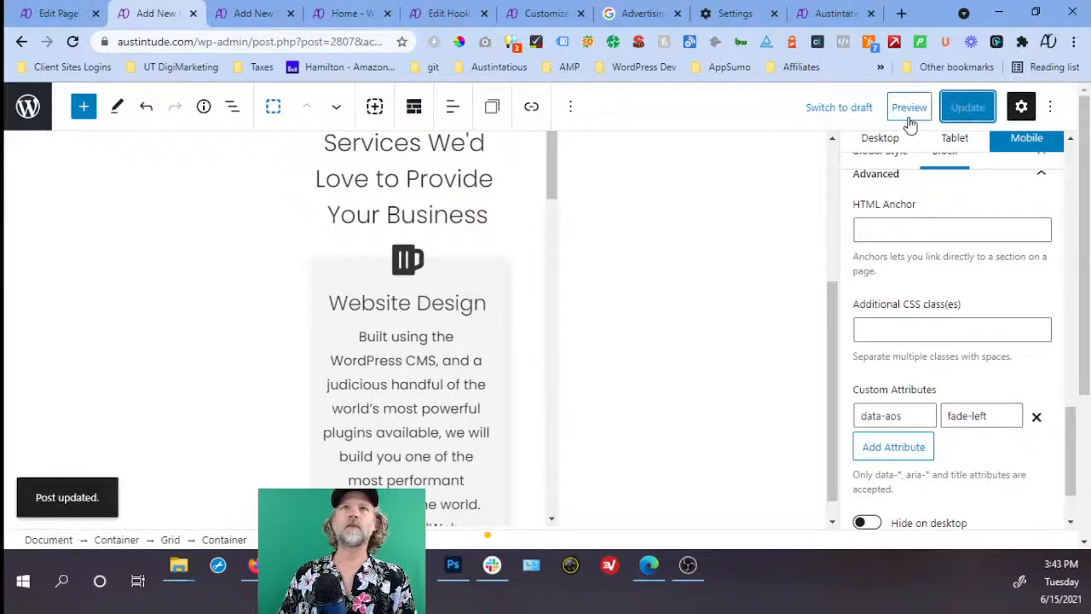
# Clear the last hour's browsing history, cookies and cached files from the browser.
pyautogui.click(729, 15)
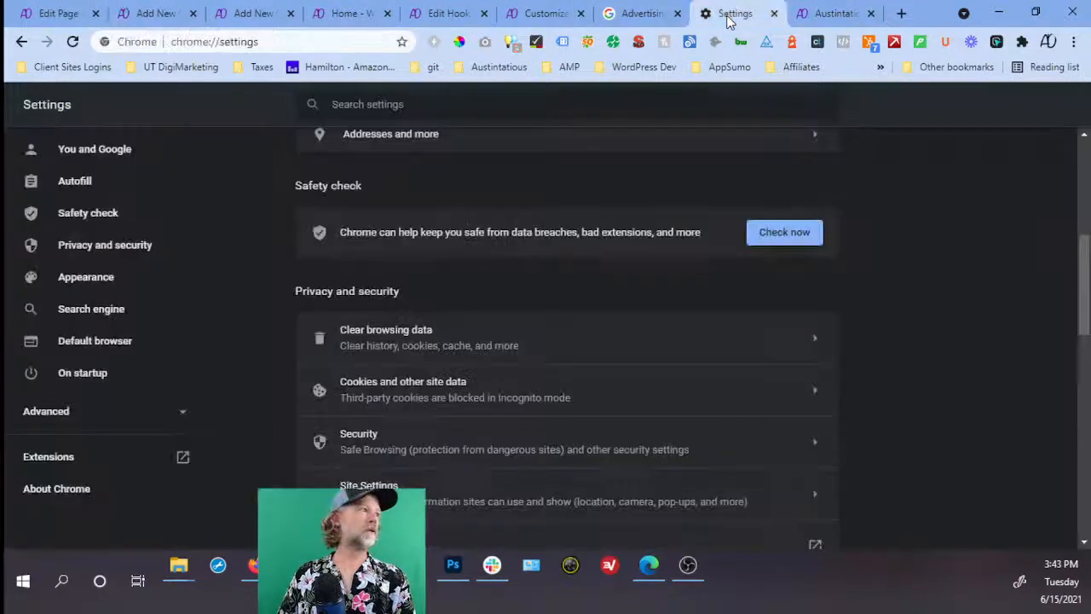
pyautogui.hotkey('ctrl', 'shift', 'Delete')
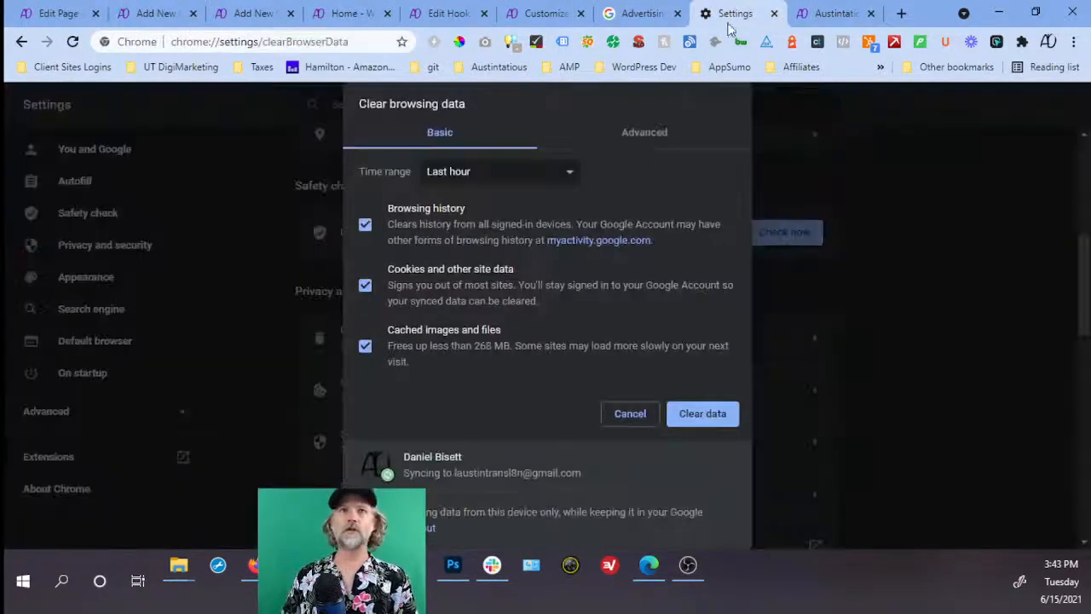
pyautogui.click(724, 416)
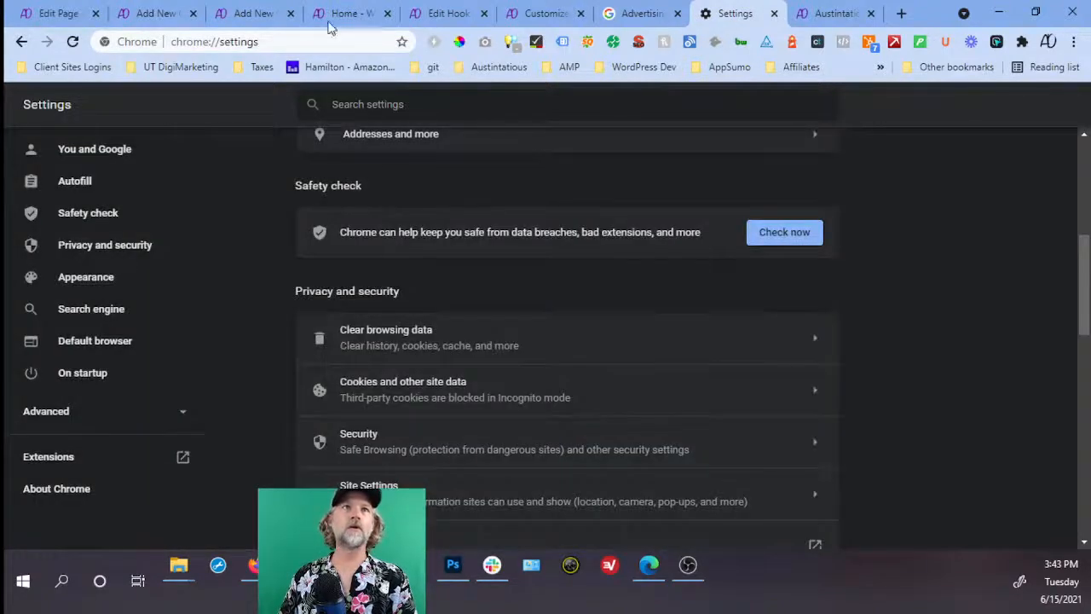
# On the live home page, turn off the mobile device preview and close the developer tools.
pyautogui.click(333, 21)
pyautogui.click(810, 93)
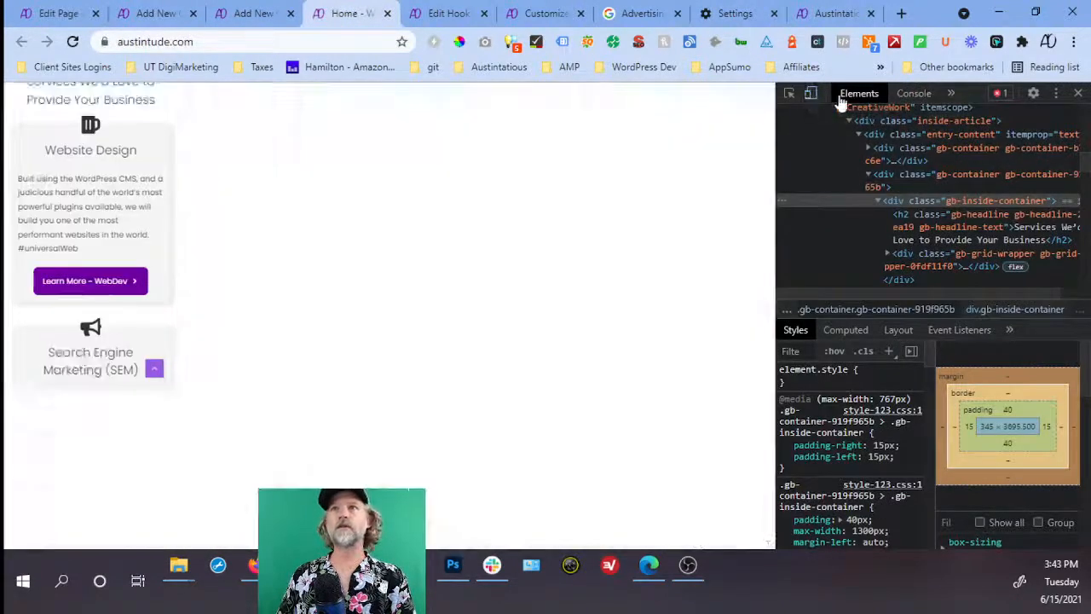
pyautogui.click(1077, 93)
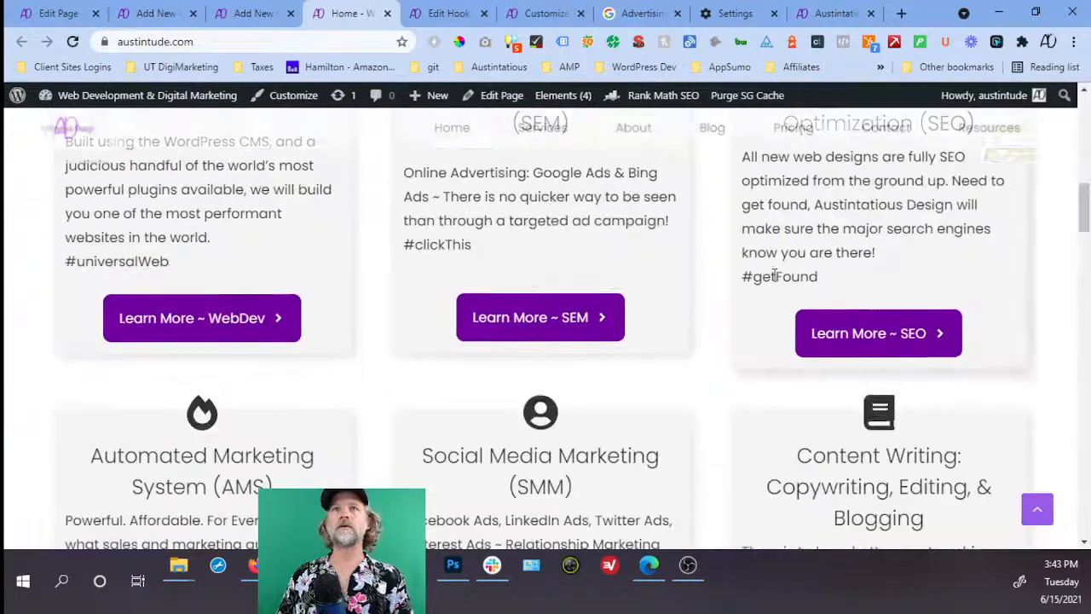
# Reload the live home page from its top and check how the service cards animate into view.
pyautogui.scroll(10, 638, 361)
pyautogui.press('F5')
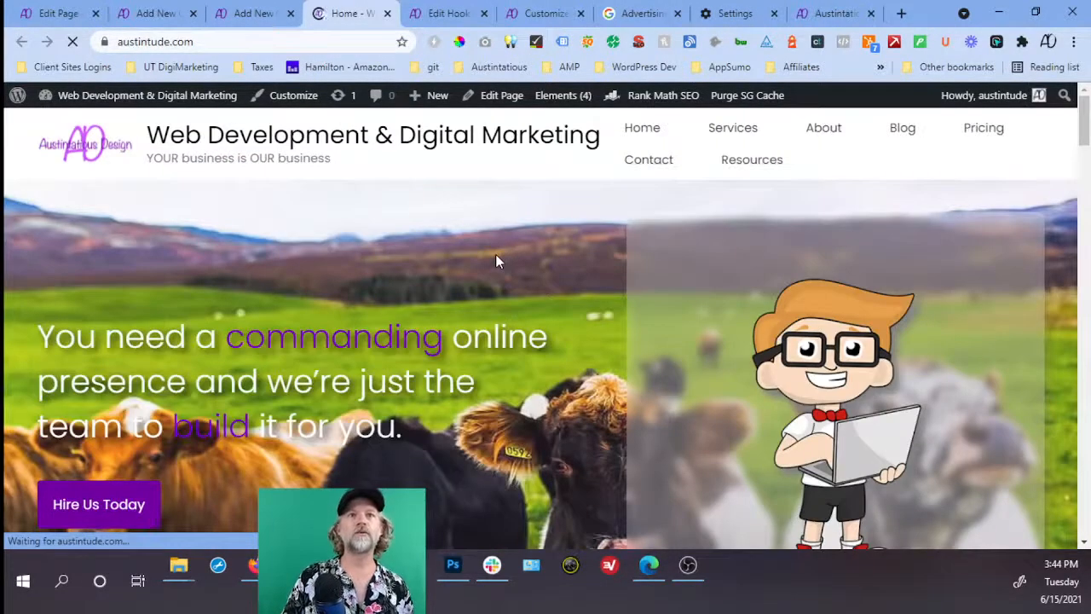
pyautogui.scroll(-4, 496, 251)
pyautogui.scroll(-6, 501, 220)
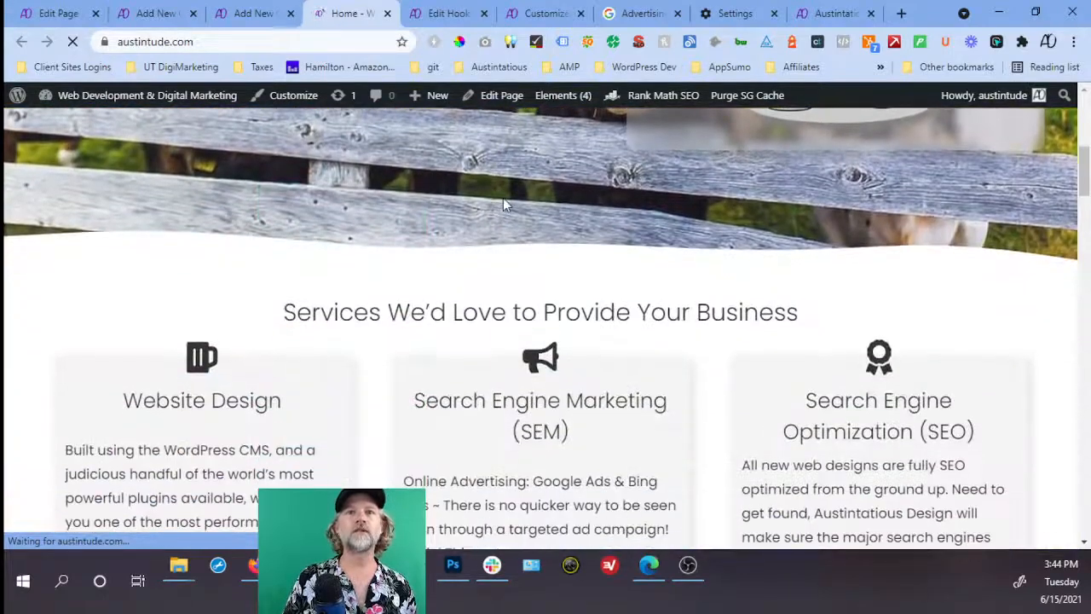
# Check how the AMP Design and Graphic Design service cards come into view further down the live home page.
pyautogui.scroll(-5, 361, 210)
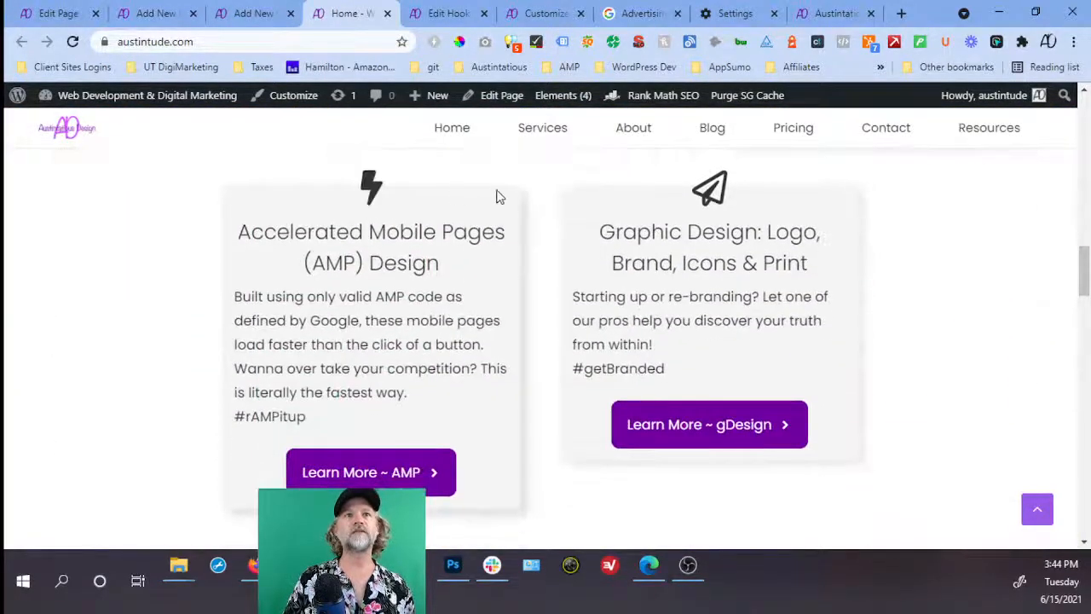
pyautogui.scroll(-5, 540, 298)
pyautogui.scroll(5, 540, 298)
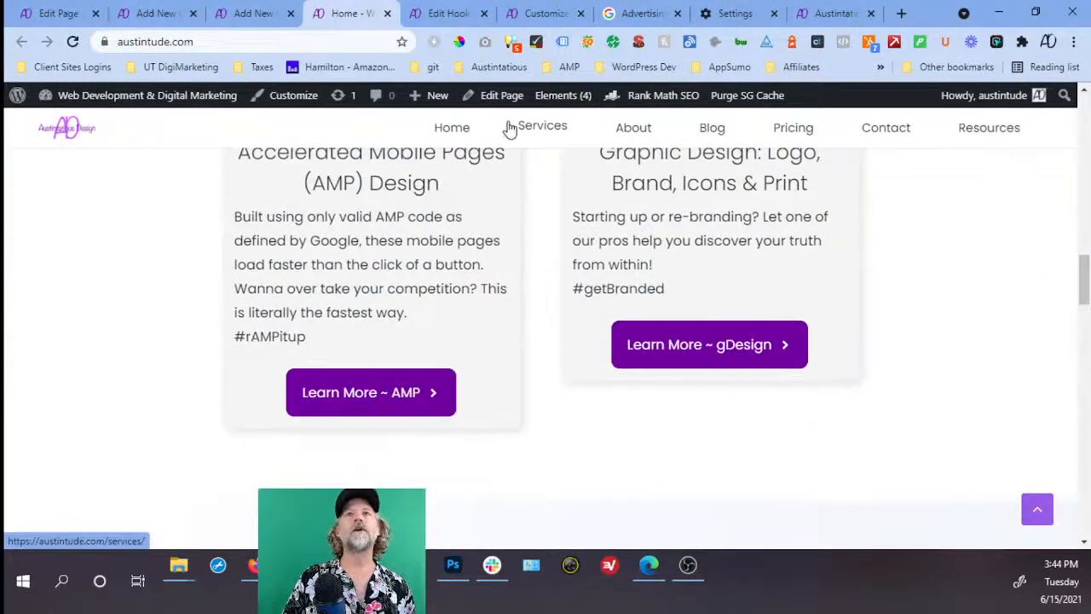
# Open the A-O-S draft page for editing, dismiss the welcome guide, and review its lists of fade, flip, zoom and settings values.
pyautogui.click(454, 16)
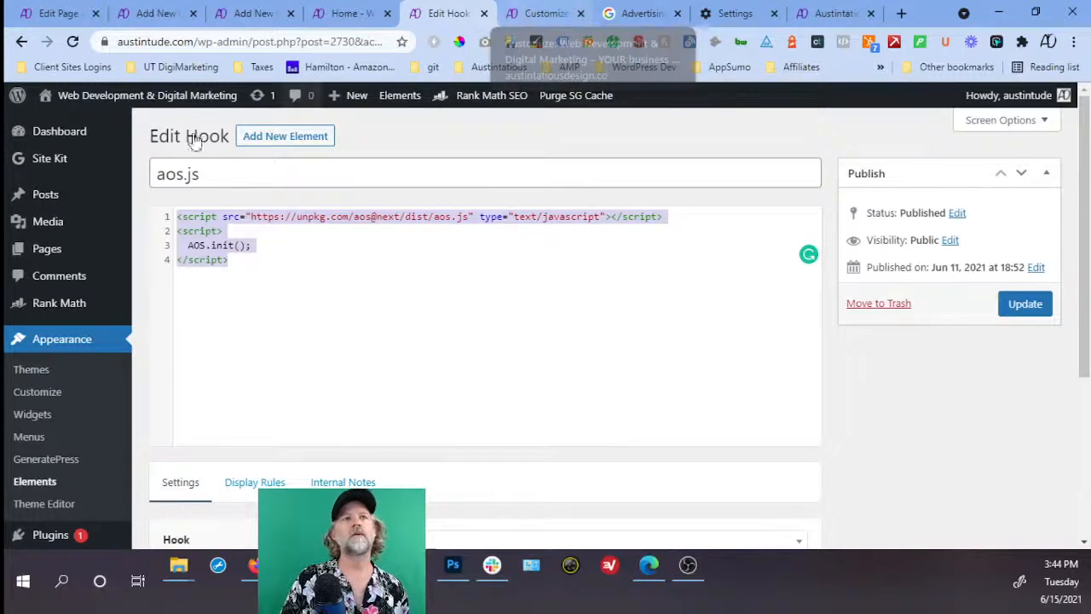
pyautogui.moveTo(49, 259)
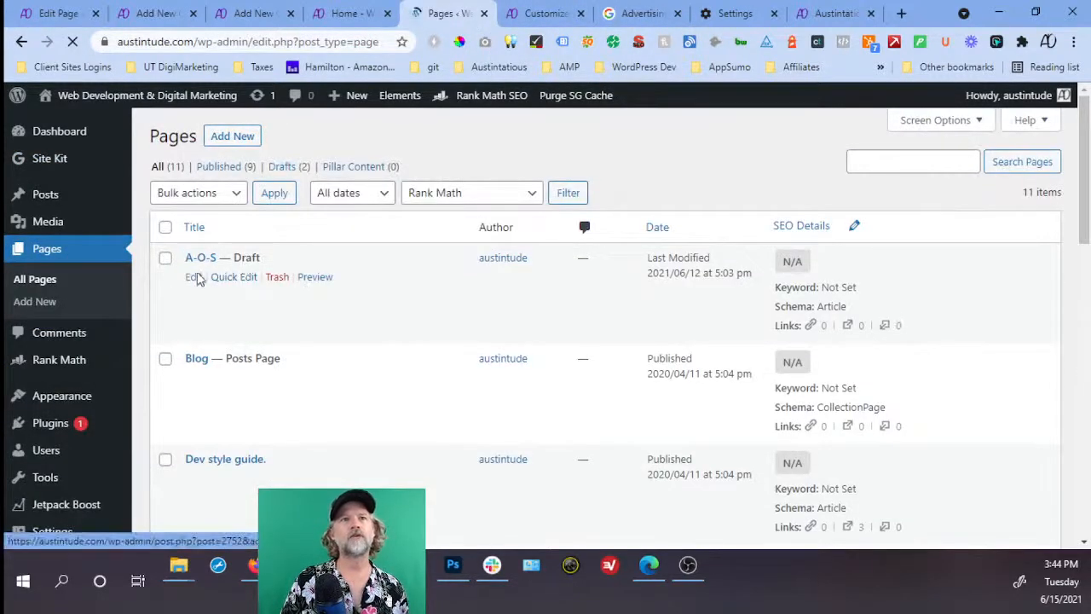
pyautogui.click(194, 276)
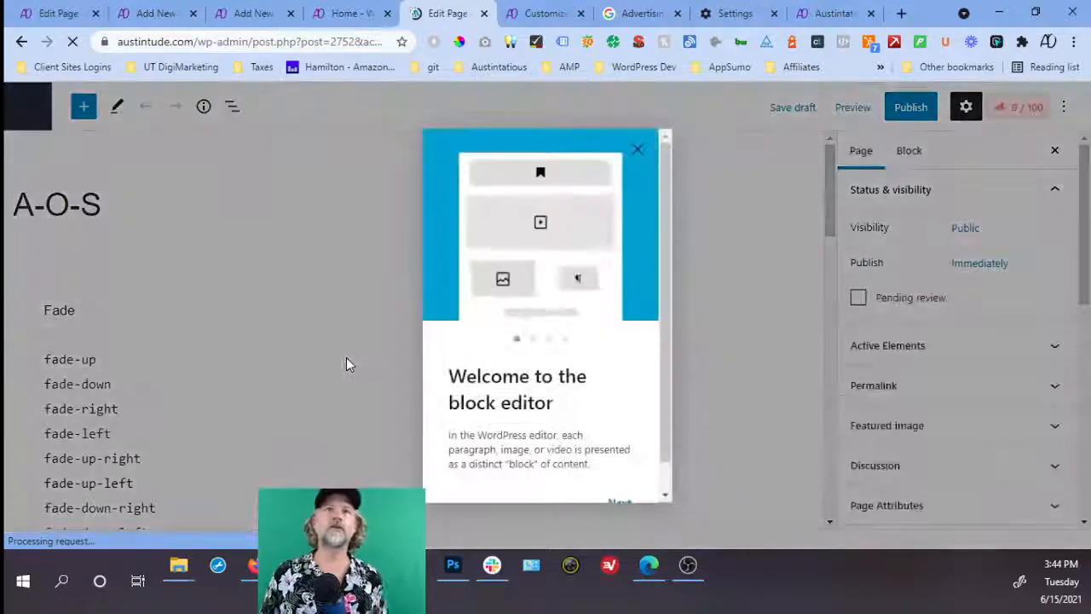
pyautogui.click(638, 152)
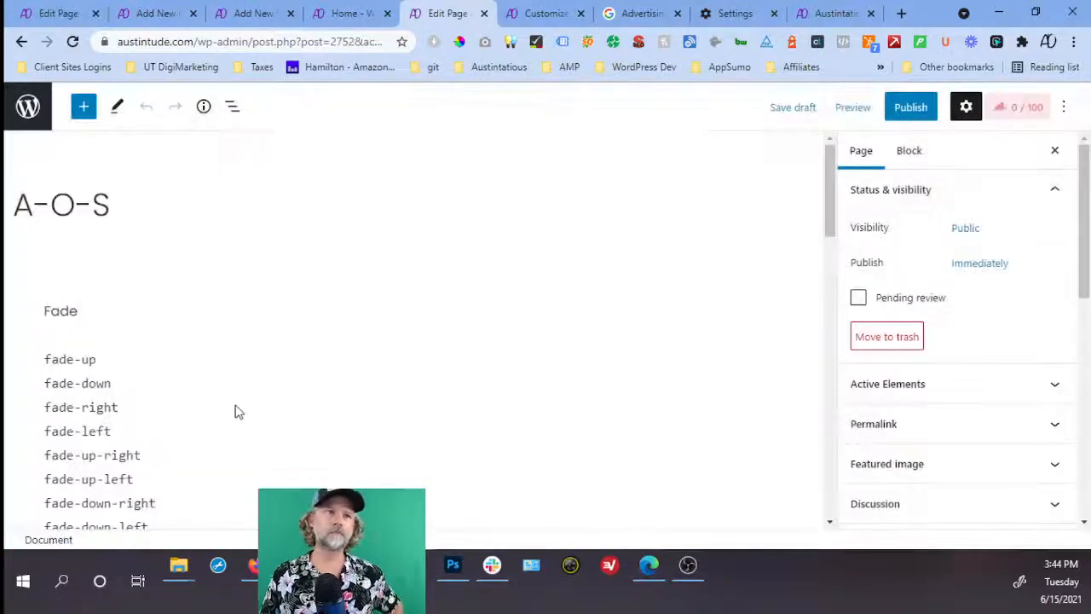
pyautogui.scroll(-2, 232, 396)
pyautogui.scroll(-3, 219, 324)
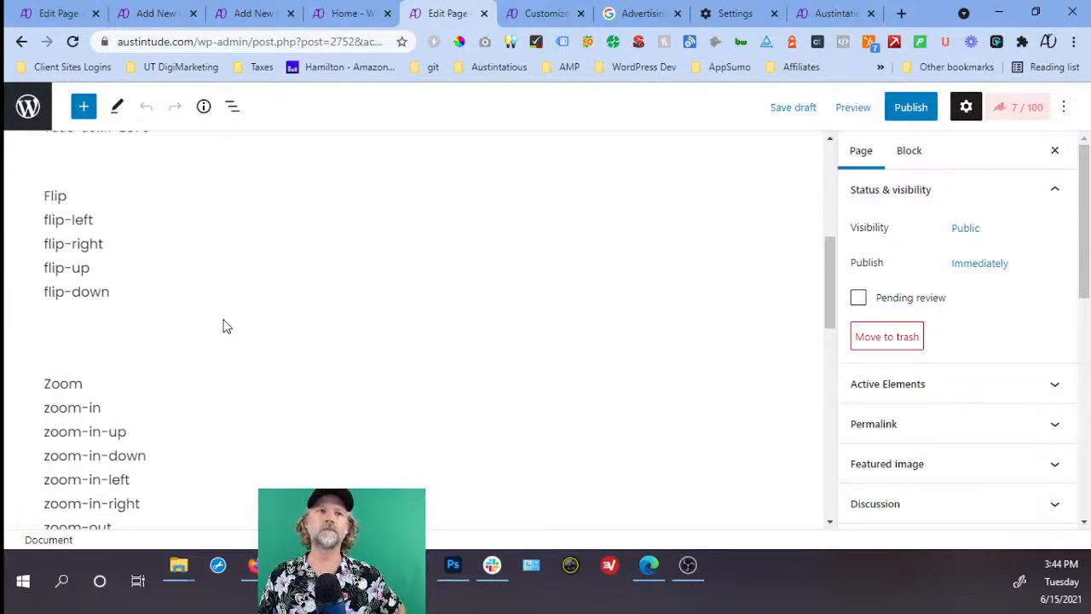
pyautogui.scroll(-1, 224, 326)
pyautogui.scroll(1, 224, 326)
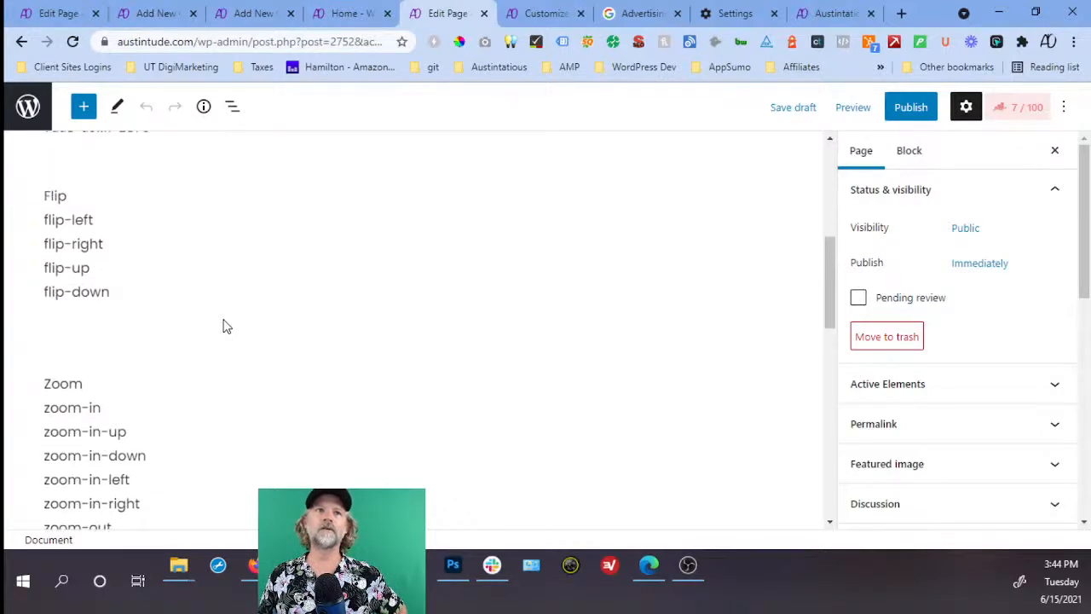
pyautogui.scroll(-4, 224, 325)
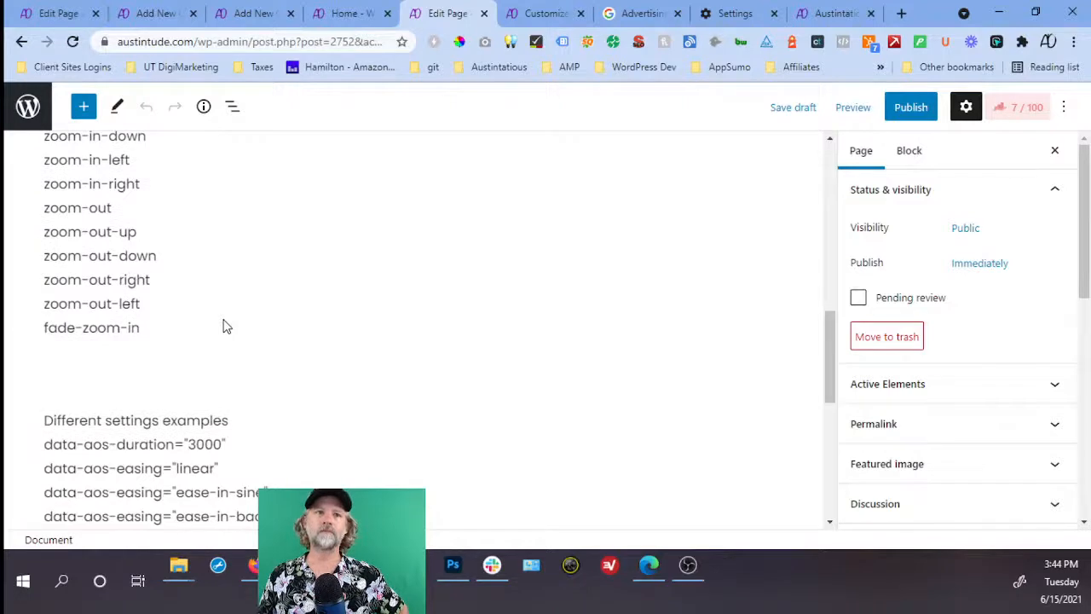
pyautogui.scroll(12, 226, 325)
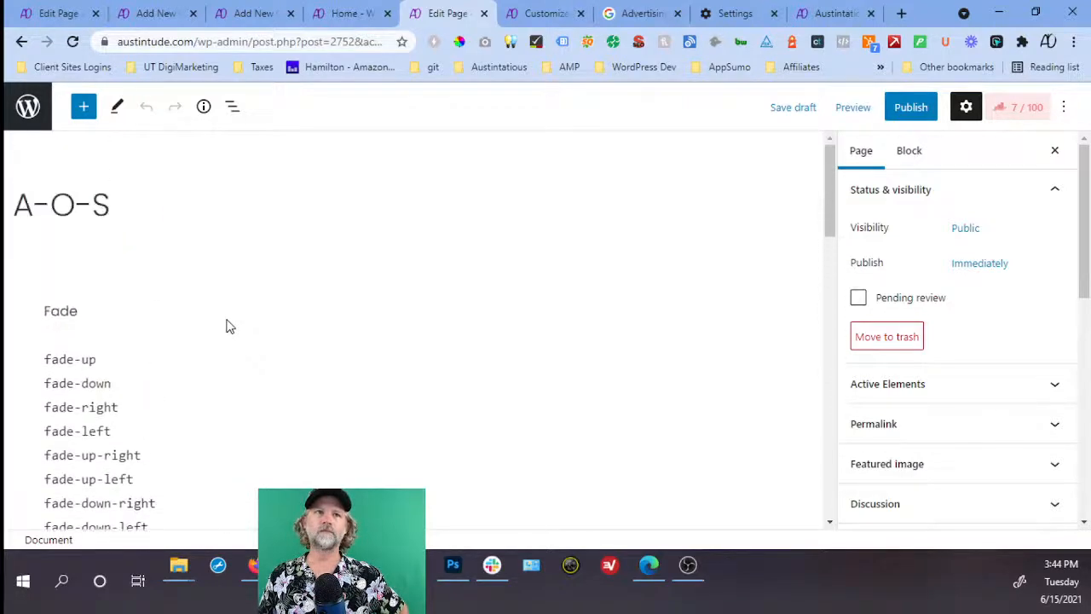
pyautogui.scroll(-1, 228, 325)
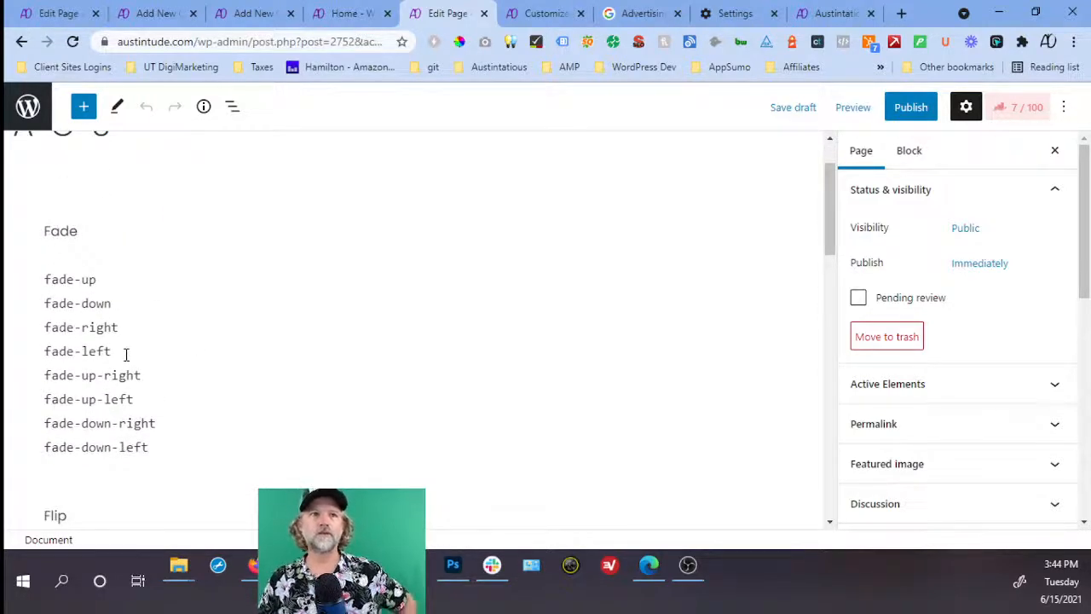
# Check the spelling of the custom attribute name and value on the service card container in the global style editor.
pyautogui.click(56, 13)
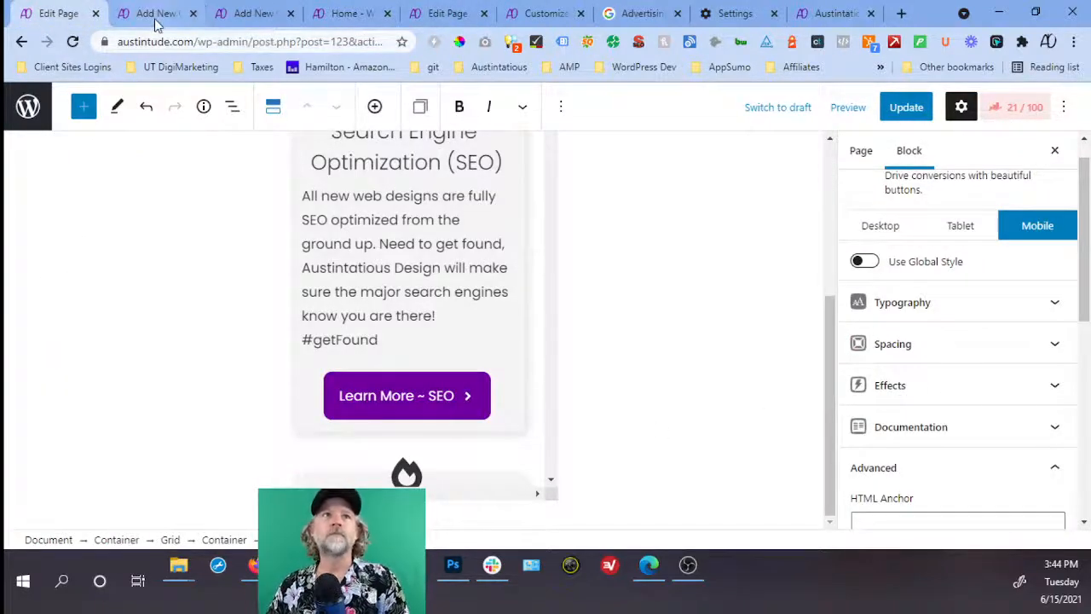
pyautogui.click(153, 14)
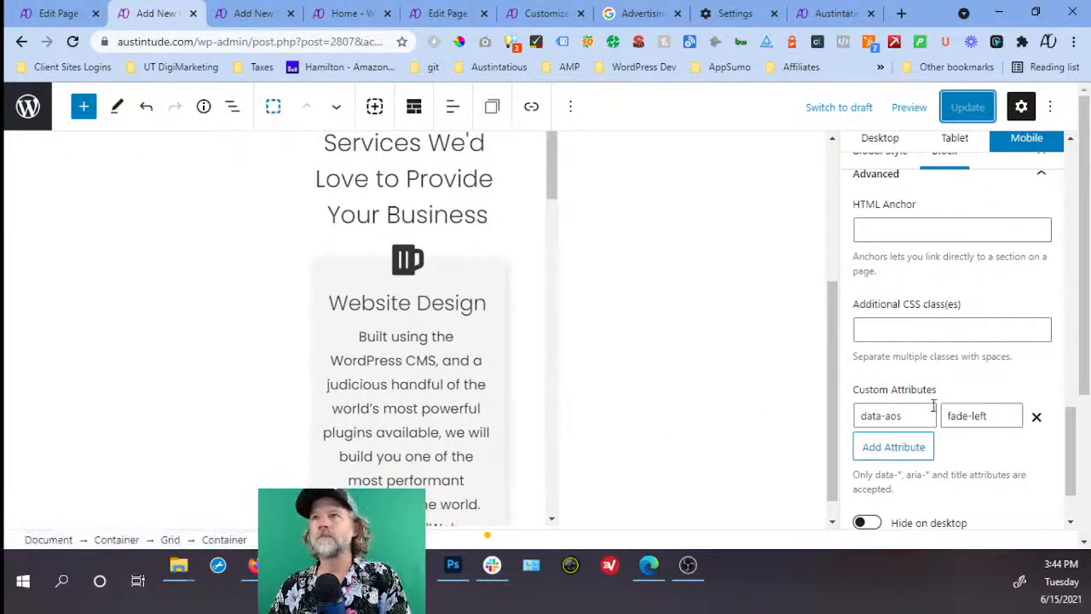
pyautogui.click(996, 415)
pyautogui.click(907, 418)
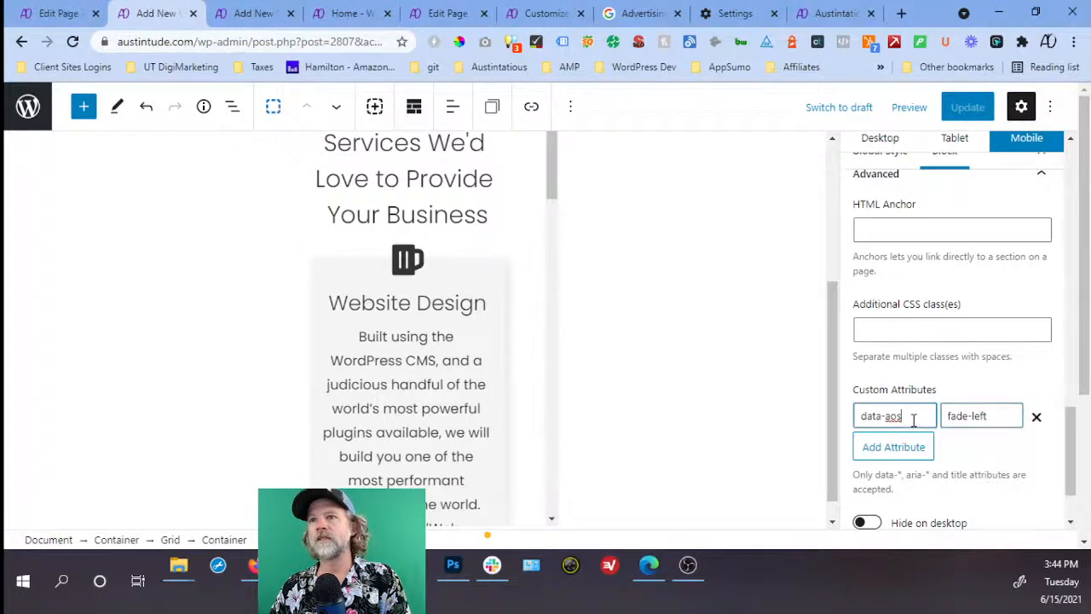
pyautogui.scroll(-1, 923, 417)
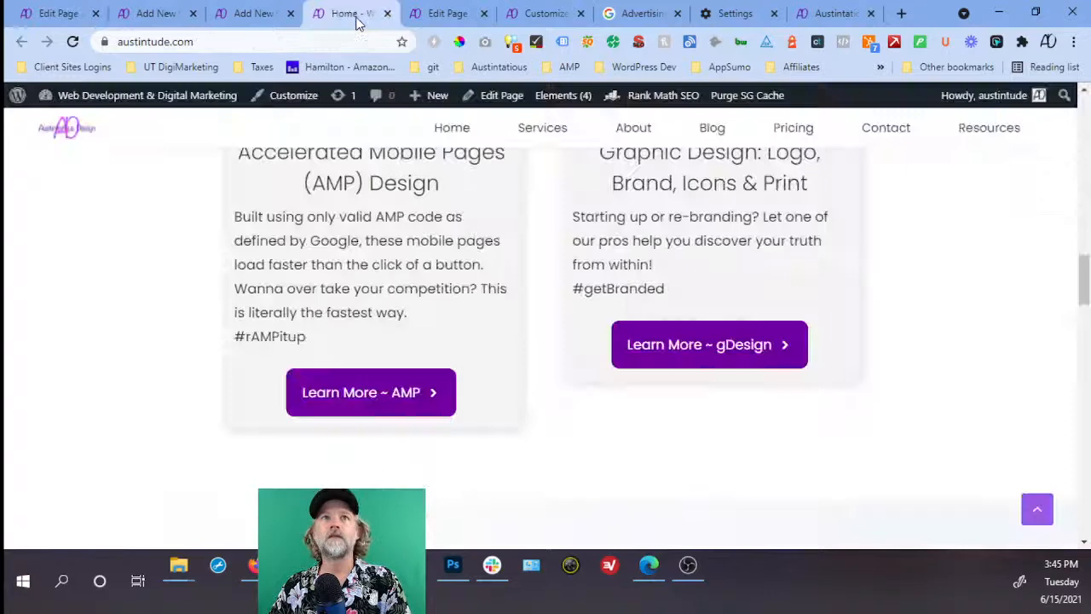
# Open the developer tools on the live home page and turn on the mobile device preview.
pyautogui.click(357, 15)
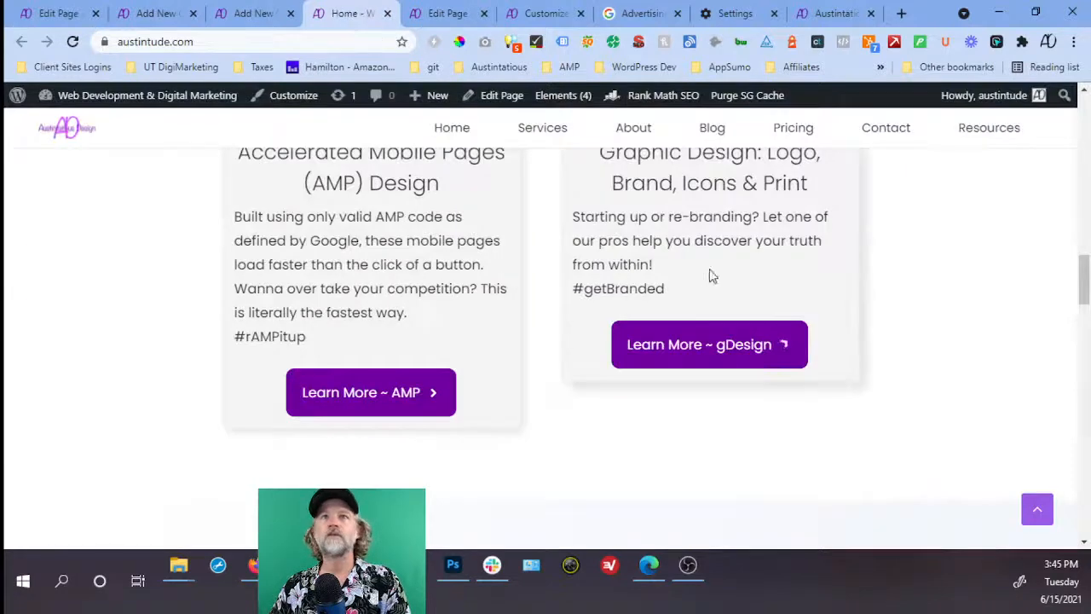
pyautogui.rightClick(944, 270)
pyautogui.click(837, 535)
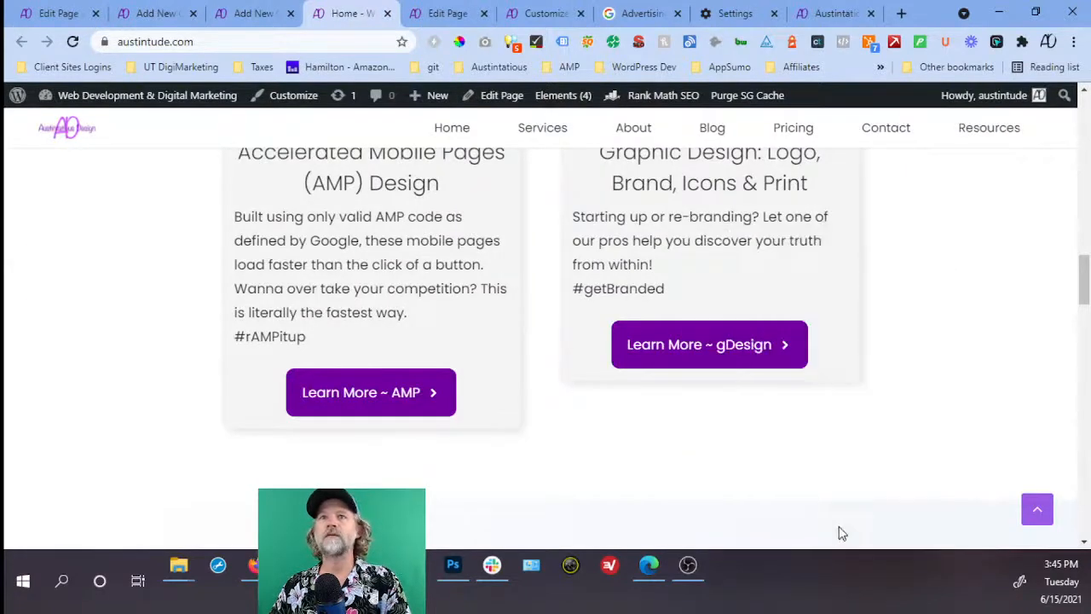
pyautogui.scroll(5, 723, 229)
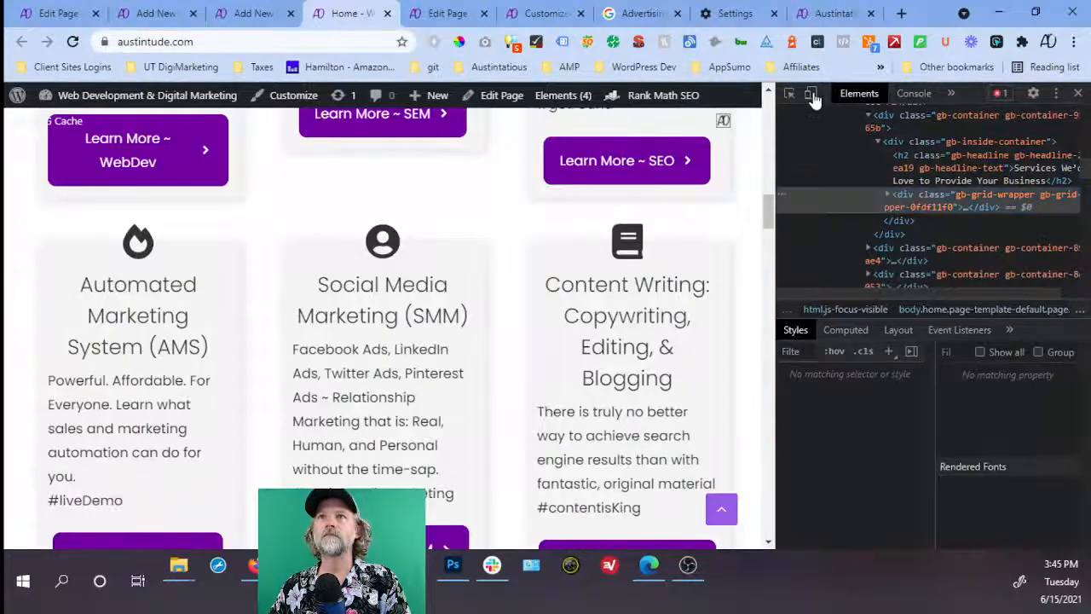
pyautogui.click(811, 93)
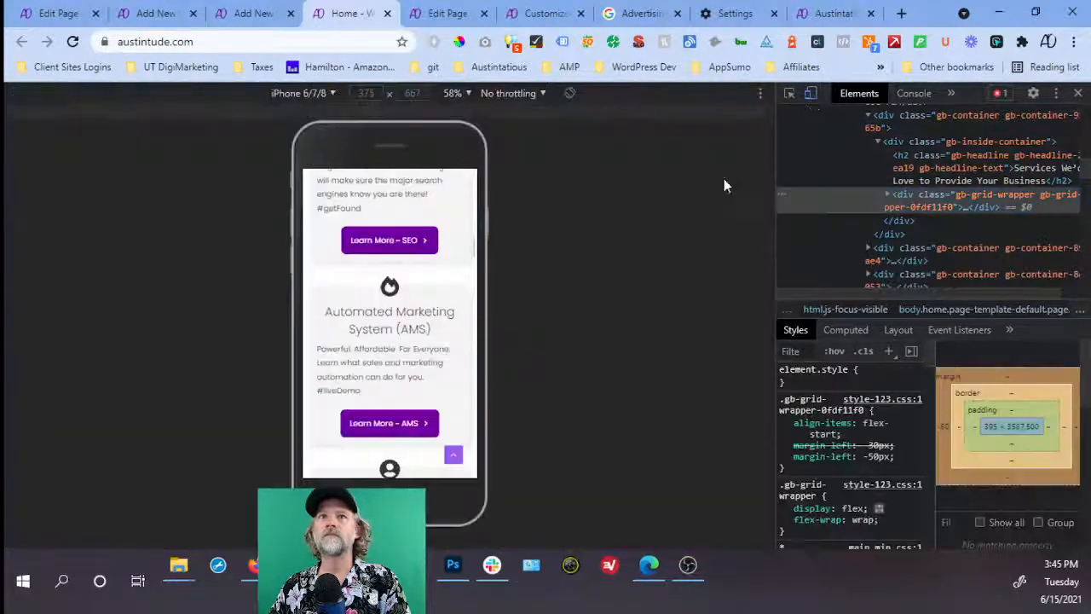
# Inspect the Search Engine Optimization service card in the mobile preview to locate its container in the page markup.
pyautogui.click(790, 93)
pyautogui.click(470, 301)
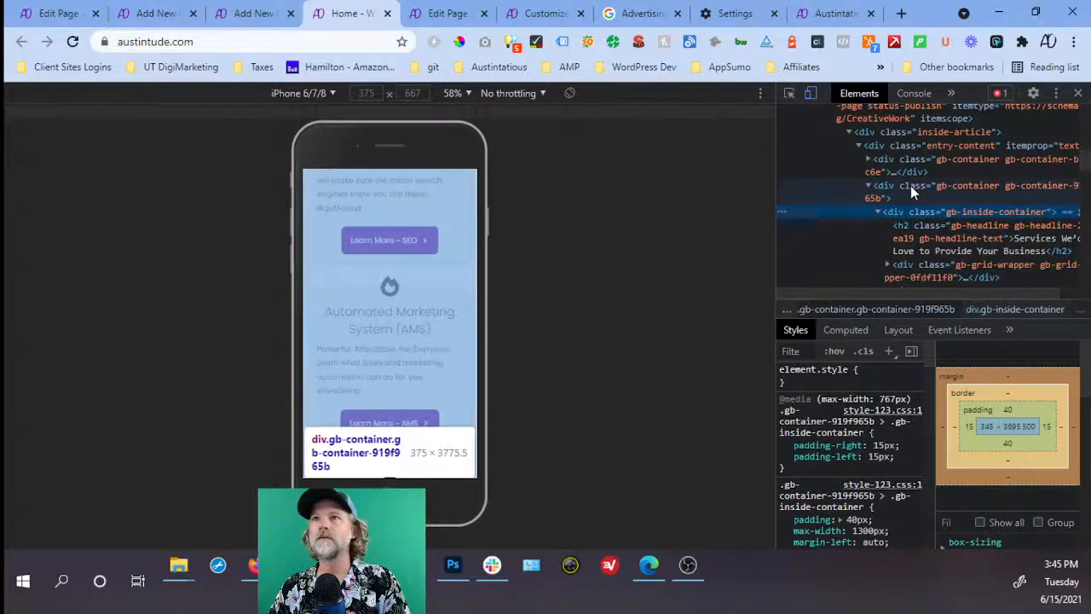
pyautogui.scroll(-2, 939, 228)
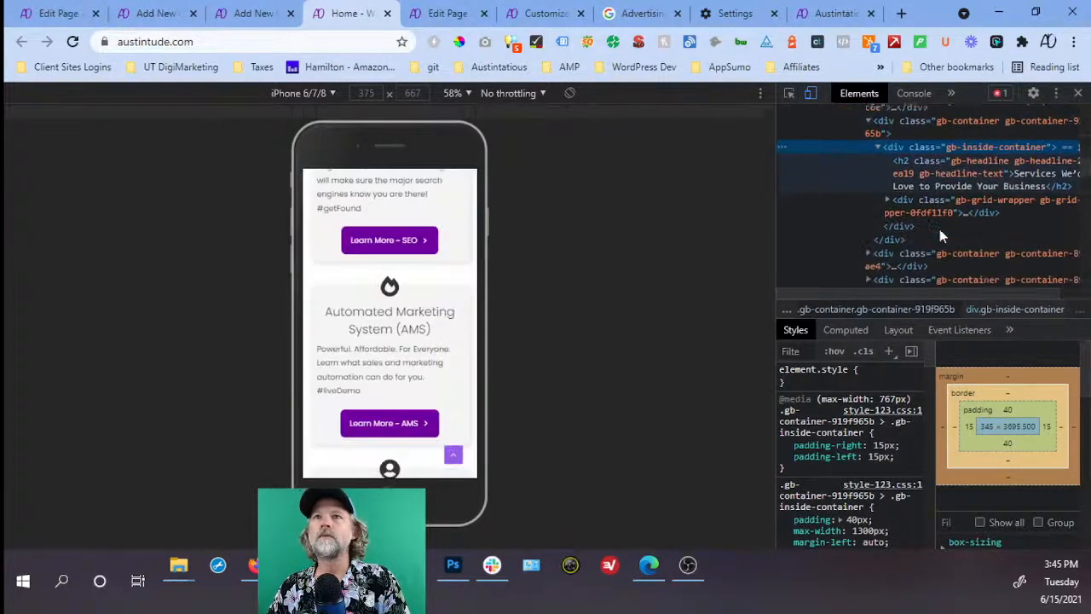
pyautogui.click(791, 95)
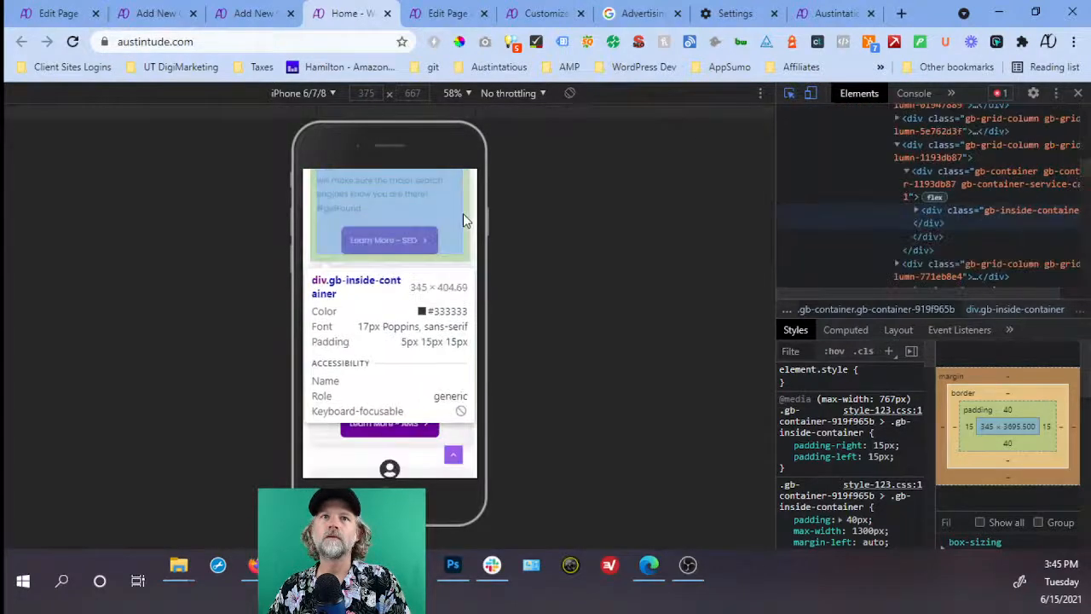
pyautogui.click(463, 213)
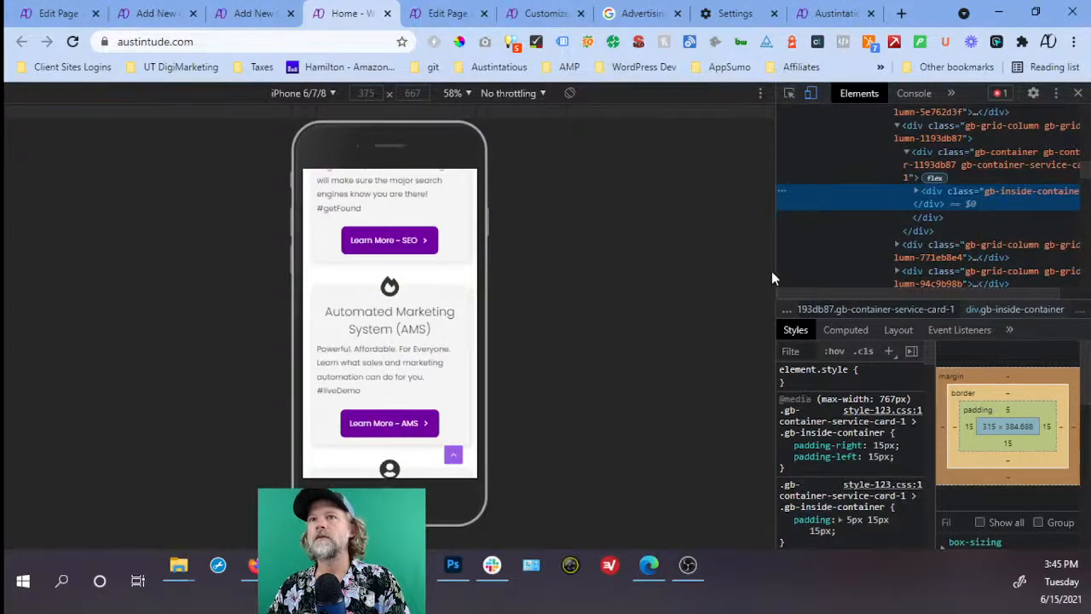
# Widen the developer tools and expand the service card's nested elements down to its title, looking for the data-aos attribute.
pyautogui.moveTo(773, 271); pyautogui.dragTo(568, 248)
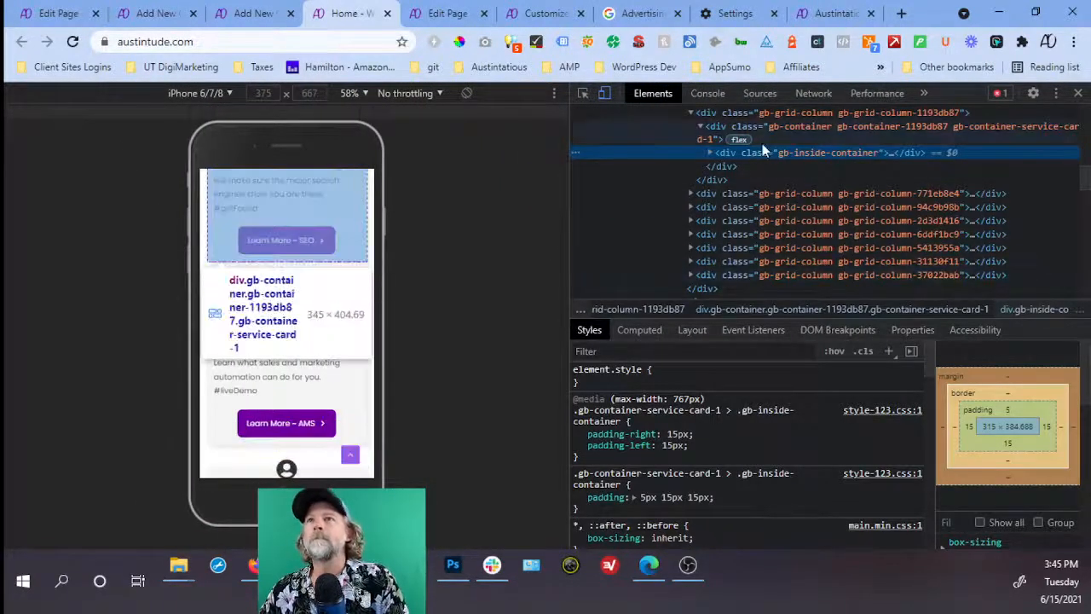
pyautogui.click(709, 152)
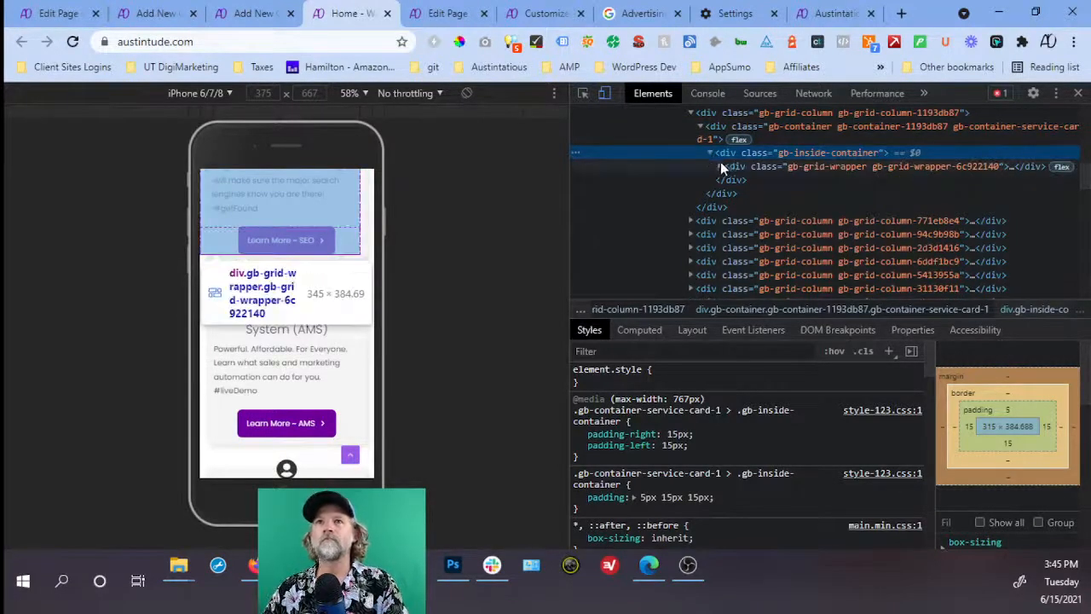
pyautogui.click(721, 166)
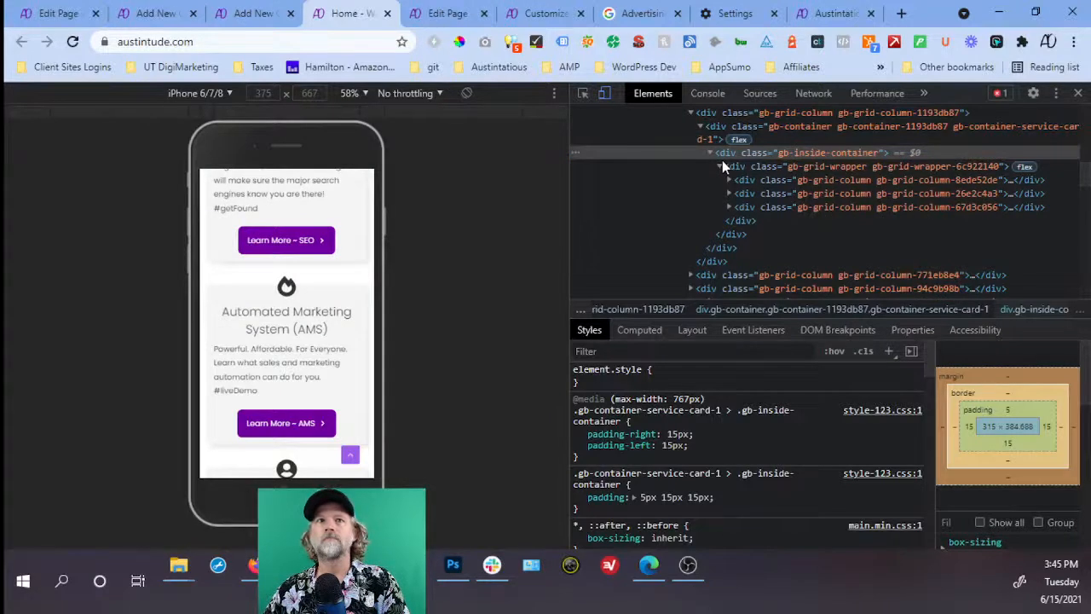
pyautogui.click(729, 180)
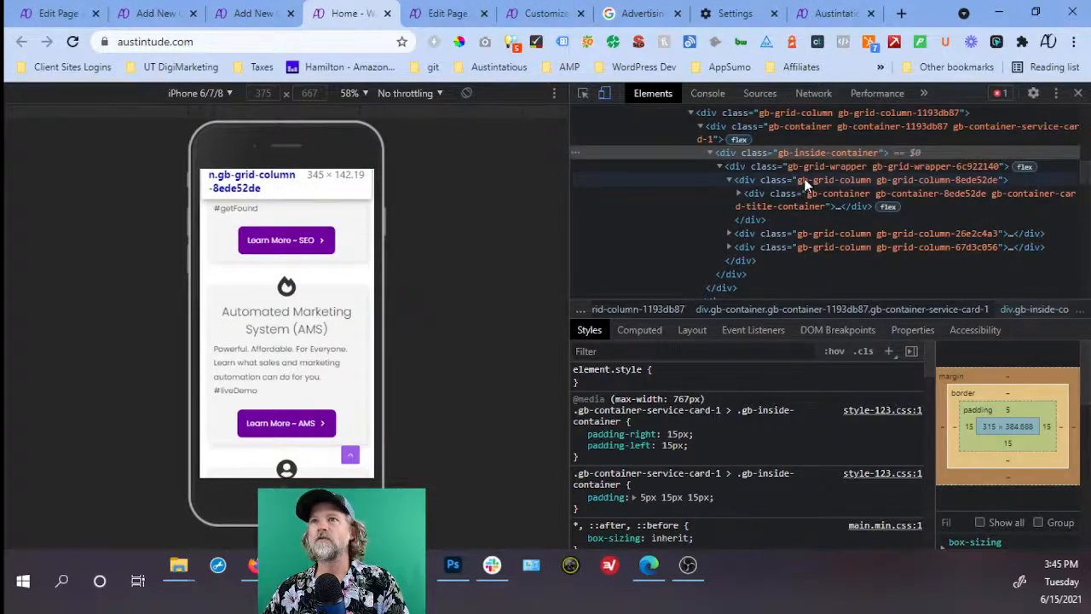
pyautogui.click(739, 195)
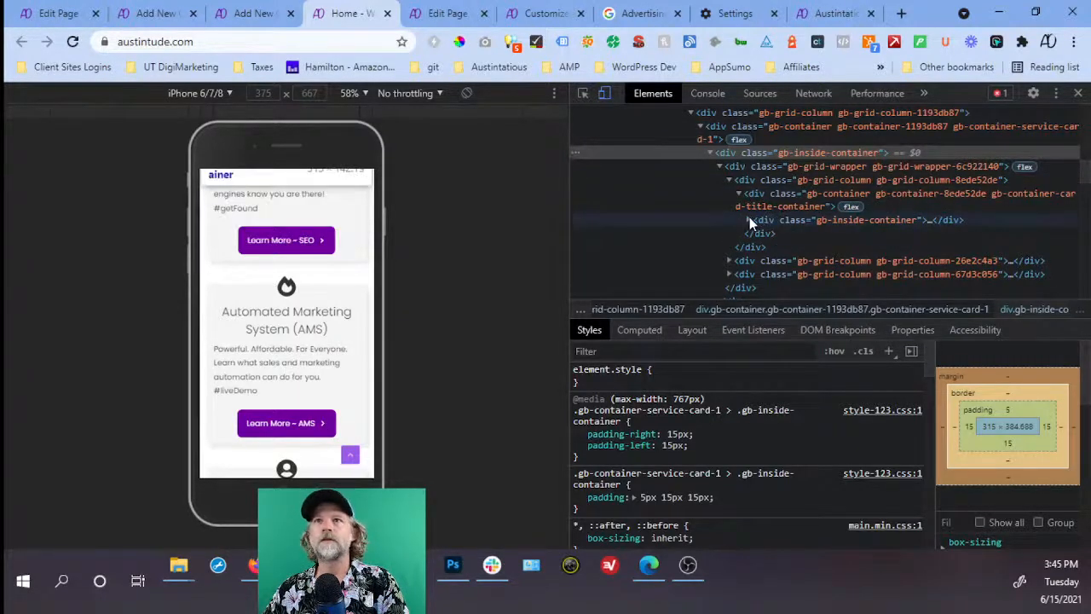
pyautogui.click(751, 219)
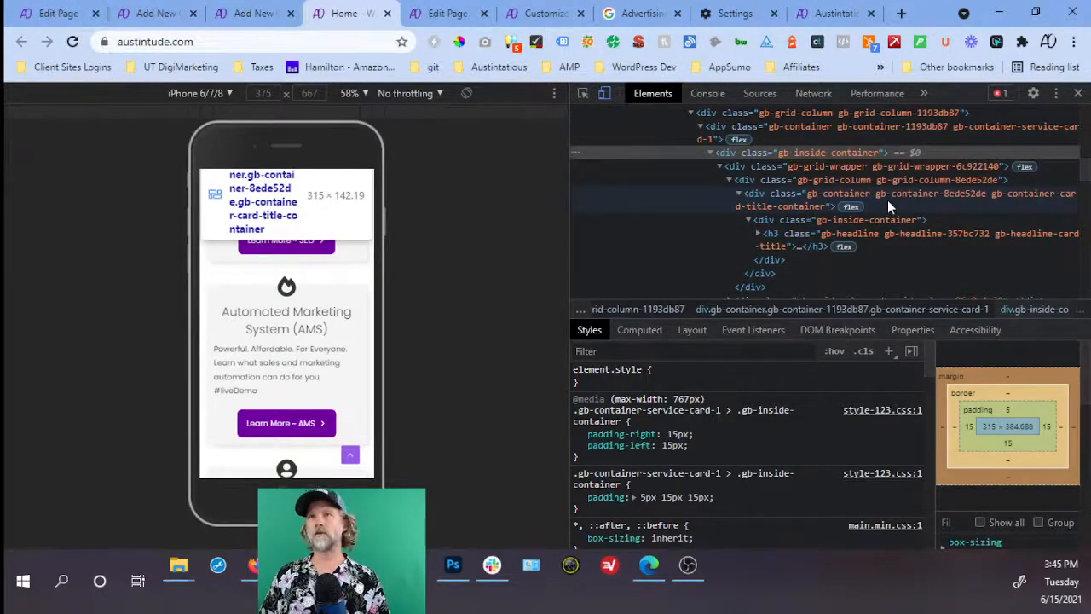
pyautogui.scroll(1, 889, 203)
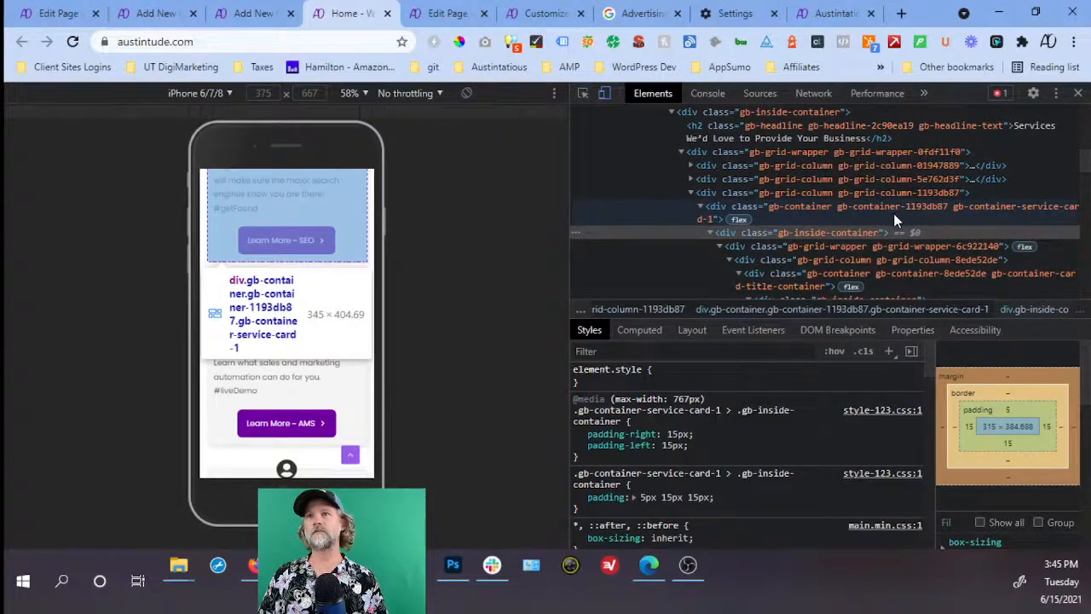
pyautogui.scroll(-1, 893, 215)
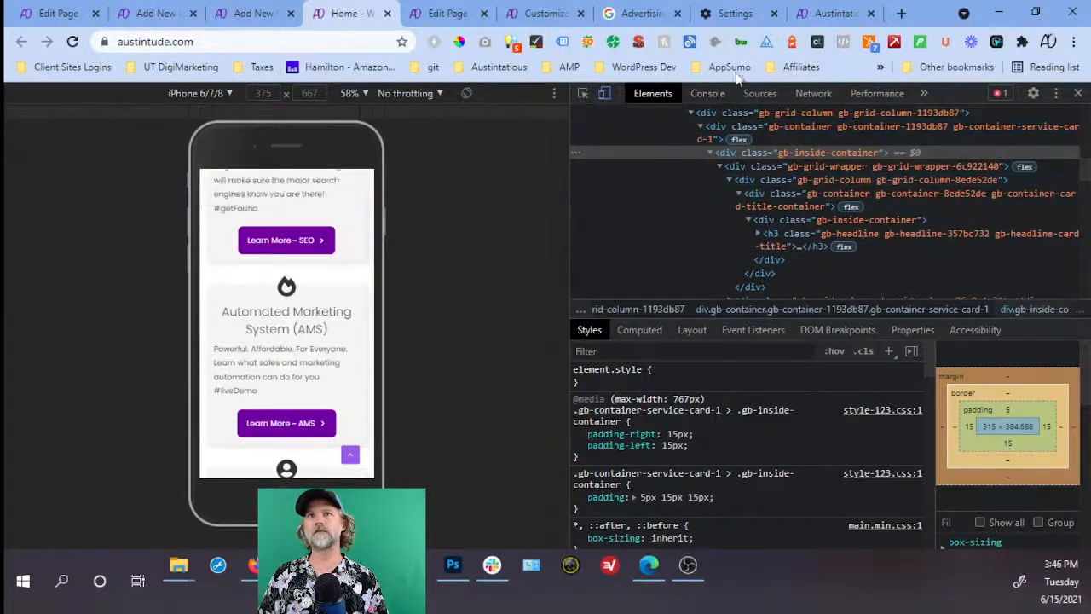
# Clear the browsing data in the browser settings again and reload the live home page.
pyautogui.click(733, 13)
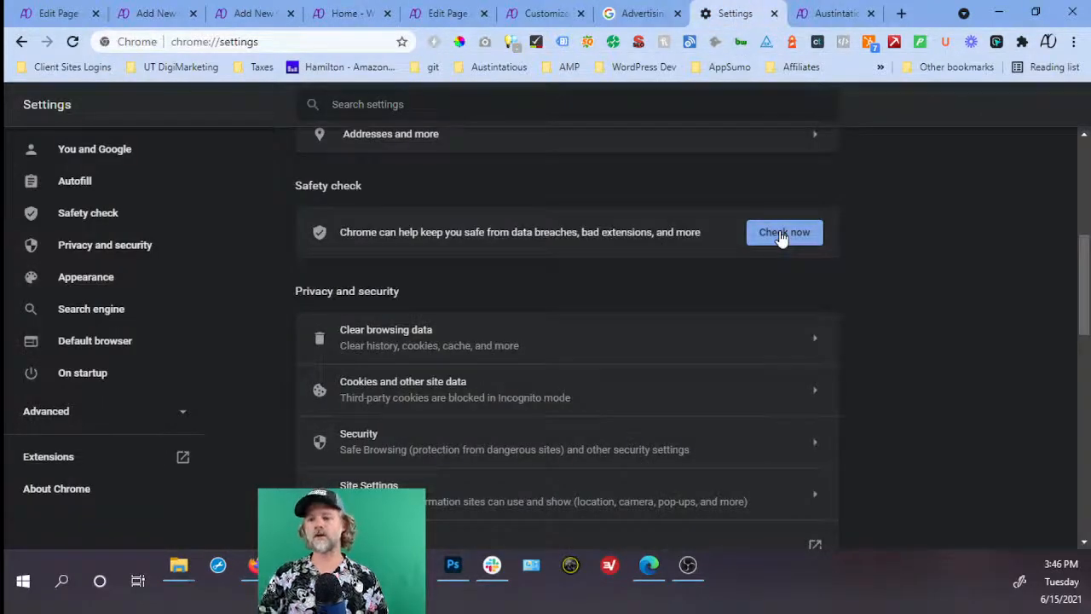
pyautogui.hotkey('ctrl', 'shift', 'Delete')
pyautogui.click(700, 415)
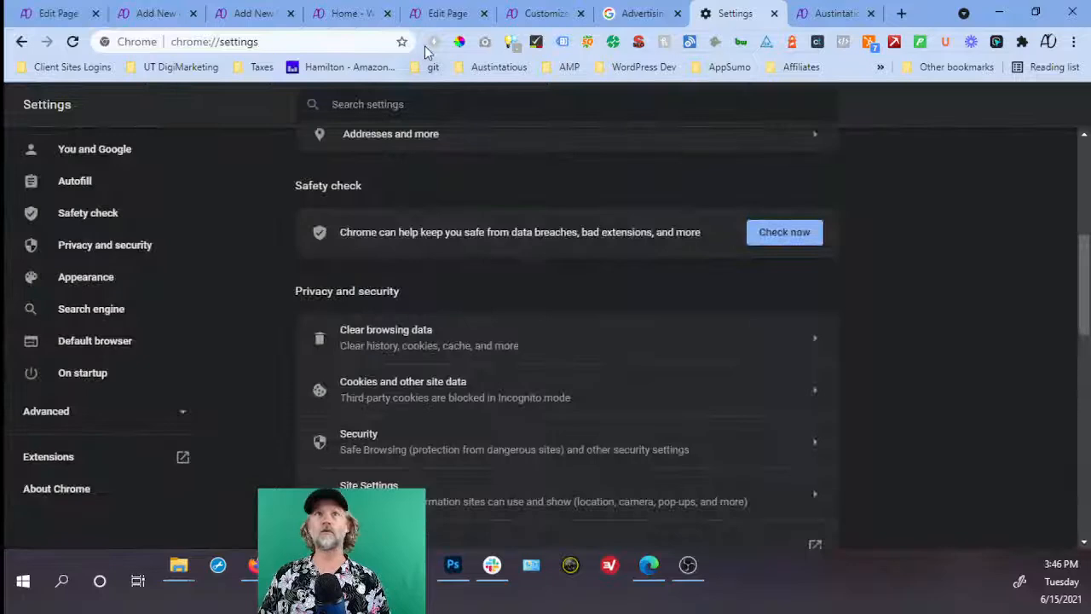
pyautogui.click(342, 16)
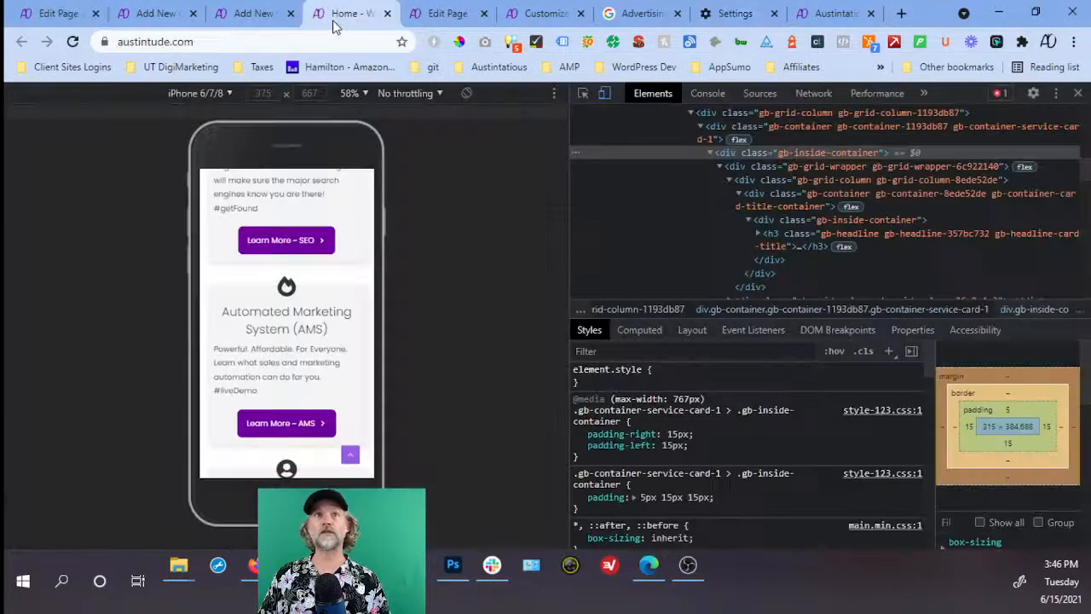
pyautogui.click(75, 42)
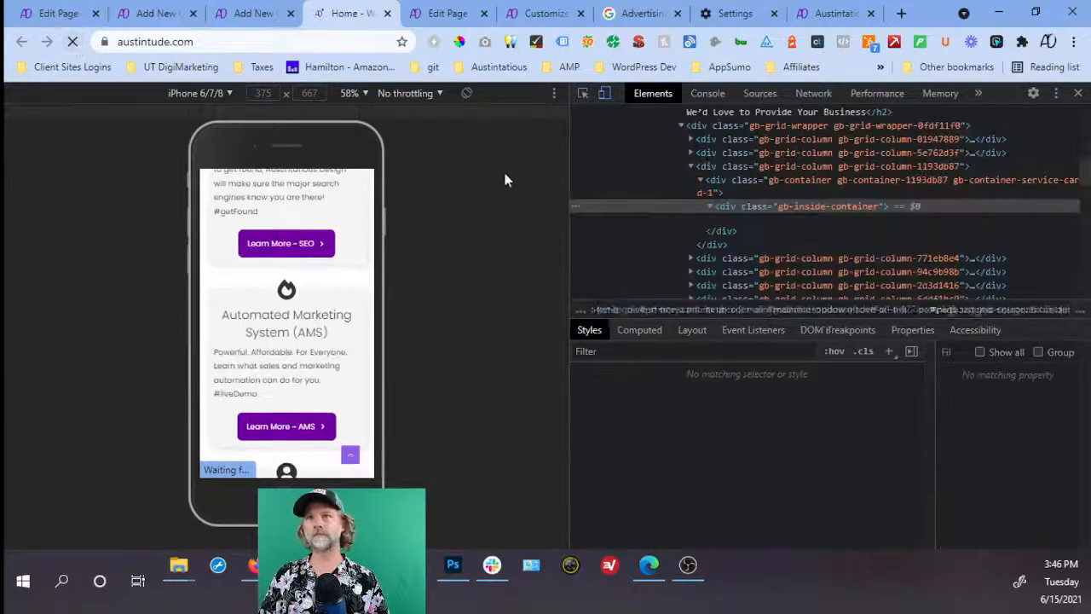
# Inspect the Search Engine Optimization card's column and service card container in the markup, expanding its inner grid wrapper.
pyautogui.click(583, 93)
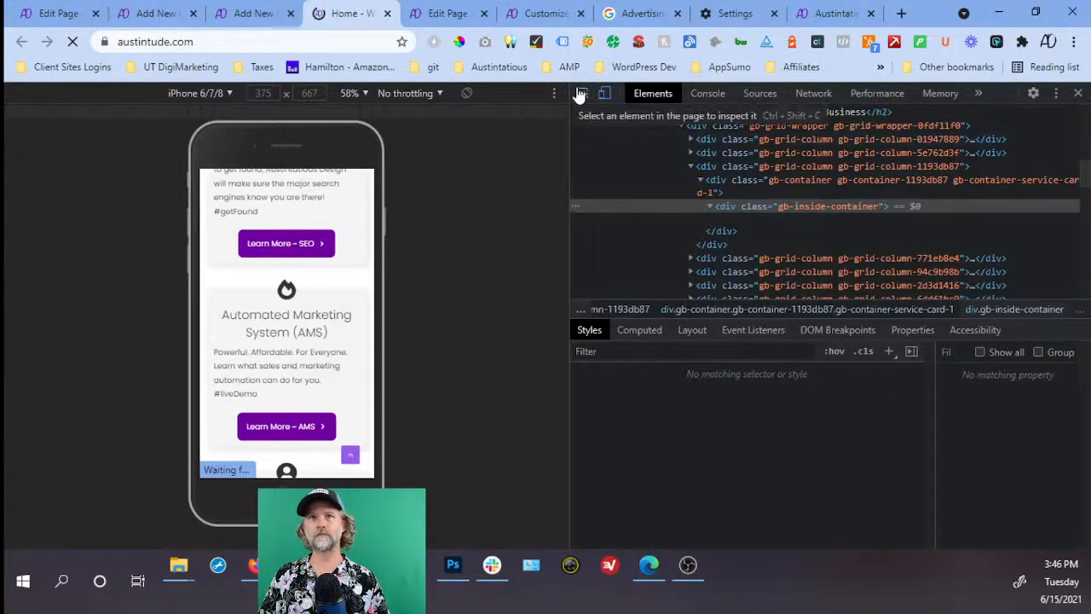
pyautogui.click(365, 228)
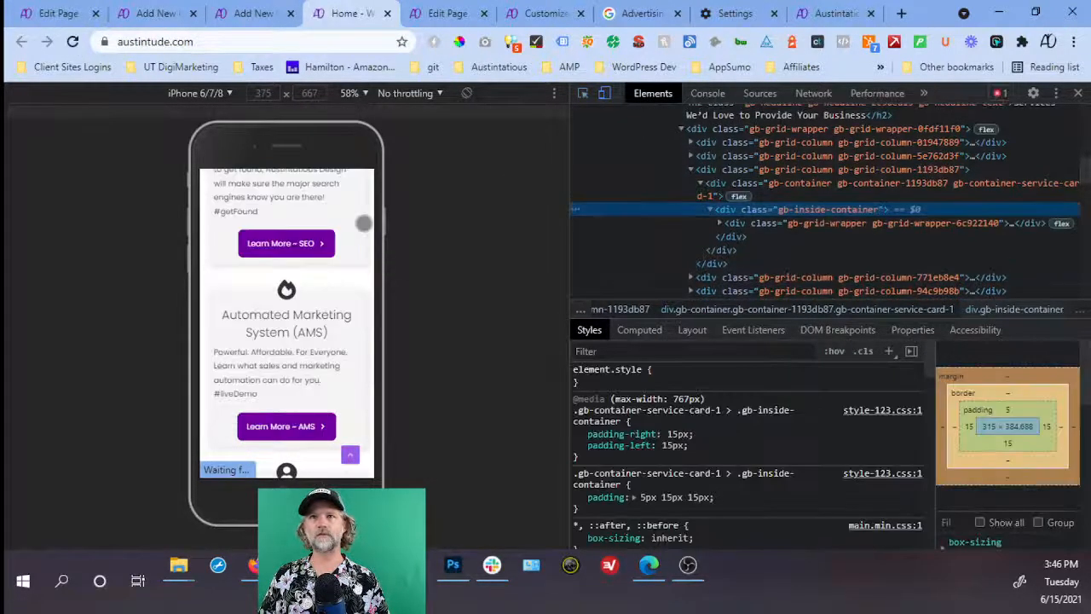
pyautogui.click(785, 196)
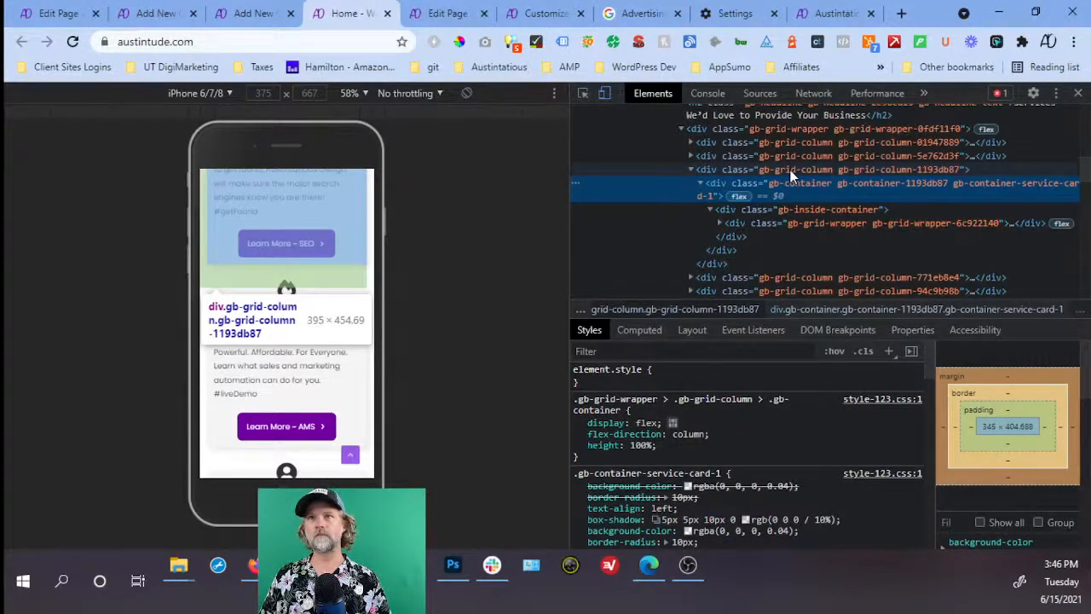
pyautogui.click(791, 176)
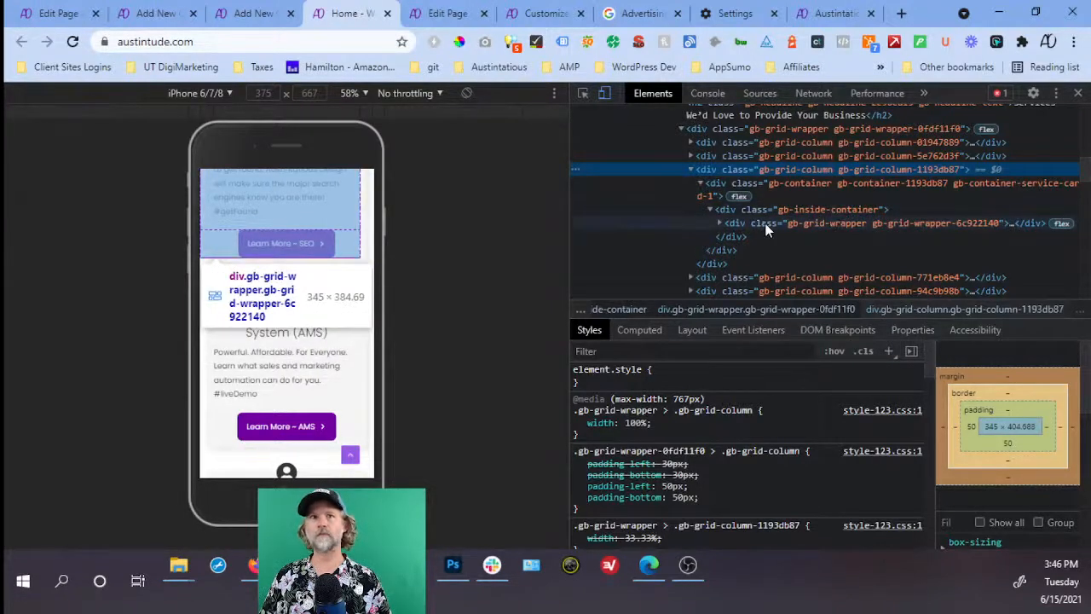
pyautogui.click(720, 222)
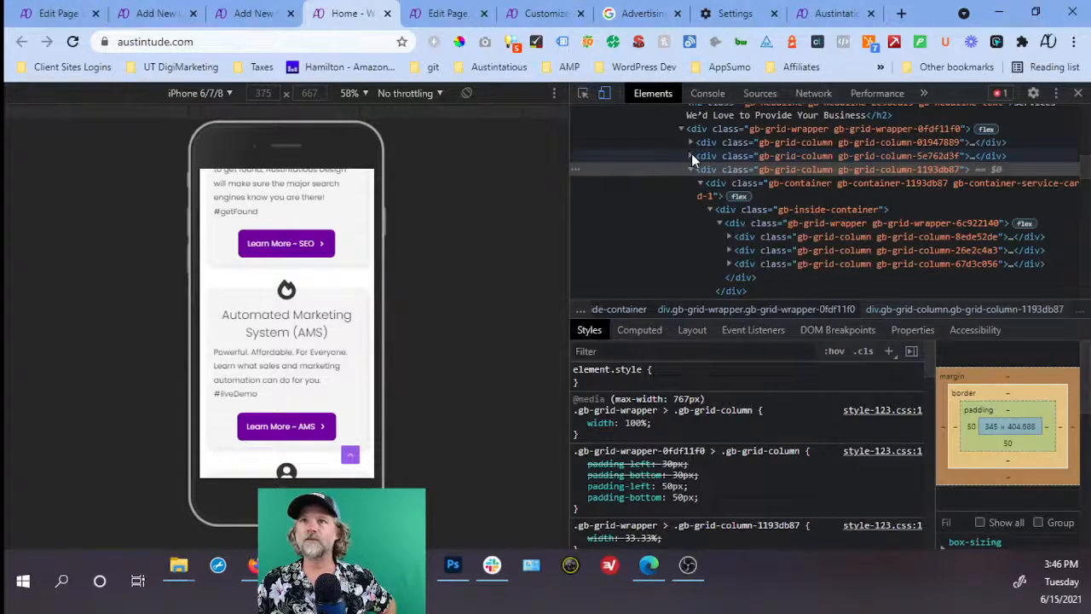
# Expand the Website Design card's grid column in the markup and select its service card container to check its attributes.
pyautogui.scroll(5, 326, 279)
pyautogui.scroll(2, 326, 280)
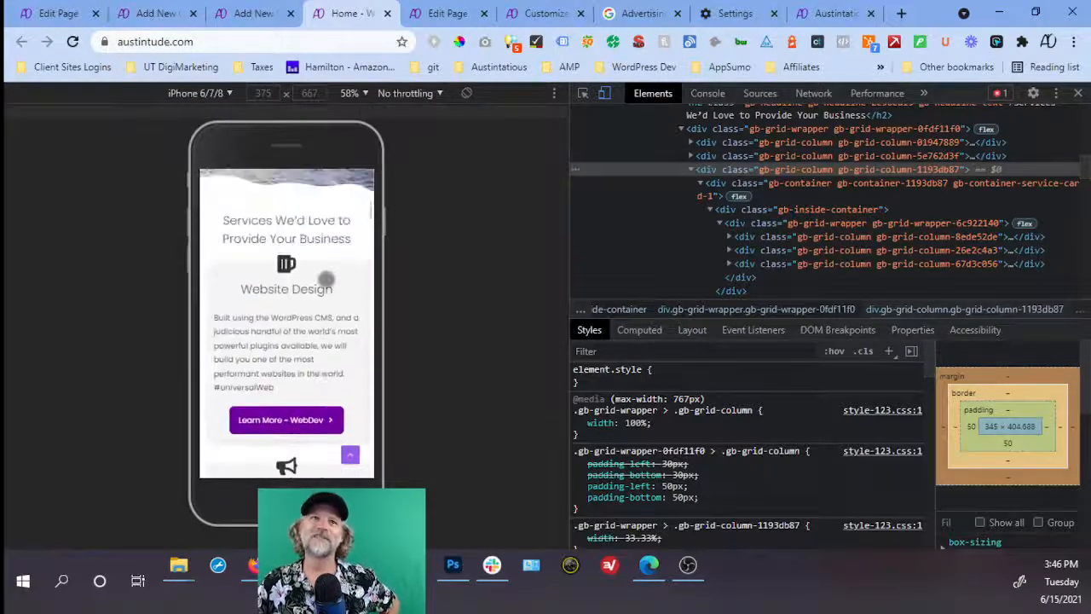
pyautogui.scroll(-2, 326, 279)
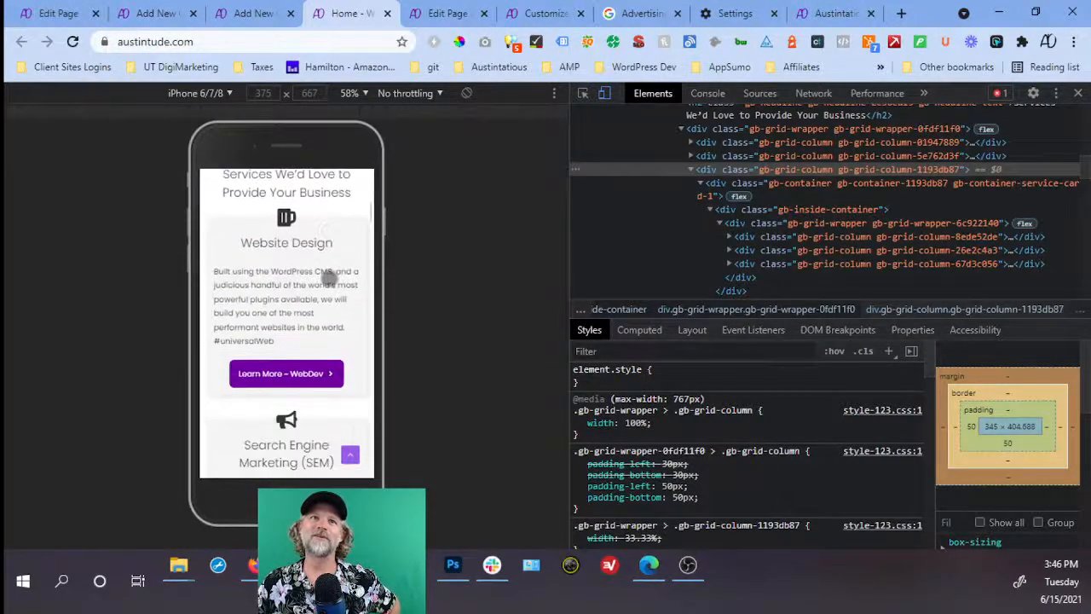
pyautogui.click(691, 143)
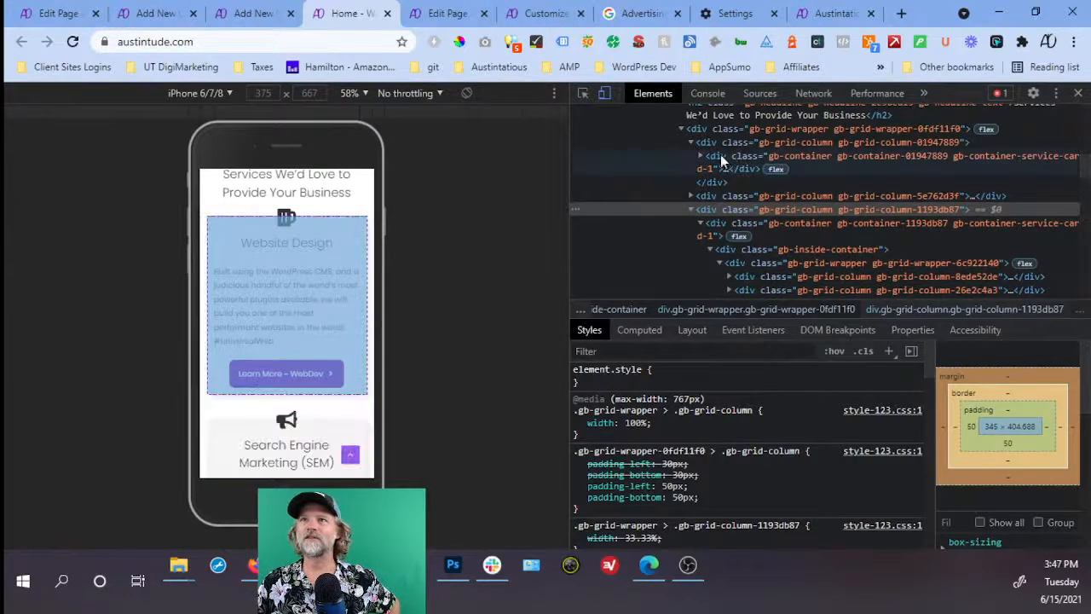
pyautogui.click(700, 156)
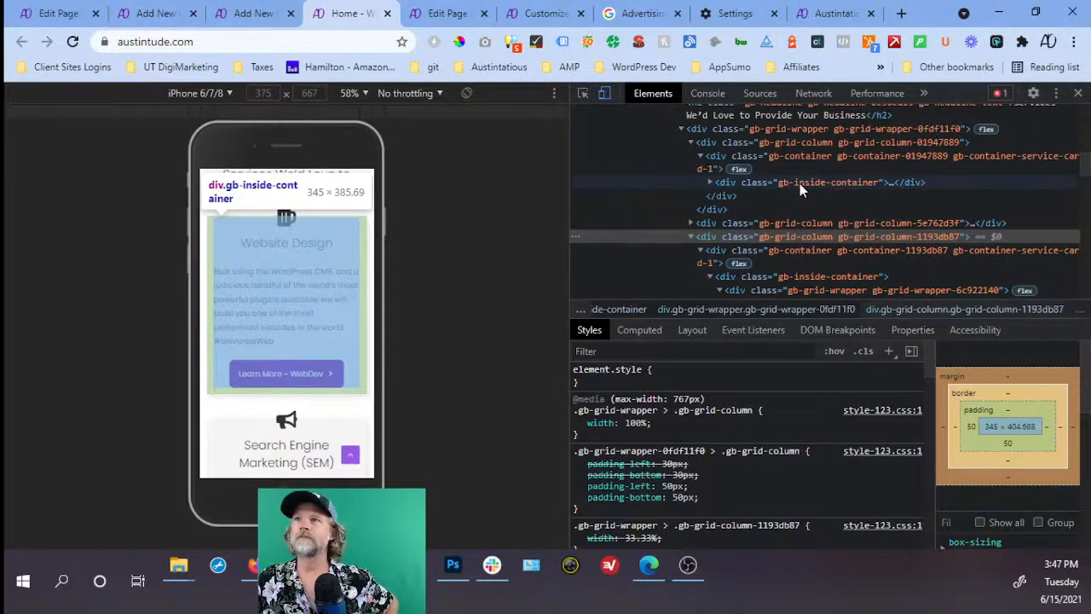
pyautogui.click(895, 161)
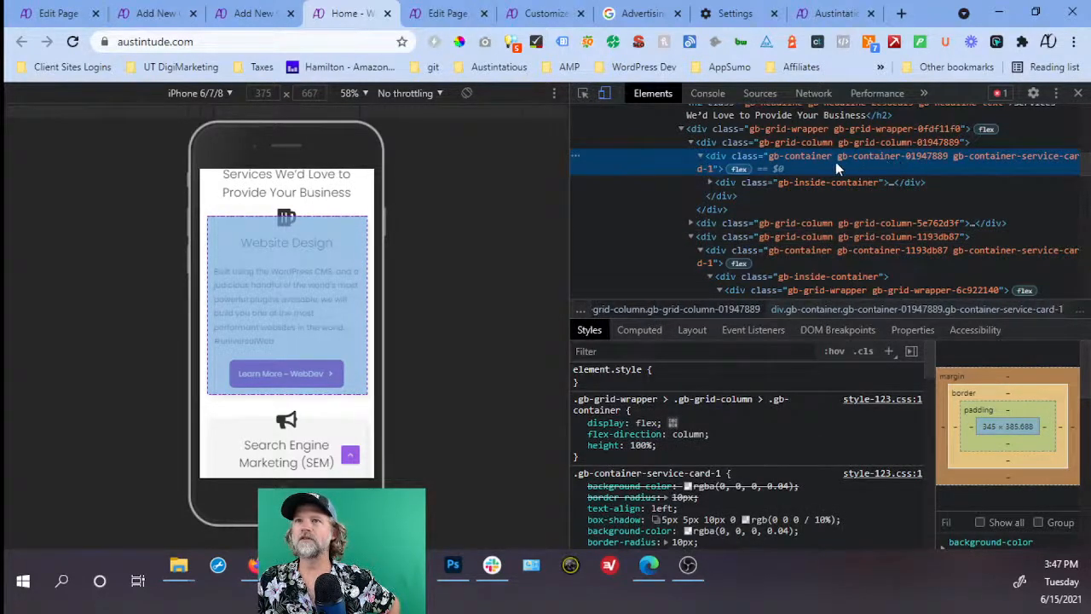
# Review the service-card-1 container's settings in the global style editor, from the style name down to its custom attributes.
pyautogui.click(153, 14)
pyautogui.click(439, 239)
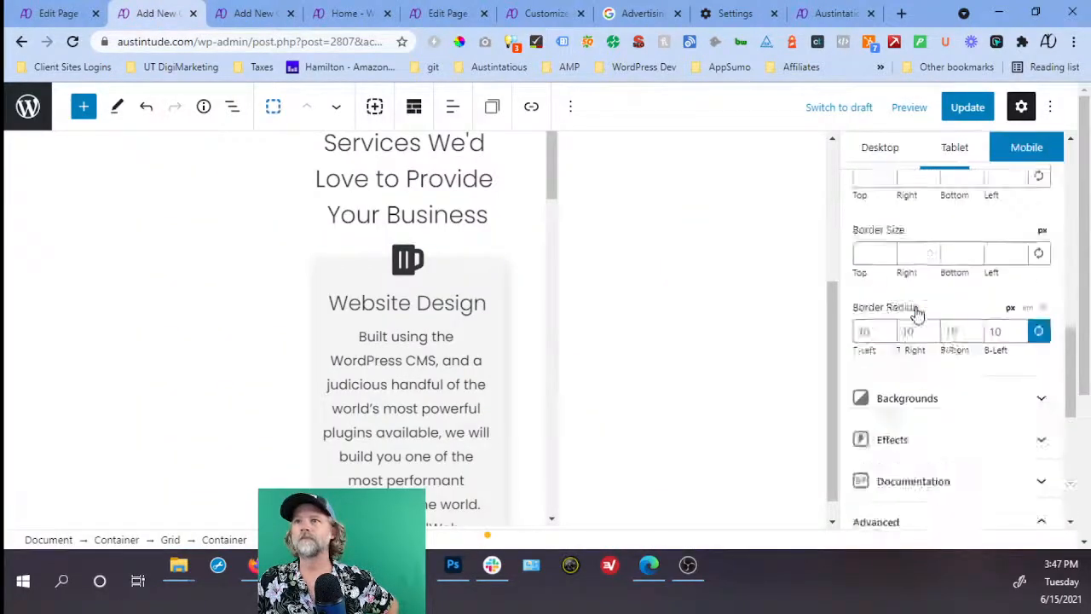
pyautogui.scroll(5, 916, 310)
pyautogui.scroll(3, 915, 311)
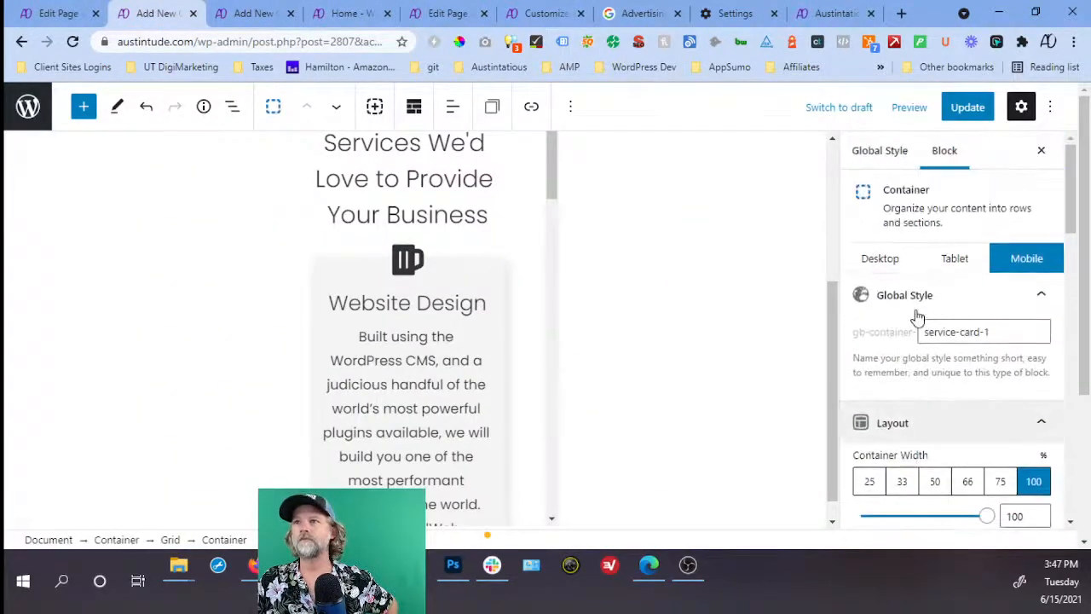
pyautogui.click(996, 333)
pyautogui.scroll(-10, 999, 336)
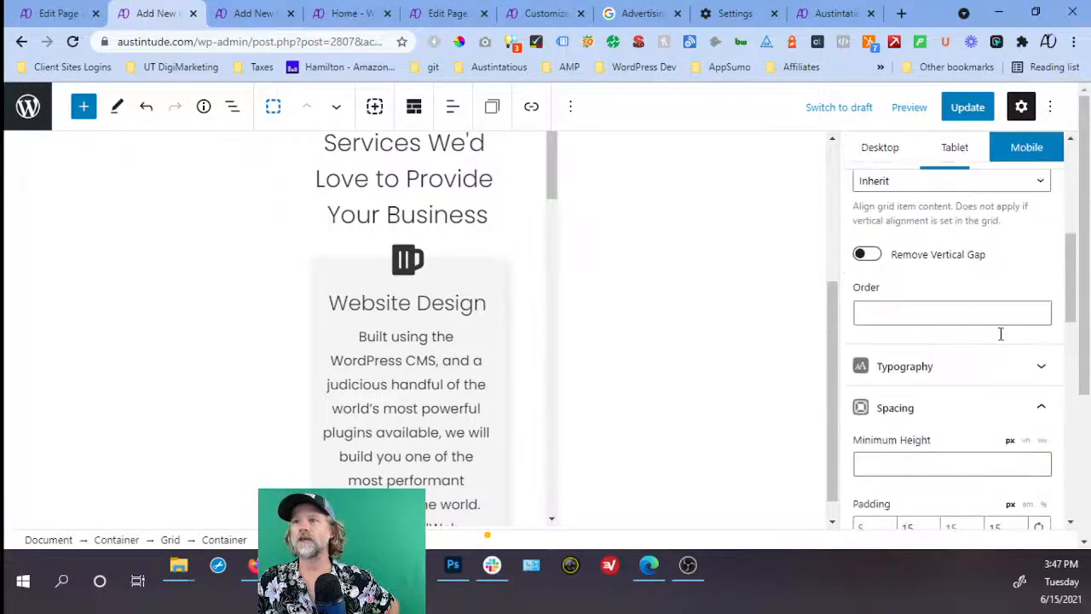
pyautogui.scroll(-10, 999, 339)
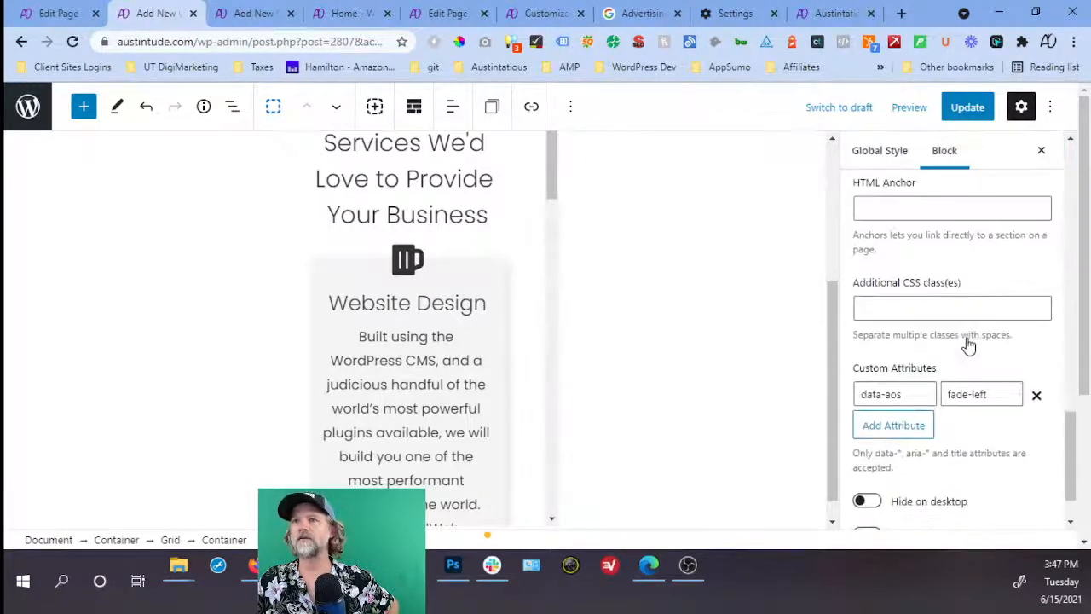
# Check the data-aos fade-left attribute, add and remove an extra attribute row, and update the global style.
pyautogui.doubleClick(914, 393)
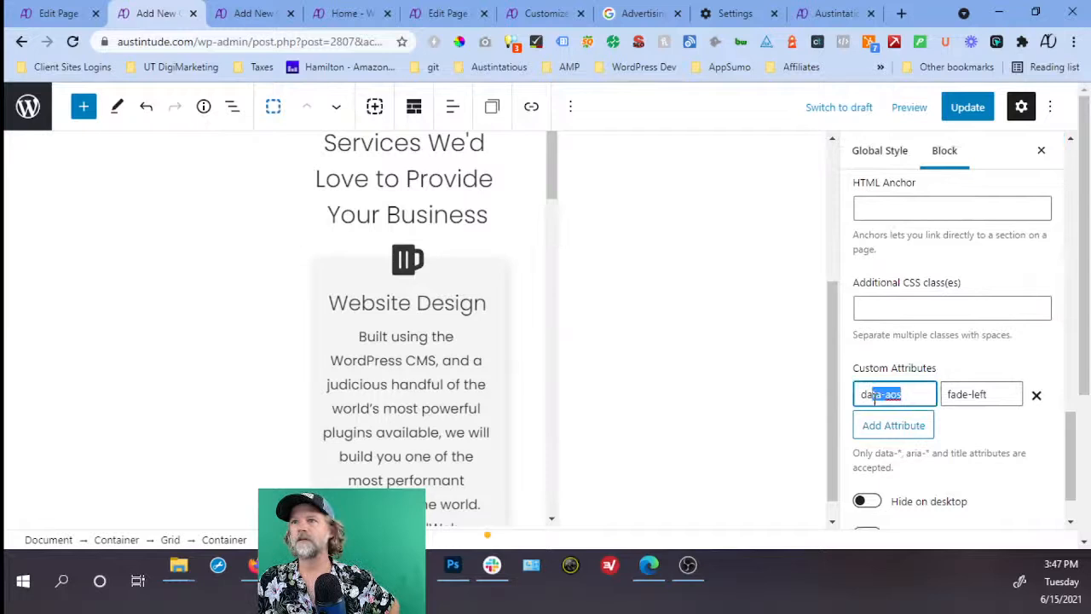
pyautogui.click(915, 395)
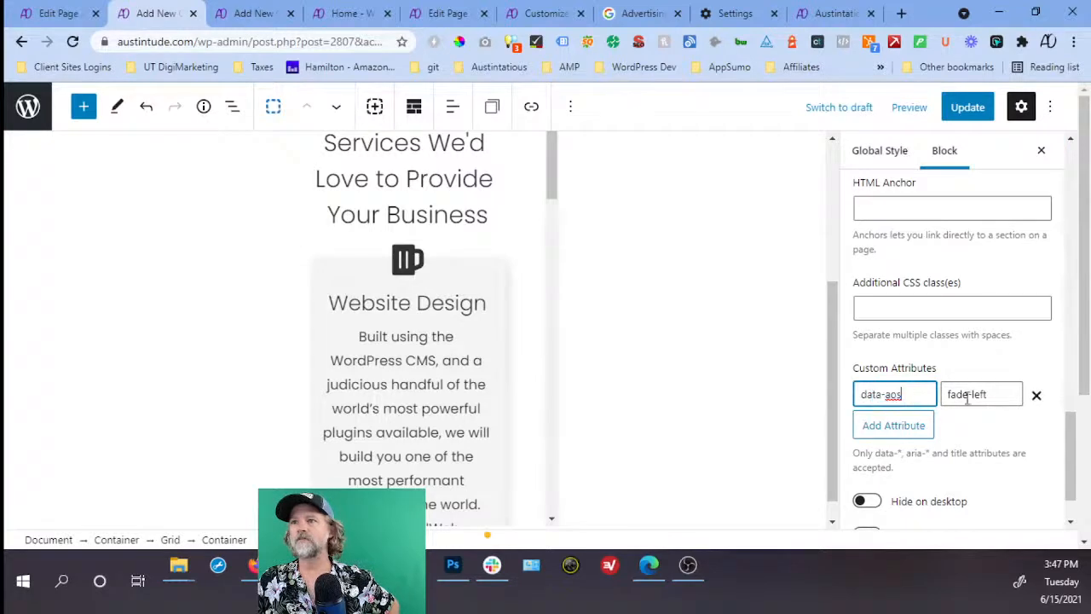
pyautogui.click(913, 435)
pyautogui.click(1036, 424)
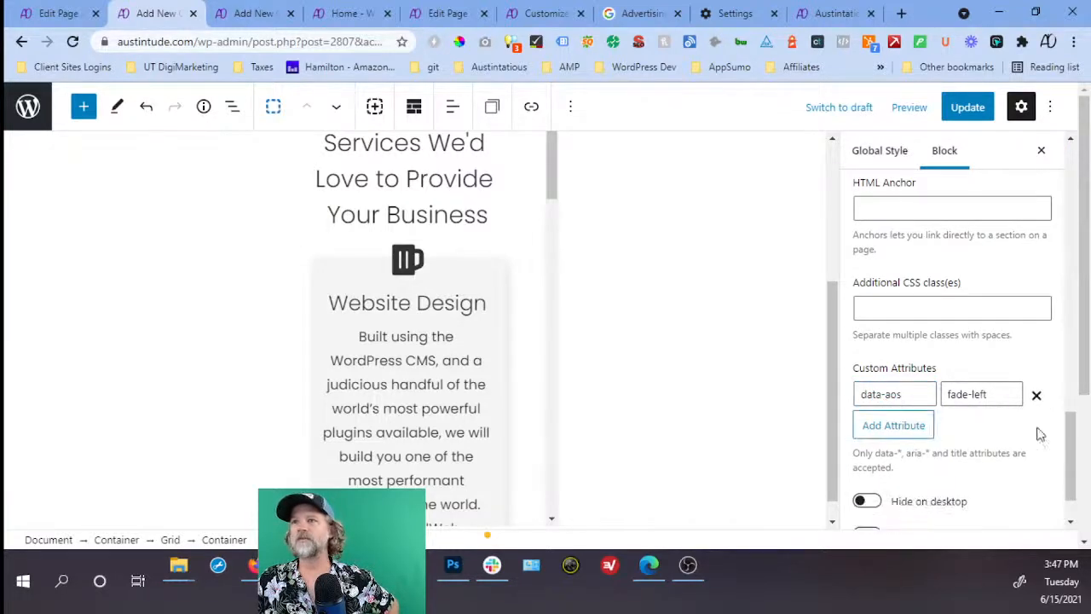
pyautogui.click(966, 109)
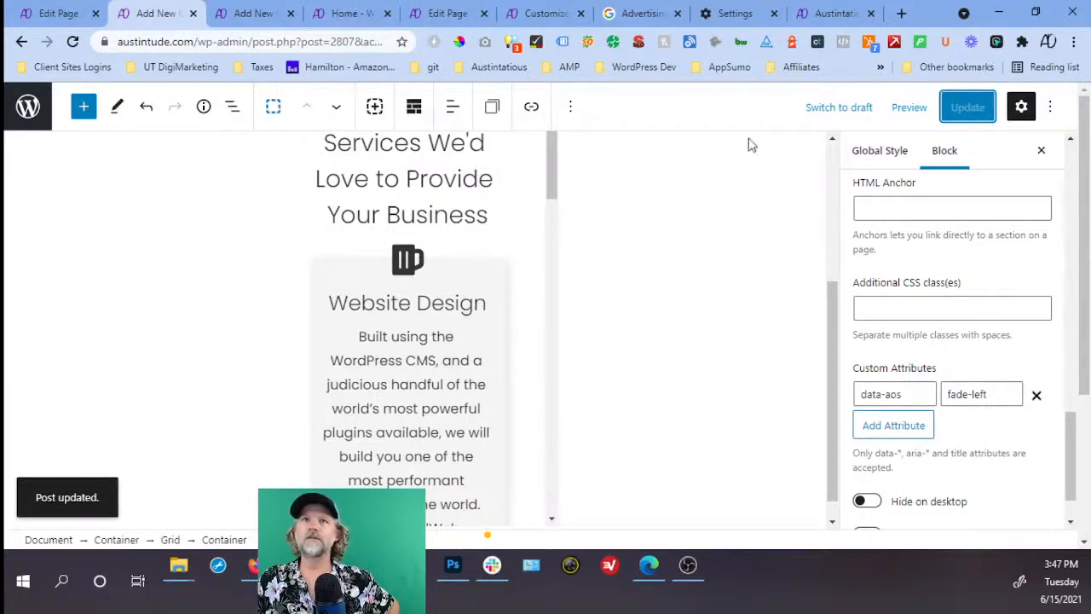
# Clear the last hour of browsing data in the browser settings and check the service cards on the live home page.
pyautogui.click(757, 23)
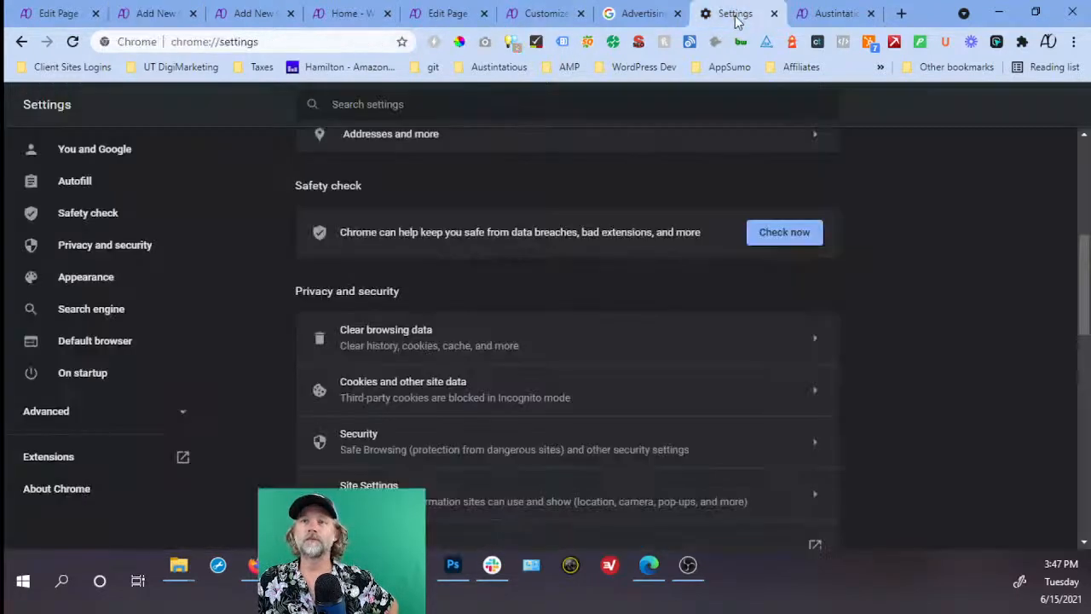
pyautogui.hotkey('ctrl', 'shift', 'Delete')
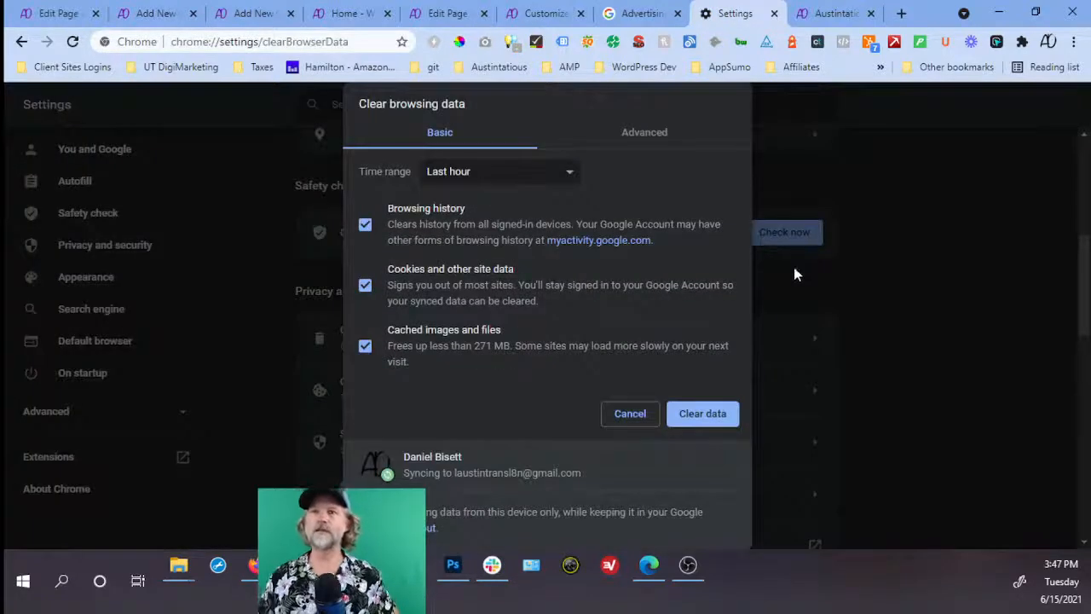
pyautogui.click(719, 415)
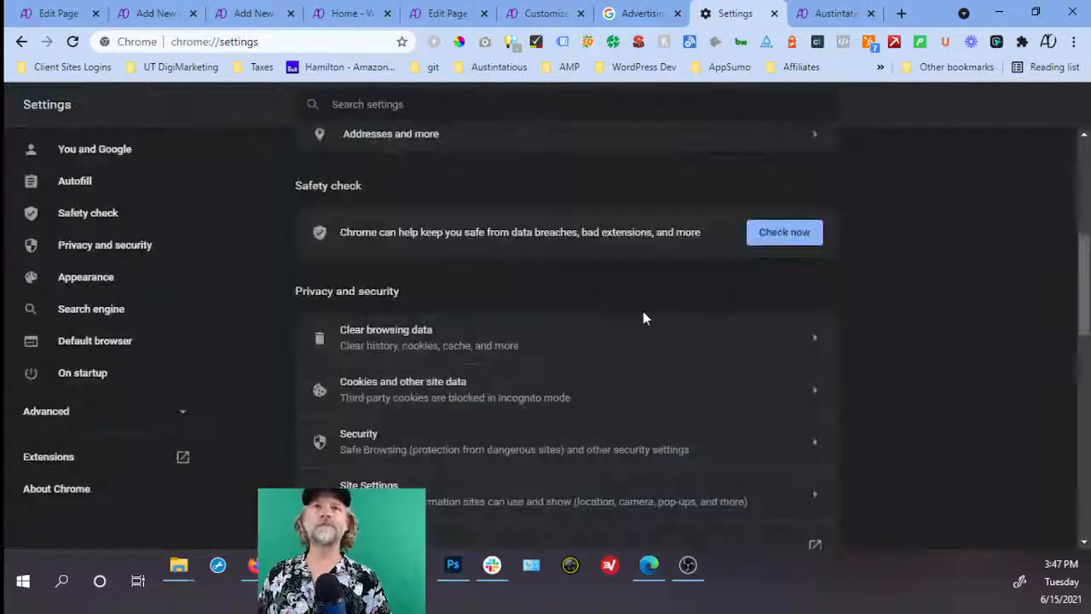
pyautogui.click(348, 14)
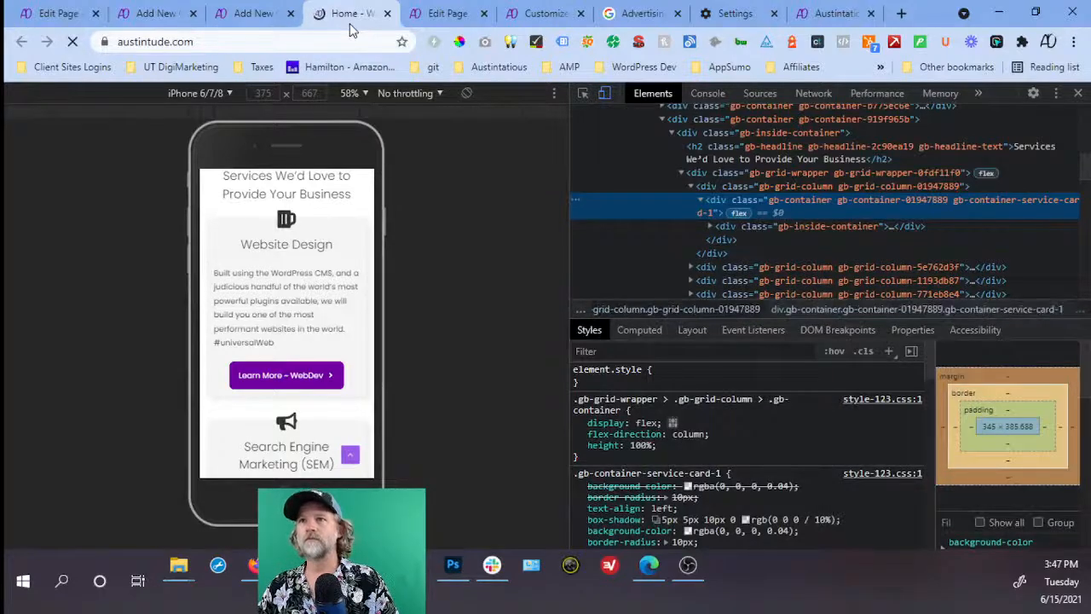
pyautogui.scroll(-2, 244, 287)
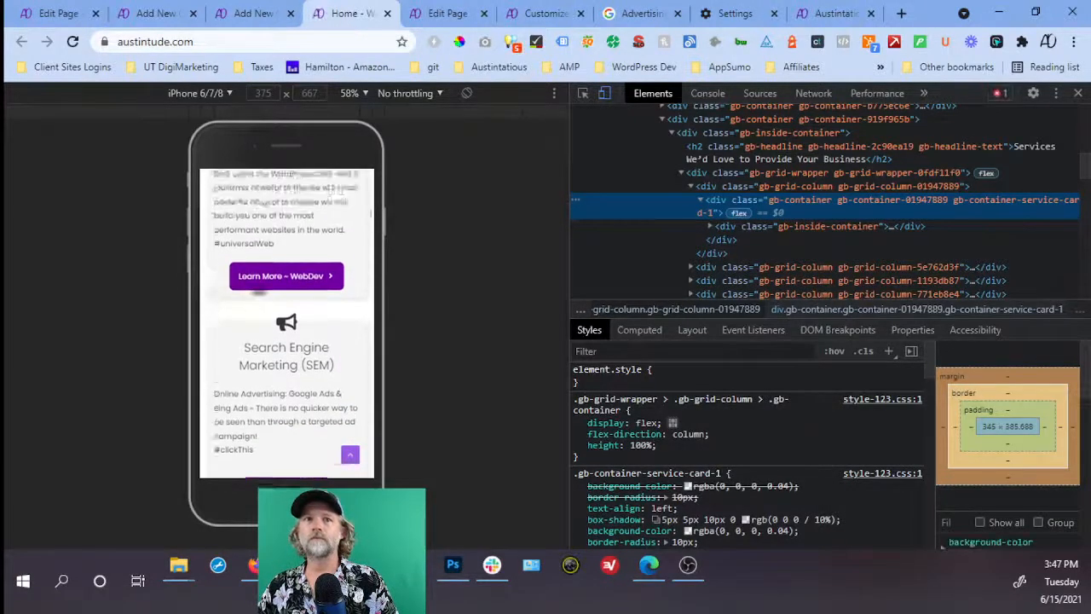
pyautogui.scroll(1, 257, 290)
# Examine the Meet Our Team button's additional CSS class and data-aos custom attribute in the home page editor for comparison.
pyautogui.click(450, 12)
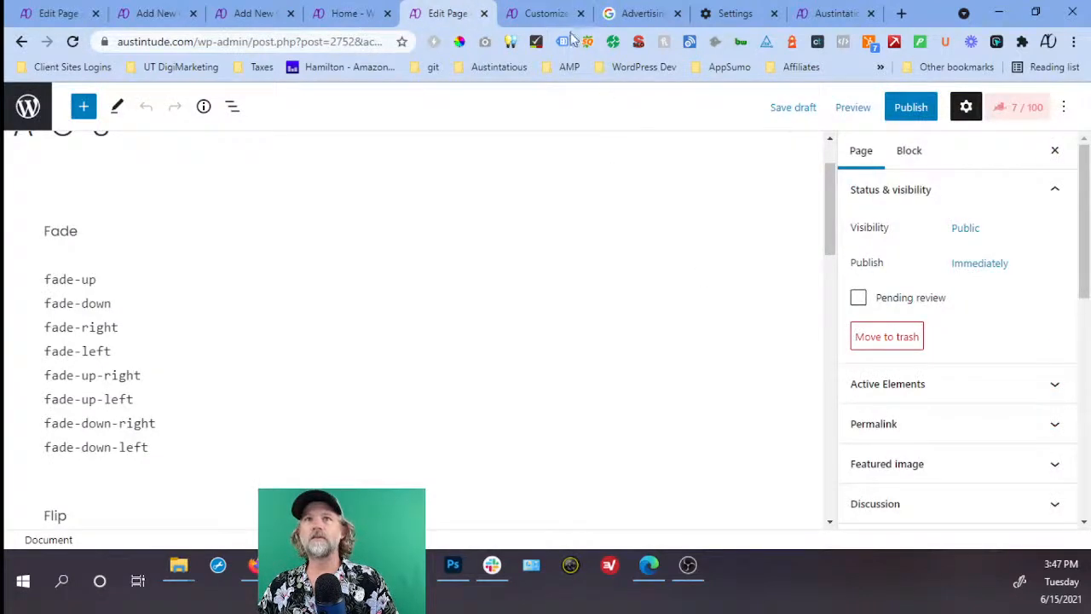
pyautogui.click(240, 13)
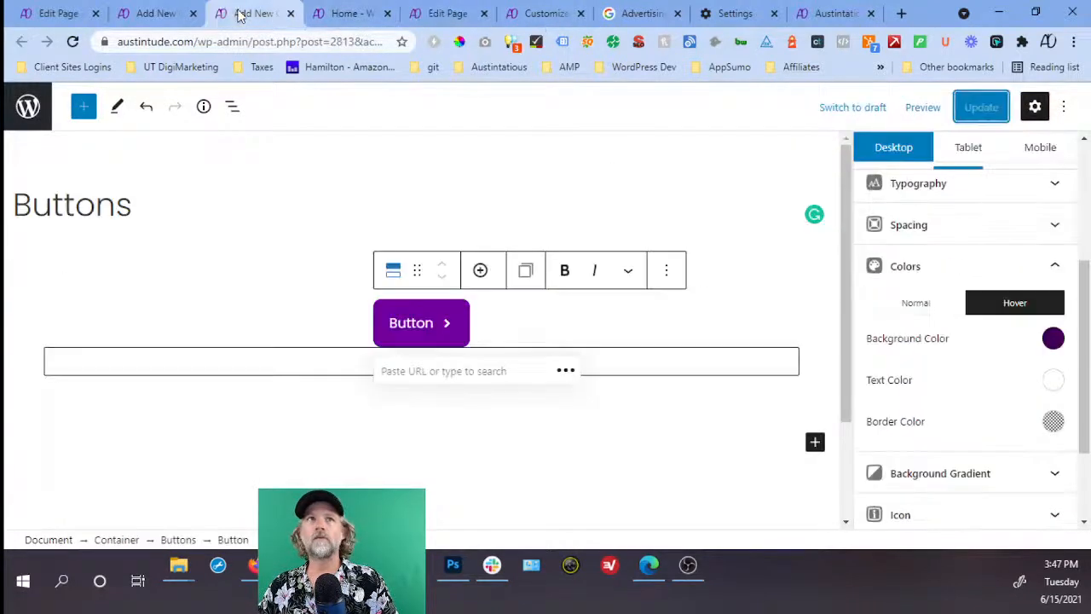
pyautogui.click(30, 16)
pyautogui.scroll(-5, 522, 313)
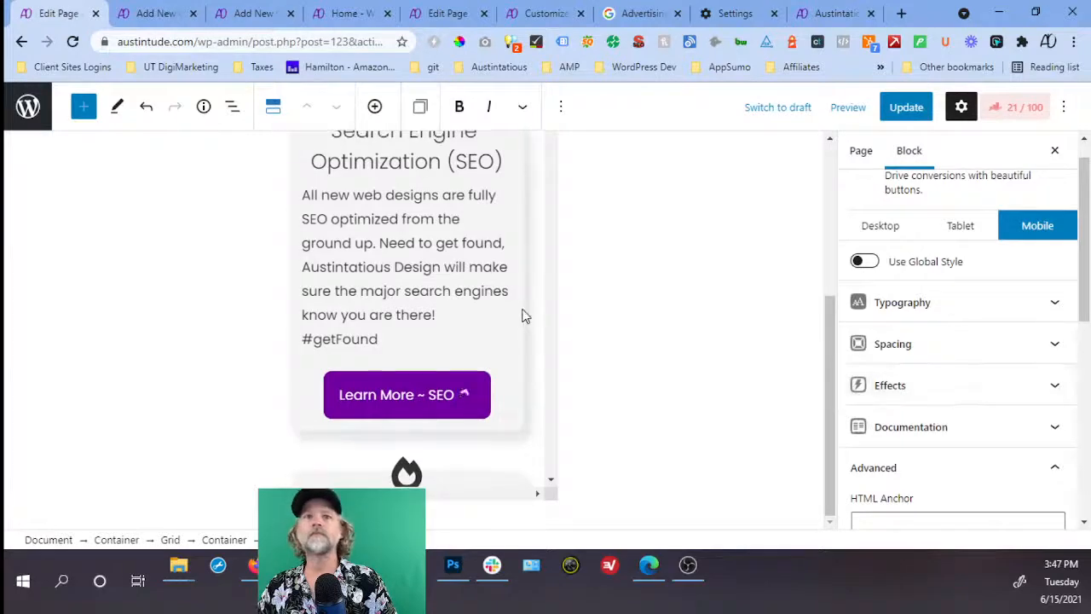
pyautogui.scroll(-15, 522, 312)
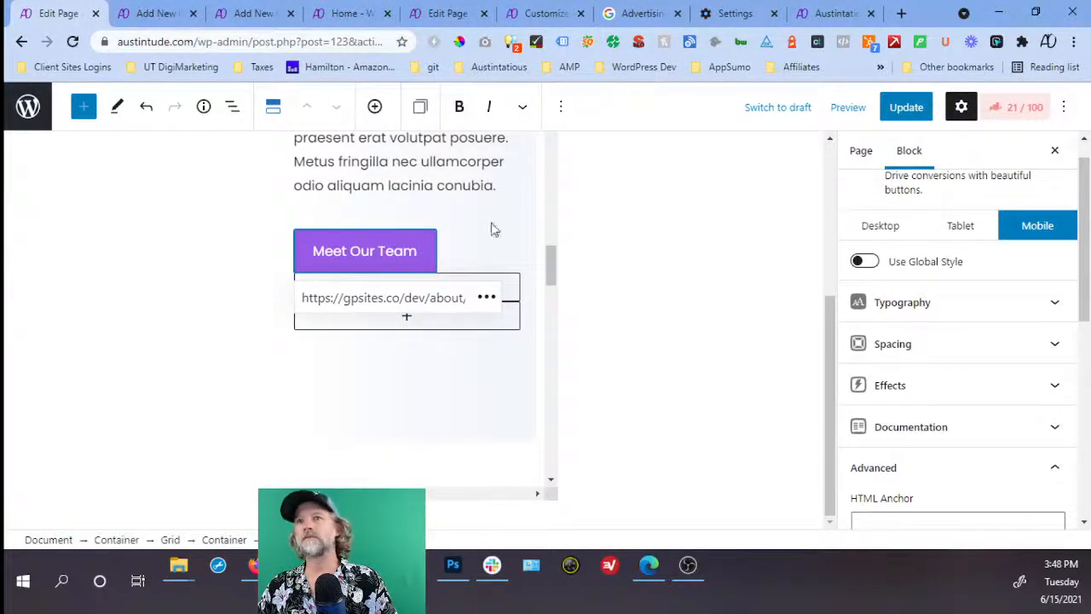
pyautogui.scroll(-4, 976, 377)
pyautogui.scroll(-1, 925, 412)
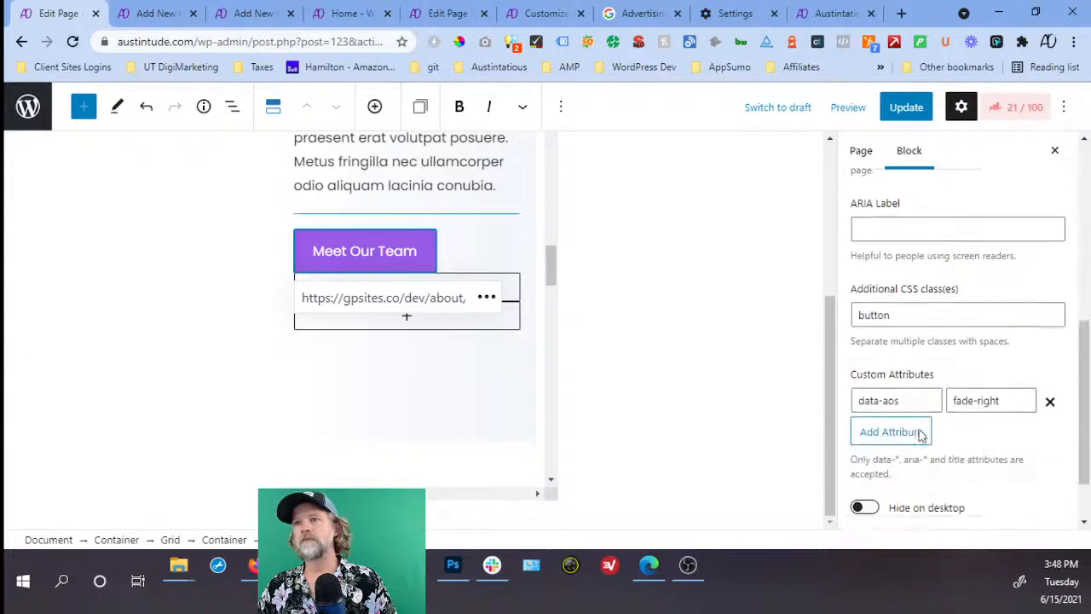
pyautogui.click(904, 309)
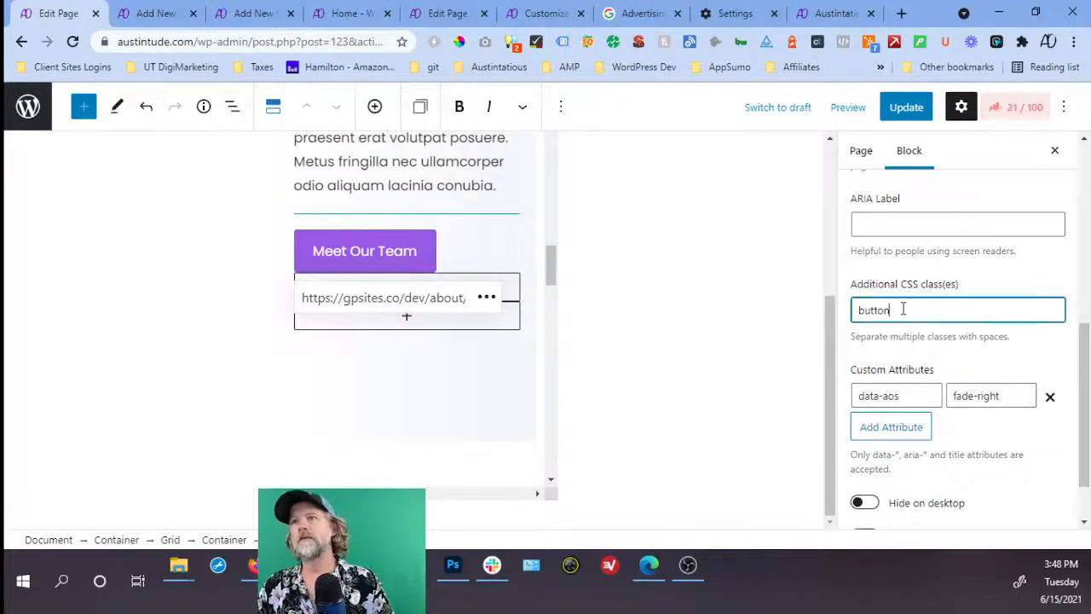
pyautogui.moveTo(902, 310); pyautogui.dragTo(860, 309)
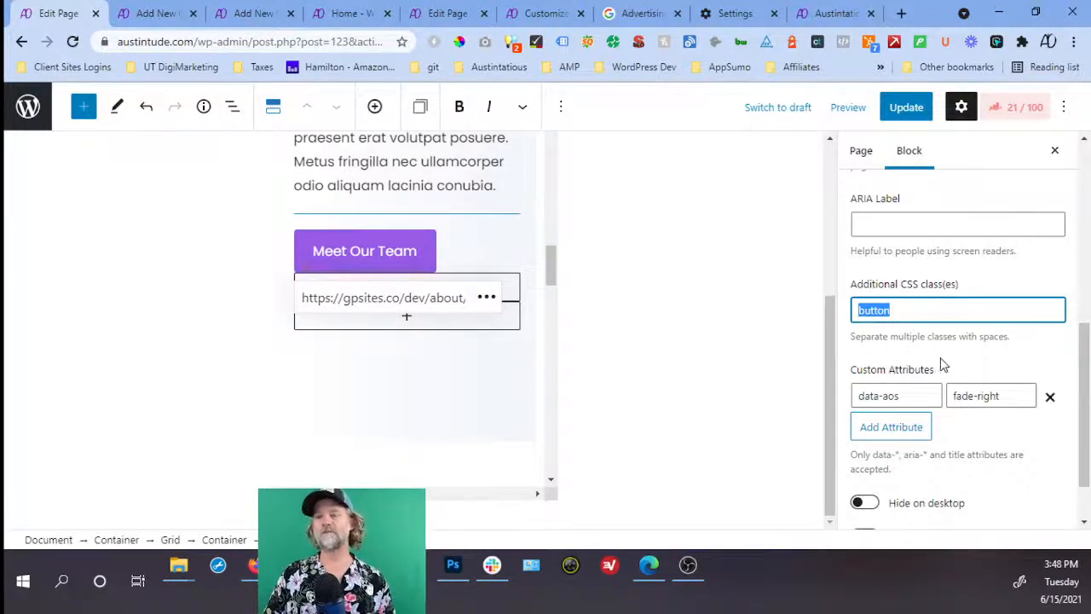
pyautogui.scroll(-1, 941, 362)
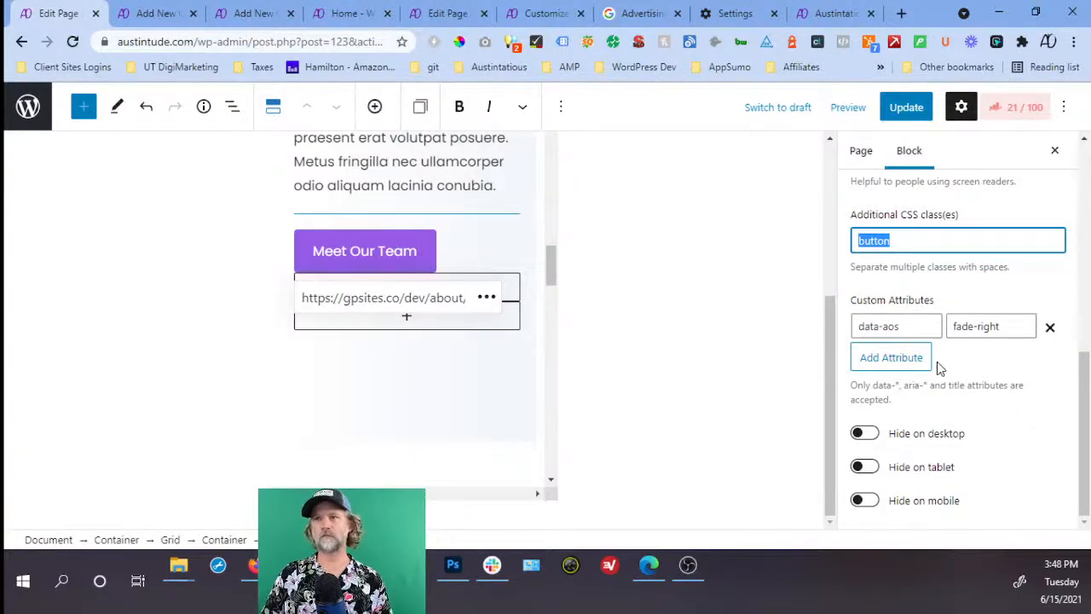
# Set the service card global style's data-aos value to fade-right, update it, and reload the live home page.
pyautogui.click(153, 13)
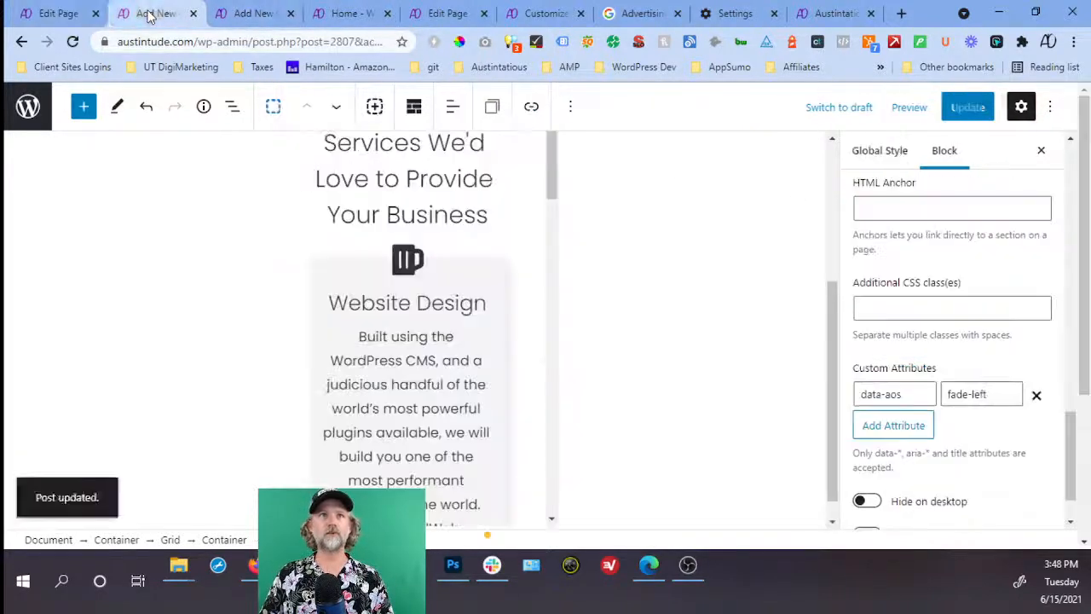
pyautogui.moveTo(987, 394); pyautogui.dragTo(979, 395)
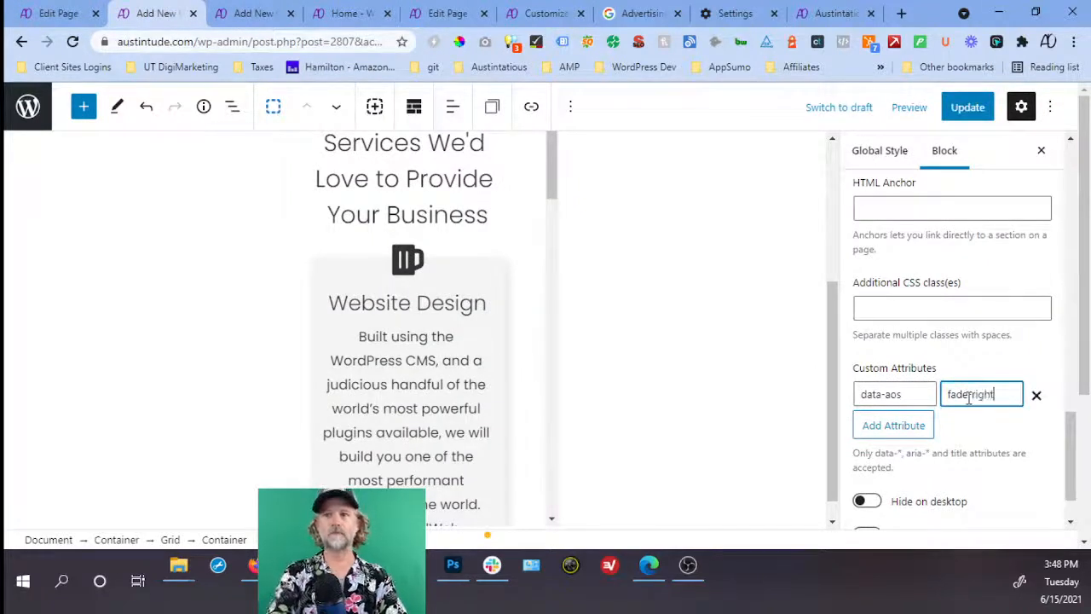
pyautogui.write('right')
pyautogui.click(967, 107)
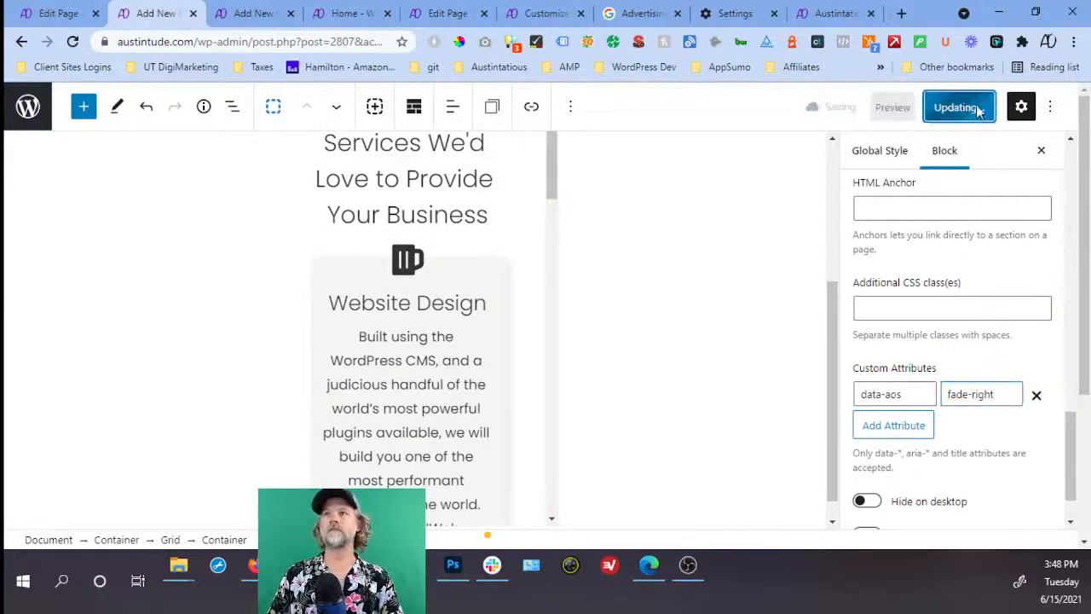
pyautogui.click(352, 19)
pyautogui.press('F5')
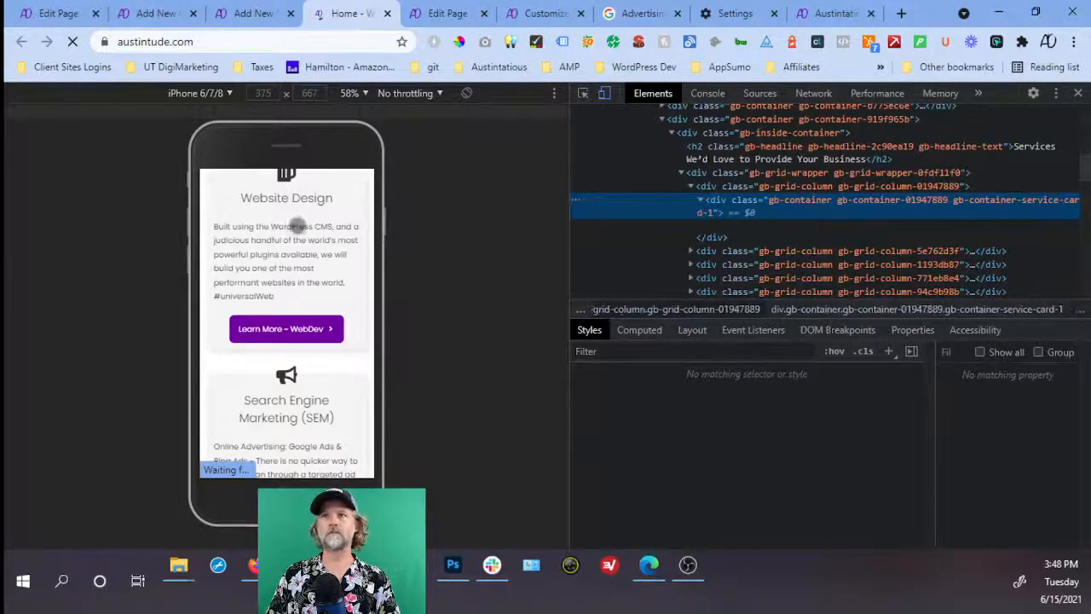
# Look over the service cards on the live home page and clear the last hour of browsing history, cookies and cached files.
pyautogui.scroll(-3, 320, 228)
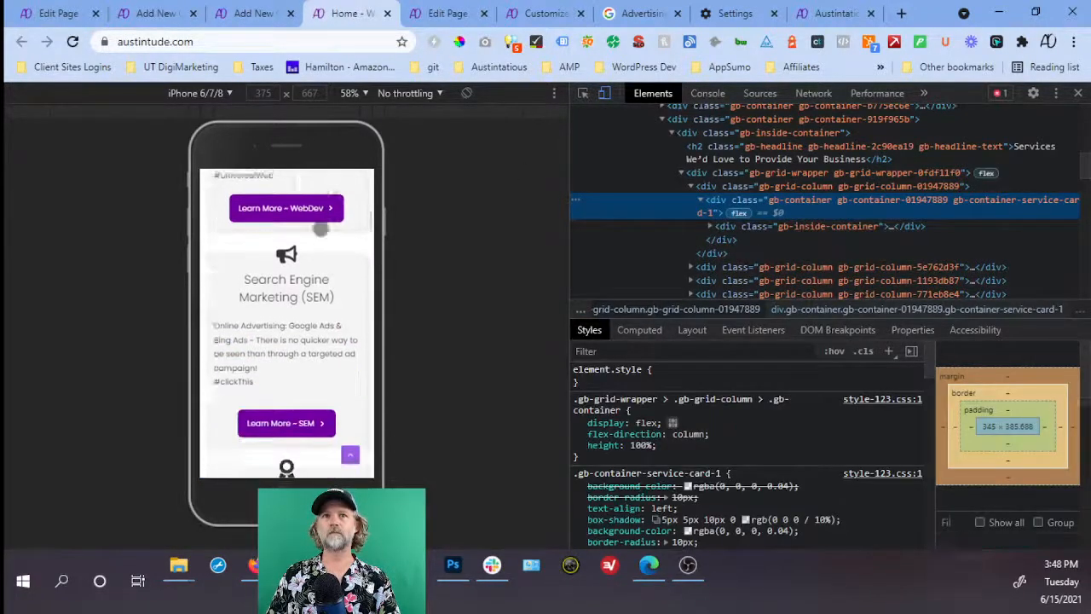
pyautogui.scroll(-3, 320, 229)
pyautogui.scroll(3, 319, 228)
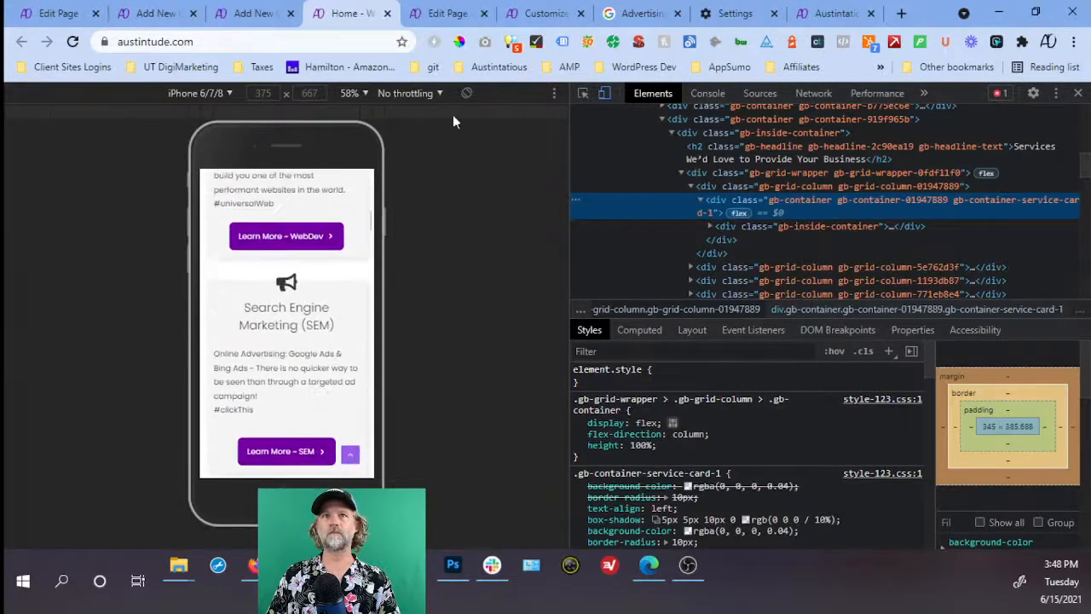
pyautogui.click(749, 18)
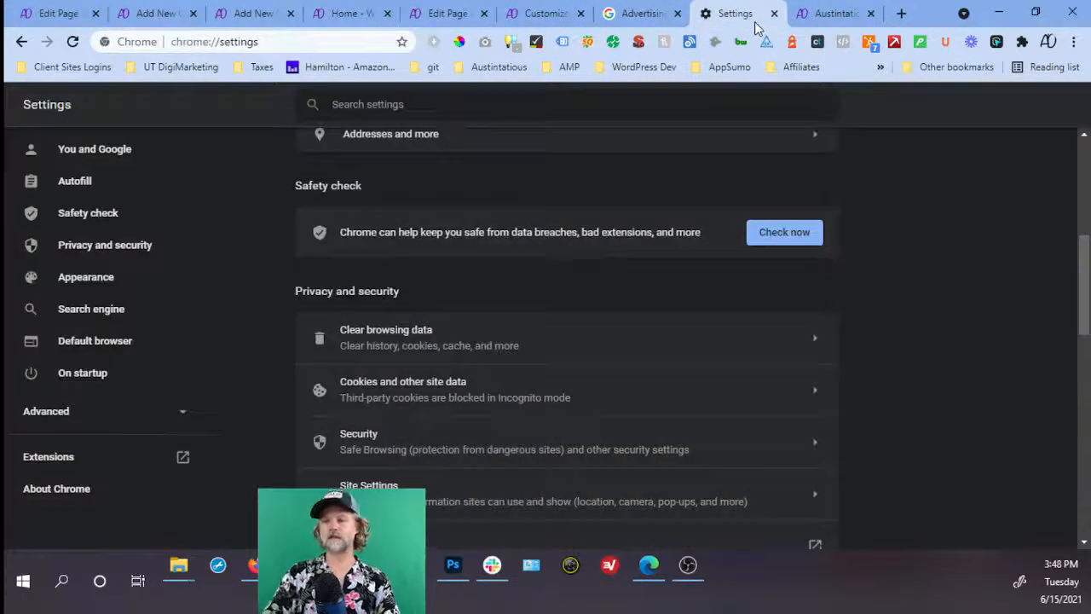
pyautogui.hotkey('ctrl', 'shift', 'Delete')
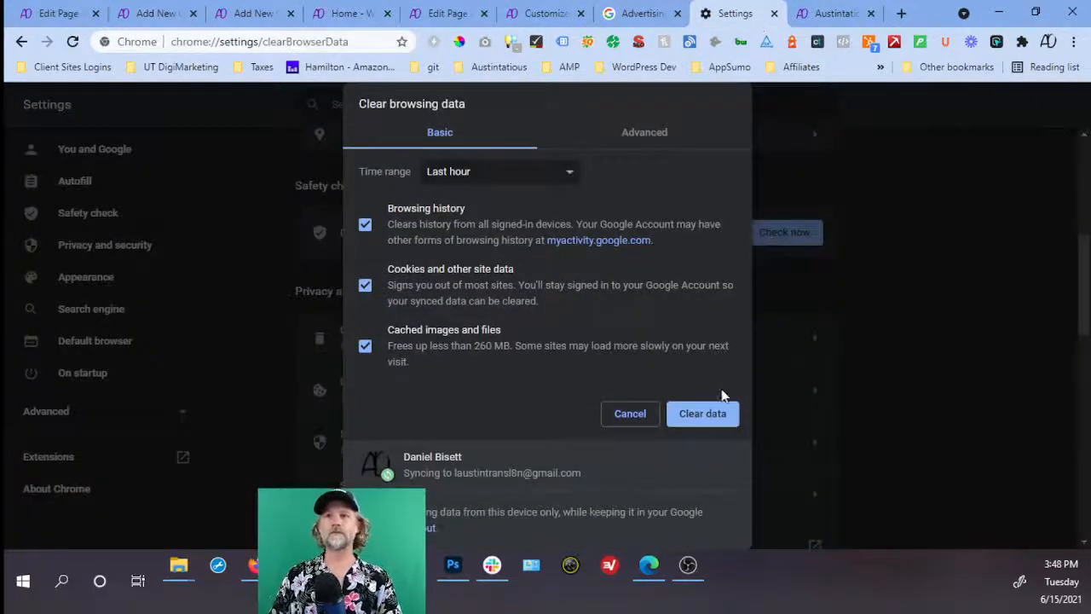
pyautogui.click(720, 415)
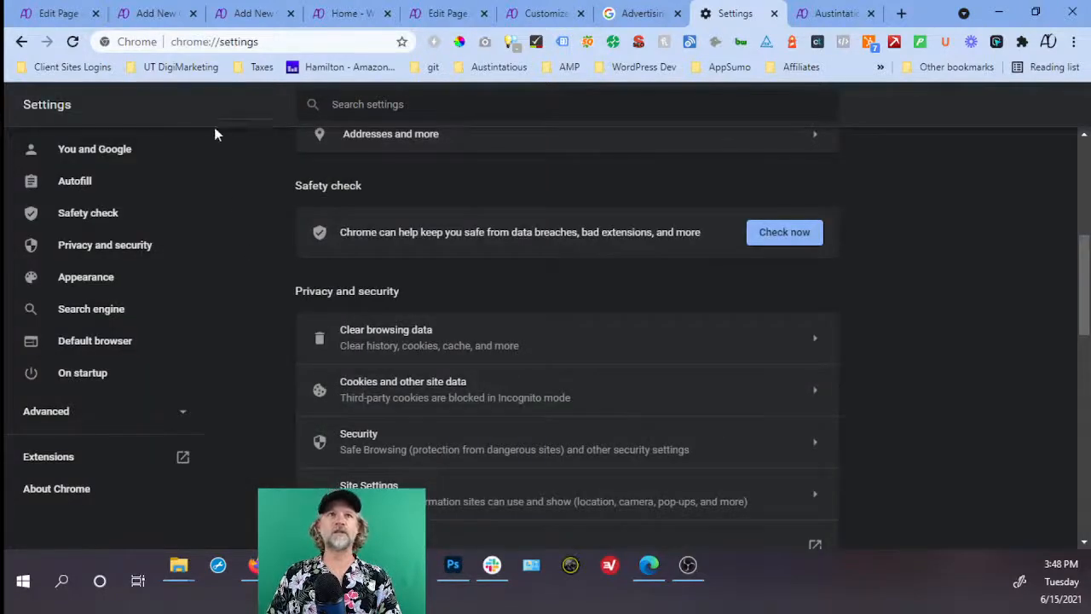
# Check the service cards on the live home page for the fade animation and expand the first card's inner container markup.
pyautogui.click(339, 15)
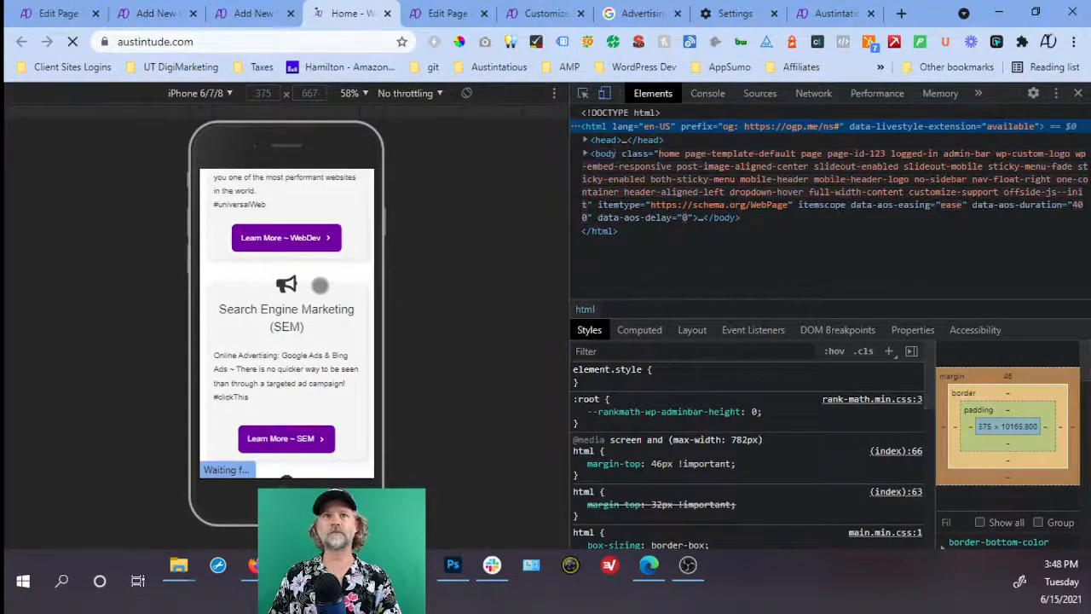
pyautogui.scroll(-5, 320, 284)
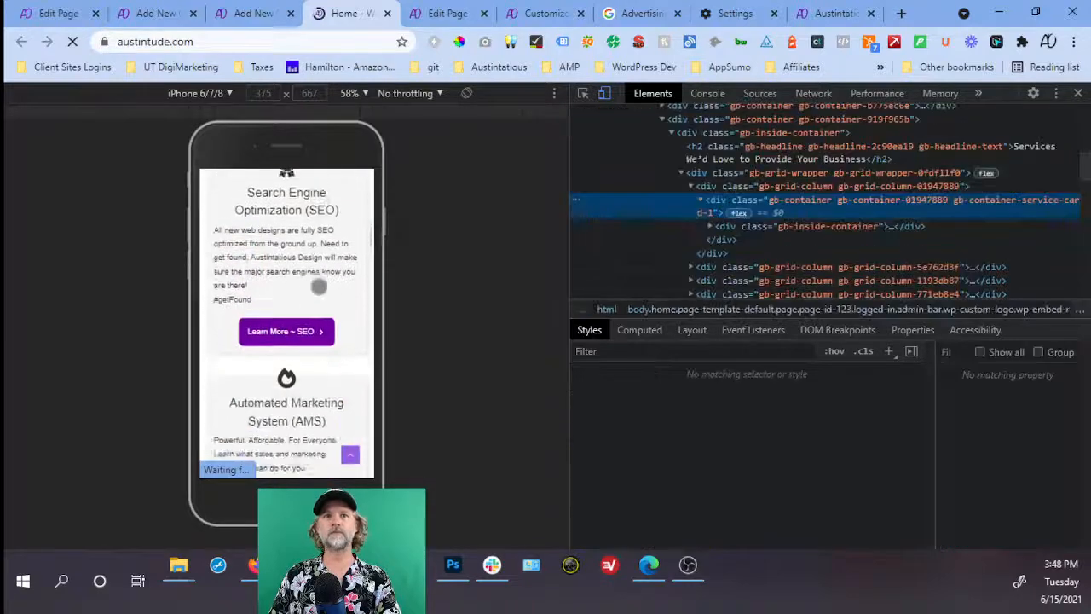
pyautogui.scroll(2, 319, 286)
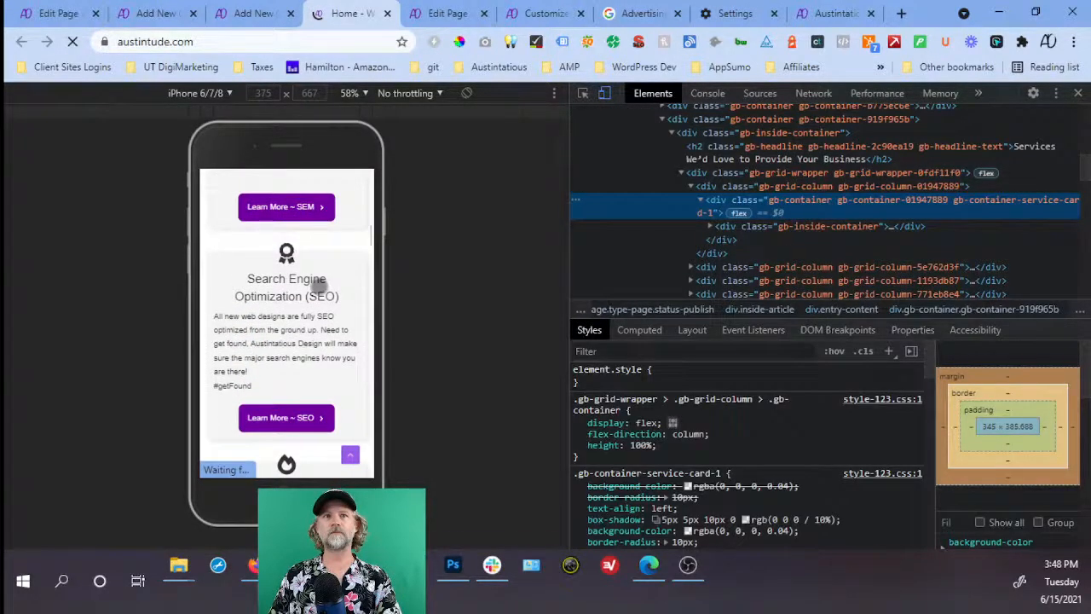
pyautogui.scroll(3, 318, 285)
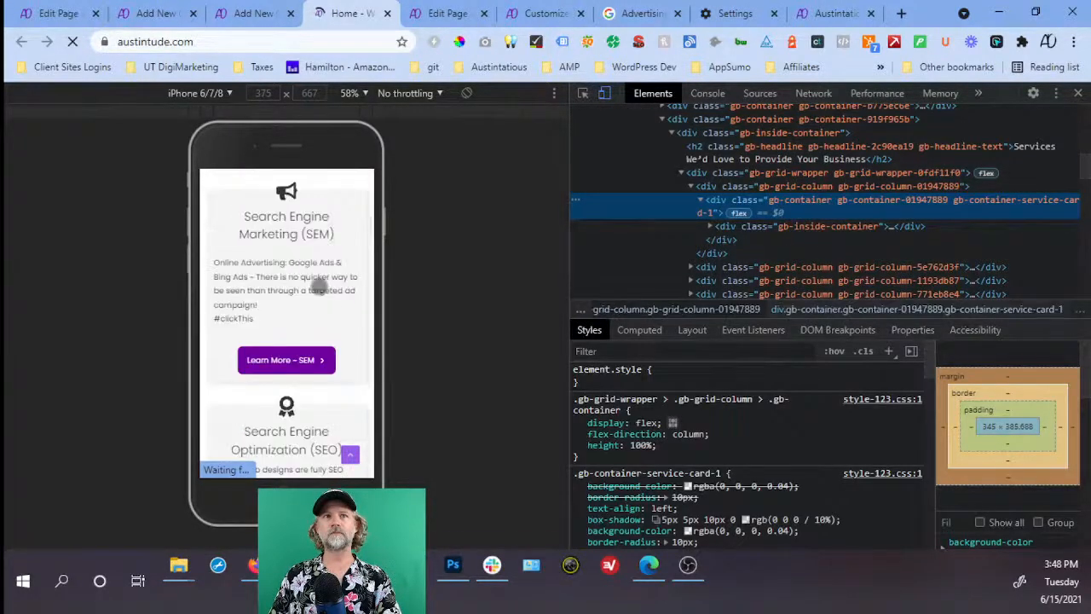
pyautogui.scroll(-1, 319, 286)
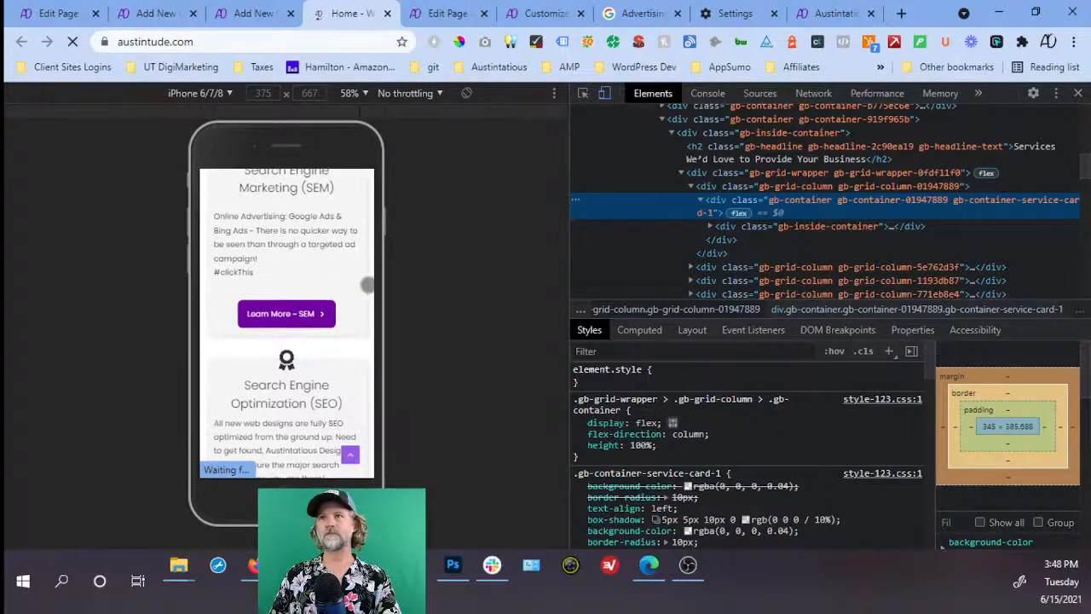
pyautogui.click(710, 225)
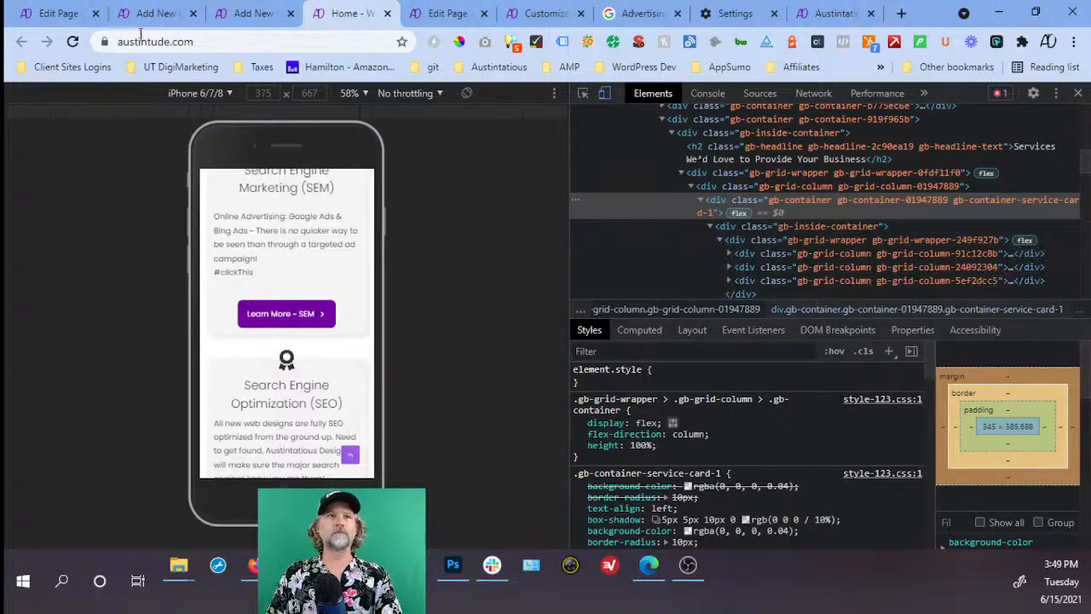
# Return to the home page editor and set its responsive view to Desktop, showing the services section.
pyautogui.click(73, 15)
pyautogui.scroll(5, 461, 284)
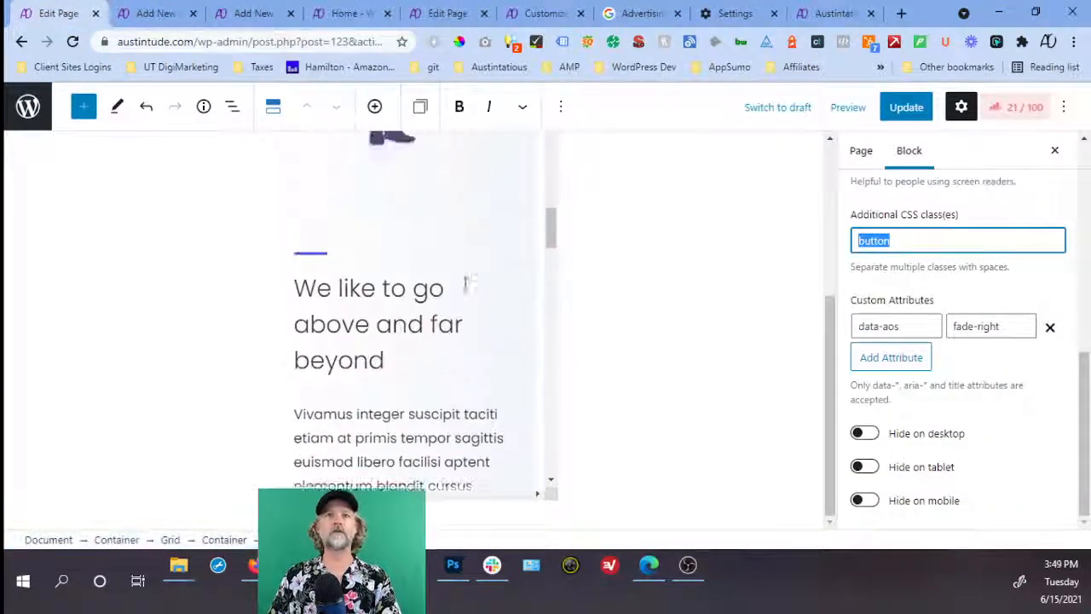
pyautogui.scroll(2, 467, 284)
pyautogui.click(1078, 255)
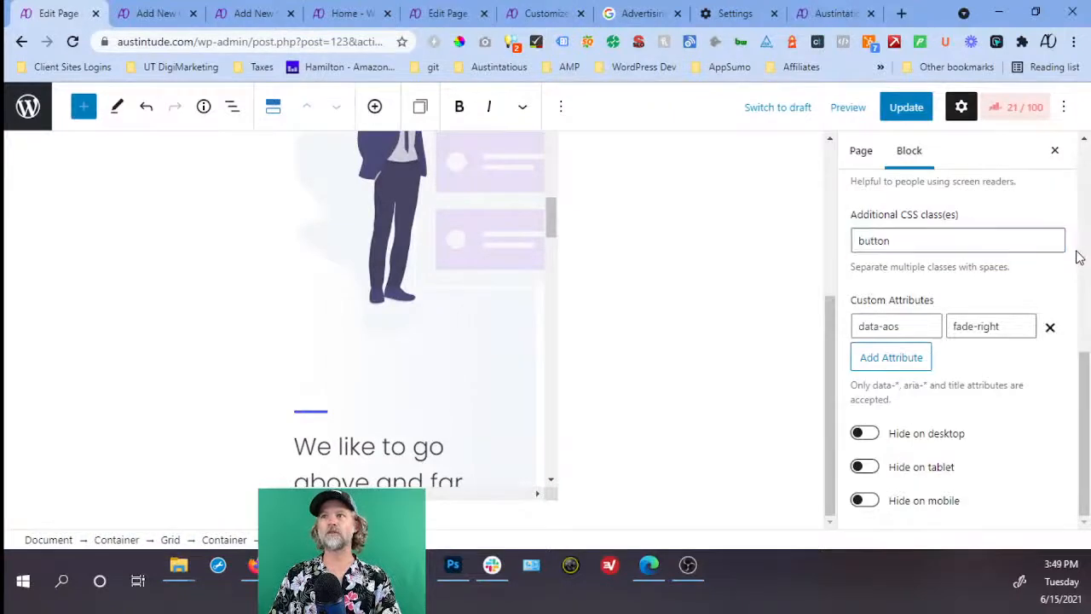
pyautogui.scroll(2, 1082, 294)
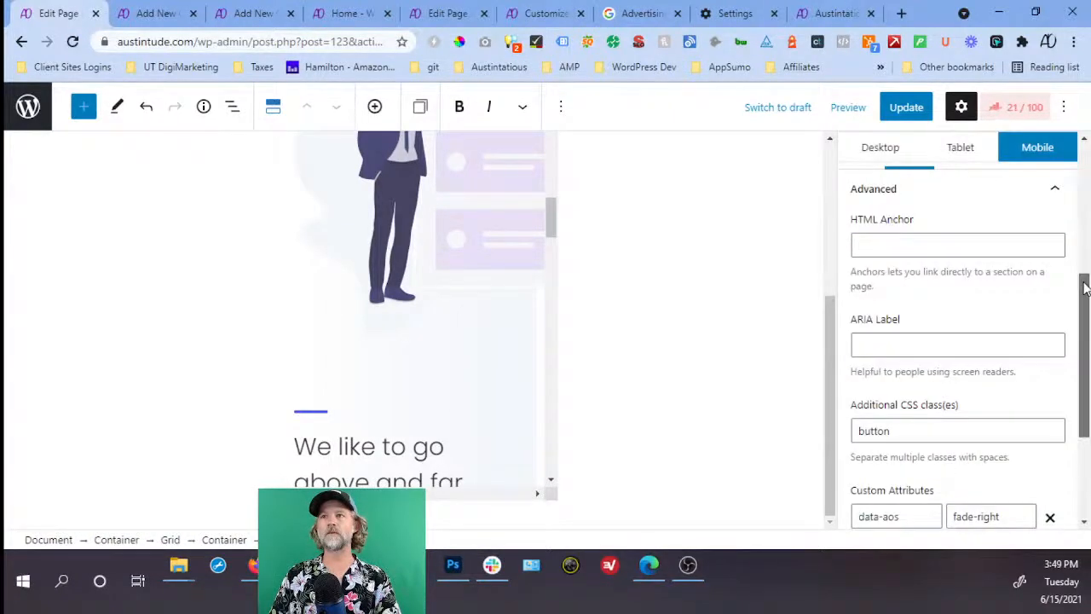
pyautogui.click(880, 147)
pyautogui.scroll(-5, 762, 387)
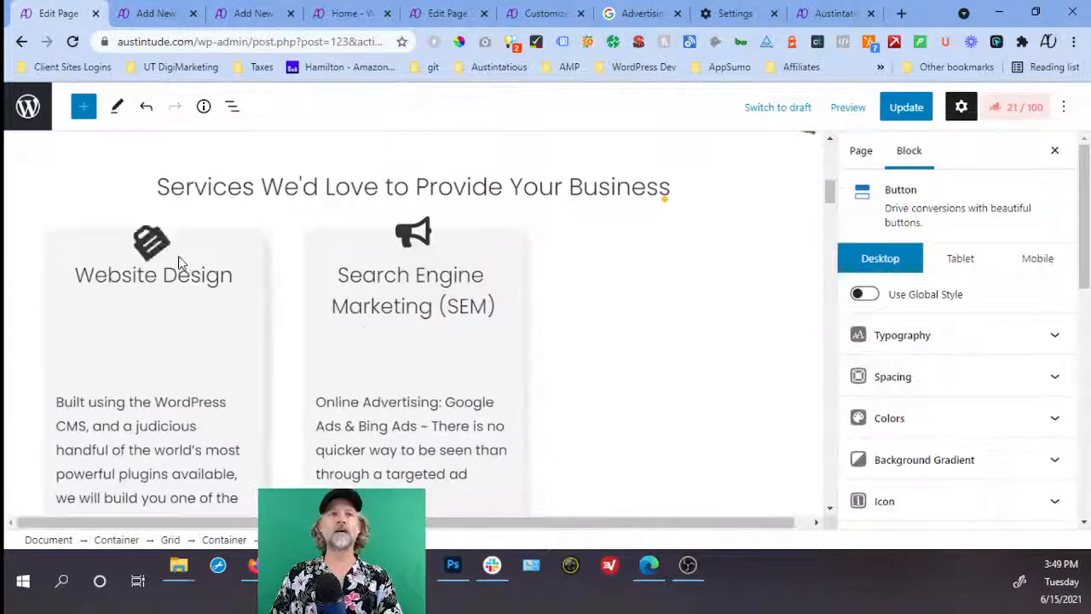
# Add the custom attribute data-aos with the value fade-left directly to the Website Design card's outer container.
pyautogui.click(215, 249)
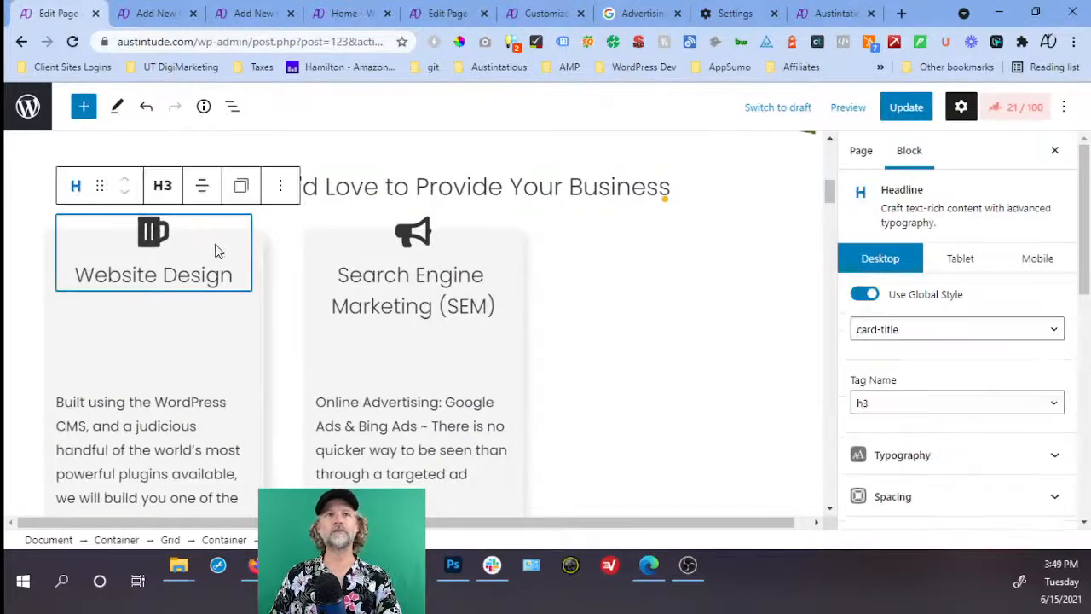
pyautogui.click(230, 107)
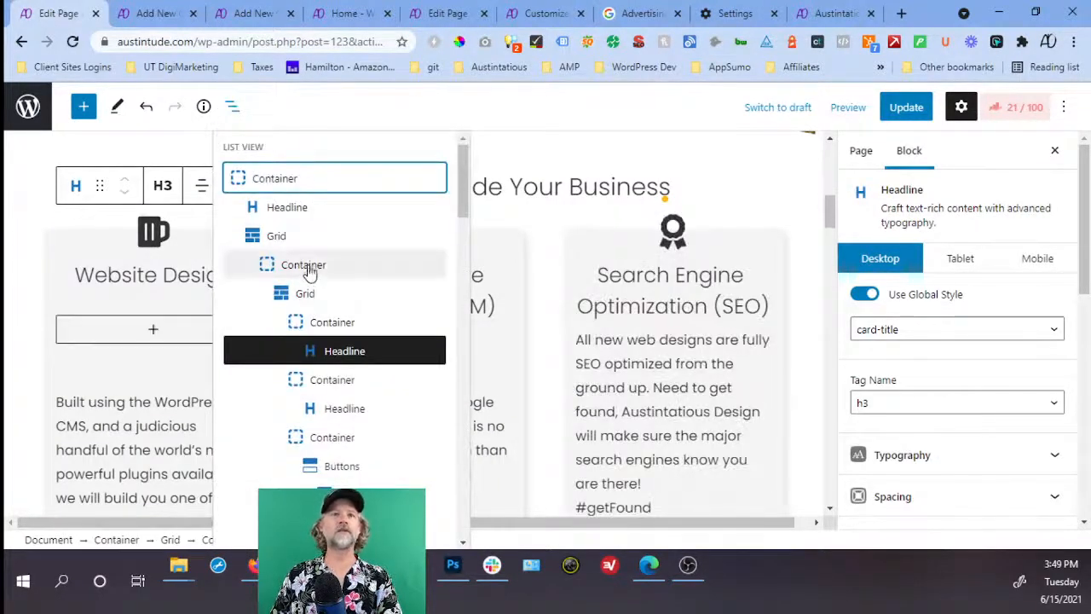
pyautogui.click(308, 267)
pyautogui.scroll(-10, 958, 401)
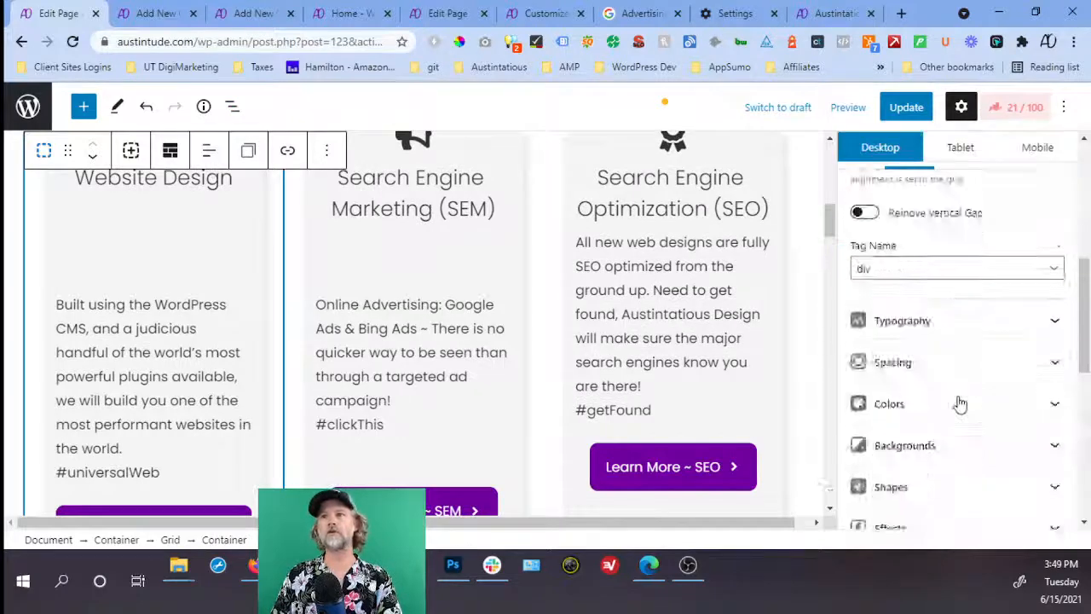
pyautogui.click(924, 360)
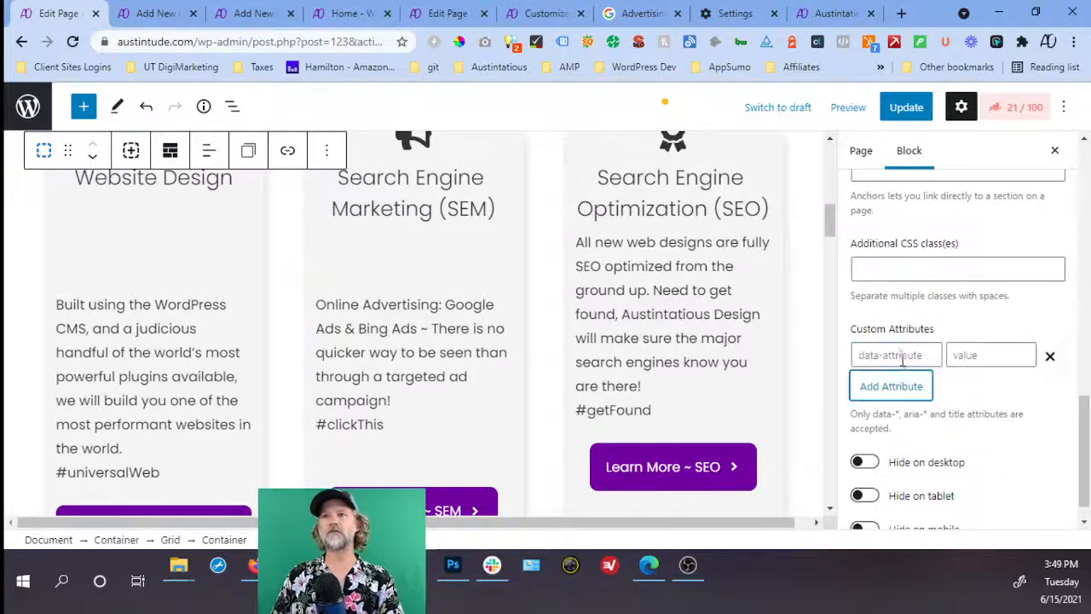
pyautogui.click(903, 358)
pyautogui.write('data-aos')
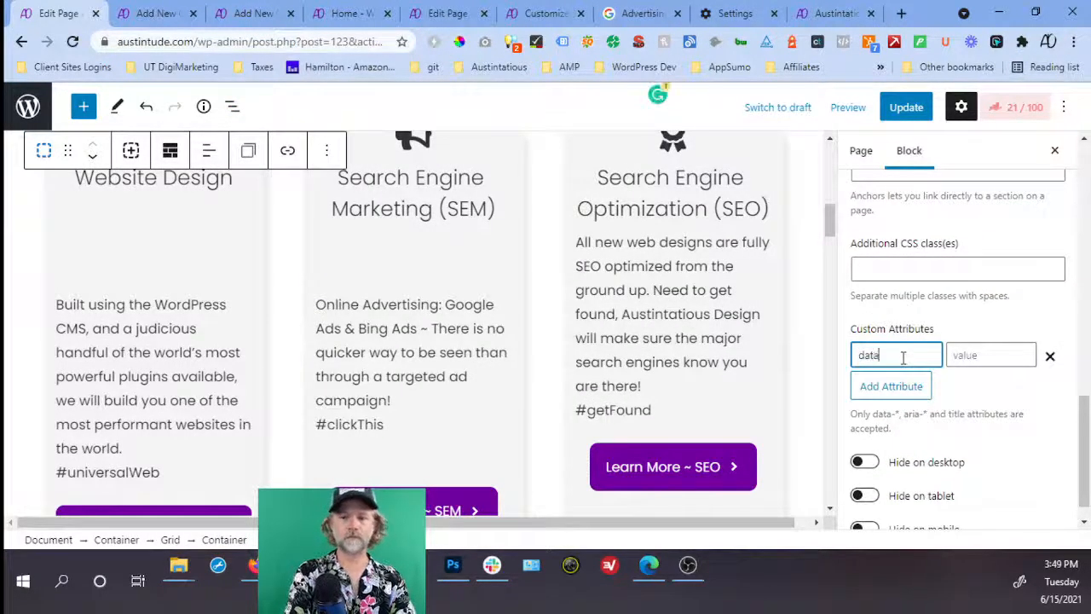
pyautogui.press('Tab')
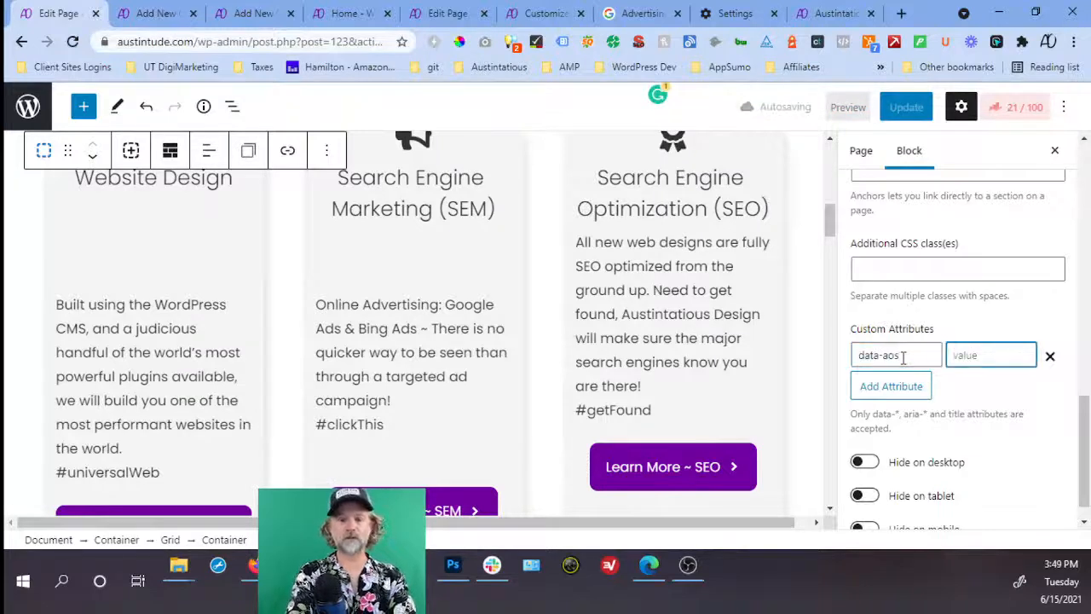
pyautogui.write('fade-r')
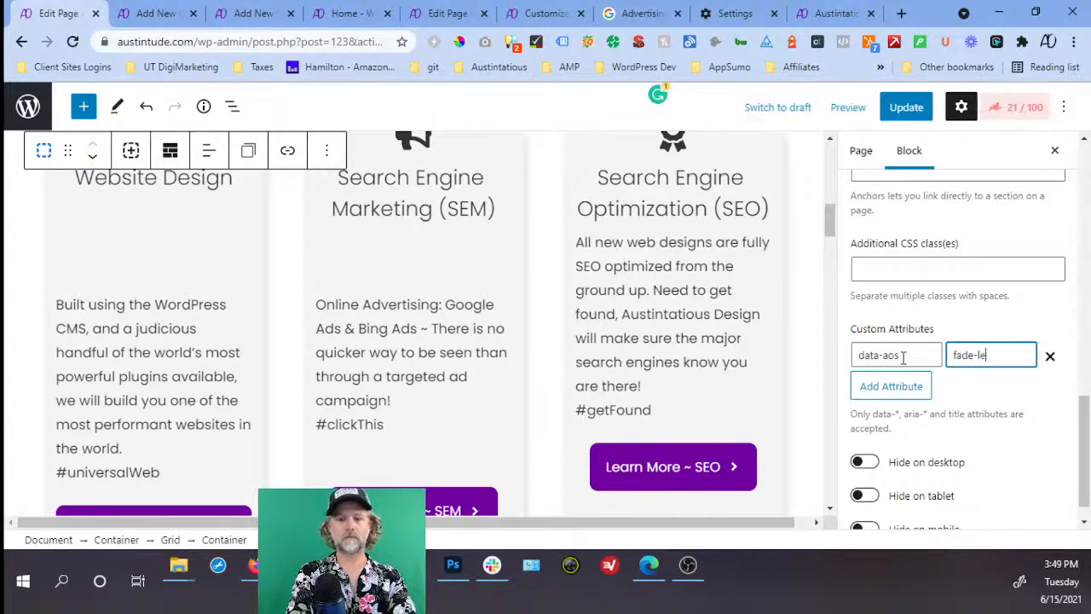
# Update the home page and reload the live site to check the Website Design card's animation and markup.
pyautogui.click(906, 107)
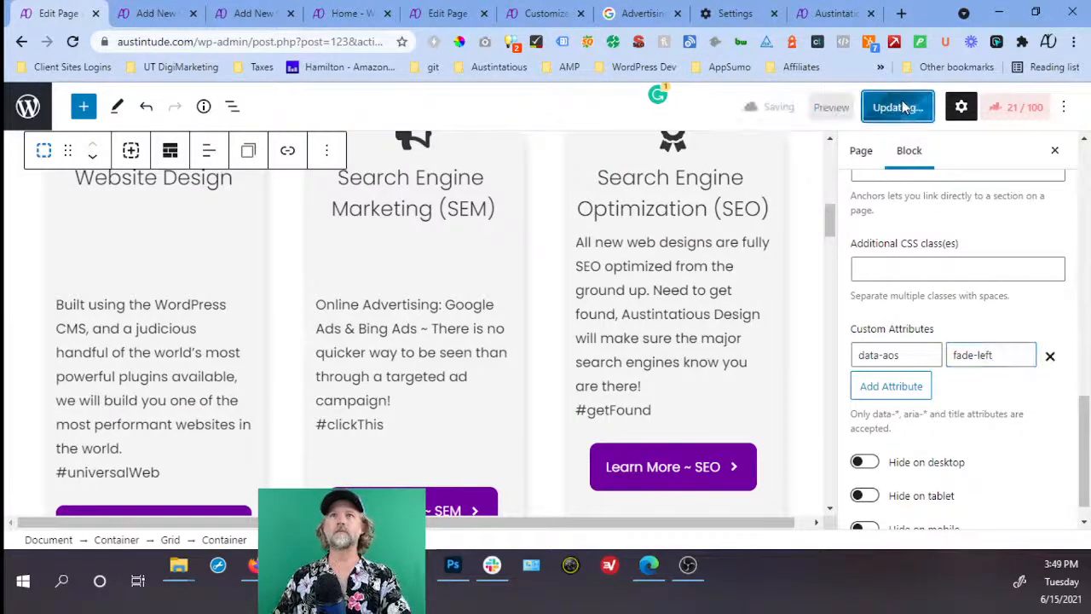
pyautogui.click(345, 14)
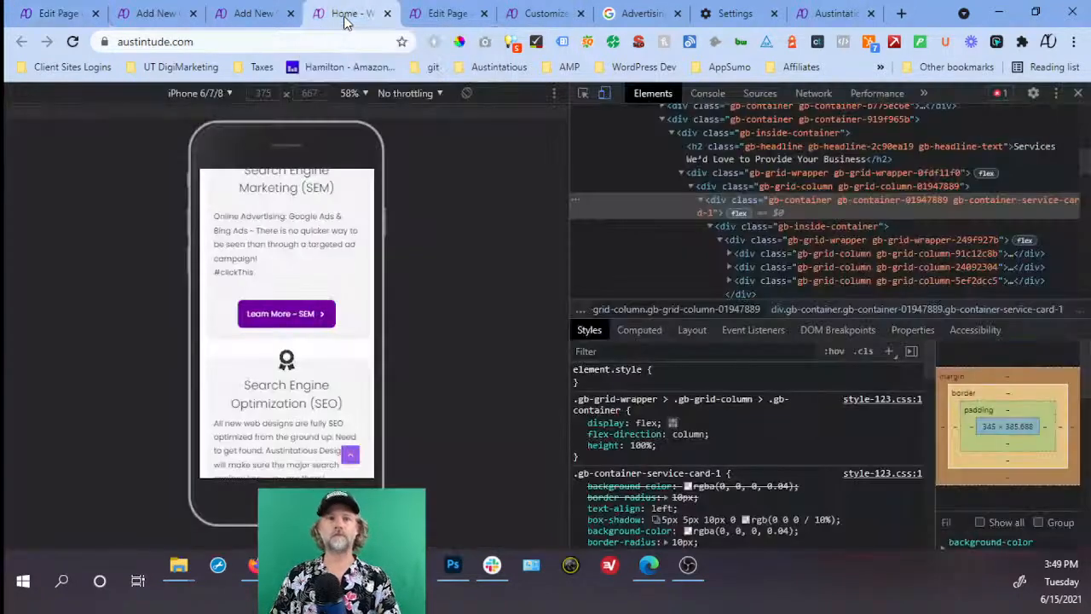
pyautogui.press('F5')
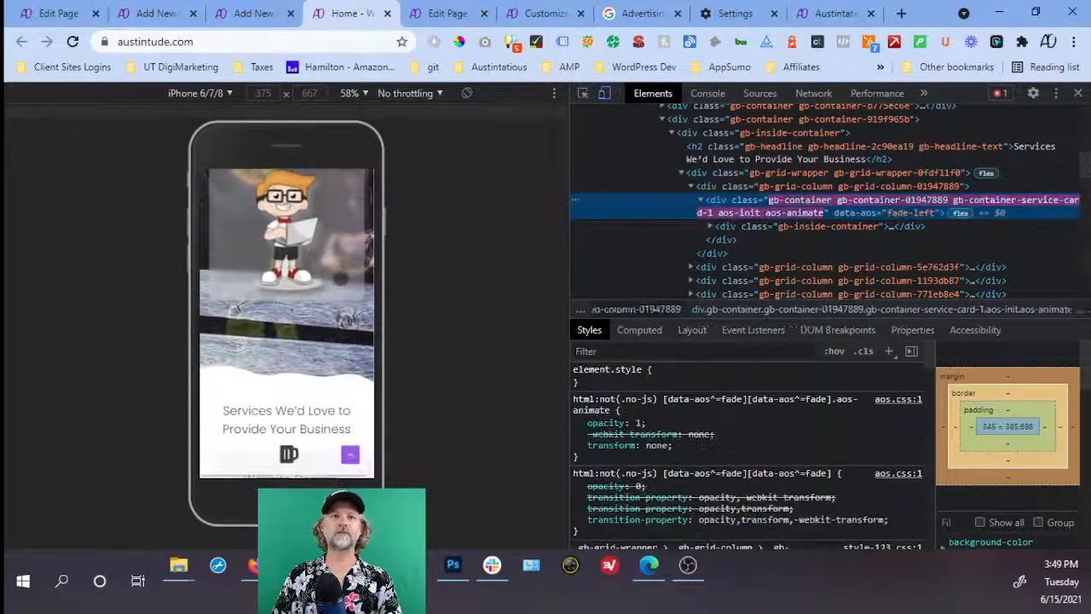
# Add a data-aos custom attribute with a fade value to the Search Engine Marketing (SEM) card's outer service-card-1 container.
pyautogui.click(59, 13)
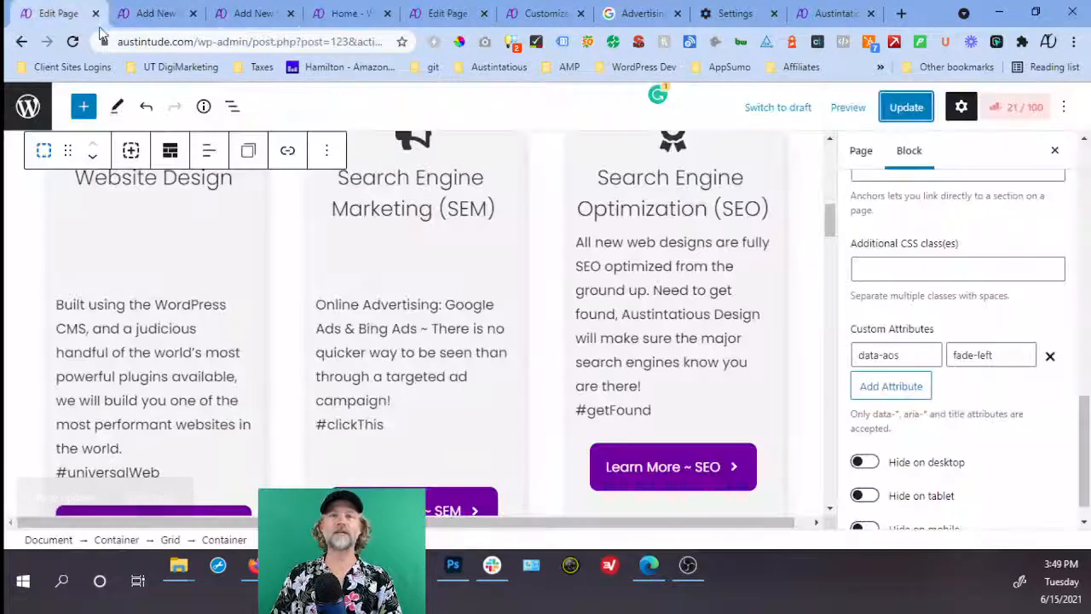
pyautogui.click(525, 245)
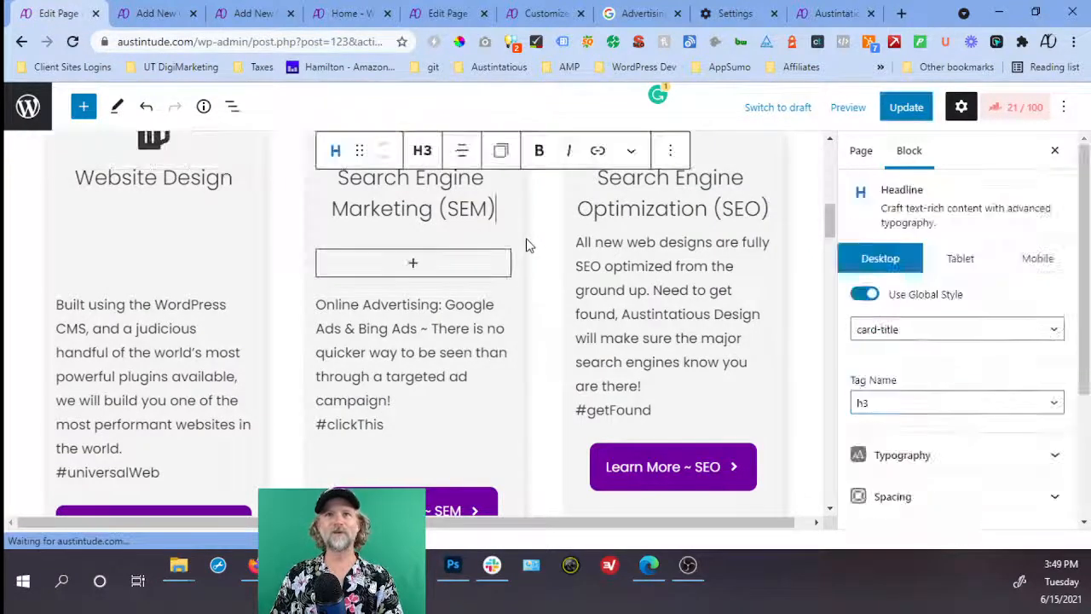
pyautogui.click(233, 107)
pyautogui.scroll(-5, 312, 247)
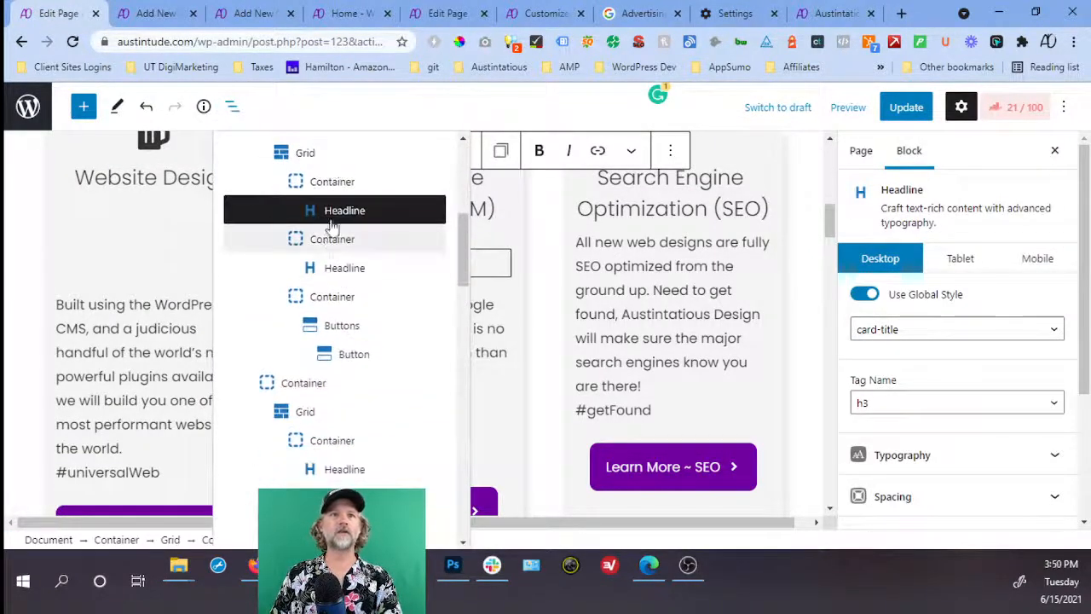
pyautogui.click(333, 186)
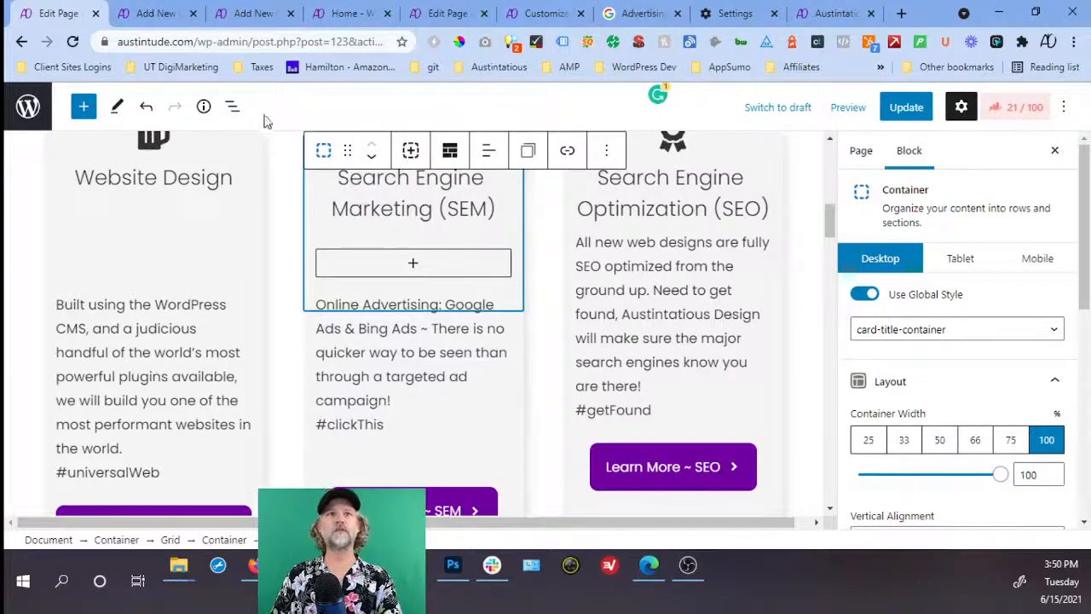
pyautogui.click(232, 106)
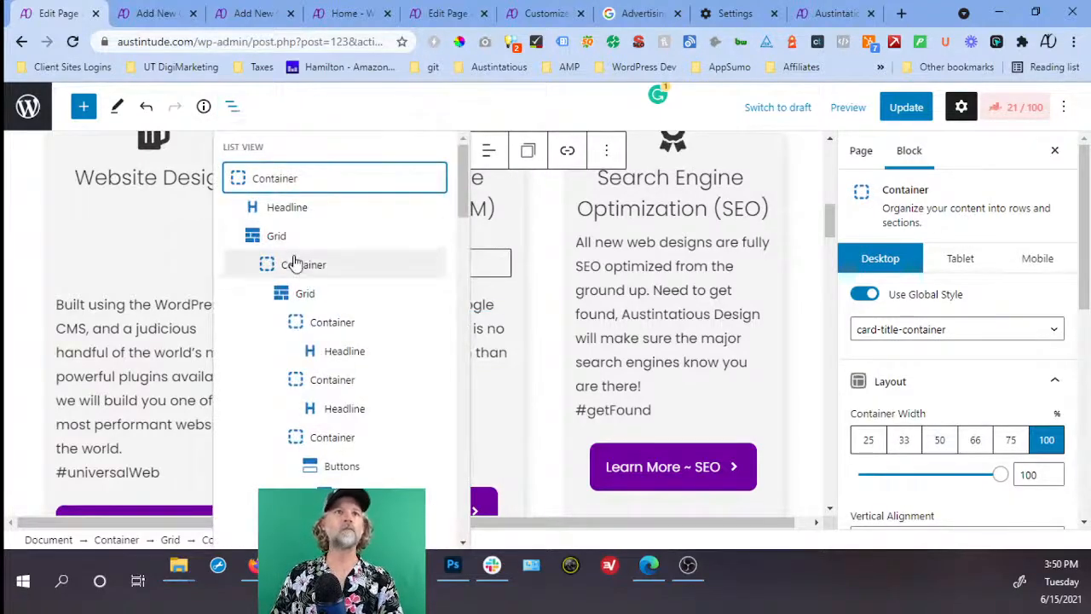
pyautogui.scroll(-3, 294, 256)
pyautogui.click(269, 361)
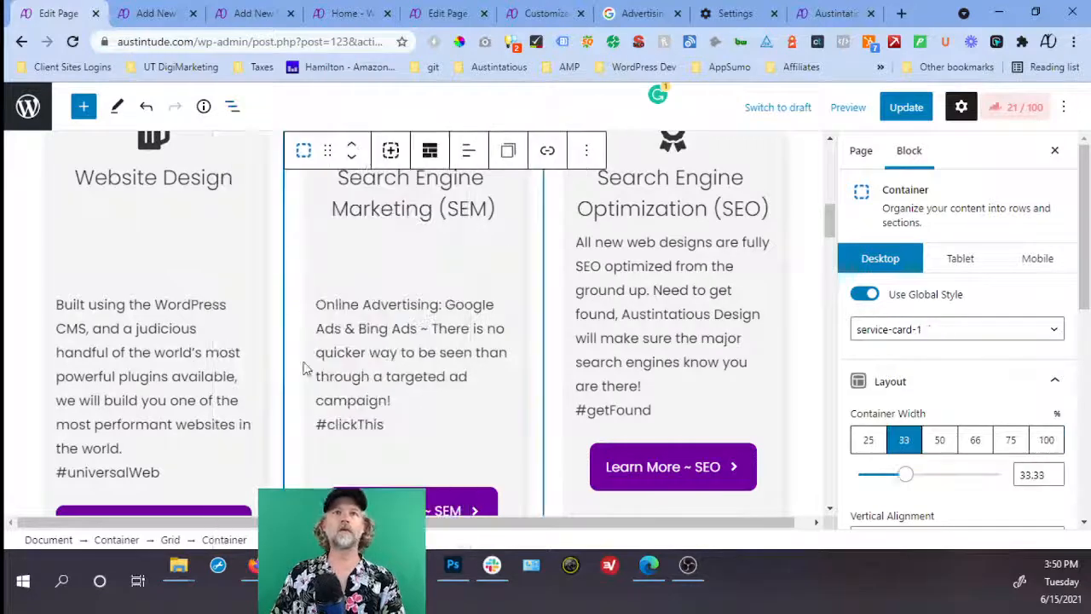
pyautogui.scroll(-10, 926, 444)
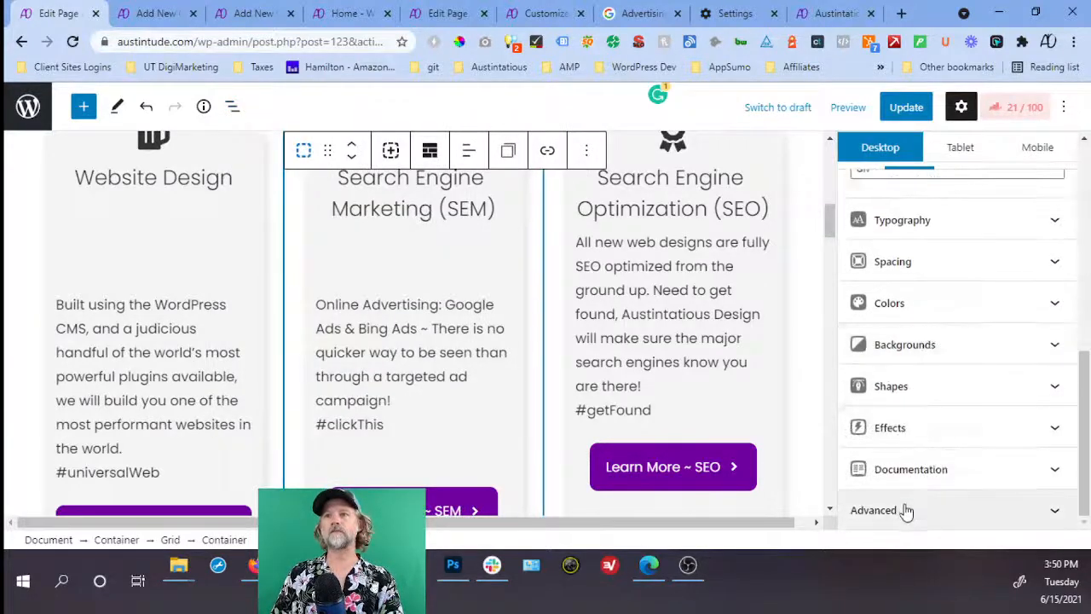
pyautogui.click(906, 511)
pyautogui.click(882, 357)
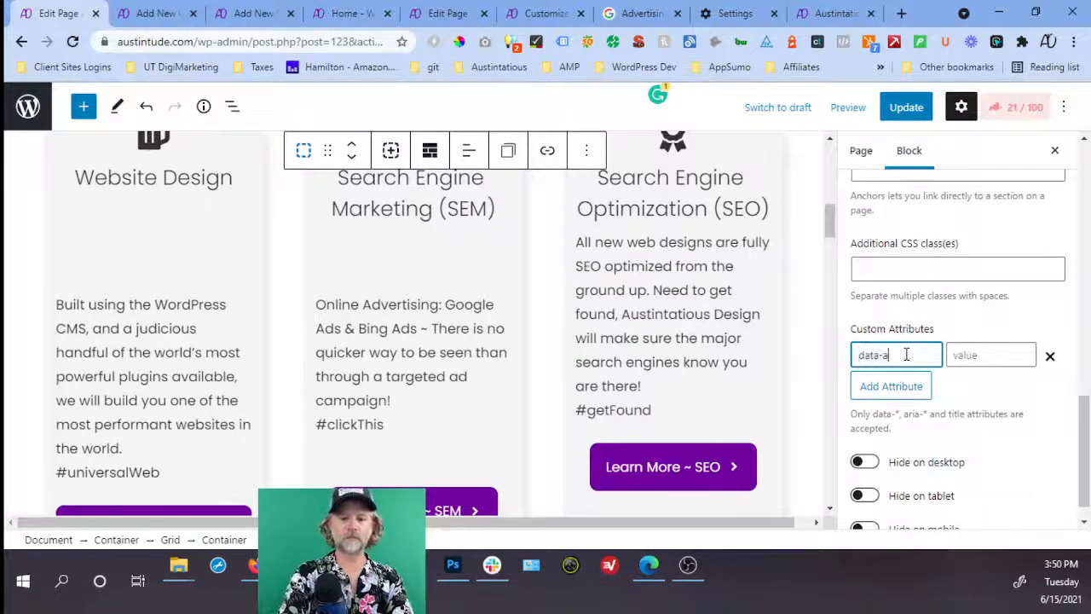
pyautogui.press('Tab')
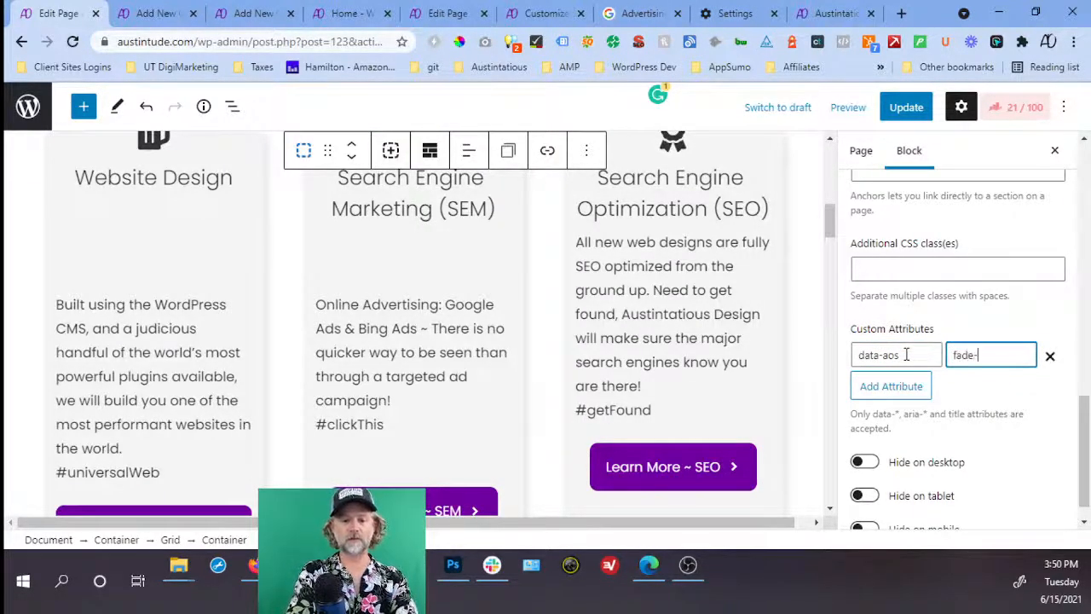
# Add the custom attribute data-aos with the value fade-left to the Search Engine Optimization (SEO) card's outer service-card-1 container.
pyautogui.click(767, 294)
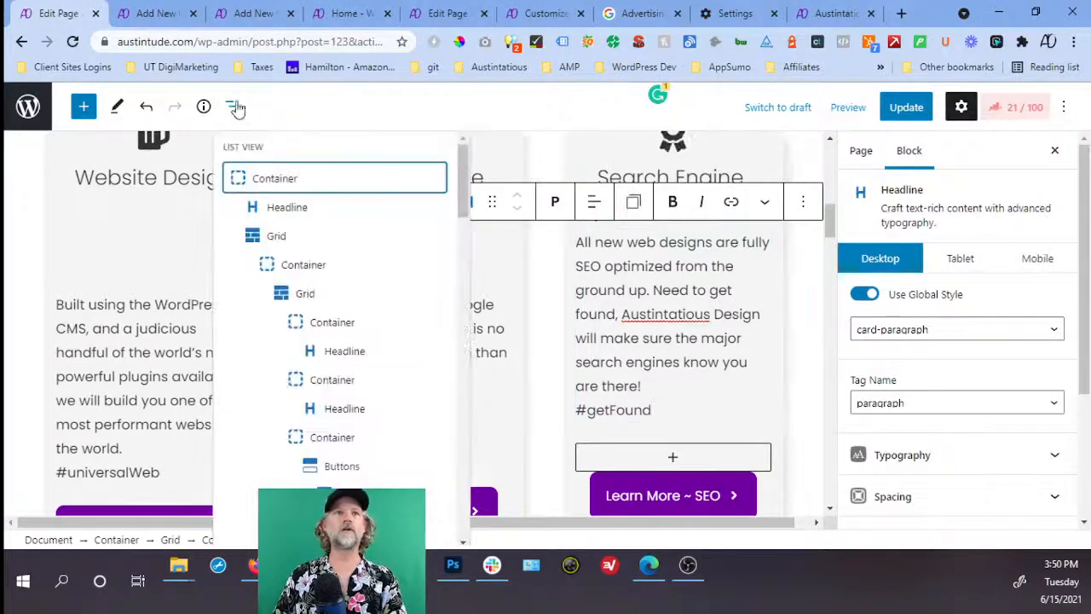
pyautogui.click(232, 105)
pyautogui.scroll(-5, 256, 243)
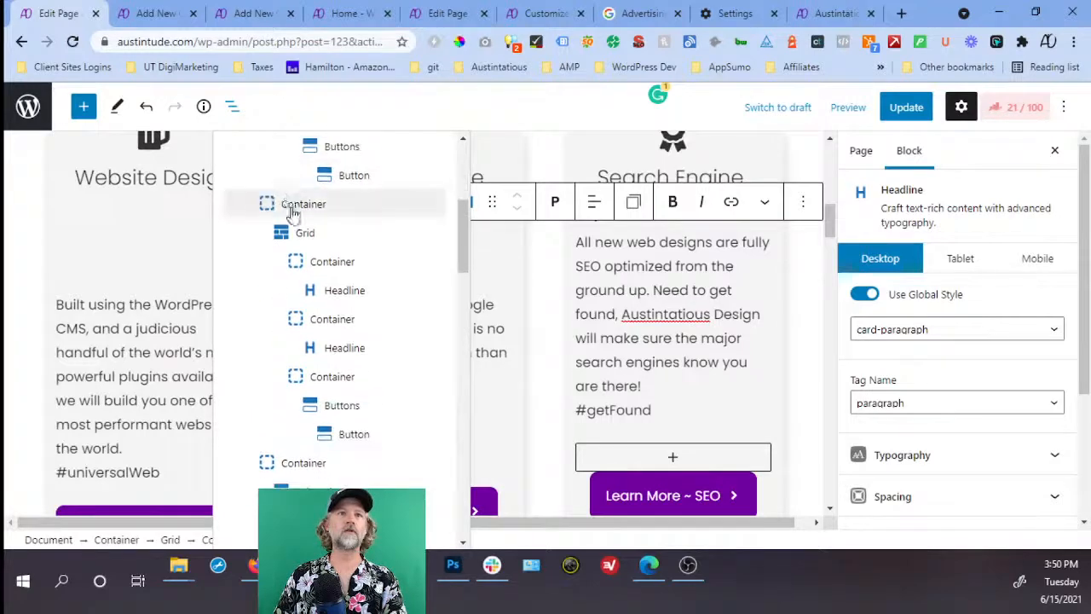
pyautogui.click(294, 302)
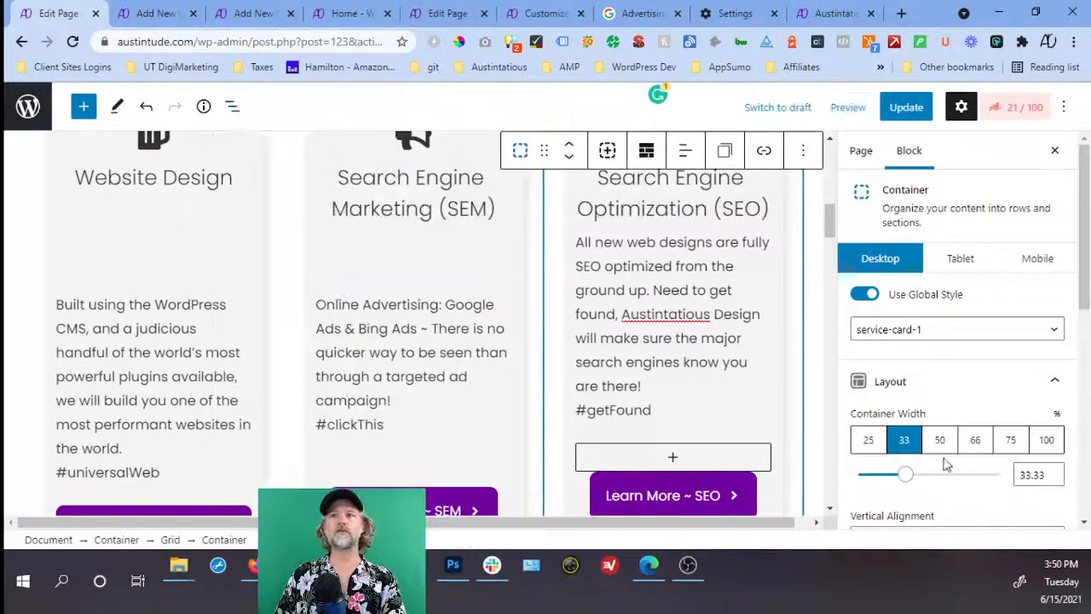
pyautogui.scroll(-3, 944, 465)
pyautogui.scroll(-2, 945, 464)
pyautogui.click(920, 511)
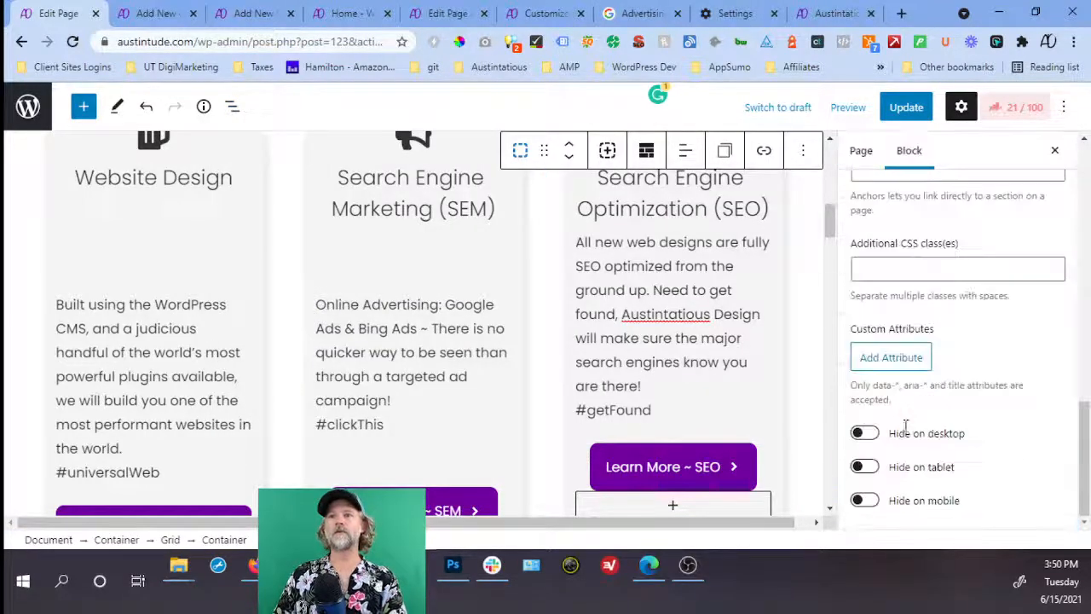
pyautogui.click(890, 356)
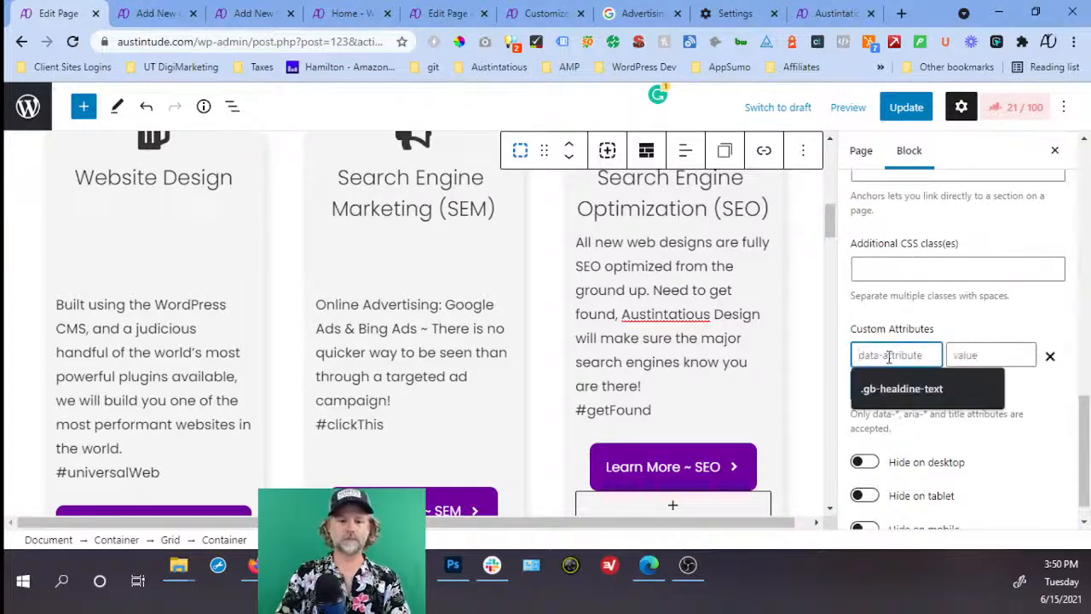
pyautogui.write('data-aos')
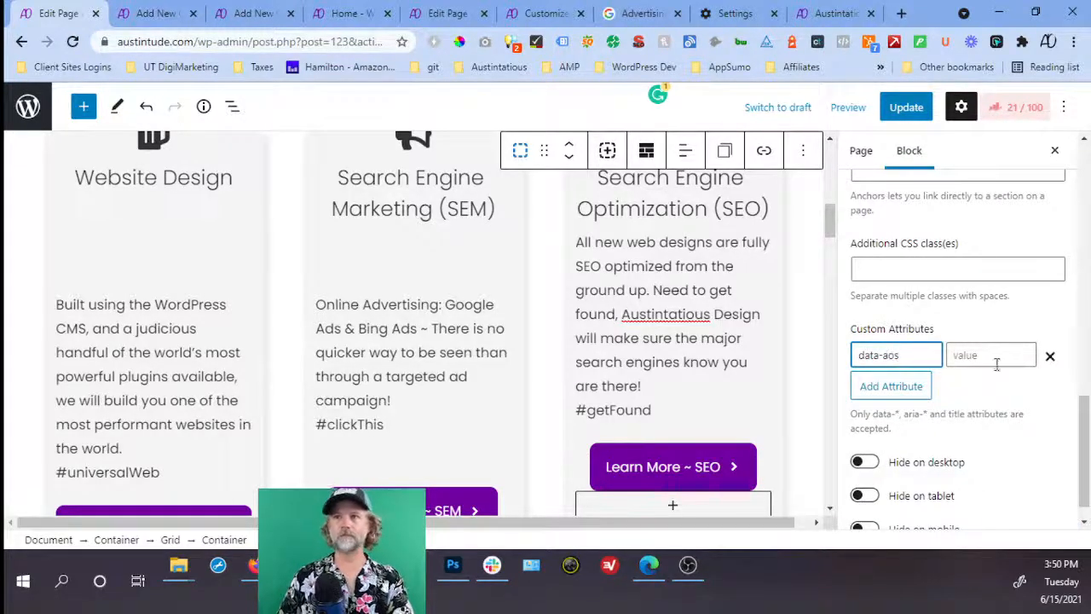
pyautogui.click(1009, 357)
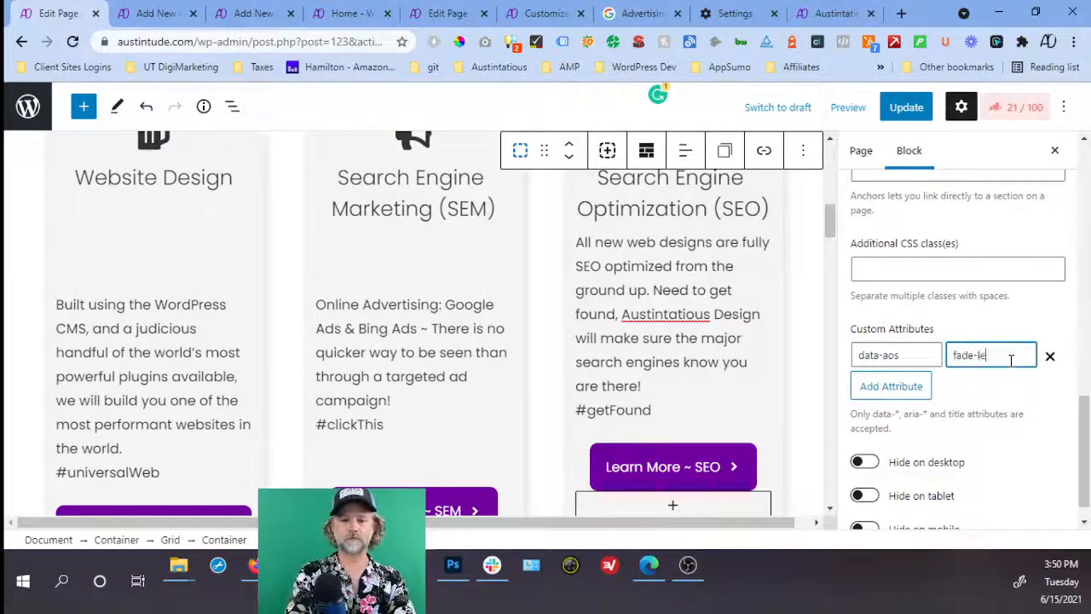
# Give the Automated Marketing System (AMS) card's outer container a data-aos custom attribute with the value fade-left.
pyautogui.scroll(-2, 597, 273)
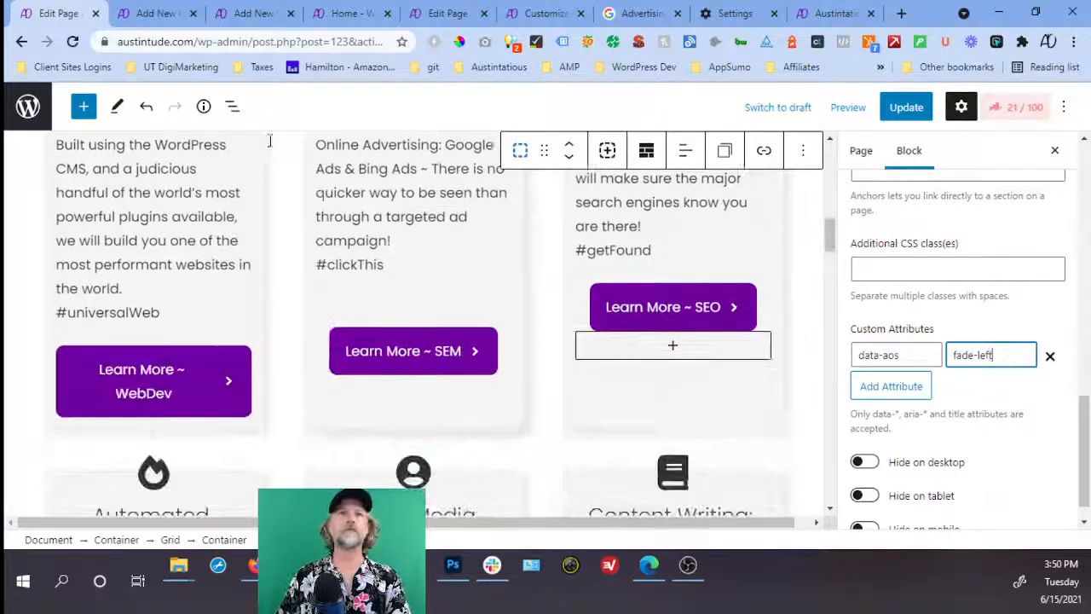
pyautogui.click(230, 107)
pyautogui.scroll(-6, 294, 238)
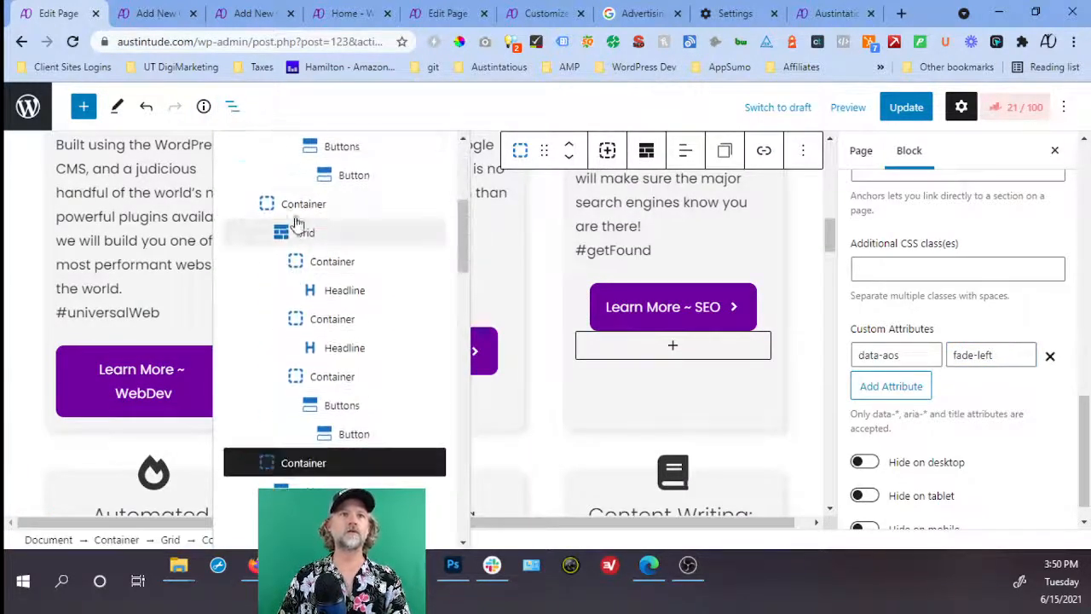
pyautogui.scroll(-1, 311, 352)
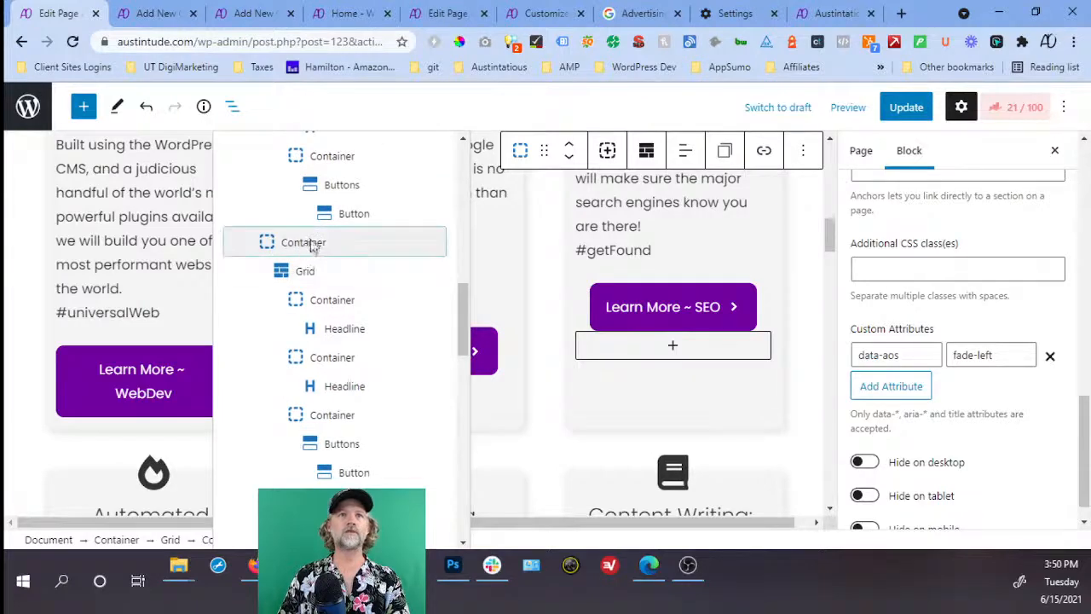
pyautogui.click(312, 244)
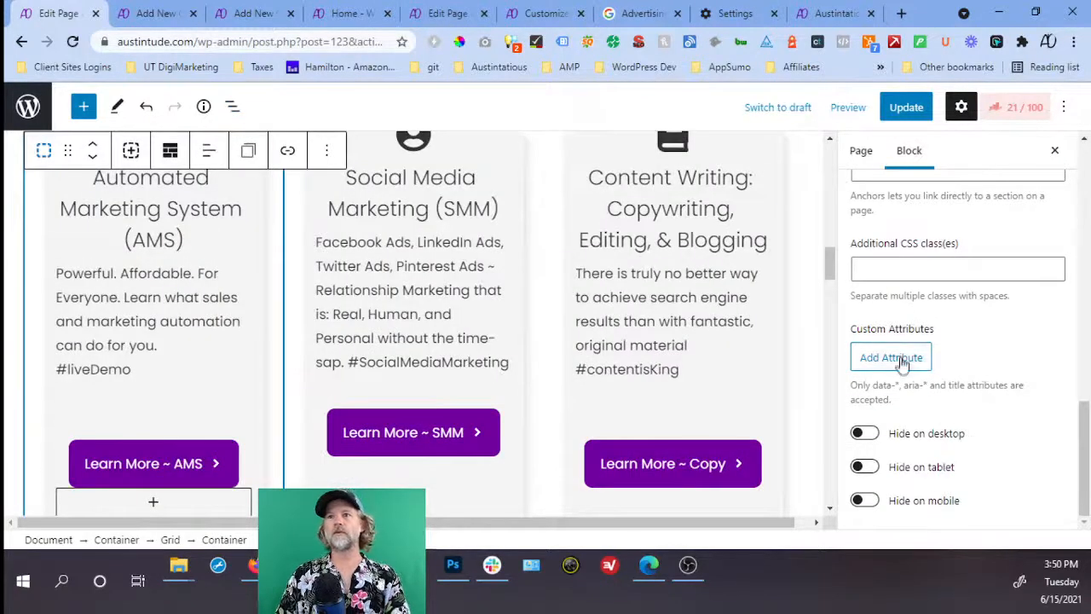
pyautogui.click(900, 360)
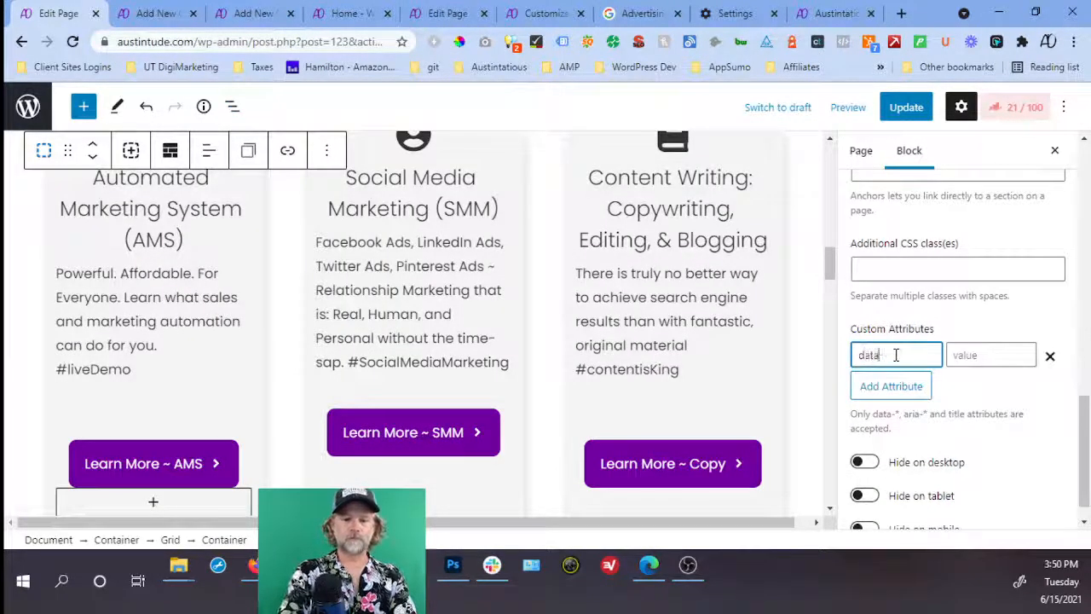
pyautogui.press('Tab')
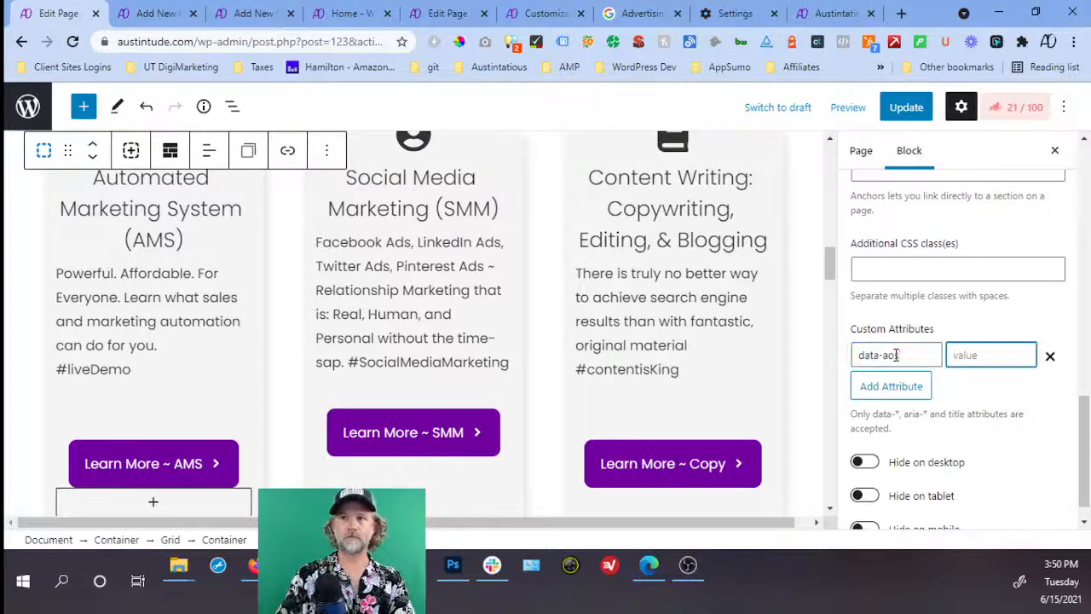
pyautogui.click(910, 358)
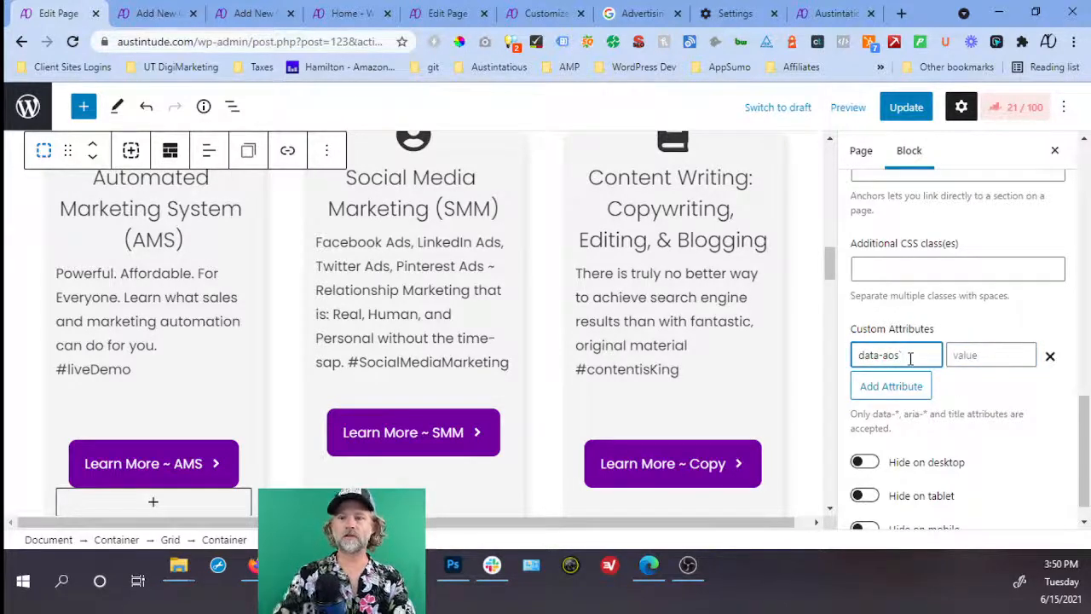
pyautogui.press('Tab')
pyautogui.write('fade-')
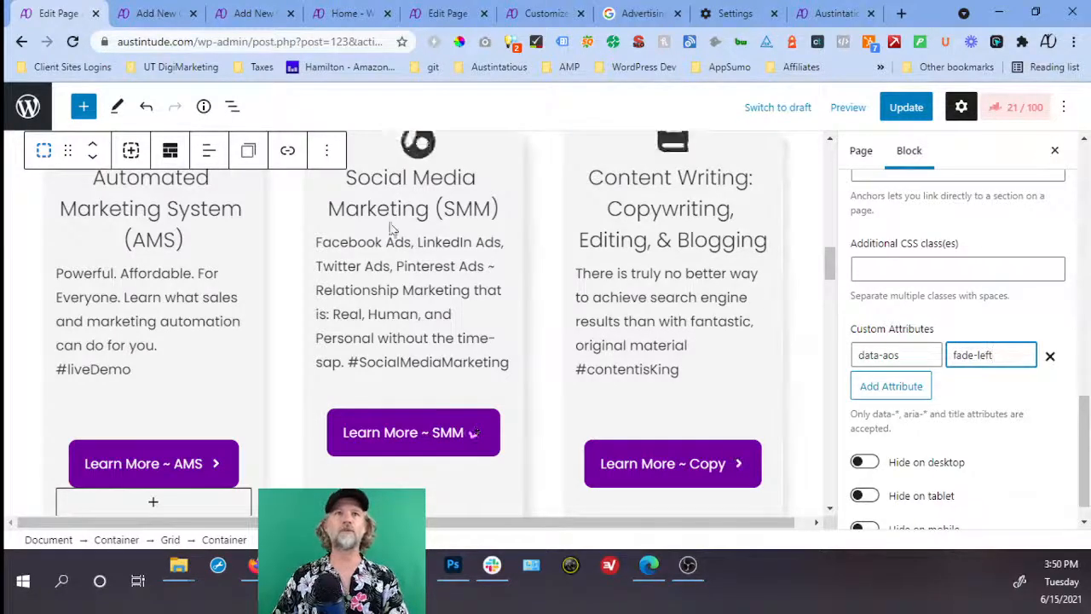
# Add a data-aos custom attribute set to fade-left to the Social Media Marketing (SMM) card's outer container.
pyautogui.click(231, 108)
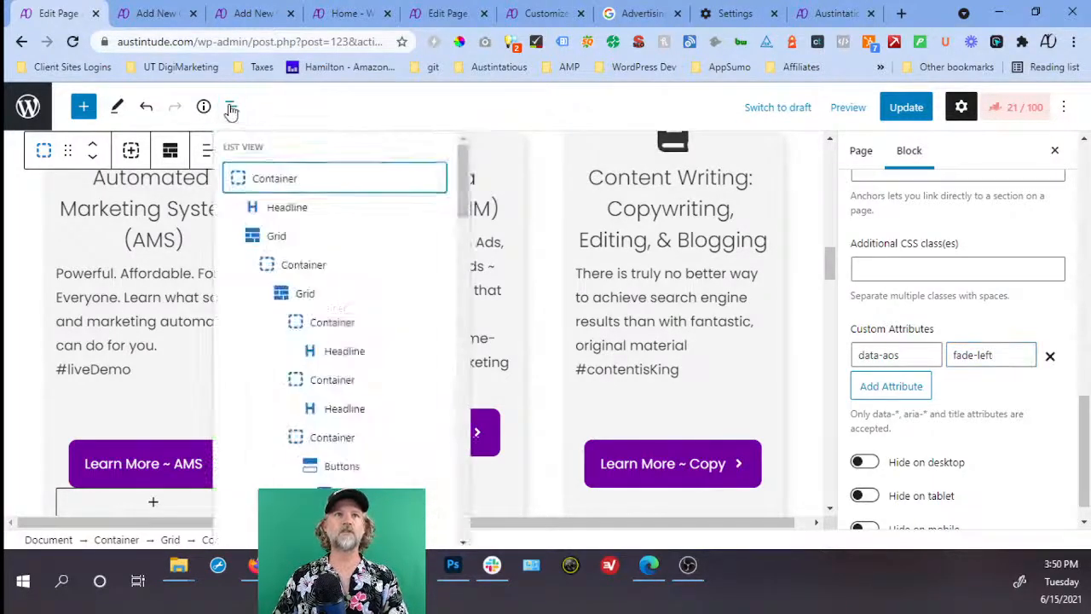
pyautogui.scroll(-4, 290, 307)
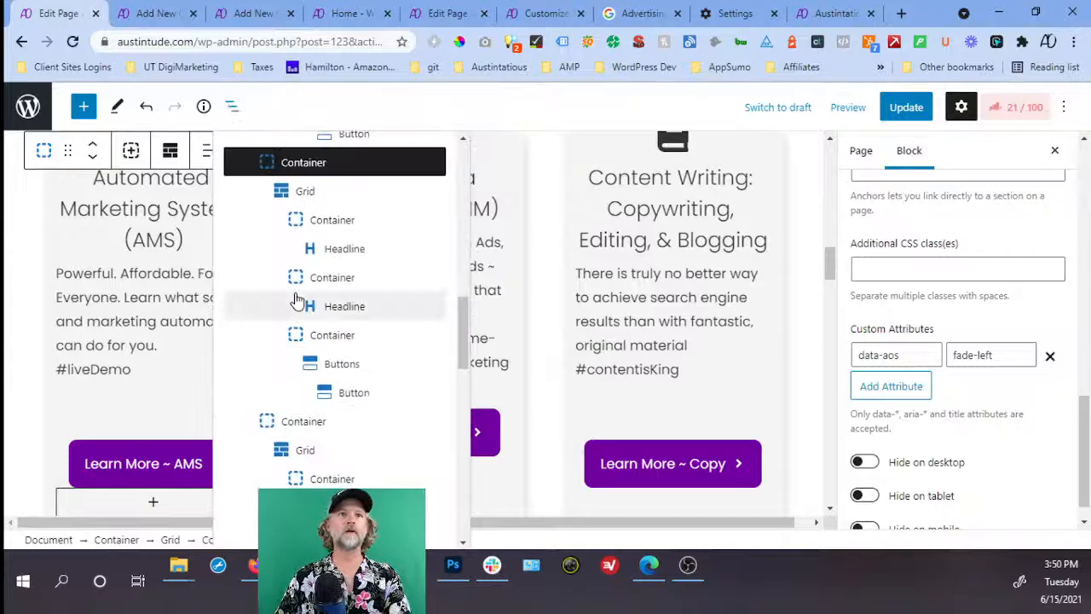
pyautogui.click(312, 421)
pyautogui.click(853, 358)
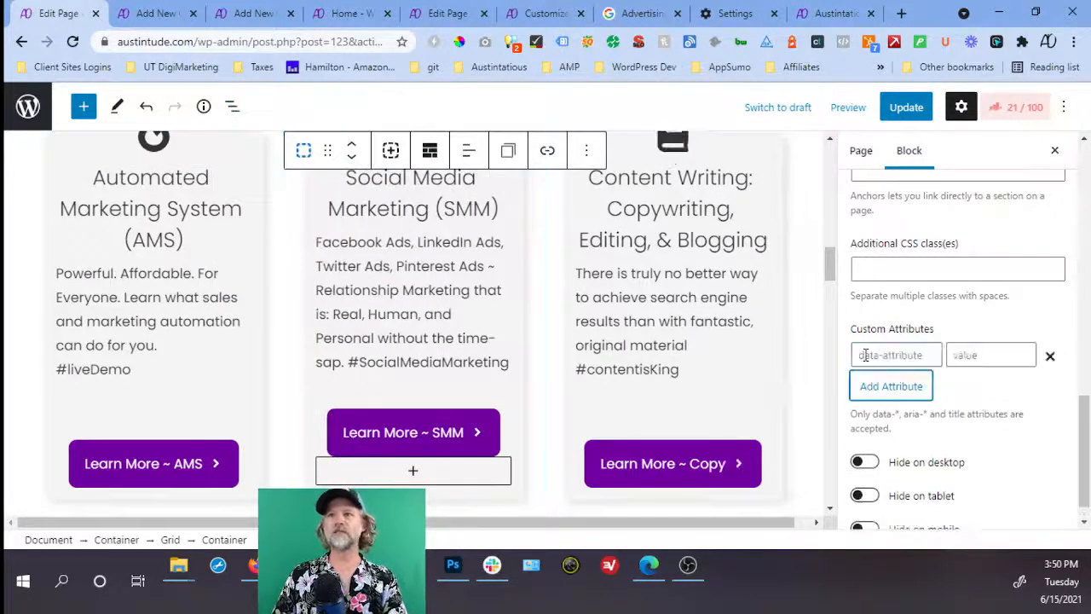
pyautogui.click(863, 355)
pyautogui.write('data-aos')
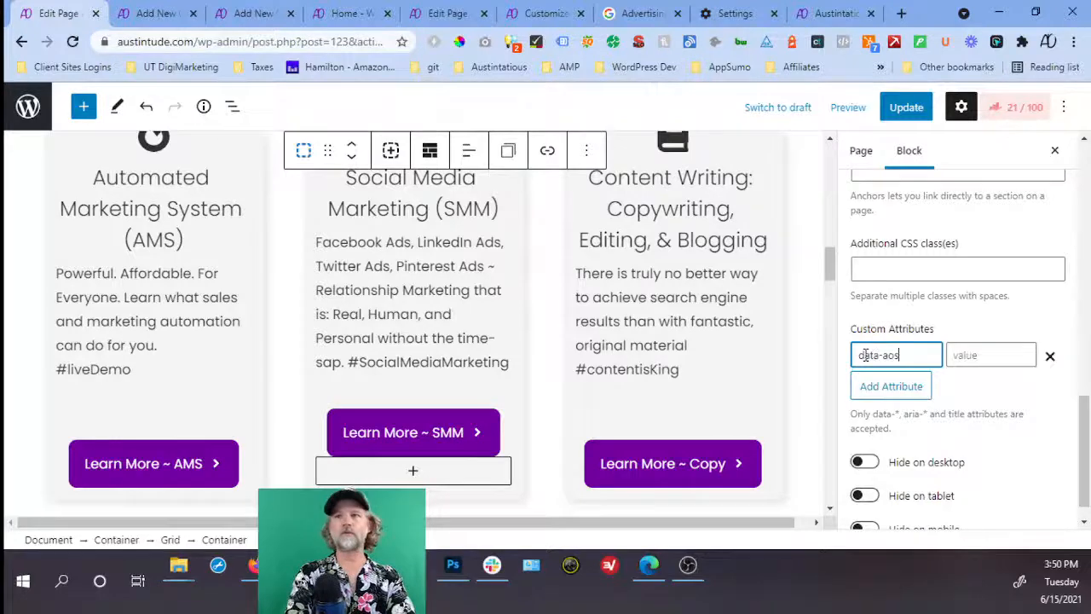
pyautogui.press('Tab')
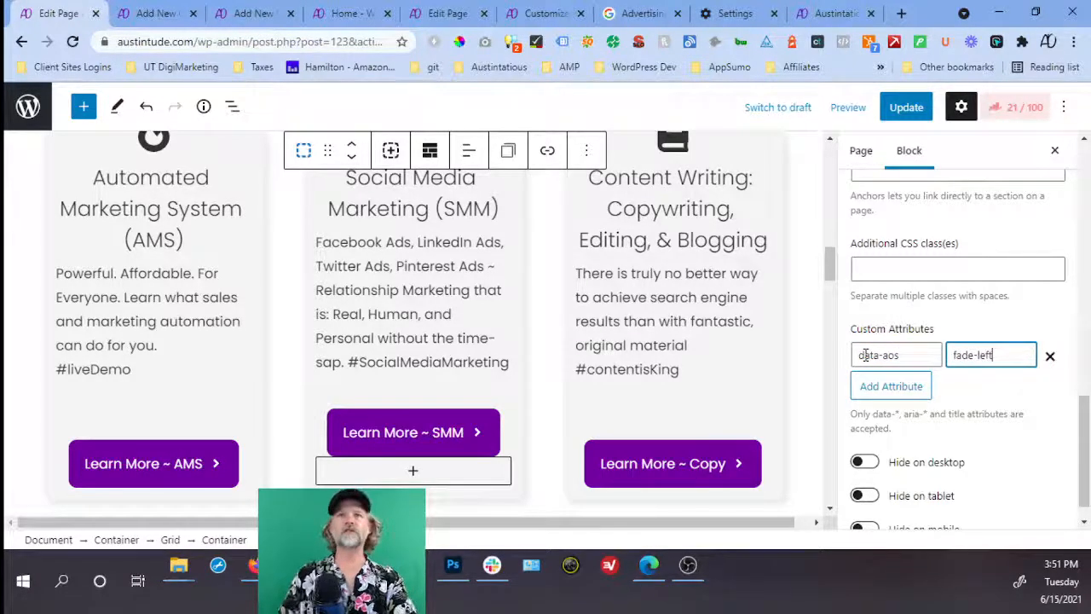
# Add a data-aos custom attribute with the value fade-left to the outer container of the Content Writing card.
pyautogui.click(232, 108)
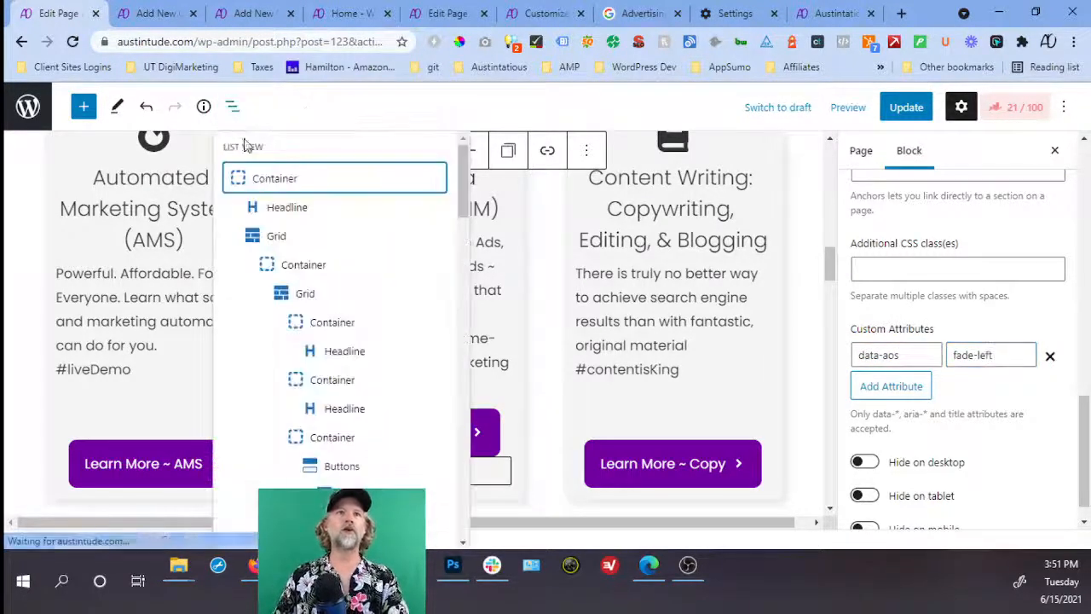
pyautogui.scroll(-10, 302, 209)
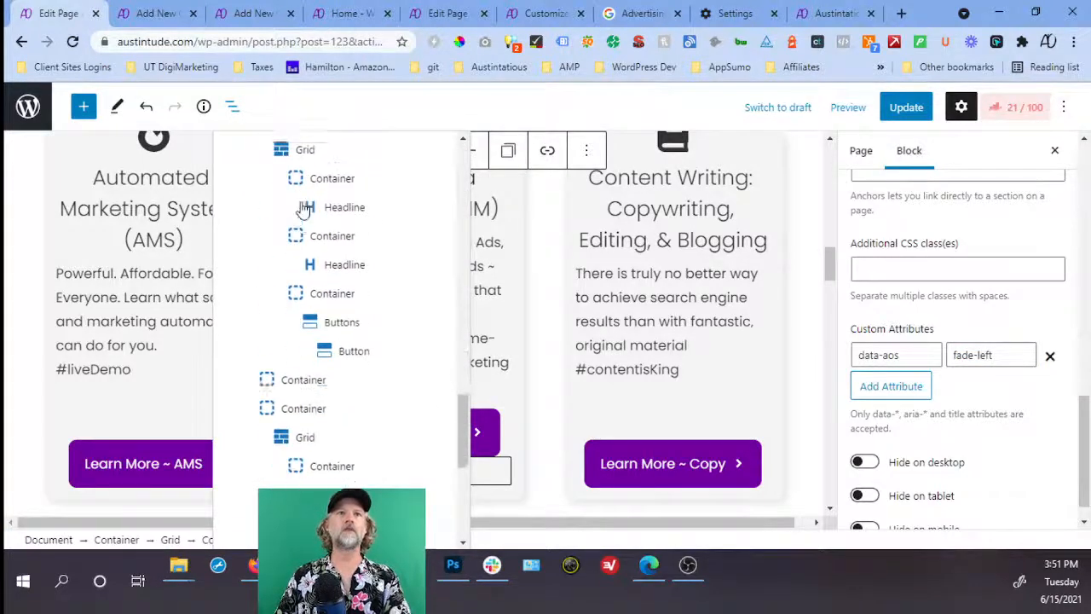
pyautogui.click(274, 281)
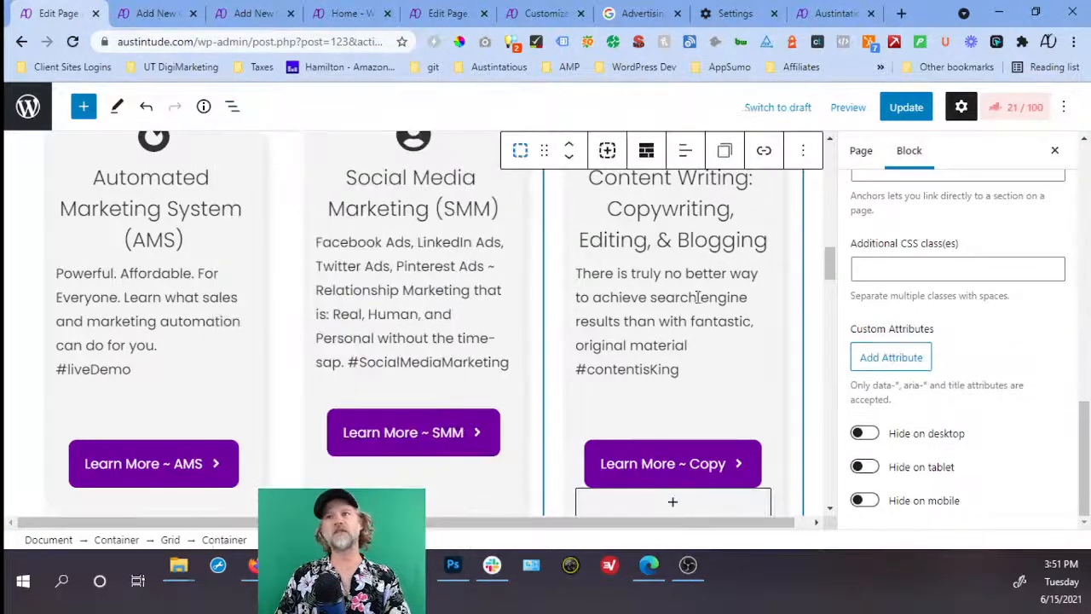
pyautogui.click(901, 359)
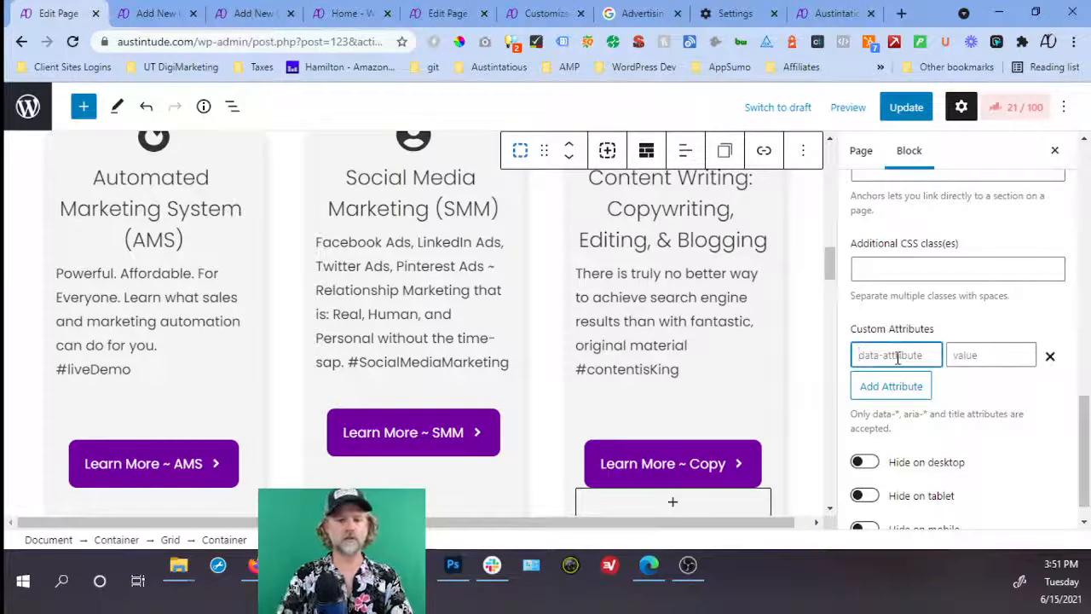
pyautogui.write('data-aos')
pyautogui.press('Tab')
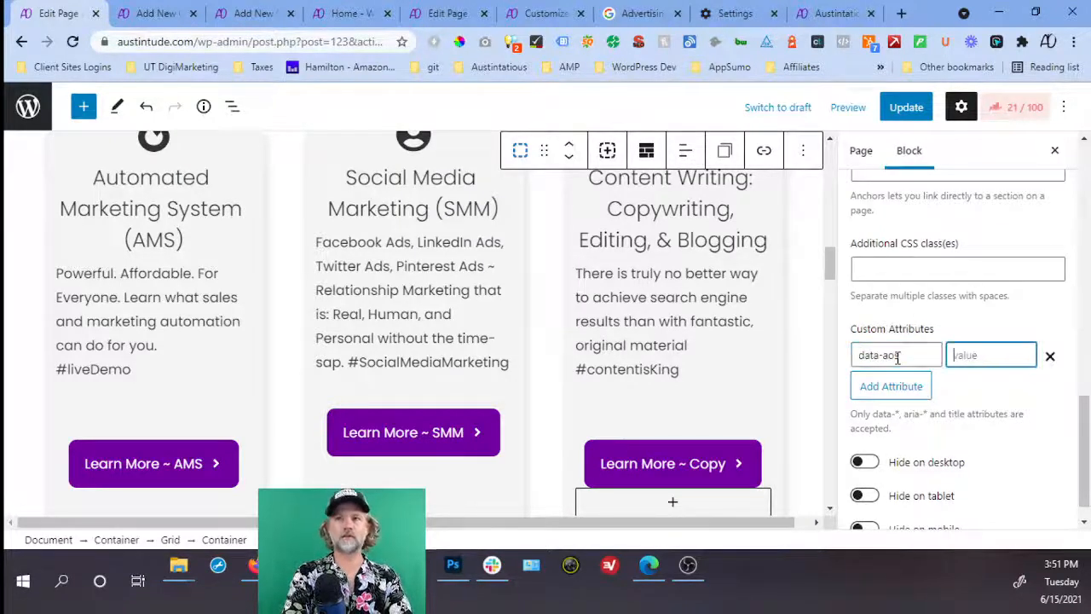
pyautogui.write('fade-left')
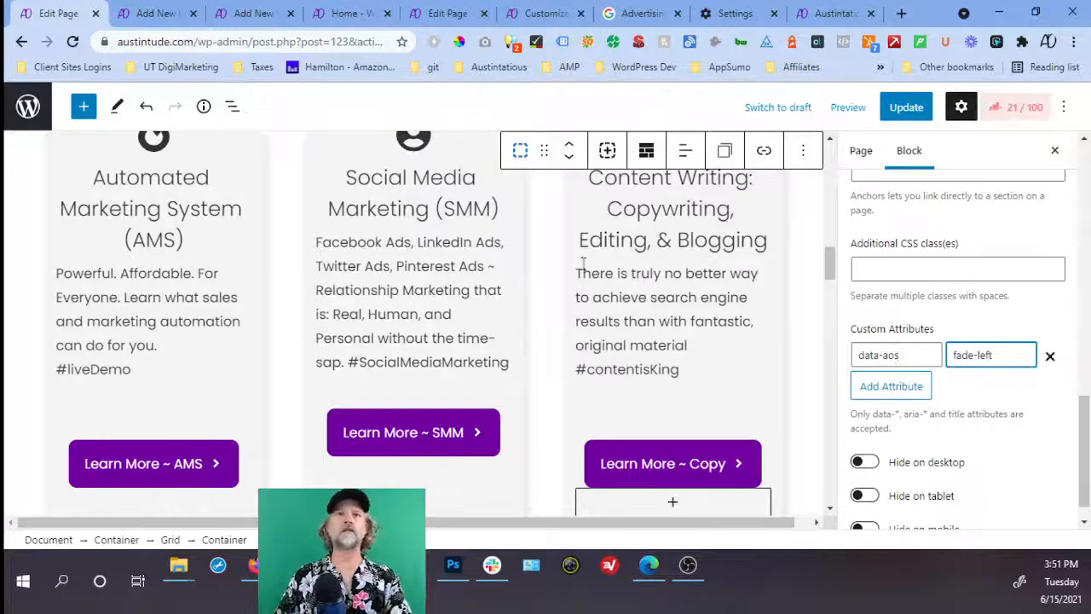
# Add the custom attribute data-aos with the value fade-left to the Accelerated Mobile Pages (AMP) Design card's outer container.
pyautogui.click(230, 107)
pyautogui.scroll(-2, 275, 256)
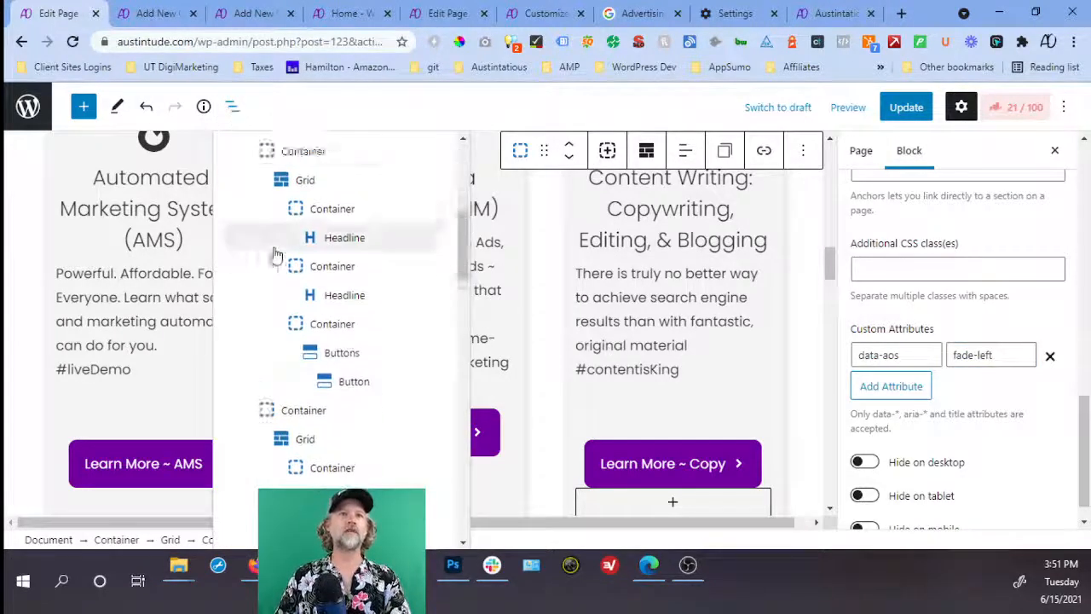
pyautogui.scroll(-5, 274, 256)
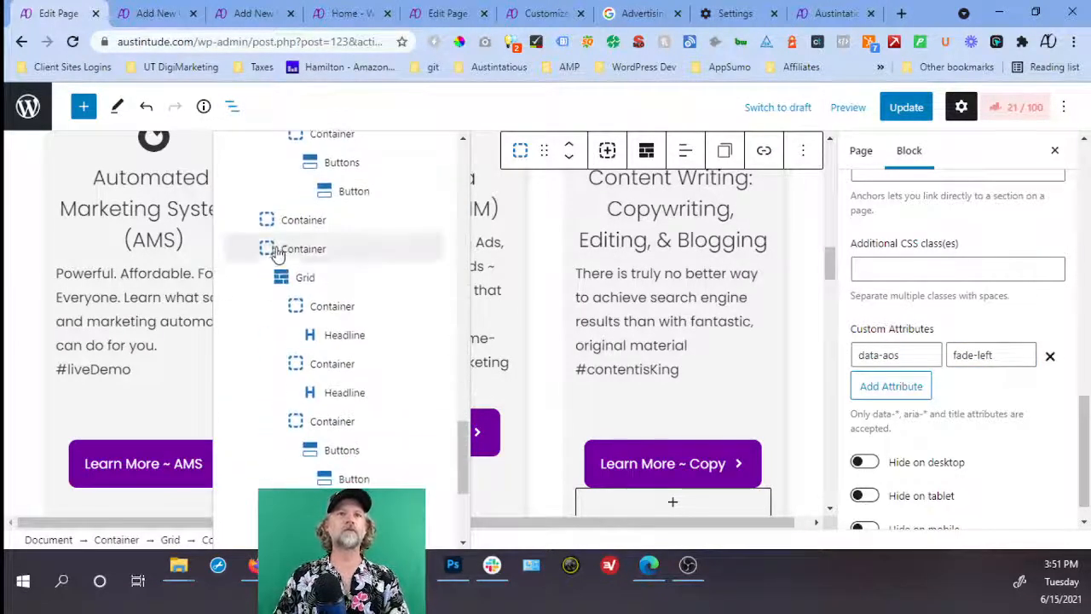
pyautogui.click(286, 248)
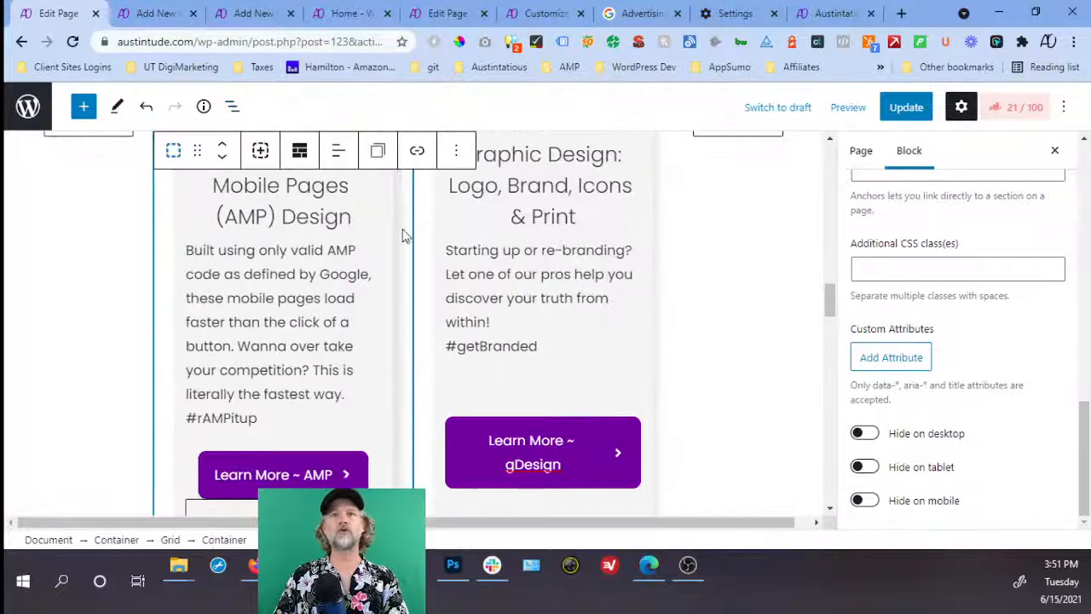
pyautogui.click(923, 356)
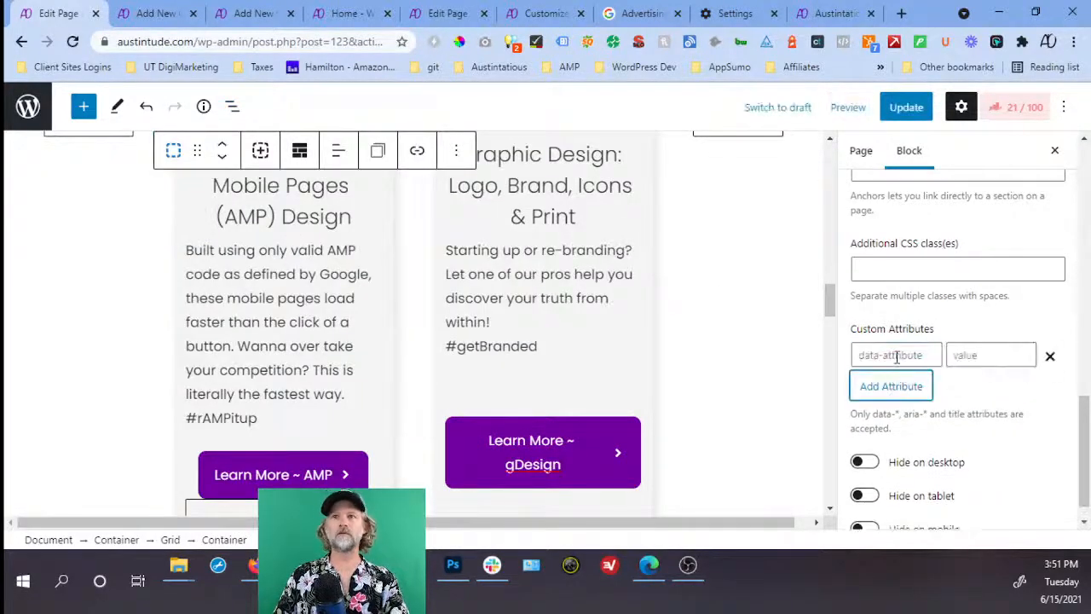
pyautogui.click(895, 356)
pyautogui.write('data-aos')
pyautogui.press('Tab')
pyautogui.write('fade-')
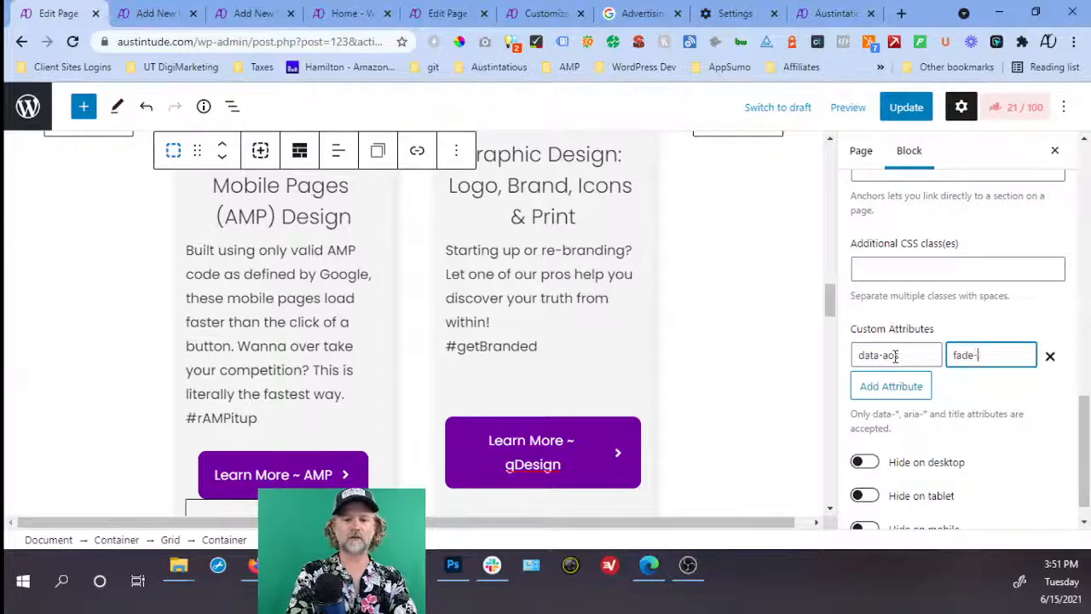
pyautogui.write('left')
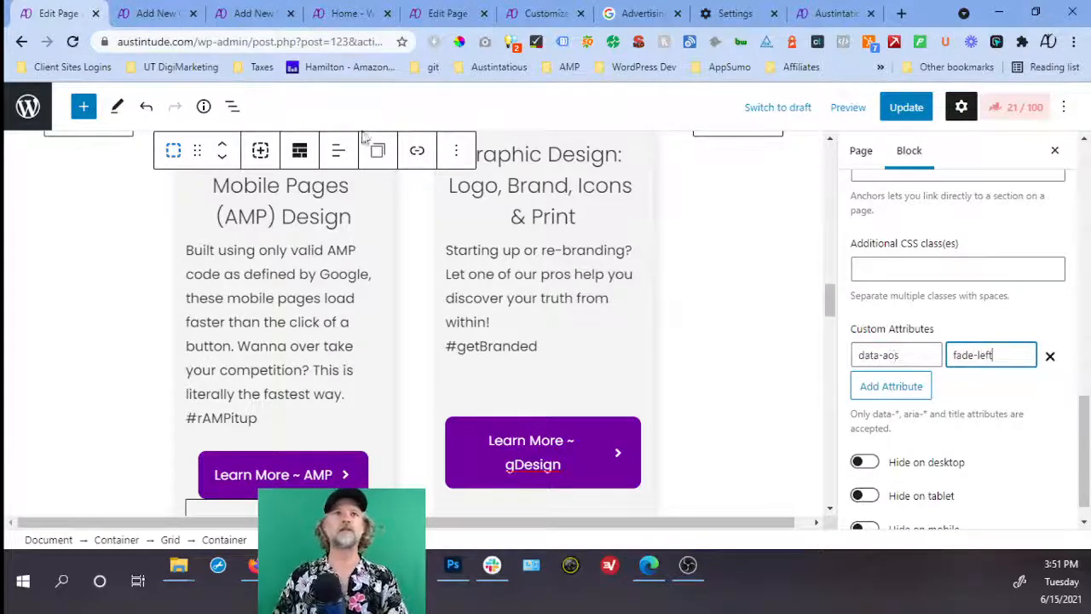
# Add a data-aos custom attribute set to fade-left to the Graphic Design card's outer container and update the page.
pyautogui.click(232, 106)
pyautogui.scroll(-1, 275, 260)
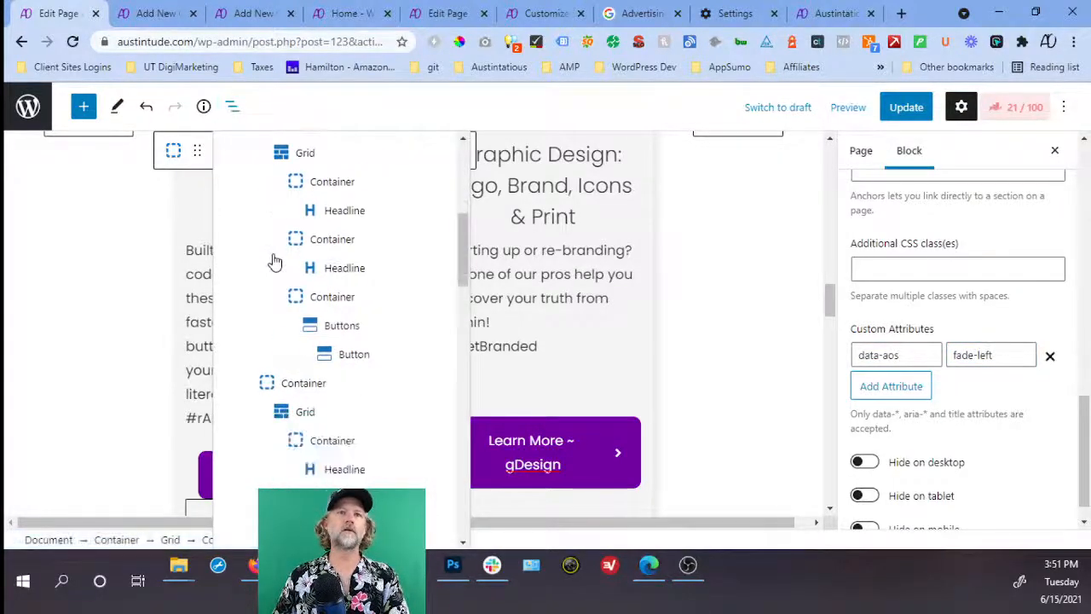
pyautogui.scroll(-2, 278, 261)
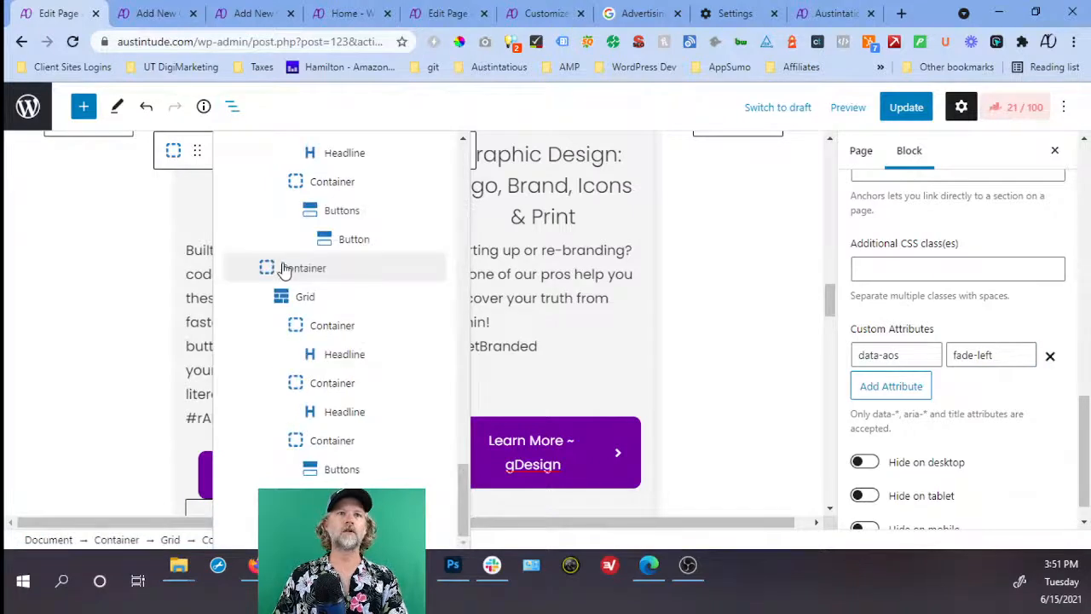
pyautogui.click(285, 267)
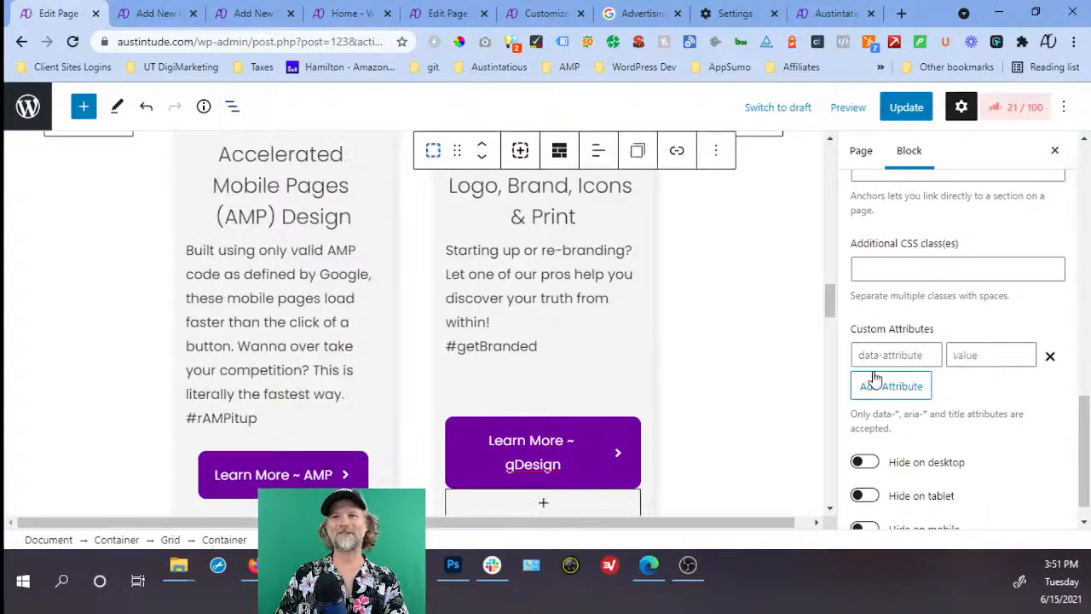
pyautogui.click(873, 355)
pyautogui.write('data-aos')
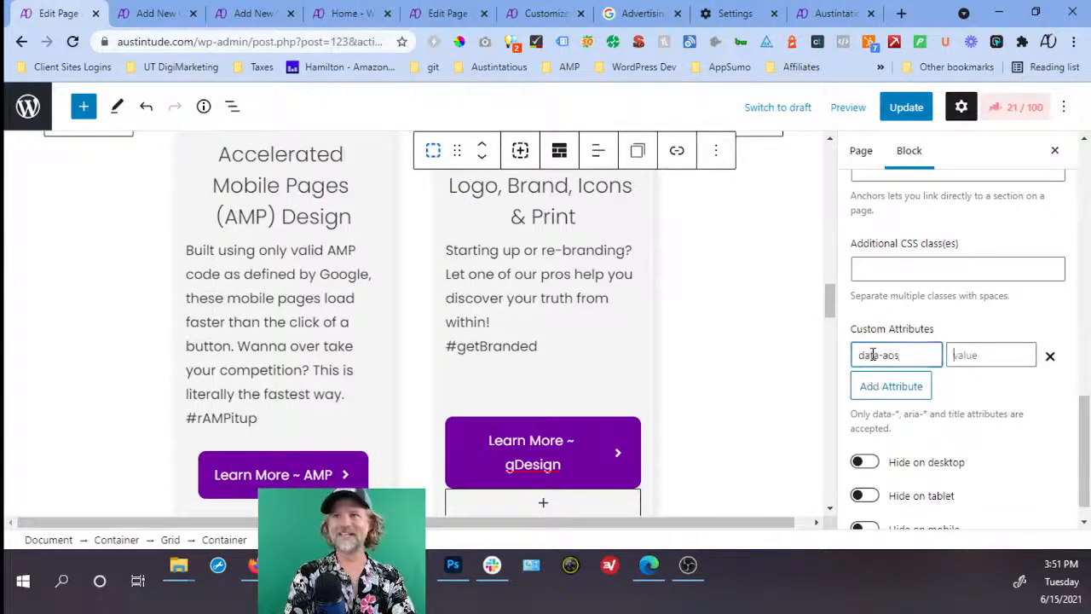
pyautogui.press('Tab')
pyautogui.write('fade-left')
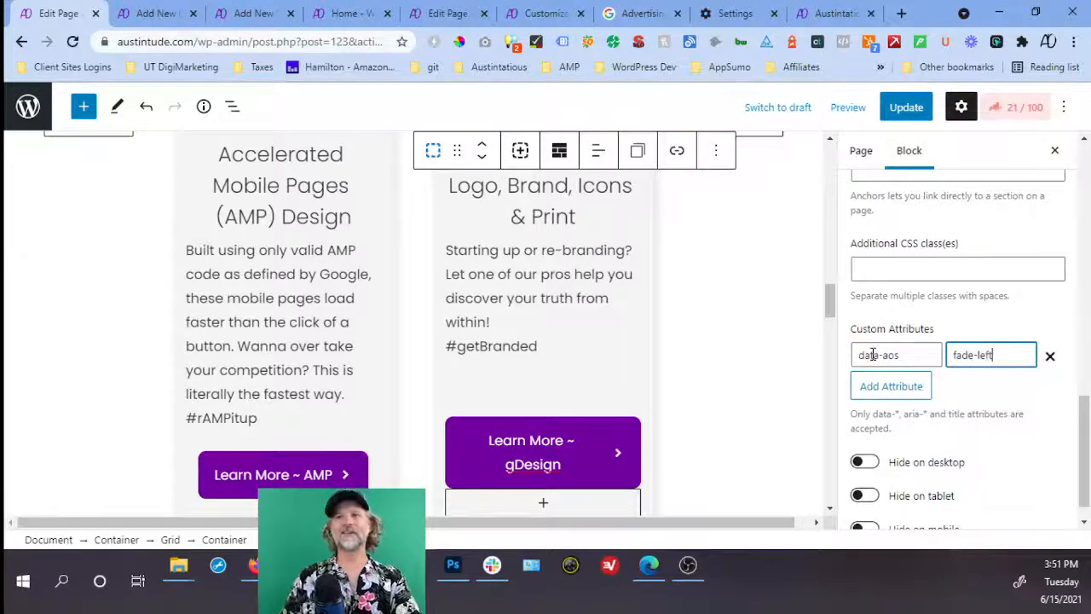
pyautogui.click(906, 107)
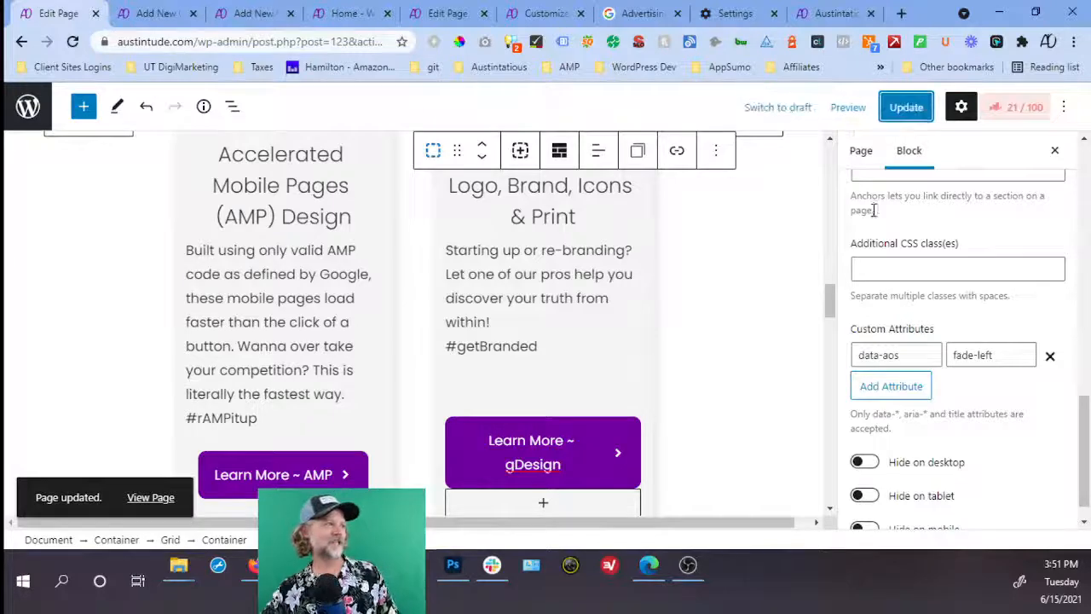
# Clear the last hour's browsing history, cookies and cached images and files from the browser.
pyautogui.click(711, 20)
pyautogui.hotkey('ctrl', 'shift', 'Delete')
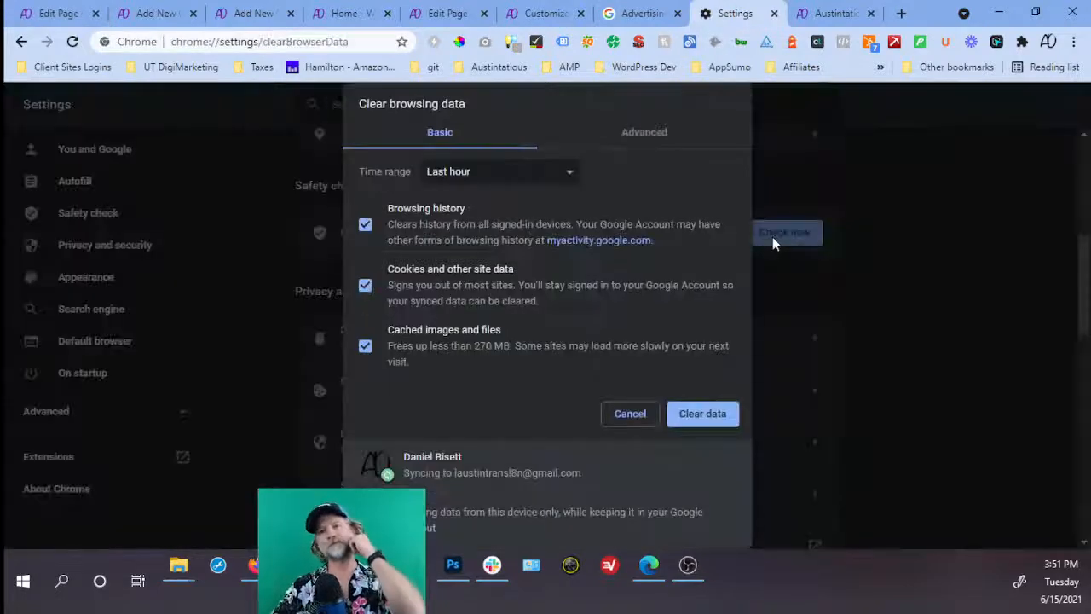
pyautogui.click(704, 418)
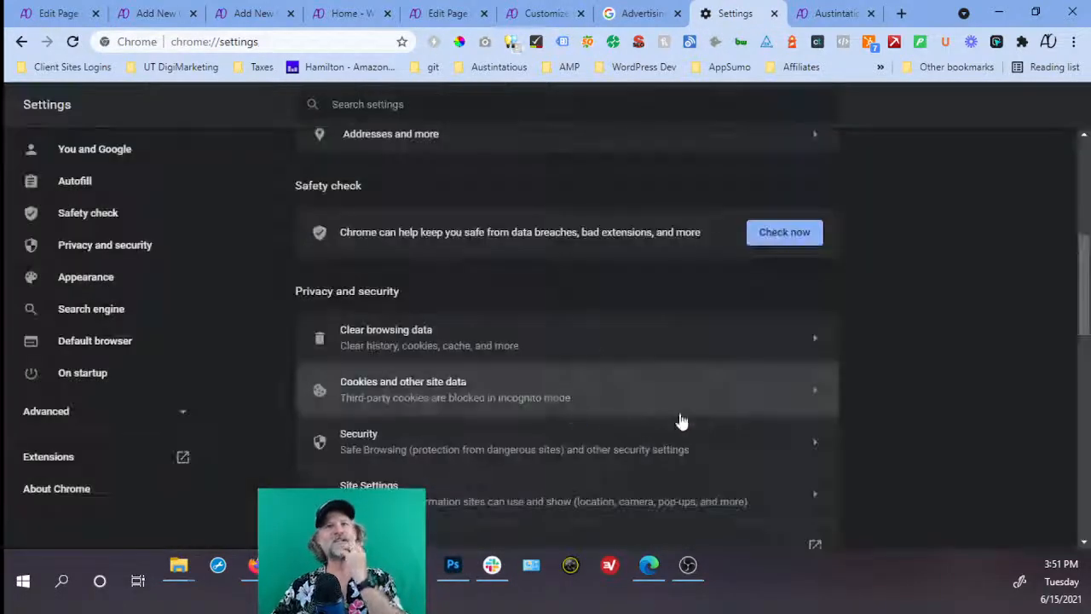
# Close the developer tools on the live austintude.com home page and reload it.
pyautogui.click(335, 17)
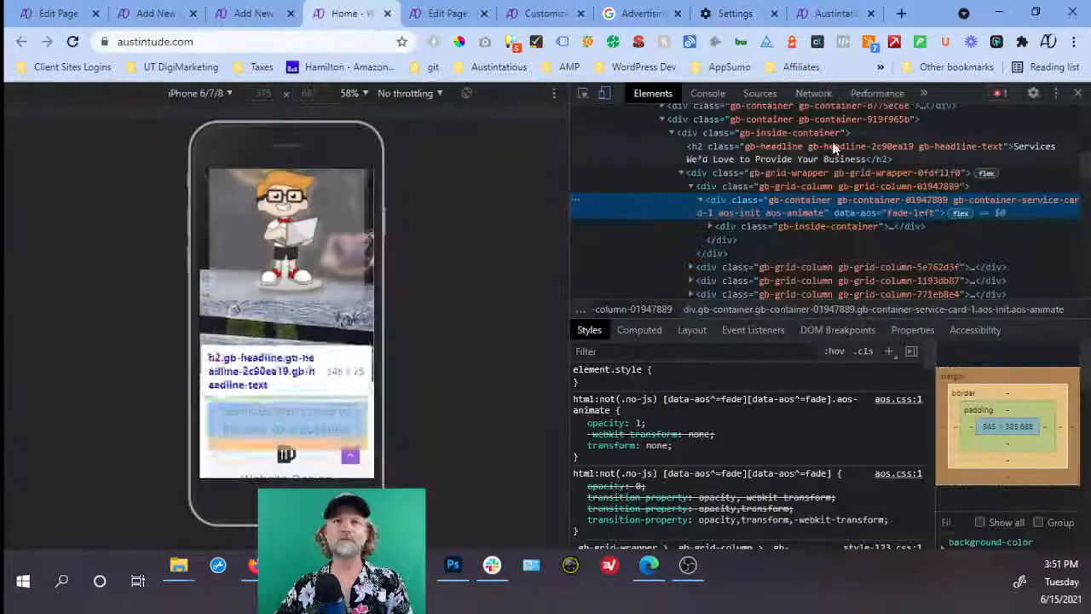
pyautogui.click(1077, 100)
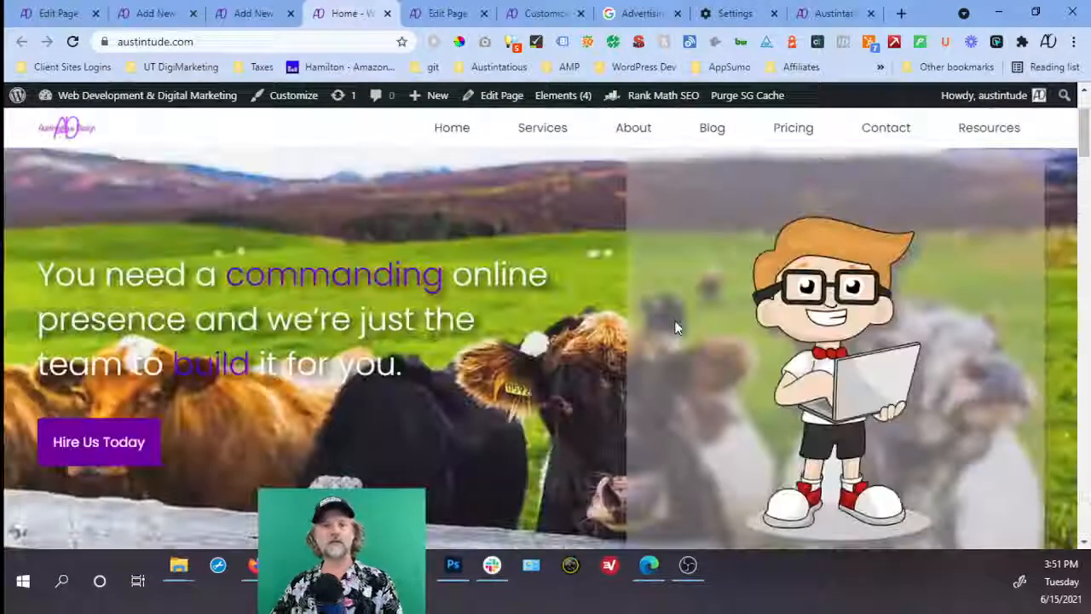
pyautogui.press('F5')
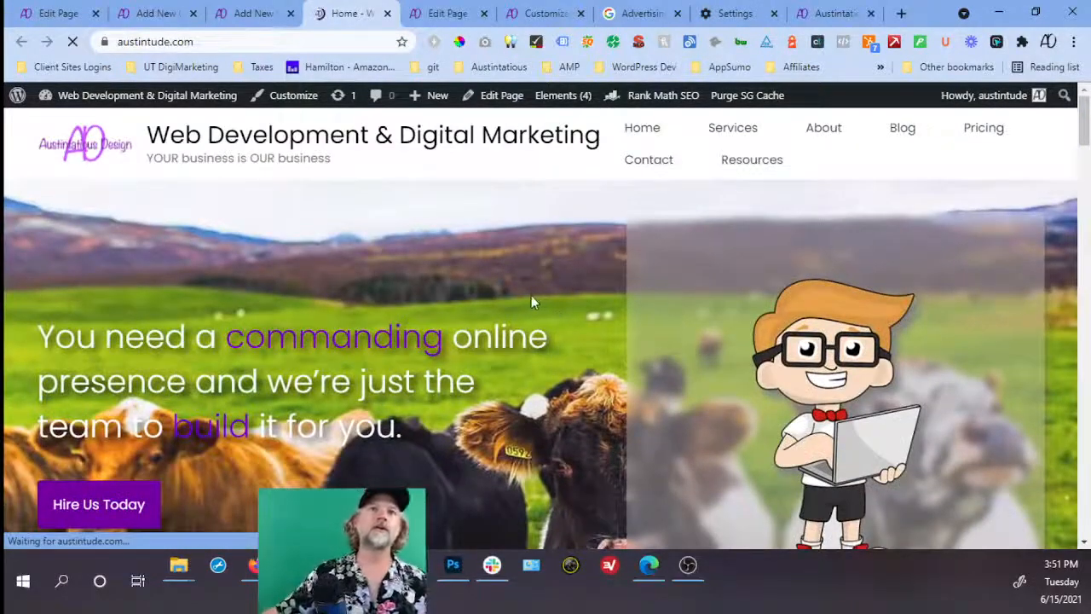
# Examine the fade animations of all the service cards and the section below them on the live home page.
pyautogui.scroll(-8, 534, 302)
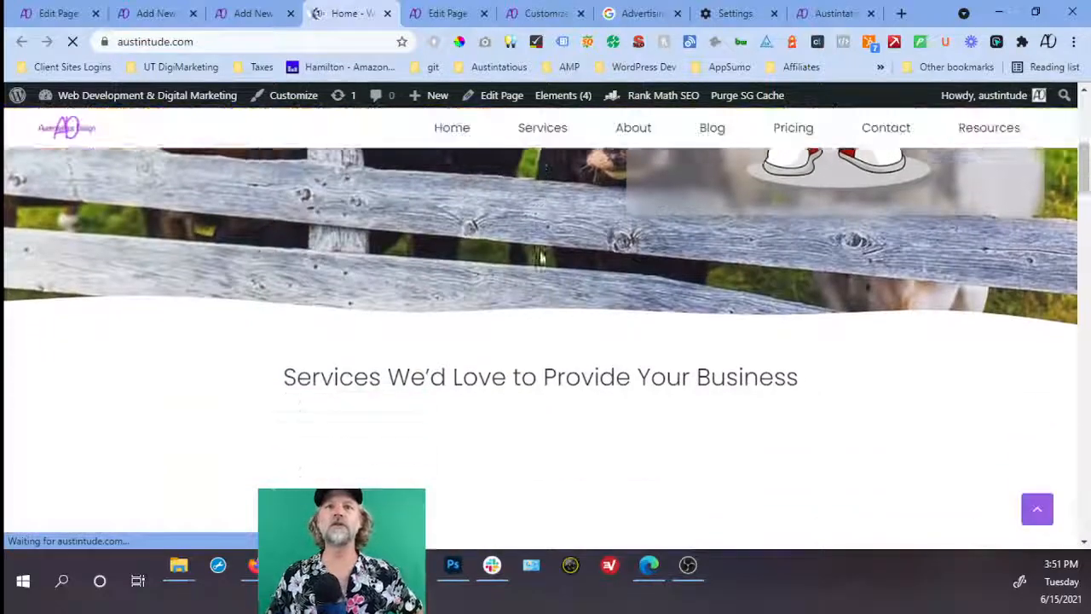
pyautogui.scroll(-1, 550, 244)
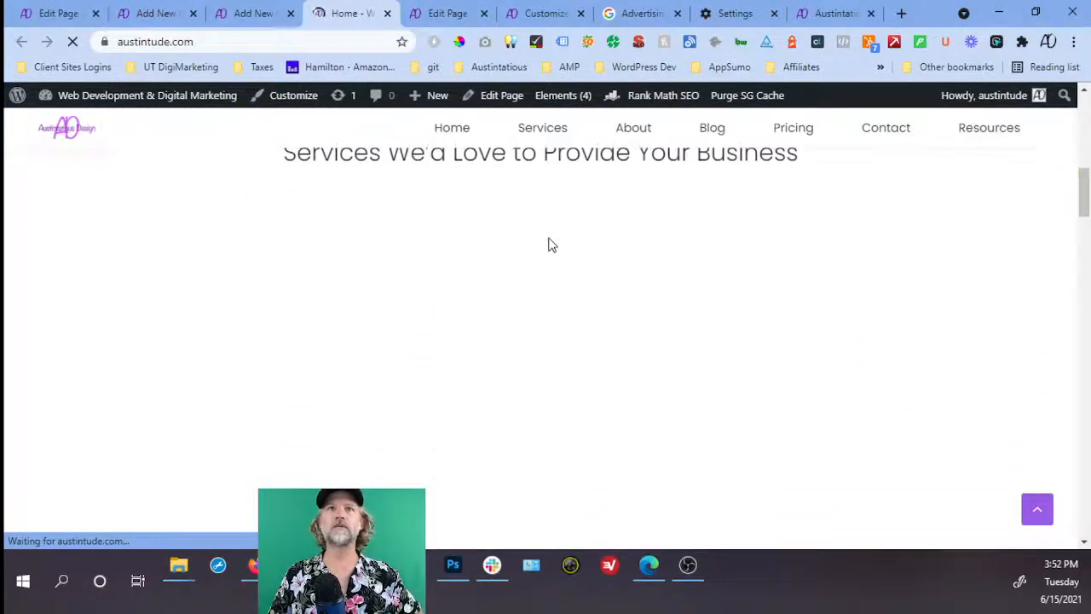
pyautogui.scroll(9, 550, 244)
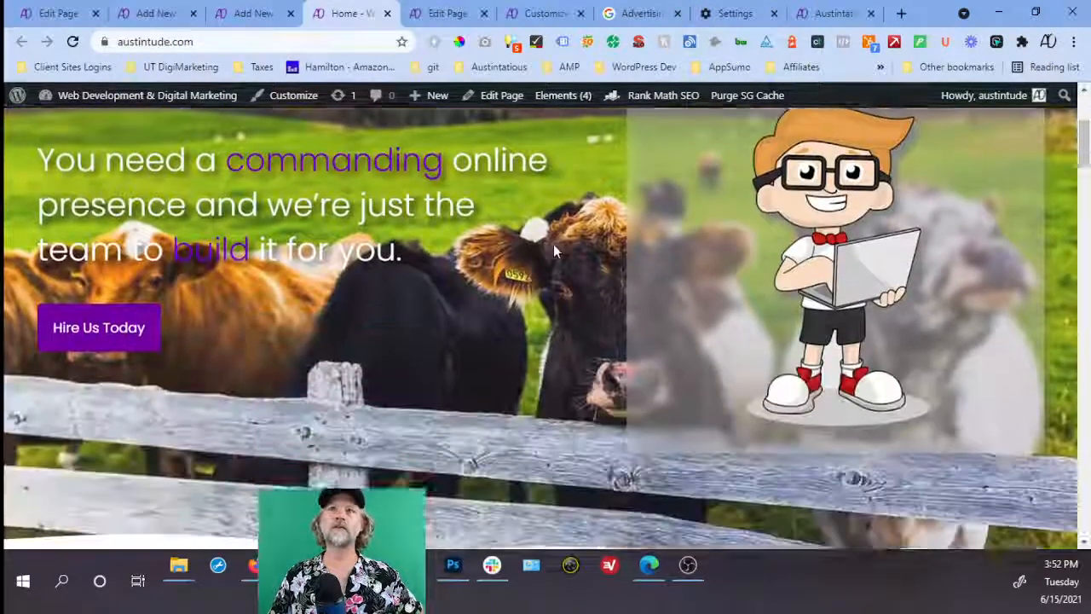
pyautogui.scroll(-8, 554, 244)
pyautogui.scroll(-1, 663, 219)
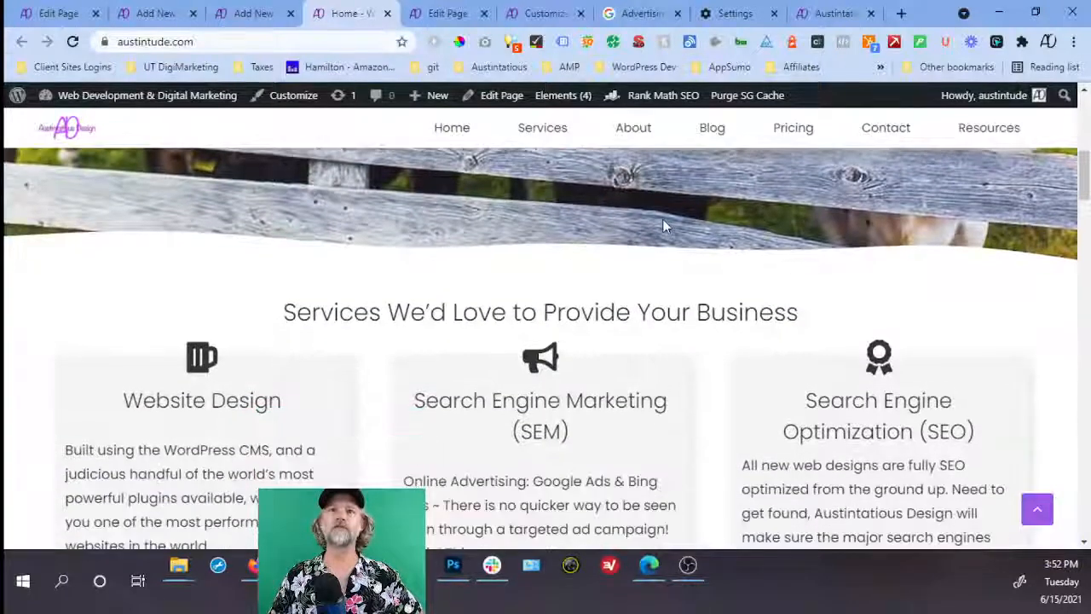
pyautogui.scroll(-6, 694, 224)
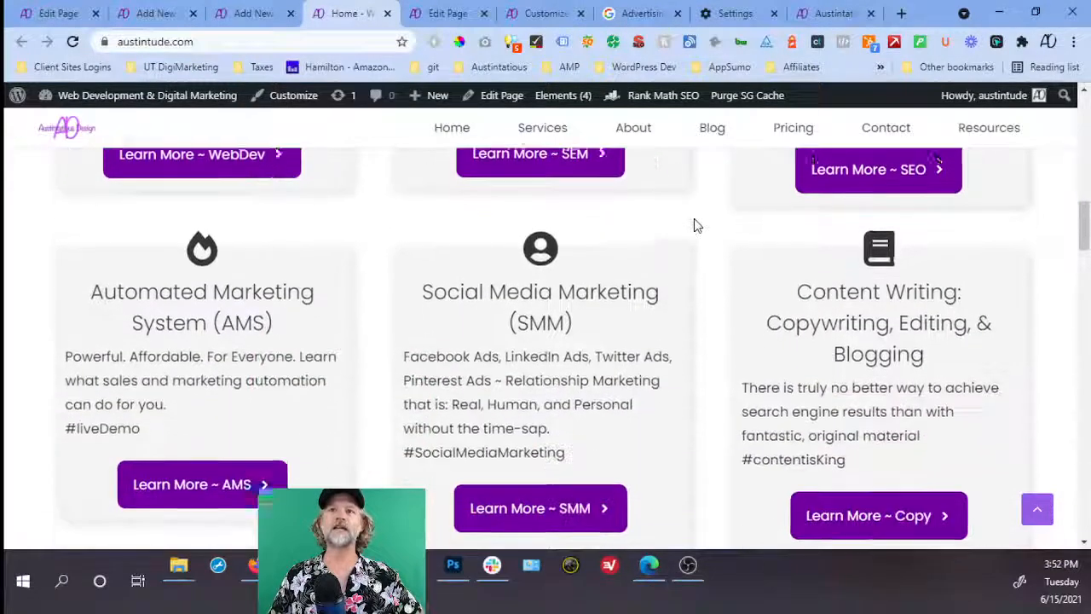
pyautogui.scroll(-4, 694, 224)
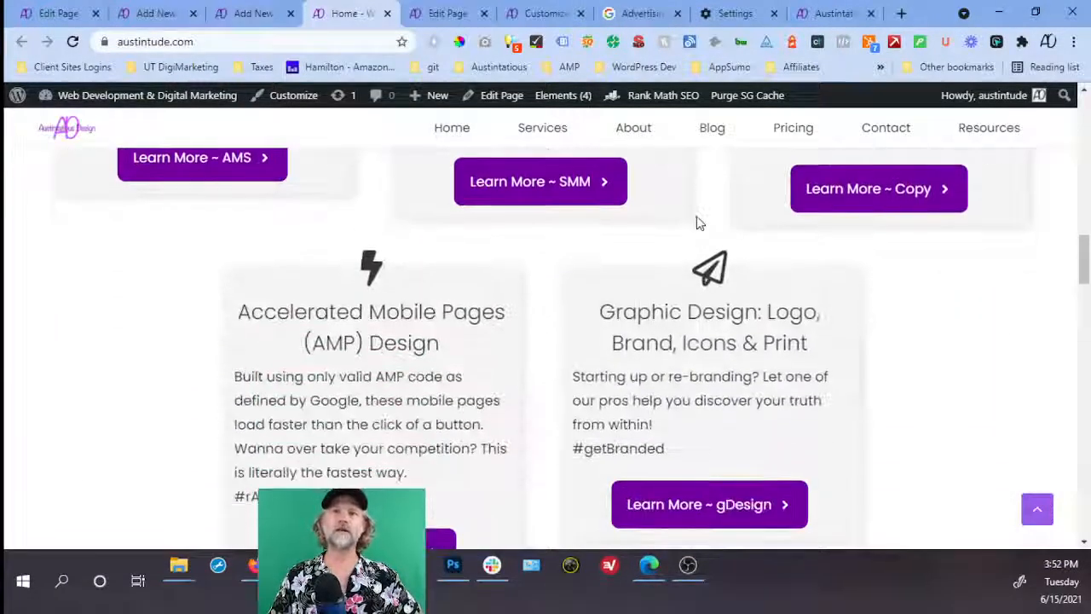
pyautogui.scroll(-2, 558, 288)
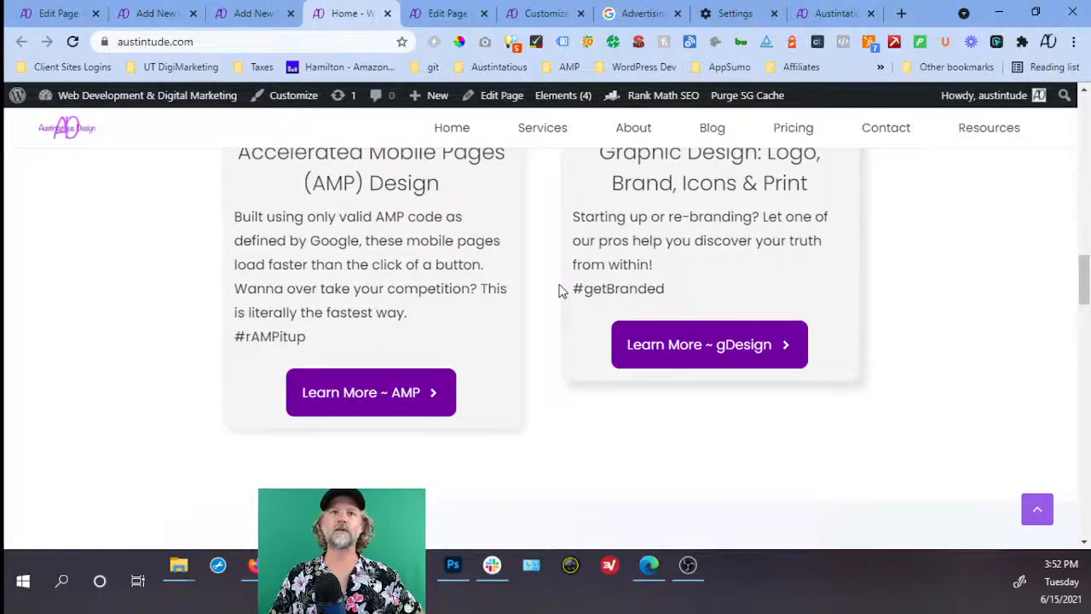
pyautogui.scroll(-6, 558, 288)
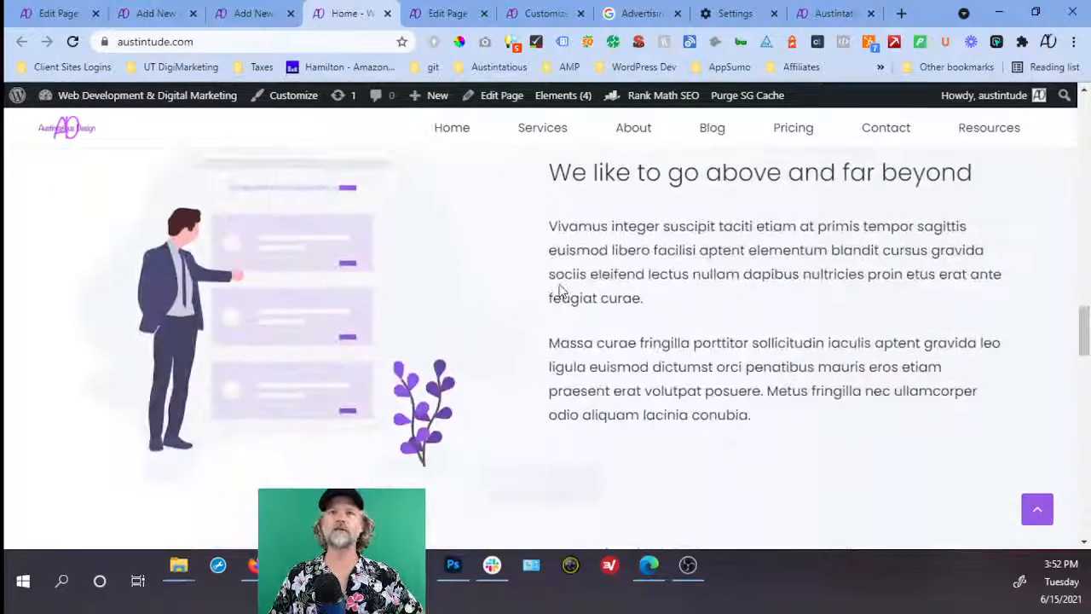
pyautogui.scroll(-2, 559, 291)
pyautogui.scroll(6, 560, 291)
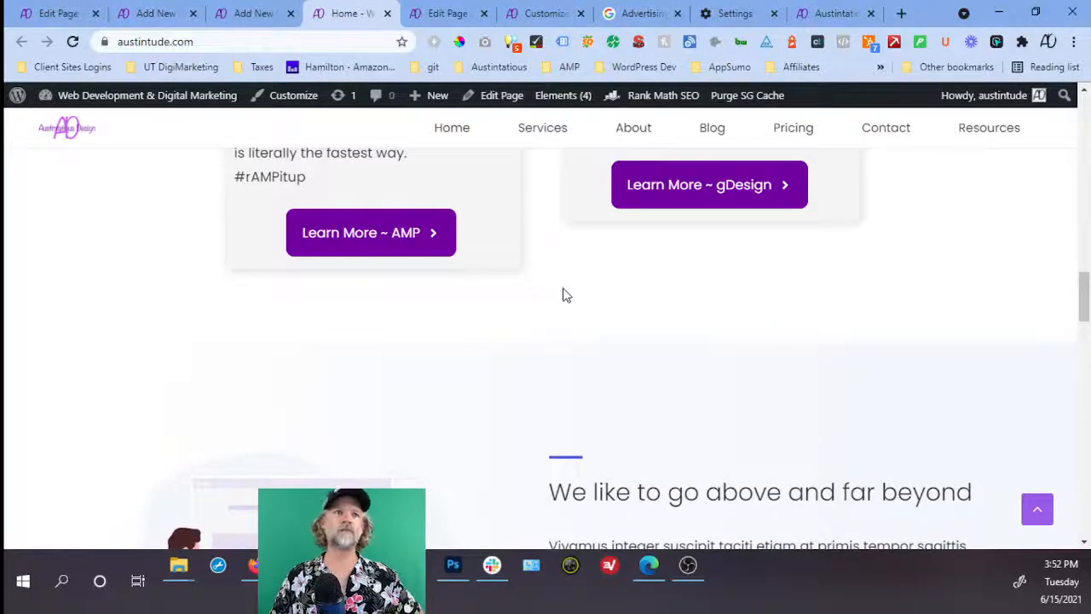